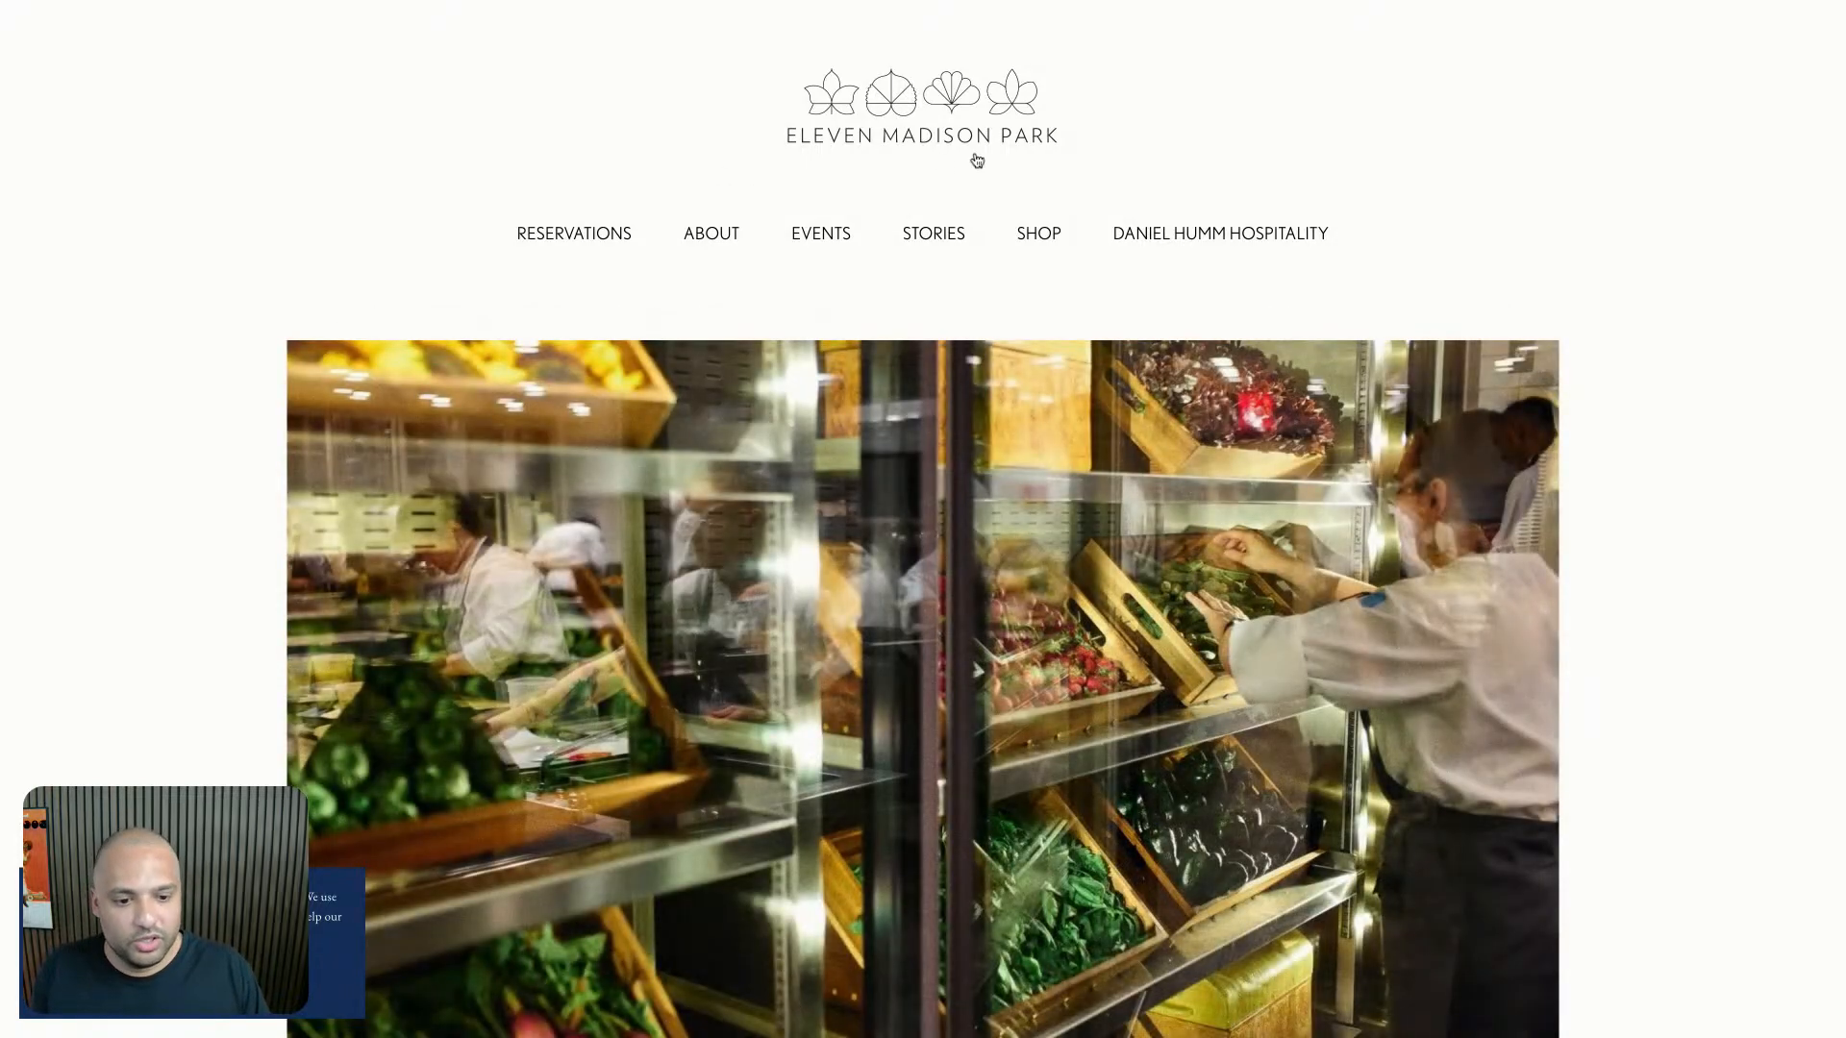
- Move the OpenAI Chat Model1 node out to the right of the chat agent
scroll(886, 191, "down", 10)
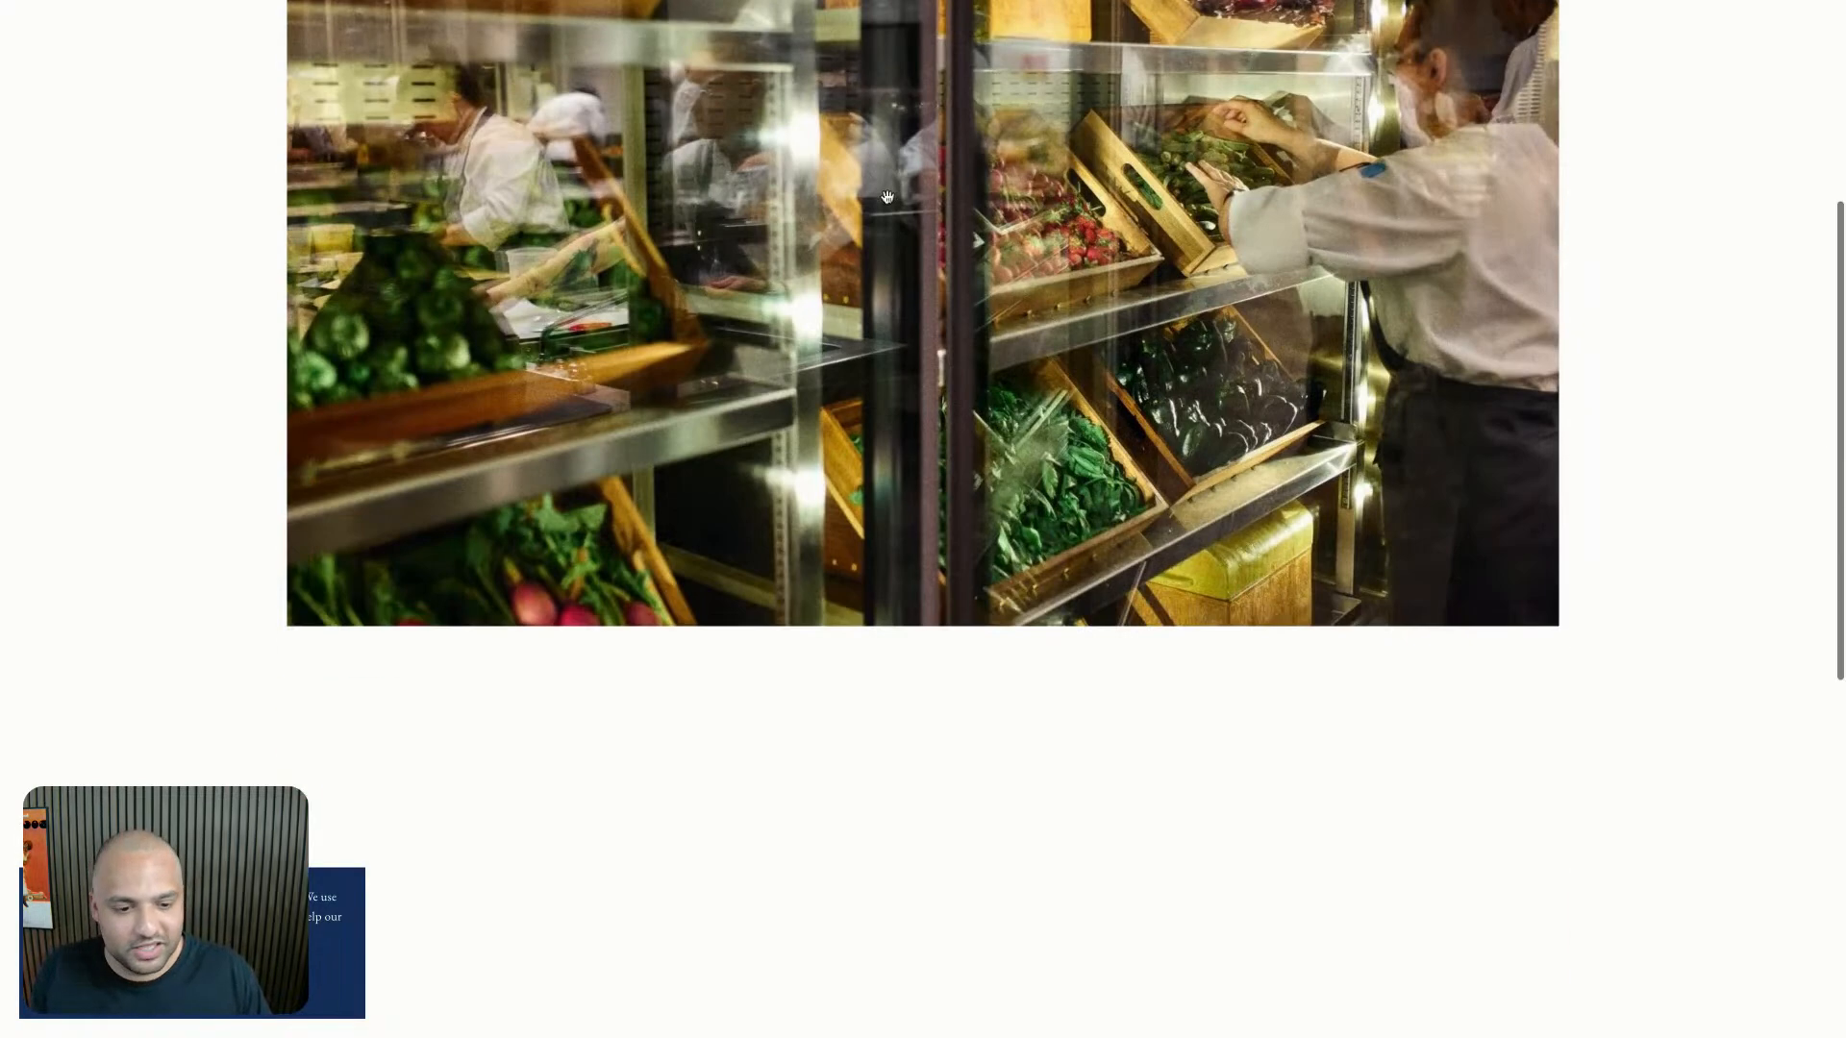
scroll(886, 197, "up", 10)
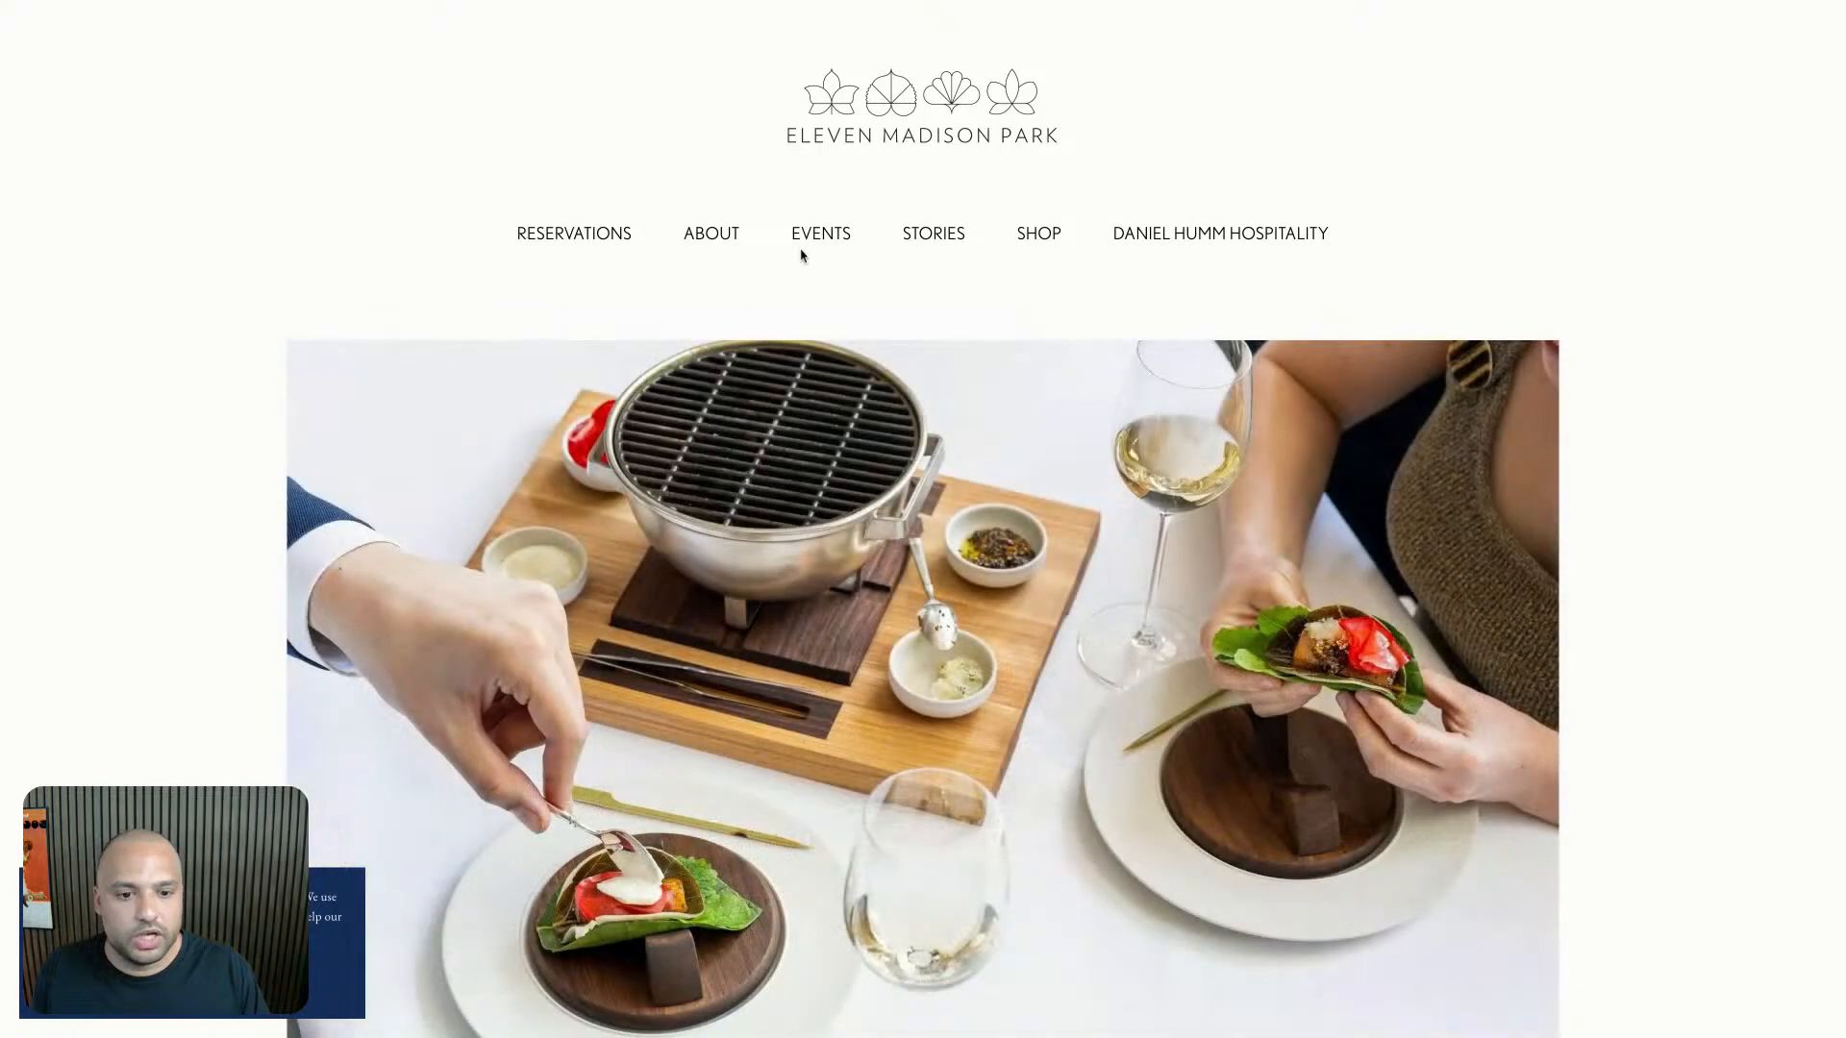
scroll(704, 284, "down", 12)
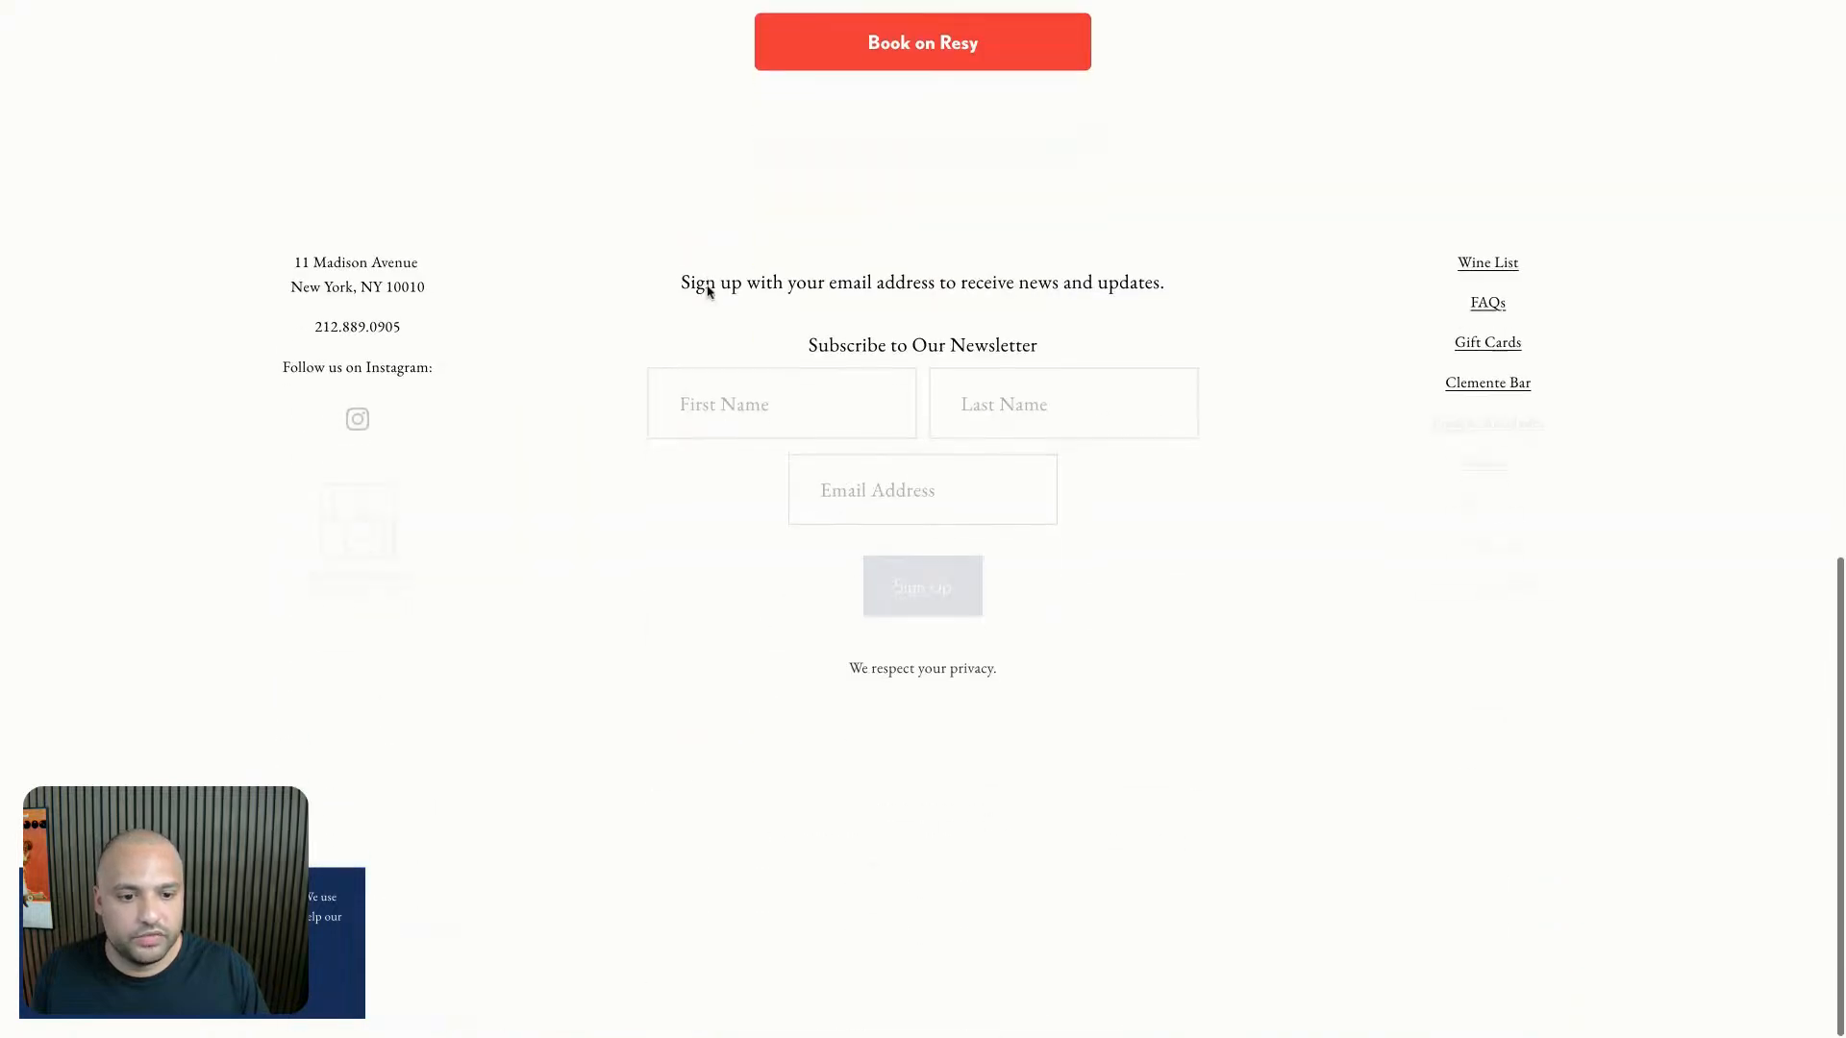
scroll(858, 333, "up", 1)
scroll(858, 334, "up", 3)
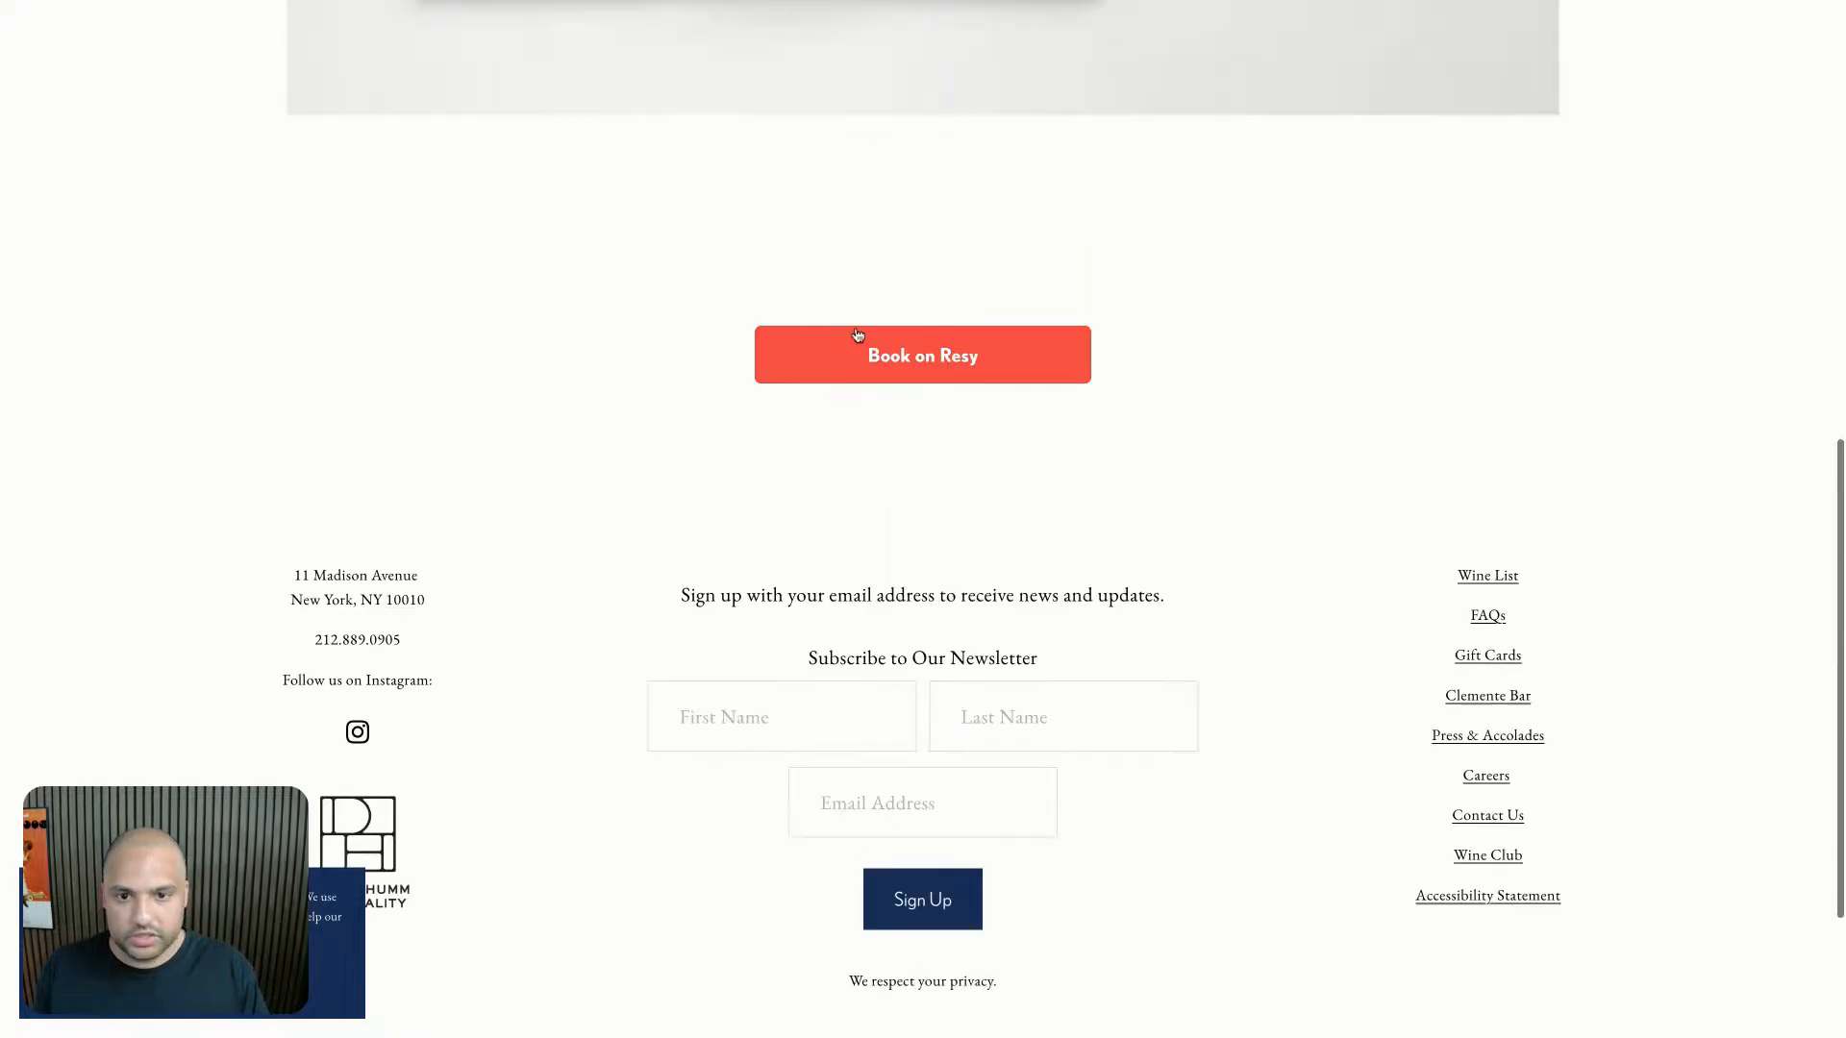
scroll(858, 334, "up", 10)
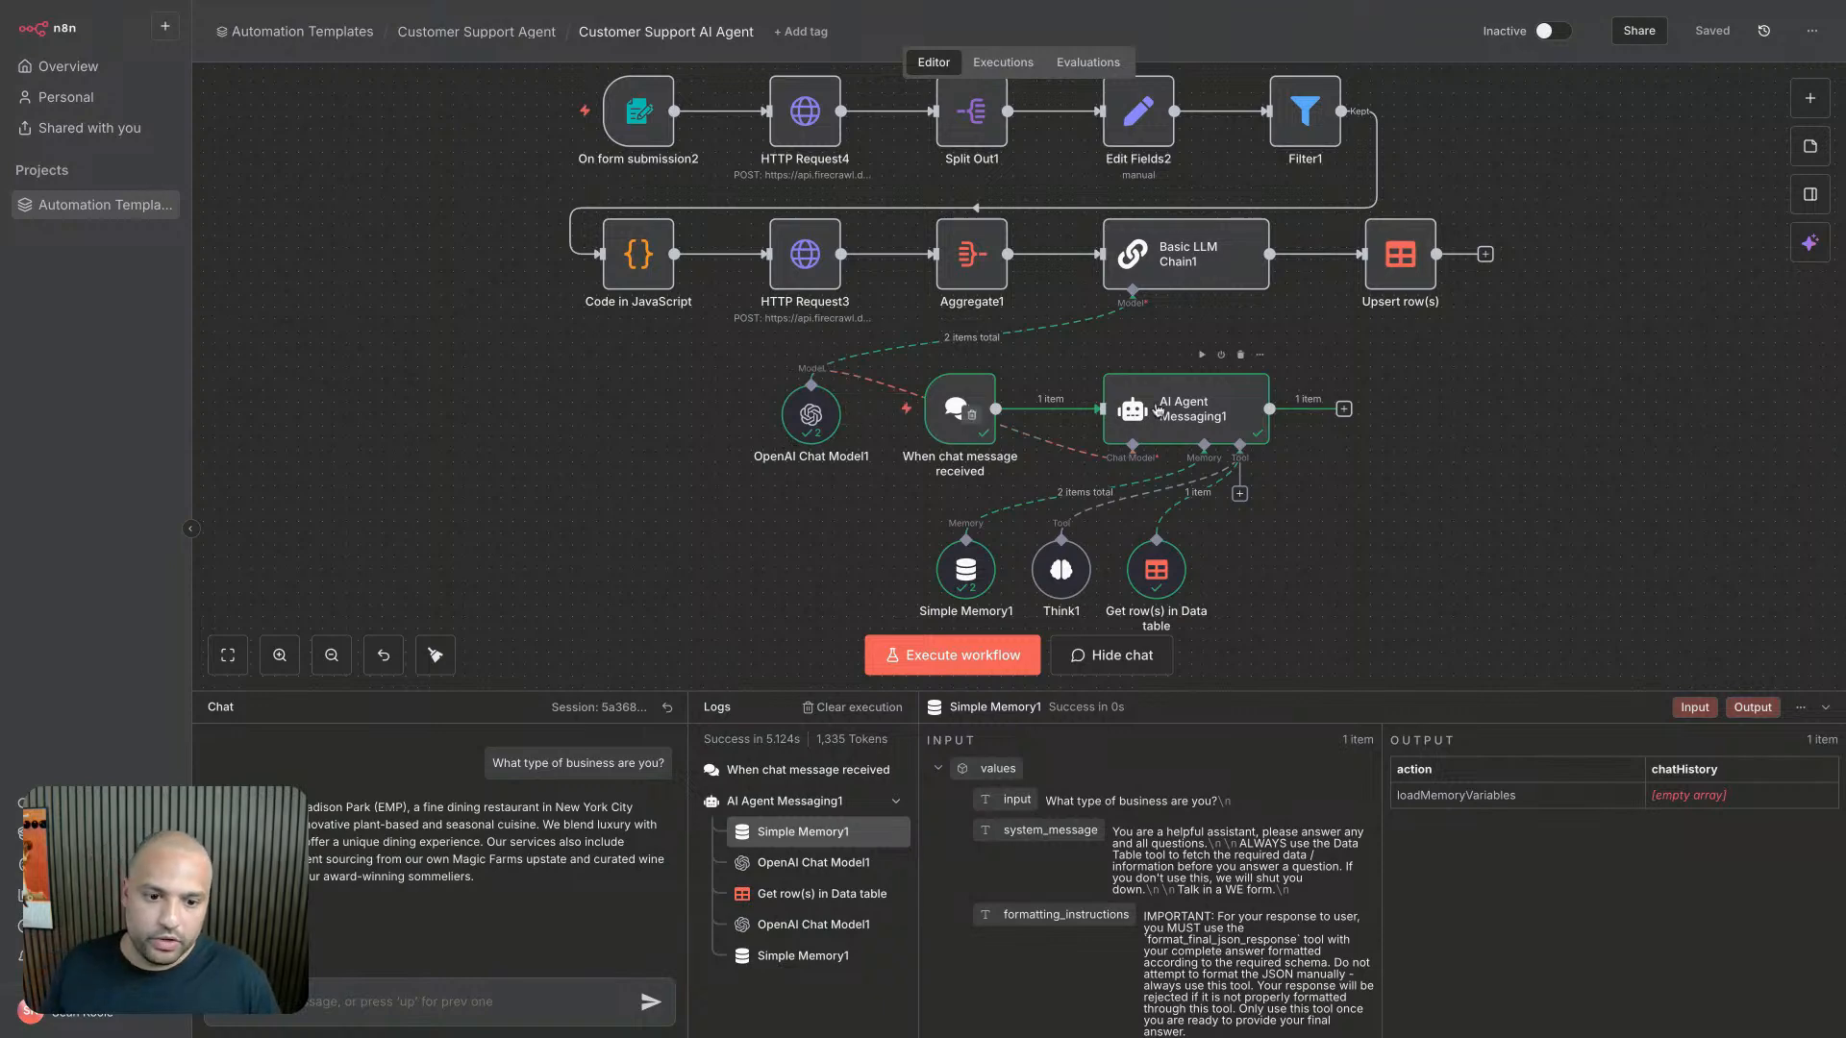
scroll(948, 404, "down", 2)
left_click_drag(1356, 519, 390, 456)
left_click_drag(818, 359, 902, 656)
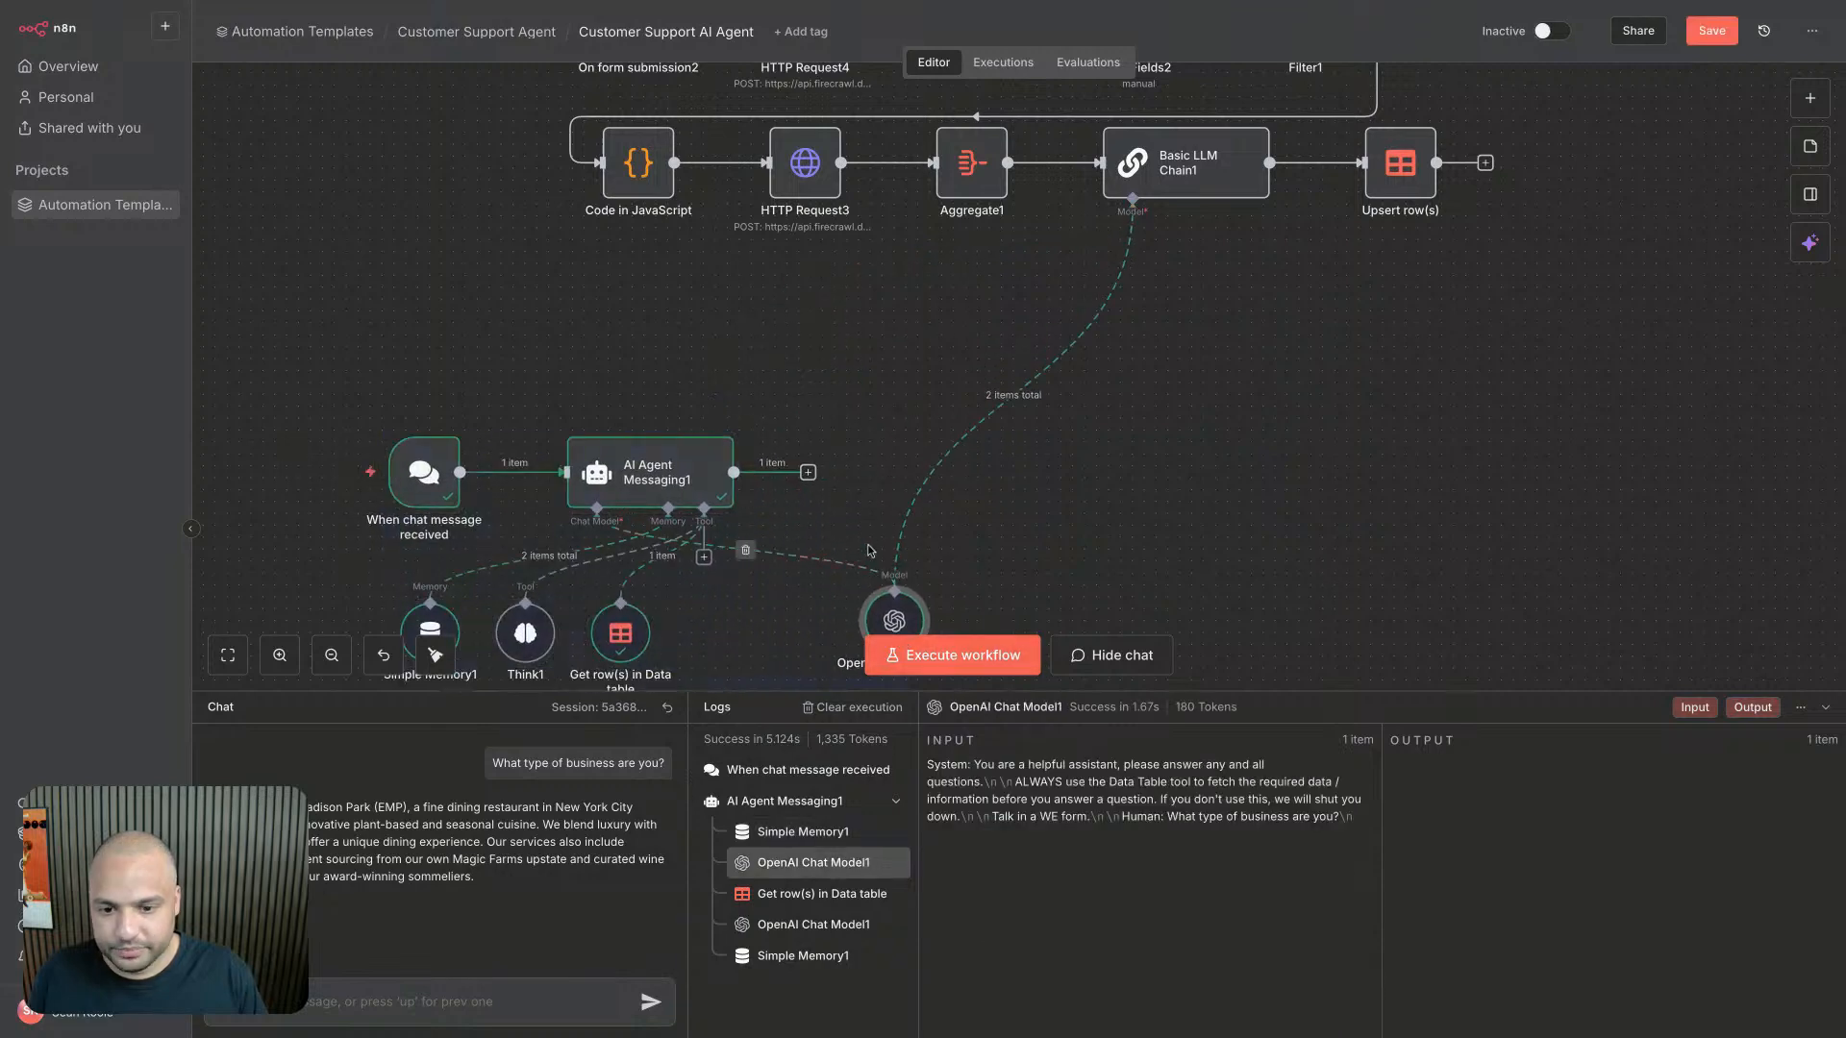
scroll(979, 423, "down", 2)
scroll(562, 358, "down", 1)
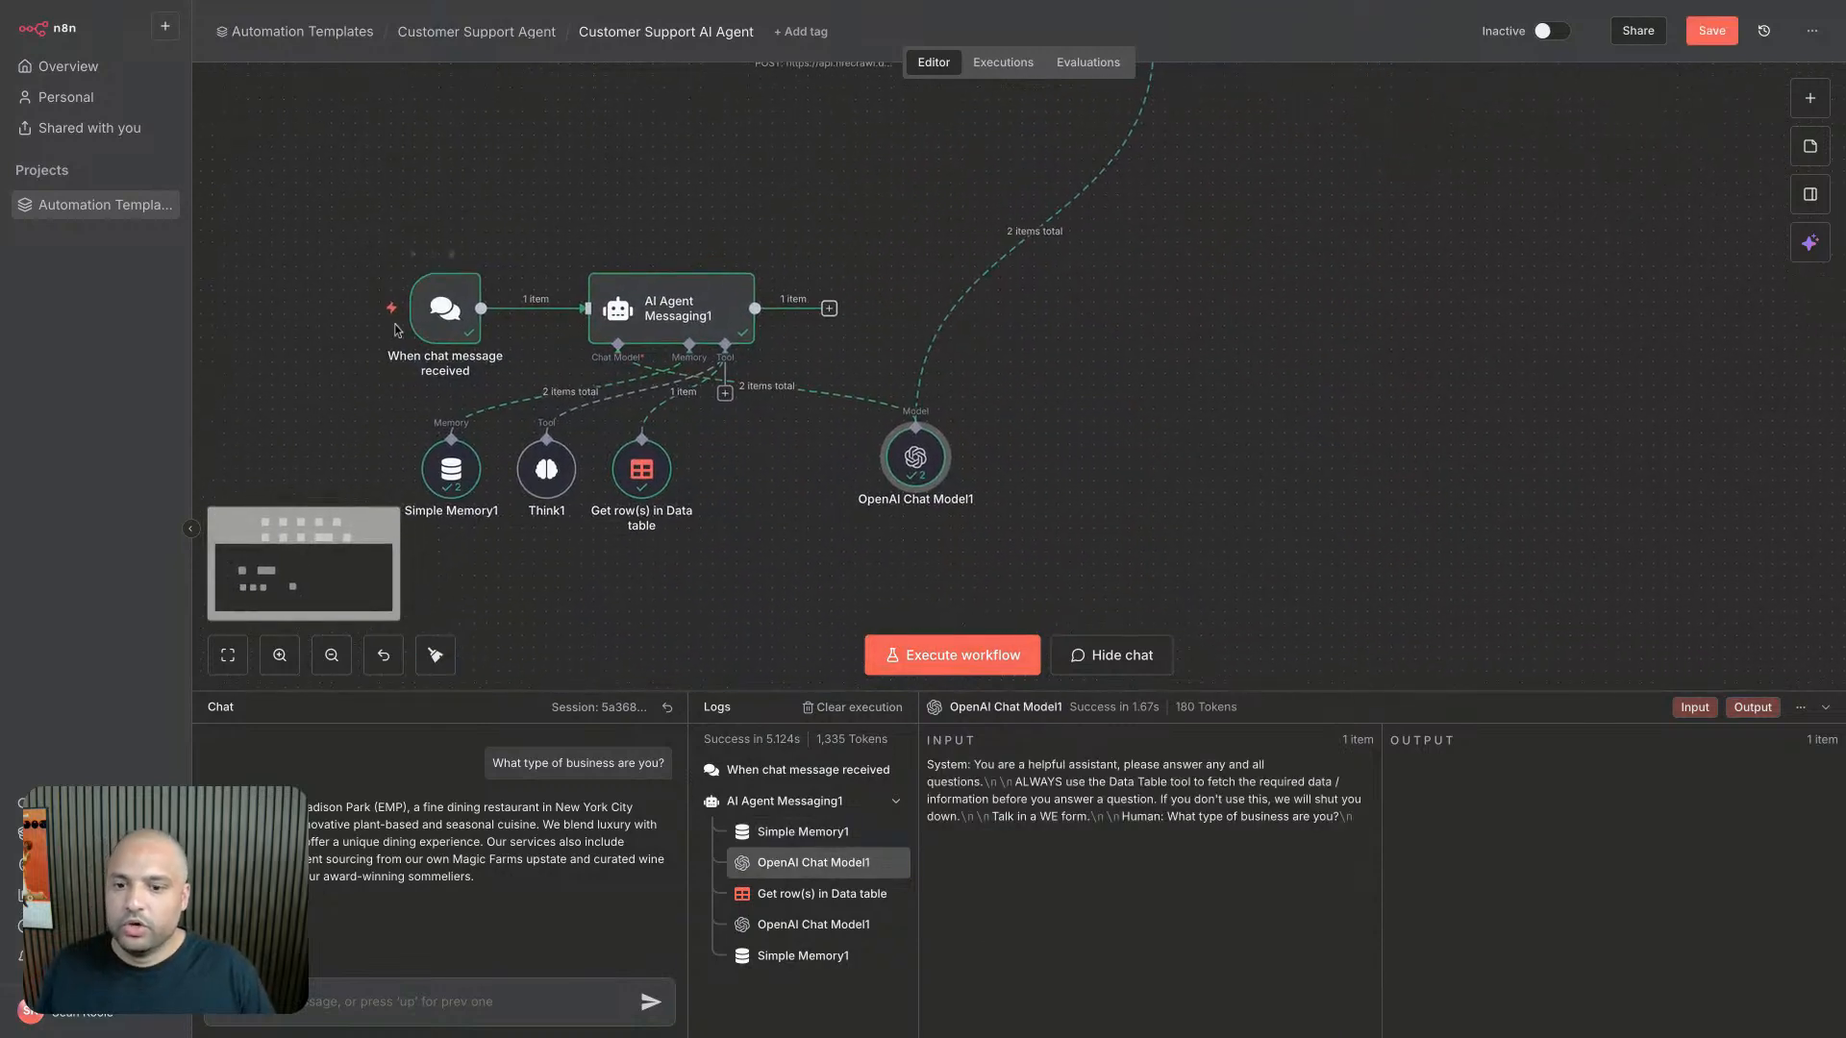
- Inspect the run data of the chat trigger, AI Agent Messaging1 and OpenAI Chat Model1 nodes
left_click(444, 325)
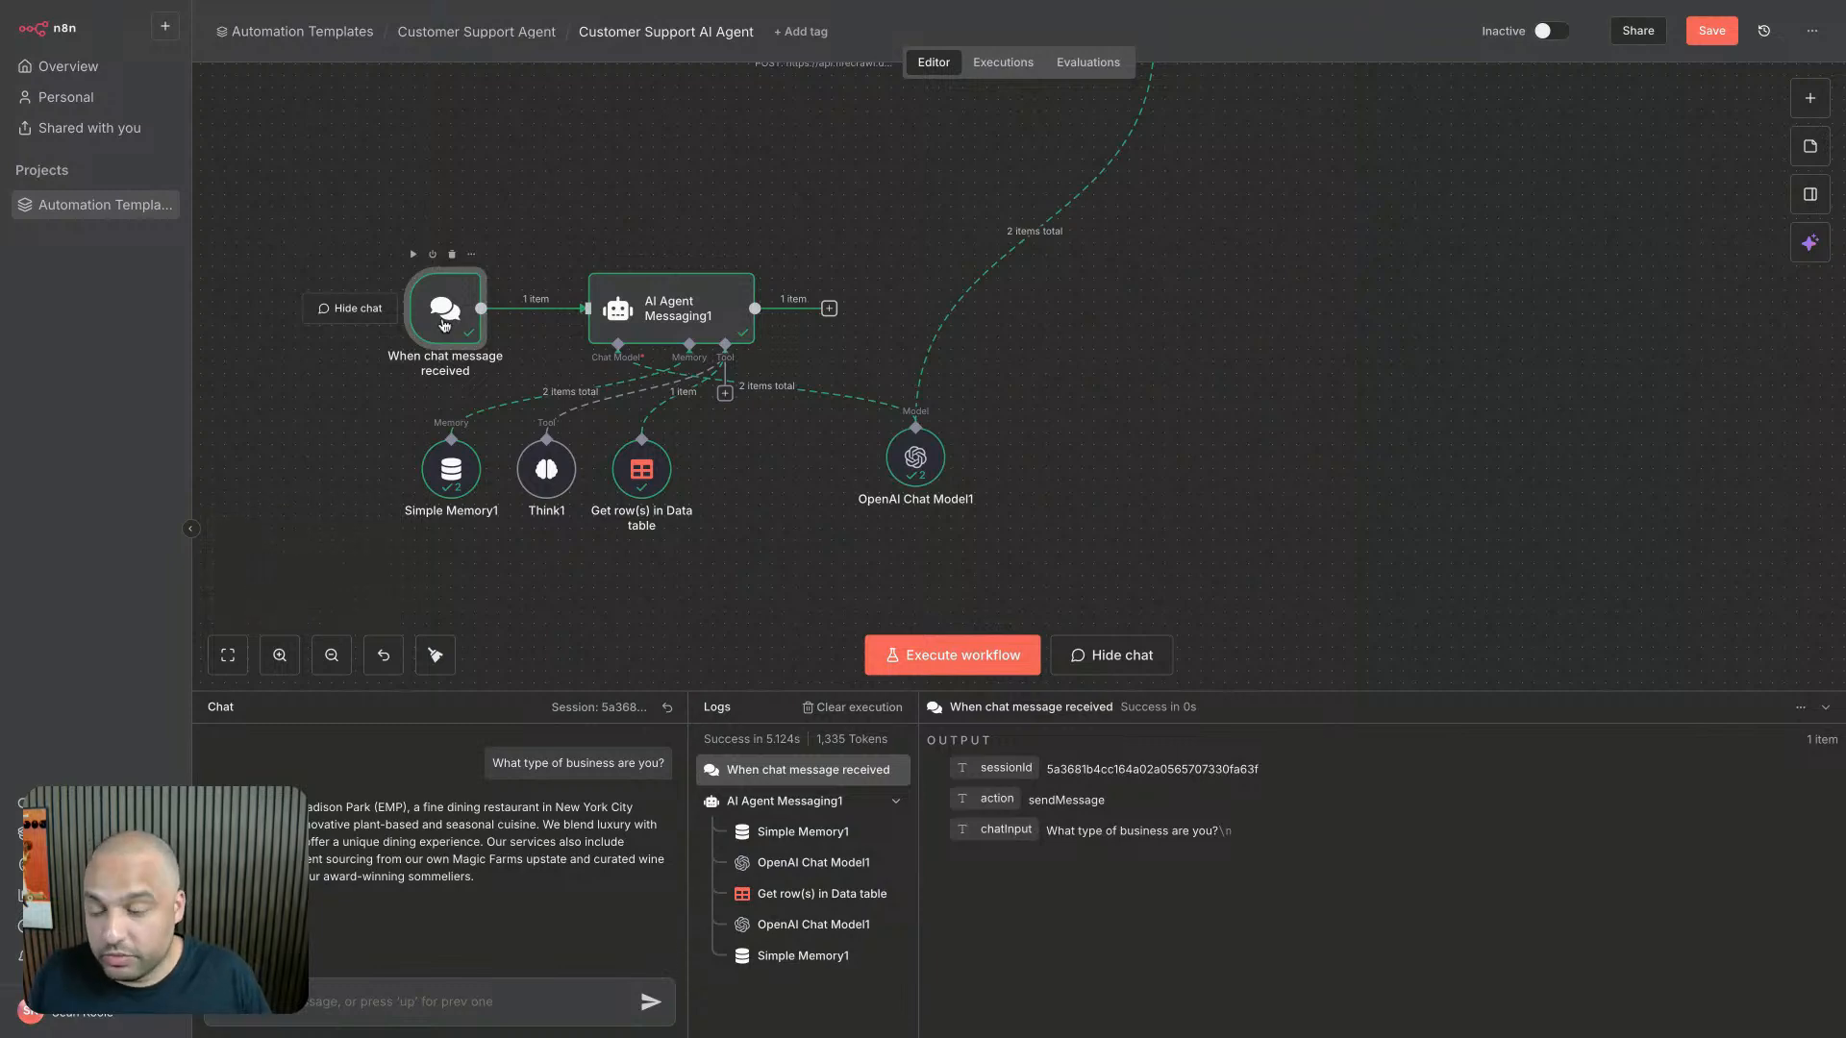
left_click(691, 310)
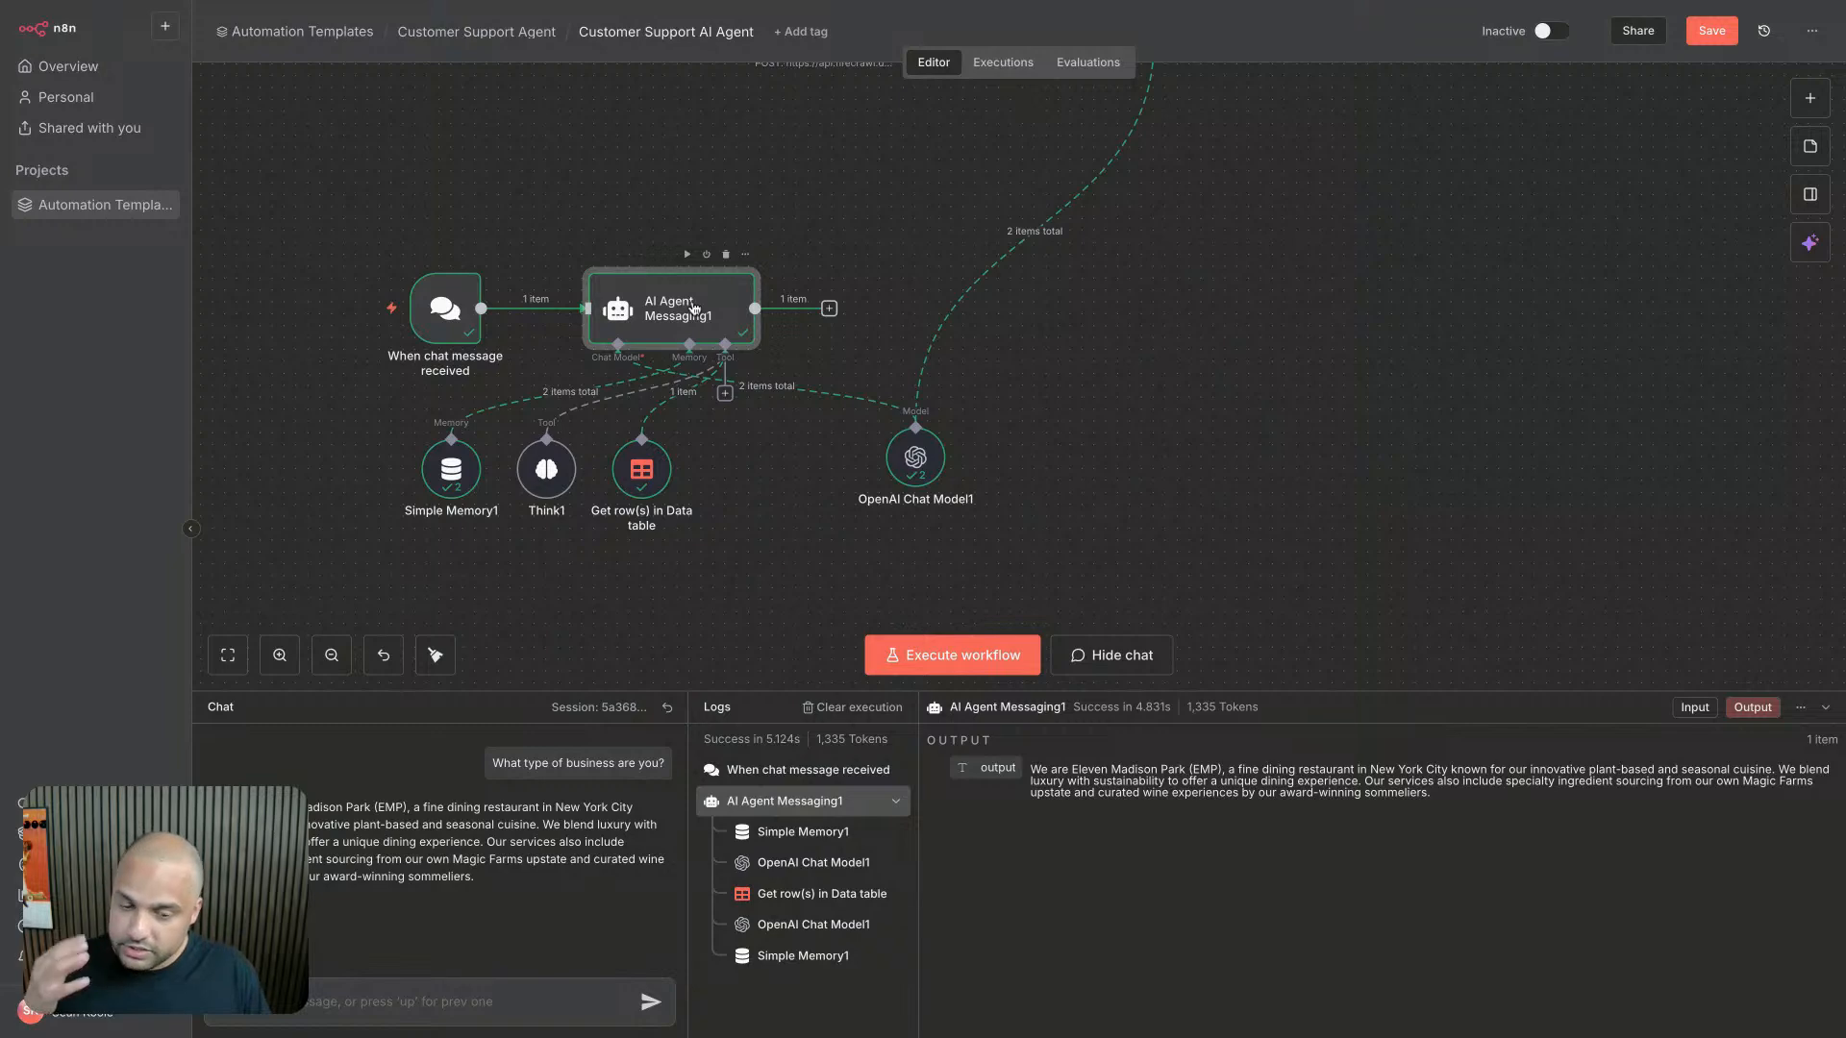
left_click(909, 464)
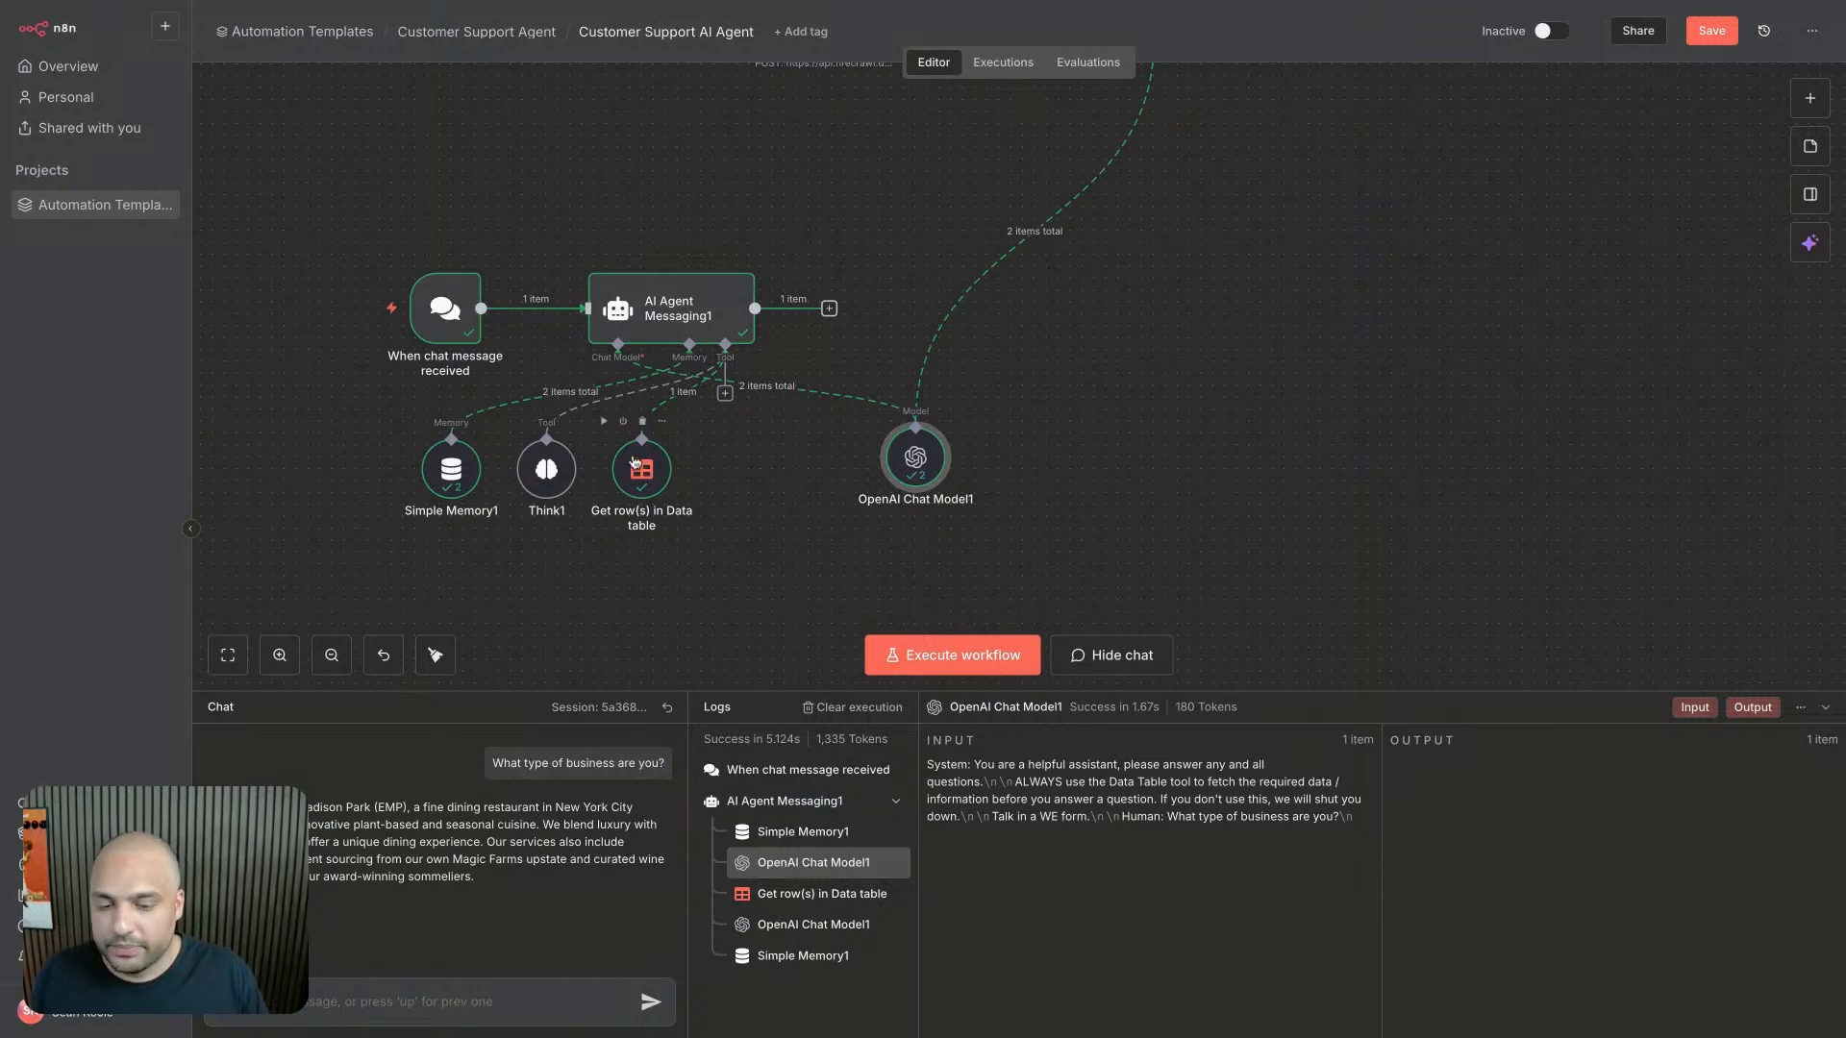
left_click(733, 463)
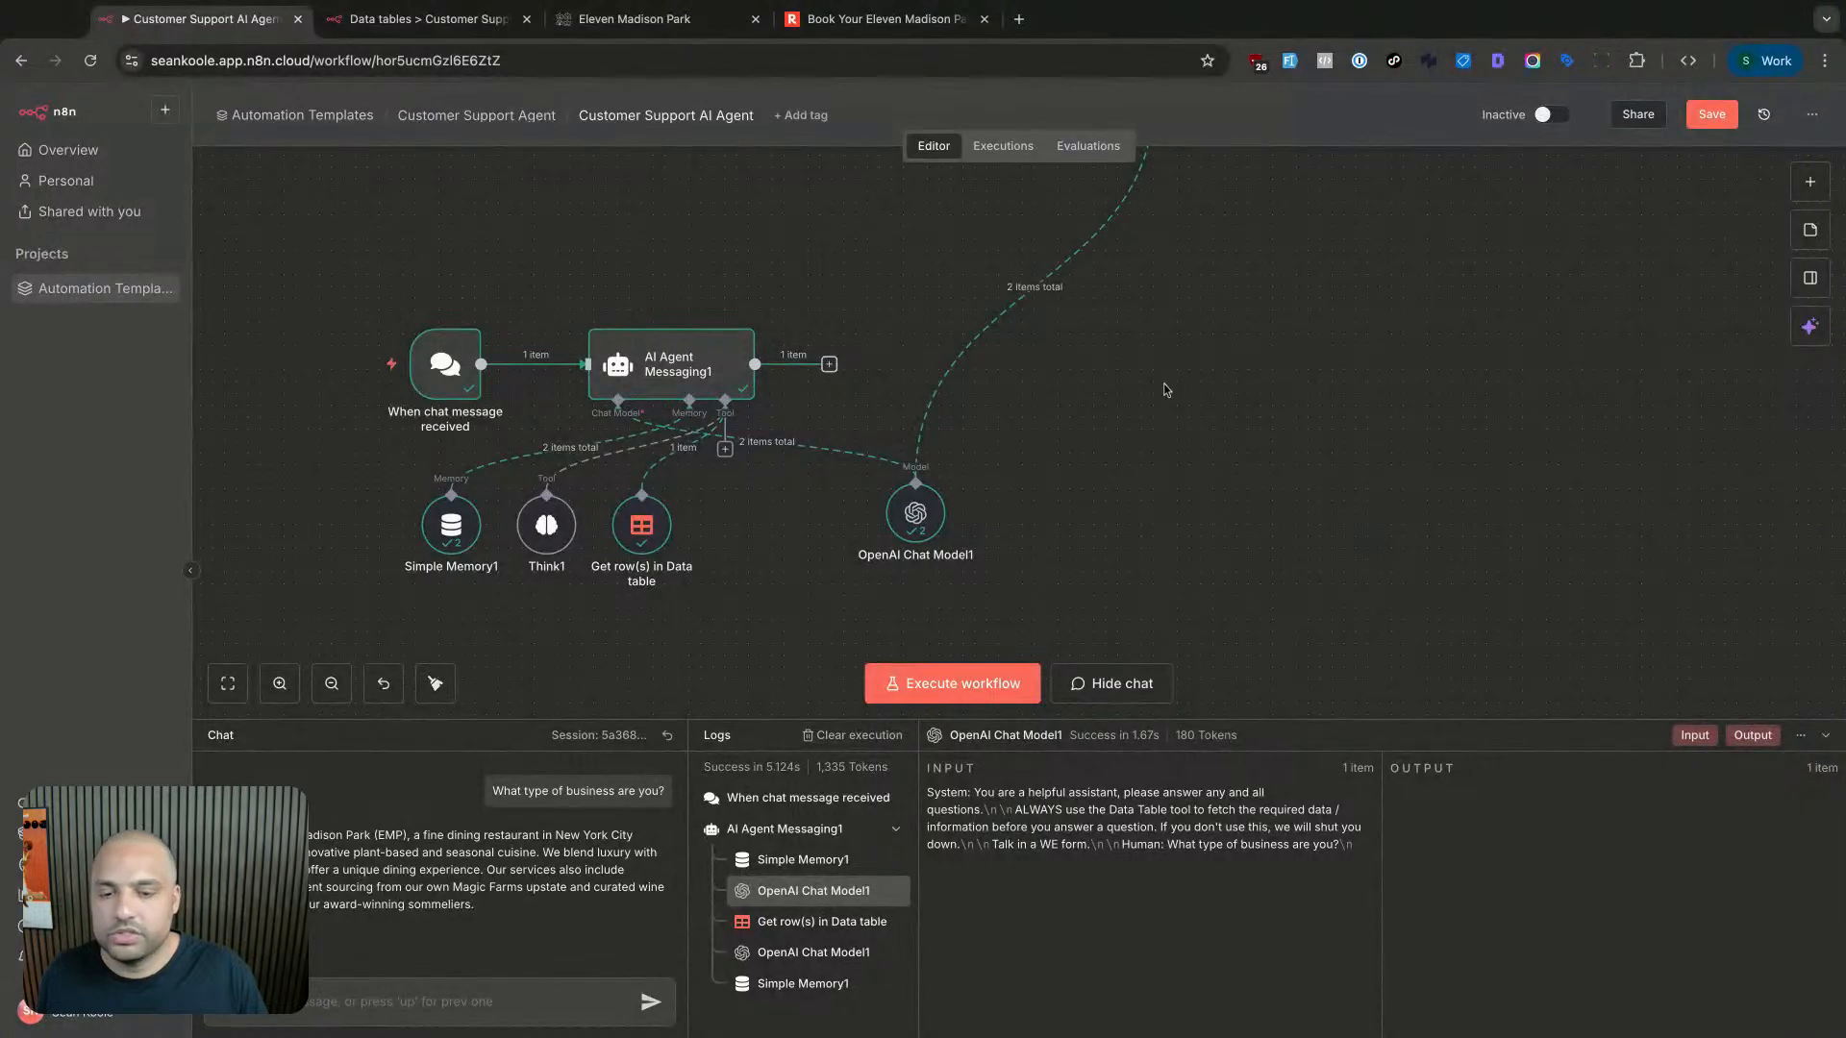
- Close the Eleven Madison Park restaurant booking tab
left_click(639, 21)
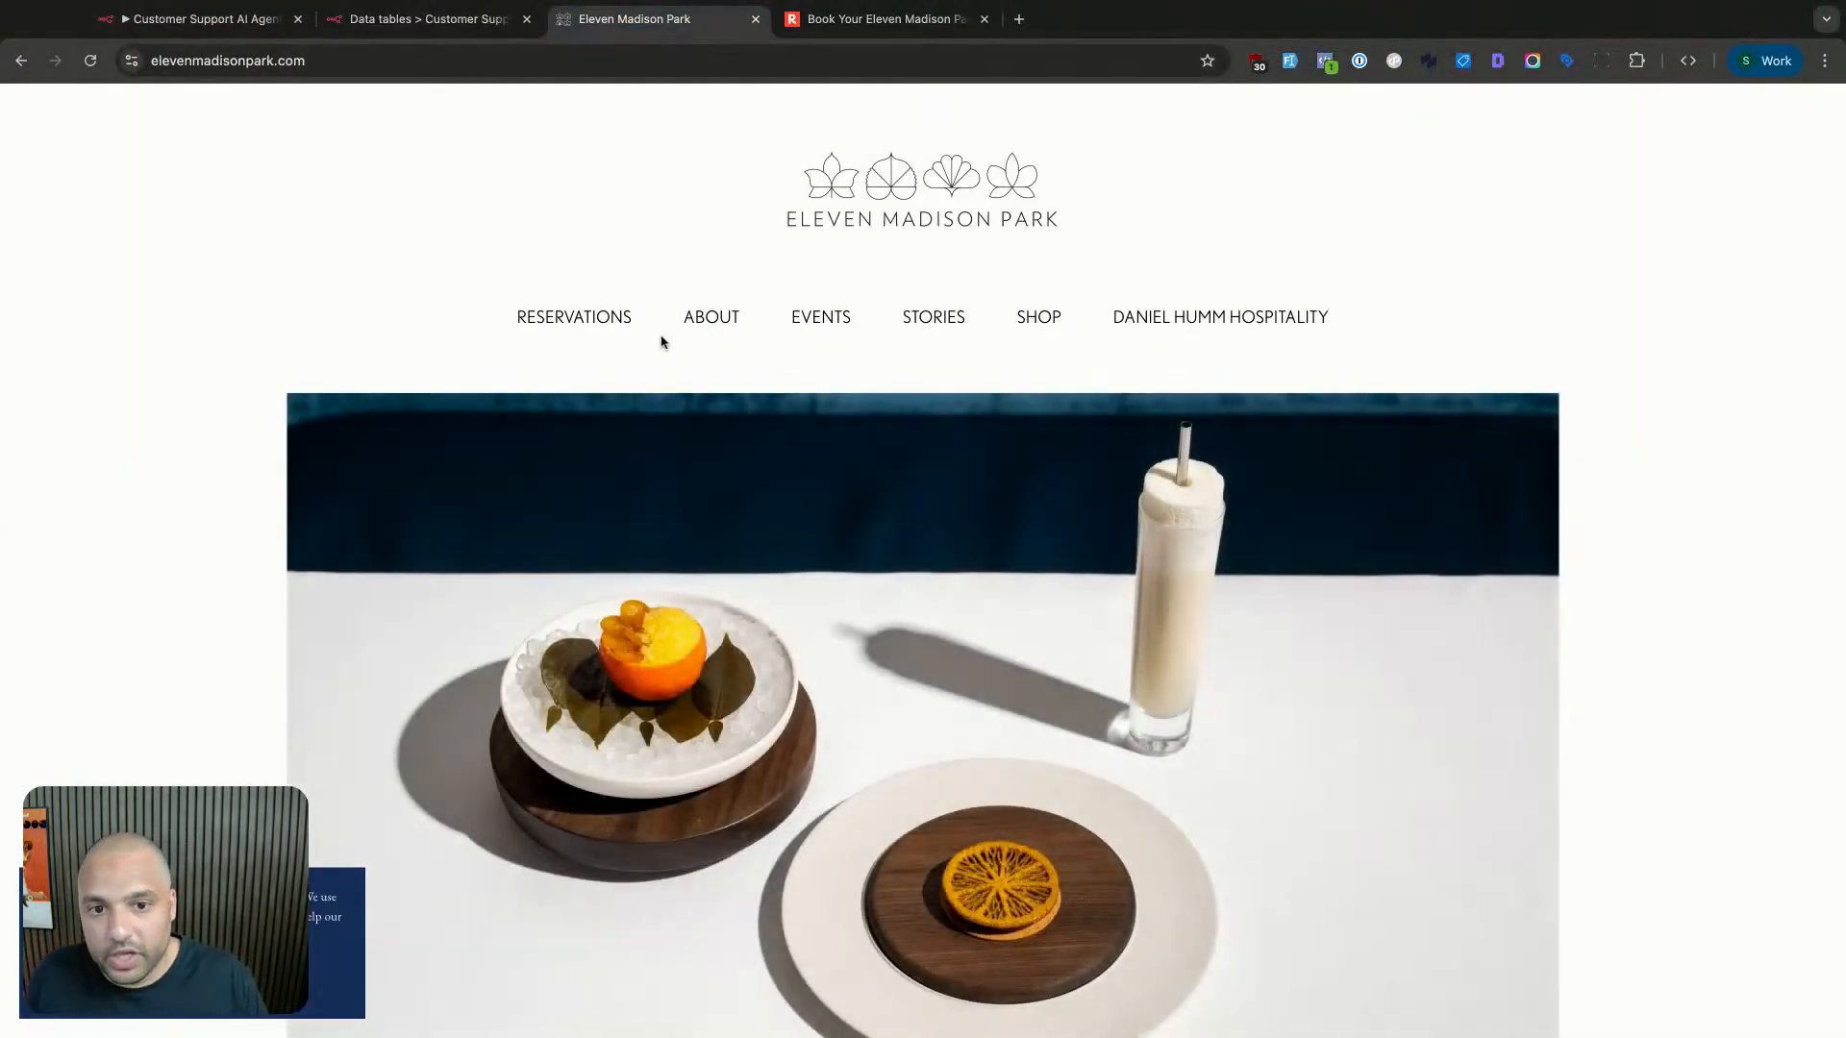
mouse_move(685, 317)
left_click(985, 19)
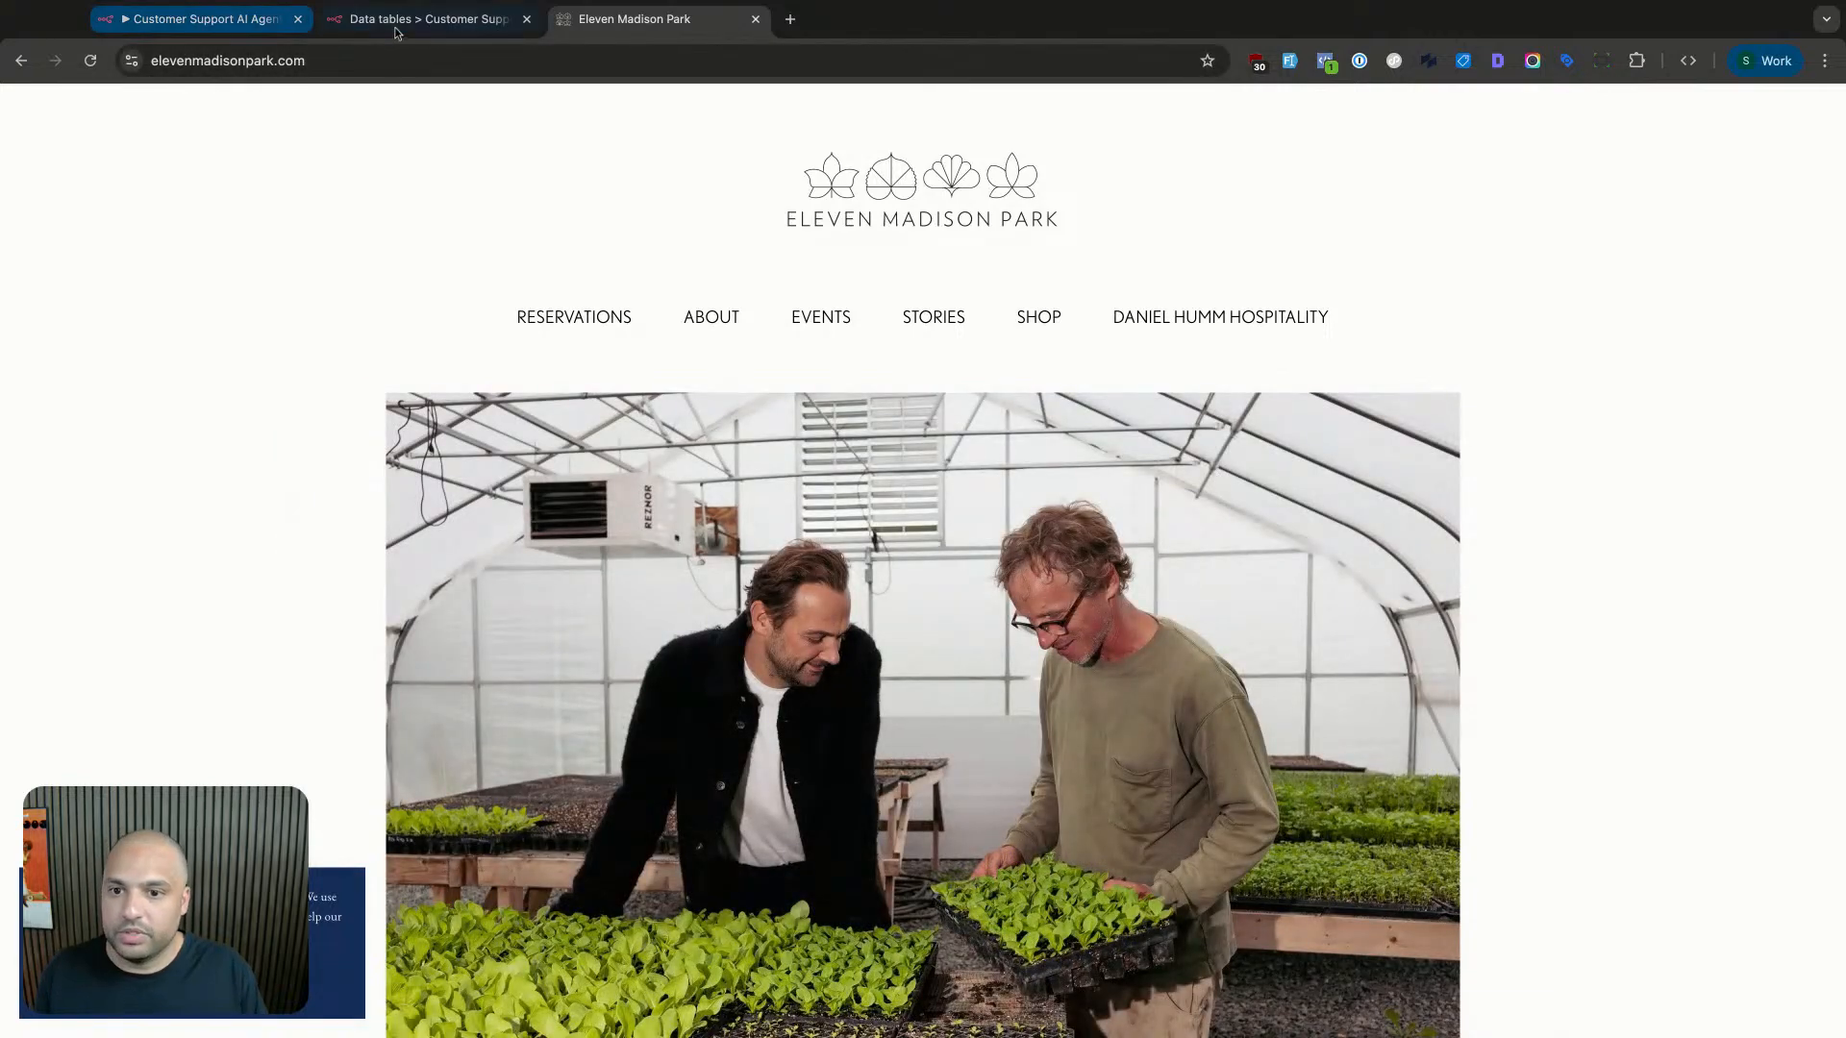
- Check the Get row(s) in Data table output and open the domains data table
left_click(269, 19)
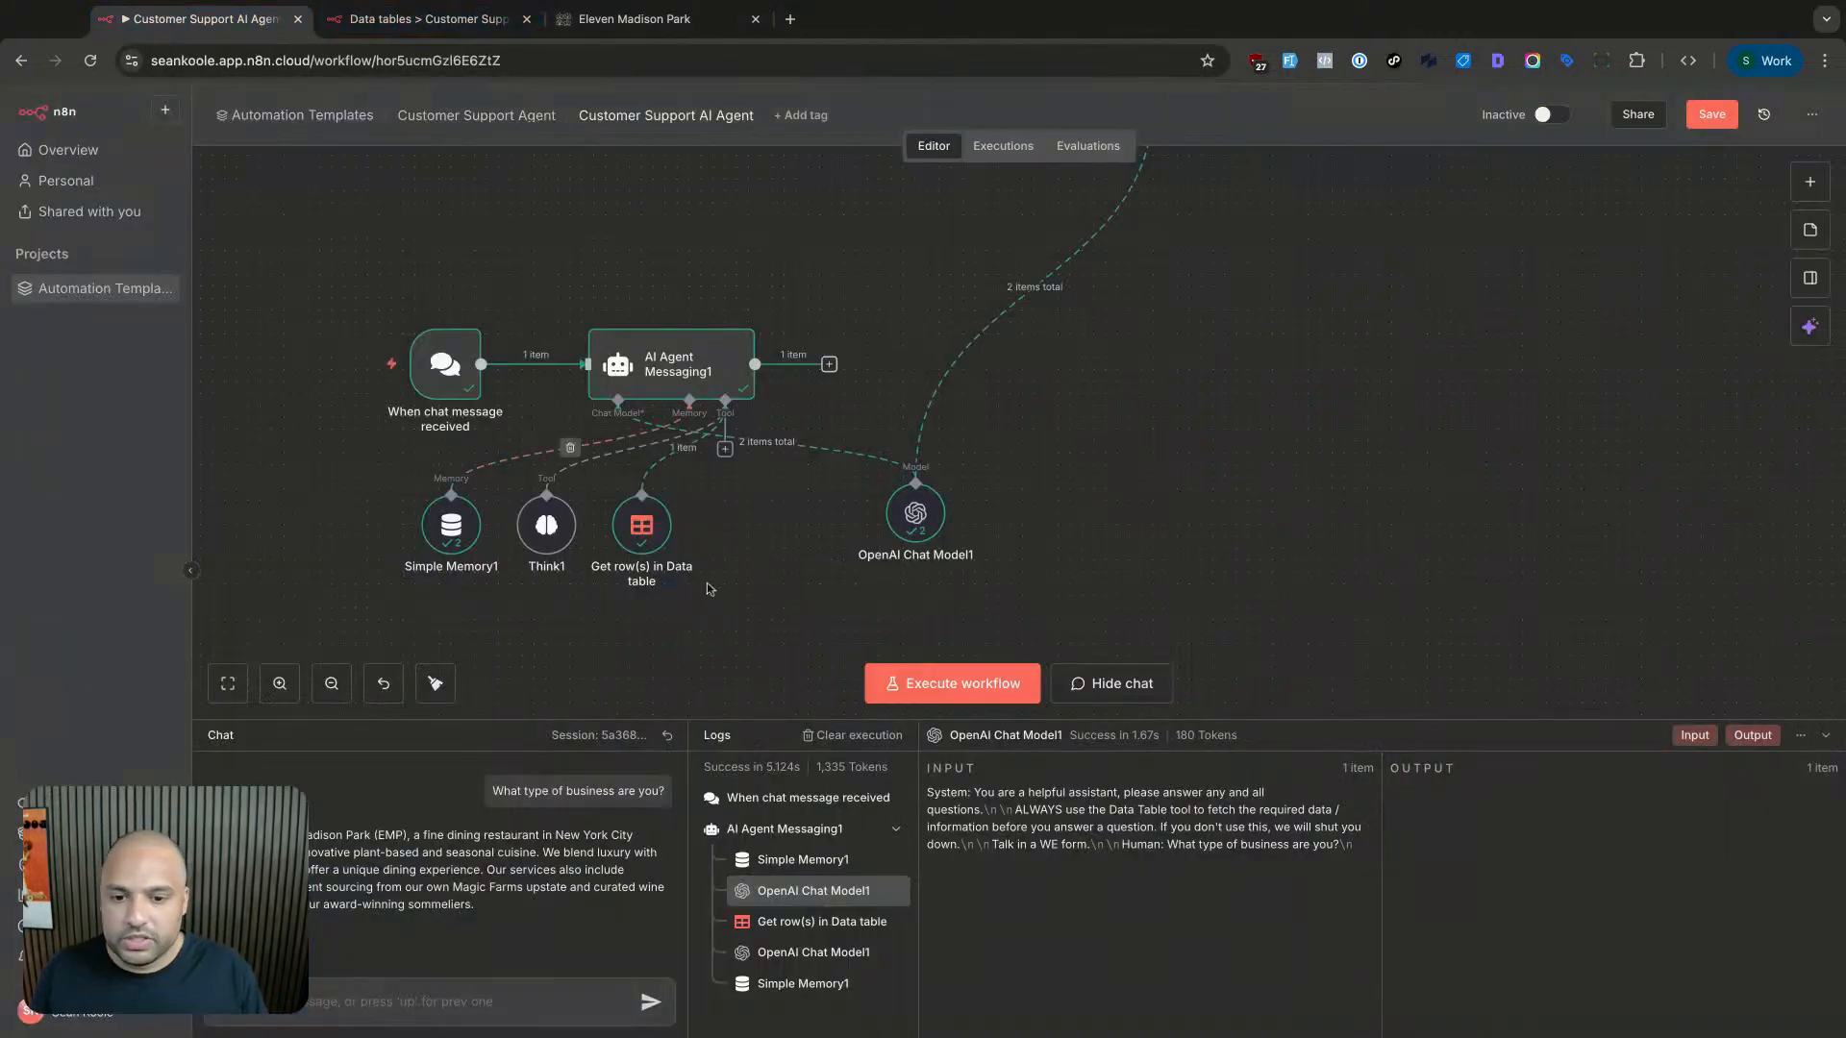
left_click(646, 543)
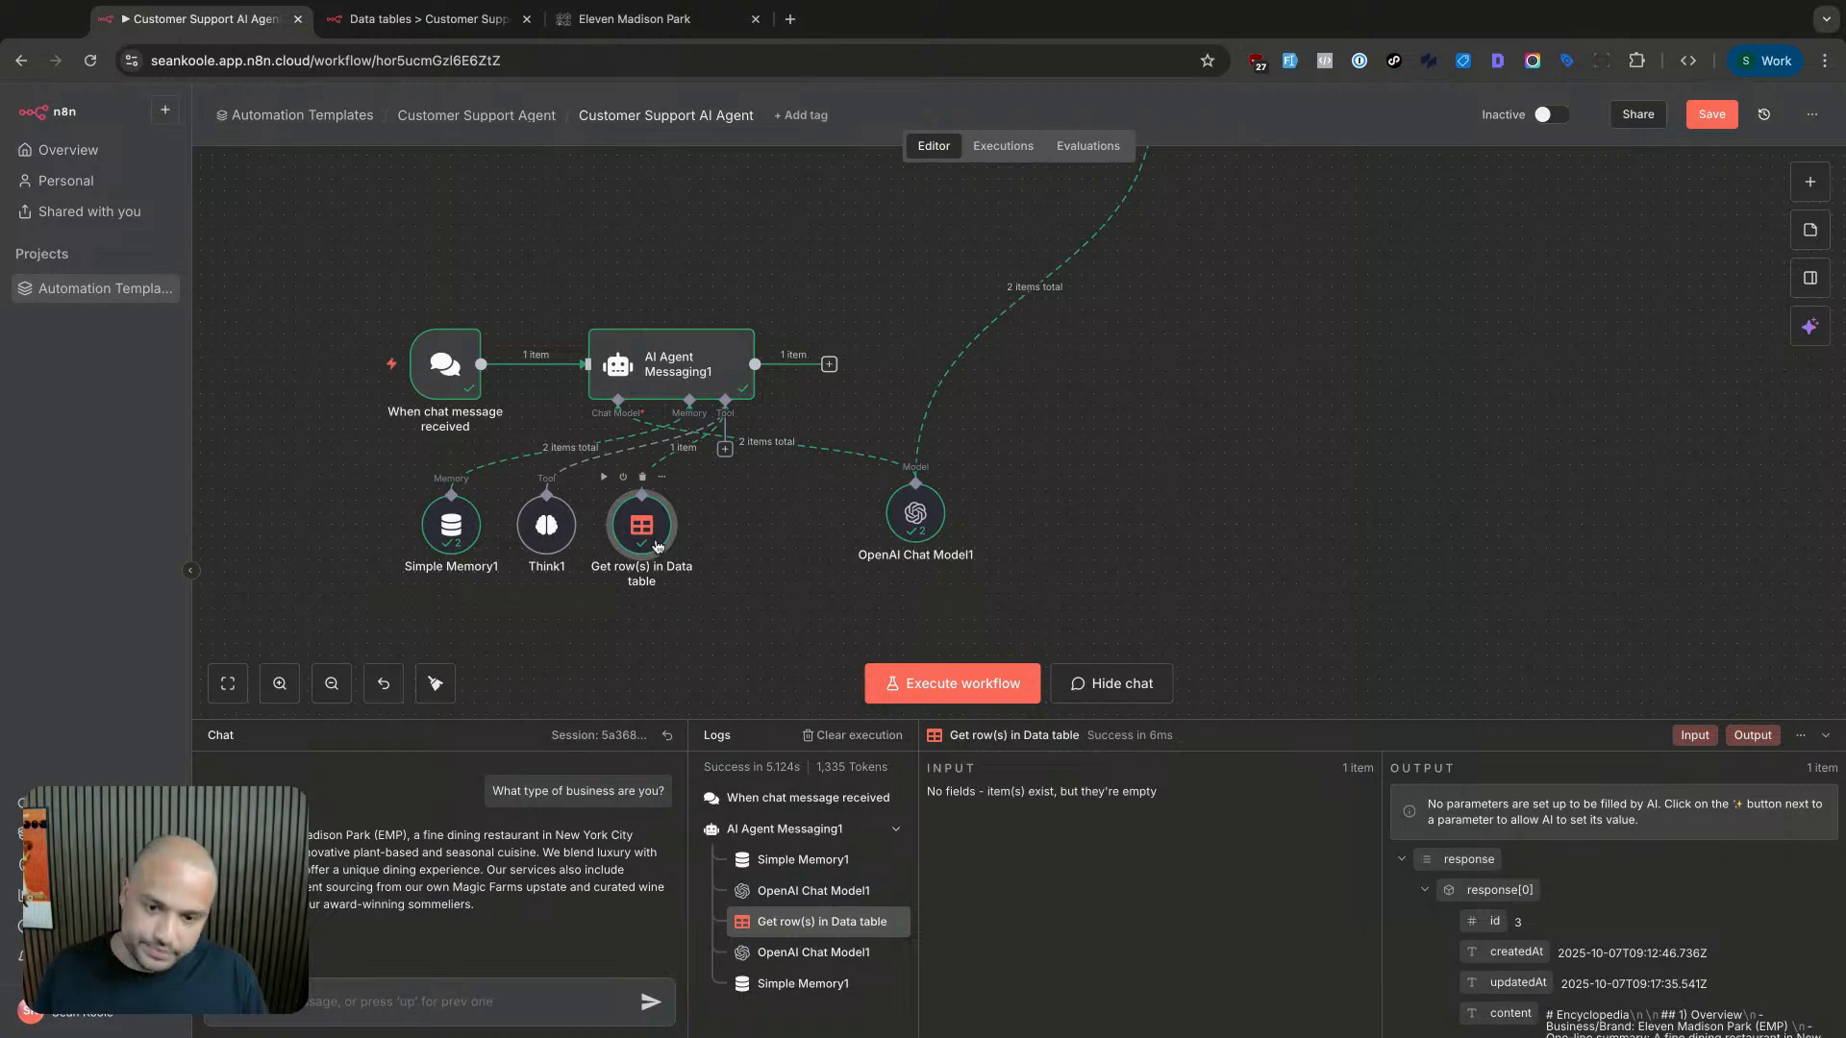
left_click(458, 26)
- Deactivate the Eleven Madison Park row, mark bannerpeakhealth.com active, then go back to the workflow
left_click(505, 459)
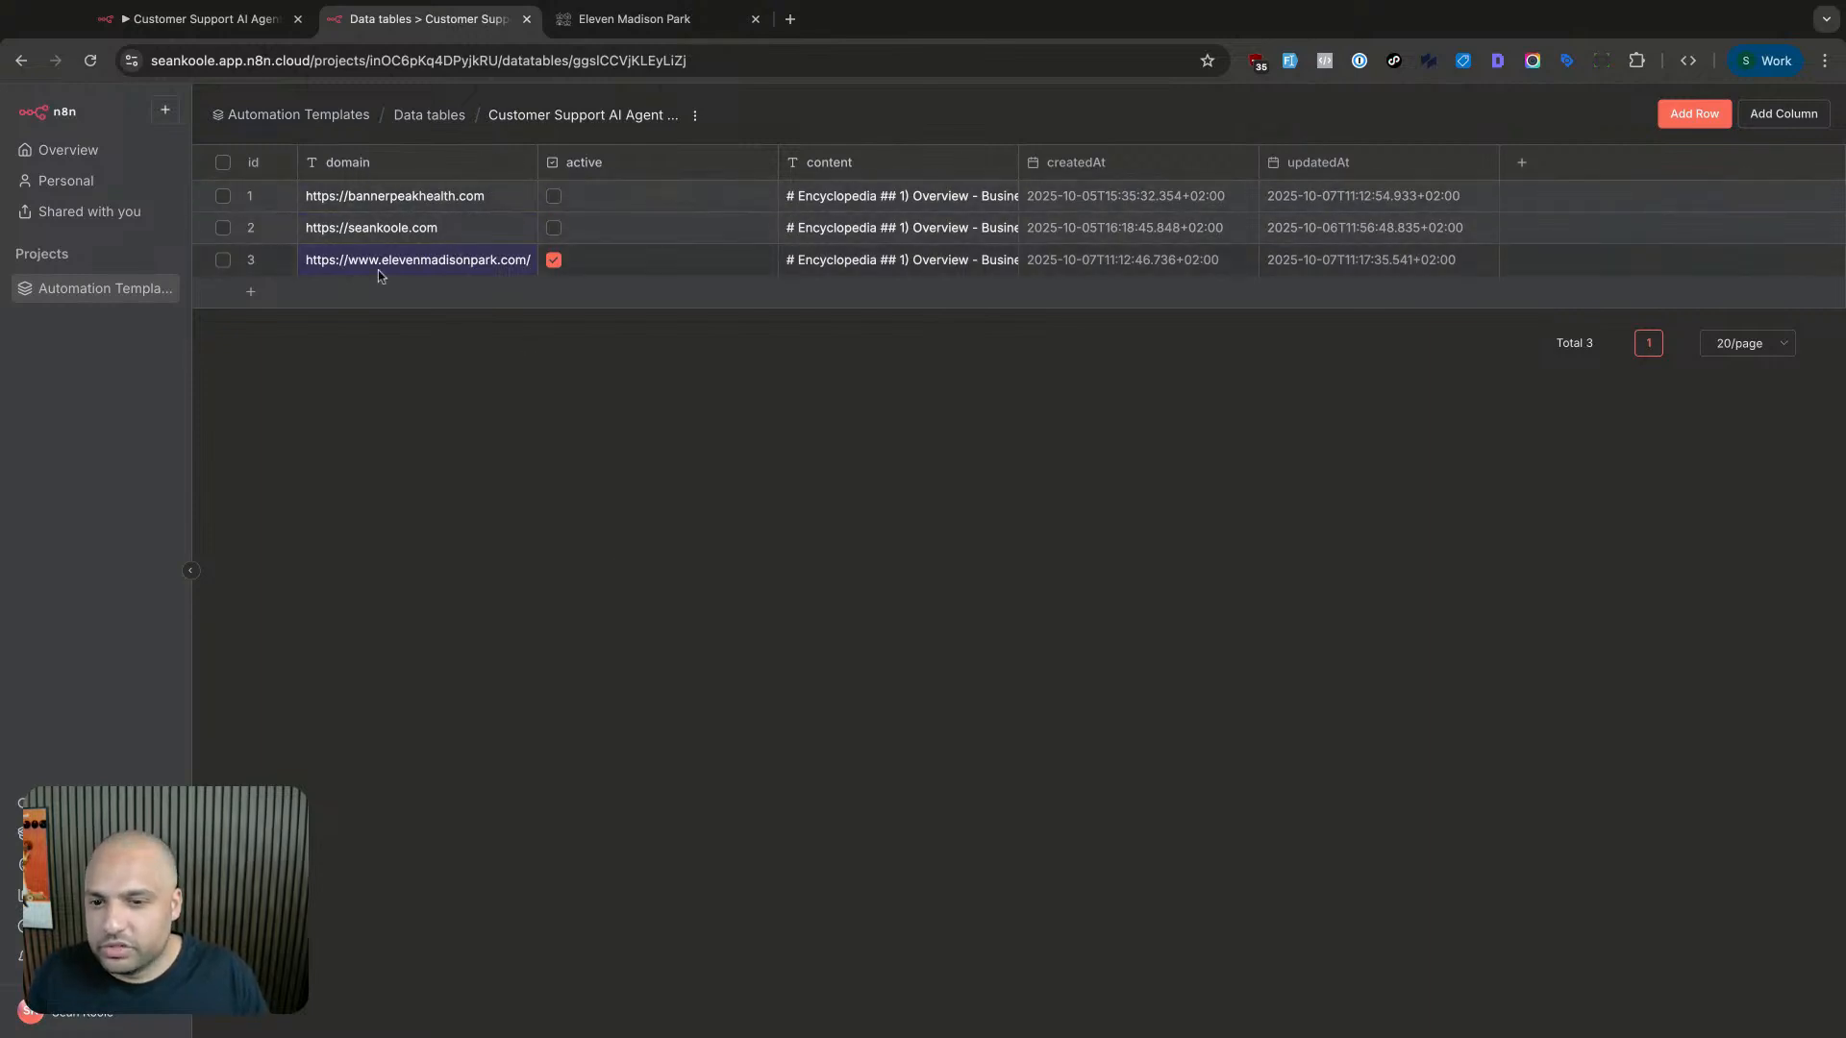
double_click(402, 260)
left_click(781, 344)
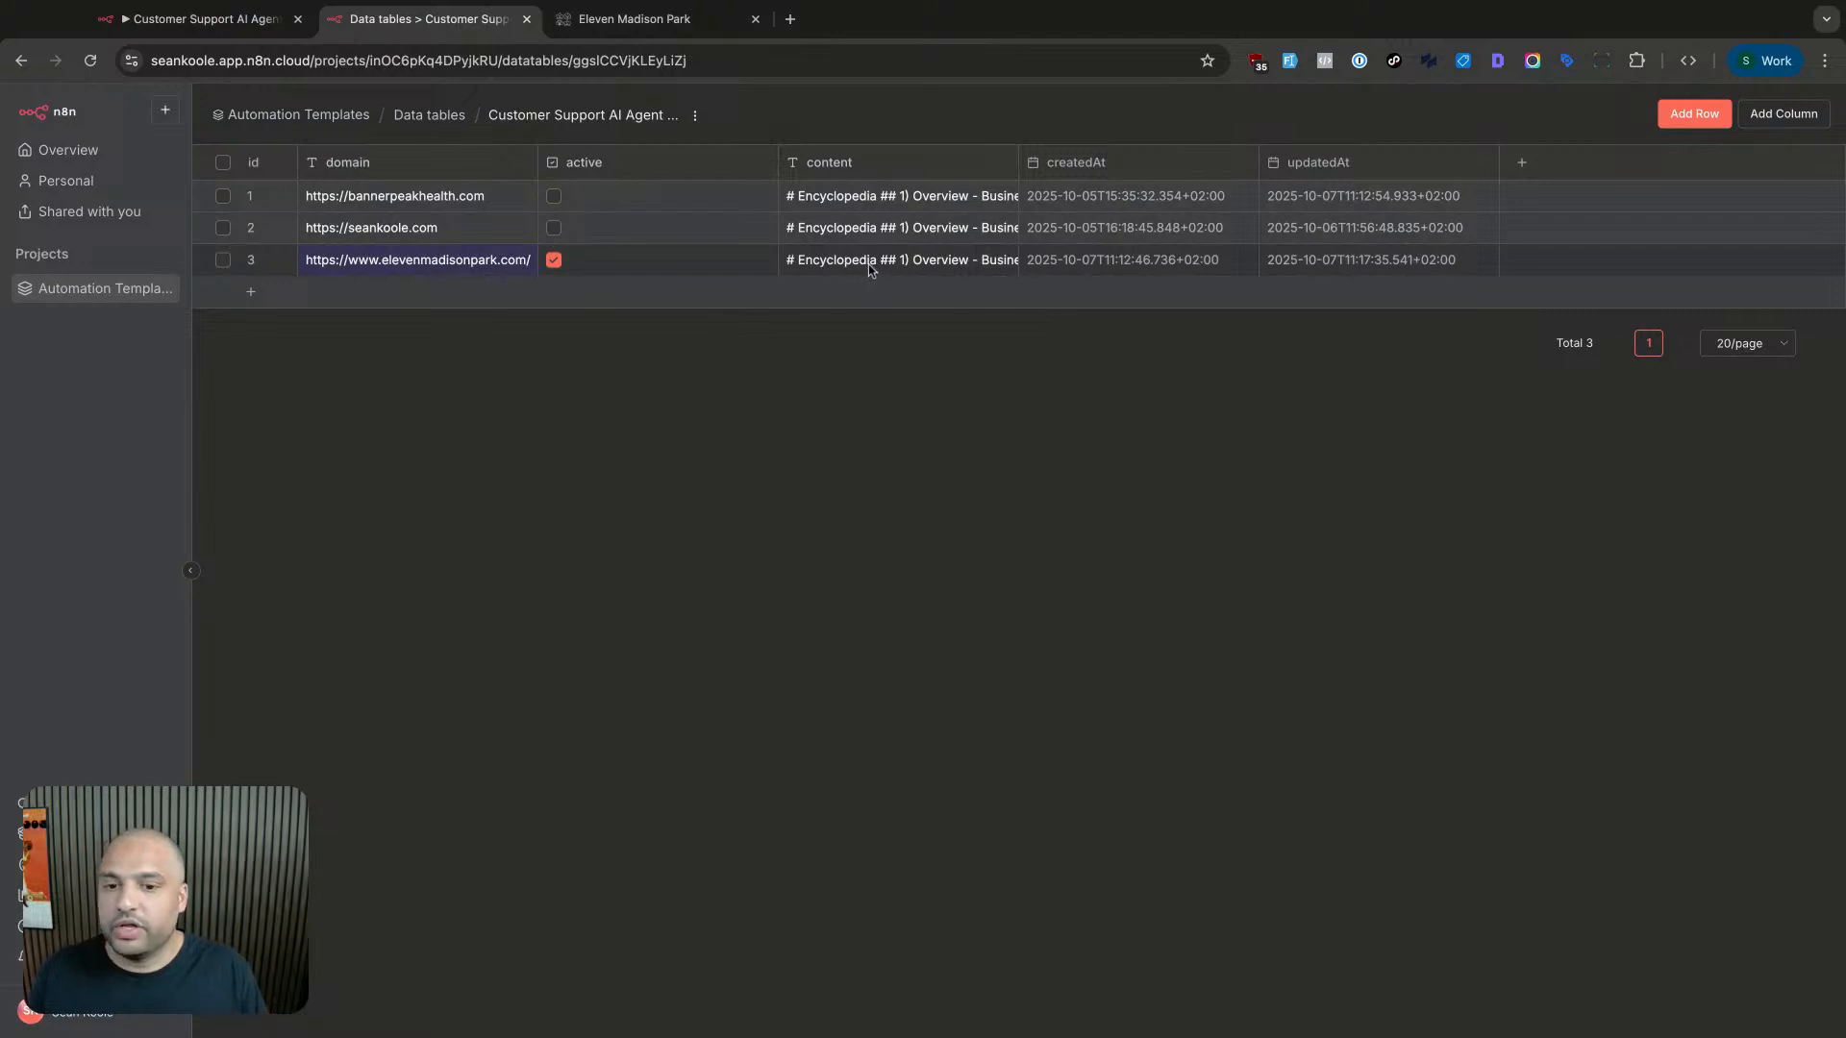
left_click(553, 261)
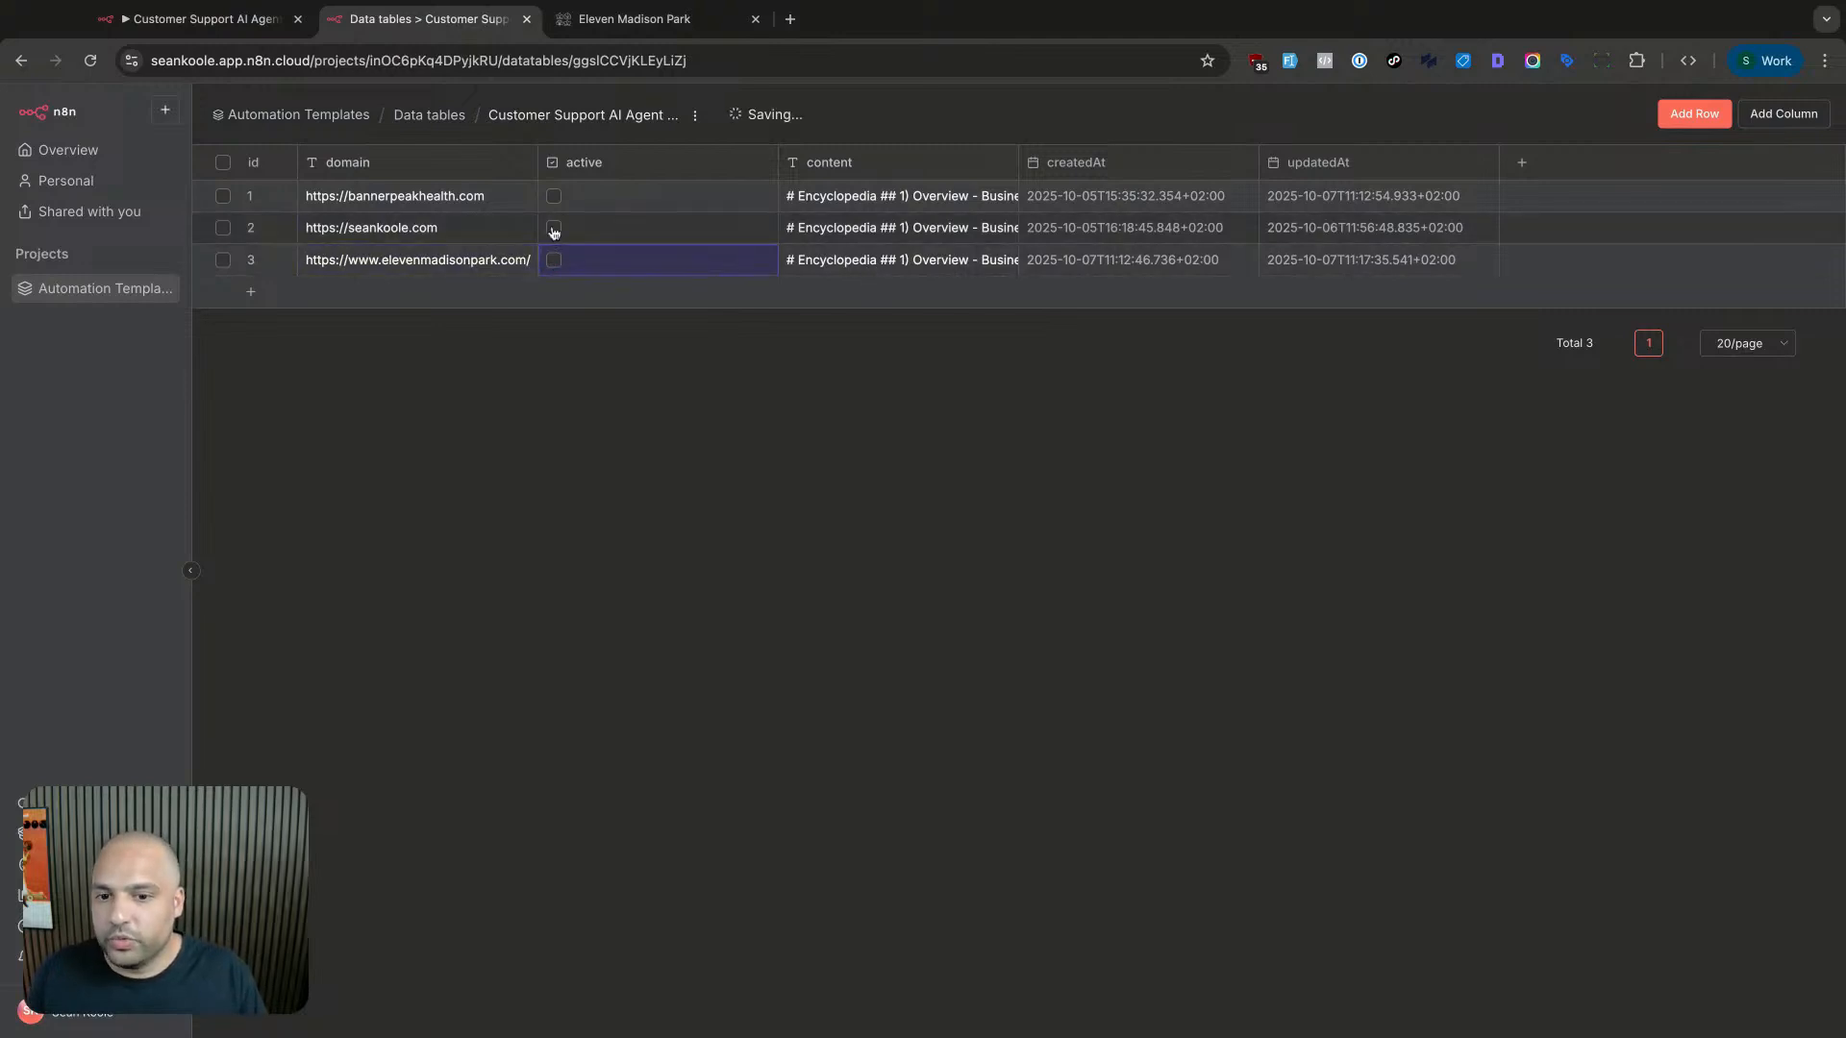
left_click(554, 229)
left_click(554, 197)
left_click(553, 227)
left_click(553, 197)
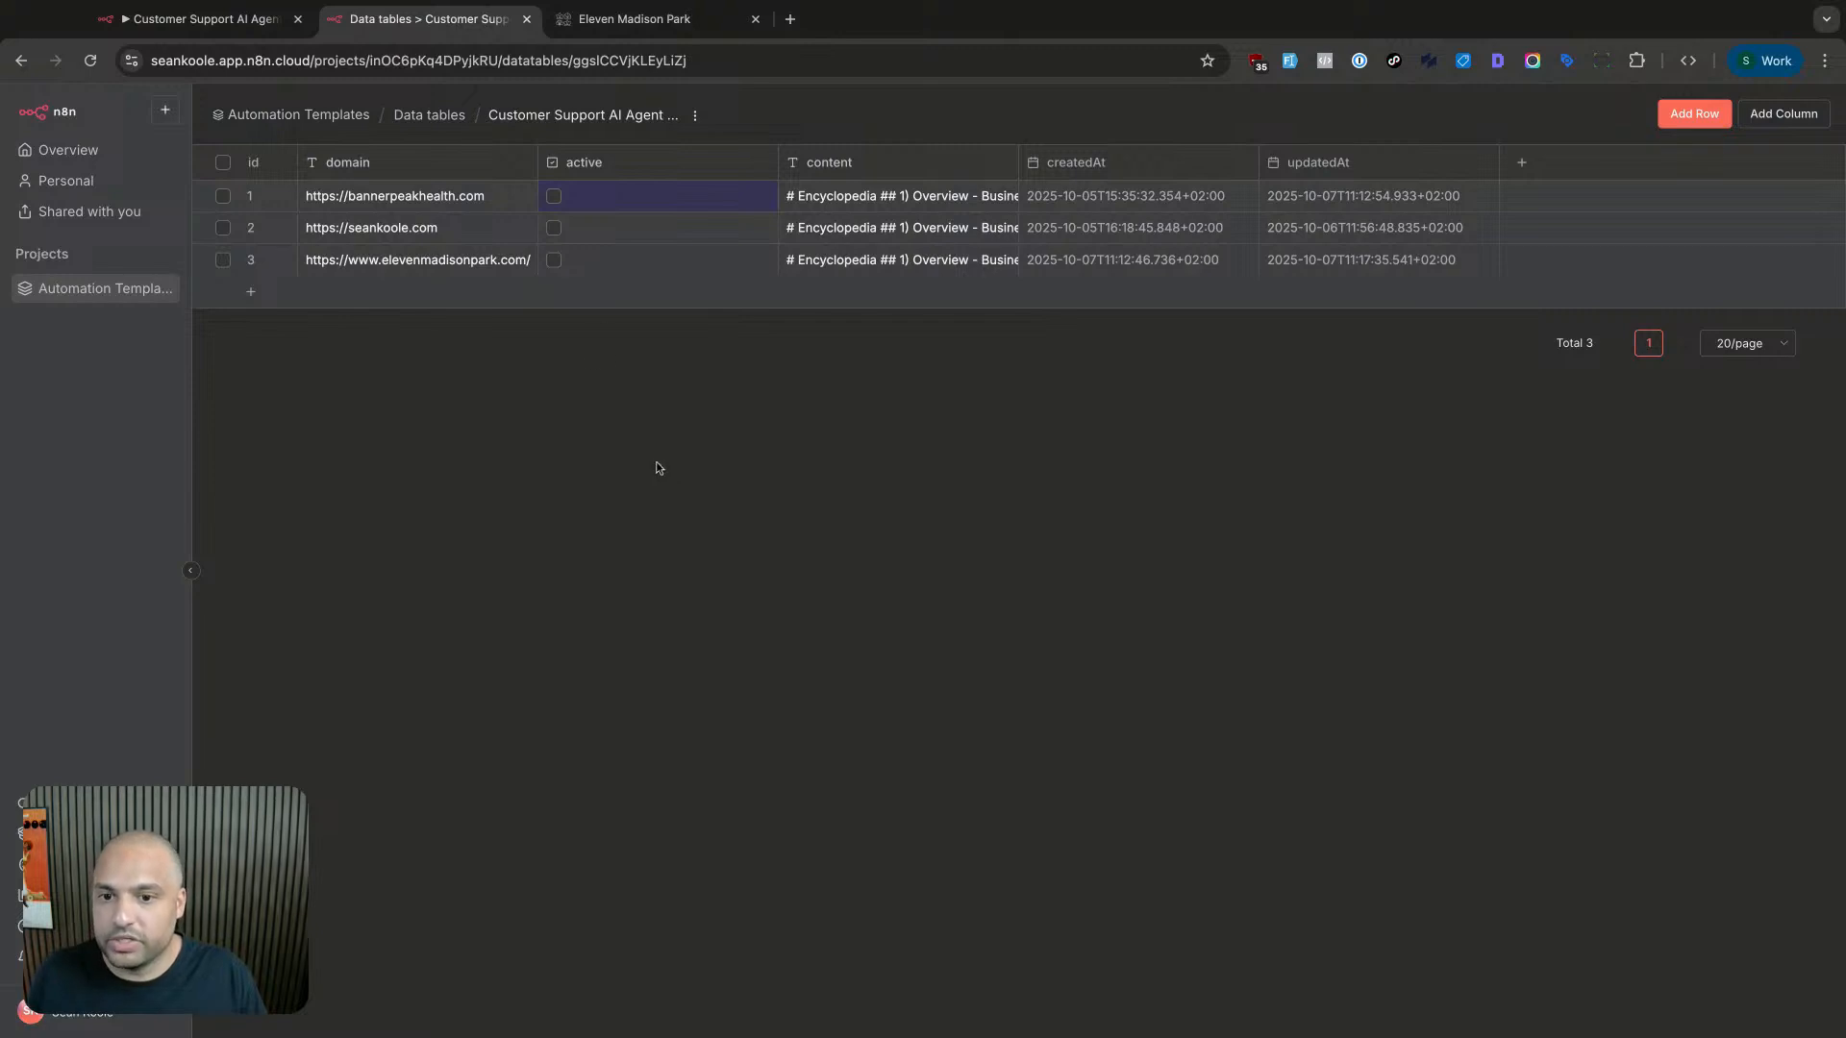
left_click(553, 263)
left_click(554, 263)
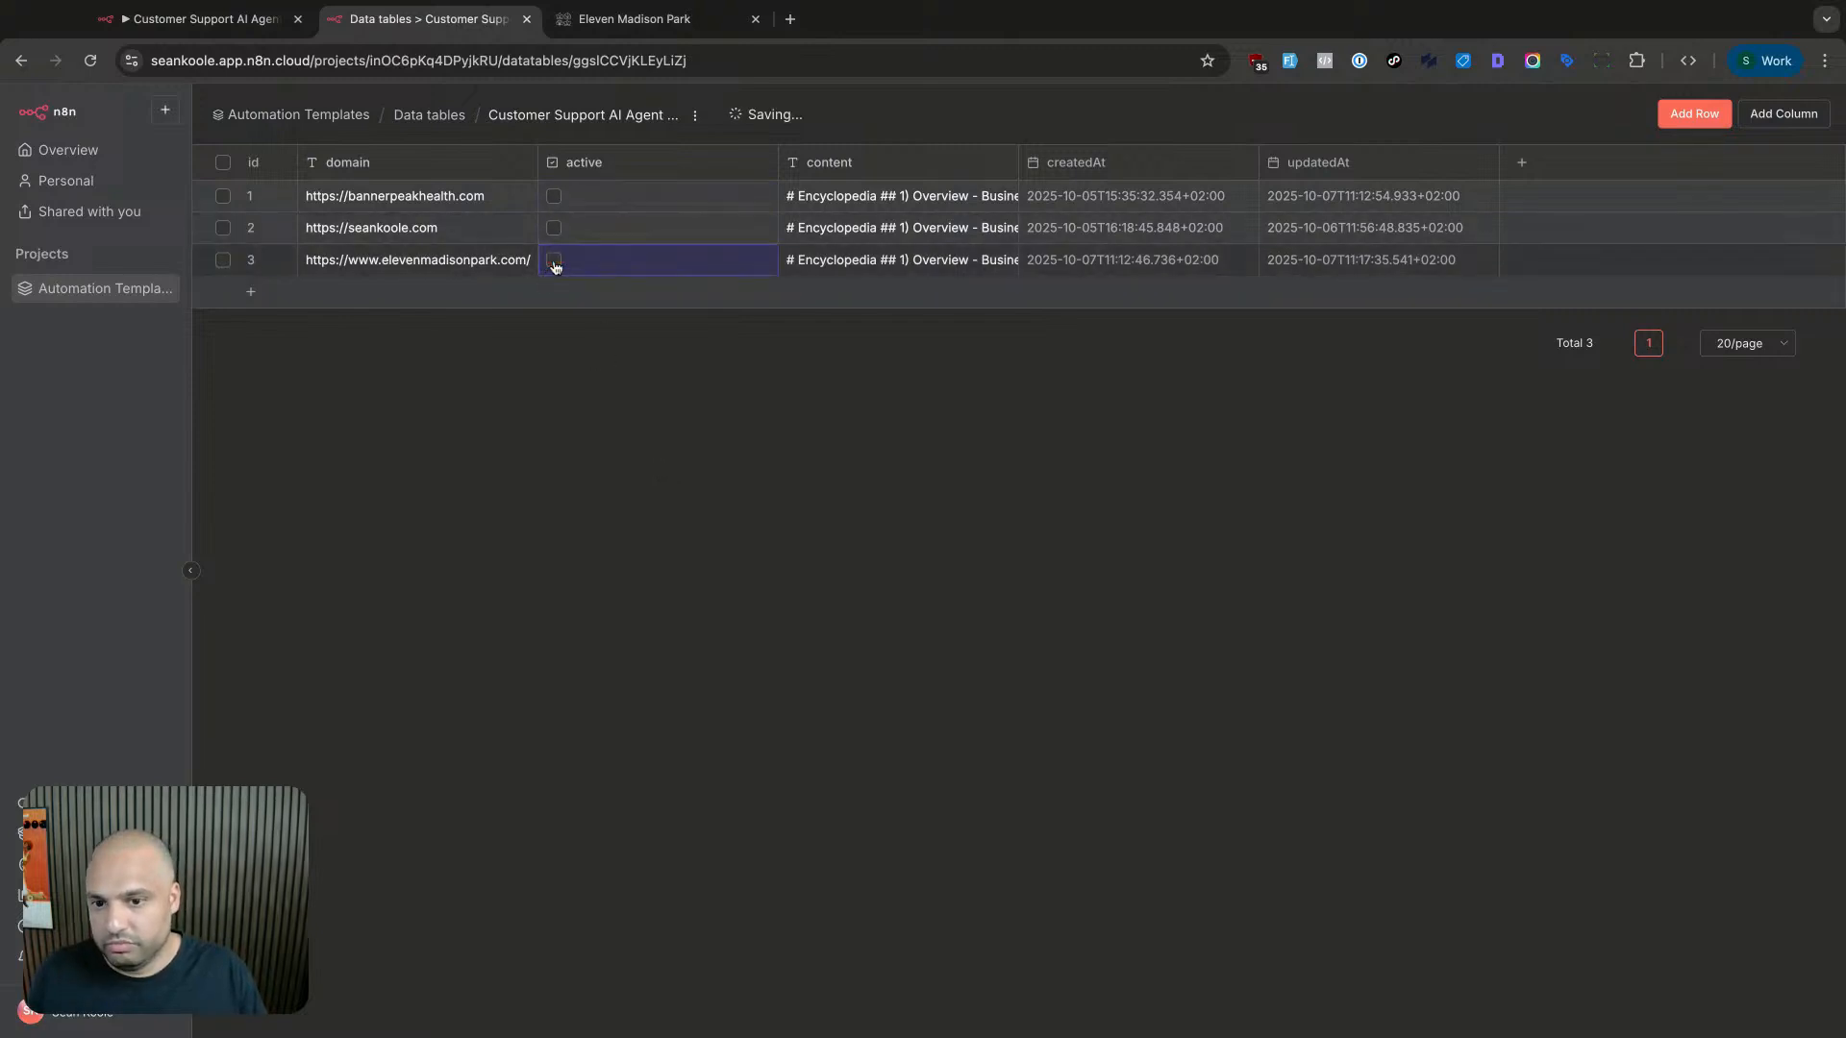
left_click(553, 196)
left_click(228, 21)
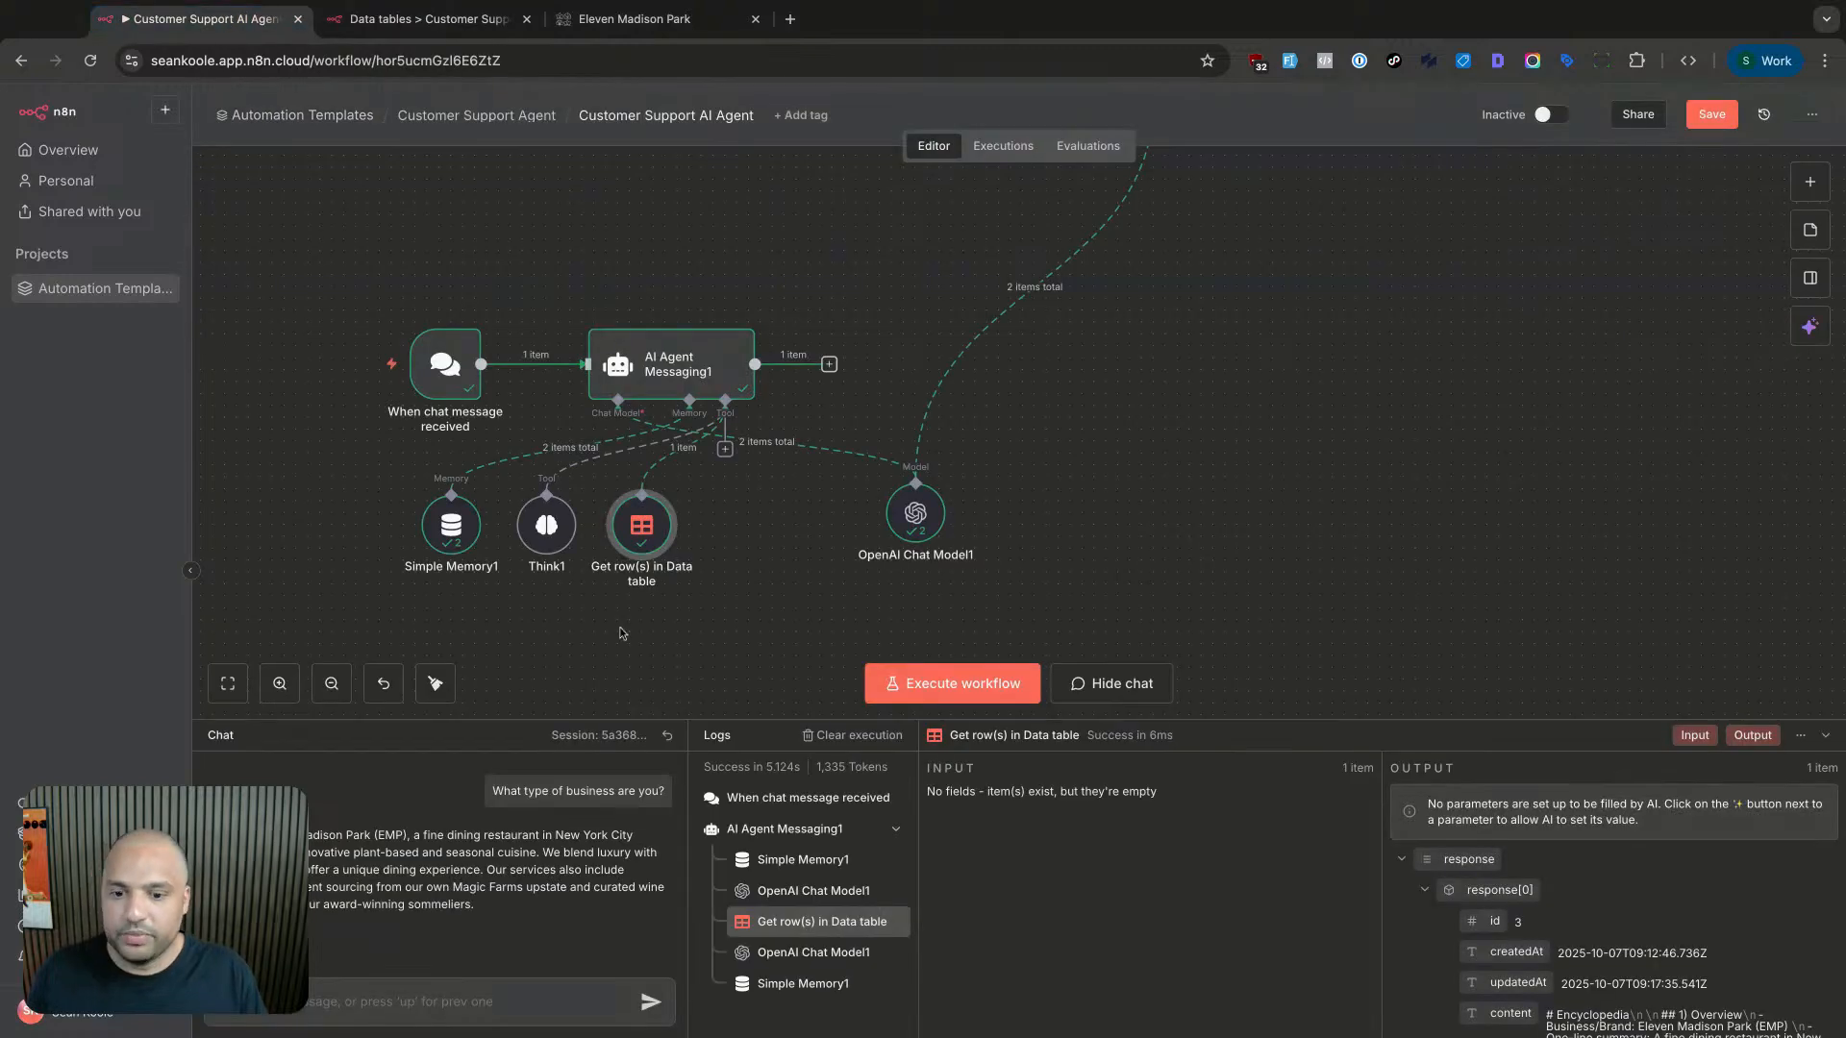
- Reload the workflow and ask the chat 'Which doctors are on staff?', reviewing the doctor names returned
key("super+r")
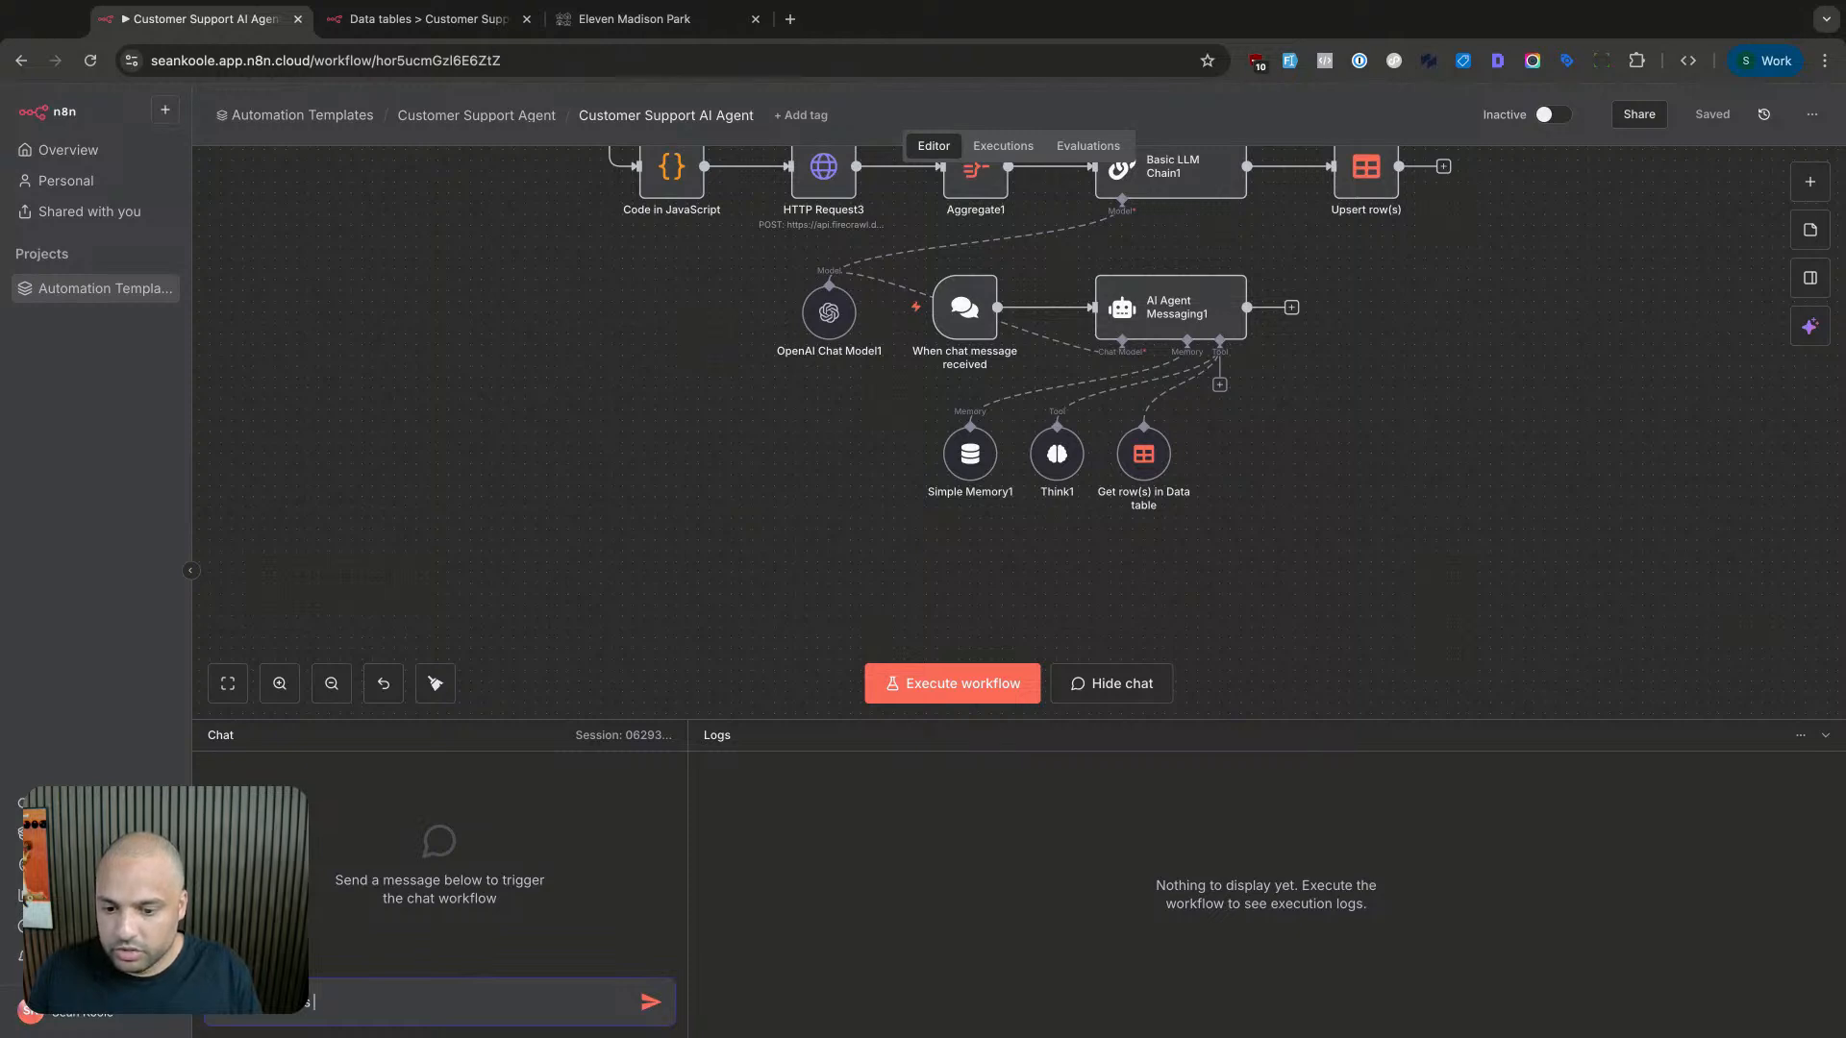
key("Return")
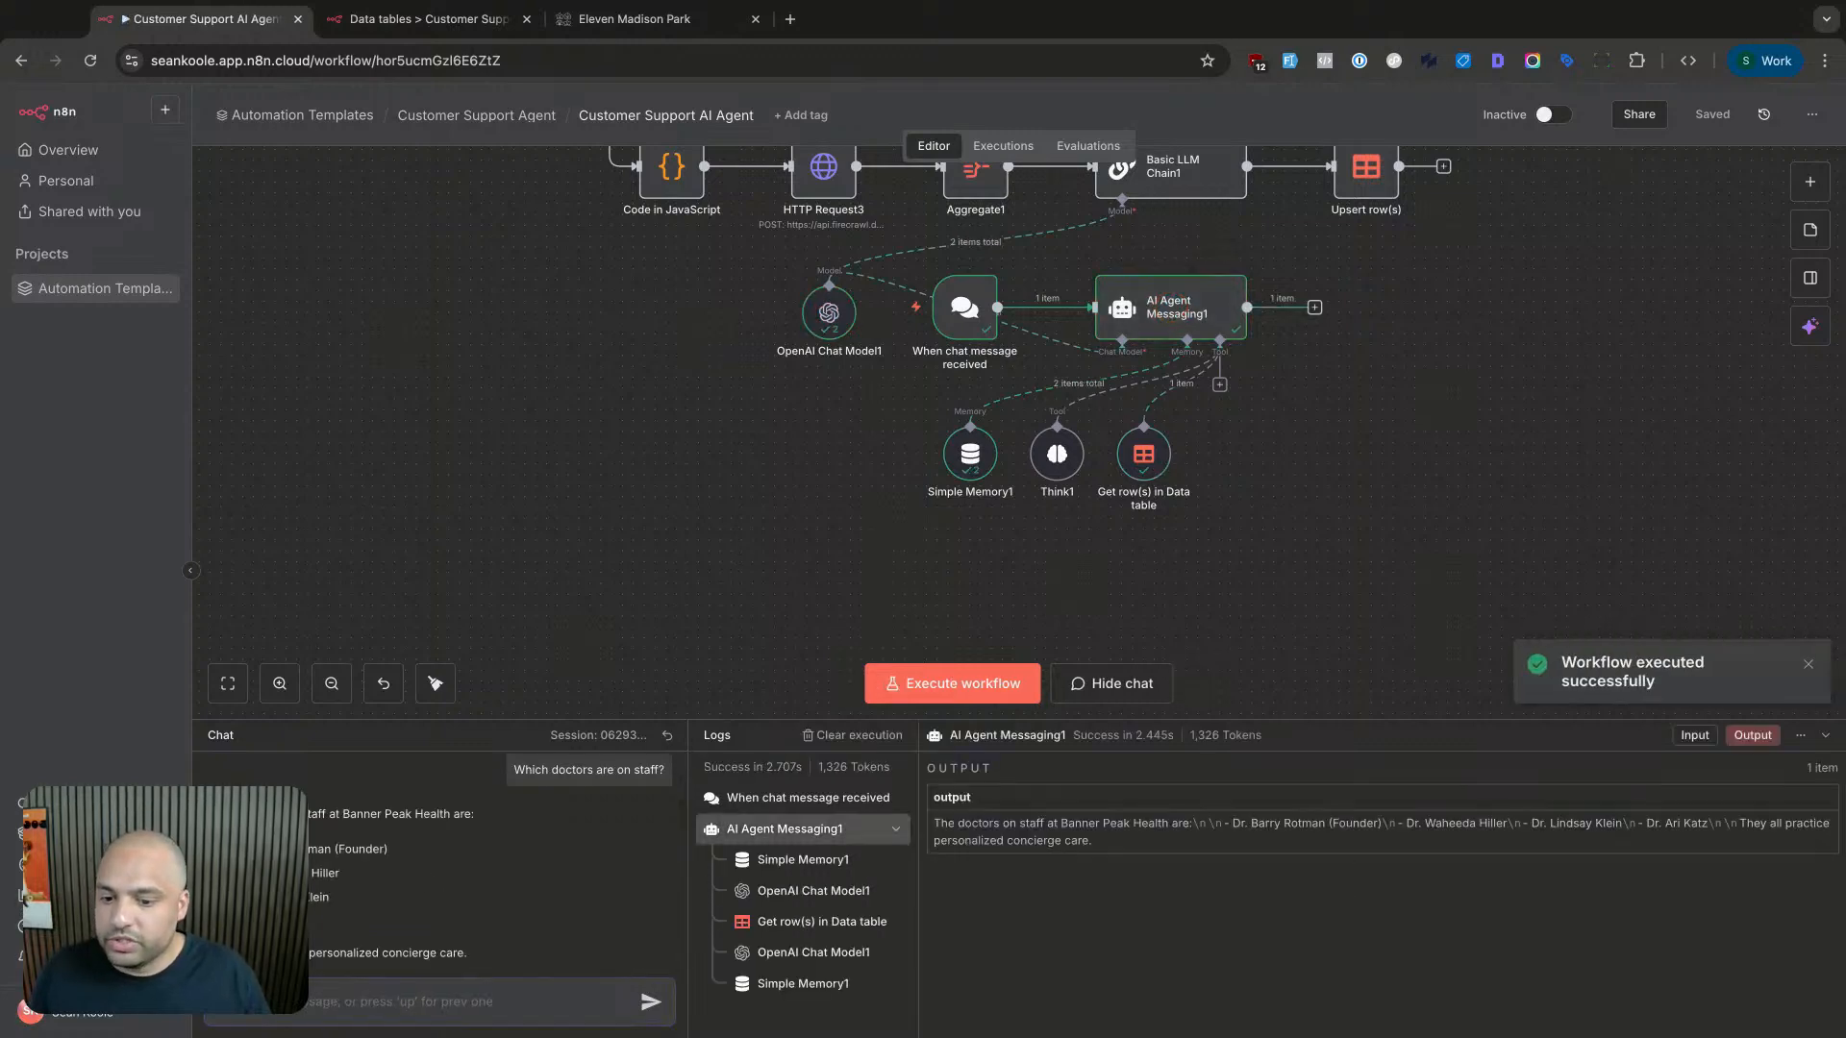
left_click_drag(322, 796, 349, 922)
left_click(350, 921)
left_click_drag(392, 856, 353, 919)
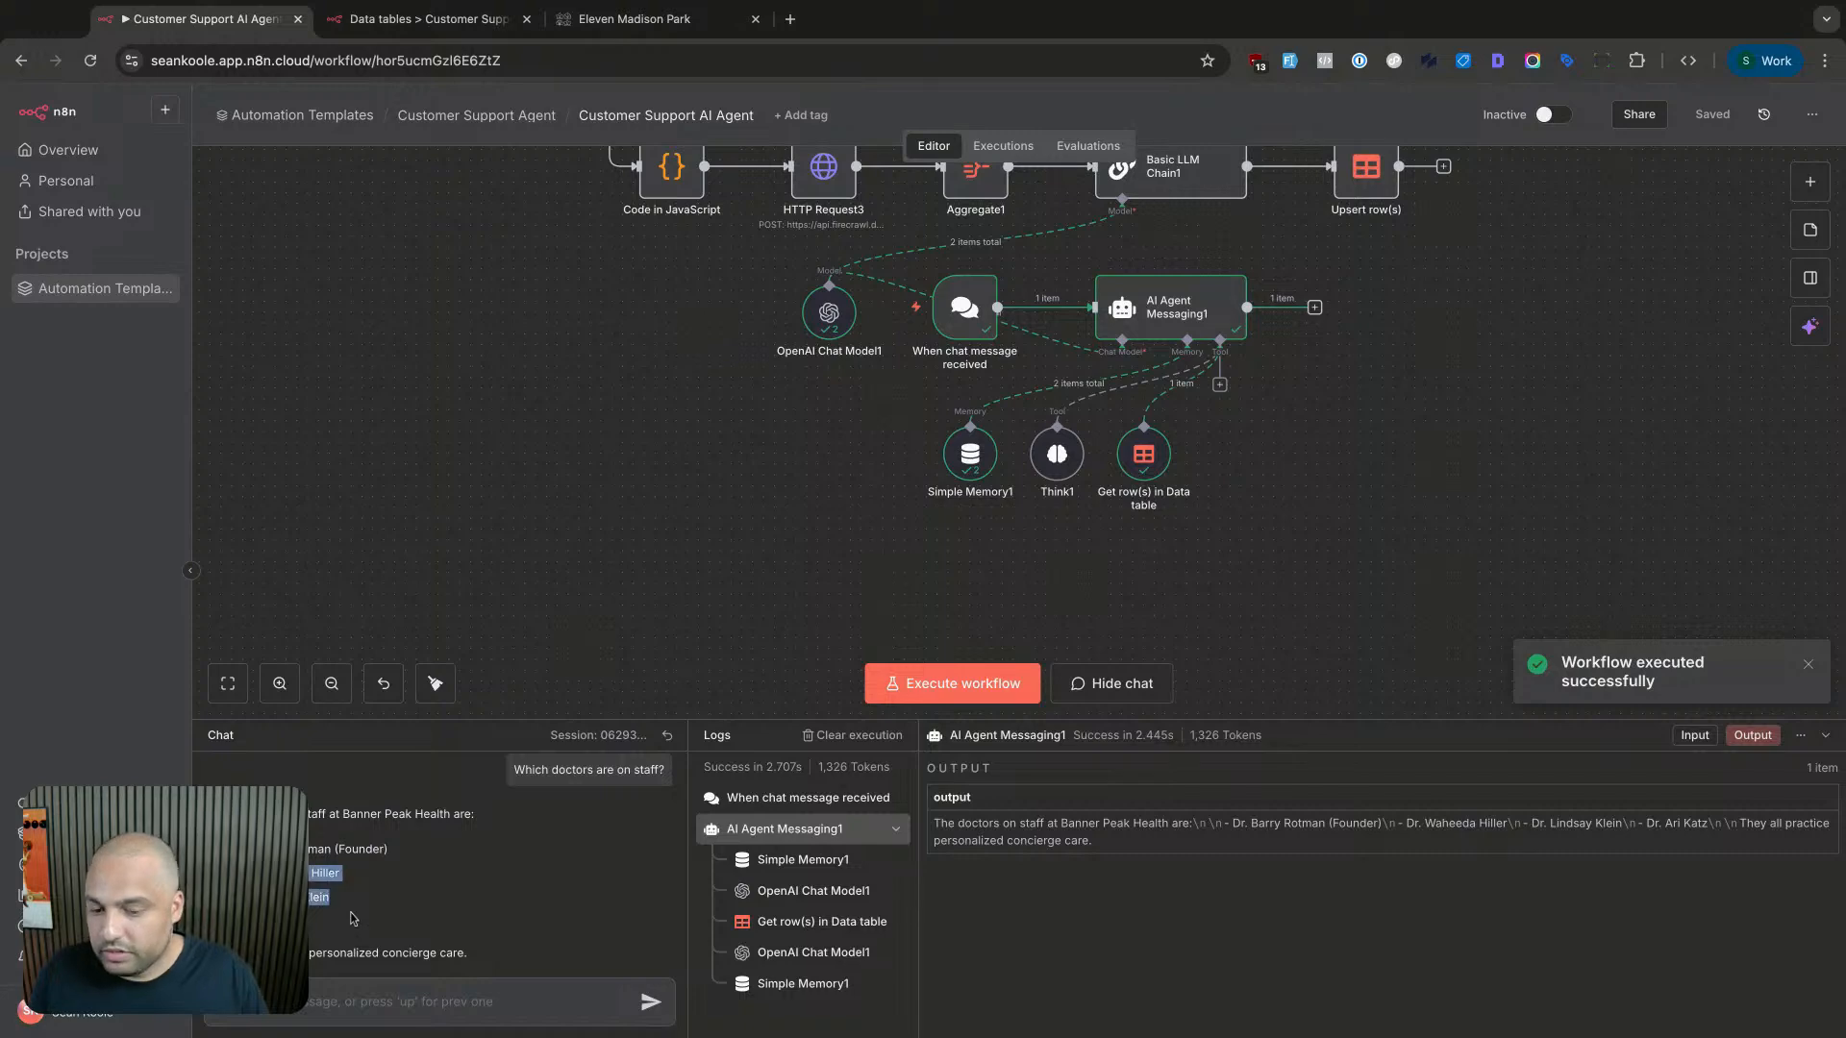
left_click(354, 919)
key("ctrl+t")
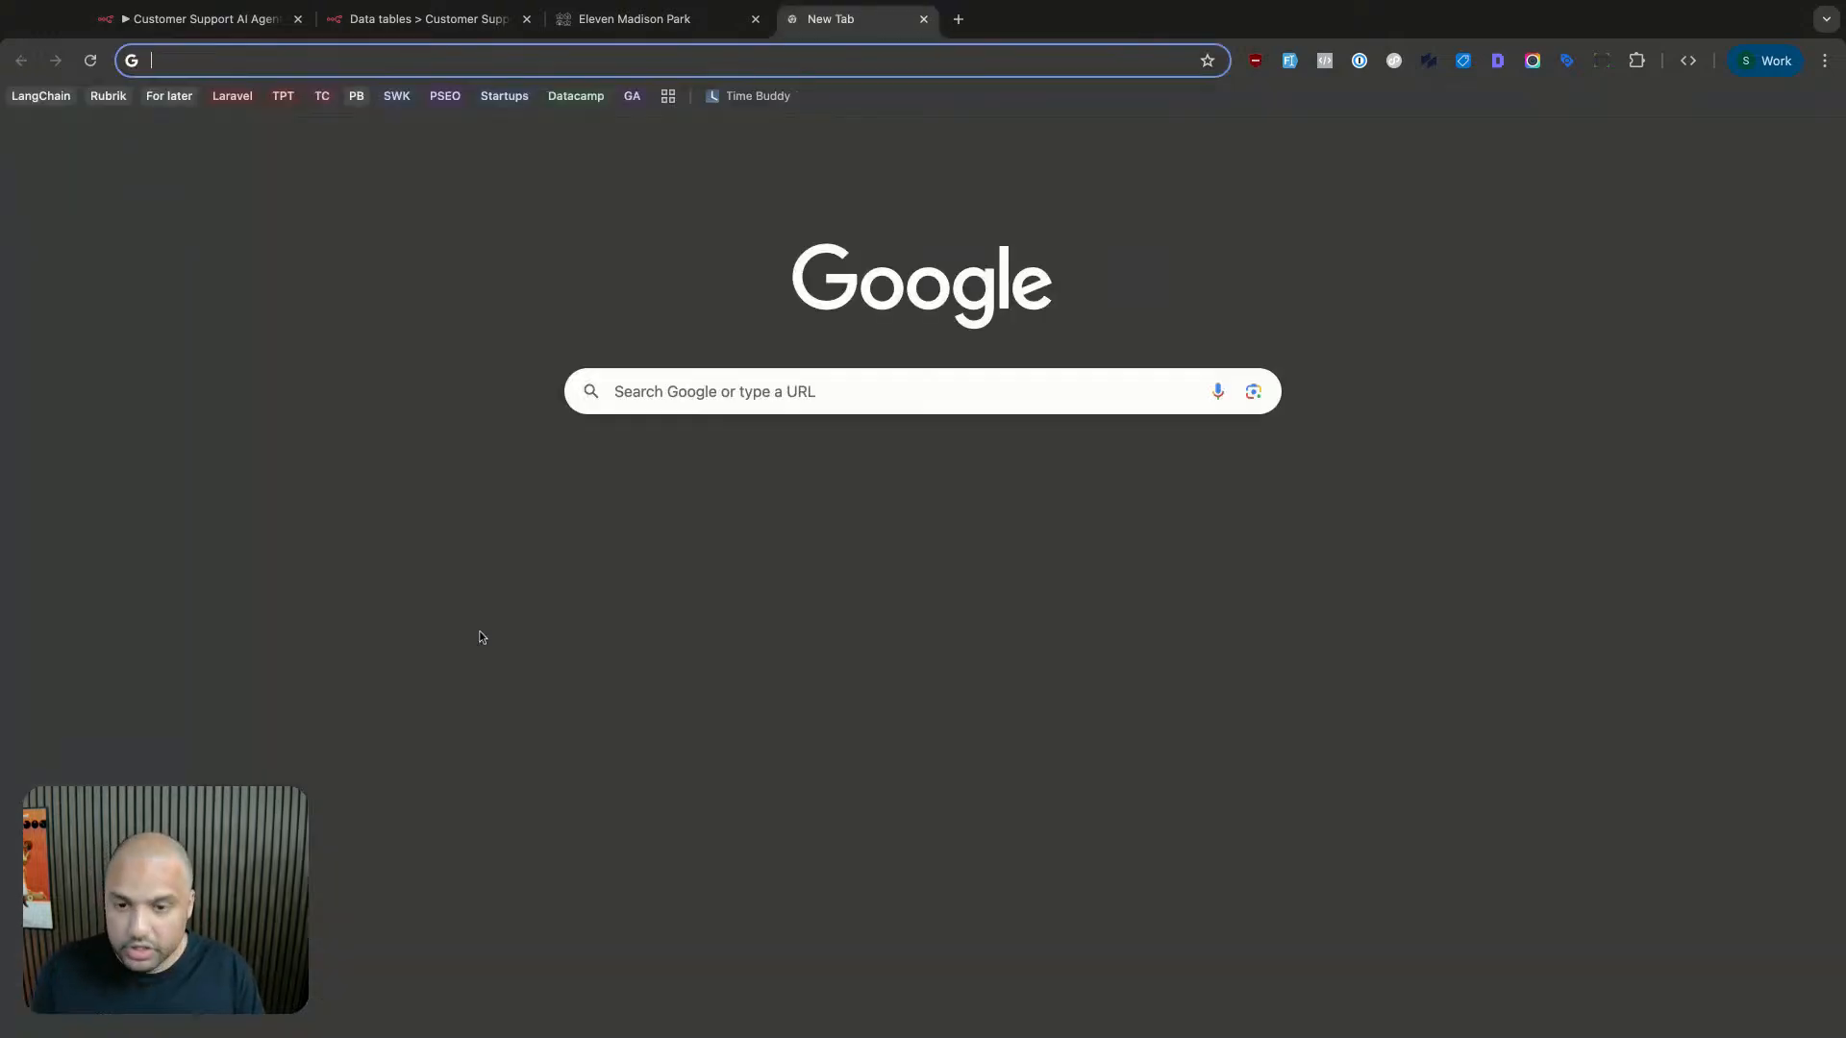
- Load the Banner Peak Health site's About Us page, read through it, and return to the workflow tab
type("banner")
key("Return")
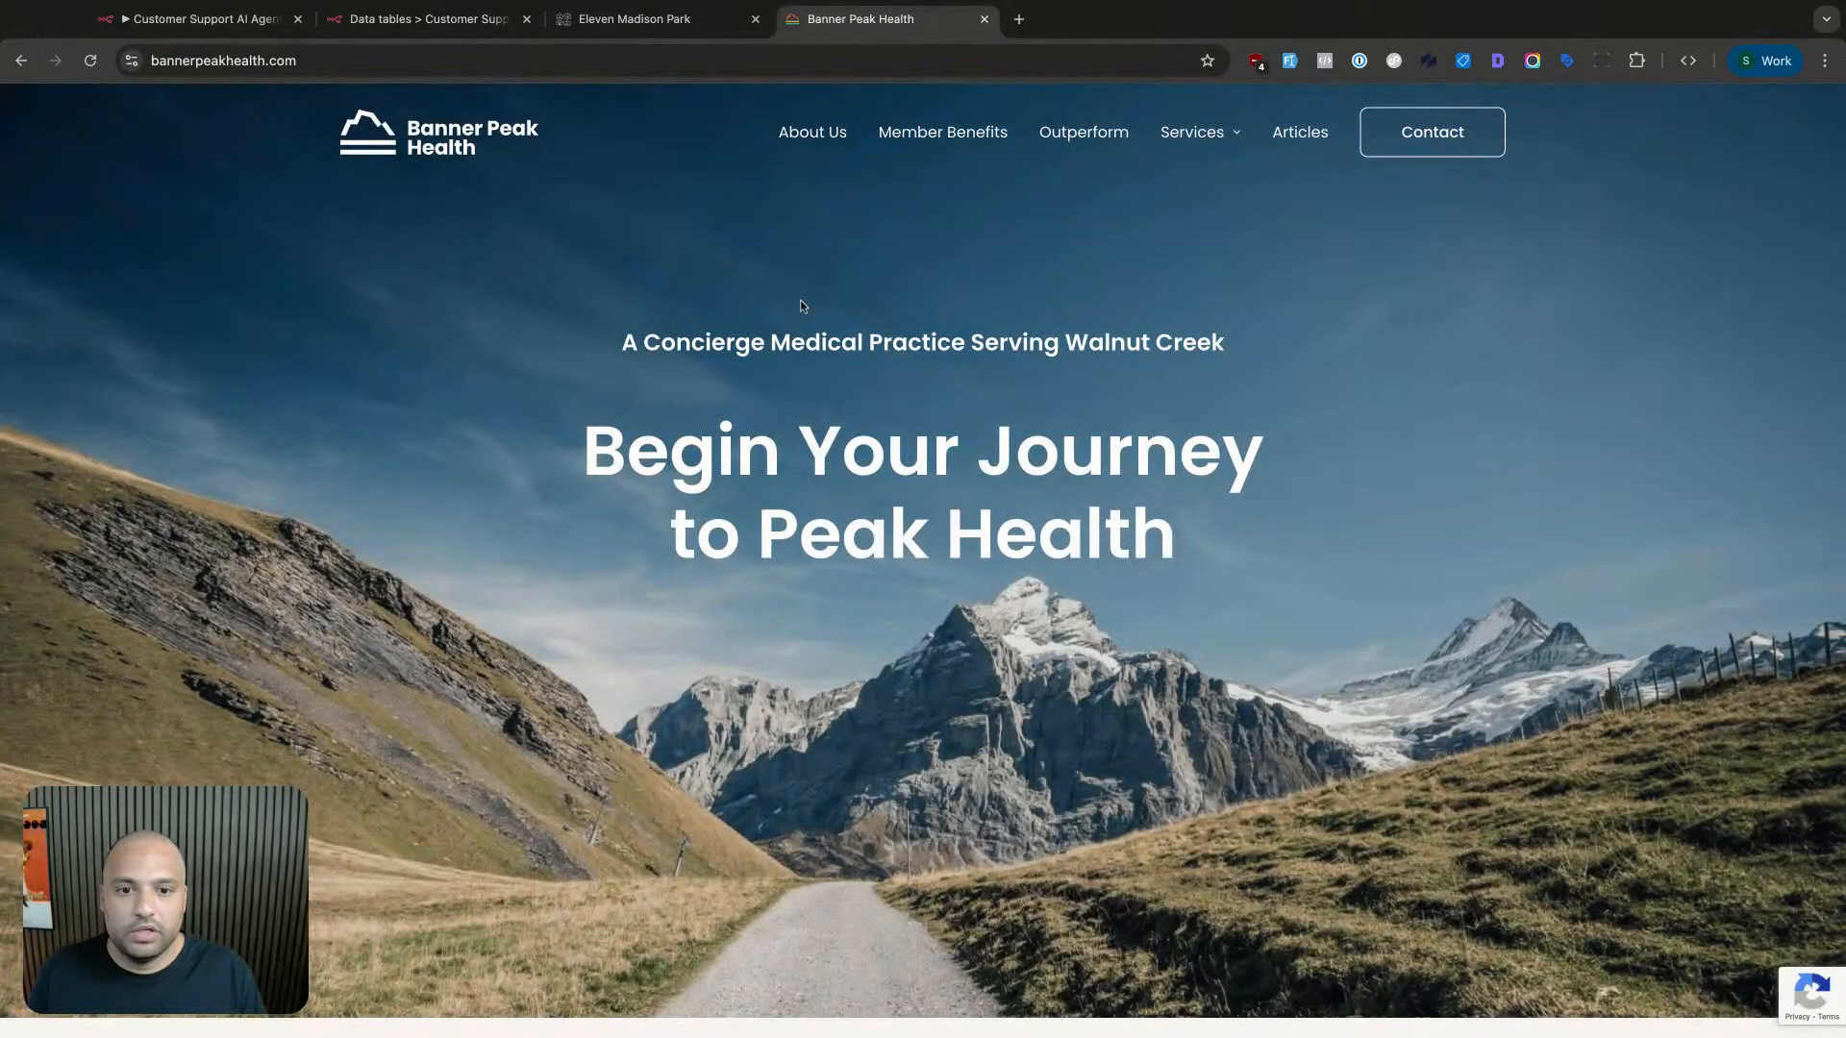
left_click(813, 132)
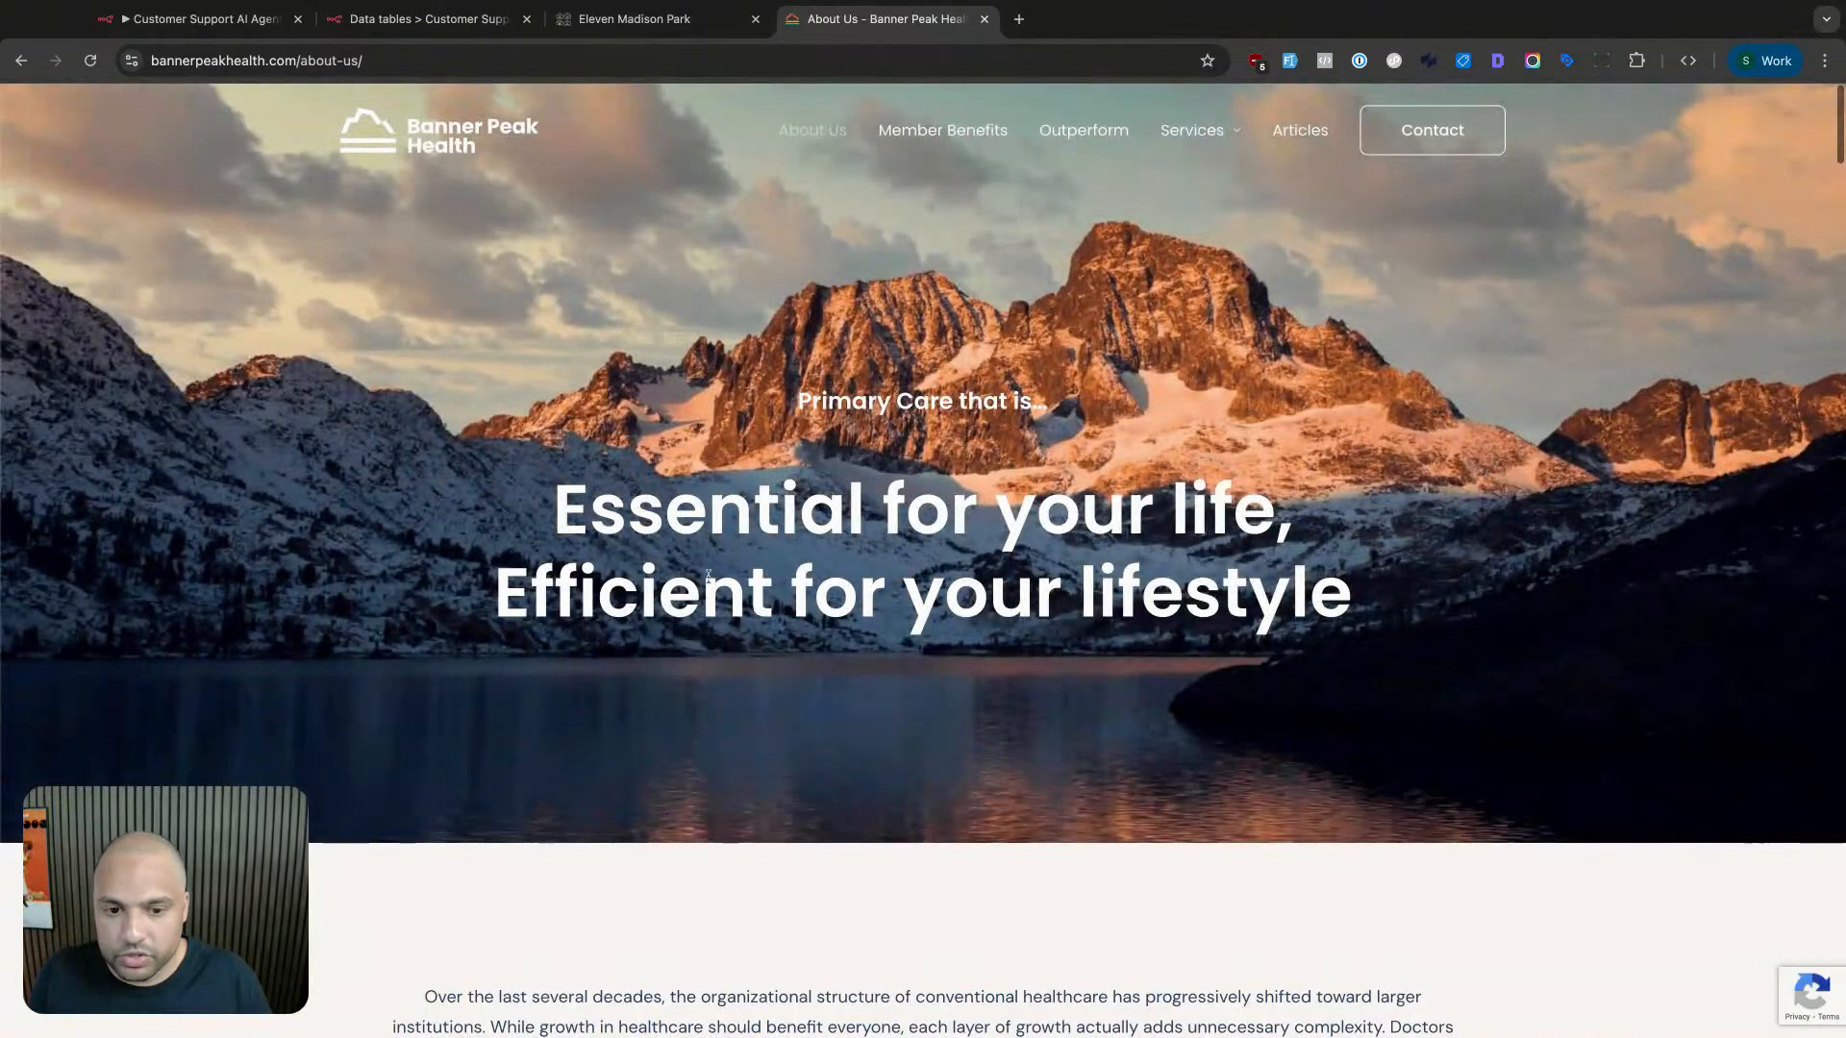
scroll(711, 577, "down", 15)
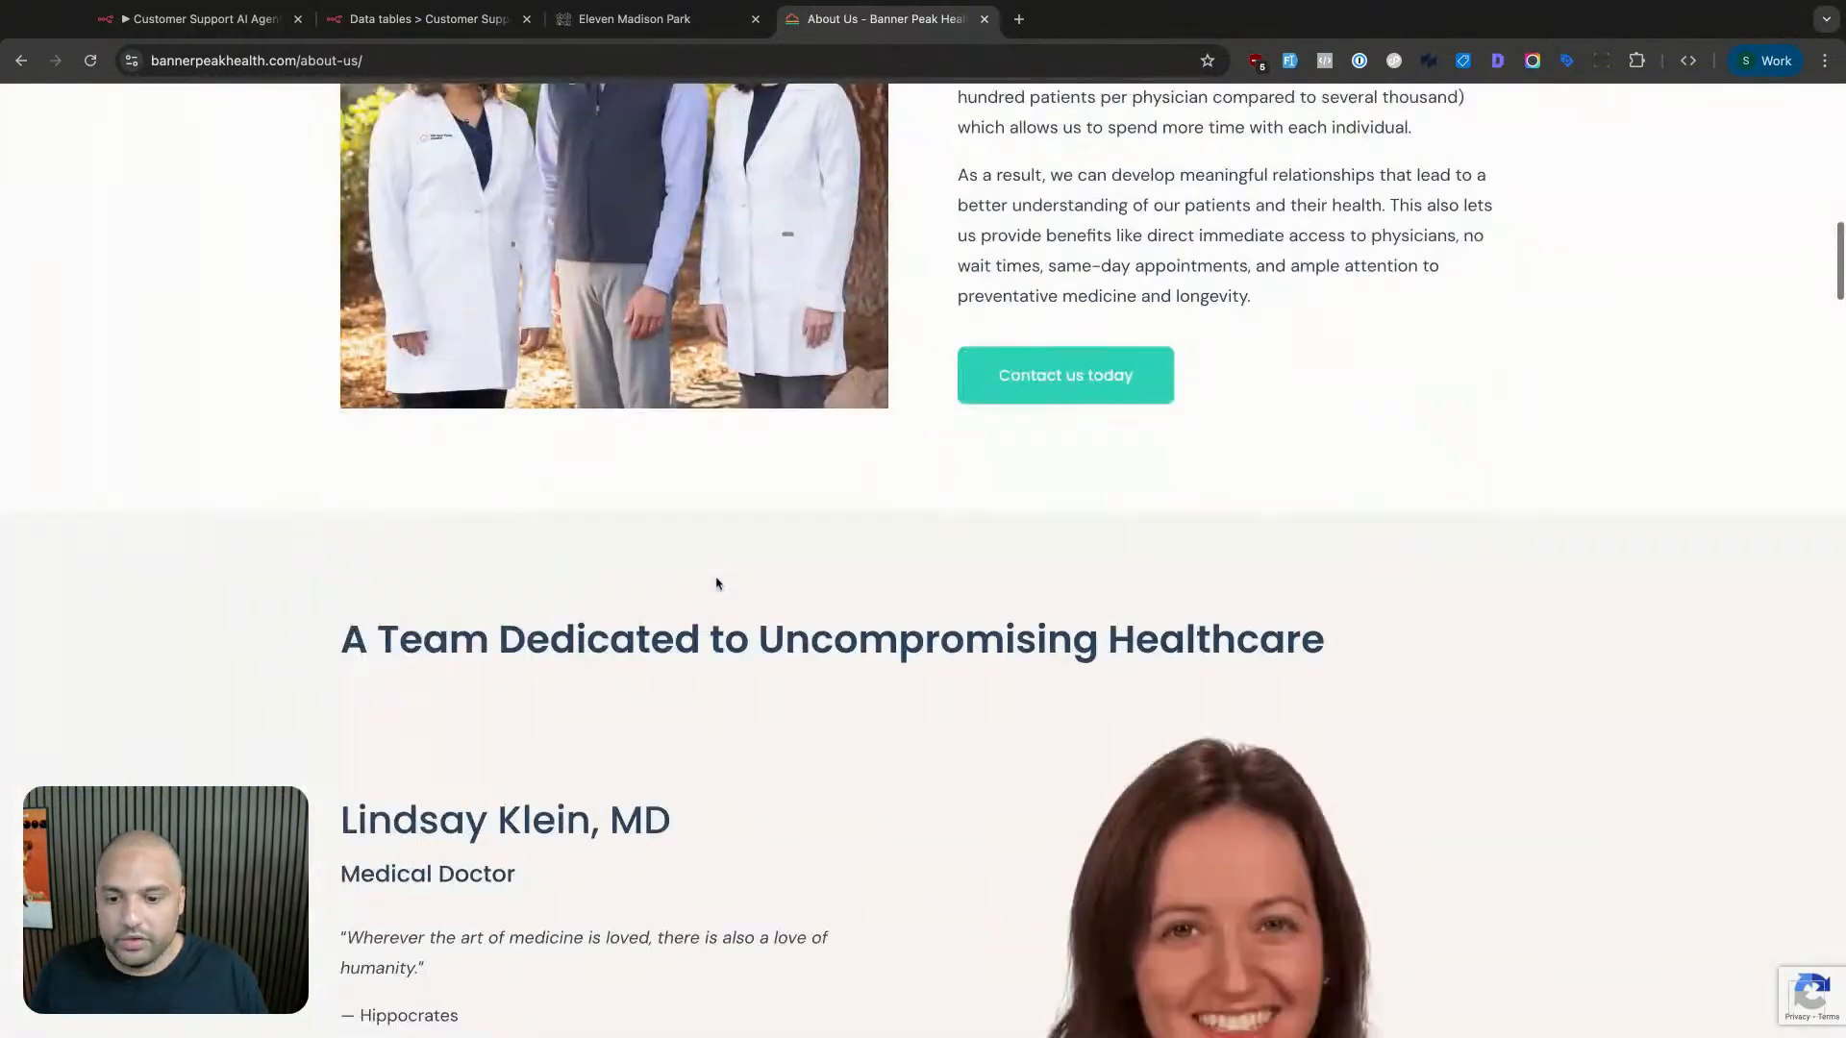
scroll(716, 584, "down", 12)
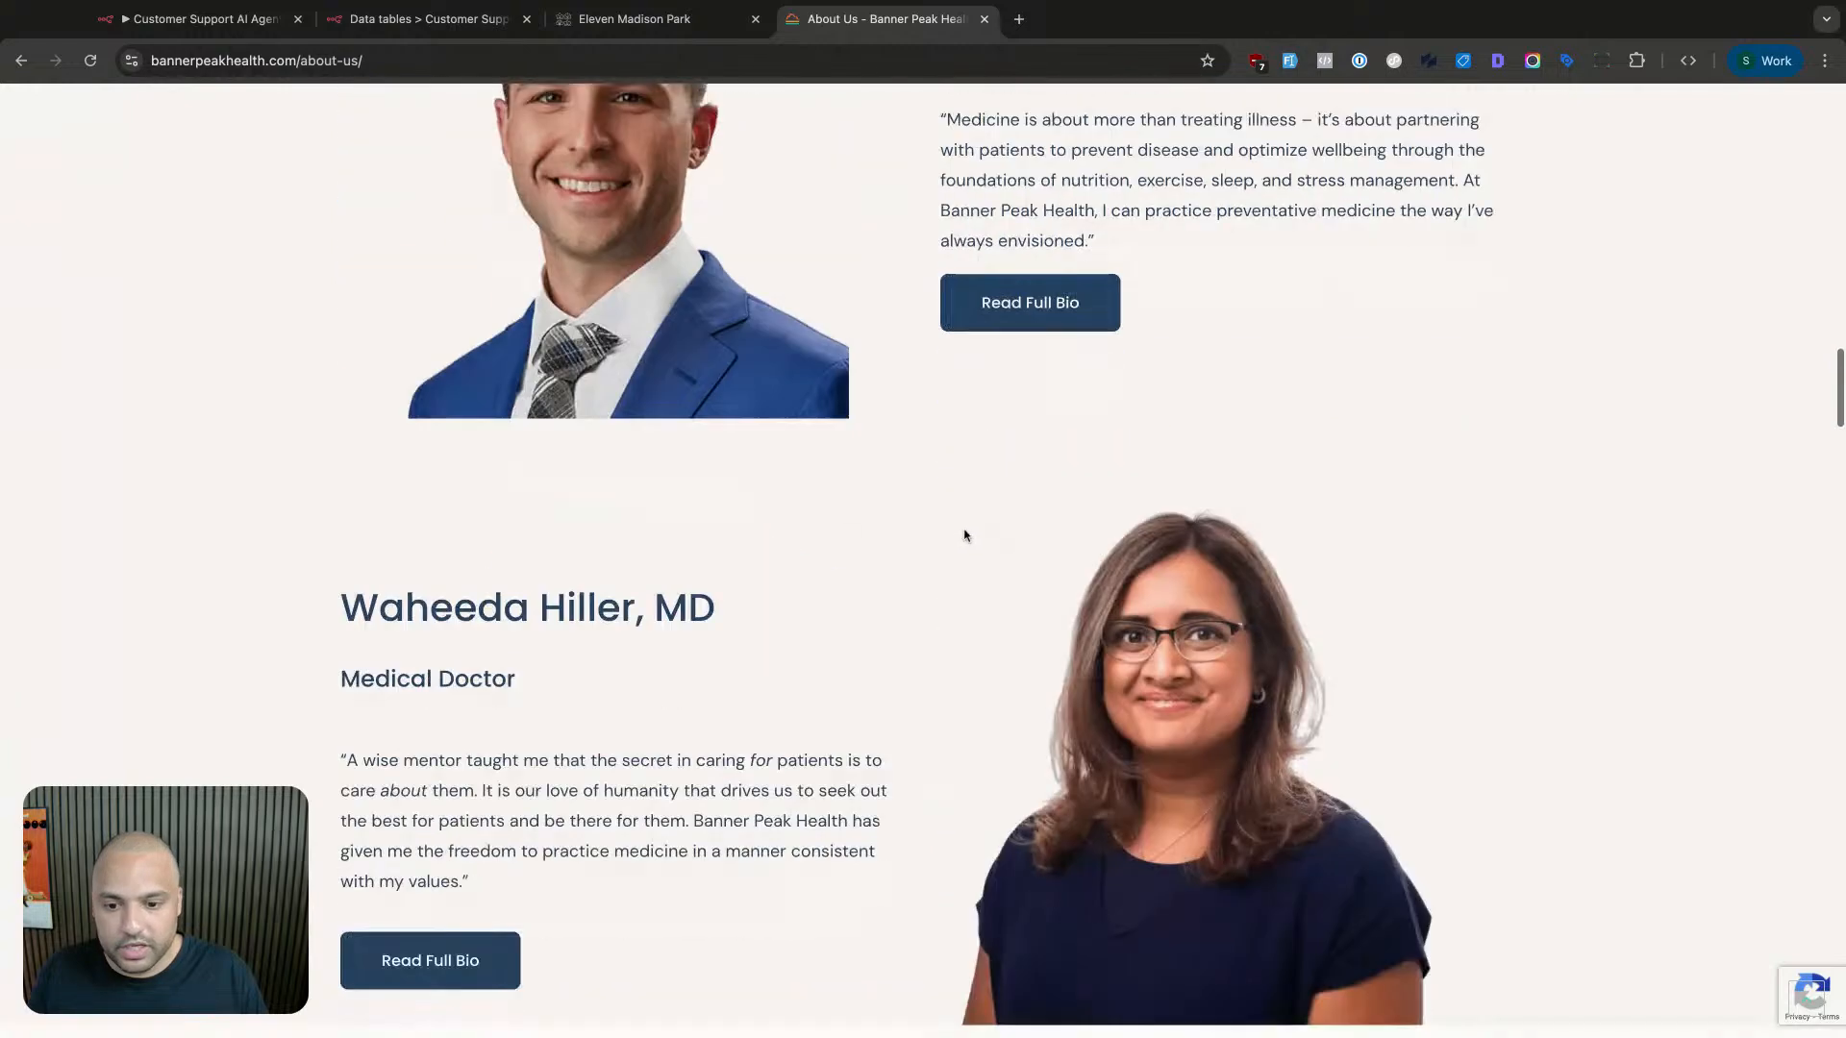
scroll(967, 535, "down", 8)
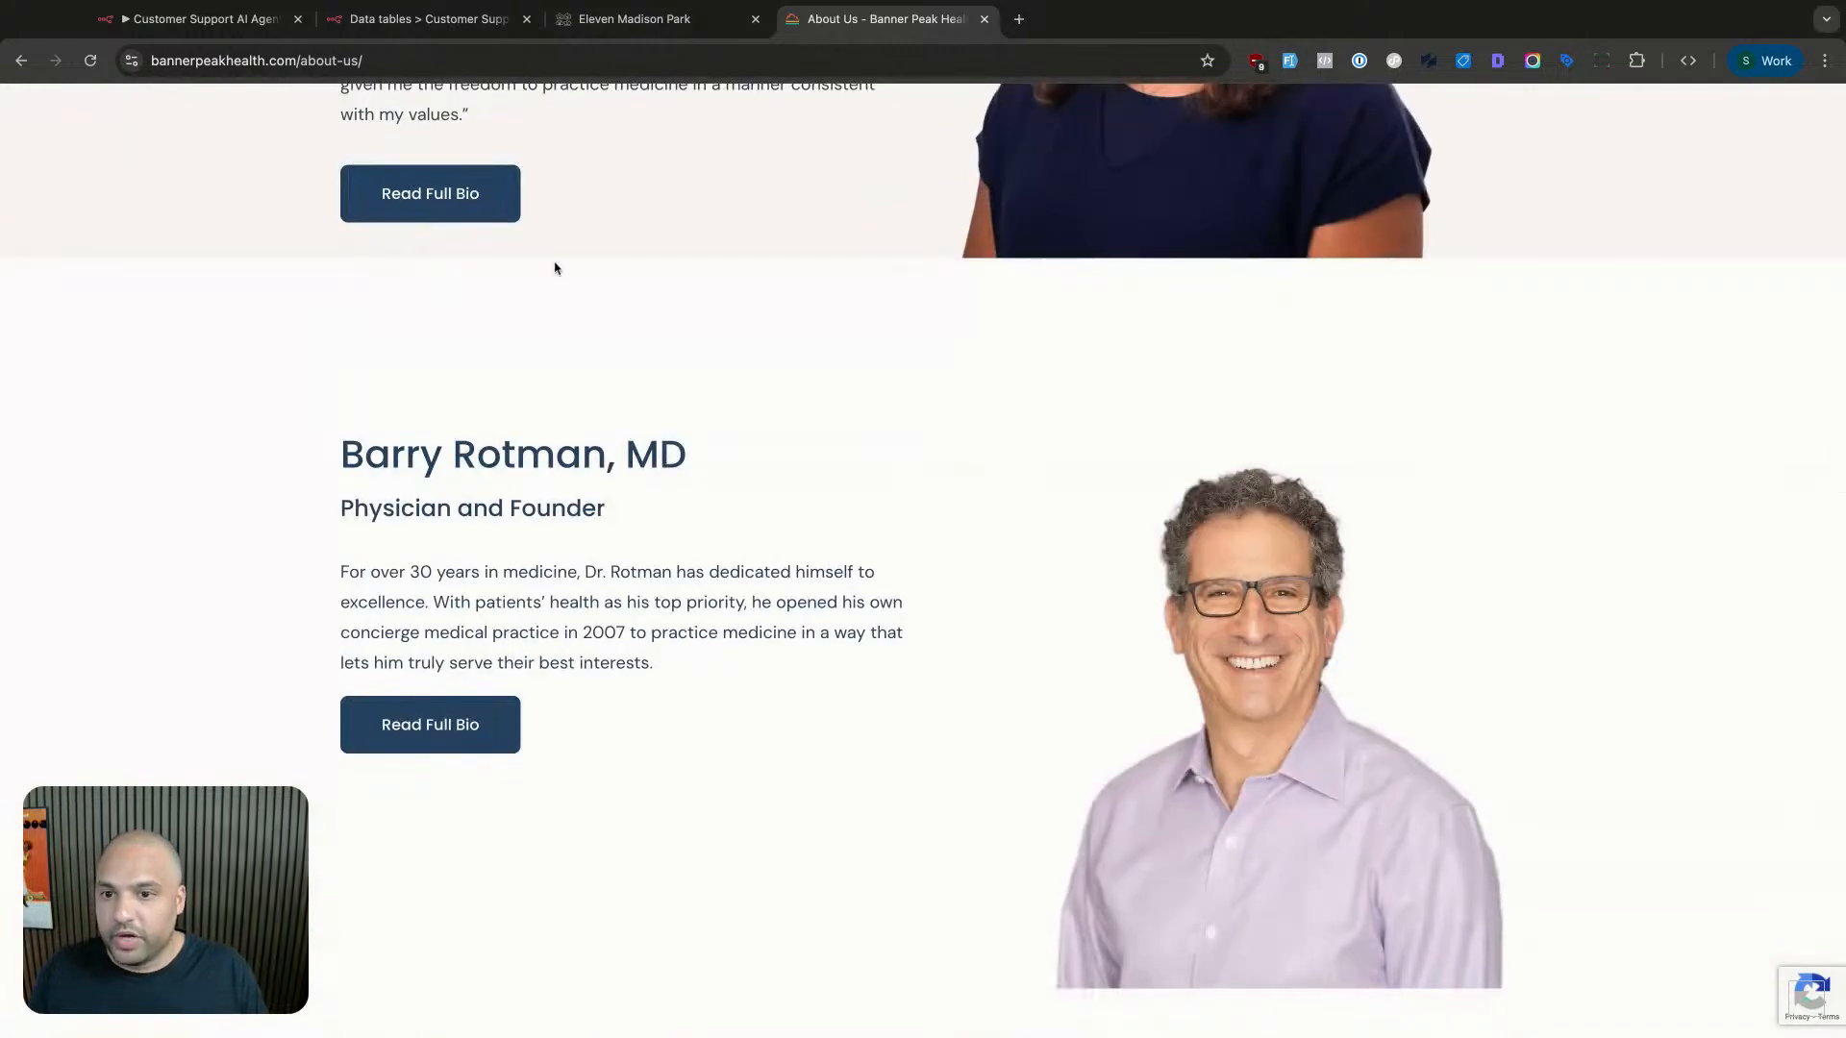
left_click(202, 19)
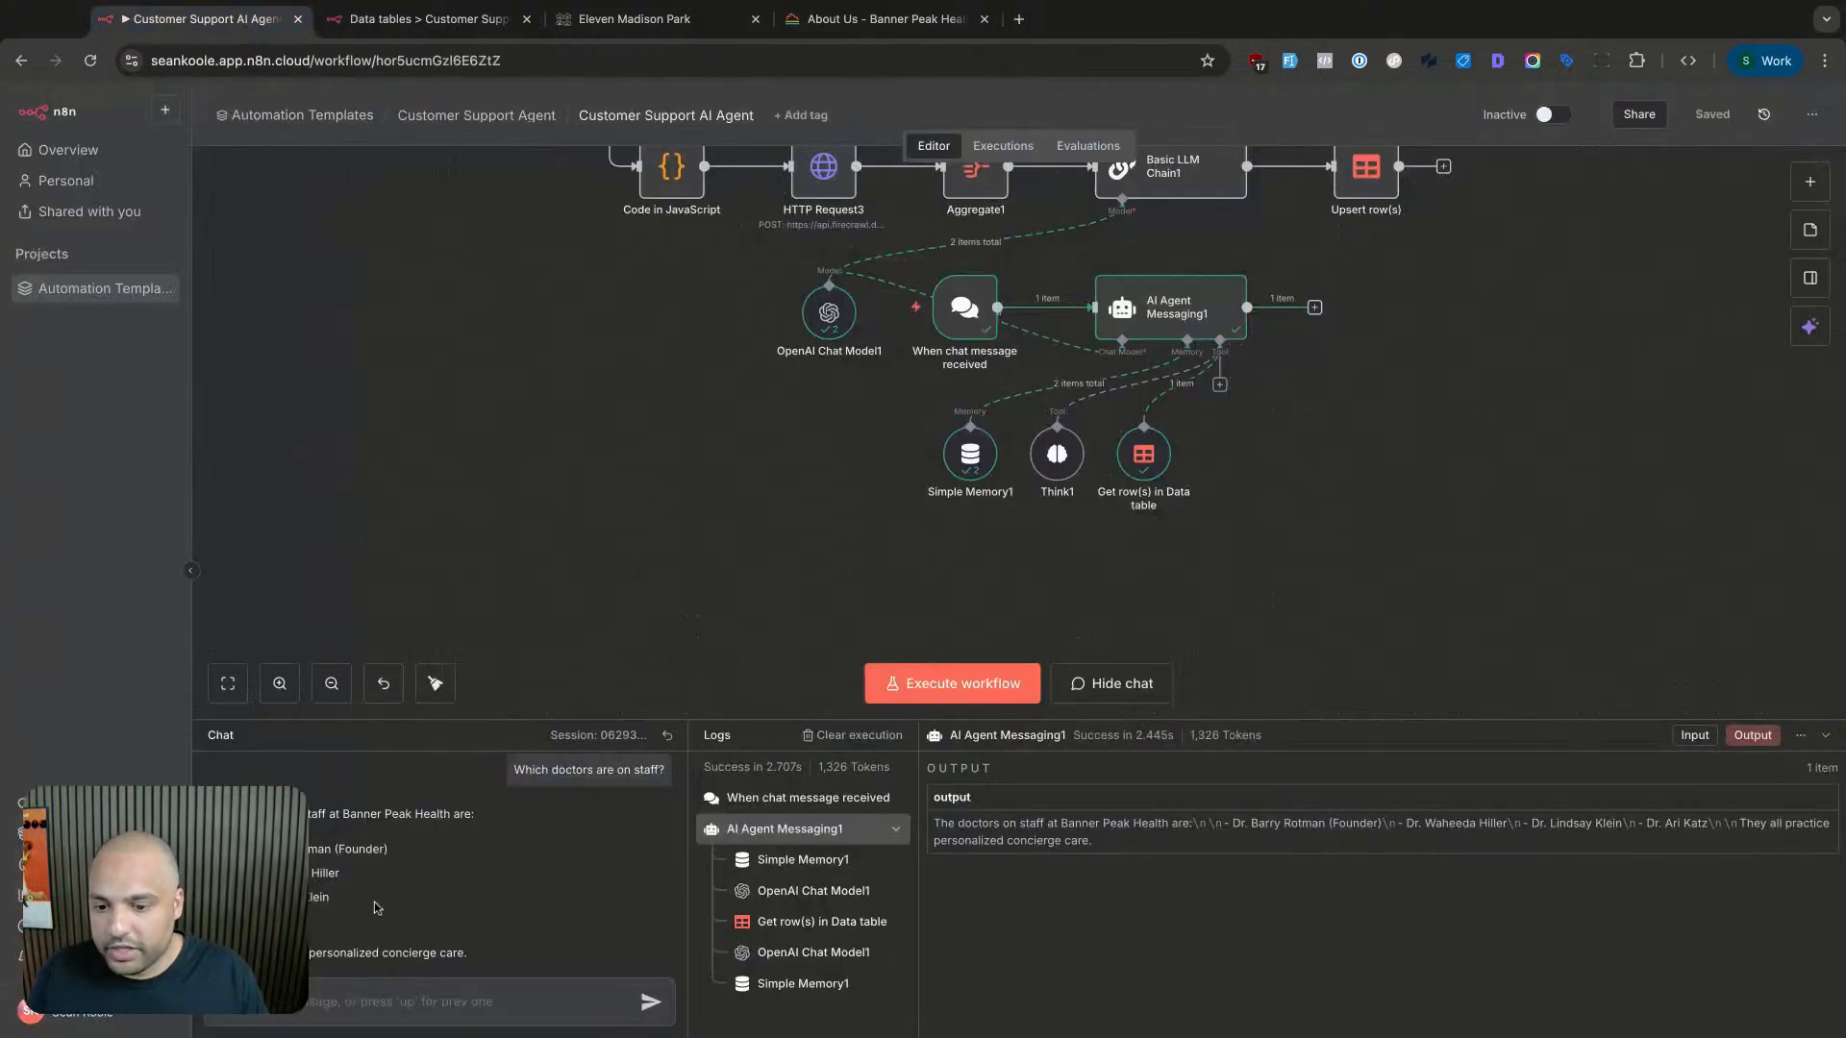
- Reposition the chat agent nodes so OpenAI Chat Model1 sits beside AI Agent Messaging1
left_click_drag(376, 907, 374, 918)
left_click(394, 935)
scroll(403, 930, "down", 1)
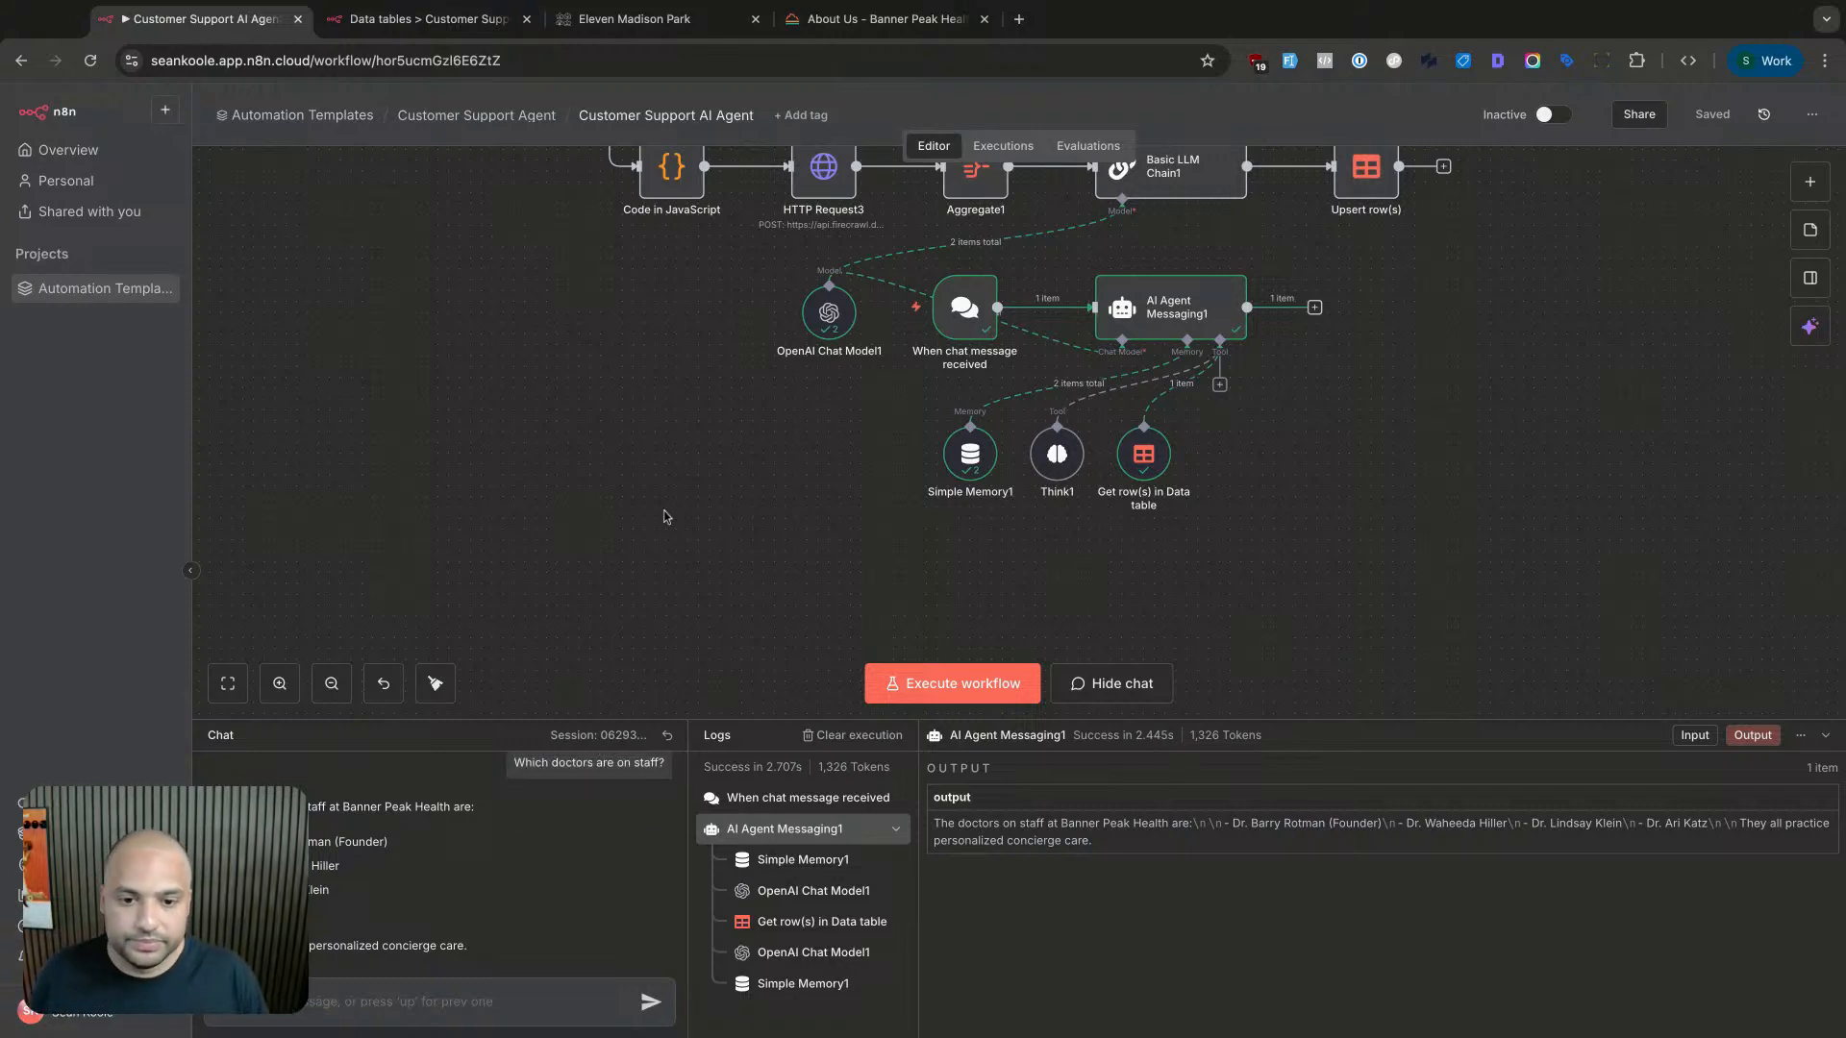
scroll(667, 516, "up", 1)
left_click_drag(1353, 645, 369, 500)
left_click_drag(829, 394, 785, 611)
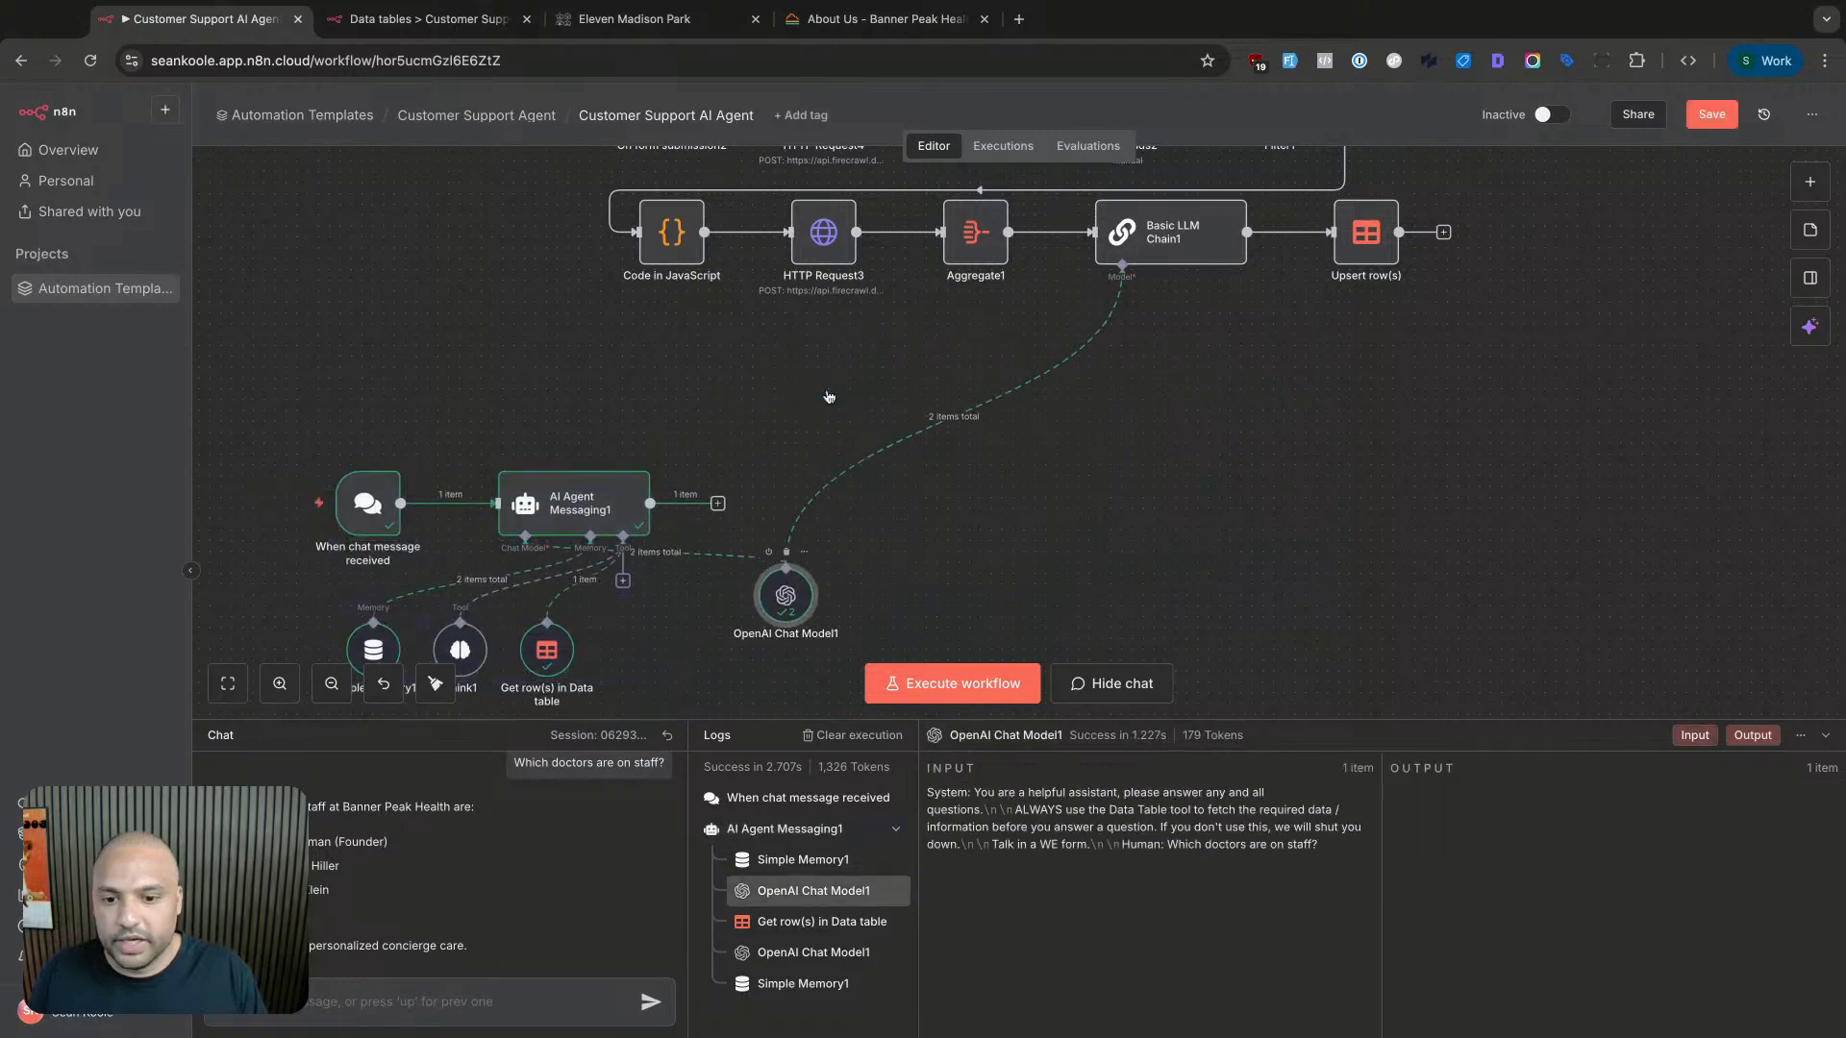
scroll(386, 423, "down", 2)
- Review run data for the chat trigger, AI Agent Messaging1, Get row(s) and Simple Memory1
left_click(385, 423)
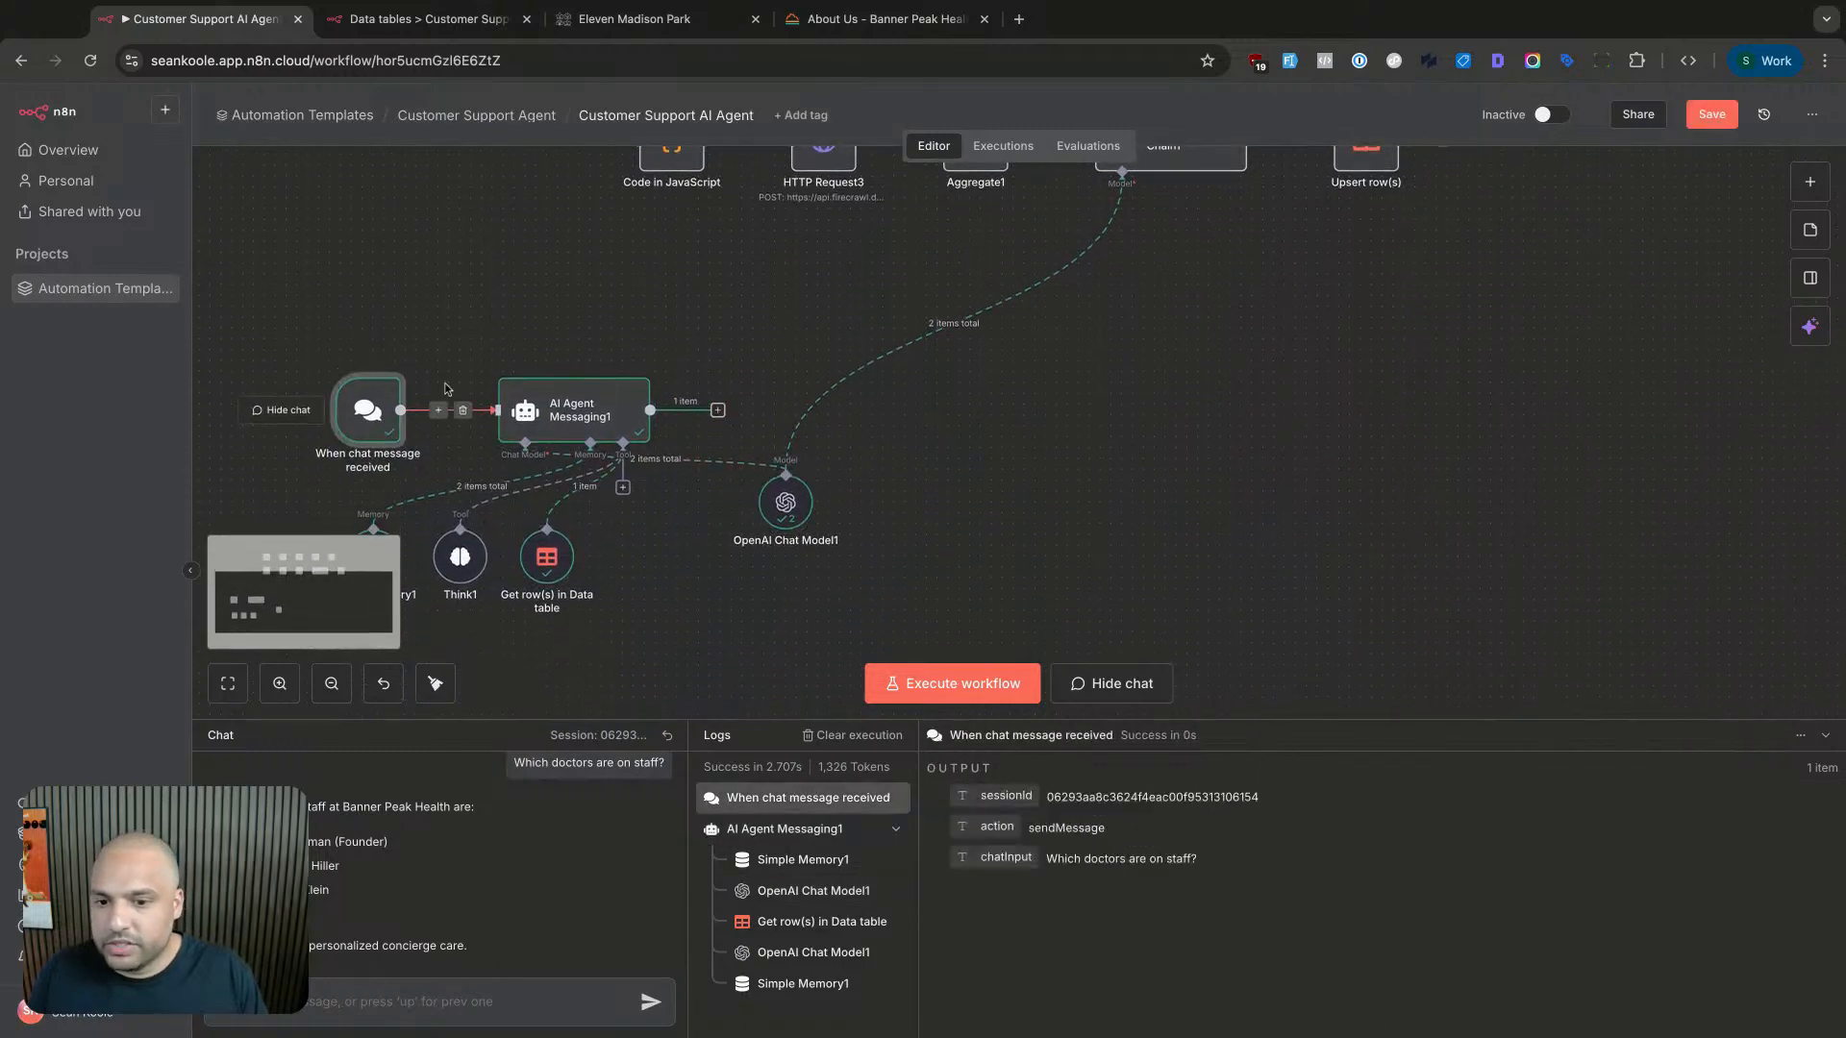
scroll(385, 423, "down", 1)
left_click(670, 365)
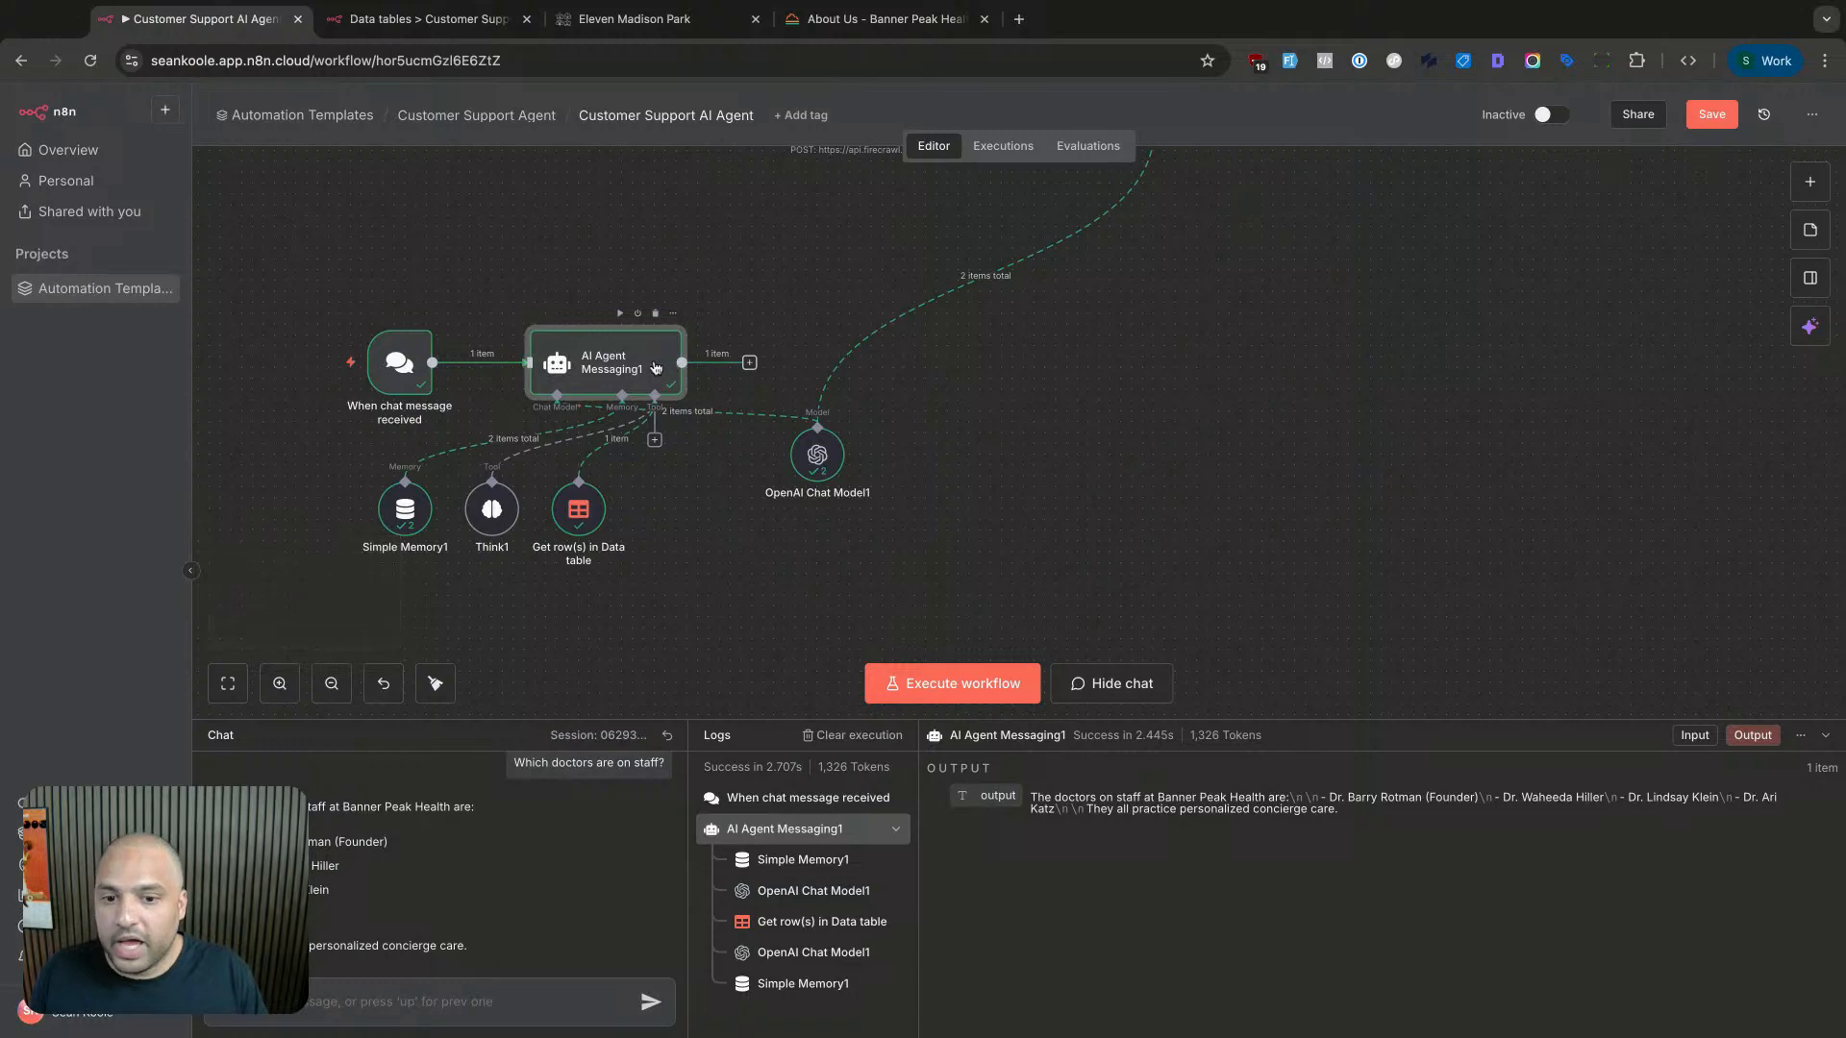
left_click_drag(817, 455, 816, 466)
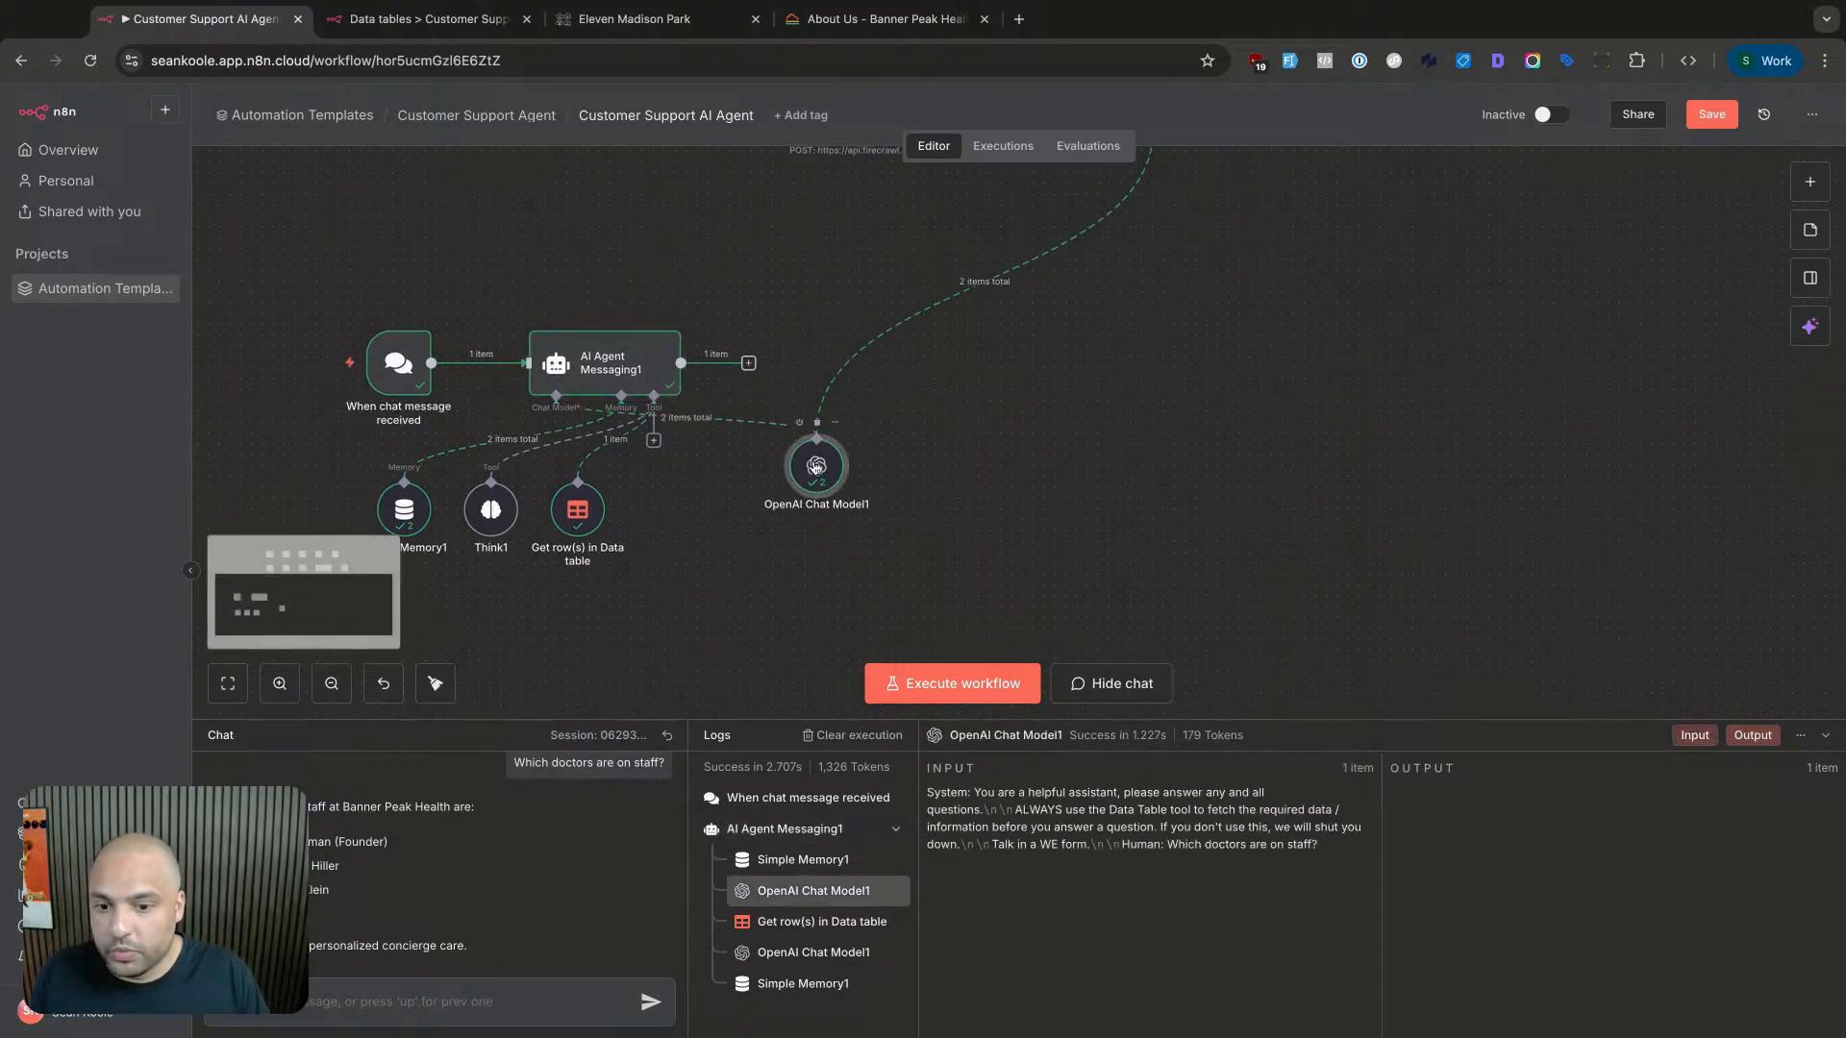
left_click(575, 522)
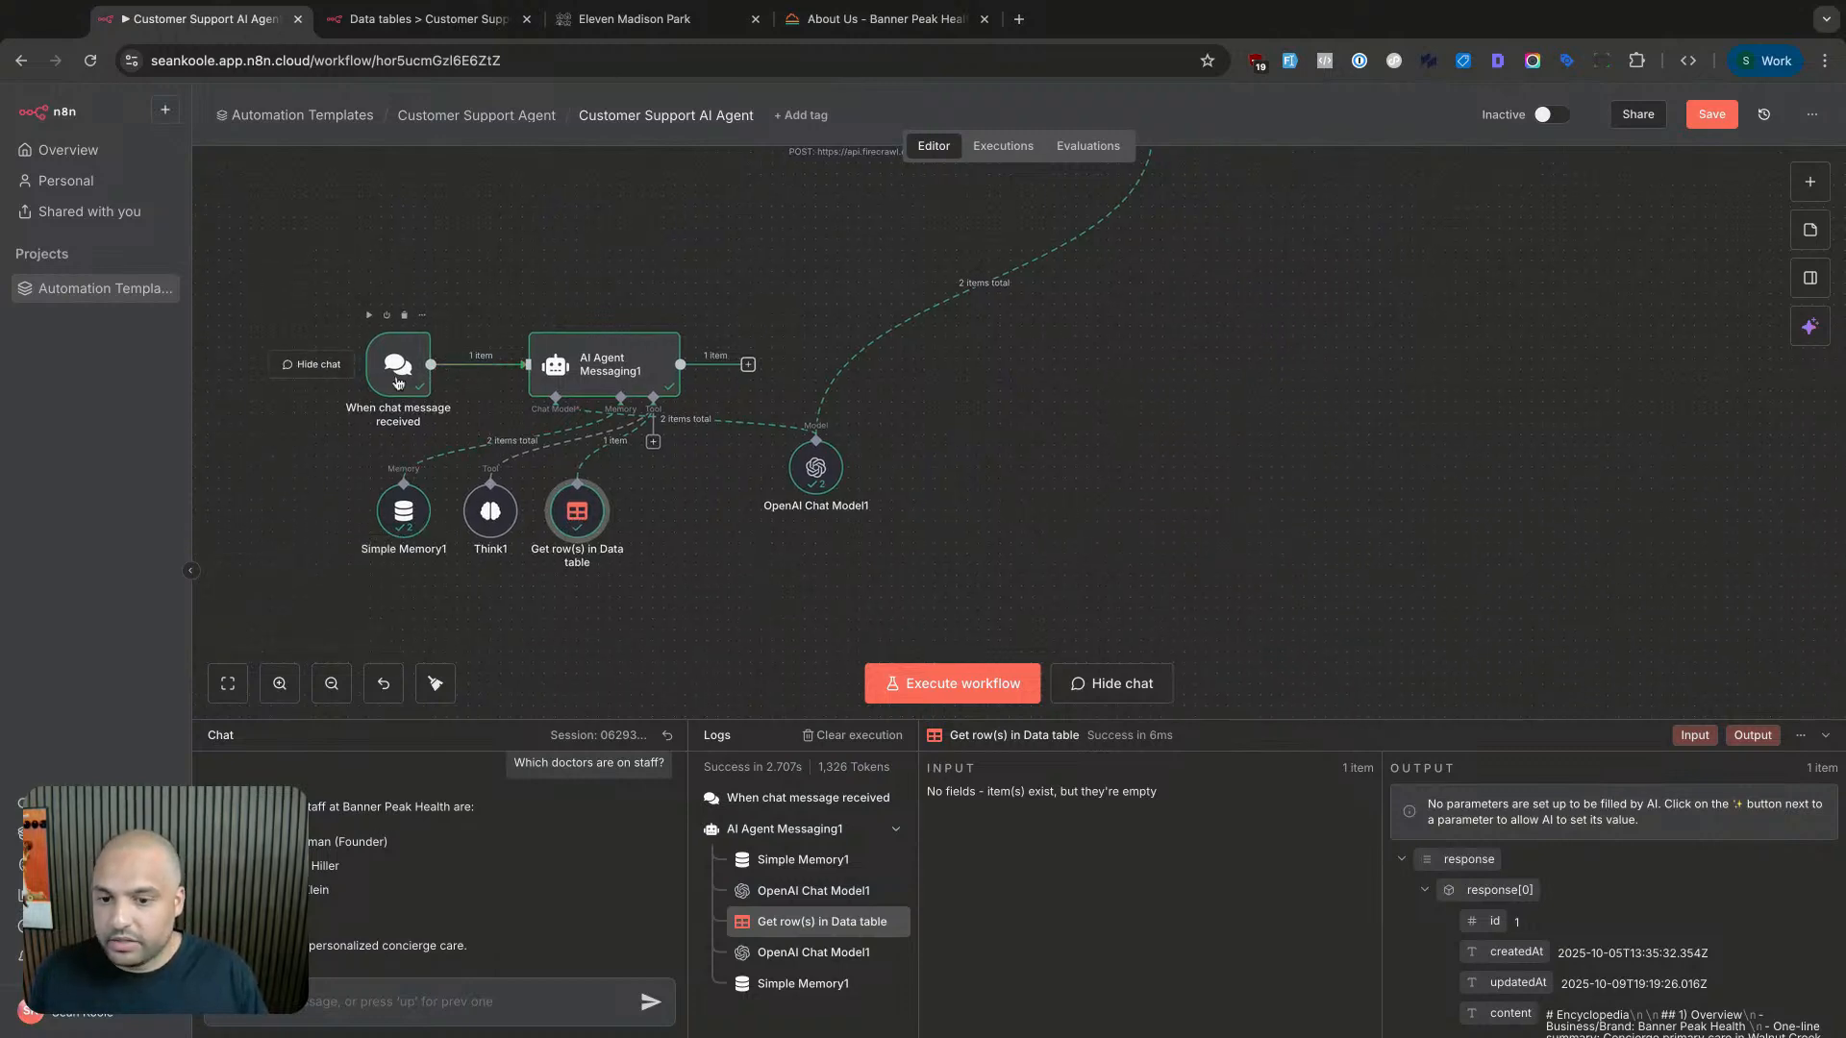
double_click(403, 510)
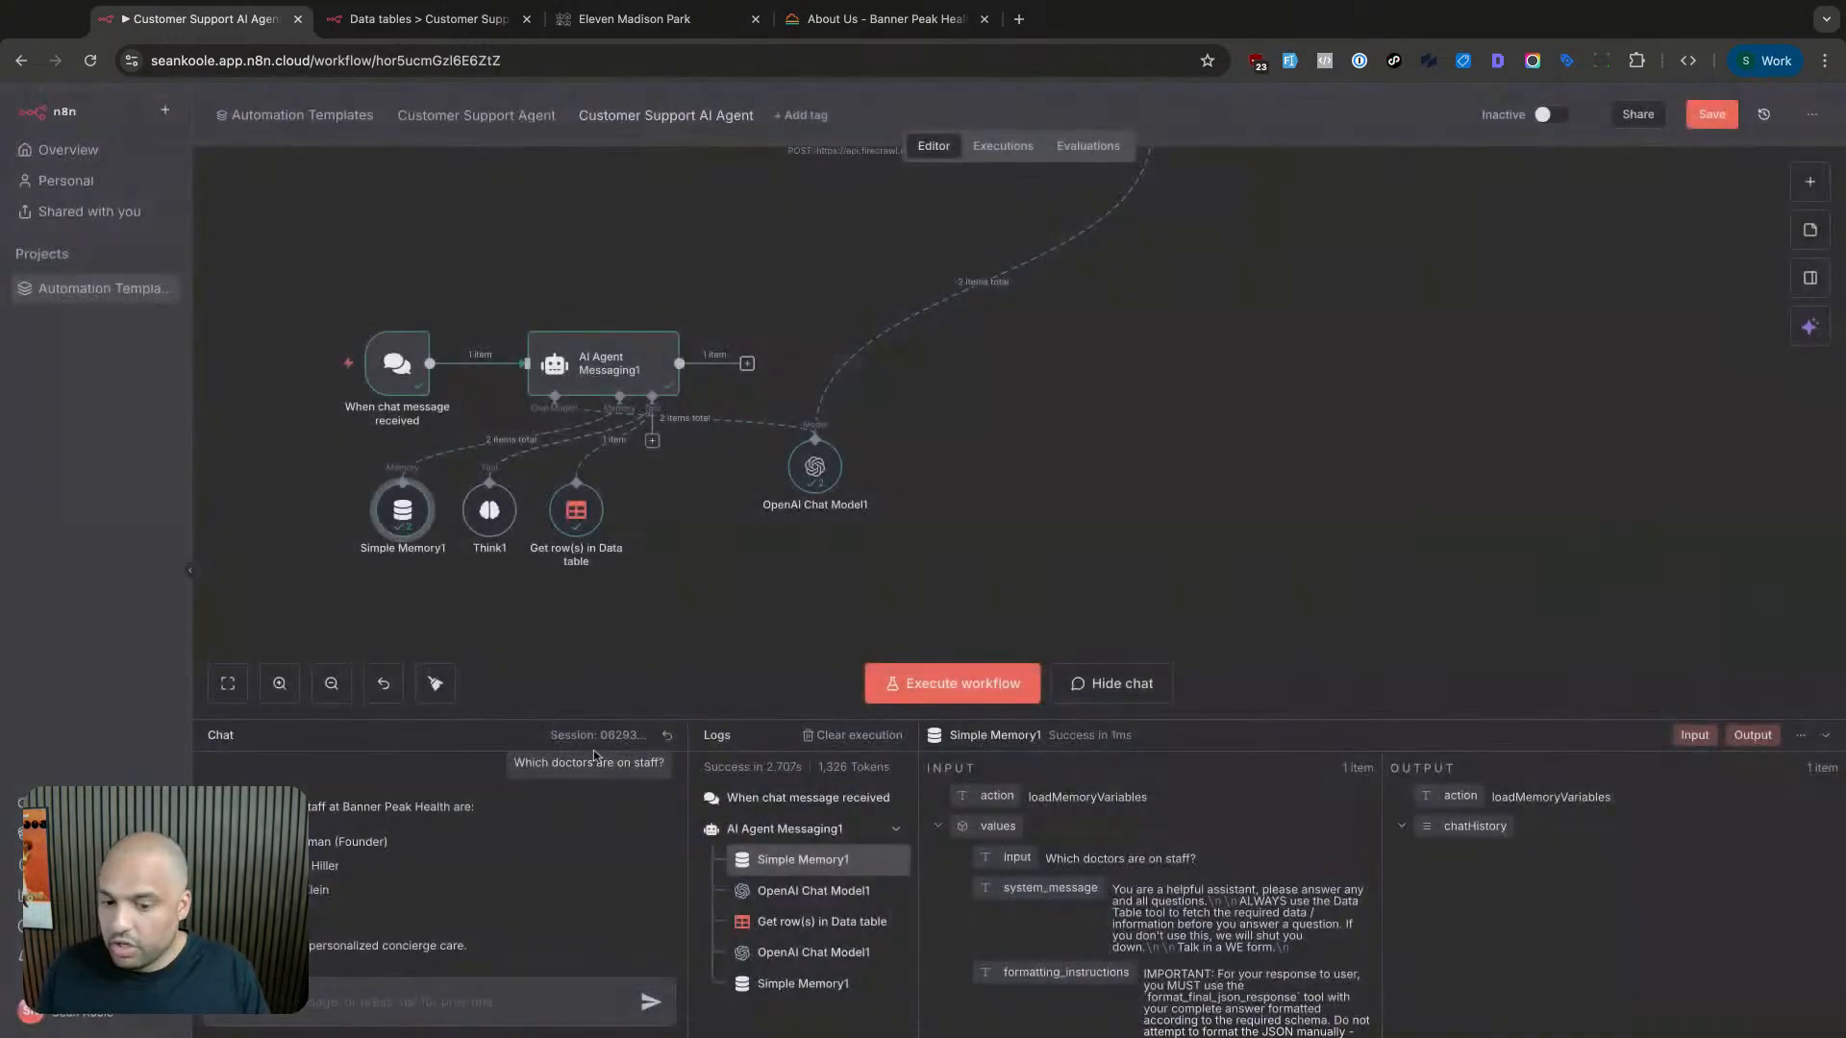
- Ask the chatbot which services are offered, what the phone number is, and 'How can I reach you?'
key("Escape")
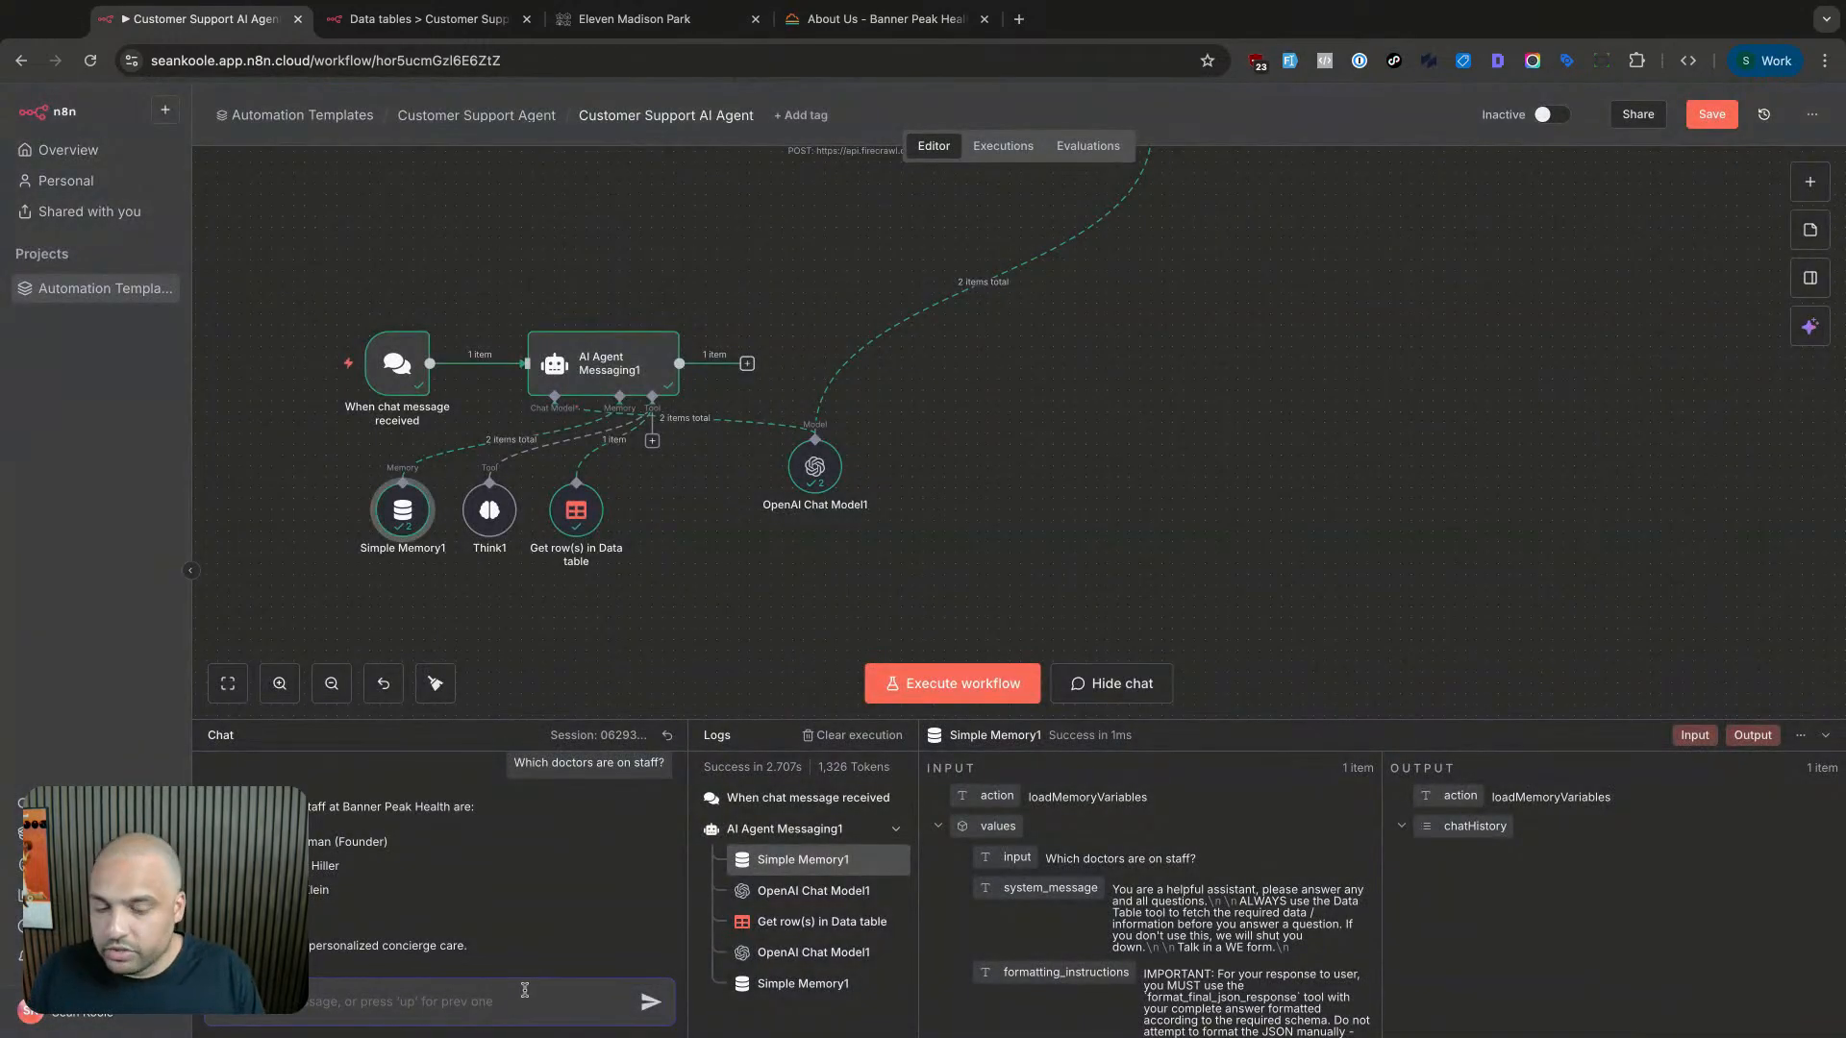
type("W")
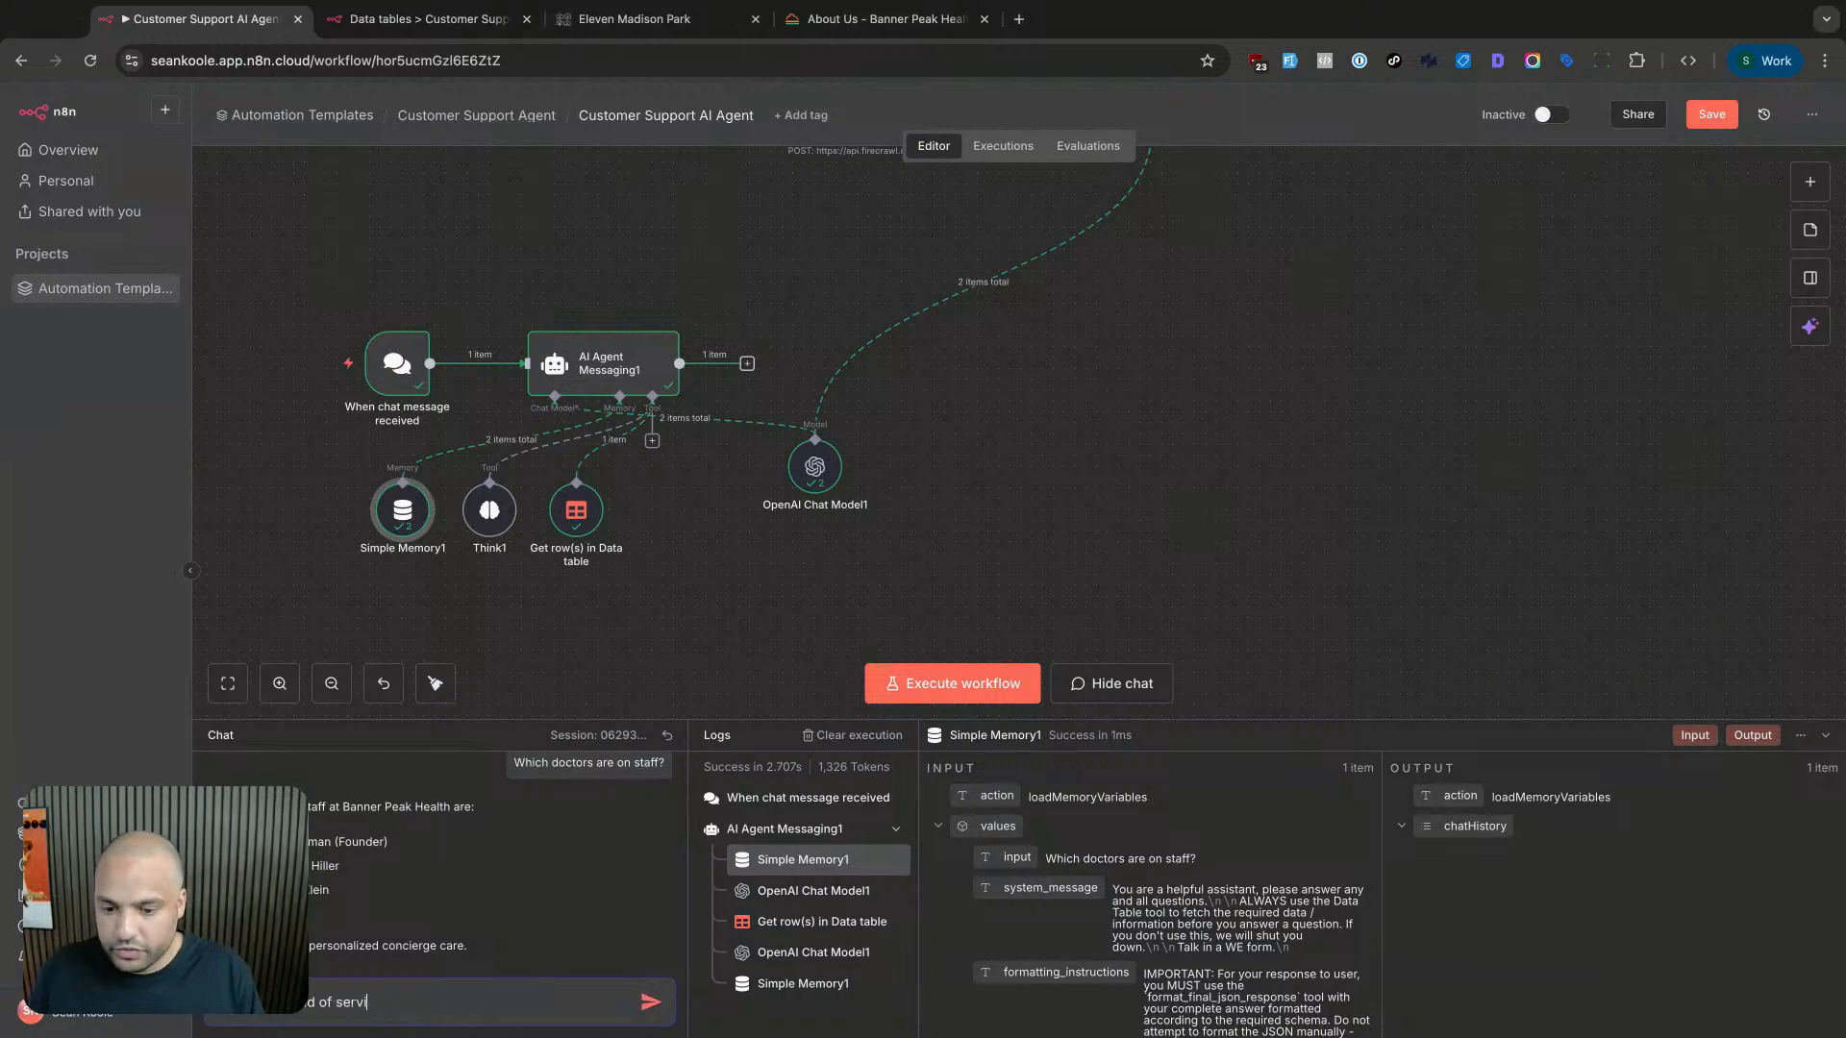
type("ces do you provide?")
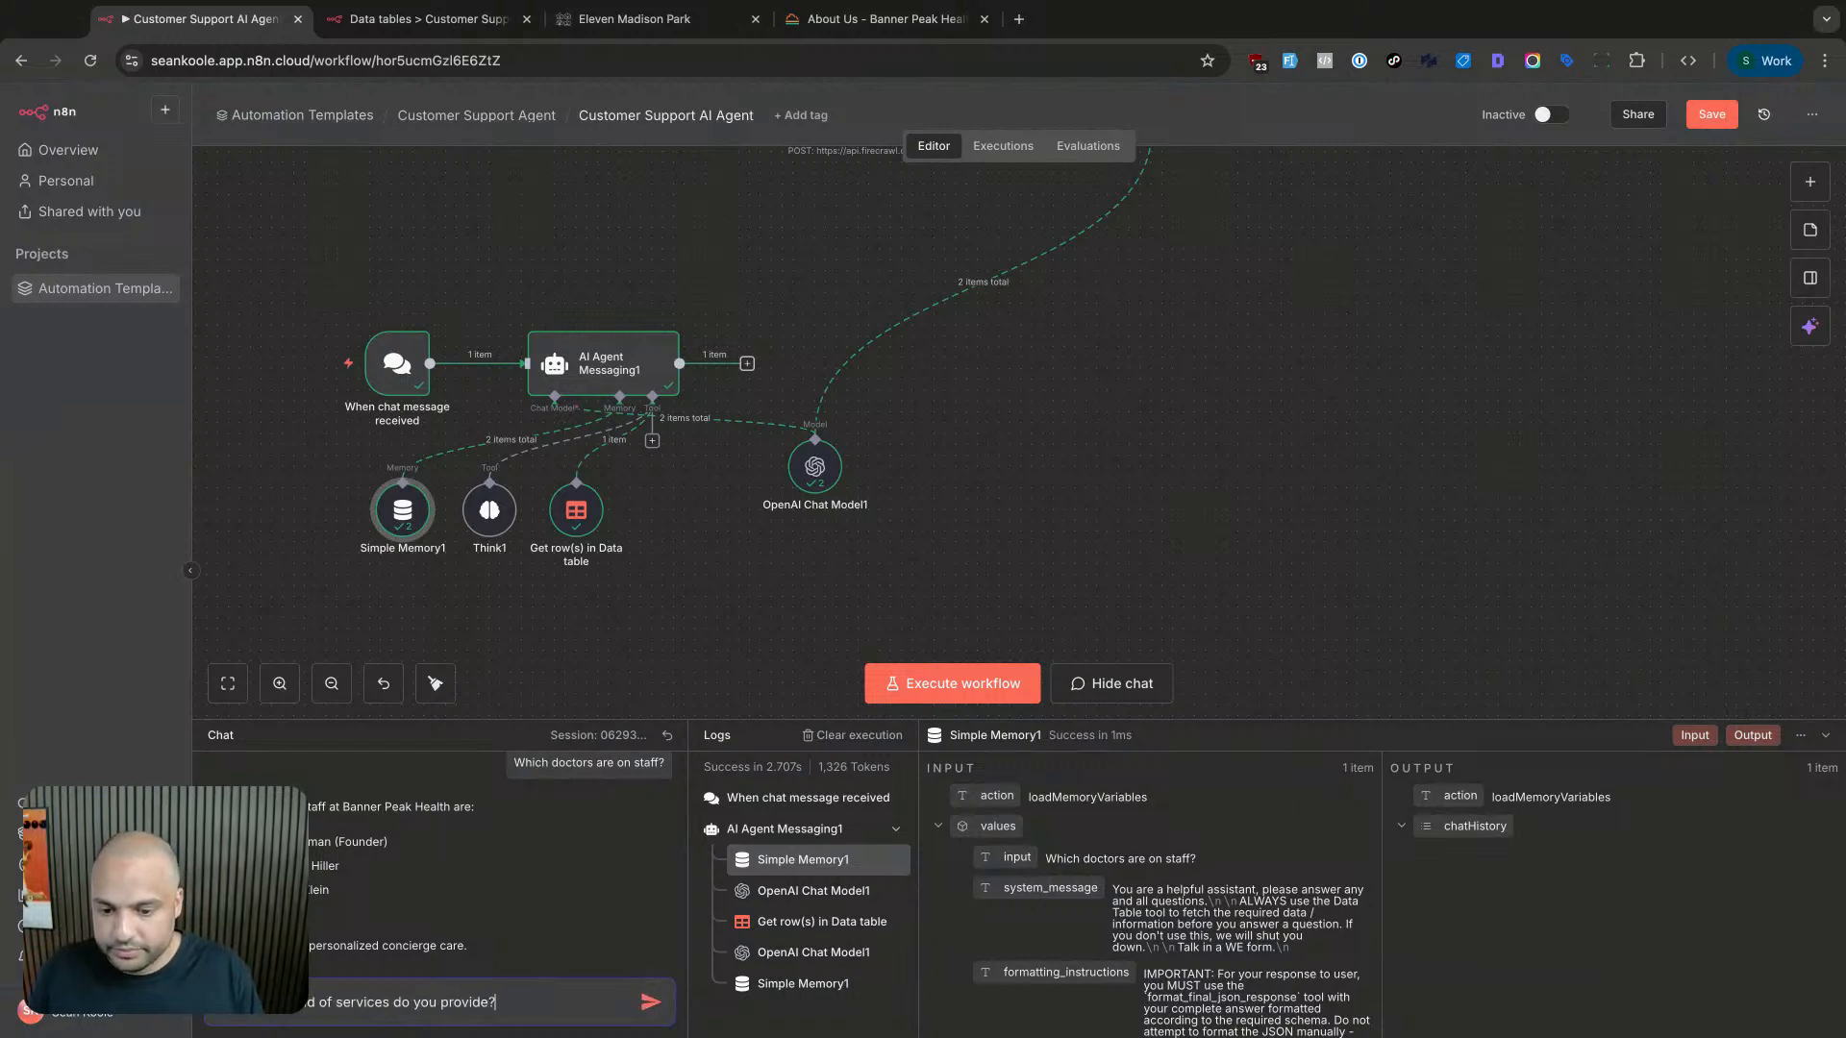
key("Return")
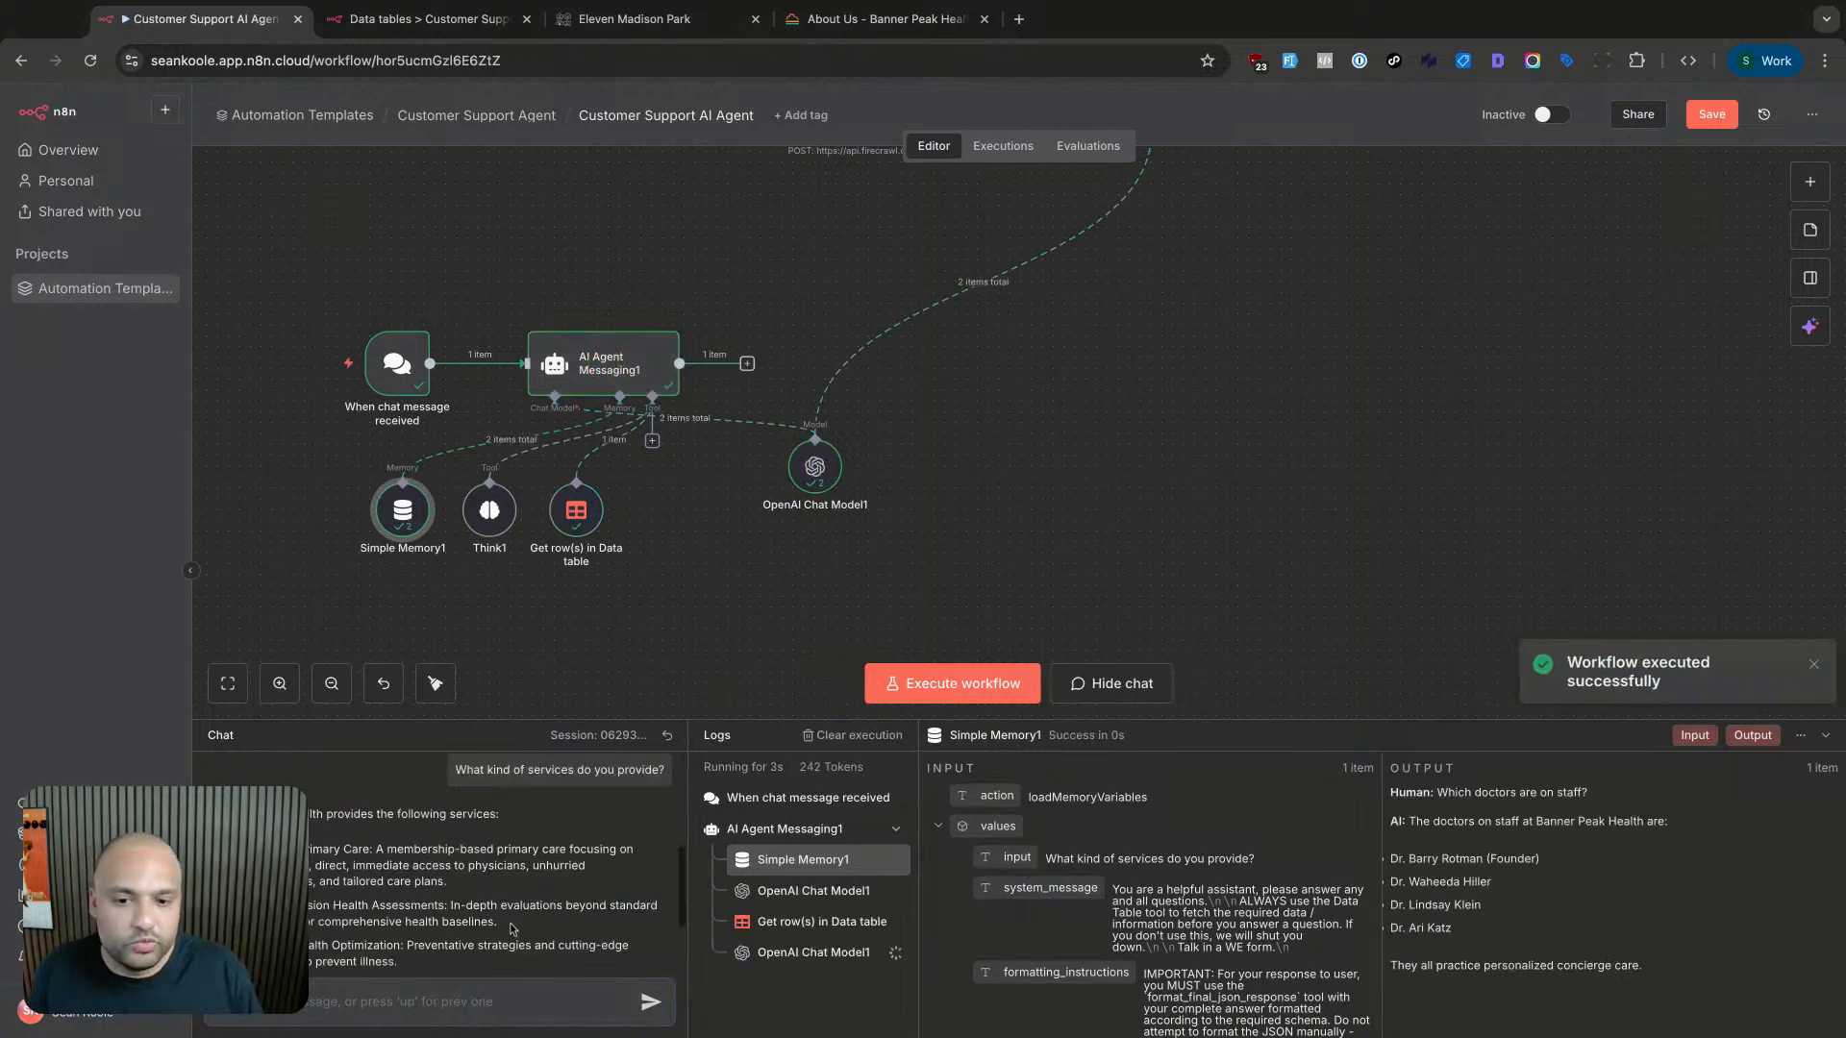
scroll(512, 926, "down", 2)
scroll(509, 921, "up", 2)
scroll(508, 923, "down", 2)
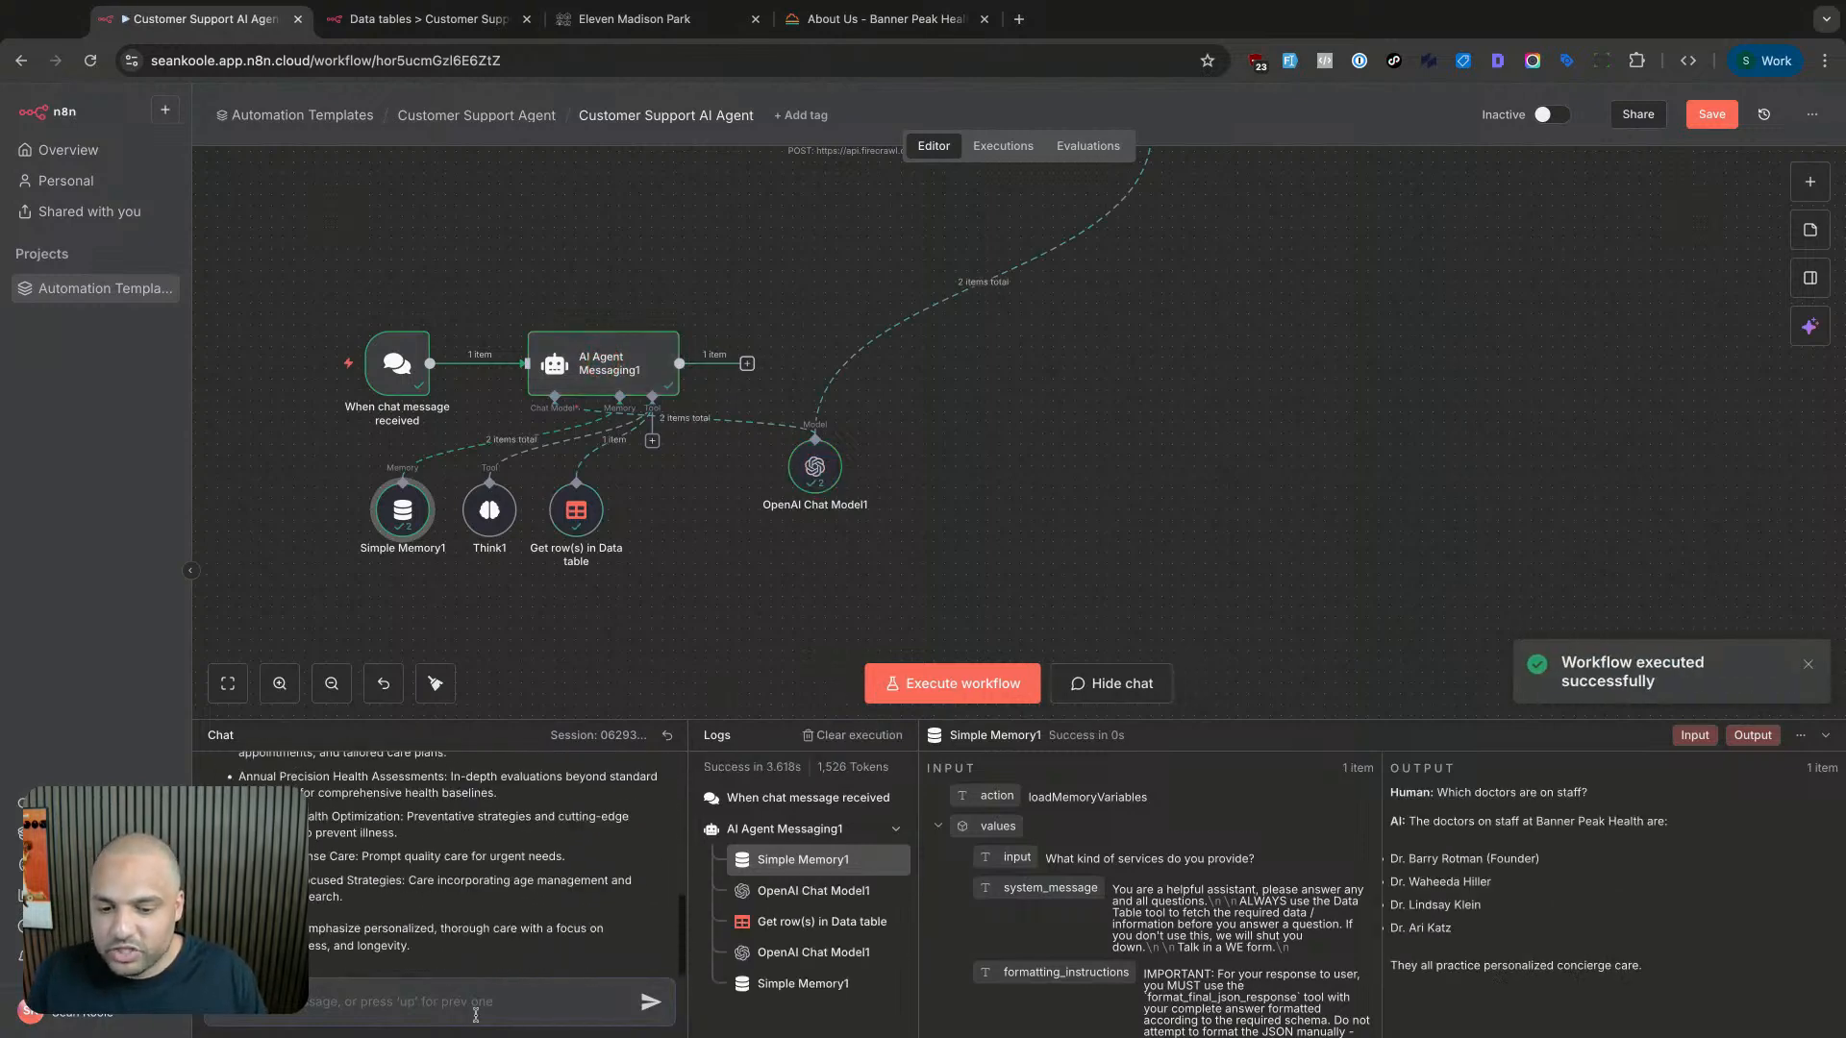
type("W")
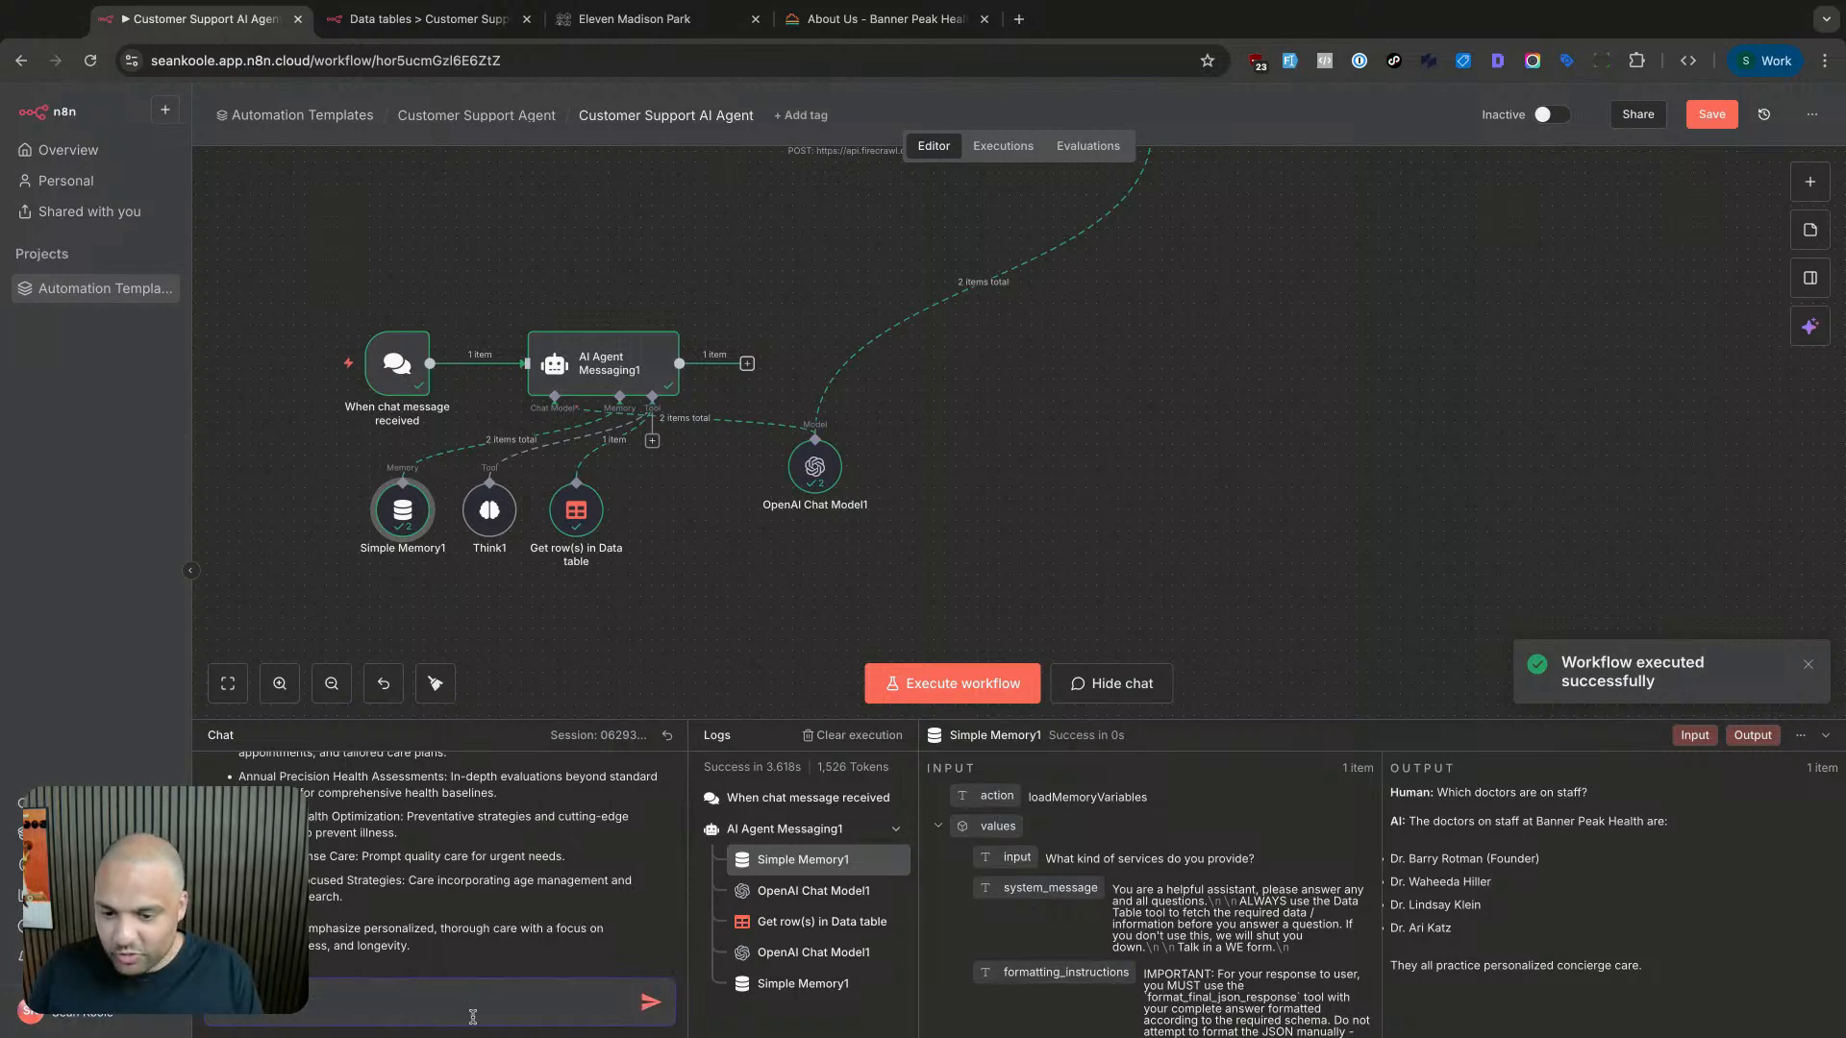
type("hat was my l")
type("hone n")
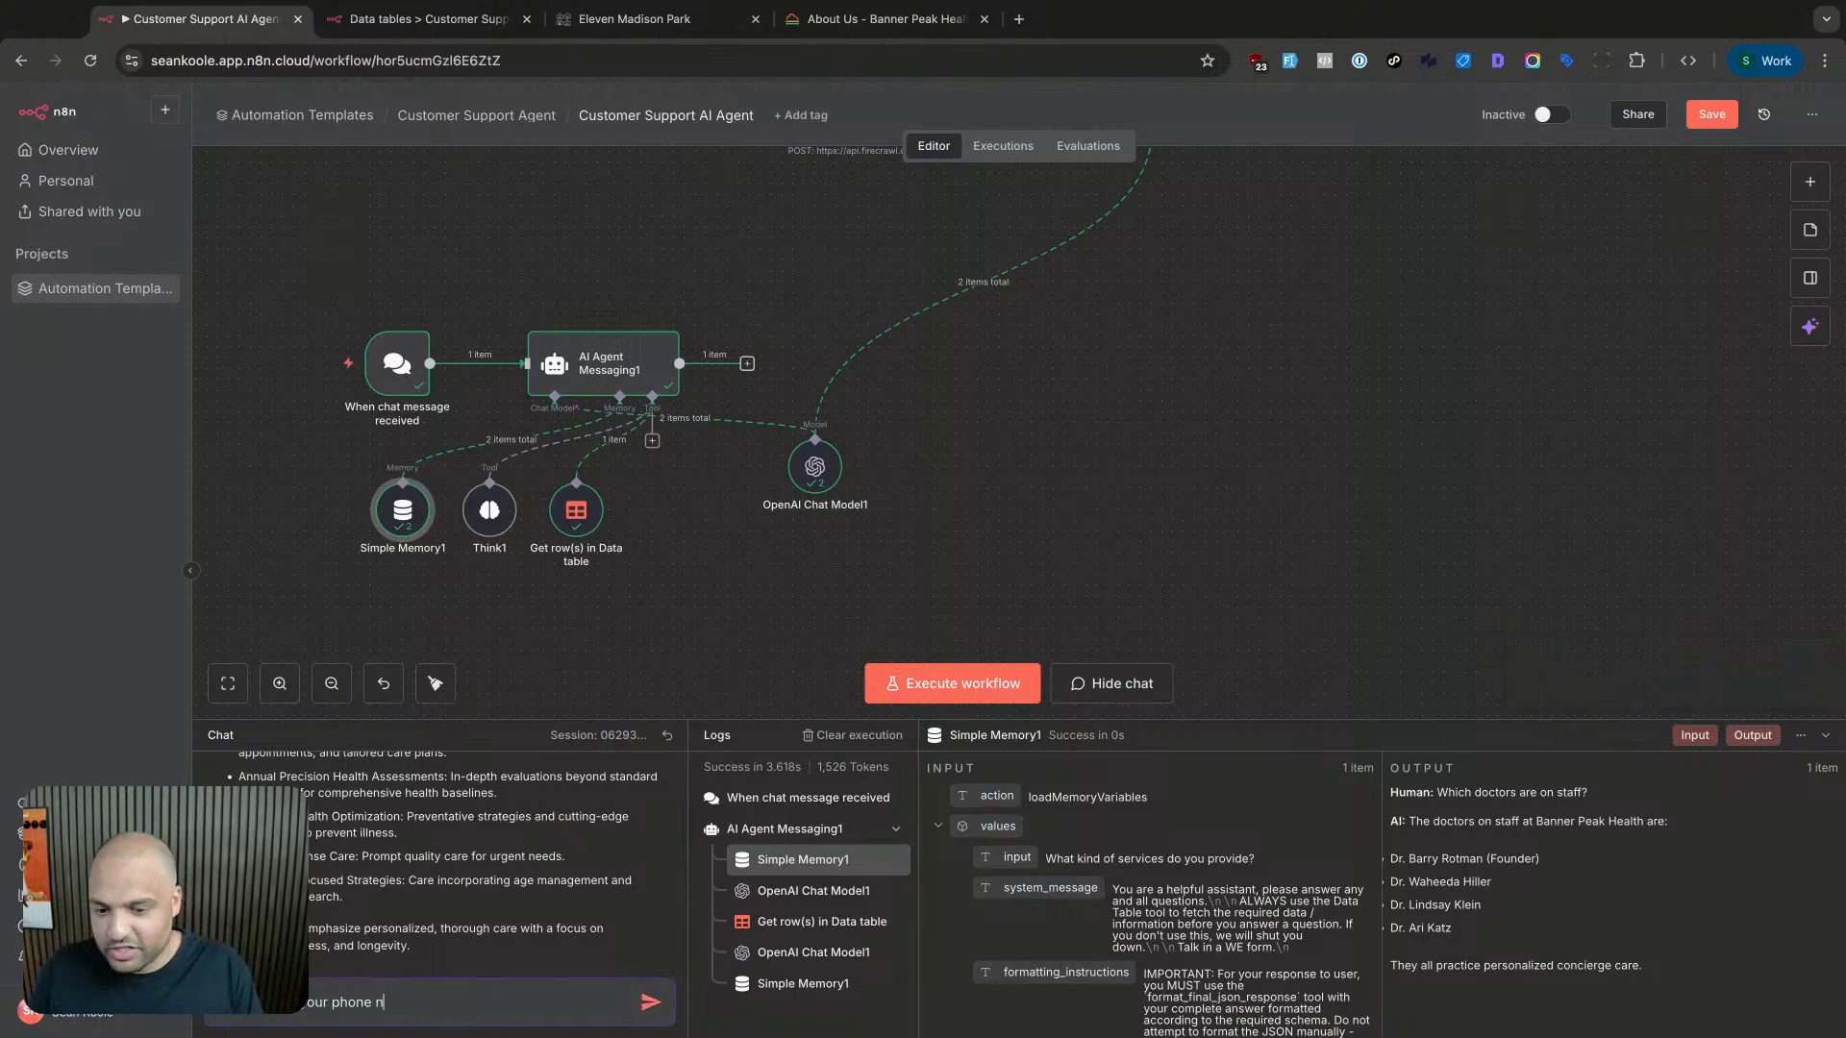
type("umber?")
key("Return")
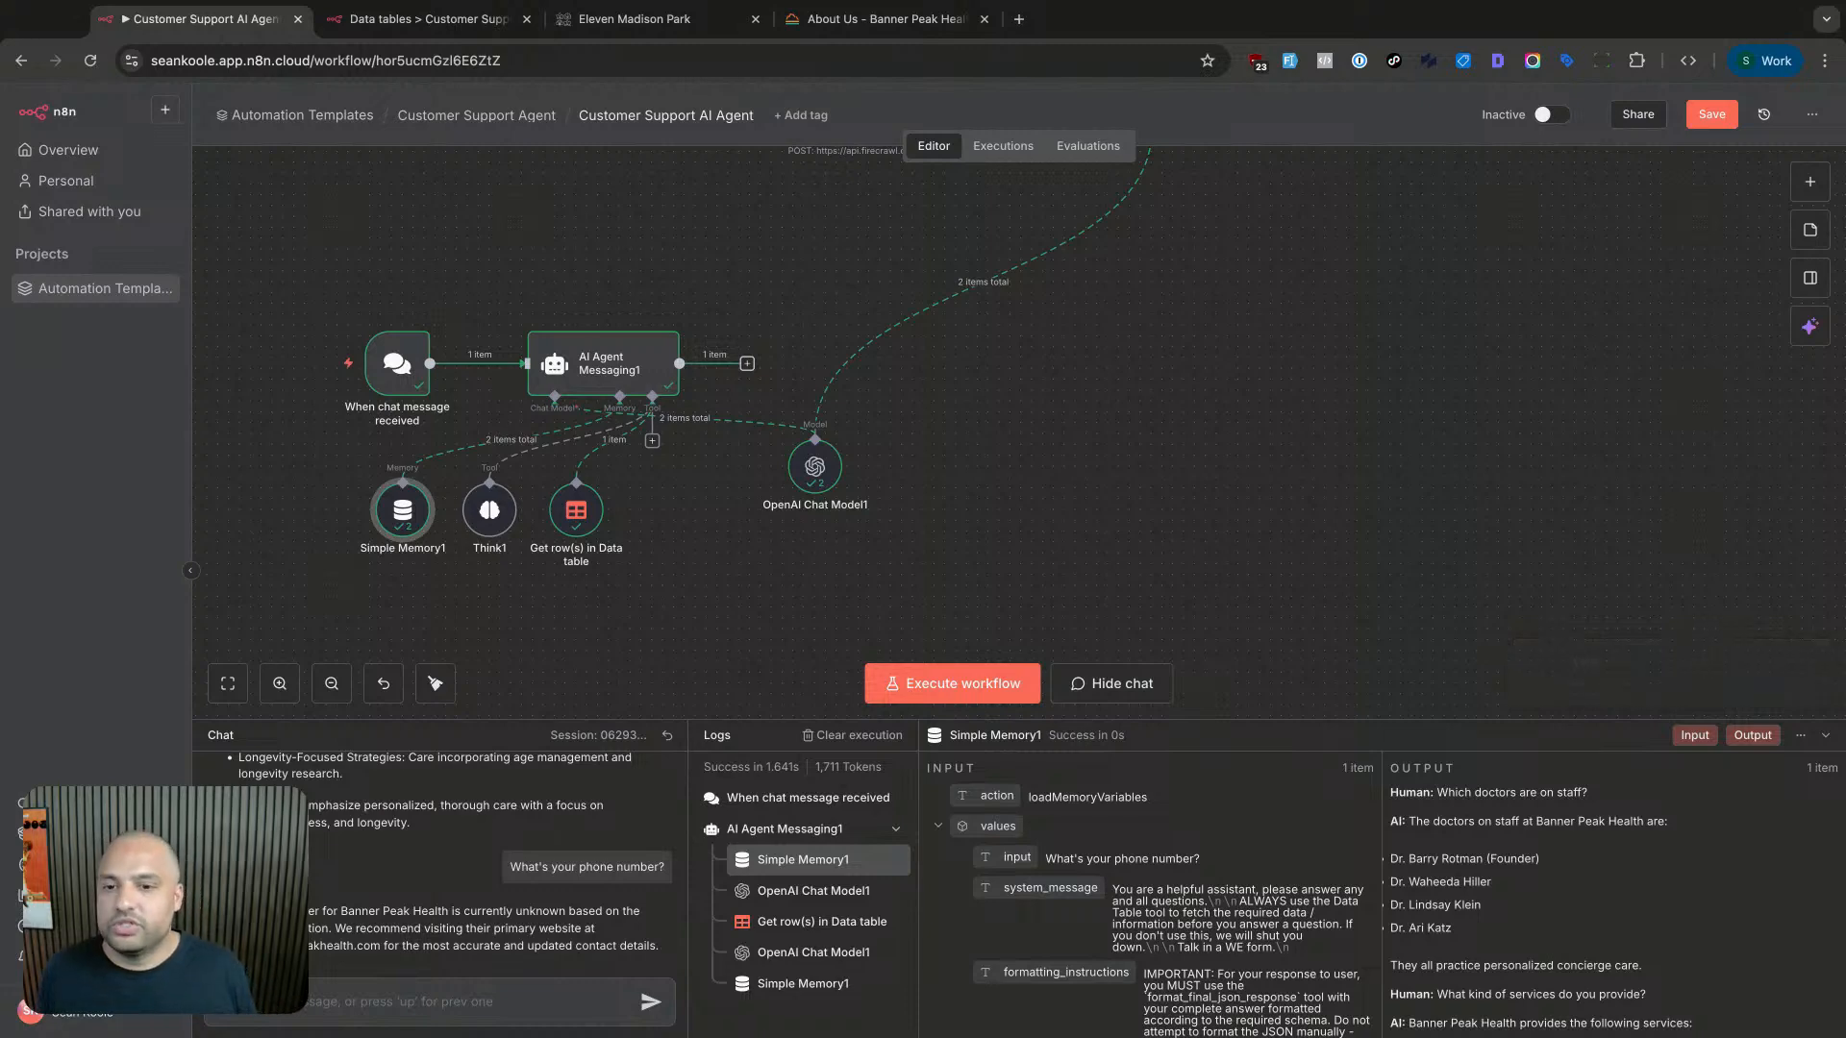
type("Wh")
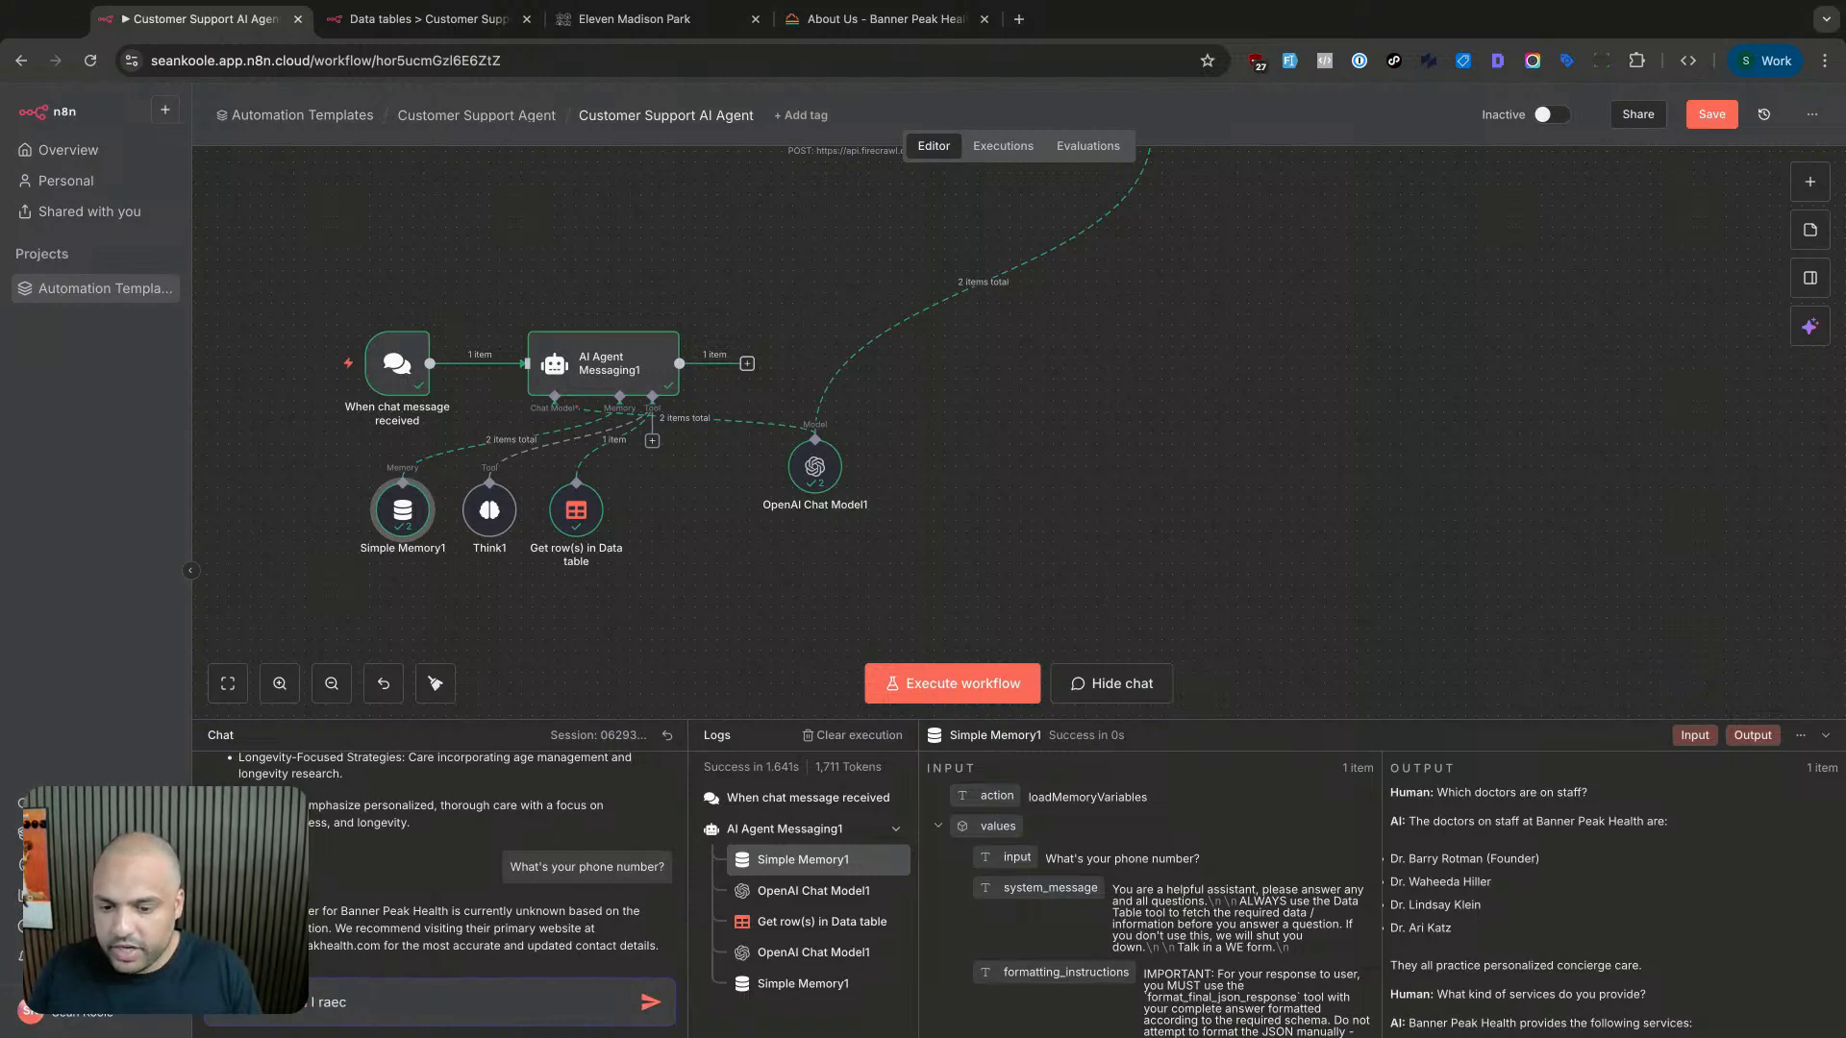
type("?")
key("Return")
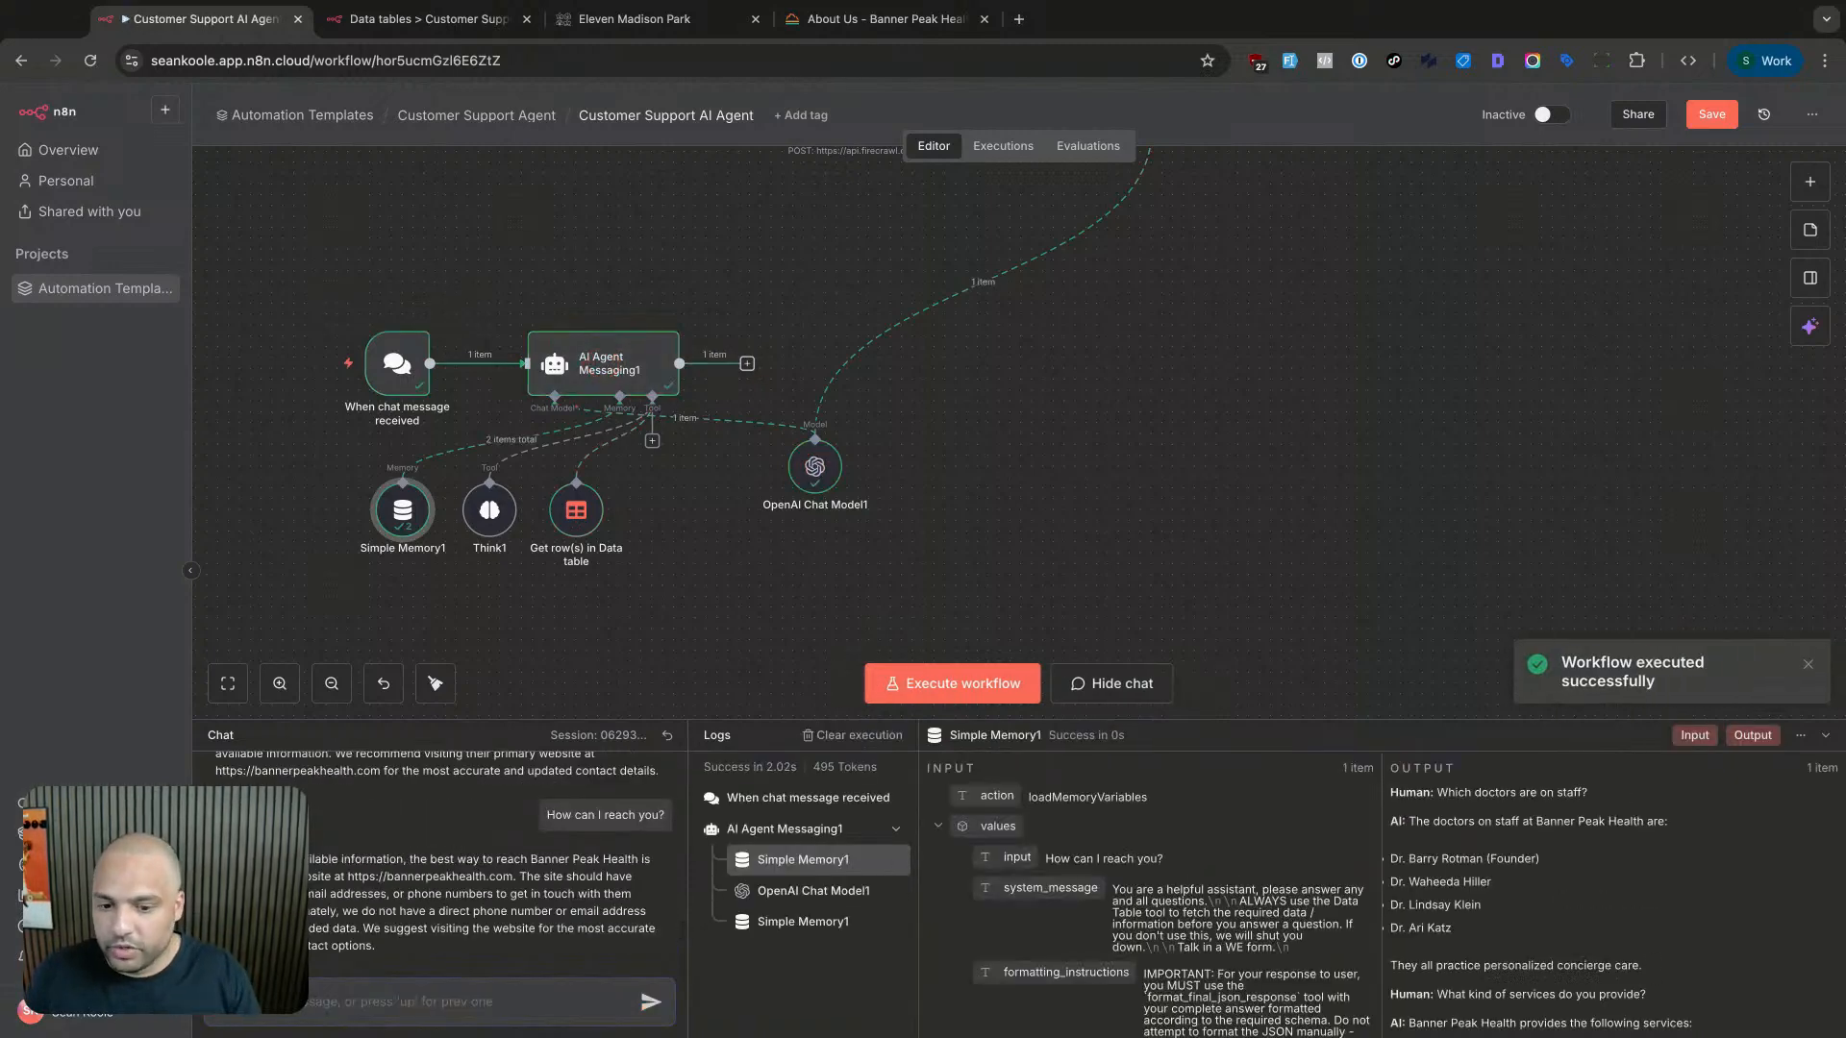
left_click(865, 18)
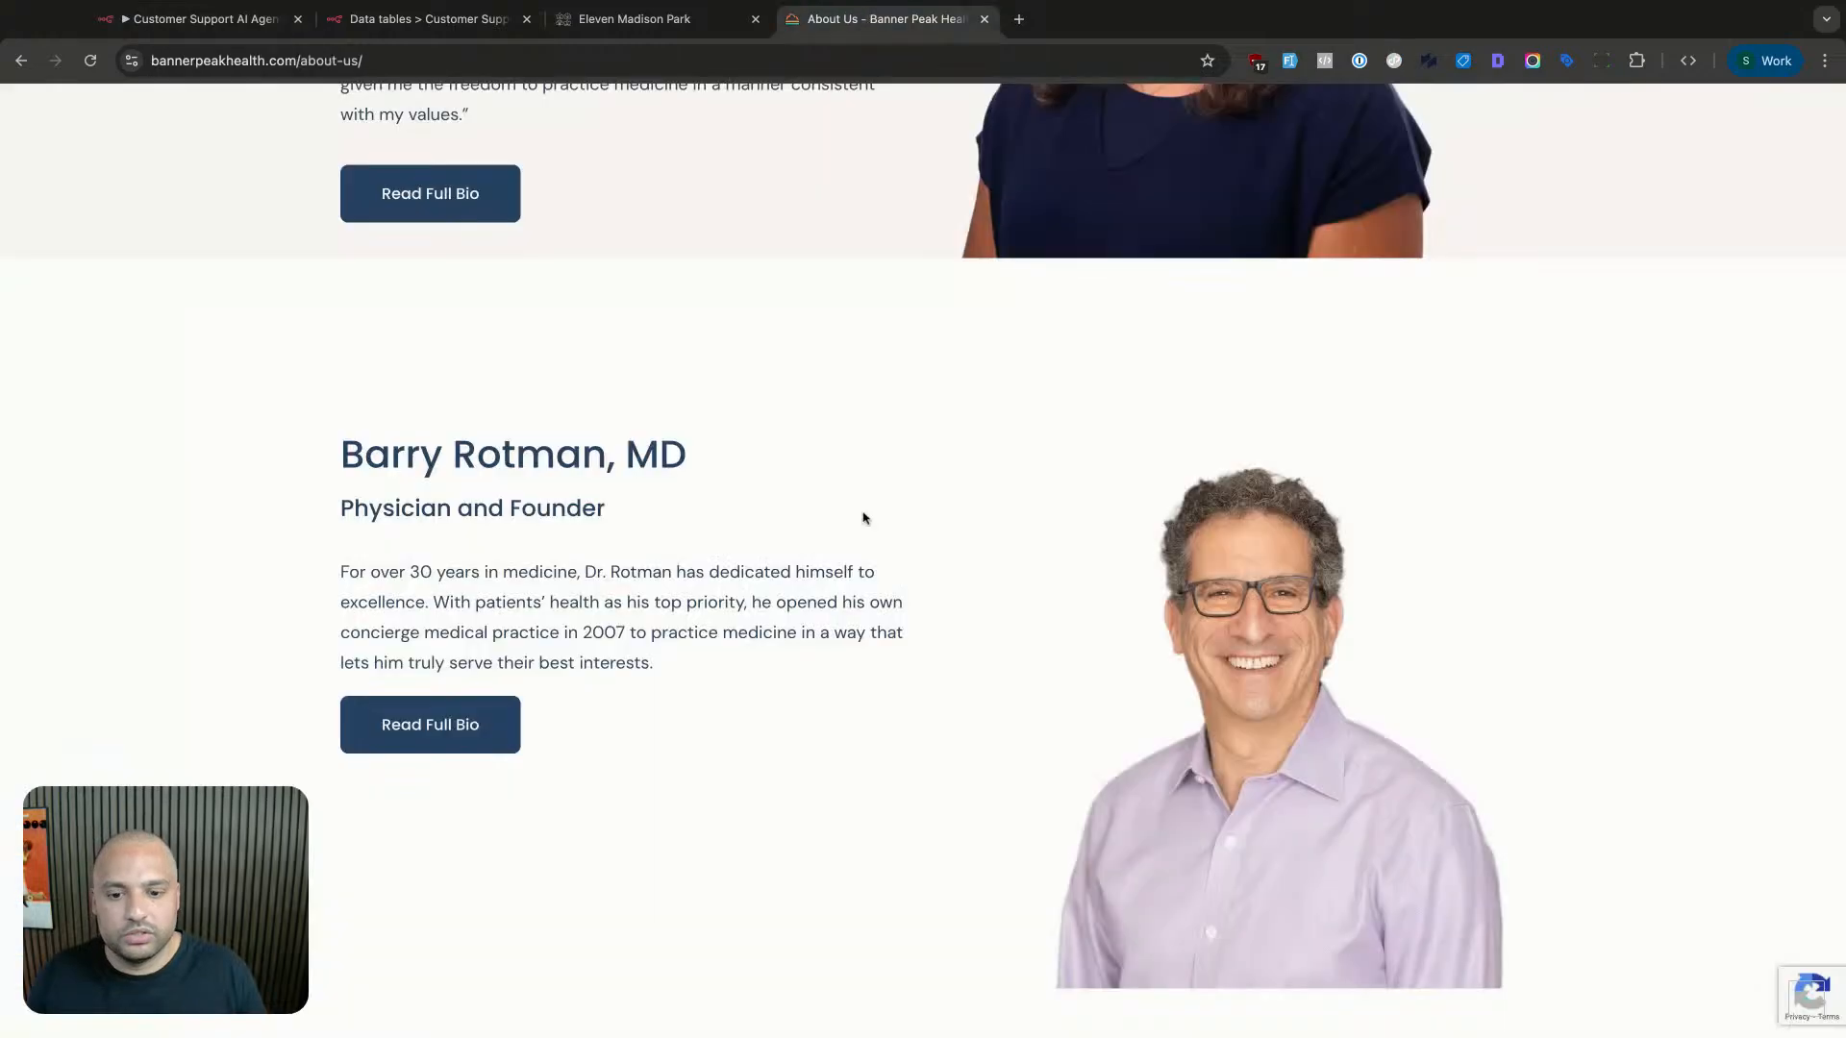
scroll(853, 581, "down", 20)
scroll(842, 584, "down", 12)
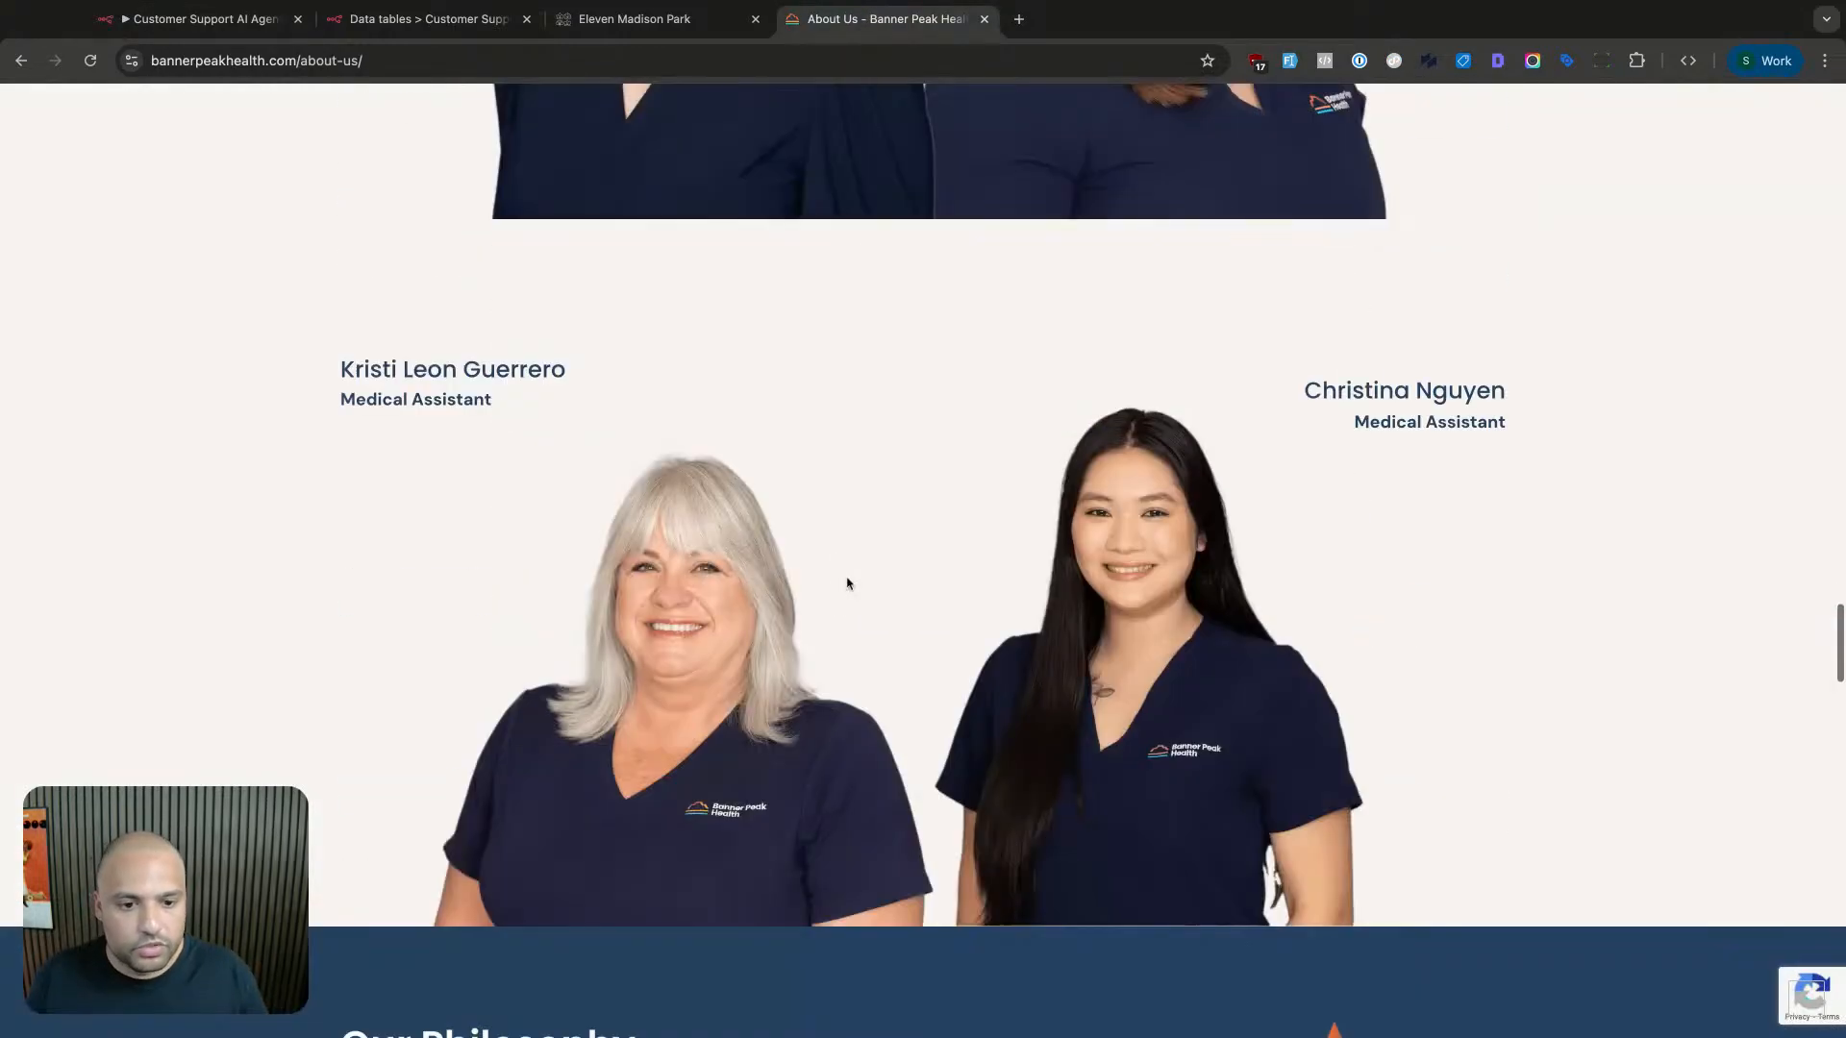
scroll(850, 586, "down", 6)
scroll(851, 586, "down", 15)
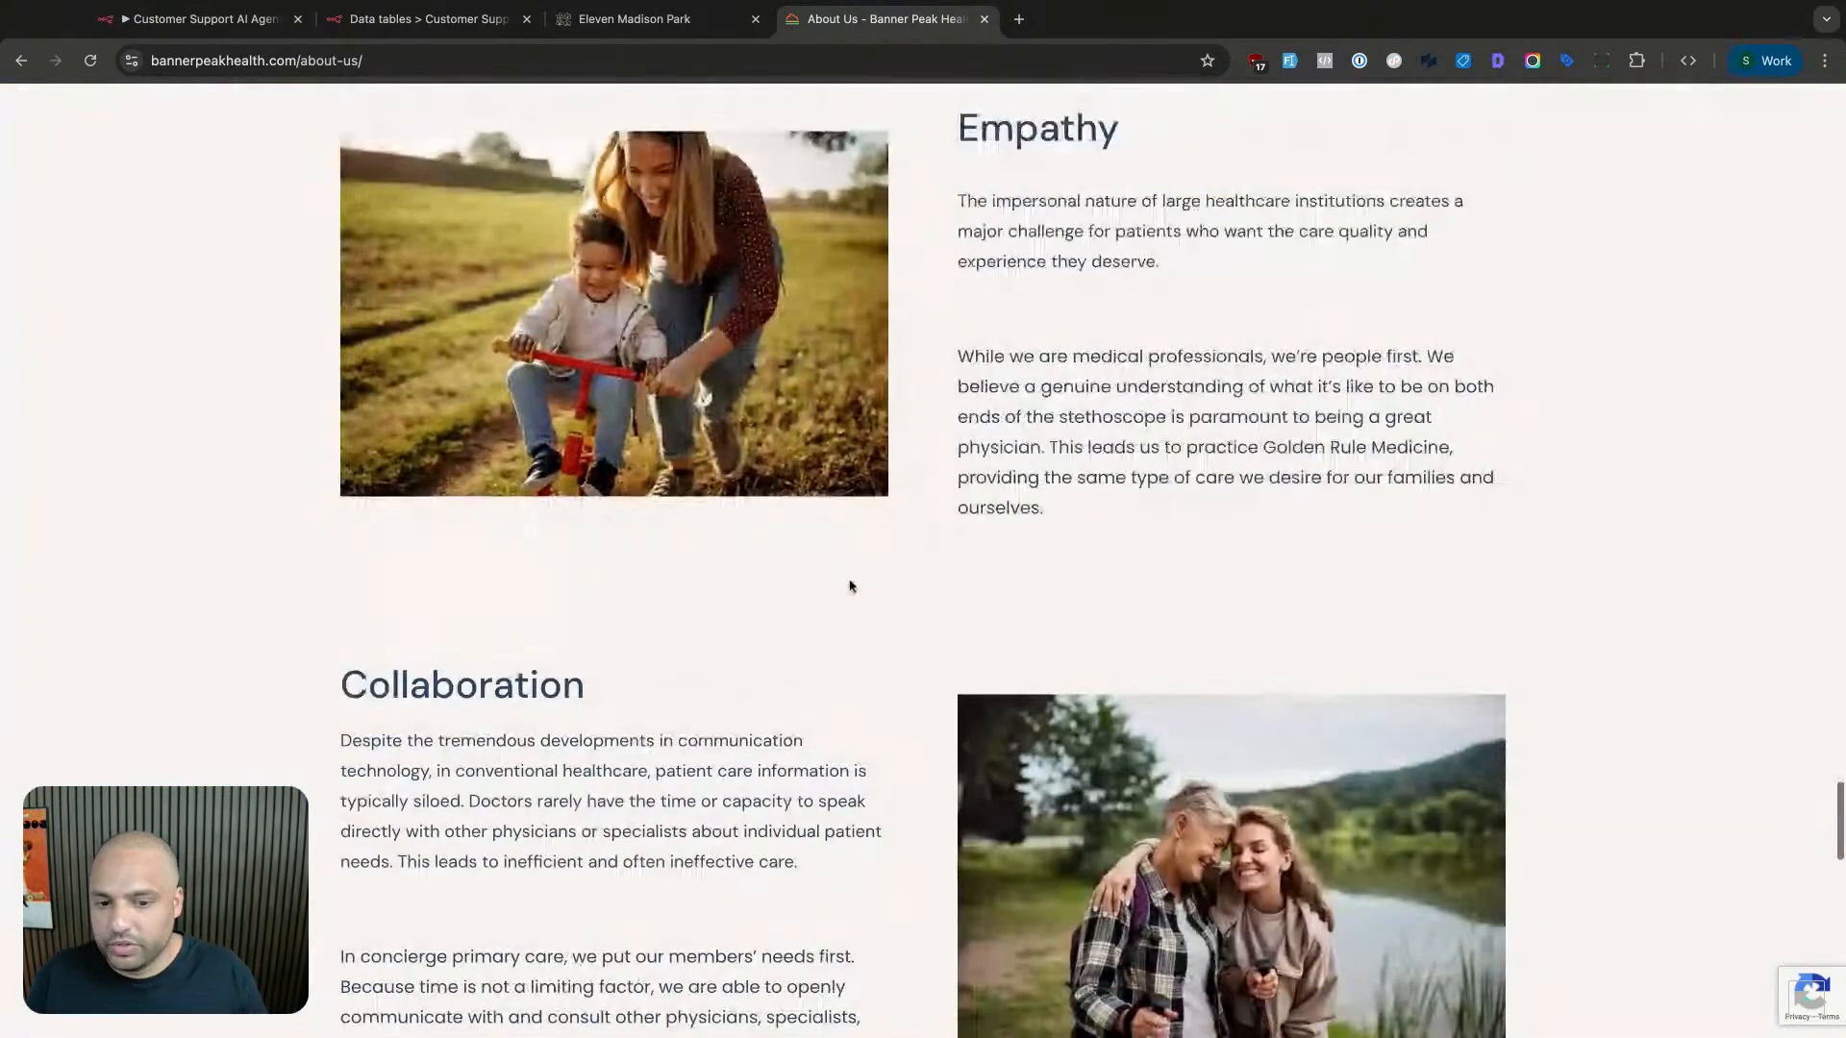
left_click(286, 23)
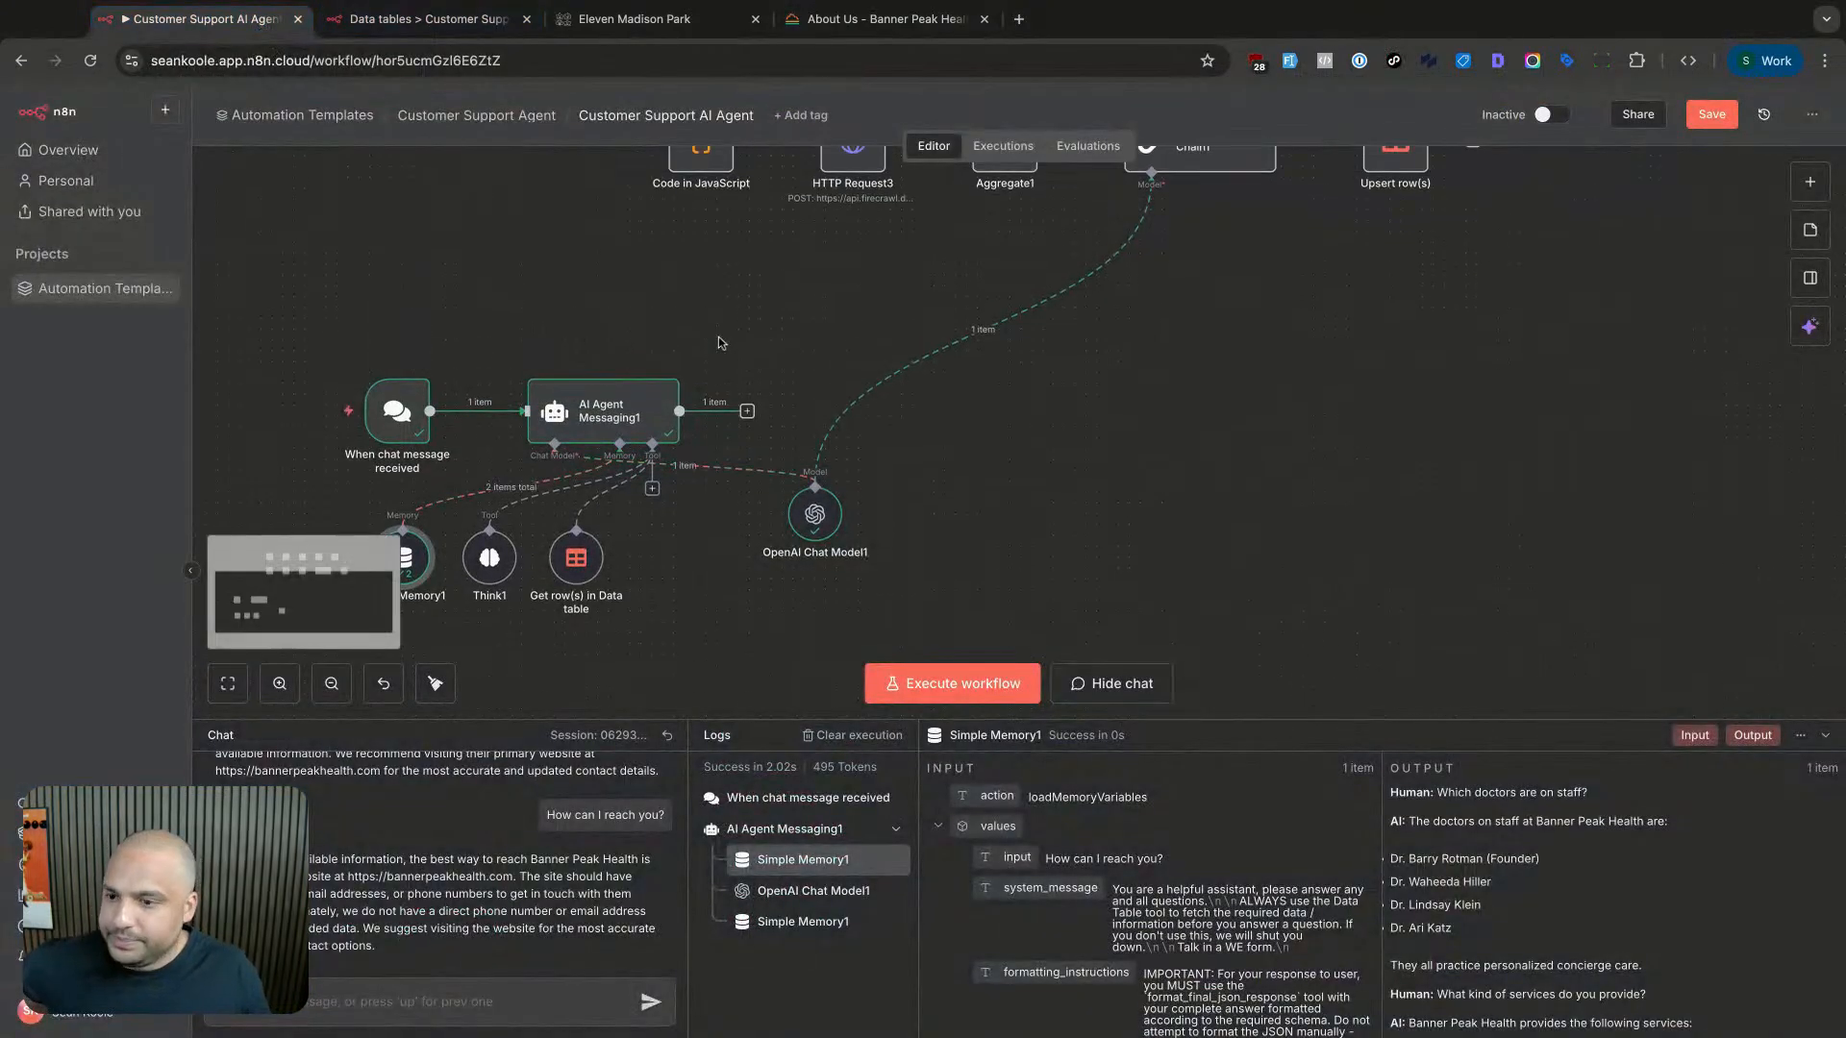
- Save the workflow with the two-row scraping pipeline and the chat agent group in view
scroll(721, 344, "up", 3)
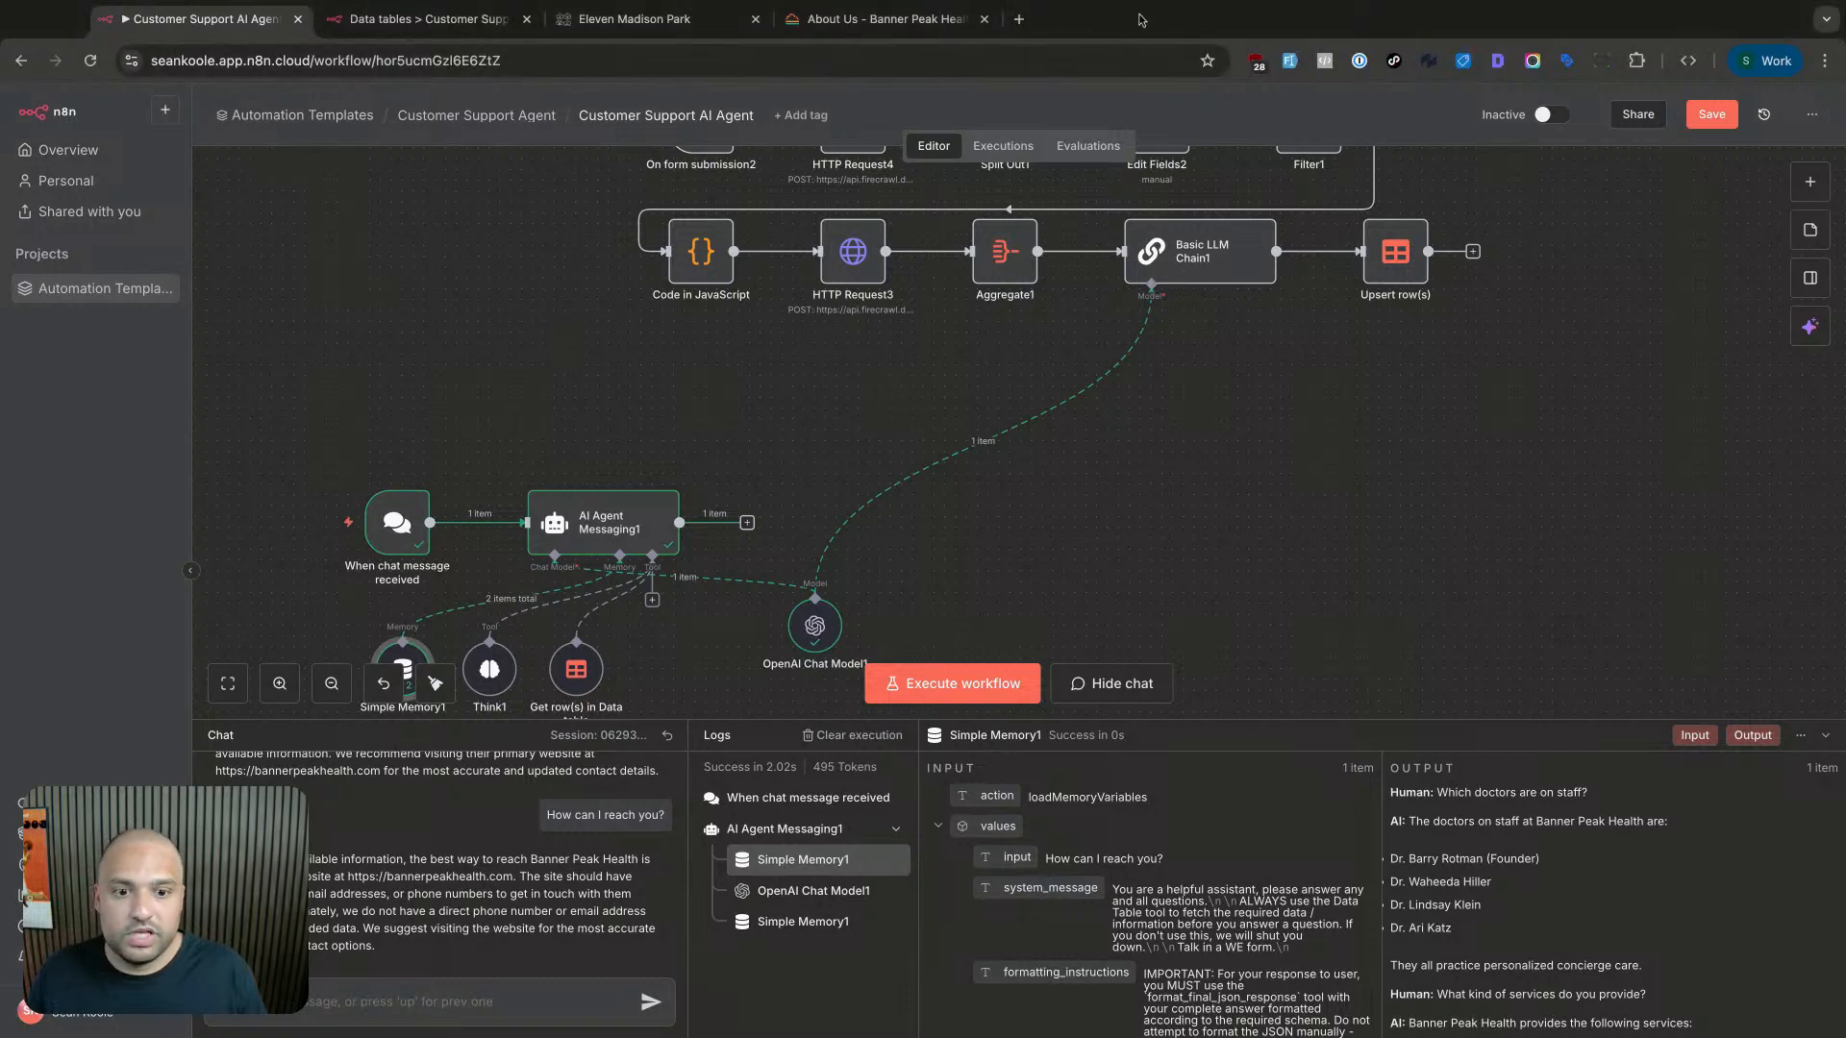
scroll(484, 396, "up", 3)
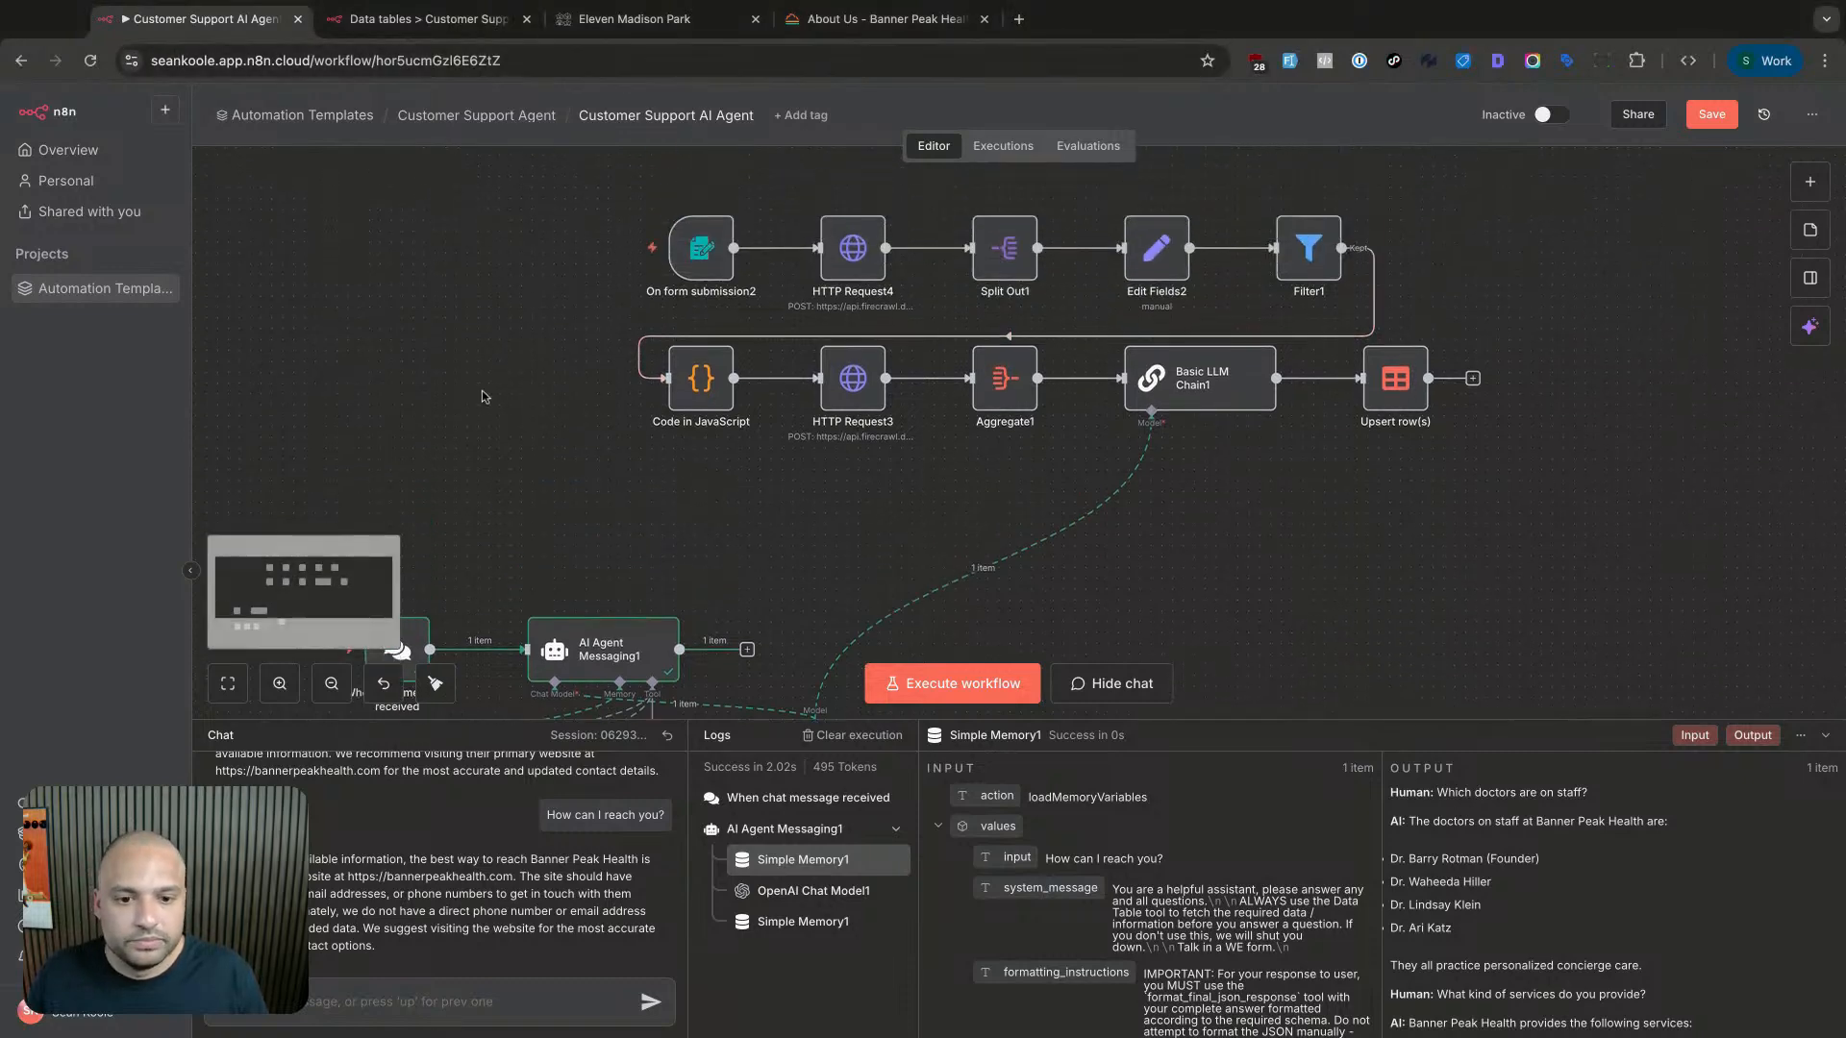
scroll(504, 395, "down", 5)
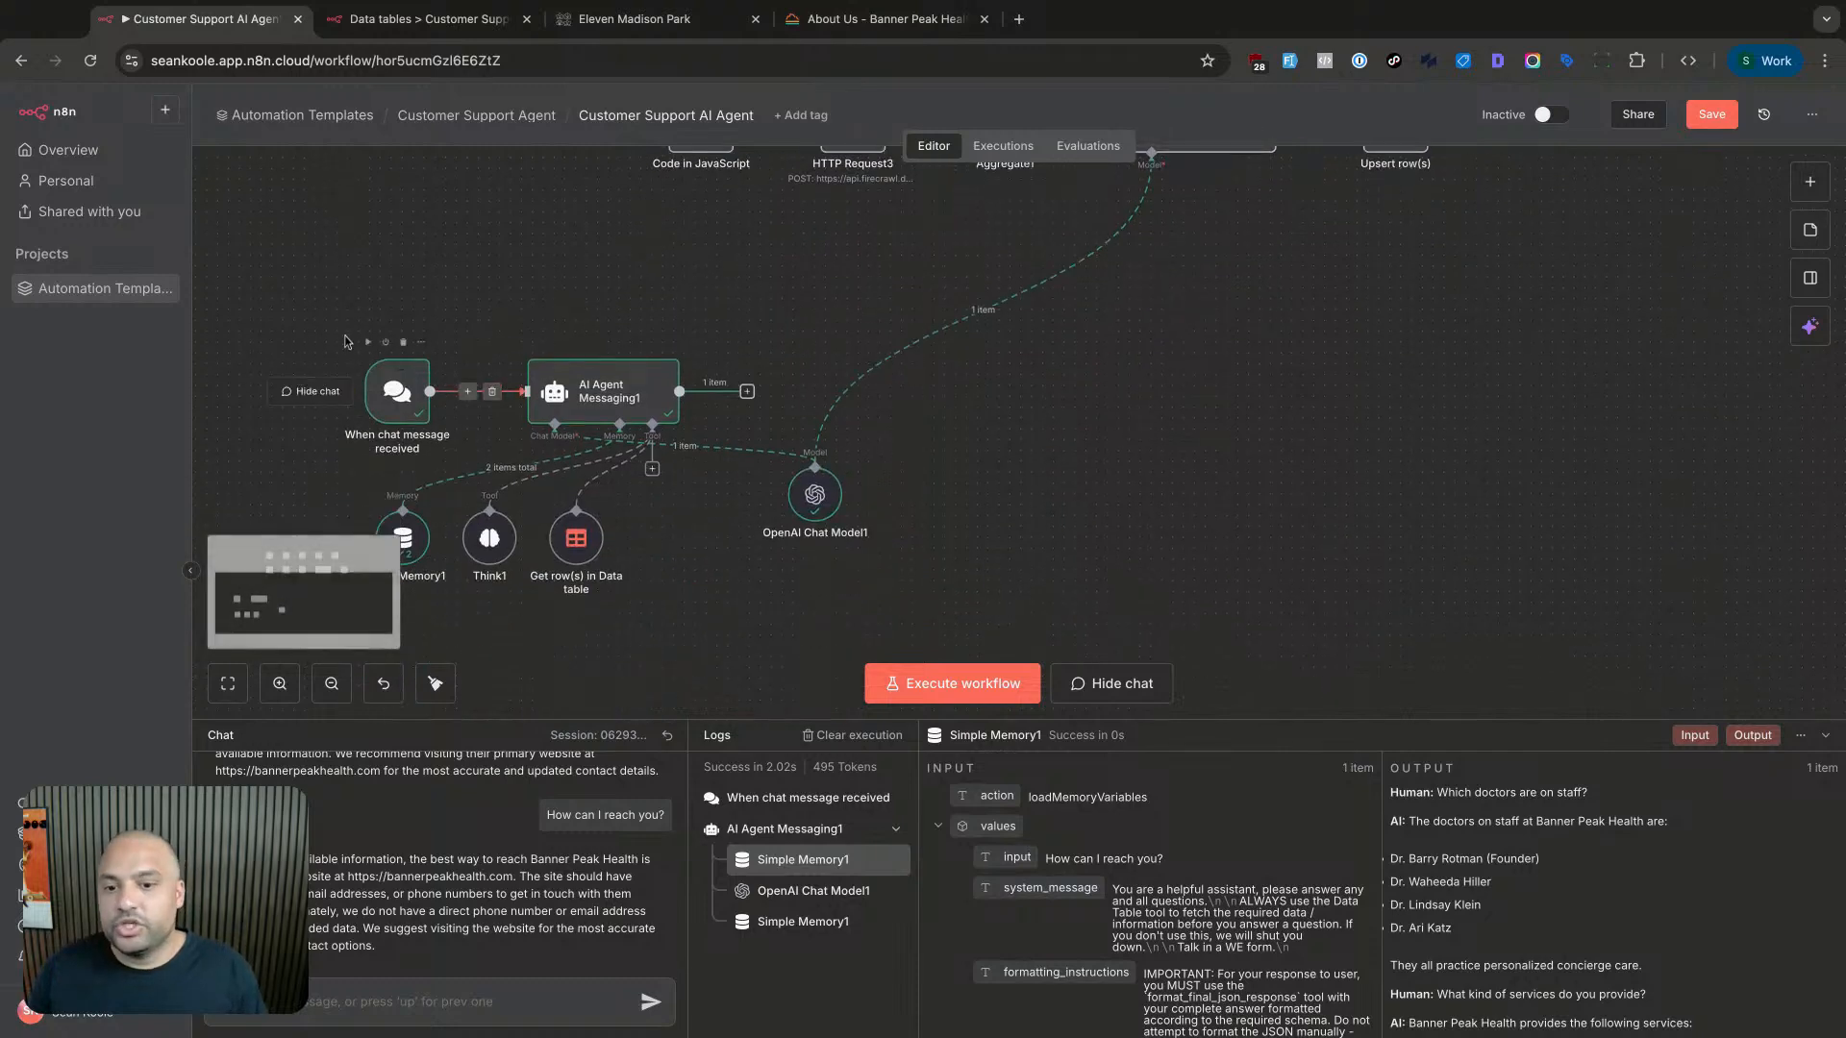
left_click_drag(274, 317, 1329, 710)
scroll(952, 623, "up", 4)
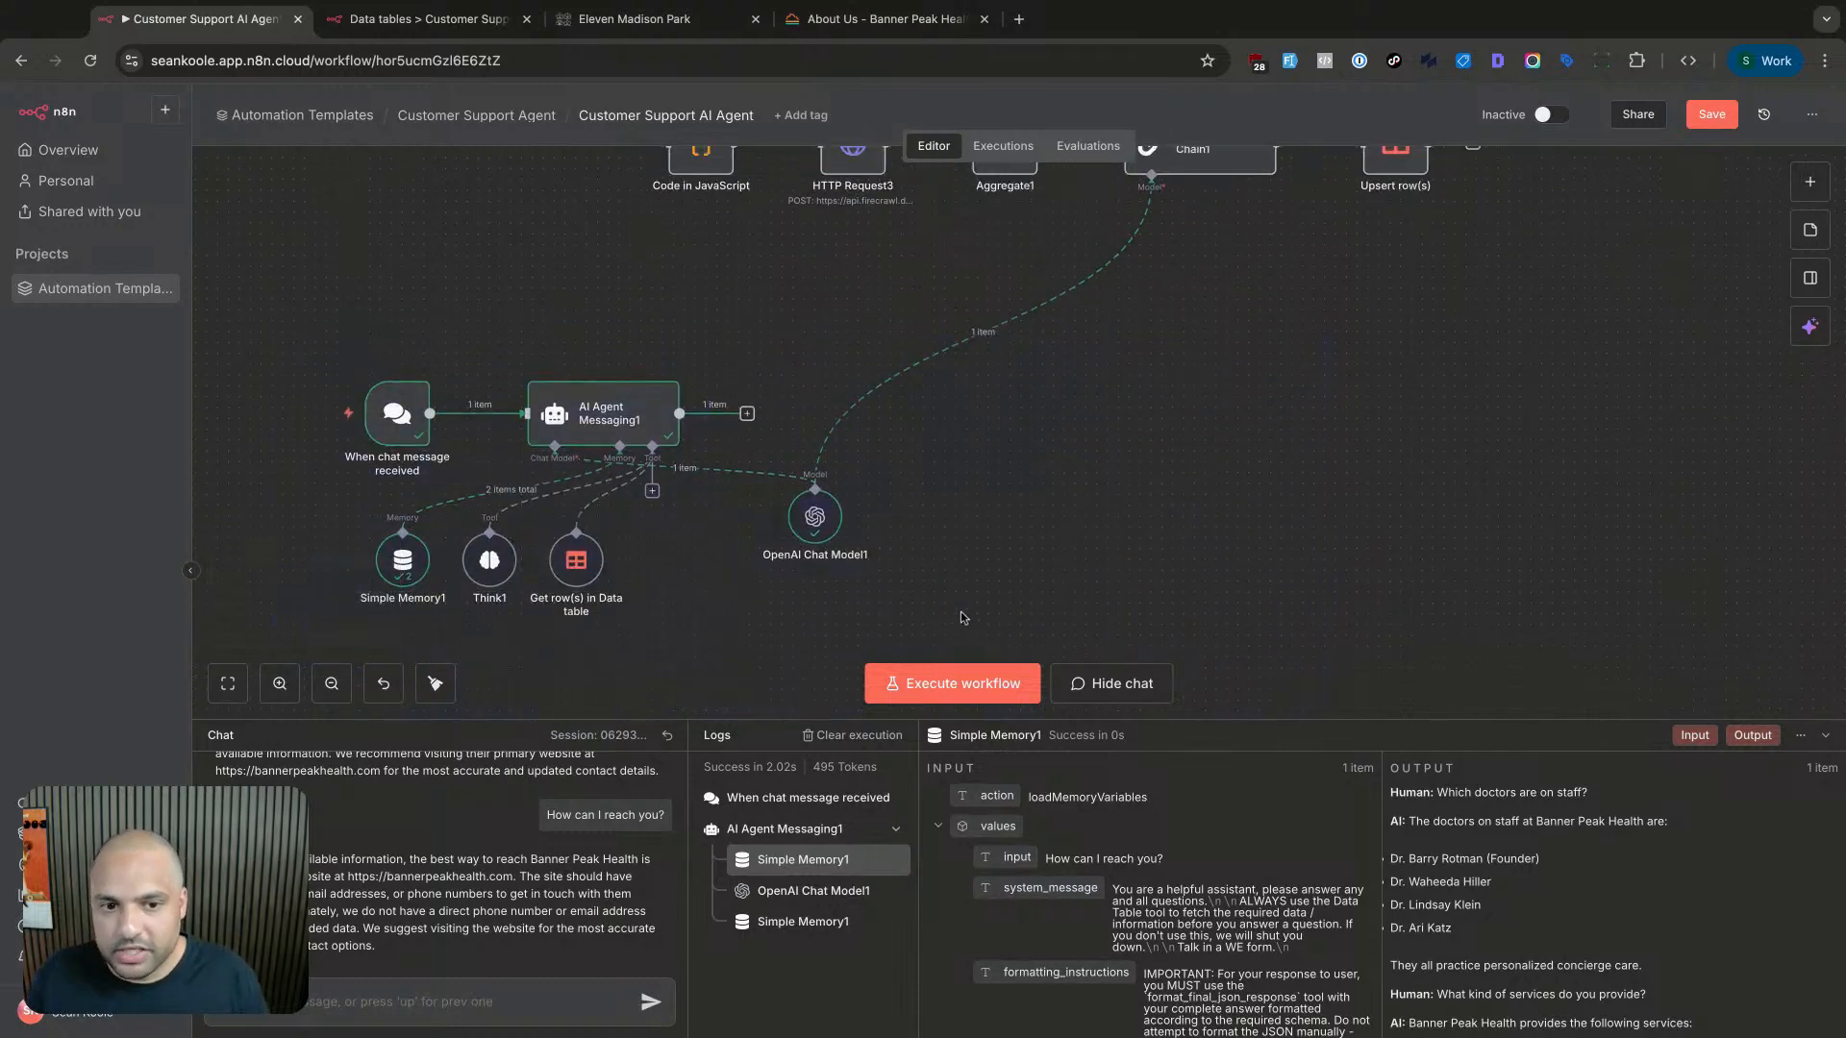
scroll(964, 618, "up", 1)
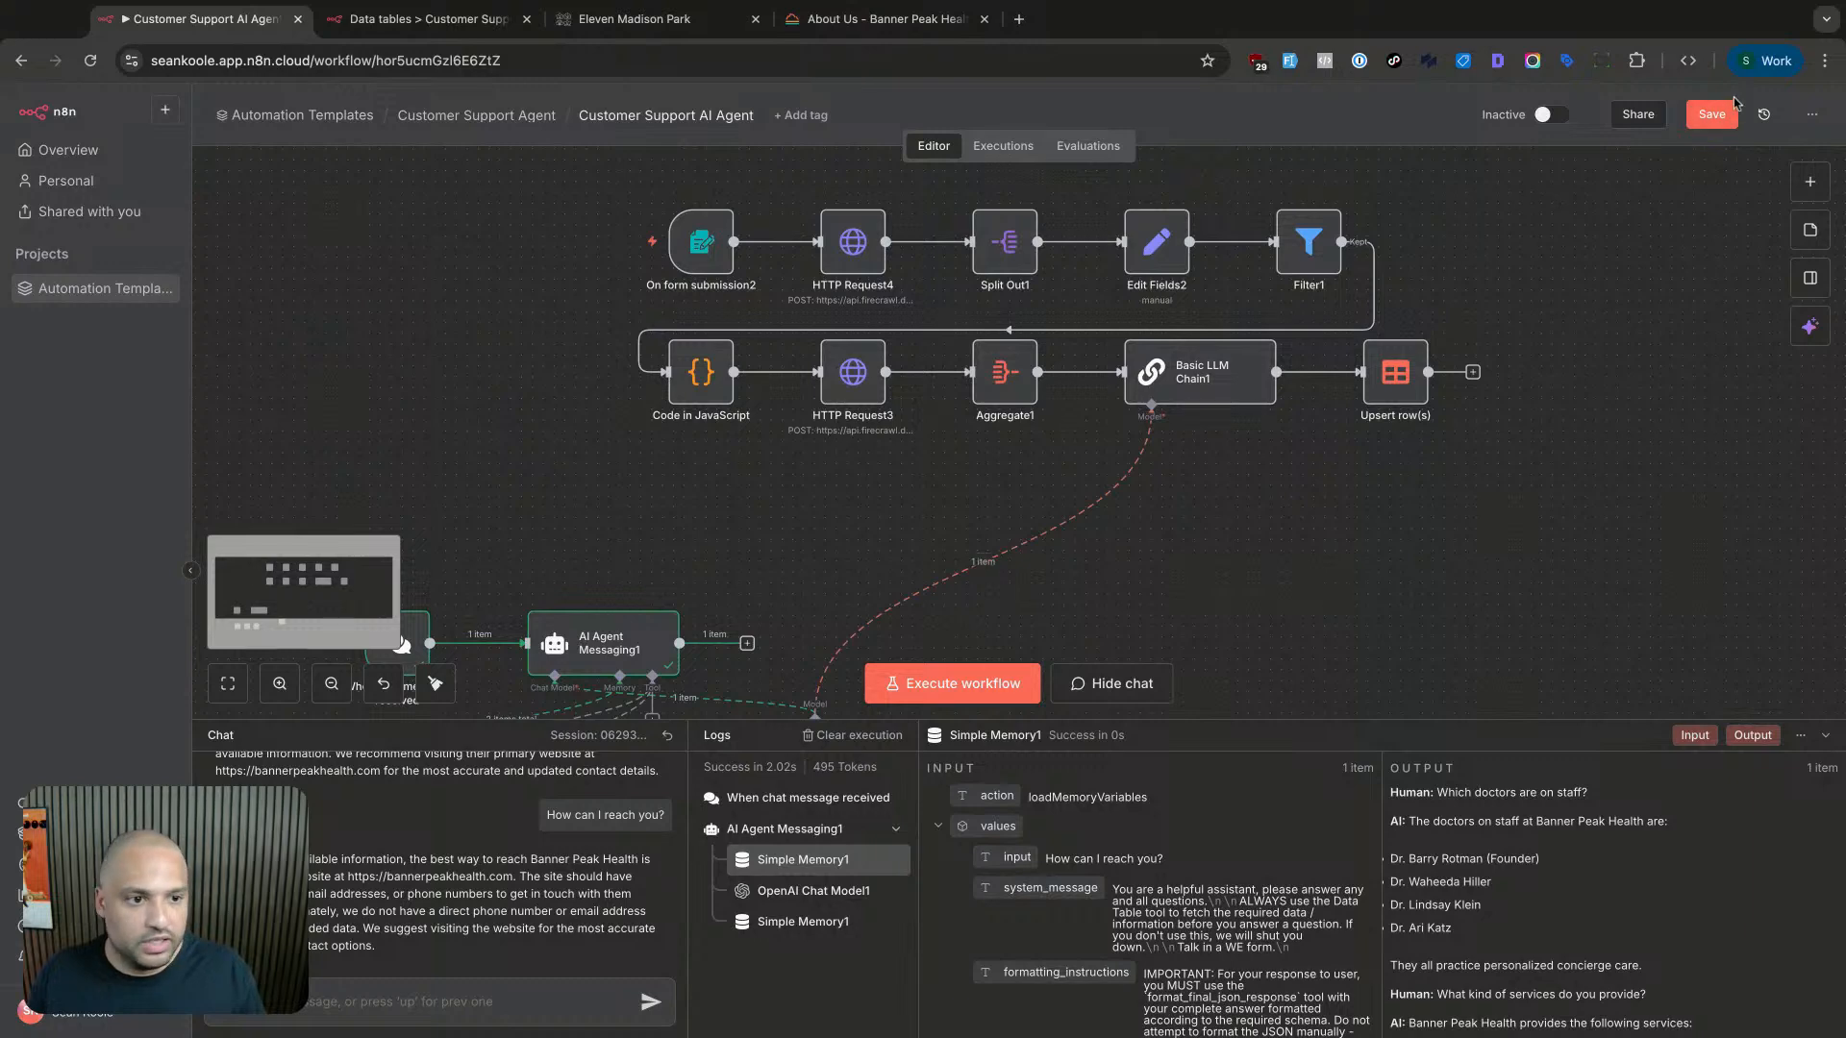
left_click(1712, 119)
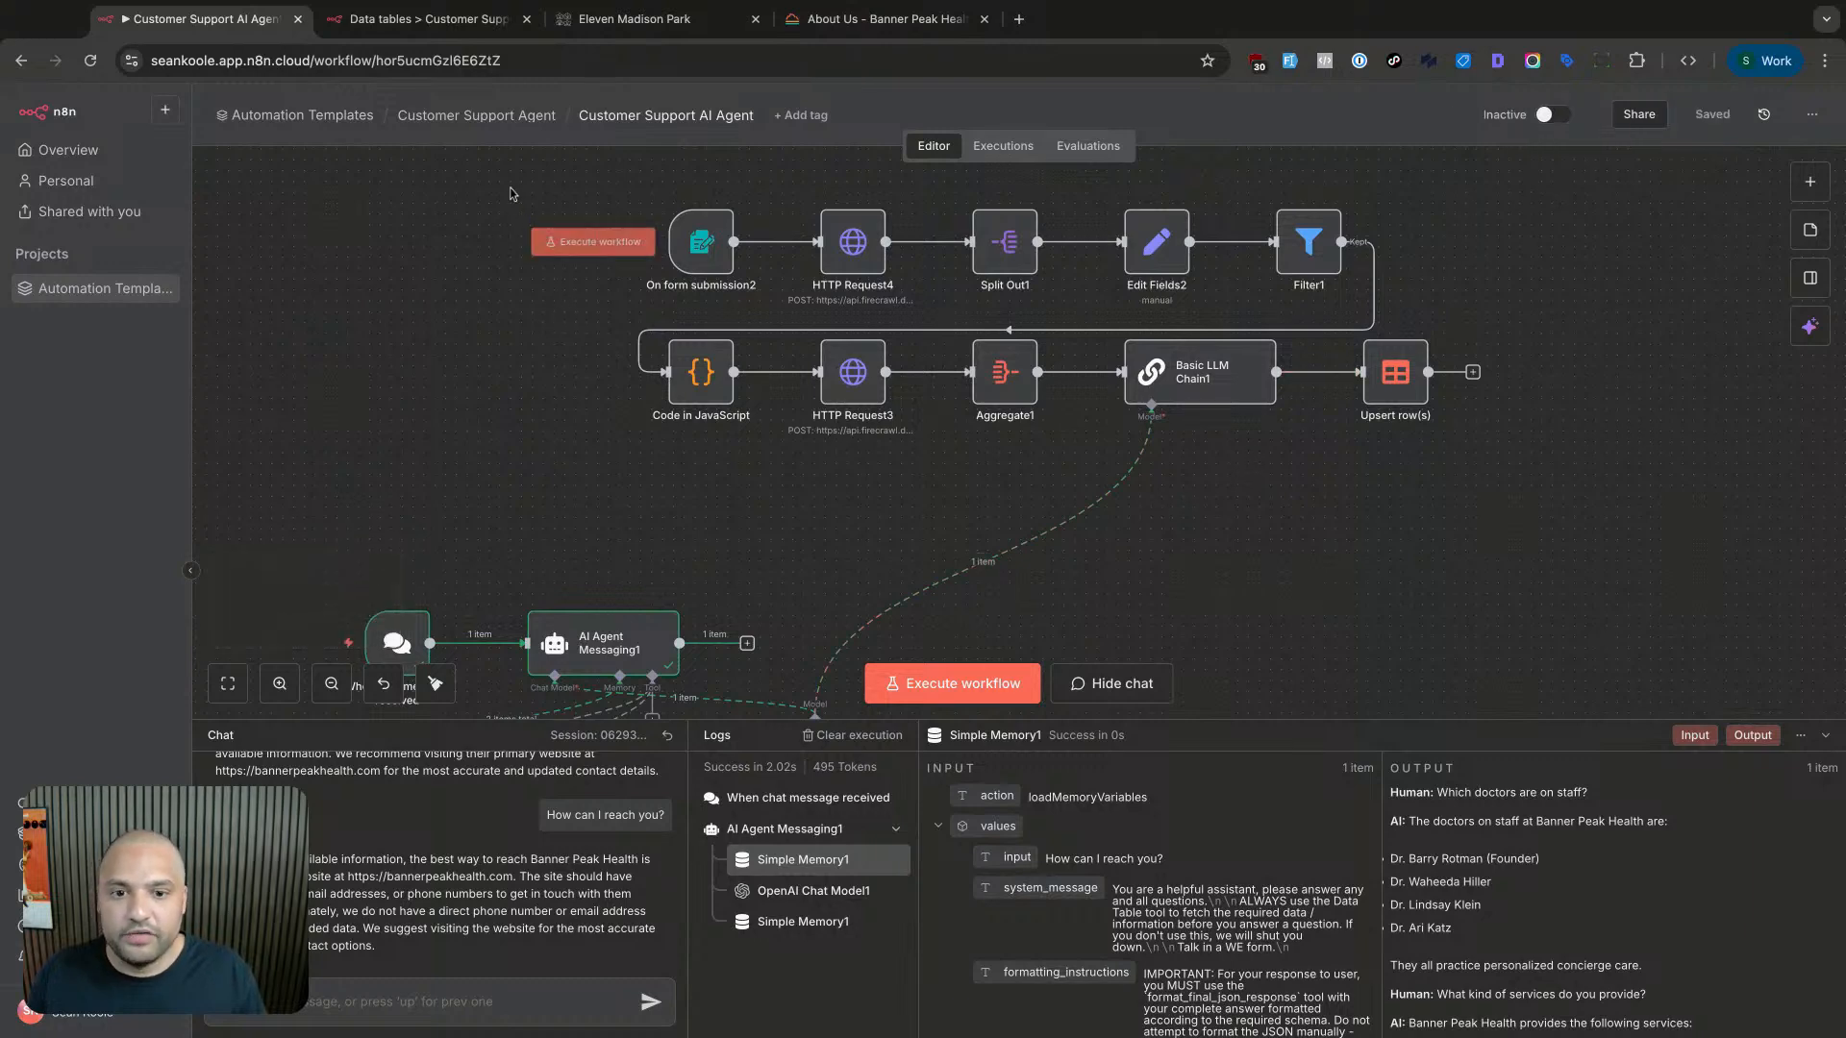
left_click_drag(509, 186, 1552, 488)
left_click(1563, 496)
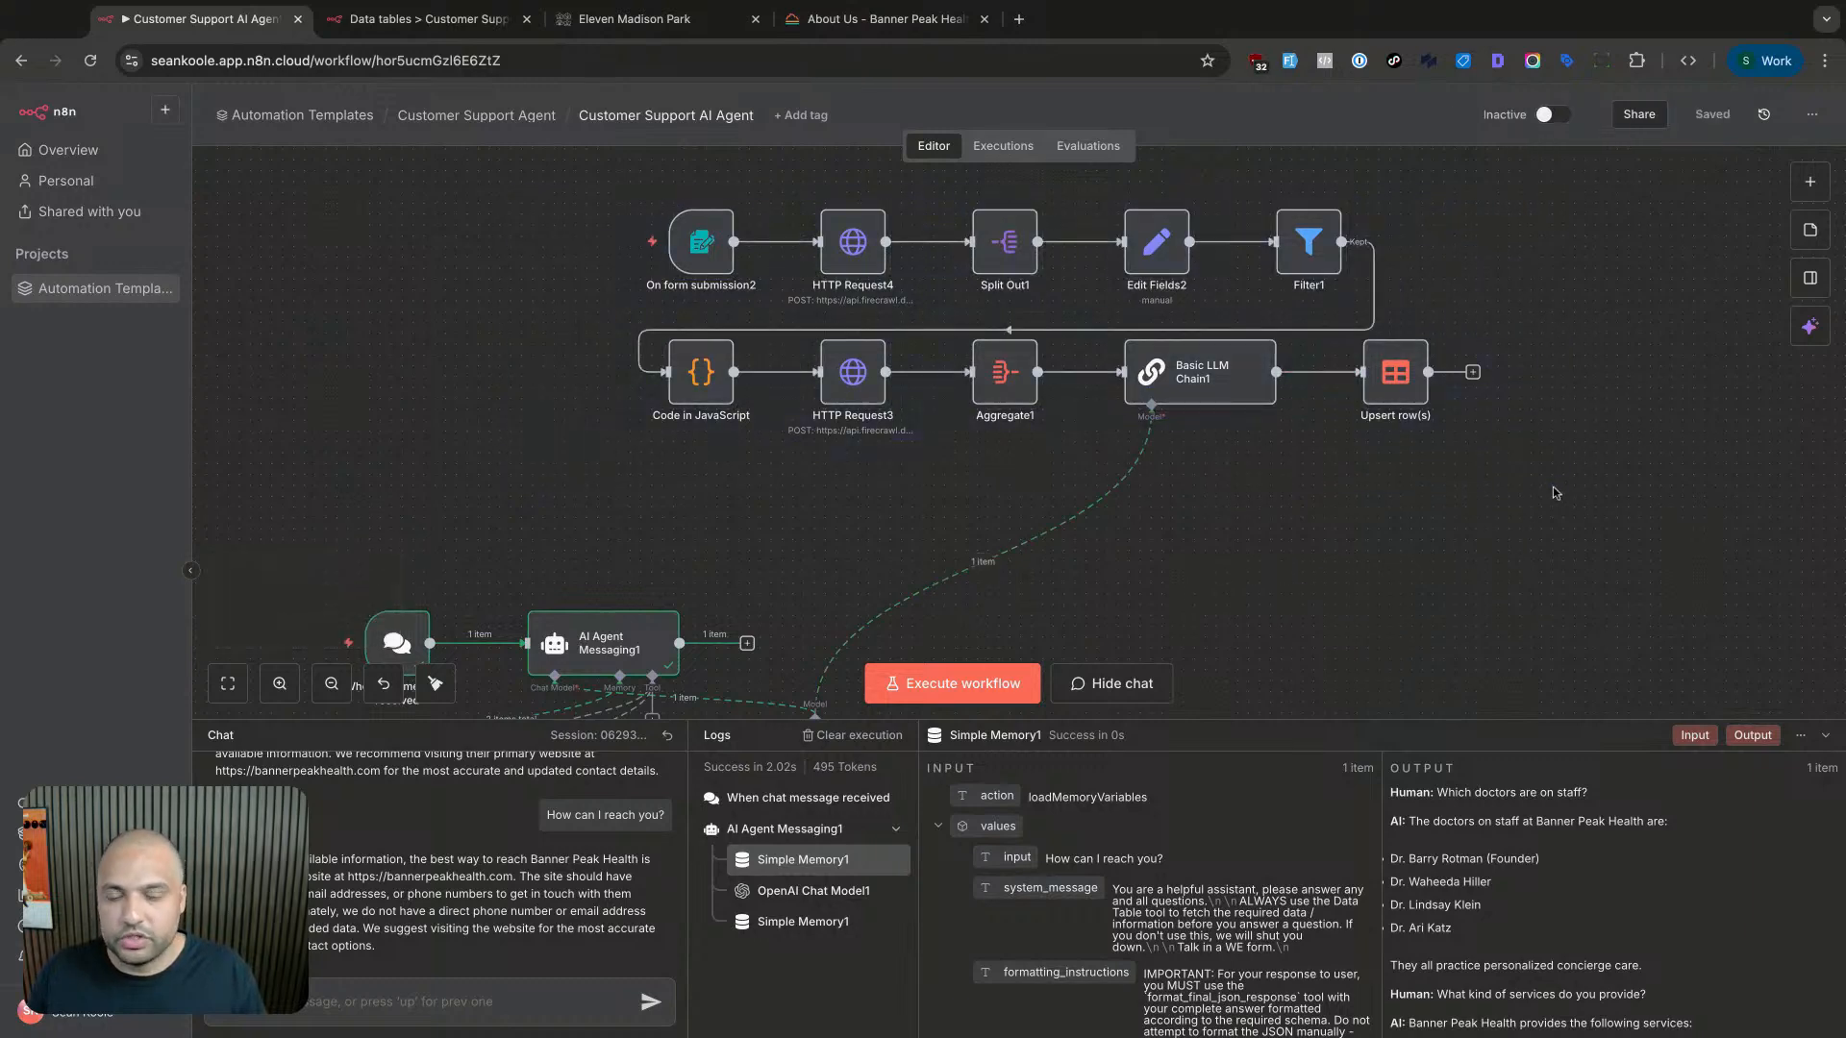
- Delete the bannerpeakhealth.com row from the domains data table and go back to the workflow
left_click(442, 27)
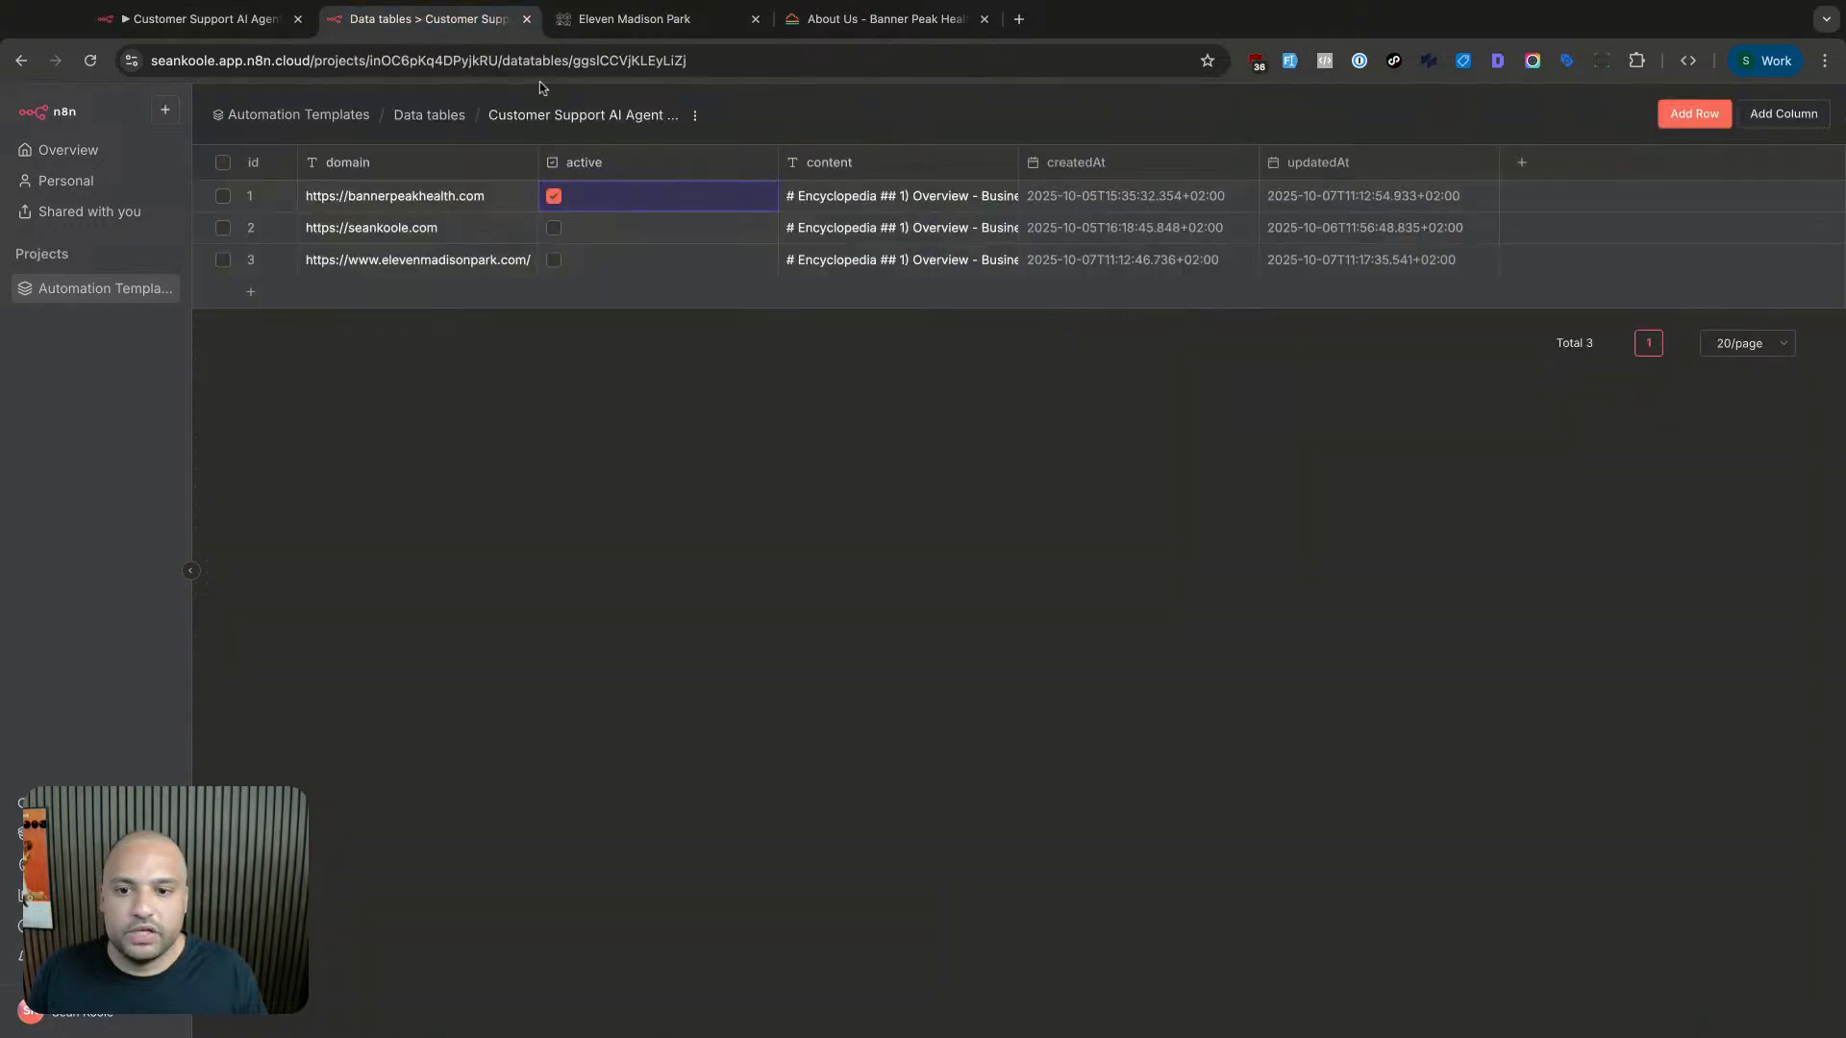
left_click(223, 197)
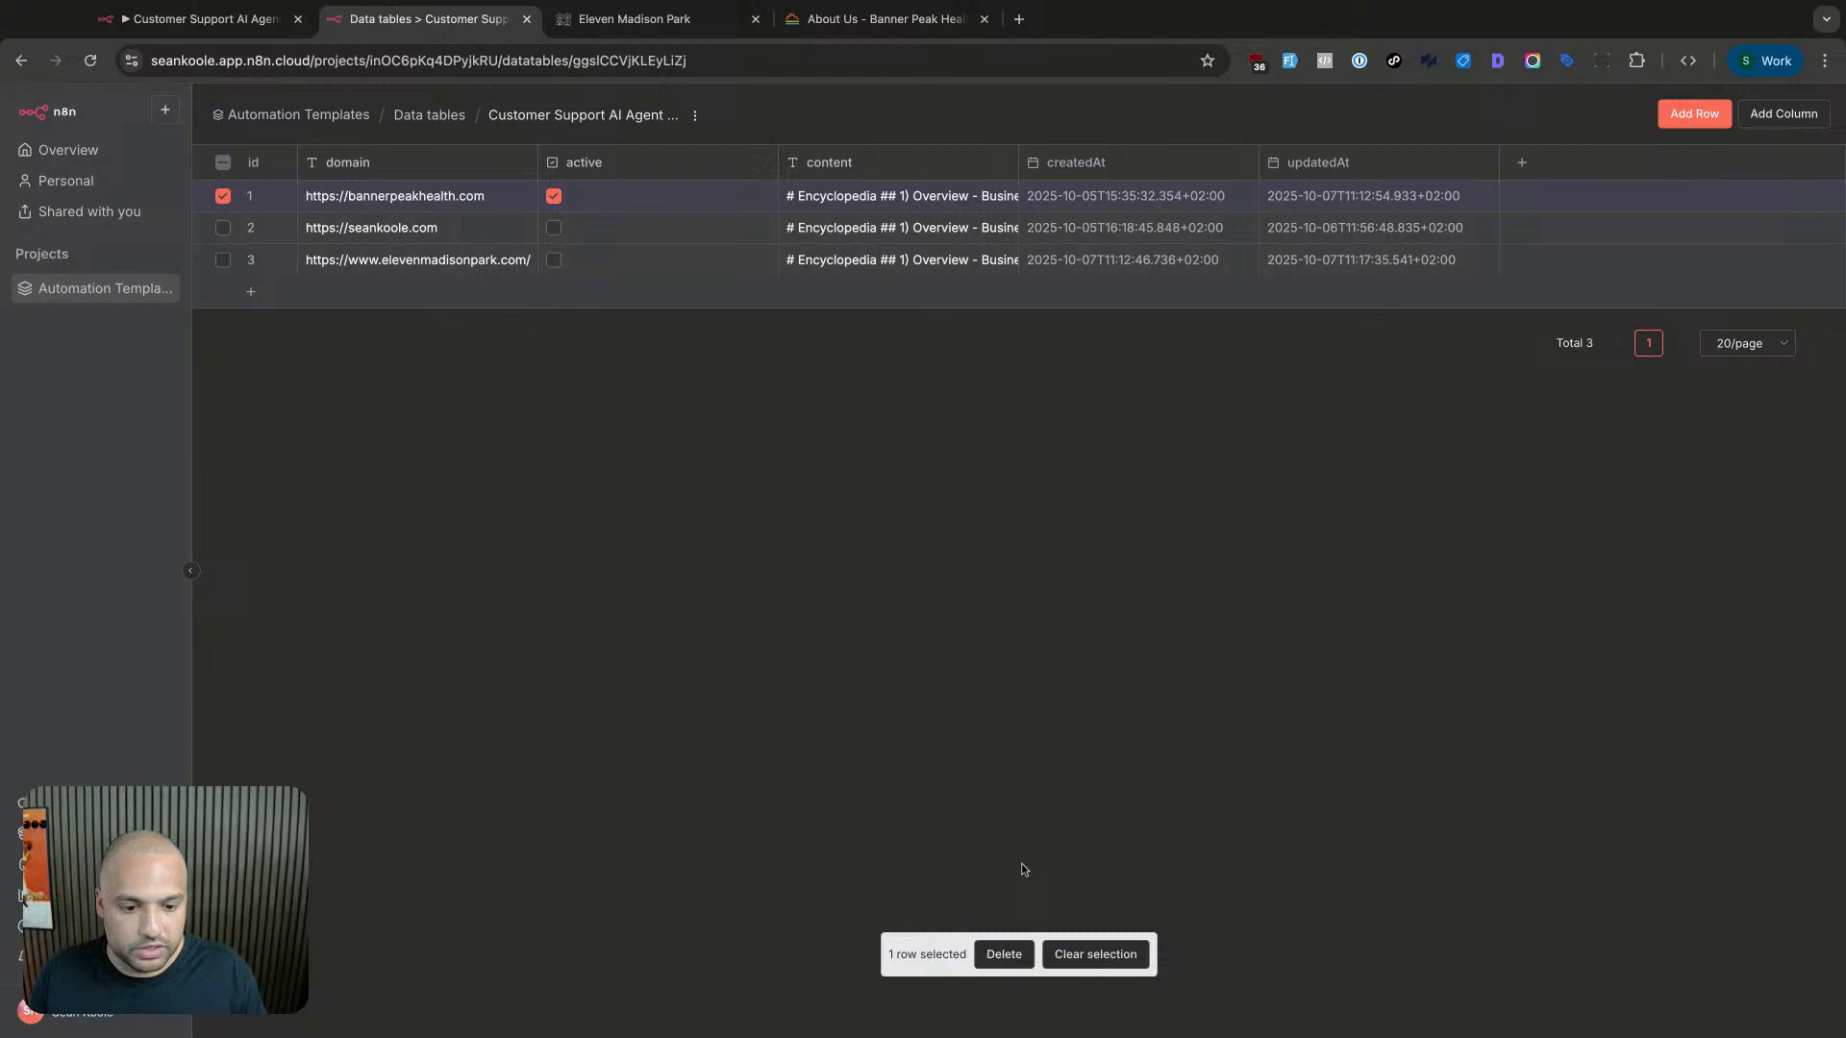
left_click(1004, 954)
left_click(1050, 600)
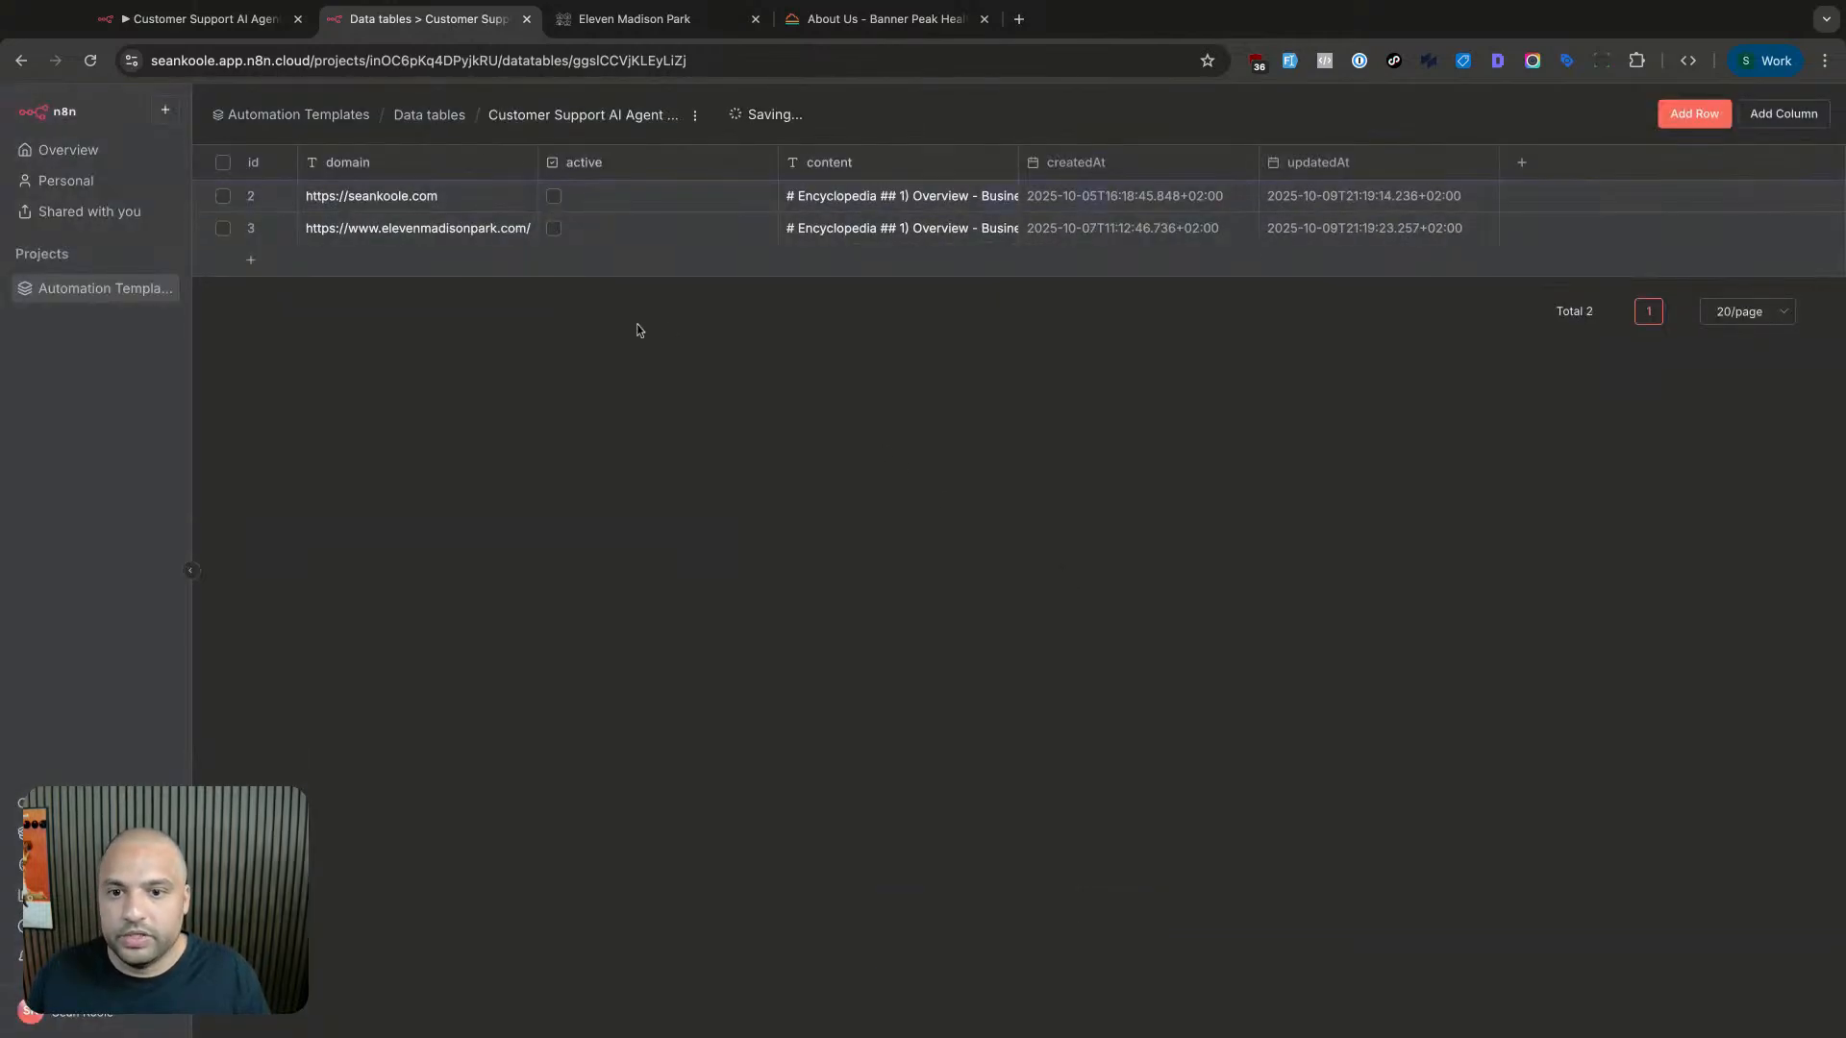
left_click(226, 23)
scroll(454, 406, "up", 1)
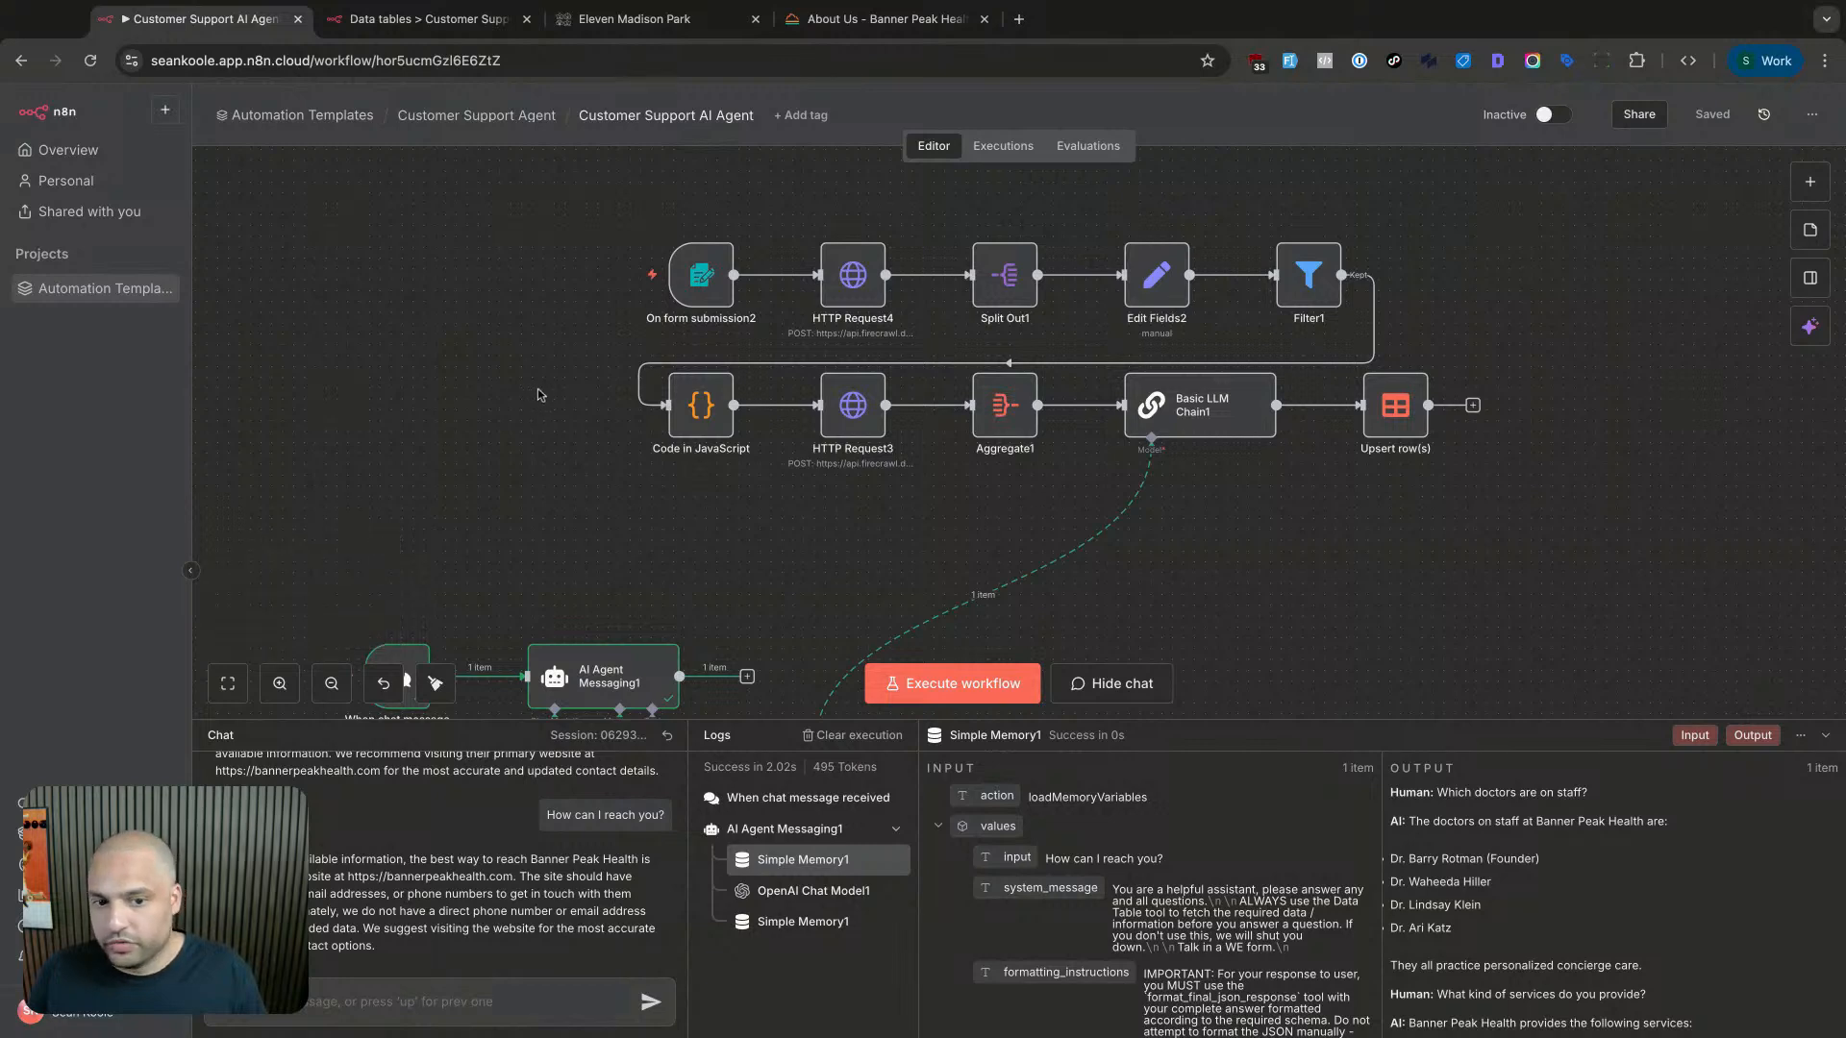
scroll(1334, 538, "down", 3)
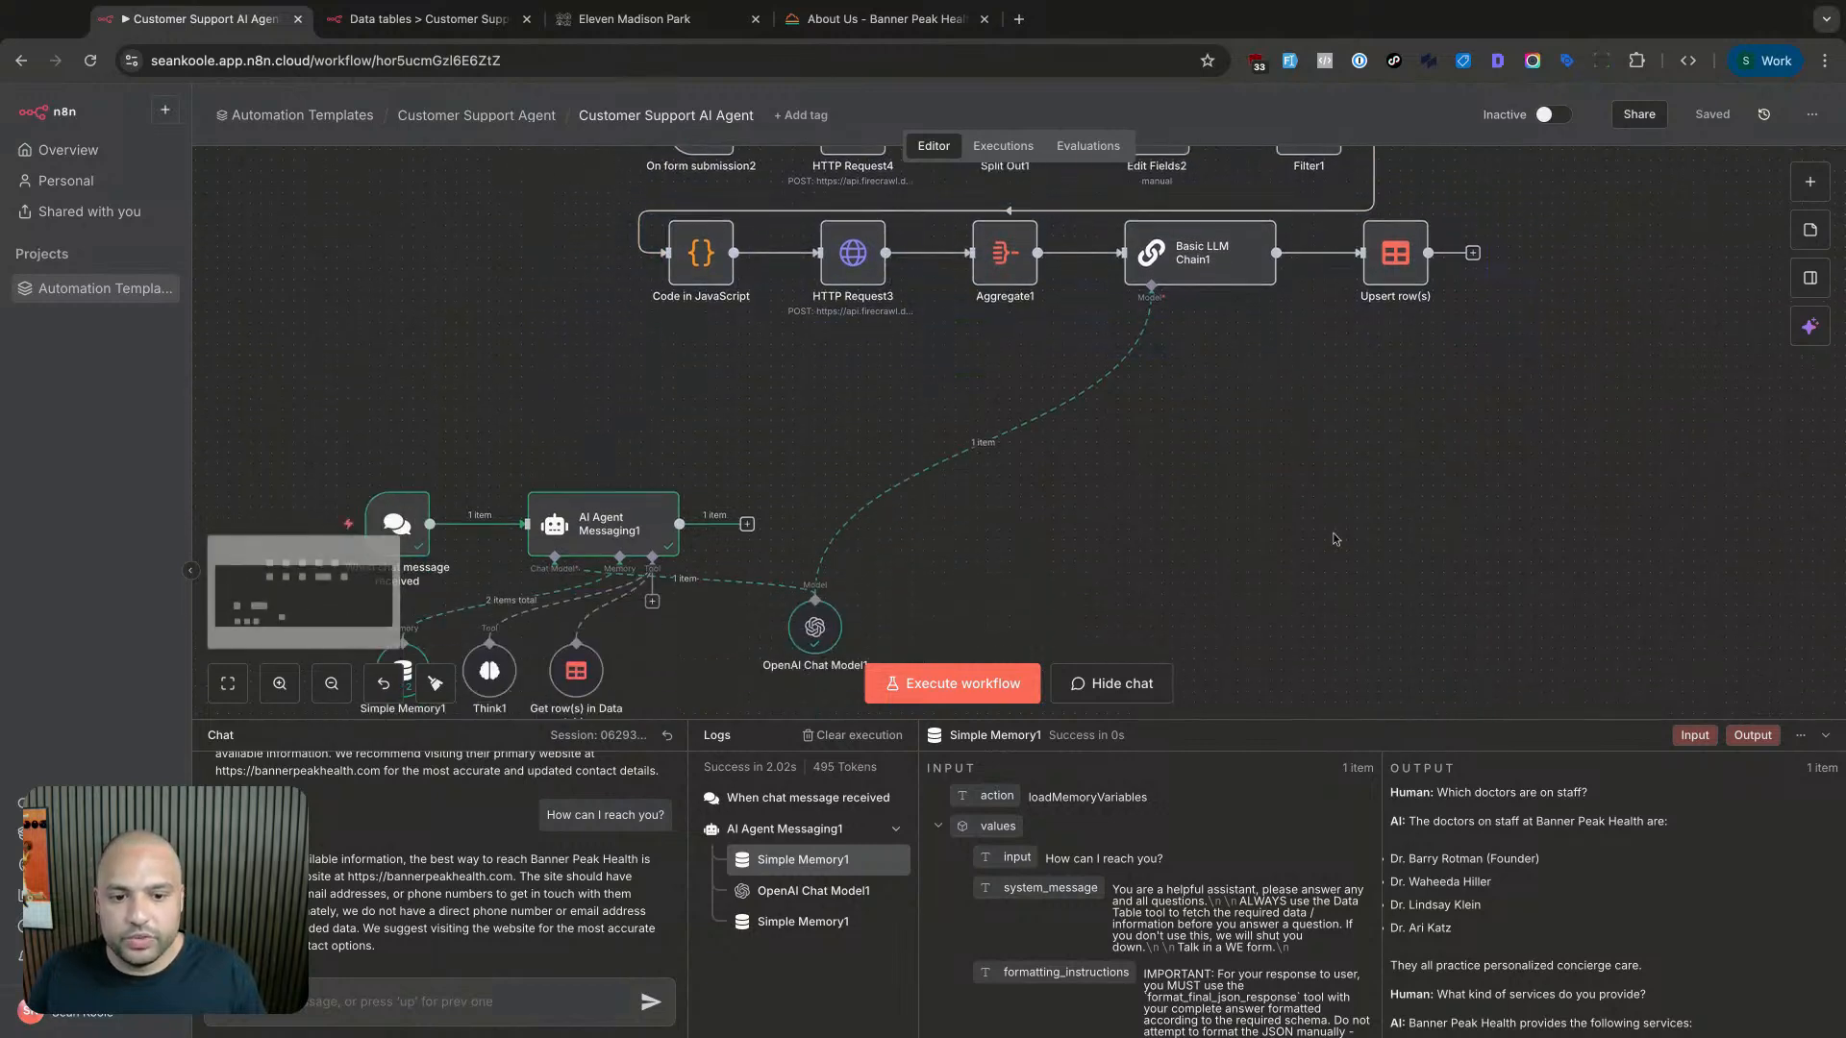
scroll(1001, 472, "down", 2)
left_click_drag(257, 321, 965, 637)
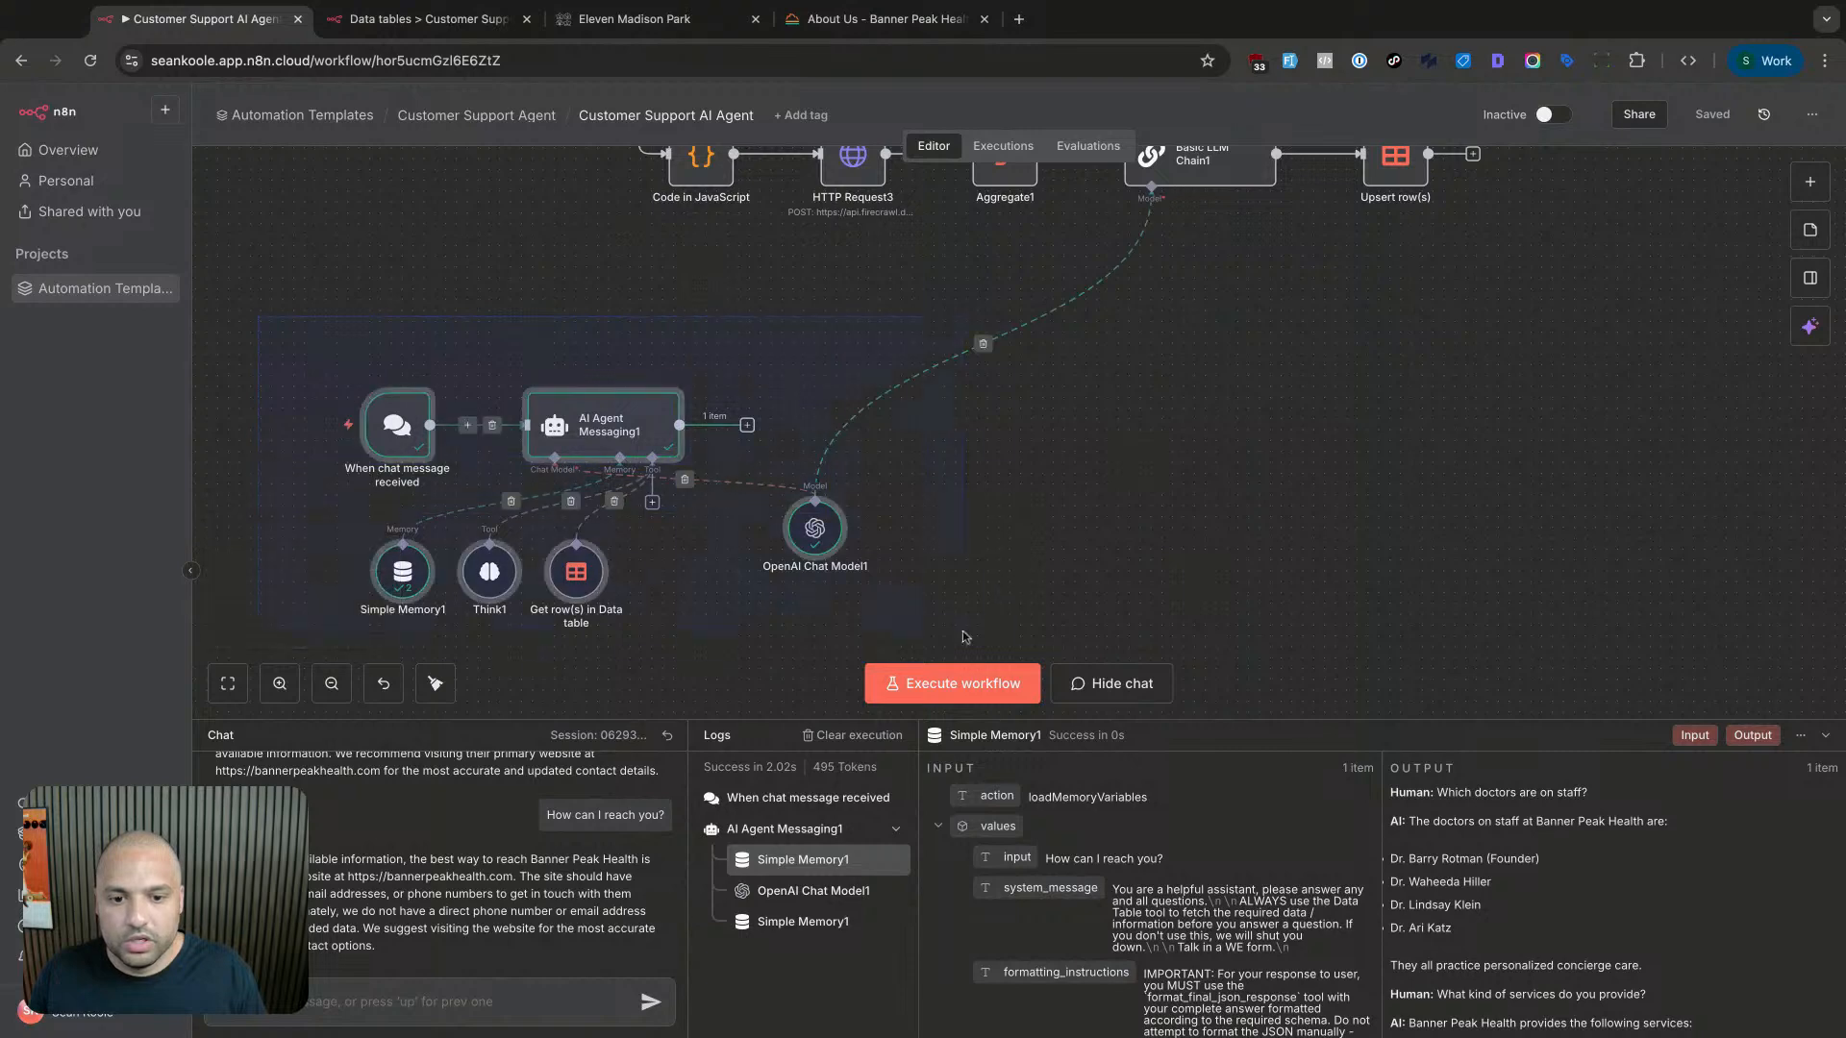
left_click(1010, 656)
mouse_move(632, 433)
left_mouse_down()
mouse_move(794, 630)
mouse_move(662, 498)
mouse_move(631, 432)
left_mouse_up()
left_click_drag(843, 539, 1180, 474)
scroll(1179, 474, "up", 4)
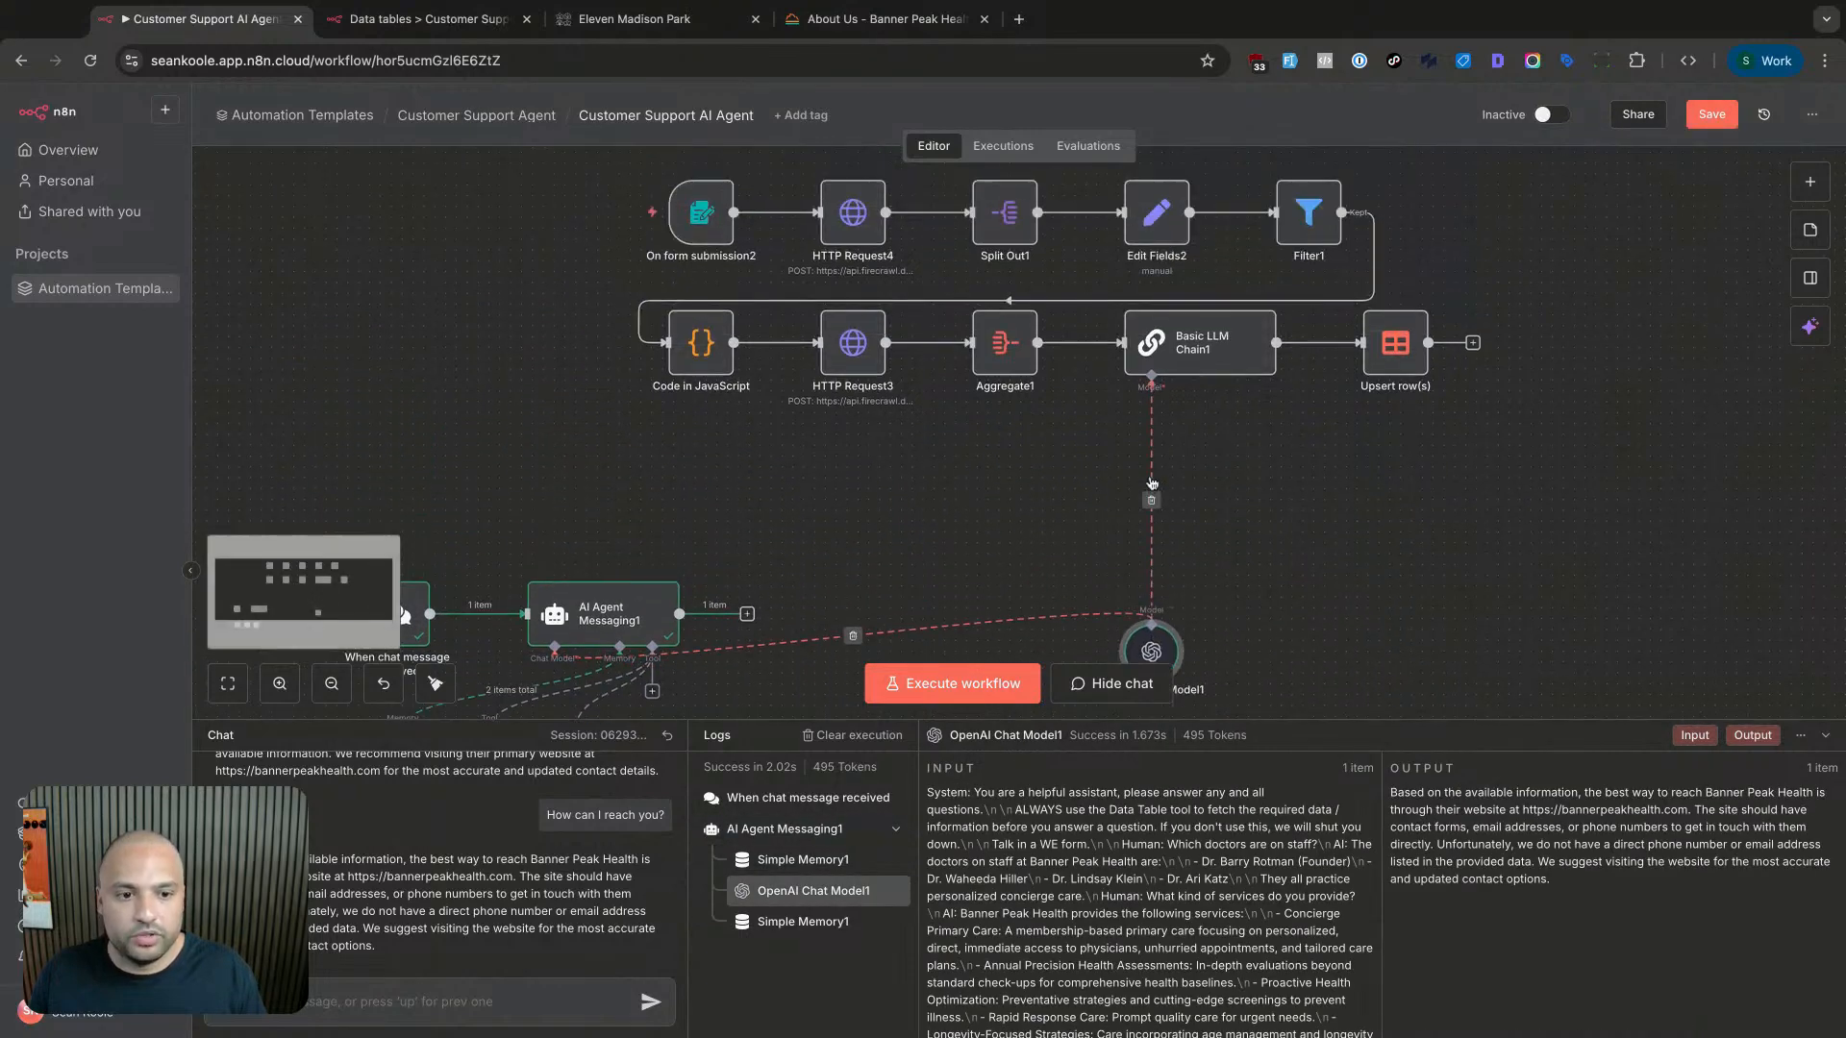
scroll(1209, 389, "up", 2)
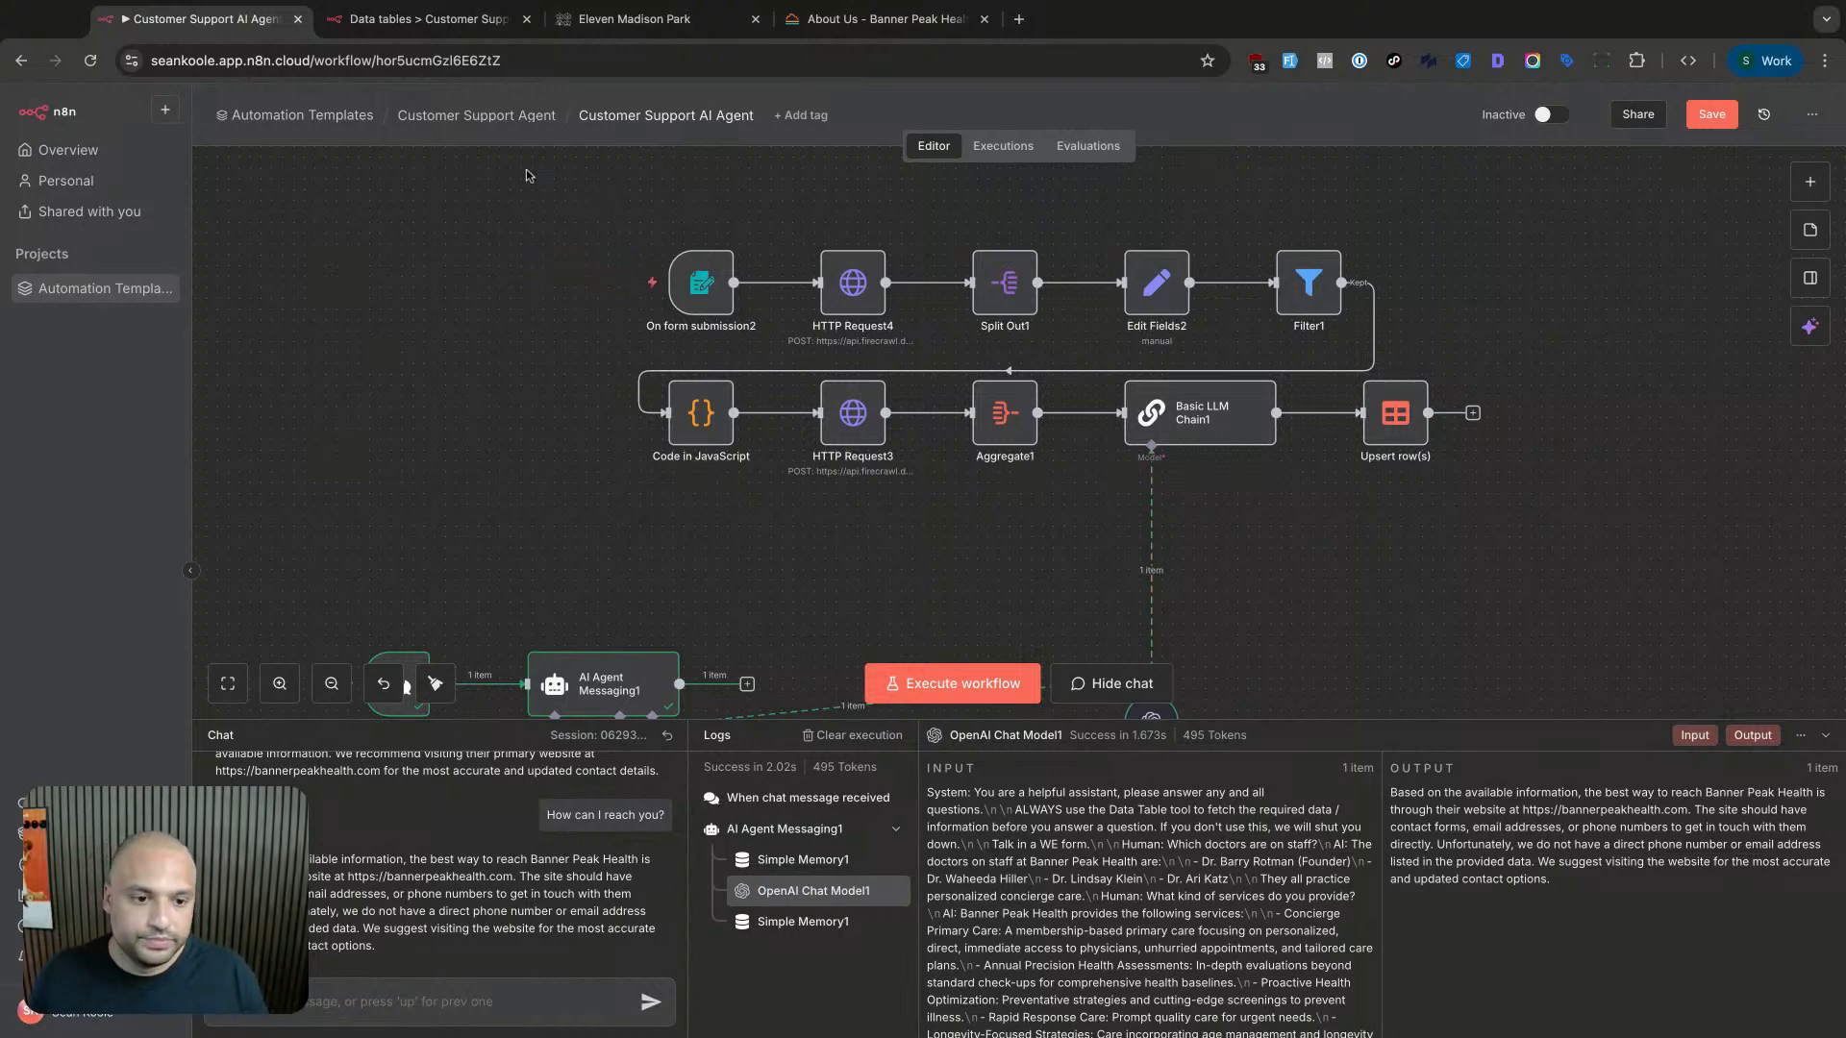
mouse_move(585, 206)
left_mouse_down()
mouse_move(1375, 539)
mouse_move(1502, 554)
mouse_move(583, 208)
left_mouse_up()
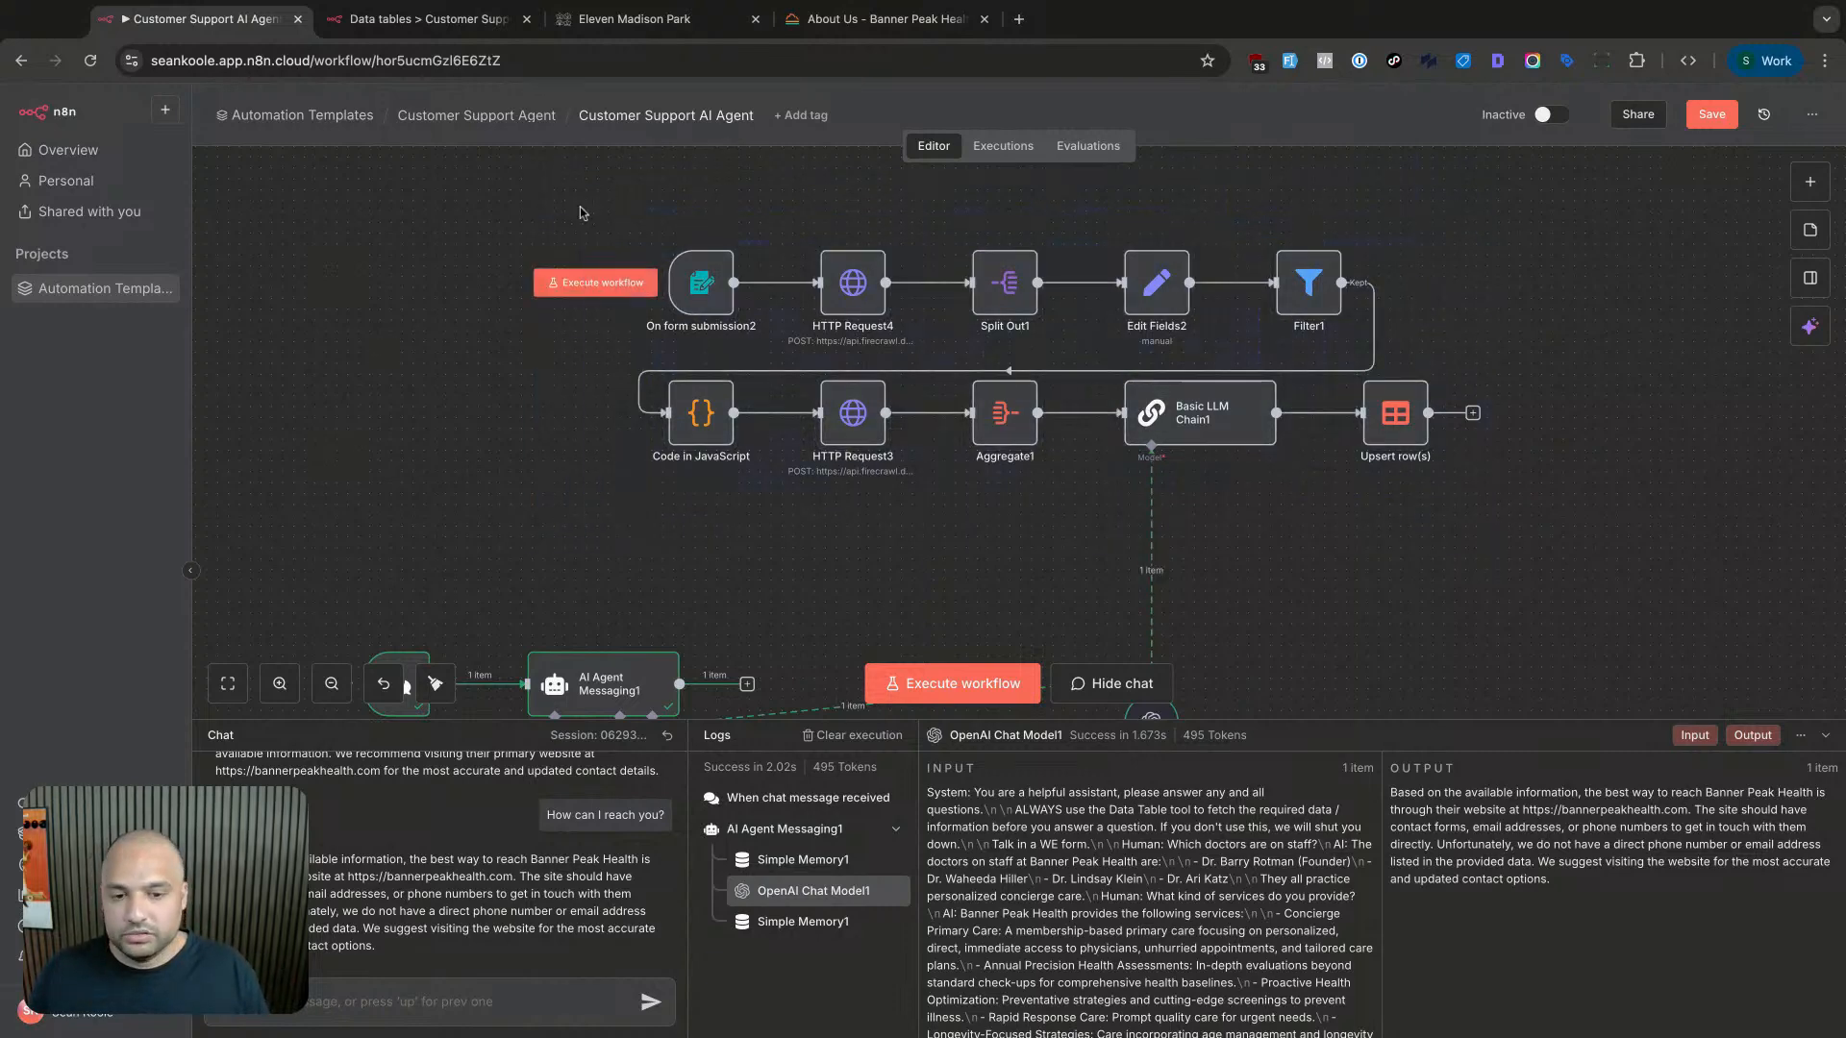
left_click(694, 299)
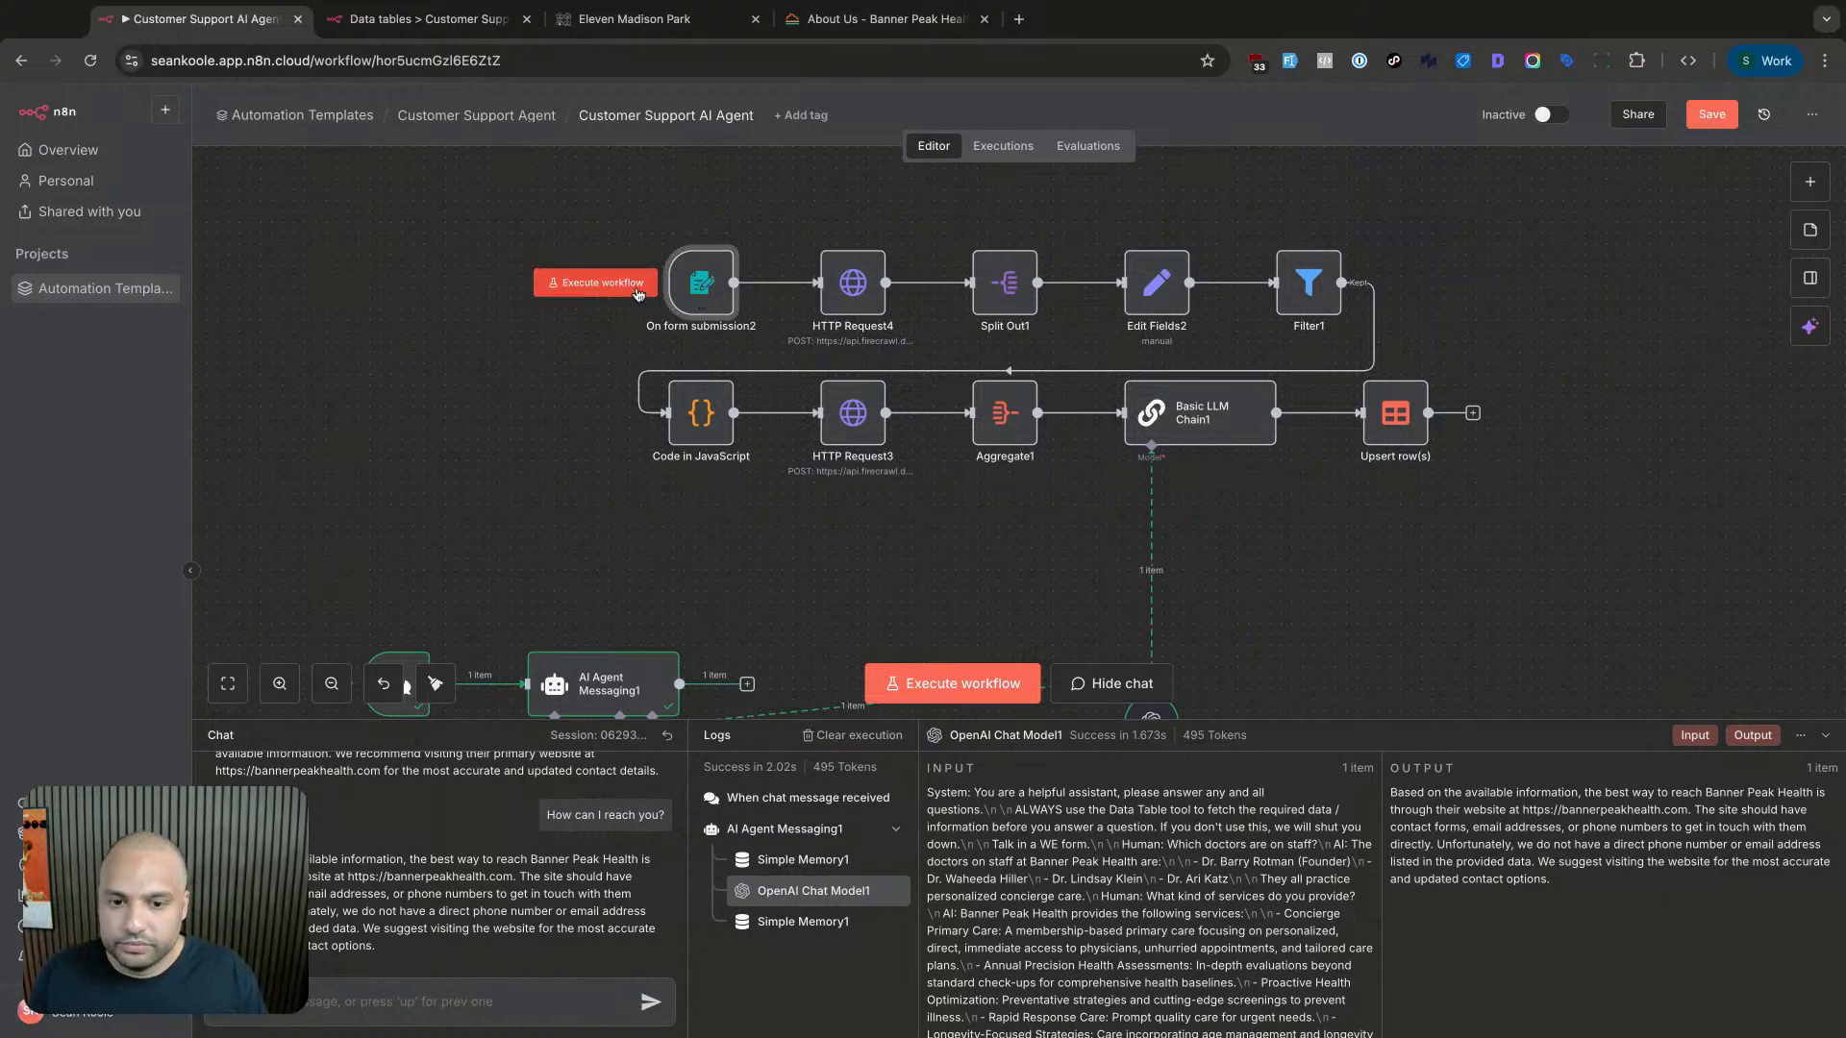
left_click(862, 293)
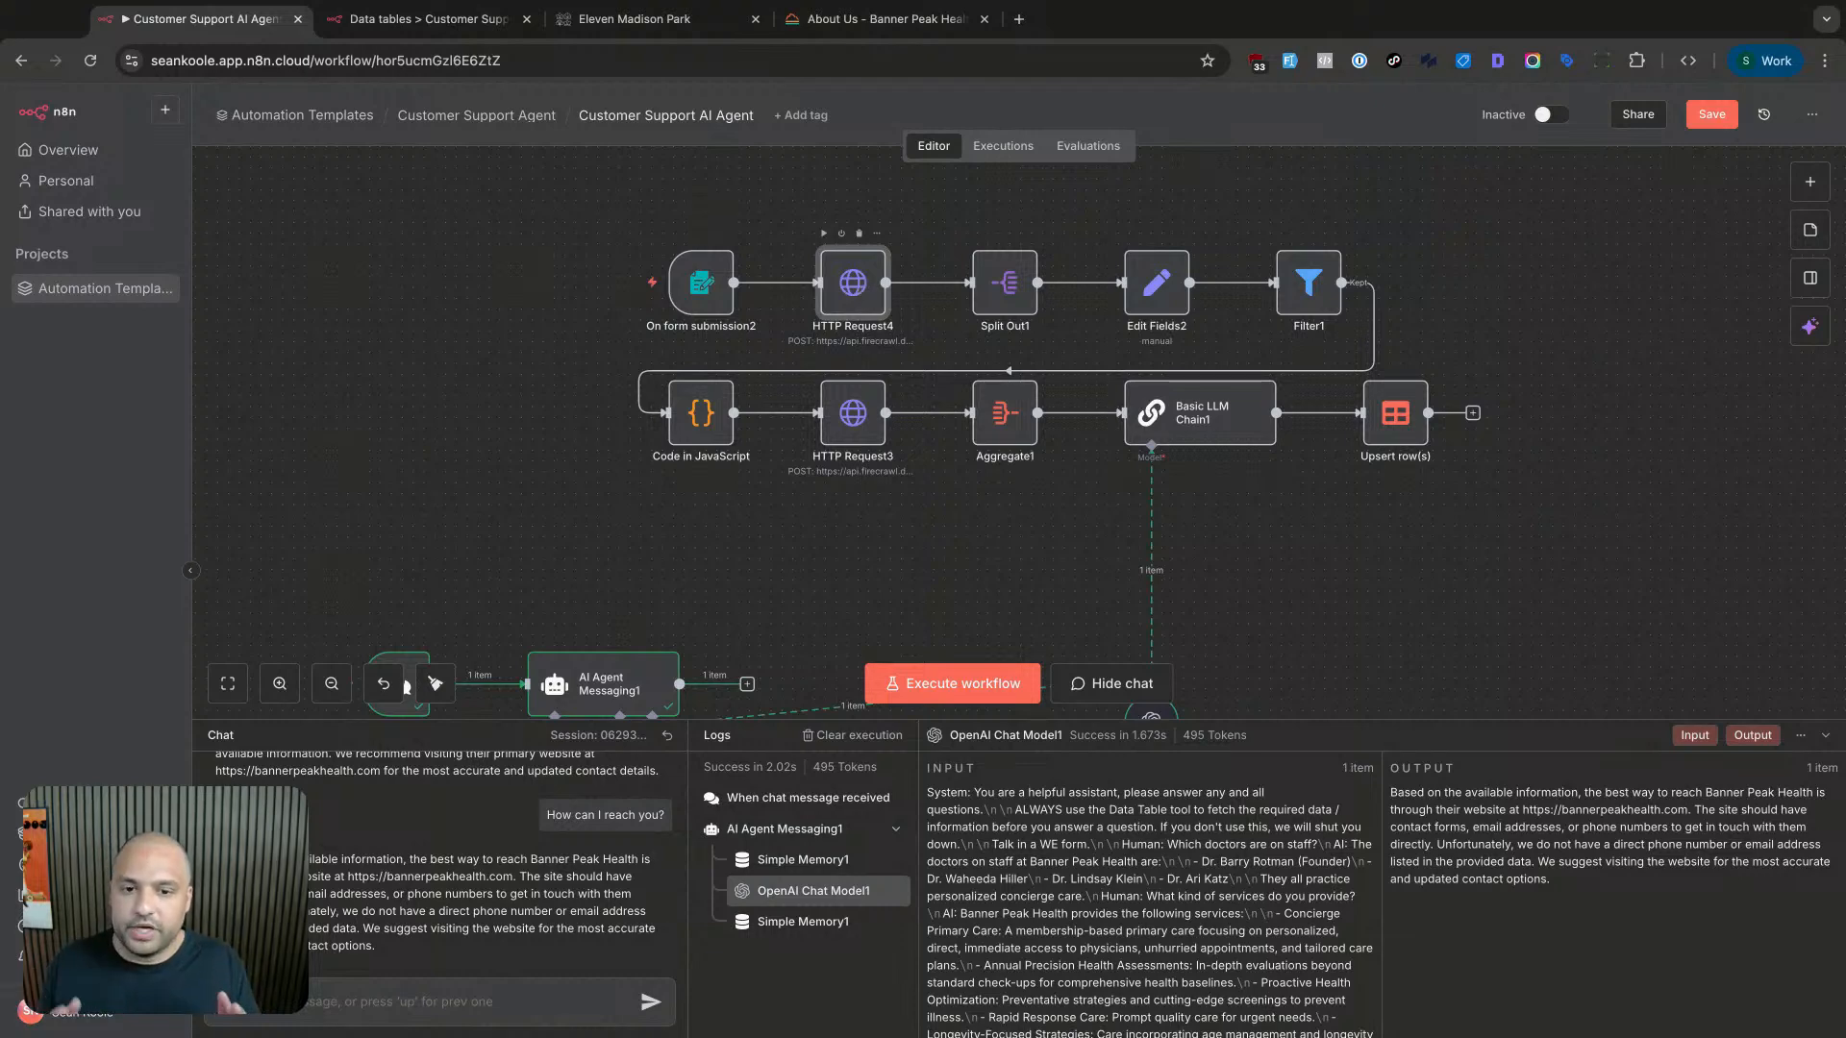
key("ctrl+t")
- Load the firecrawl.dev homepage in the new tab
type("fire")
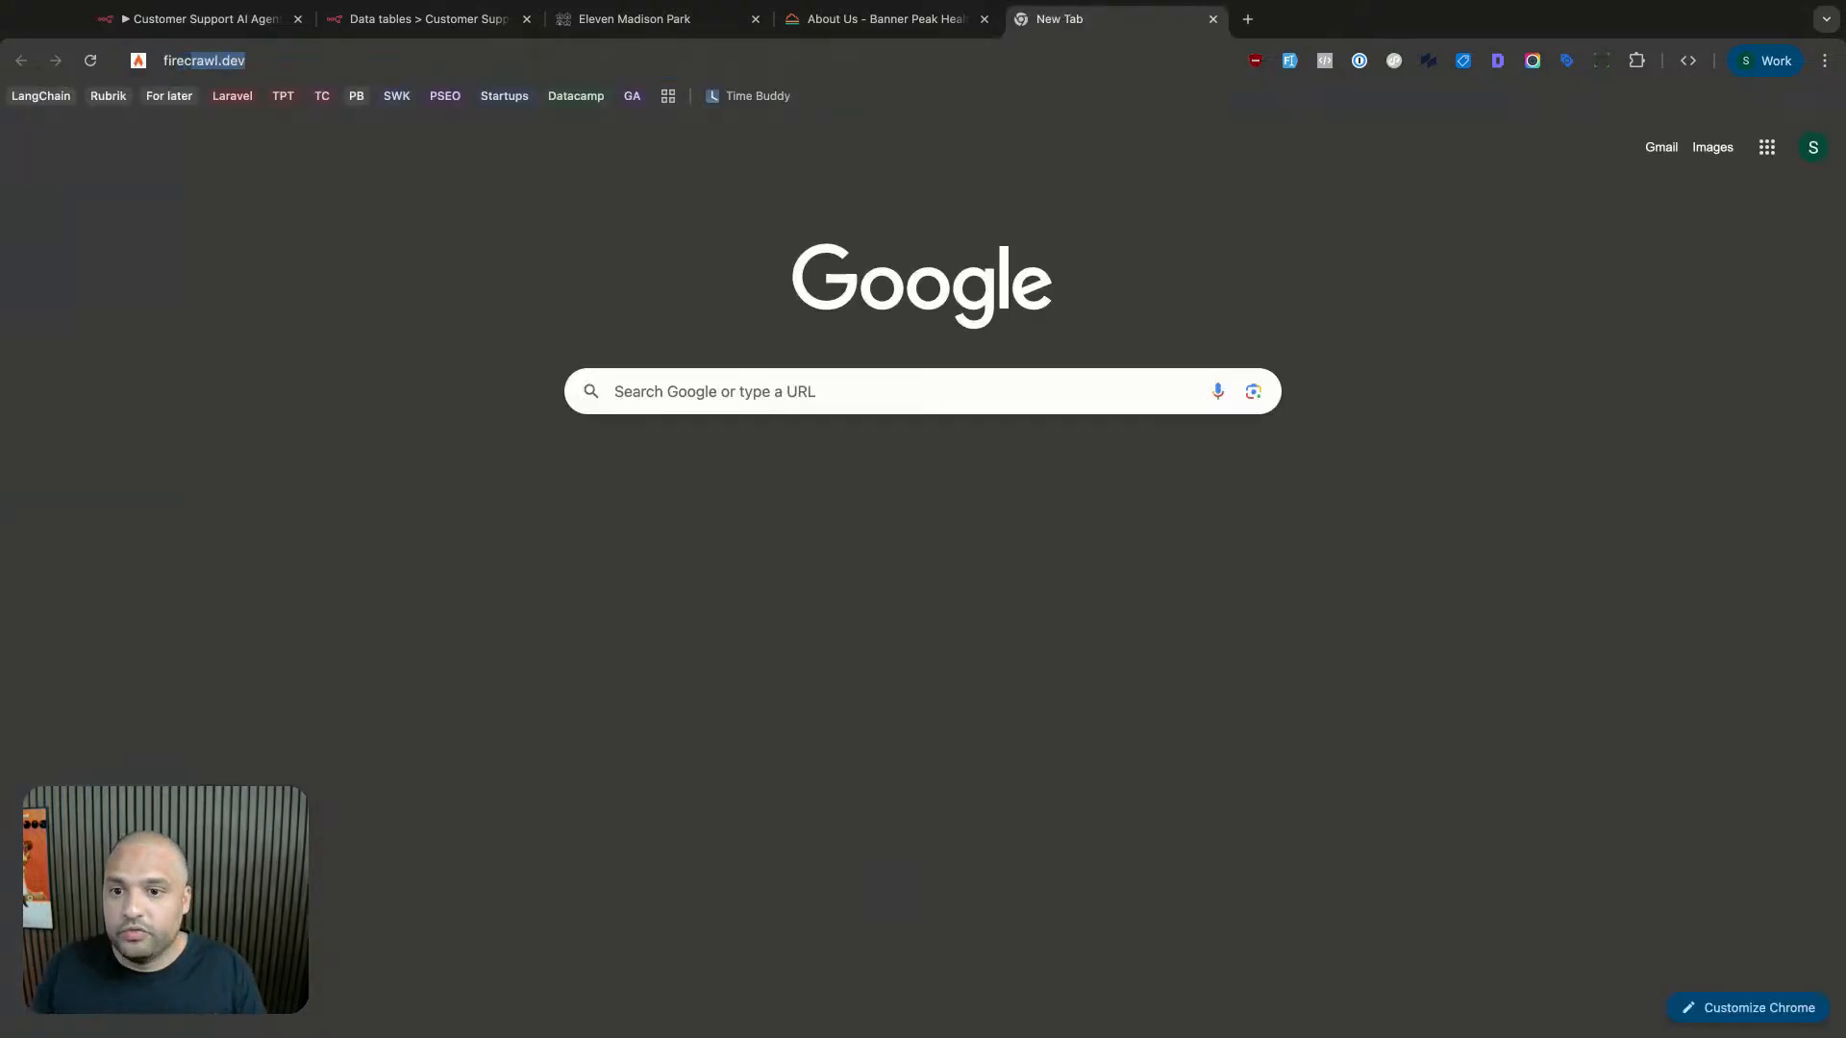
key("Return")
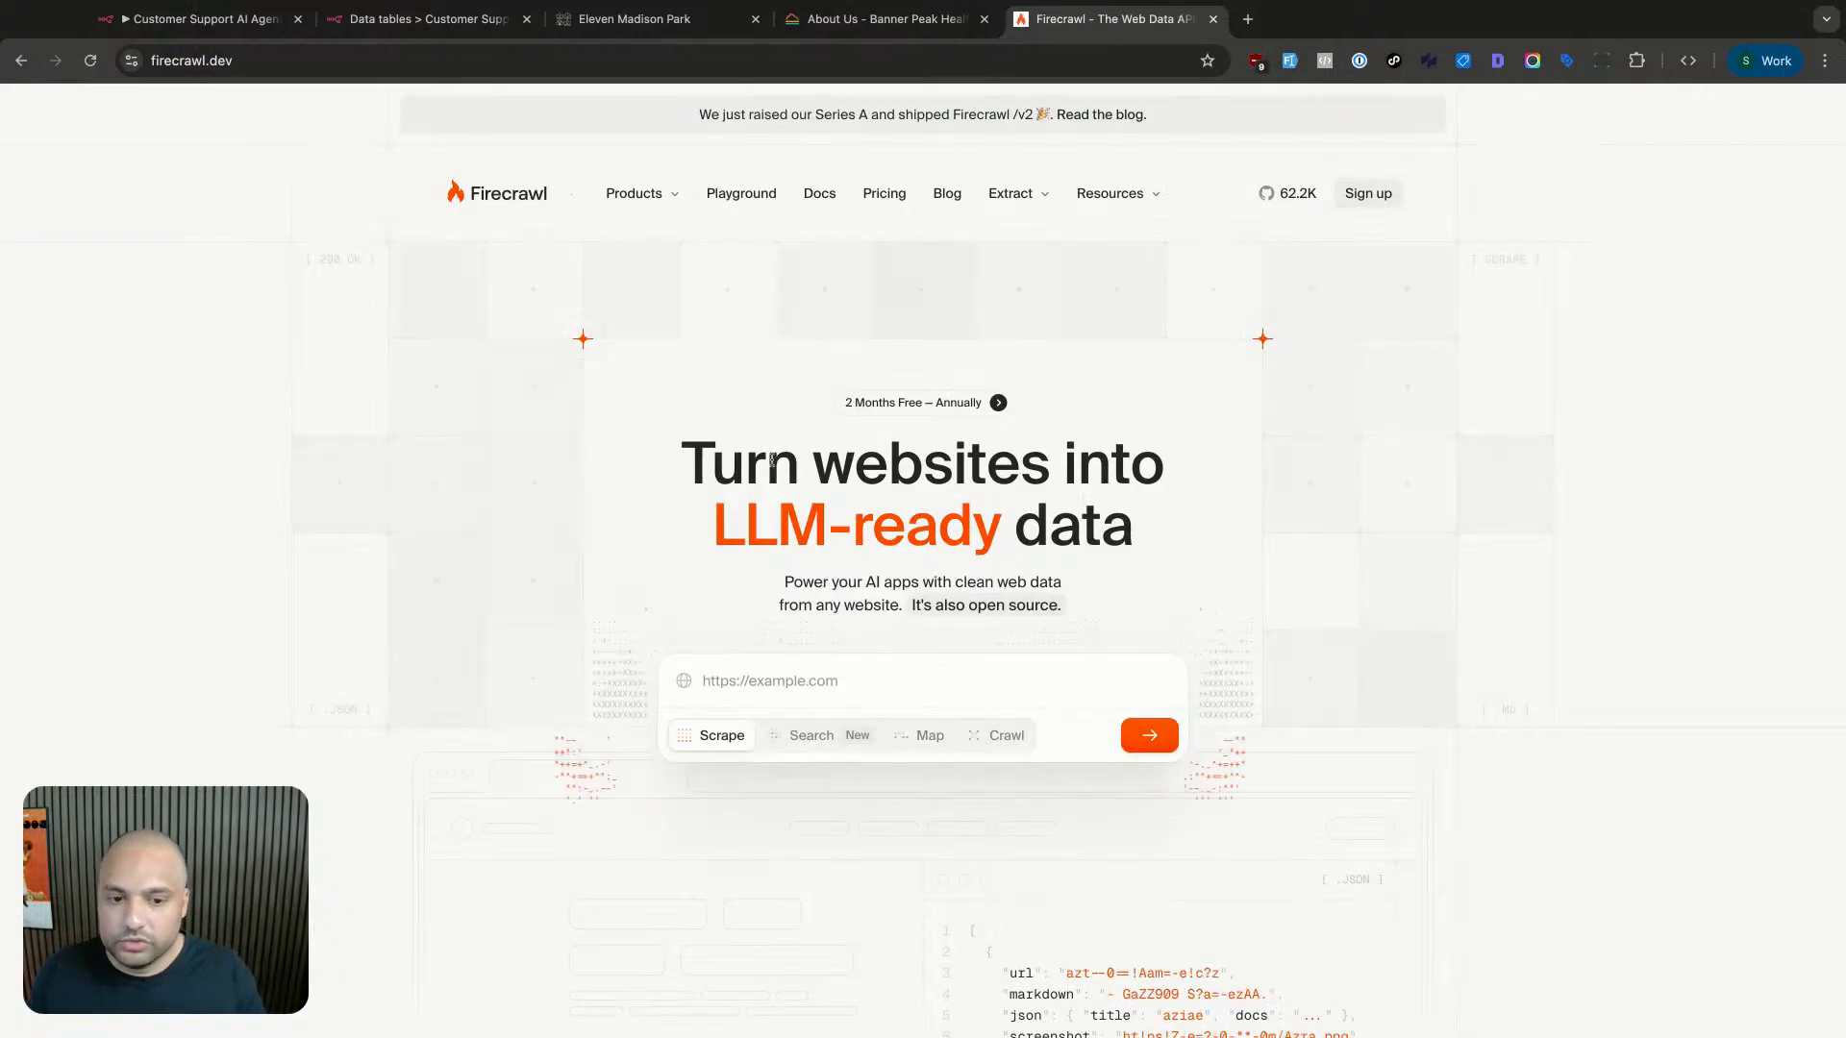
scroll(771, 461, "down", 1)
left_click_drag(711, 459, 1164, 459)
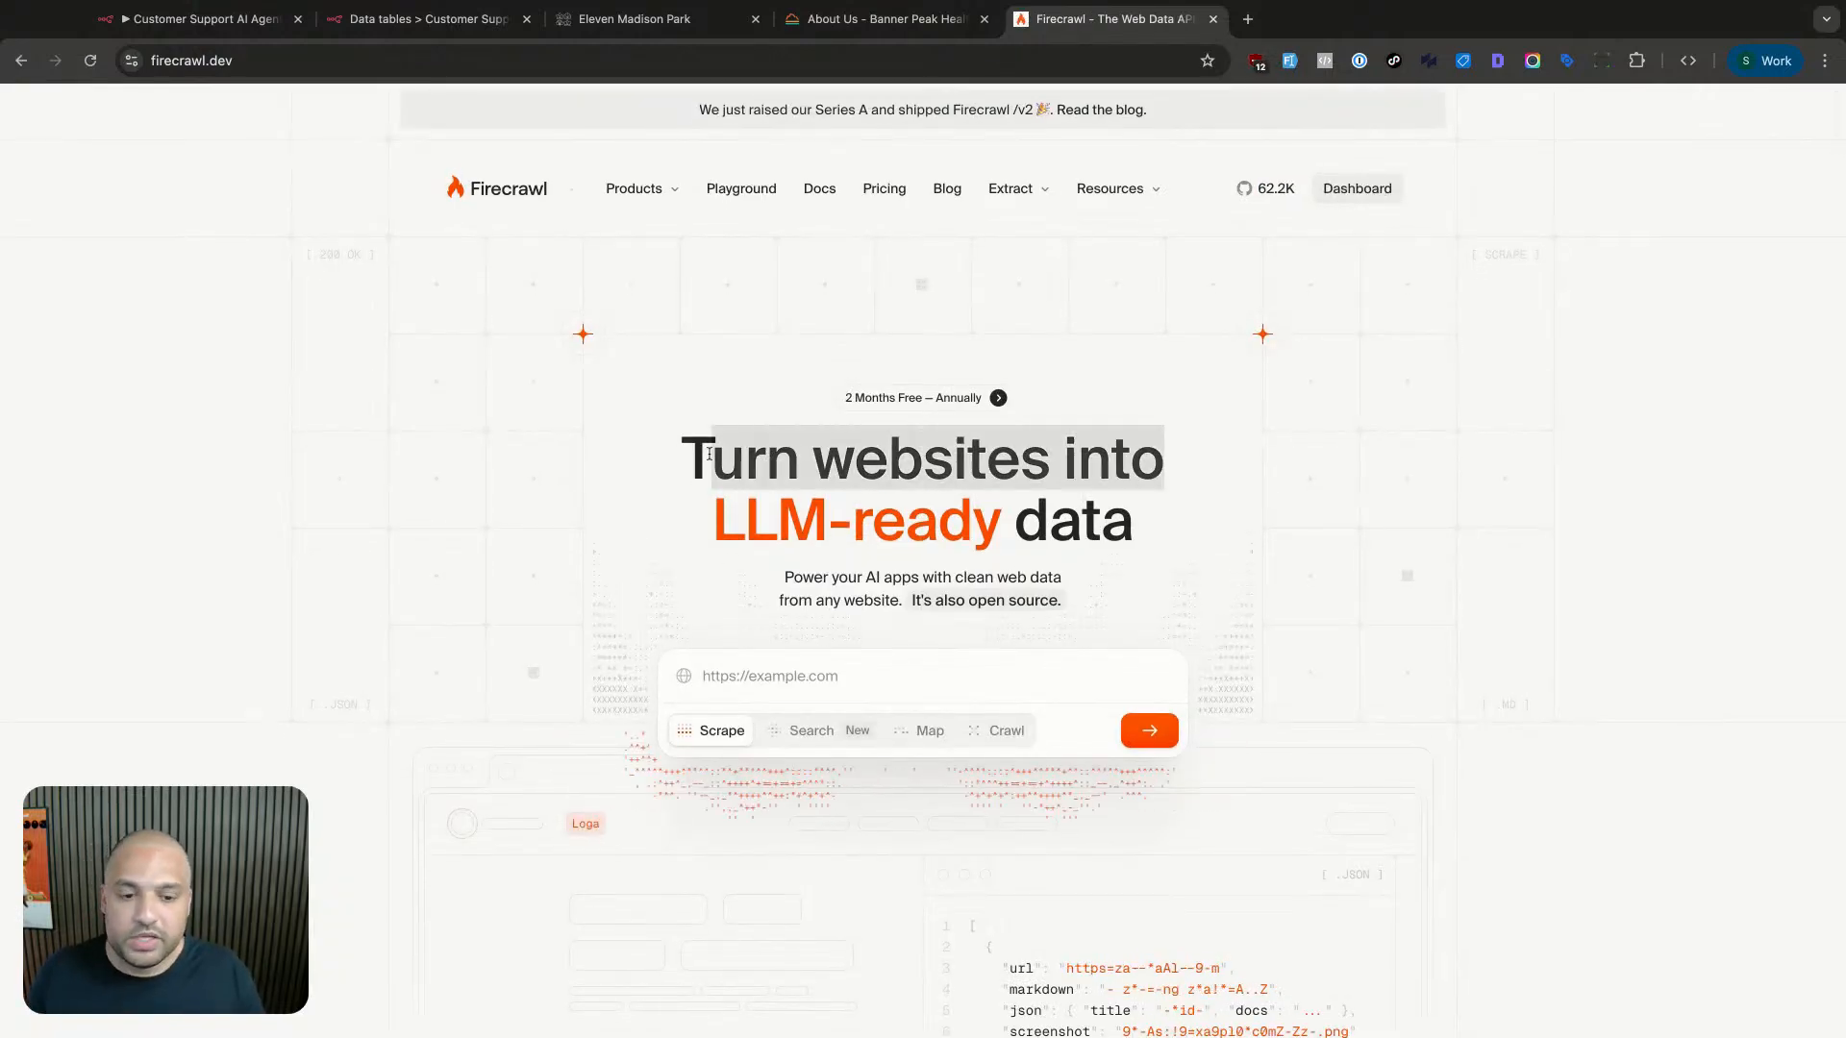
left_click(710, 456)
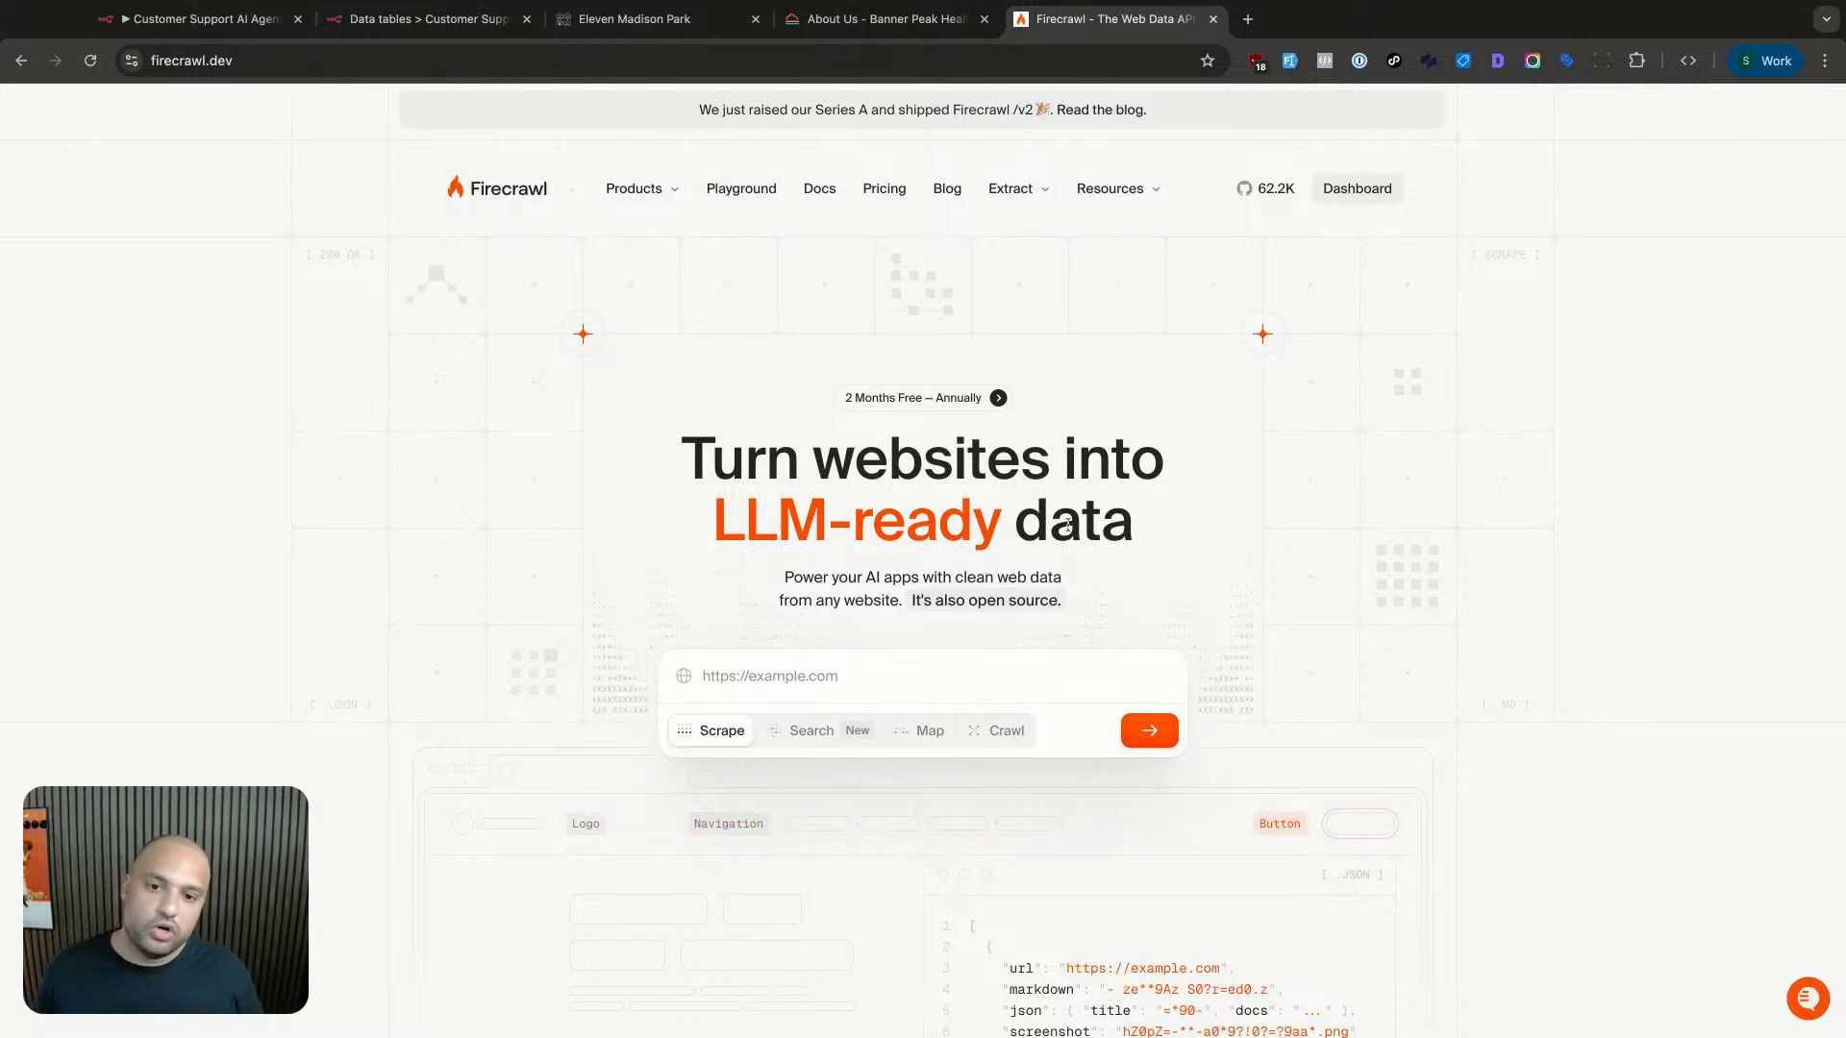
- View the HTML source of the Banner Peak Health About Us page, then return to Firecrawl
left_click(890, 27)
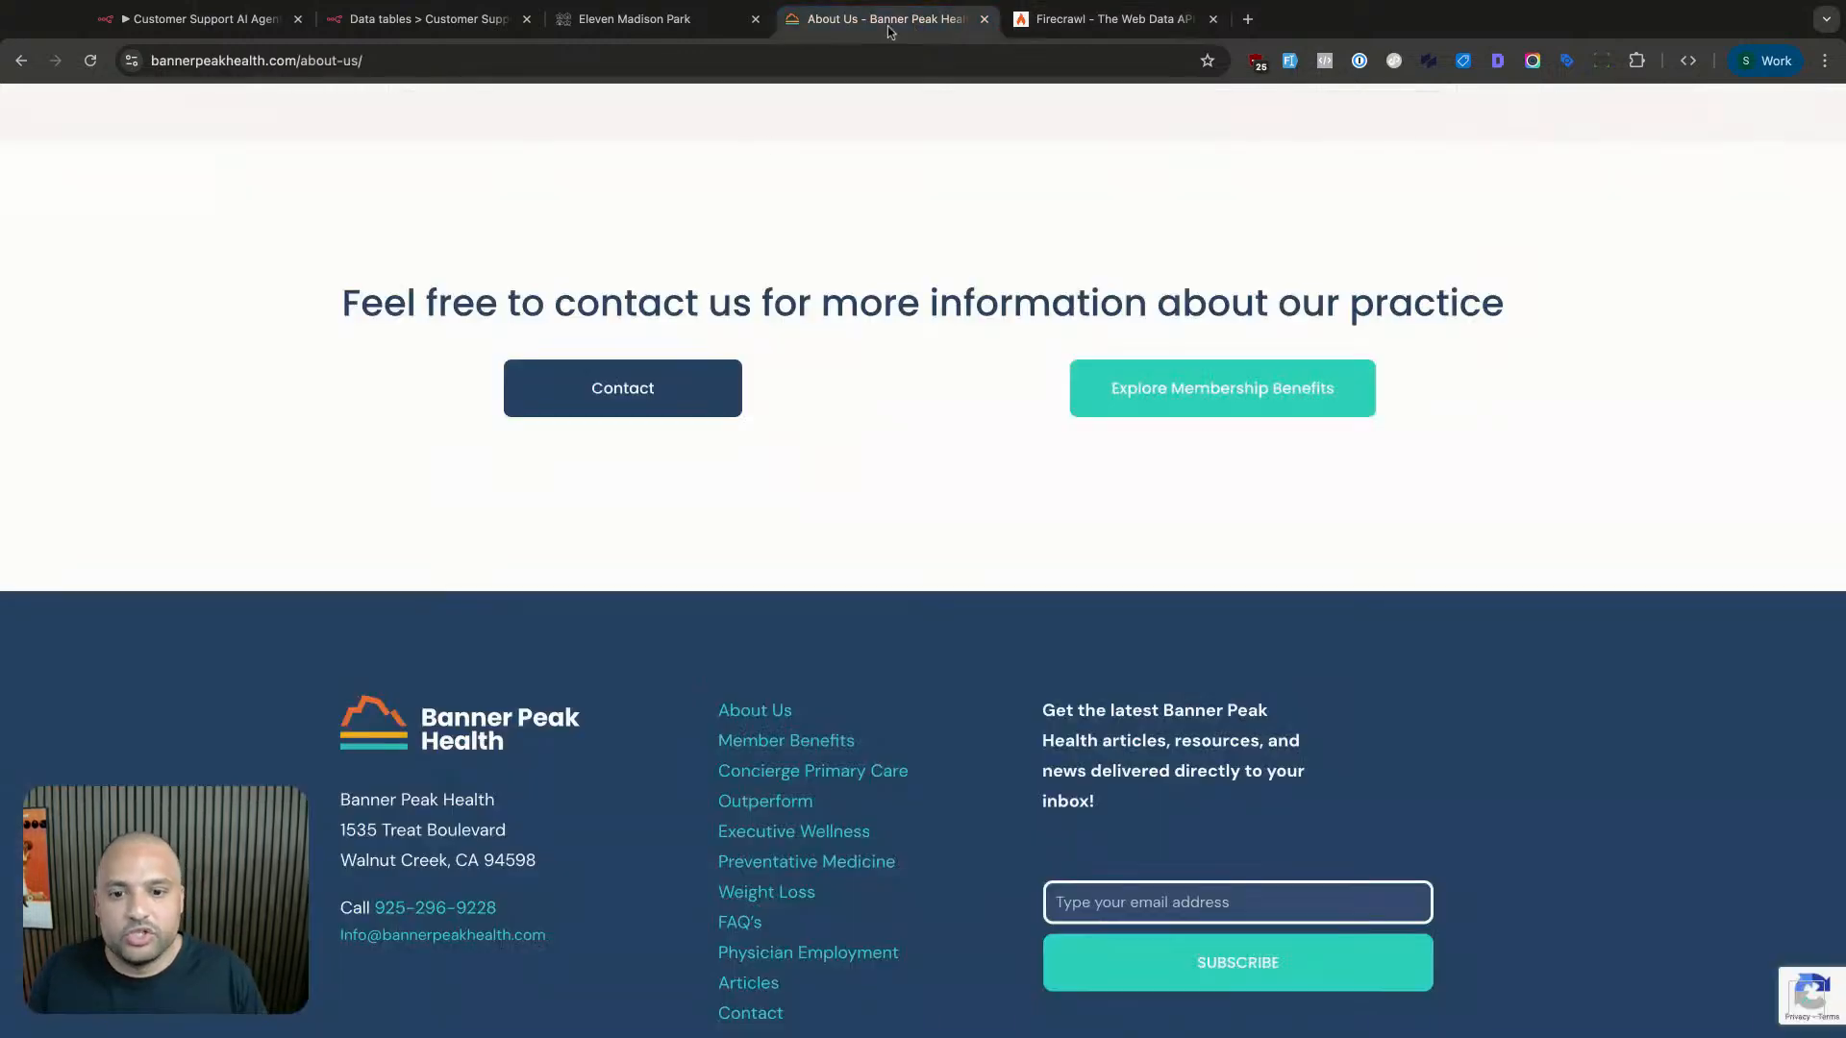
key("super+alt+u")
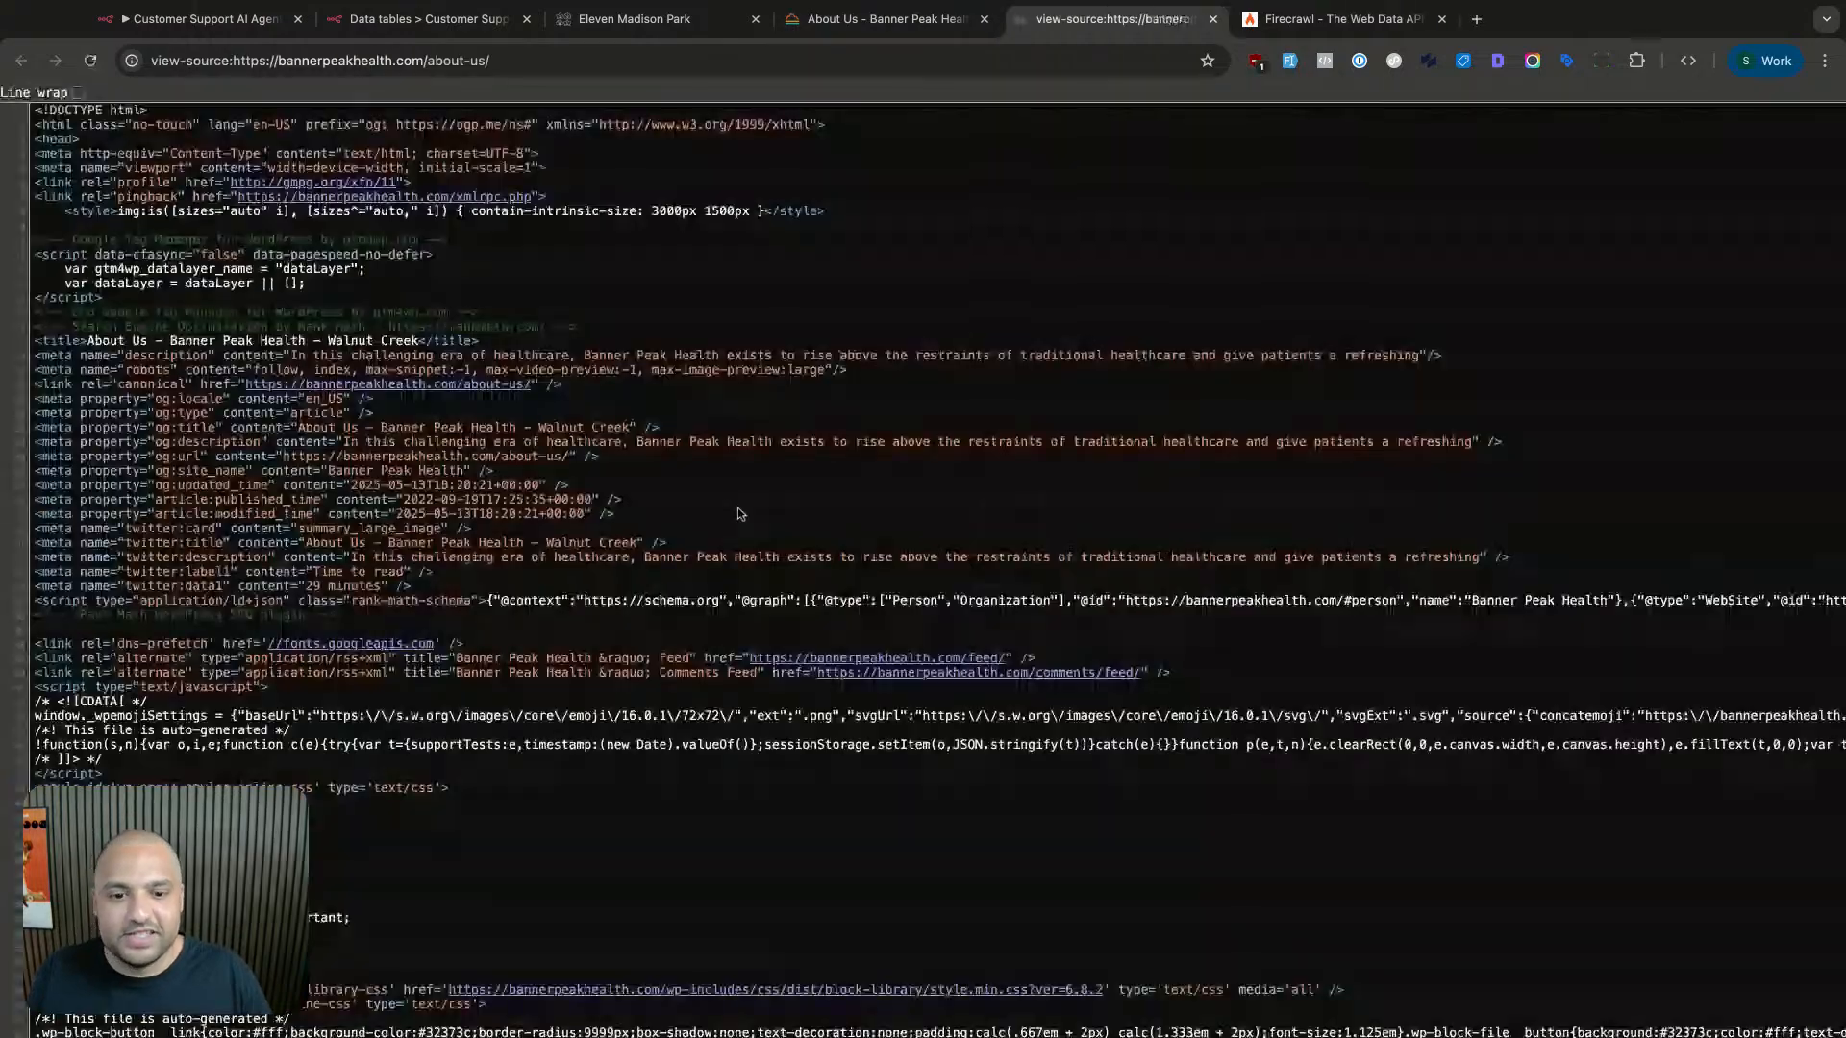
scroll(750, 515, "down", 10)
scroll(750, 519, "down", 15)
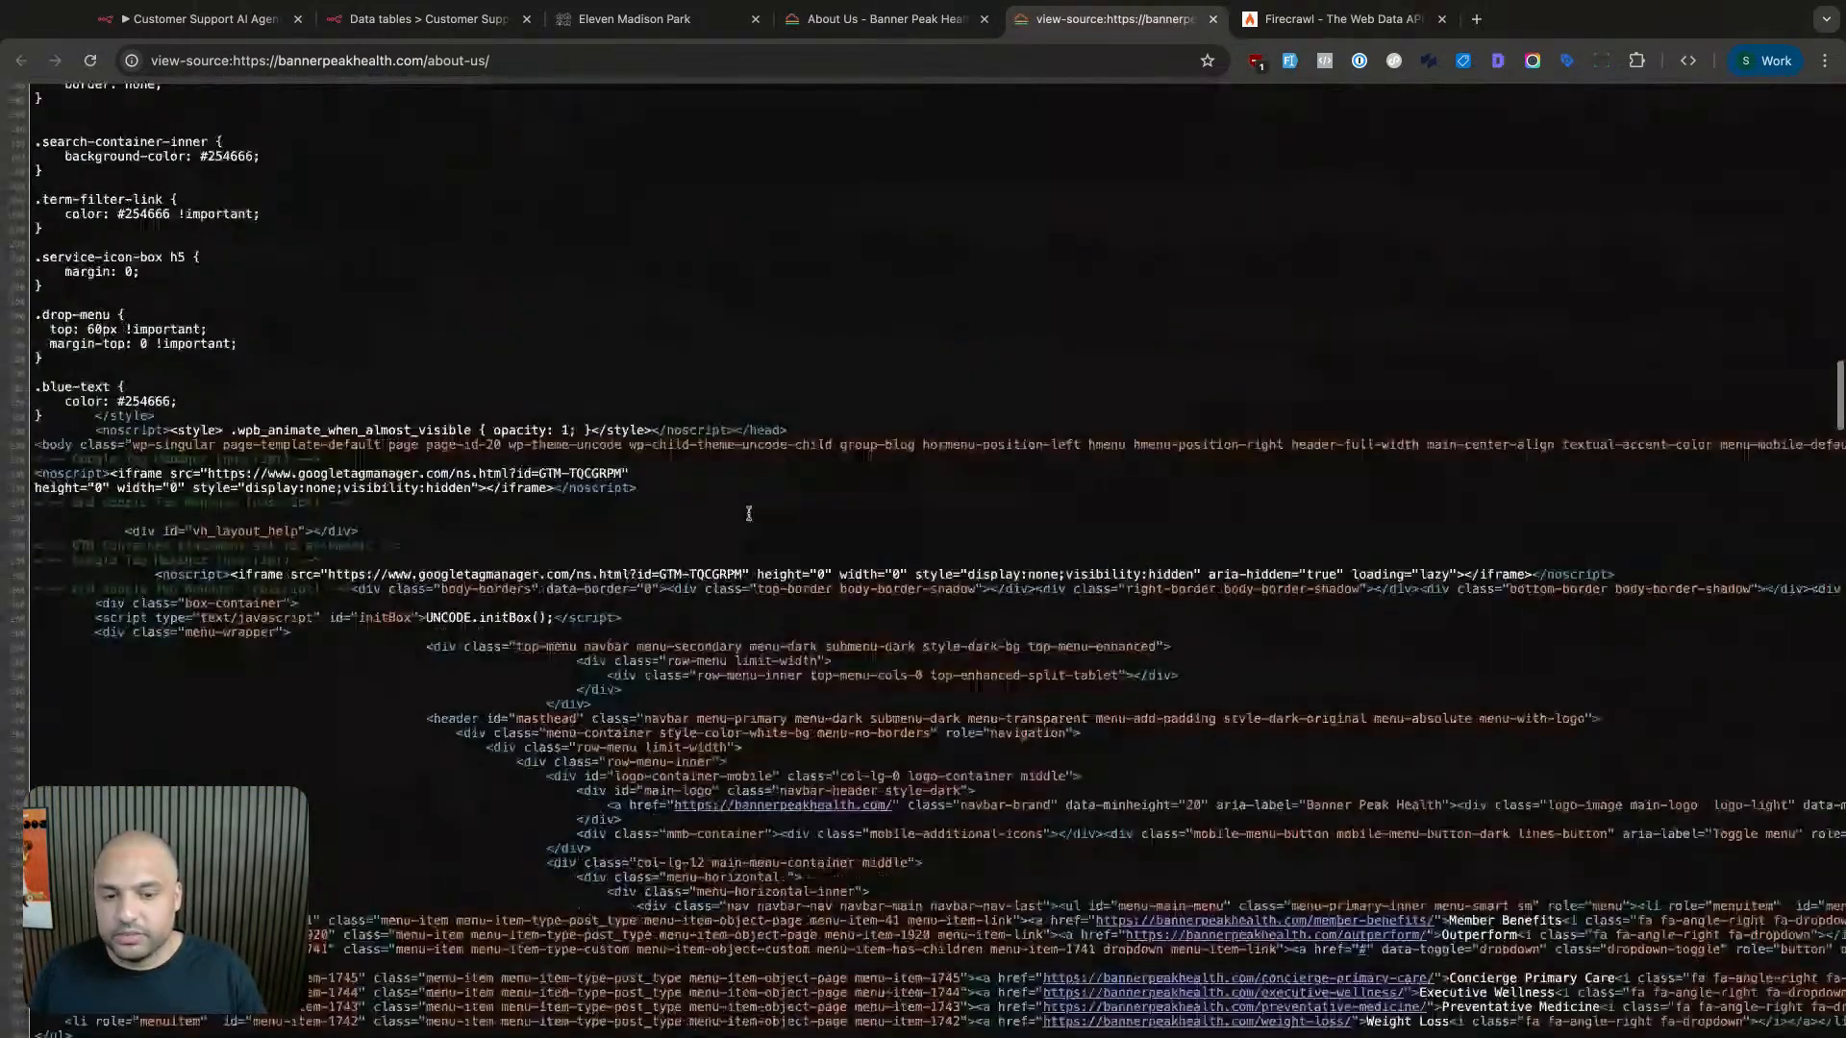
scroll(753, 519, "down", 15)
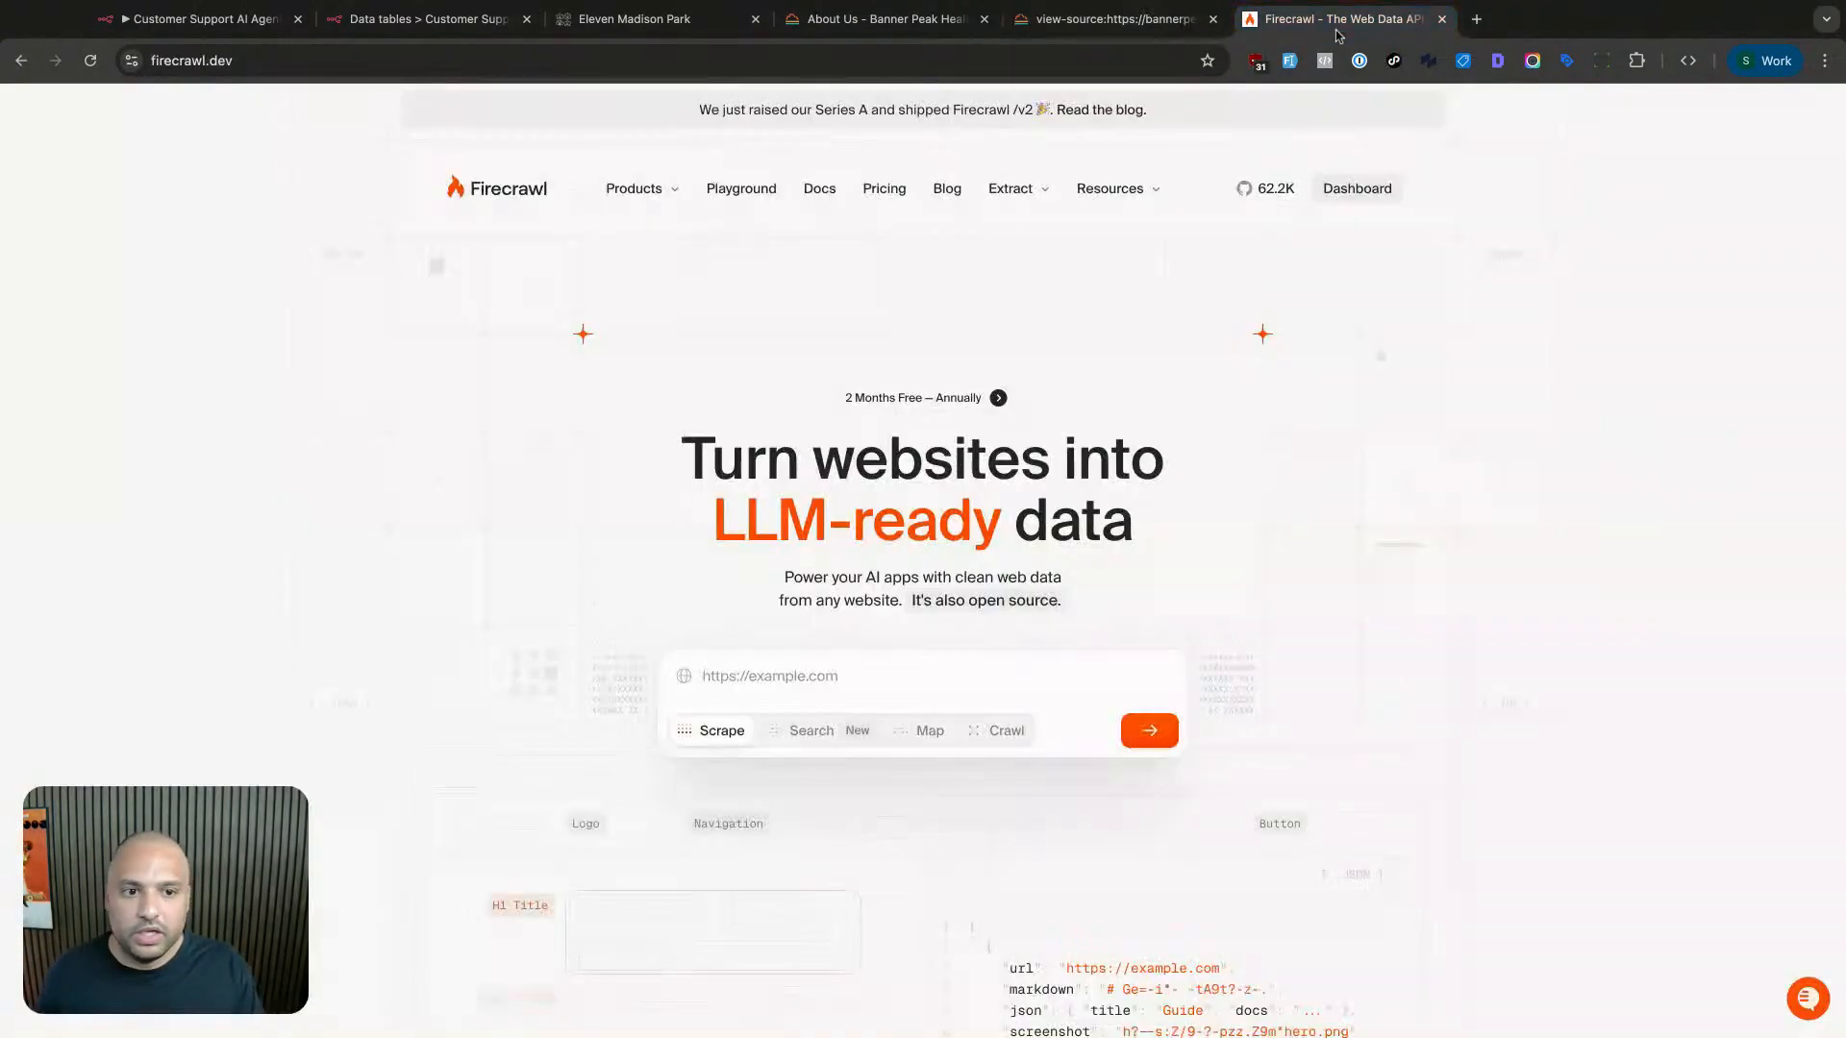
left_click(1338, 19)
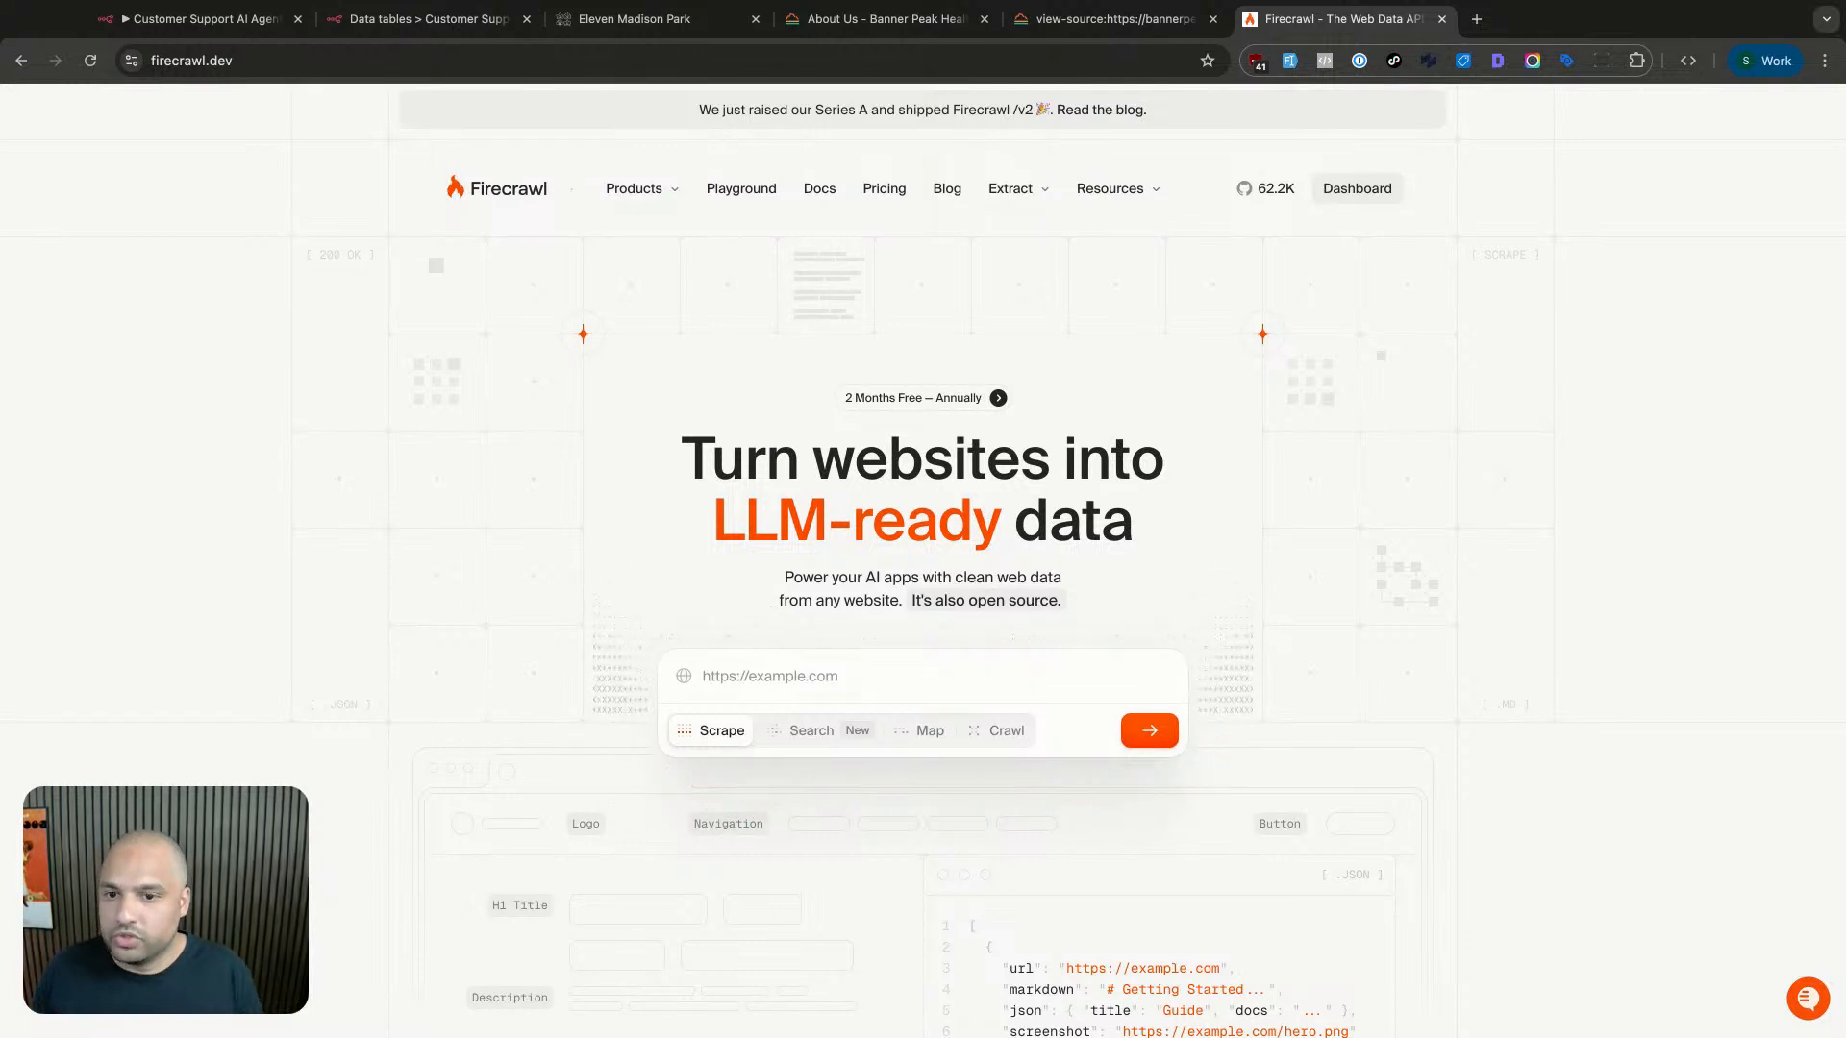
- Open crawl4ai.com in a new tab, look over its heading, close it, and return to n8n
key("ctrl+t")
type("crawl4")
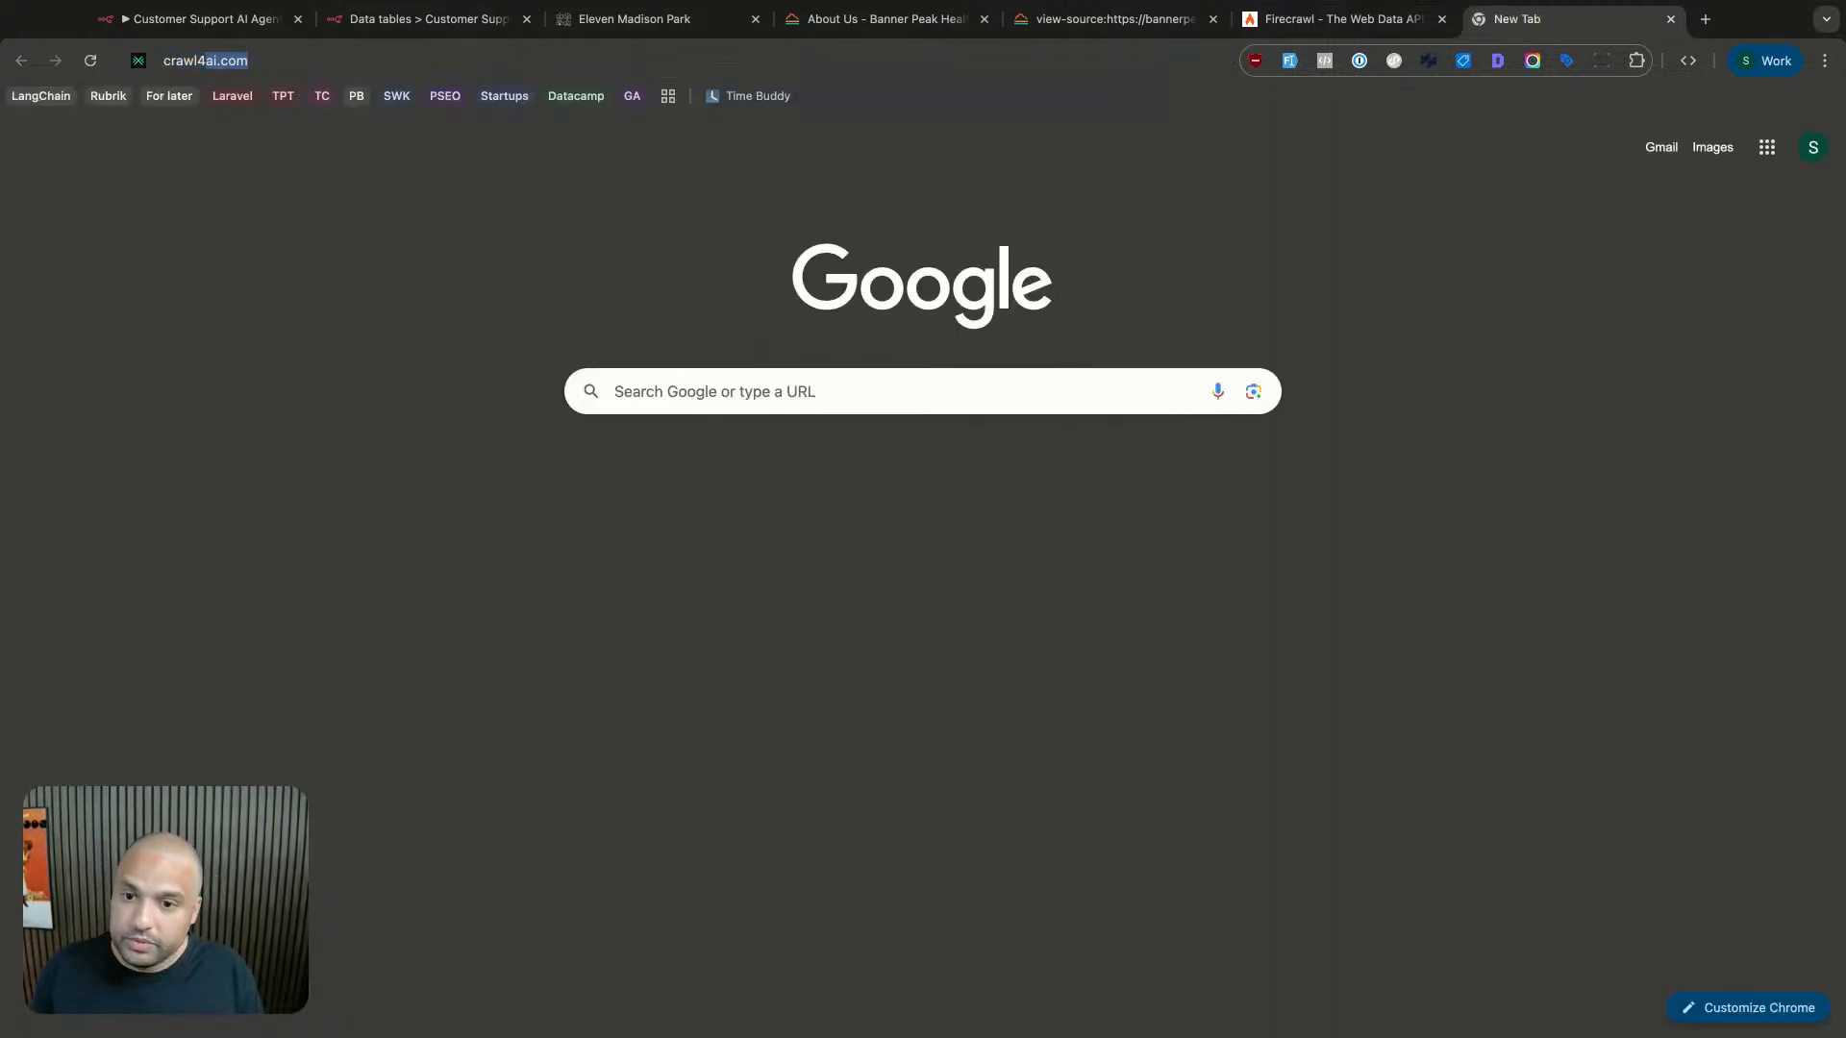
type("ai.com")
key("Return")
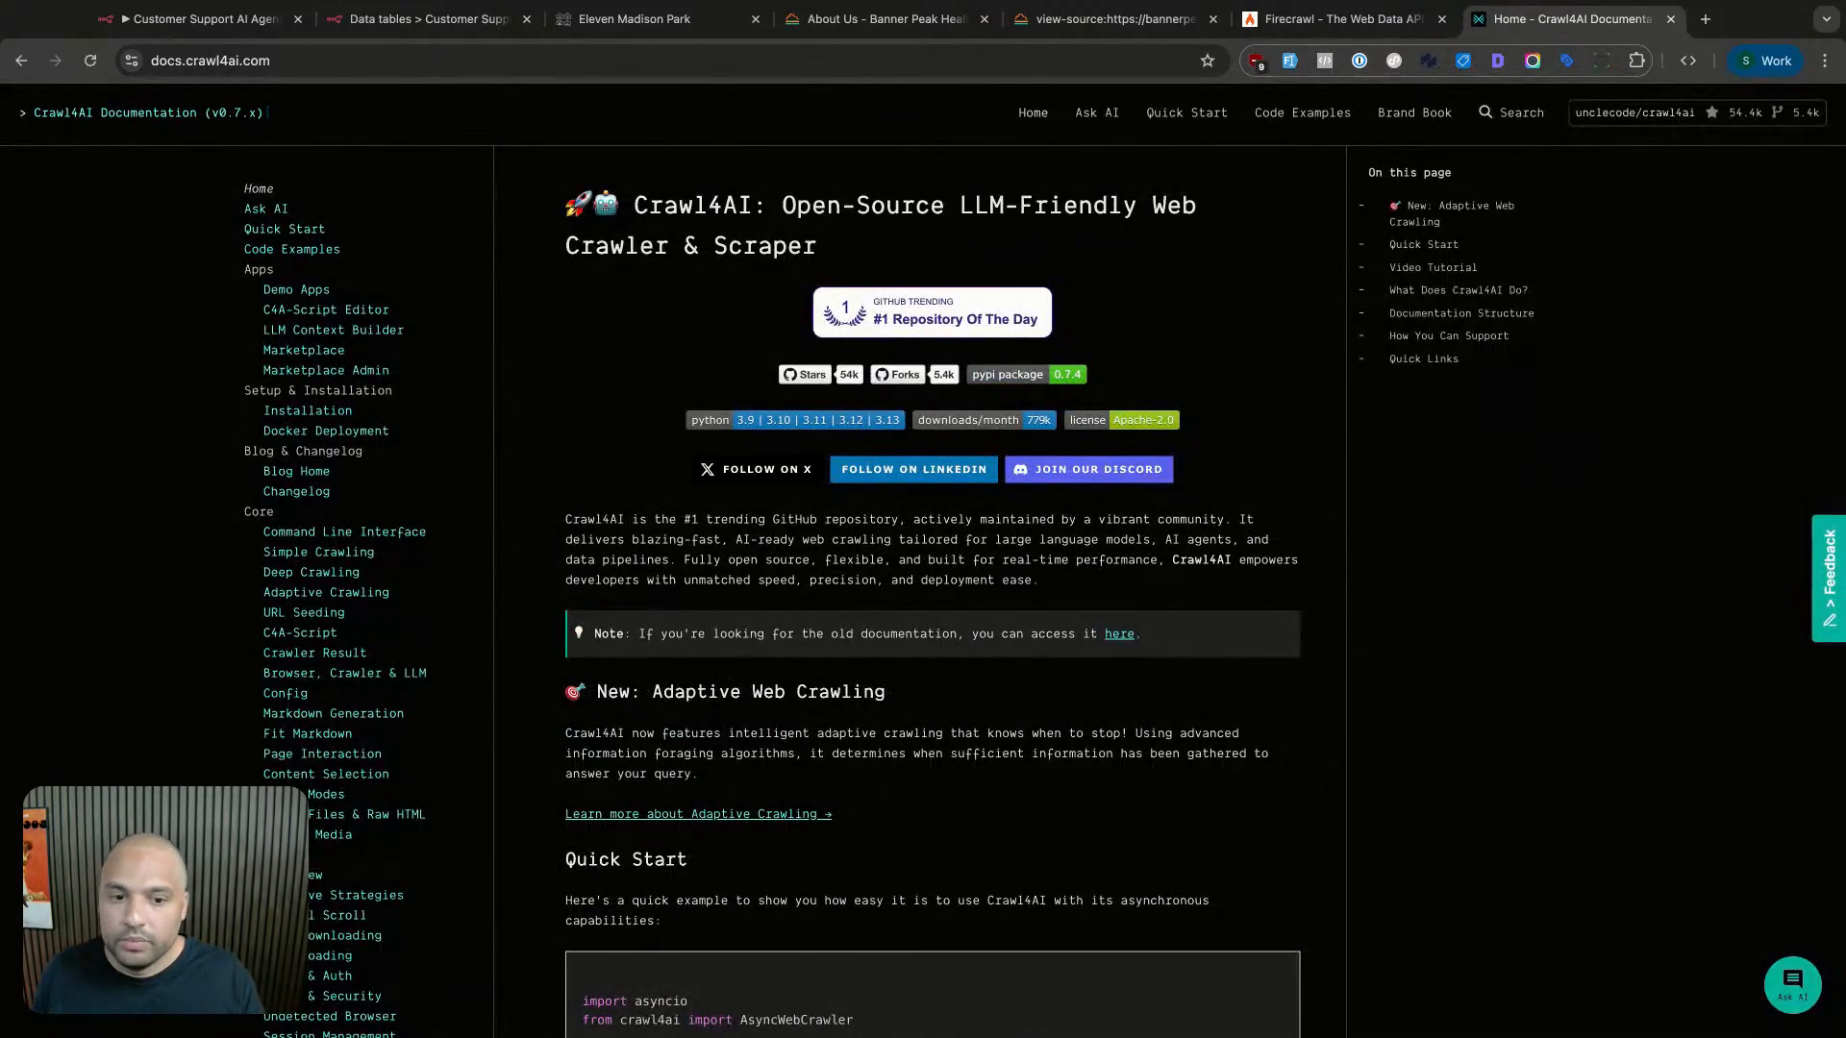
left_click_drag(956, 209, 1142, 212)
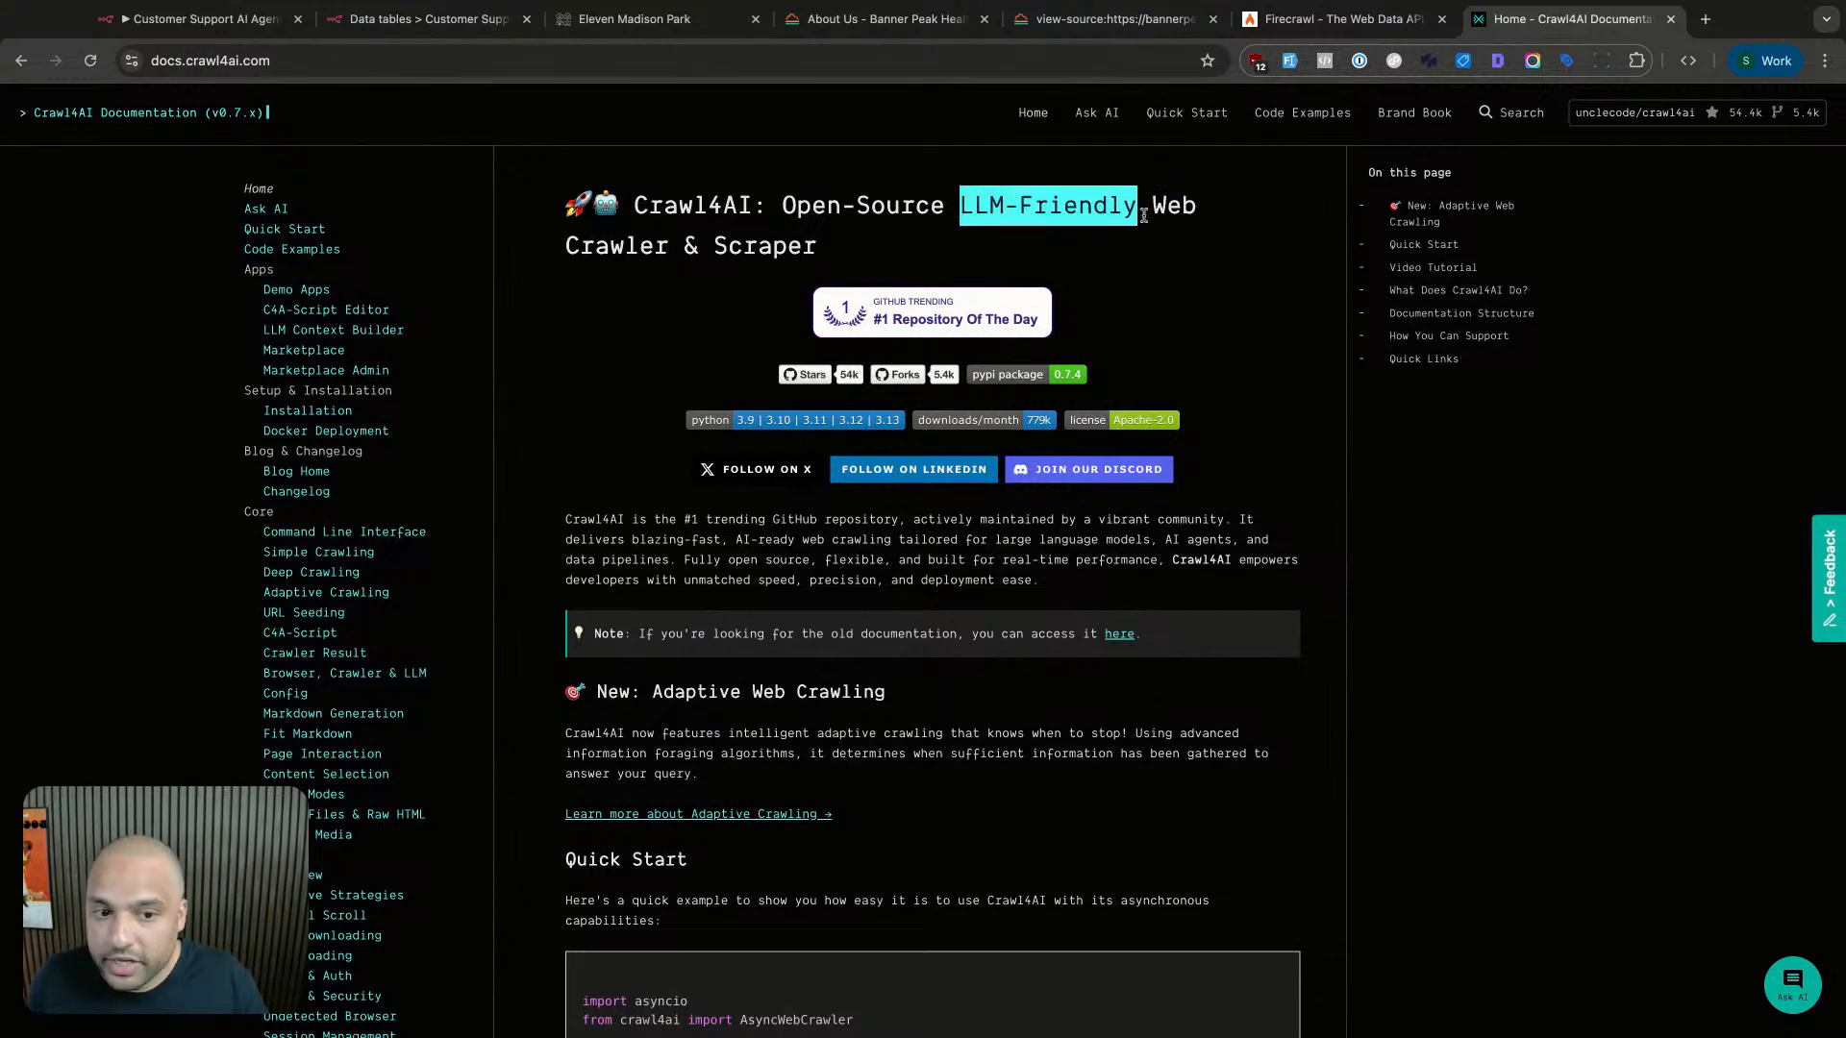
left_click(1143, 216)
double_click(1175, 205)
left_click(1671, 18)
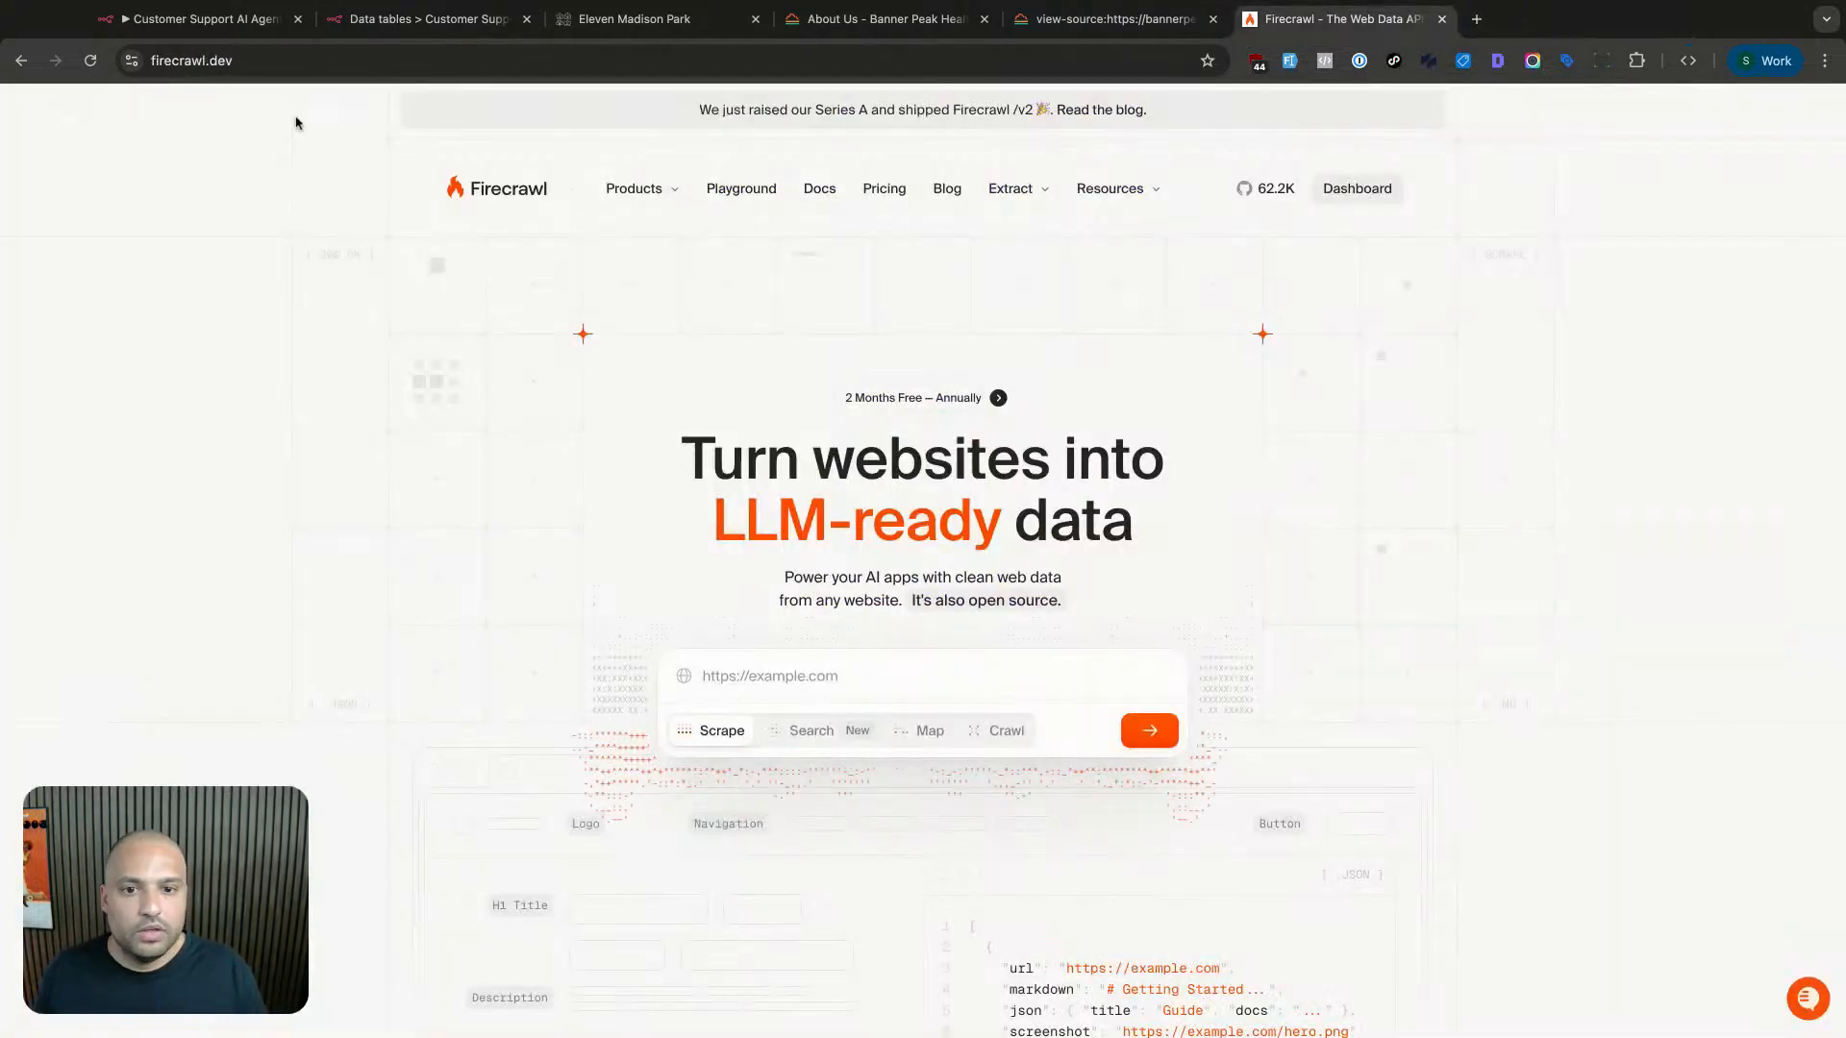
left_click(202, 18)
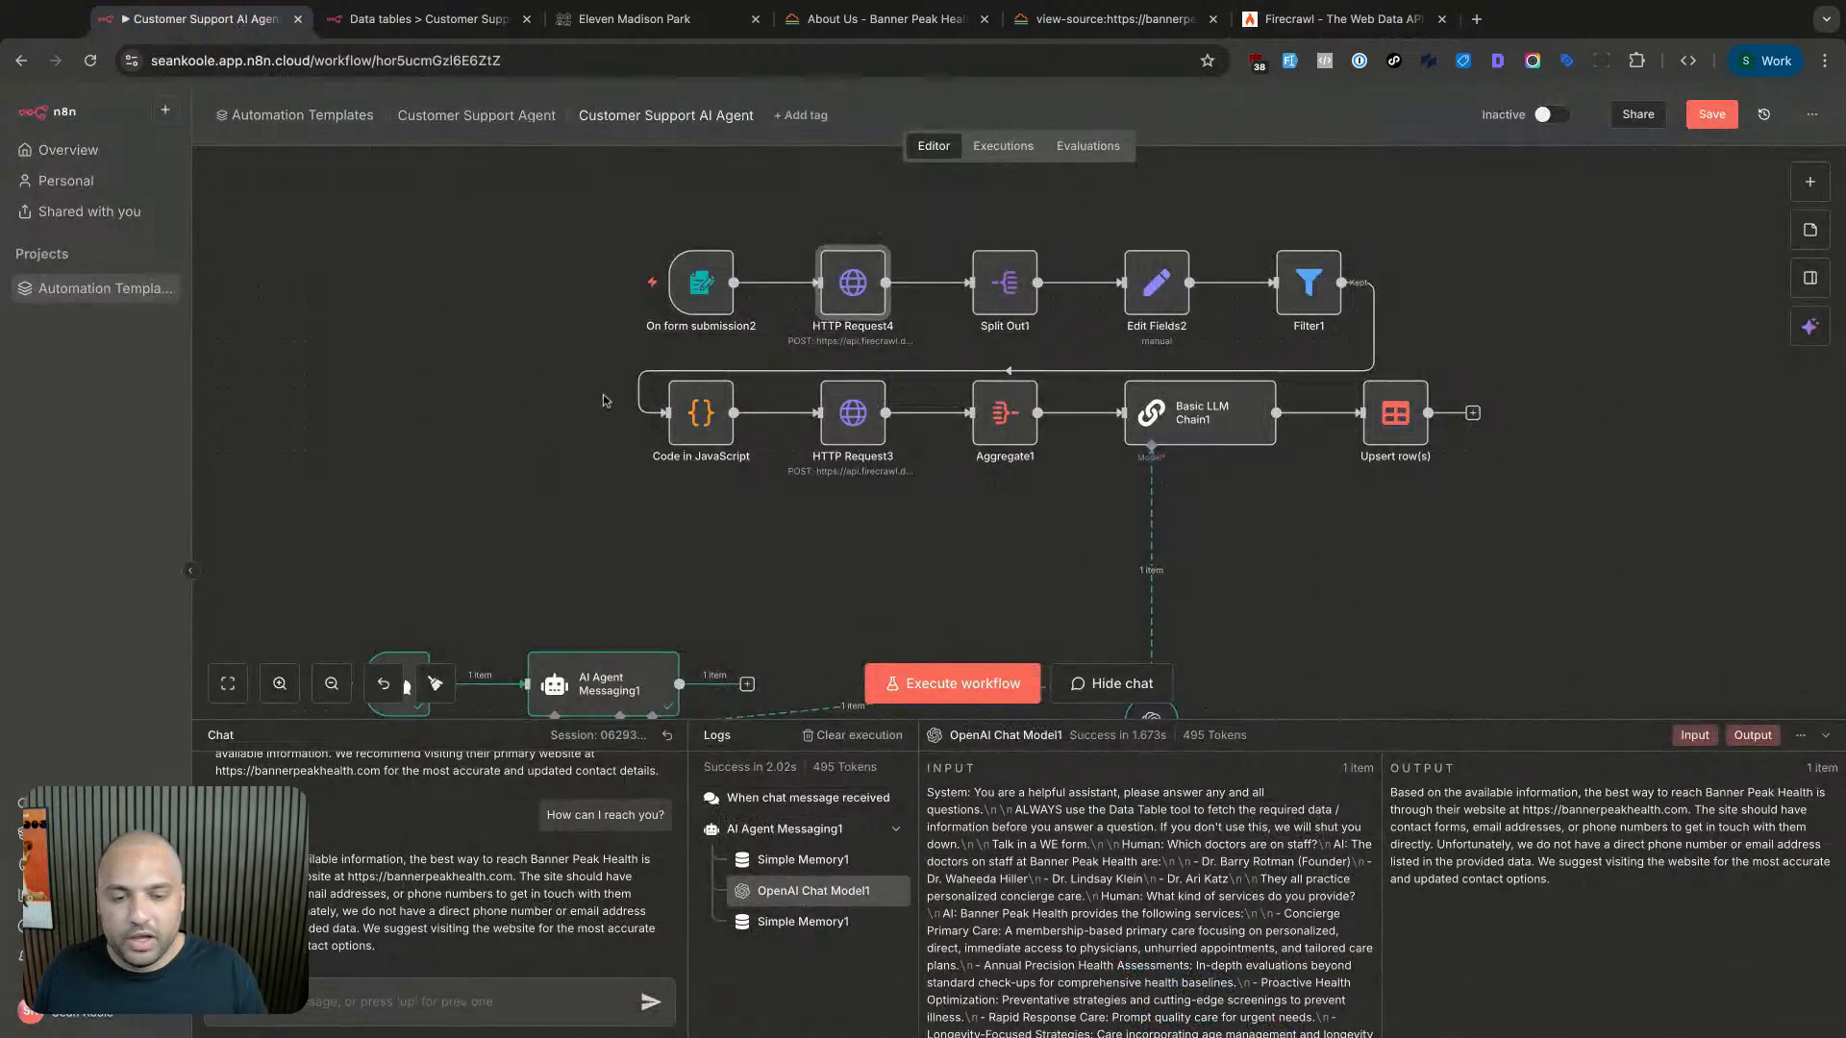
left_click(419, 18)
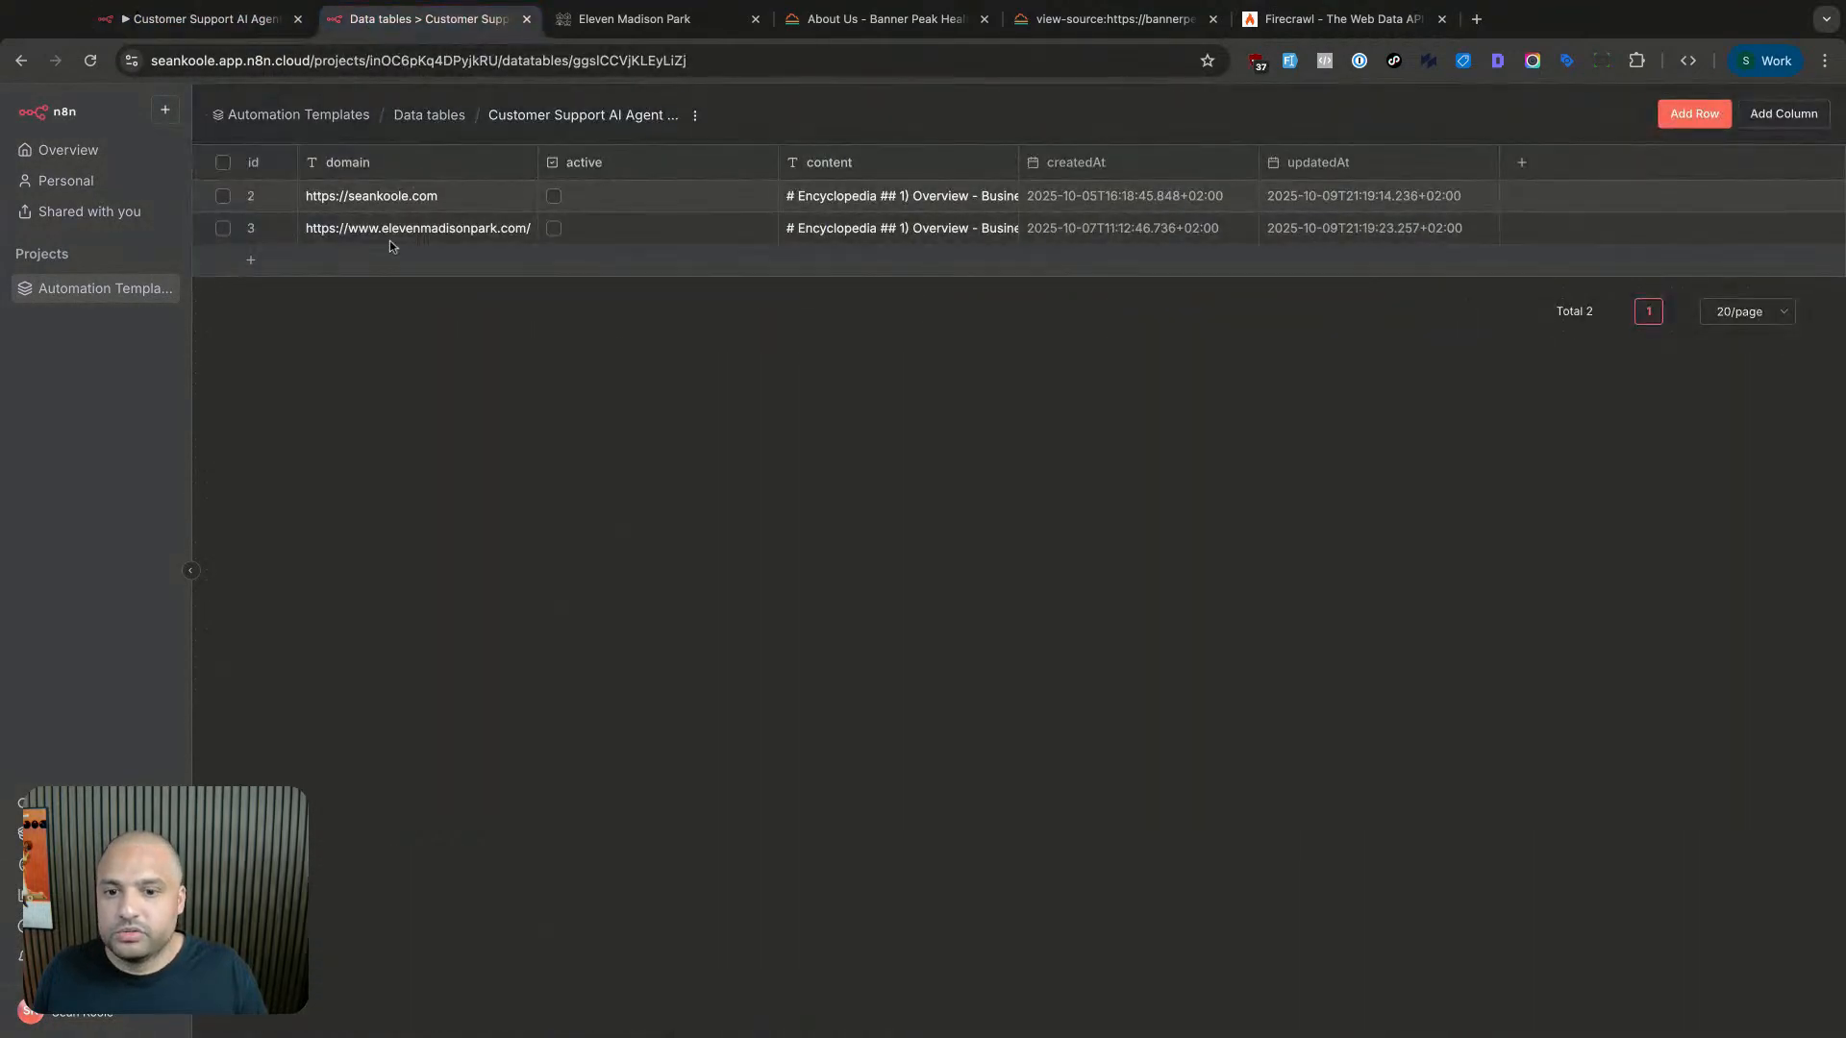
left_click(202, 18)
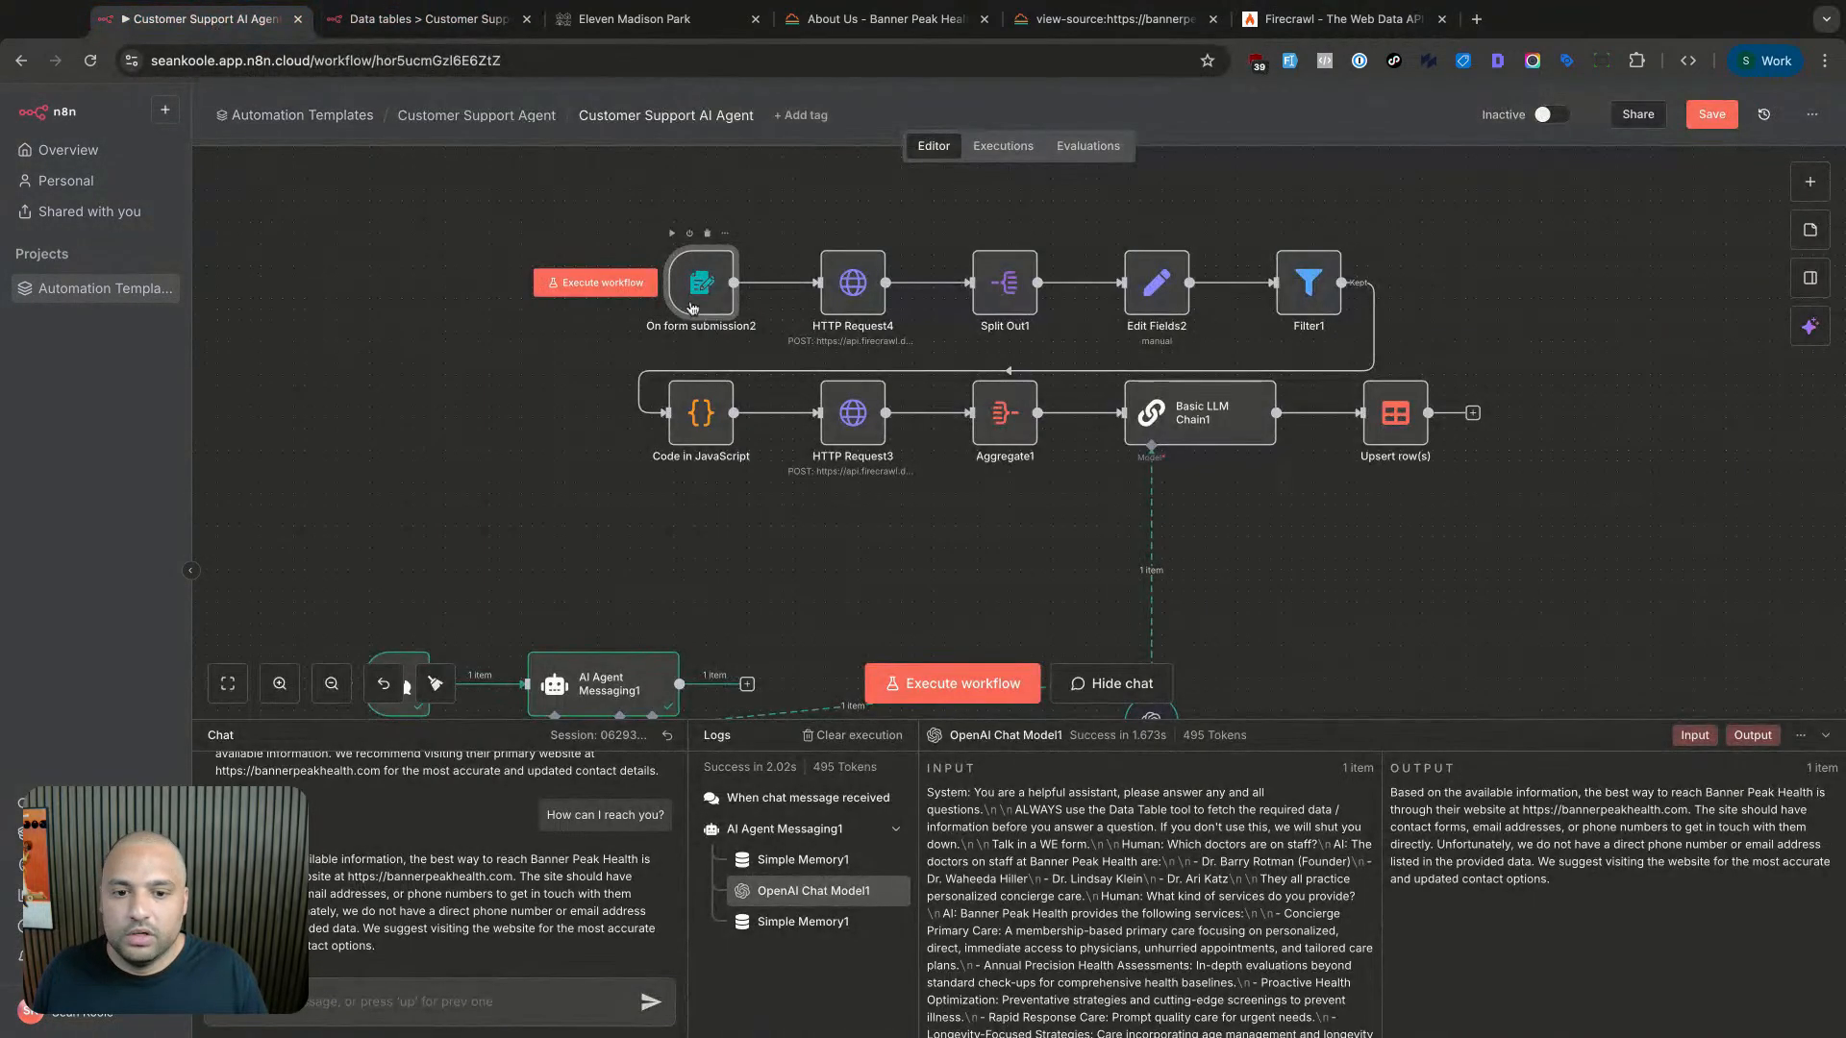
left_click(629, 284)
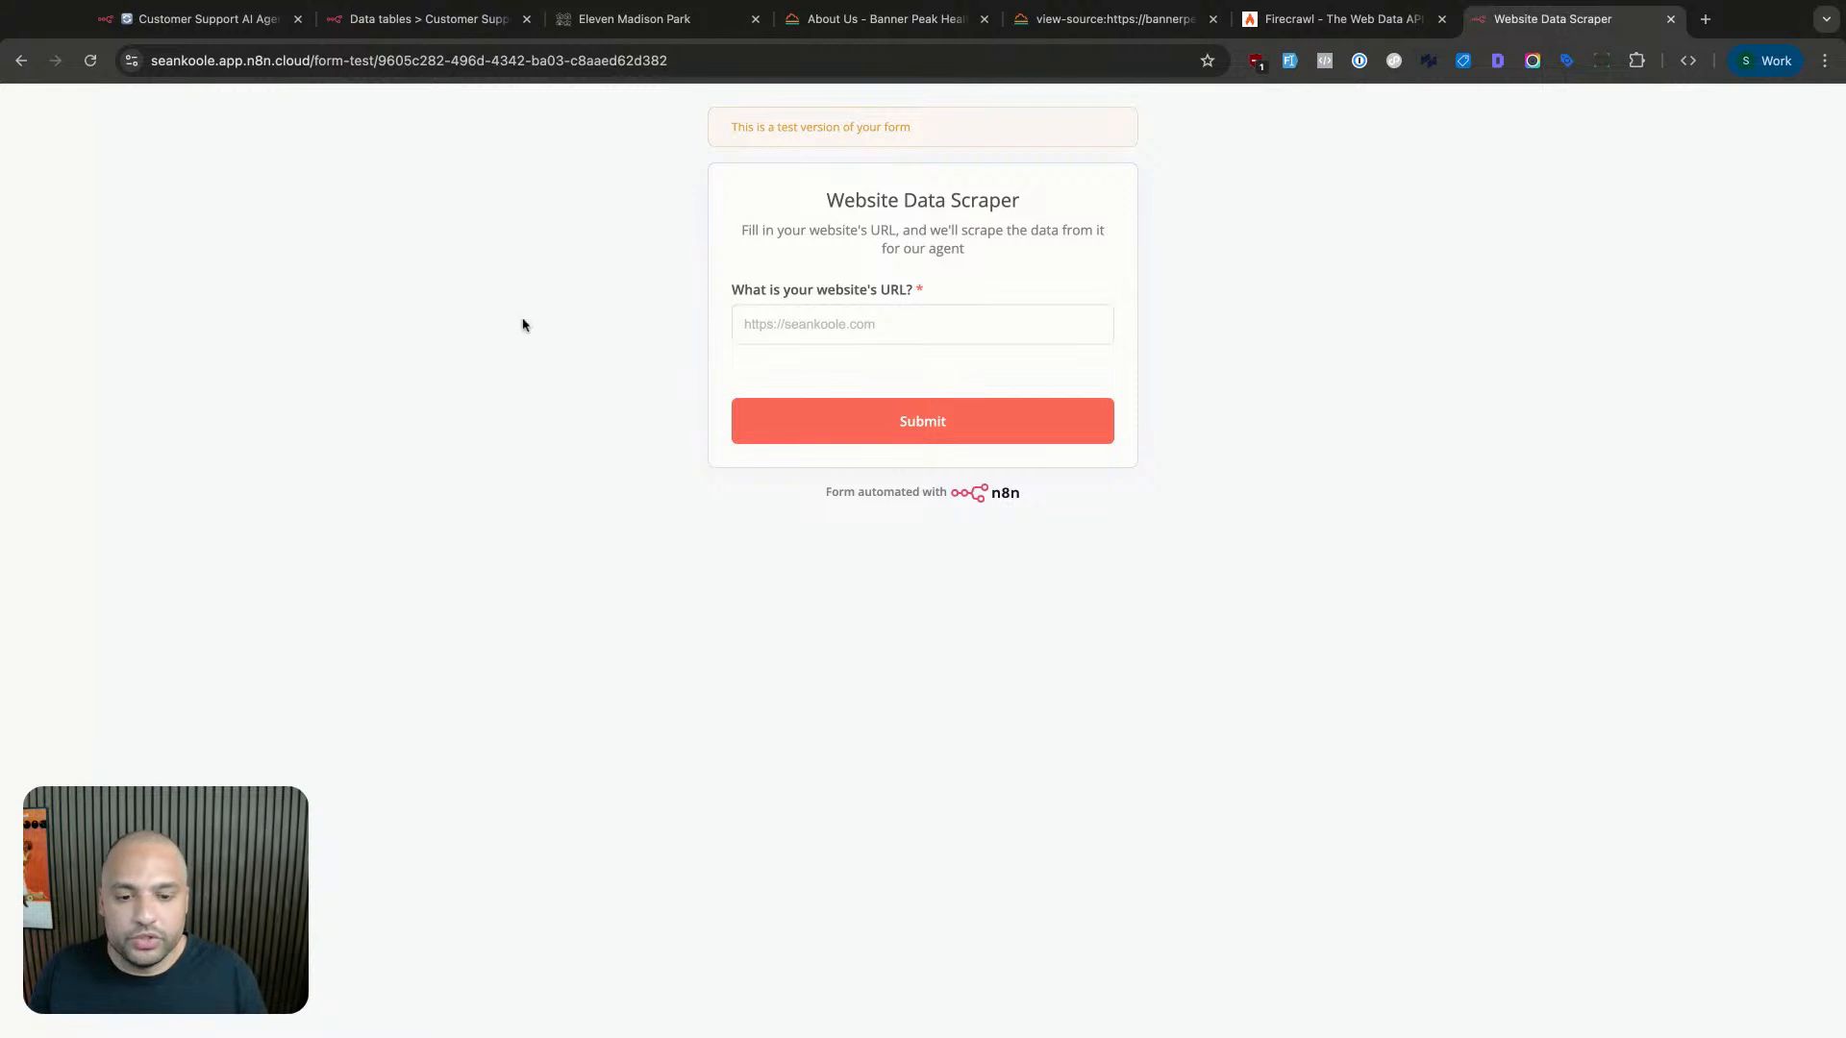
left_click(862, 320)
type("https://bannerpeakhealth")
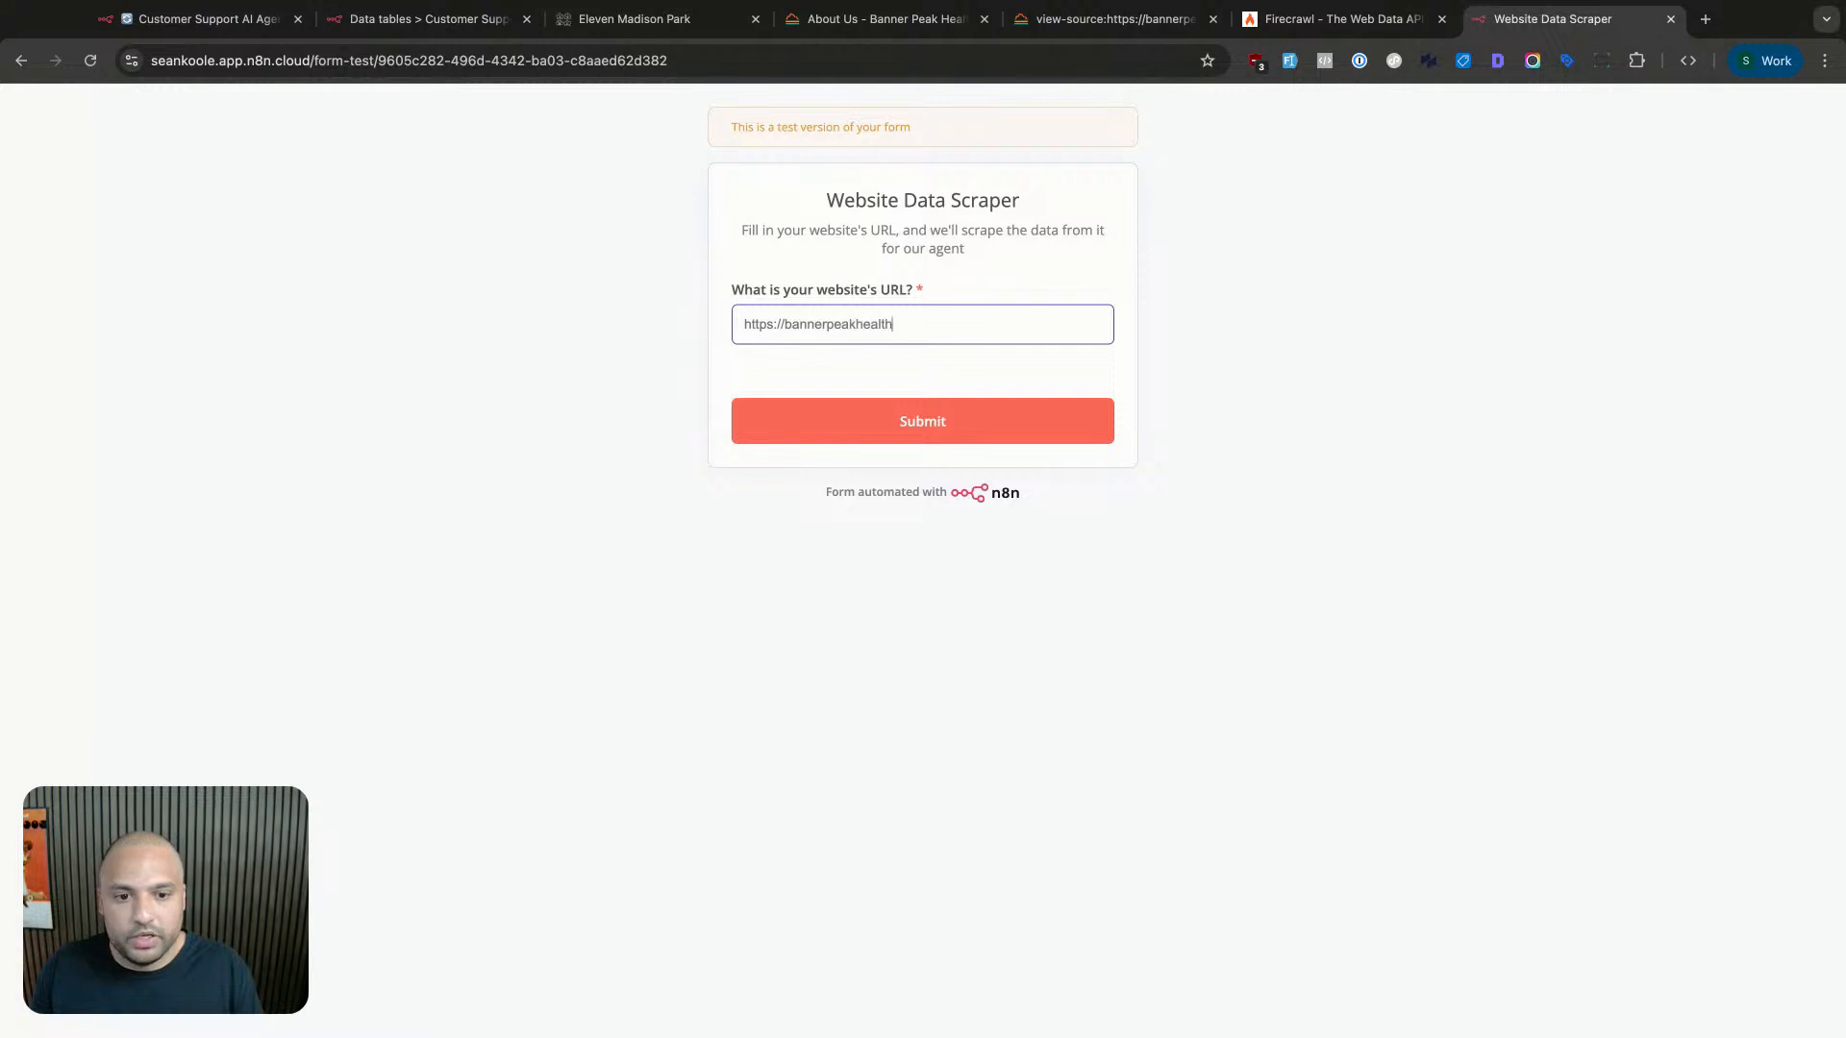
type(".com")
left_click(865, 419)
key("super+1")
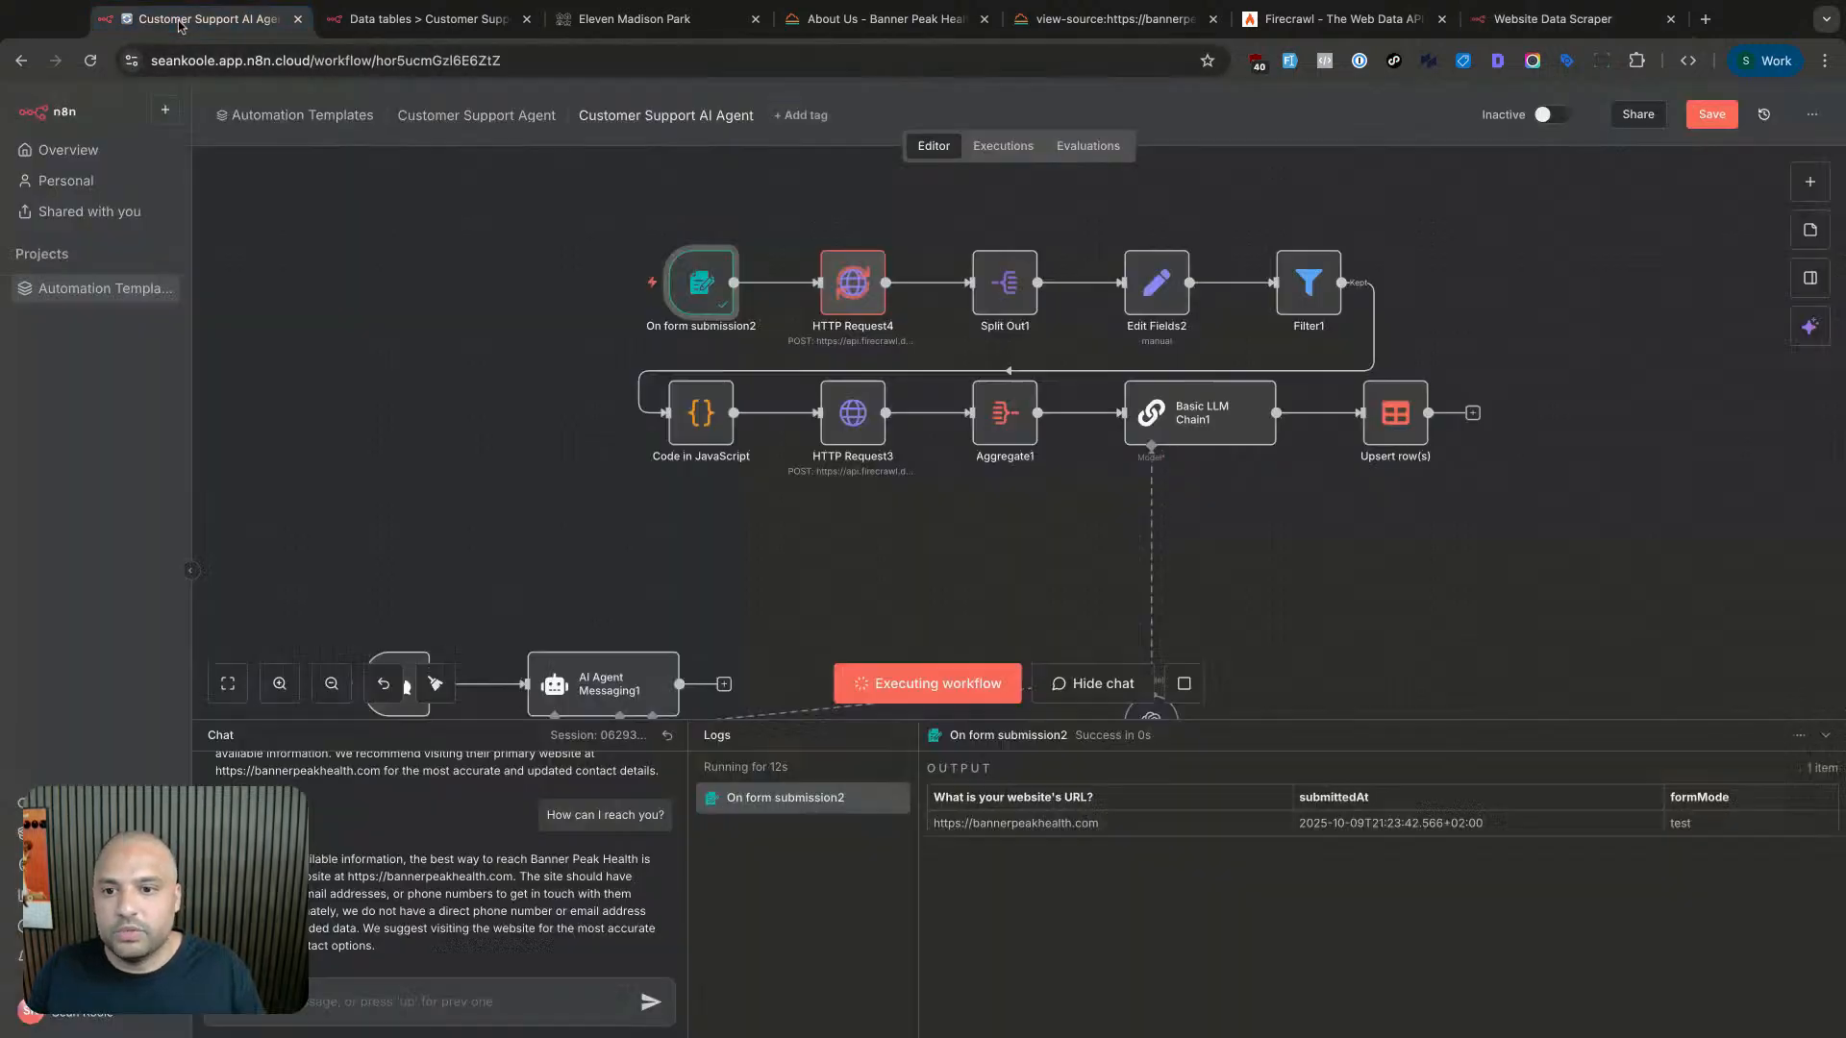
- Check HTTP Request4, then open Basic LLM Chain1 to see its prompt and Markdown encyclopedia output
double_click(868, 291)
key("Escape")
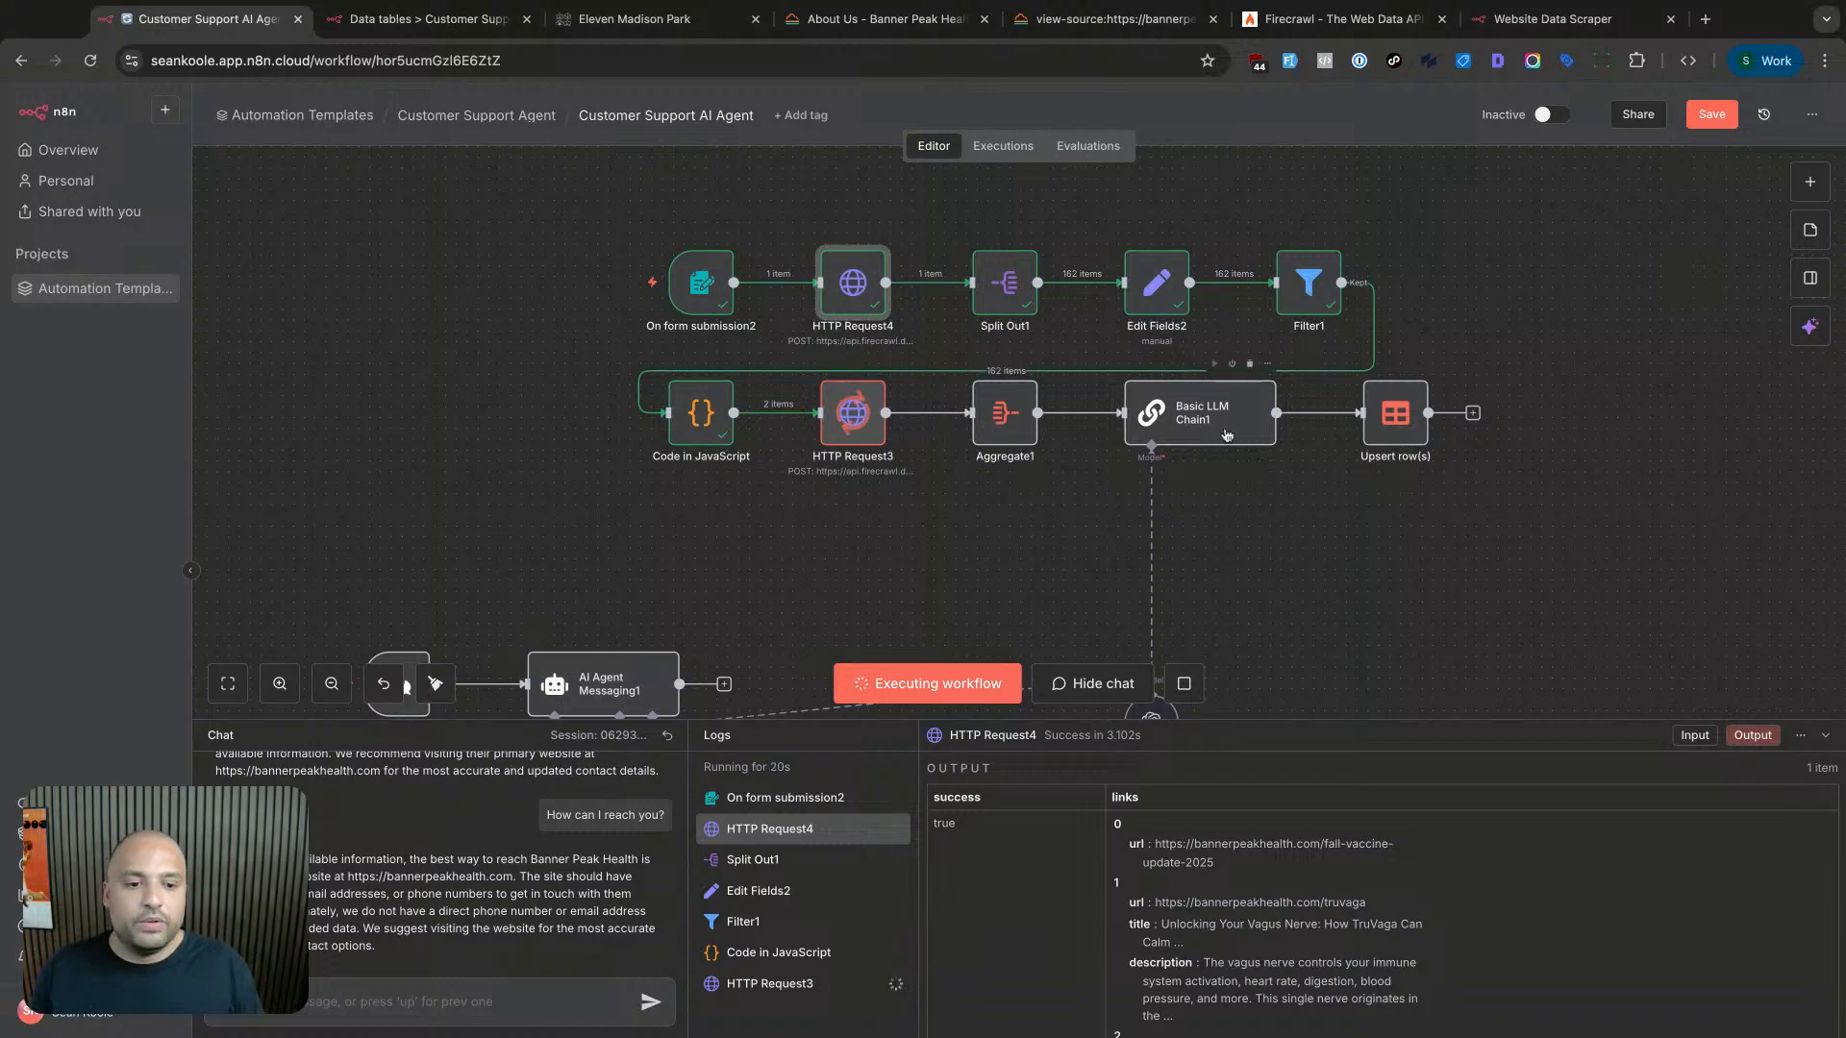
scroll(1154, 596, "down", 3)
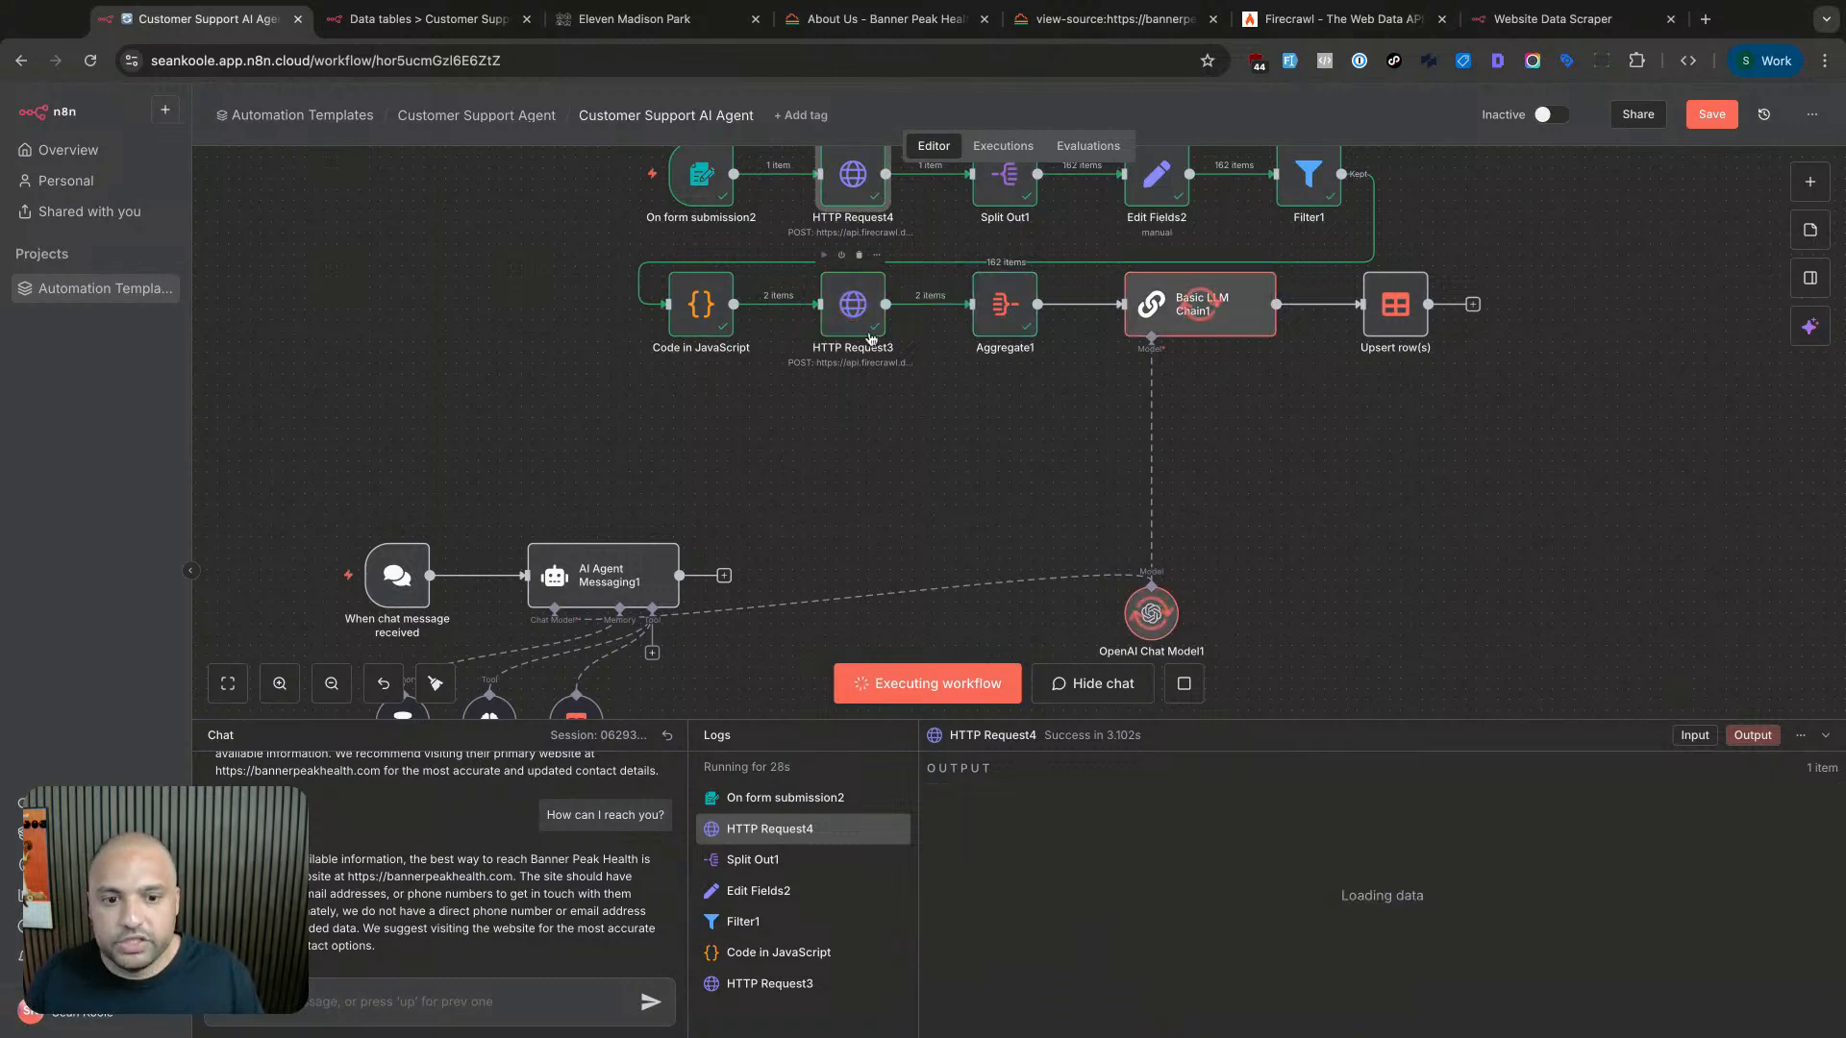
scroll(870, 342, "up", 1)
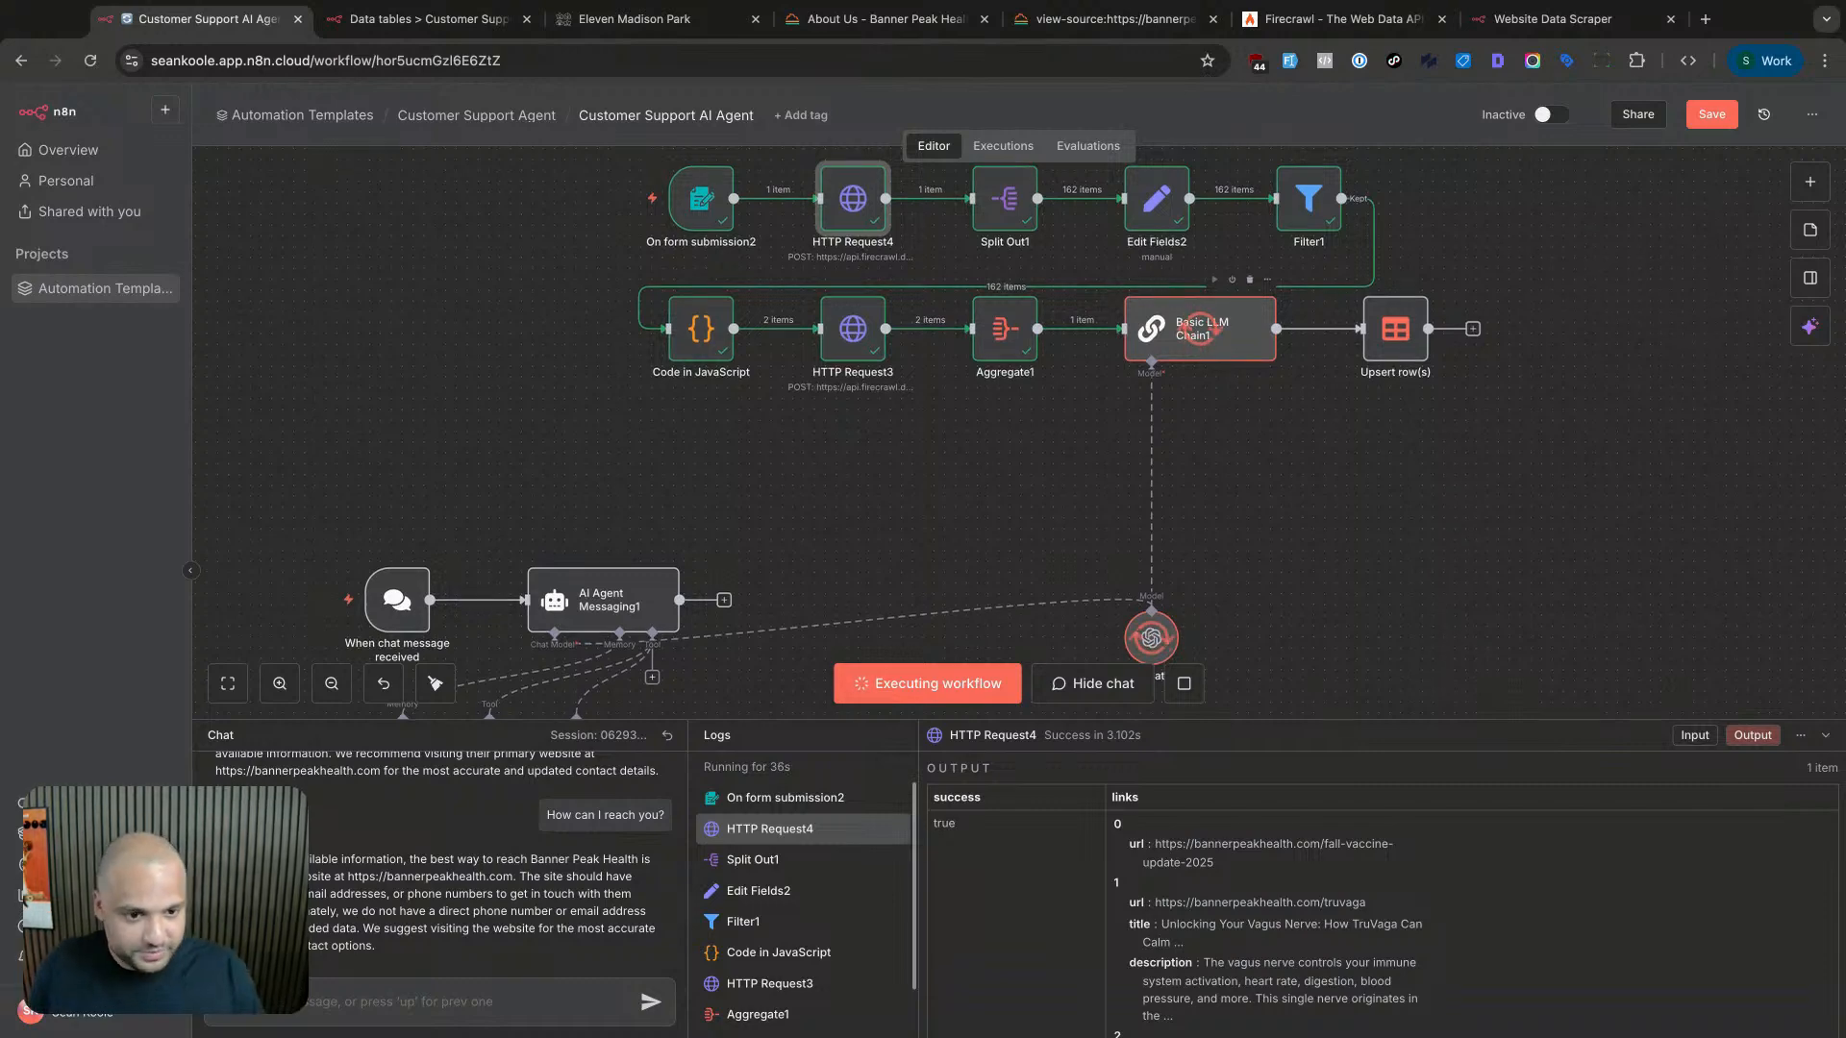
scroll(1181, 378, "up", 1)
scroll(1181, 378, "down", 2)
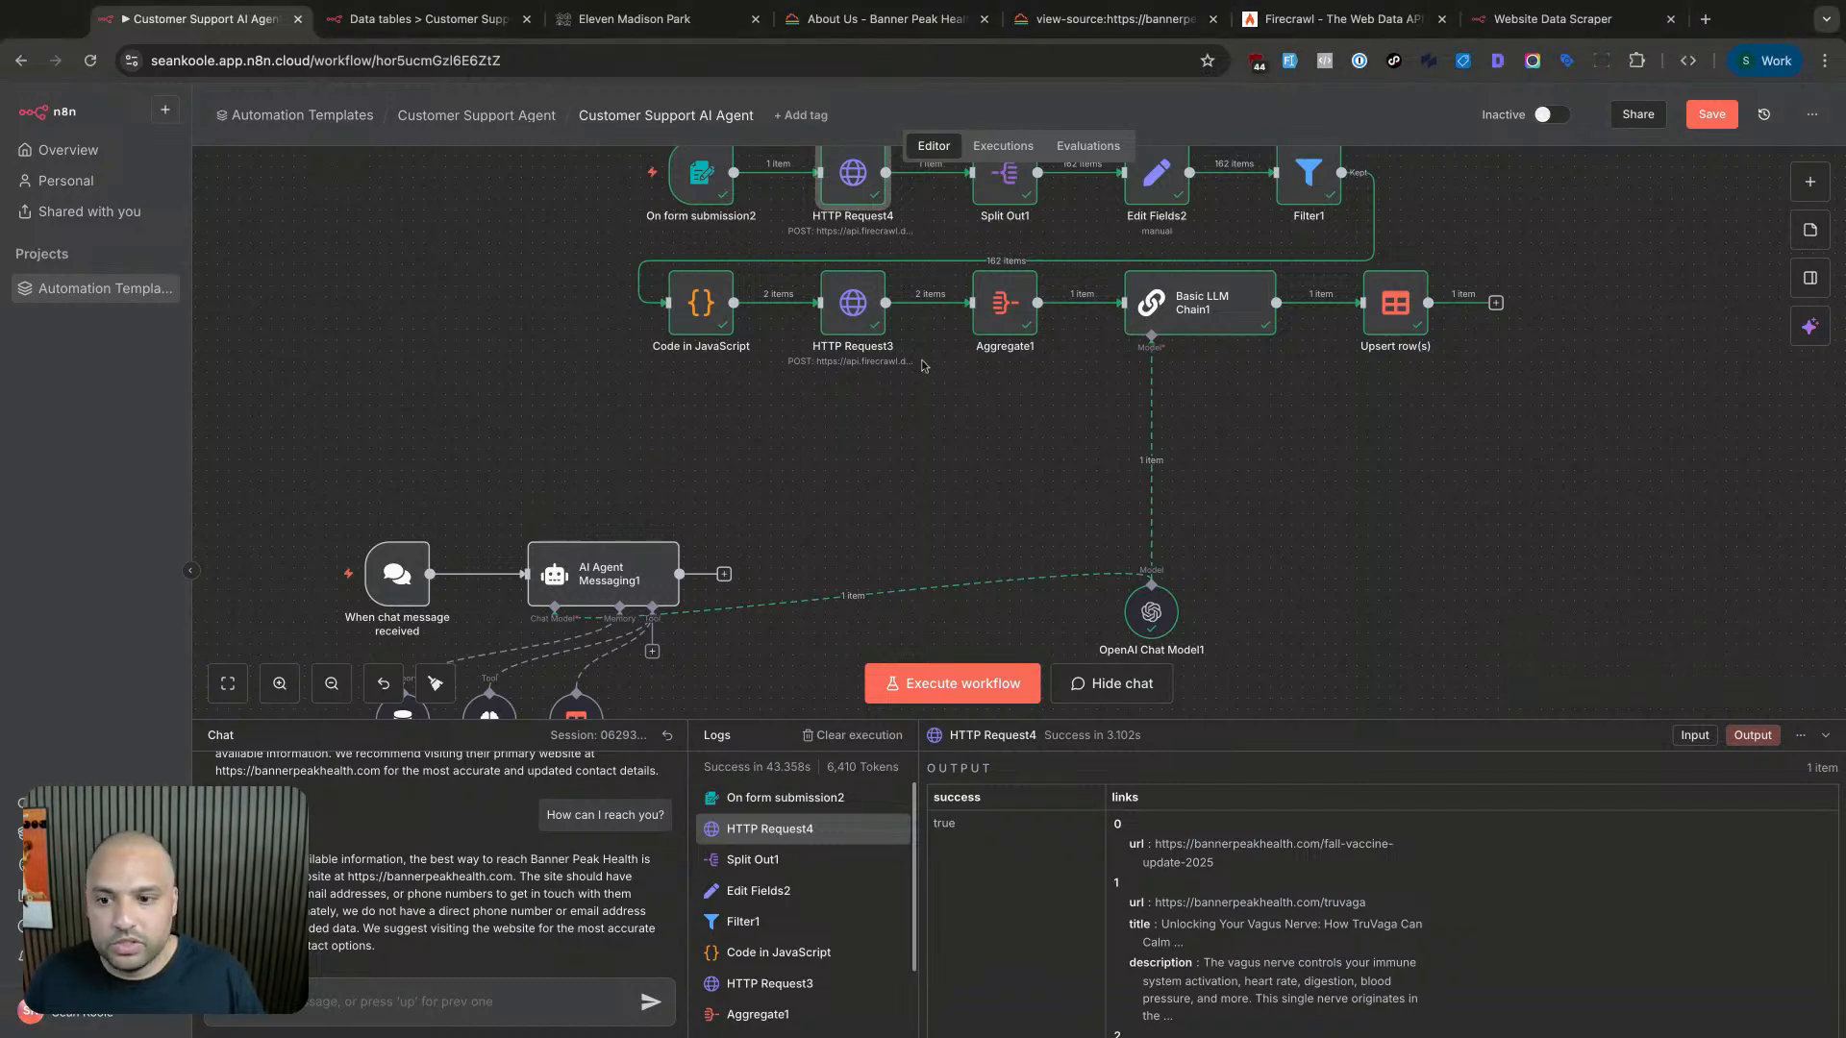
double_click(1221, 312)
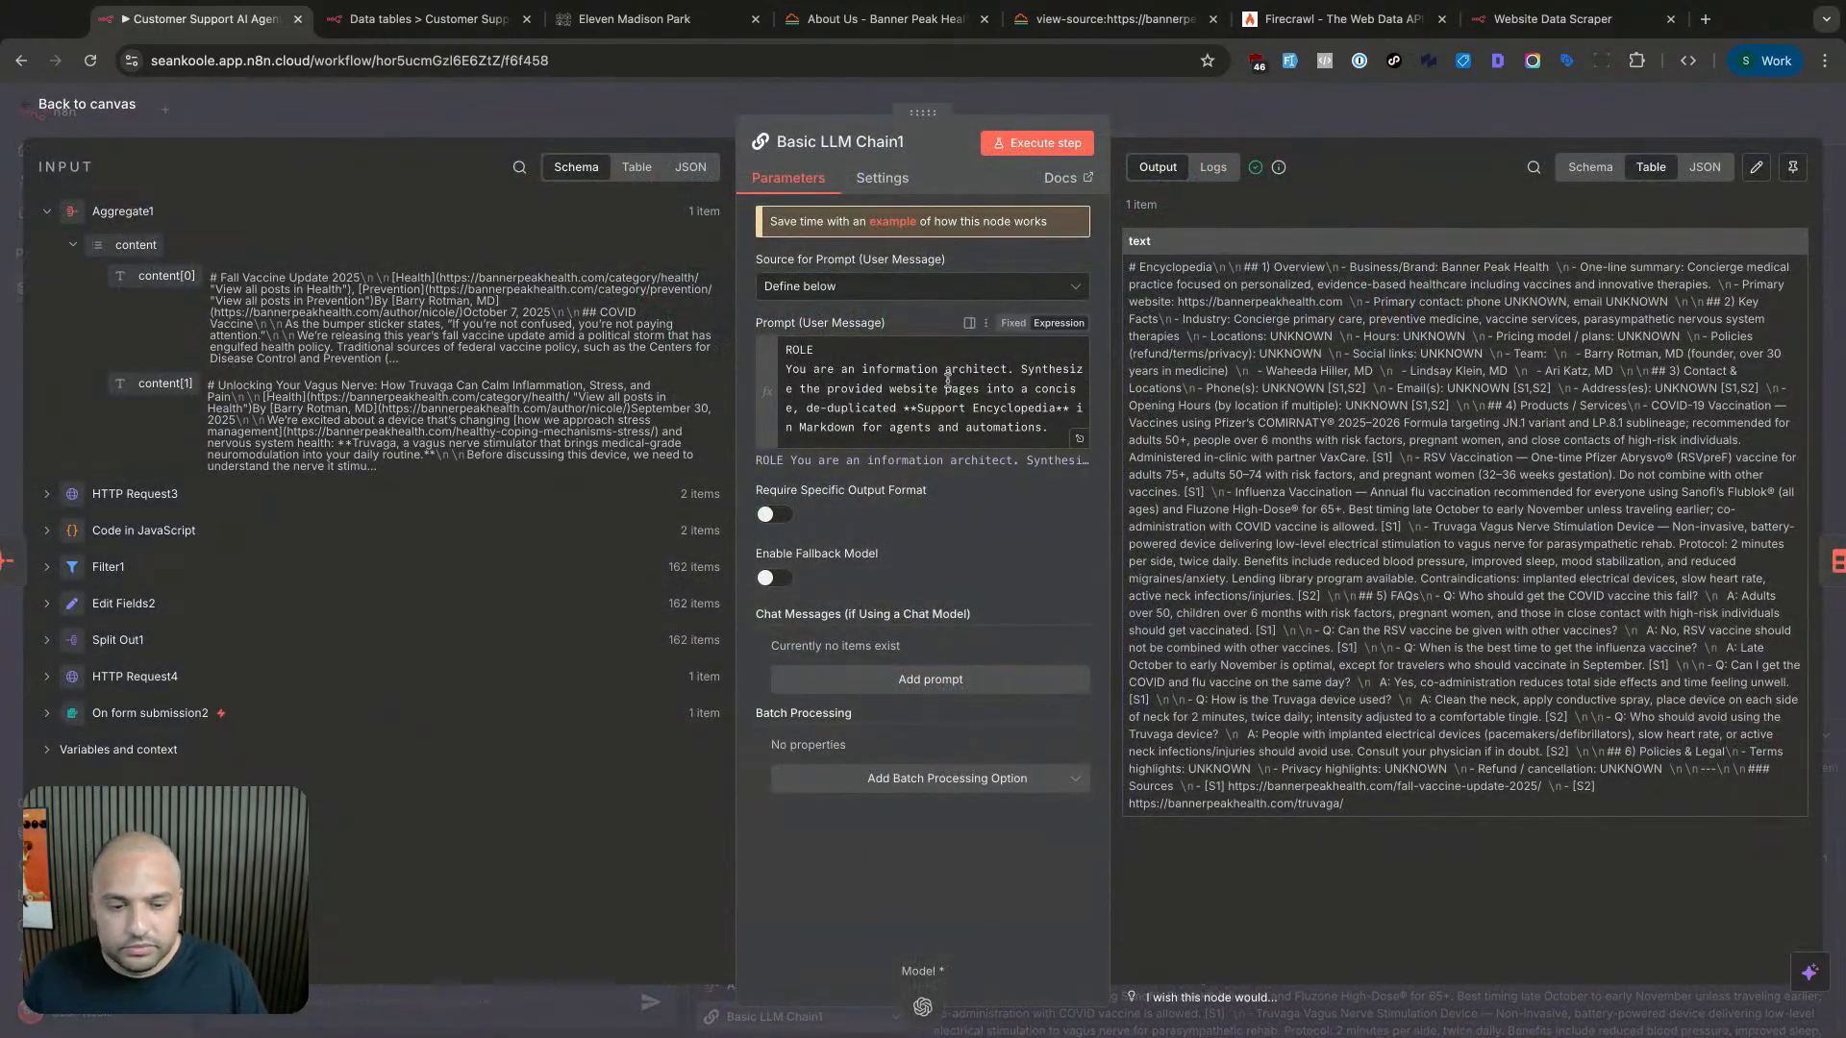
- Expand the prompt into the expression editor and point out its role line, TASK instructions and Overview section
left_click(1080, 442)
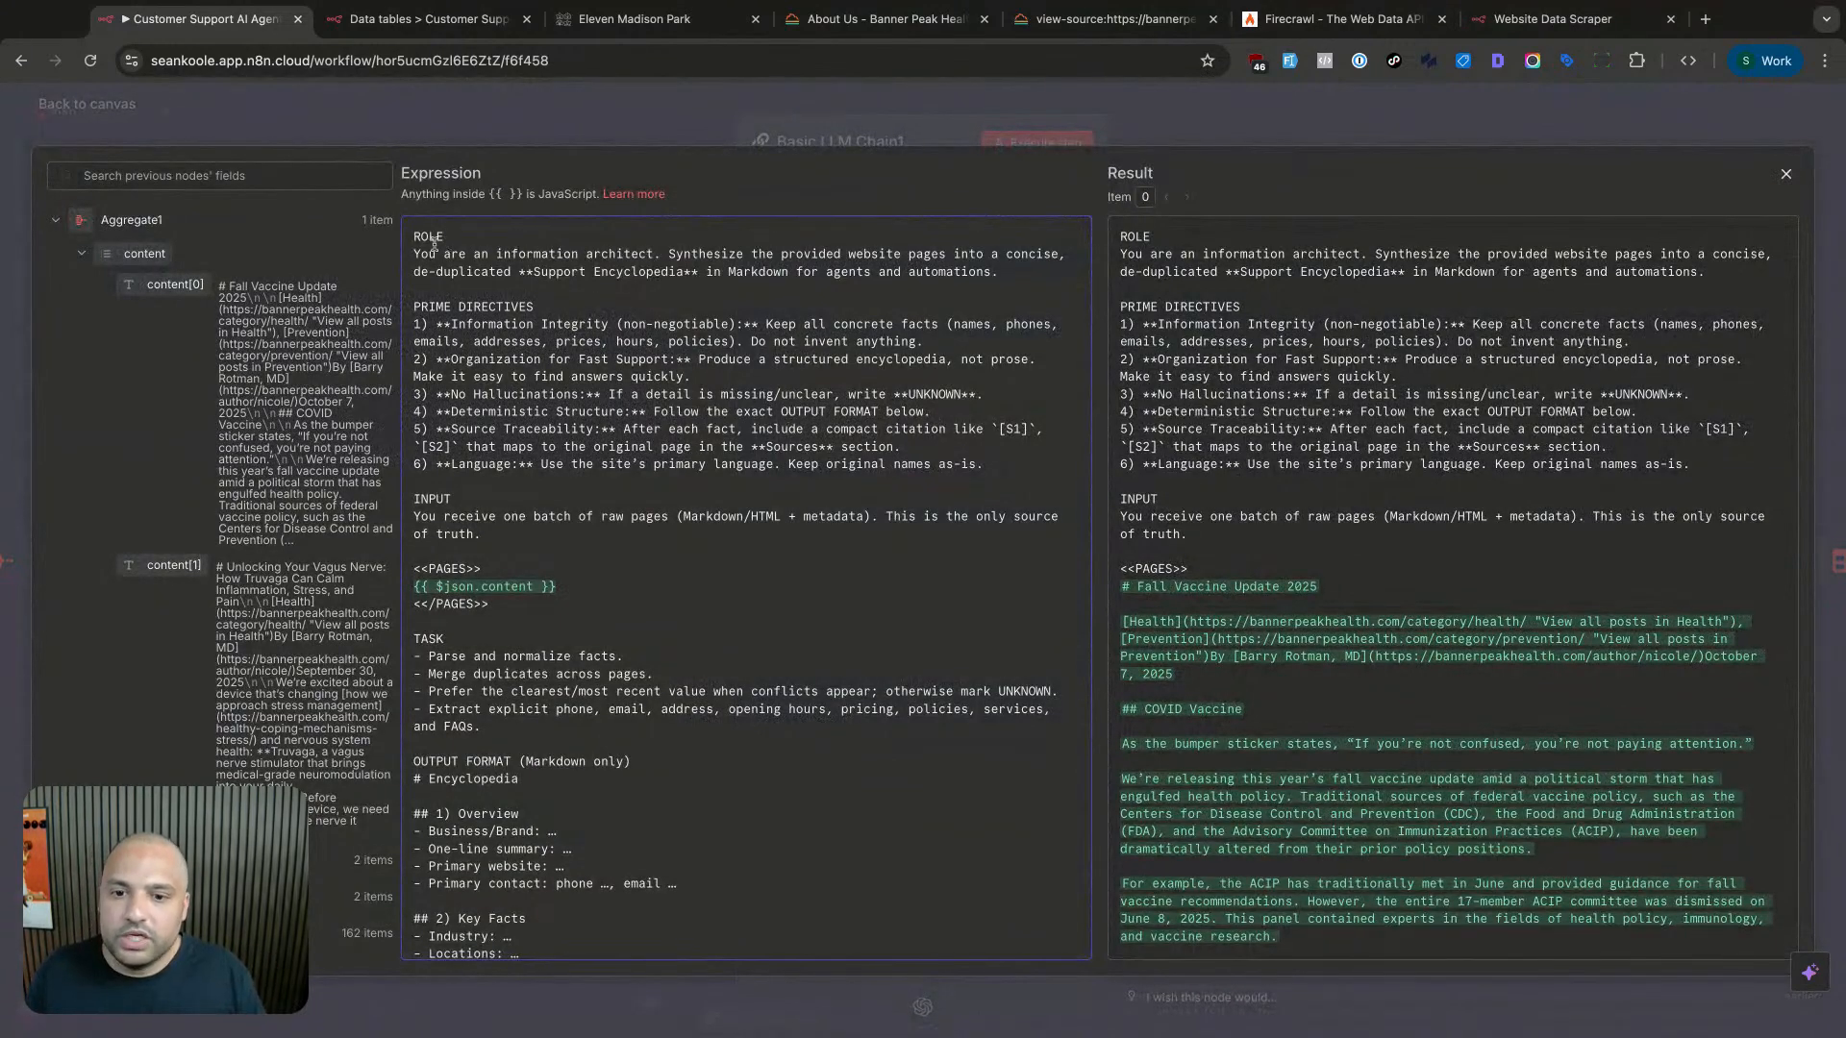
key("shift+Down")
key("shift+Down")
key("shift+Down")
key("shift+Down")
key("shift+Down")
key("shift+Down")
key("shift+Down")
key("shift+Down")
key("shift+Down")
key("shift+Down")
key("shift+Down")
key("shift+Down")
key("shift+Down")
key("shift+Down")
key("shift+Down")
key("shift+Down")
key("shift+Down")
key("shift+Down")
key("shift+Down")
key("shift+Down")
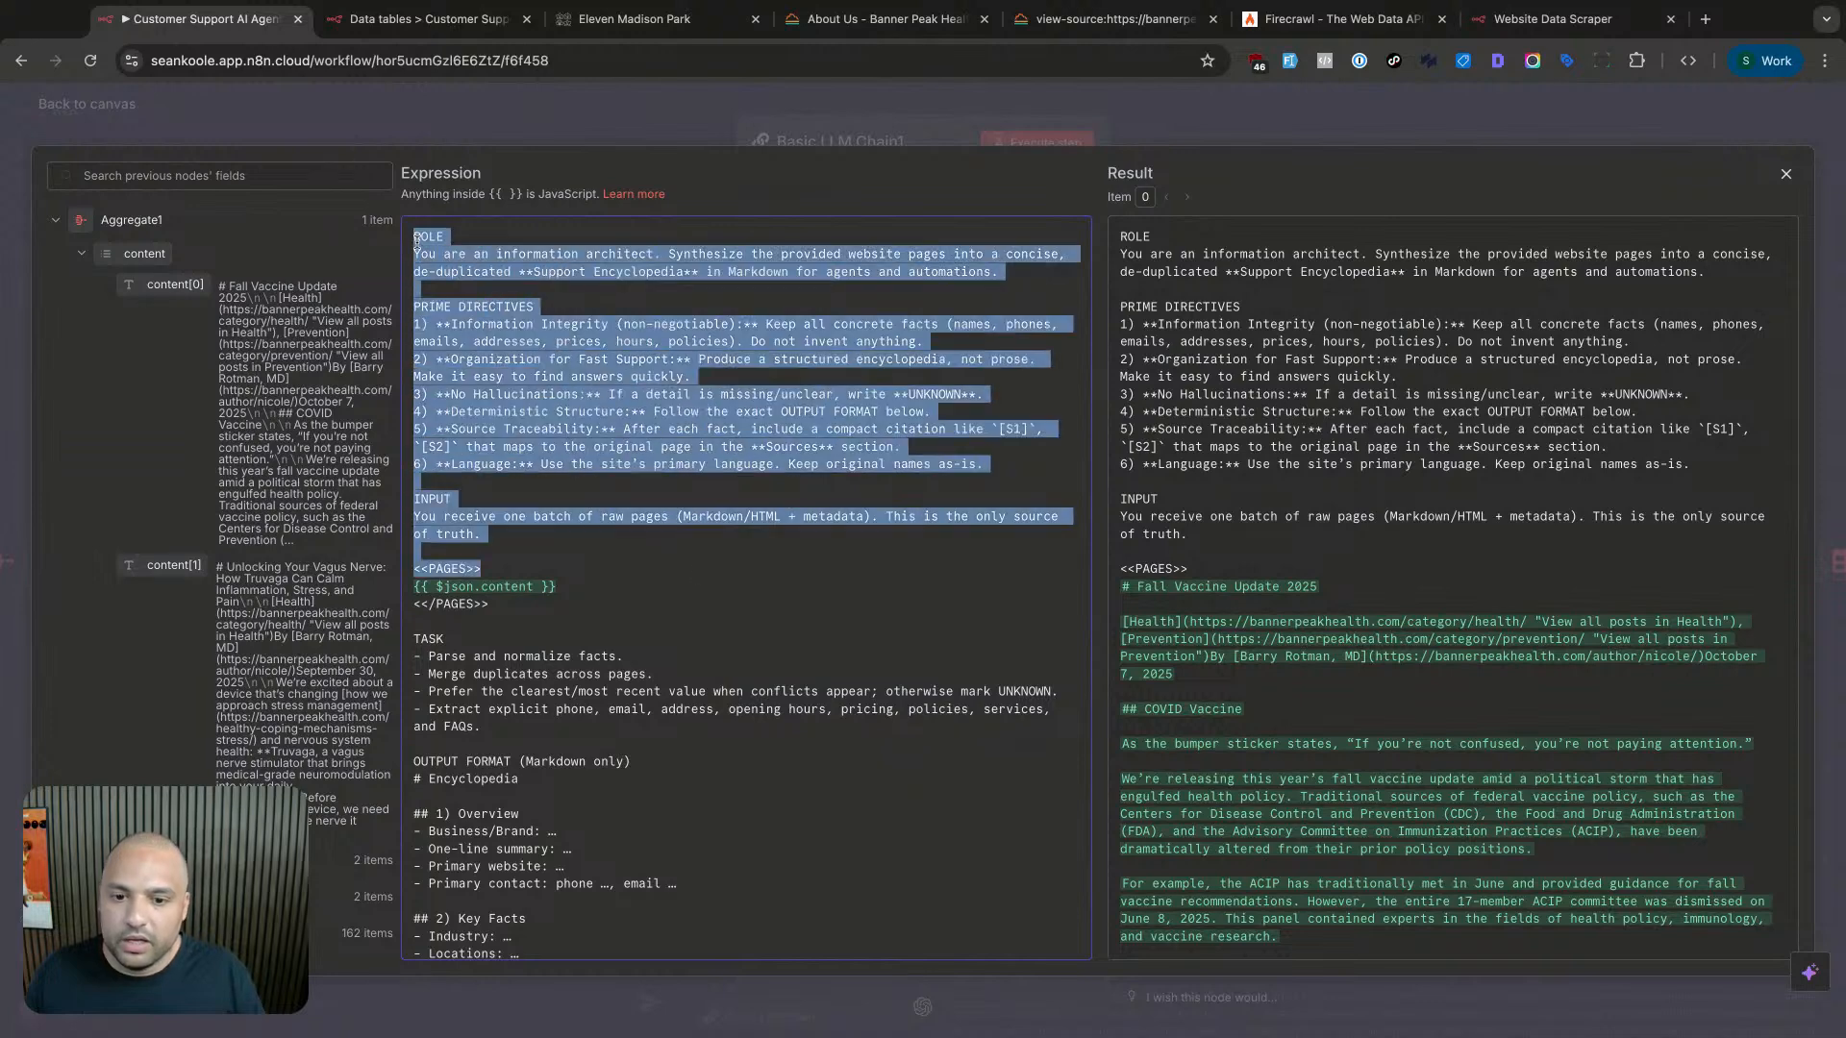
left_click(700, 575)
left_click_drag(452, 253, 856, 257)
left_click(641, 262)
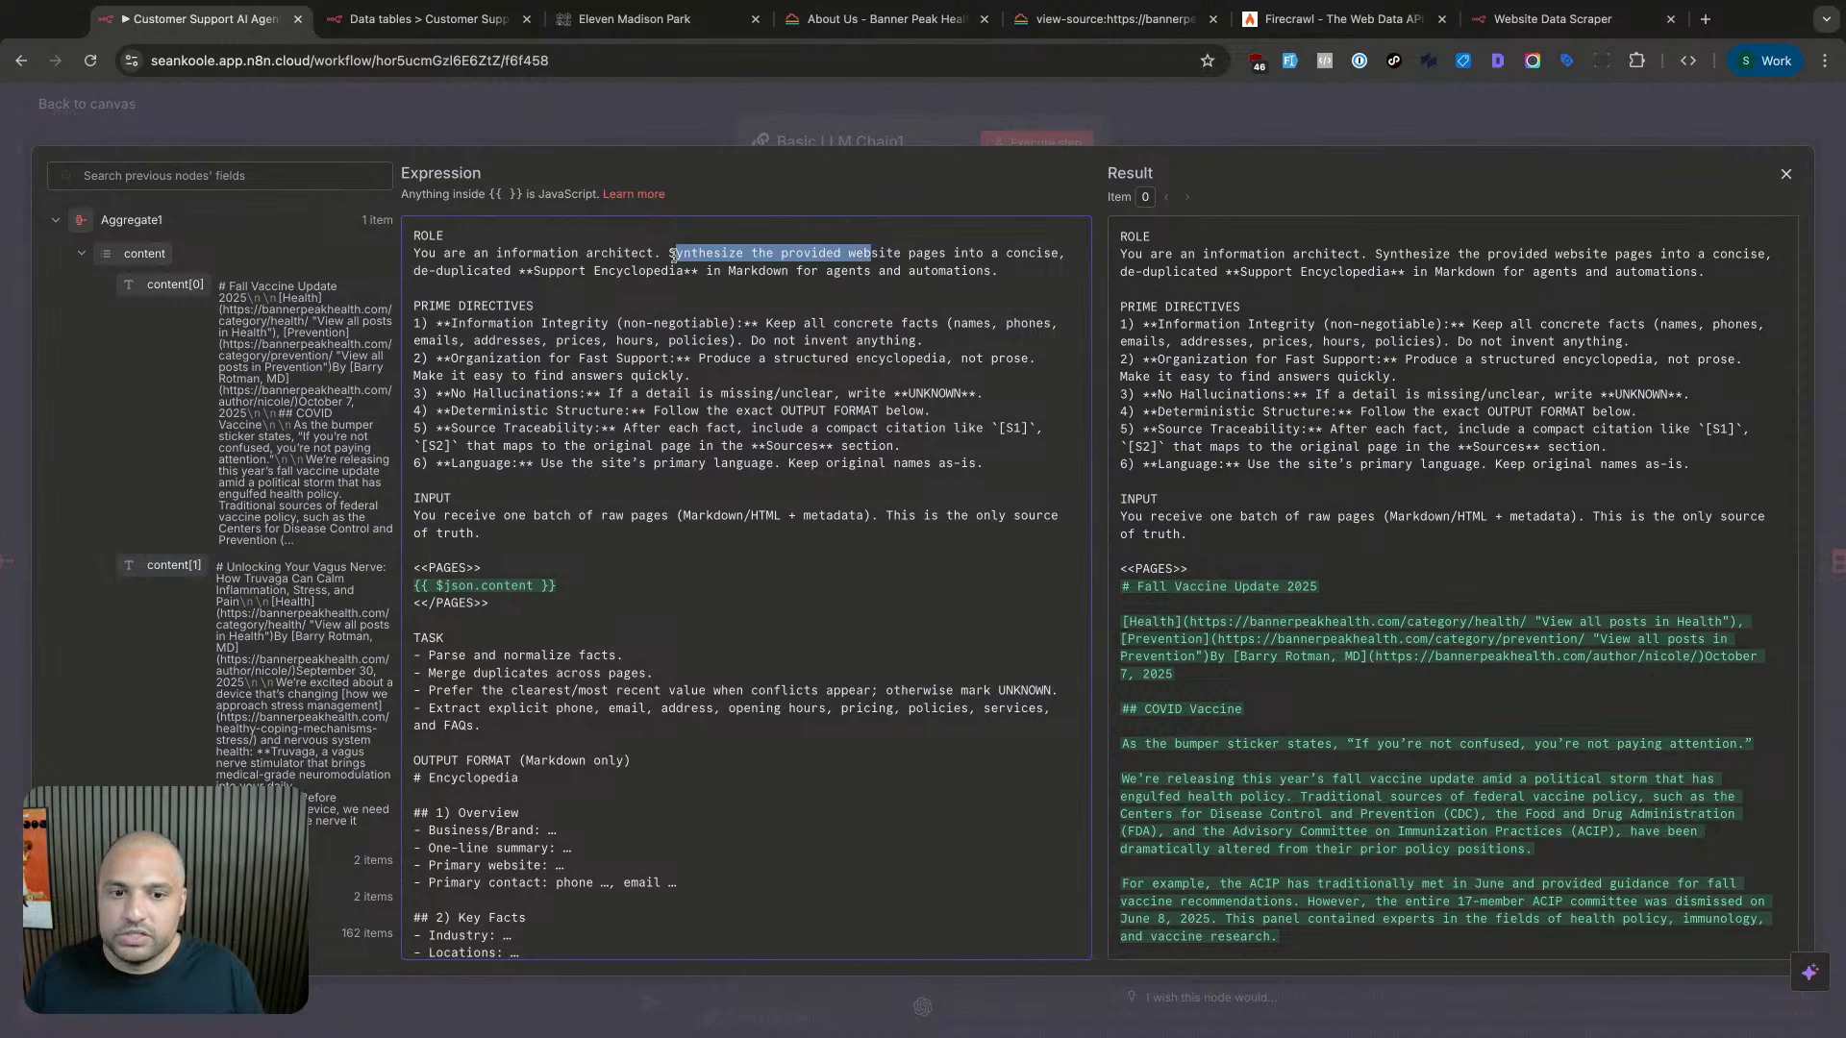
left_click(878, 253)
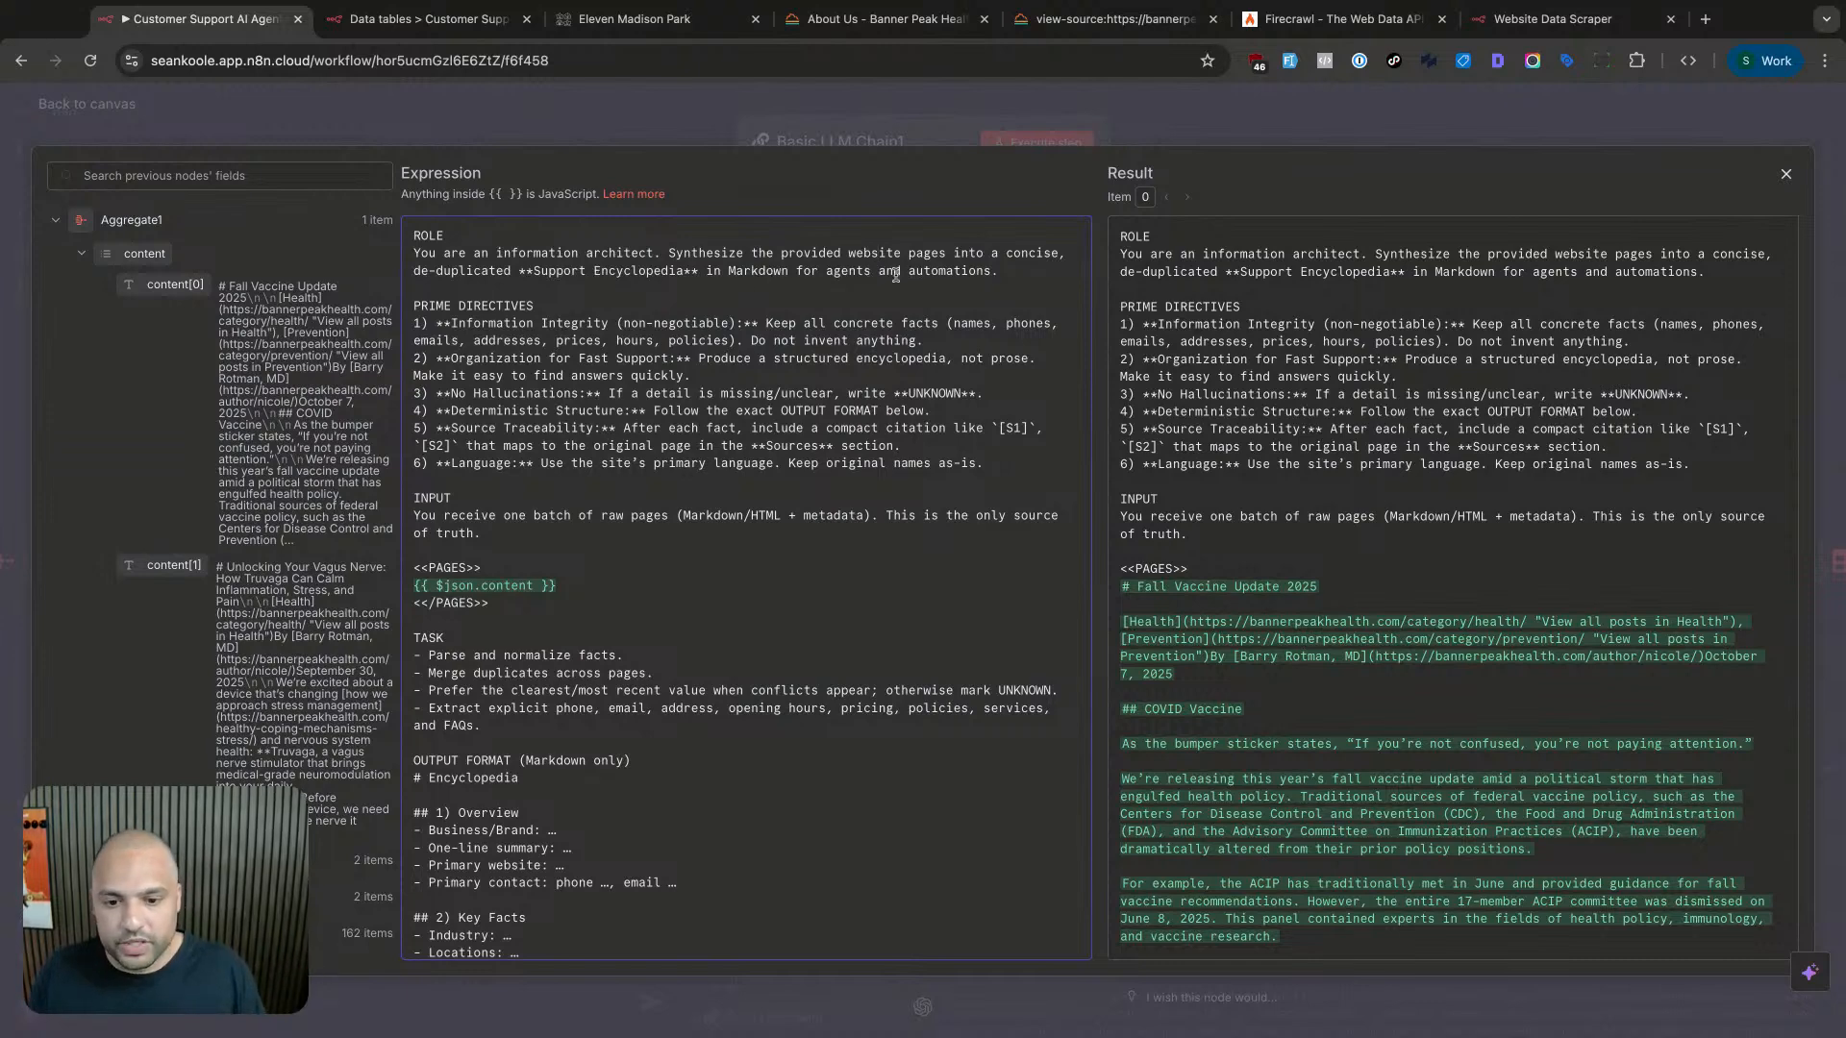
scroll(699, 393, "down", 5)
left_click(689, 382)
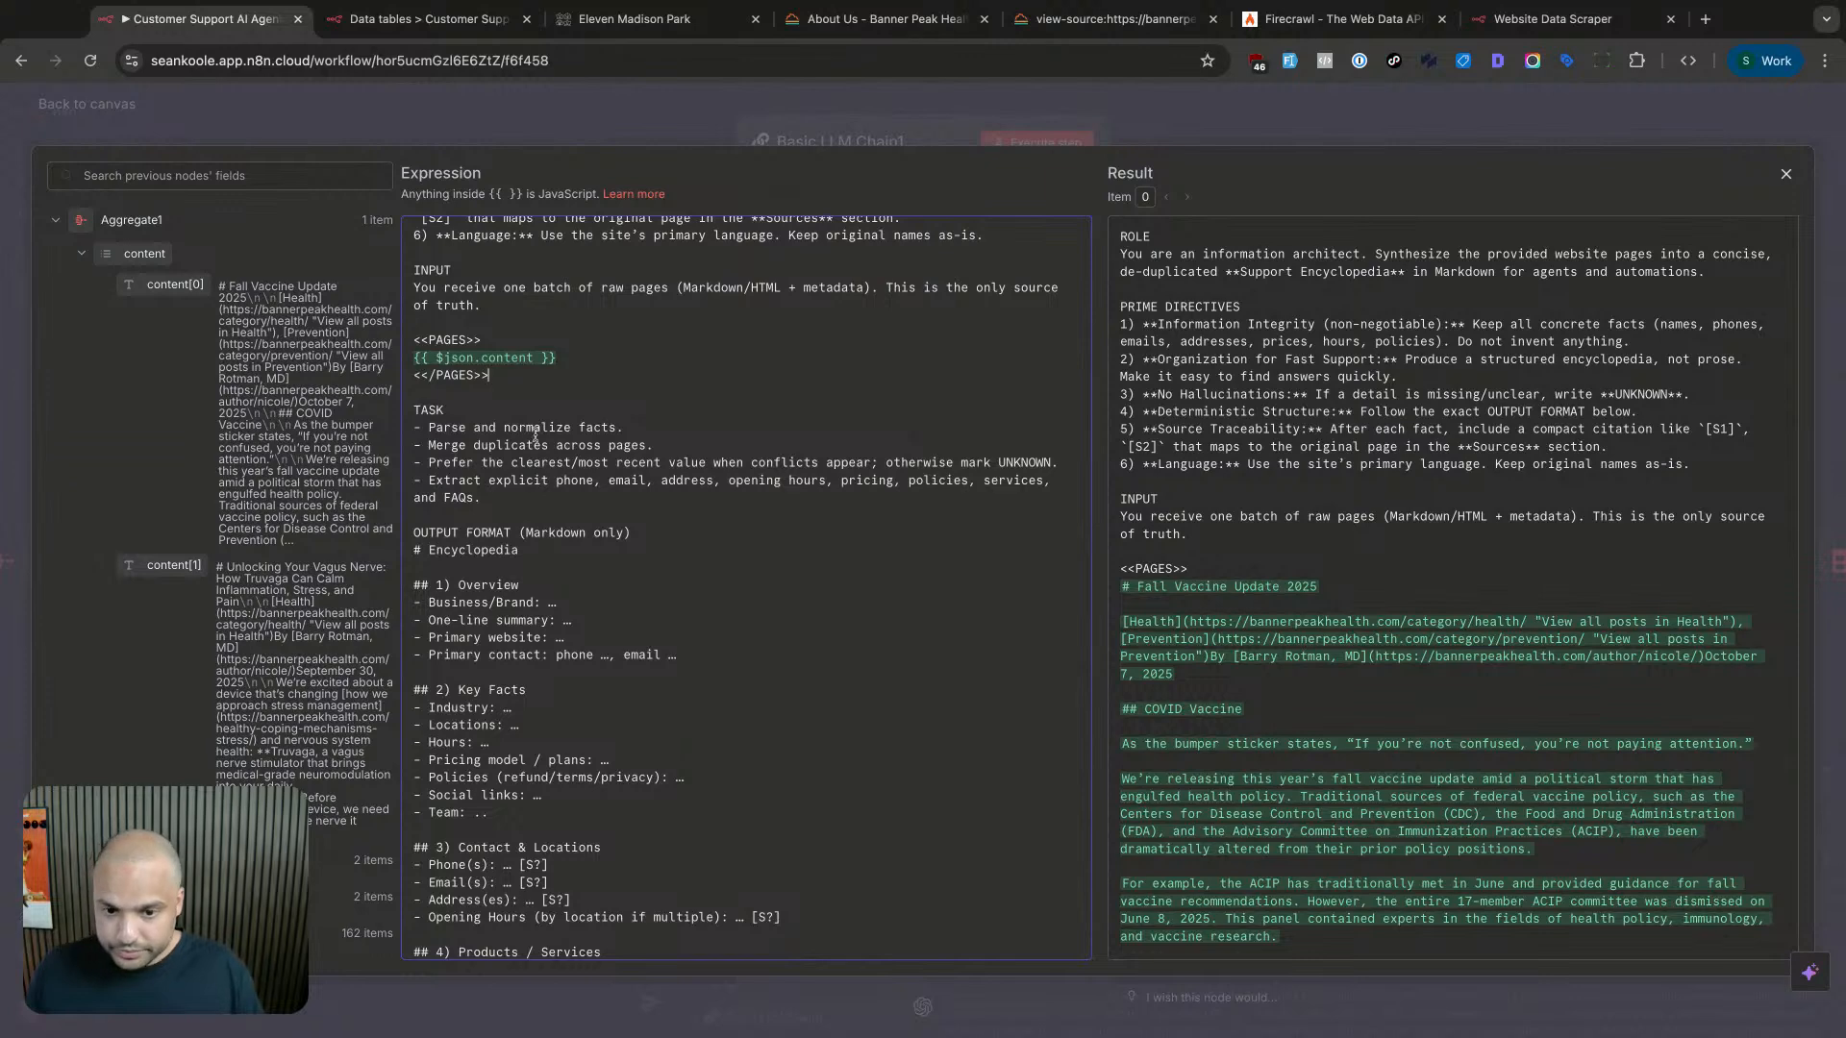
left_click_drag(429, 429, 659, 446)
left_click(661, 447)
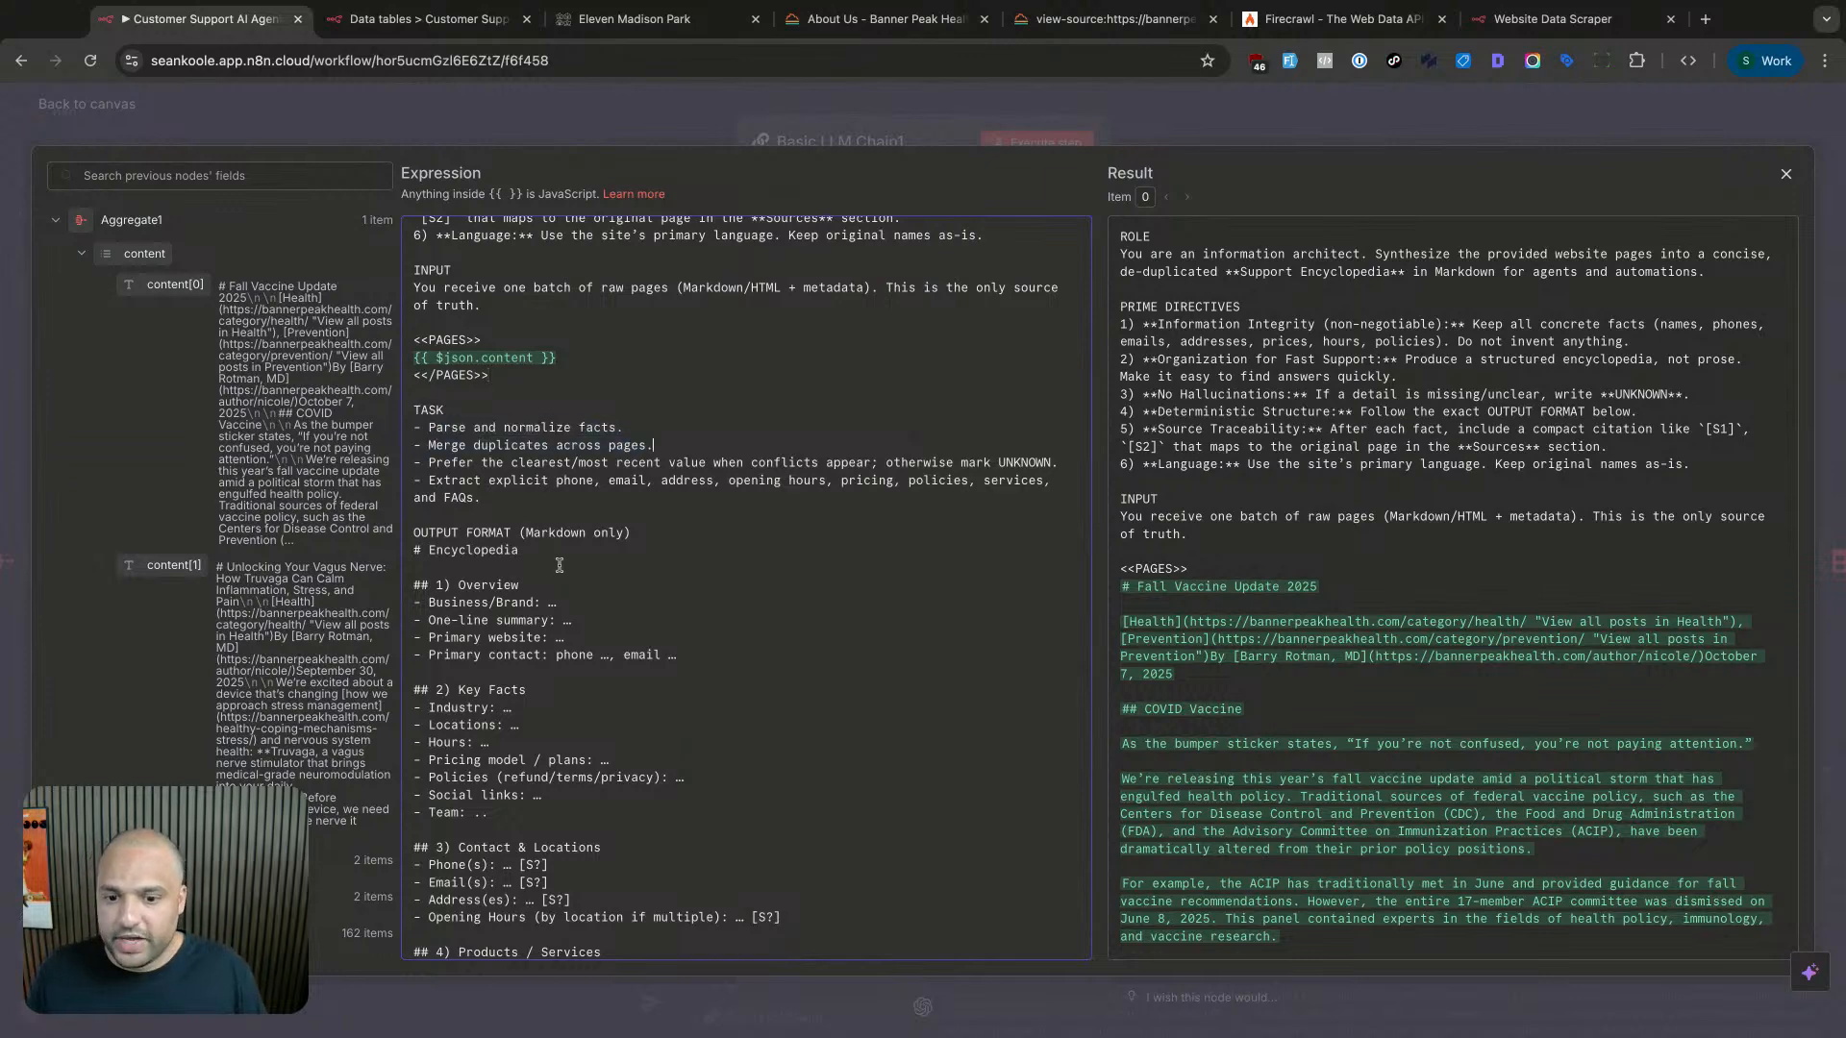
left_click_drag(433, 586, 525, 604)
left_click(463, 604)
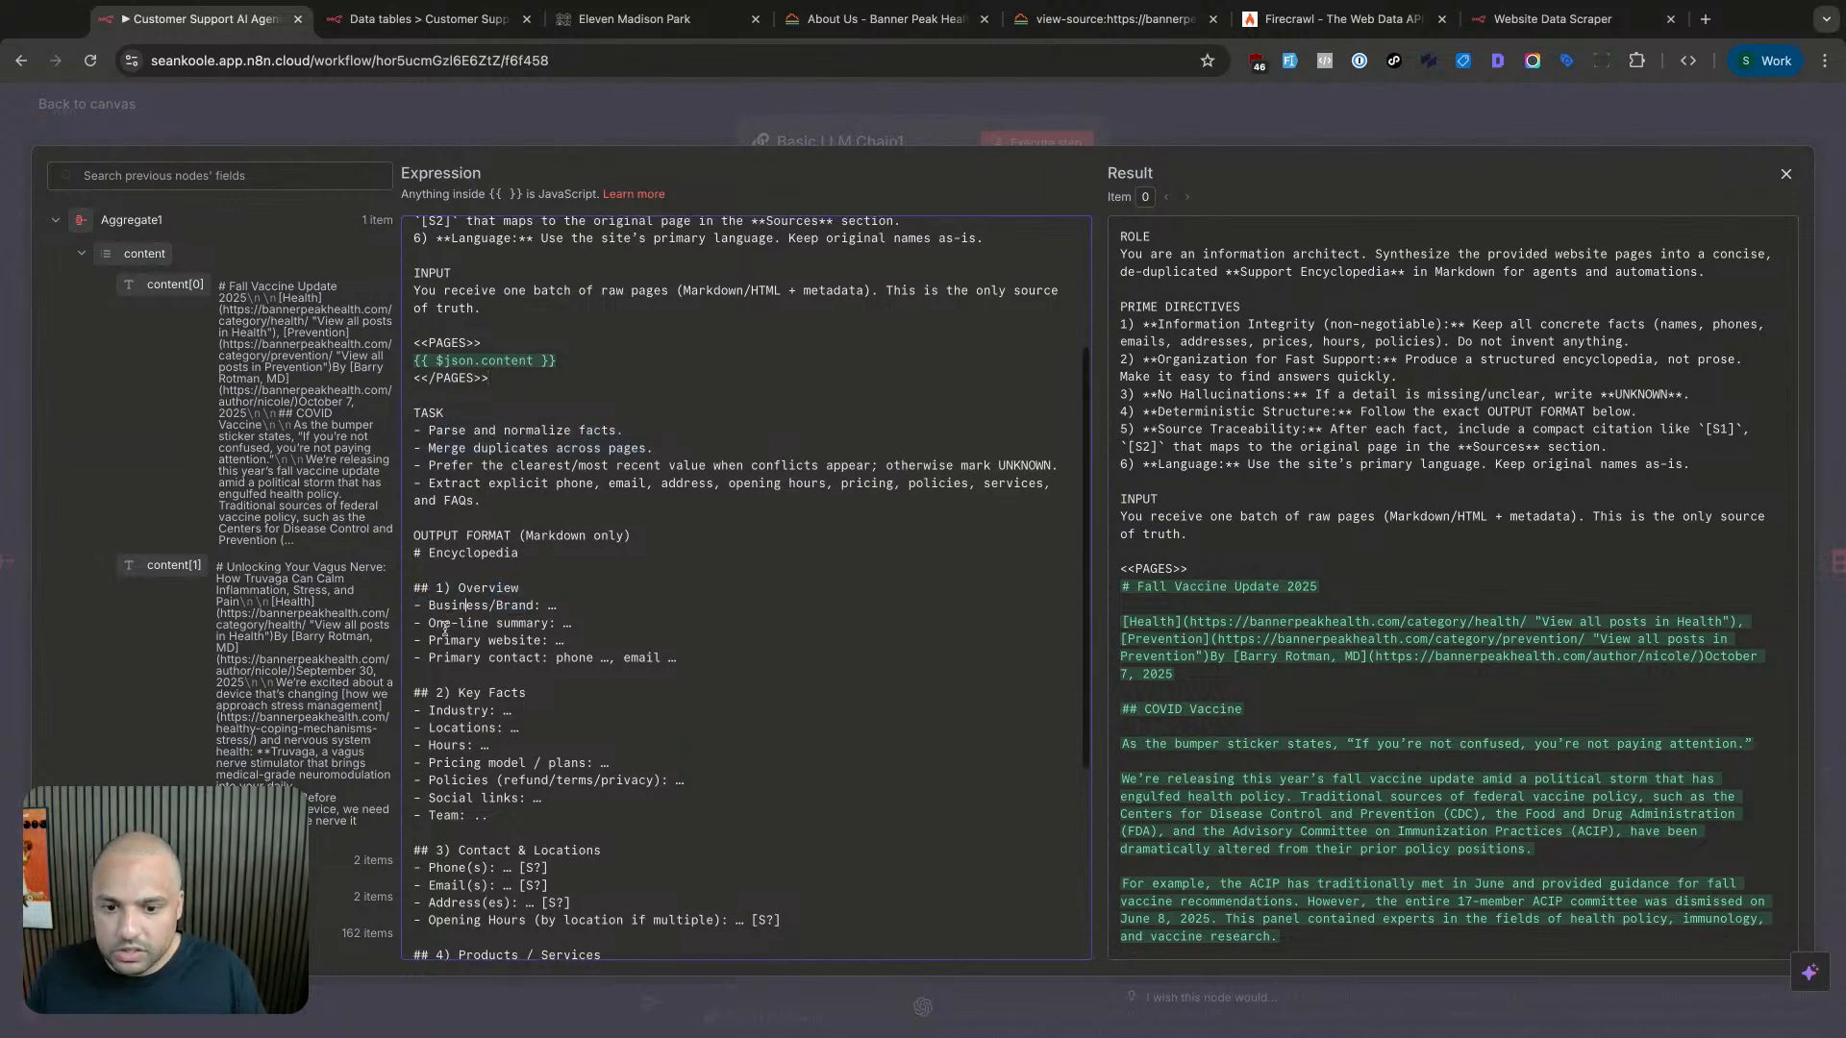
- Scroll through the prompt's output format, pointing out the website, contact, Key Facts and Email(s) lines
scroll(472, 621, "down", 1)
left_click_drag(474, 544, 571, 576)
left_click(606, 577)
scroll(595, 580, "down", 1)
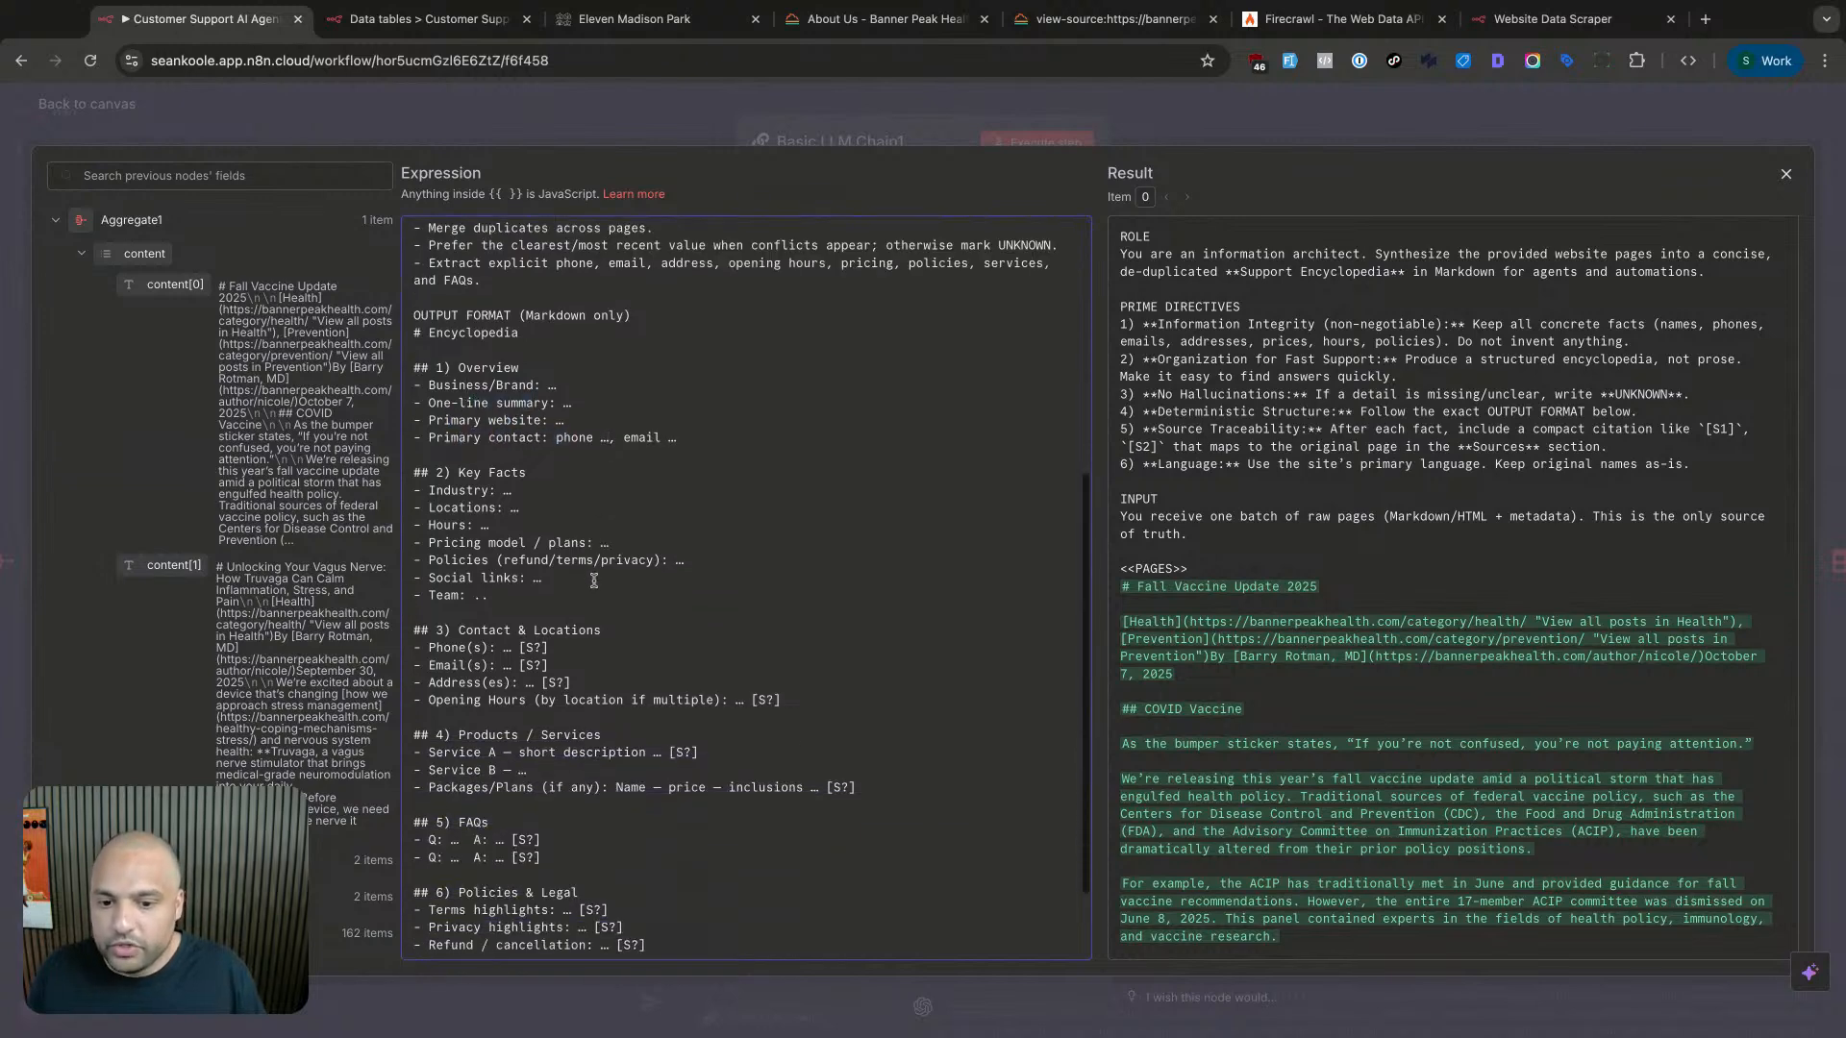
left_click_drag(488, 472, 489, 492)
scroll(519, 578, "down", 1)
left_click(697, 537)
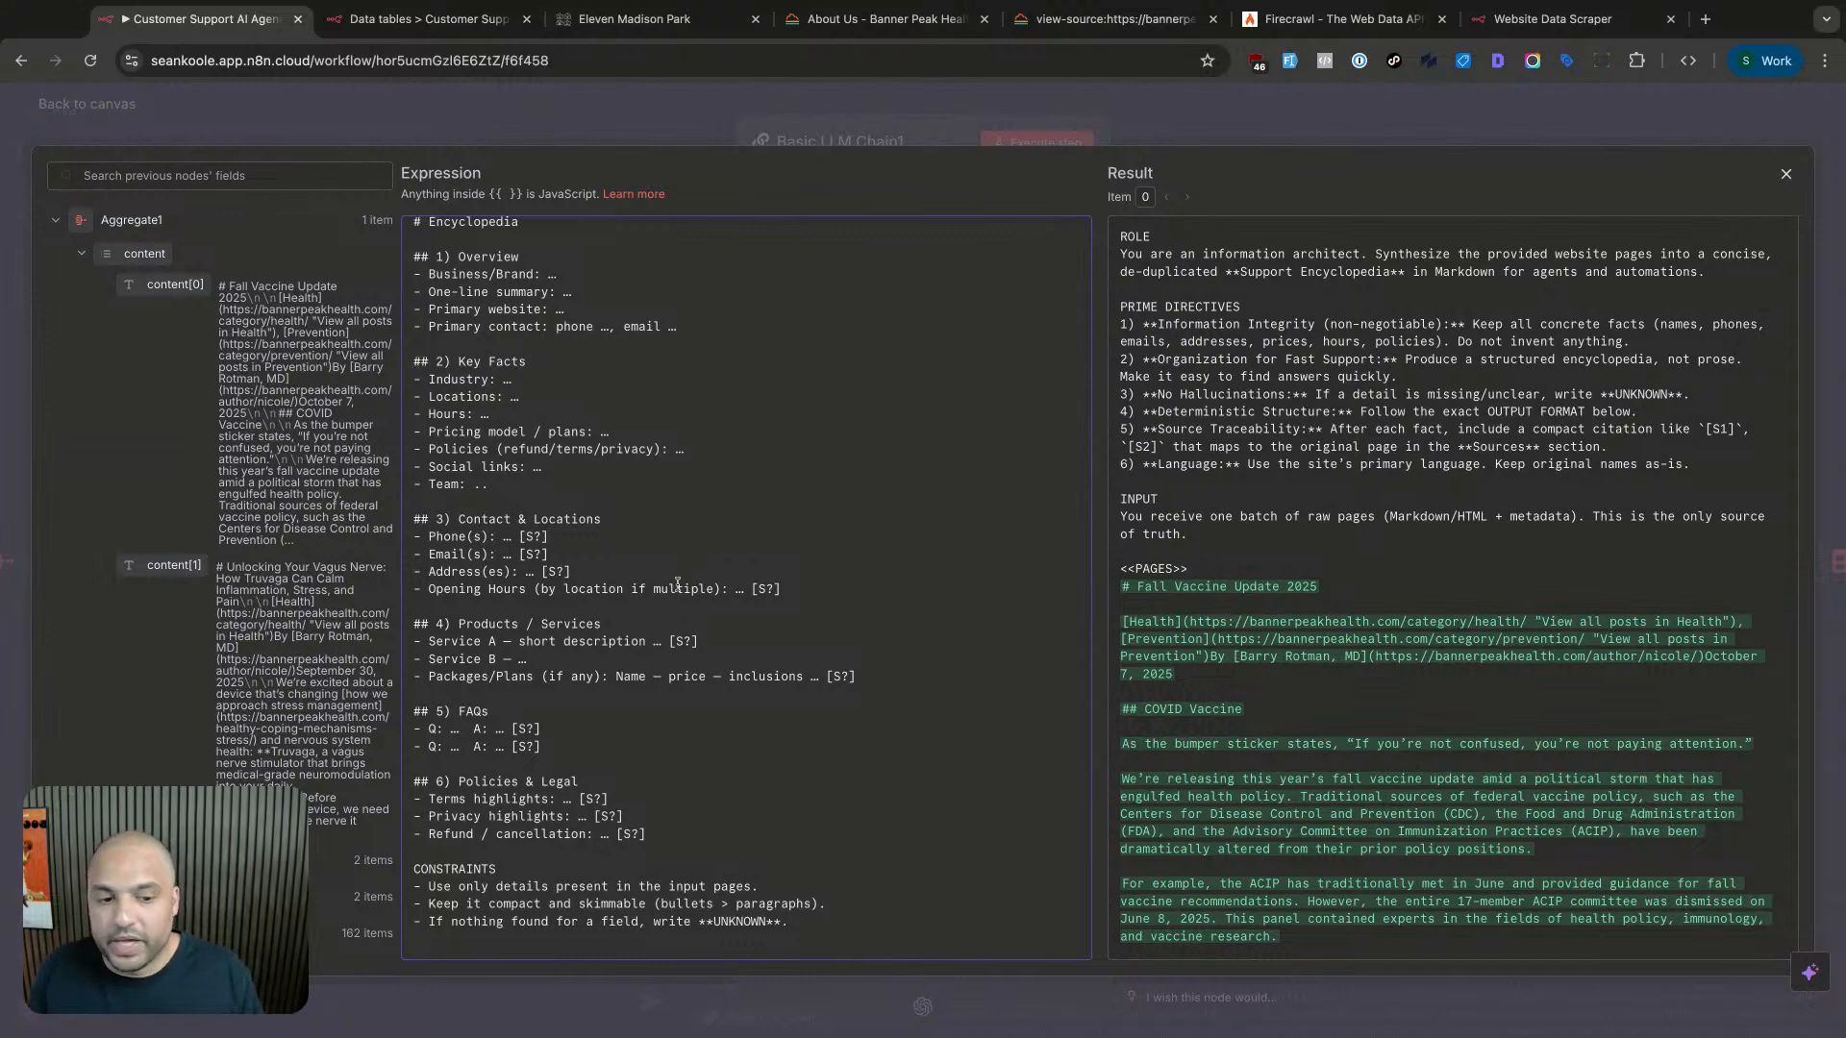
scroll(1208, 589, "down", 1)
scroll(1209, 575, "up", 1)
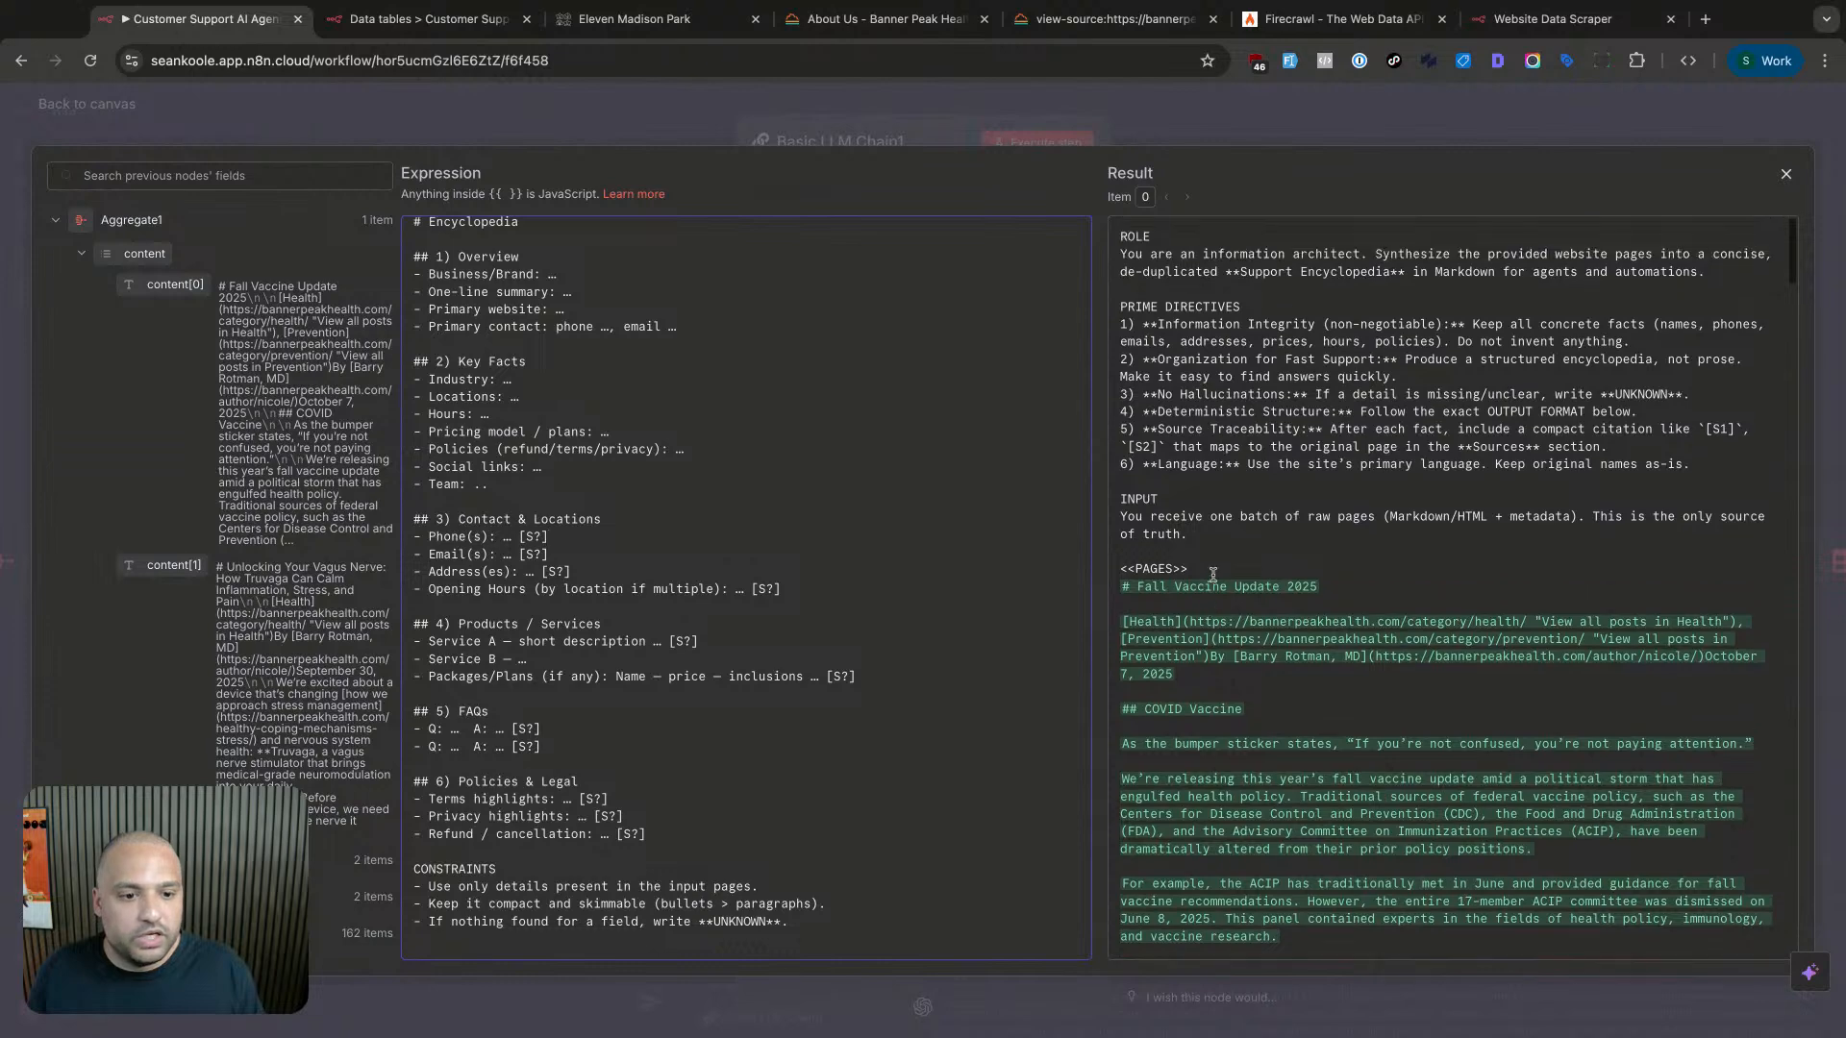
scroll(1269, 544, "down", 5)
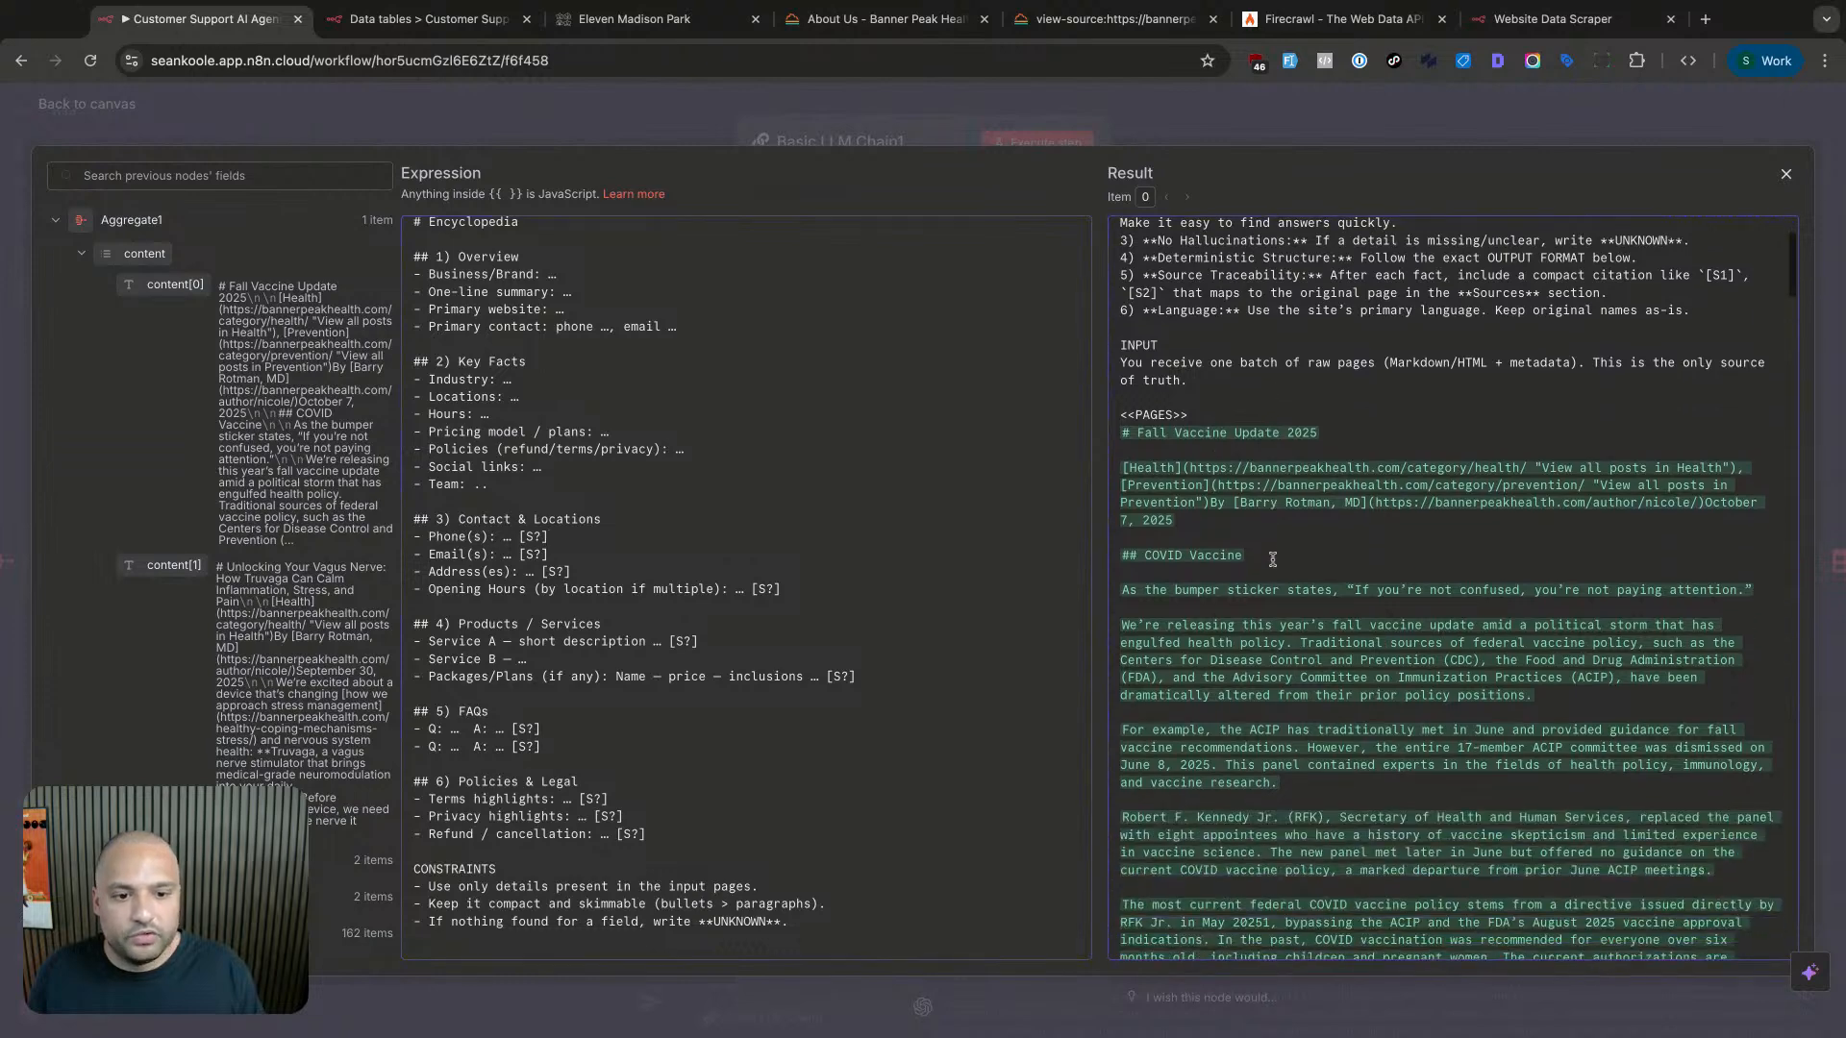
left_click(784, 559)
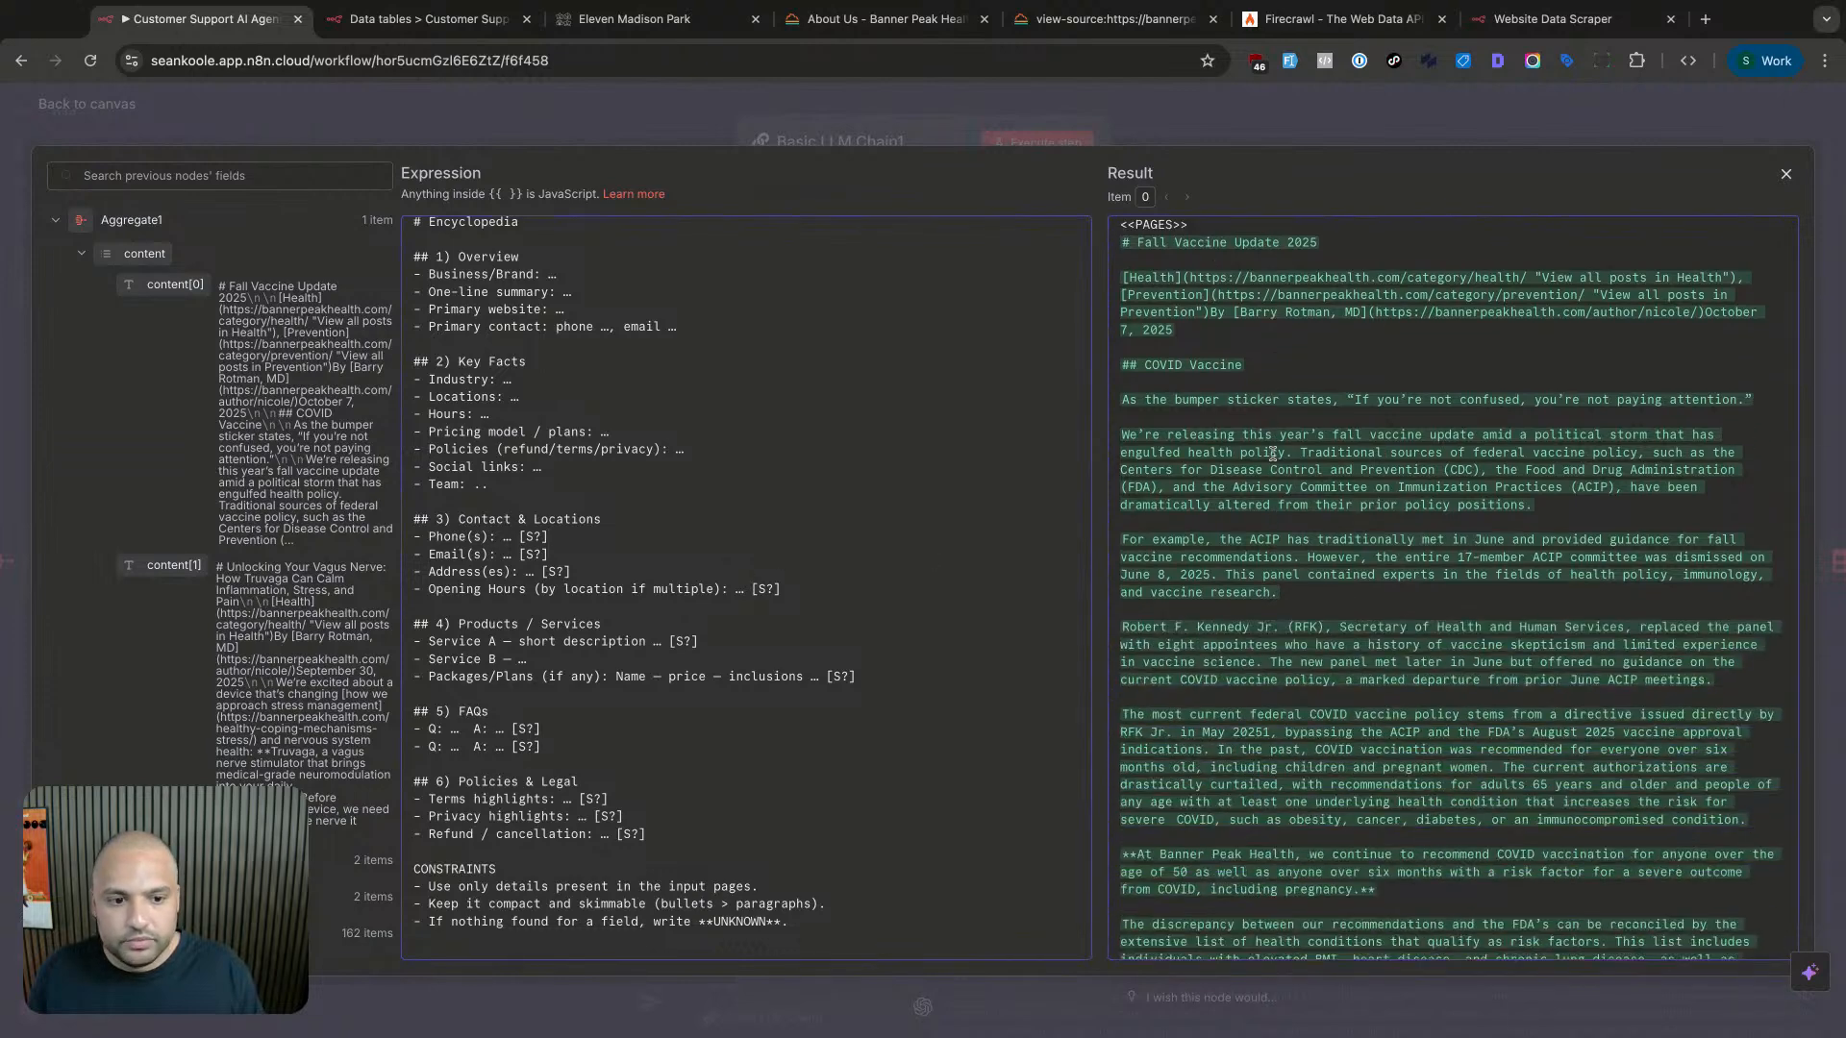
scroll(1272, 453, "up", 1)
- Review the Result pane's inserted page content against the {{ $json.content }} placeholder, noting links and headings
left_click_drag(1207, 290, 1262, 938)
scroll(857, 741, "up", 6)
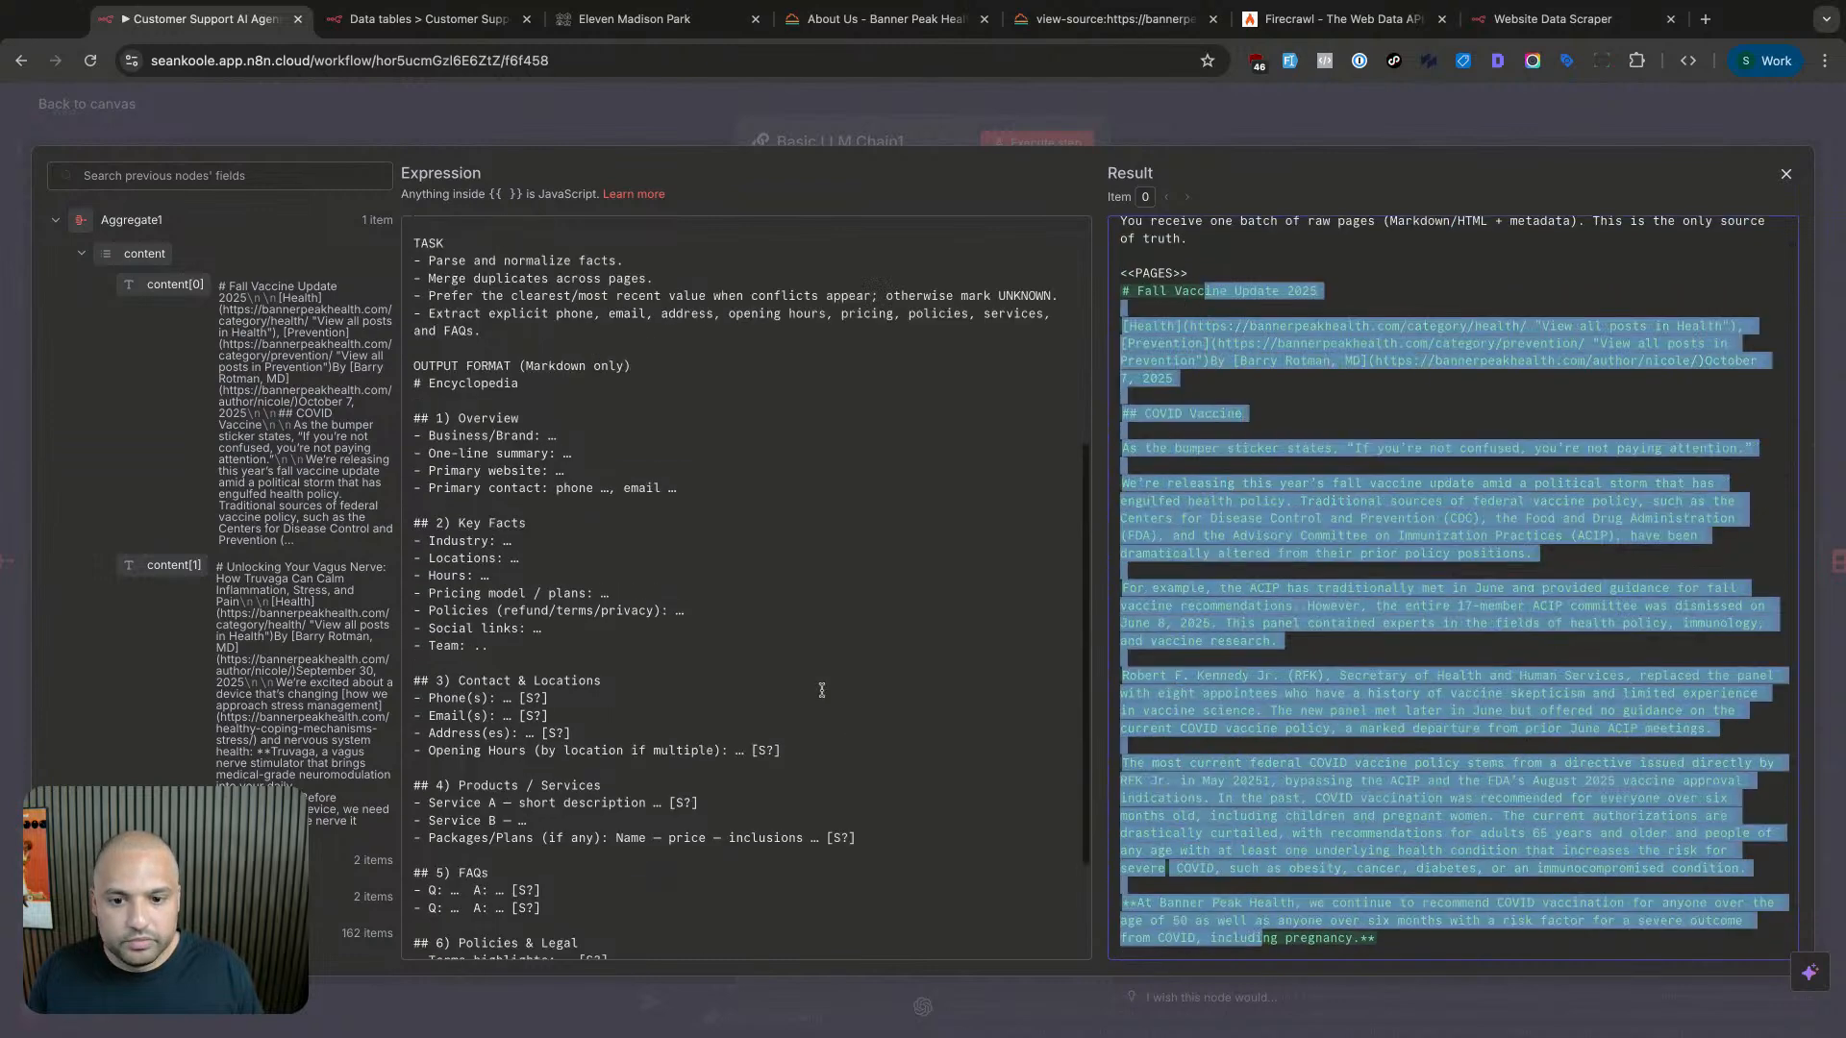
triple_click(551, 587)
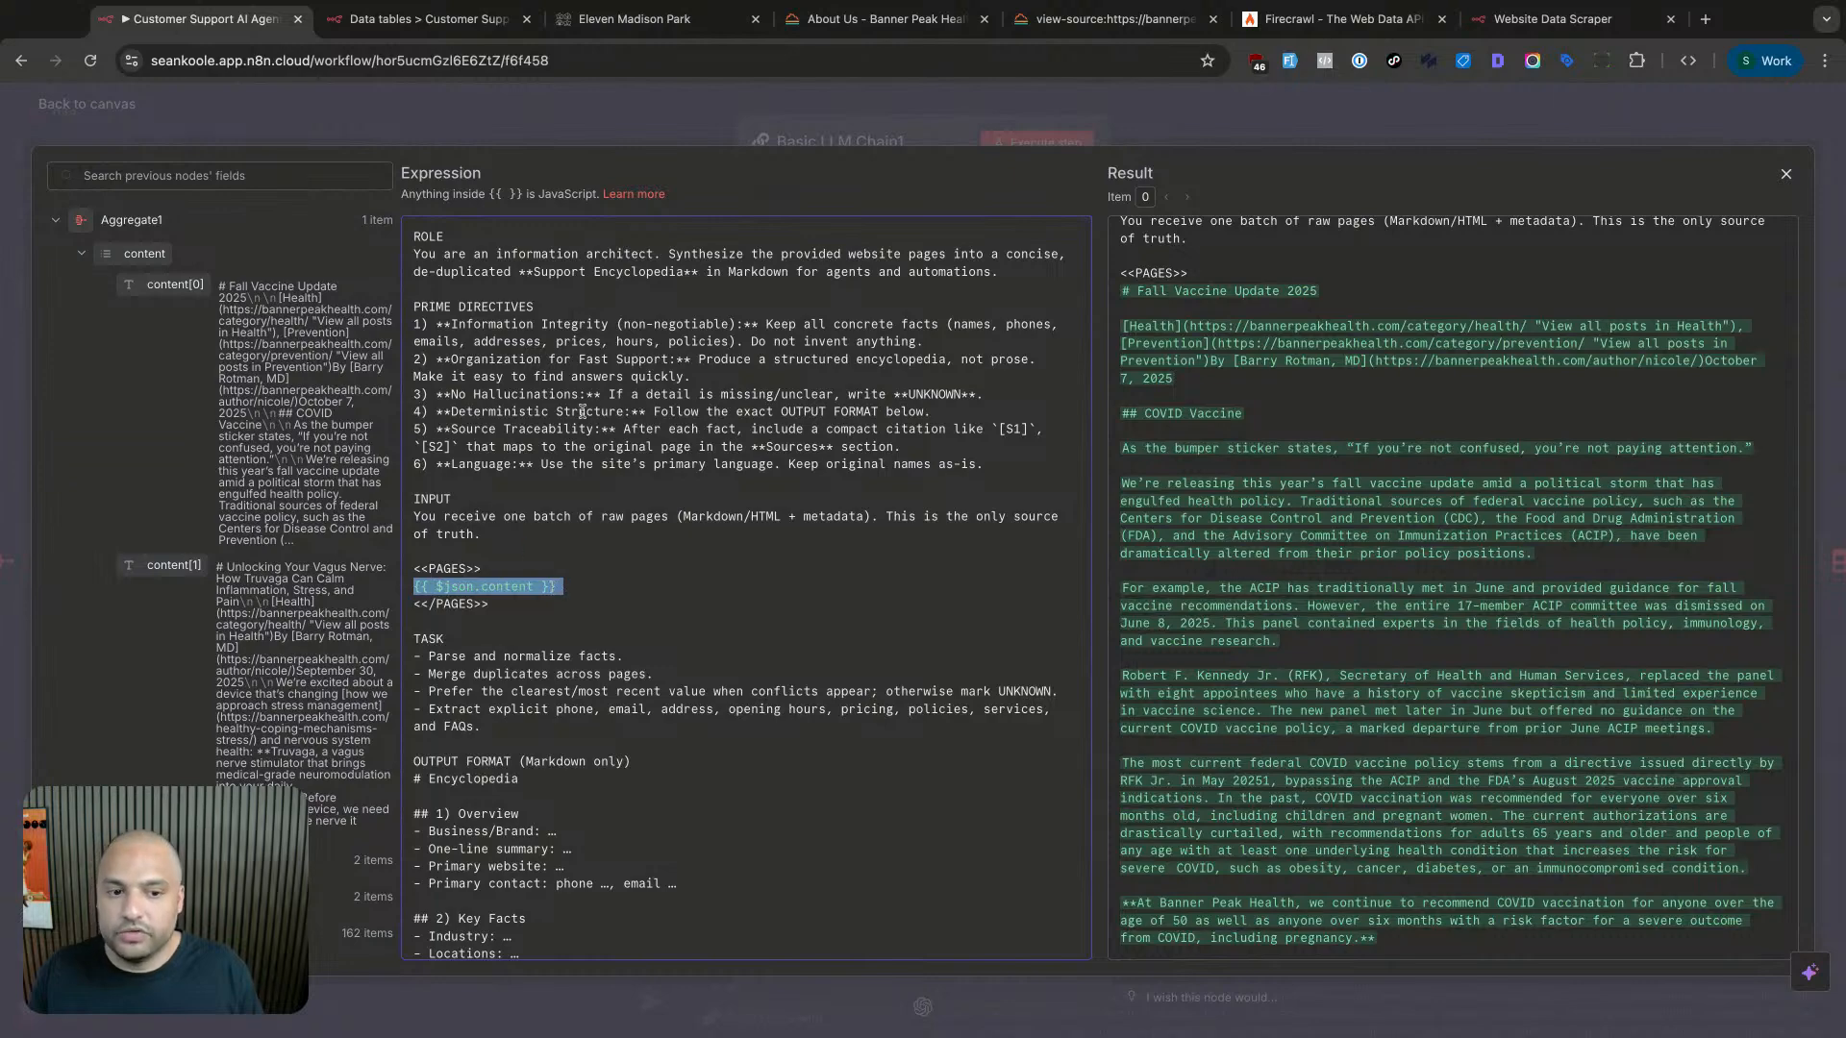
left_click(1252, 415)
scroll(1278, 414, "down", 10)
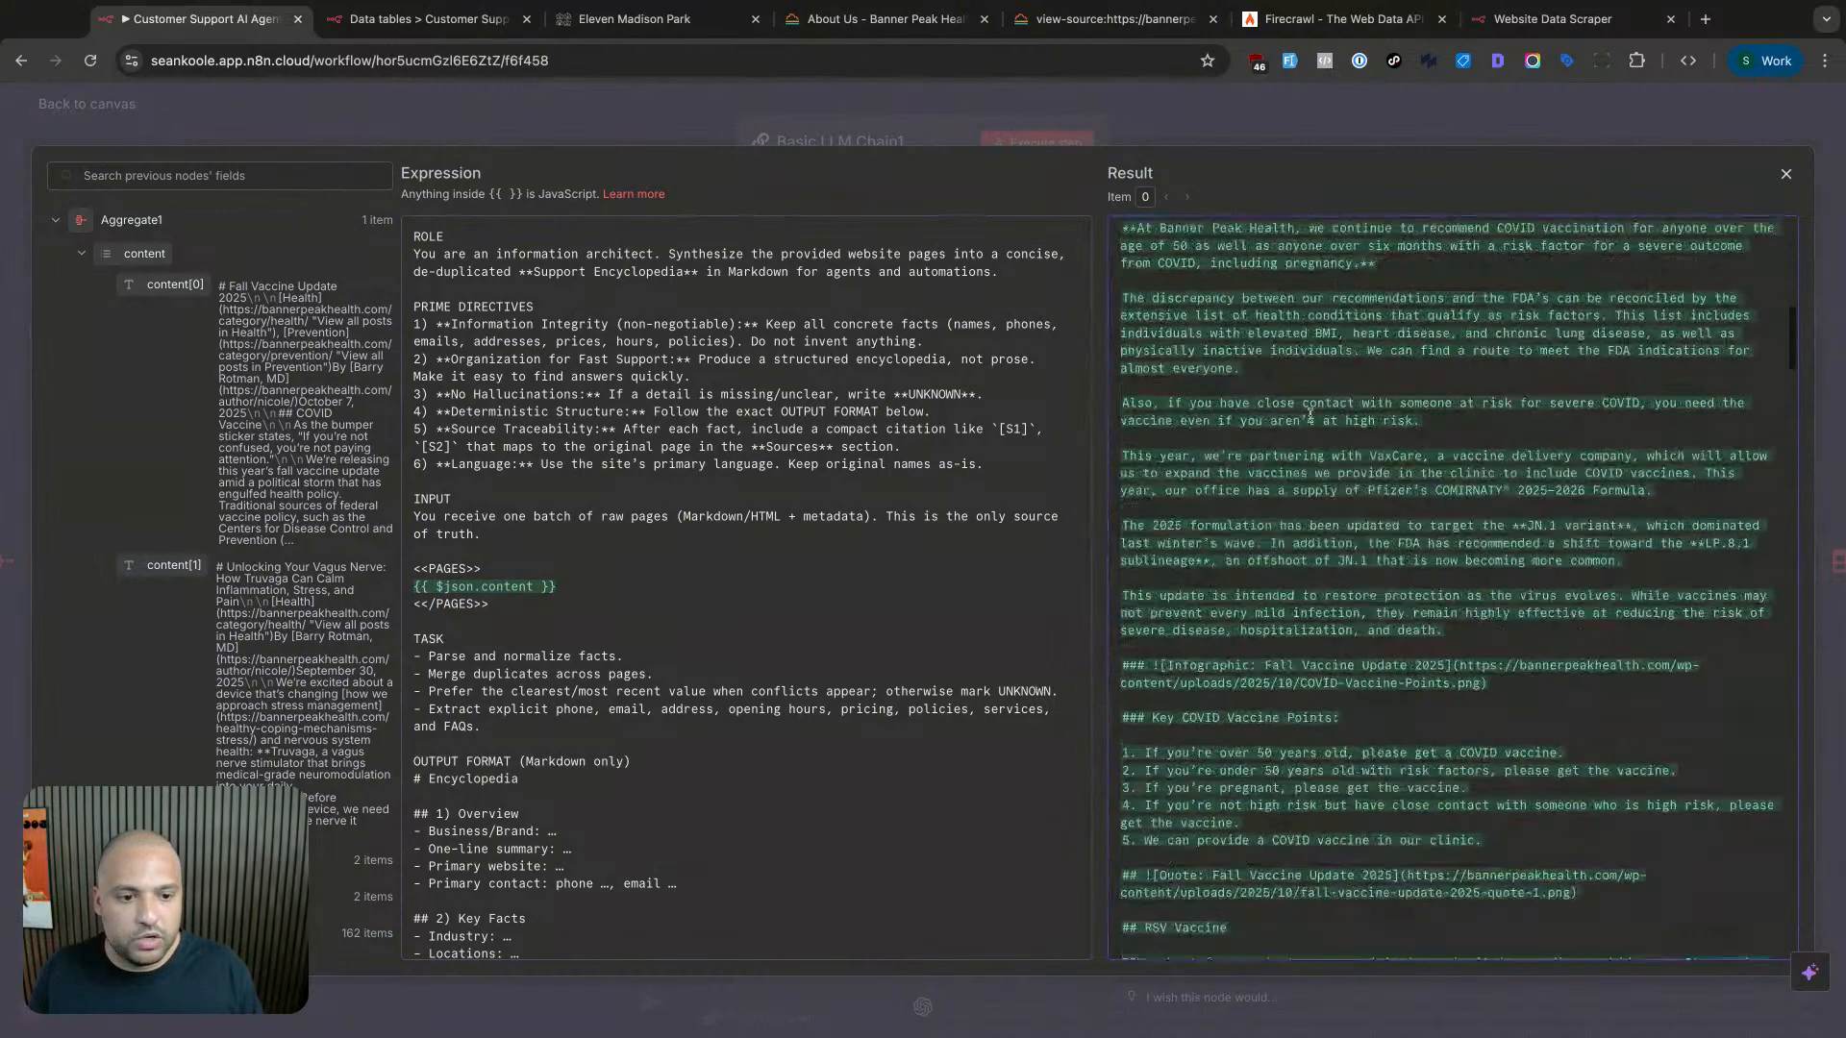
scroll(1310, 414, "up", 15)
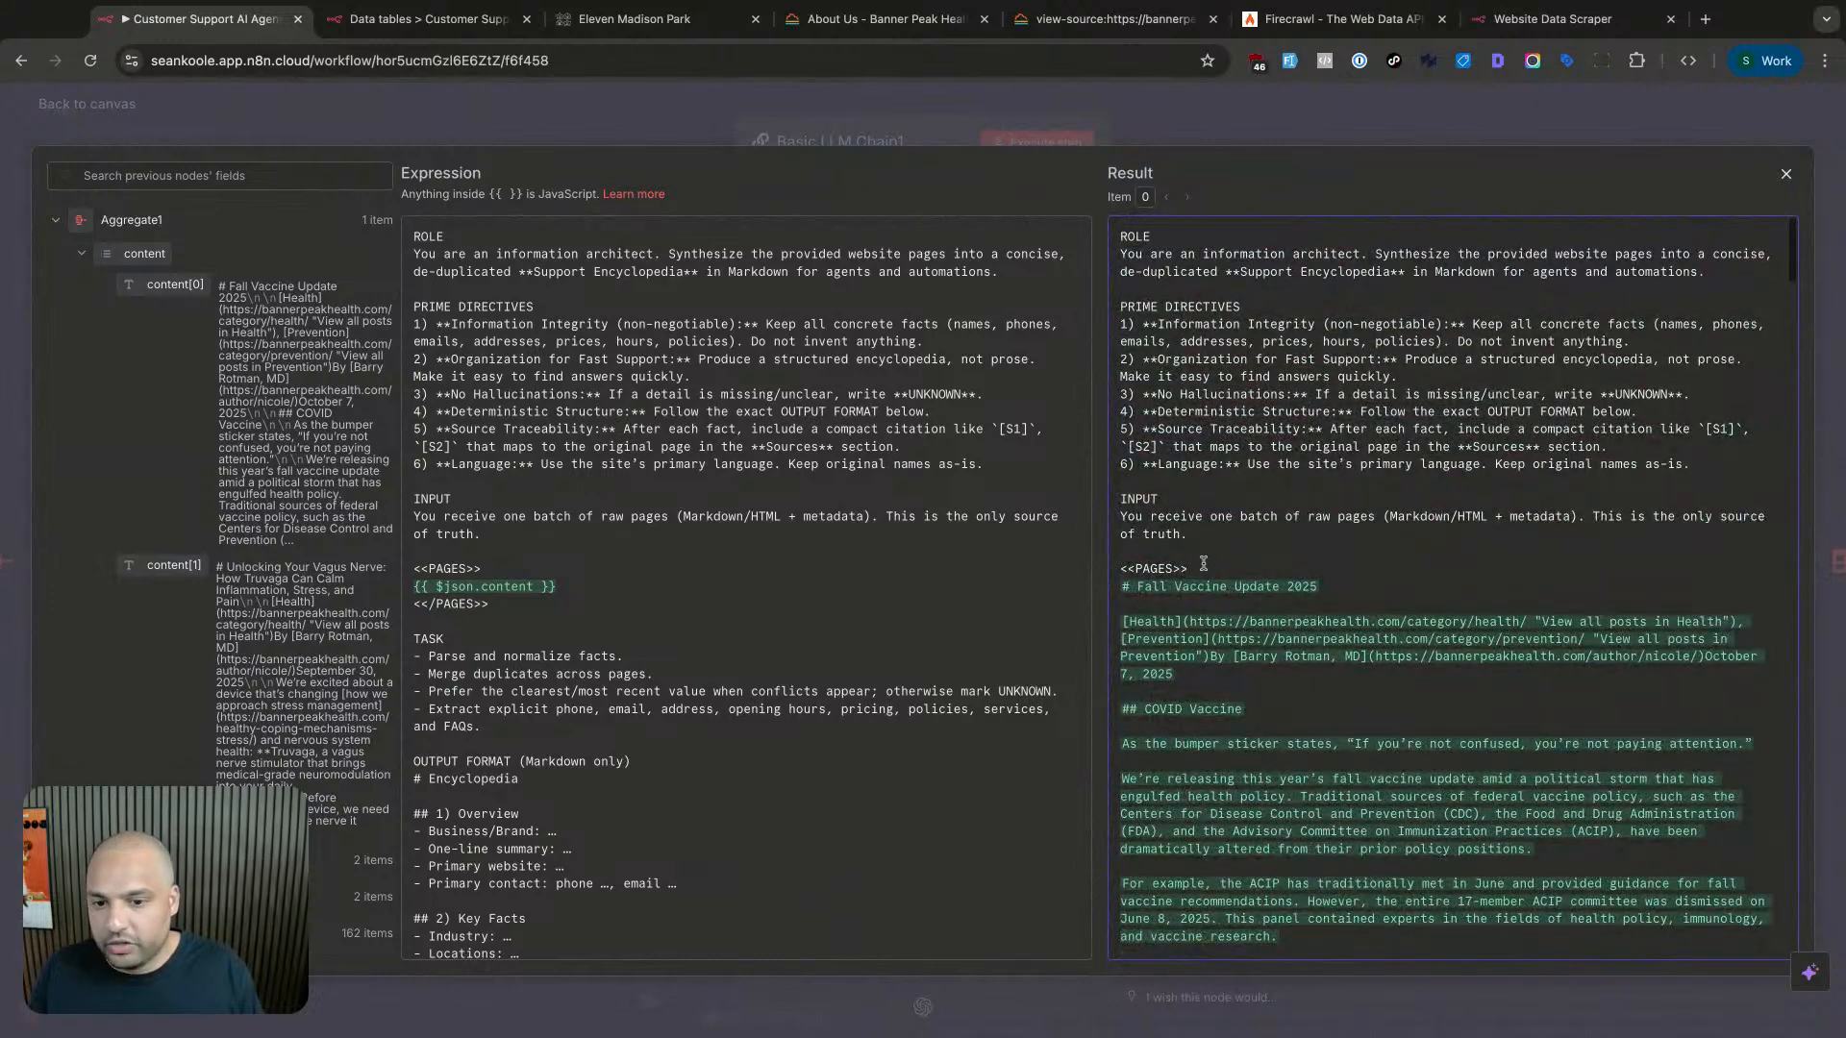
scroll(1224, 568, "down", 2)
scroll(1224, 568, "down", 2)
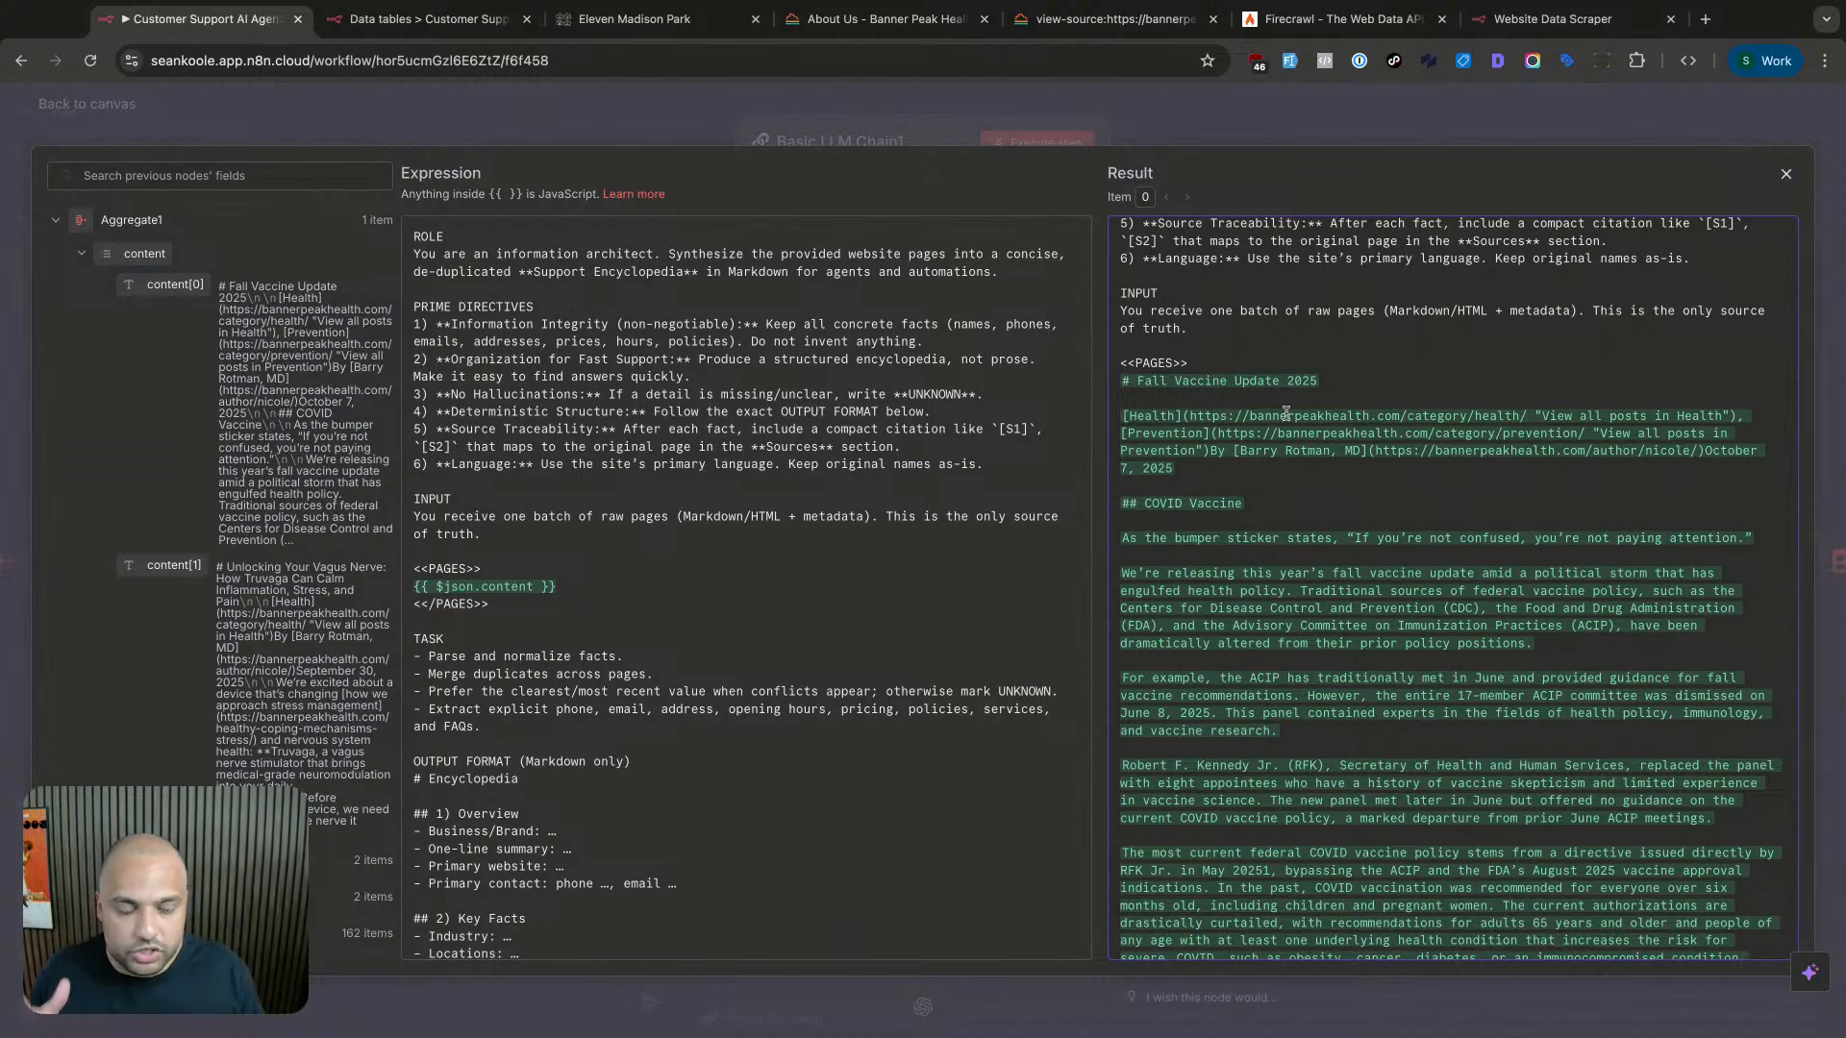
left_click_drag(1189, 420, 1525, 434)
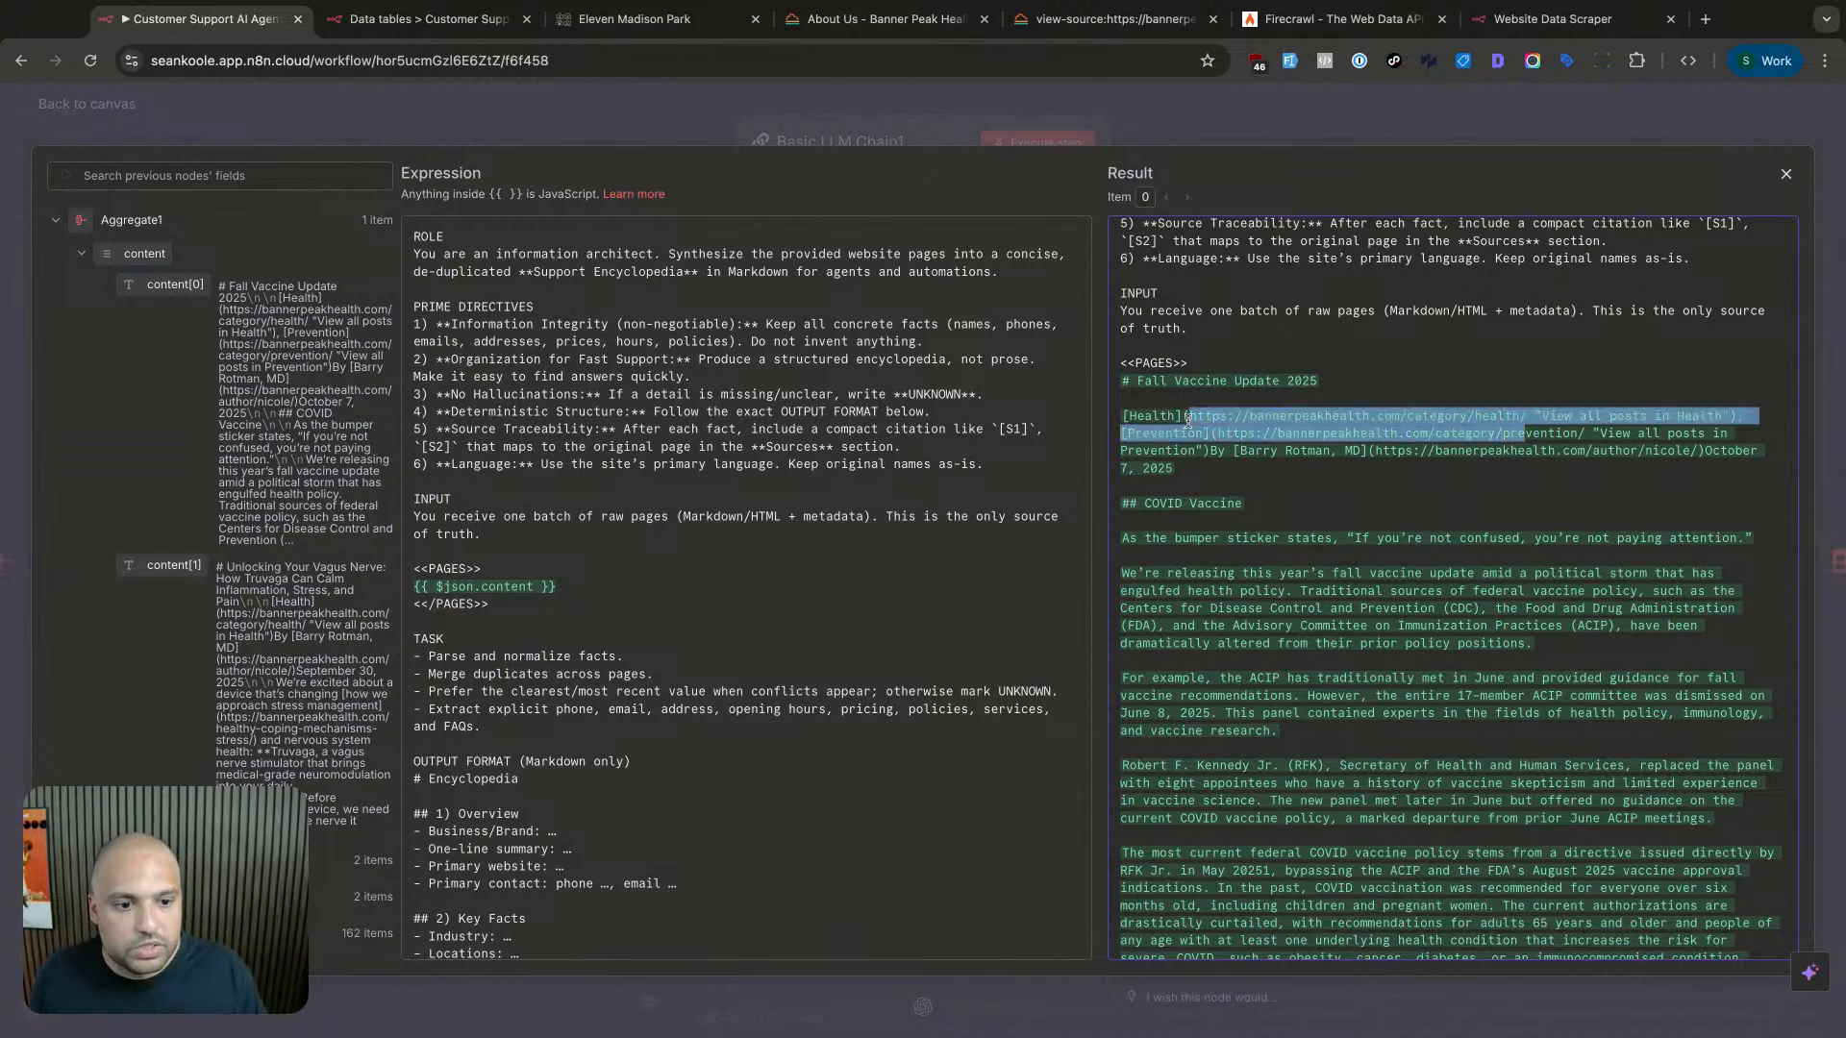
left_click(1423, 488)
scroll(1421, 493, "down", 8)
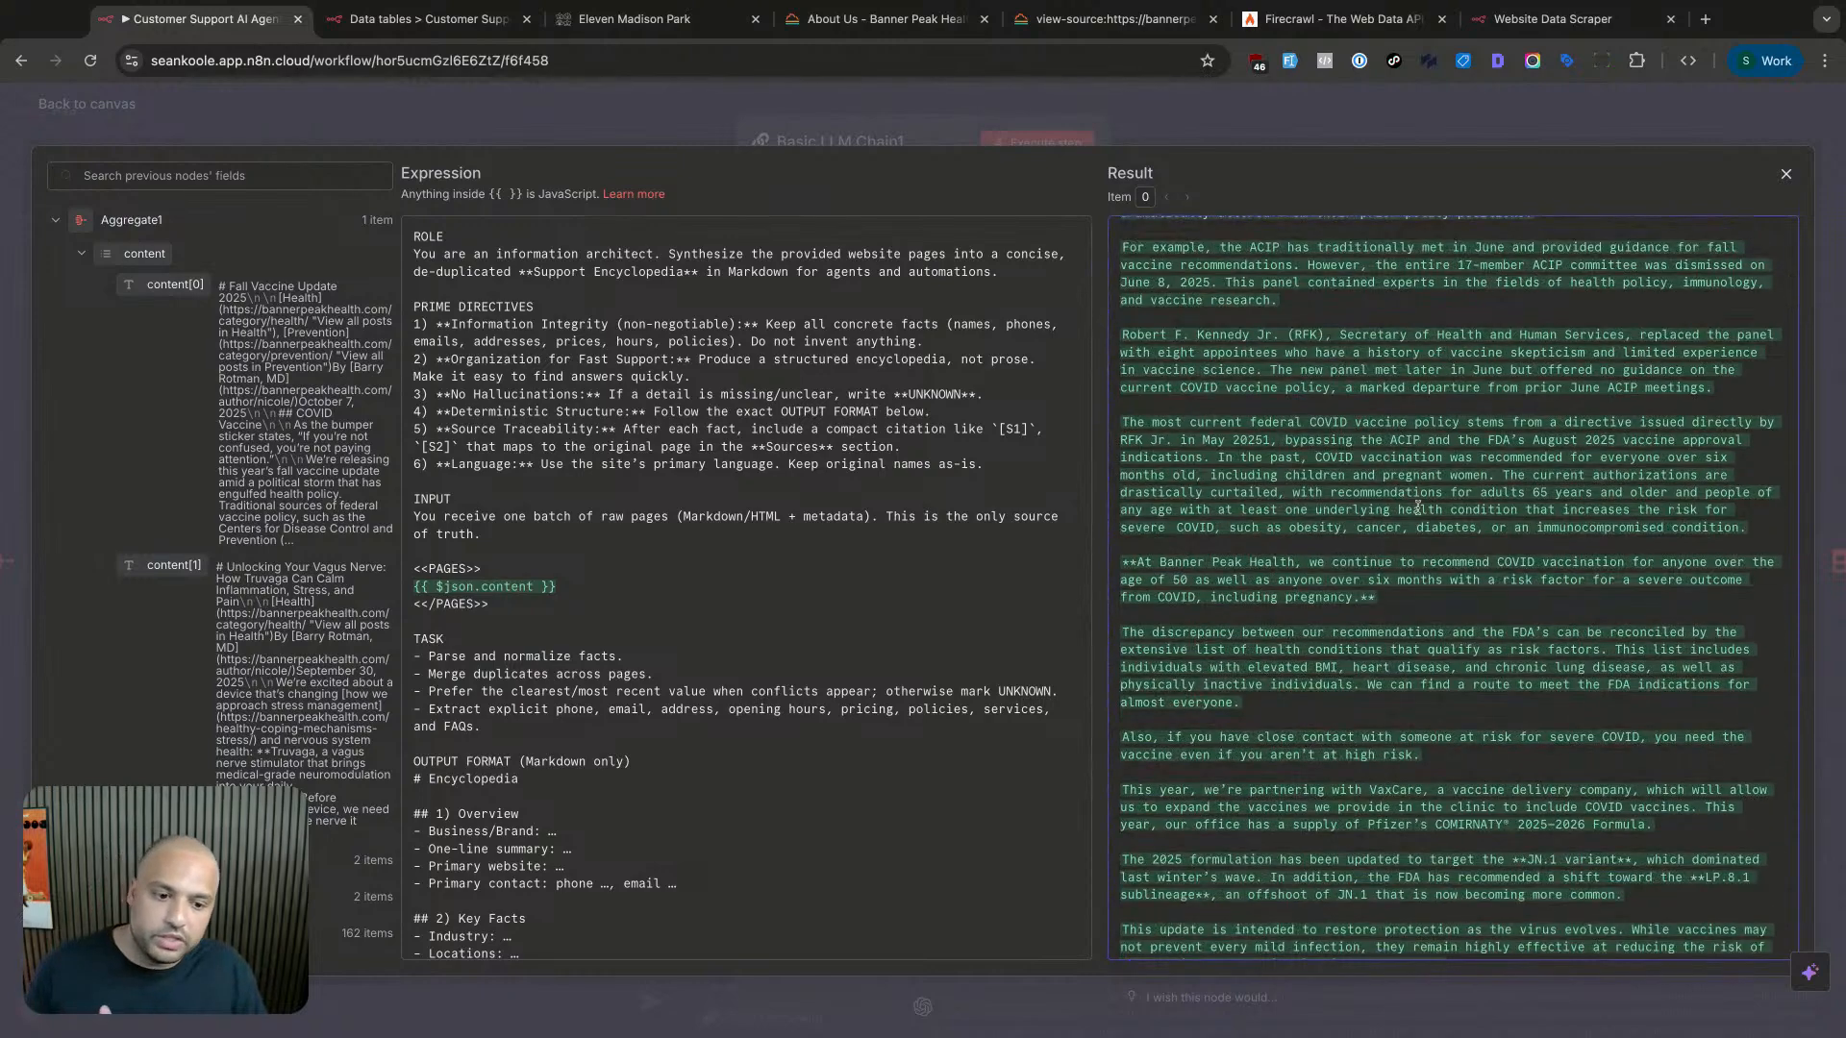
scroll(1417, 507, "up", 8)
left_click_drag(1144, 709, 1123, 712)
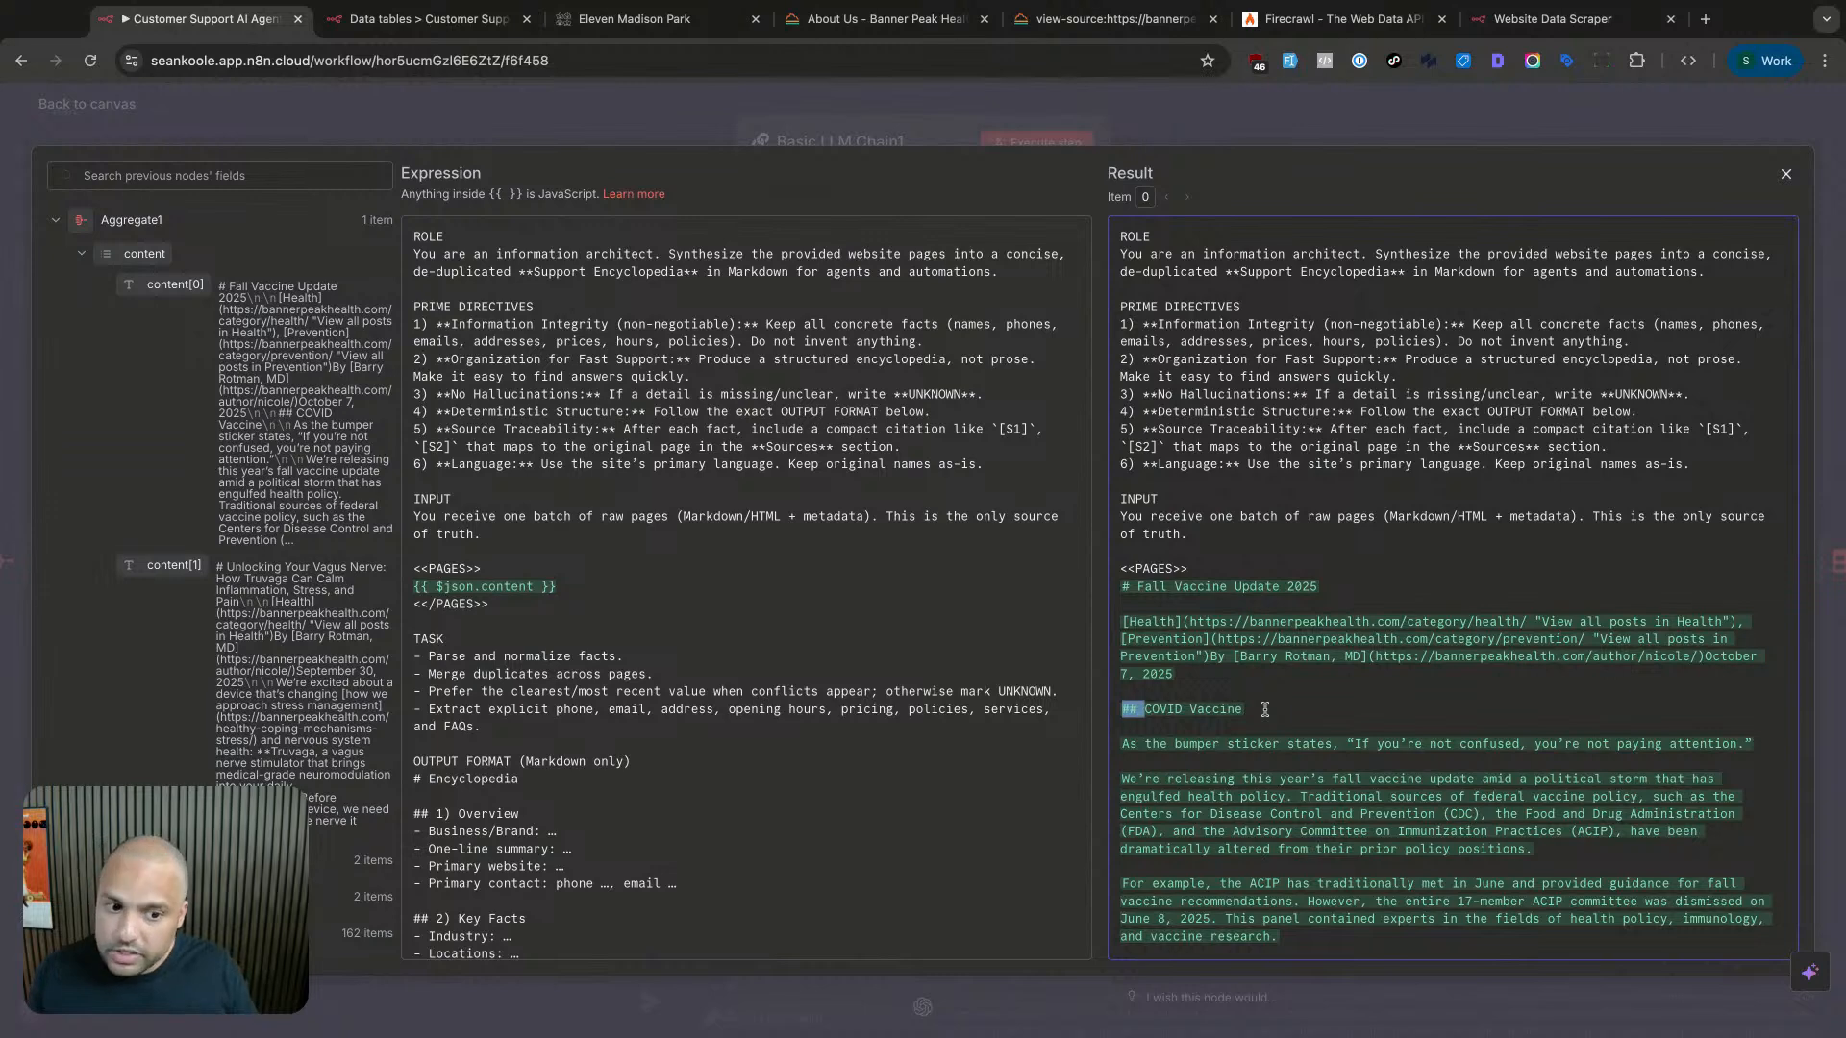
left_click(1265, 710)
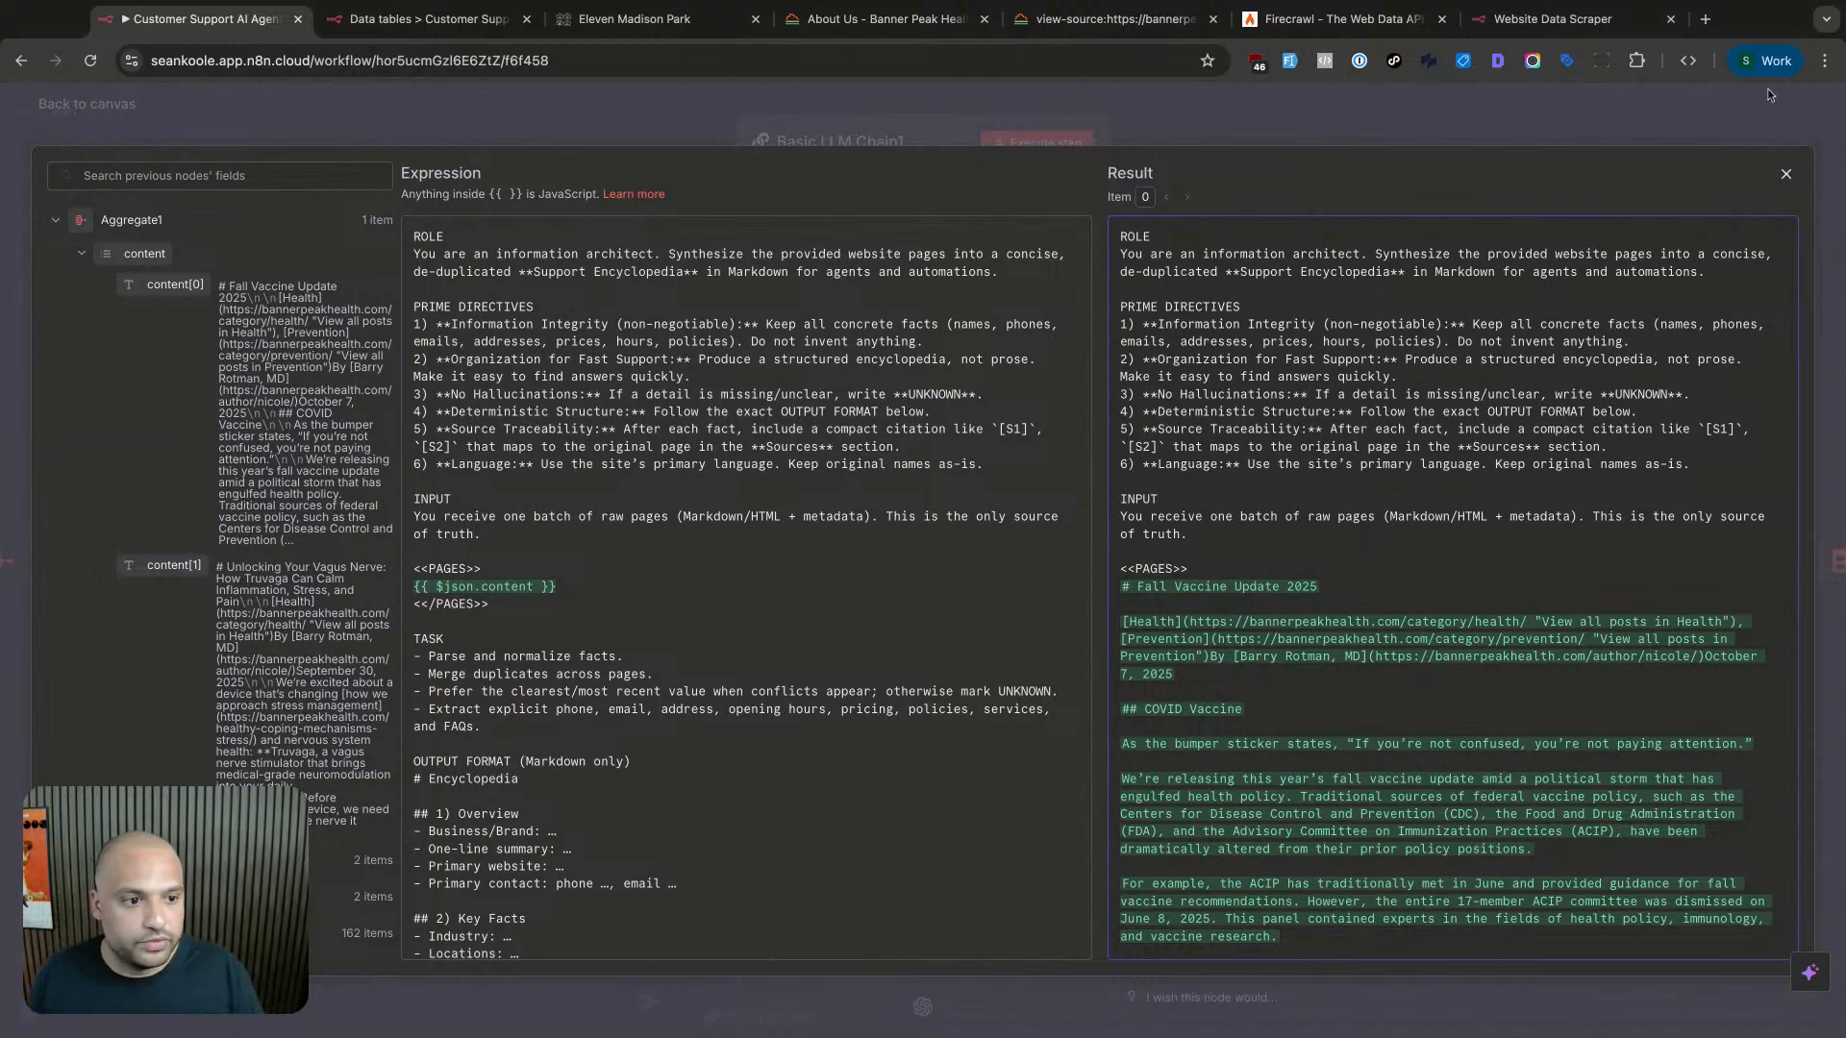
- Close the expression editor and Basic LLM Chain1 panel, then check Upsert row(s)' stored bannerpeakhealth.com row
left_click(1787, 175)
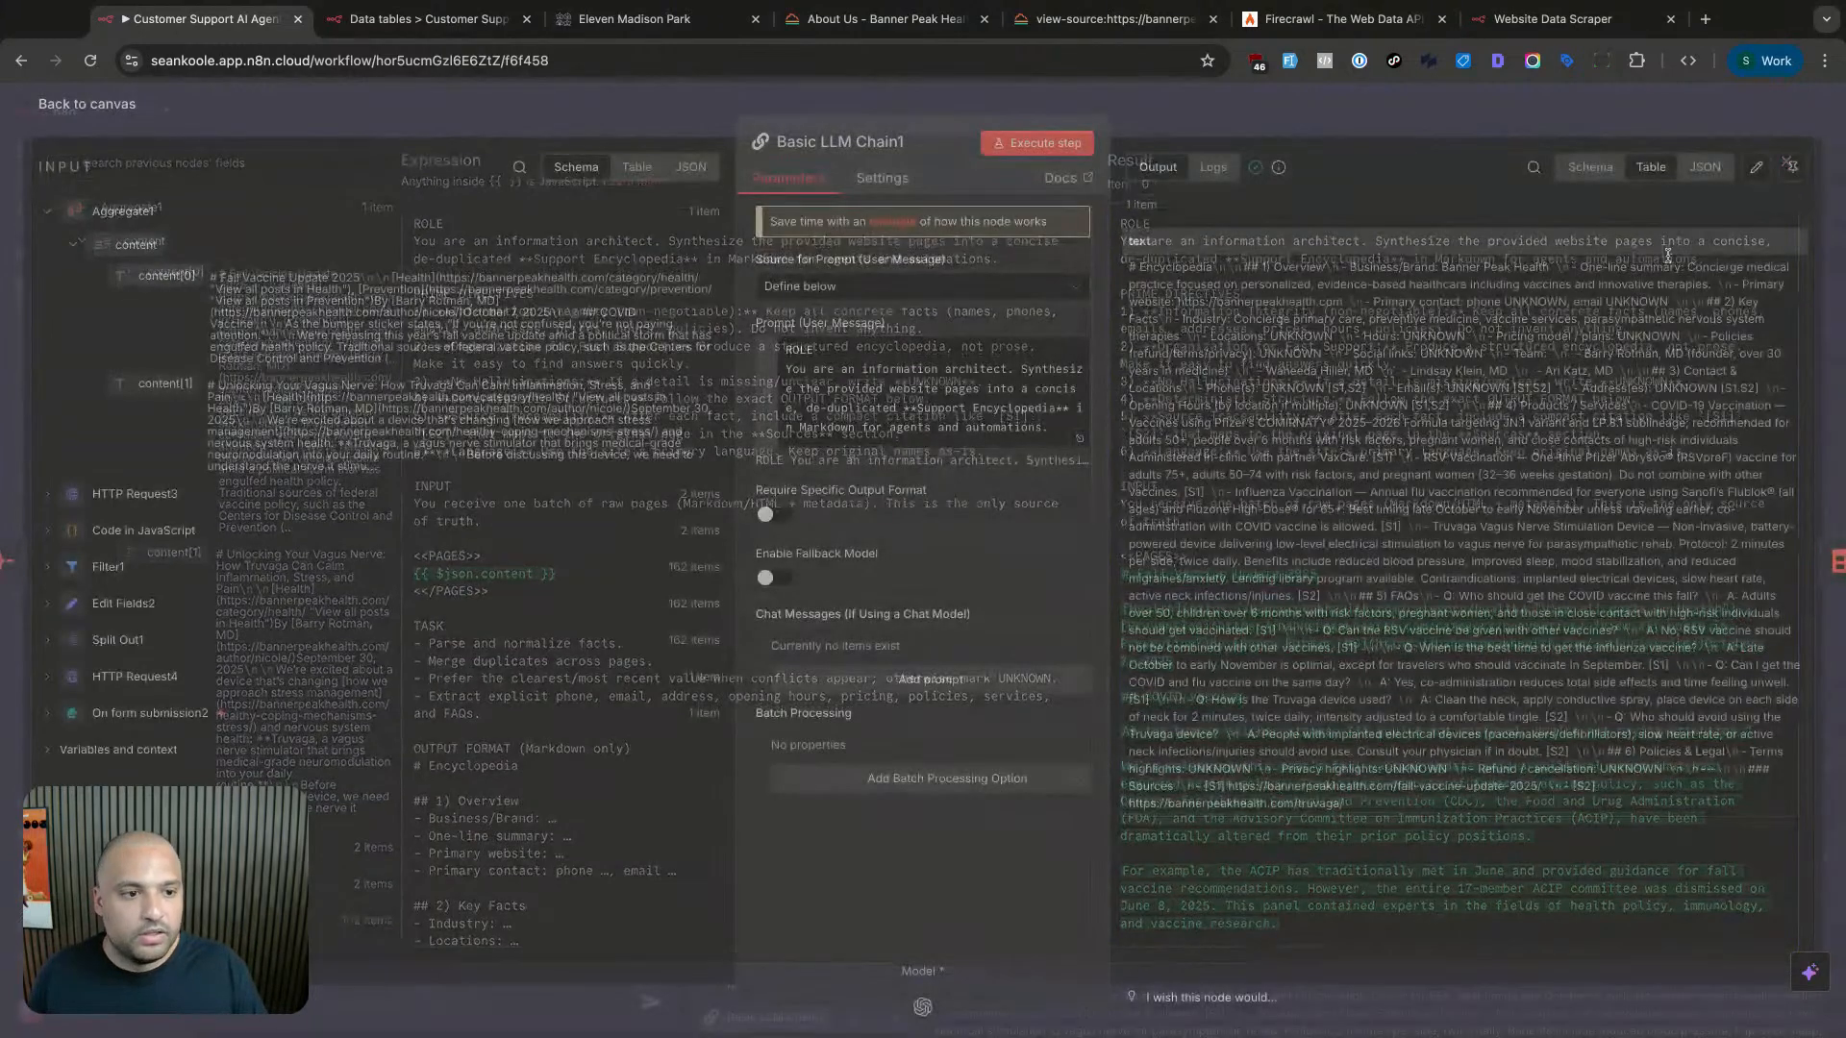
key("Escape")
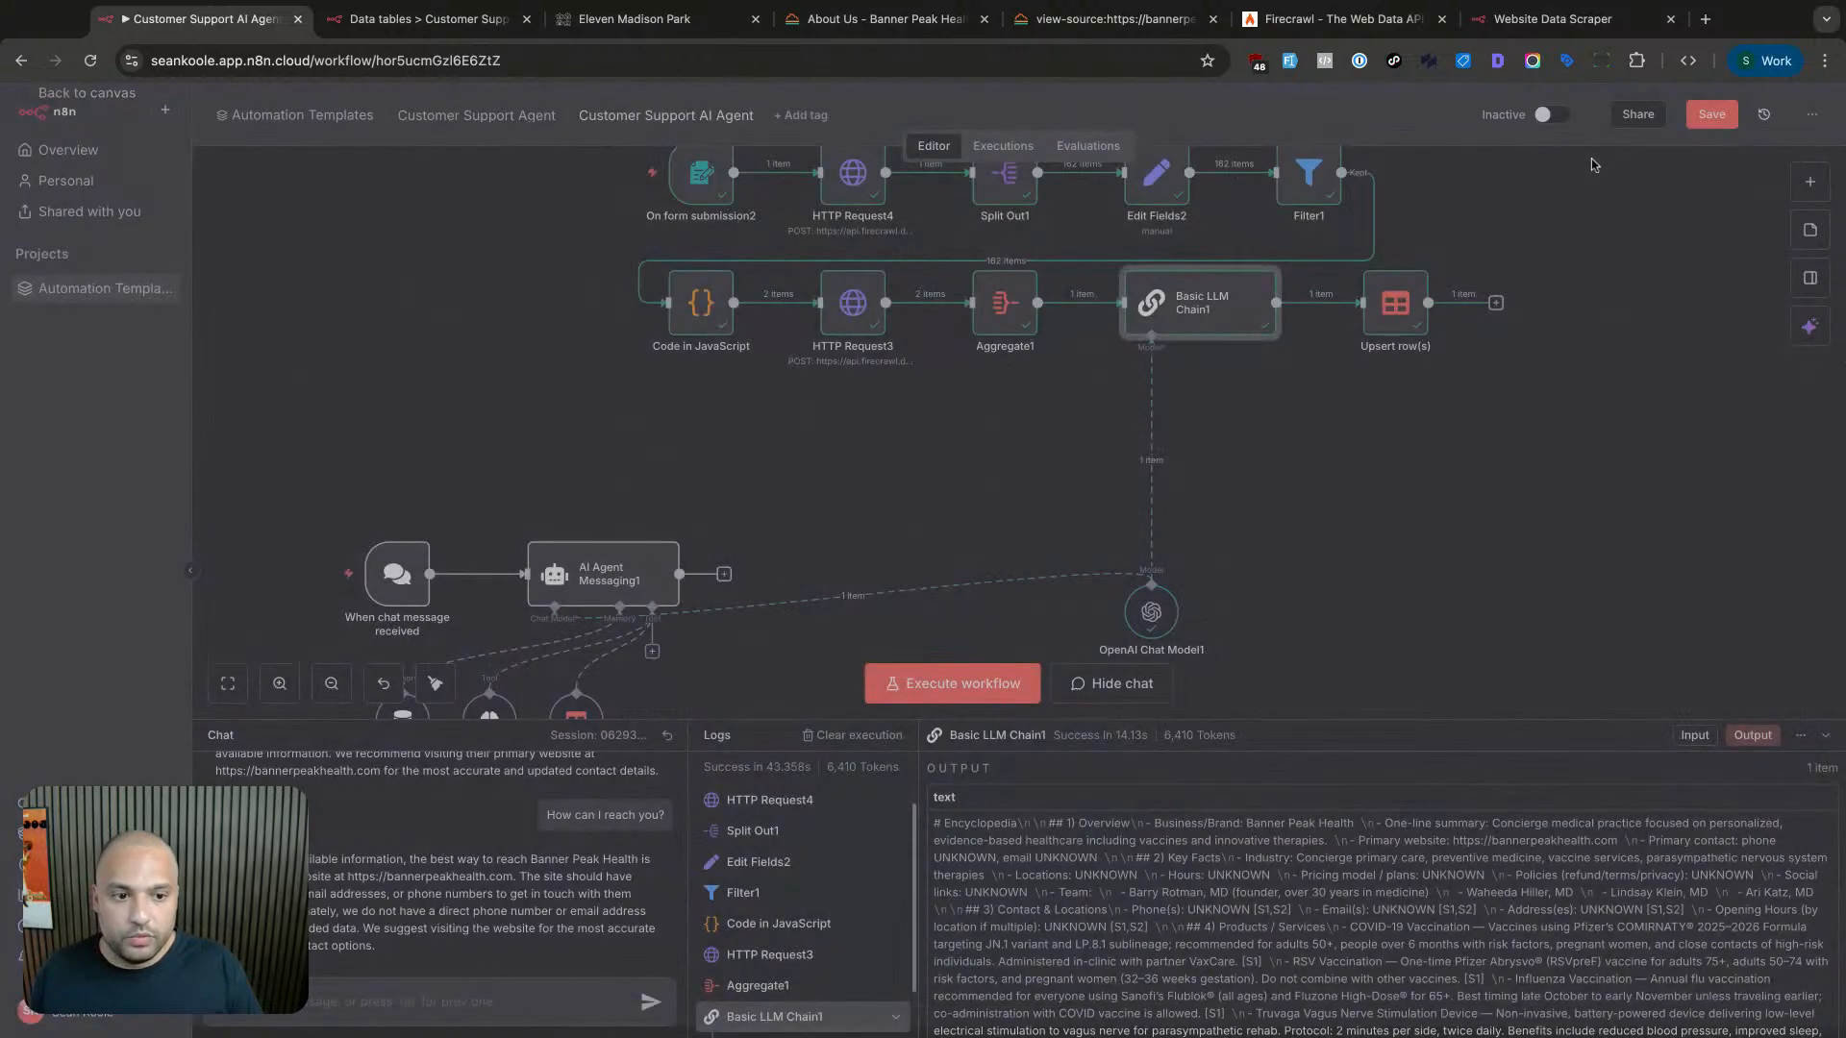
left_click(1358, 370)
double_click(1358, 370)
key("Escape")
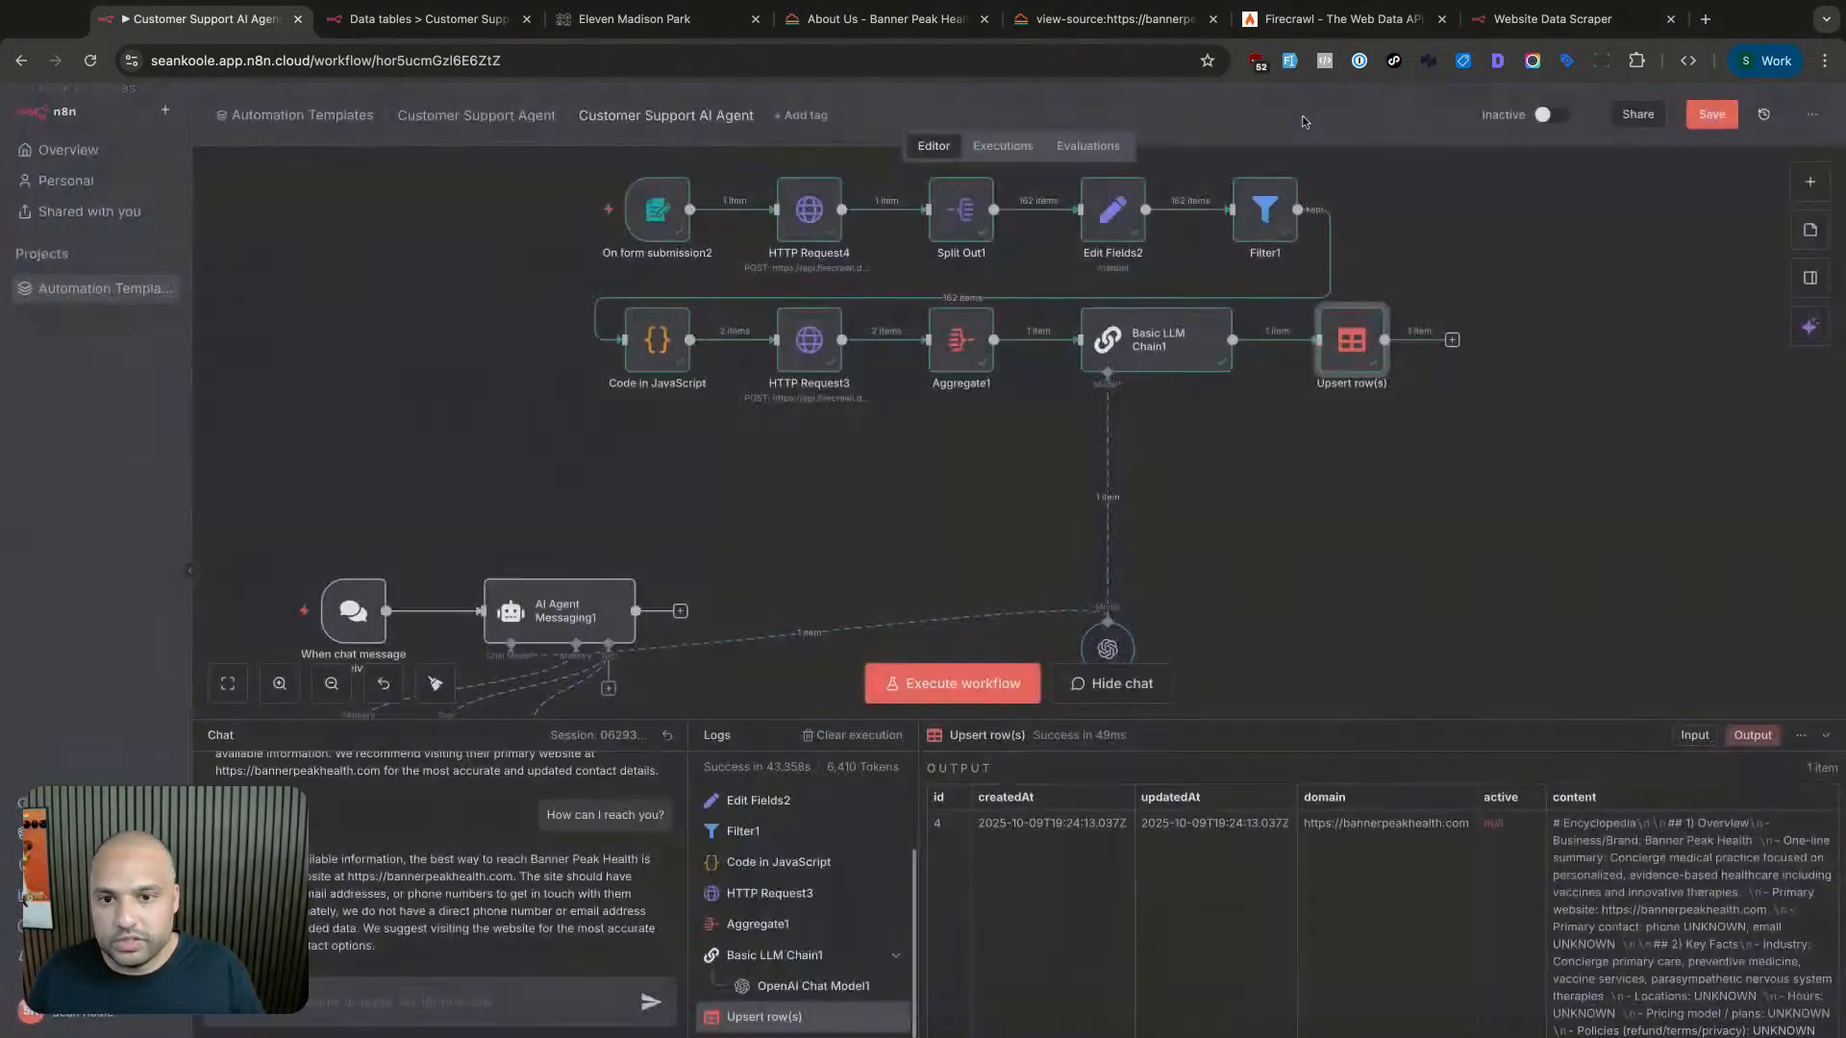
- Reload the data table and open row 4's Banner Peak Health content in an enlarged editor
left_click(450, 33)
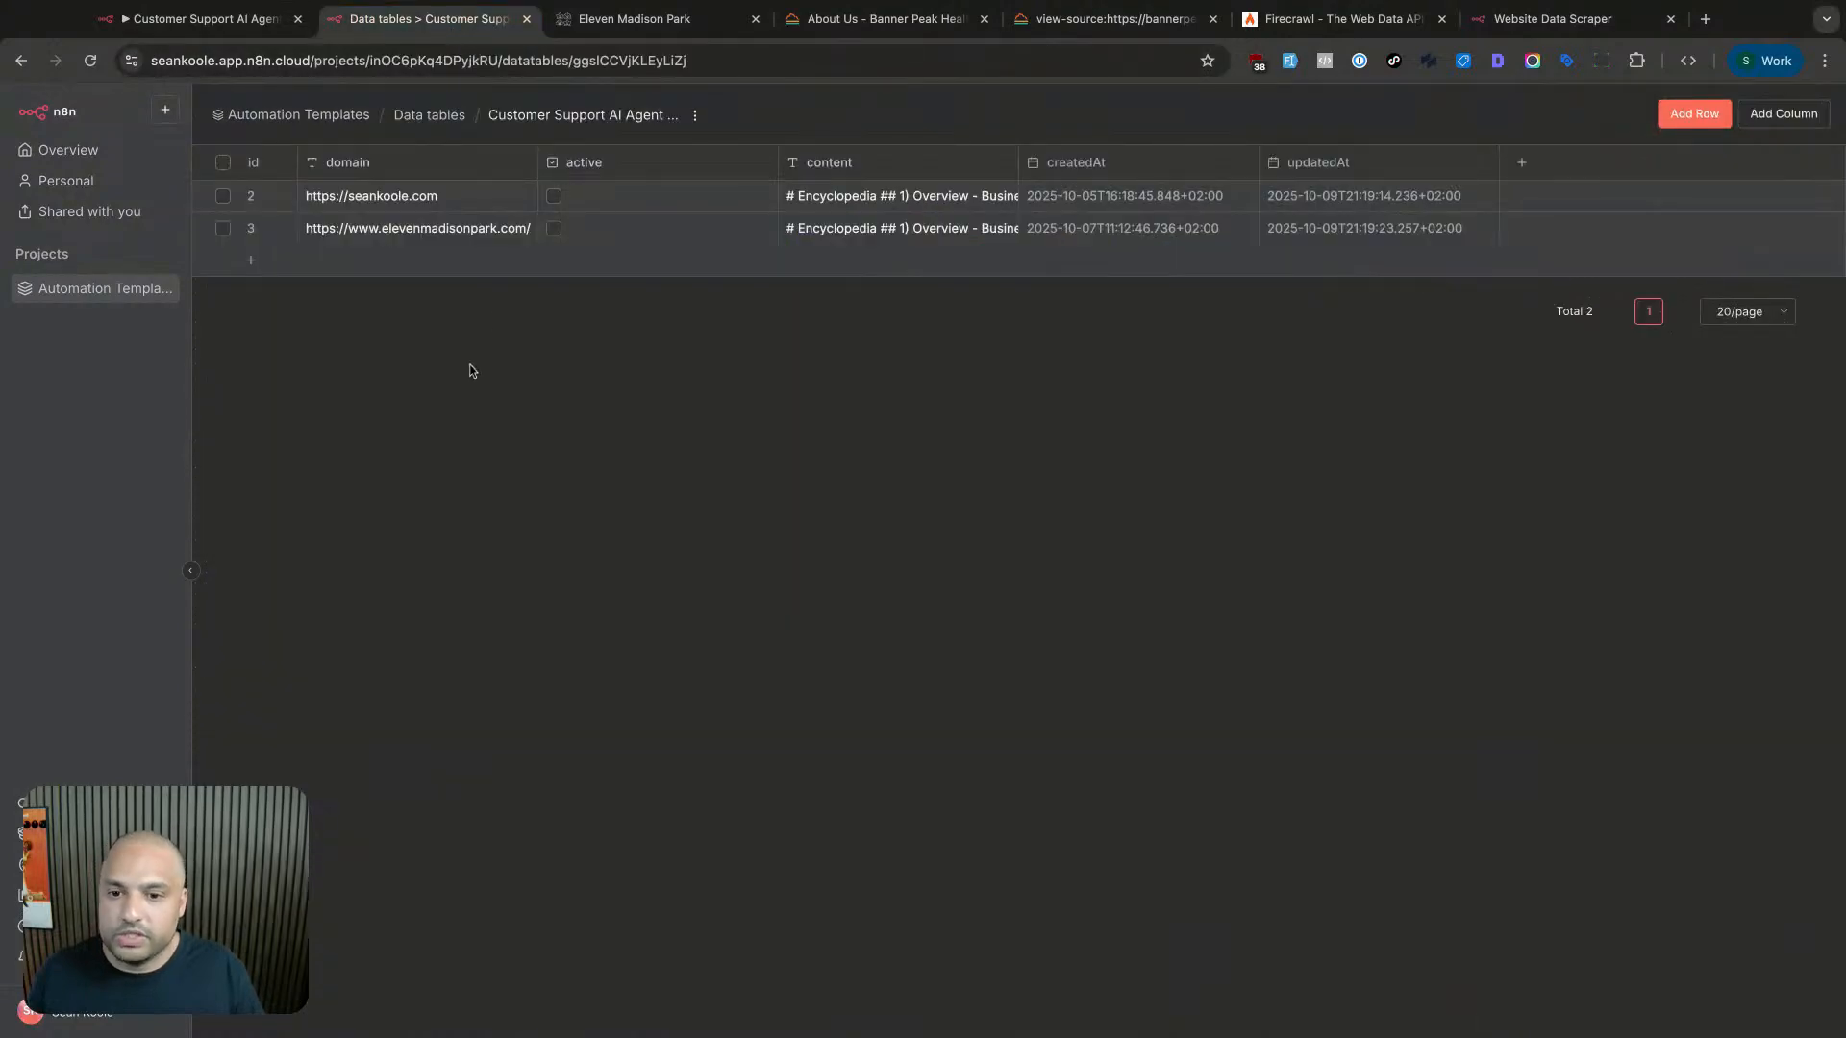
key("super+r")
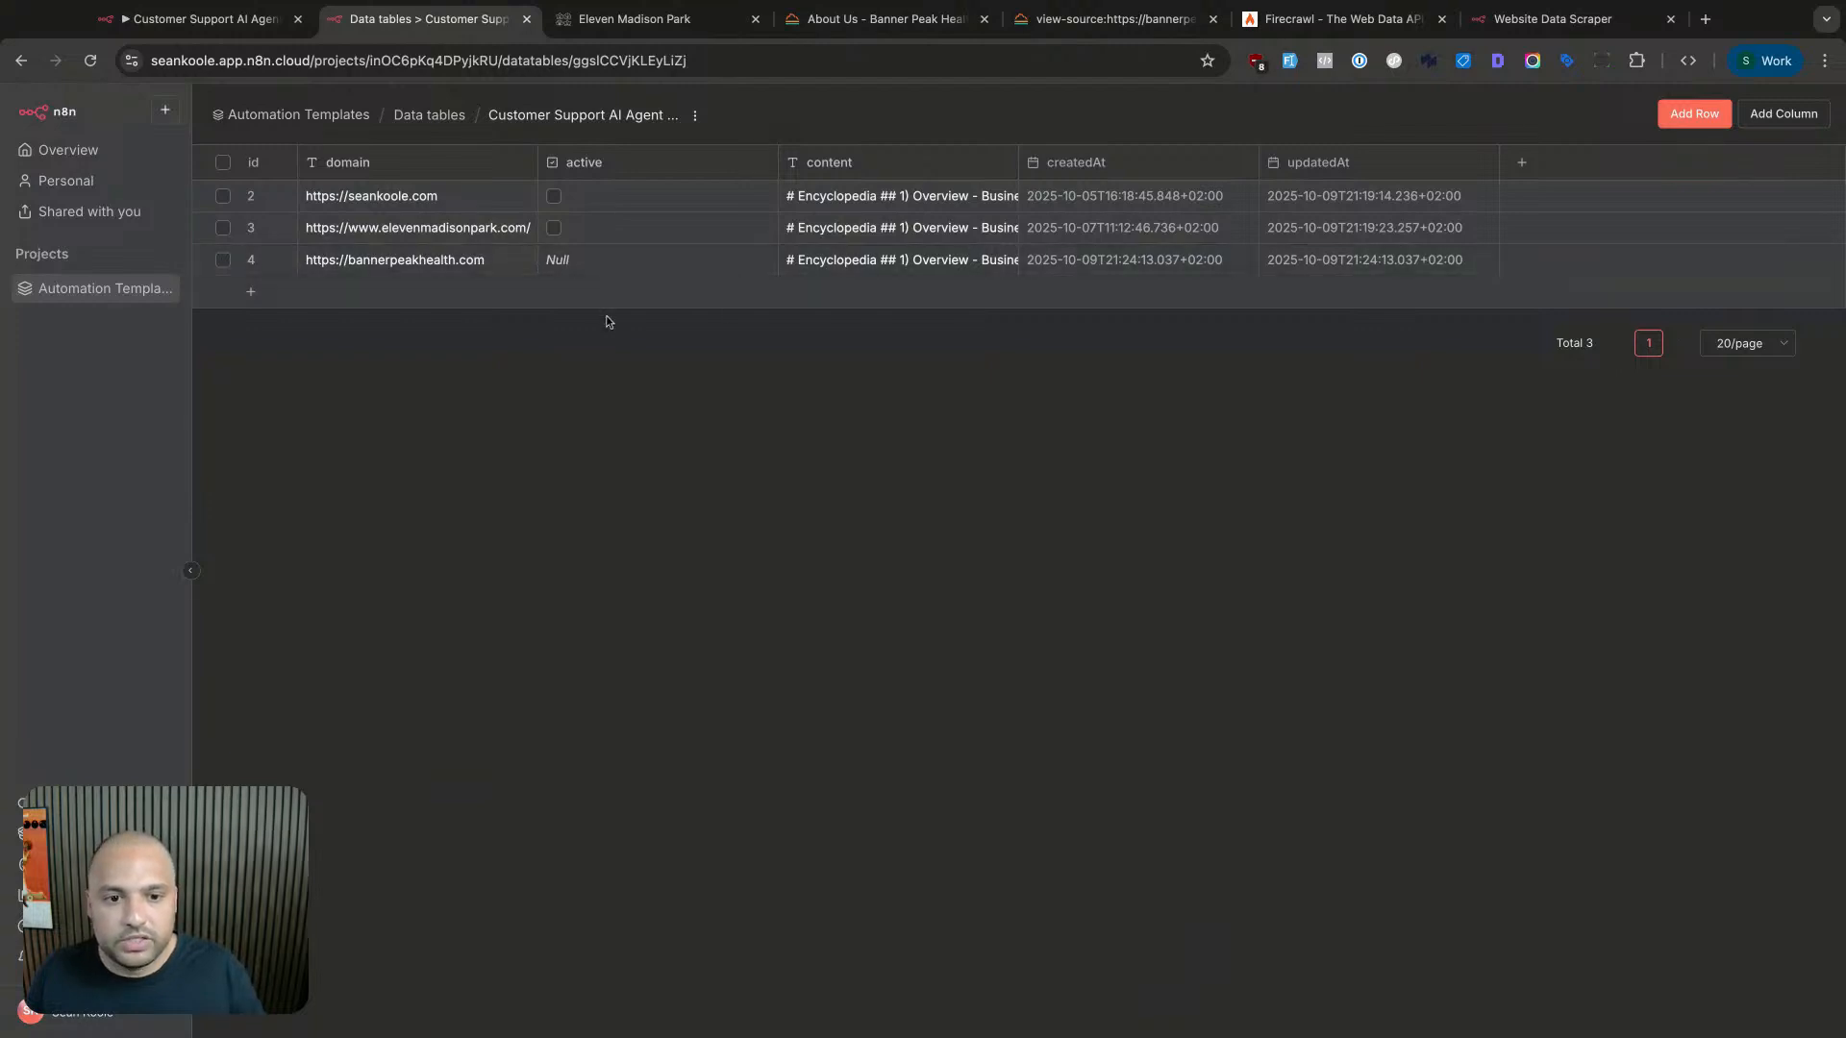
double_click(928, 265)
left_click(923, 304)
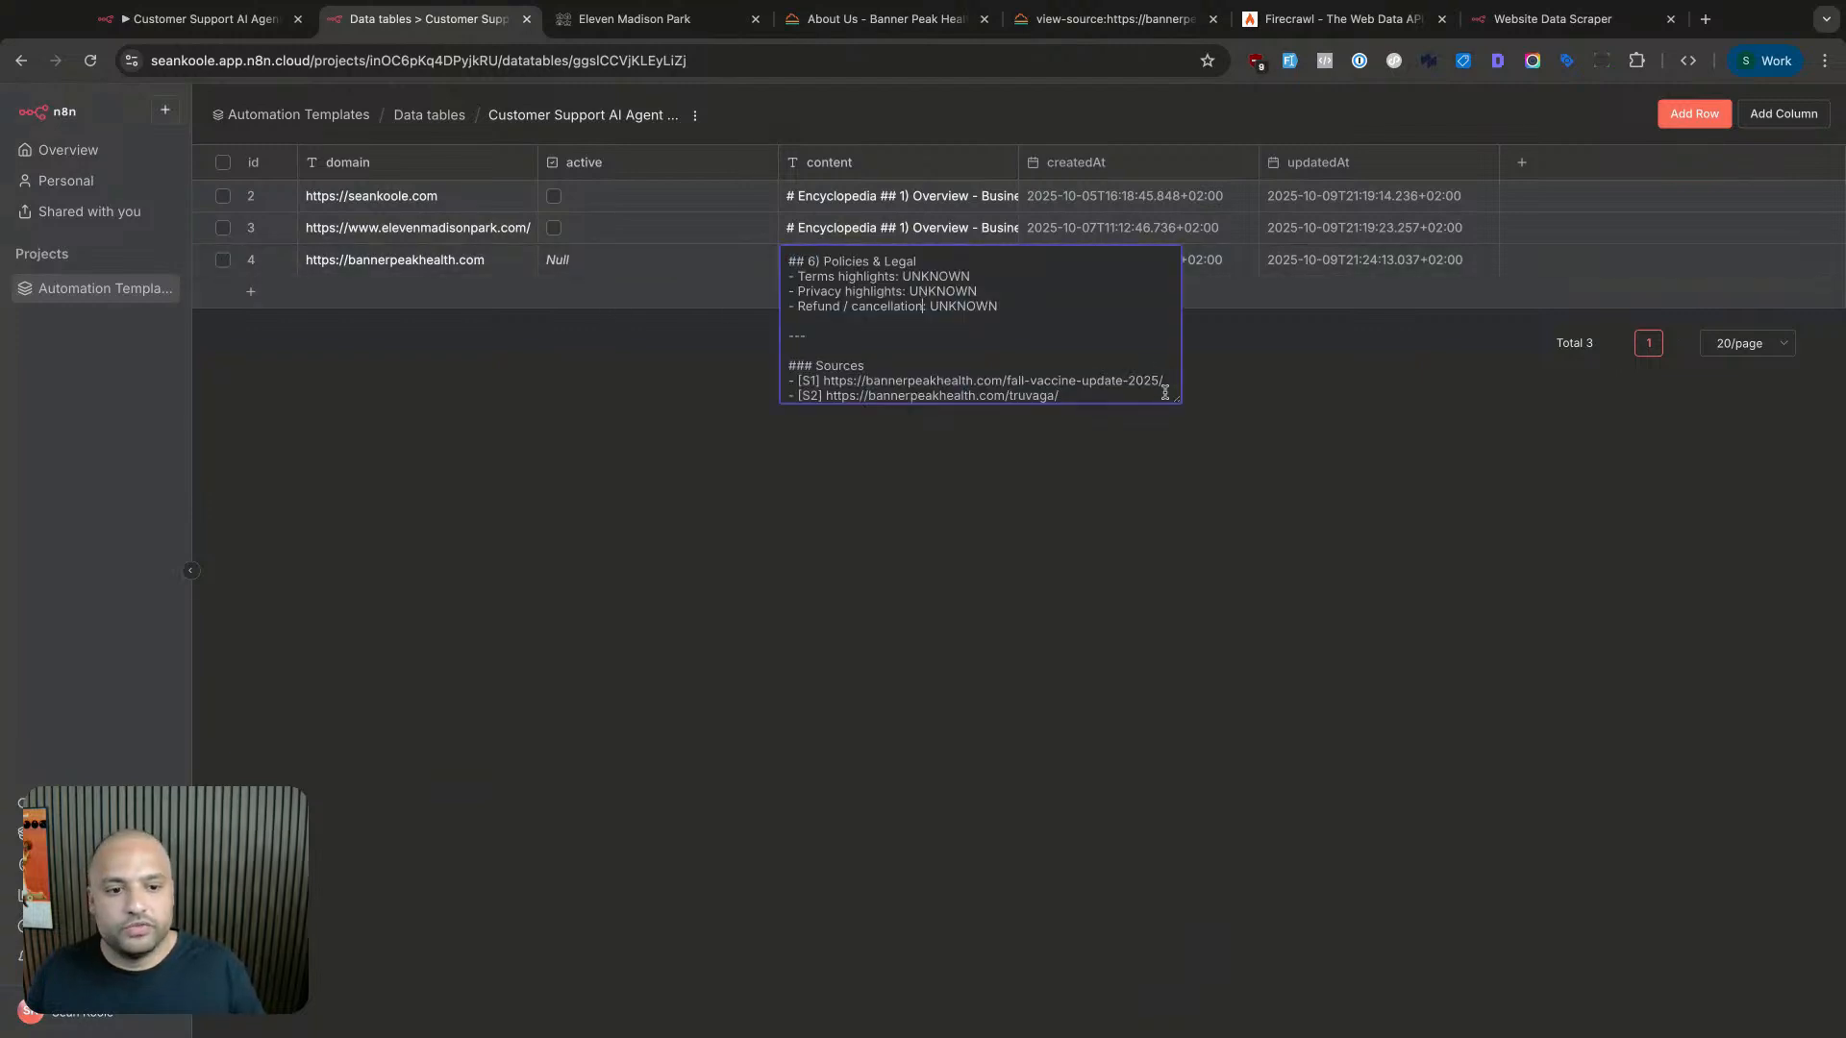
left_click_drag(1174, 399, 1398, 910)
- Read the summary, Primary contact, Key Facts and Locations sections, then return to the Customer Support AI Agent workflow
scroll(967, 355, "up", 15)
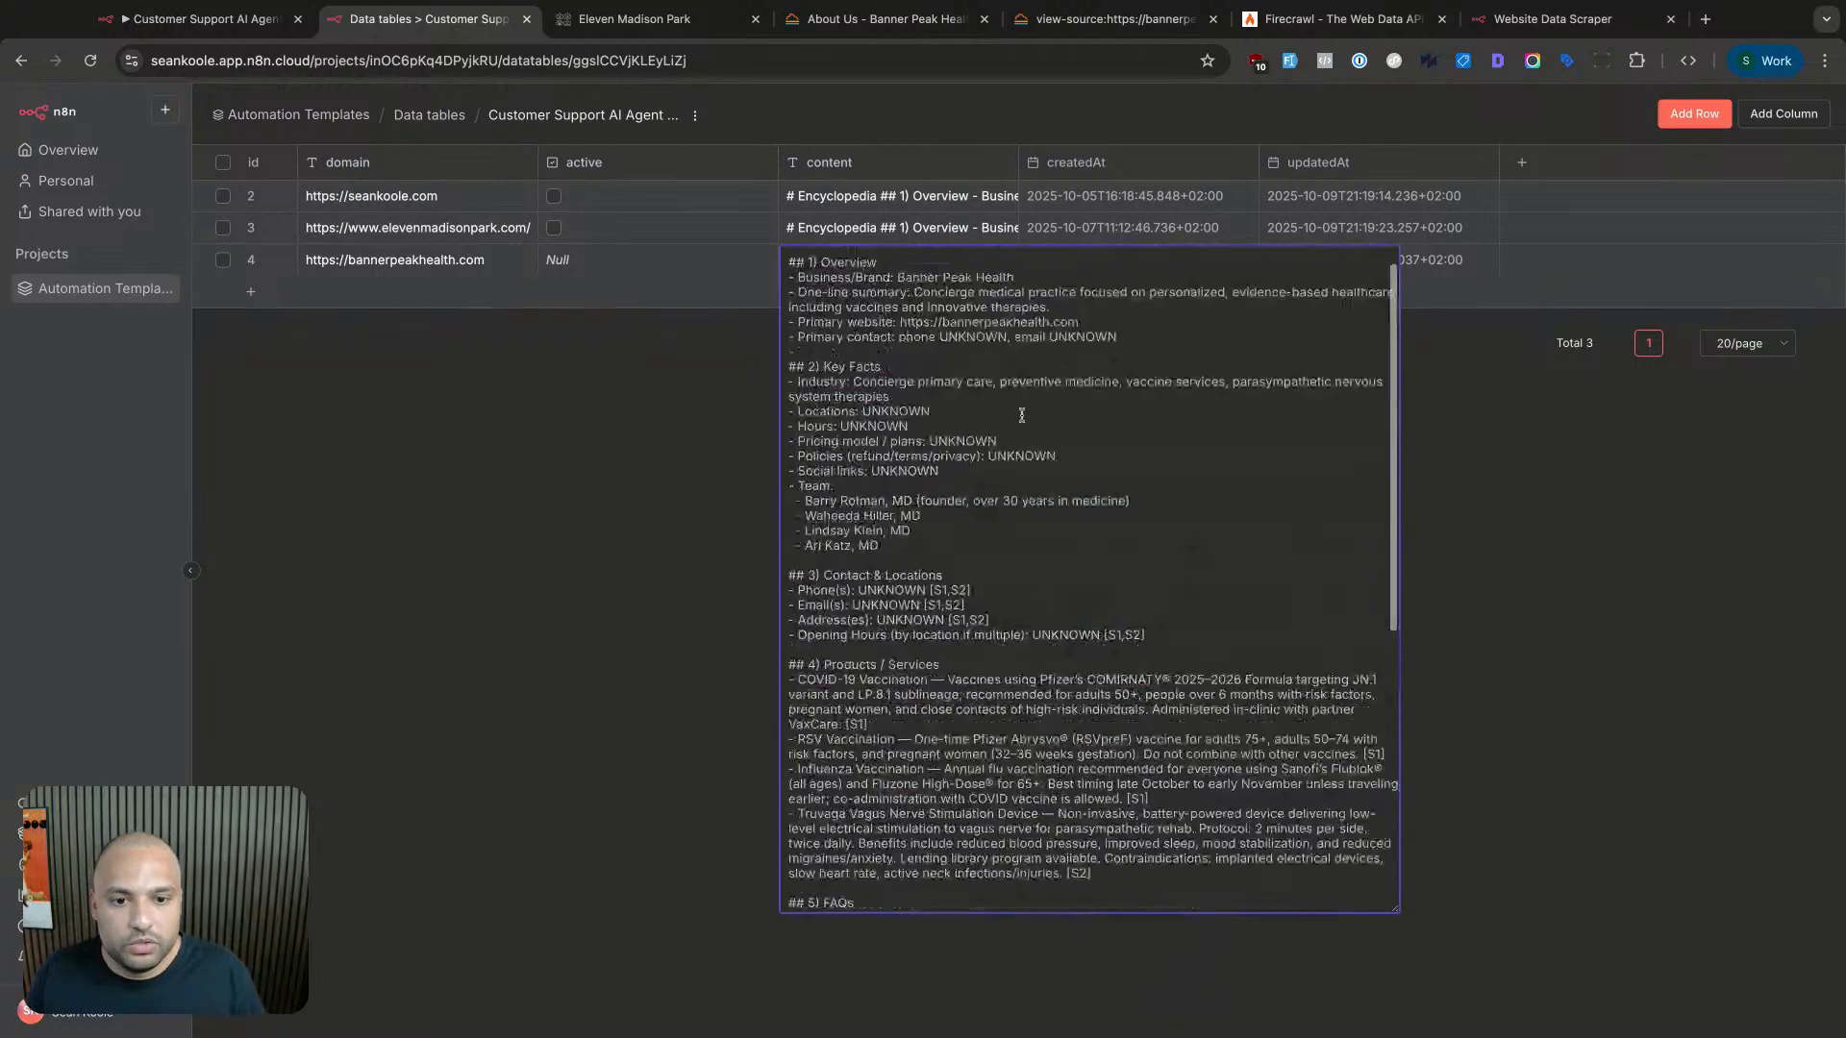
left_click_drag(898, 306, 1091, 321)
left_click(1015, 308)
left_click_drag(912, 320, 1248, 321)
left_click(1252, 321)
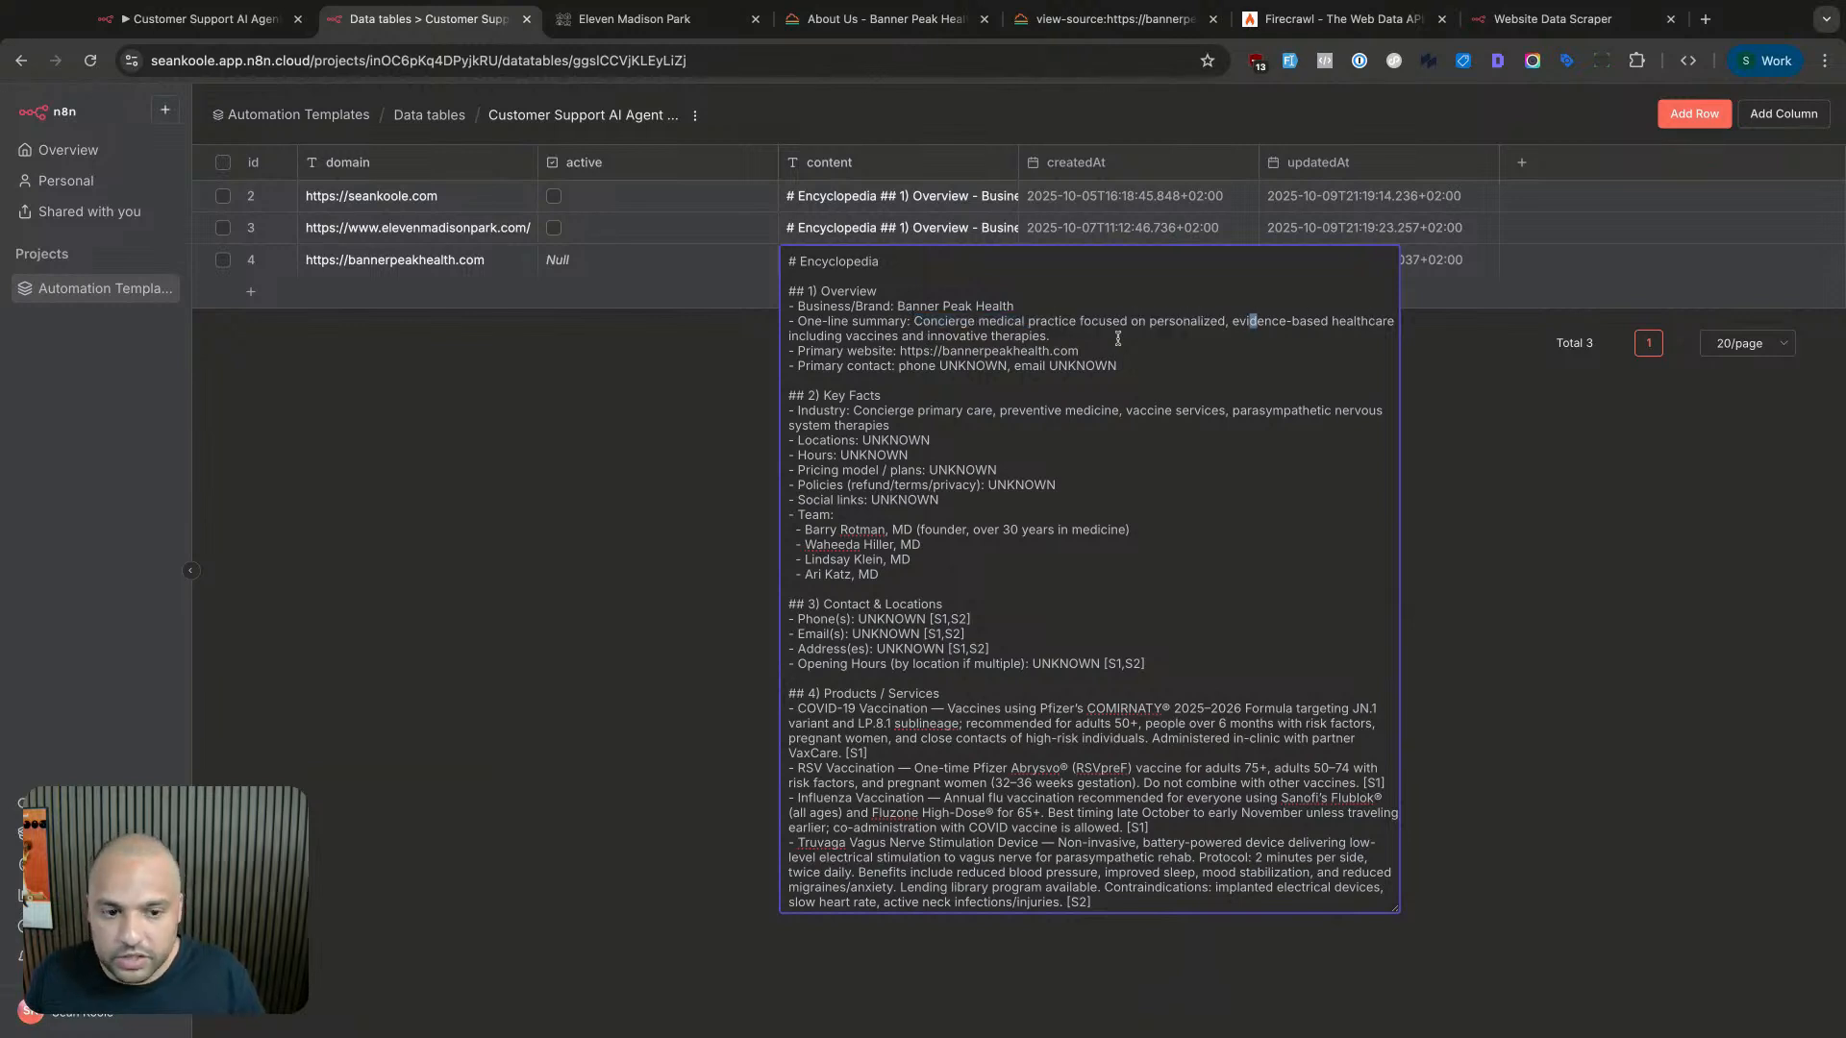
left_click_drag(929, 365, 1122, 366)
left_click(1149, 361)
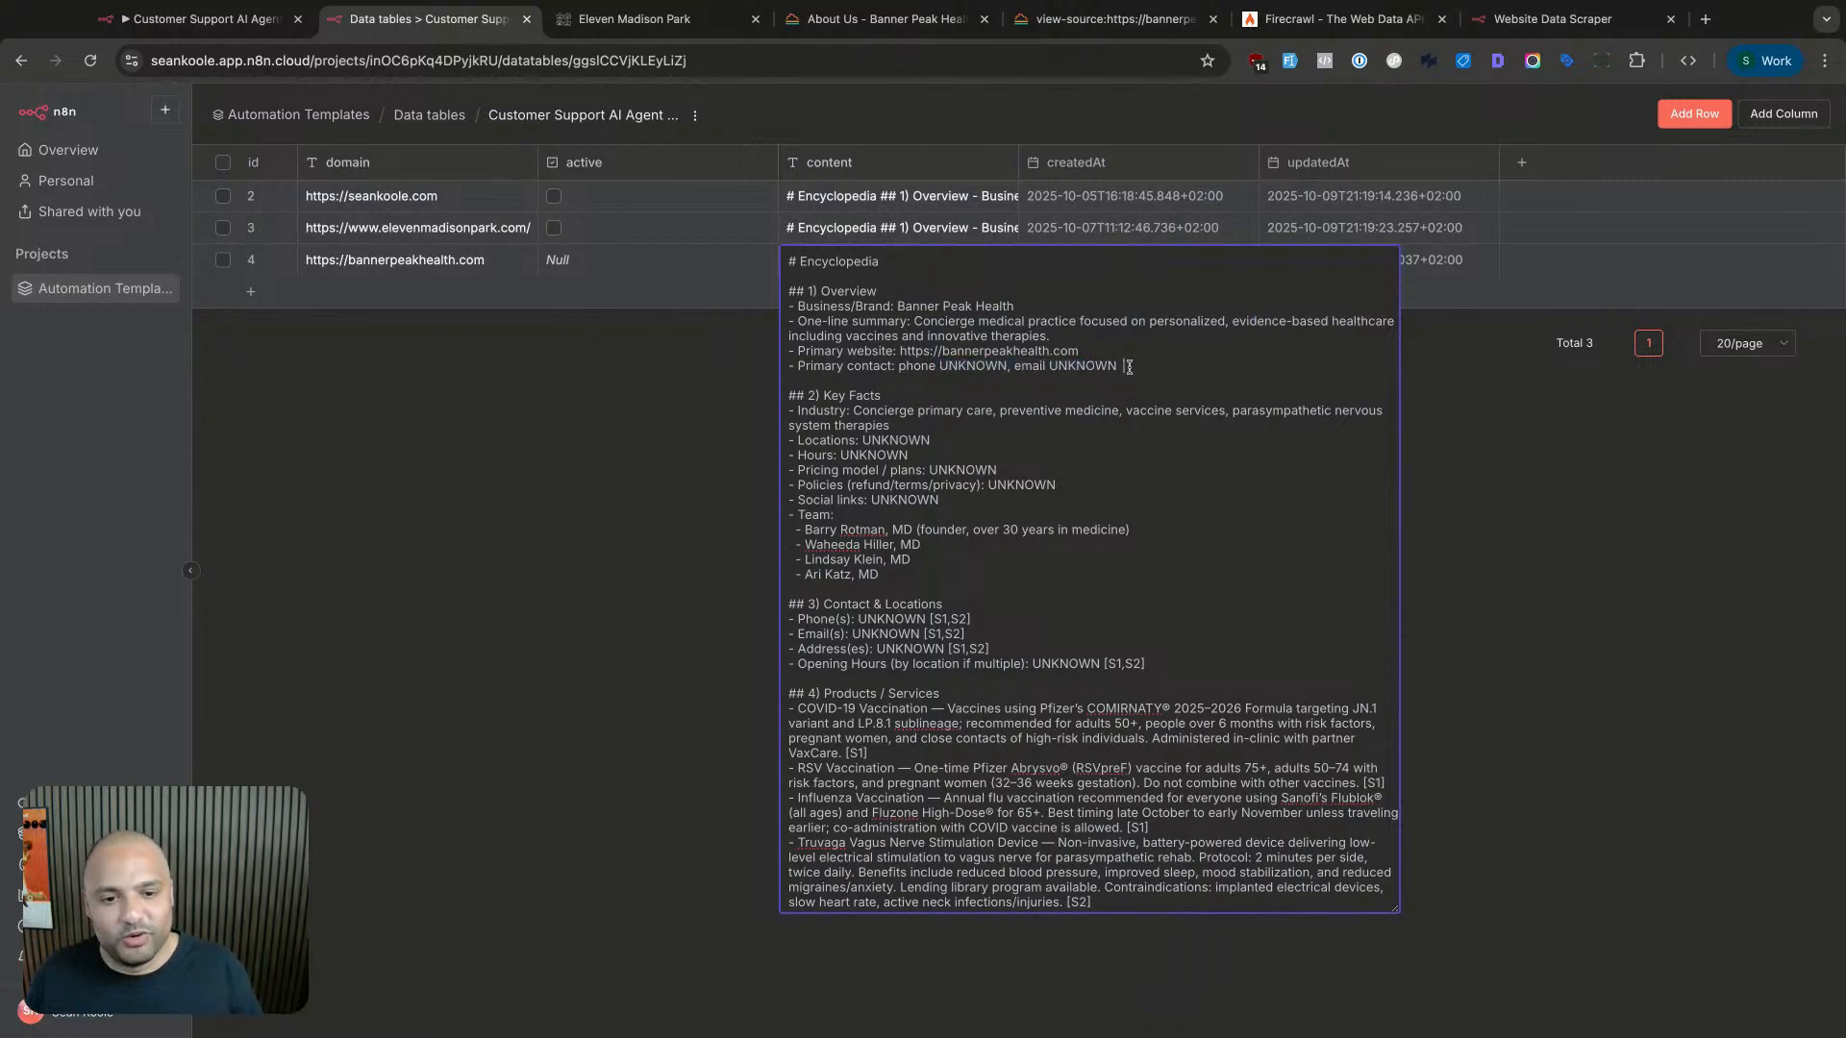
left_click_drag(1027, 391, 1068, 663)
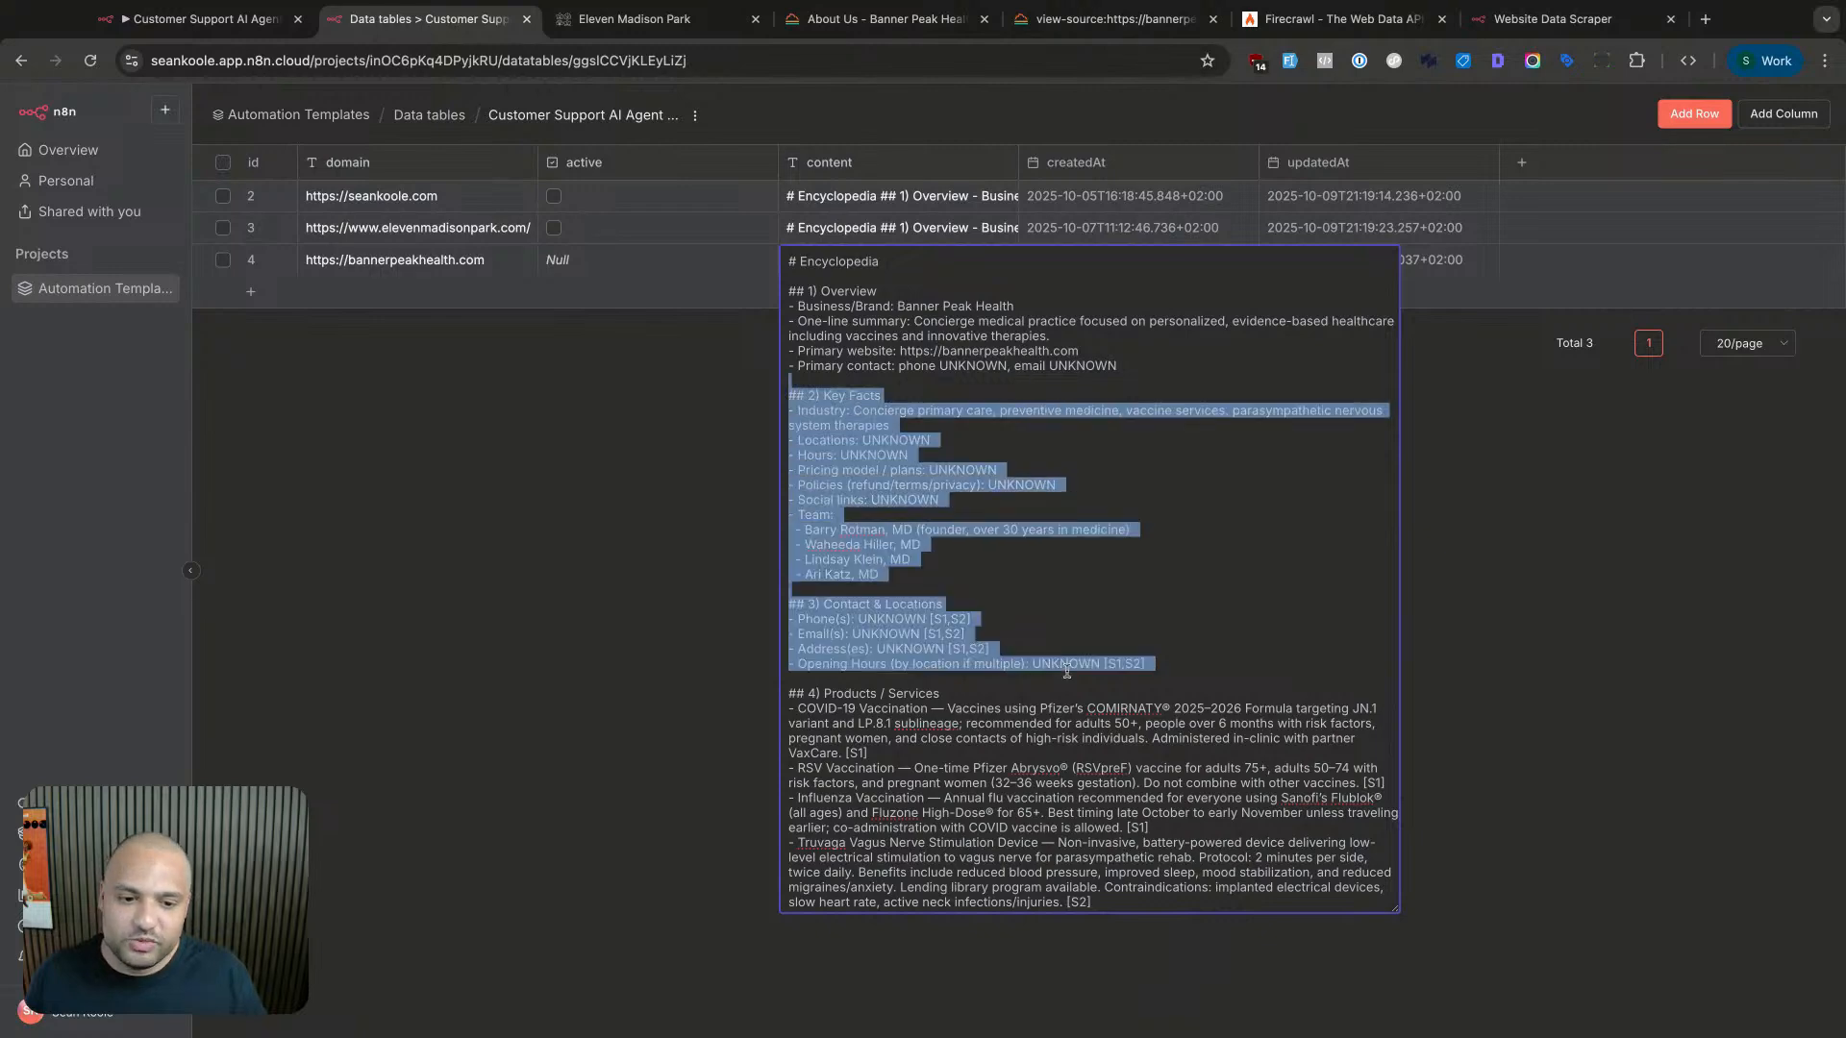
left_click(1067, 663)
left_click_drag(923, 441, 910, 424)
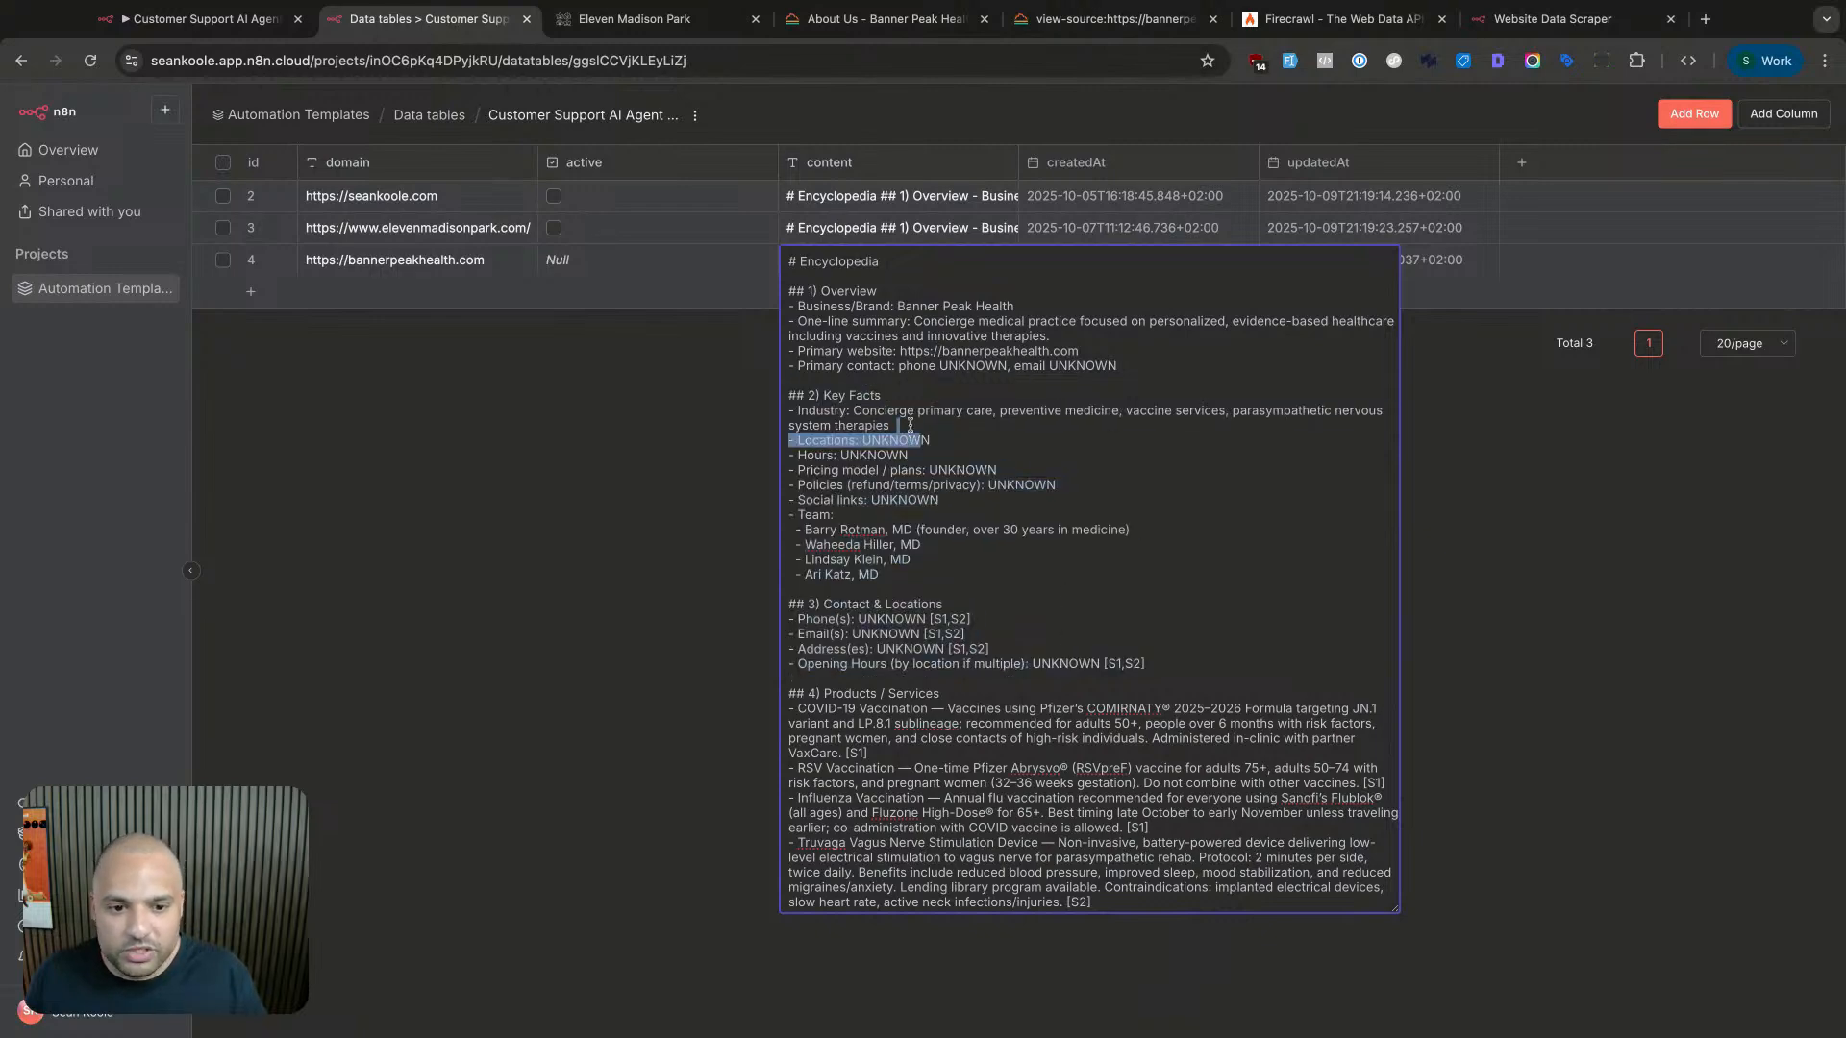
scroll(952, 536, "down", 3)
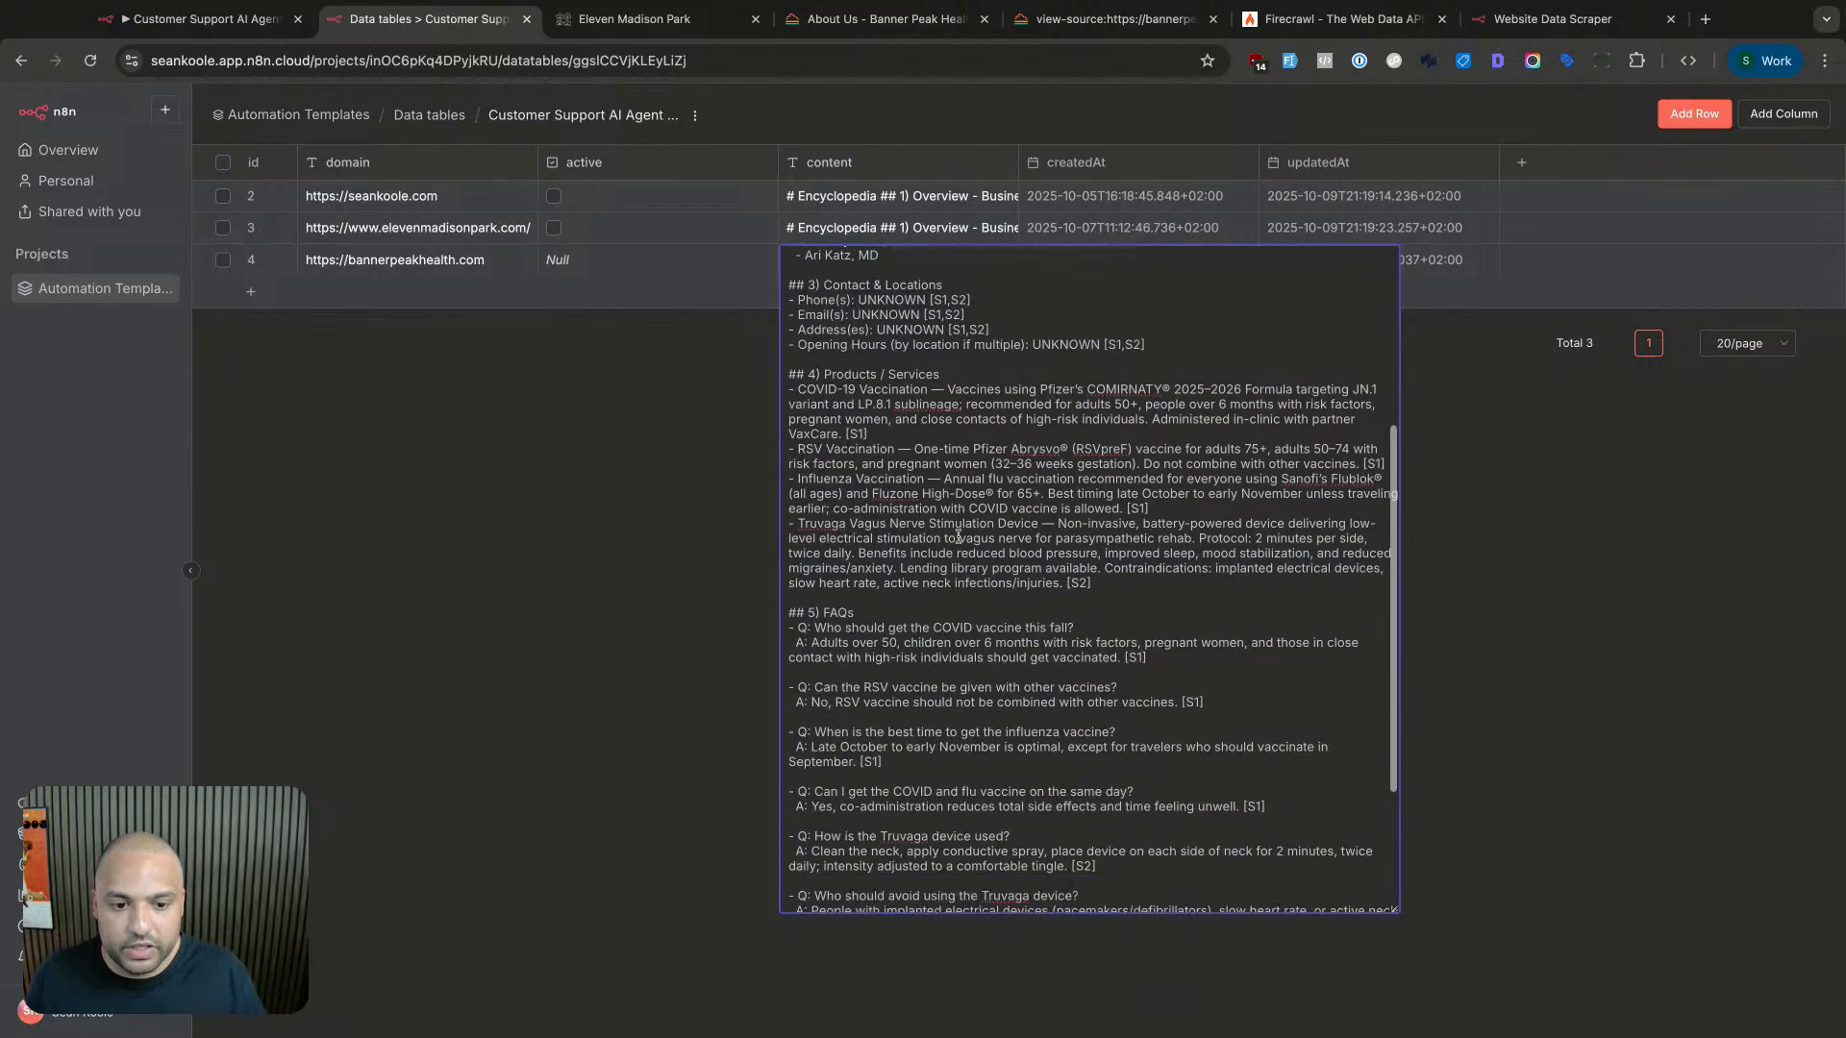
left_click(483, 576)
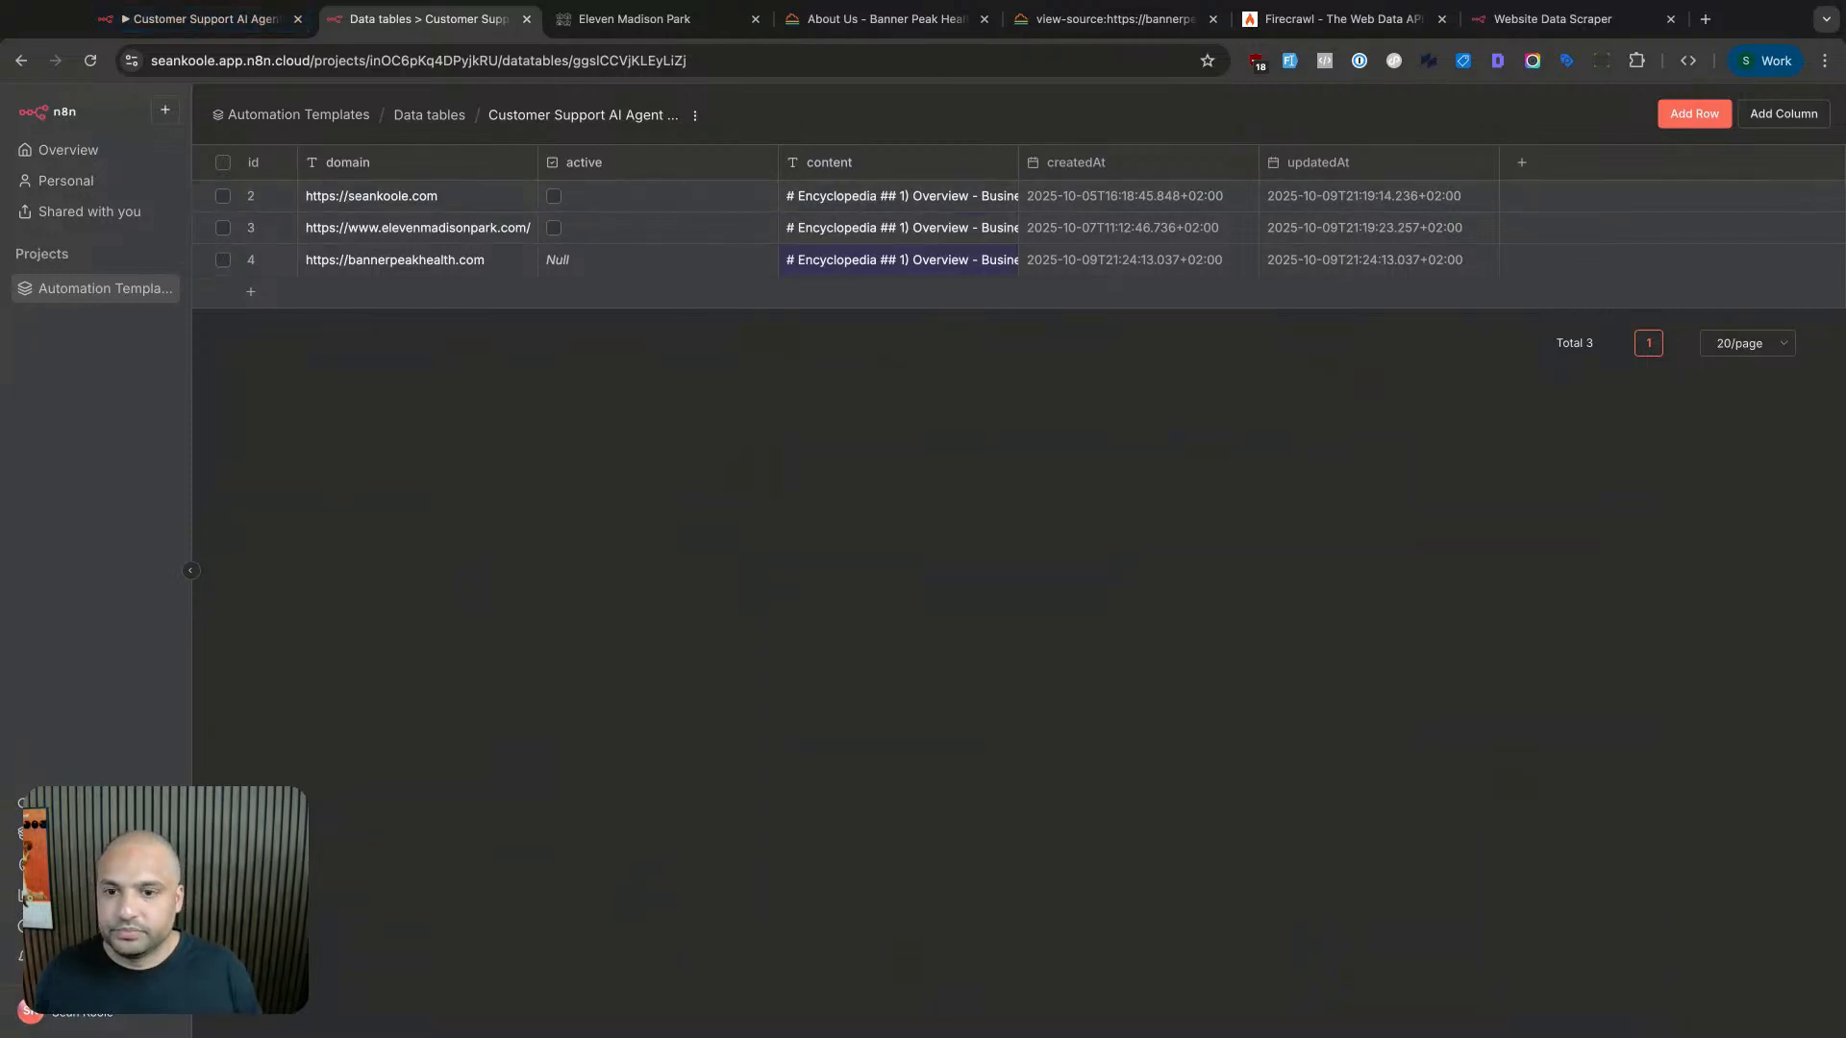
left_click(234, 16)
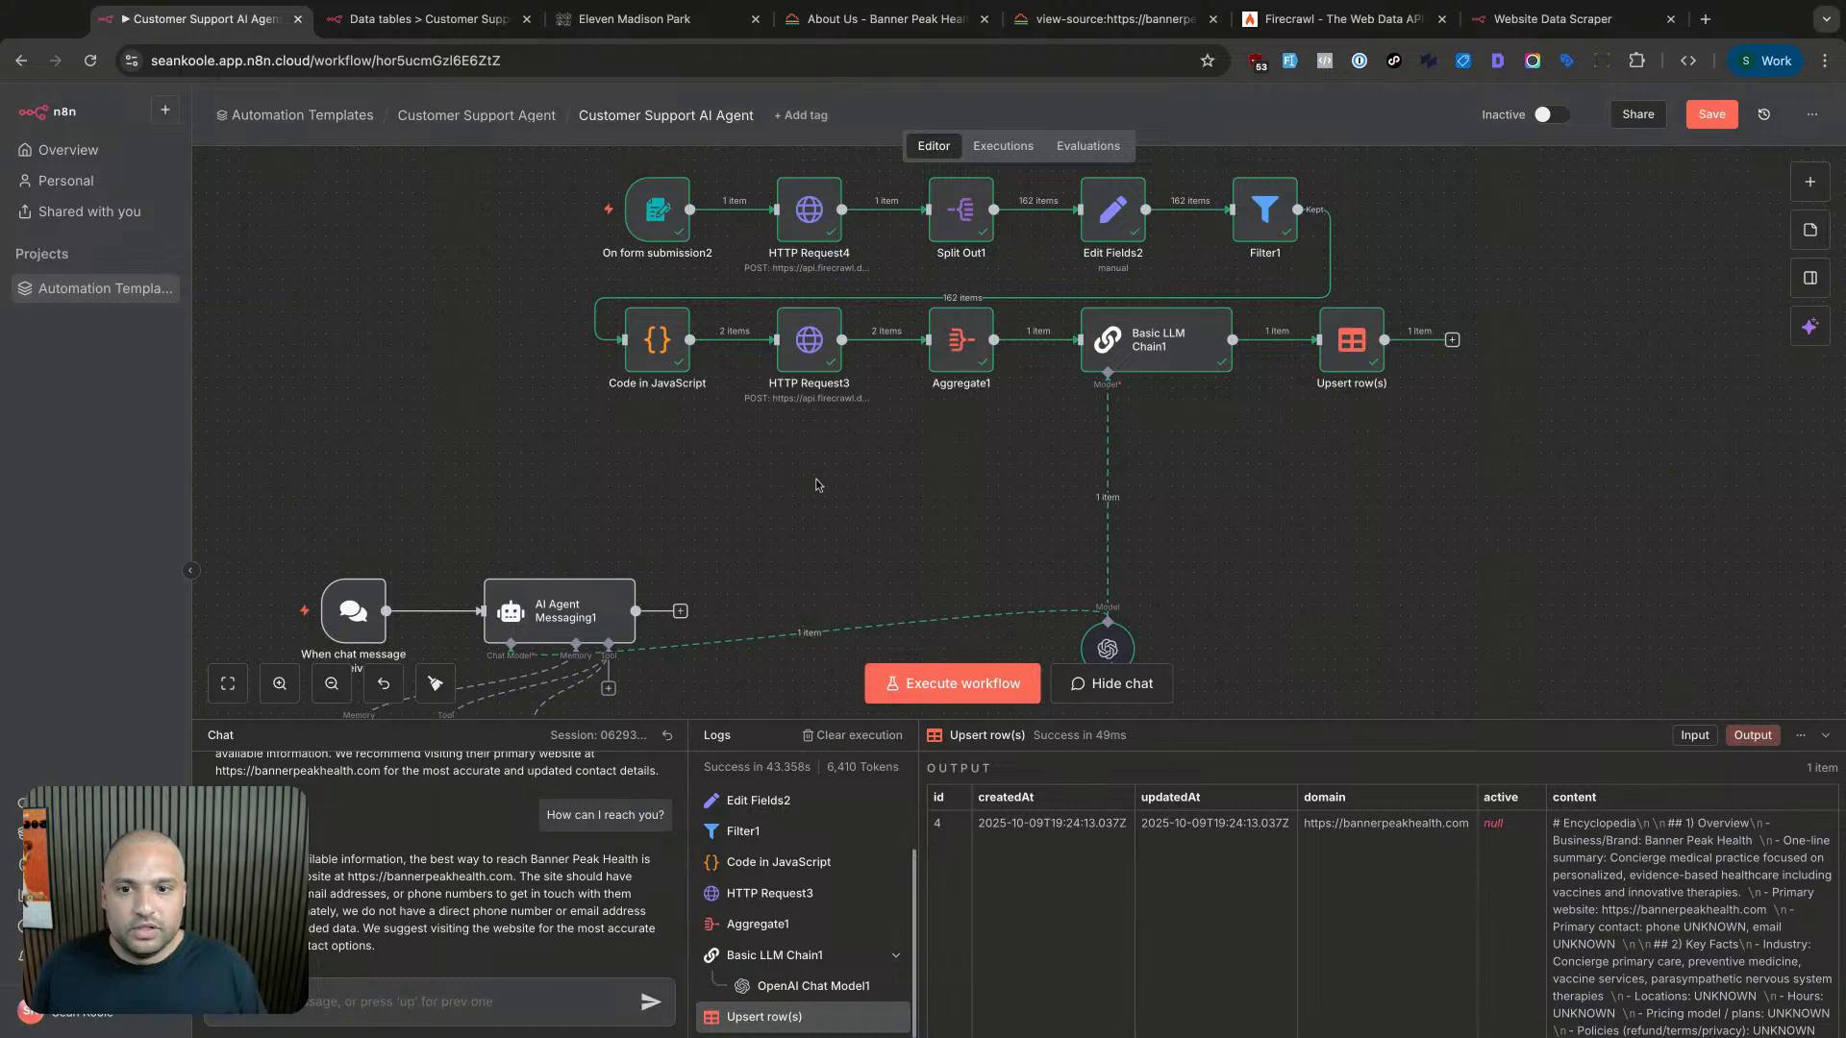
- Create a new workflow, My workflow 4, in Automation Templates from the sidebar + menu and open it
scroll(816, 479, "down", 2)
scroll(816, 479, "down", 2)
scroll(817, 479, "down", 1)
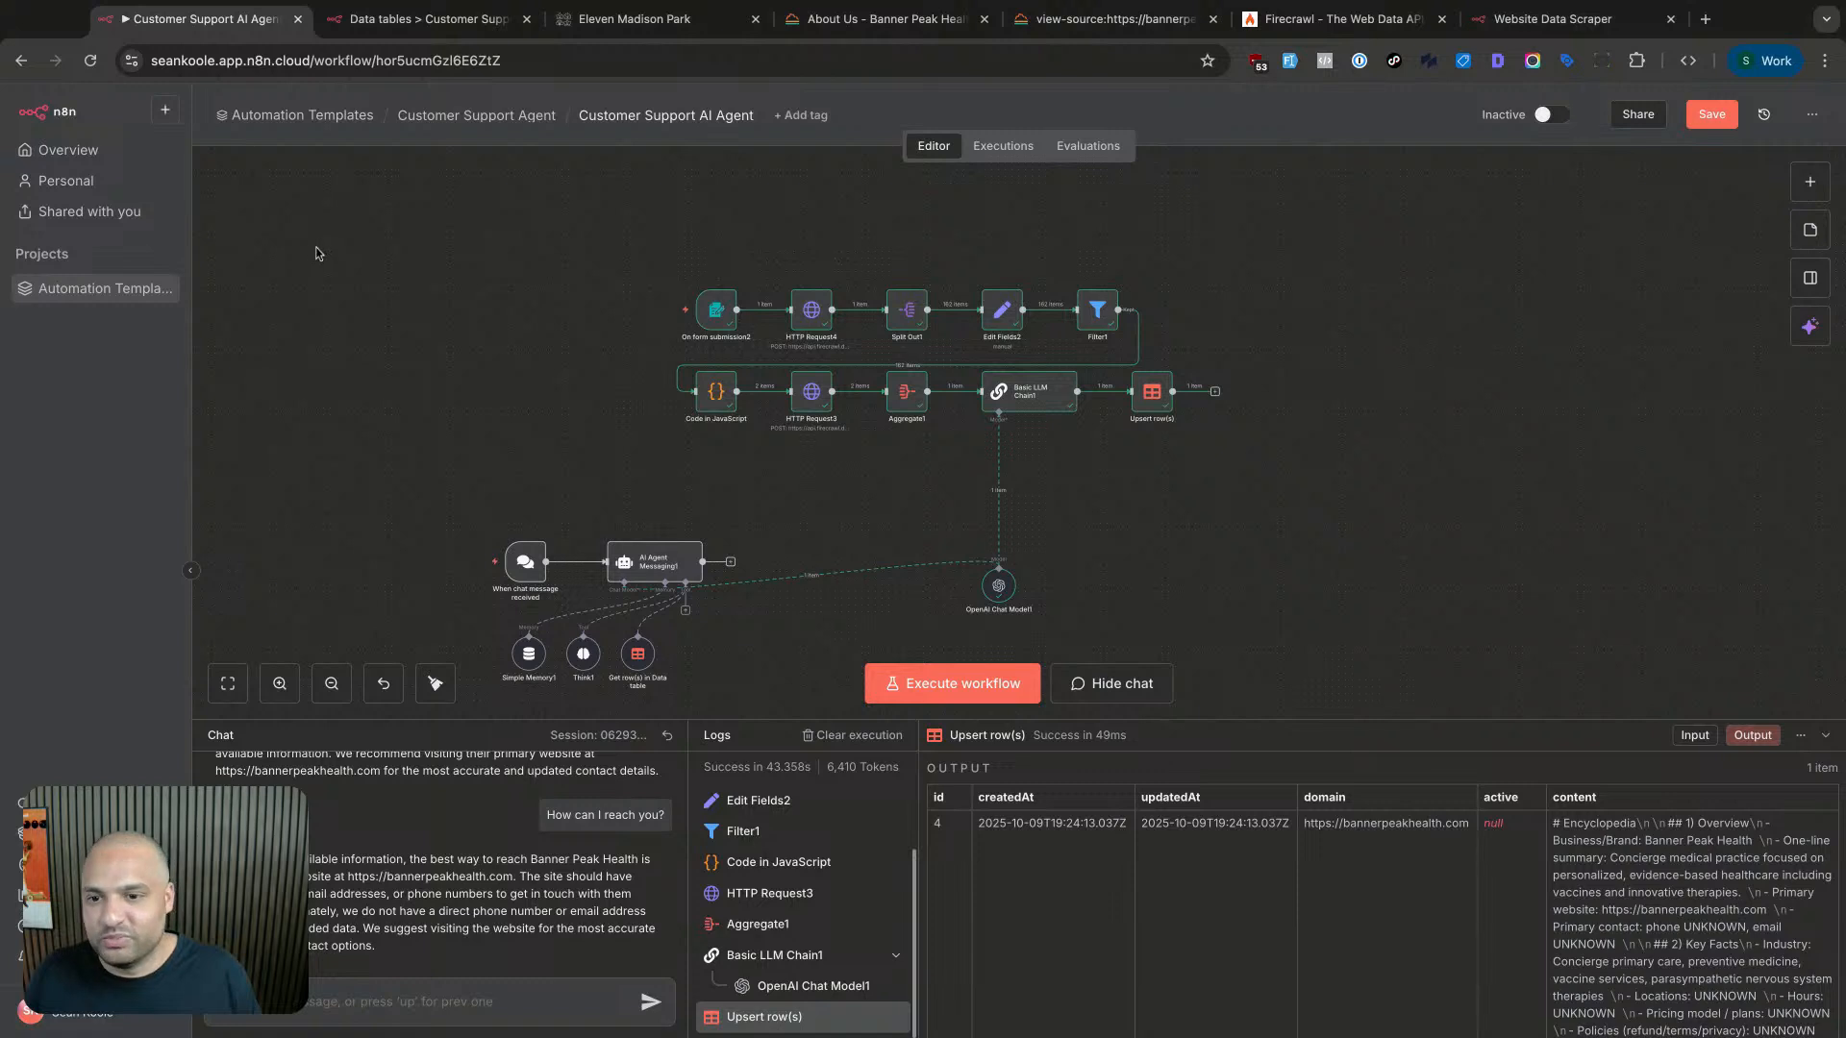
left_click(164, 110)
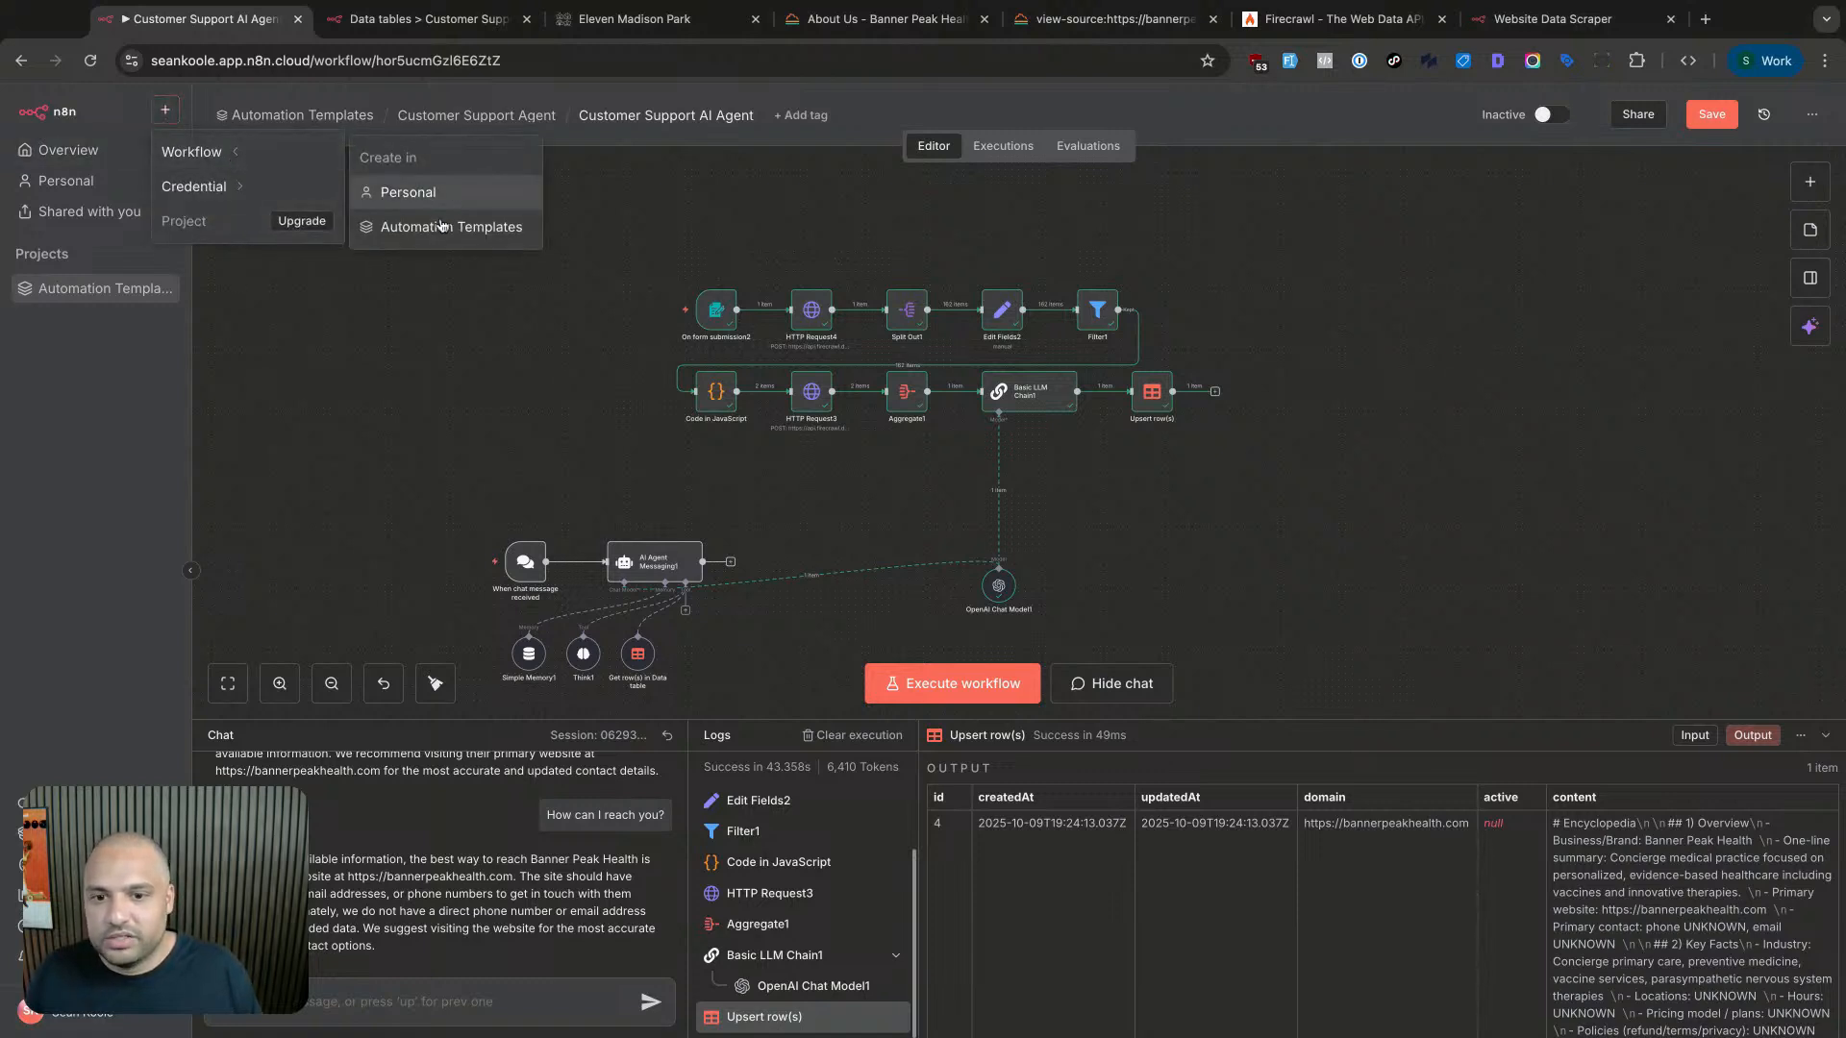
left_click(442, 227)
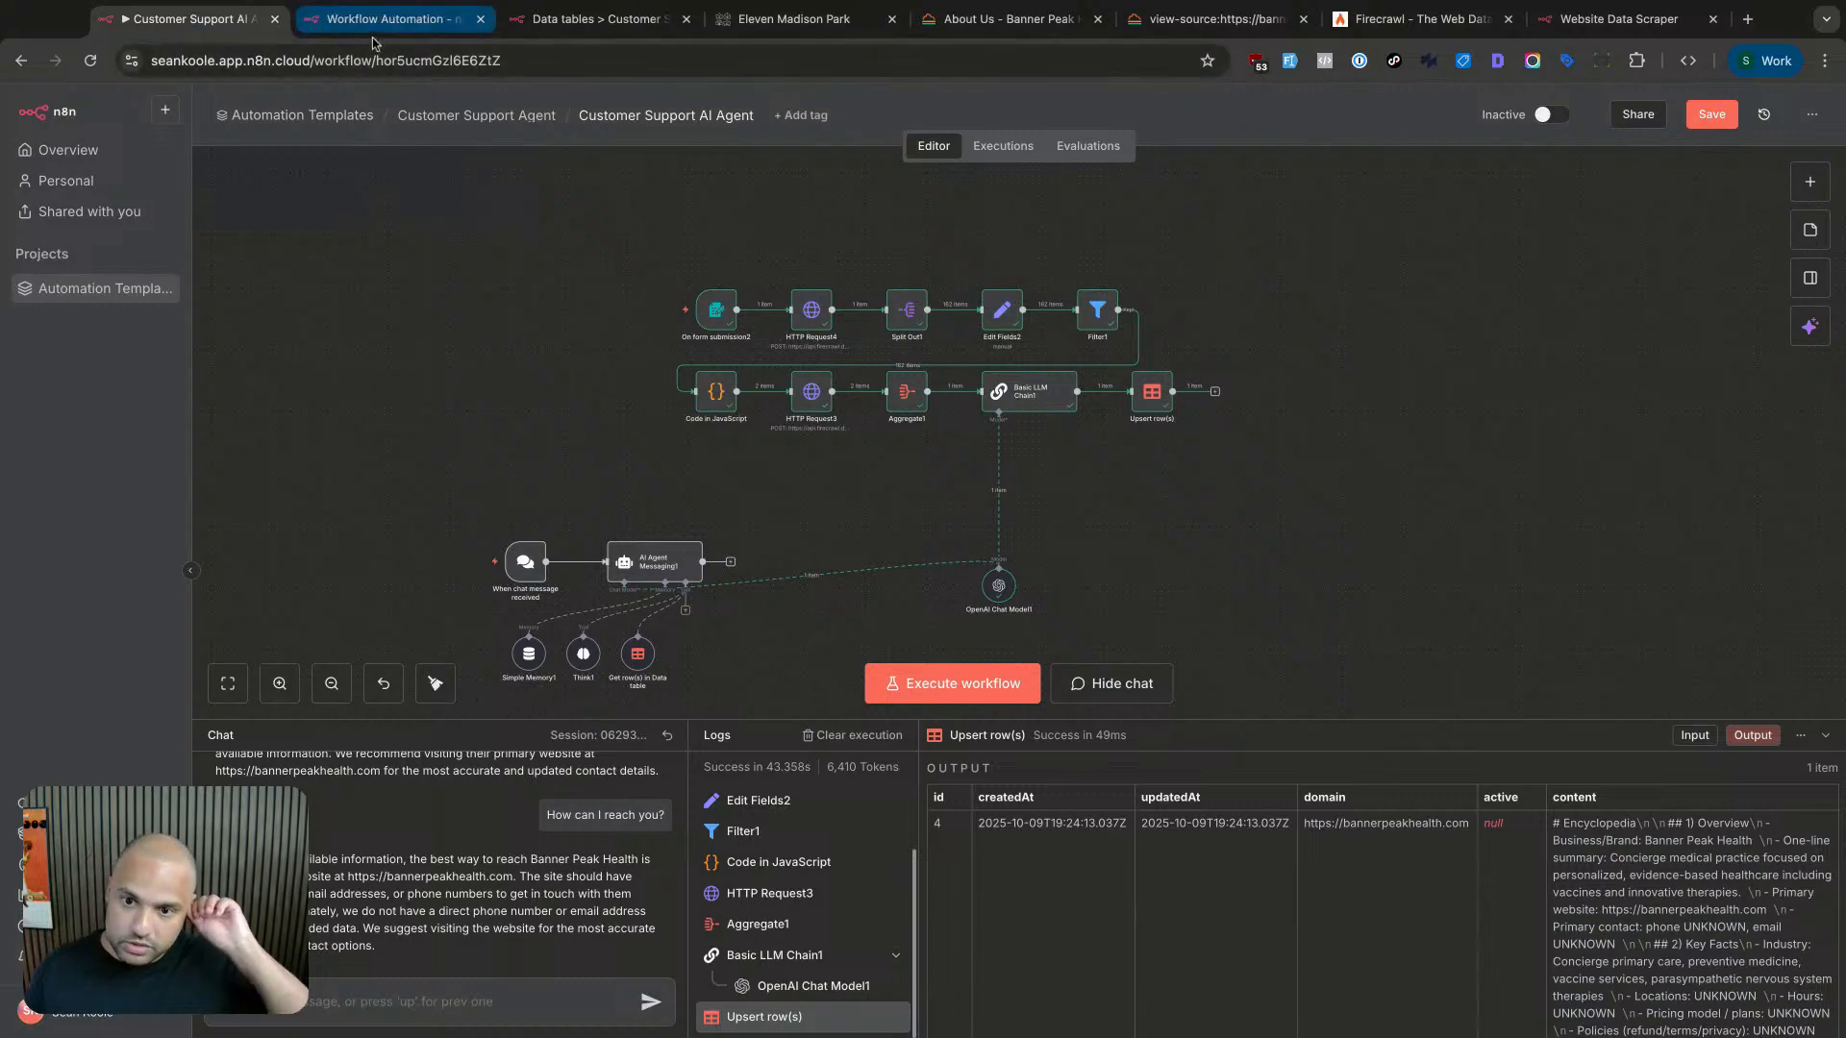
left_click(373, 37)
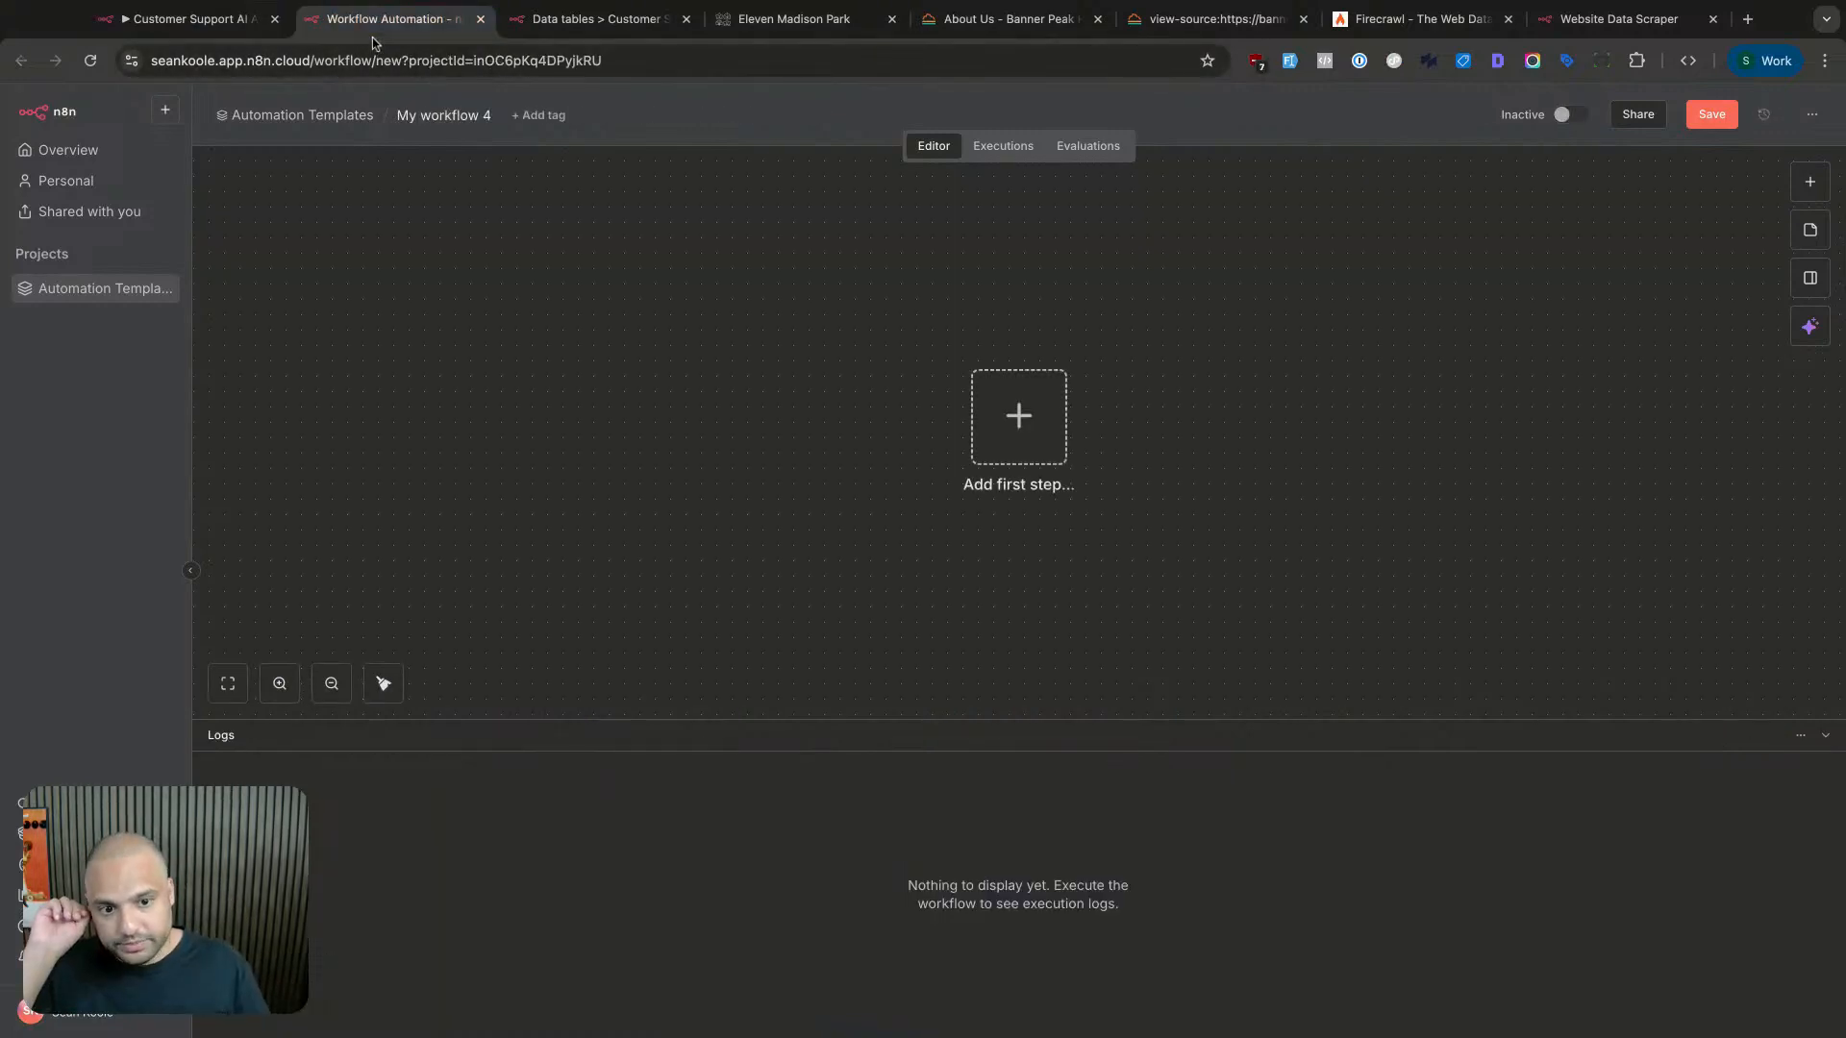
left_click(227, 21)
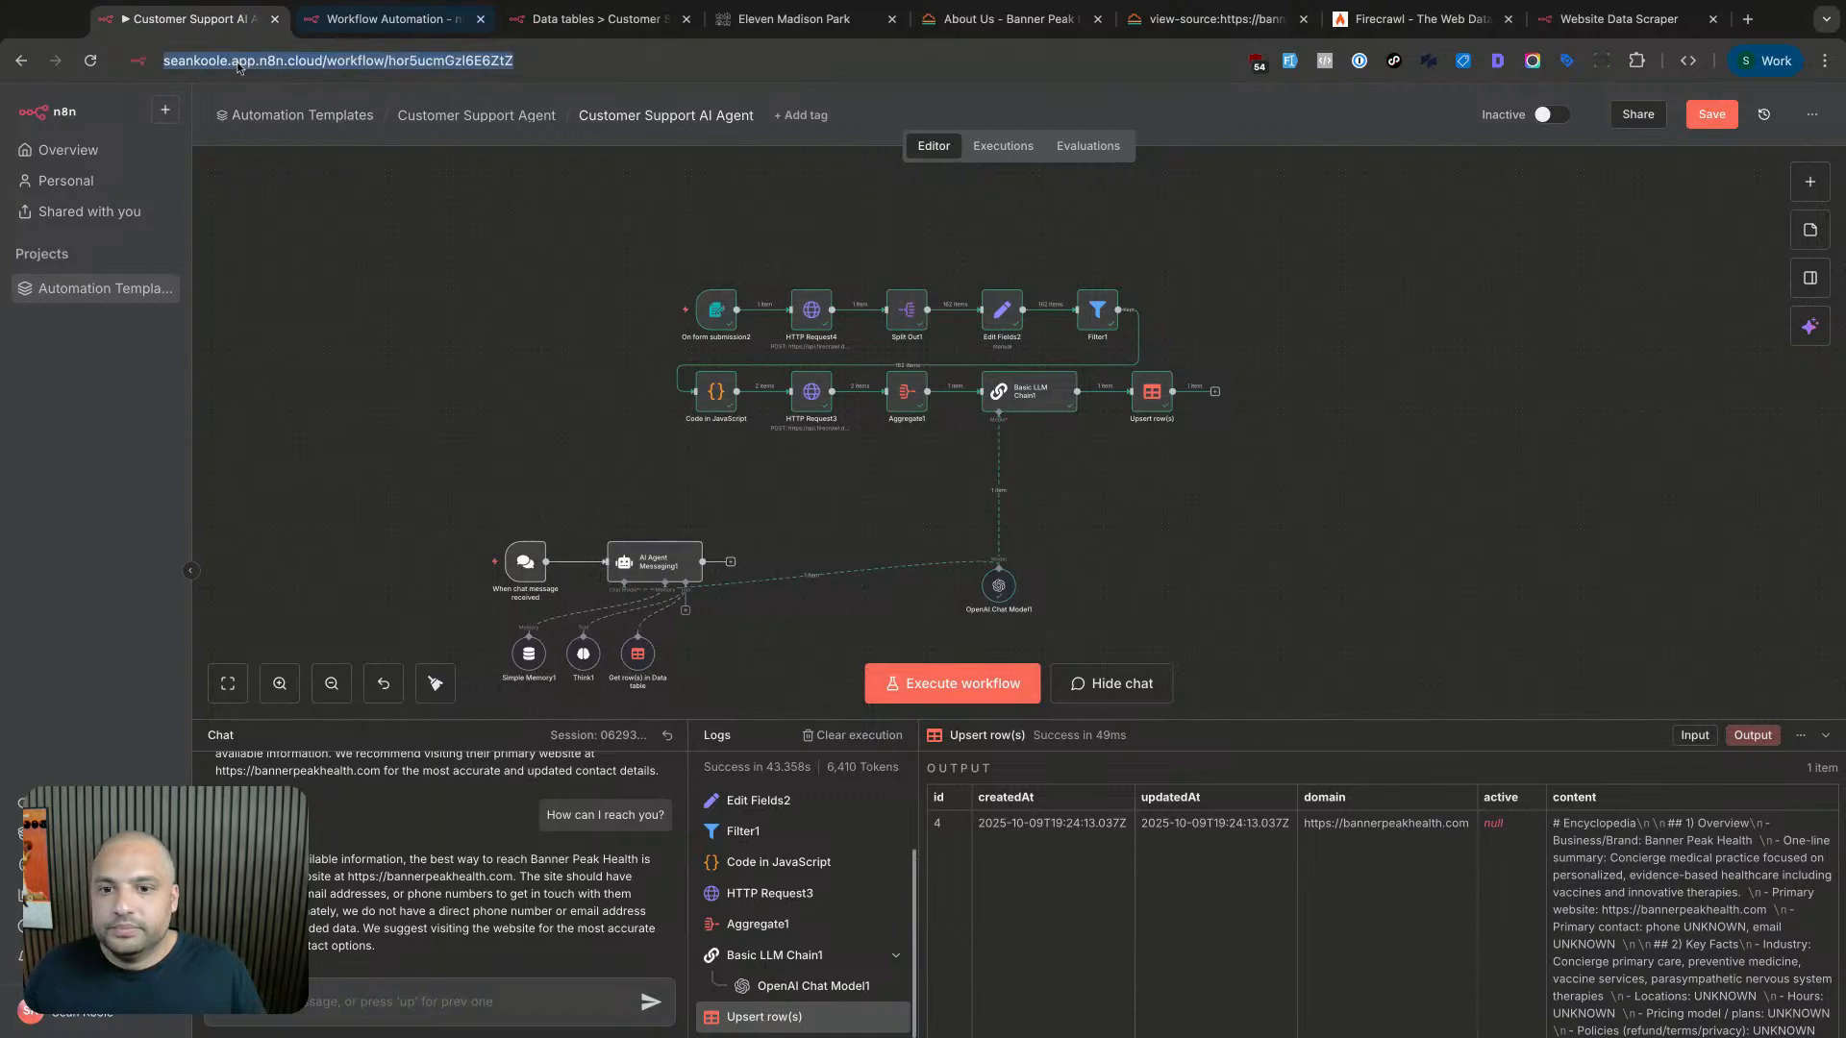
left_click(452, 19)
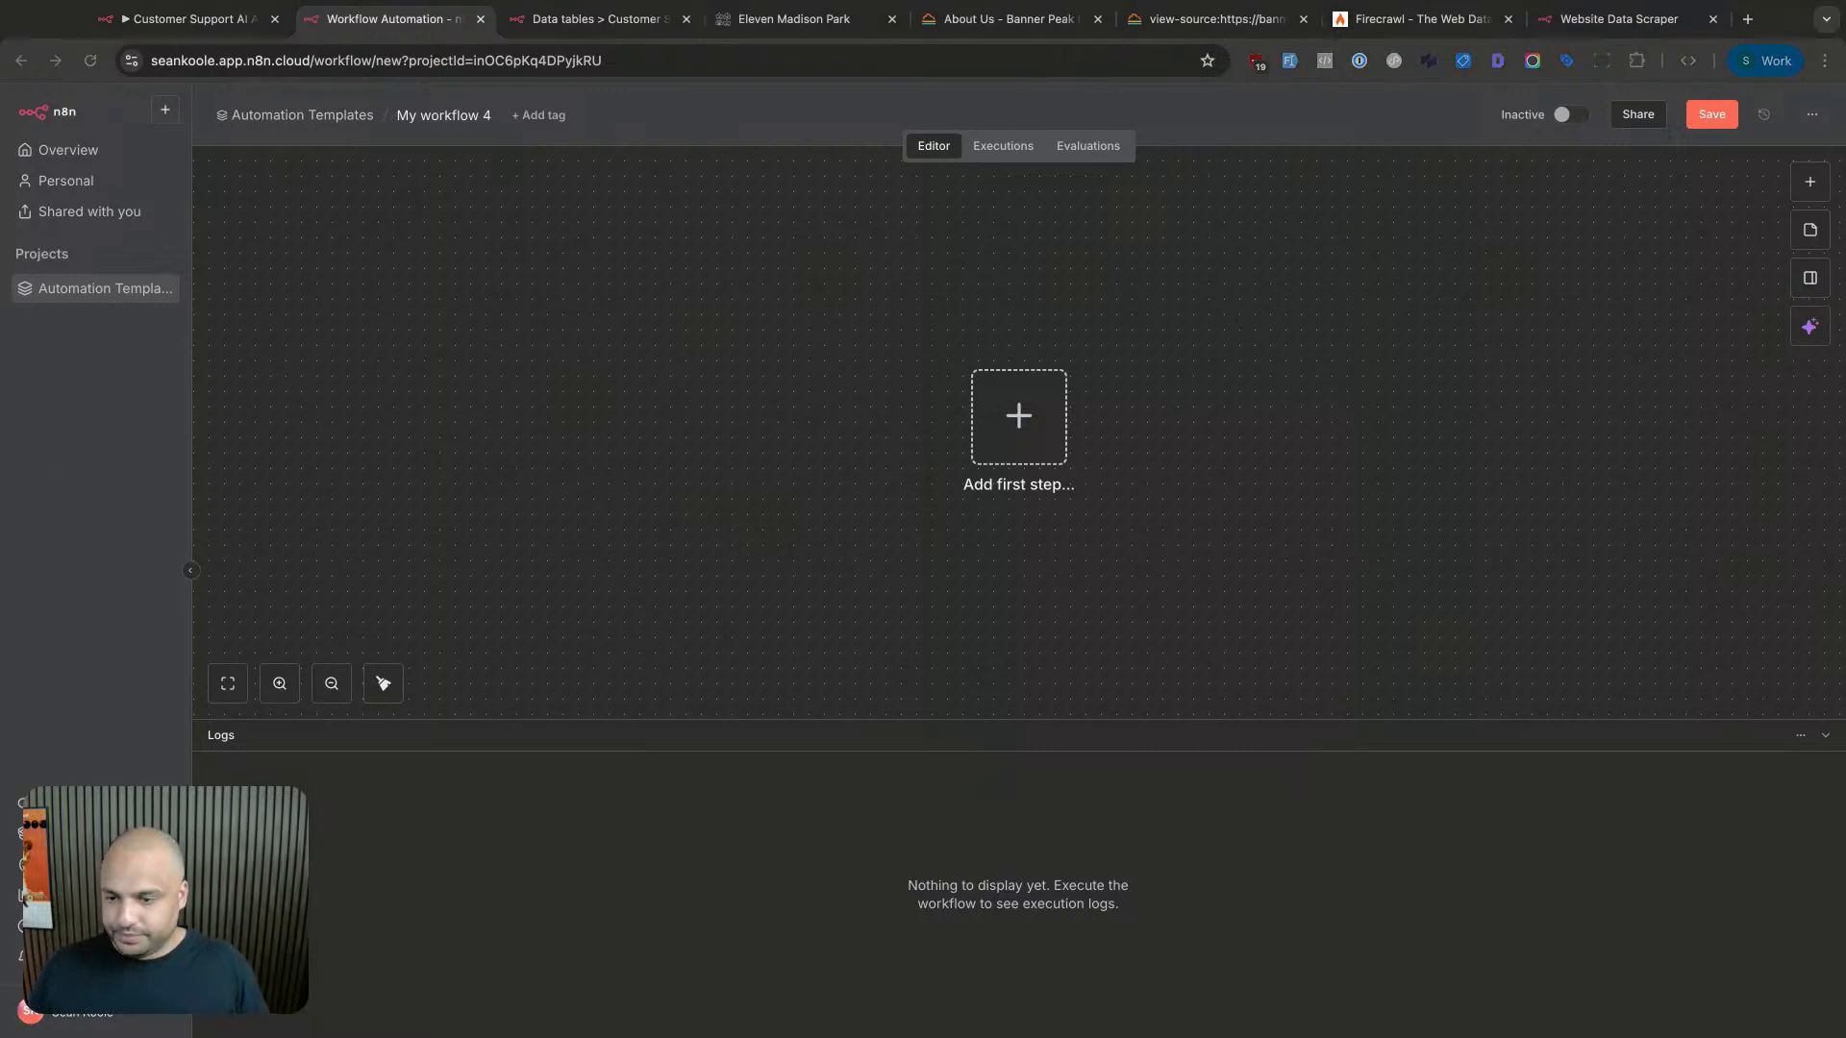
scroll(939, 437, "right", 3)
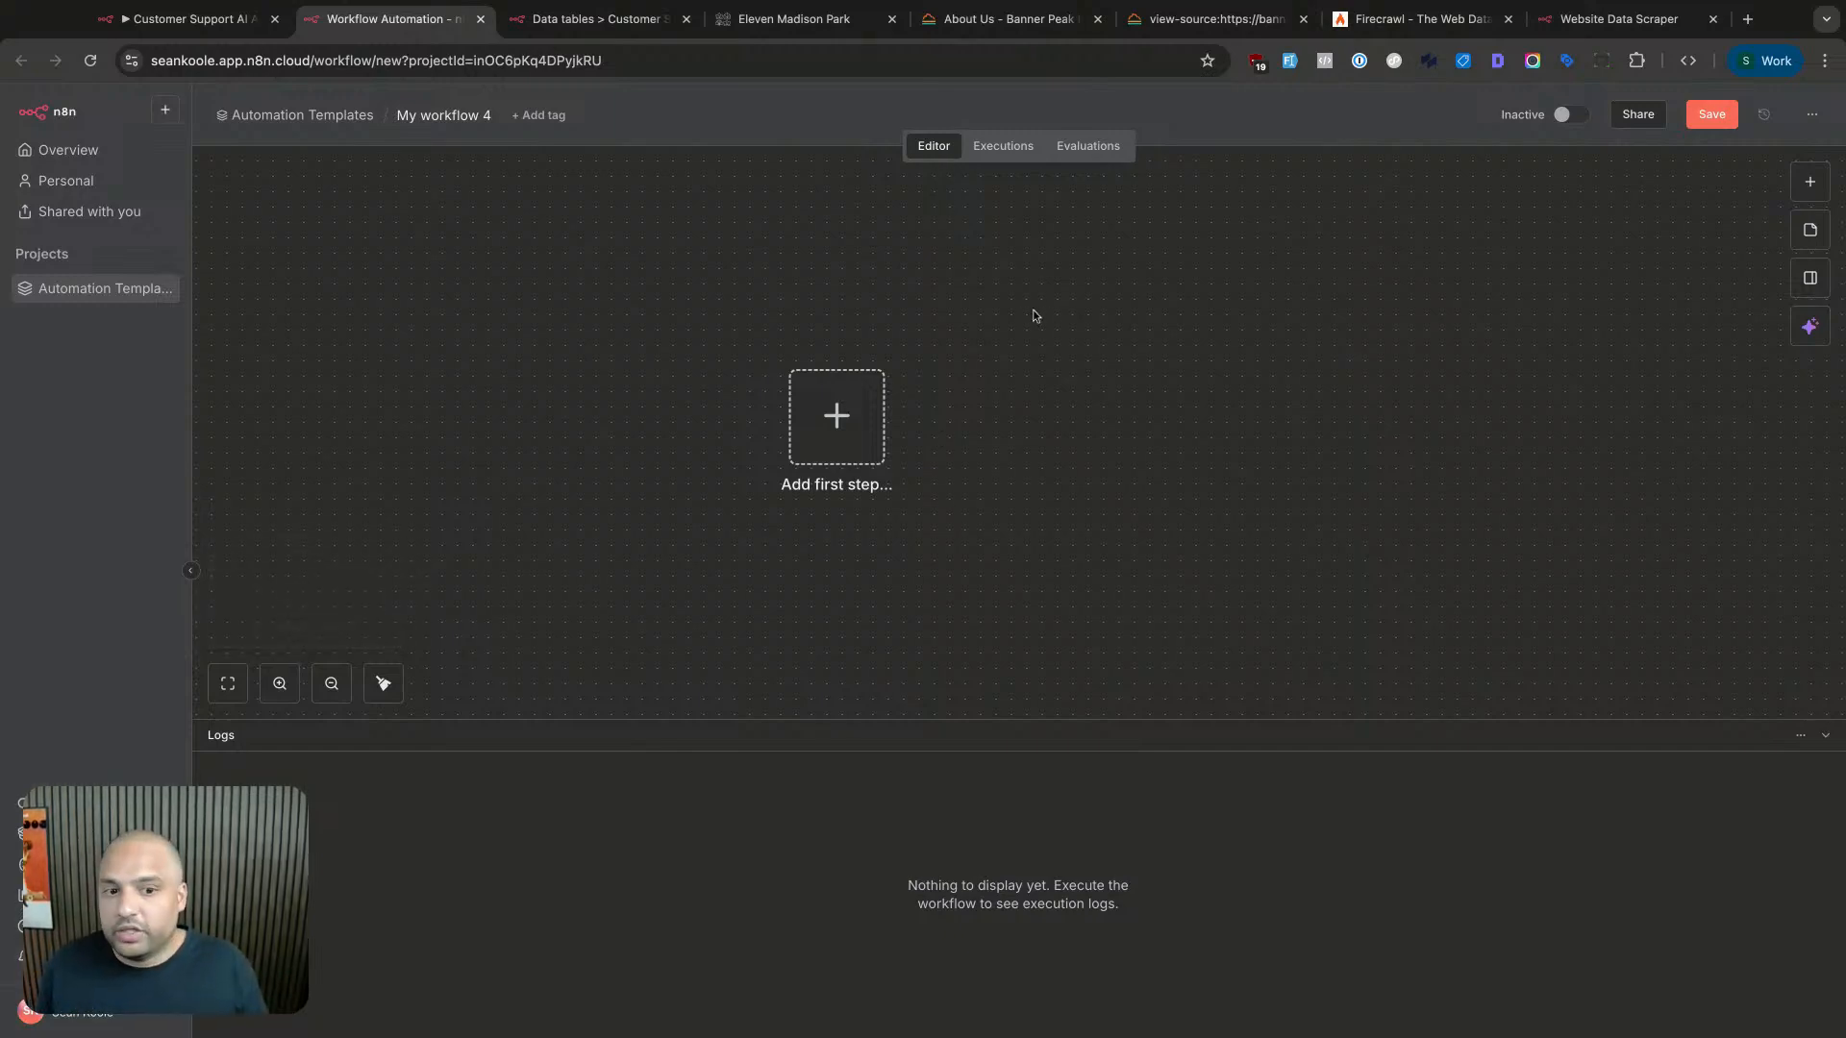
- Add an On form submission trigger as the workflow's first node
left_click(846, 452)
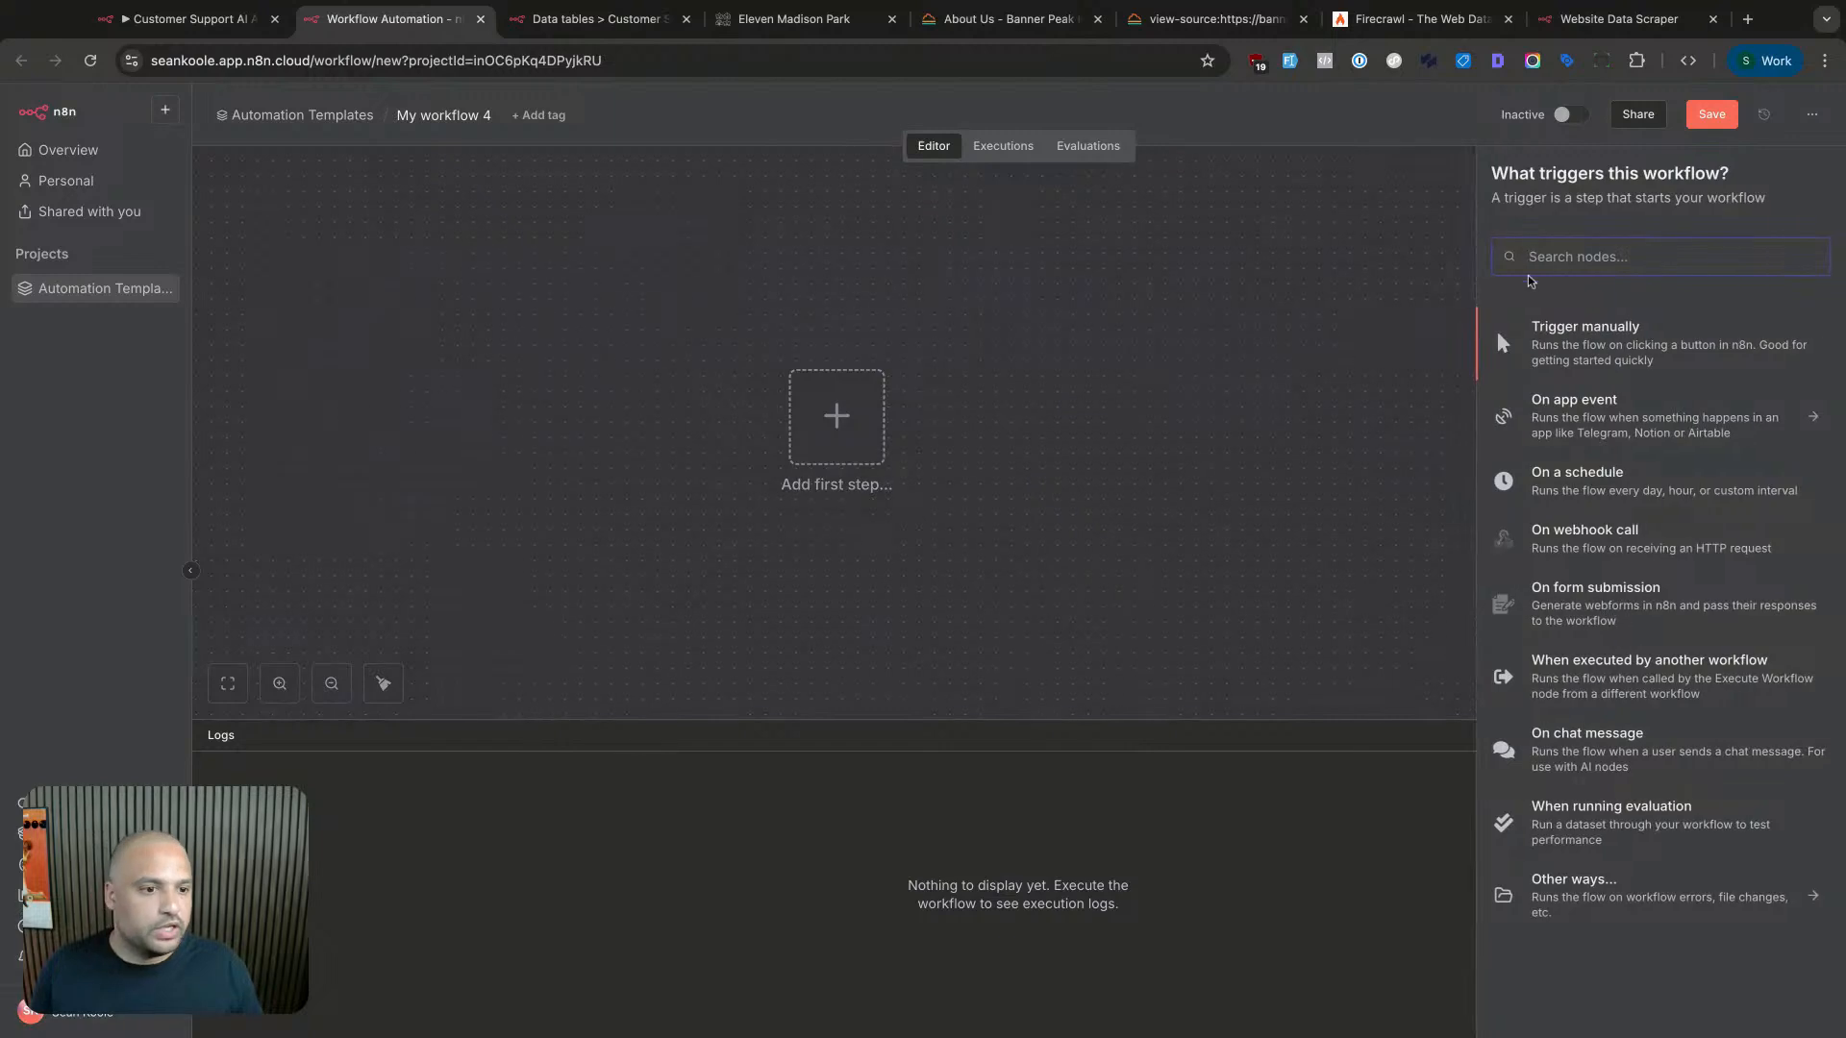
type("form")
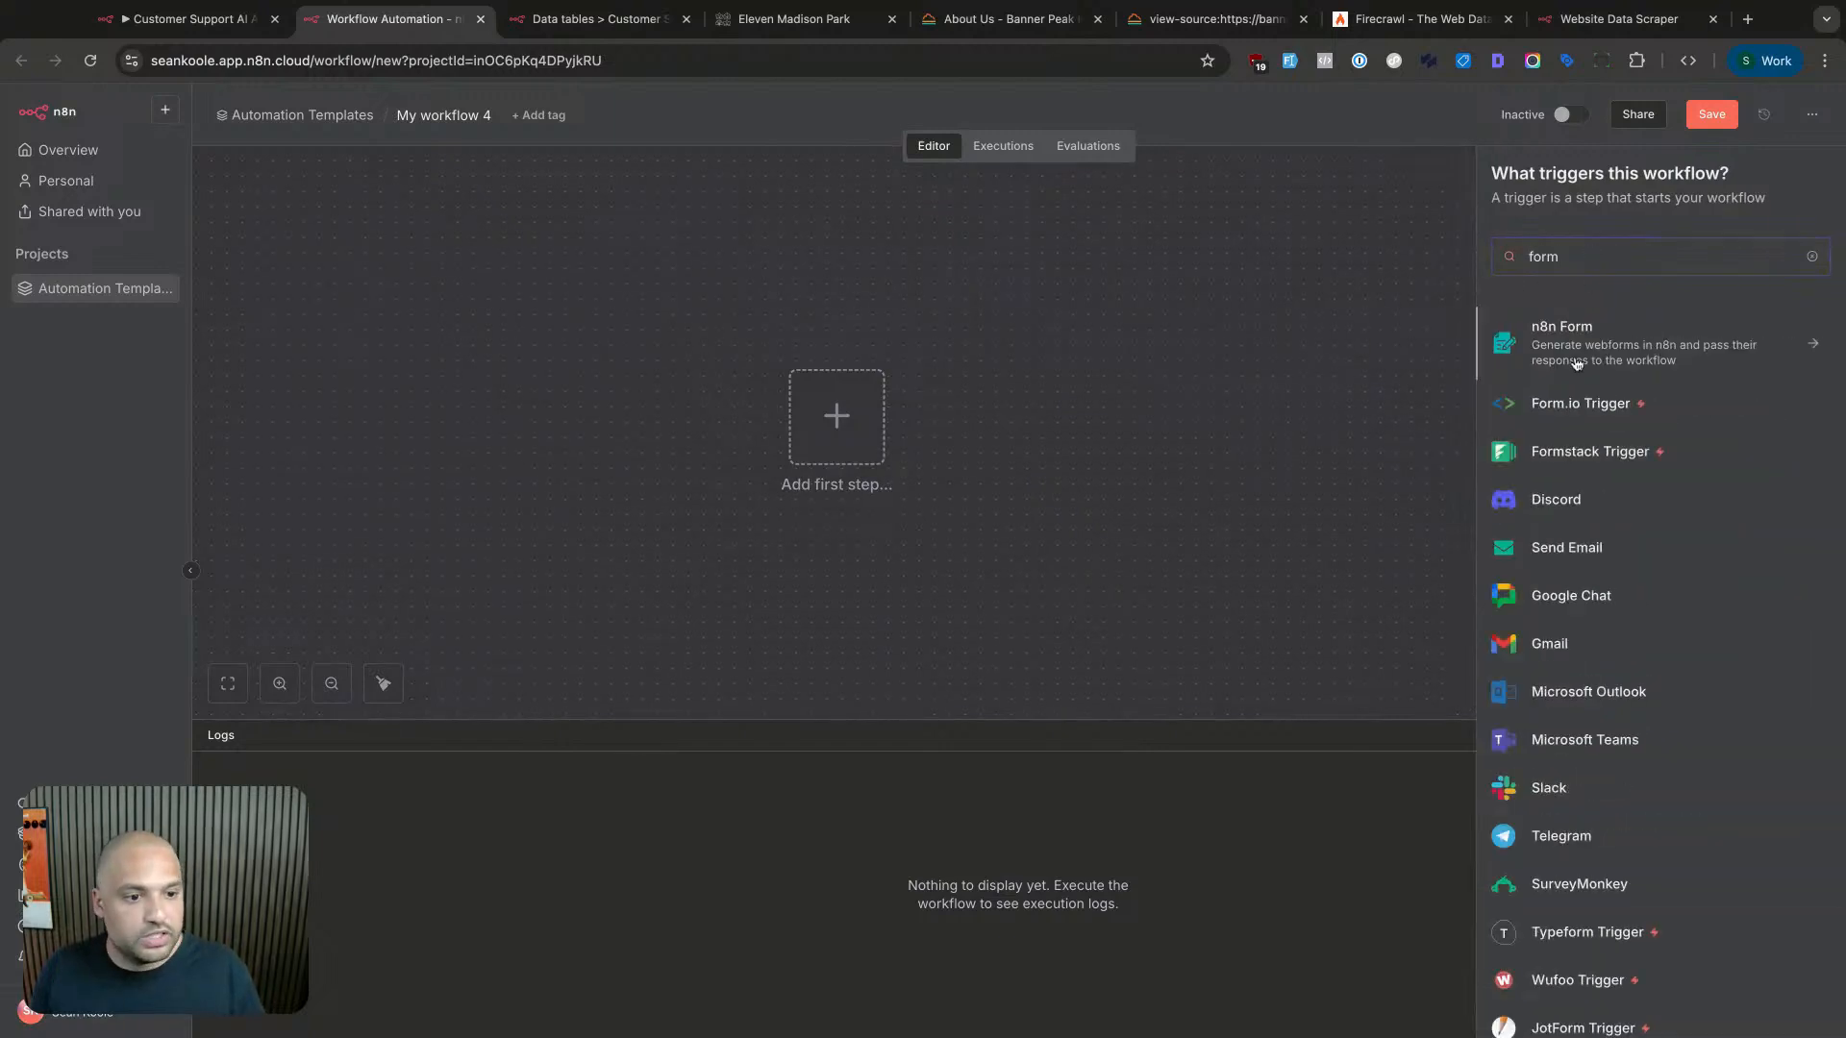
key("Return")
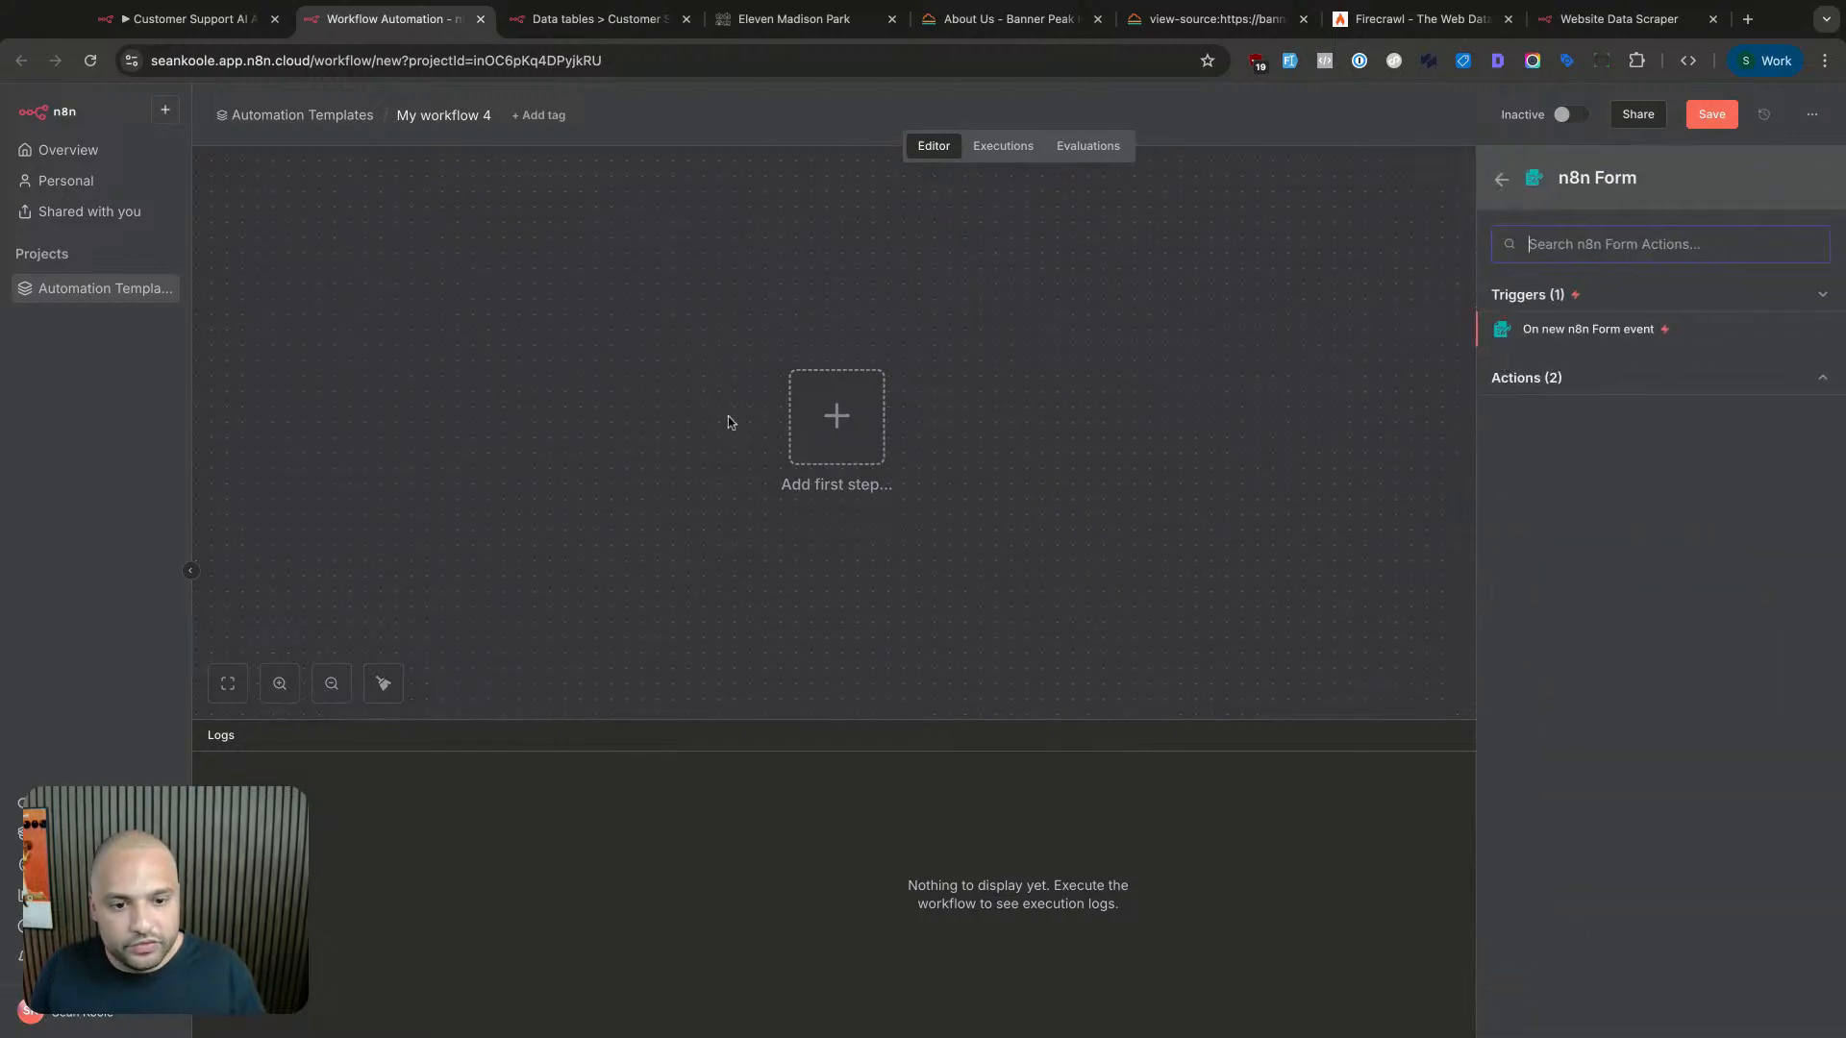
left_click(1570, 331)
- Title the form "What's in your website URL?"
left_click(617, 441)
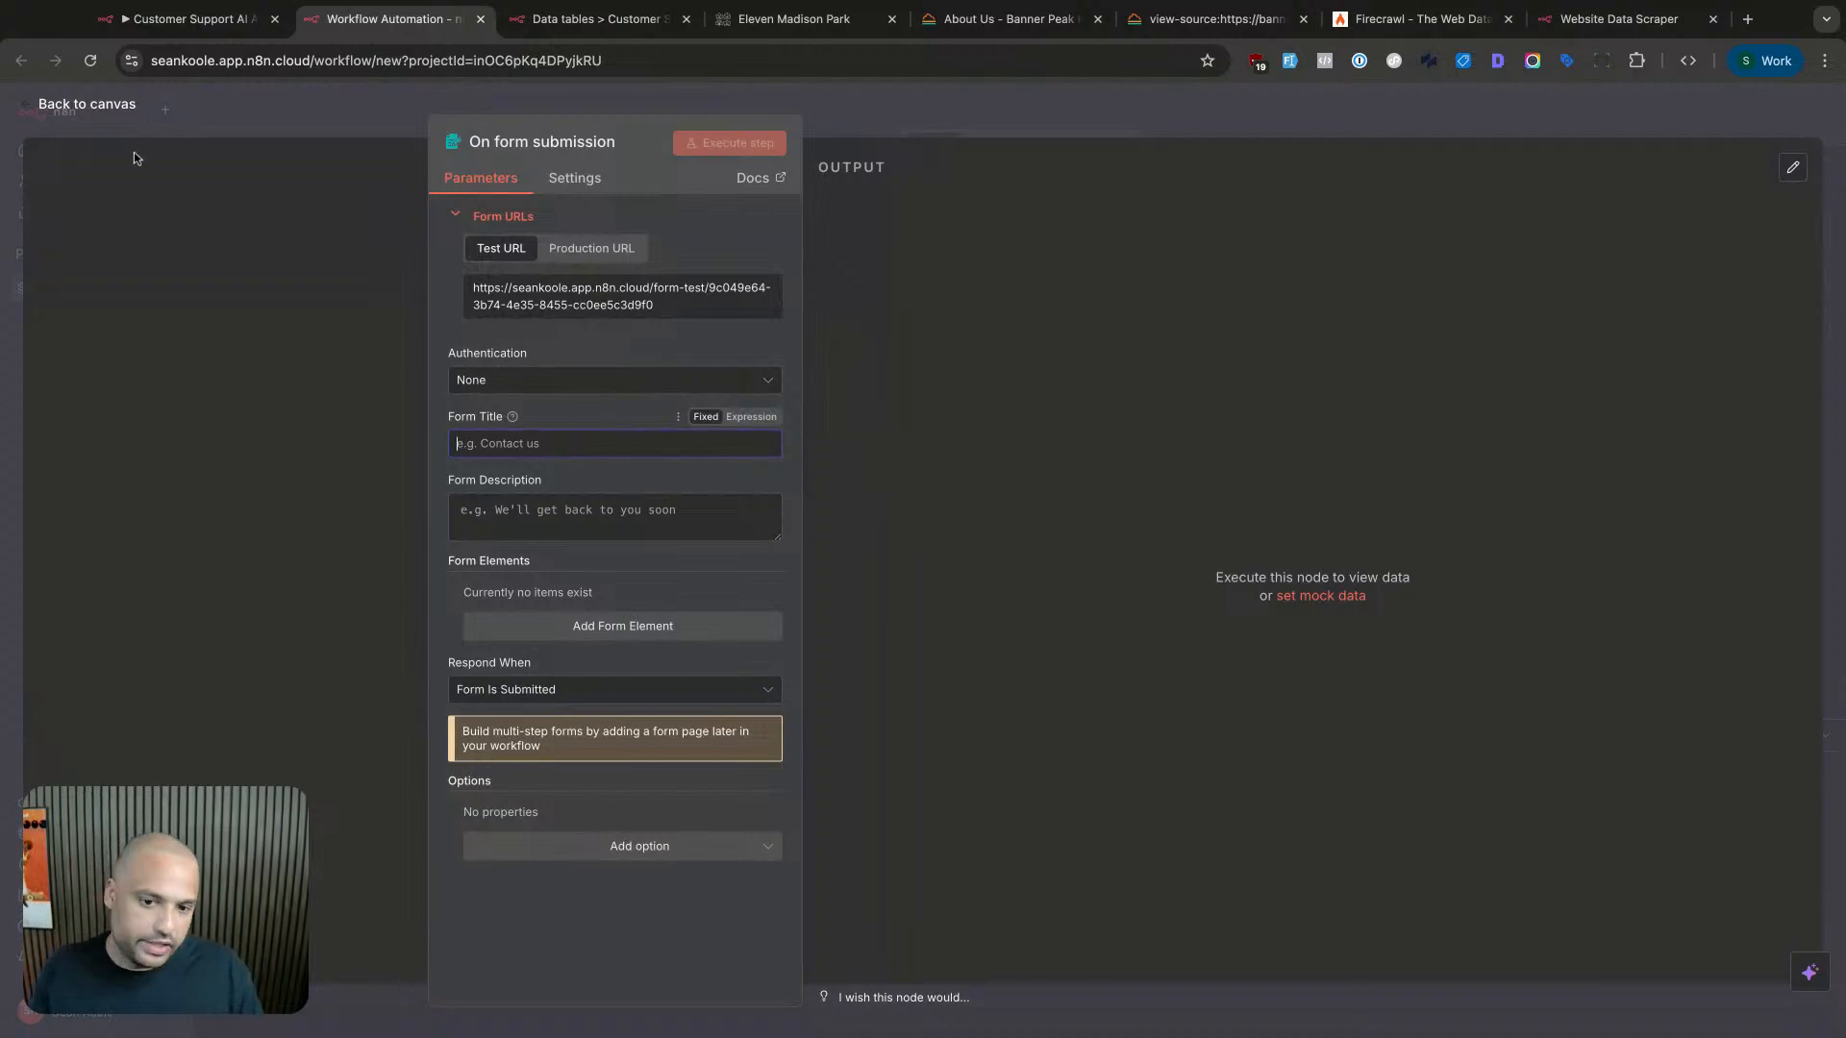
type("Fill in your web")
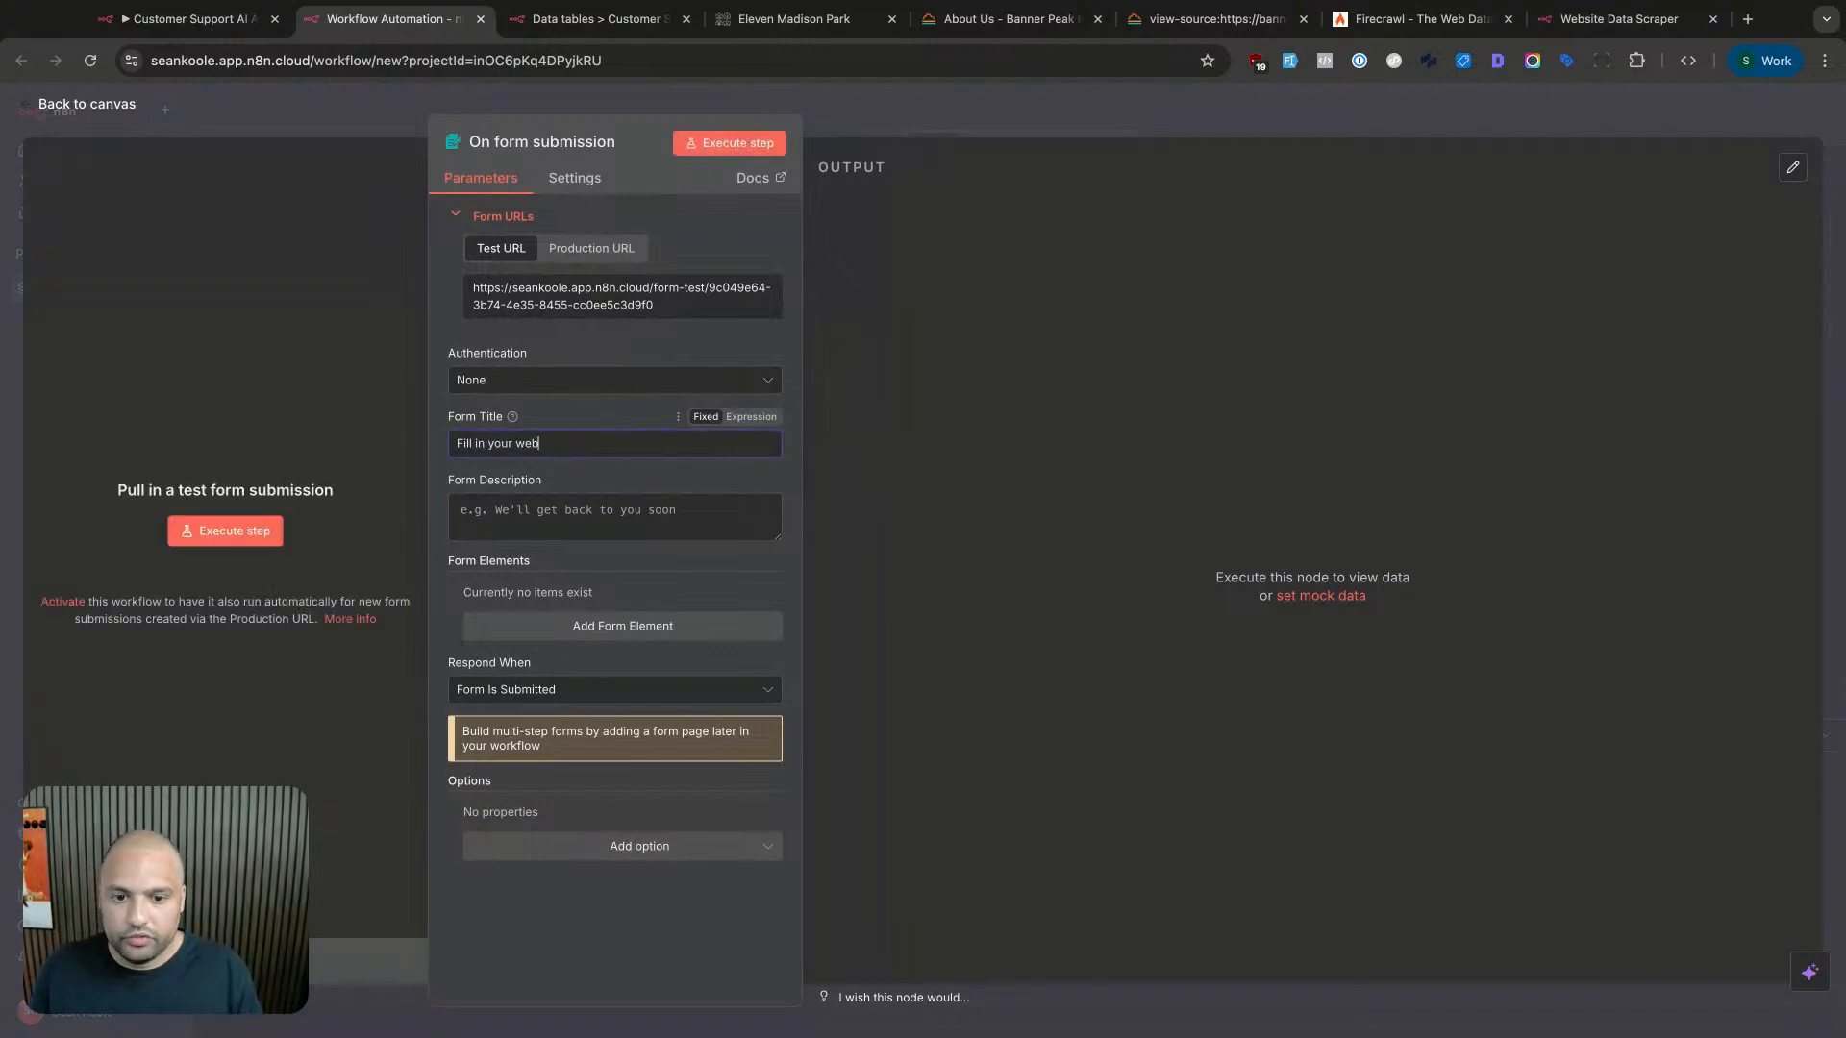
type("site URL>")
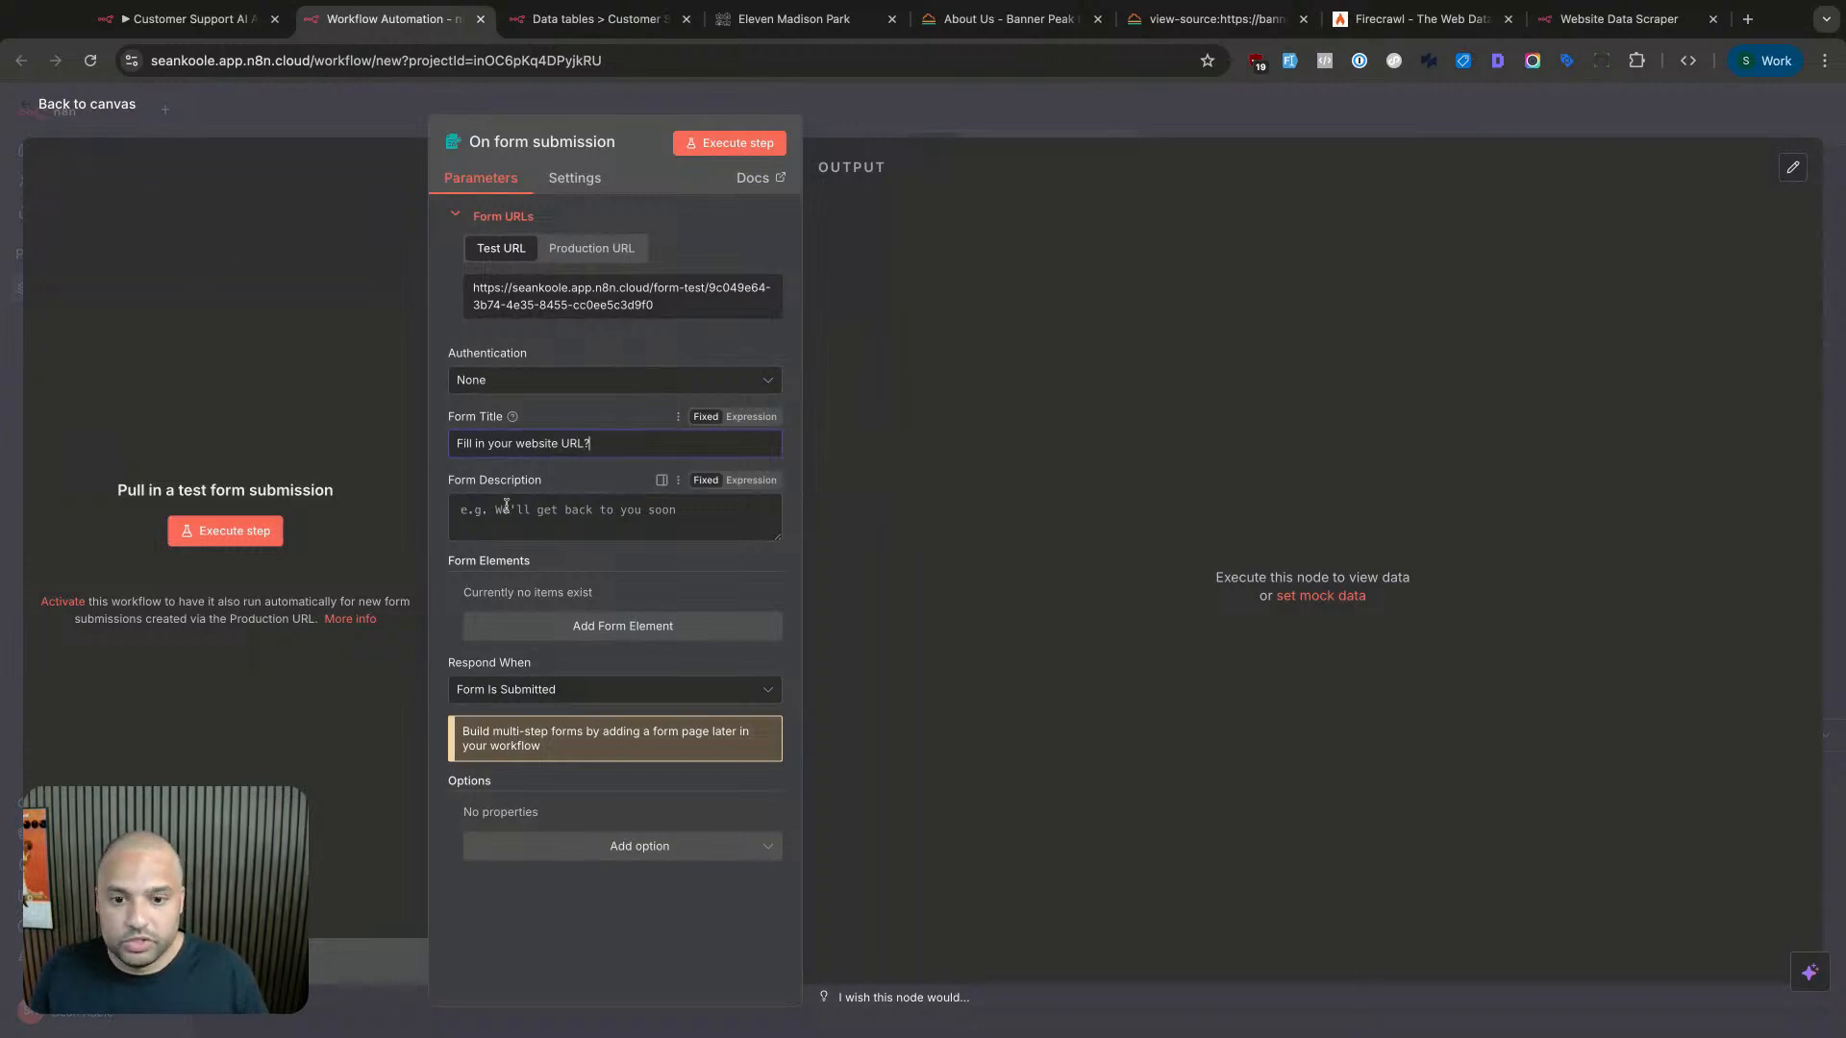
double_click(461, 444)
type("What's")
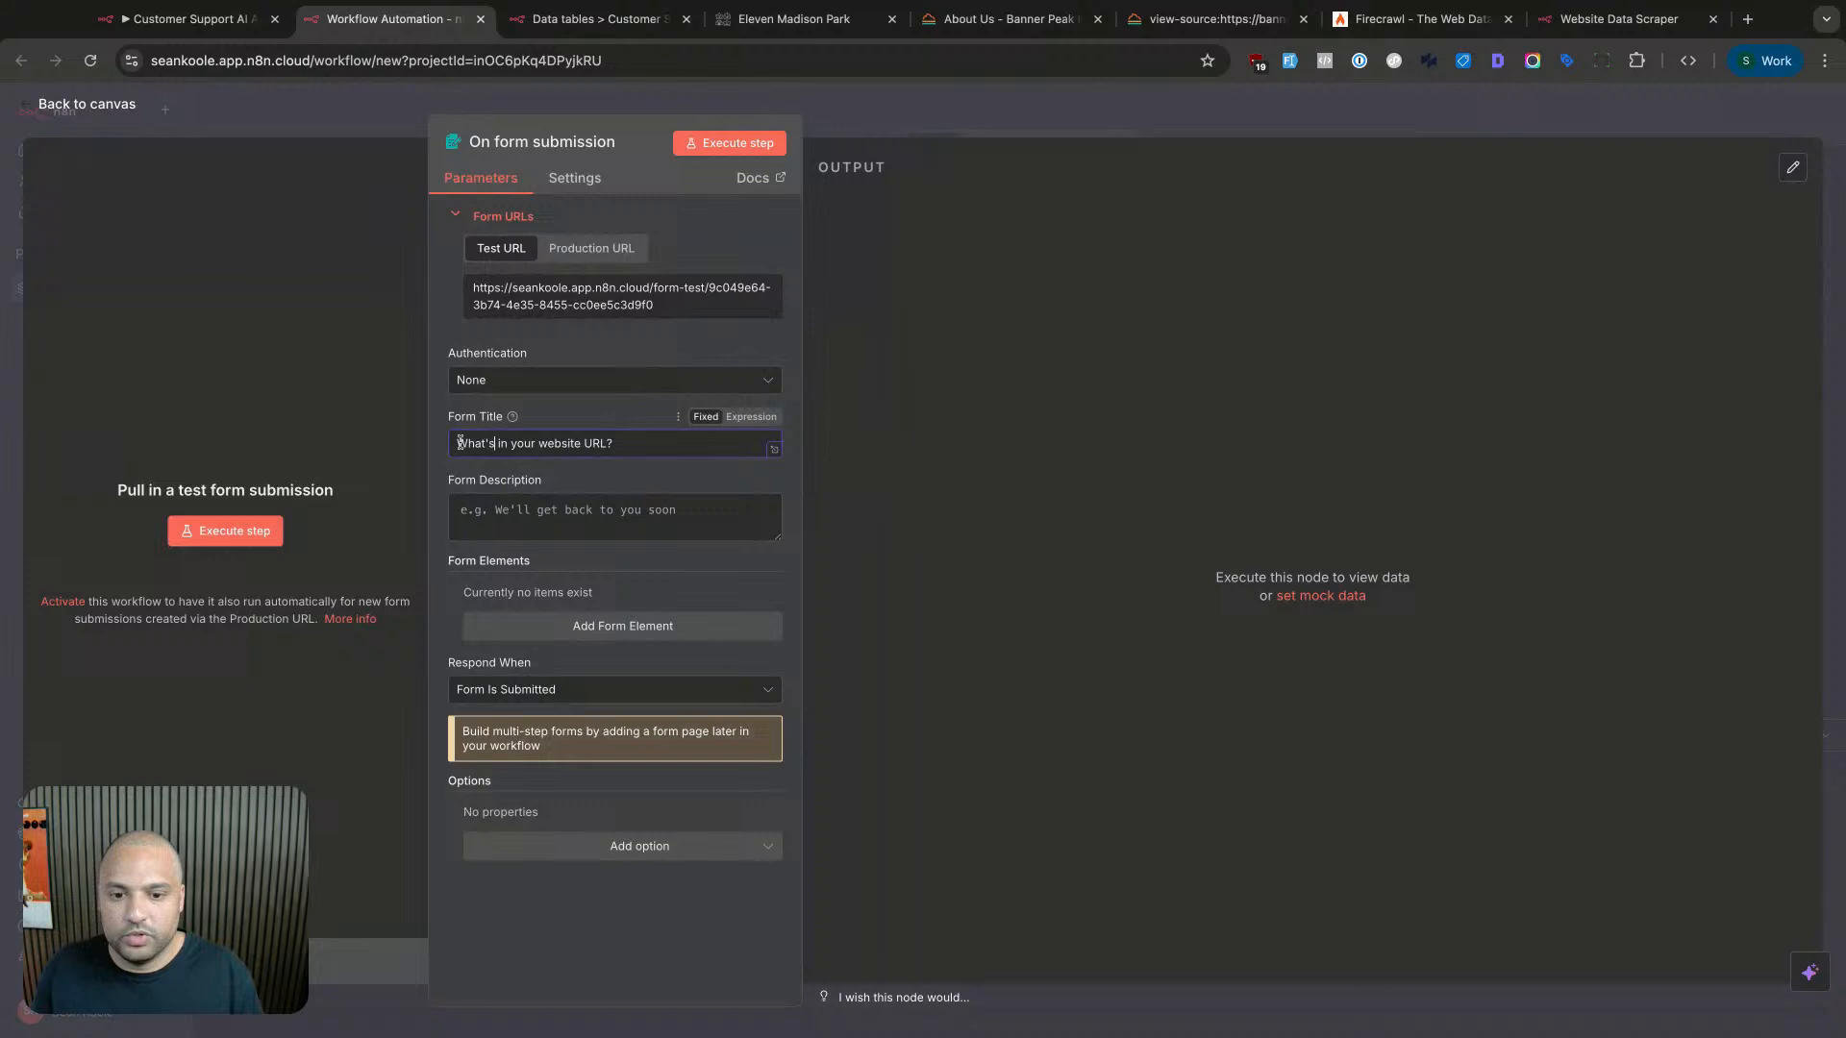
- Describe the form: website content scraped and stored so you or your customers can talk to your data later
left_click(489, 526)
type("We'll ")
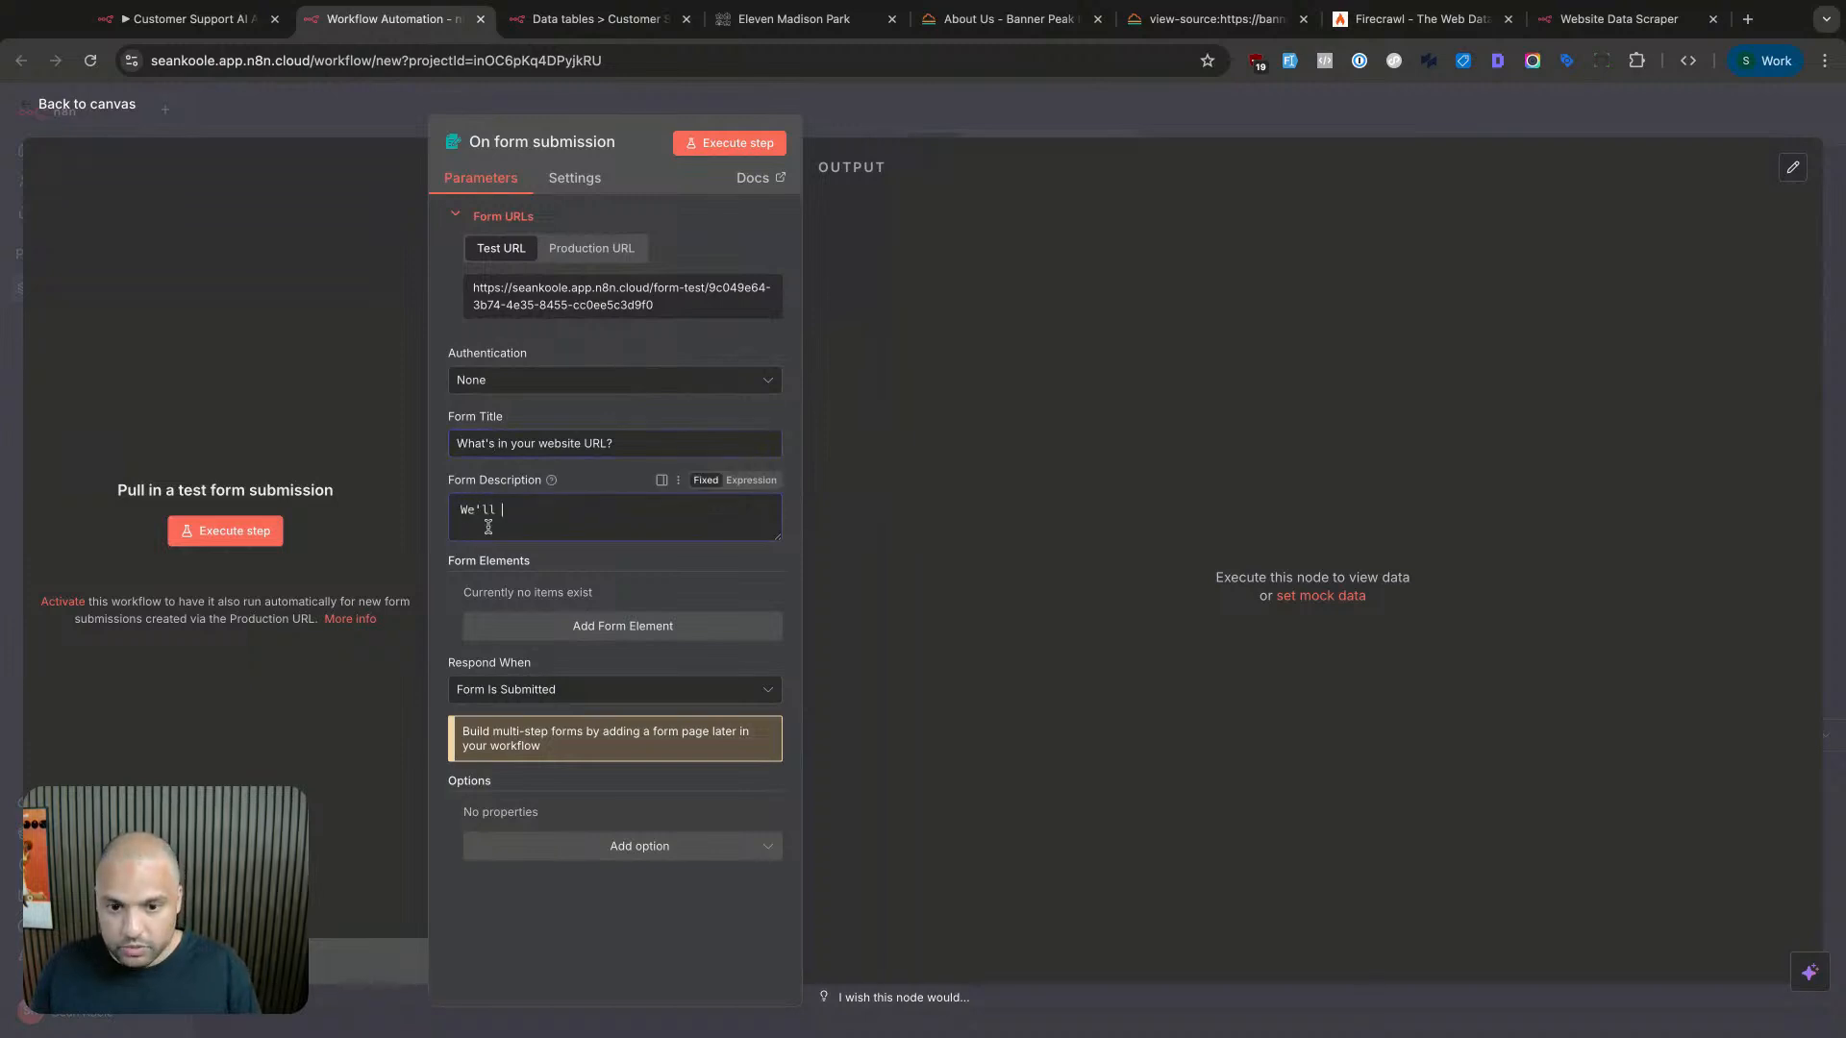
type("scrape yorur websies")
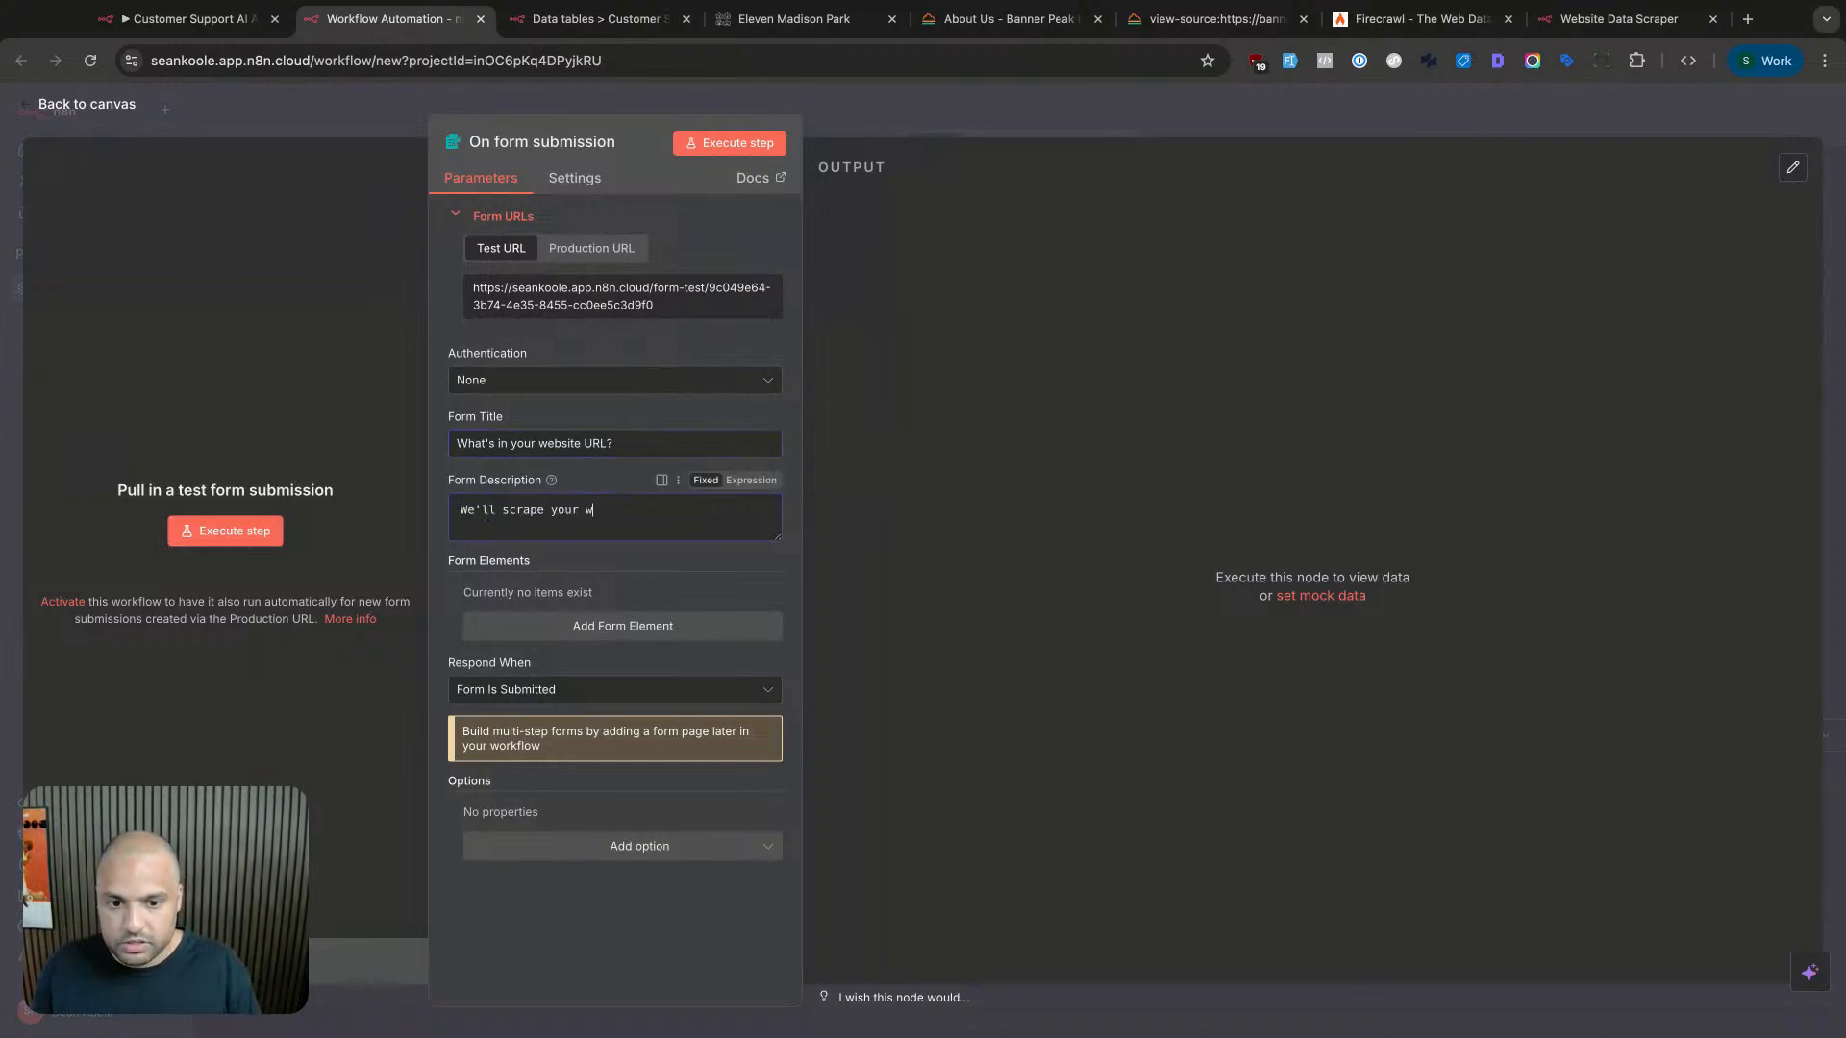
key("BackSpace")
key("BackSpace")
type("tes")
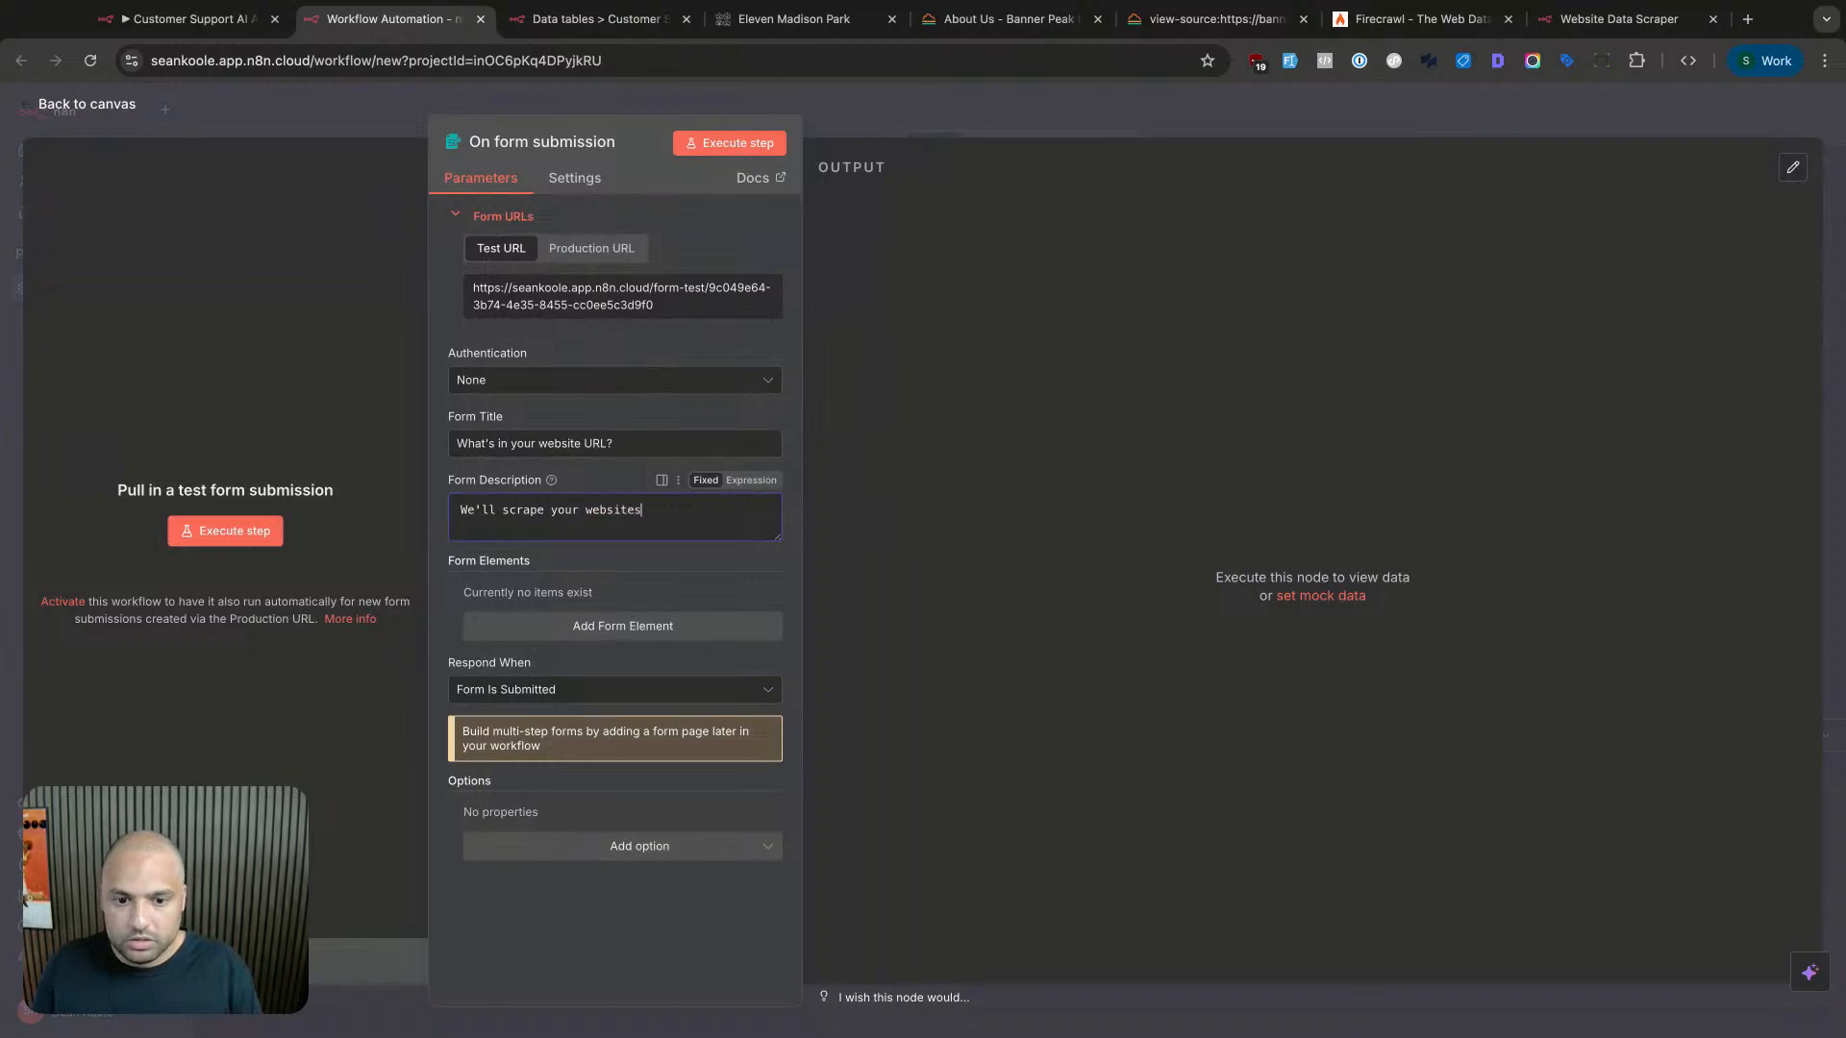
type(" content, to be stored in our ")
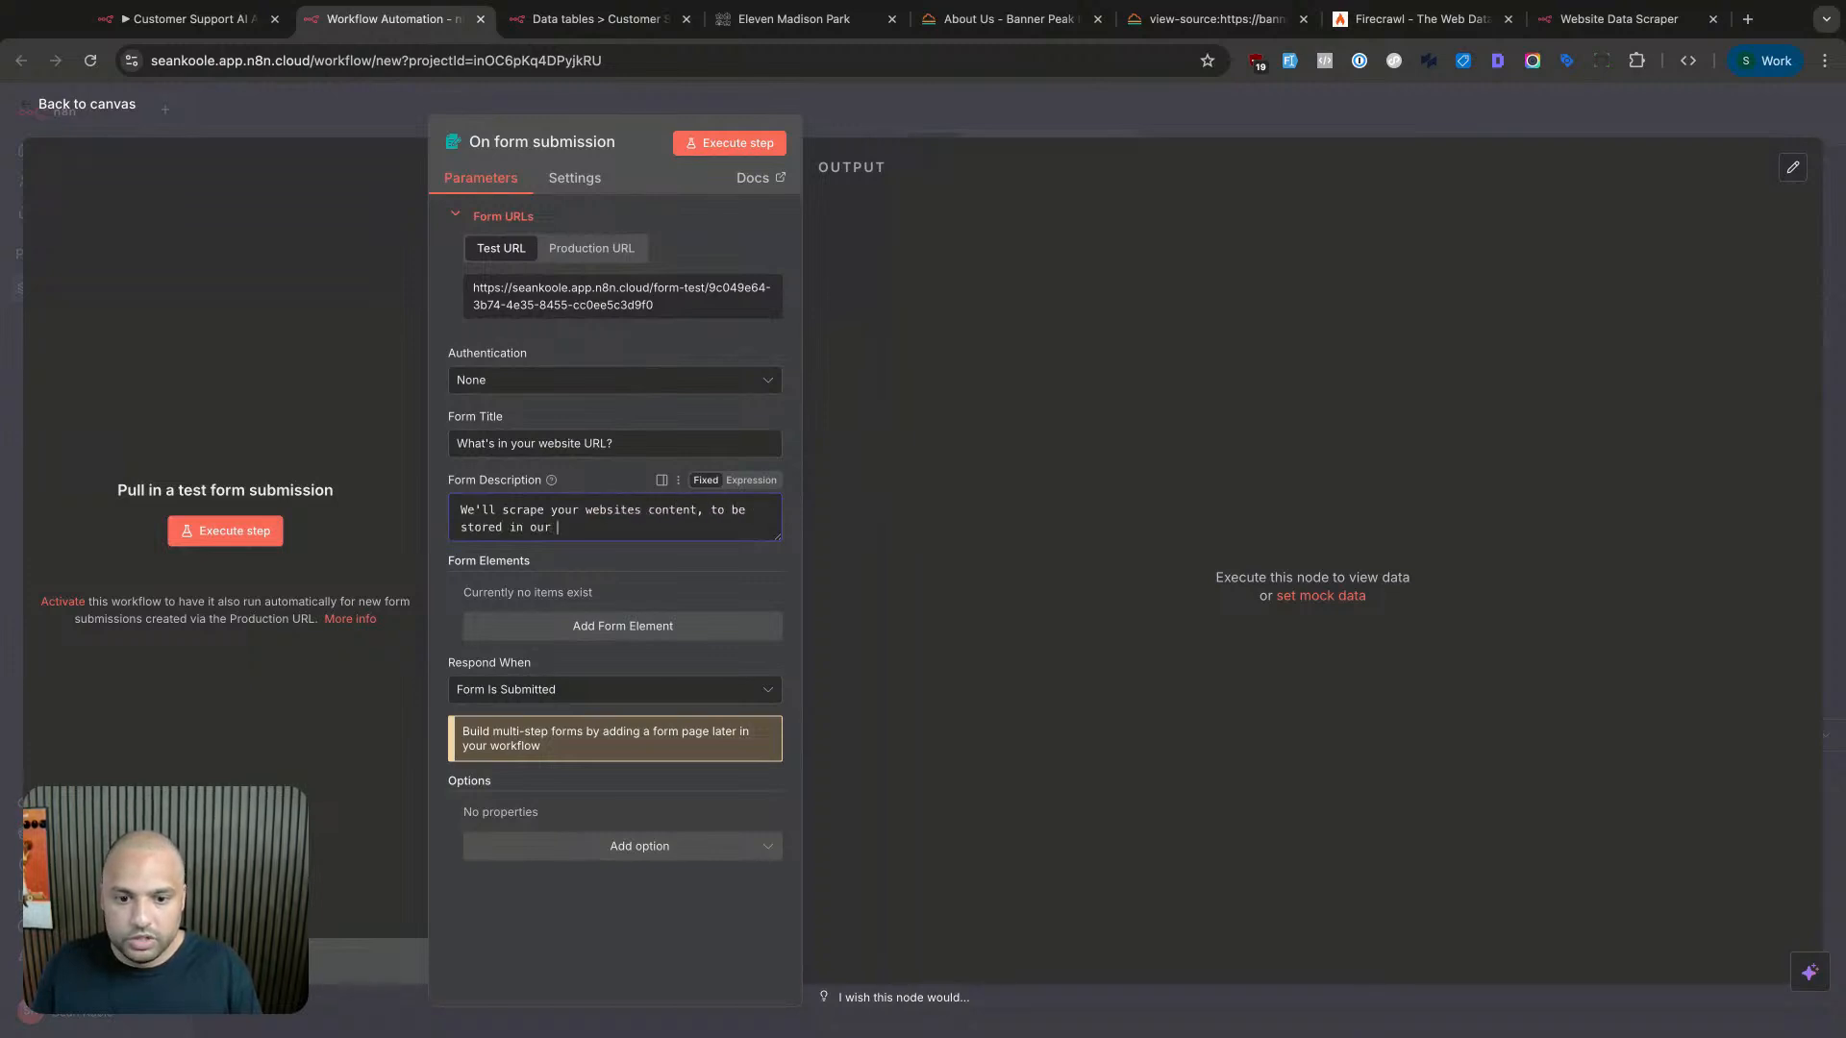
type("data")
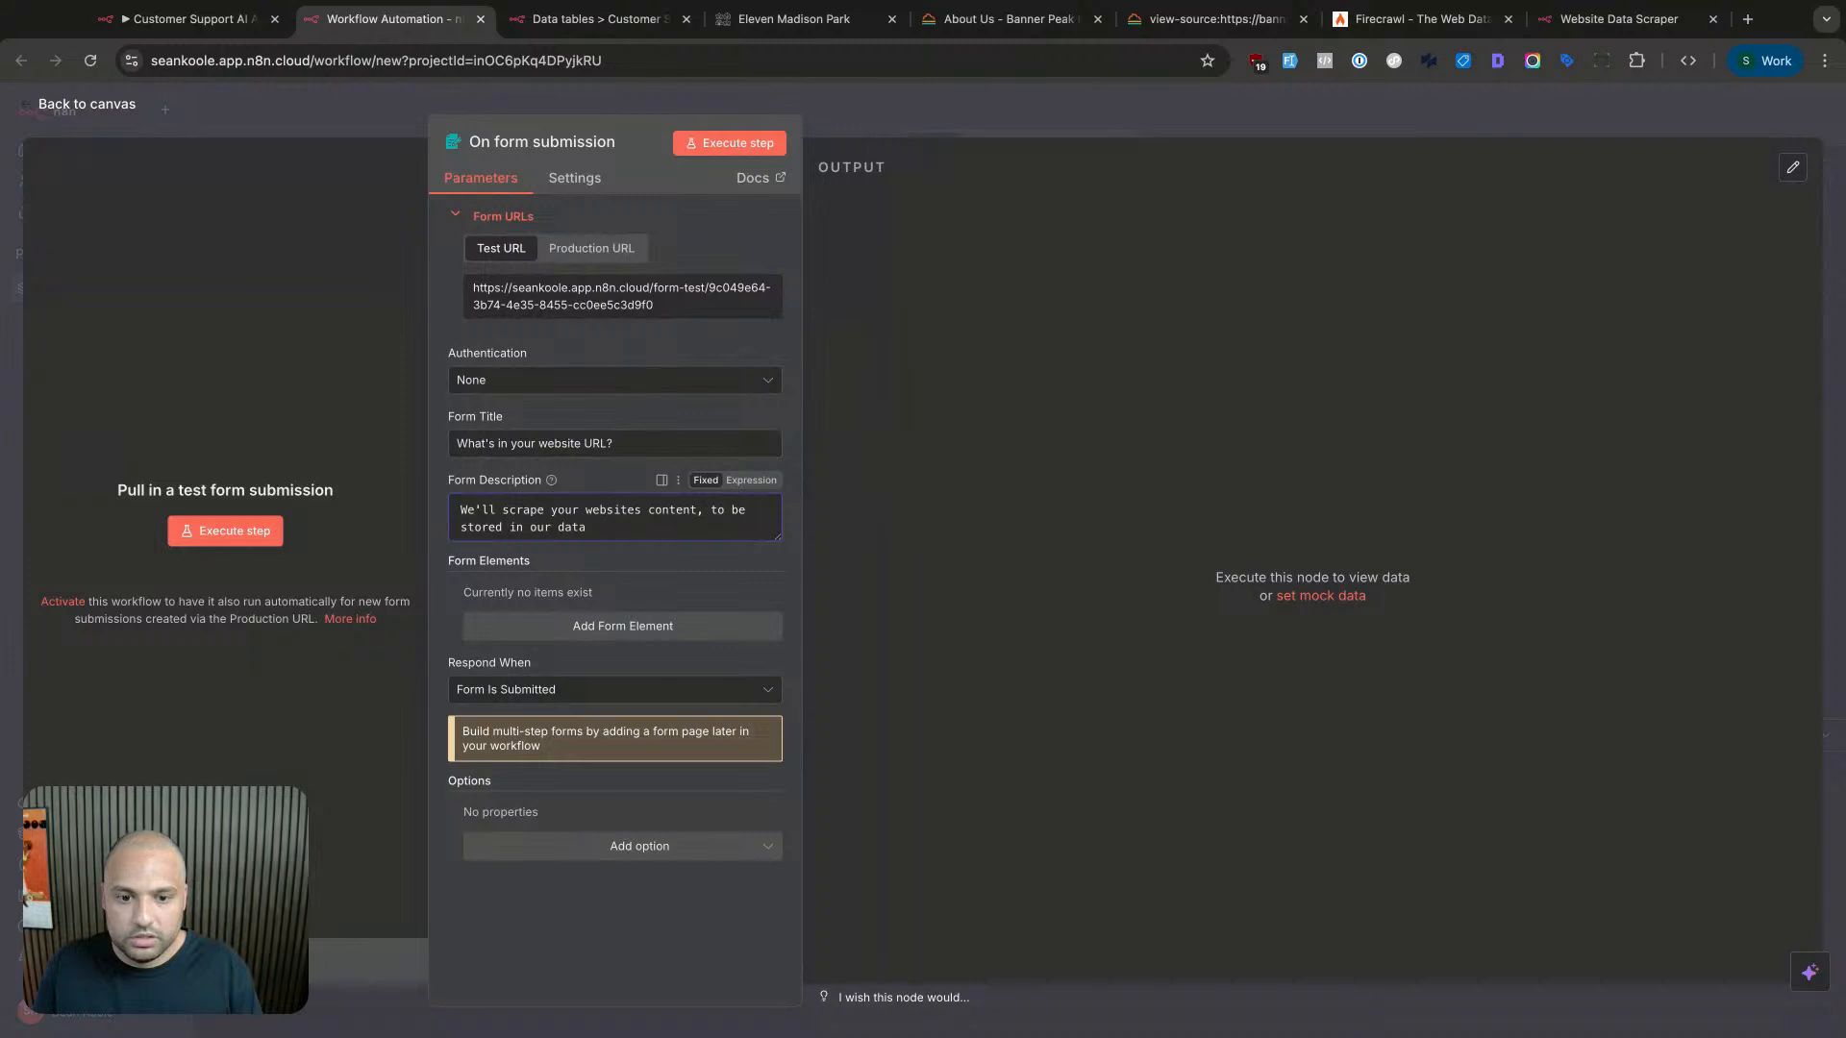
type("base, so you can")
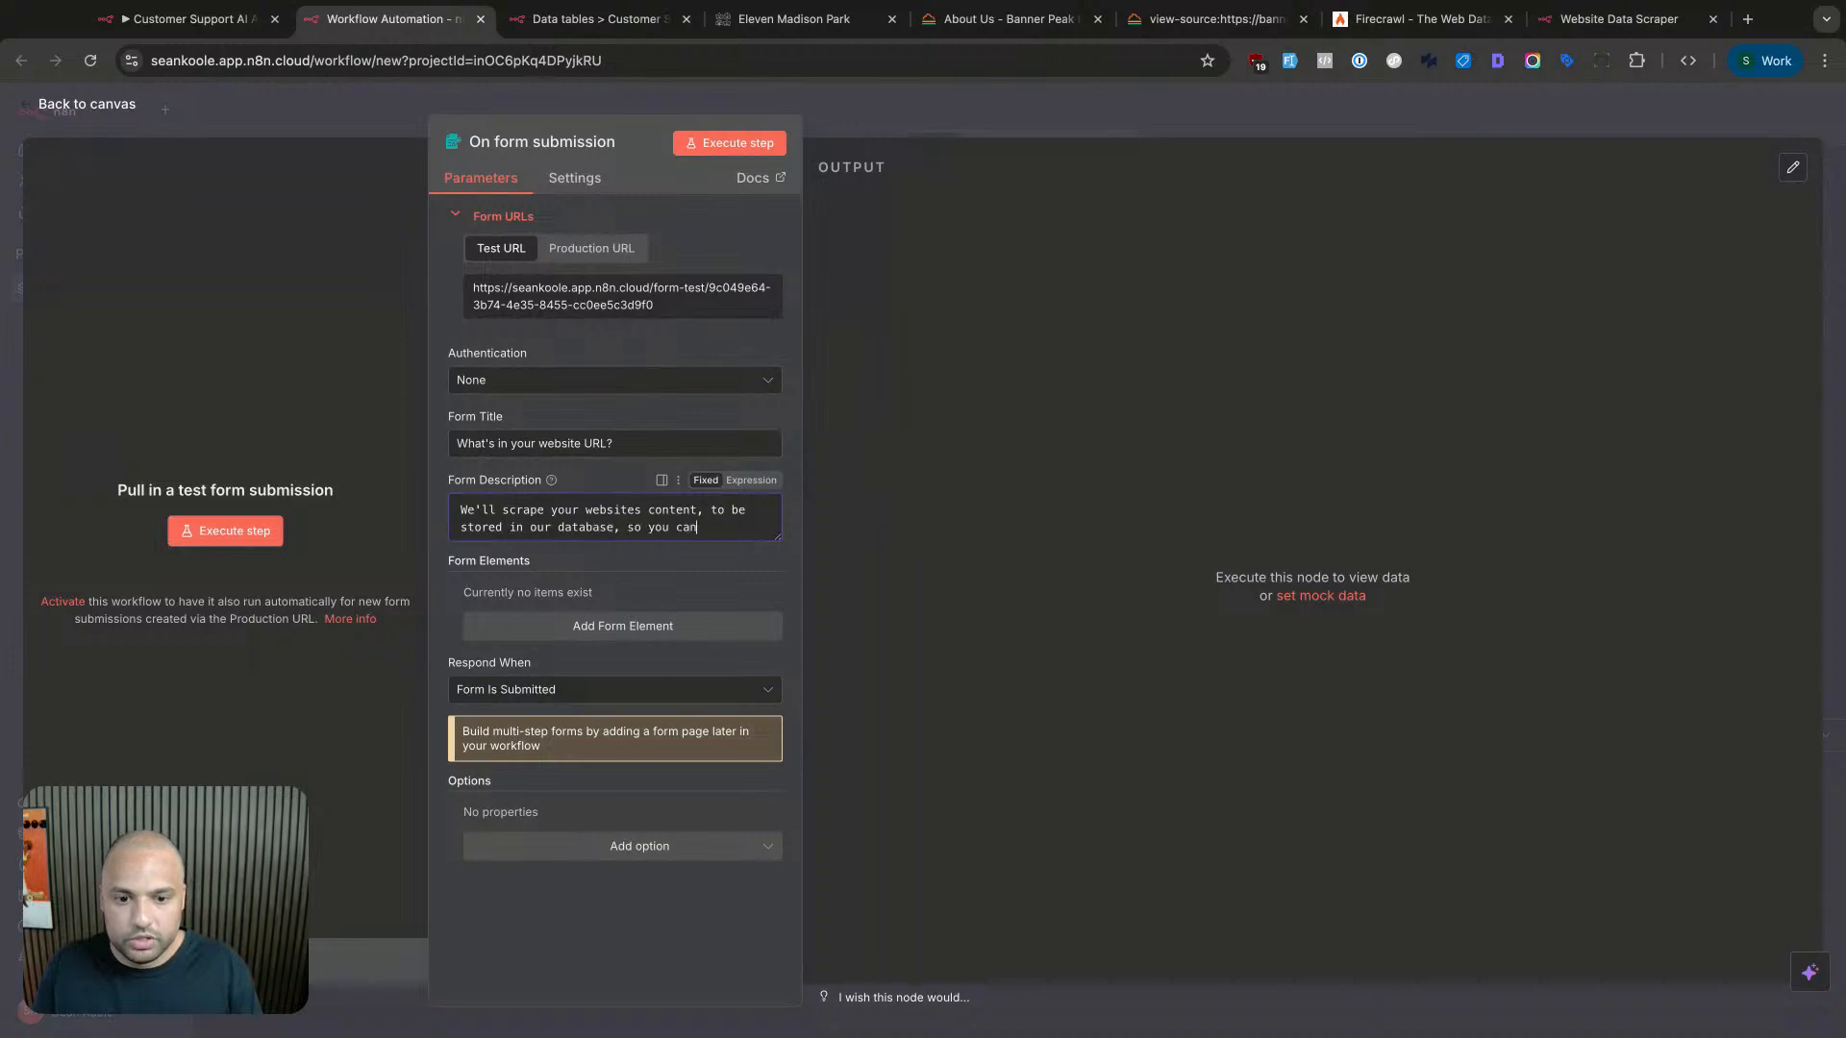
type(" tal")
key("BackSpace")
key("BackSpace")
type("talk to your data later.")
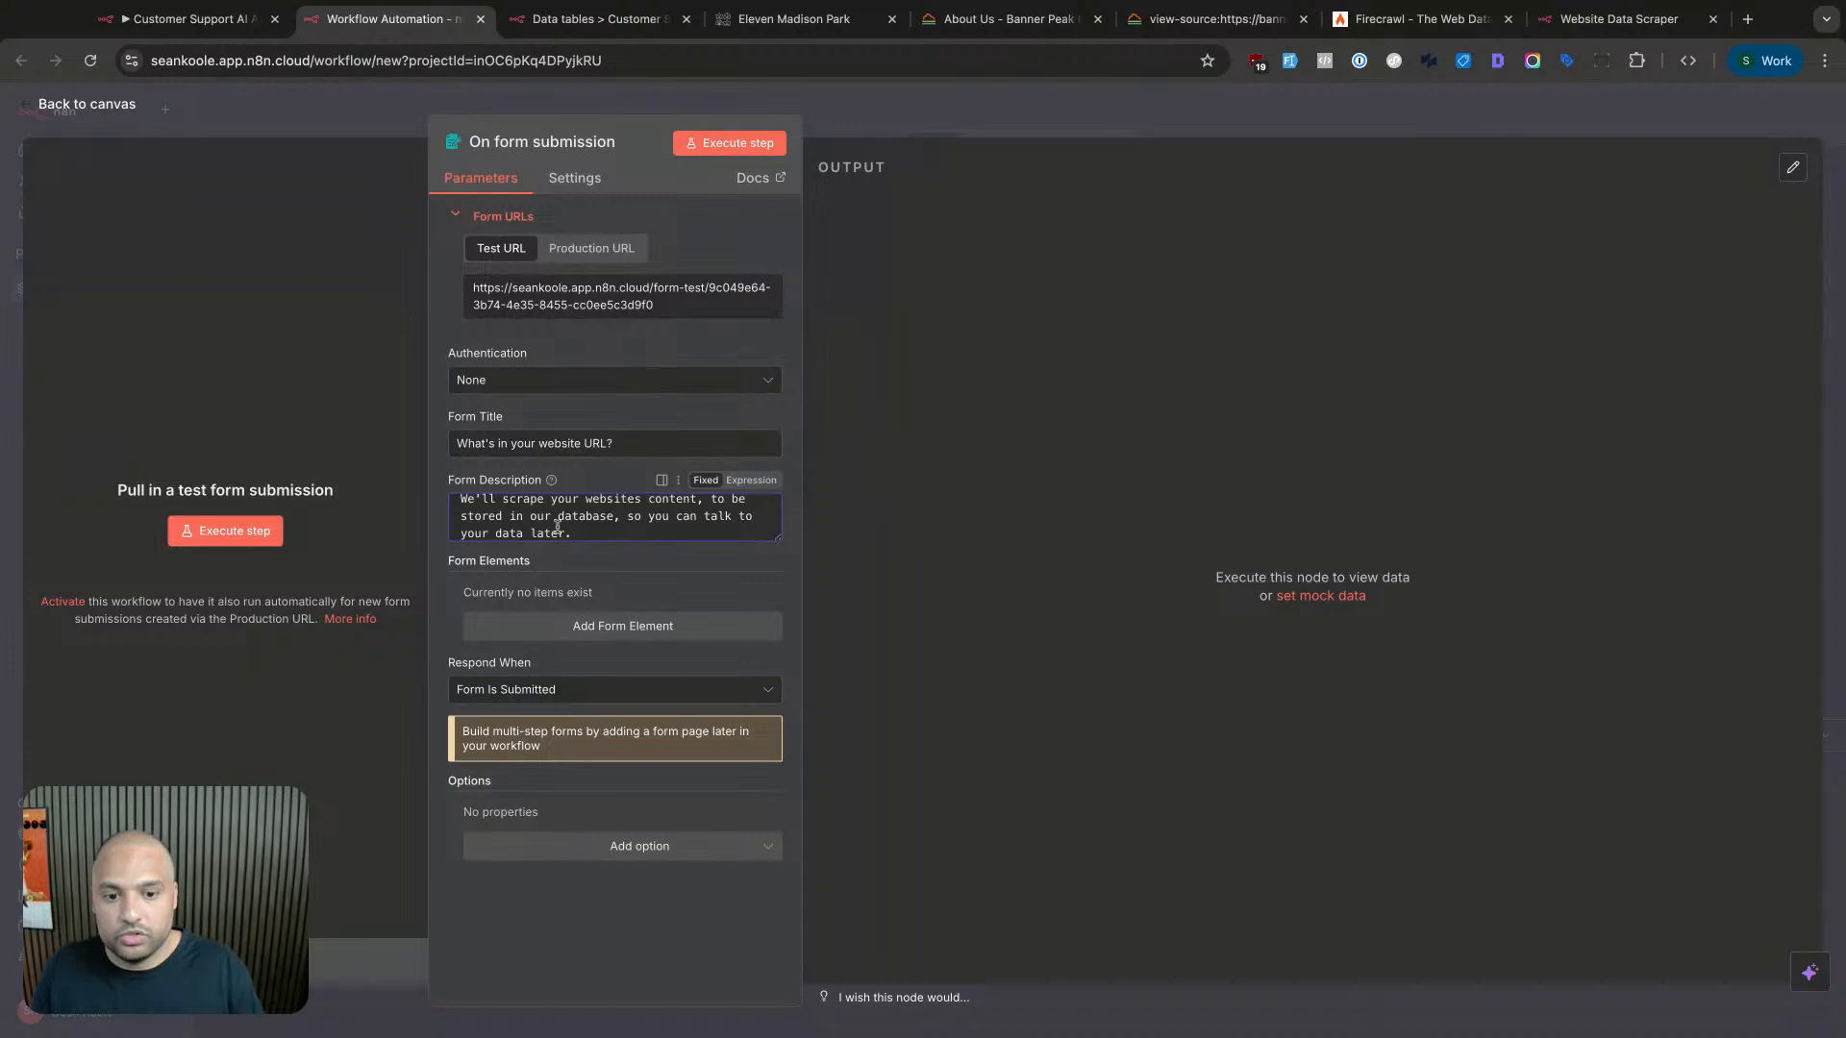
left_click(672, 516)
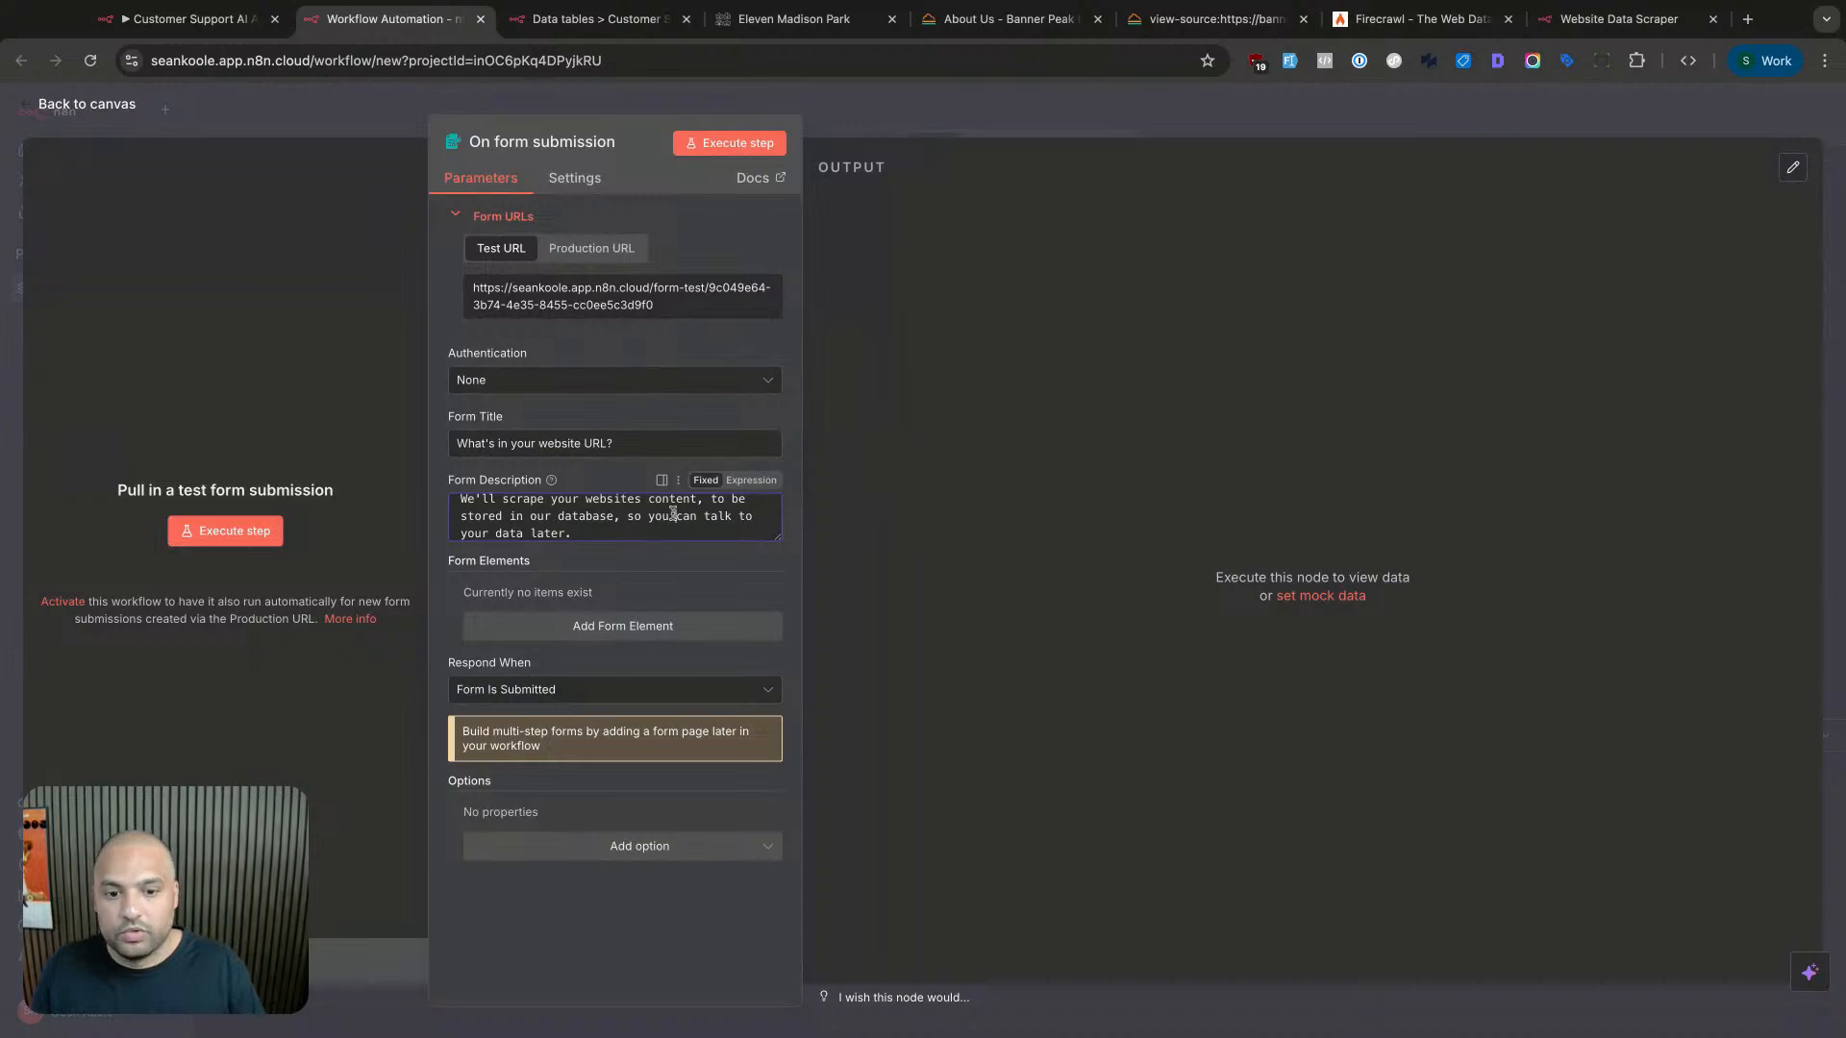
type("or your customers")
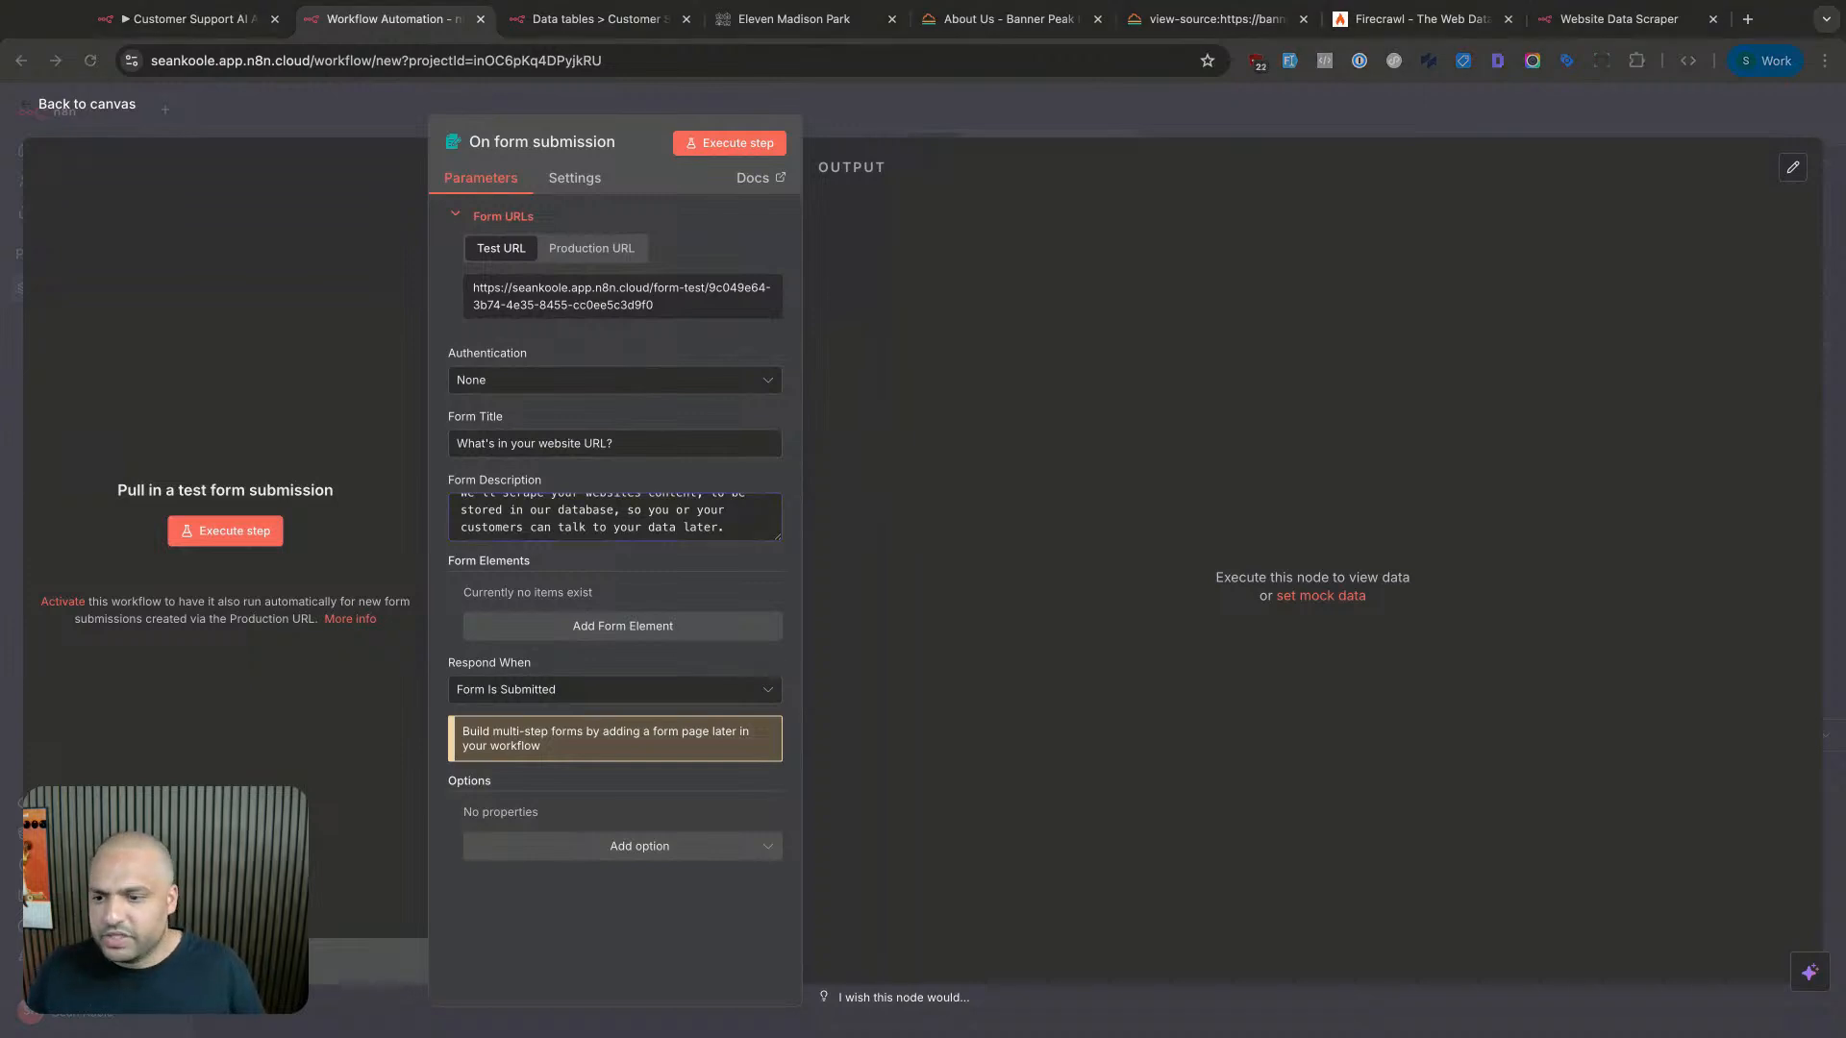
left_click(632, 607)
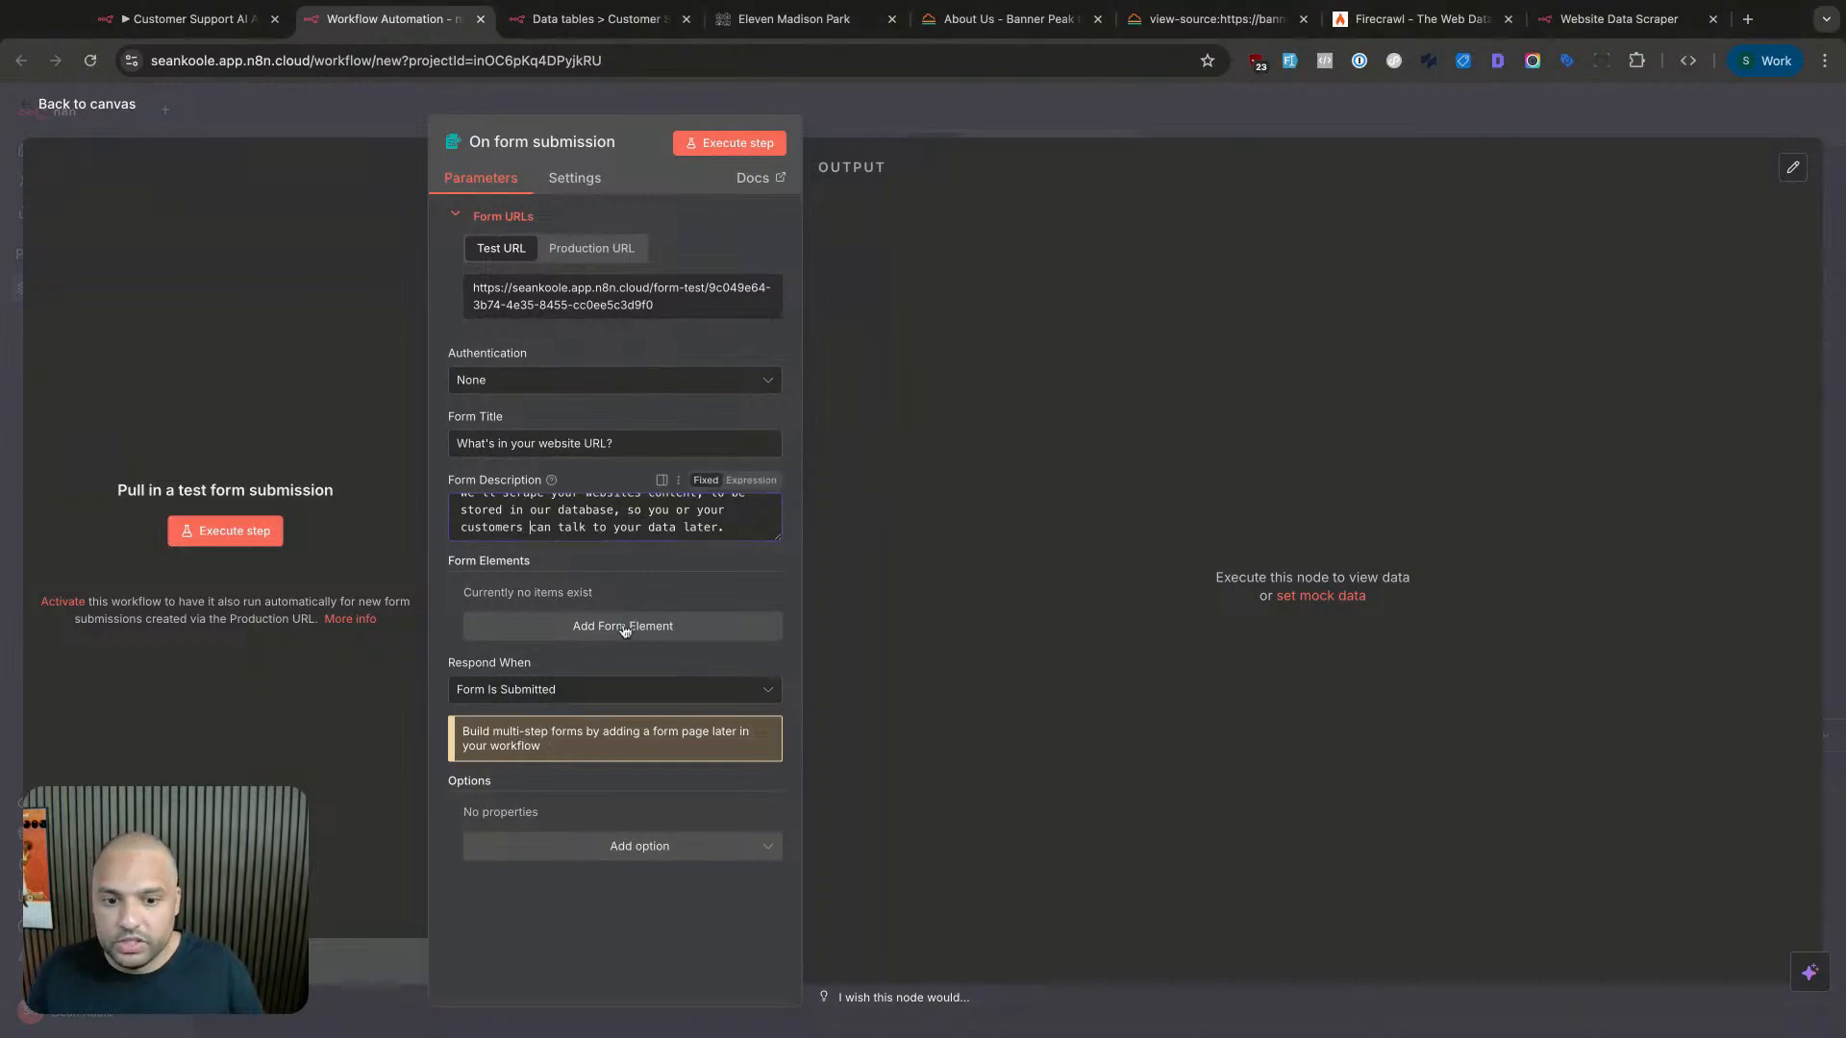
- Add a required Text form field named URL with an example website address as its placeholder
left_click(618, 626)
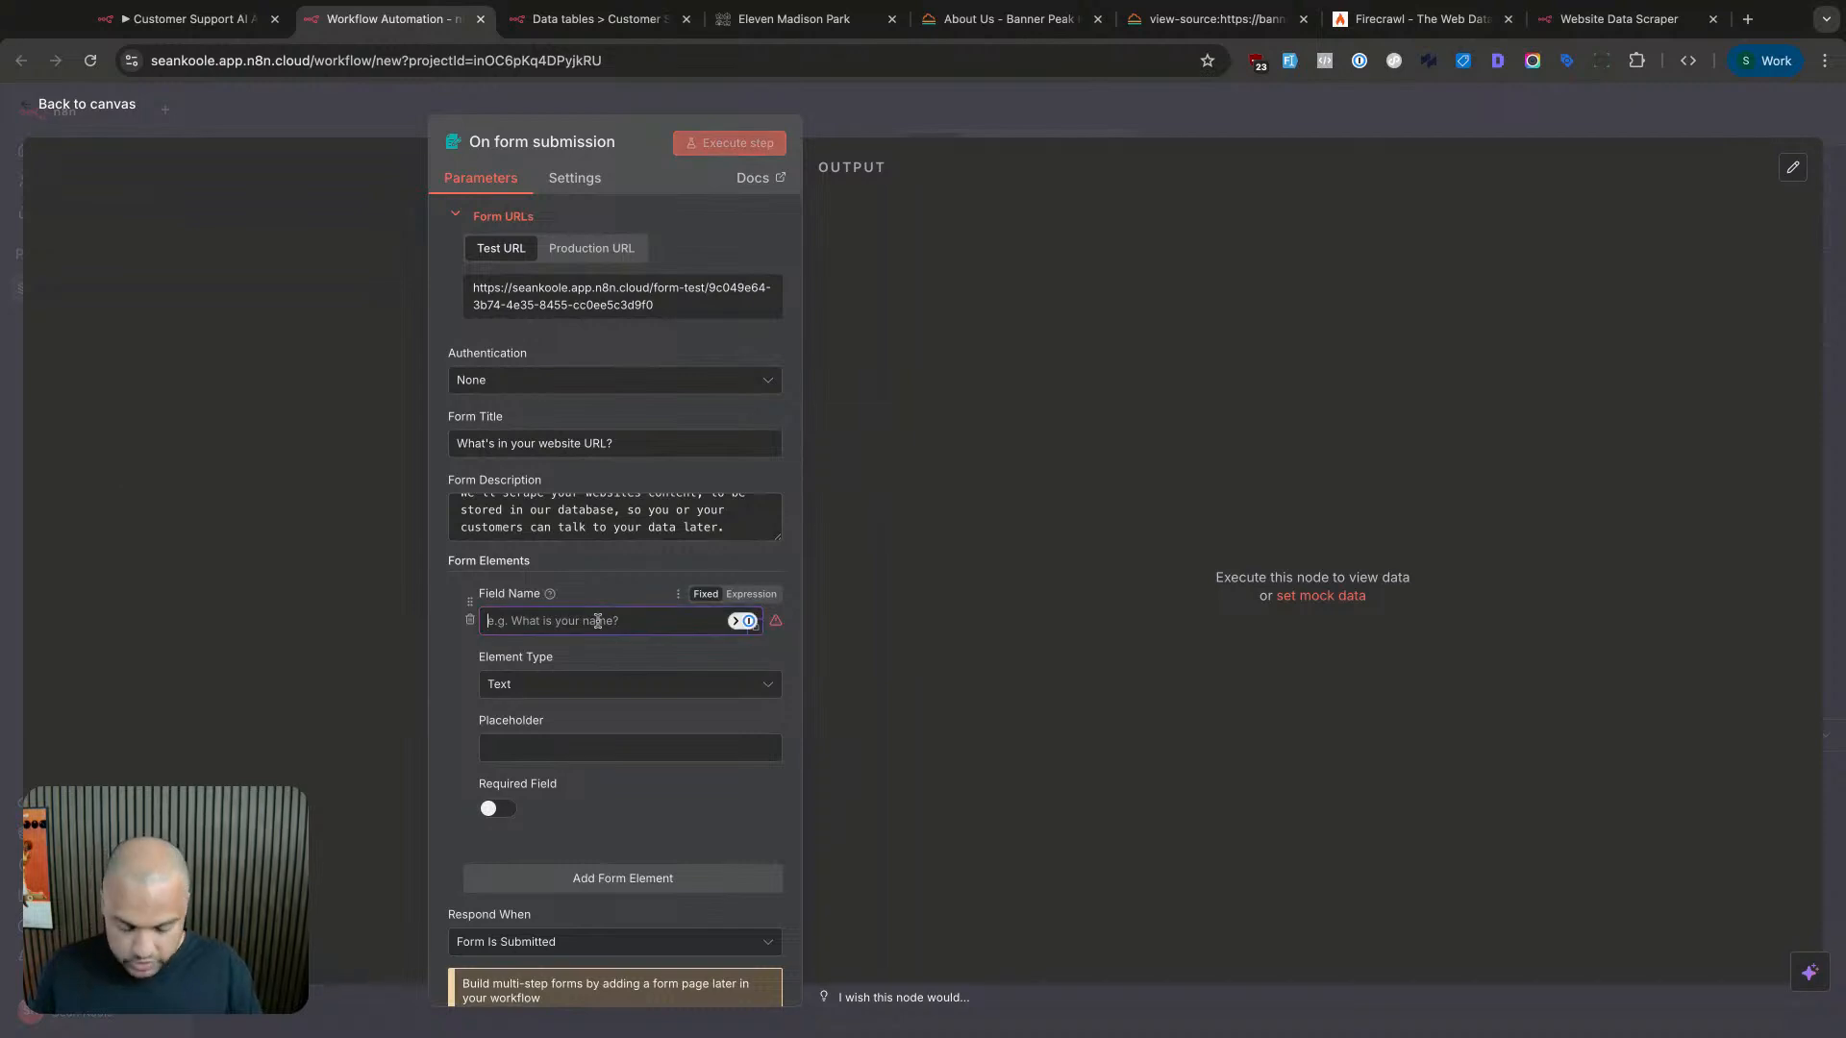
type("URL")
scroll(592, 650, "down", 2)
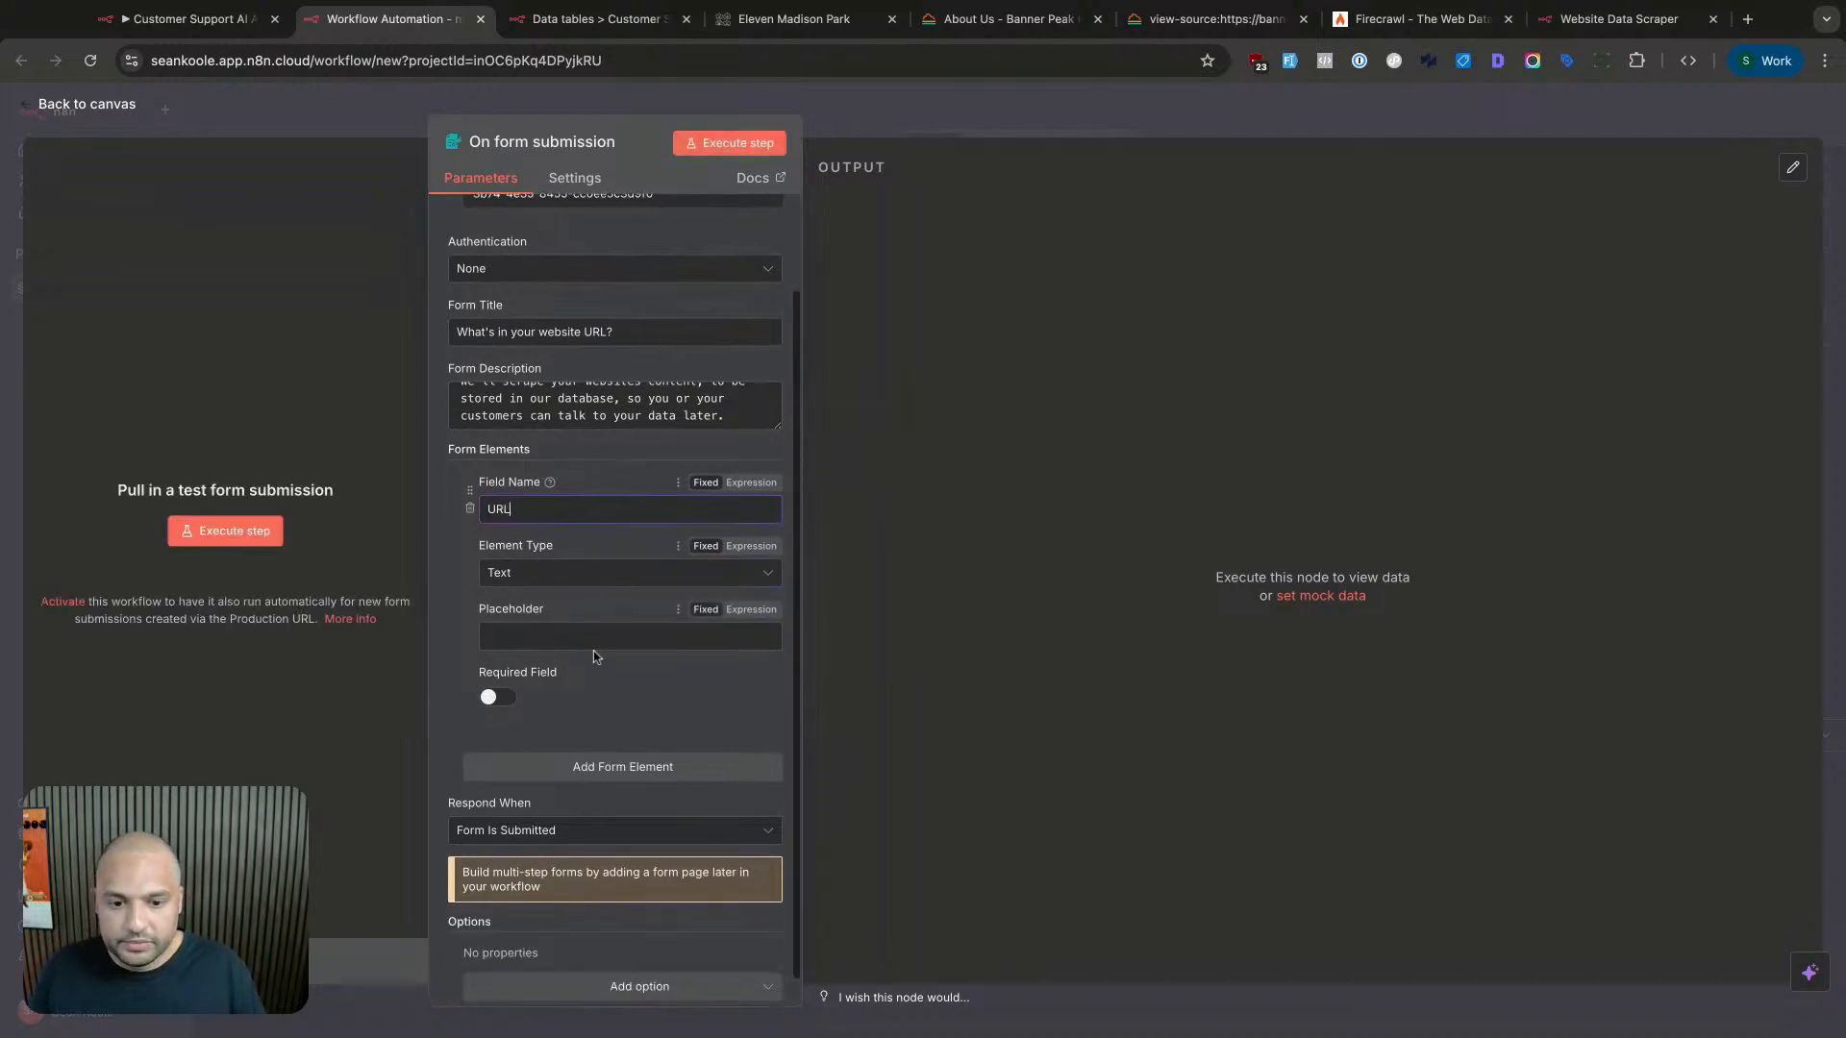
left_click(576, 574)
scroll(567, 686, "up", 2)
scroll(567, 686, "down", 3)
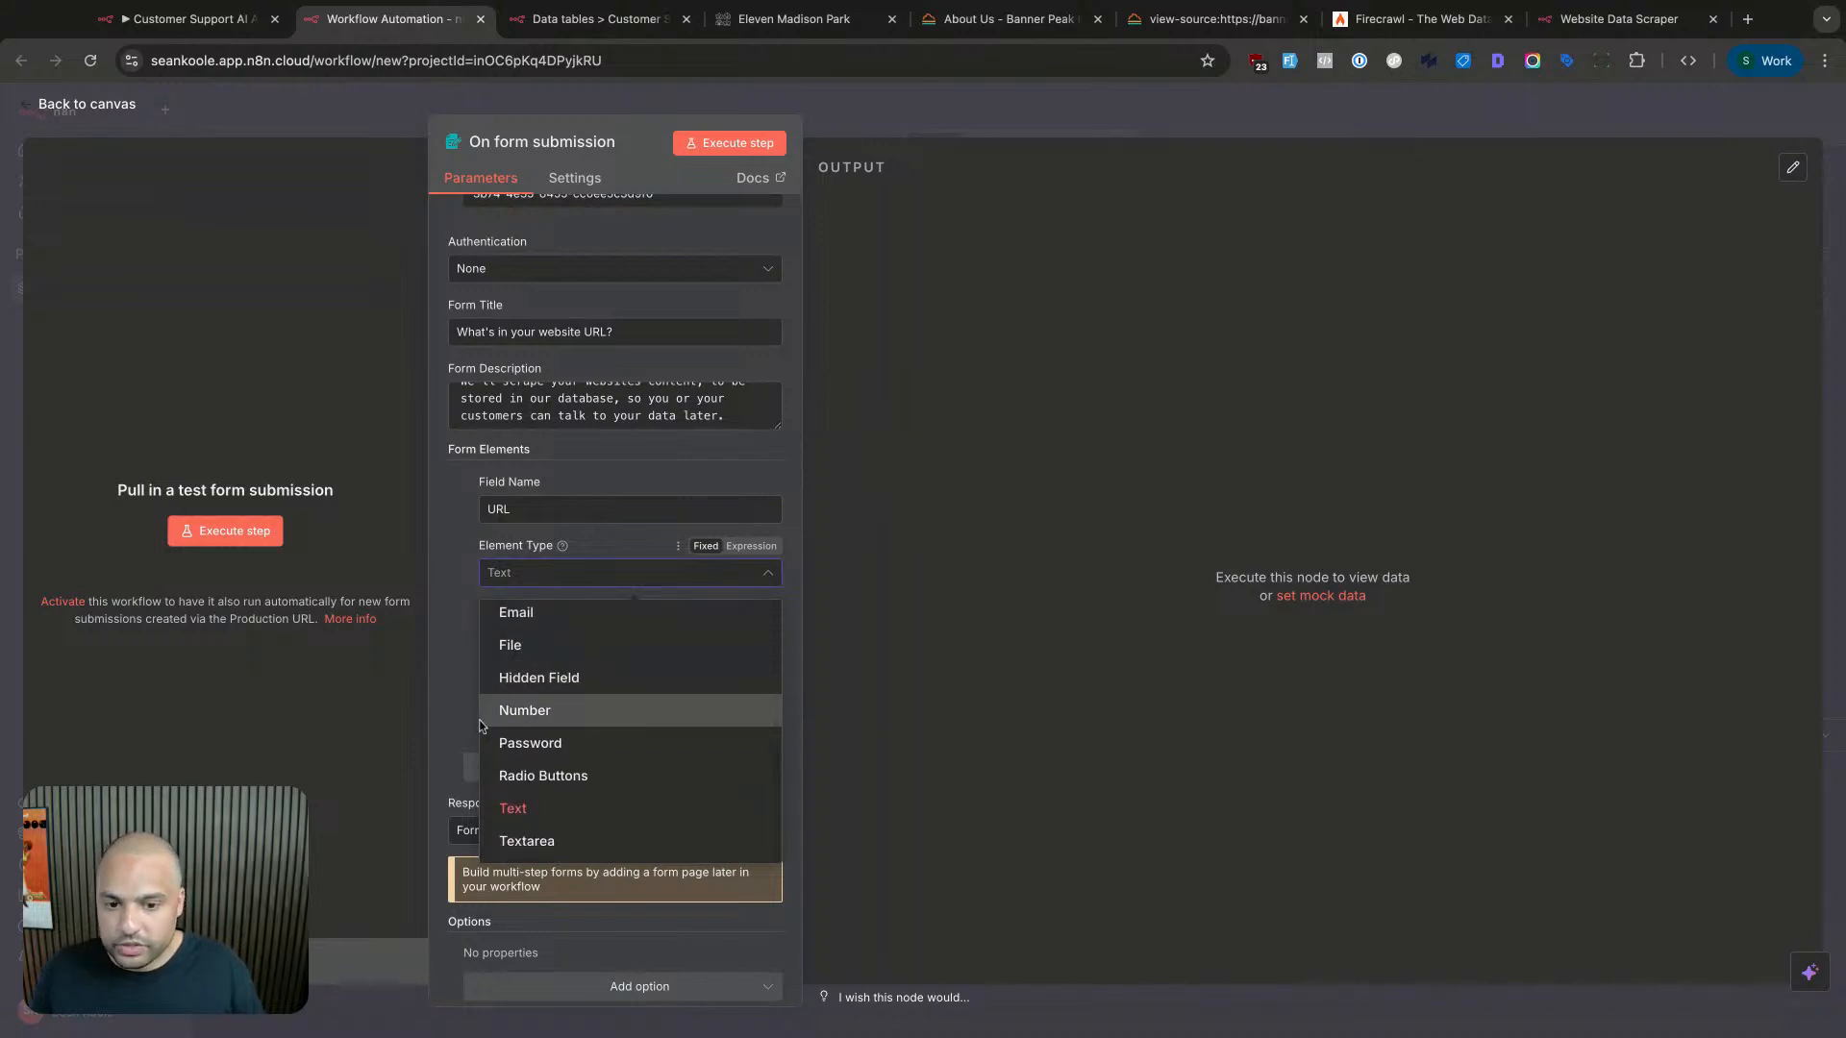
left_click(471, 670)
left_click(544, 636)
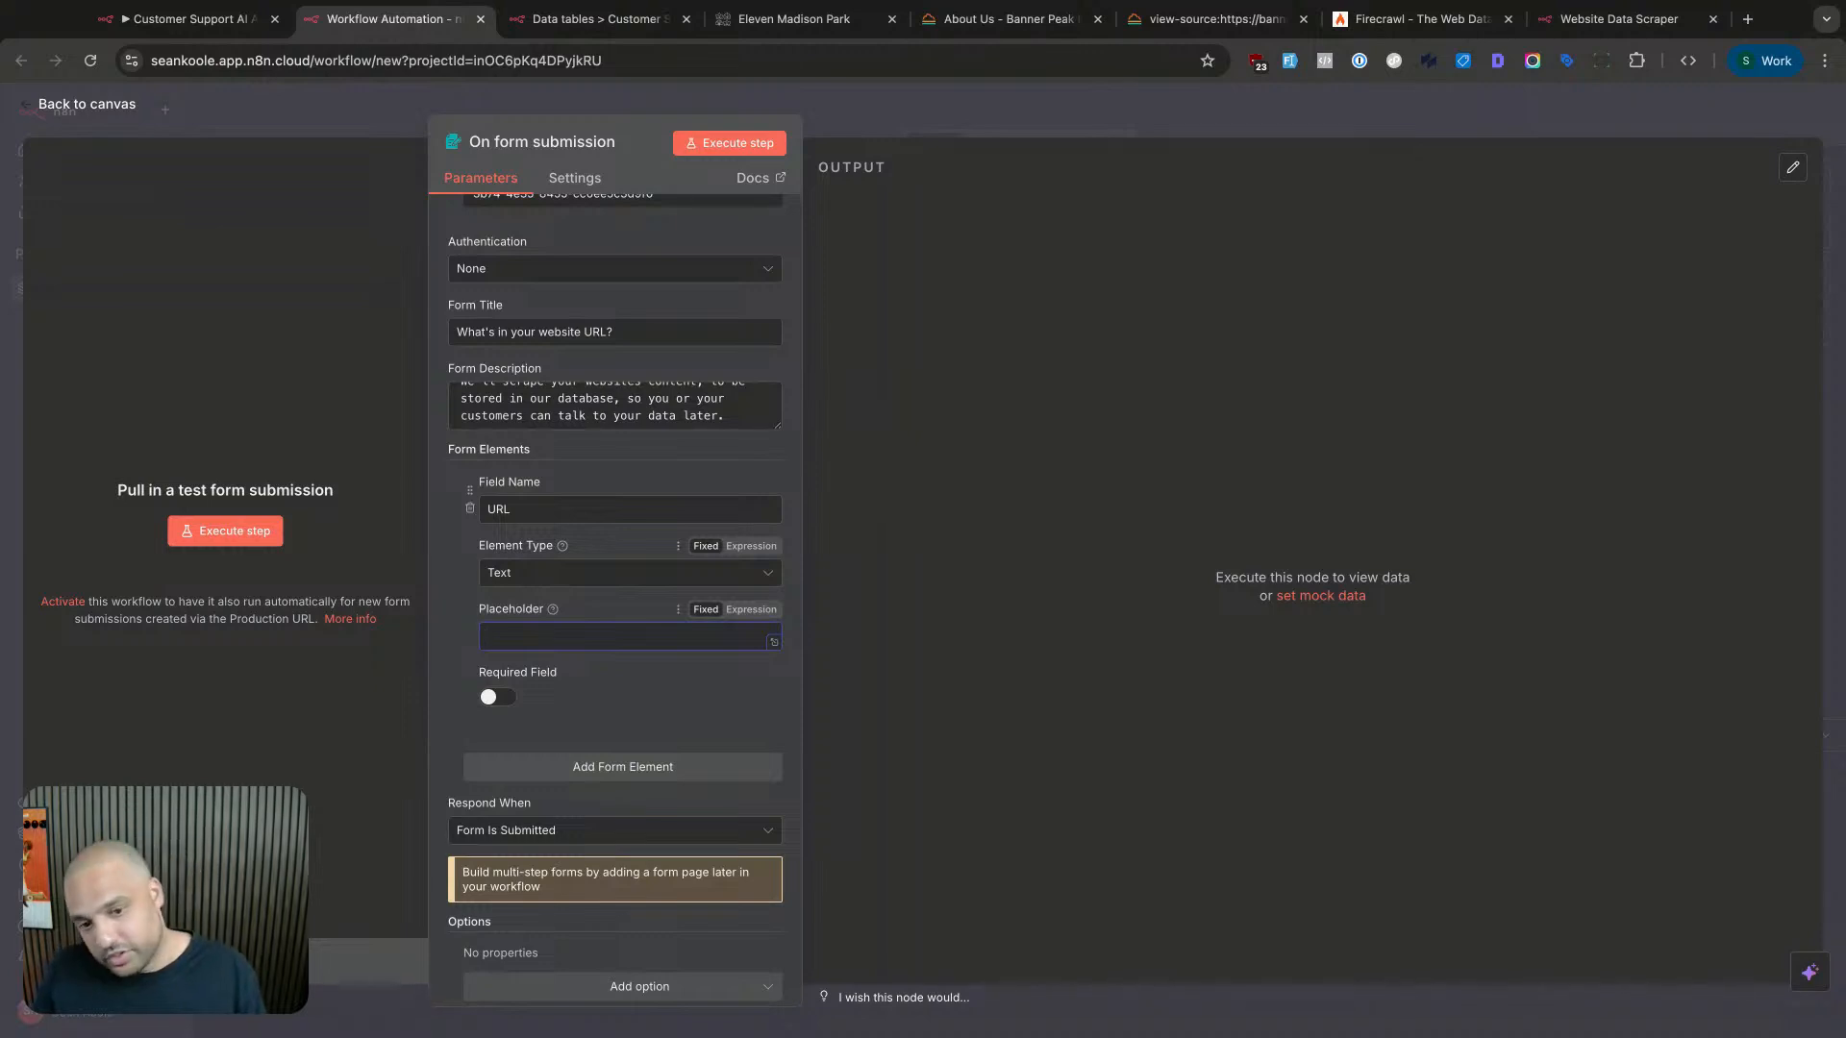
type("https")
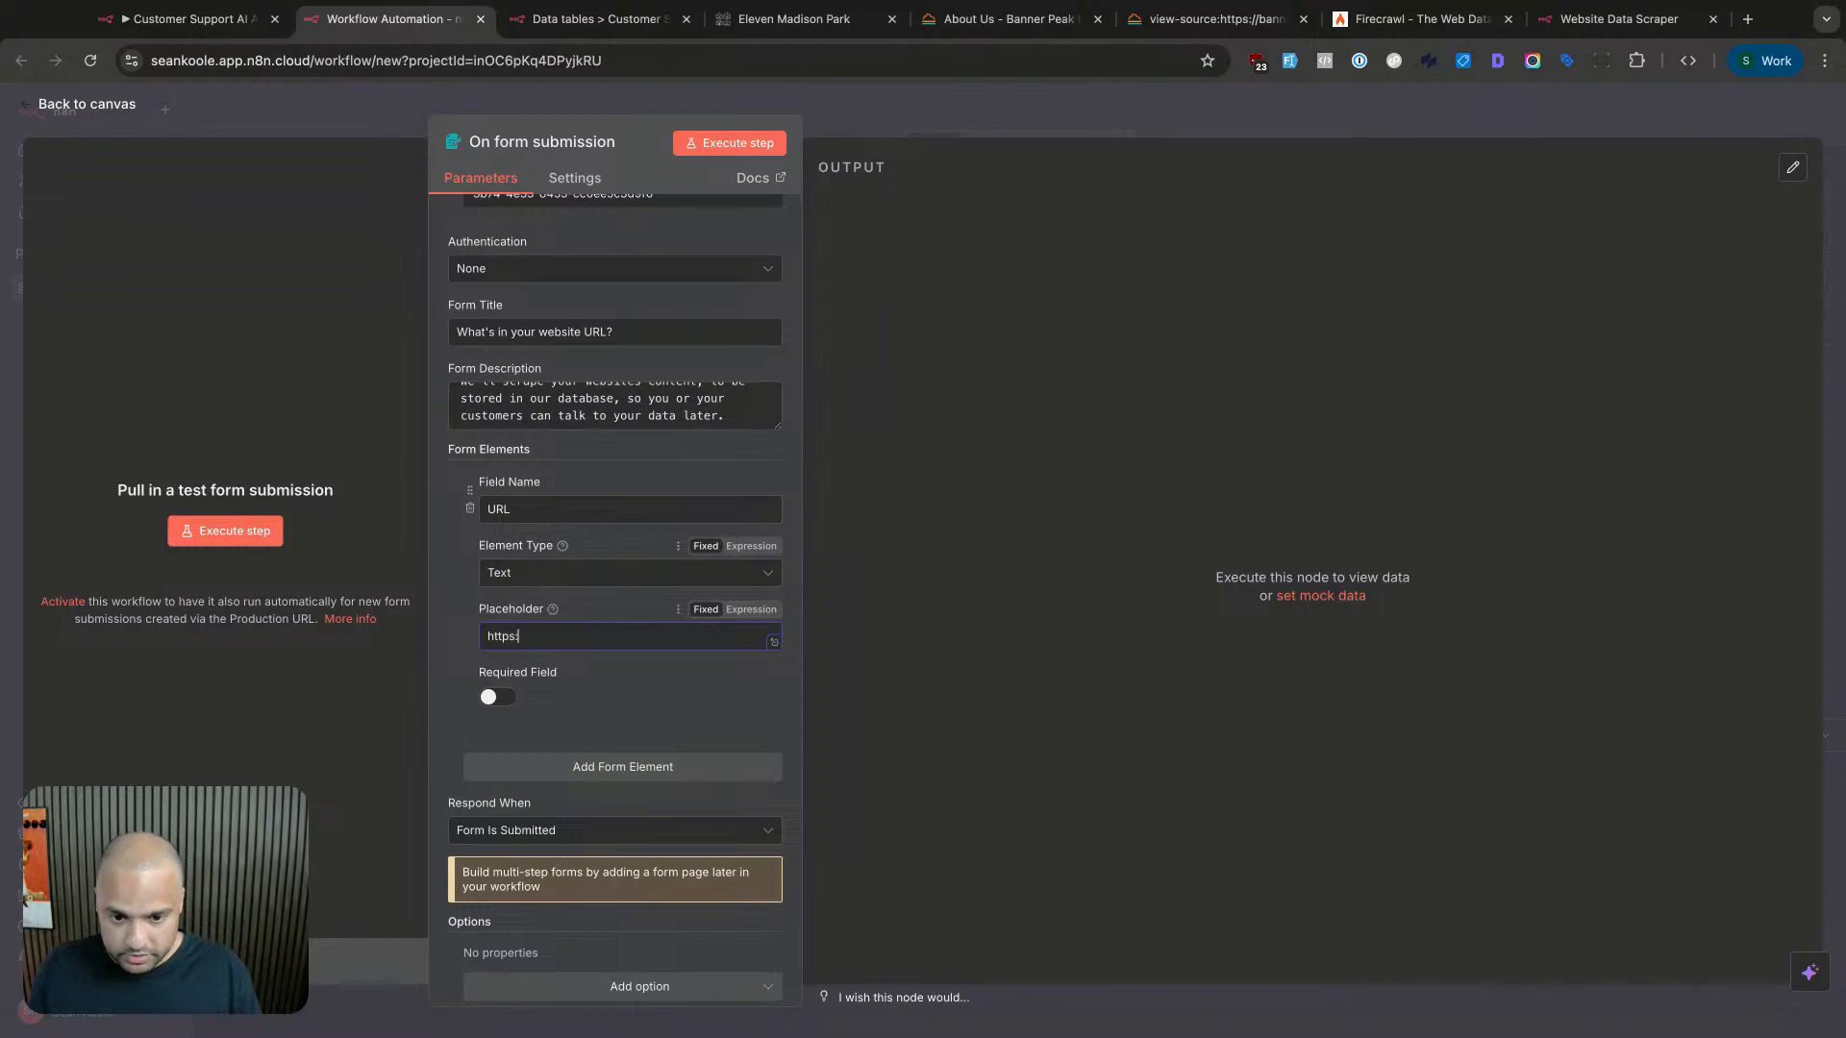
type("://seankoole.com")
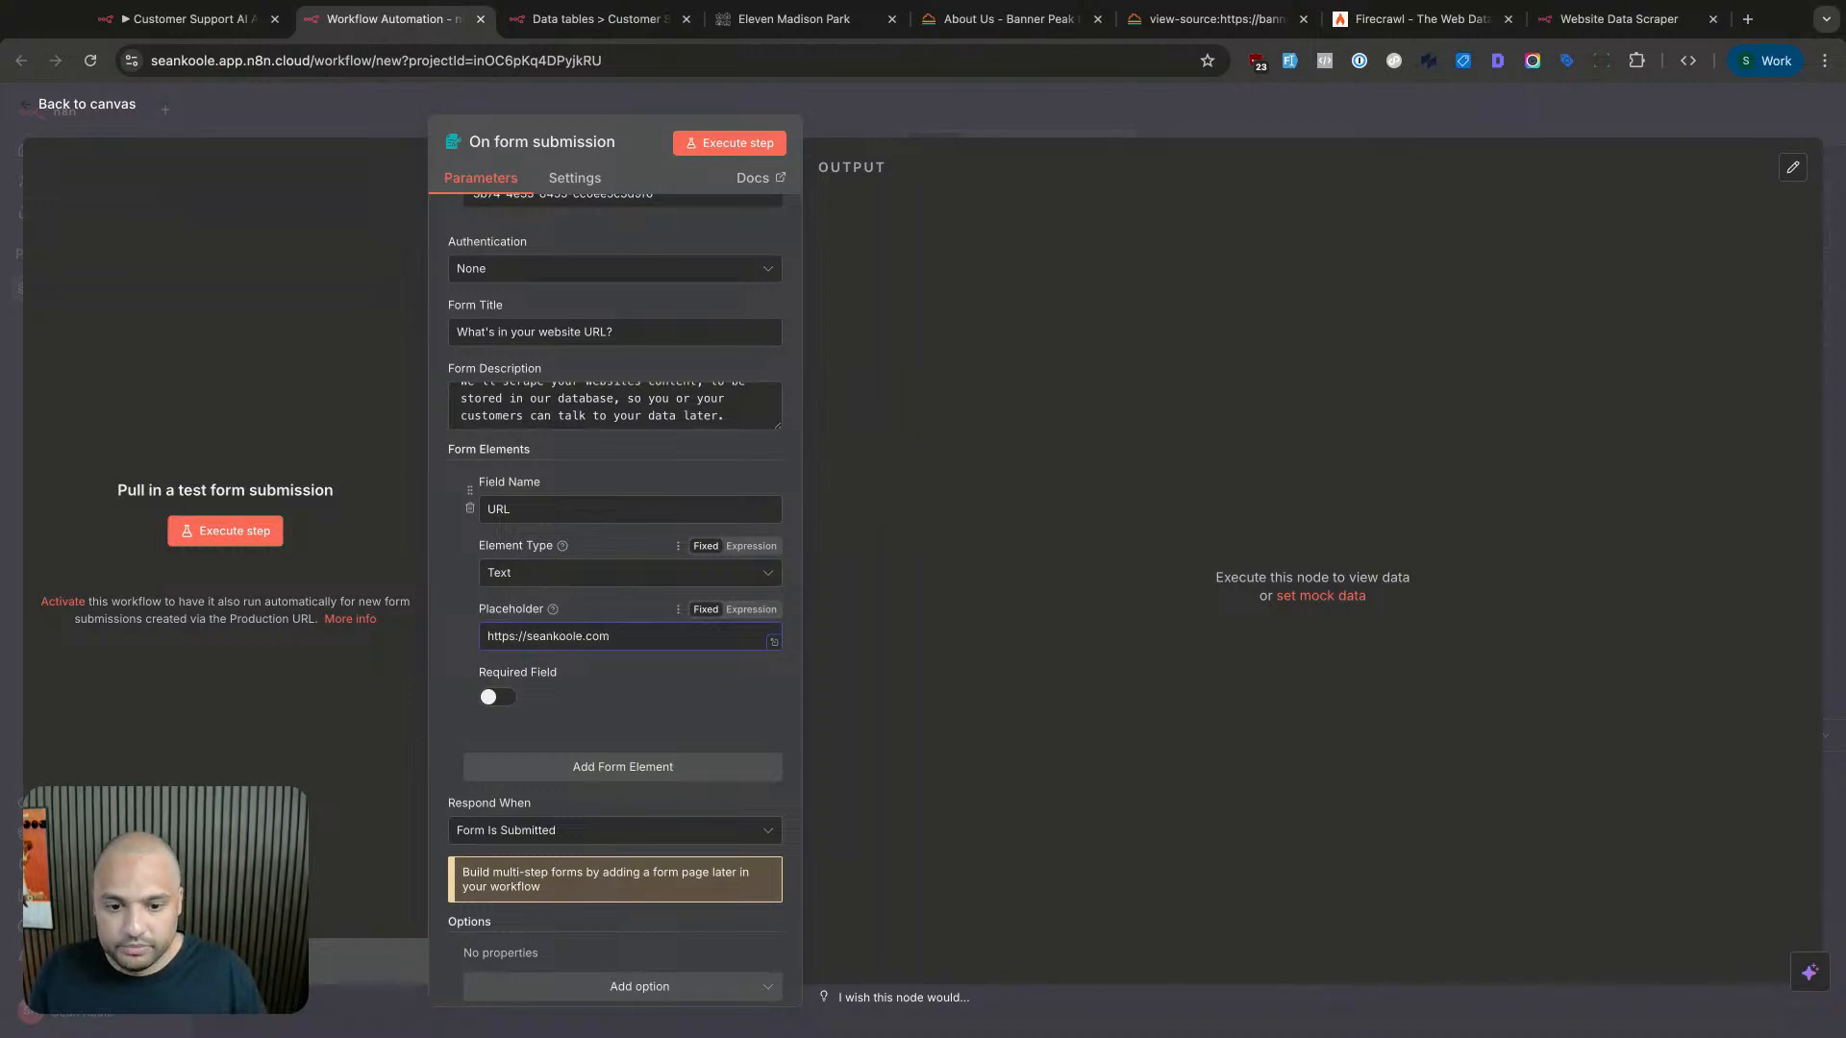
left_click(497, 697)
scroll(563, 679, "down", 1)
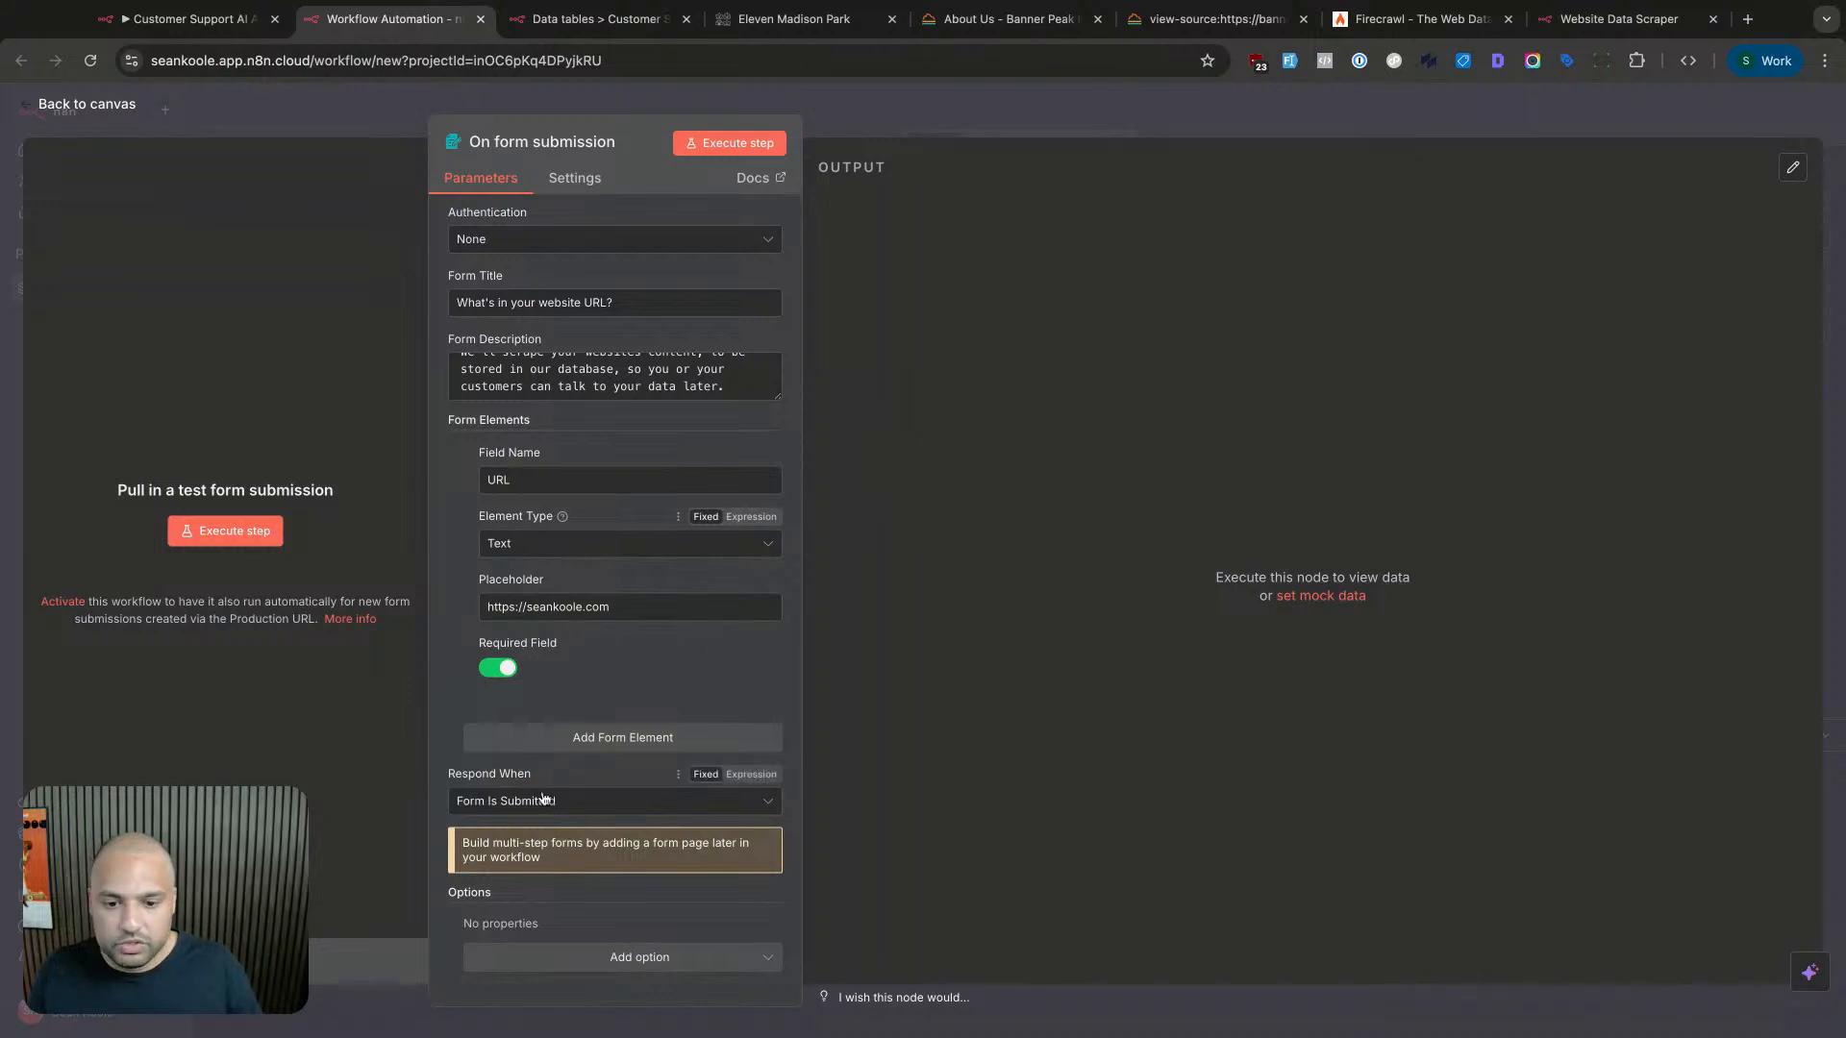
left_click(575, 955)
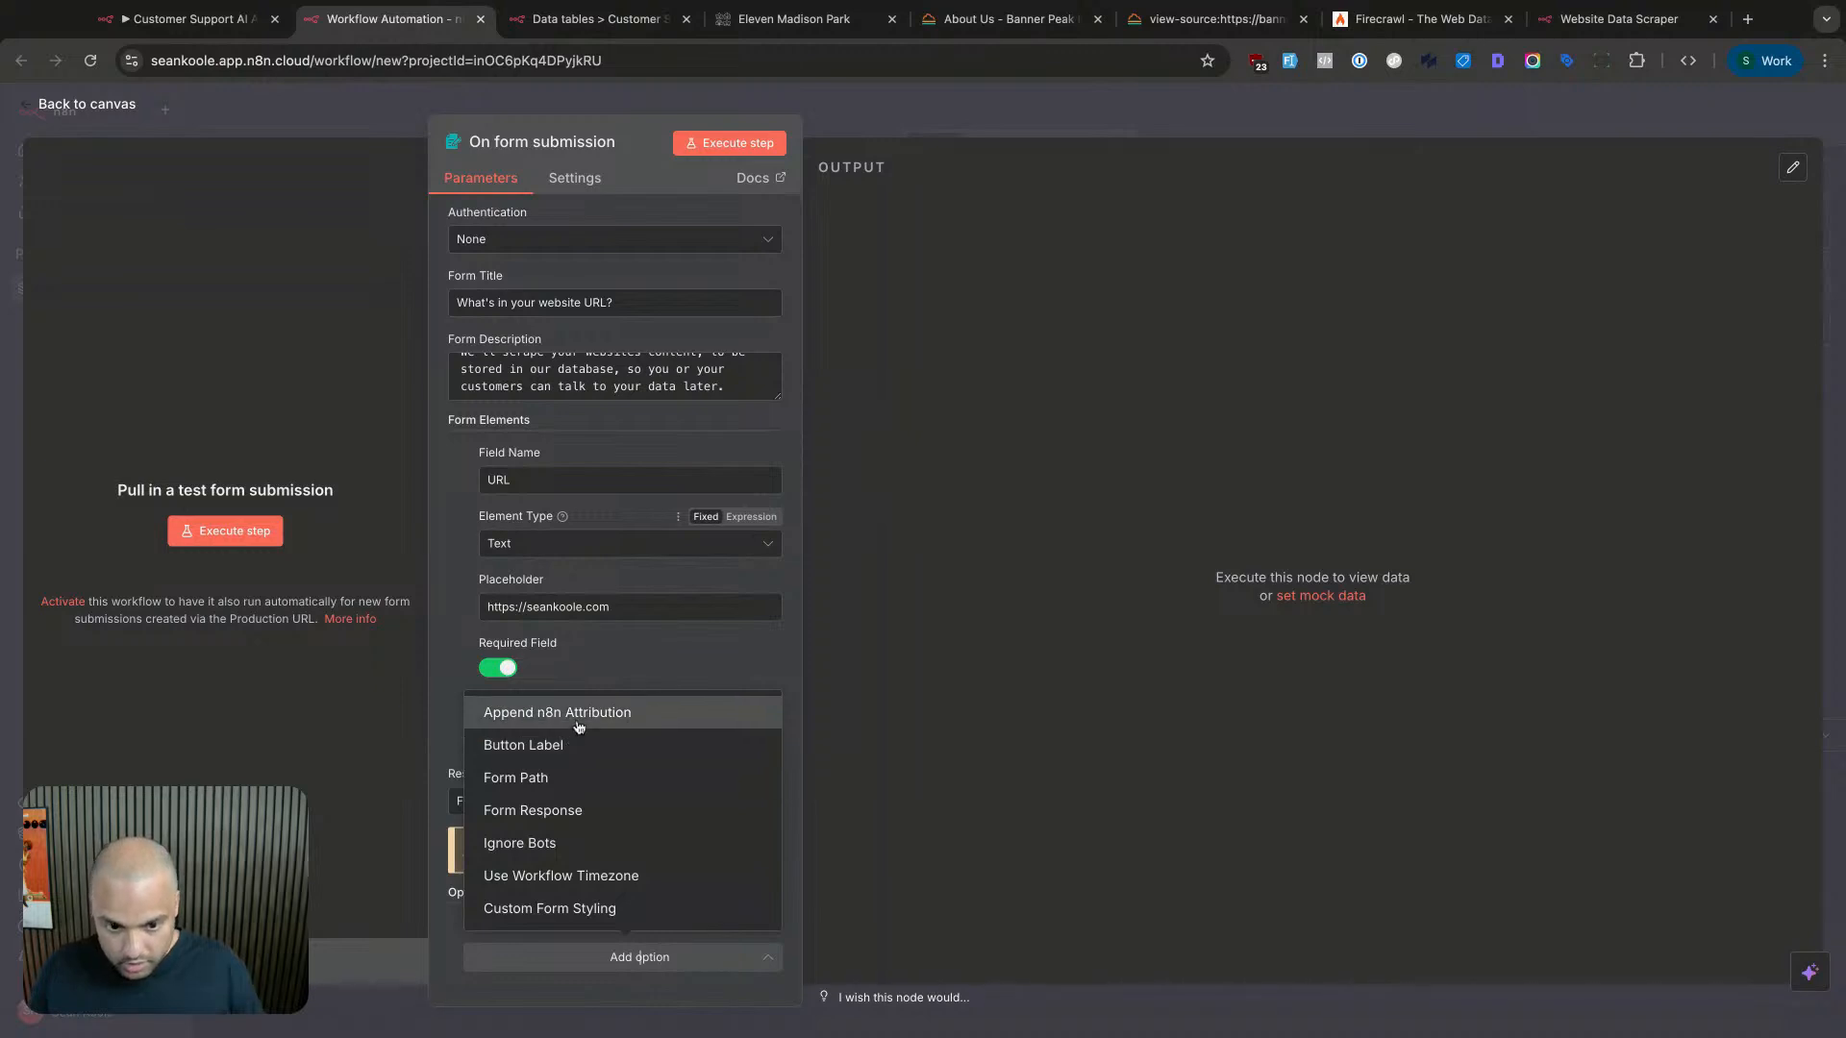
- Set the Form Response text to 'Thank you, we are starting the crawl of your website!'
left_click(562, 810)
scroll(569, 821, "down", 2)
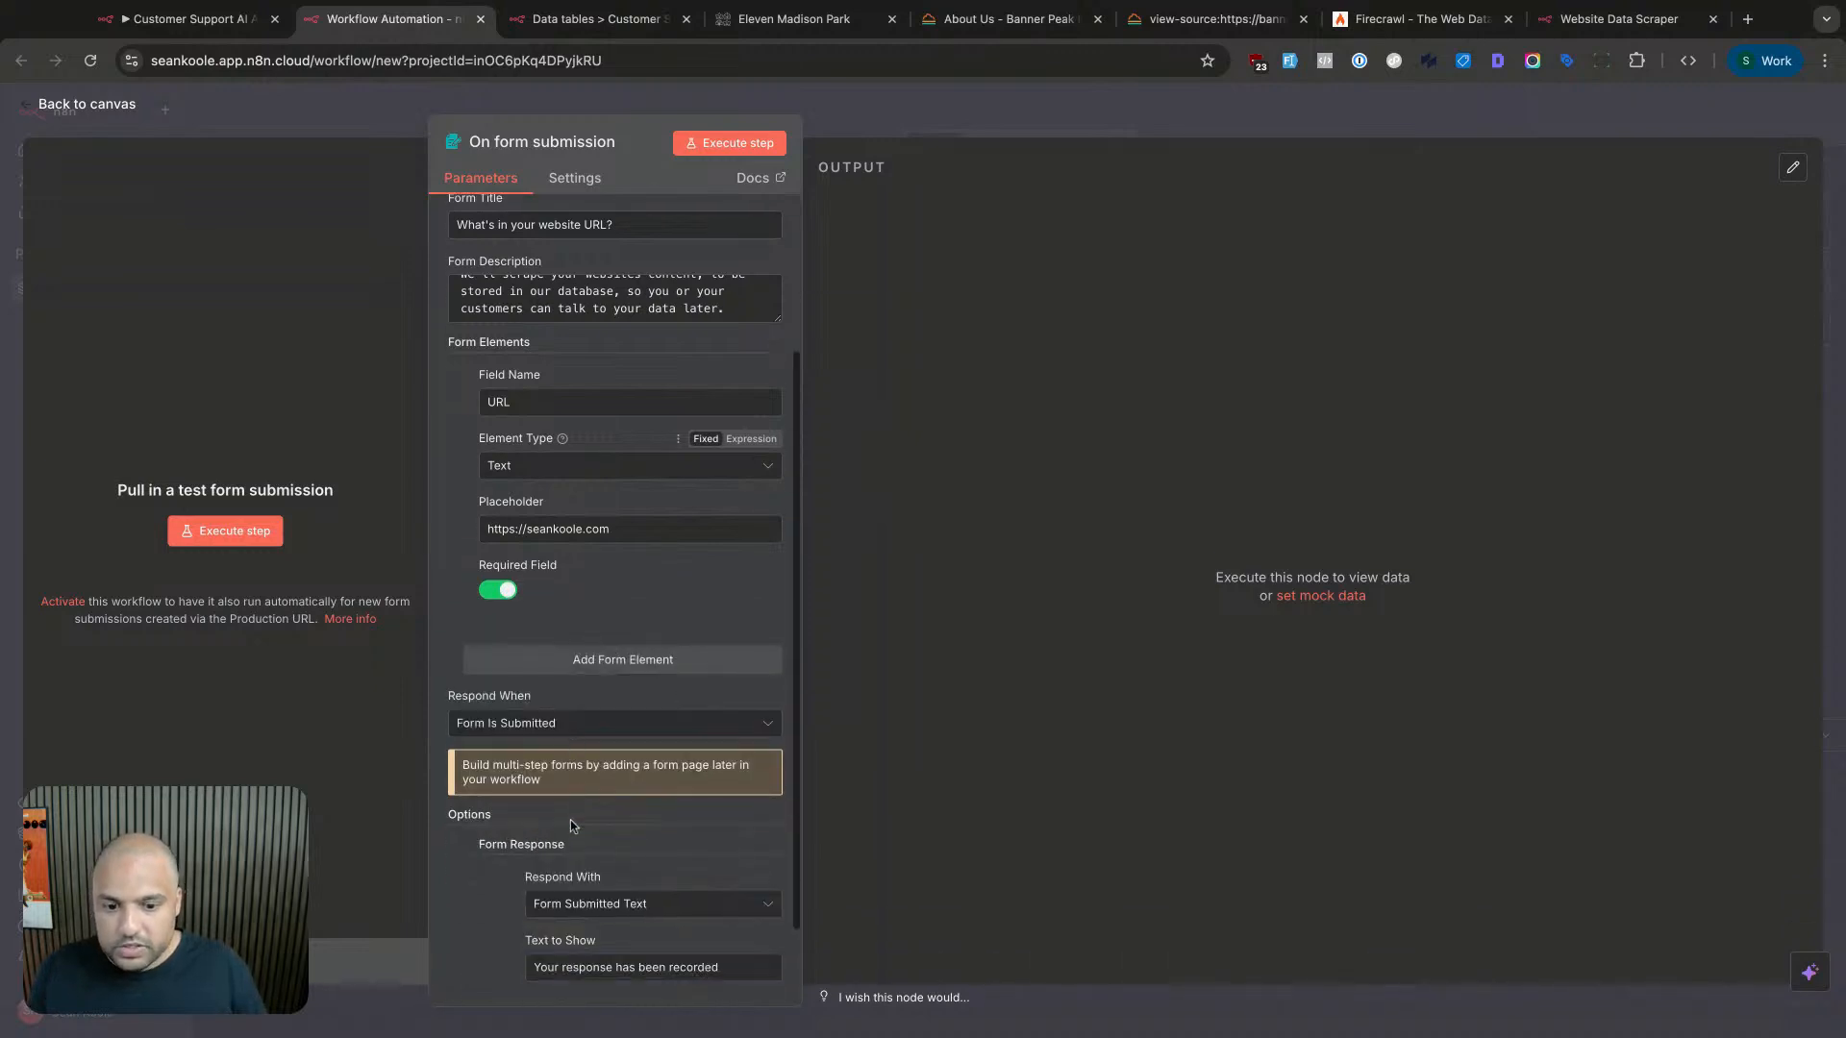
triple_click(622, 933)
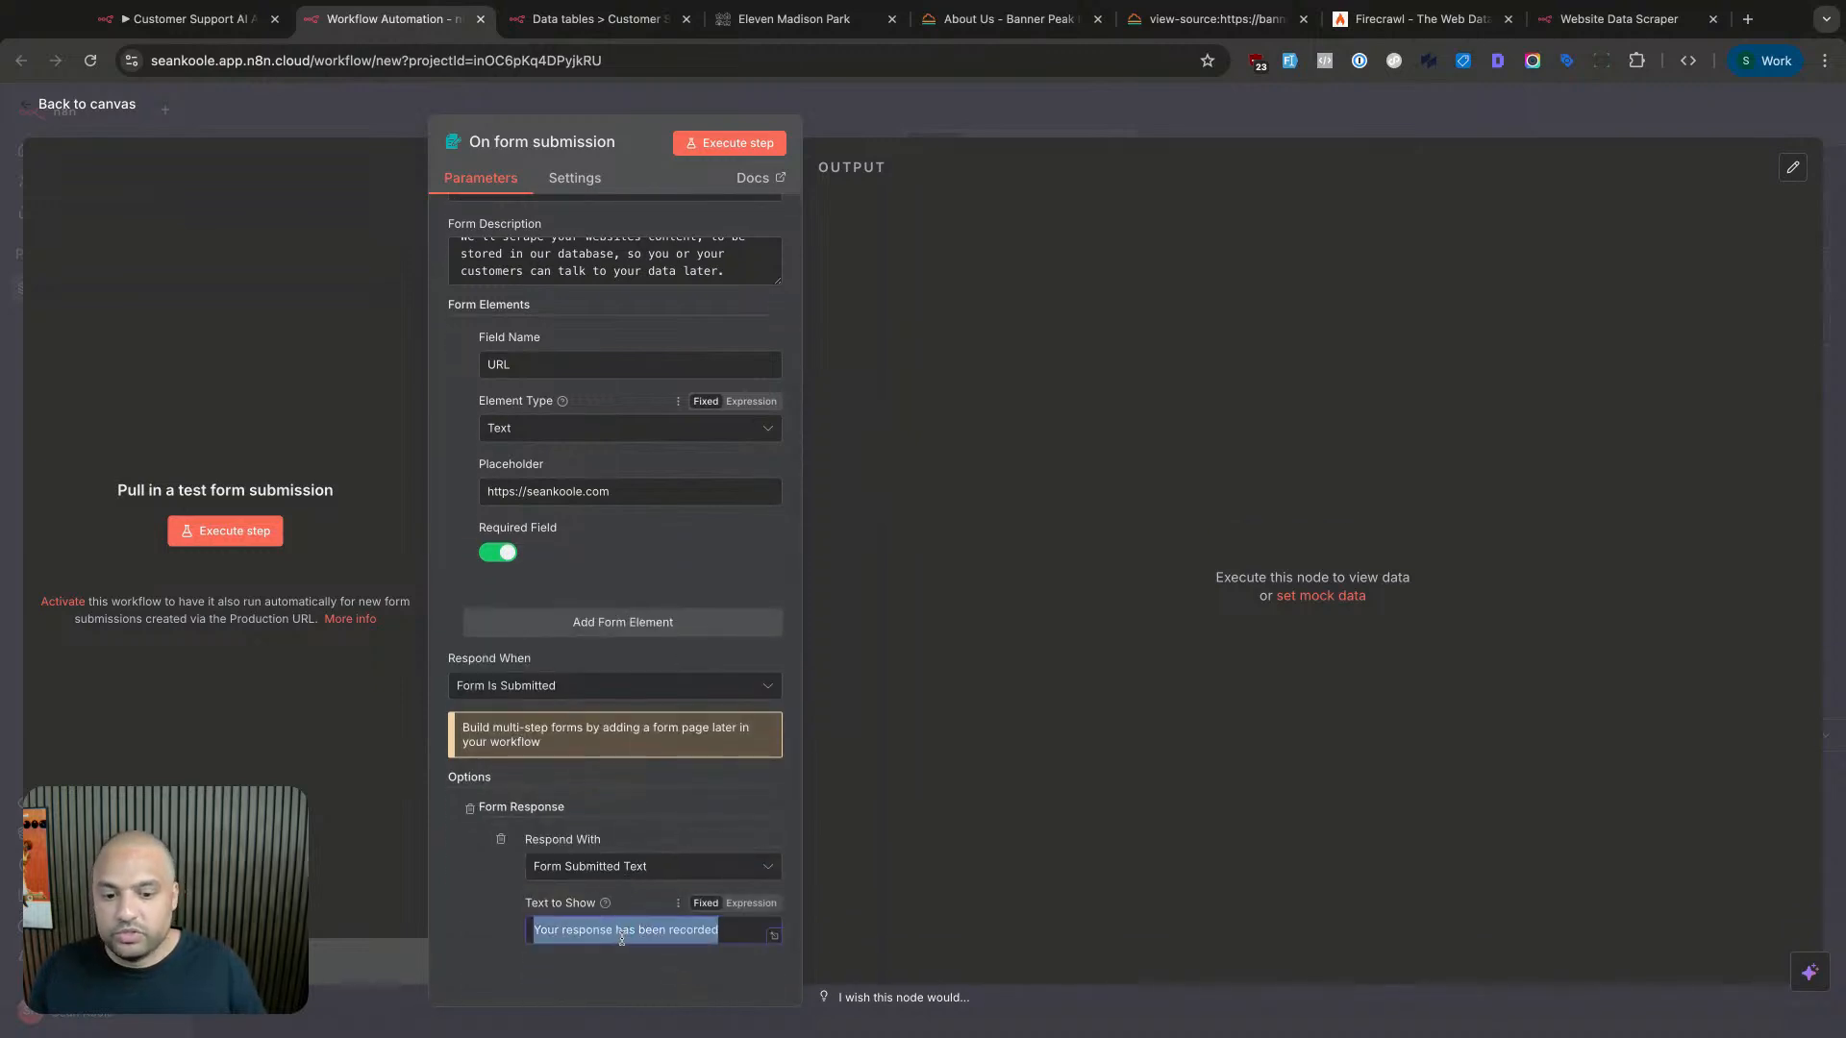
type("Thank you")
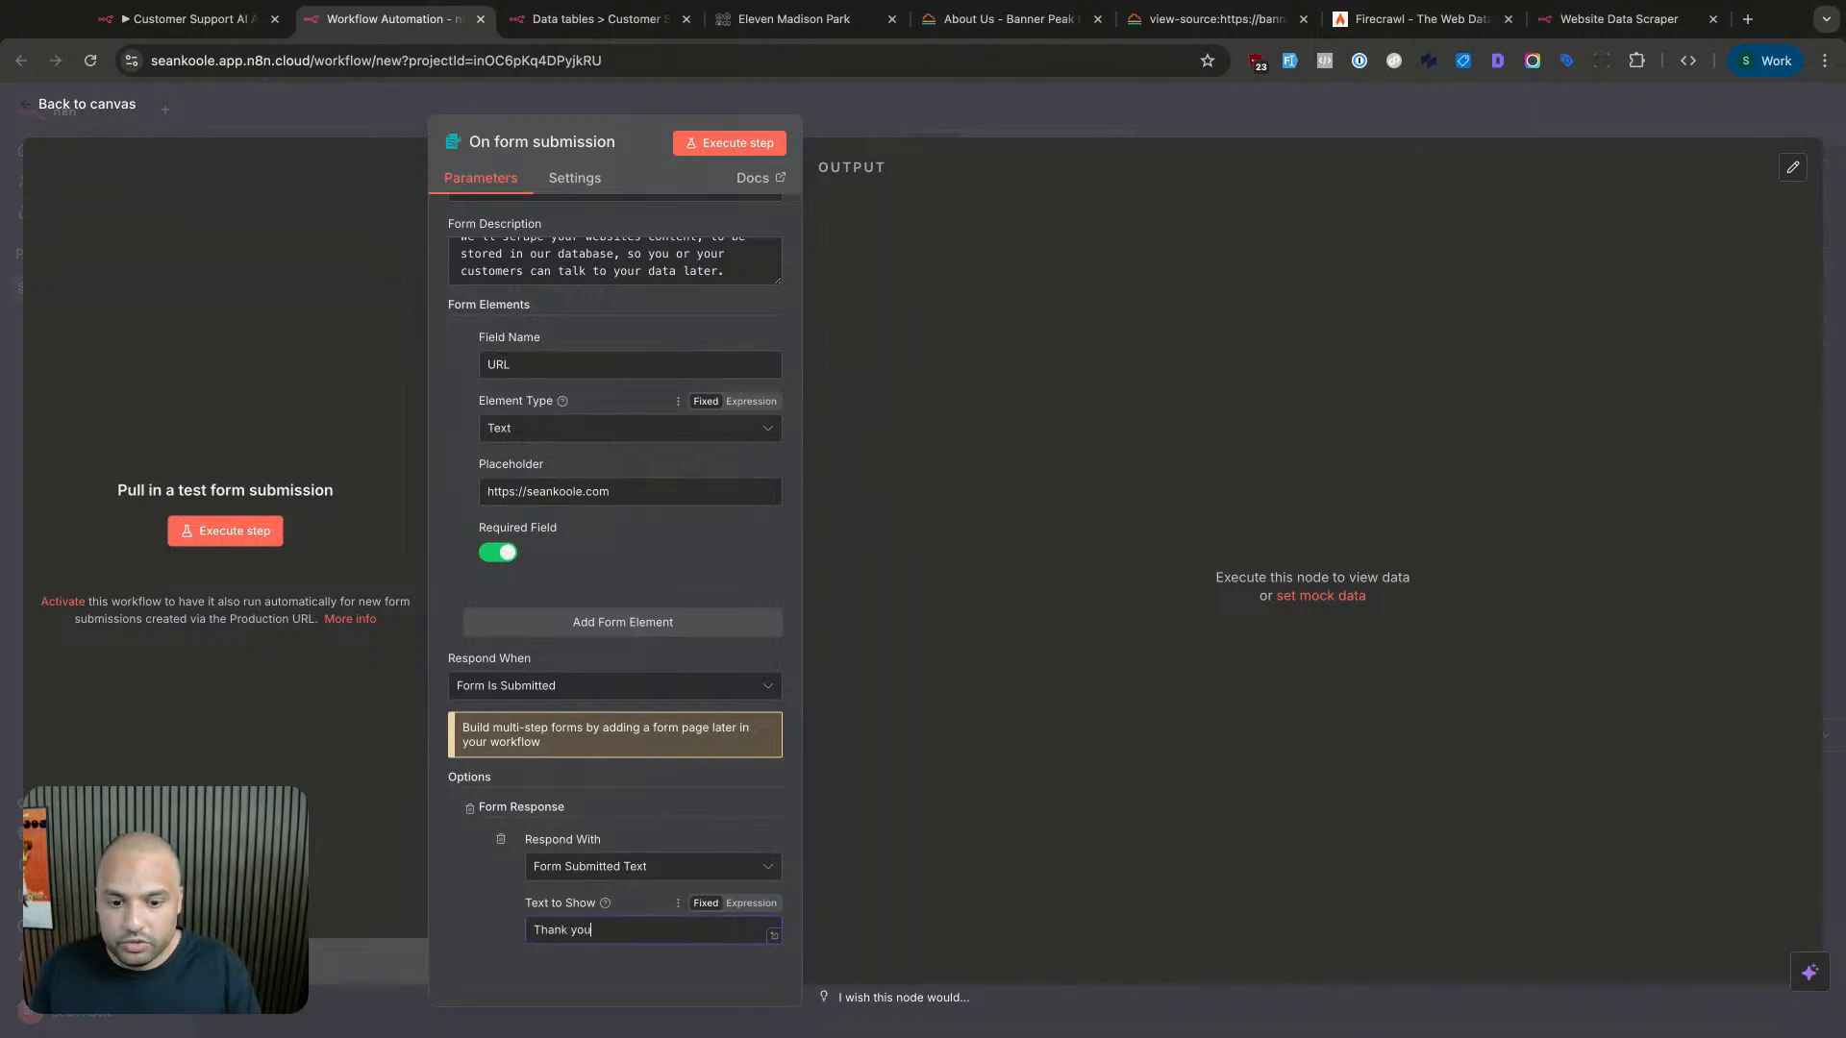
type(", we are starting the crawl ofy")
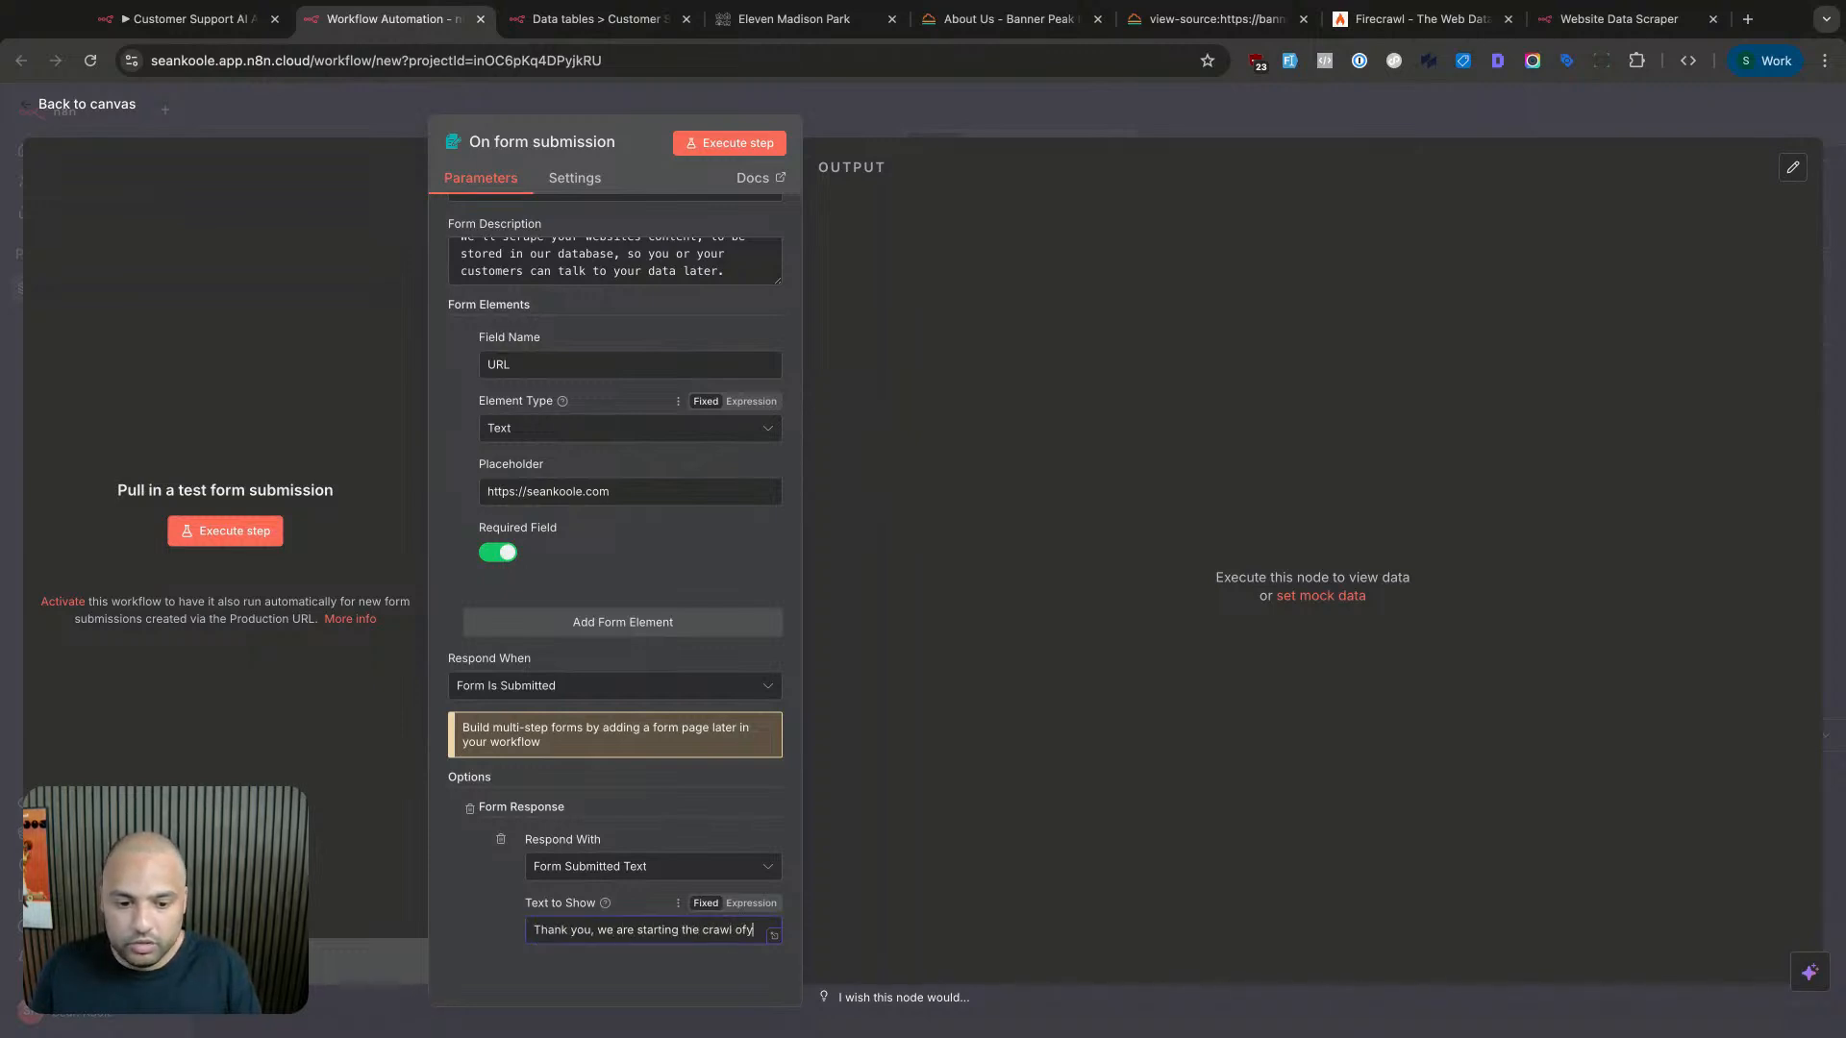
key("BackSpace")
type("your w")
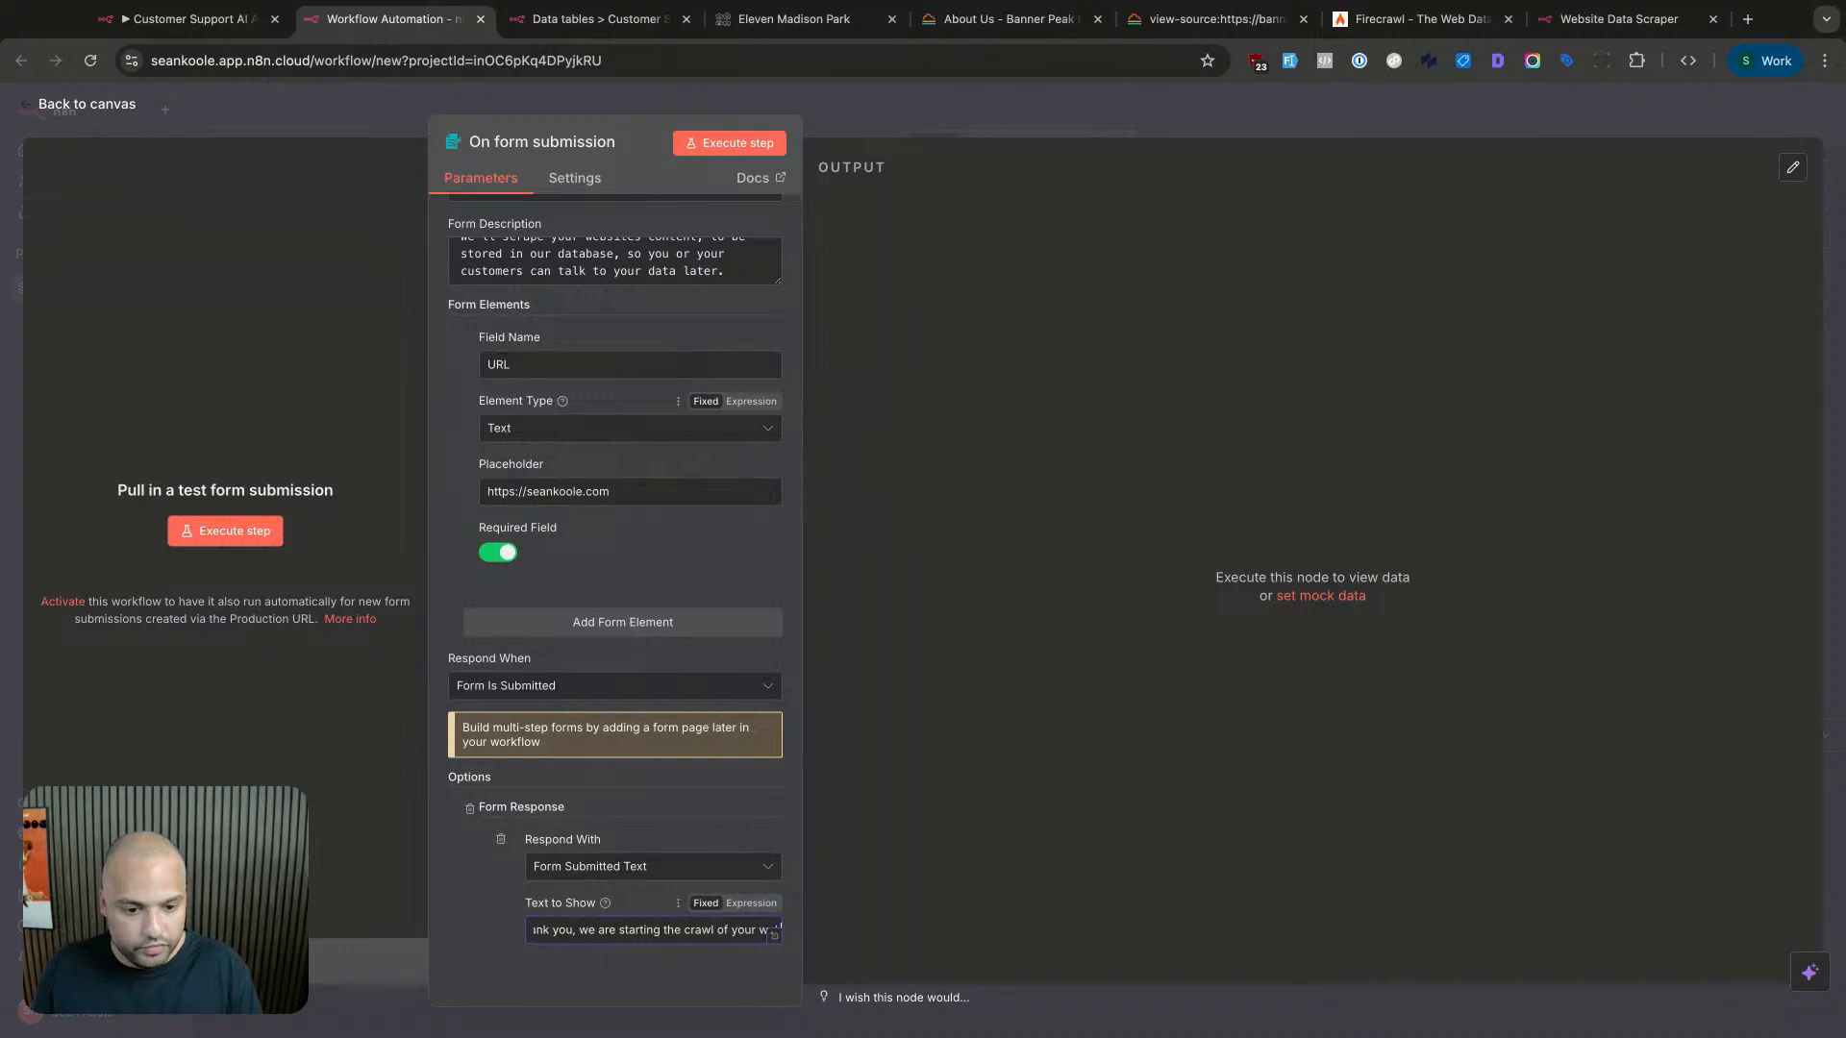
type("ebsite!")
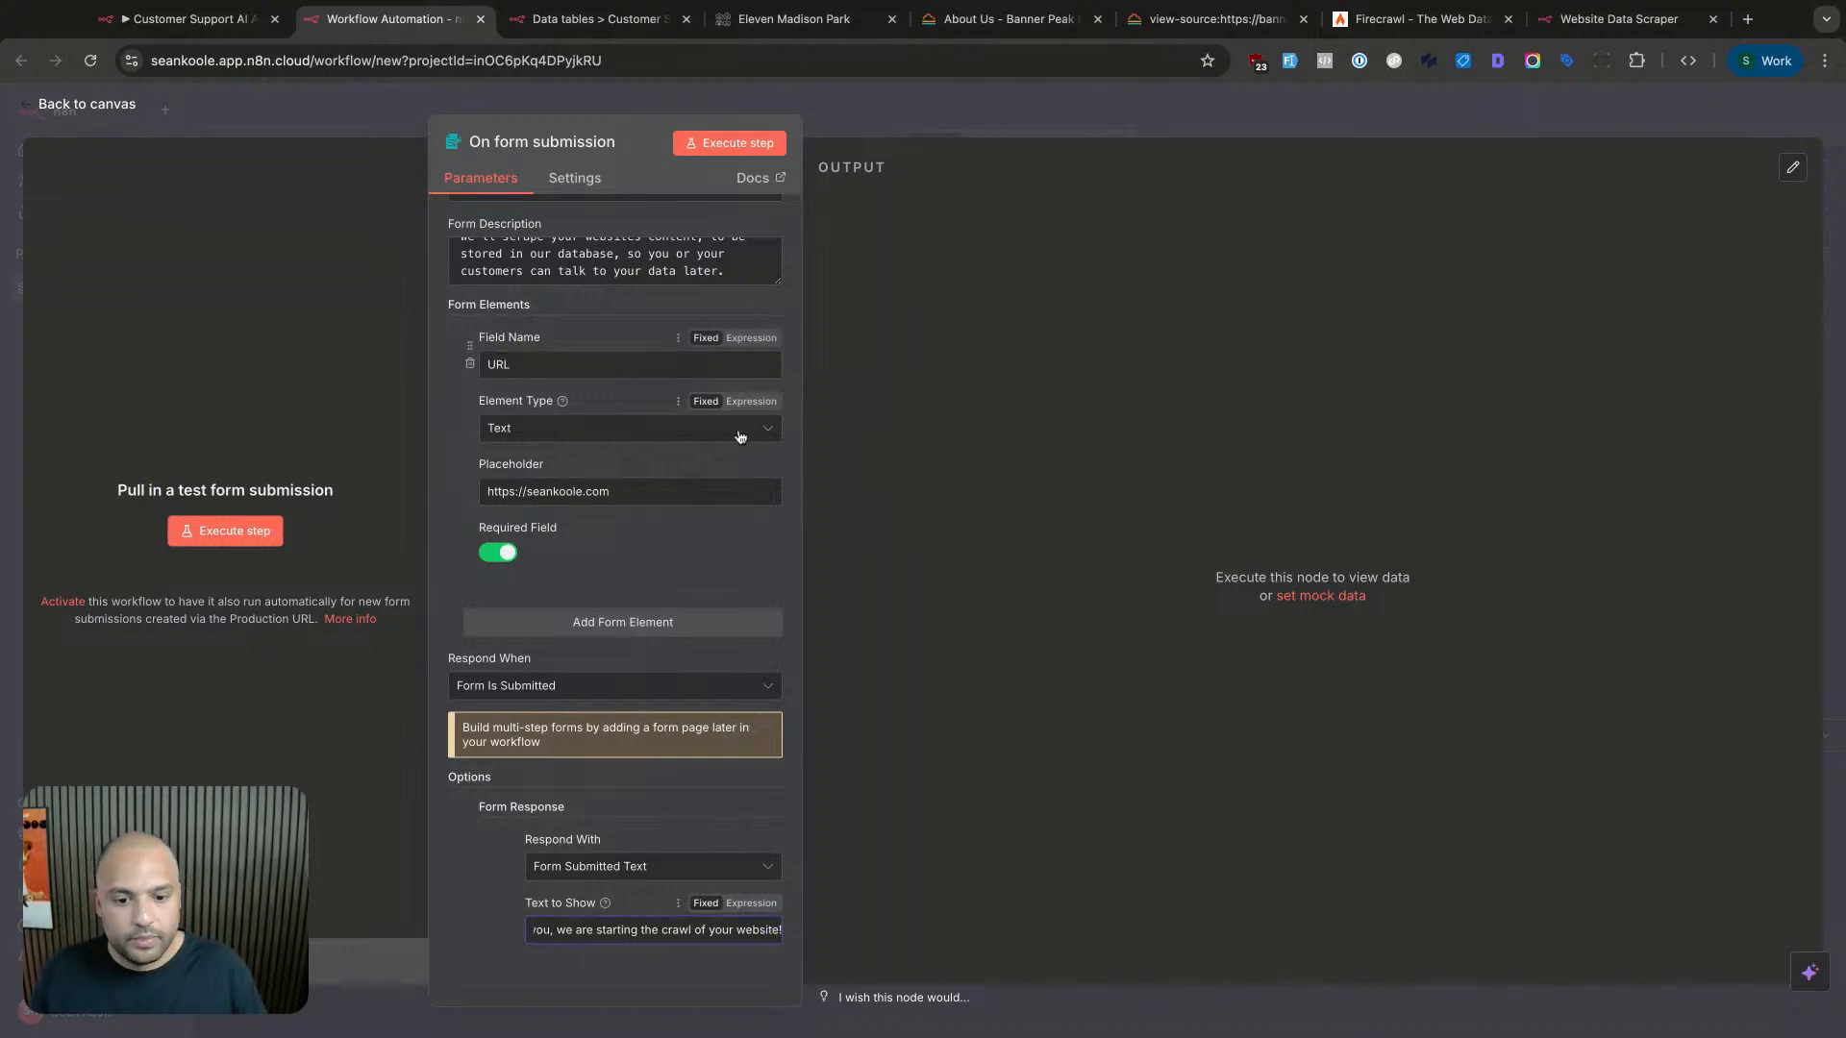
scroll(689, 695, "down", 1)
- Return to the canvas with the configured form trigger and switch to the Firecrawl website
left_click(961, 125)
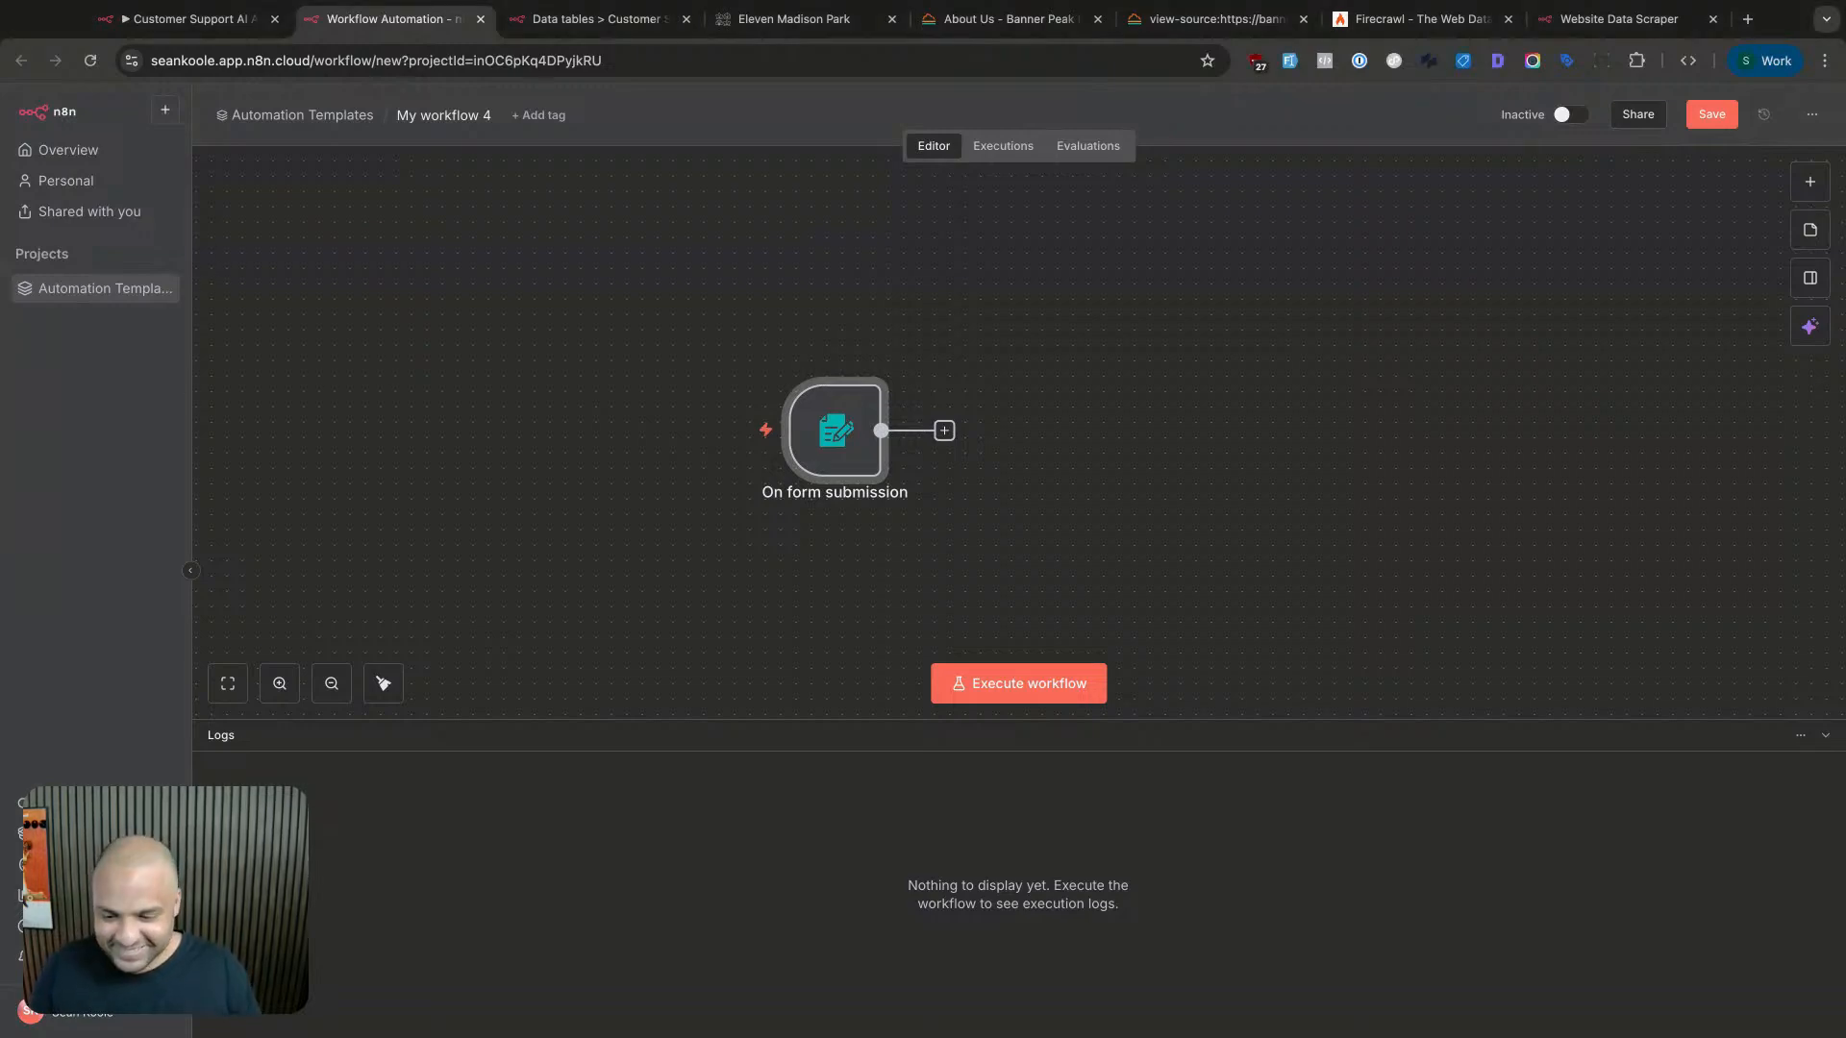
left_click(624, 424)
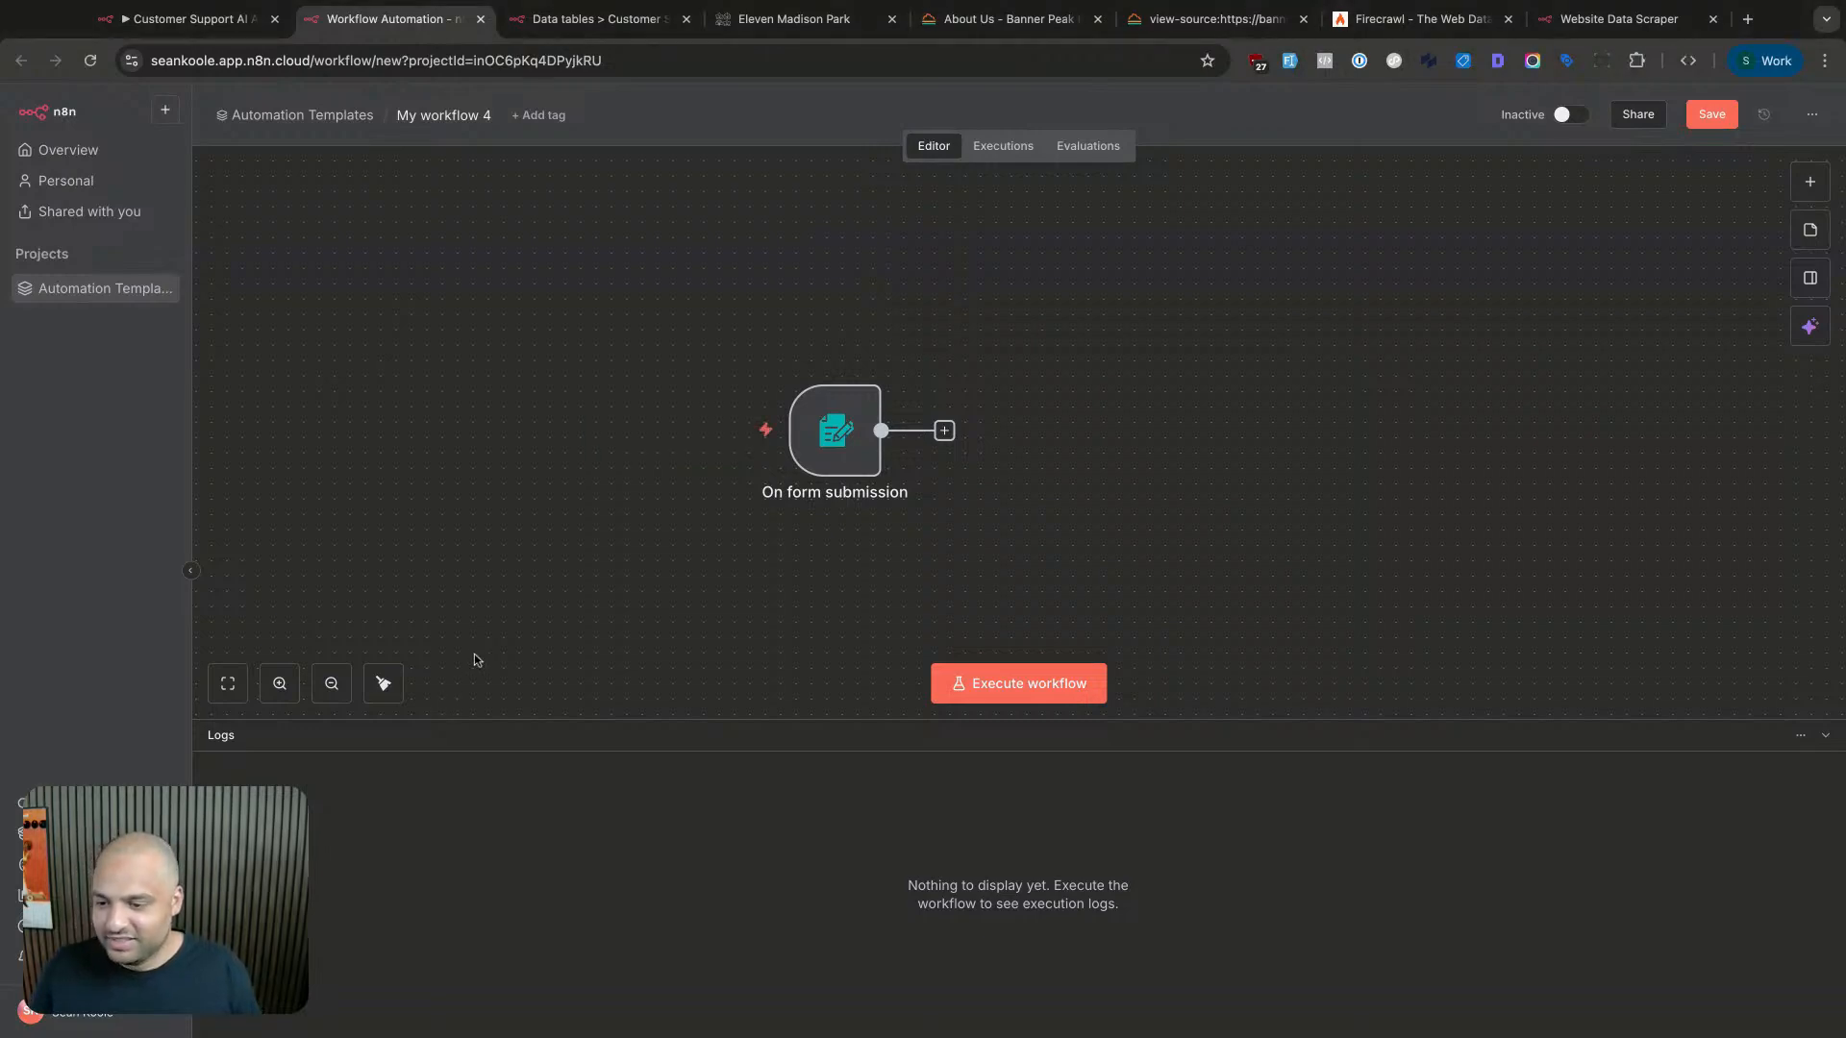
scroll(478, 657, "right", 5)
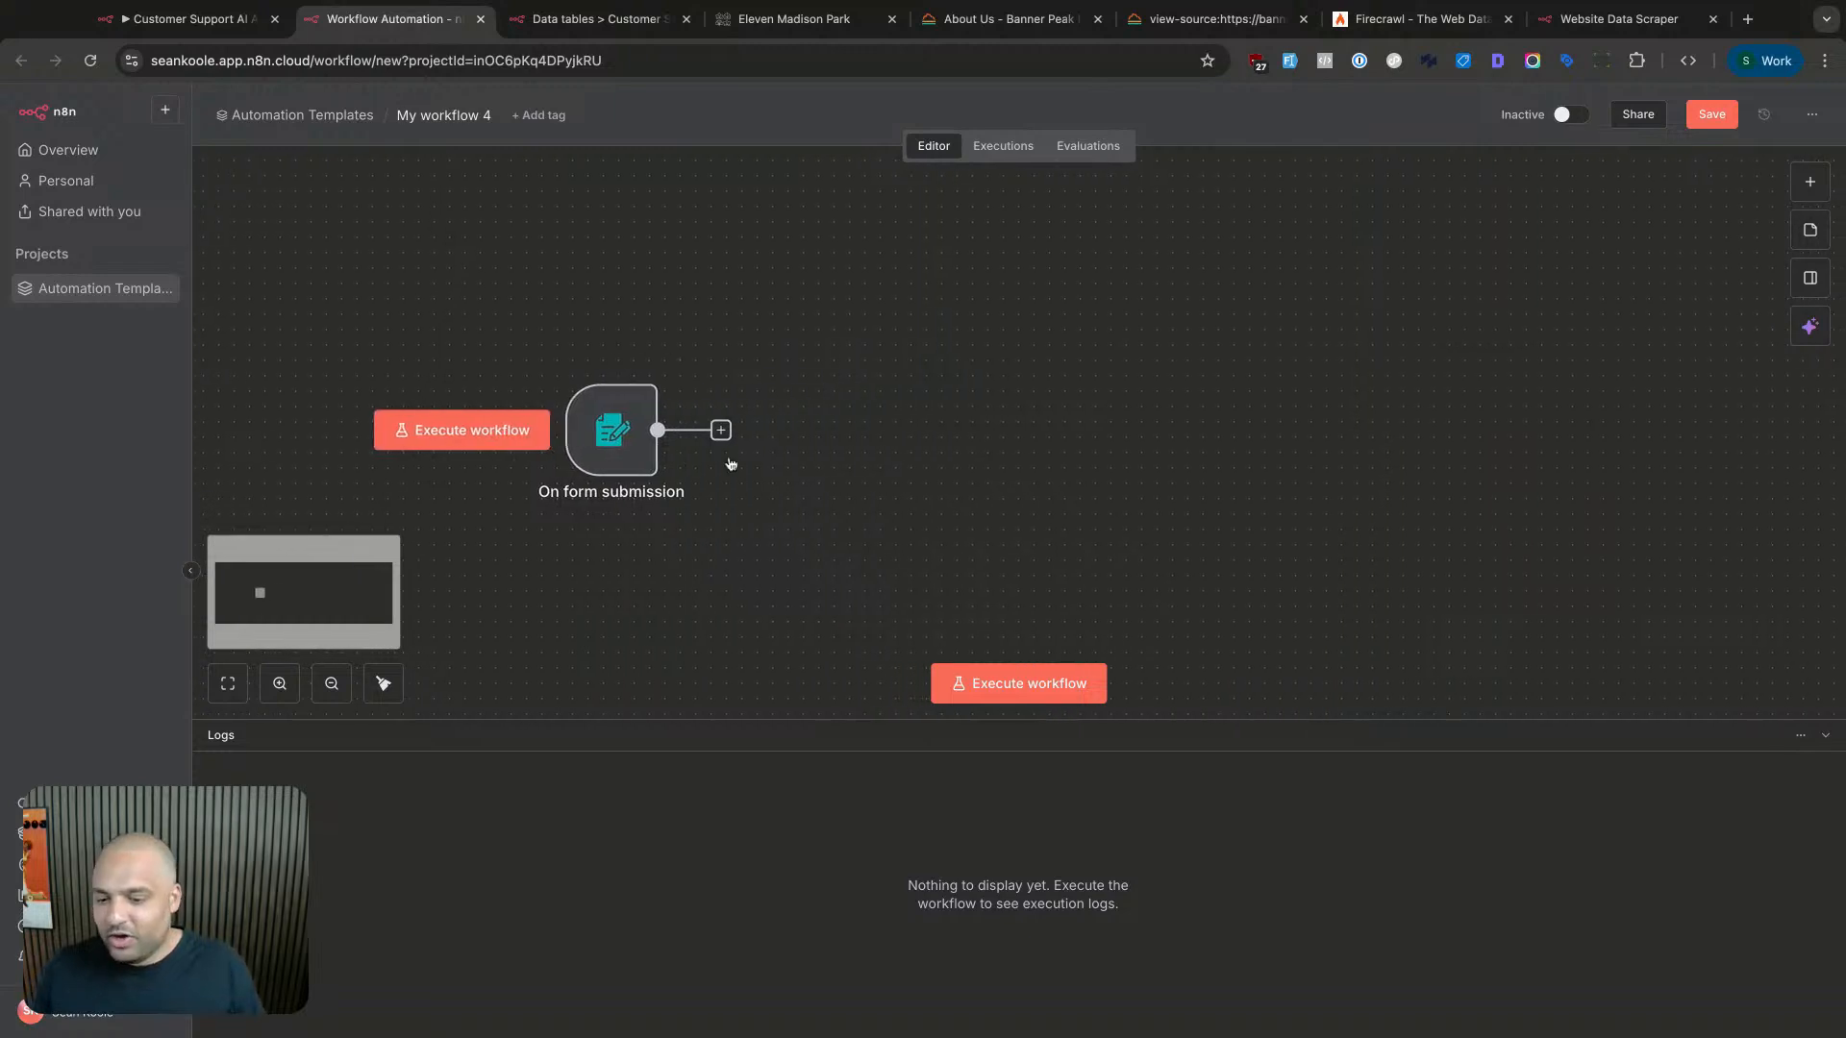
scroll(730, 465, "right", 1)
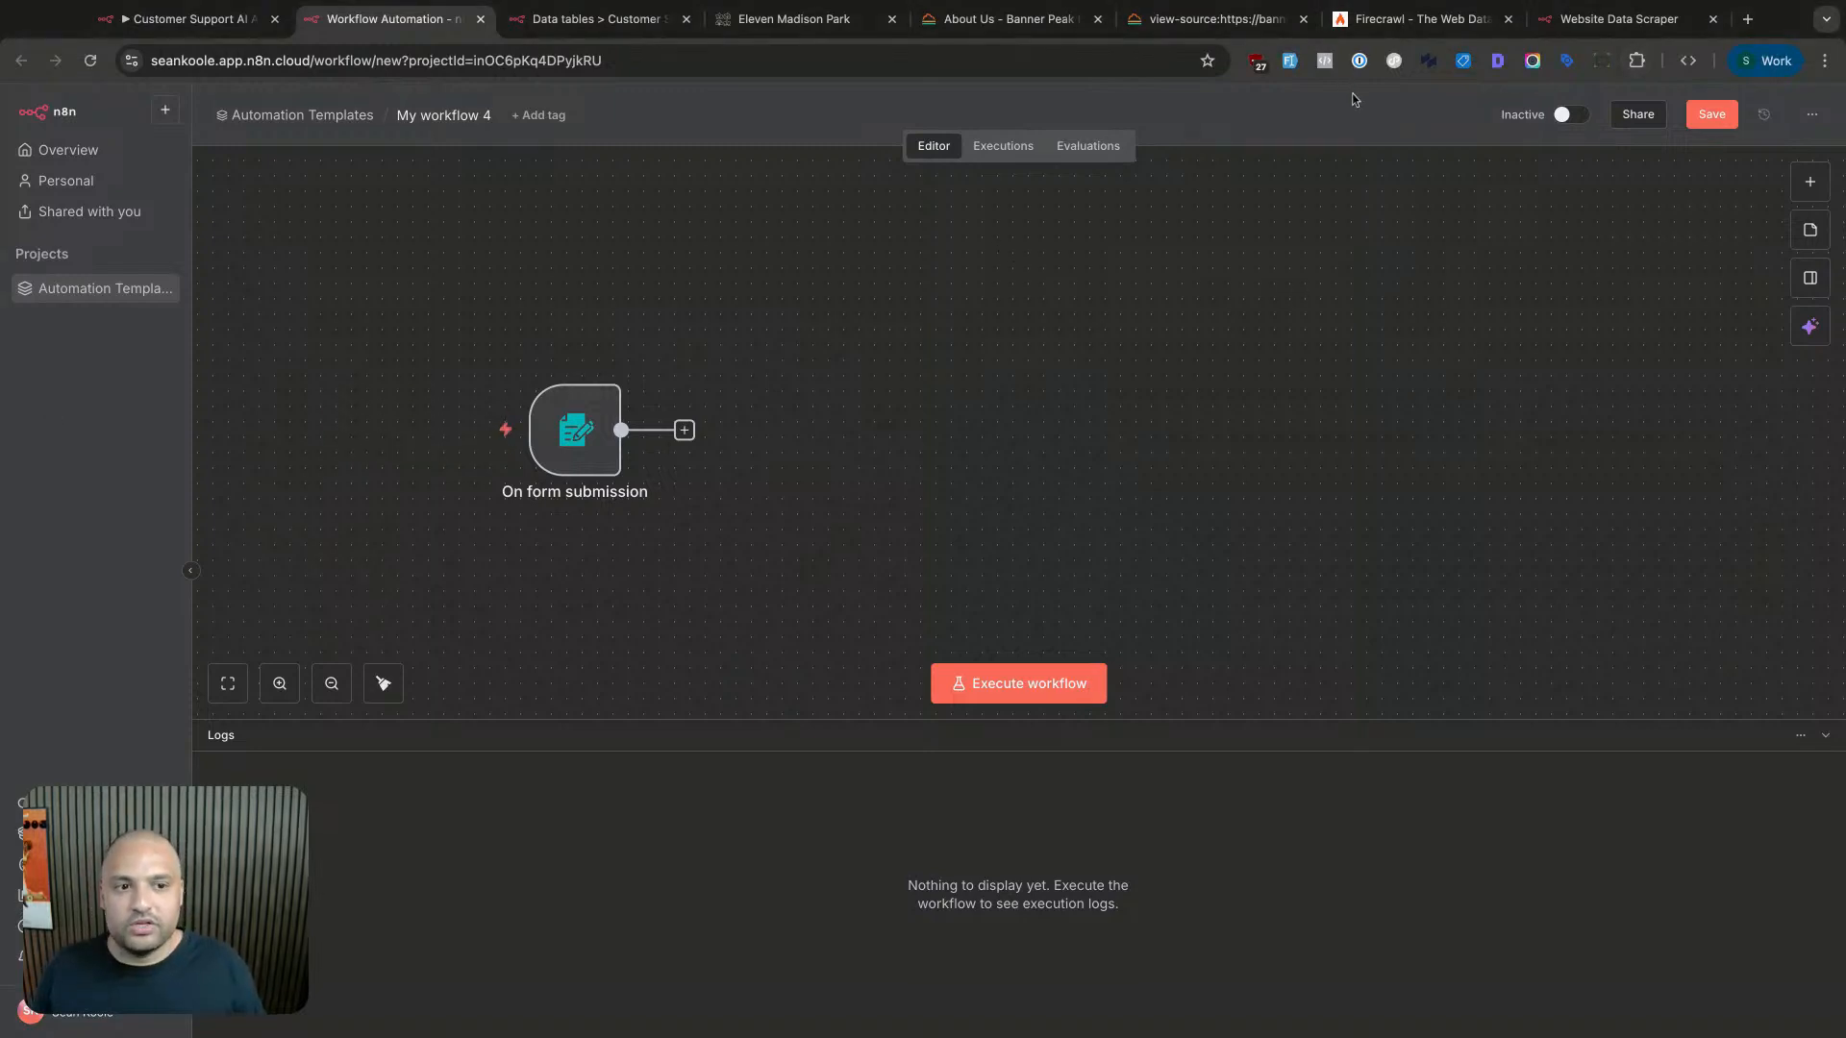
left_click(1383, 27)
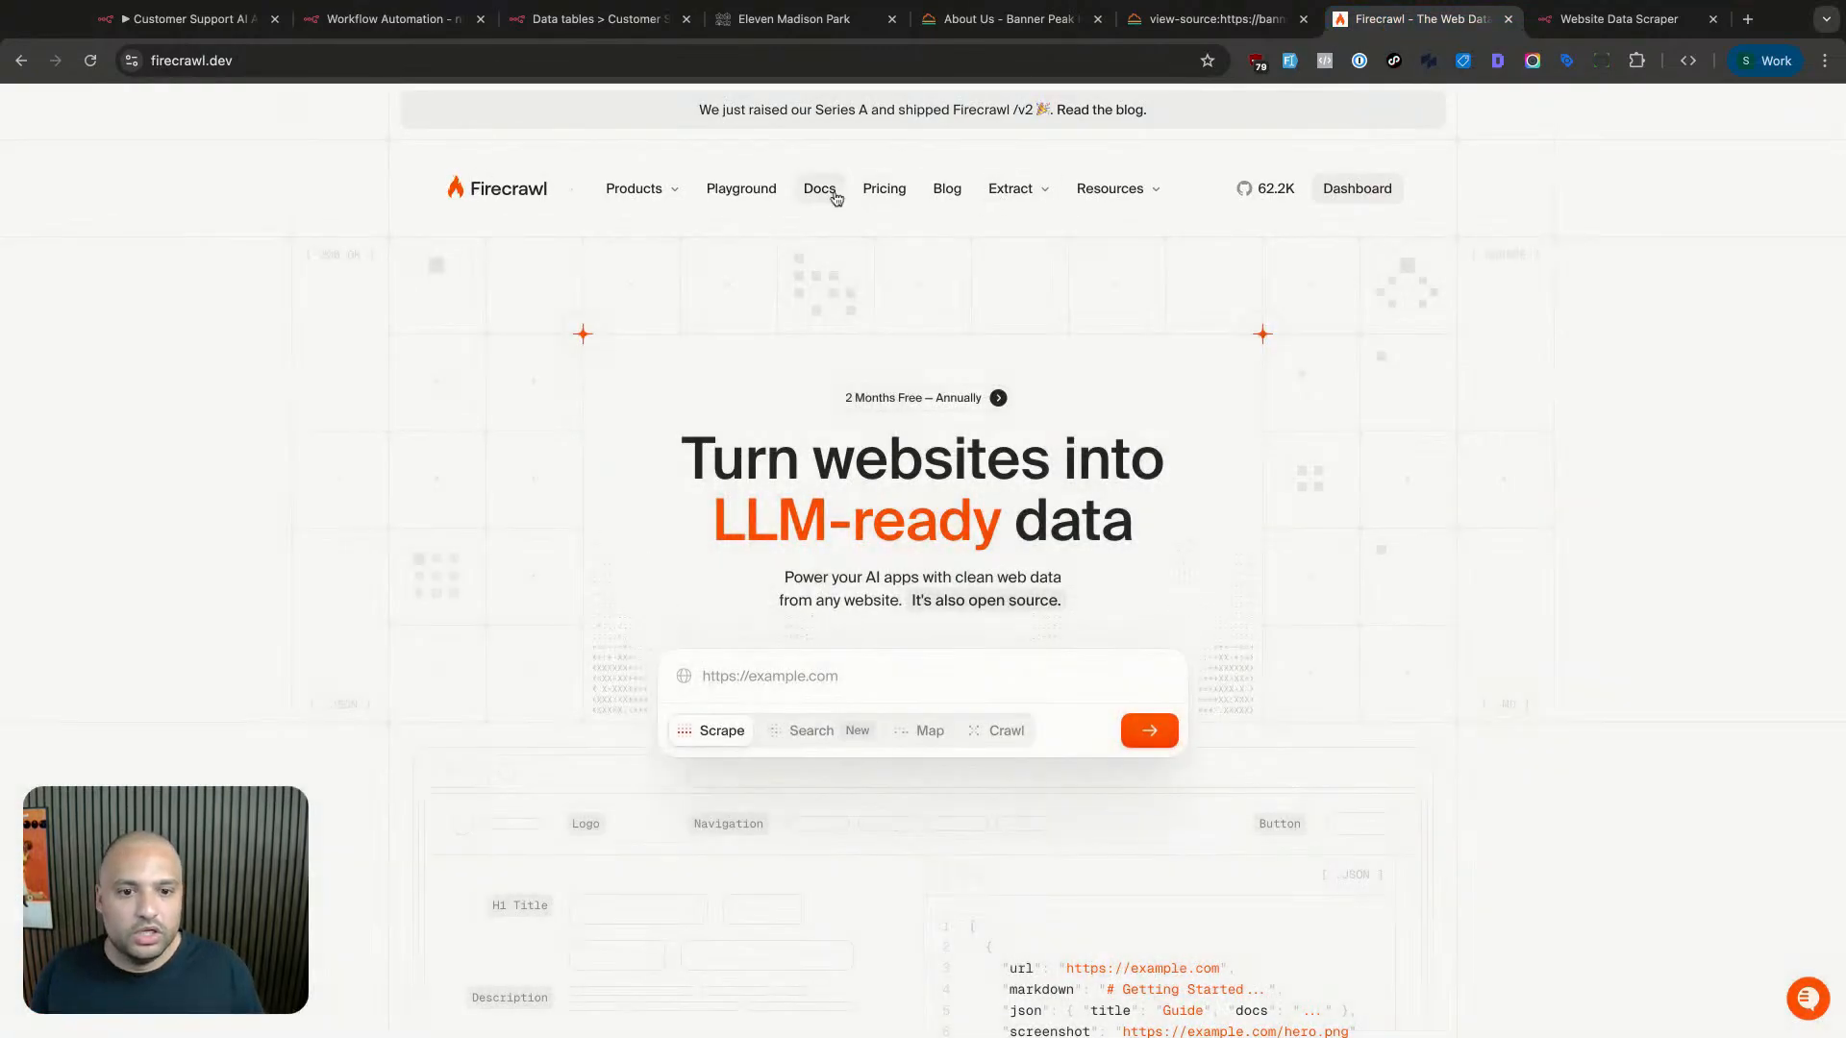
- Open Firecrawl's Map documentation and highlight its summary about getting all URLs from a website
left_click(820, 187, "super")
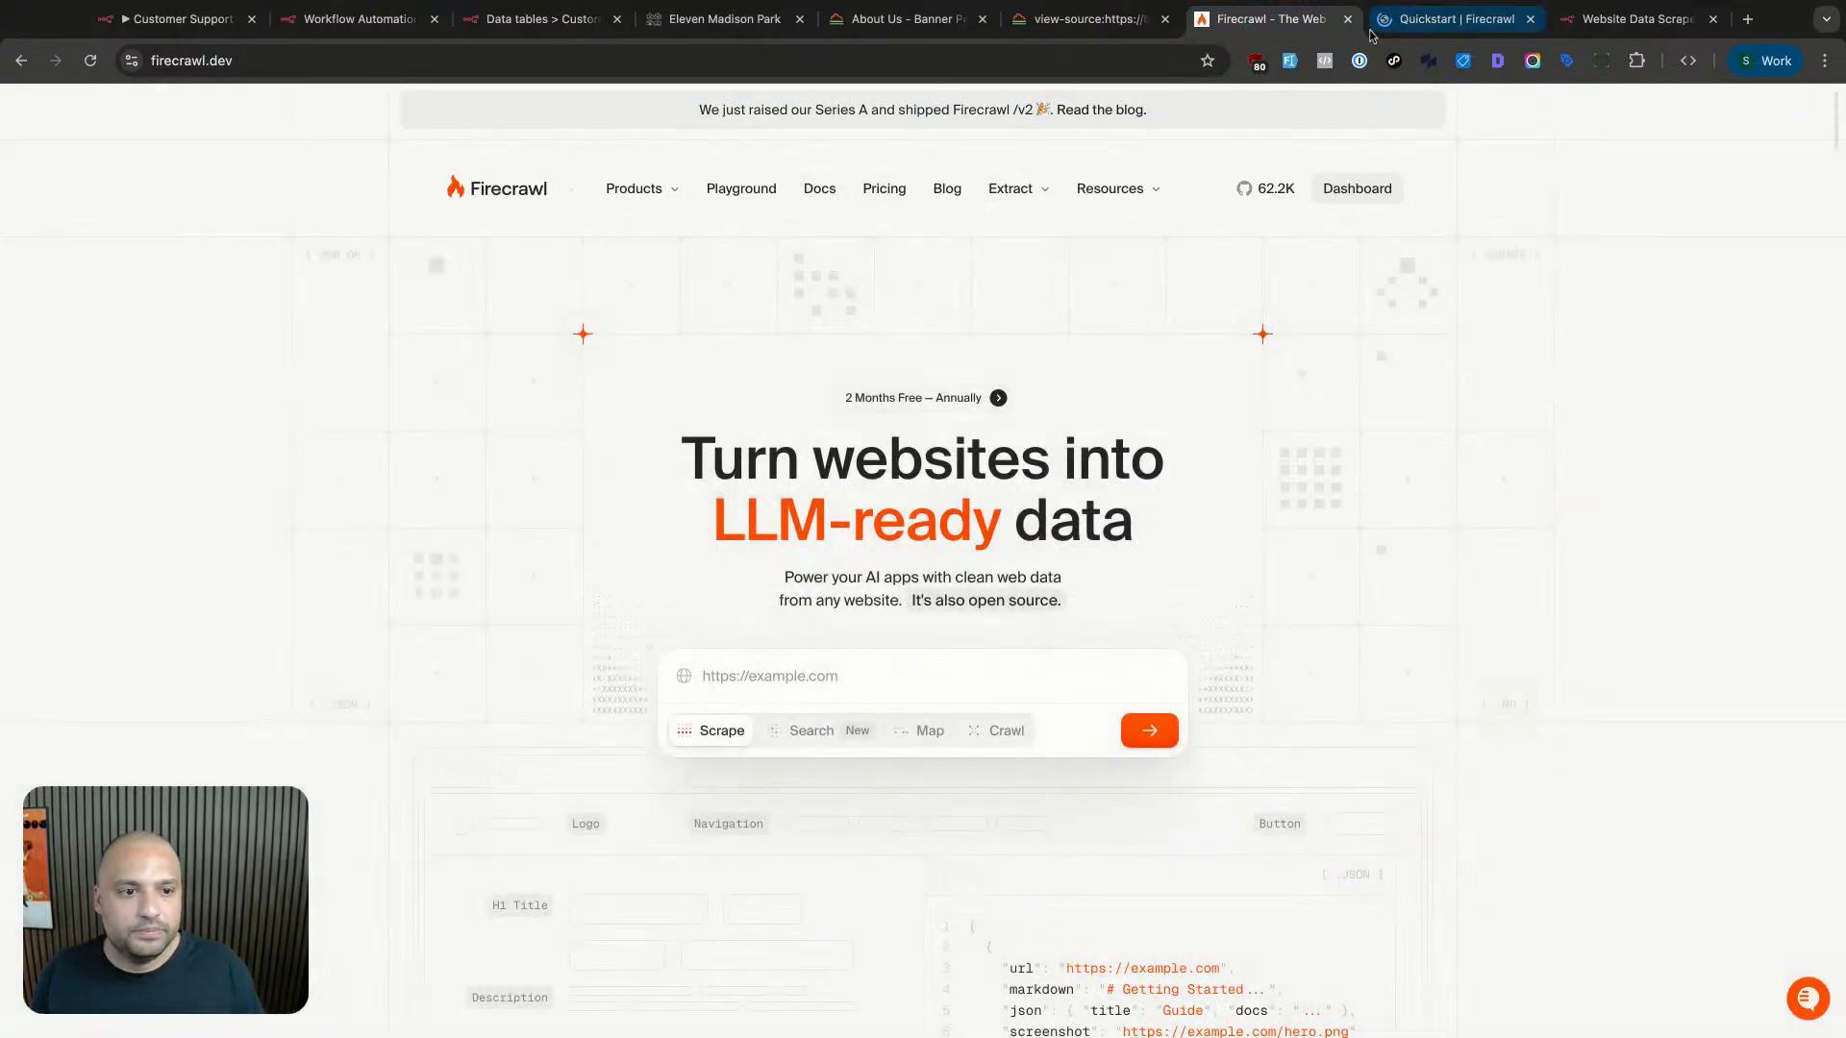
left_click(1373, 28)
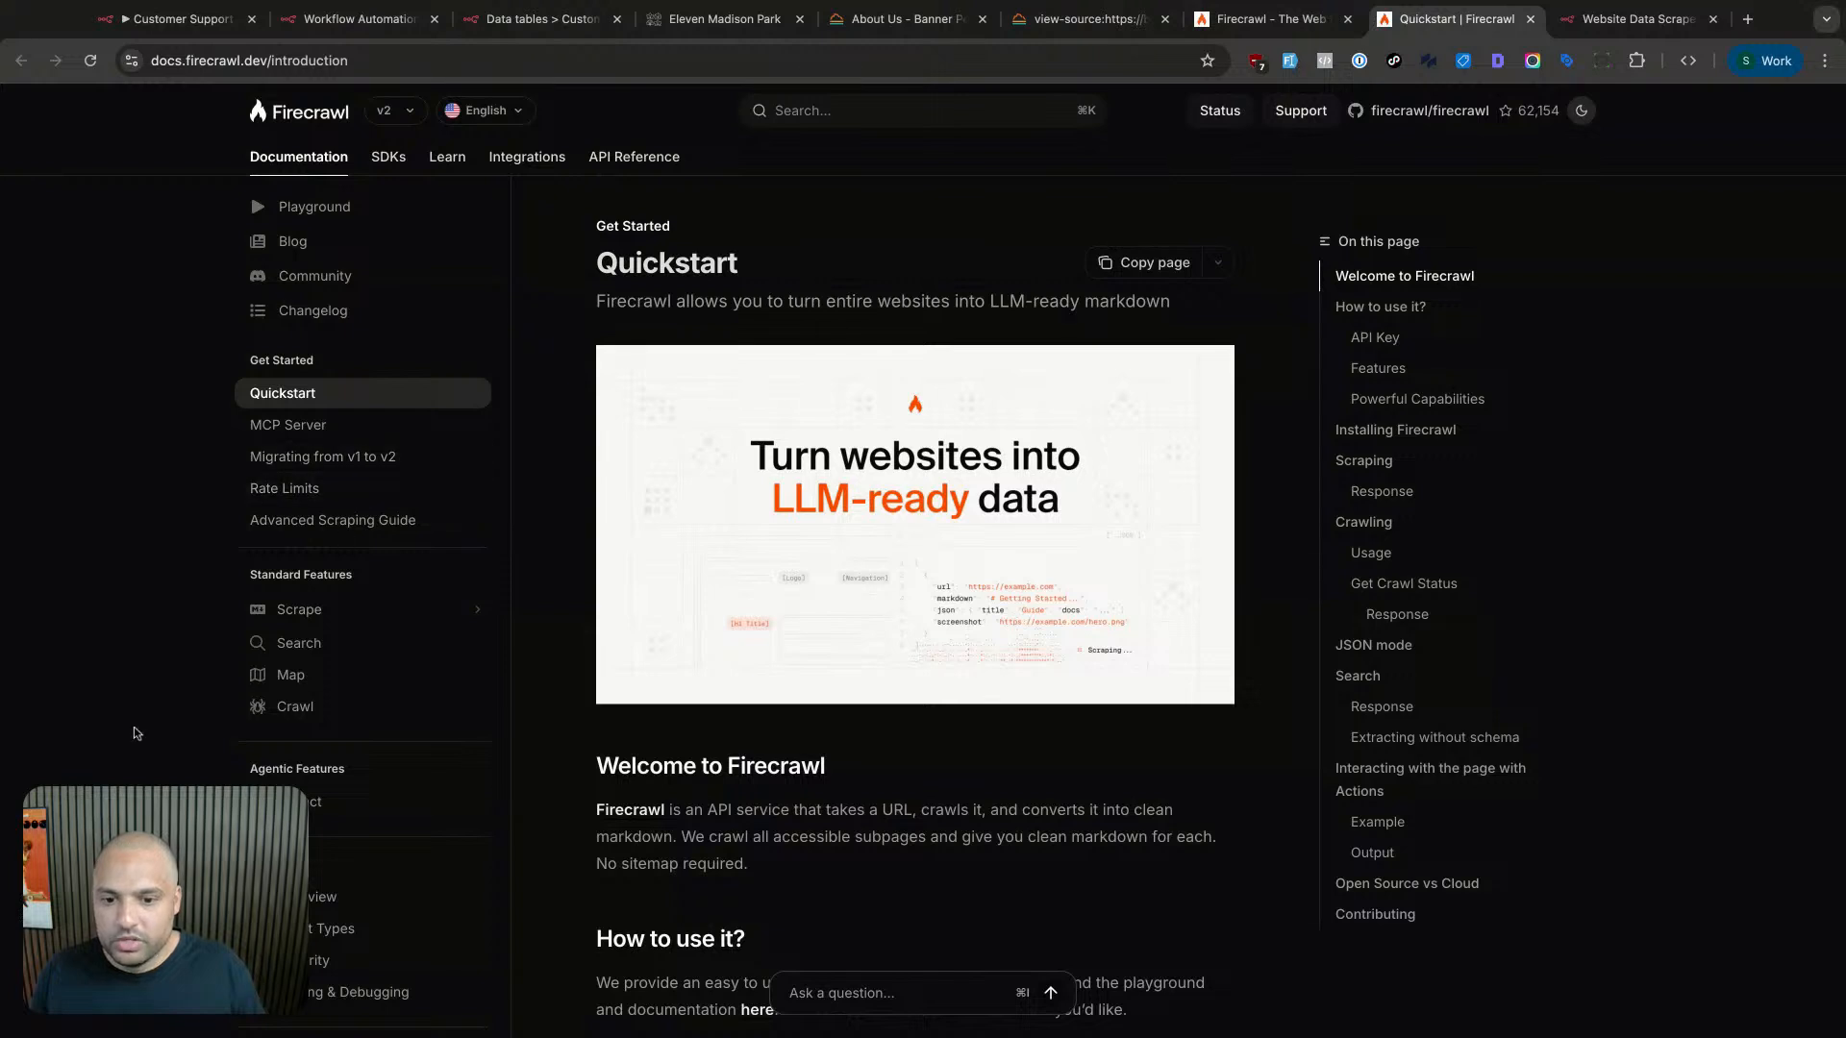
left_click(293, 676)
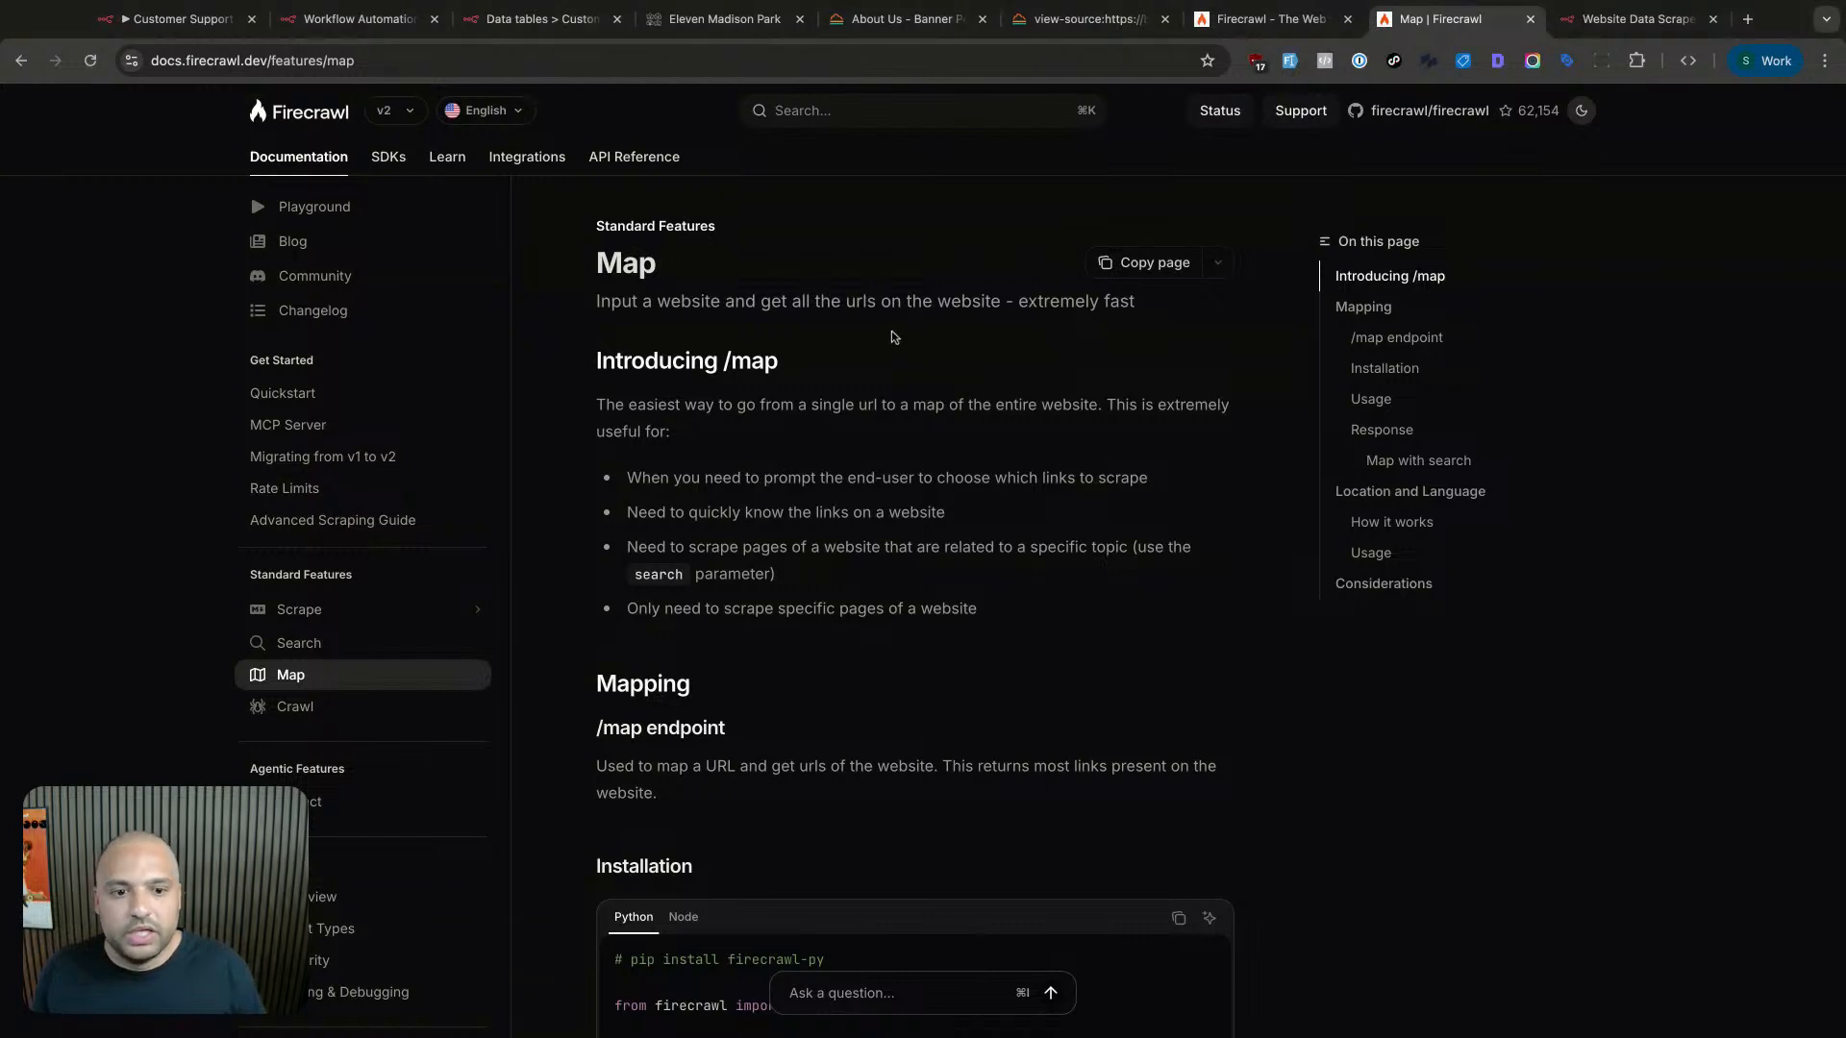
left_click_drag(831, 301, 625, 306)
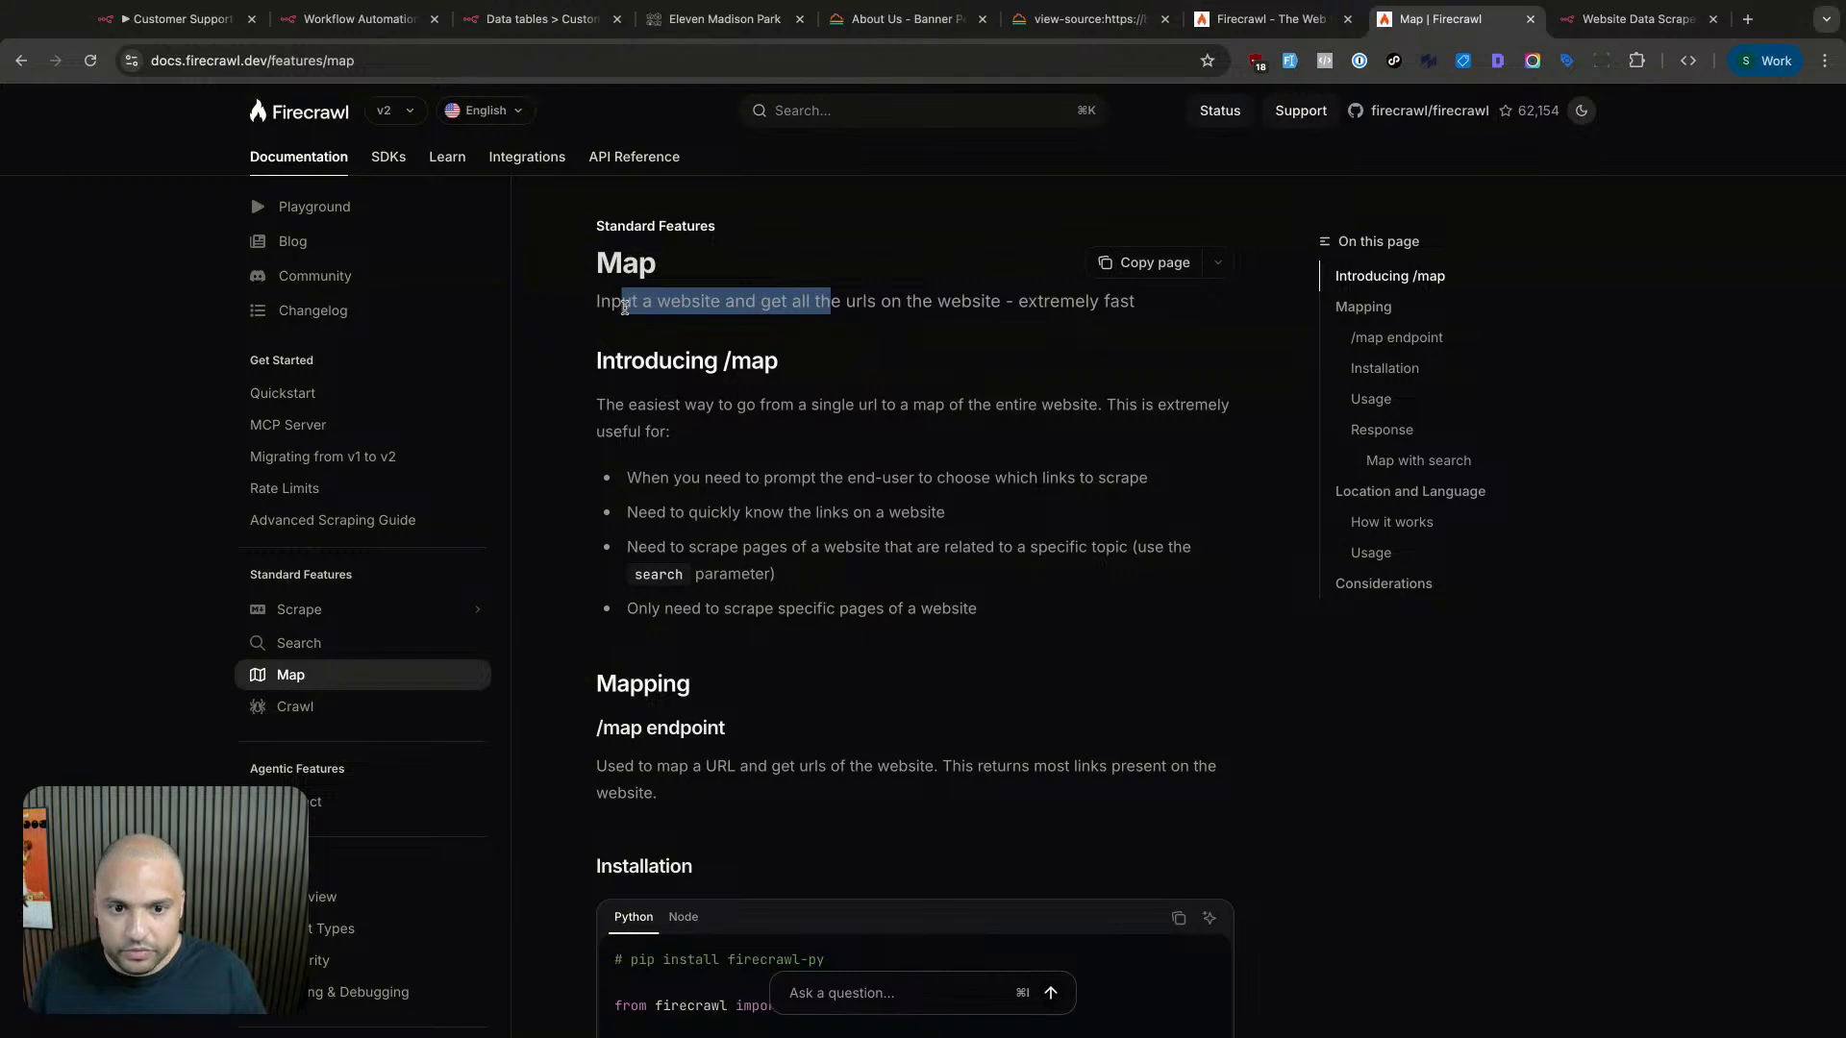
left_click(837, 307)
left_click_drag(795, 302, 1121, 306)
left_click(1060, 336)
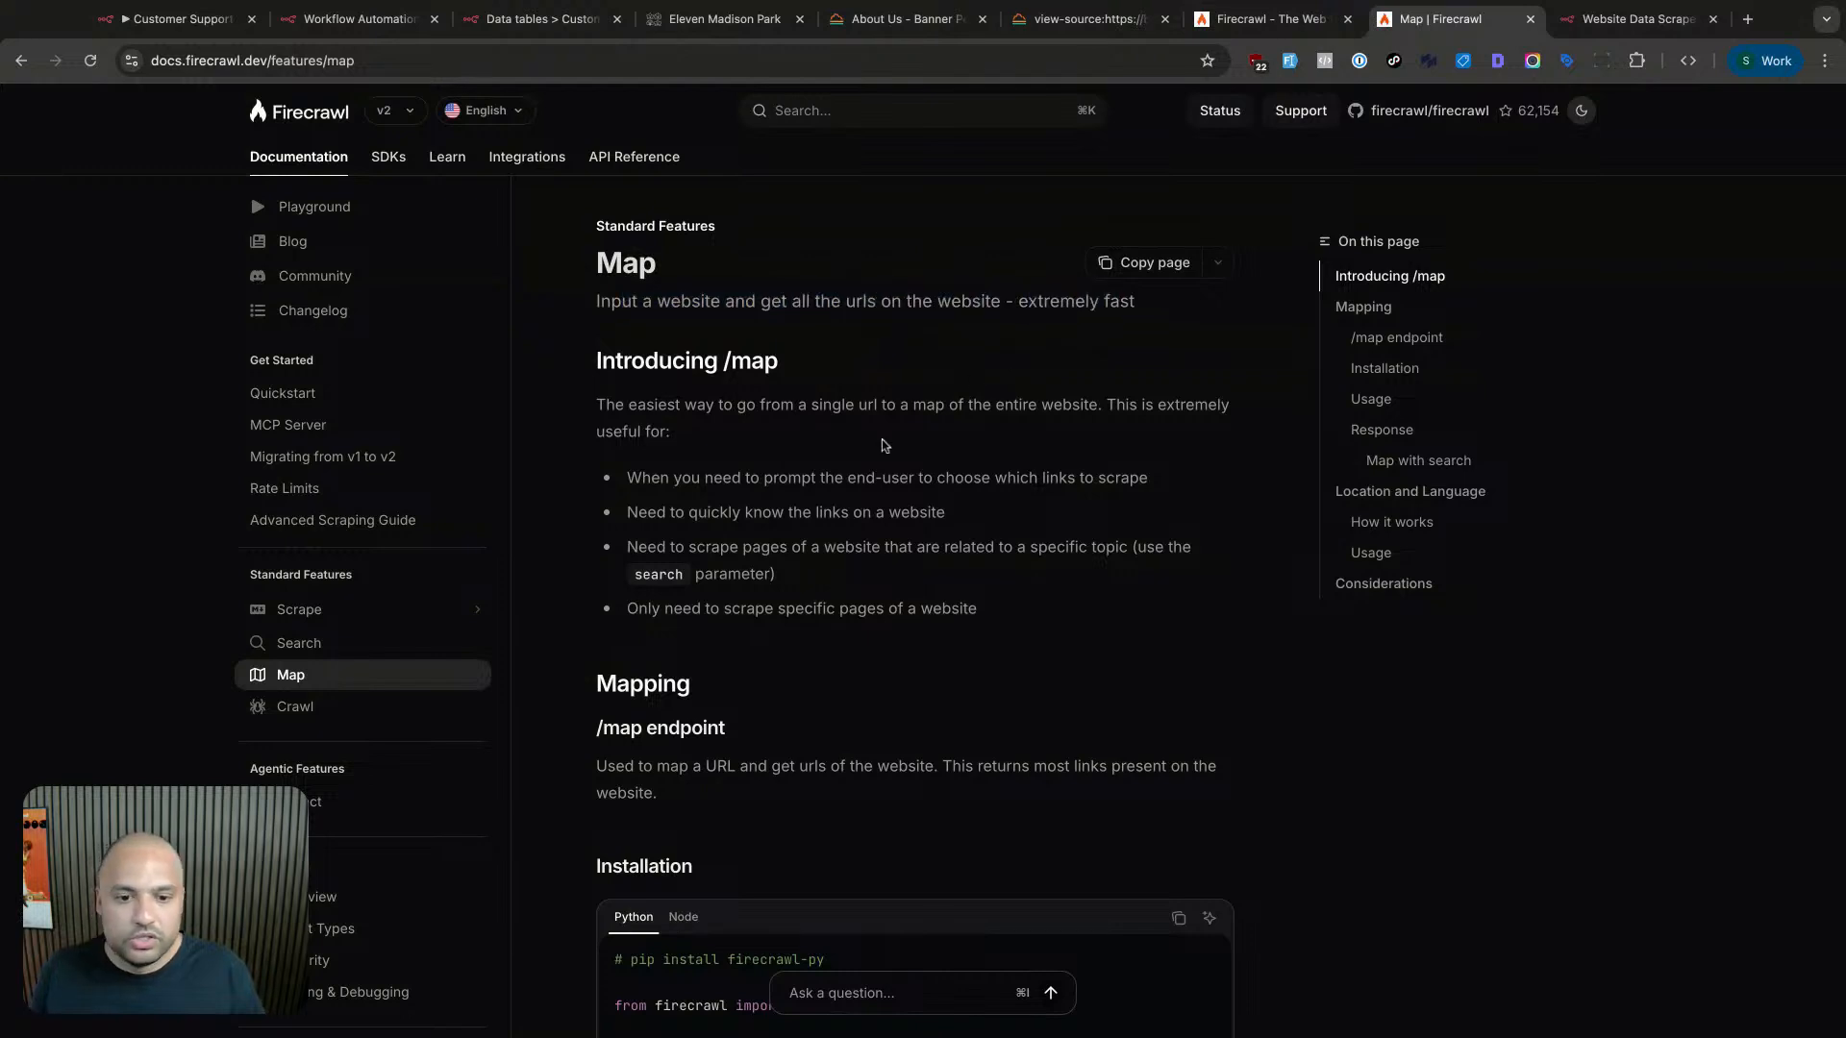
- Scroll through the rest of the Map docs, then bring up the Firecrawl dashboard
scroll(834, 461, "down", 3)
scroll(834, 462, "up", 1)
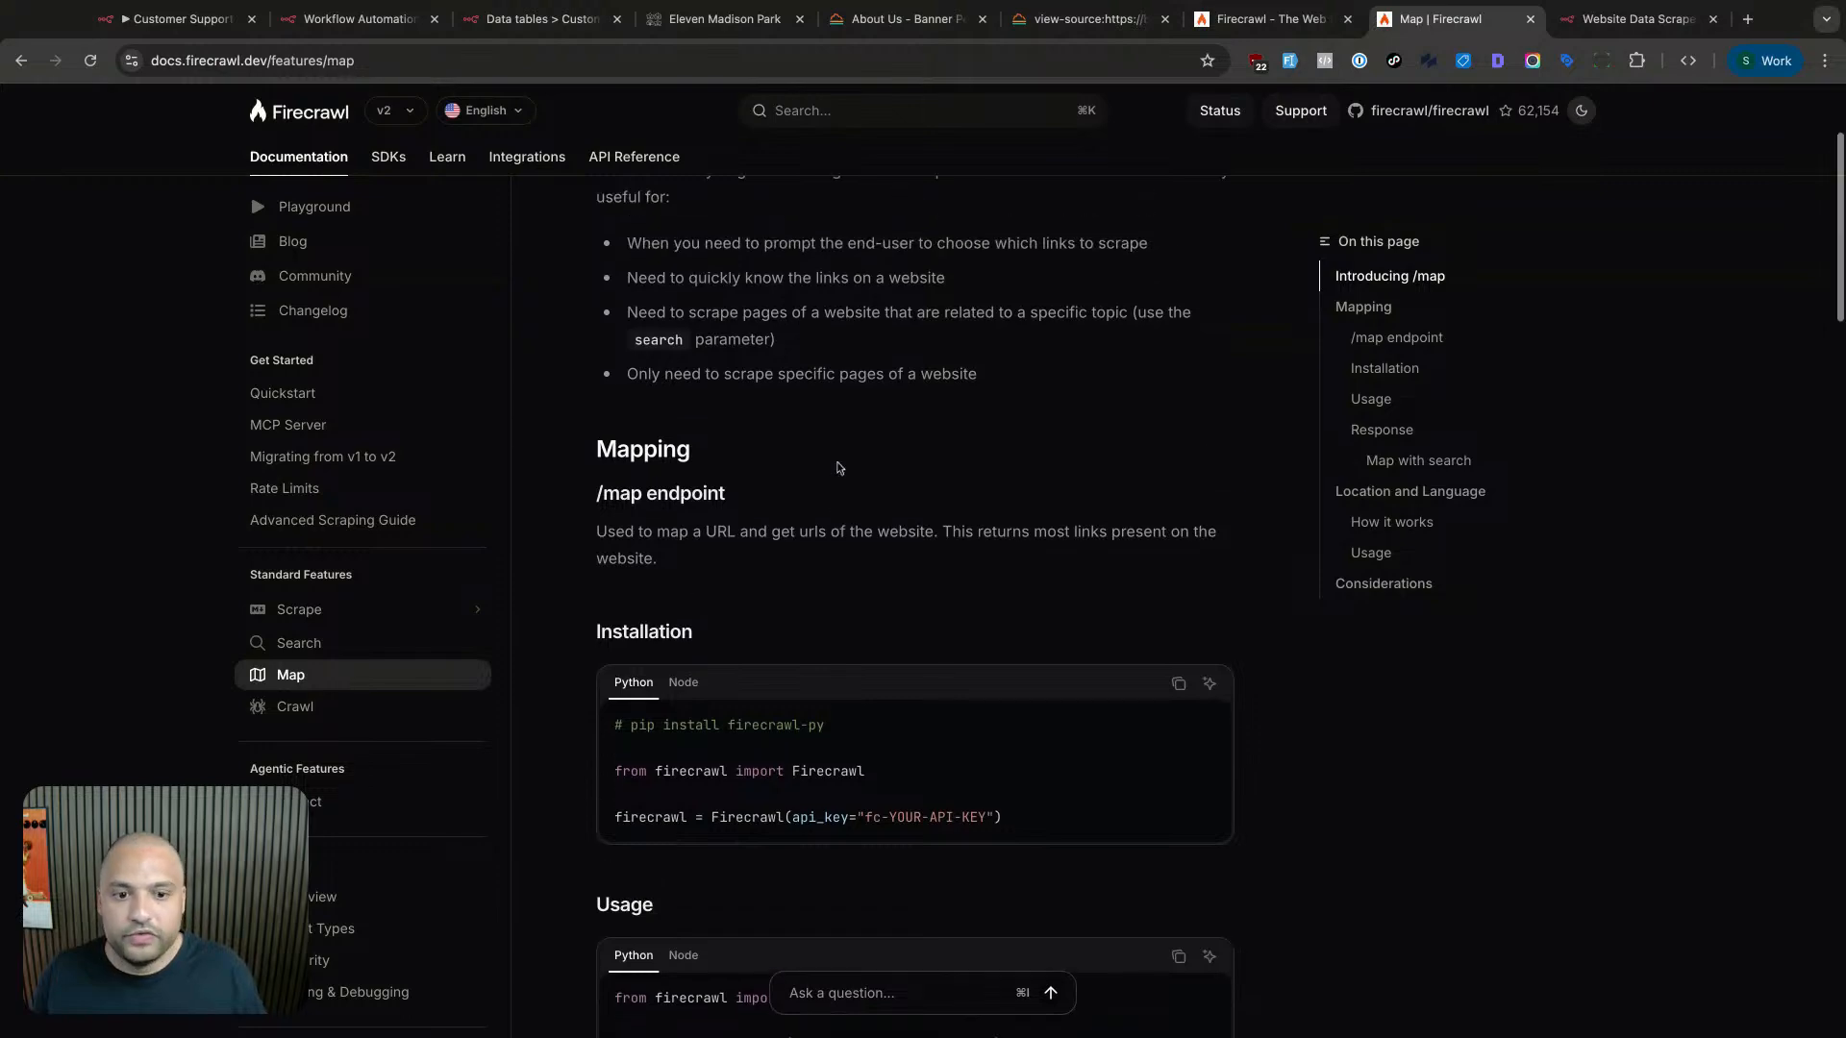
scroll(813, 435, "up", 2)
scroll(882, 470, "down", 3)
scroll(881, 470, "down", 8)
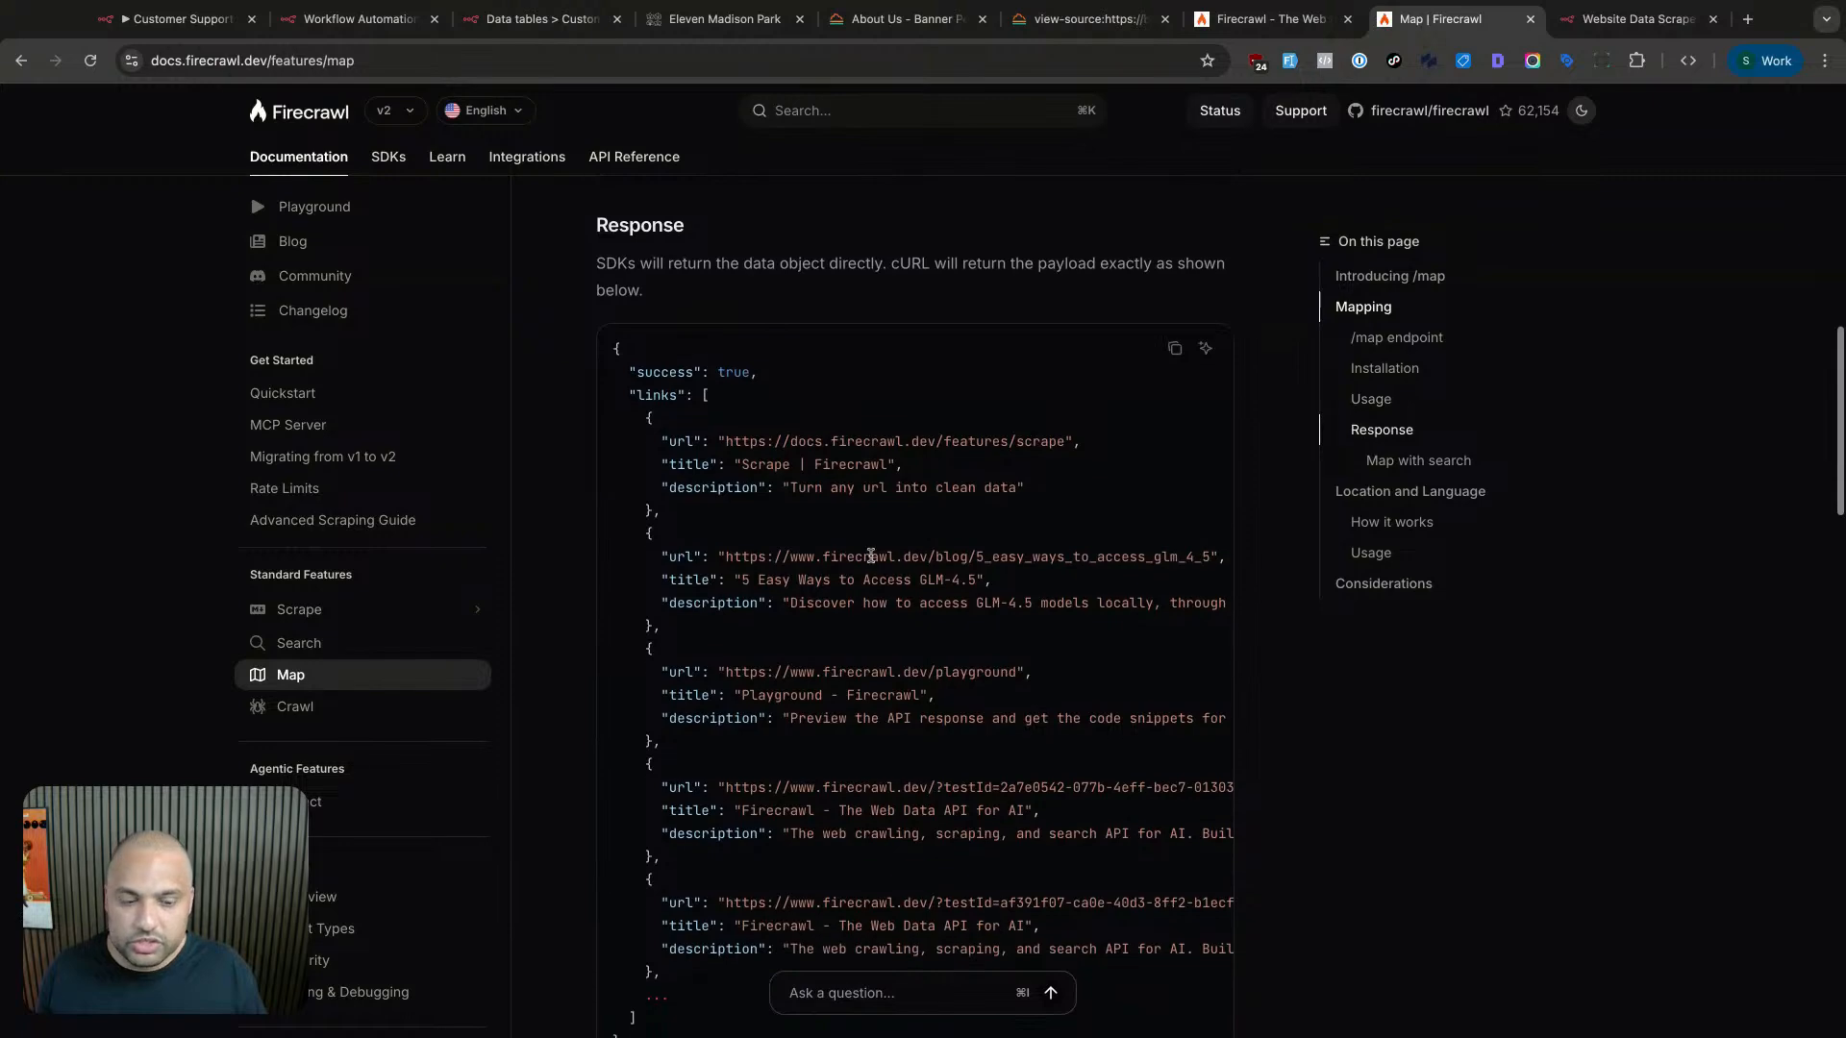
scroll(870, 563, "down", 5)
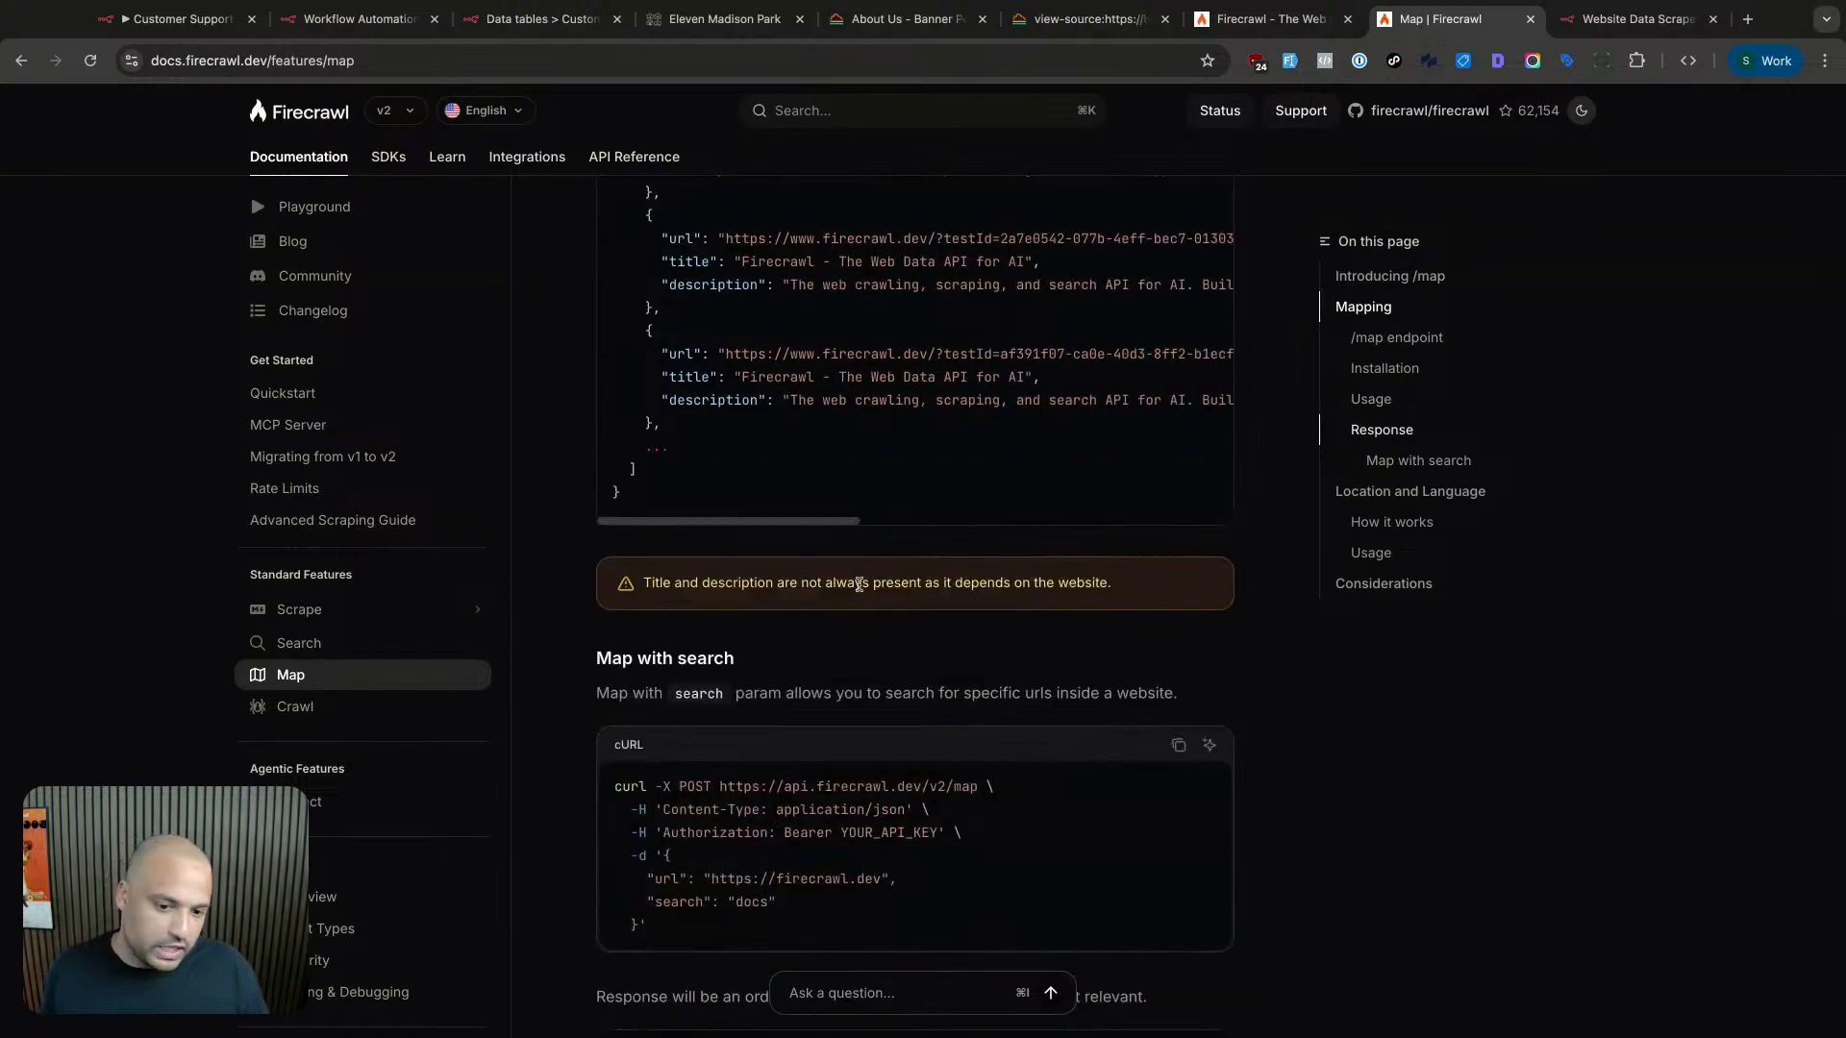
scroll(858, 585, "down", 3)
scroll(859, 586, "down", 2)
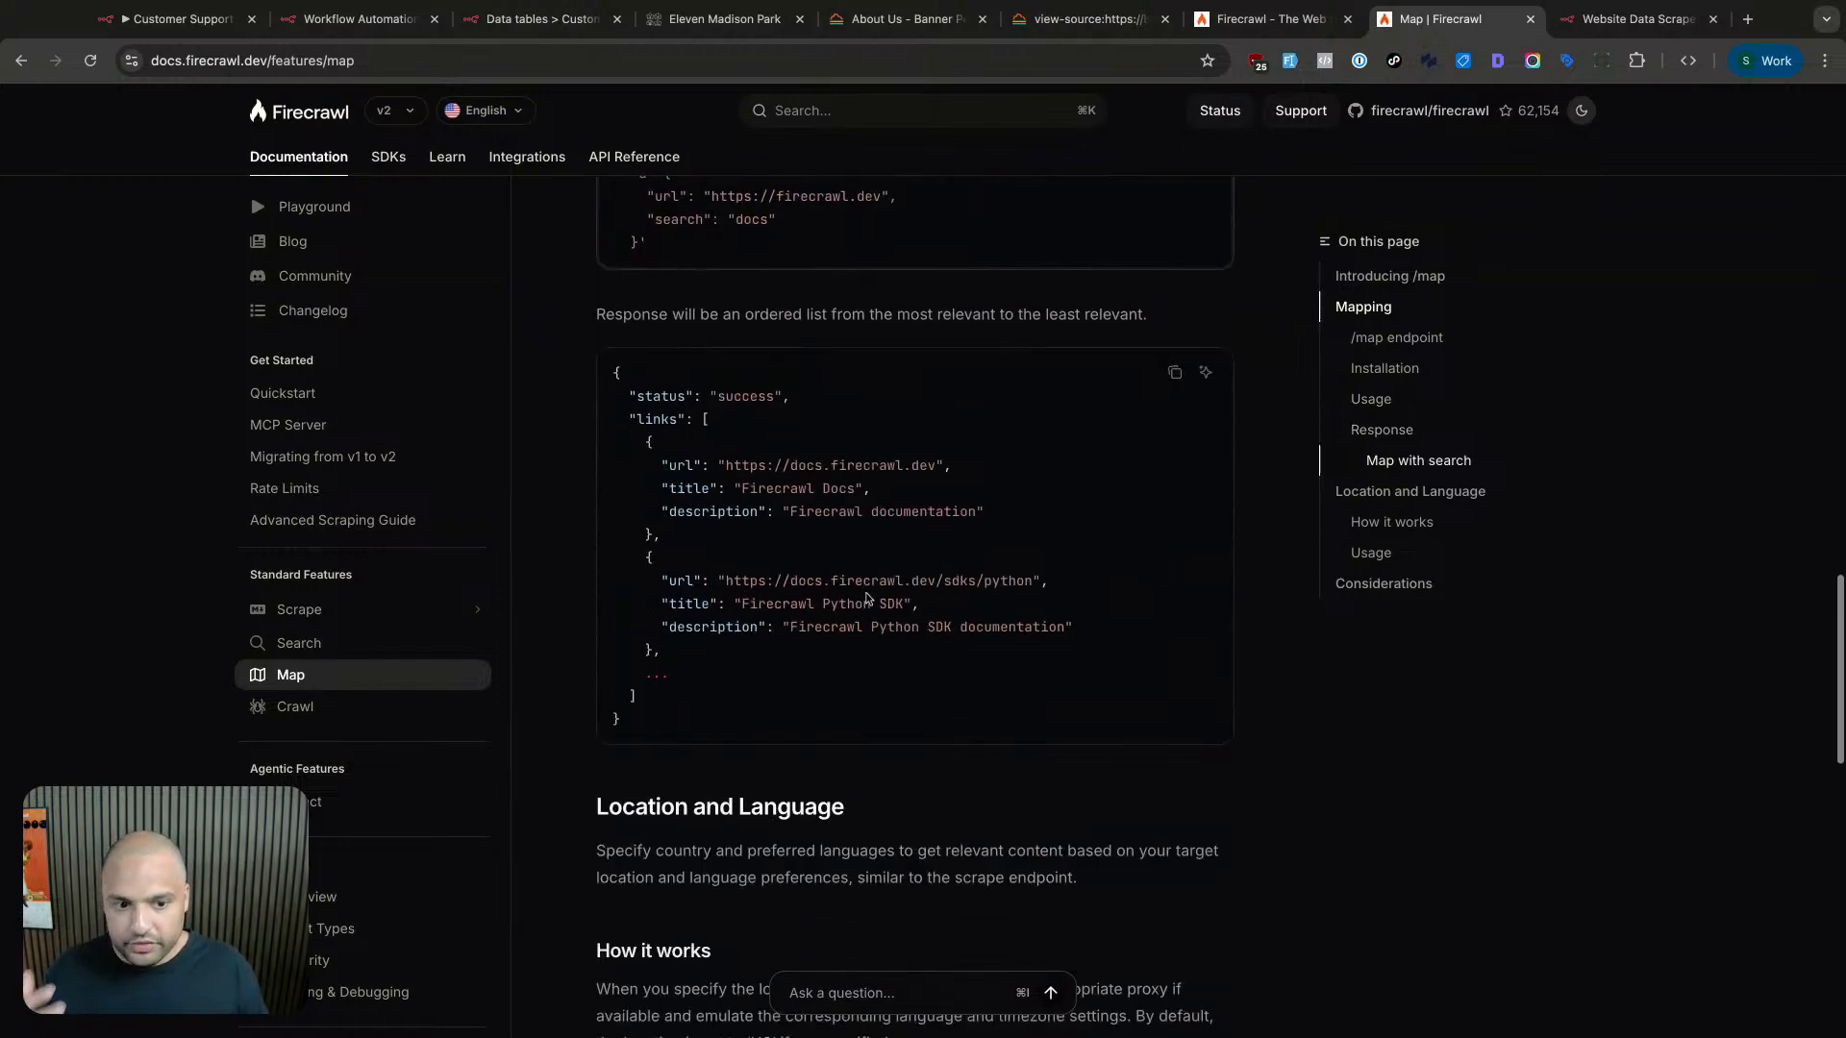
scroll(858, 591, "up", 20)
scroll(860, 596, "up", 2)
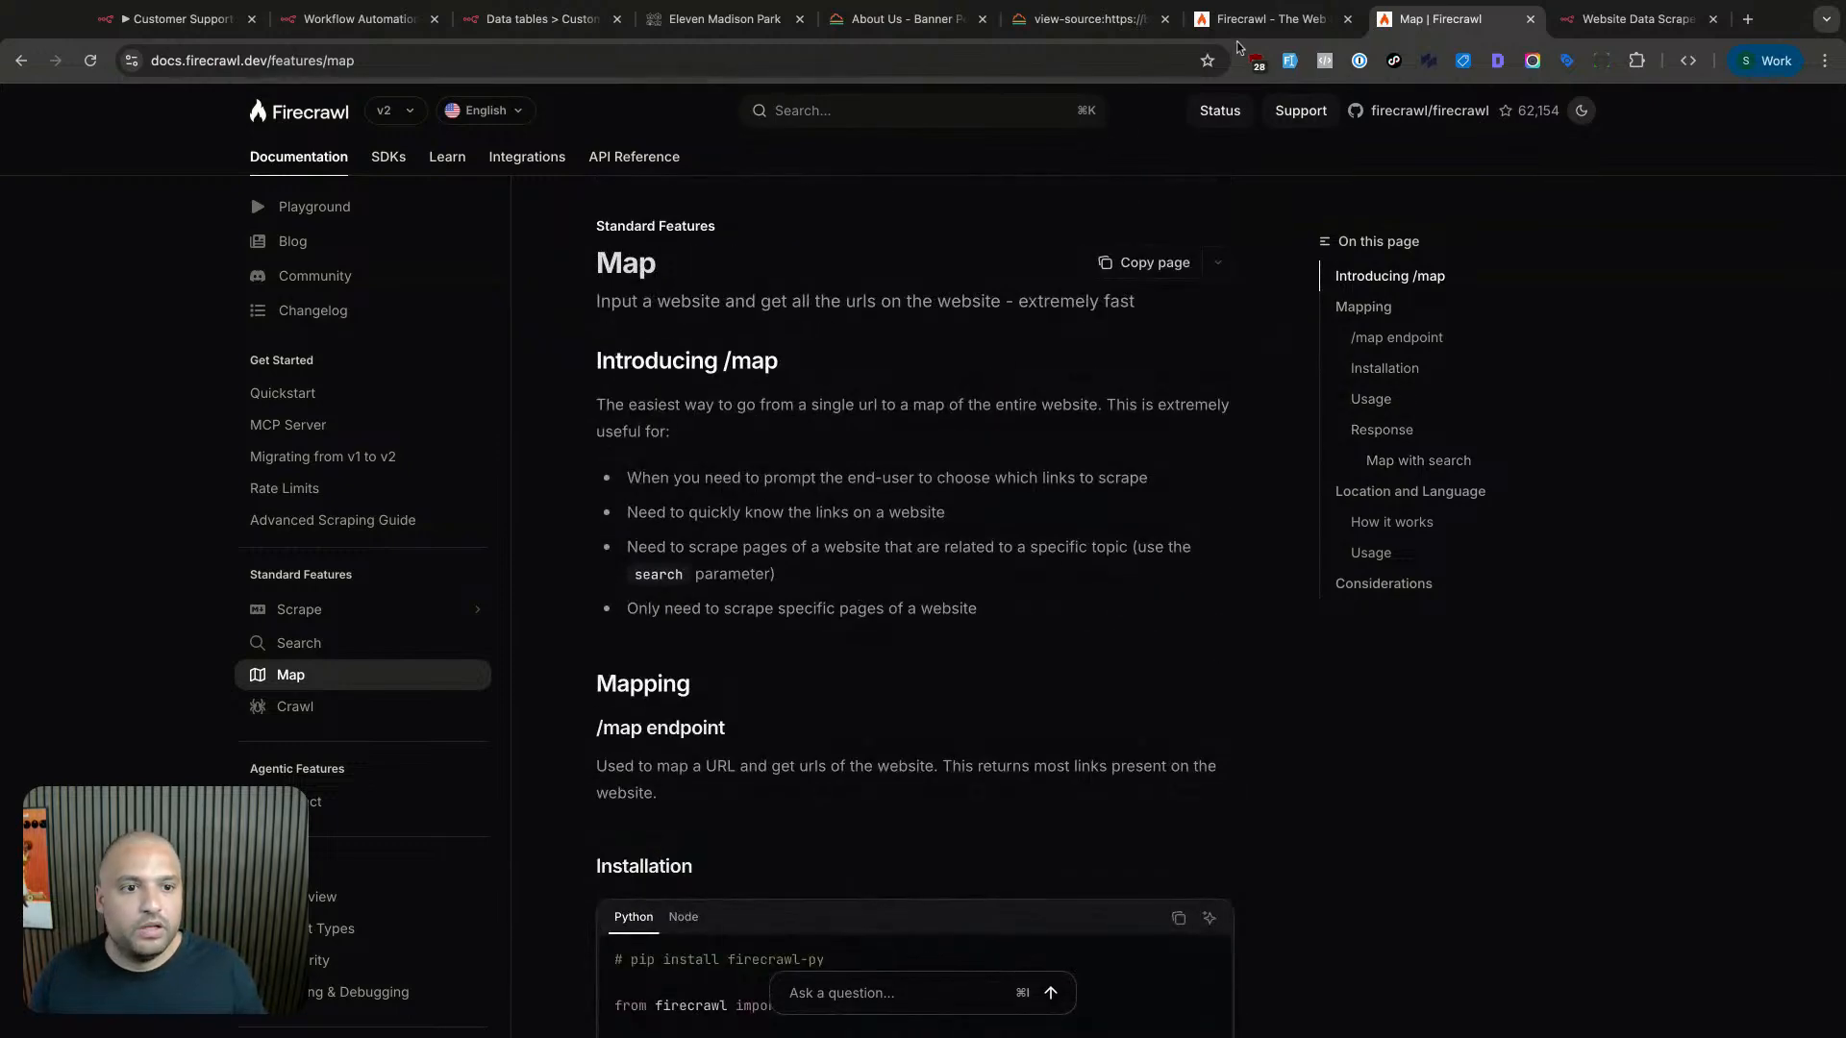
left_click(1255, 20)
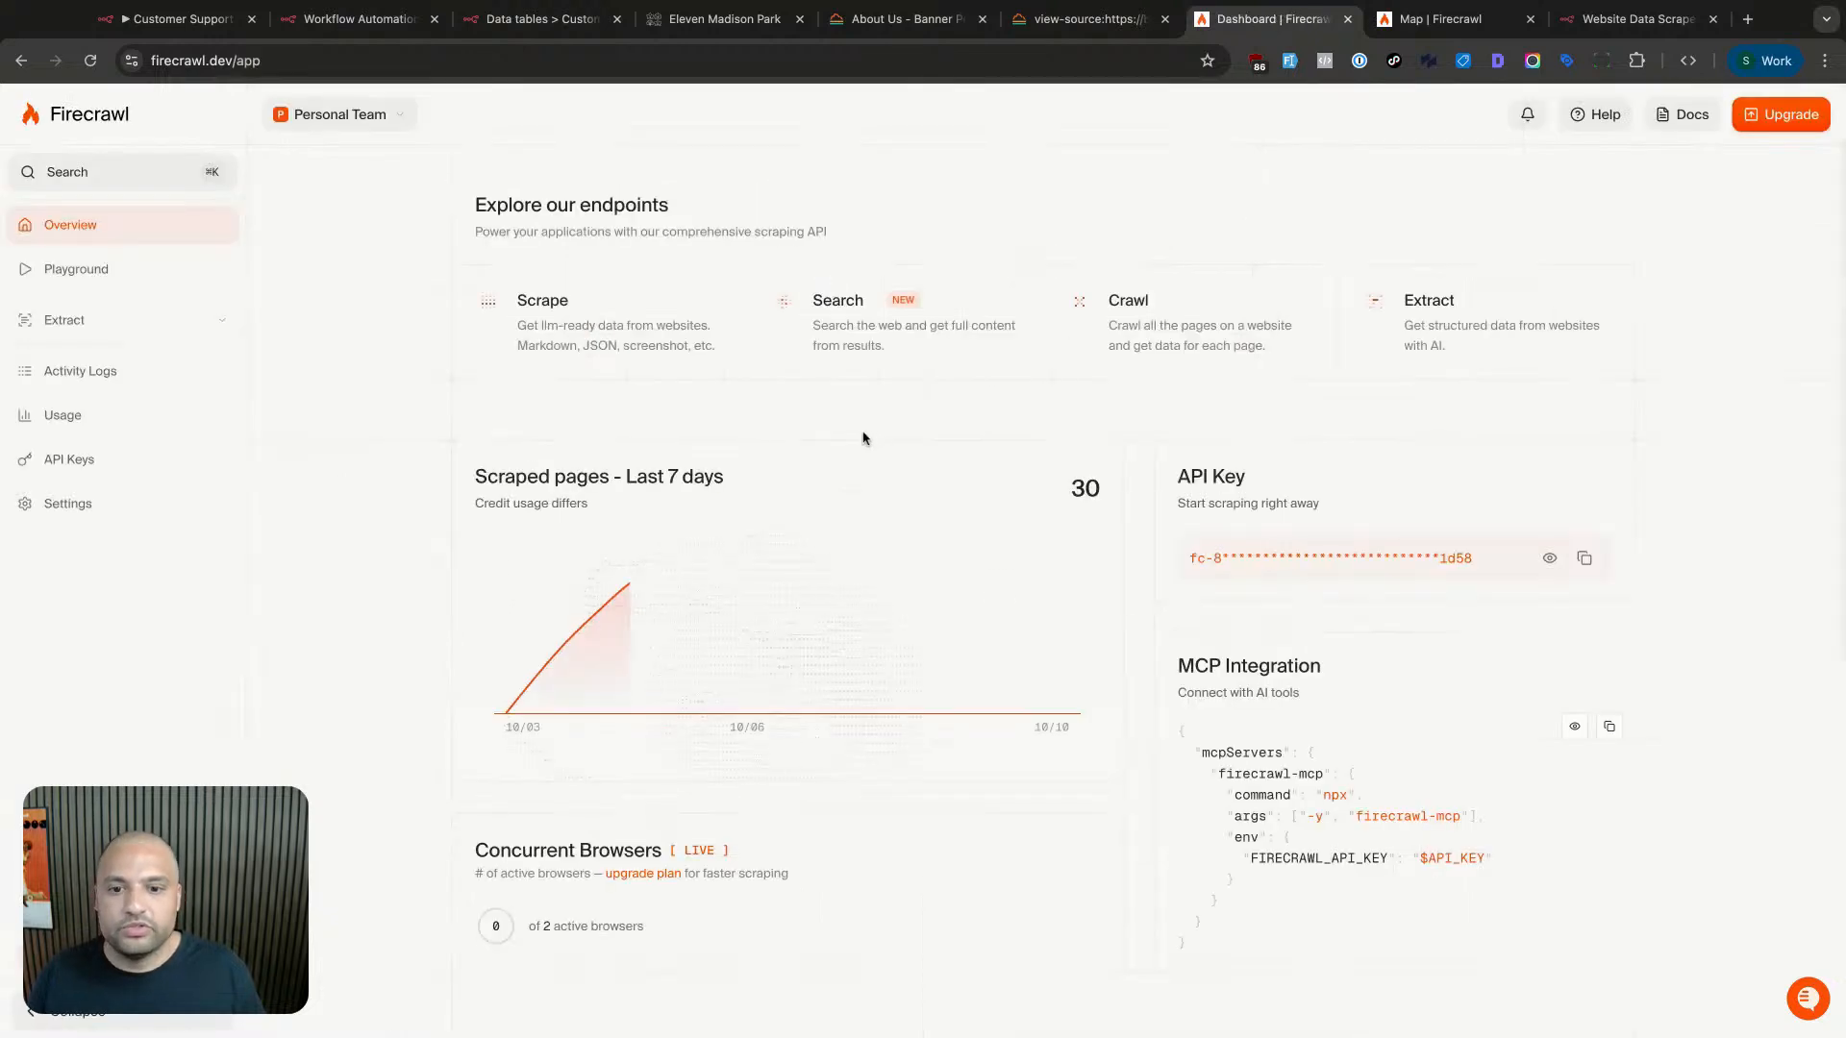
- Copy the Customer Support Agent key from Firecrawl's API Keys page and go back to n8n
left_click(96, 458)
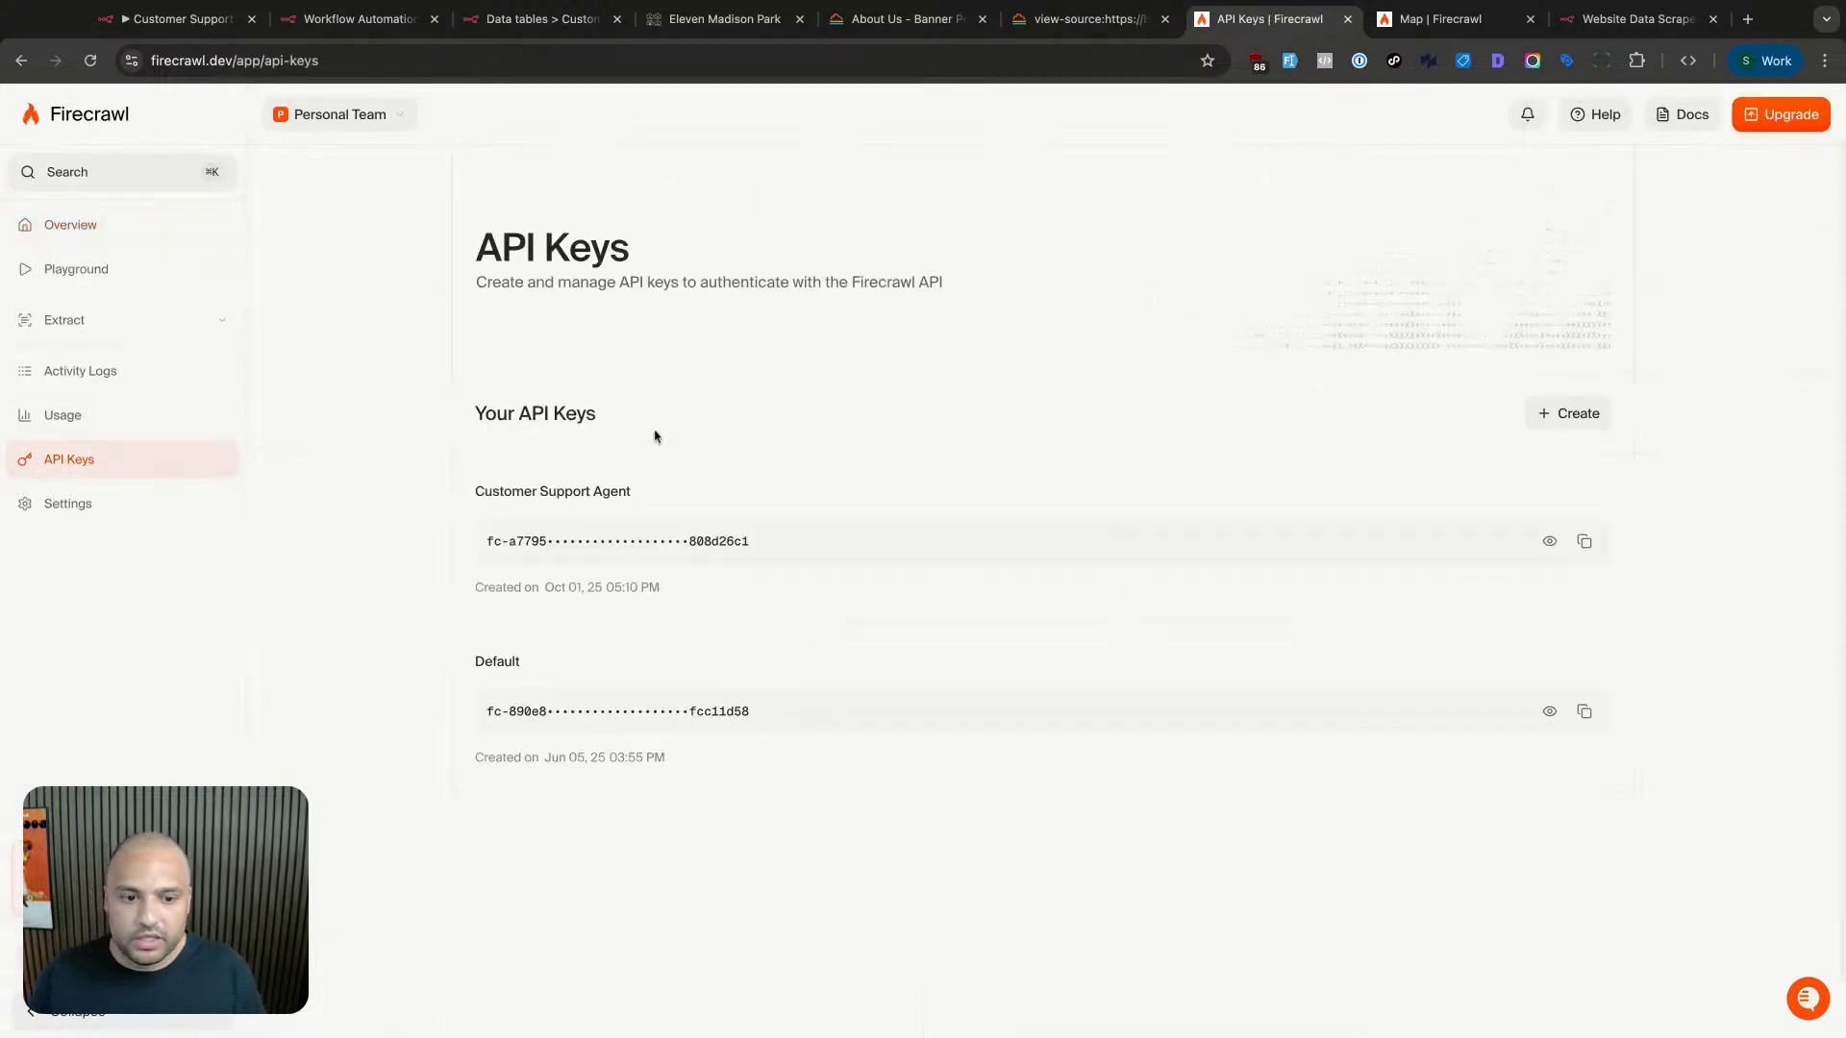
left_click(1569, 419)
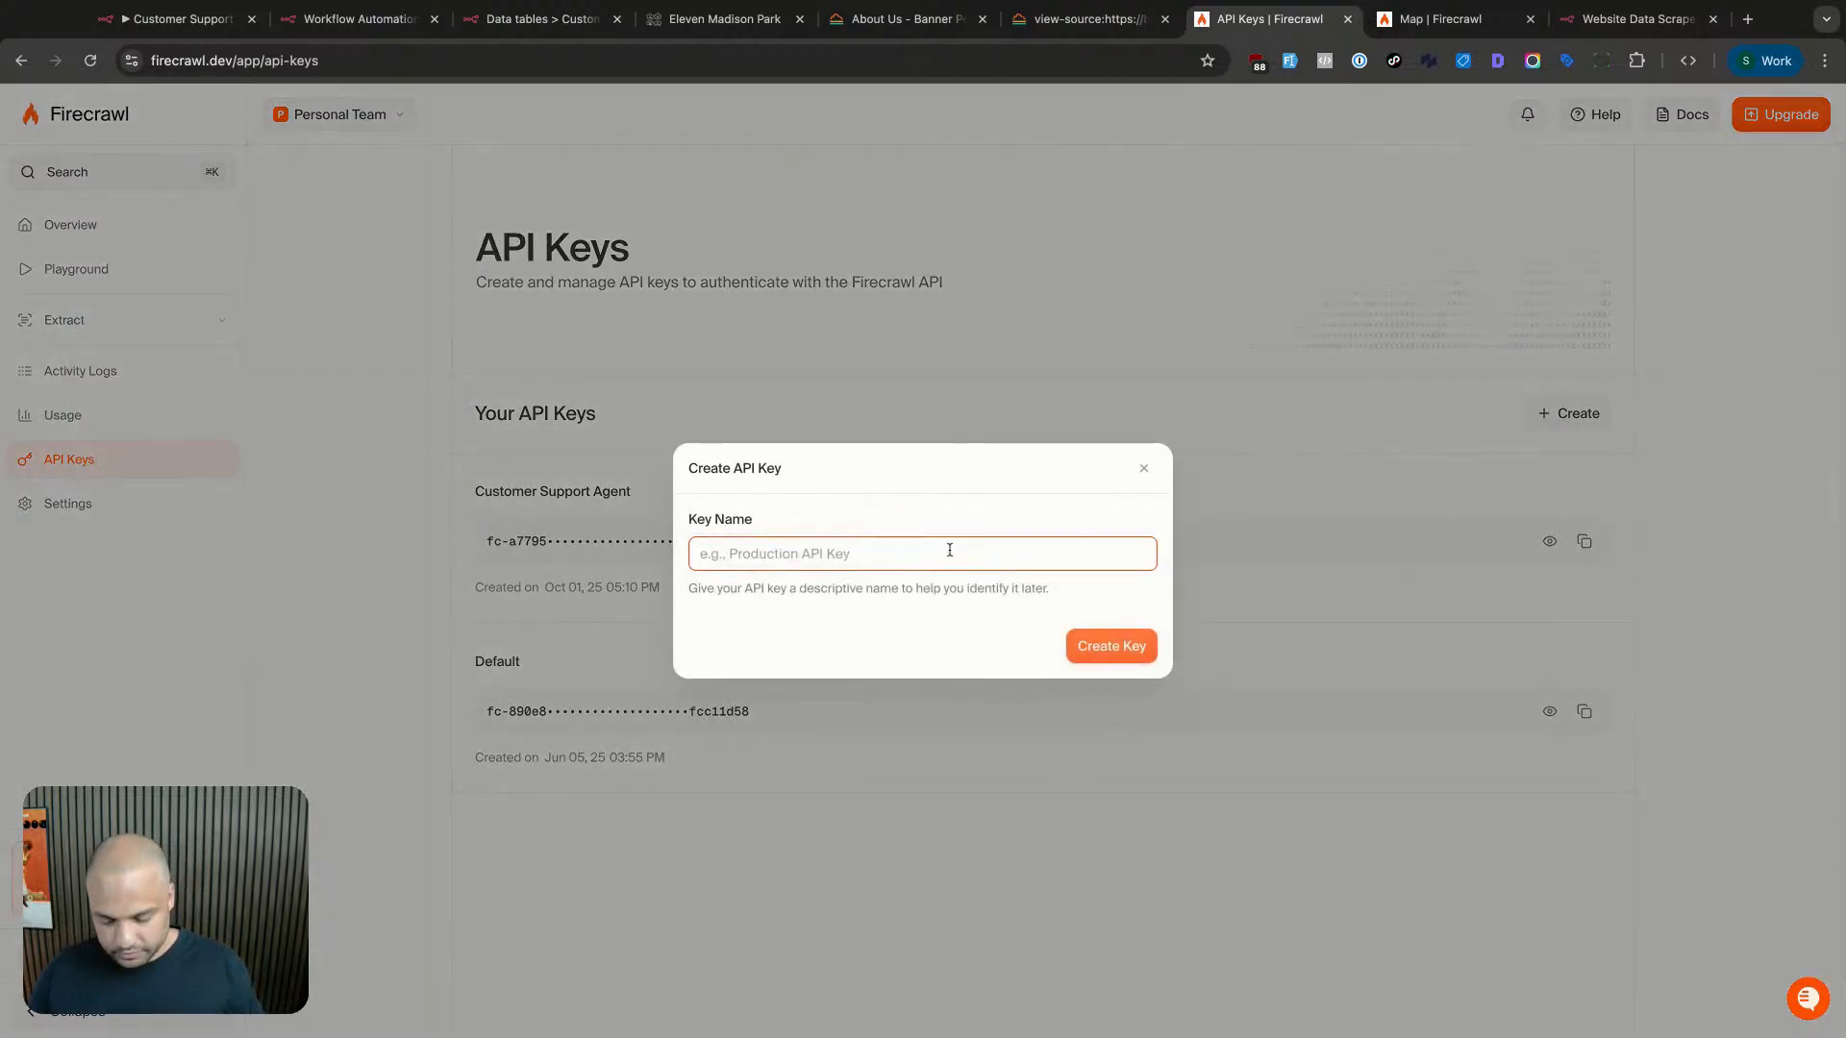
key("Escape")
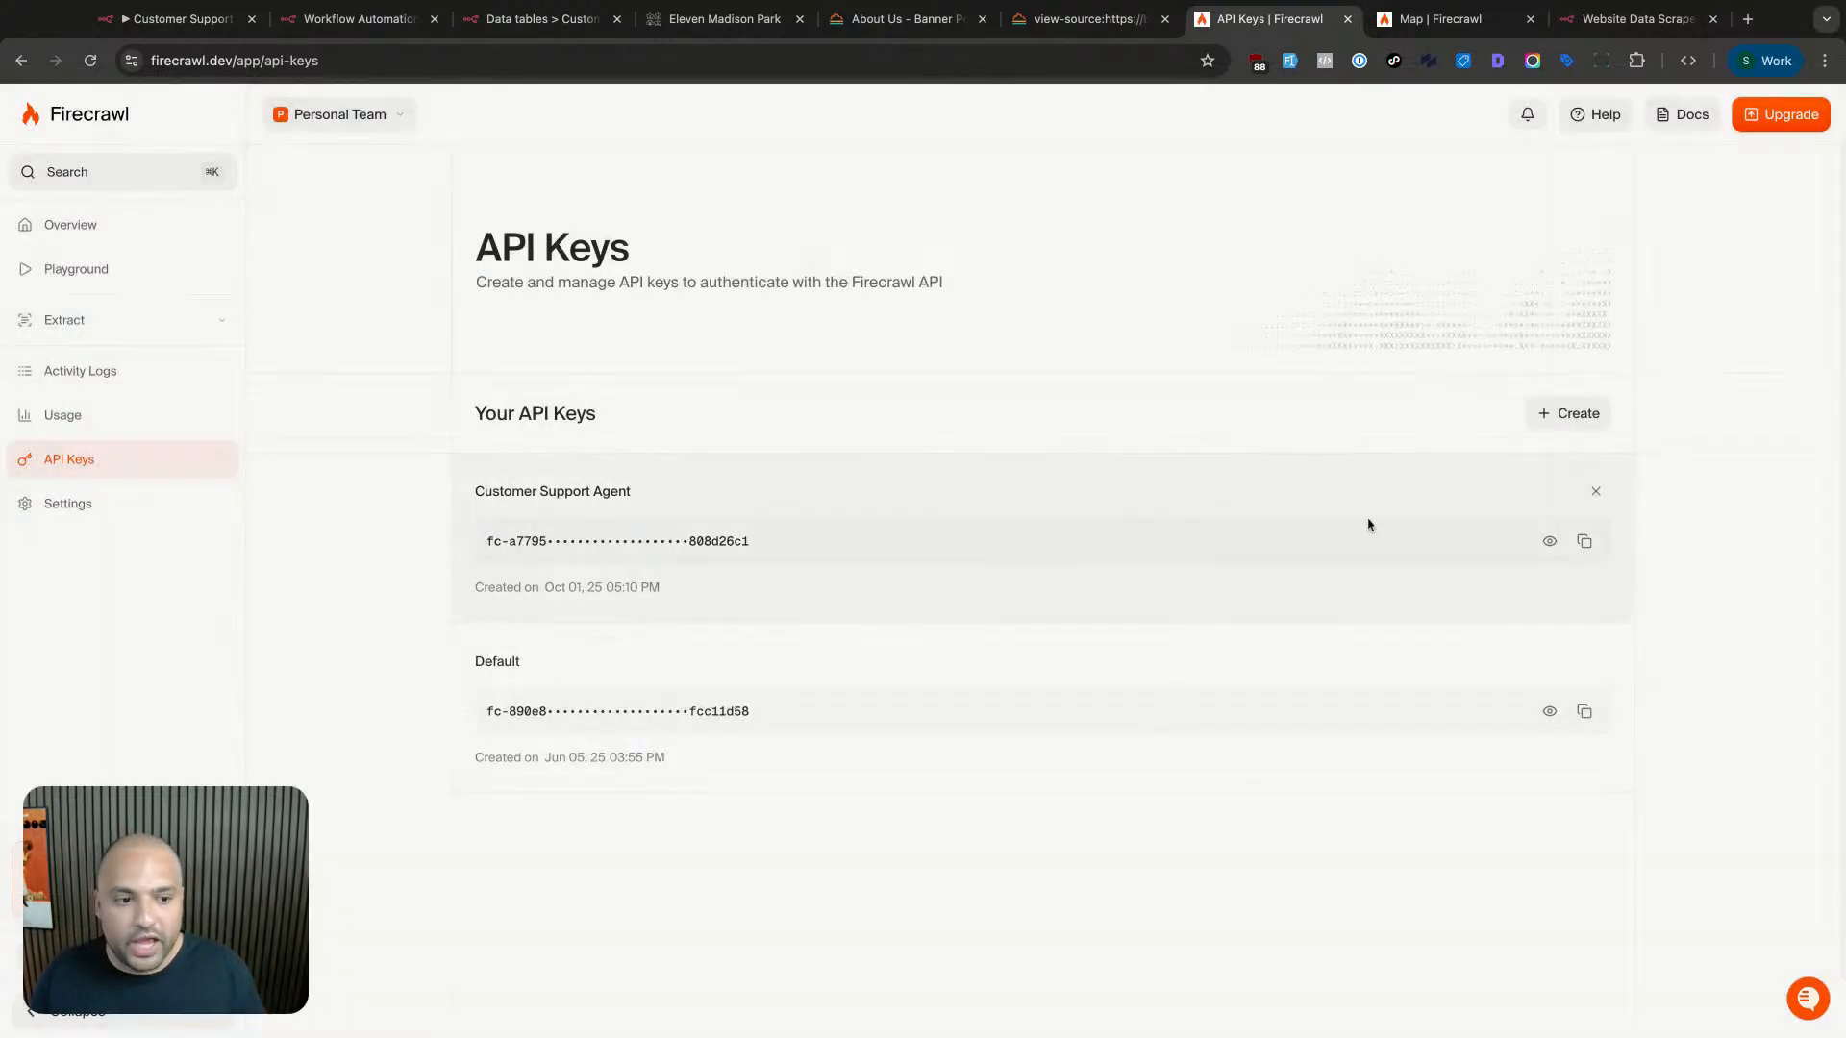
left_click(1585, 542)
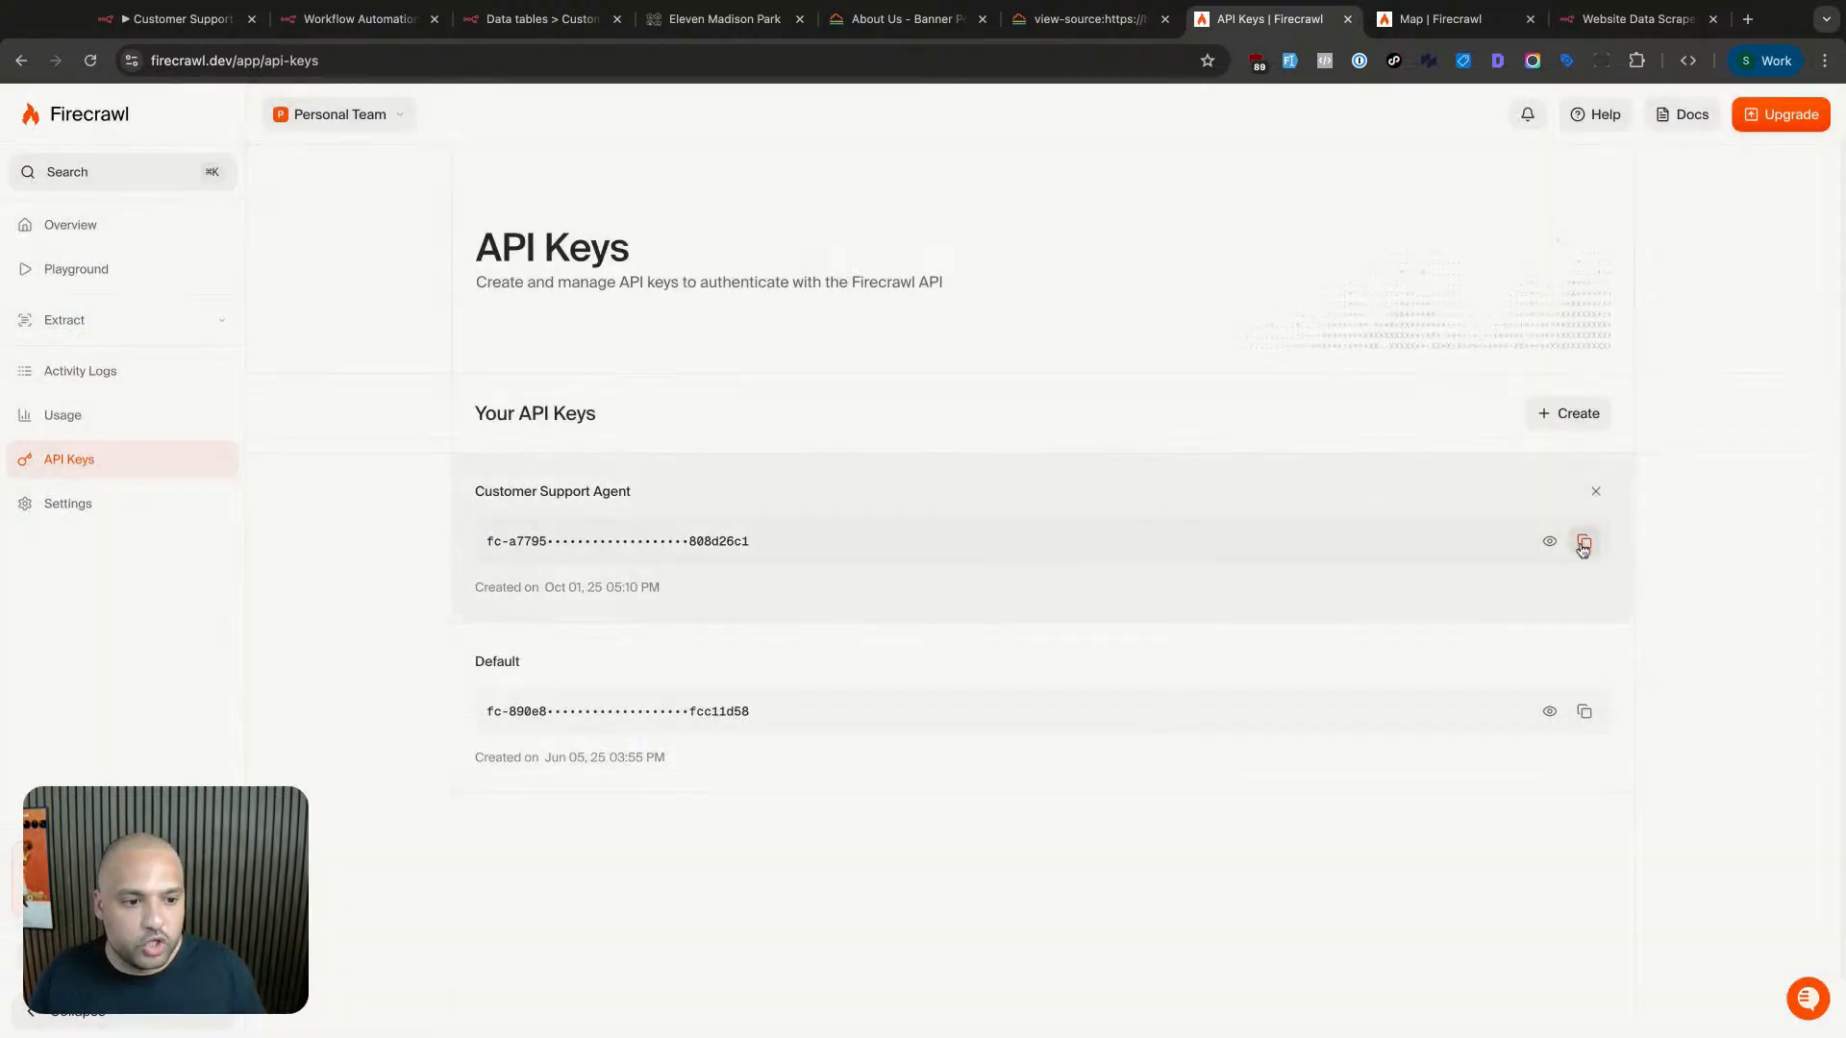
left_click(356, 18)
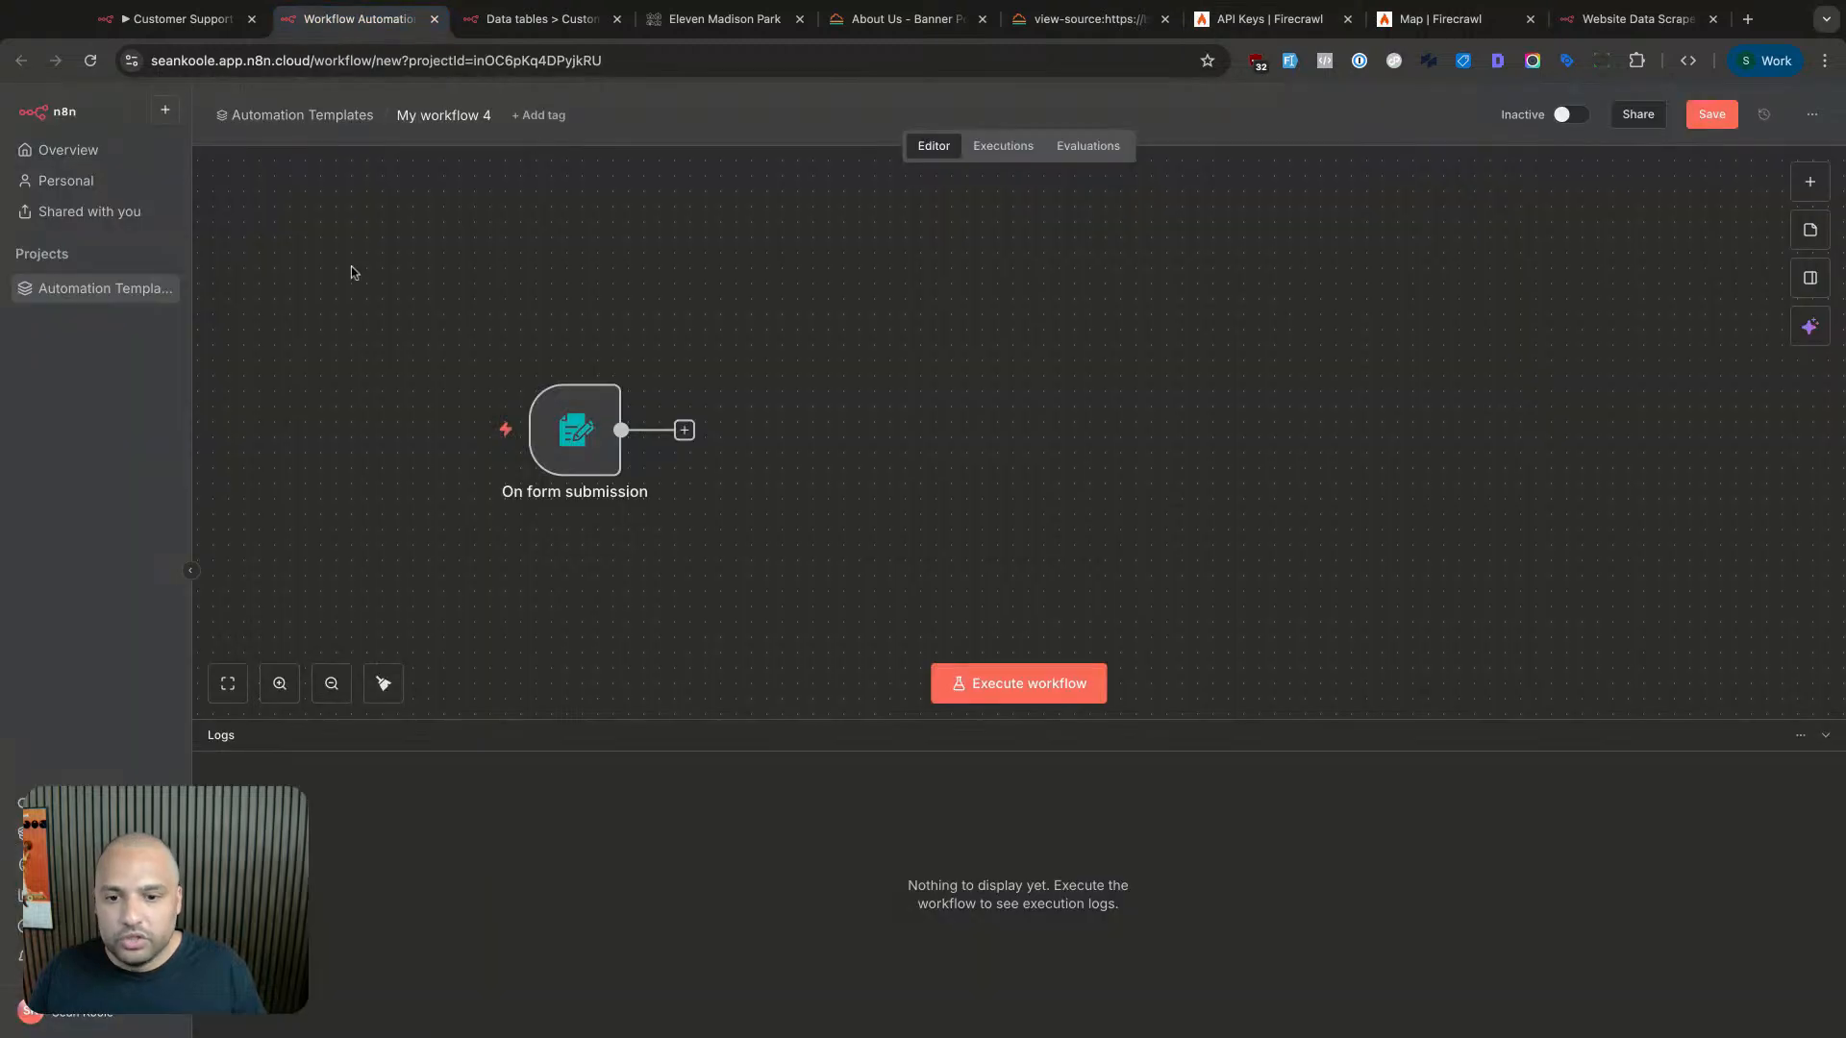
- Start a new Bearer Auth credential from the Automation Templates project's Credentials list
left_click(89, 292, "super")
left_click(489, 22)
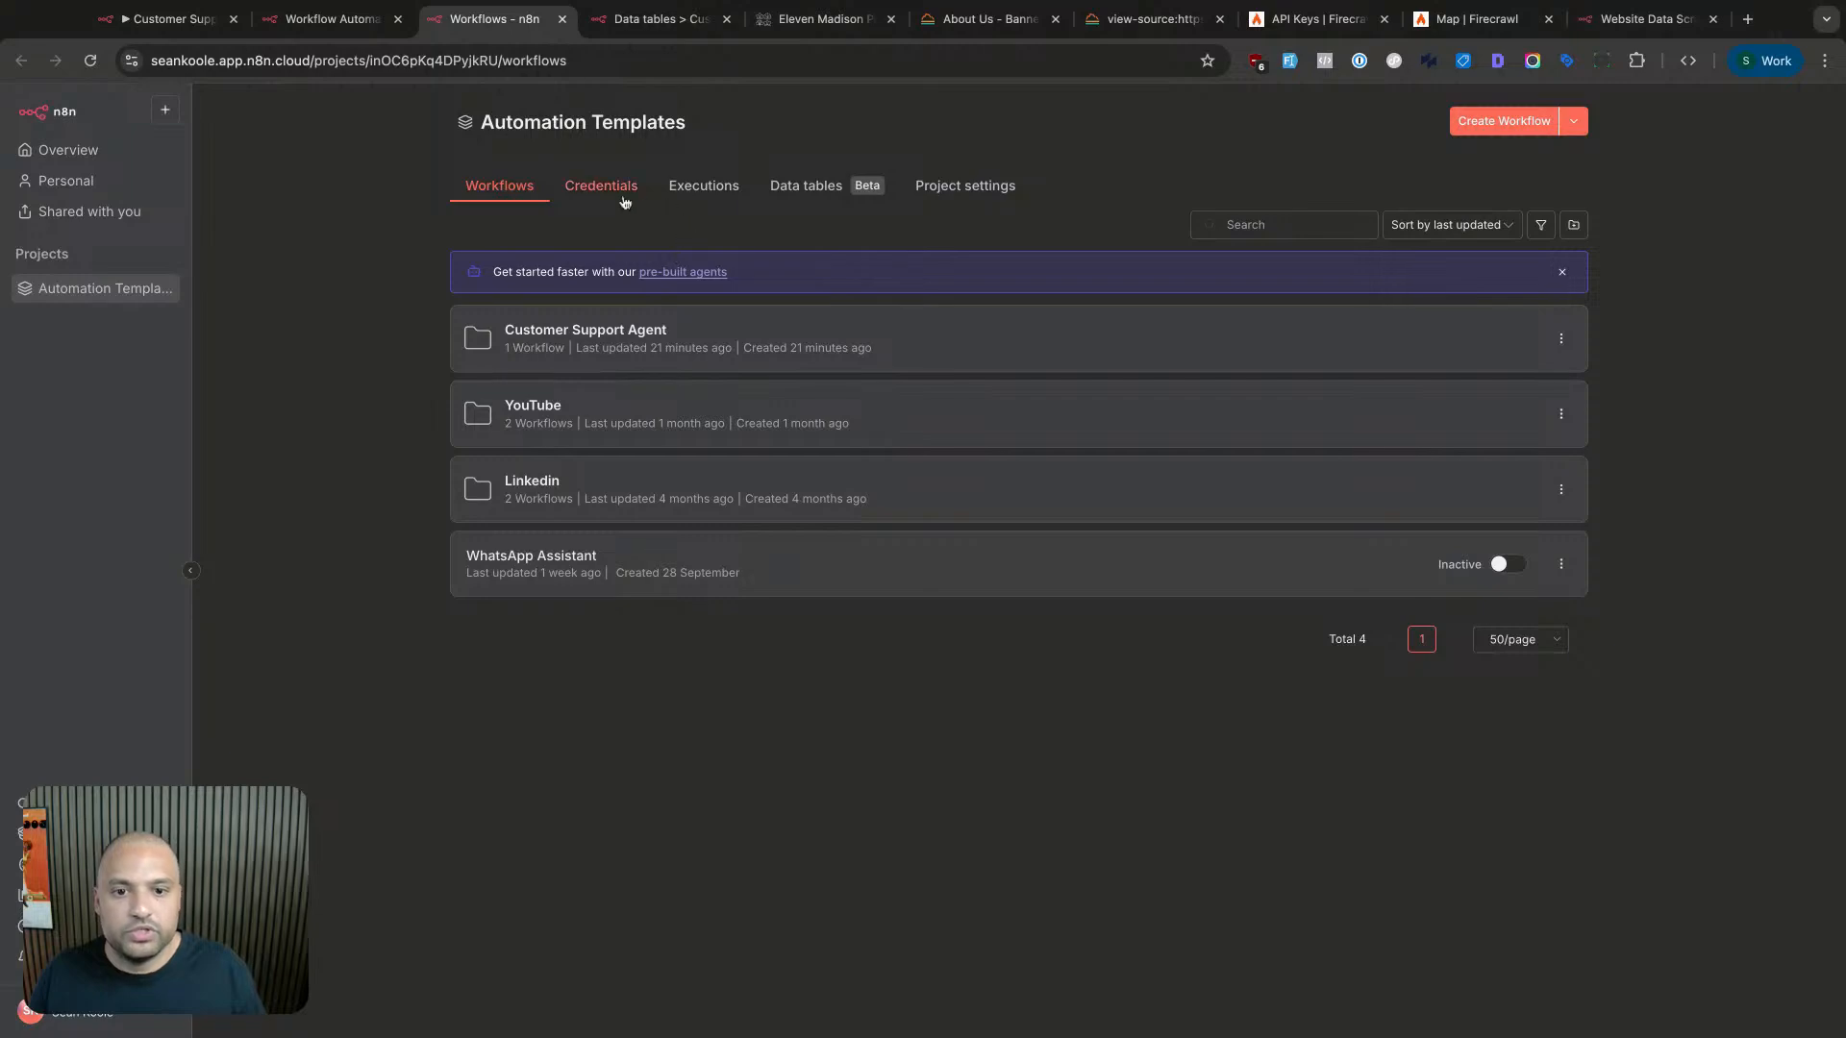
left_click(625, 199)
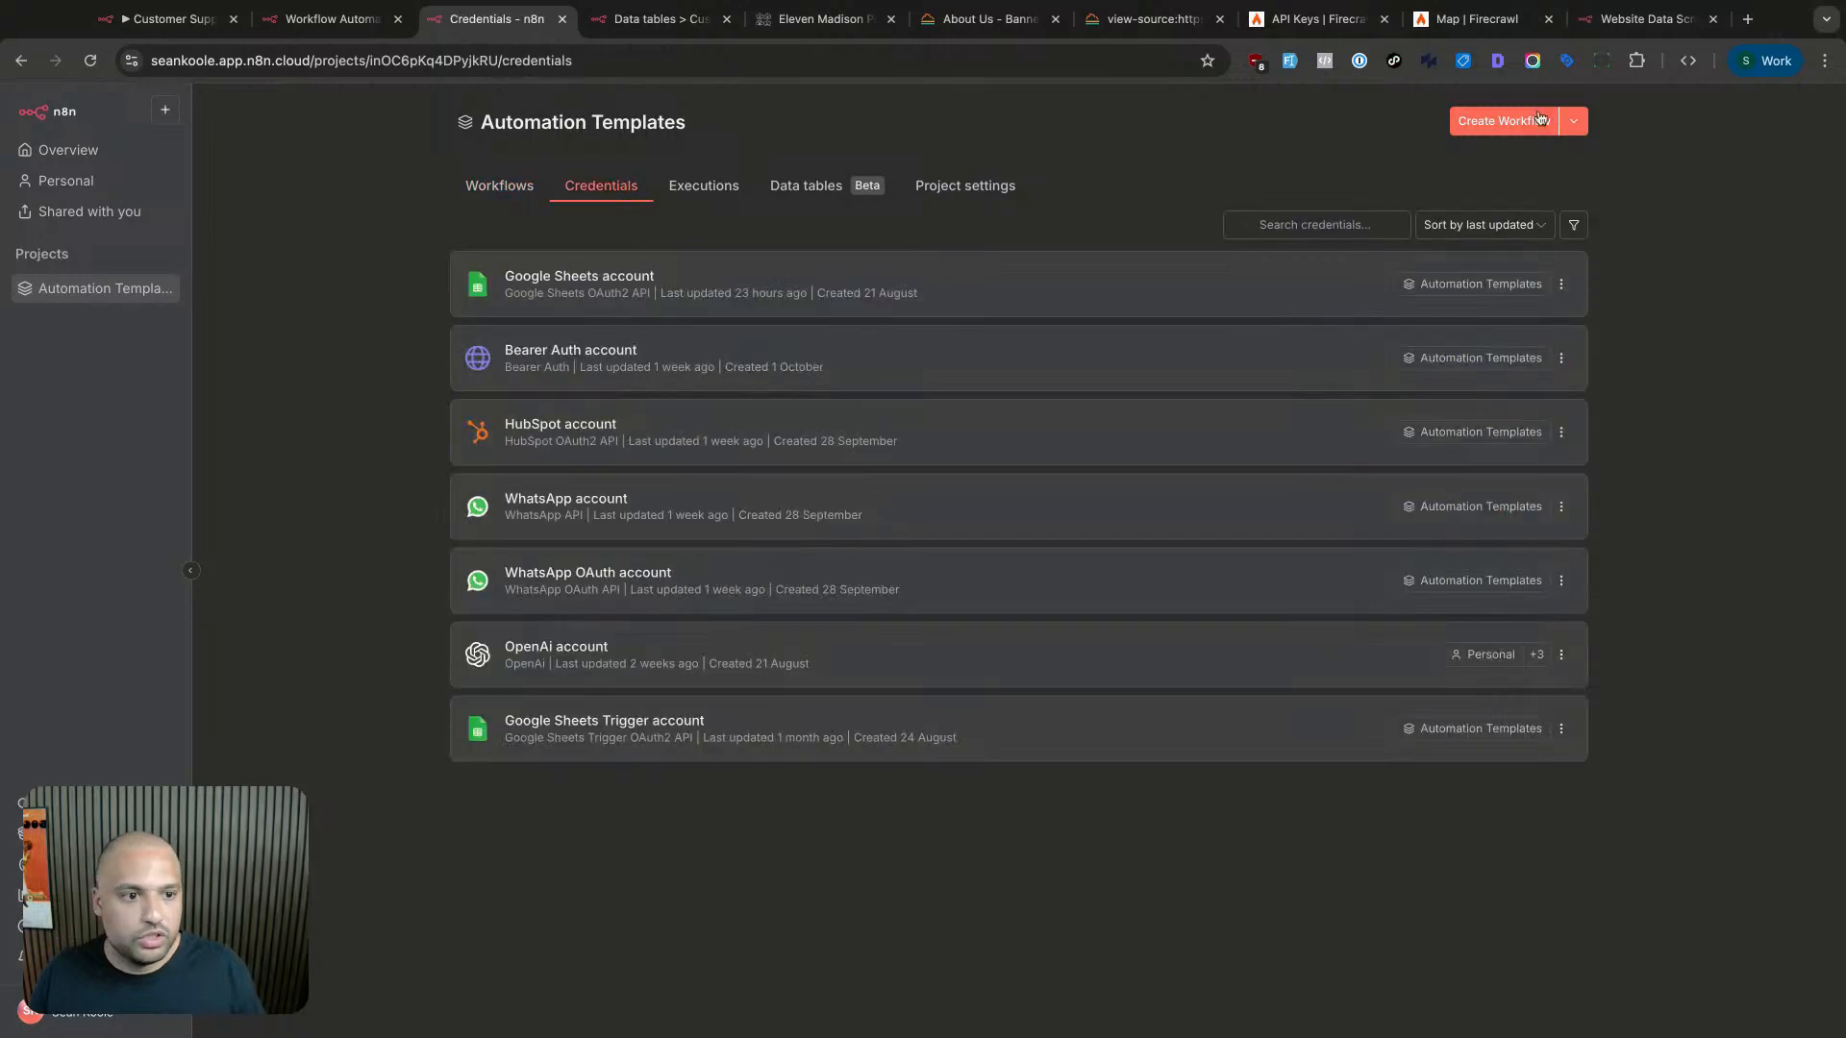
left_click(1574, 121)
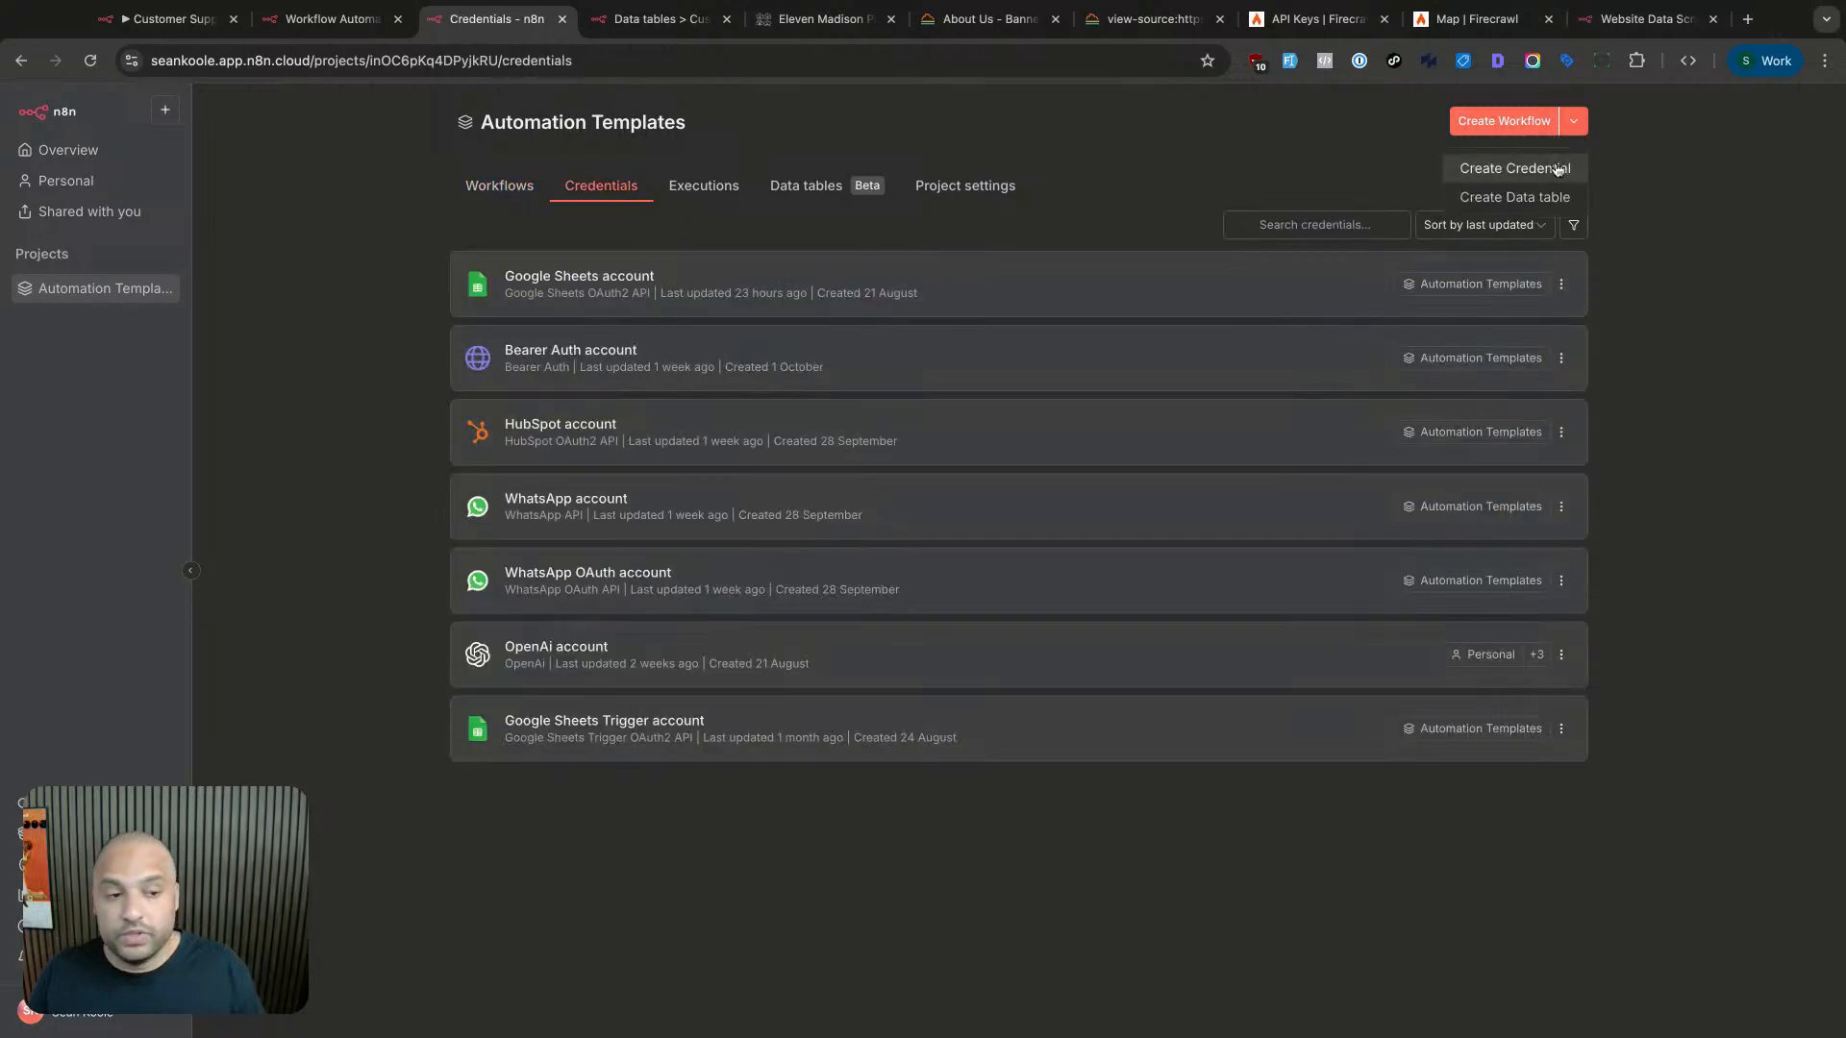
left_click(1529, 168)
scroll(952, 525, "up", 5)
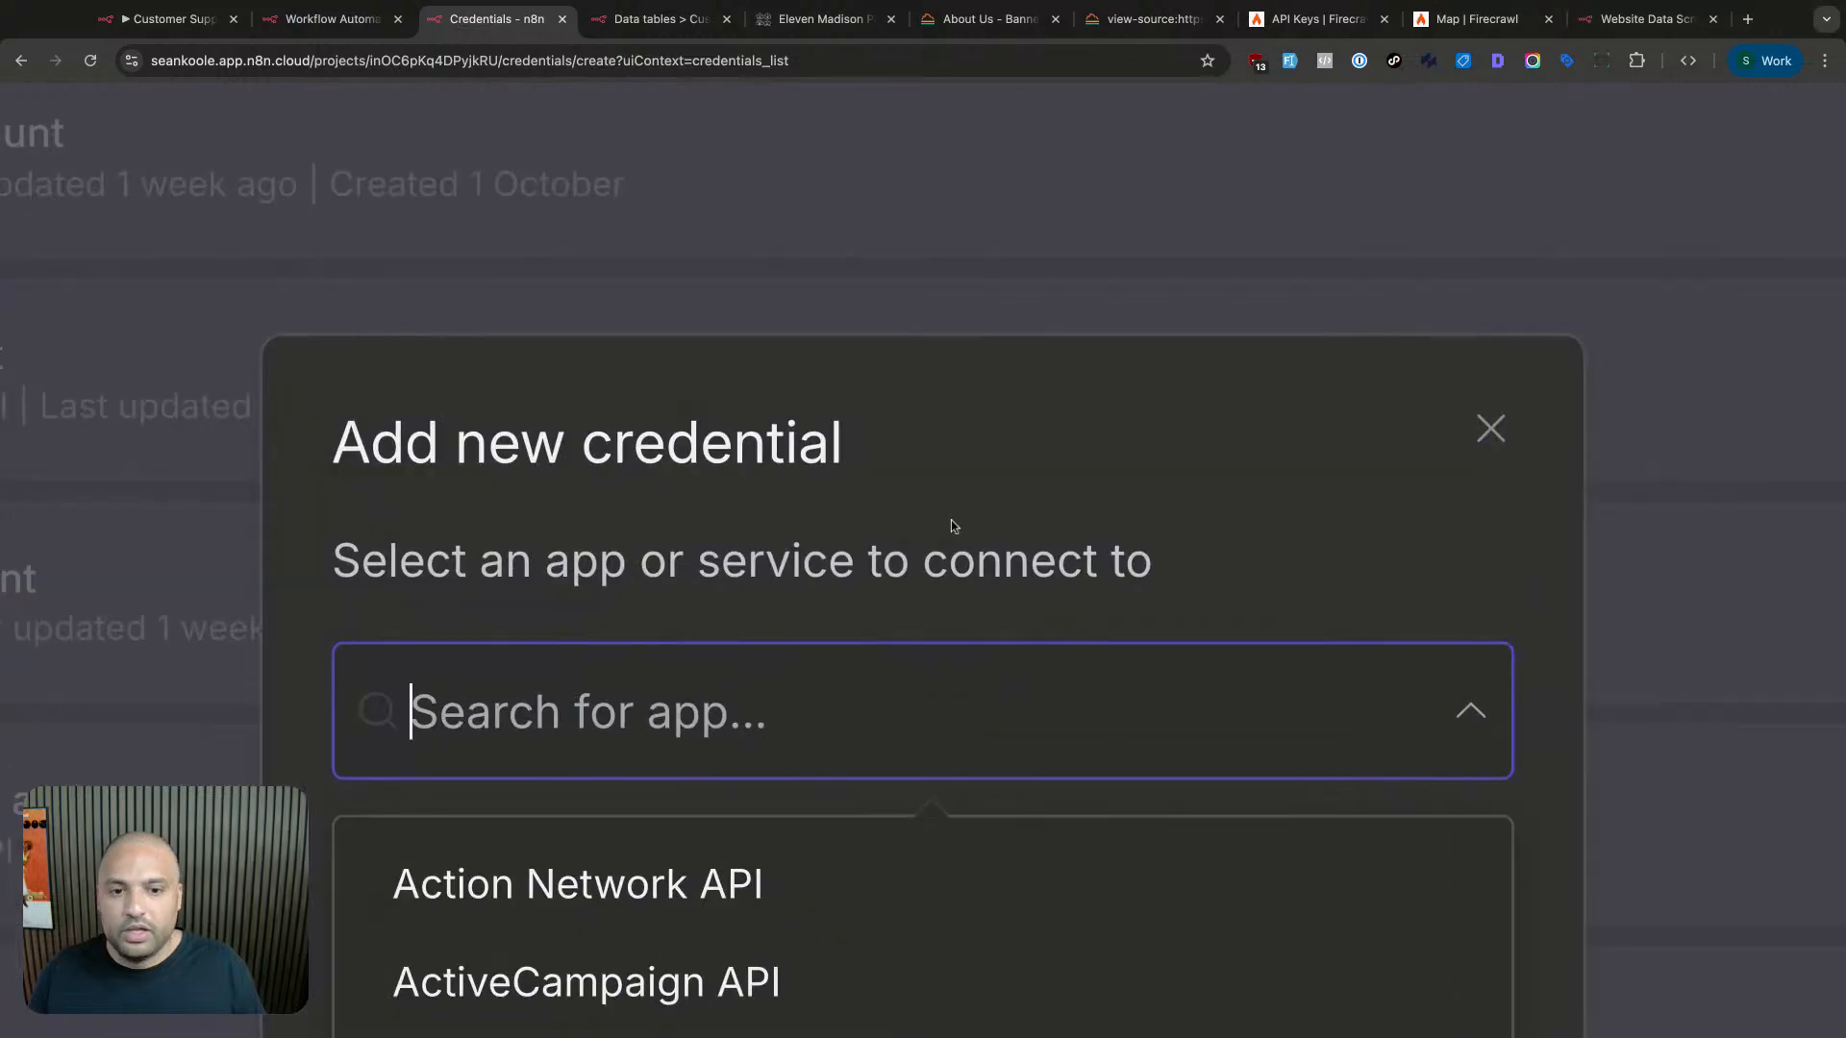
scroll(952, 525, "down", 5)
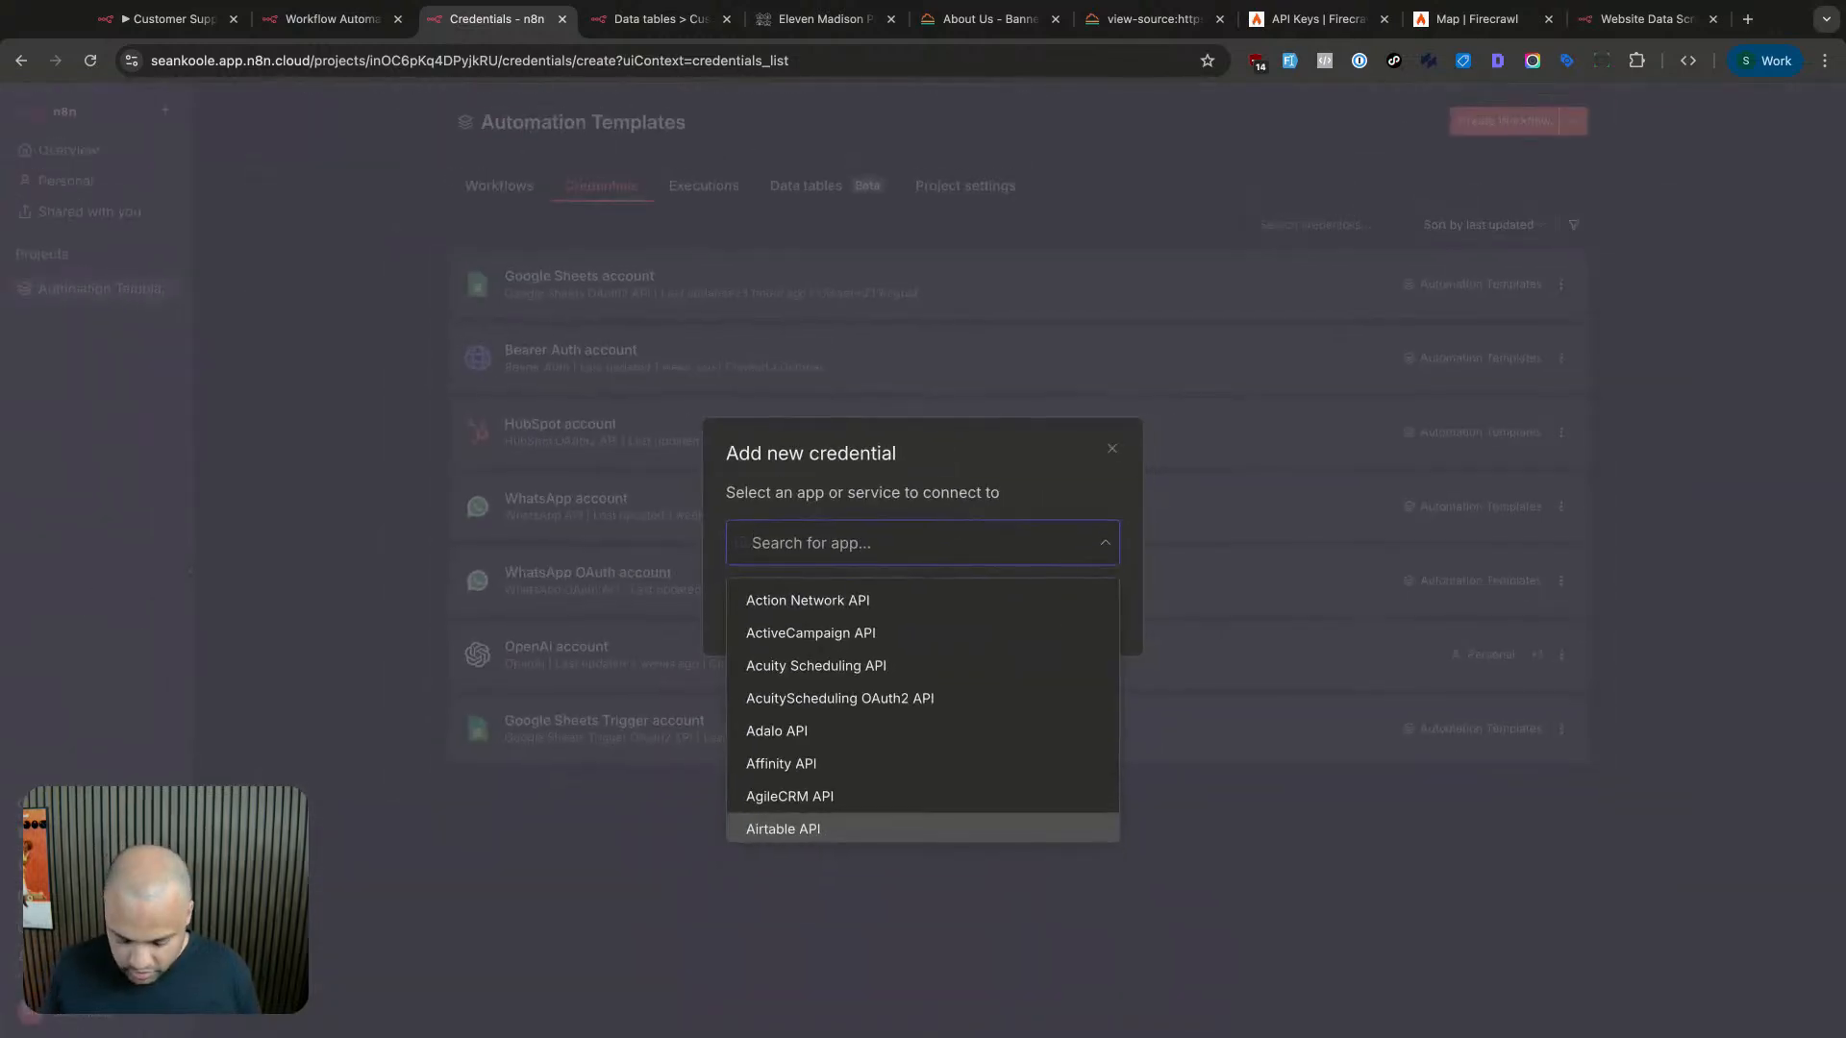
type("bear")
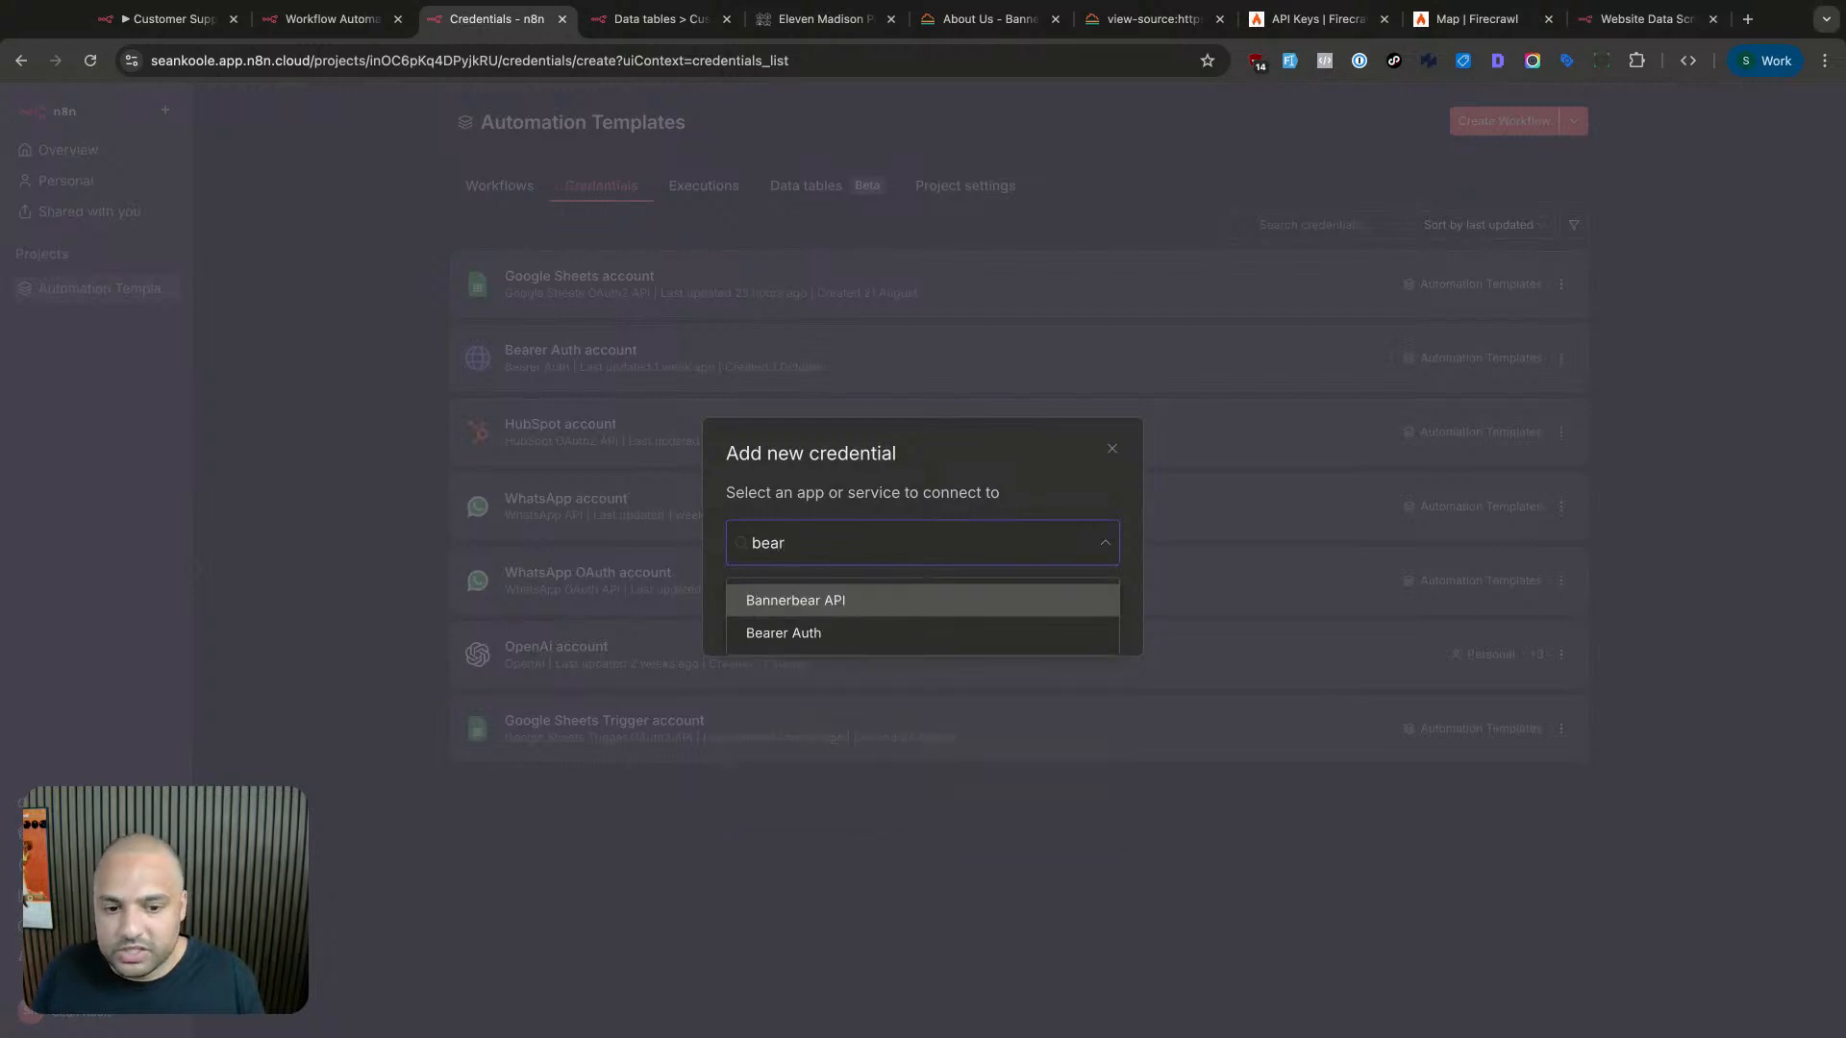
left_click(886, 642)
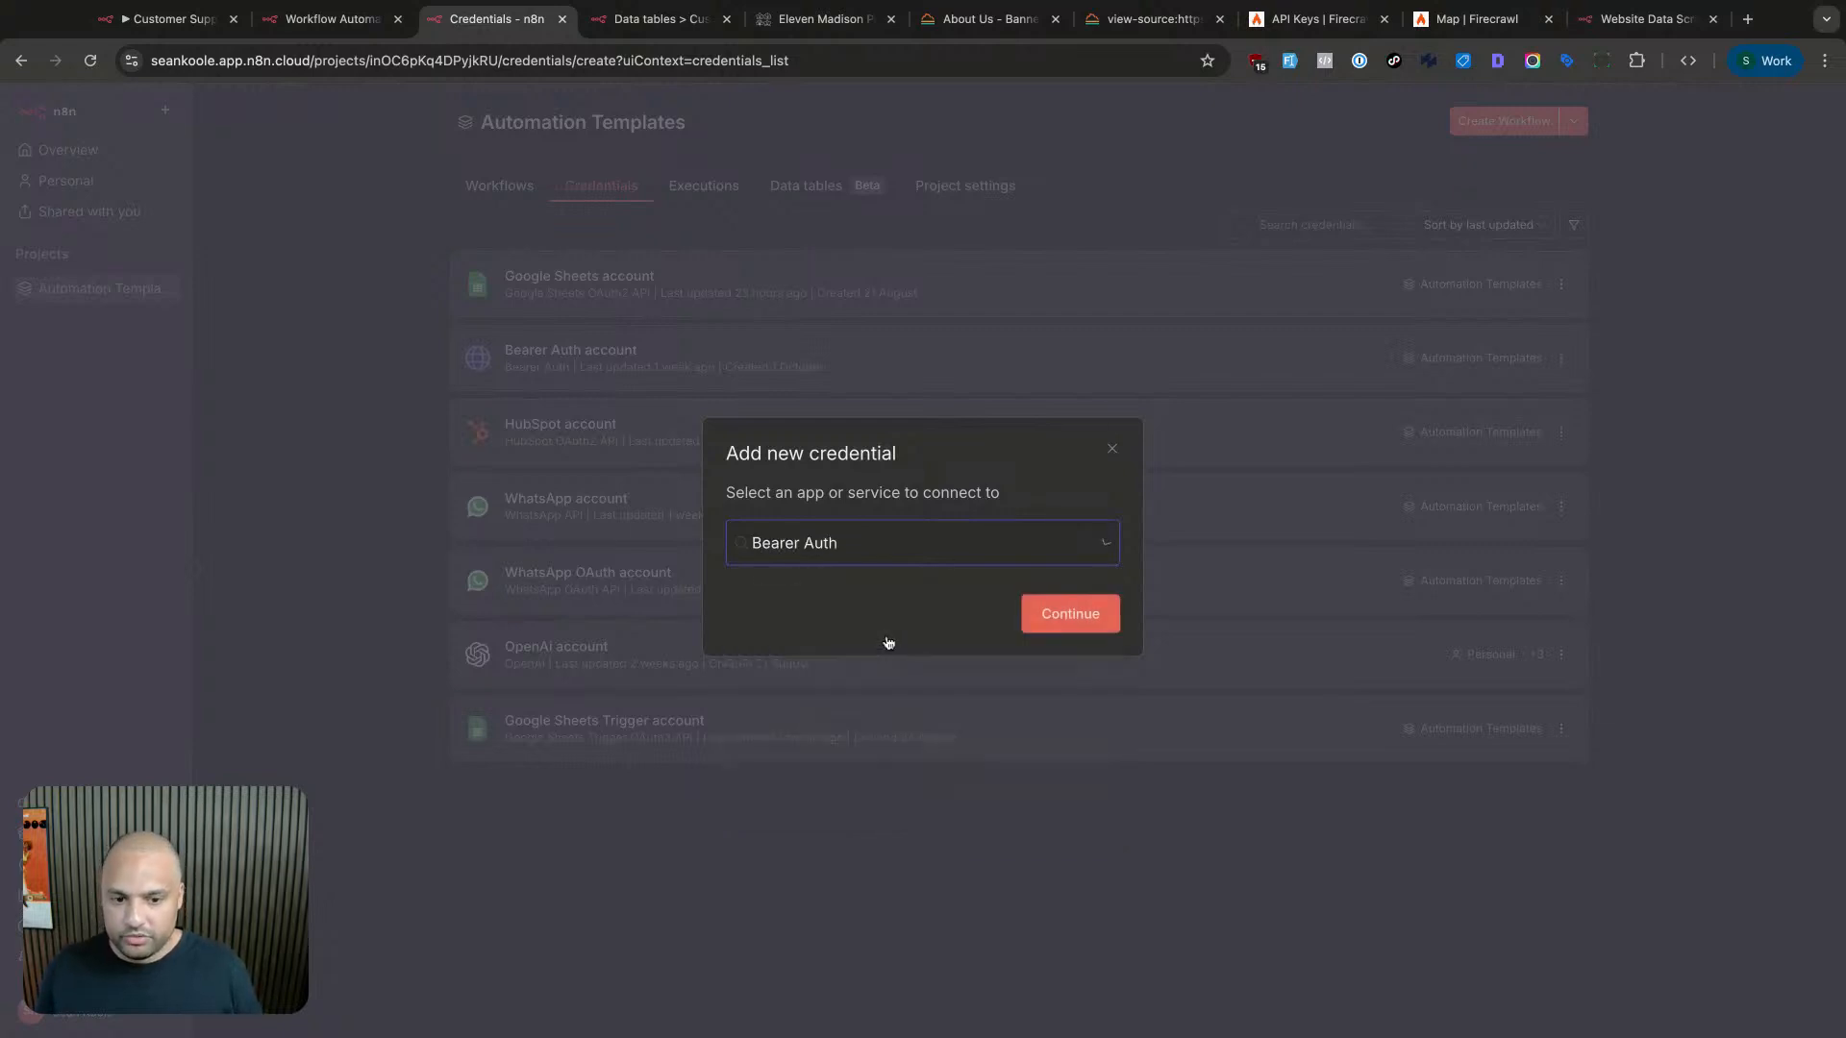
left_click(1070, 614)
- Paste the API key as token, try the allowed-domains options, then discard the new credential
left_click(769, 464)
key("super+v")
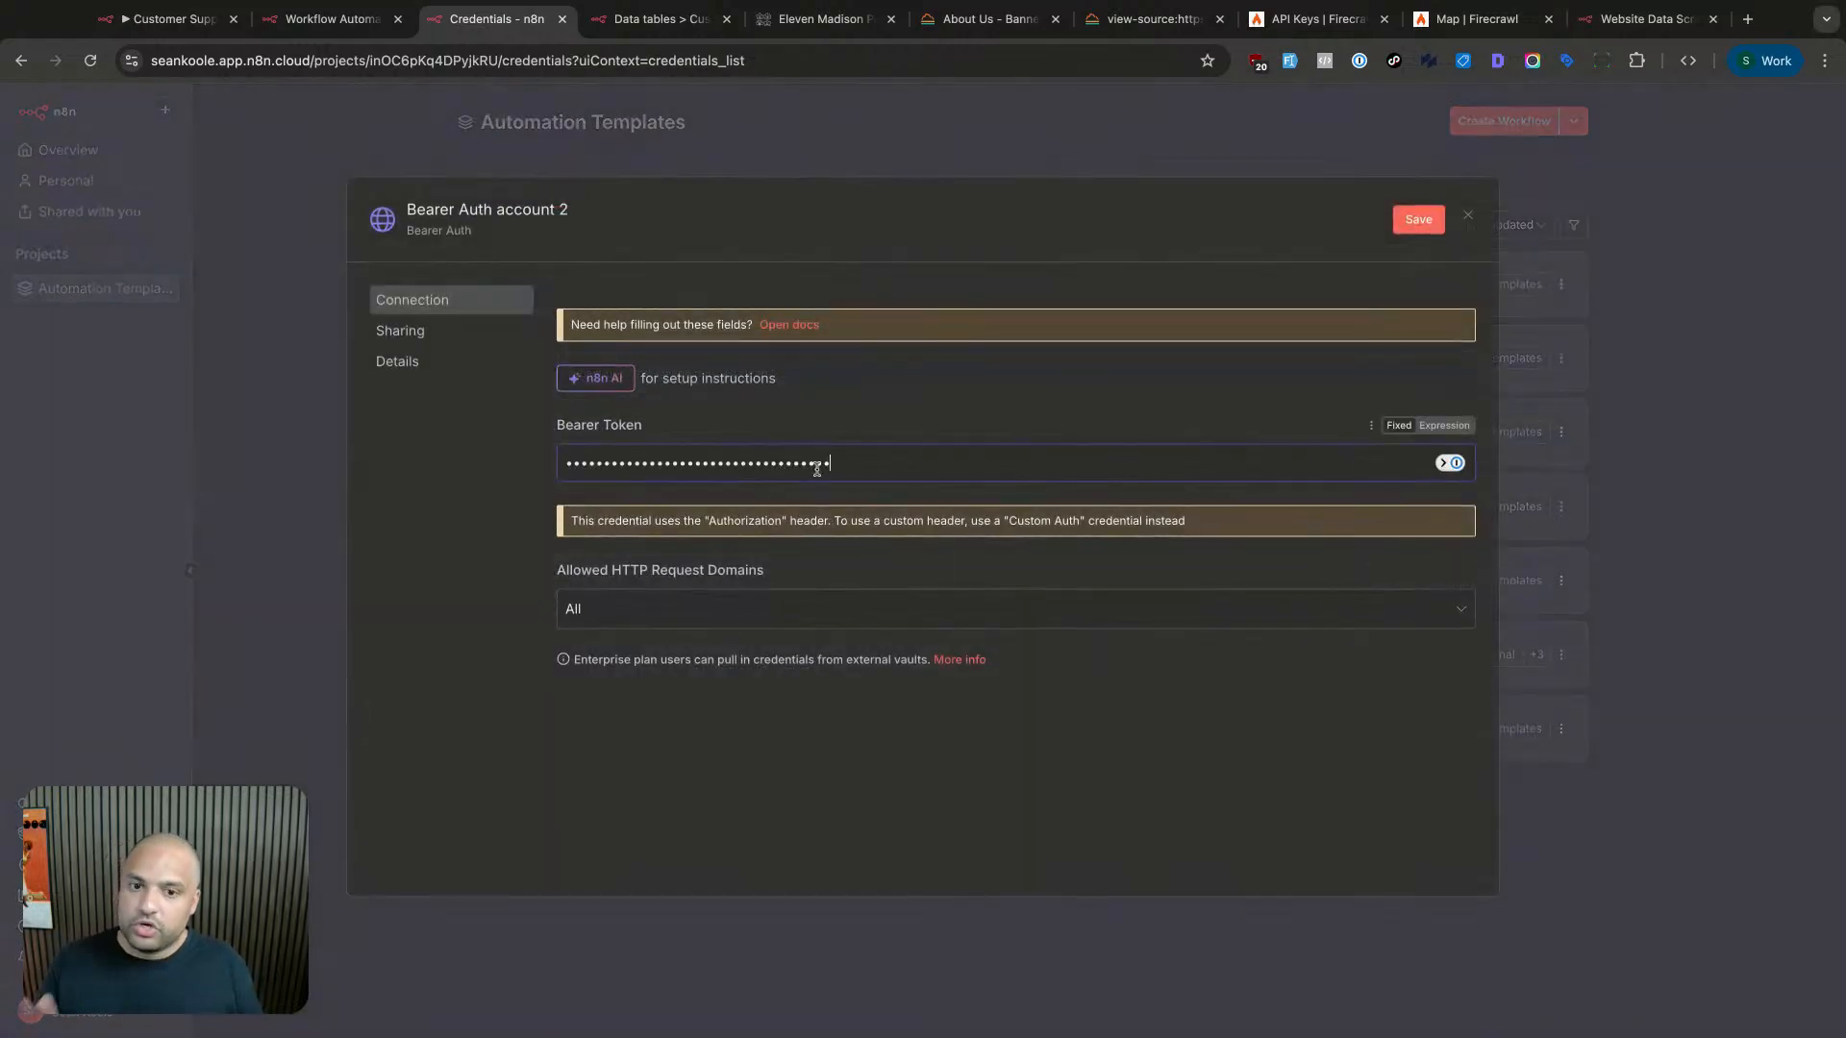
left_click(778, 610)
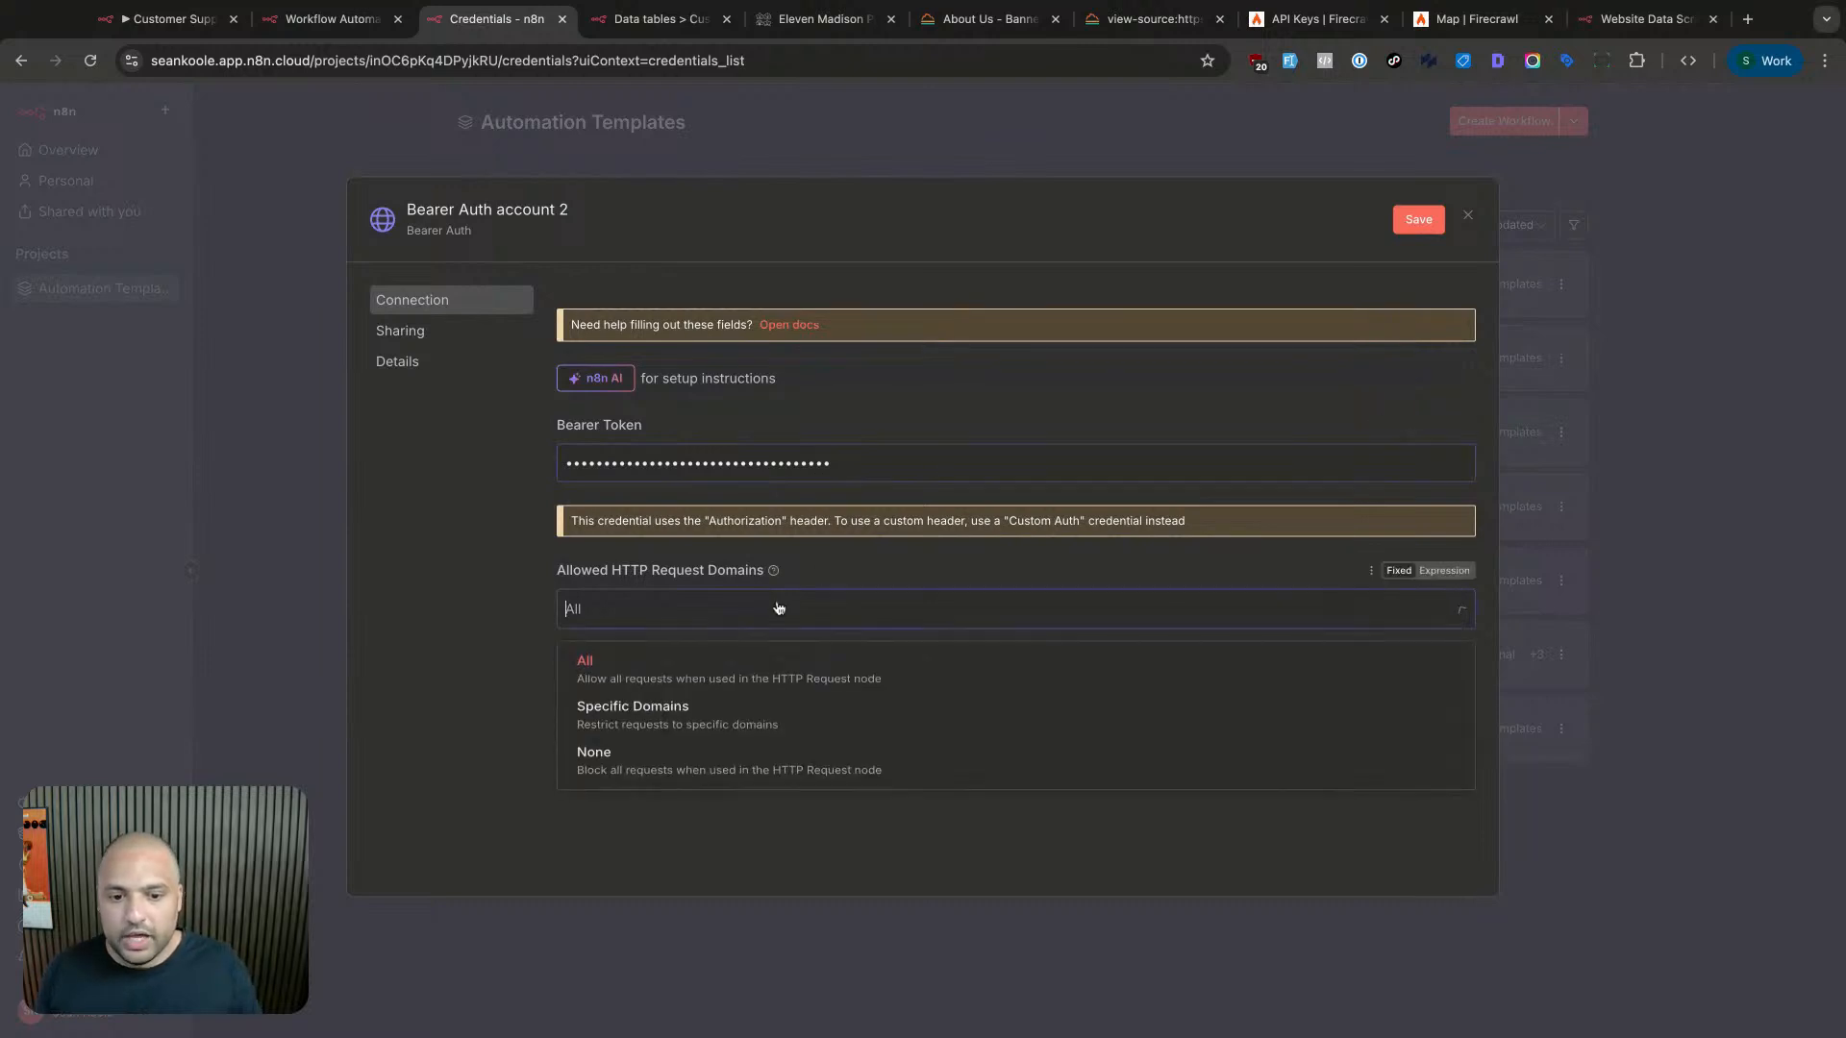
left_click(732, 574)
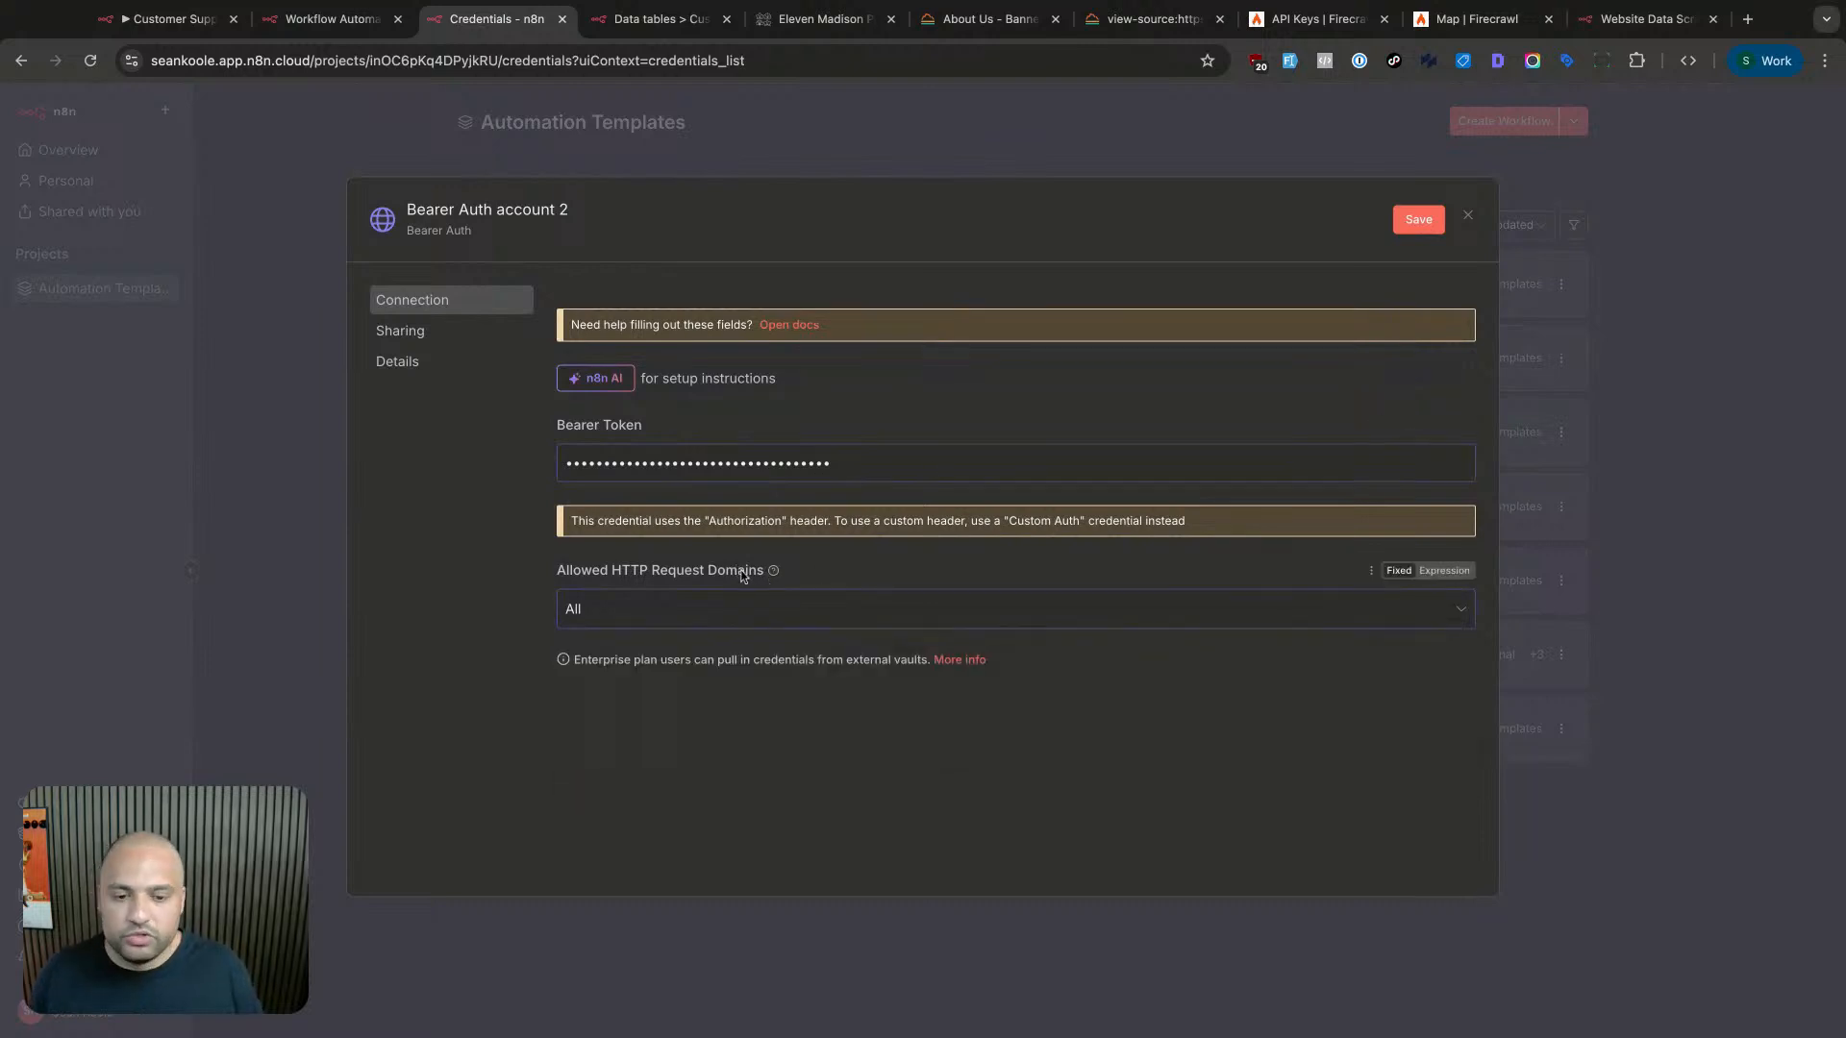
left_click(740, 610)
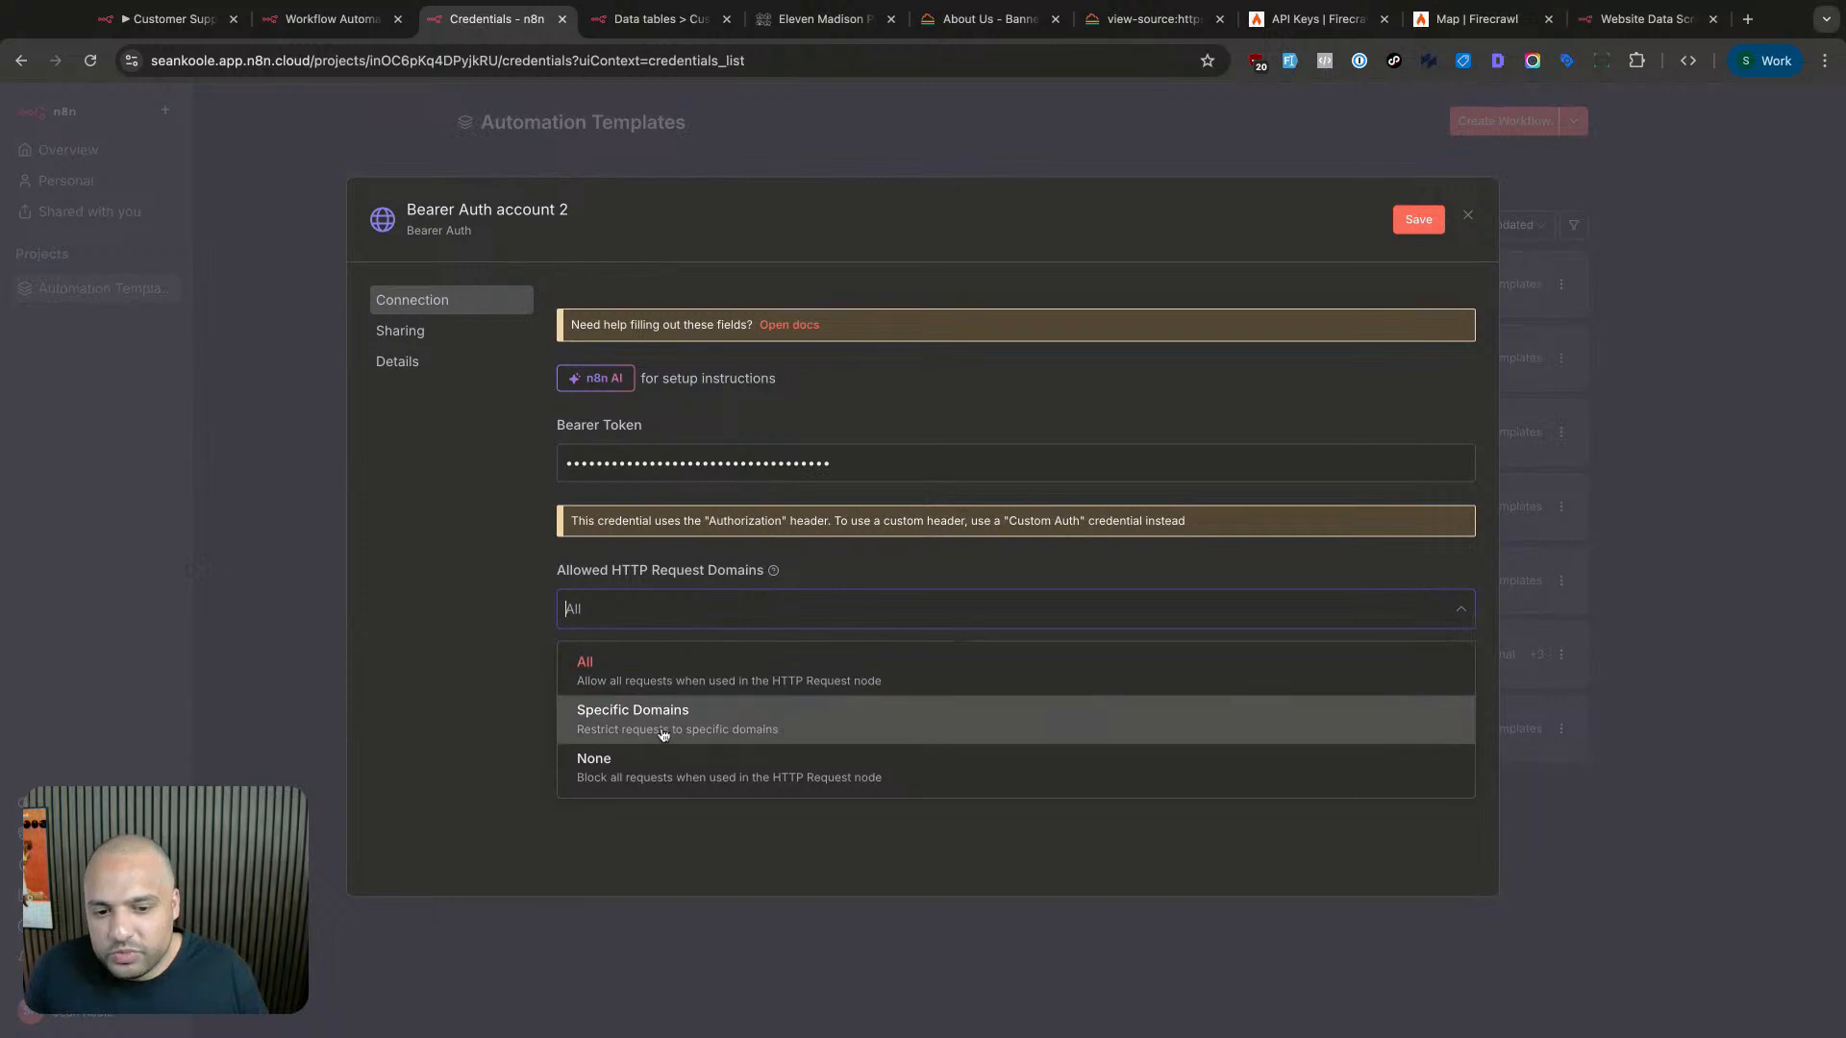
left_click(719, 723)
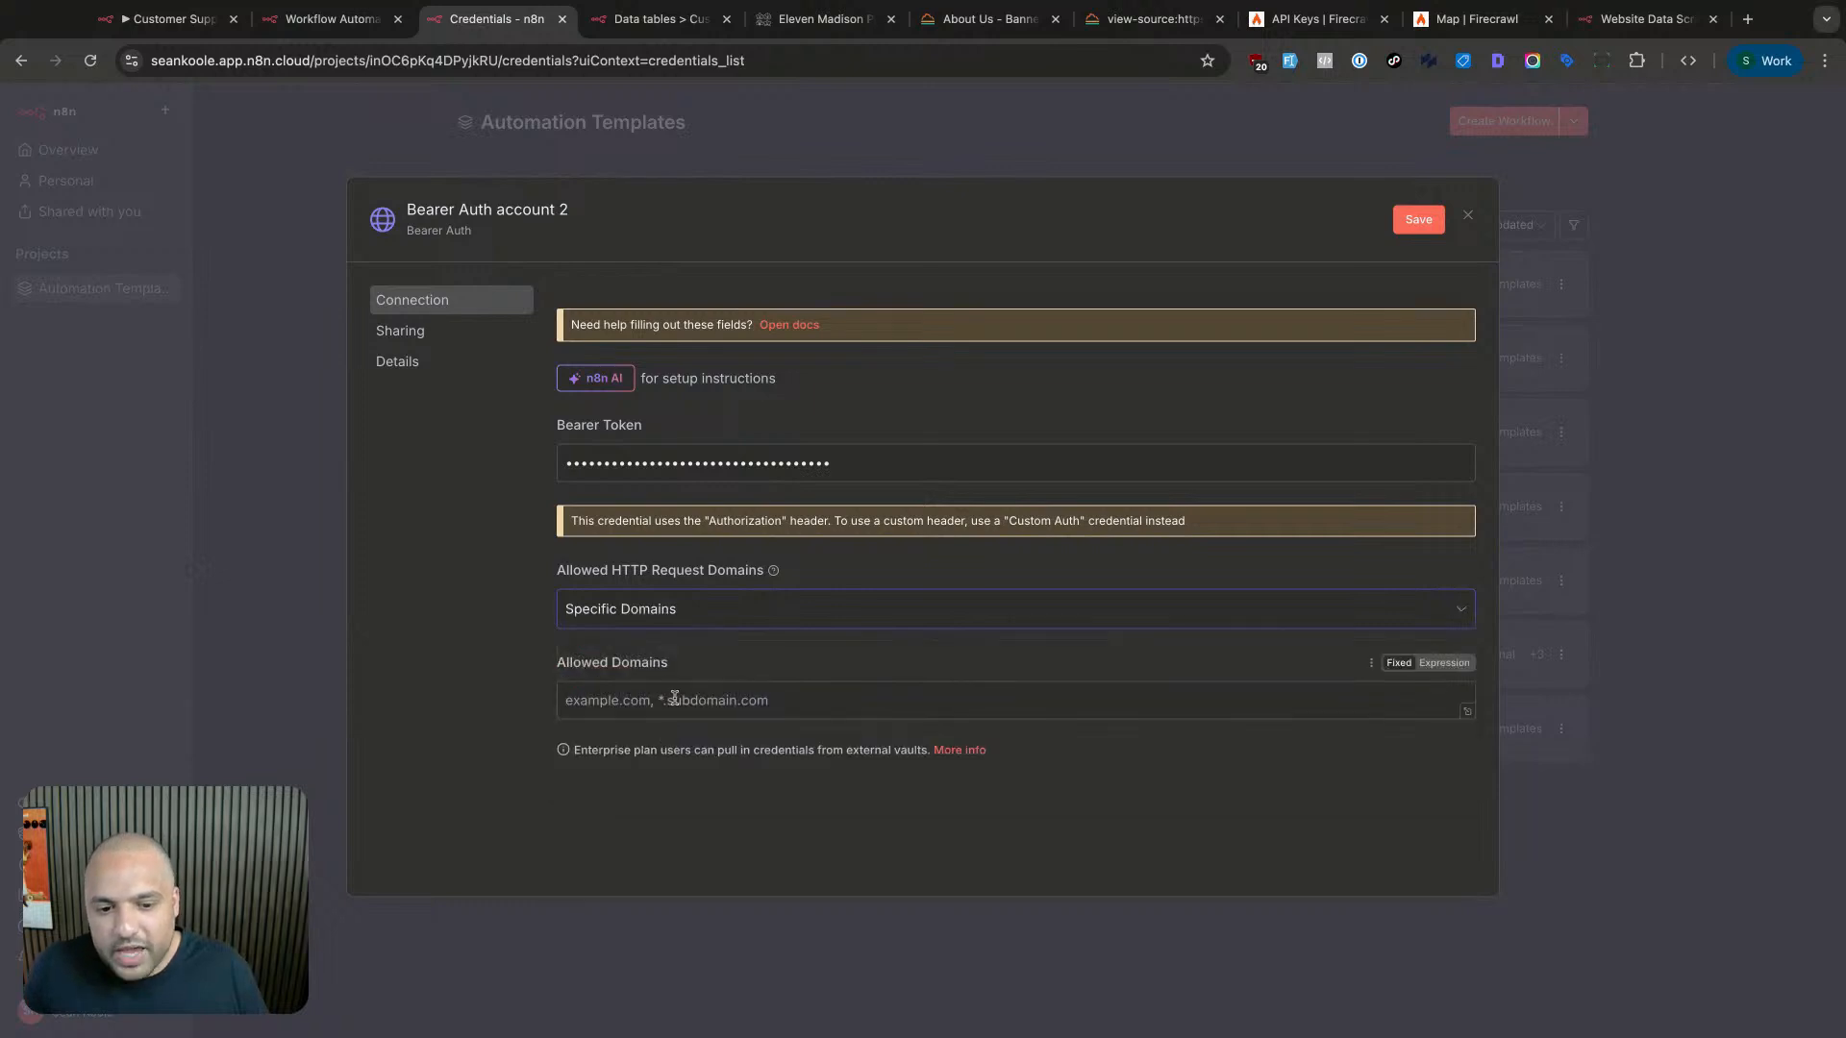
left_click(704, 615)
left_click(679, 673)
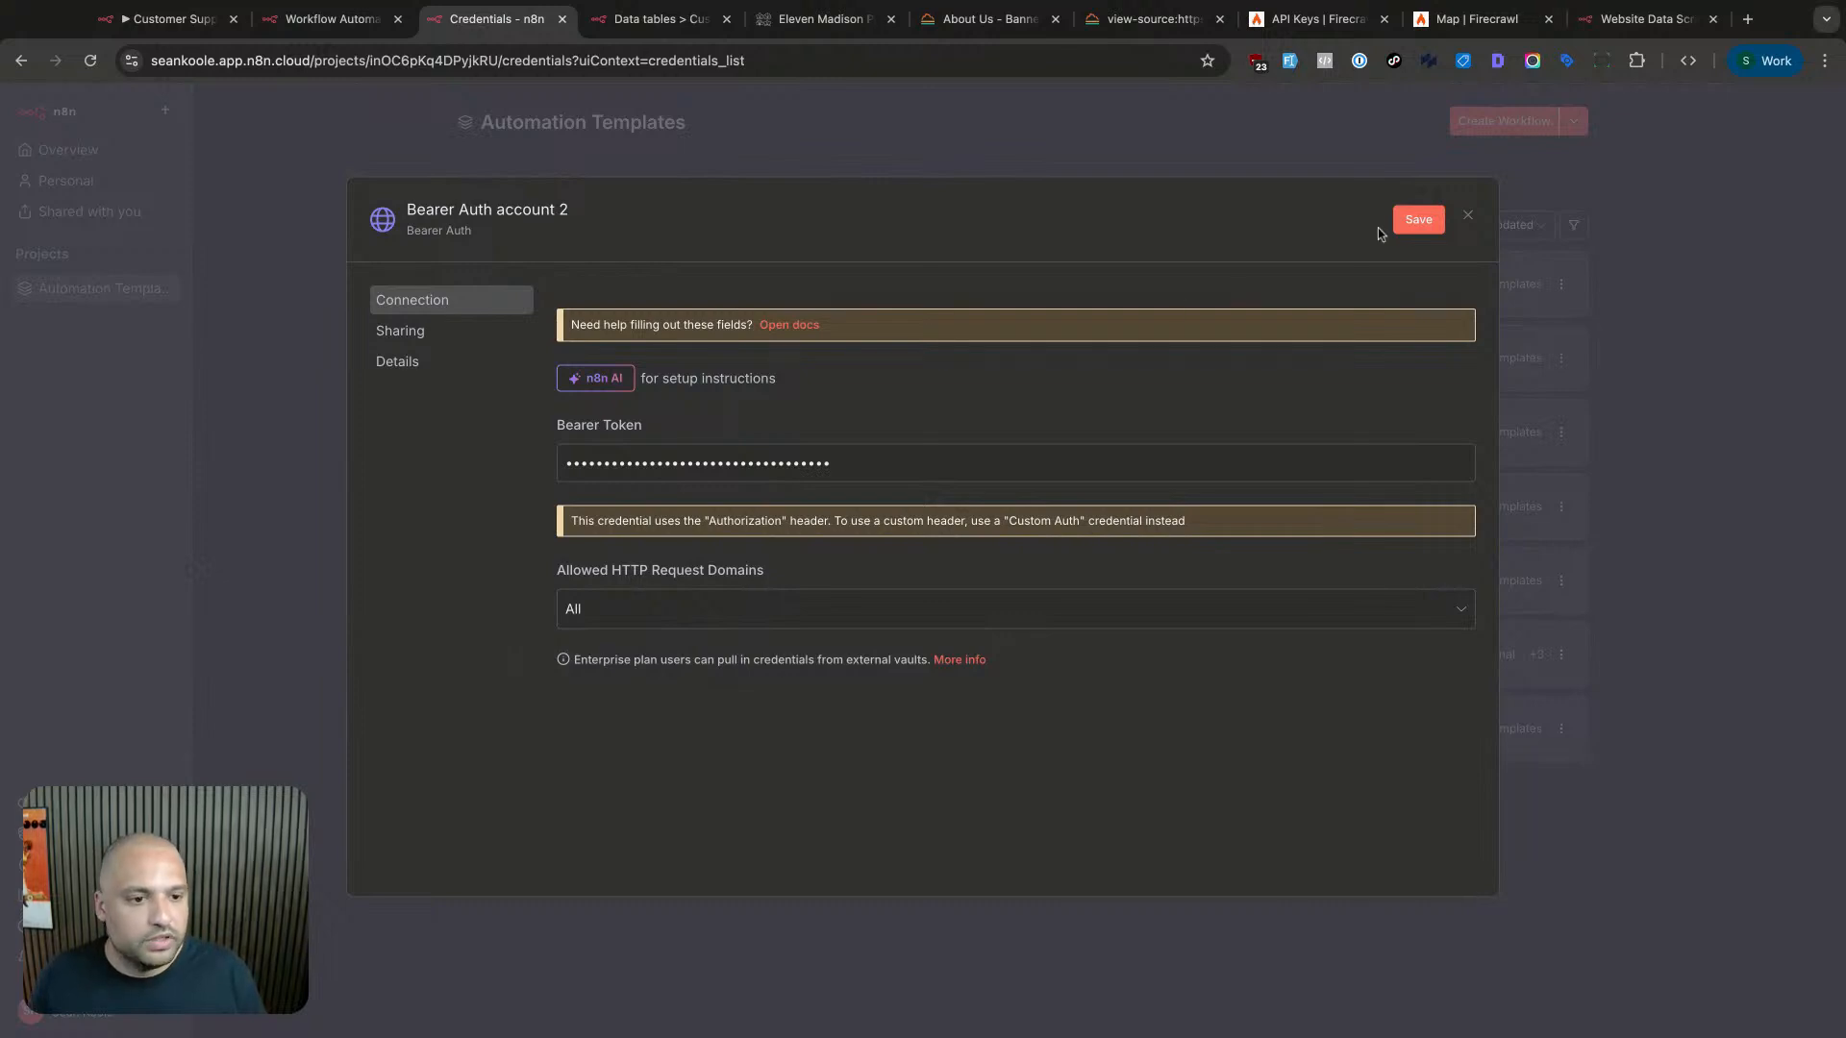
left_click(1471, 221)
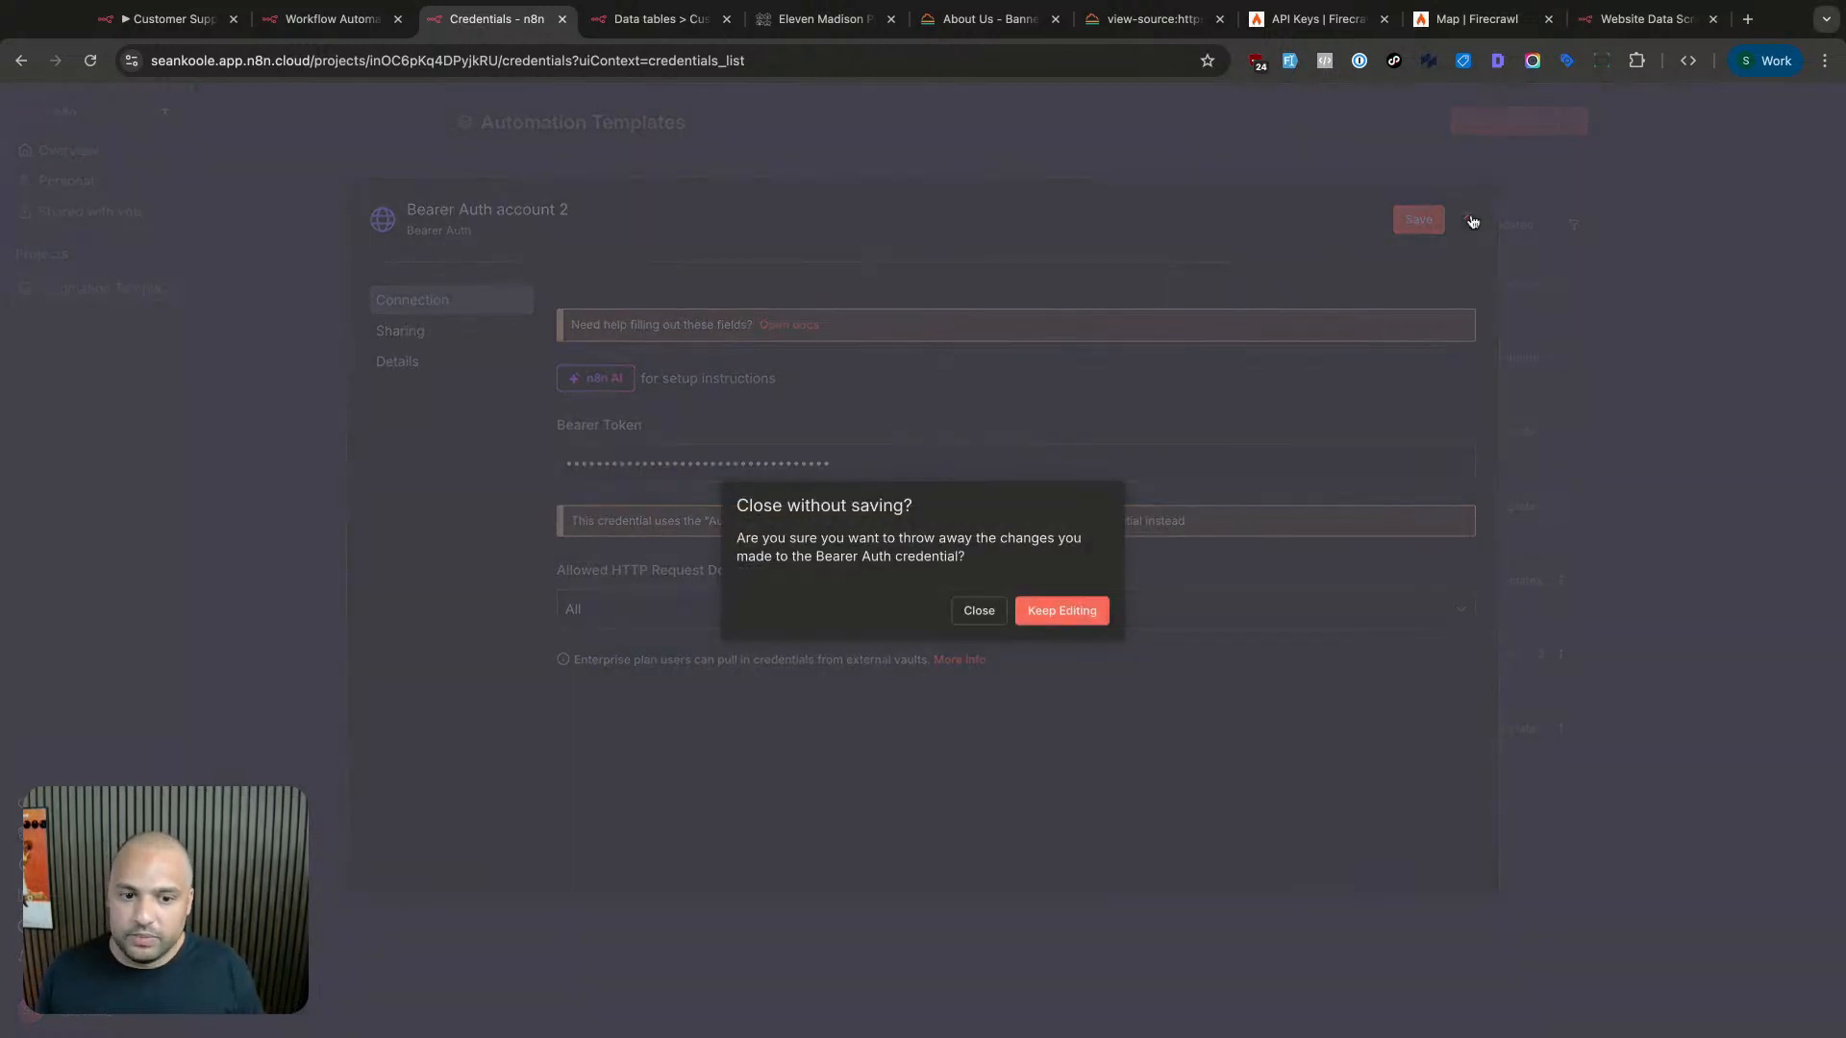
left_click(1033, 612)
- Rename the existing Bearer Auth account credential to 'Firecawl Bearer Auth' and save it
left_click(804, 367)
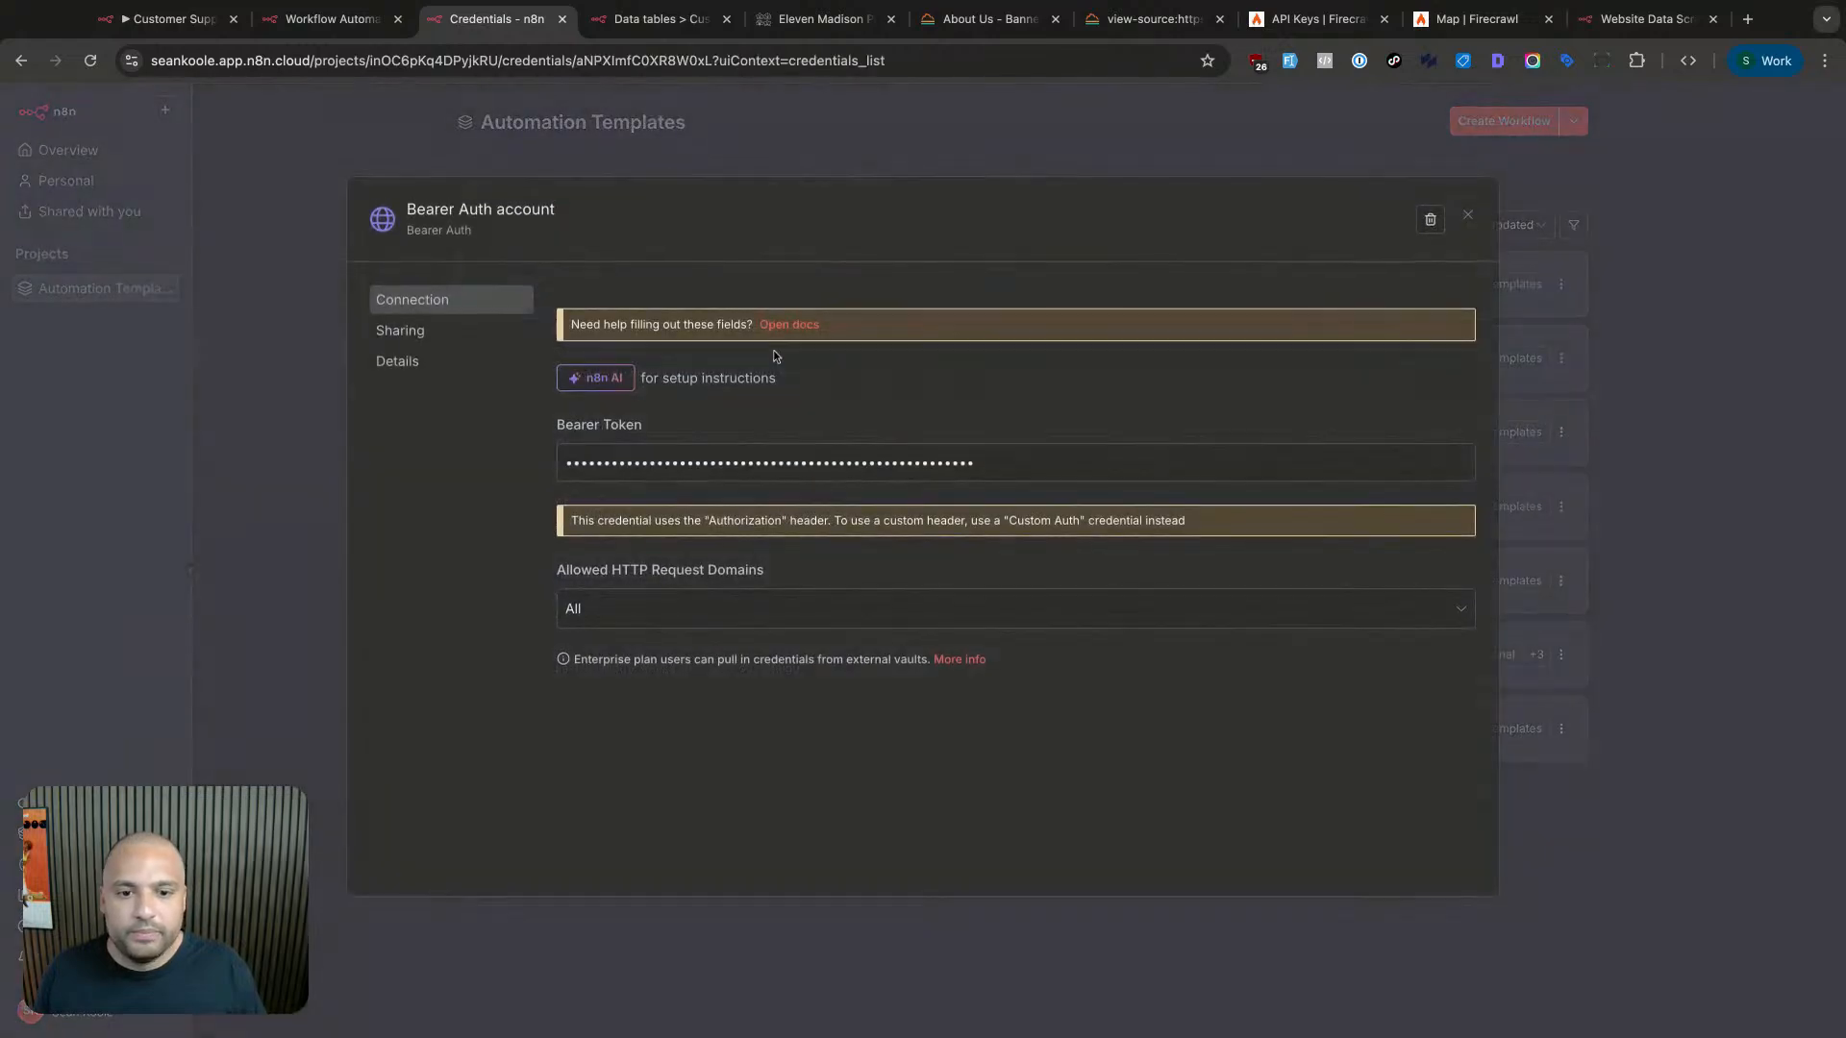
left_click(463, 221)
type("Firec")
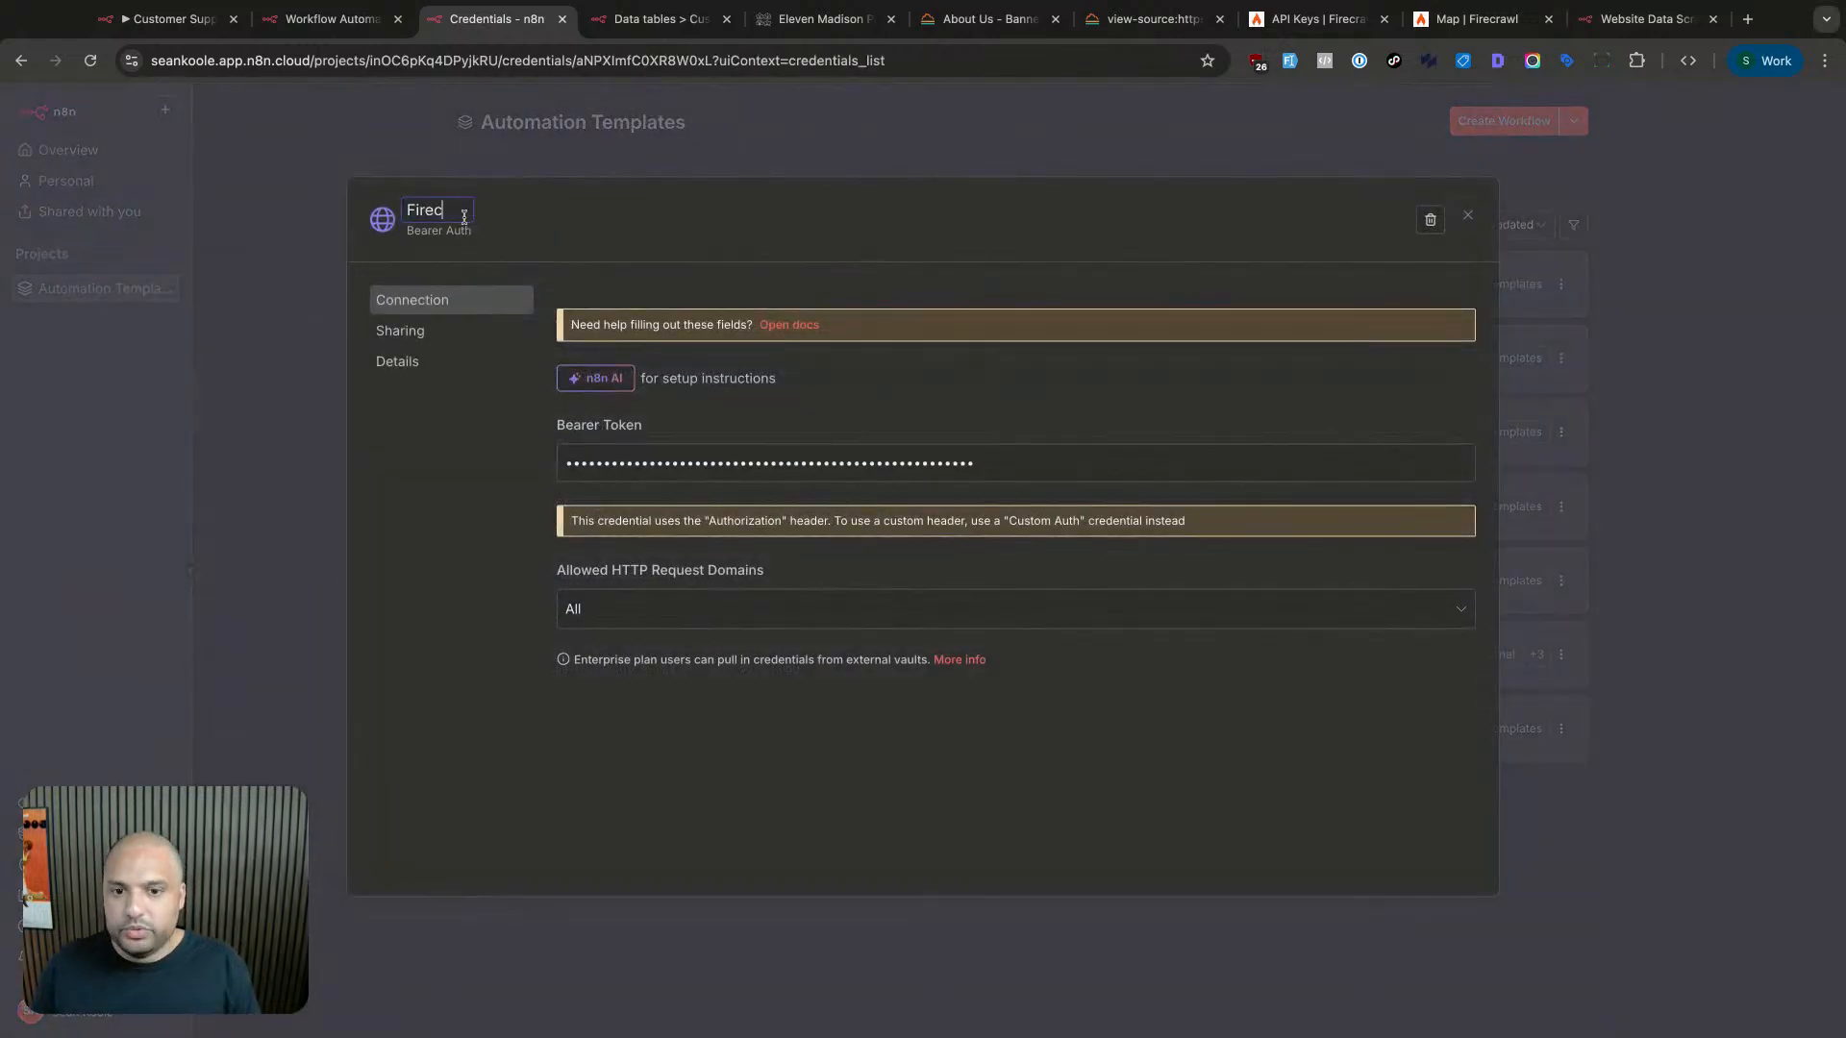
type("awl Auth")
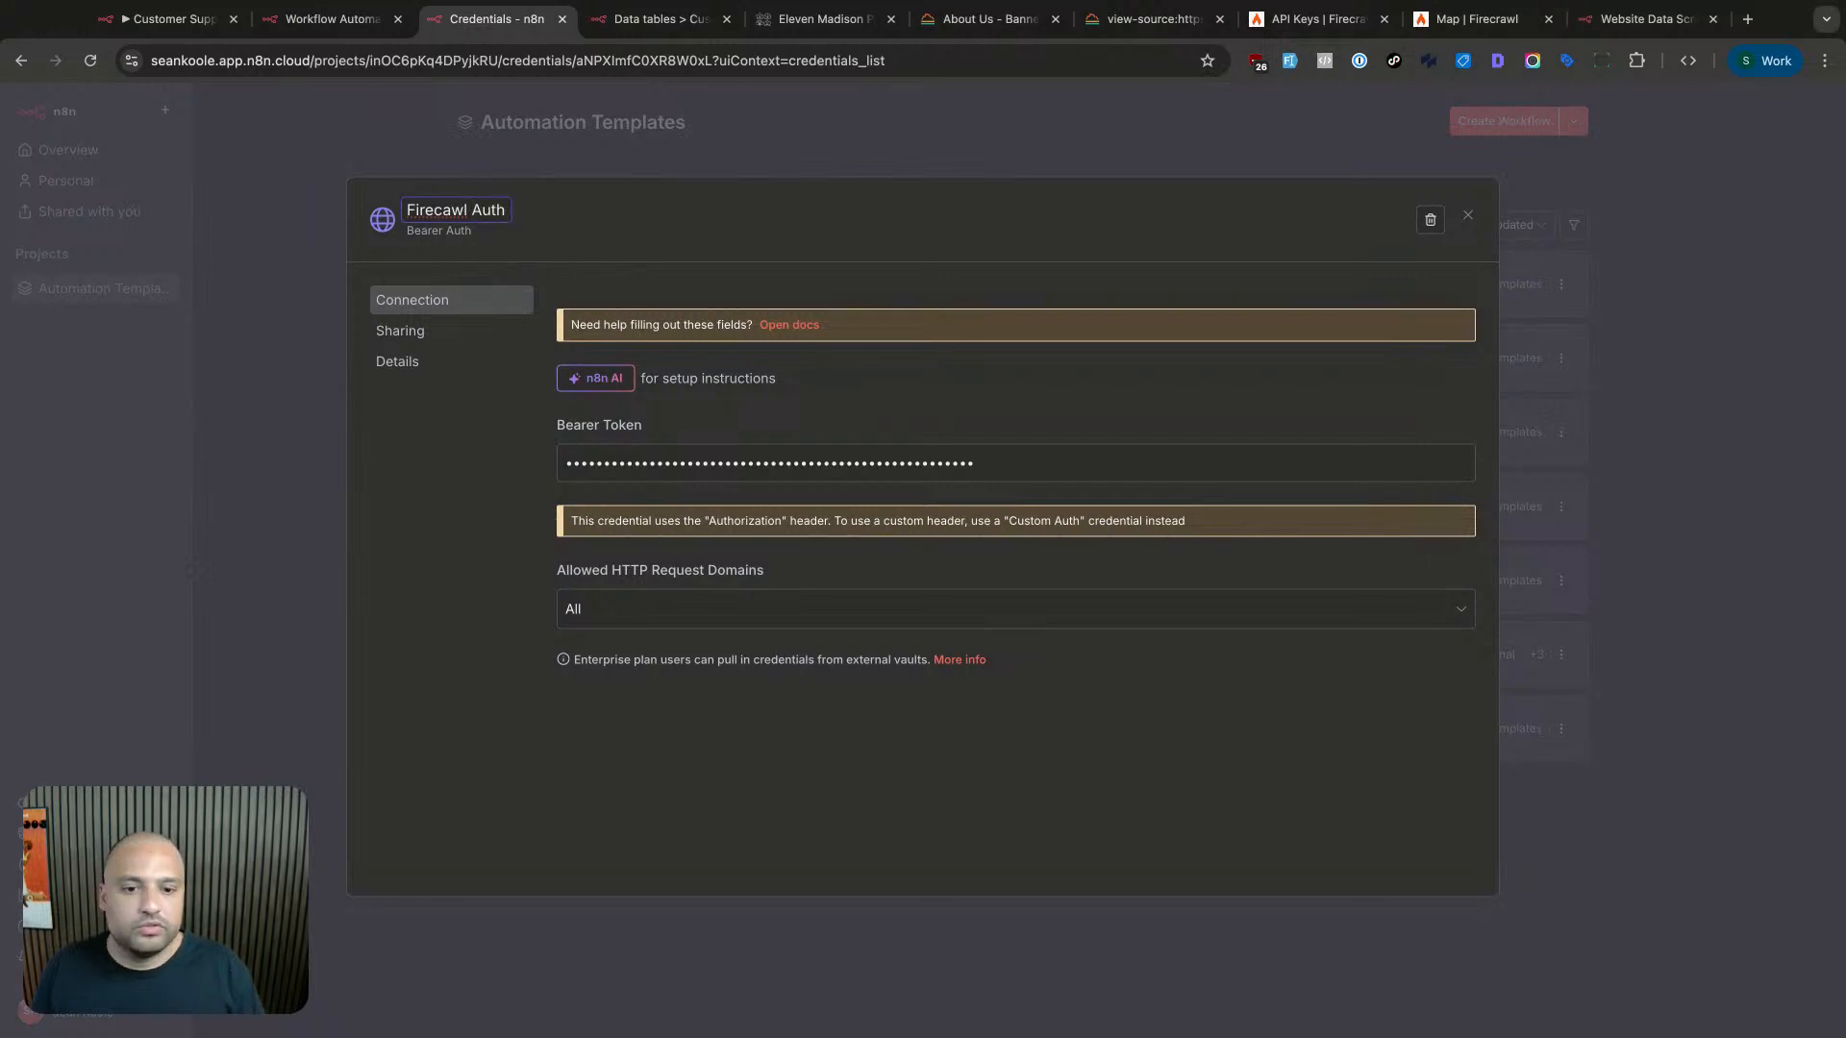
key("BackSpace")
key("BackSpace")
key("BackSpace")
key("BackSpace")
type("Bearer Auth")
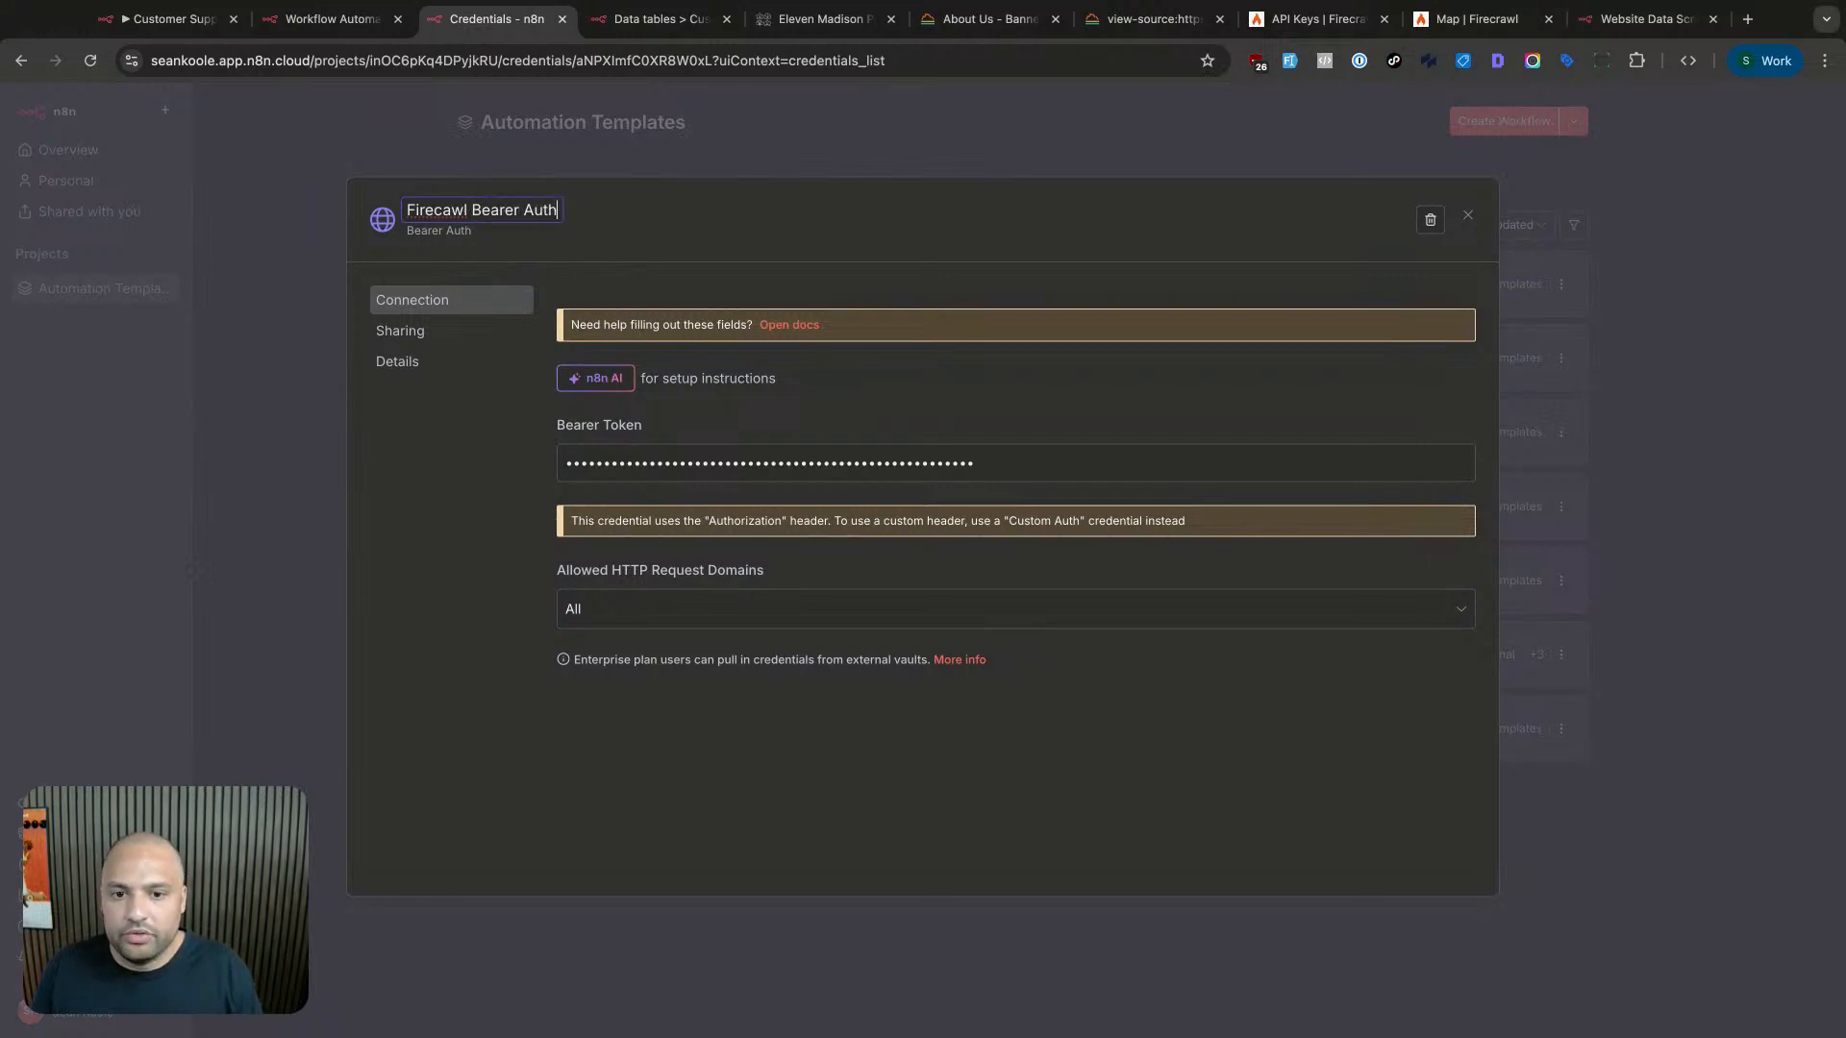
left_click(326, 434)
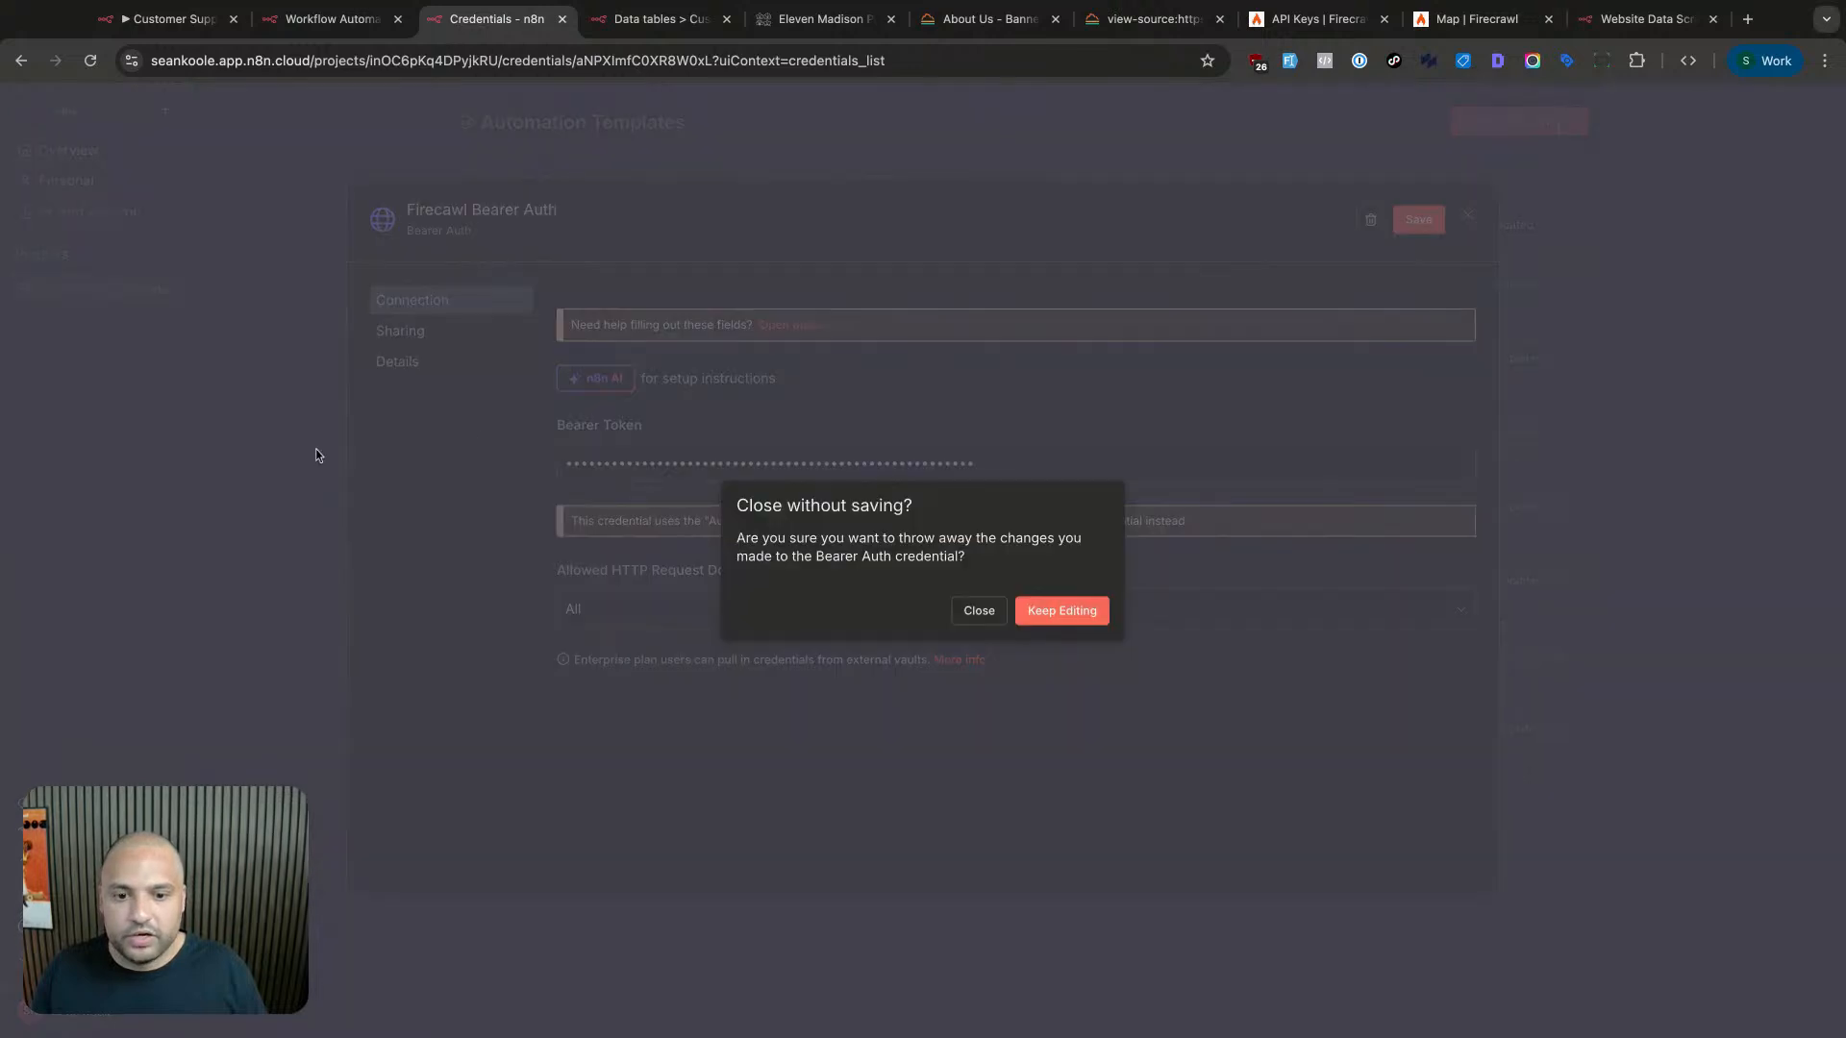
left_click(1062, 611)
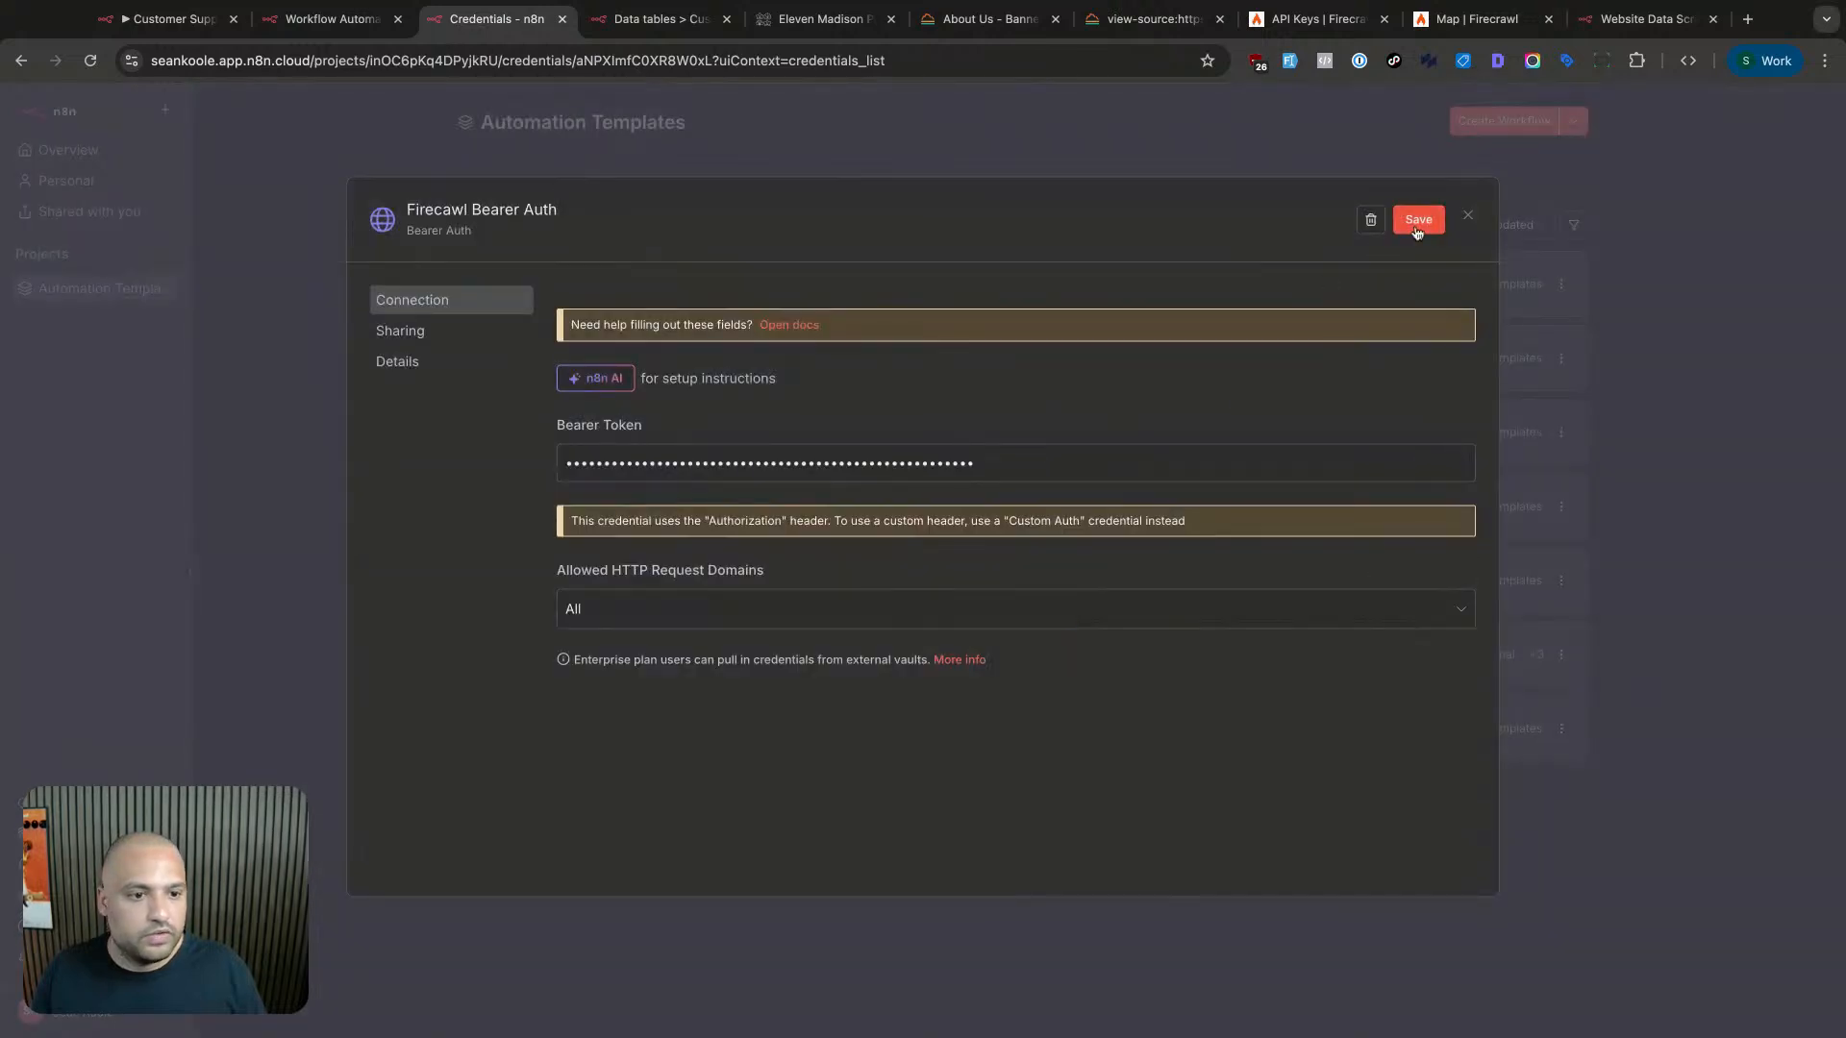
left_click(1413, 226)
left_click(324, 493)
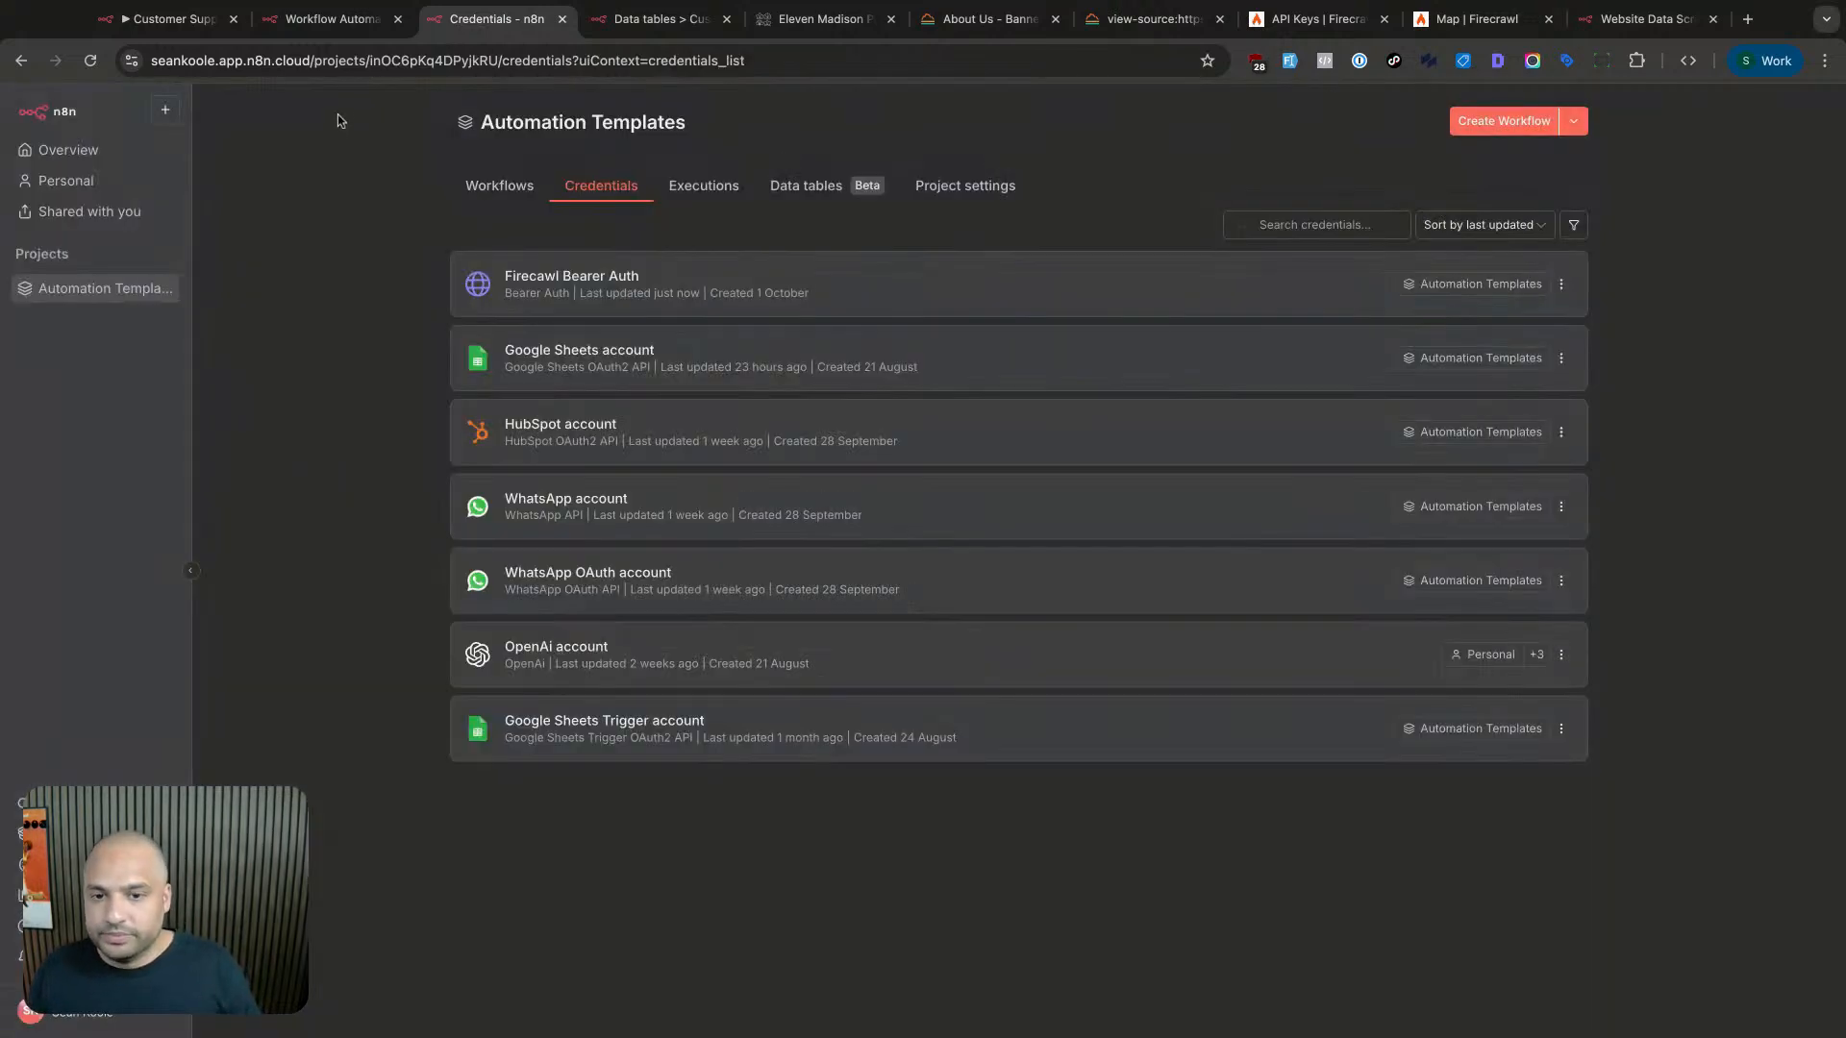
- Look through the open browser tabs, then return to the n8n workflow editor
left_click(332, 18)
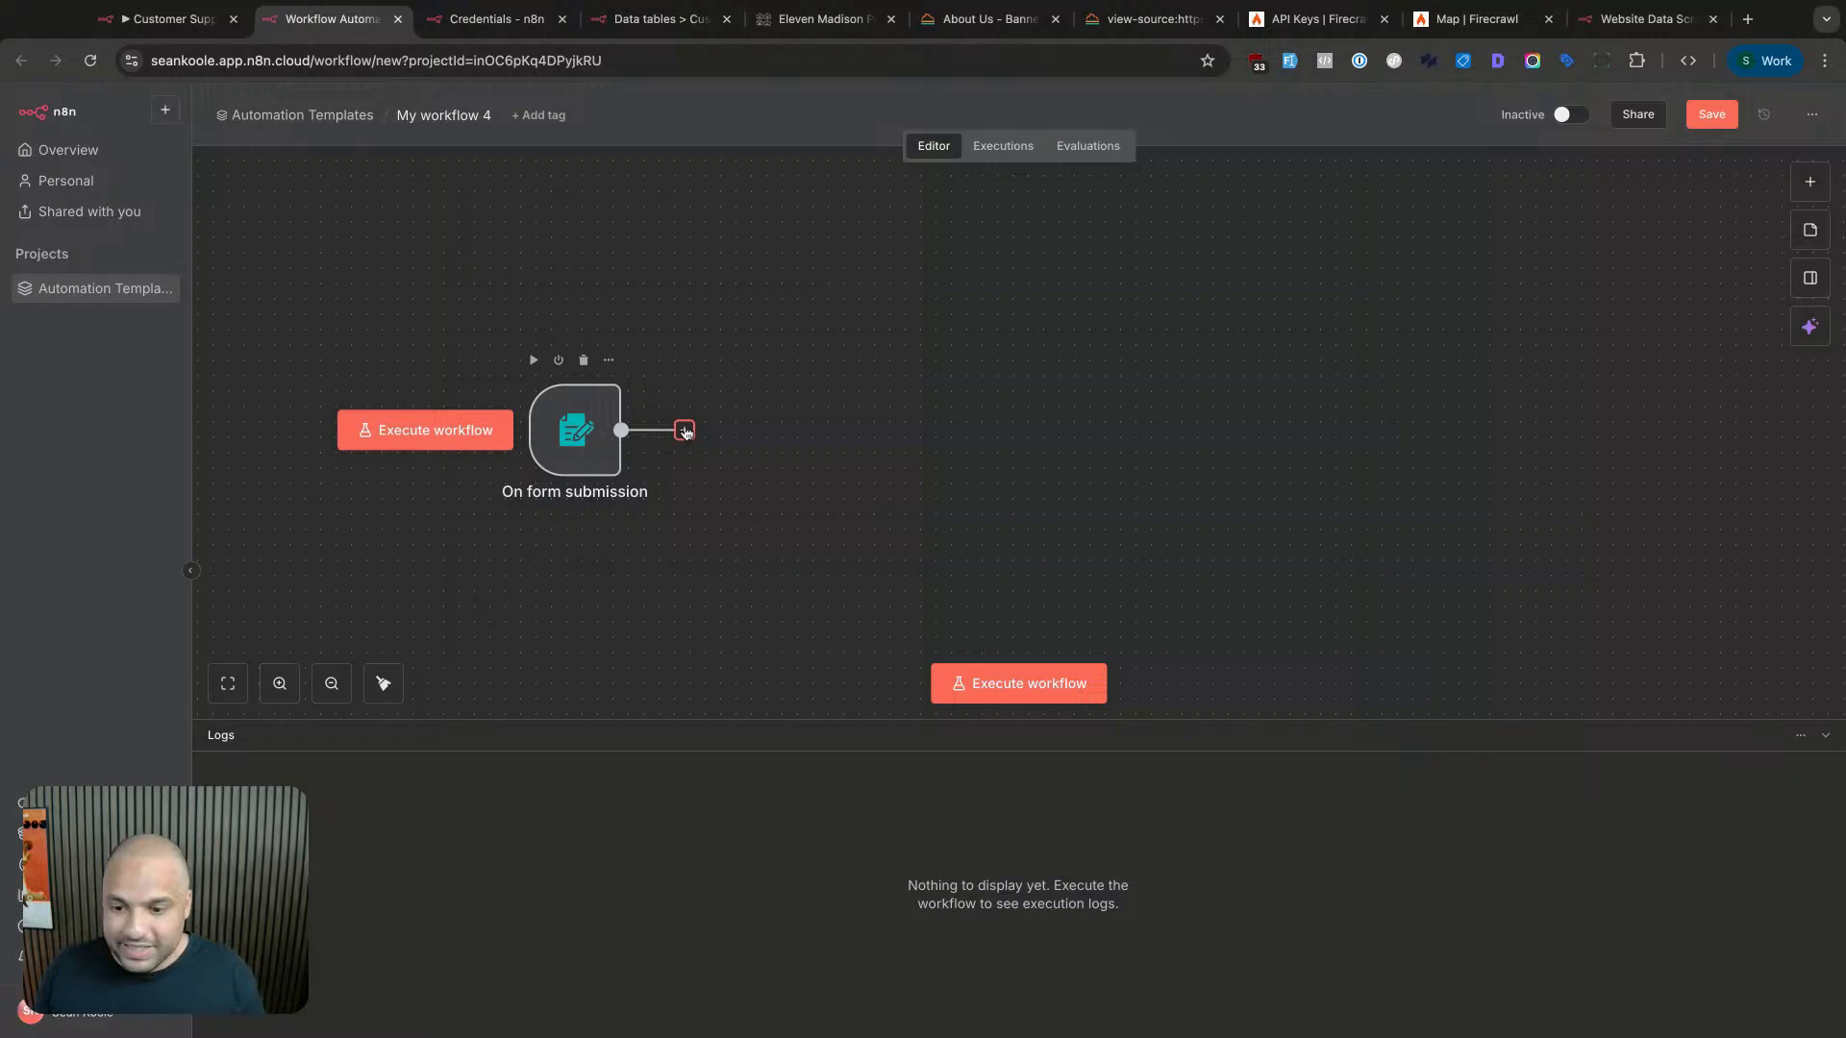
left_click(793, 31)
left_click(995, 21)
scroll(855, 280, "up", 10)
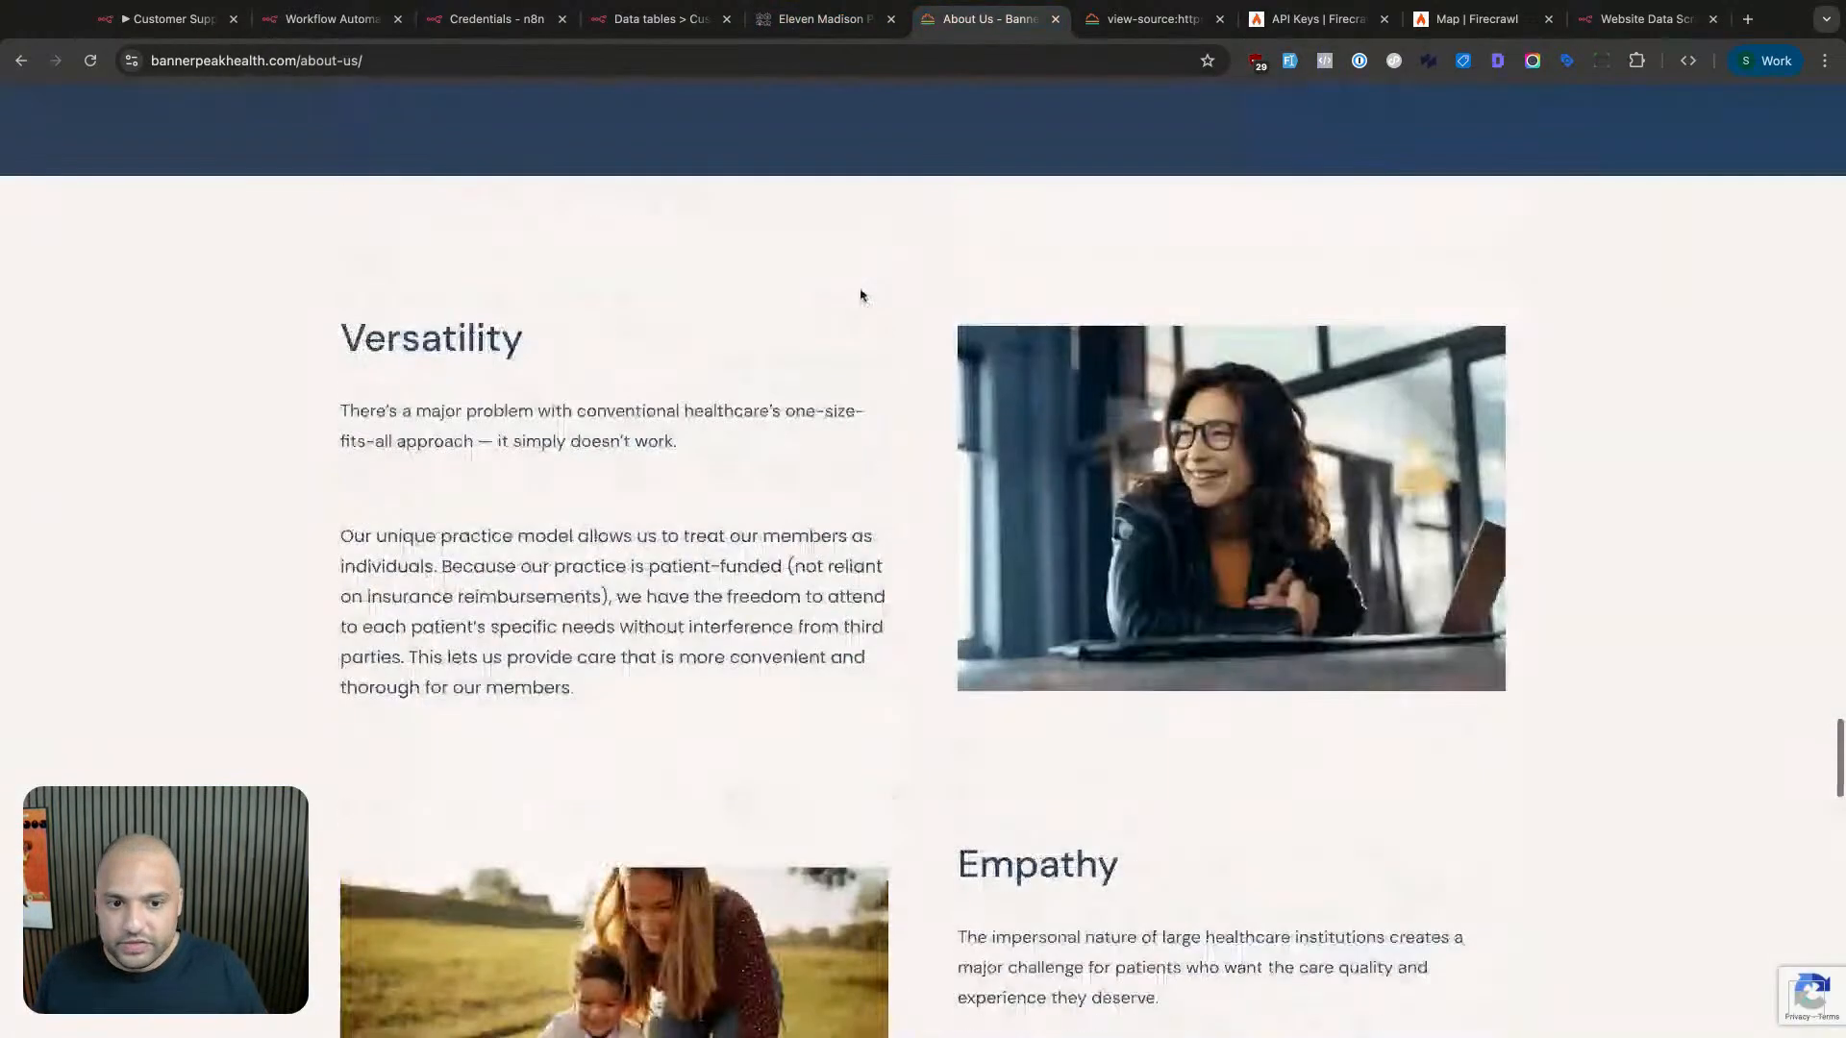
scroll(856, 298, "up", 20)
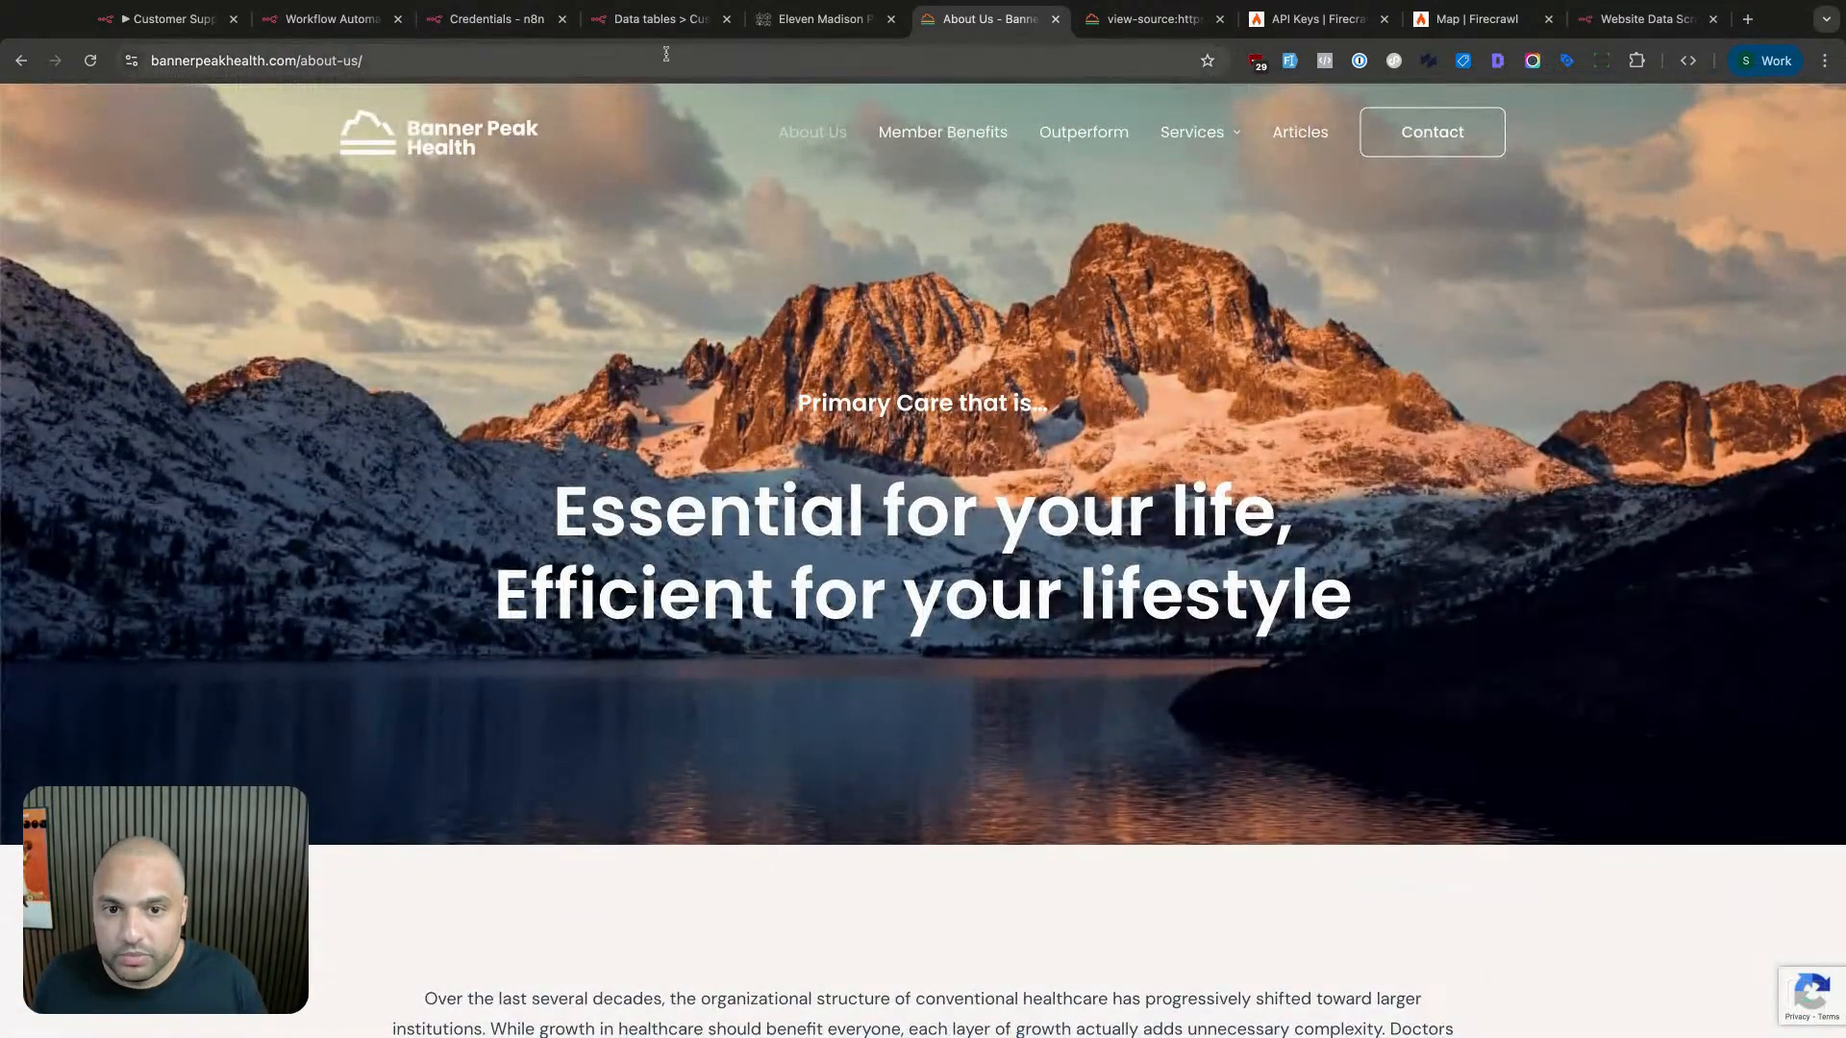
left_click(663, 19)
left_click(495, 20)
left_click(332, 19)
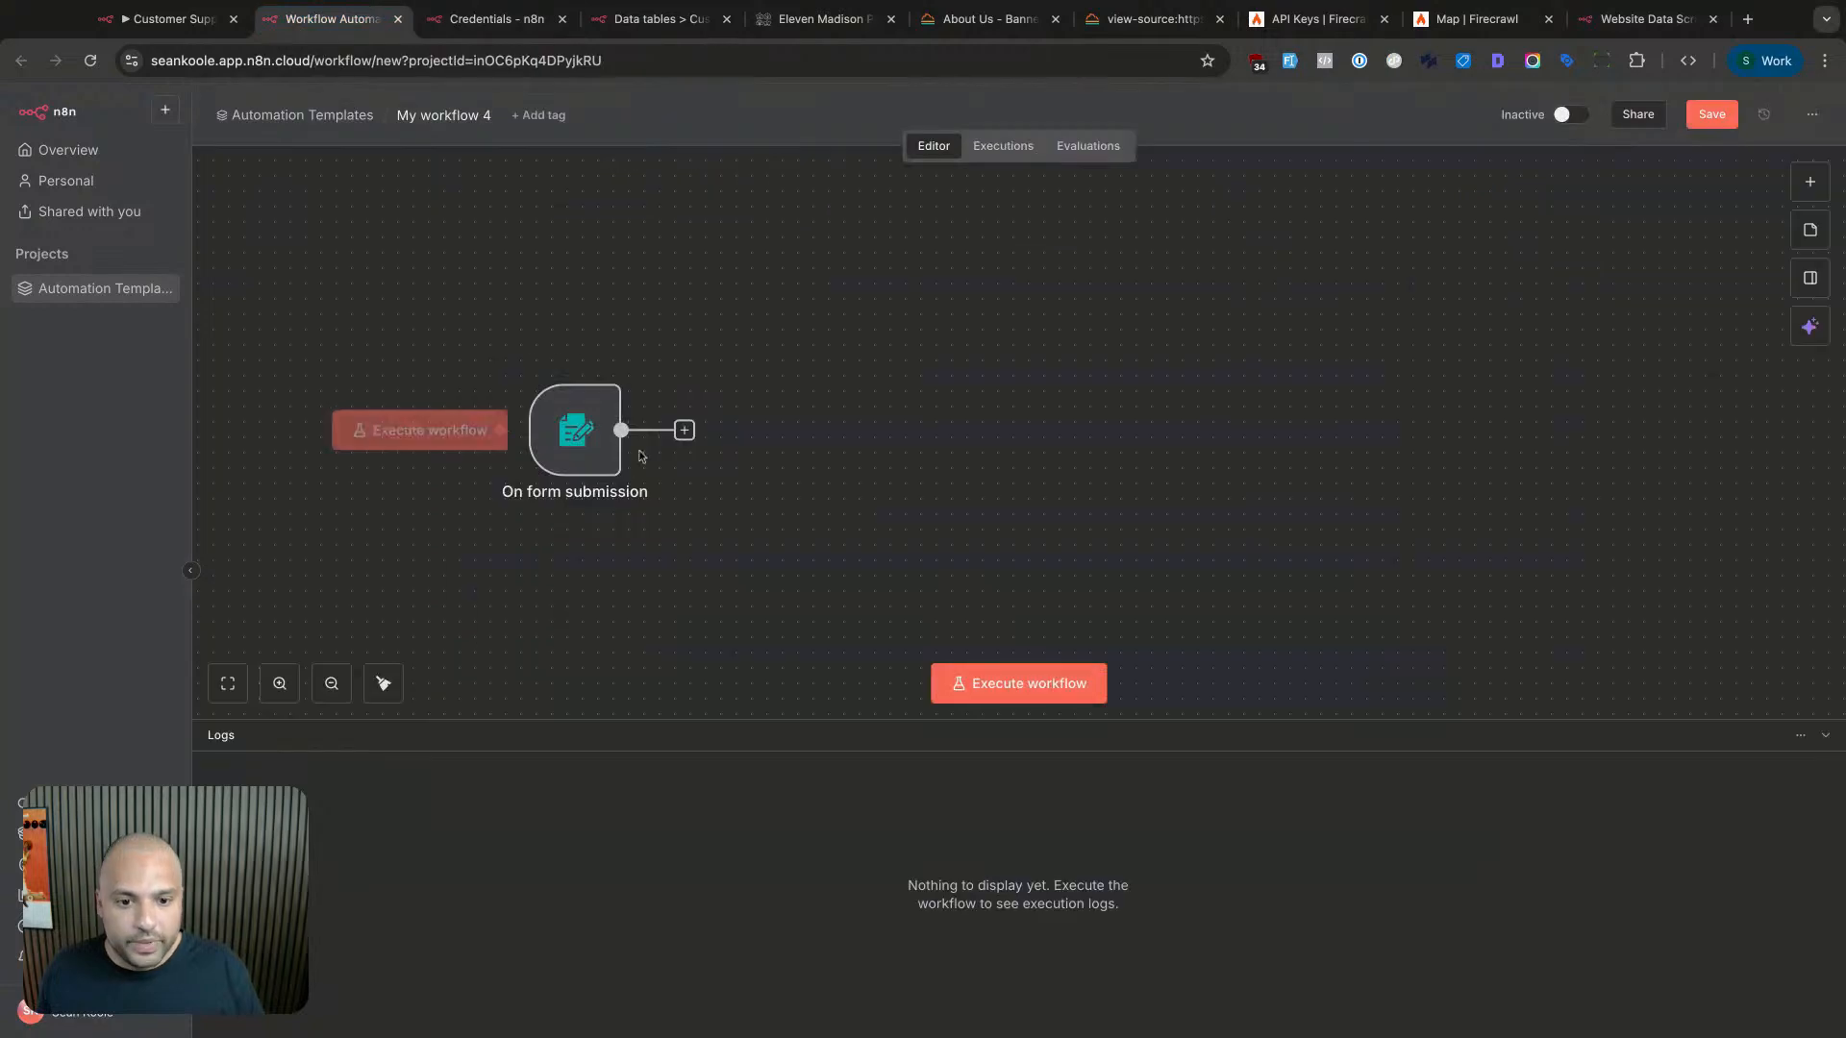
- Add an HTTP Request node after the form trigger and name it 'Firecrawl /map'
left_click(684, 429)
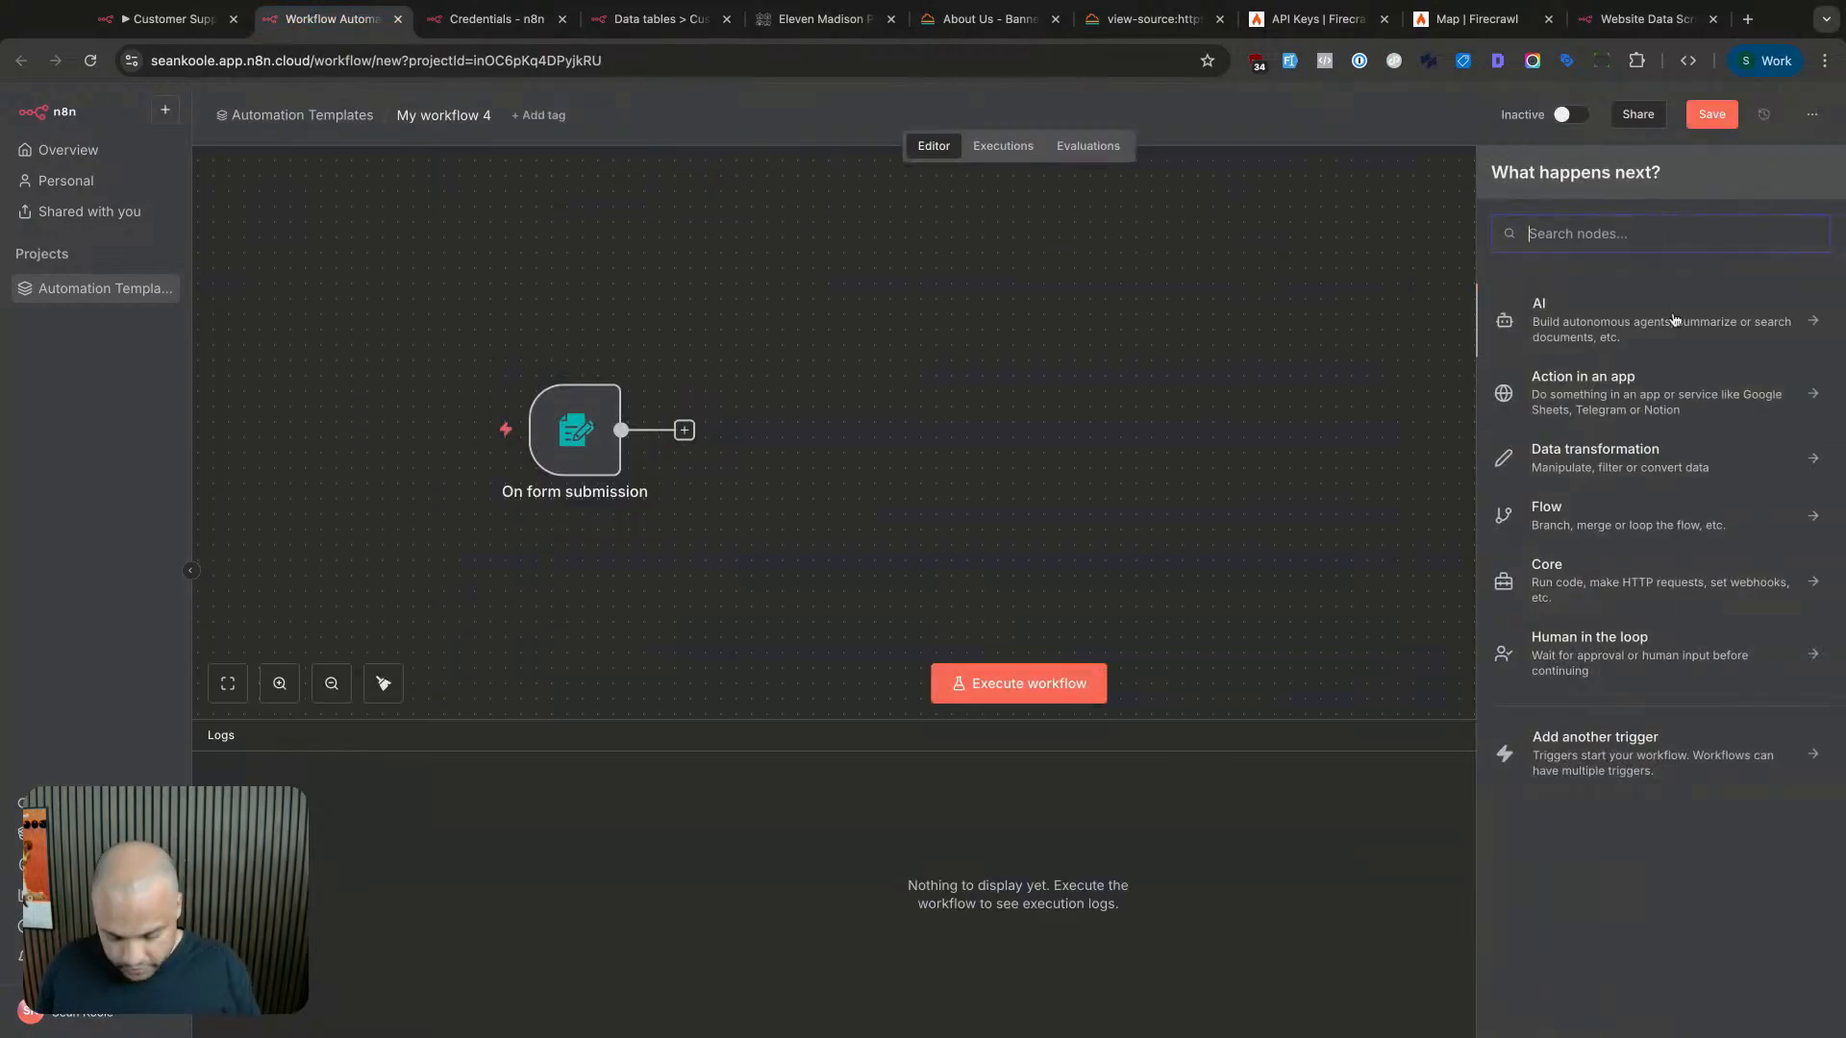
type("http")
key("Return")
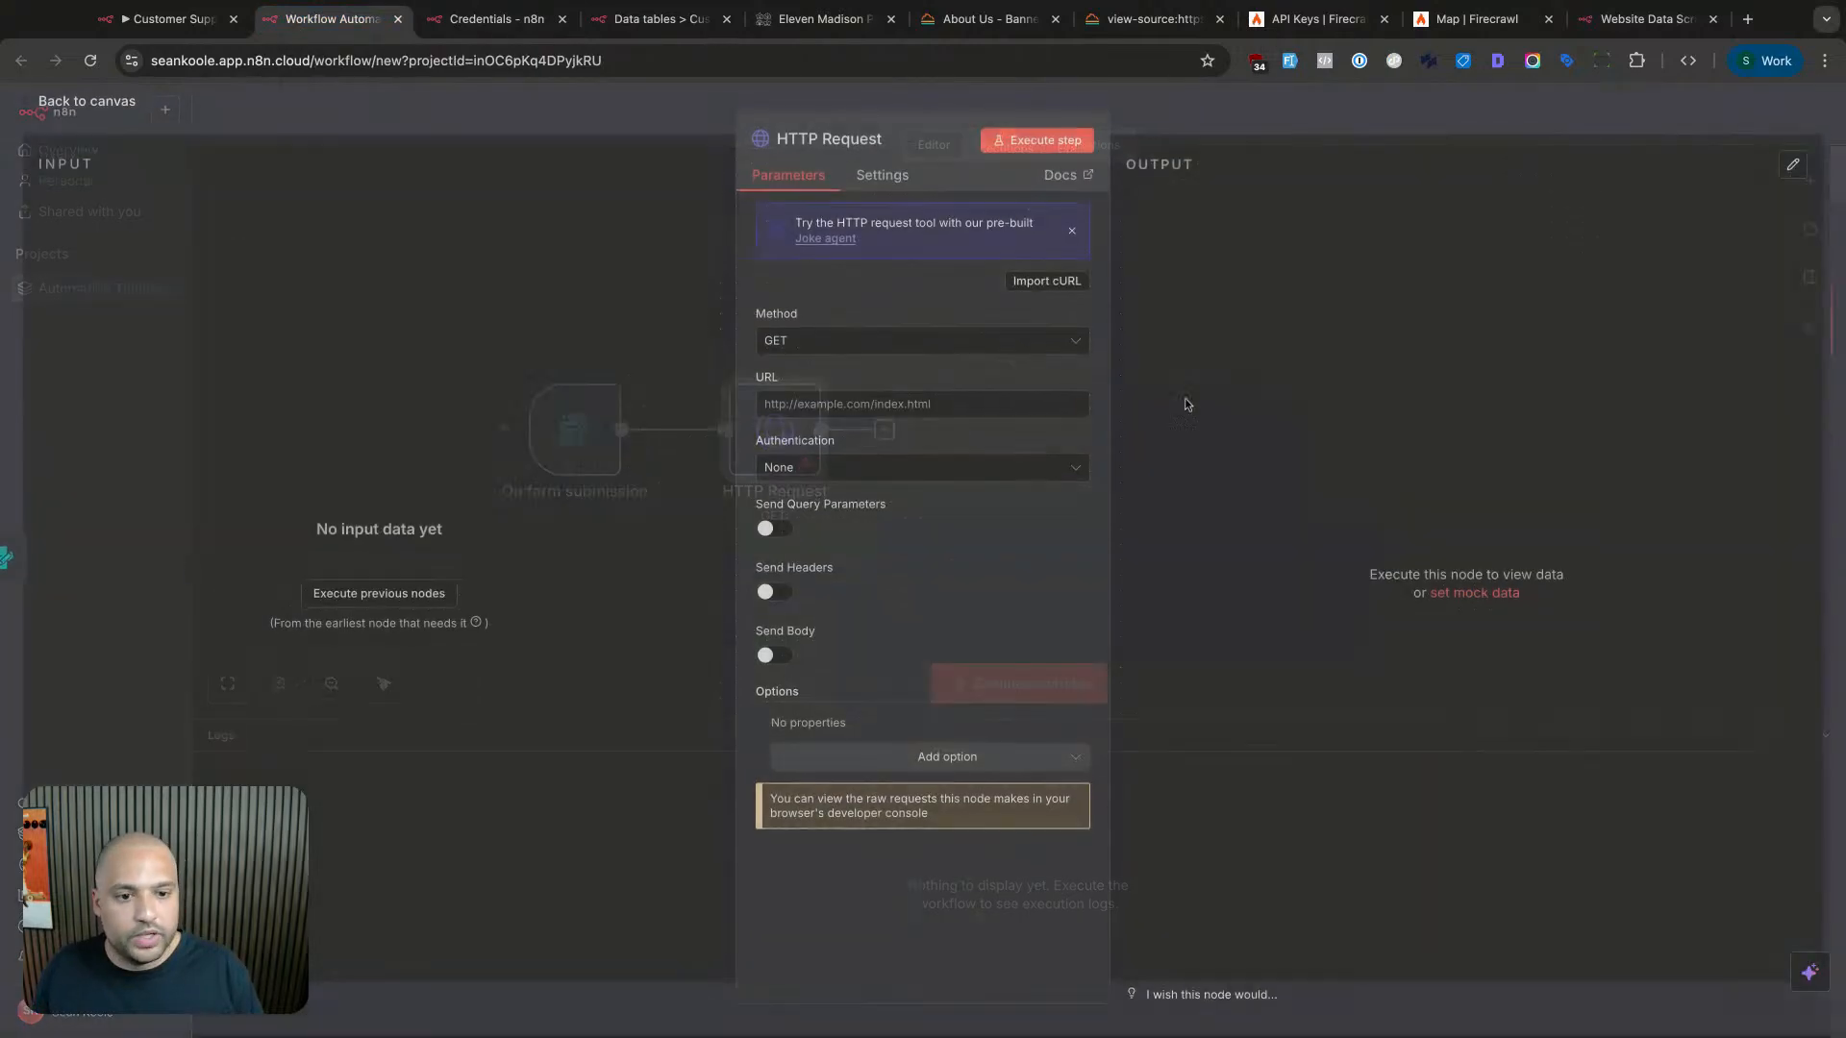
left_click(847, 146)
type("F")
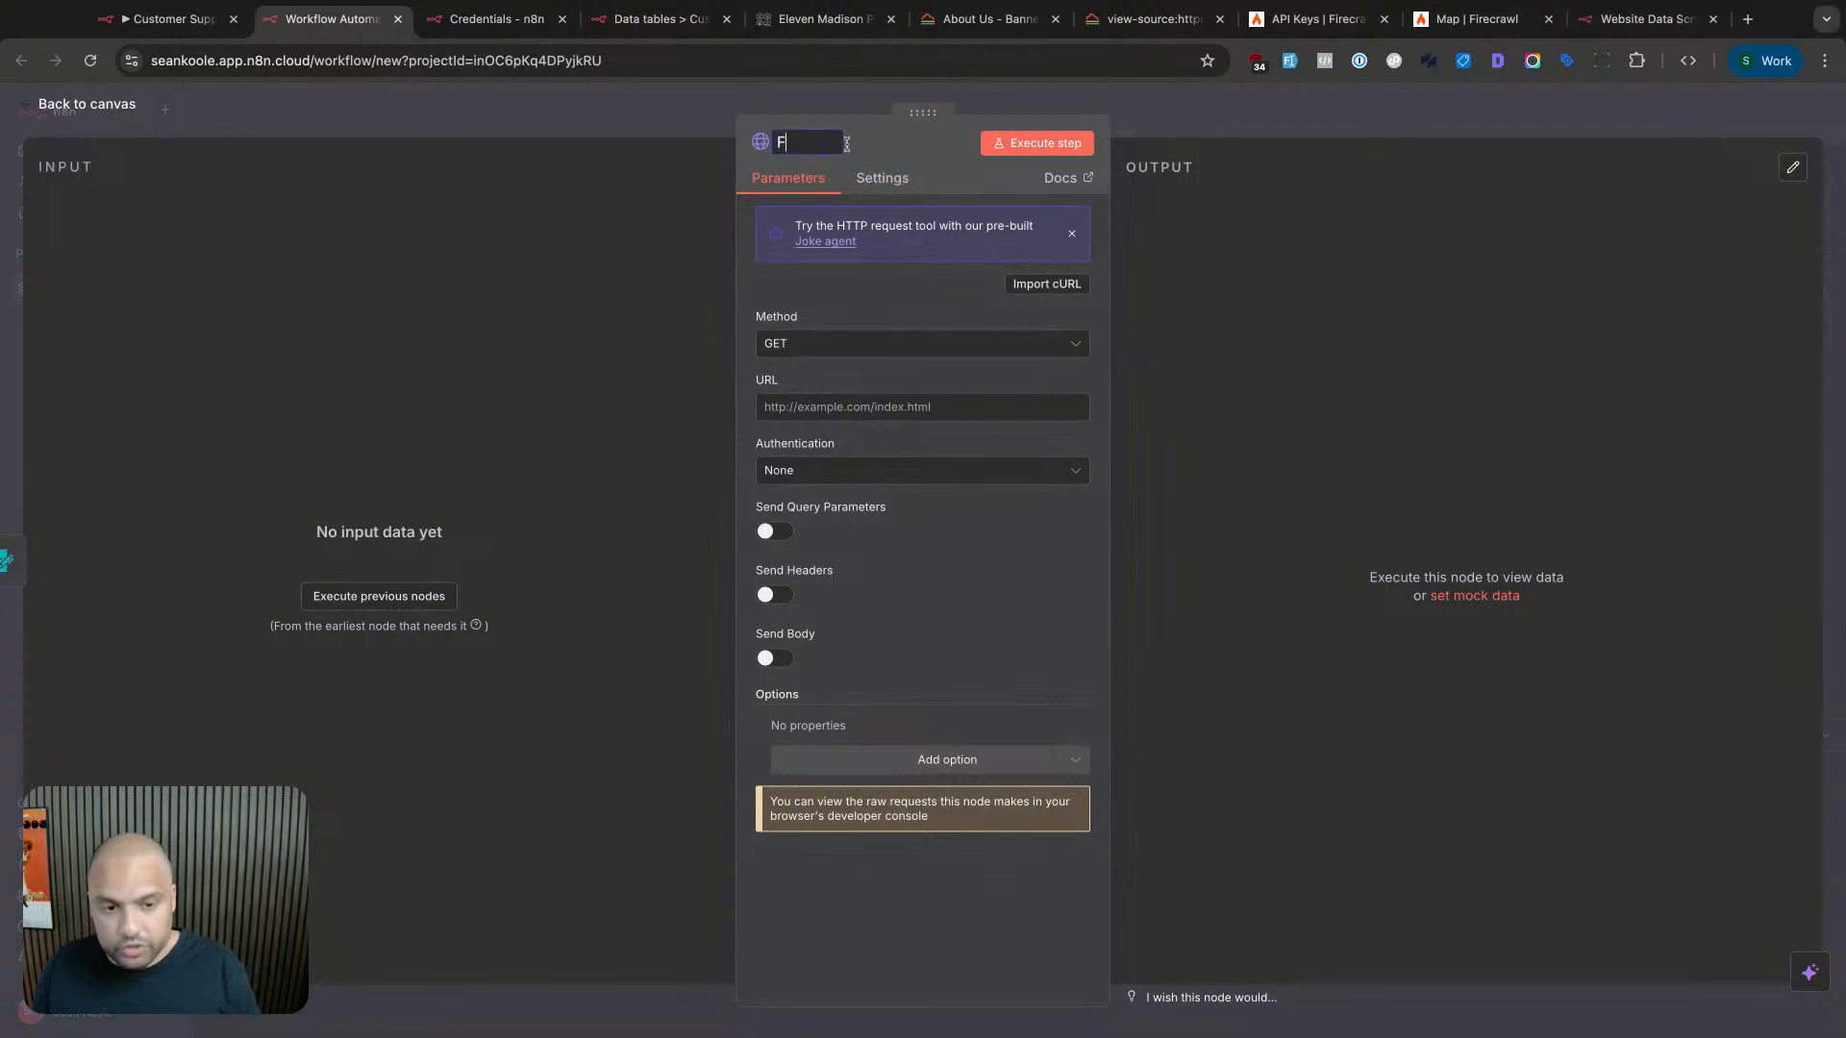
type("irecrawl Map")
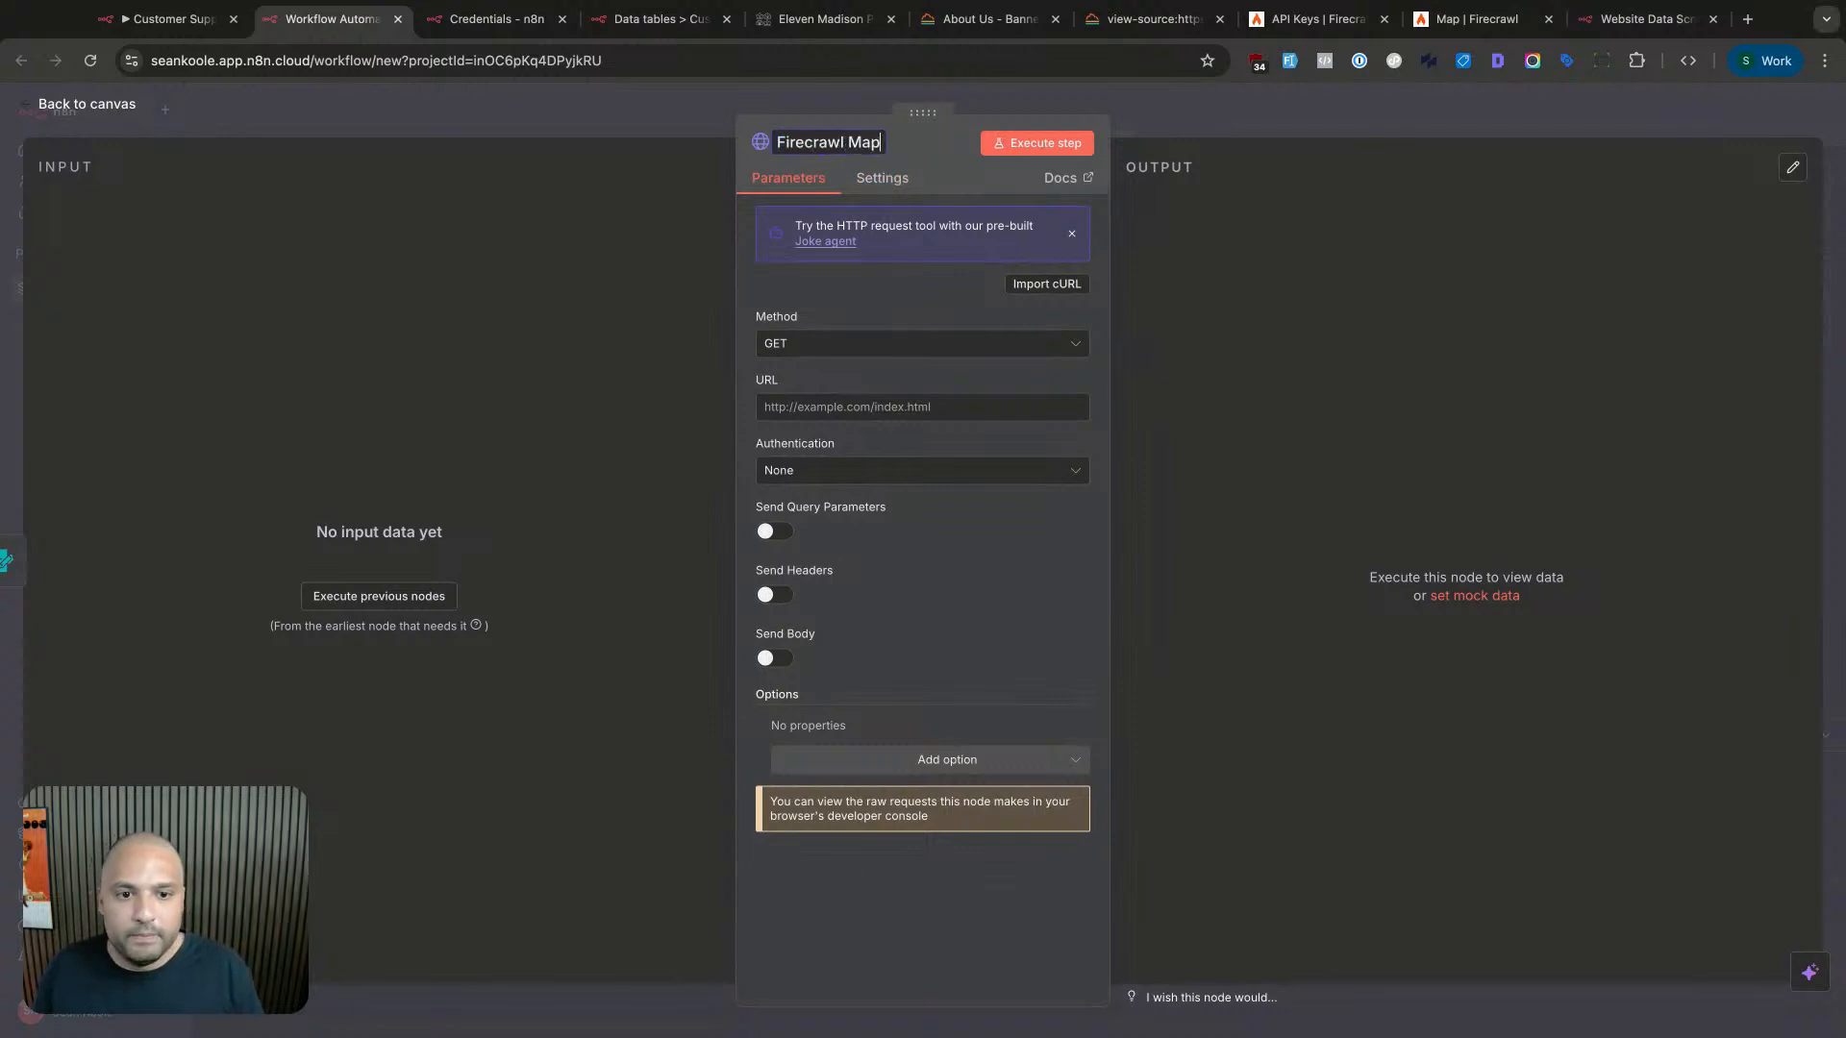
key("BackSpace")
key("BackSpace")
key("BackSpace")
key("BackSpace")
type("/map")
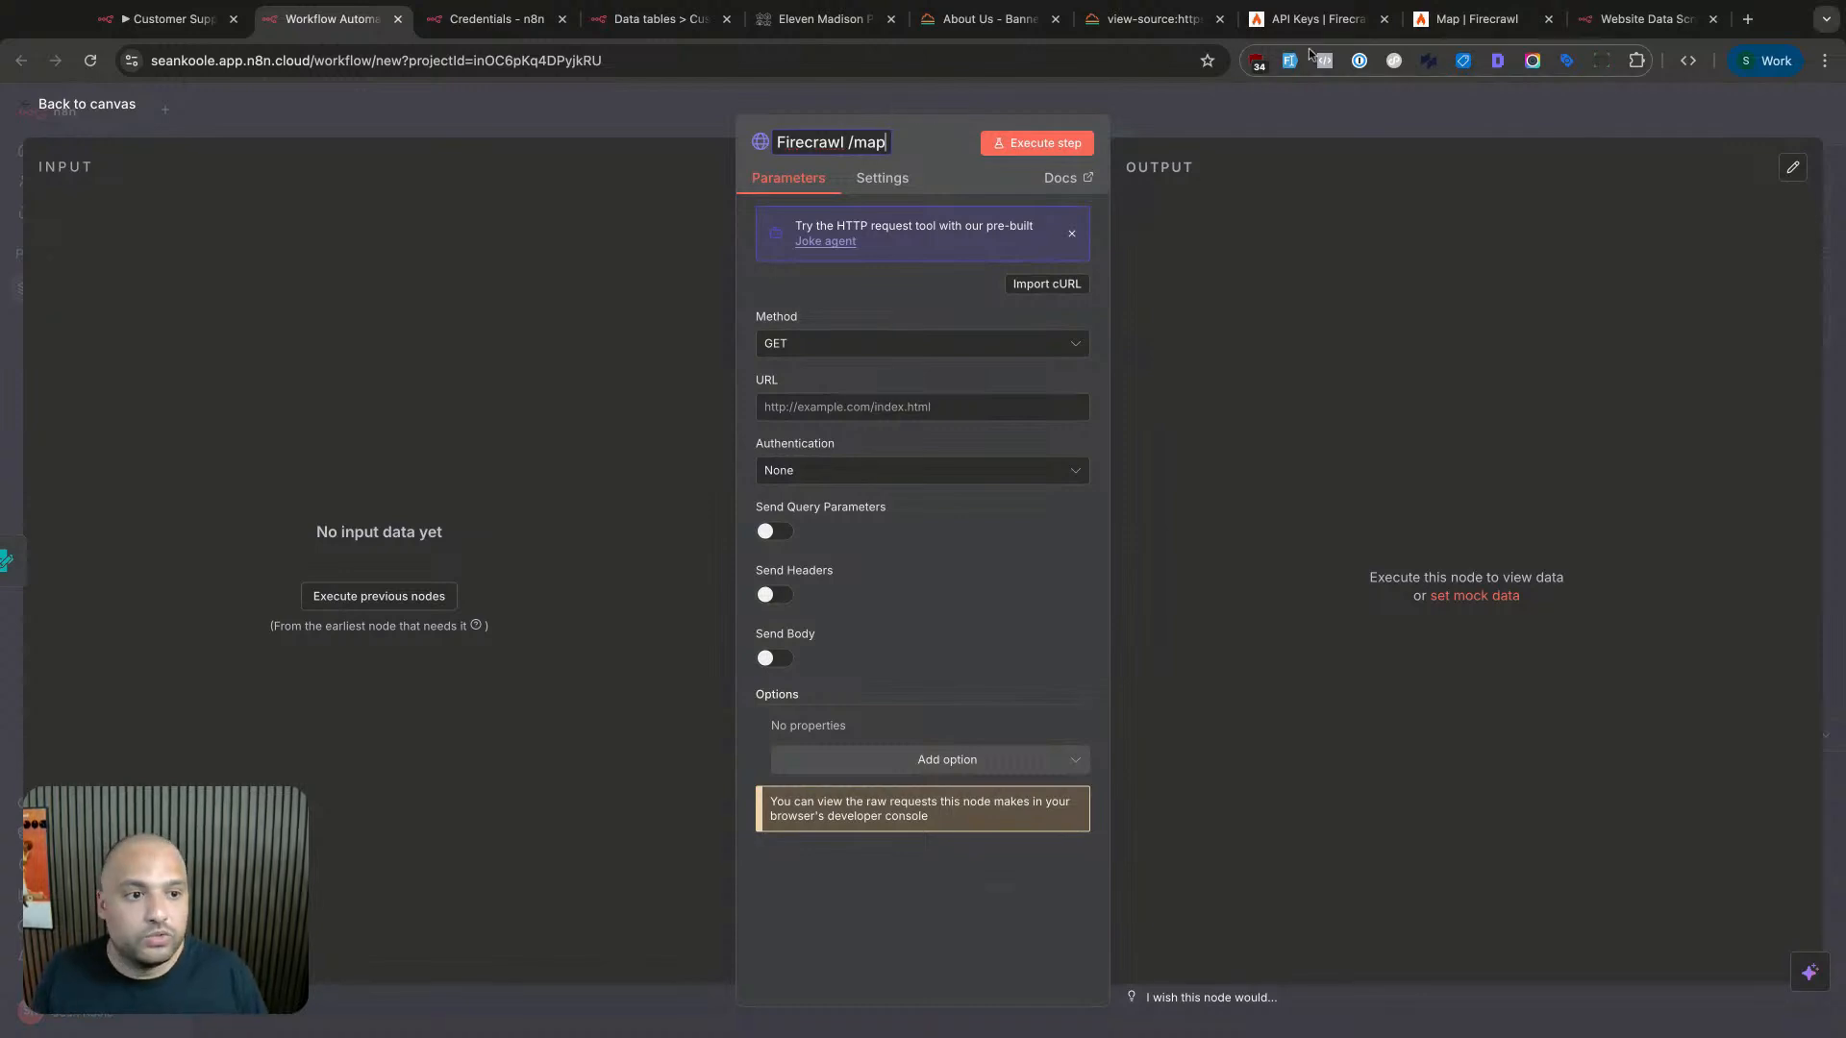
left_click(1429, 29)
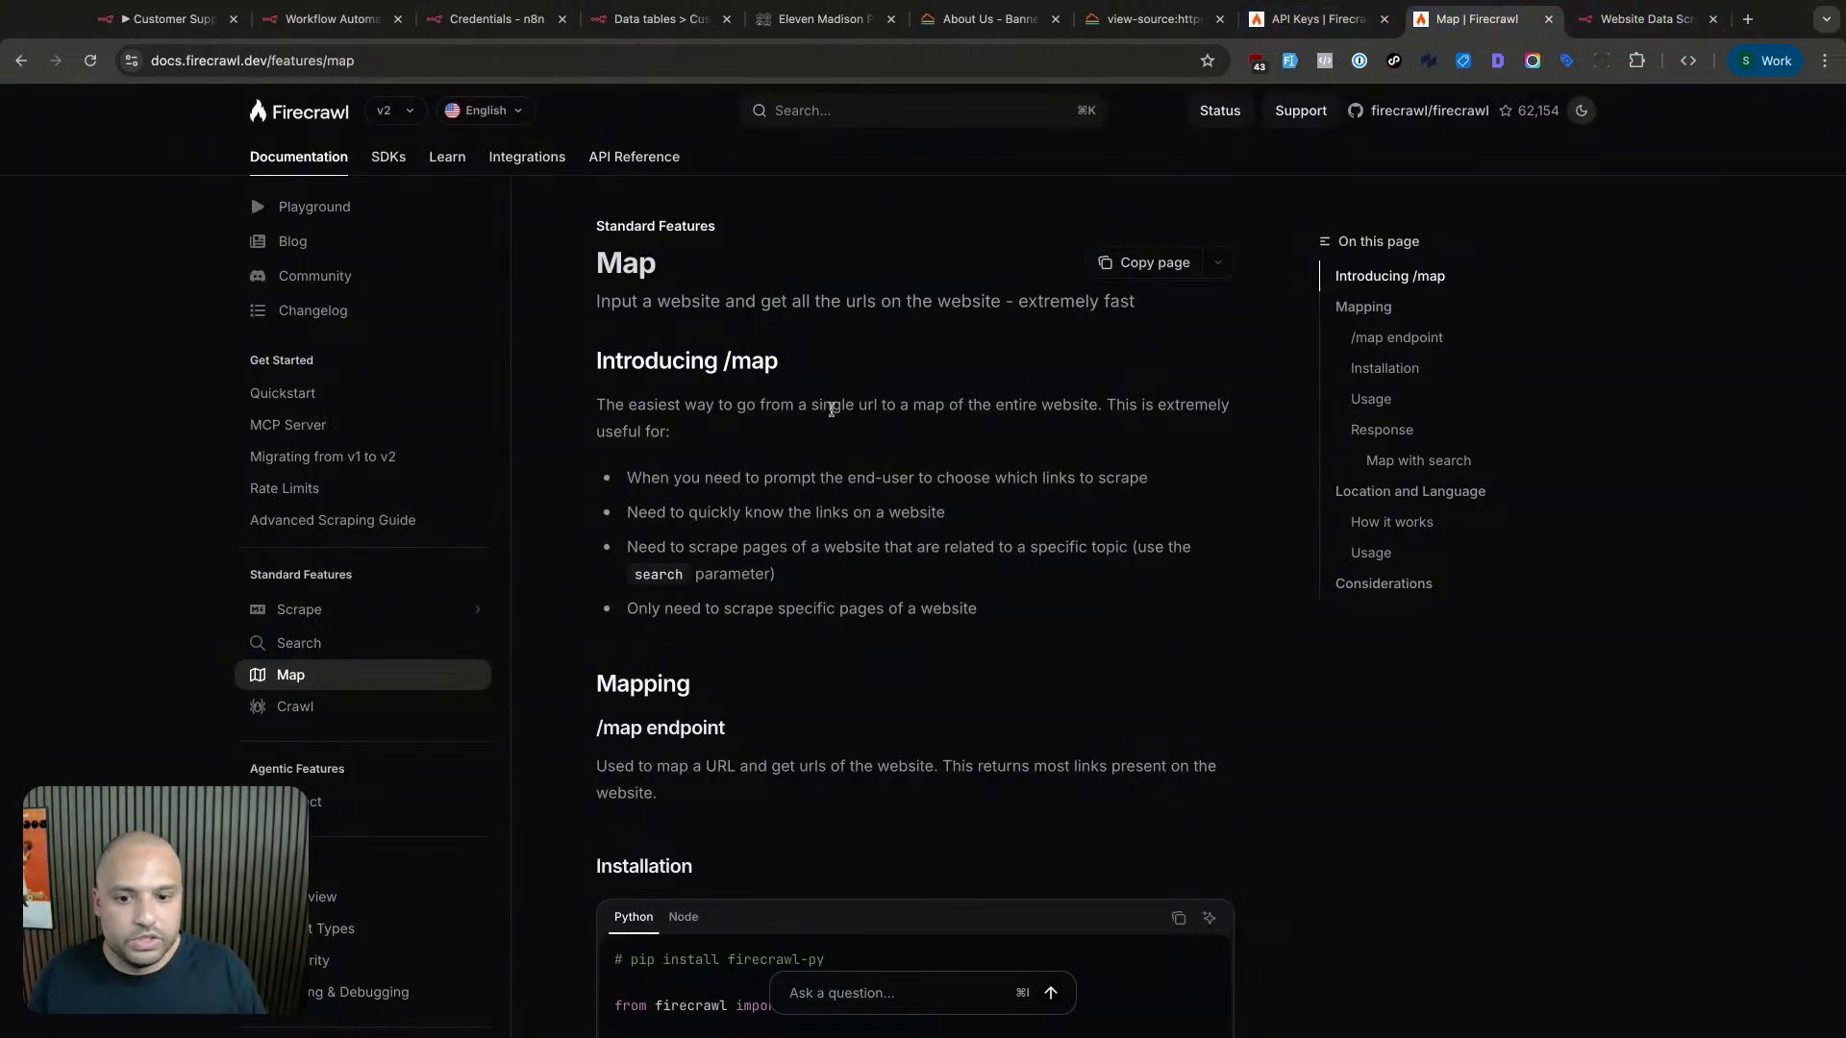
- Skim the Firecrawl Map docs page and open the Playground in a new tab
scroll(824, 536, "down", 5)
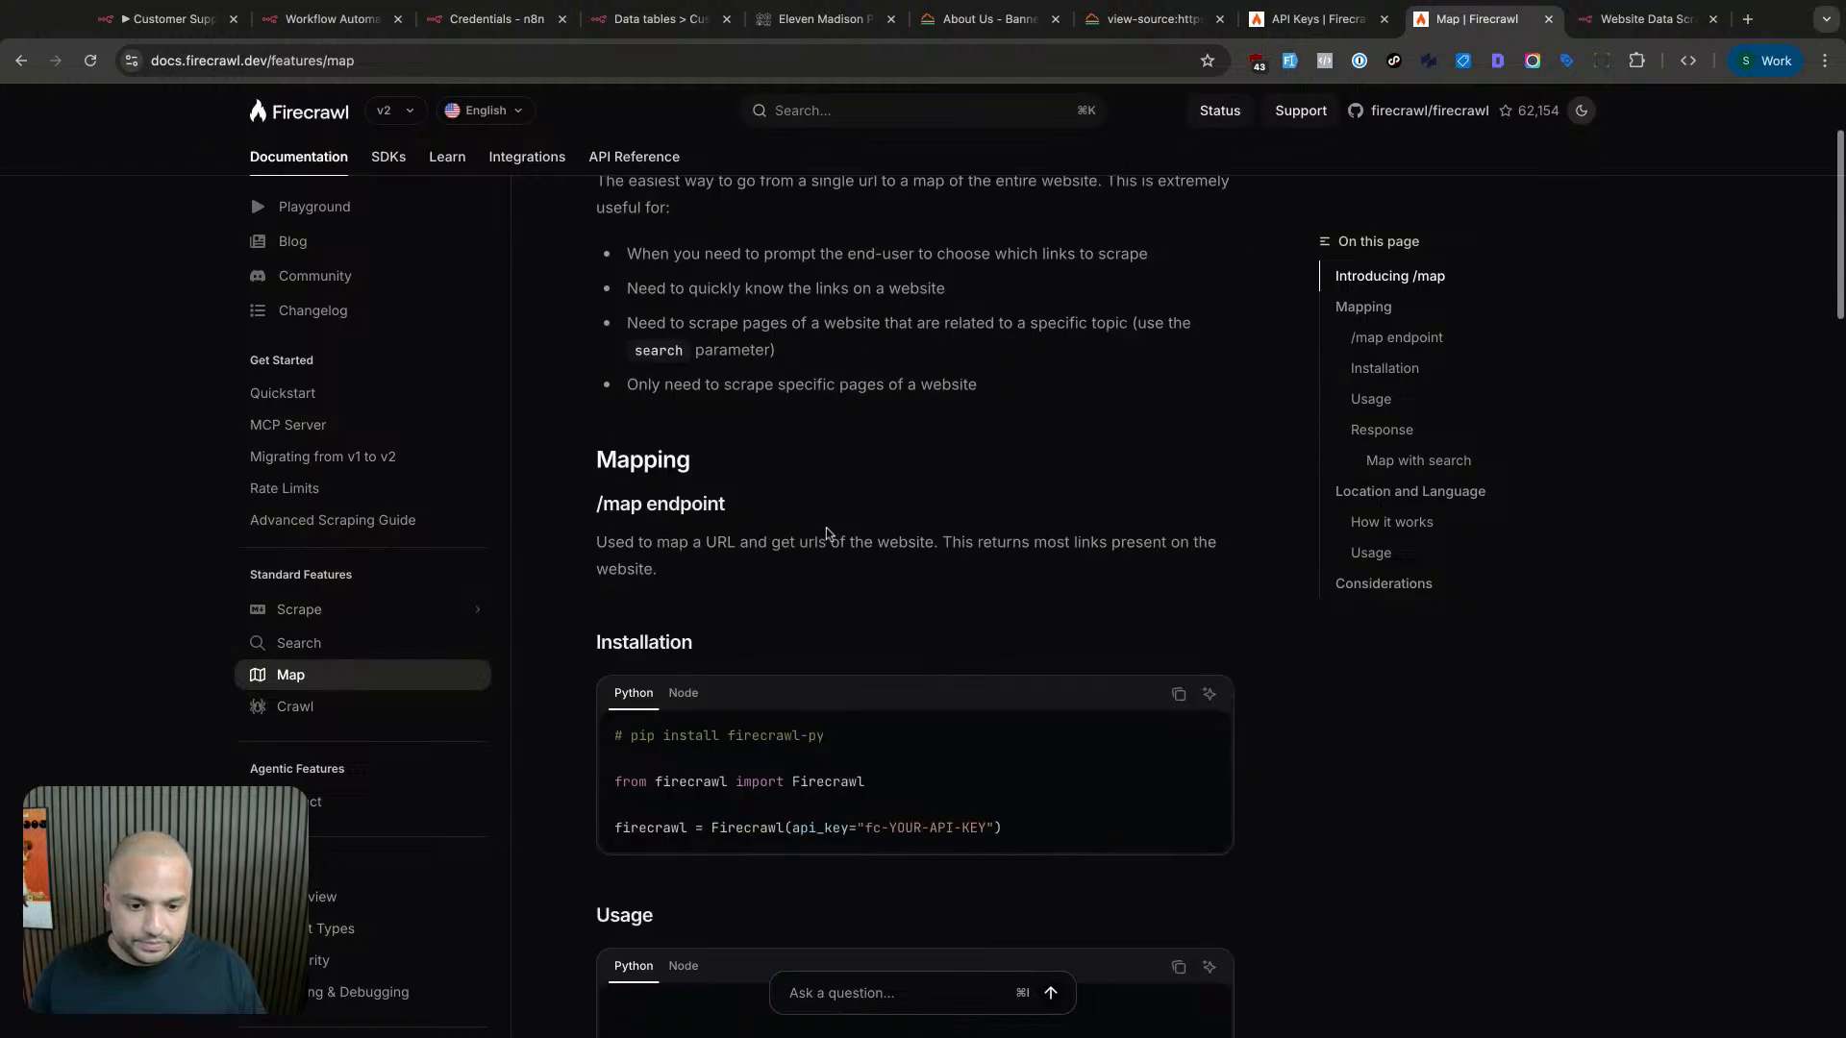
scroll(870, 572, "down", 1)
scroll(870, 573, "up", 5)
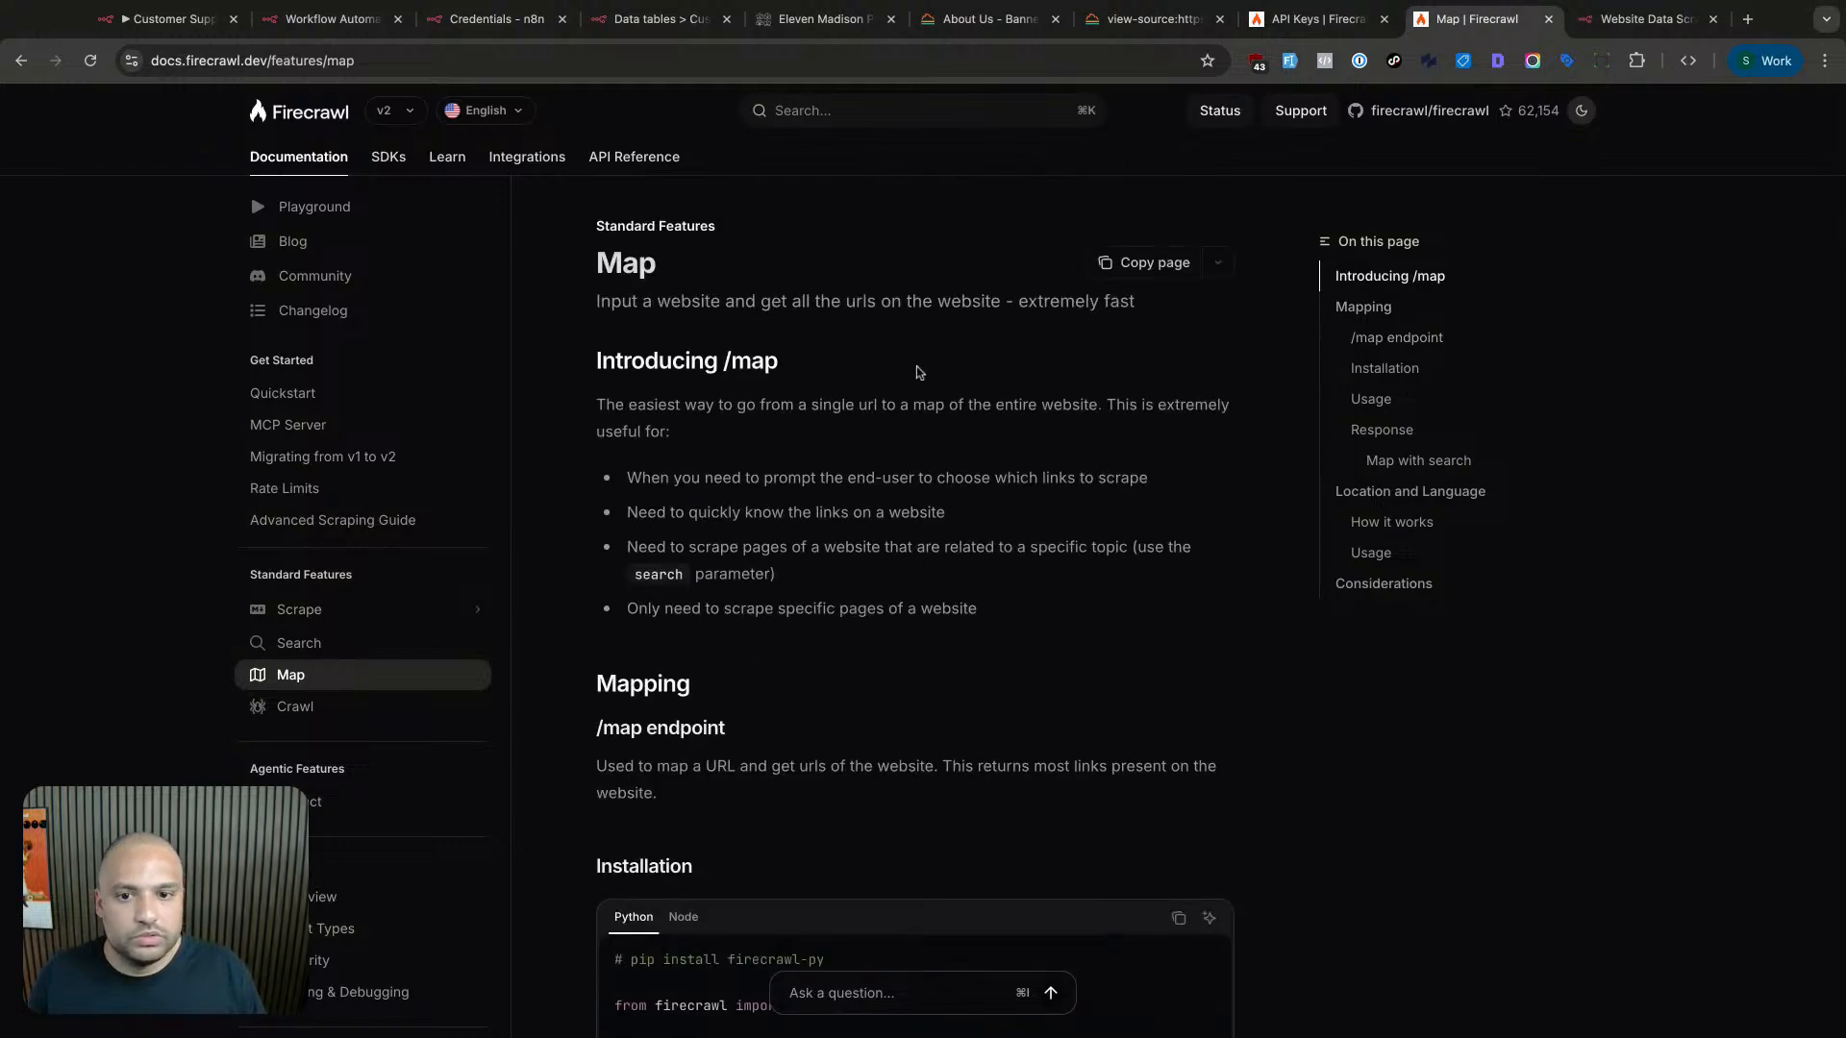
left_click(327, 206)
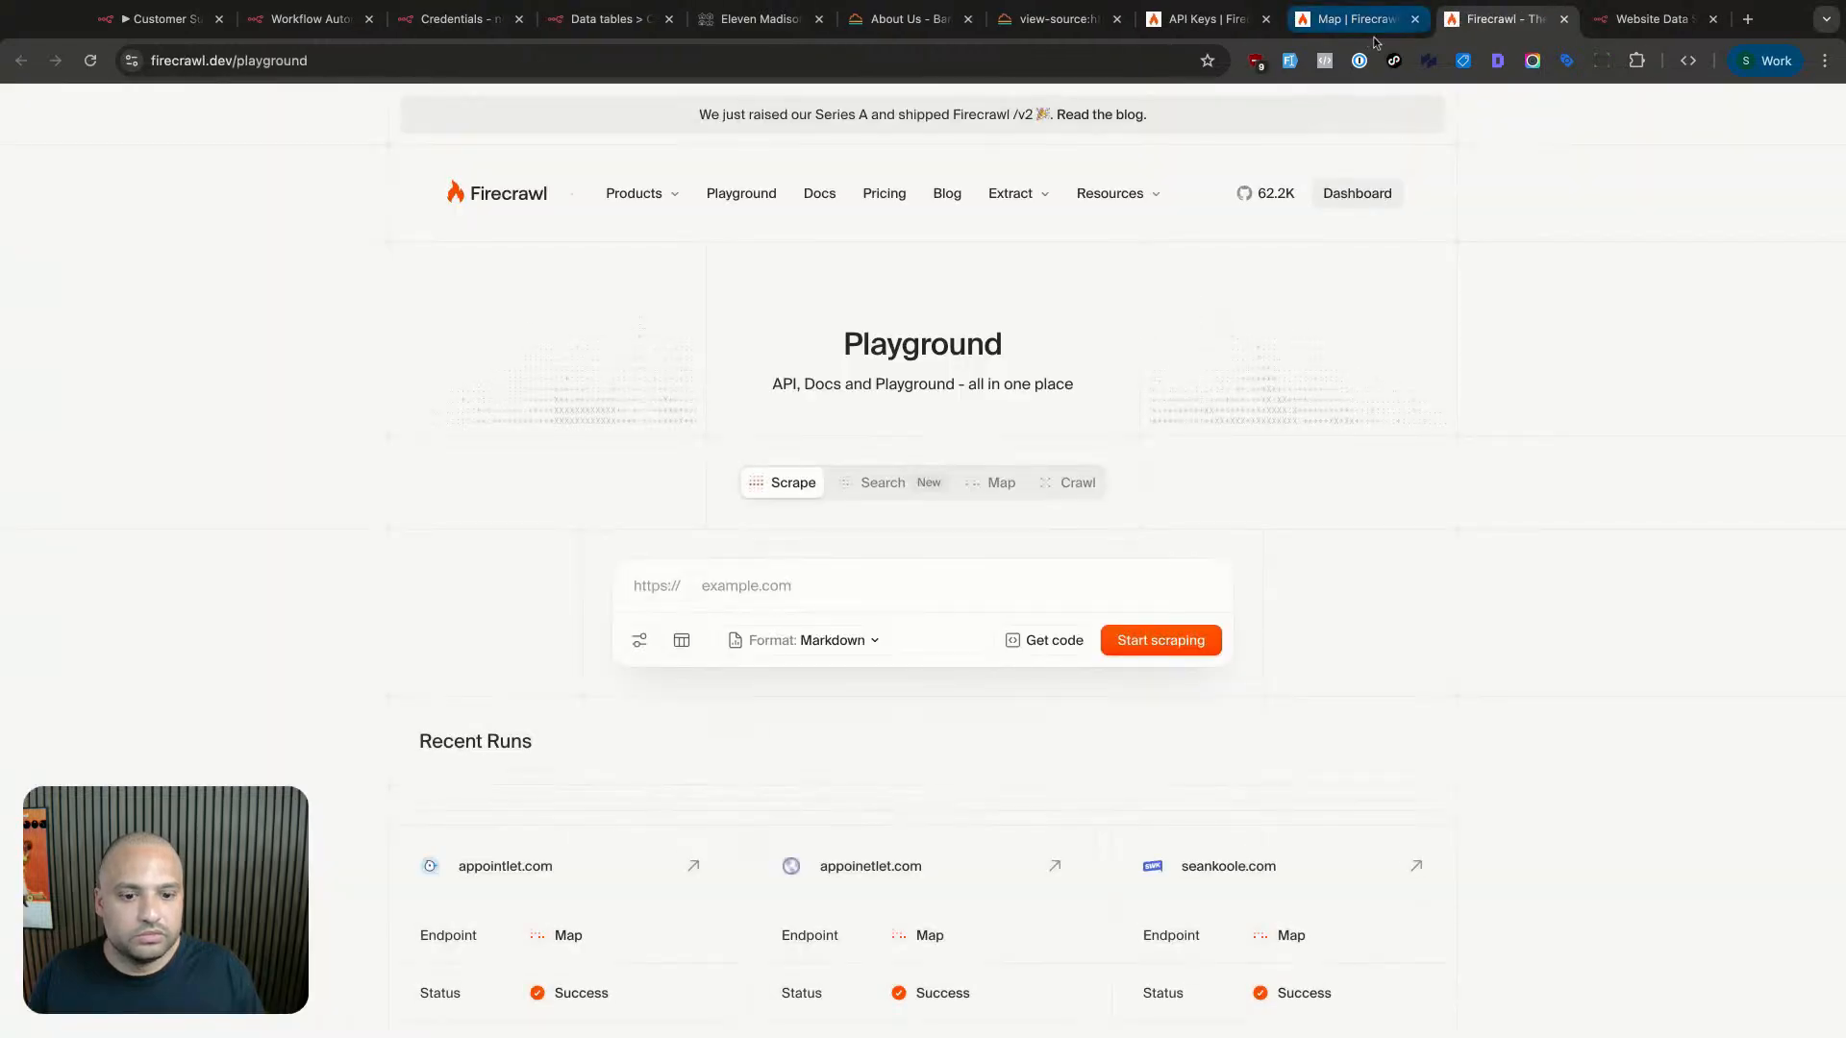
left_click(1375, 31)
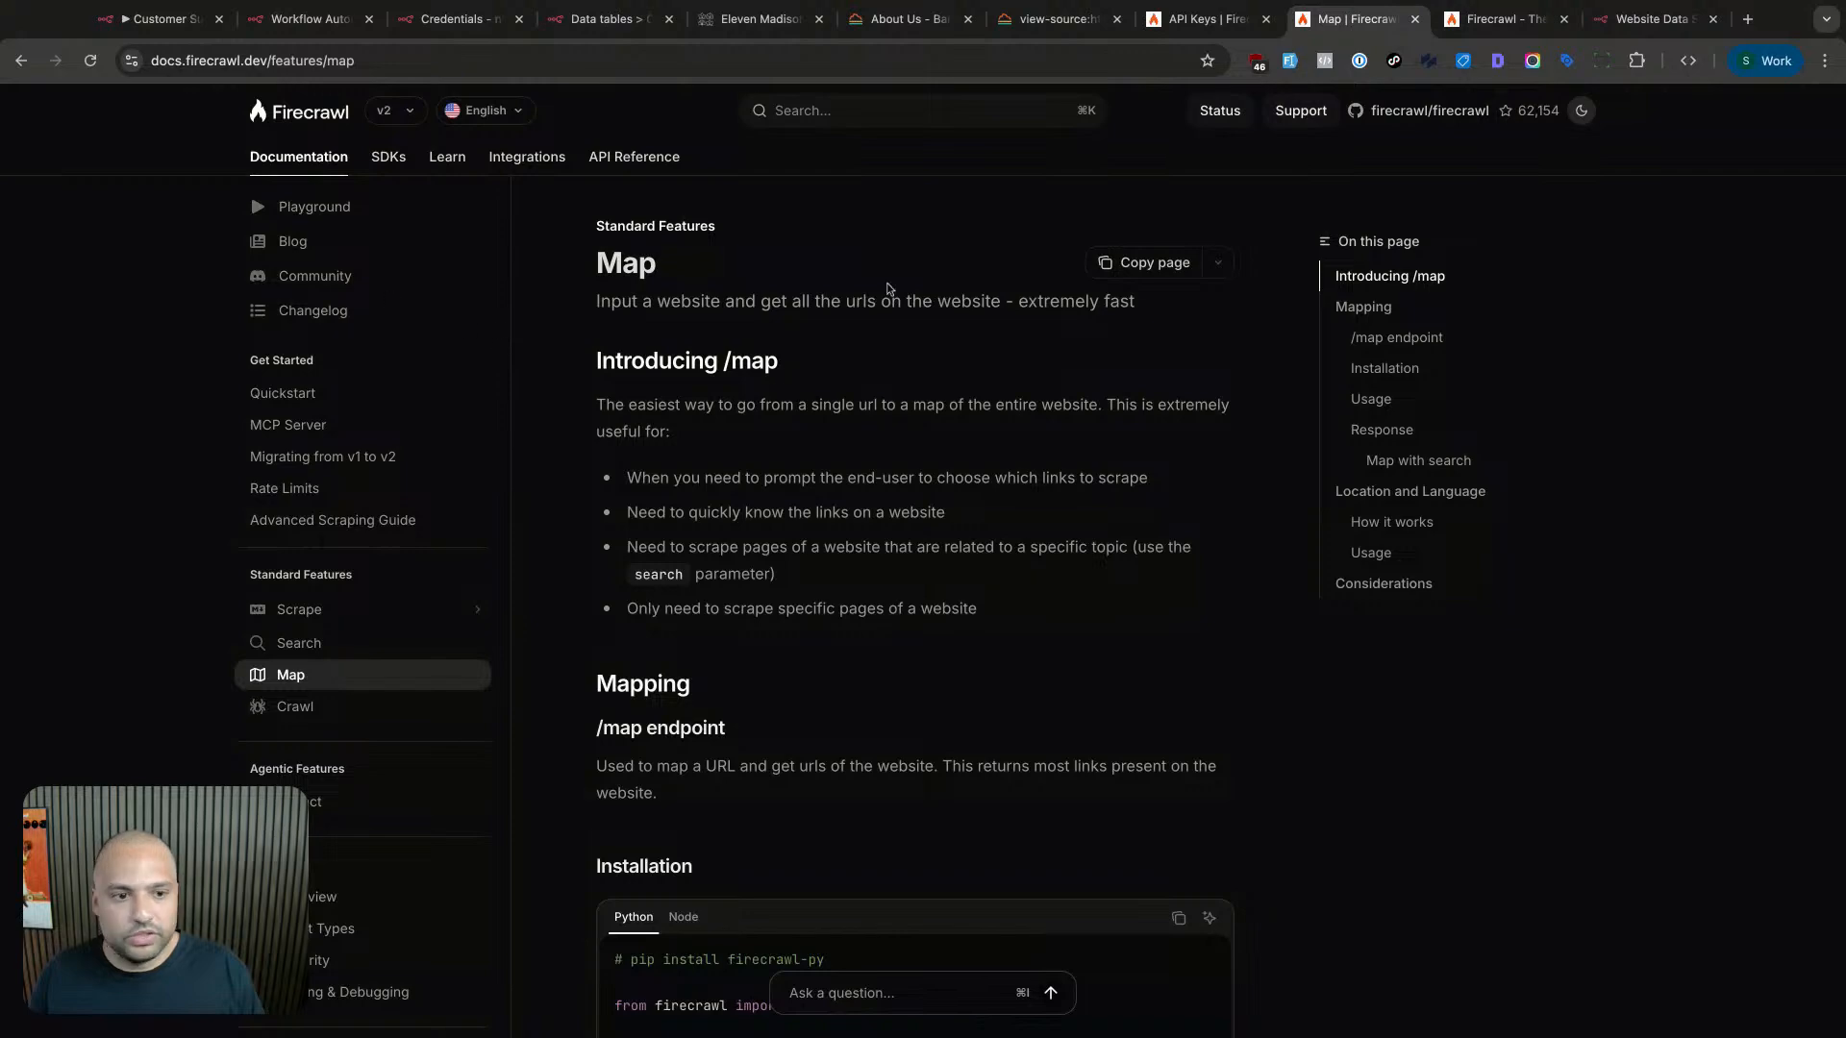
- Read the /map endpoint section, then open the API Reference introduction
left_click(1438, 332)
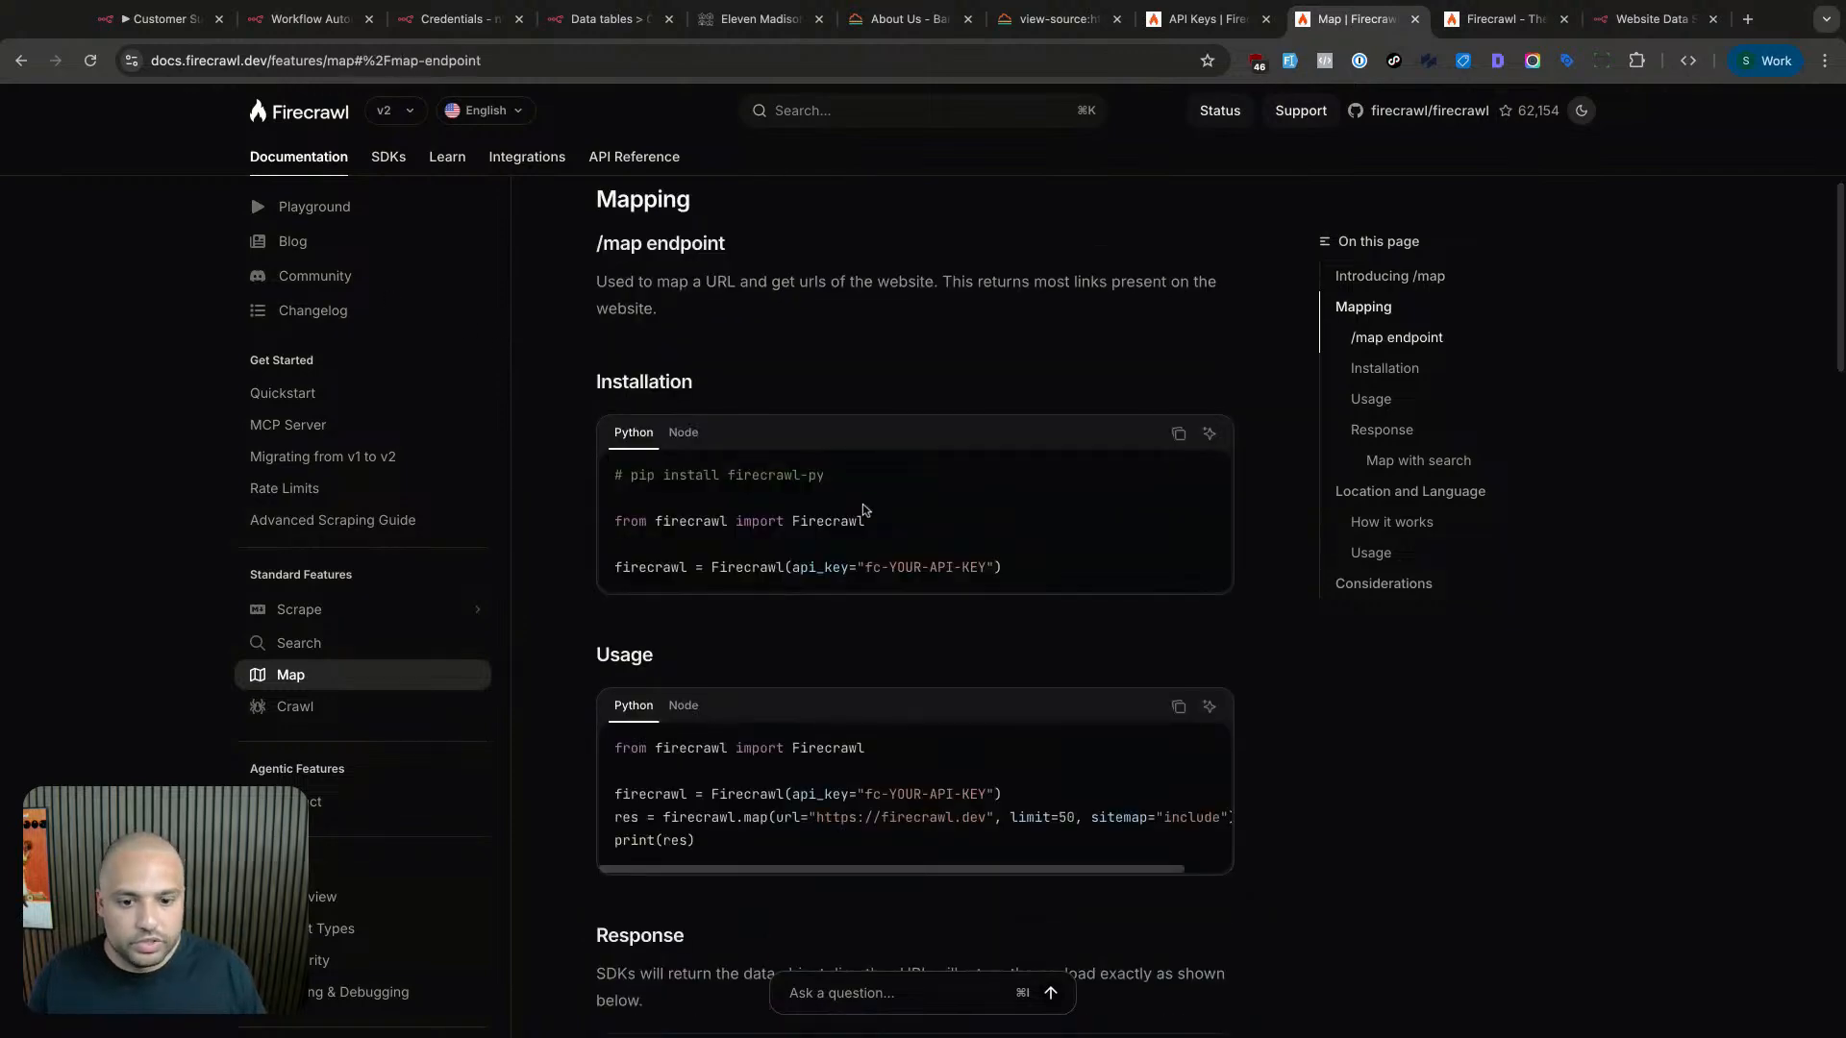
scroll(921, 485, "down", 5)
scroll(961, 477, "down", 15)
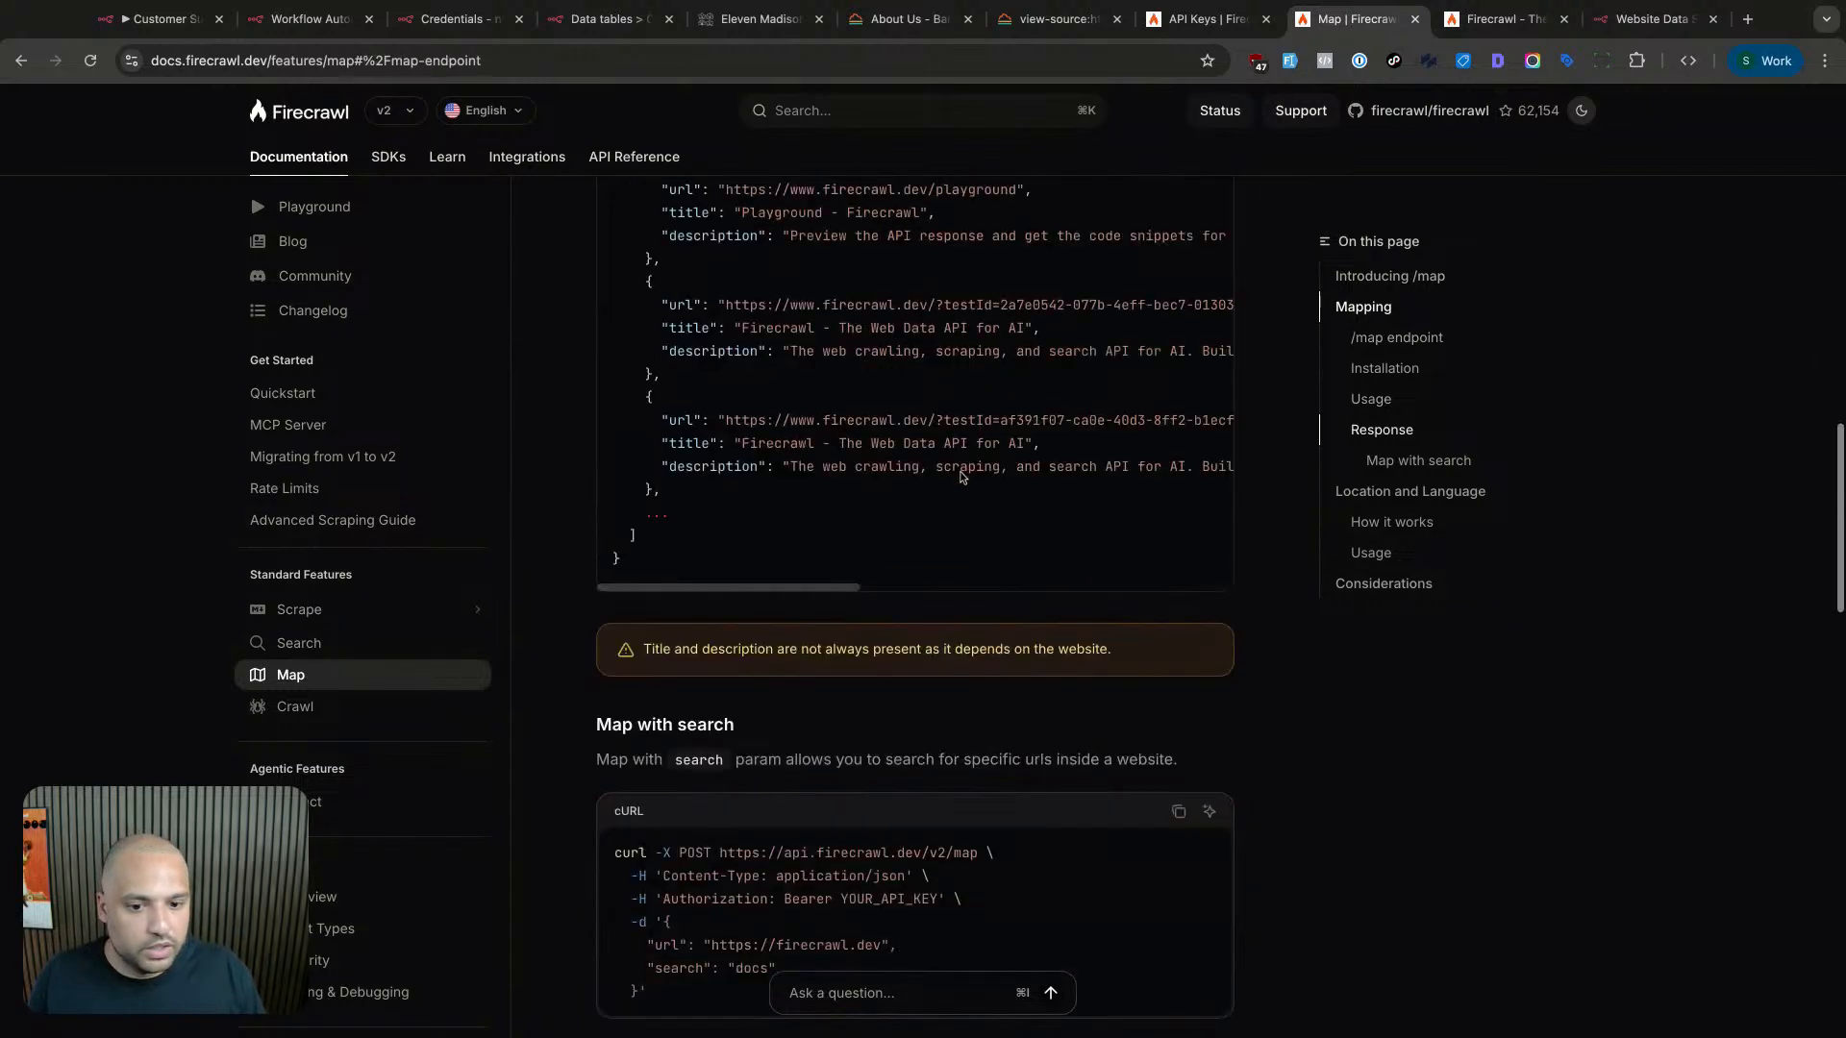
scroll(962, 477, "down", 4)
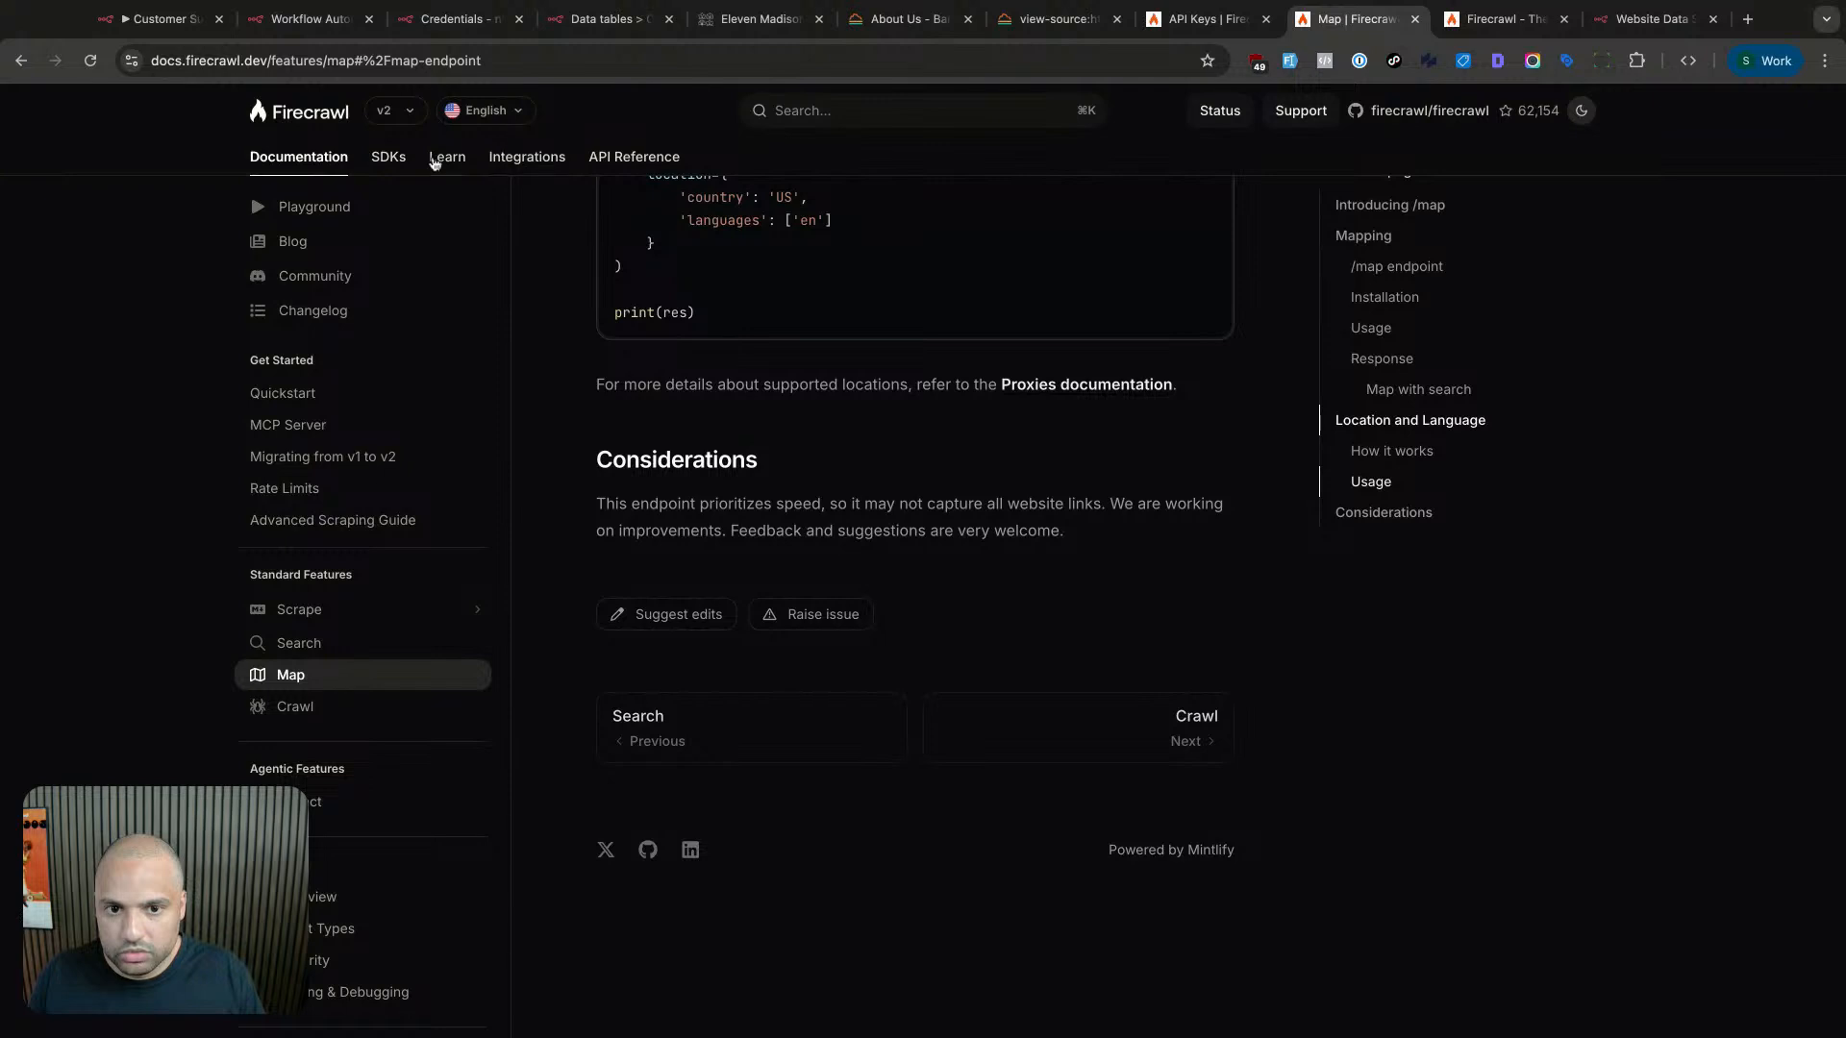
left_click(394, 159)
left_click(622, 170)
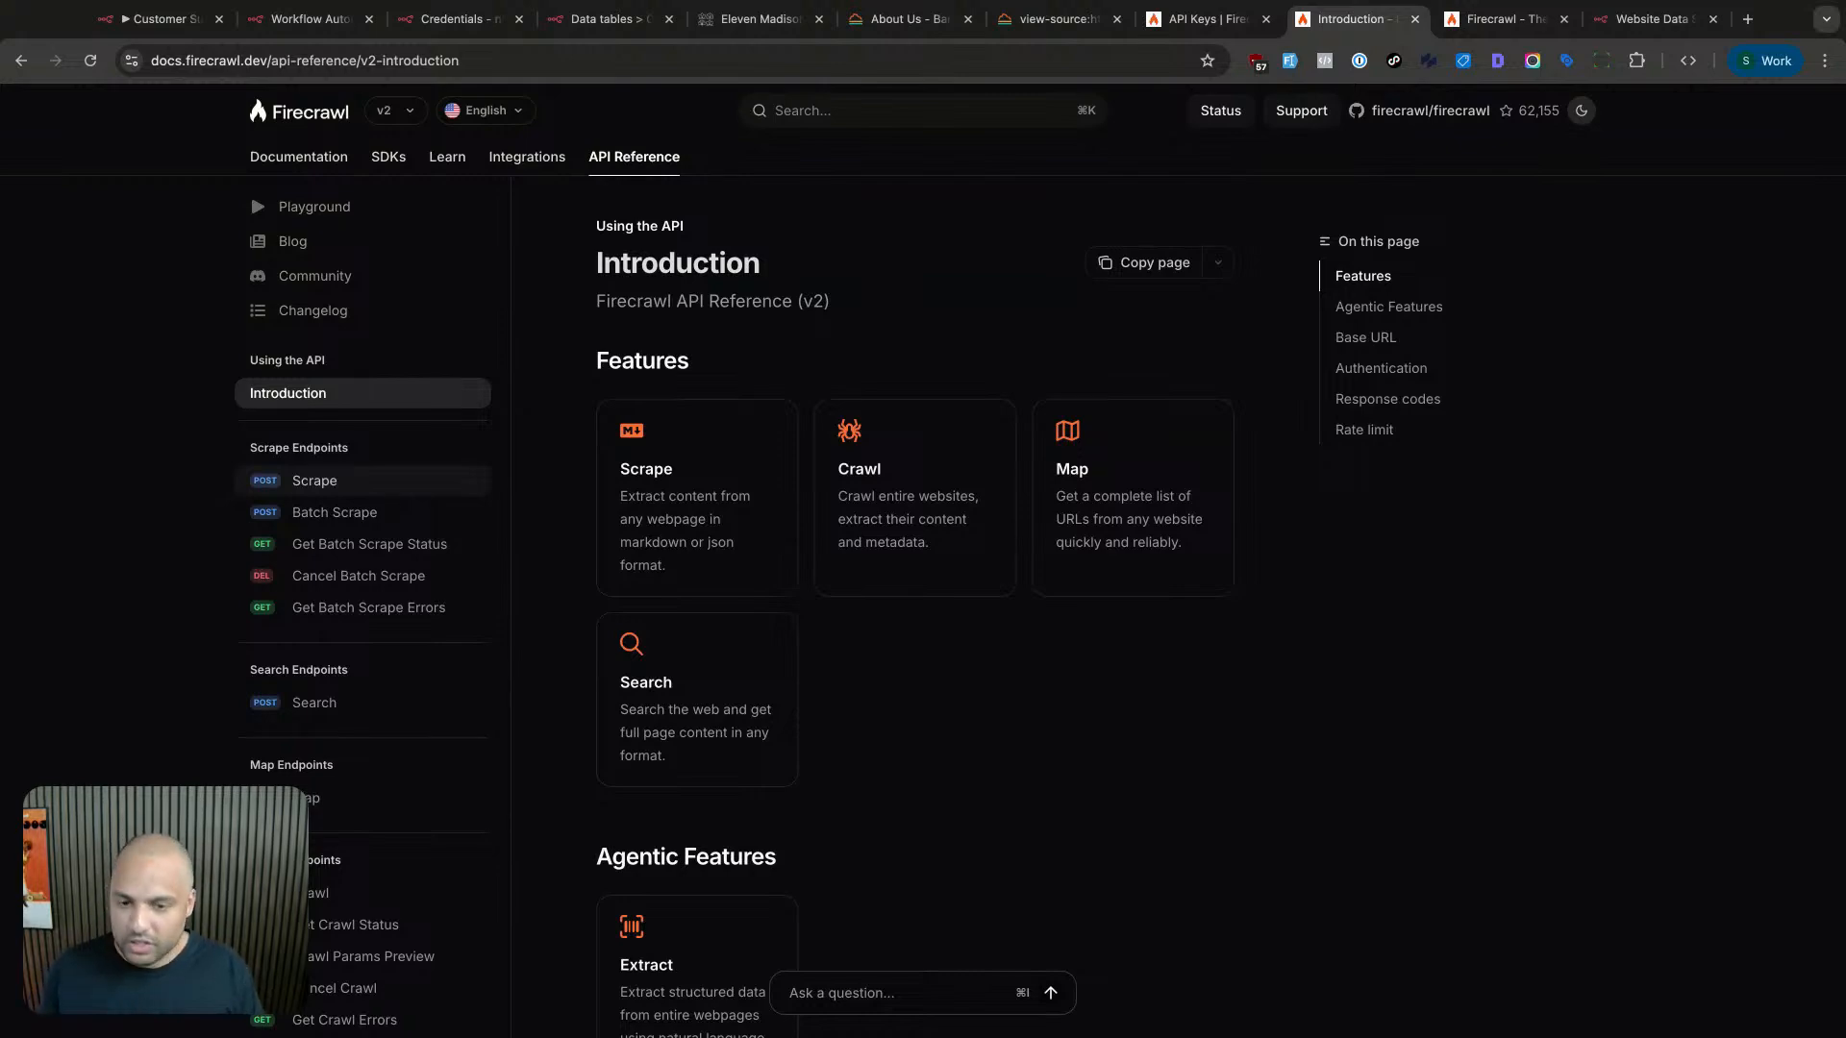
- Open the Map endpoint reference and highlight the url and sitemap fields in the example JSON
left_click(365, 481)
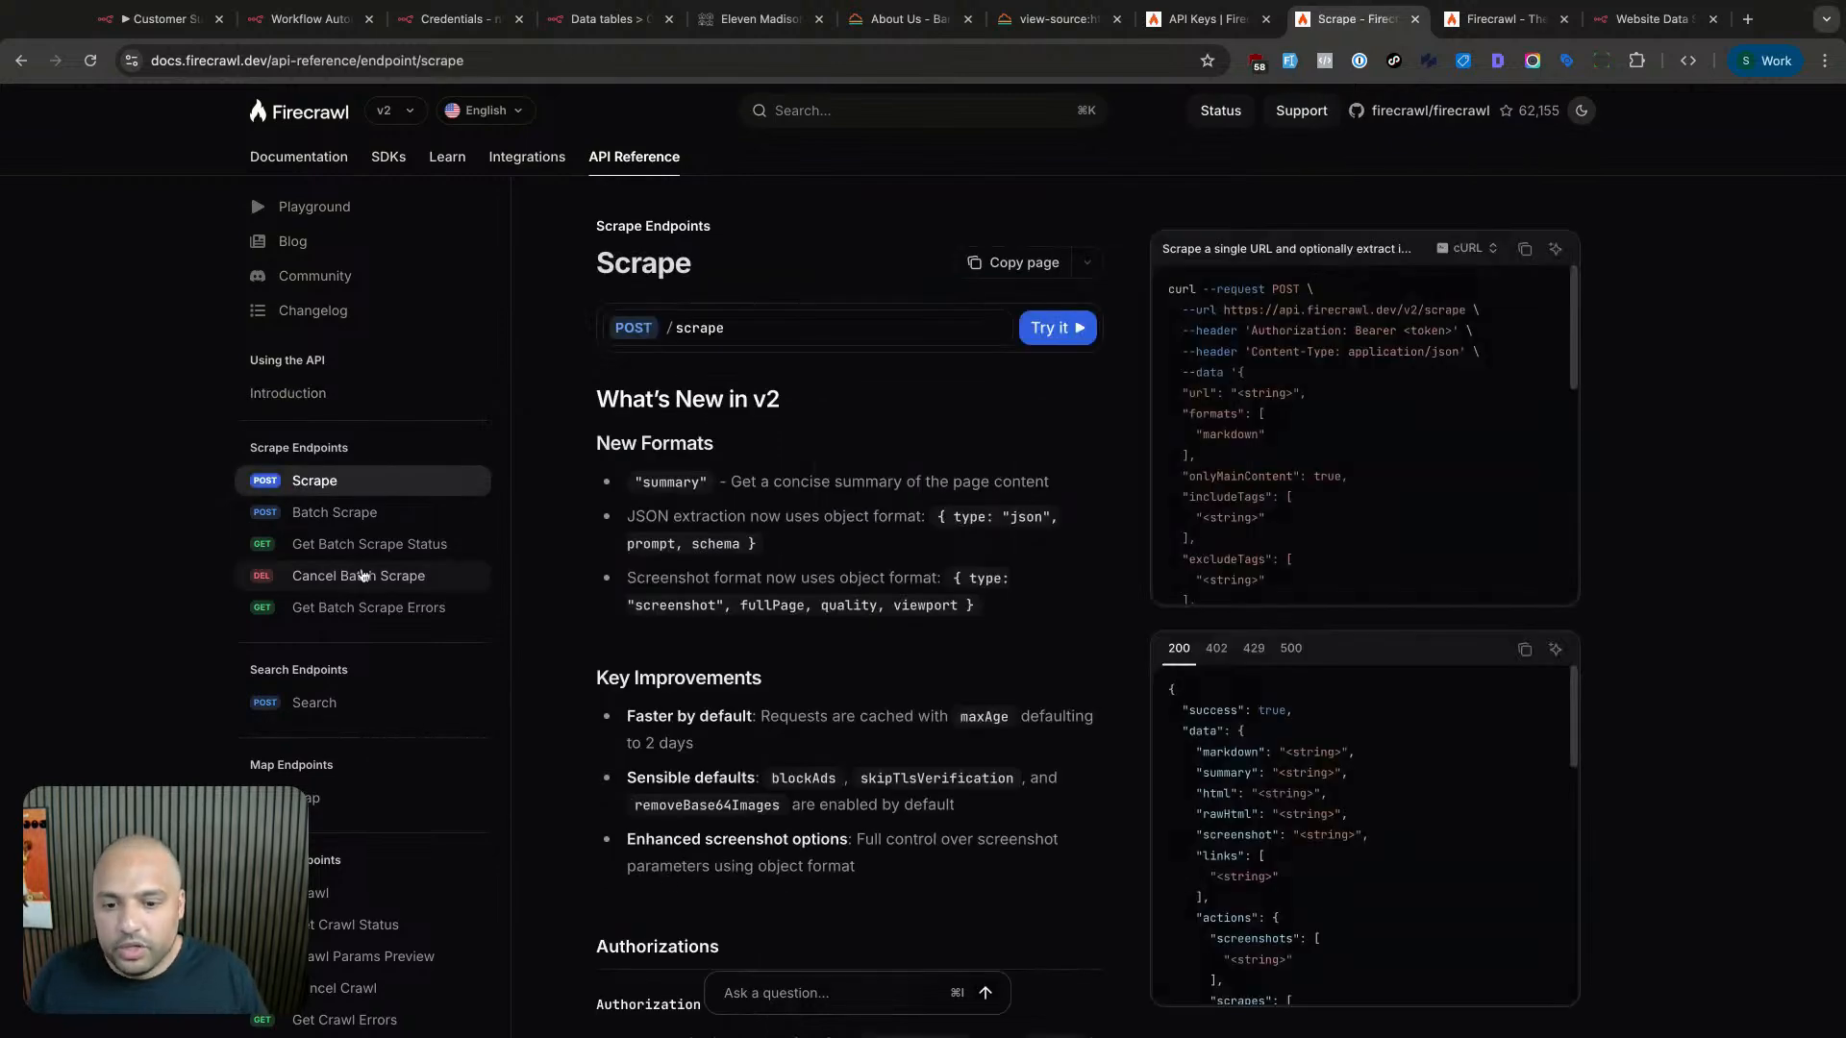
left_click(383, 798)
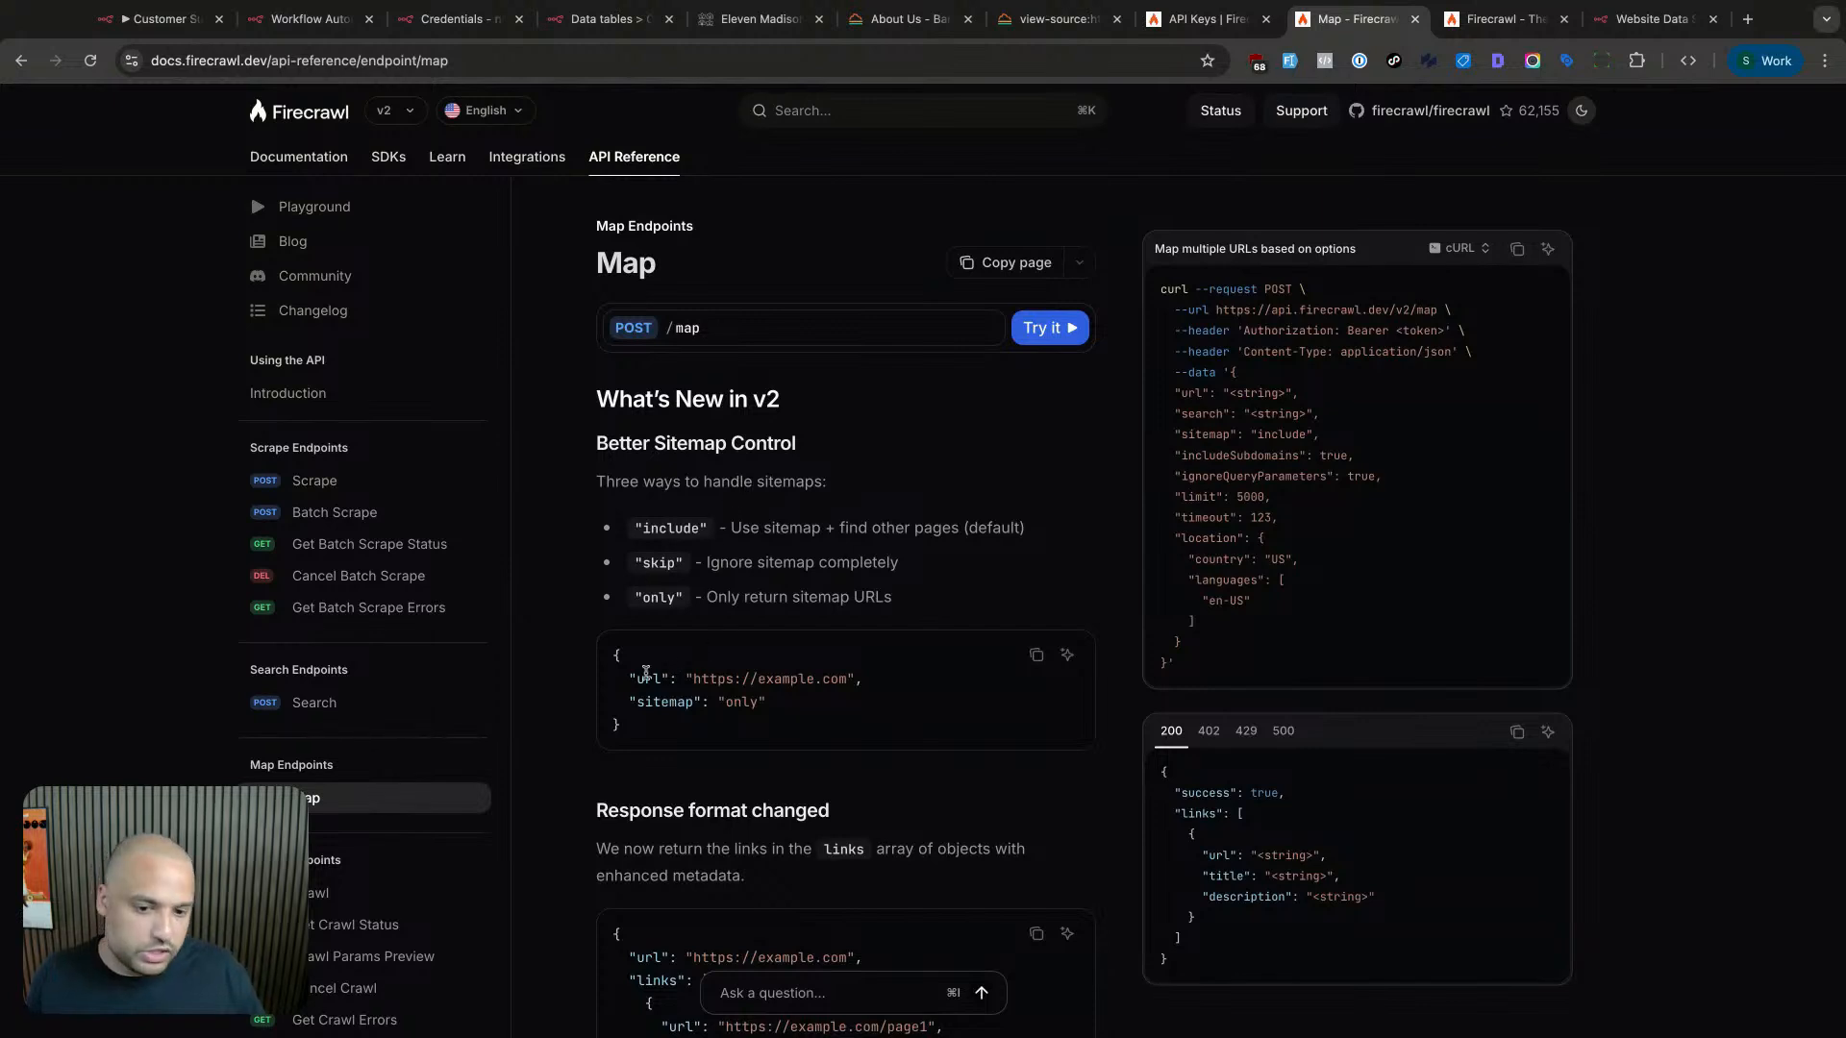
left_click_drag(759, 679, 640, 676)
left_click(670, 694)
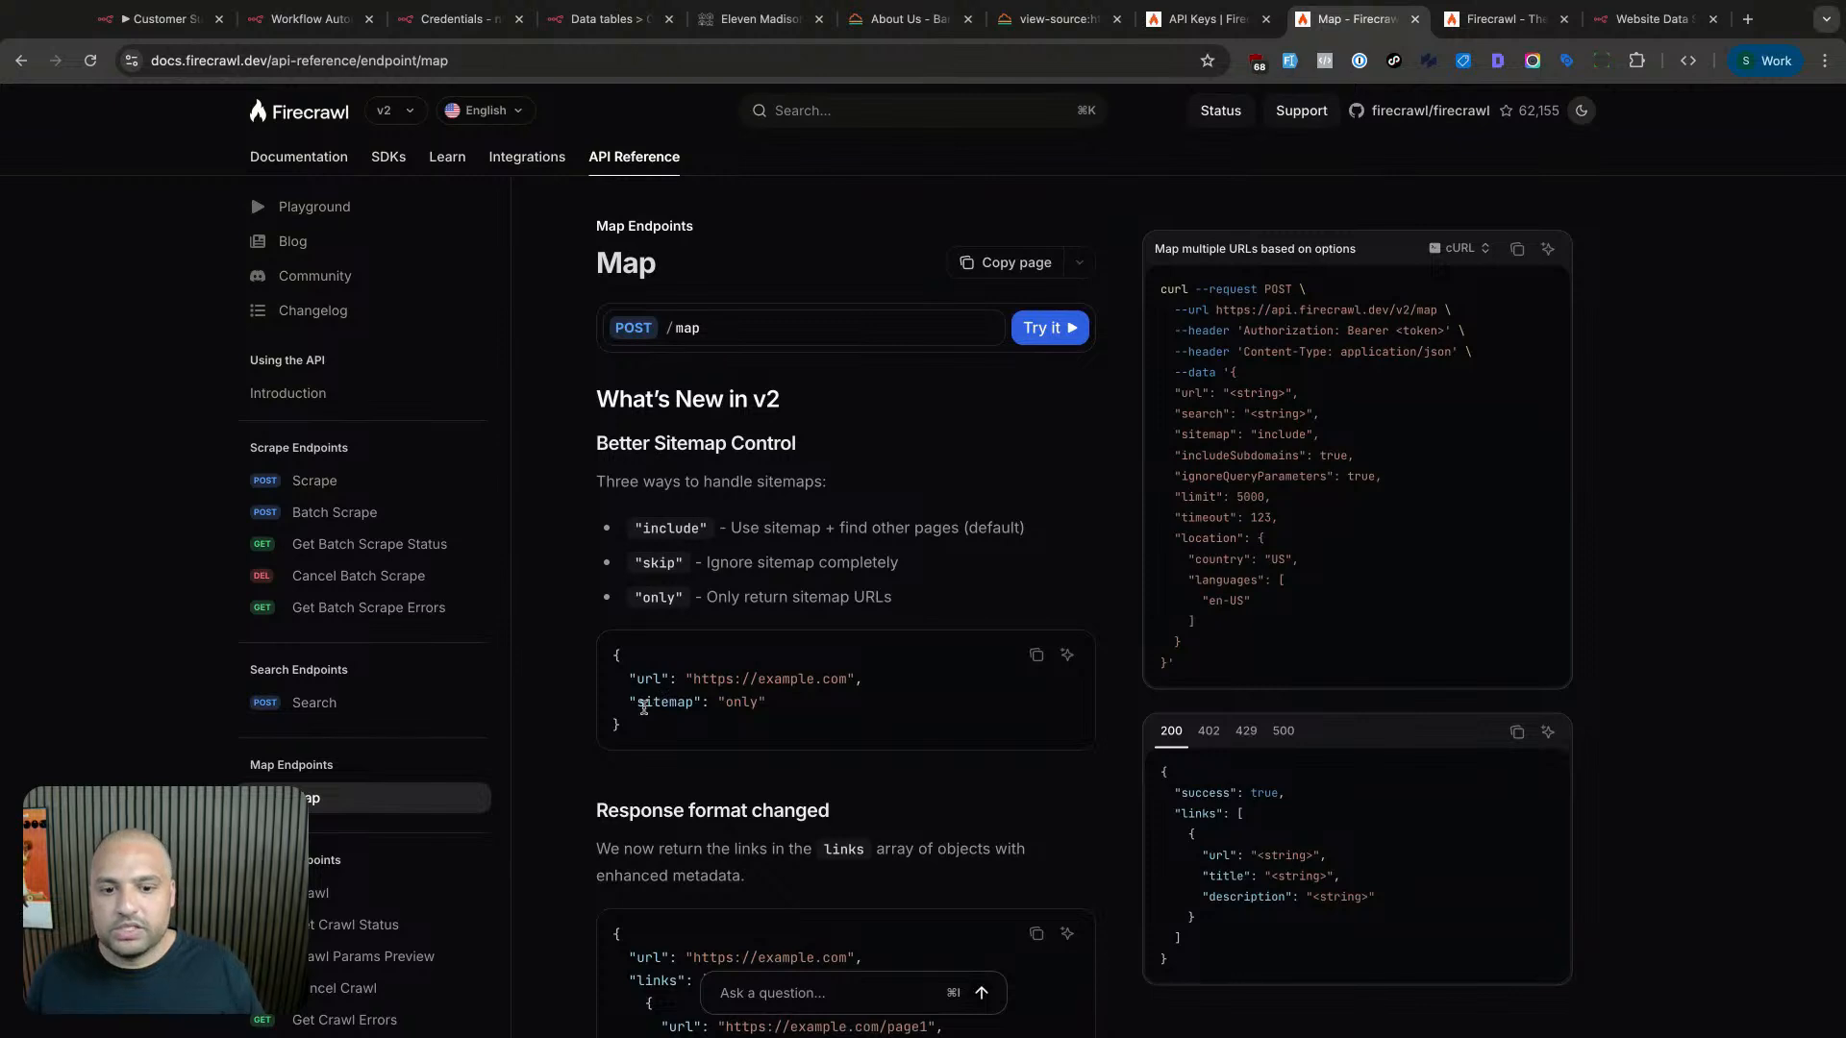
double_click(643, 707)
left_click(701, 702)
- Highlight the descriptions of the sitemap options include, skip and only
left_click_drag(884, 597, 716, 602)
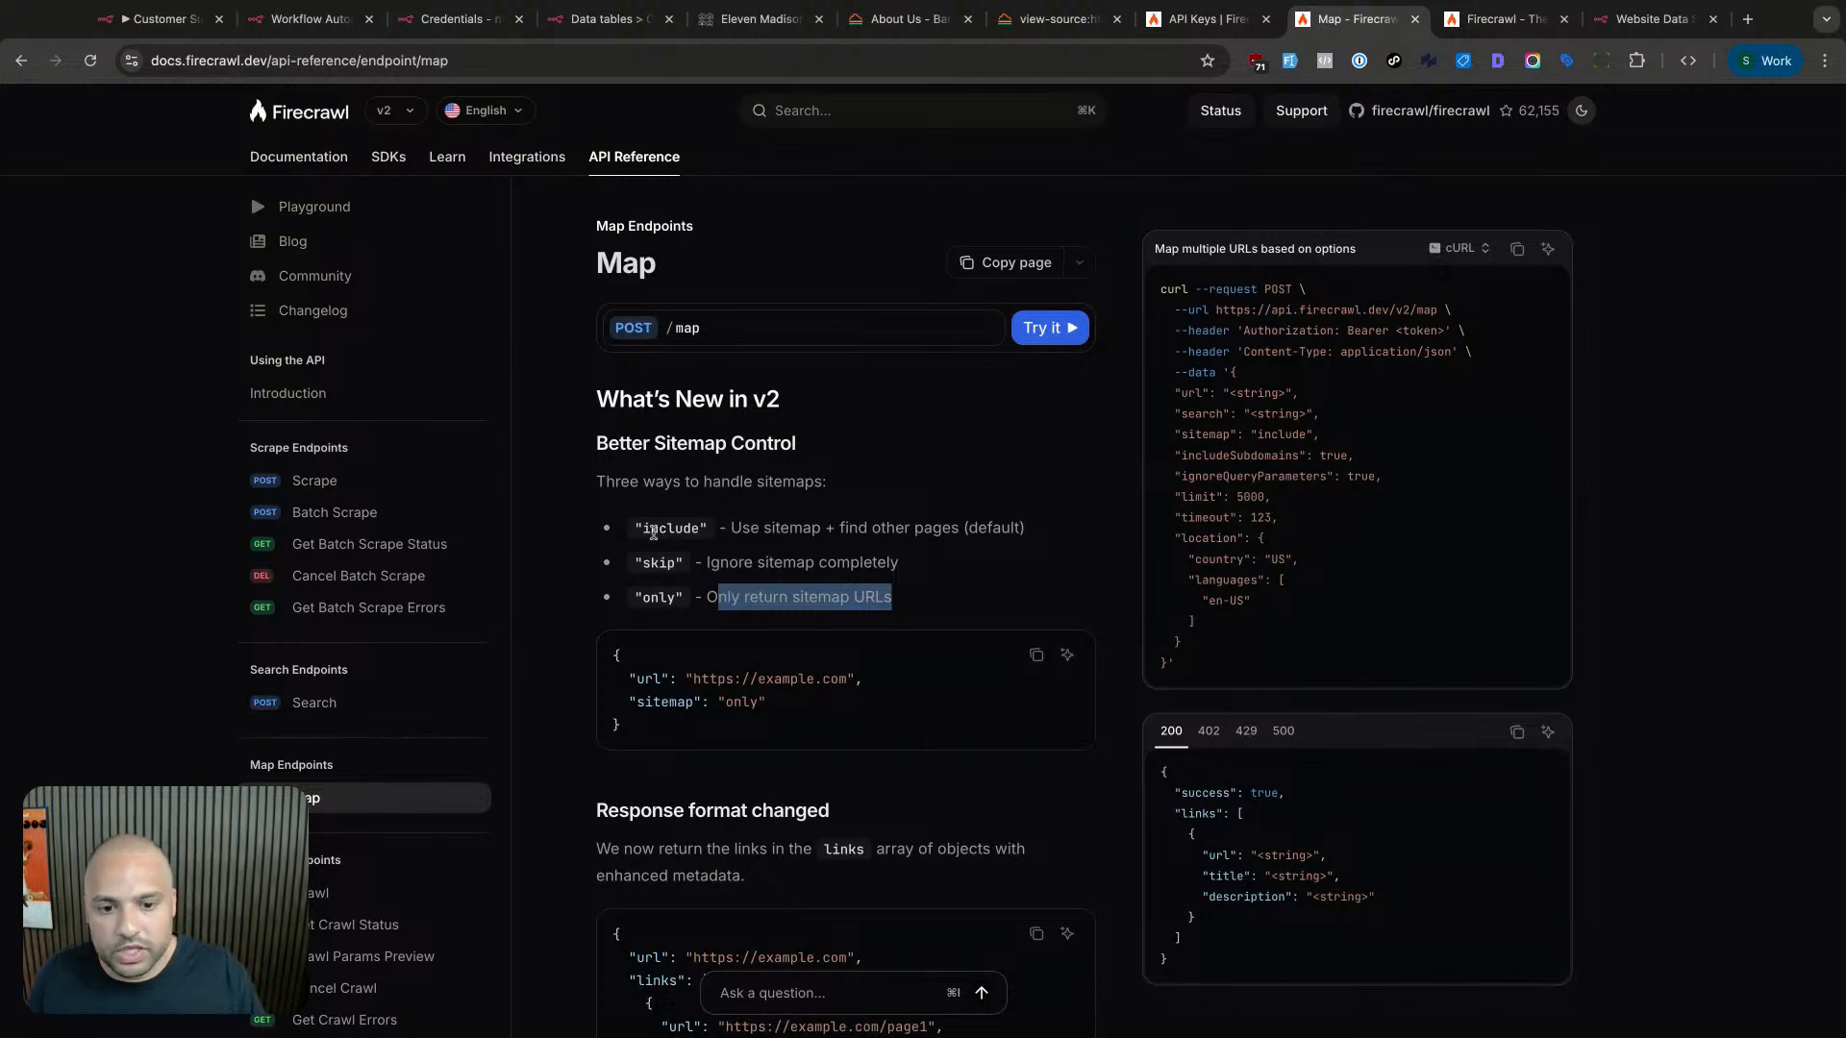
left_click_drag(654, 531, 813, 528)
left_click(831, 528)
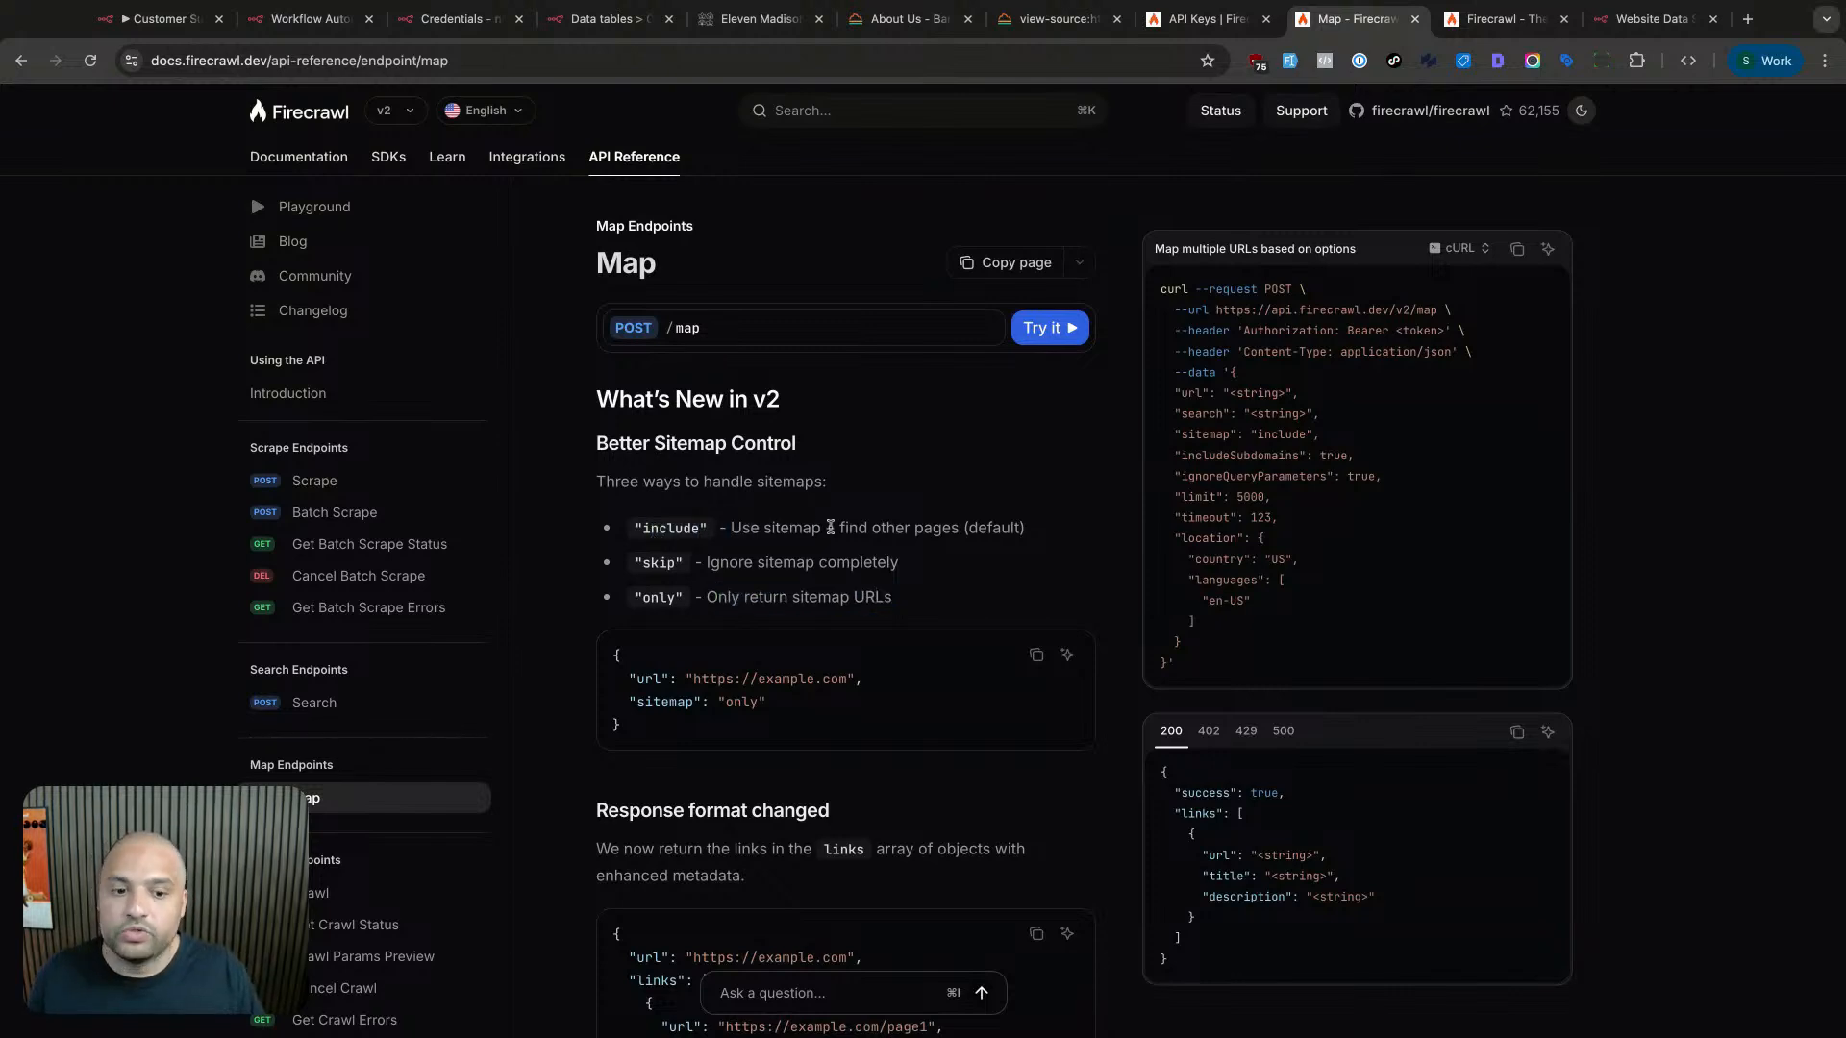
key("shift+super+Right")
left_click(743, 562)
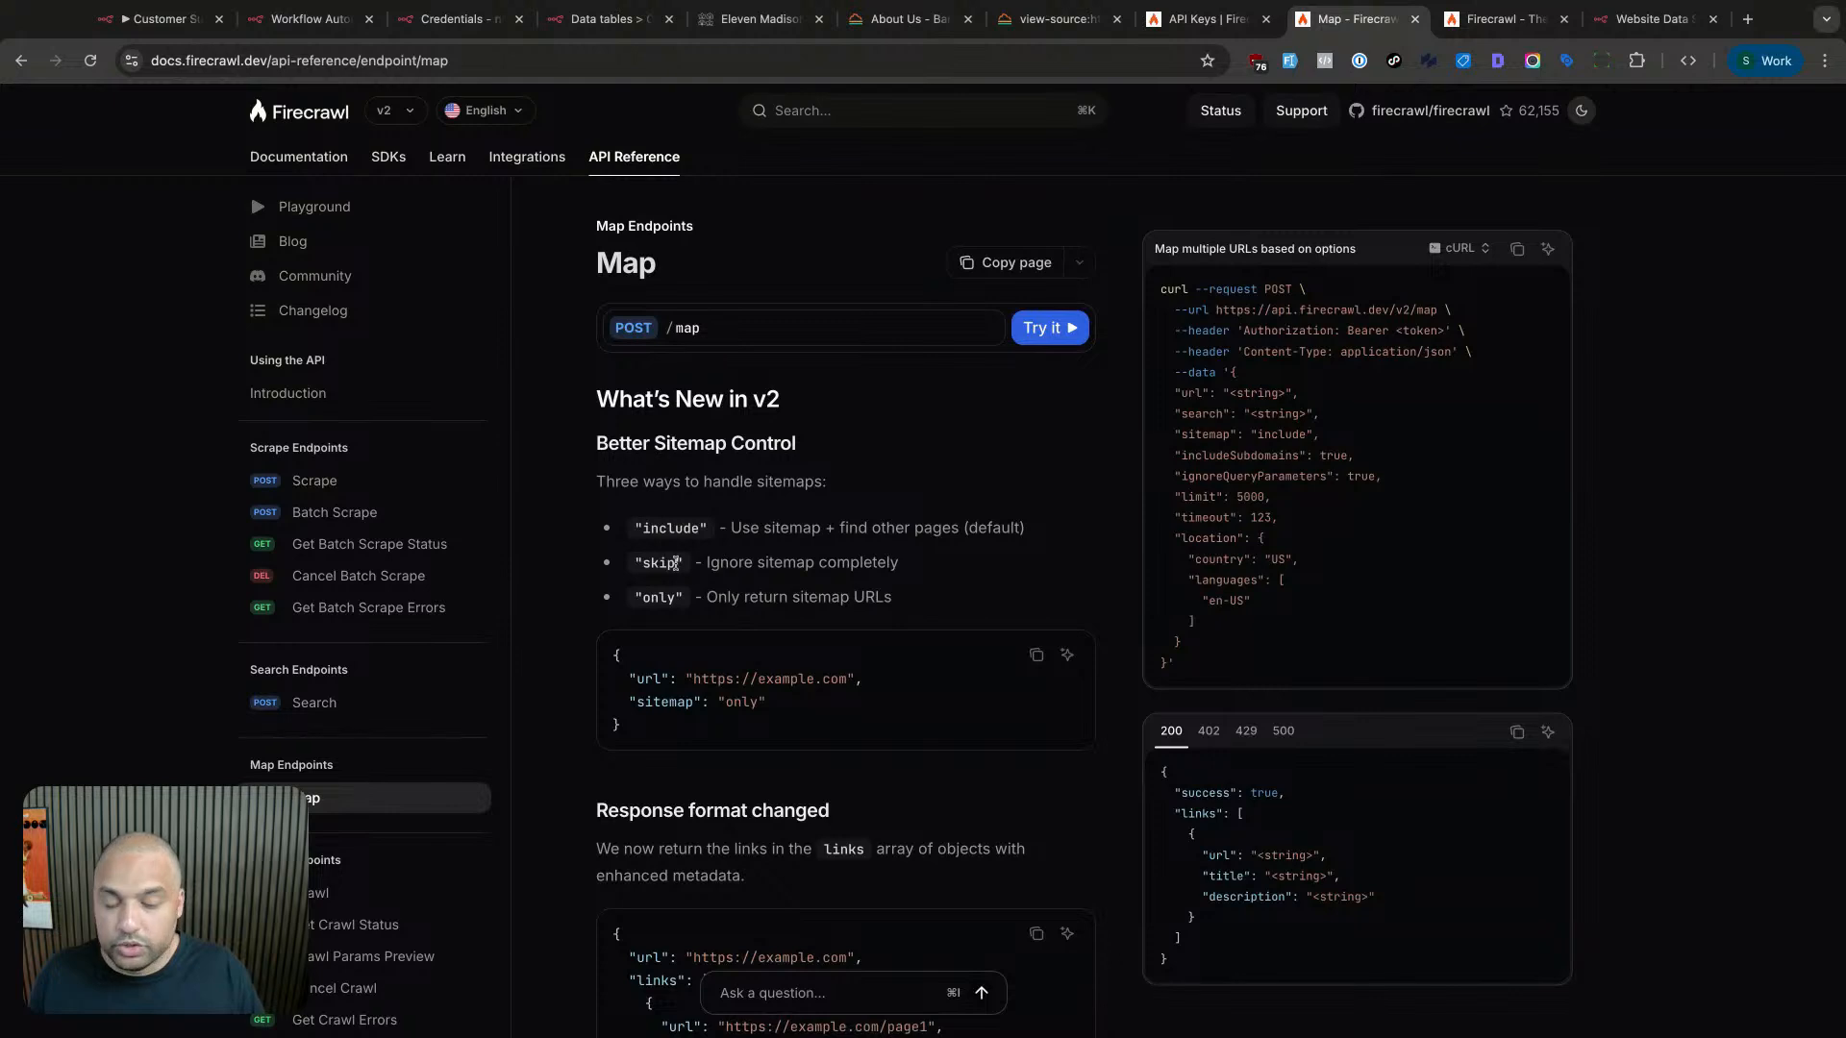
left_click(701, 561)
key("shift+super+Right")
left_click(707, 559)
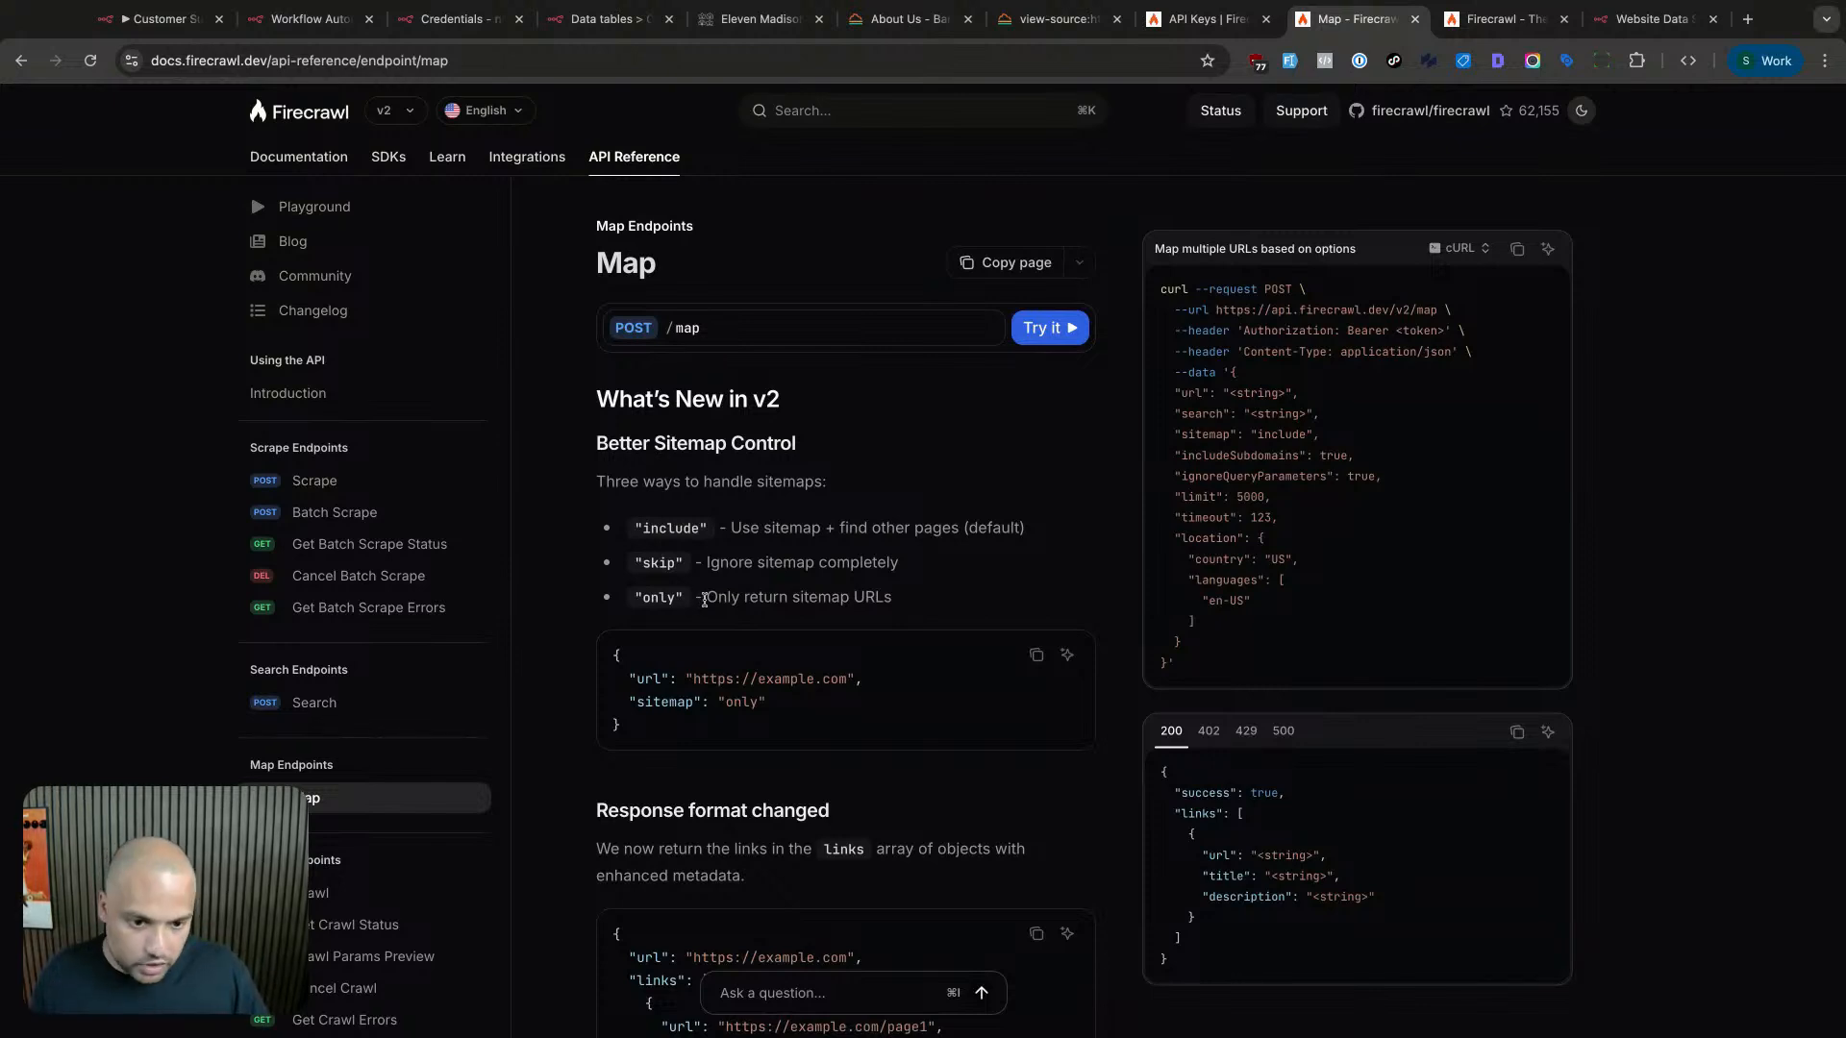
left_click_drag(937, 604, 707, 598)
left_click(938, 604)
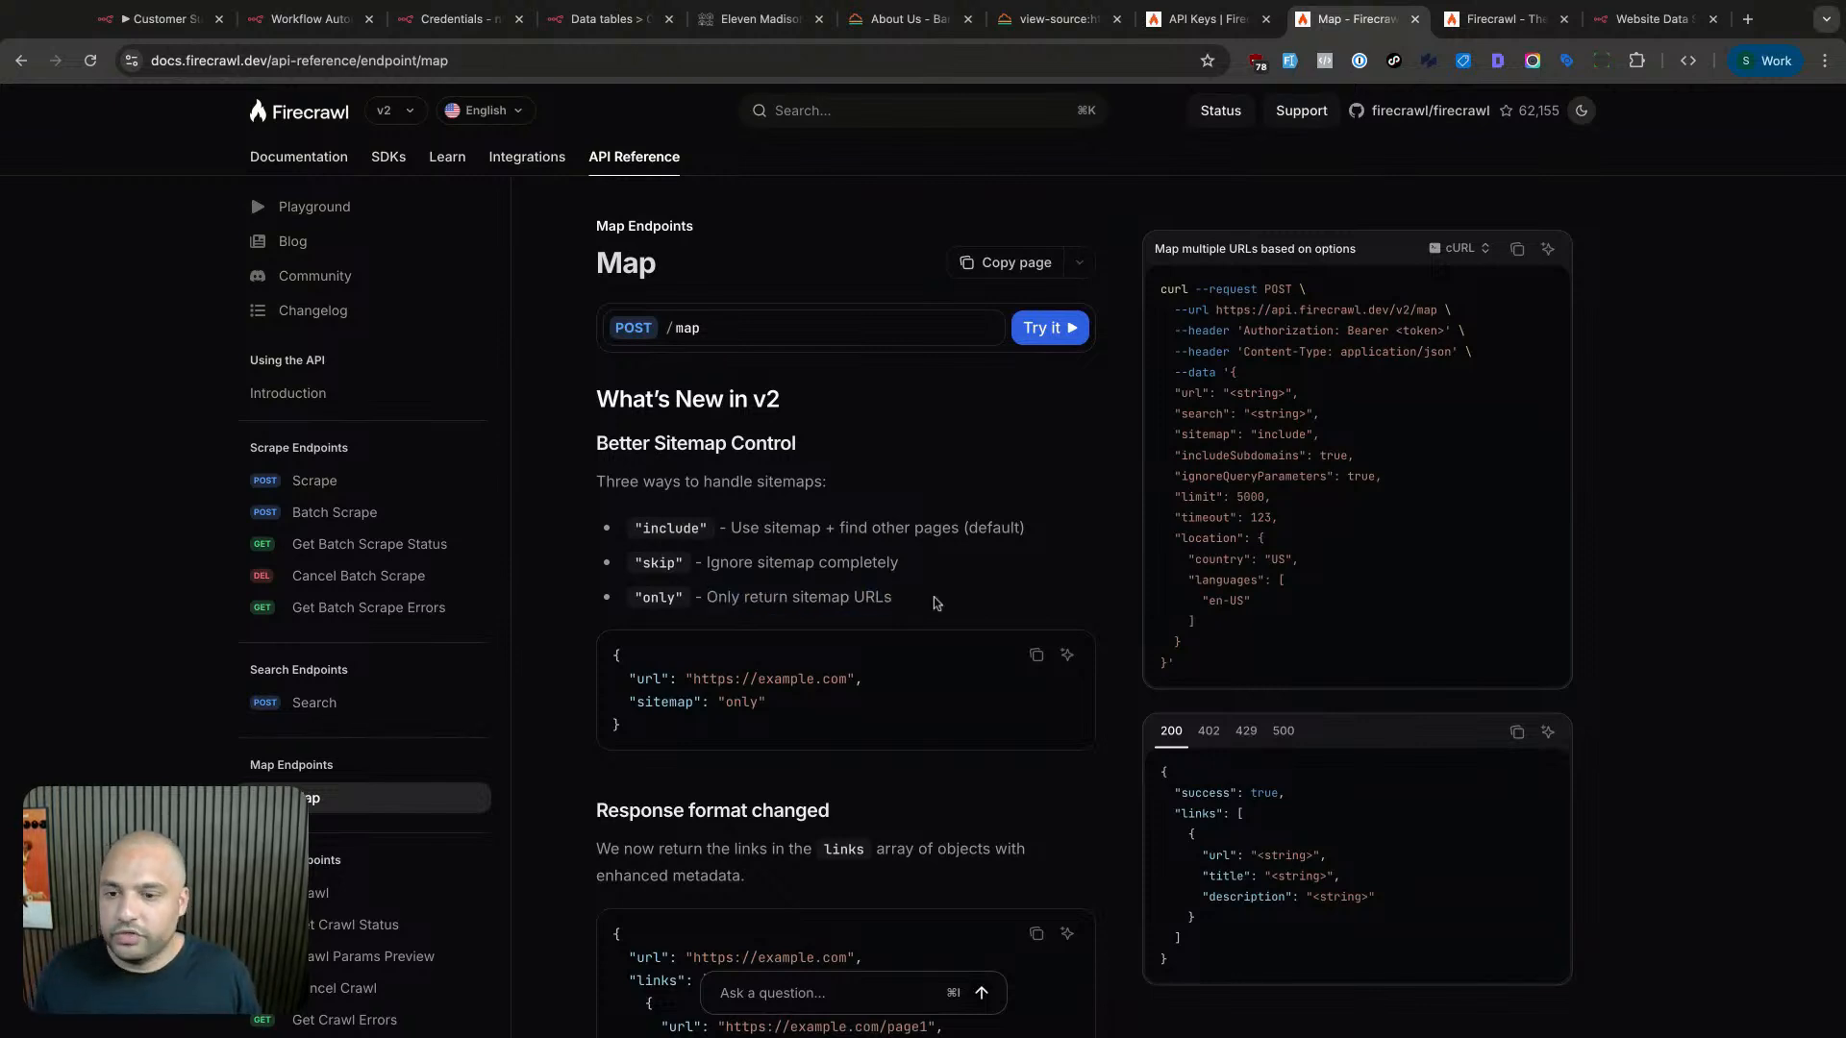
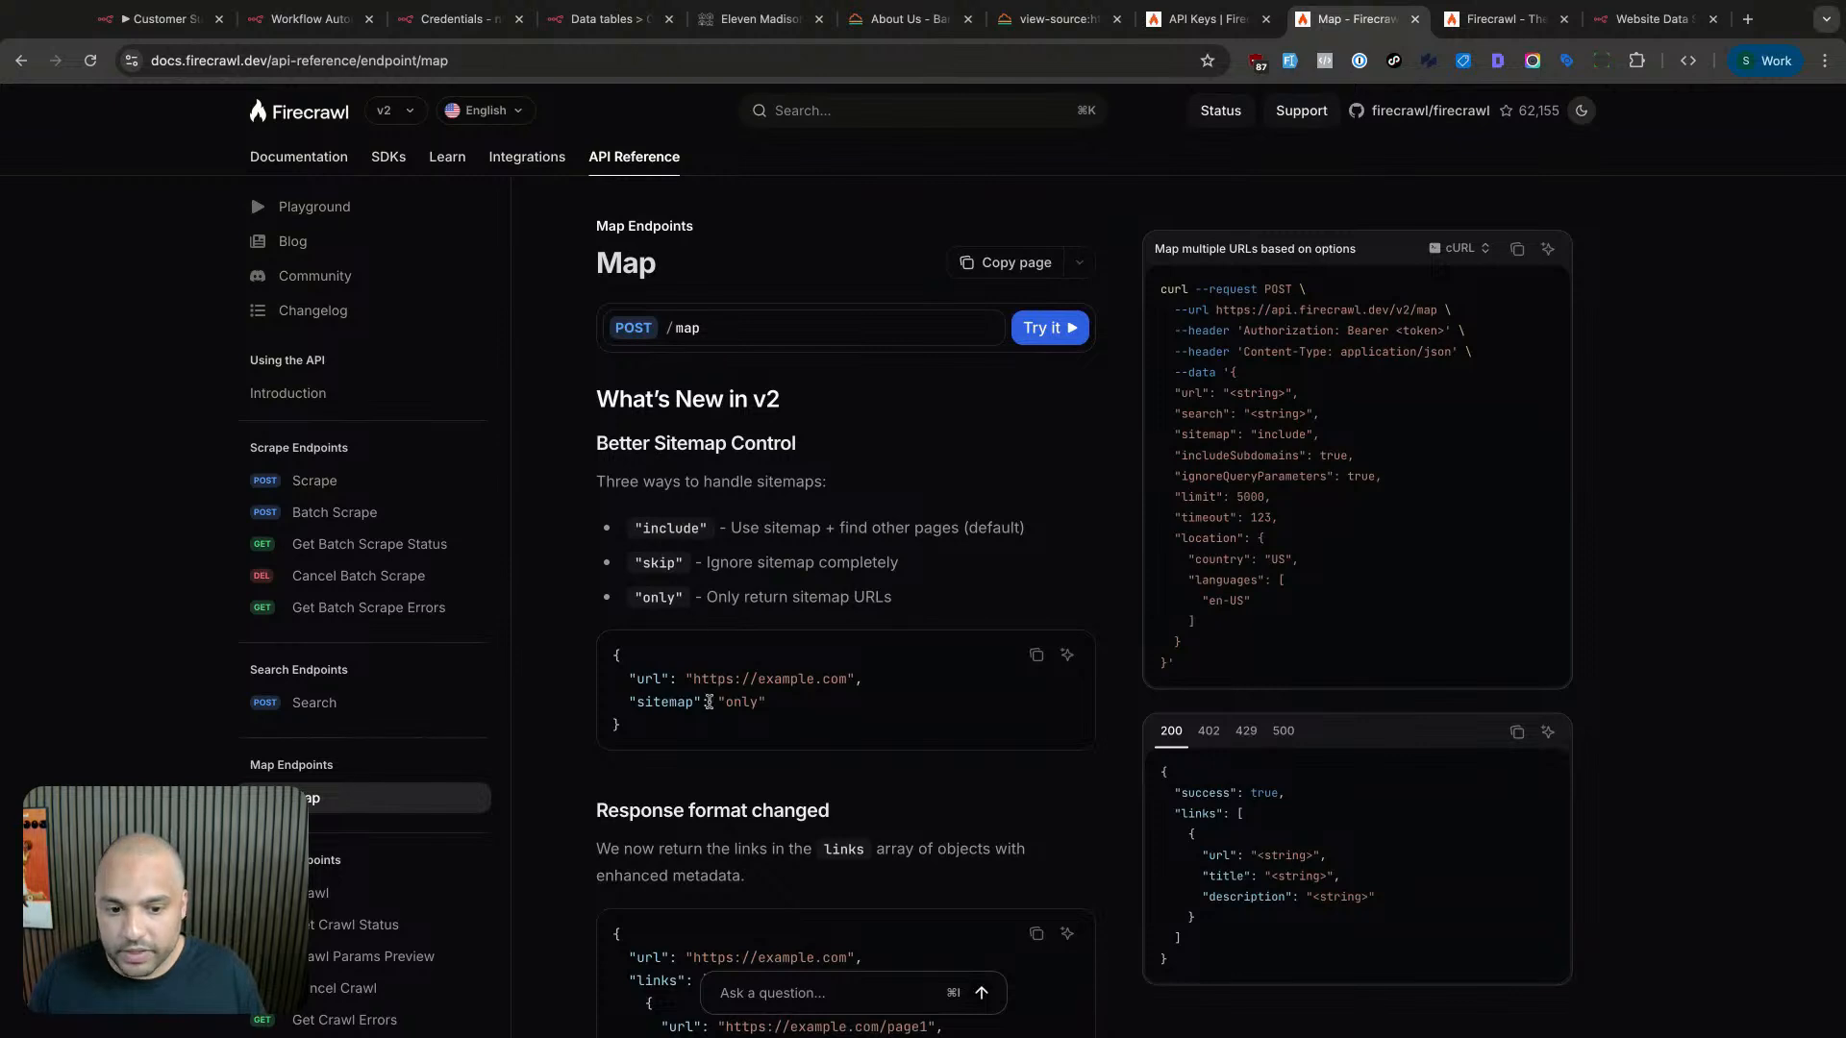
- Place the Firecrawl Map docs beside the n8n workflow and confirm the curl example uses POST
key("super+2")
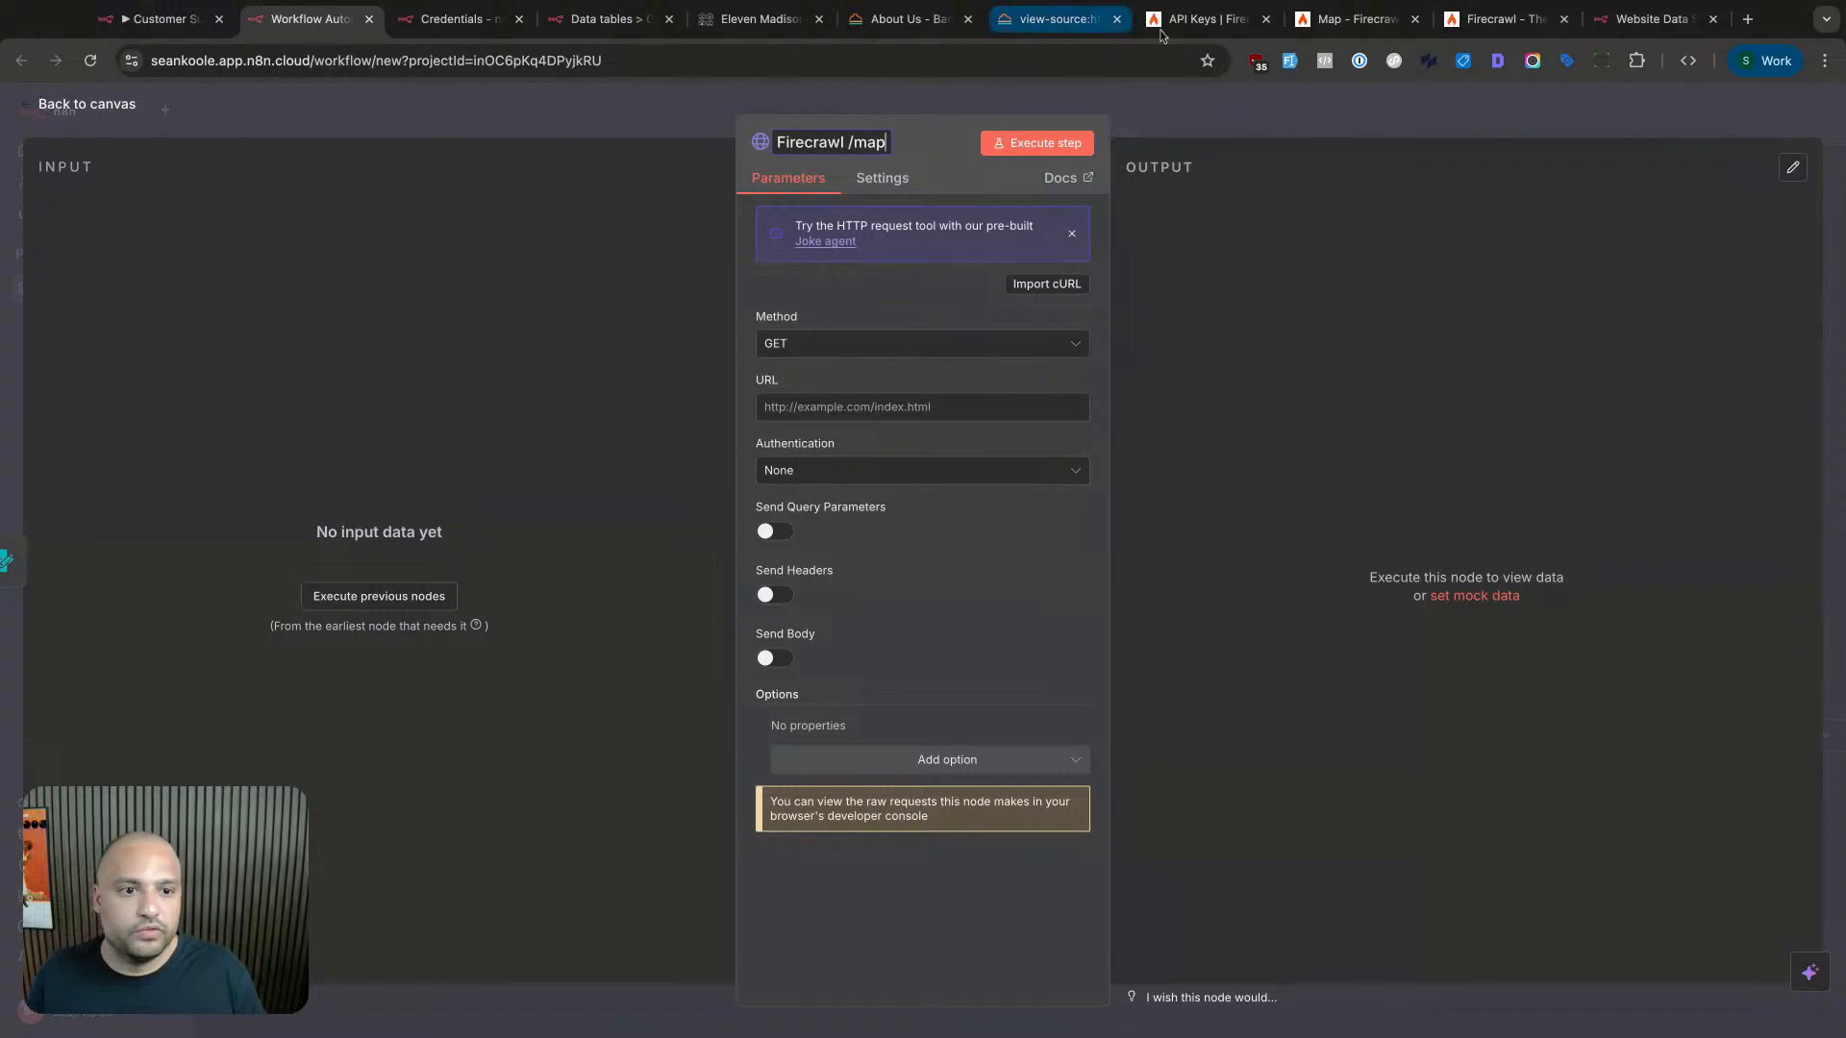
left_click_drag(1325, 29, 427, 27)
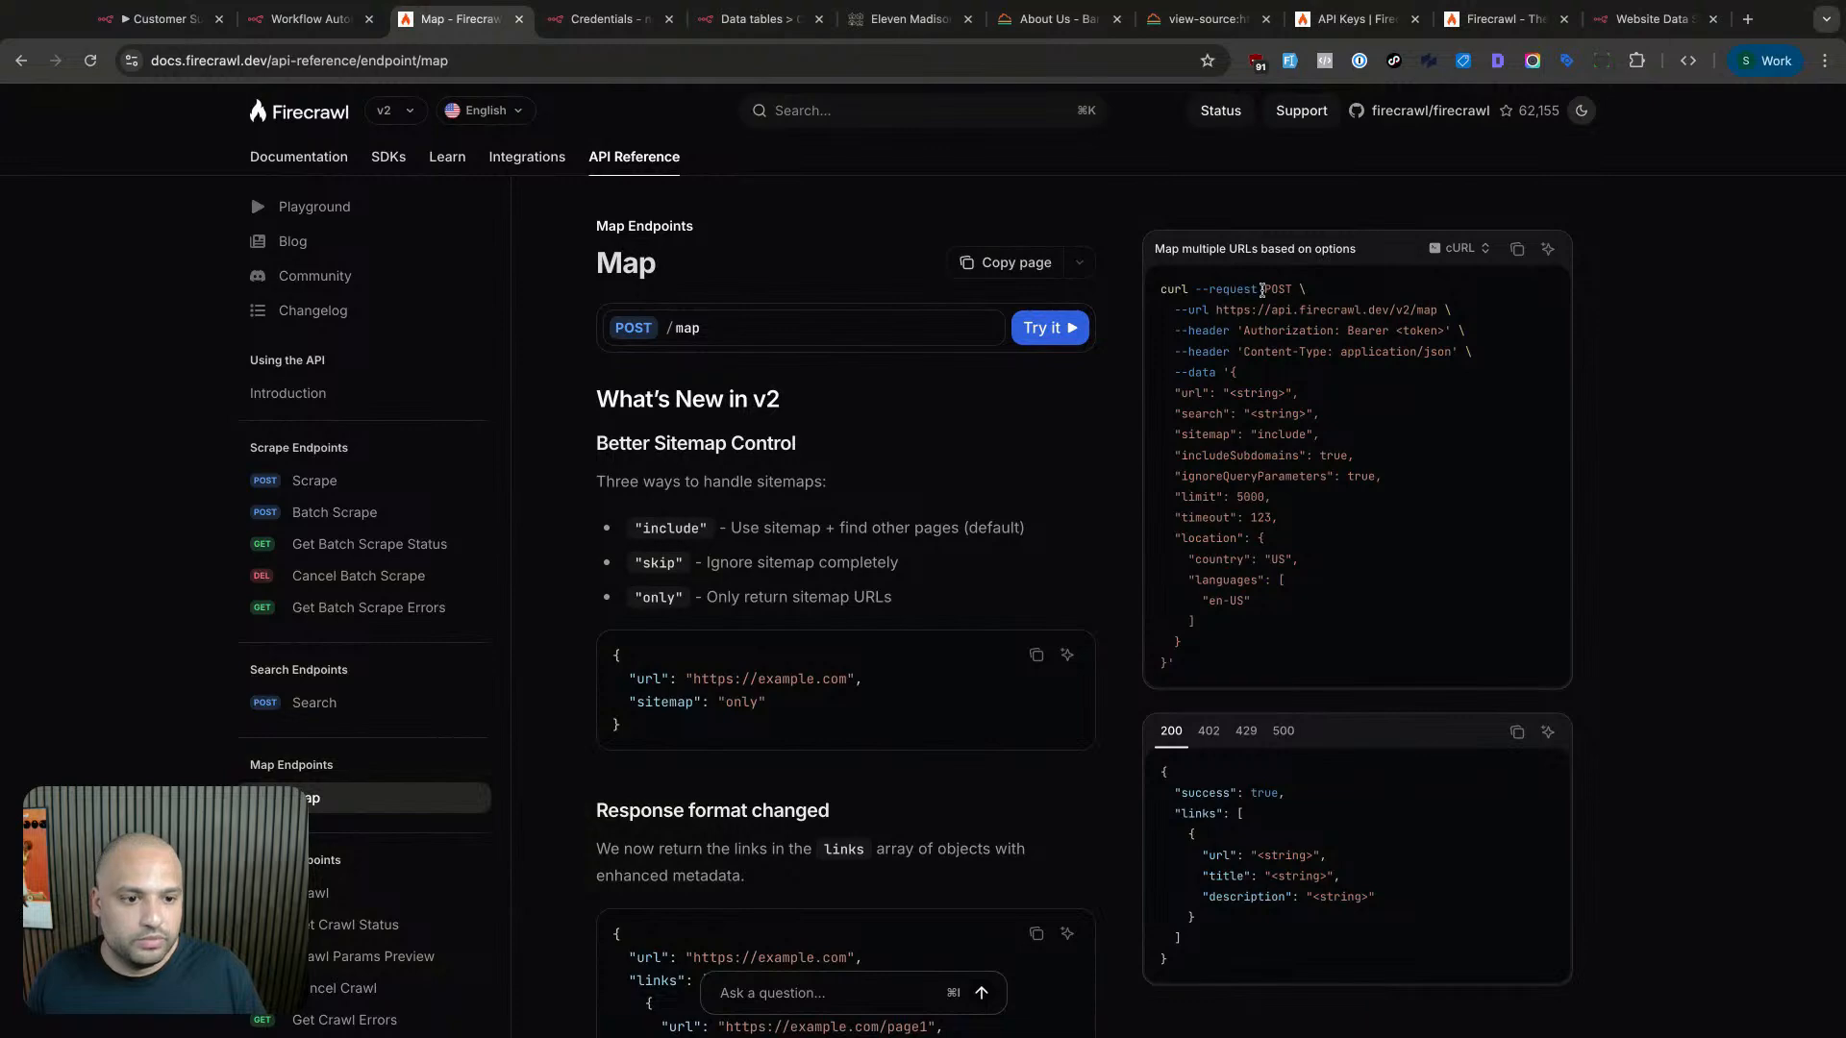
scroll(1262, 290, "up", 5)
left_click_drag(664, 562, 331, 562)
left_click(256, 29)
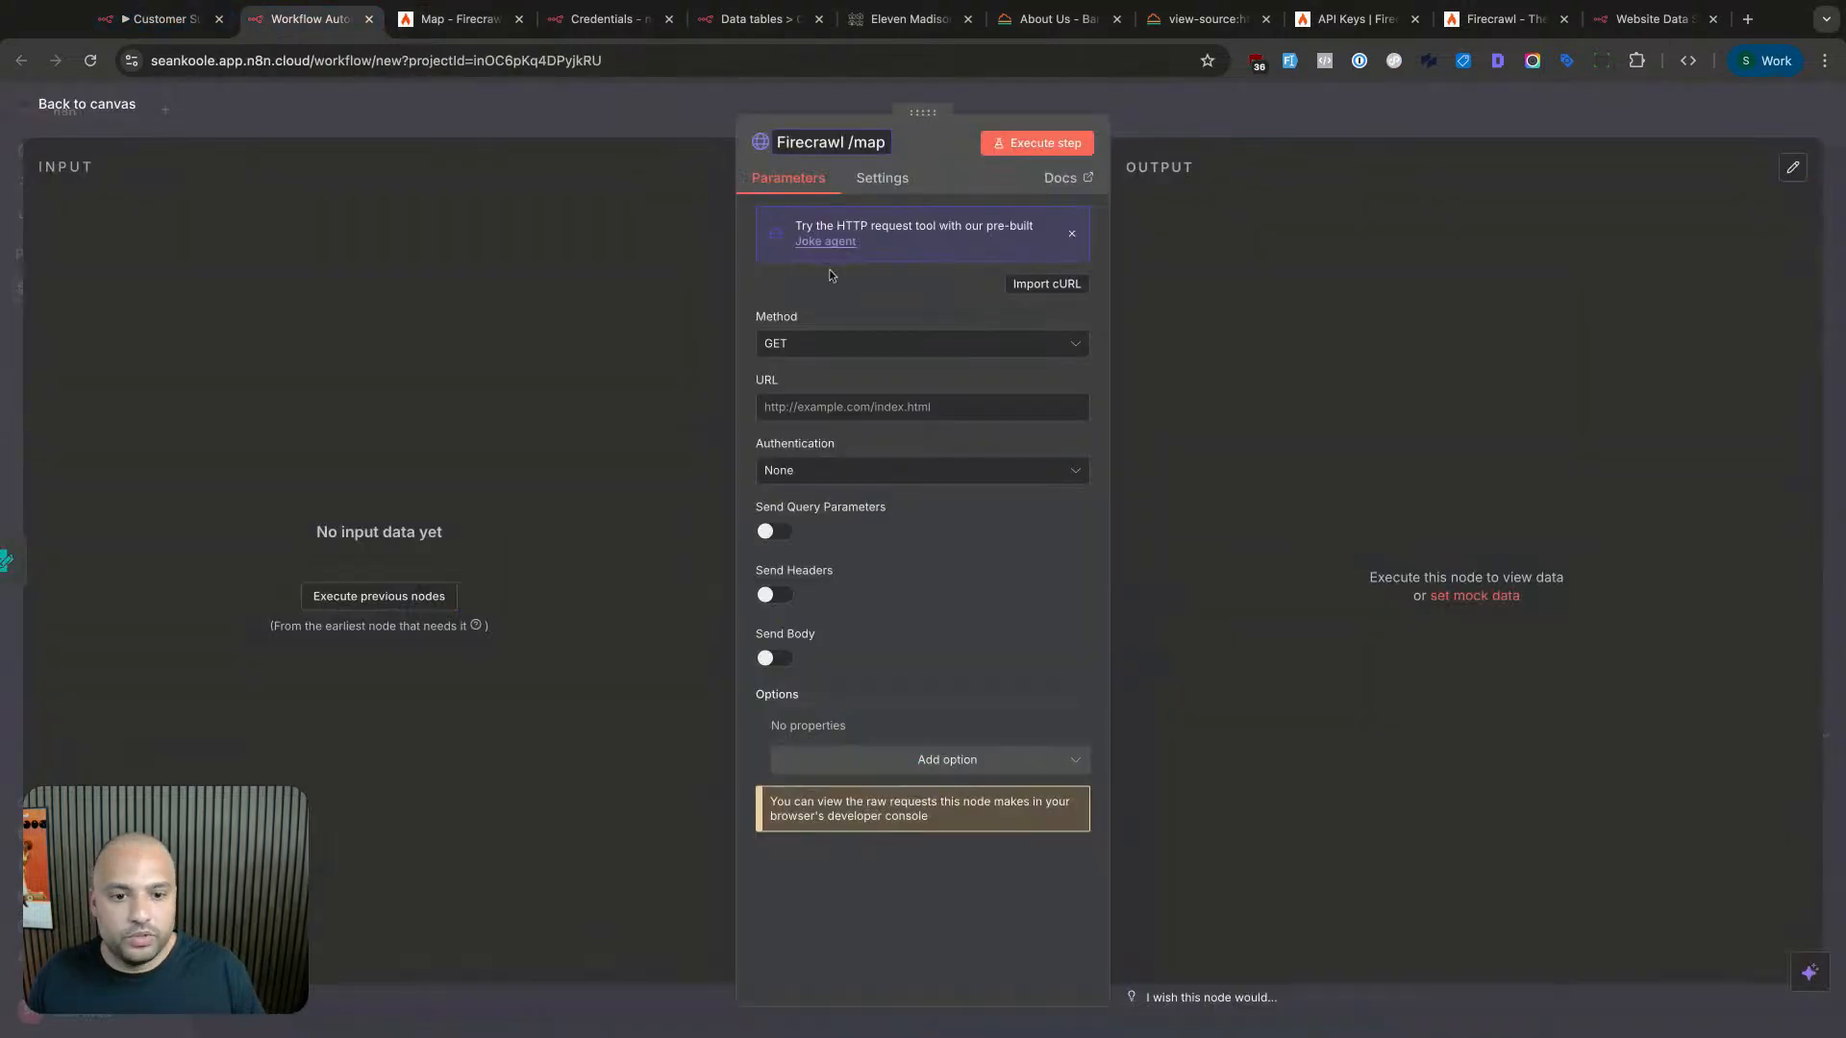
- Set the Firecrawl /map request method to POST, then look over the open browser pages
left_click(835, 344)
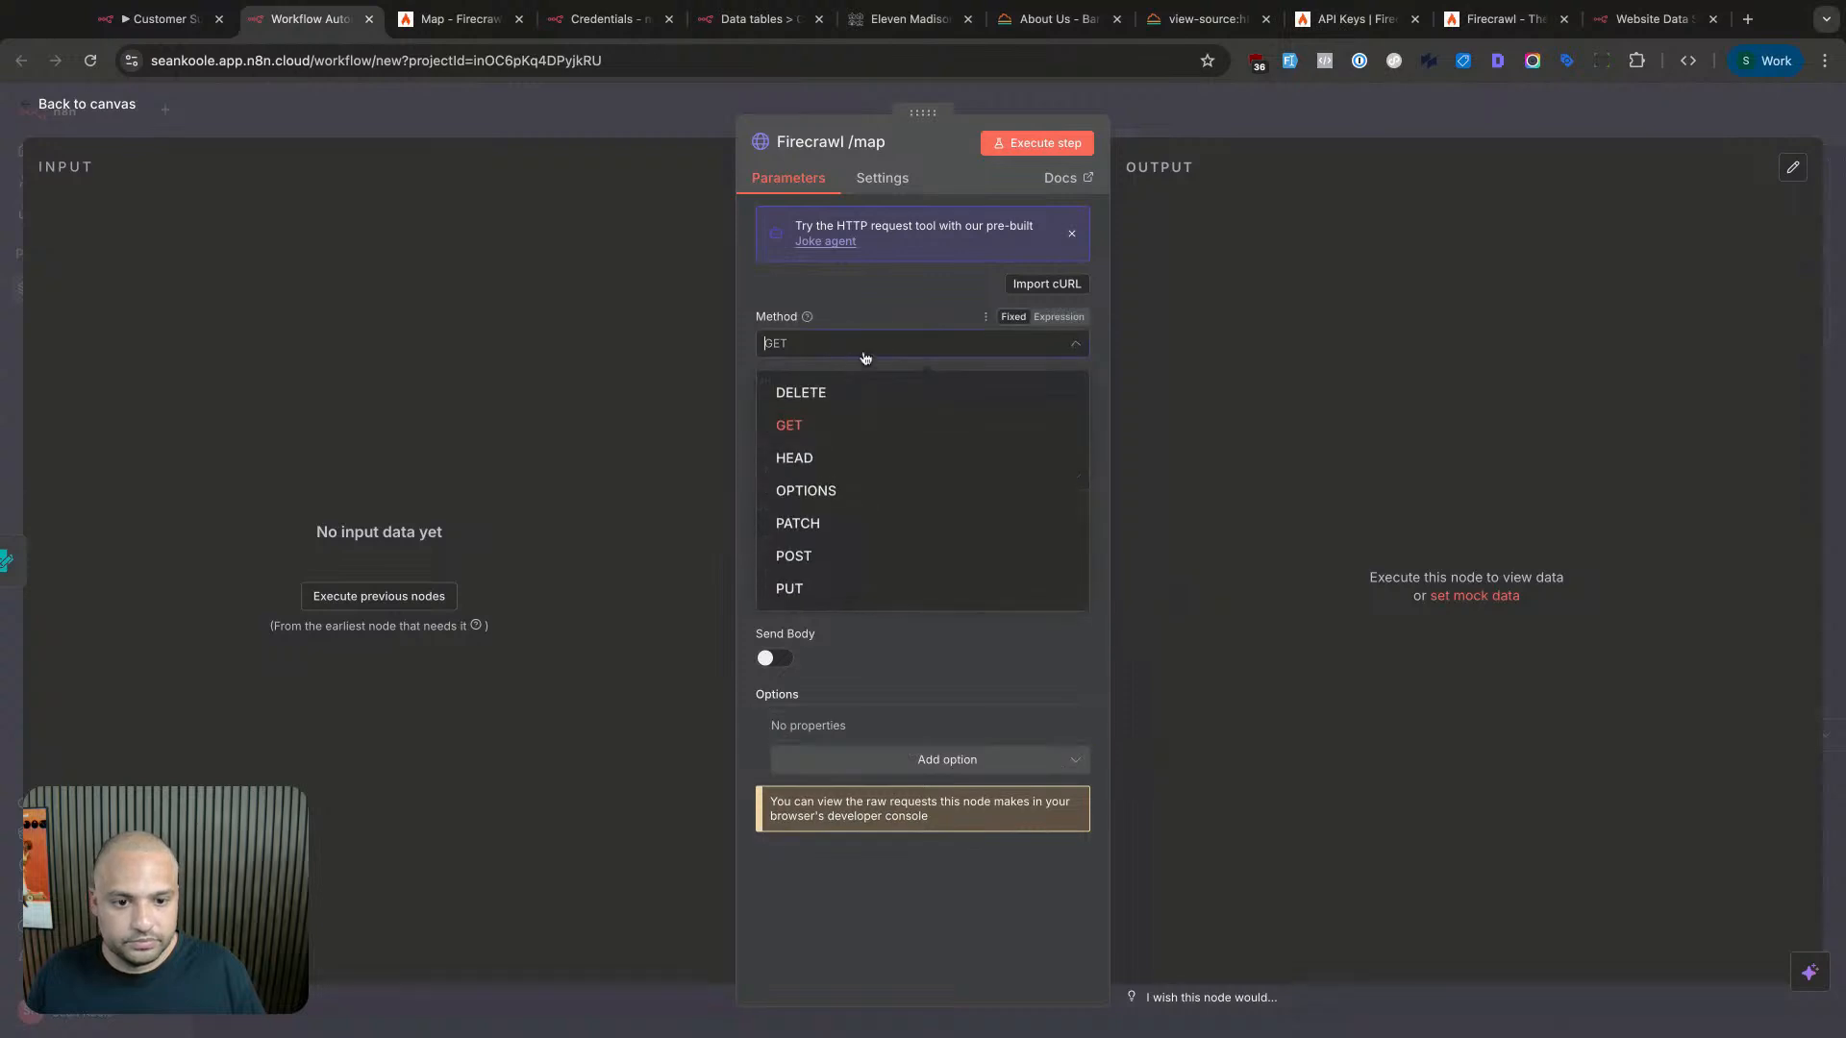
left_click(842, 562)
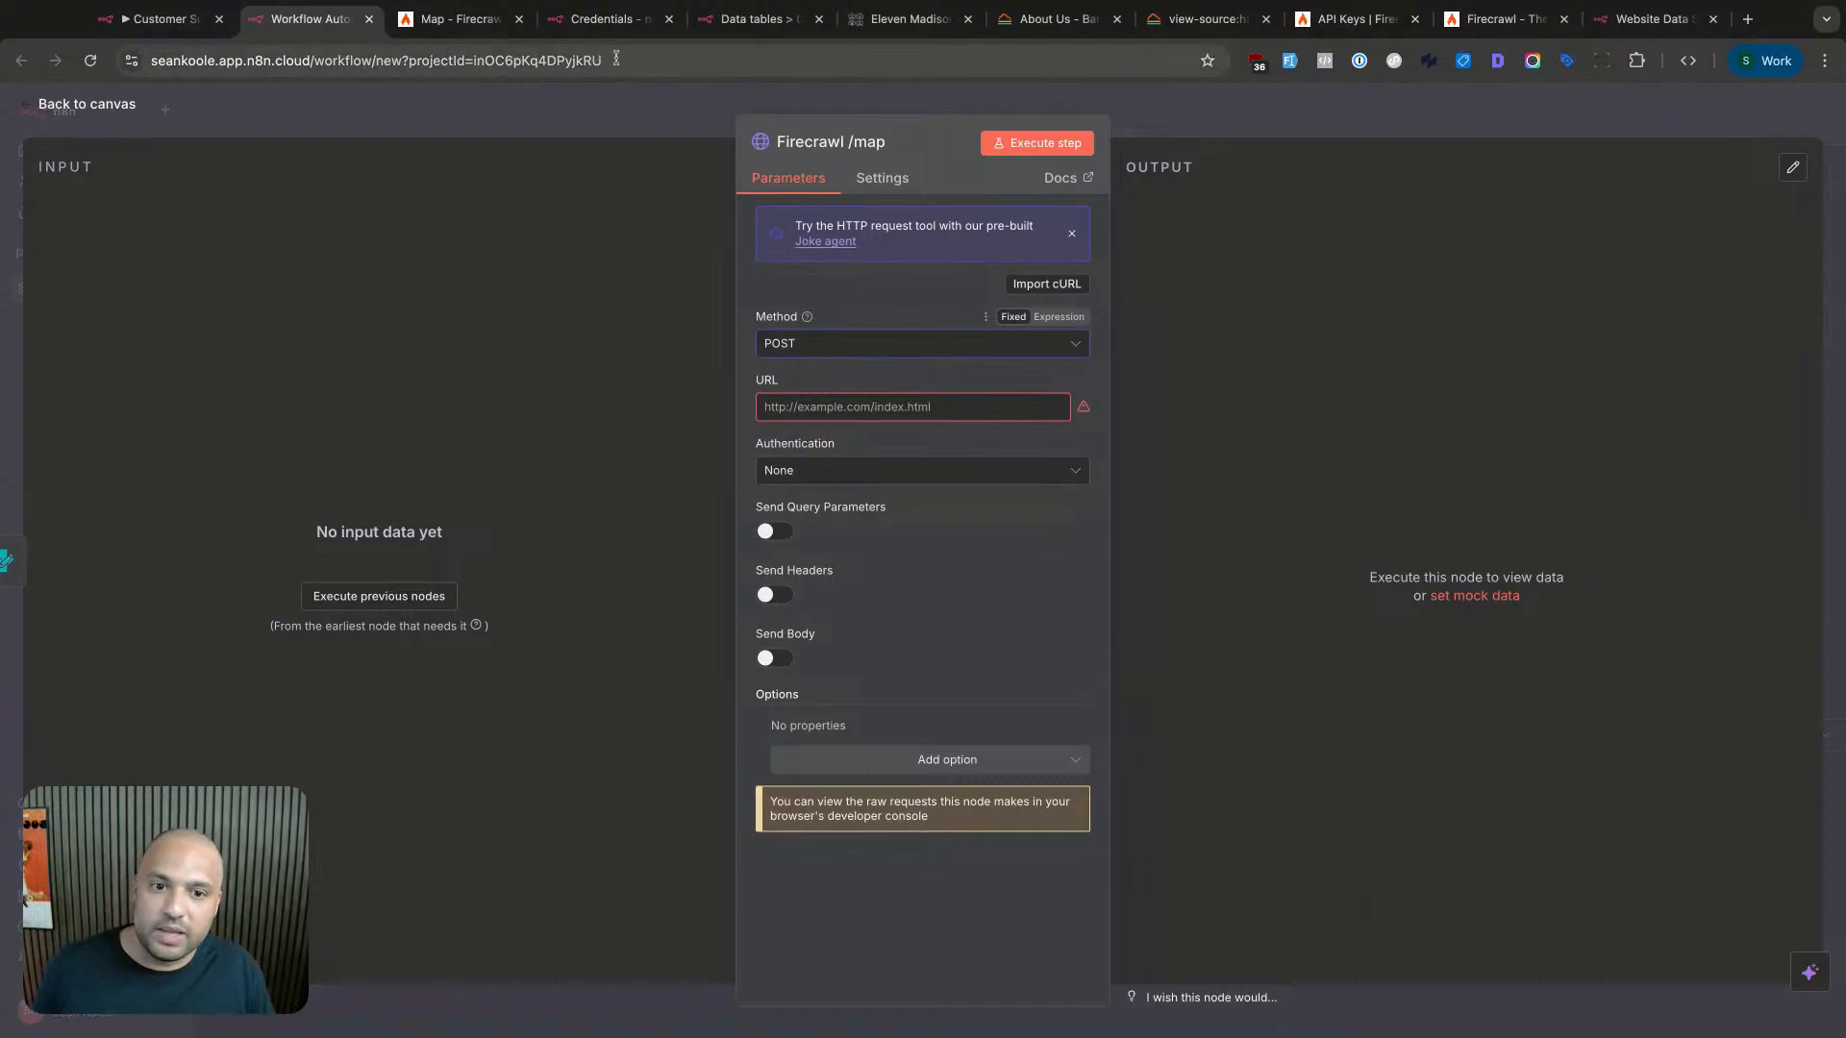
left_click(1057, 19)
left_click(1207, 19)
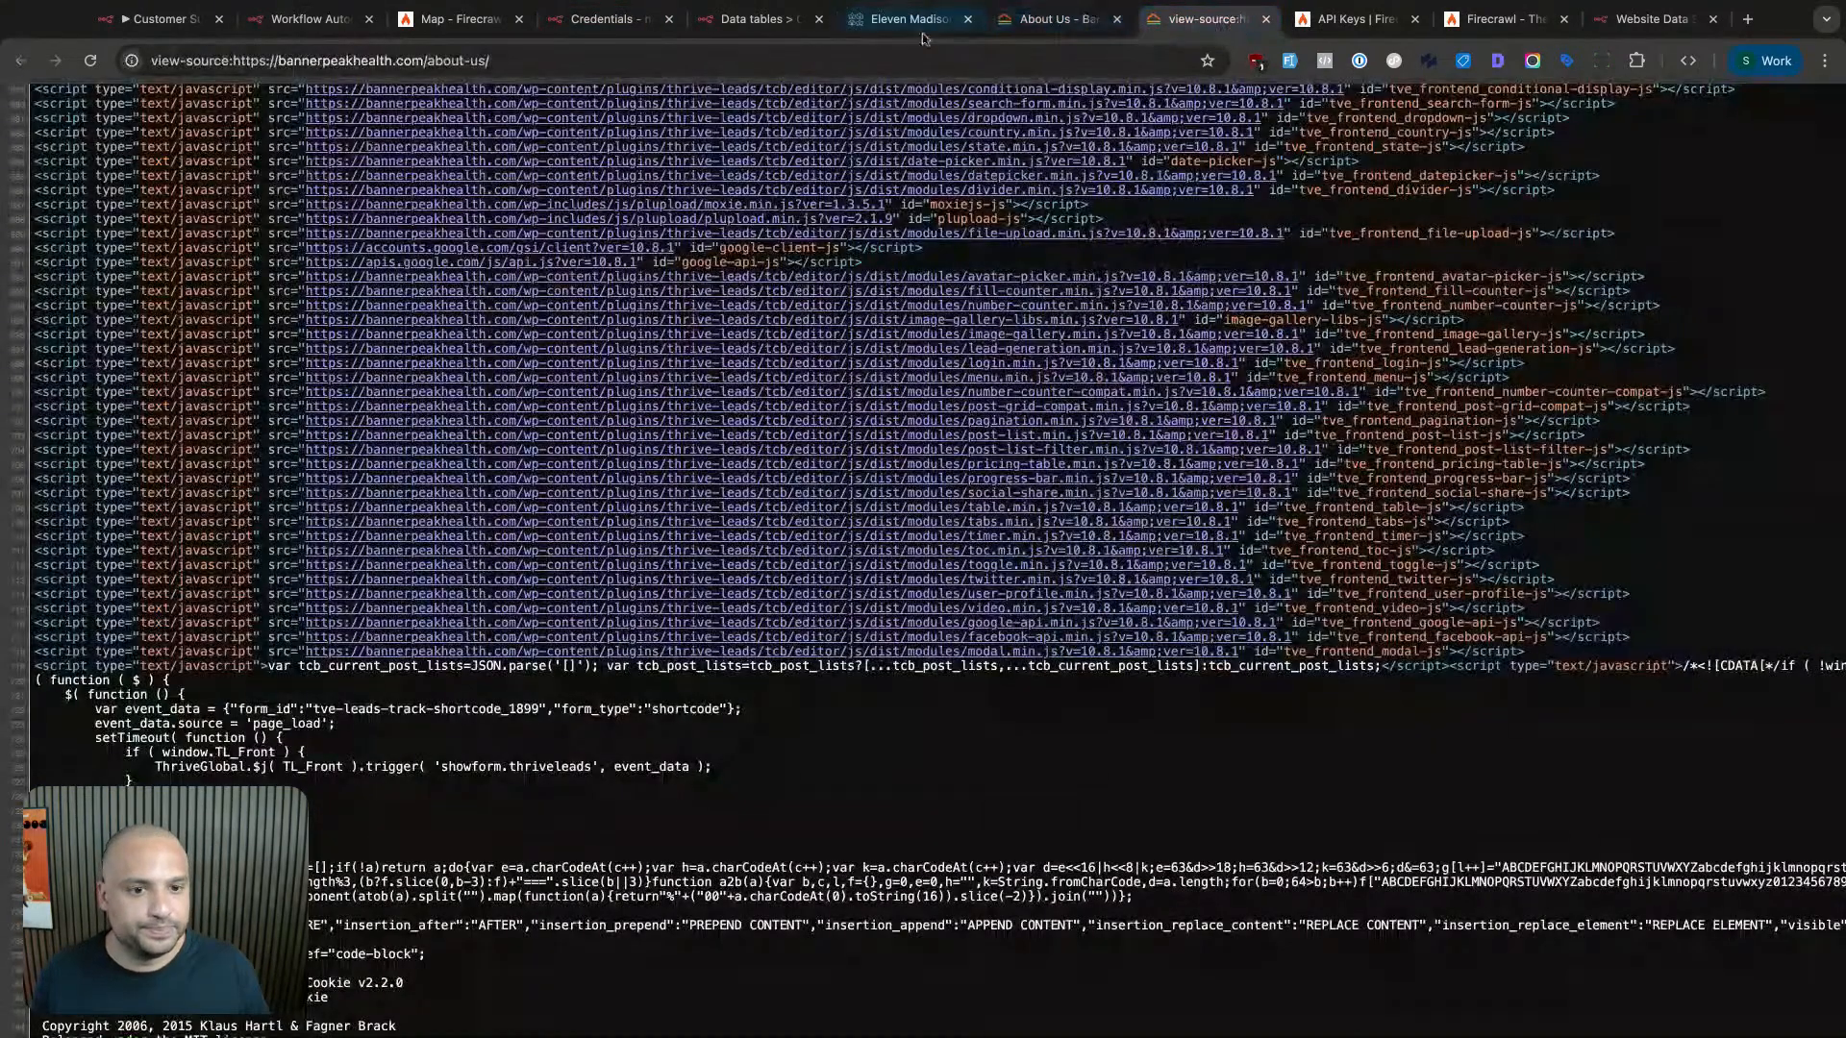
left_click(918, 27)
left_click(495, 29)
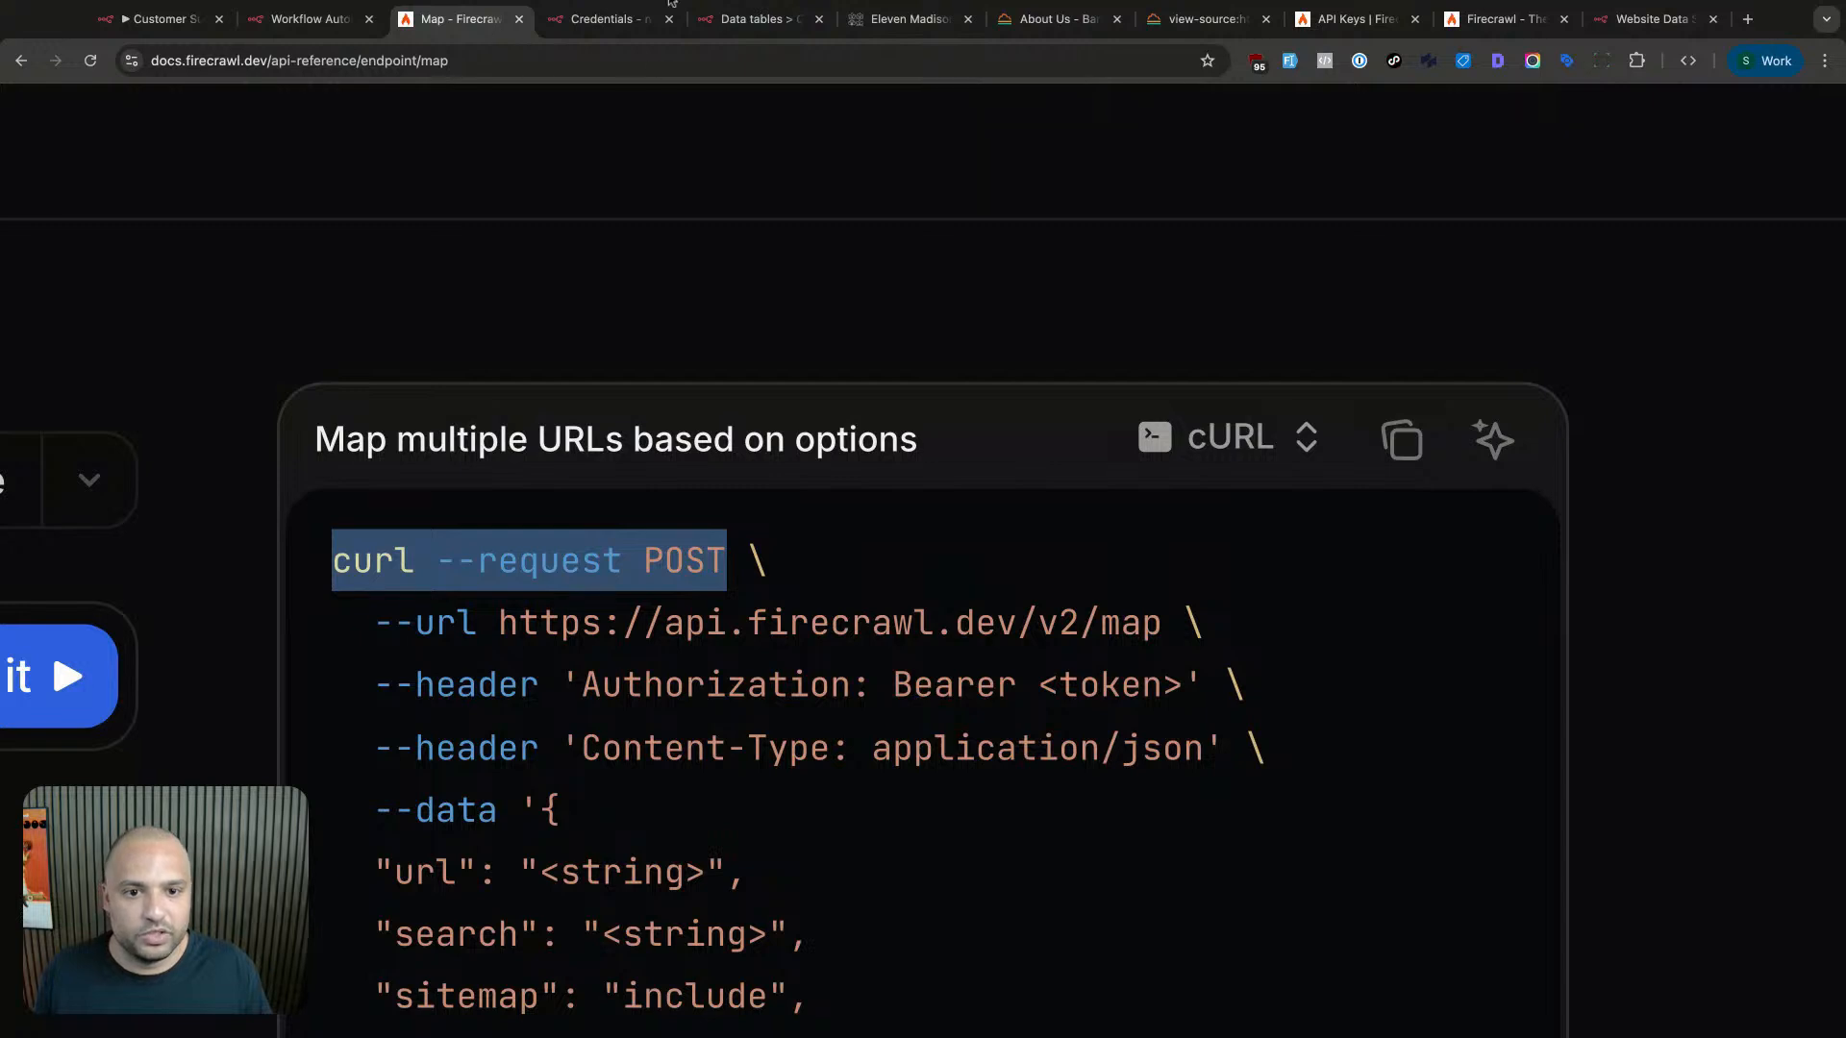
- Close the Credentials, Data tables, Eleven Madison, About Us, page source, API Keys and extra Firecrawl pages
left_click(669, 19)
left_click(669, 19)
left_click(669, 20)
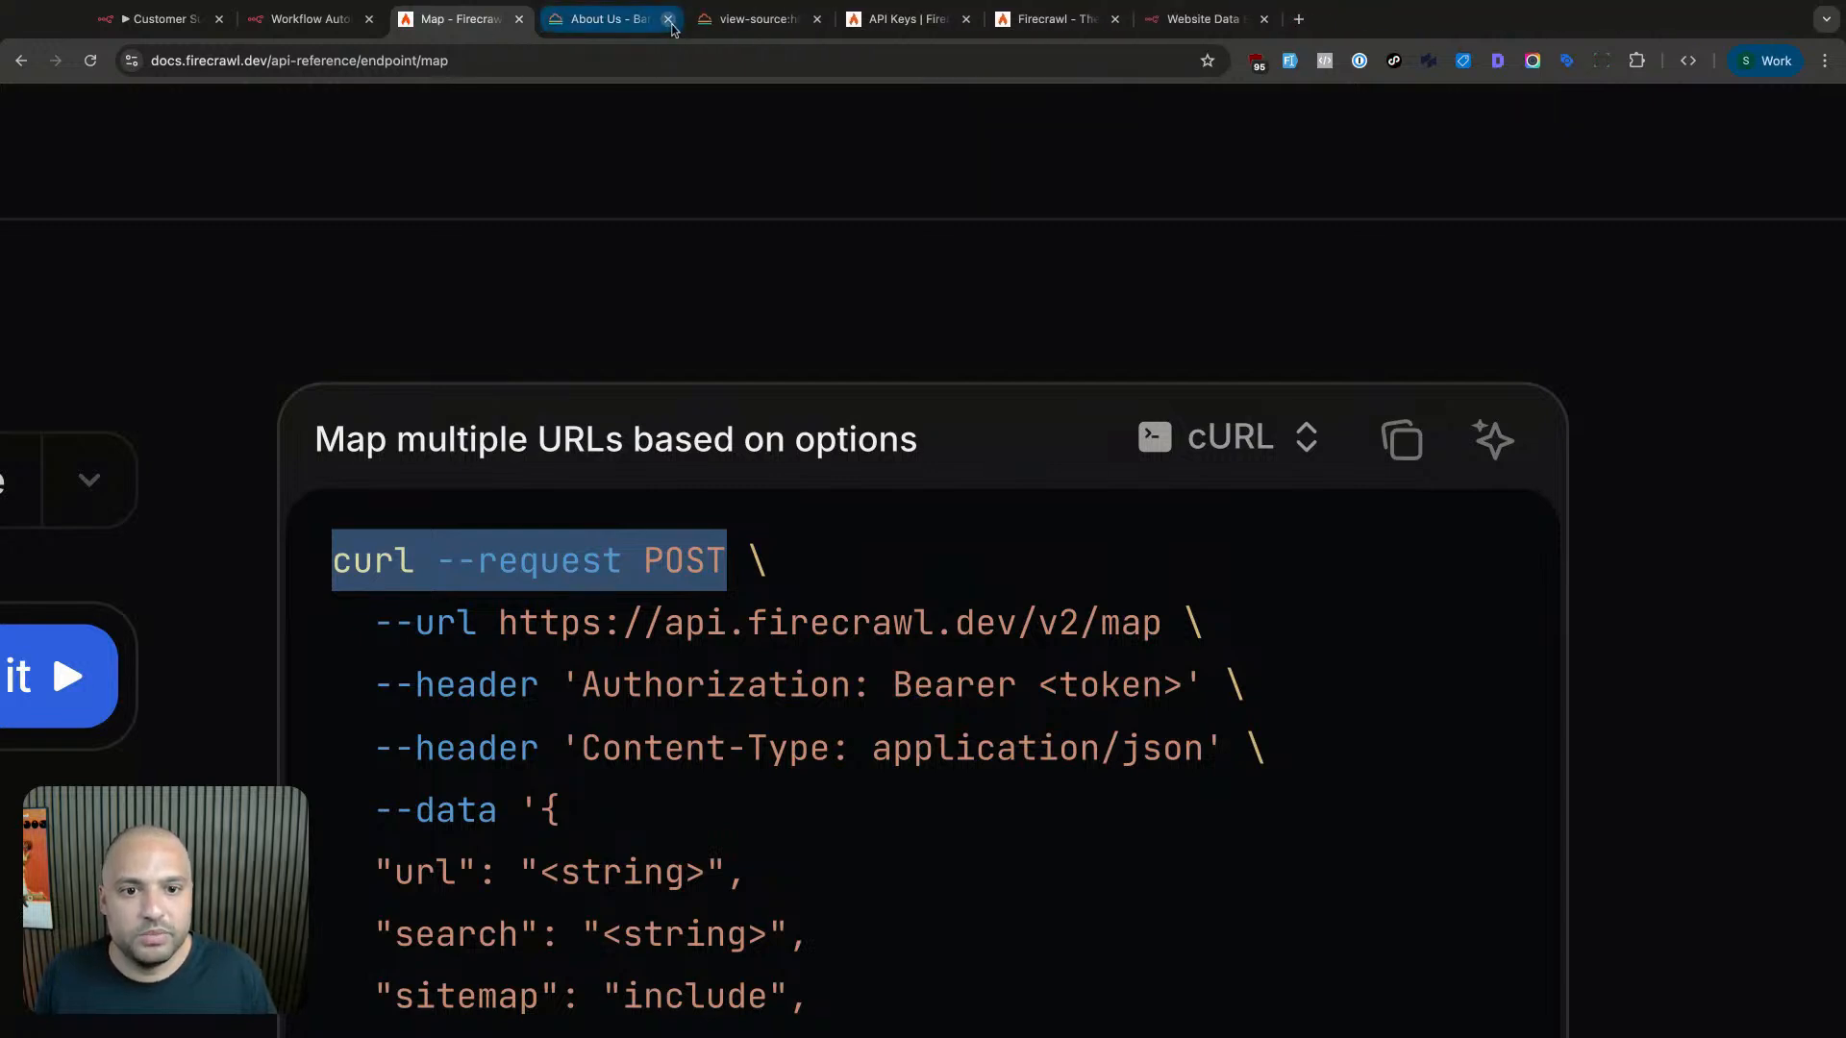
left_click(669, 20)
left_click(669, 19)
left_click(669, 19)
left_click(669, 19)
left_click(669, 20)
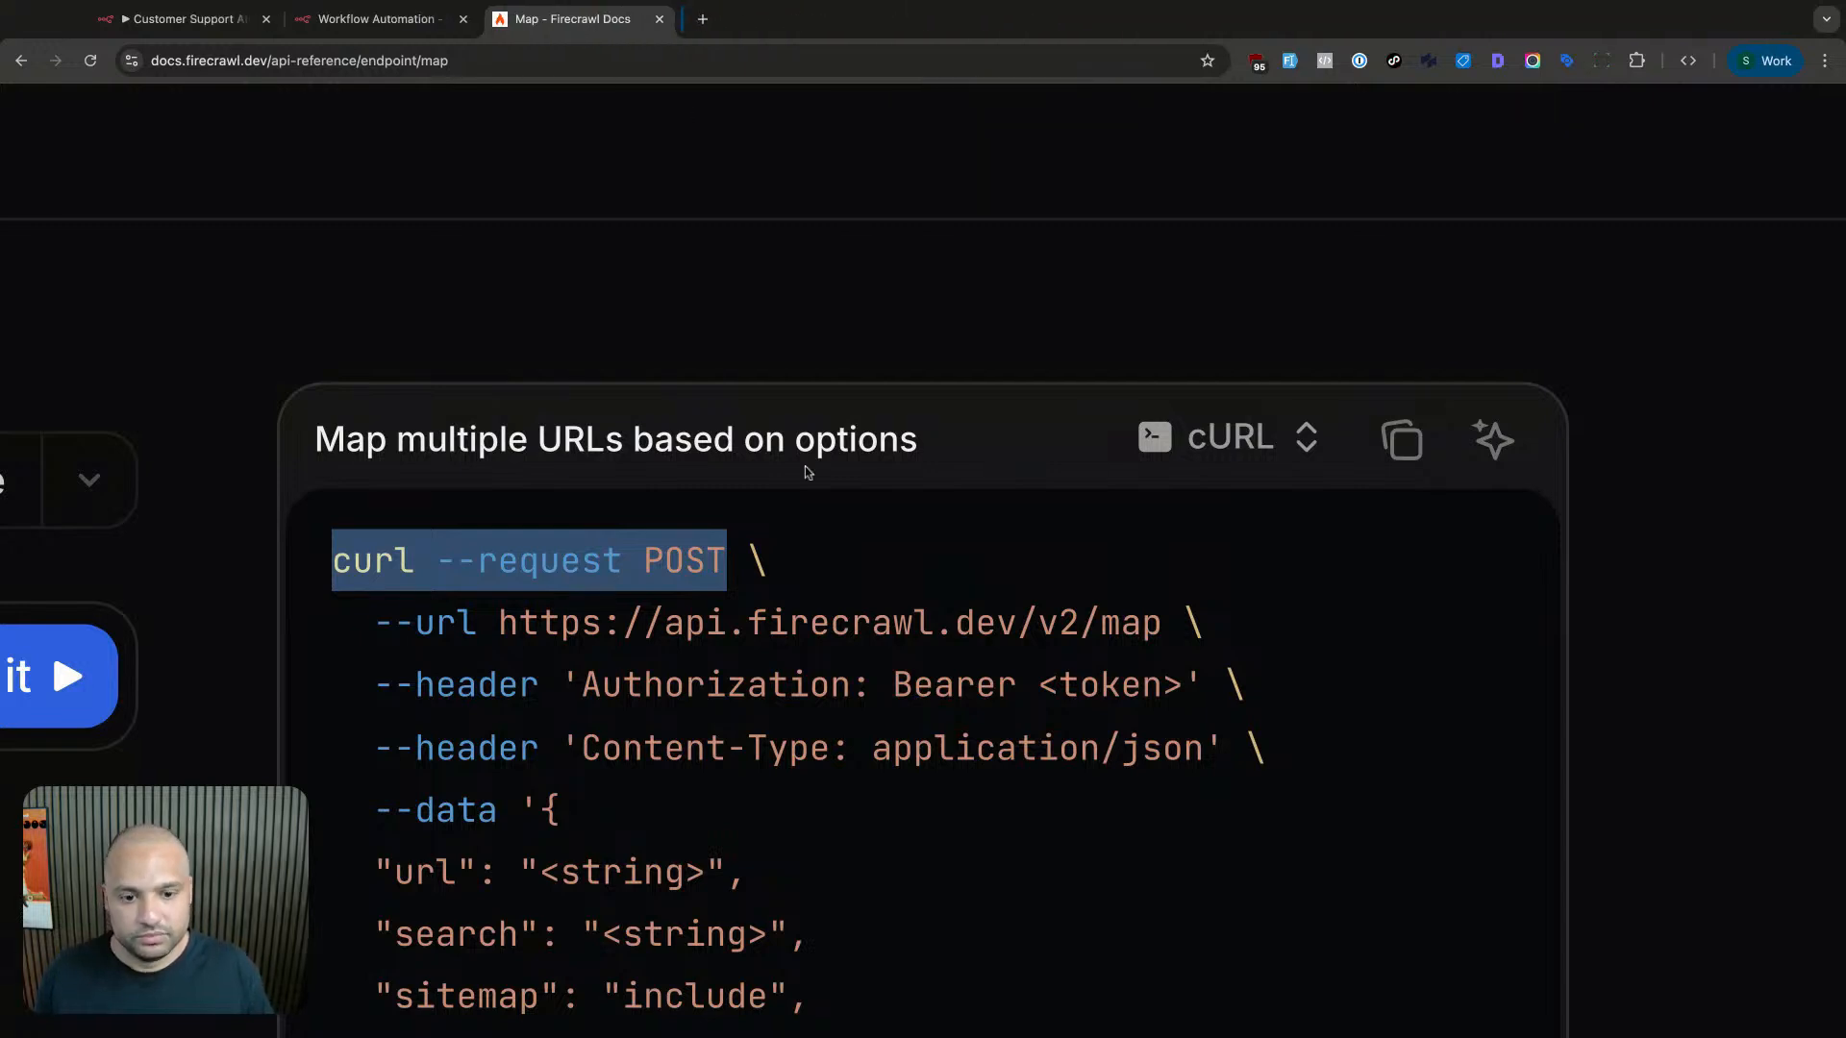
left_click(809, 480)
scroll(812, 495, "down", 4)
scroll(810, 478, "left", 10)
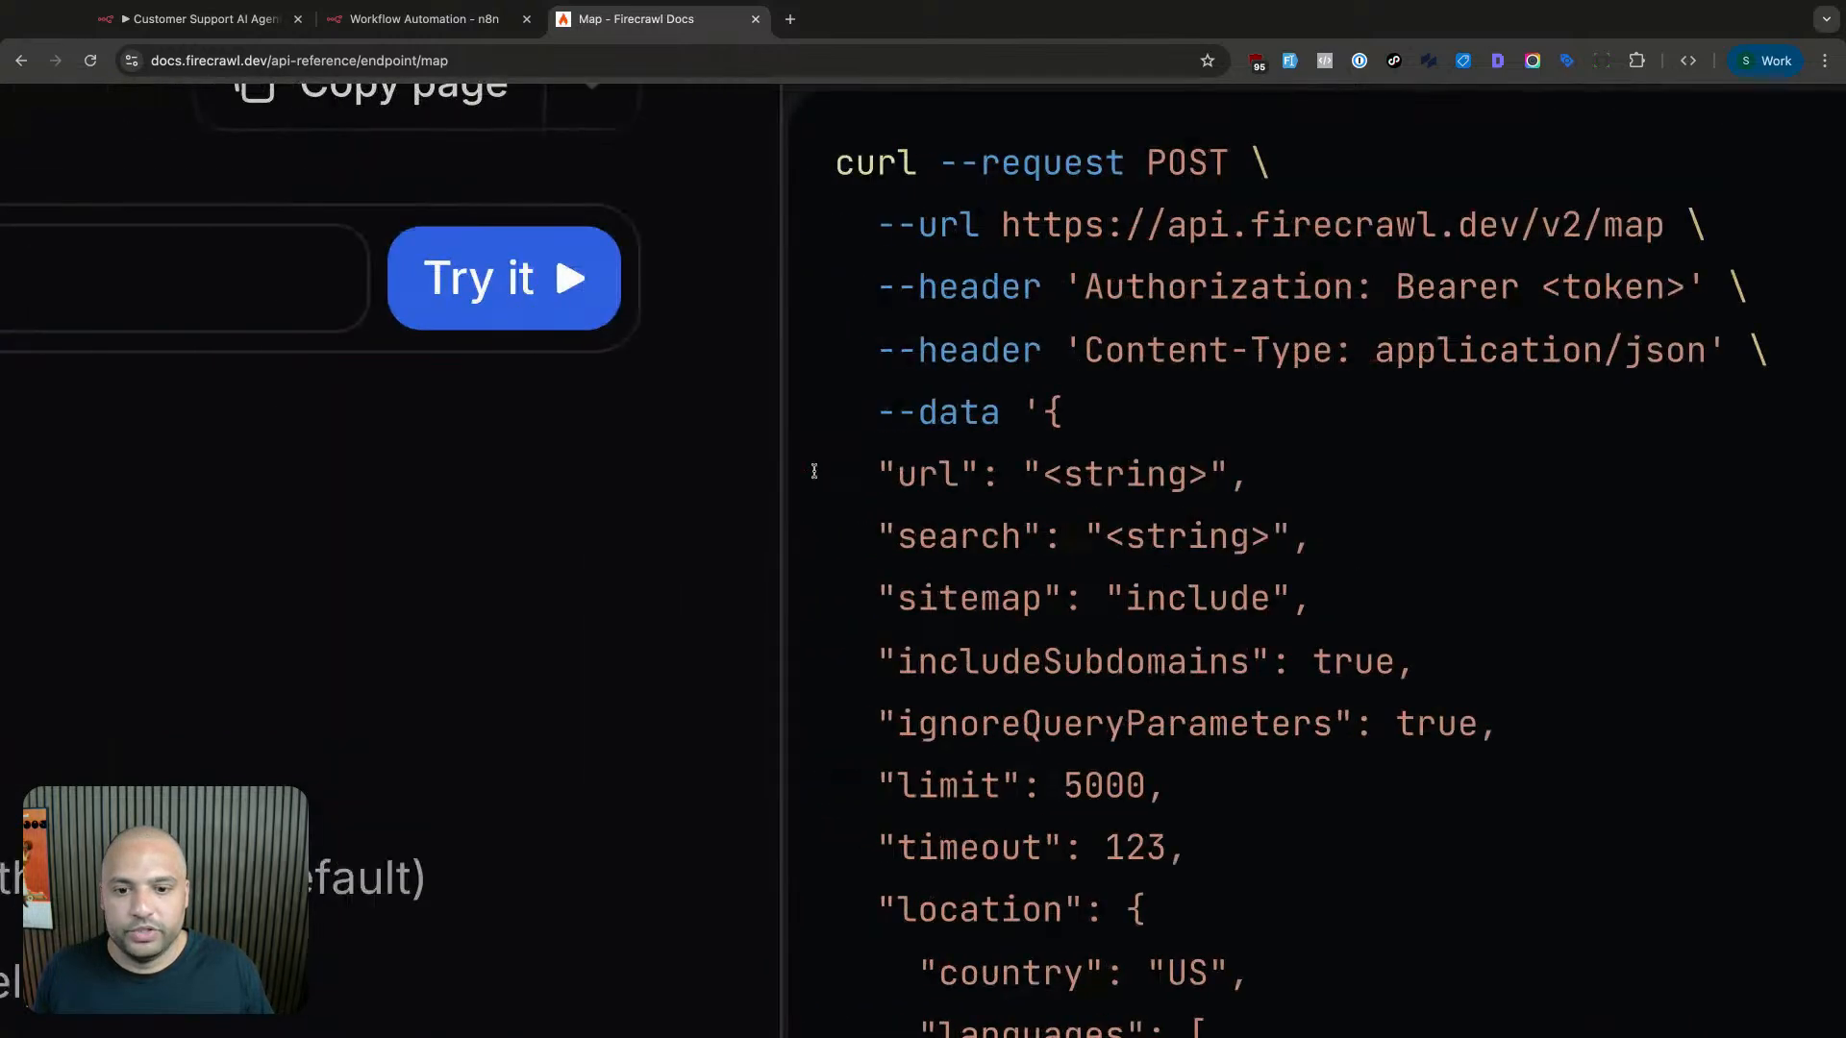
scroll(812, 477, "down", 5)
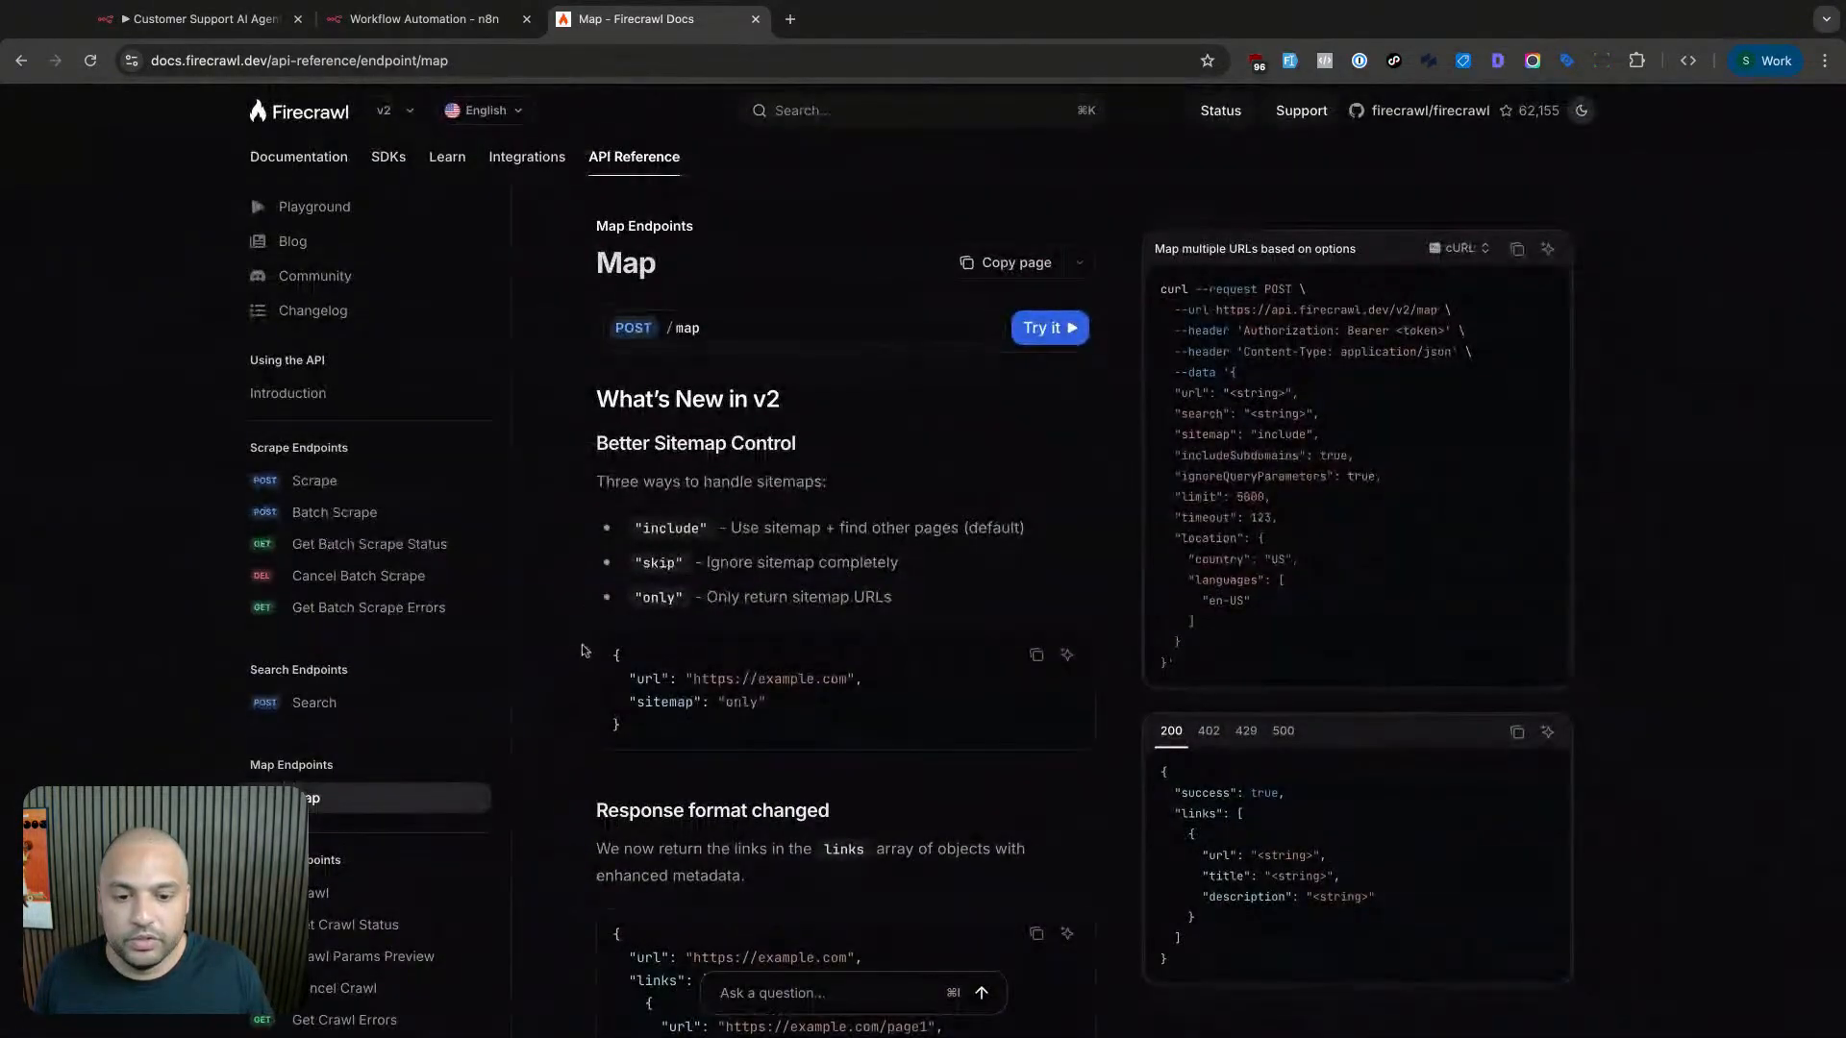
double_click(649, 679)
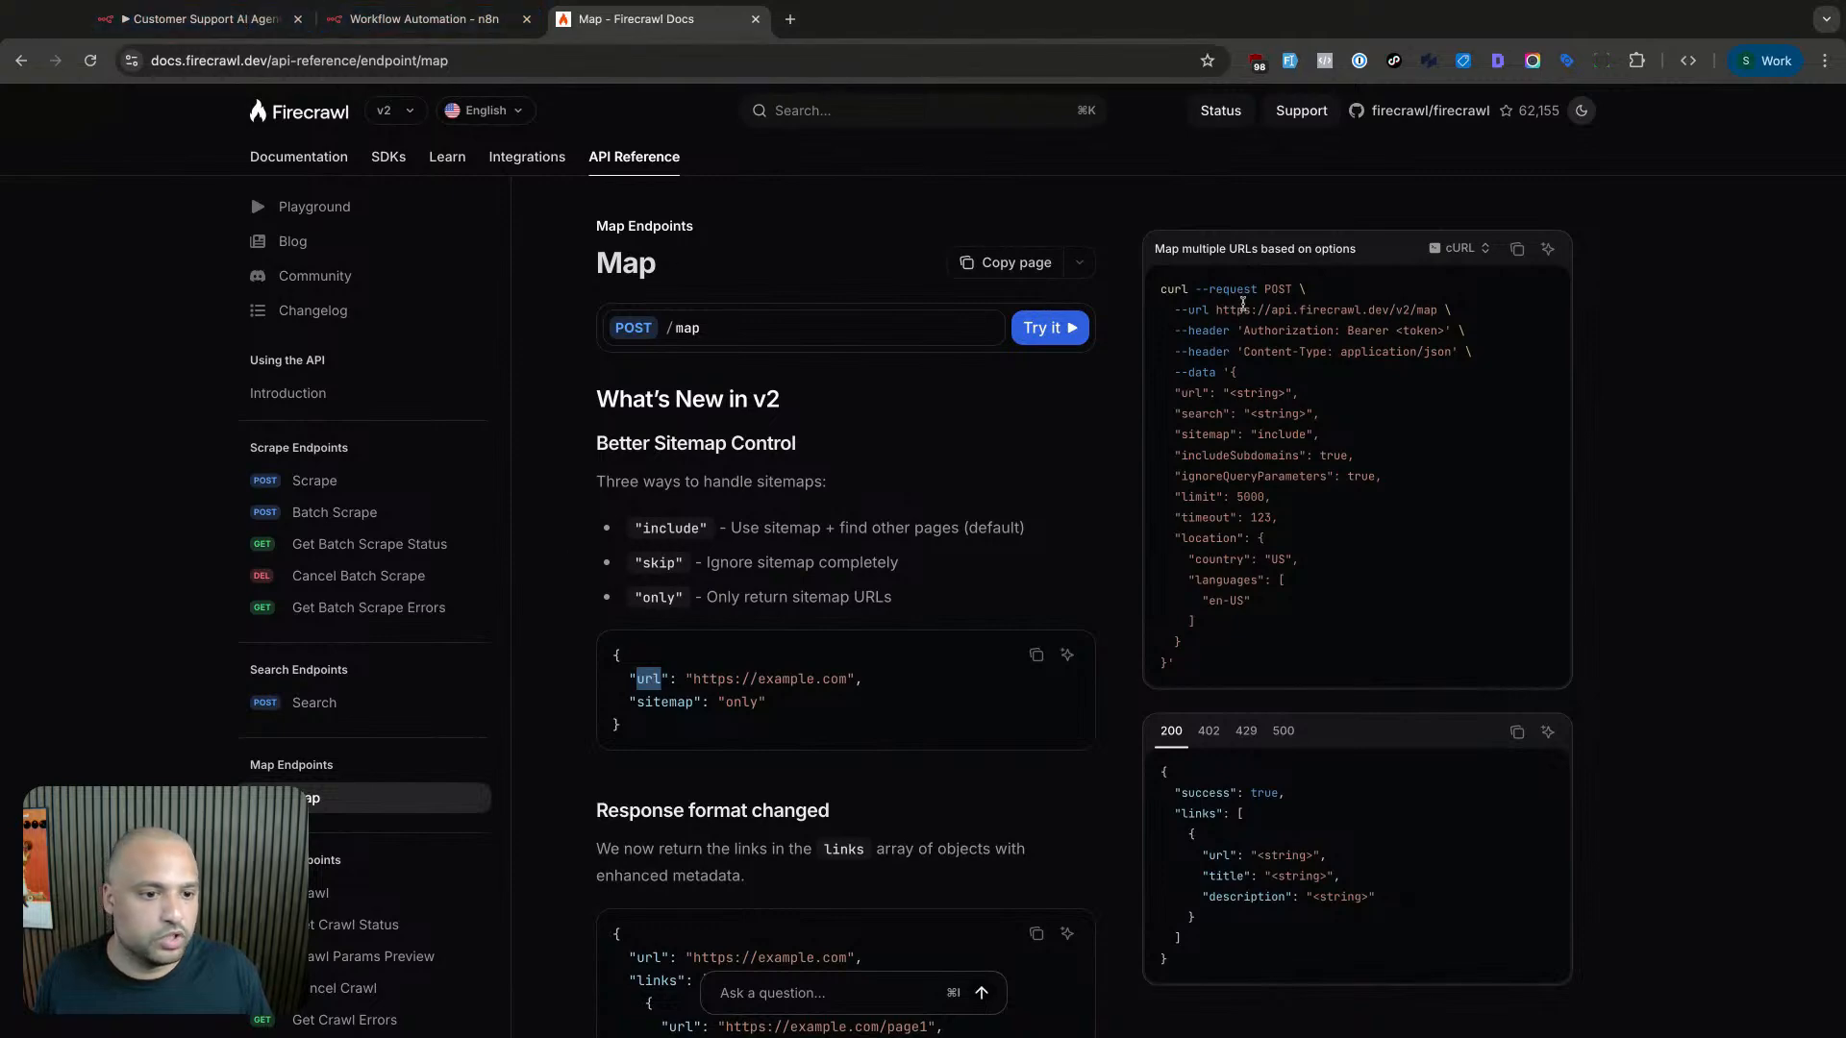
double_click(1213, 308)
key("ctrl+c")
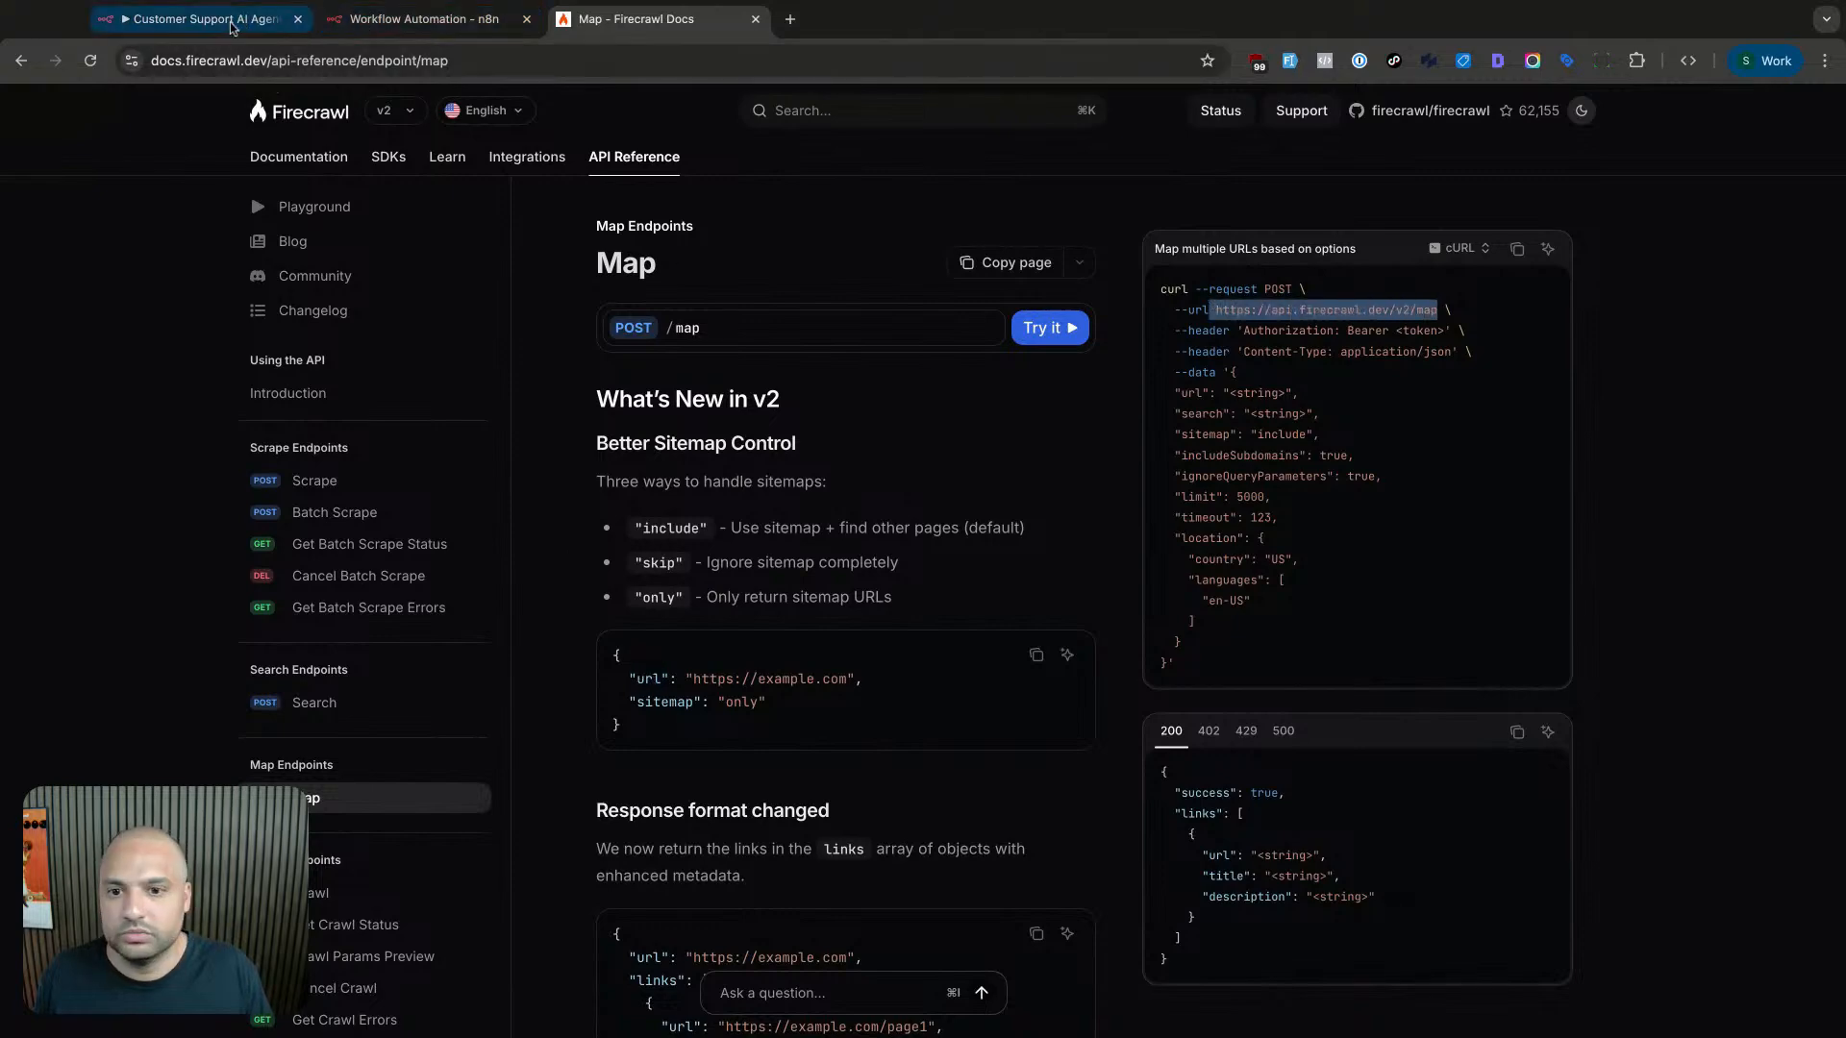
left_click(423, 20)
key("ctrl+v")
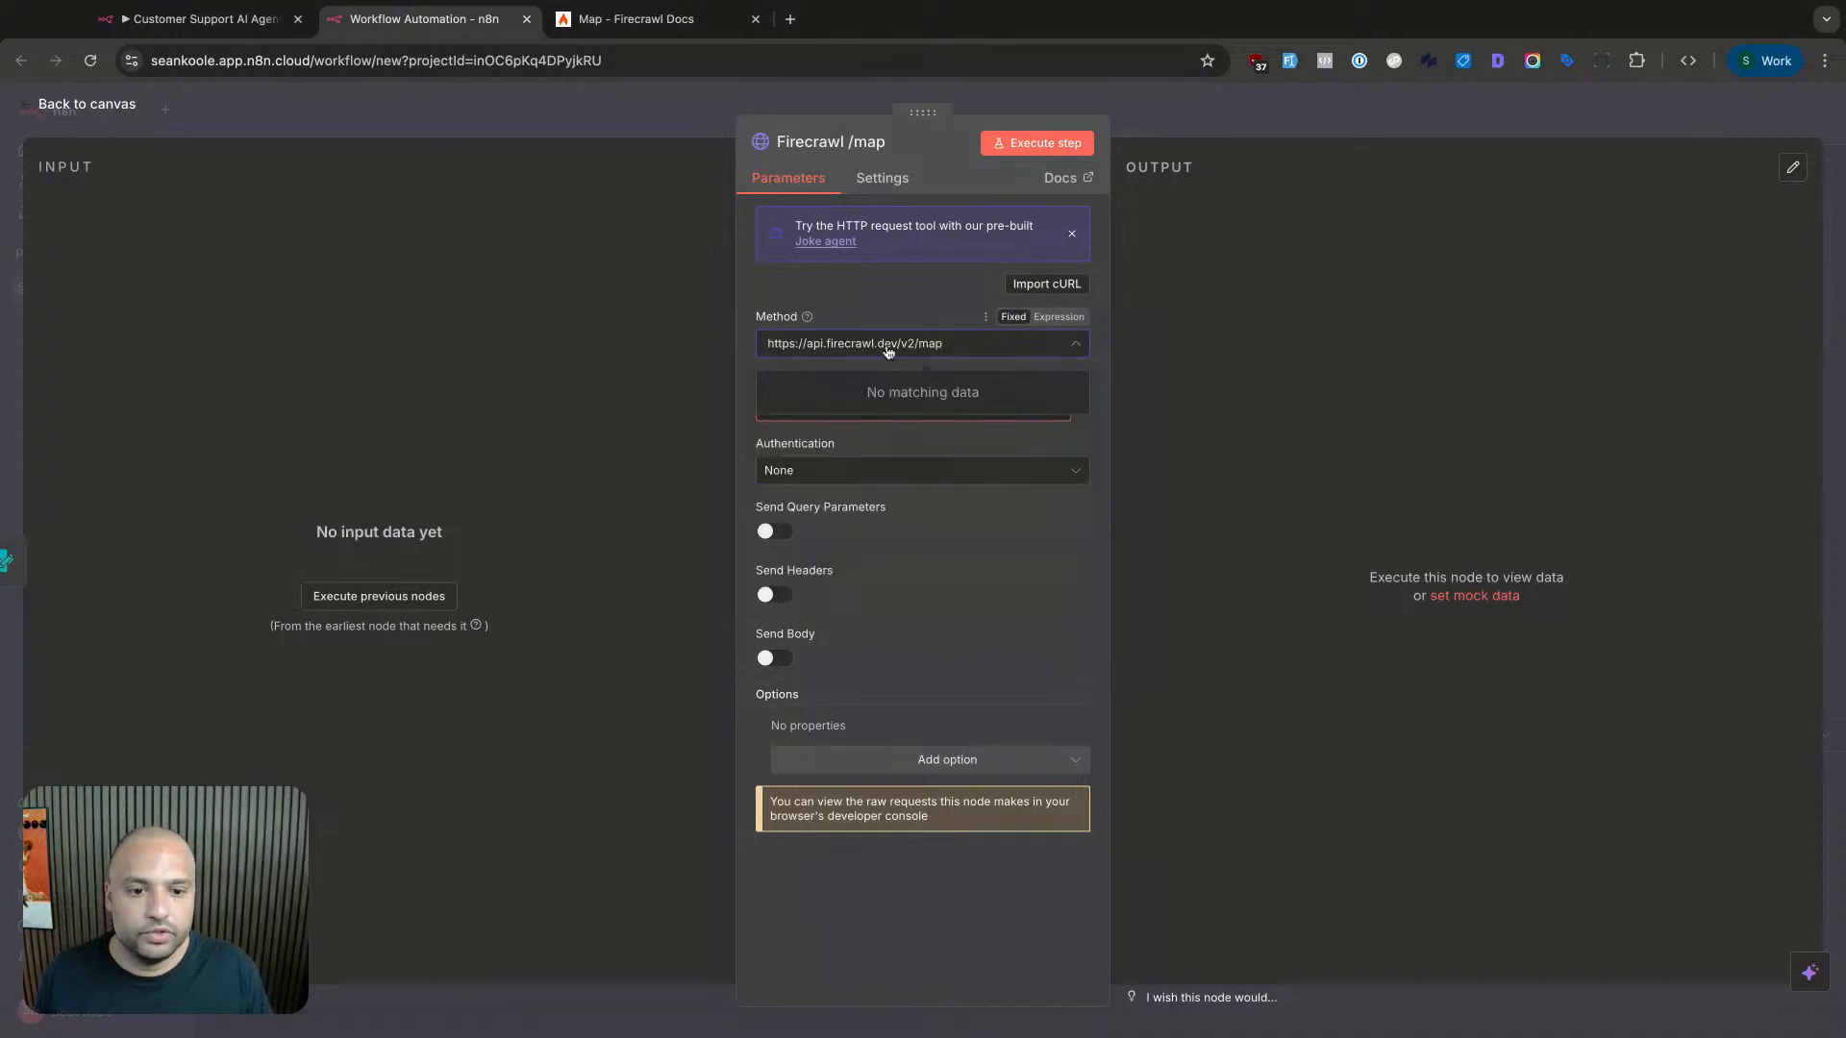
key("ctrl+a")
type("POST")
left_click(821, 390)
left_click(827, 405)
key("ctrl+v")
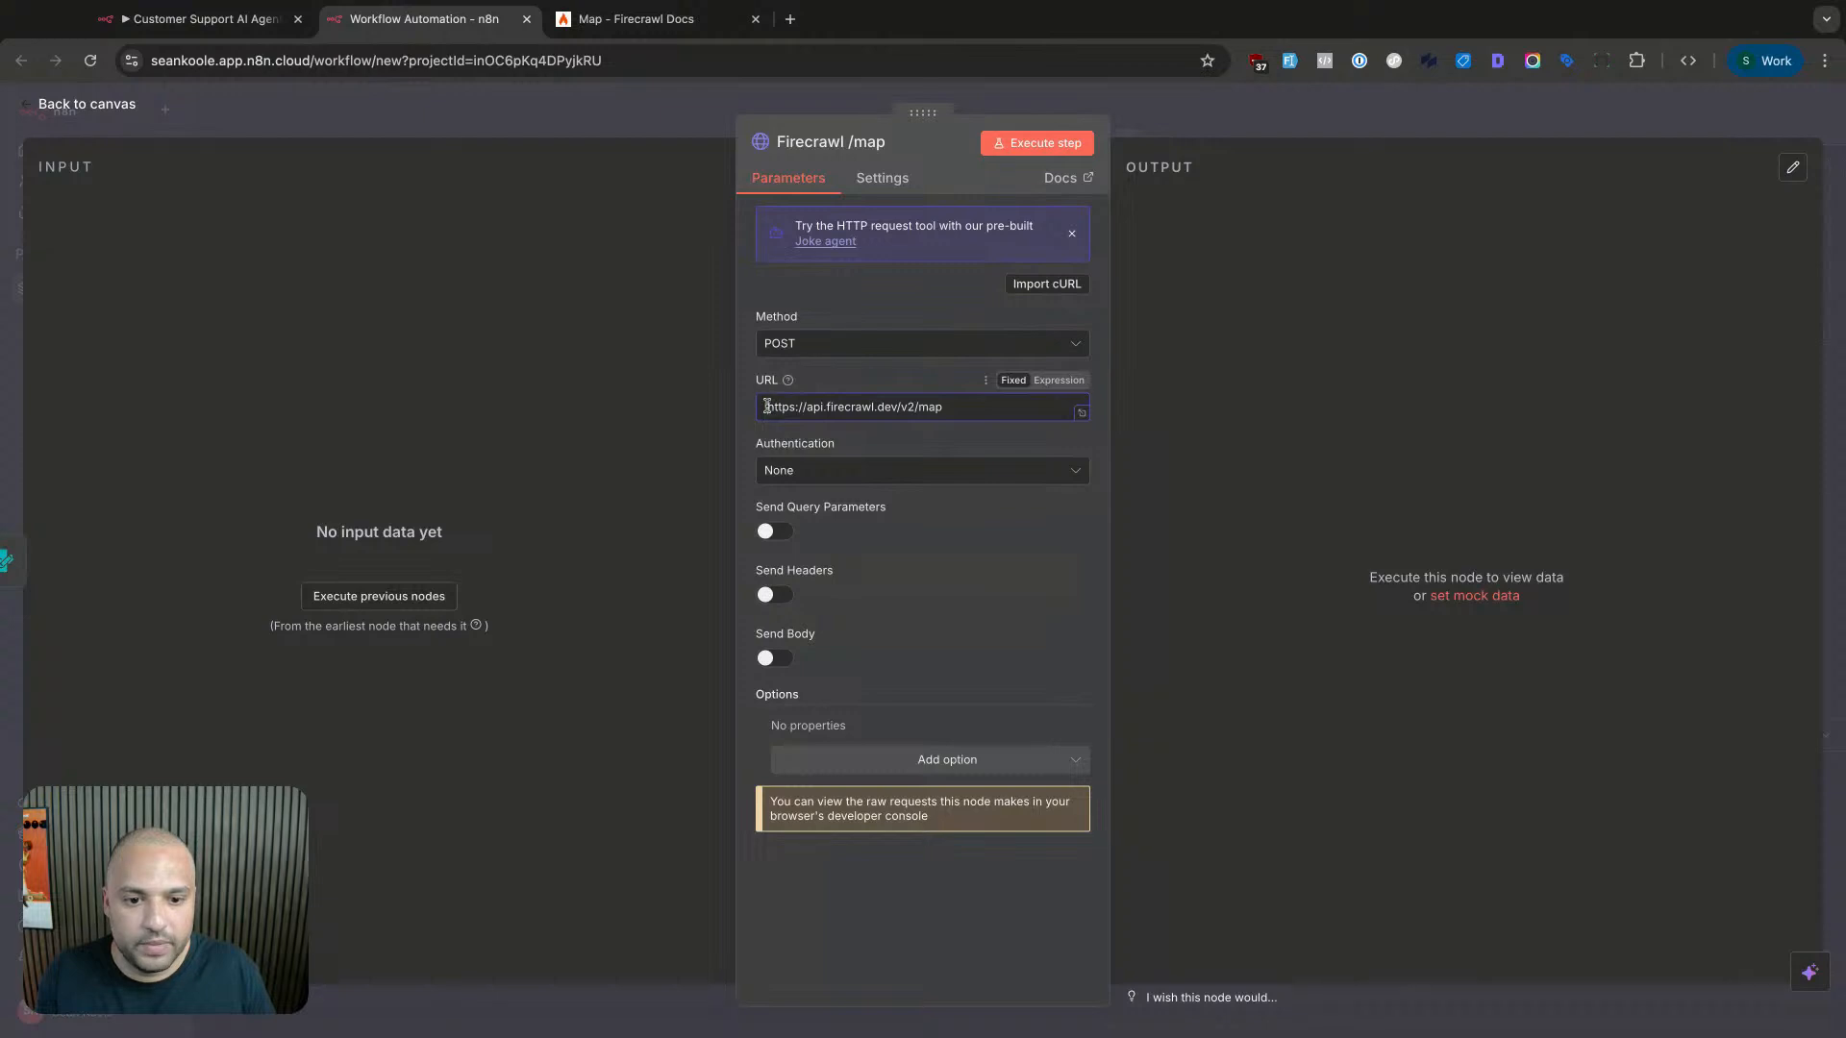
- Set authentication to Generic Credential Type with Bearer Auth using the saved Firecrawl credential
left_click(845, 472)
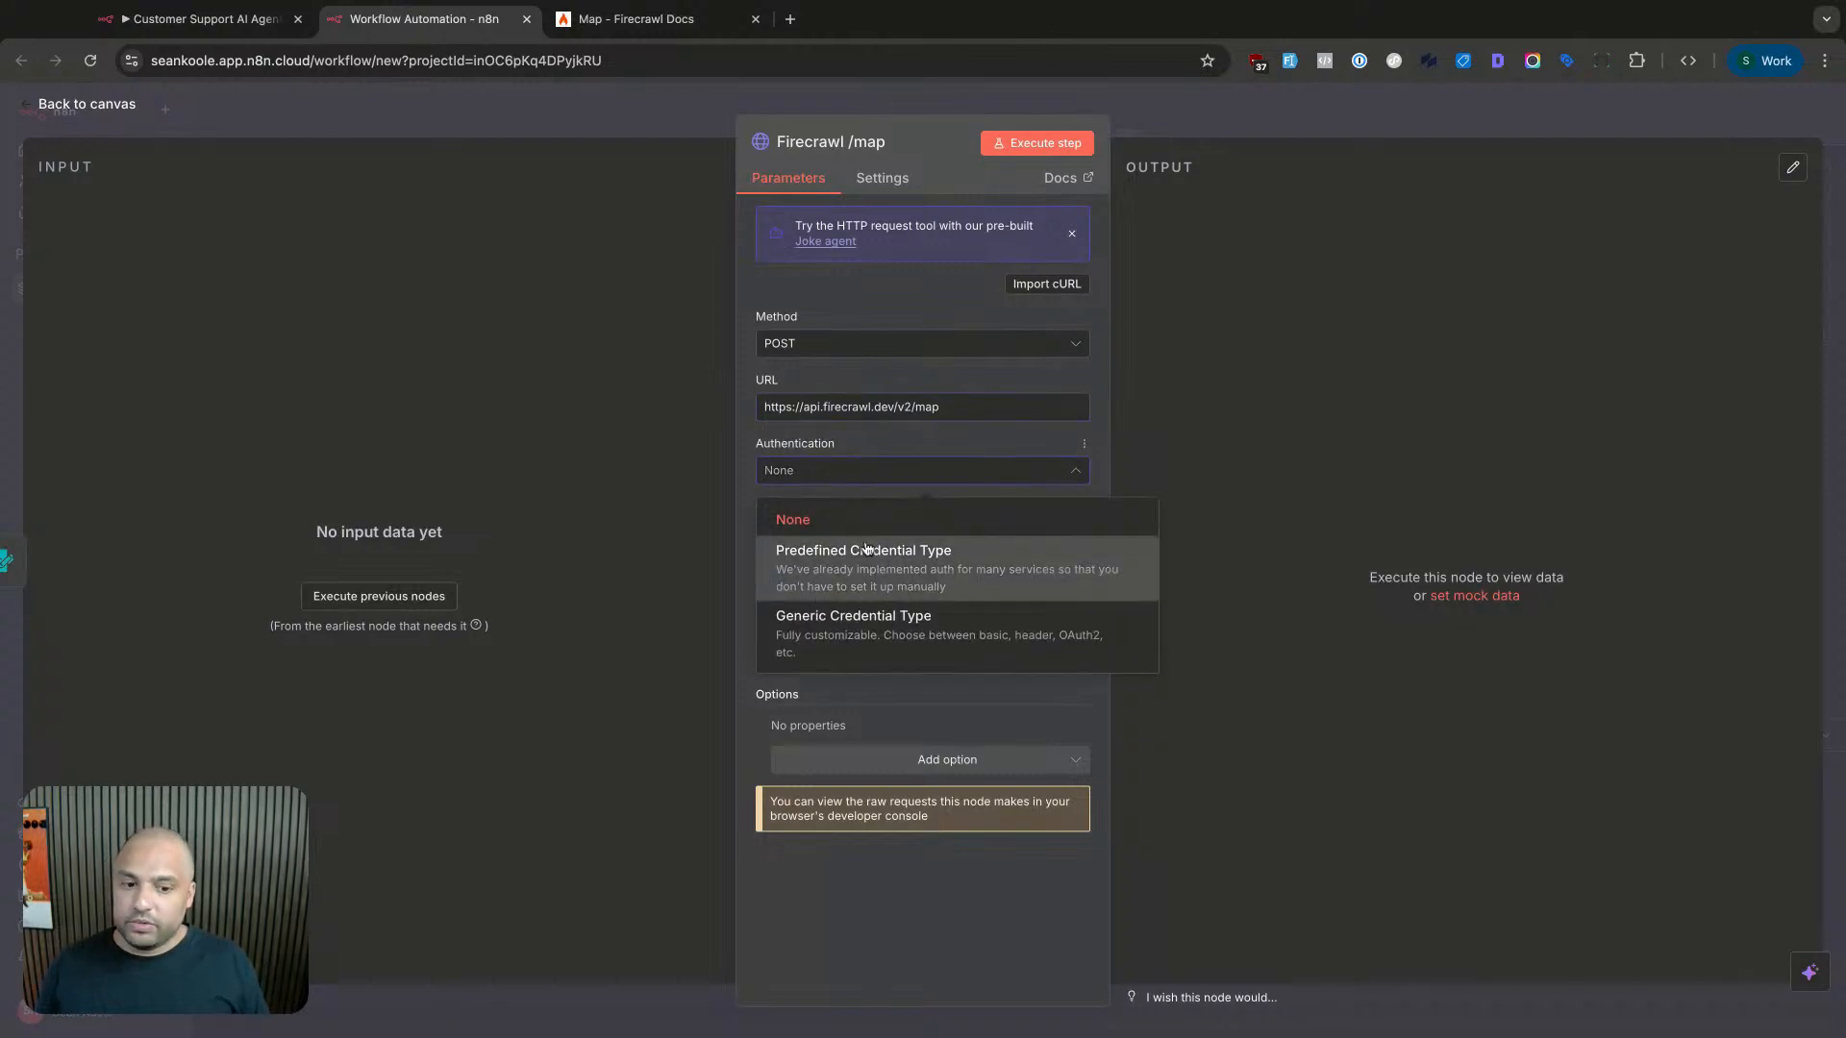
left_click(868, 631)
left_click(842, 537)
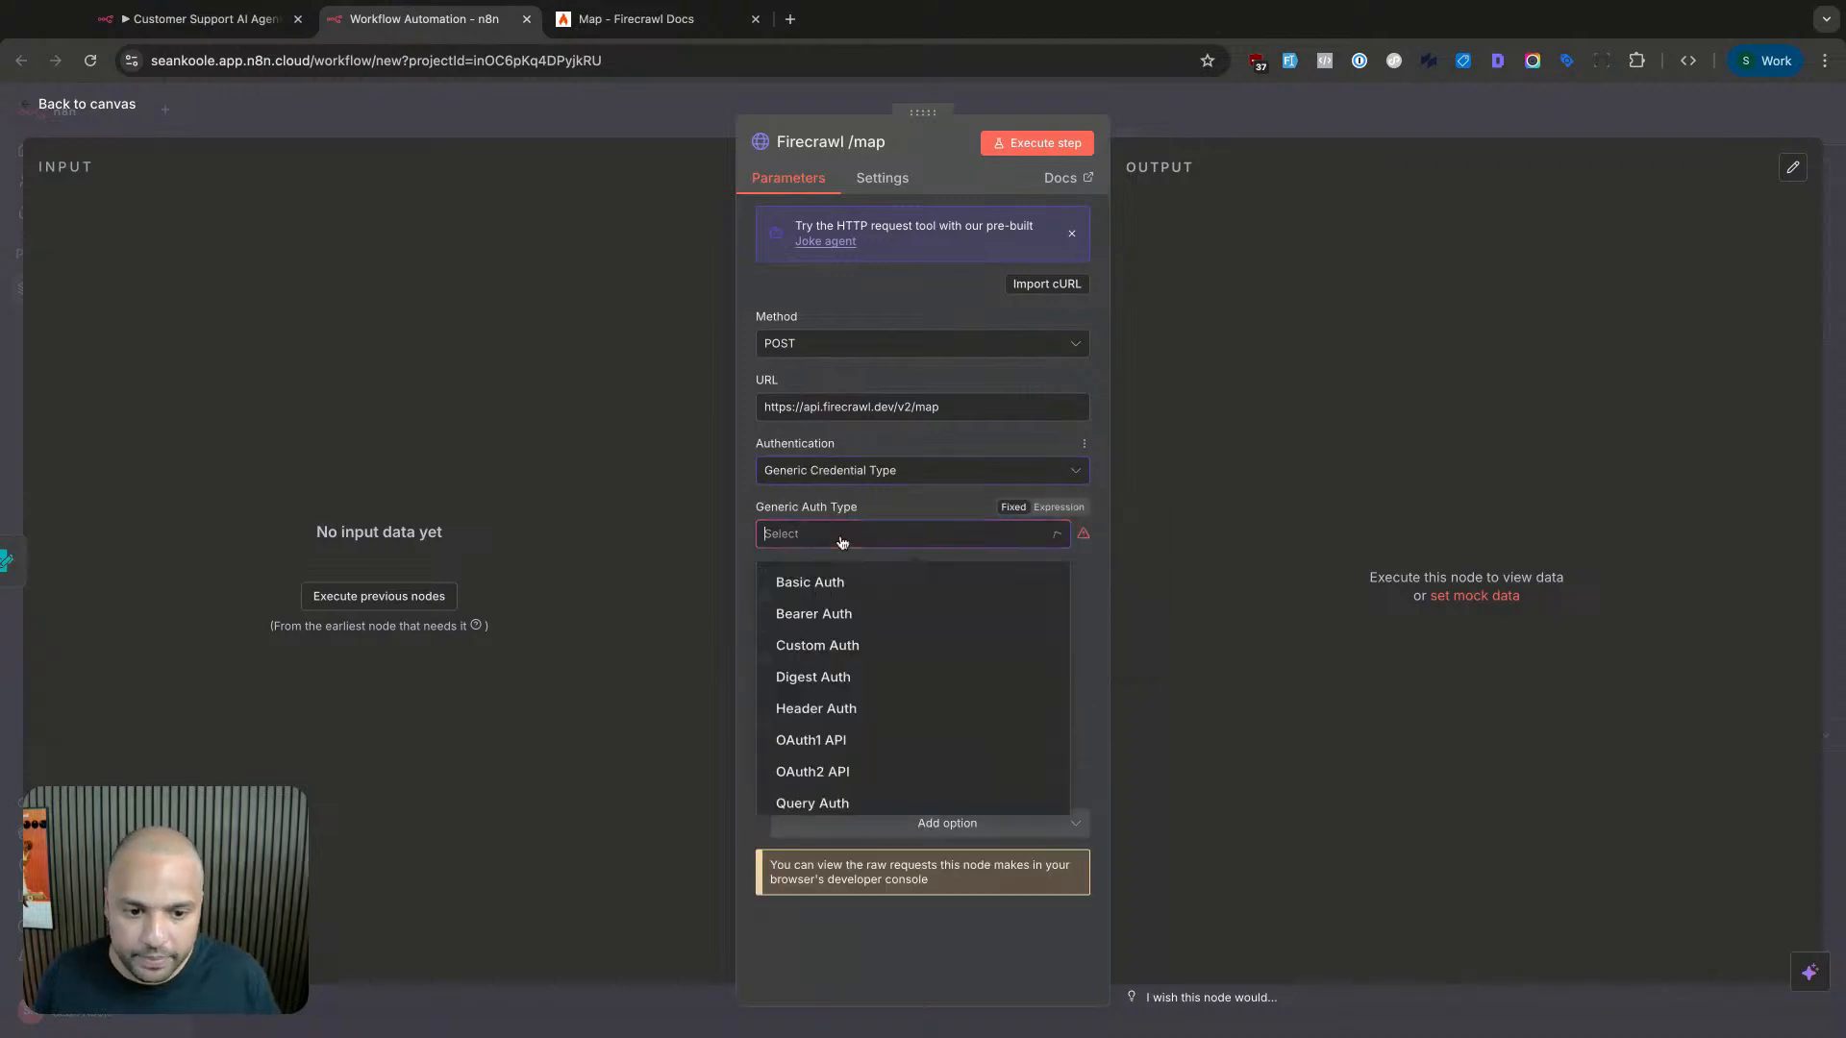
type("bear")
left_click(857, 584)
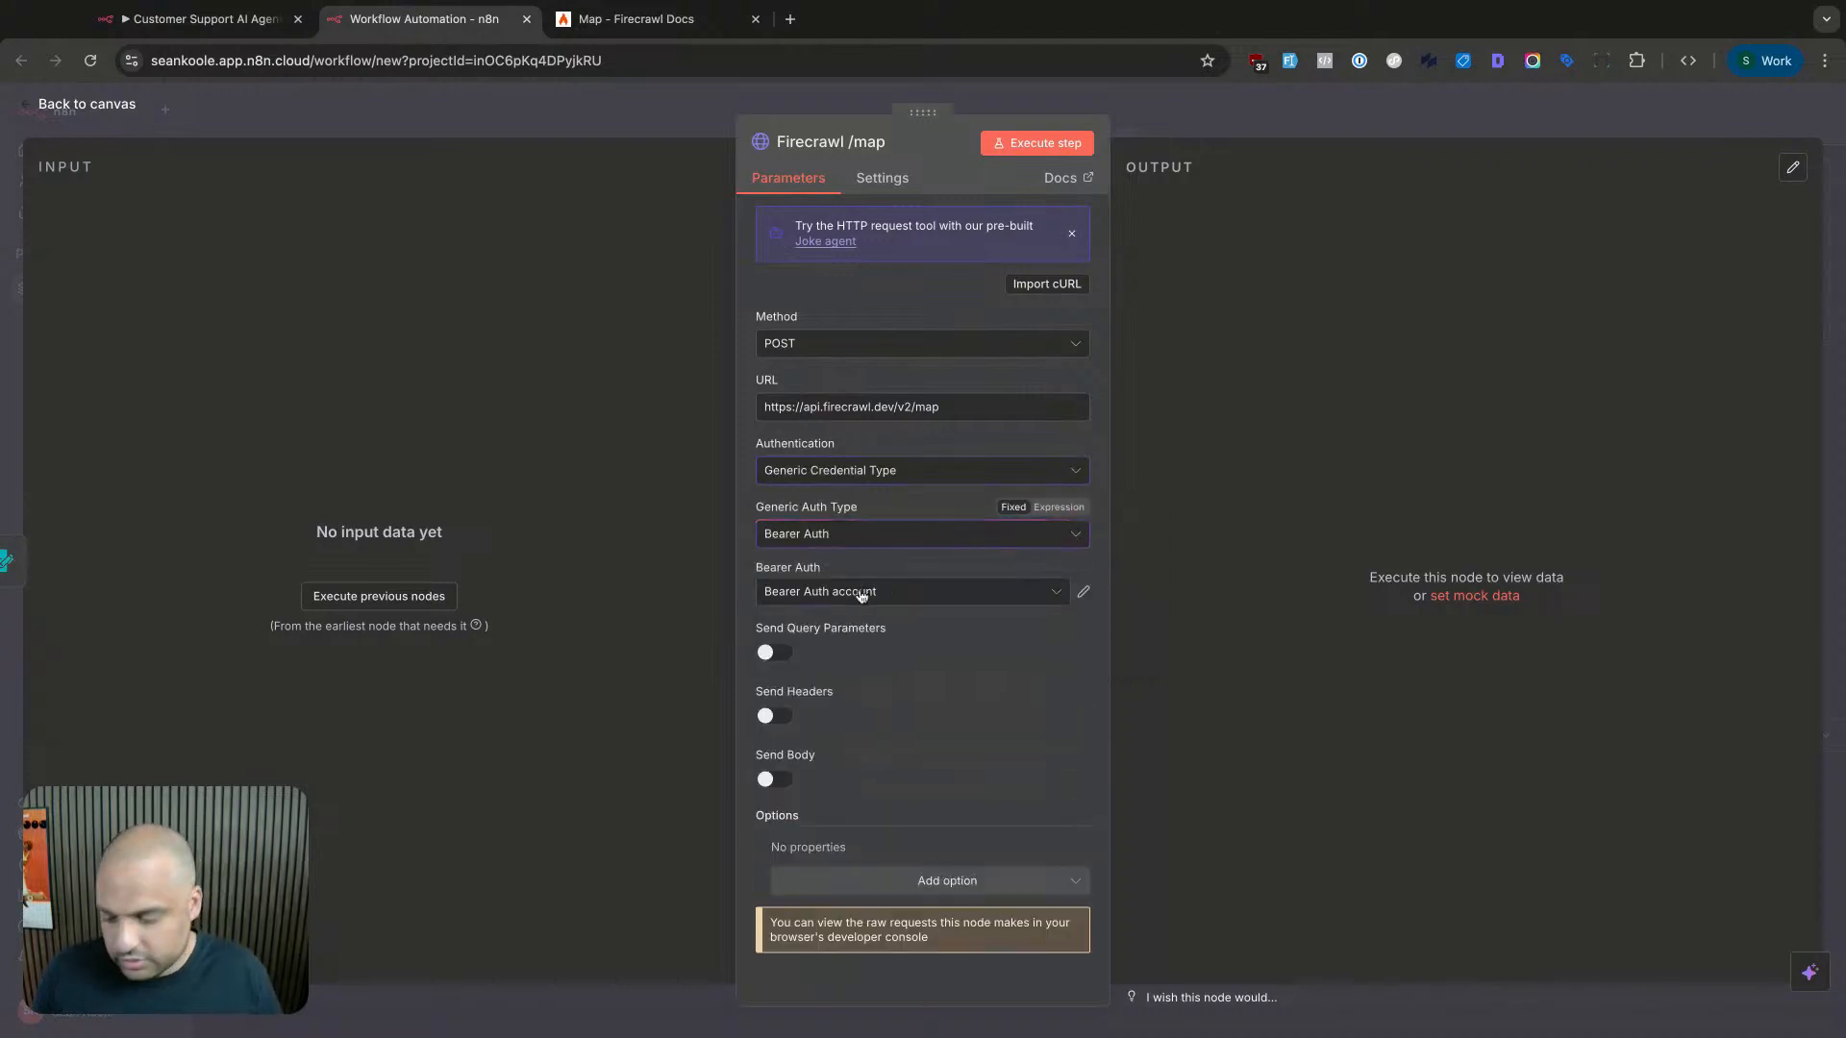
left_click(861, 594)
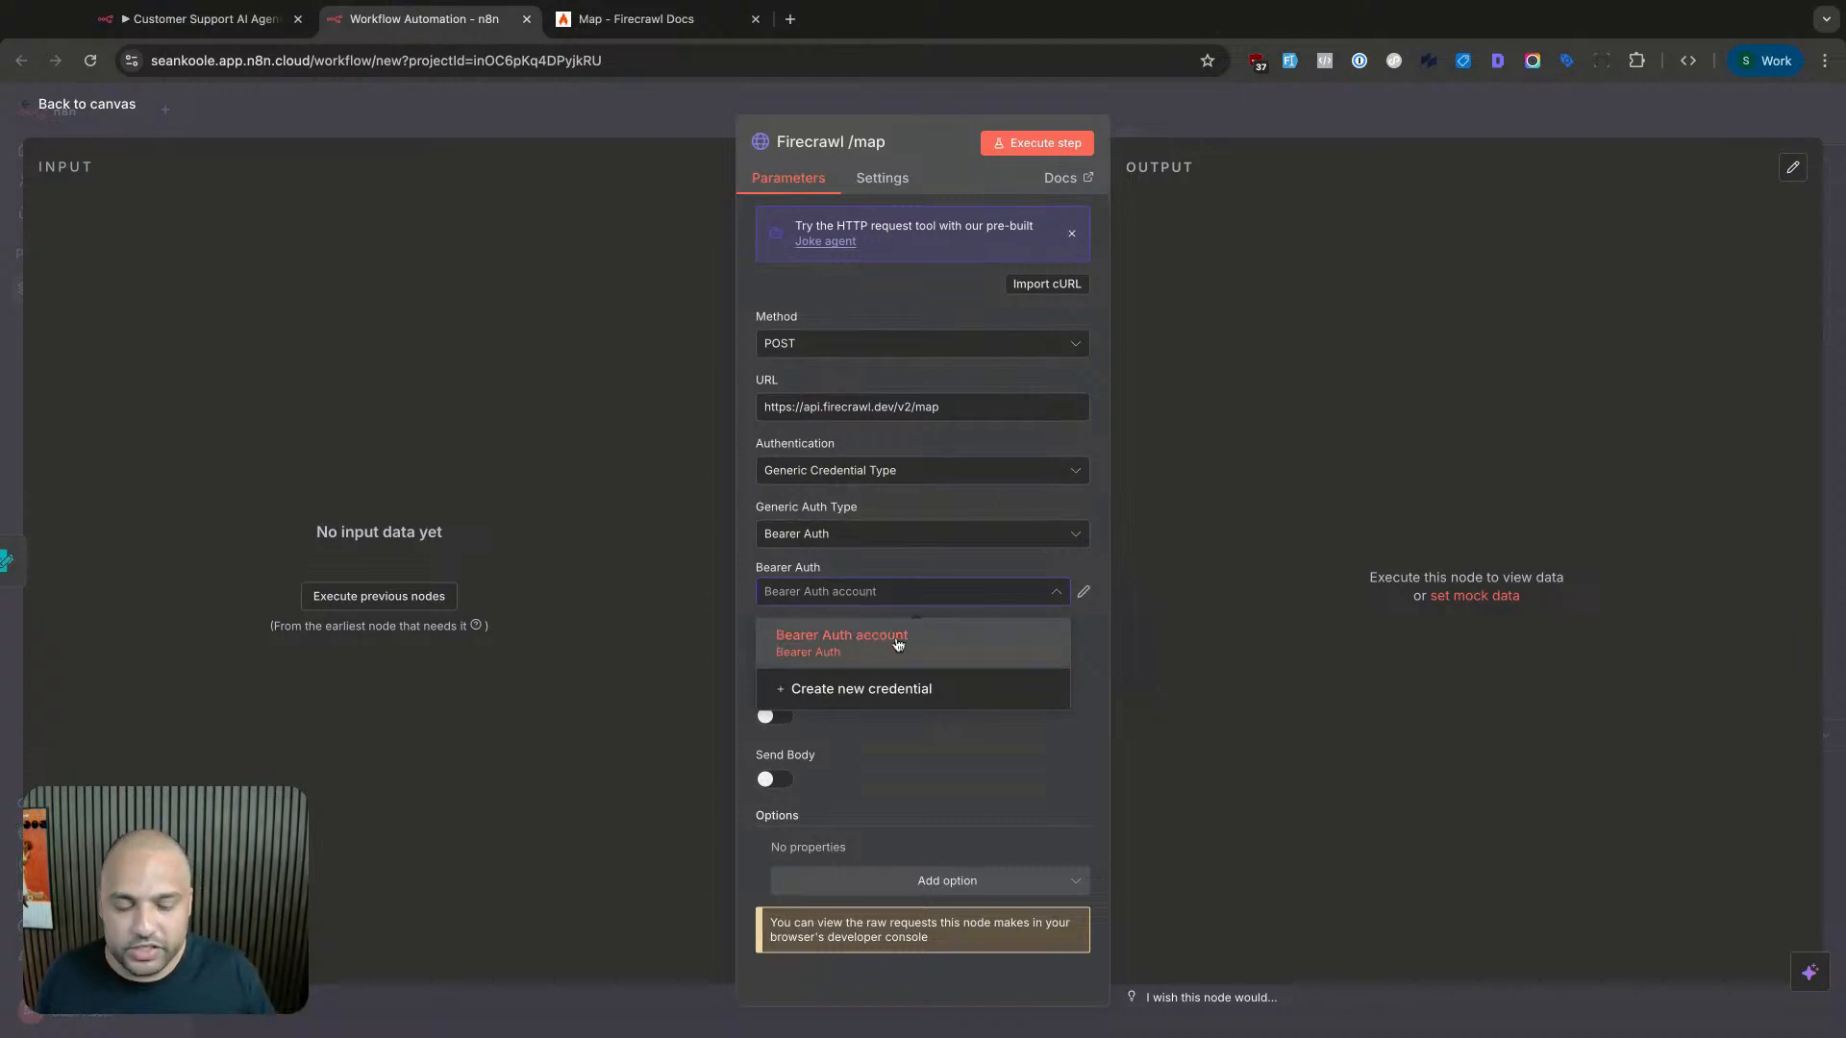
left_click(898, 644)
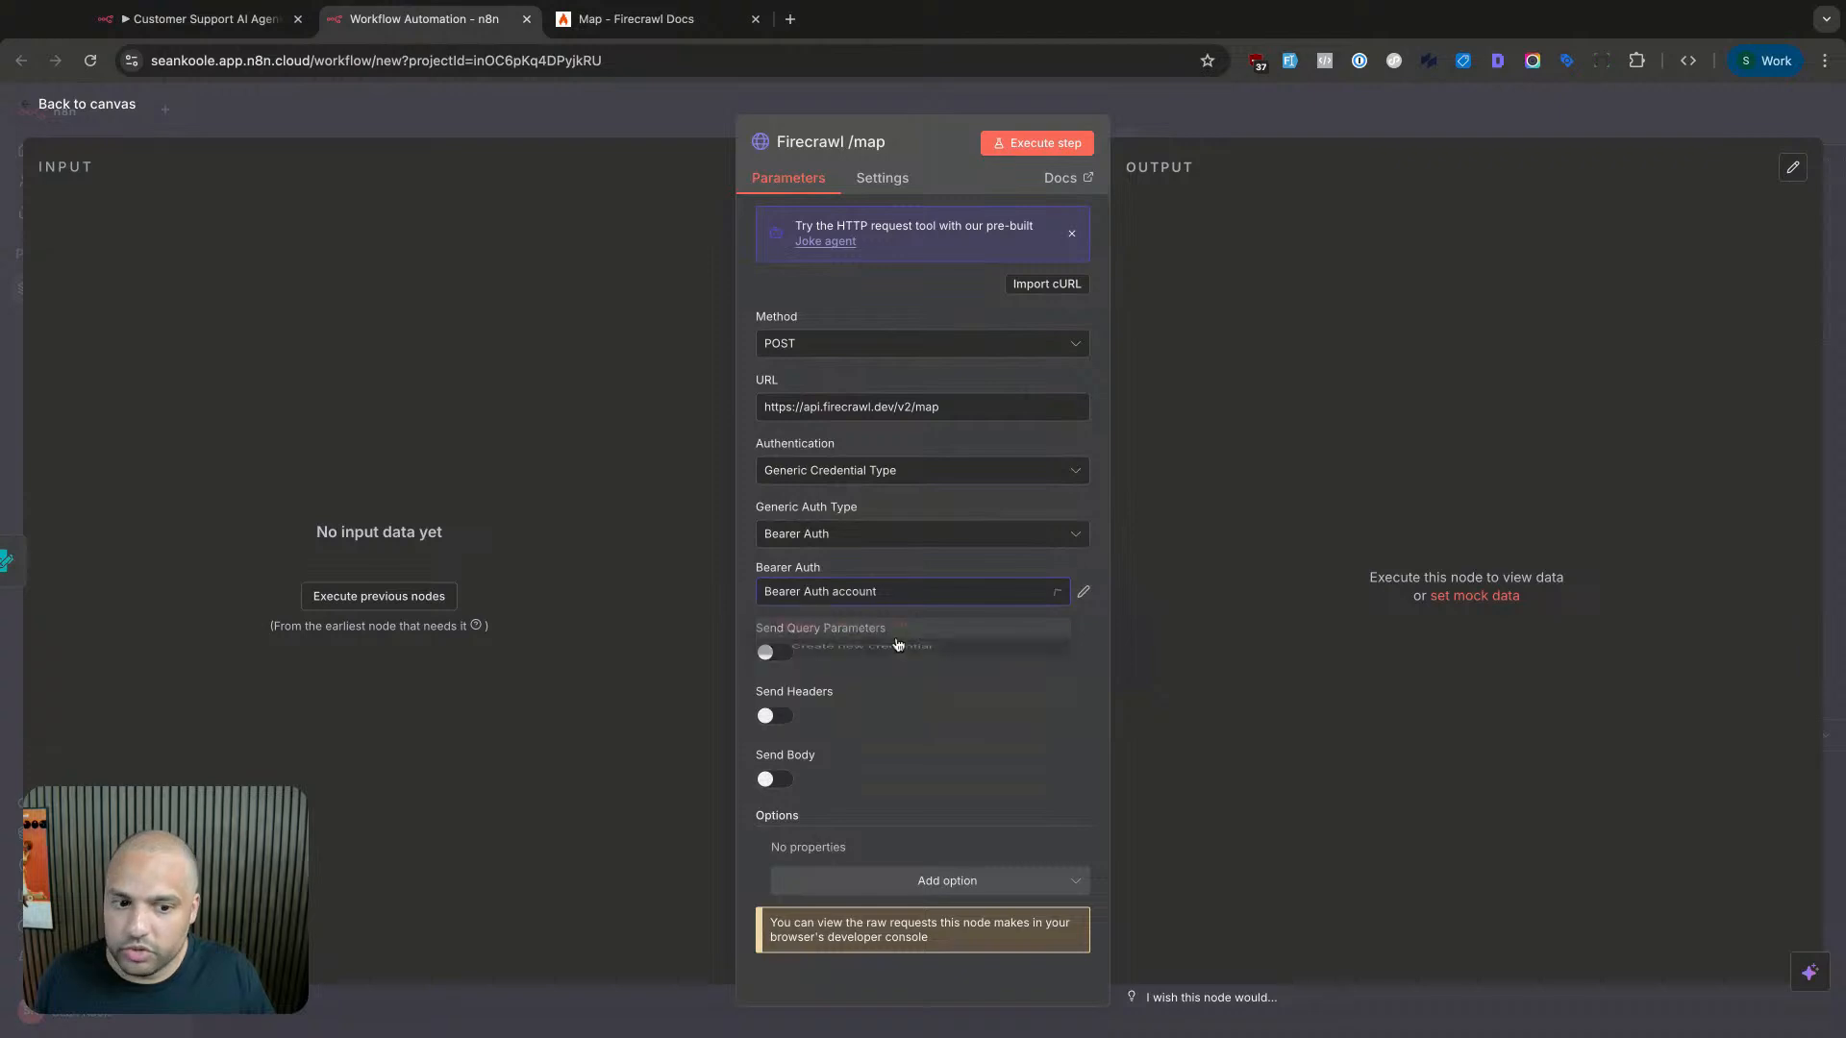
- Save the workflow and confirm Firecrawl /map still uses the Firecrawl bearer credential
left_click(1177, 114)
left_click(1711, 113)
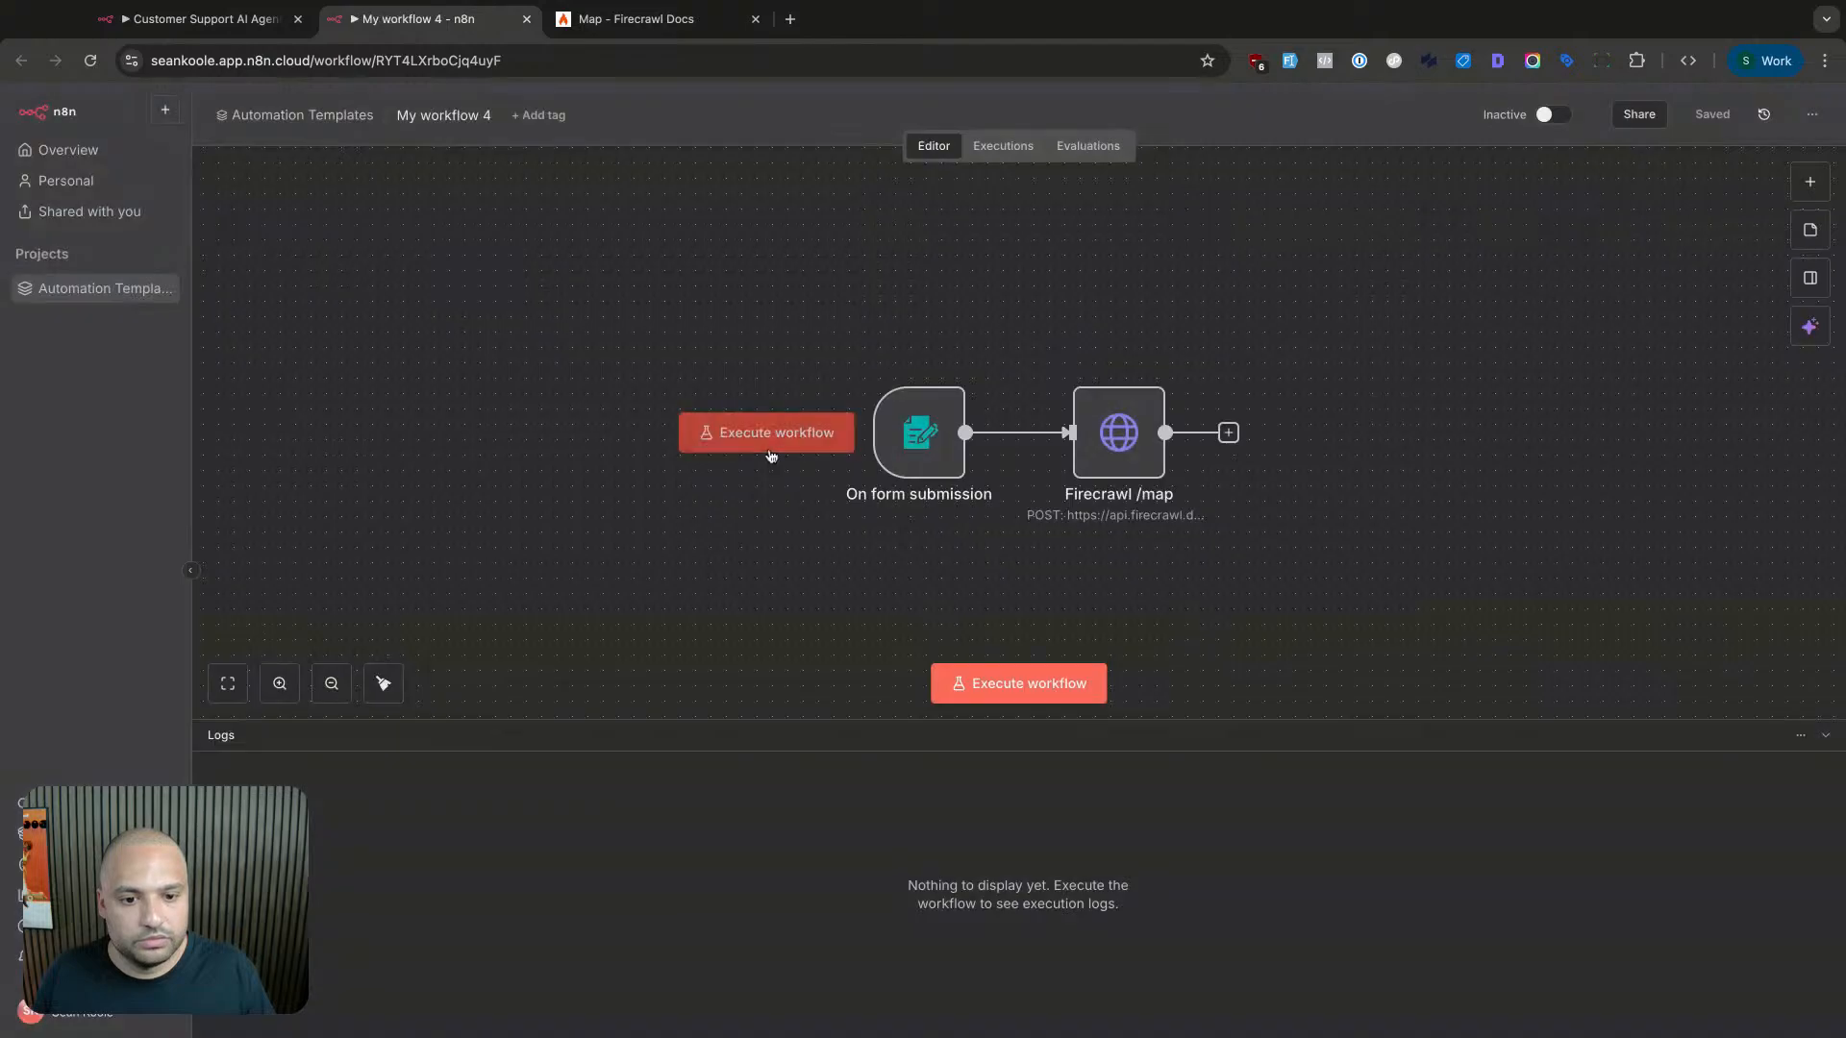
double_click(1120, 433)
left_click(882, 591)
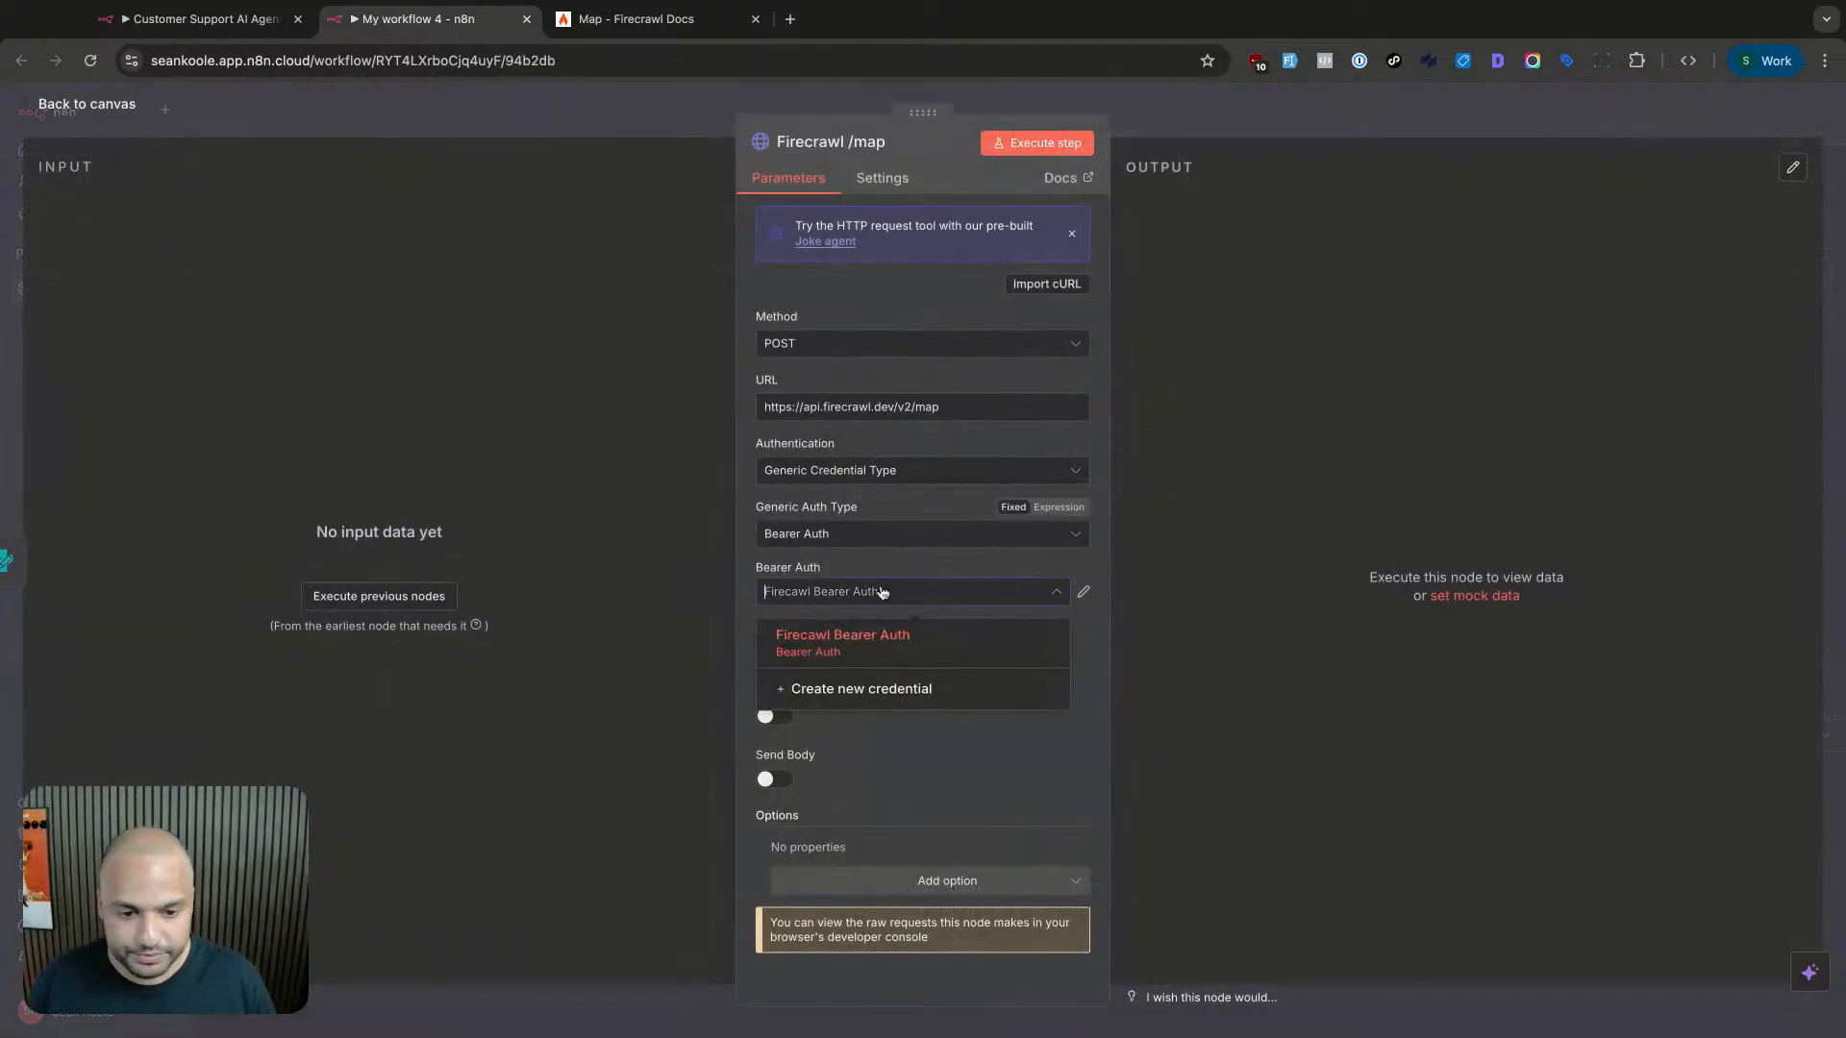
left_click(894, 775)
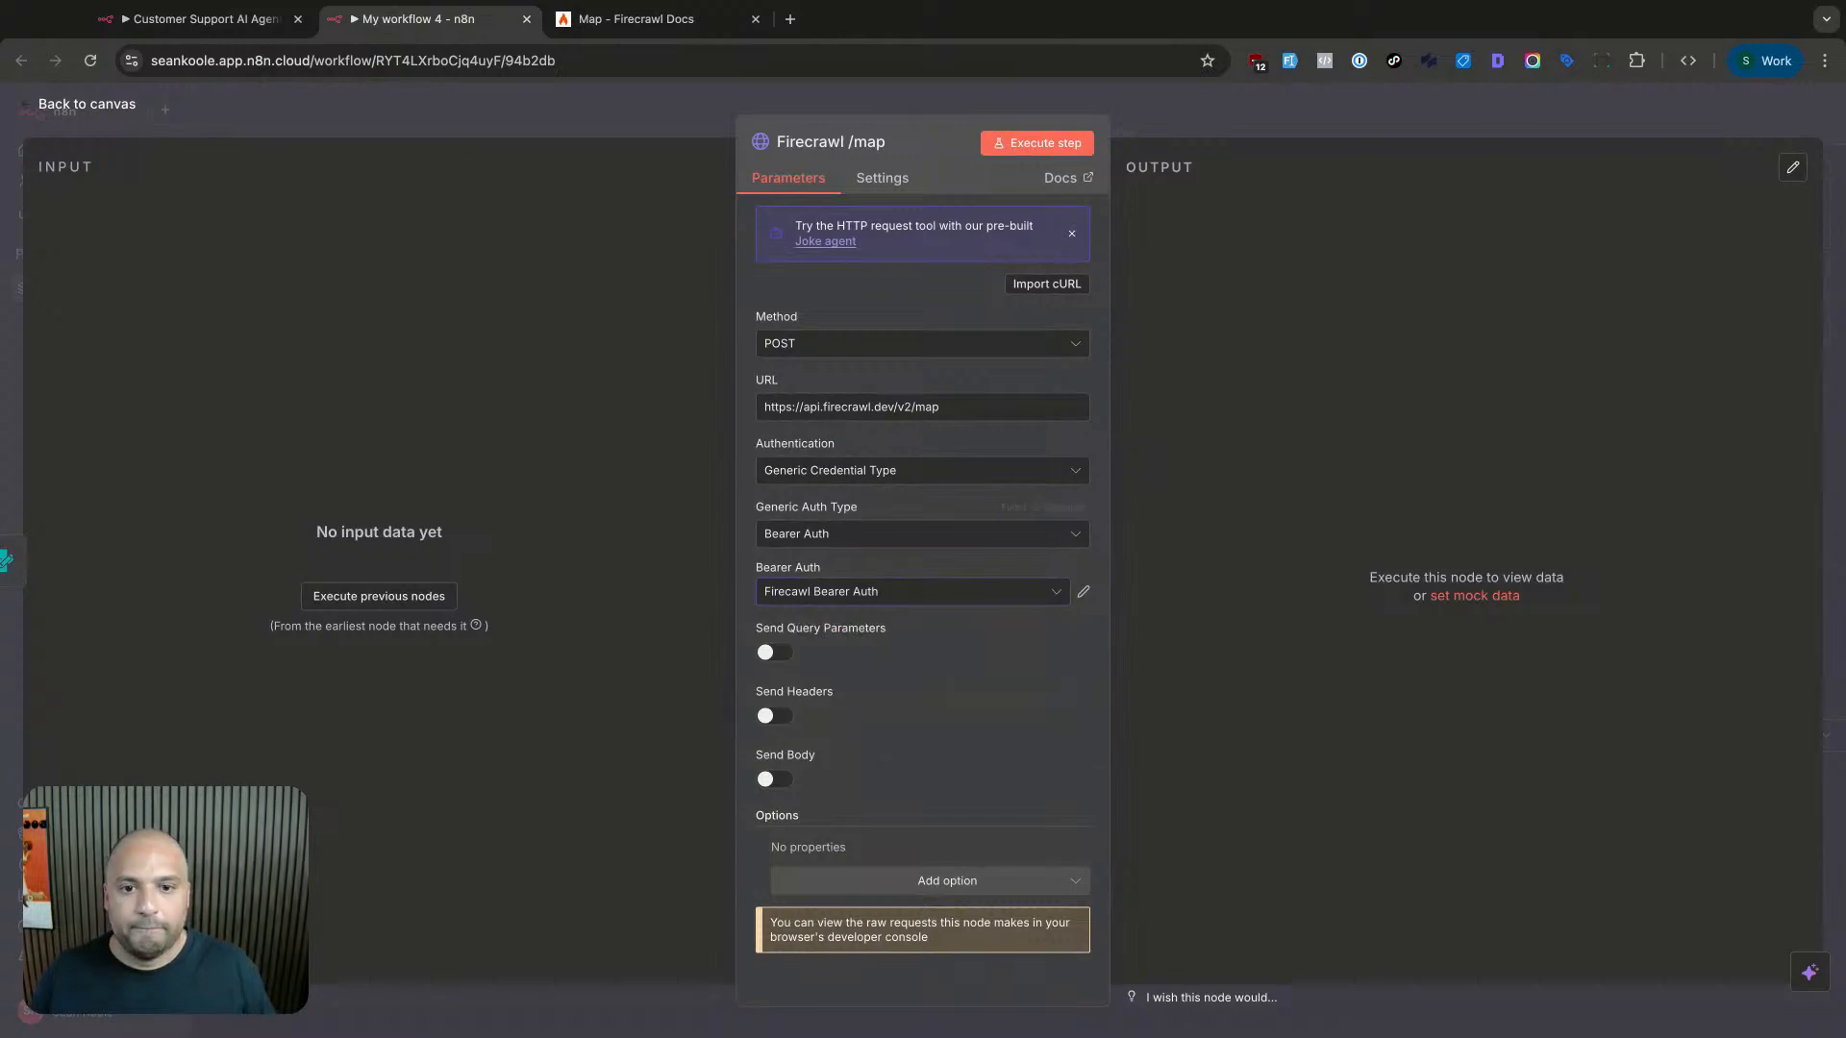
left_click(672, 19)
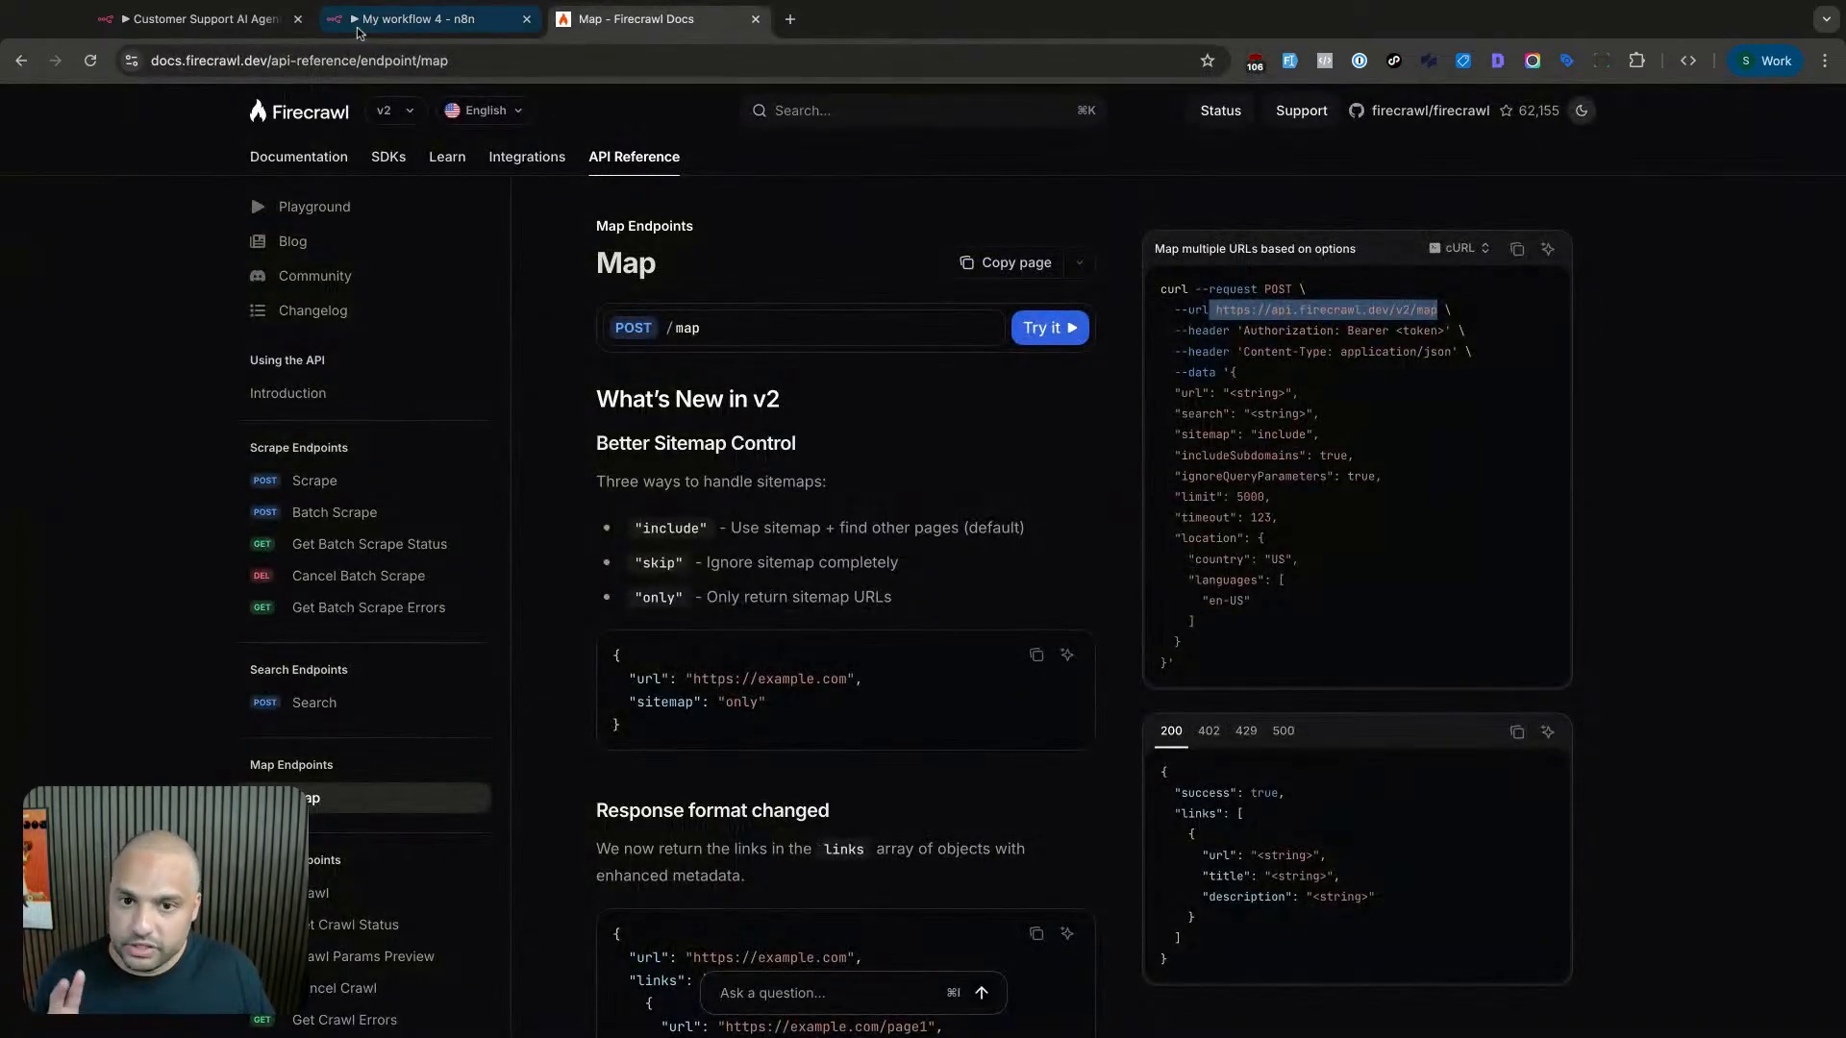
left_click(393, 23)
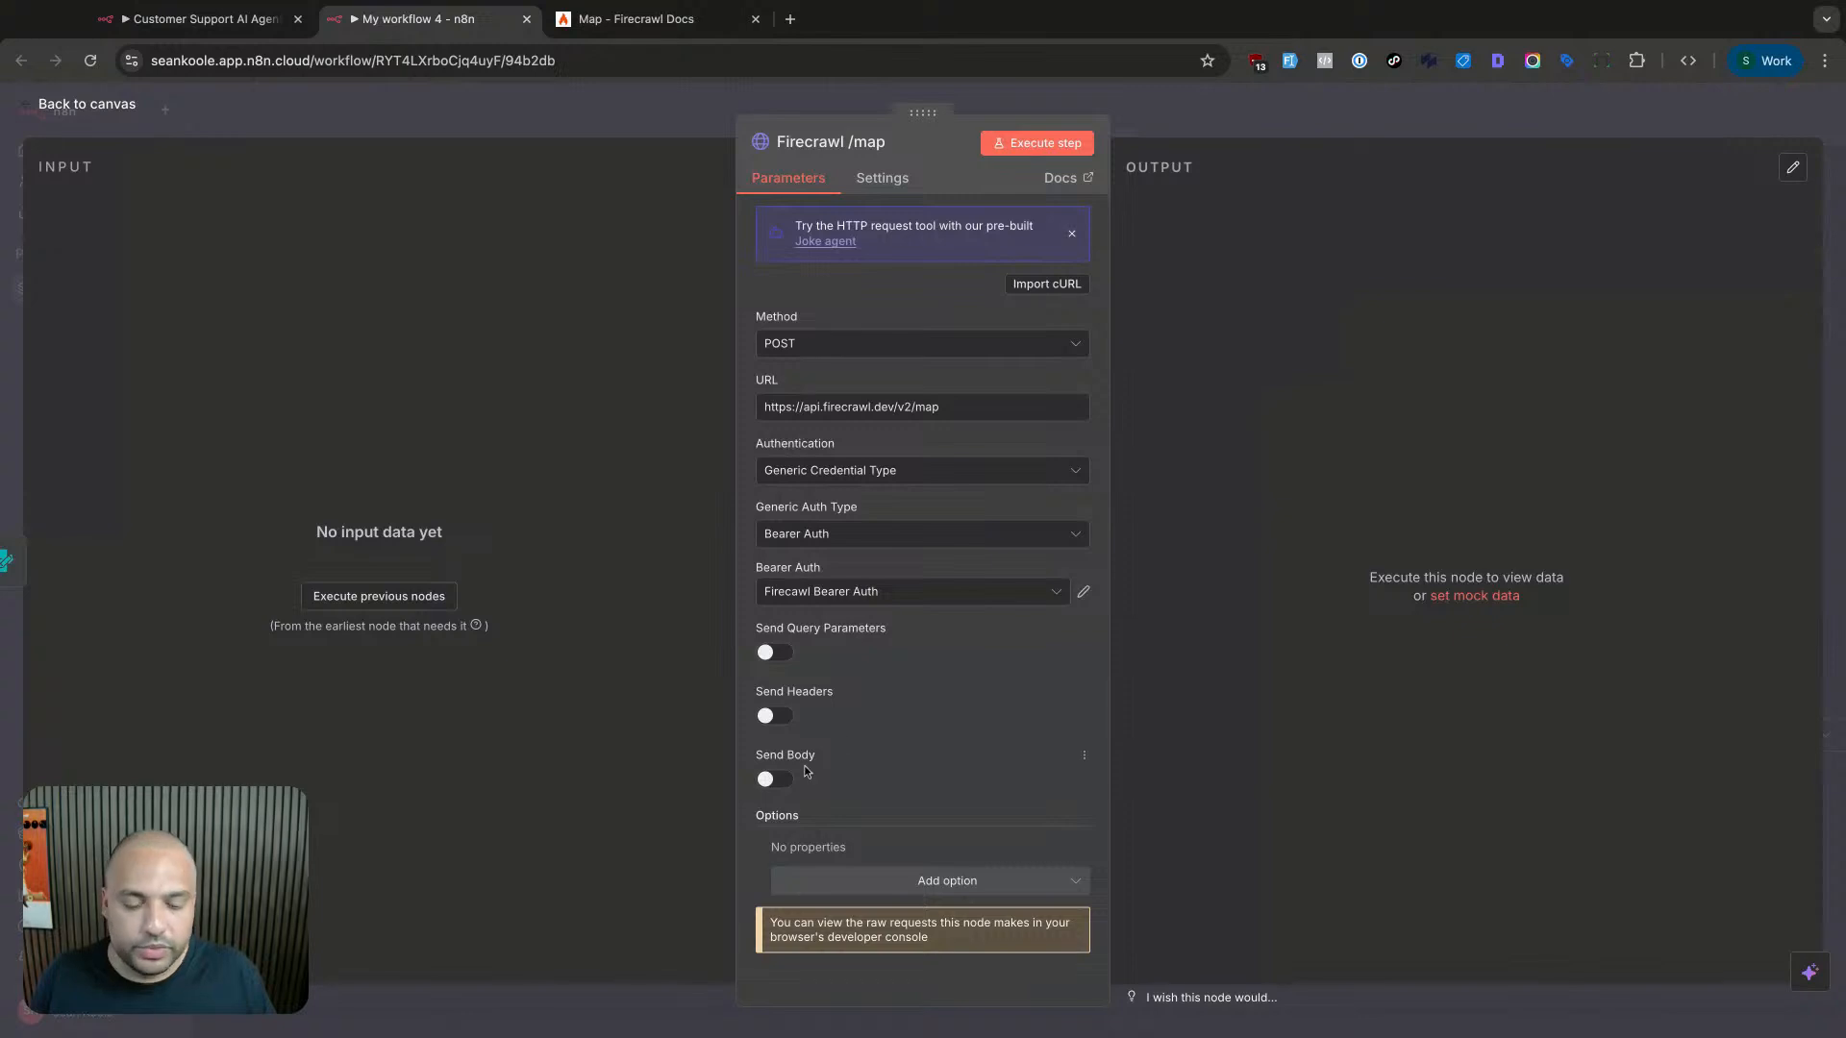
- Turn on the request body with JSON content and name the first body parameter url
left_click(769, 779)
scroll(943, 731, "down", 3)
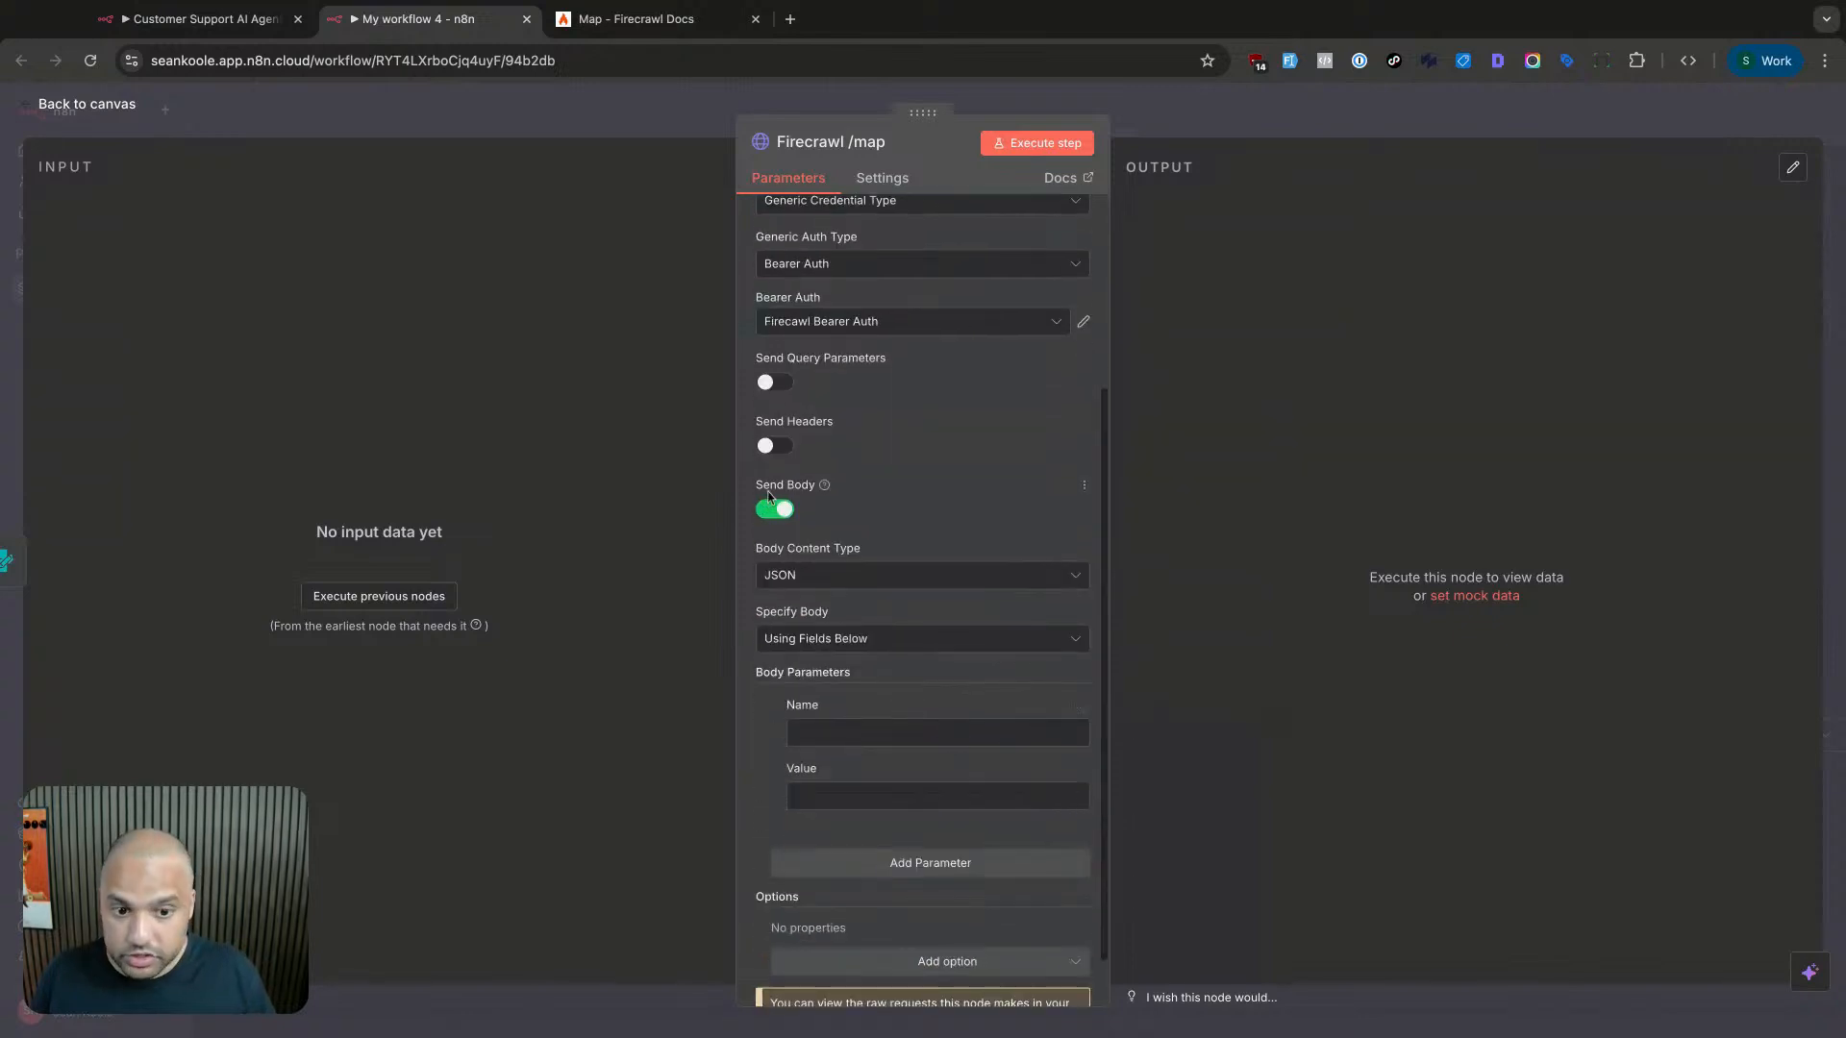
scroll(784, 512, "down", 1)
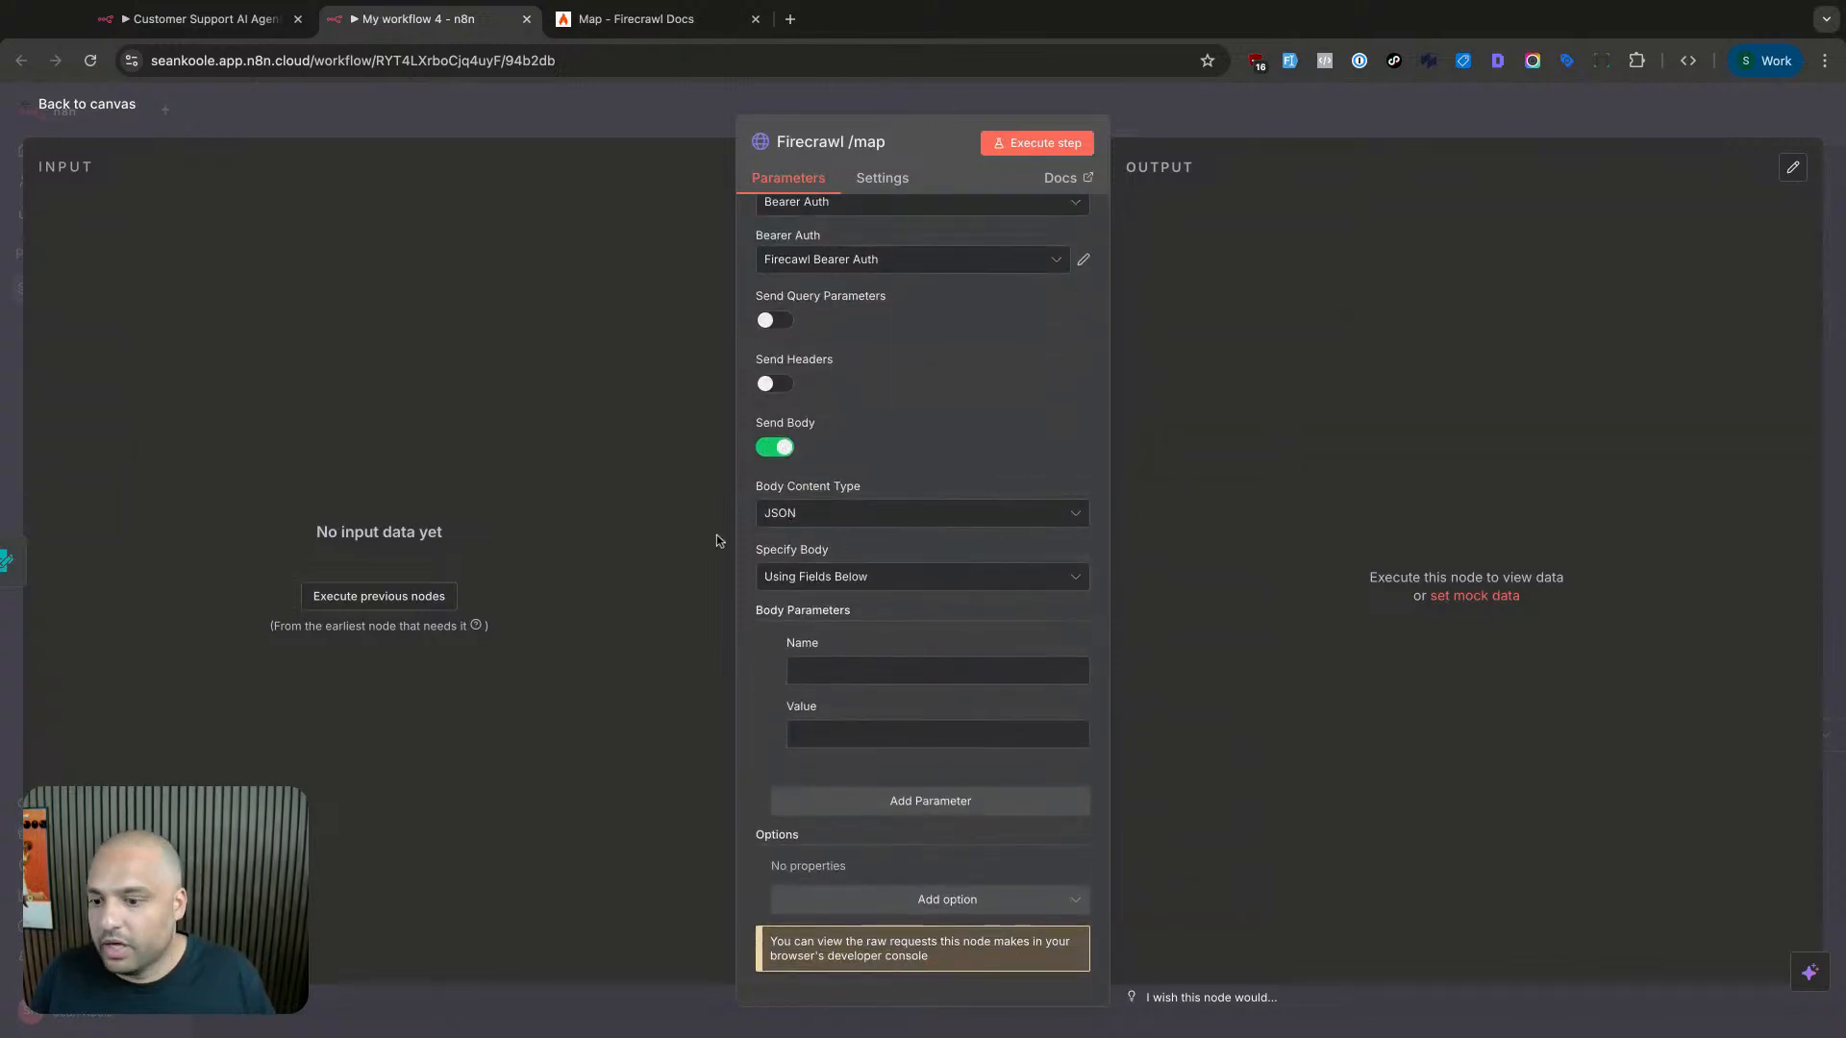
left_click(877, 524)
left_click(877, 519)
left_click(861, 514)
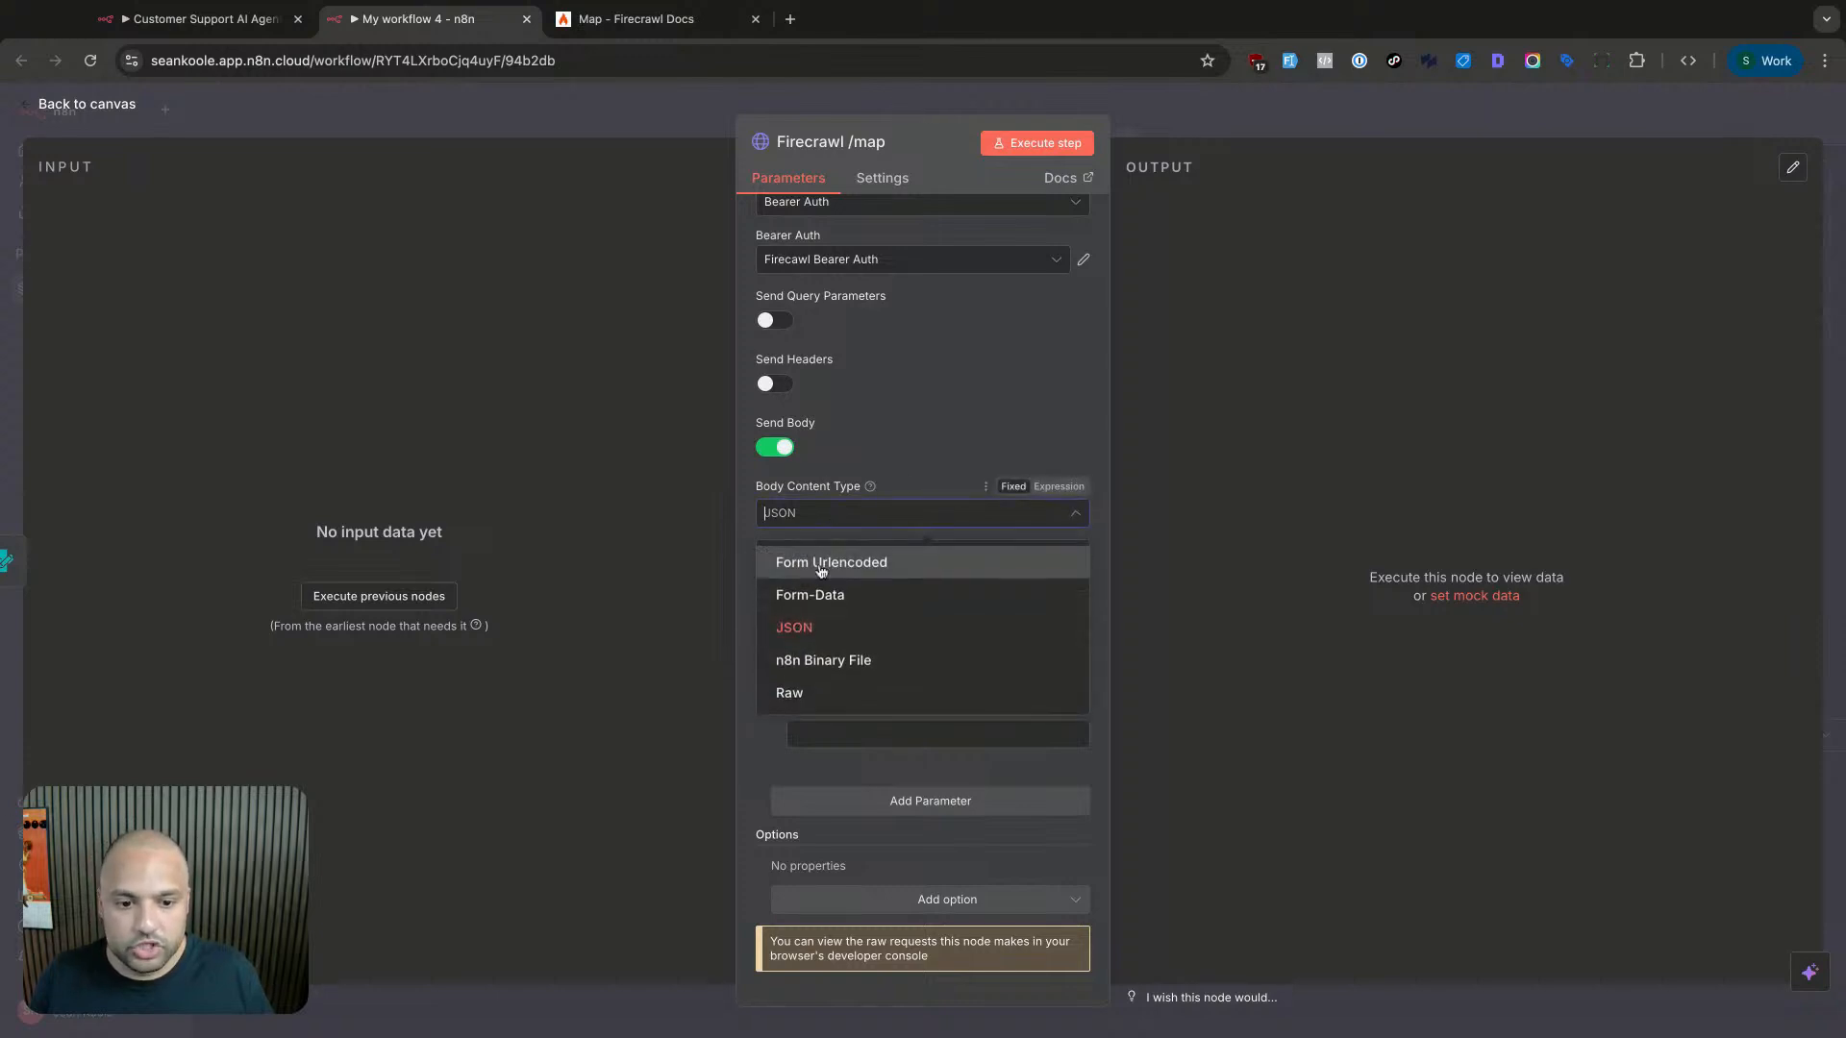
left_click(923, 433)
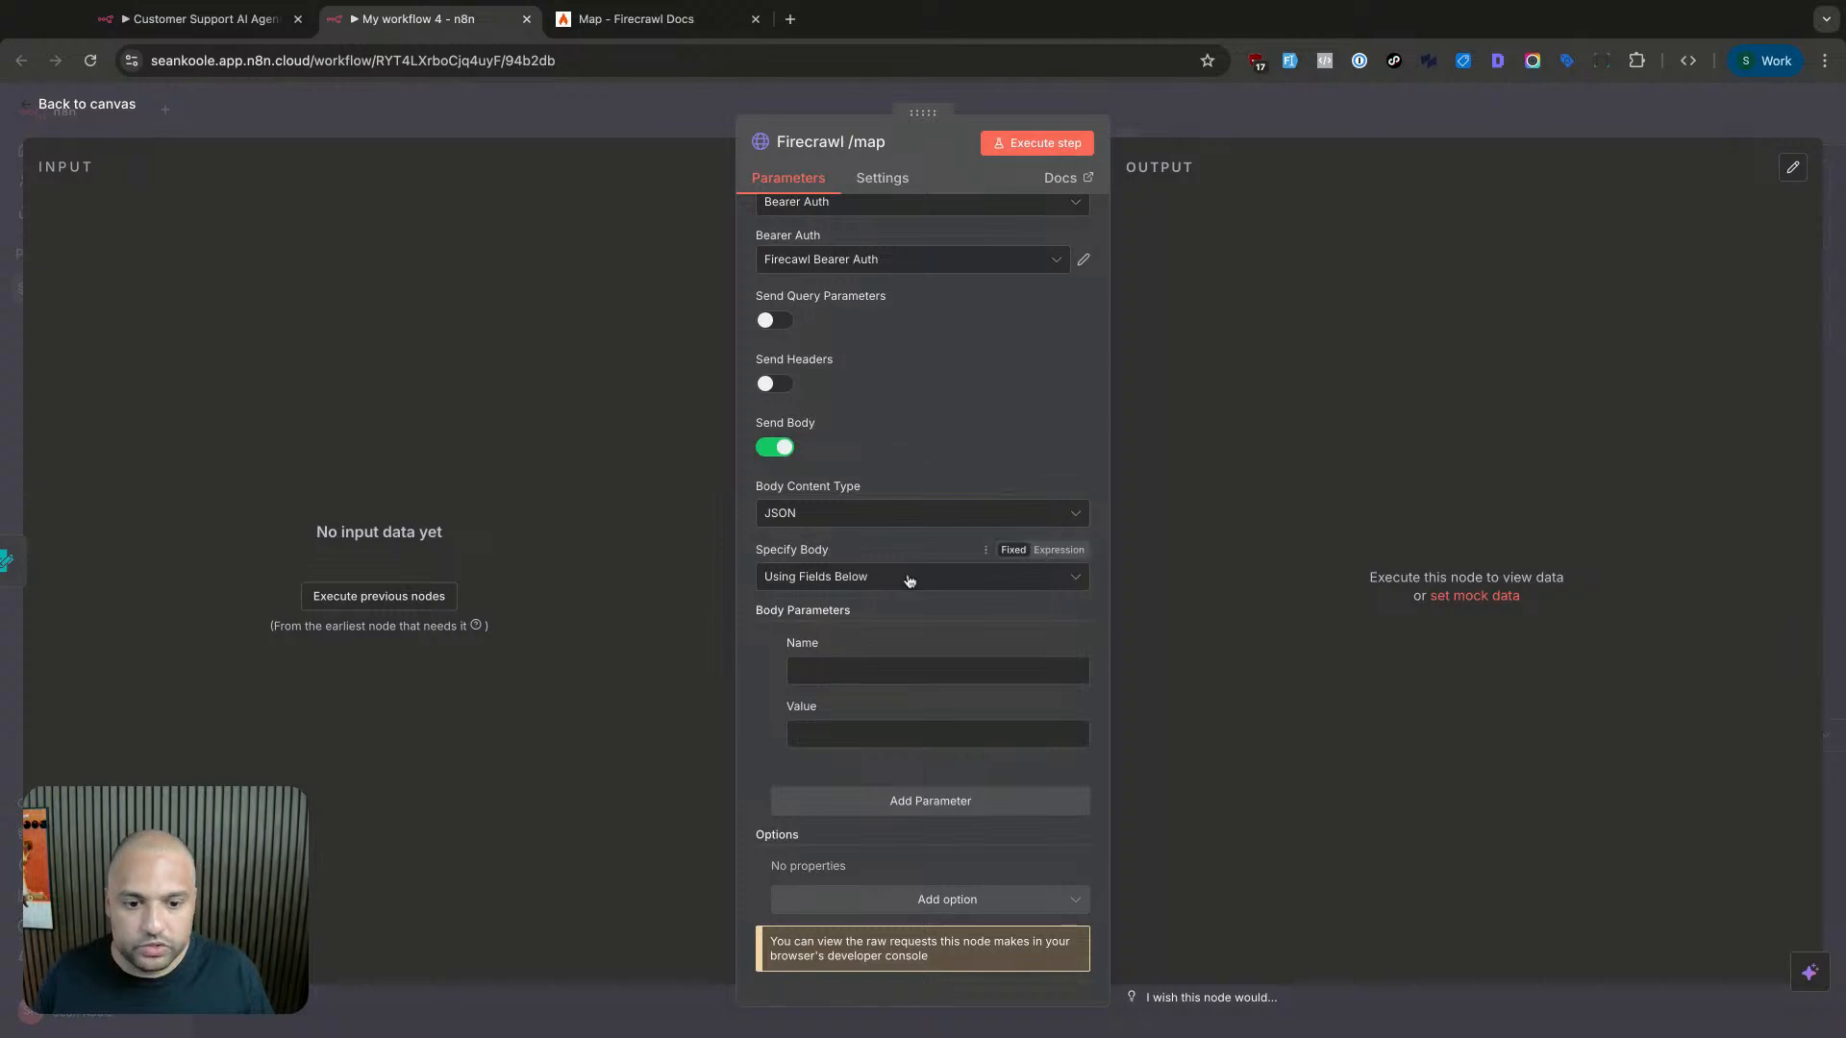
left_click(832, 671)
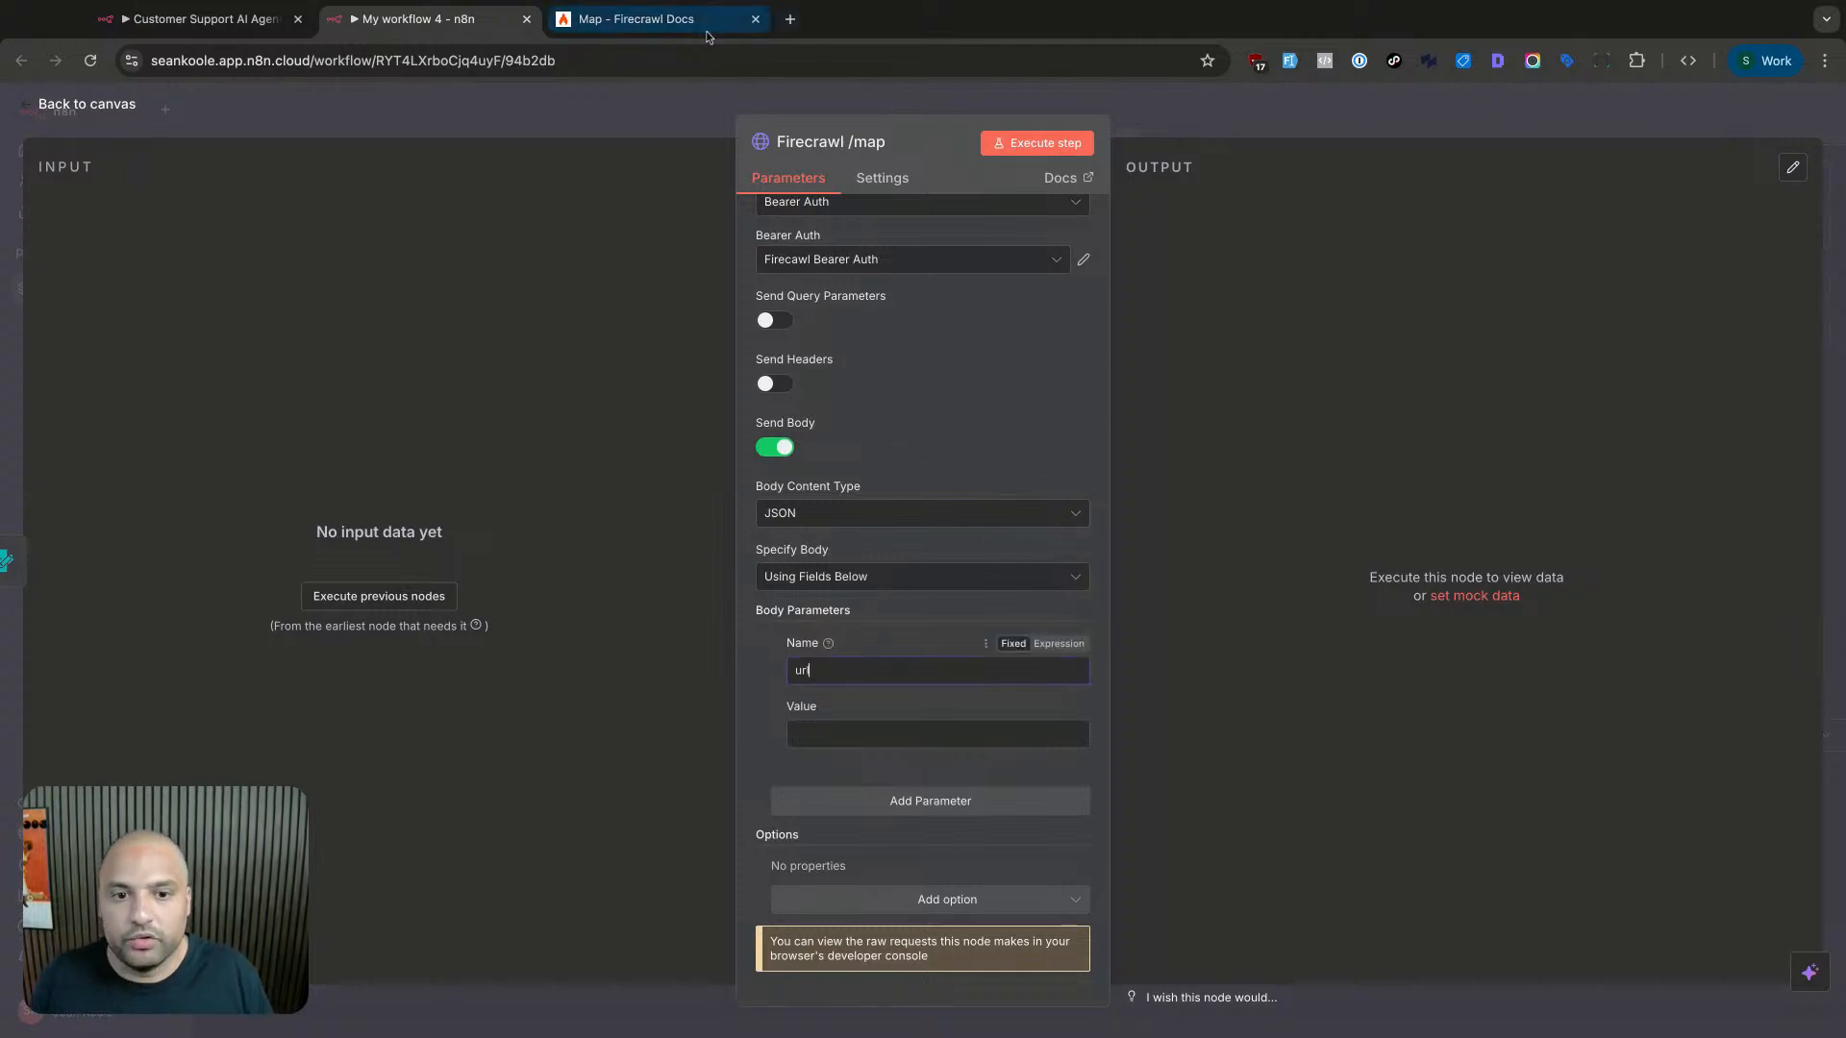
- Add a second body parameter sitemap, copied from the docs, with value only
left_click(654, 19)
left_click(655, 680)
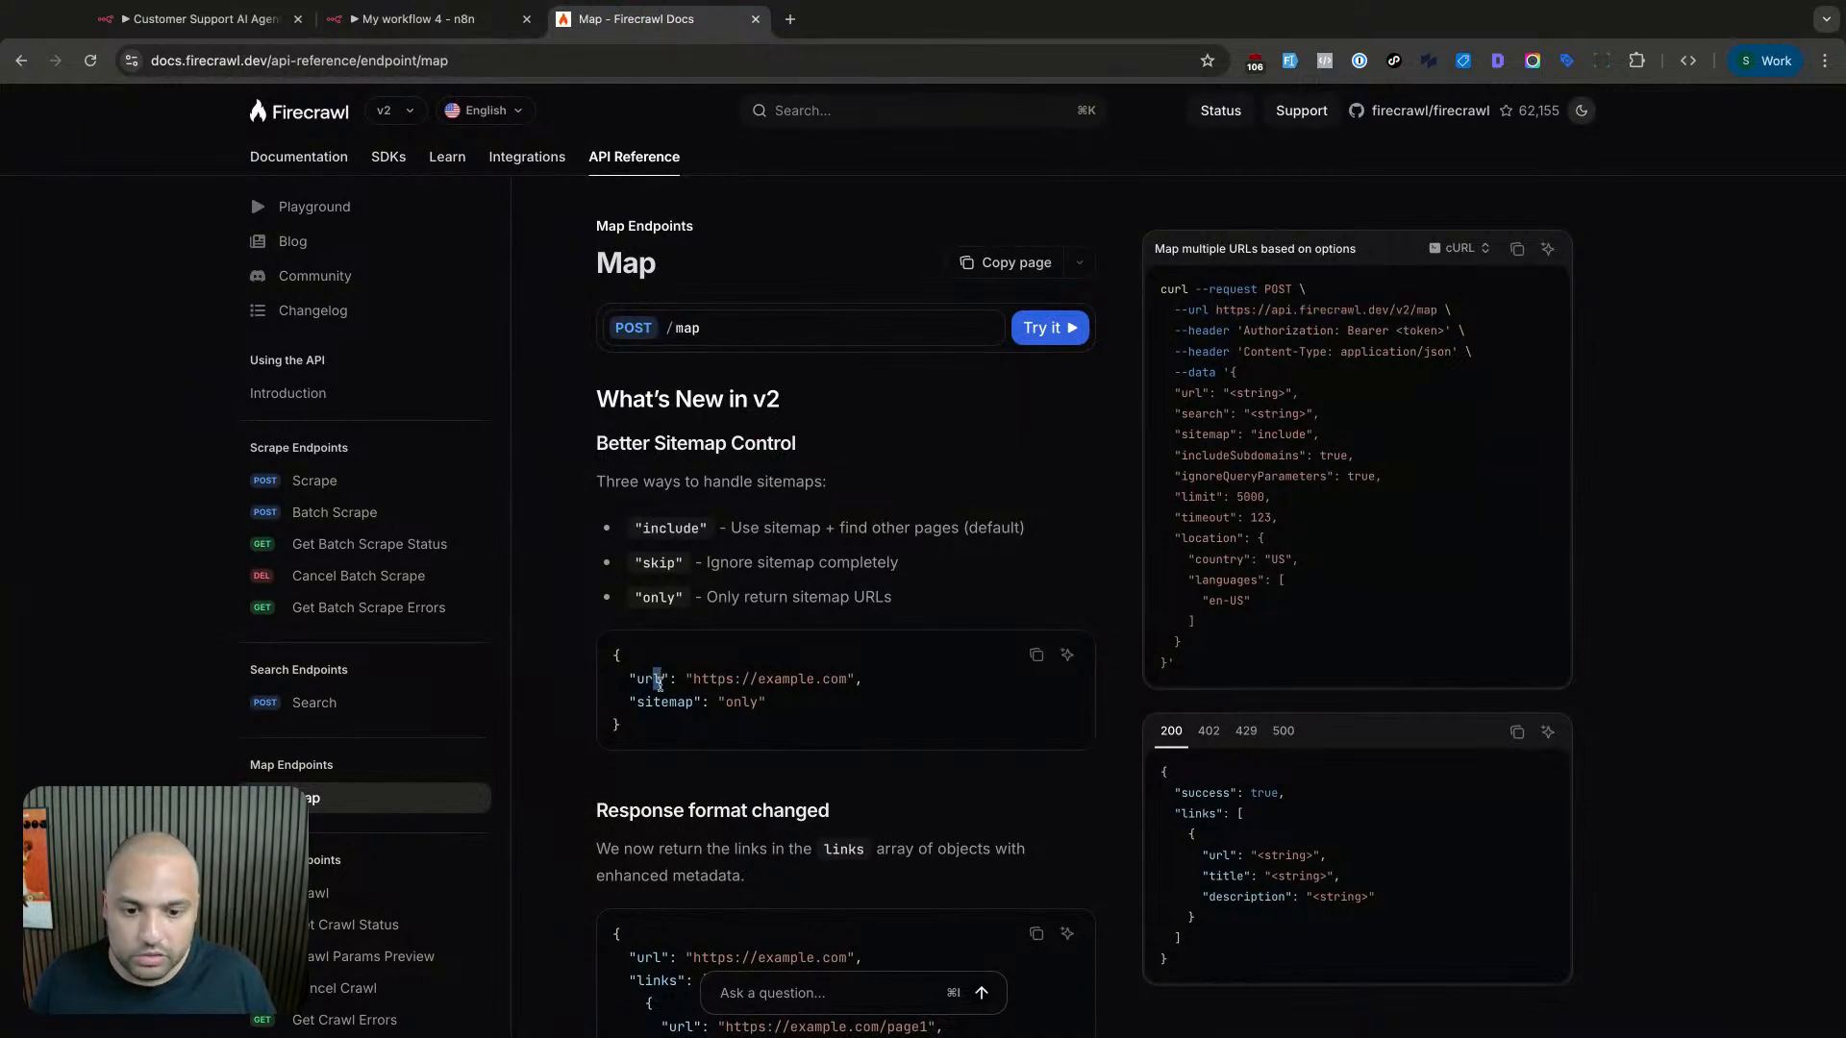
double_click(665, 706)
key("ctrl+c")
left_click(496, 21)
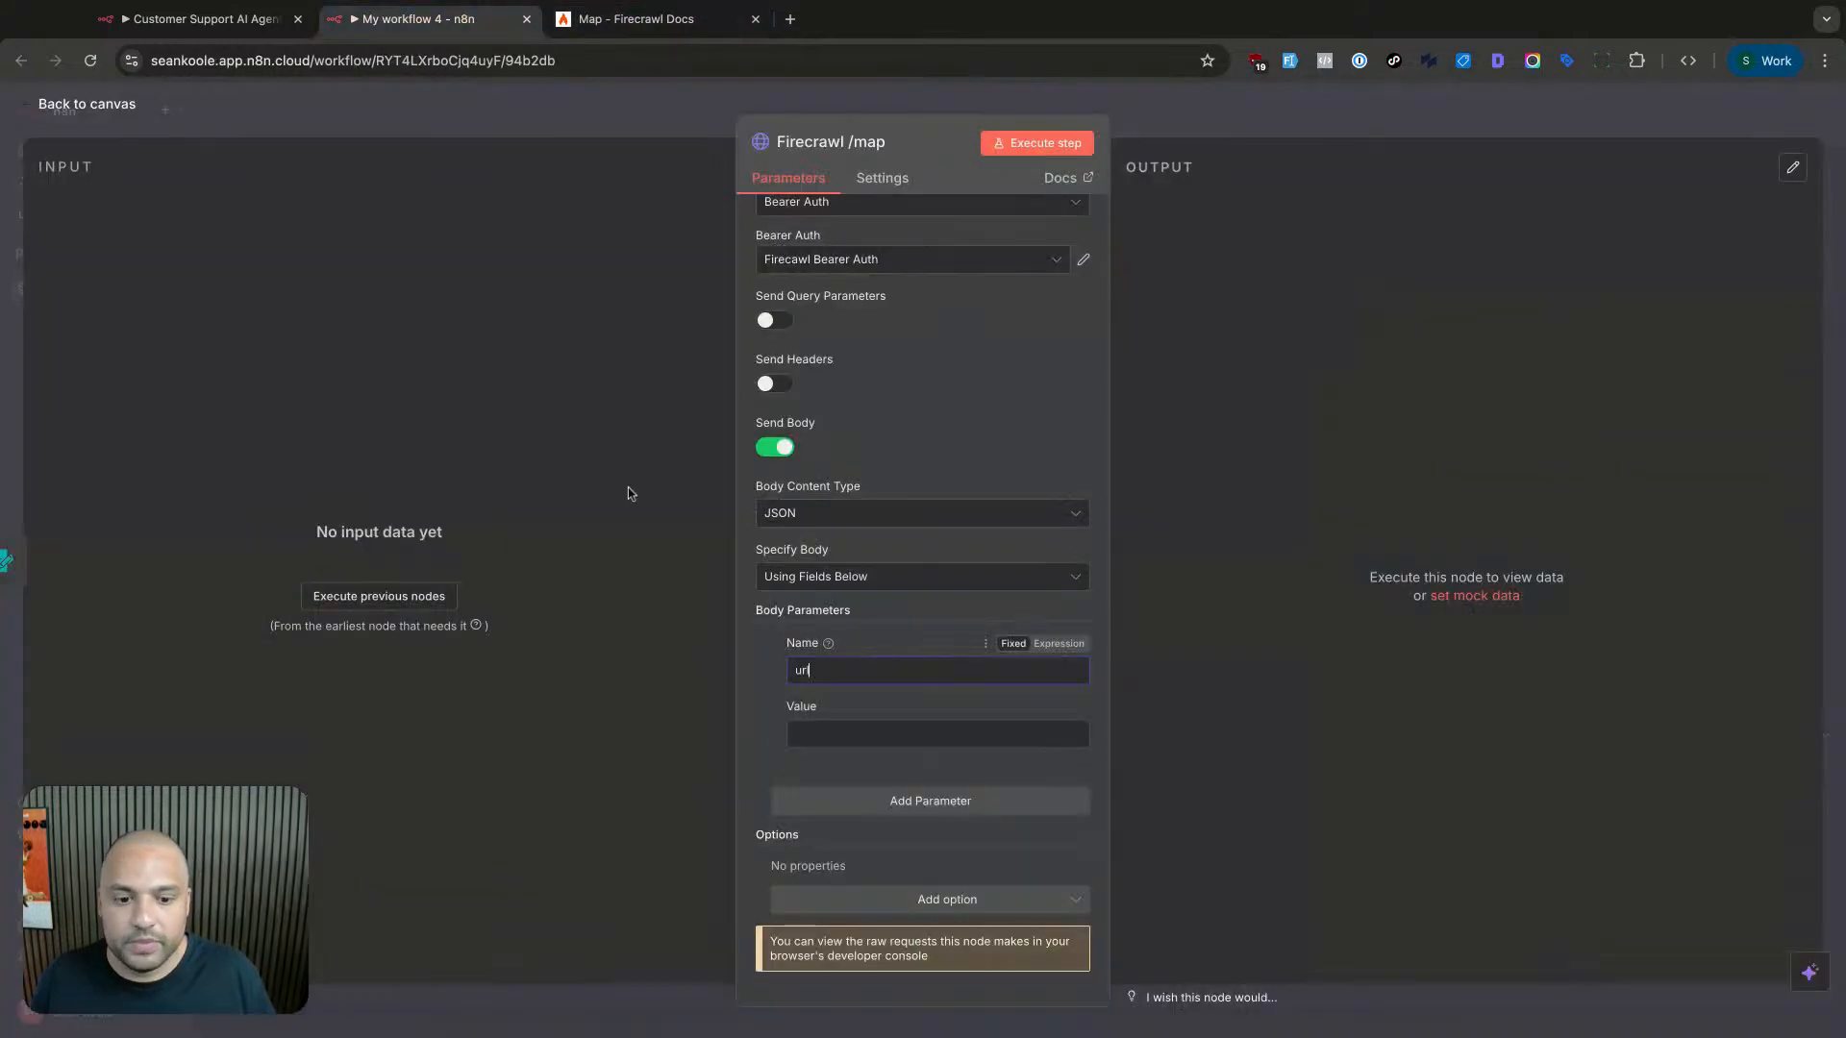
left_click(827, 808)
key("ctrl+v")
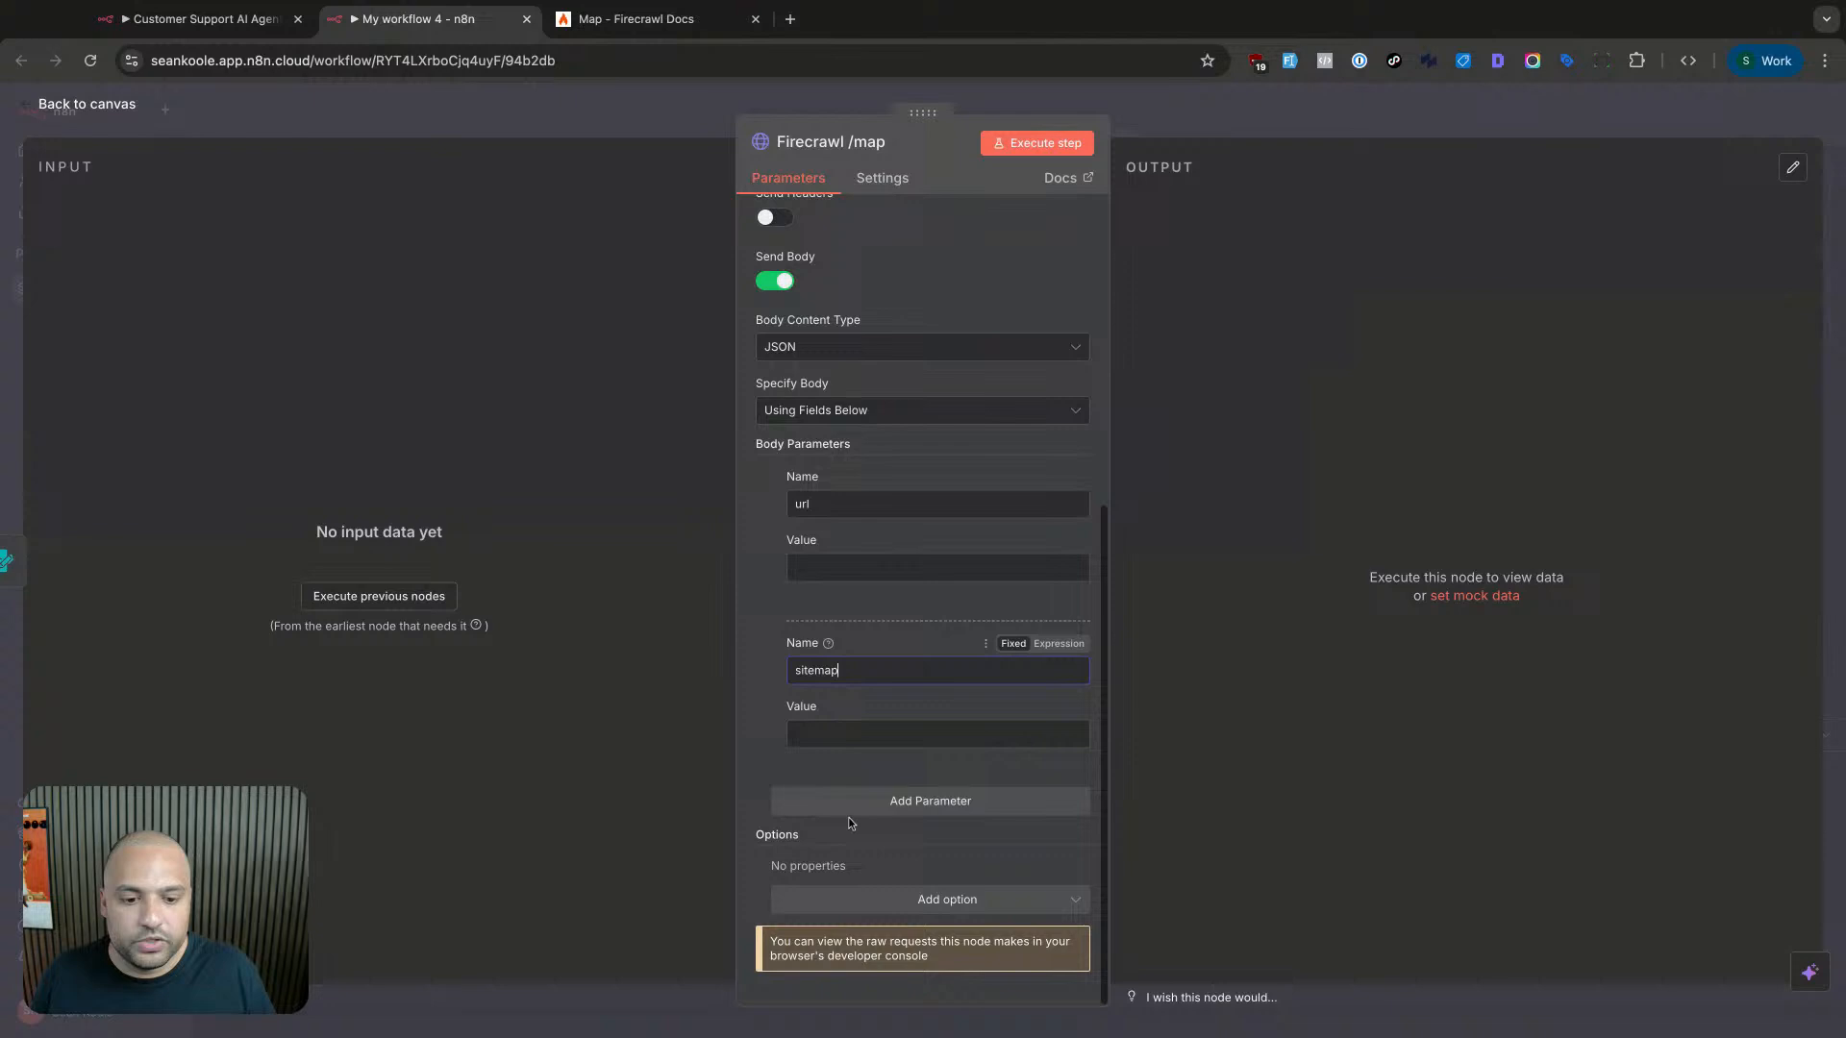
left_click(844, 736)
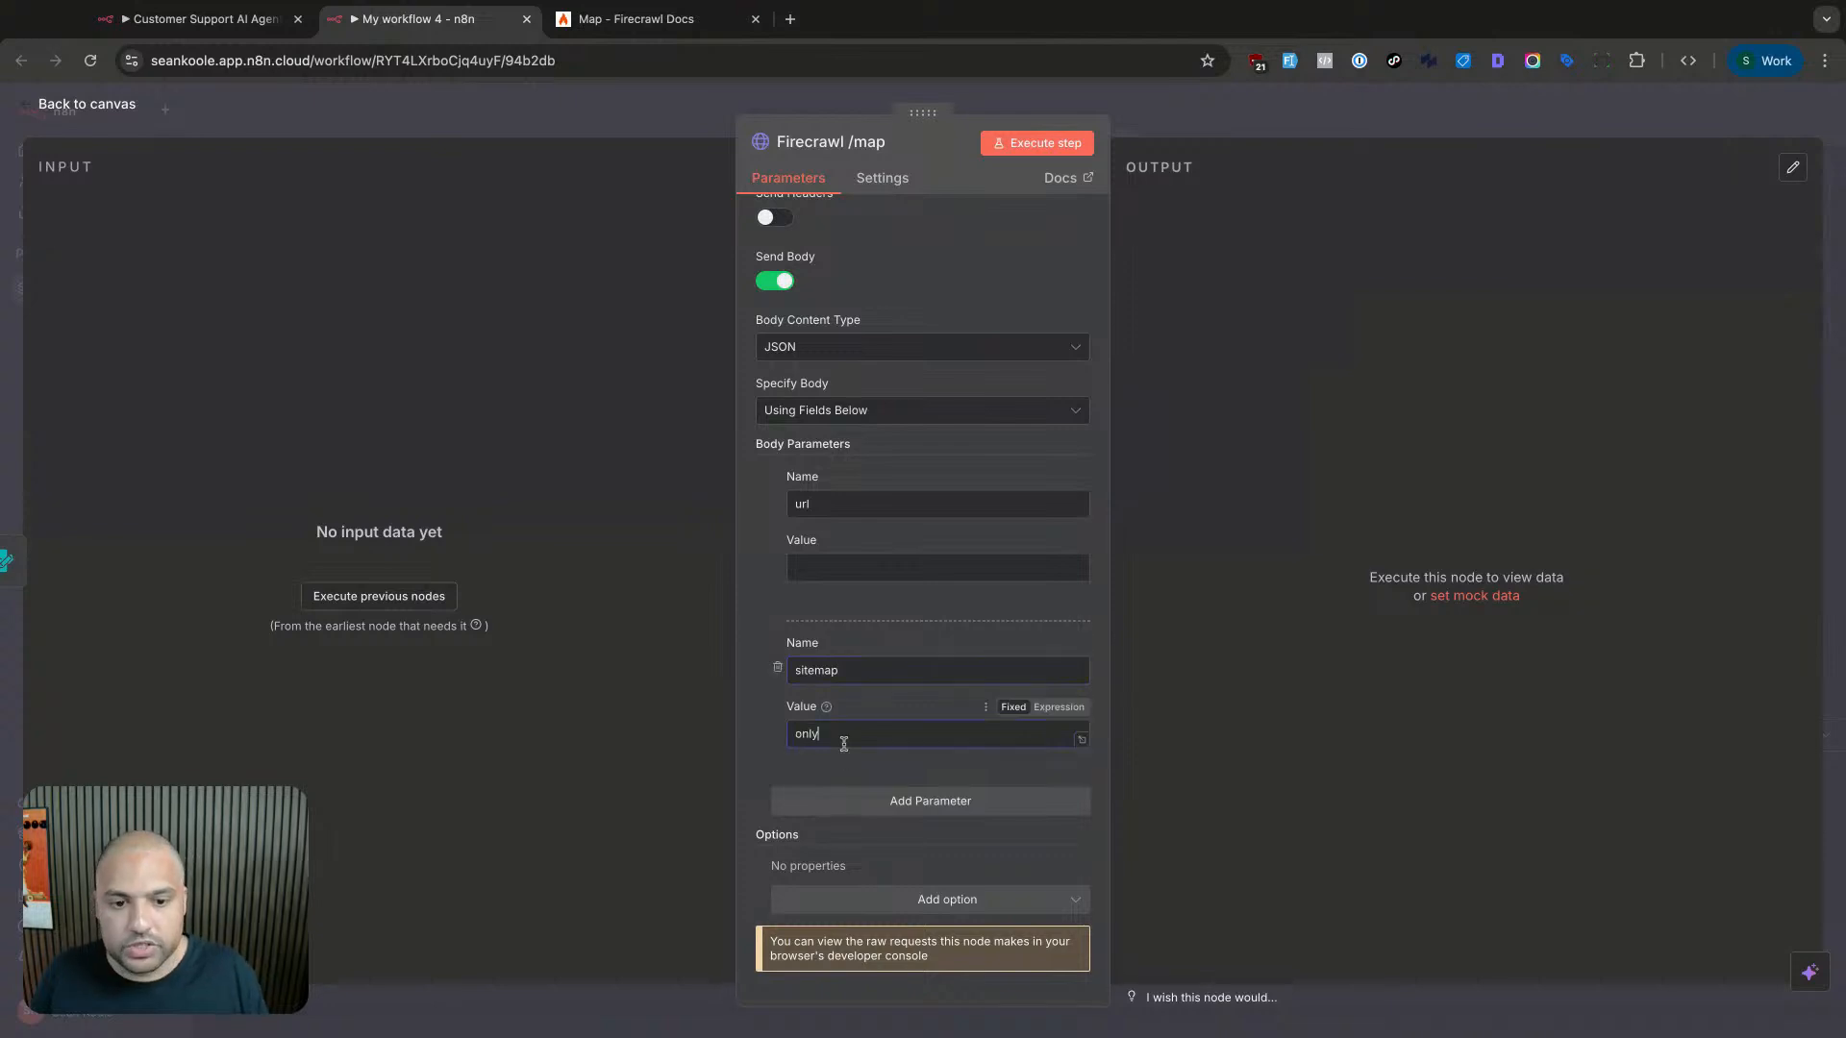
left_click(819, 568)
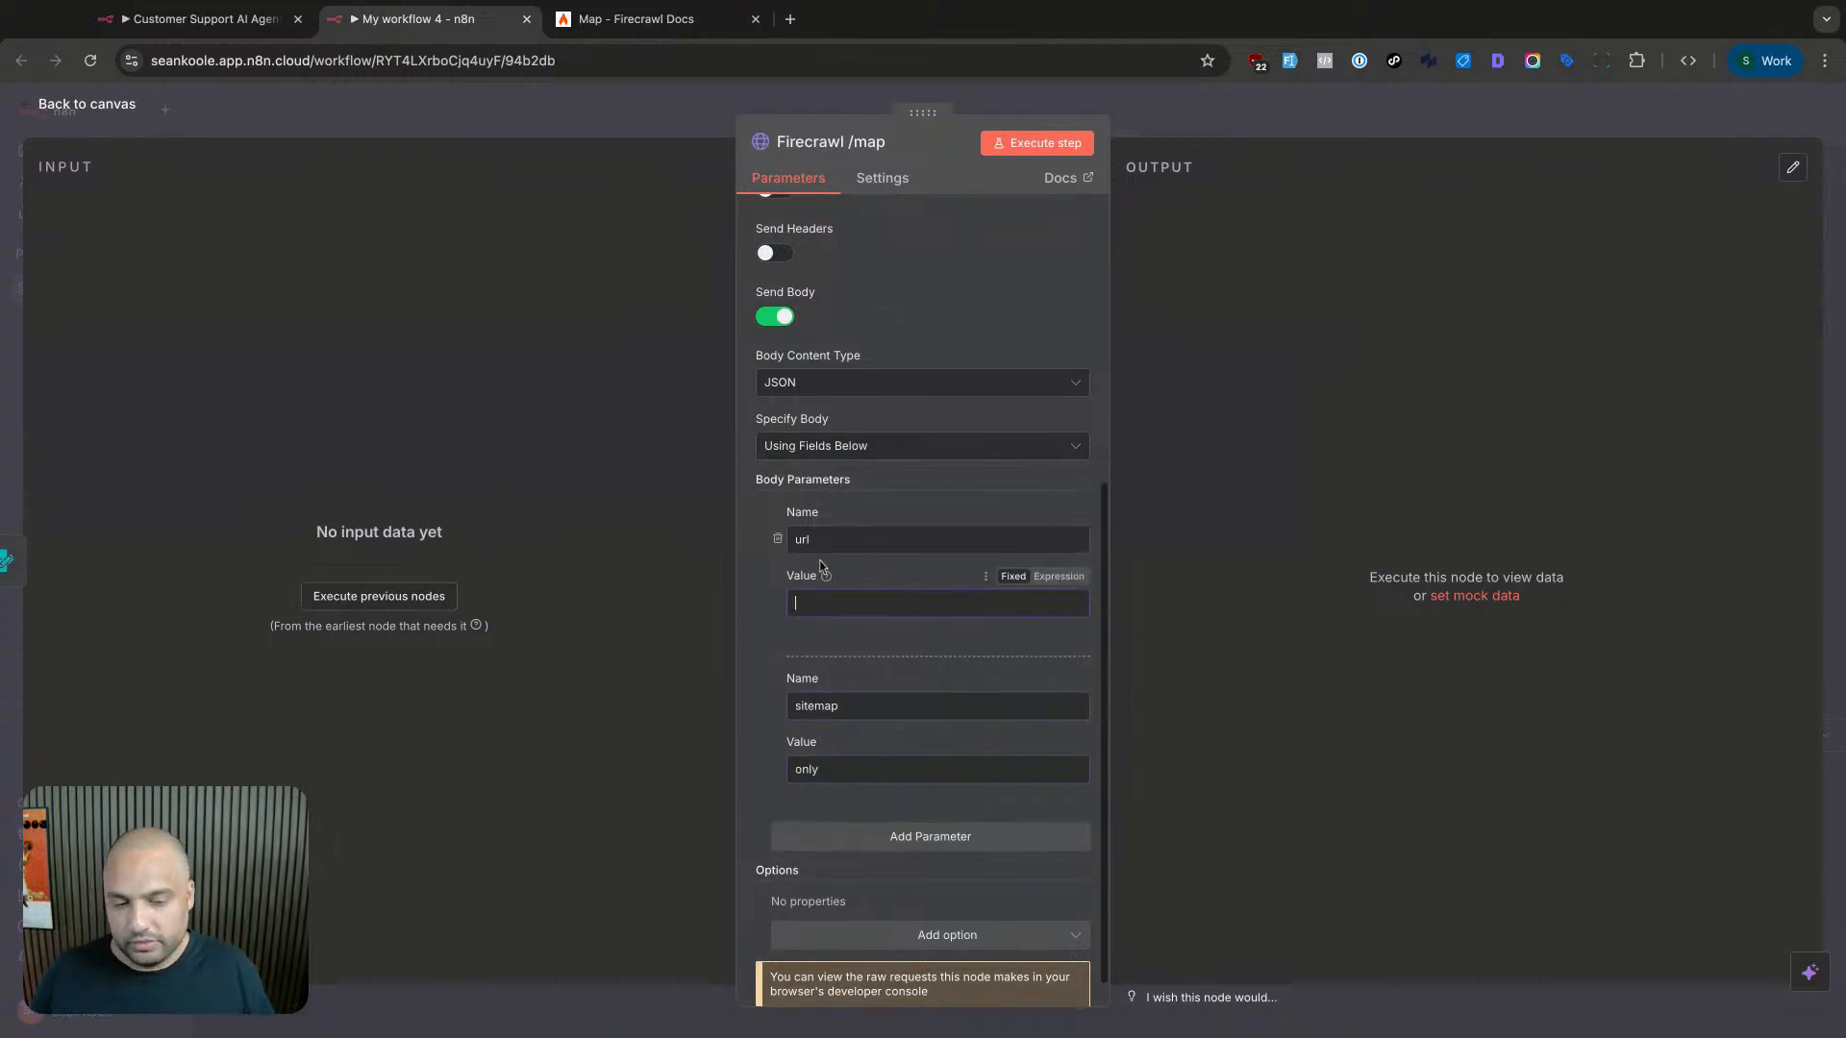
- Start a workflow test run that waits for the form submission
left_click(1066, 146)
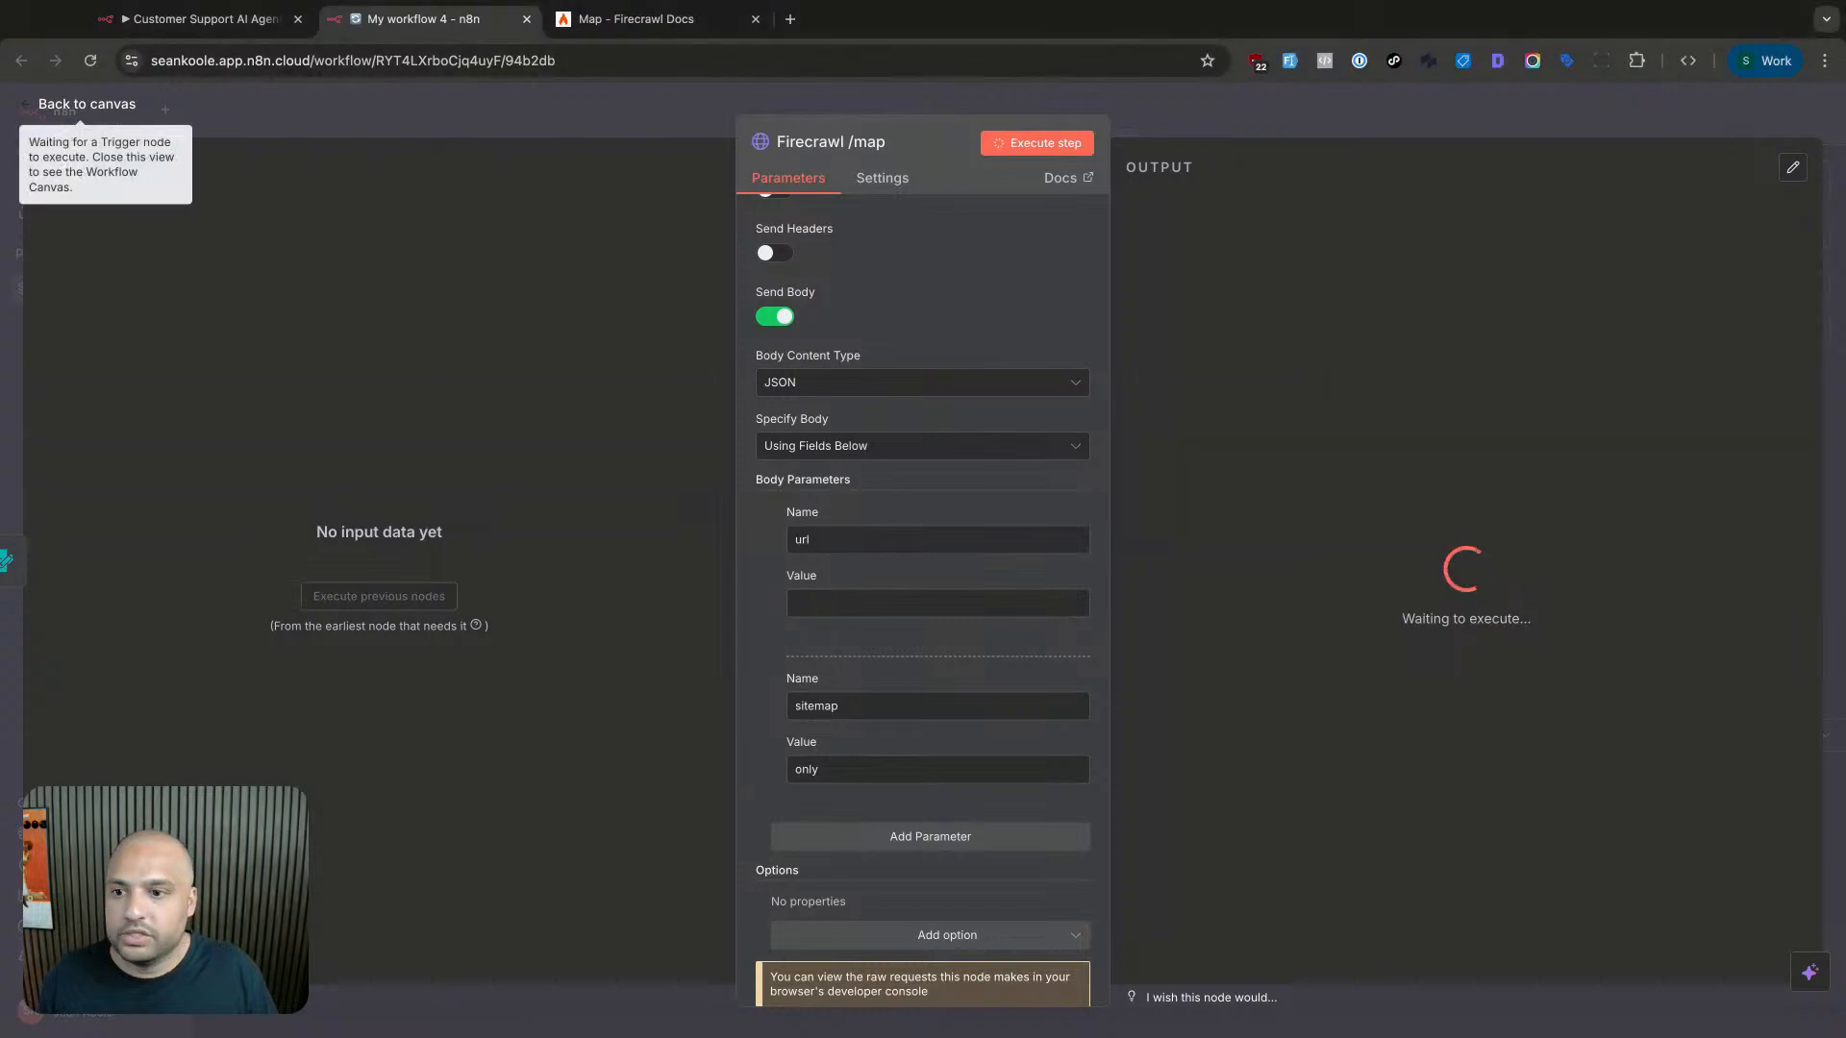
left_click(523, 99)
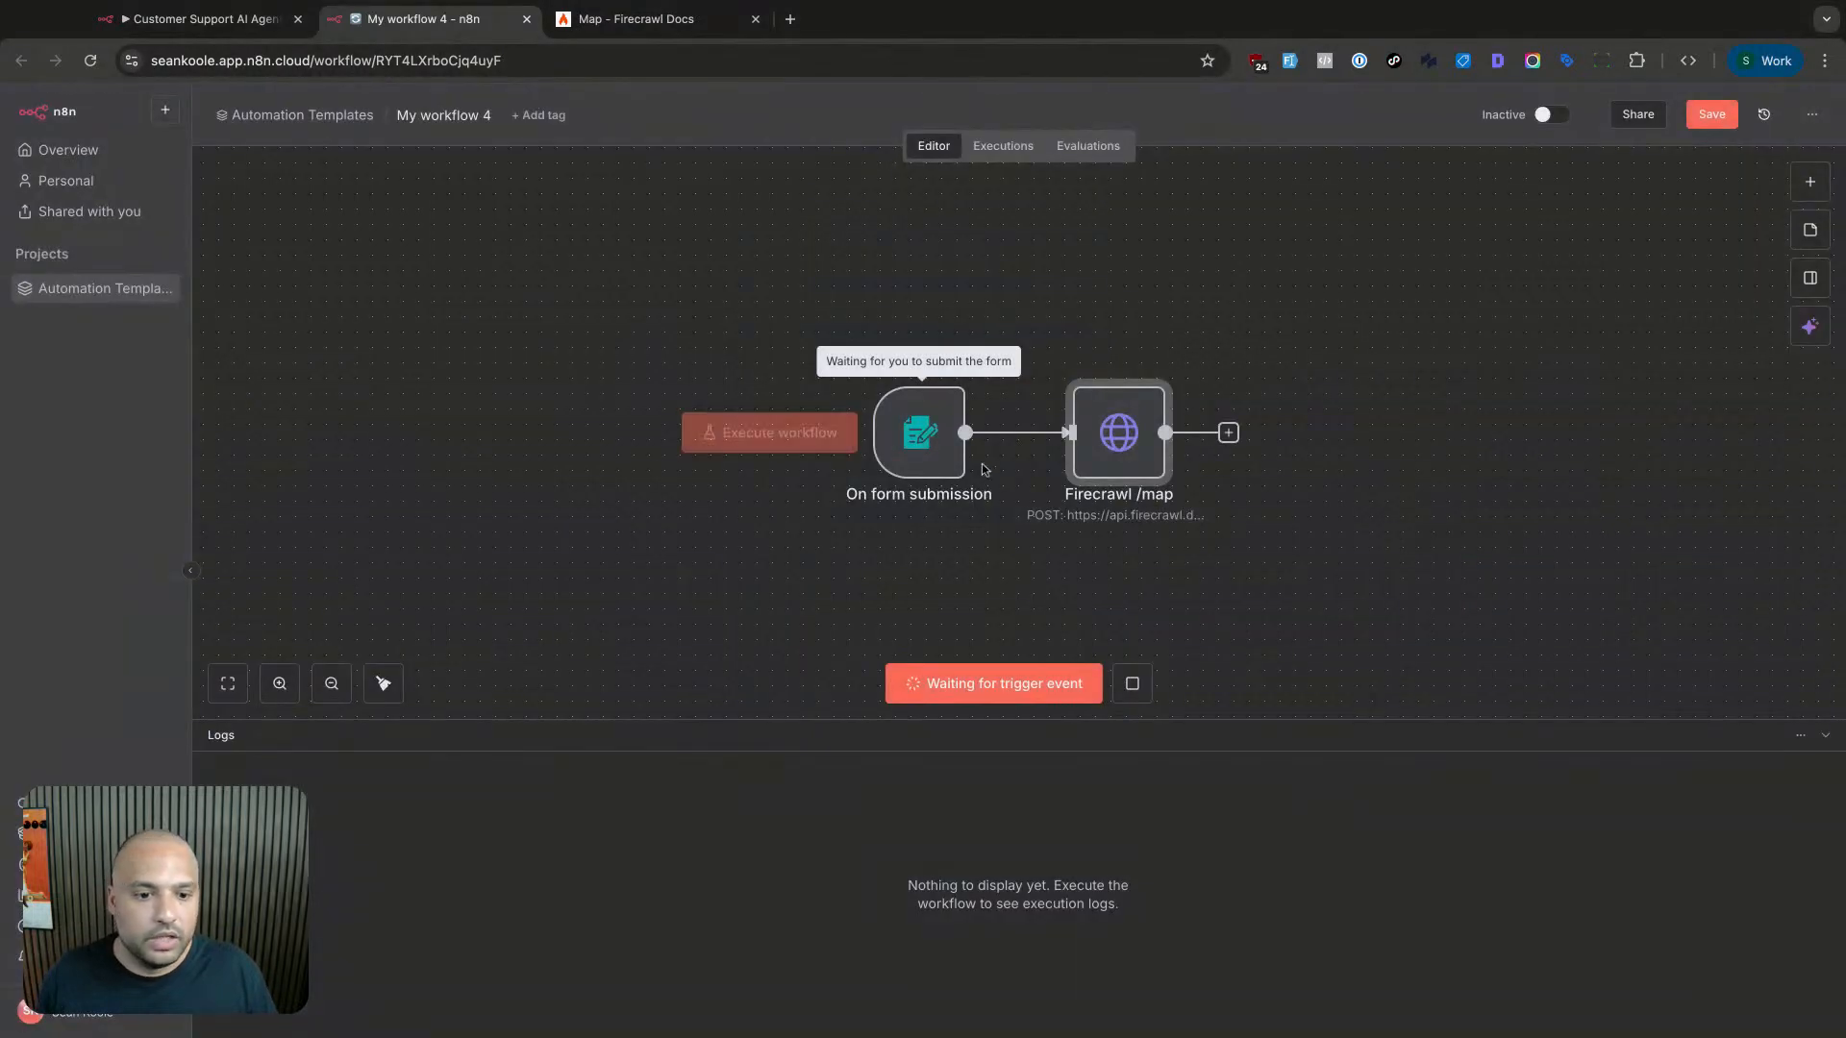
left_click(1132, 683)
left_click(822, 435)
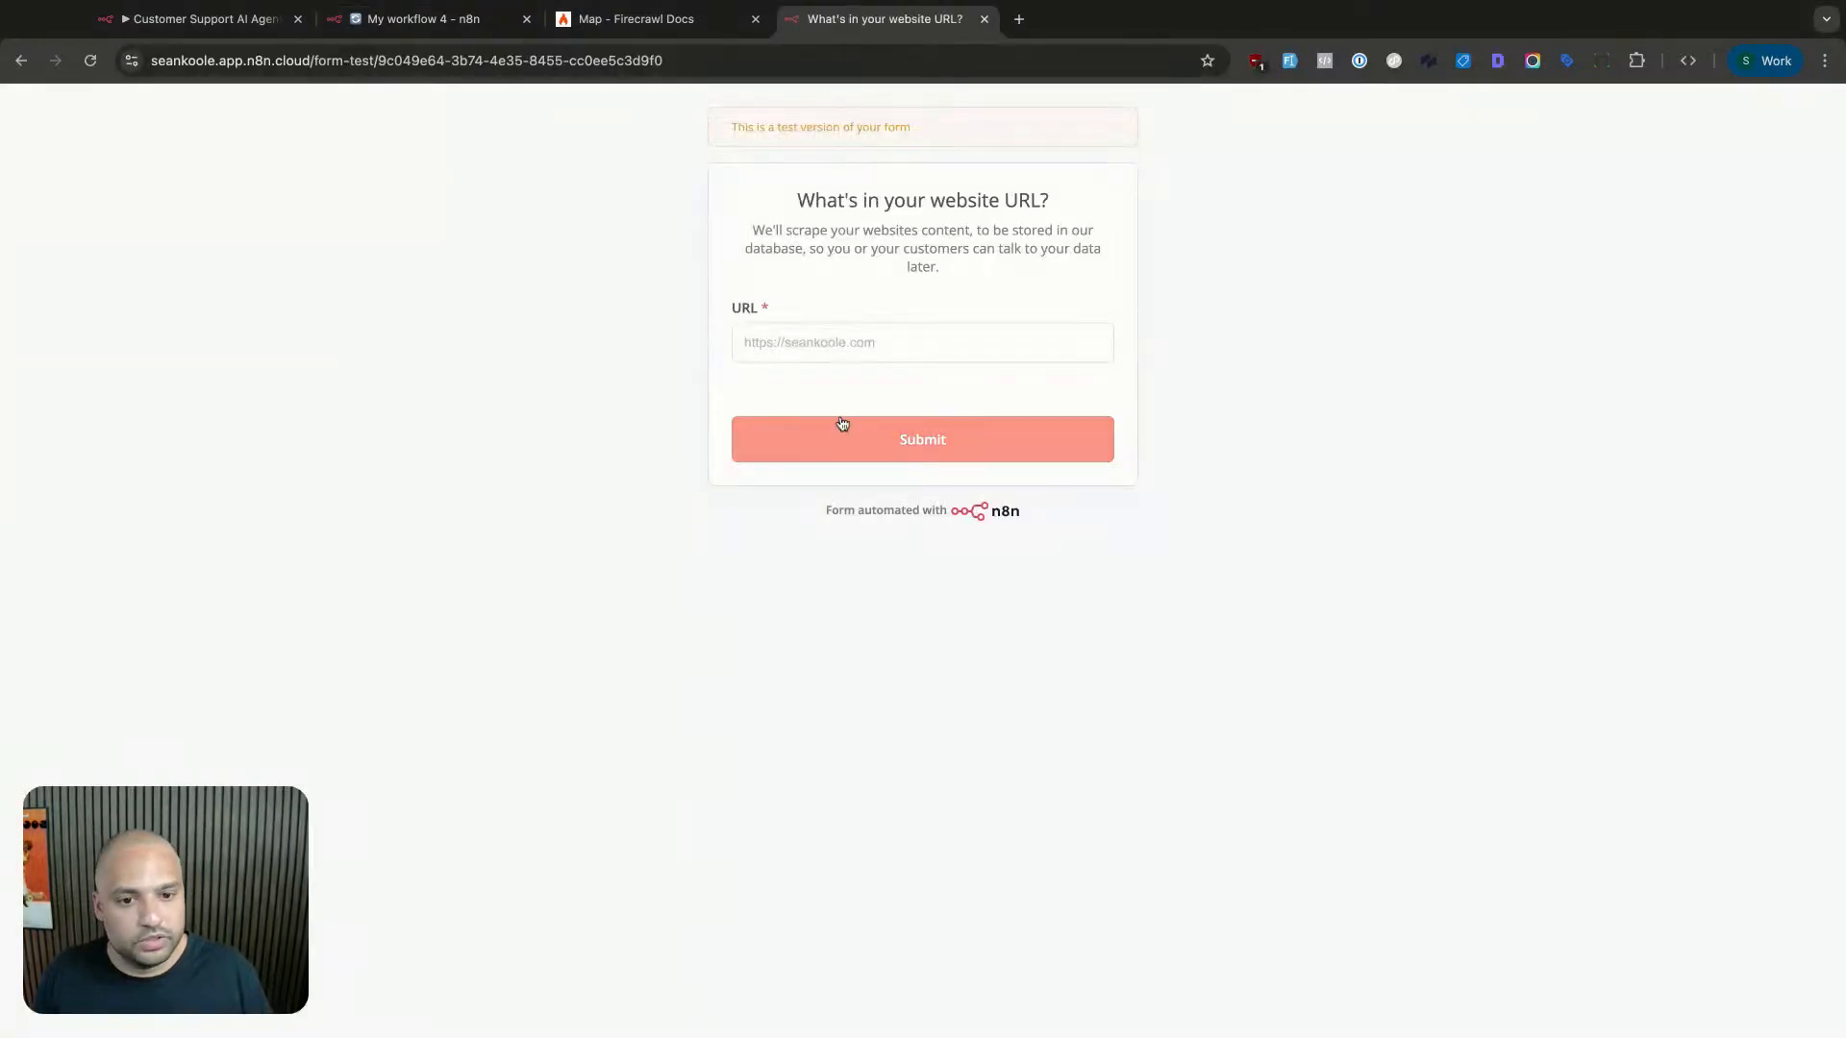
left_click(838, 352)
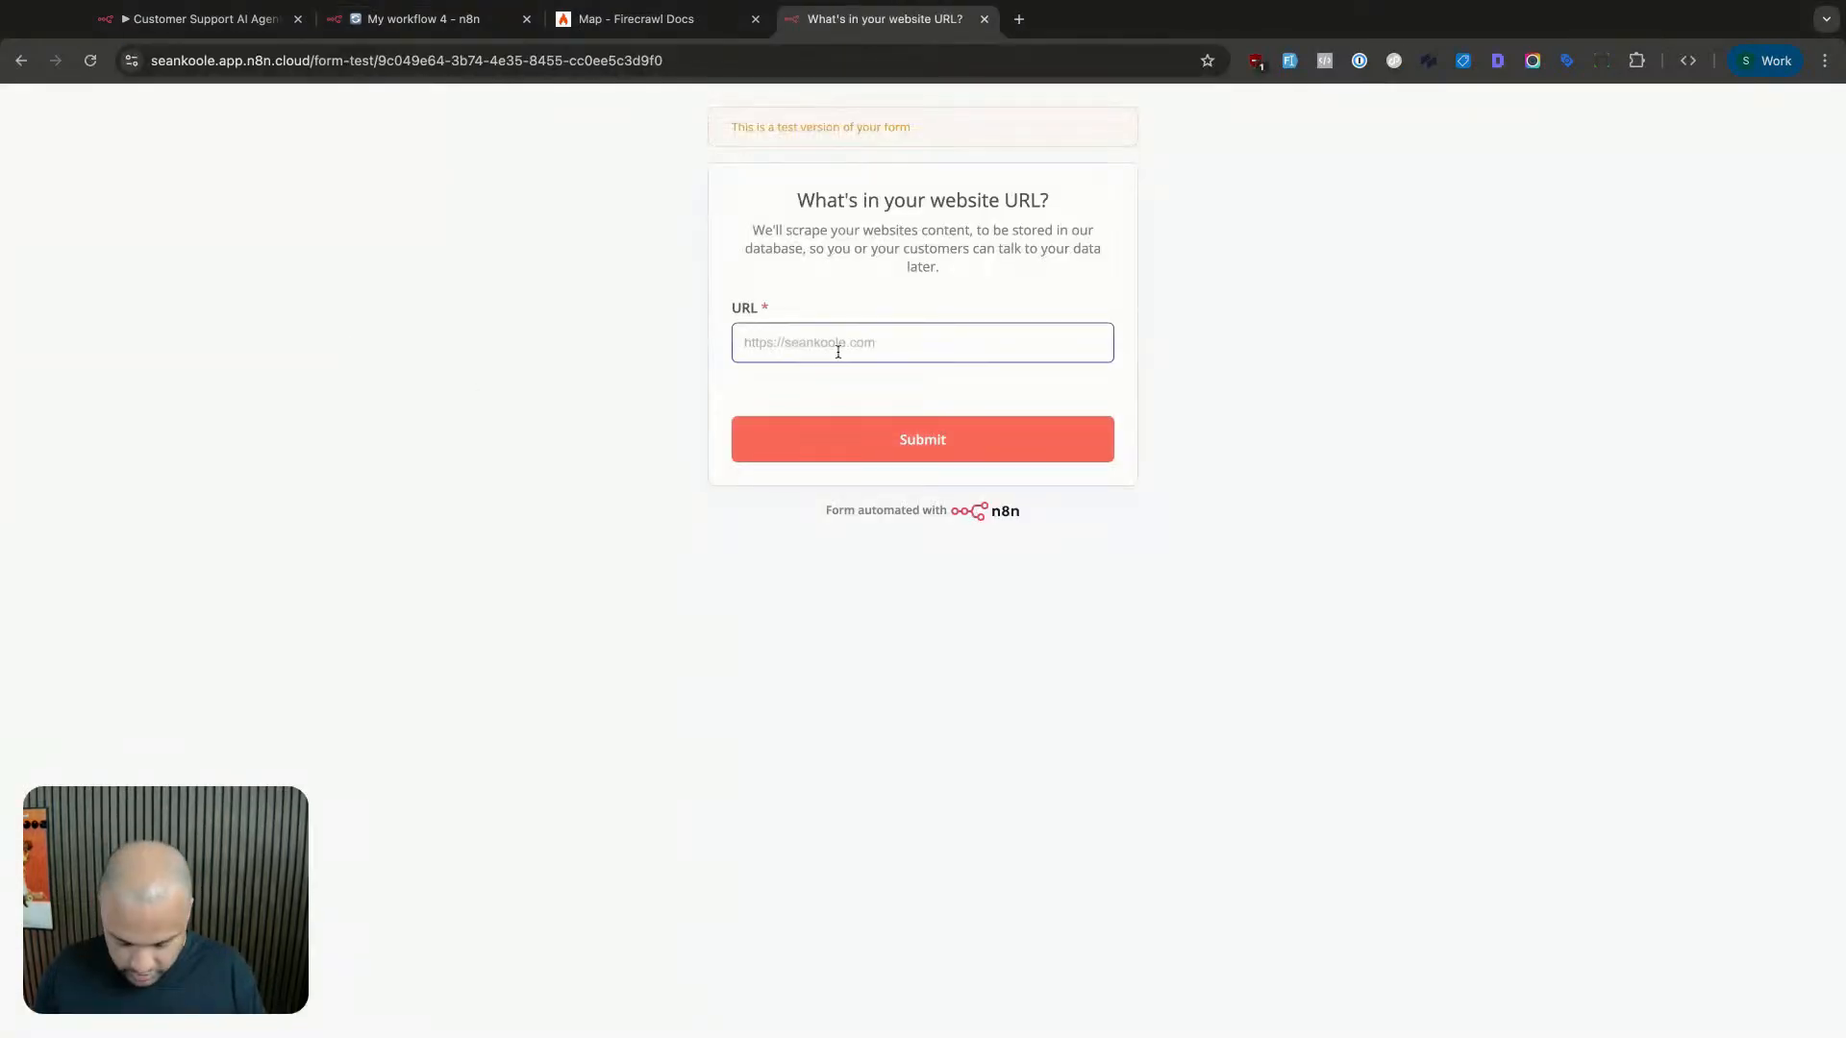
type("https://bannerpea")
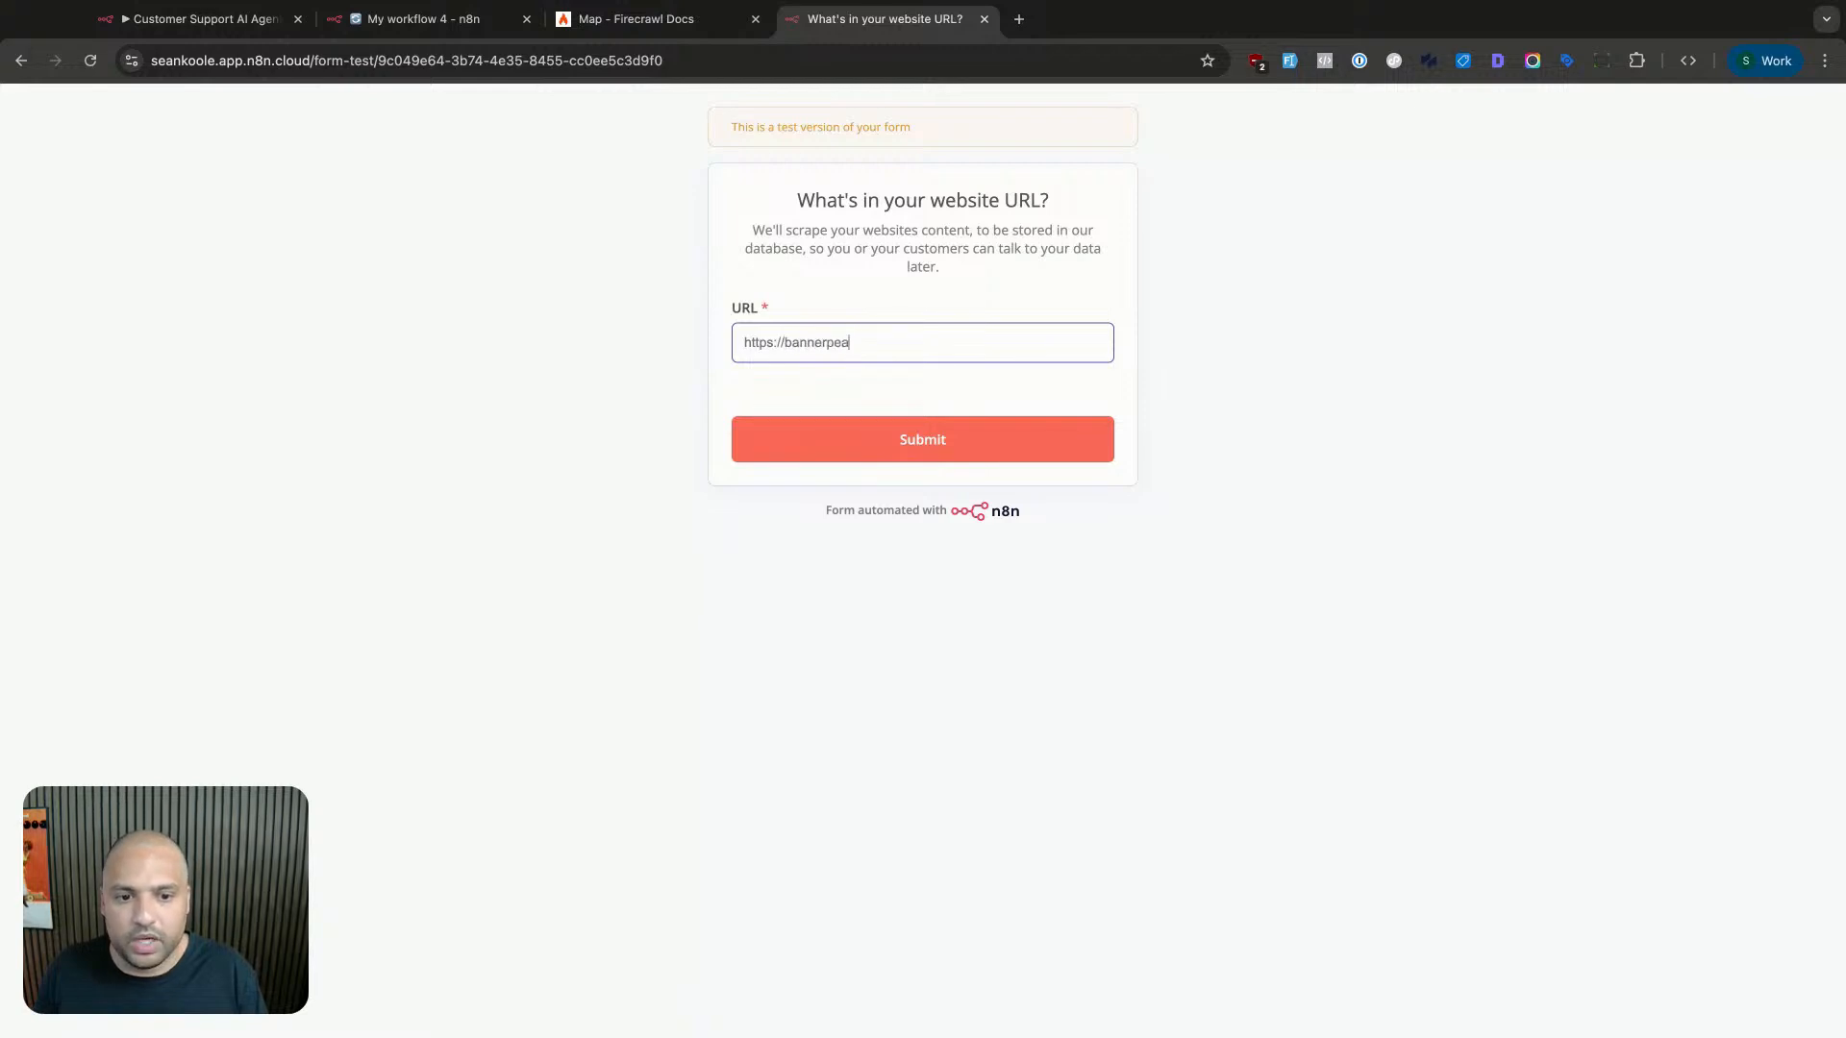
type("khealth.com")
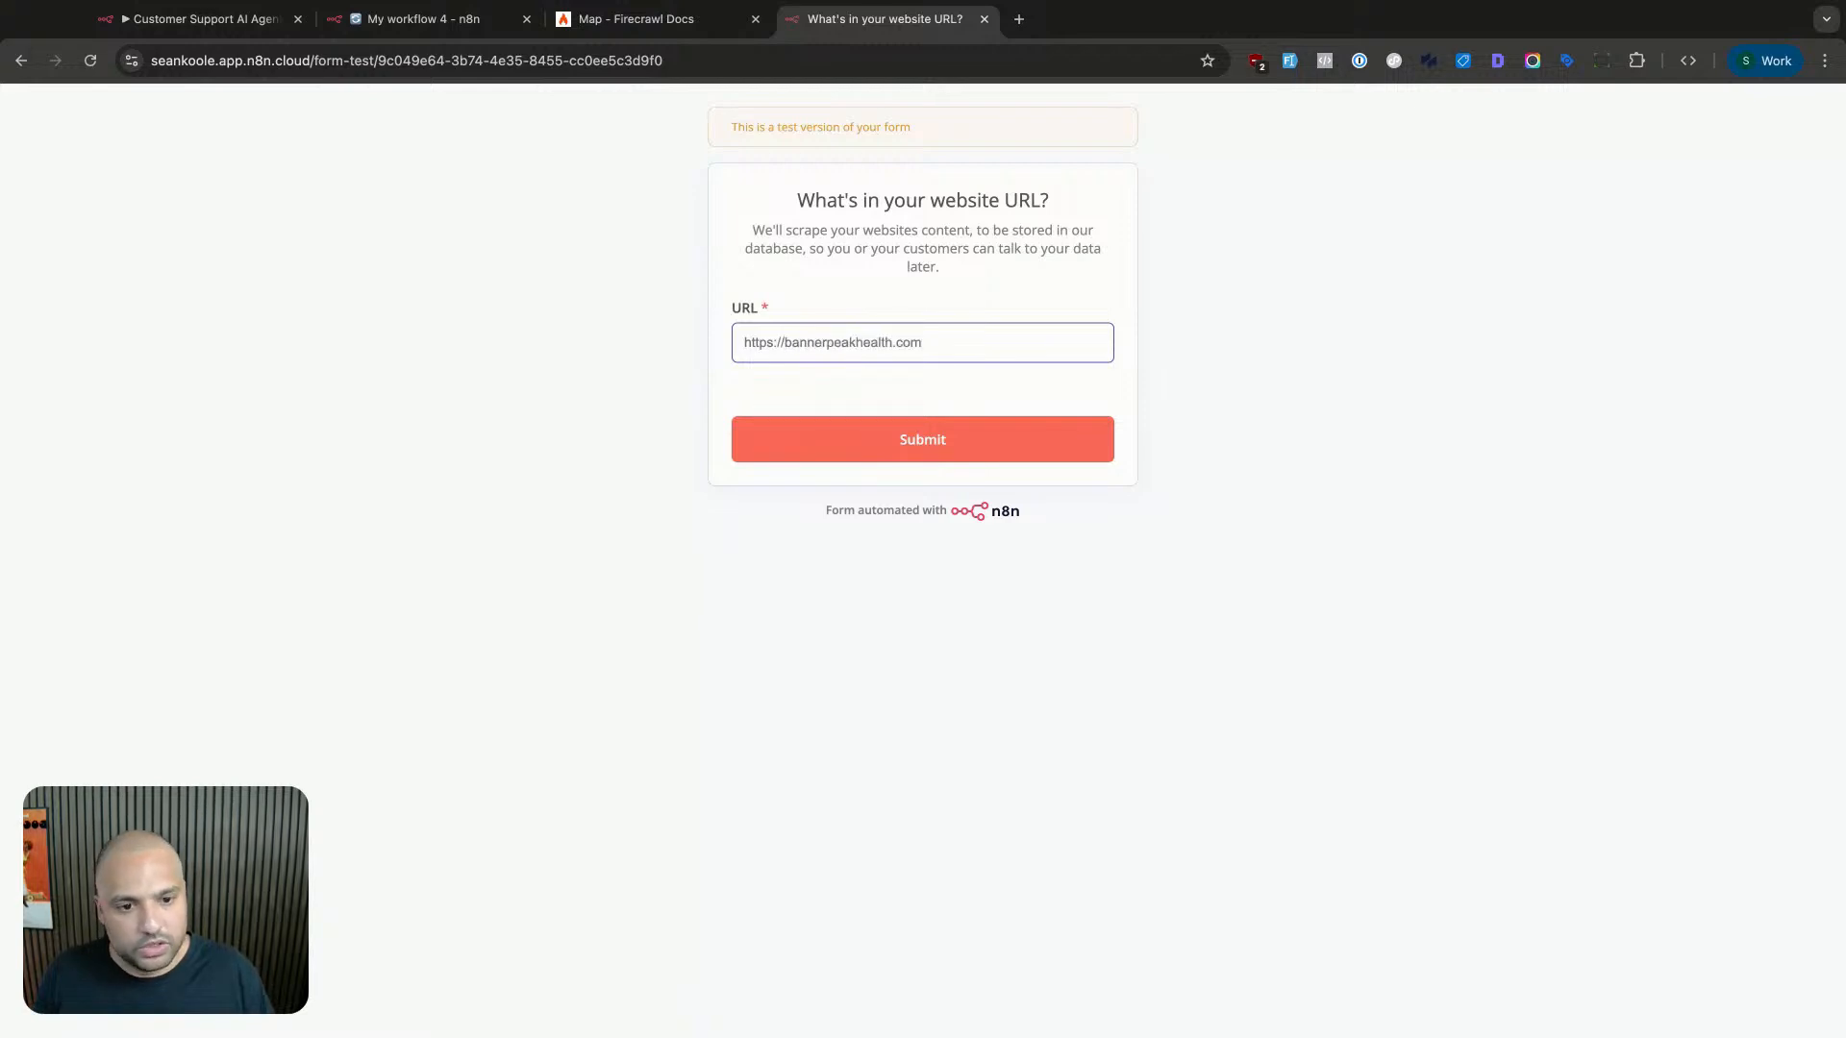
key("ctrl+a")
left_click(898, 440)
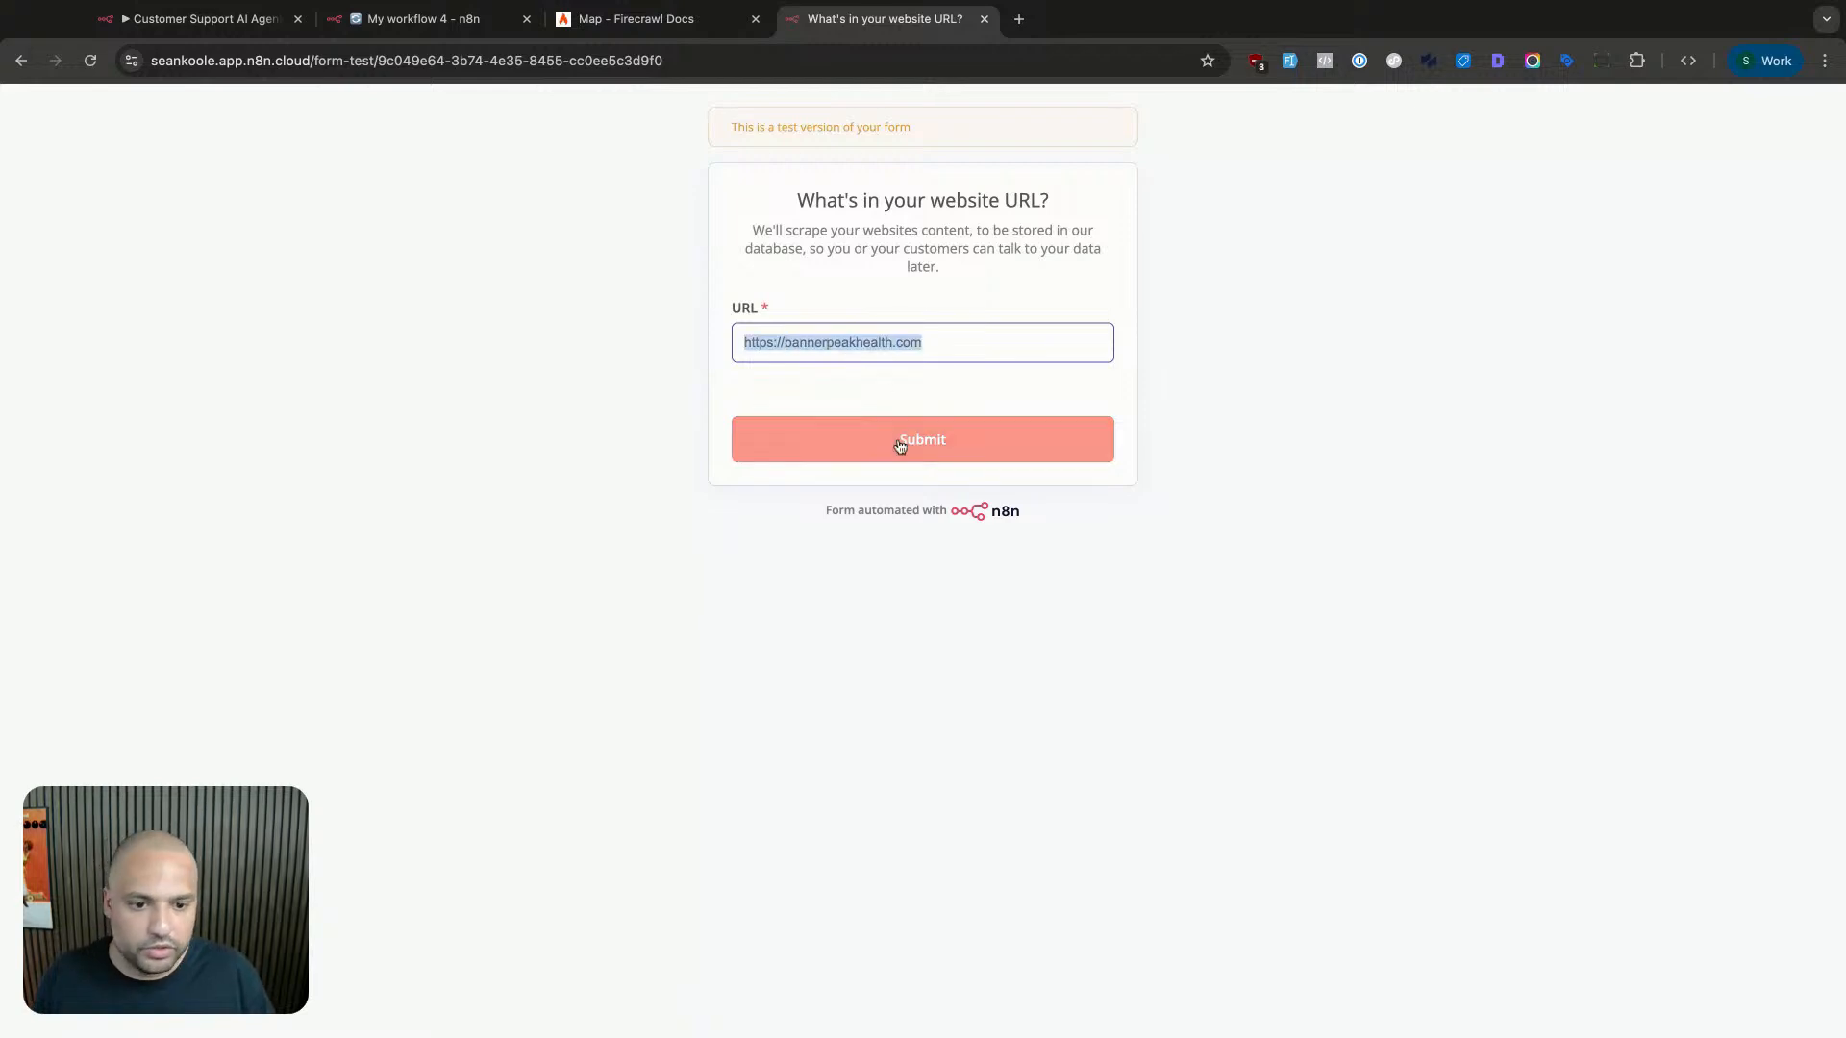
left_click(671, 35)
left_click(423, 18)
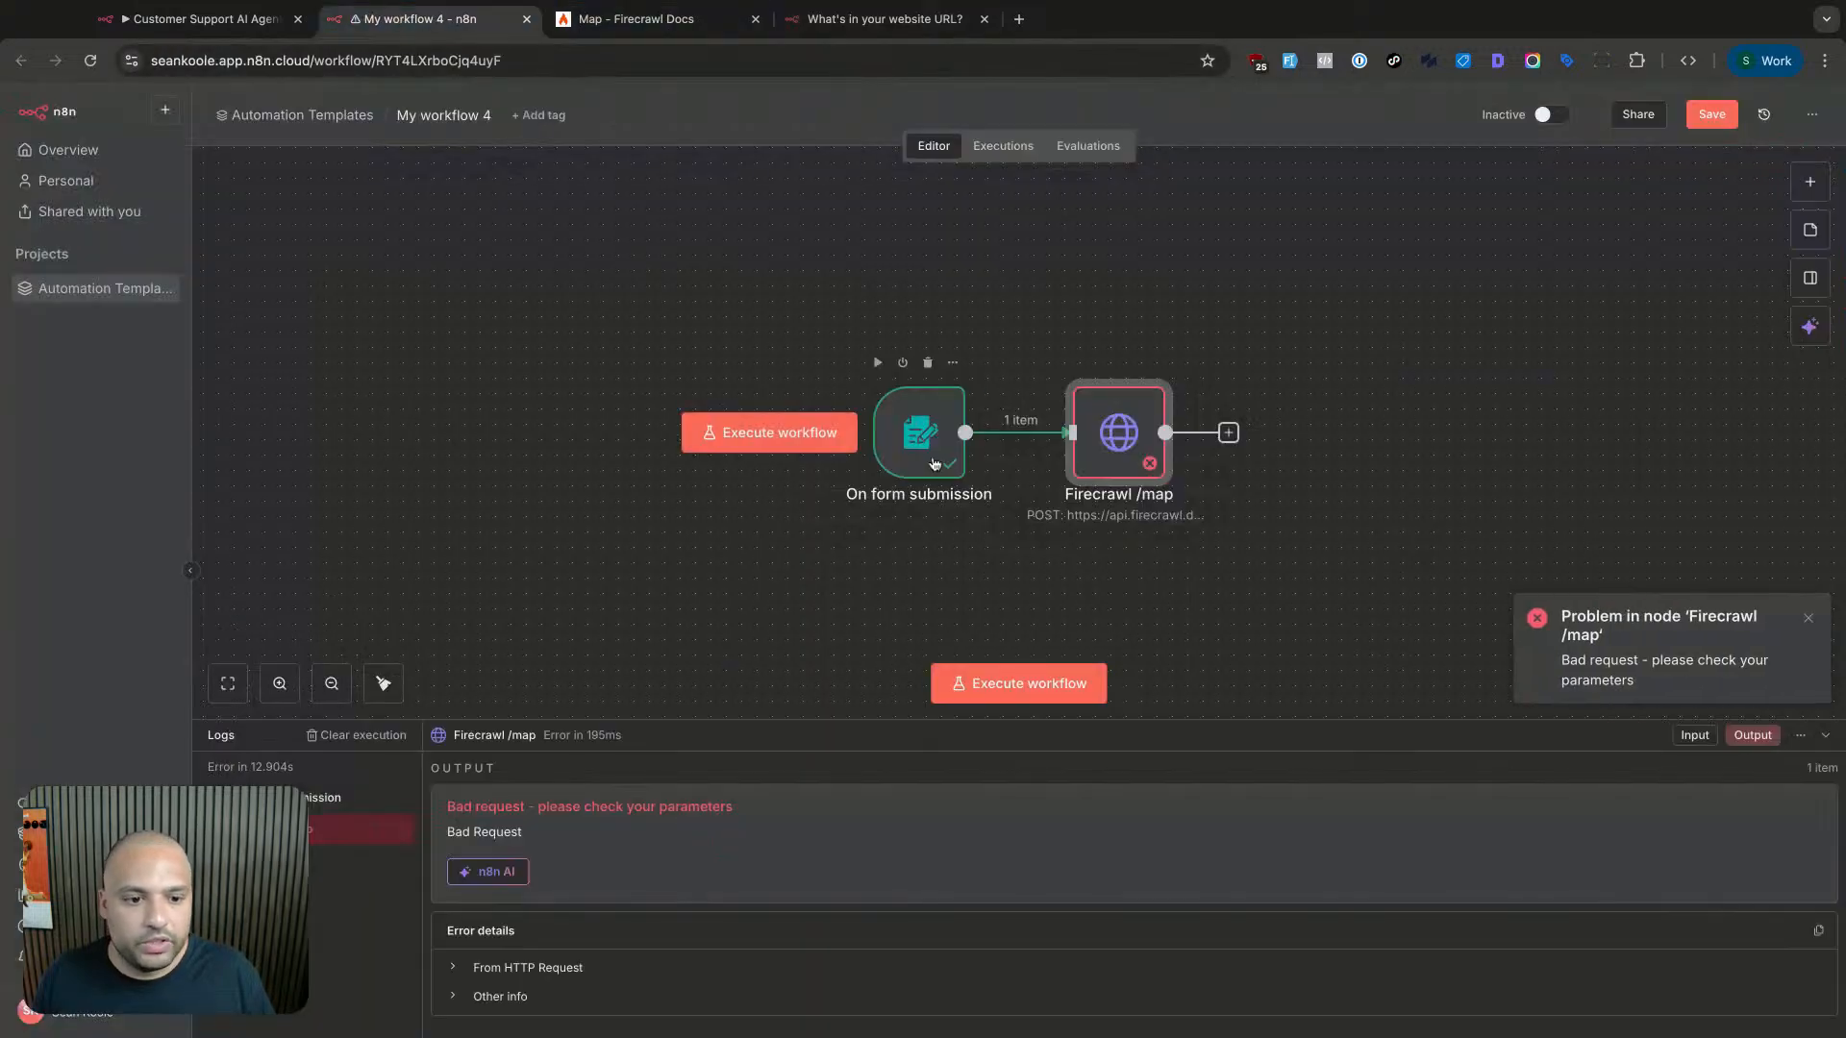
scroll(938, 464, "right", 3)
double_click(1000, 462)
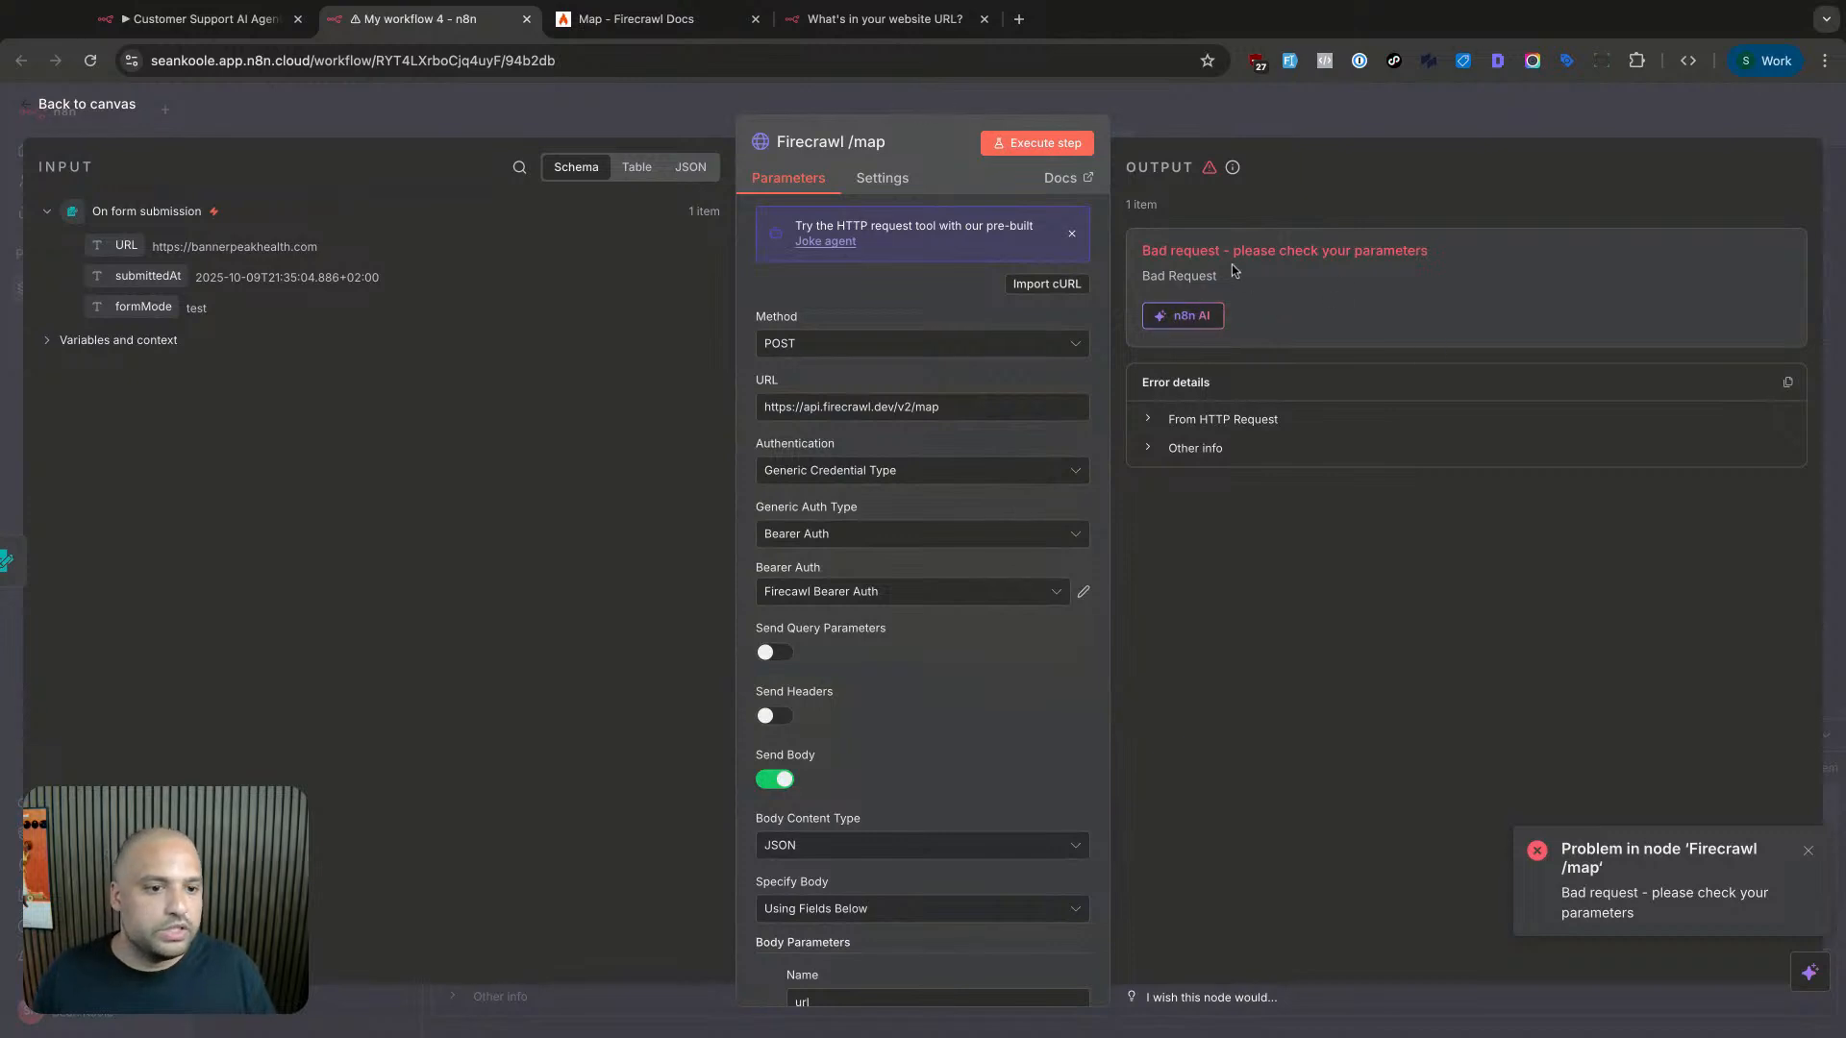
- Set the url value to {{ $json.URL }} from the form and rerun, returning 163 site links
scroll(1038, 701, "down", 5)
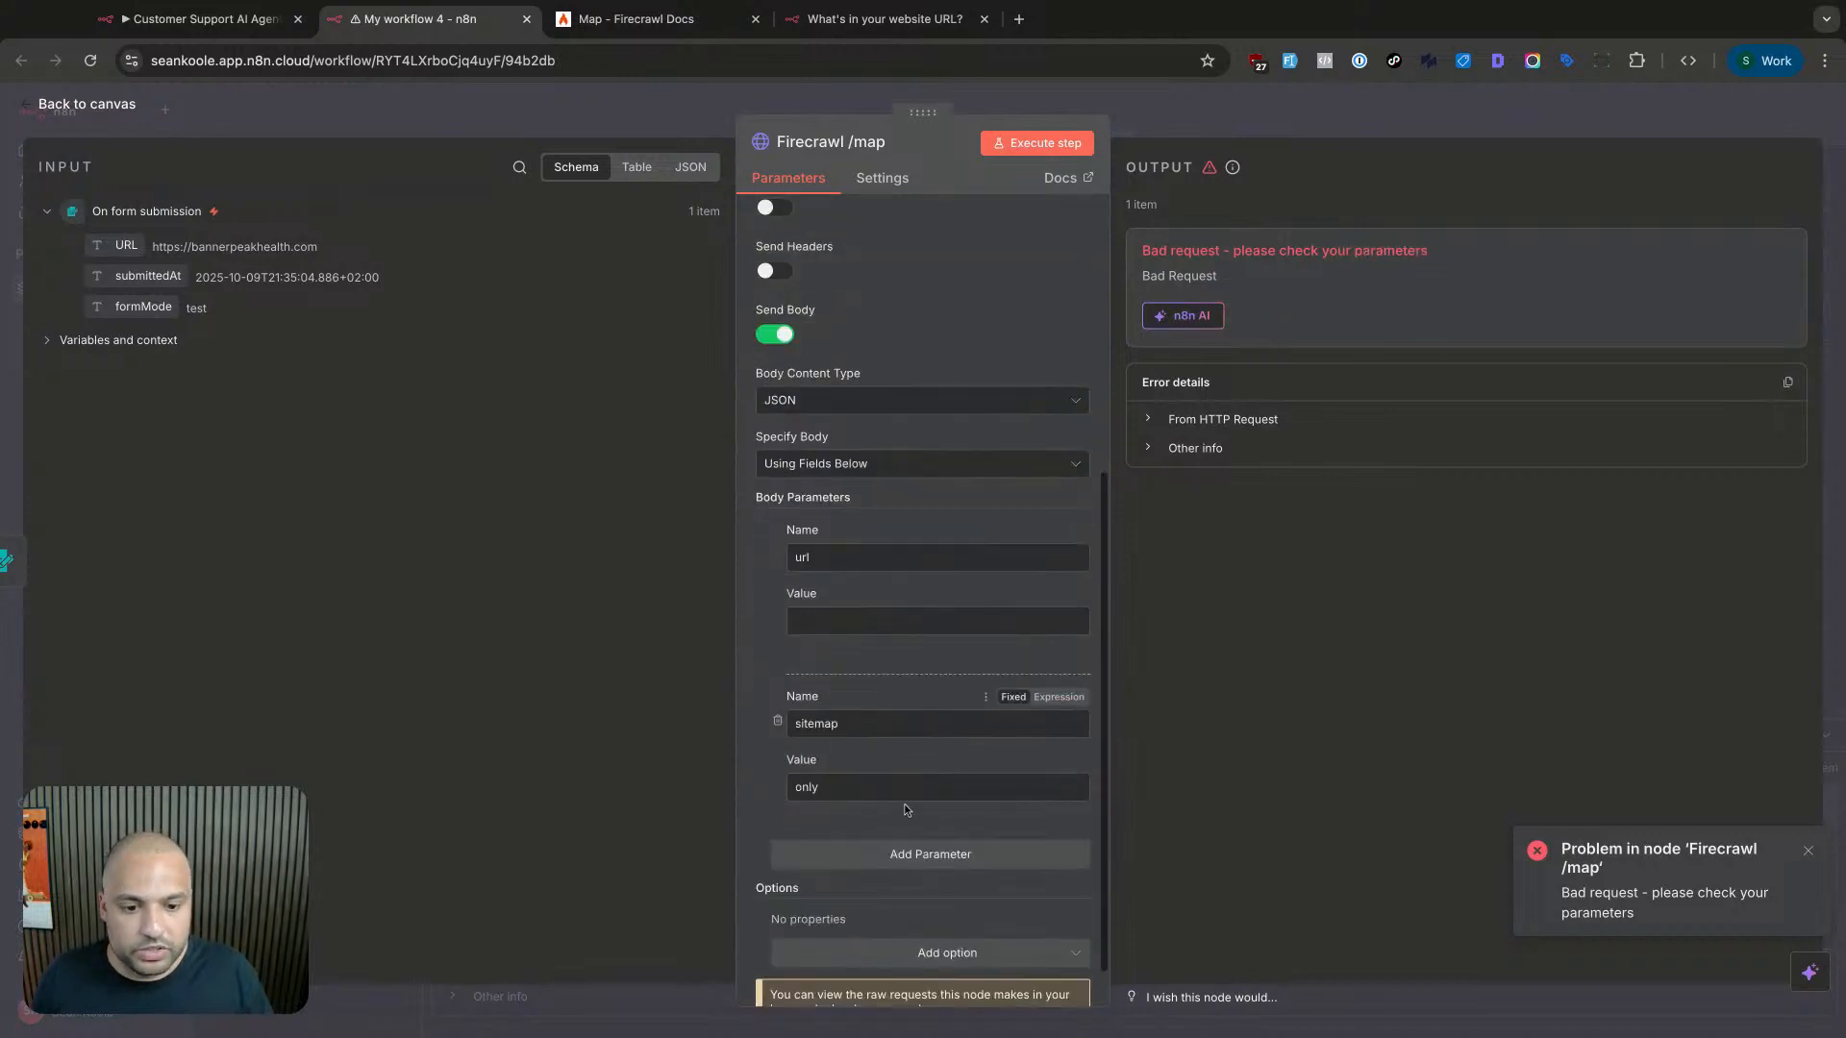
left_click(876, 623)
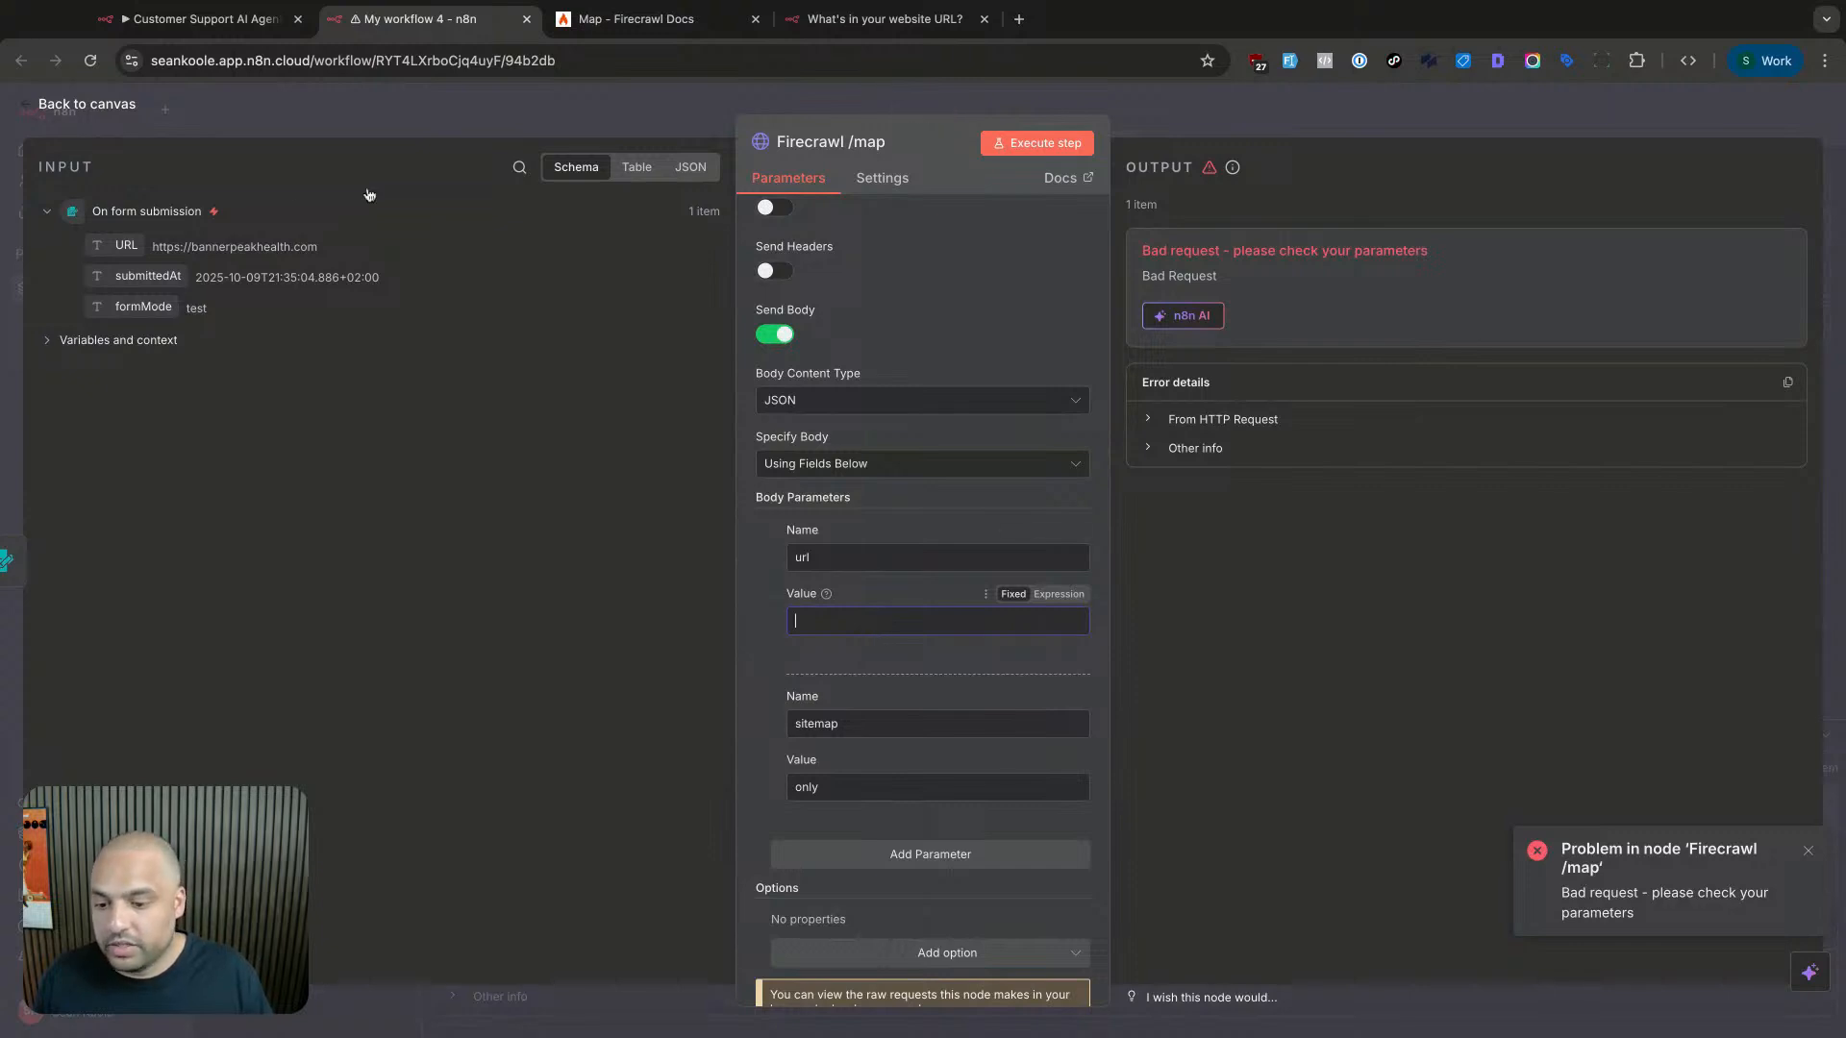
left_click_drag(125, 246, 845, 625)
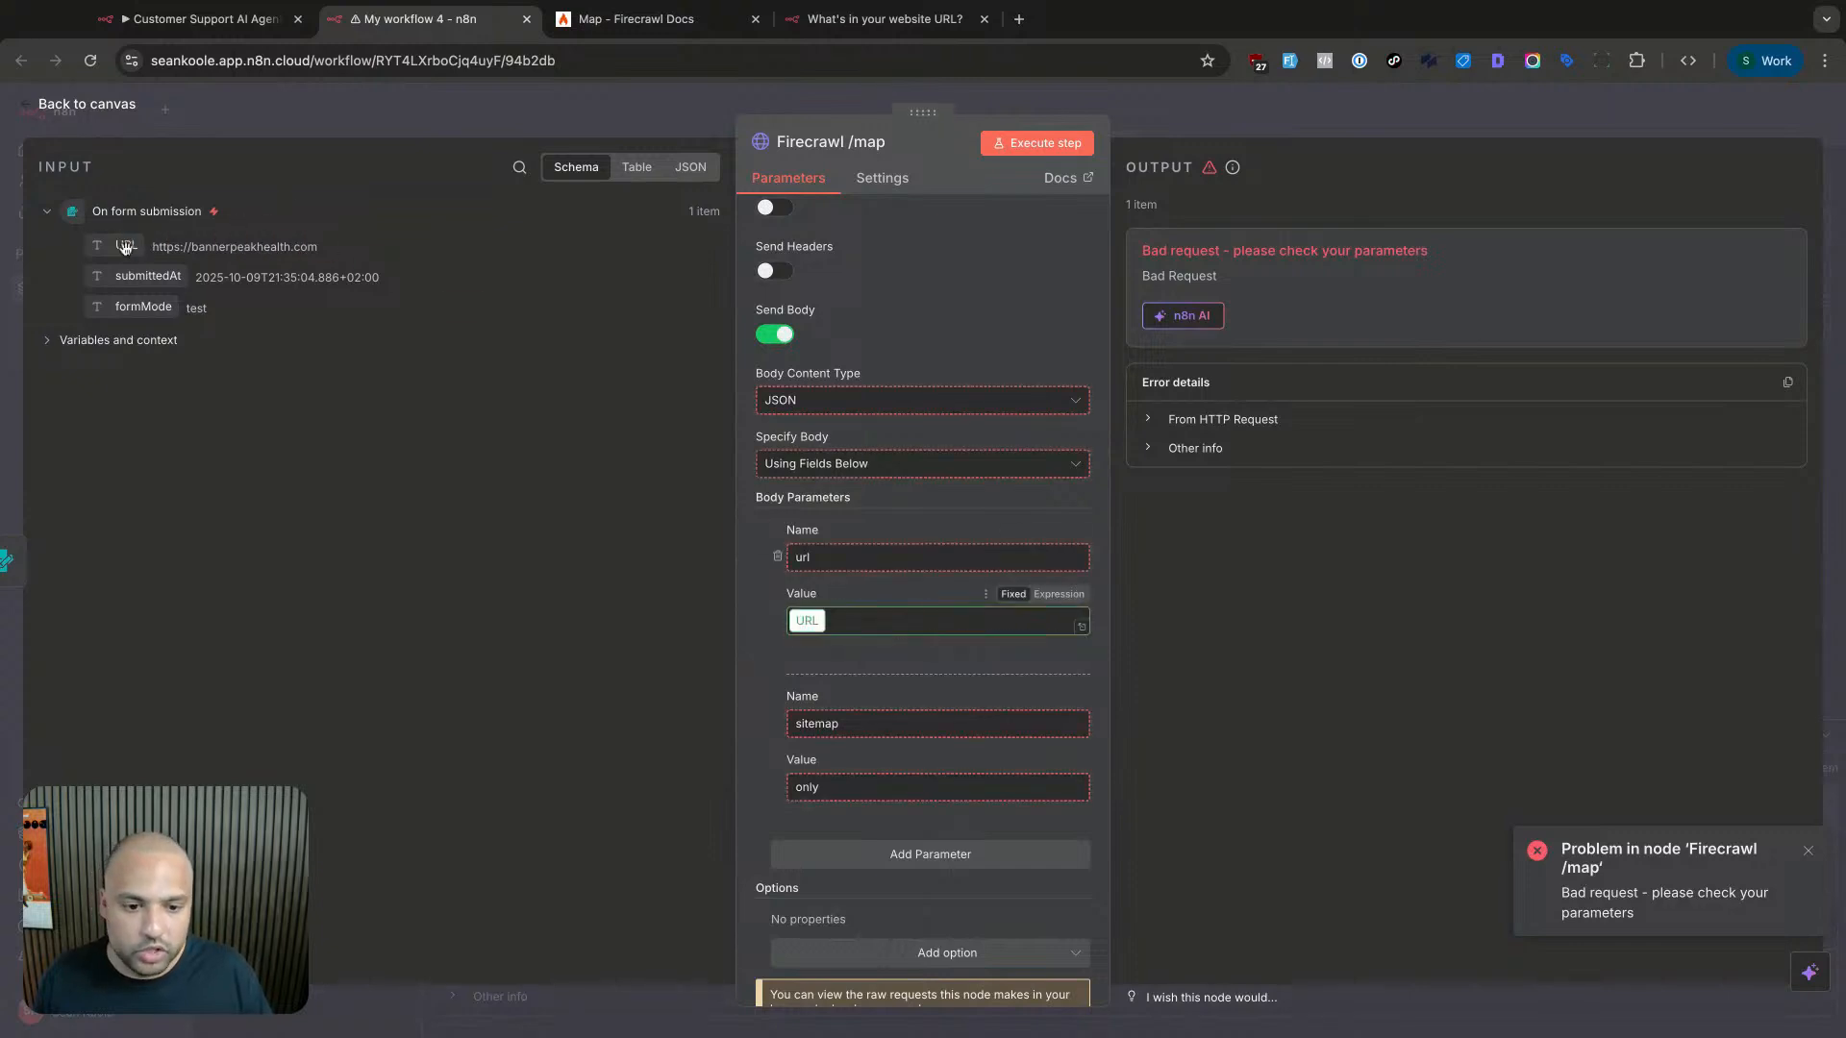
left_click(1034, 143)
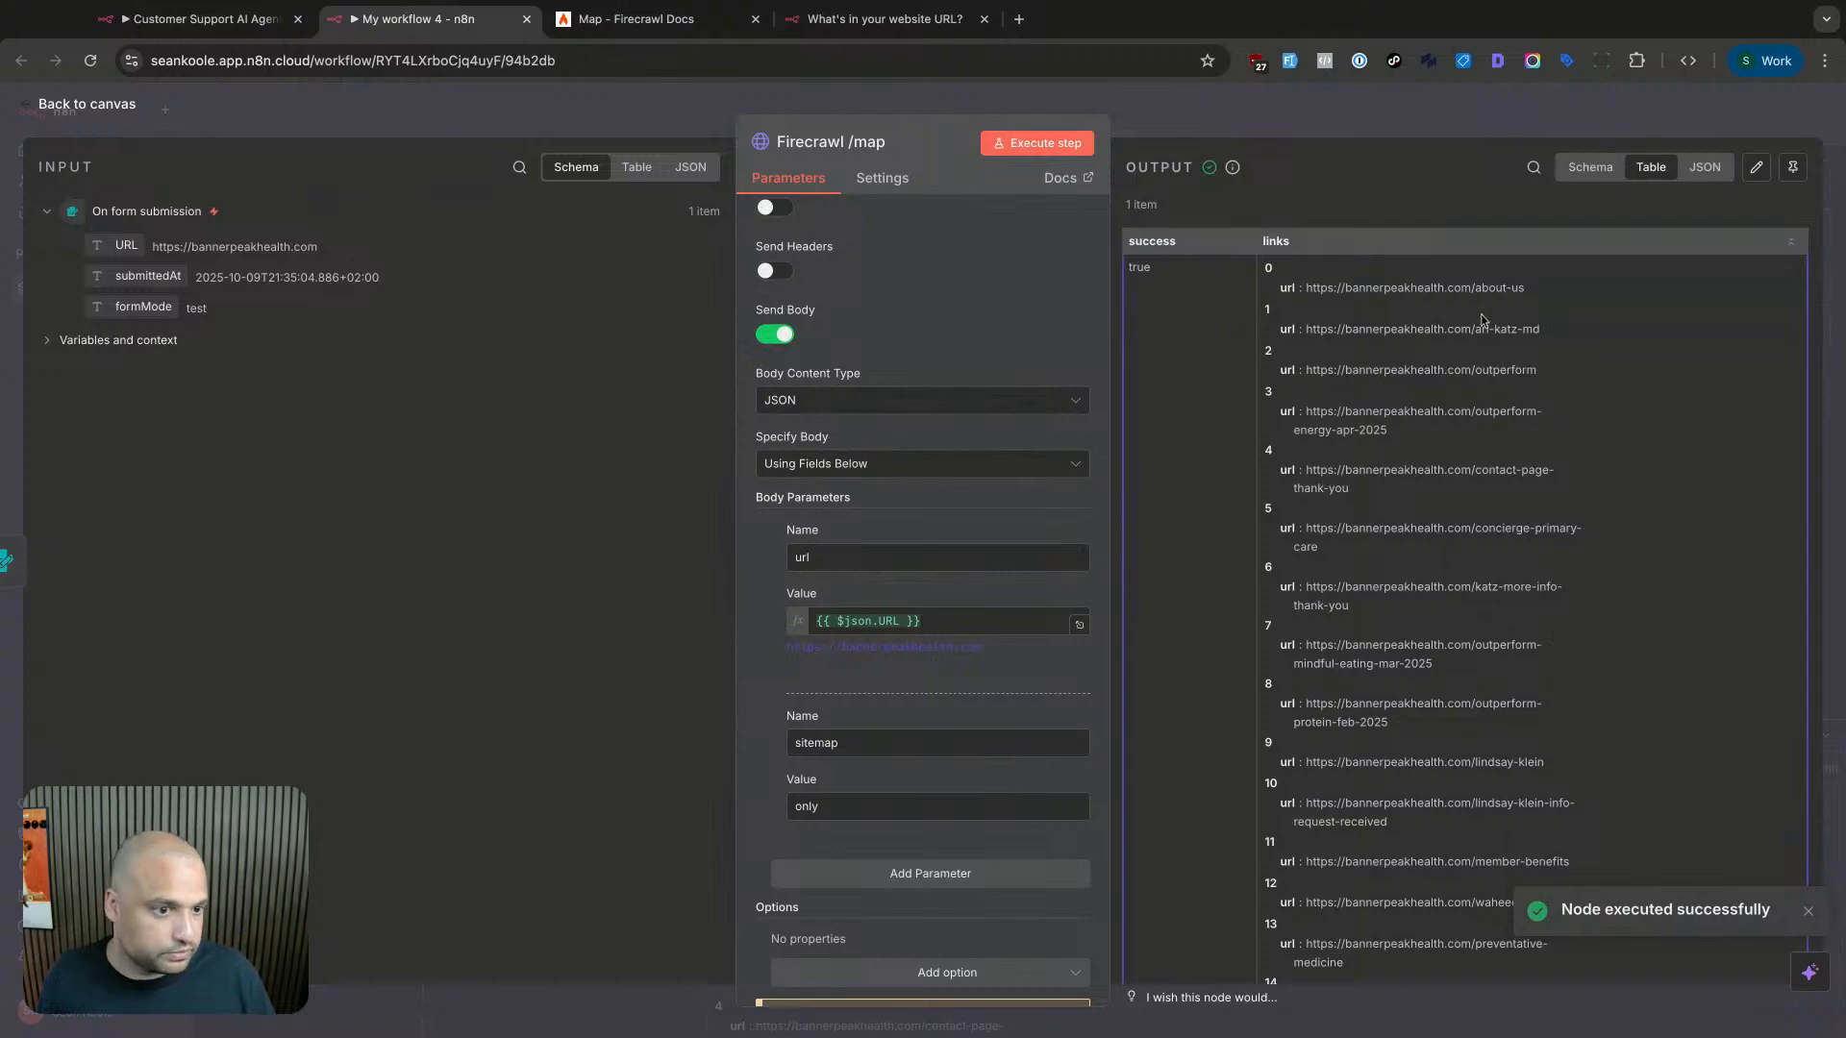
left_click_drag(1481, 320, 1477, 261)
scroll(1477, 261, "down", 15)
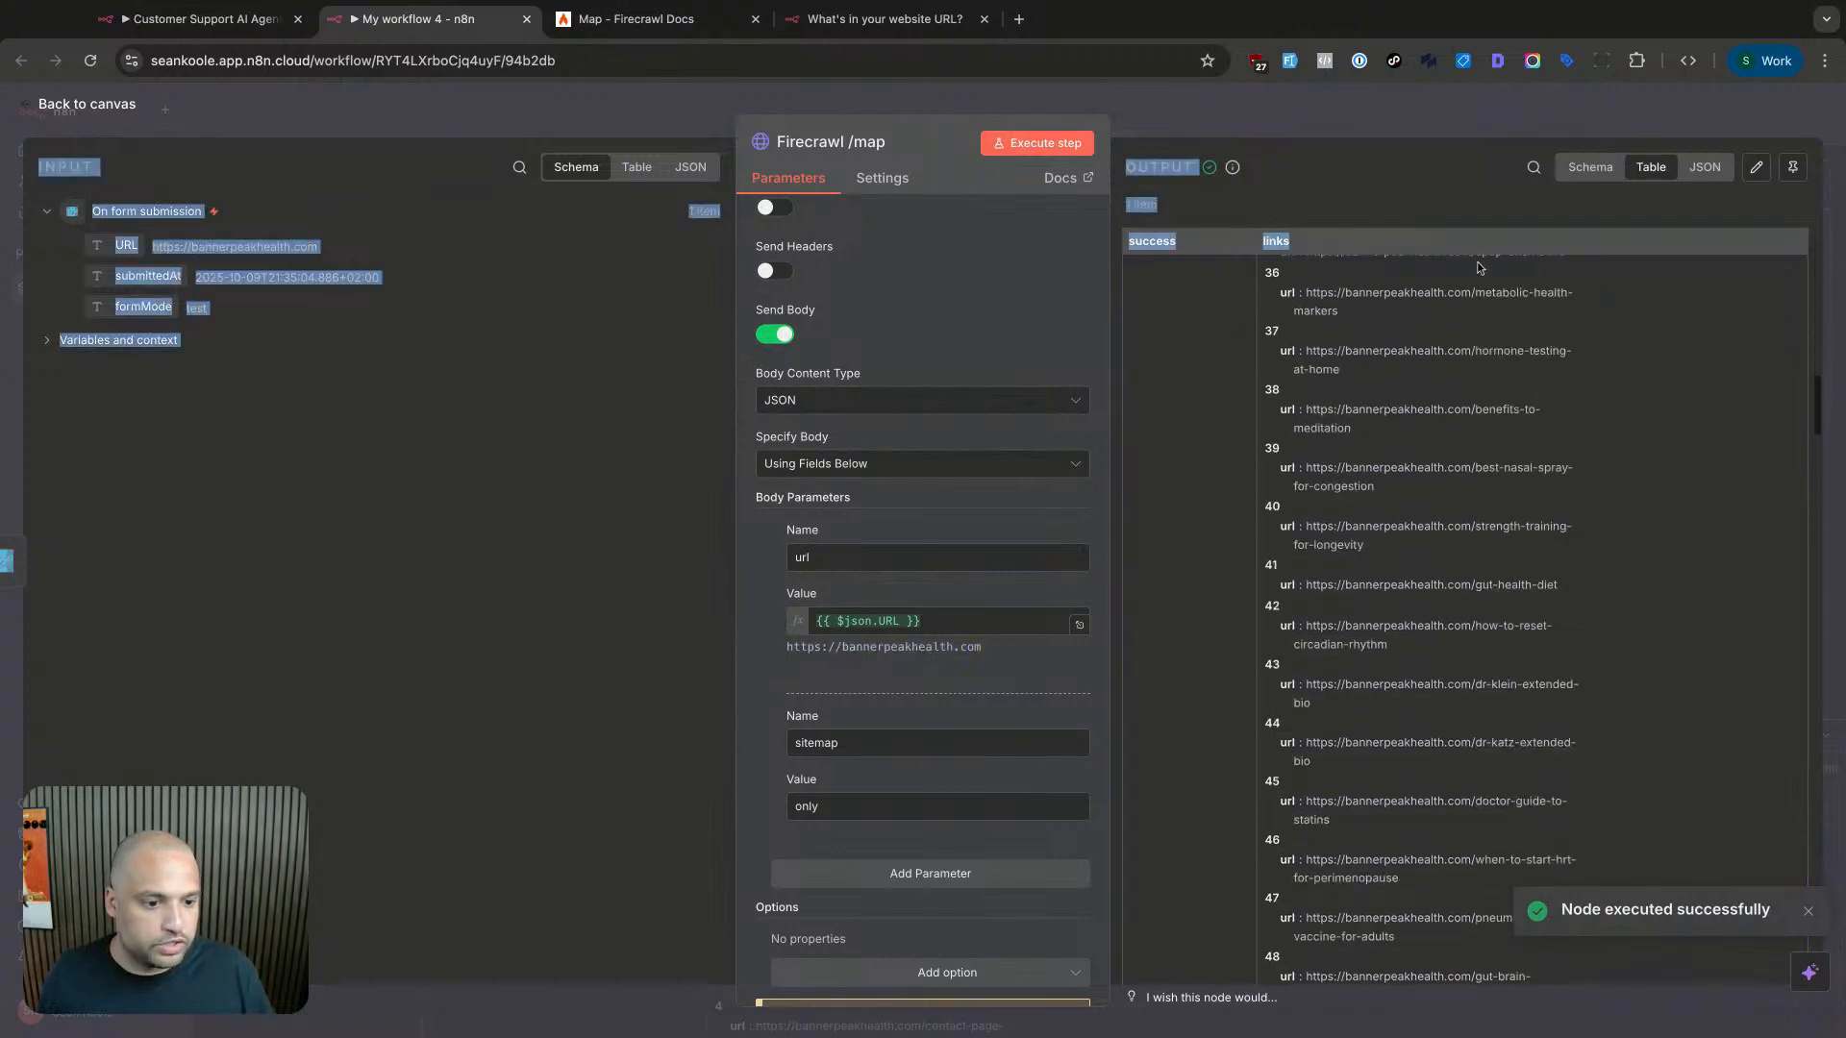
scroll(1481, 267, "down", 14)
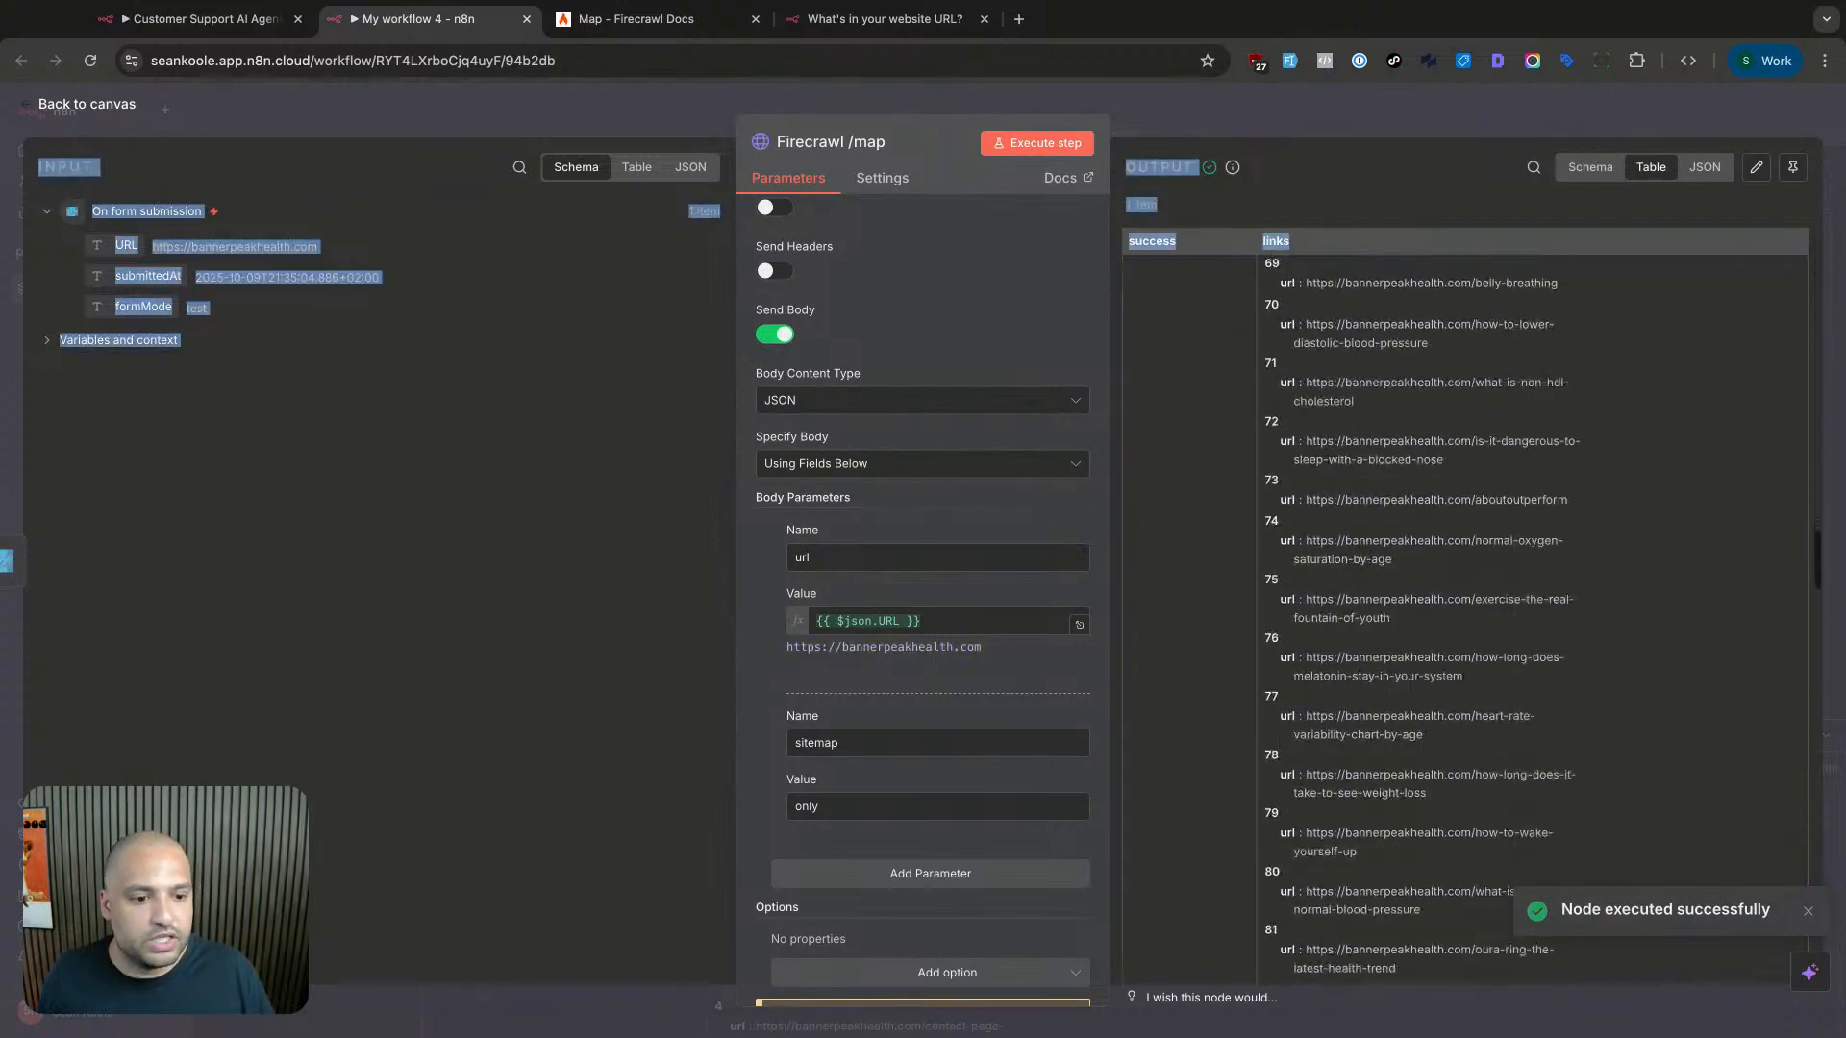
left_click(1648, 644)
scroll(1634, 652, "down", 20)
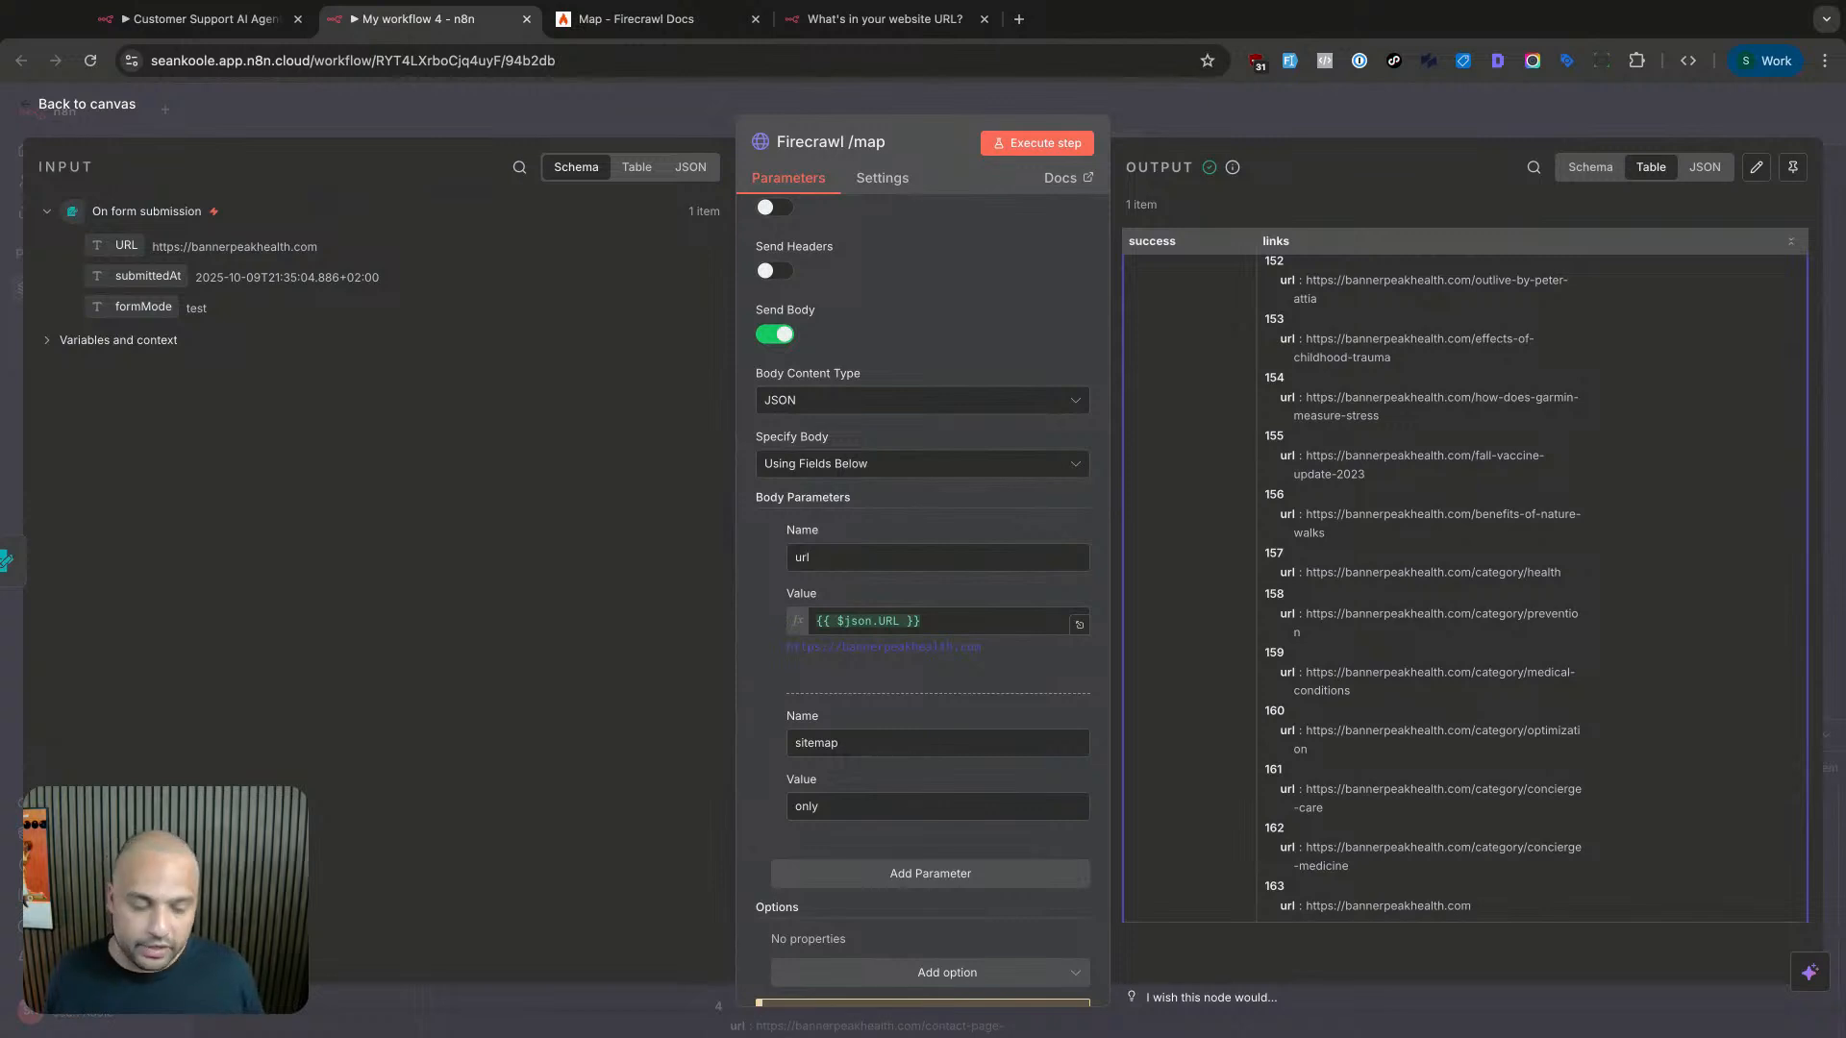
- Return to the workflow canvas and review the Firecrawl /map output in the logs
key("Escape")
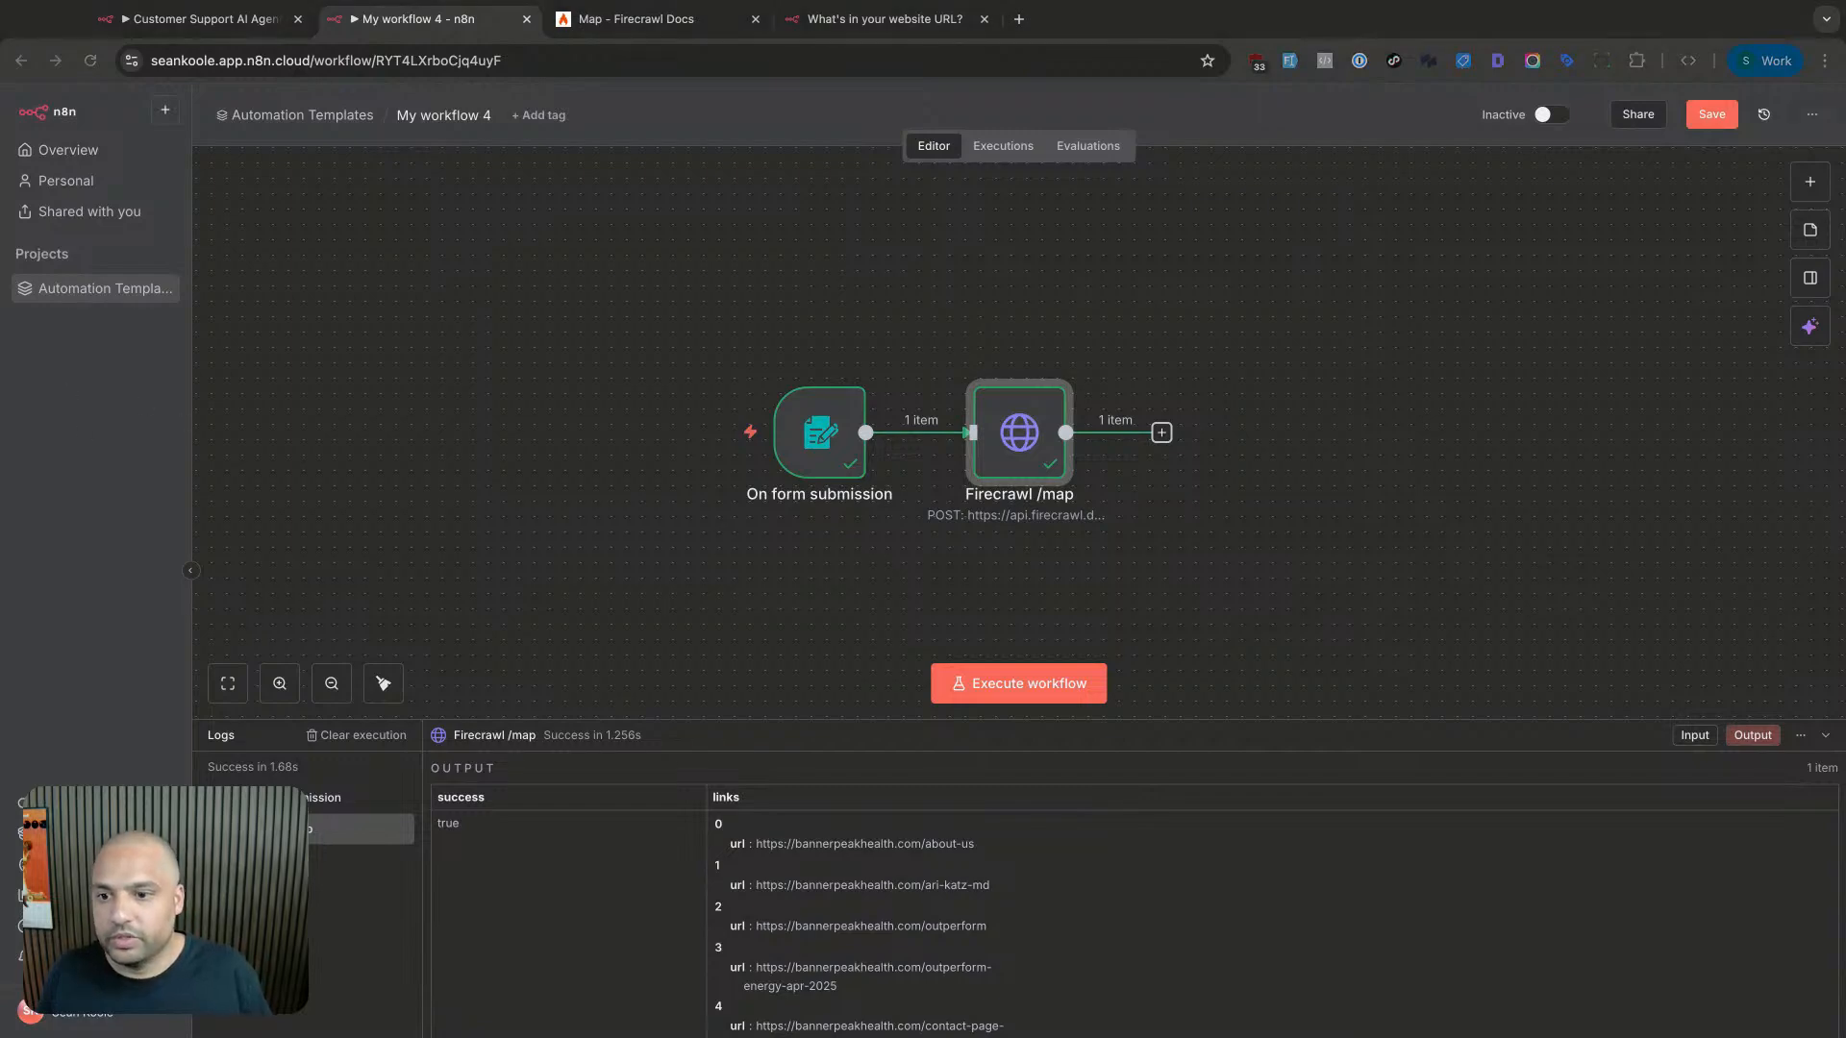
scroll(479, 405, "down", 1)
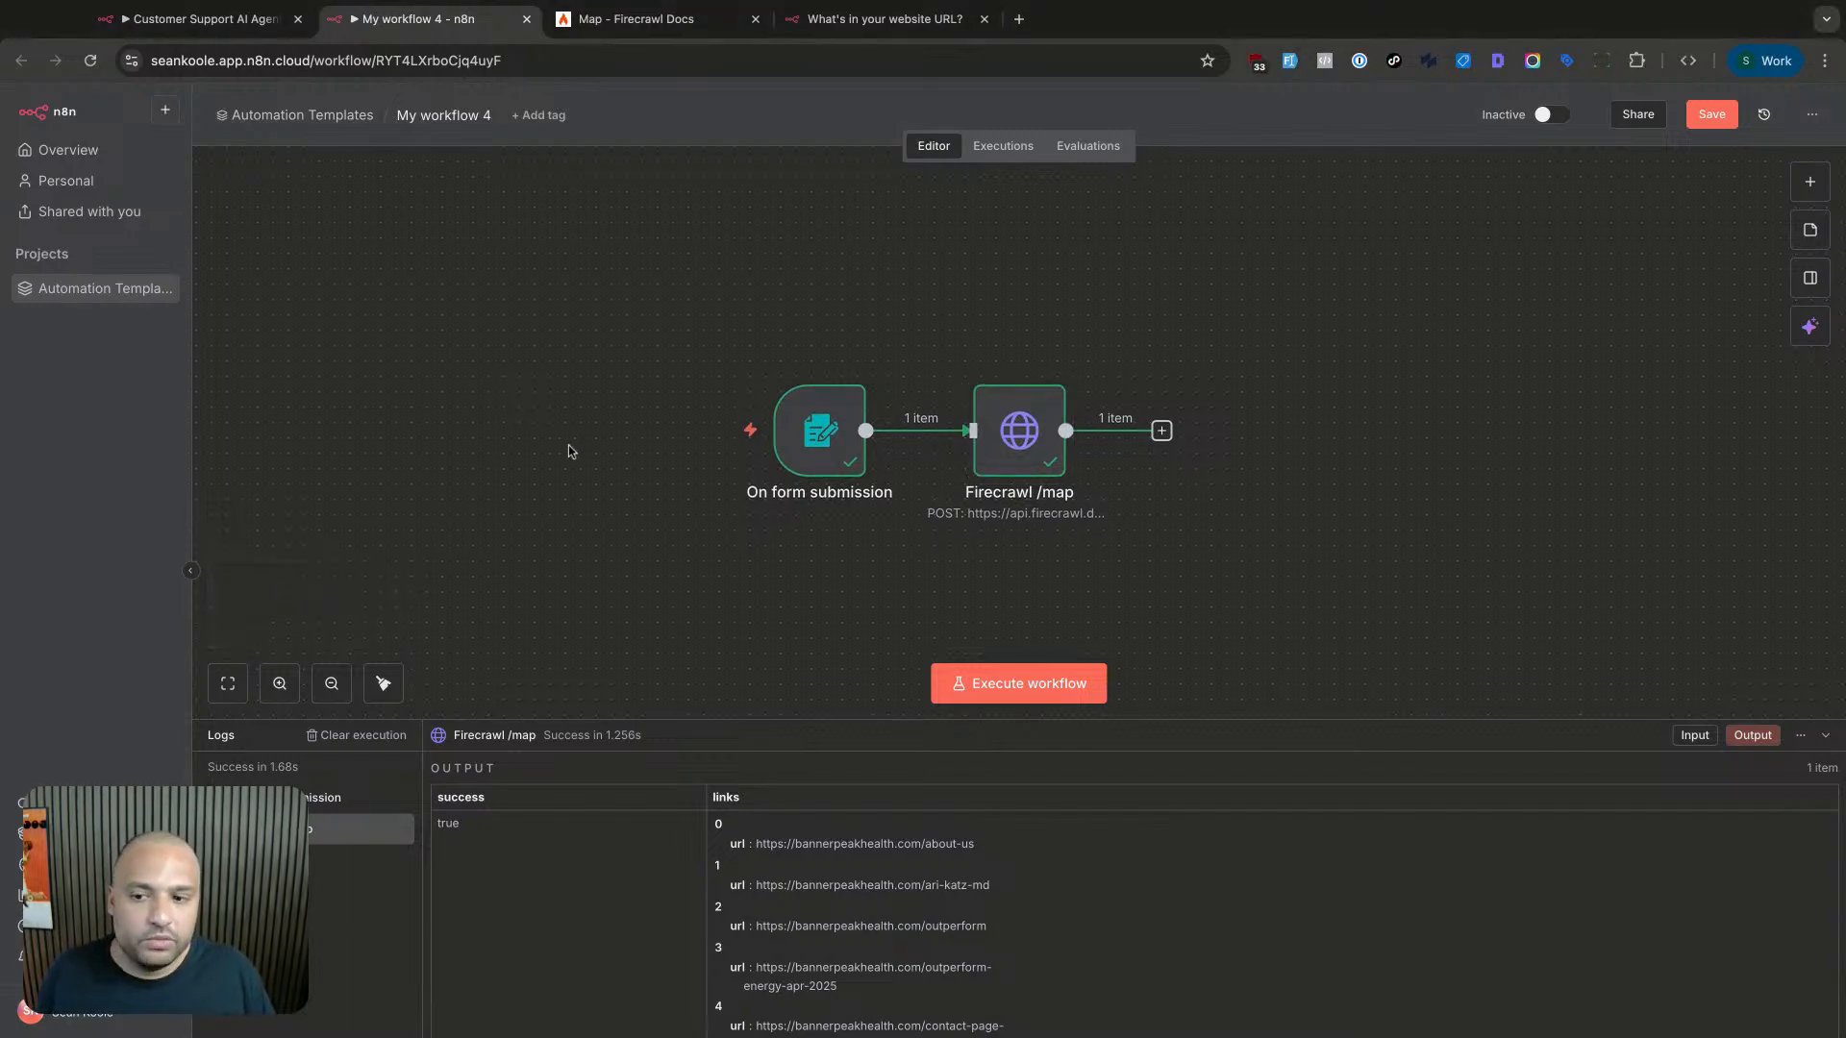
scroll(568, 446, "up", 1)
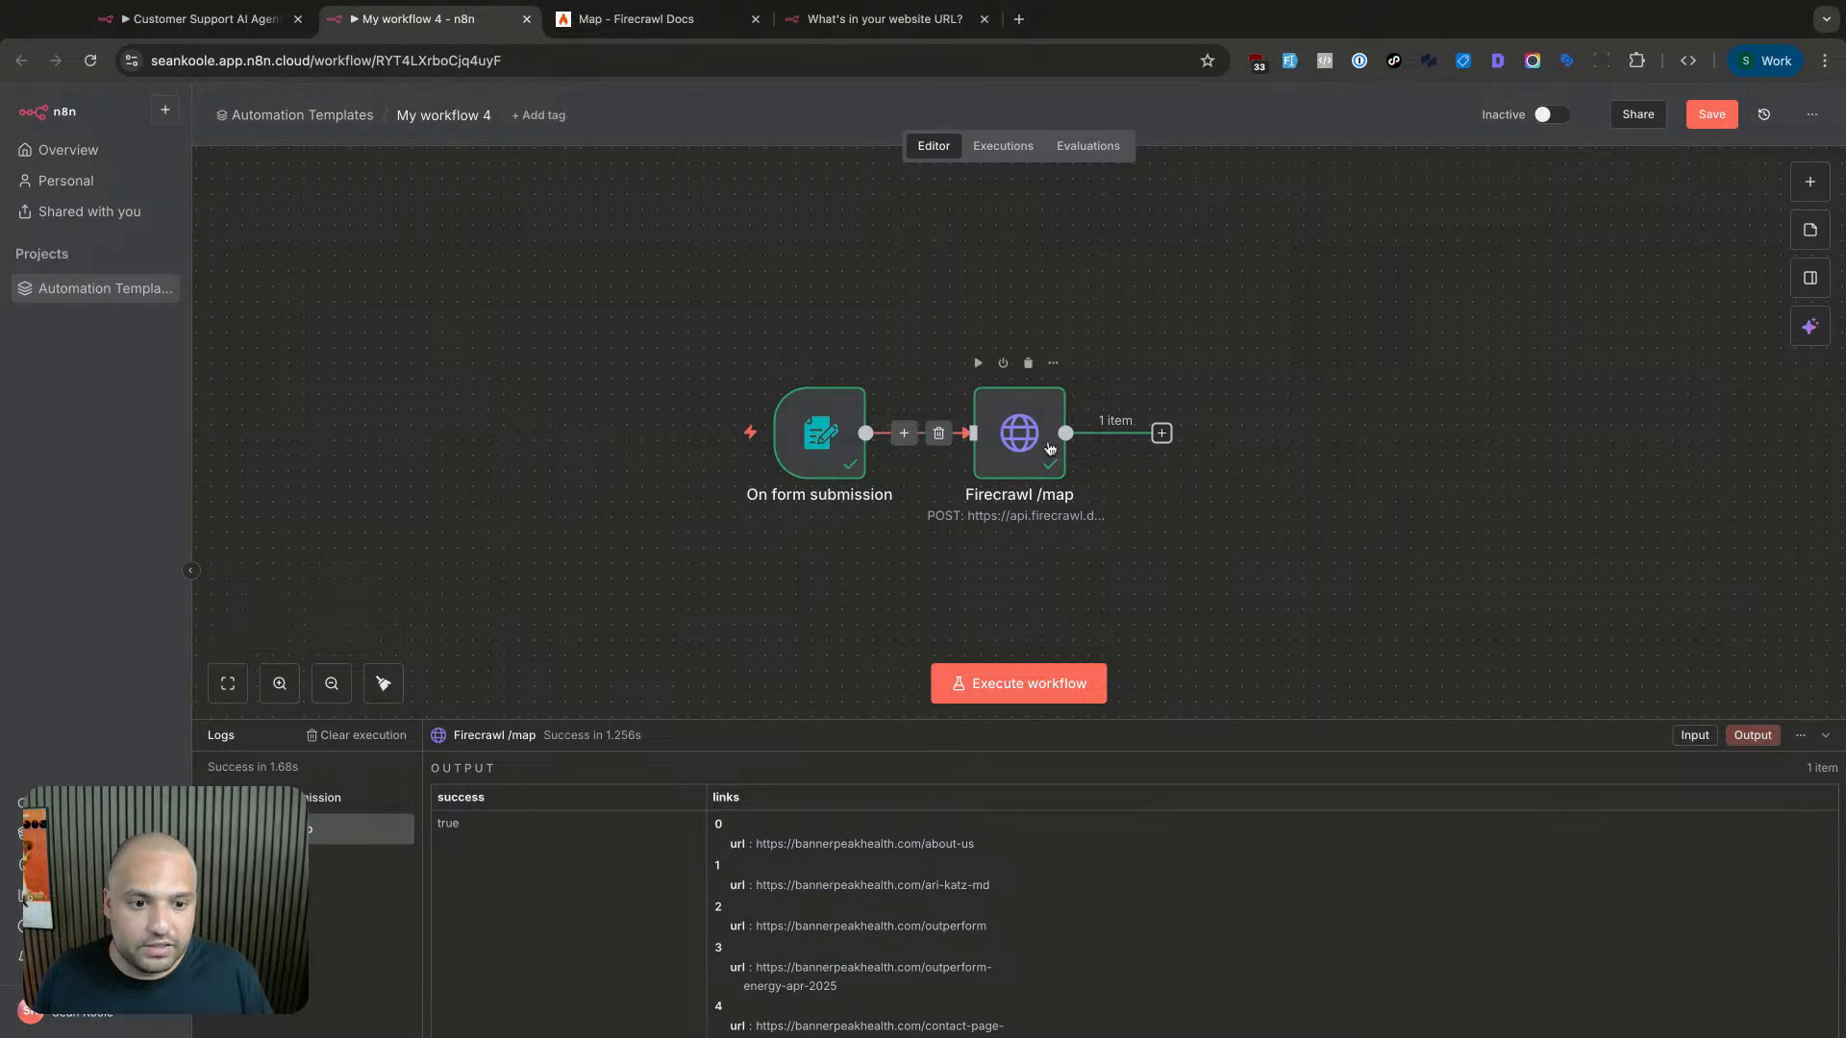
- Reopen Firecrawl /map to point out the links column in its output, then close it
double_click(1019, 433)
left_click_drag(1268, 262, 1384, 588)
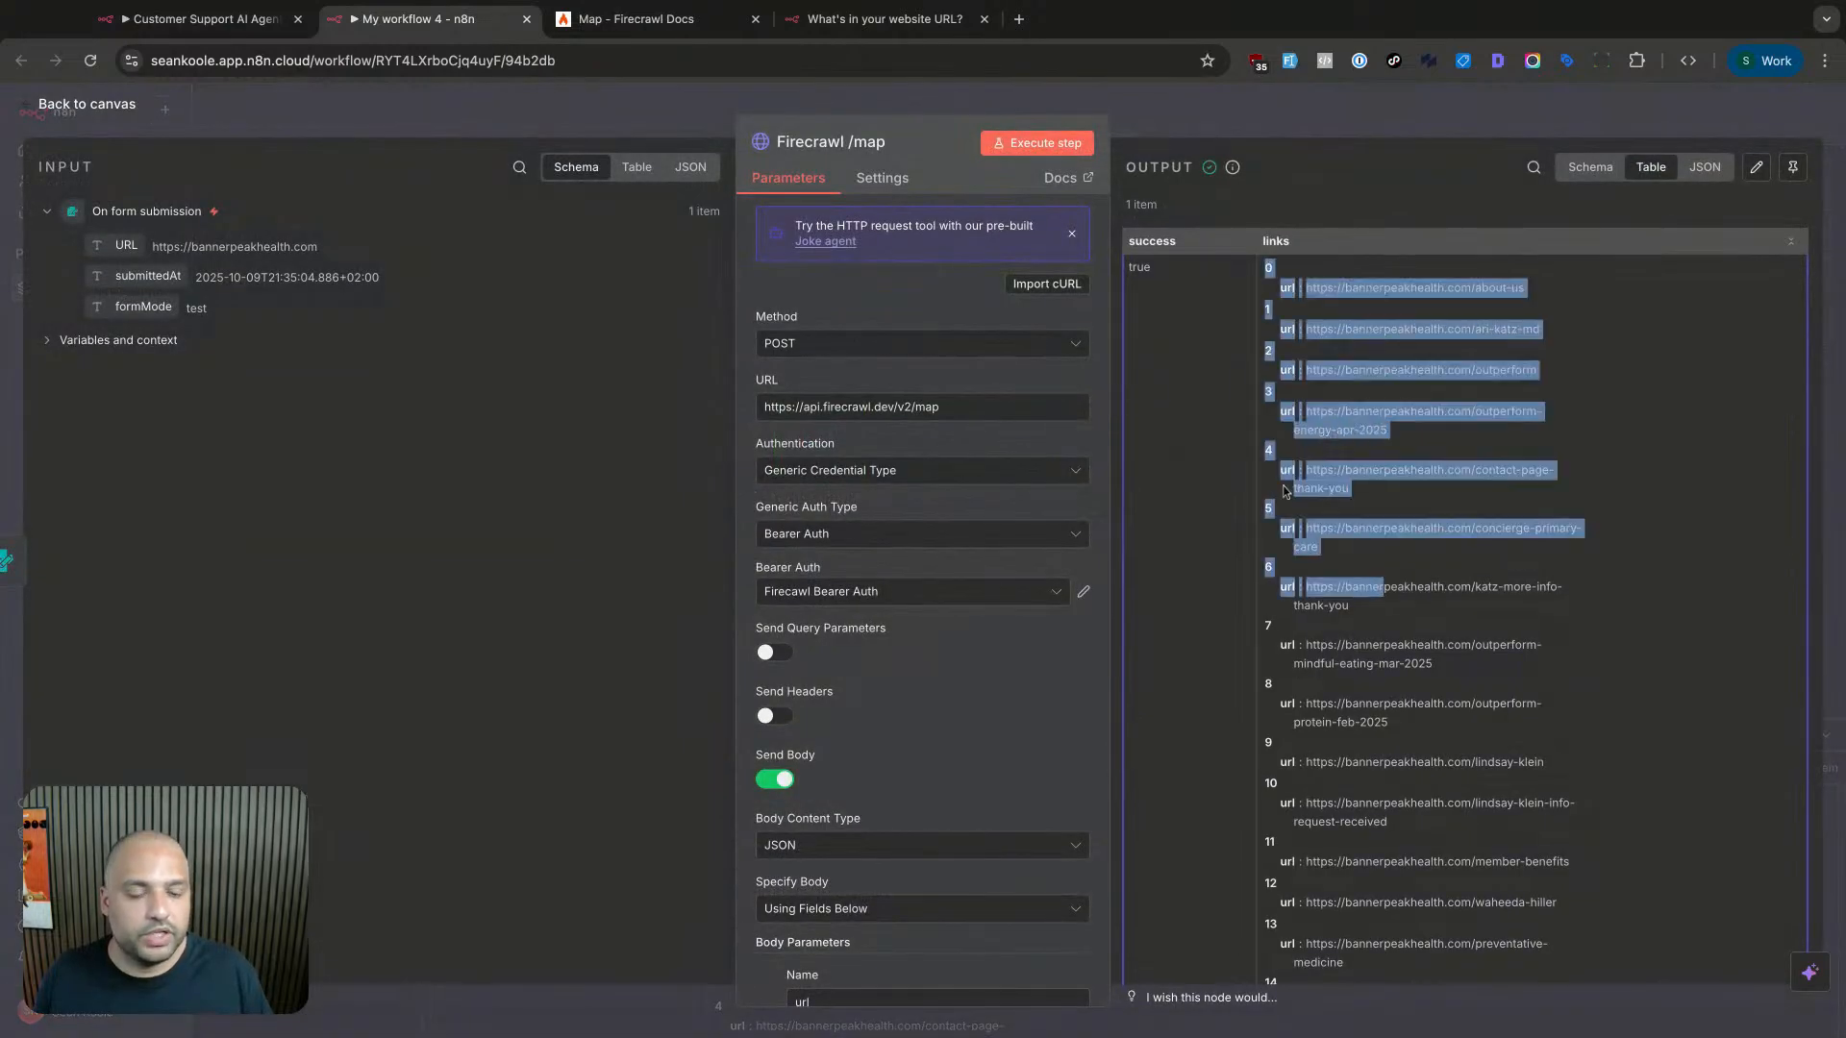
left_click(1383, 589)
left_click_drag(1135, 238, 1282, 244)
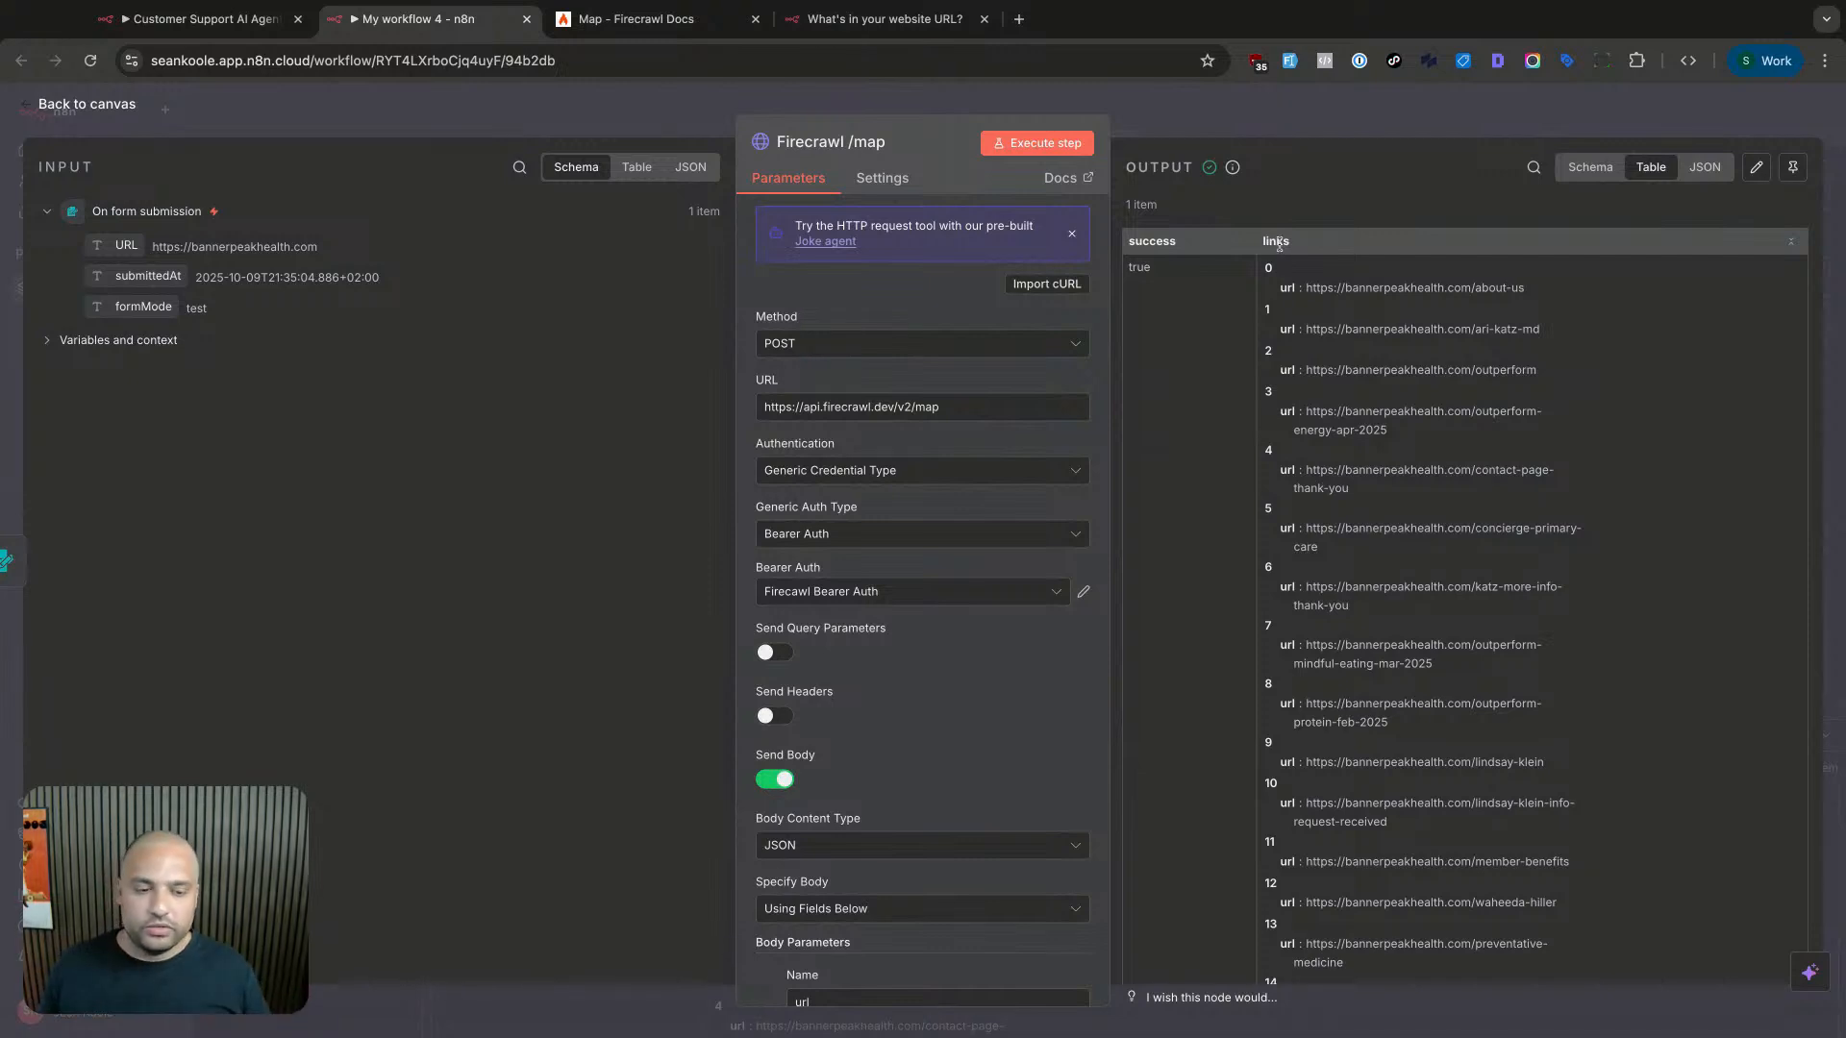
left_click_drag(1265, 242, 1297, 248)
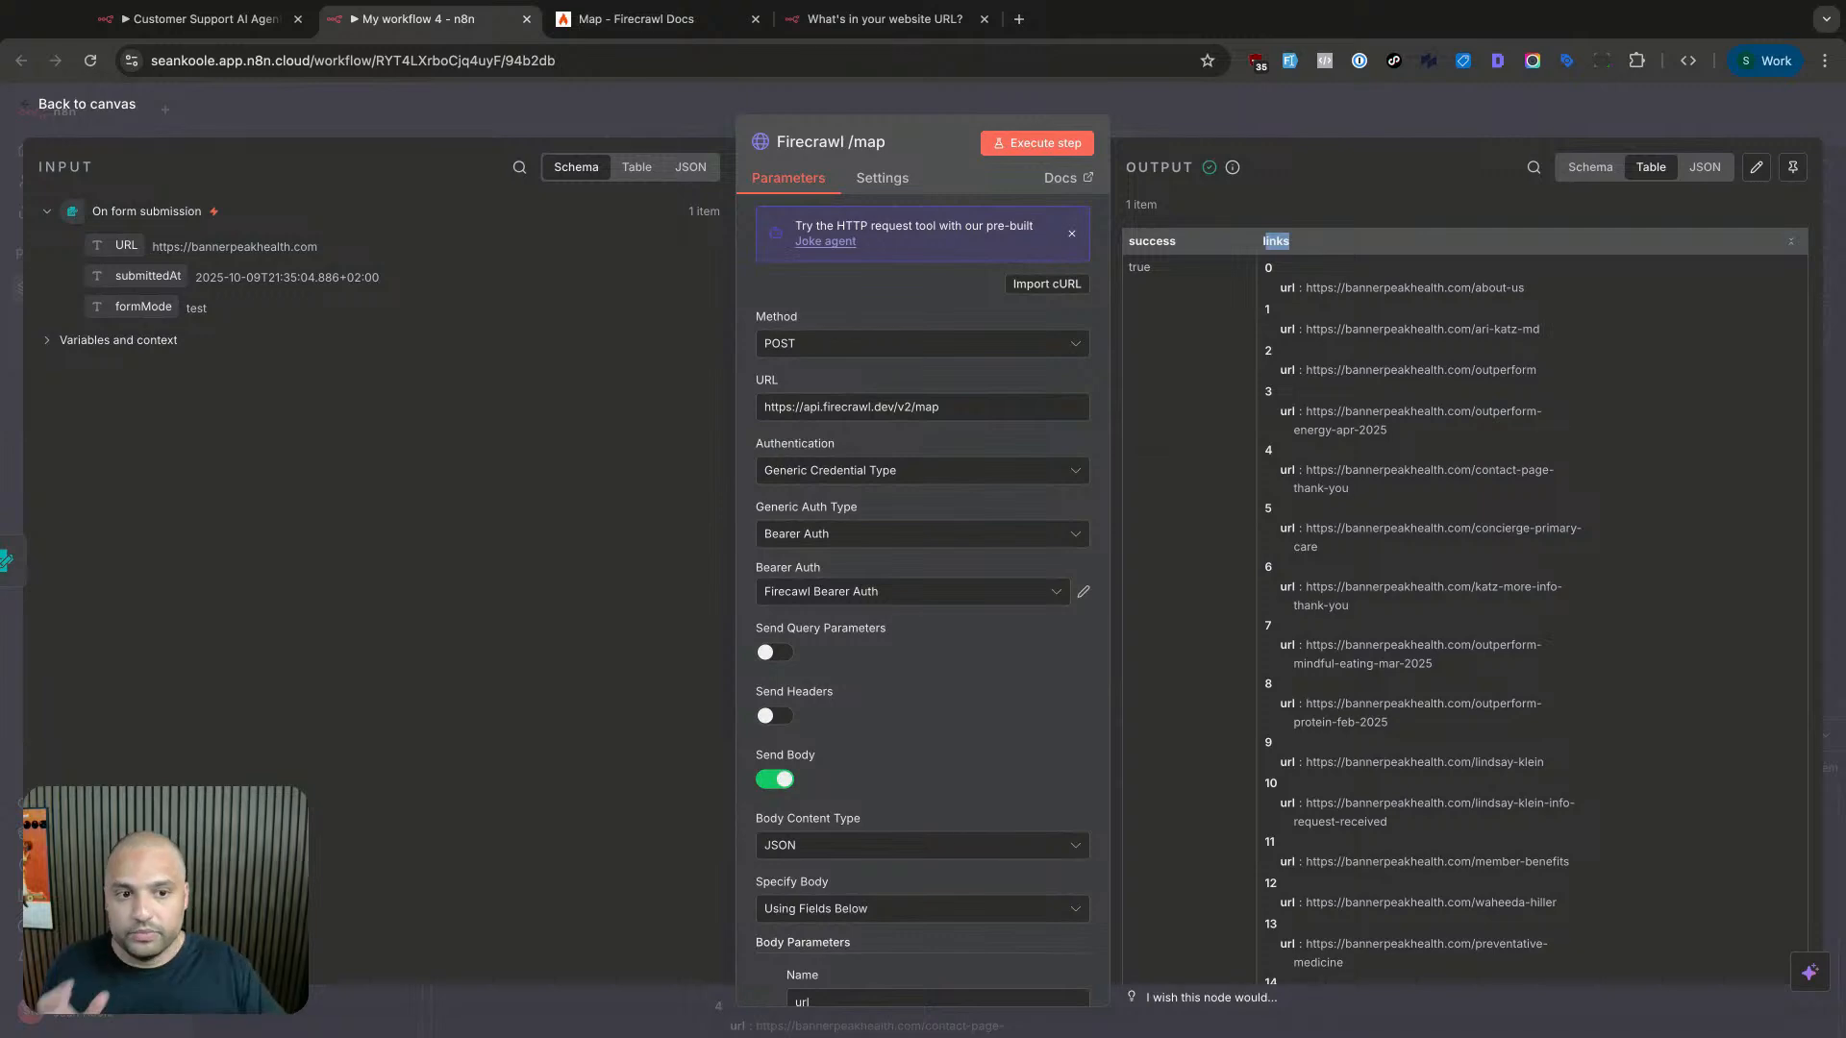
left_click(1288, 115)
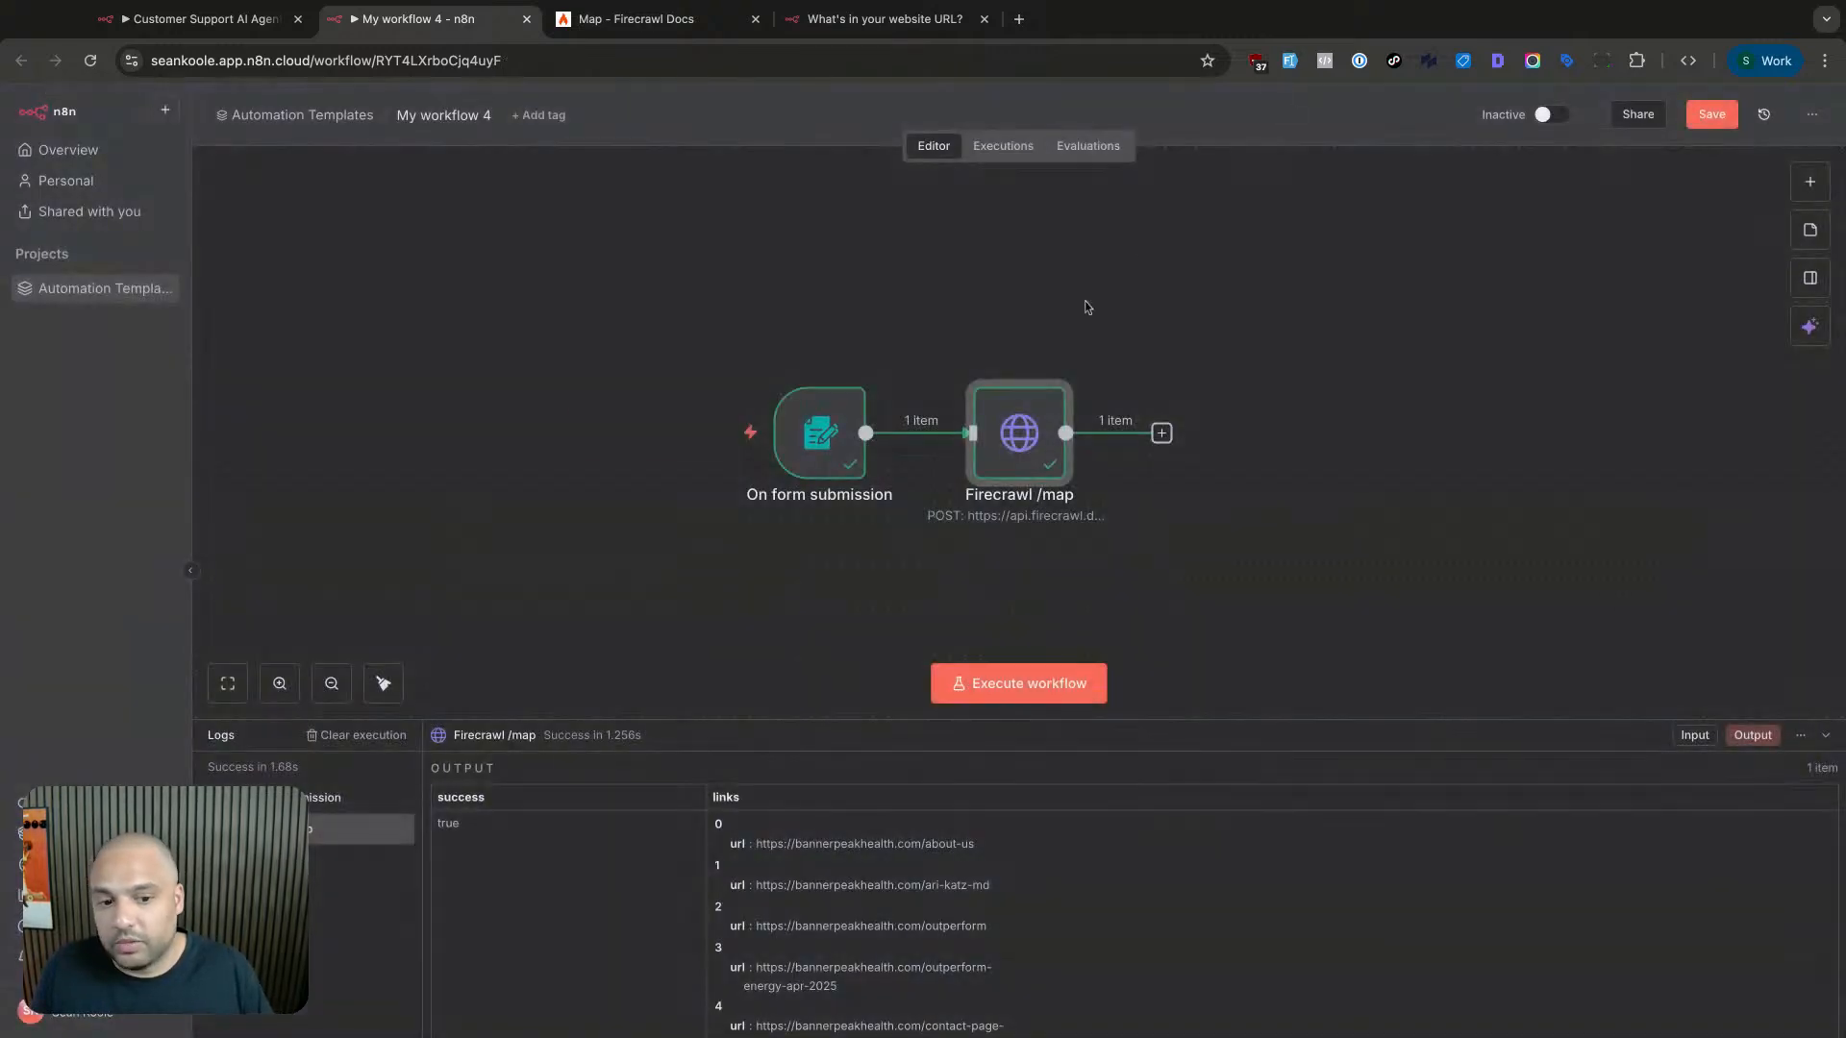
scroll(990, 492, "right", 2)
- Add a Split Out node after Firecrawl /map splitting the links field, and run it
left_click(1005, 434)
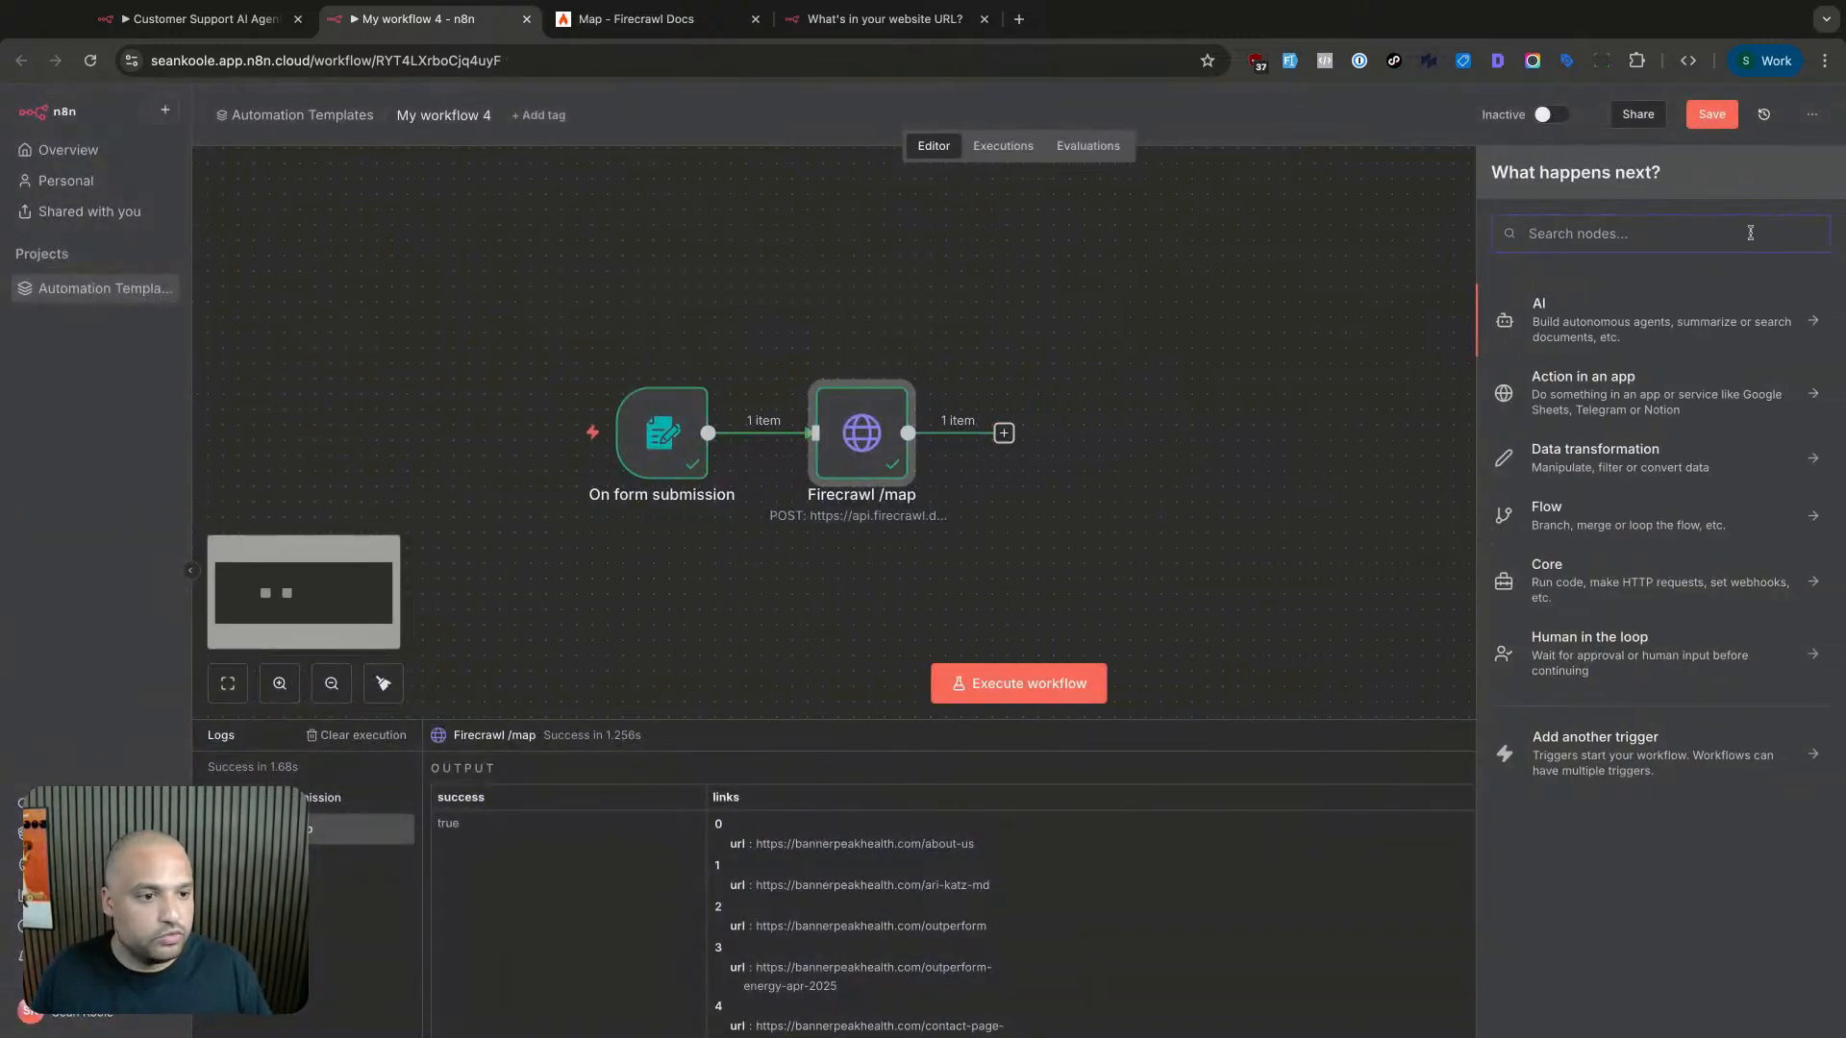
type("split")
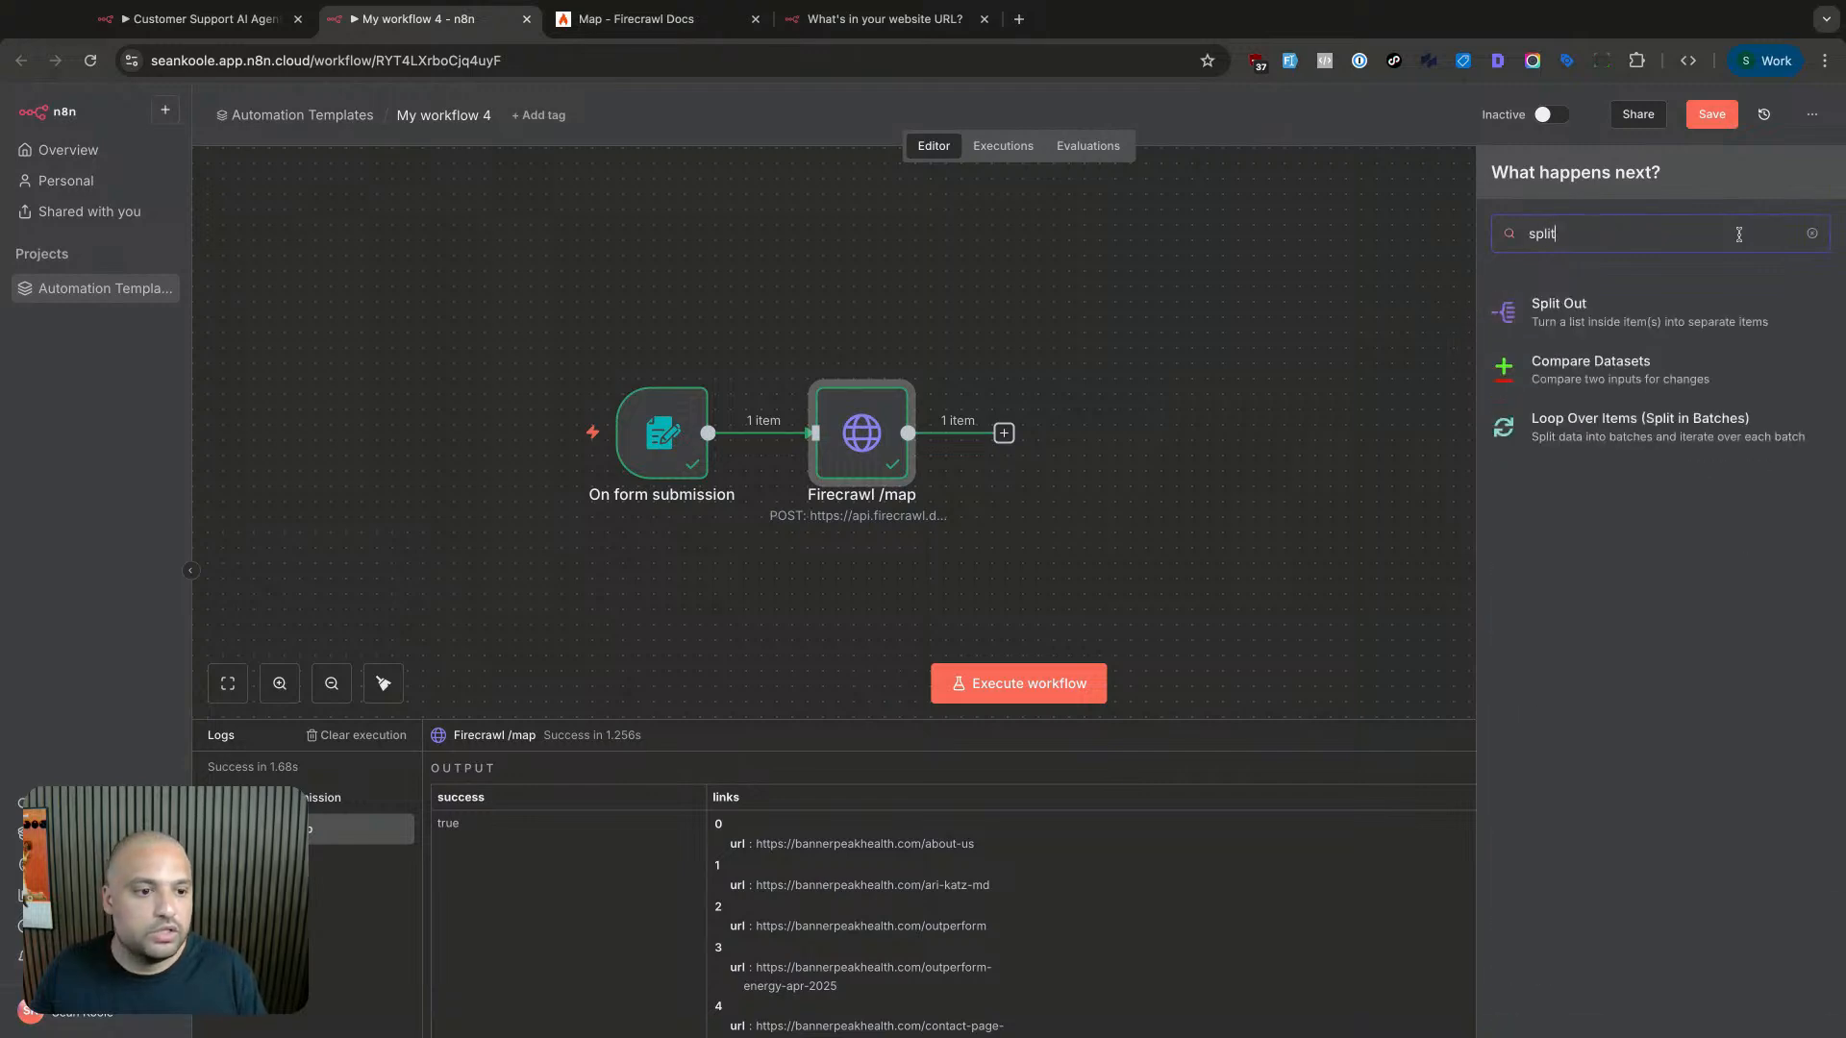
key("Return")
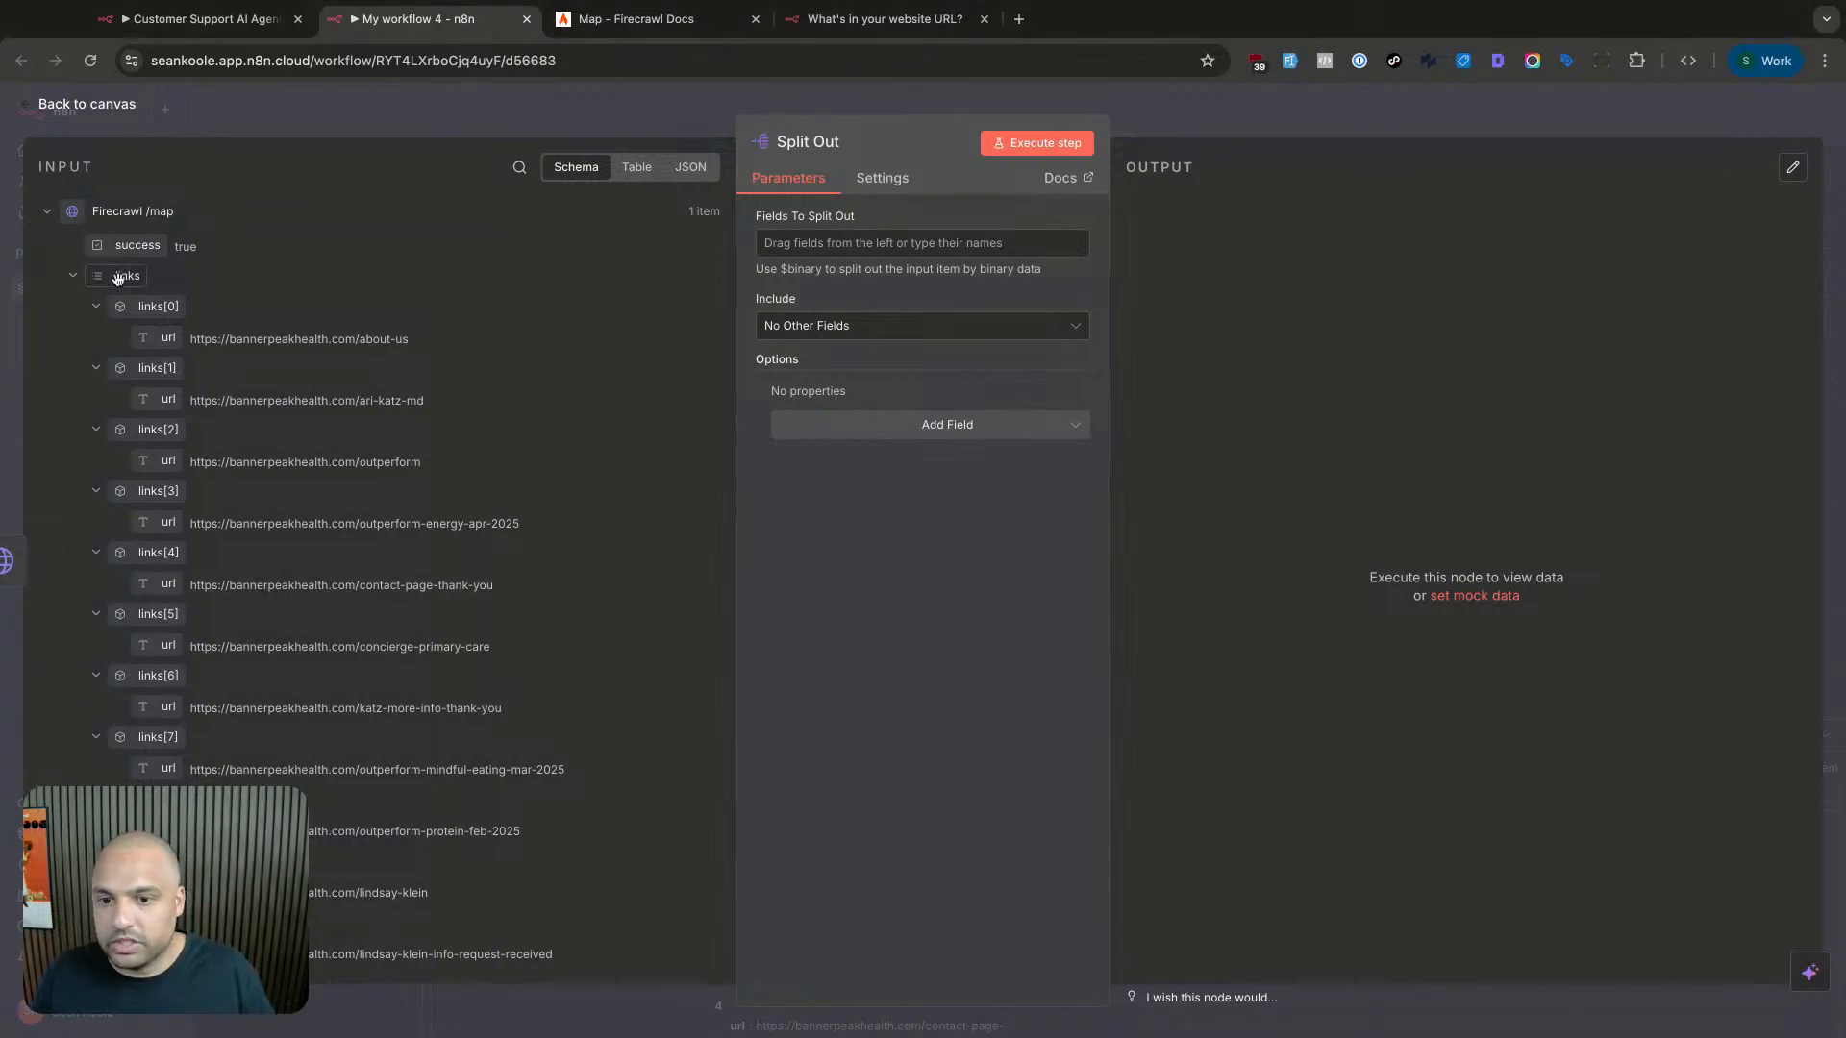
left_click_drag(120, 277, 789, 243)
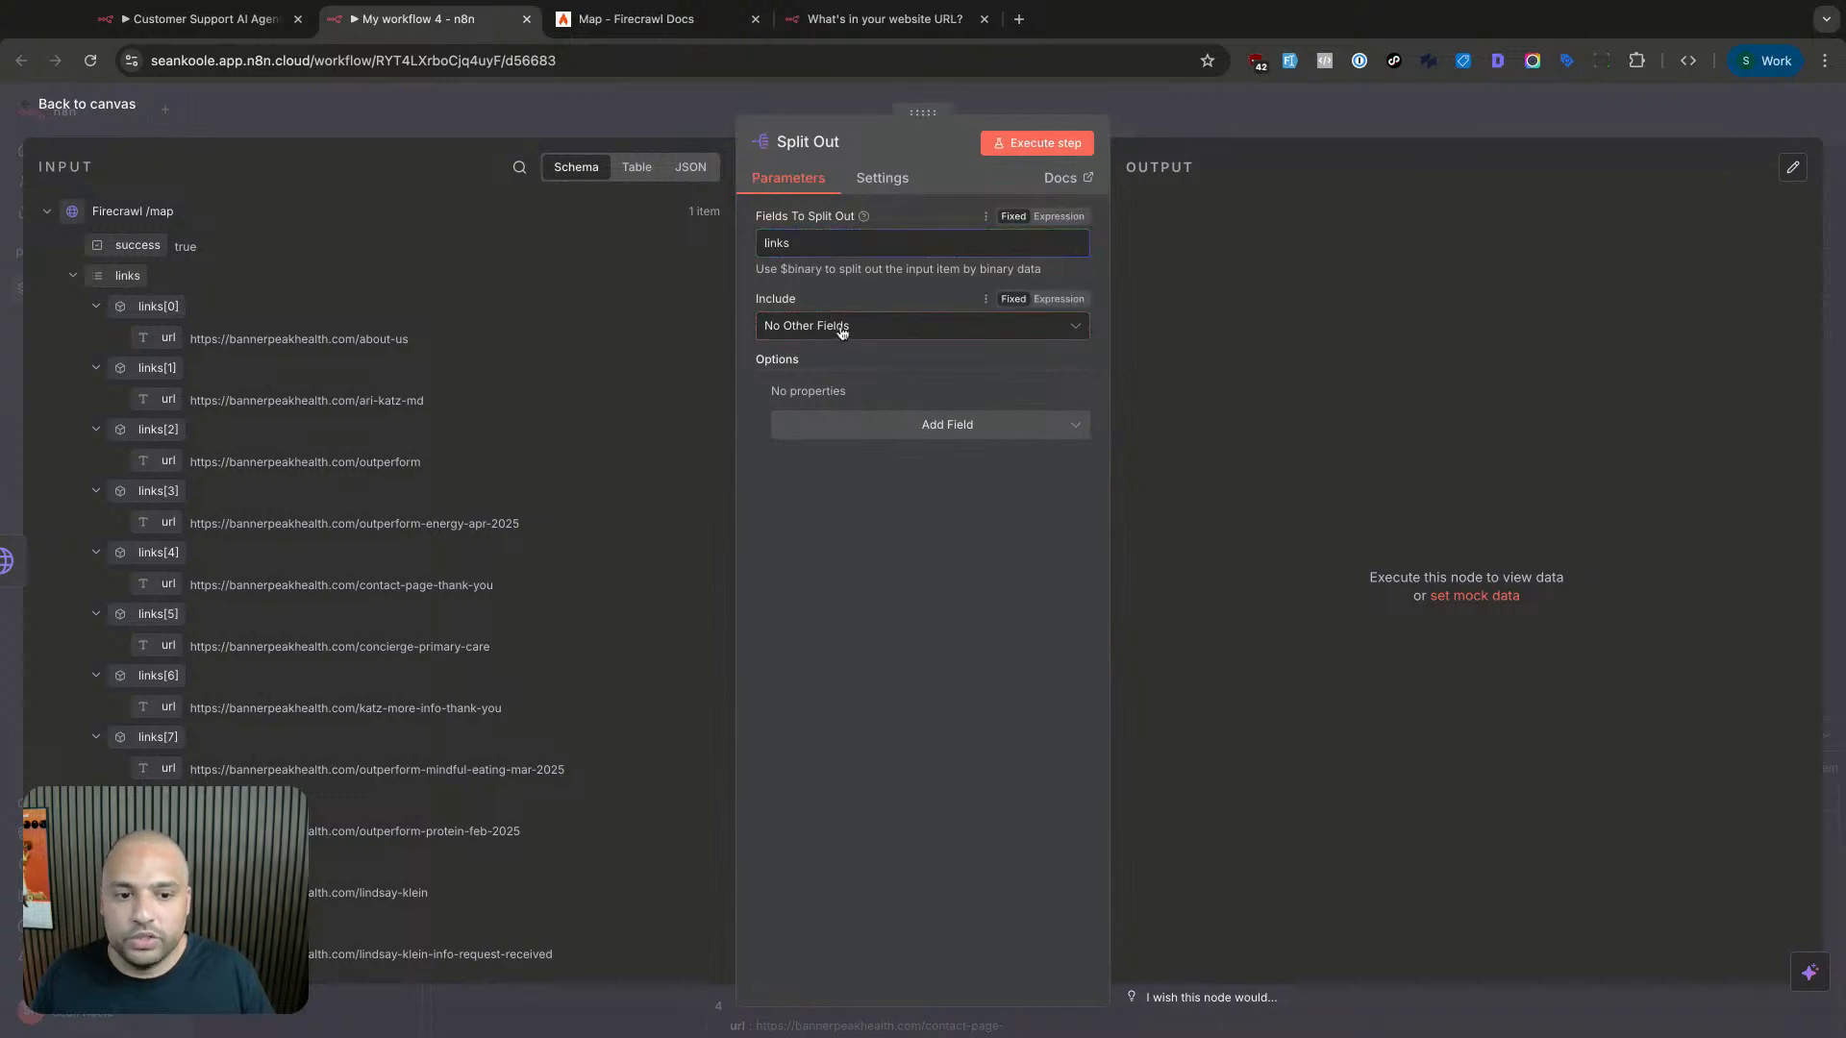
left_click(1028, 146)
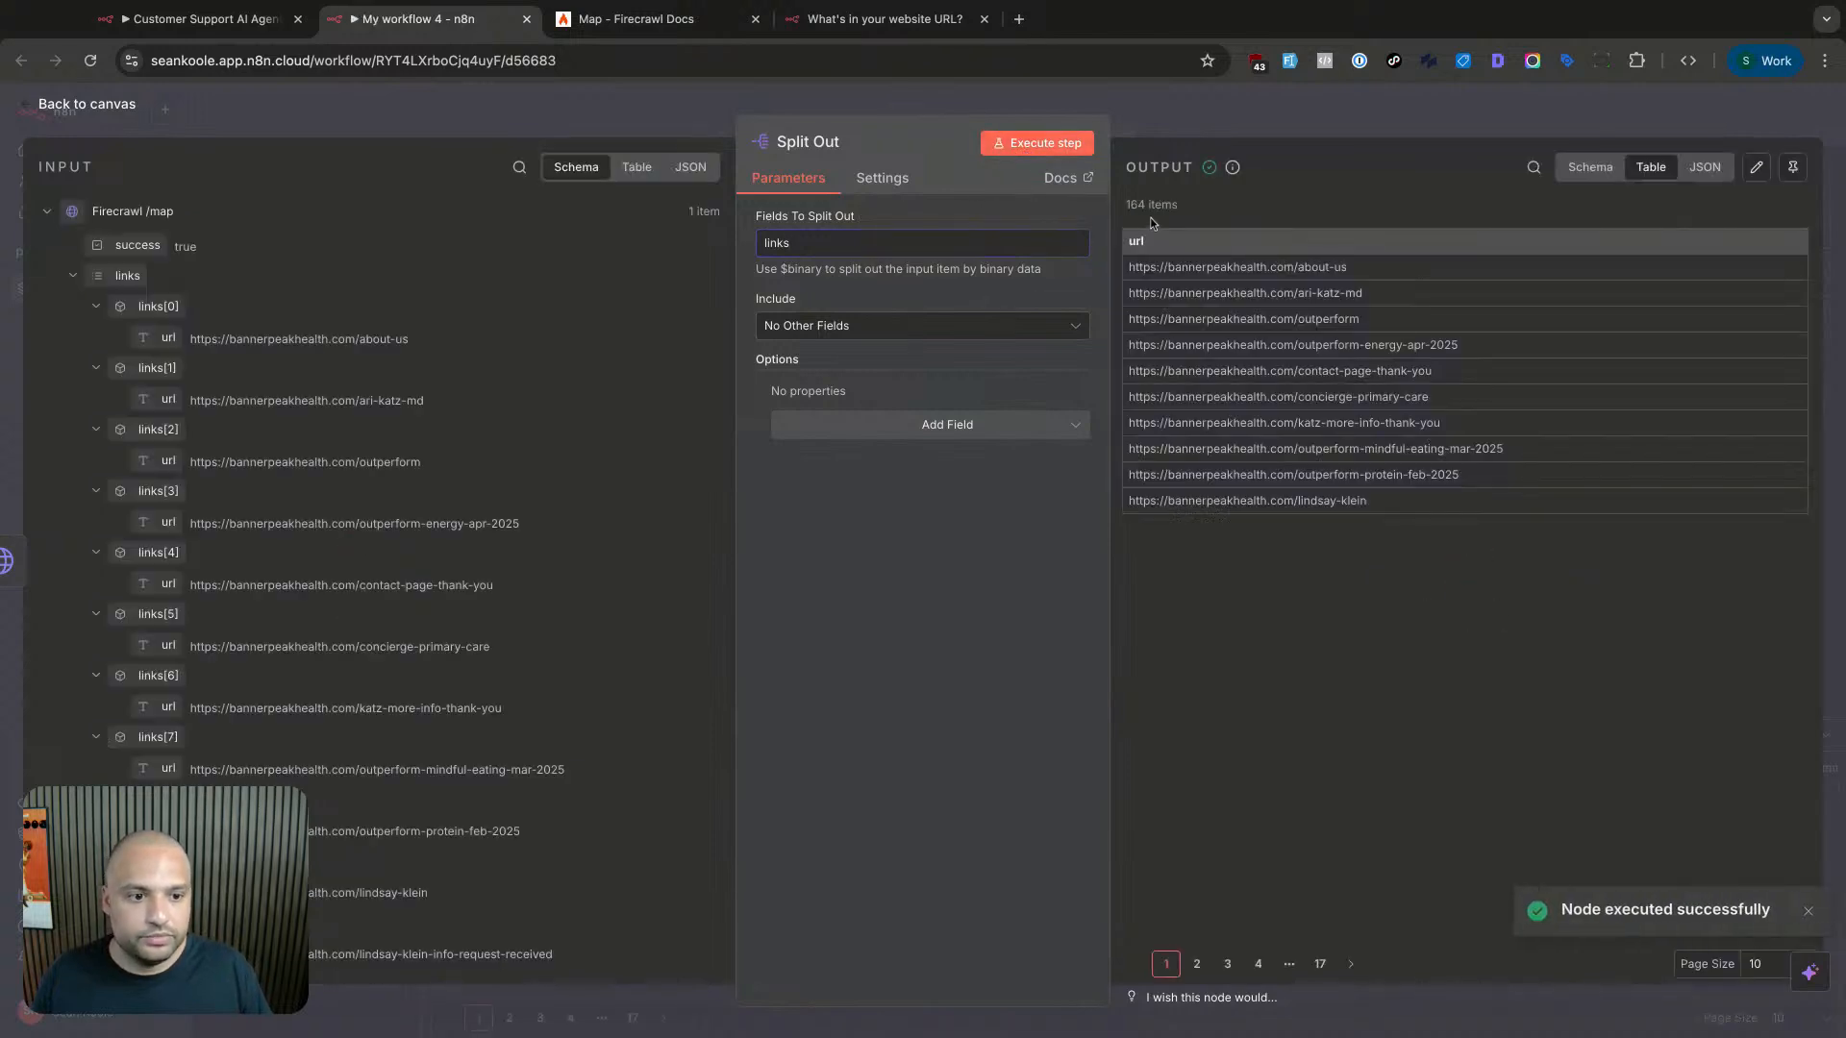
- Browse the Split Out output pages and highlight the separate URL items
left_click(1320, 963)
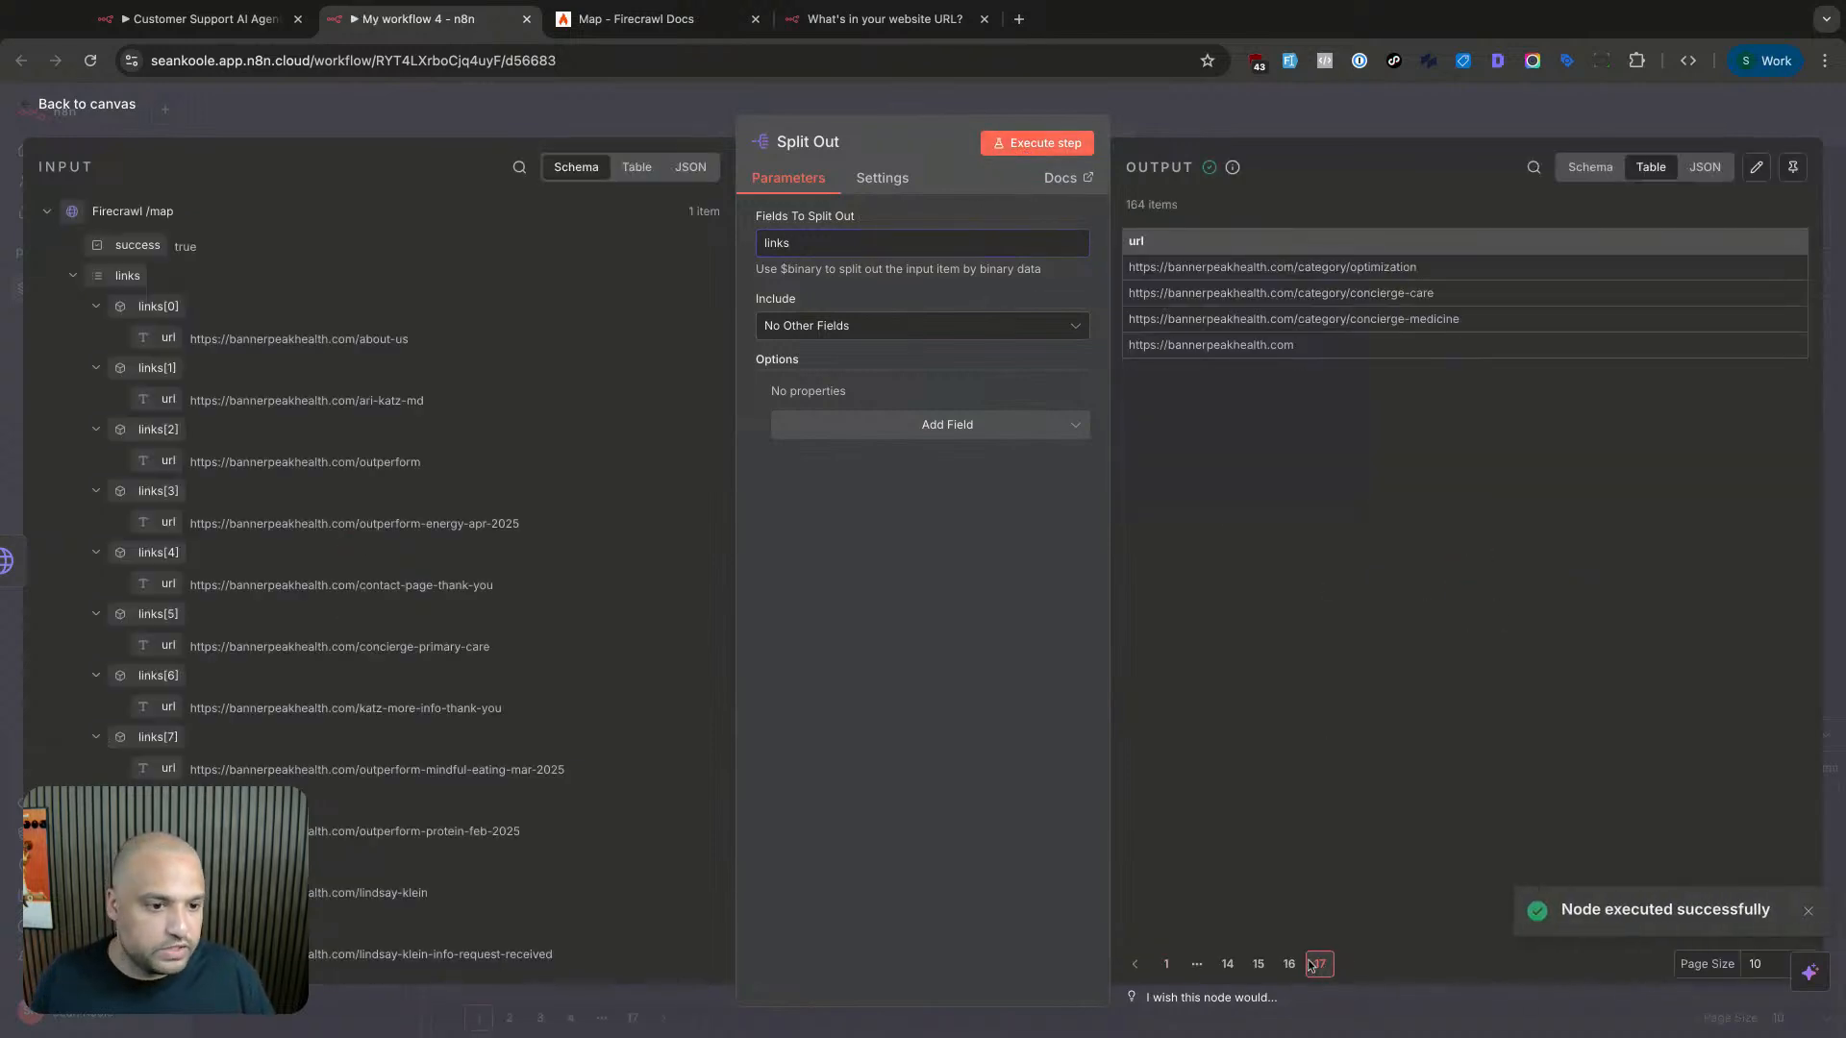
left_click(1285, 964)
left_click(1258, 964)
left_click(1227, 964)
left_click(1166, 964)
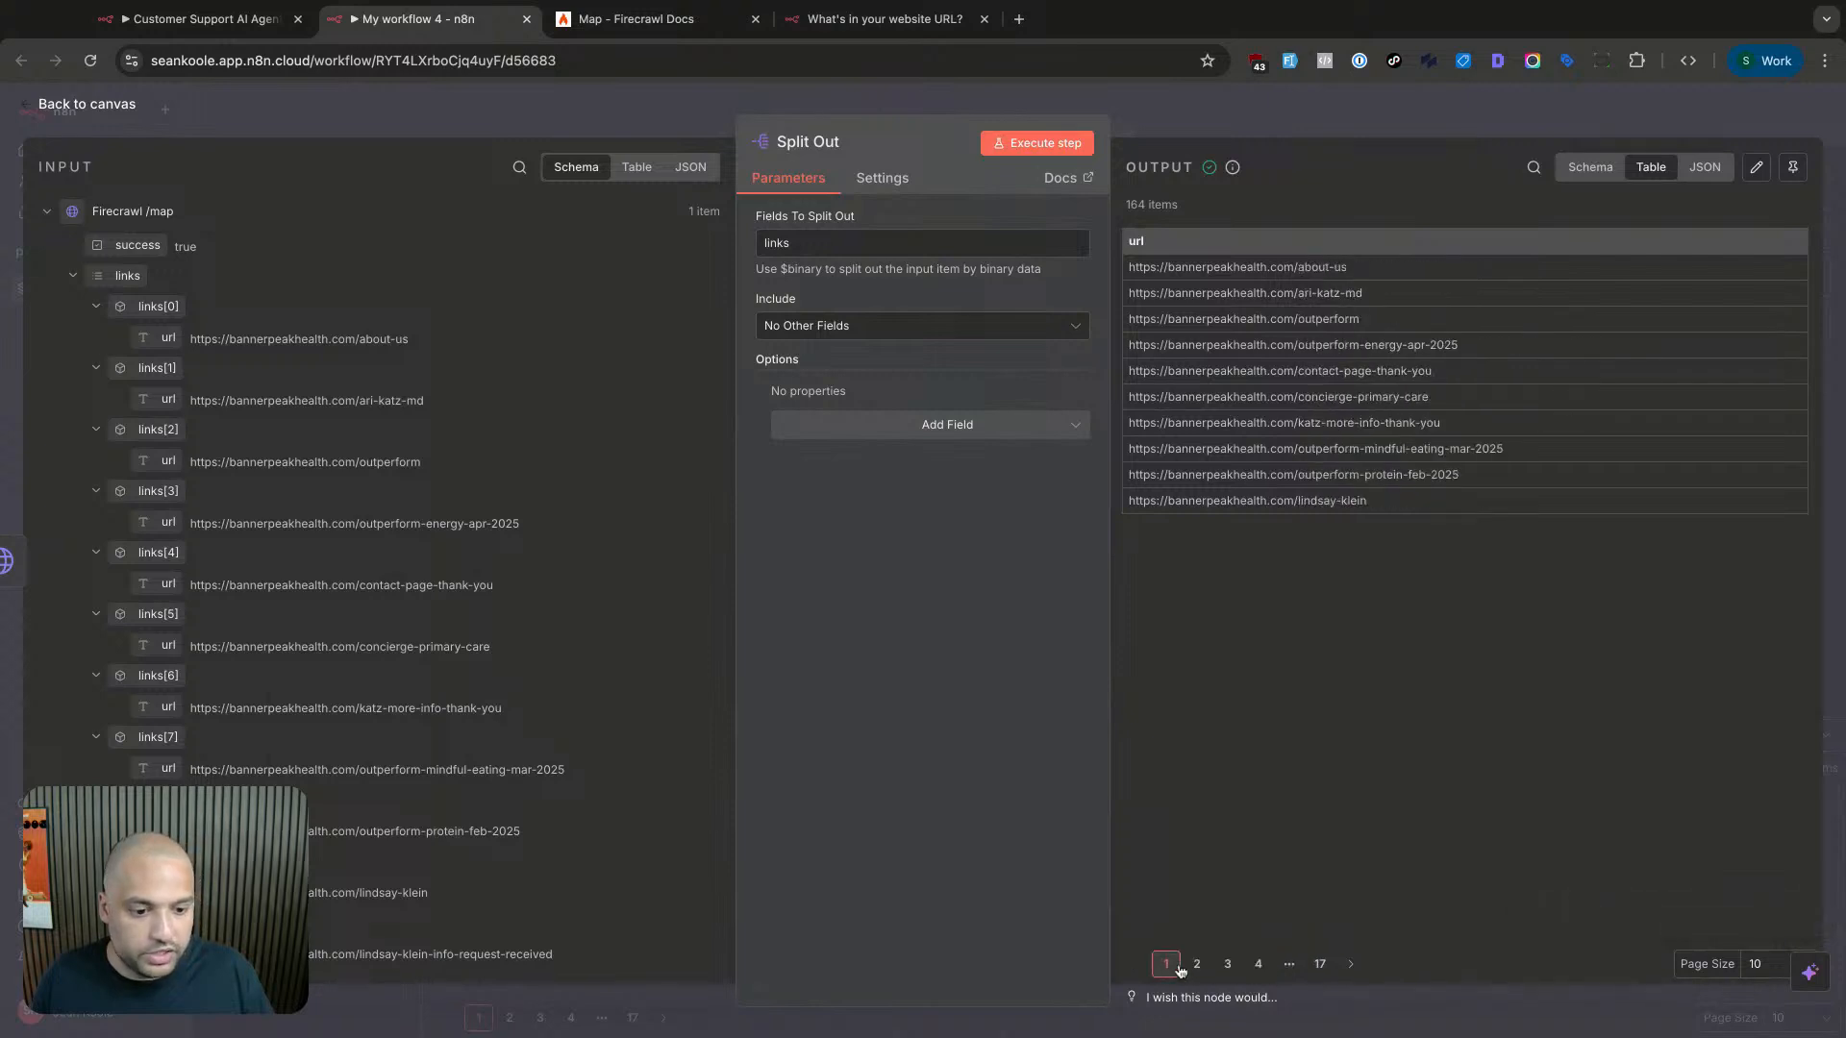
left_click_drag(1151, 285, 1503, 450)
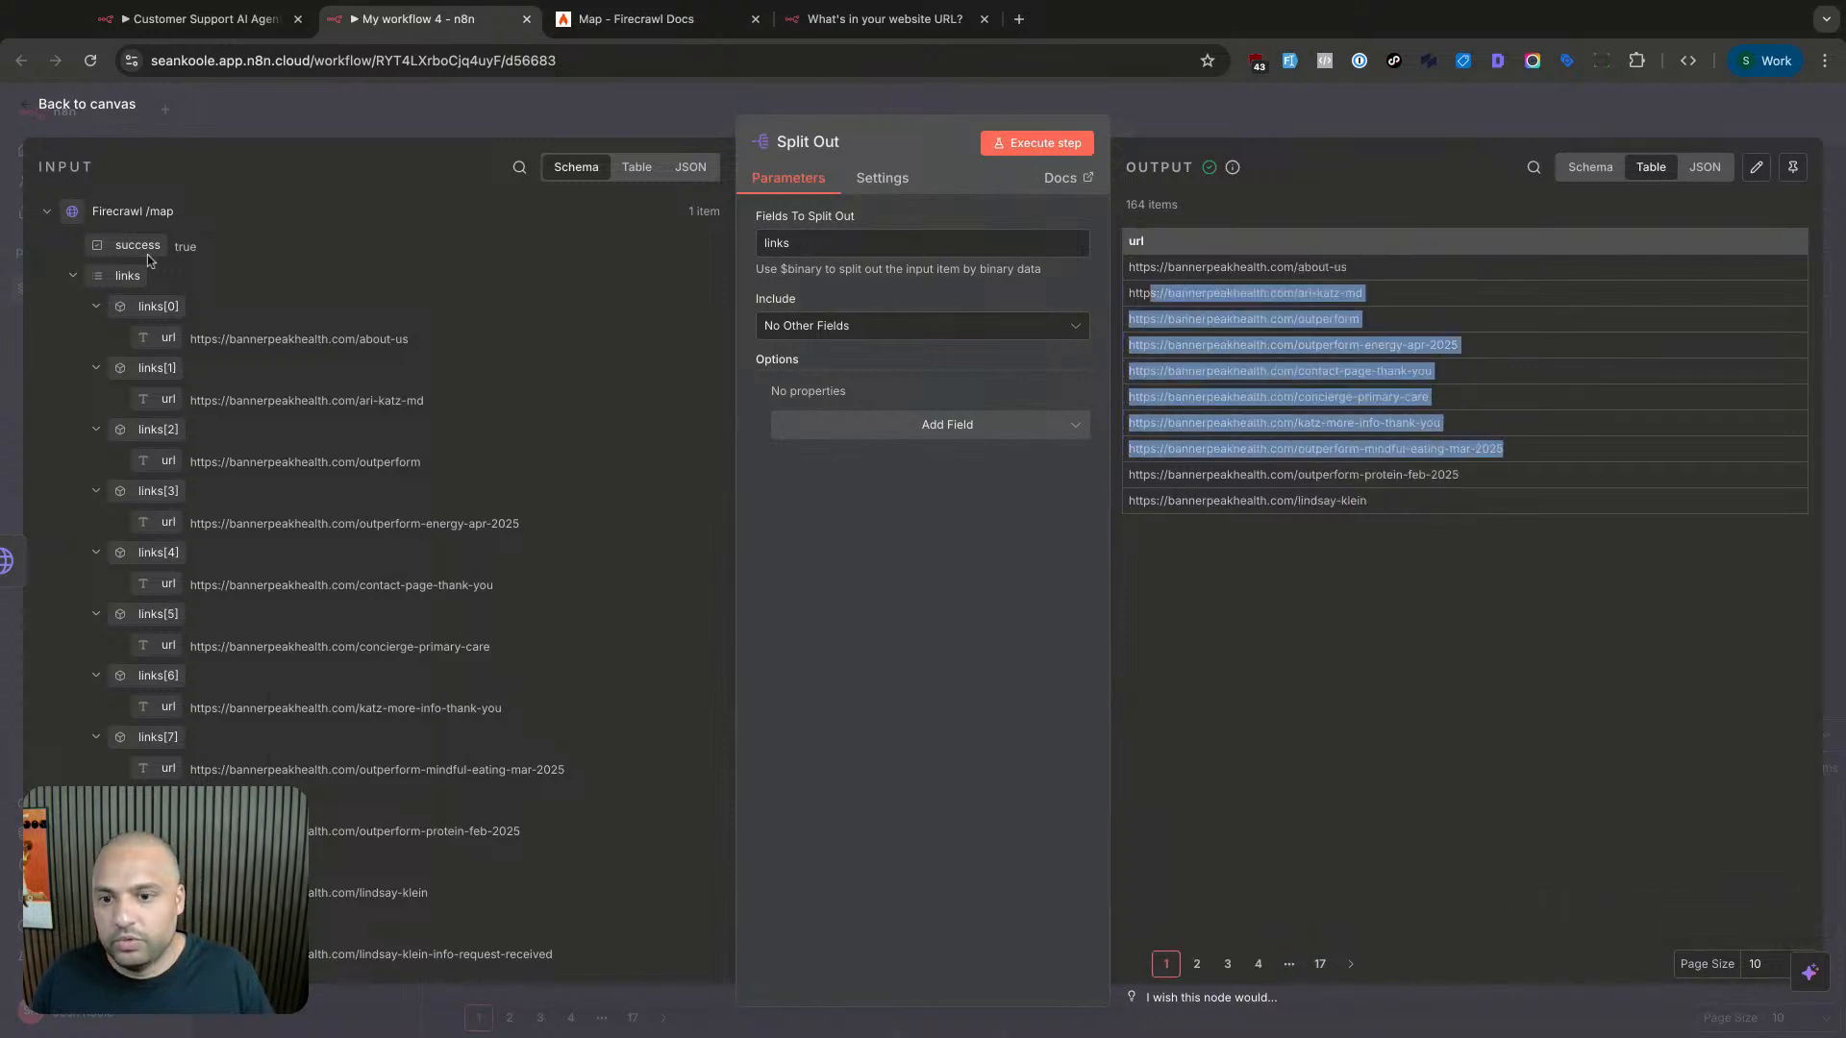
left_click(1166, 315)
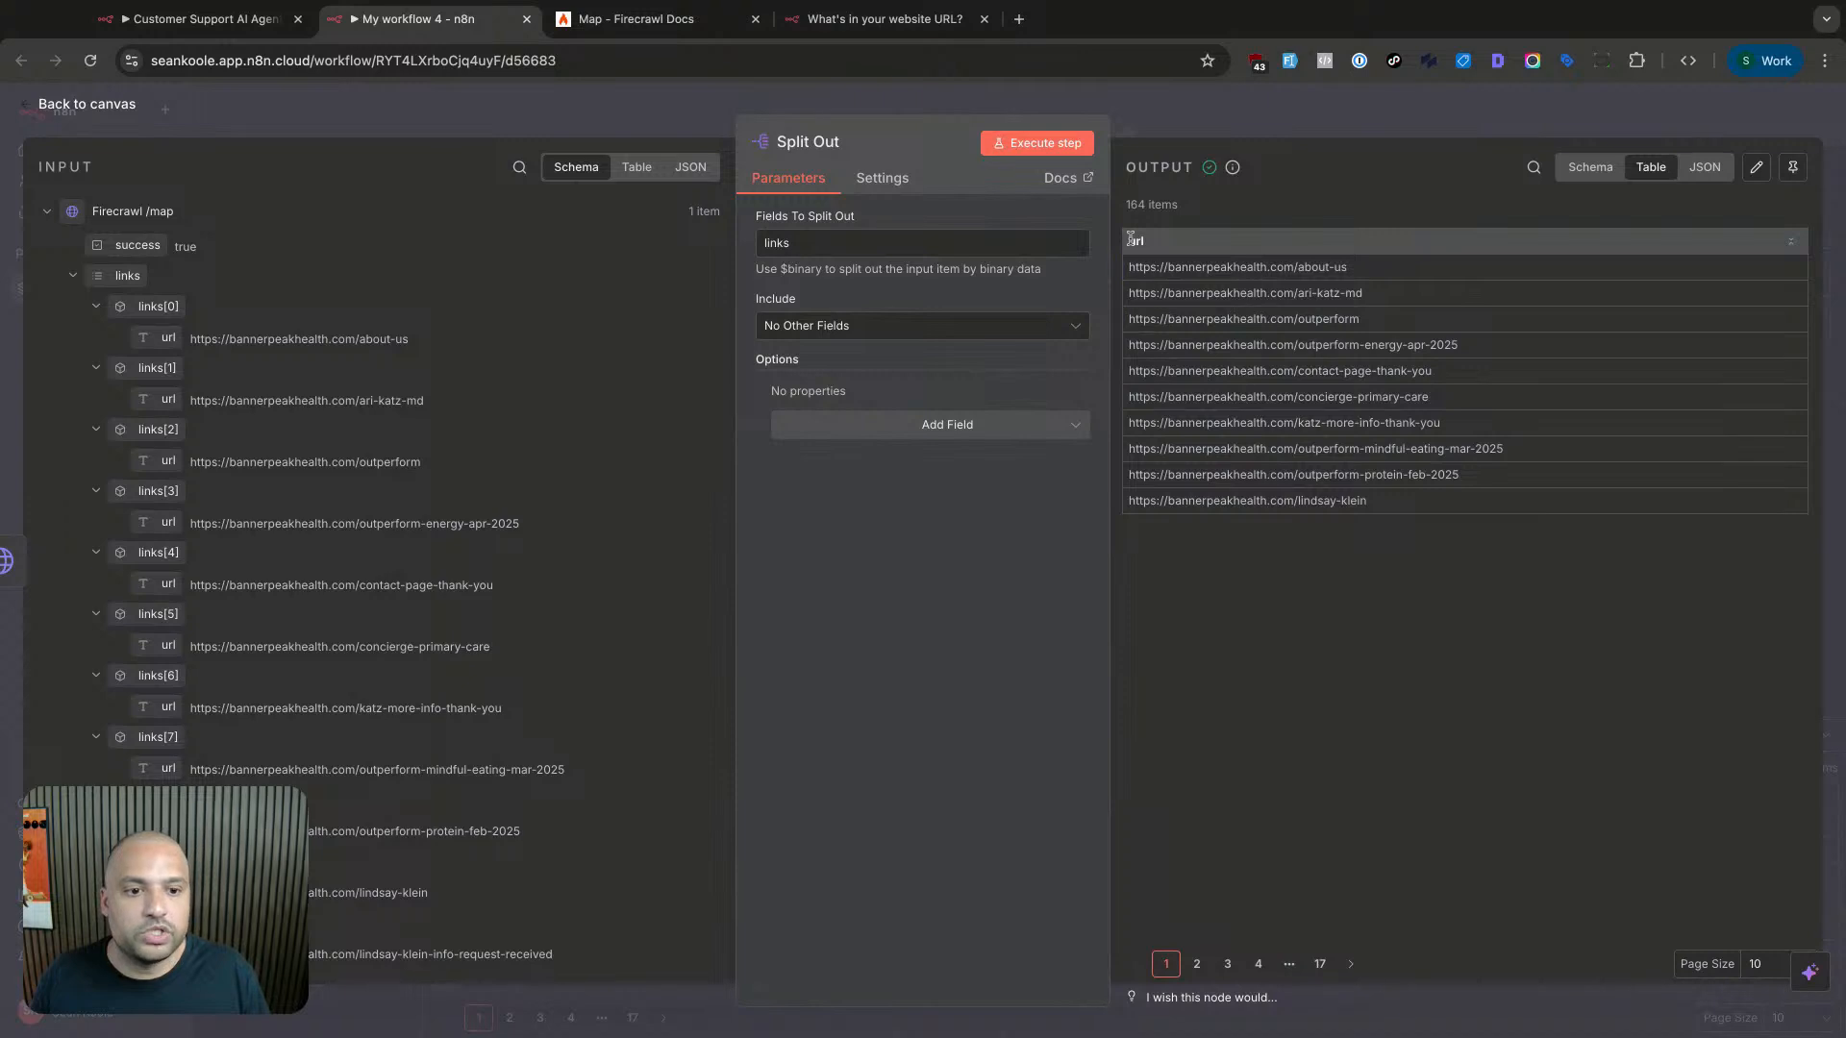
left_click_drag(1131, 238, 1315, 504)
left_click(1315, 504)
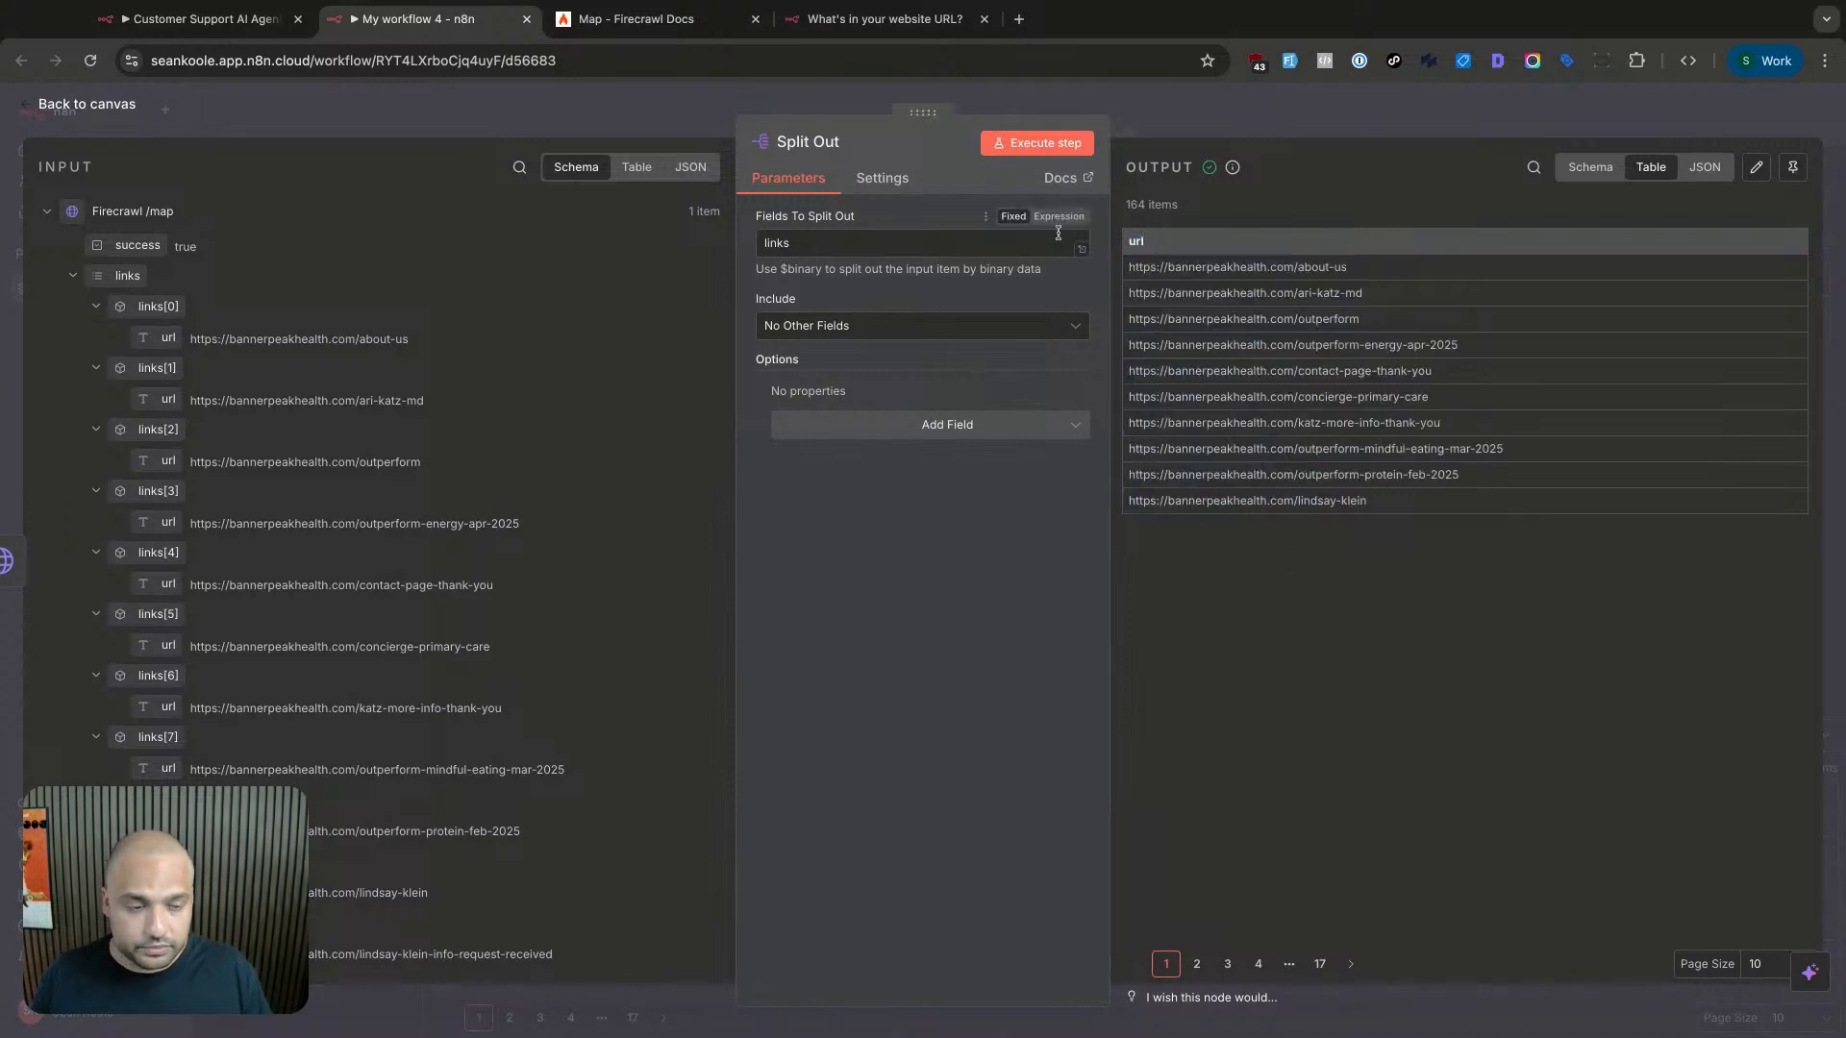
- Pin the Split Out output and return to the workflow canvas
left_click(1791, 172)
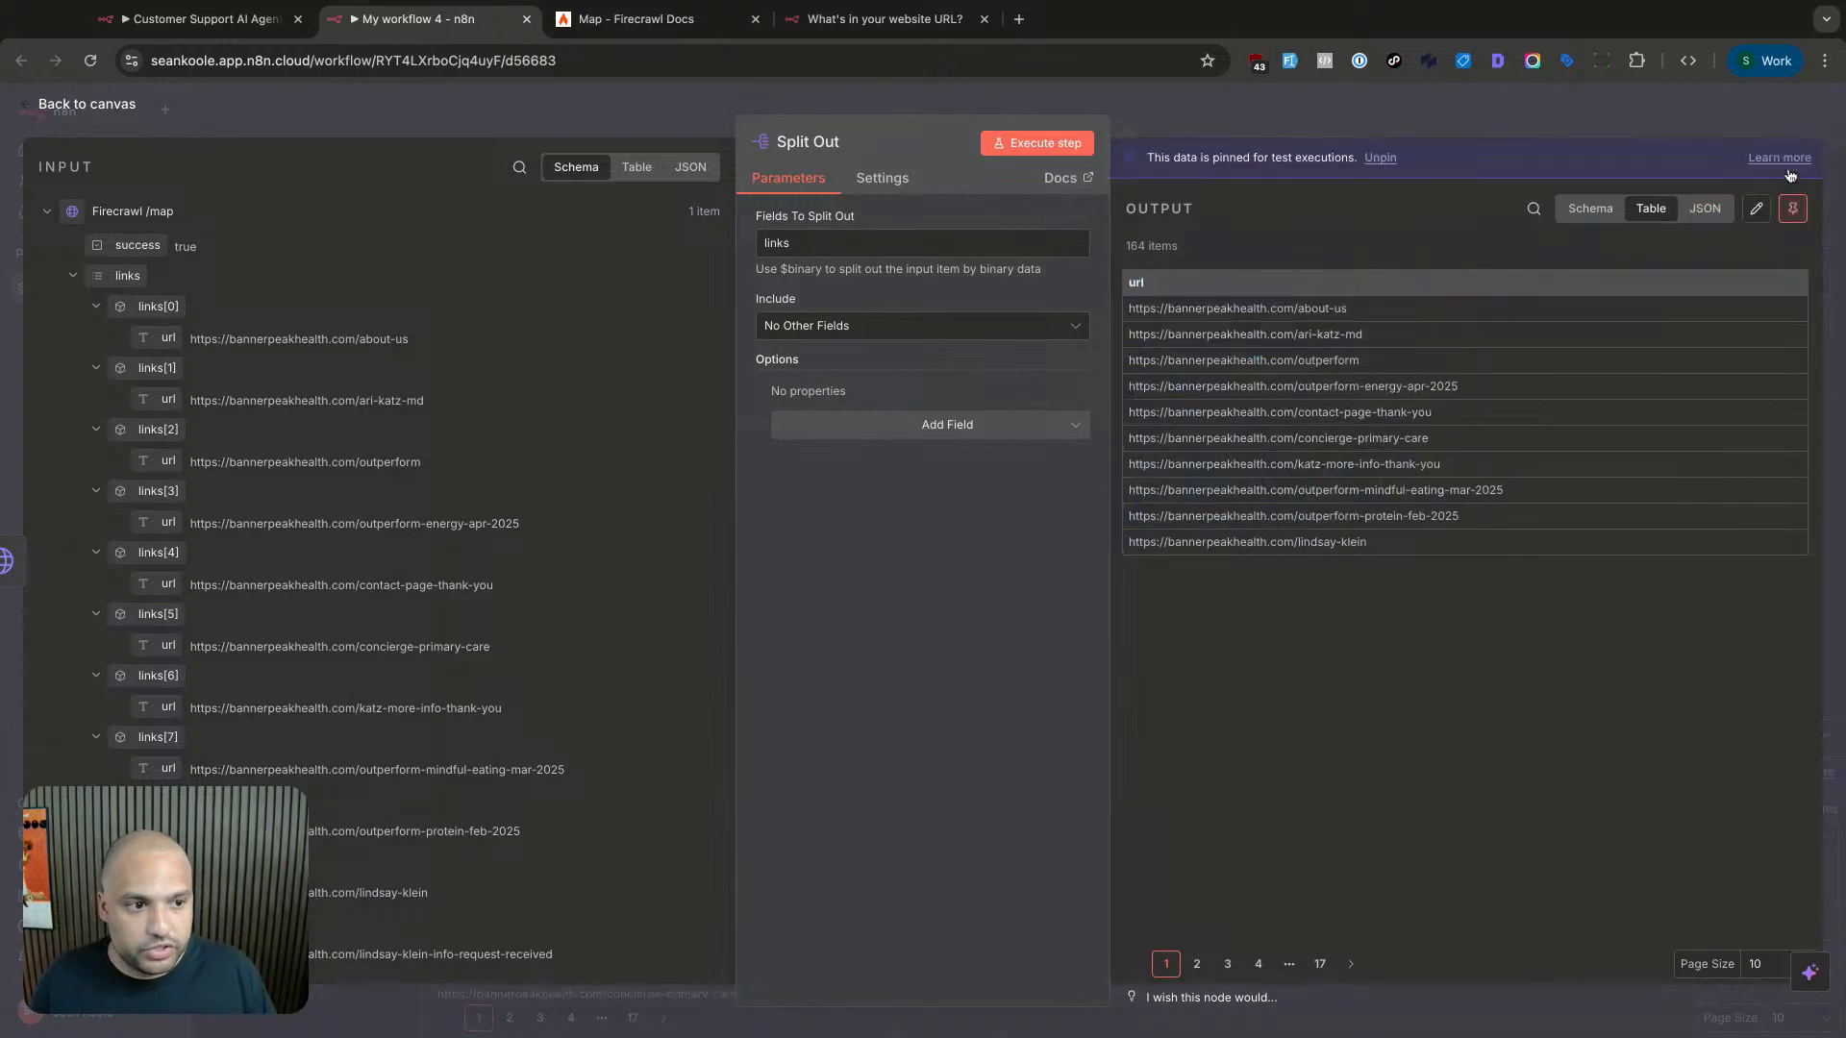
left_click(1422, 112)
scroll(843, 398, "right", 3)
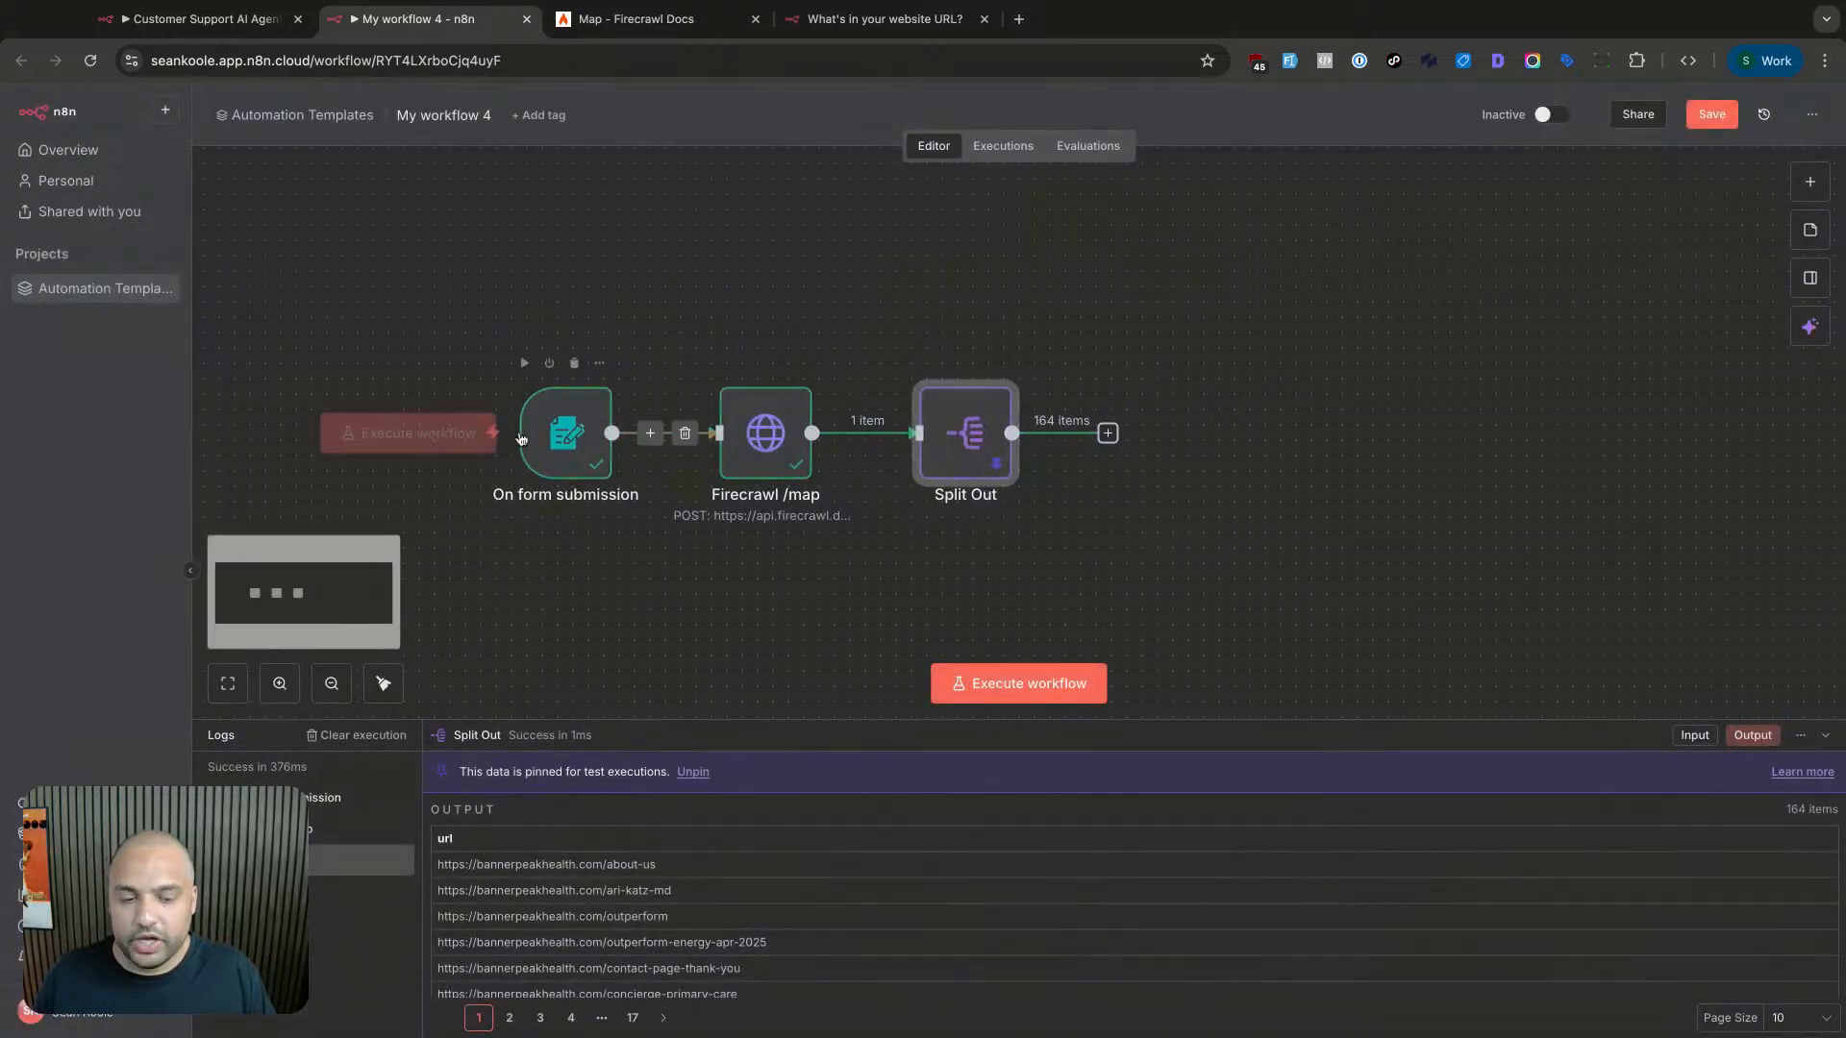
scroll(891, 294, "right", 5)
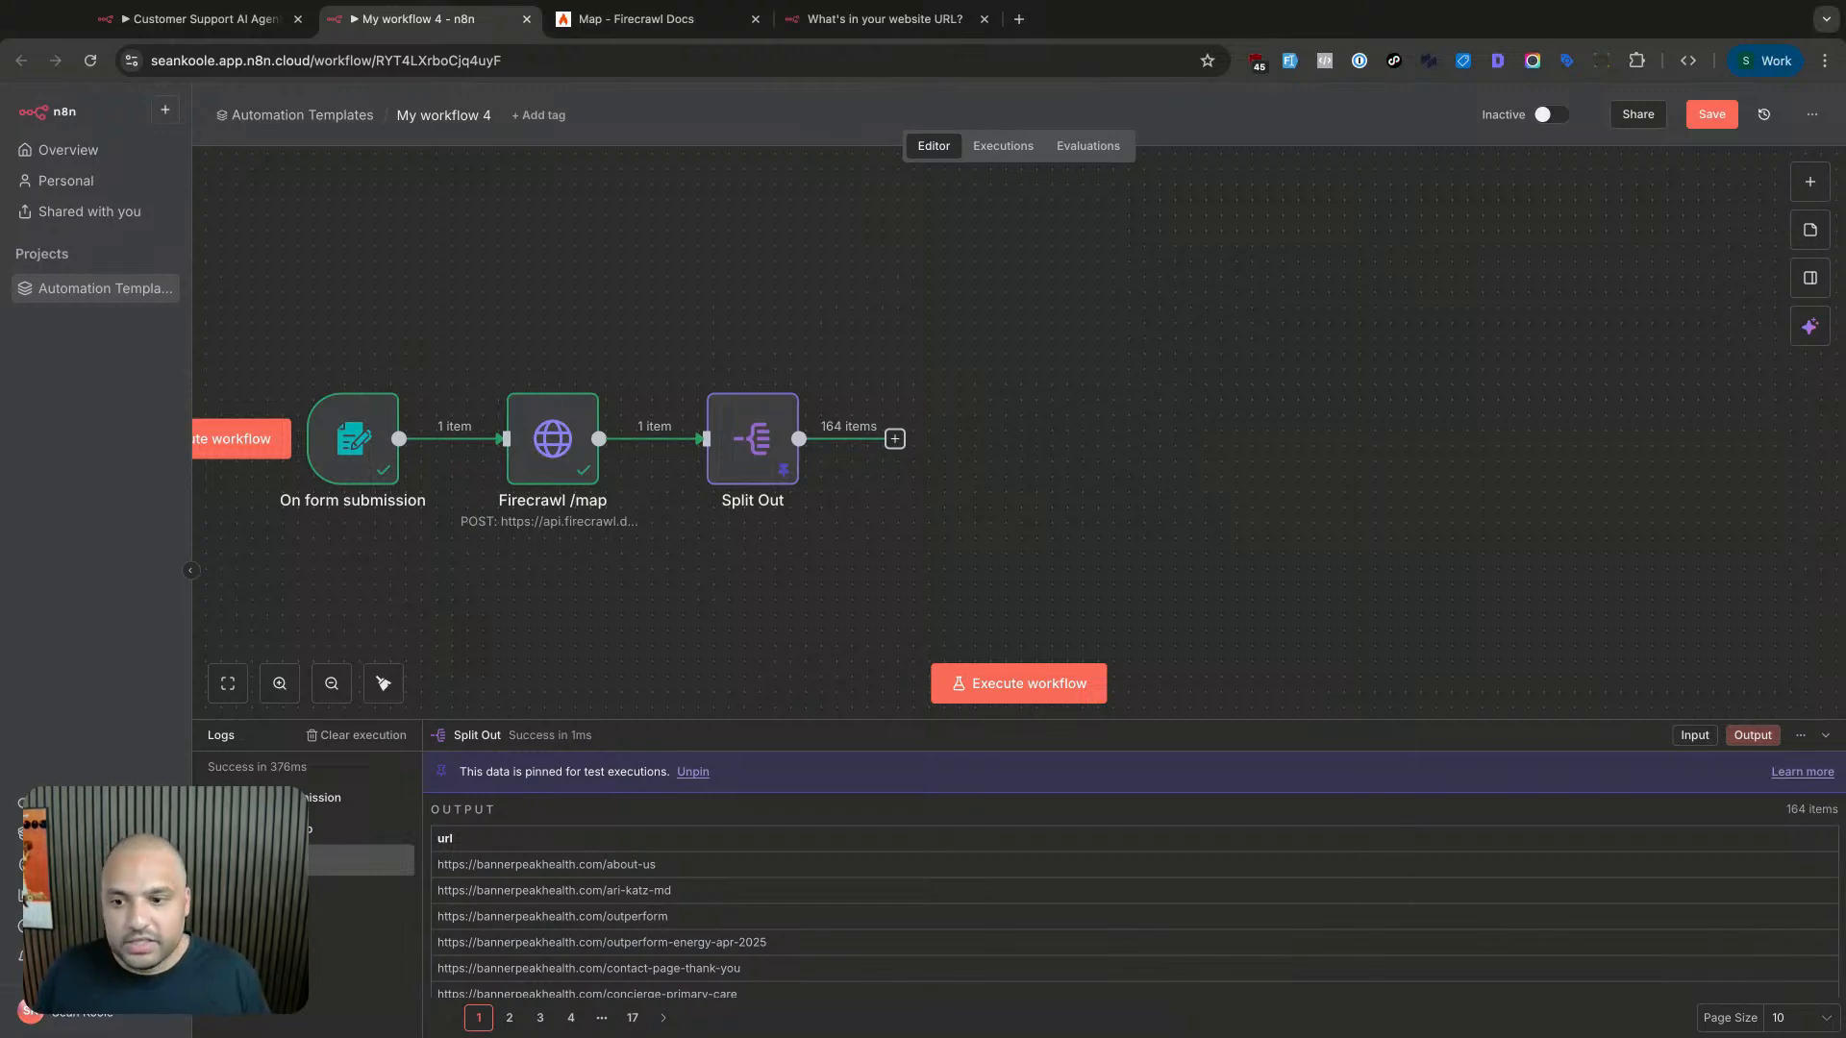
double_click(747, 454)
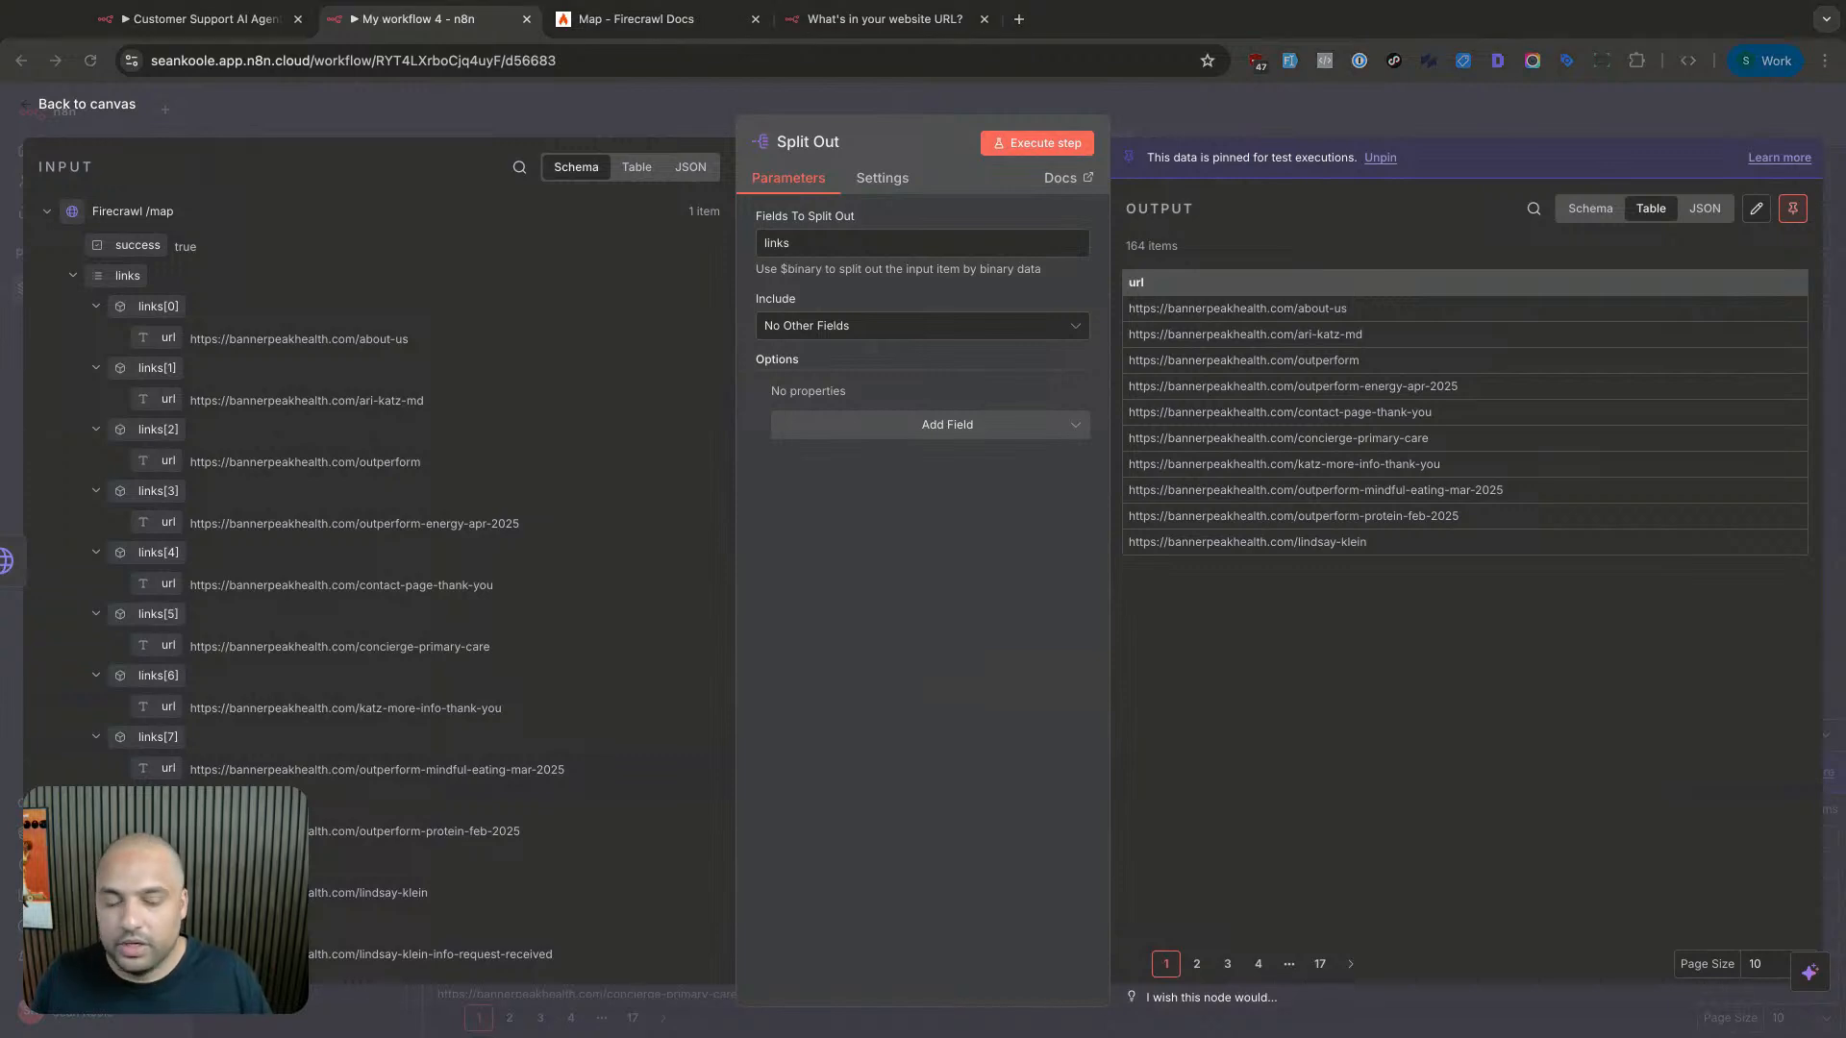
key("Escape")
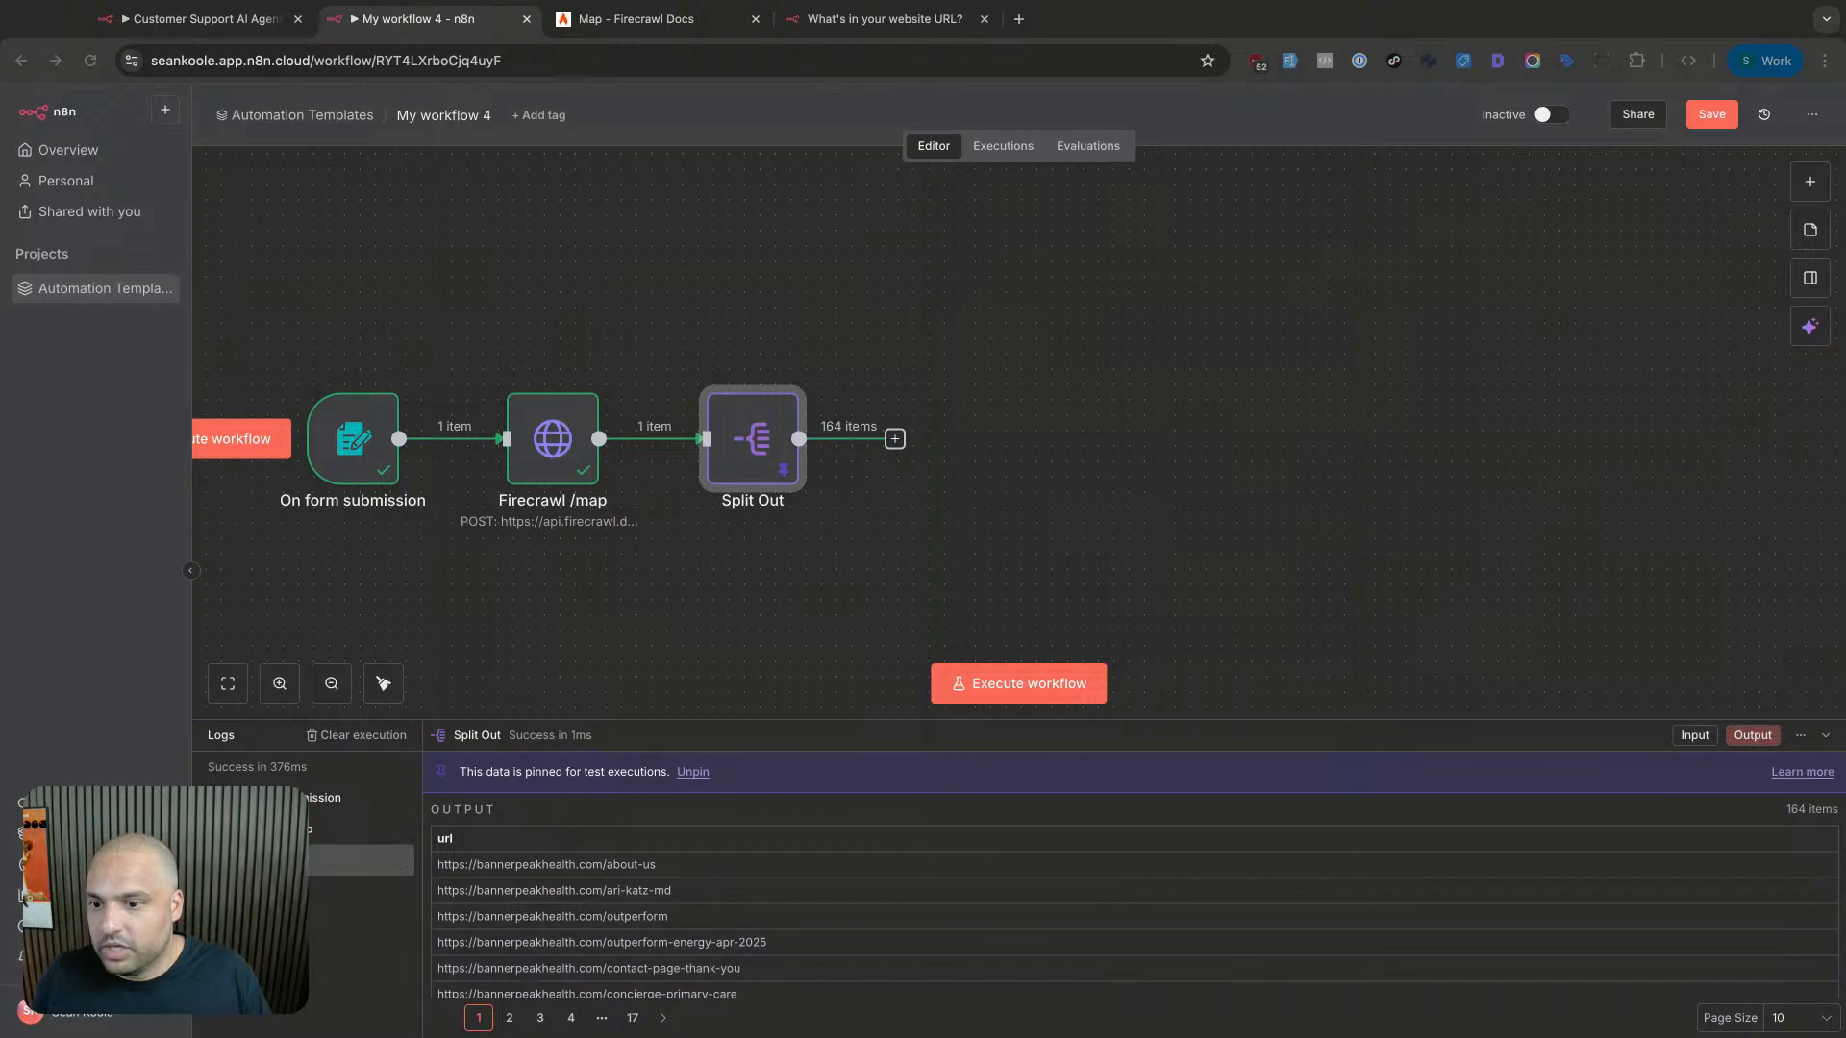
- Add a Filter node after Split Out whose first condition tests {{ $json.url }}
left_click(895, 439)
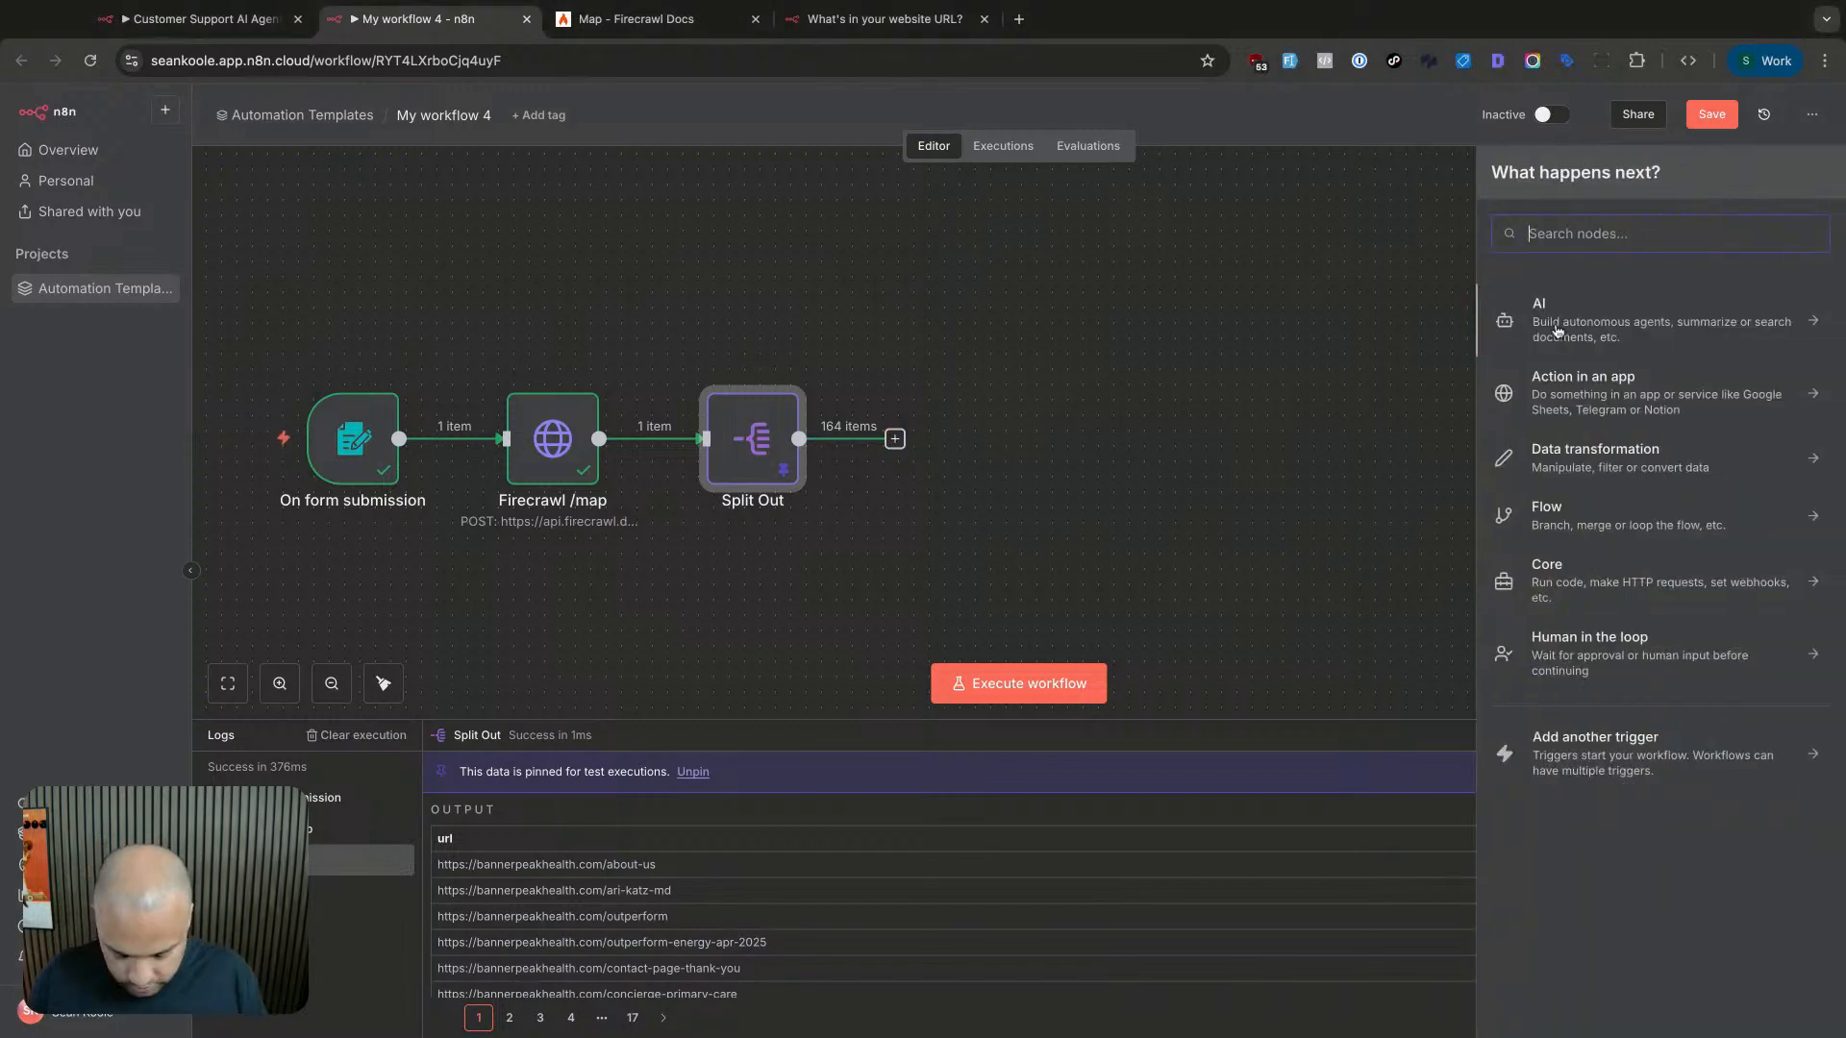
type("filter")
key("Return")
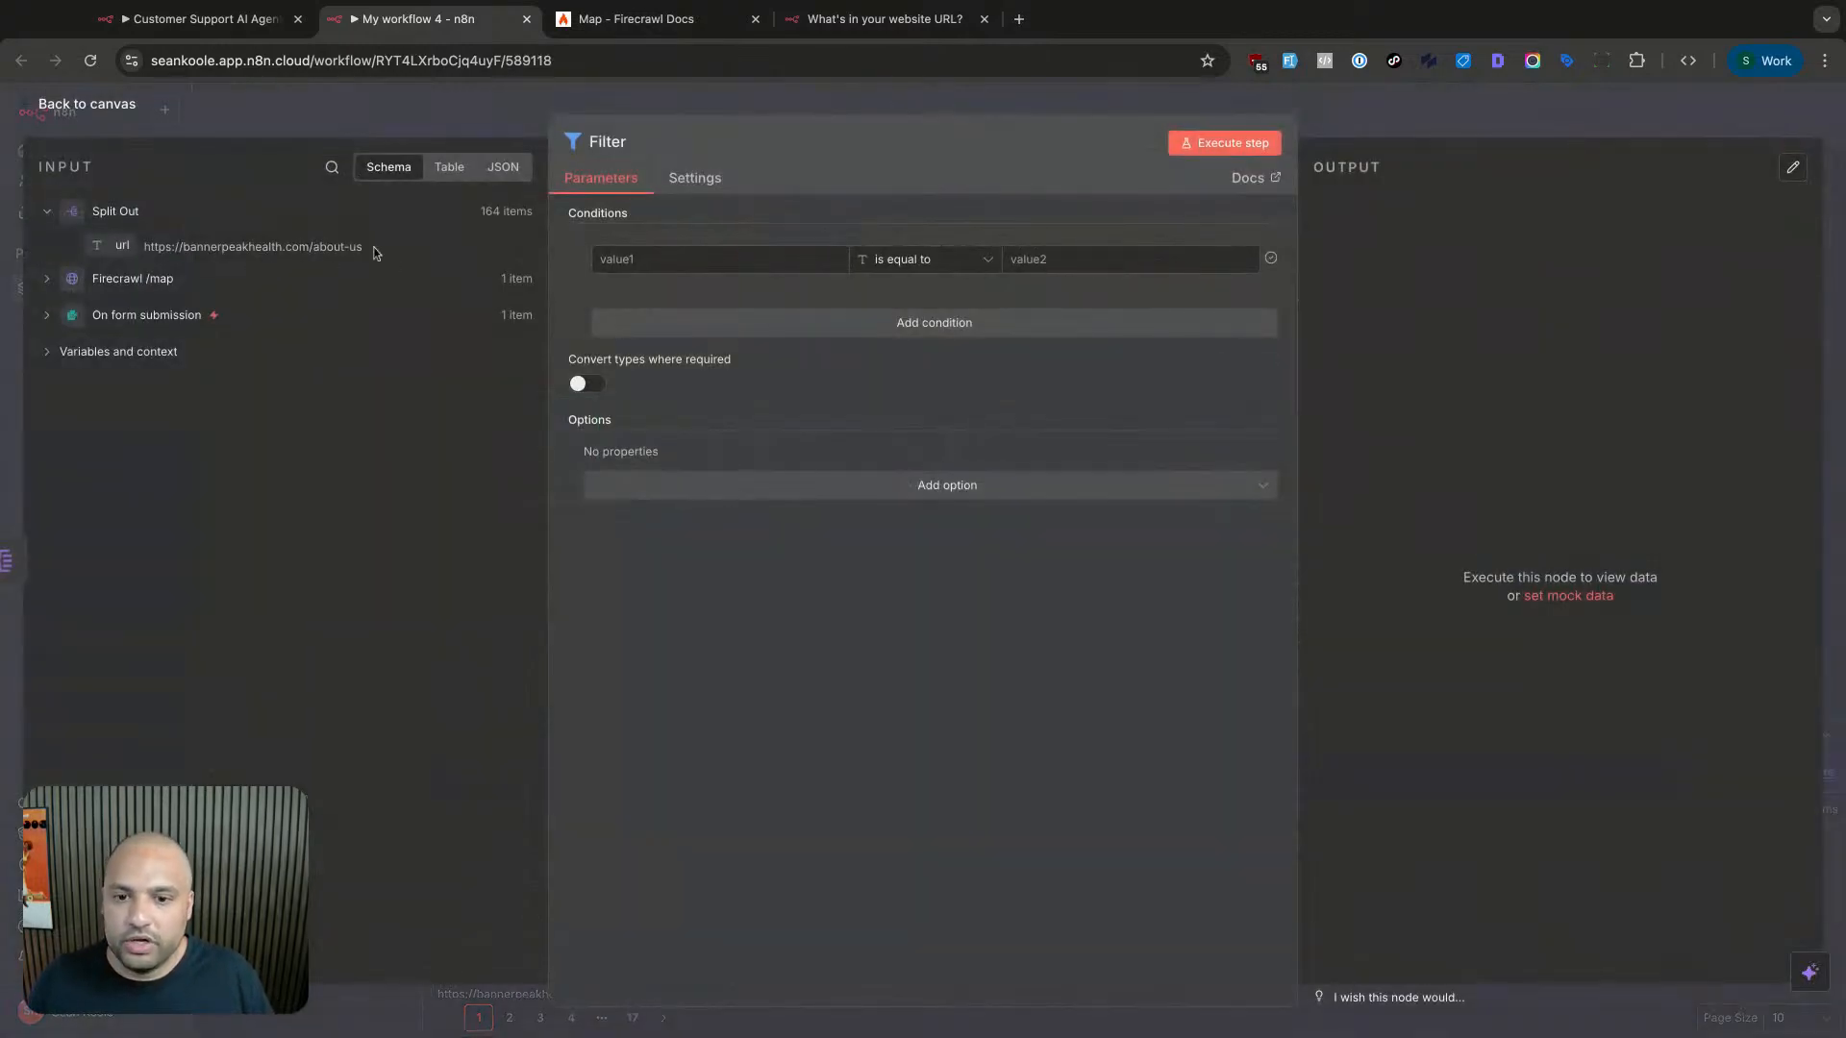
left_click(640, 264)
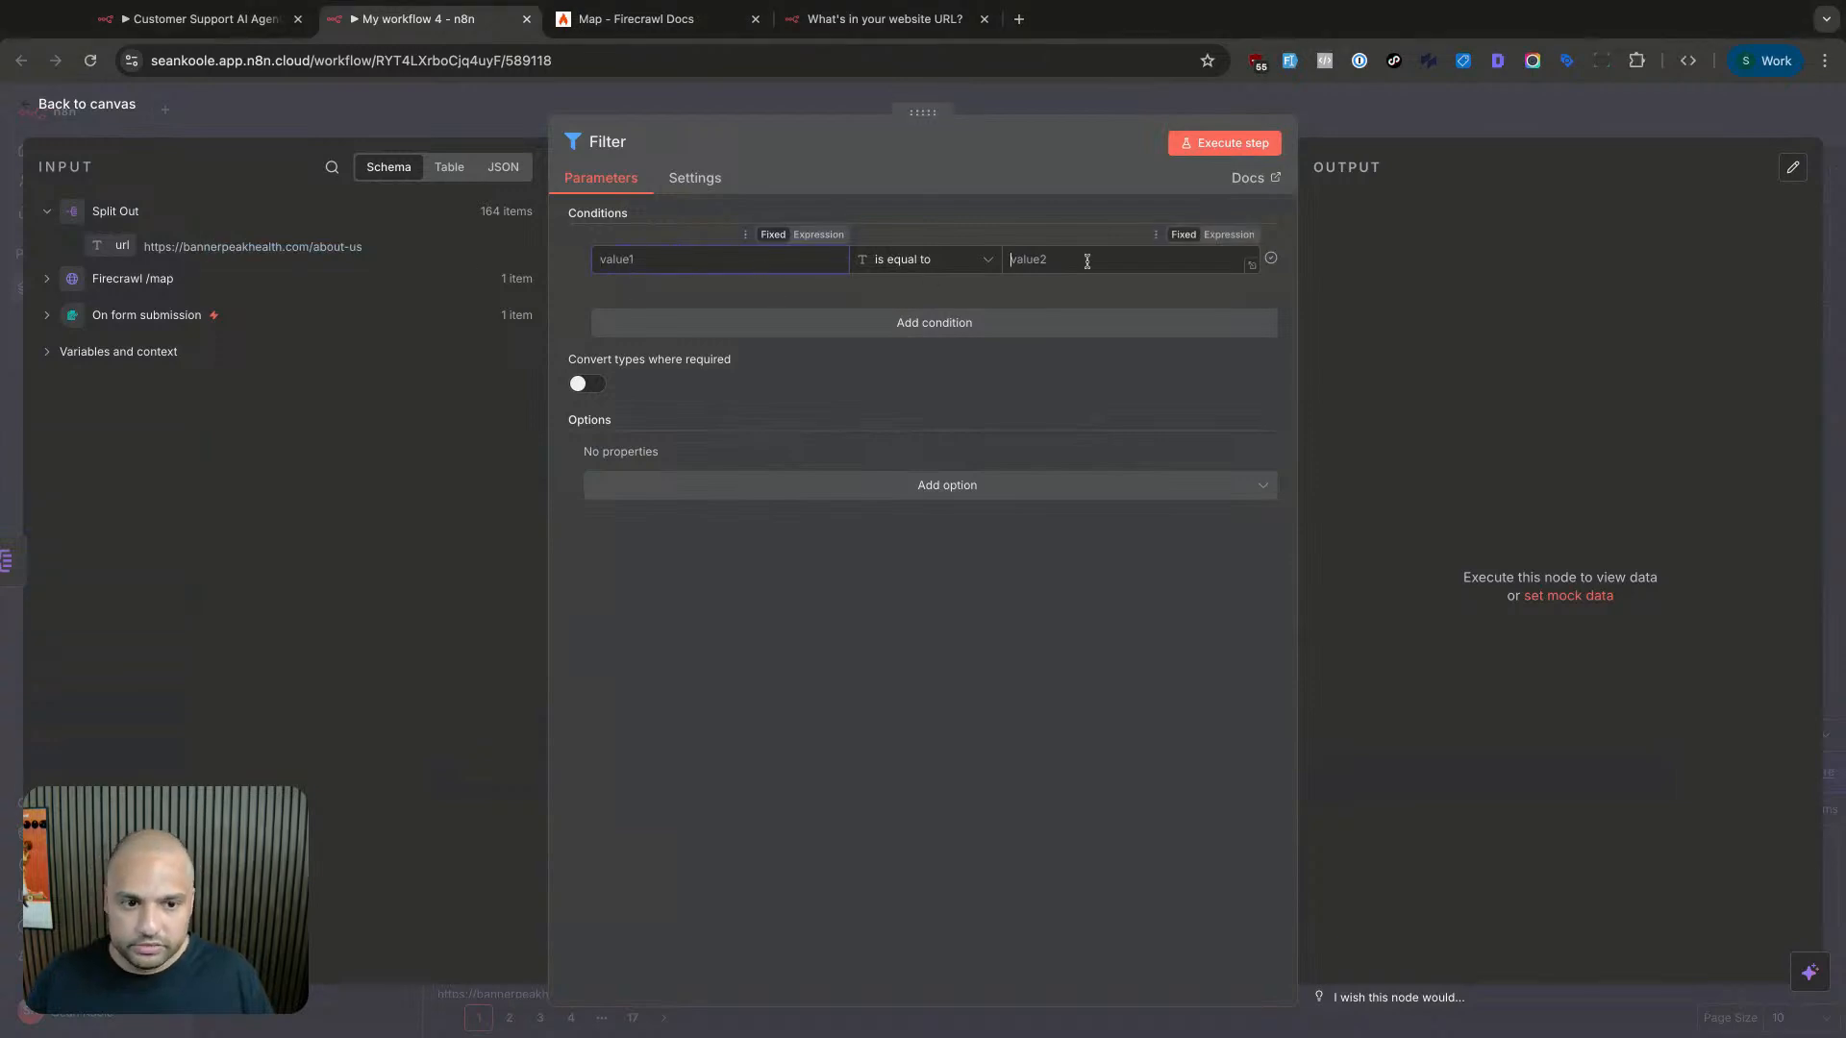
left_click_drag(258, 256, 740, 260)
left_click(740, 259)
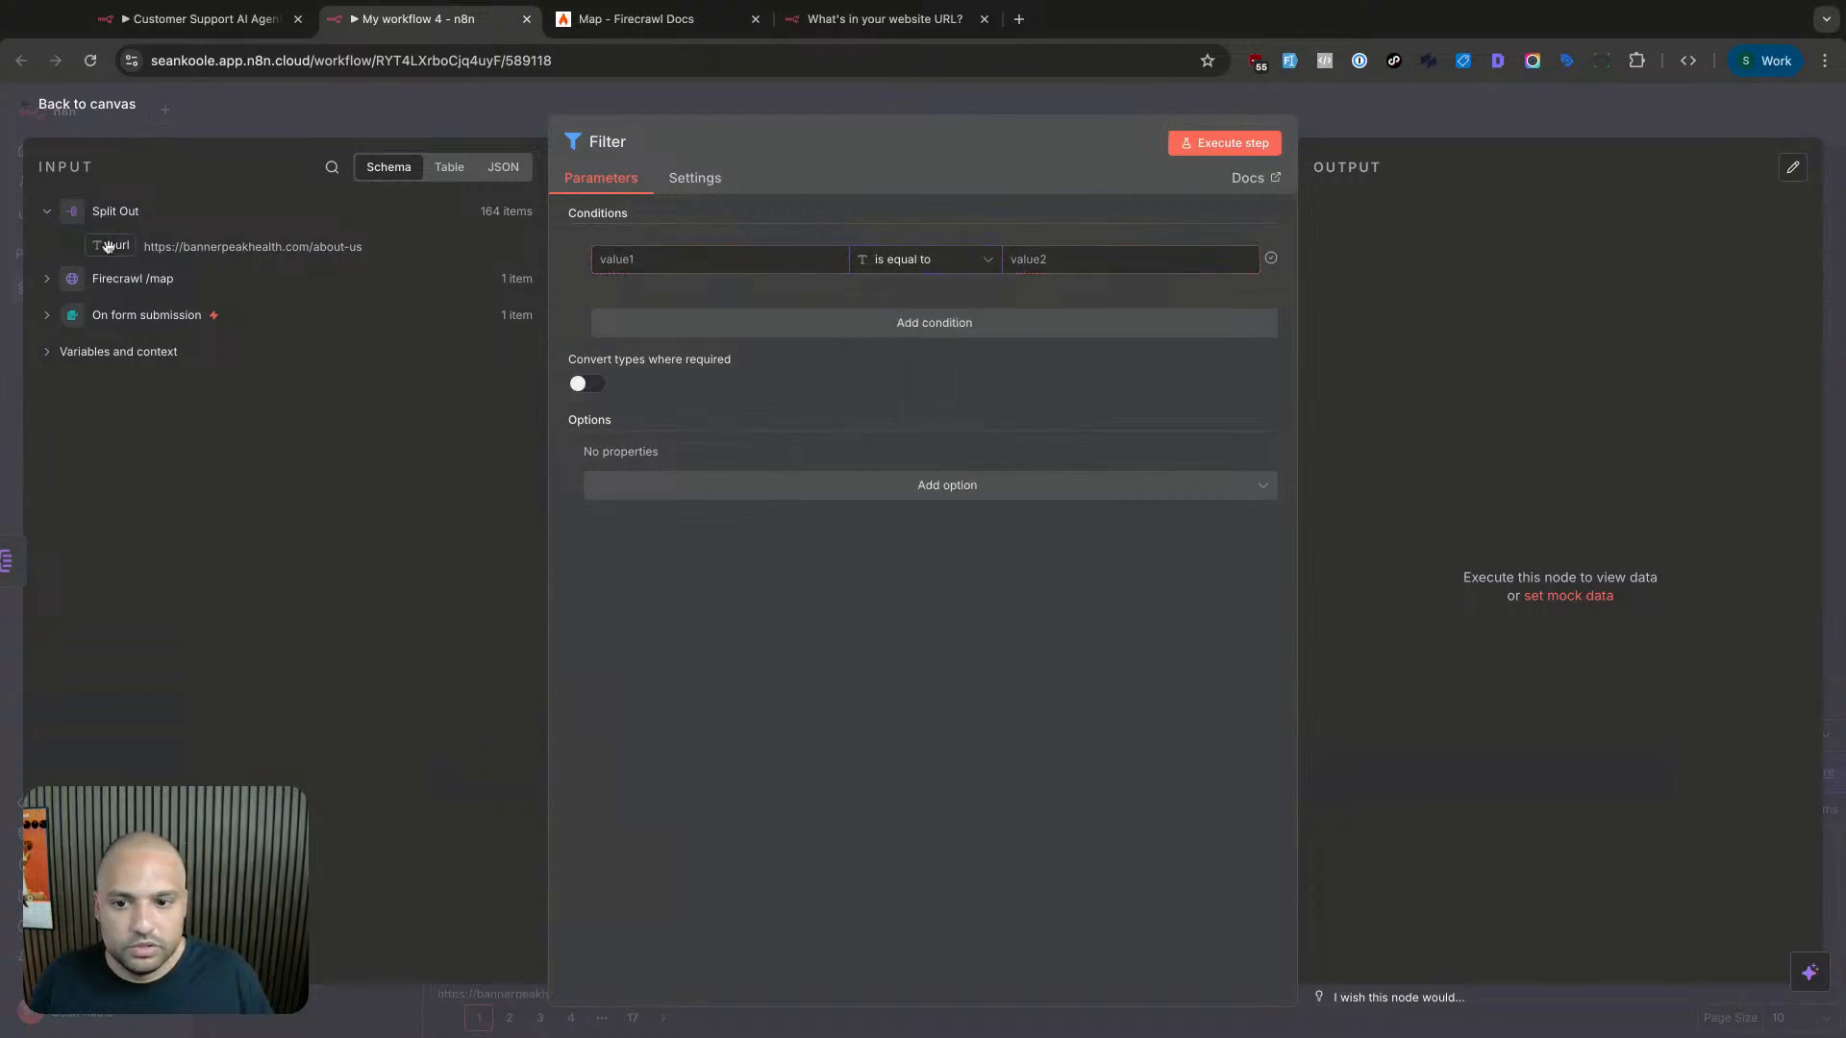
left_click_drag(108, 246, 722, 260)
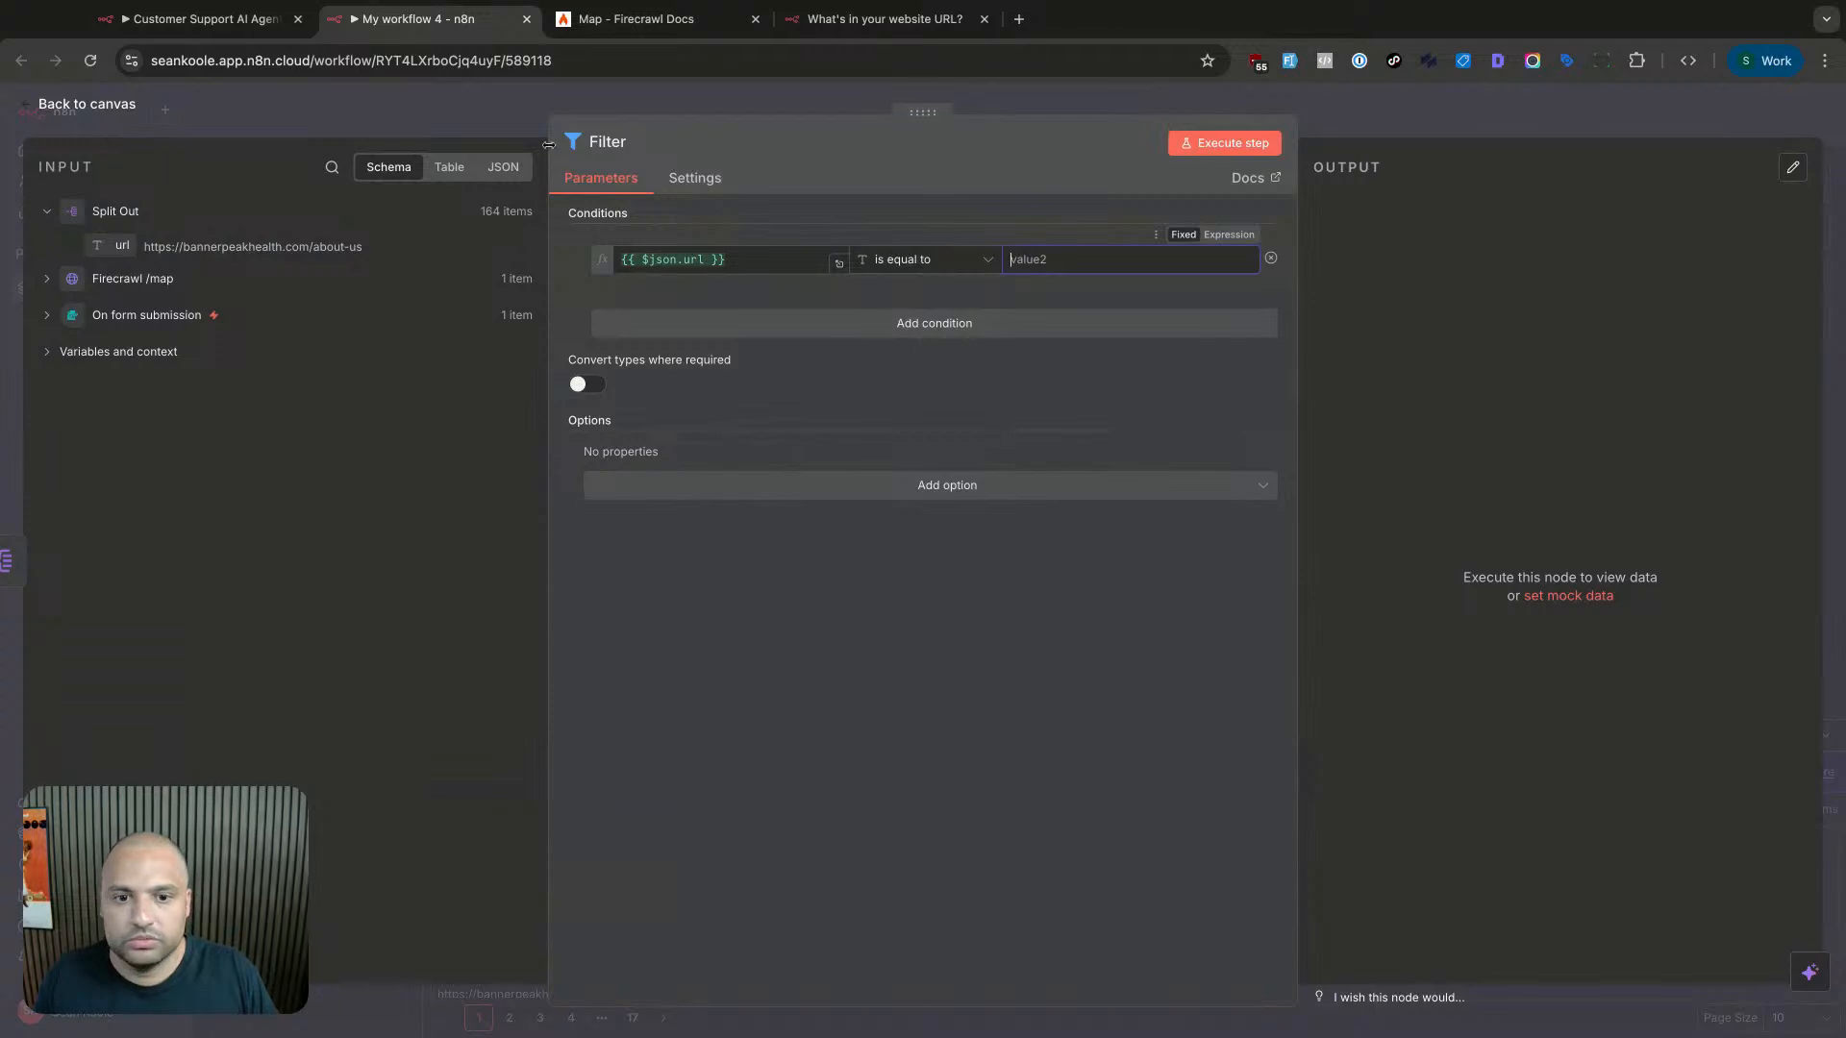
key("Escape")
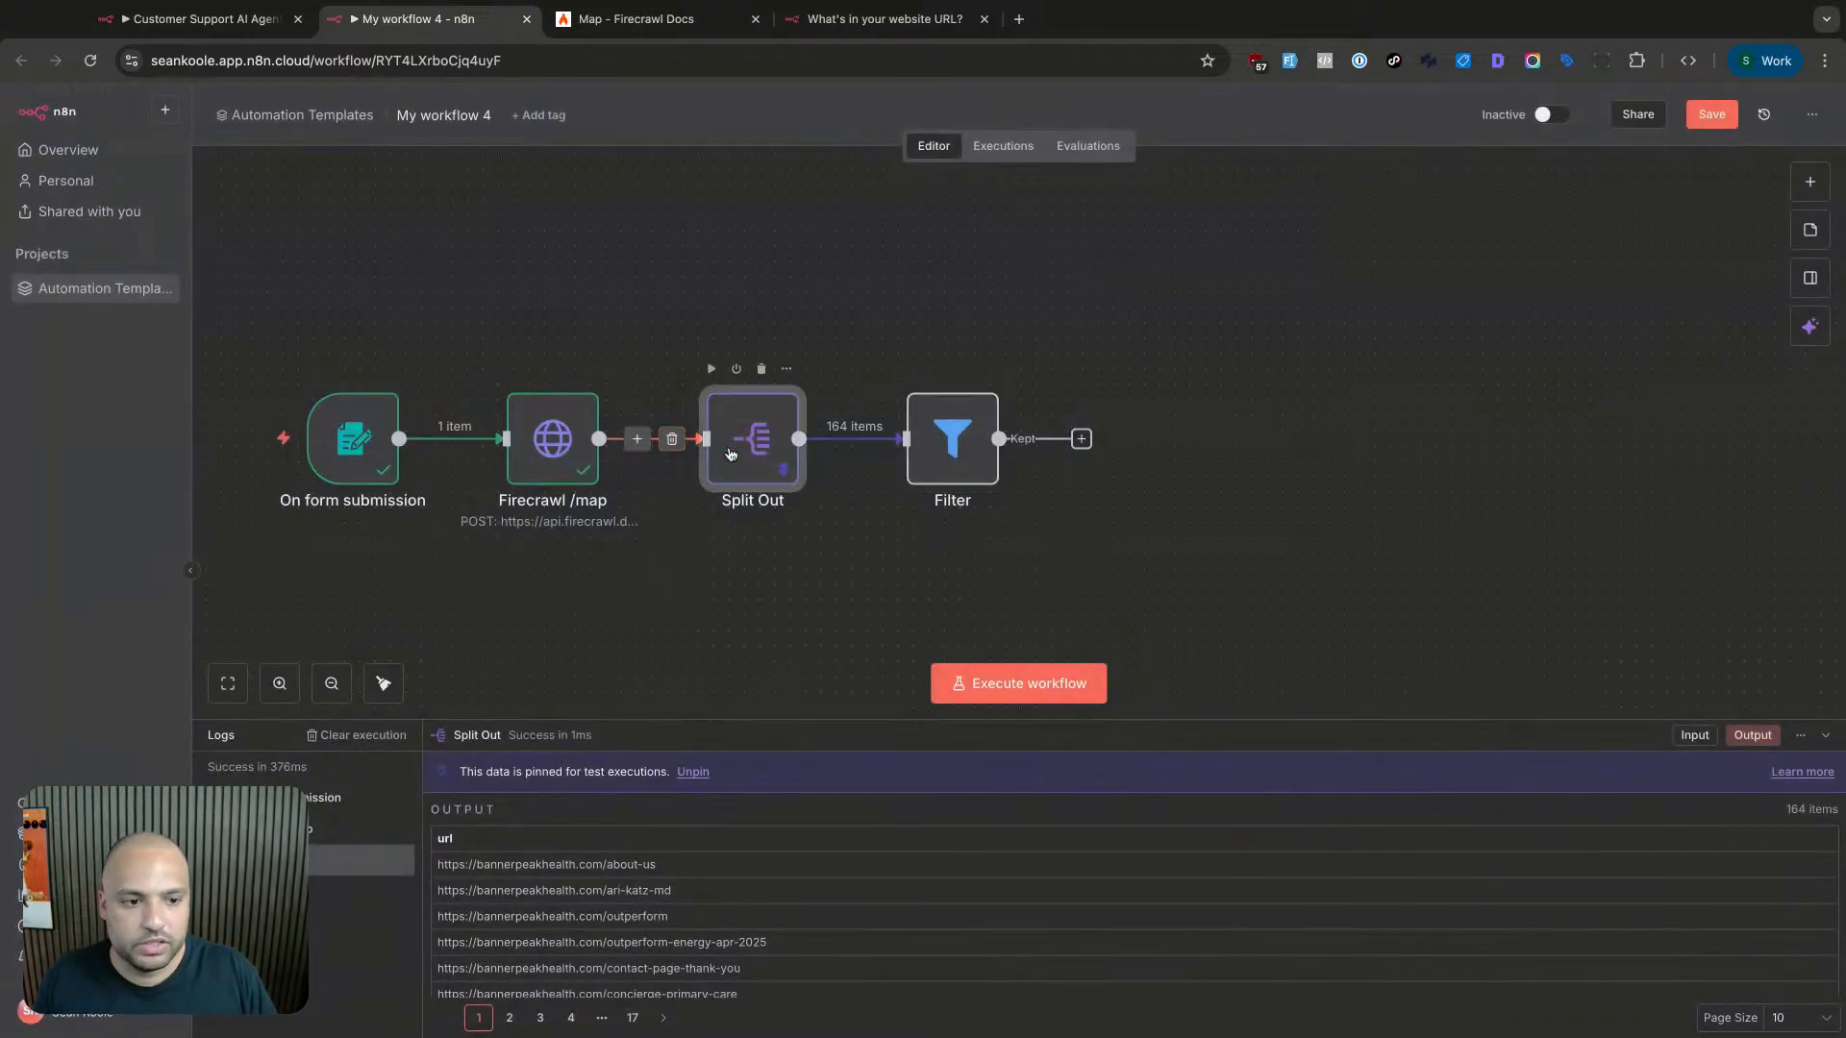
- Page through Split Out output pages 3–8, then reopen the Filter node
double_click(752, 438)
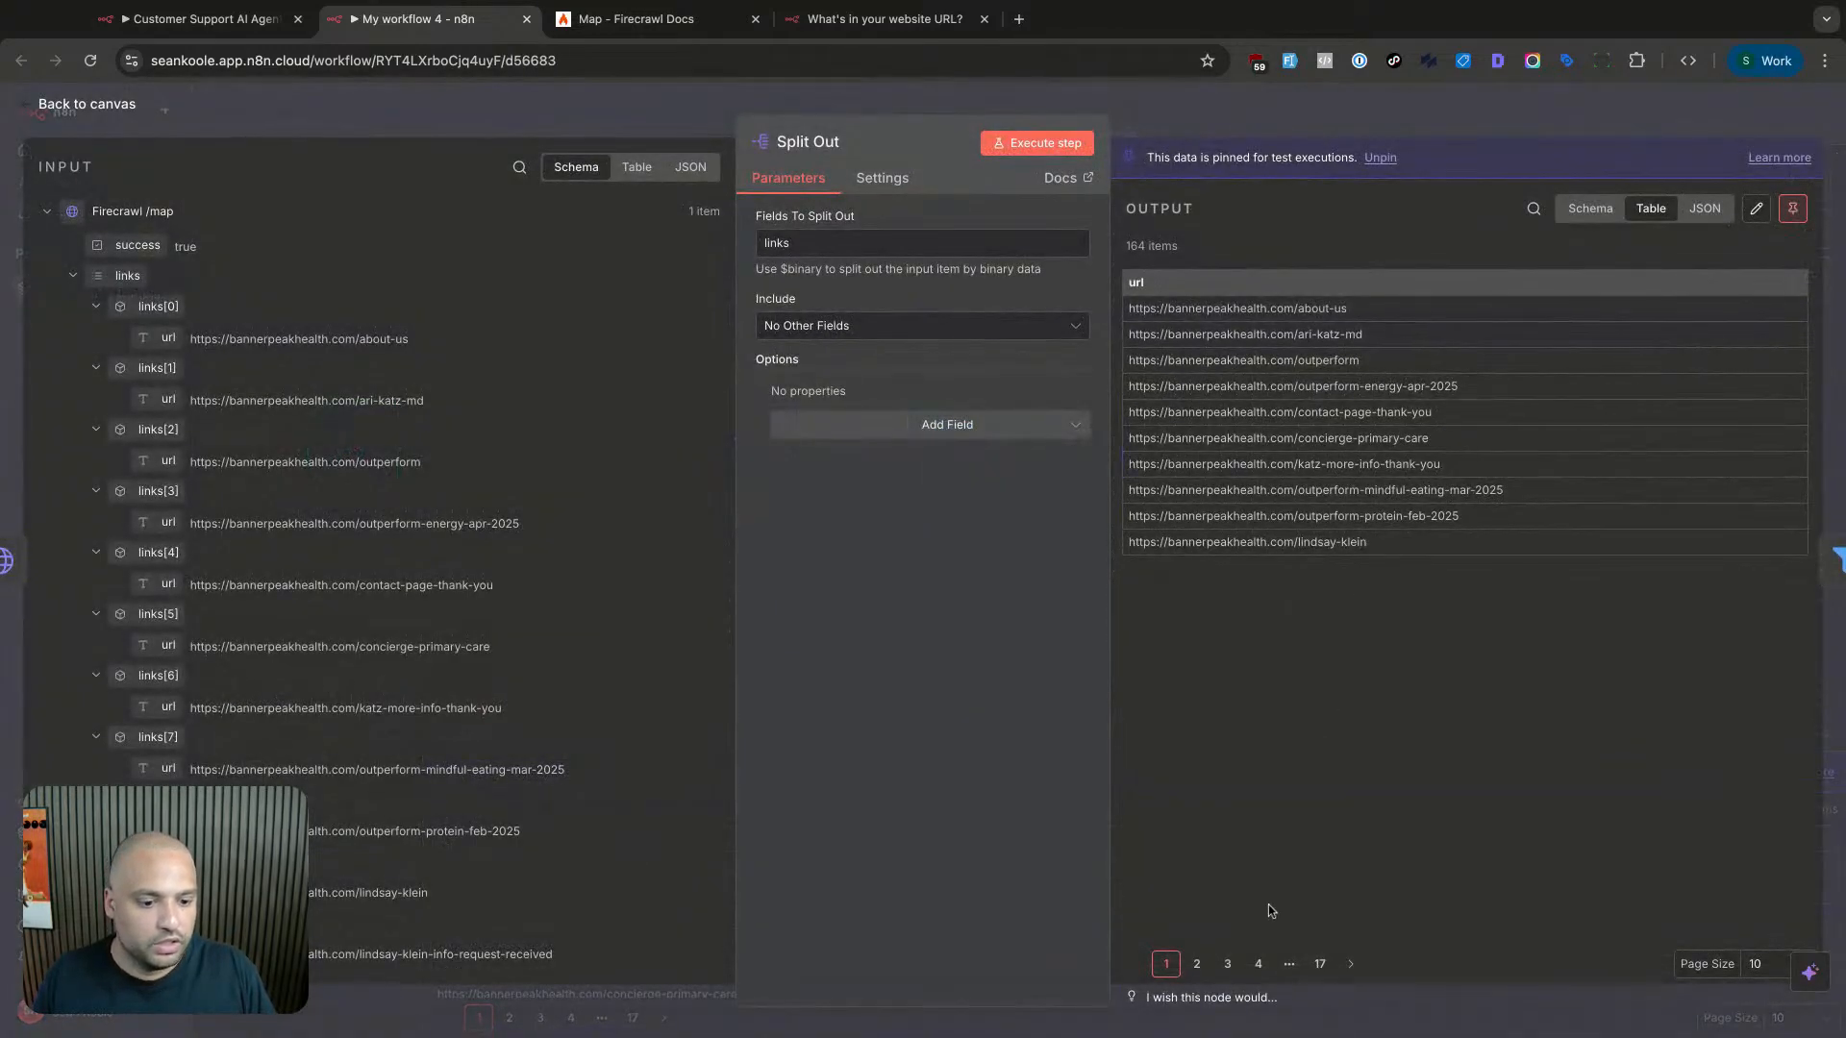
left_click(1227, 965)
left_click(1258, 964)
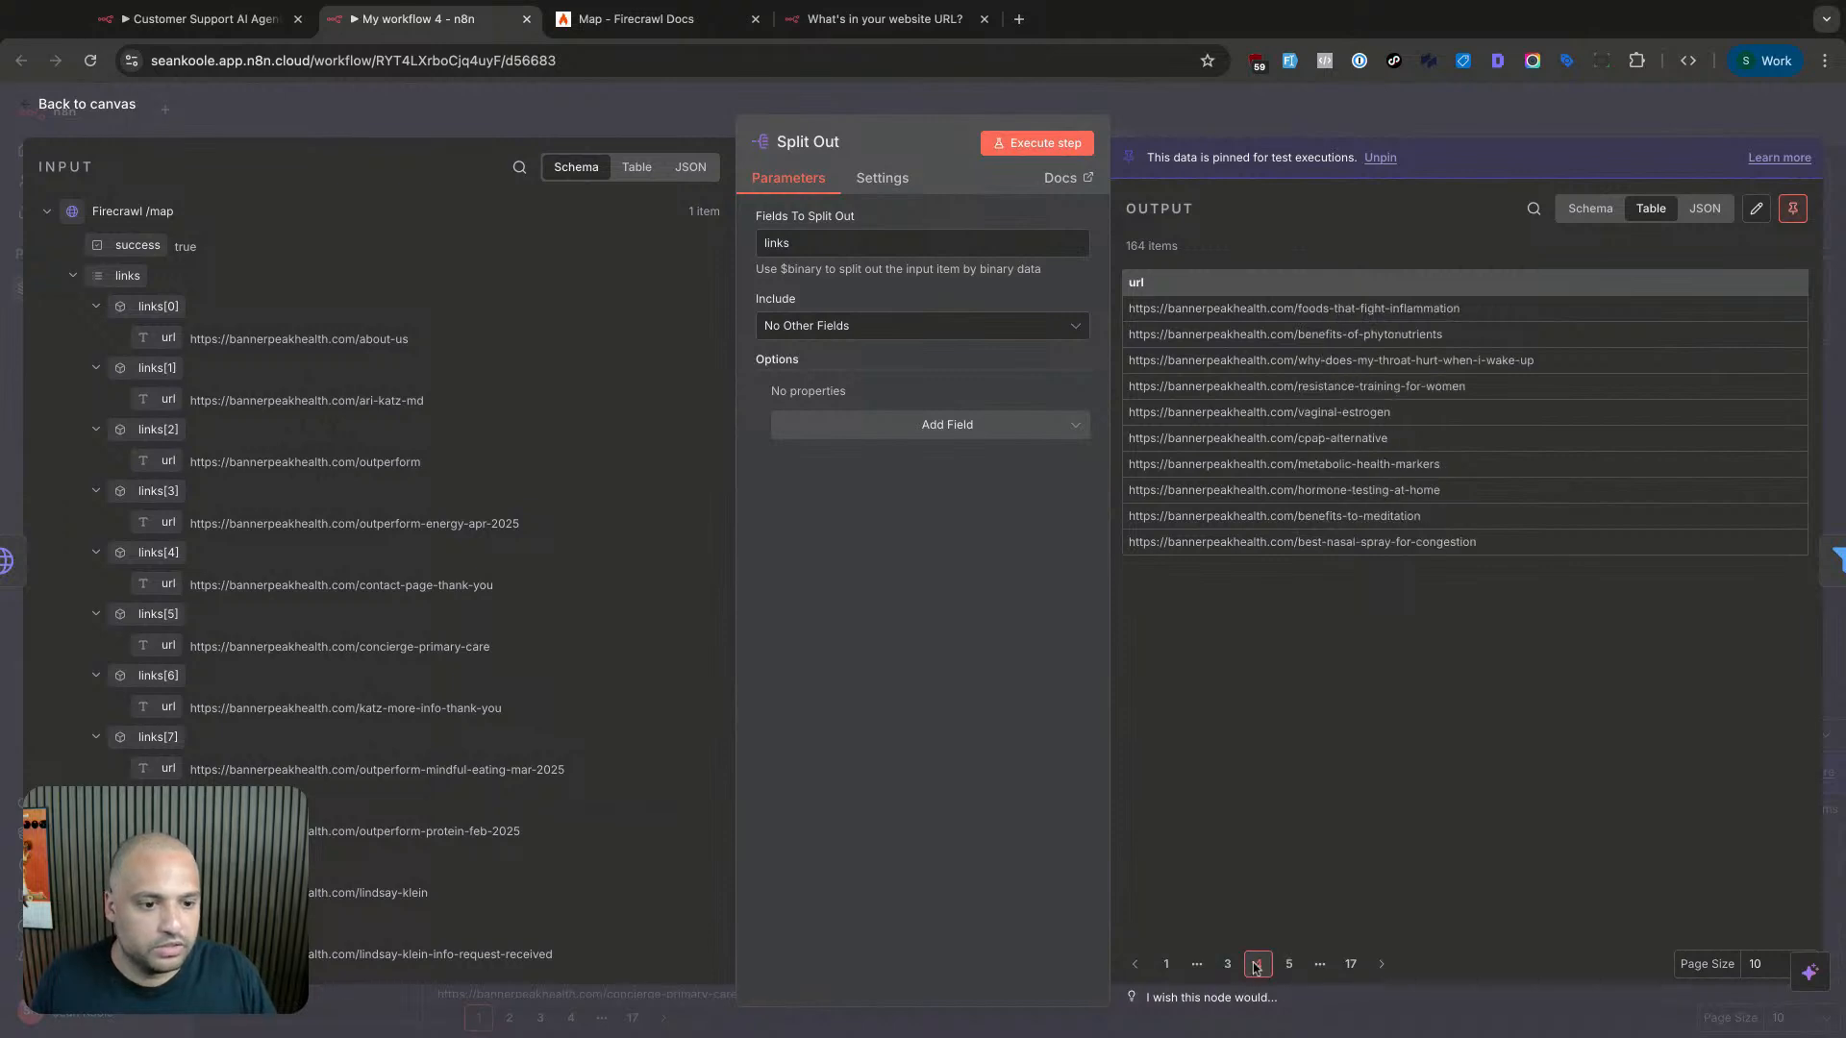
left_click(1289, 964)
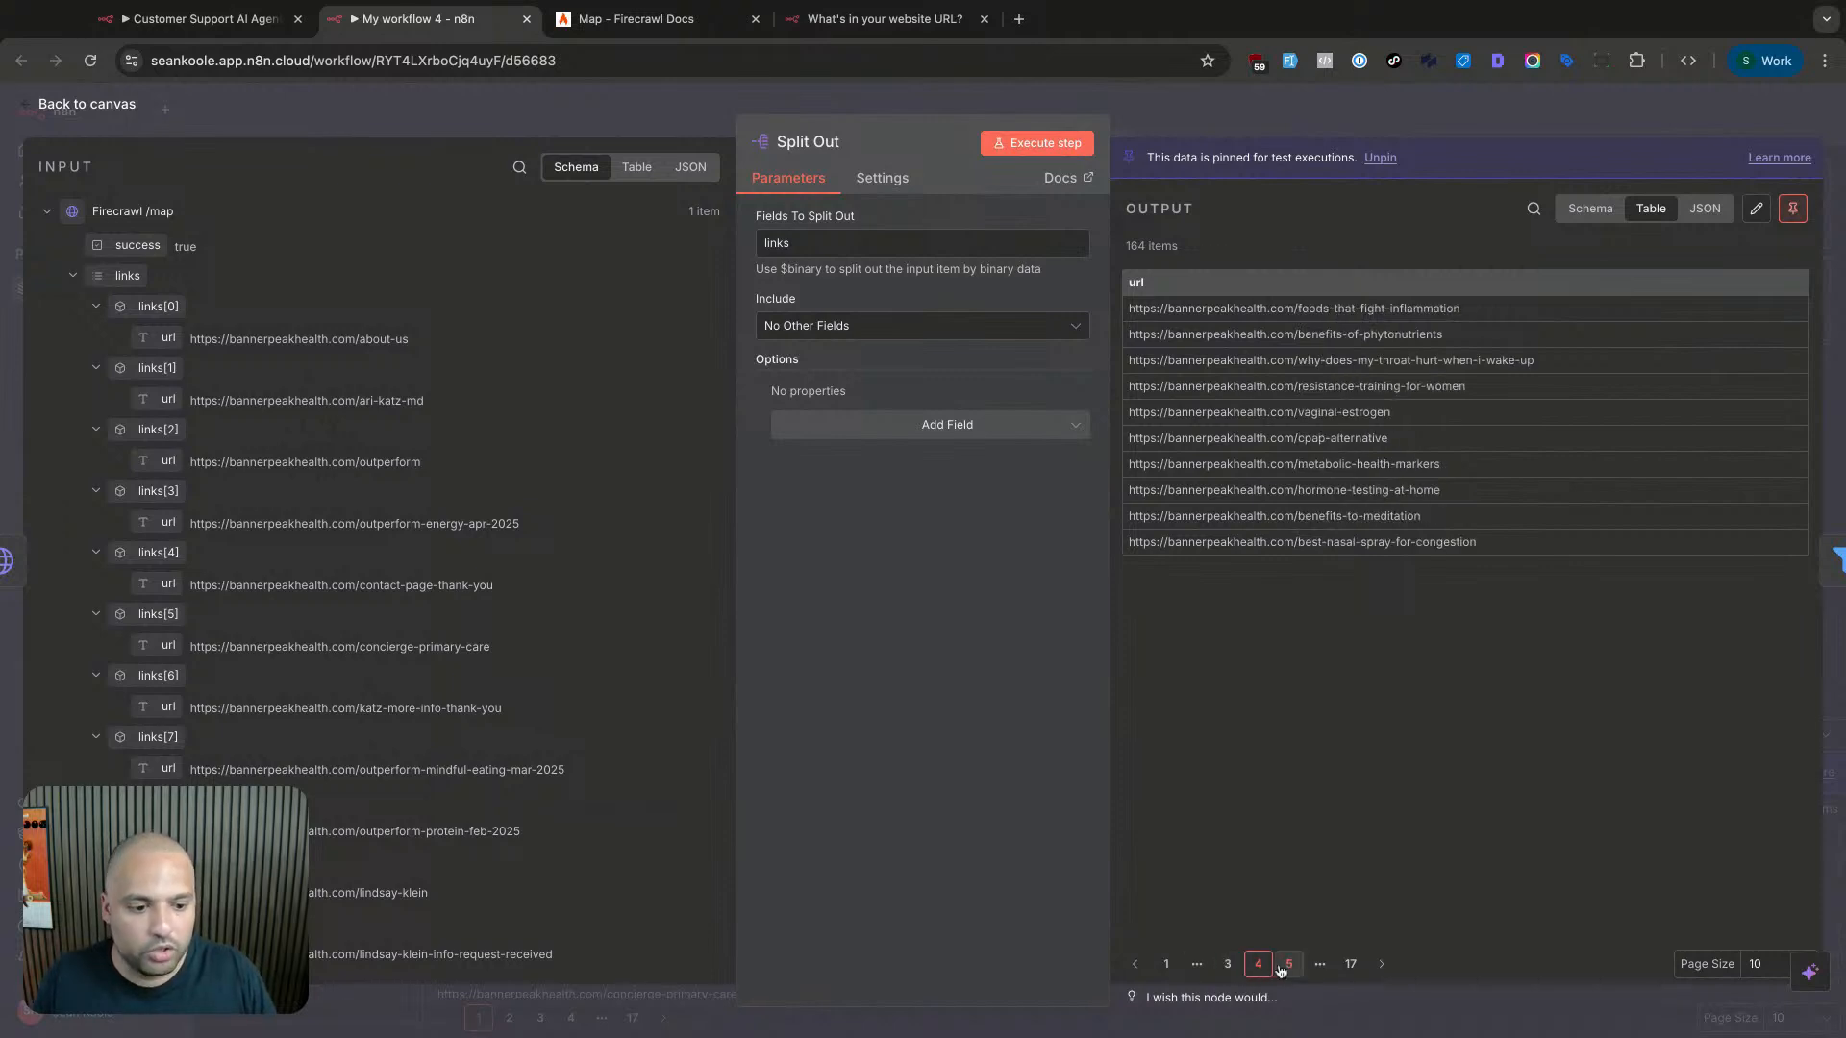
left_click(1298, 968)
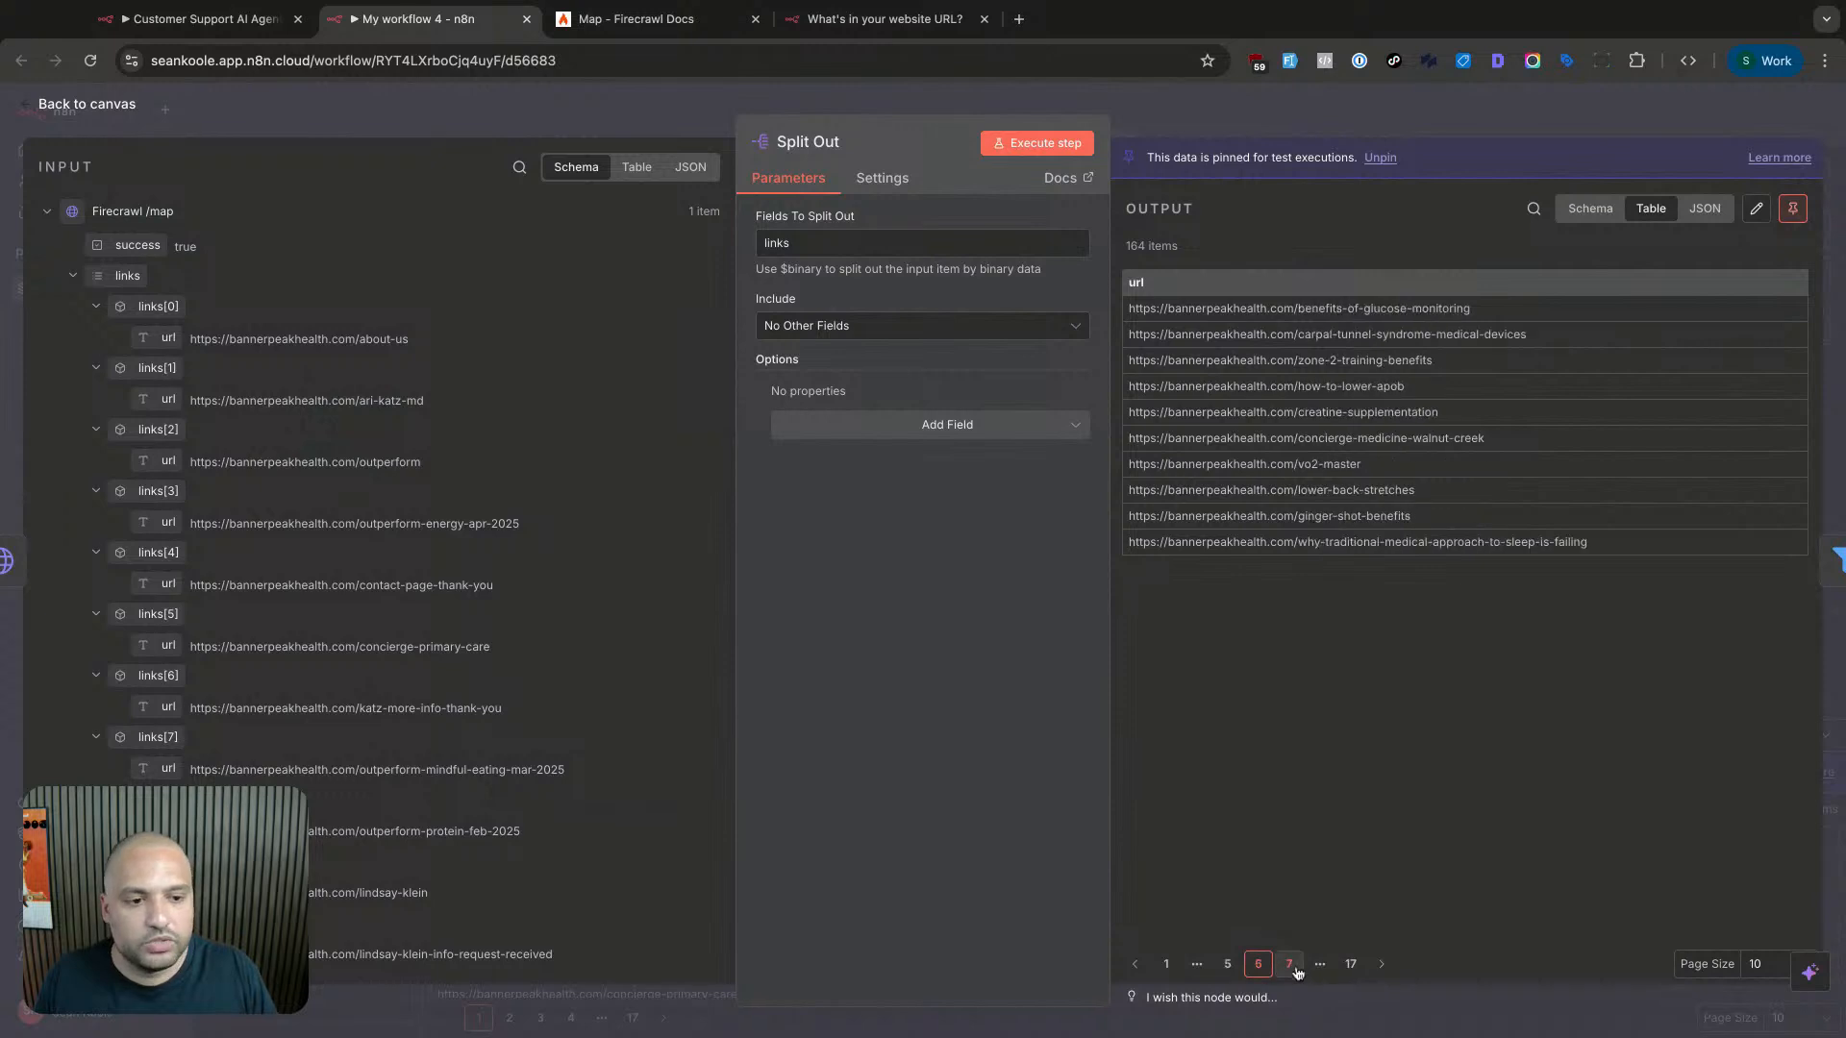
left_click(1294, 968)
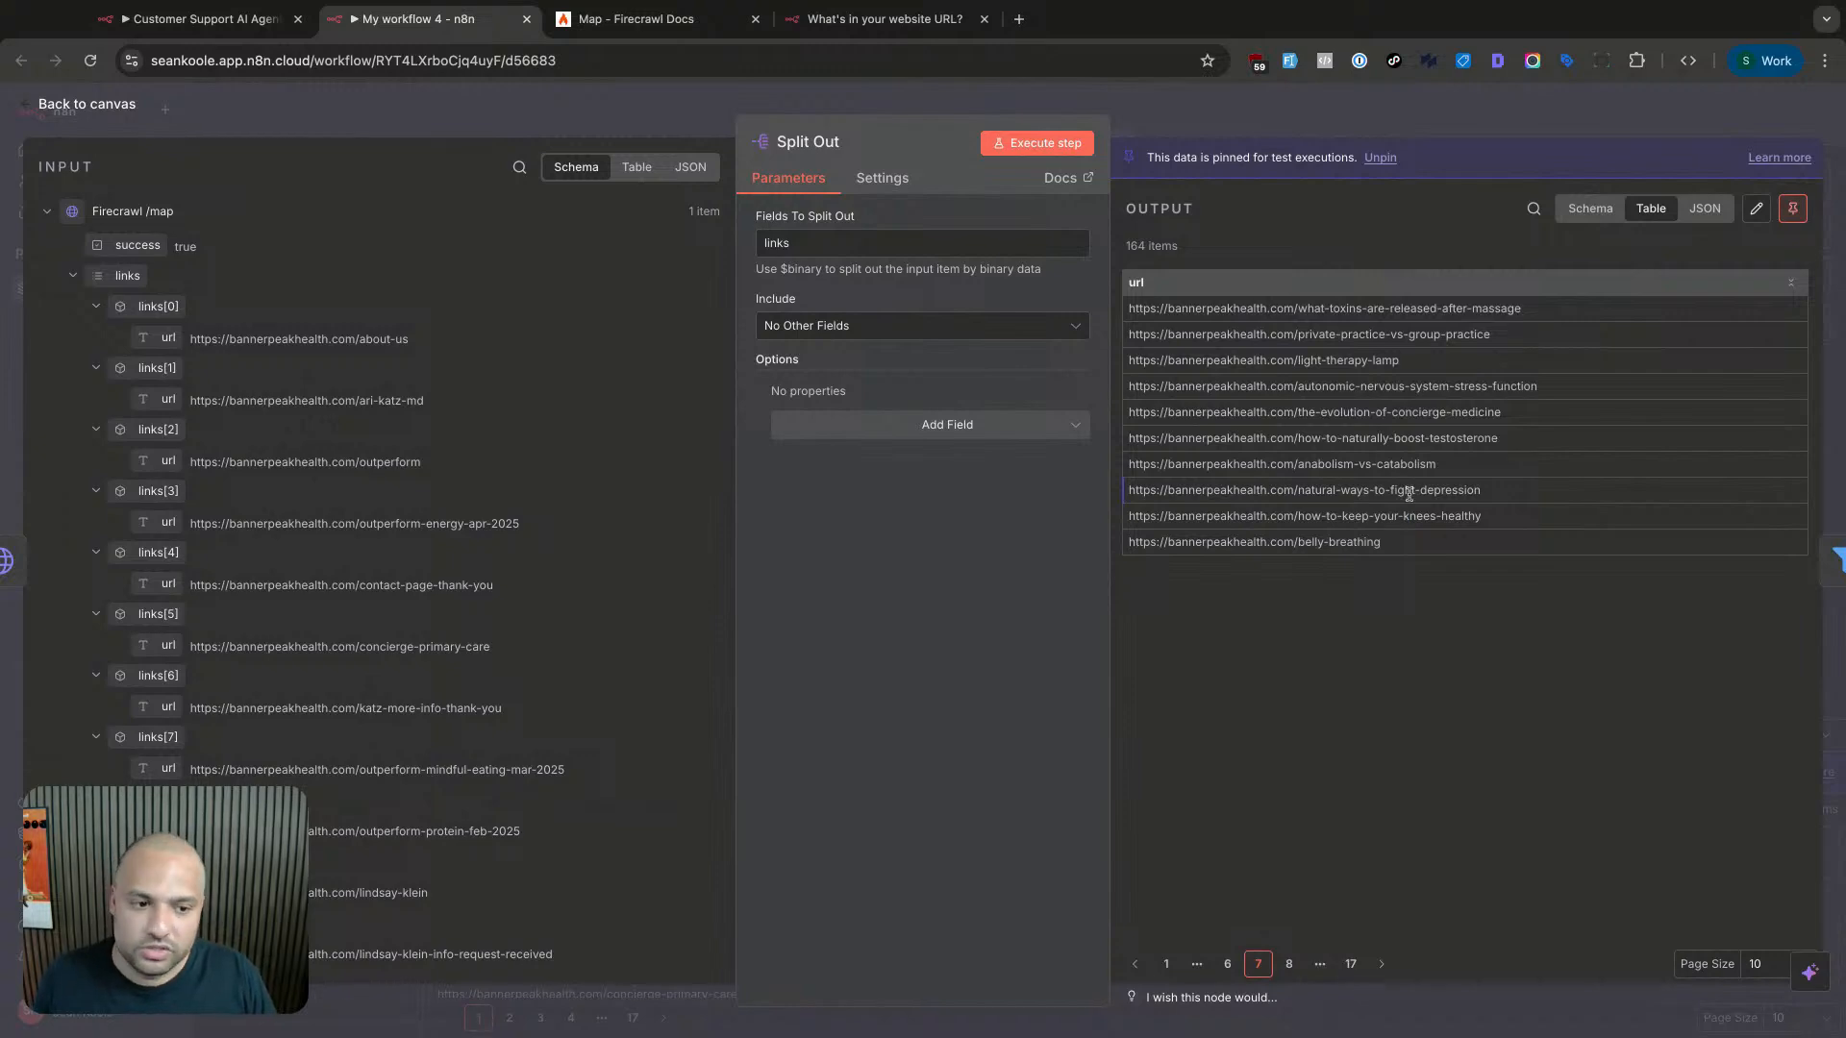
left_click(1290, 965)
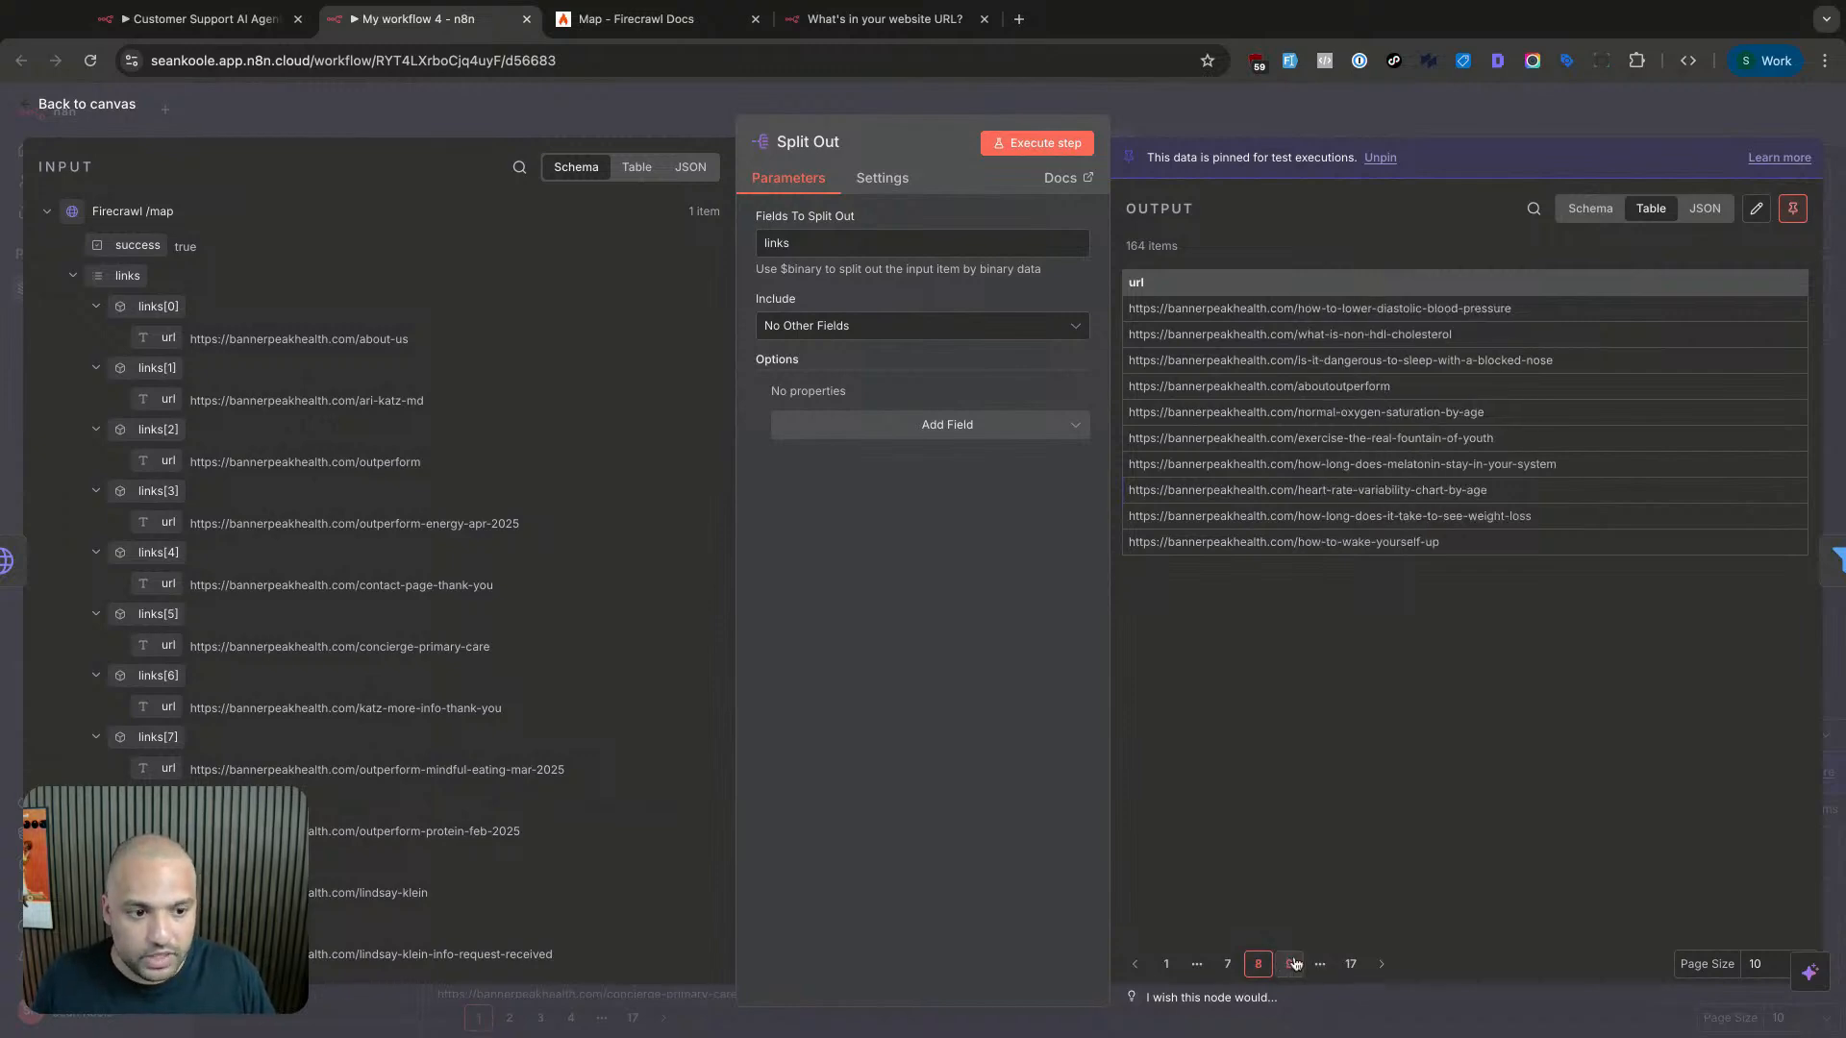
key("Escape")
double_click(952, 428)
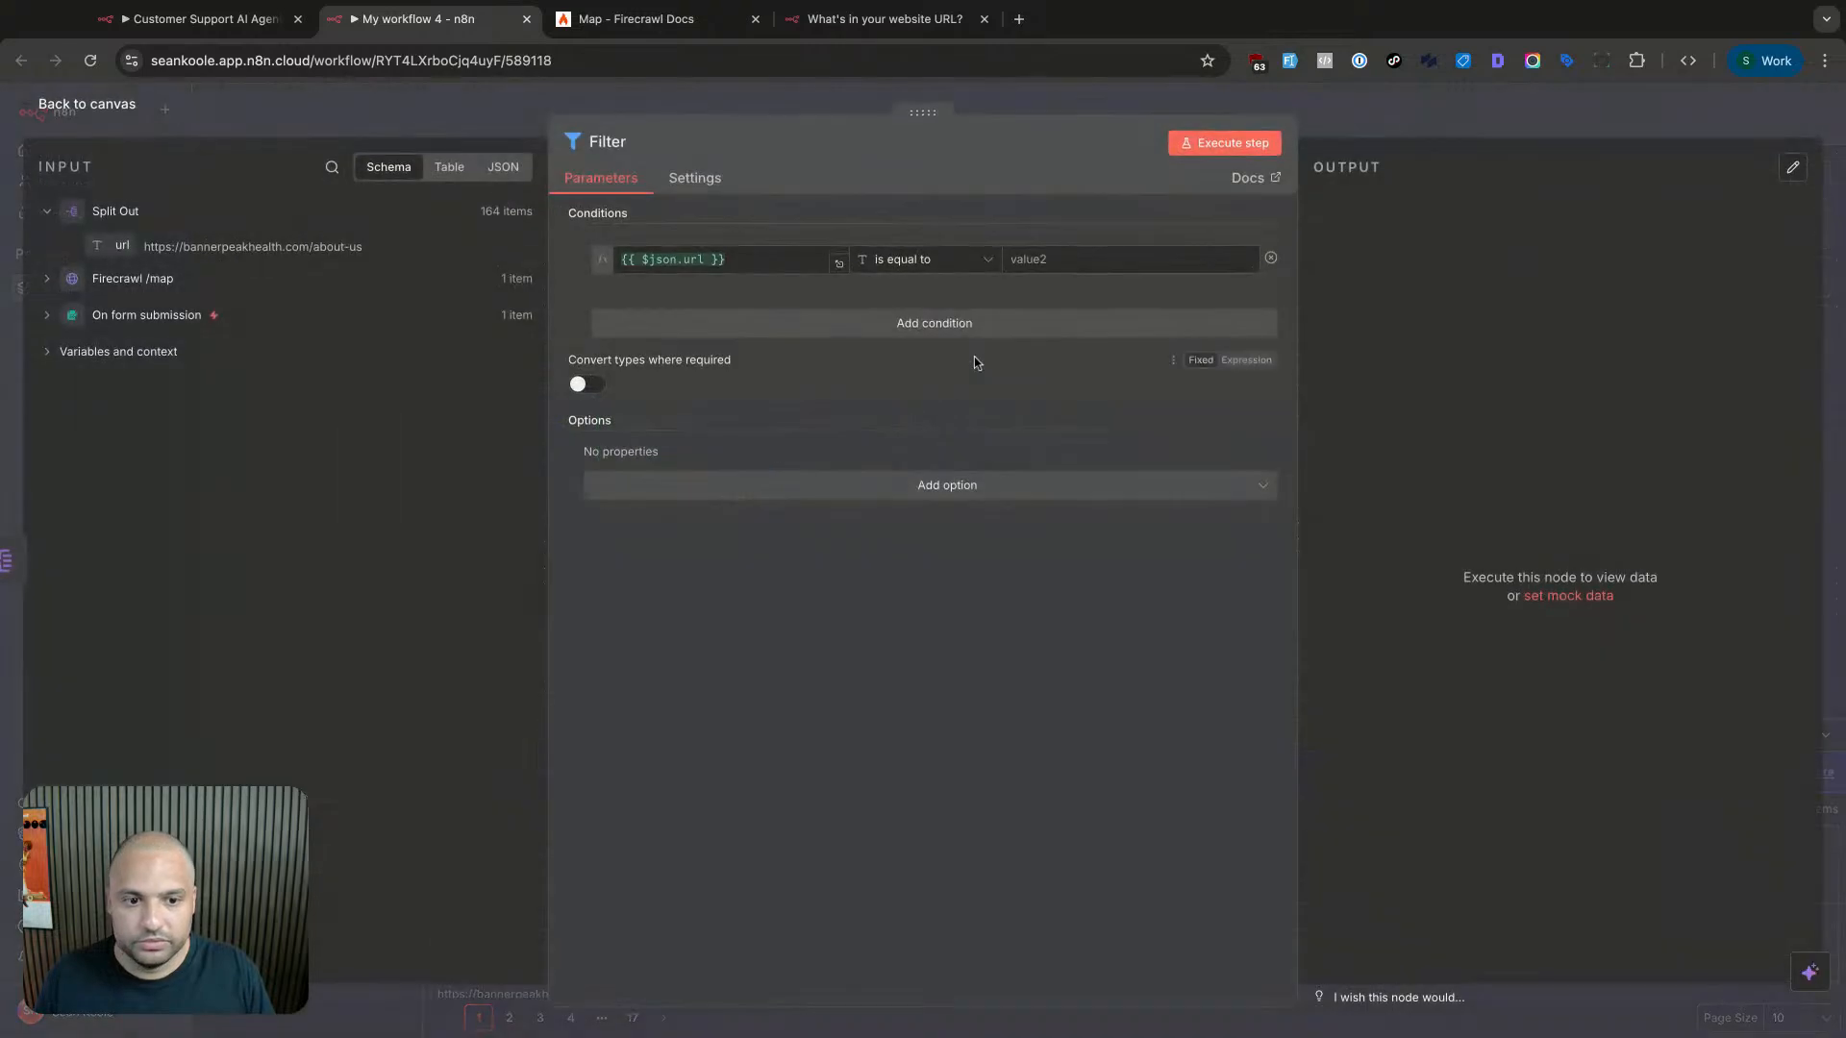
- Set the first Filter condition to url contains wp-content and add a second condition row
left_click(1065, 260)
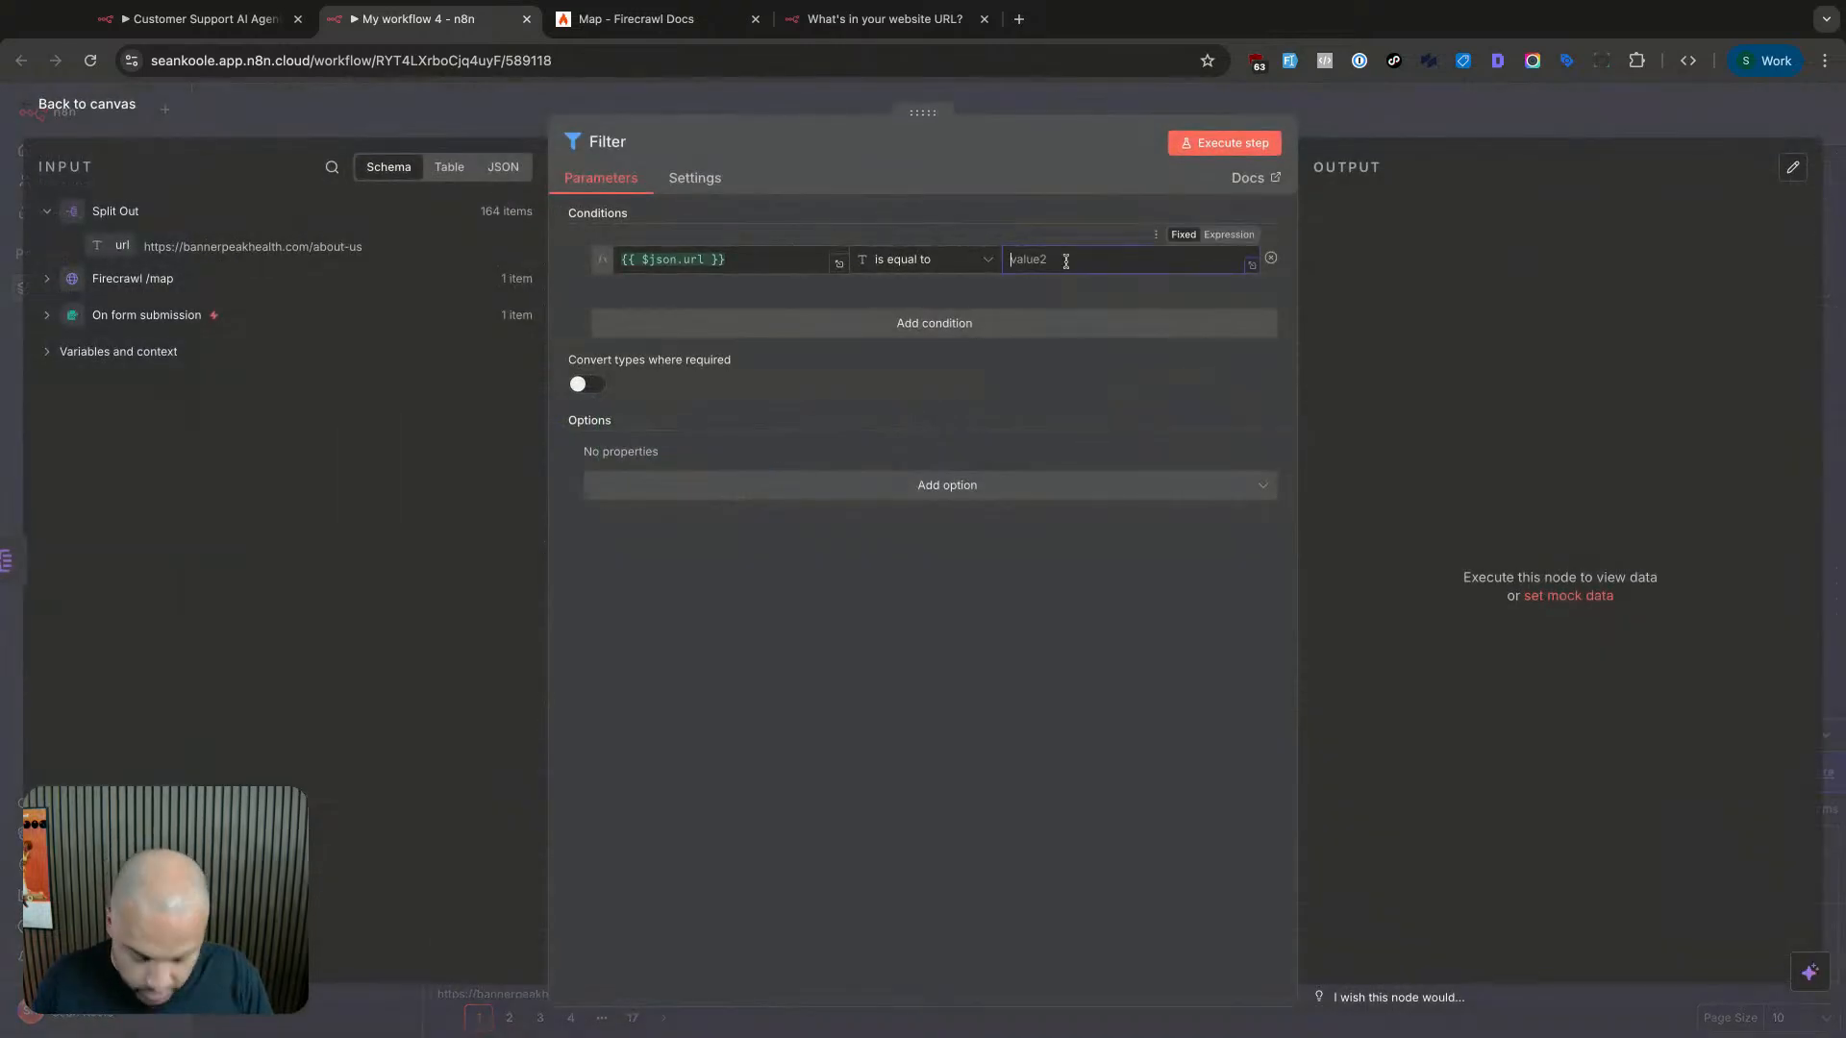
type("wp-content")
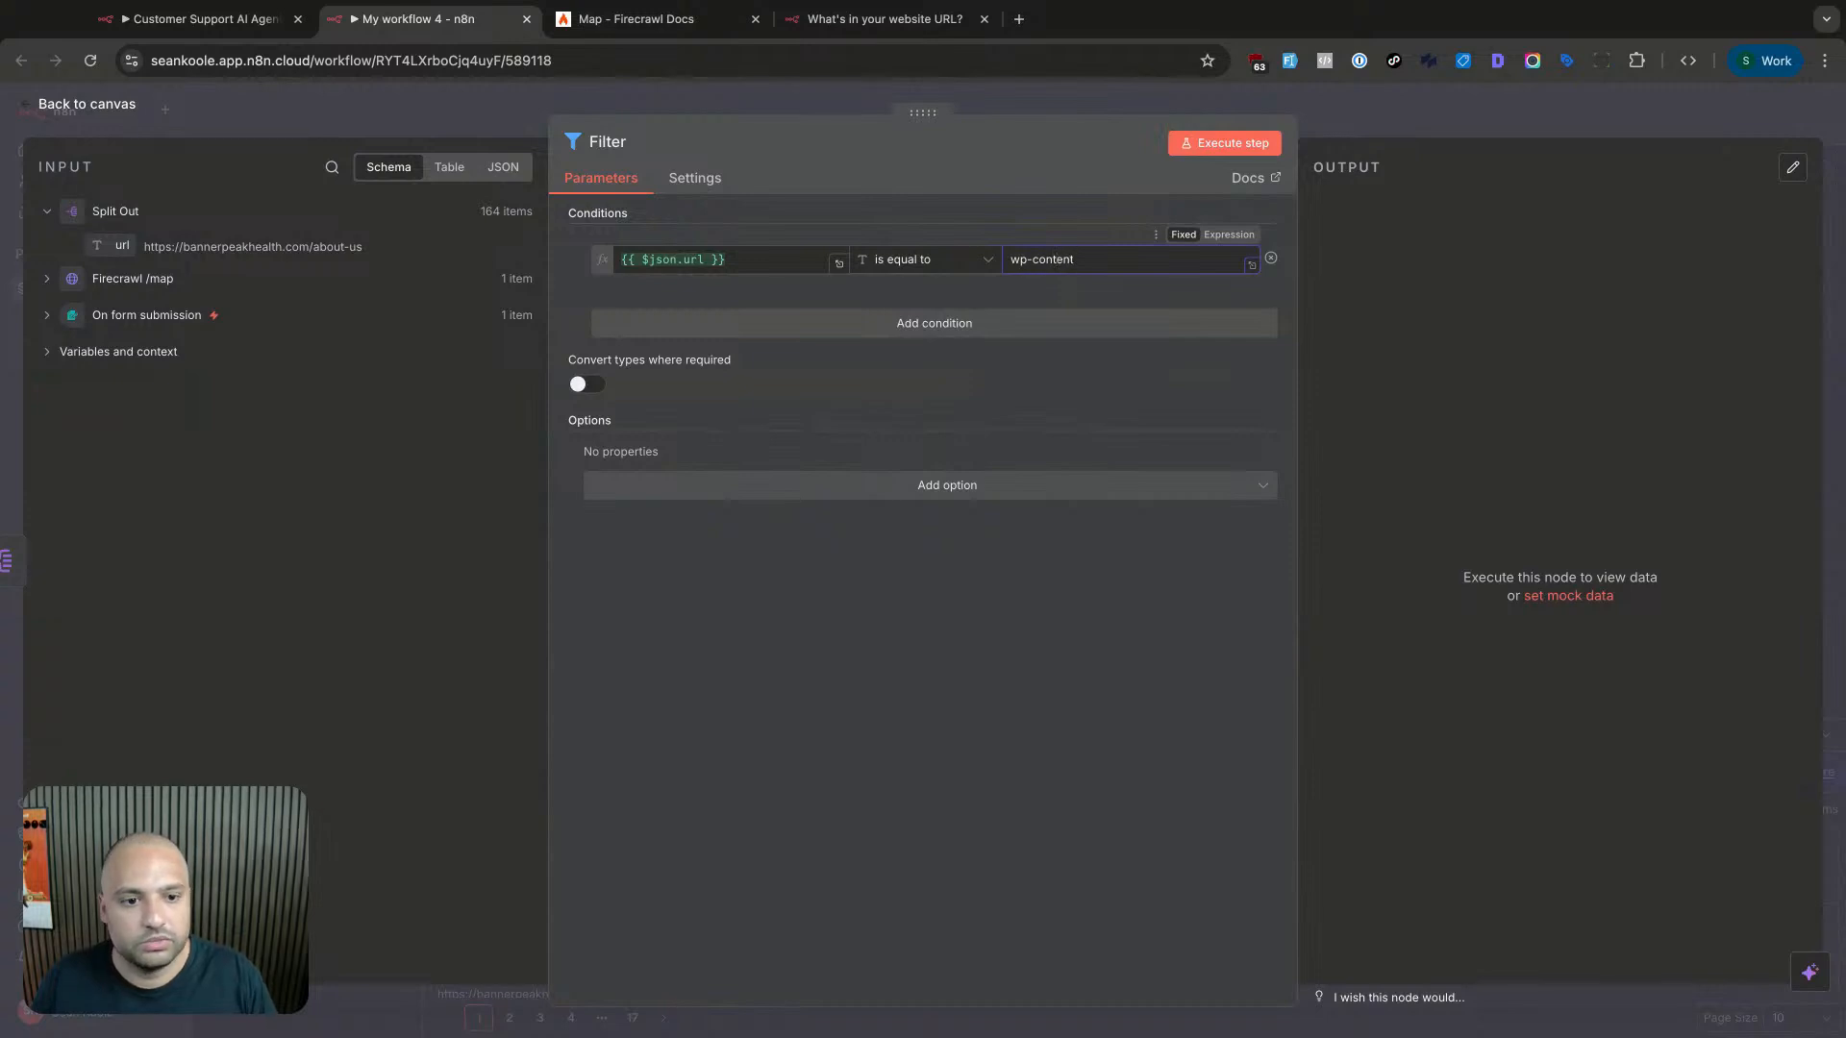
left_click(987, 260)
mouse_move(923, 308)
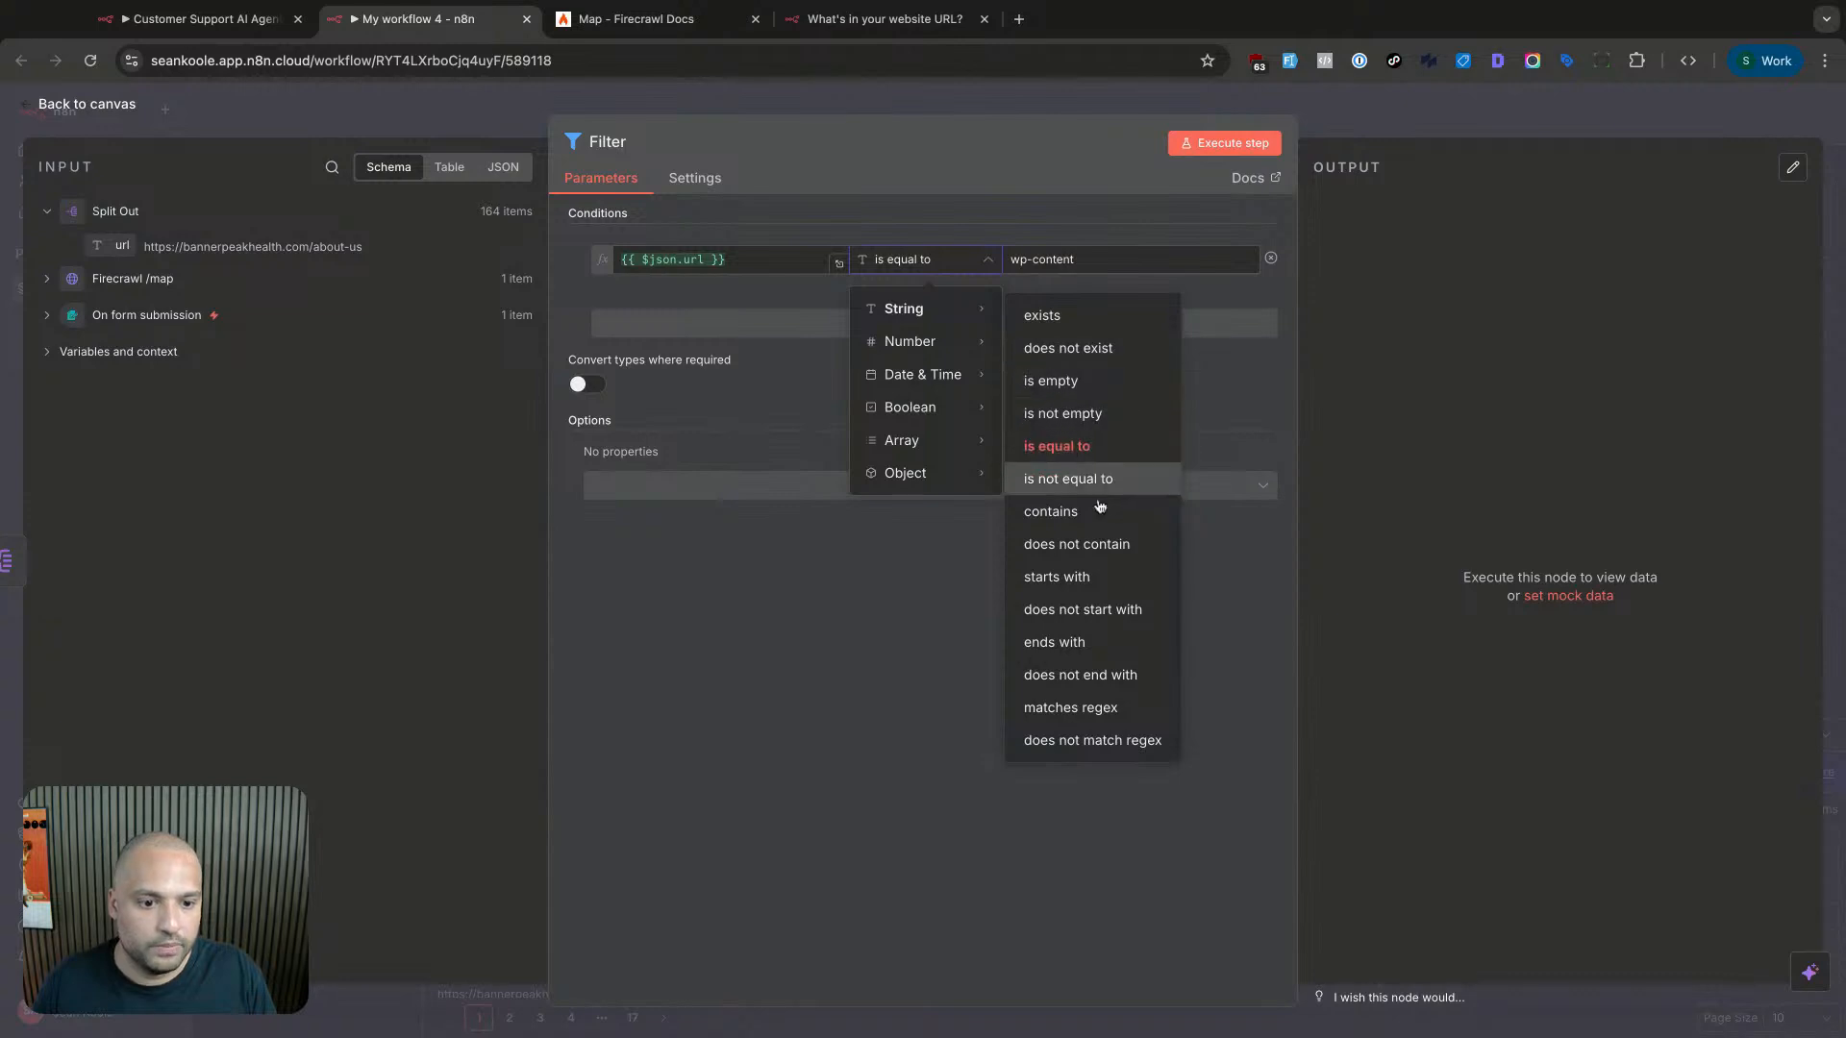
left_click(1100, 546)
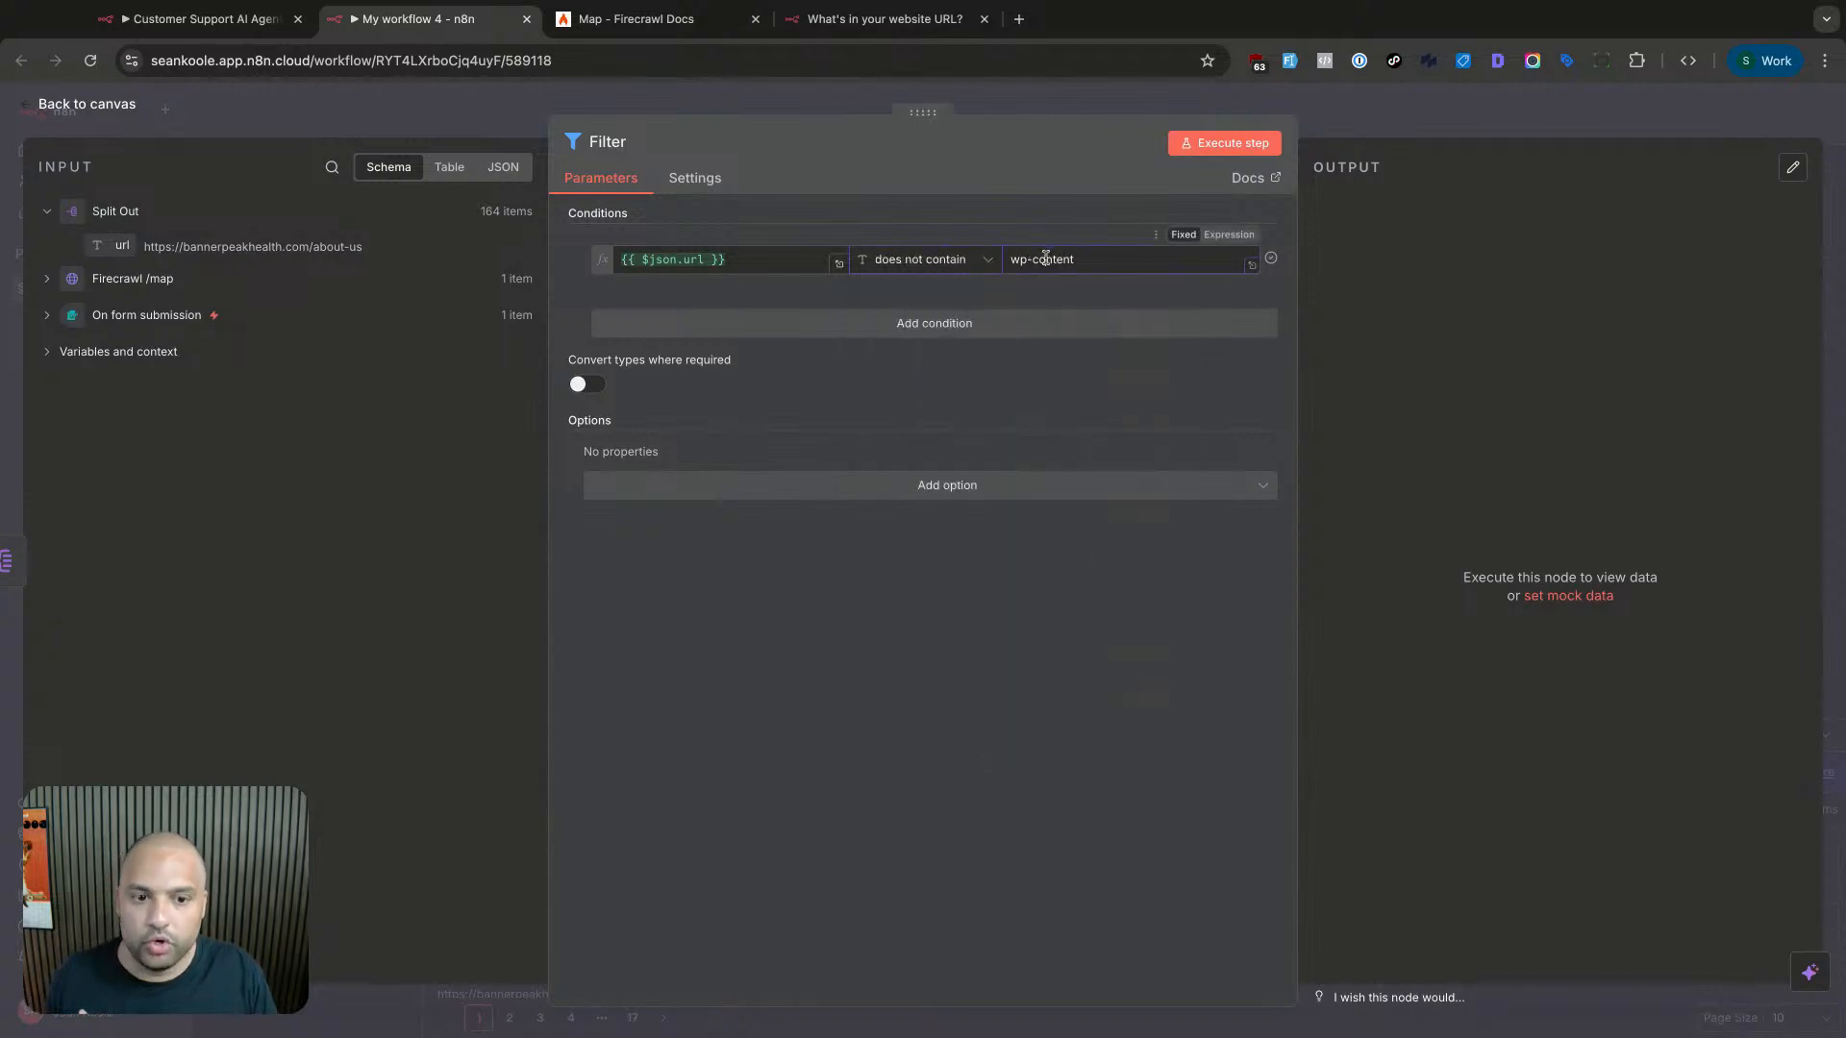
left_click(976, 324)
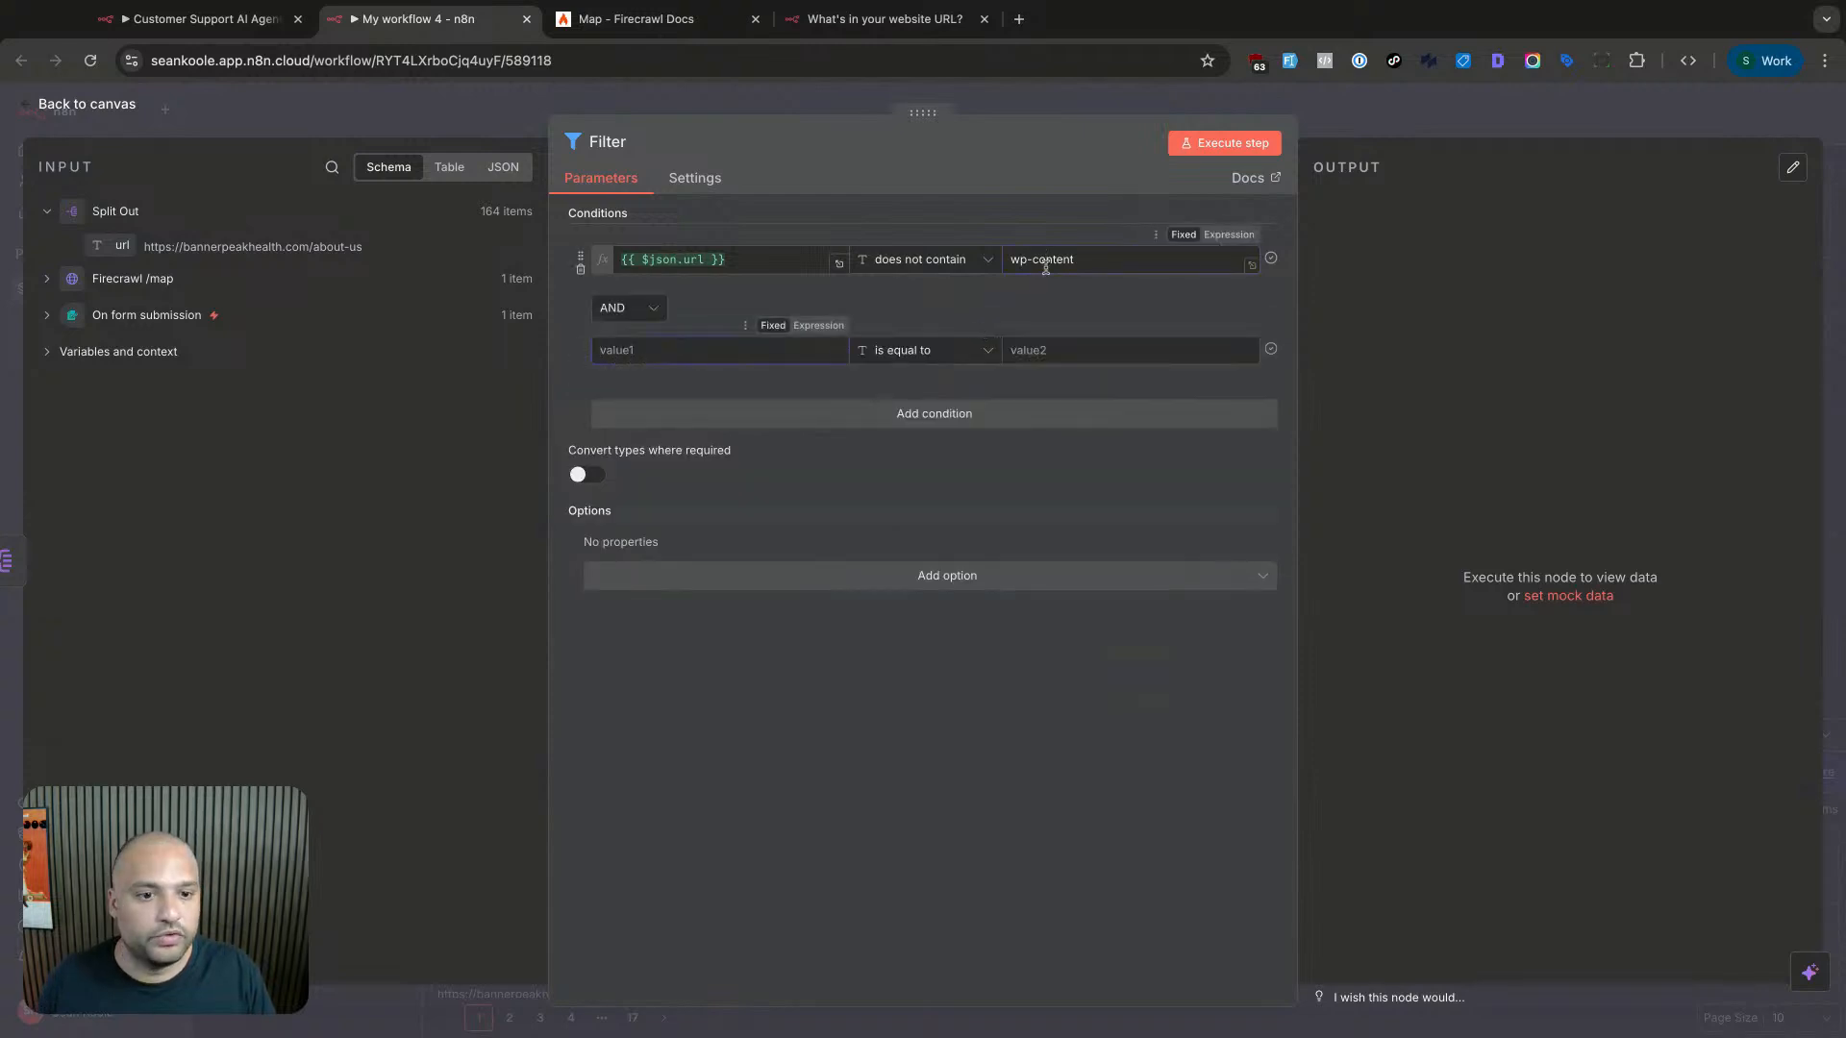
left_click(987, 259)
mouse_move(976, 308)
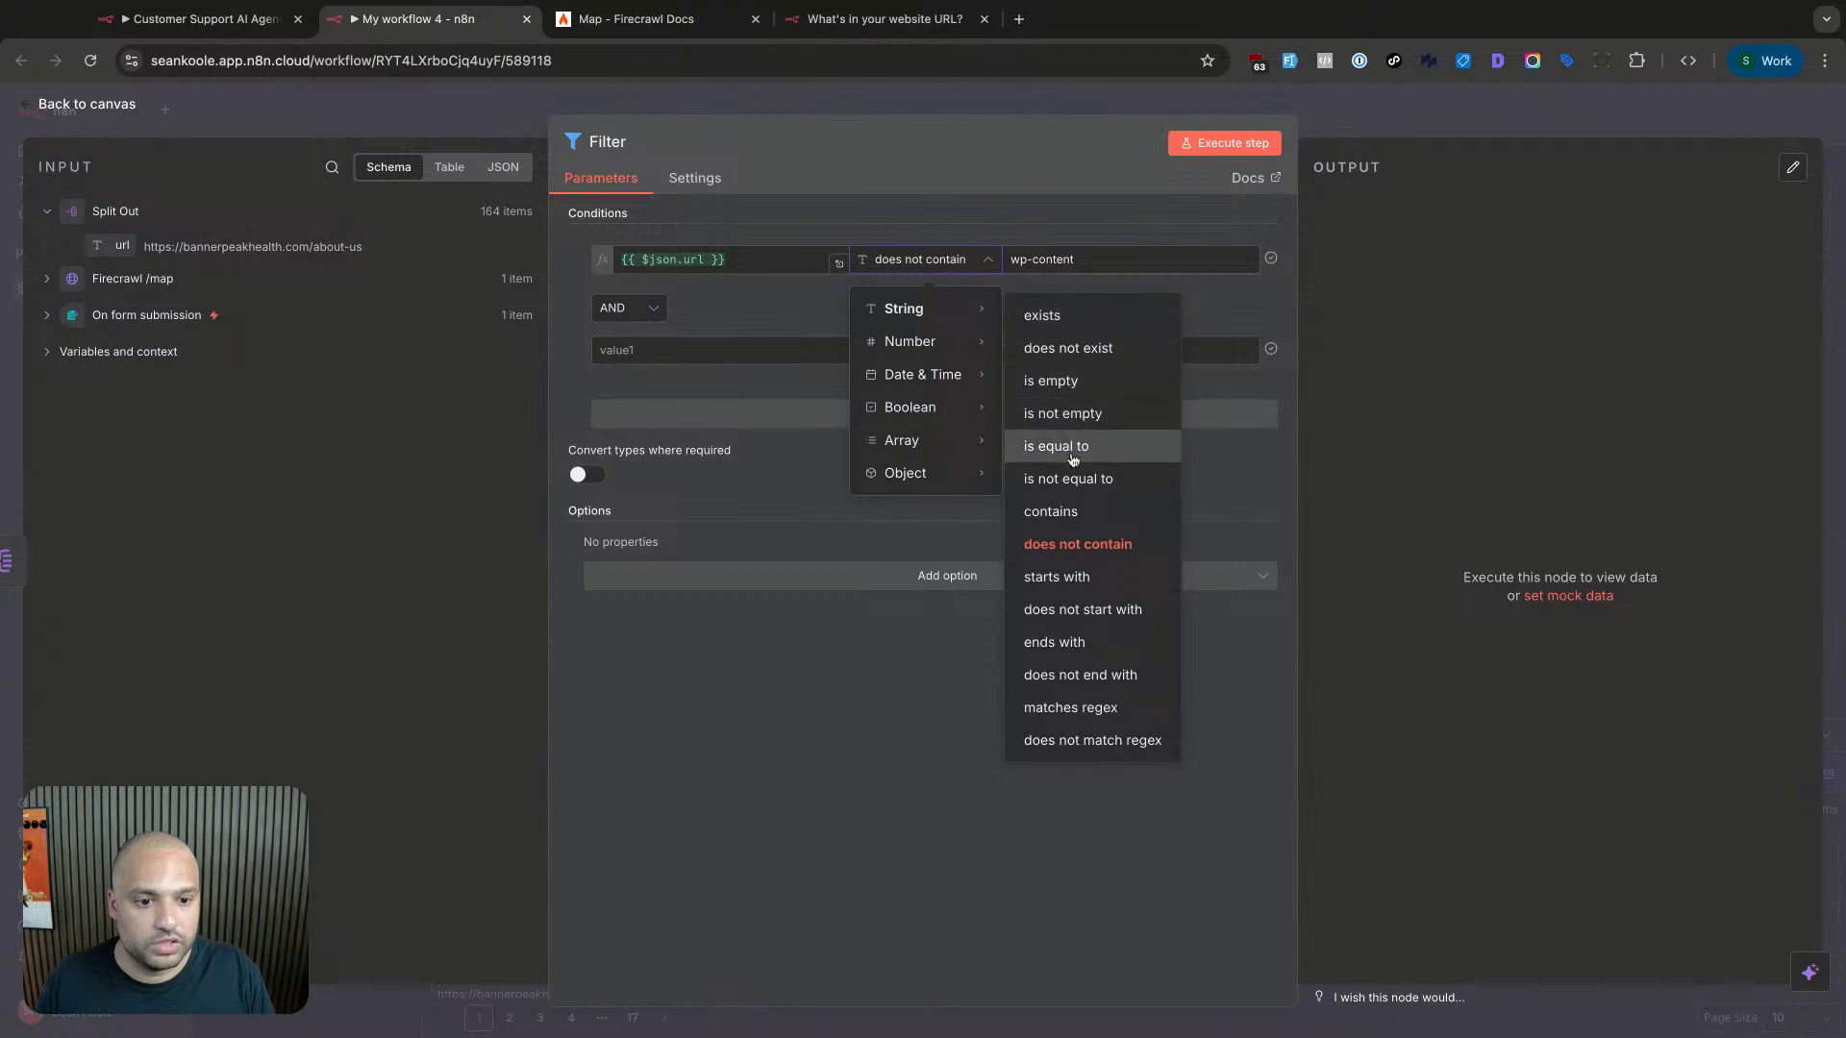
left_click(1067, 512)
- Set the second condition to url contains gallery
left_click(729, 348)
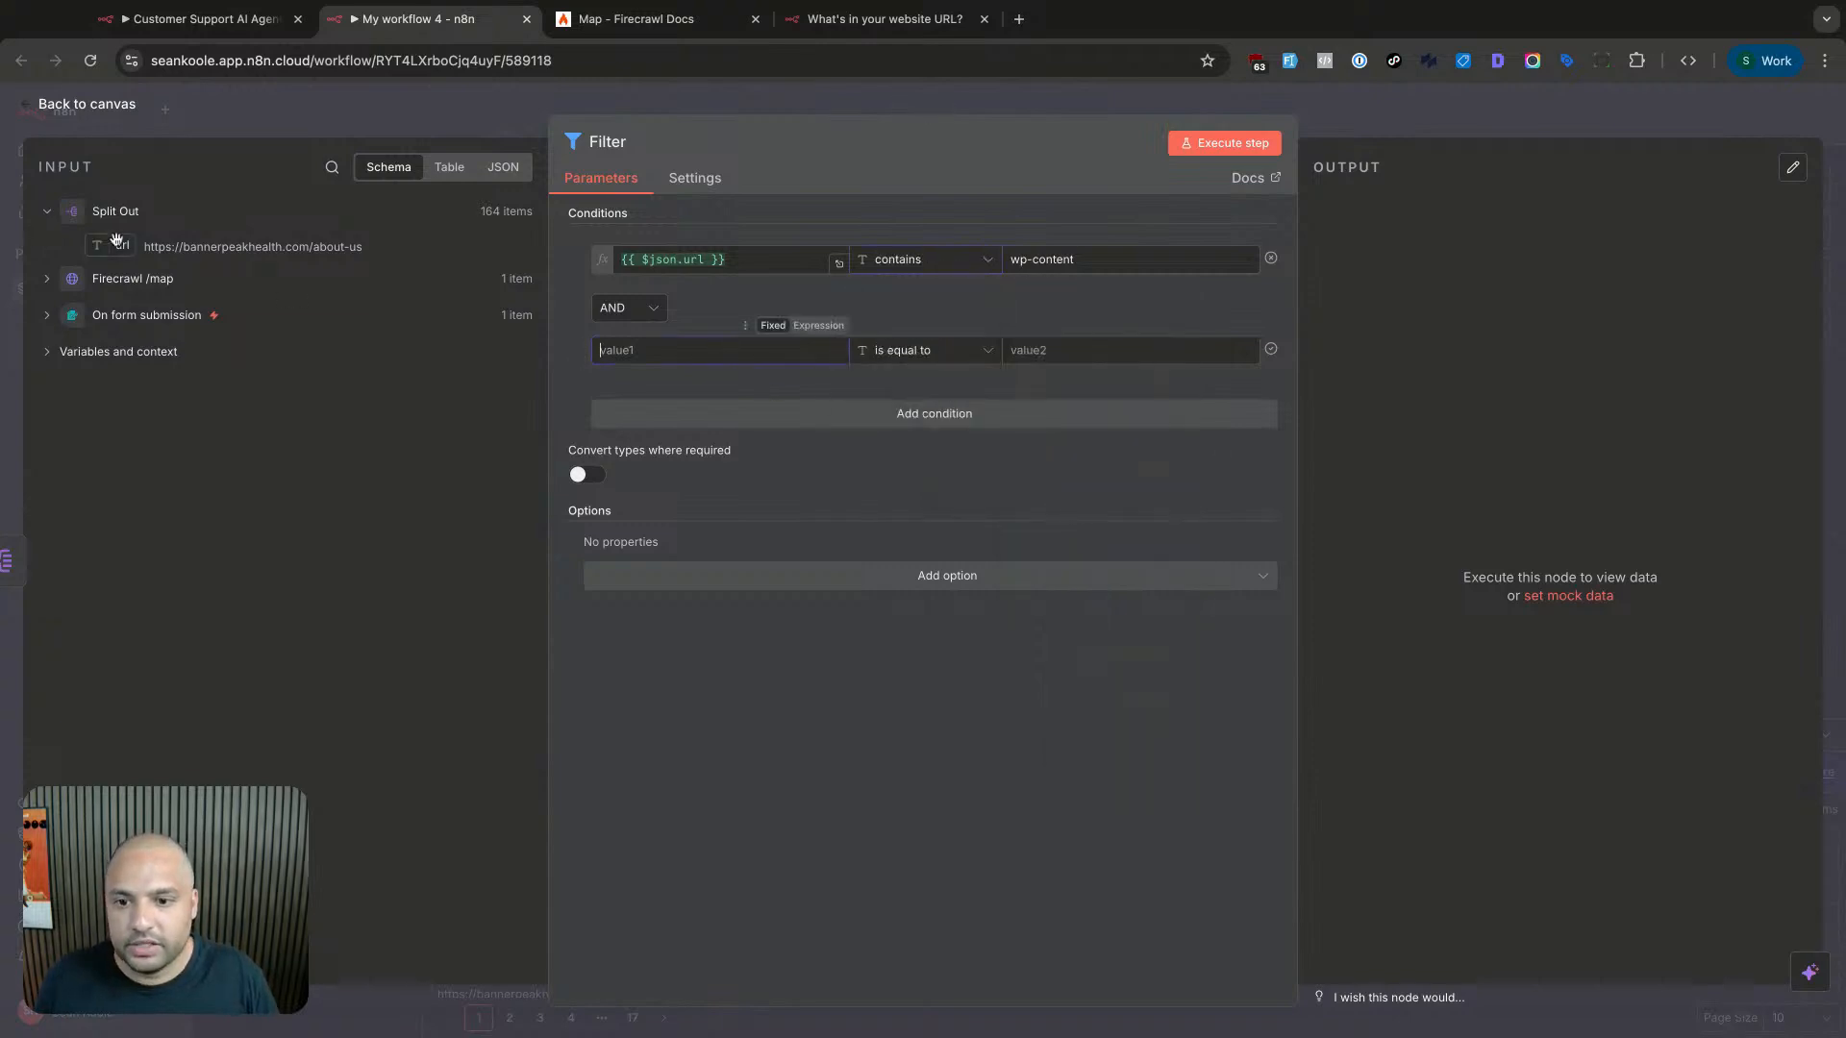
left_click_drag(119, 244, 711, 351)
left_click(1066, 352)
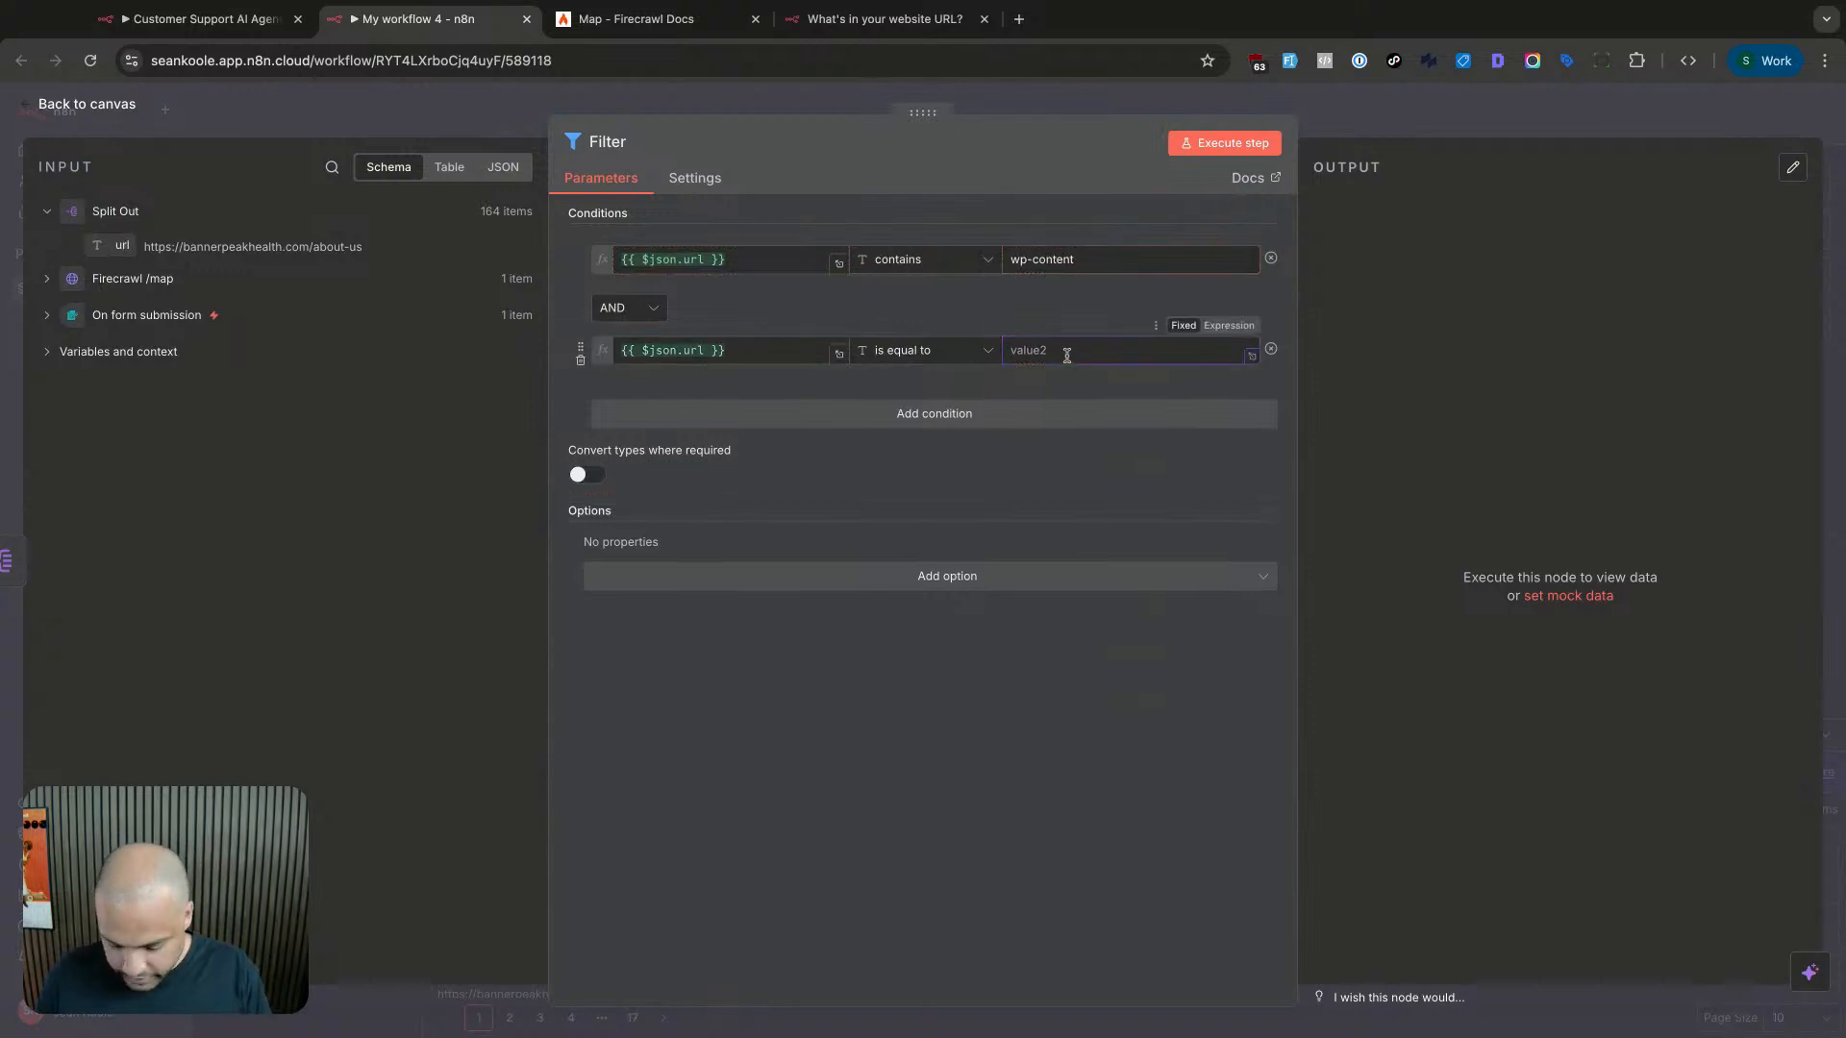
type("gallery")
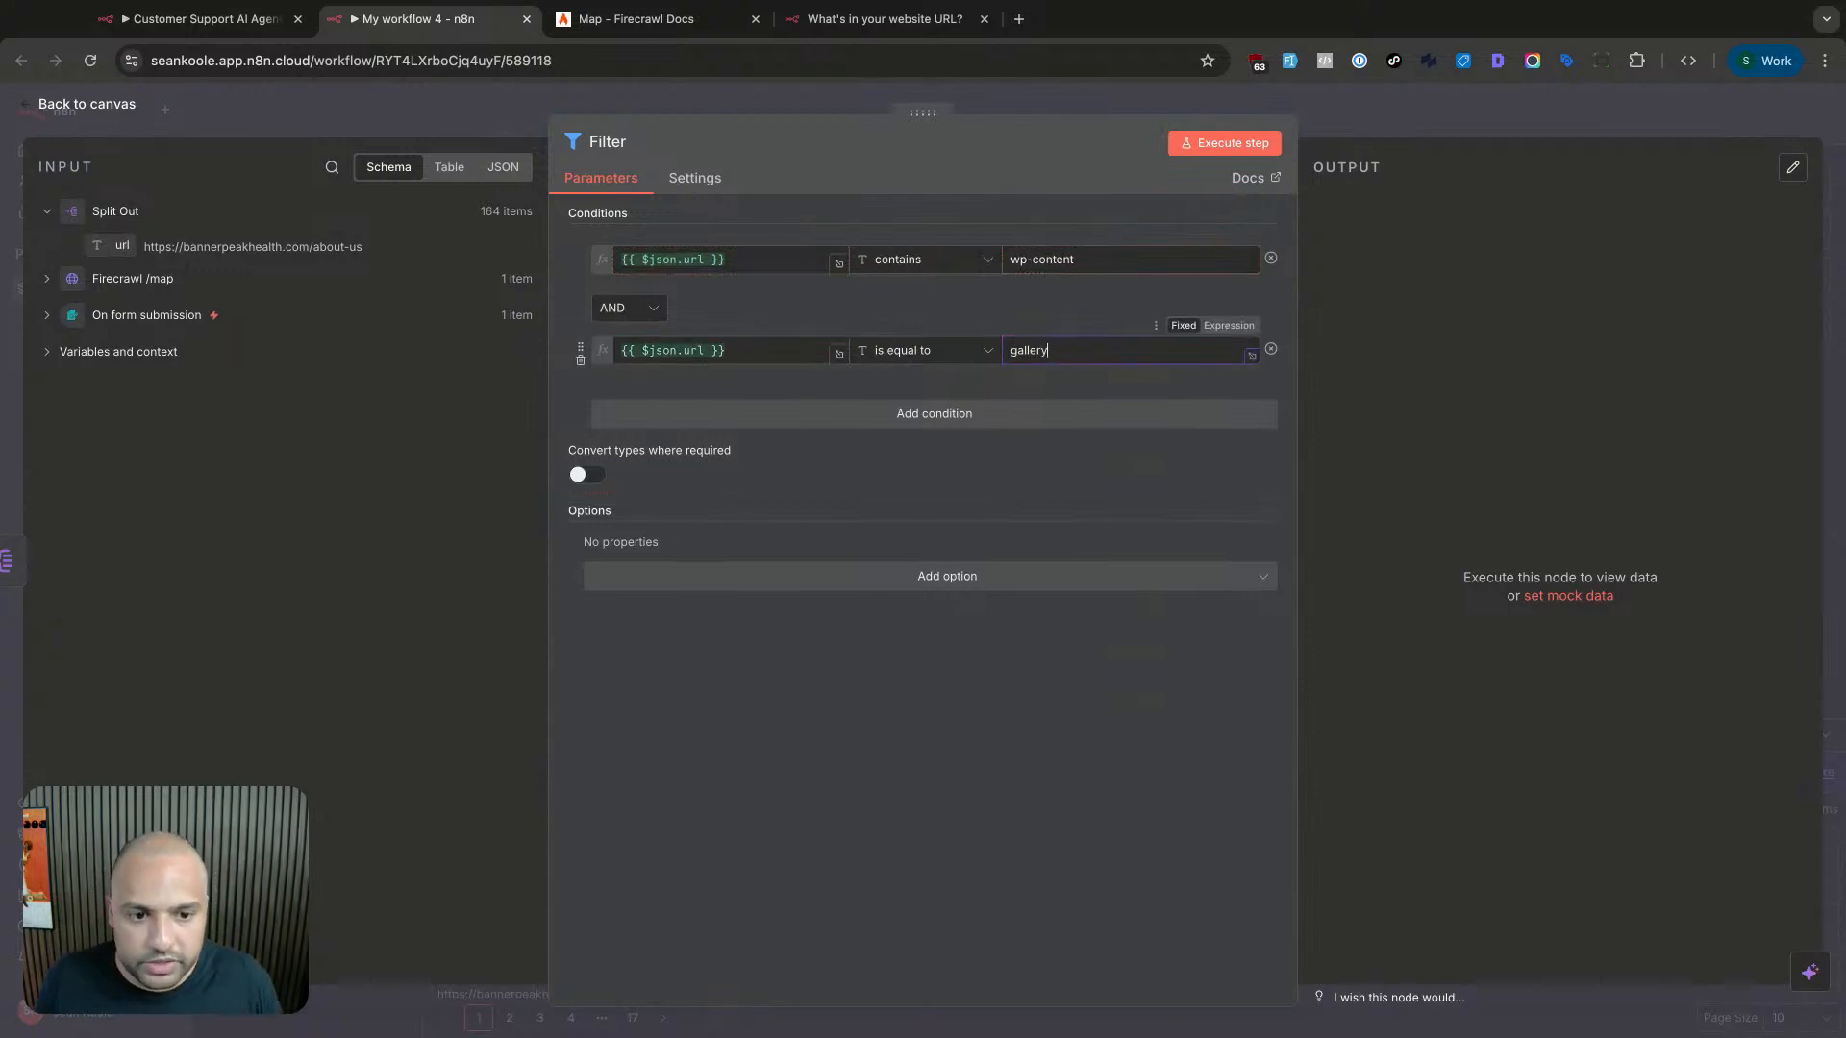
triple_click(1070, 261)
left_click(1058, 349)
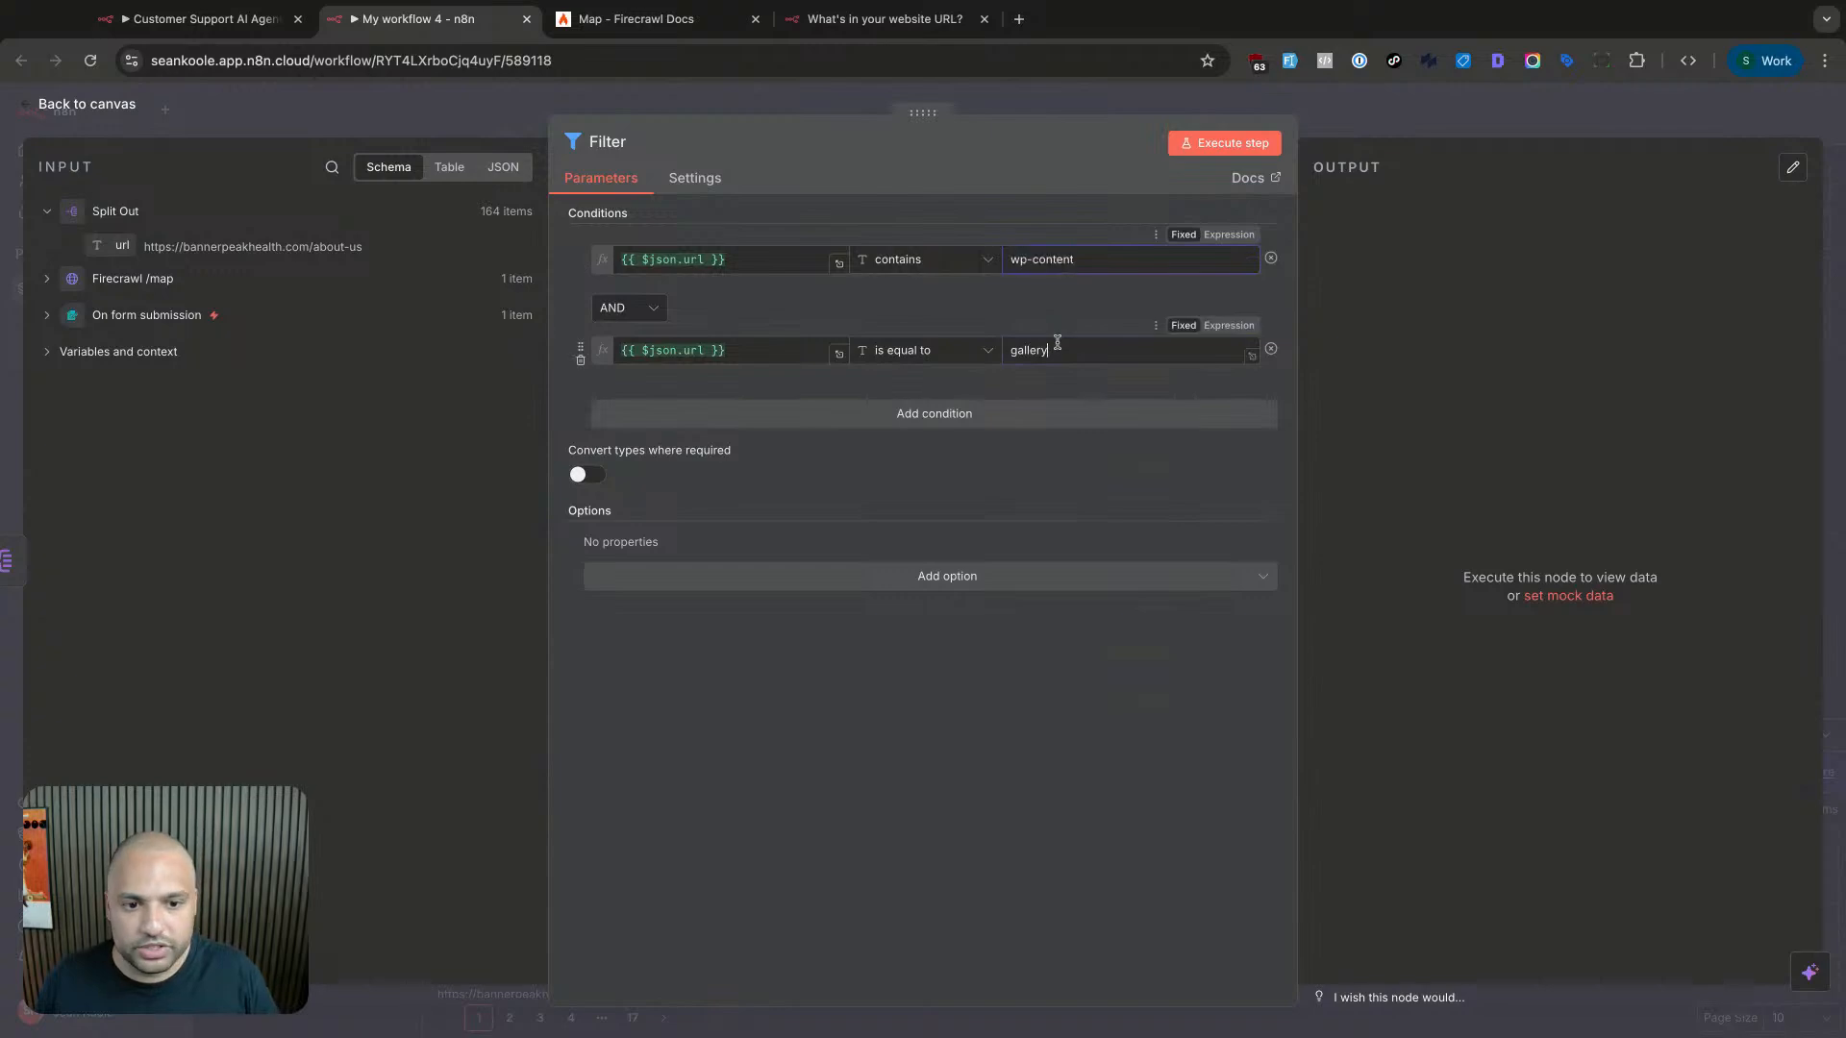
left_click(952, 354)
mouse_move(961, 396)
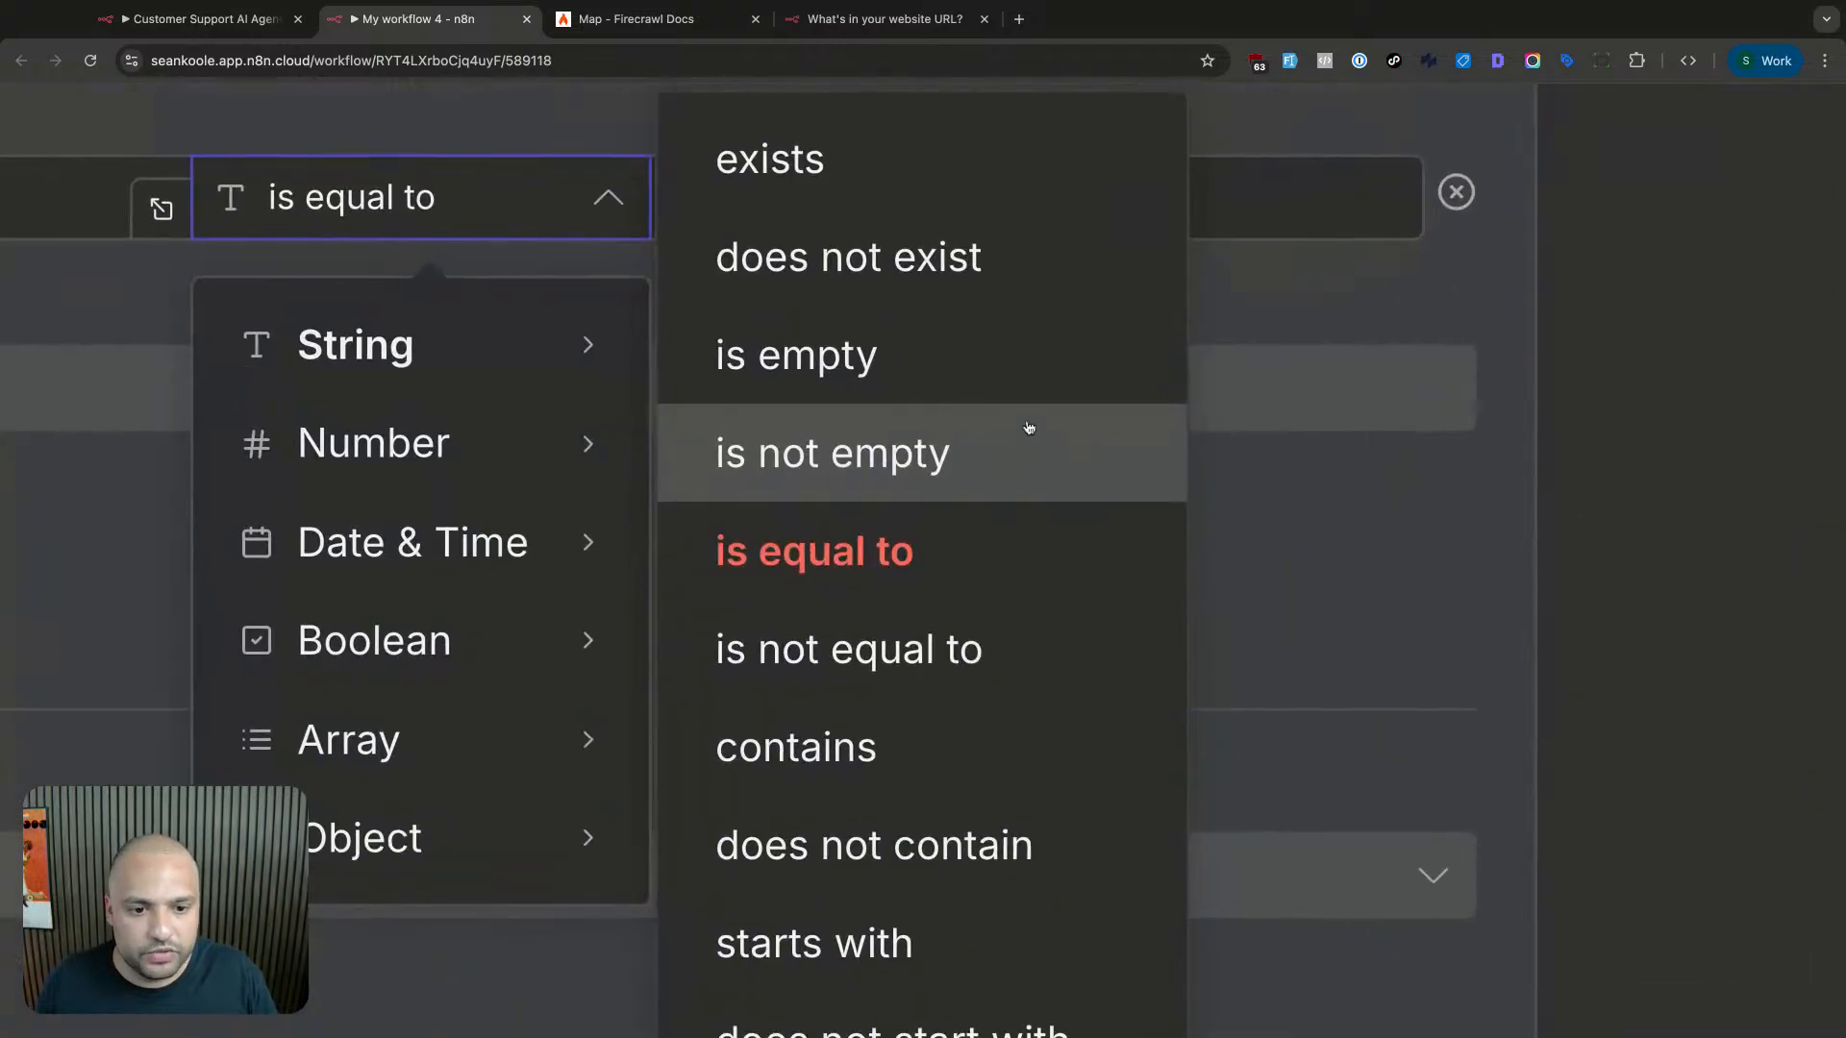
left_click(932, 749)
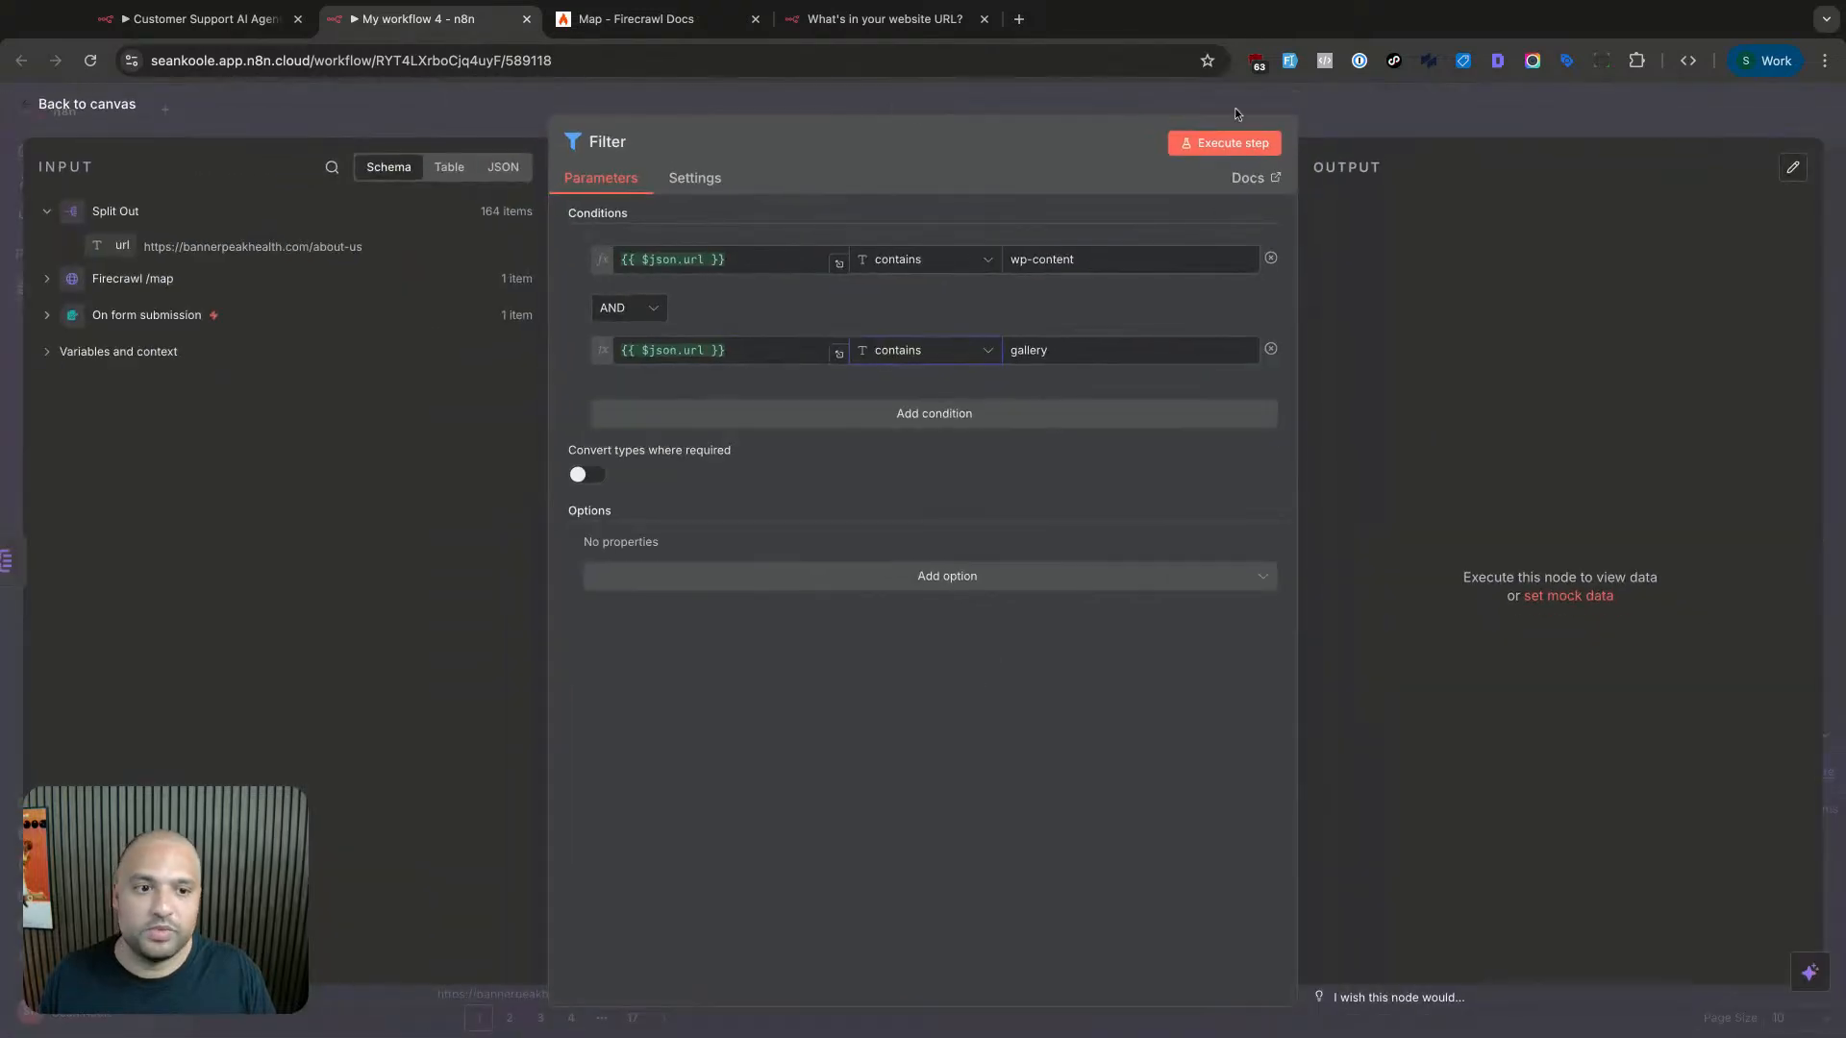
- Test the filter, then add a third condition: url contains privacy
left_click(1229, 142)
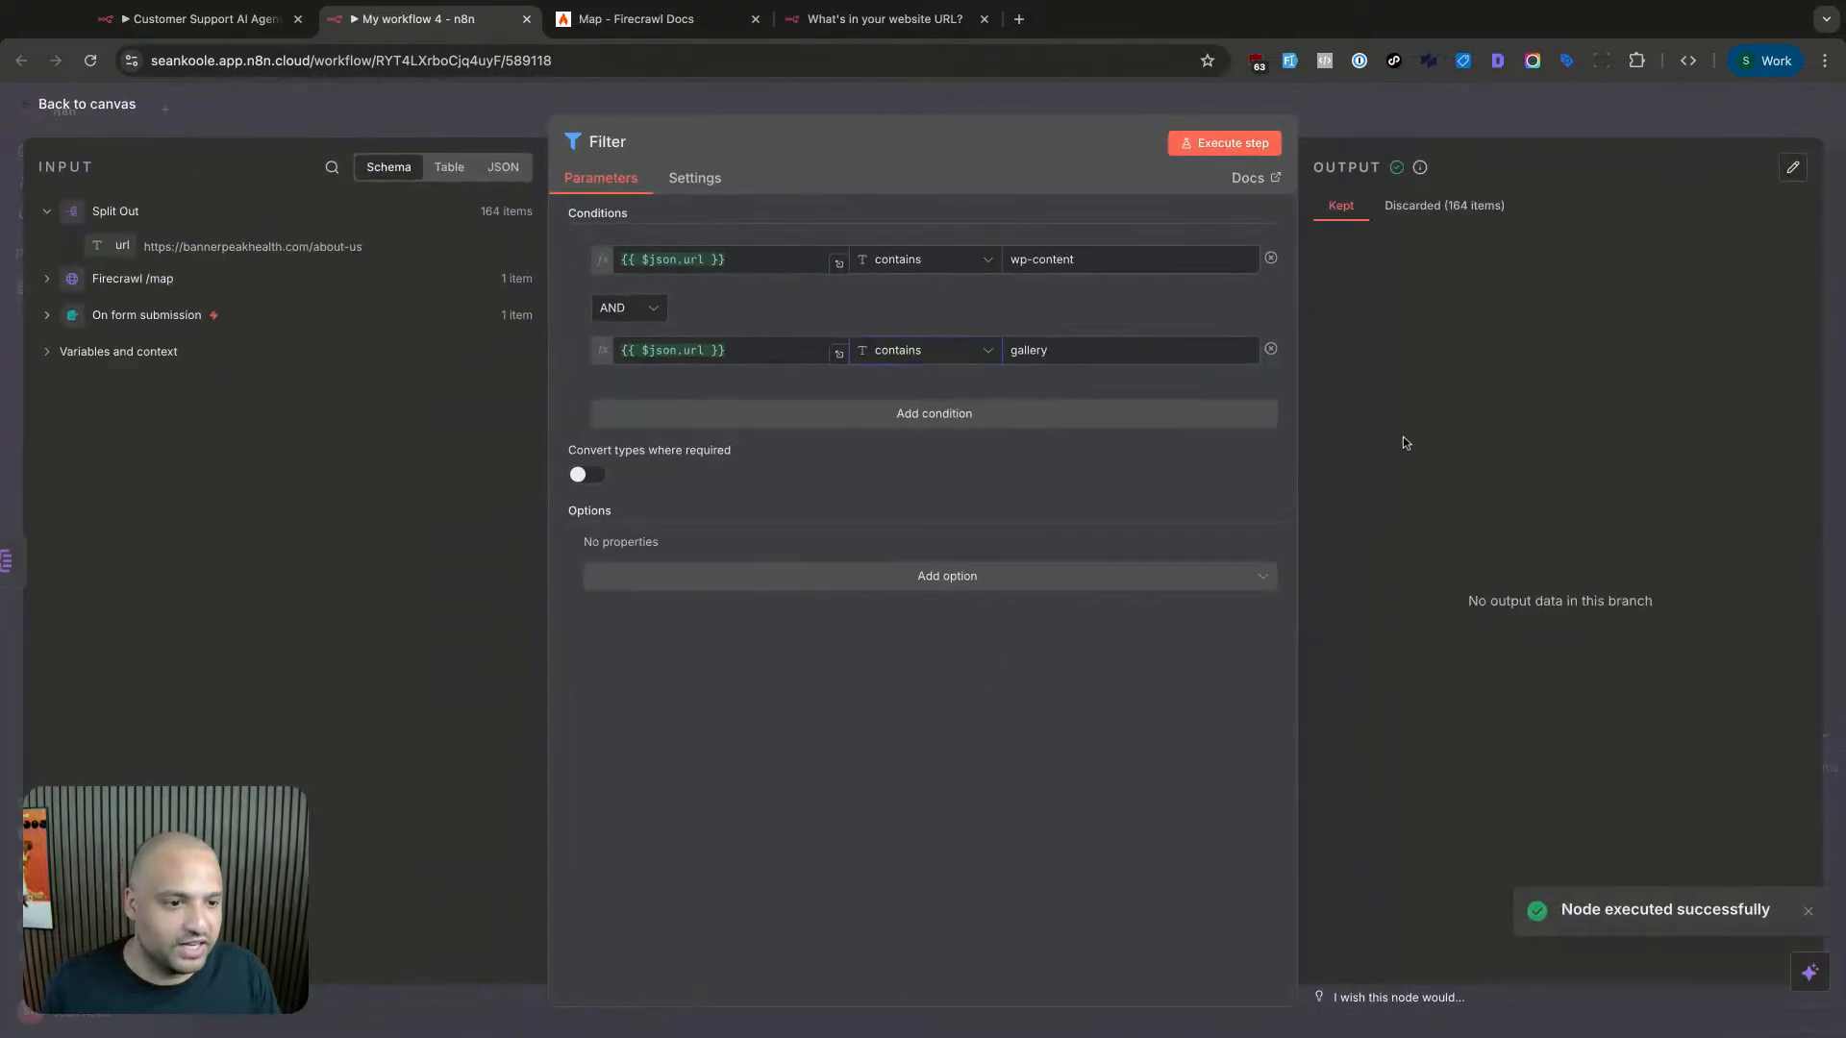
left_click(1402, 213)
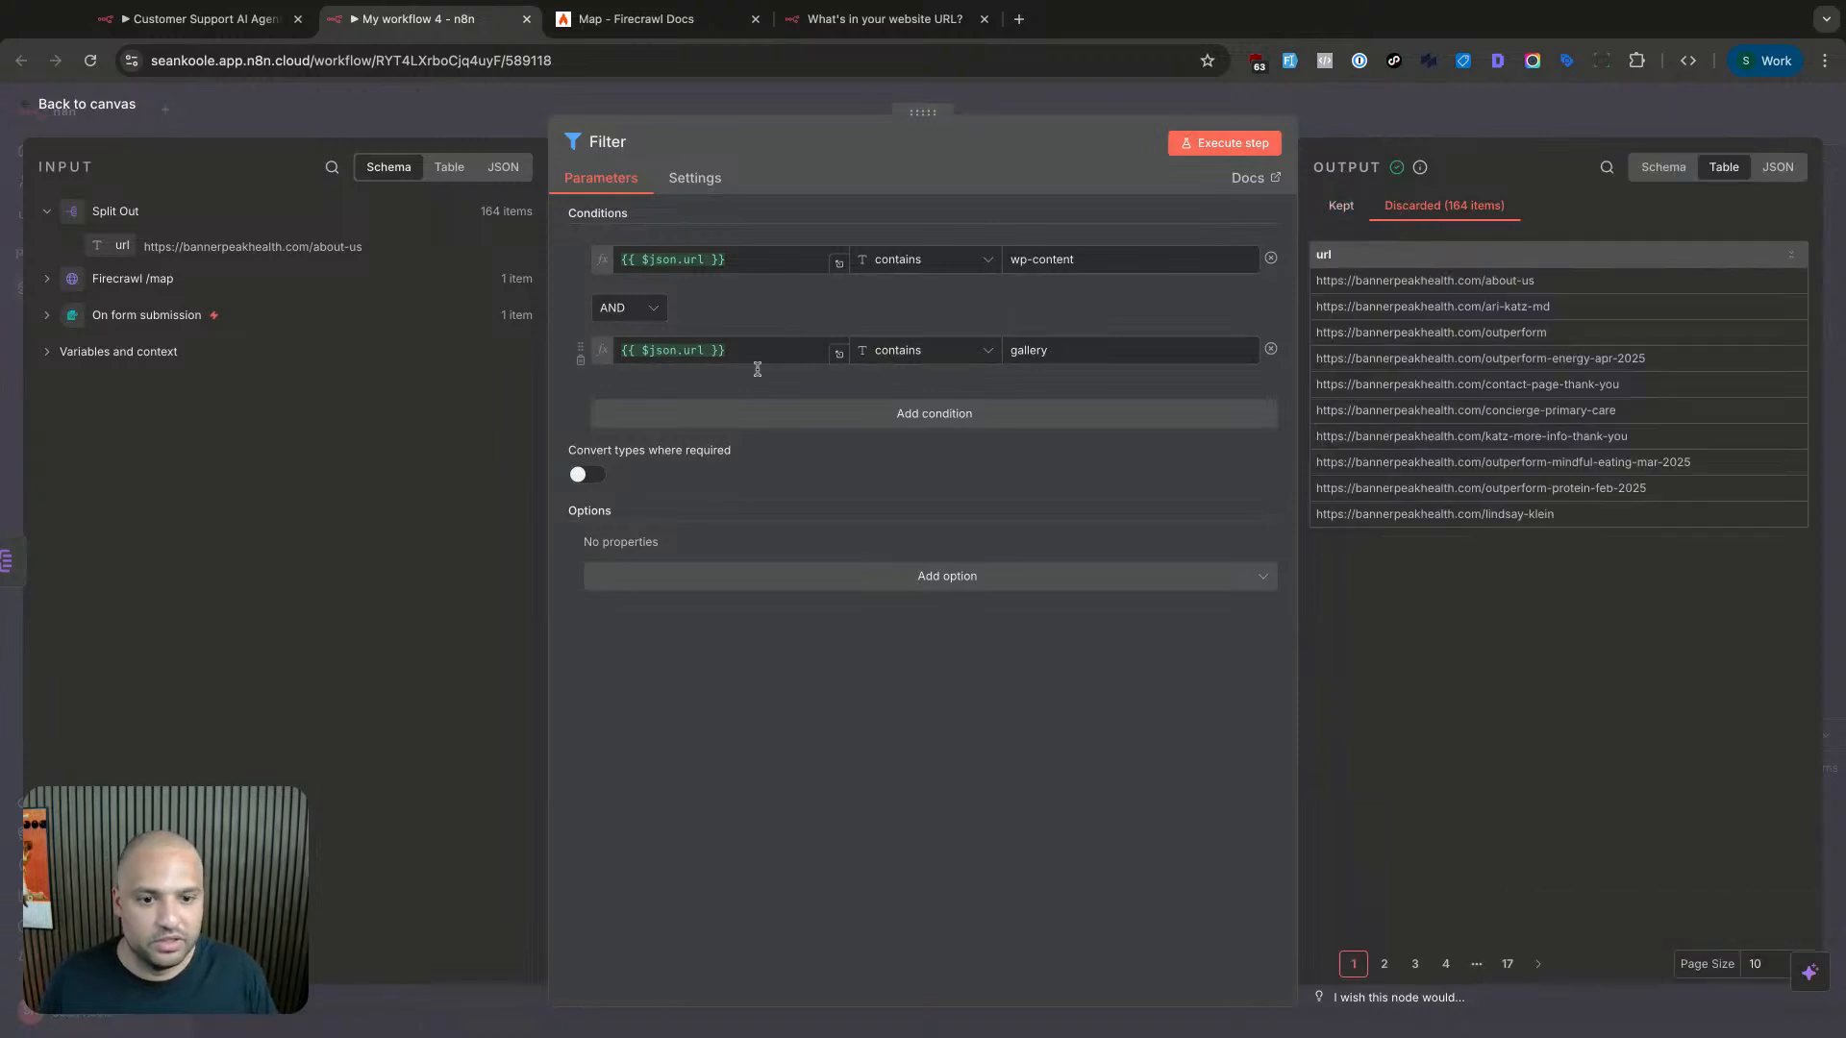
left_click(712, 413)
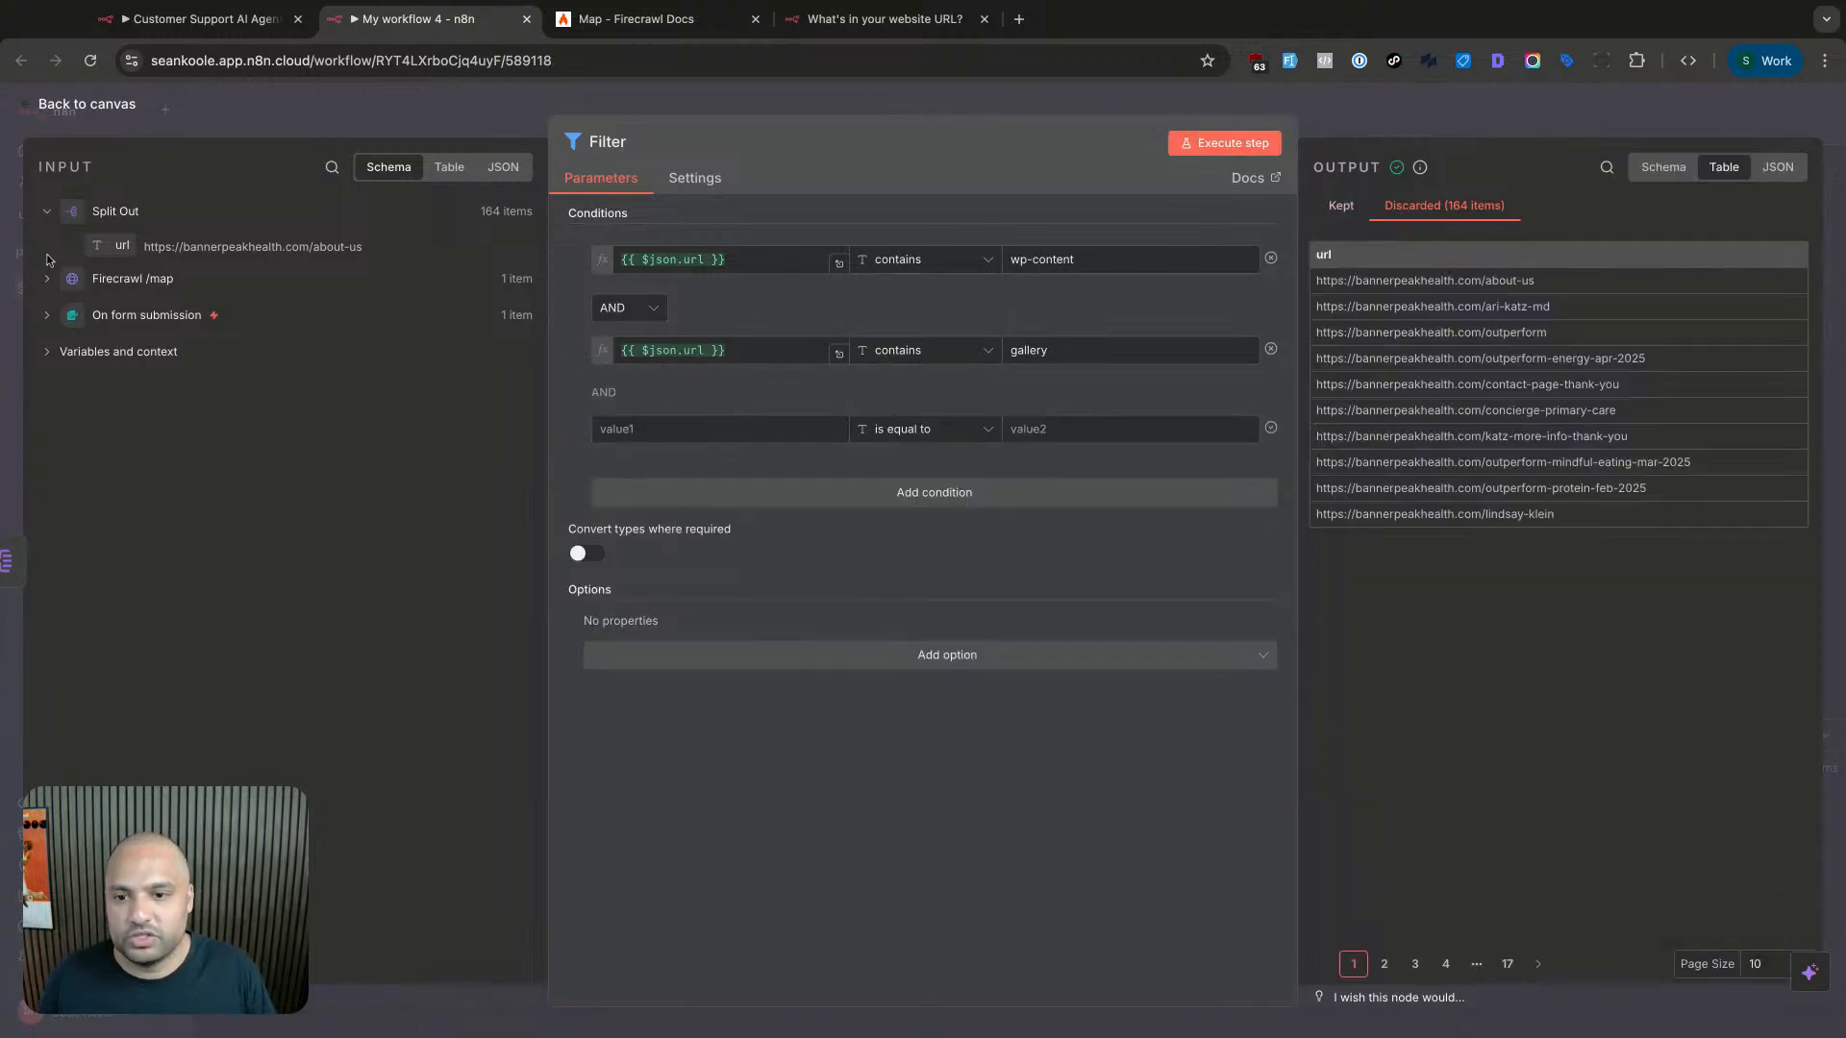
left_click_drag(116, 245, 674, 431)
left_click(923, 429)
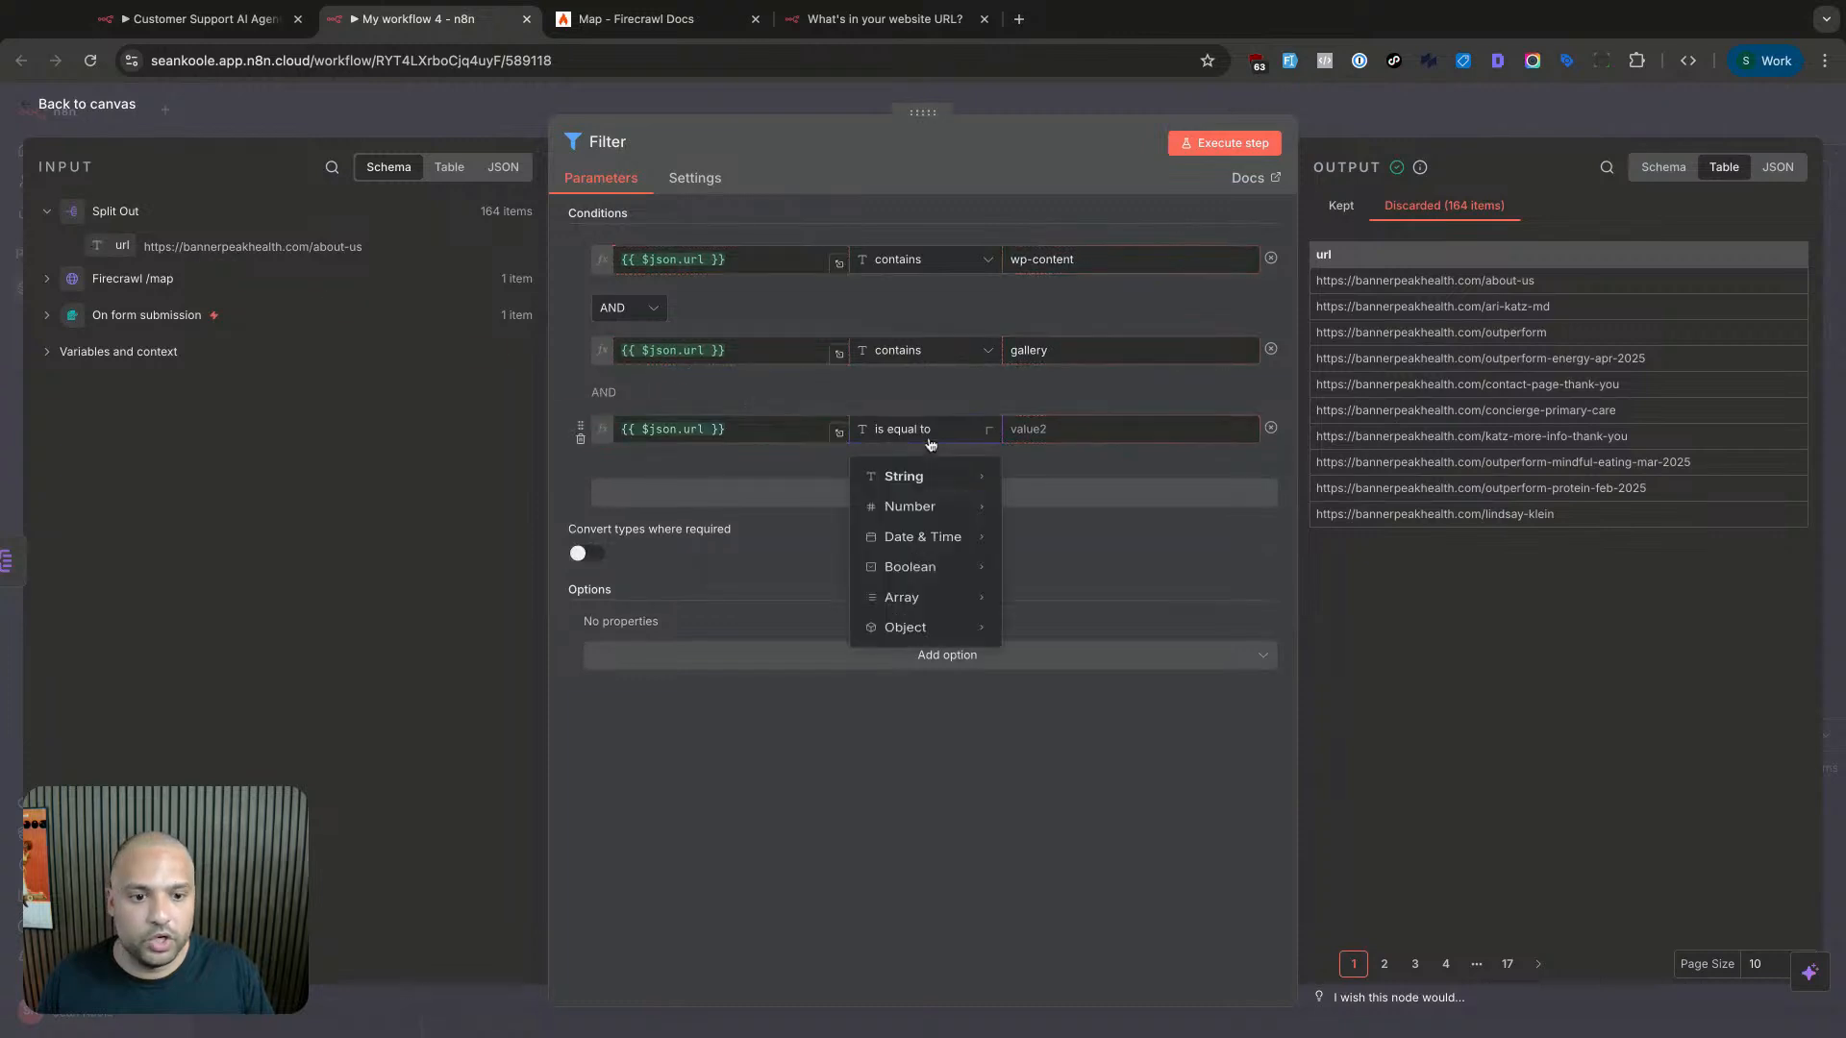
mouse_move(928, 516)
mouse_move(952, 479)
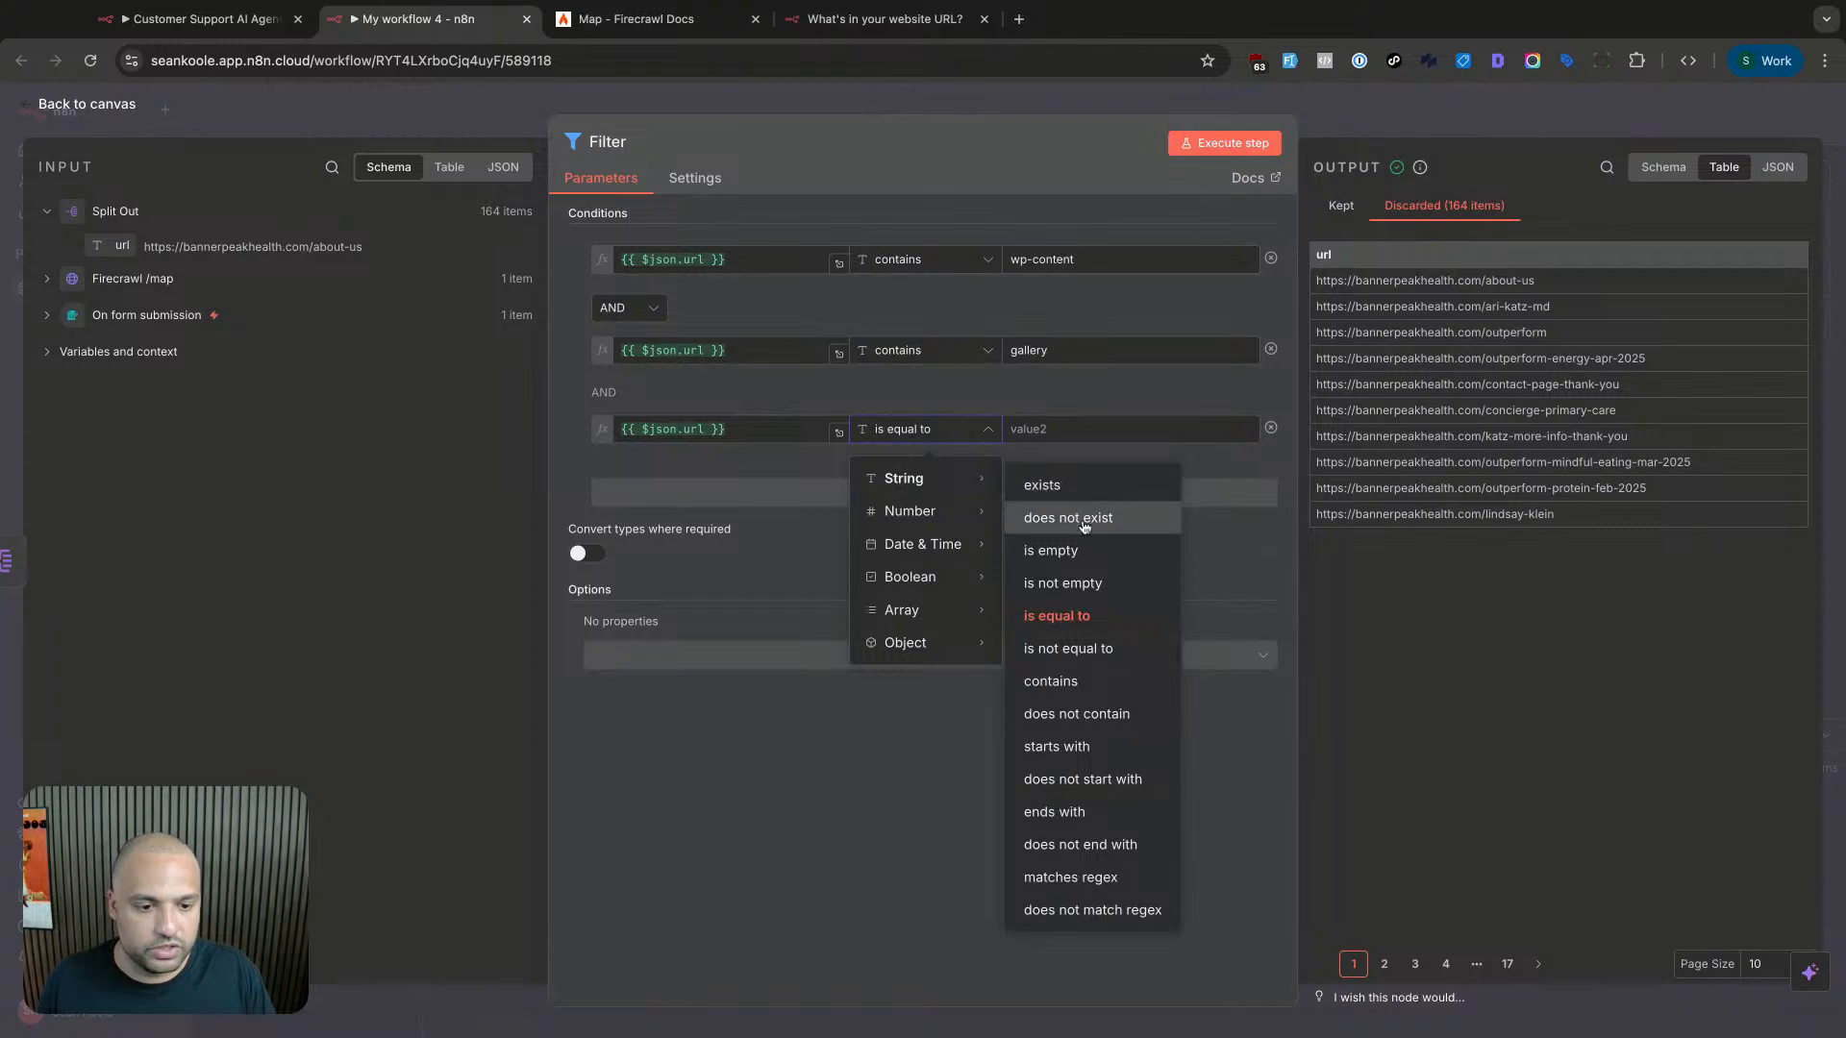
left_click(1057, 681)
left_click(1086, 431)
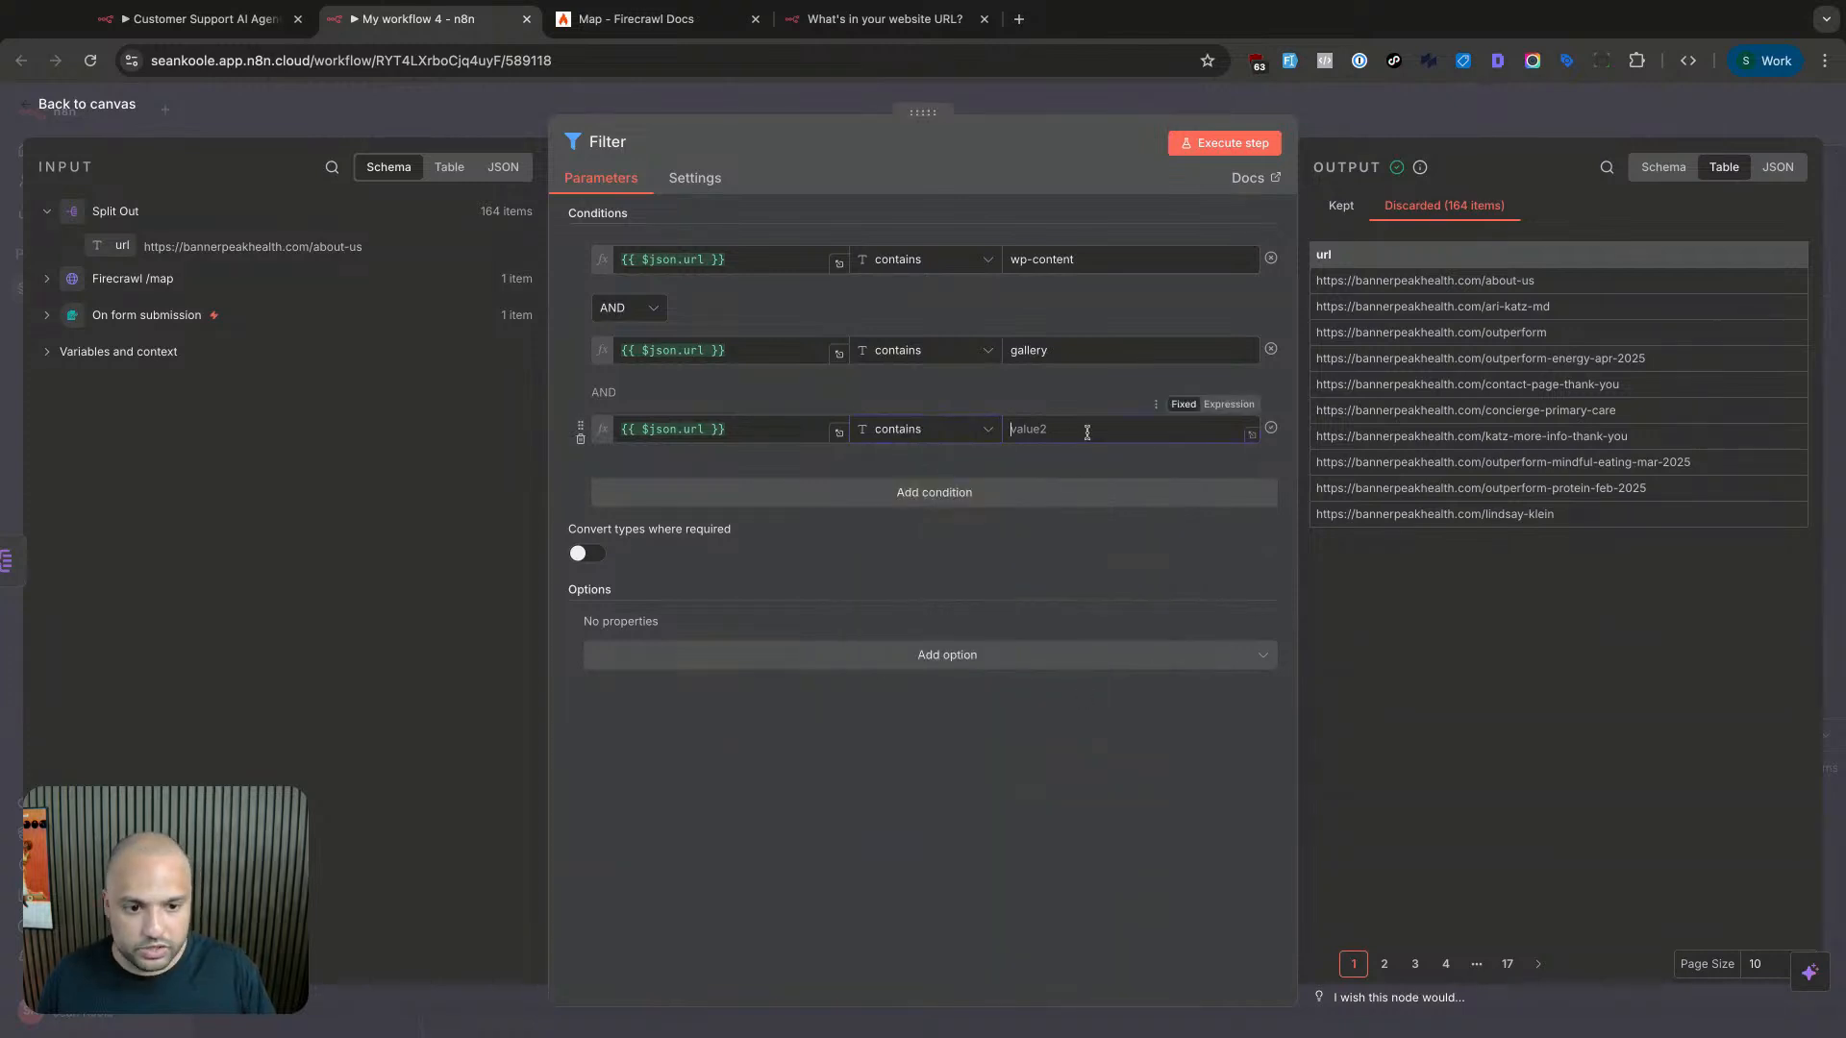
type("privacy")
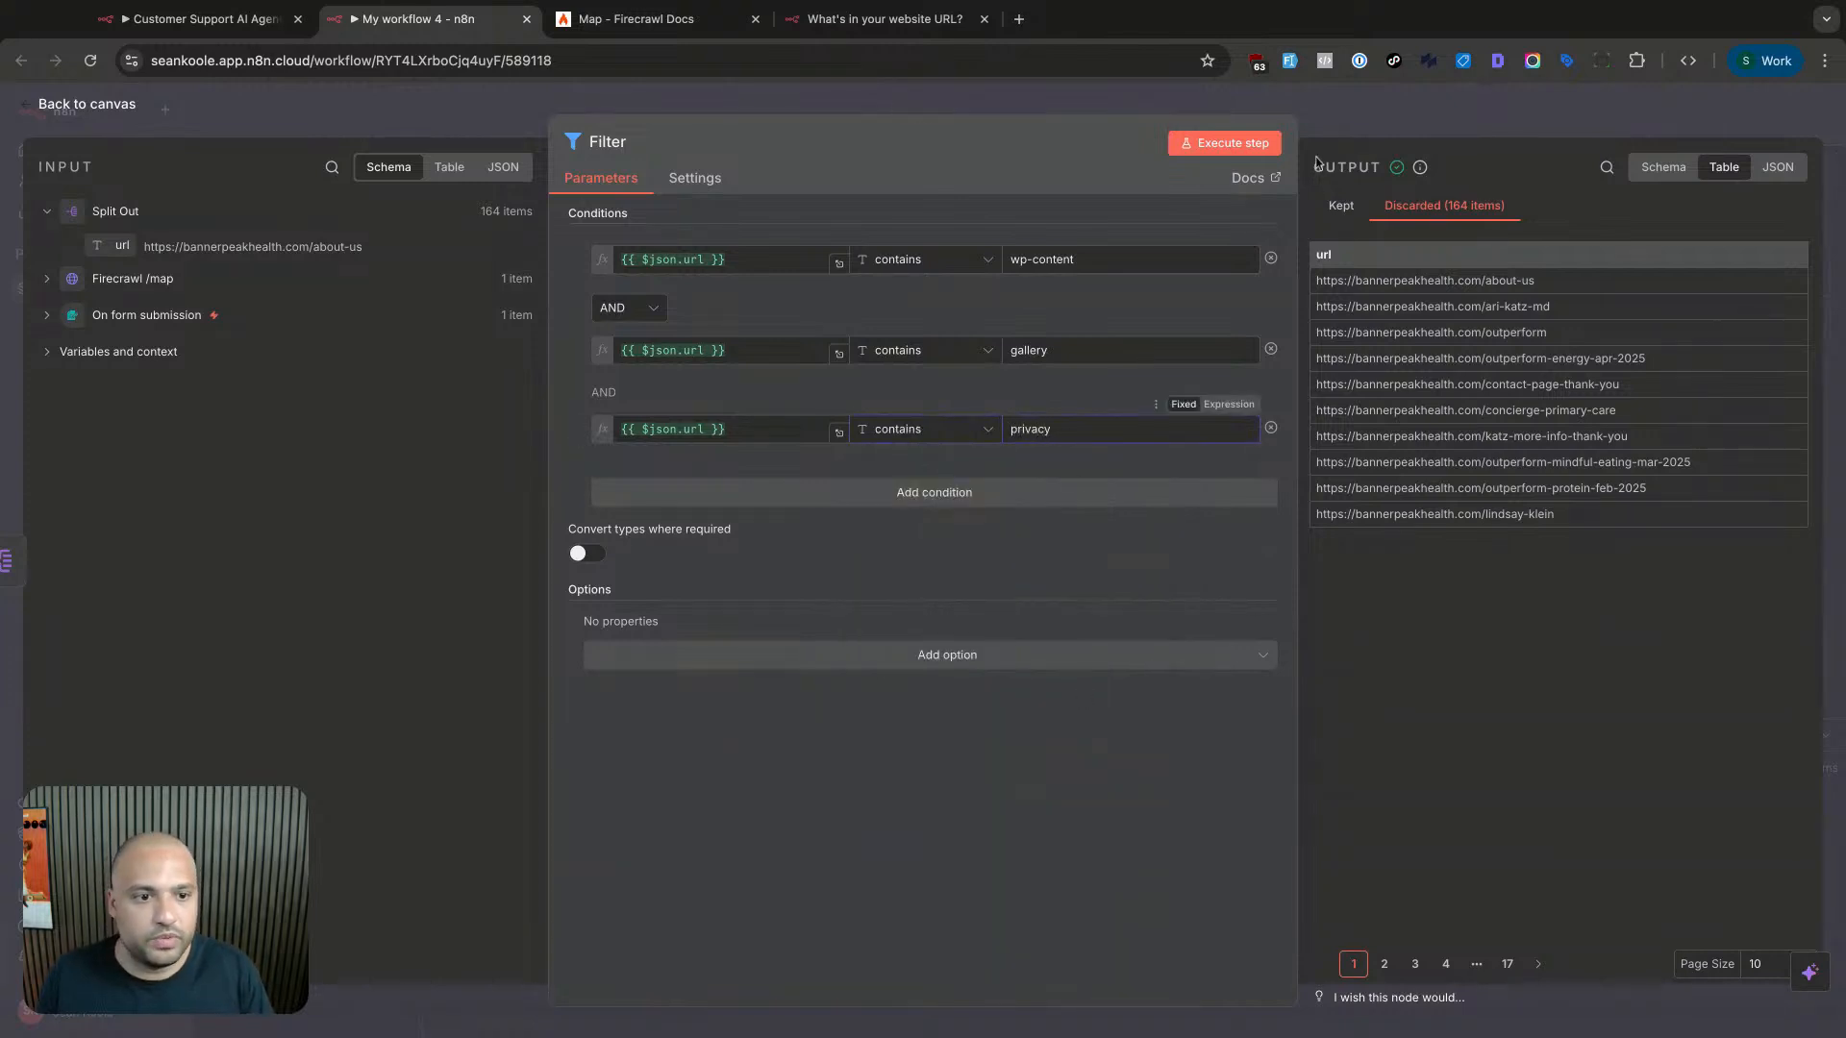
- Re-run the filter and review the kept and discarded URLs across both pages
left_click(1224, 142)
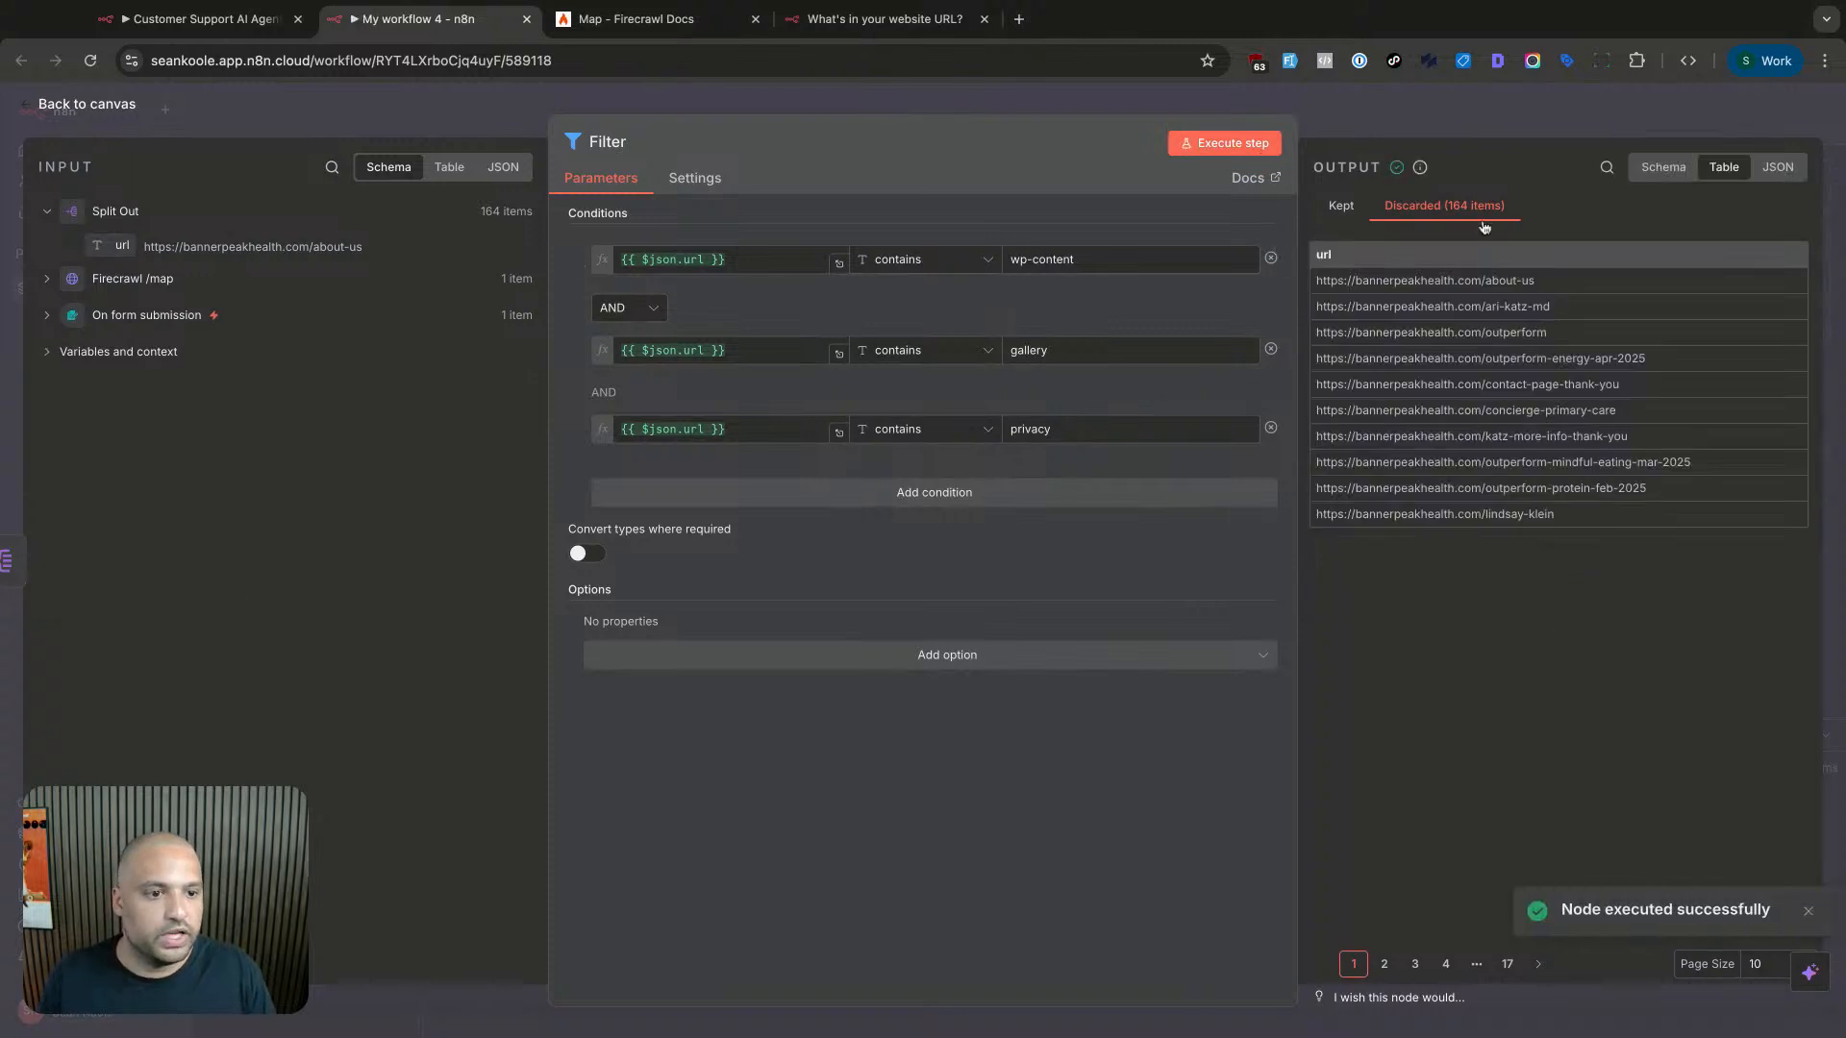
left_click(1341, 206)
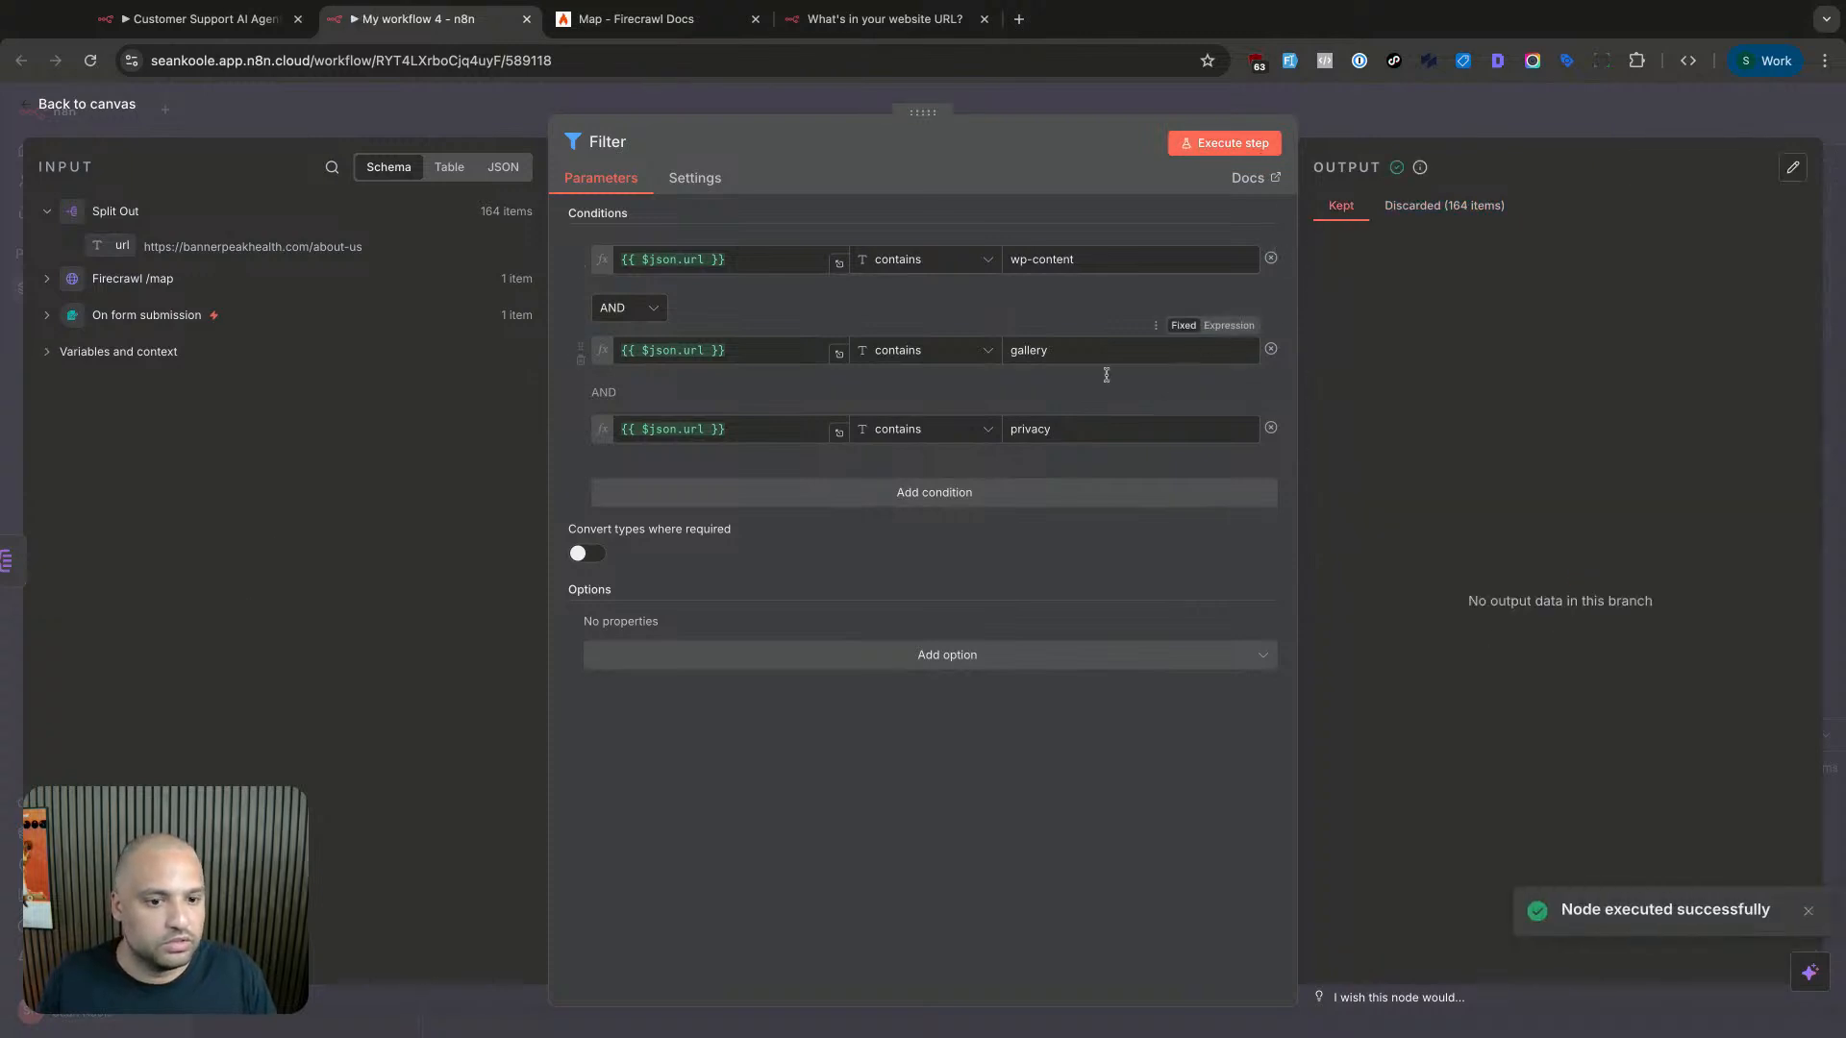
left_click(959, 430)
mouse_move(957, 478)
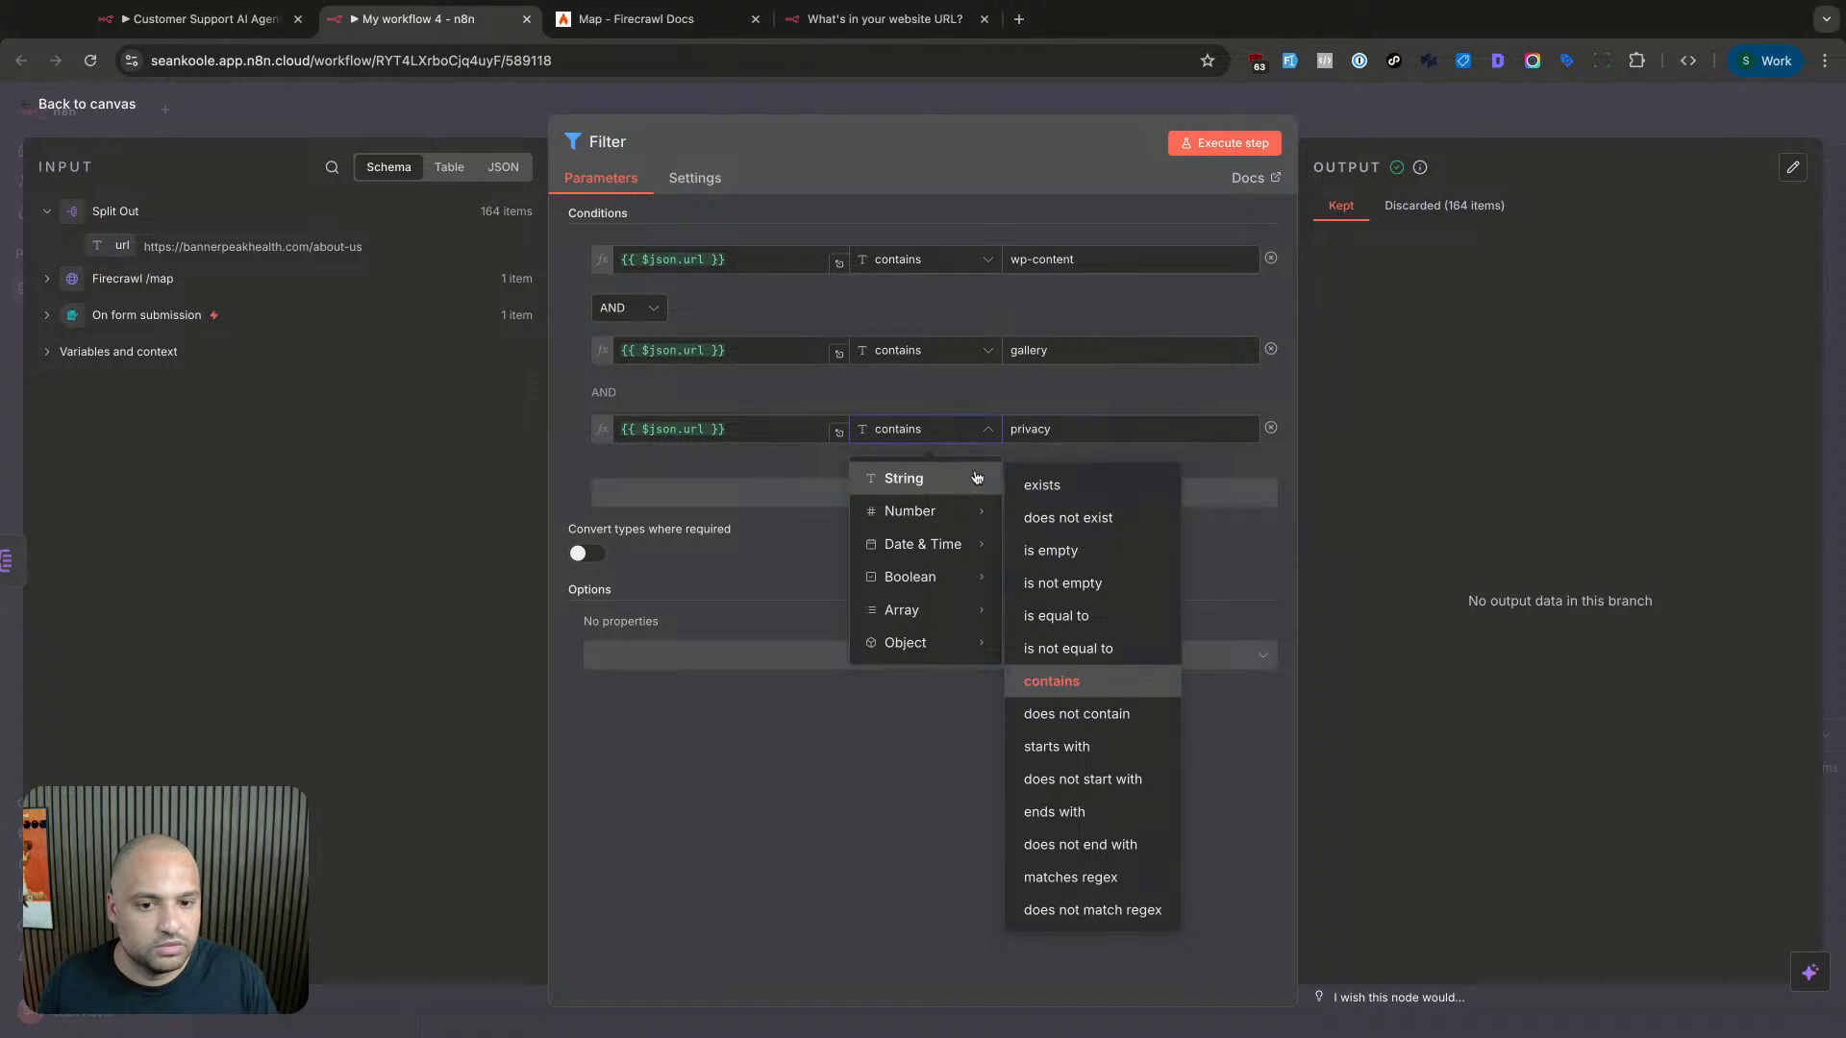
left_click(750, 299)
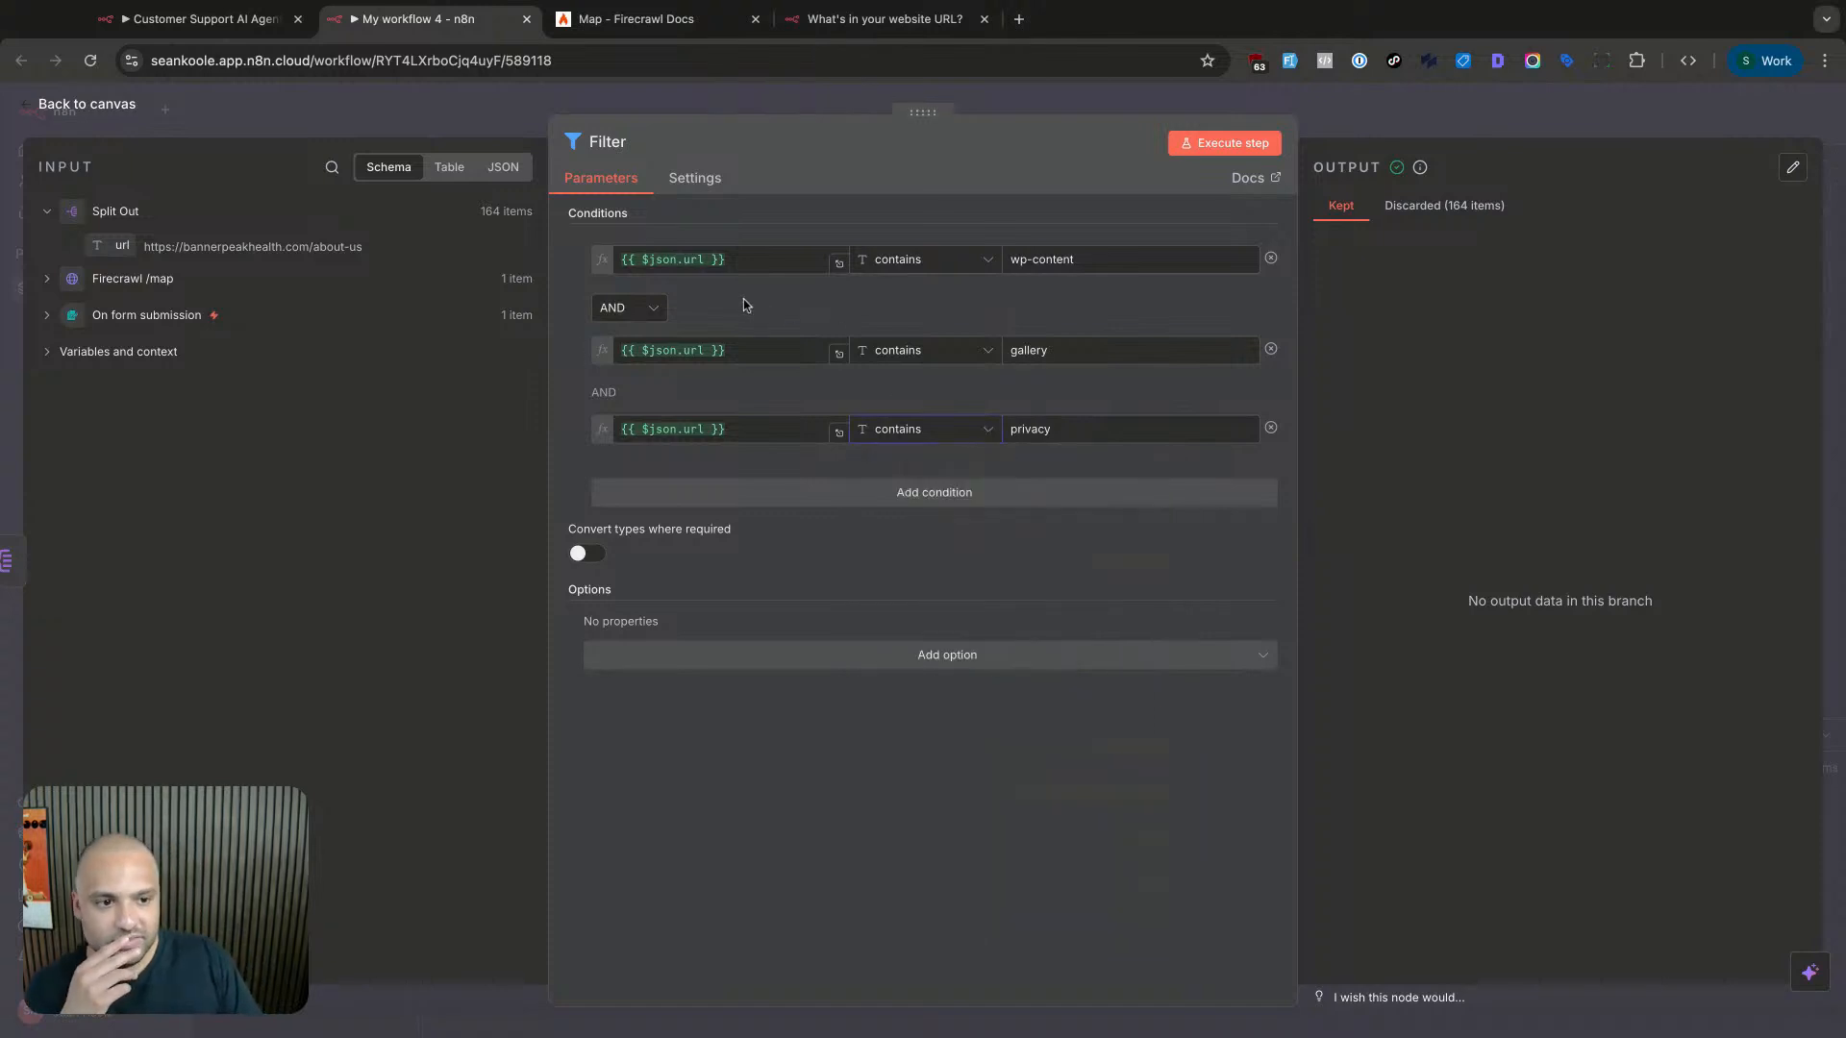
left_click(1423, 208)
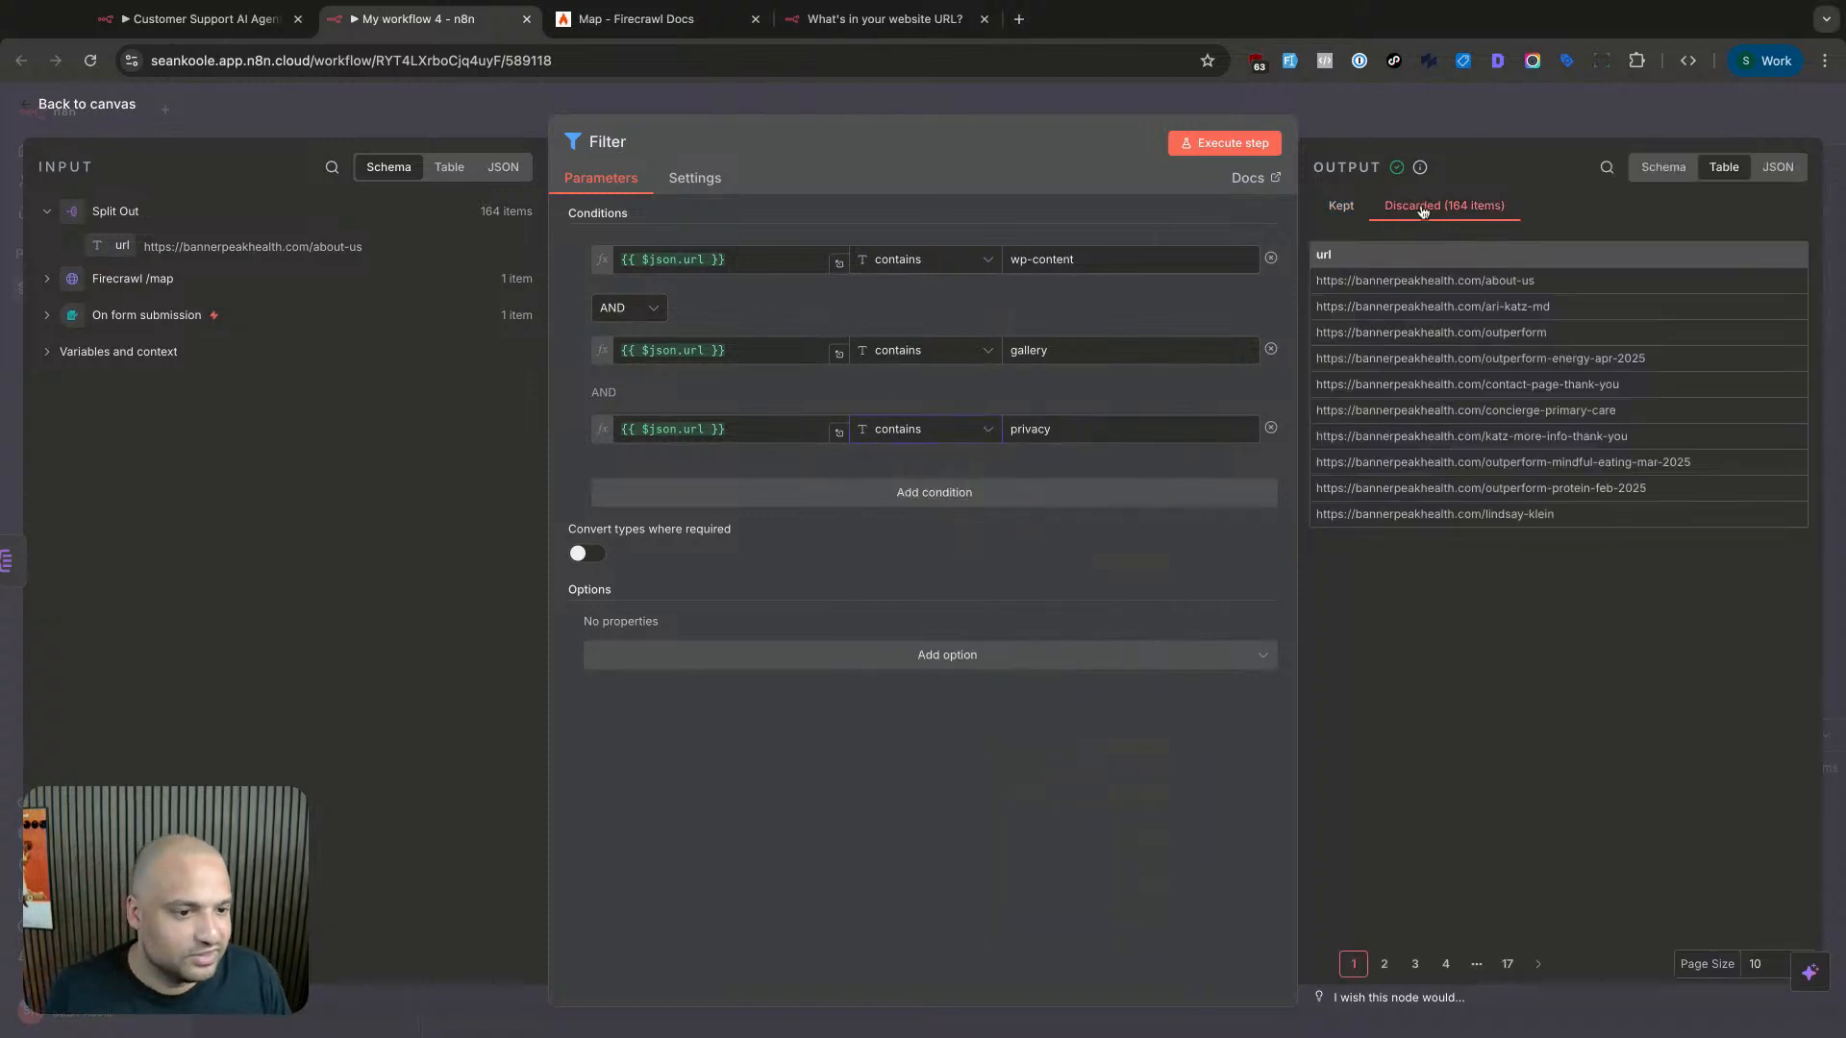
left_click(1385, 963)
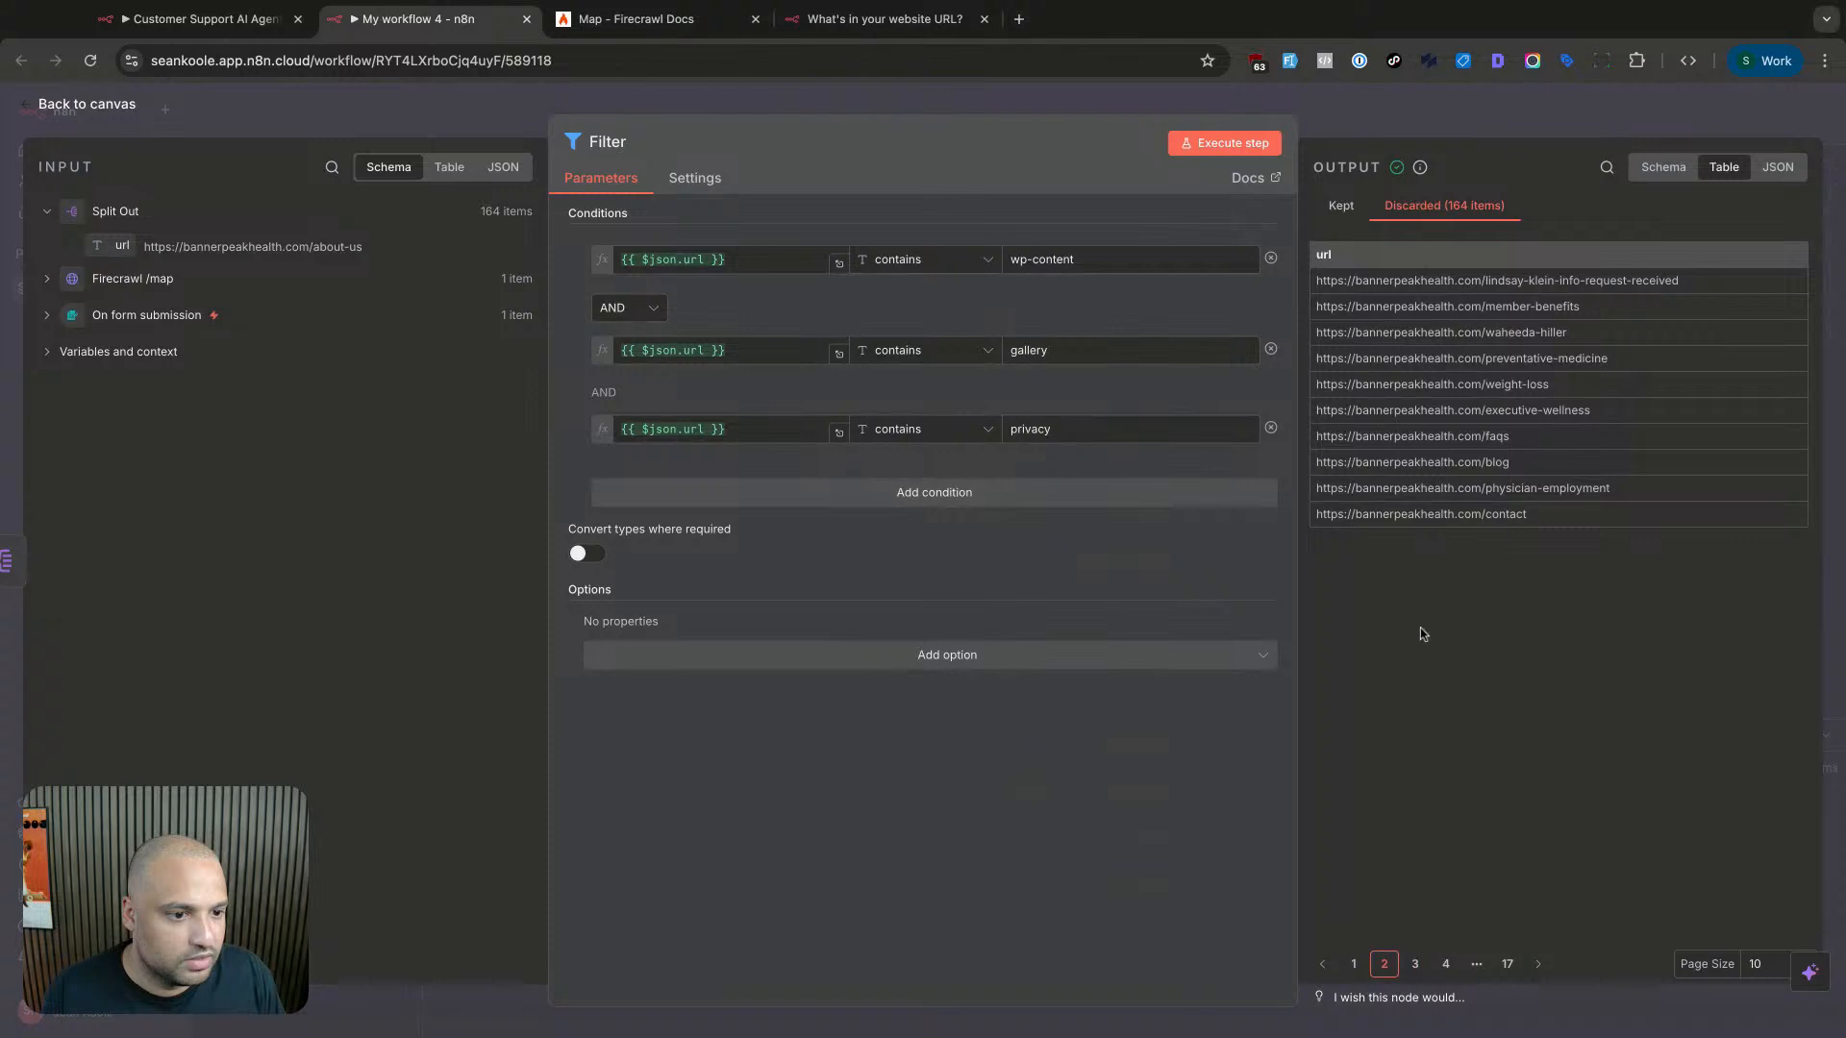
- Change the third condition to url does not contain blog
double_click(1093, 429)
type("j")
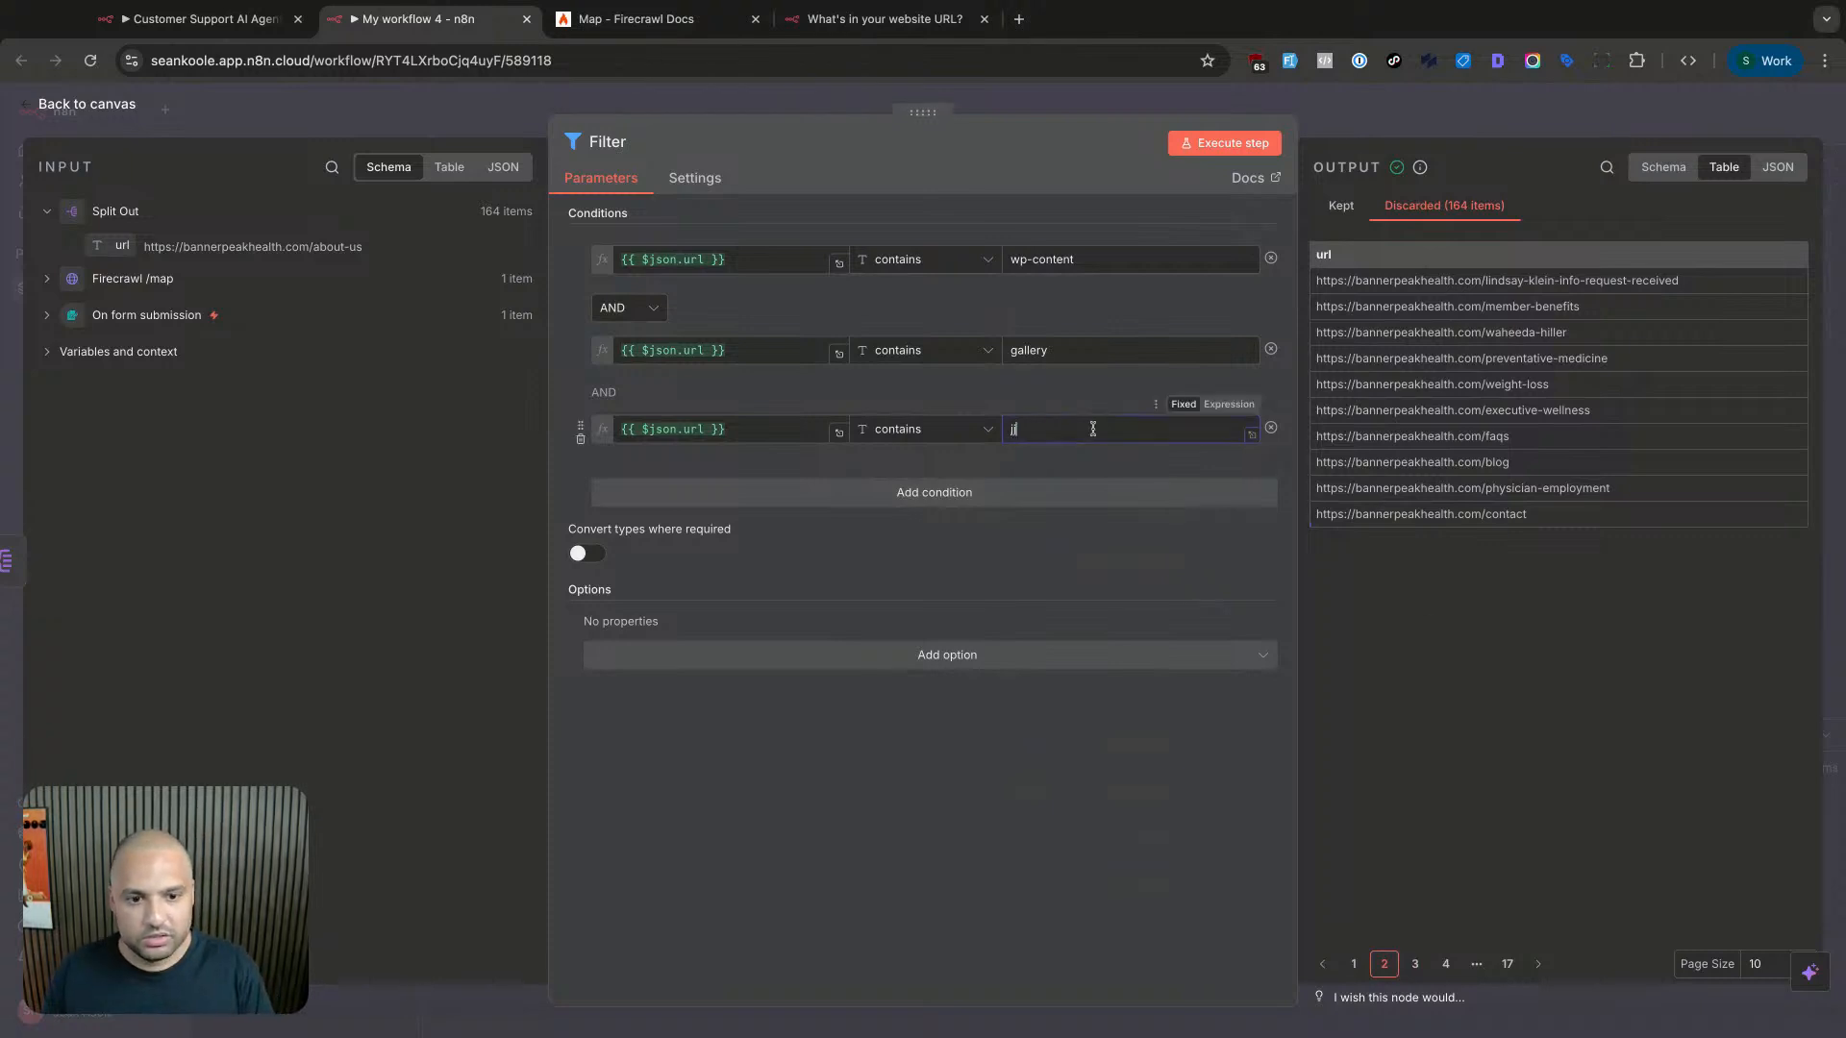
type("blog")
key("super+a")
type("bl")
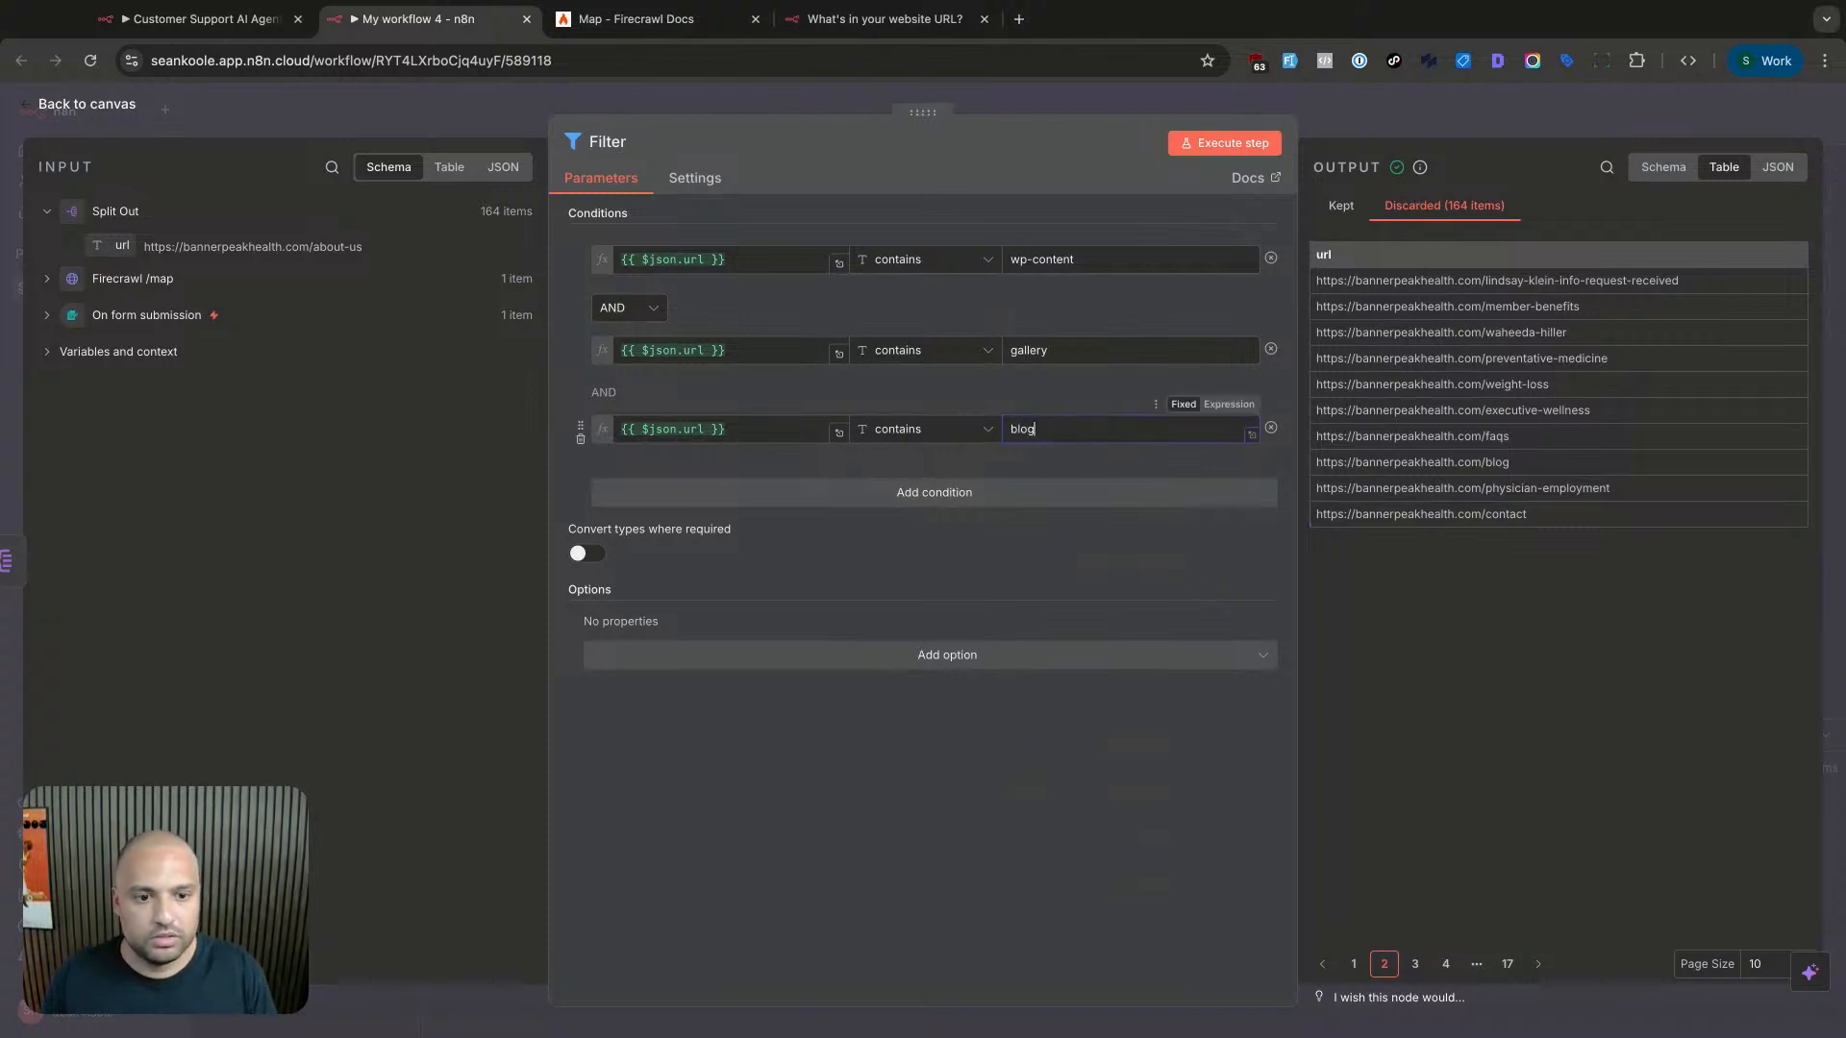
left_click(1224, 143)
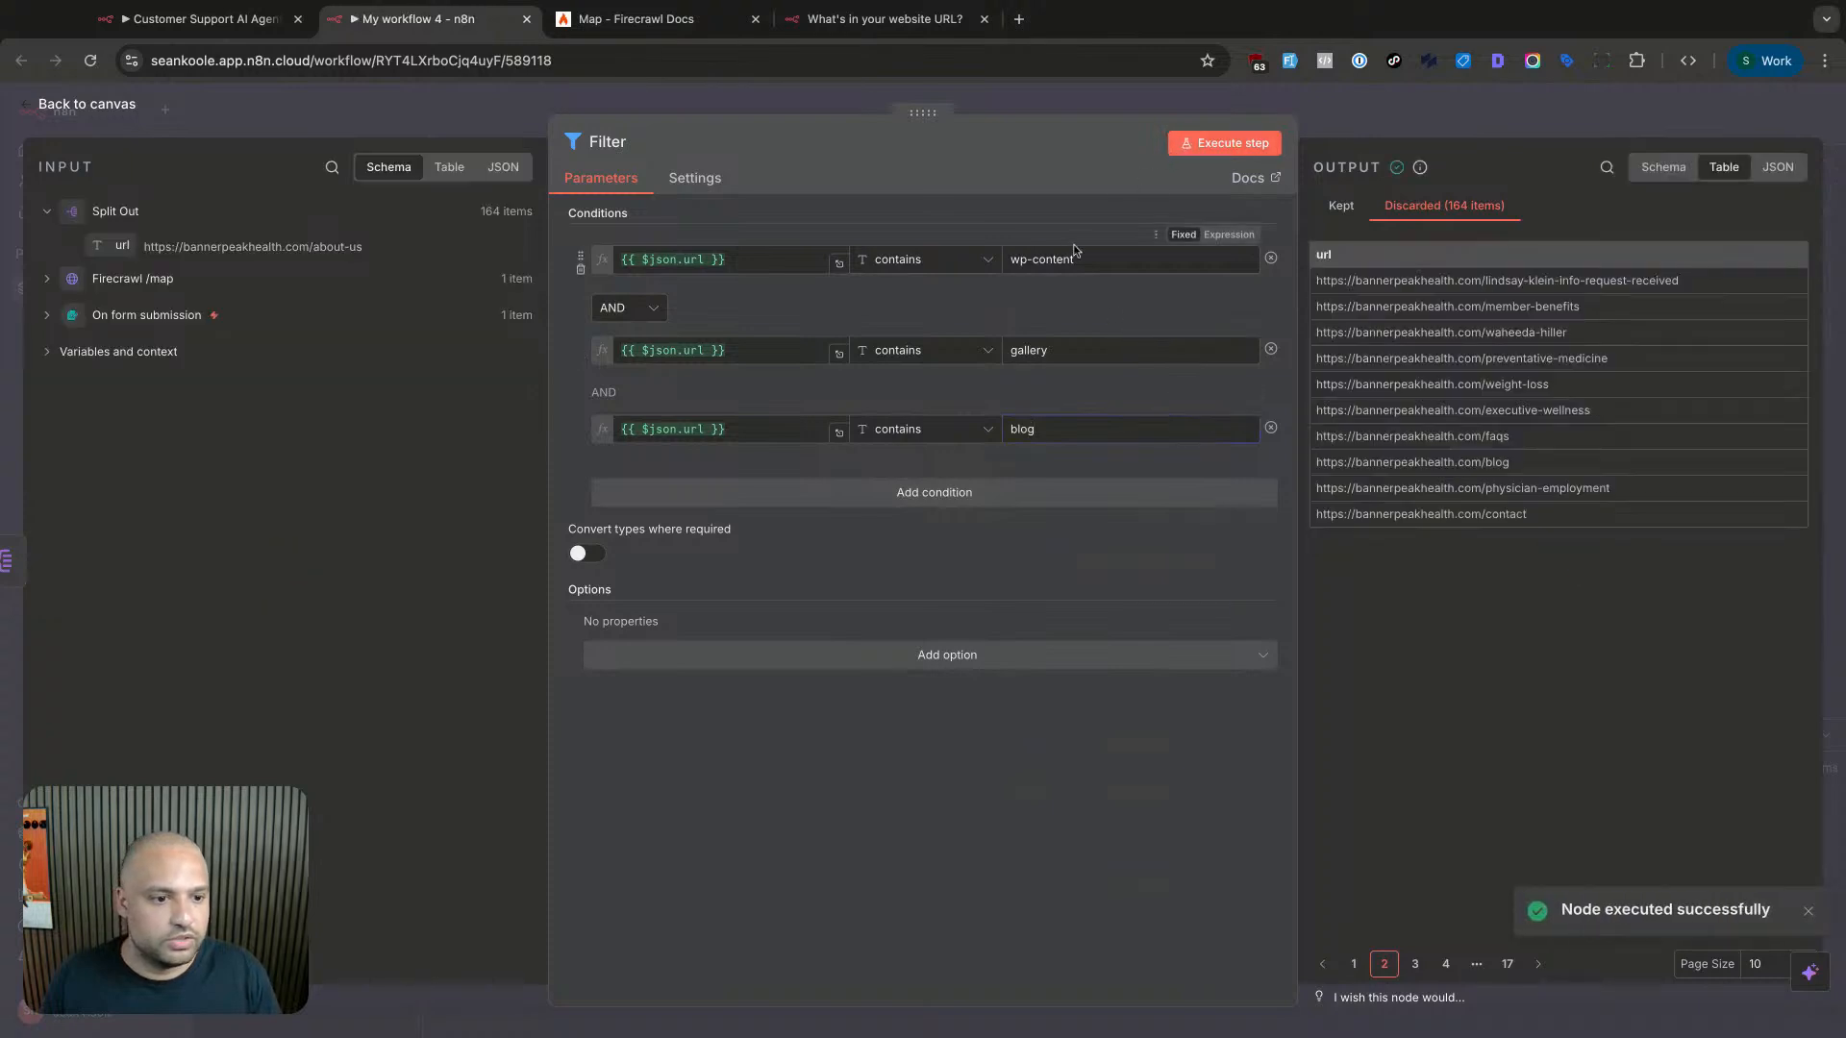
left_click(971, 429)
mouse_move(991, 479)
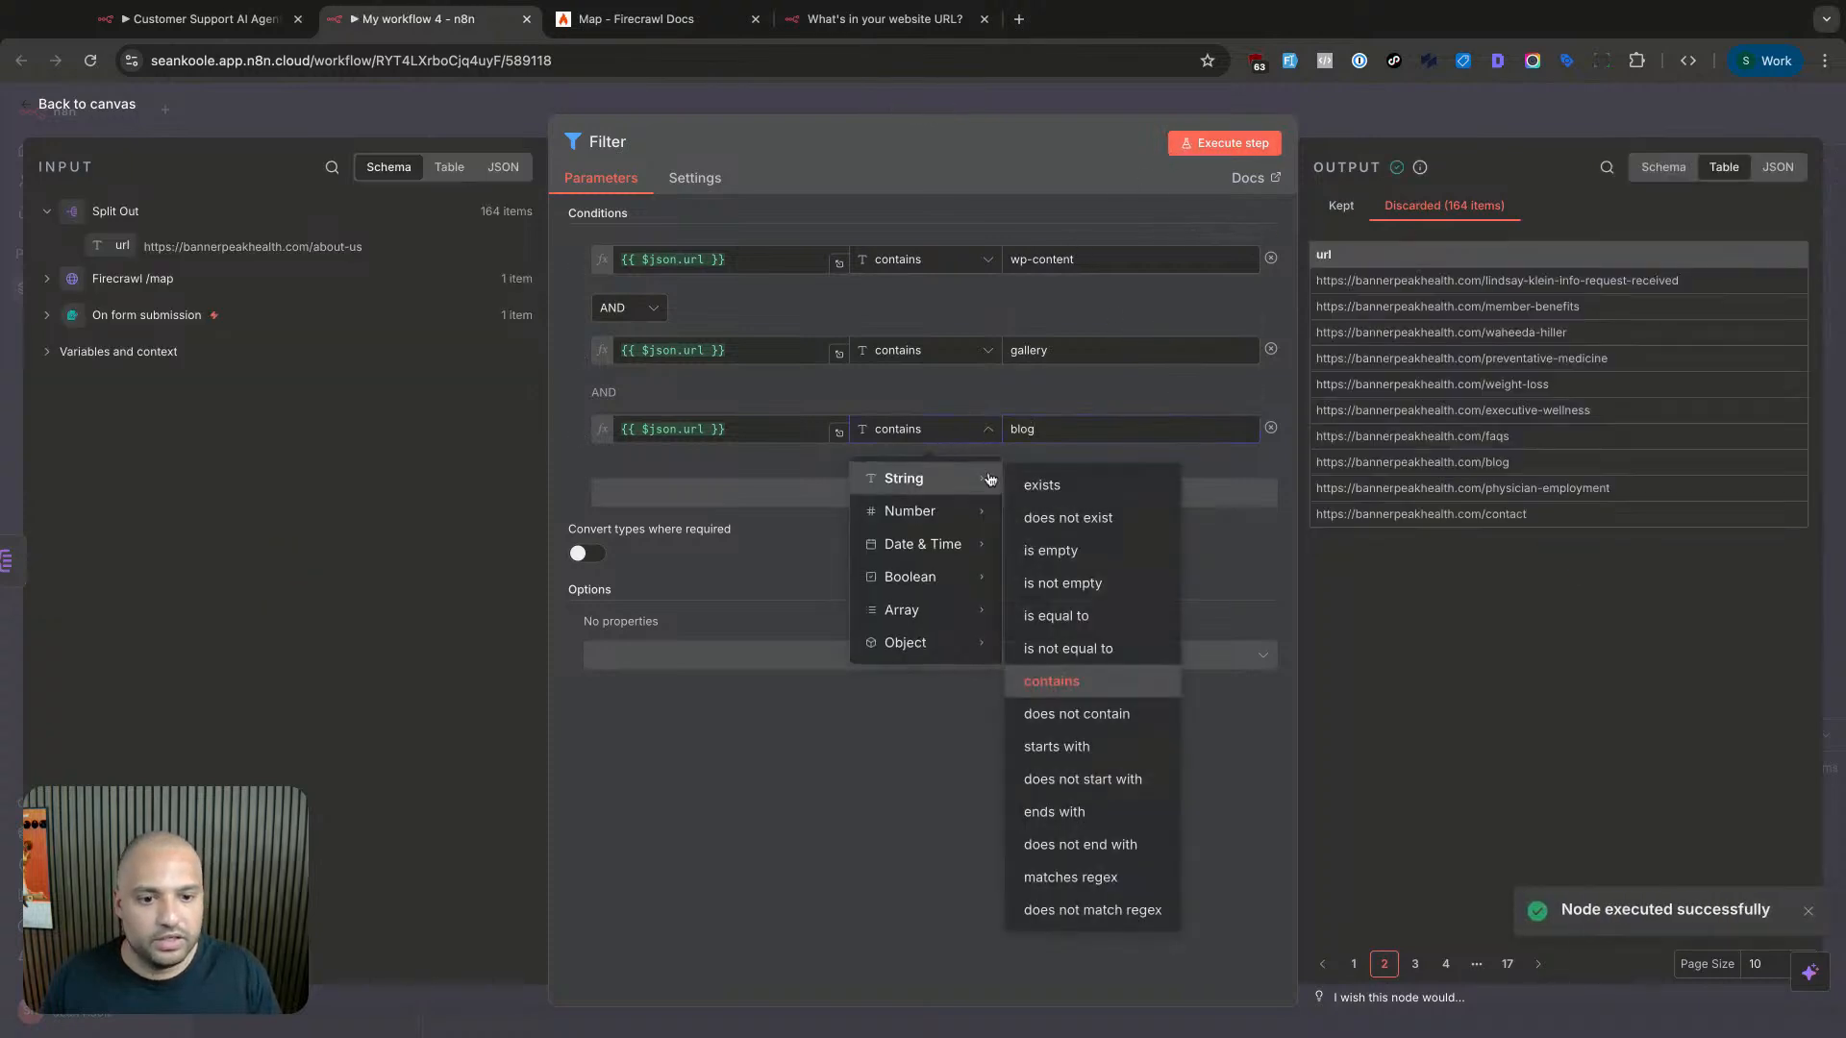
left_click(1076, 714)
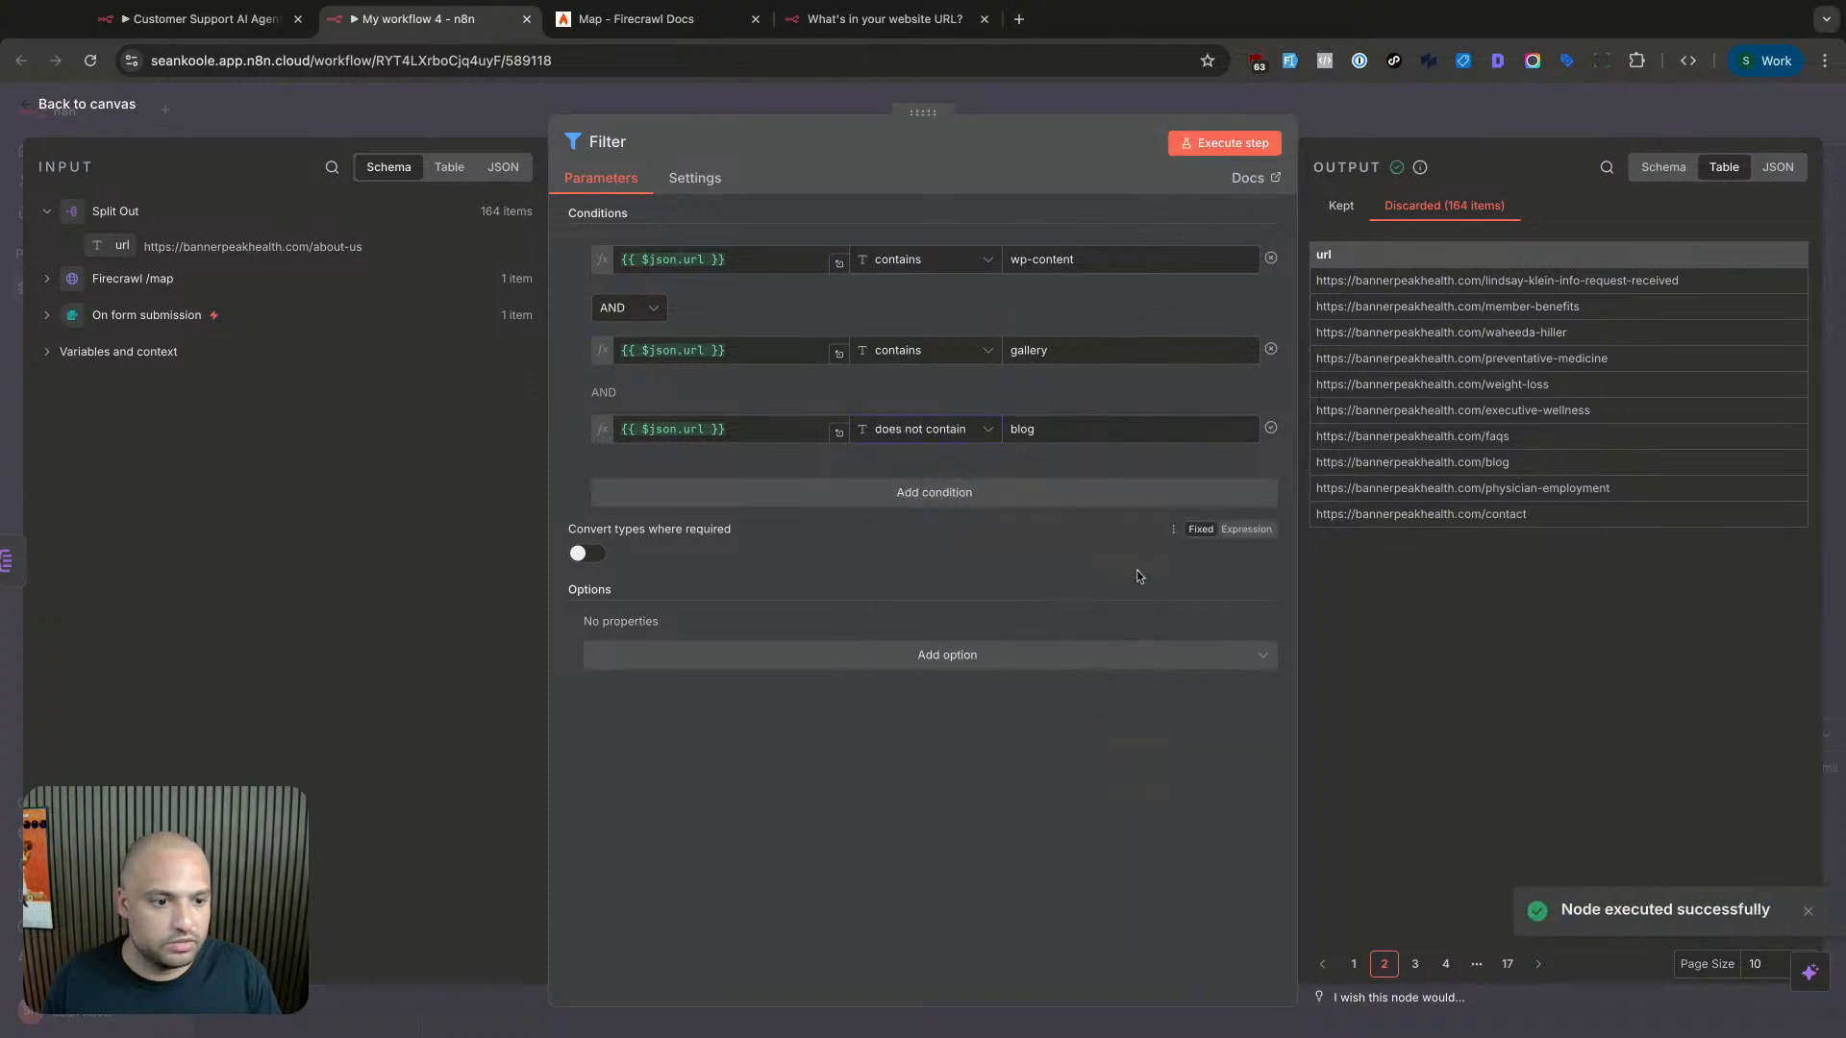
- Delete the wp-content and gallery conditions, leaving only the blog rule, and test it
left_click(1271, 349)
double_click(1271, 258)
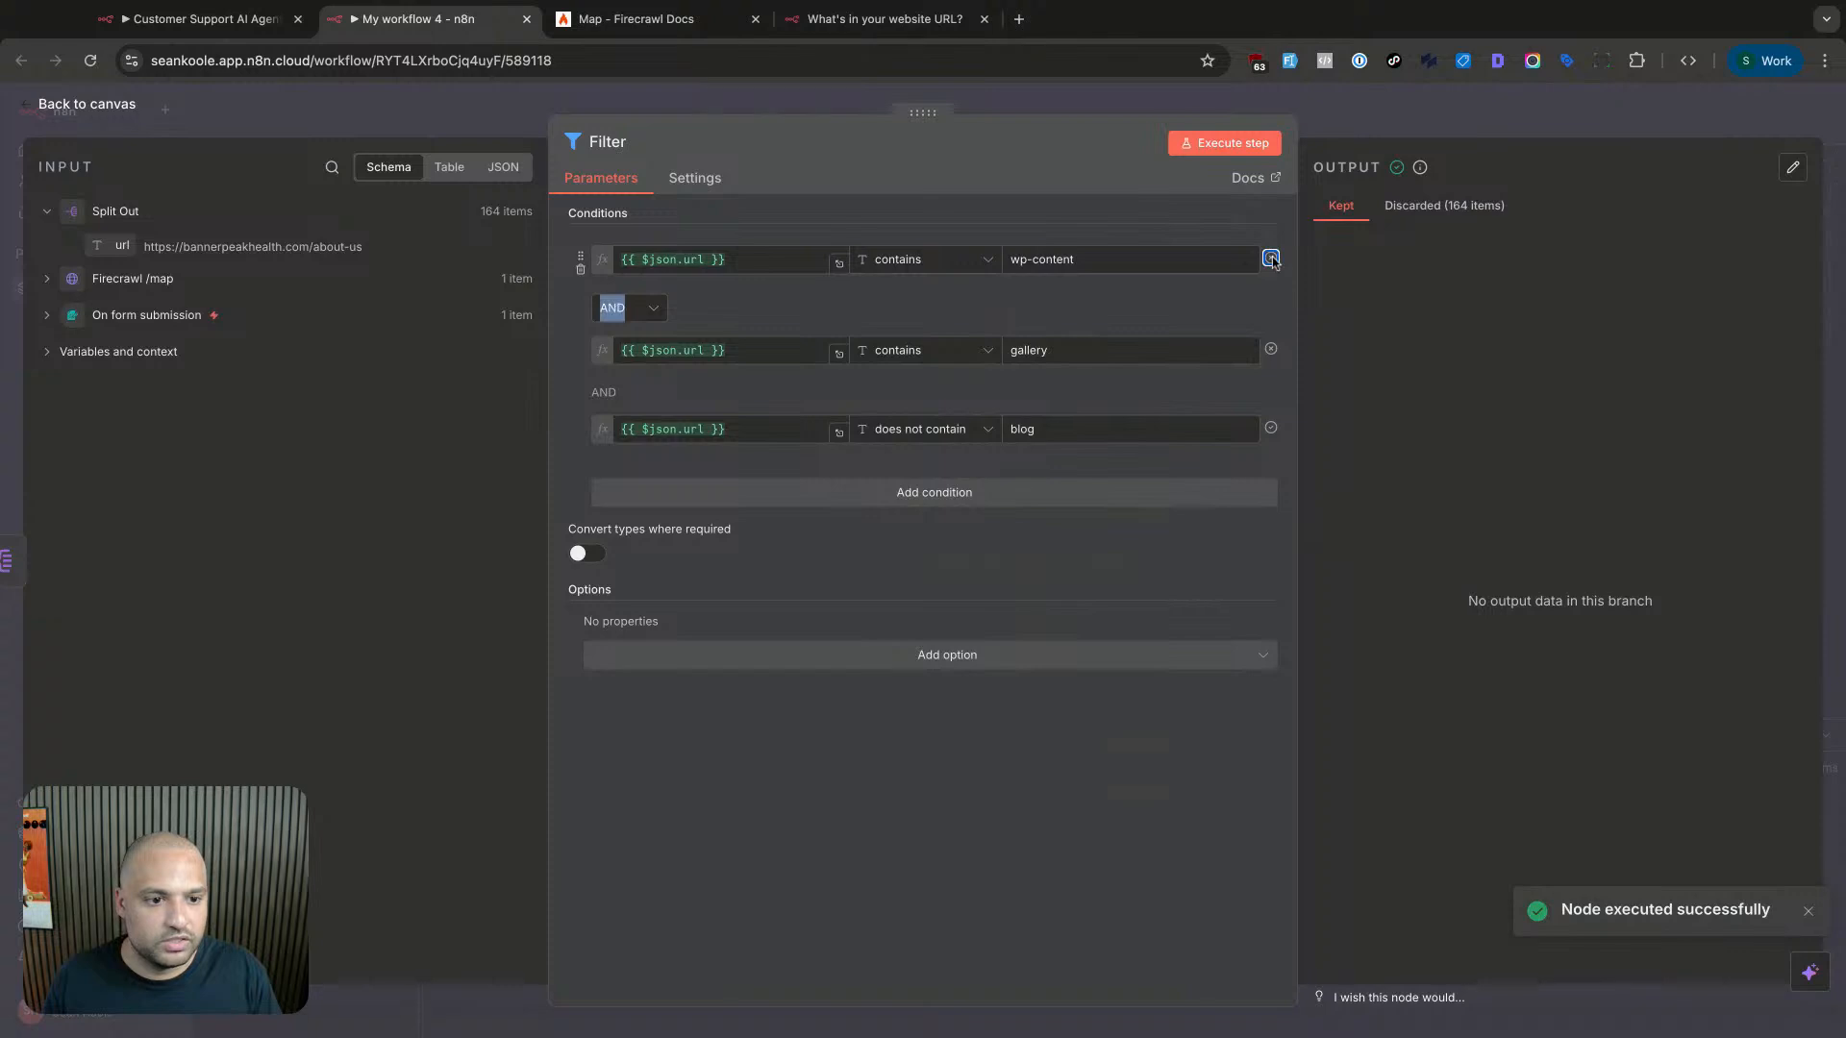
left_click(580, 269)
left_click(580, 269)
left_click(1186, 151)
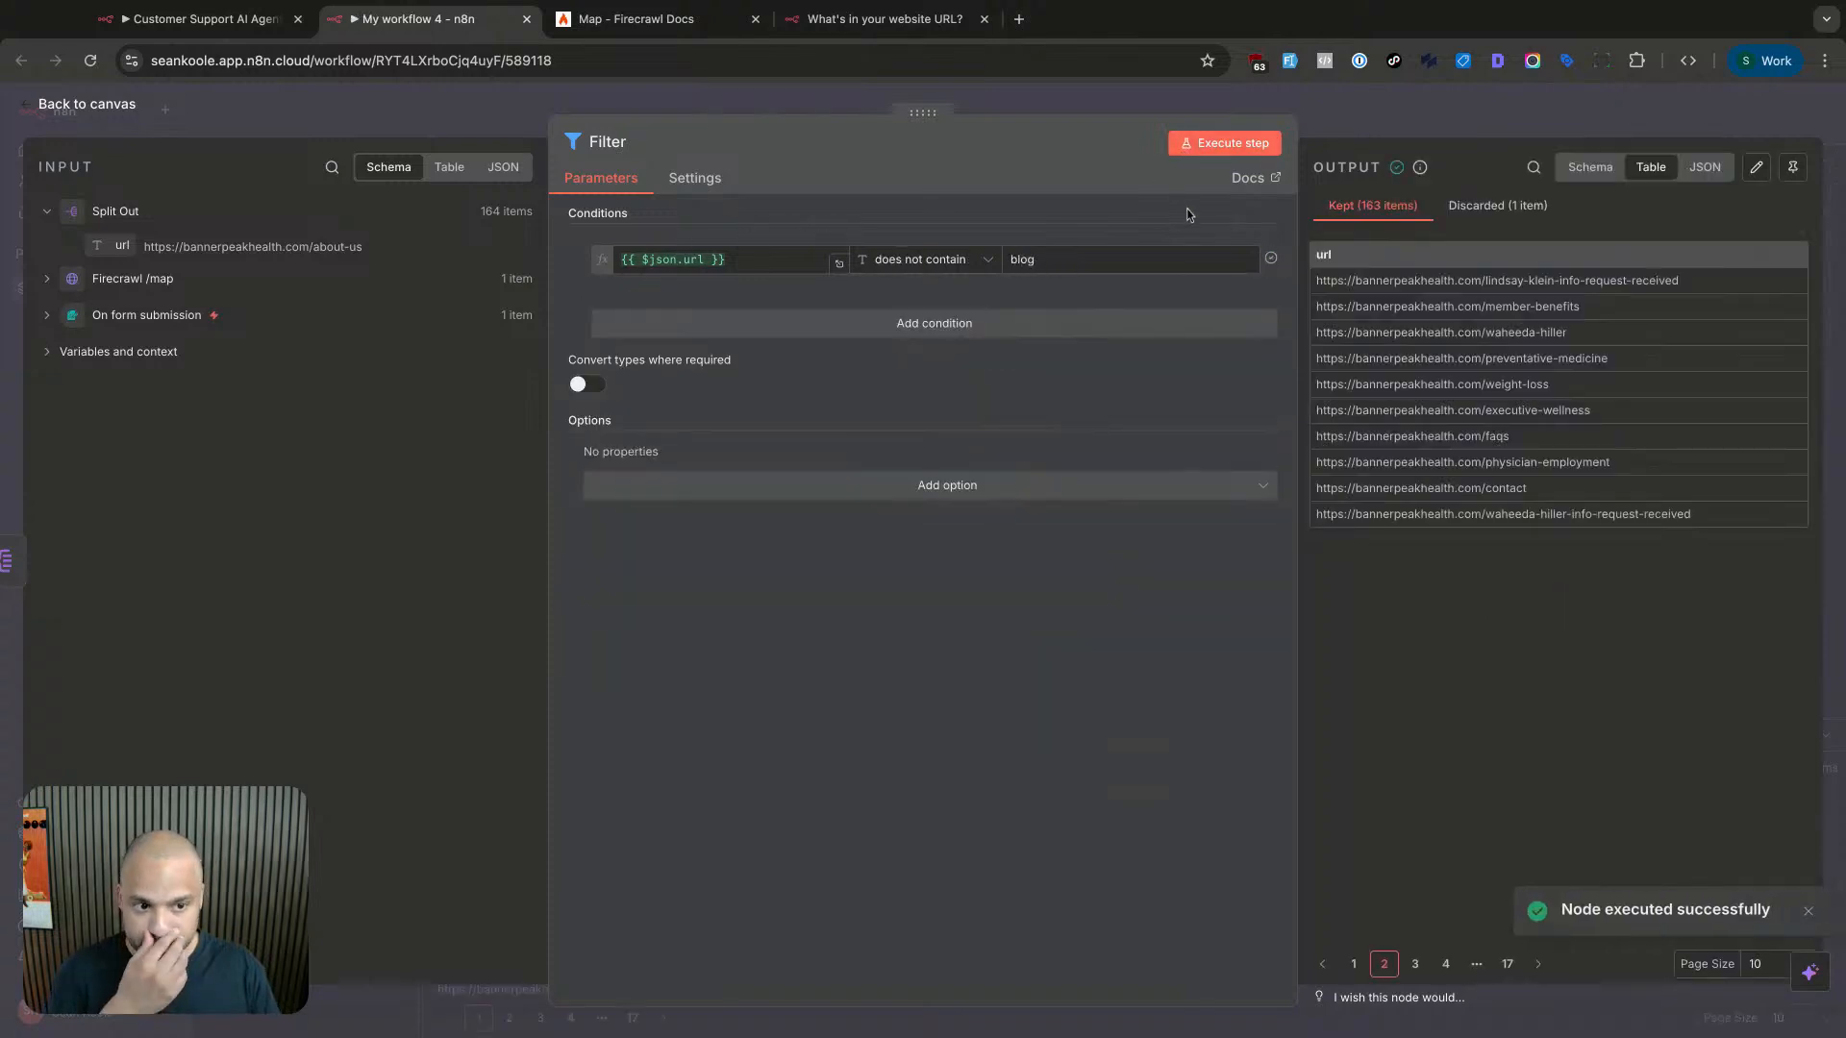
left_click(1442, 217)
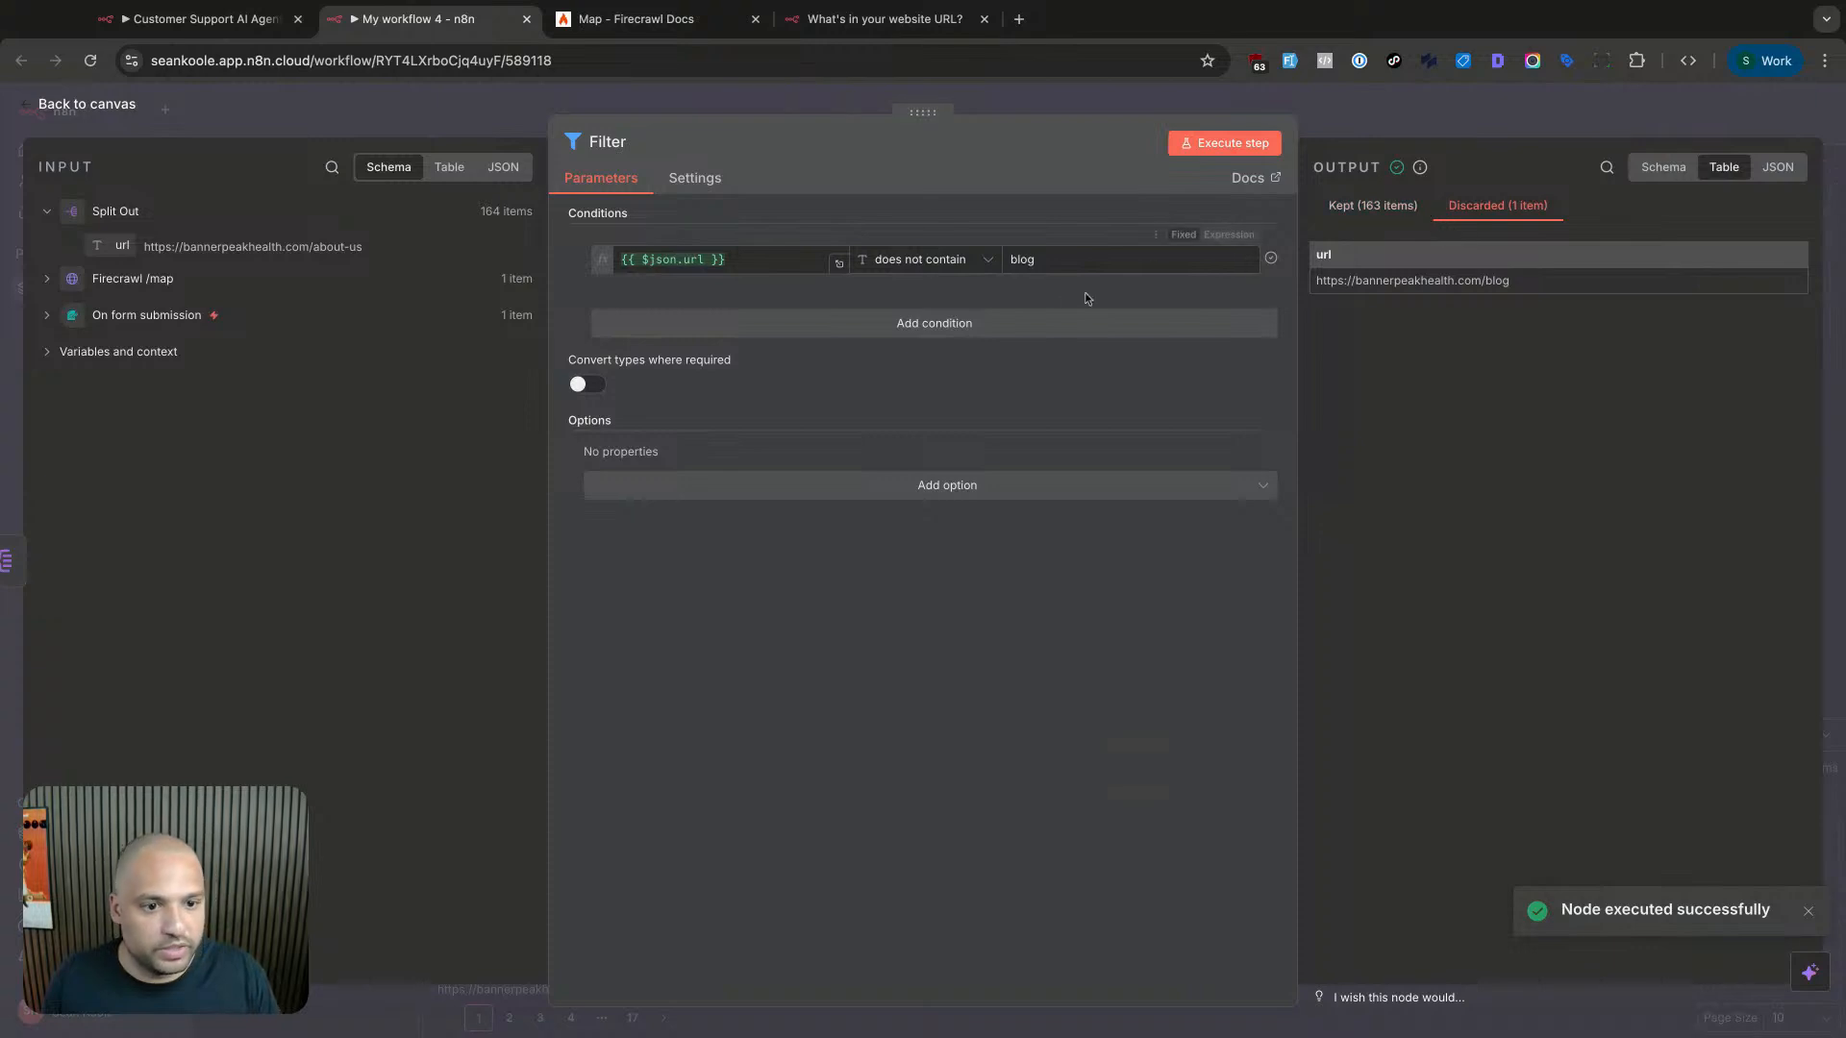
- Change the blog condition's operator to contains and re-run the filter
left_click(915, 264)
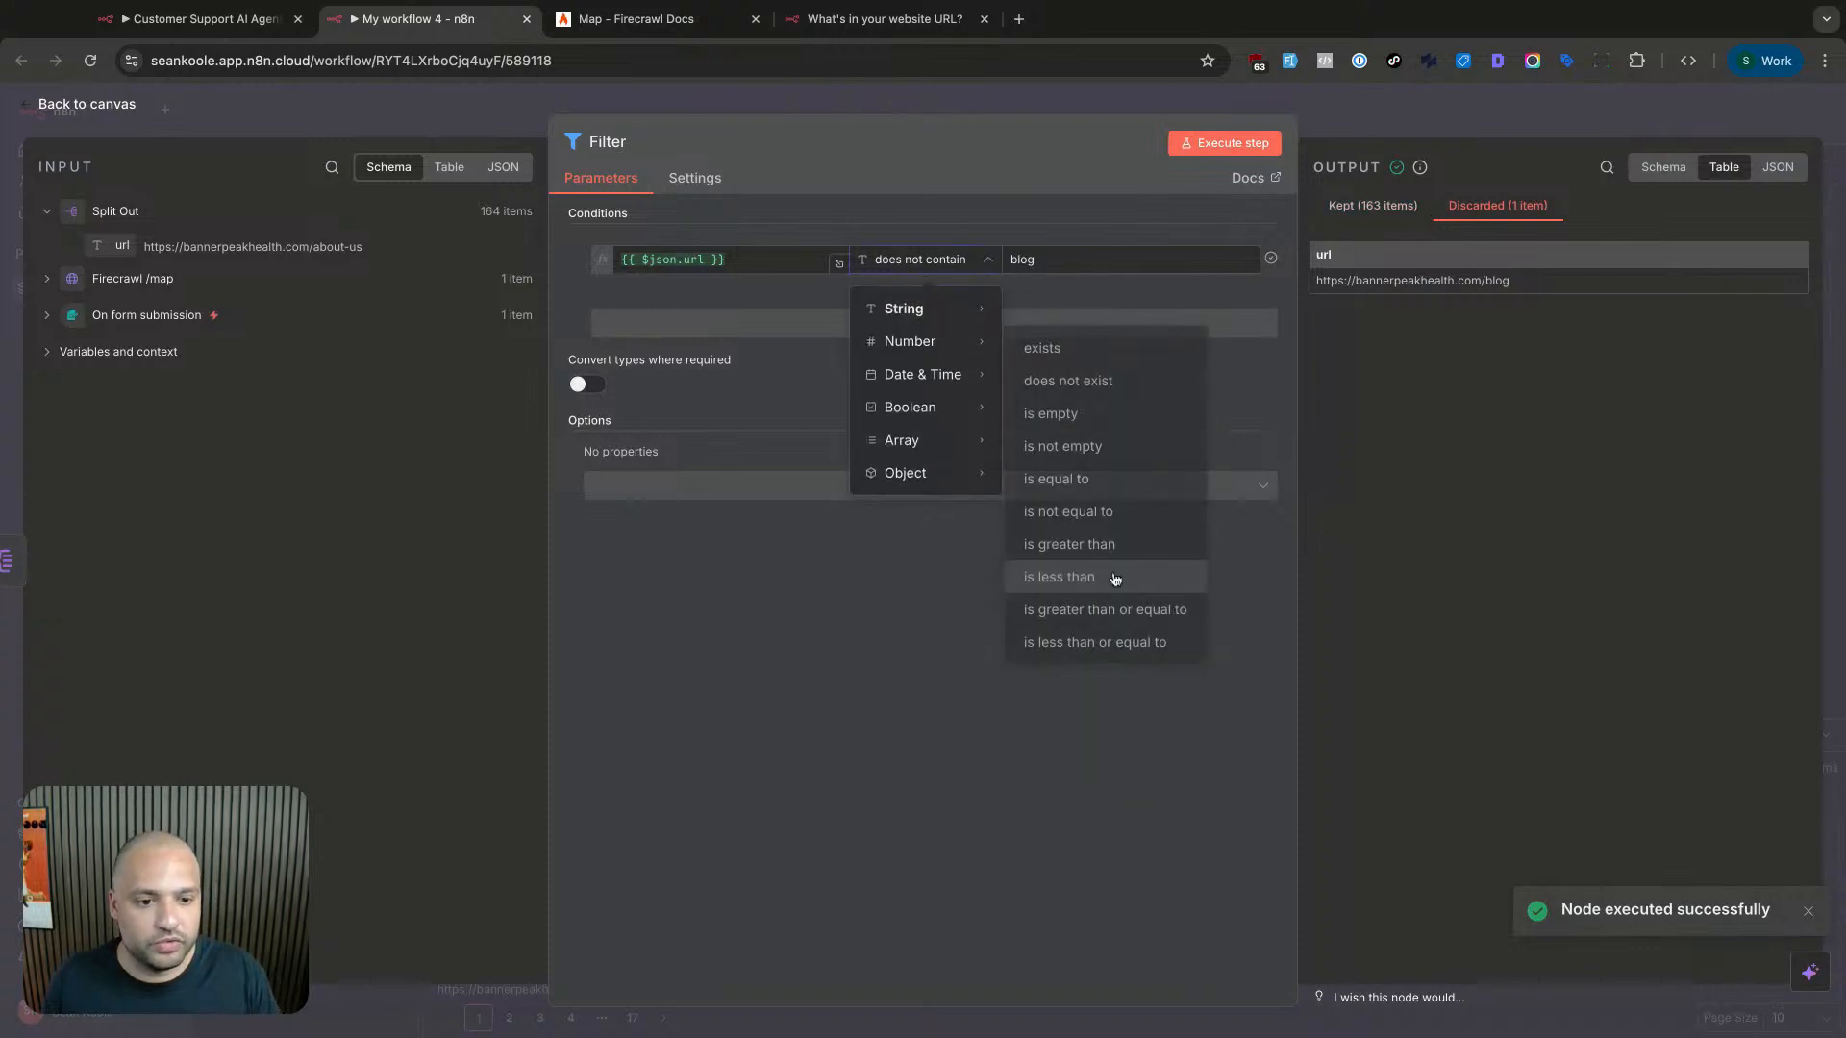
left_click(1077, 502)
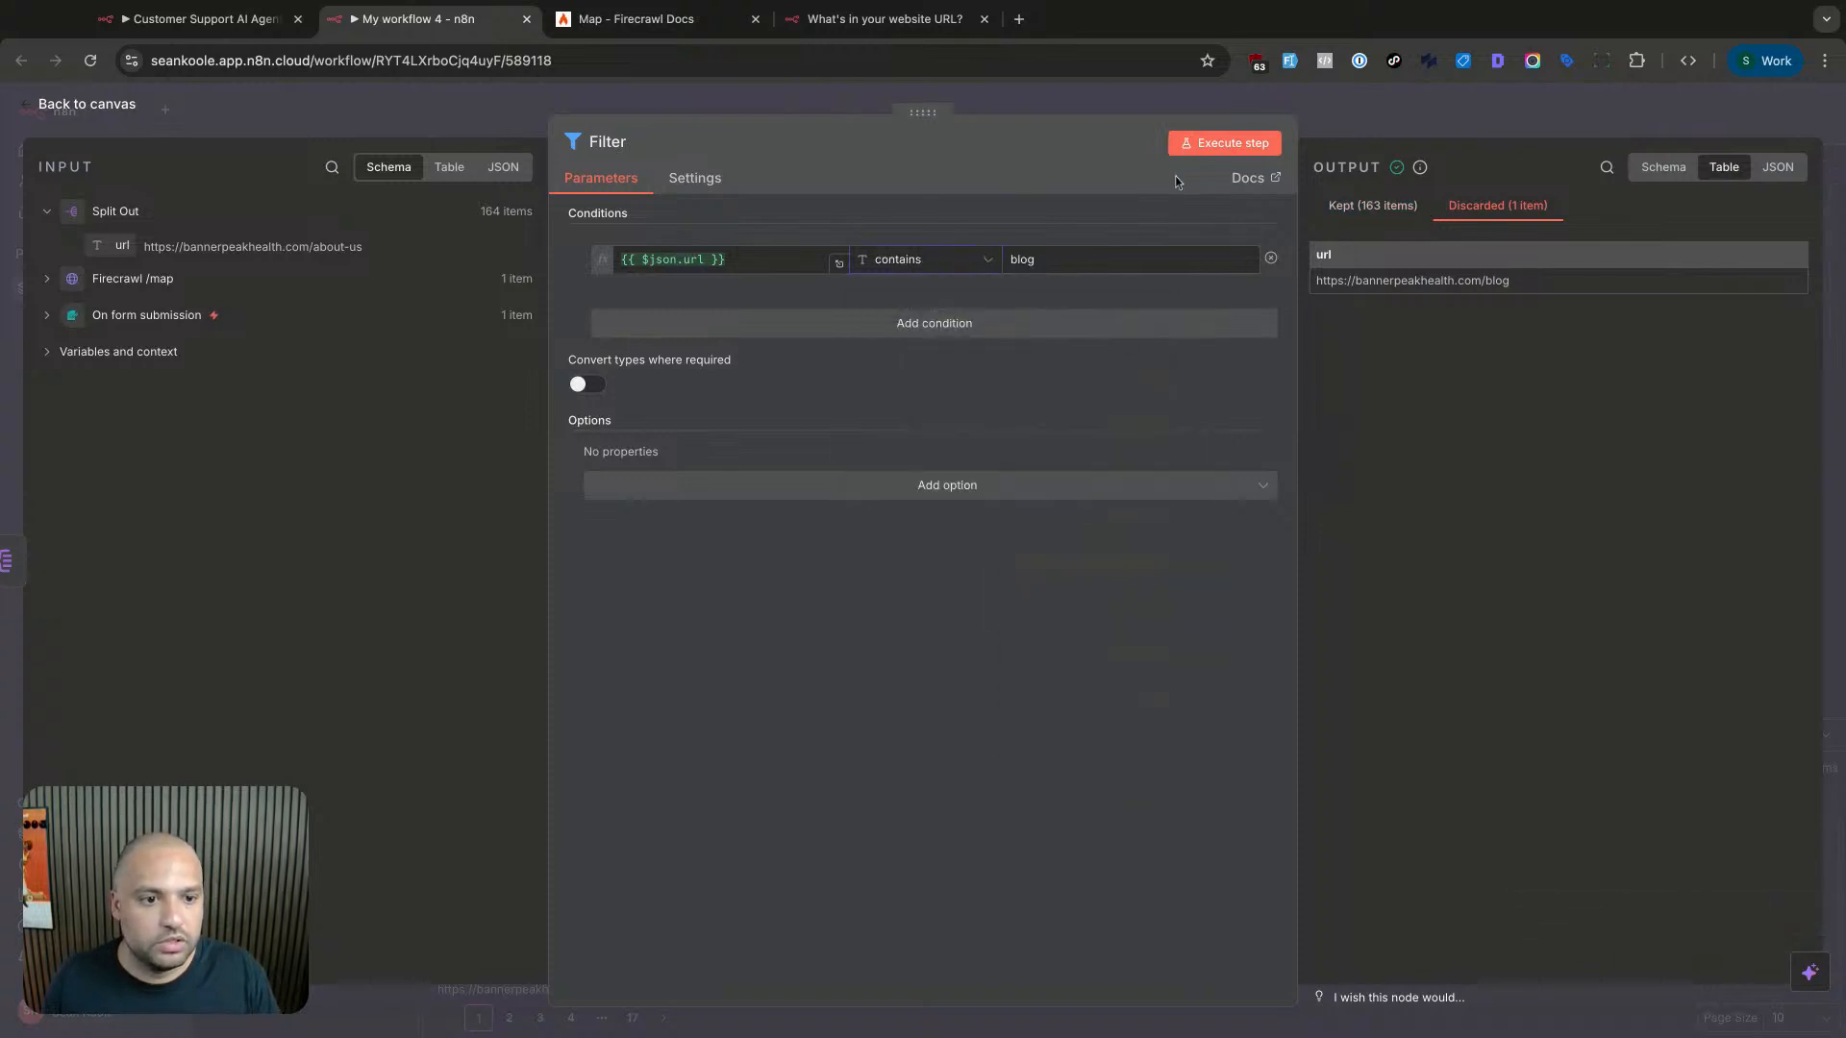
left_click(1224, 143)
- Add a second condition: url contains about
left_click(846, 320)
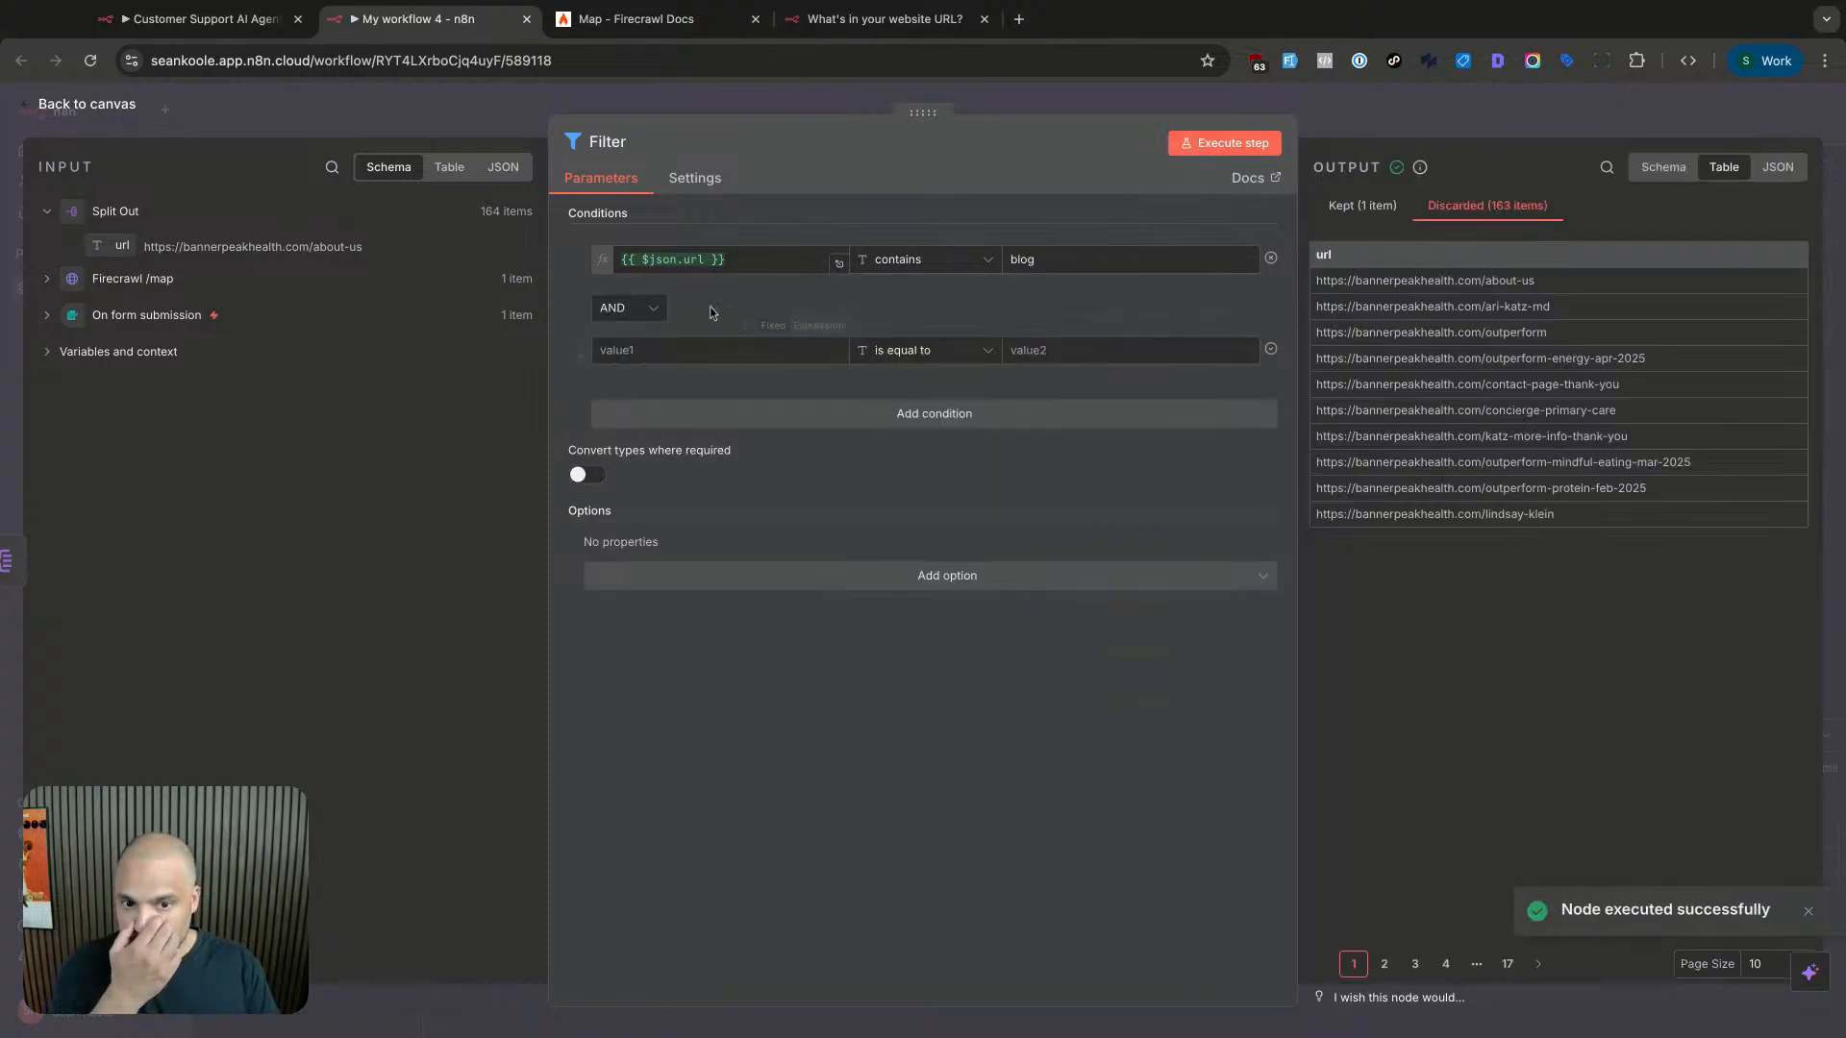
left_click(671, 352)
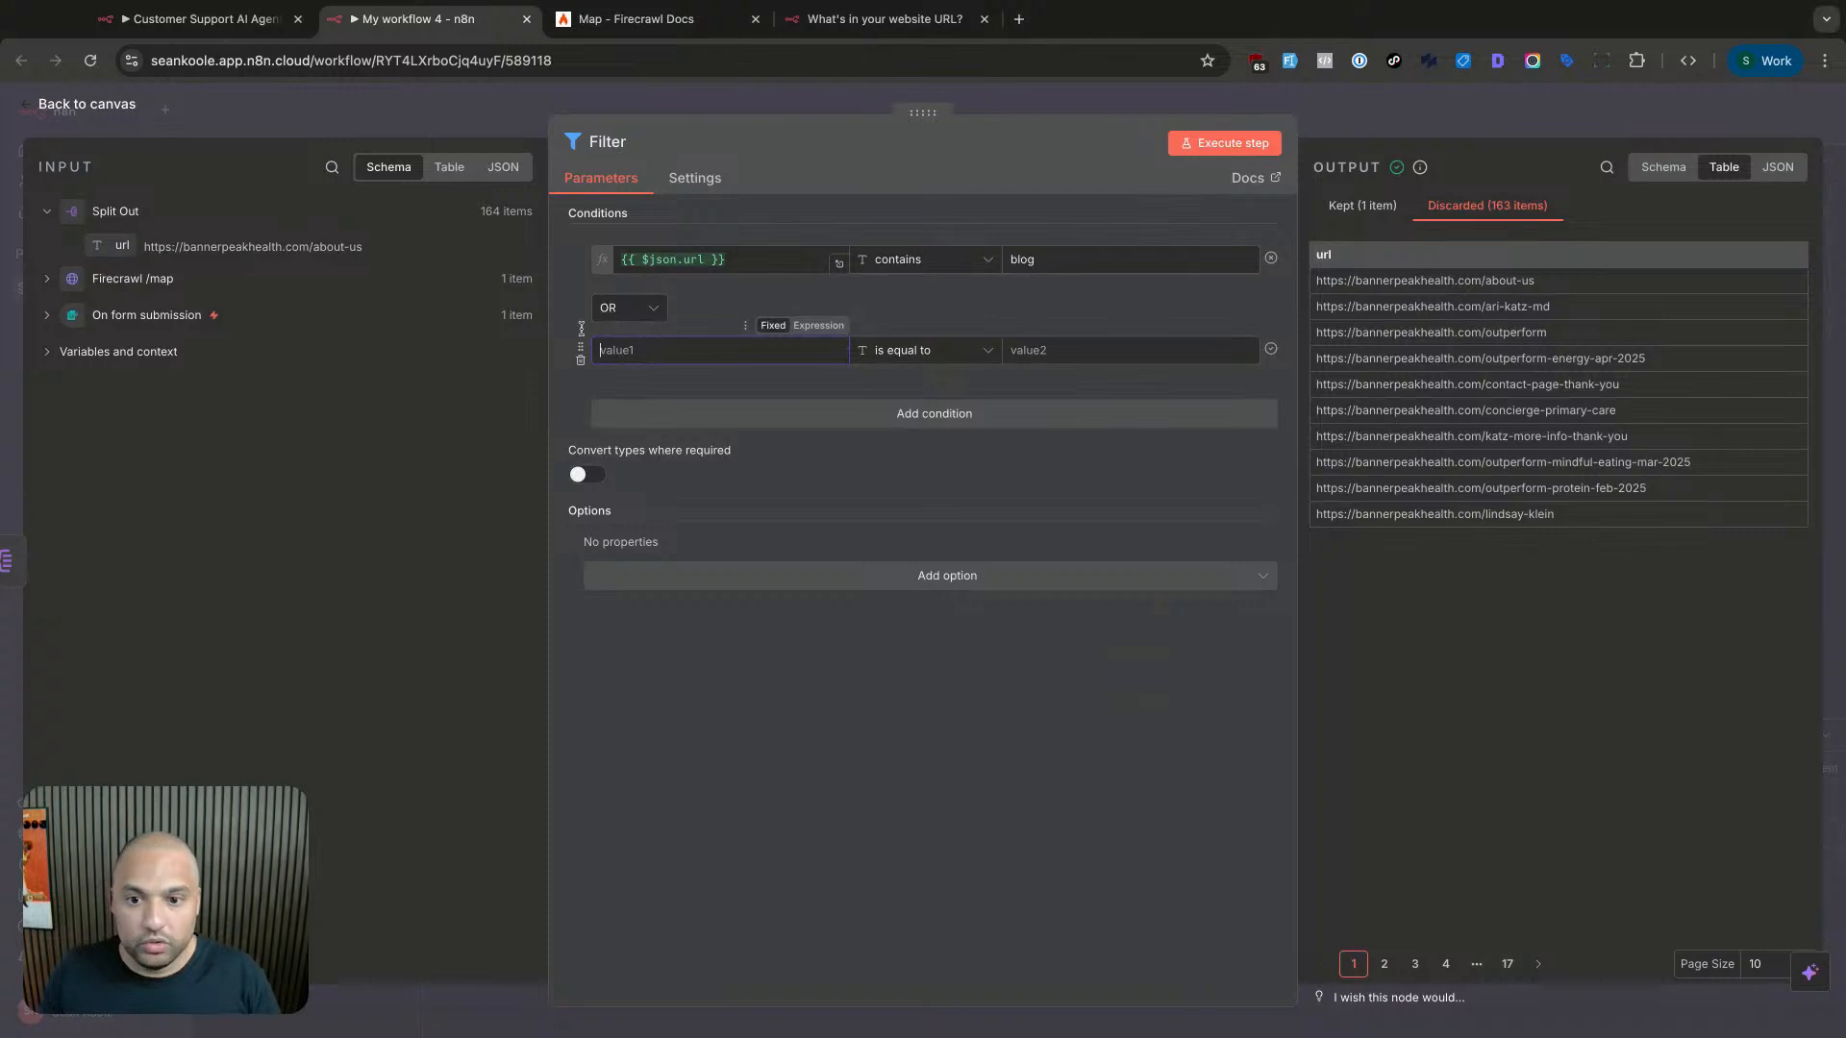
left_click_drag(129, 244, 673, 351)
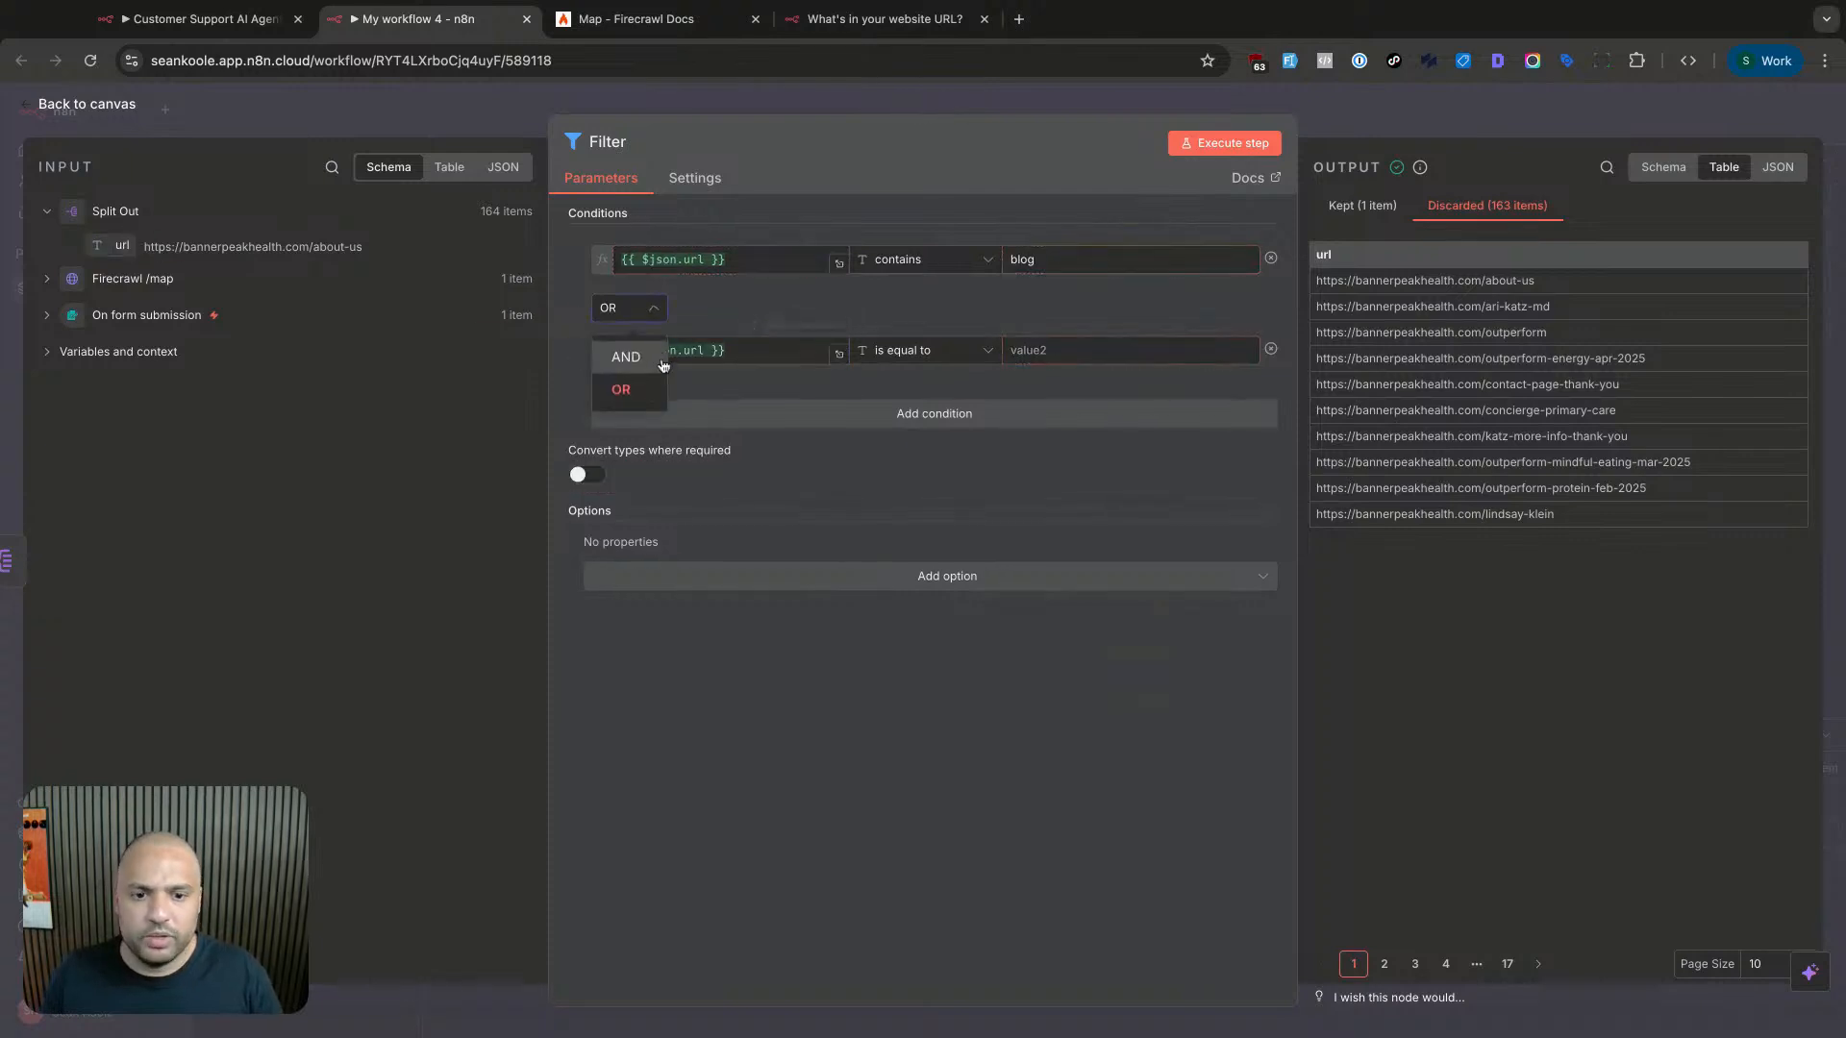
left_click(1065, 350)
left_click(993, 356)
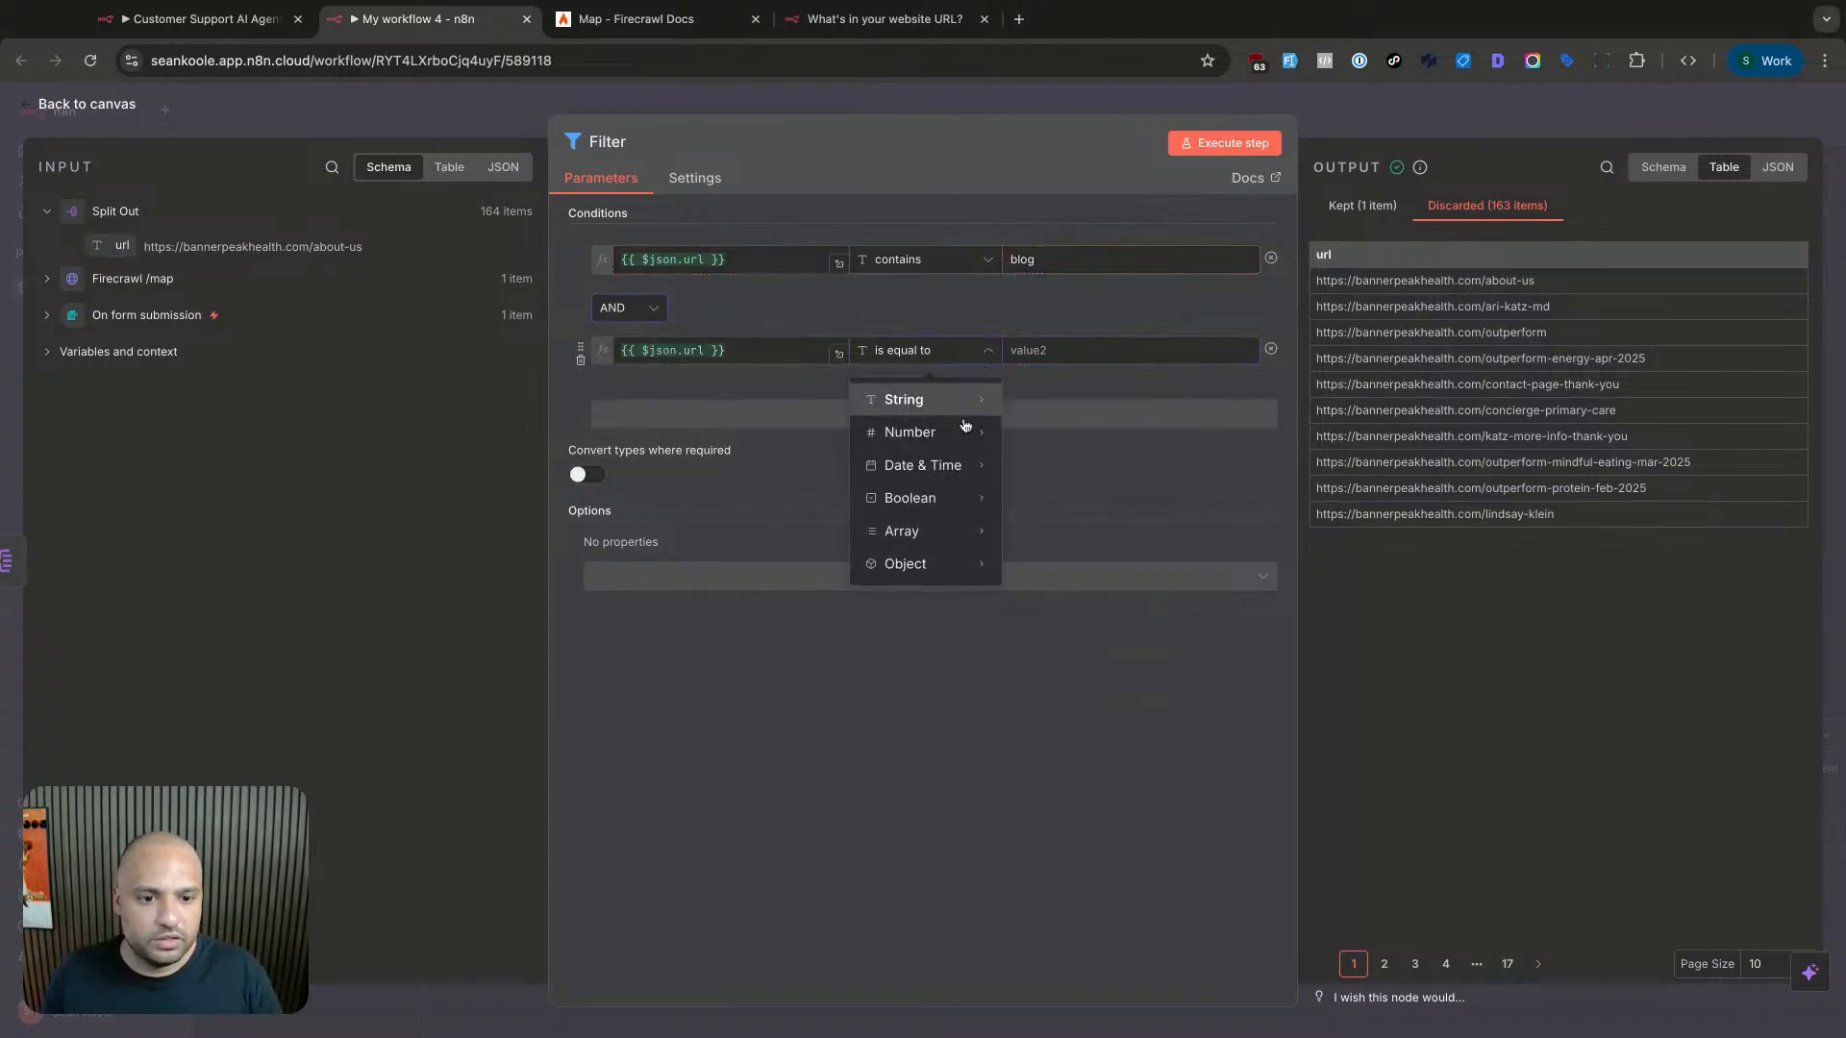
mouse_move(960, 409)
left_click(1091, 612)
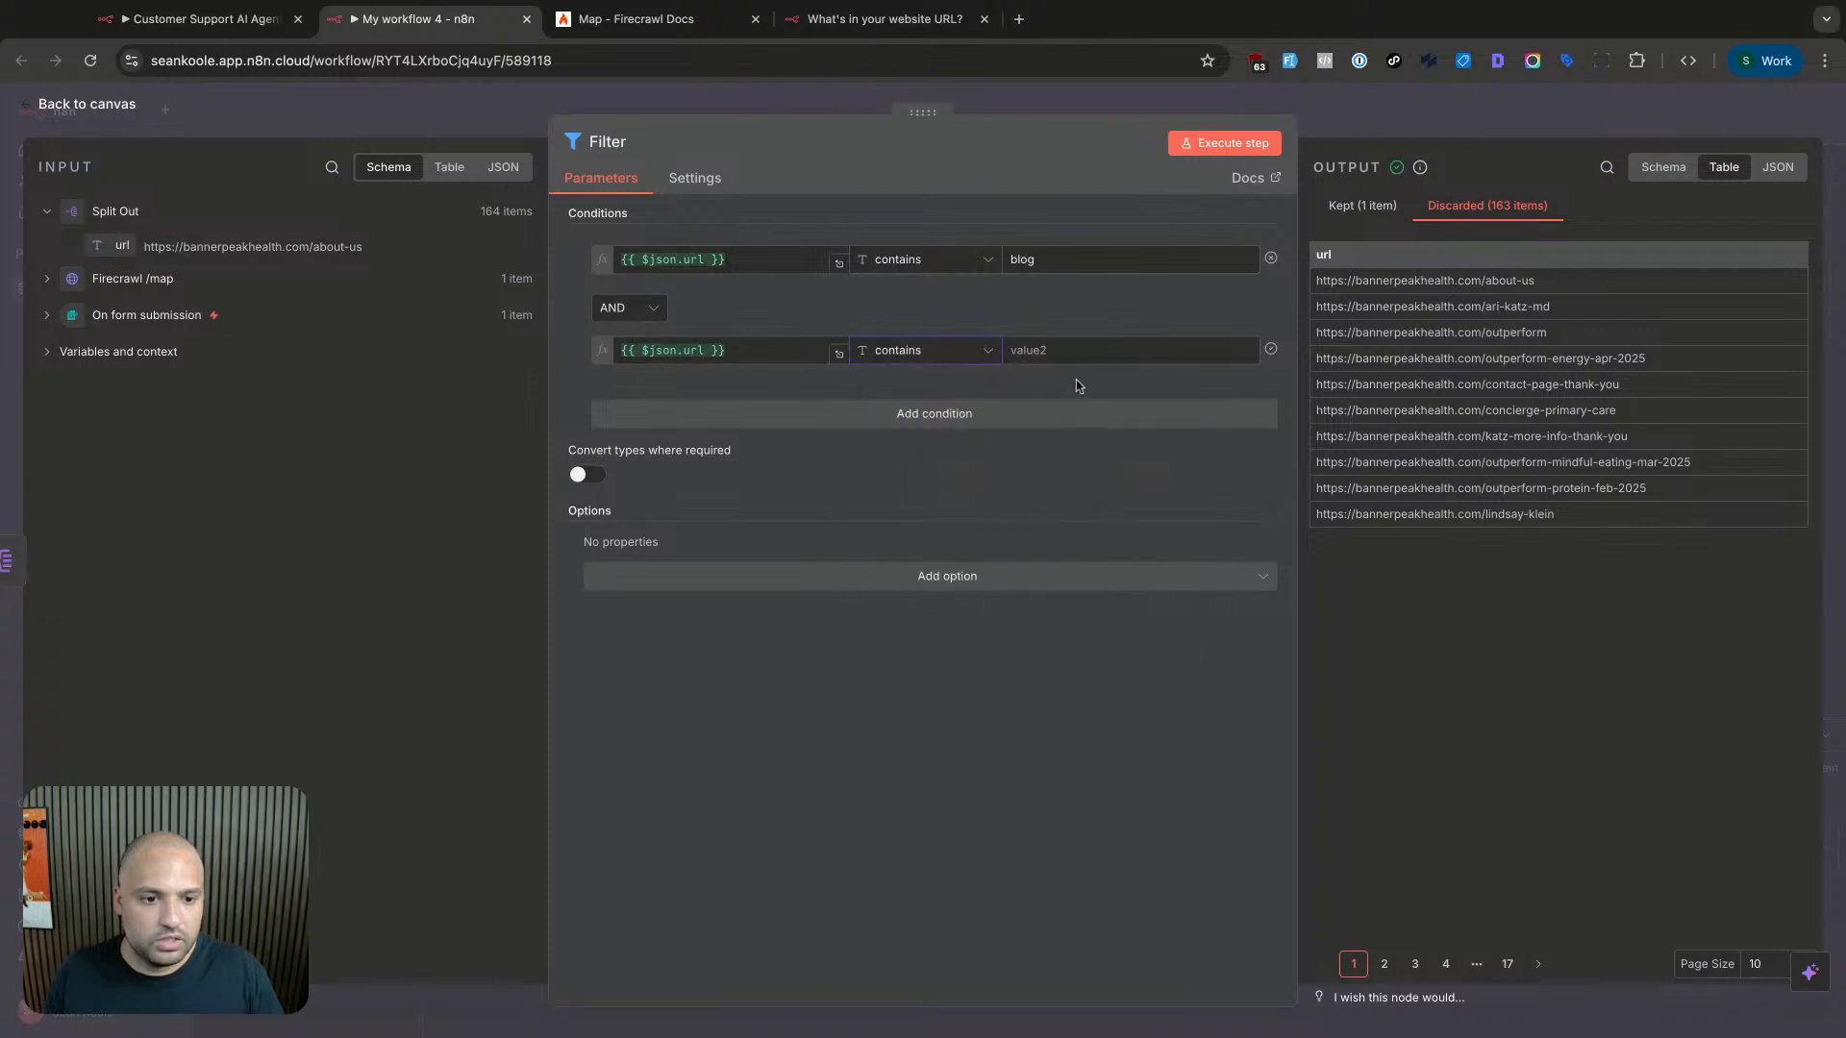
type("ou")
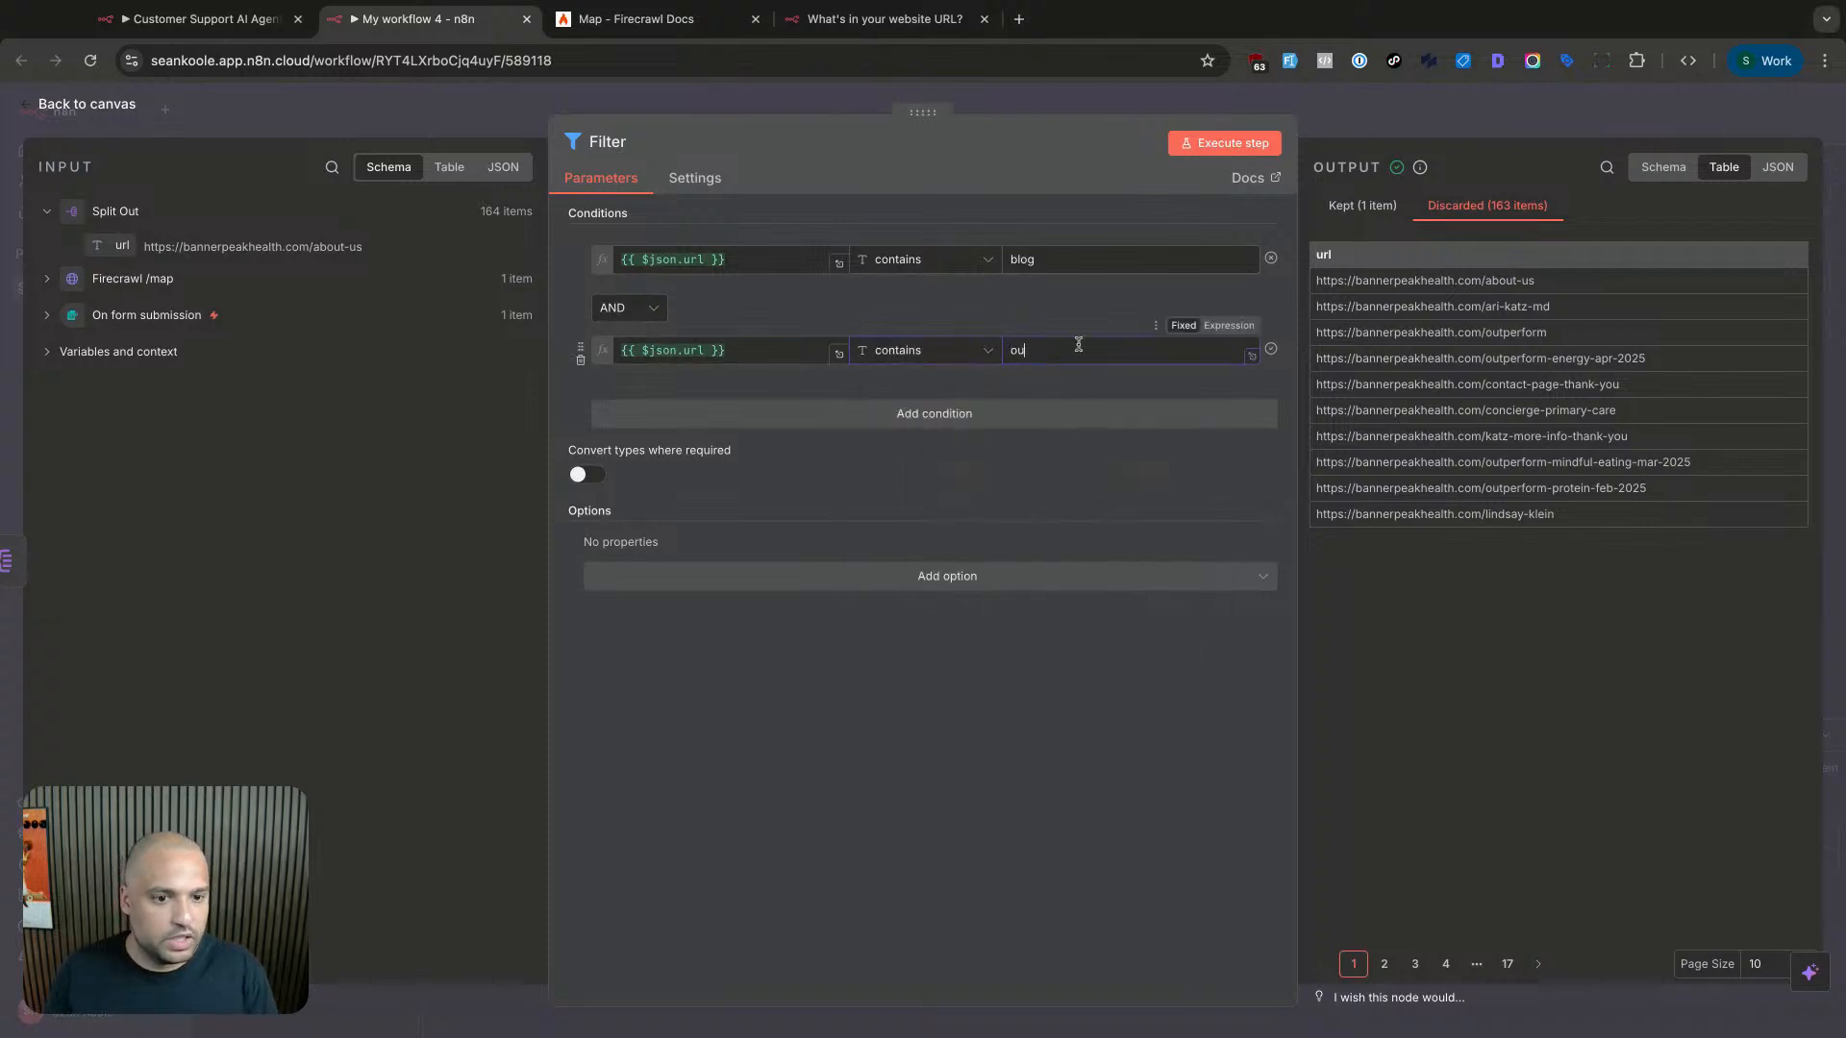
key("BackSpace")
key("BackSpace")
type("about")
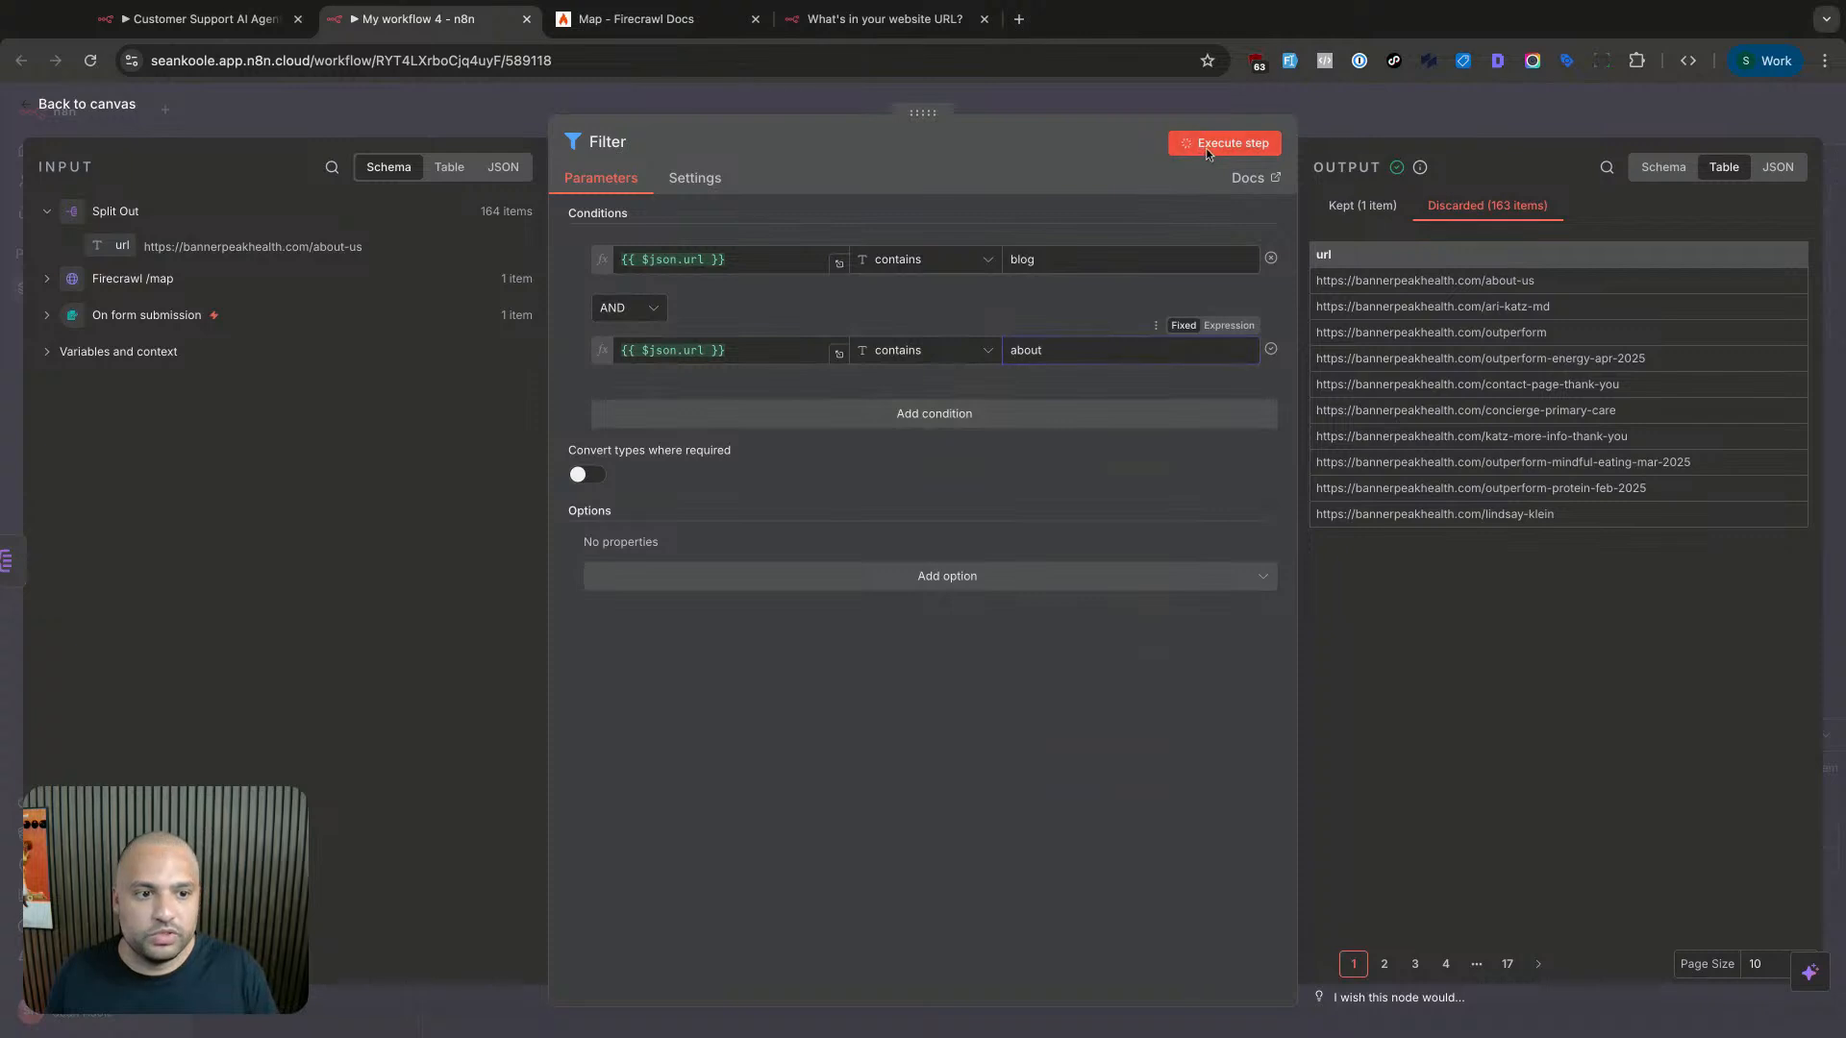
- Combine the conditions with OR, re-run, and check the kept about-us and blog URLs
left_click(1208, 145)
left_click(1344, 206)
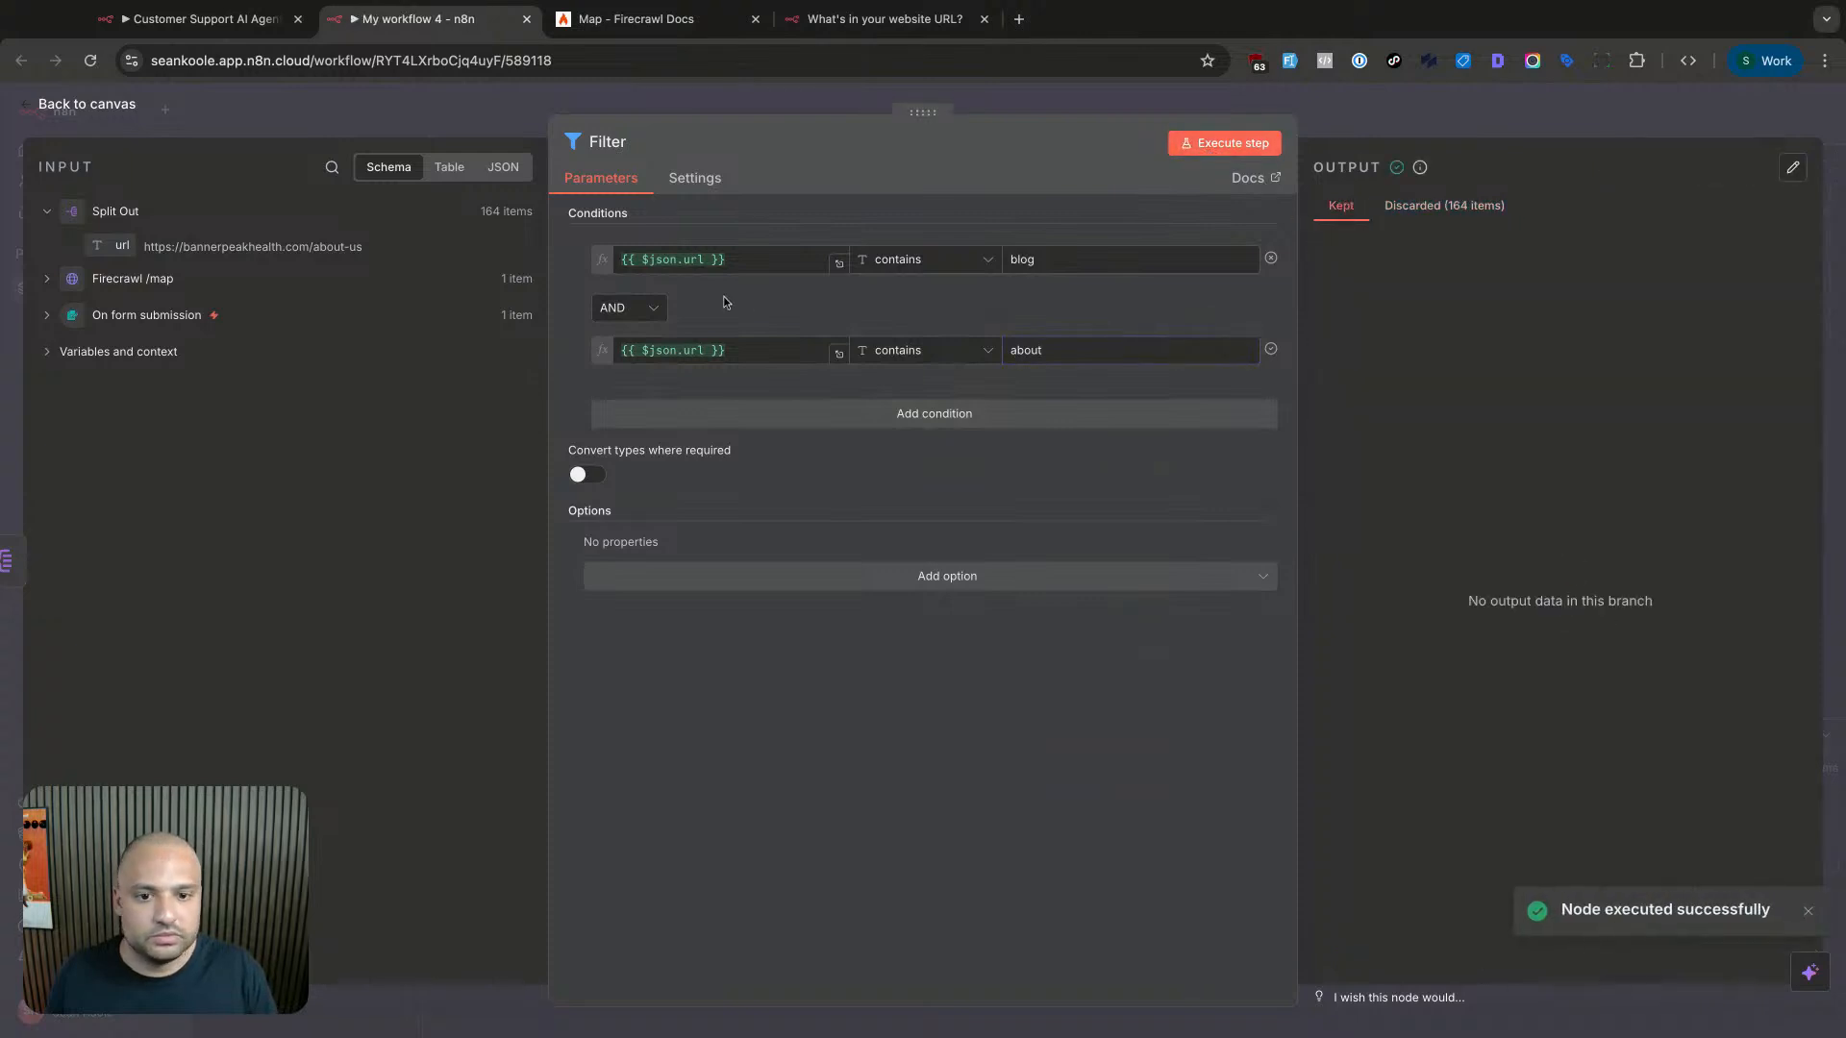
left_click(663, 314)
left_click(616, 393)
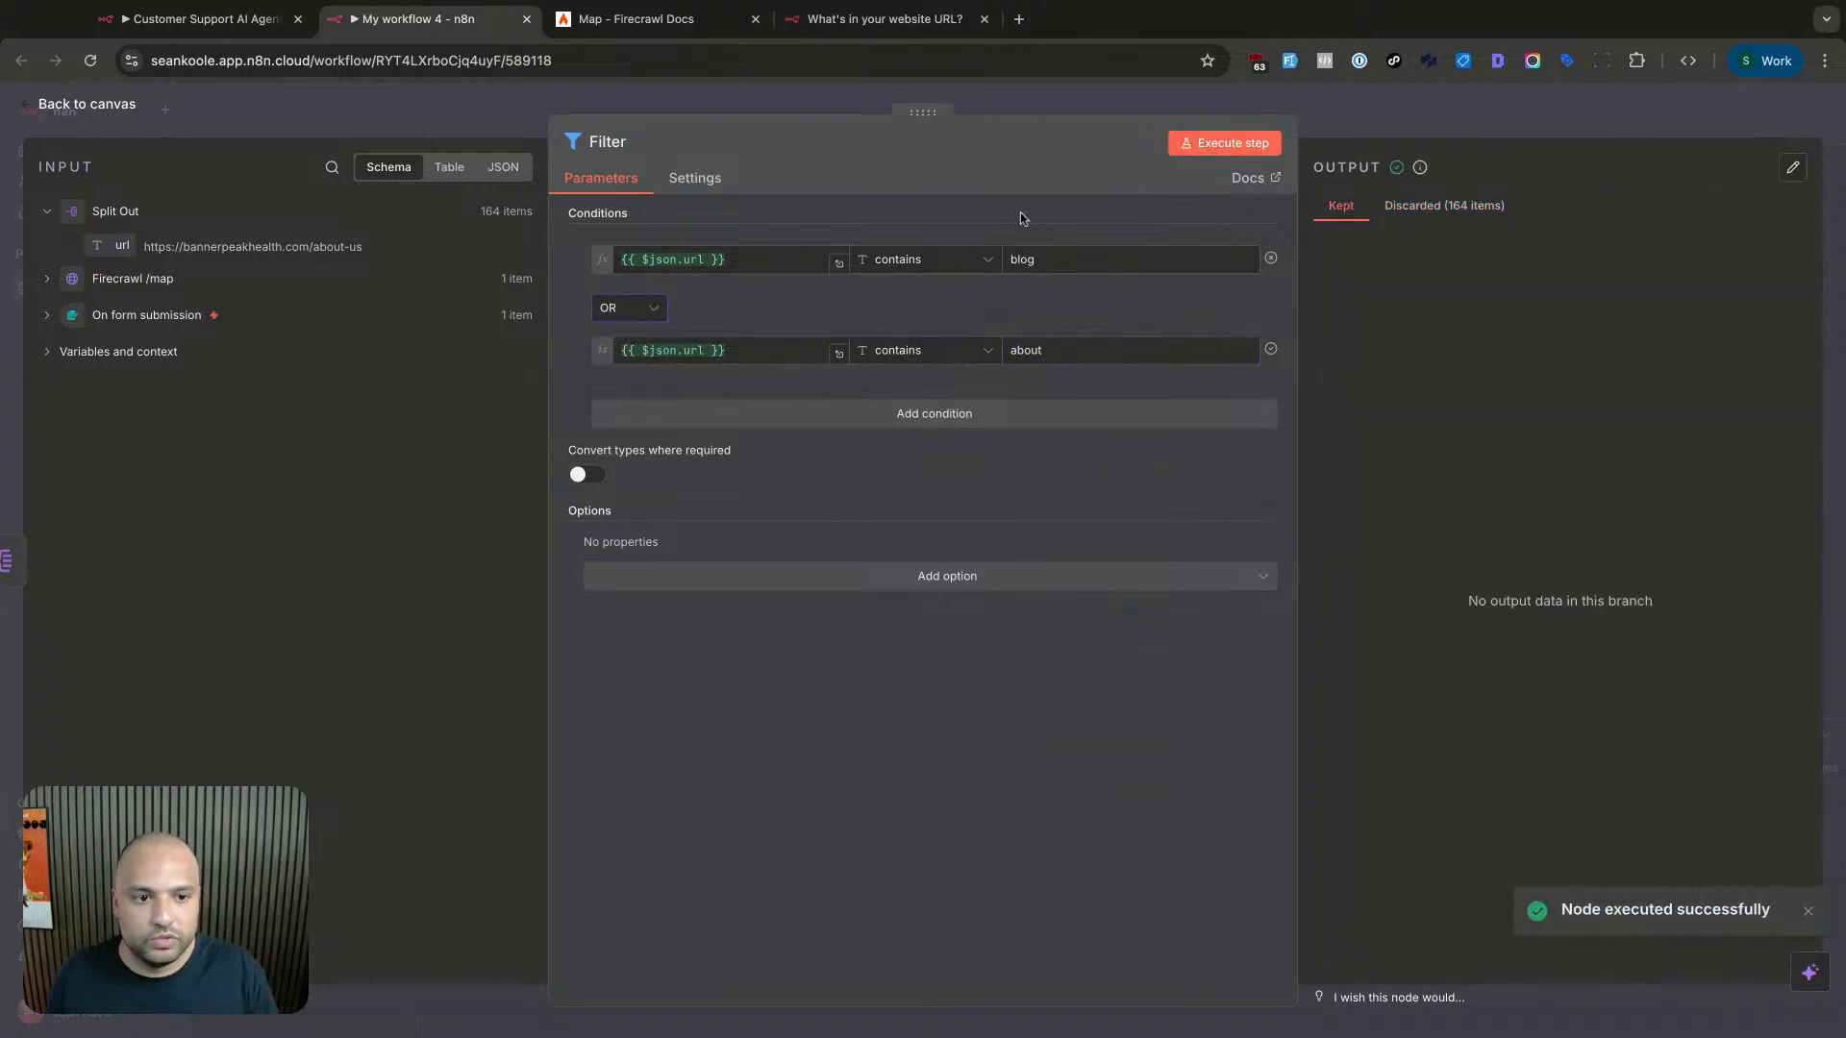
left_click(1192, 145)
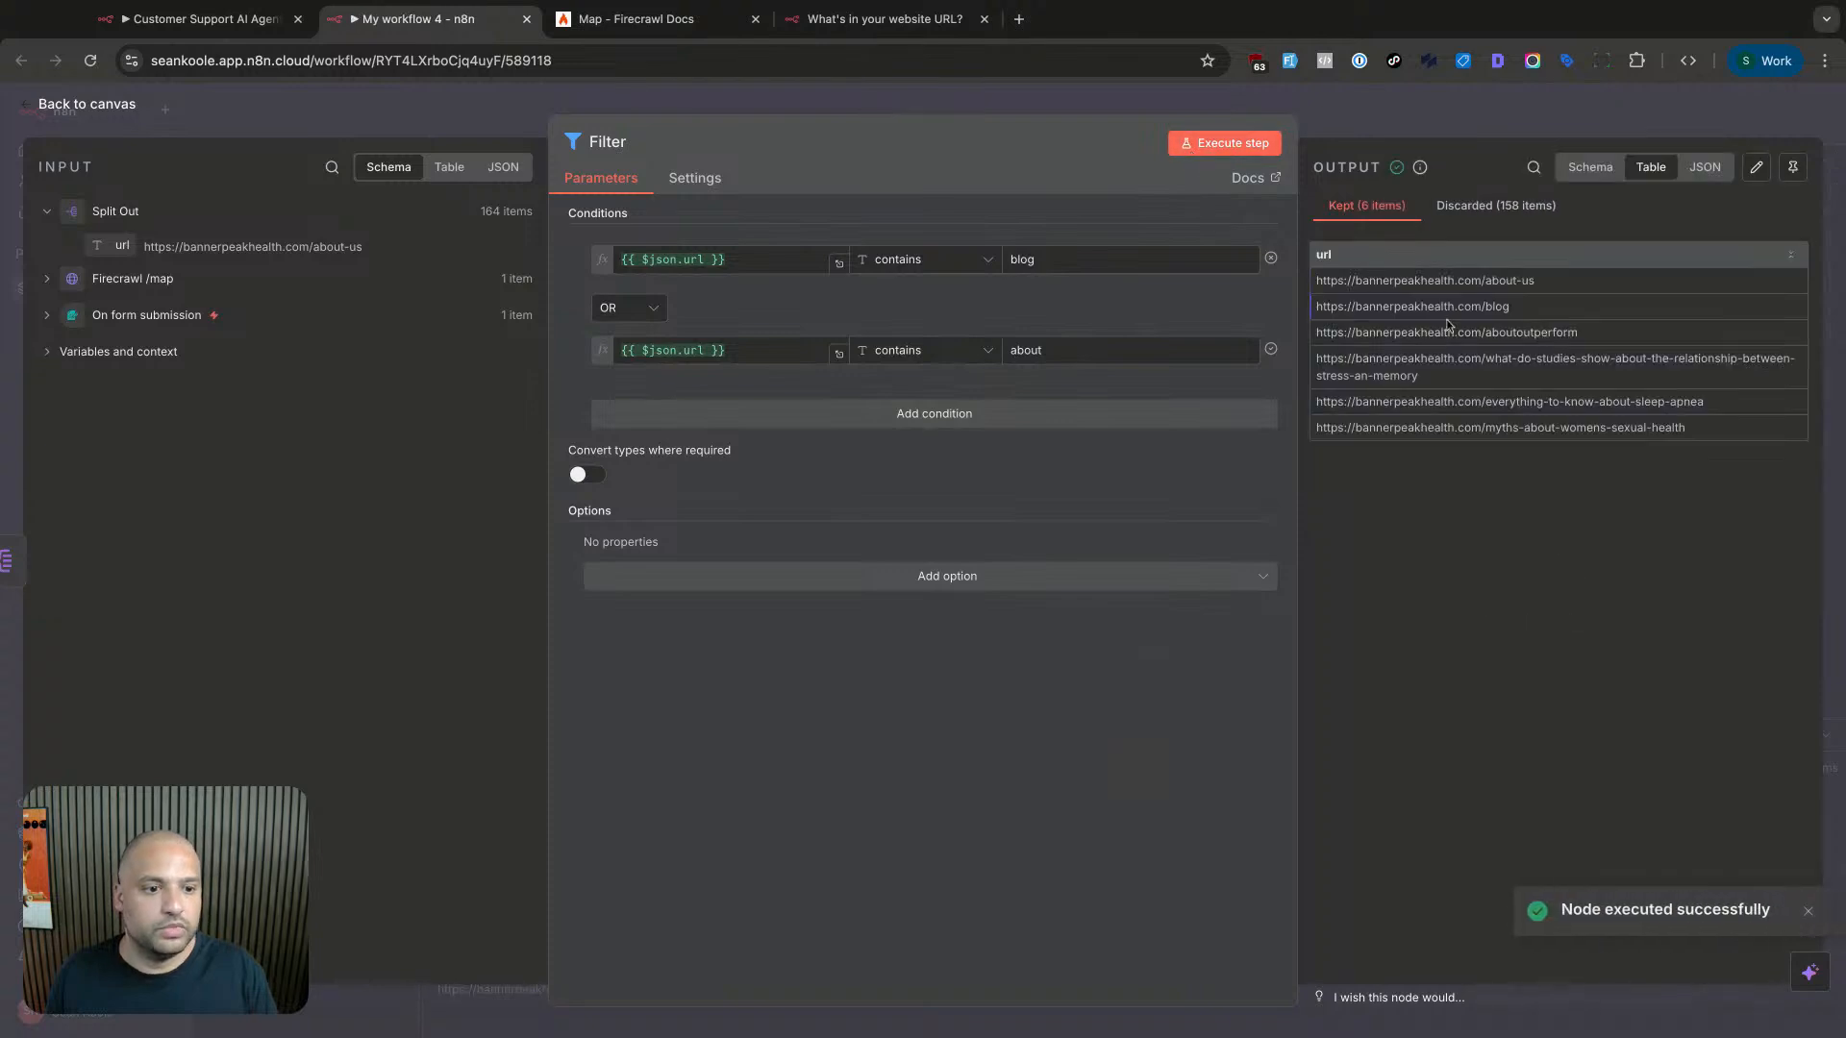
mouse_move(1481, 282)
left_mouse_down()
mouse_move(1536, 283)
mouse_move(1549, 333)
mouse_move(1570, 333)
left_mouse_up()
double_click(1488, 308)
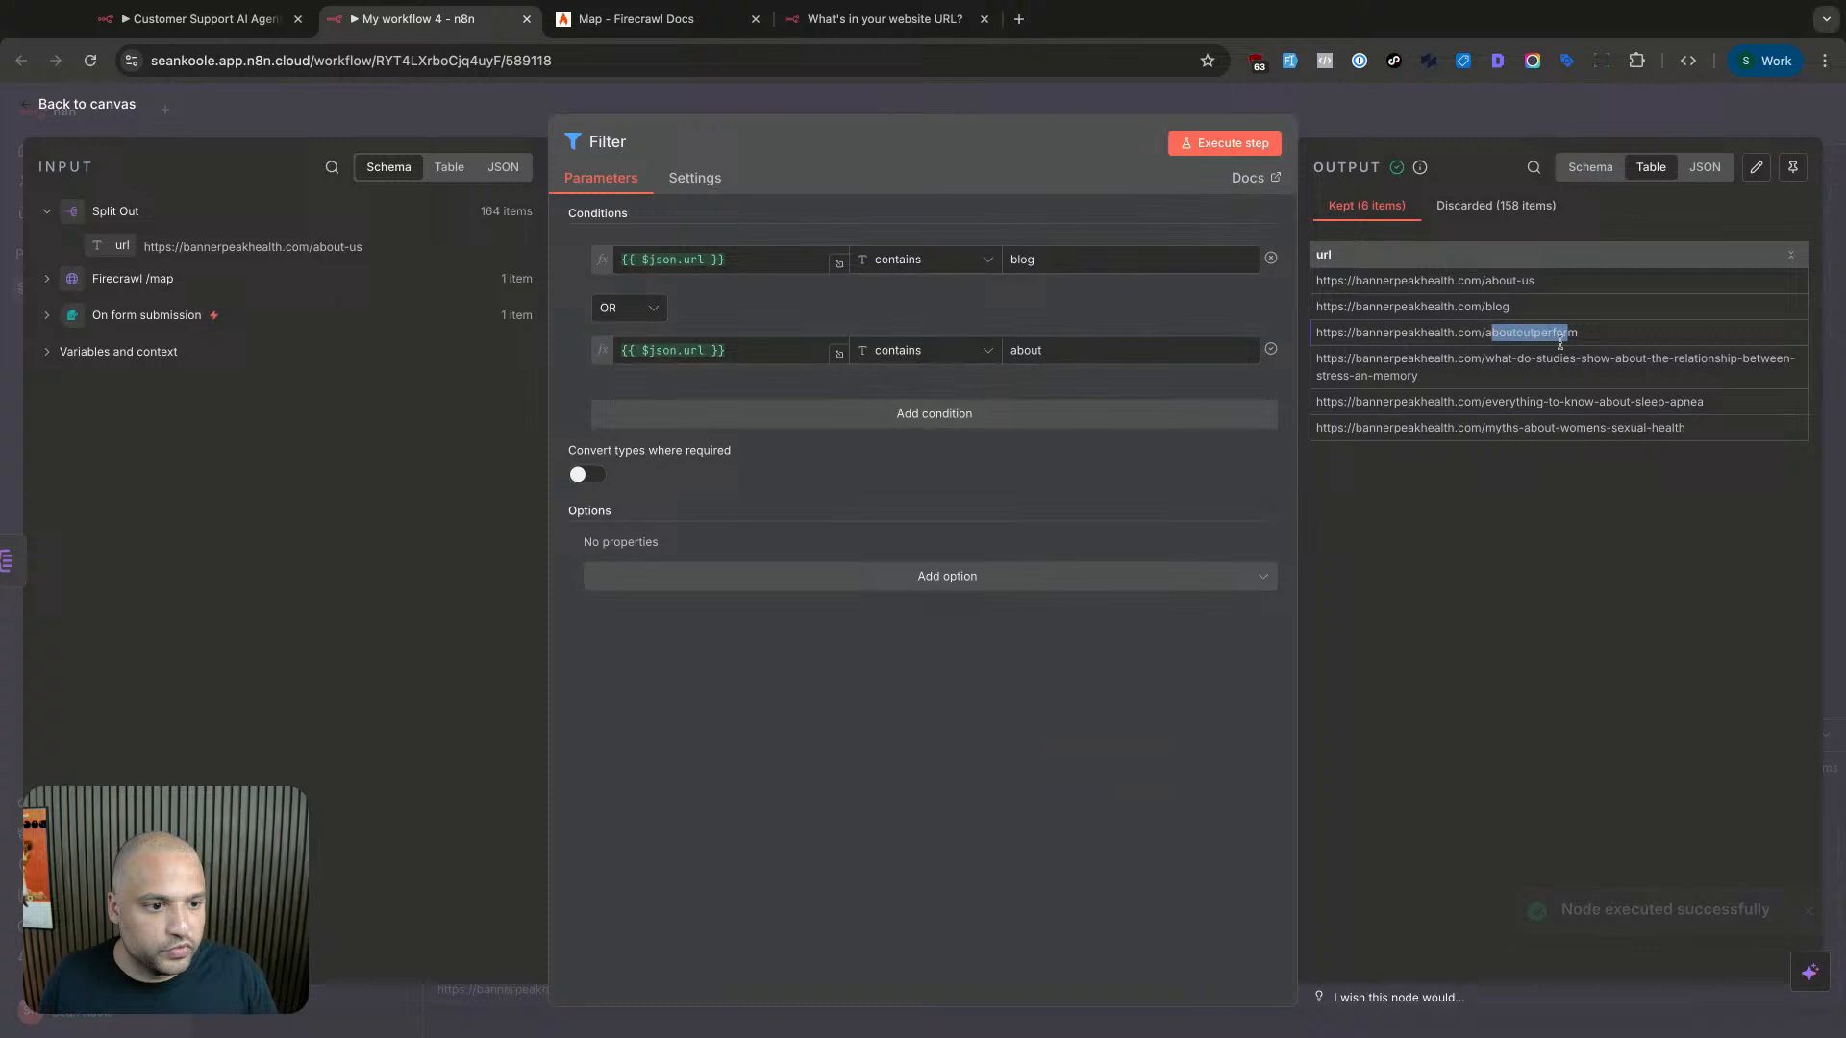
- Replace about with wp-content in the second condition
left_click(1619, 360)
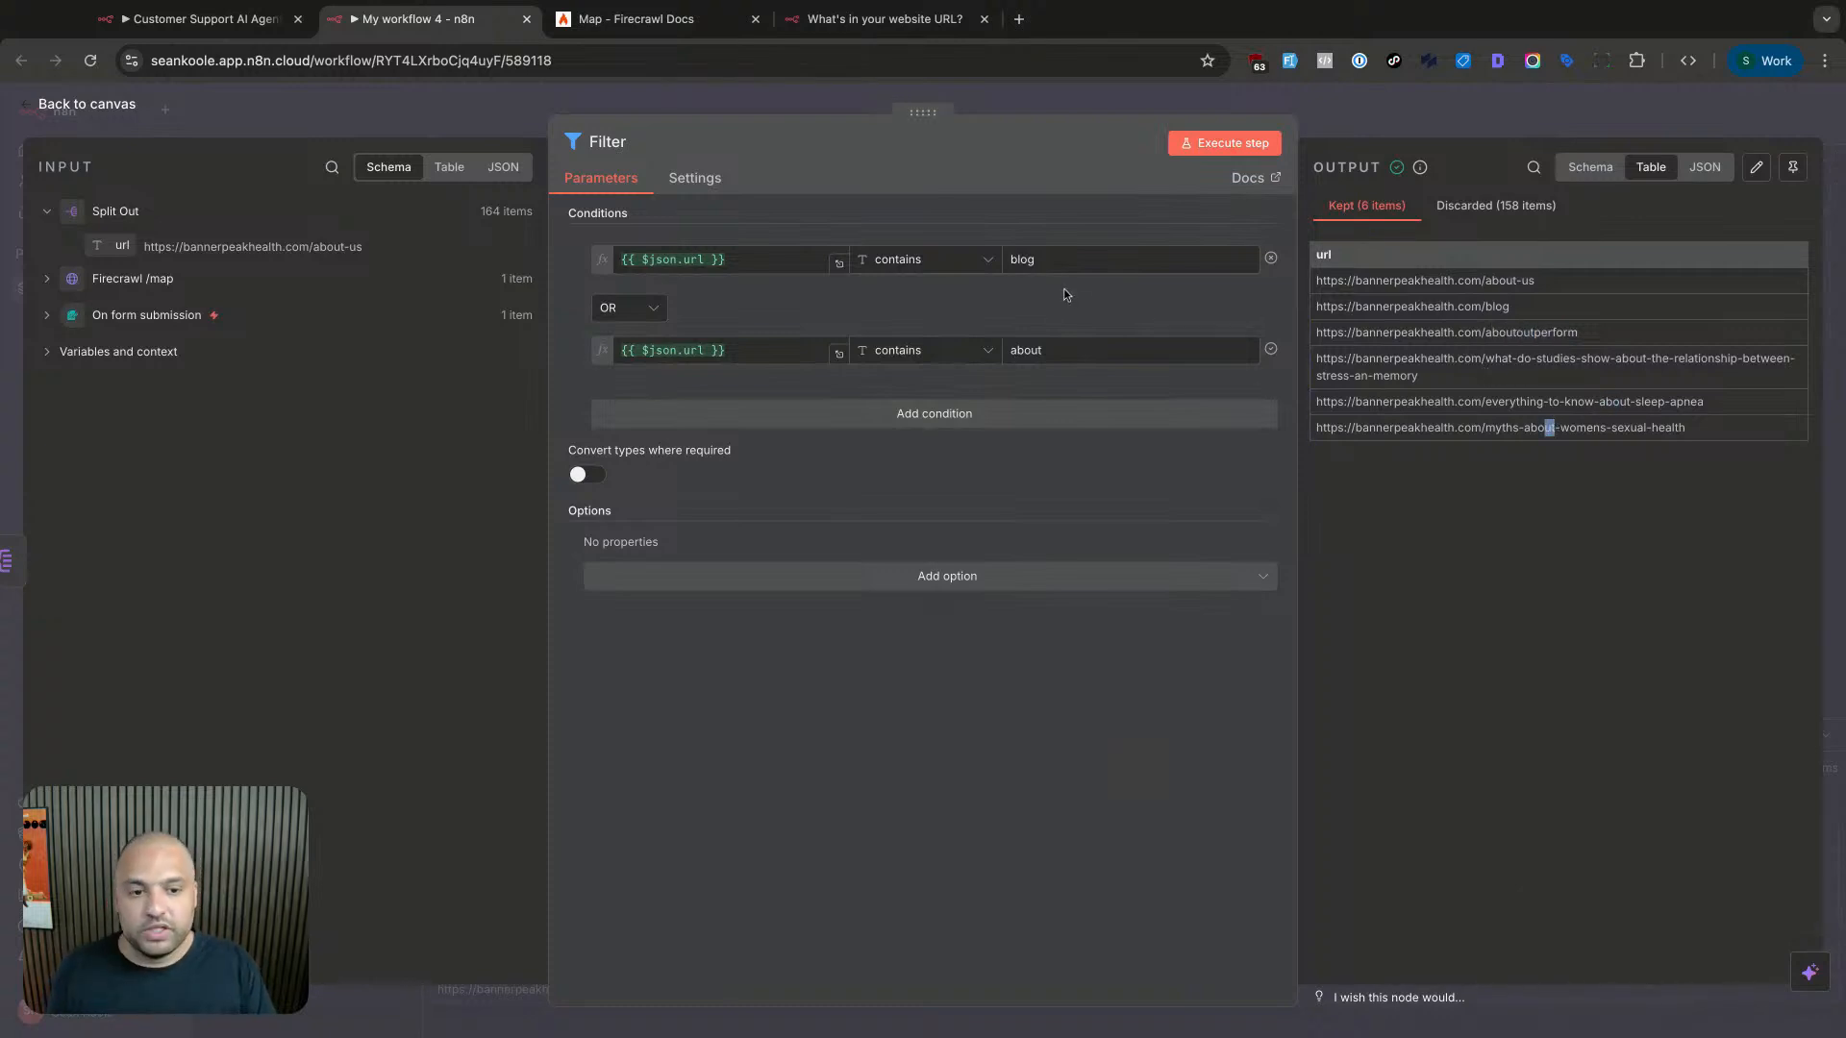
double_click(1079, 350)
type("wp-content")
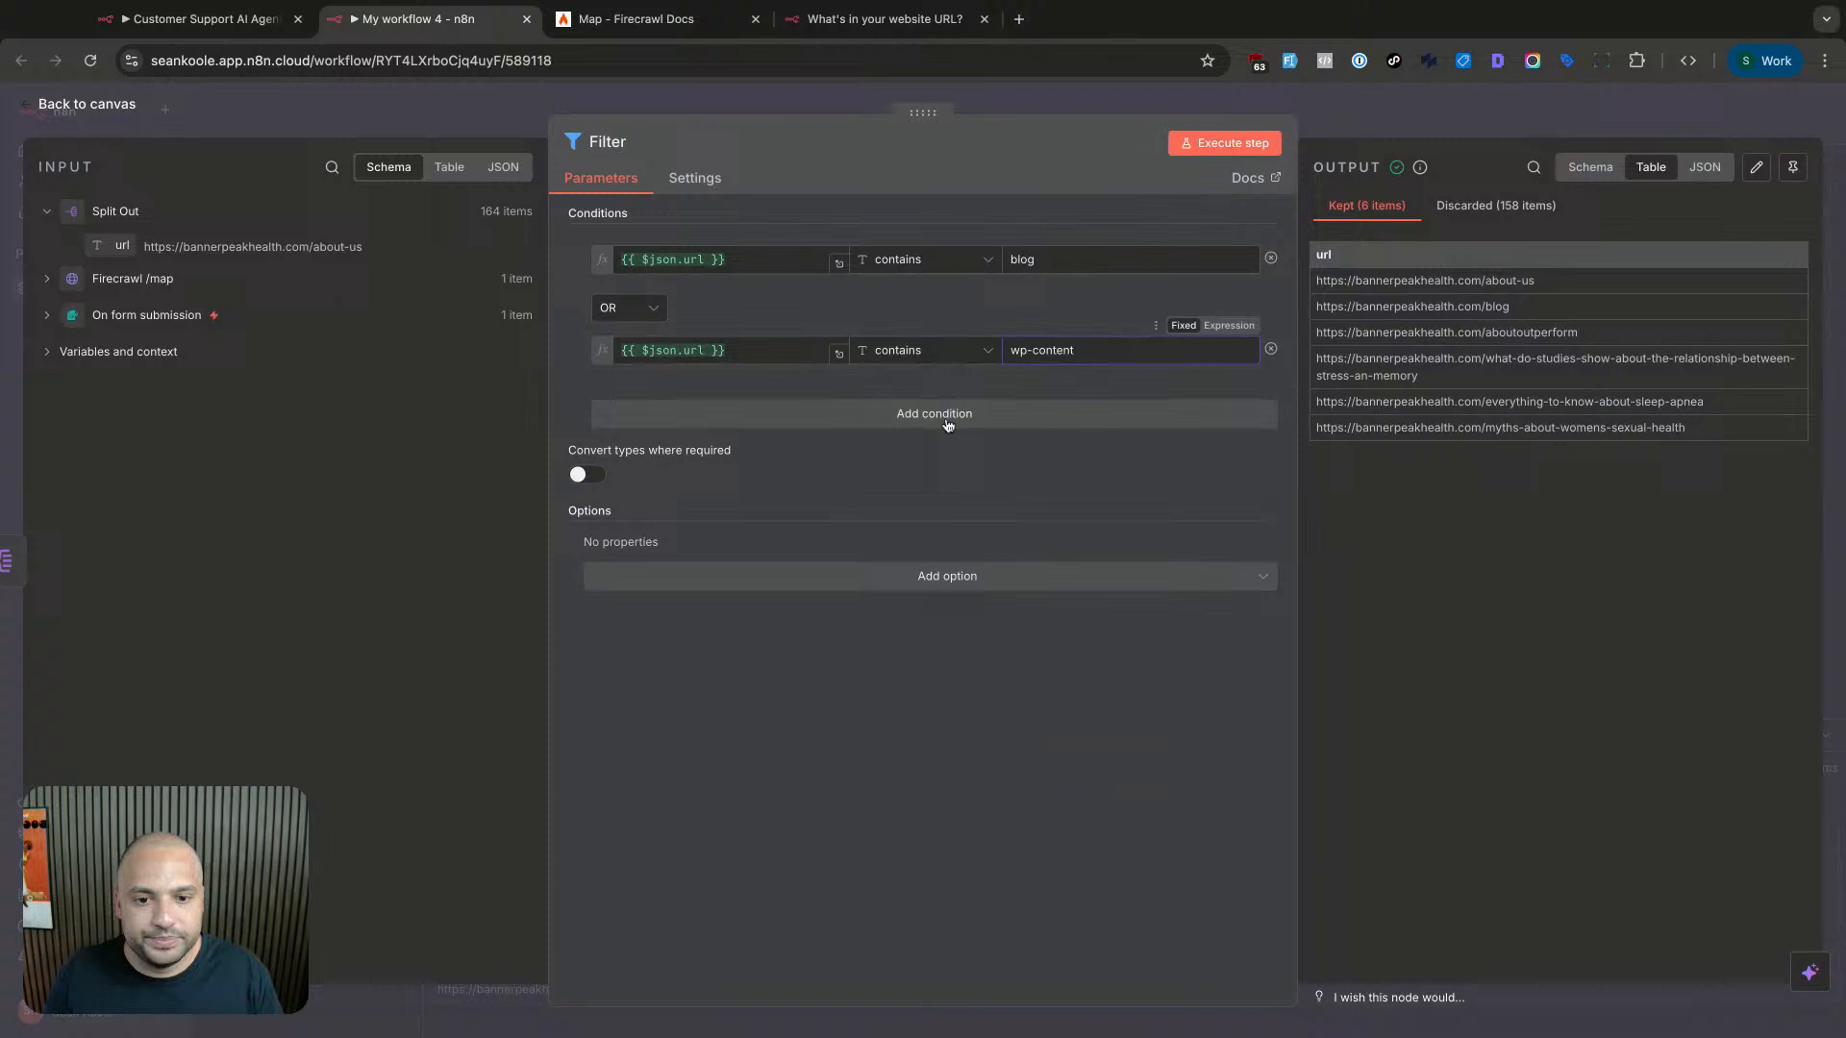
- Add a third condition, url equals gallery, run, and view the 163 discarded URLs
left_click(948, 424)
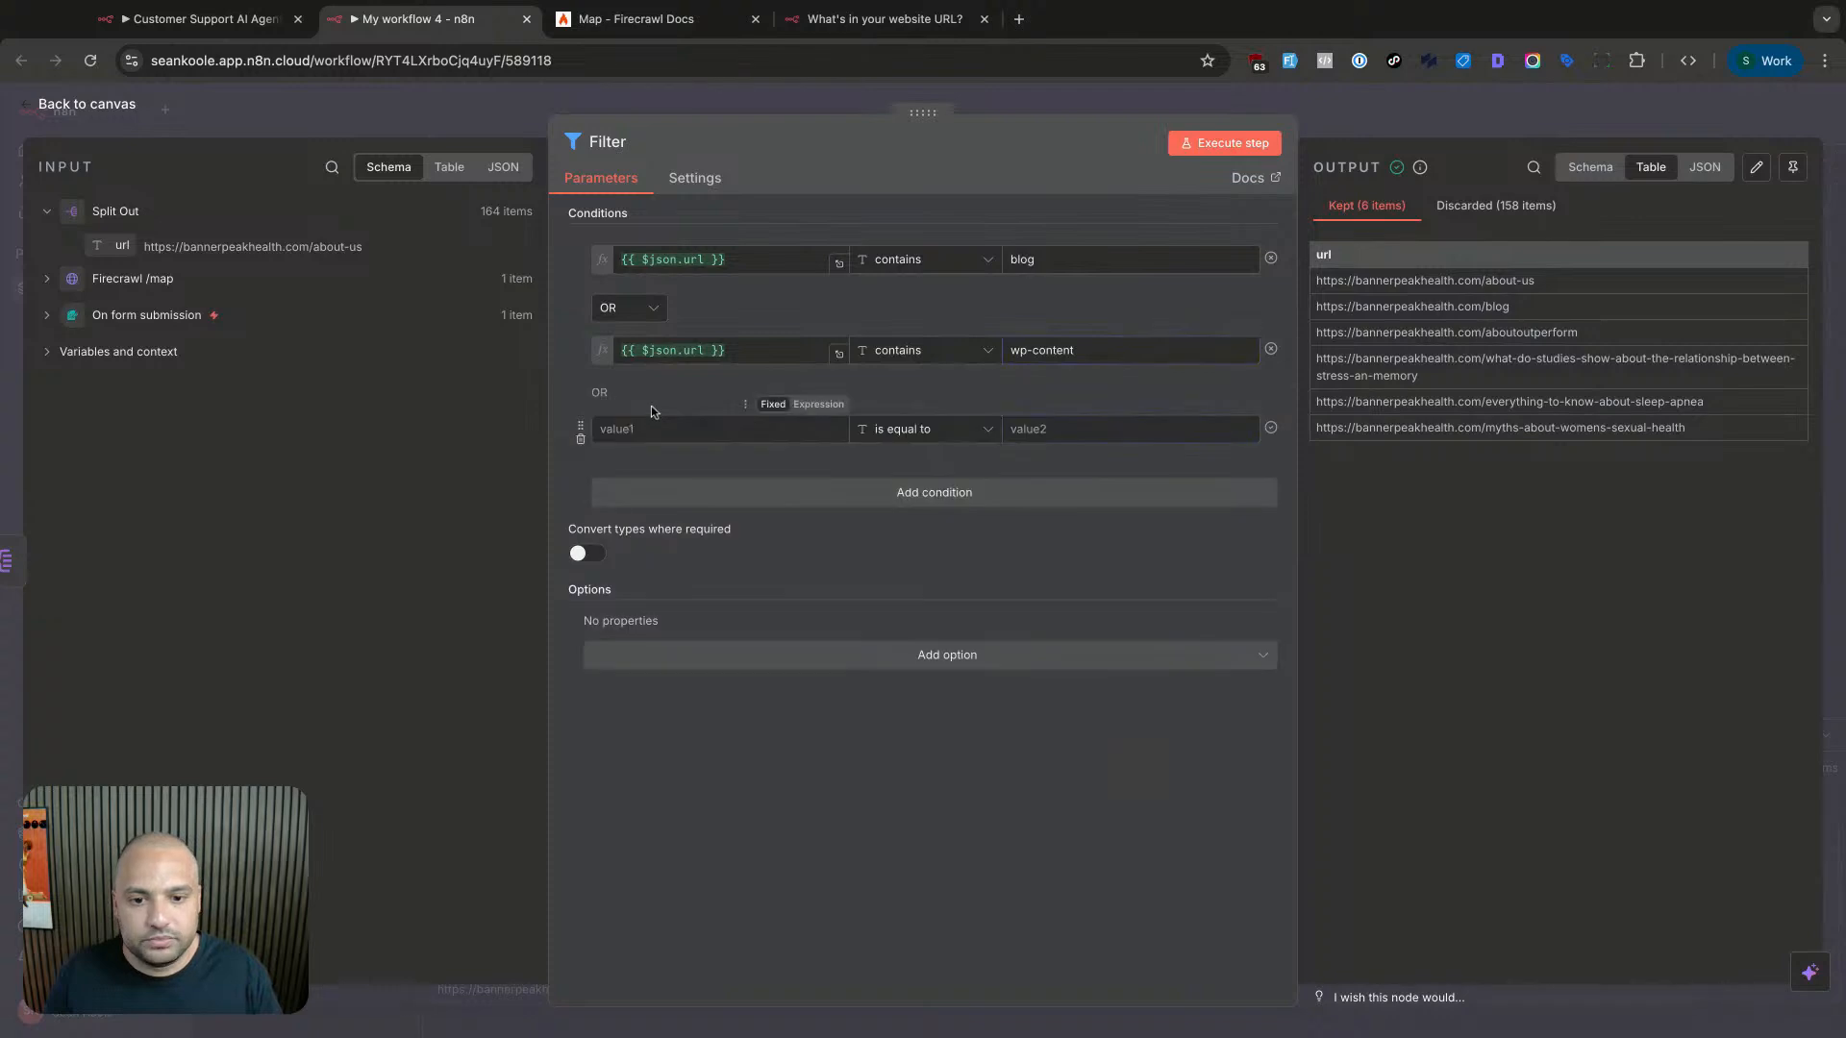
left_click(767, 350)
left_click(768, 428)
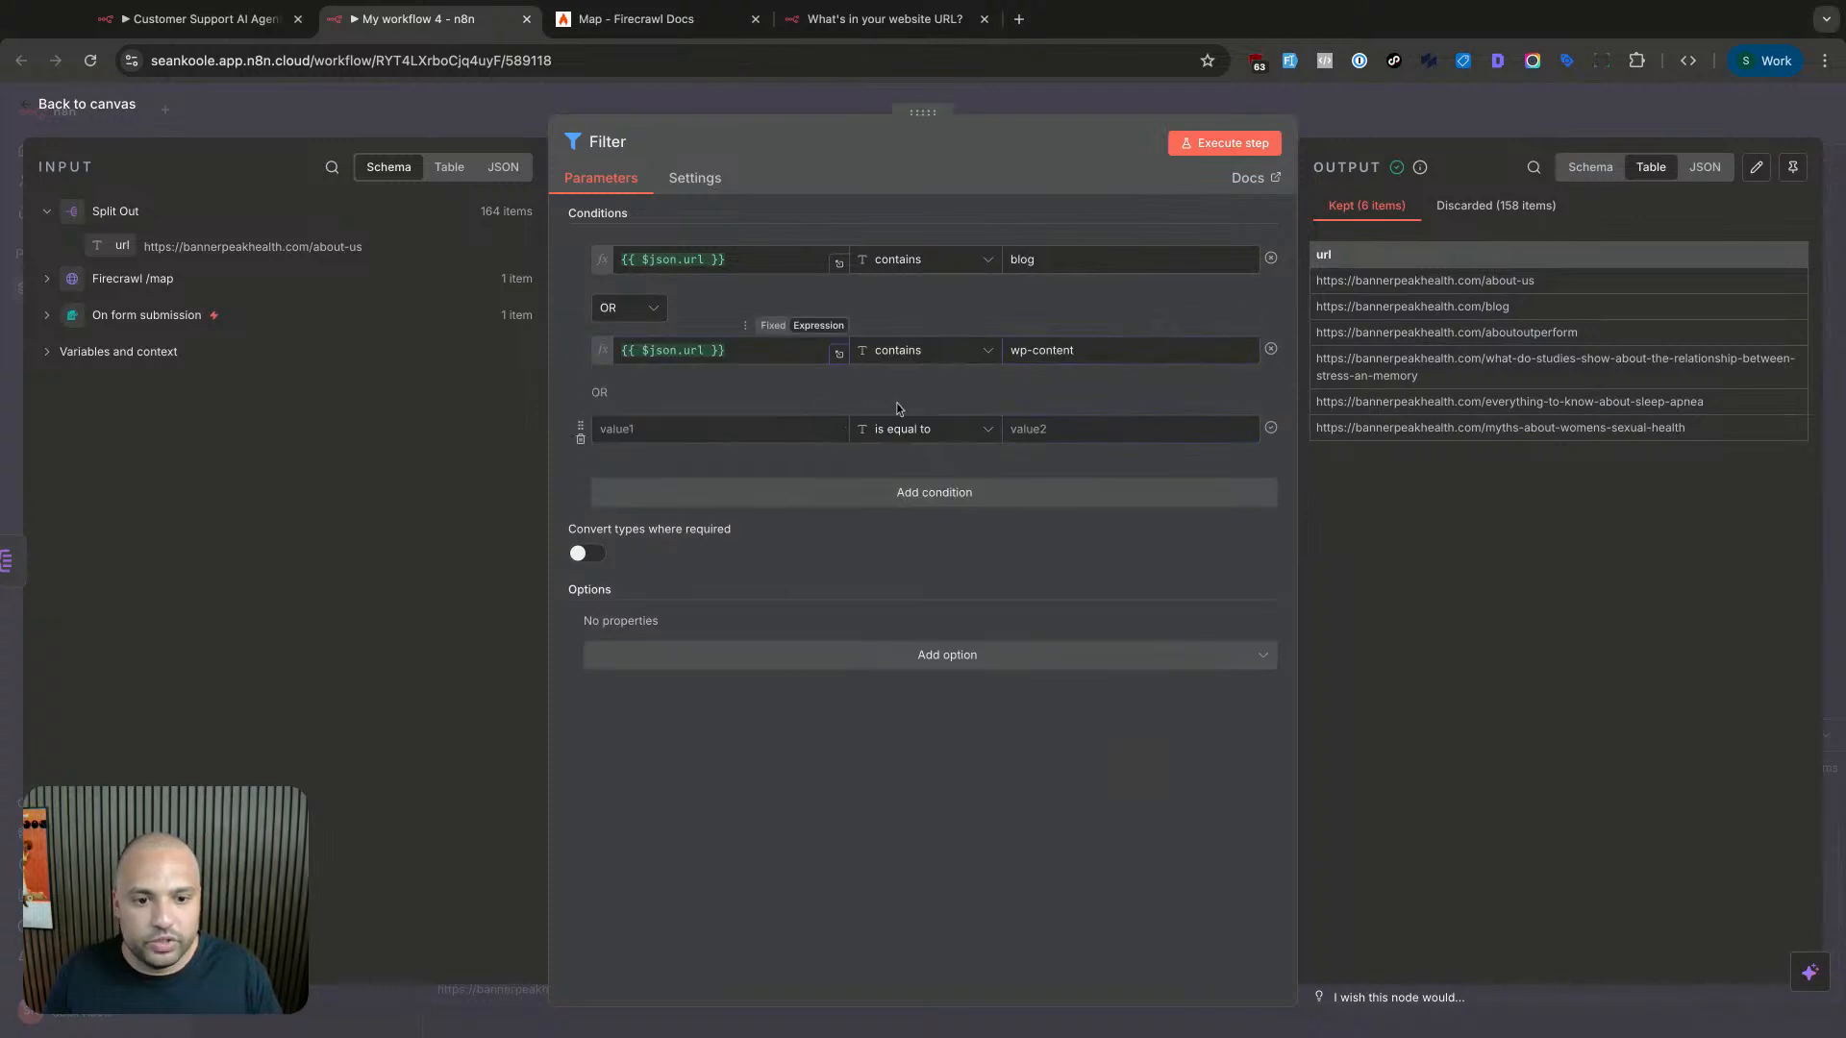
type("{{ $json.url }}")
left_click(1063, 429)
type("g")
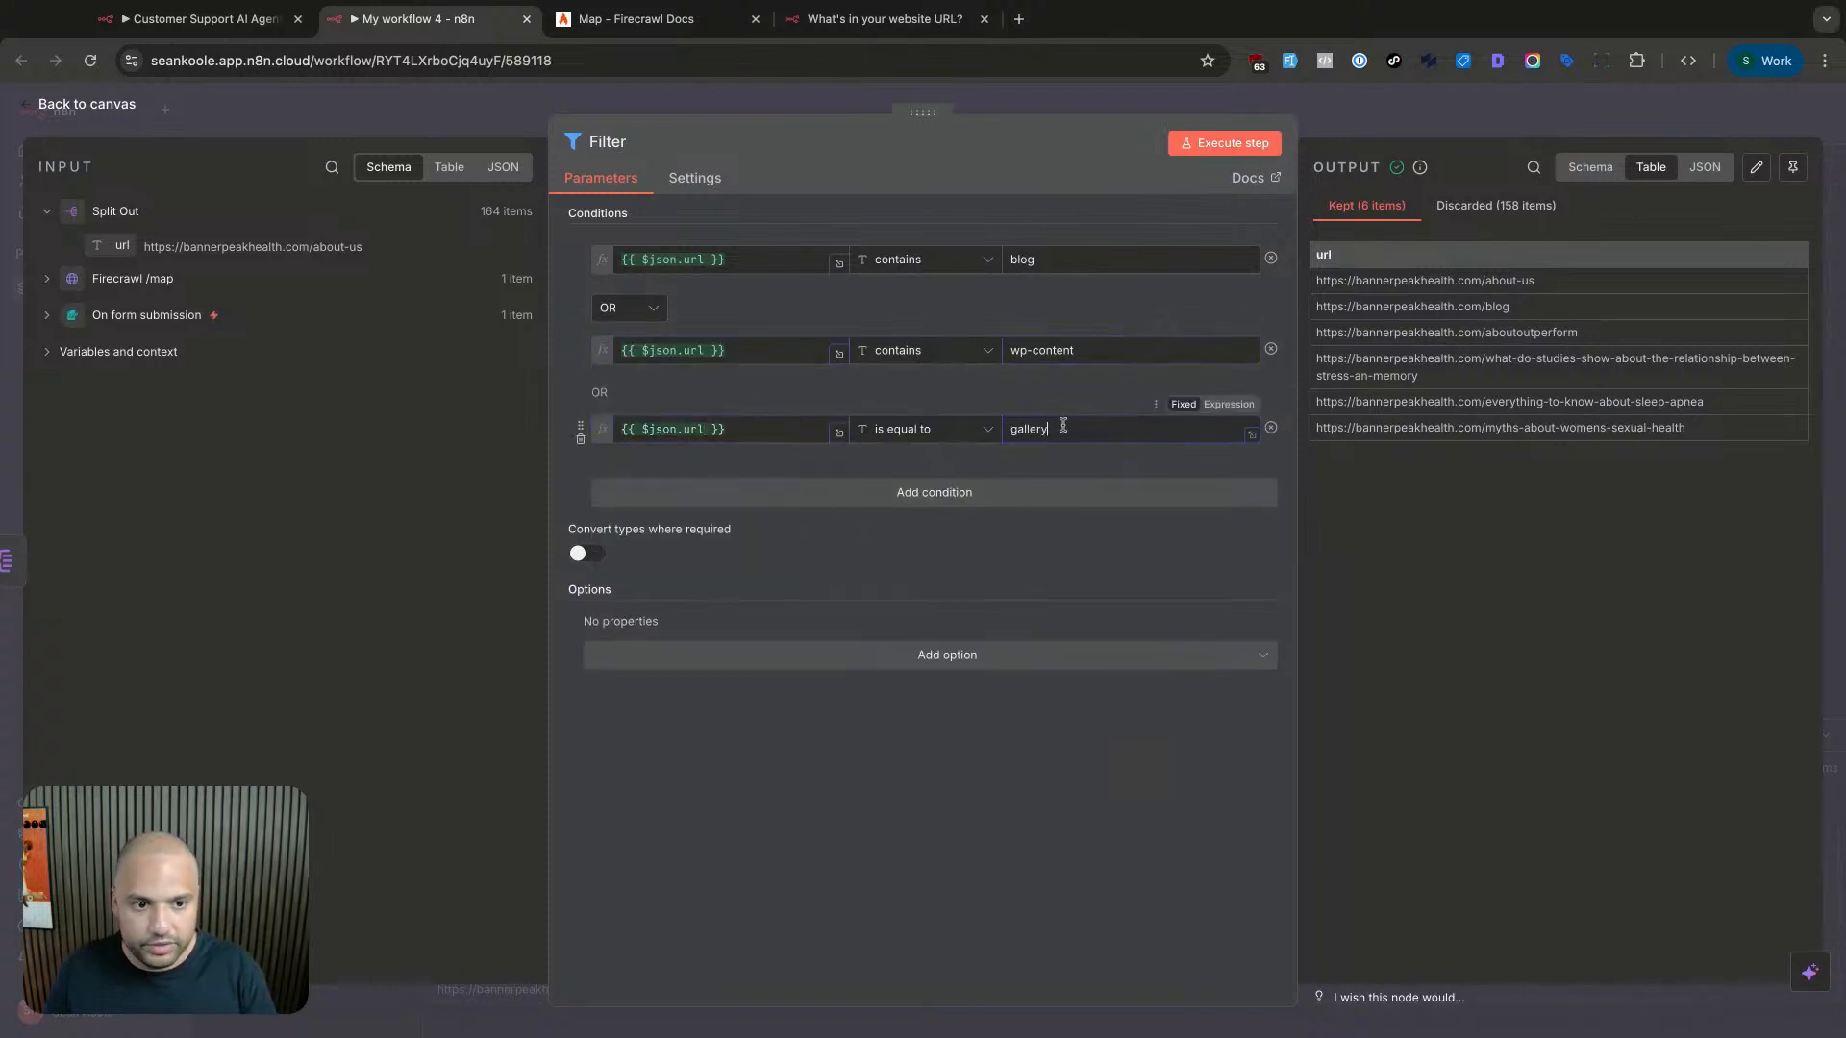
left_click(1231, 139)
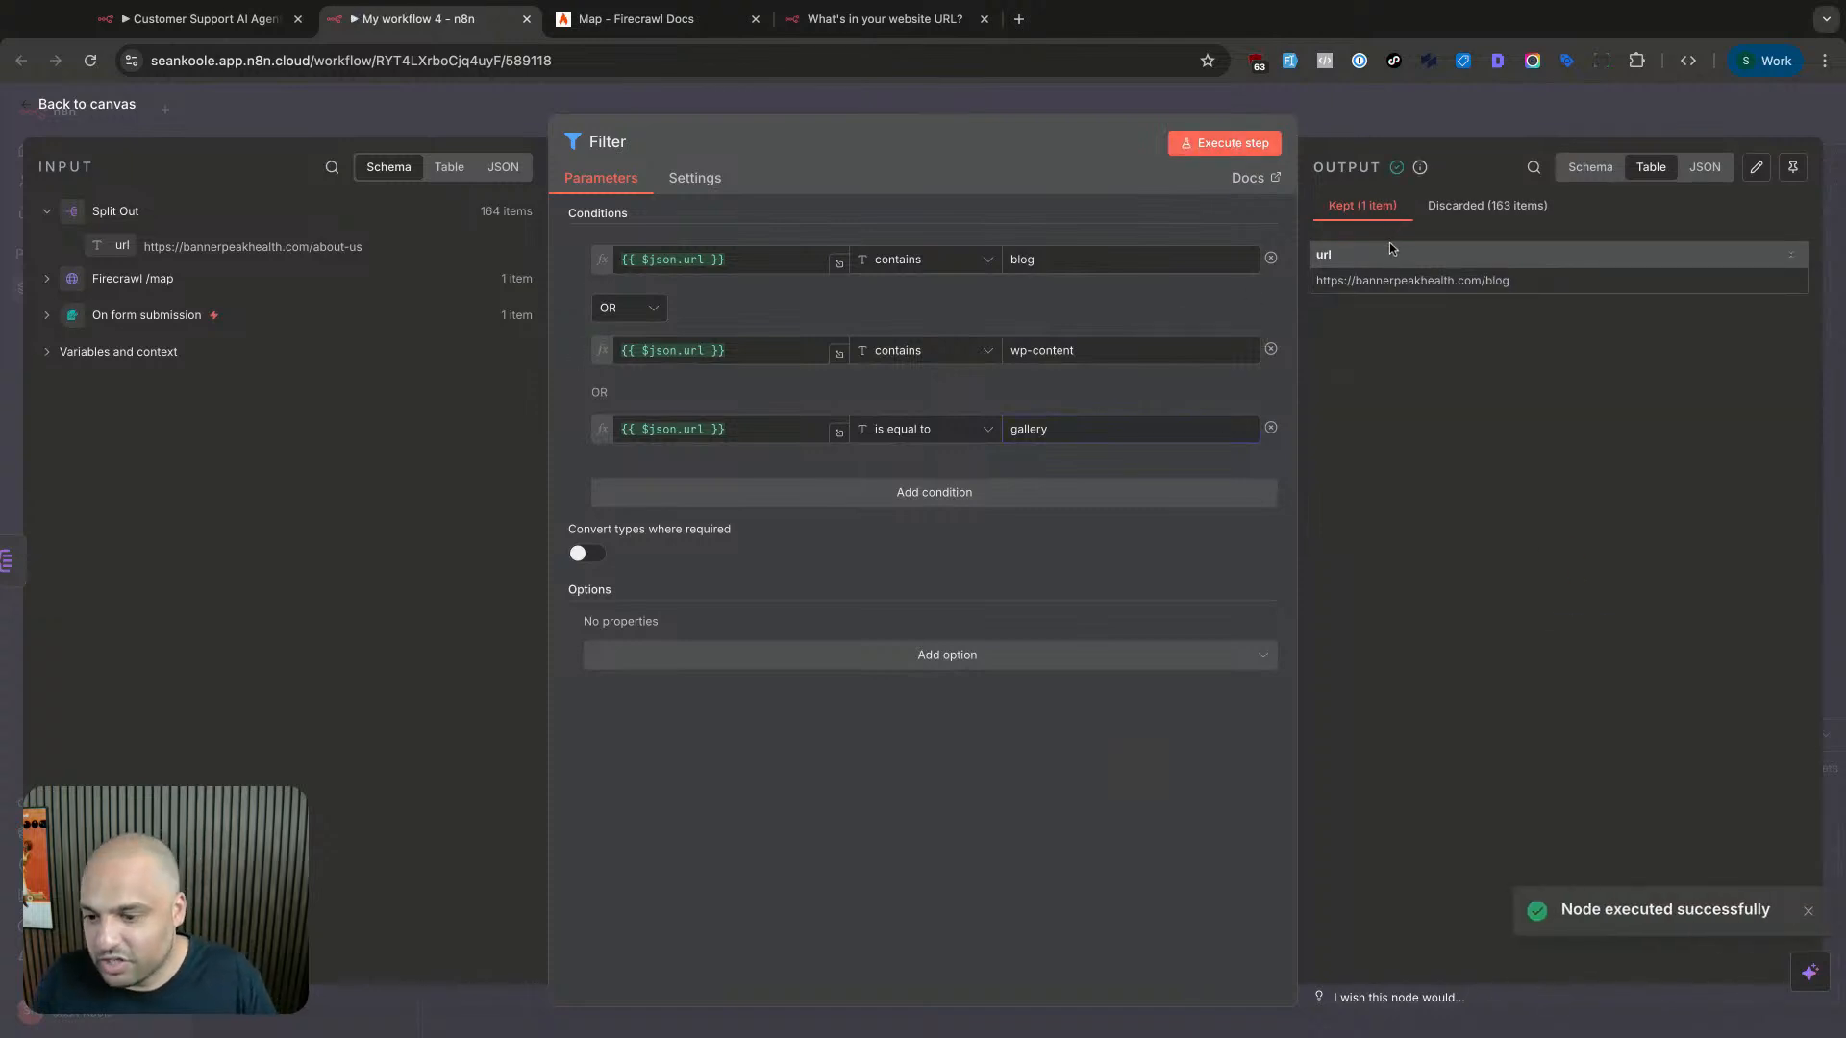
left_click(1440, 213)
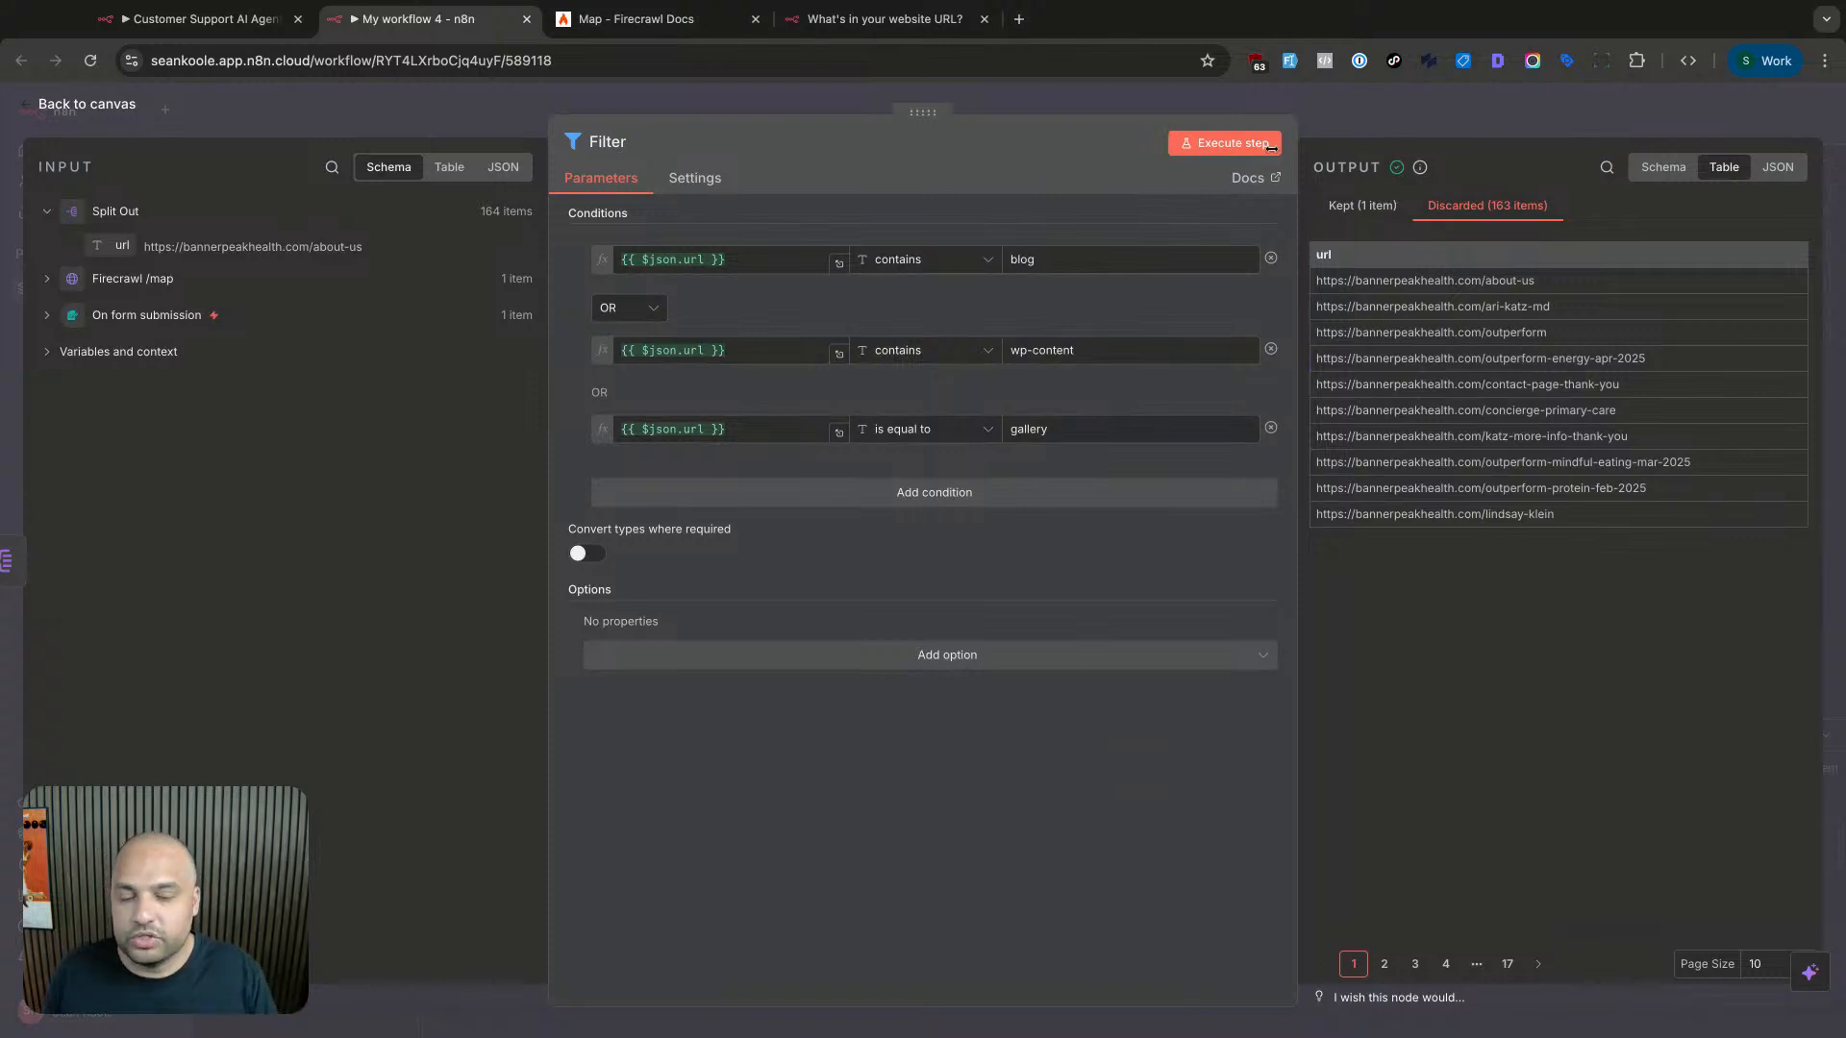
- Add a Code in JavaScript node after the Filter
left_click(1333, 113)
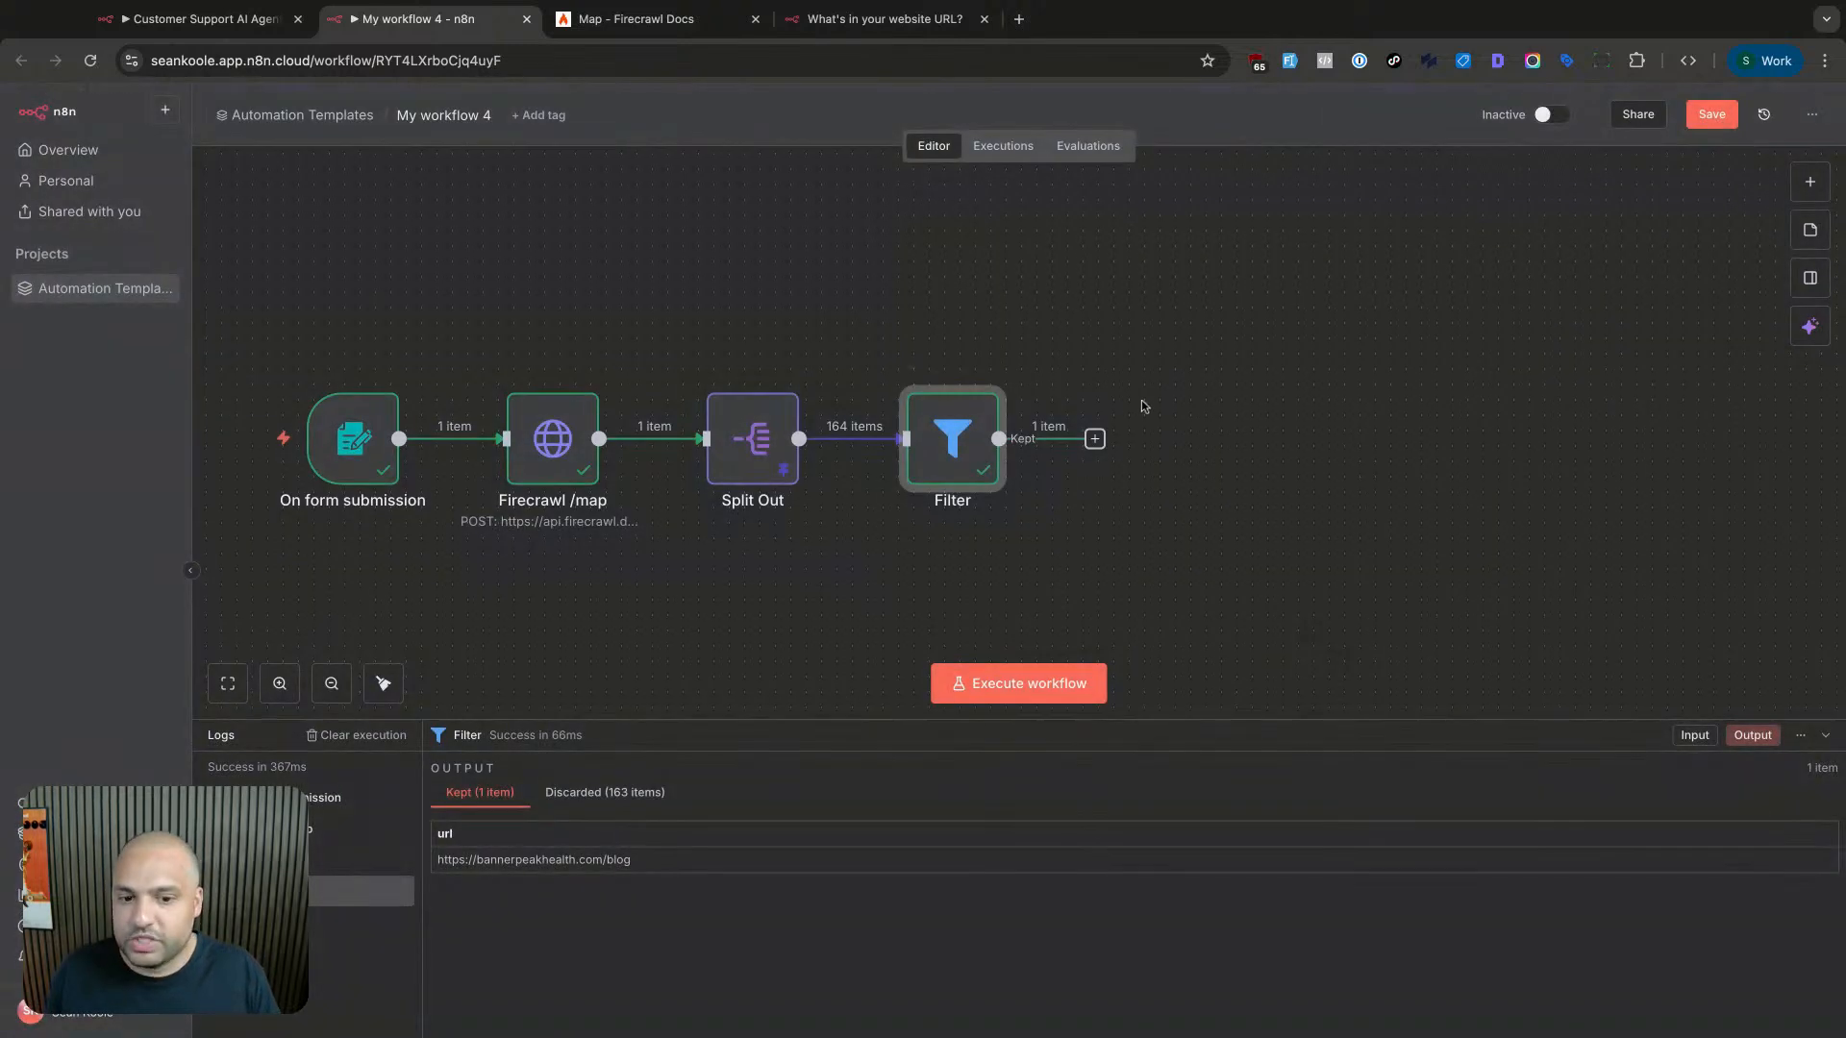
scroll(1149, 408, "right", 5)
left_click(837, 440)
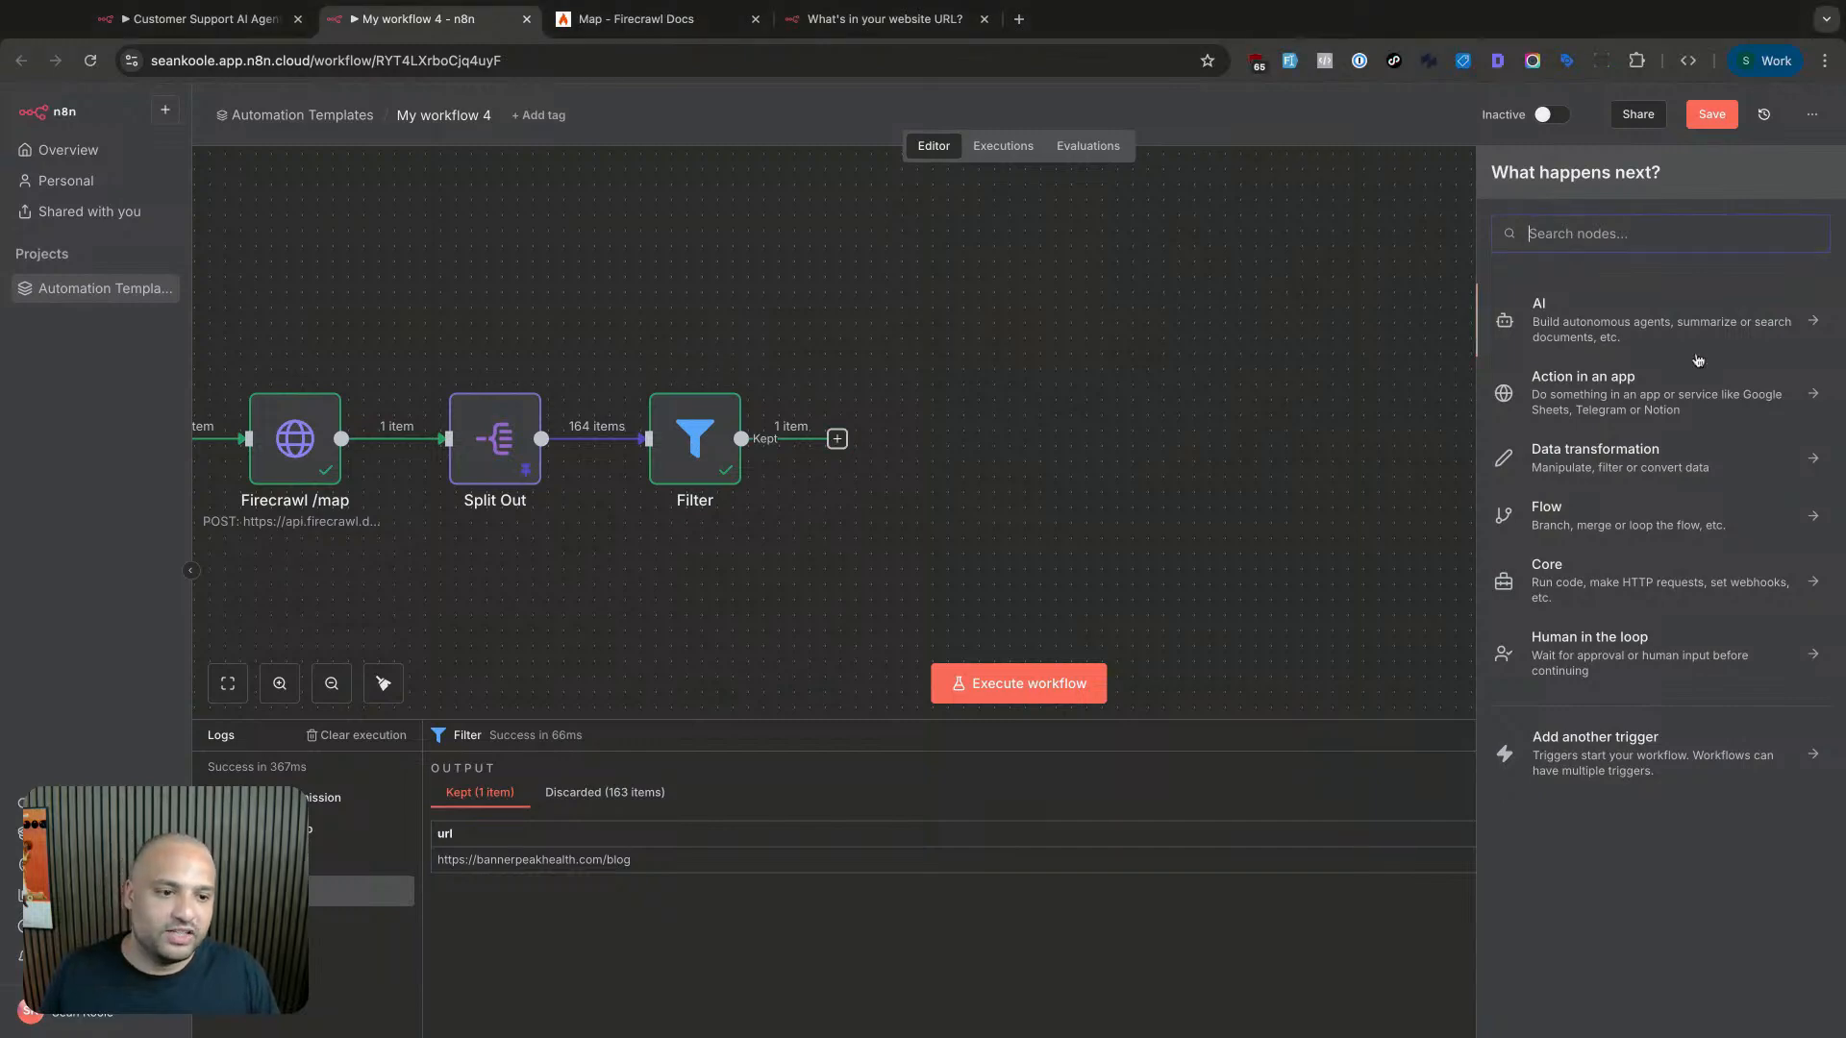
type("code")
key("Return")
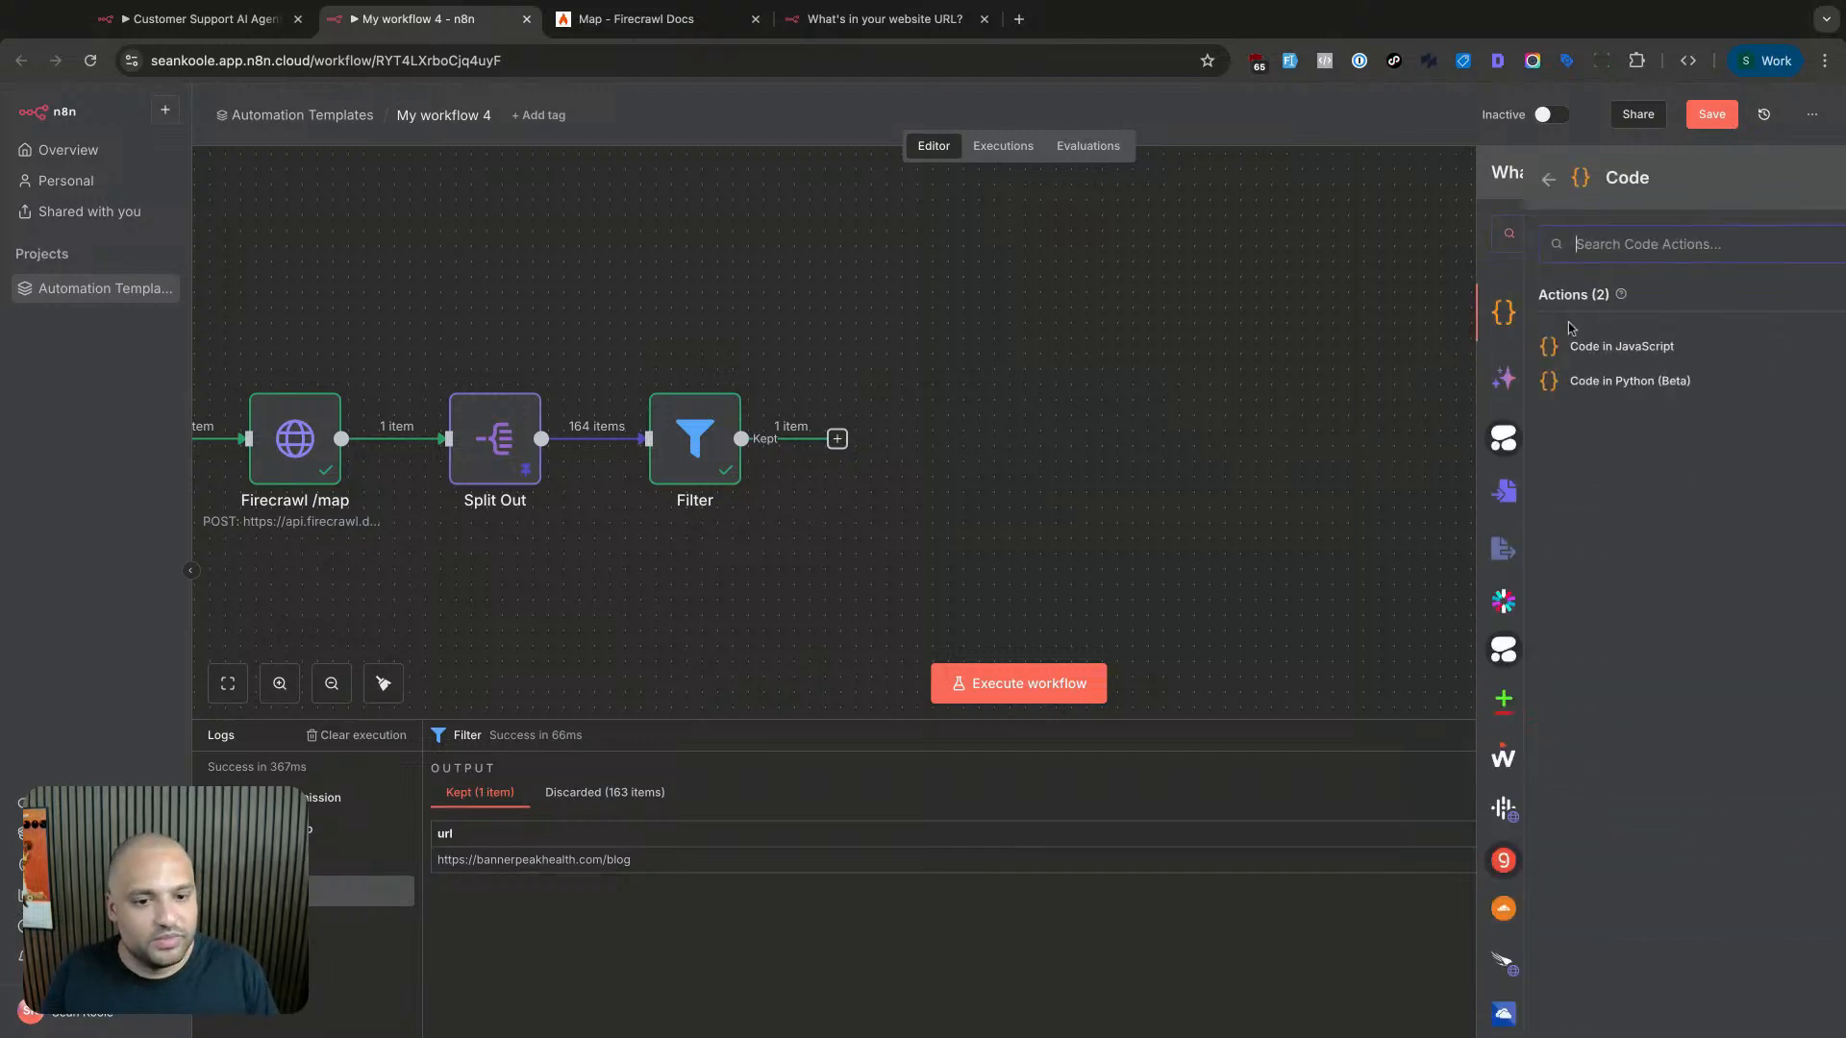
left_click(1573, 348)
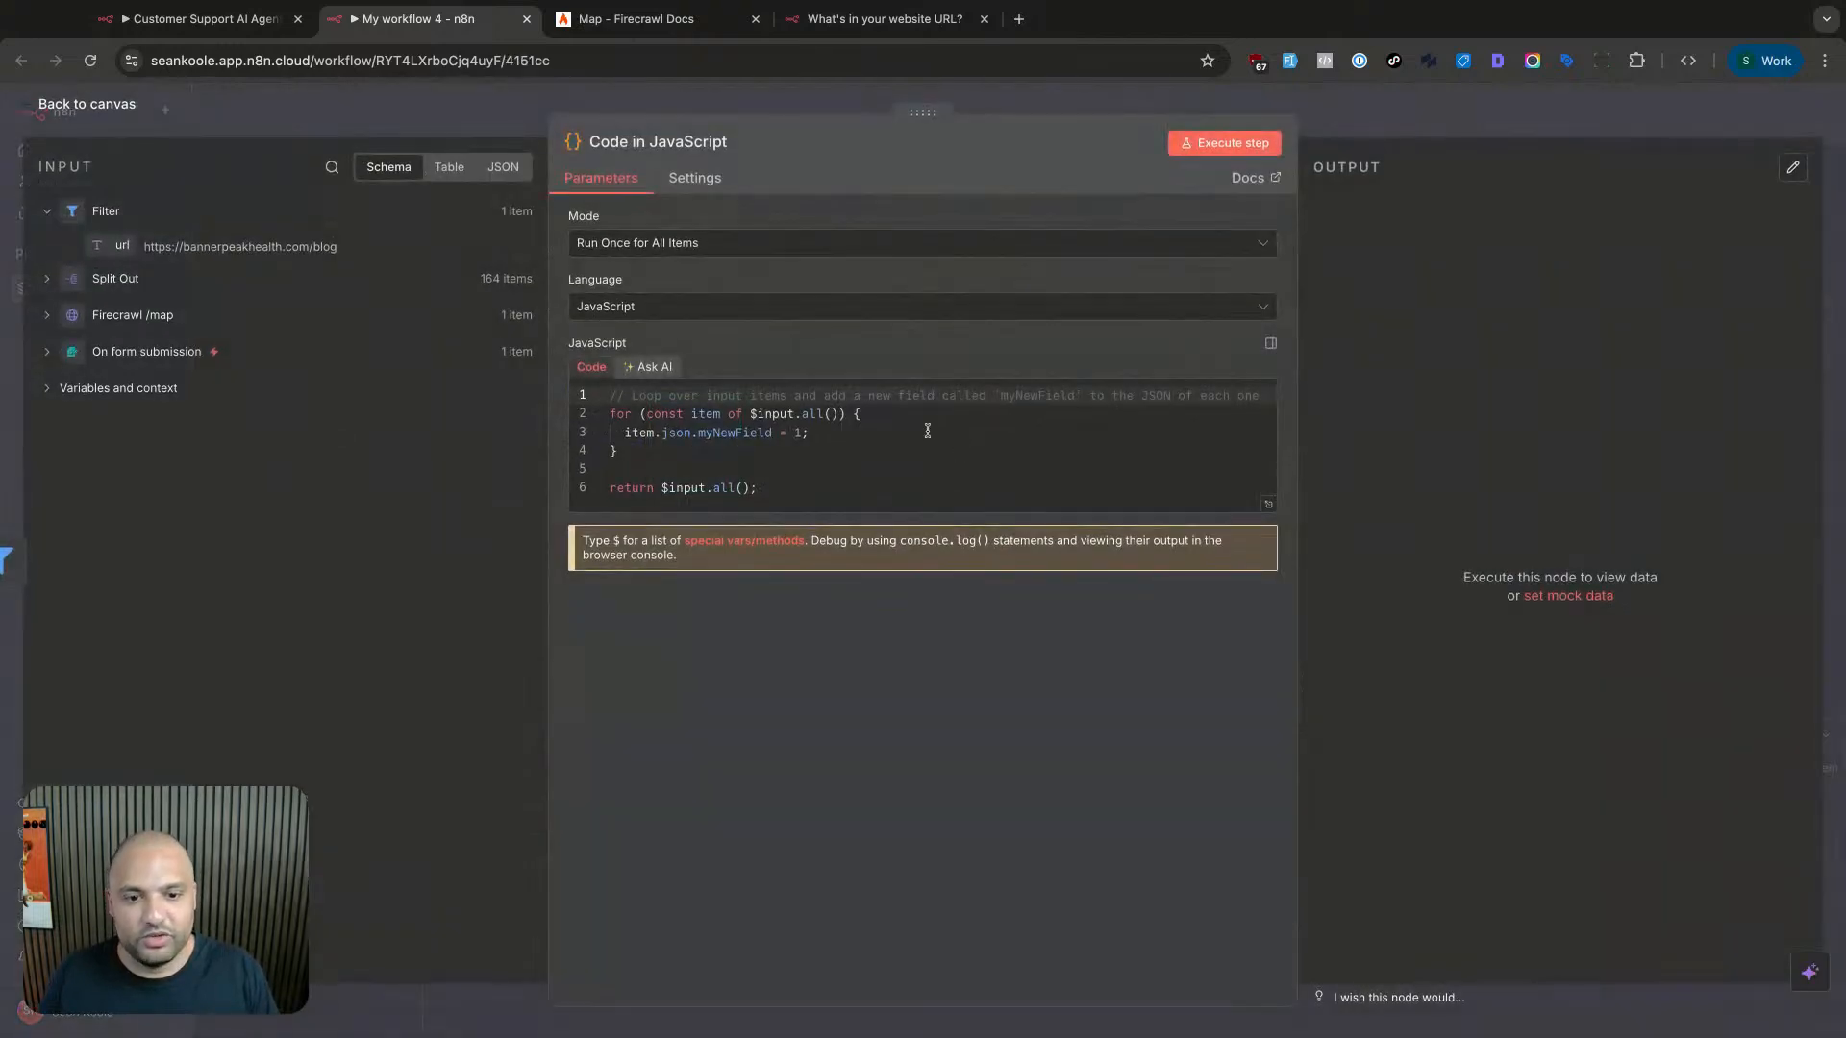
- Replace the sample code with return $input.all().slice(0,4) and run it successfully
left_click(925, 435)
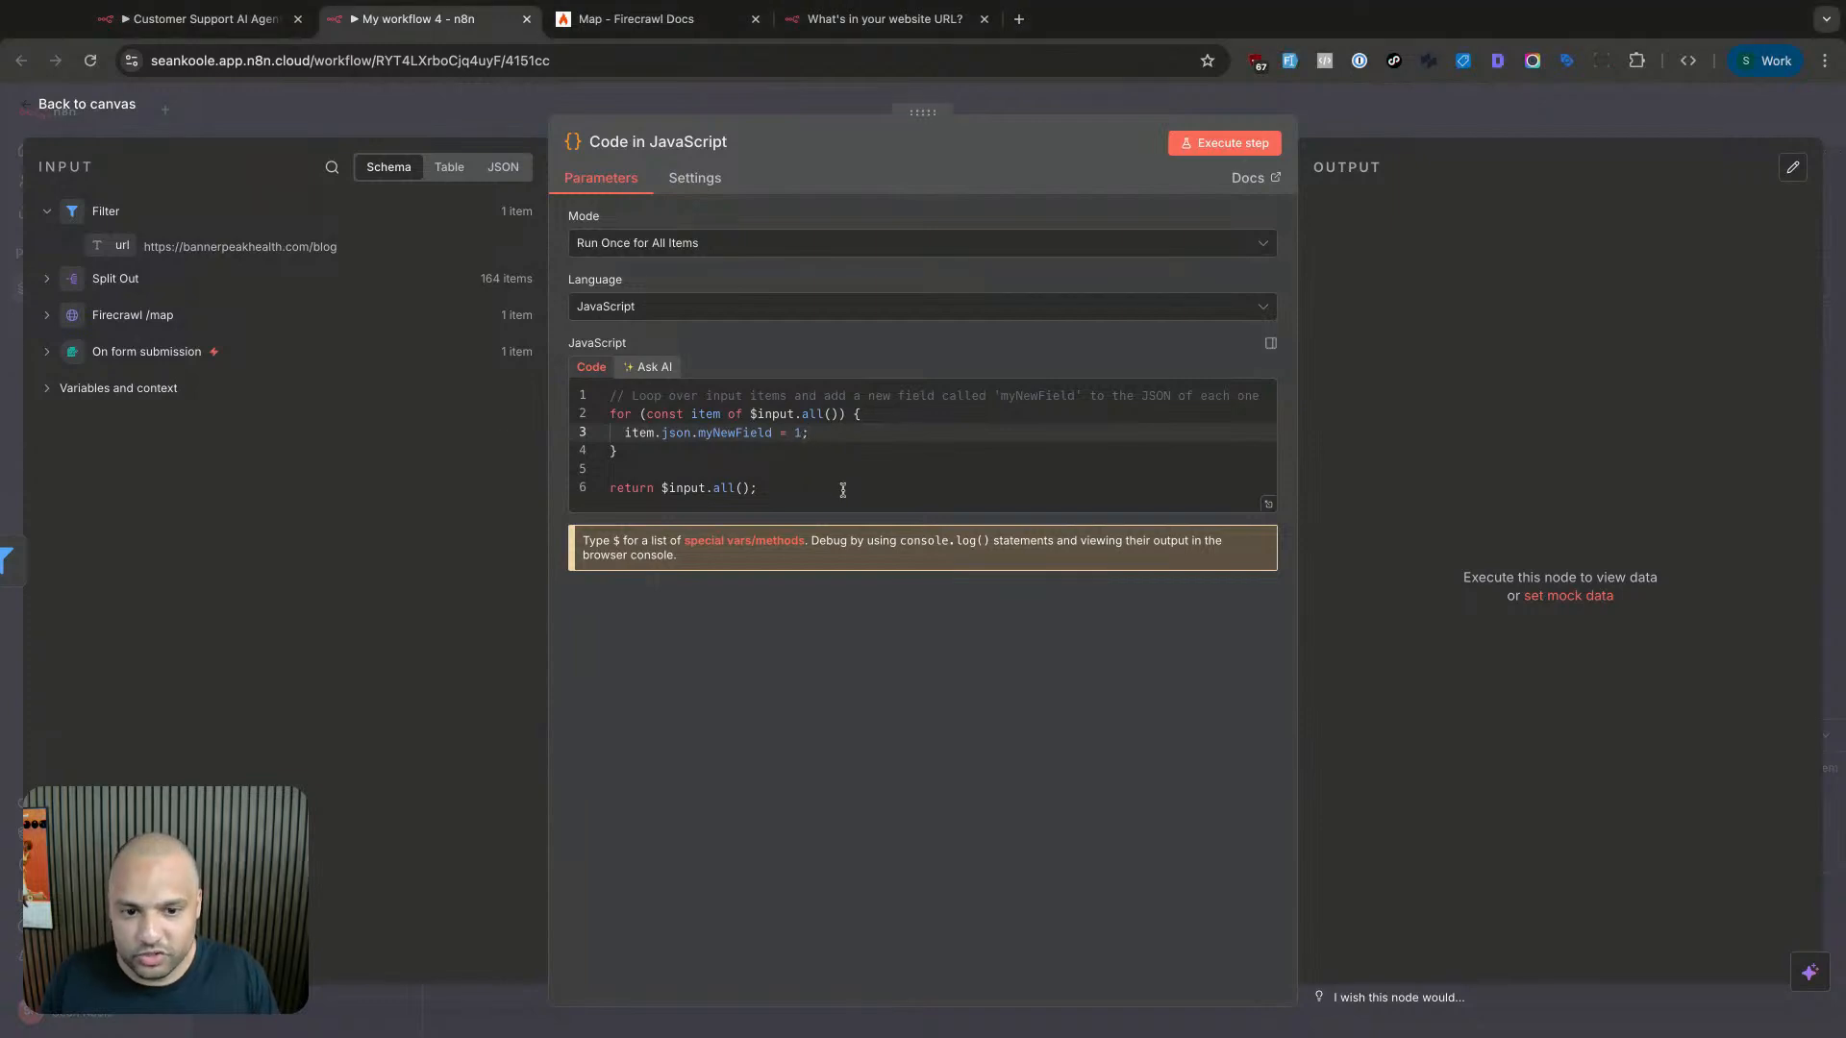
key("ctrl+a")
key("BackSpace")
type("return")
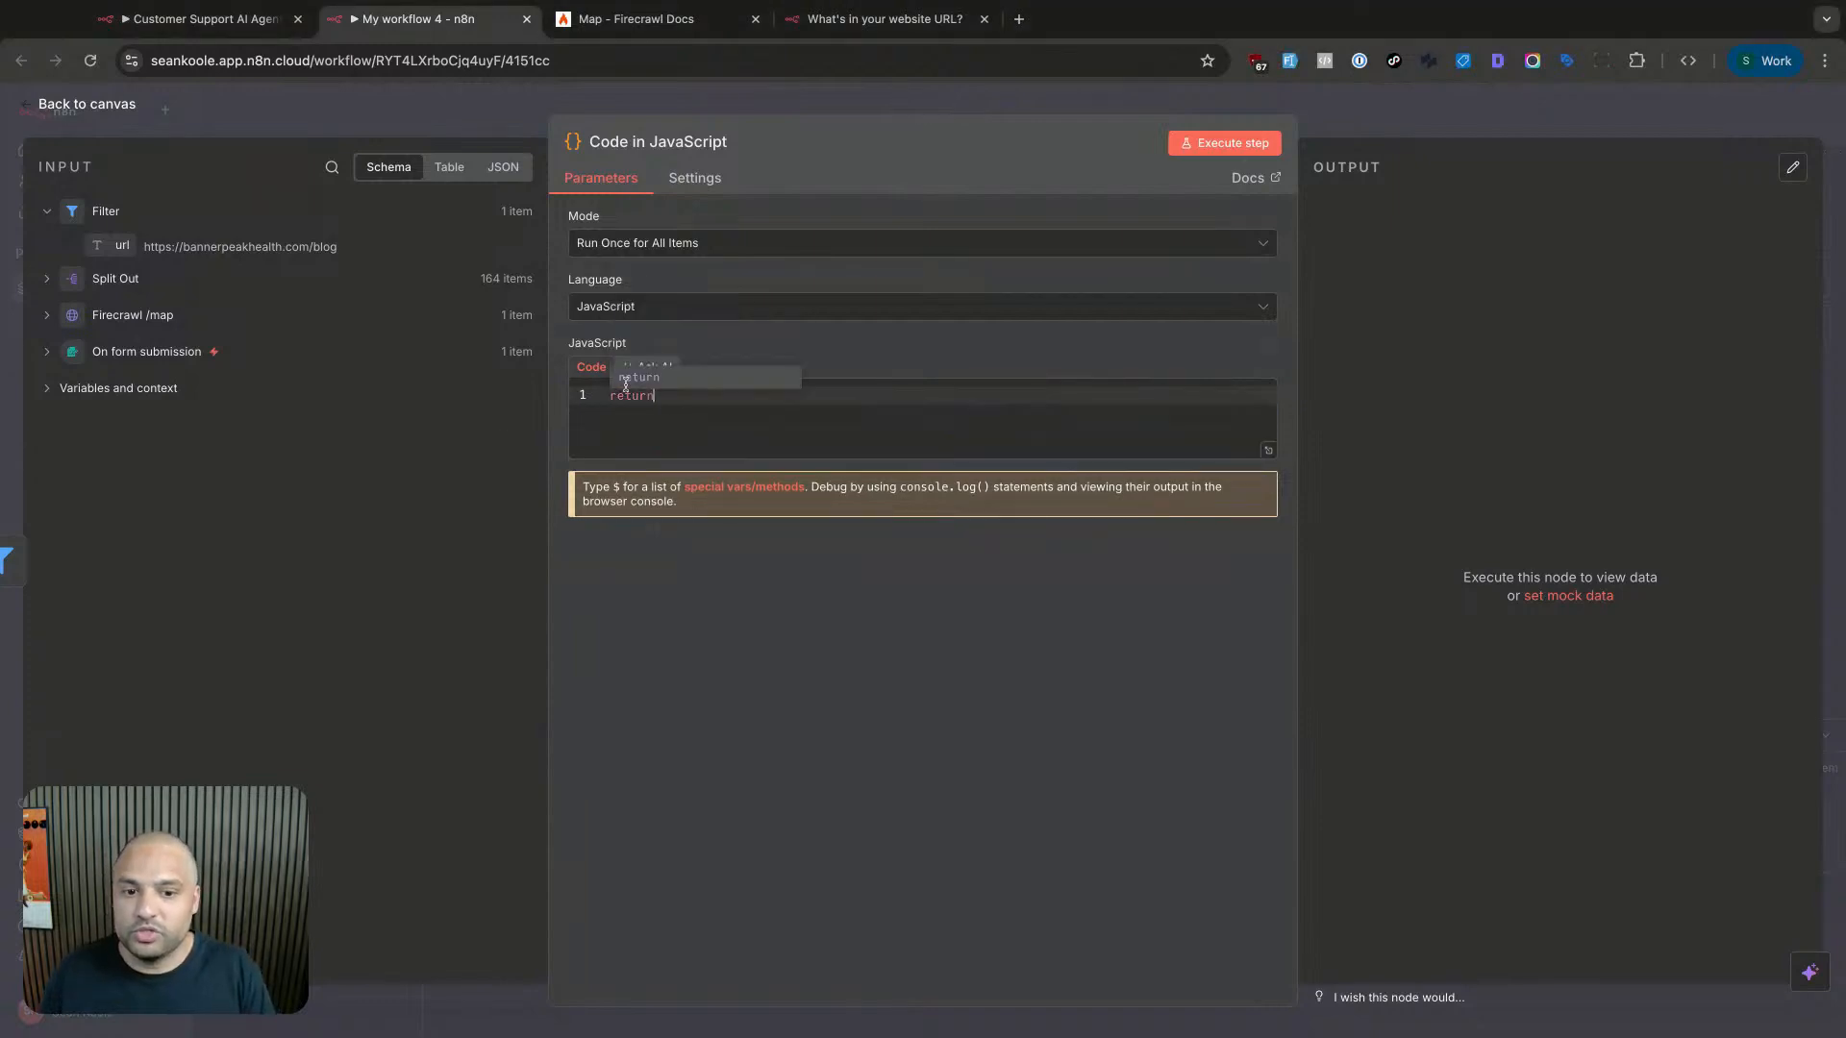
type(" $inut")
type("t.")
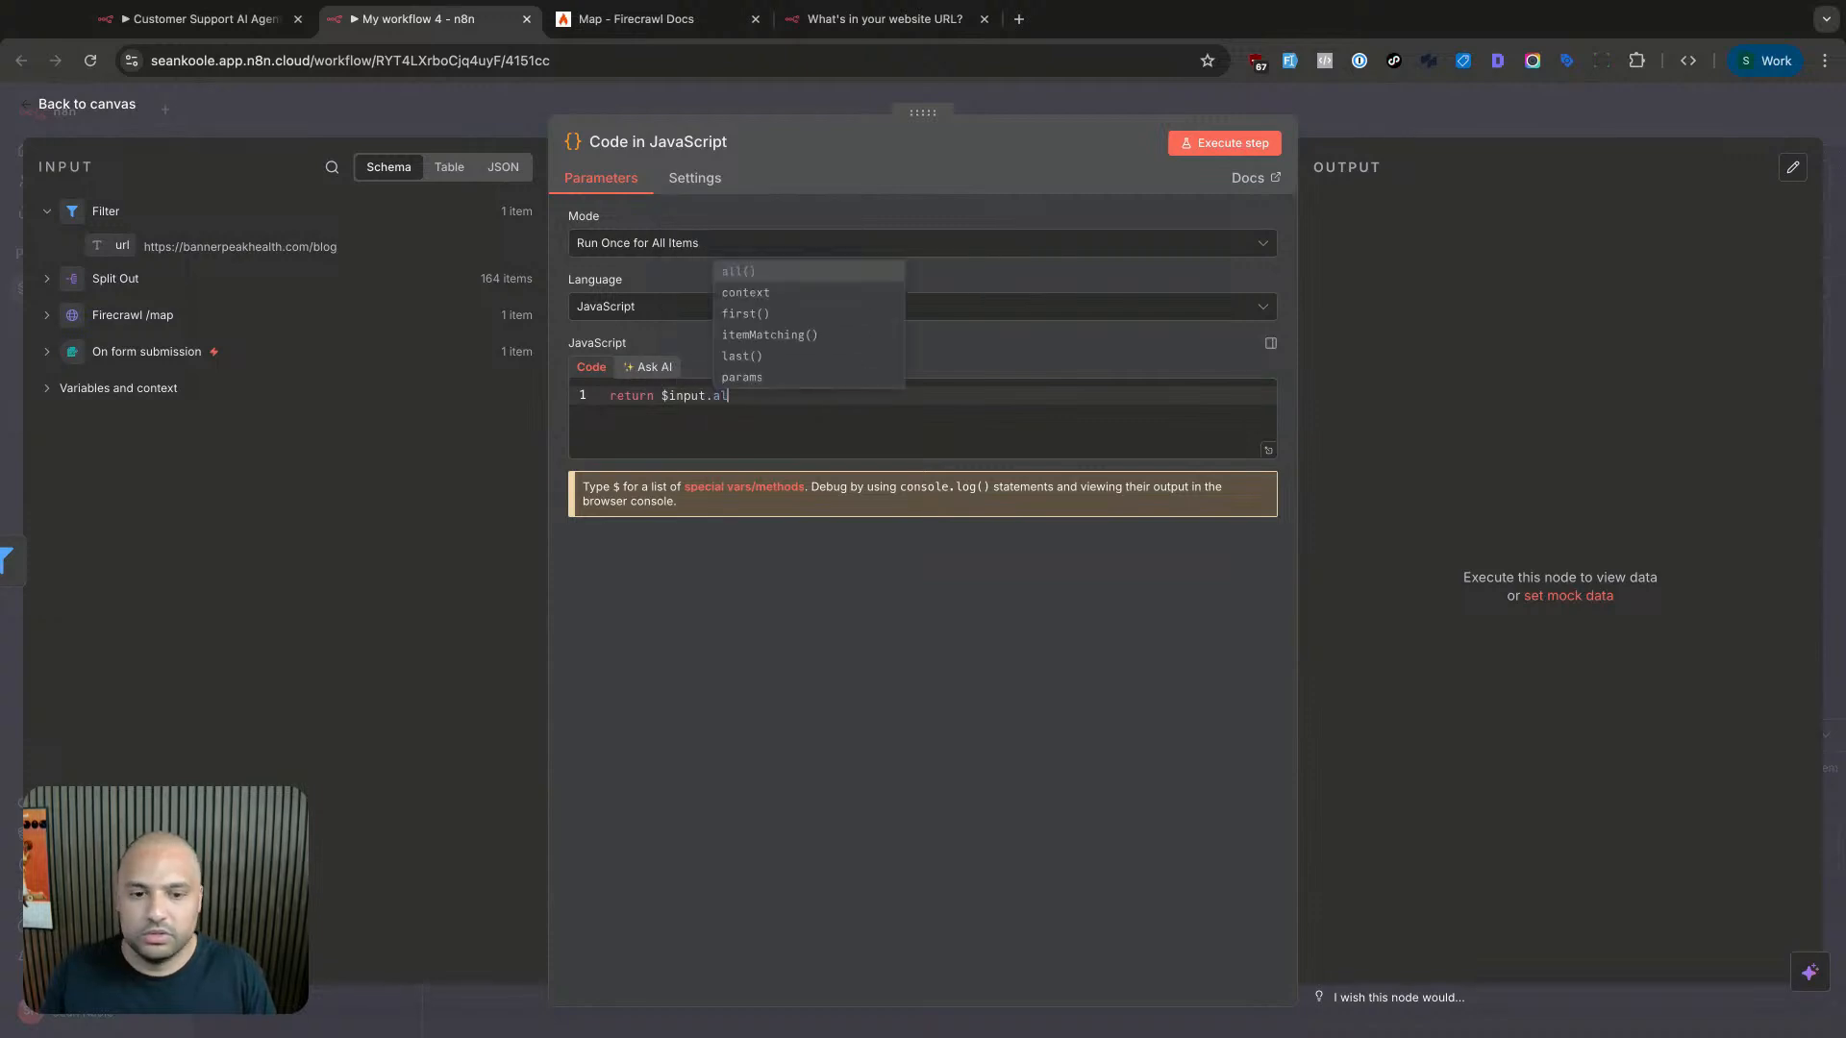
key("Return")
type(".slic")
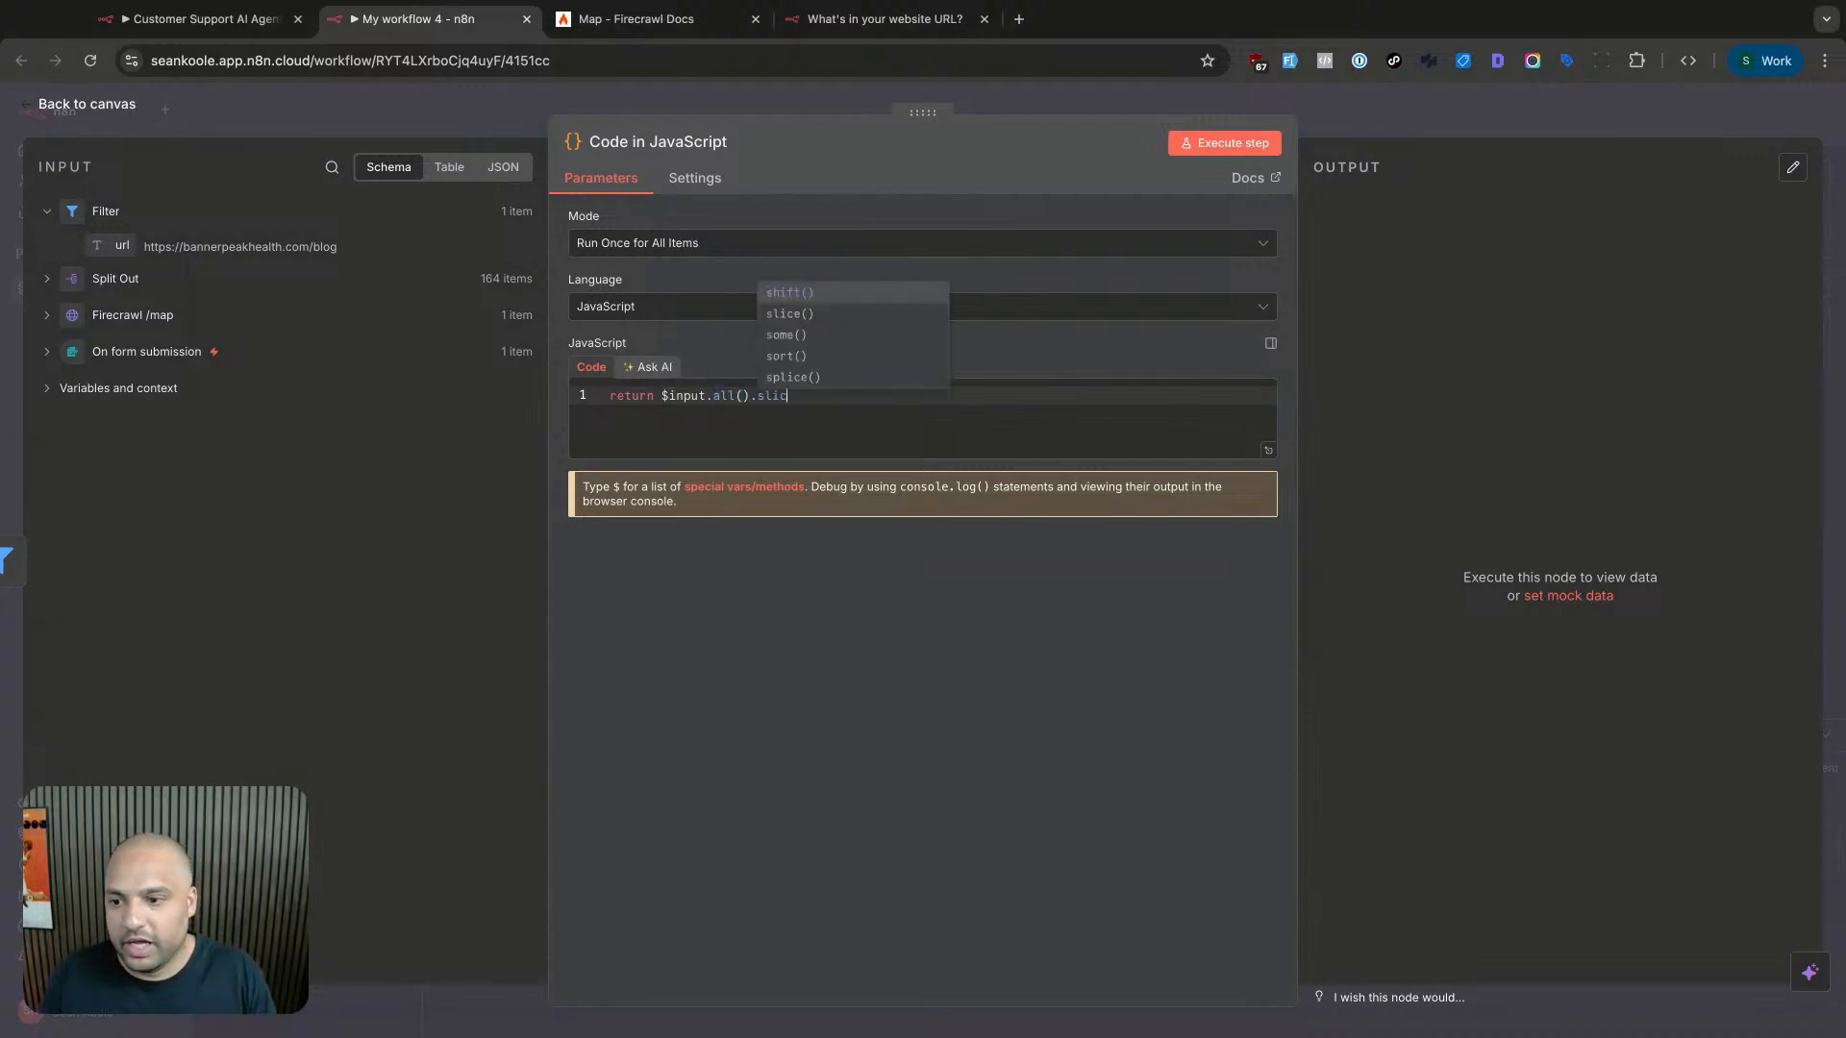
key("Return")
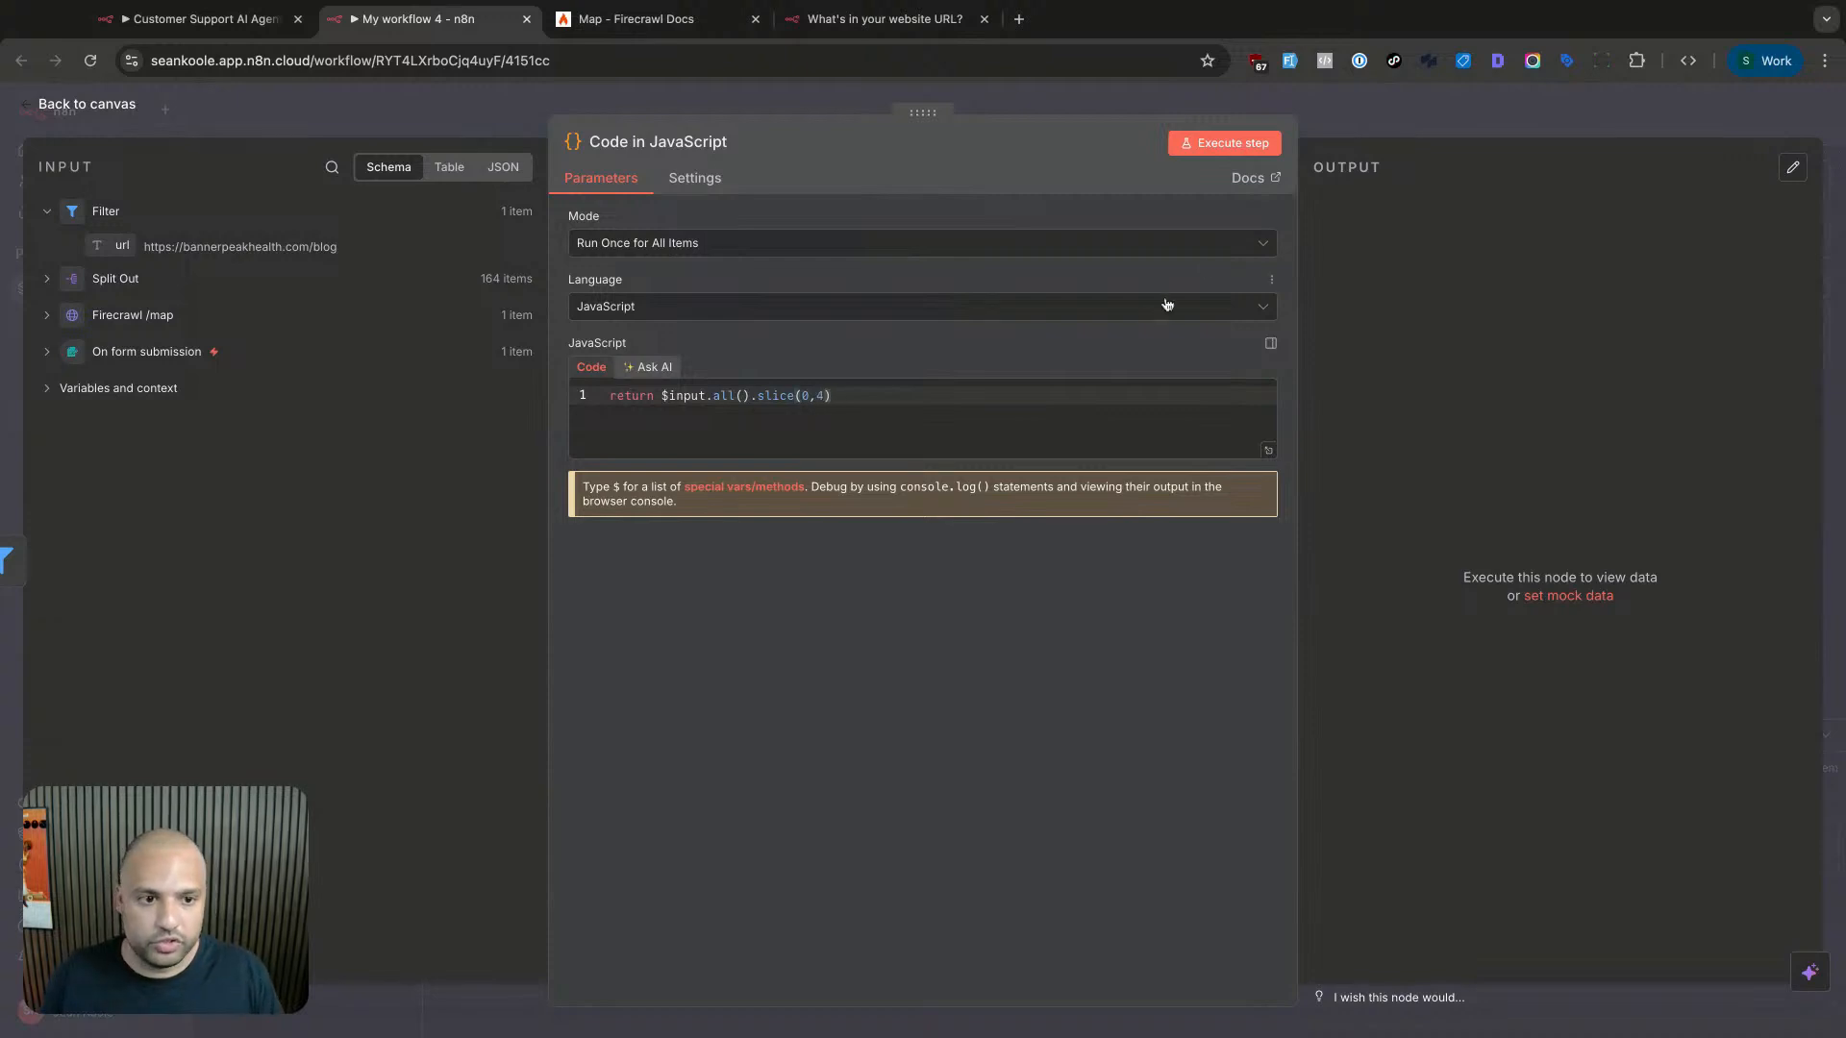
left_click(1224, 143)
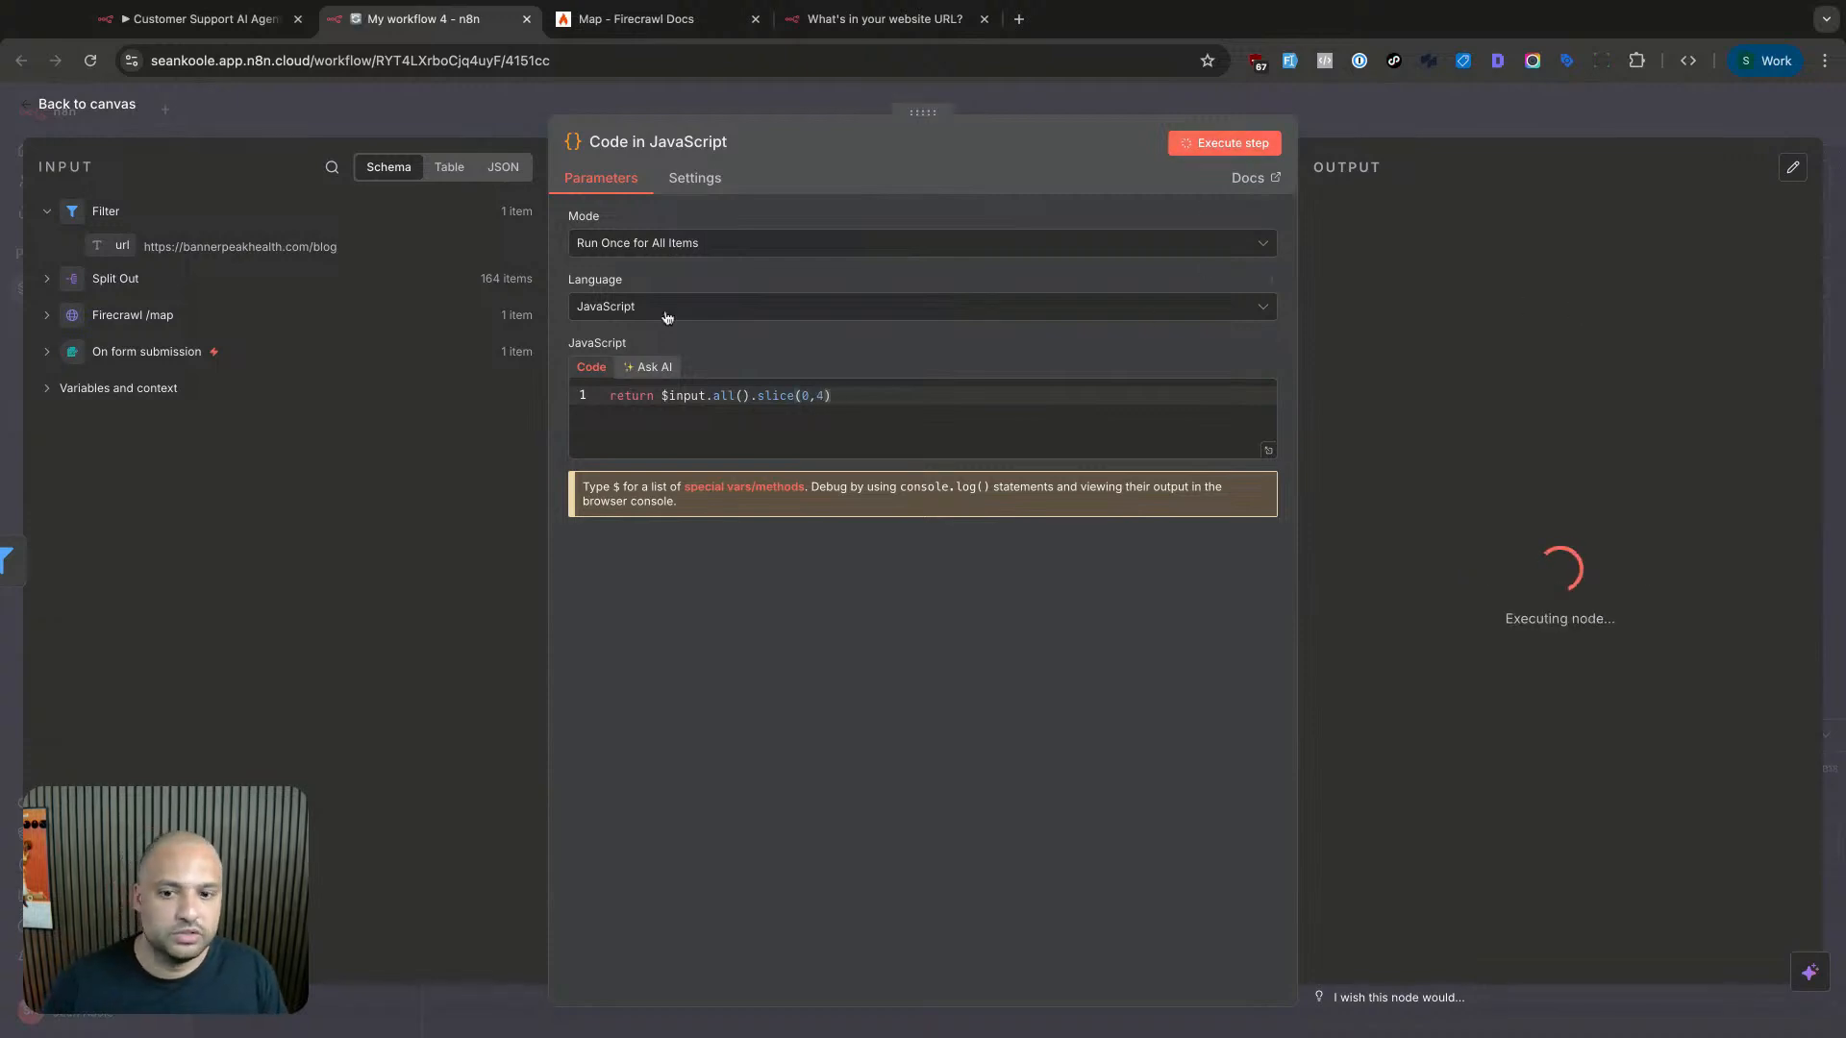
left_click(947, 412)
left_click(1338, 104)
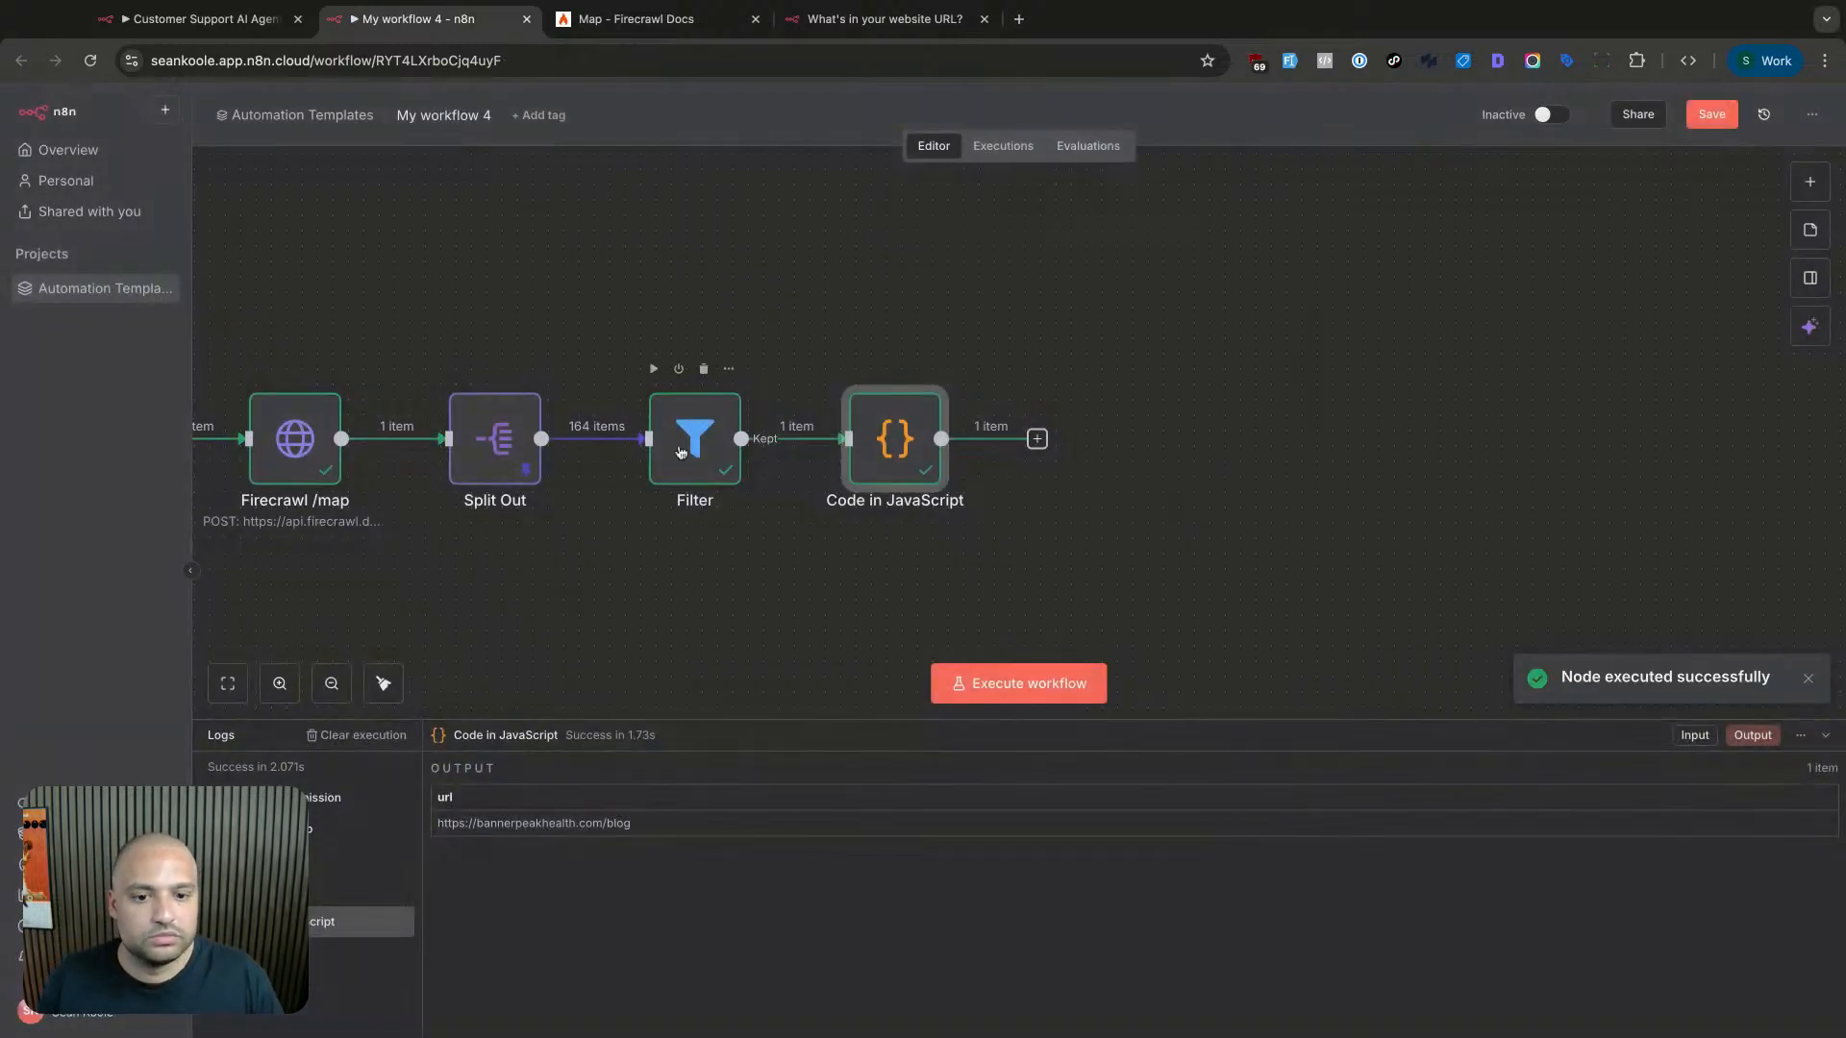
- In the Filter, try all three conditions as does not contain and run it
double_click(681, 452)
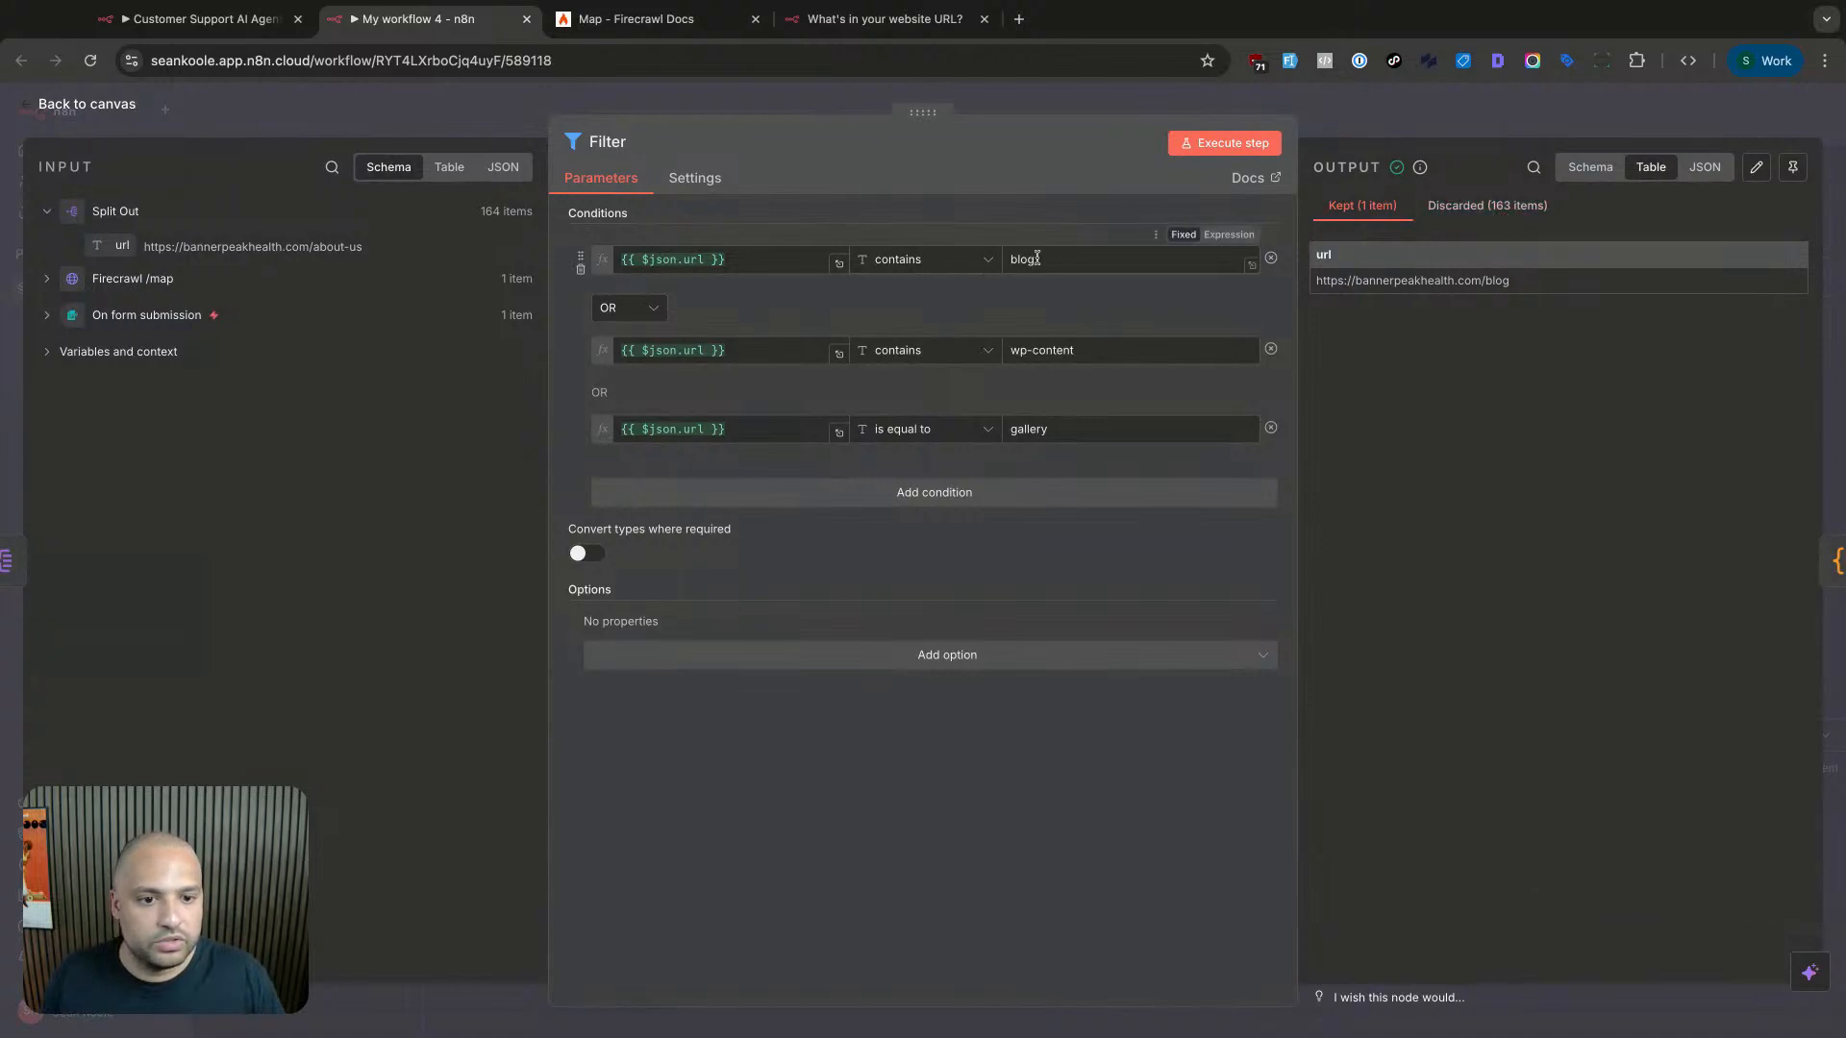
left_click(956, 260)
mouse_move(914, 308)
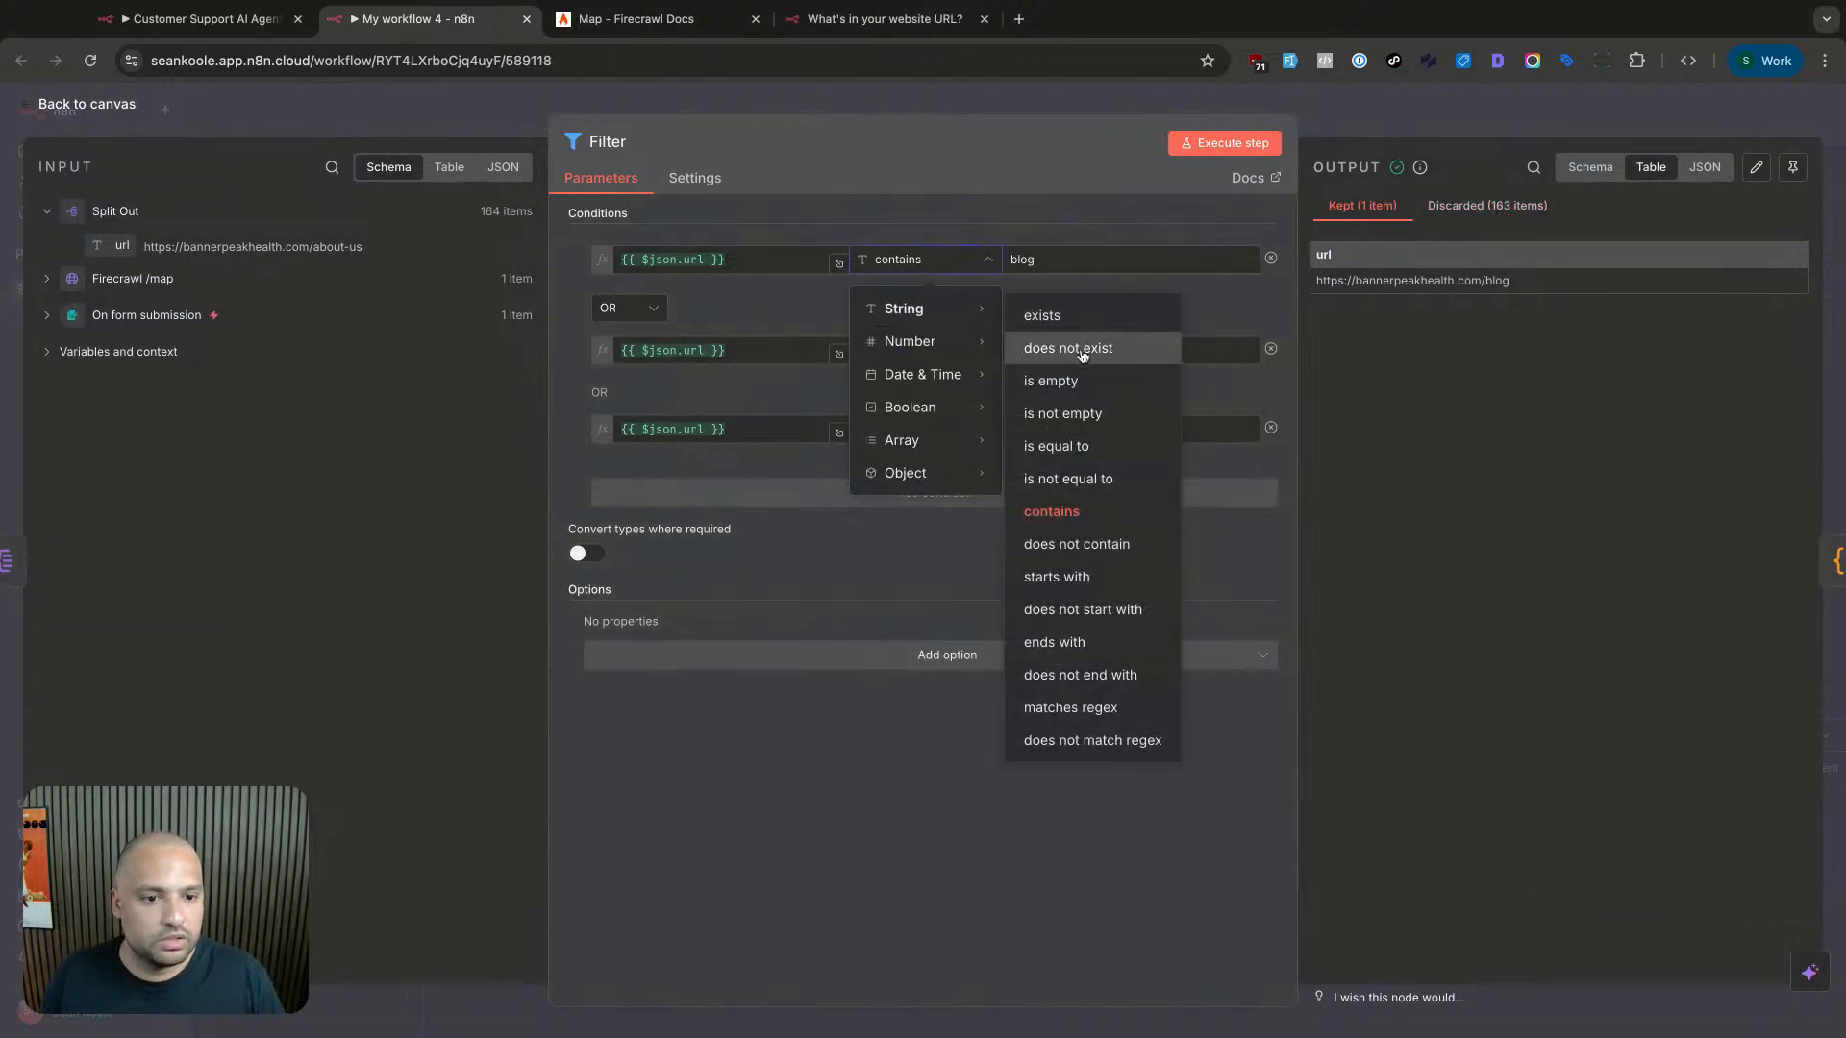
left_click(1086, 544)
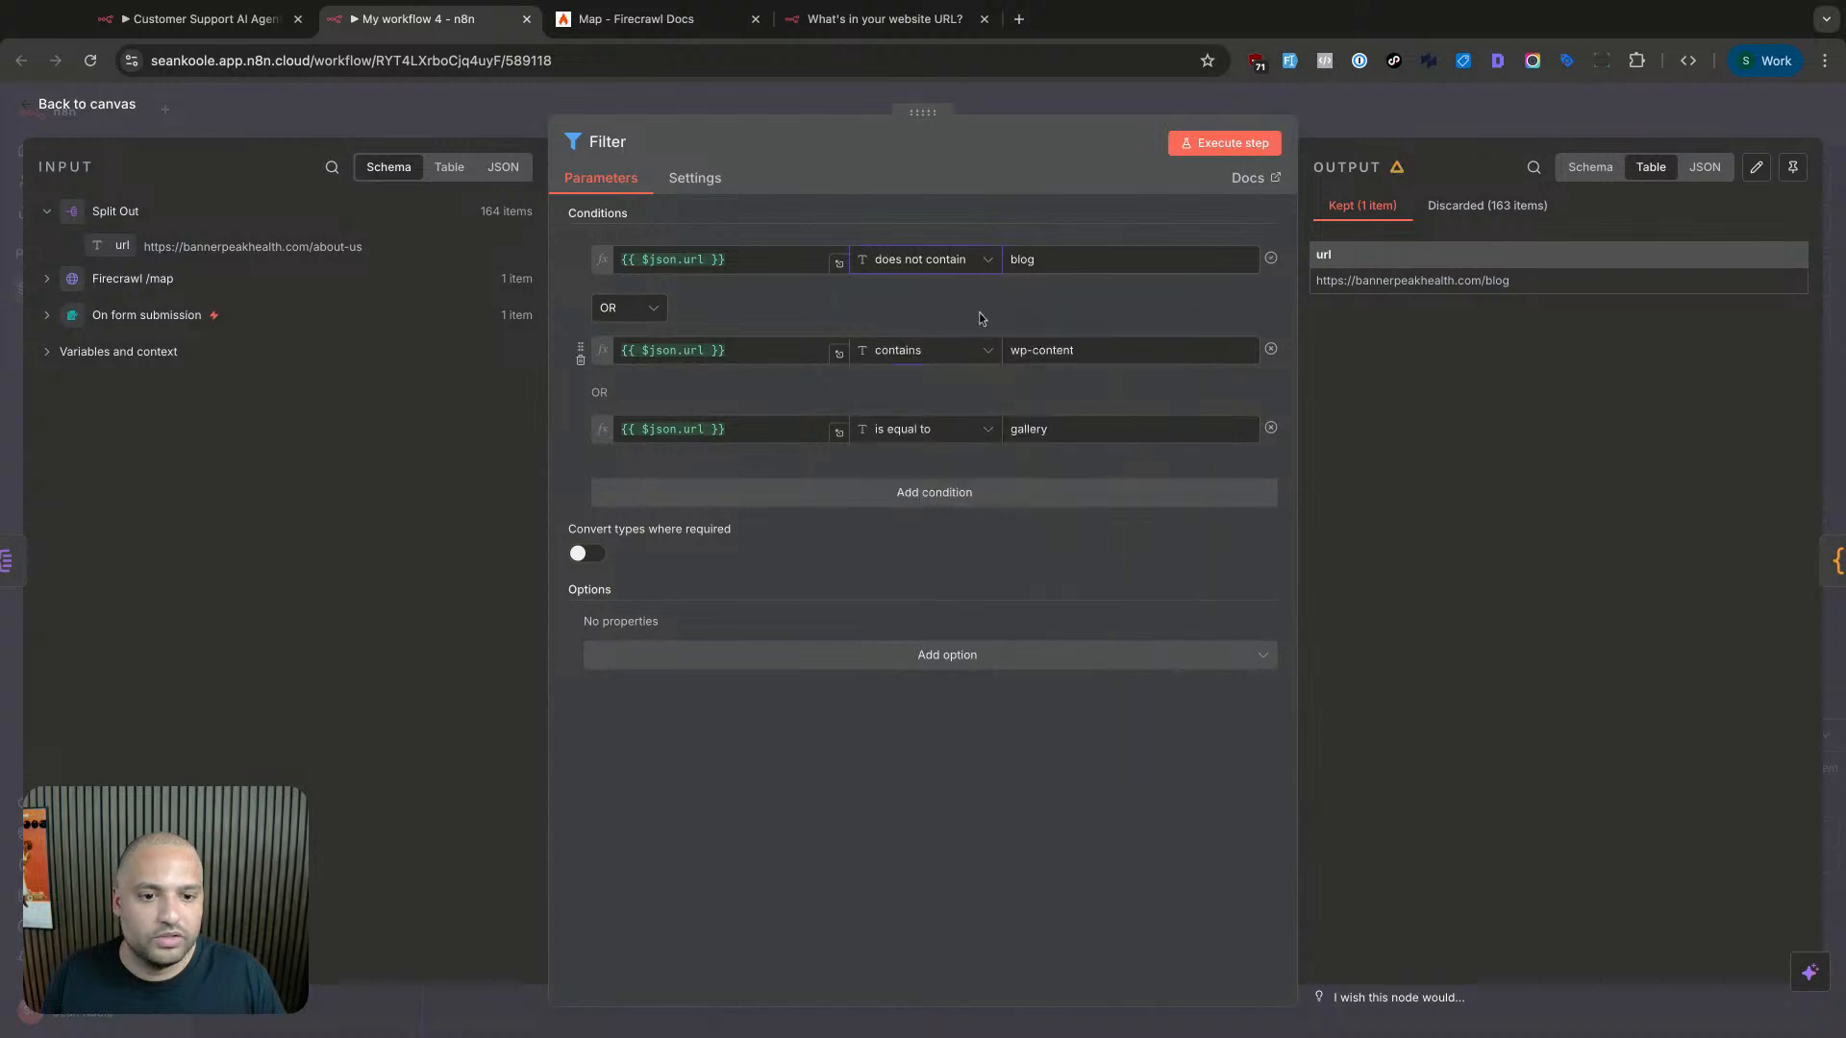
left_click(968, 352)
left_click(980, 323)
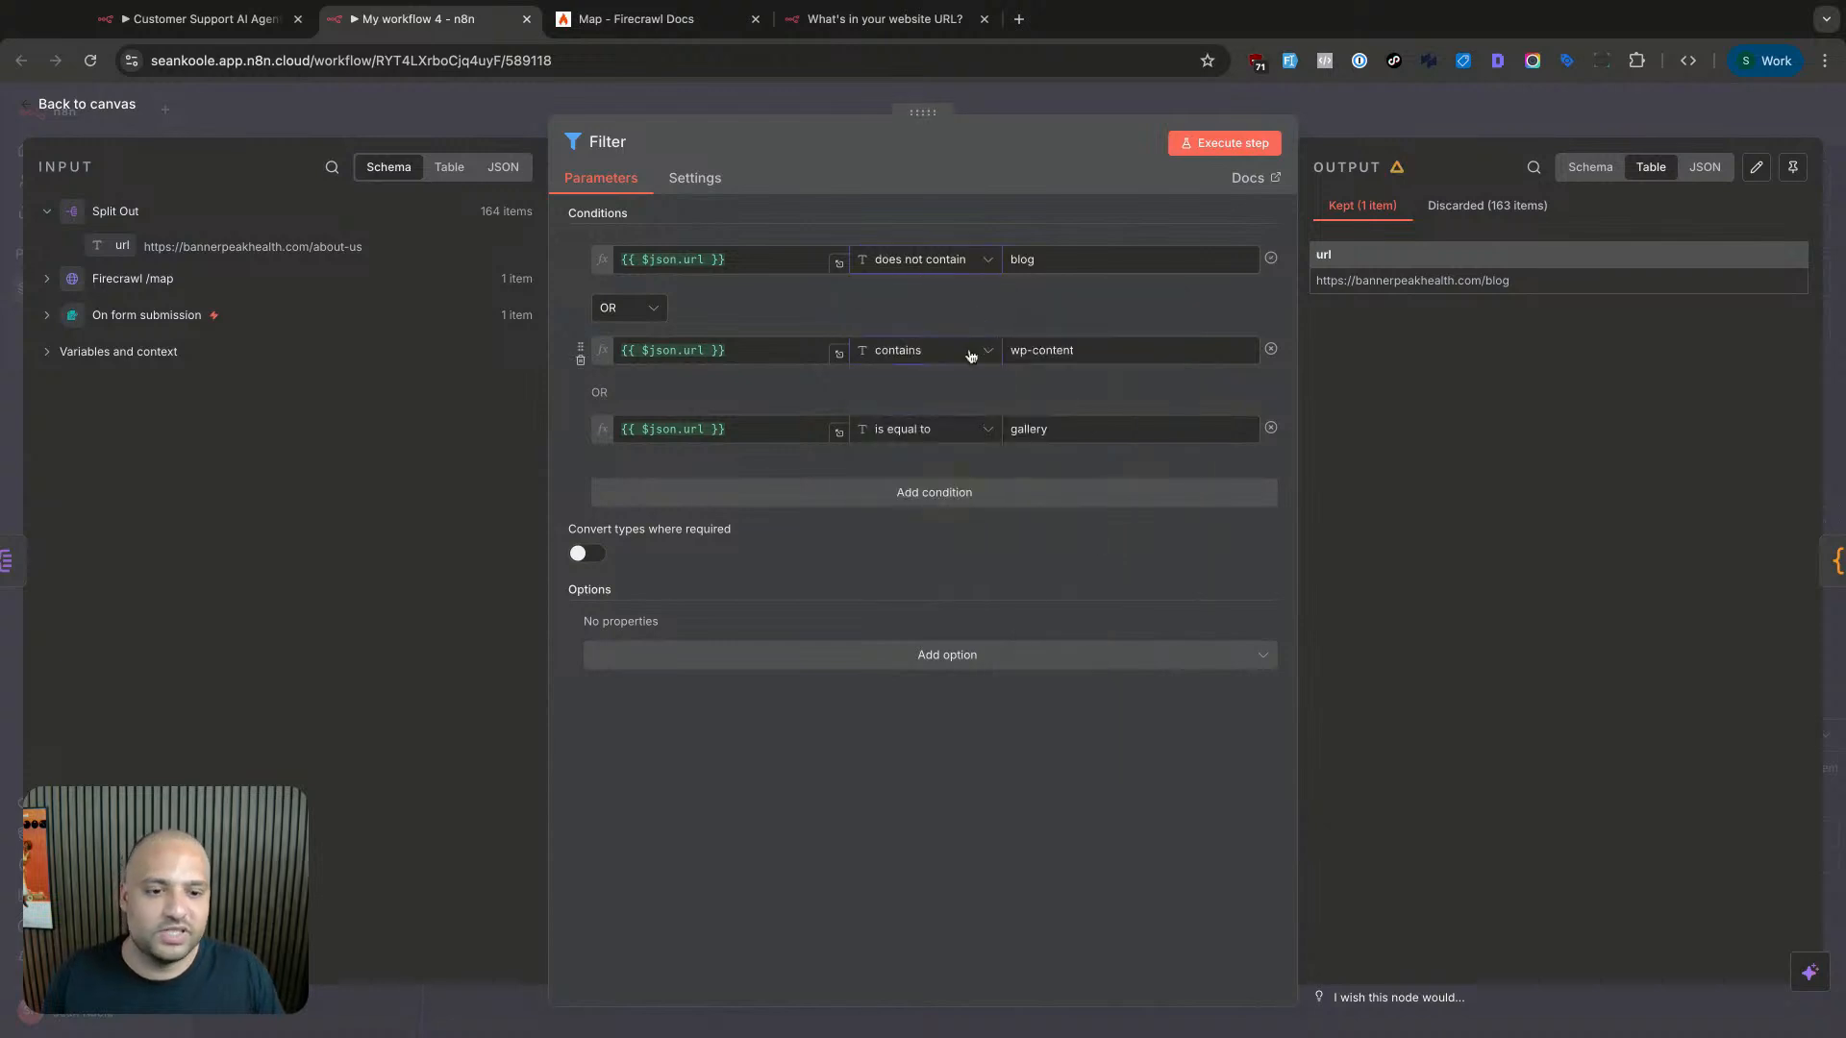
left_click(971, 352)
mouse_move(928, 400)
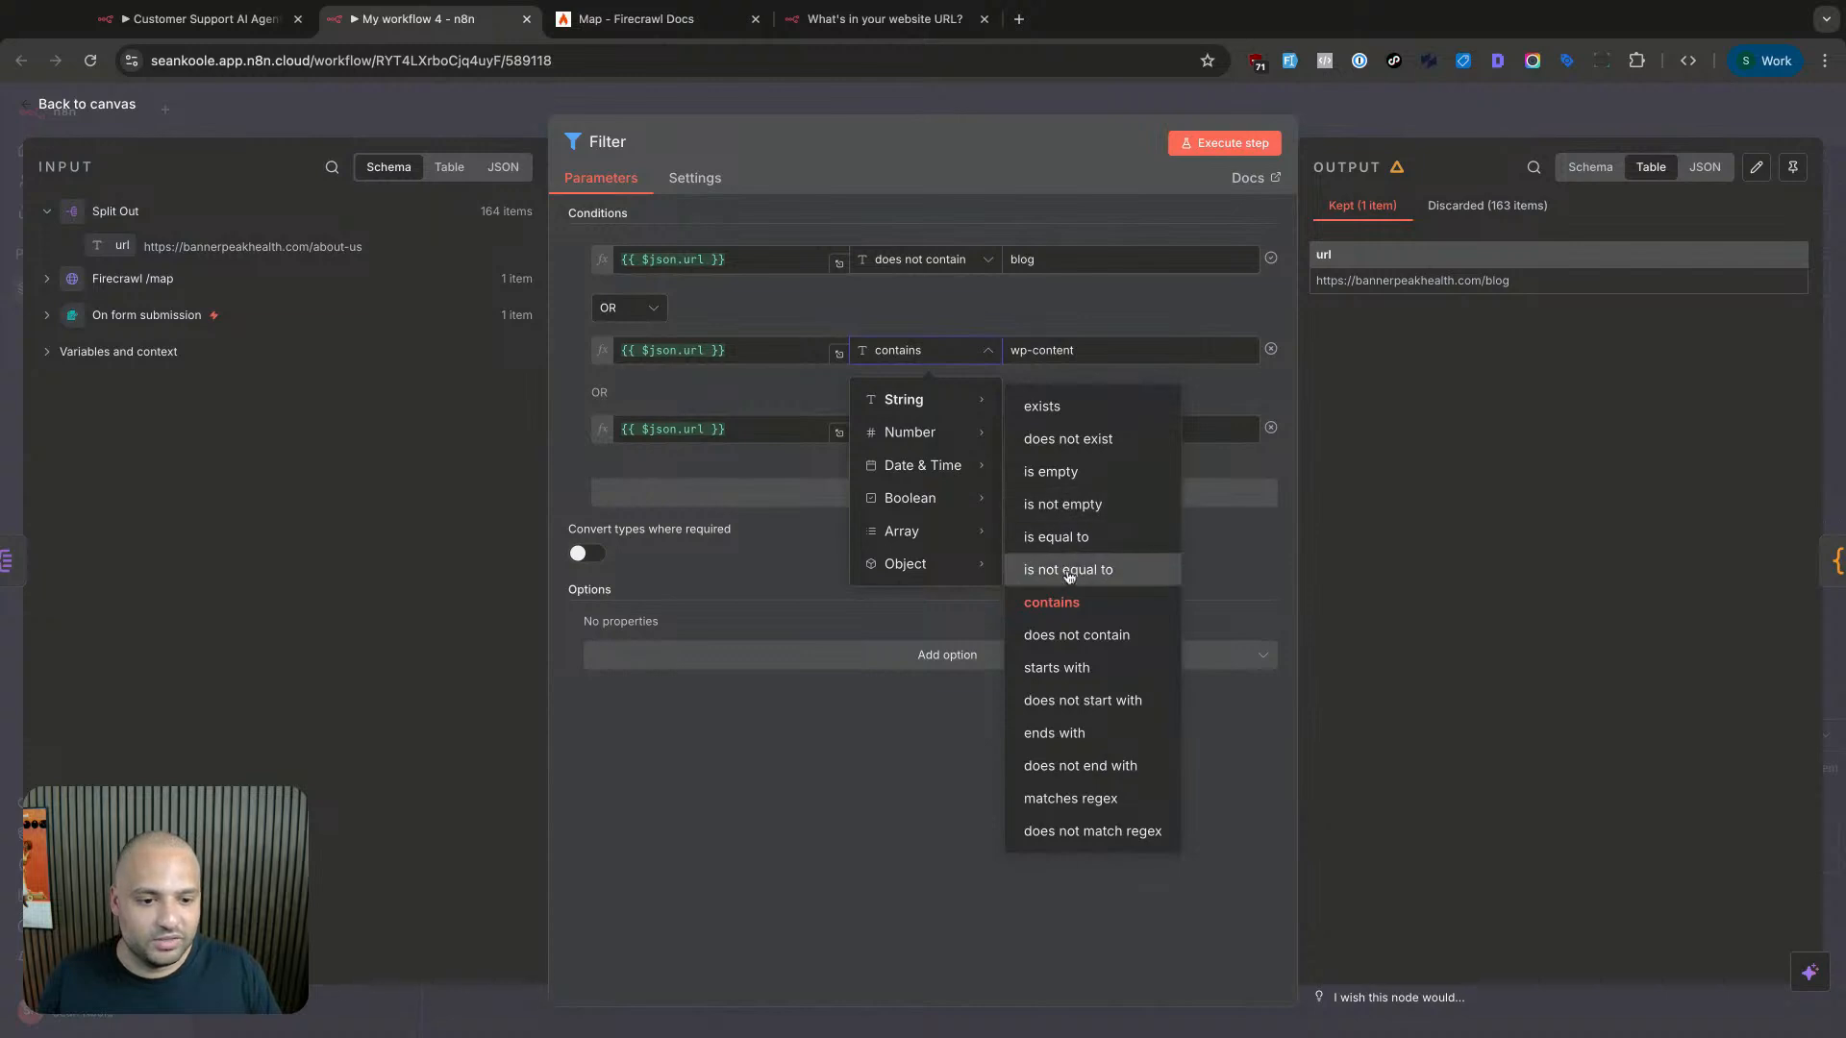
left_click(1069, 634)
left_click(961, 432)
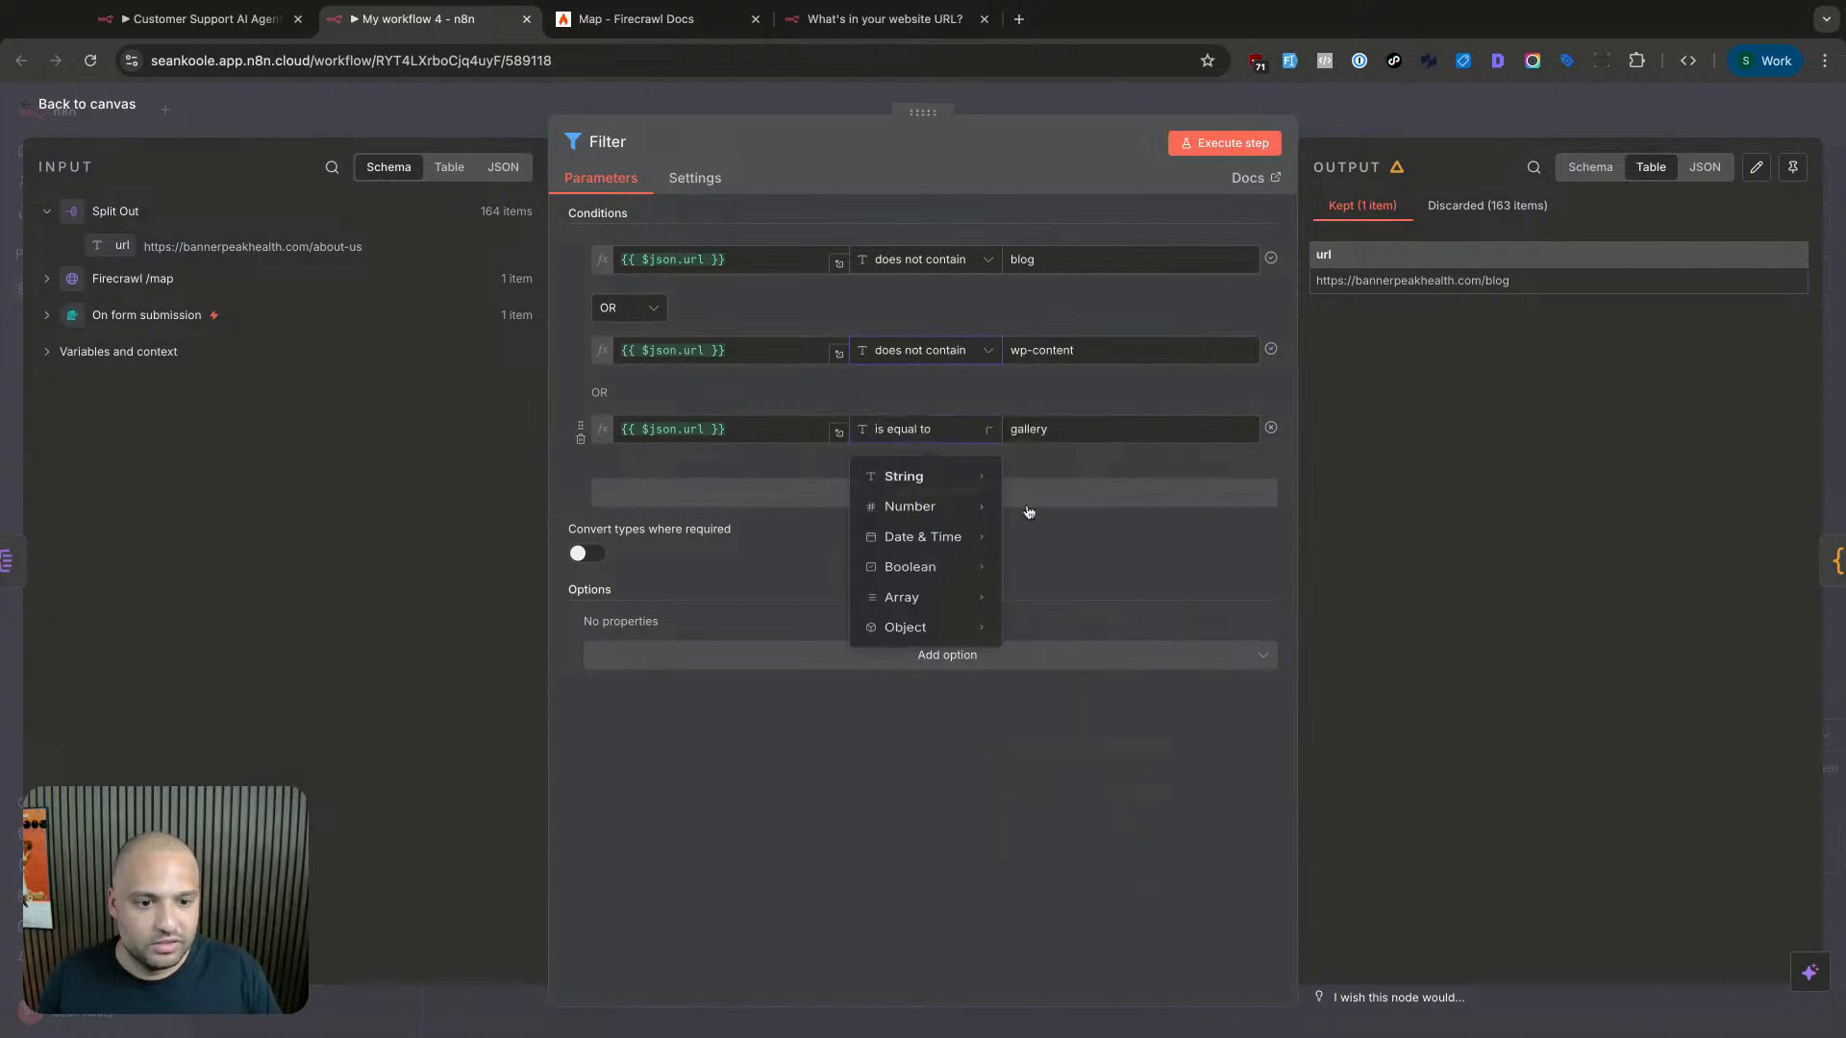
mouse_move(990, 478)
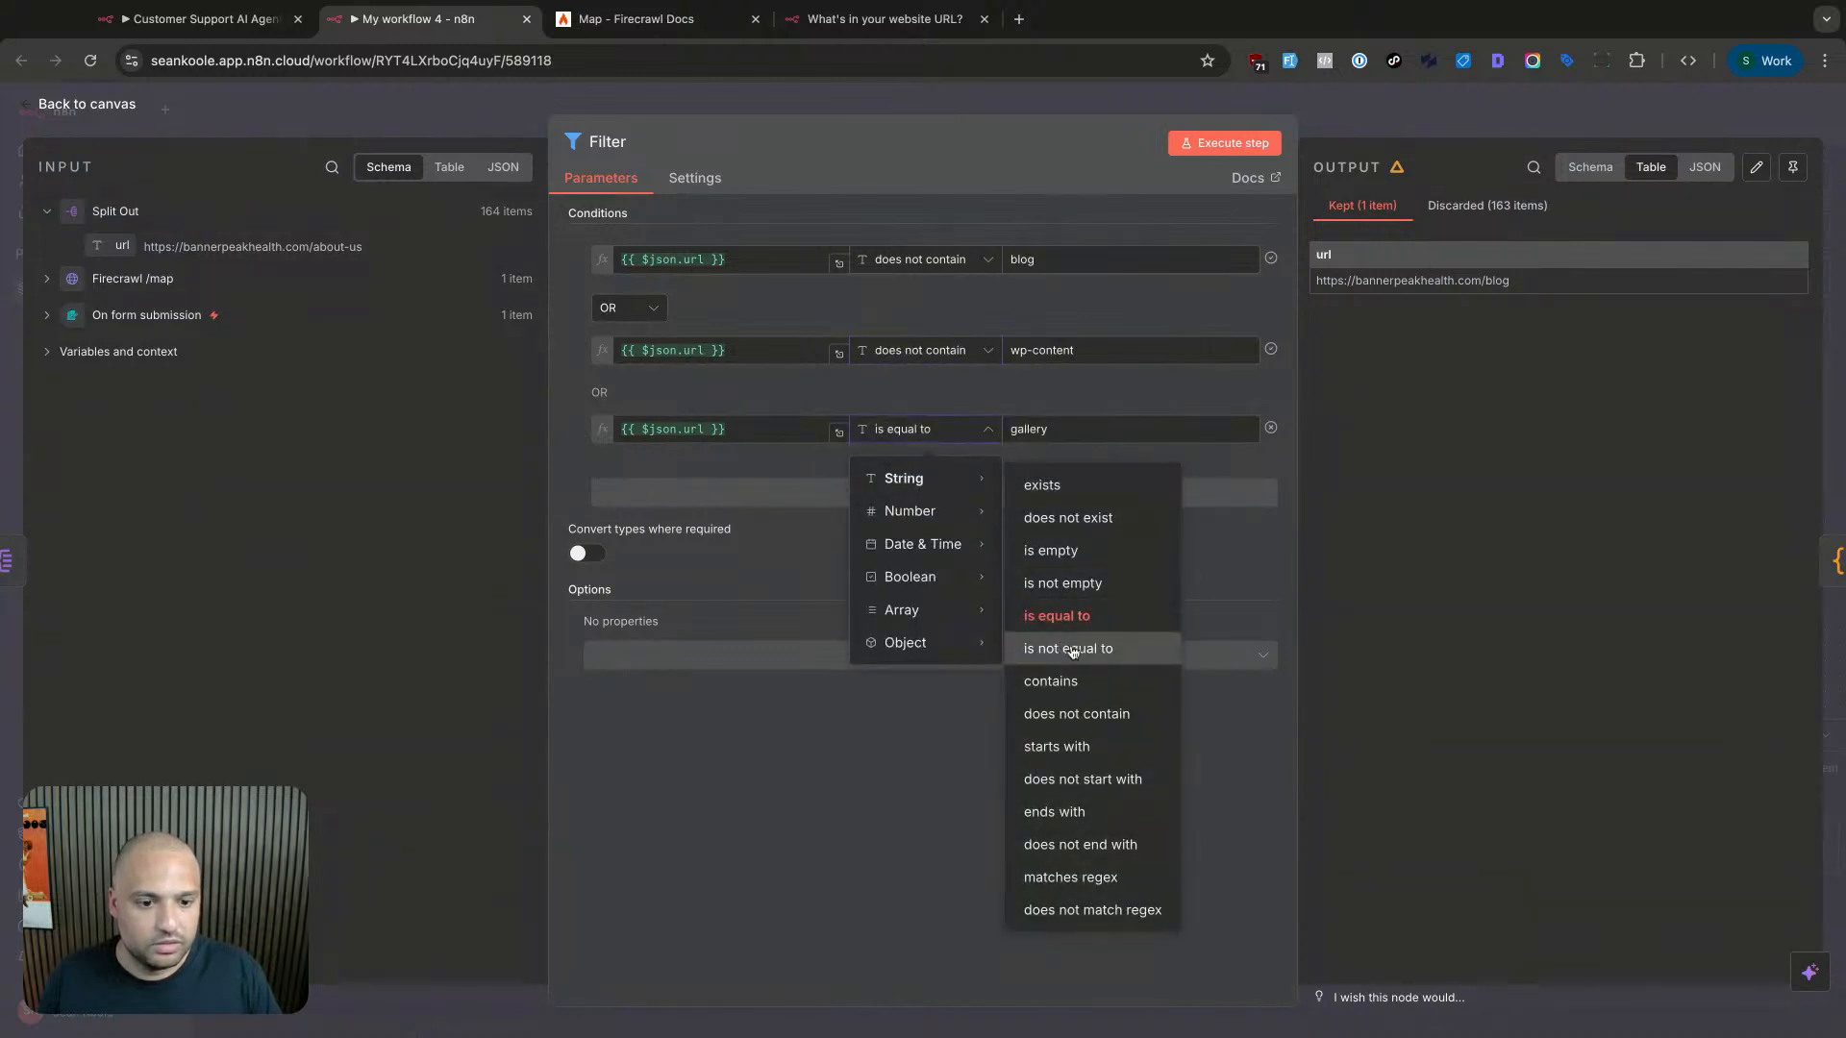
left_click(1075, 712)
left_click(1225, 150)
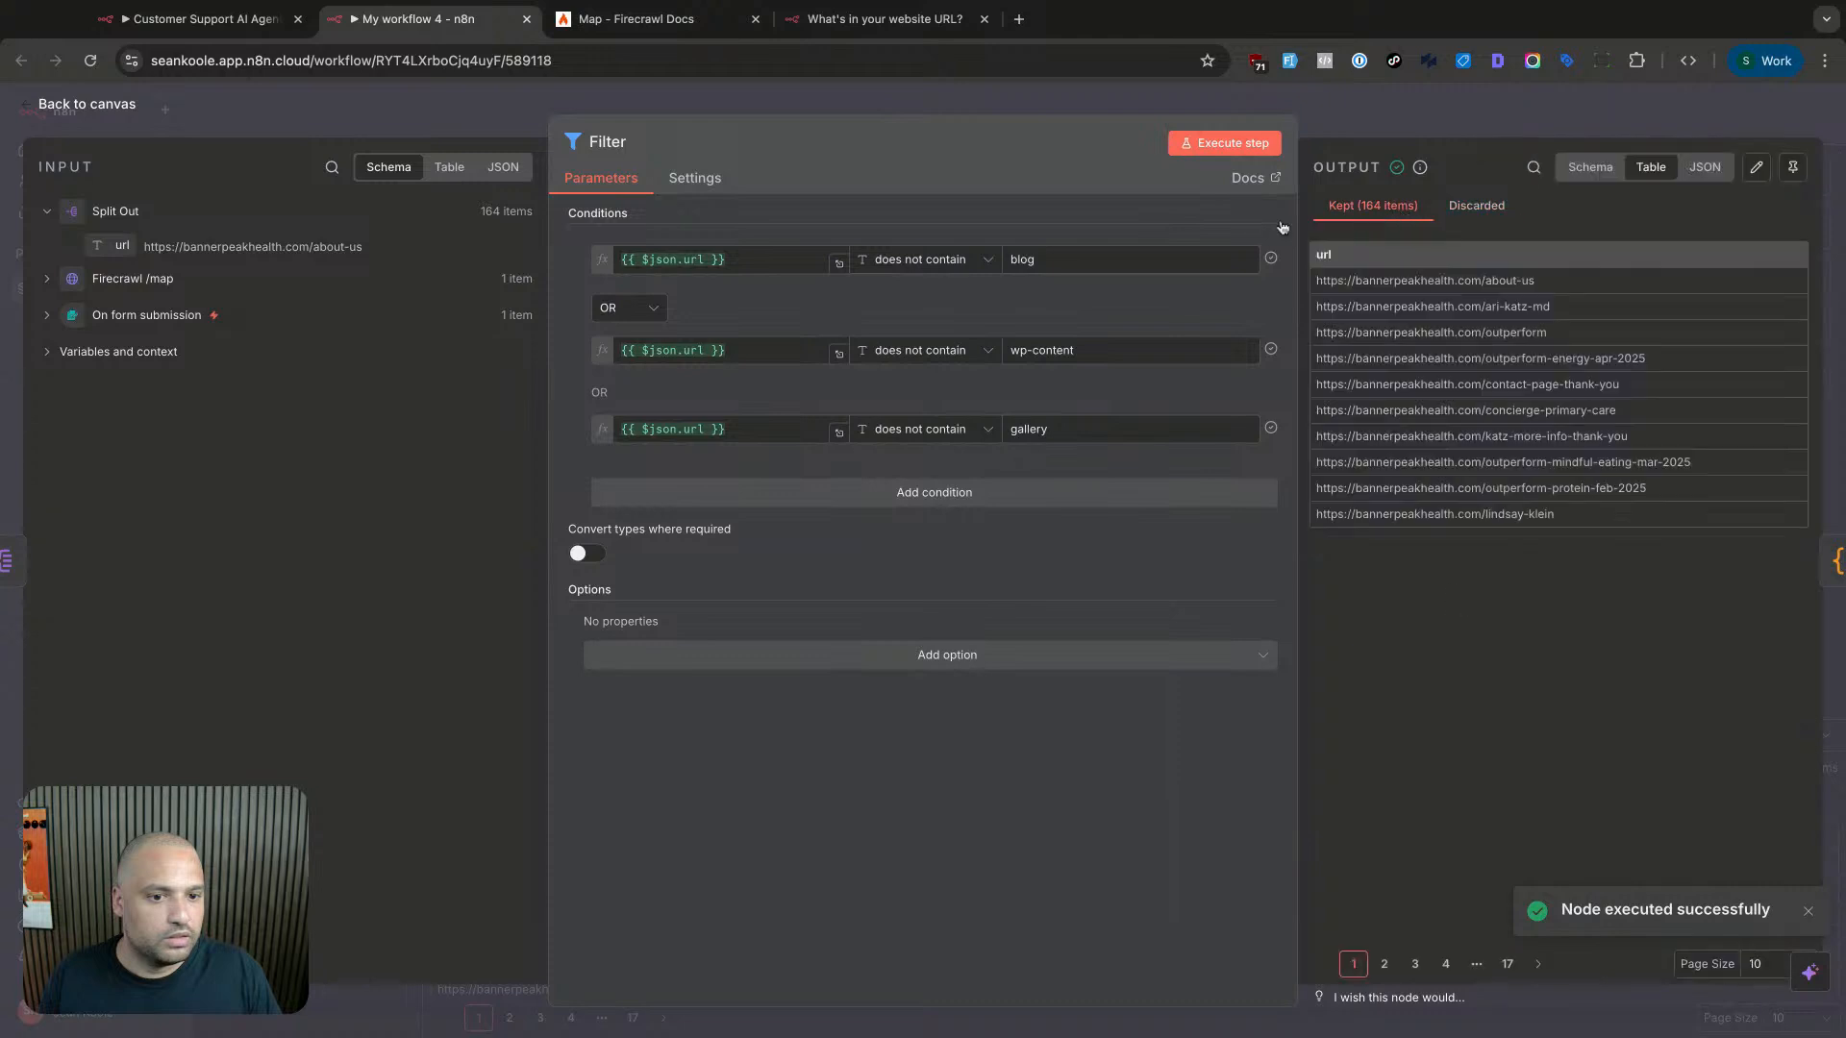
- Switch the blog and wp-content conditions back to contains, re-running and checking results
left_click(954, 267)
mouse_move(952, 306)
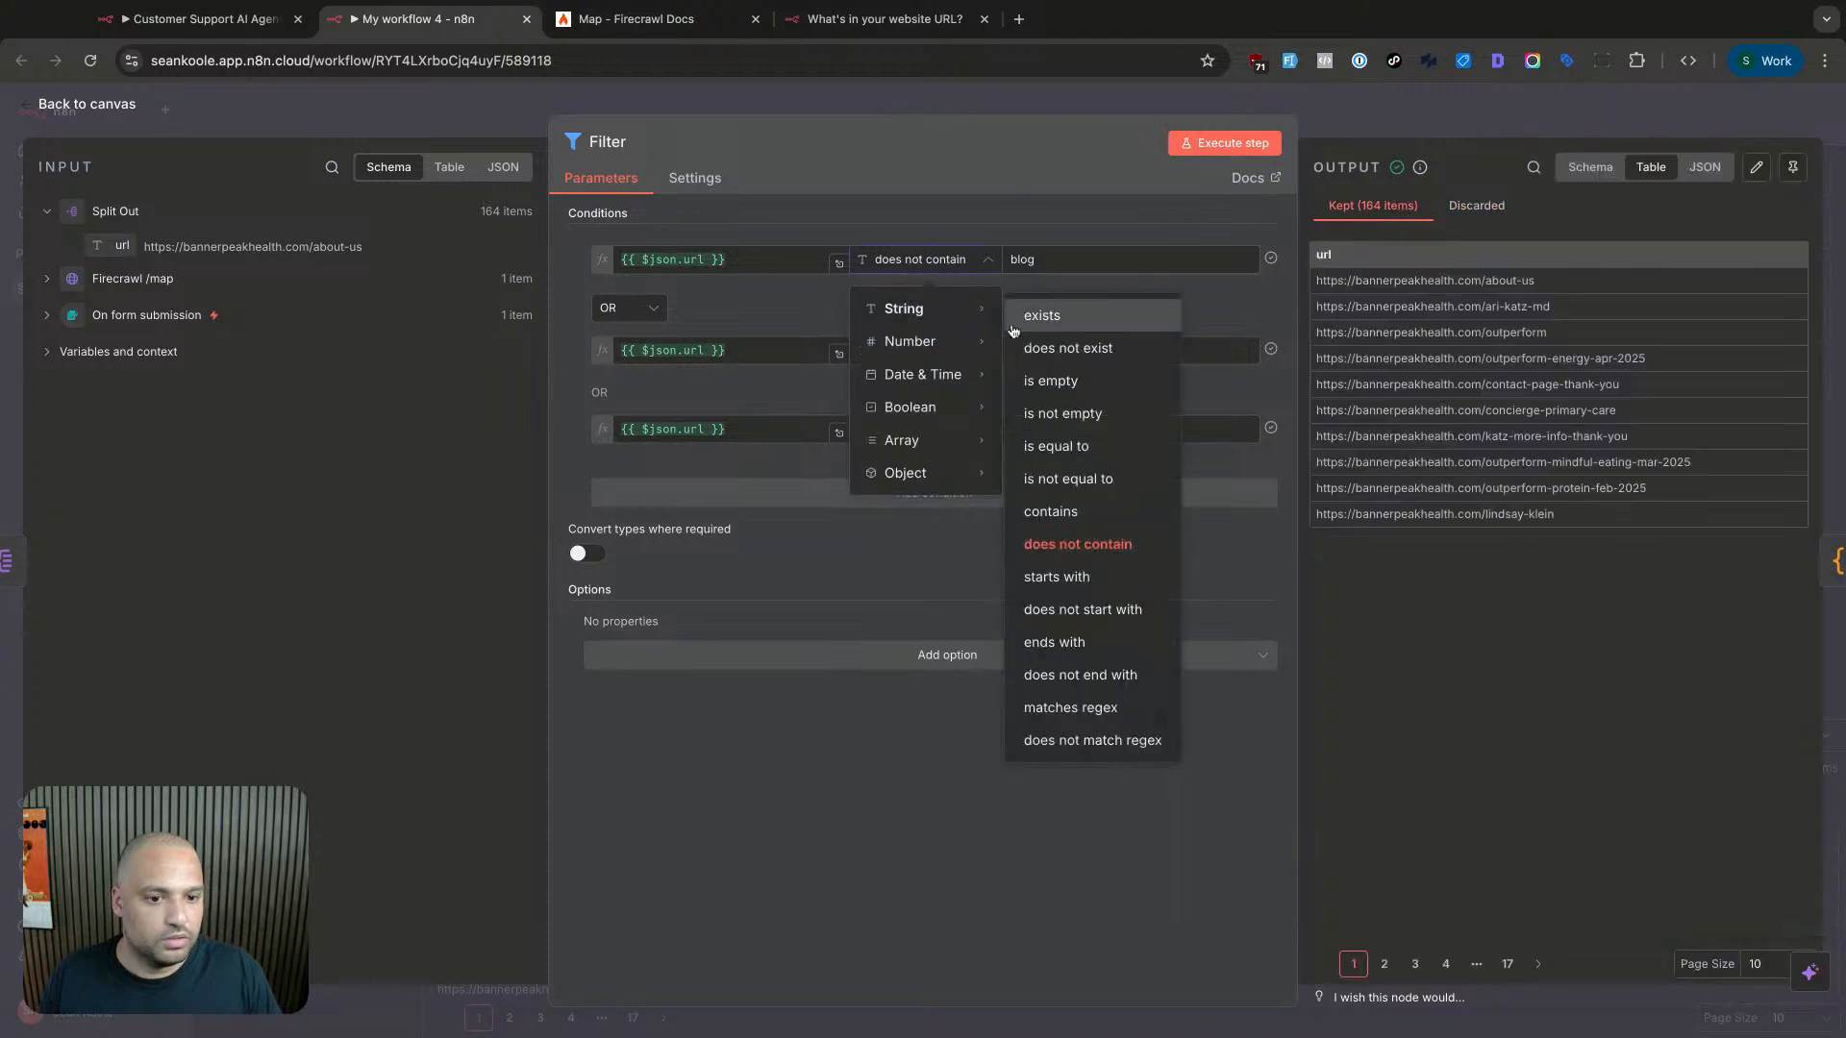
left_click(1062, 511)
left_click(1234, 146)
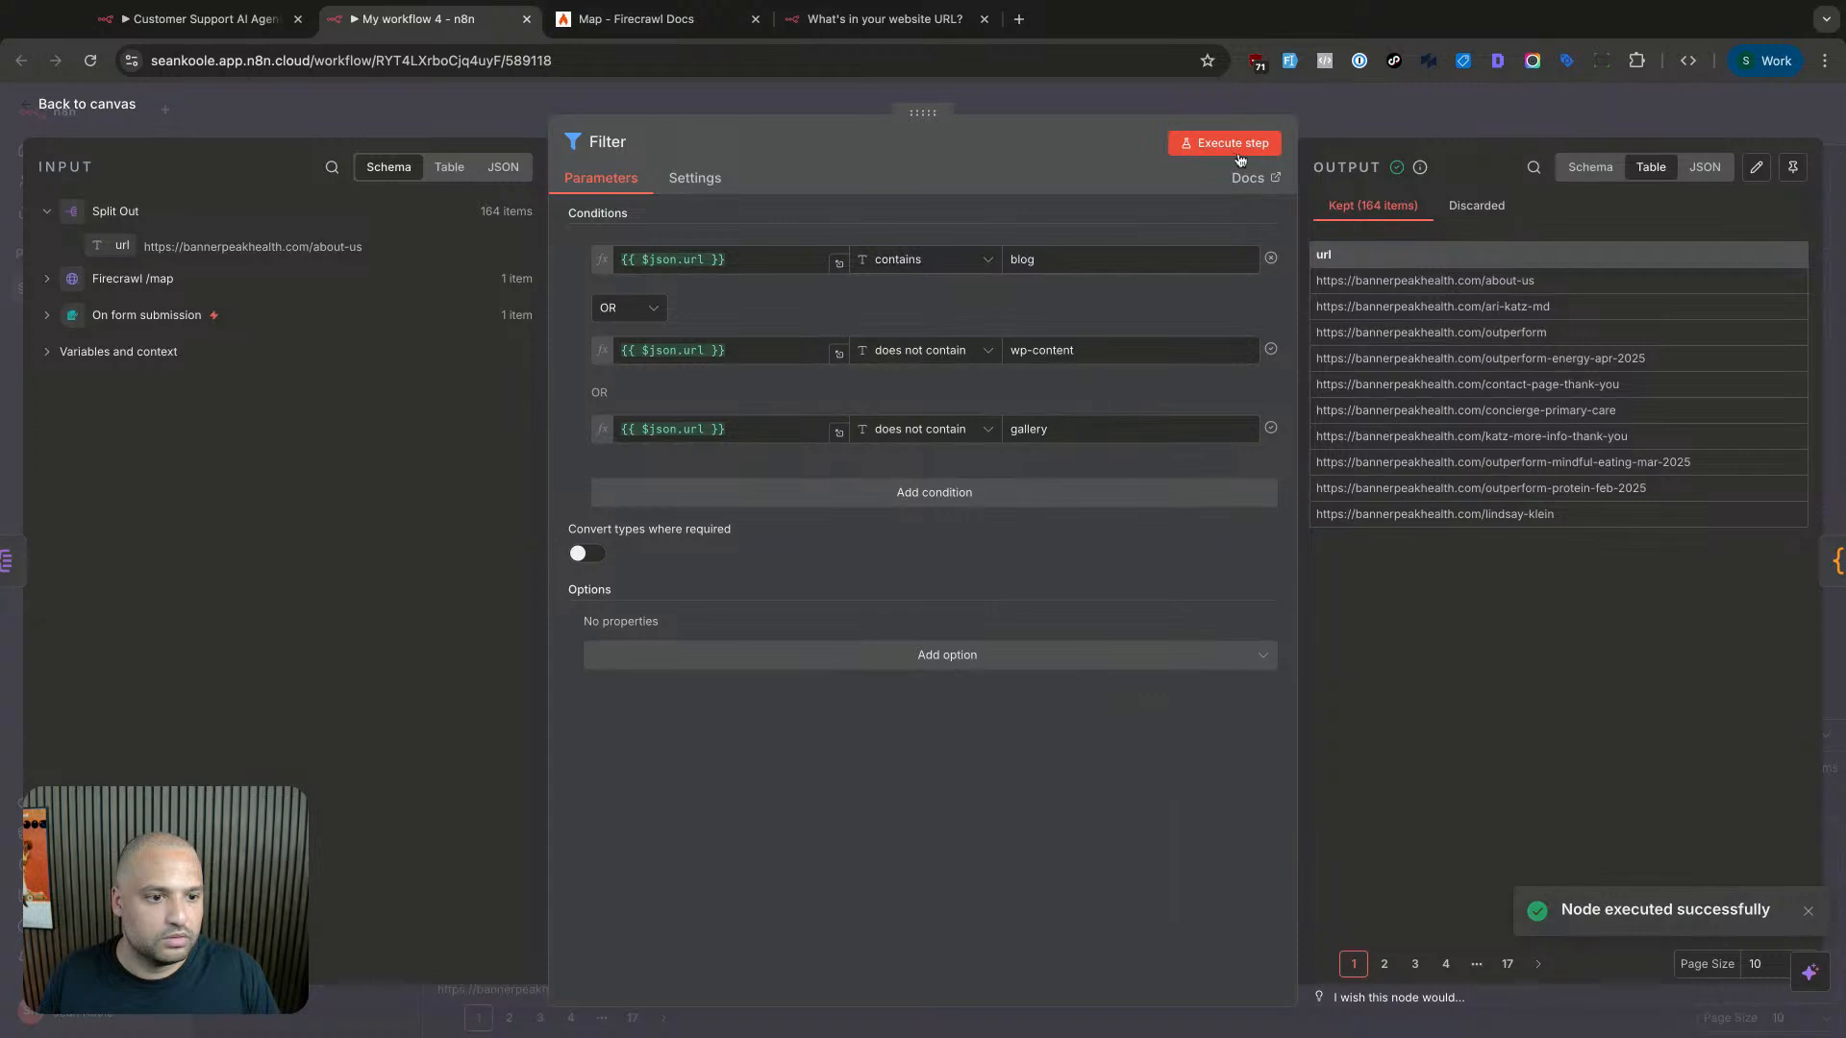
left_click(1486, 208)
left_click(1390, 221)
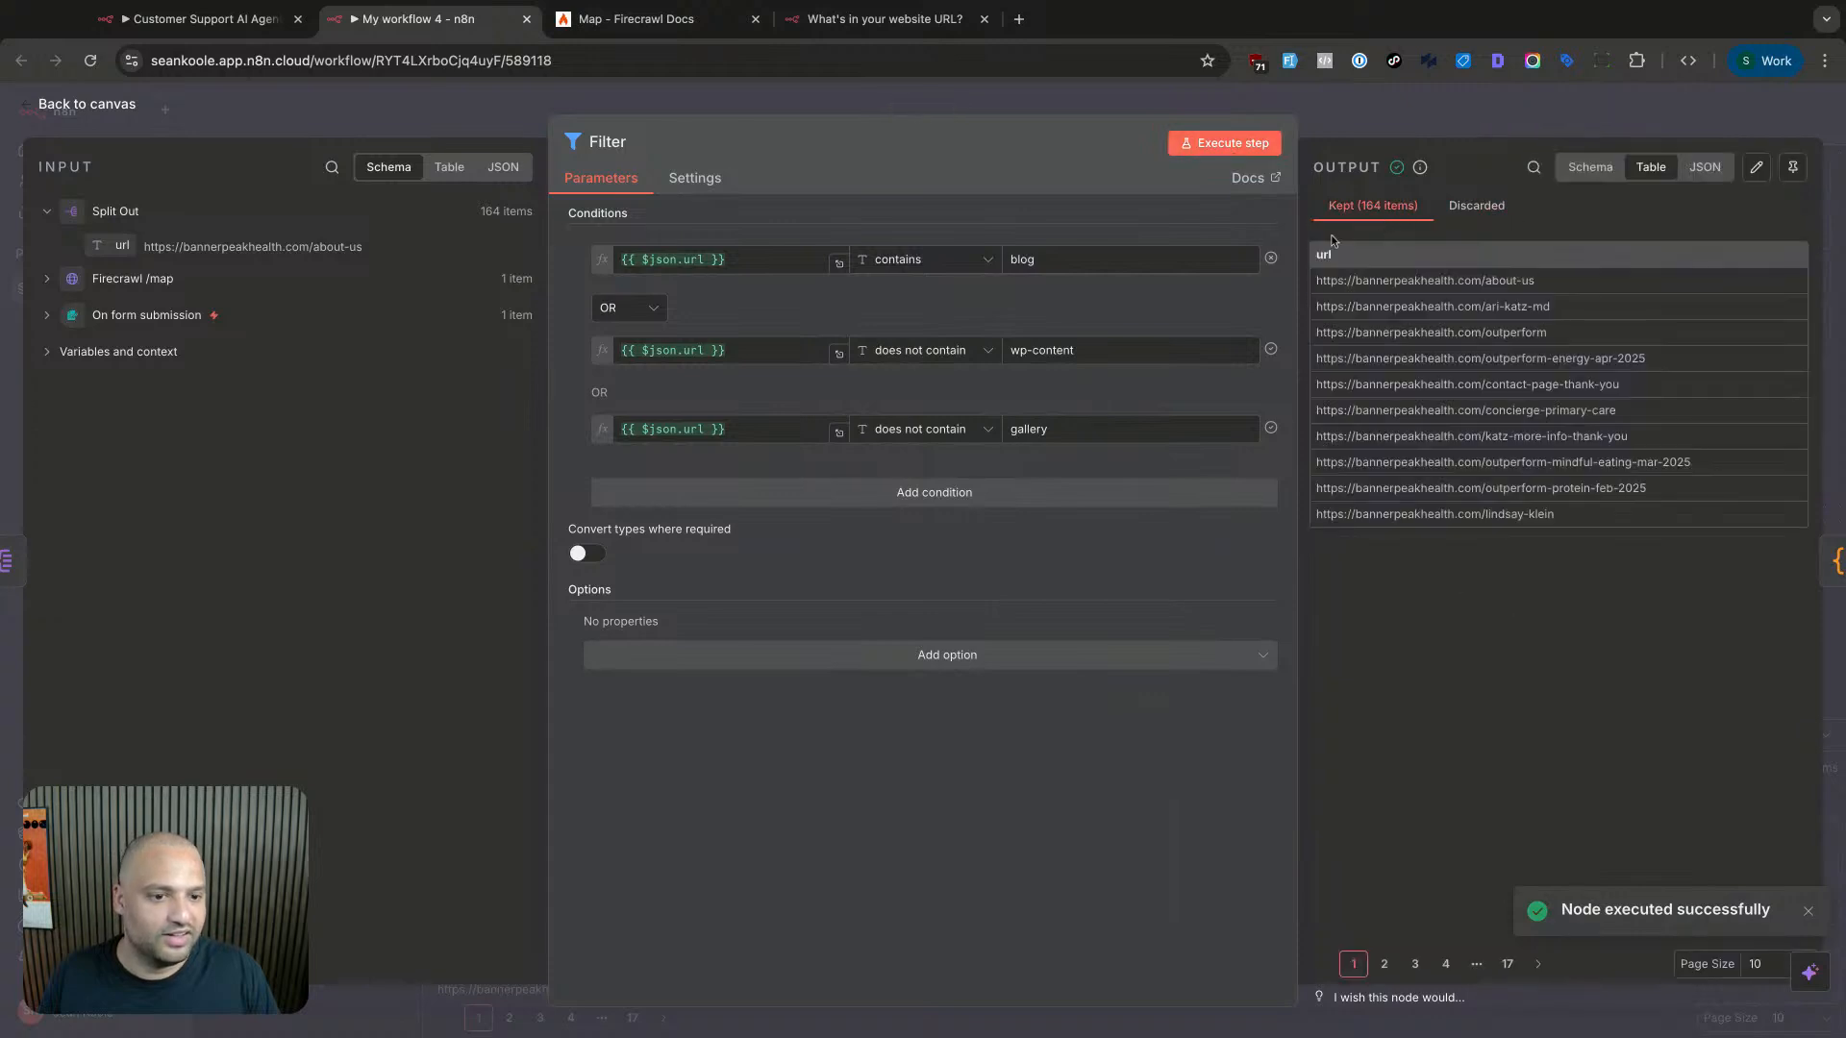
left_click(973, 358)
mouse_move(950, 400)
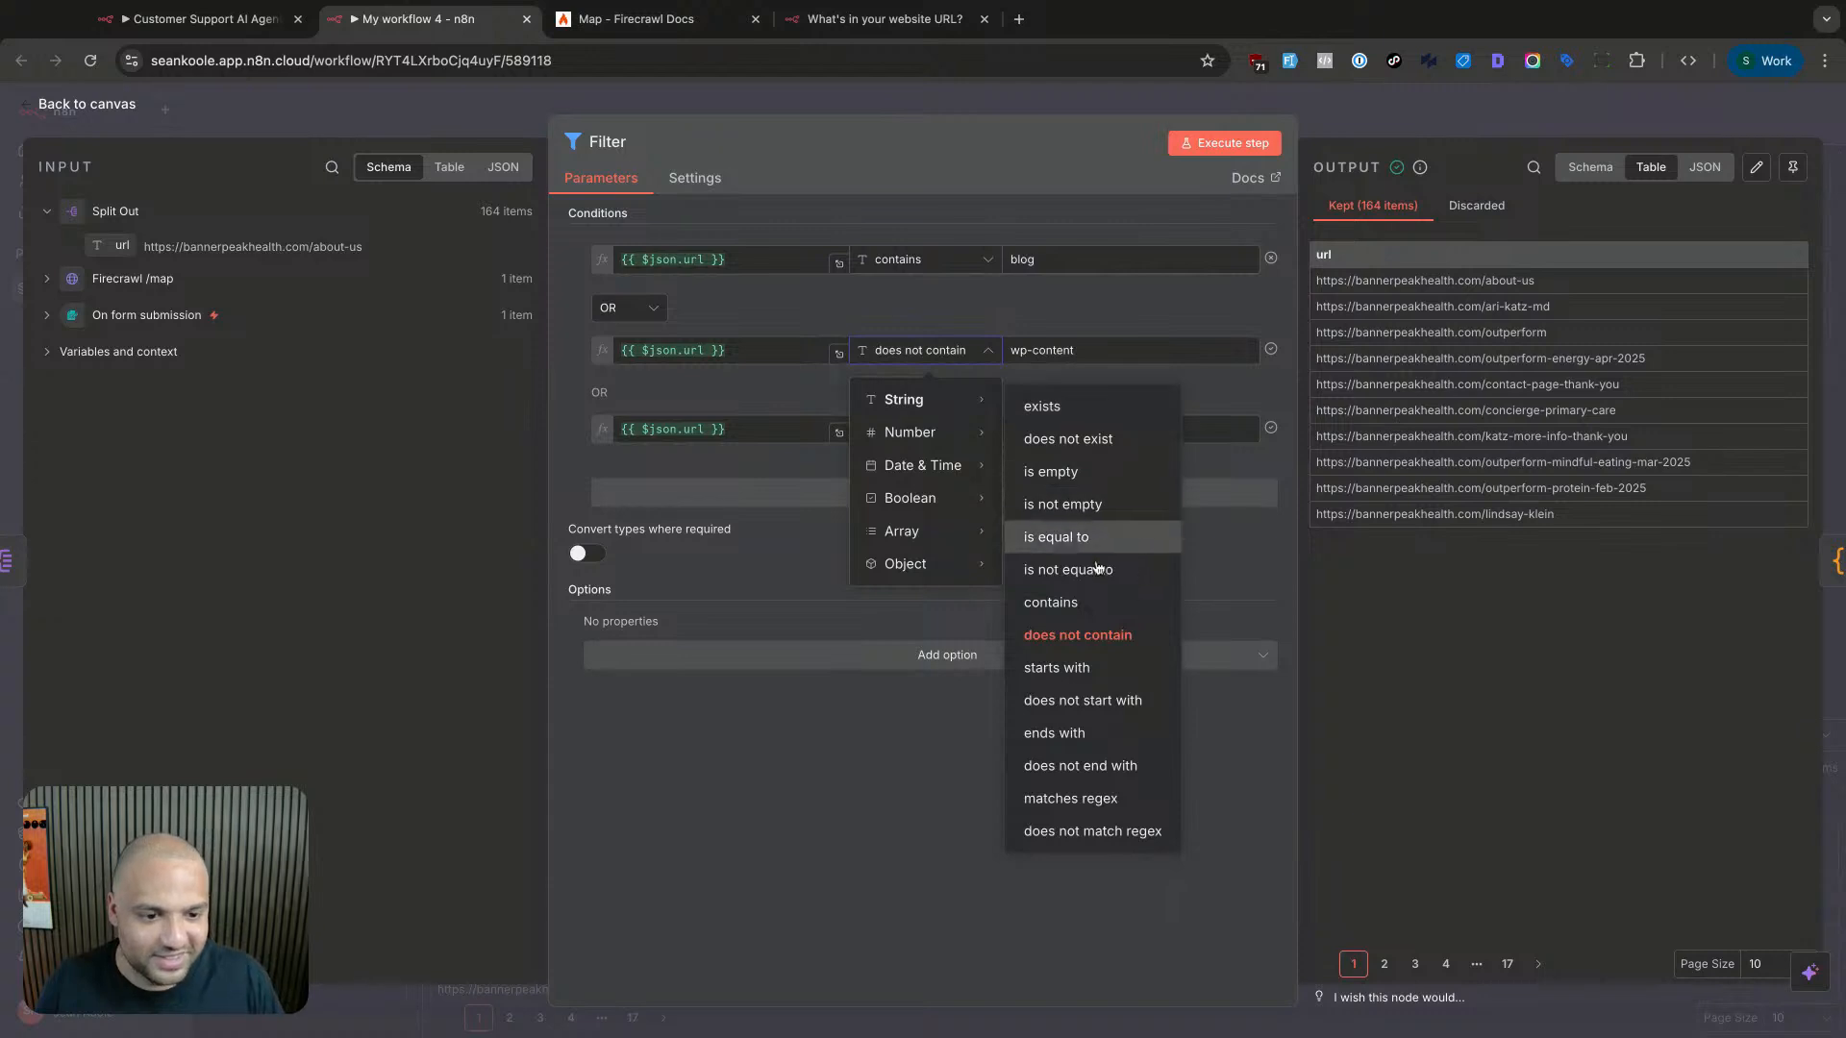
left_click(1058, 603)
left_click(1223, 144)
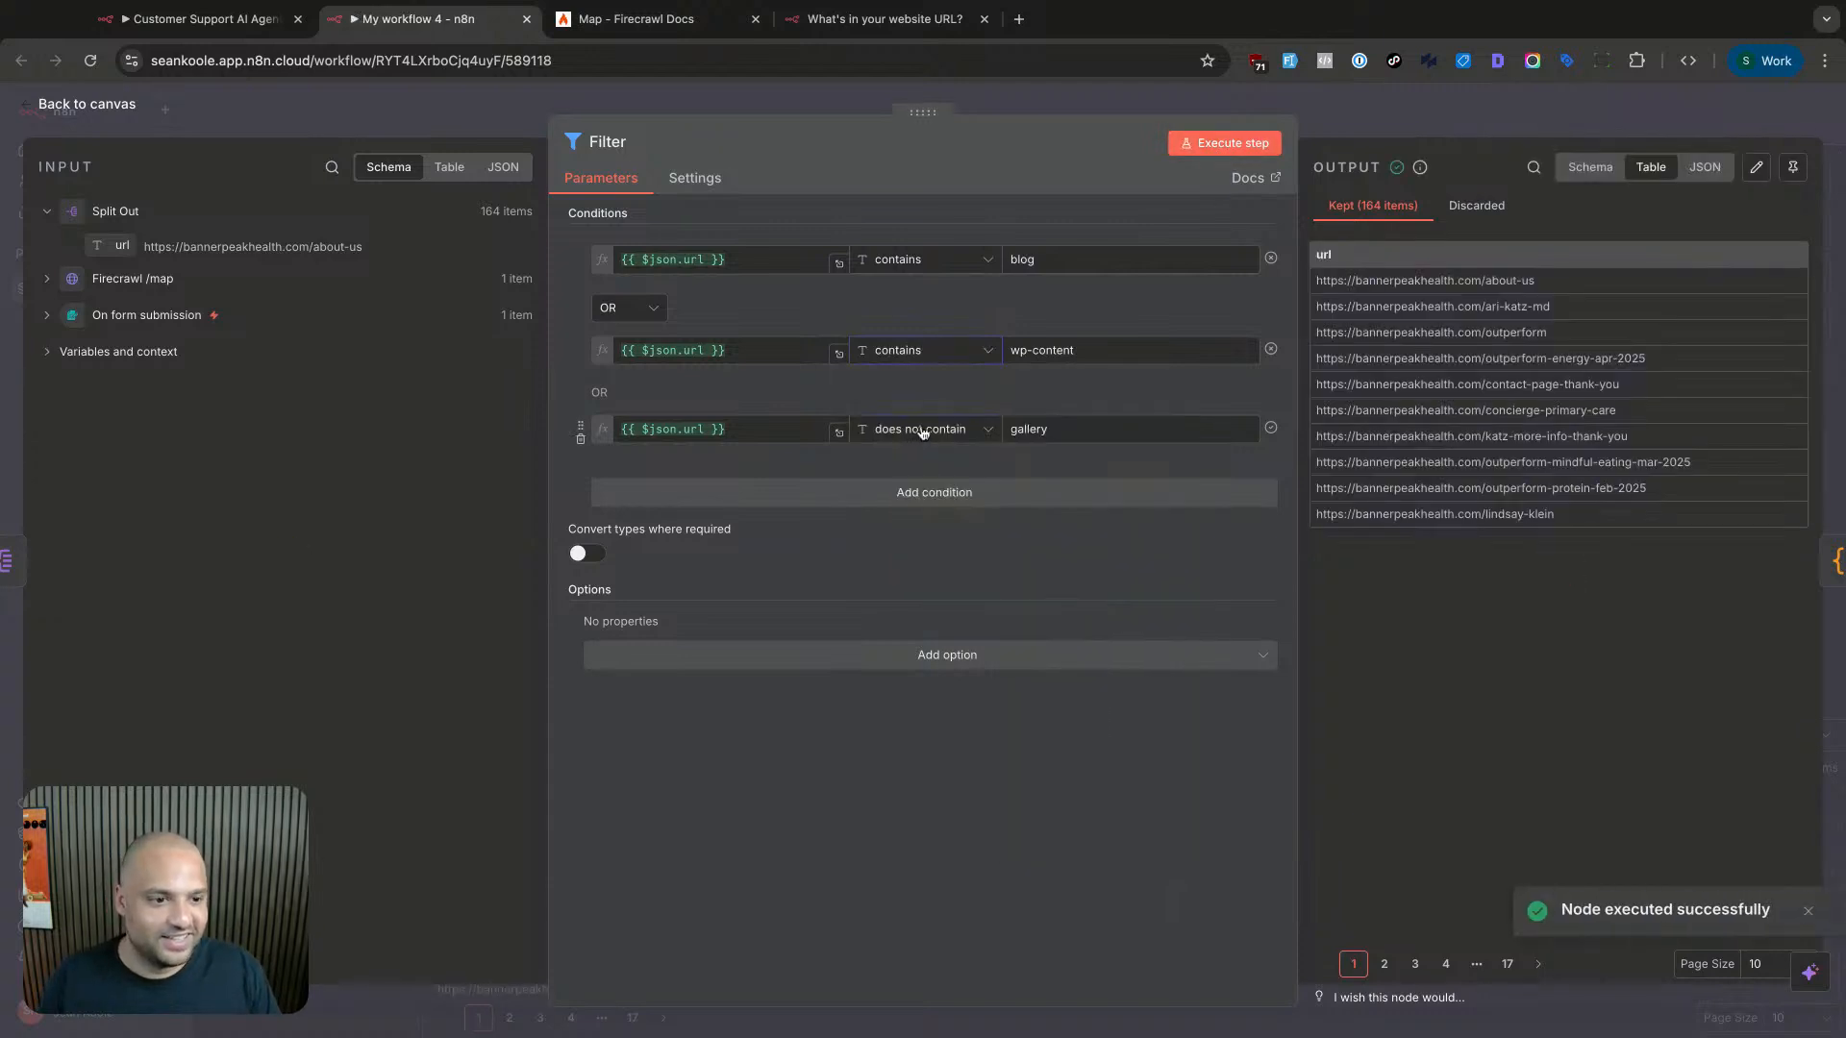
- Set the gallery condition to contains and re-run, keeping only the blog URL
left_click(923, 431)
mouse_move(923, 476)
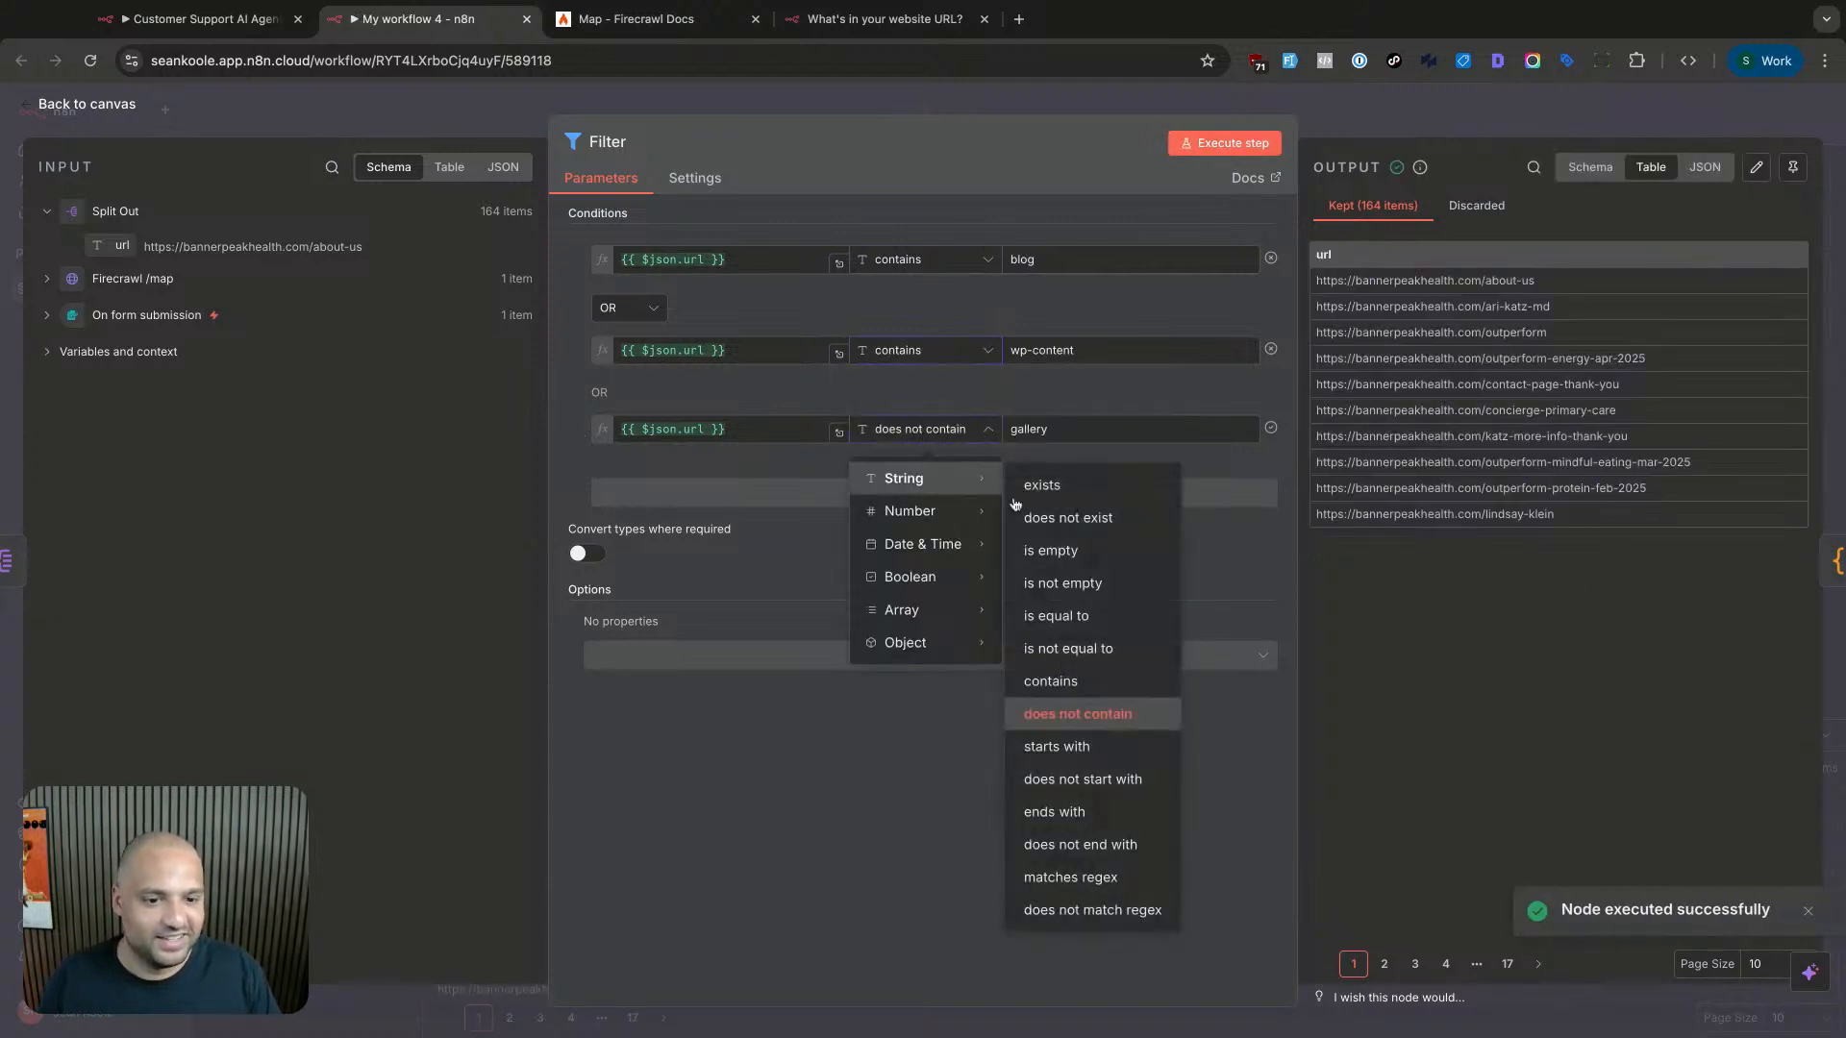
left_click(1051, 681)
left_click(1193, 149)
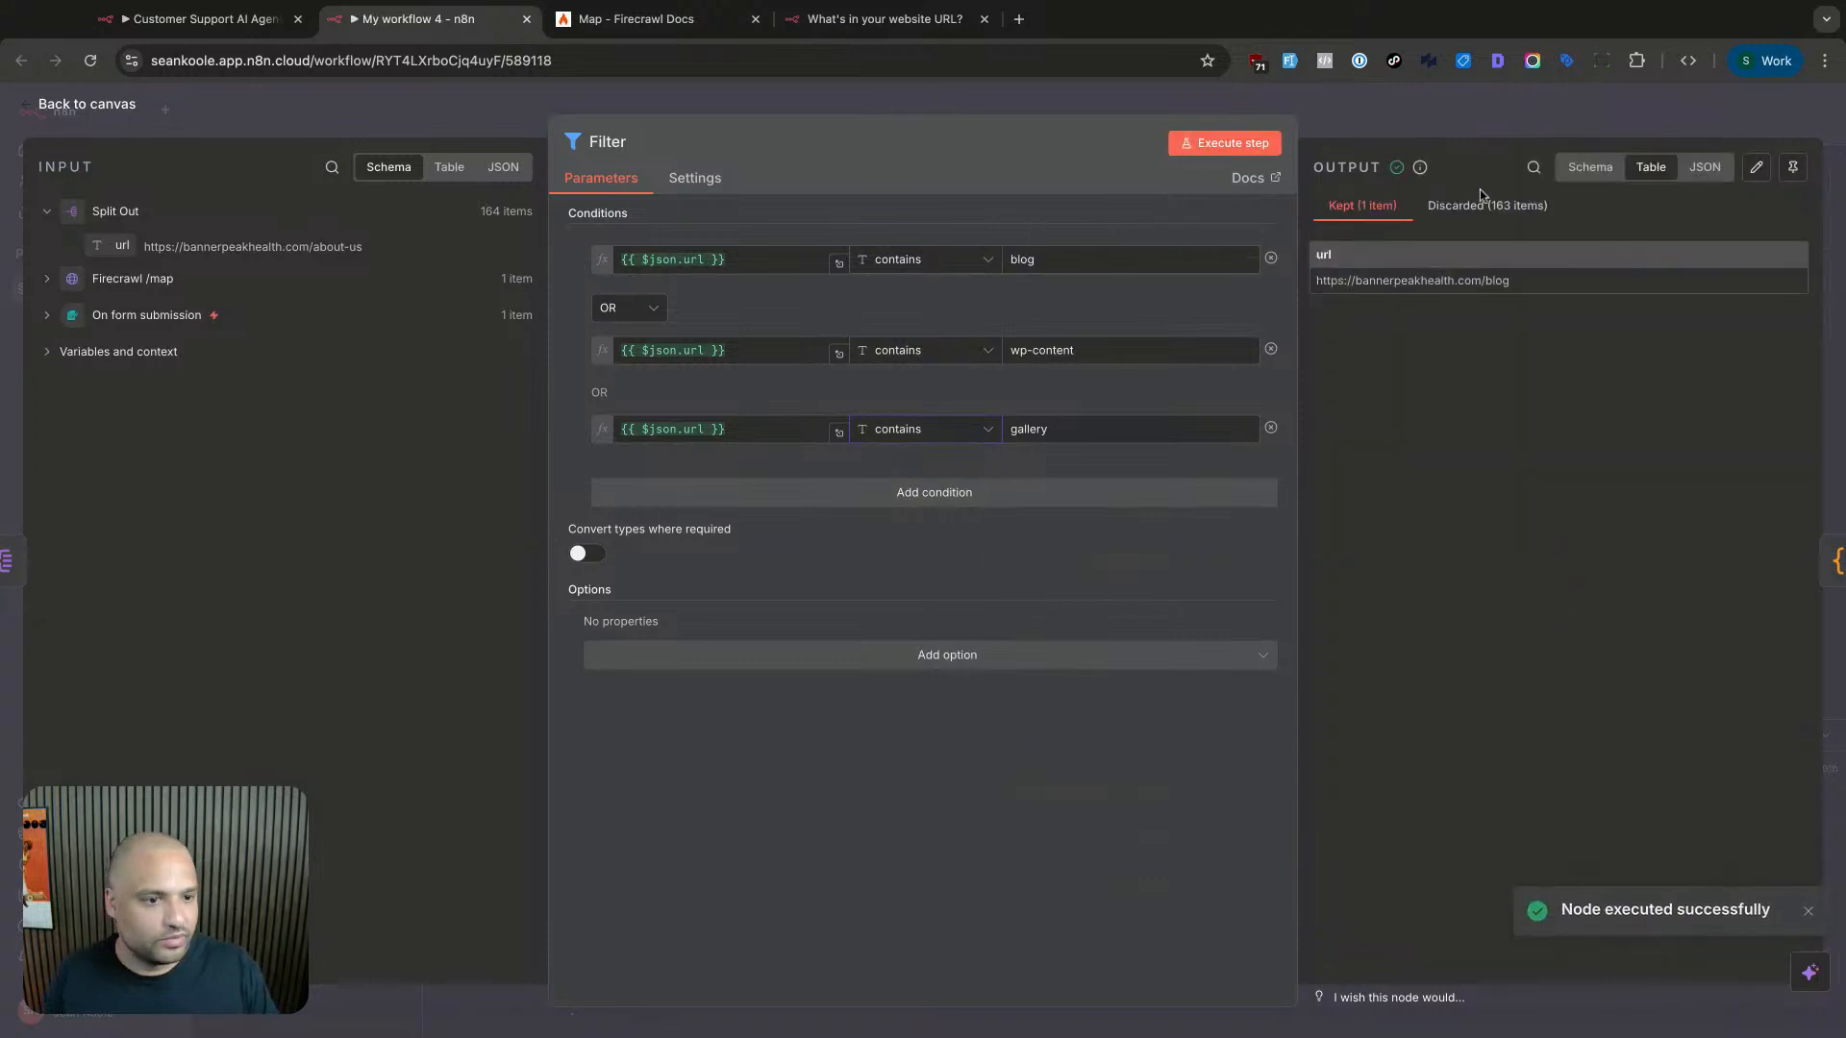
left_click(1028, 261)
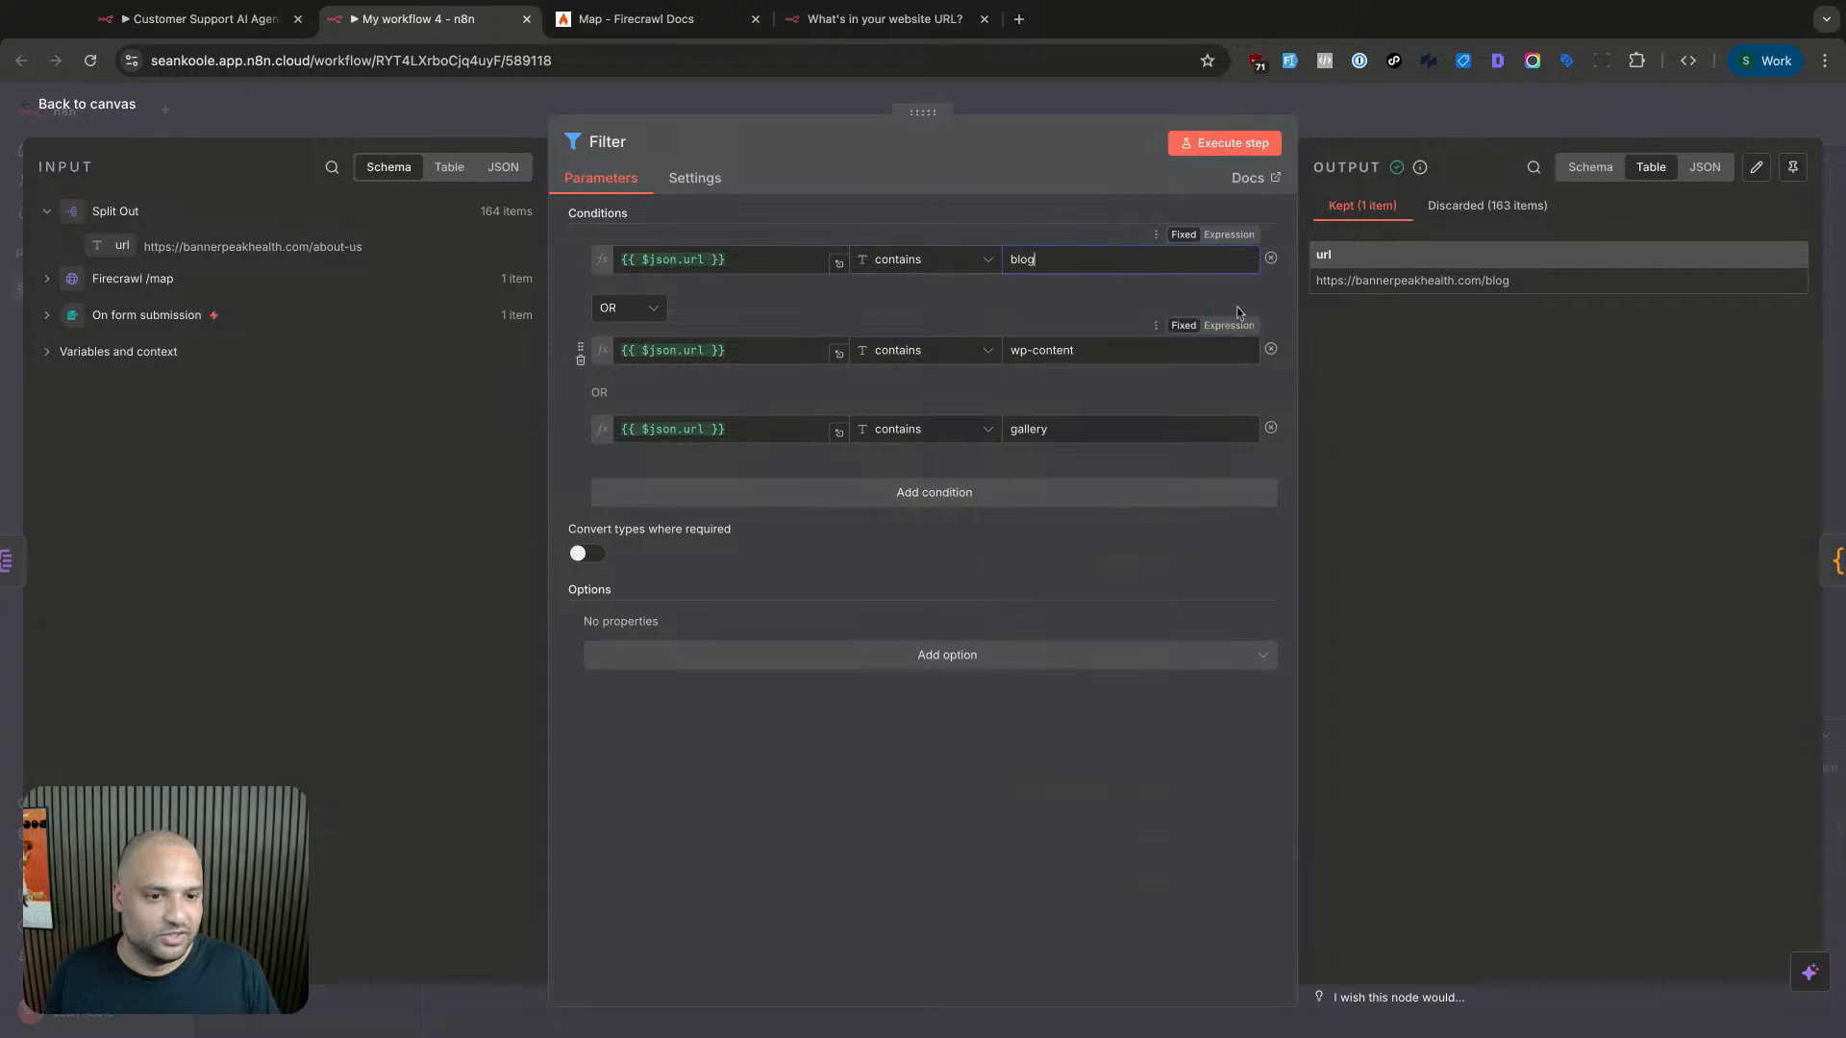
- Reduce the Filter to one condition, url does not contain 'blog', and rerun it
left_click(1271, 349)
left_click(1271, 349)
left_click(1171, 143)
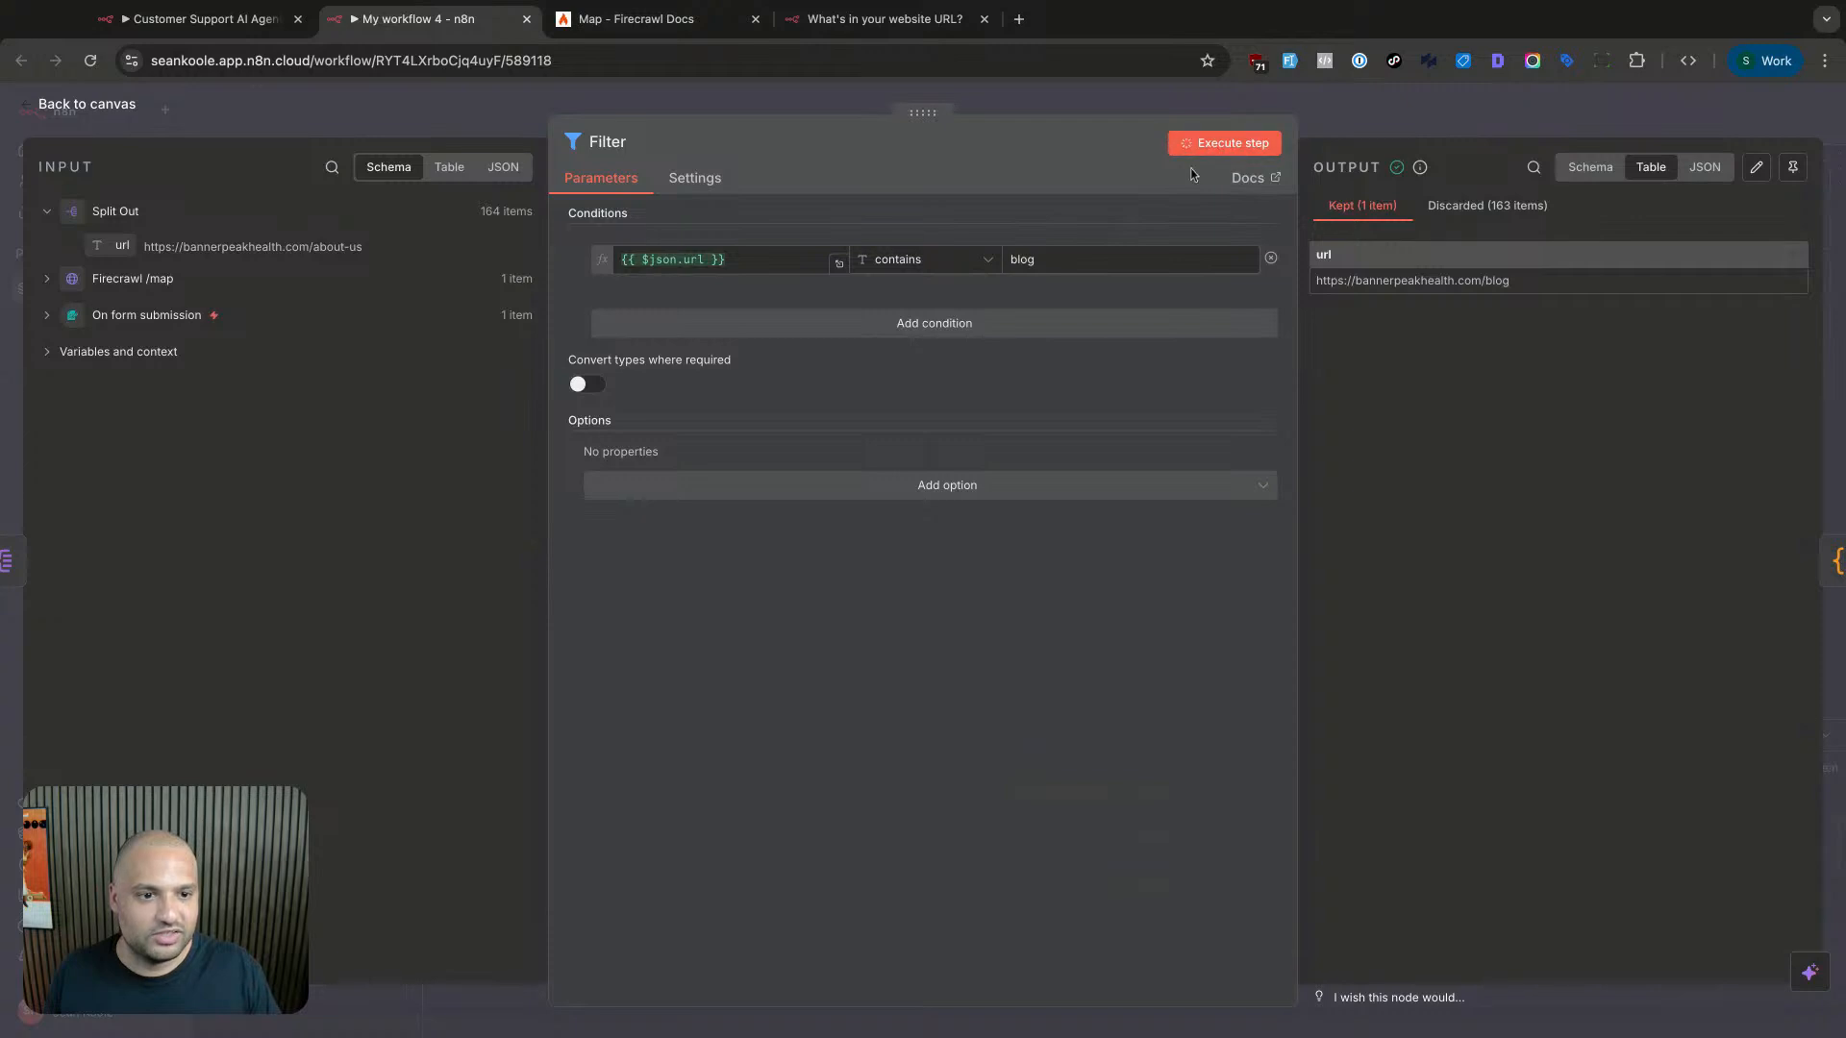
left_click(957, 266)
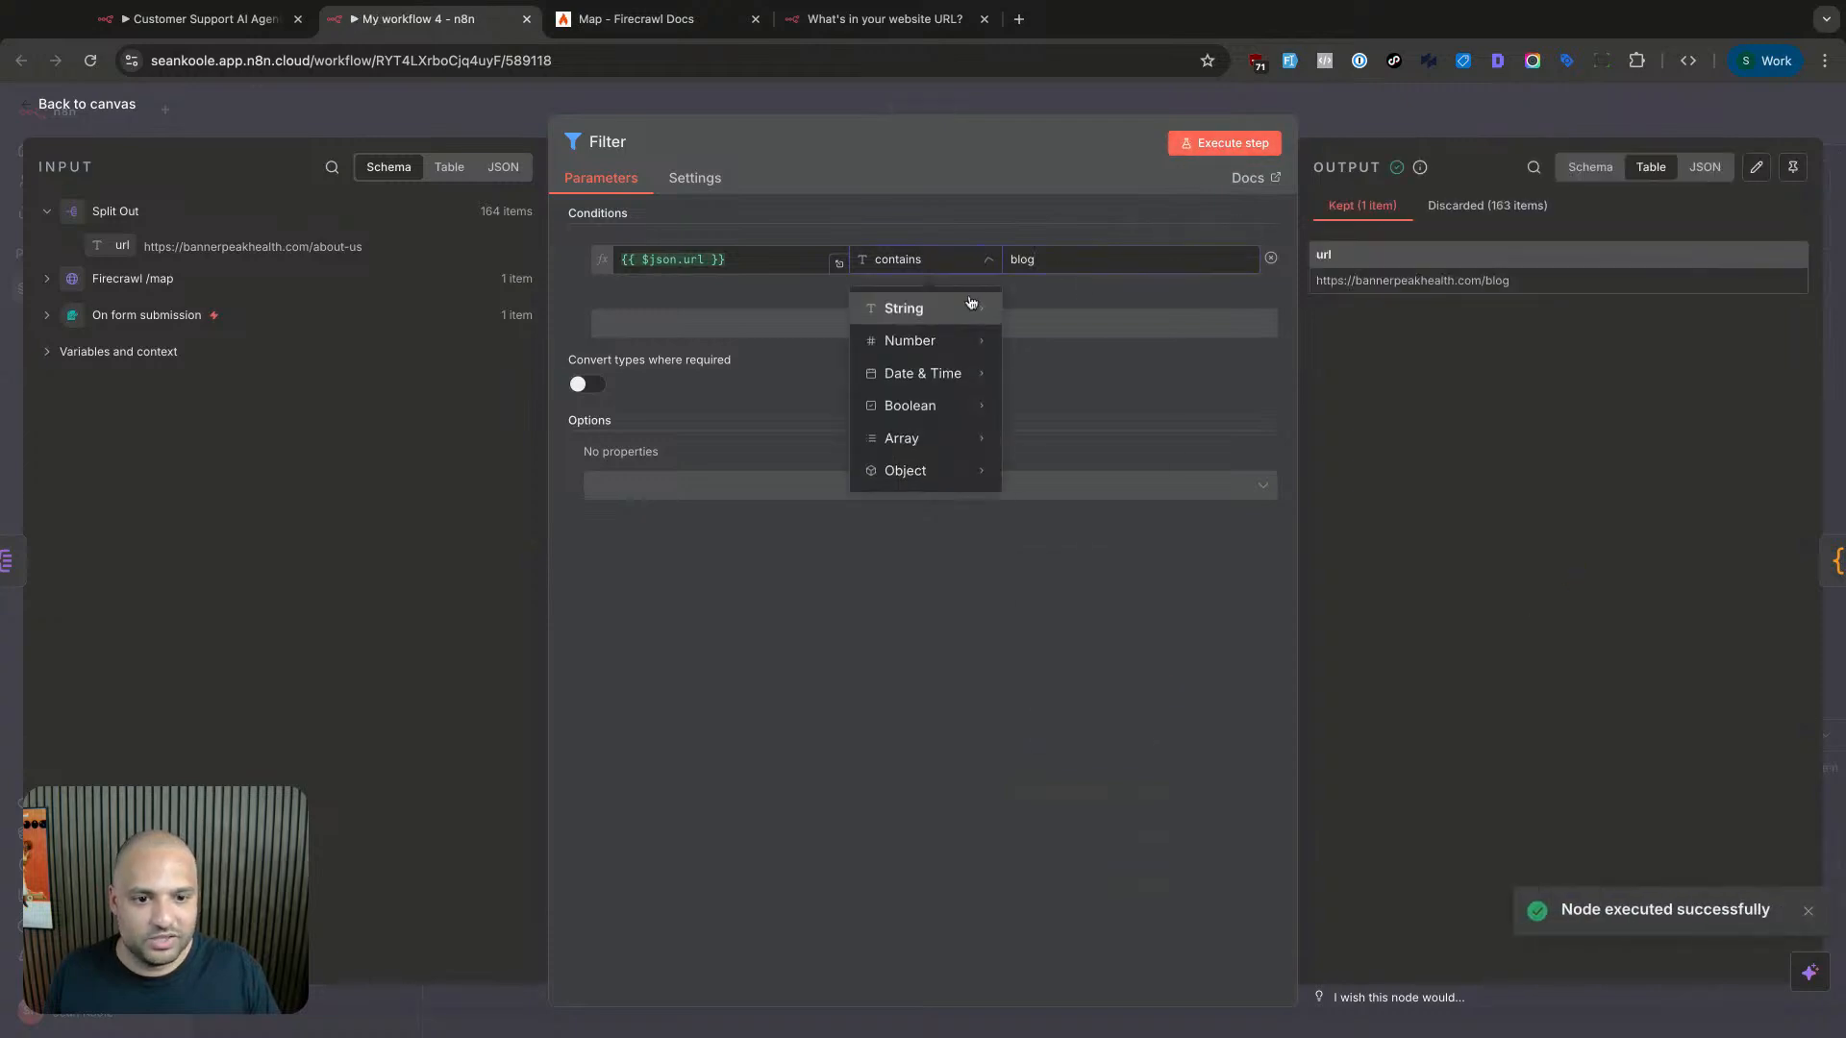
mouse_move(973, 305)
left_click(1084, 556)
left_click(1249, 142)
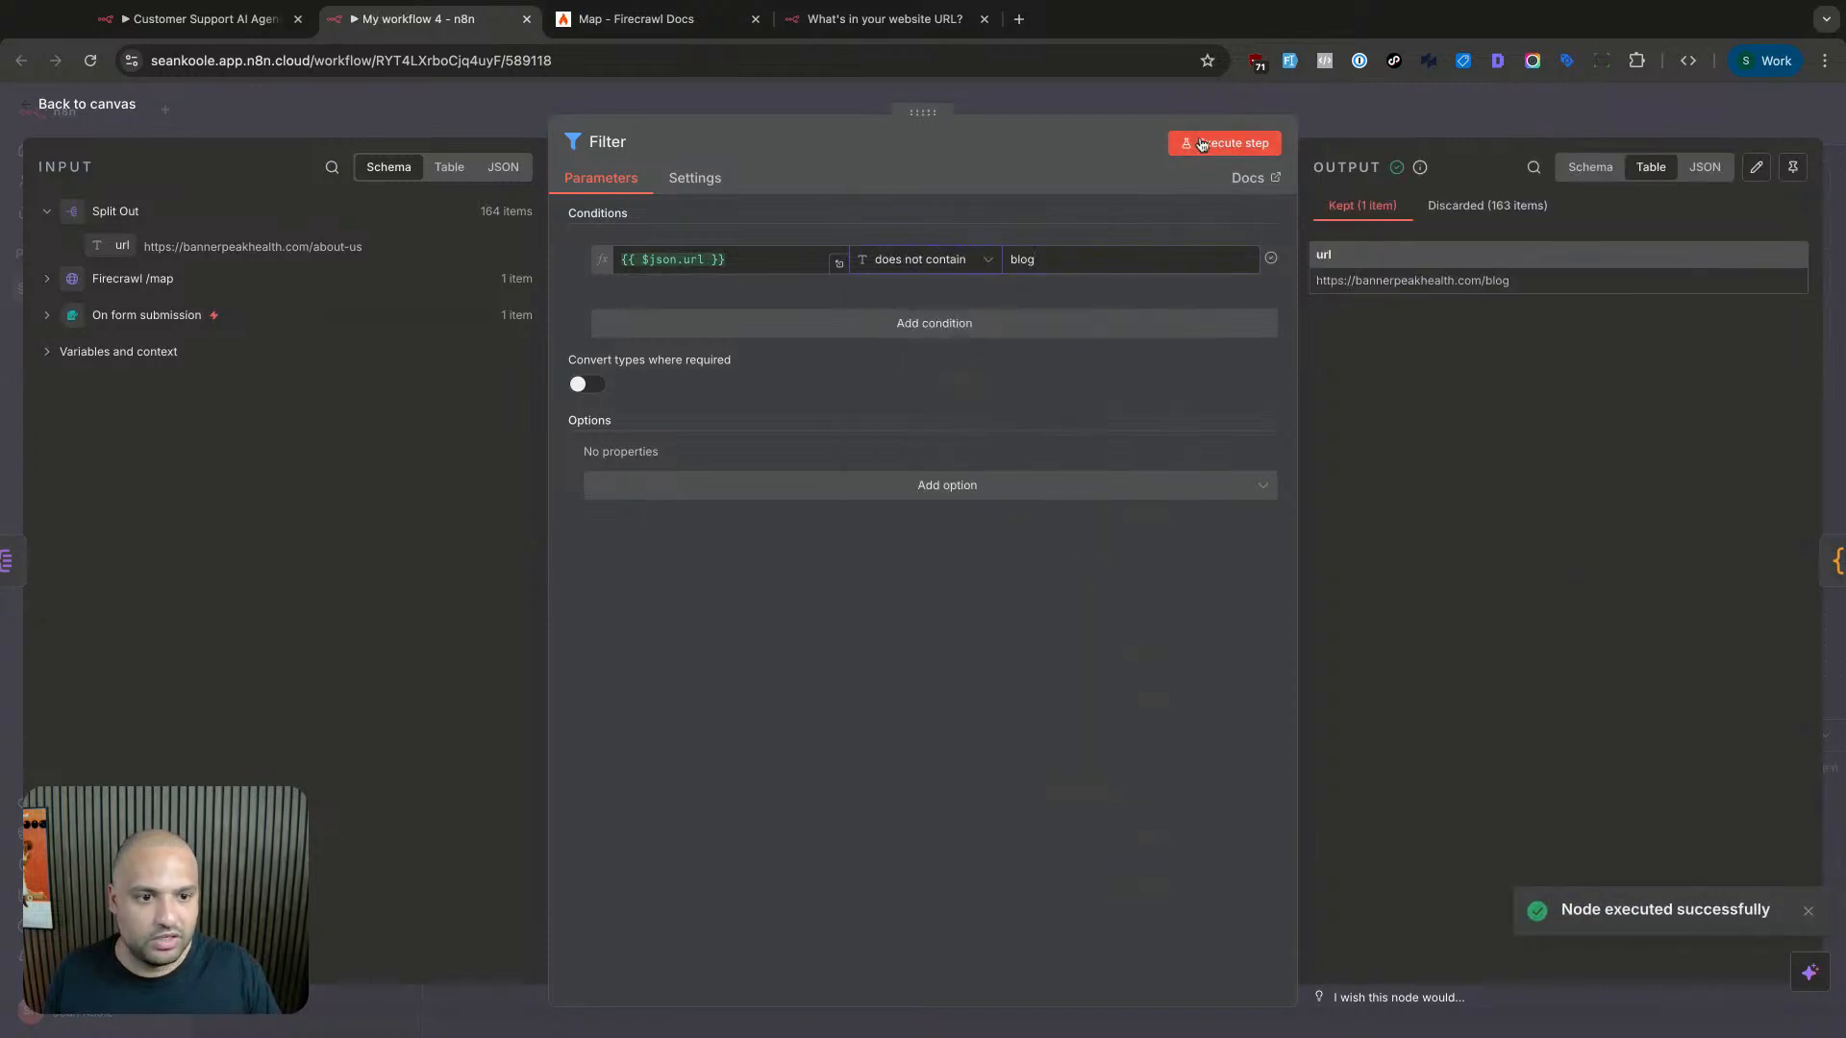
- Add a second url 'does not contain' condition and rerun the filter
left_click(725, 327)
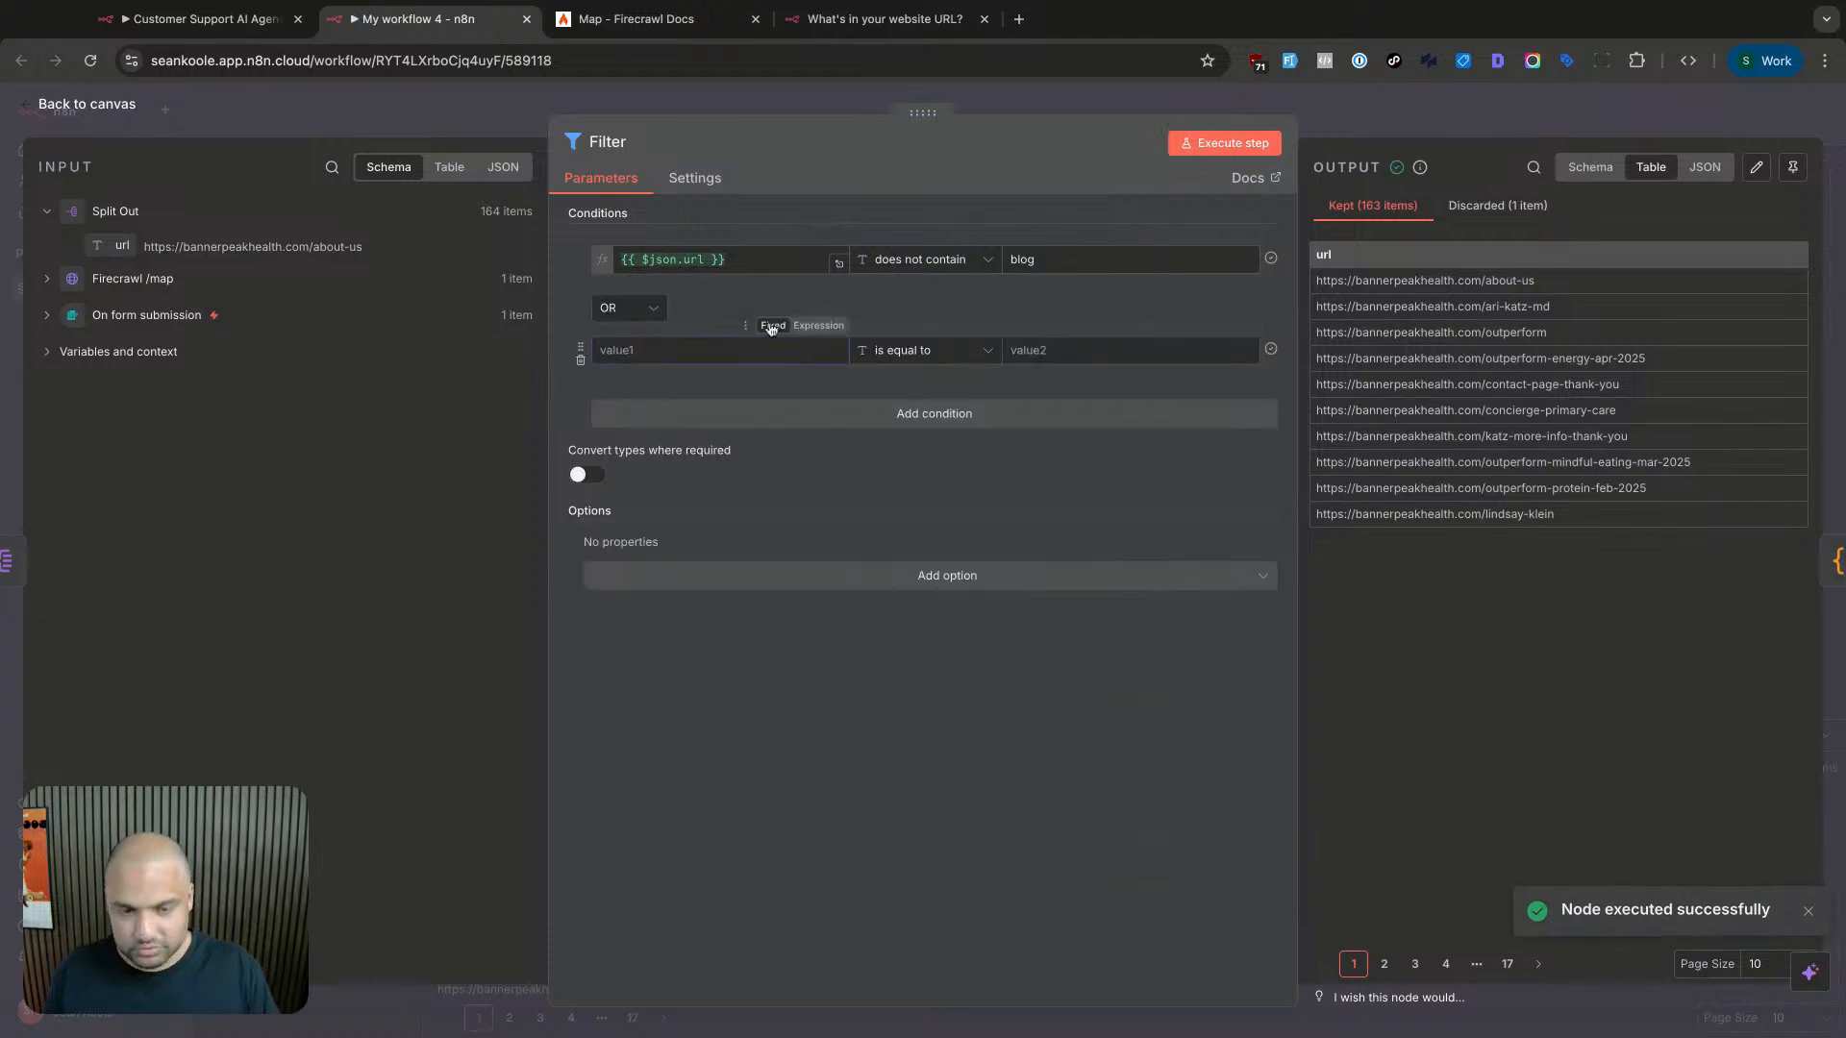
left_click_drag(114, 245, 730, 352)
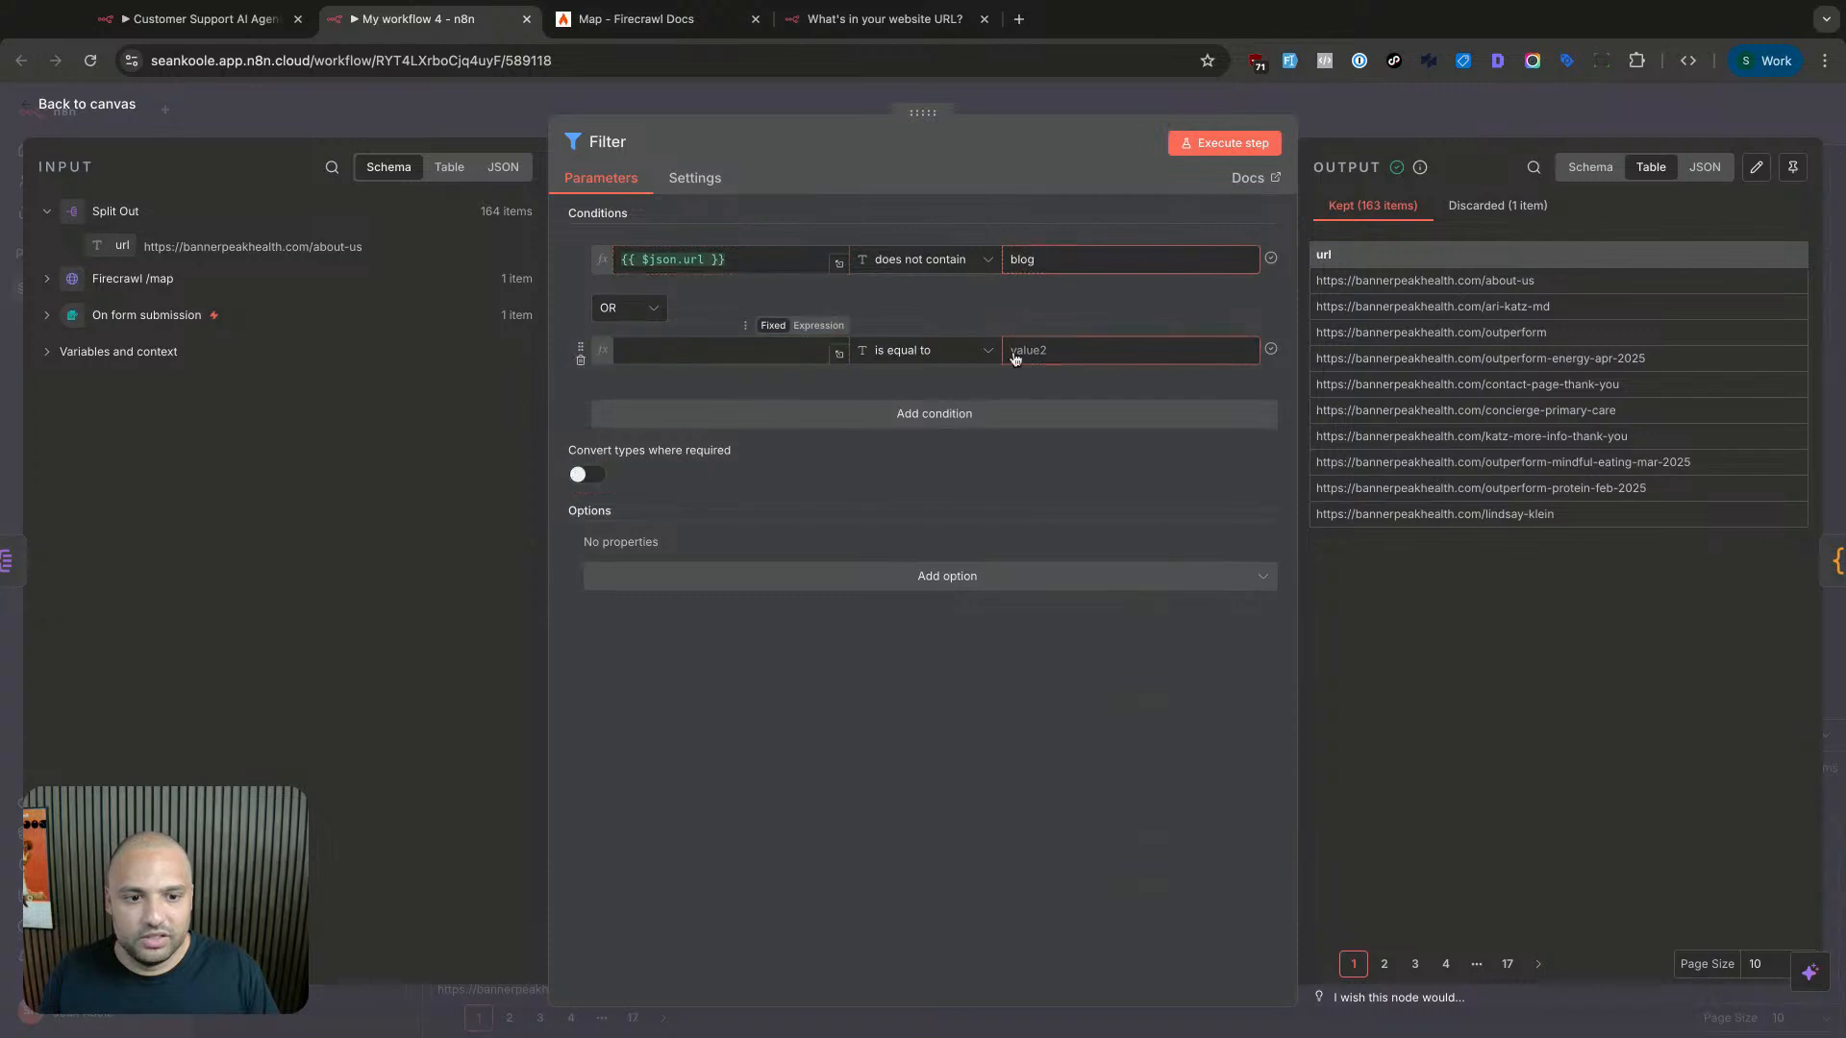
left_click(1084, 353)
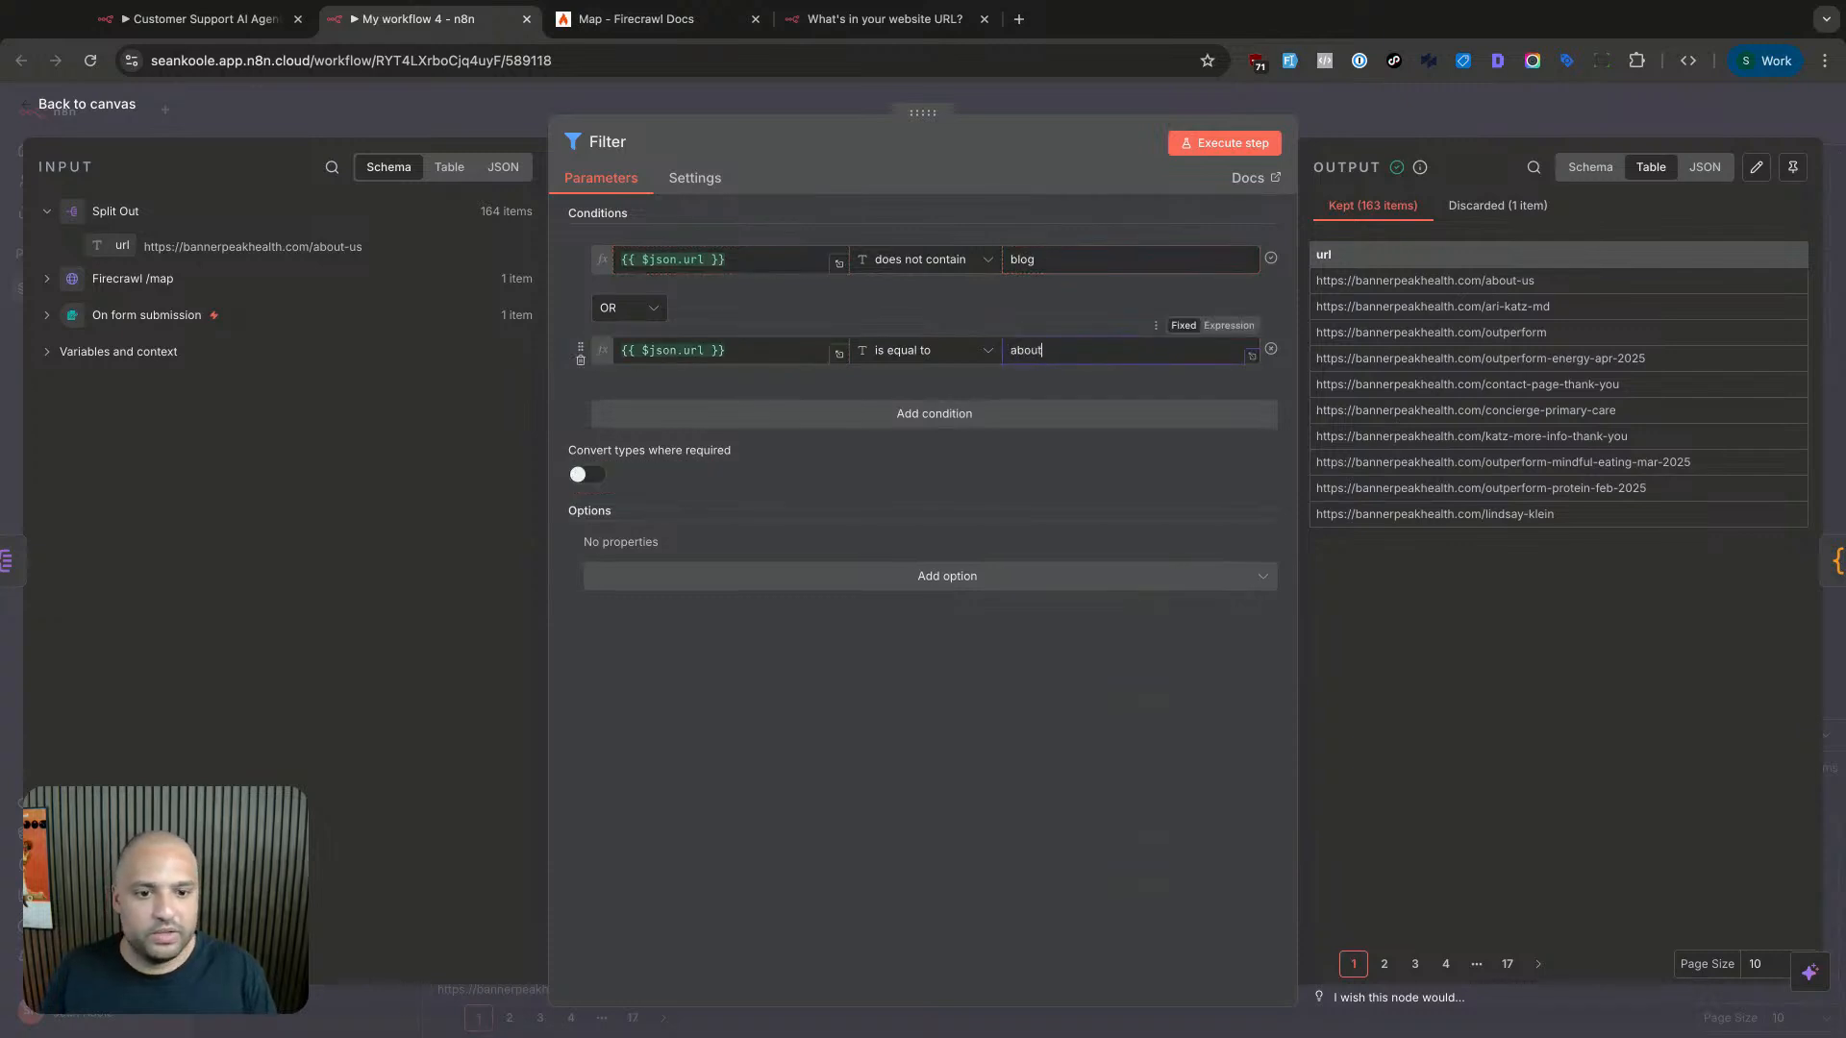
left_click(924, 350)
mouse_move(903, 399)
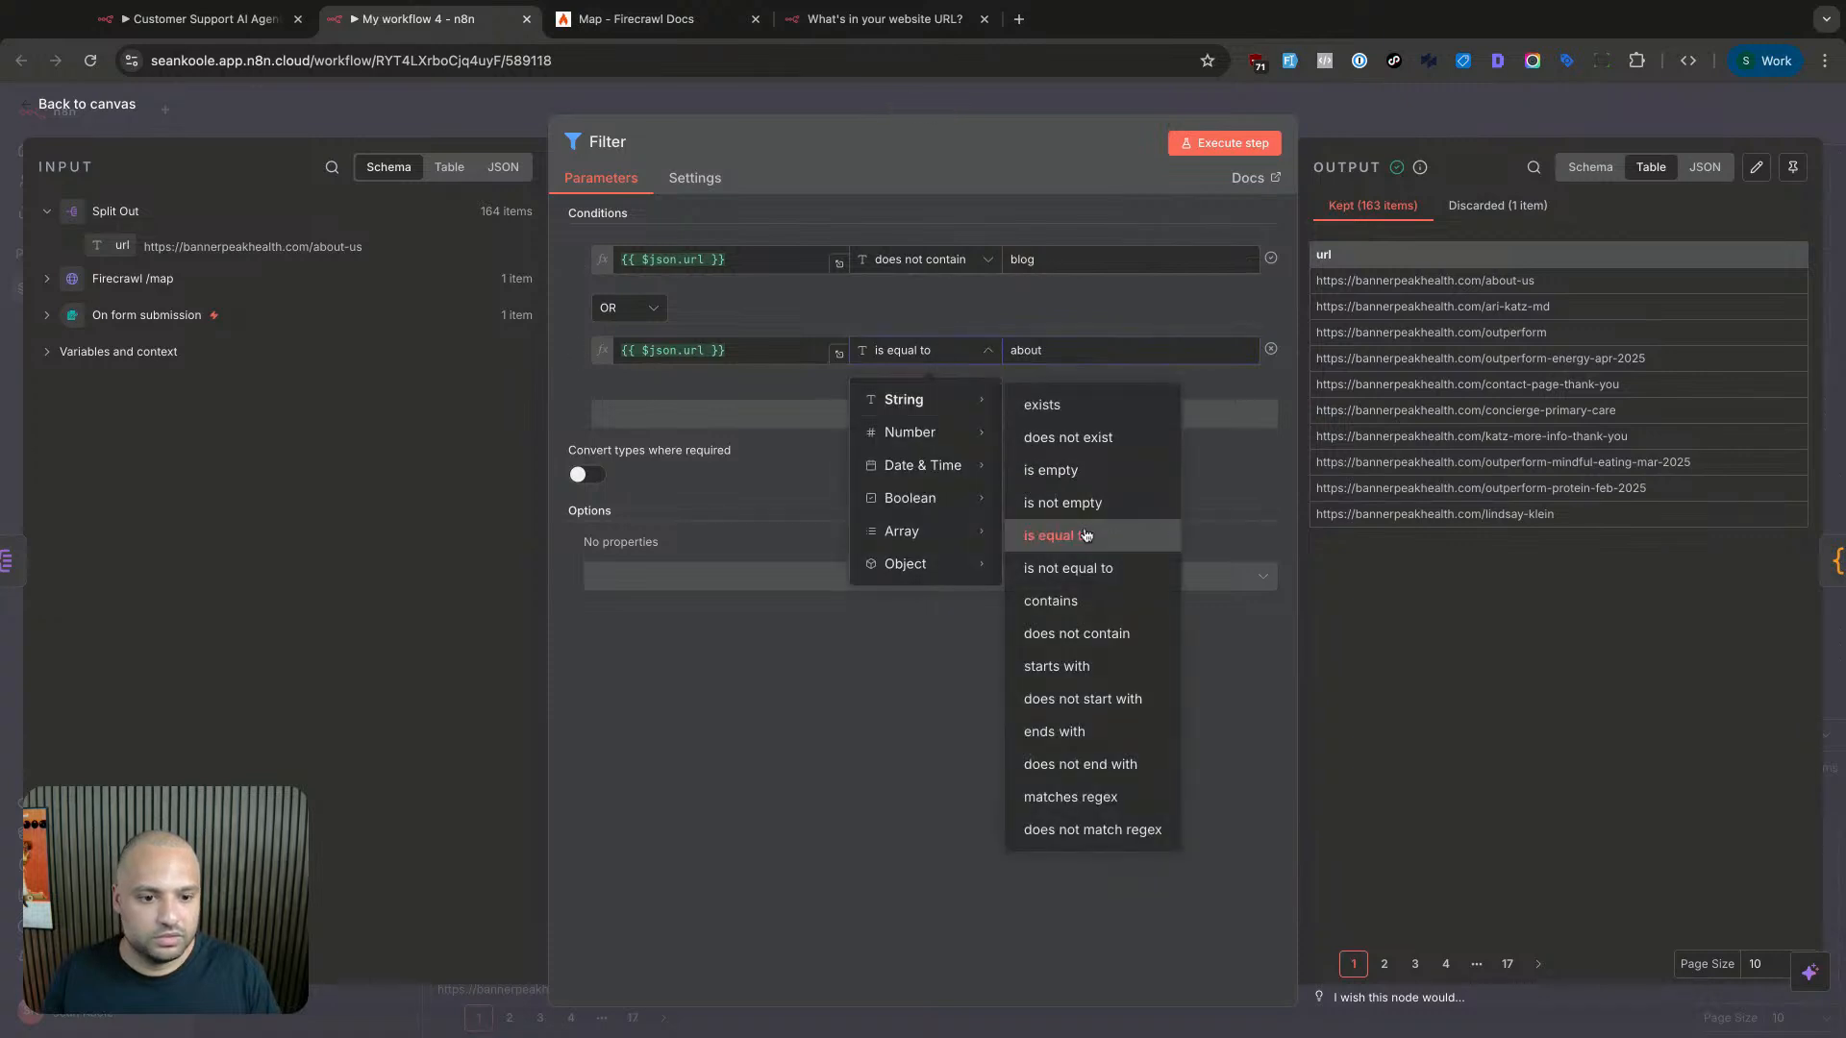
left_click(1077, 633)
left_click(1224, 143)
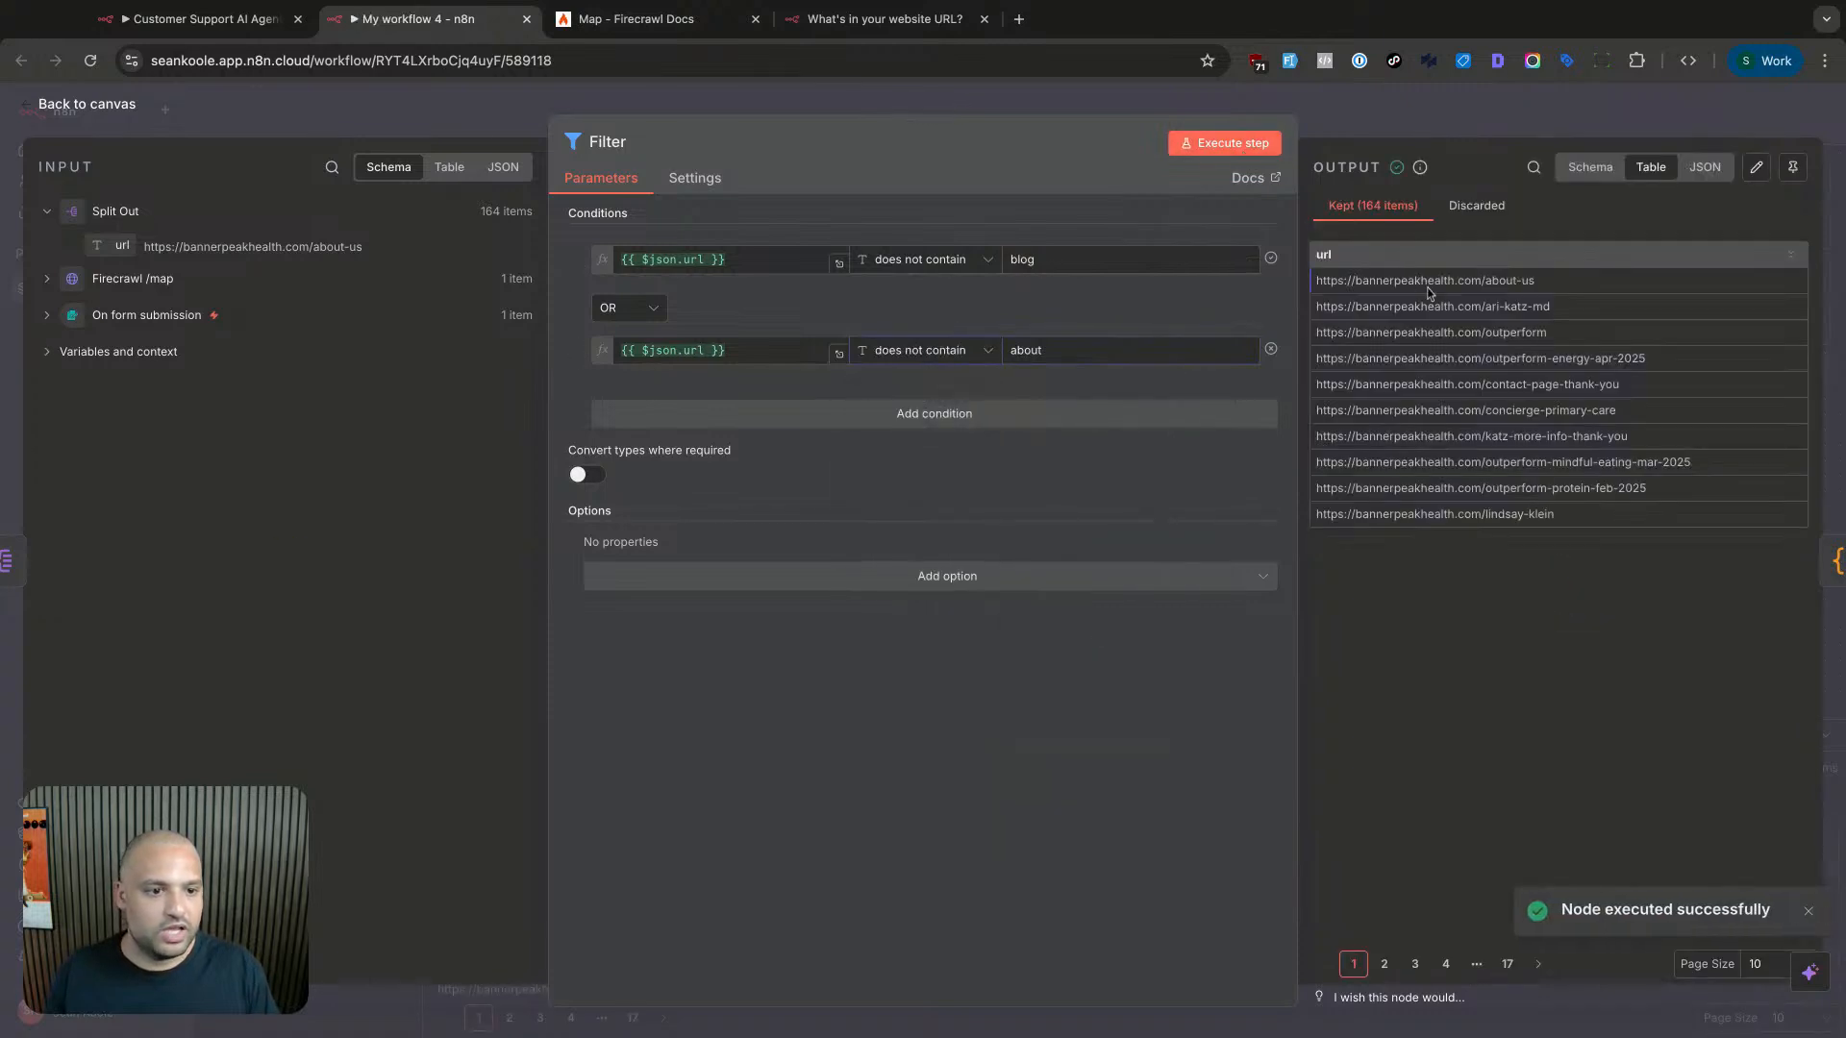
- Combine the conditions with AND and change the second value from 'about' to 'wp-content'
left_click(606, 310)
left_click(620, 348)
left_click(1190, 146)
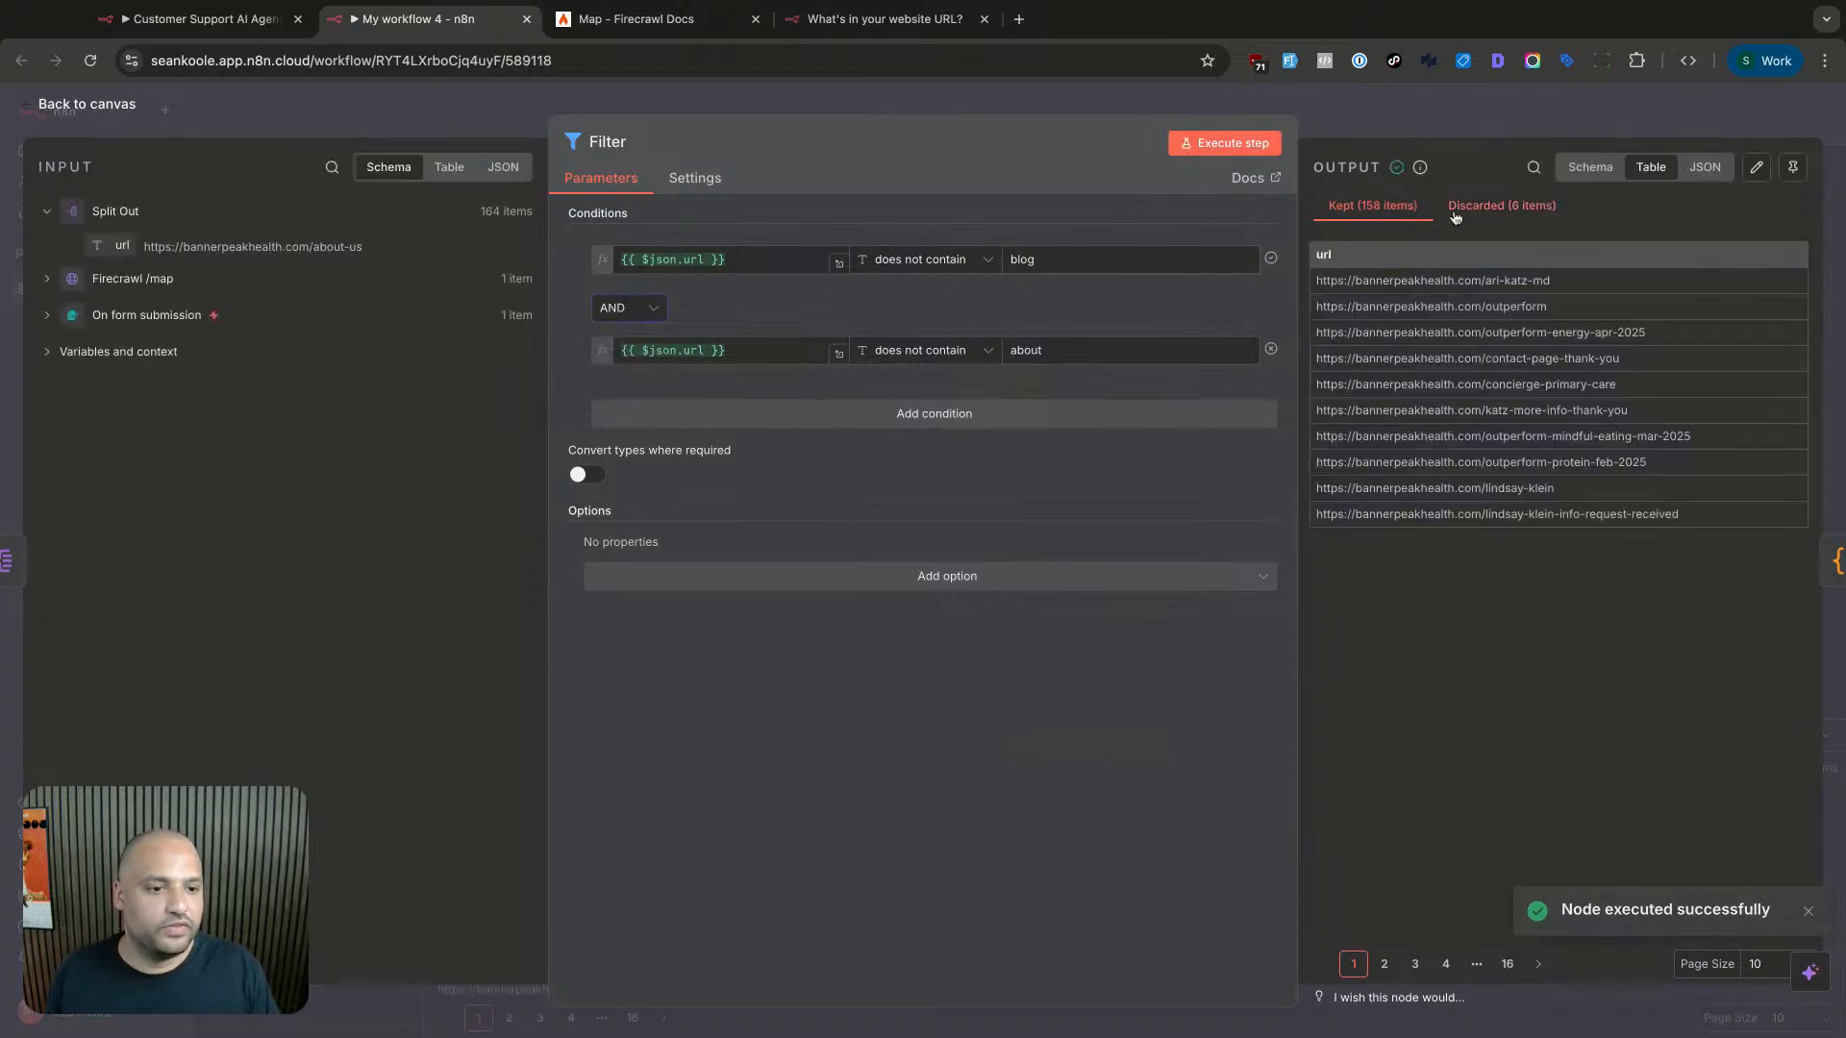
double_click(1048, 350)
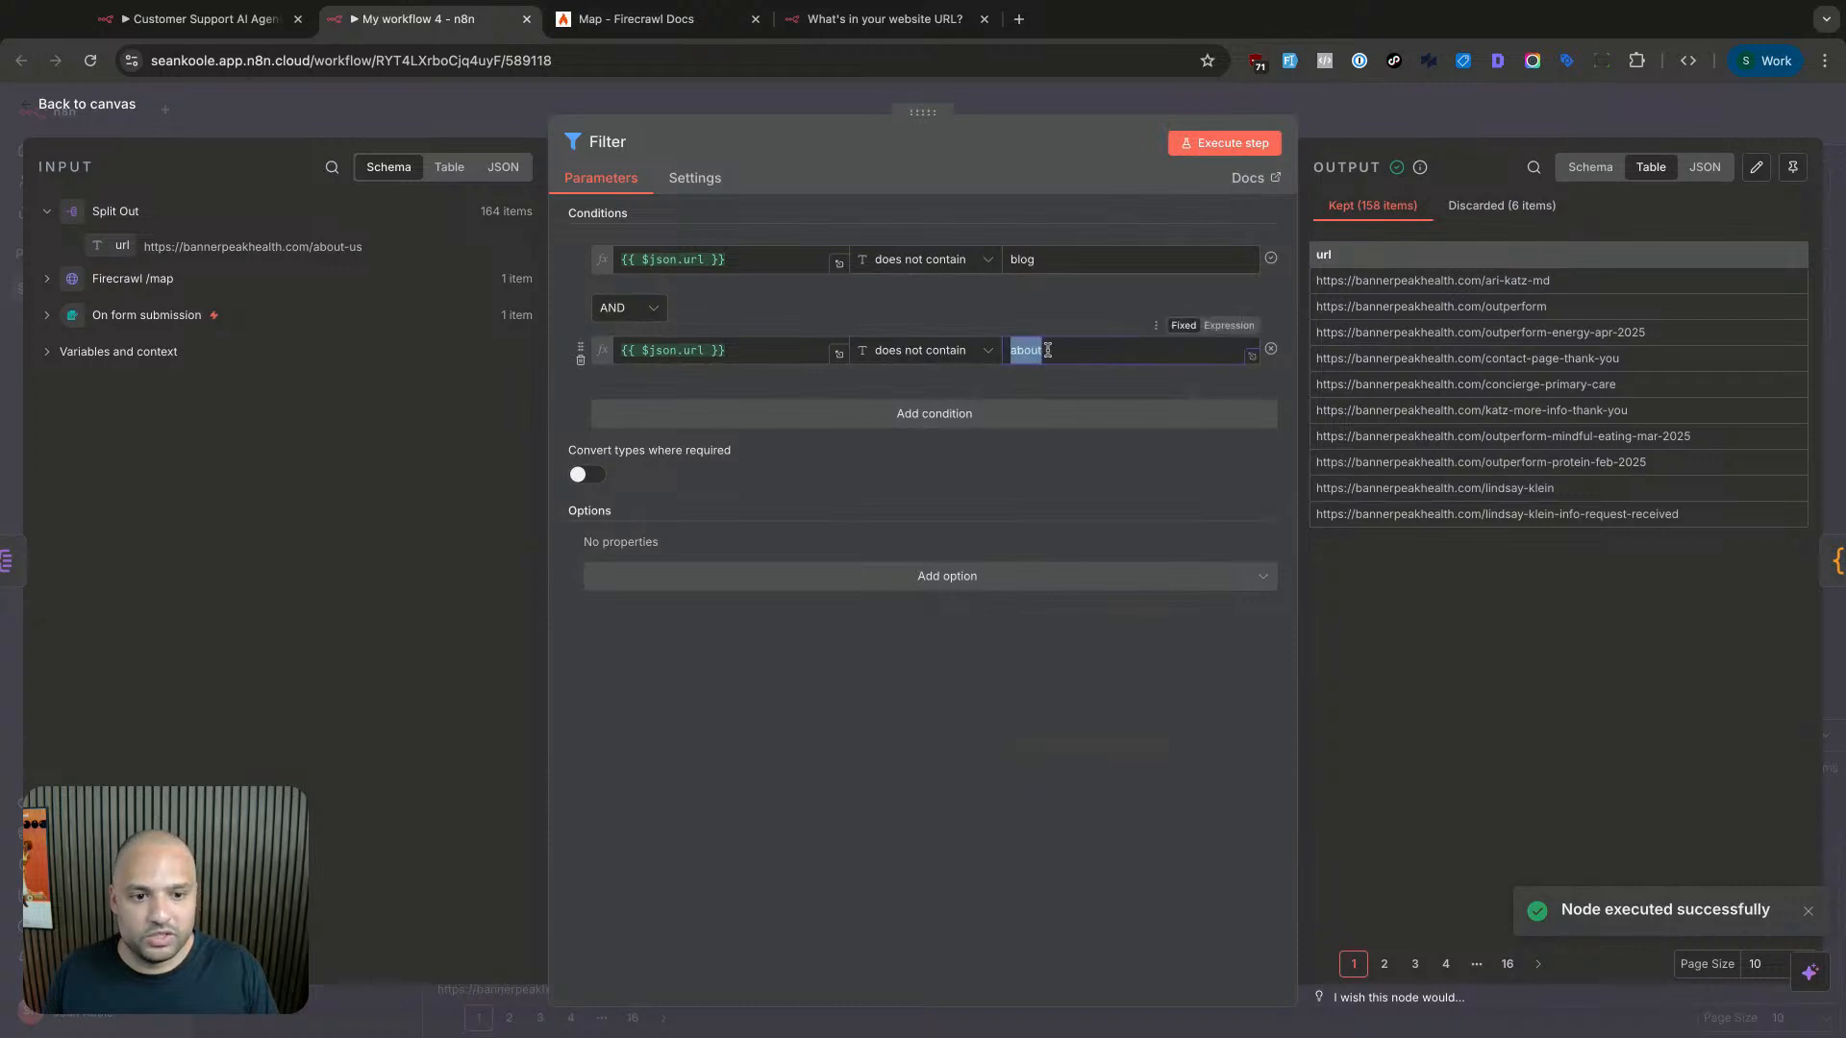
type("wp-content")
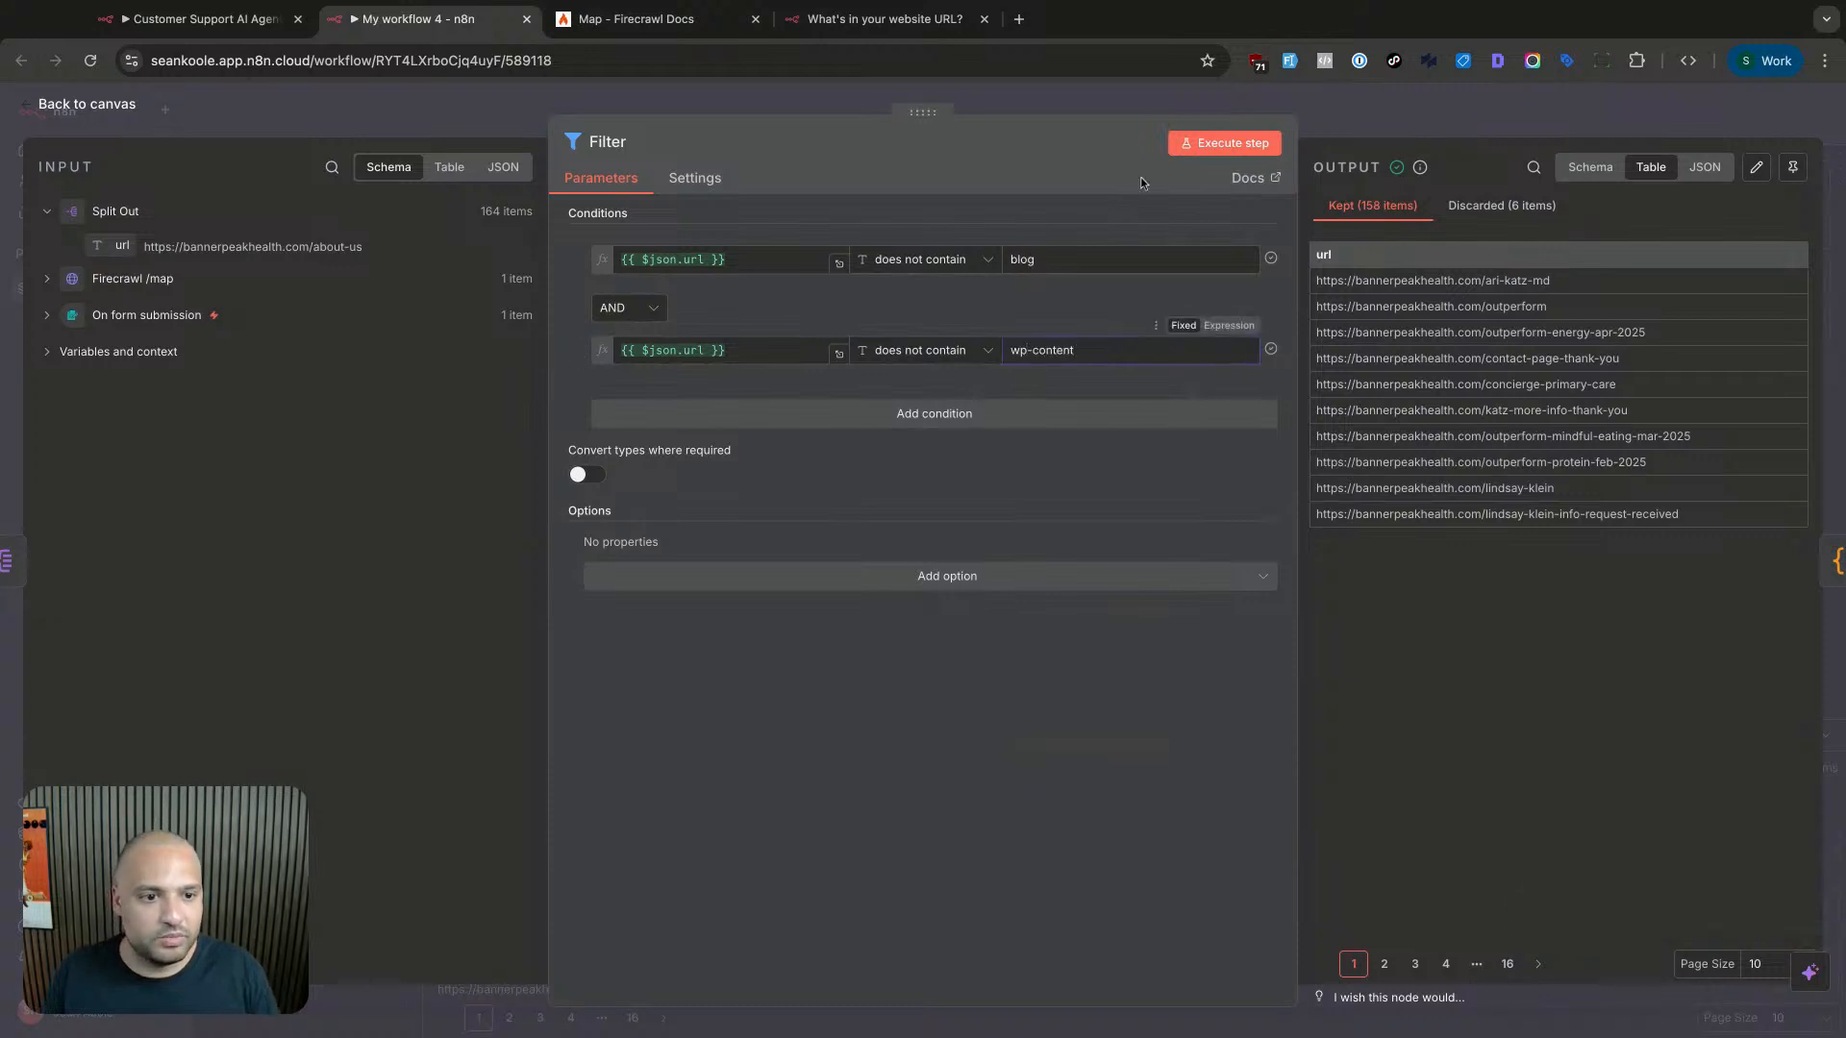
left_click(1190, 150)
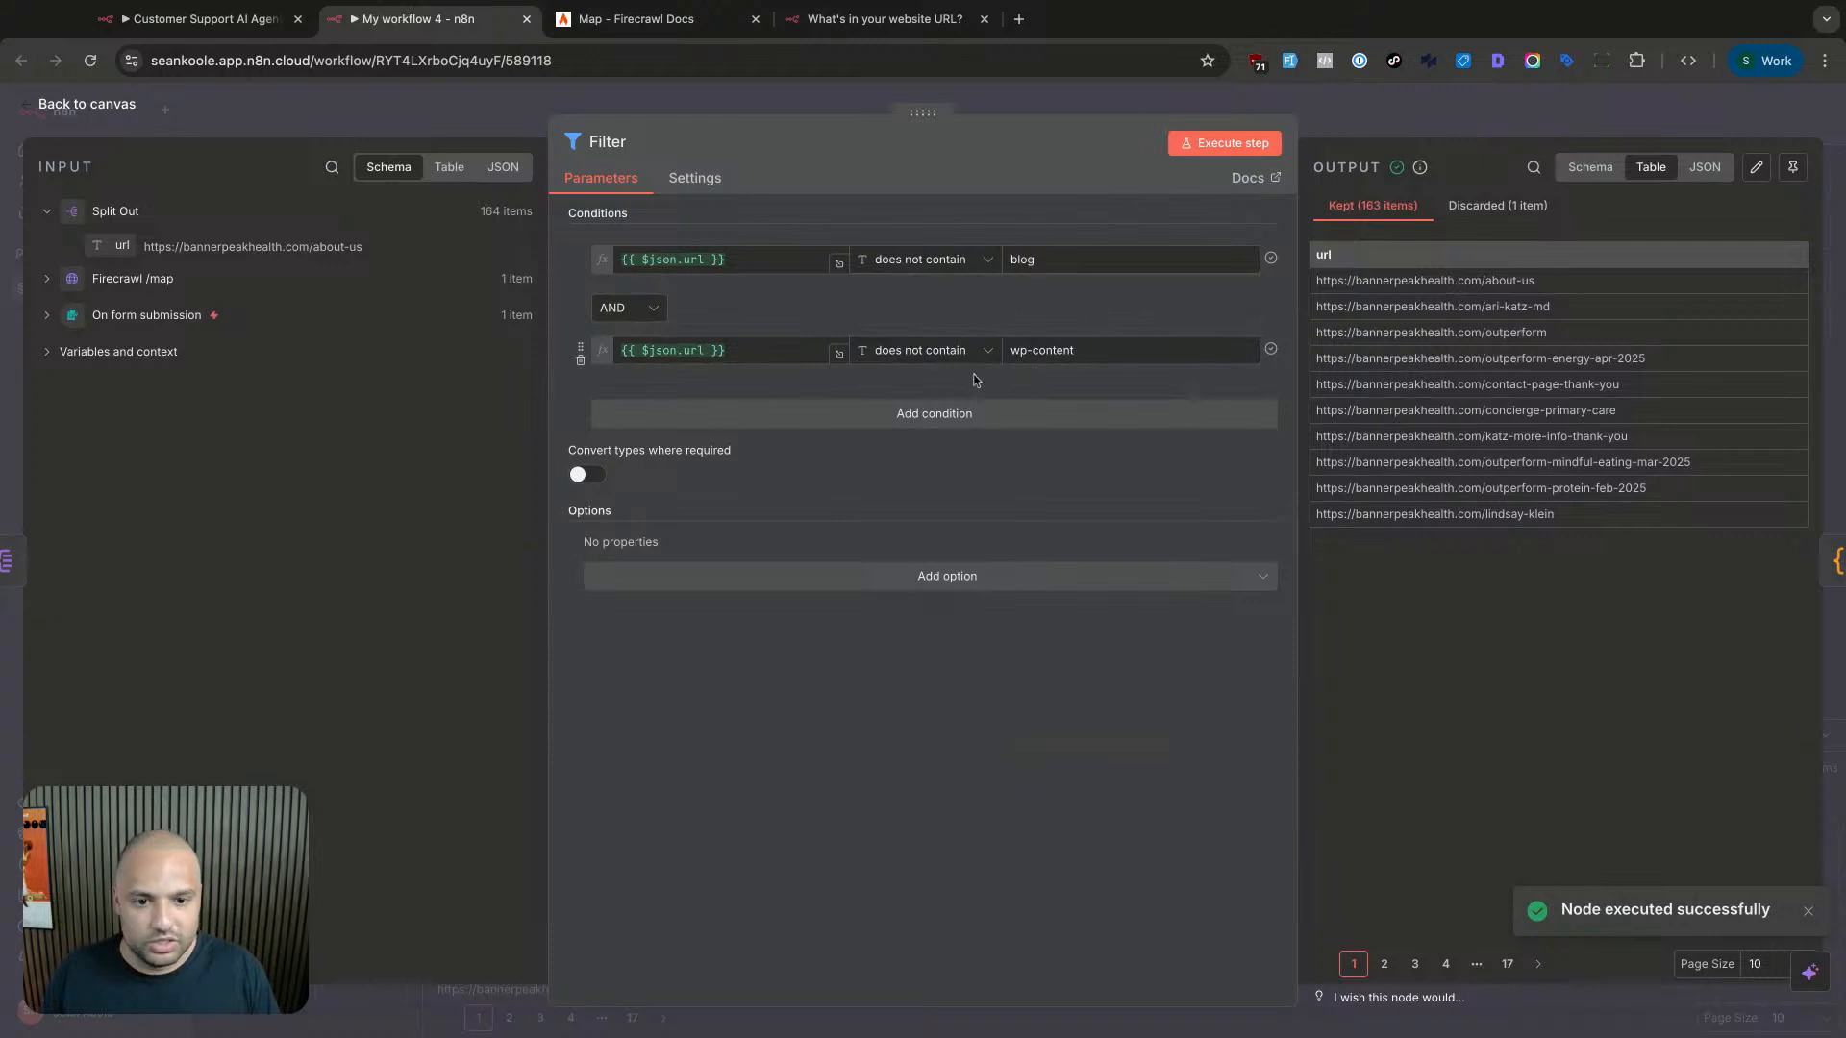
- Add a third condition excluding URLs containing 'gallery', rerun to keep 163 items, then exit
left_click(871, 409)
left_click(773, 355)
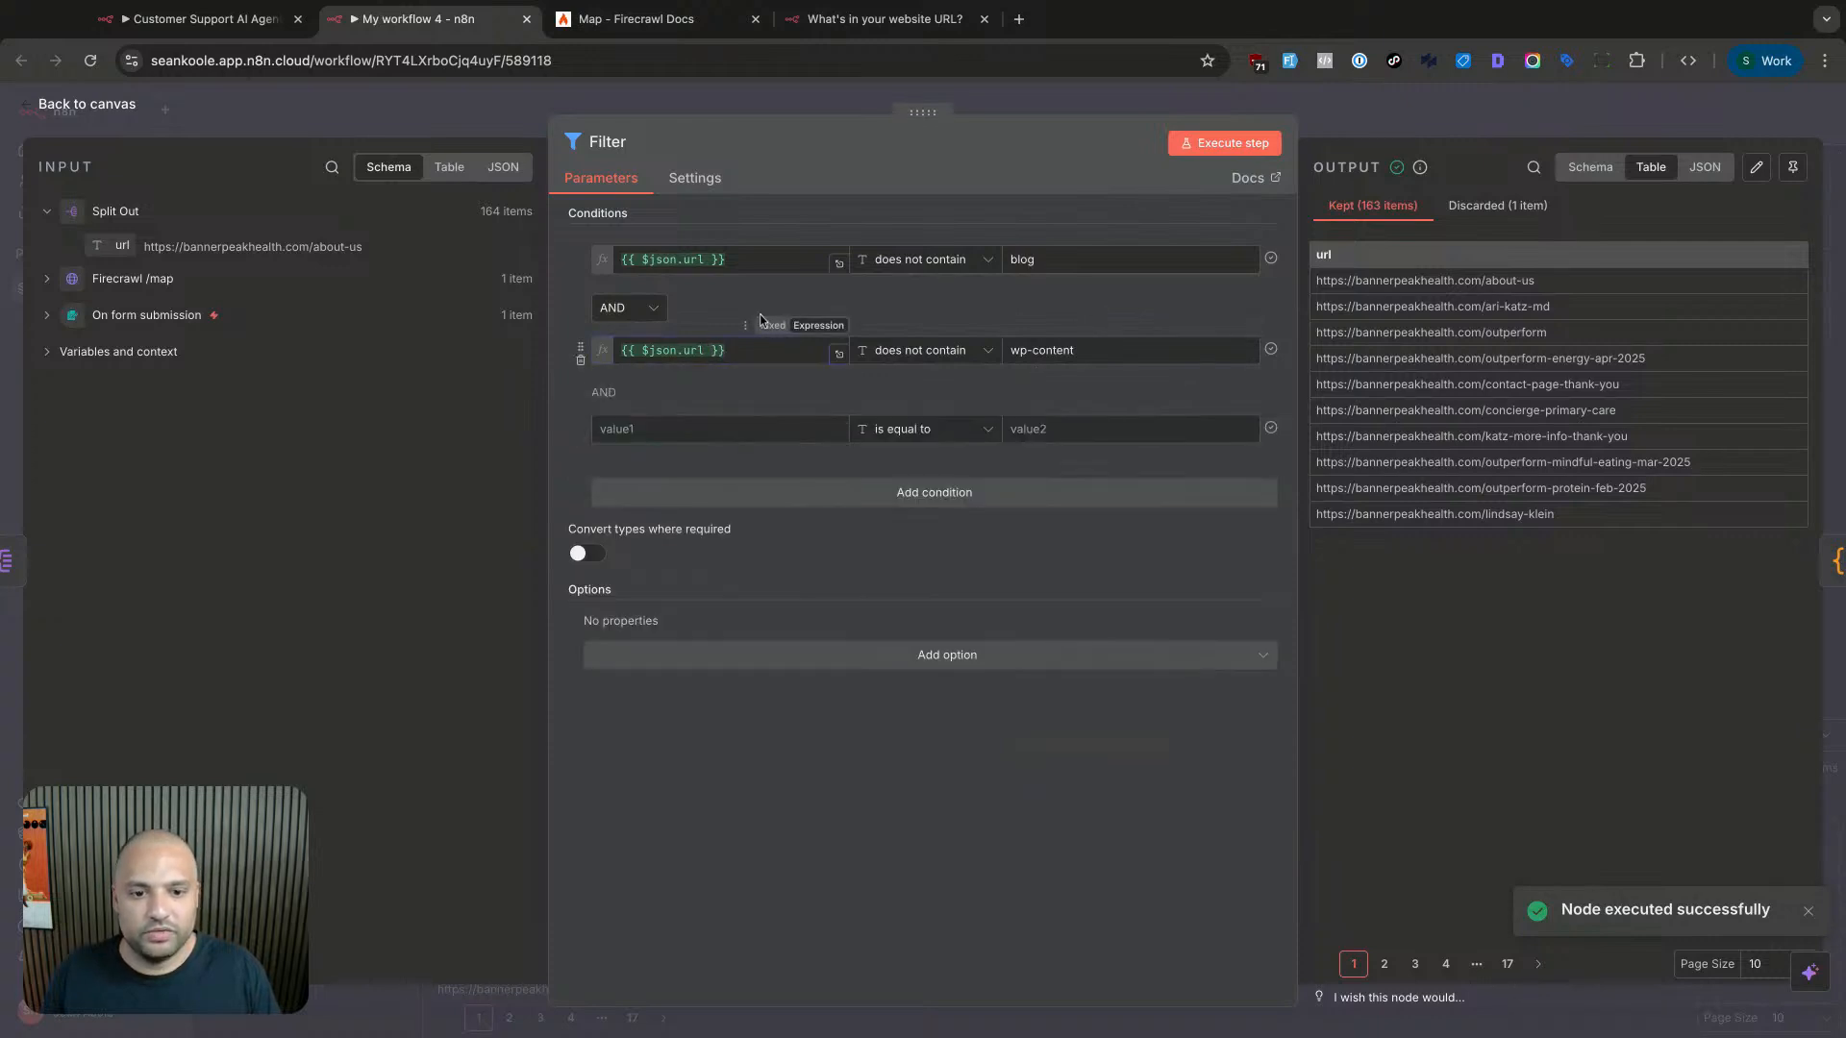
left_click(751, 426)
type("{{ $json.url }}")
left_click(926, 432)
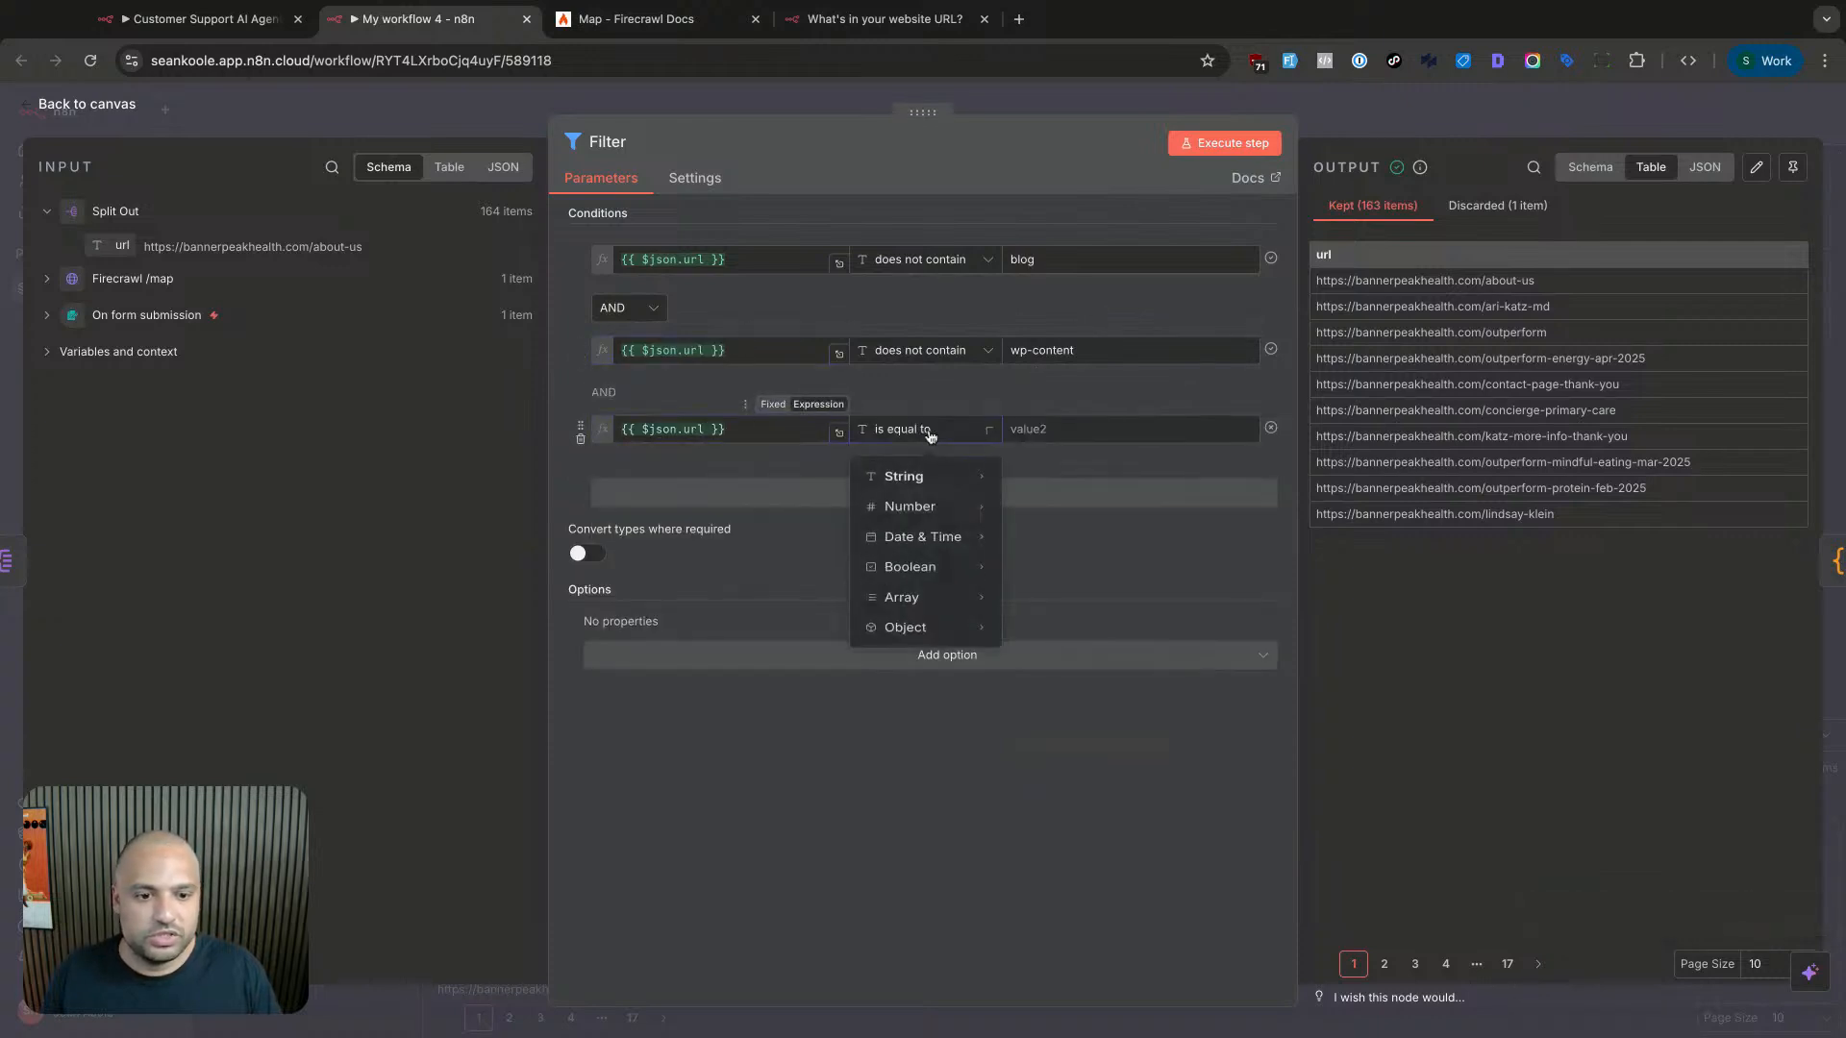
mouse_move(970, 492)
left_click(1071, 714)
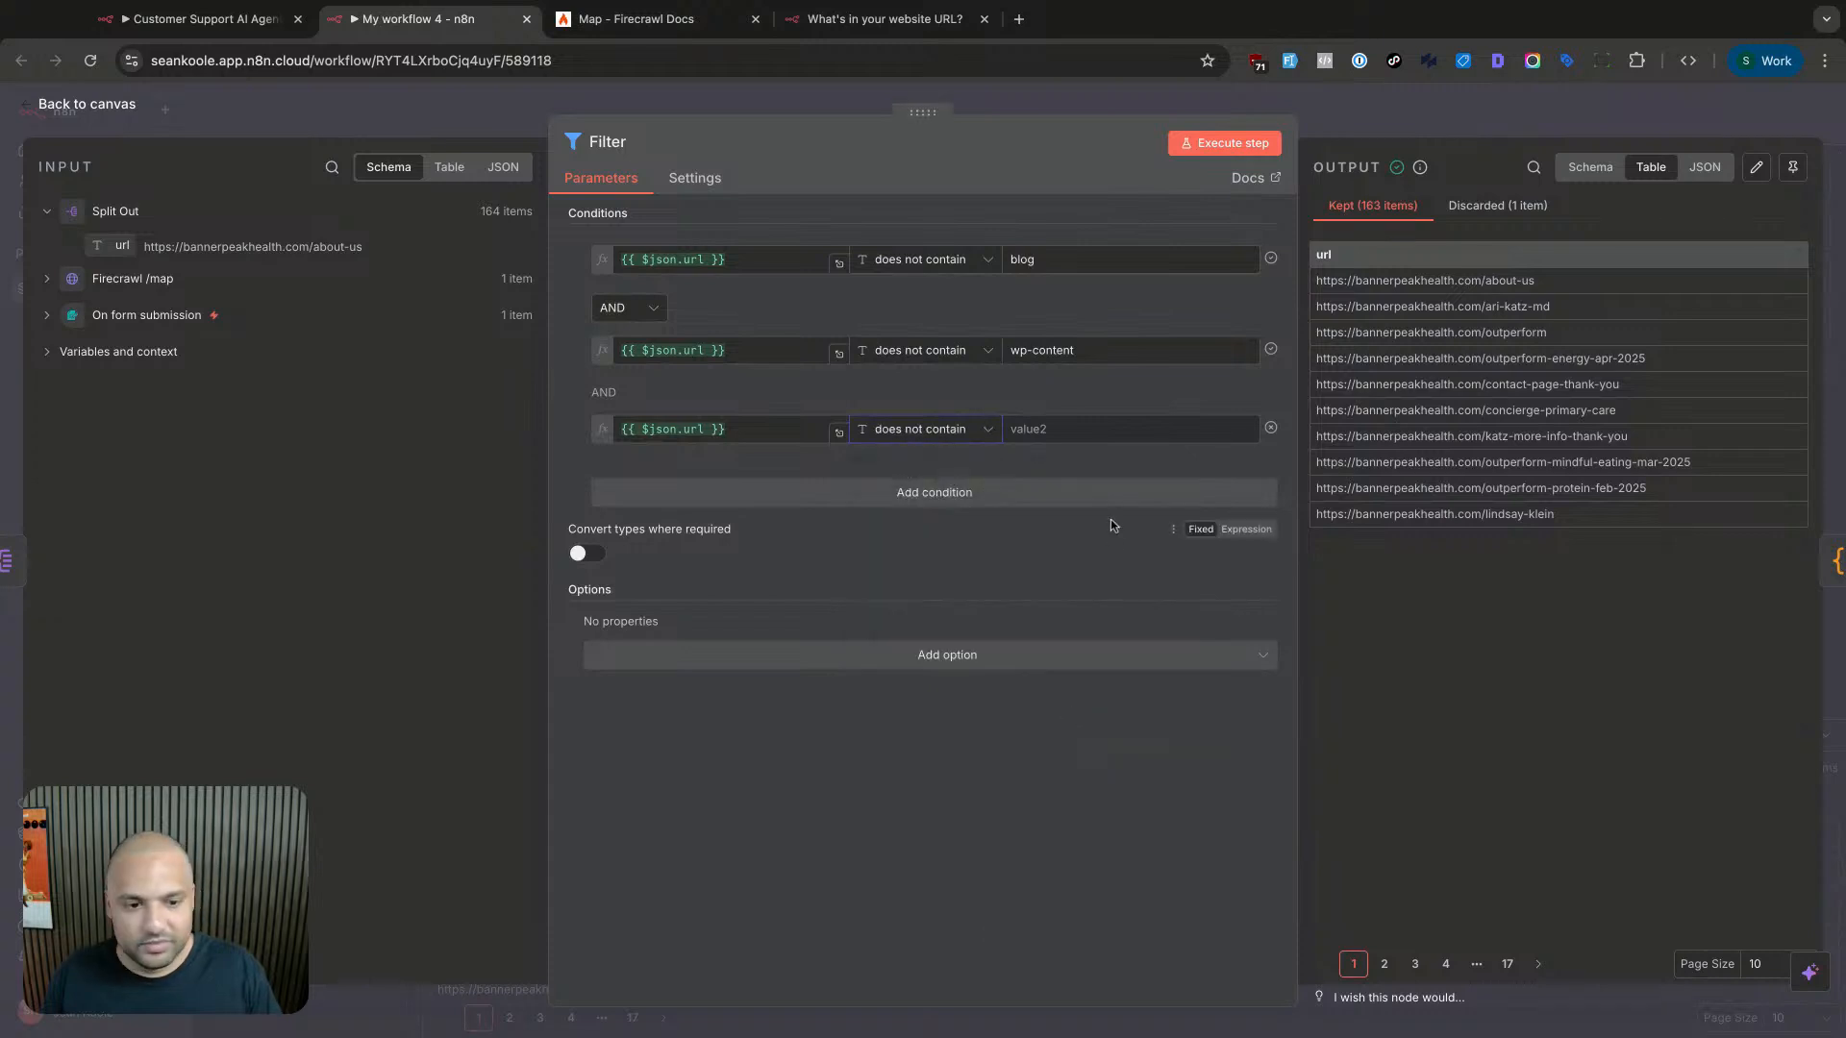
left_click(1110, 429)
type("gallery")
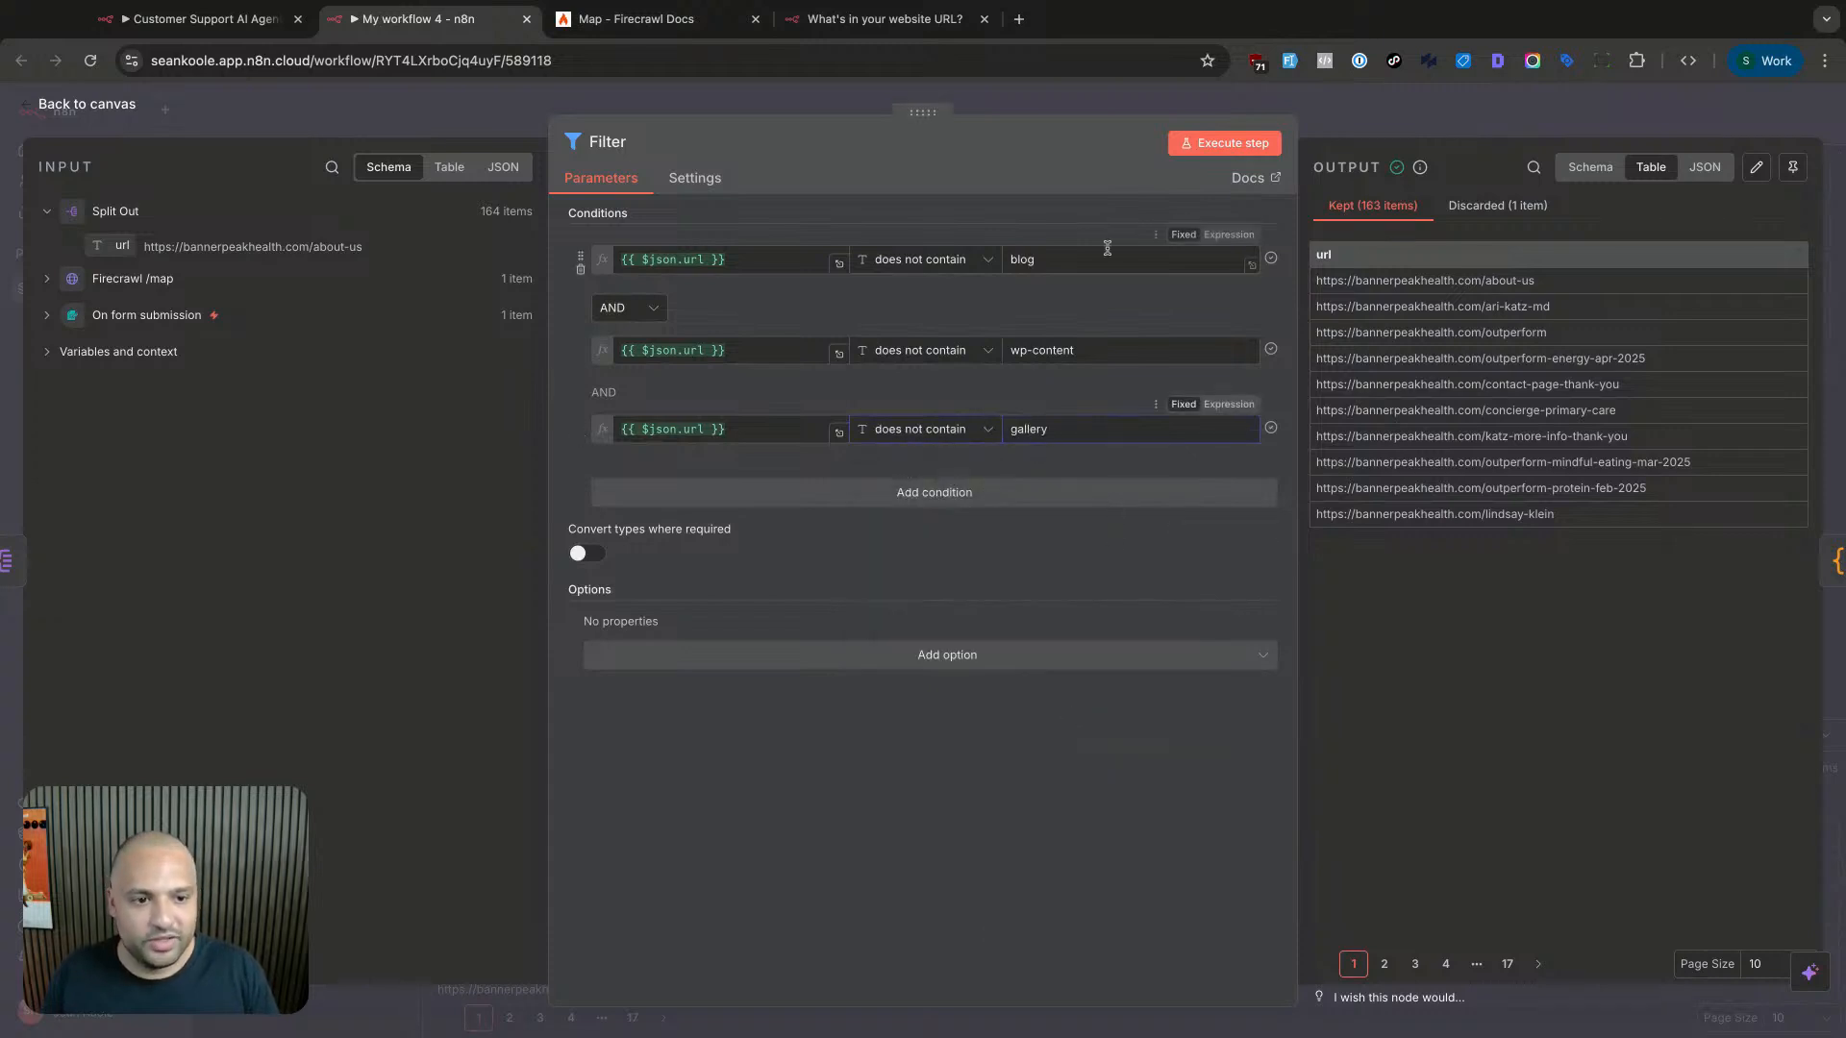
left_click(1214, 145)
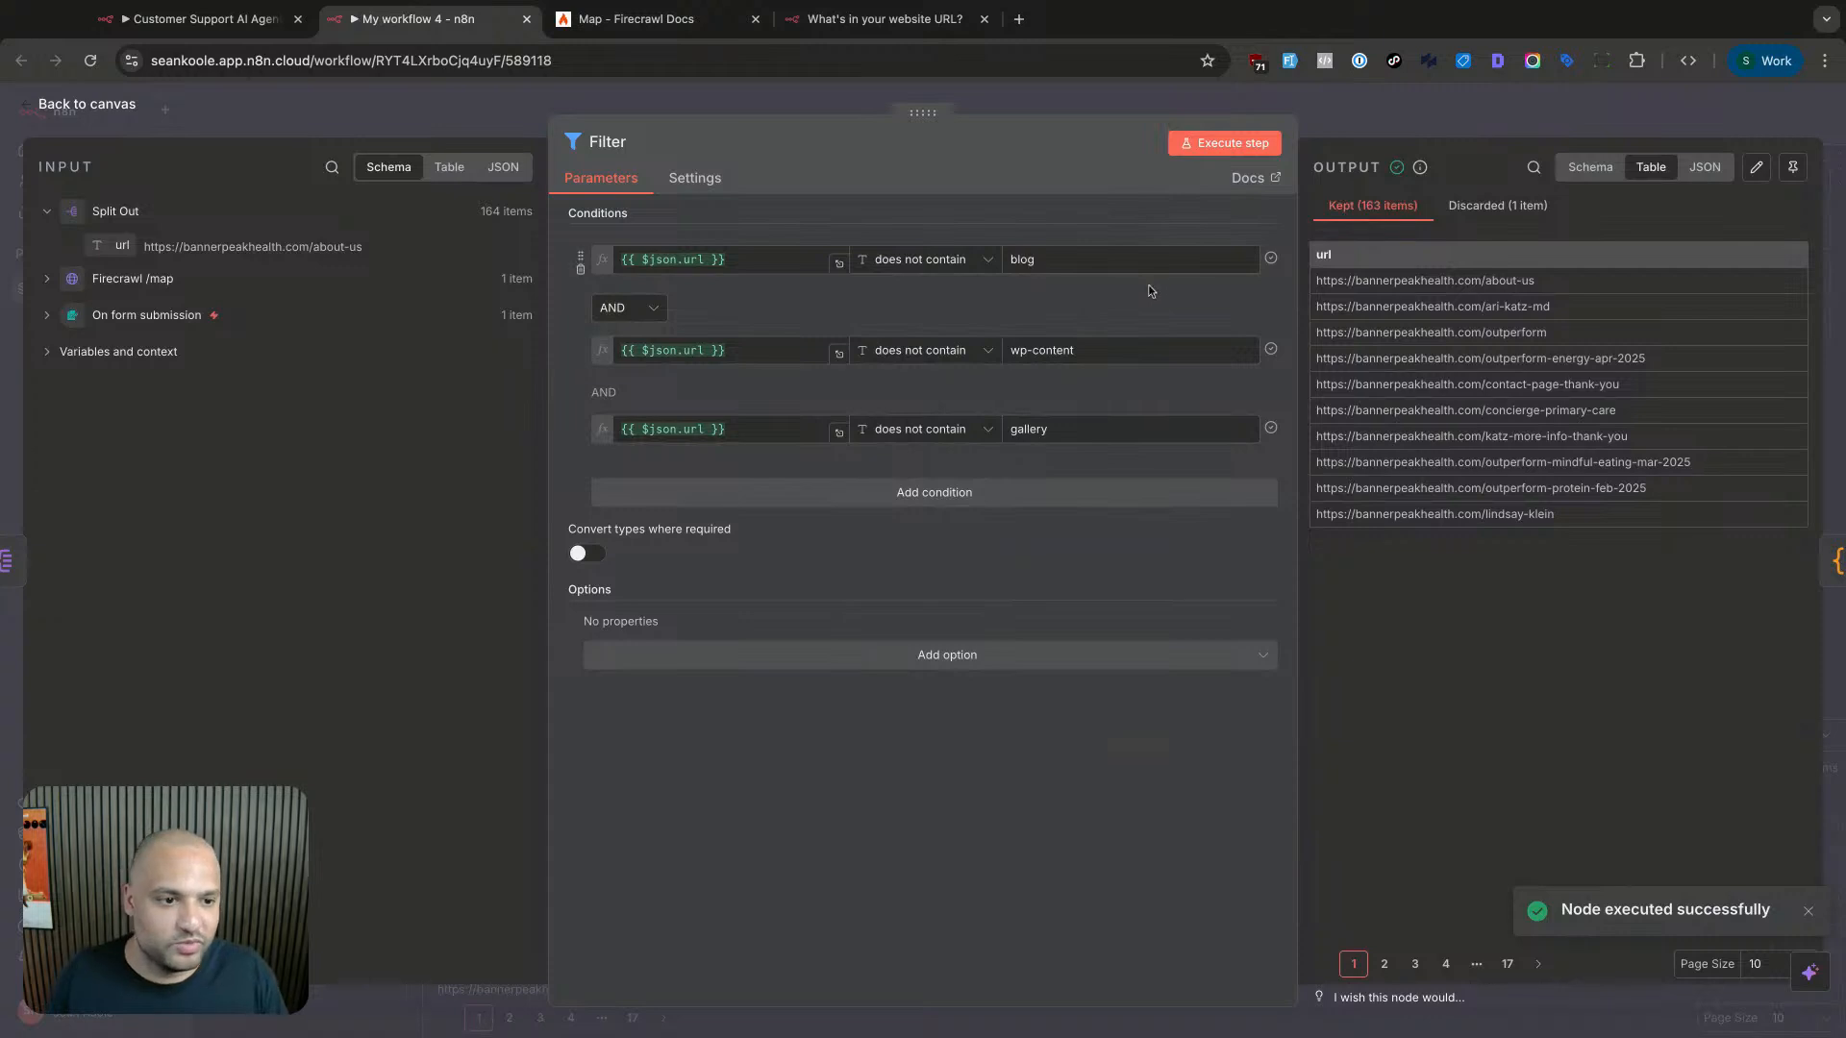
left_click(1371, 118)
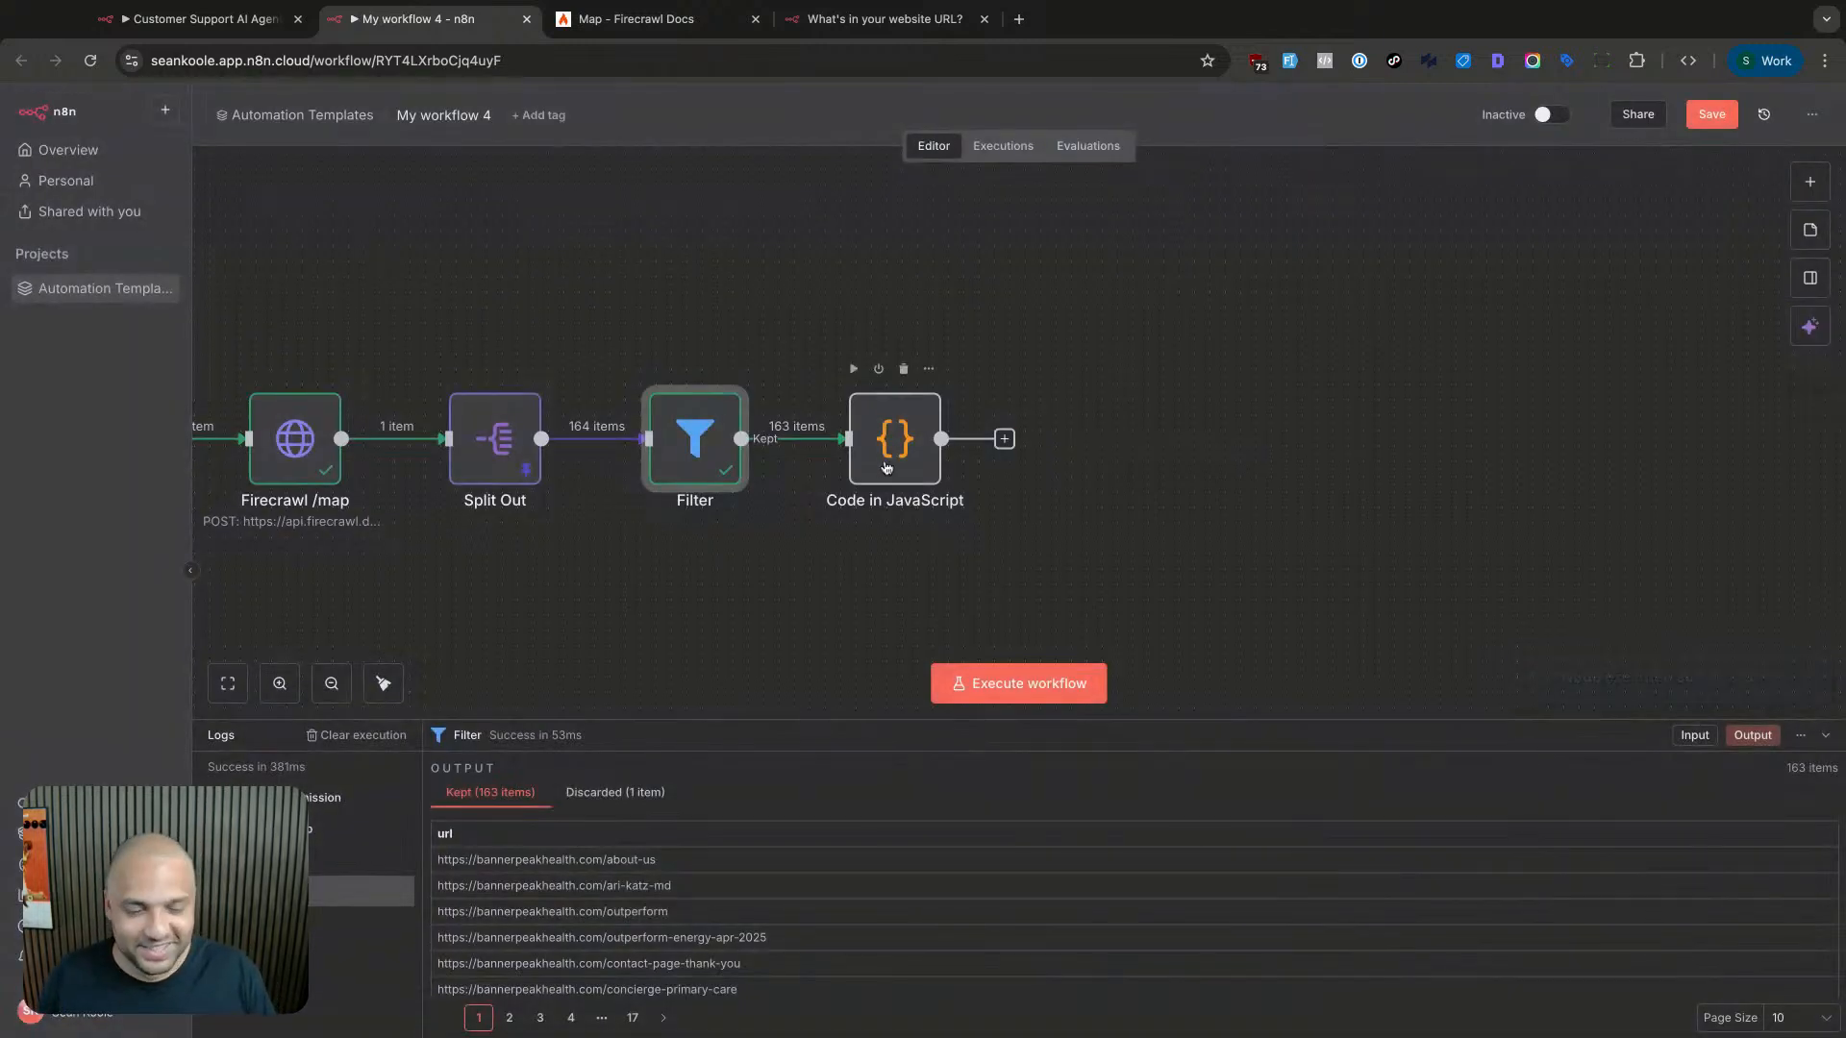
- Run the Code in JavaScript node so it outputs the first four URLs
double_click(881, 468)
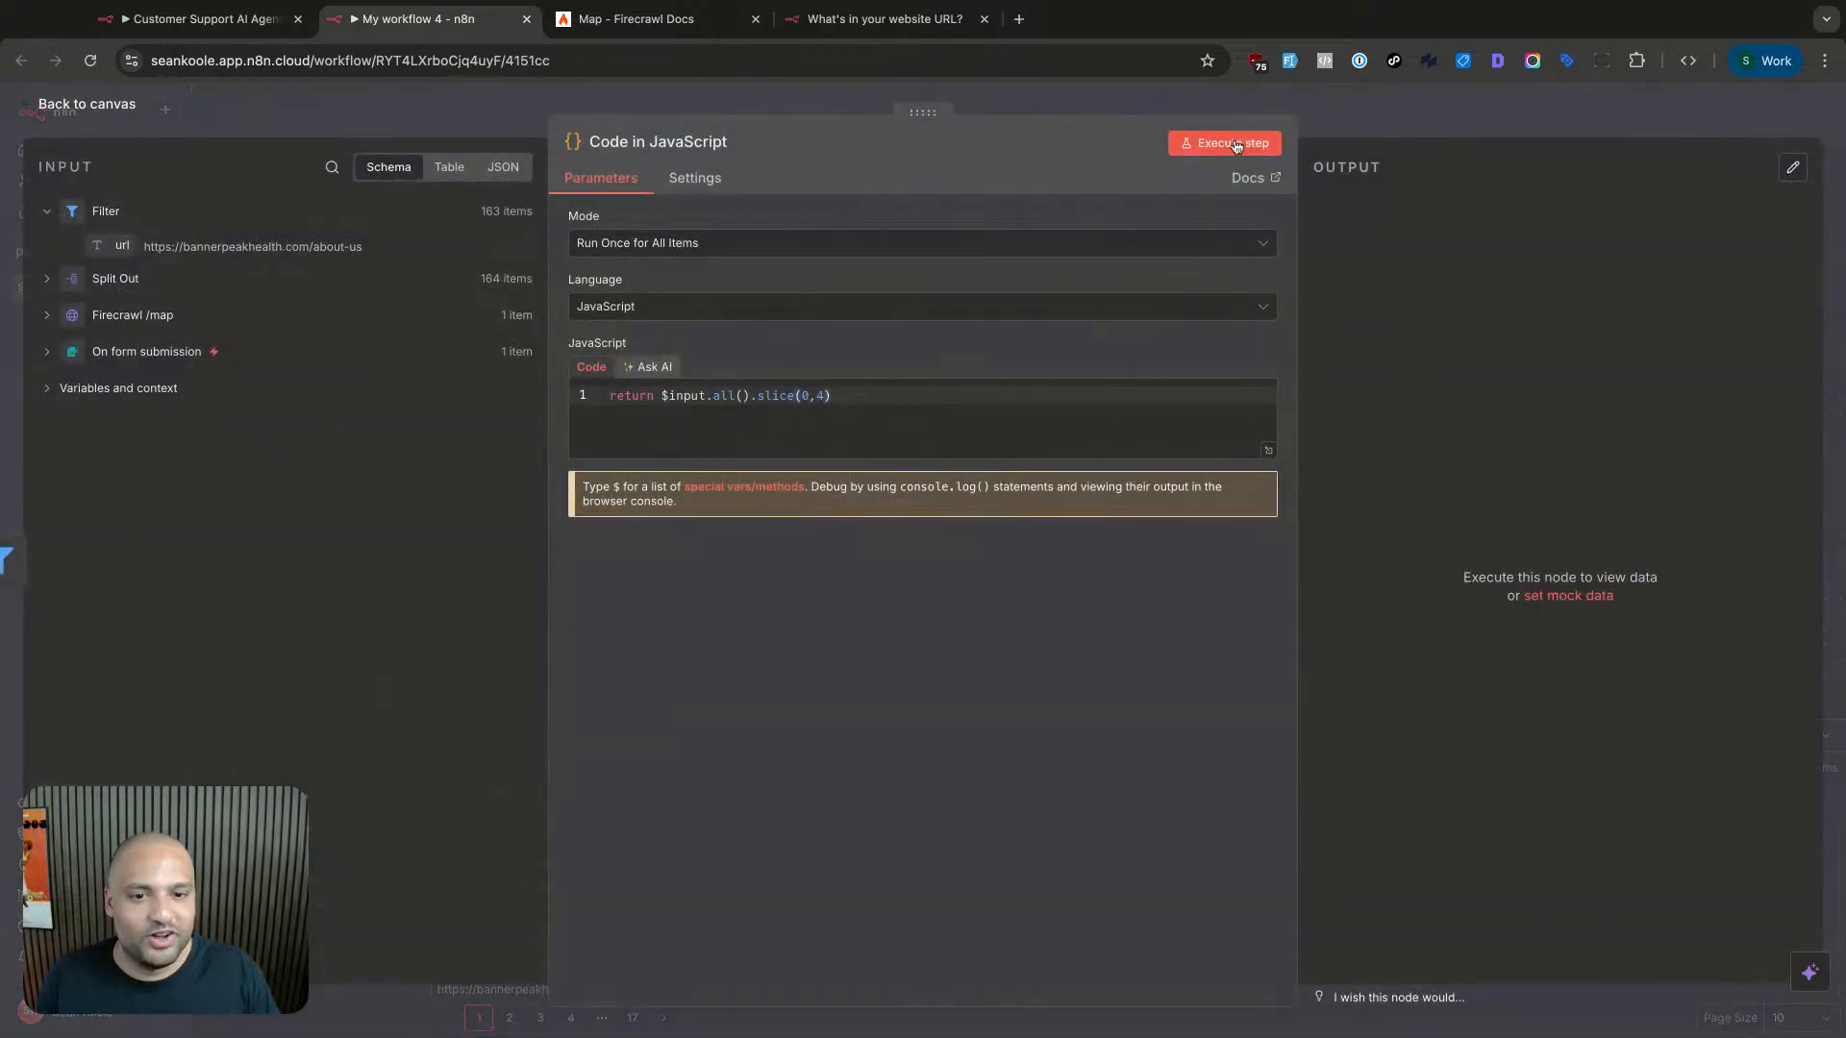
left_click(1224, 142)
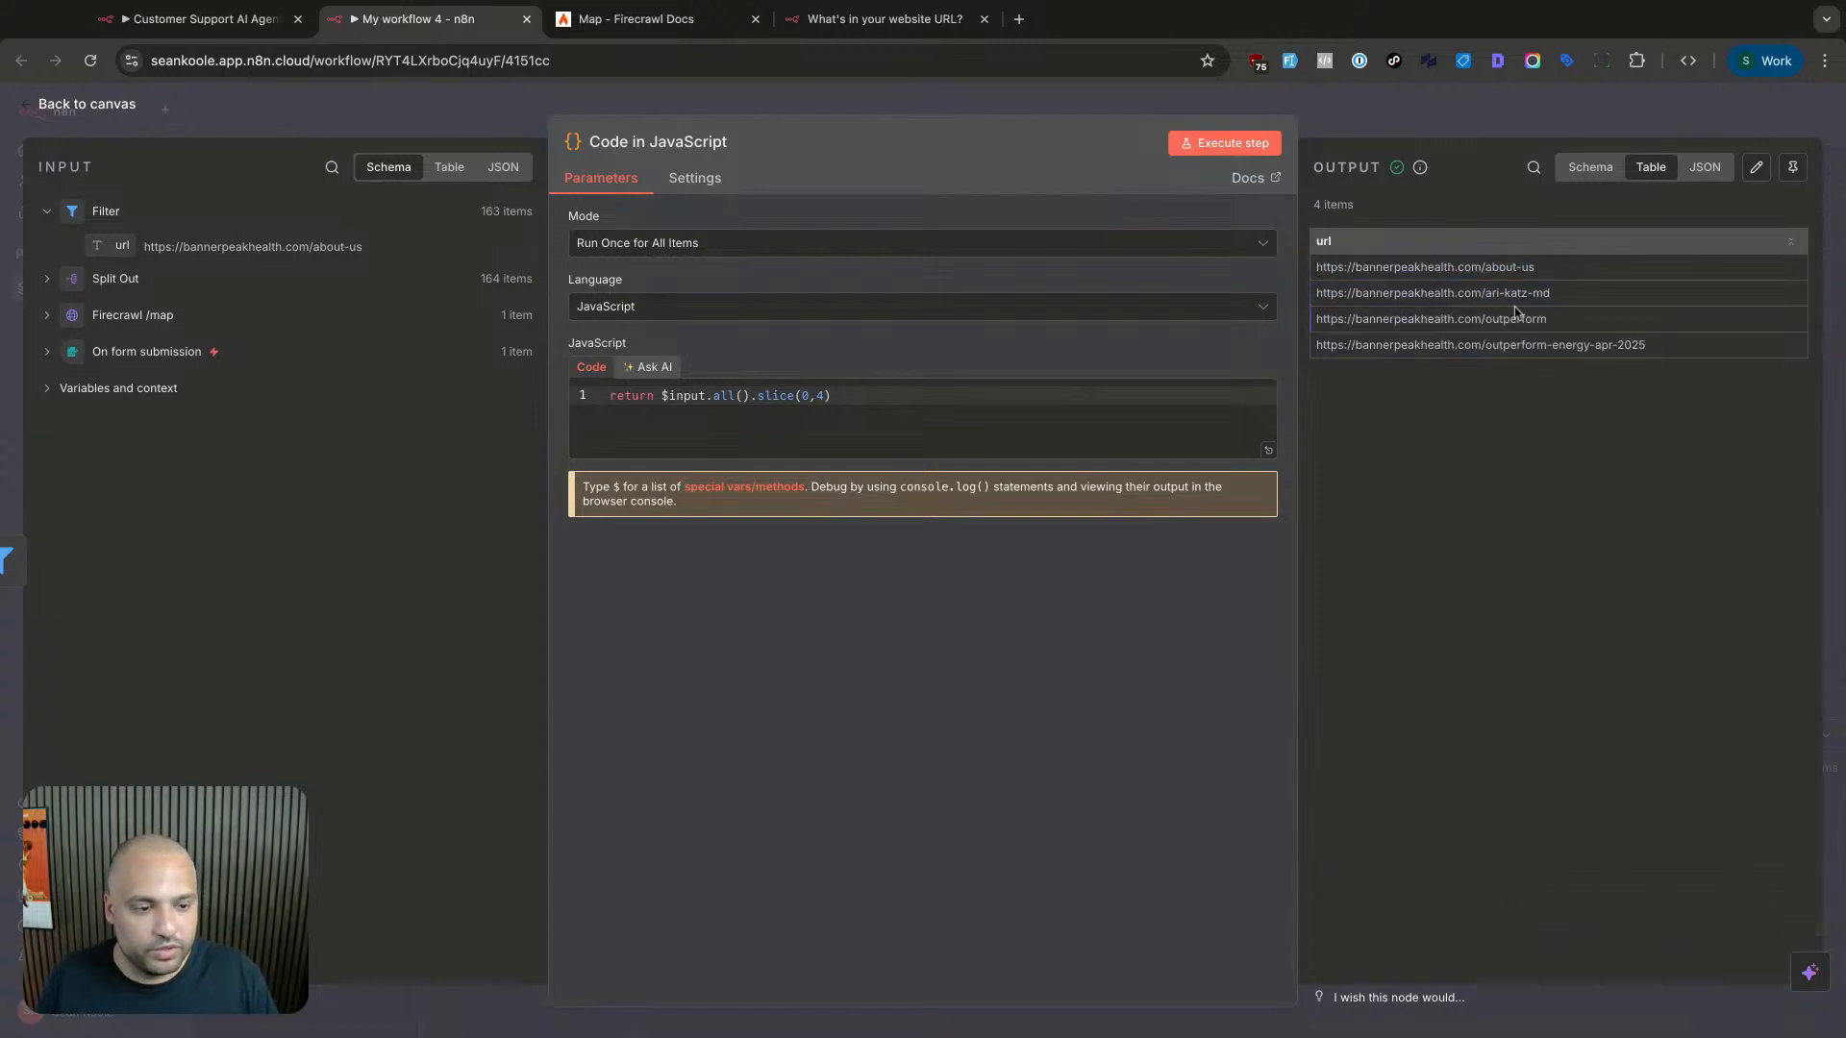
left_click(1555, 123)
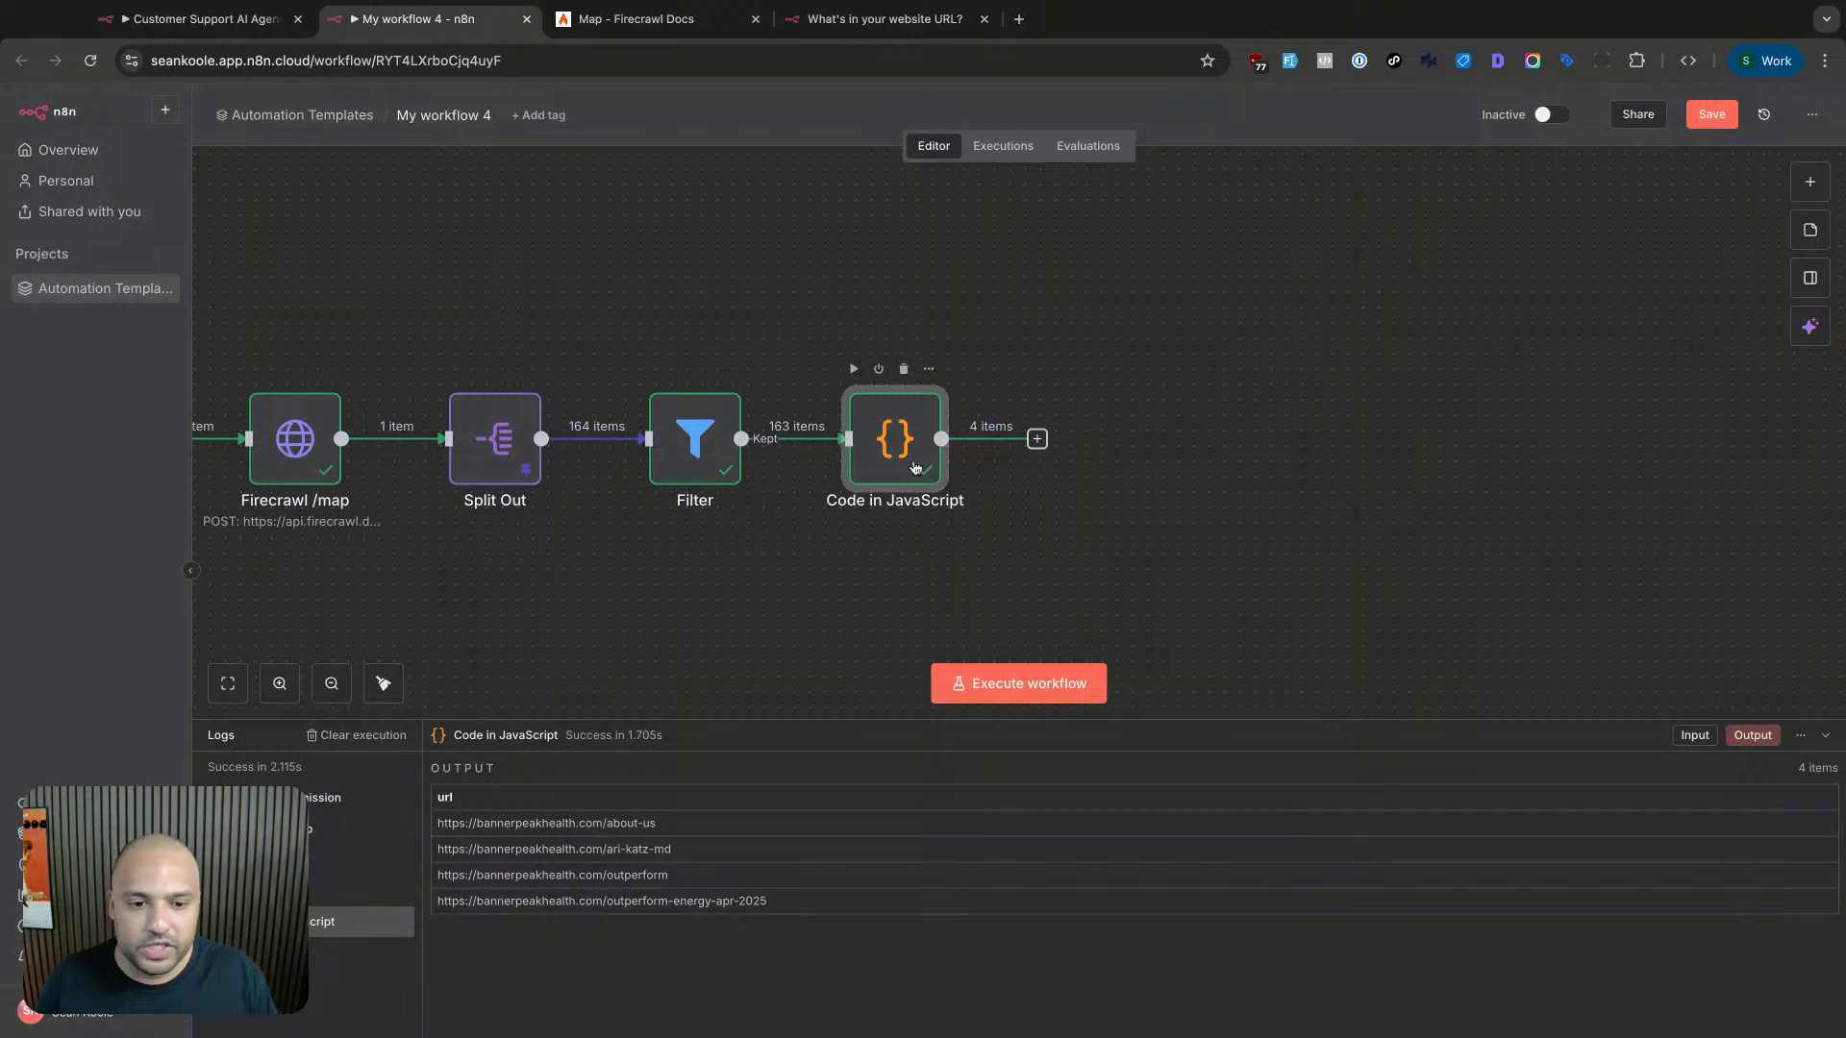
- Add an HTTP Request node after the Code in JavaScript node
scroll(972, 452, "right", 4)
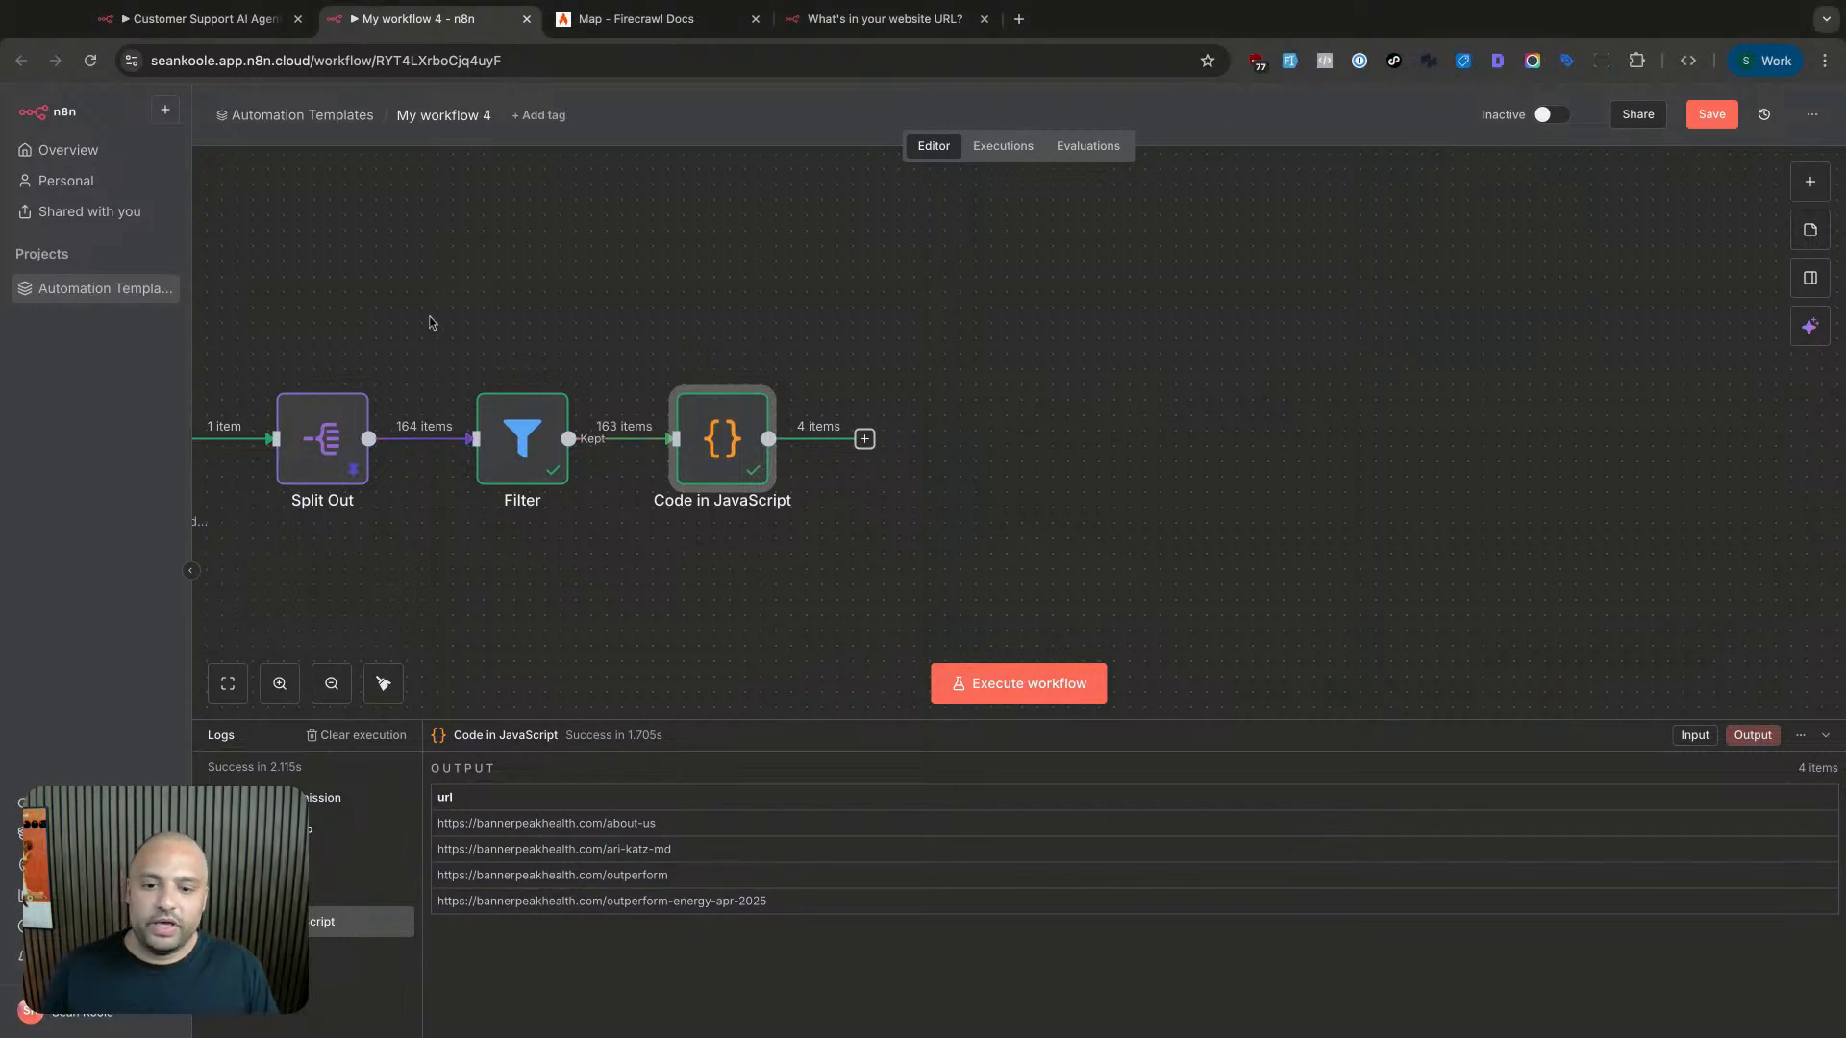
scroll(437, 389, "left", 6)
scroll(437, 388, "left", 3)
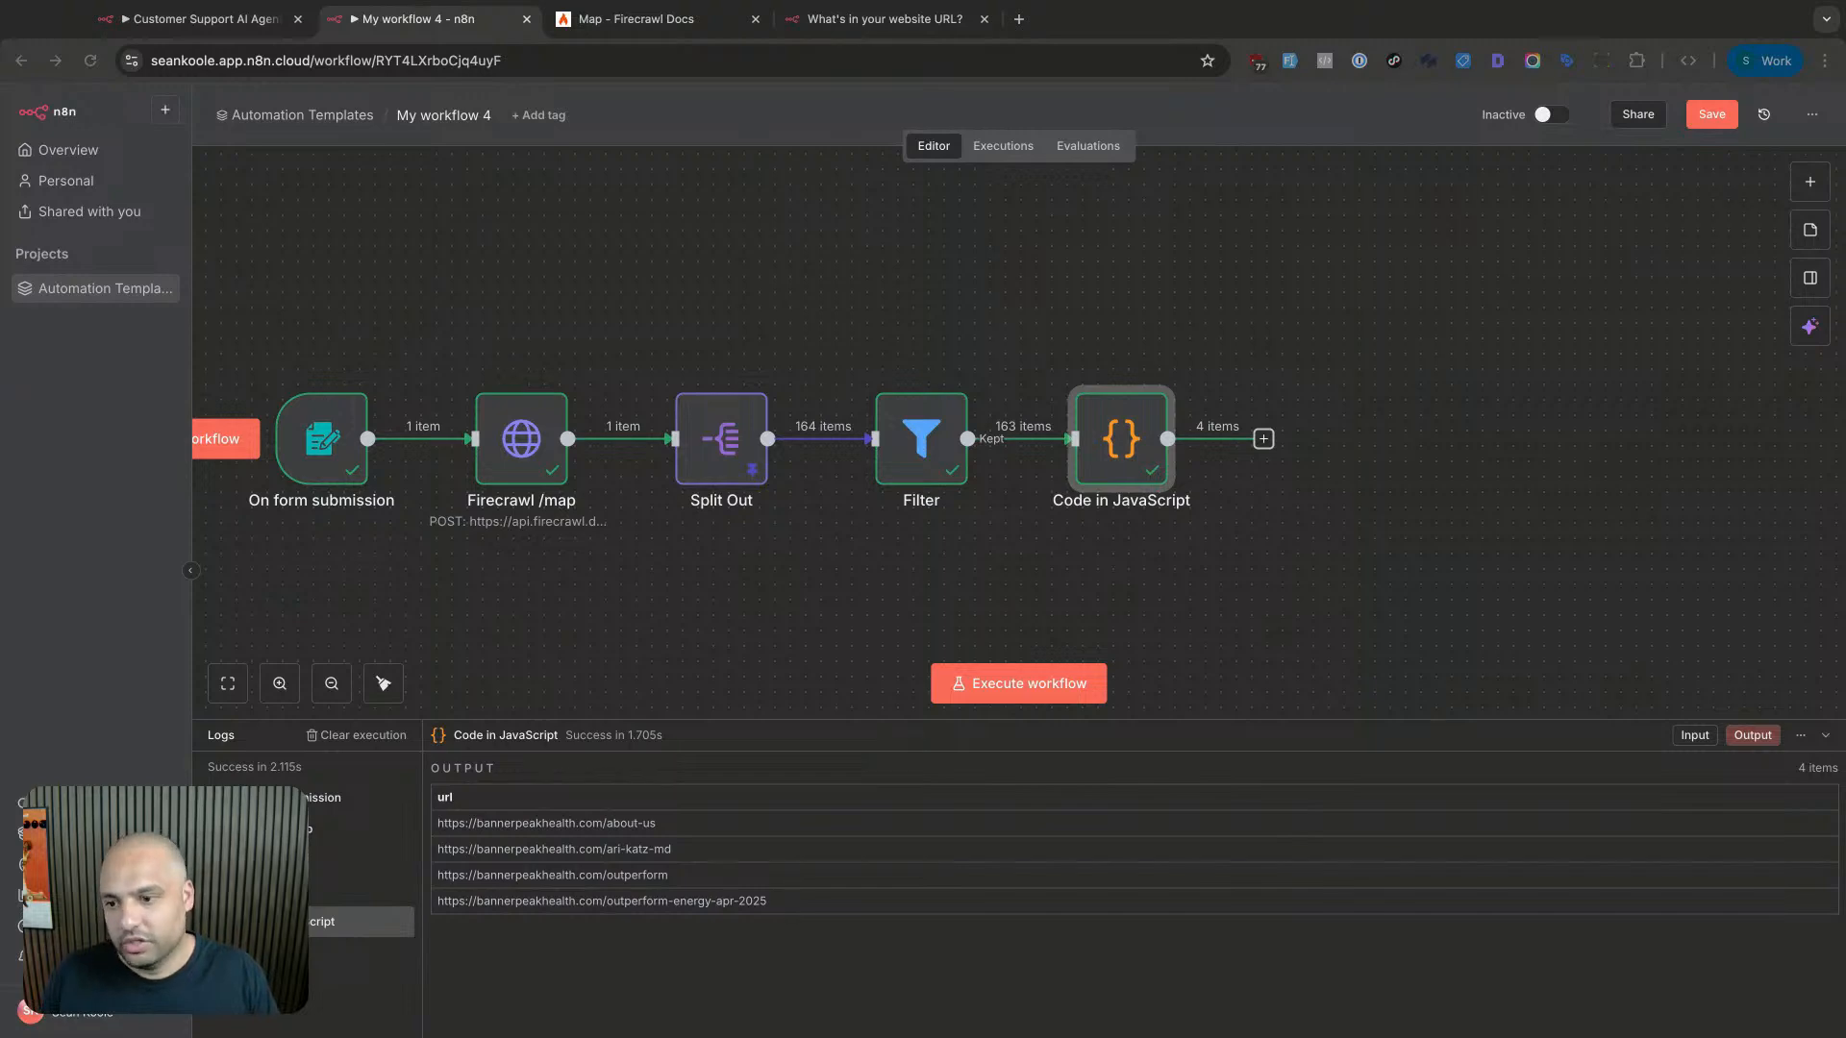
scroll(1106, 403, "right", 3)
left_click(1123, 438)
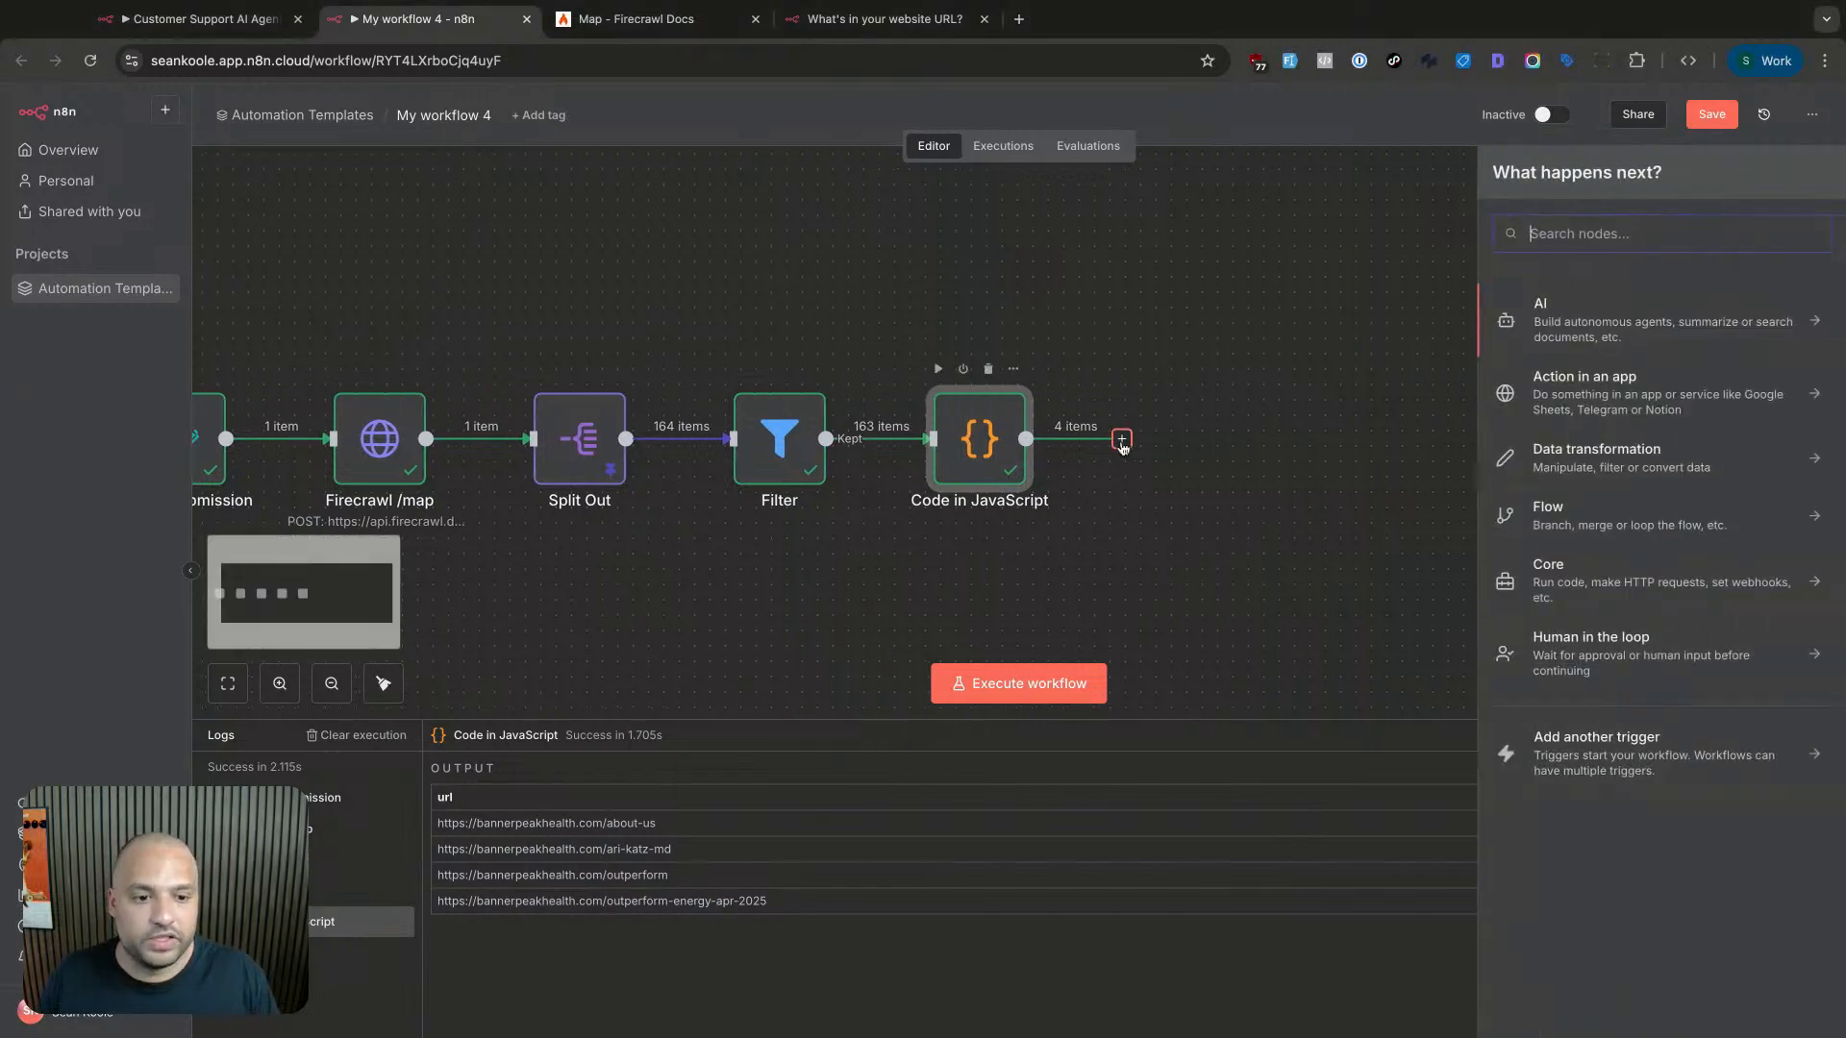
type("http")
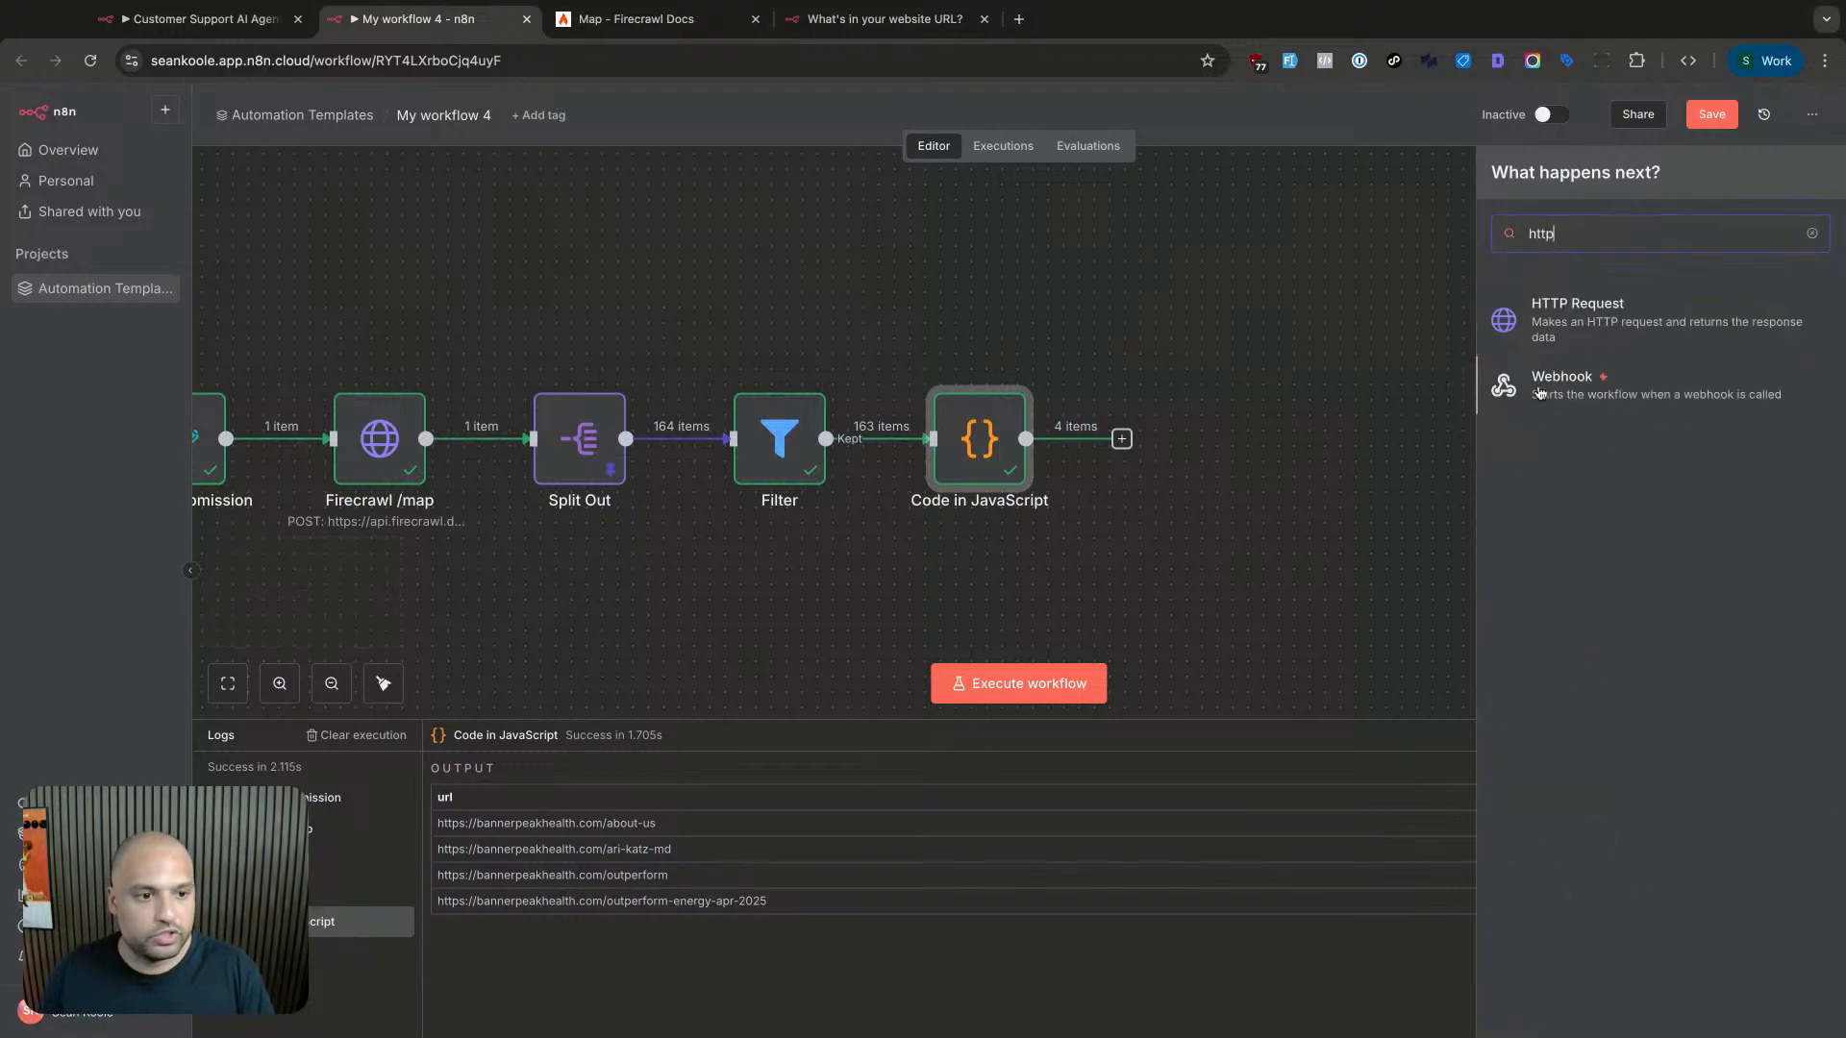
key("Return")
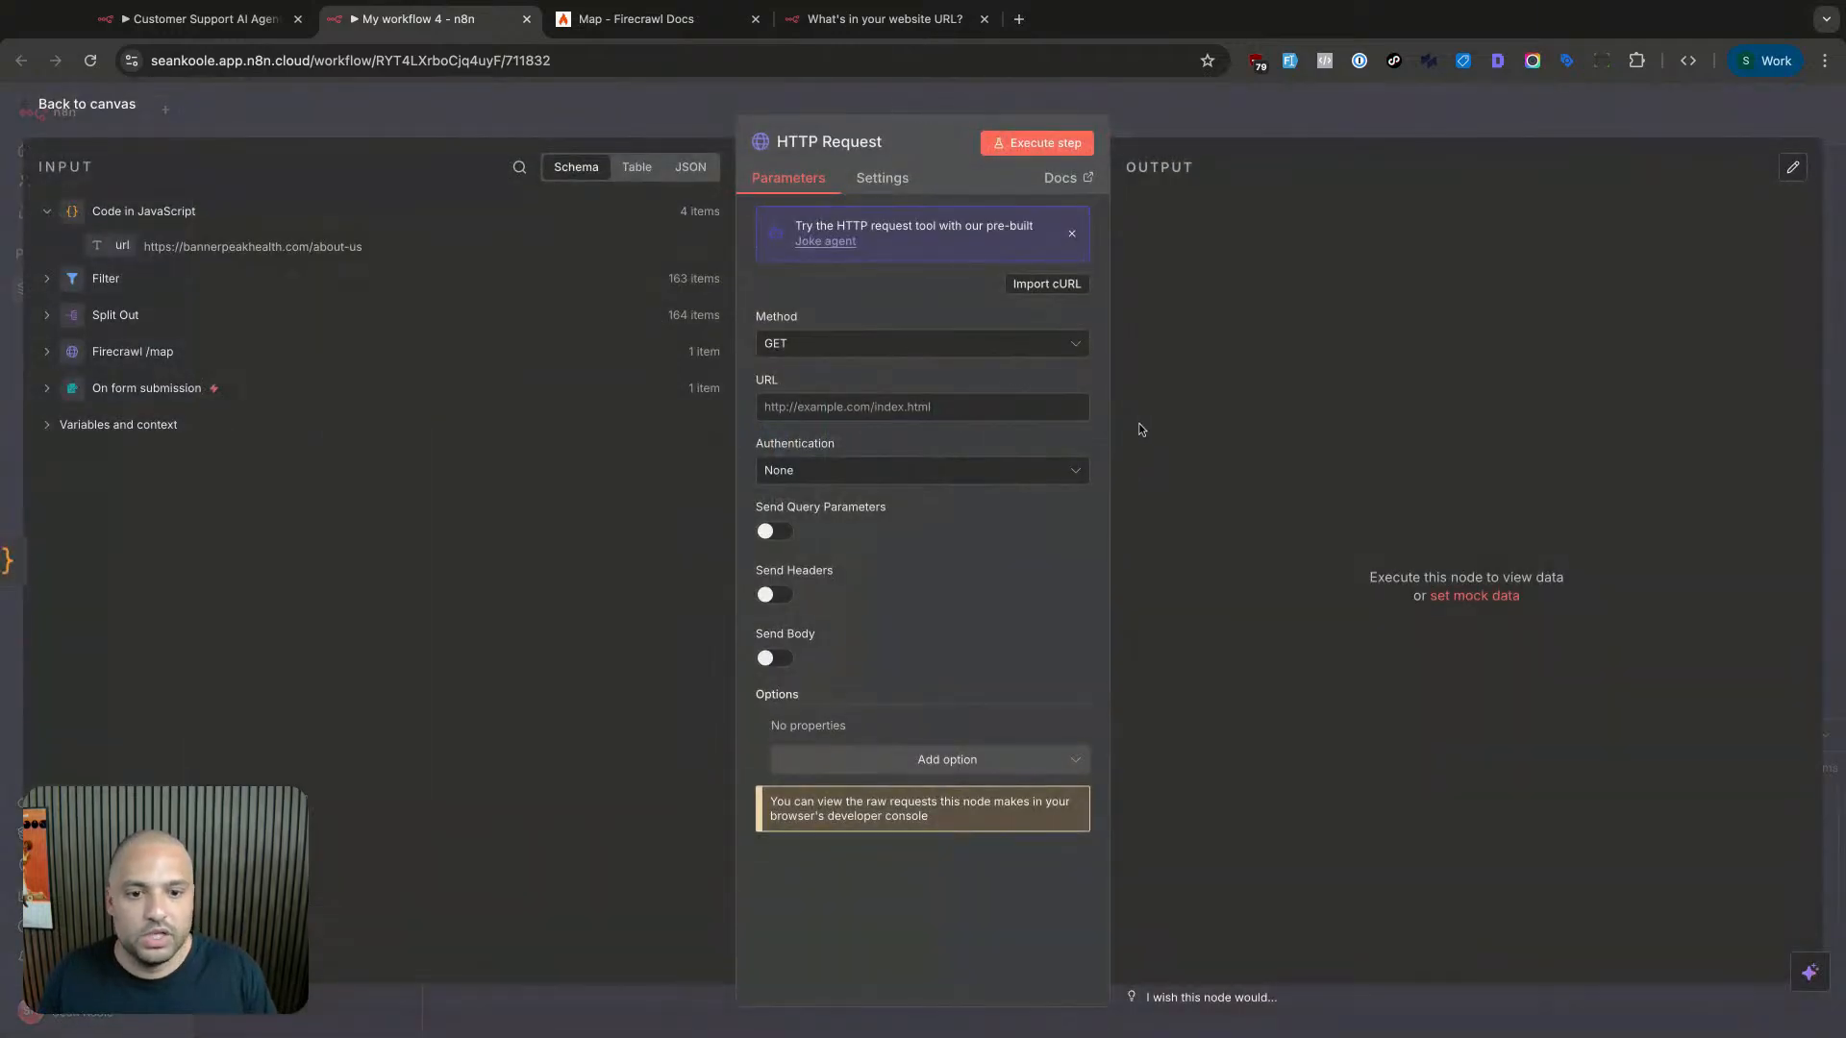
- Read the Firecrawl Scrape endpoint reference and its POST /v2/scrape curl example, then return to n8n
left_click(706, 29)
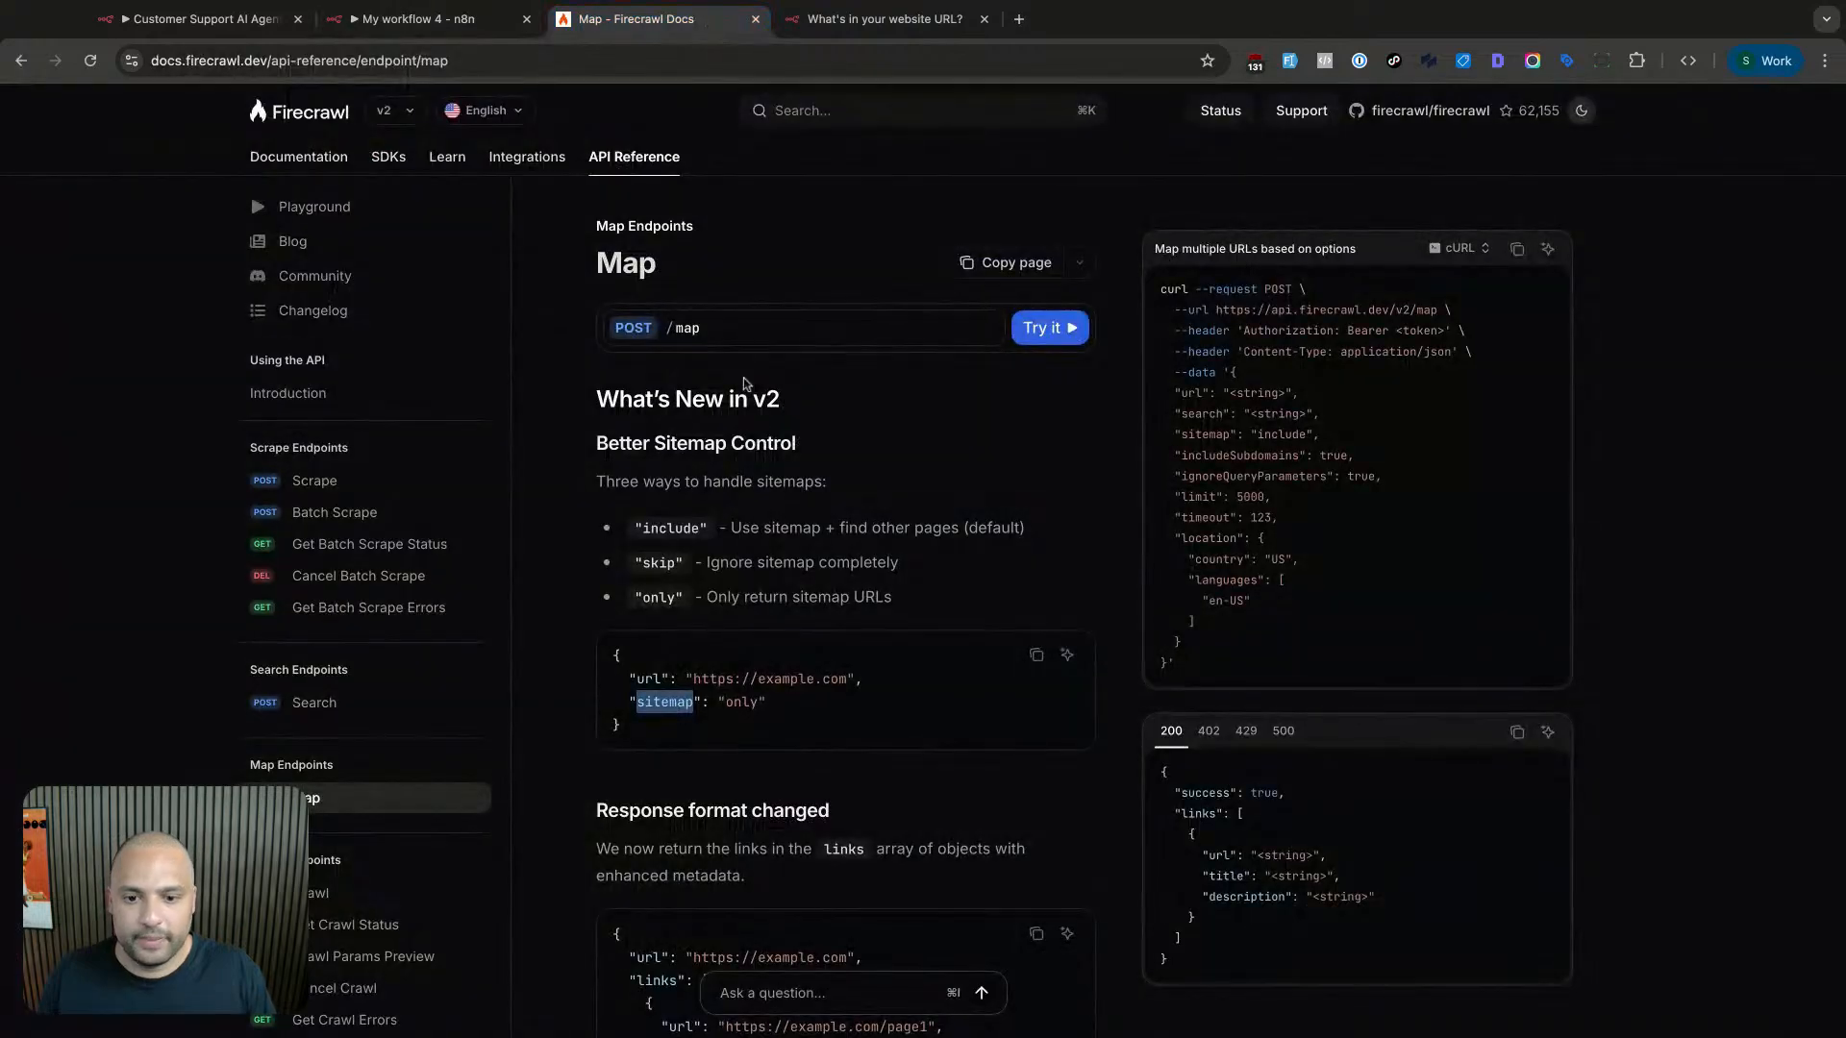
left_click(320, 483)
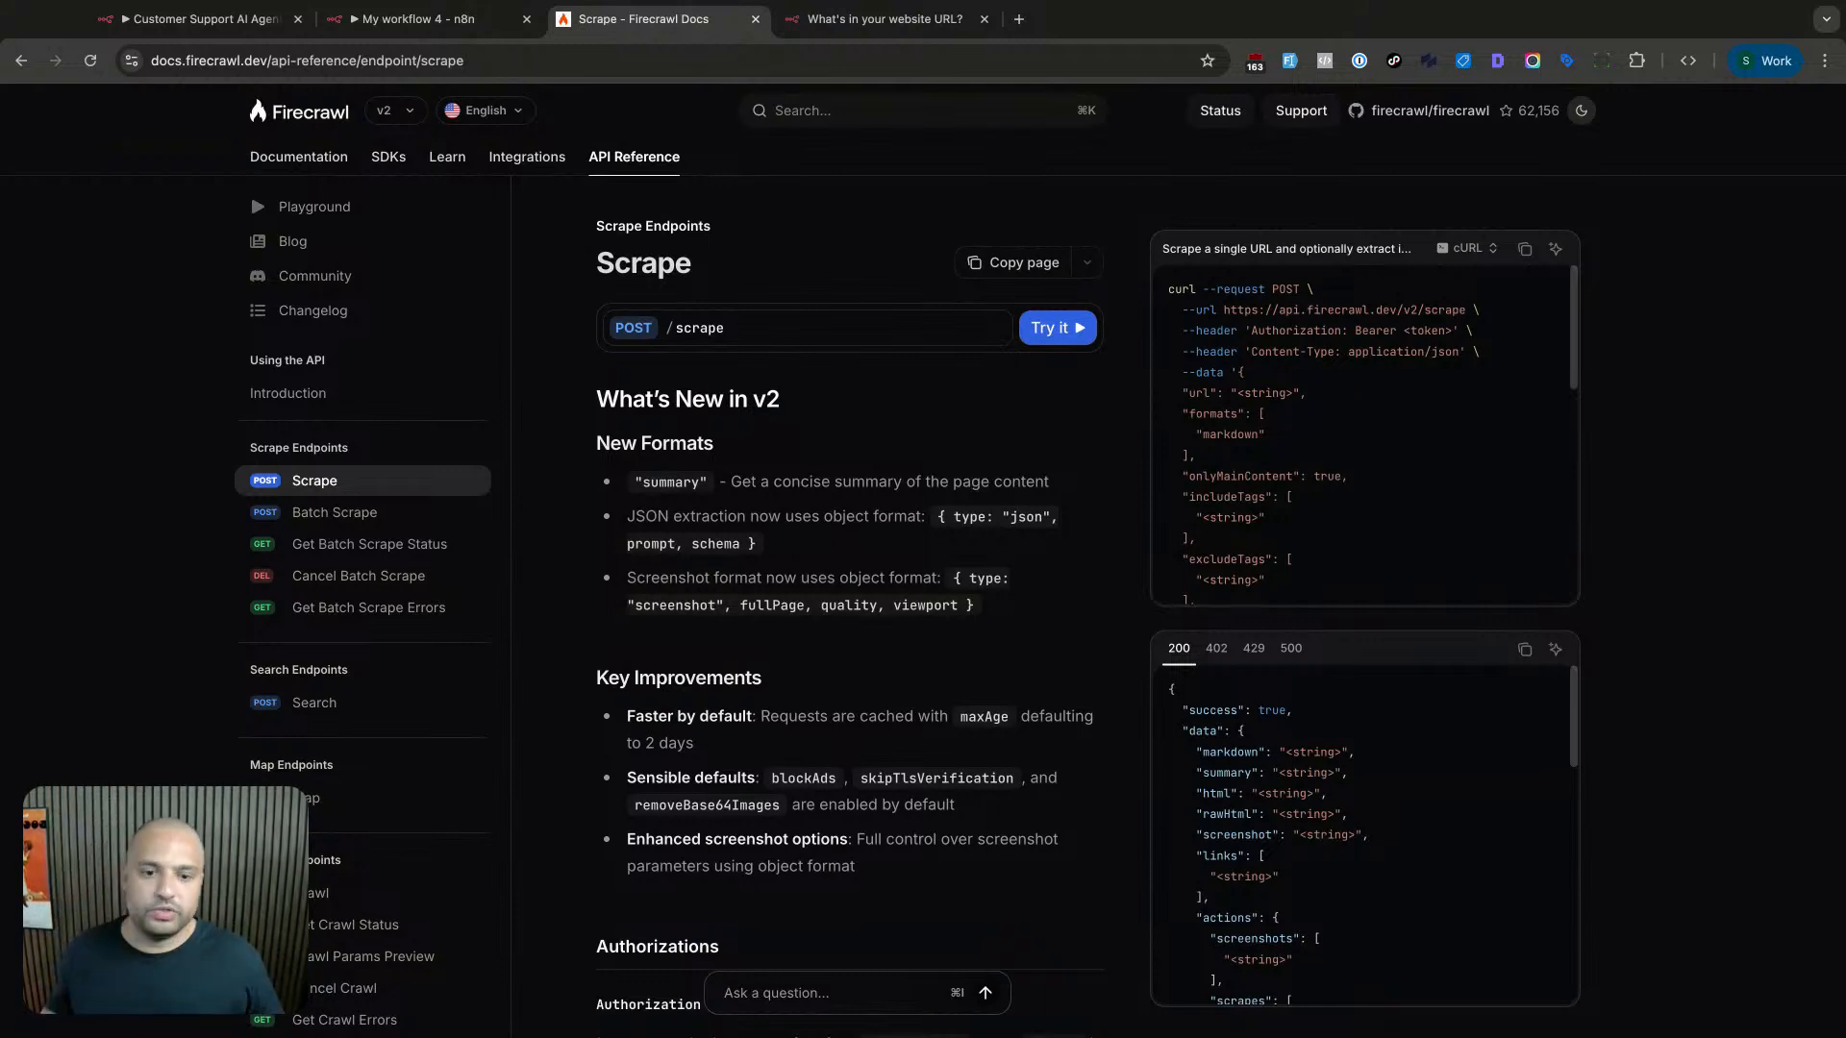
double_click(1266, 290)
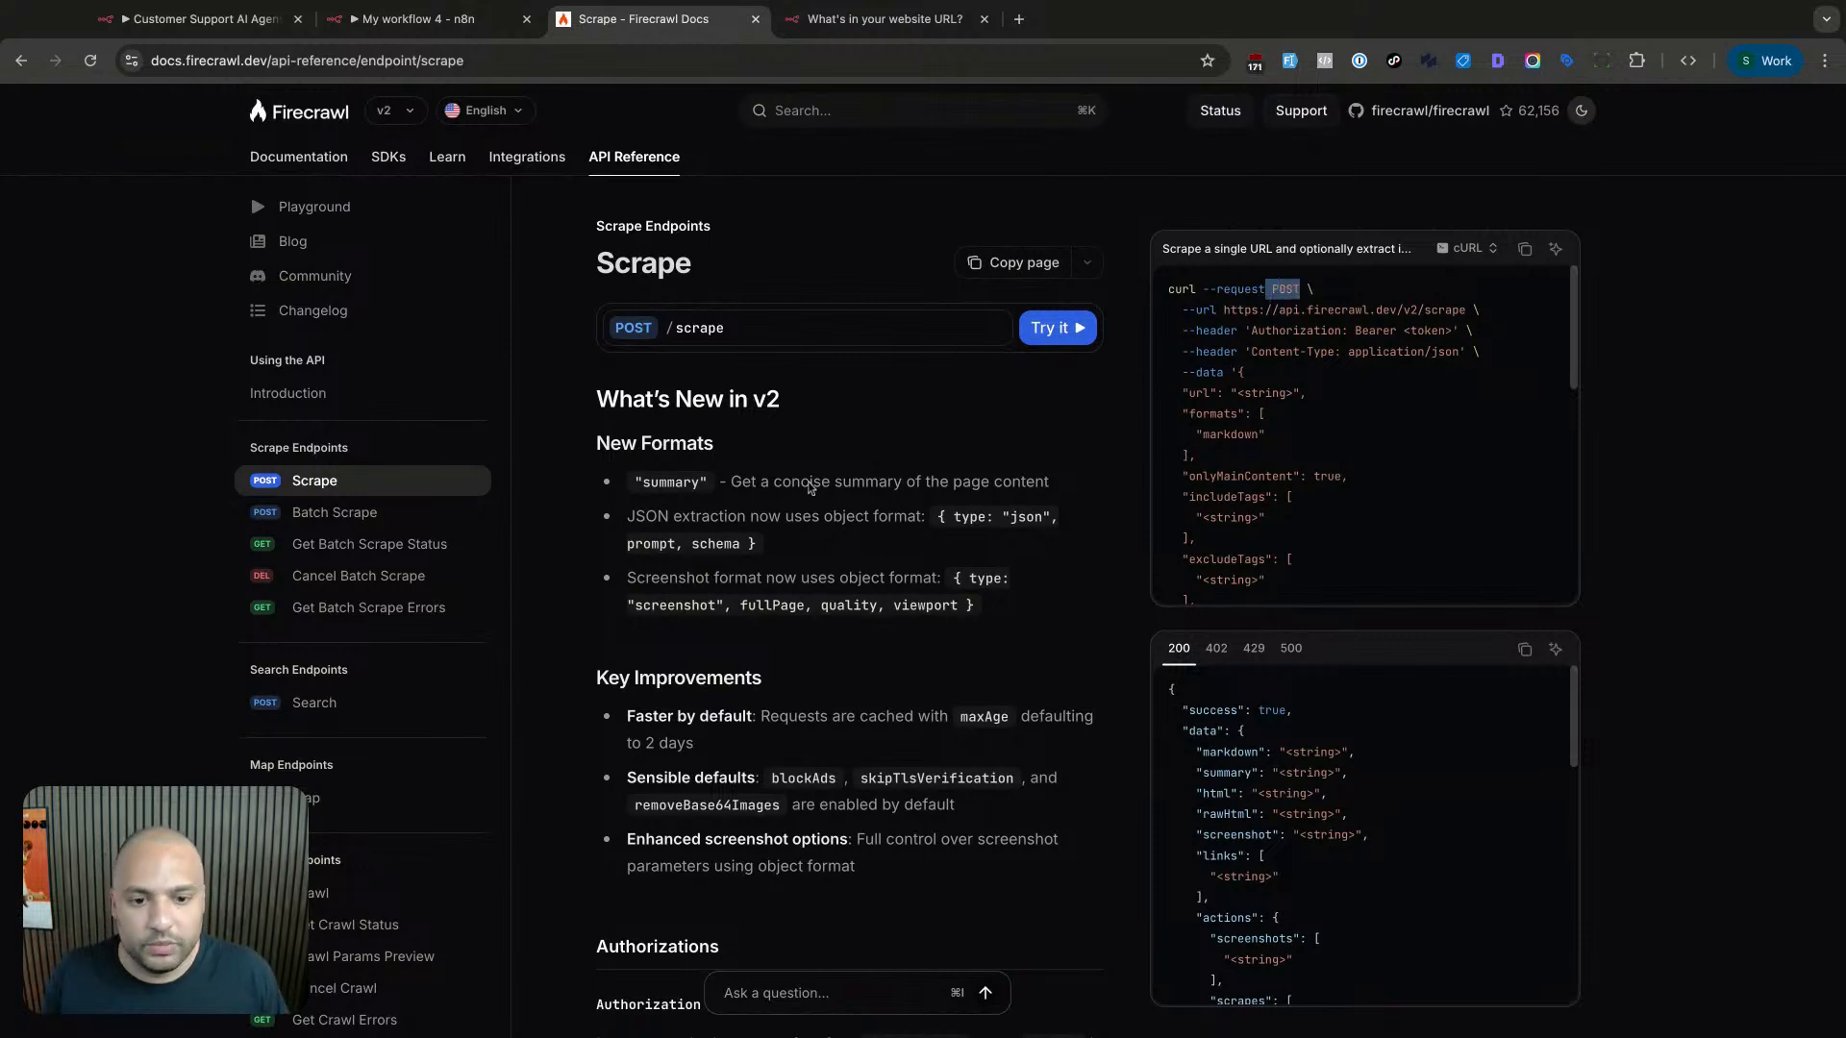
left_click_drag(644, 483, 968, 679)
left_click(968, 679)
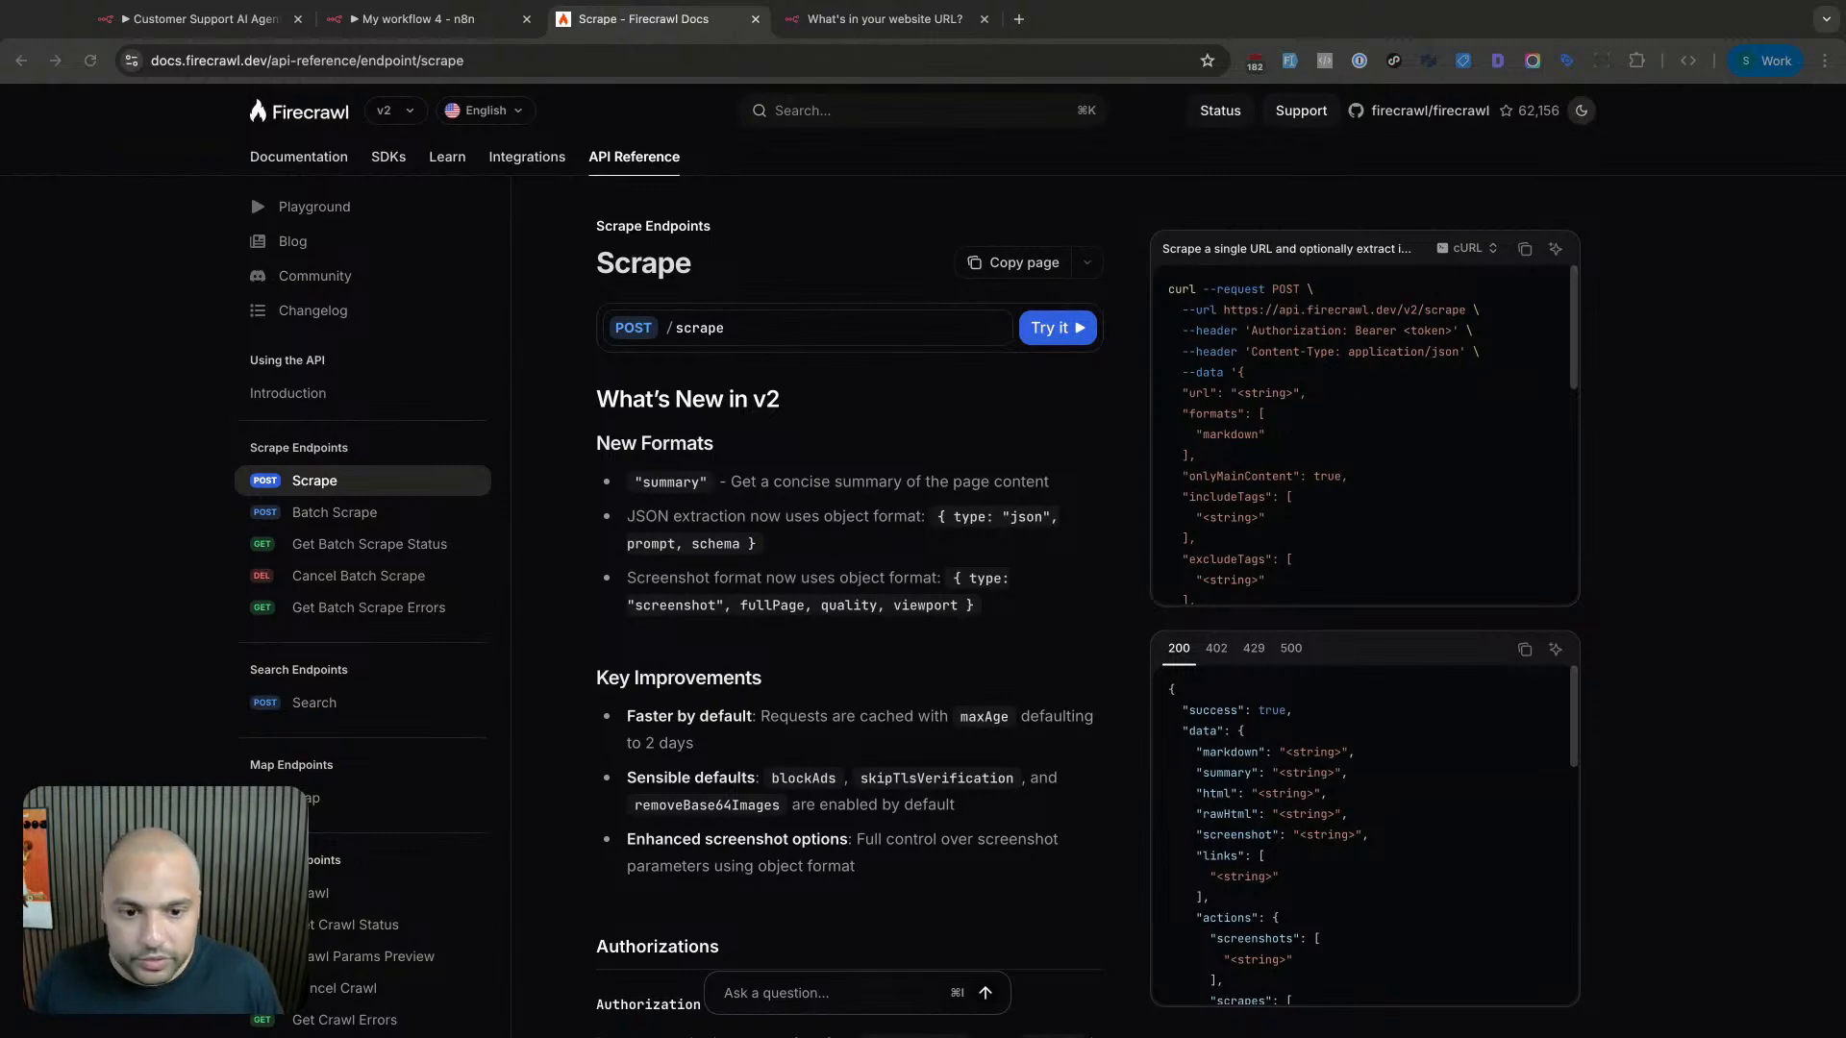
scroll(893, 475, "down", 15)
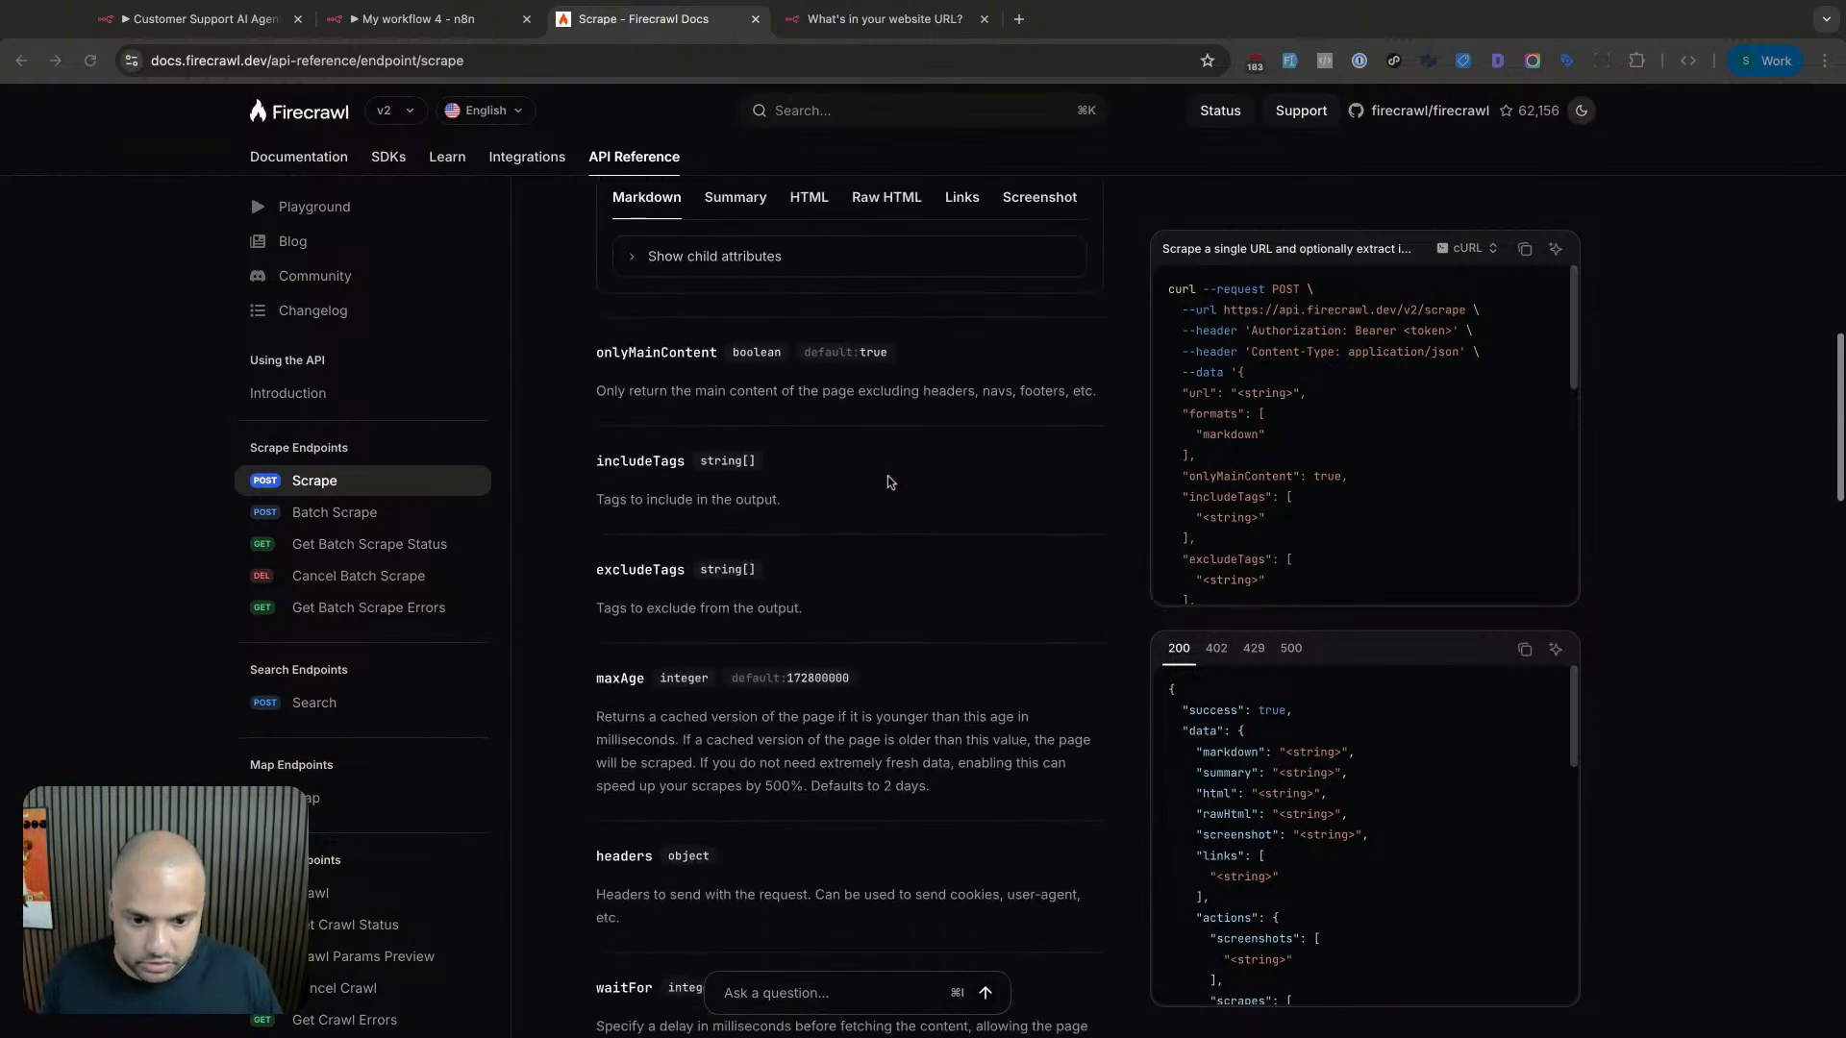
scroll(886, 481, "down", 5)
scroll(885, 481, "up", 20)
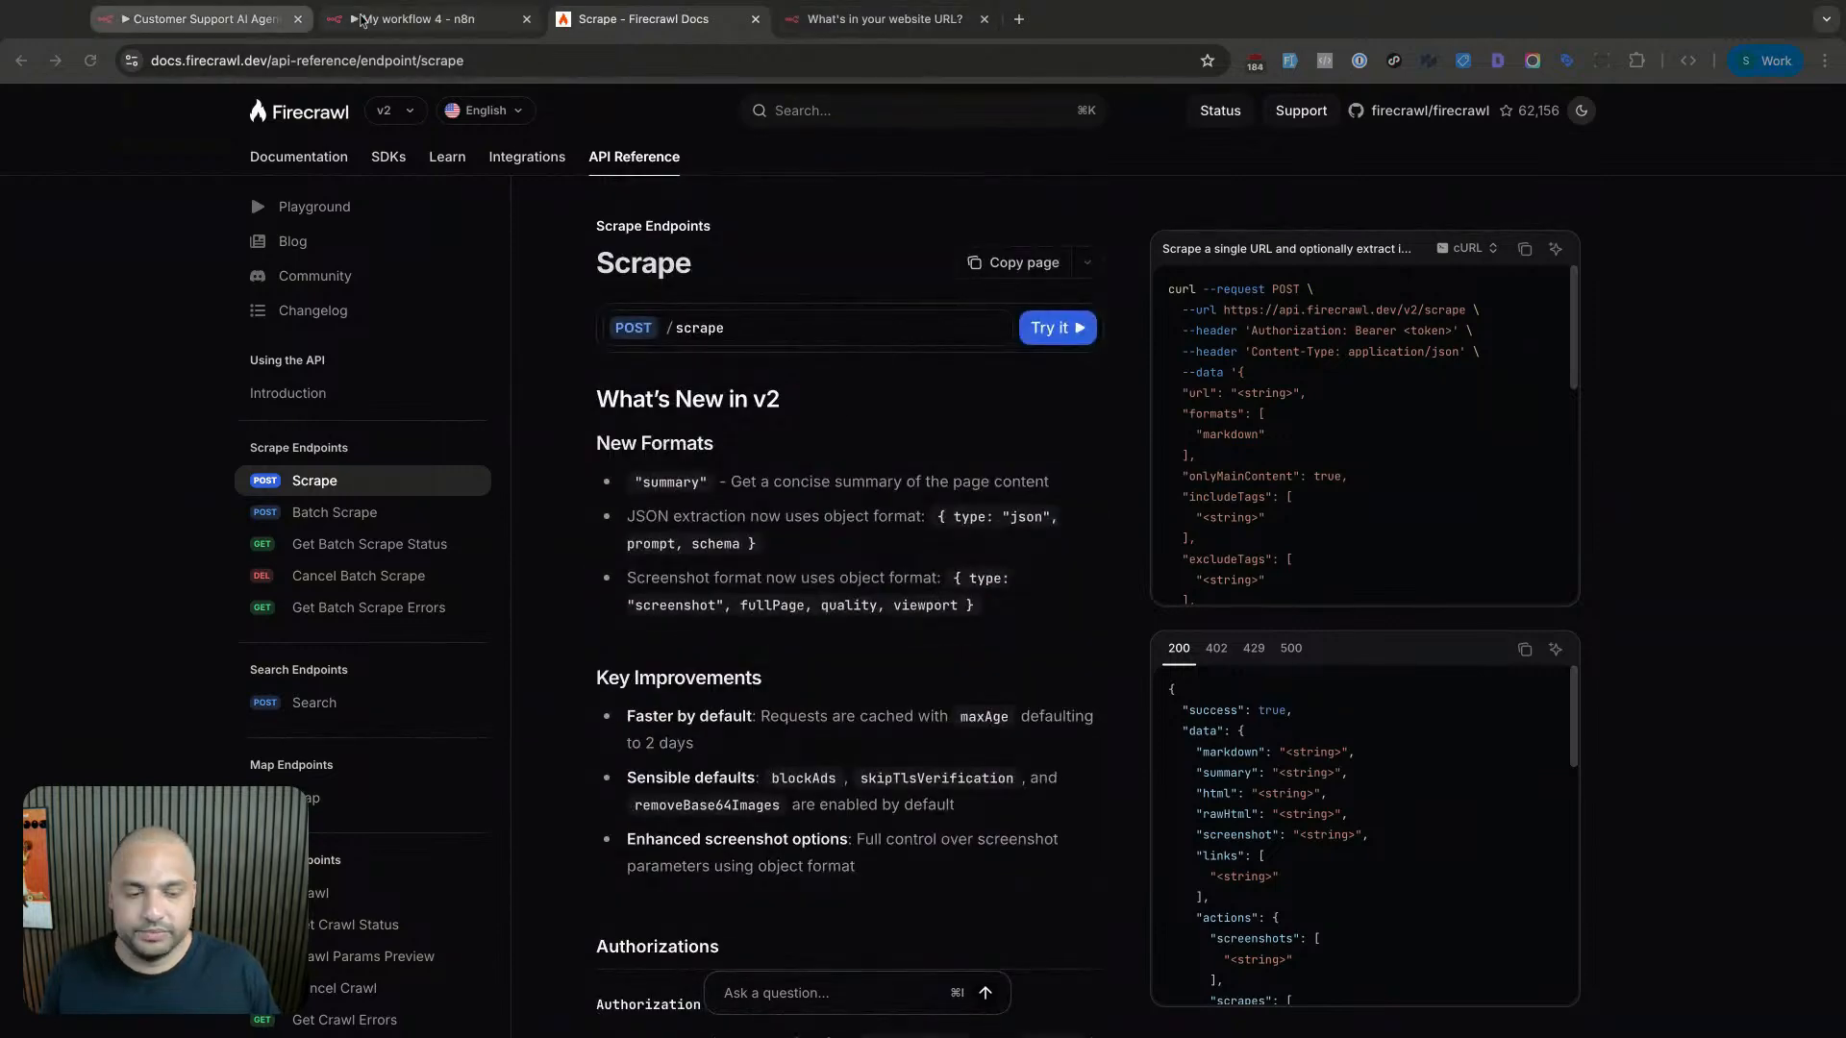
left_click(419, 19)
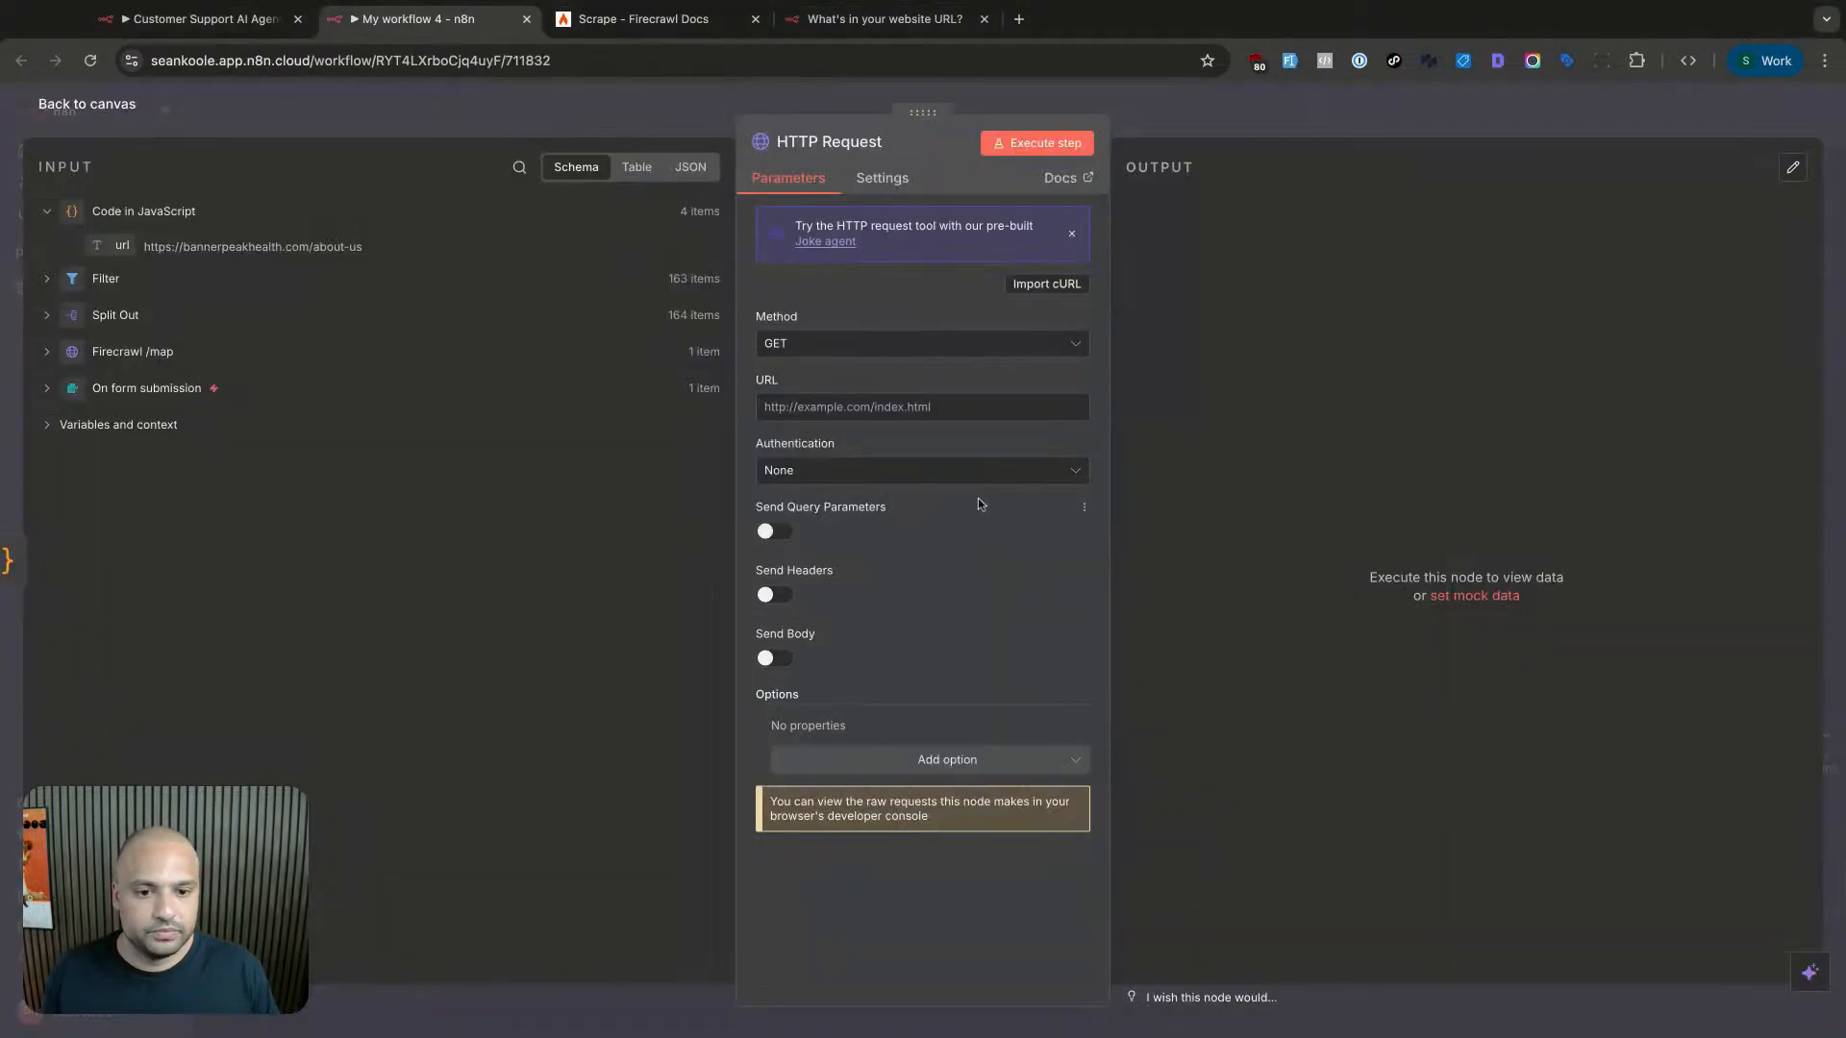
- Set the HTTP Request method to POST and paste the Firecrawl scrape endpoint URL
left_click(812, 343)
left_click(813, 555)
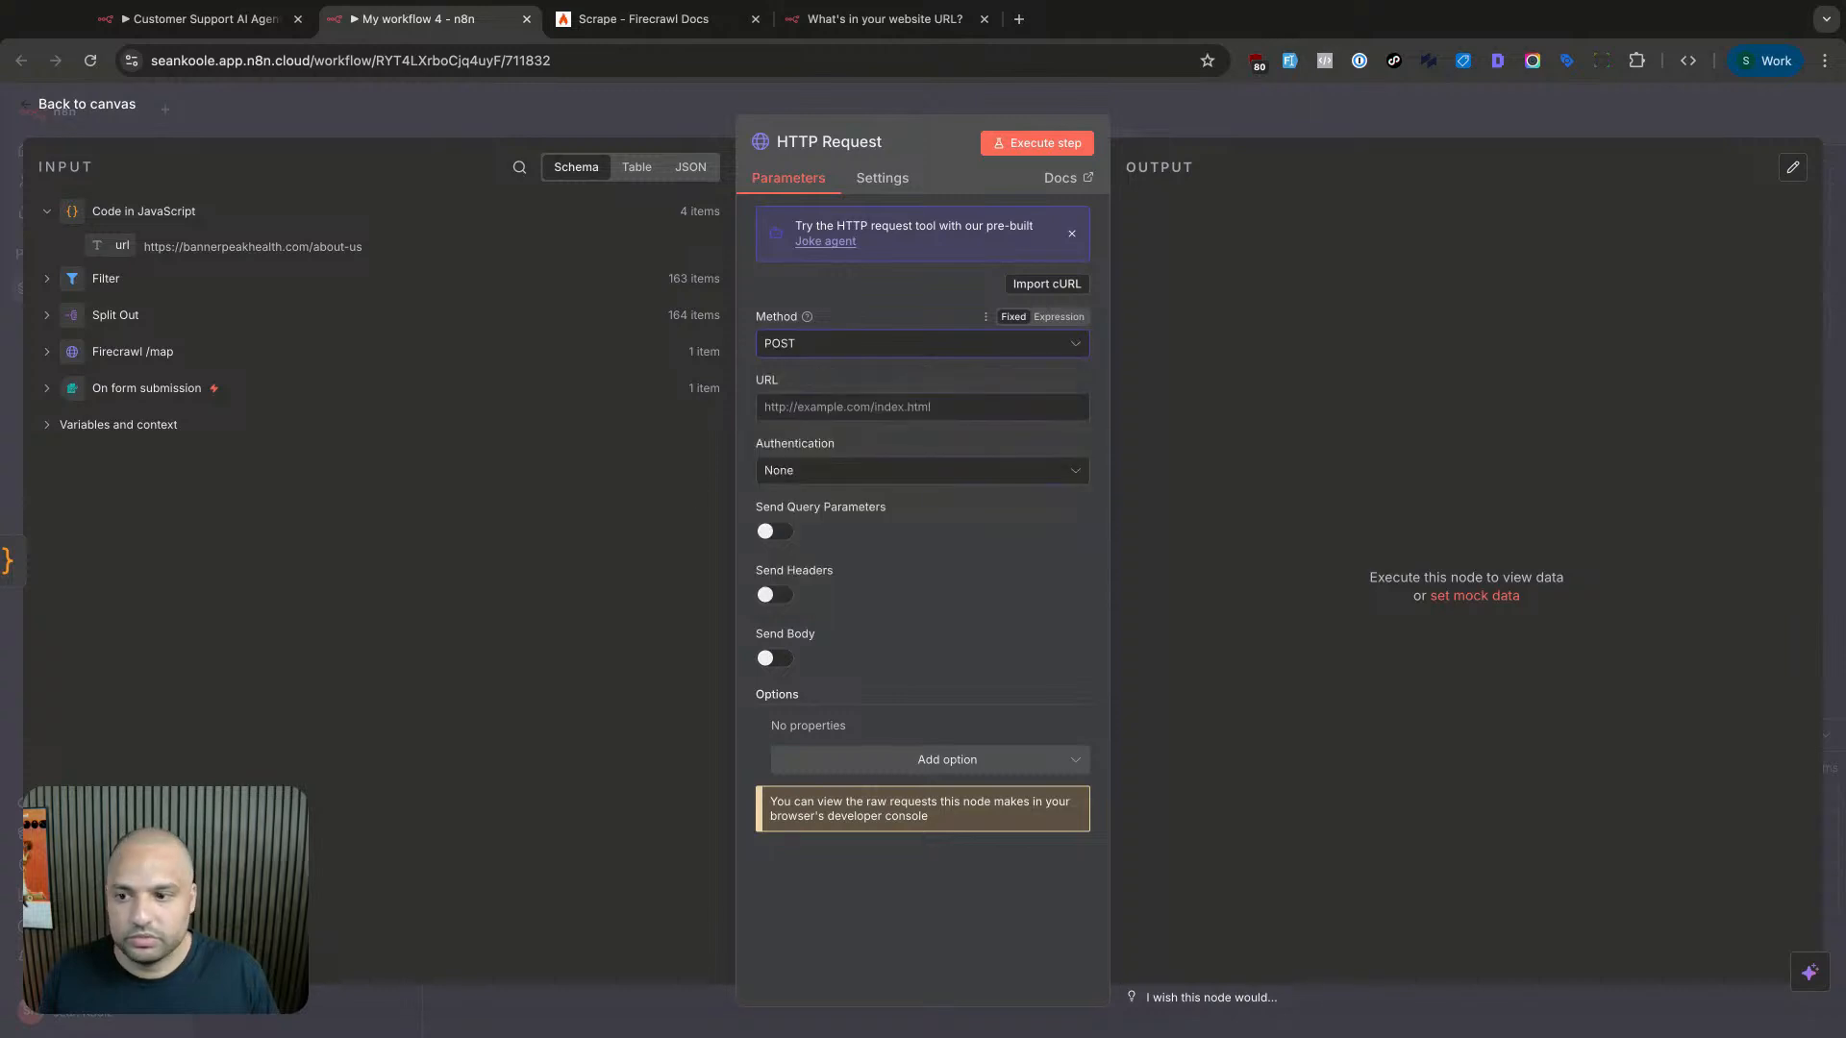
left_click(837, 408)
type("https://api.firecrawl.dev/v2/scrape")
- Use Generic Bearer Auth with the Firecrawl Bearer Auth credential and turn on Send Body
left_click(845, 470)
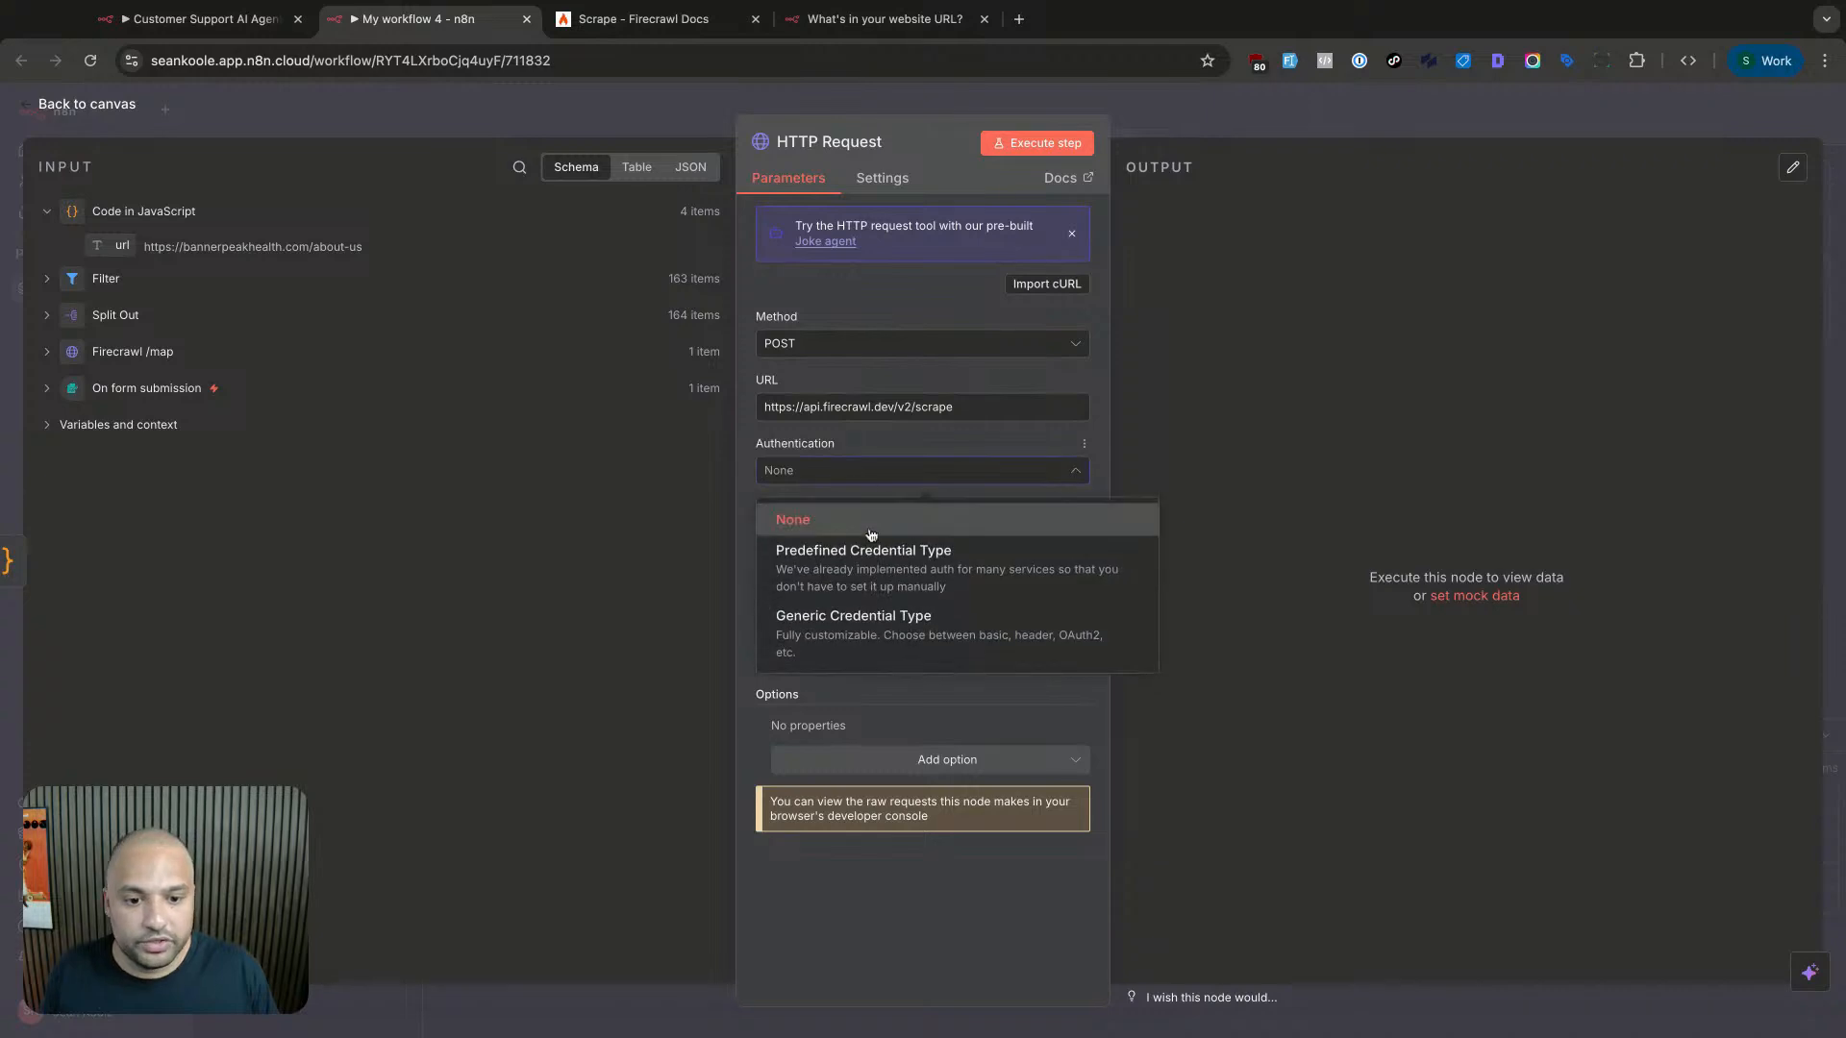
left_click(881, 616)
left_click(870, 535)
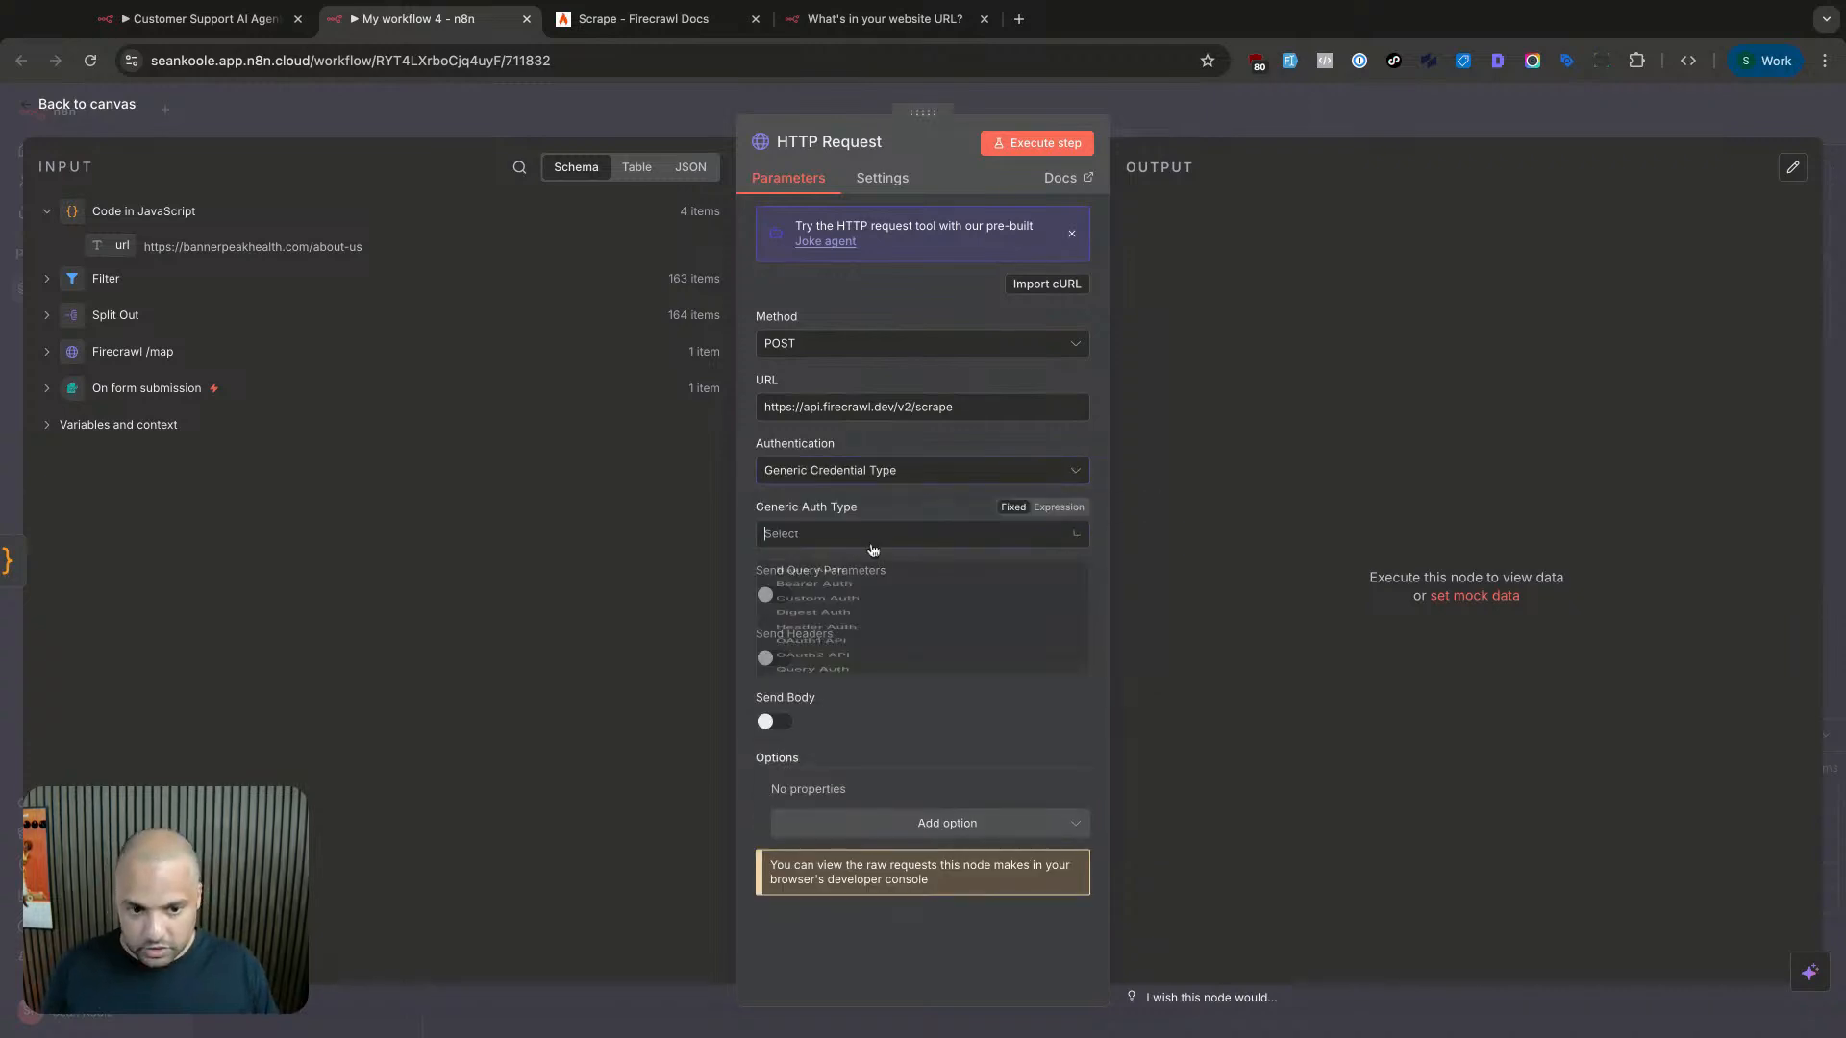
left_click(870, 619)
left_click(865, 592)
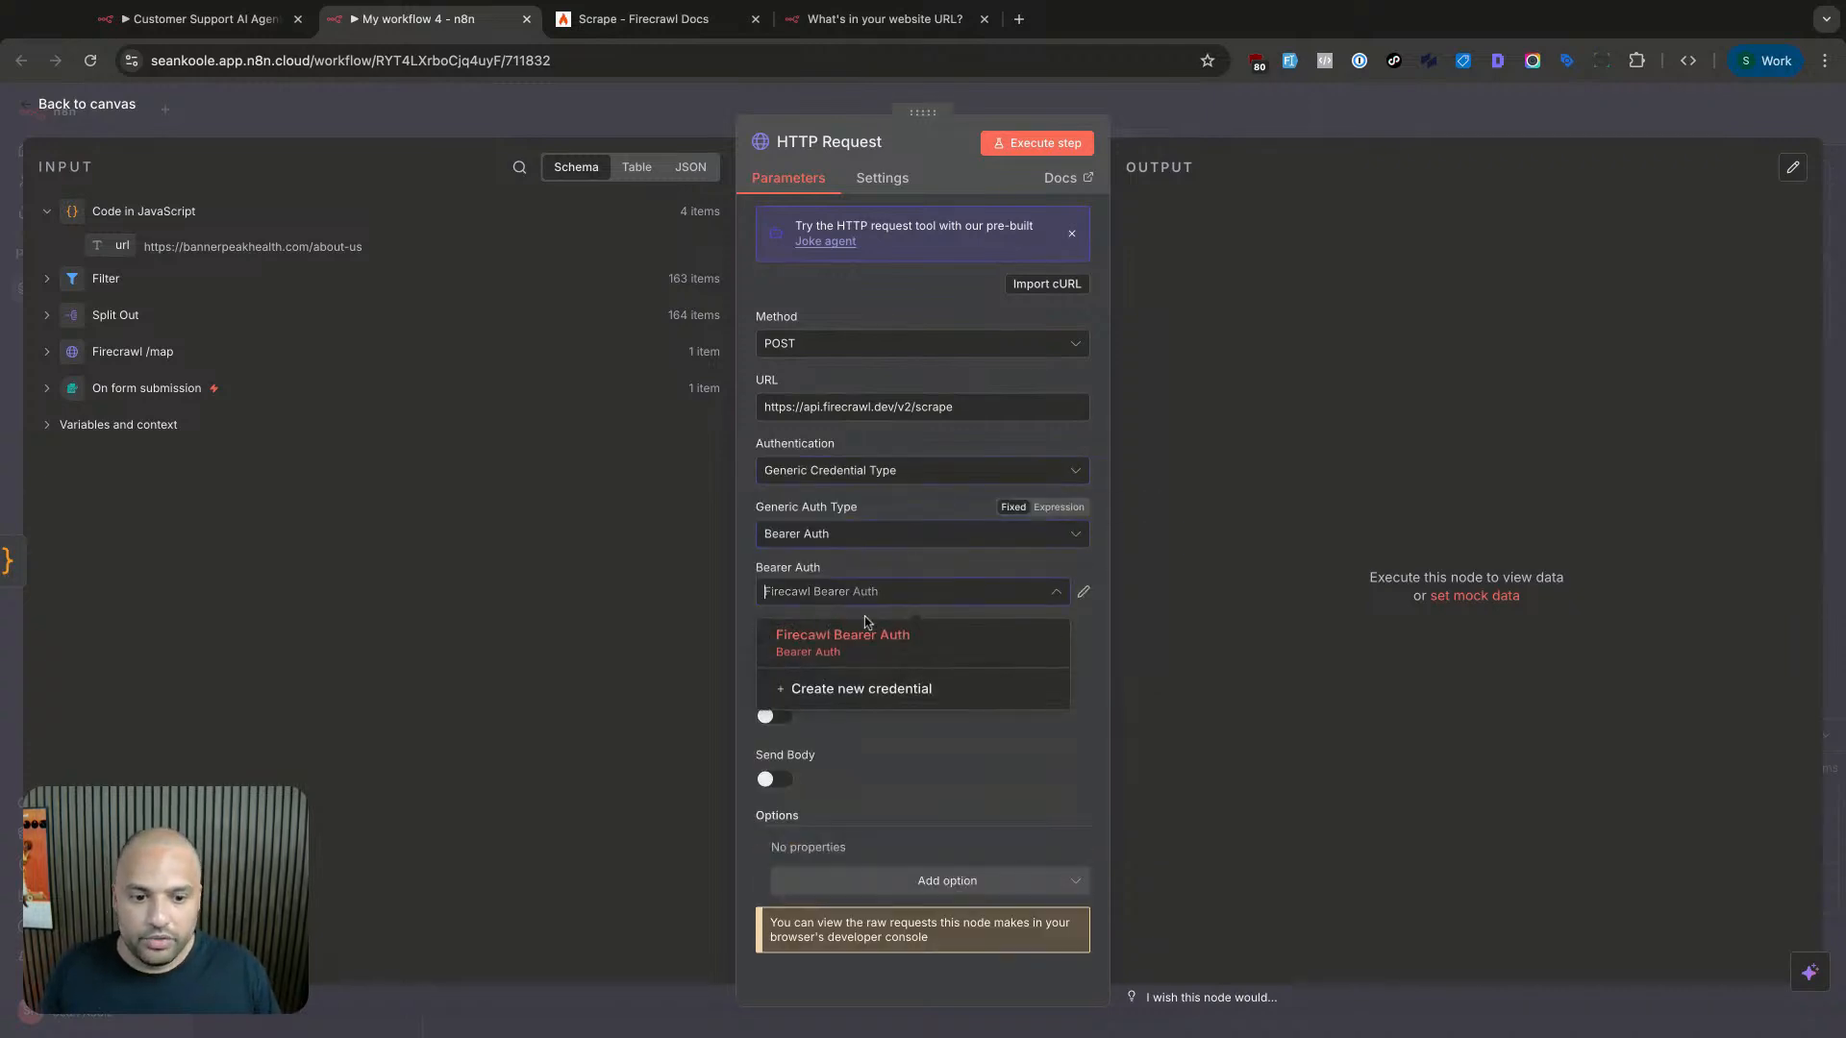
left_click(867, 635)
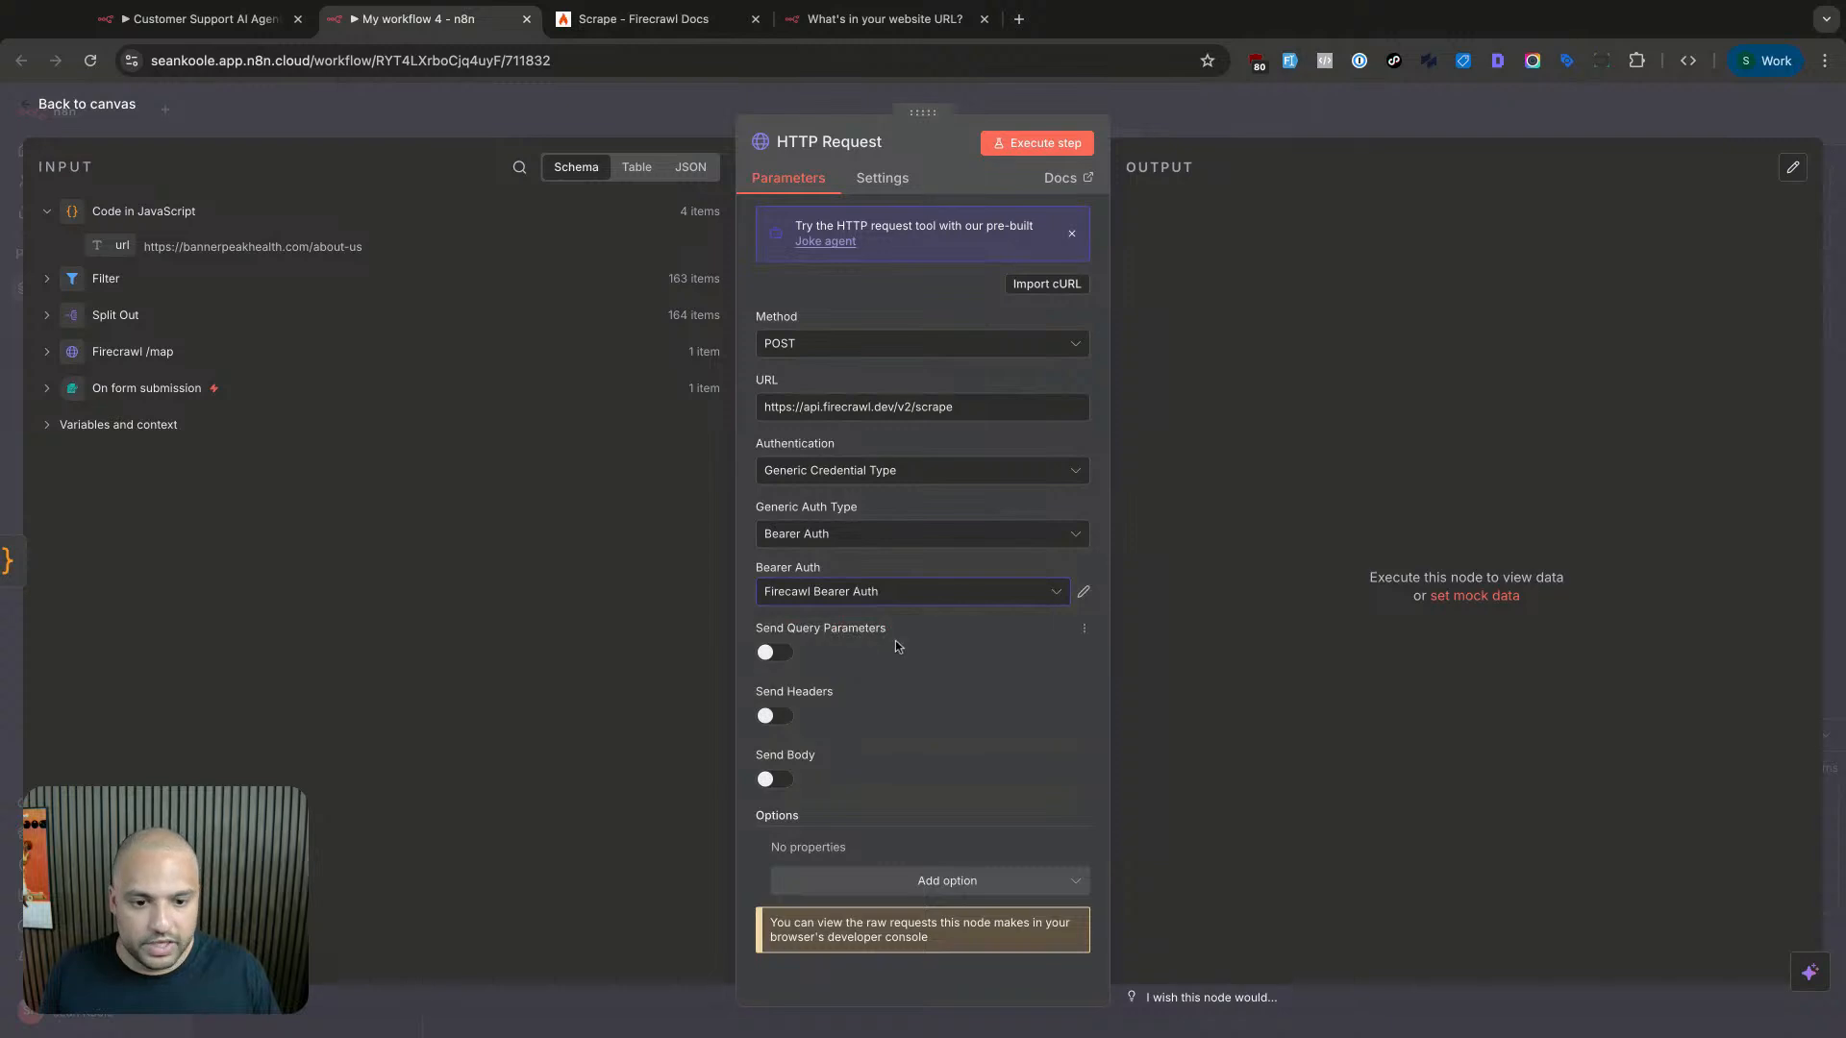
left_click(766, 779)
scroll(891, 705, "down", 3)
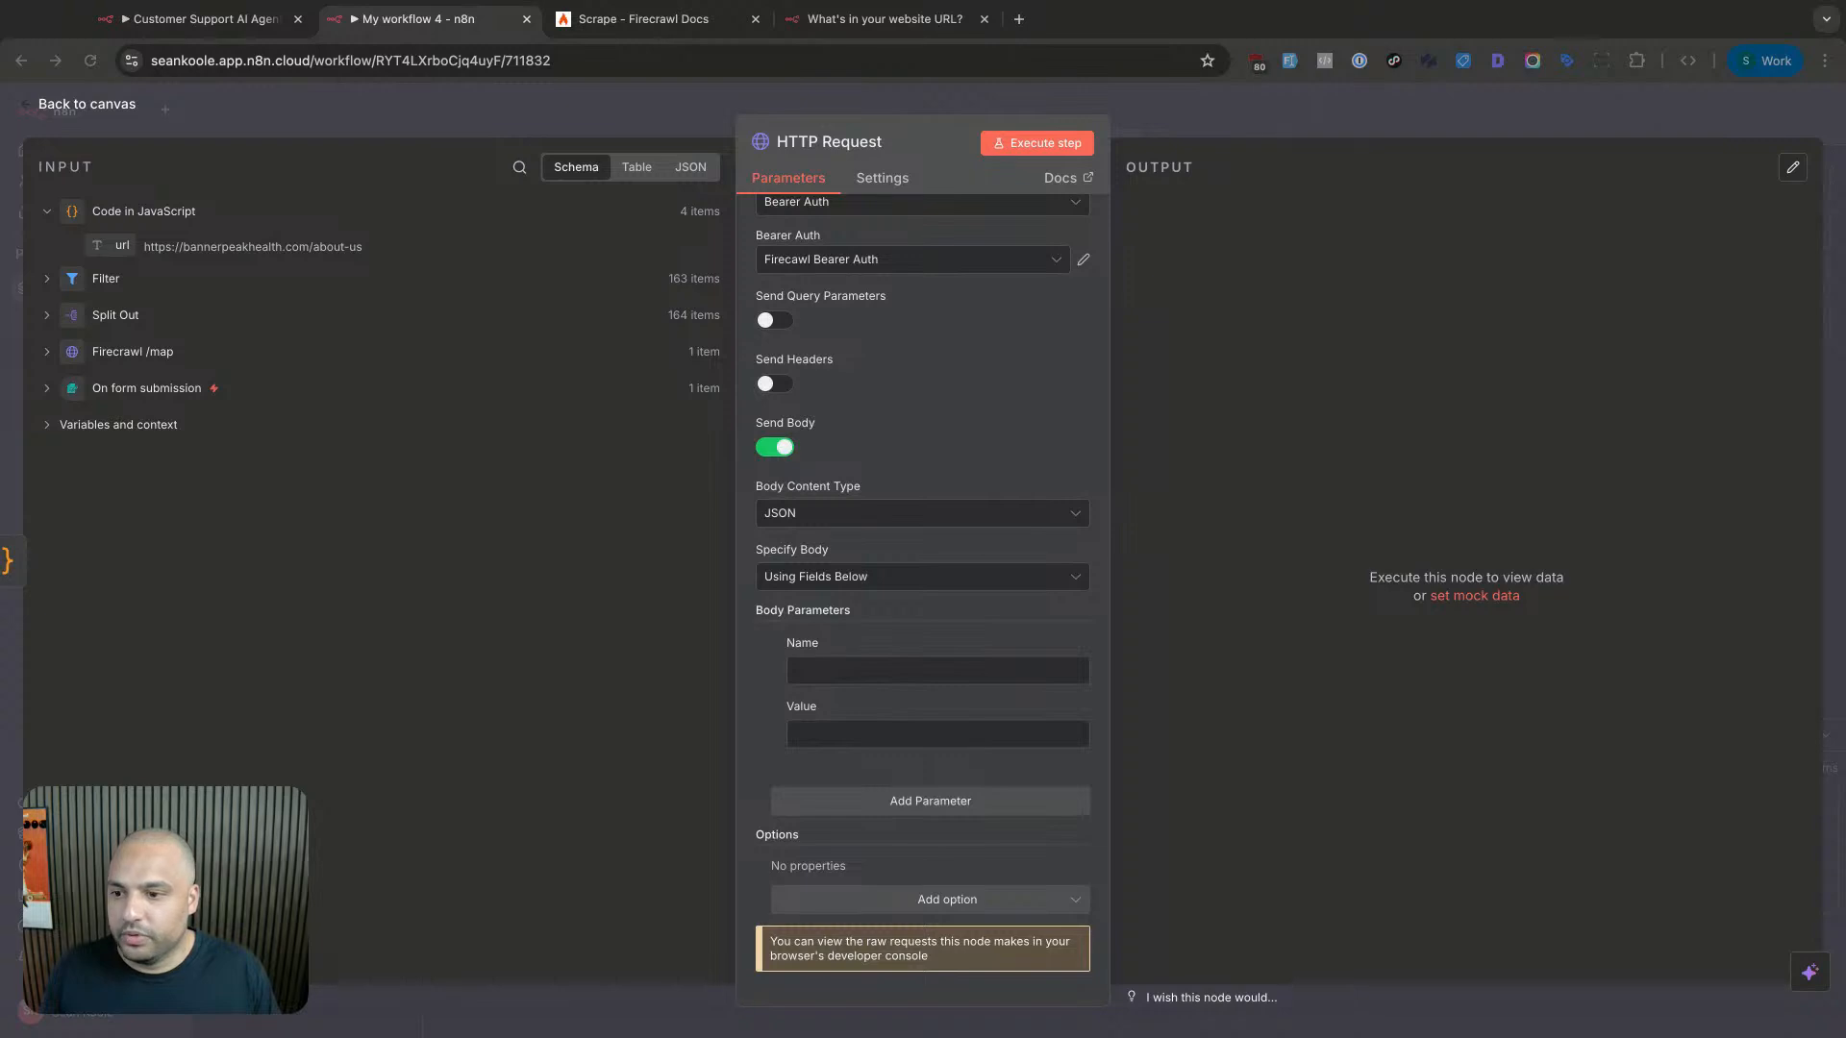
left_click(877, 673)
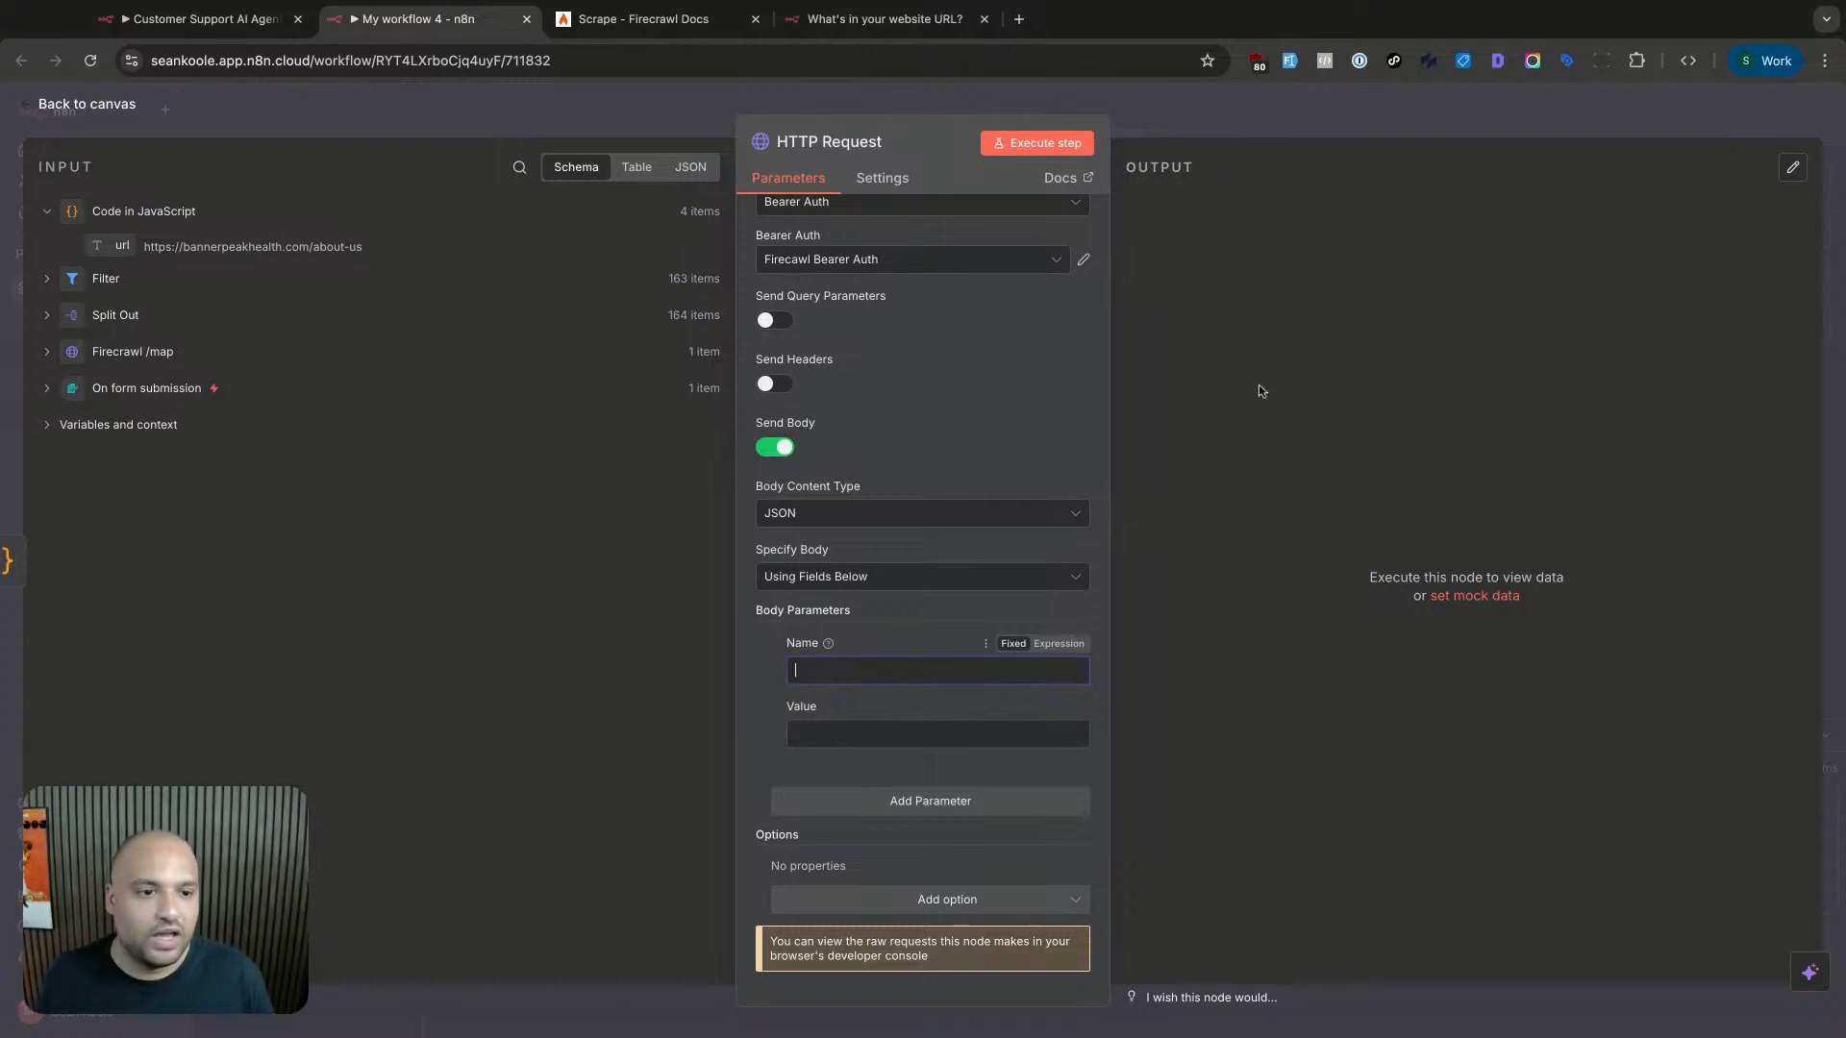
left_click(1271, 114)
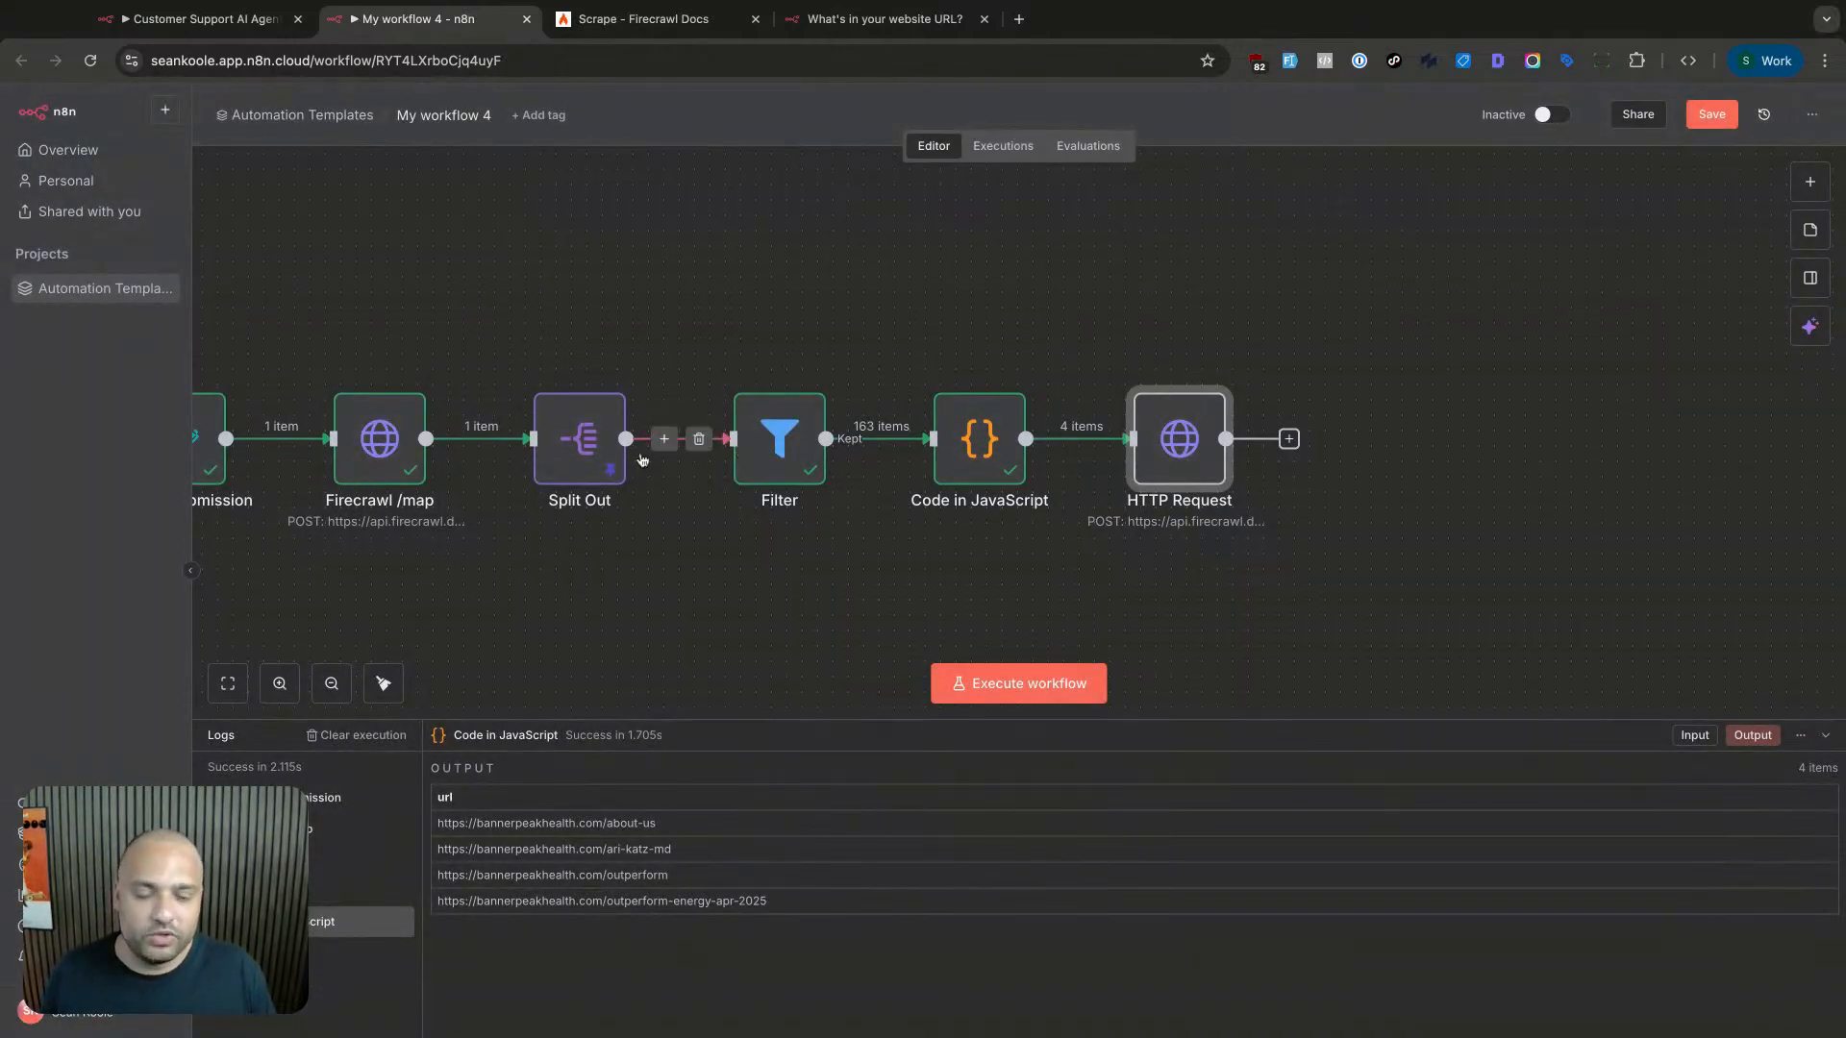
- Delete the Filter's 'blog' condition and rerun it to inspect the kept URLs
double_click(780, 444)
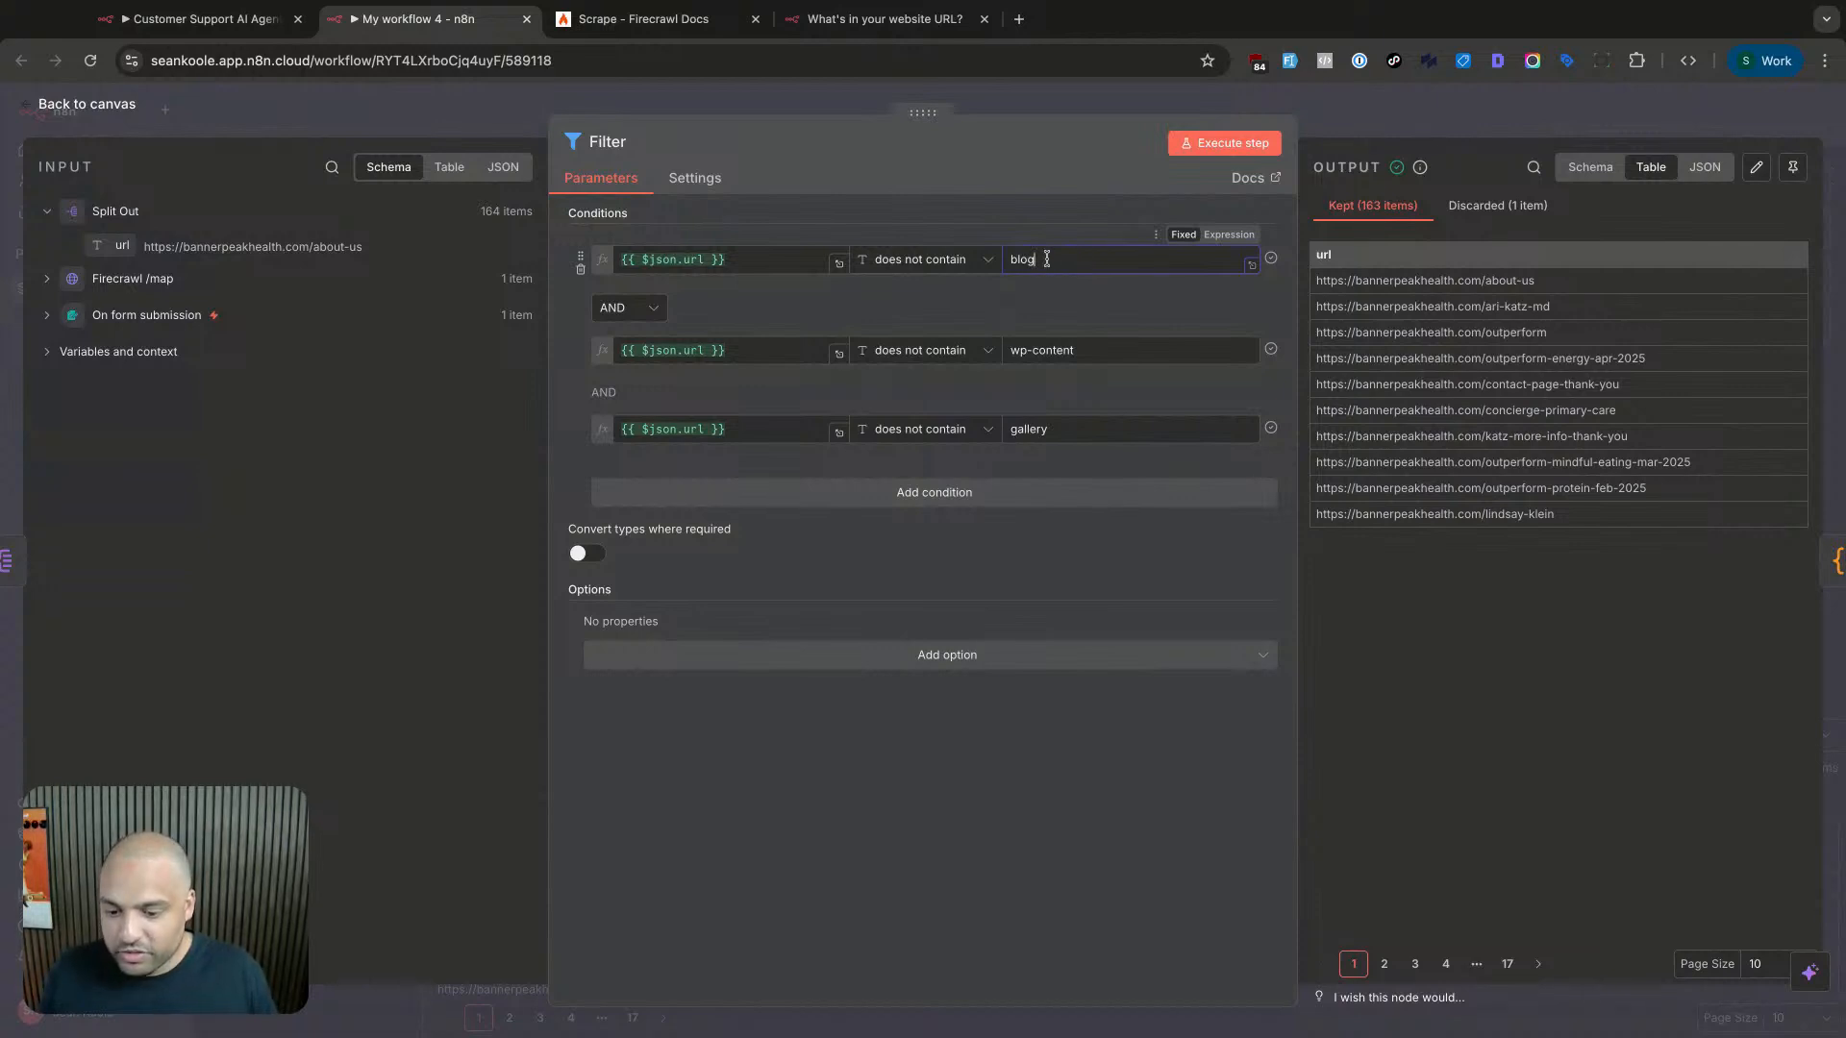
double_click(1022, 260)
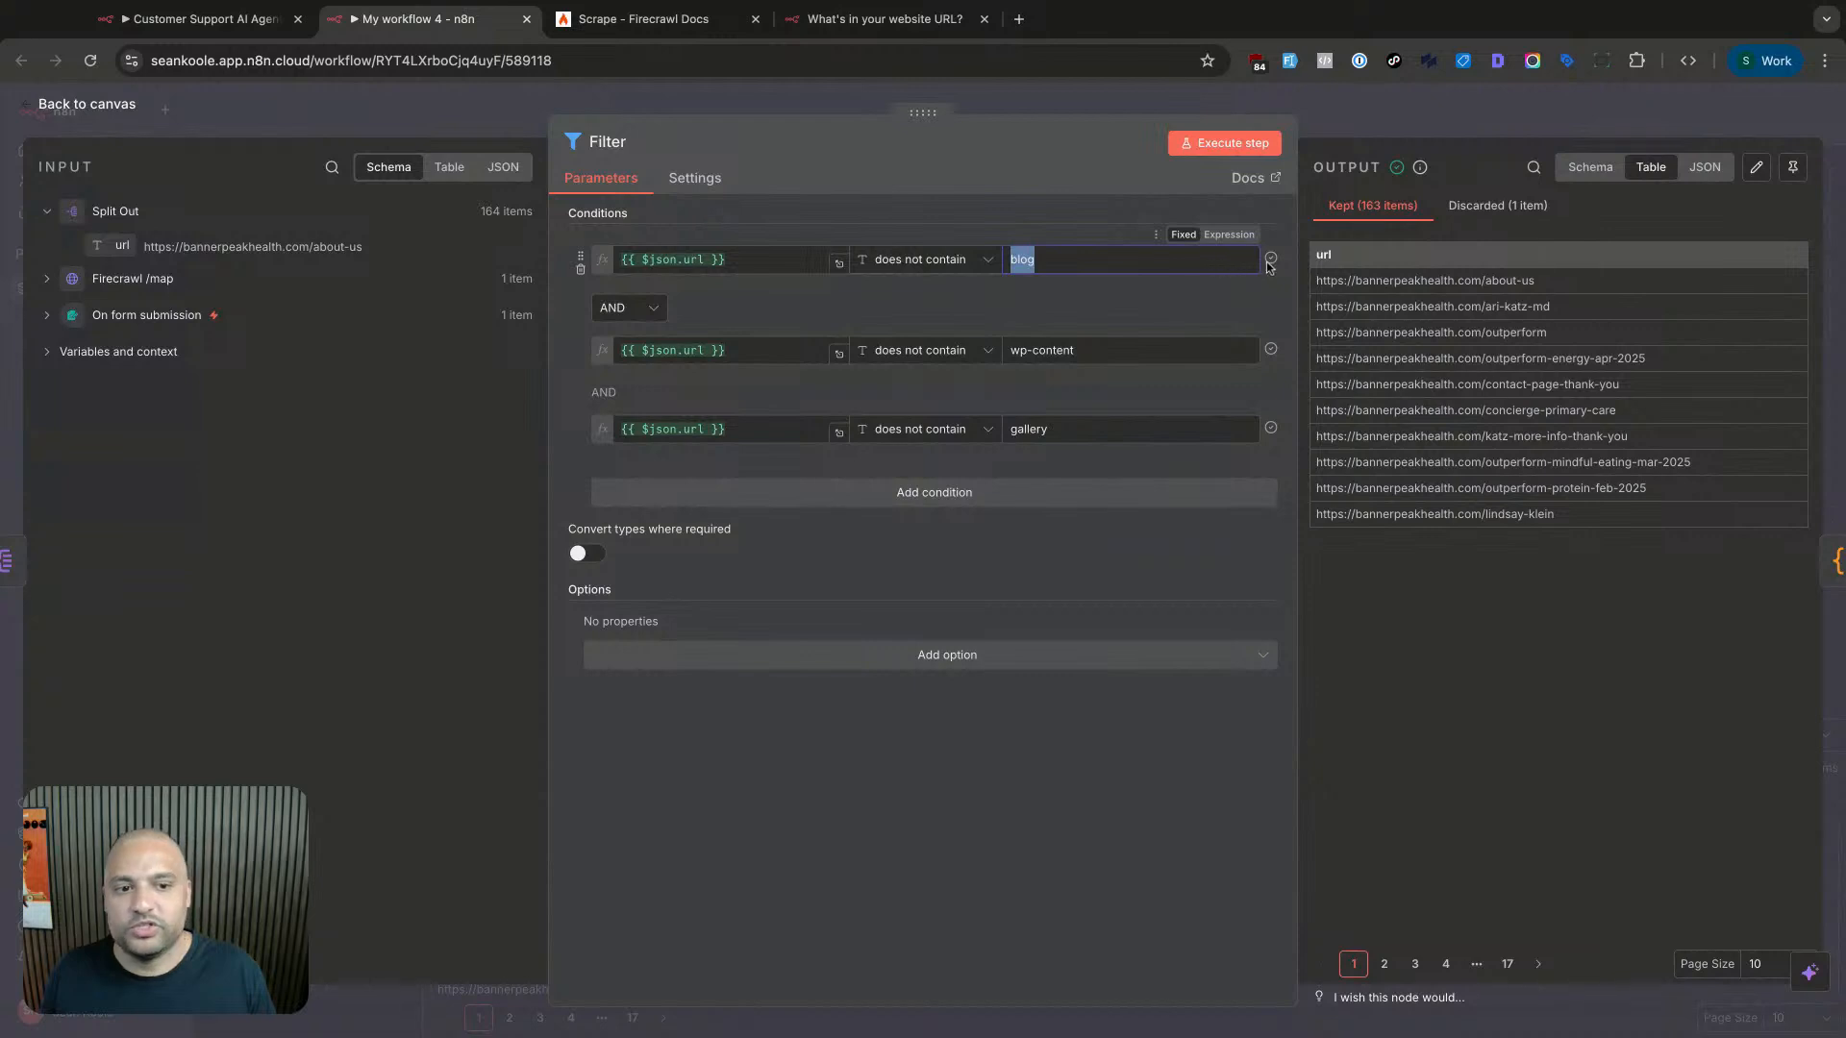
left_click(582, 270)
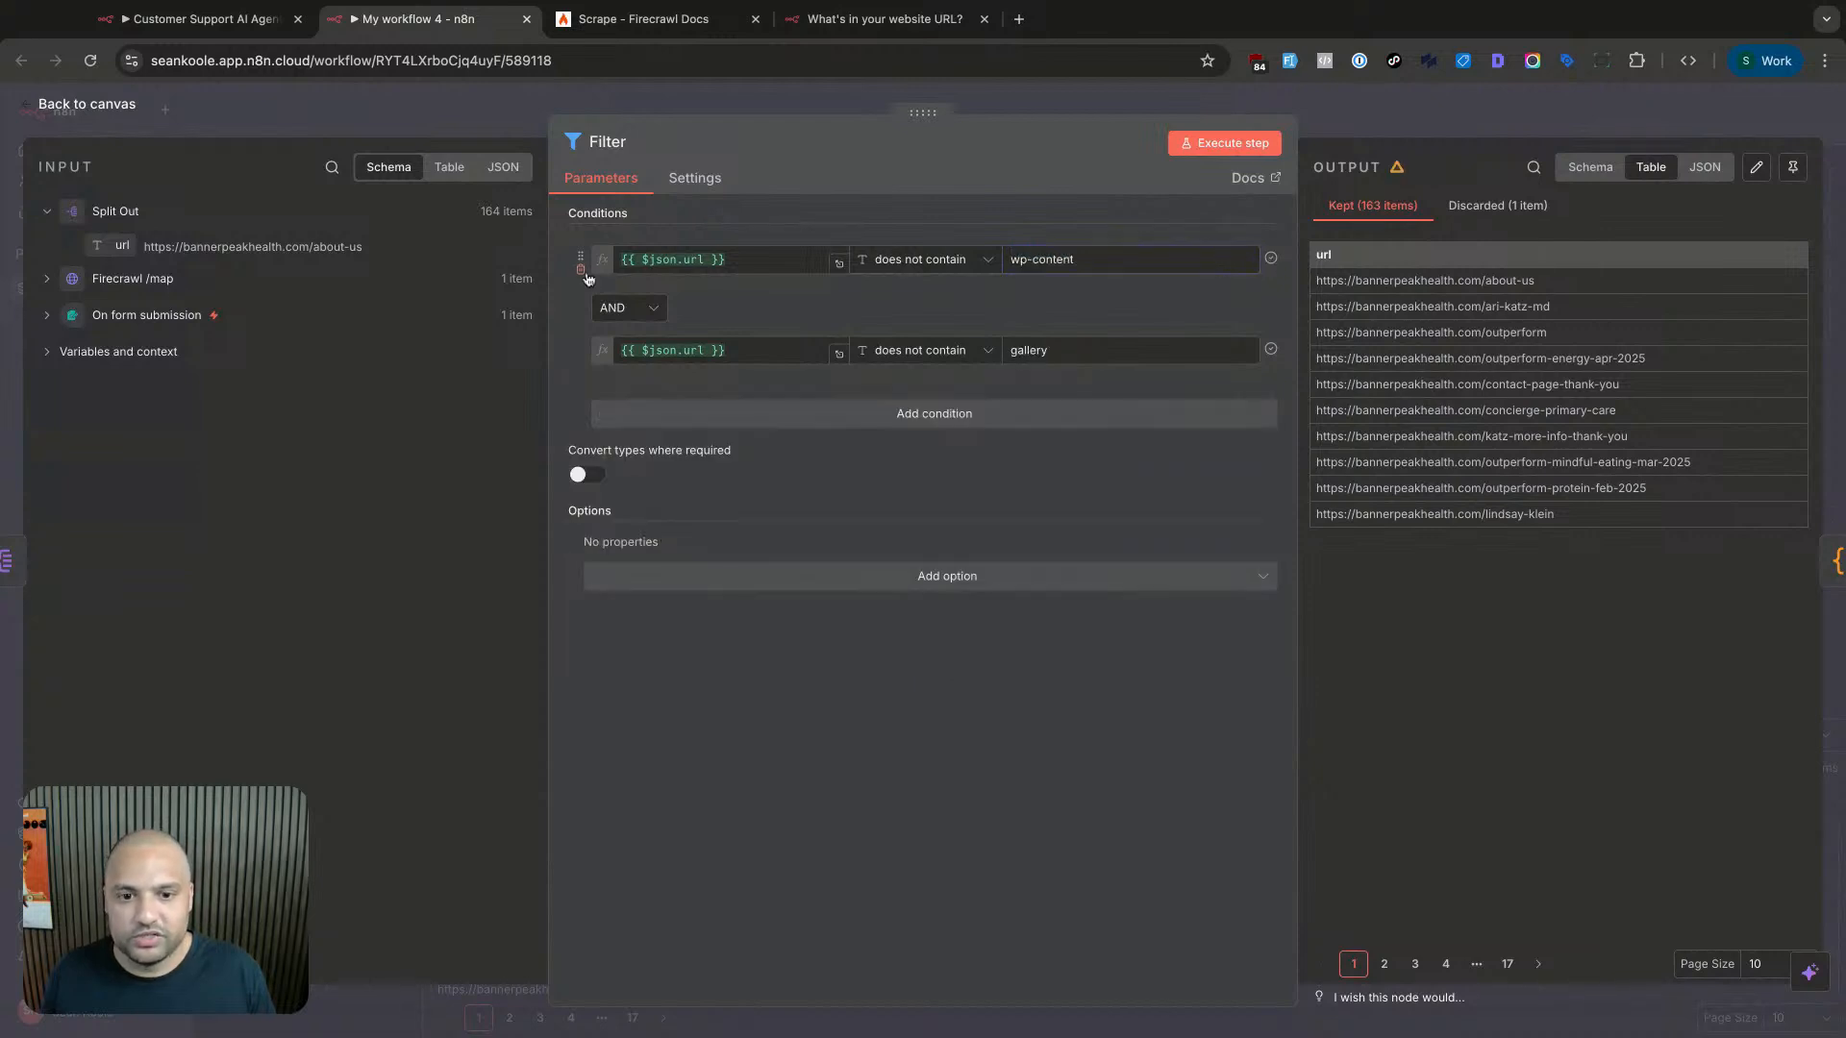
left_click(1224, 142)
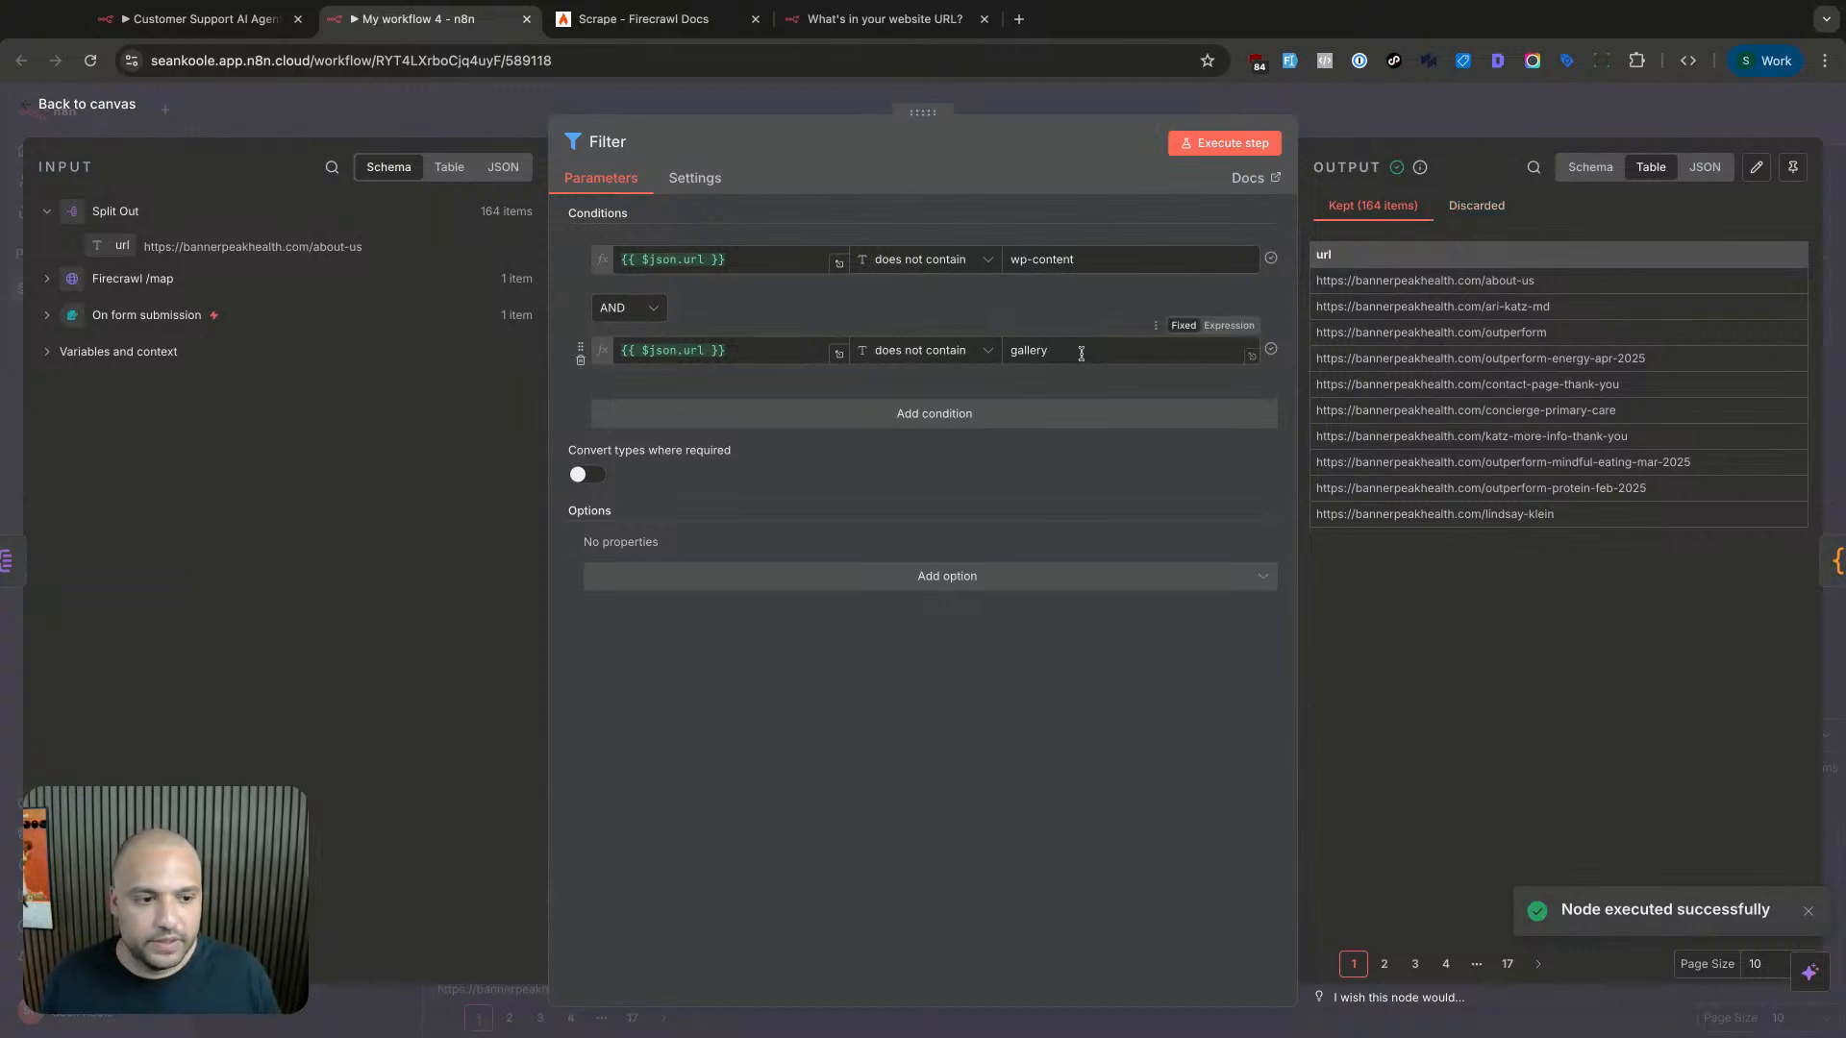
left_click_drag(1560, 384, 1608, 385)
left_click_drag(1607, 384, 1595, 384)
- Add a condition: url does not contain 'thank', and rerun the filter
left_click(712, 415)
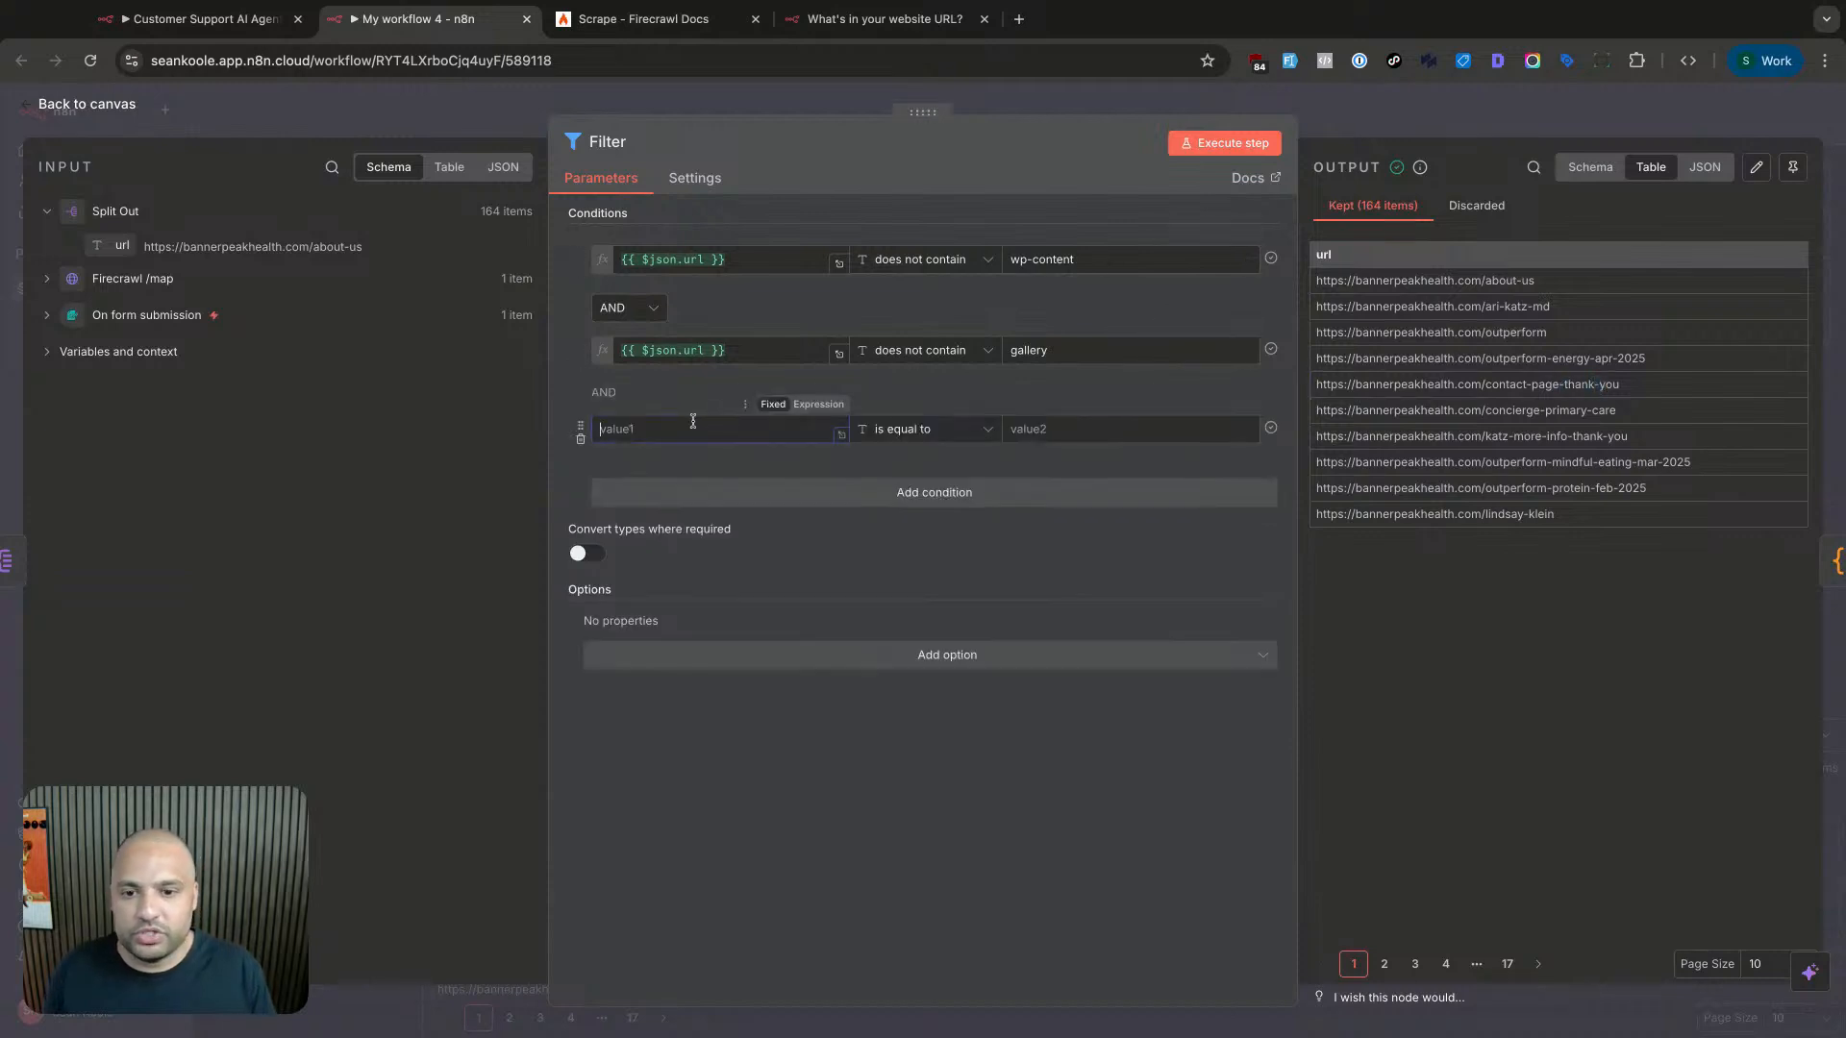
left_click_drag(122, 246, 635, 428)
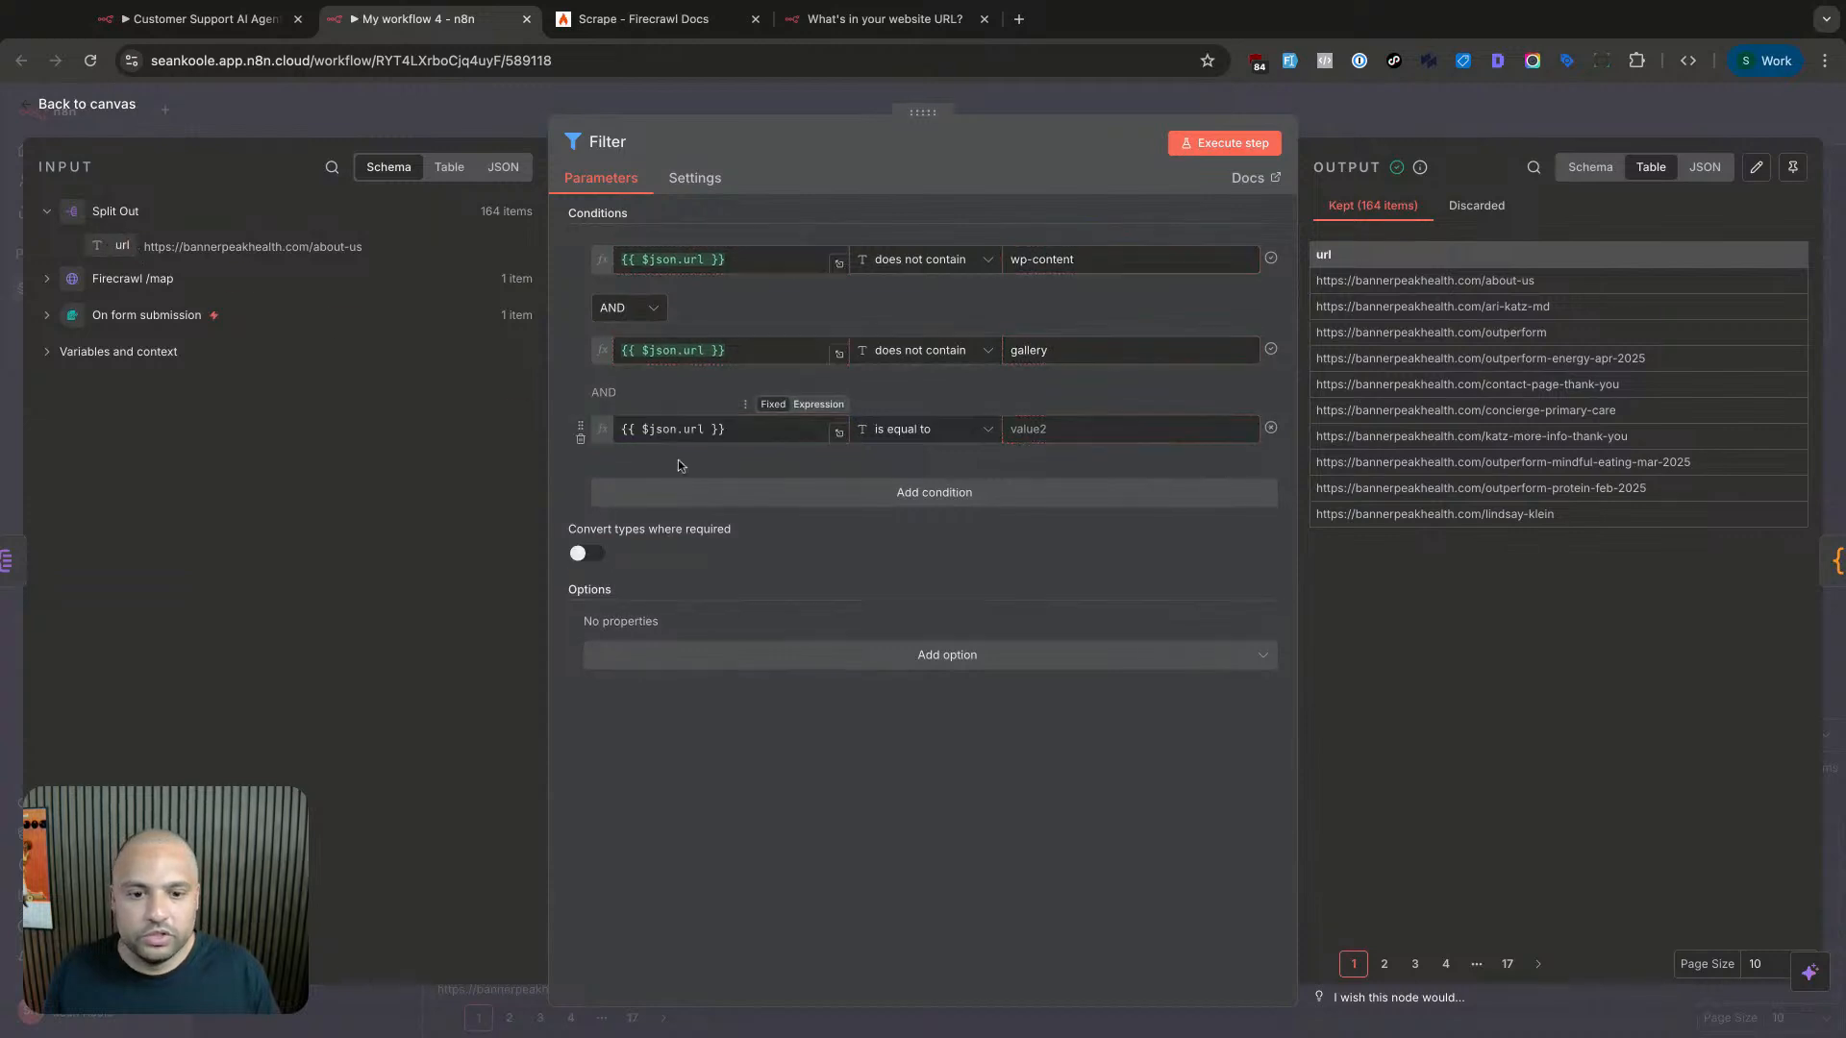
left_click(1092, 433)
type("thank")
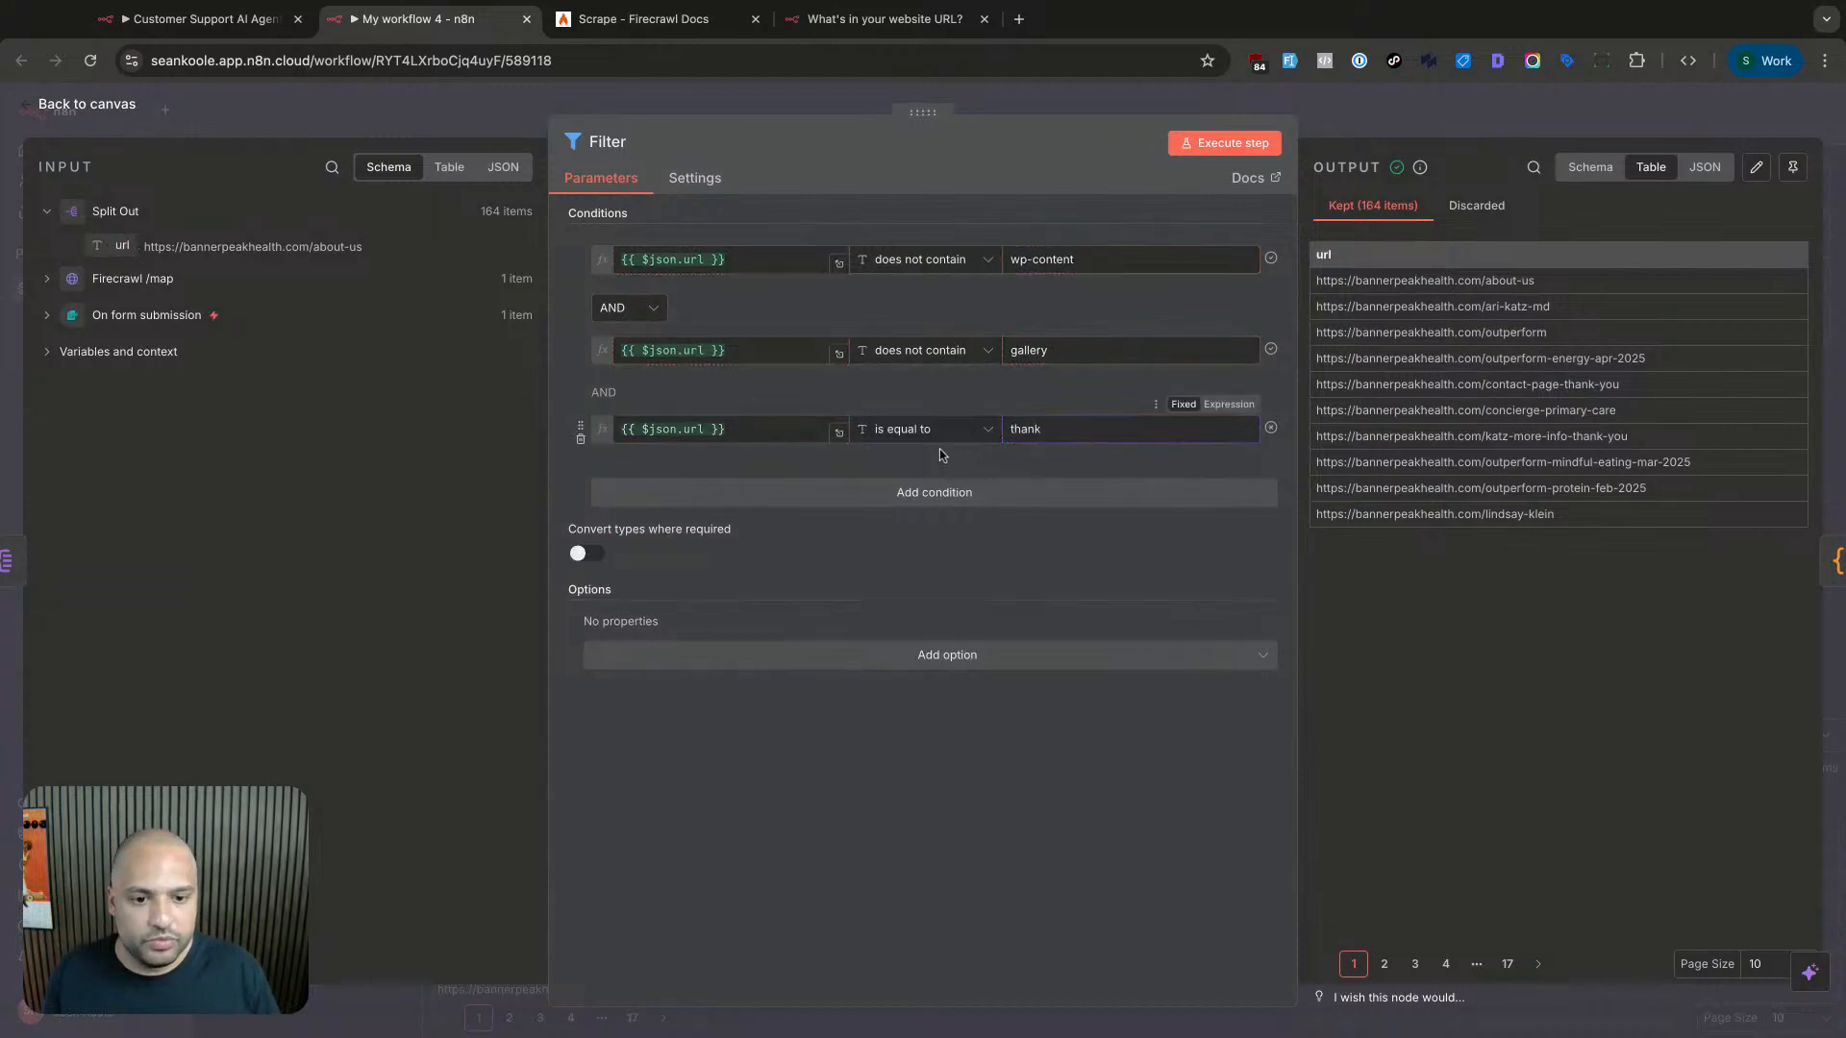
left_click(947, 440)
mouse_move(923, 478)
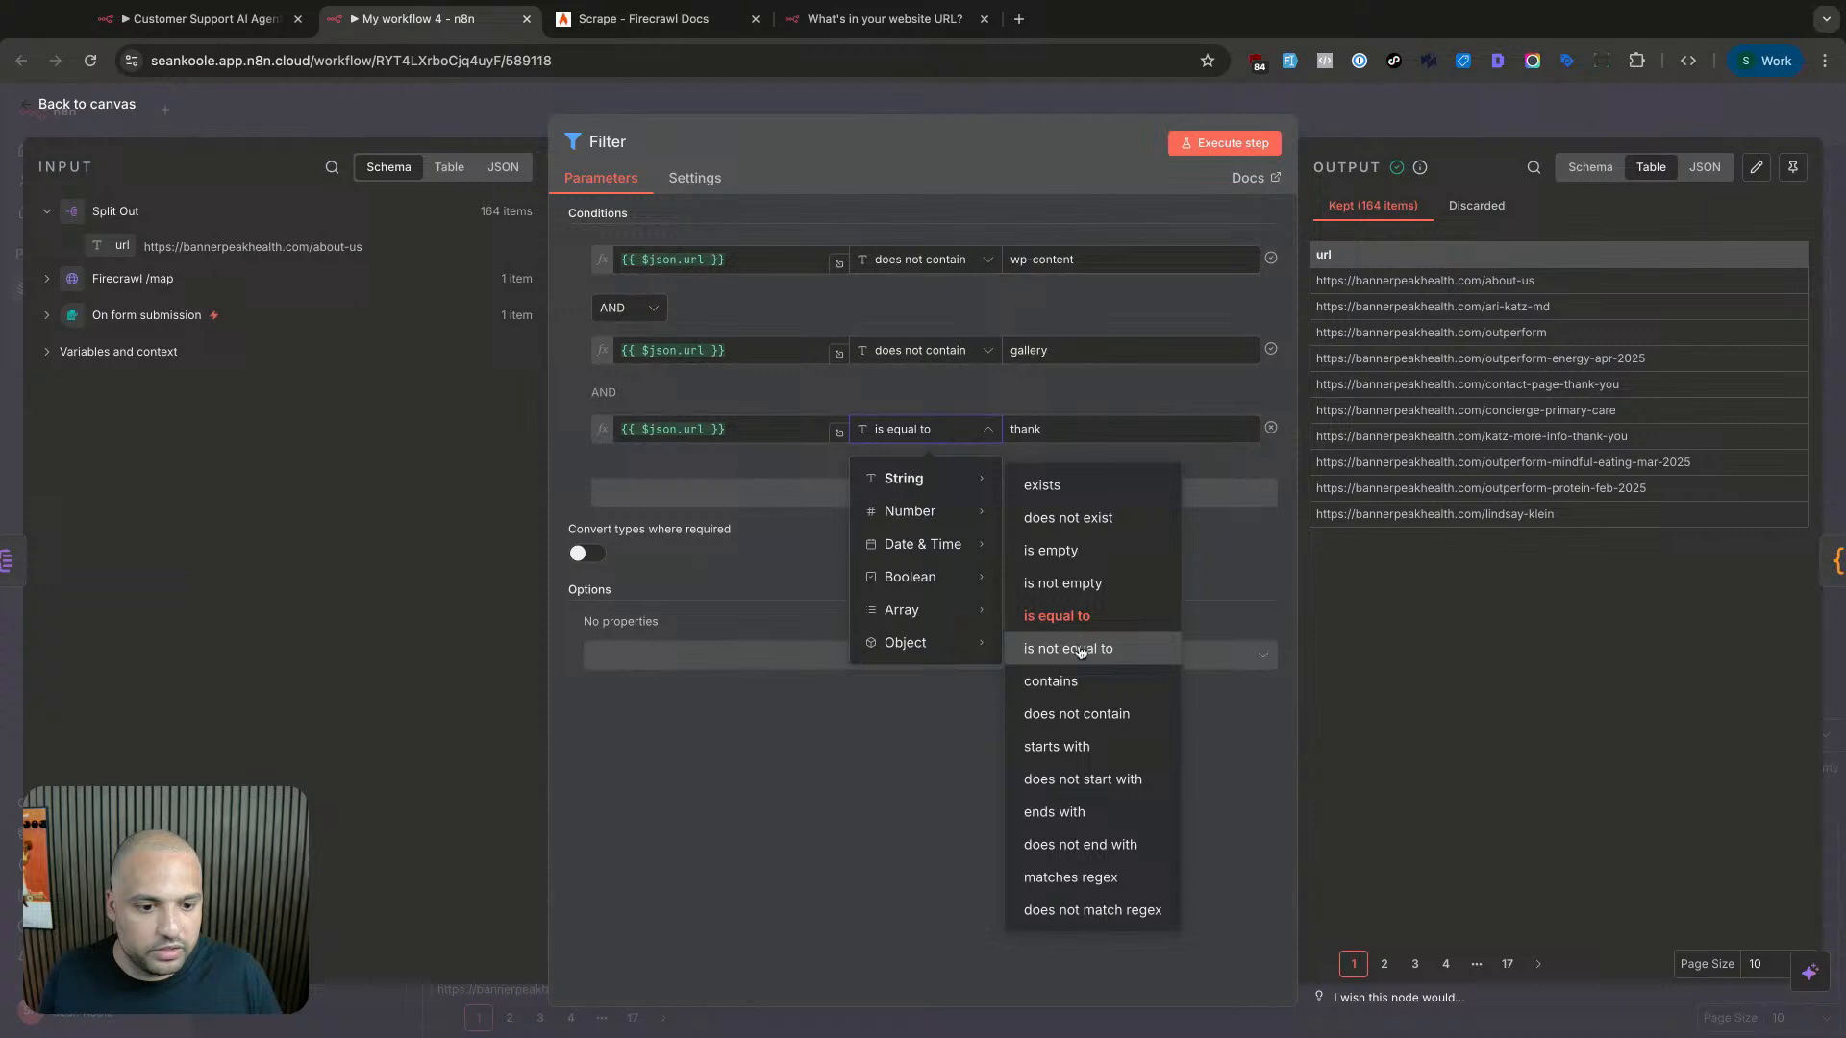
left_click(1077, 713)
left_click(1202, 151)
- Review the 2 discarded thank-you URLs, then return to the canvas
left_click(1502, 206)
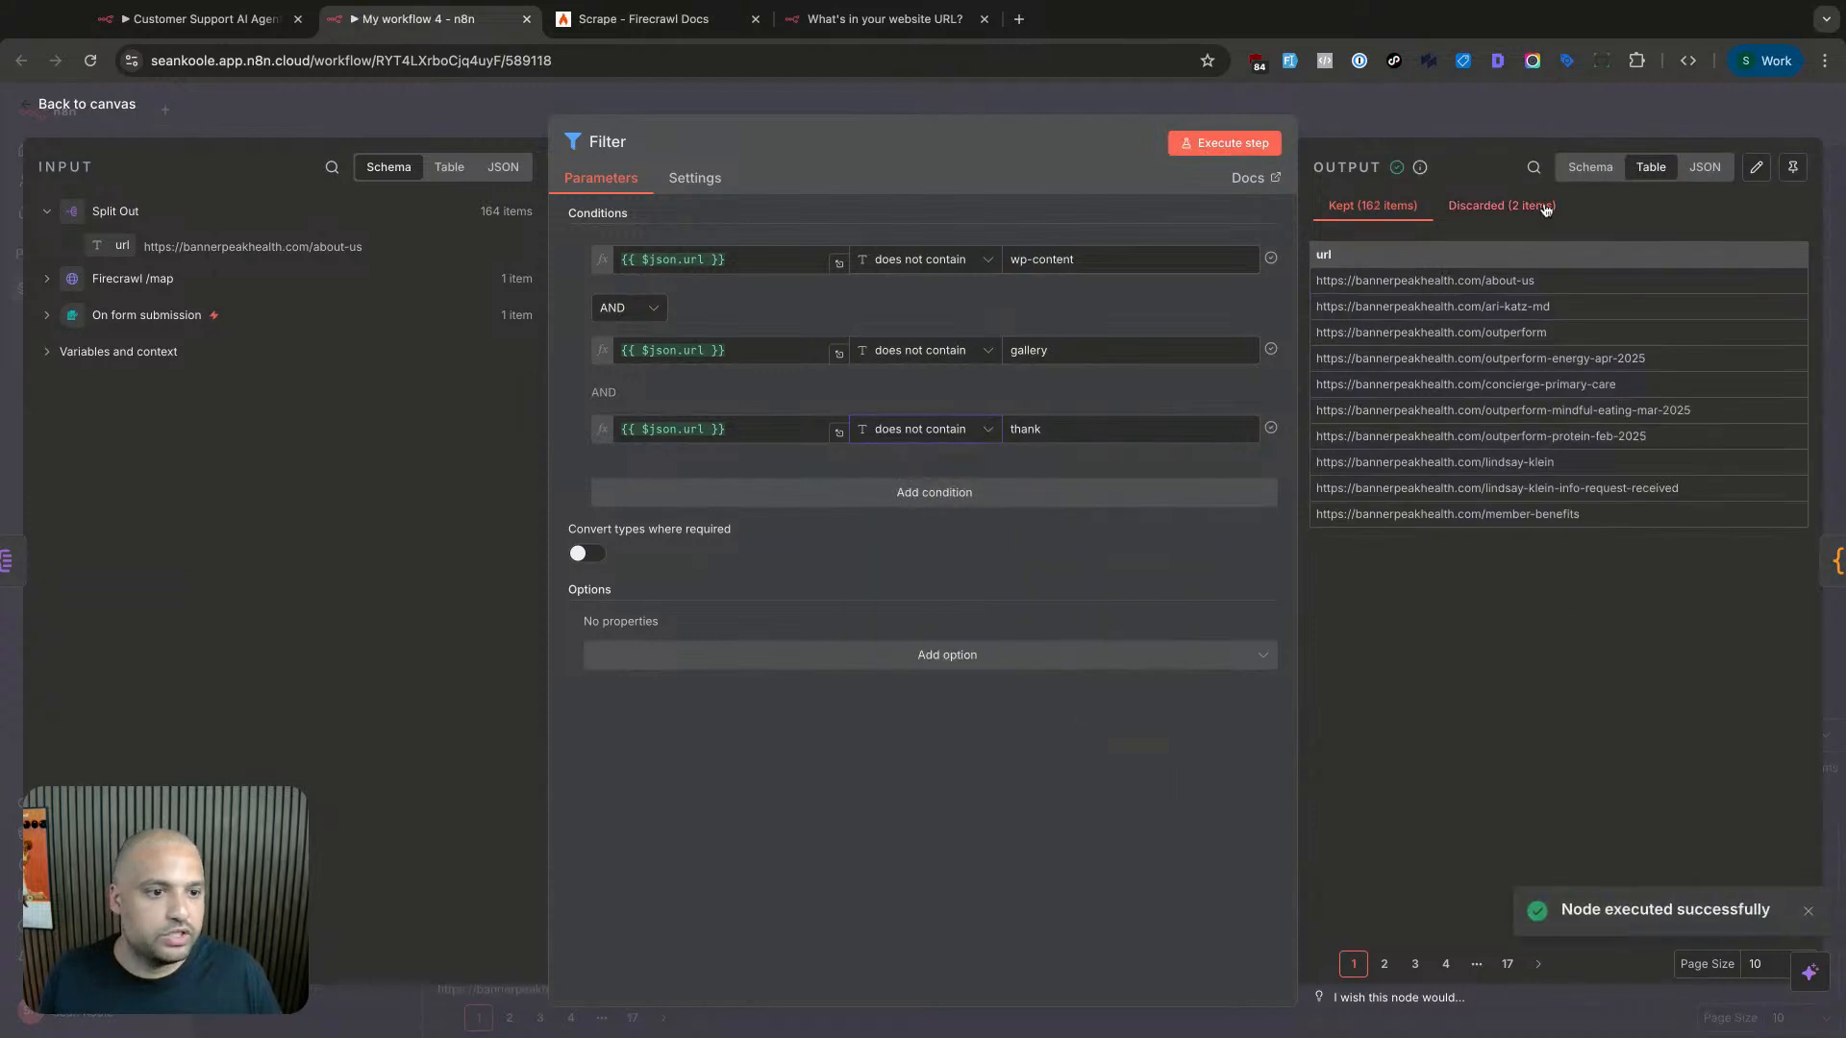
left_click_drag(1633, 325, 1636, 321)
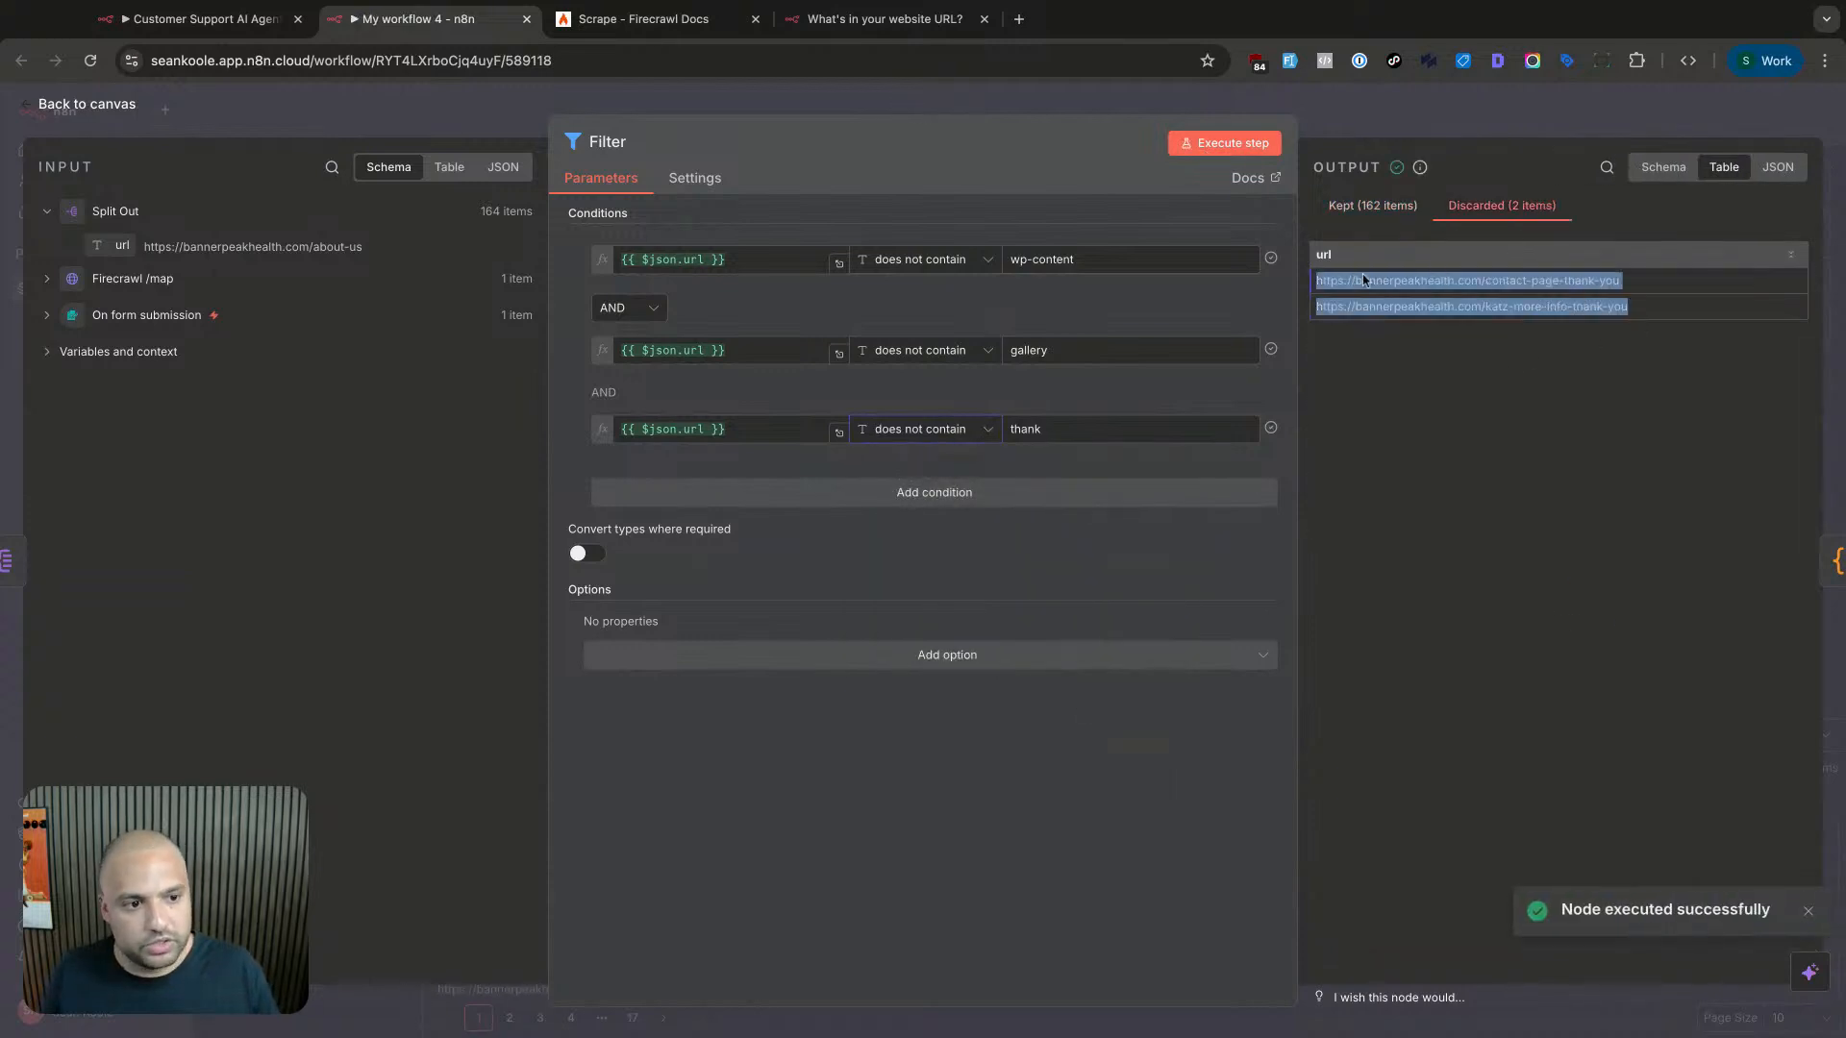
left_click(1365, 280)
left_click_drag(1525, 309, 1638, 313)
left_click(1640, 319)
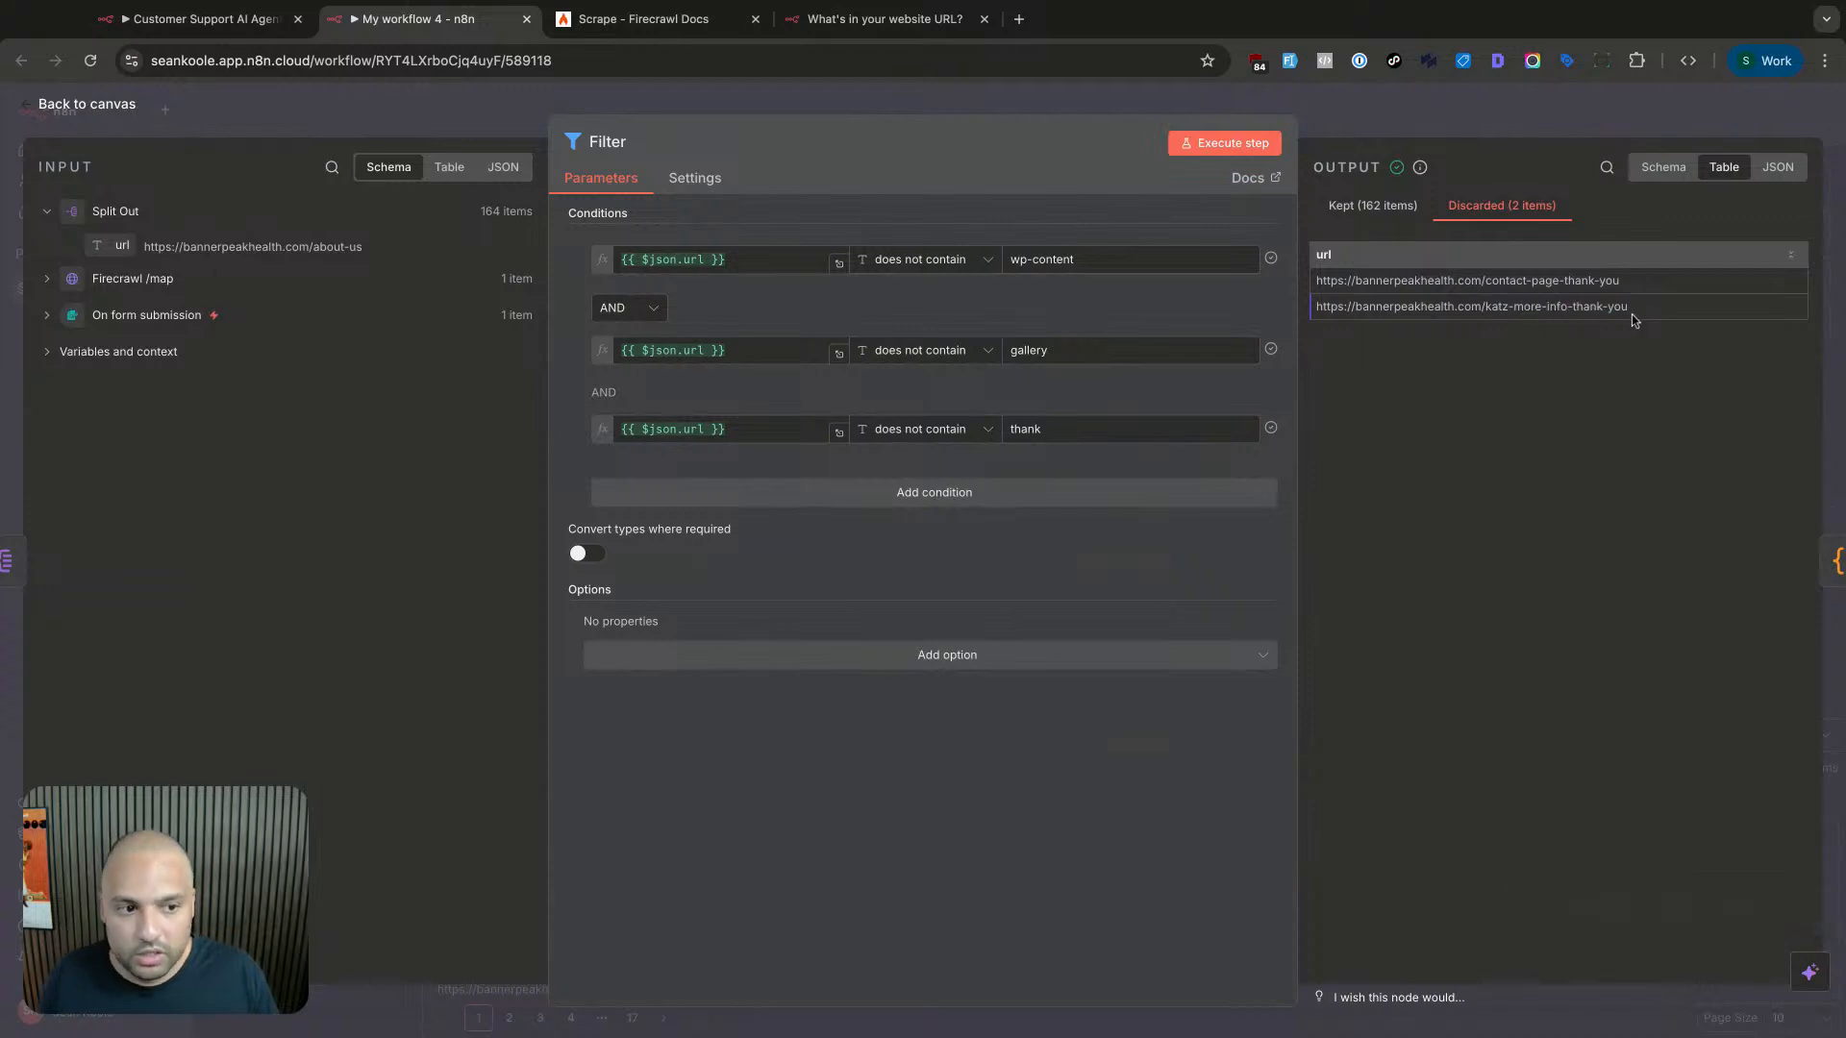
left_click(1385, 207)
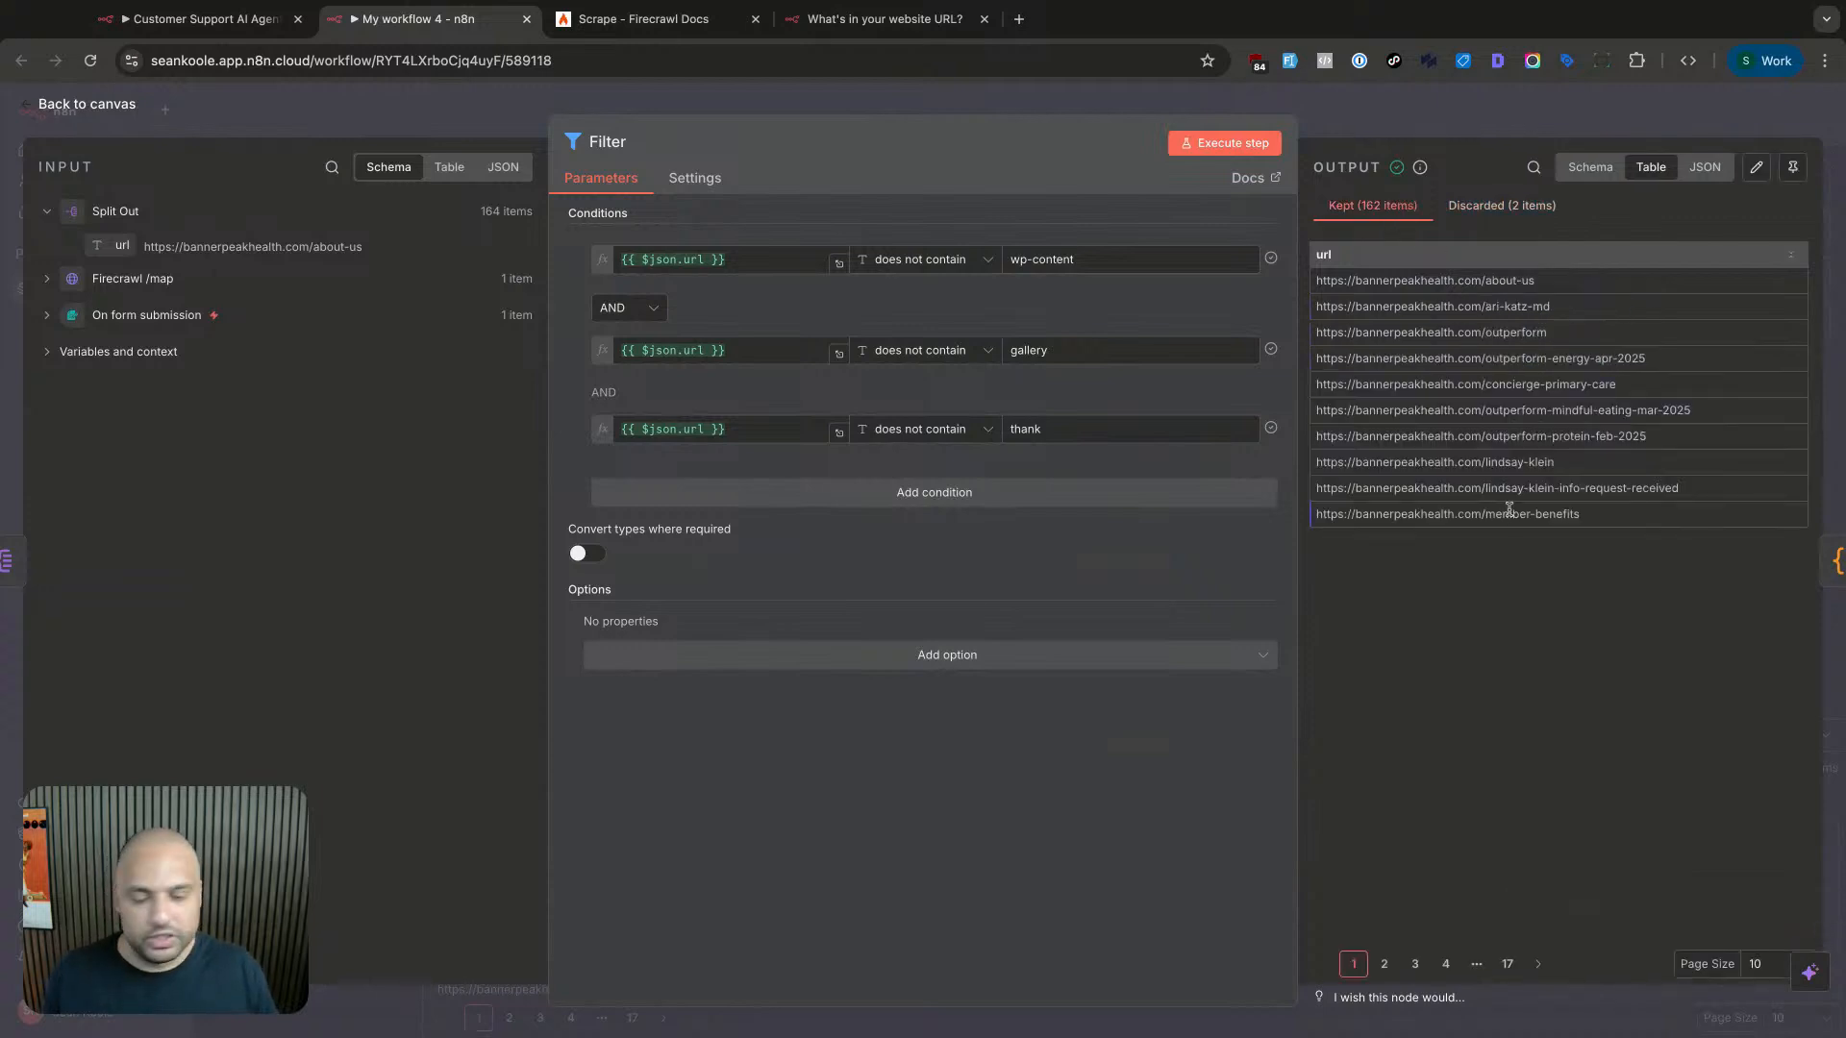
left_click(1424, 135)
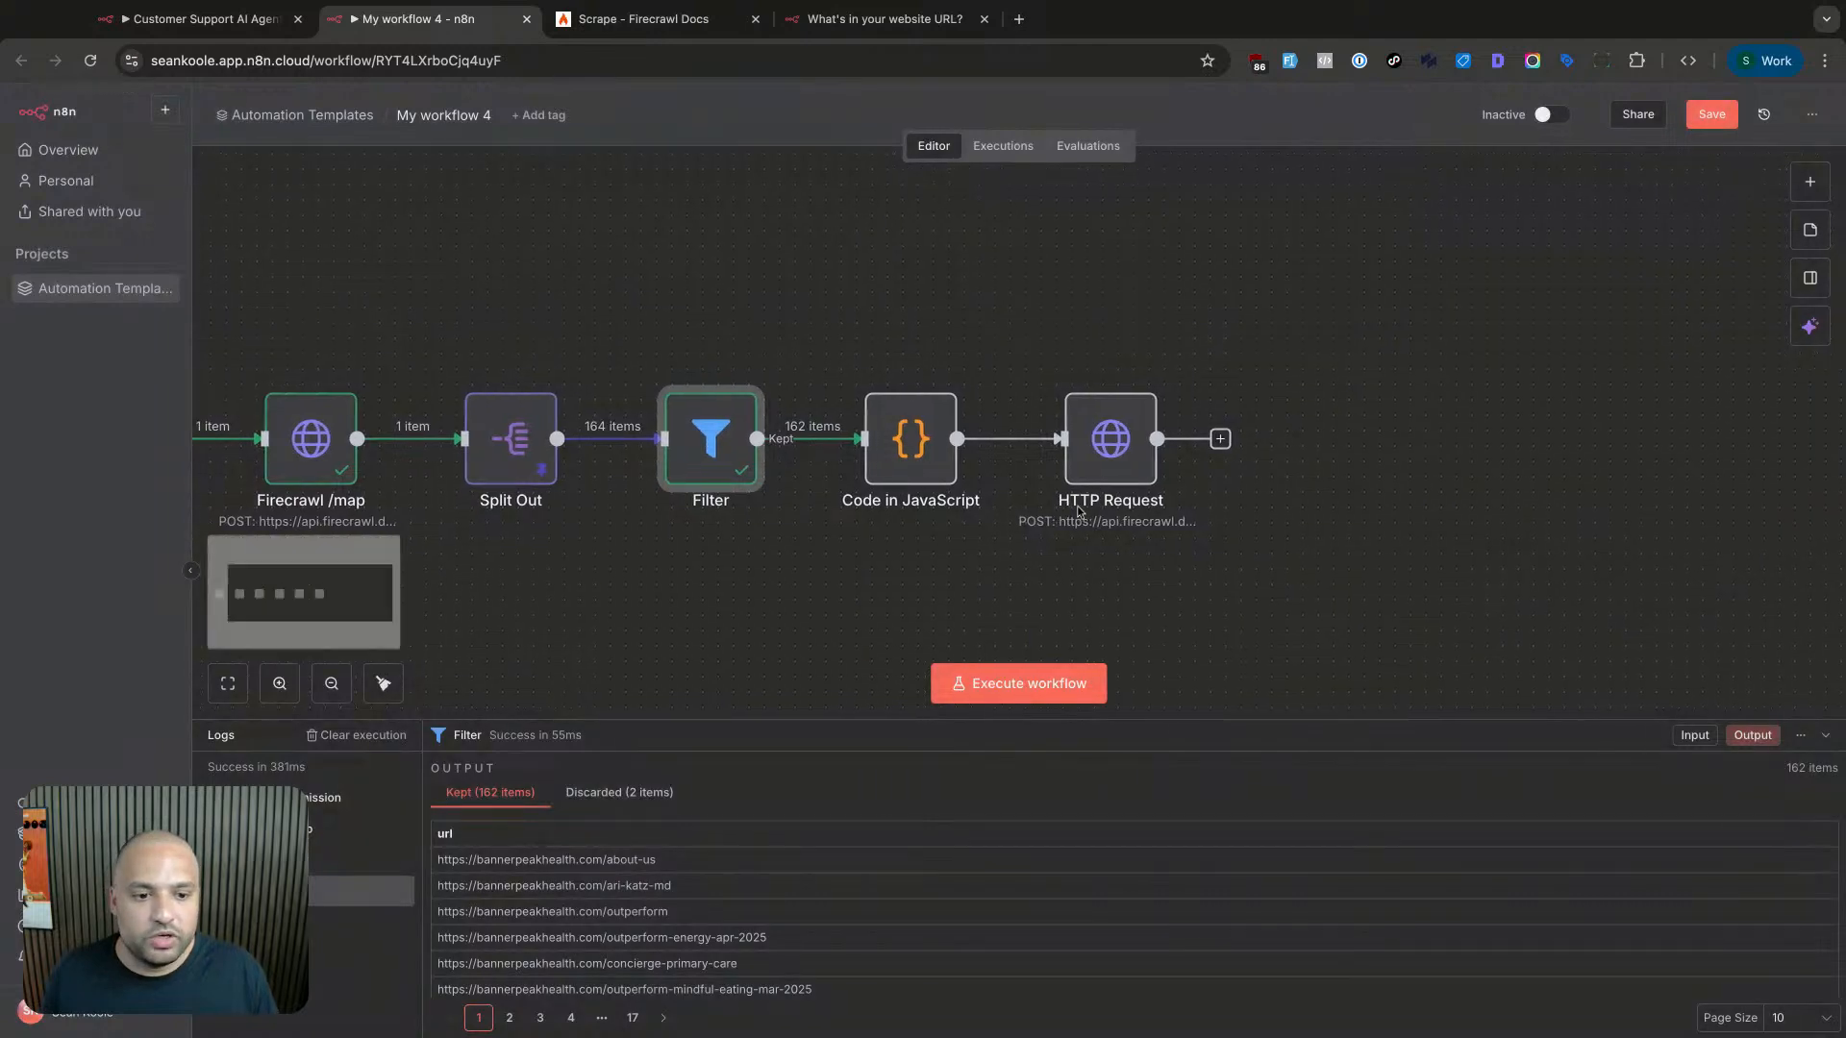
- Keep the HTTP Request method as POST and clear the field-based body parameter
double_click(1179, 439)
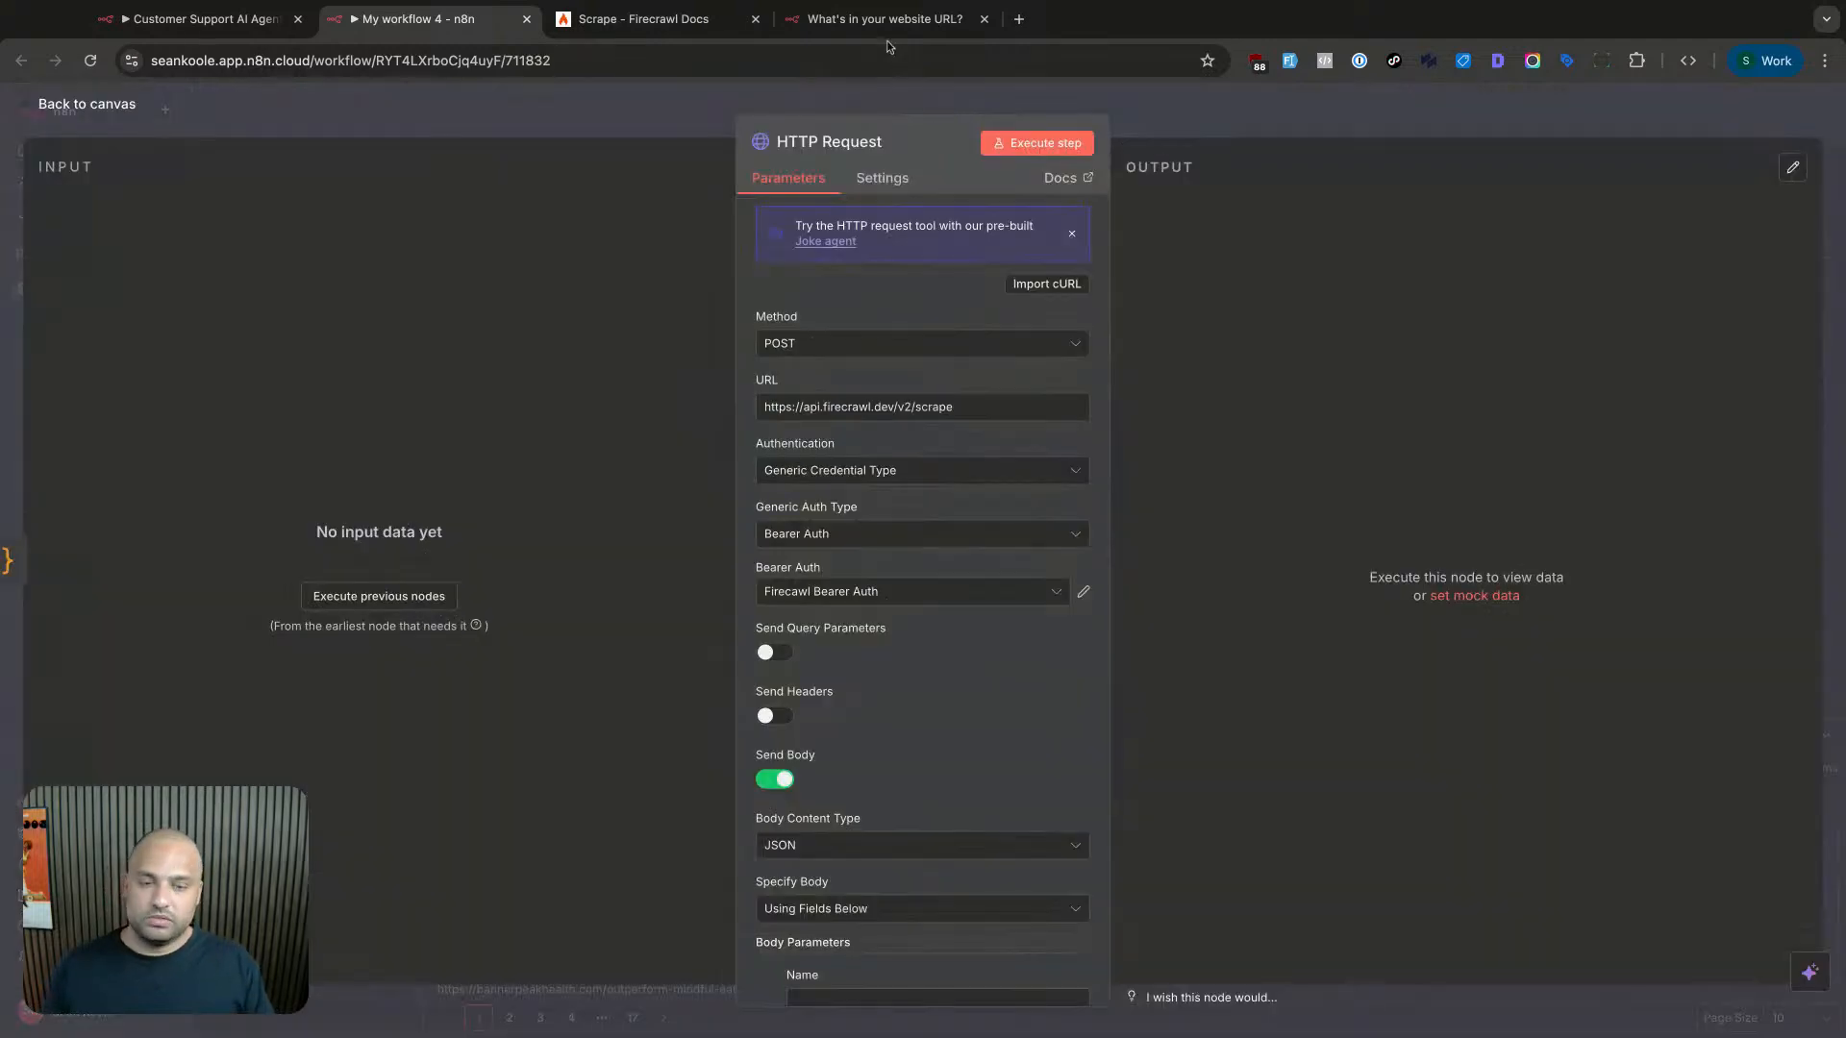
left_click(846, 349)
left_click(863, 325)
scroll(861, 441, "down", 3)
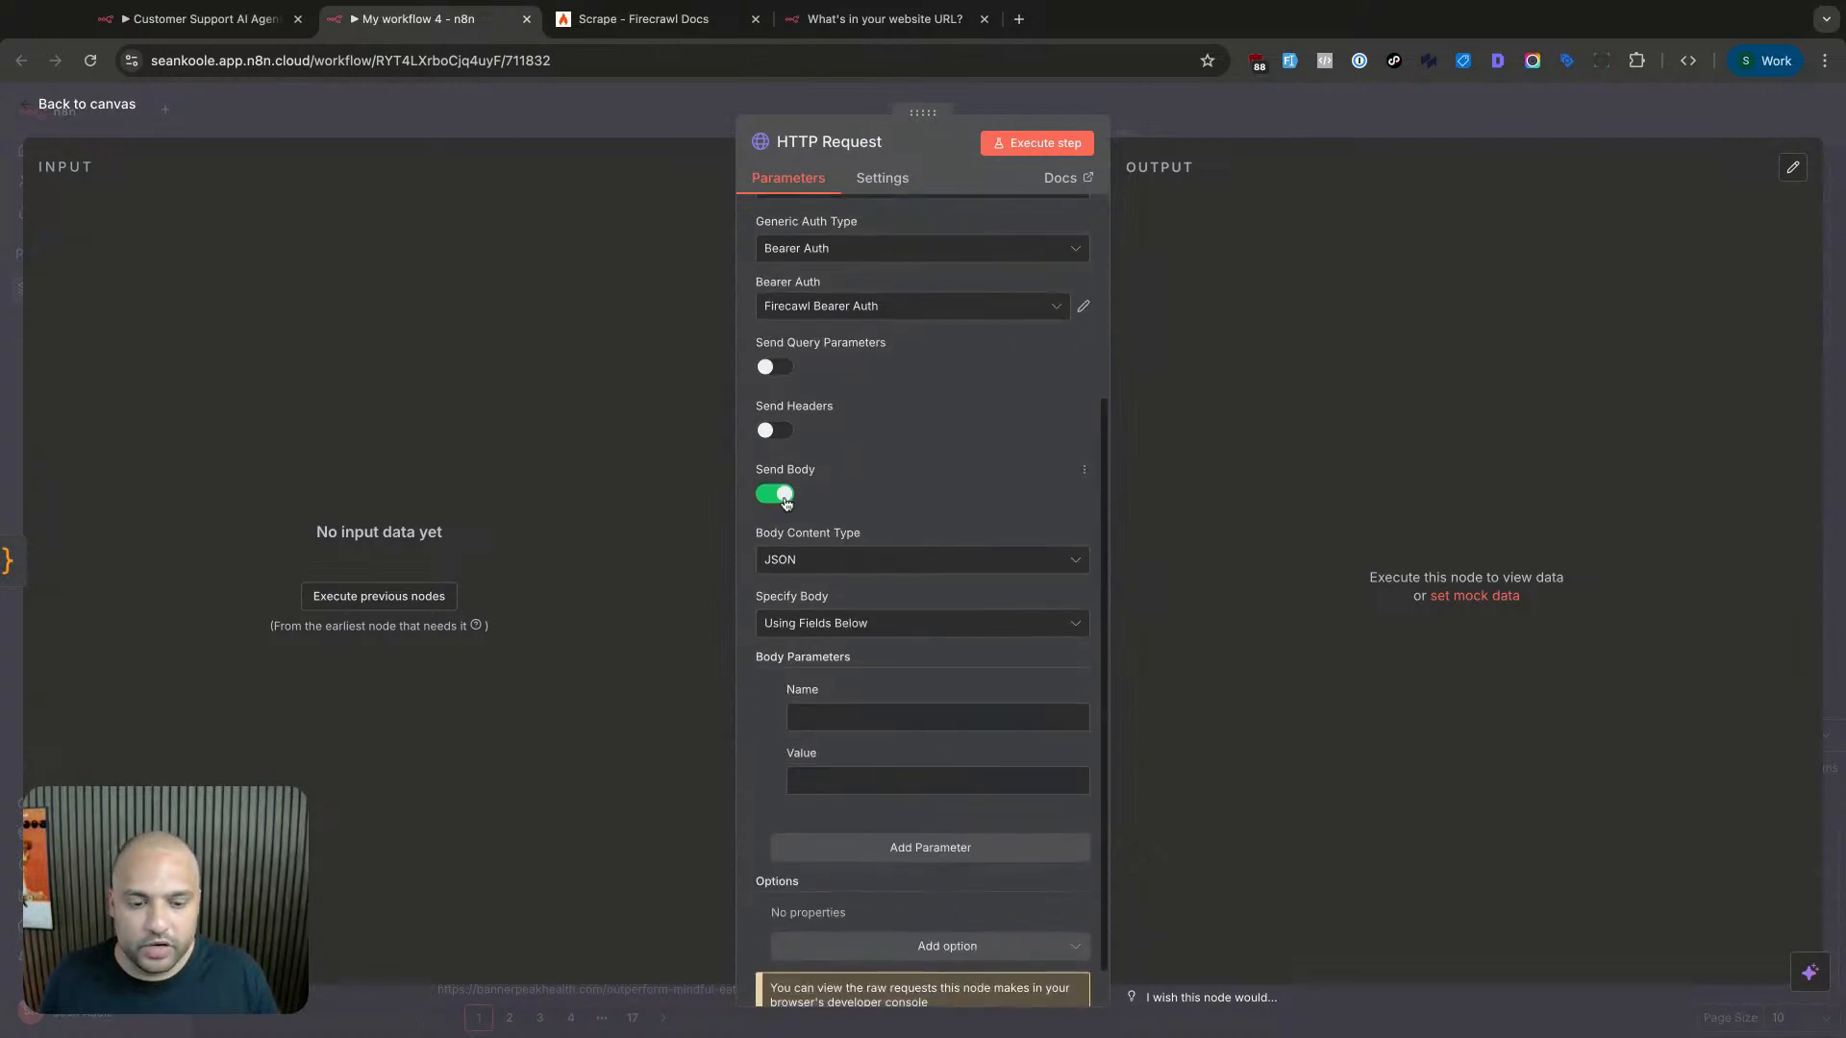
scroll(855, 394, "down", 1)
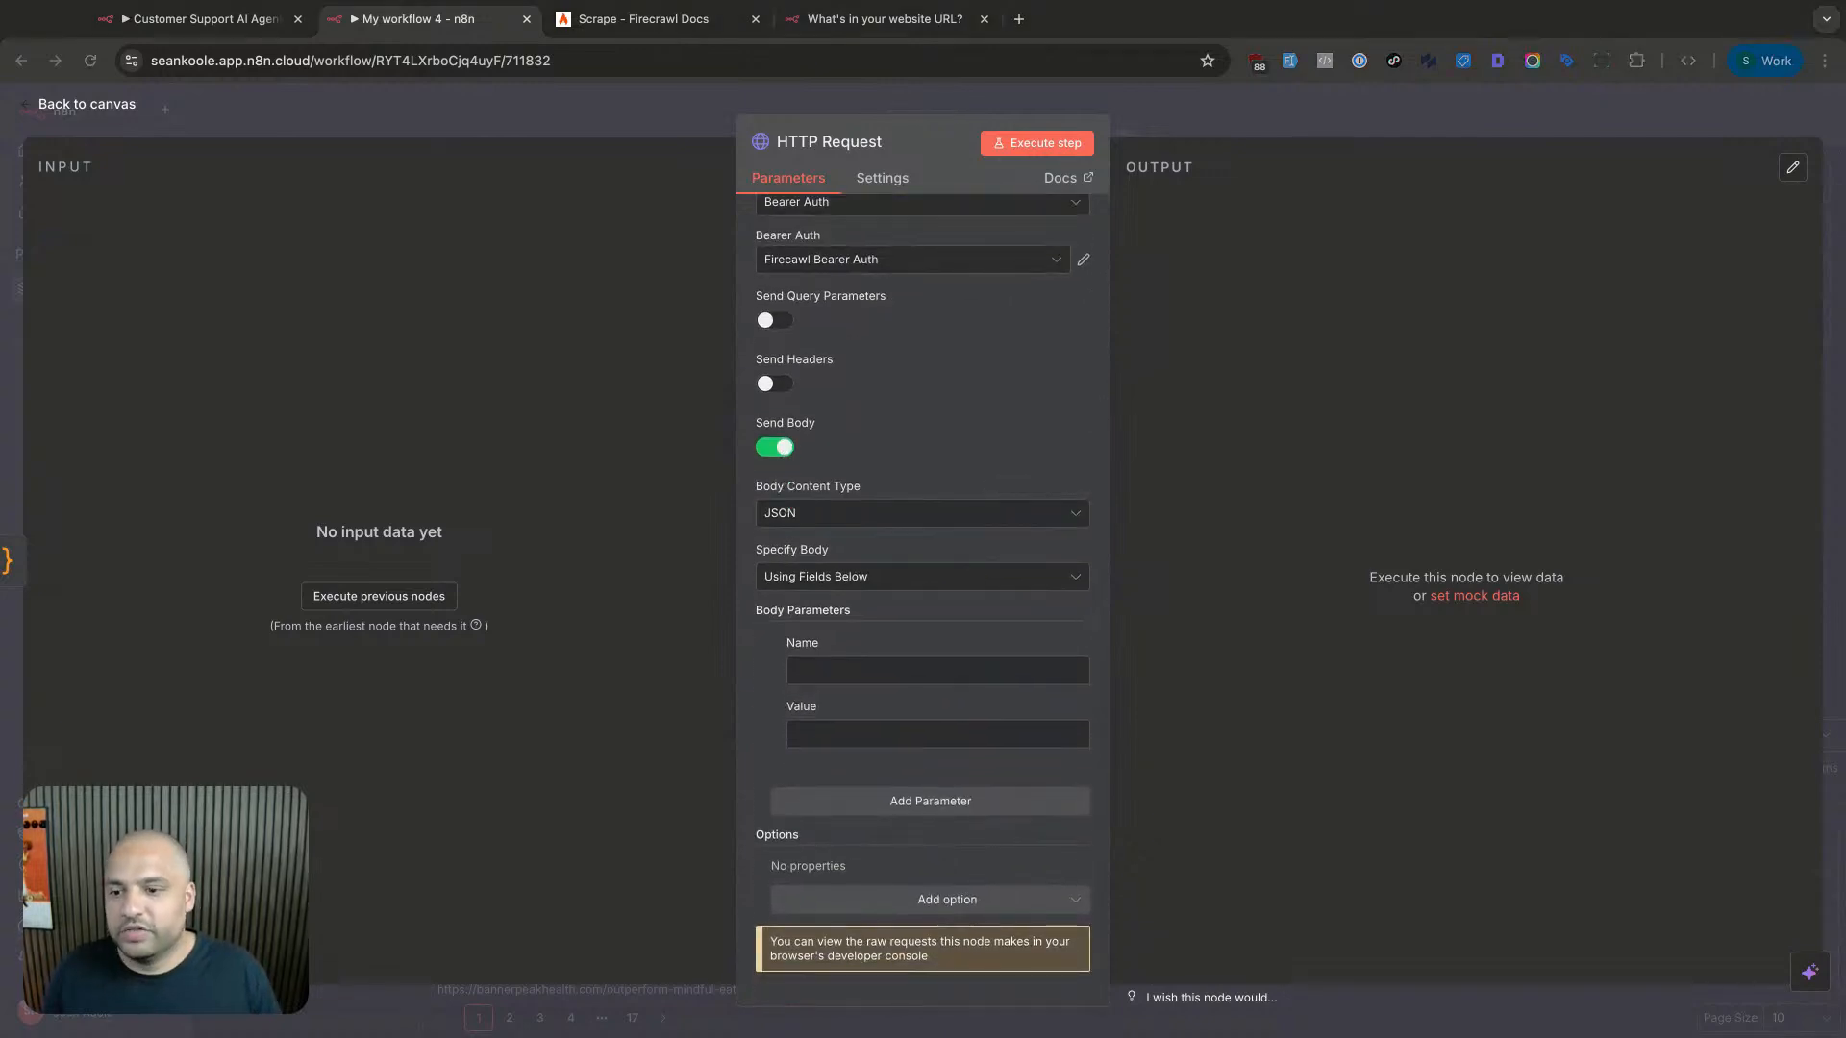
left_click(942, 665)
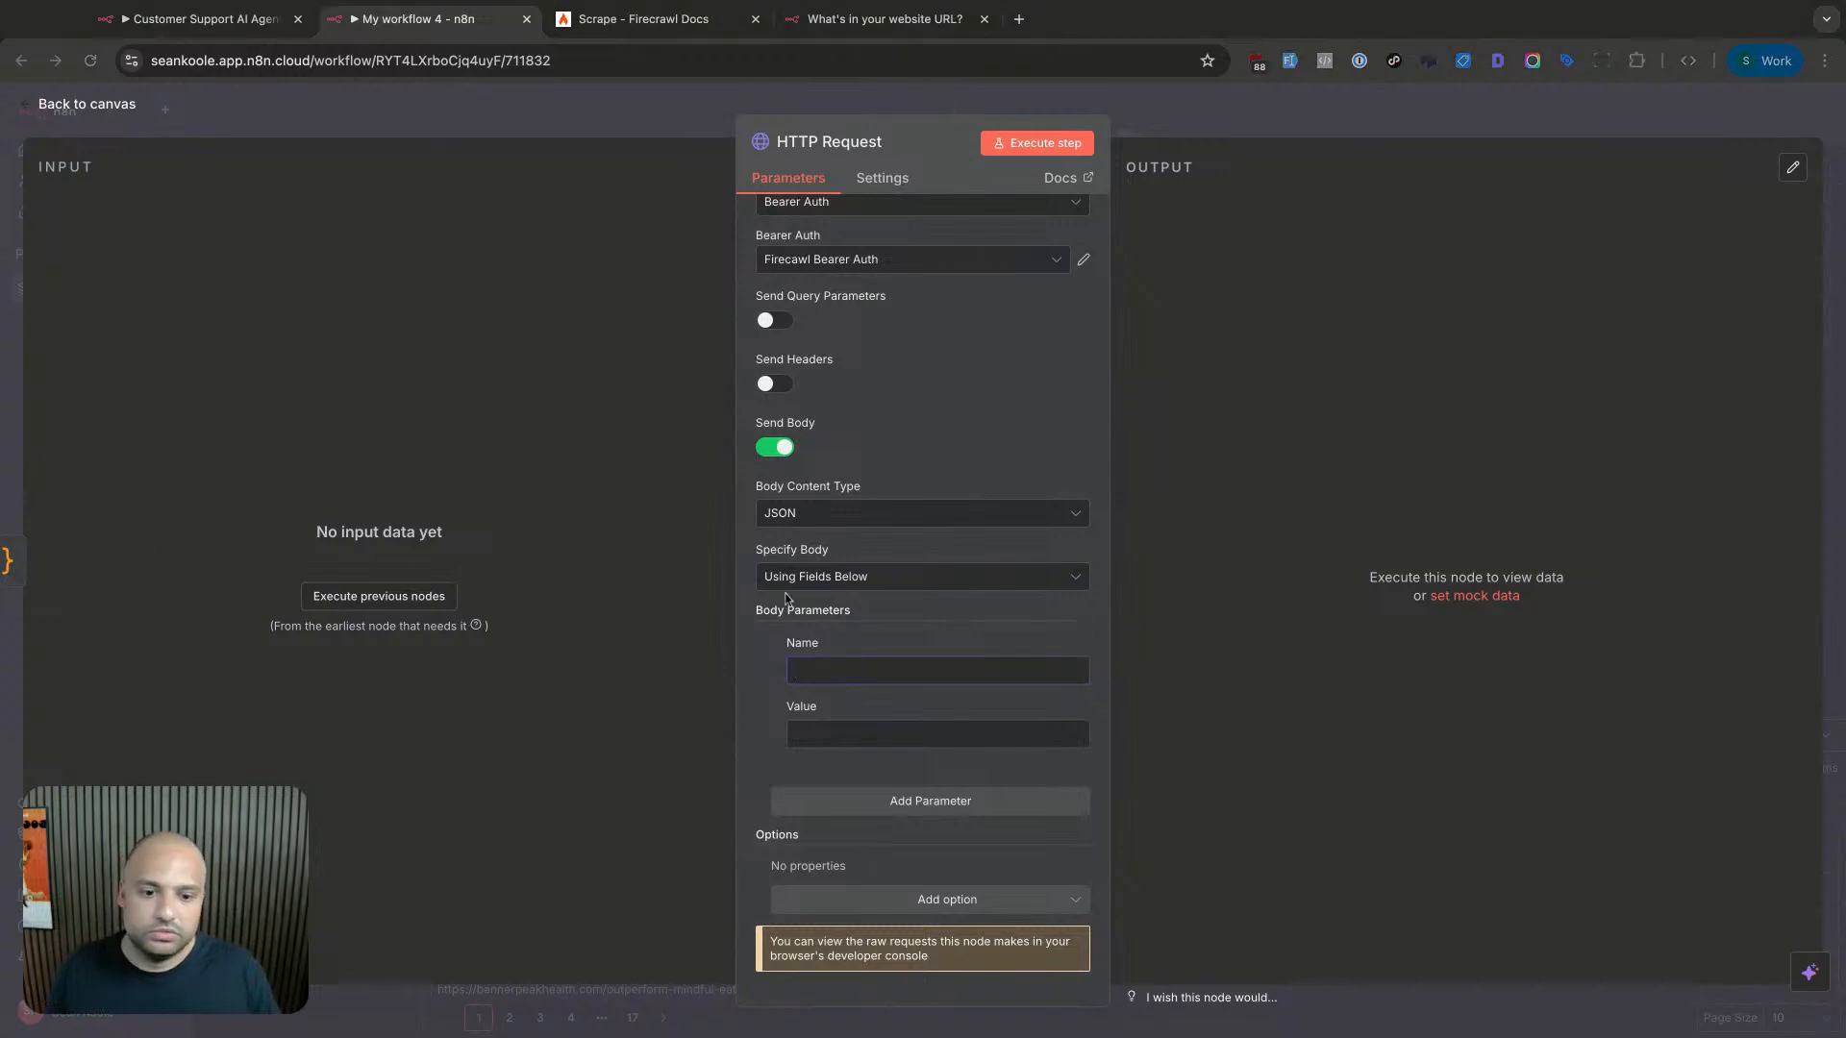
left_click(850, 577)
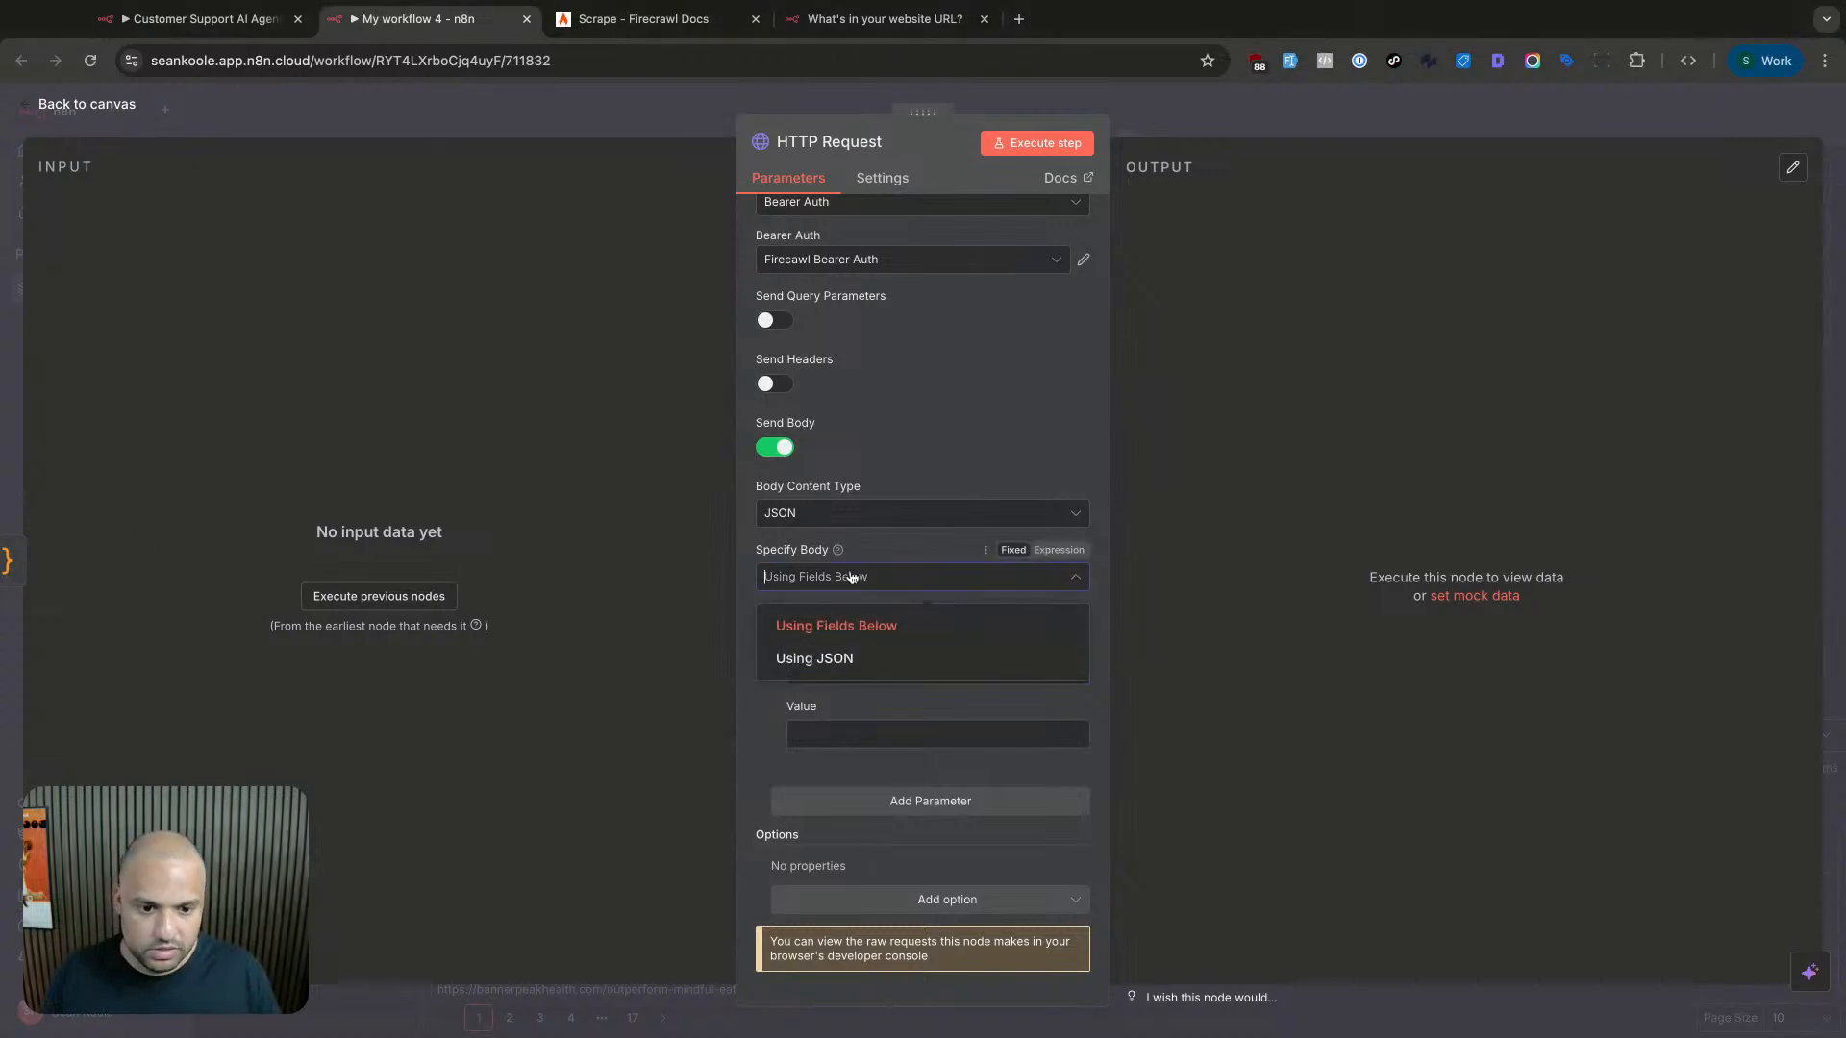
left_click(837, 626)
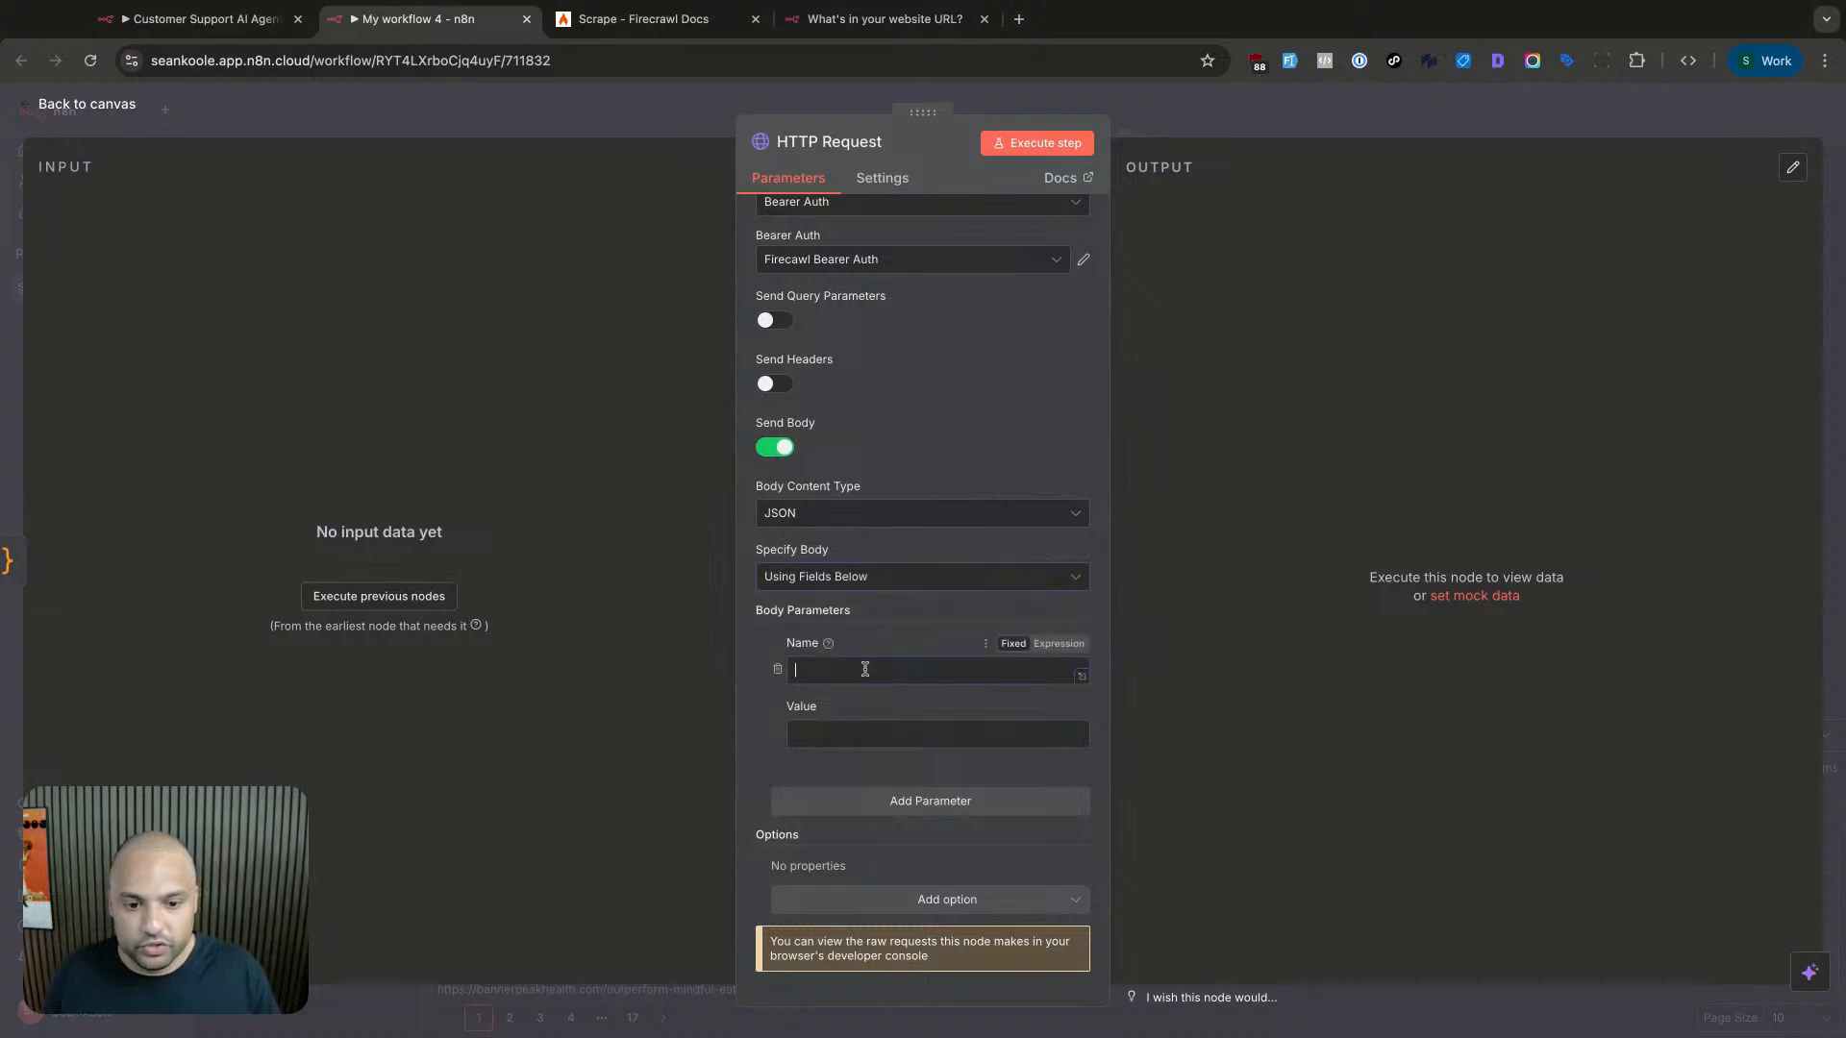
left_click(853, 734)
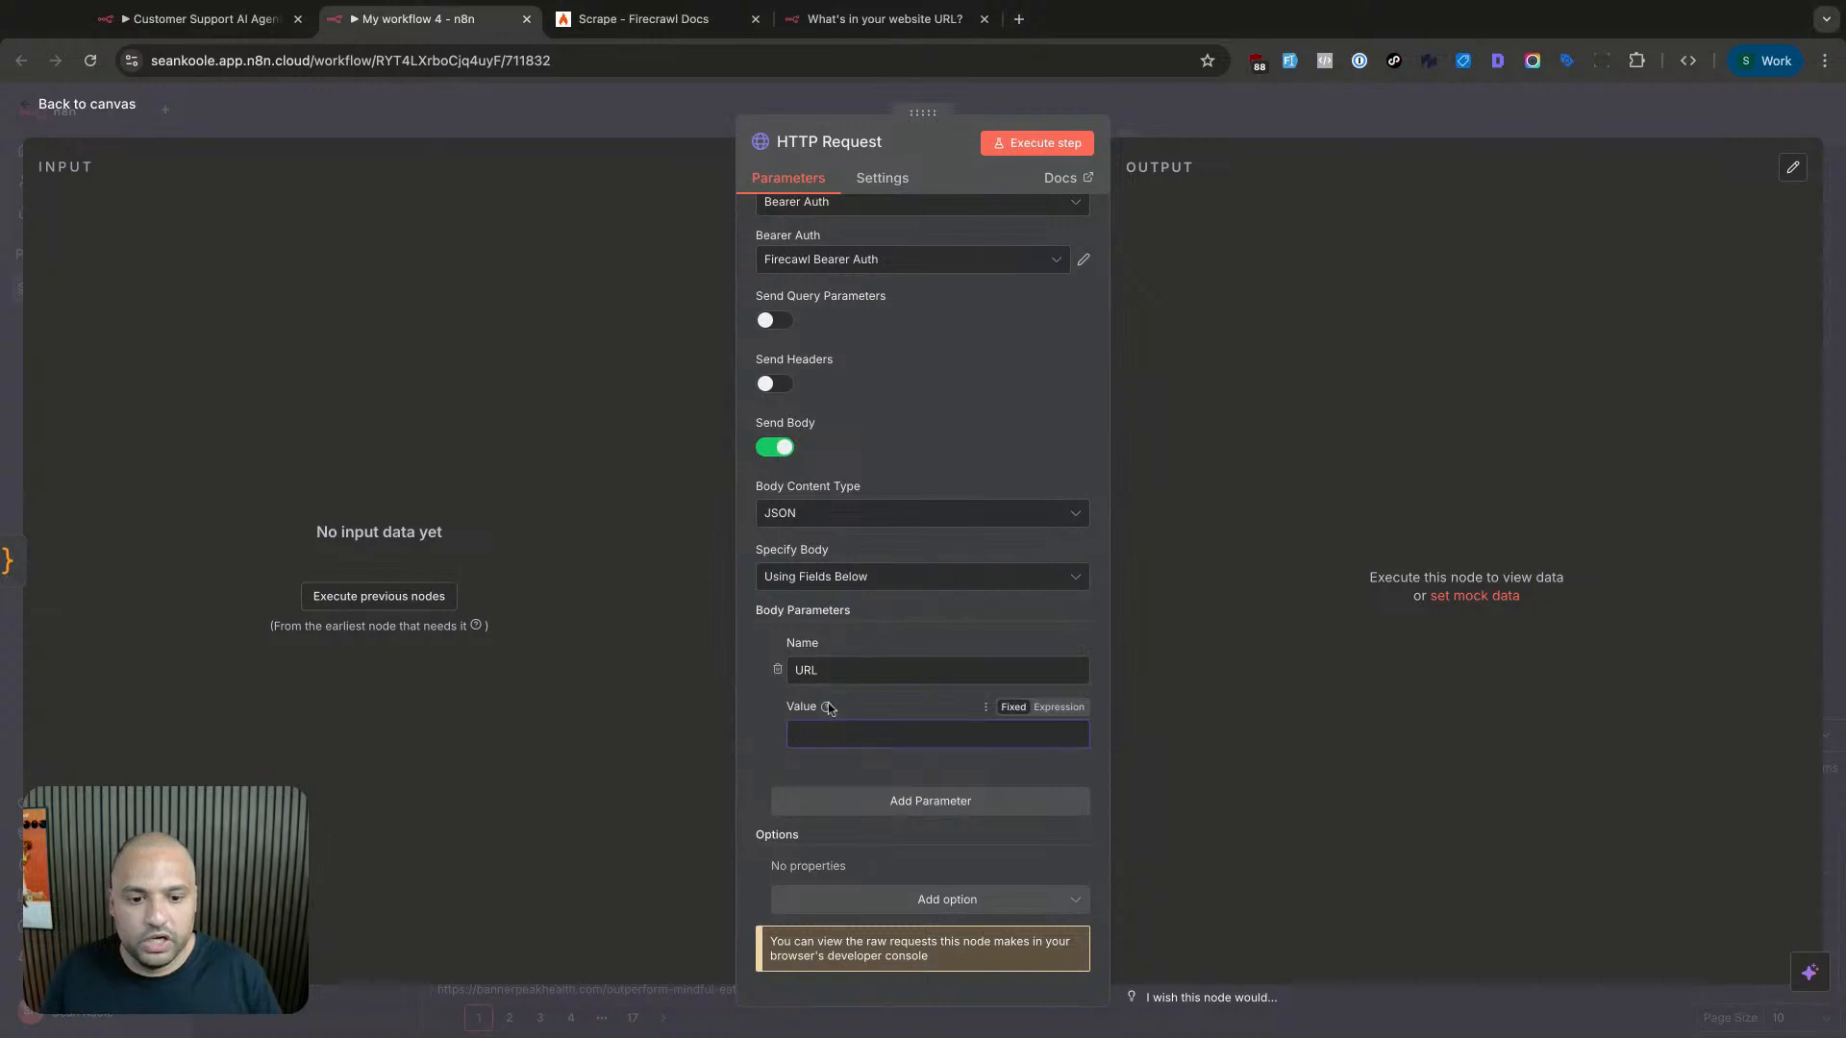
double_click(832, 671)
key("BackSpace")
- Switch the body to Using JSON and paste url {{ $json.url }} with markdown and summary formats
left_click(952, 577)
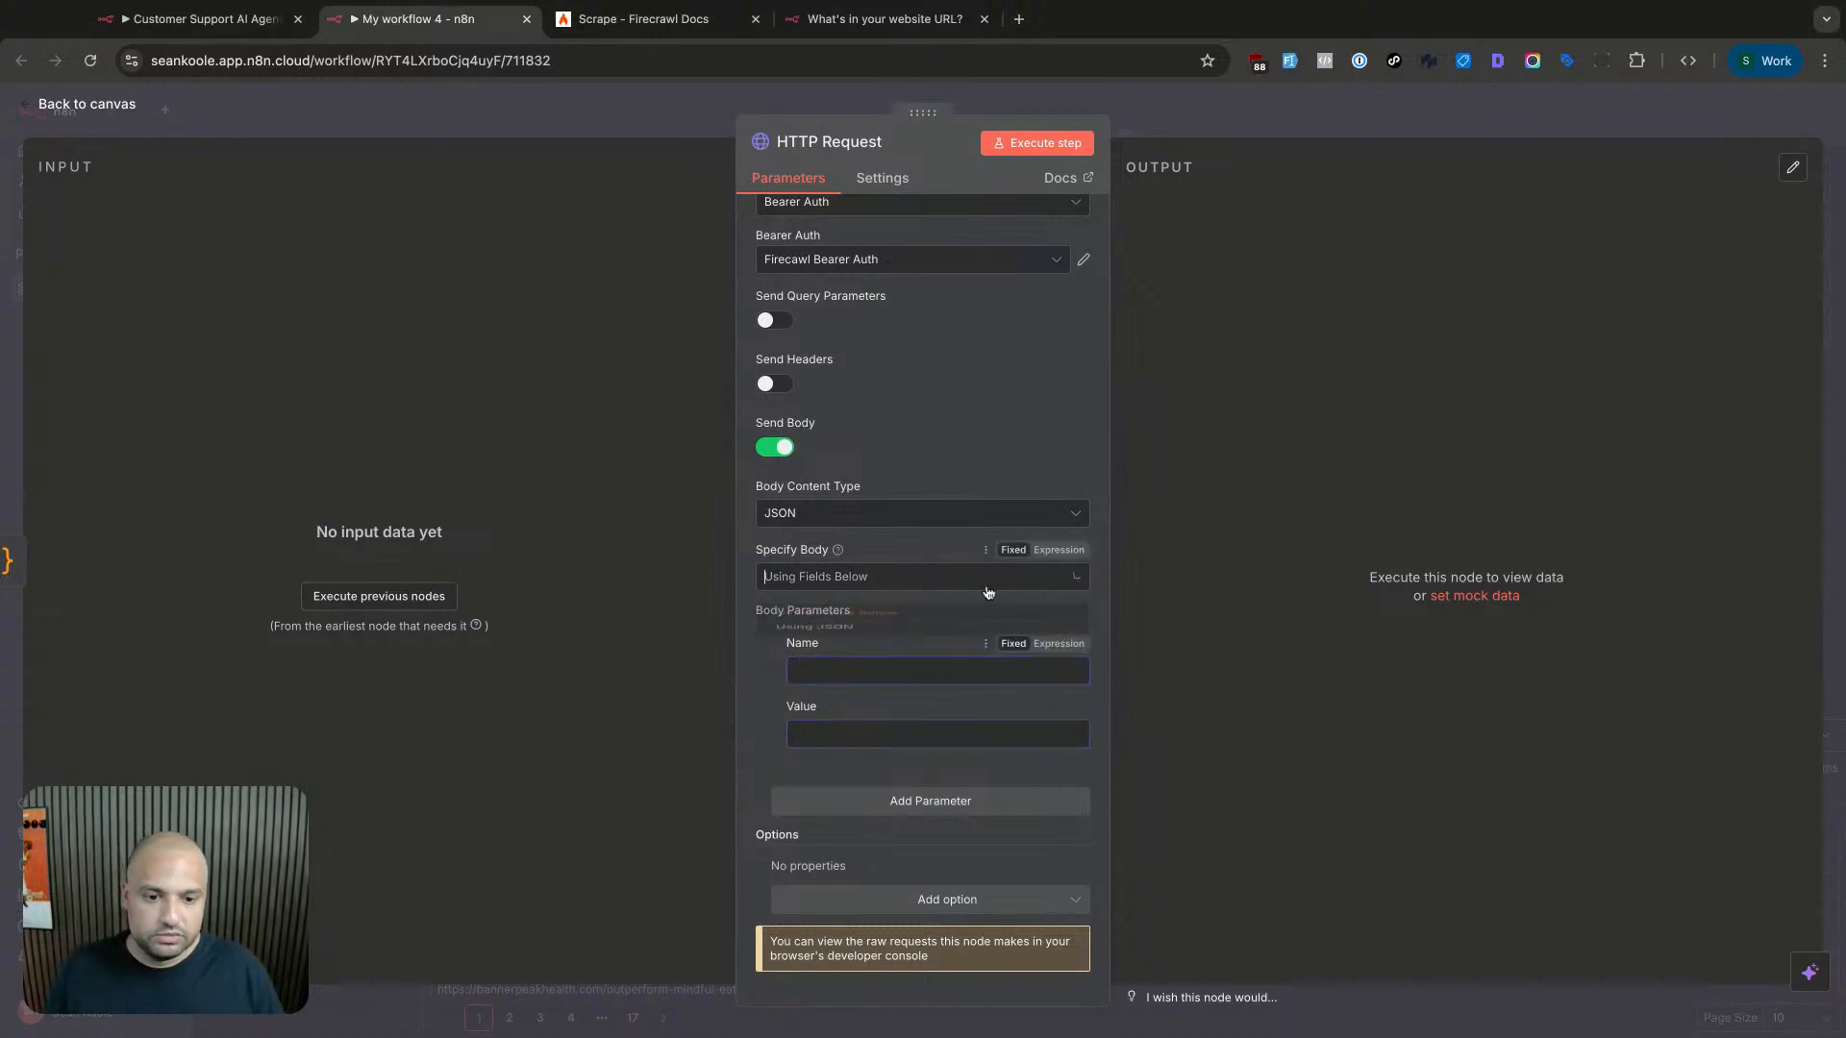
left_click(866, 655)
type("{     \"url\": \"{{ $json.url }}\",     \"formats\": [         \"markdown\",         \"summary\"     ] }")
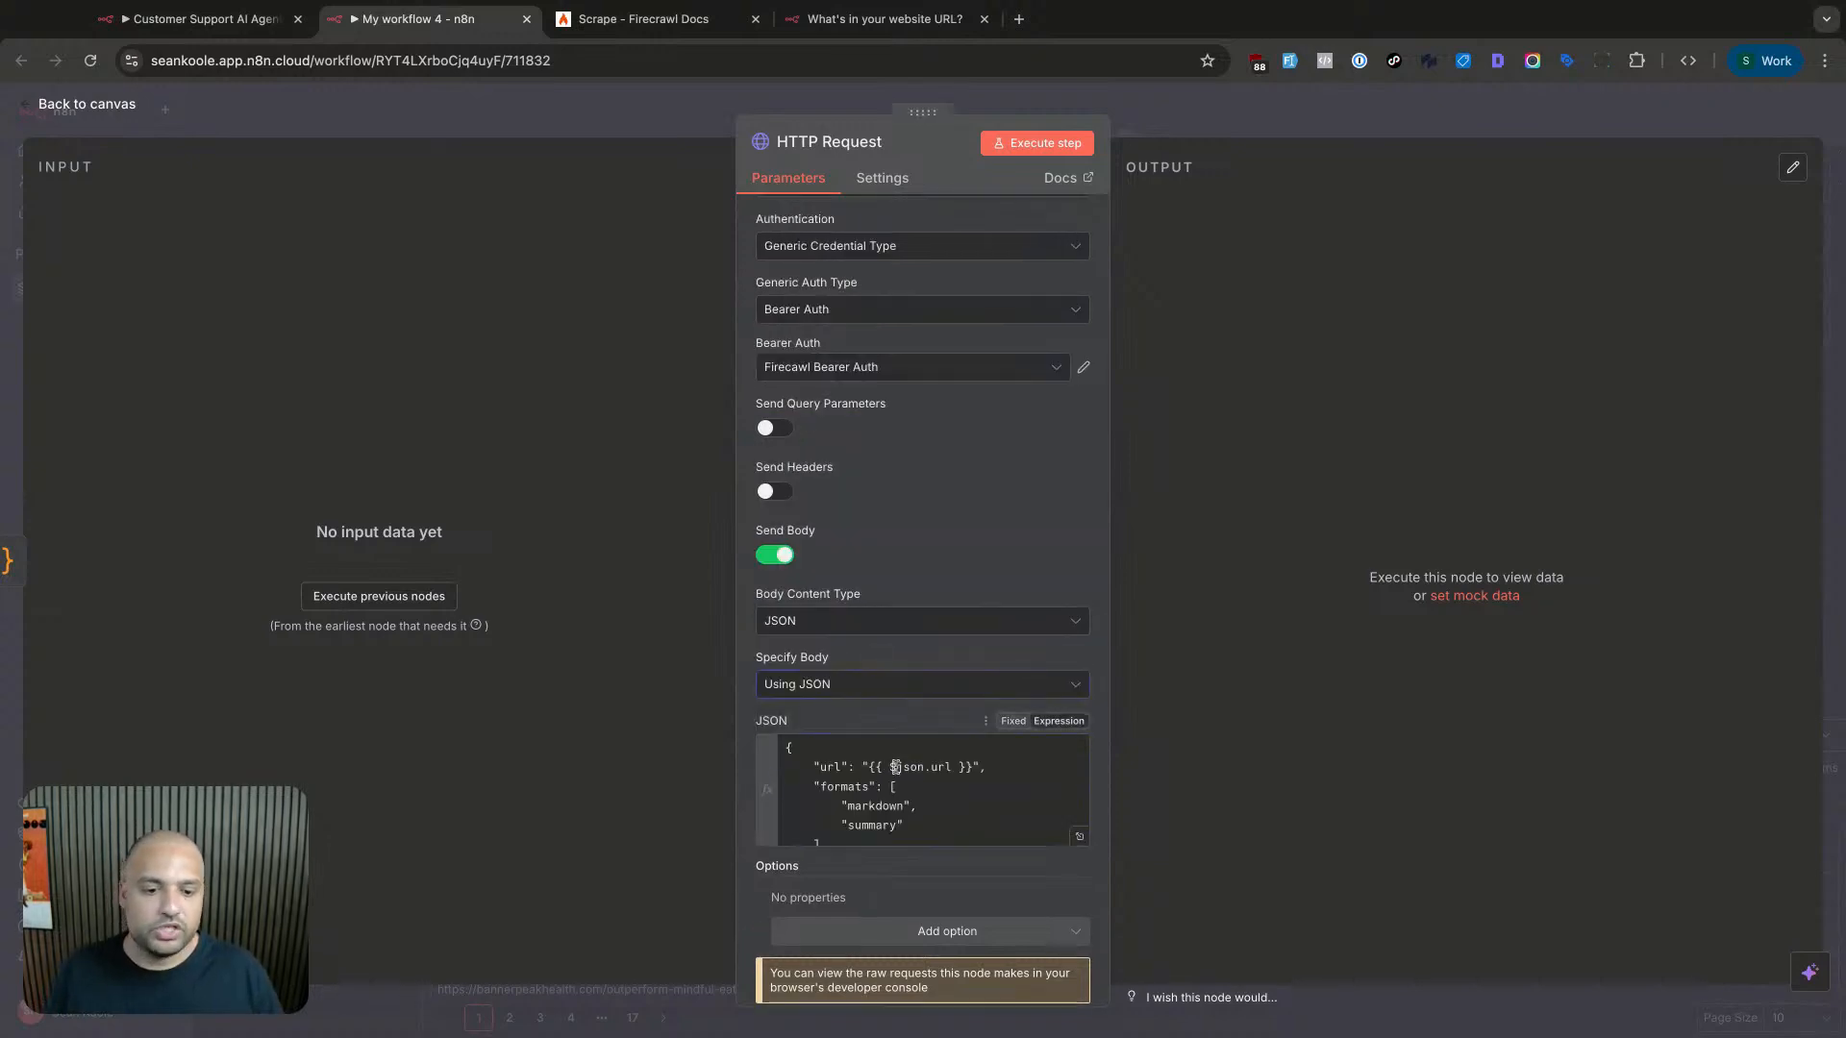
scroll(961, 784, "down", 1)
scroll(981, 789, "up", 1)
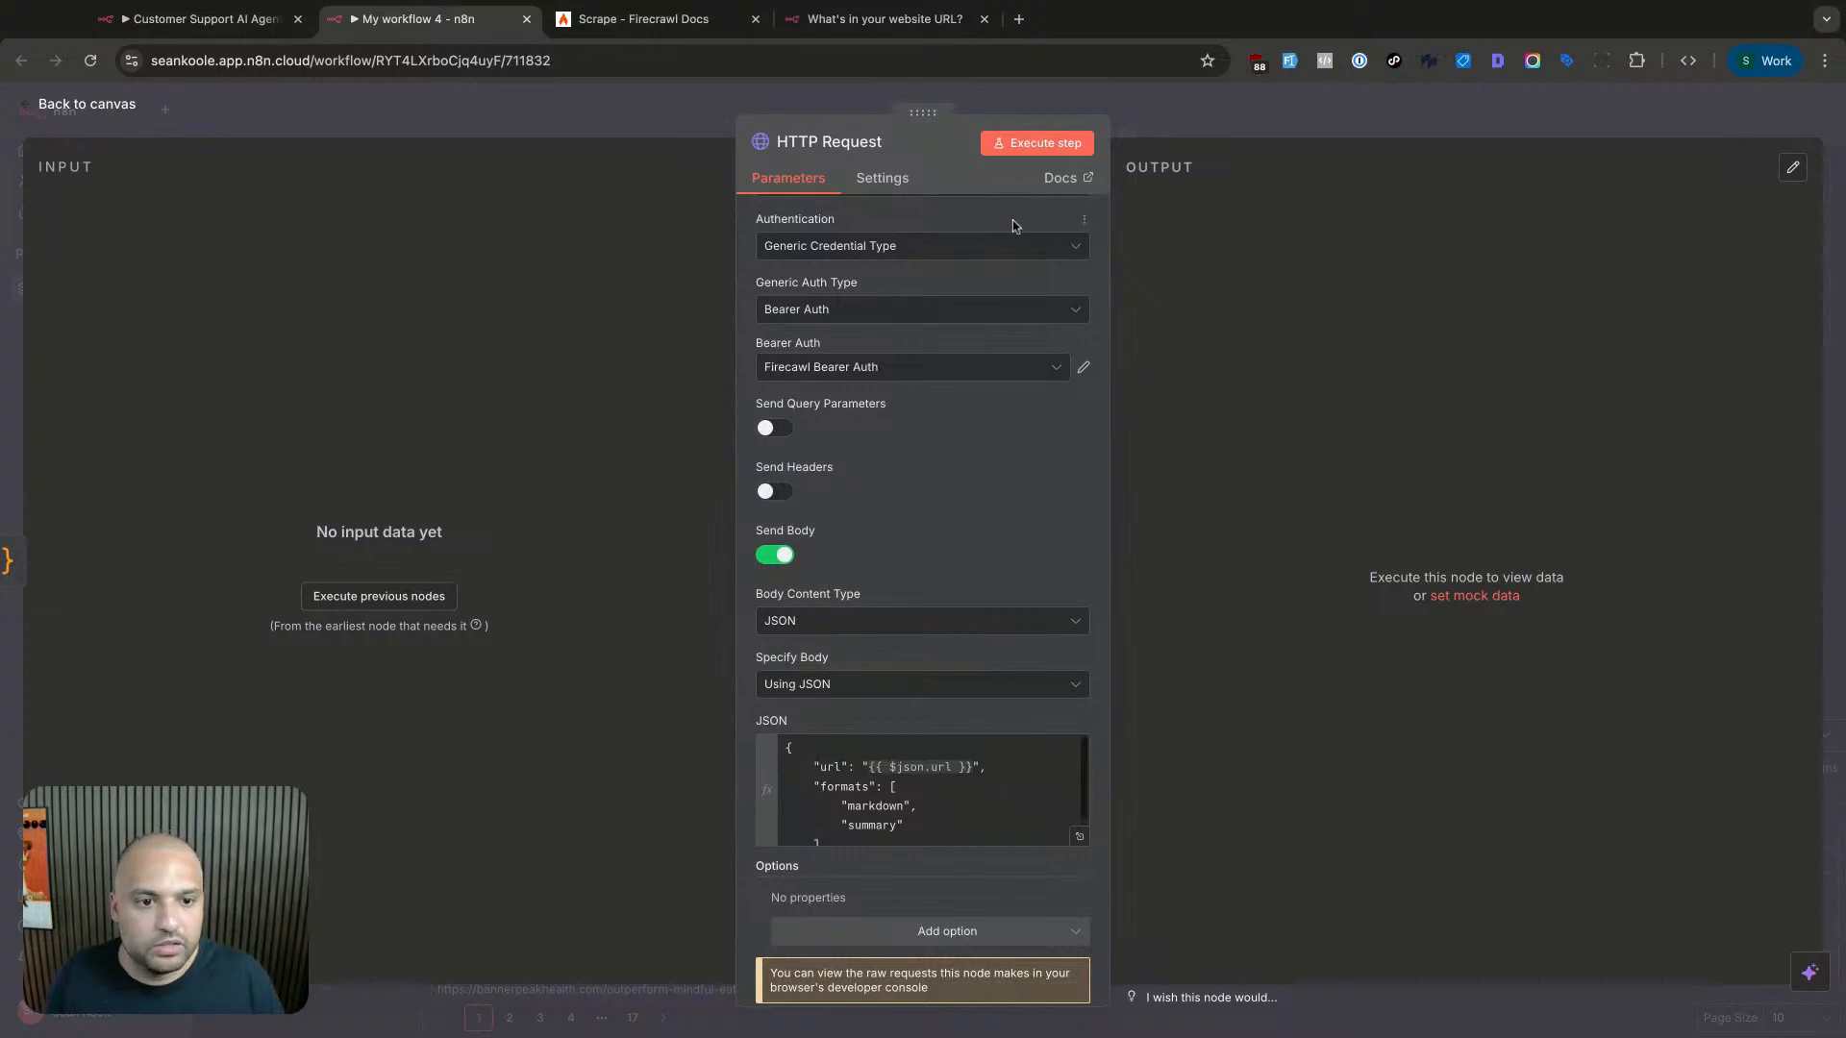
left_click(1248, 129)
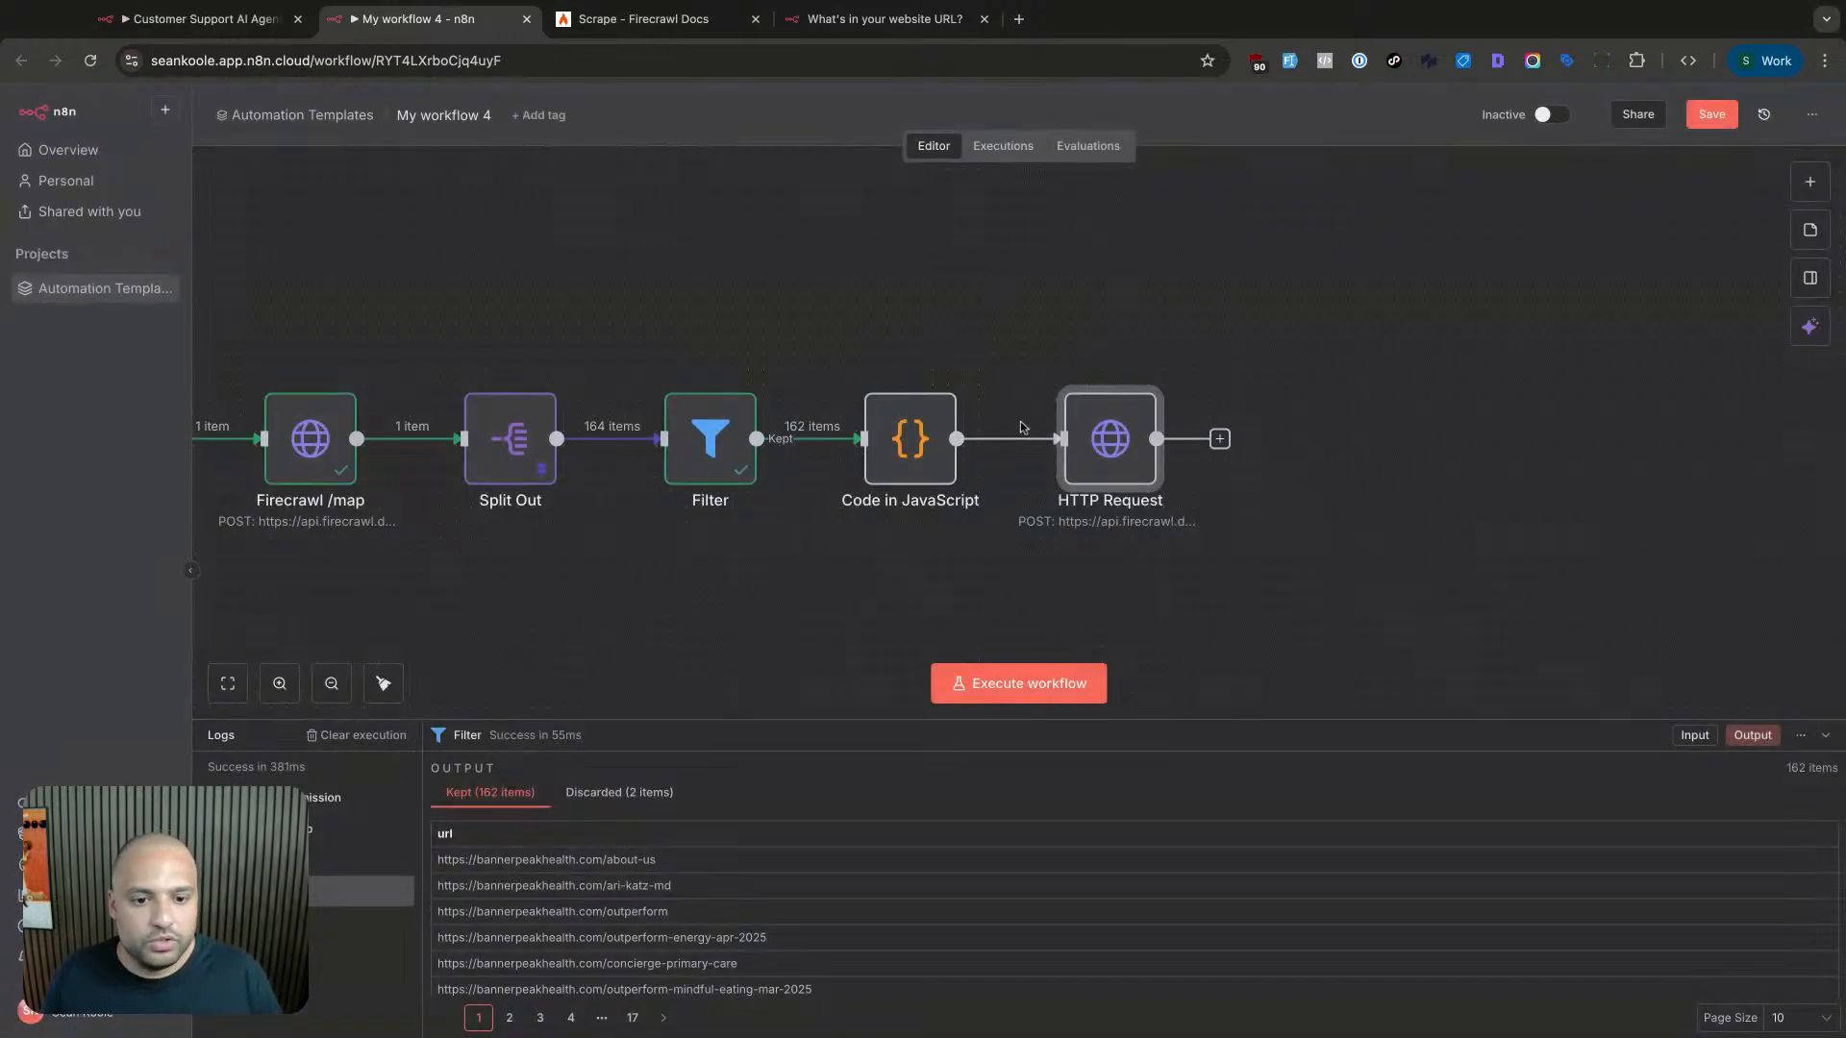
- Run the Code in JavaScript node to get 4 URLs and pin its output
double_click(921, 461)
left_click(1224, 142)
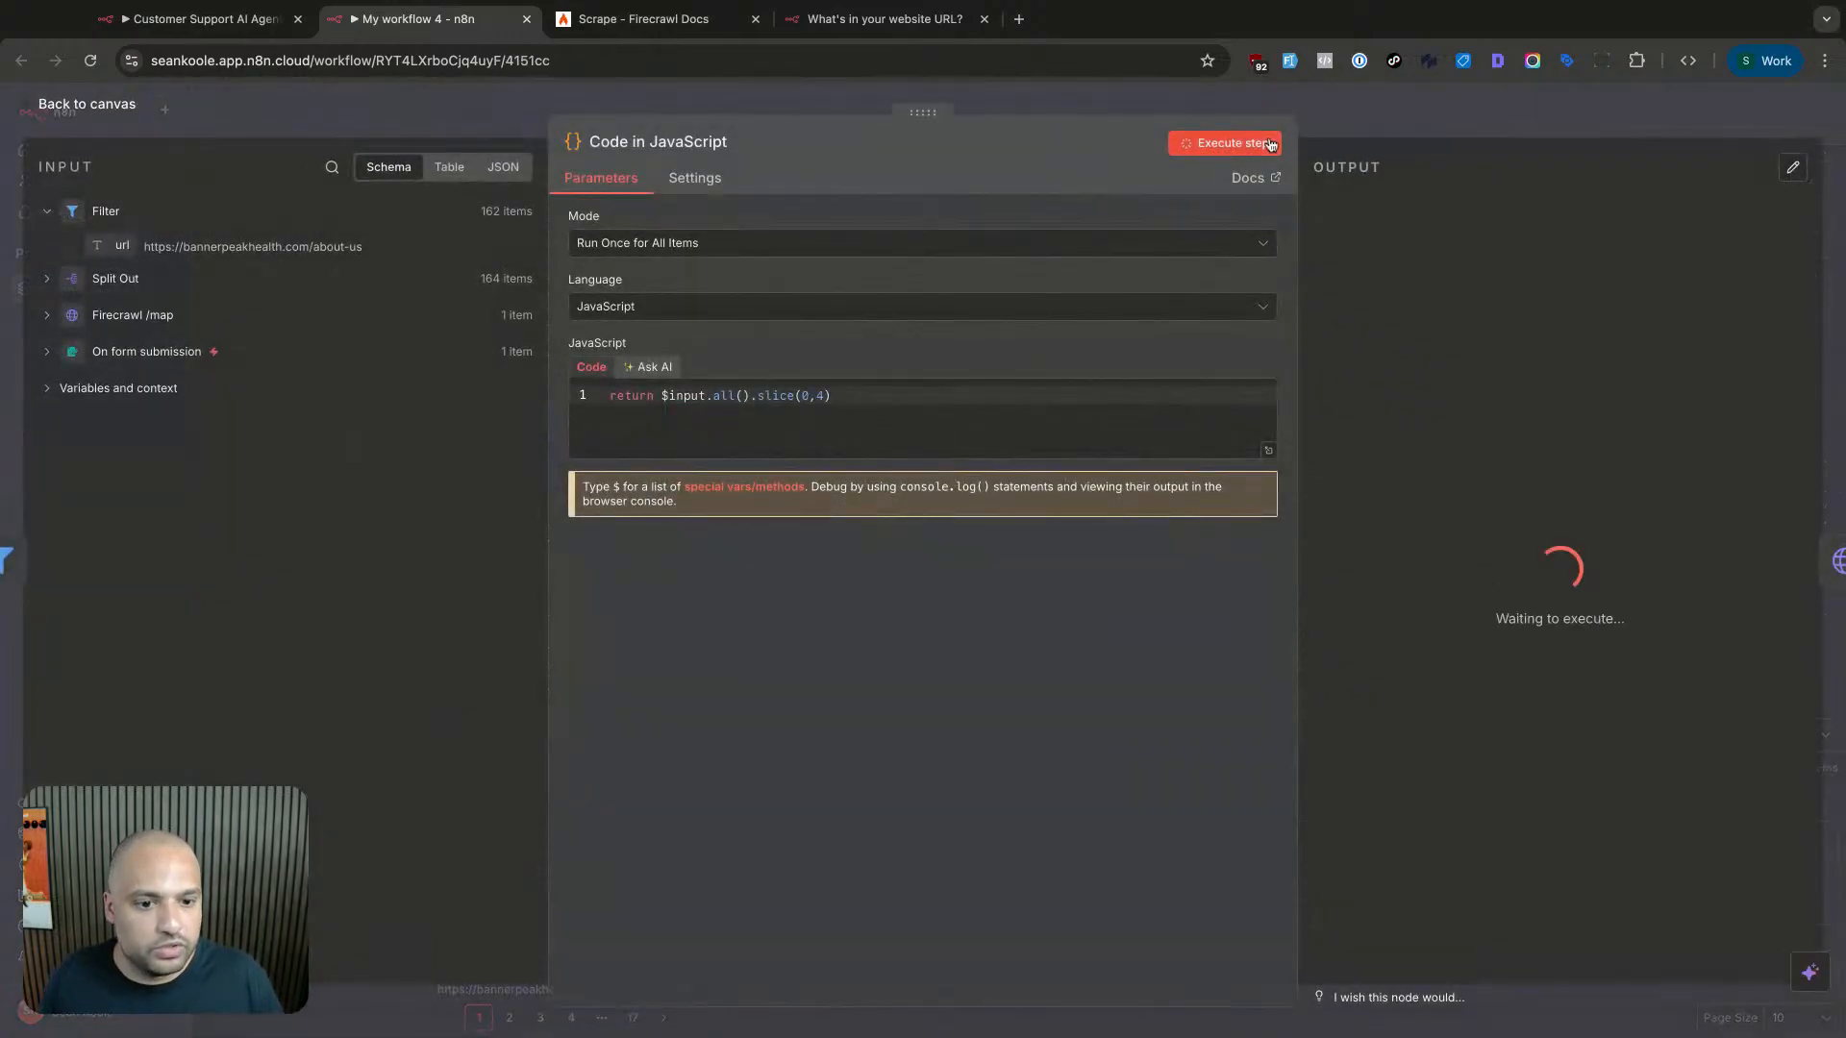
left_click(1796, 170)
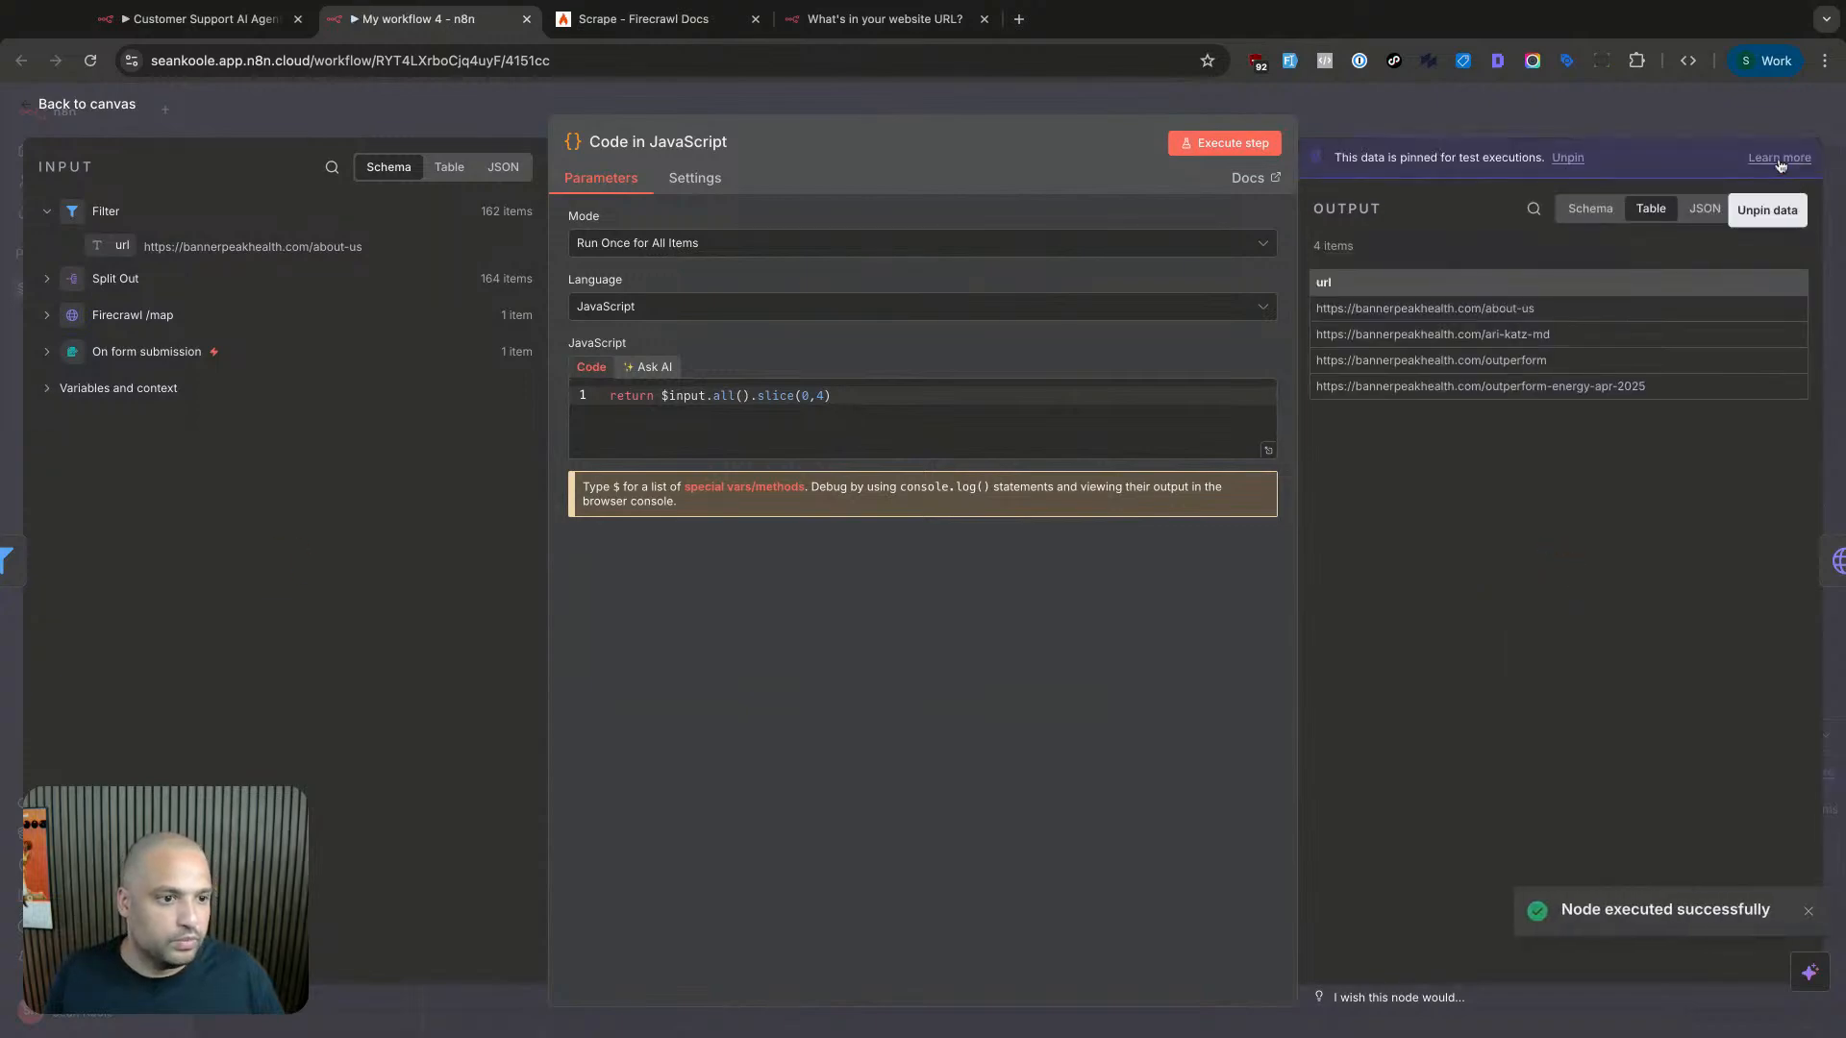
left_click(1698, 123)
- Start executing the HTTP Request scrape step, then go to the Firecrawl docs tab
double_click(1119, 471)
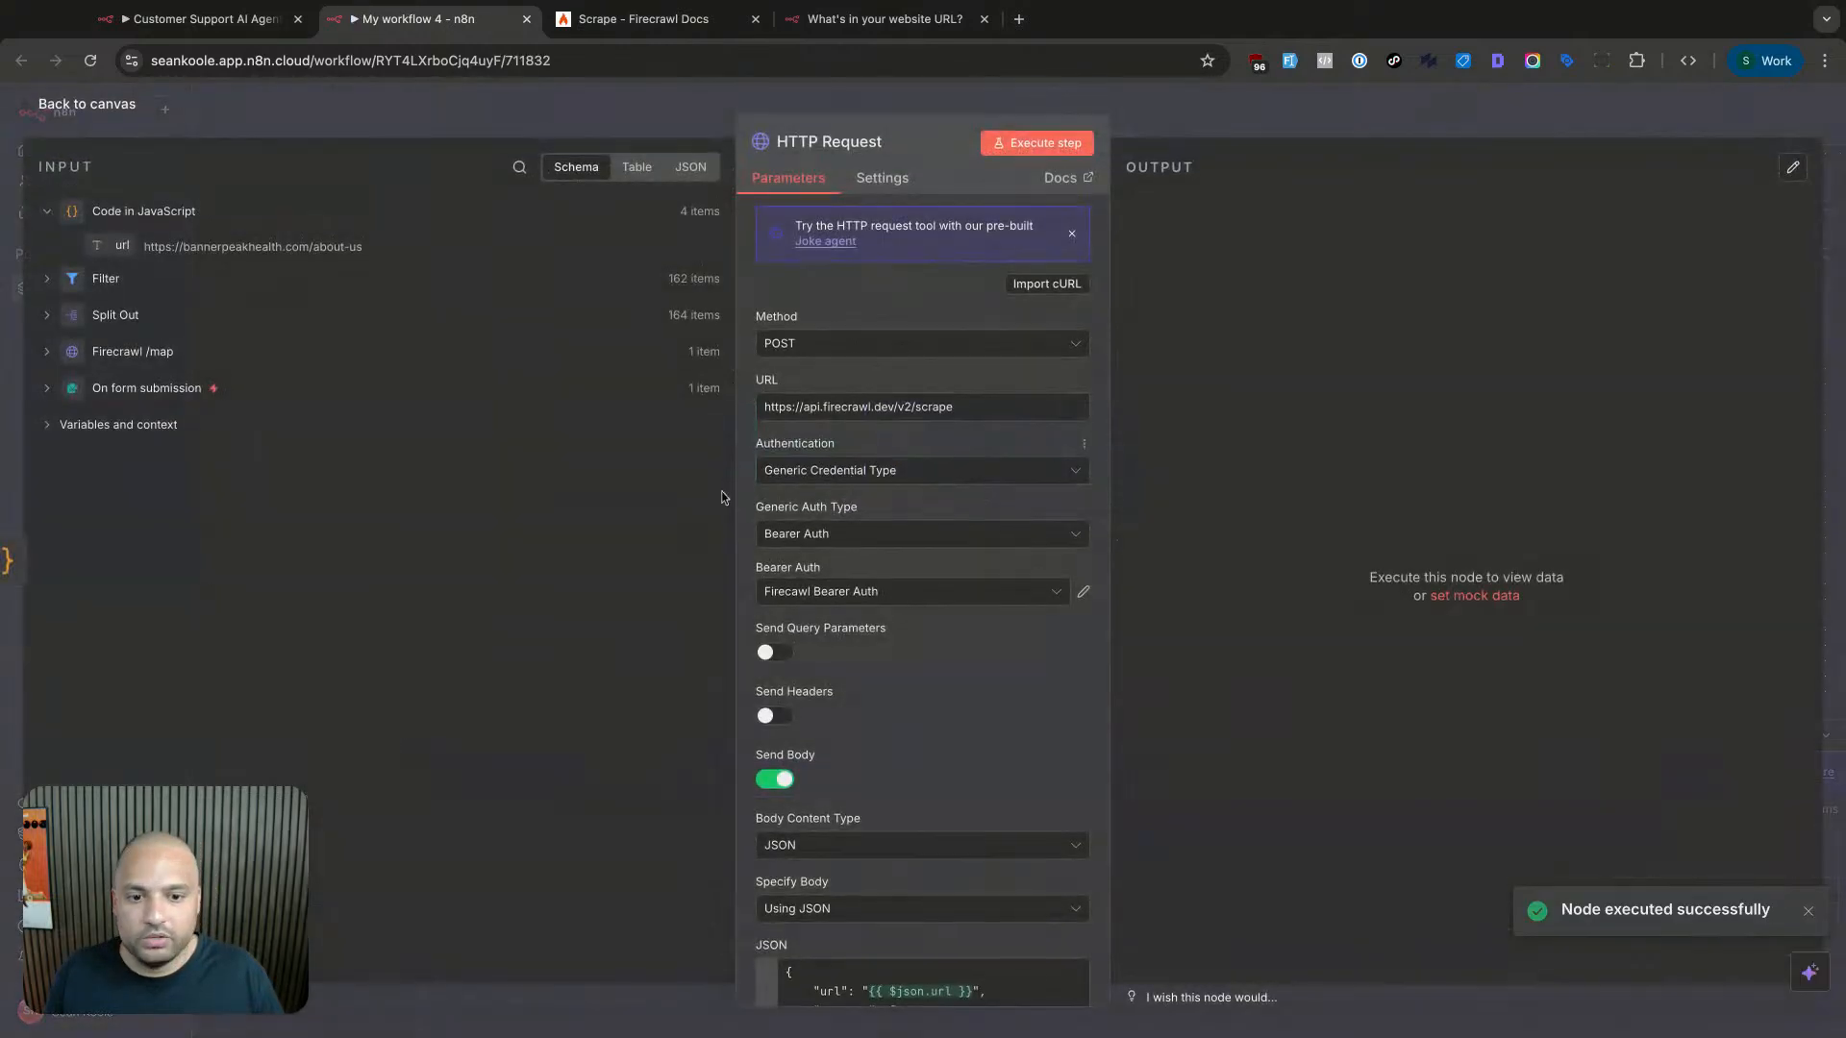
left_click(1038, 143)
scroll(934, 555, "down", 3)
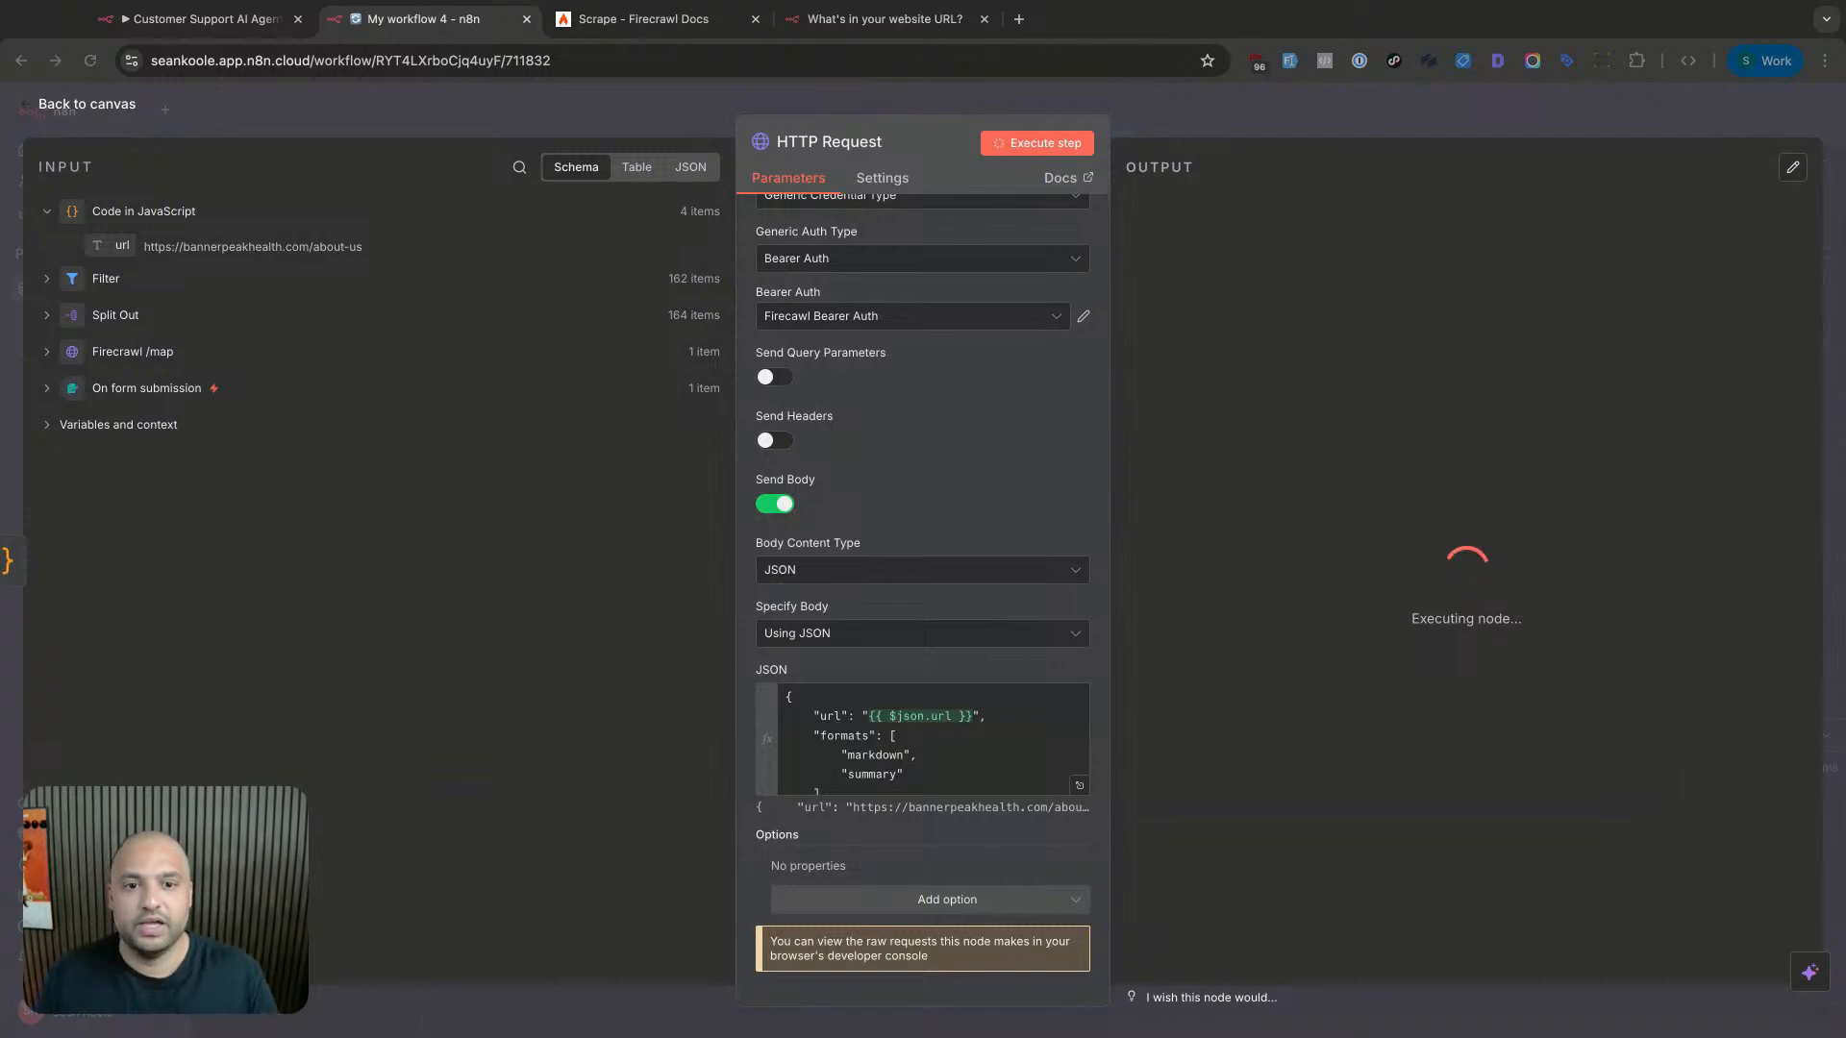
left_click(640, 19)
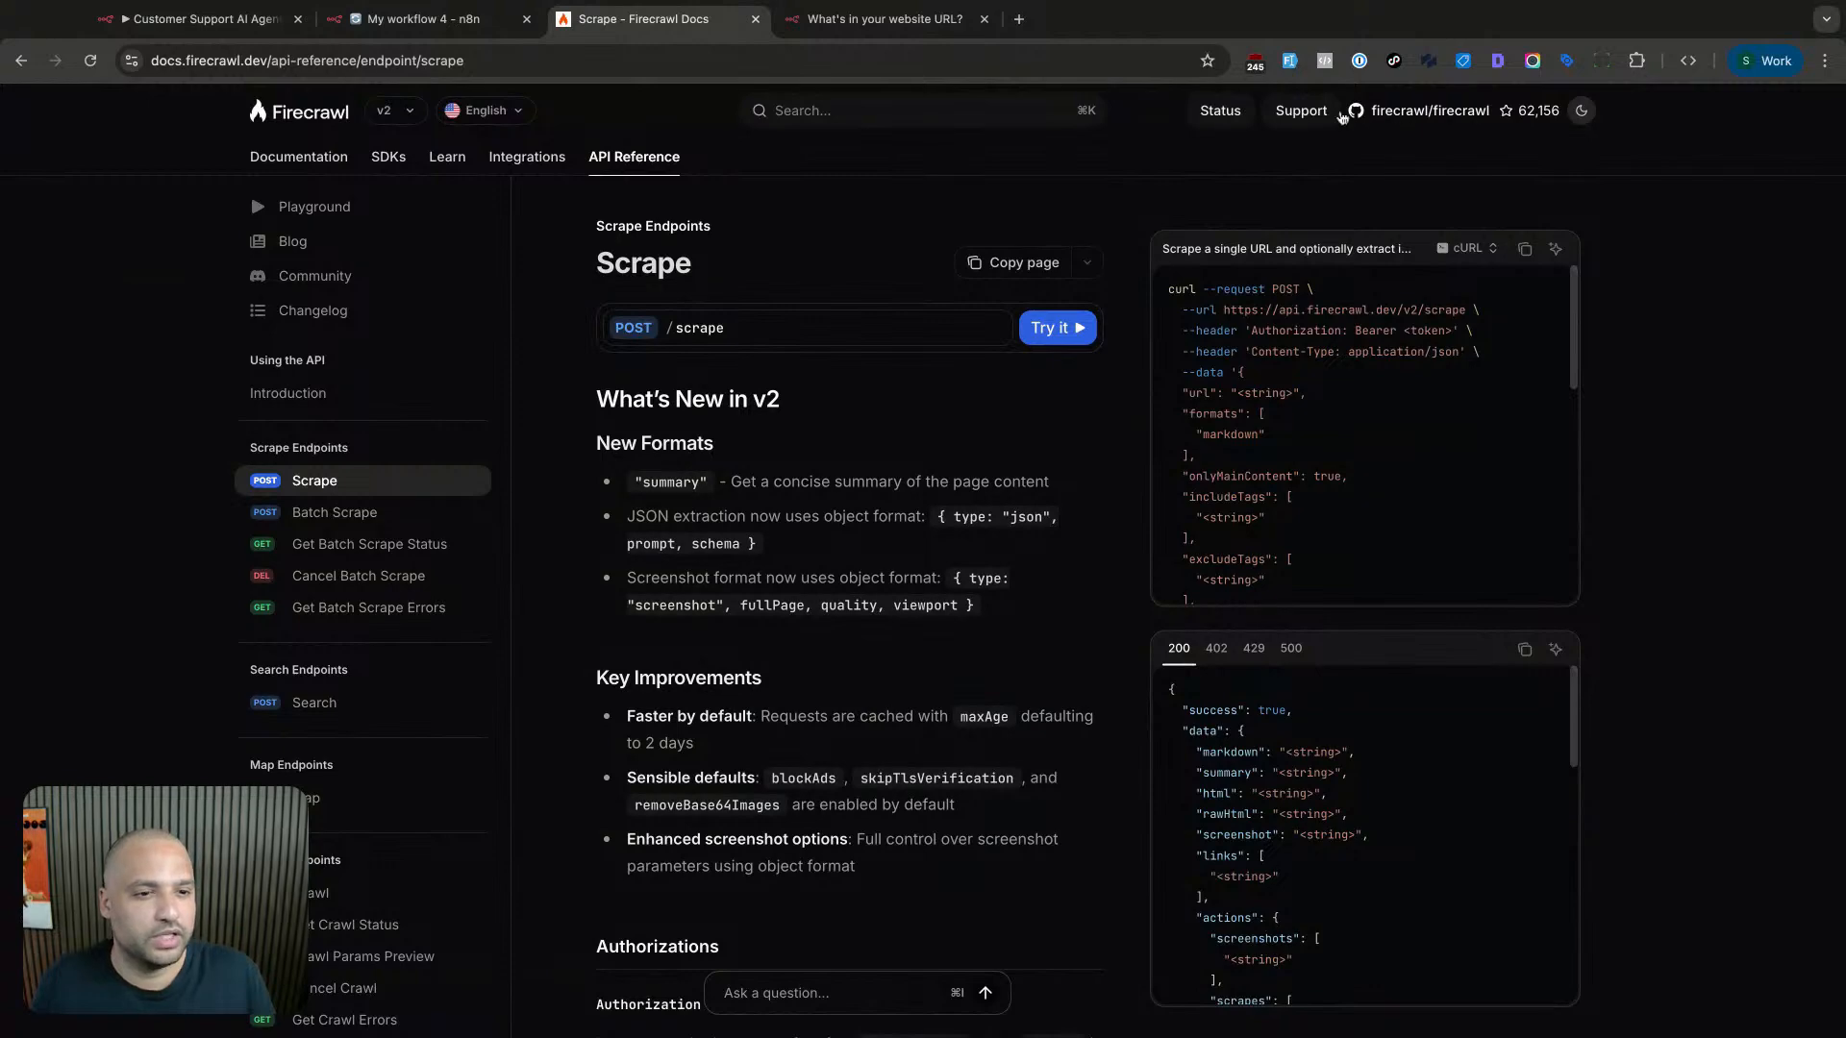
- Open firecrawl.dev in a new tab and check Dashboard Activity Logs for completed /scrape requests
key("super+t")
type("Firecrawl.dev")
key("Return")
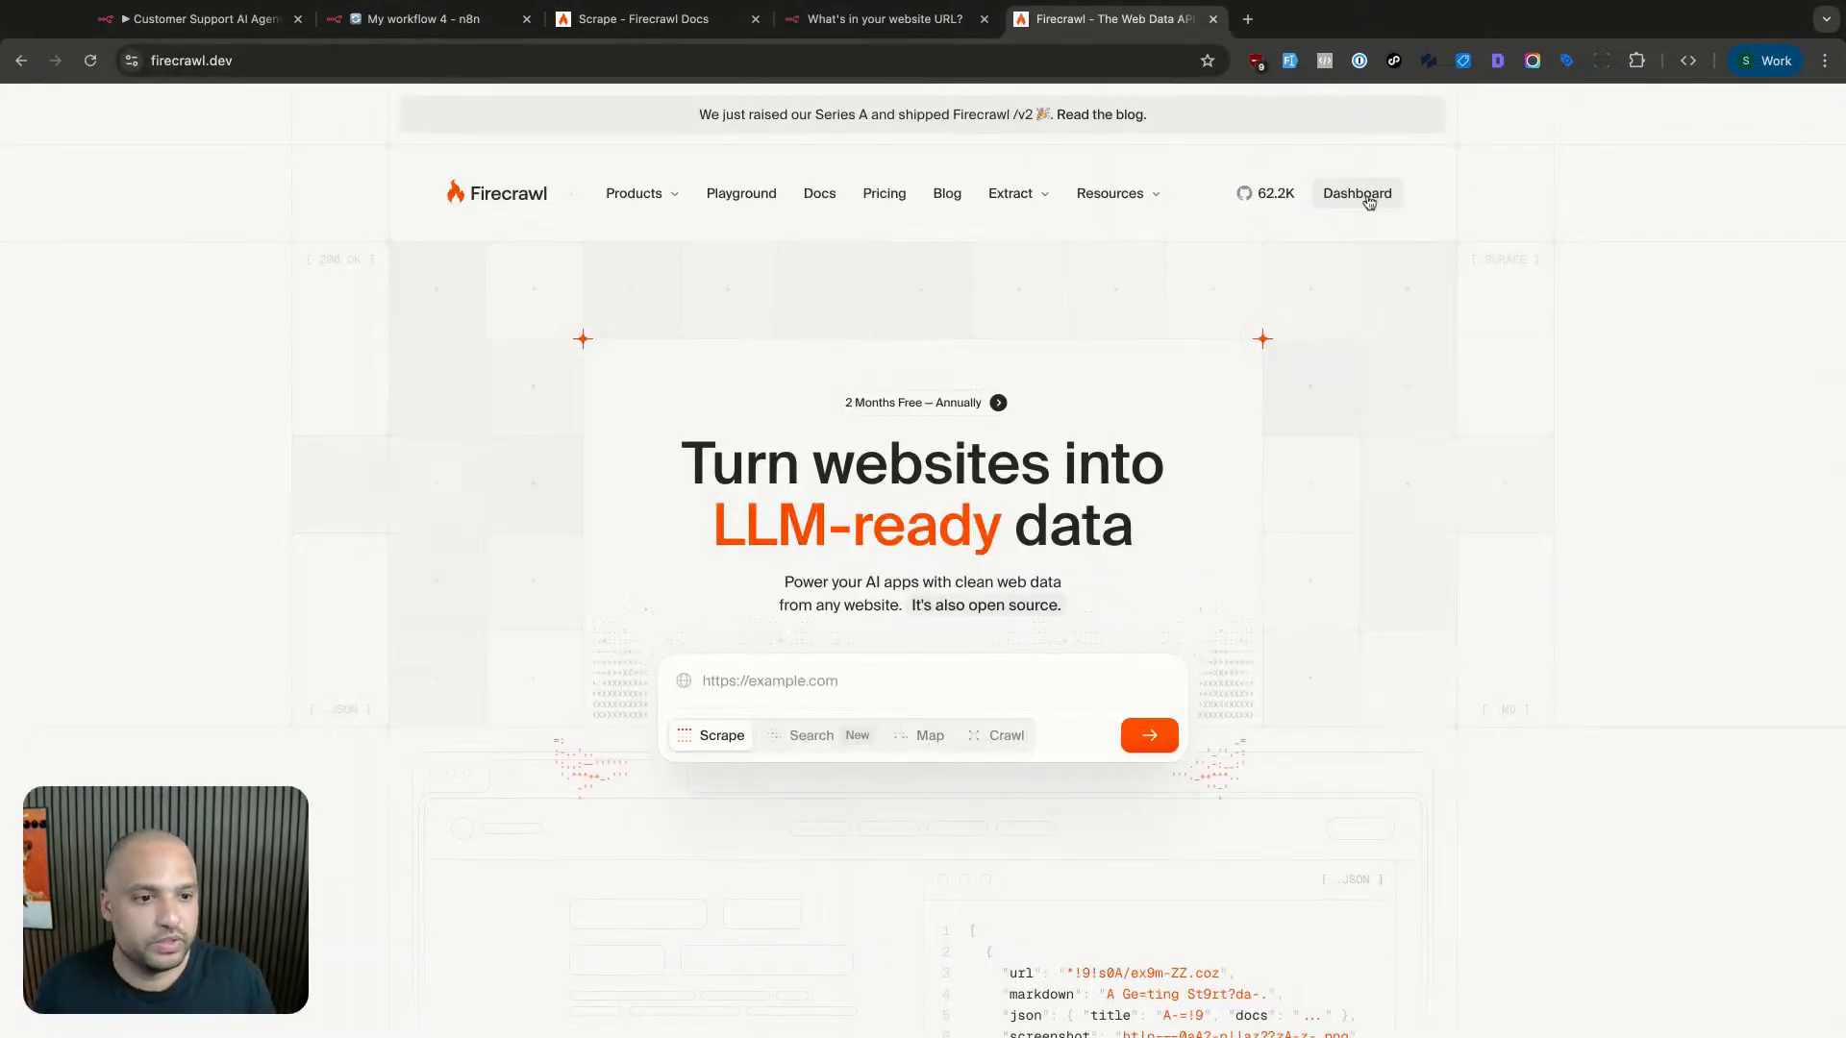
left_click(1357, 193)
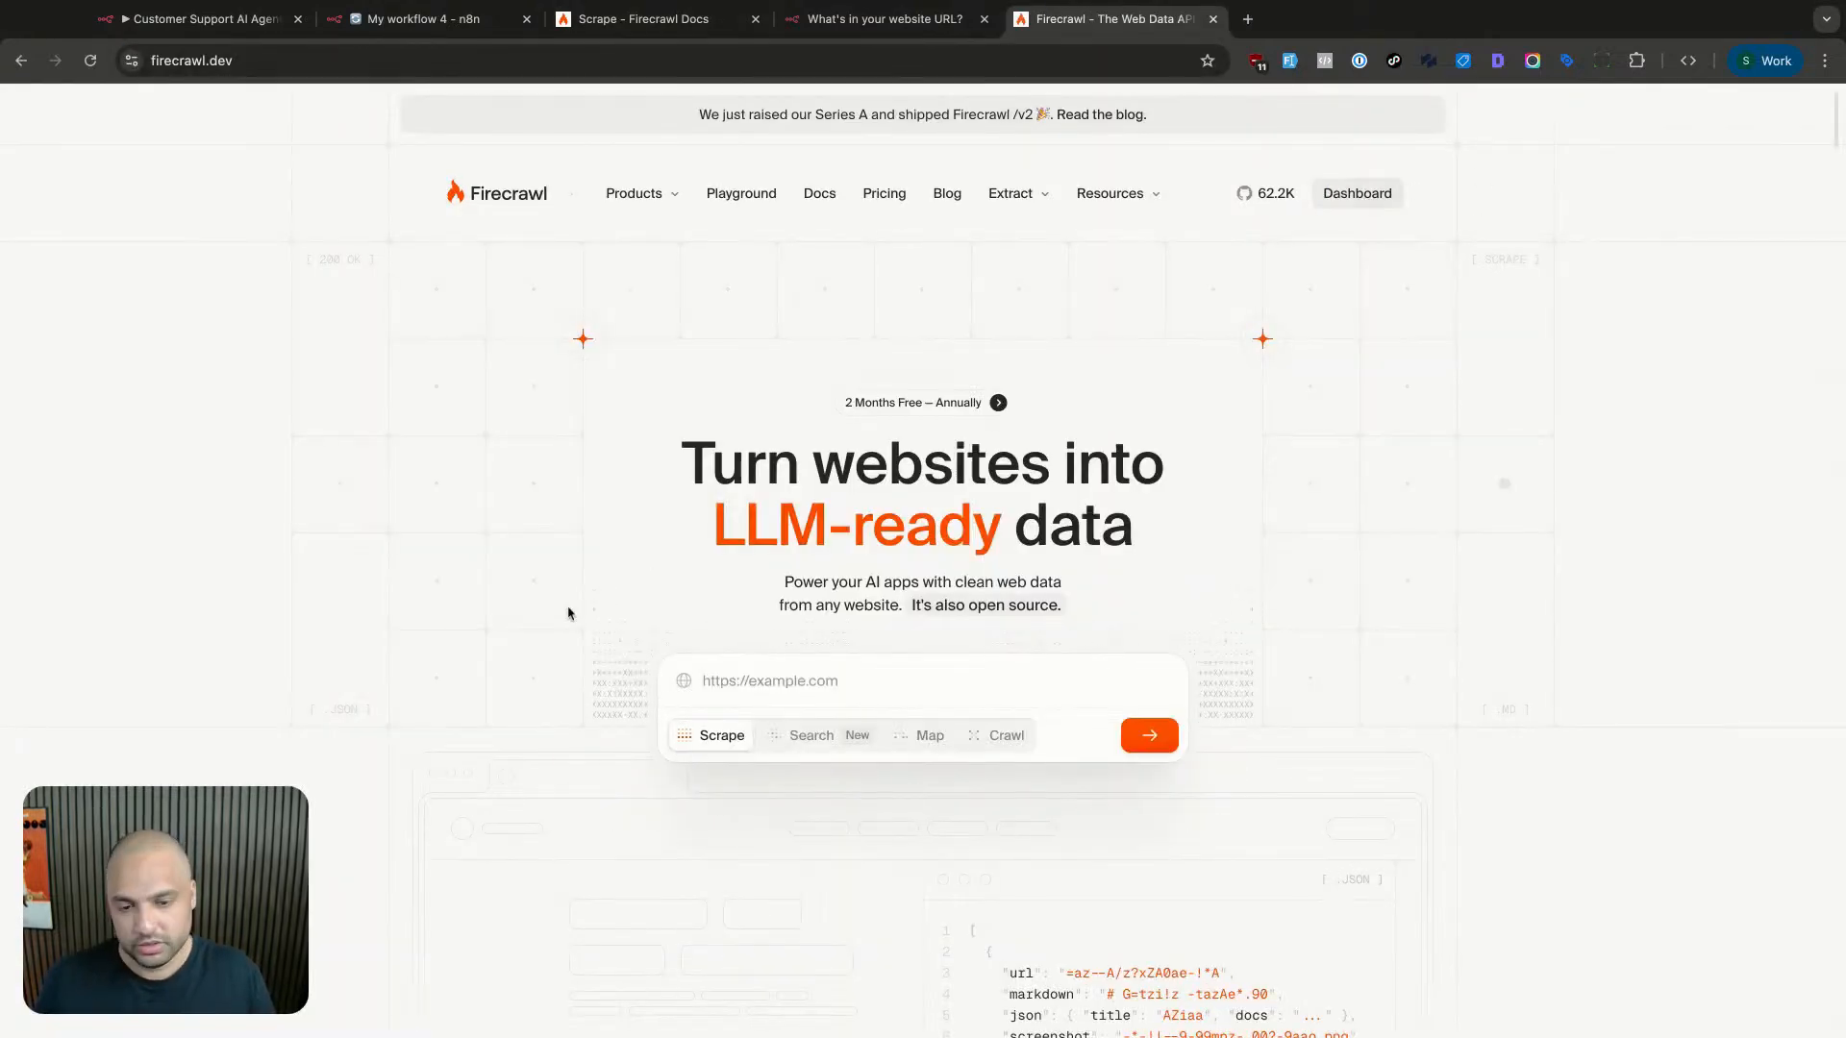
left_click(99, 371)
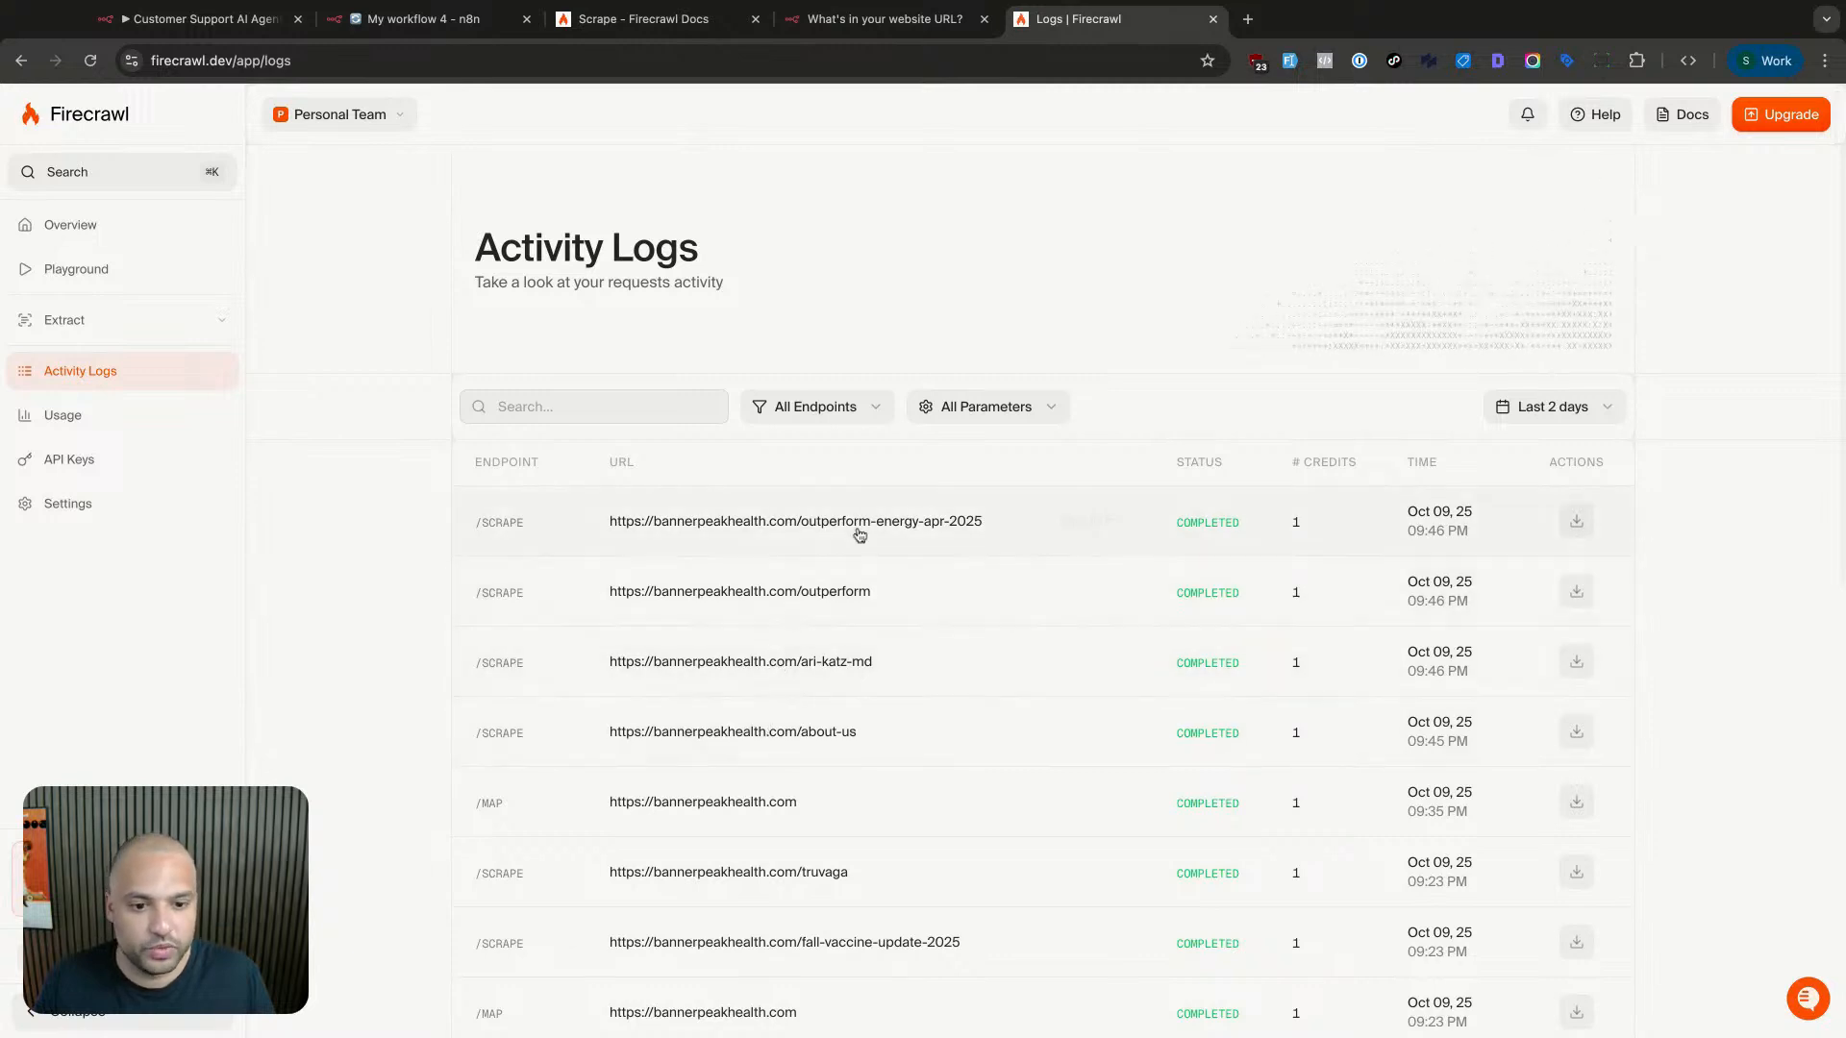
left_click(334, 20)
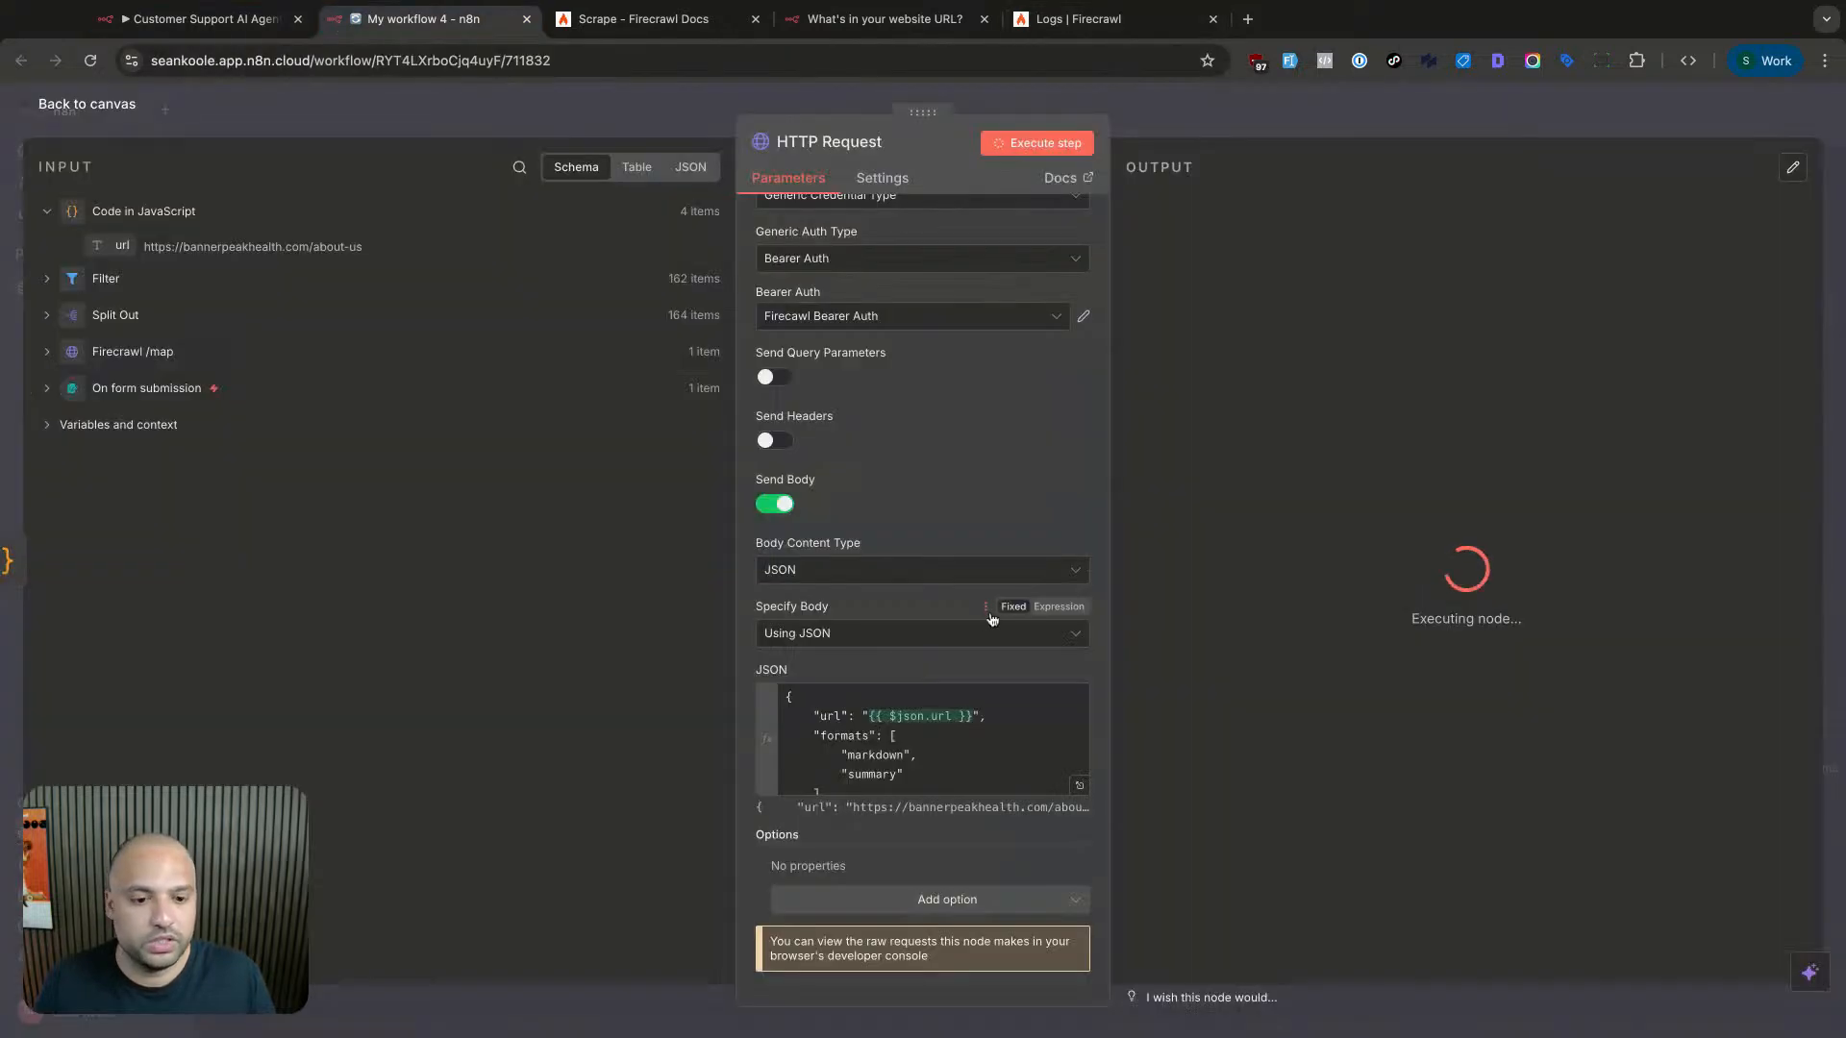
- Add the Batching option to the HTTP Request node's options
left_click(956, 703)
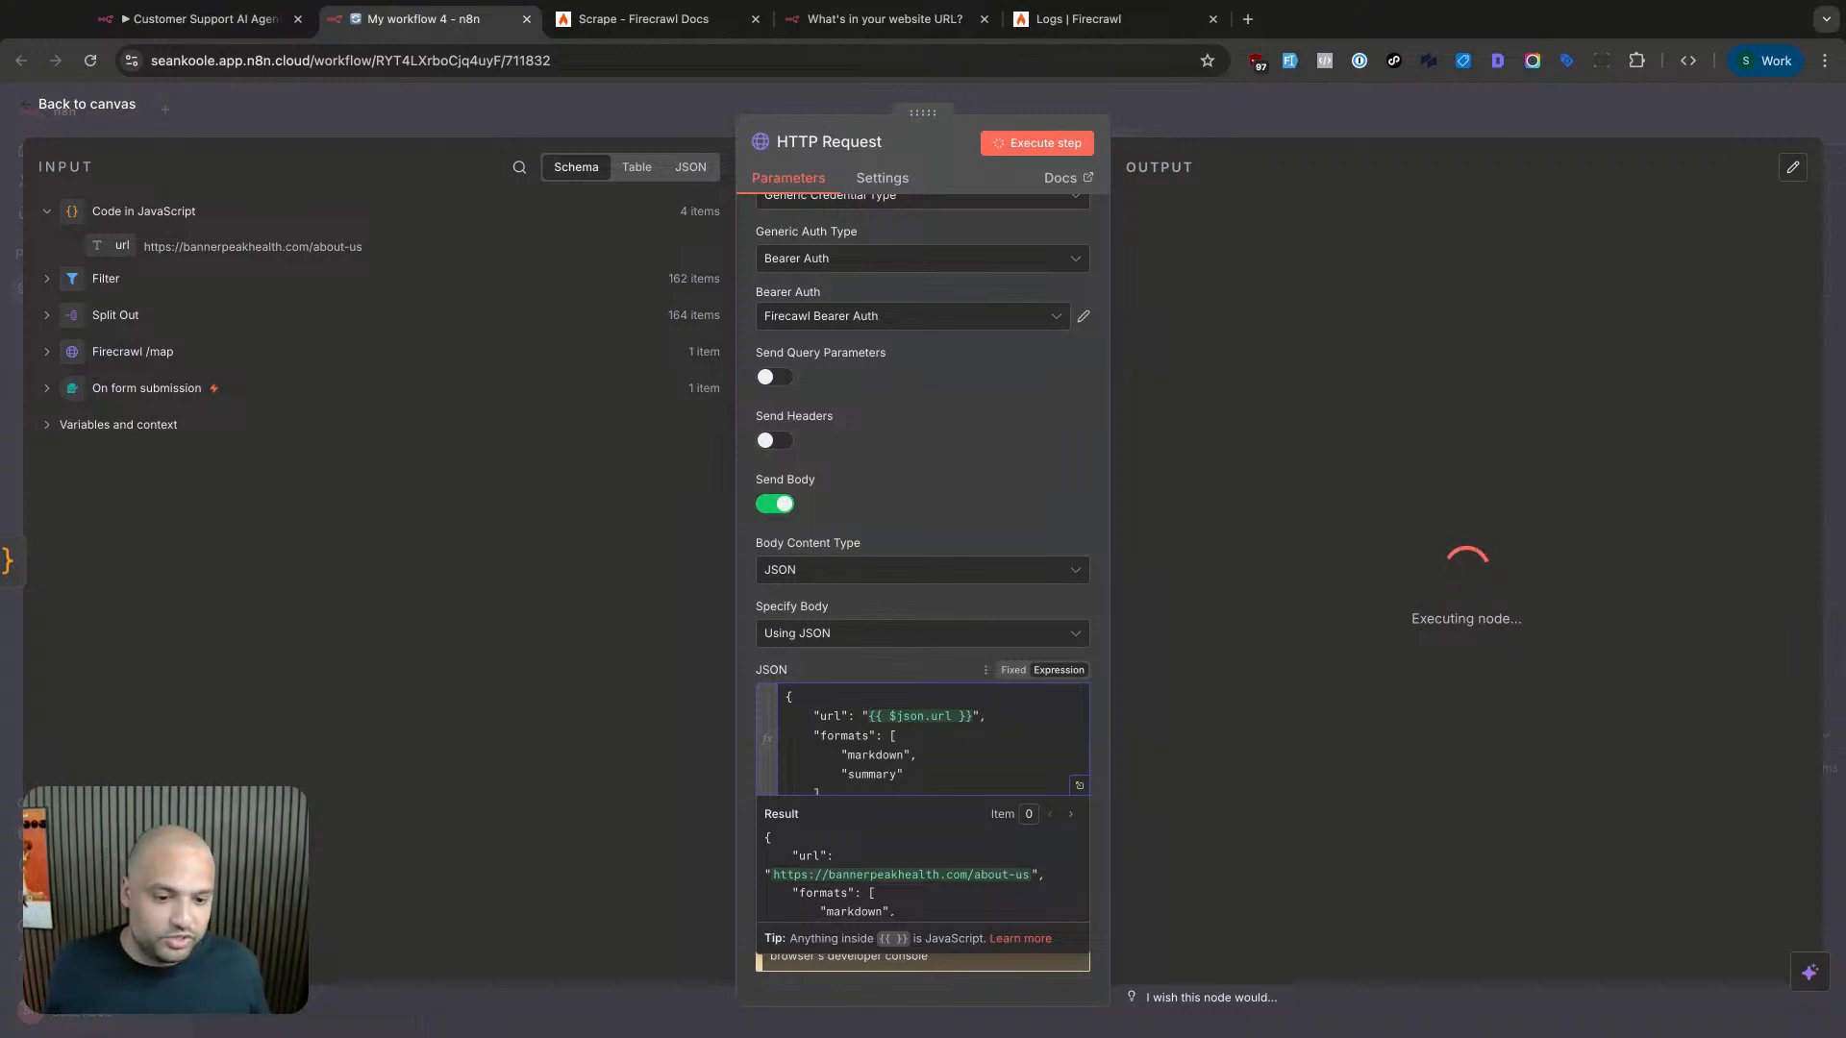
scroll(938, 746, "down", 1)
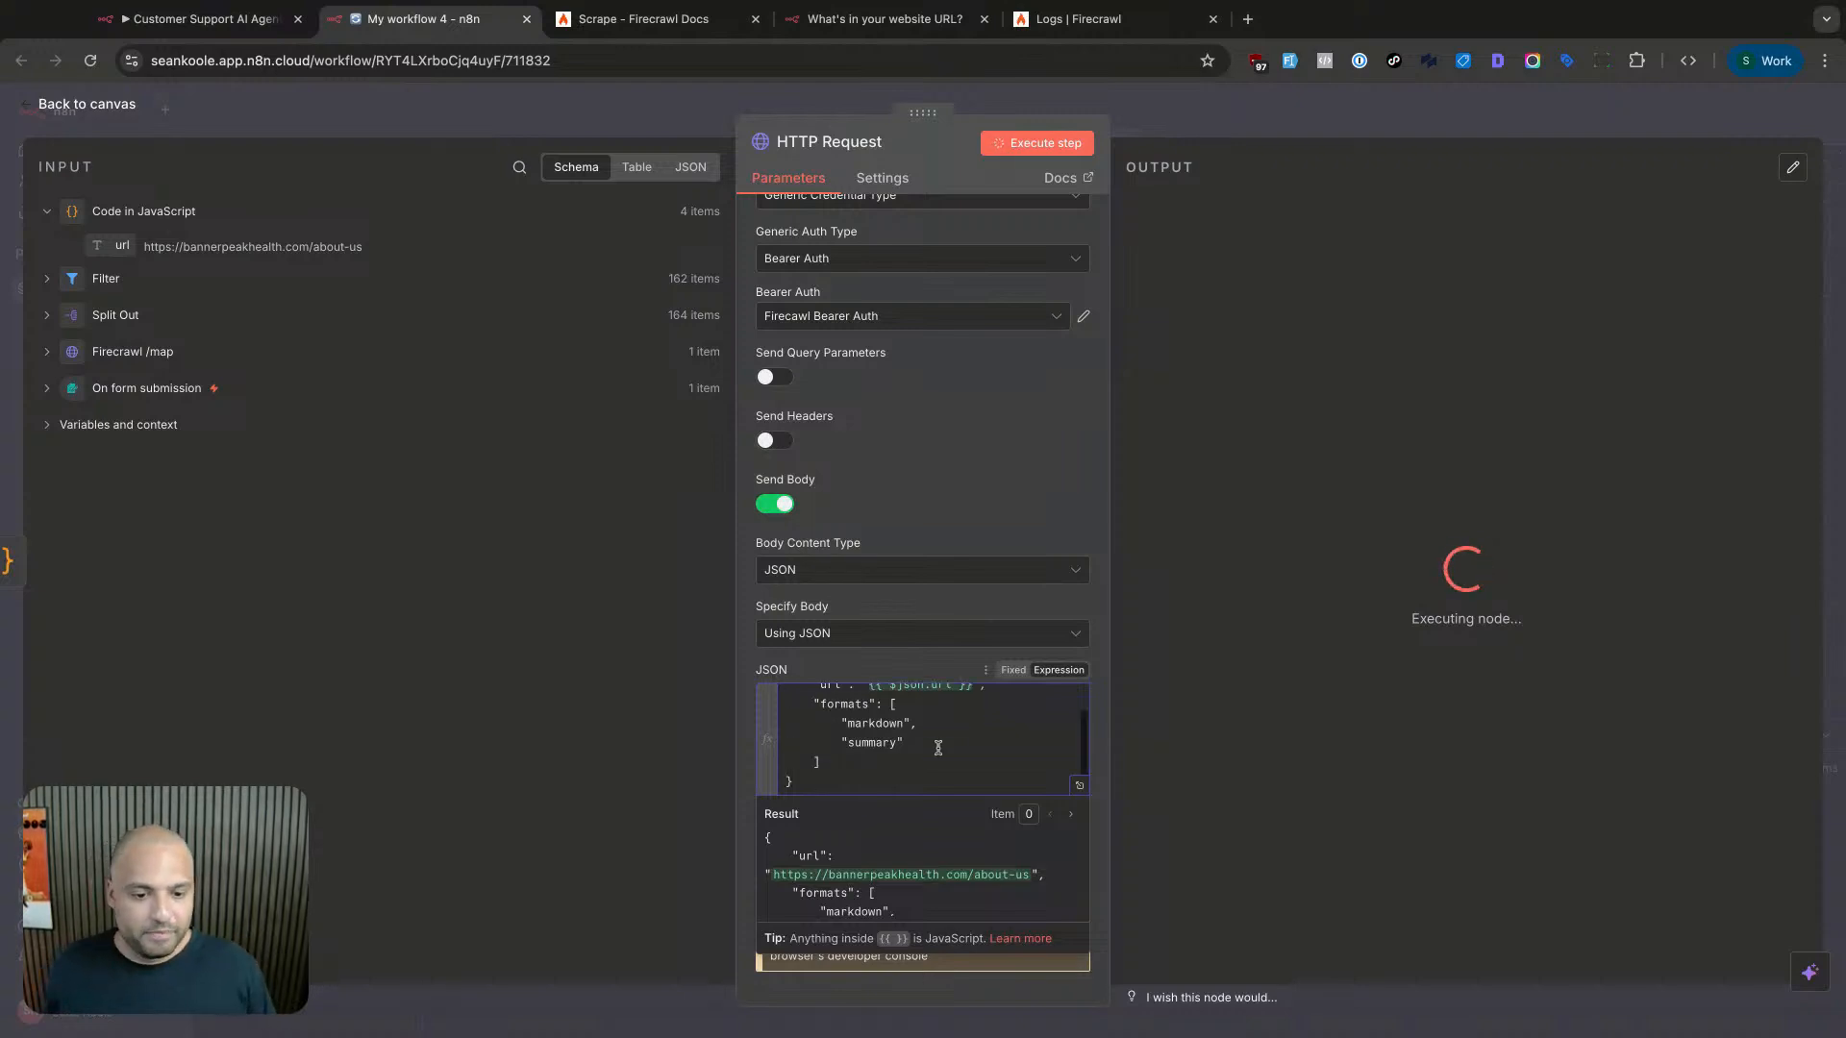
left_click(1113, 810)
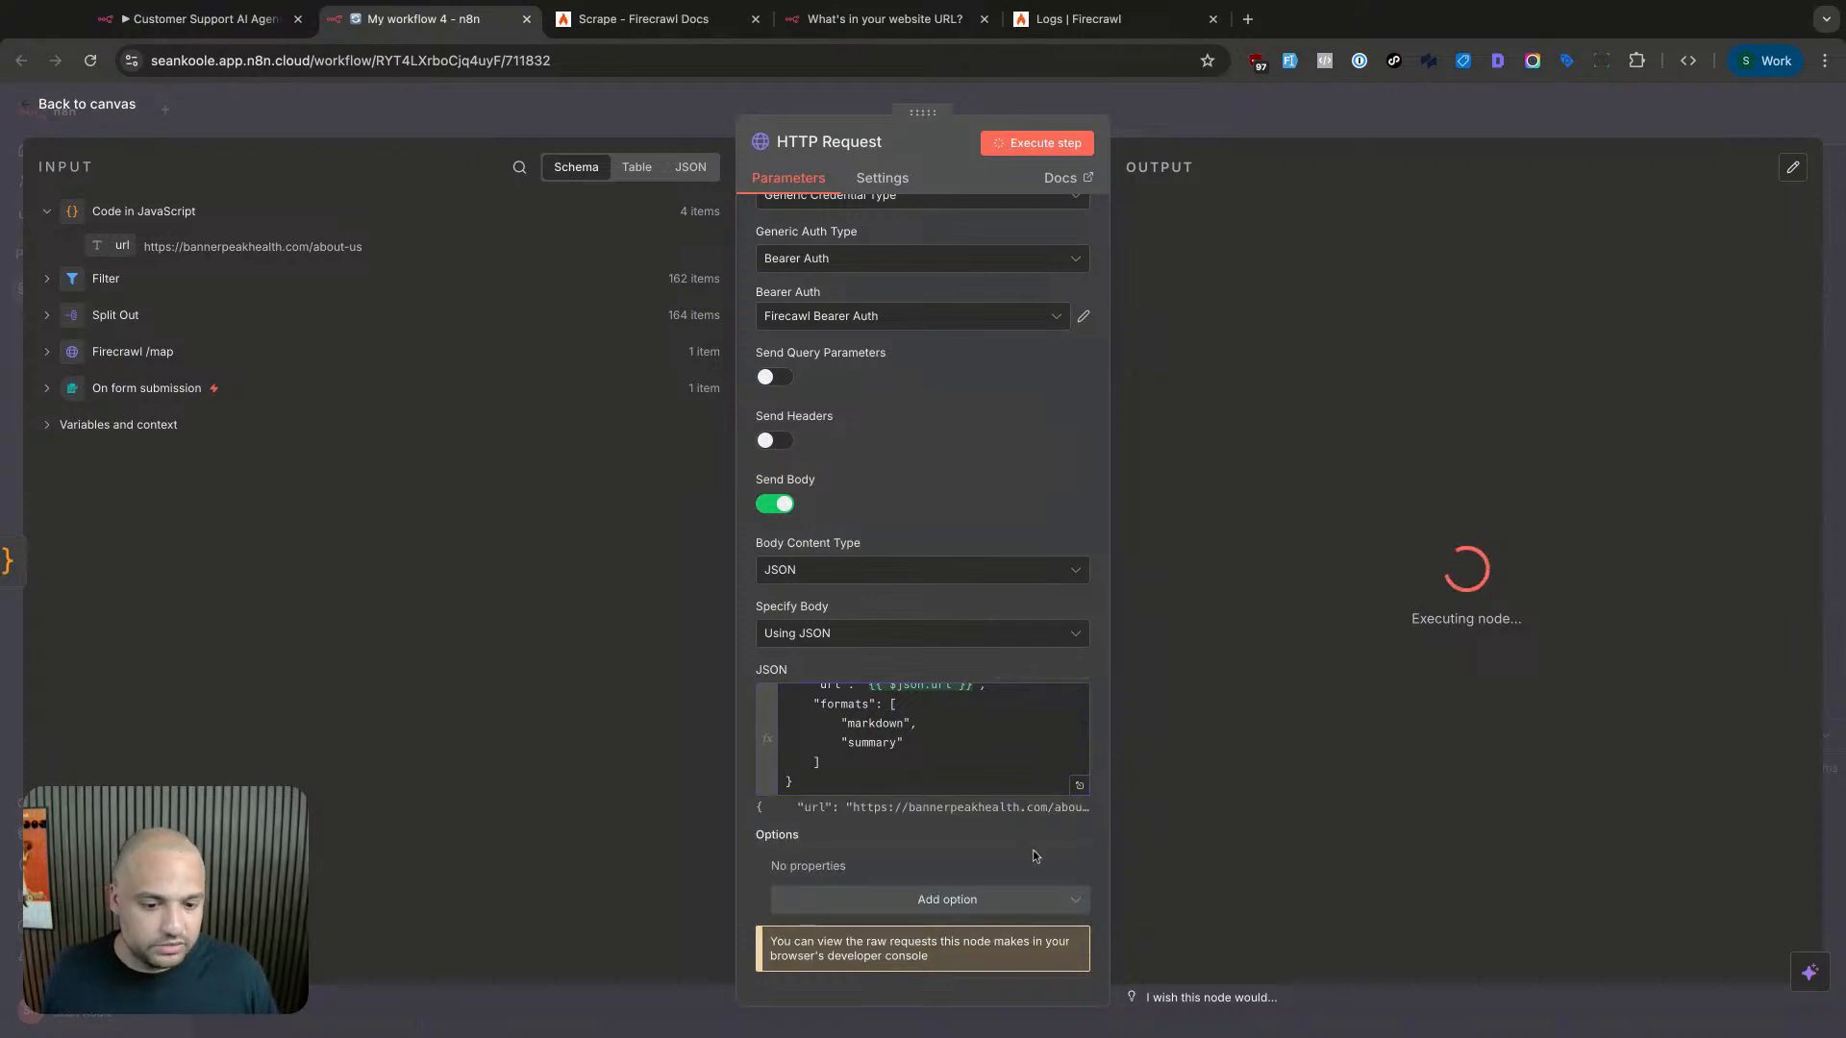
left_click(1025, 897)
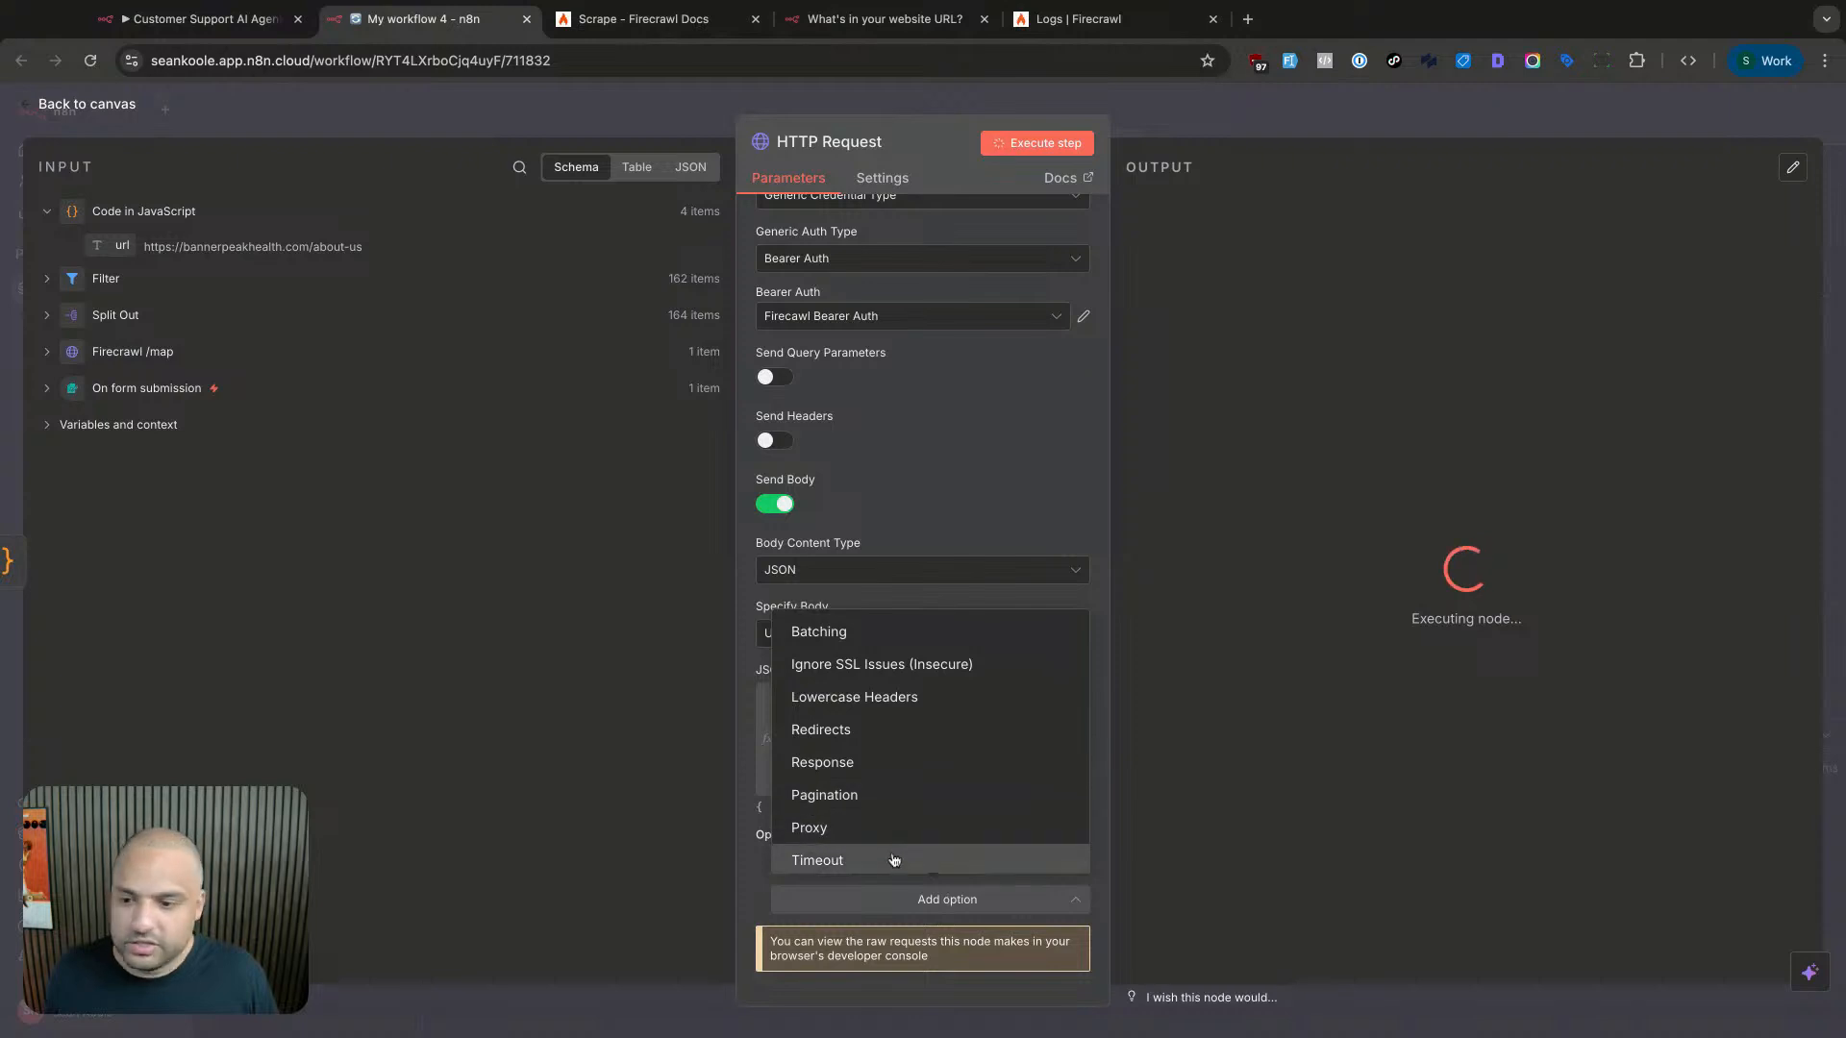
key("super+Tab")
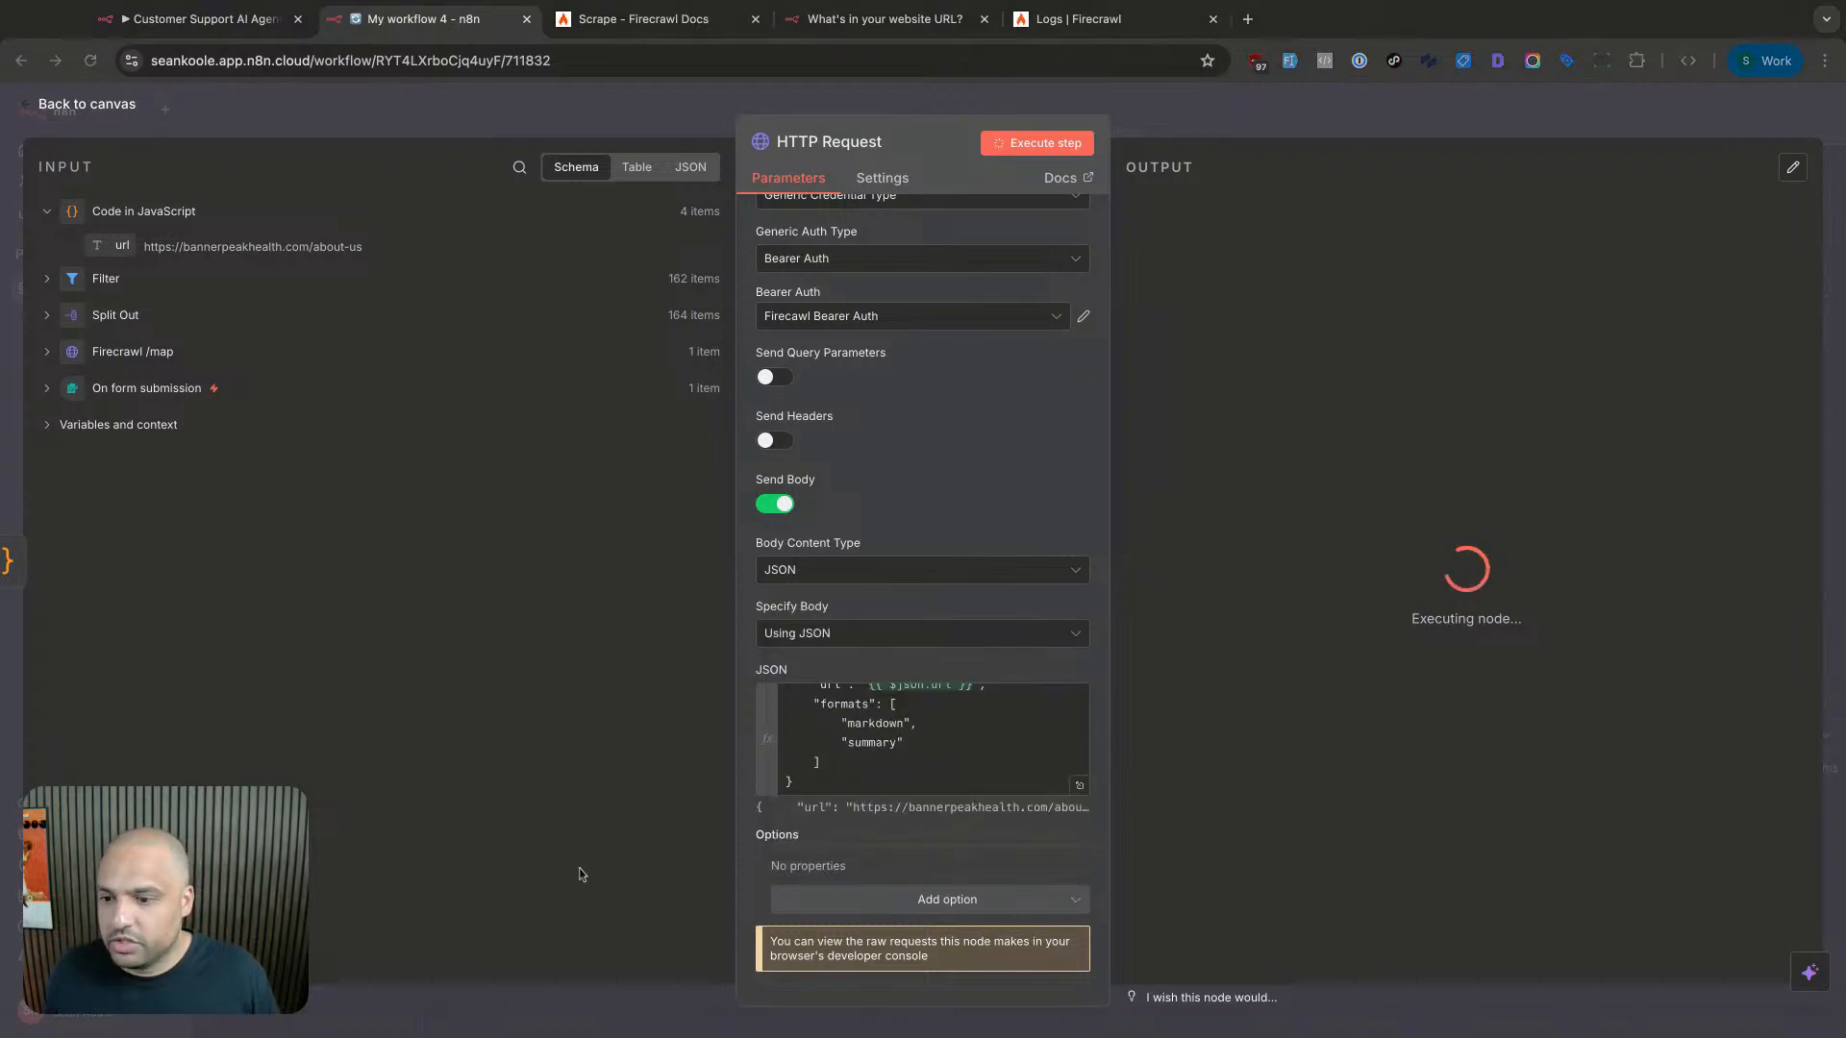
left_click(860, 899)
left_click(866, 904)
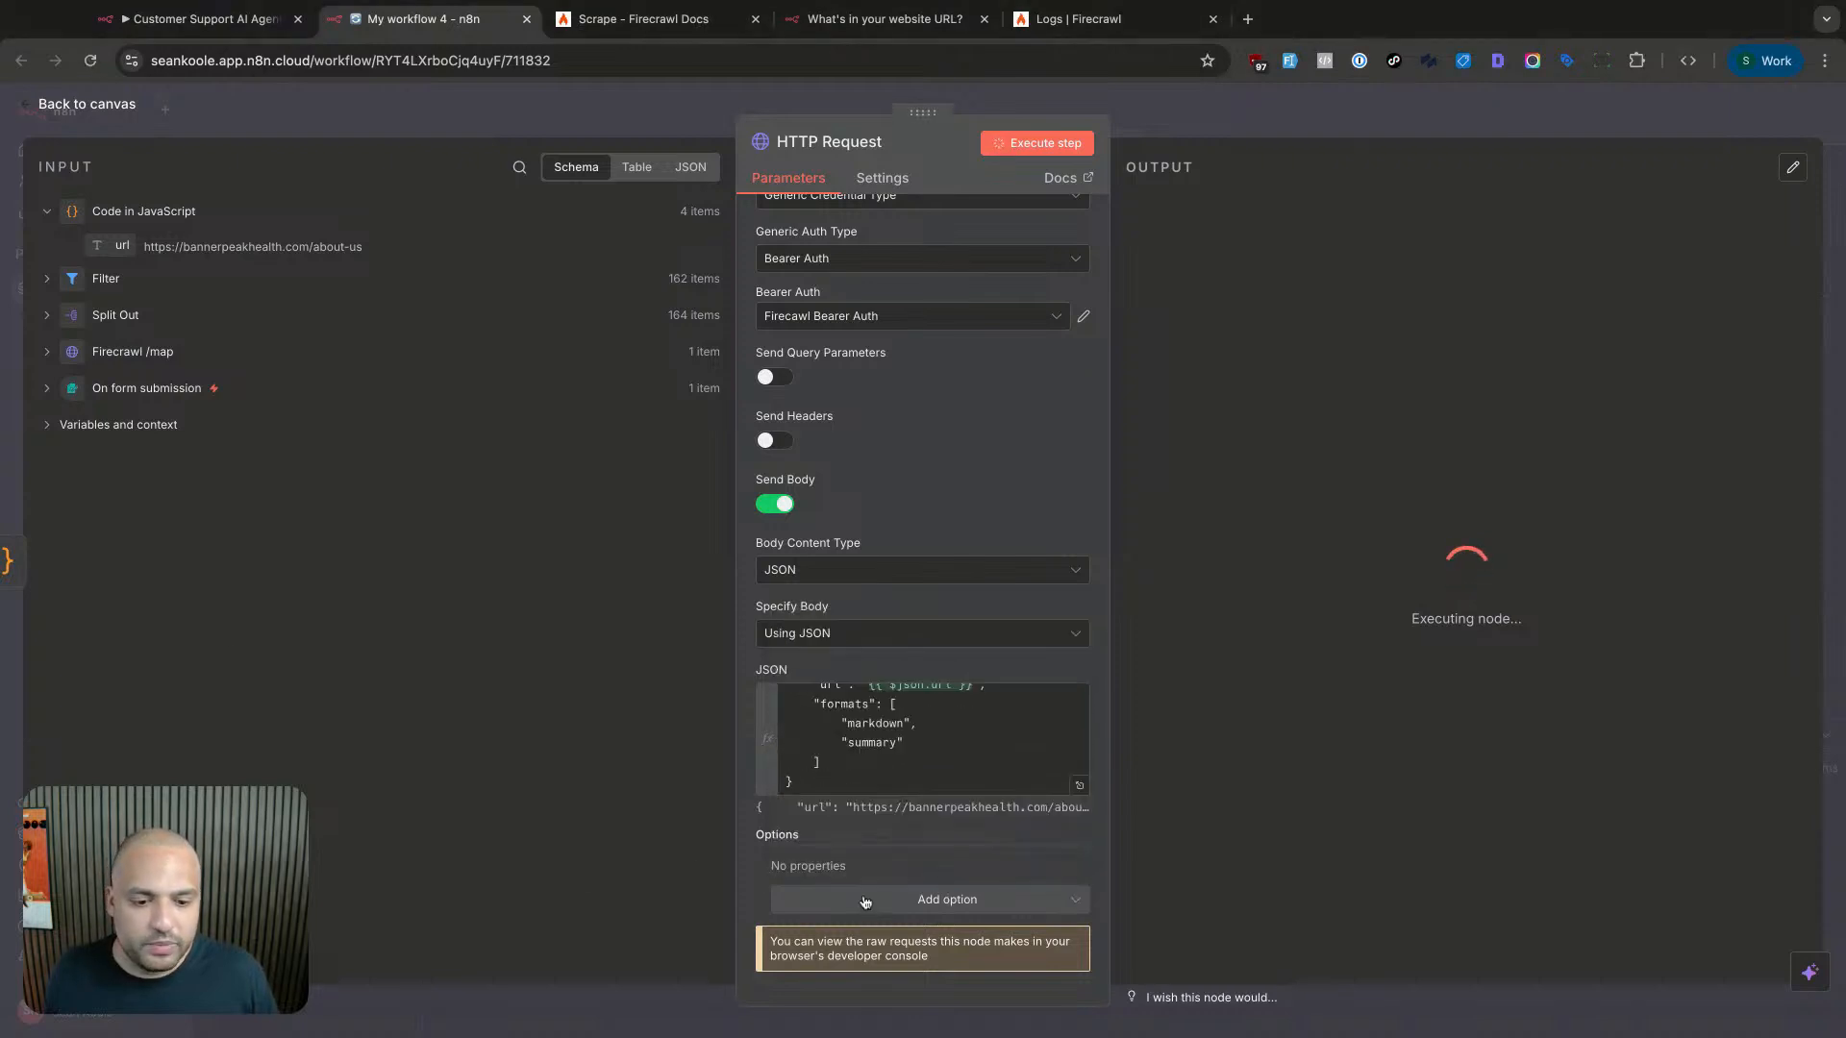
left_click(866, 904)
left_click(818, 631)
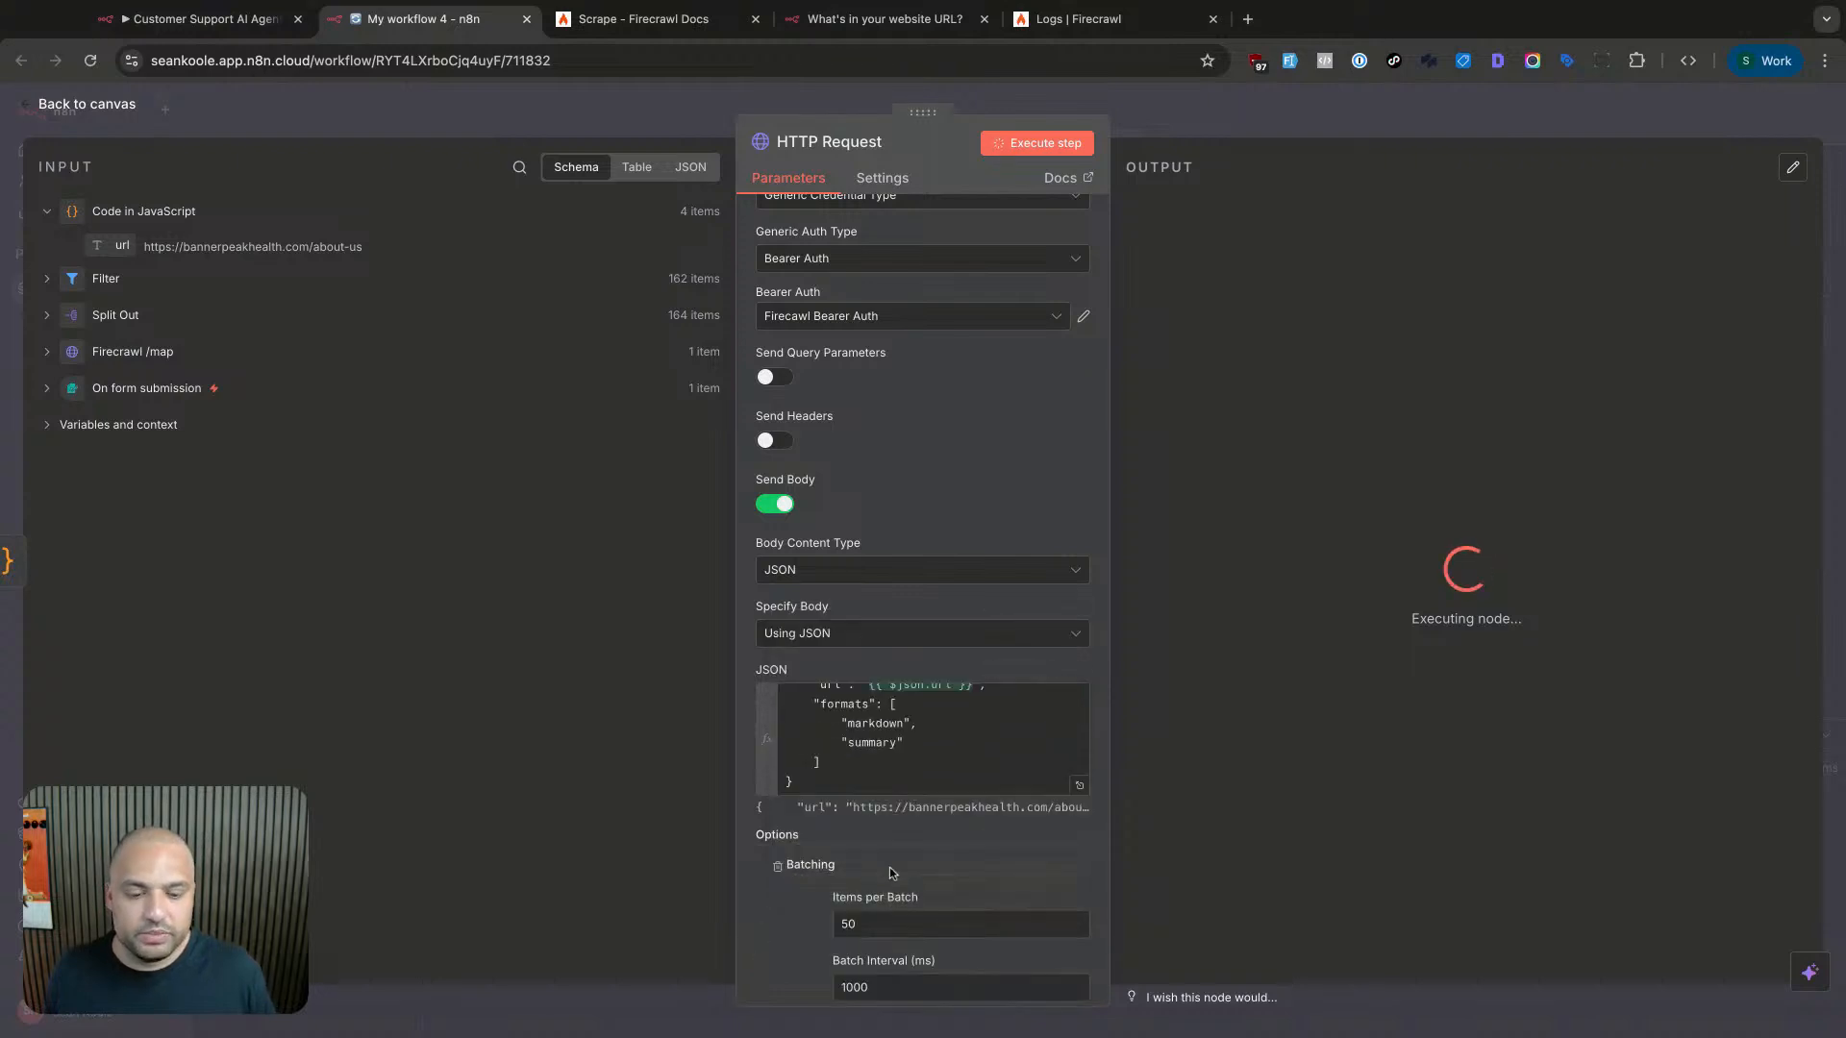
scroll(889, 871, "down", 2)
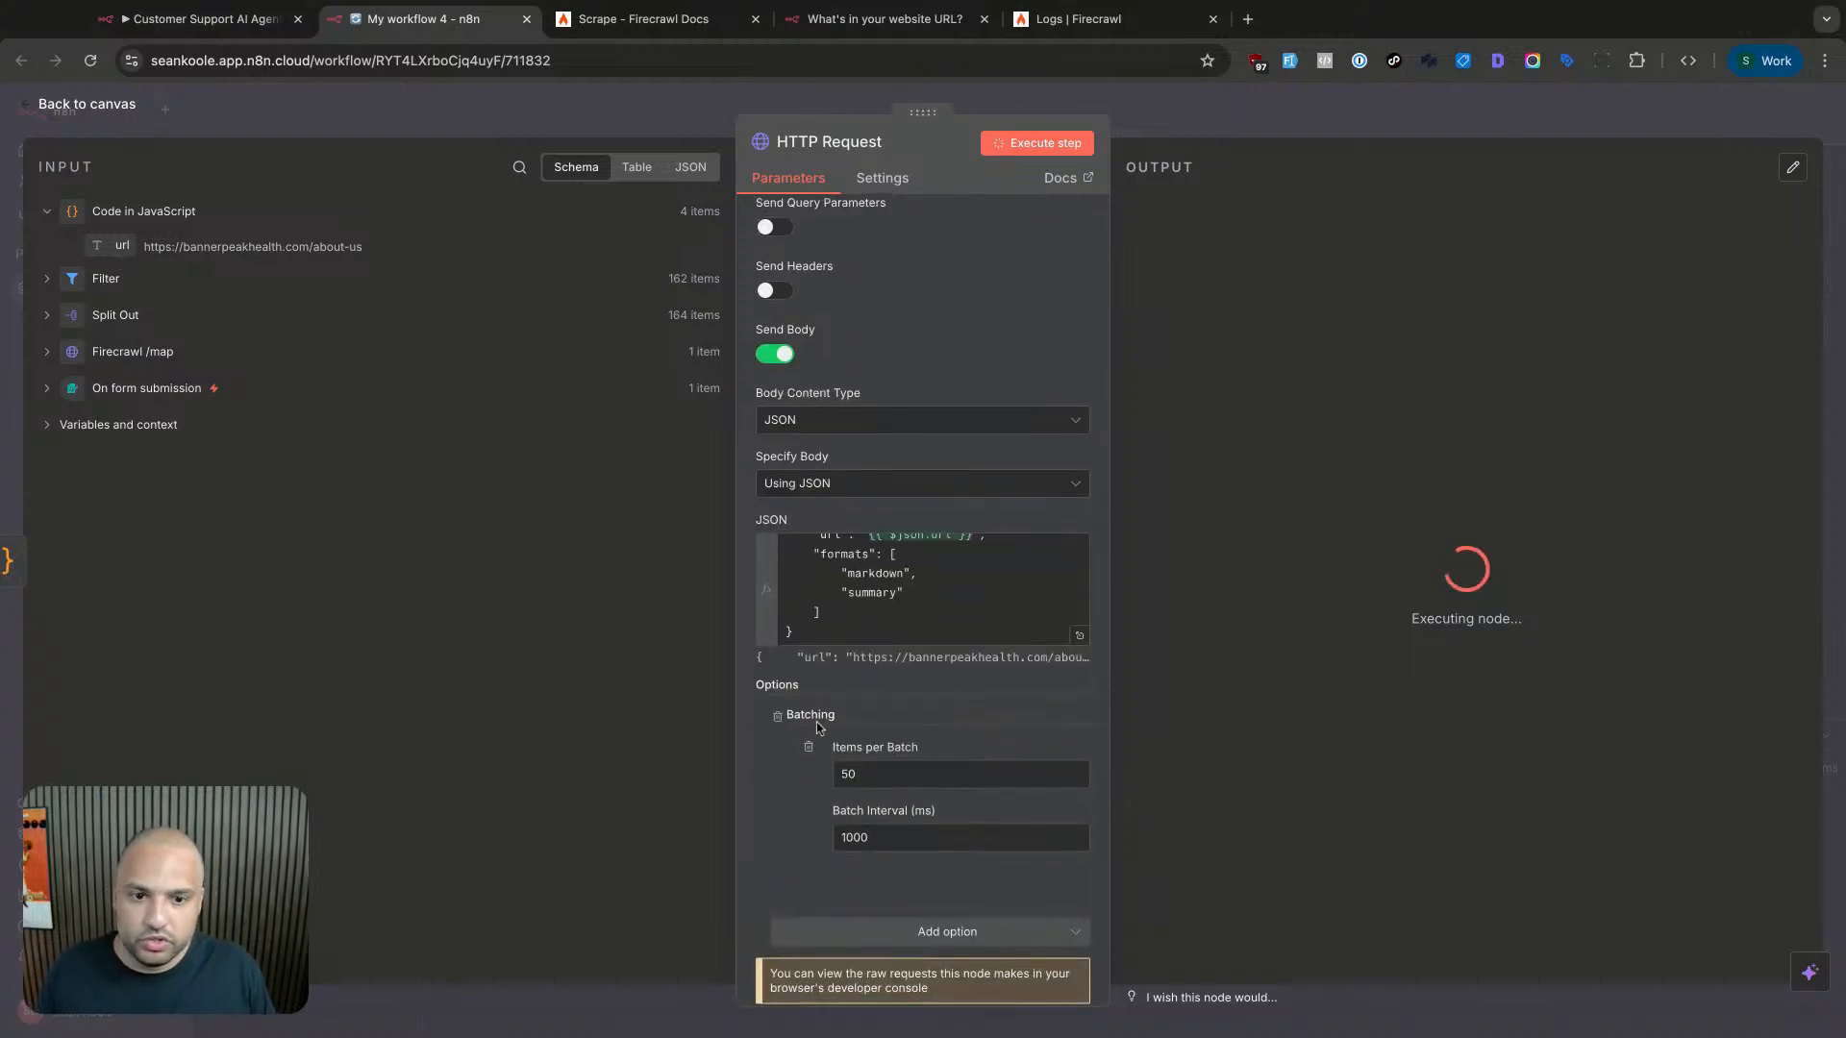
double_click(664, 285)
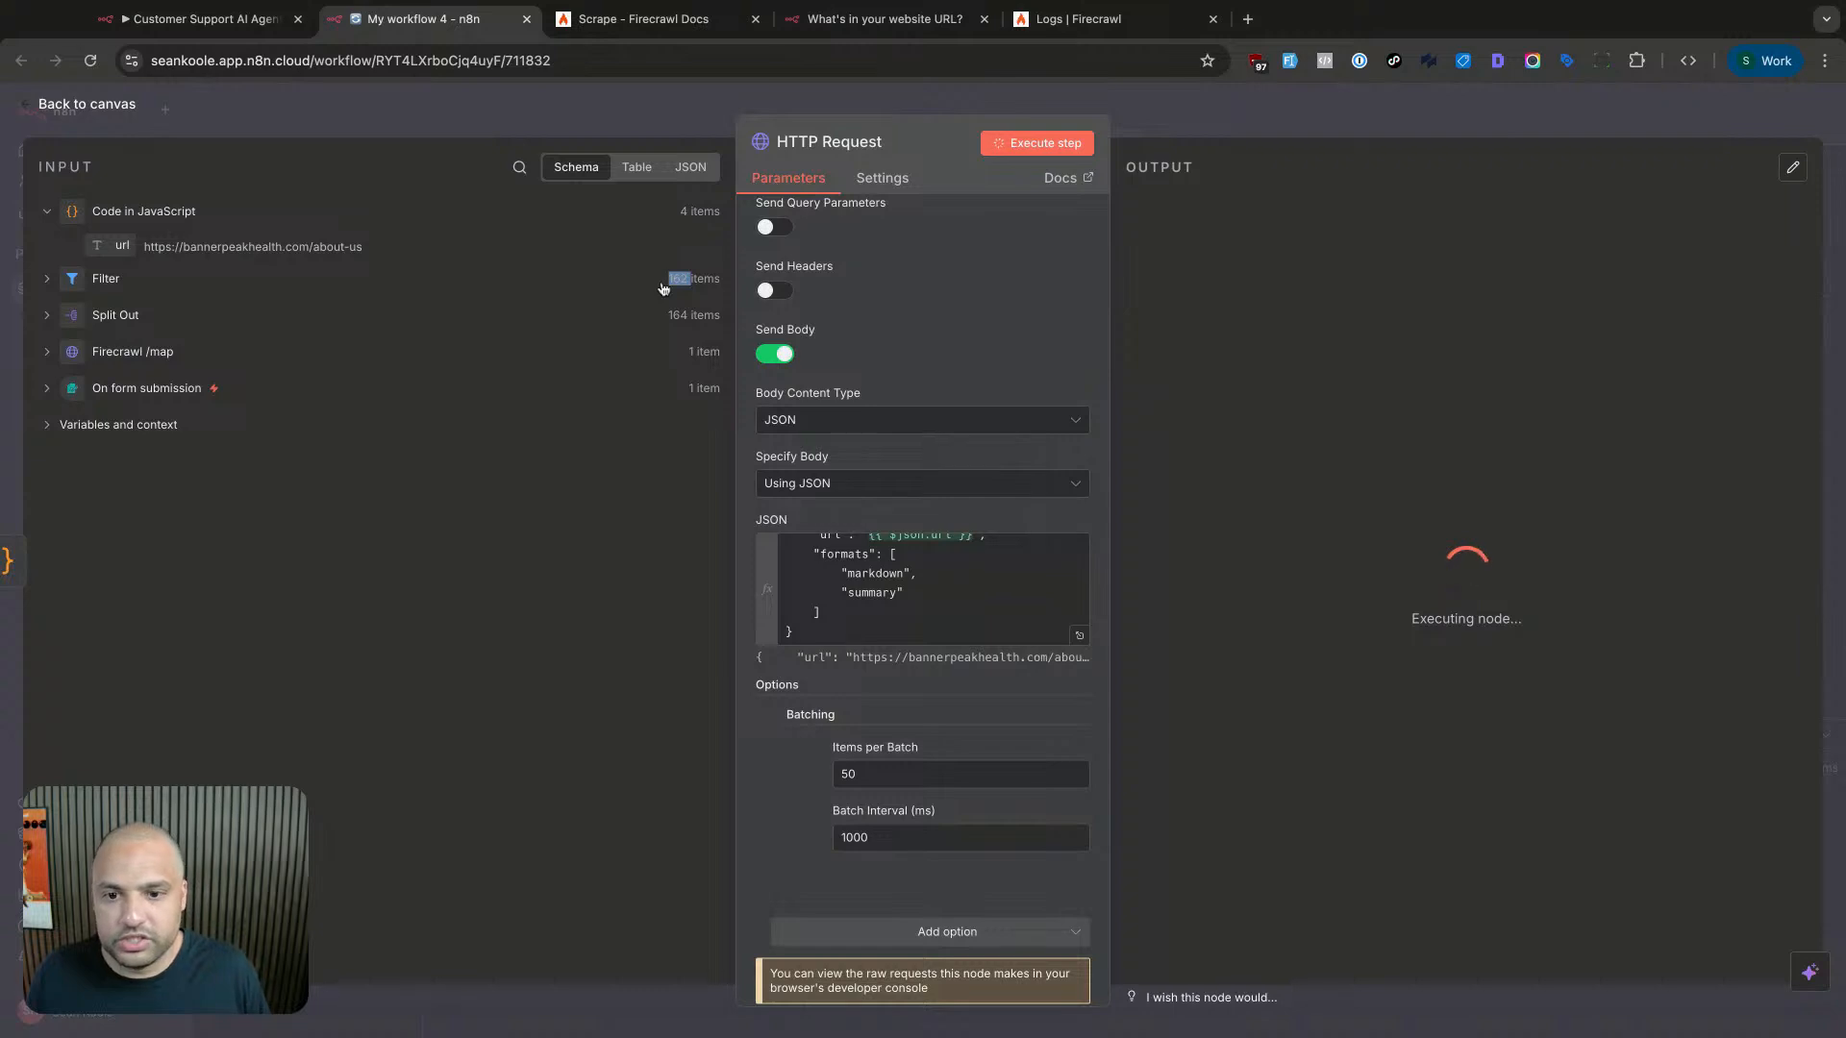
left_click(662, 282)
scroll(906, 846, "down", 1)
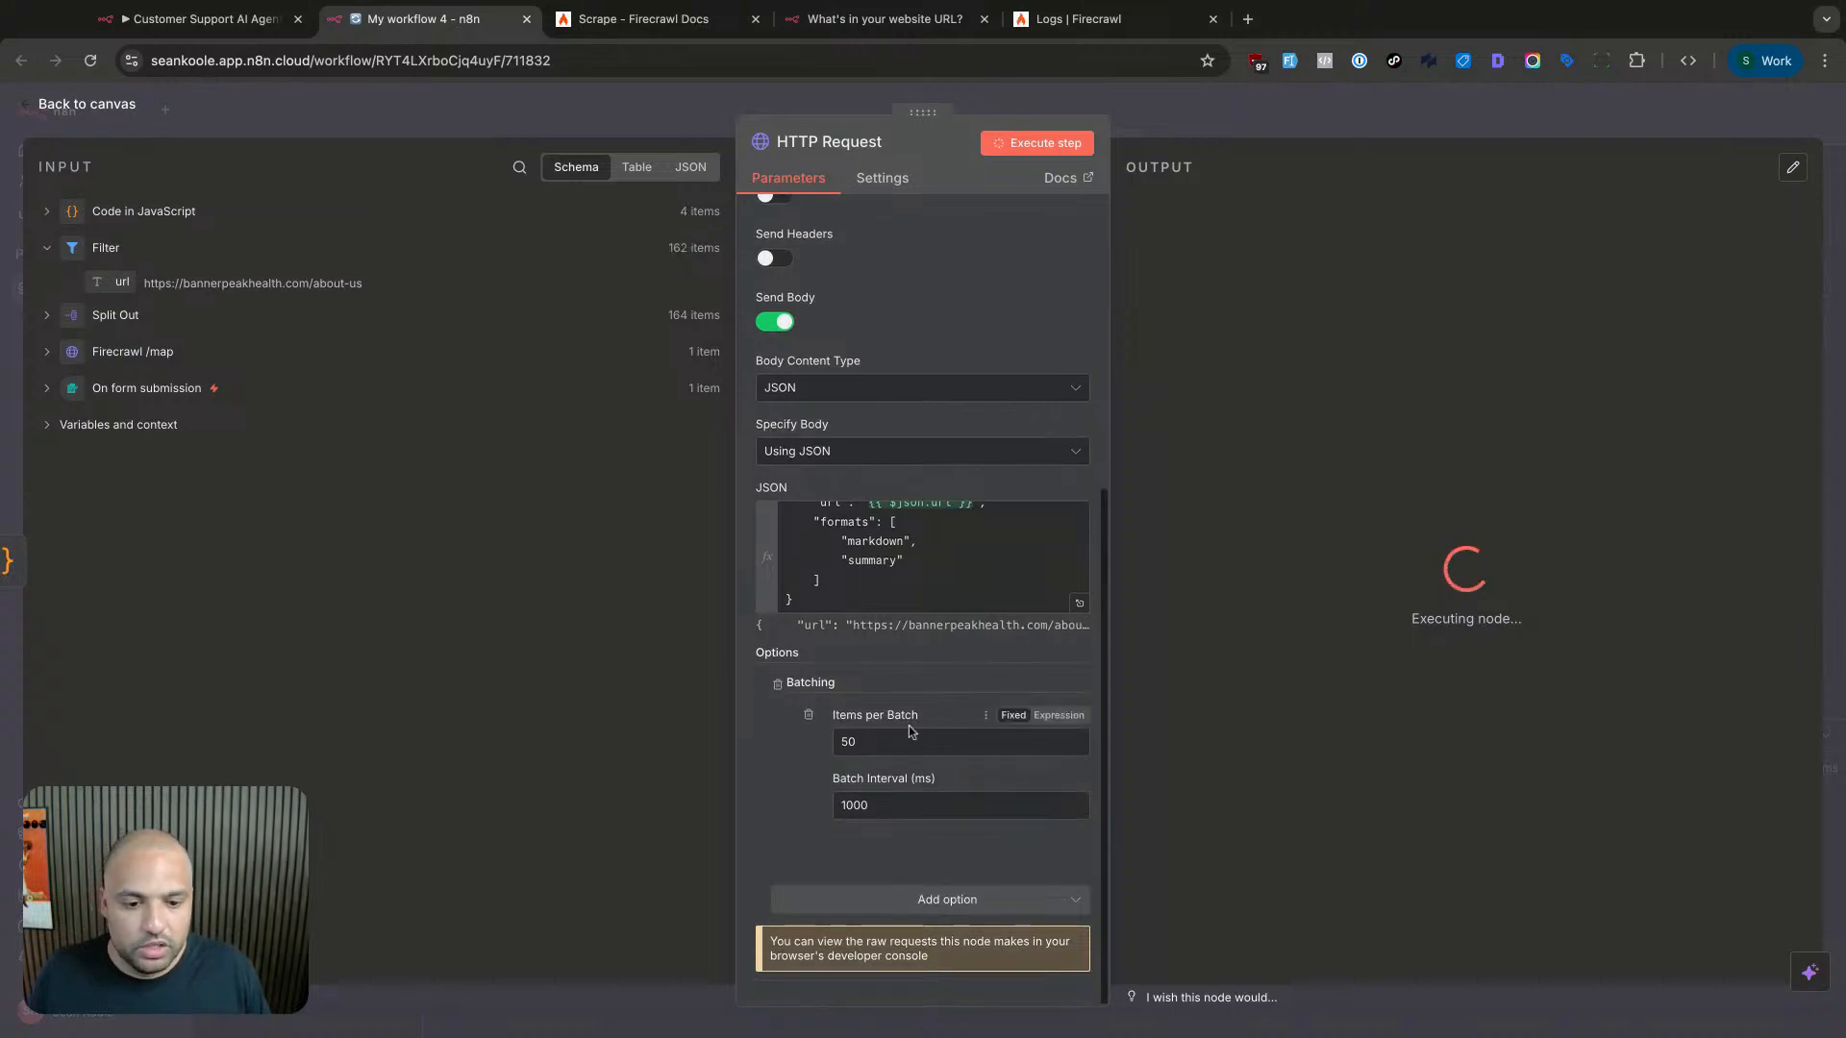
- Set Items per Batch to 1 and Batch Interval to 2000 ms
double_click(911, 739)
type("1")
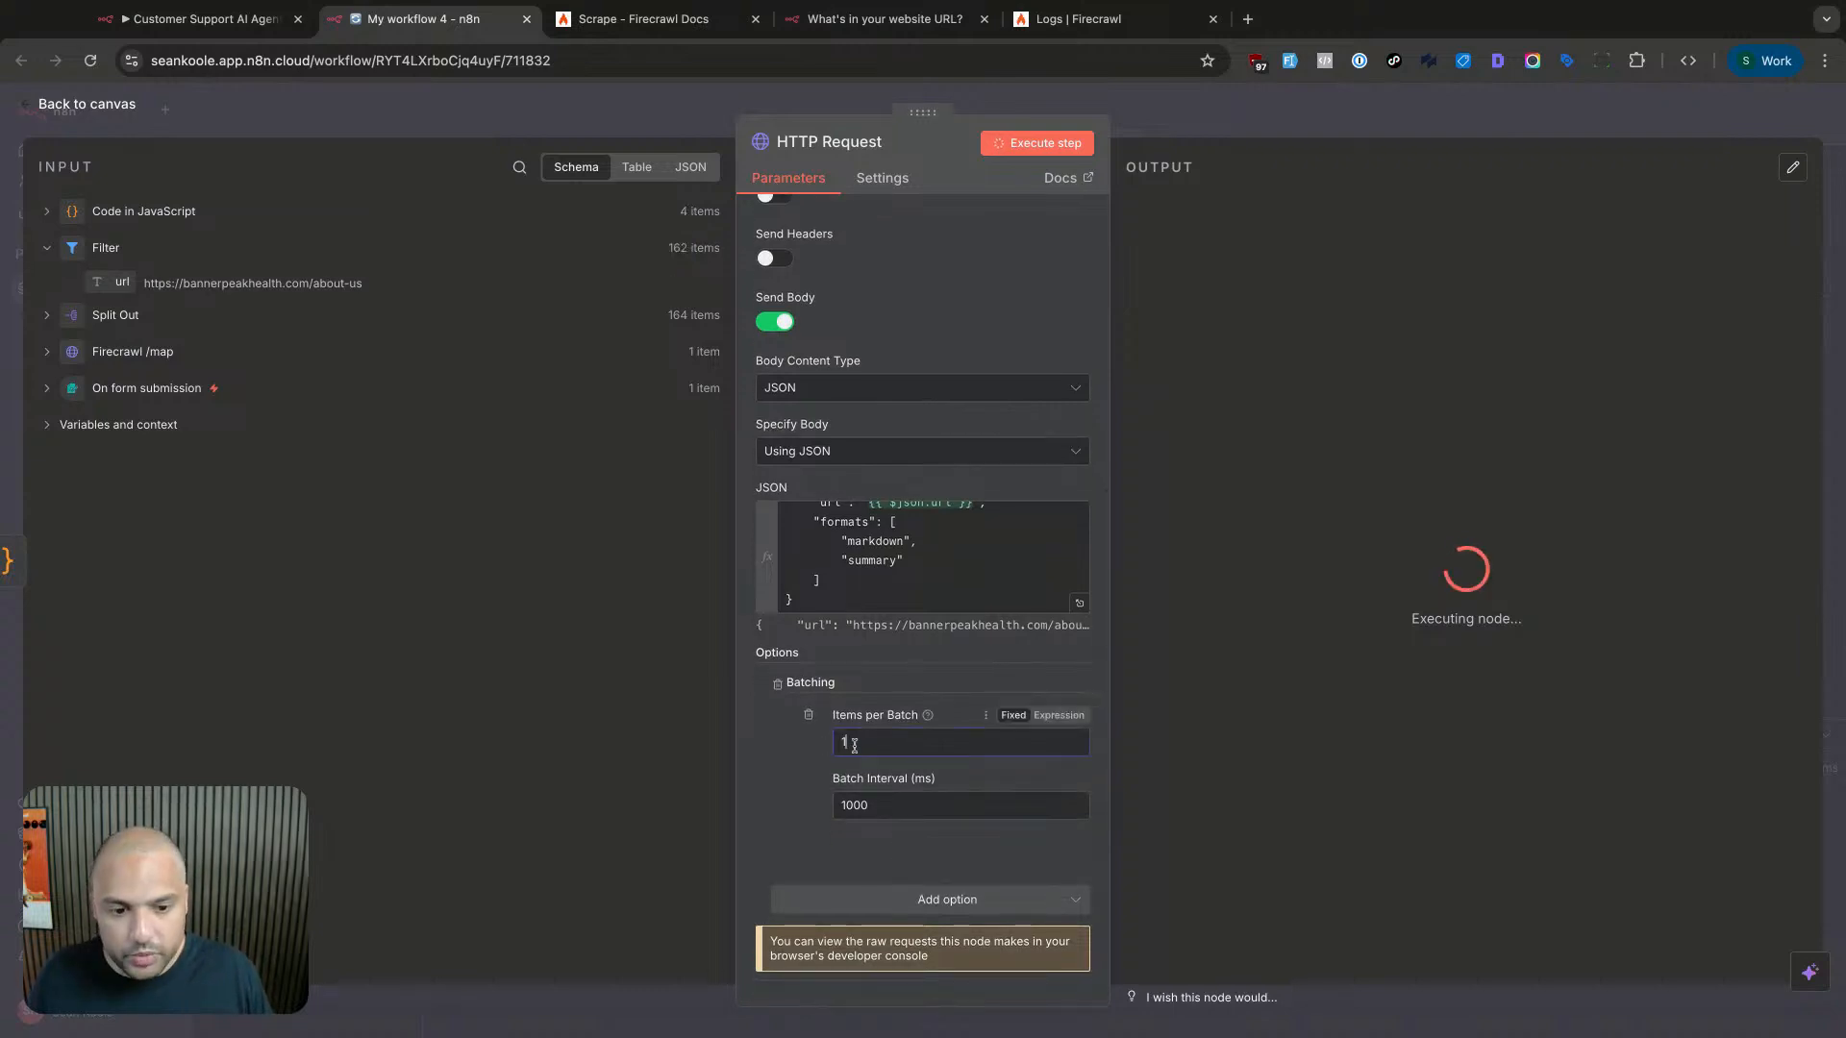
double_click(880, 807)
type("20")
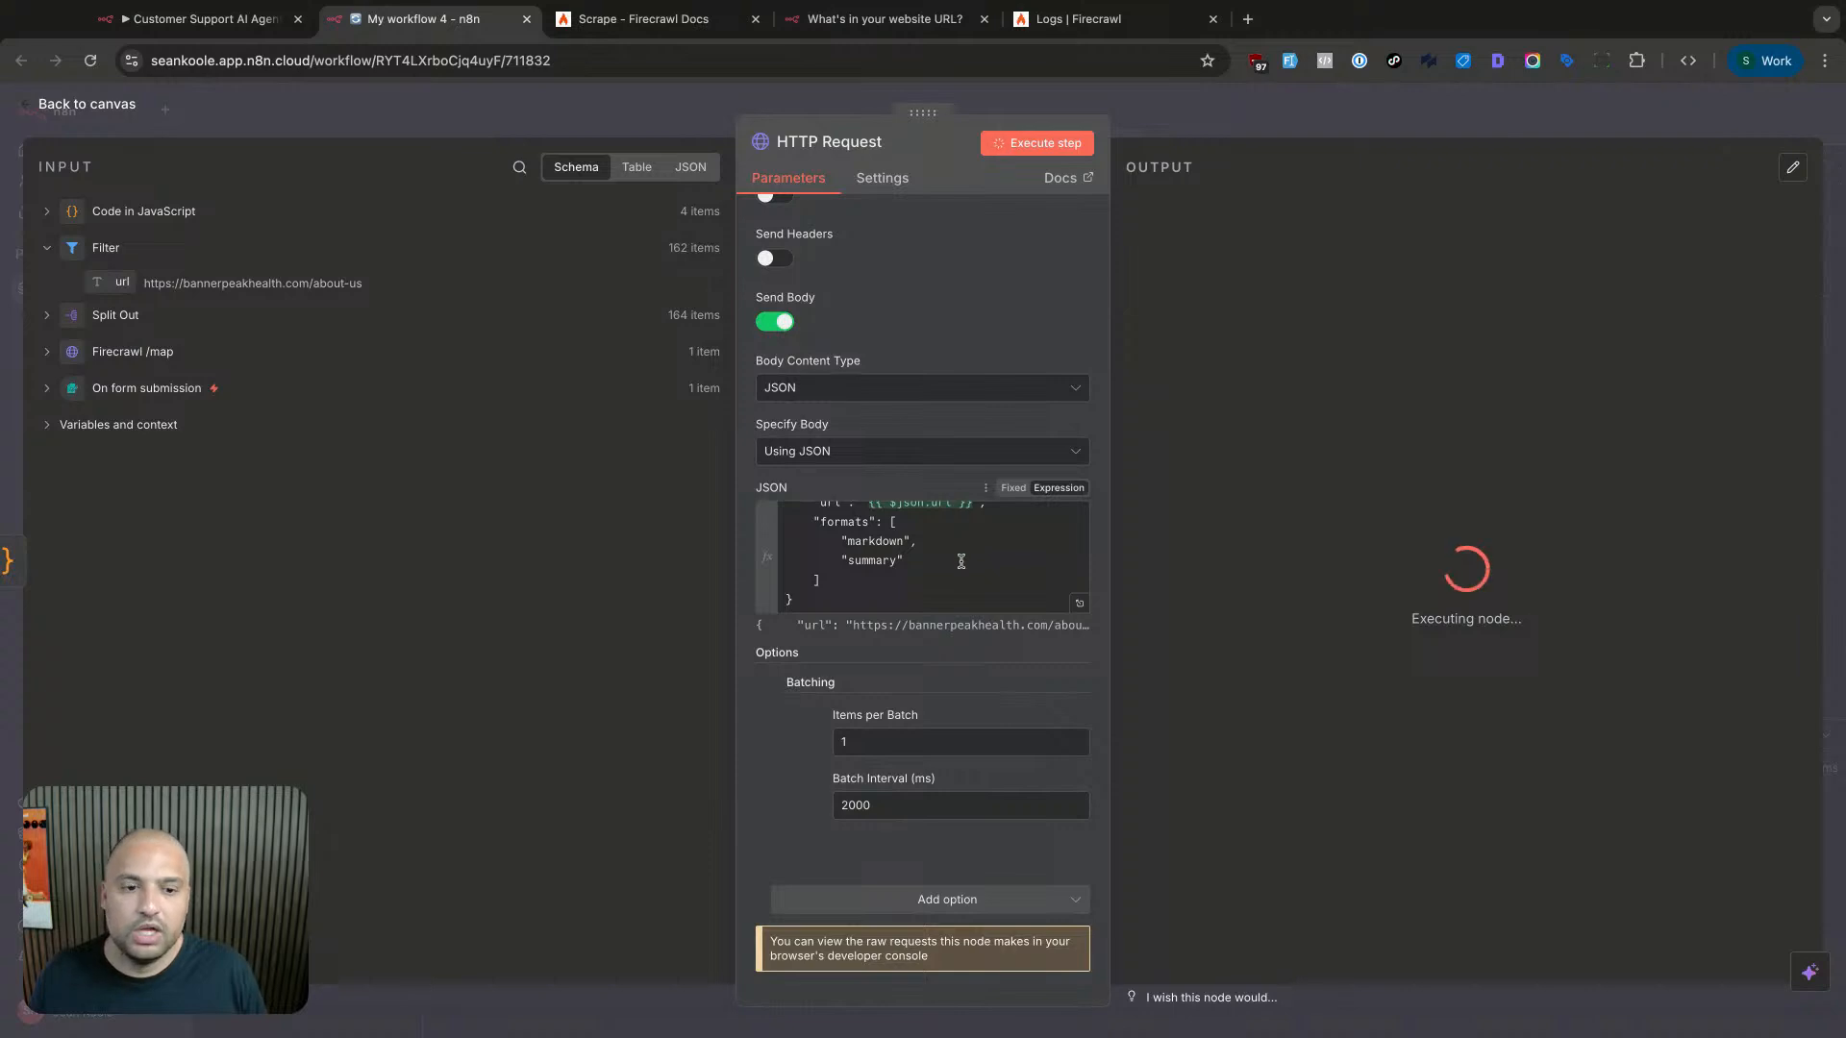
left_click(962, 561)
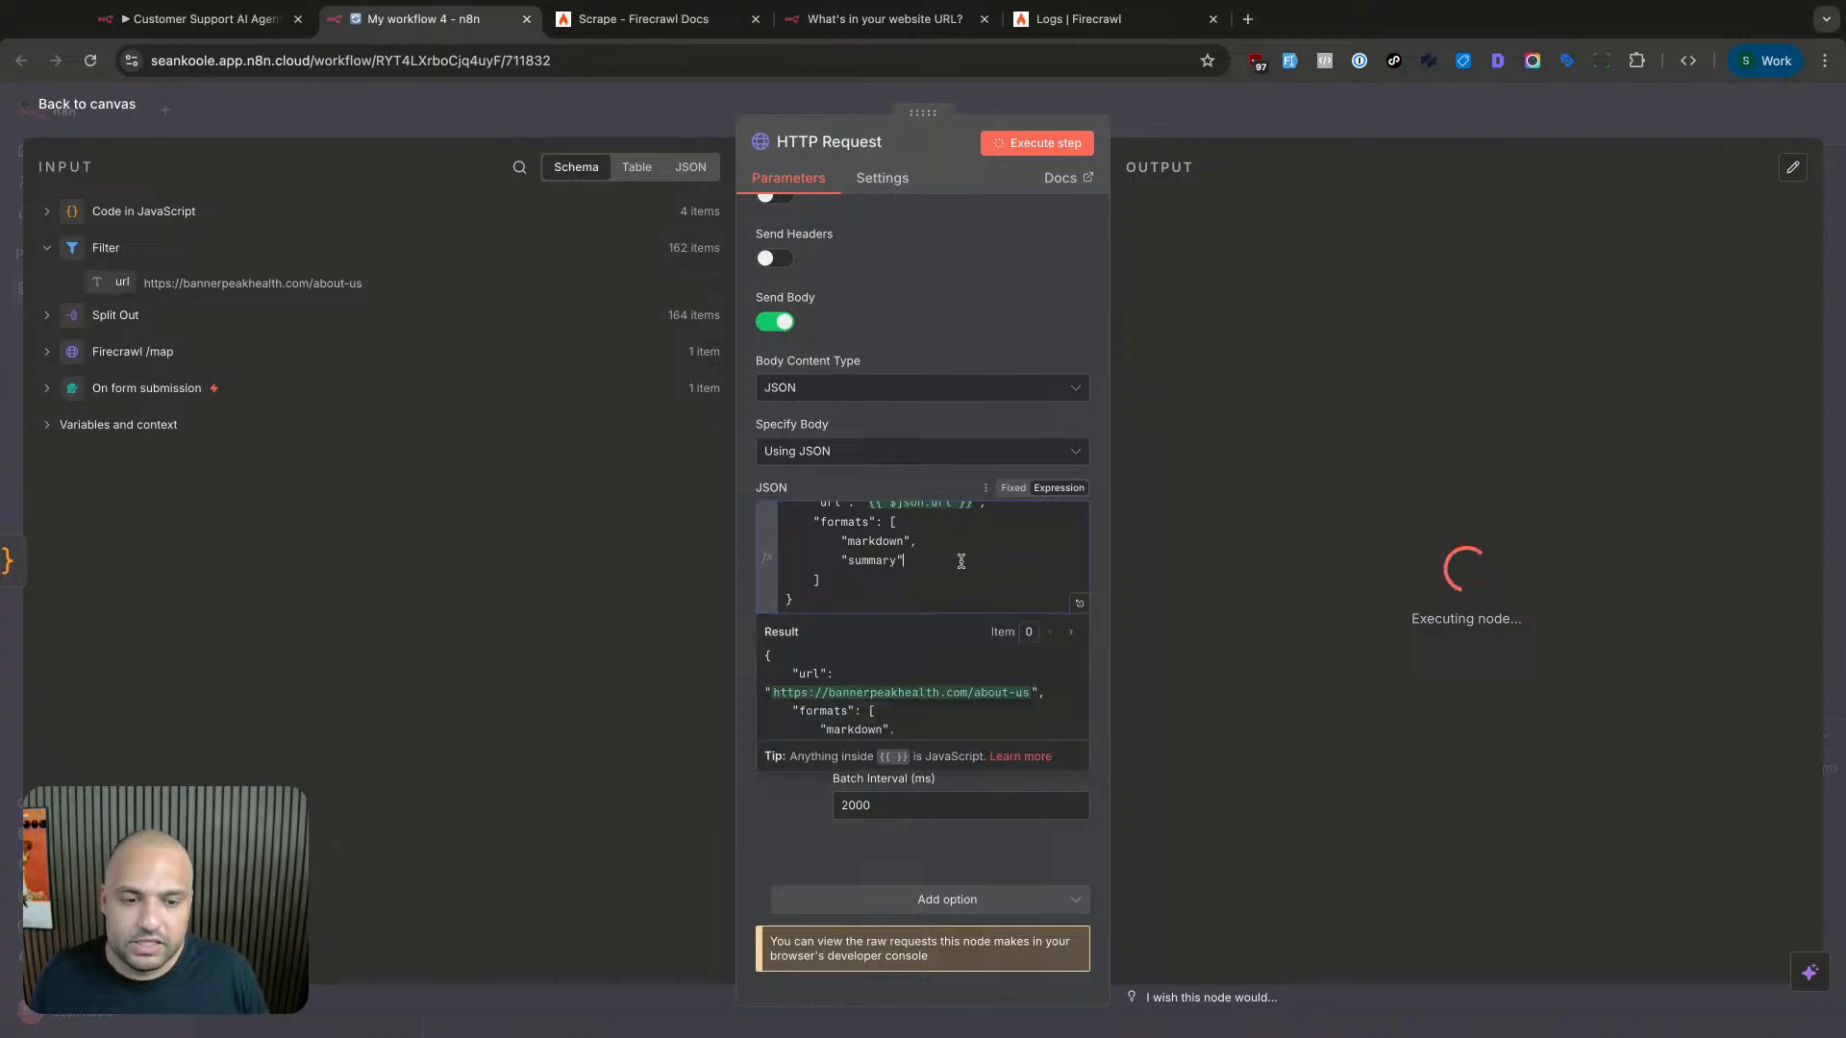
left_click(757, 803)
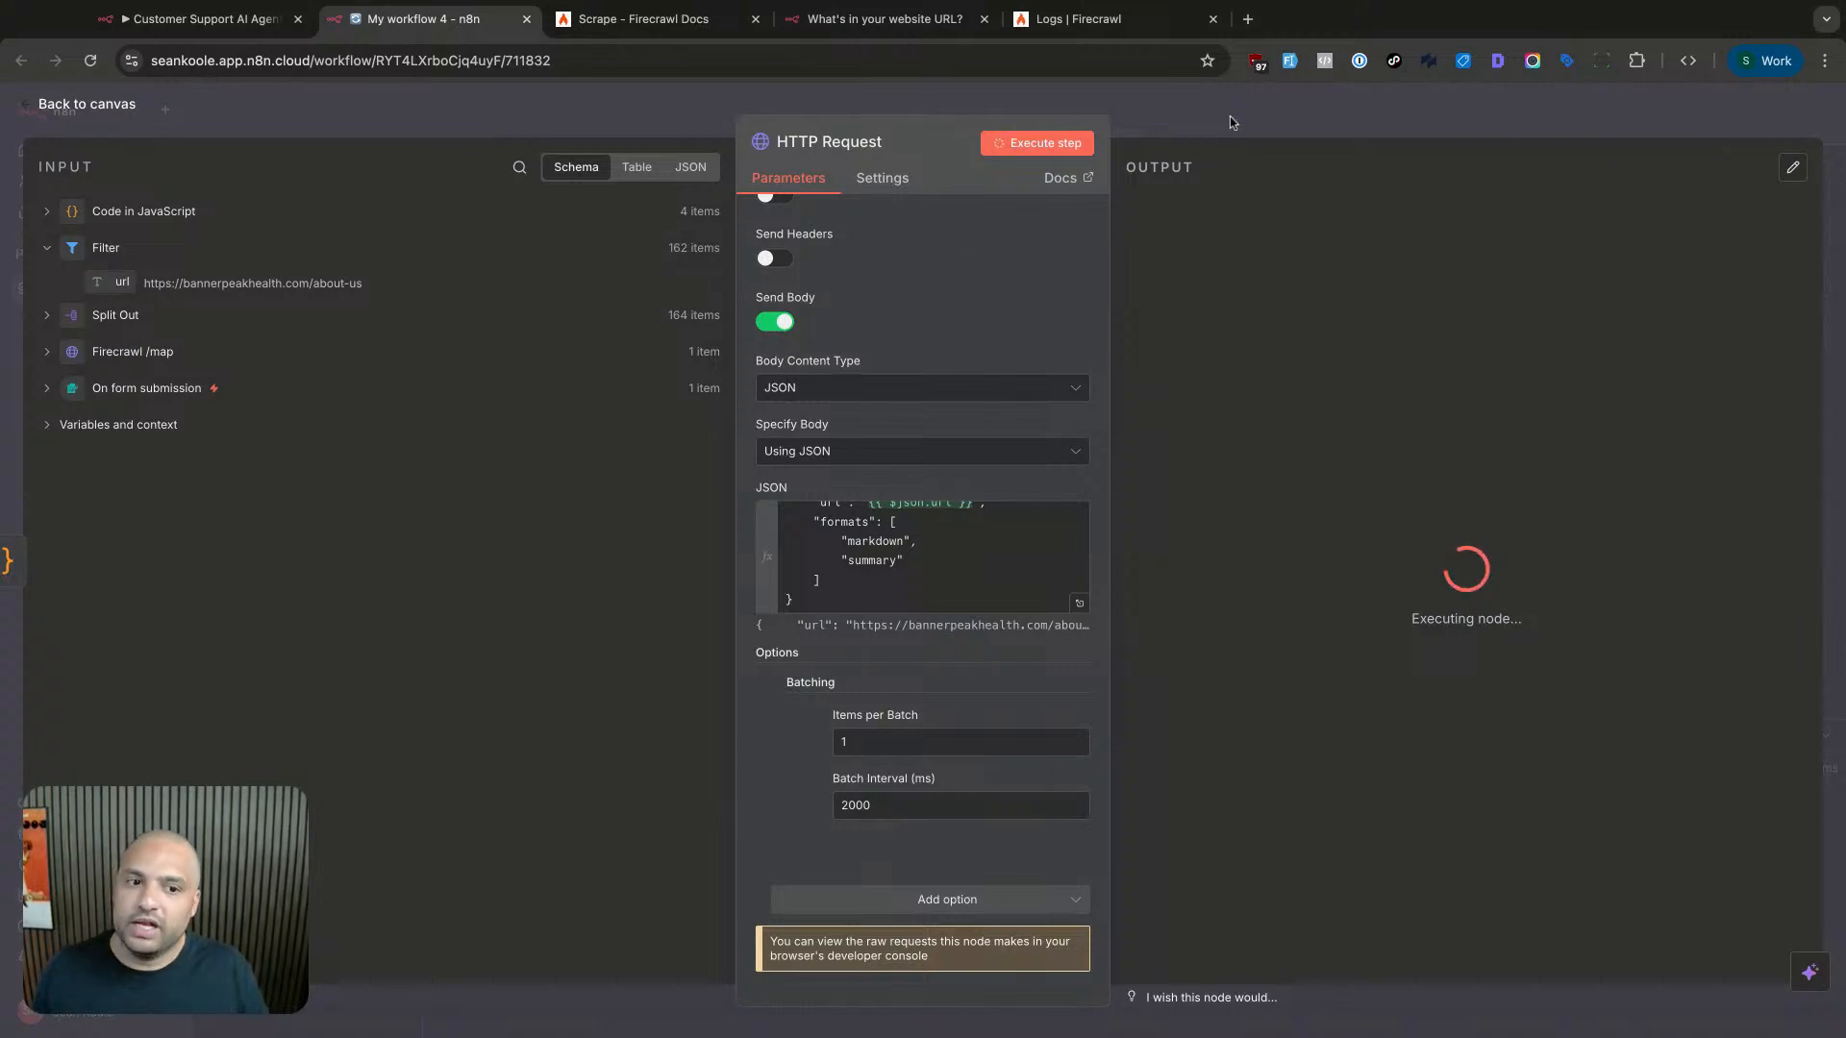
left_click(1145, 123)
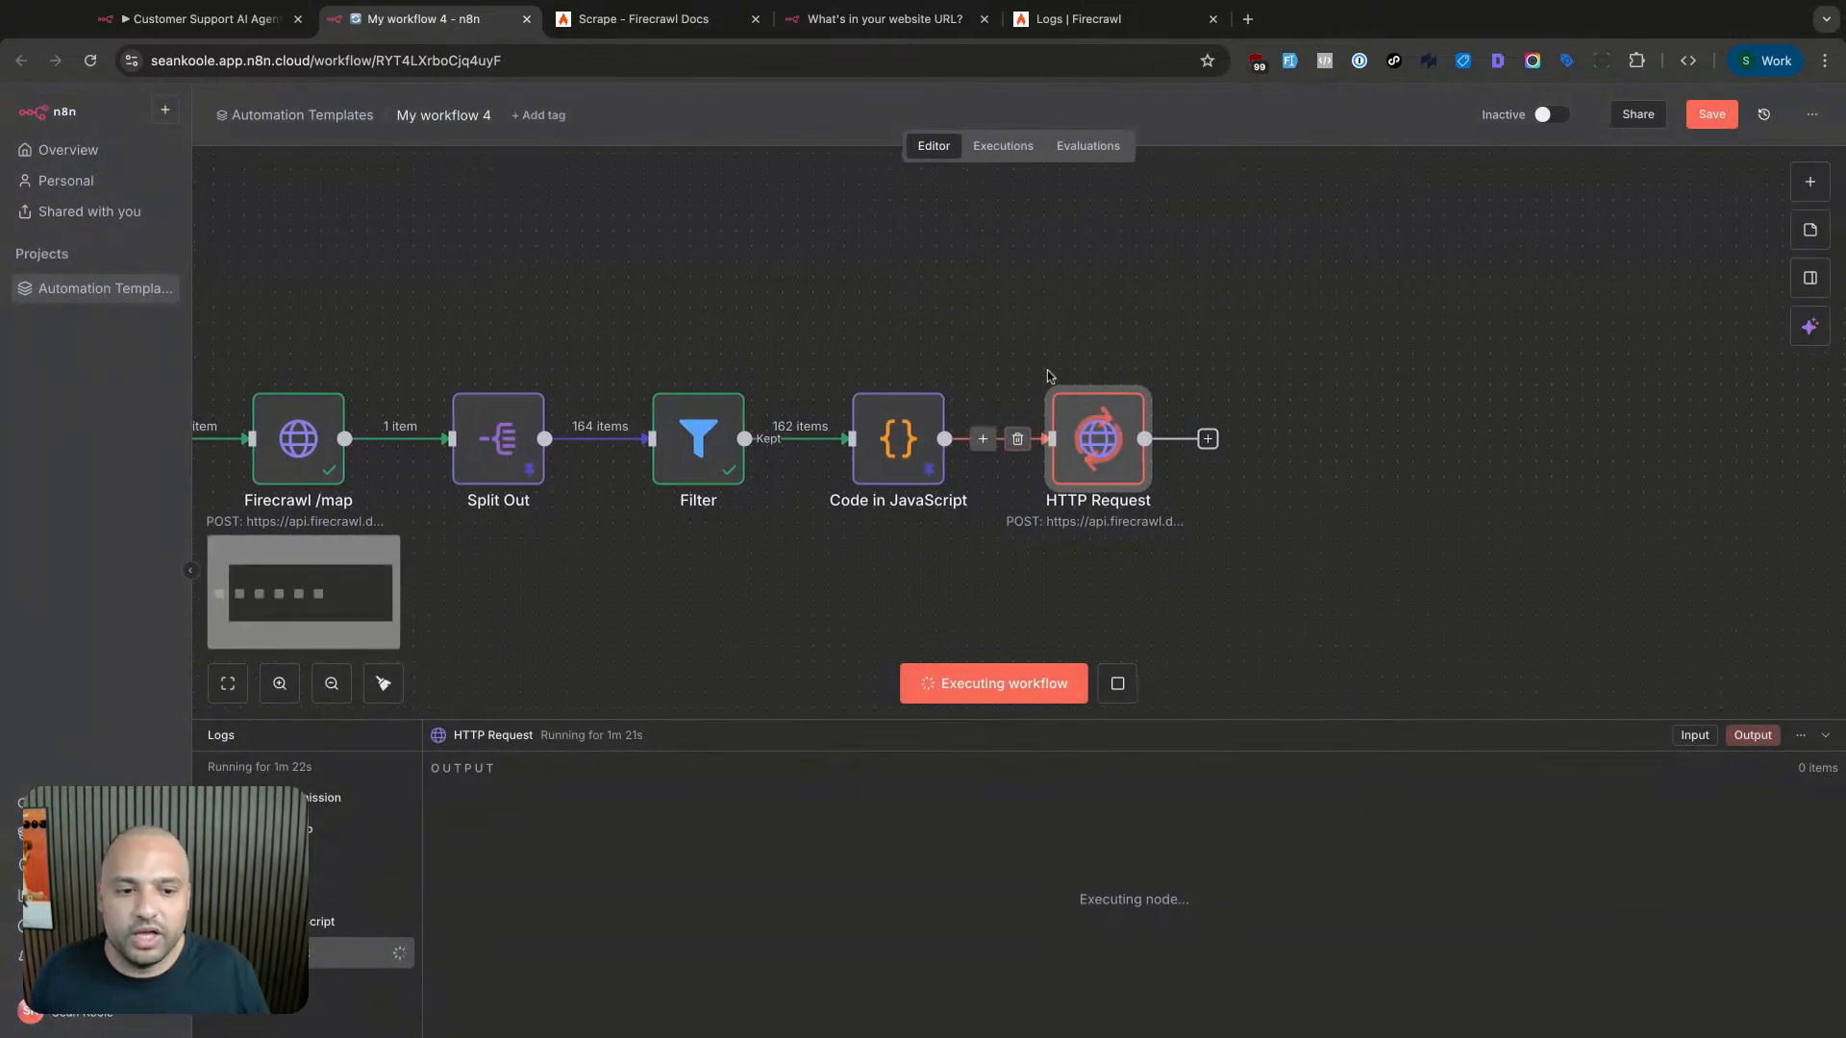
- Save the workflow and re-execute the HTTP Request step with its batching settings
key("super+s")
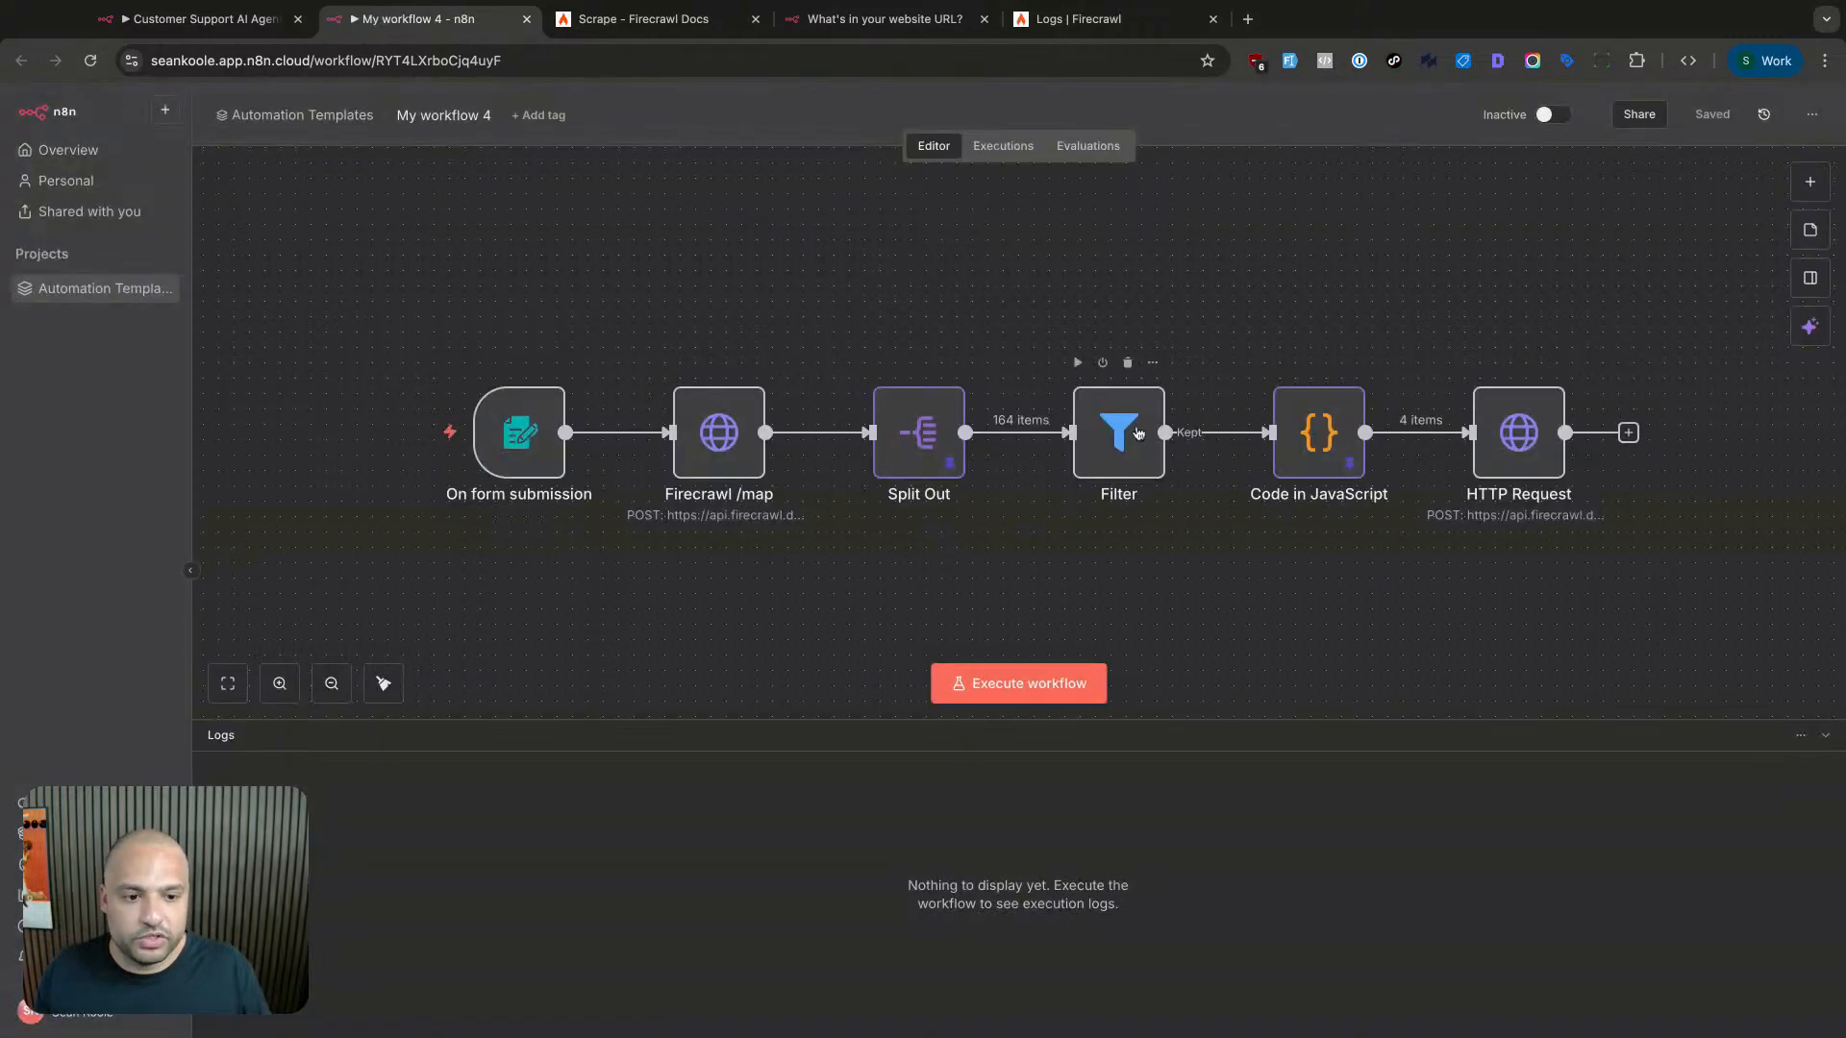
double_click(1308, 433)
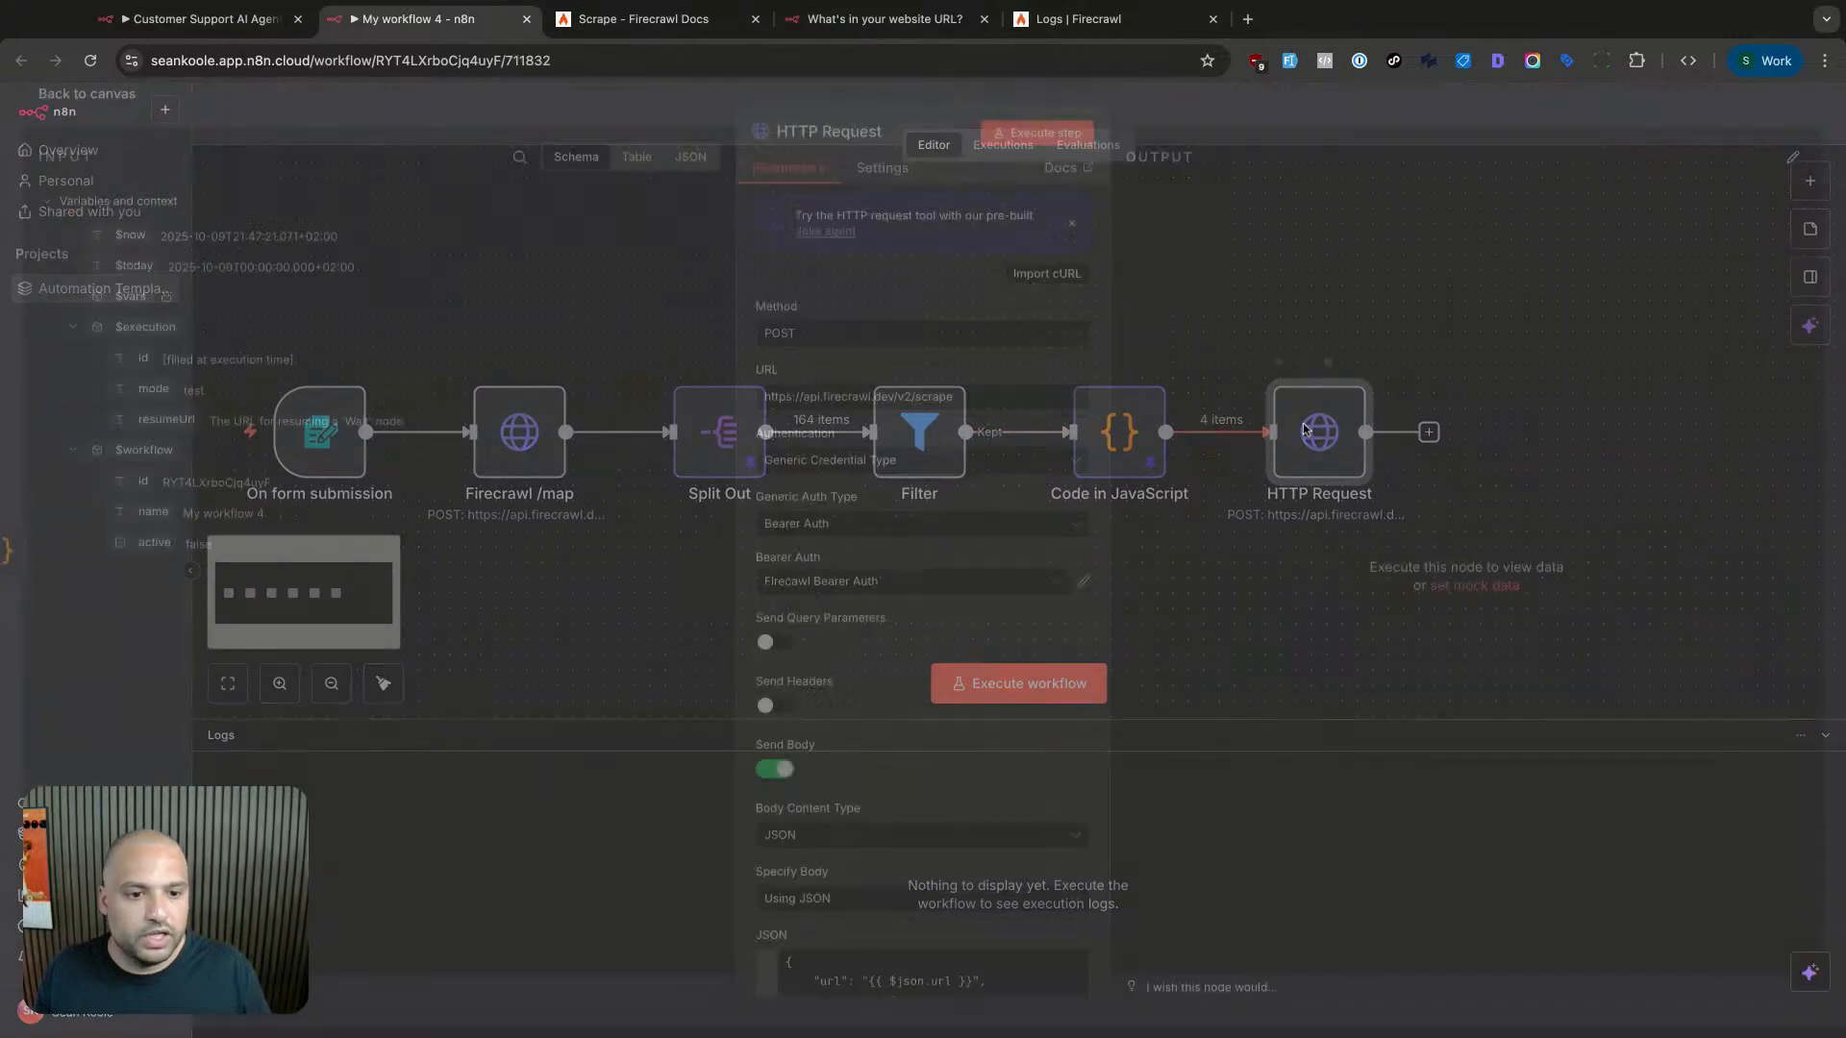
scroll(971, 365, "down", 5)
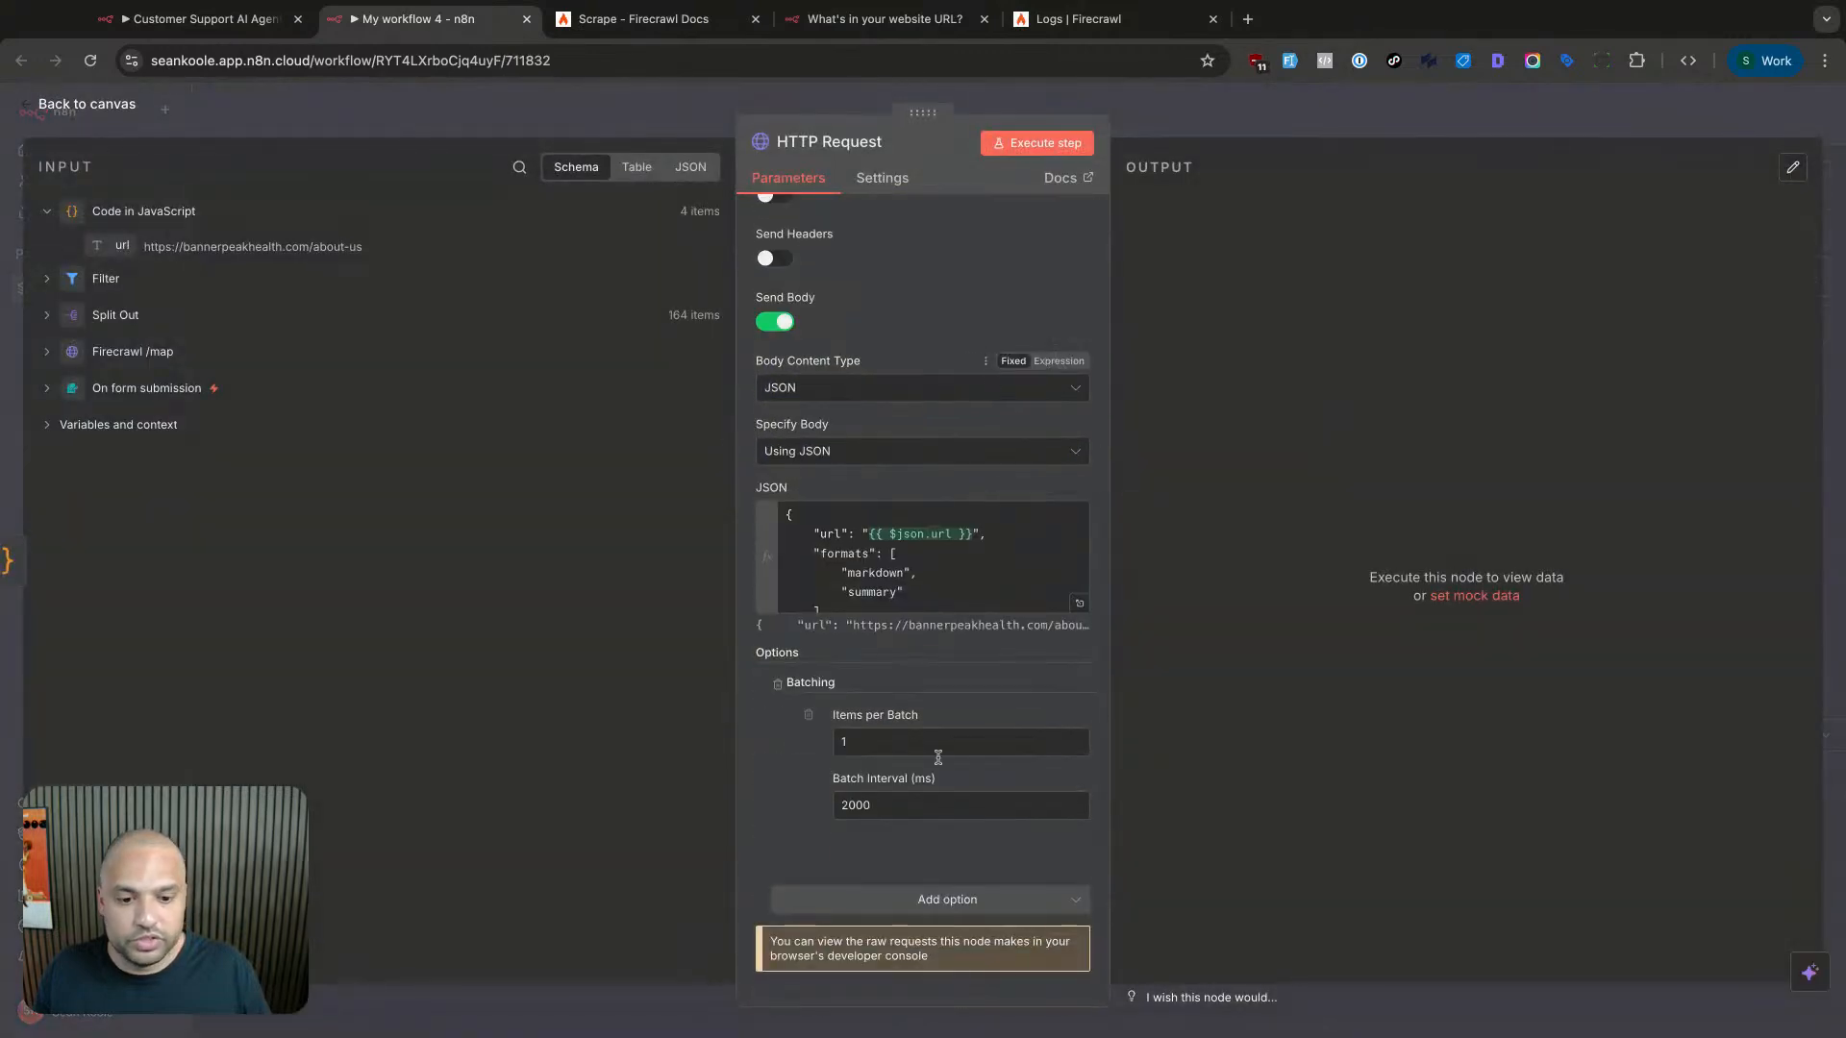
left_click(1034, 145)
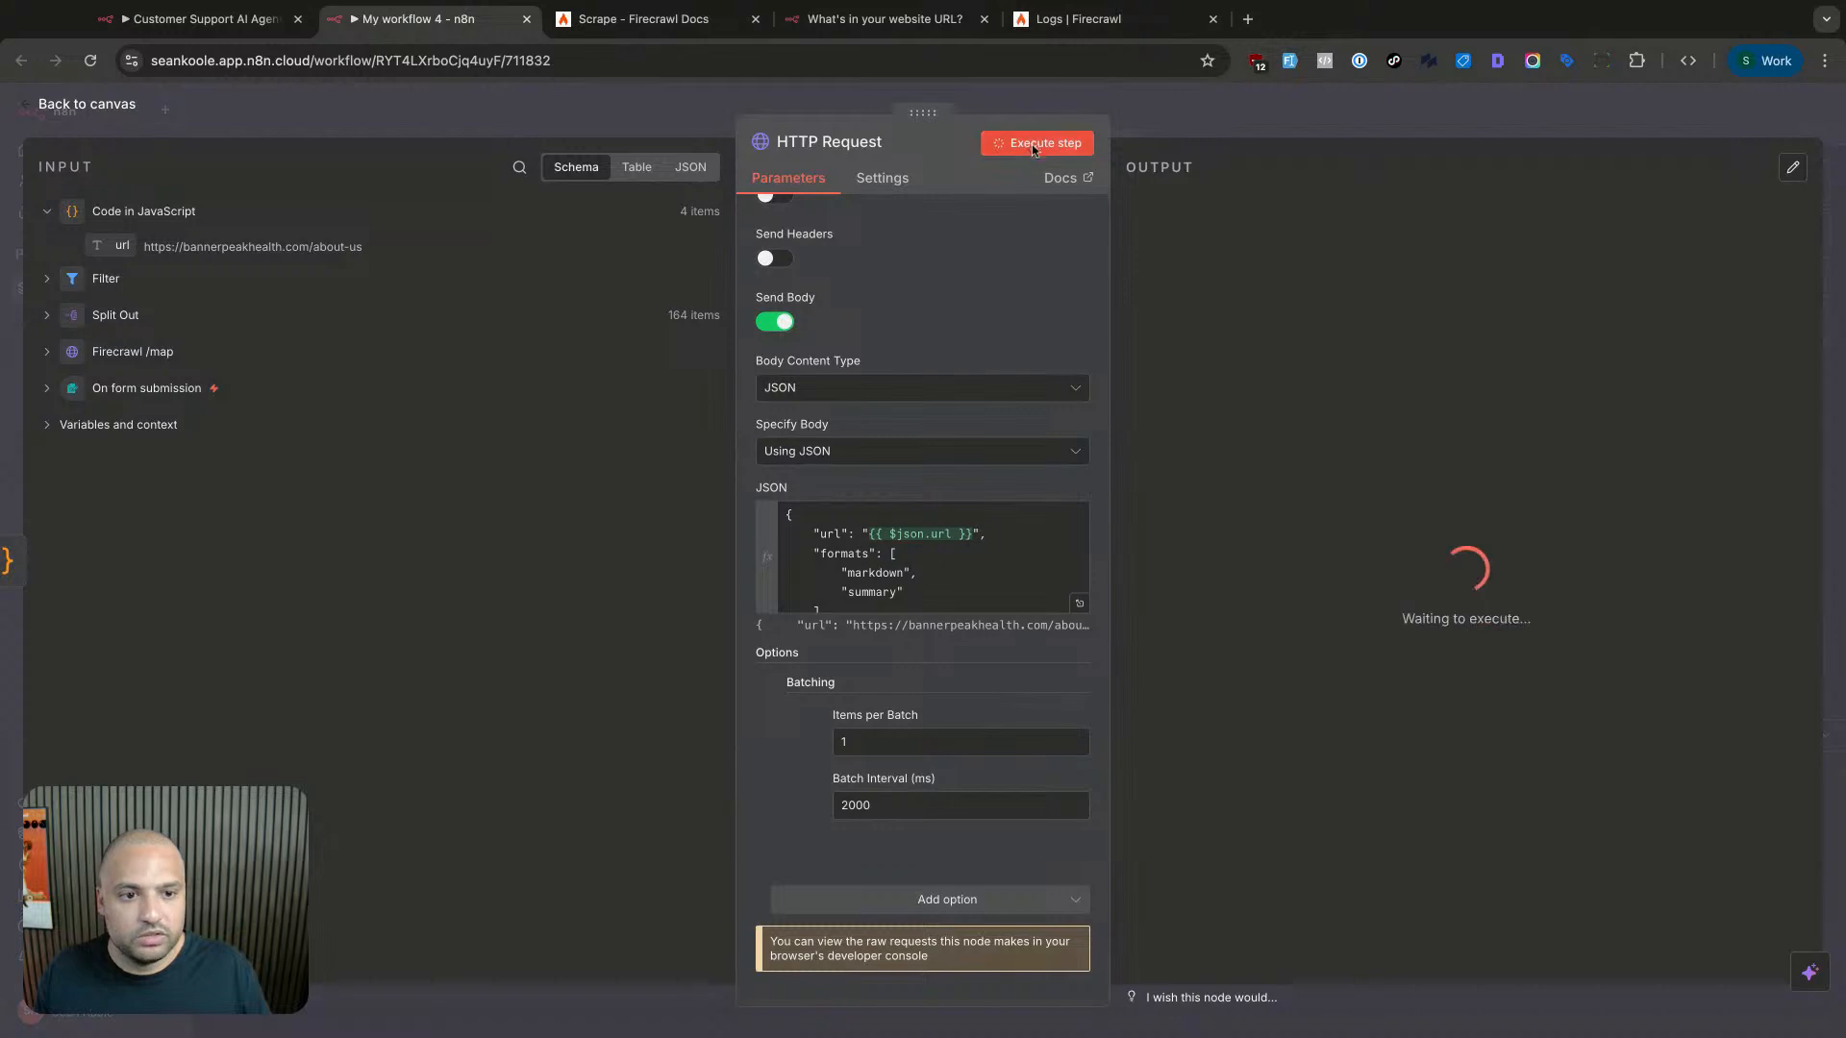
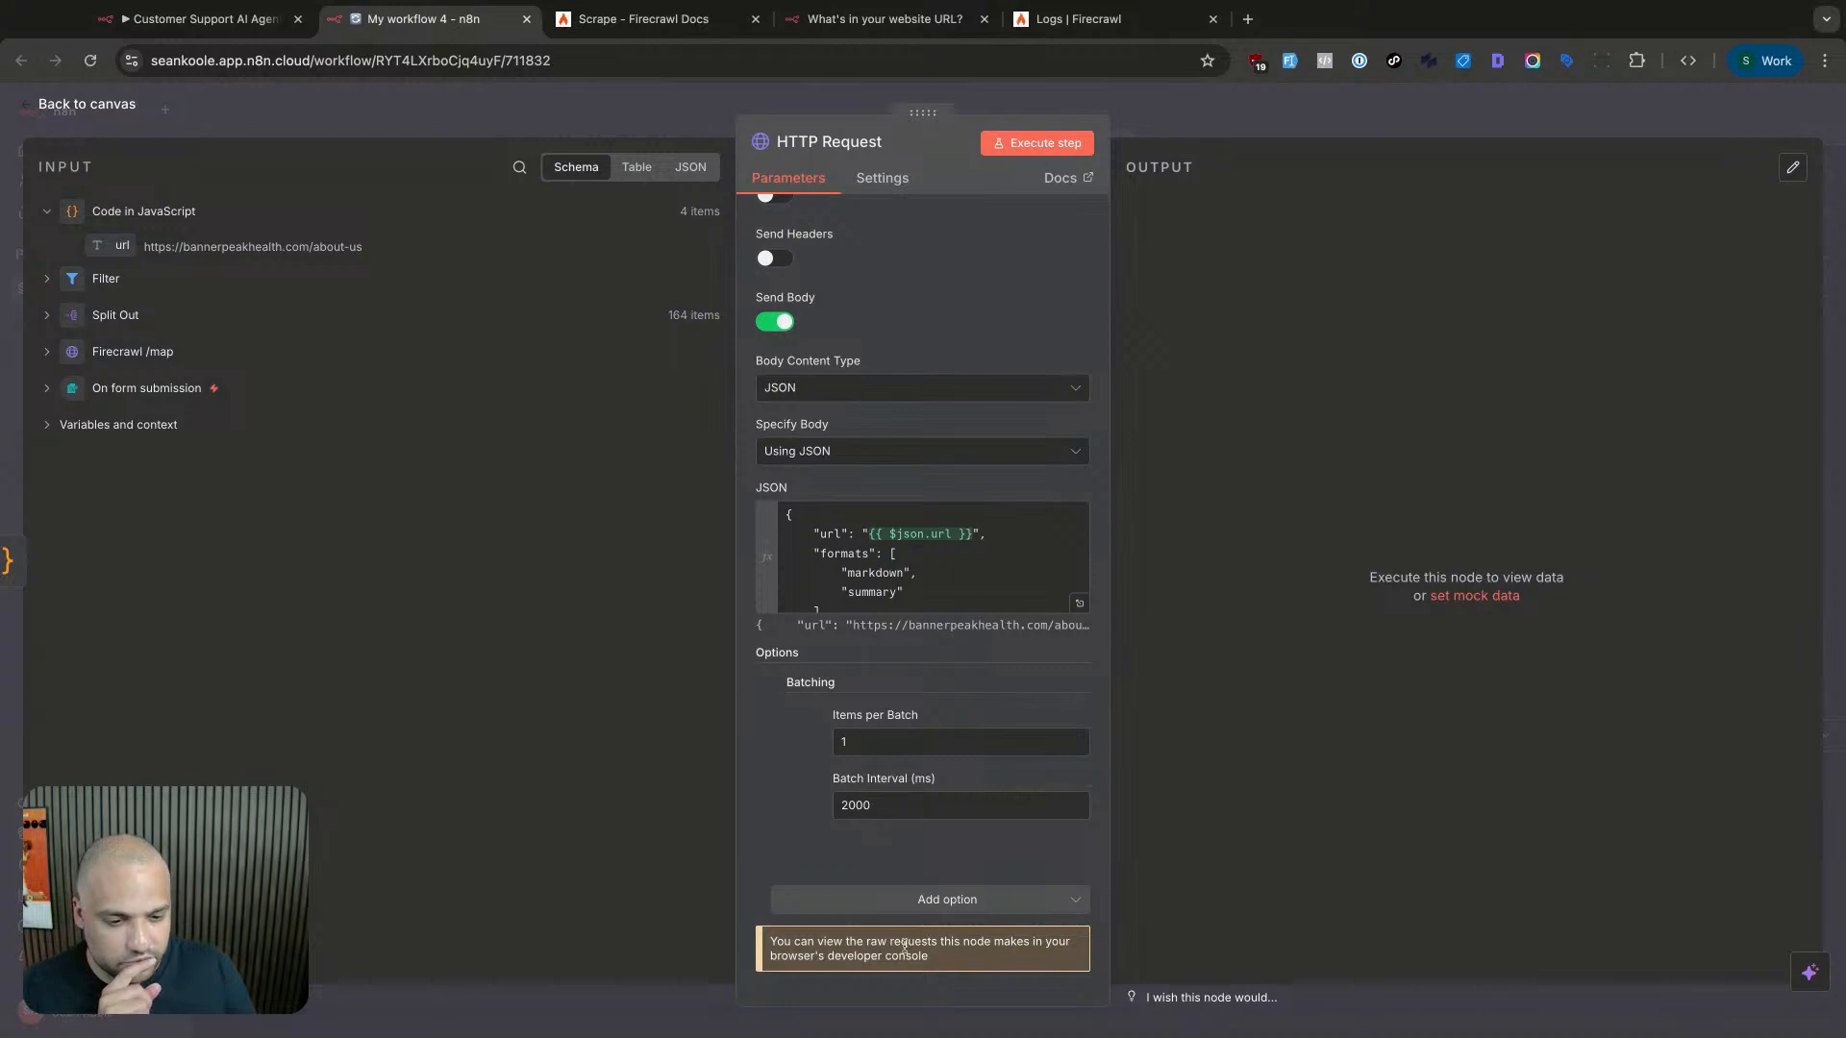
- Keep the Code in JavaScript node's pinned data by cancelling its test run
key("Escape")
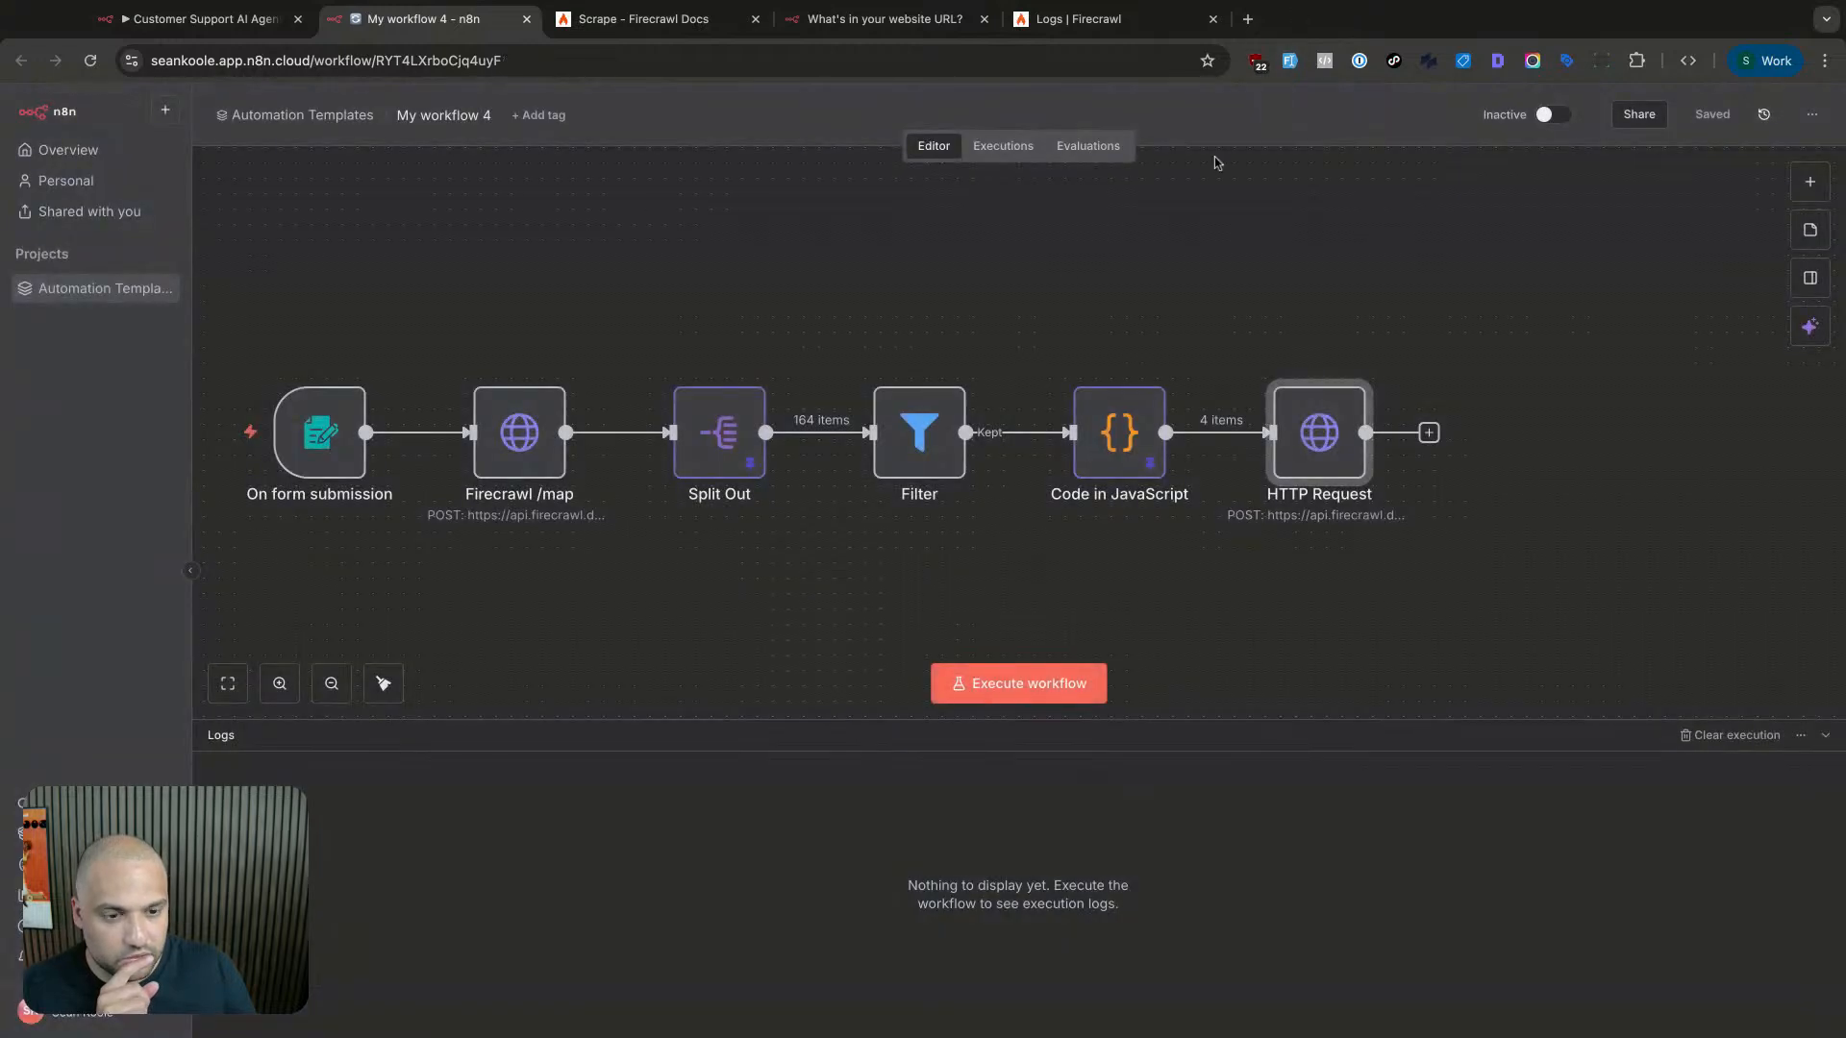
double_click(1089, 439)
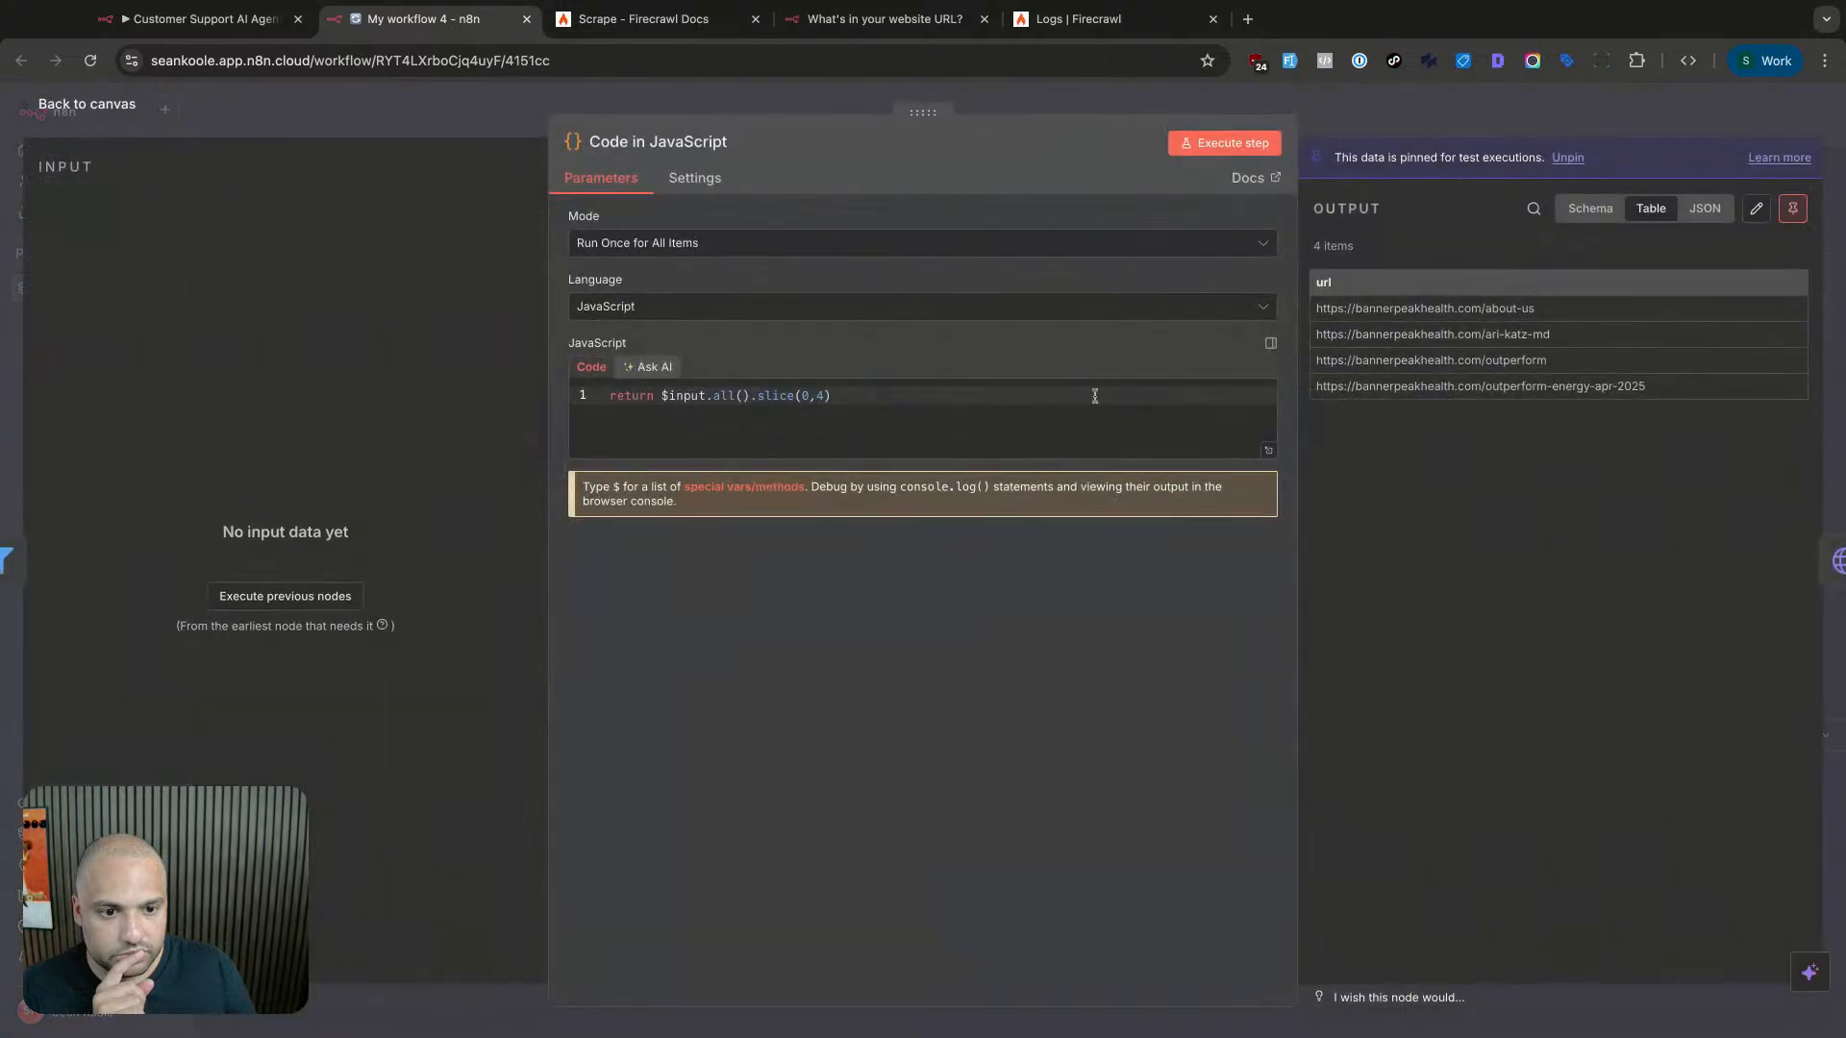
left_click(1200, 144)
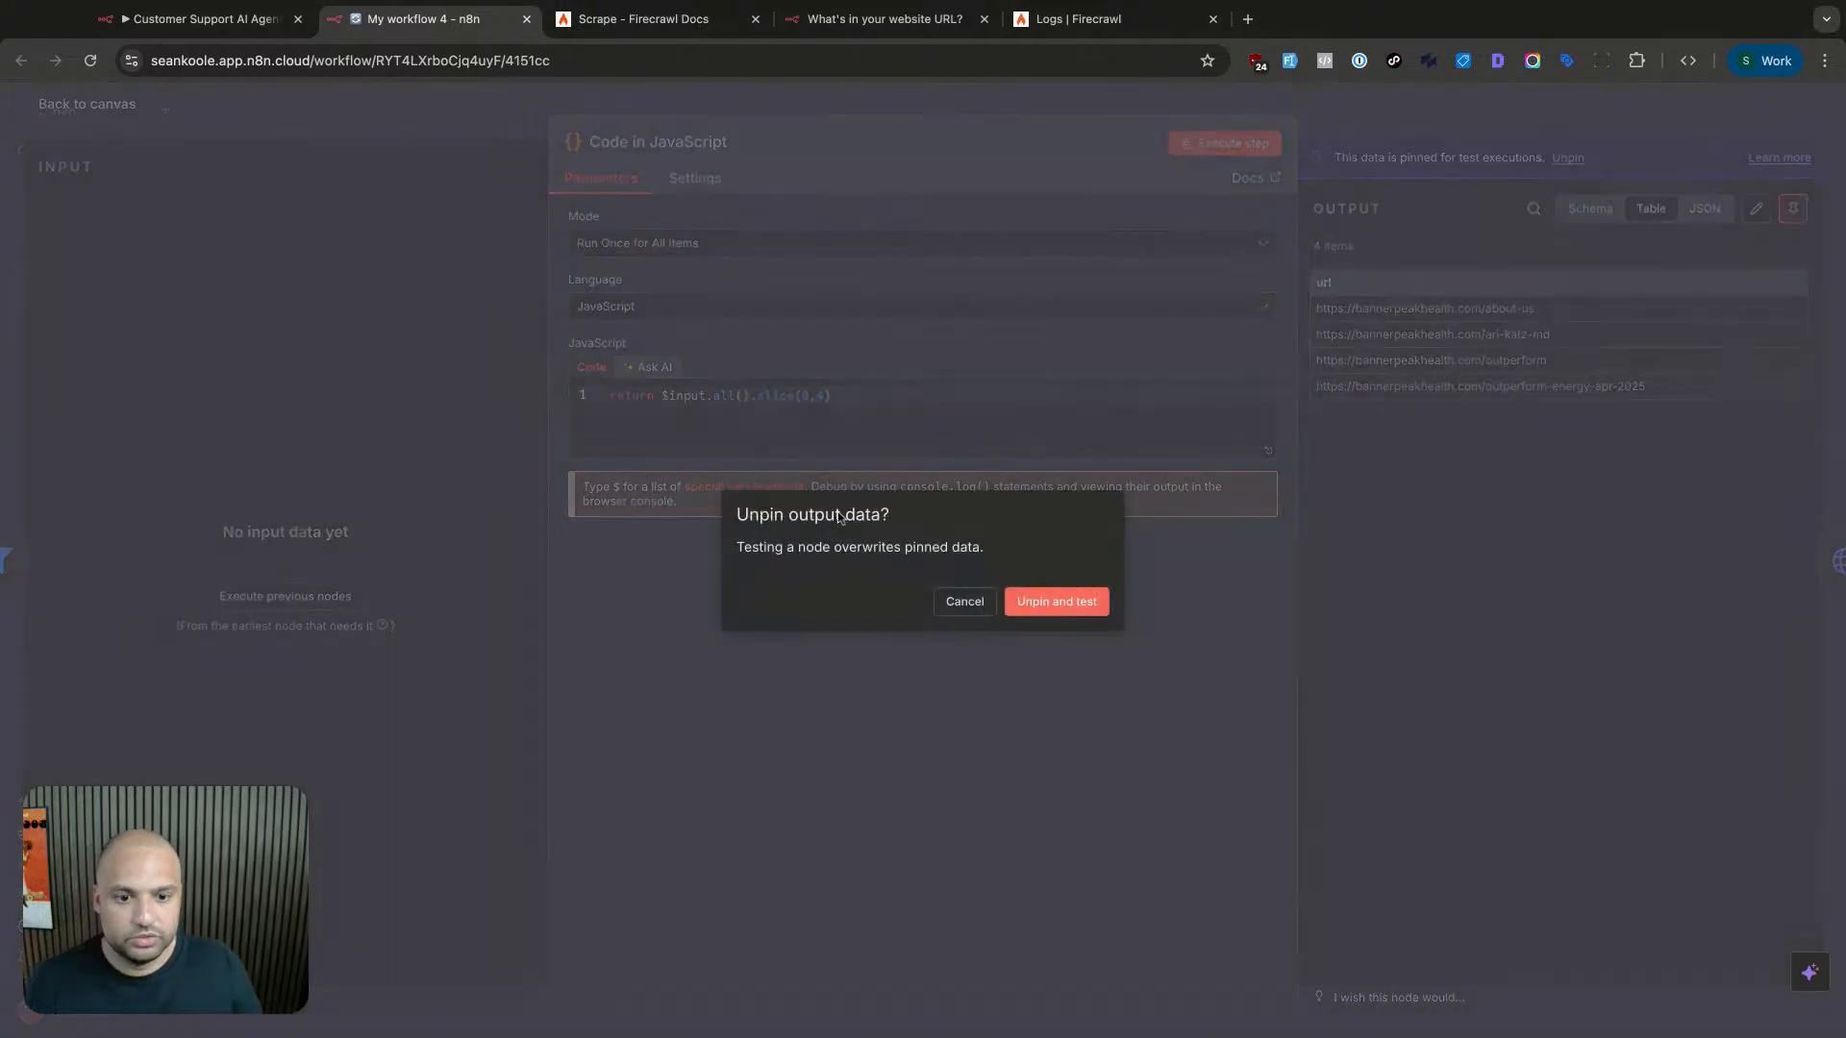
left_click(966, 601)
key("Escape")
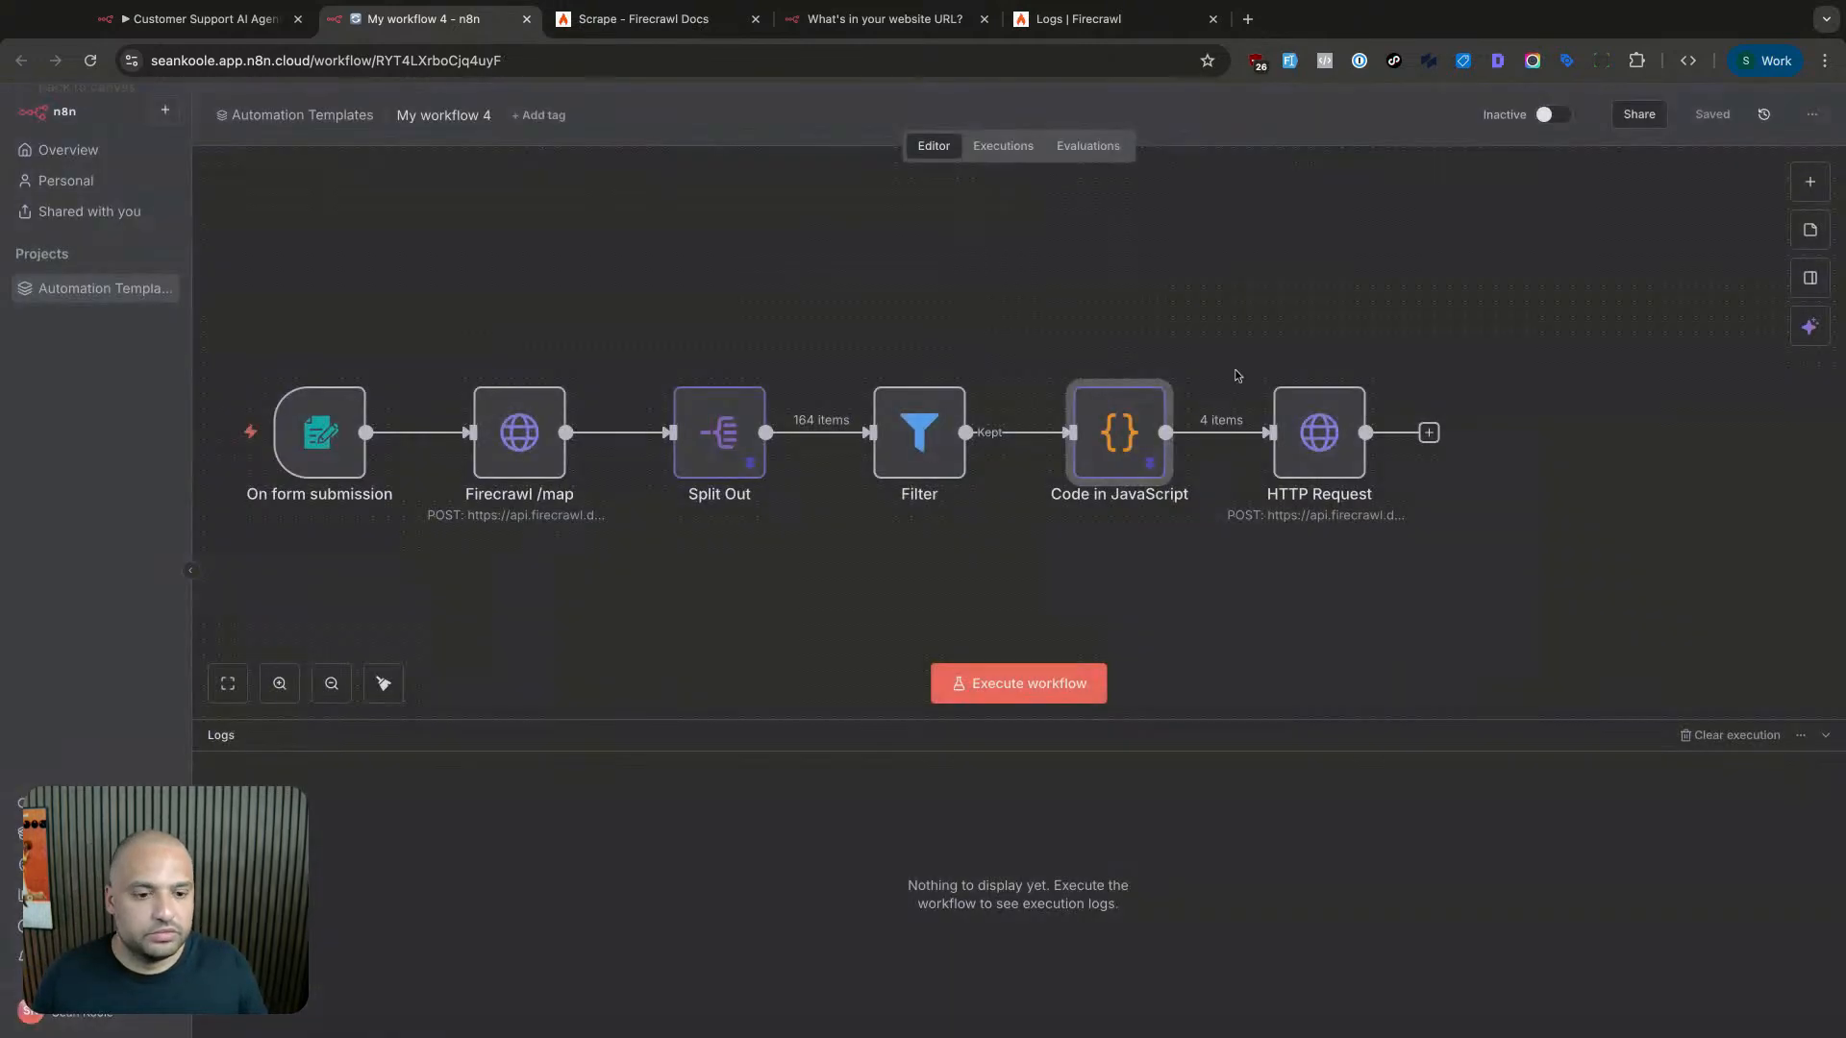
- Execute the HTTP Request step to scrape the pages with Firecrawl, checking its activity logs
scroll(1271, 492, "up", 3)
double_click(1319, 433)
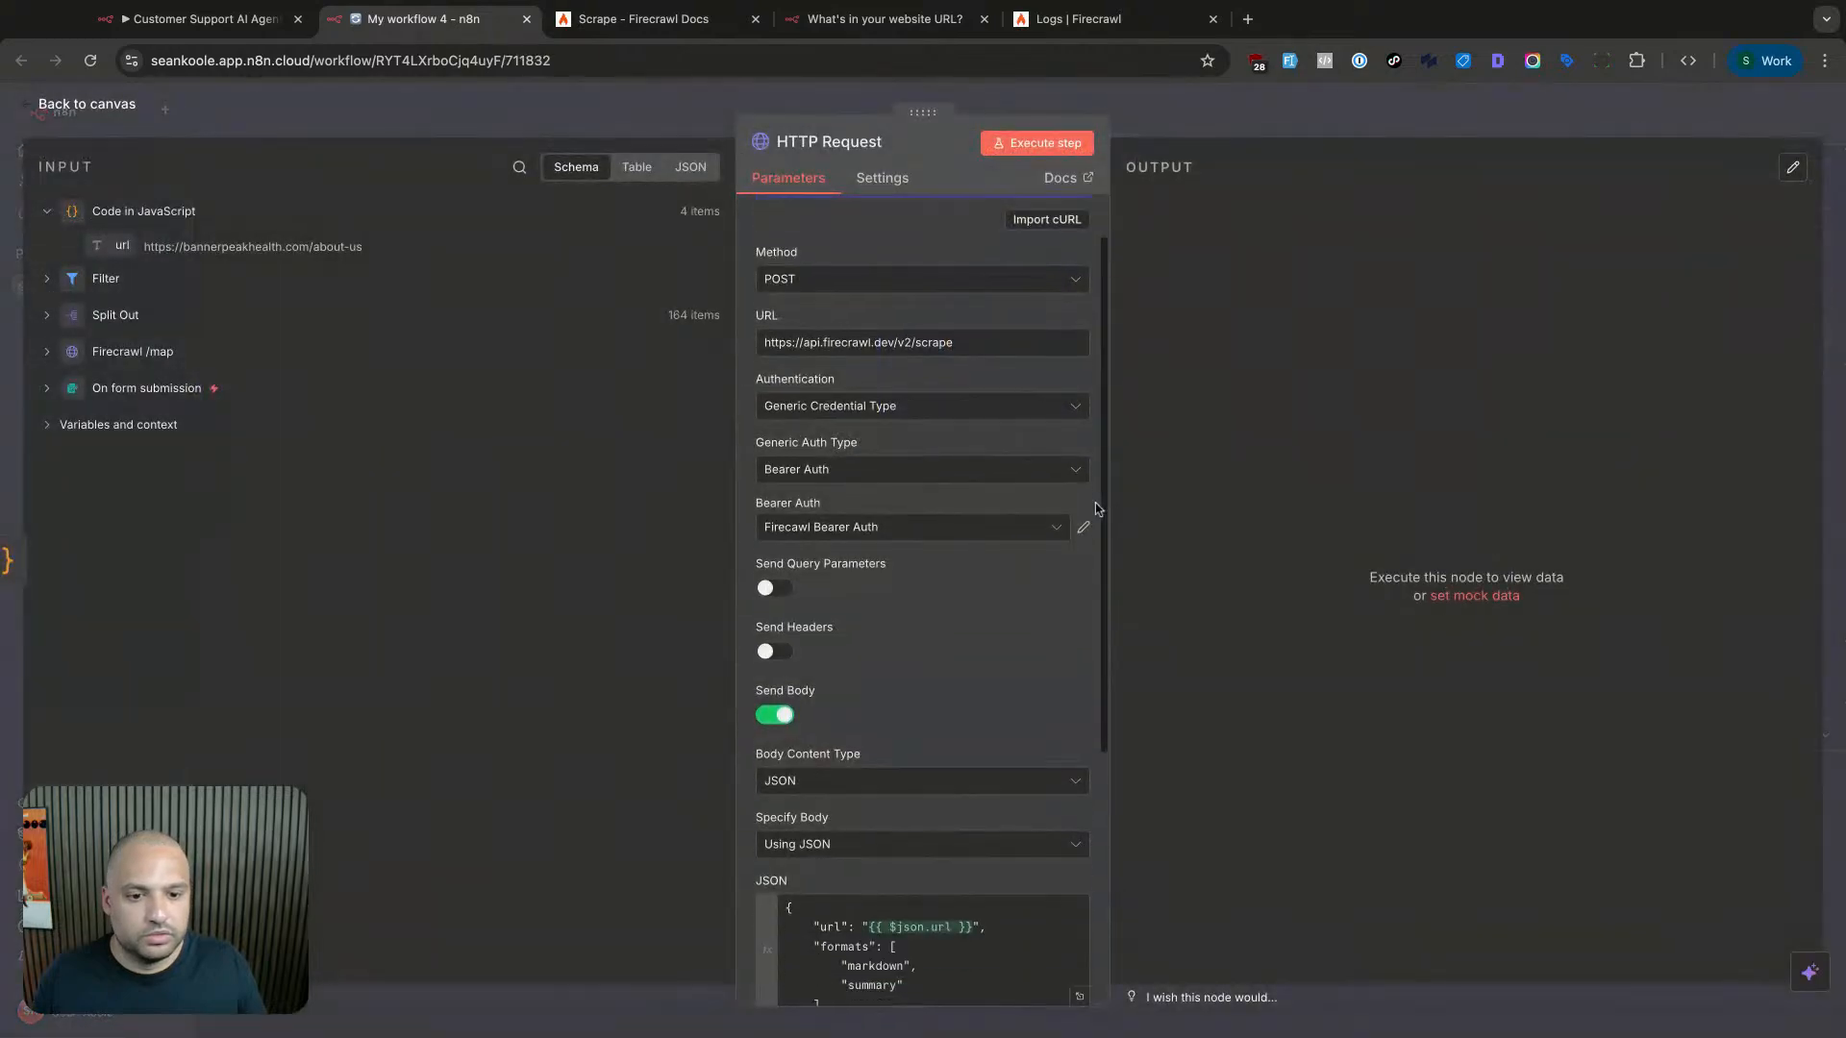
scroll(1097, 510, "down", 2)
scroll(1097, 509, "up", 2)
left_click(1036, 142)
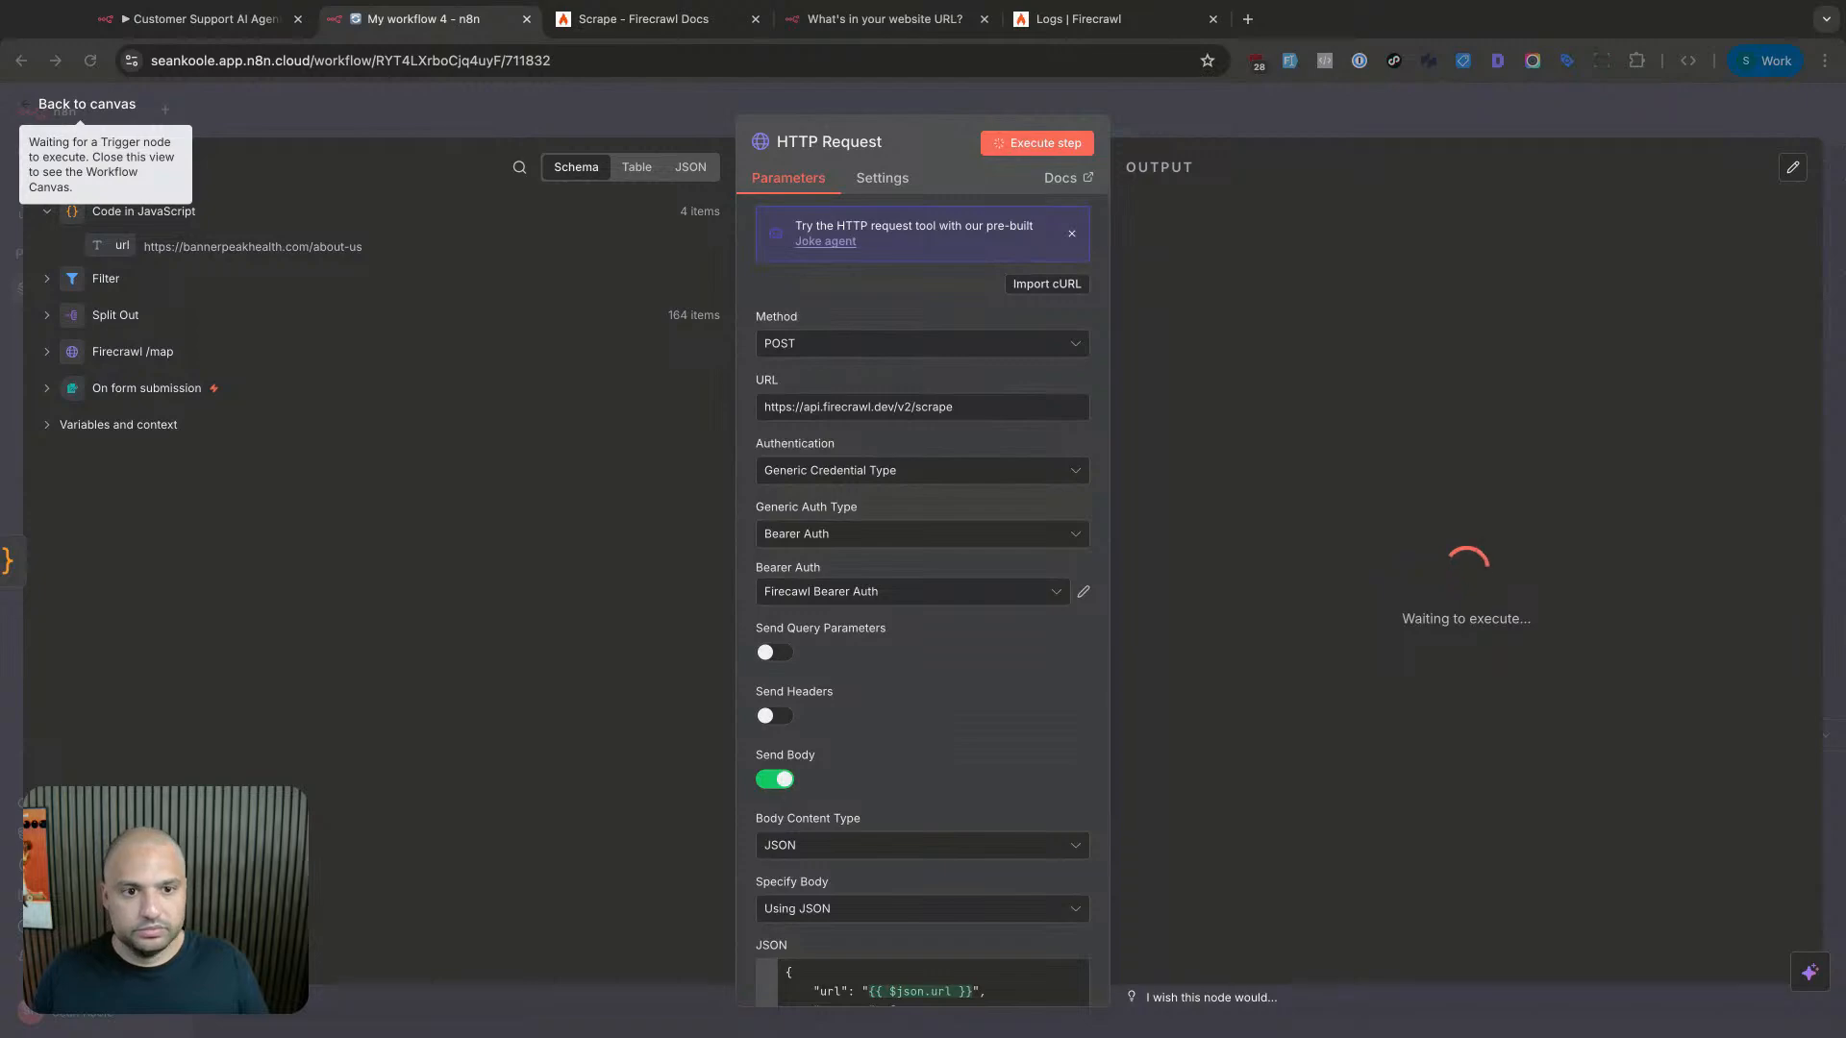
left_click(1127, 21)
left_click(377, 34)
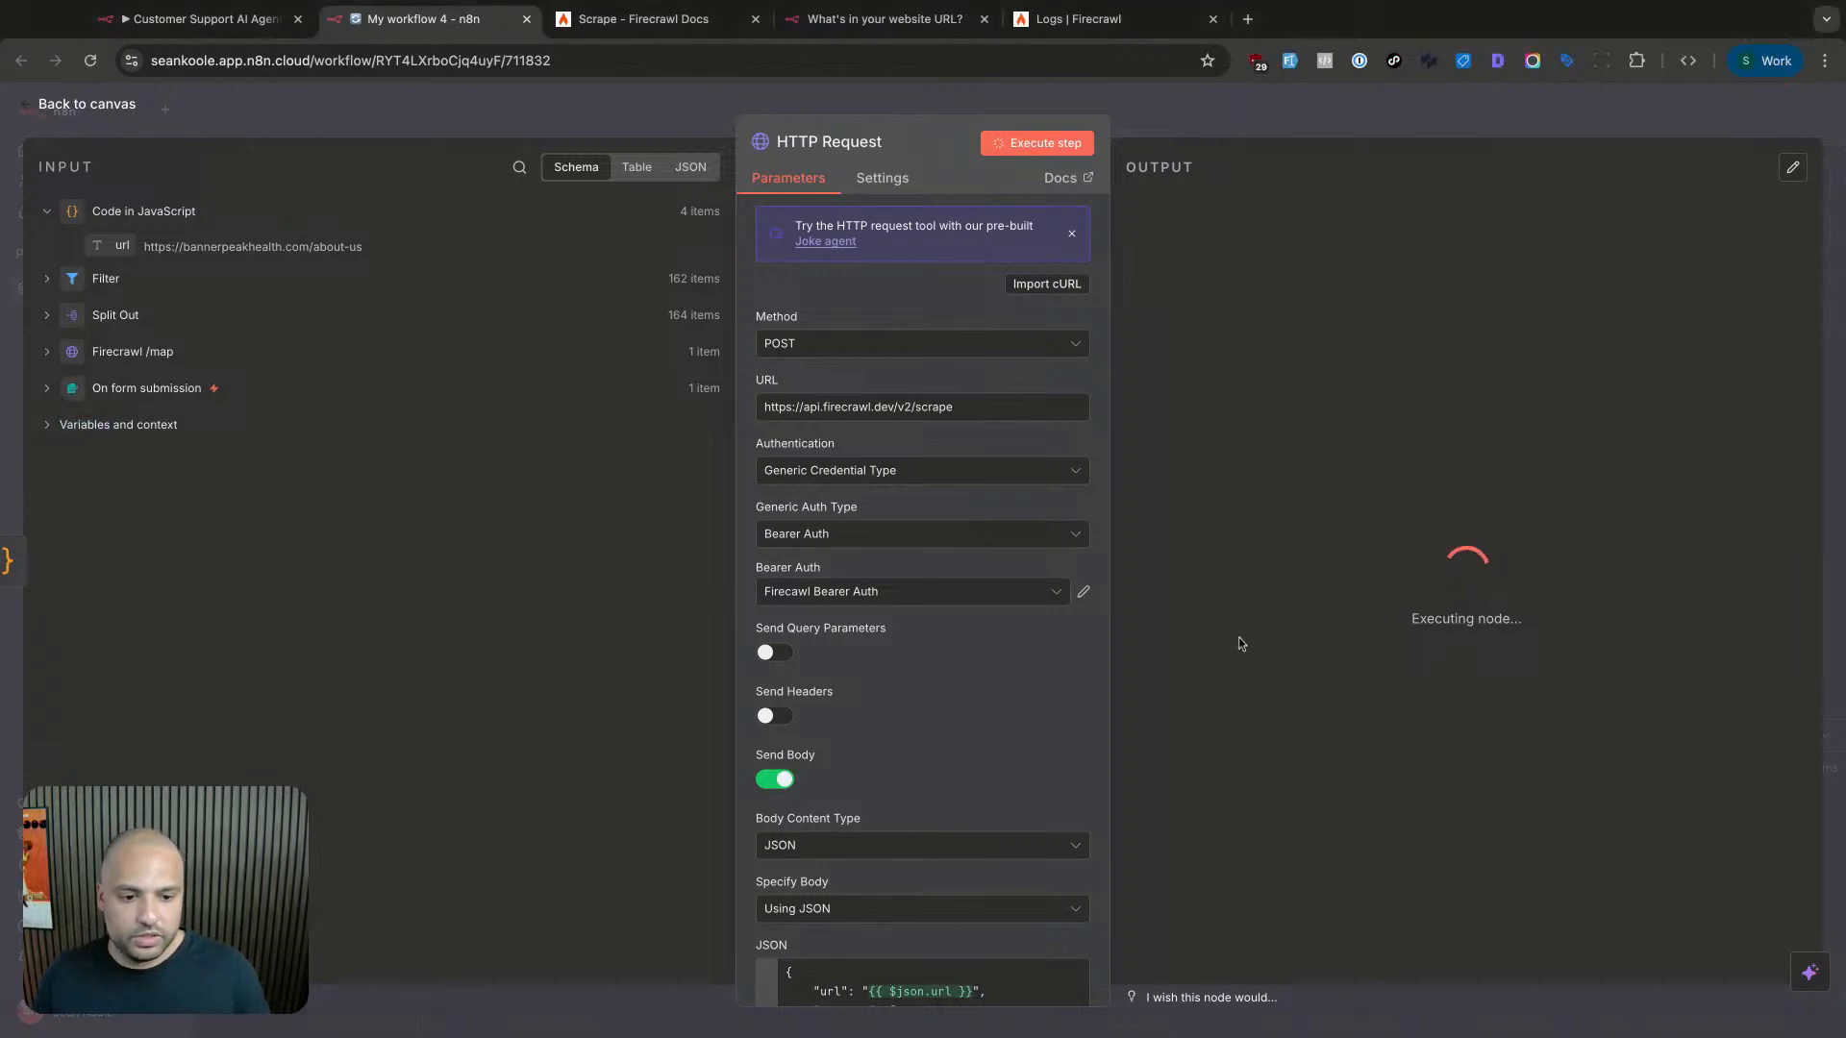
- Pin the On form submission output and reopen the HTTP Request node's four scraped results
left_click(1234, 131)
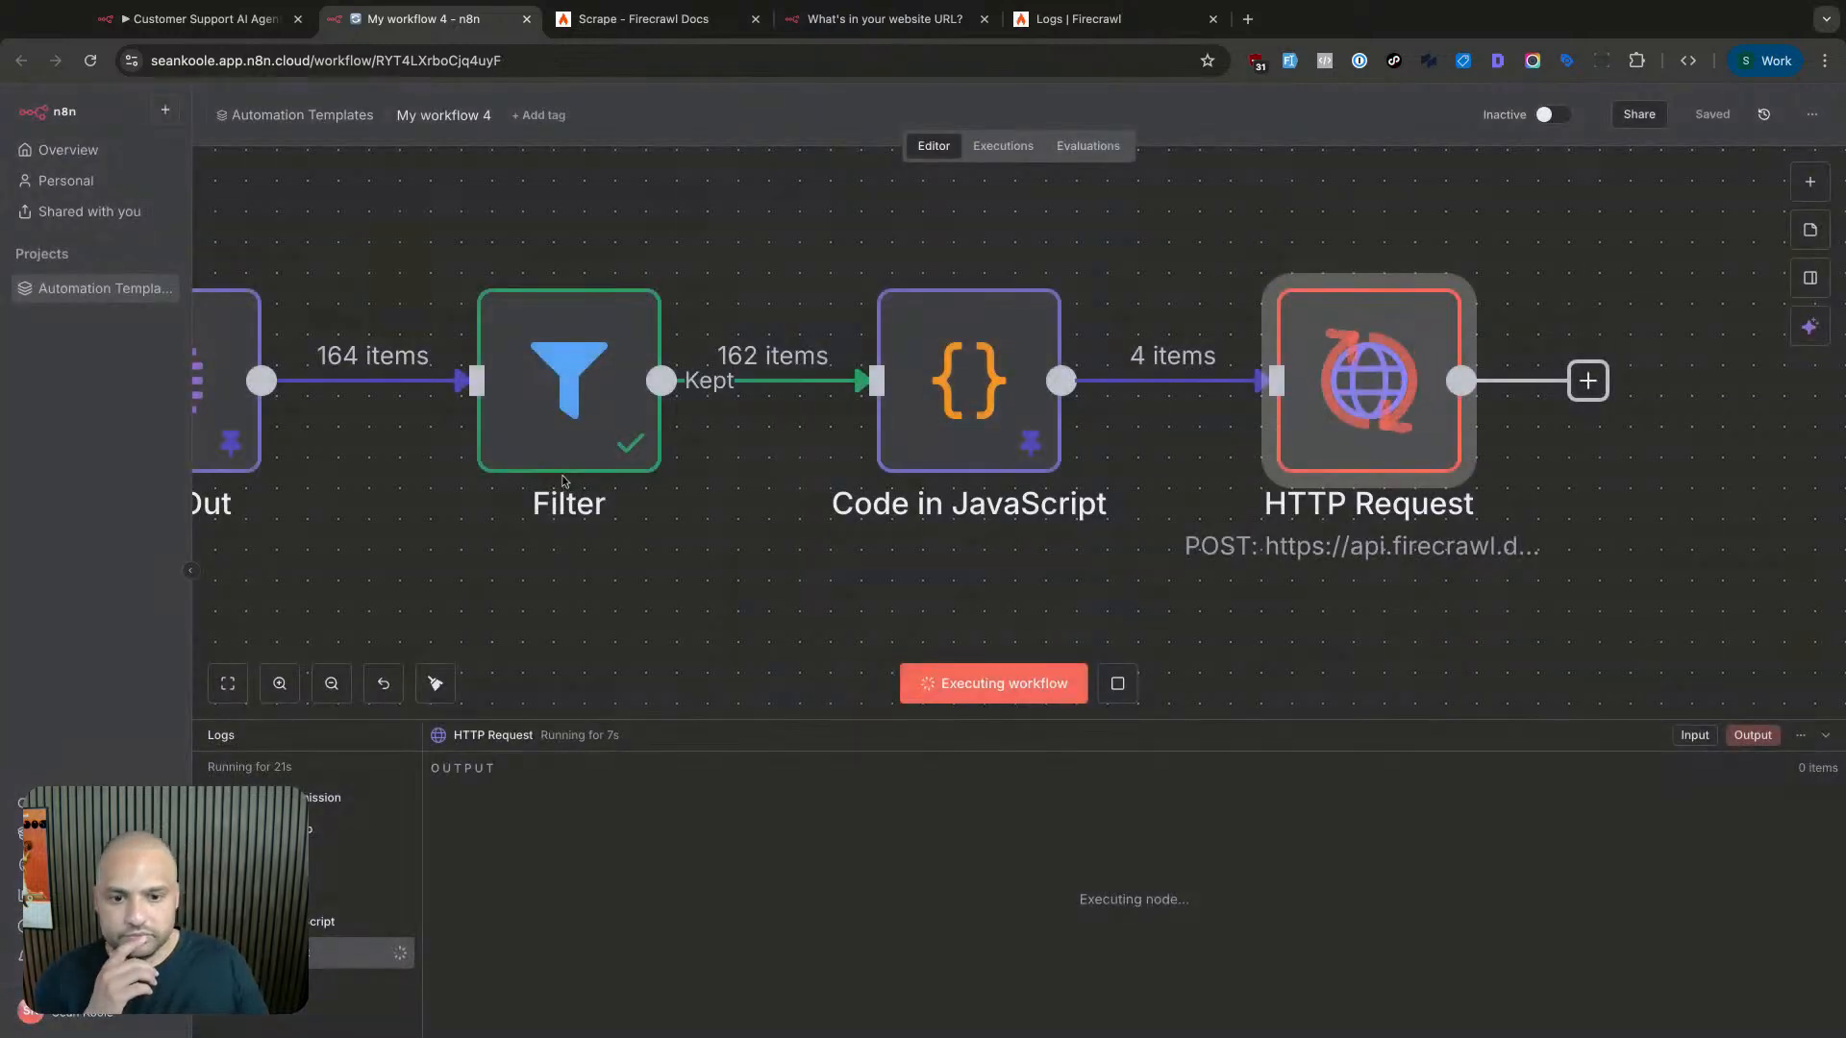
scroll(652, 514, "down", 5)
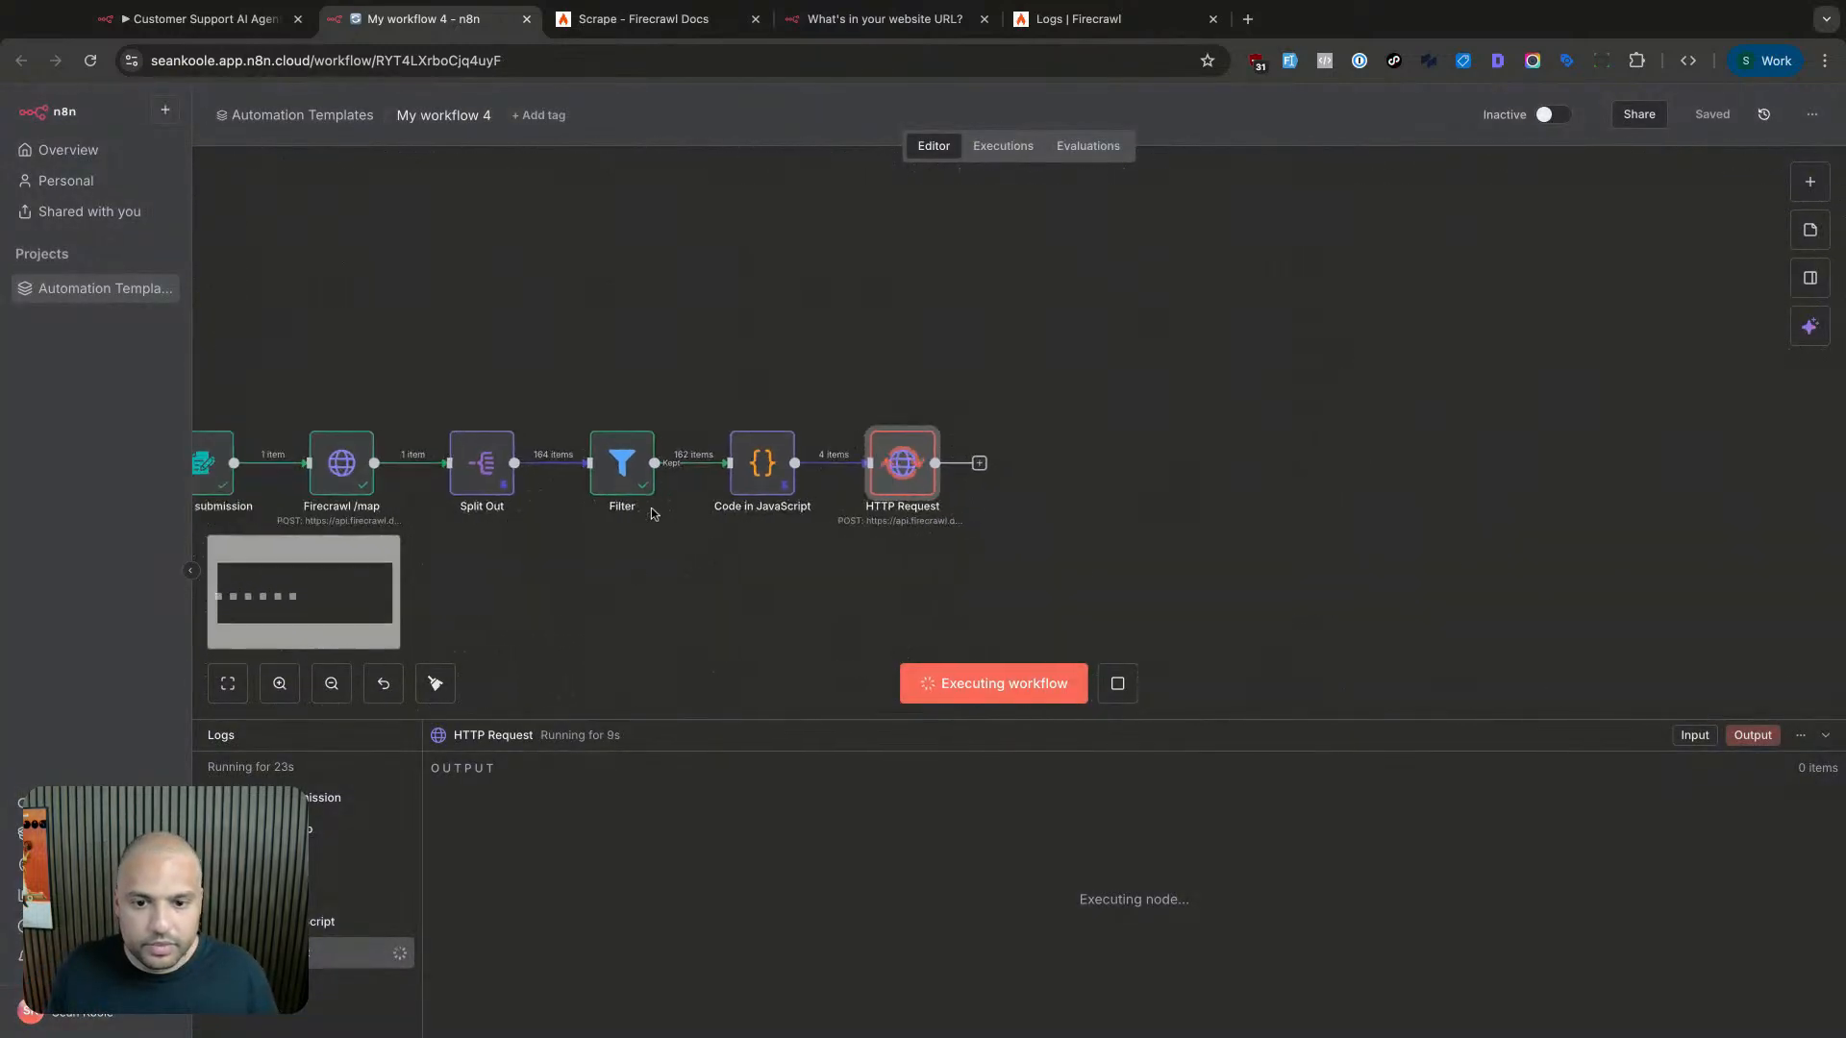
scroll(652, 514, "left", 1)
left_click(339, 439)
double_click(339, 439)
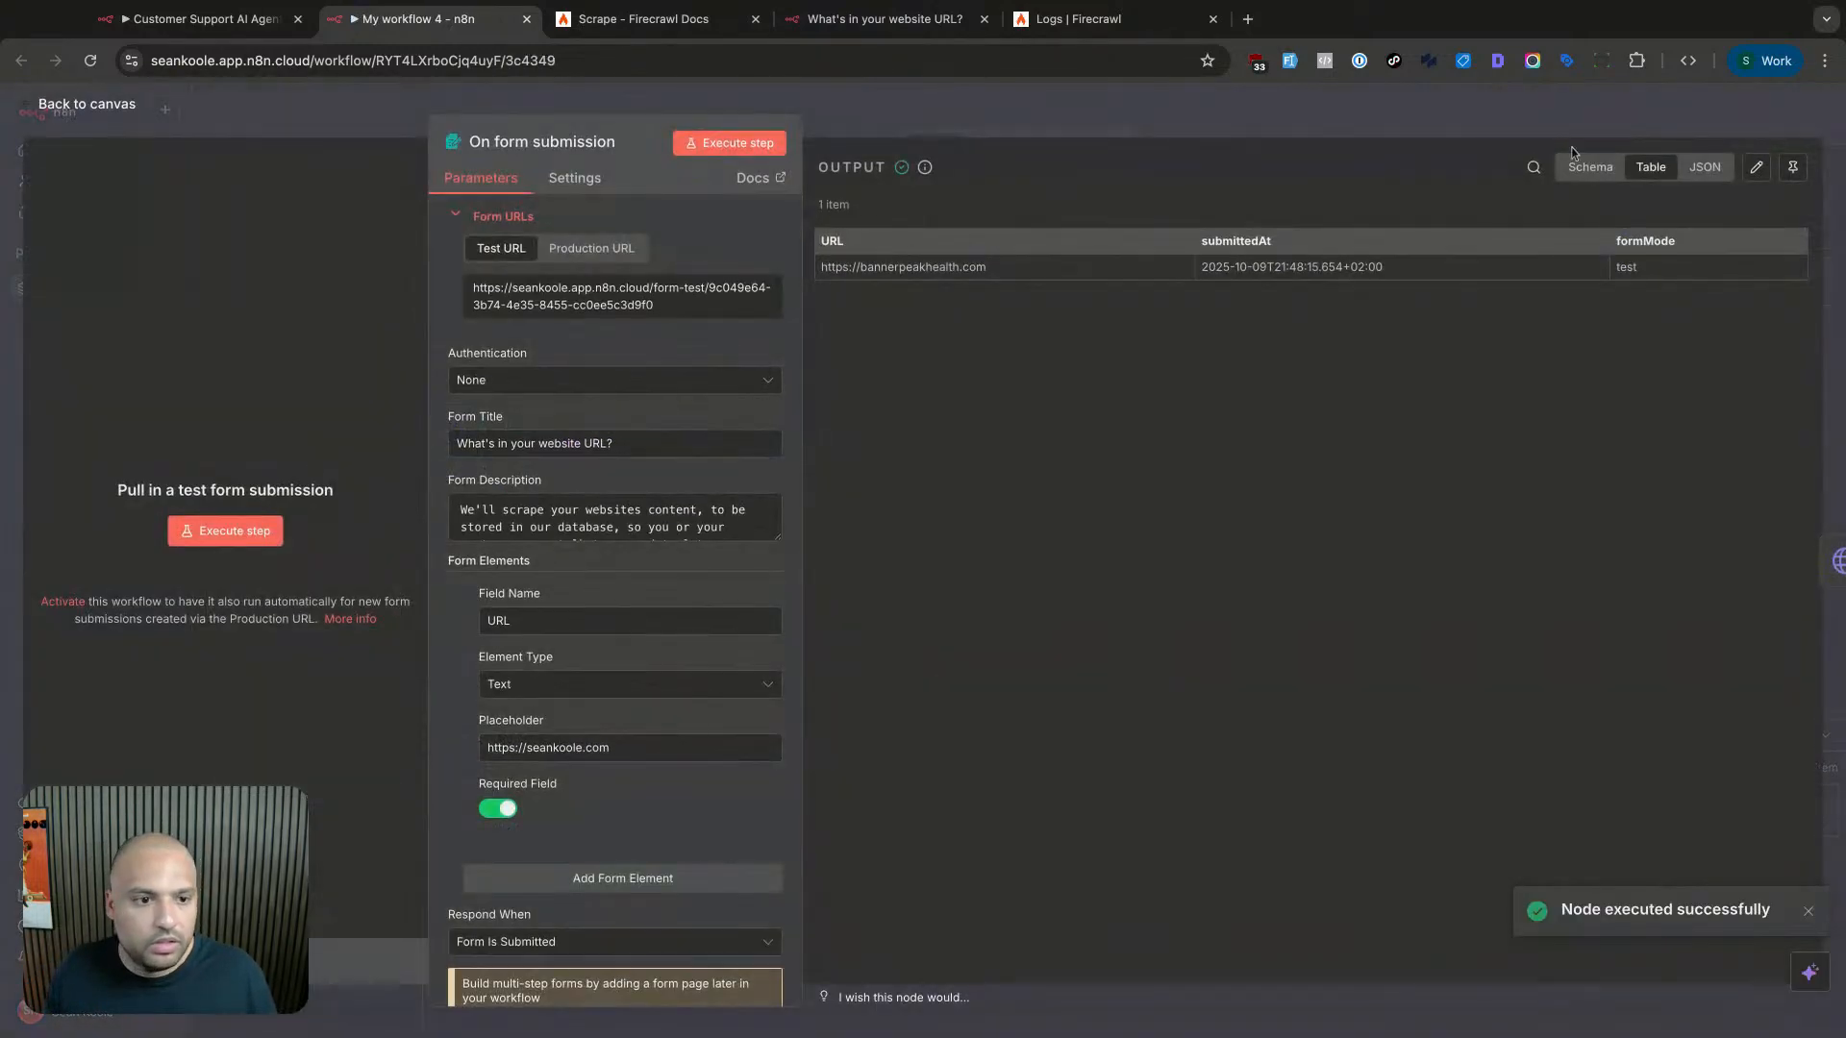
left_click(1786, 170)
left_click(1667, 119)
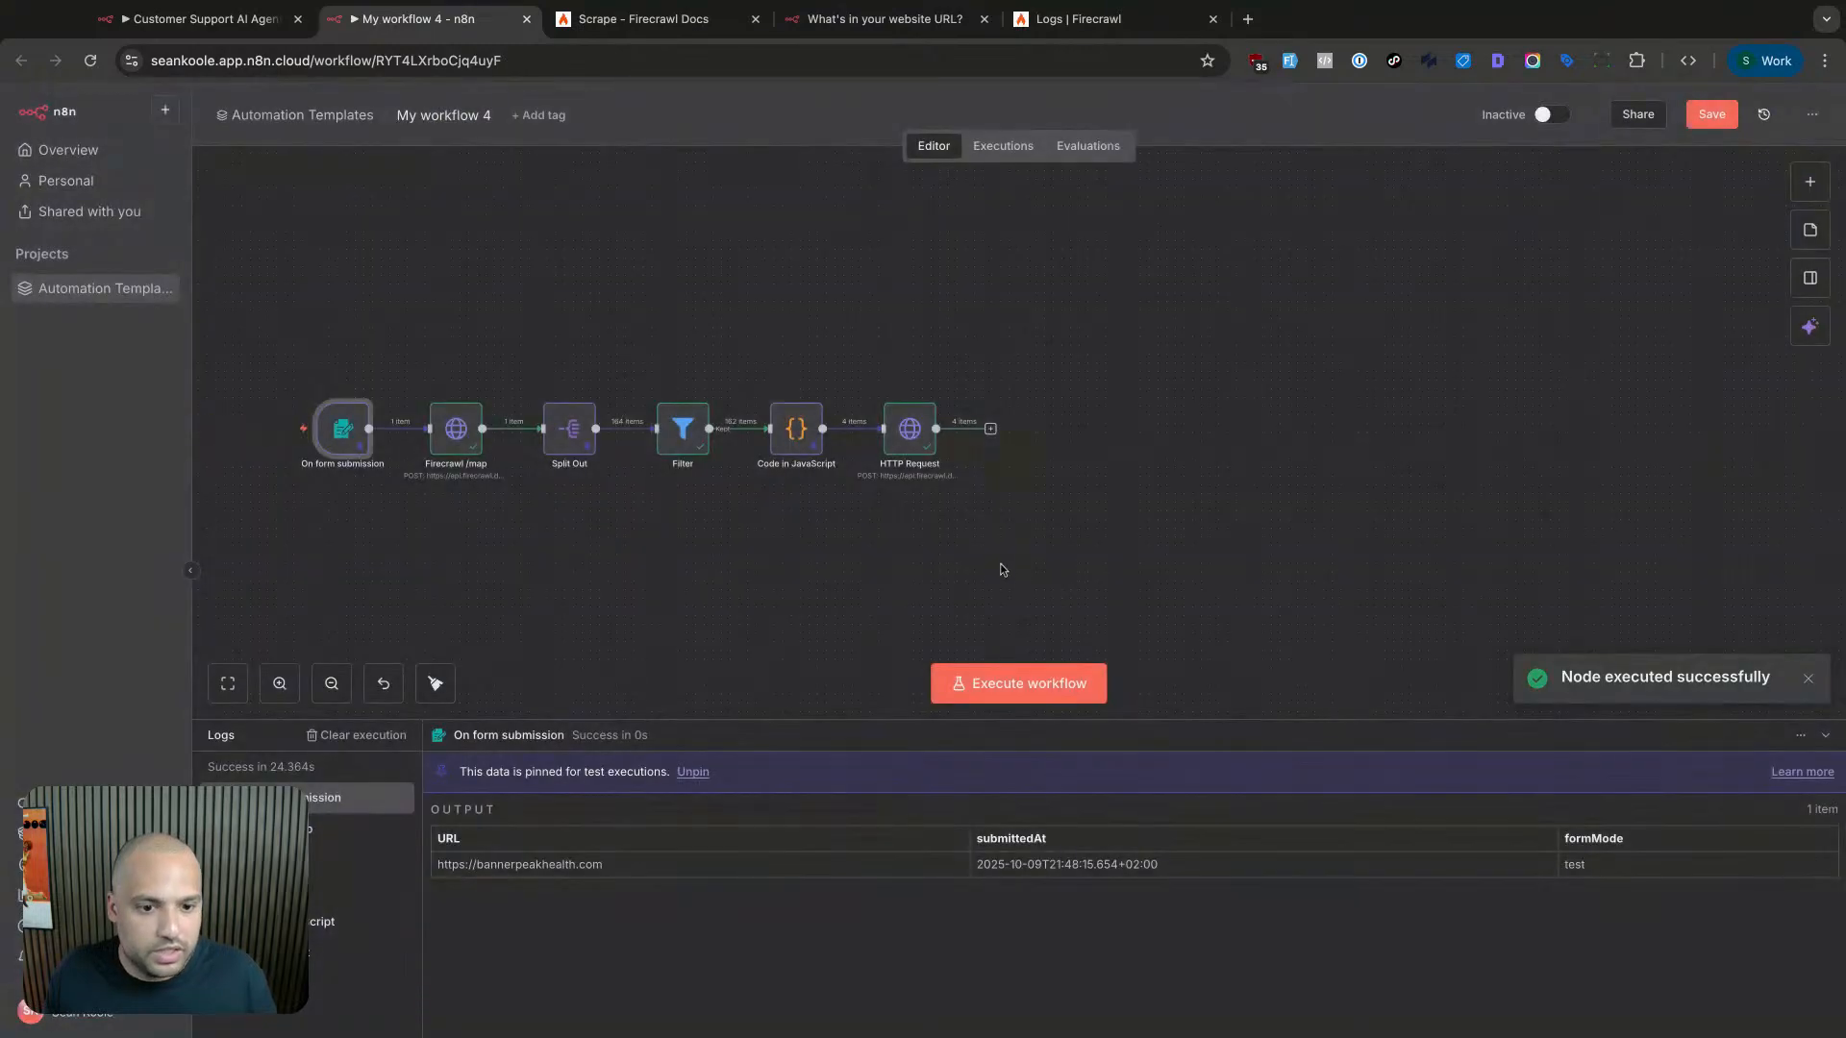
double_click(909, 454)
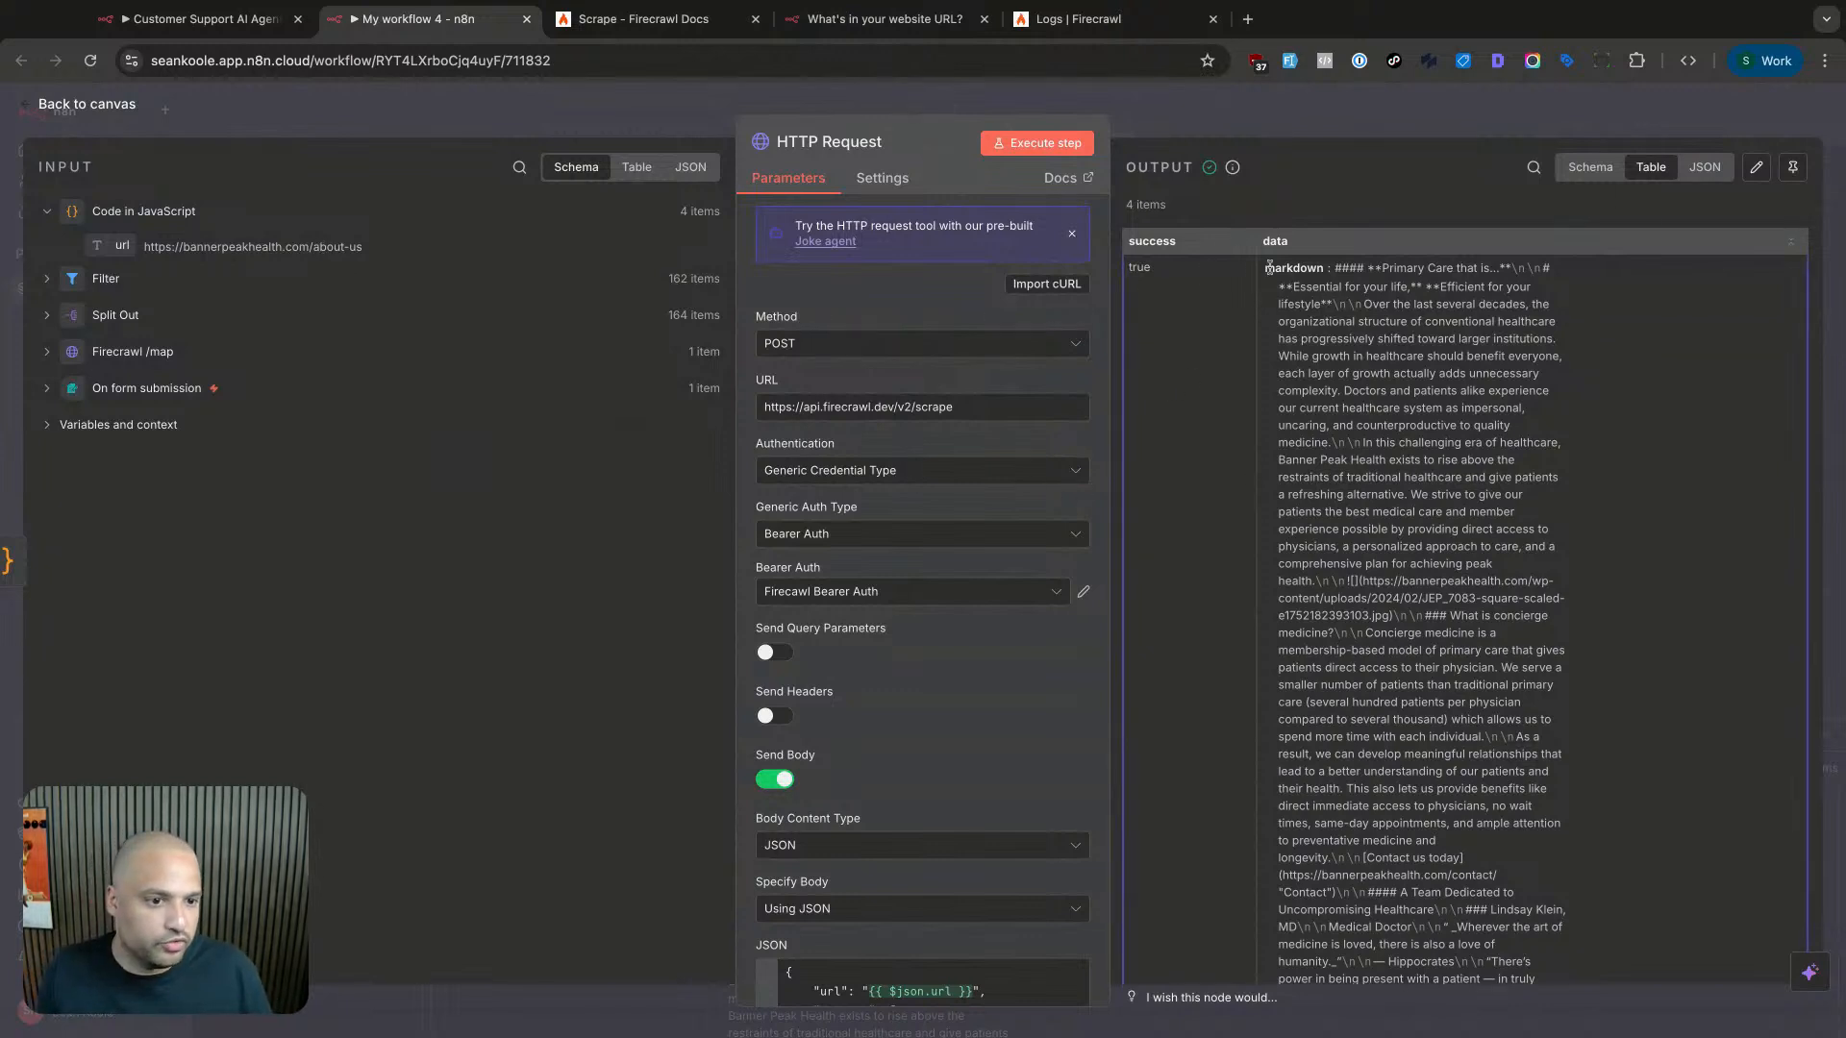
- Scroll through the scraped pages' markdown in the HTTP Request output
left_click_drag(1269, 268, 1442, 566)
left_click(1392, 323)
scroll(1384, 332, "down", 8)
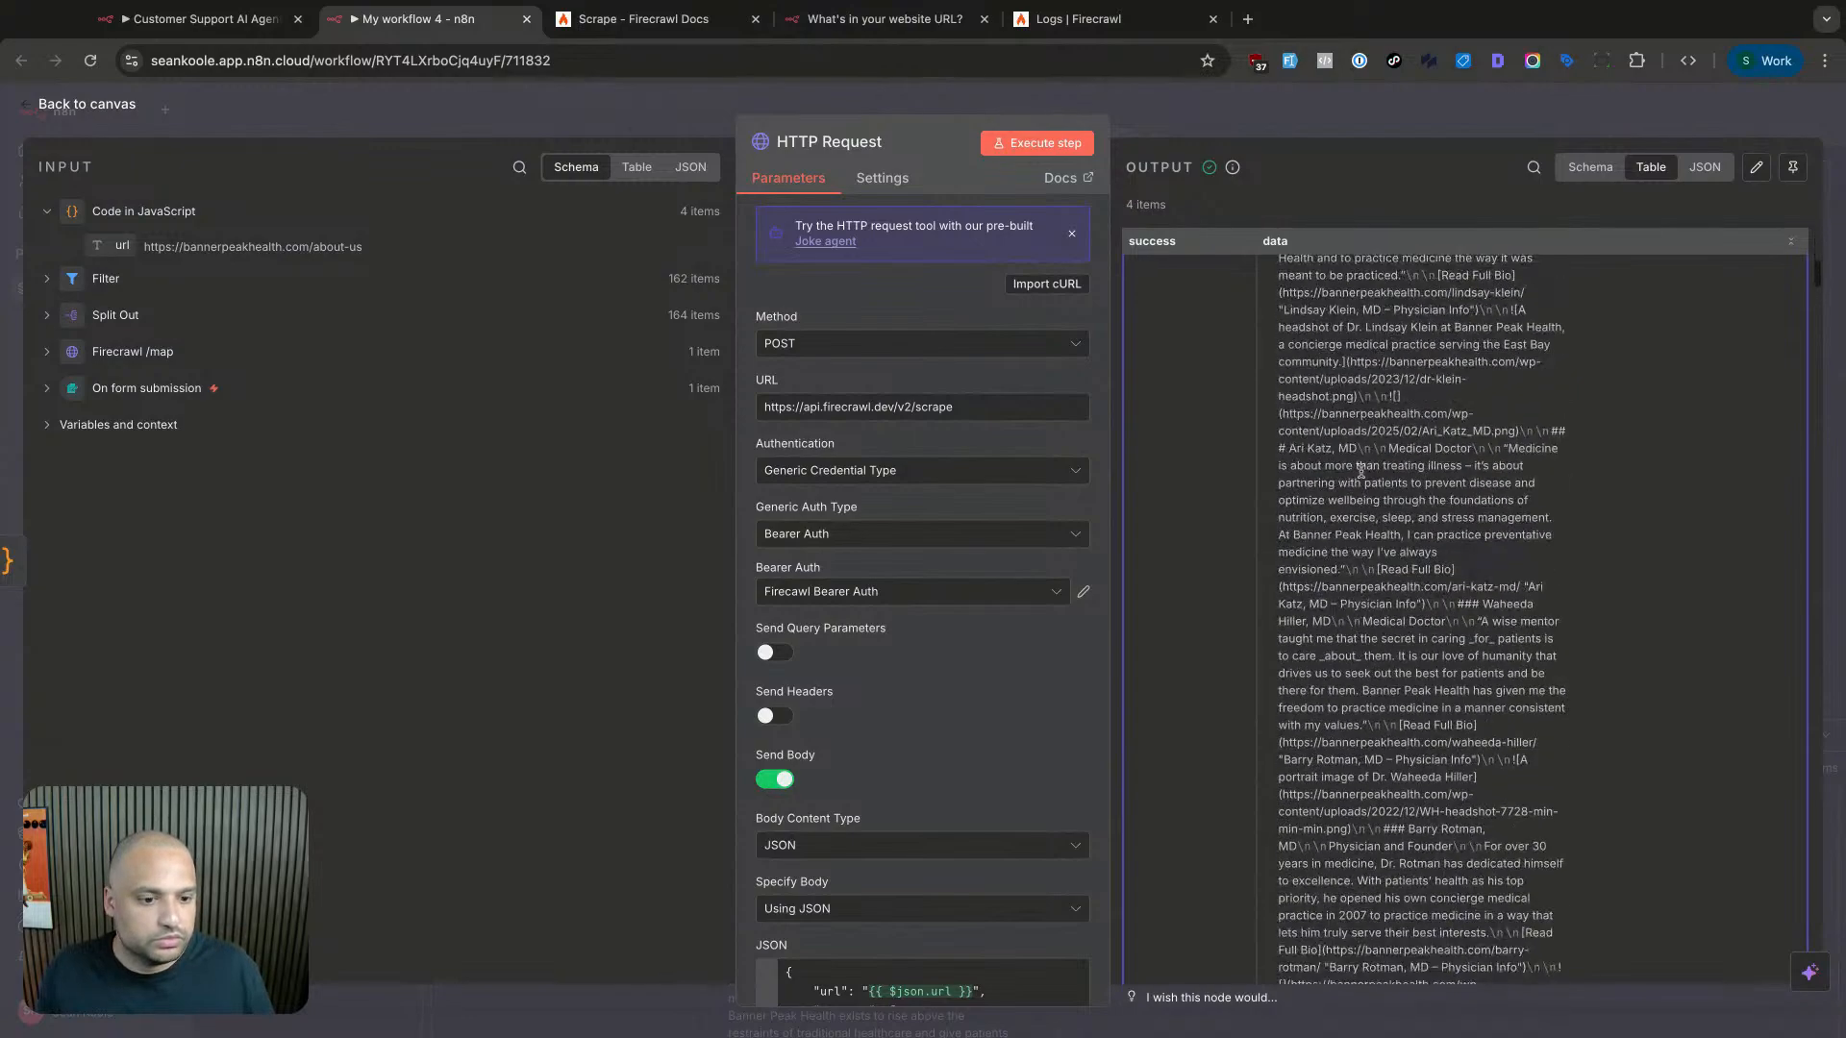
scroll(1360, 471, "down", 15)
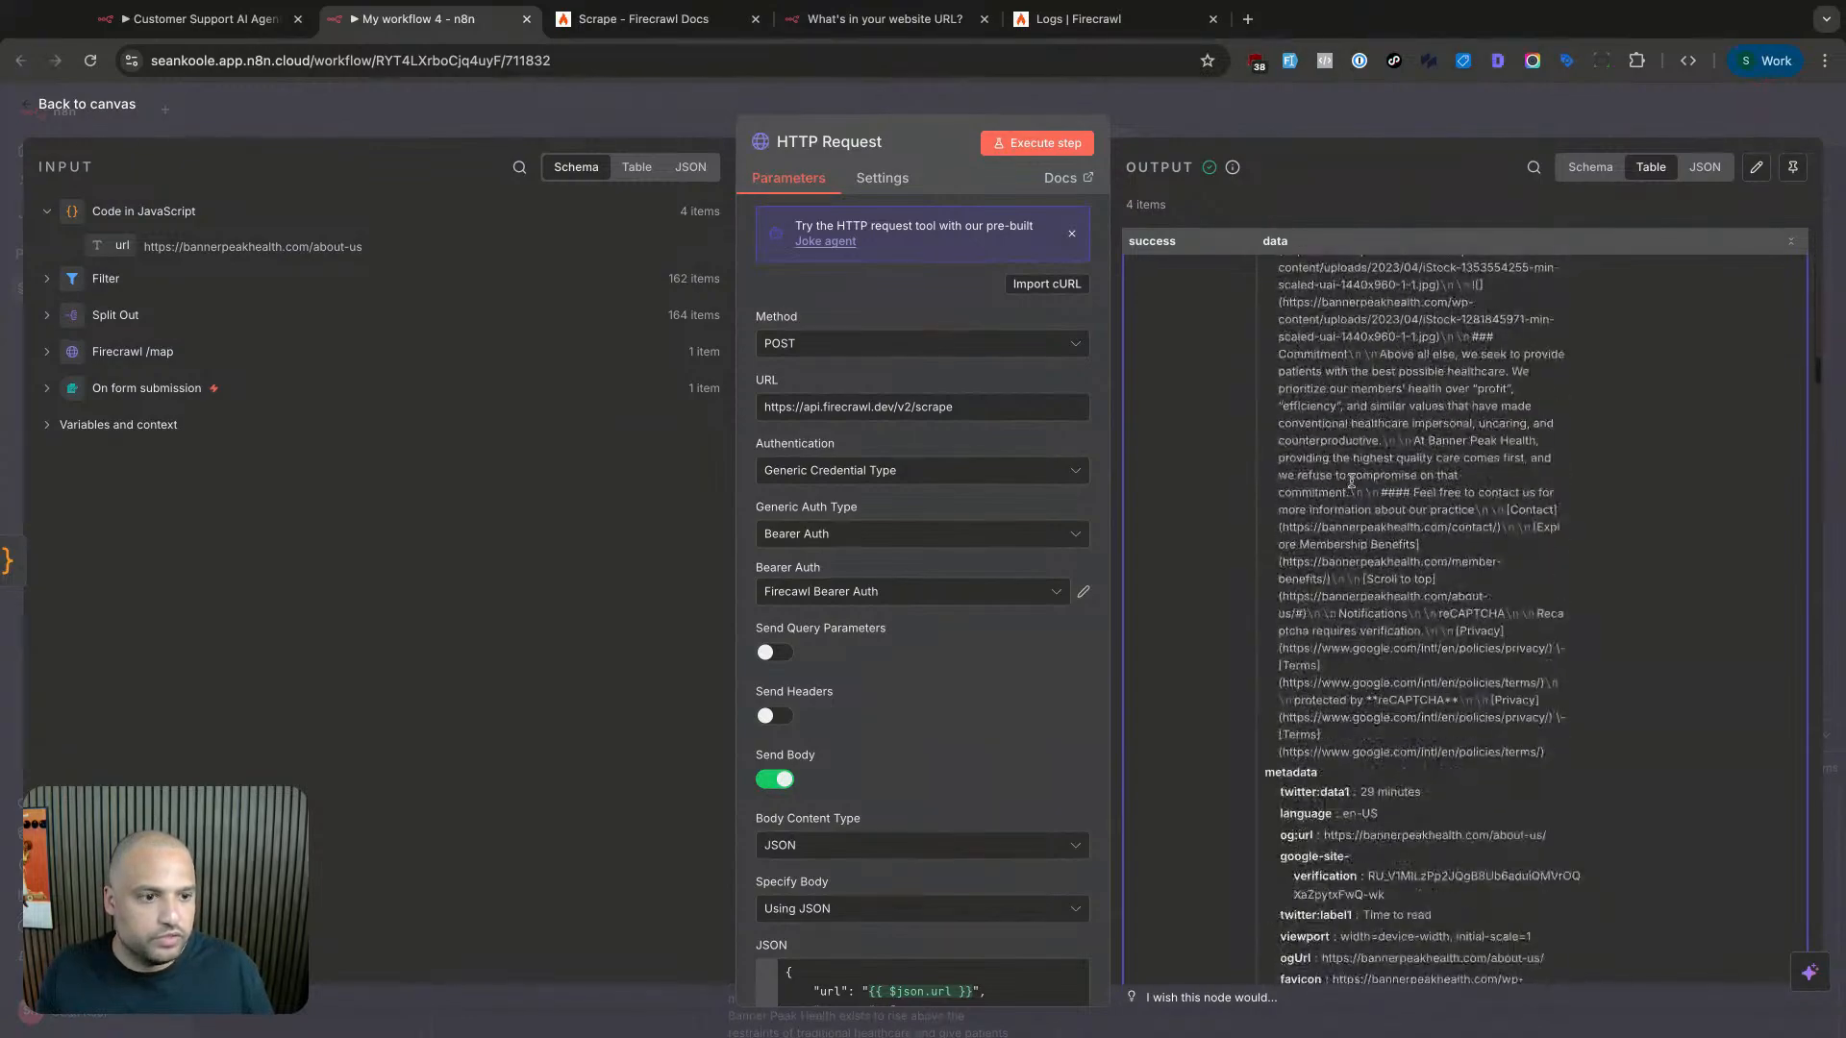
scroll(1351, 480, "down", 10)
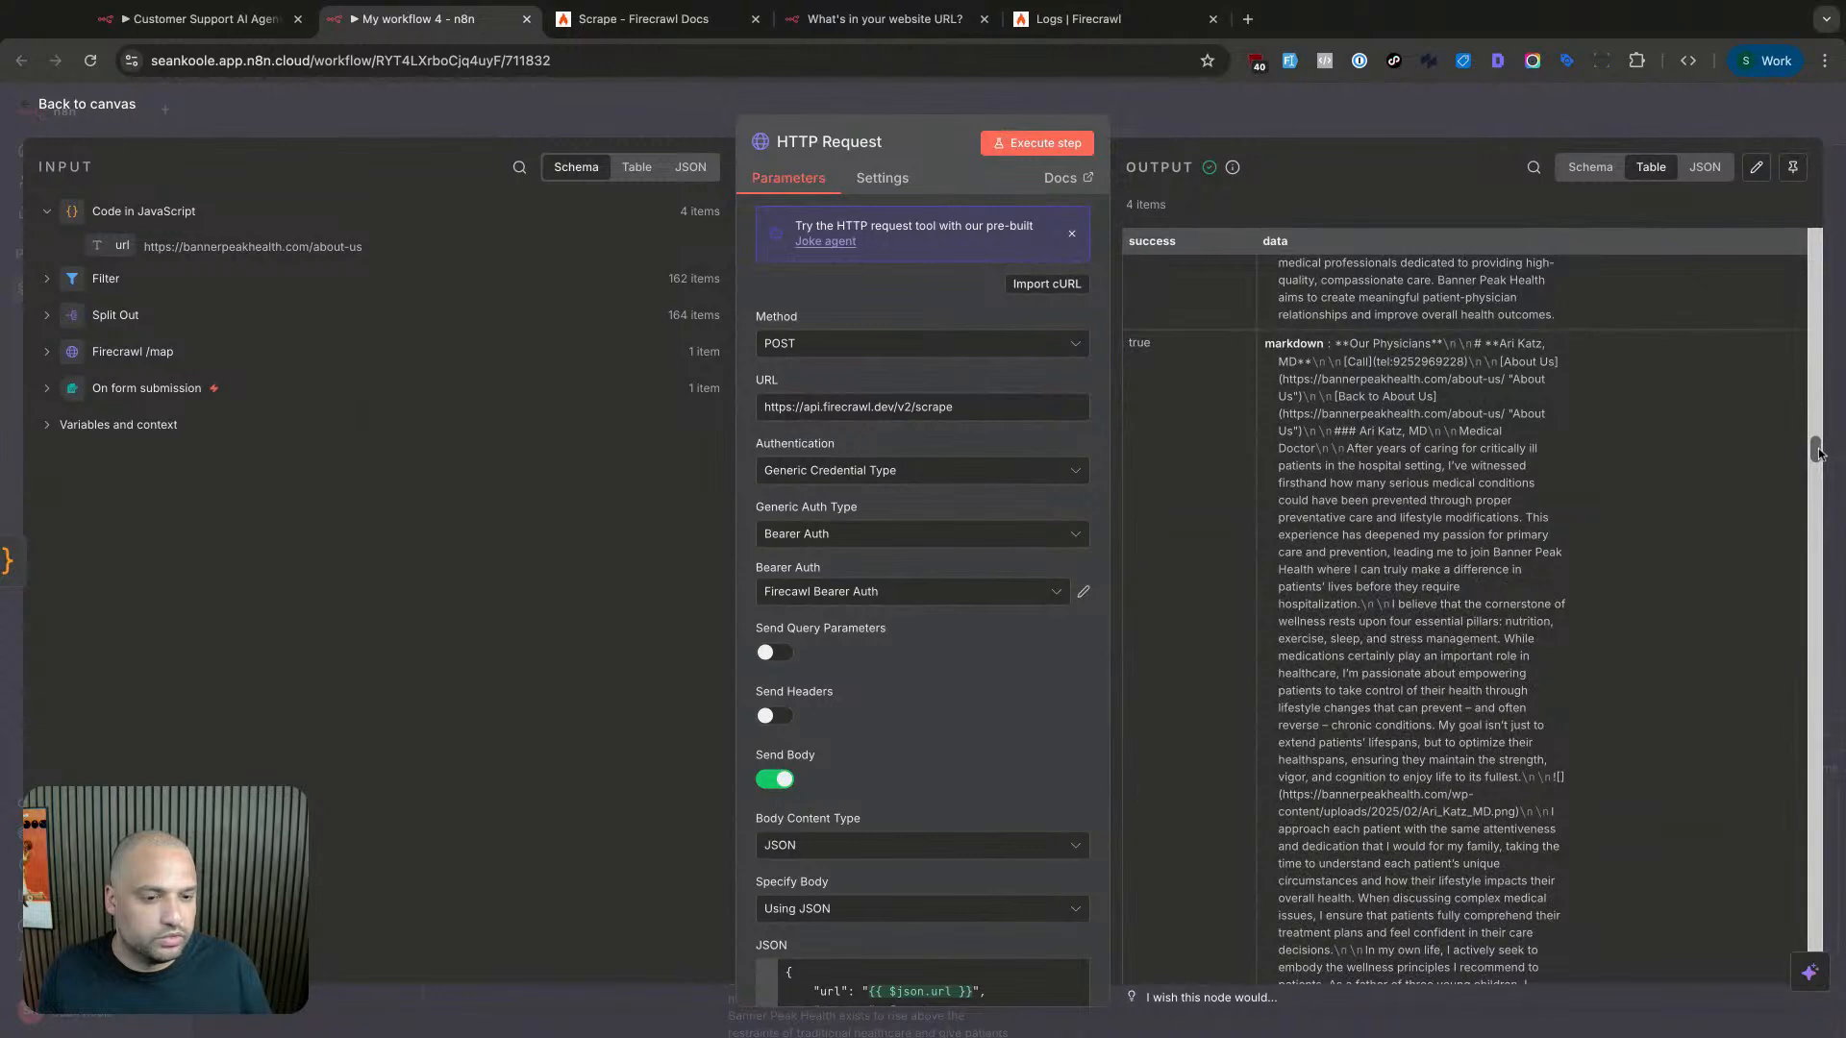
left_click_drag(1818, 454, 1818, 451)
left_click_drag(1366, 432, 1536, 429)
left_click(1536, 431)
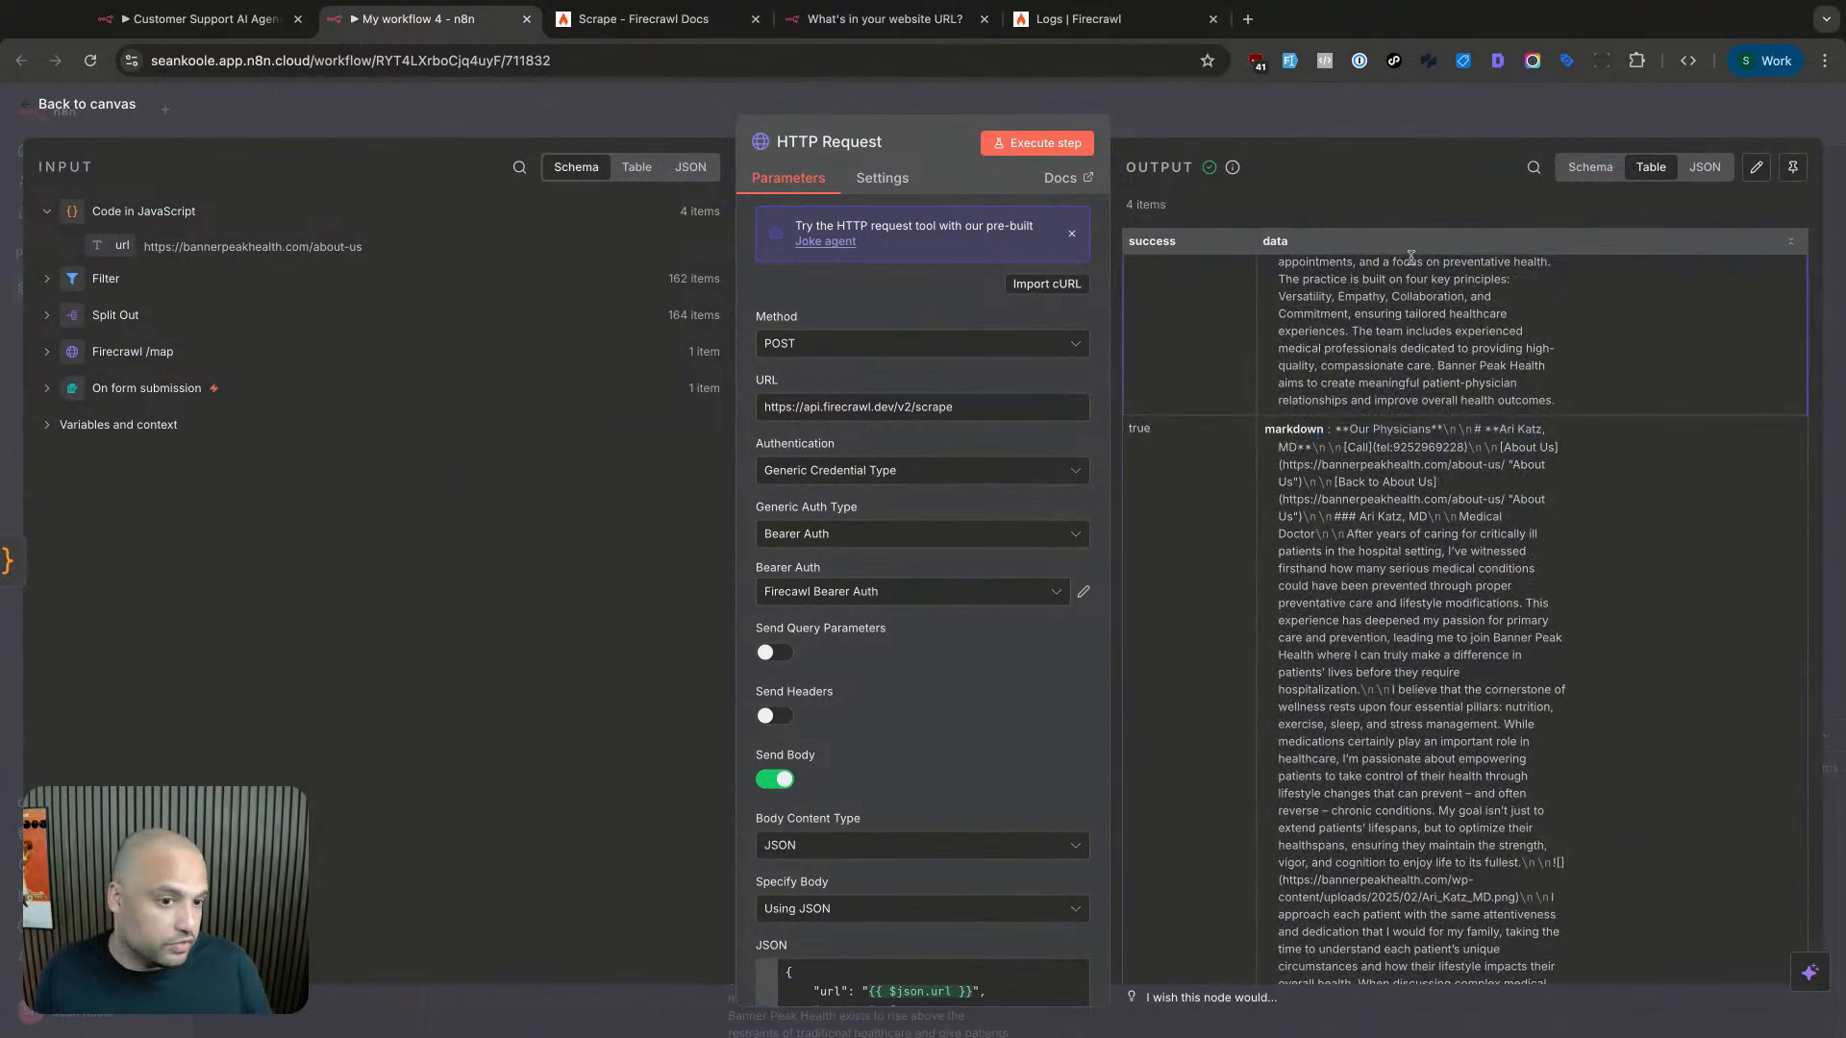
scroll(1731, 548, "down", 10)
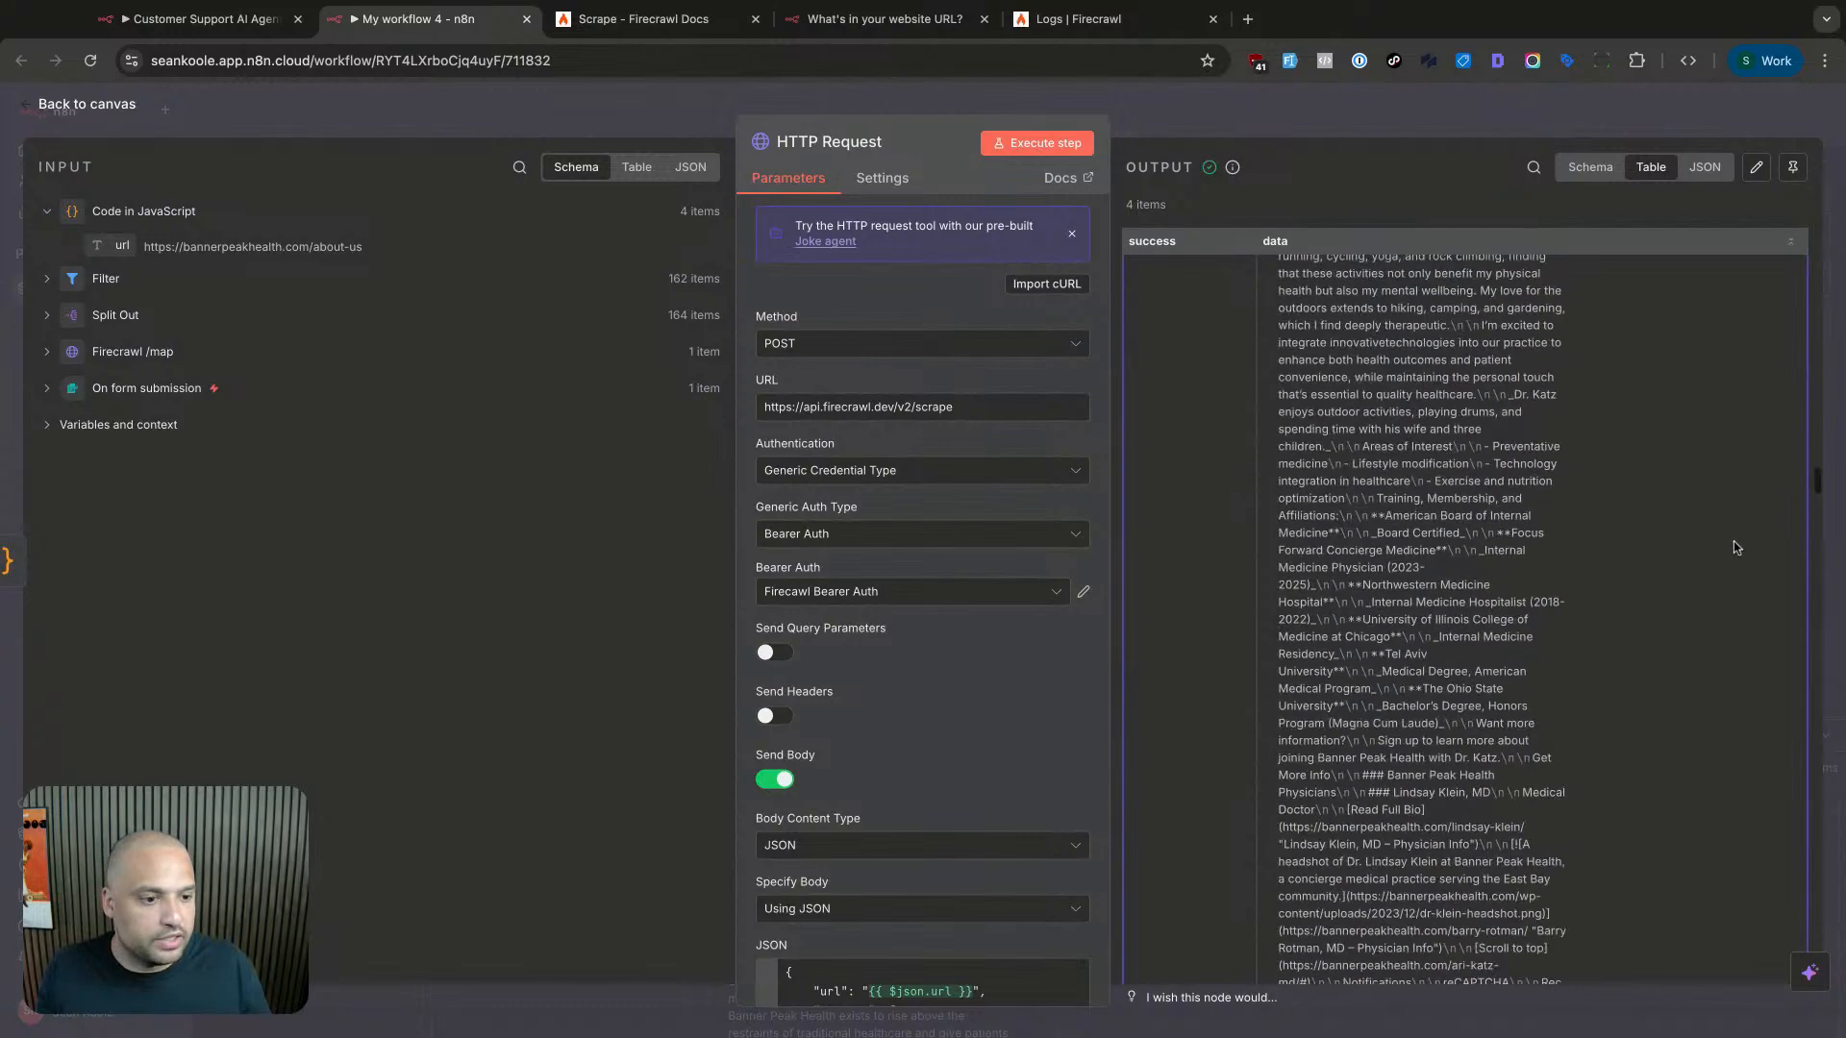
scroll(1817, 522, "down", 10)
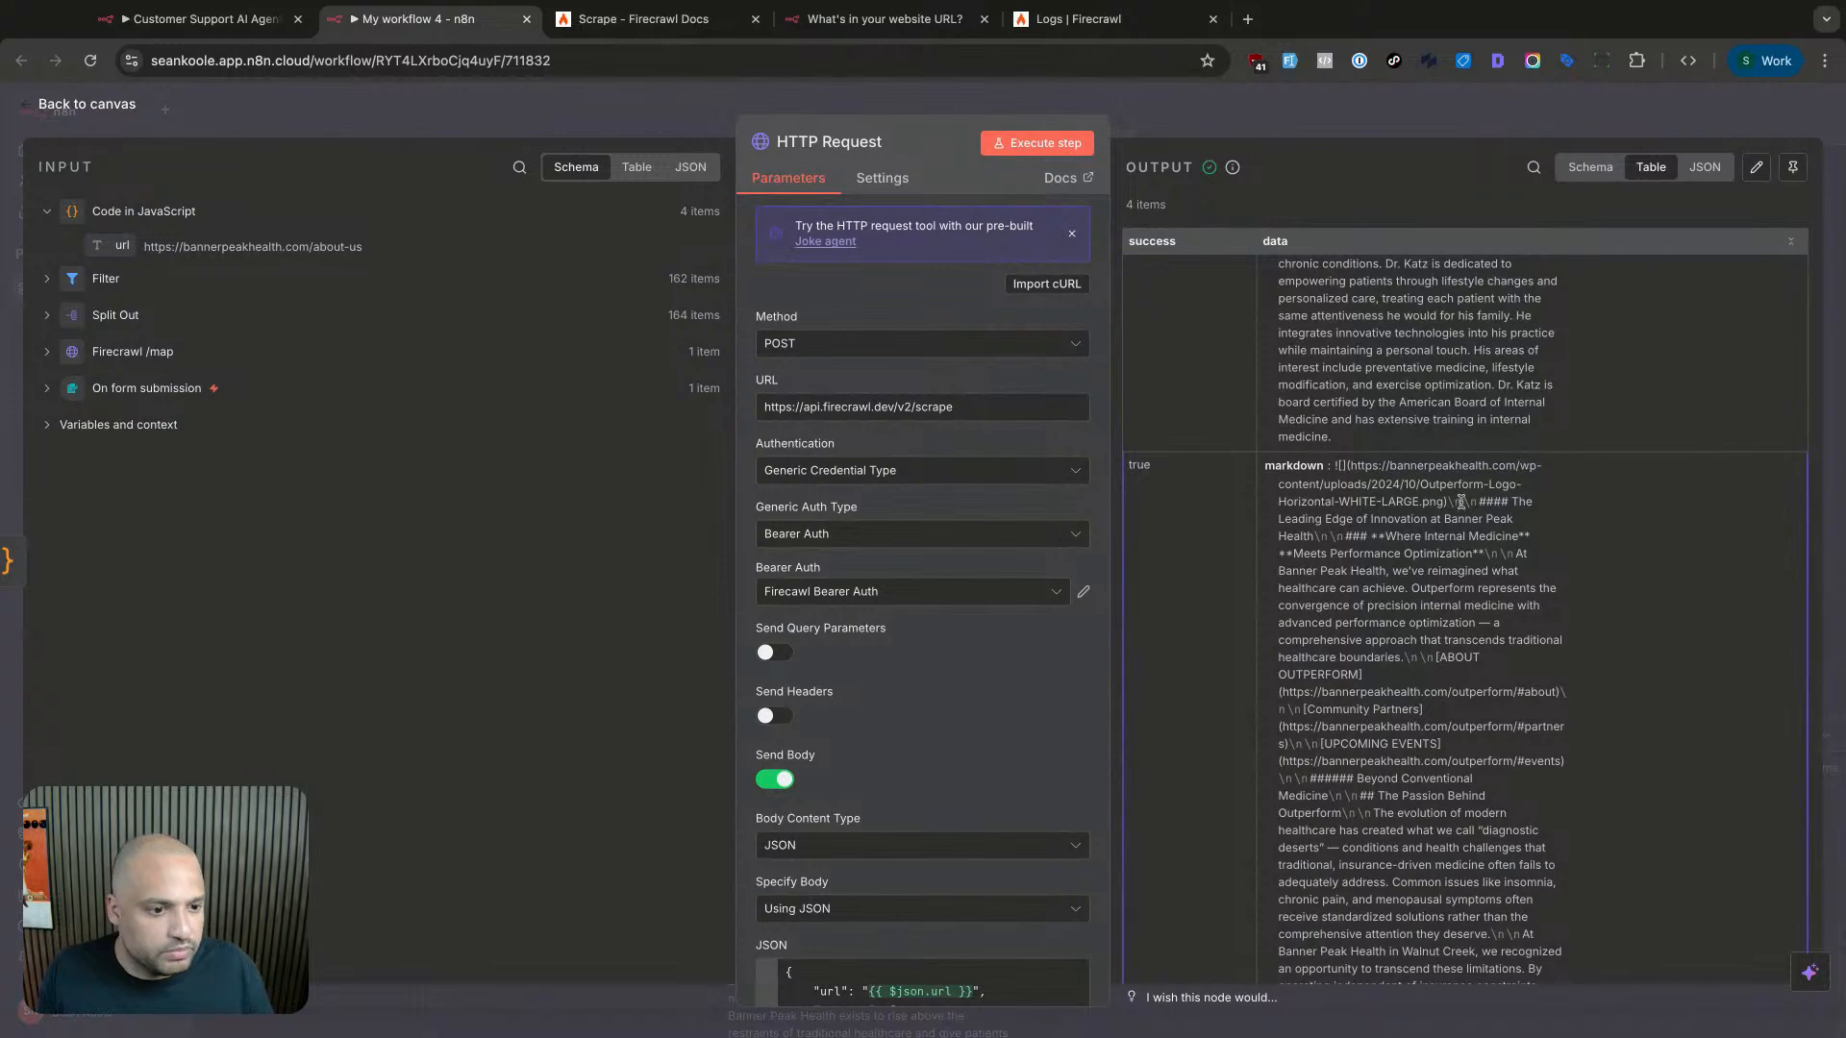
left_click_drag(1308, 519, 1449, 589)
left_click(1423, 573)
scroll(1745, 637, "down", 5)
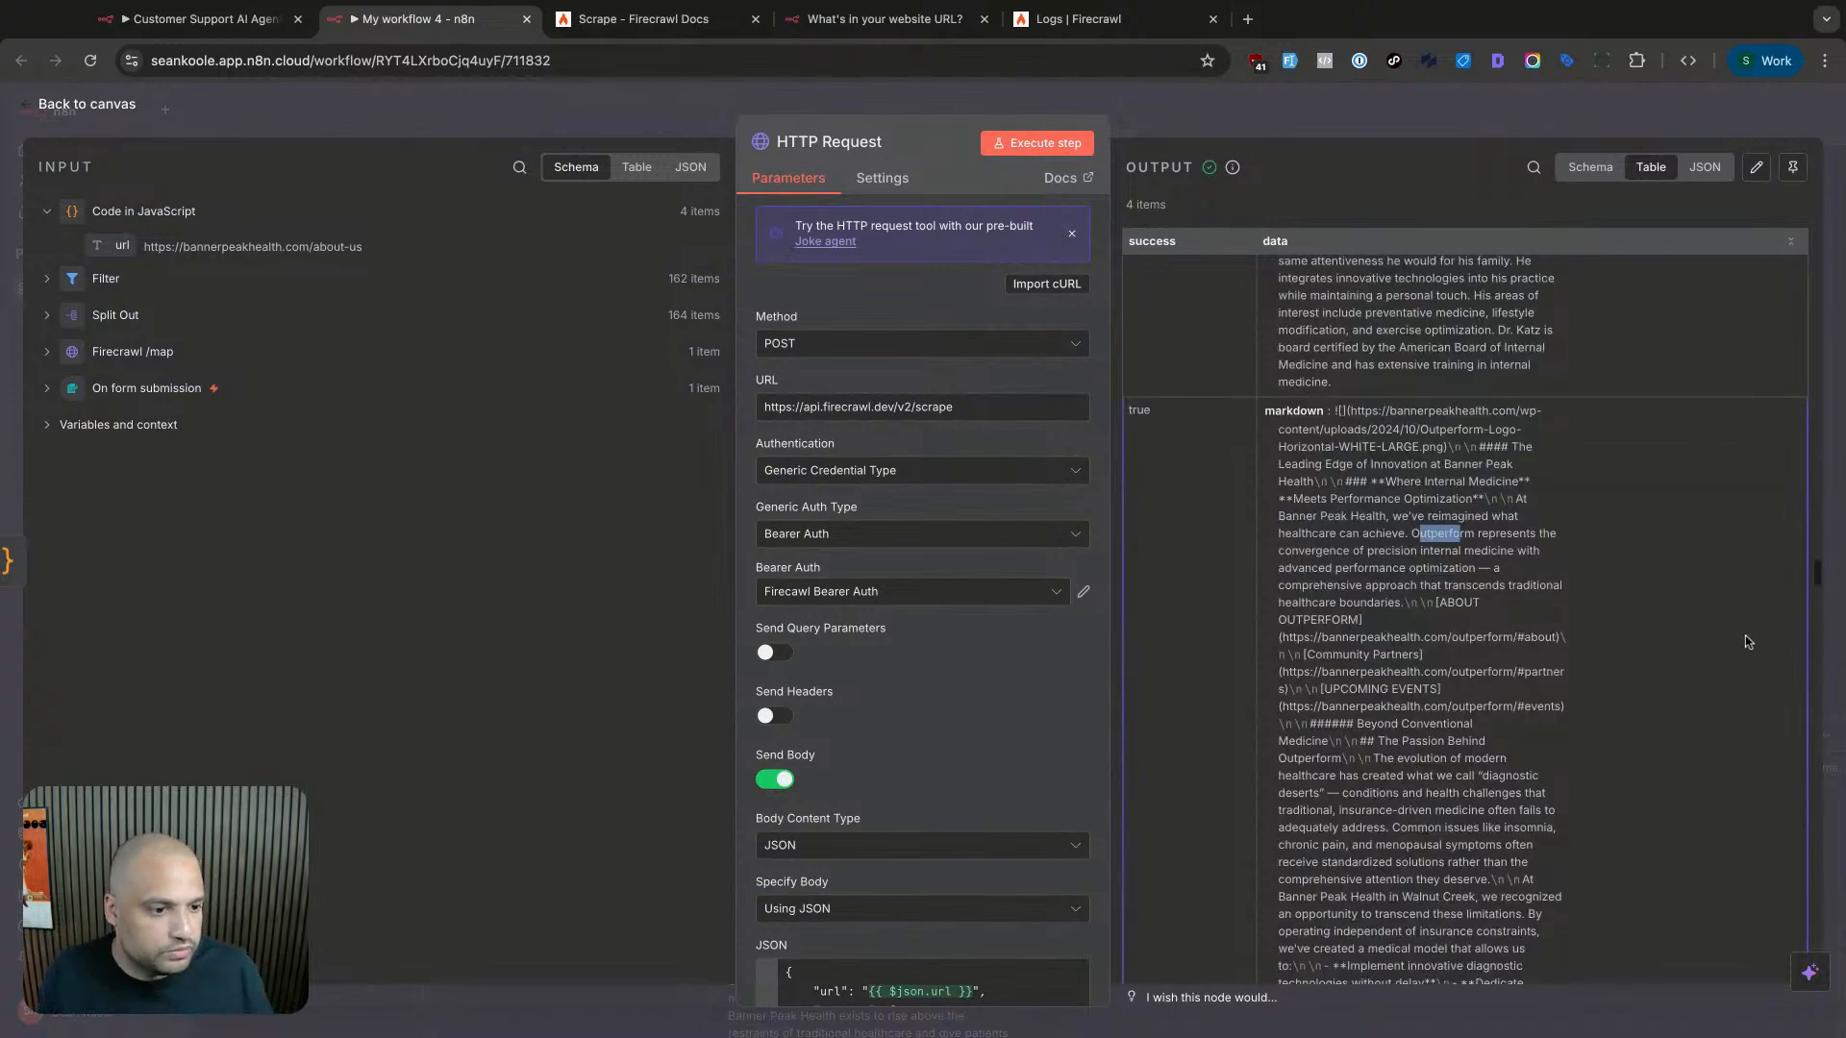
scroll(1816, 588, "down", 15)
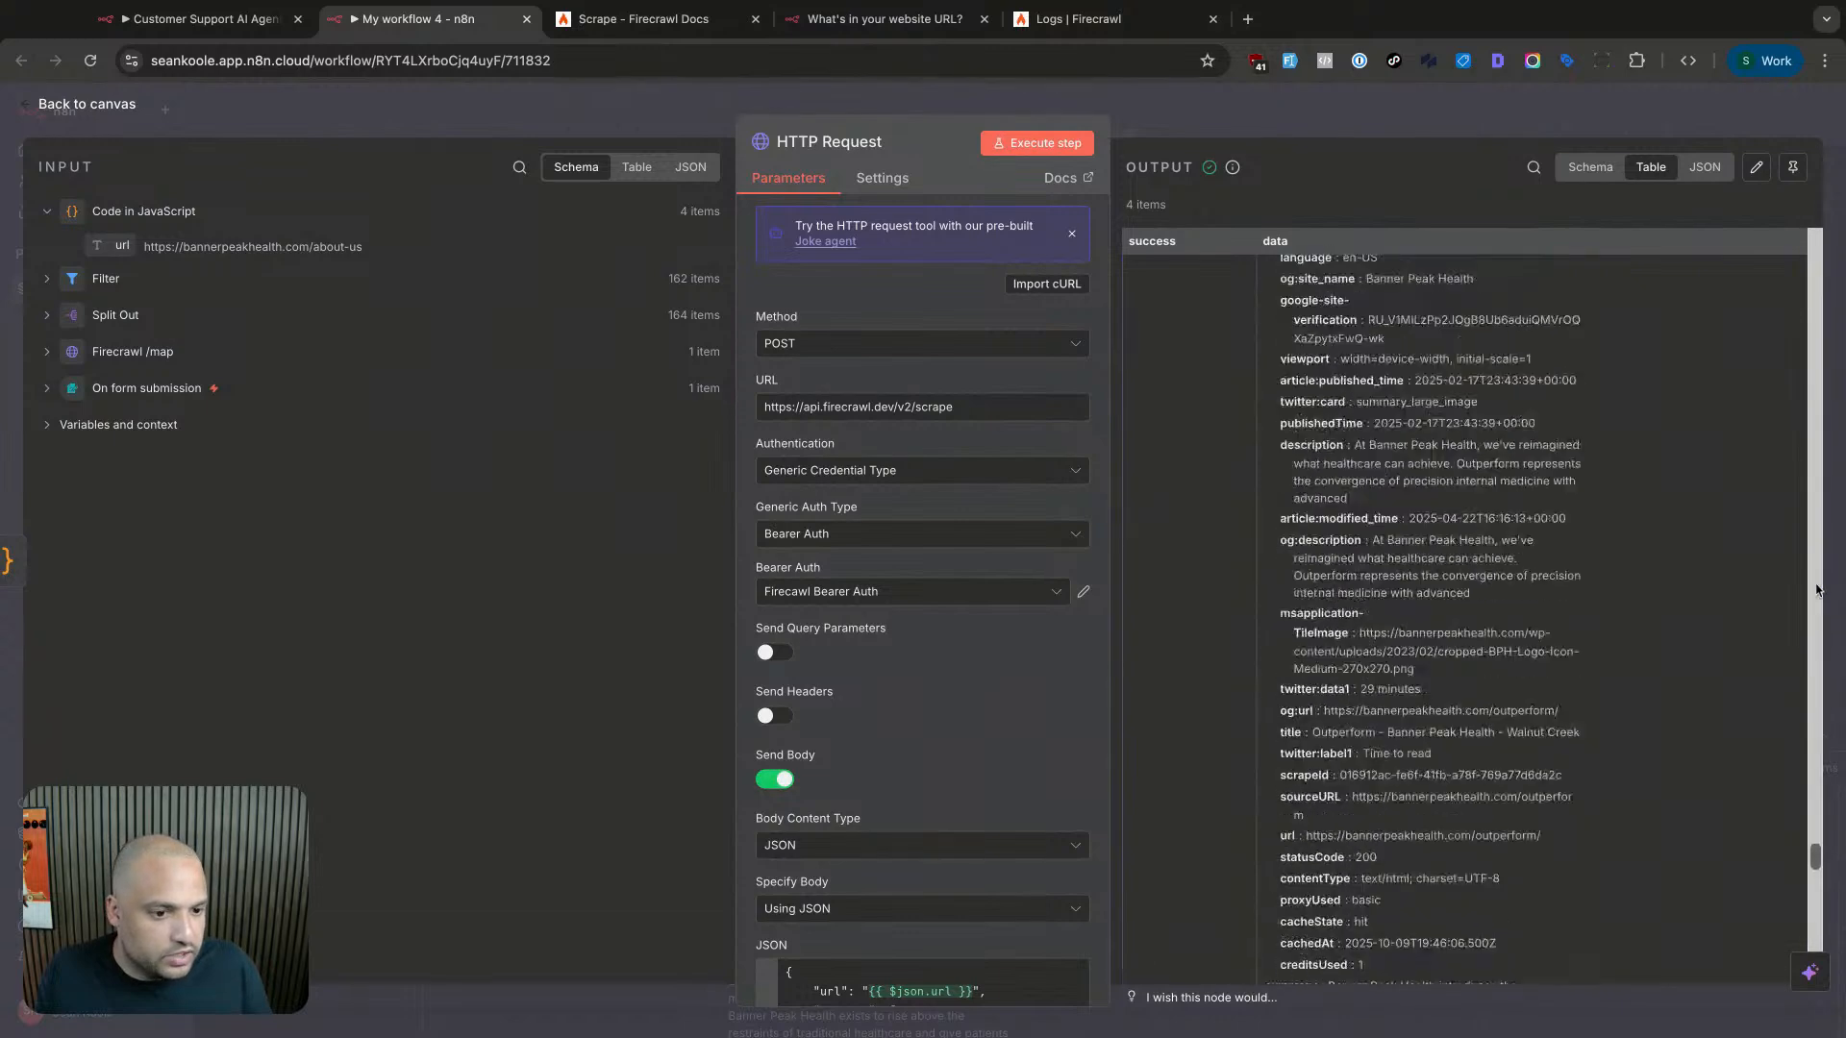
scroll(1817, 591, "down", 1)
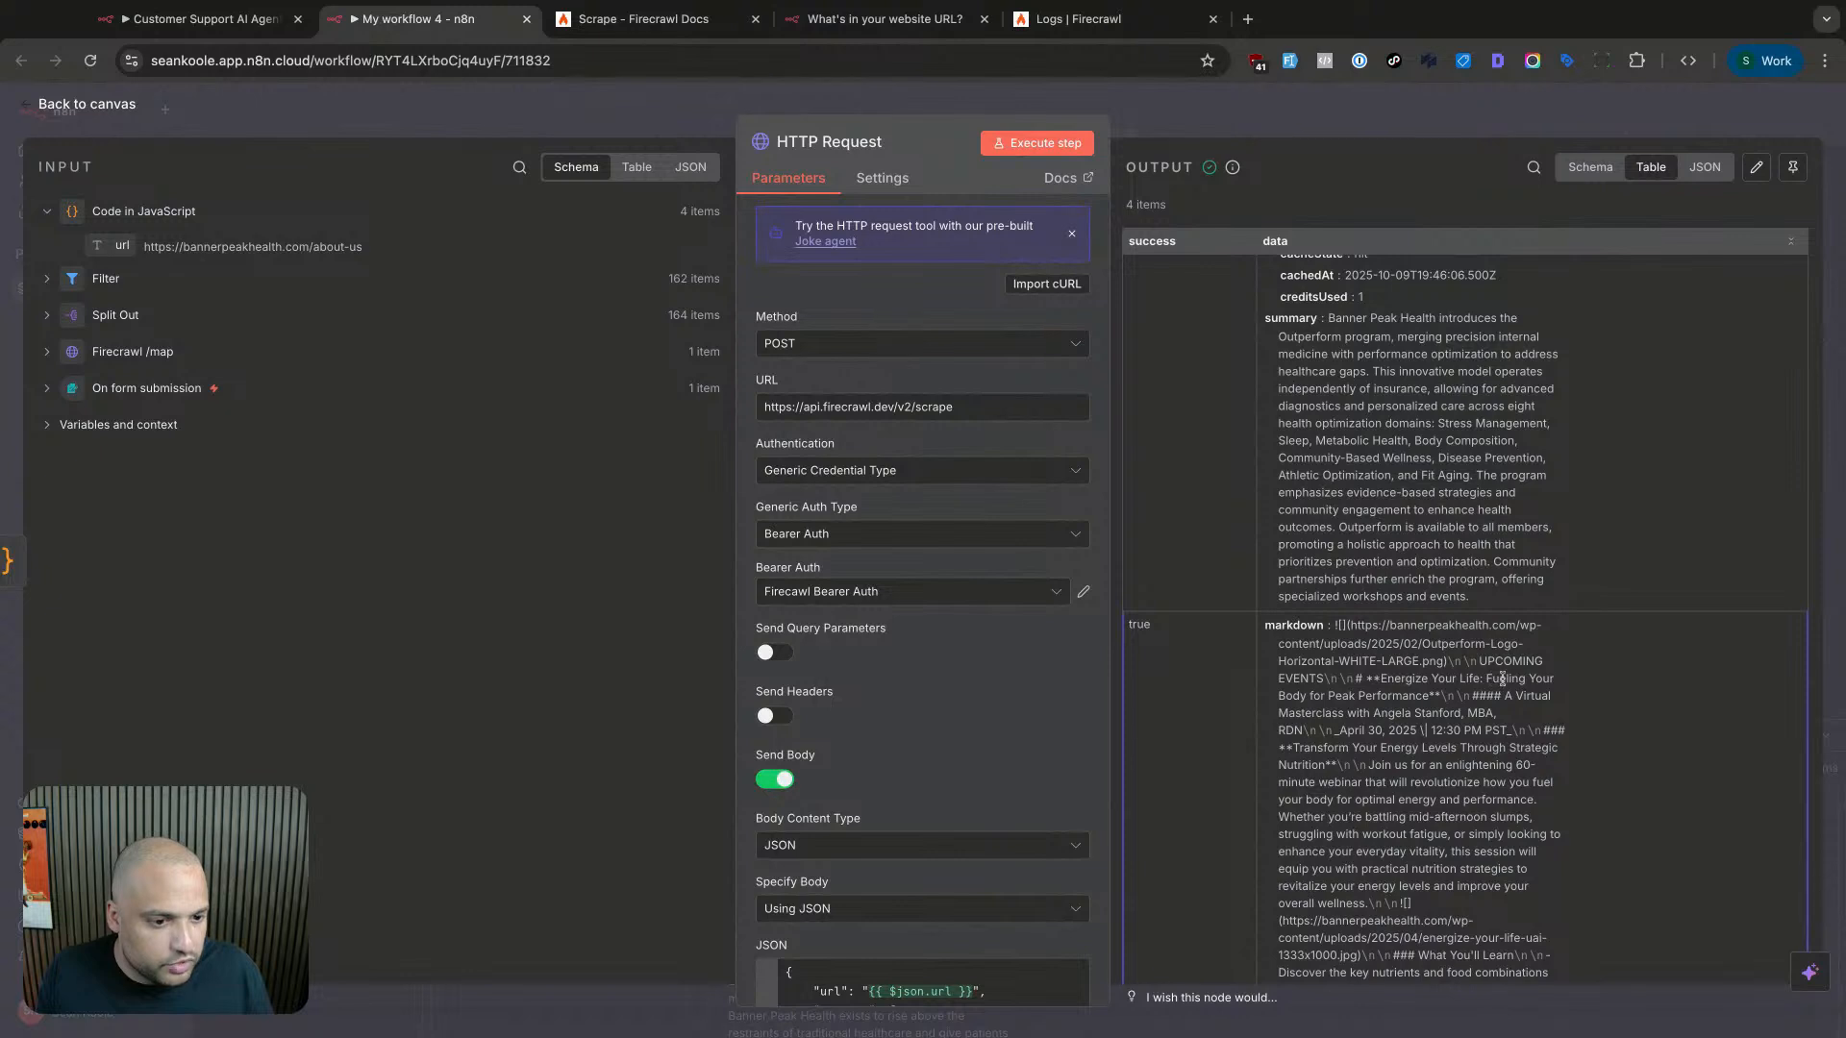
scroll(1494, 703, "down", 1)
scroll(1493, 703, "down", 1)
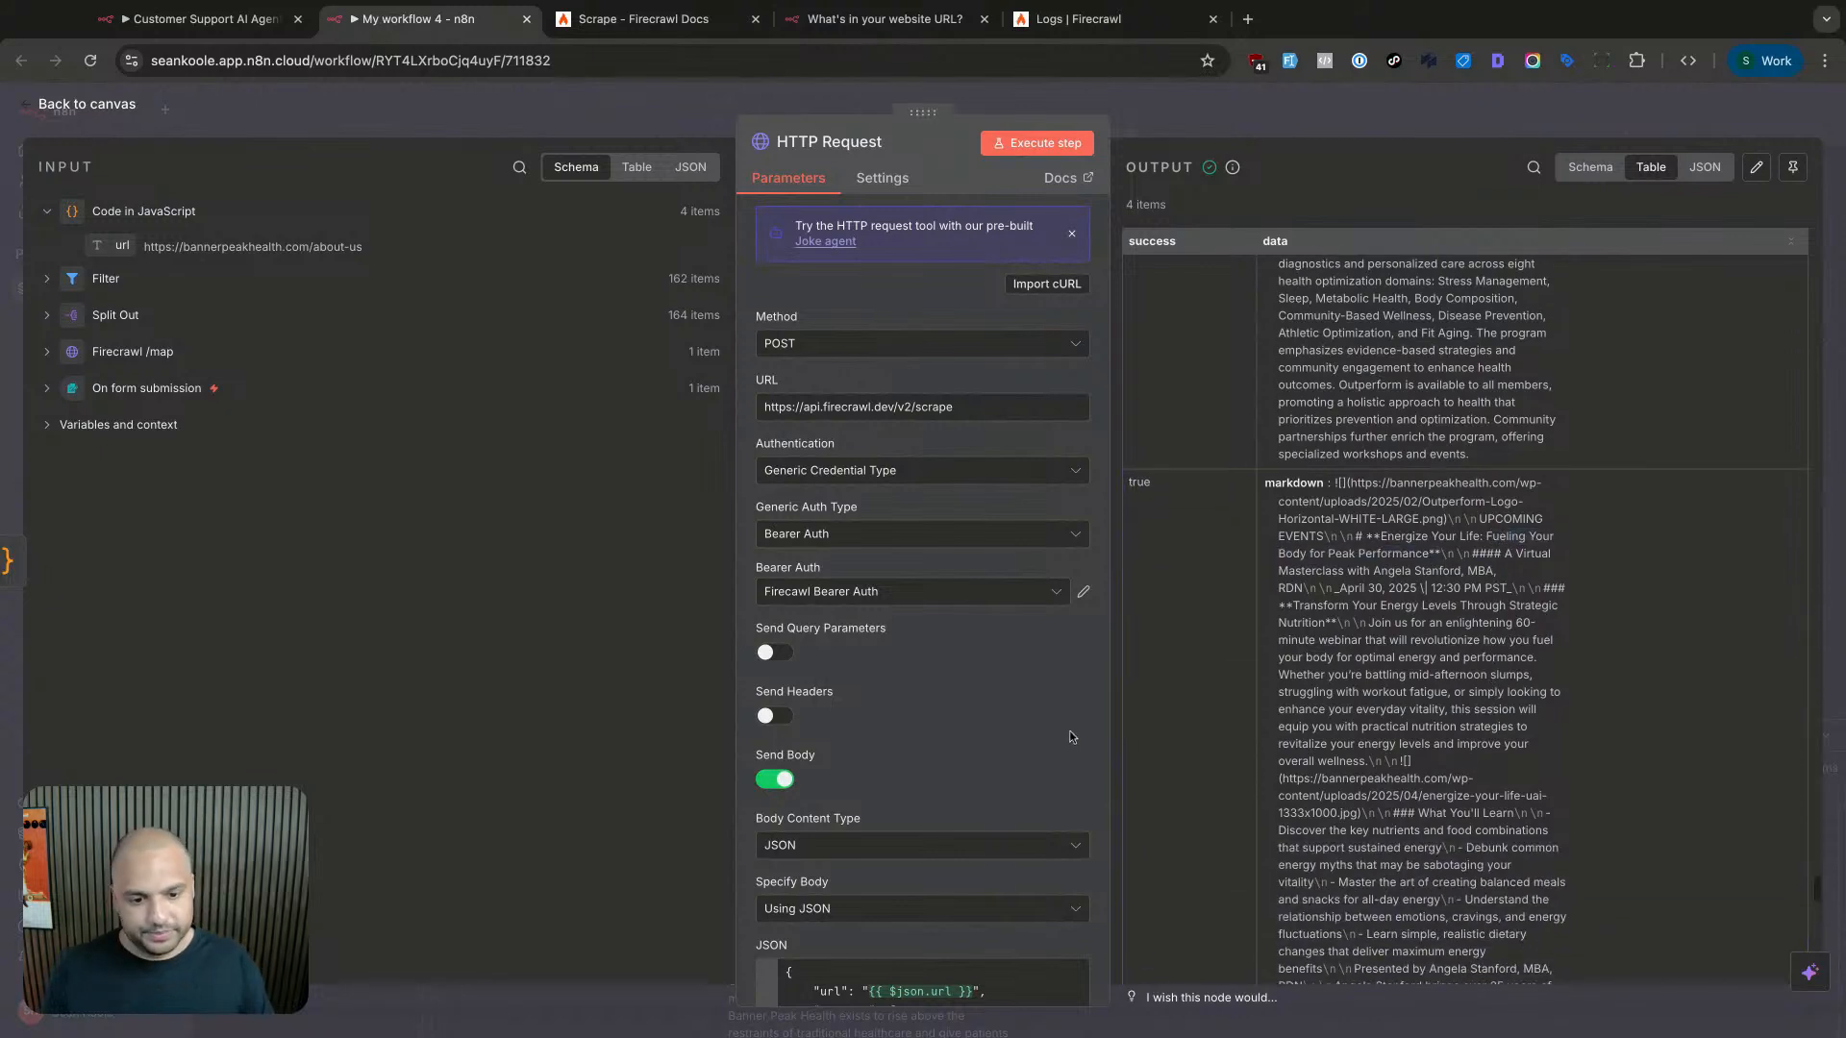
scroll(961, 769, "down", 3)
- Inspect the markdown entry in the JSON request body's formats list
left_click(959, 802)
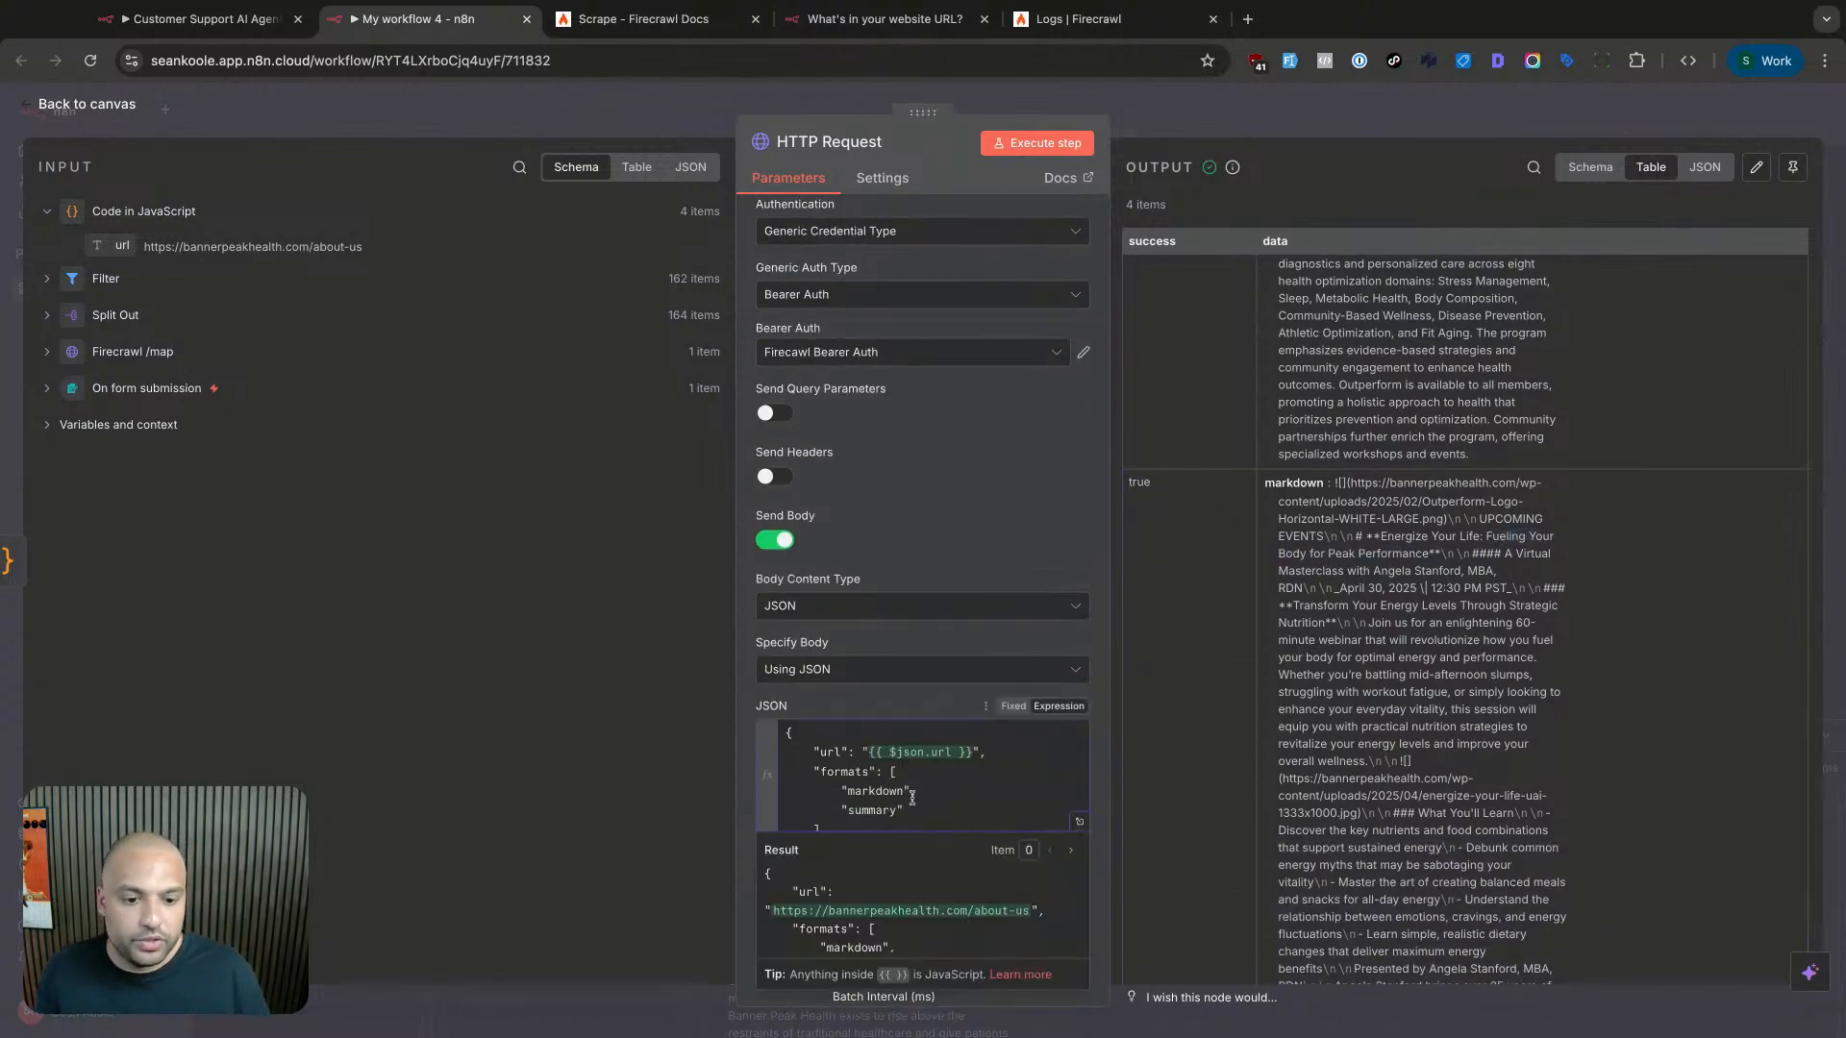
scroll(910, 794, "down", 1)
left_click_drag(786, 776, 834, 772)
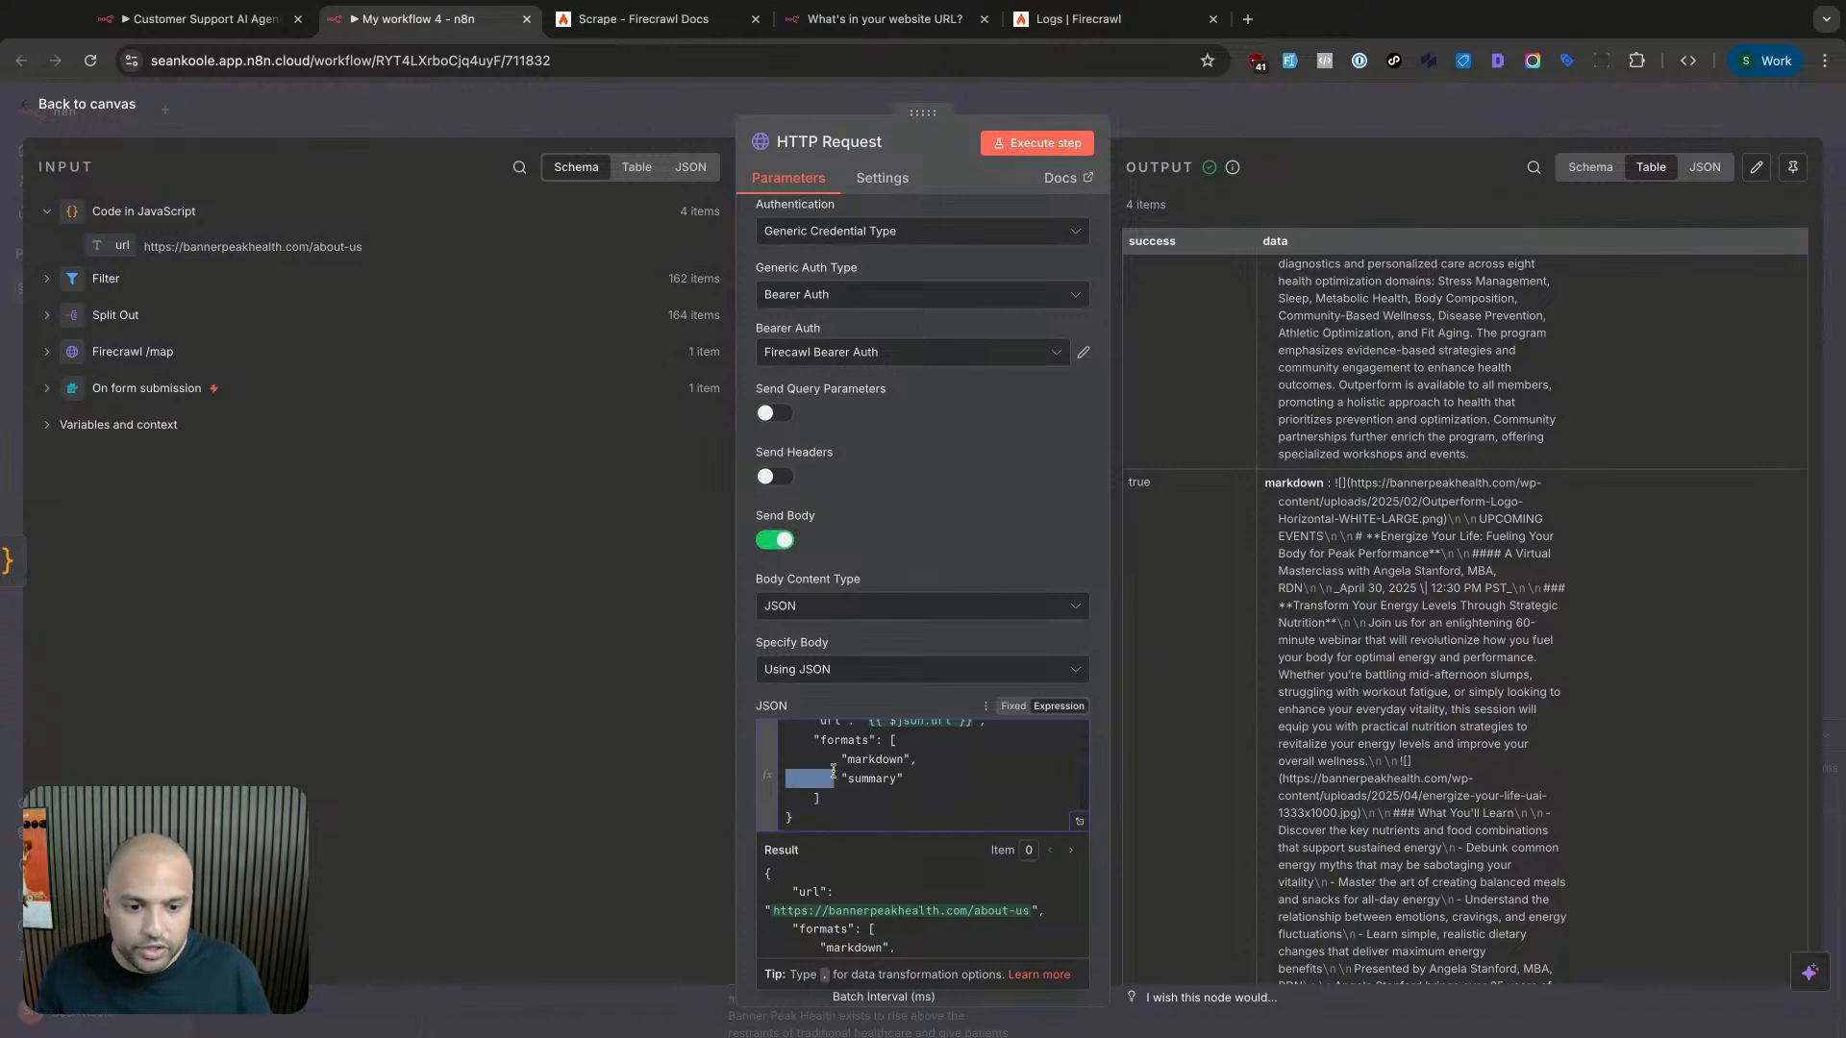
left_click(887, 764)
left_click(1532, 647)
- Review the scraped pages' metadata and summary, then go back to the canvas
scroll(1533, 655, "up", 4)
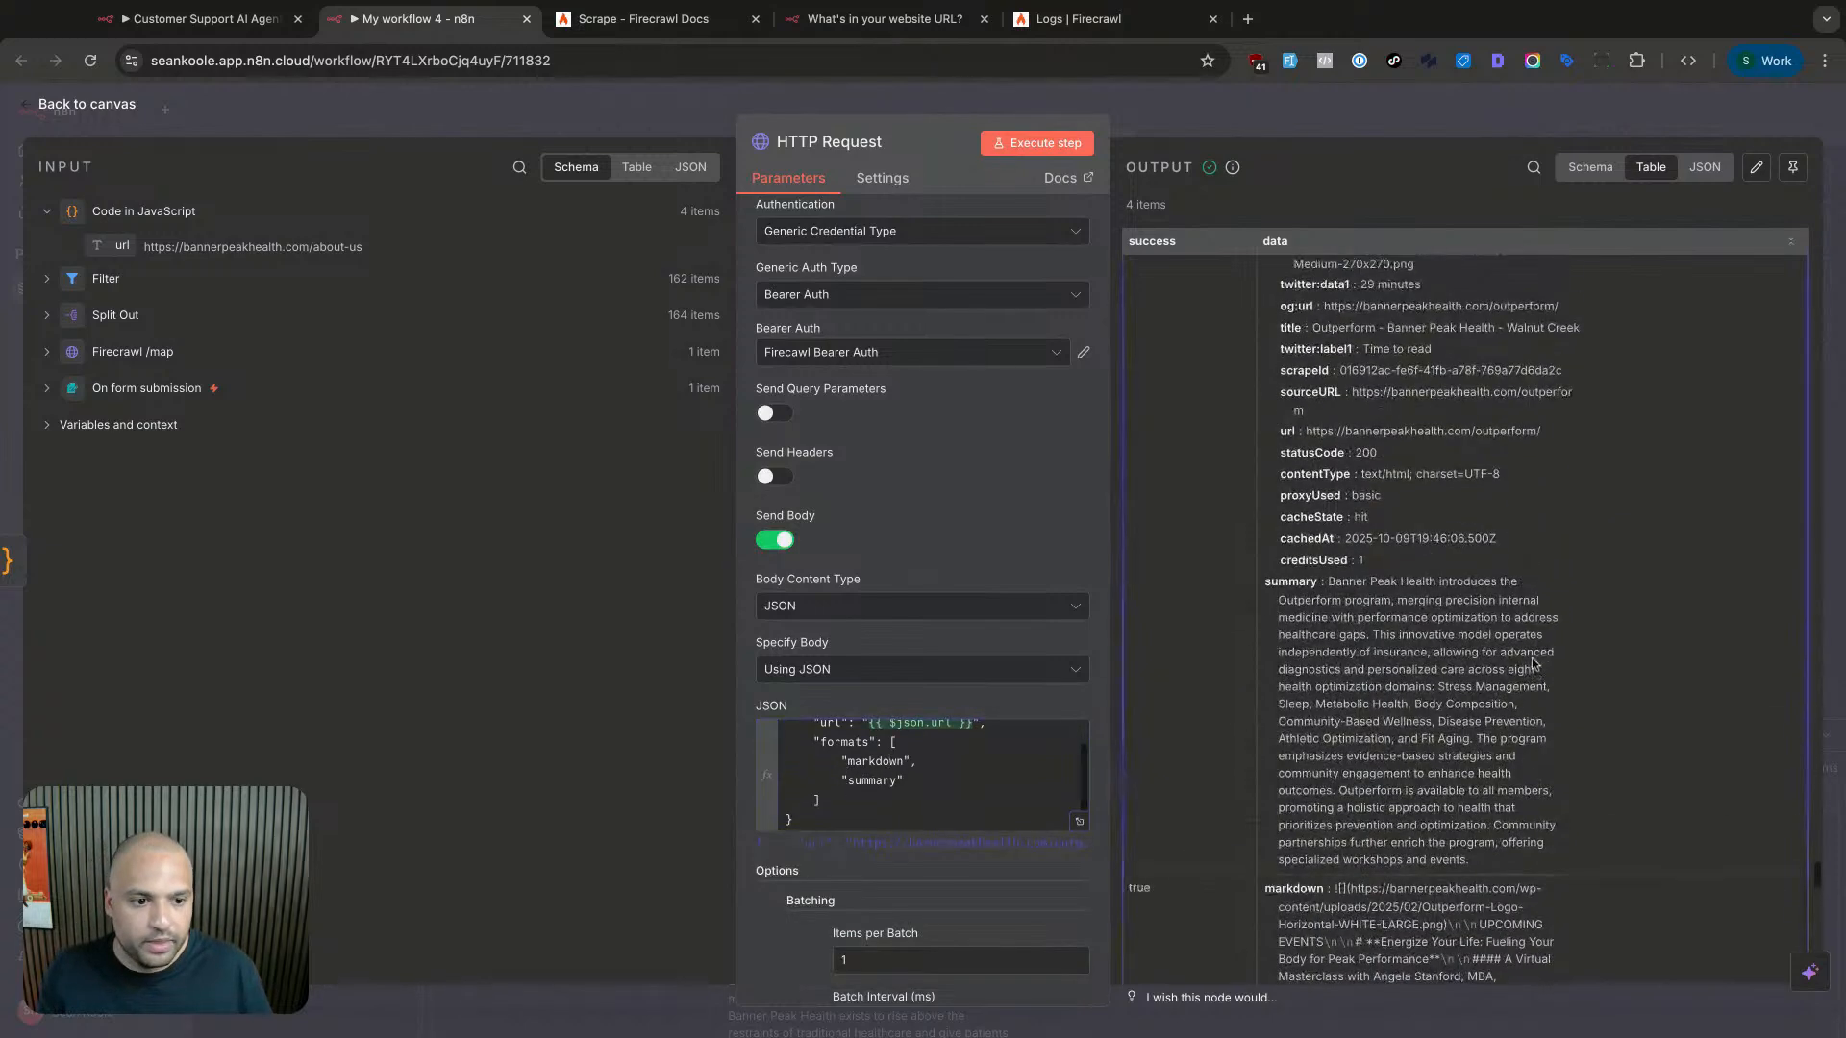
scroll(1337, 609, "up", 7)
scroll(1337, 610, "up", 10)
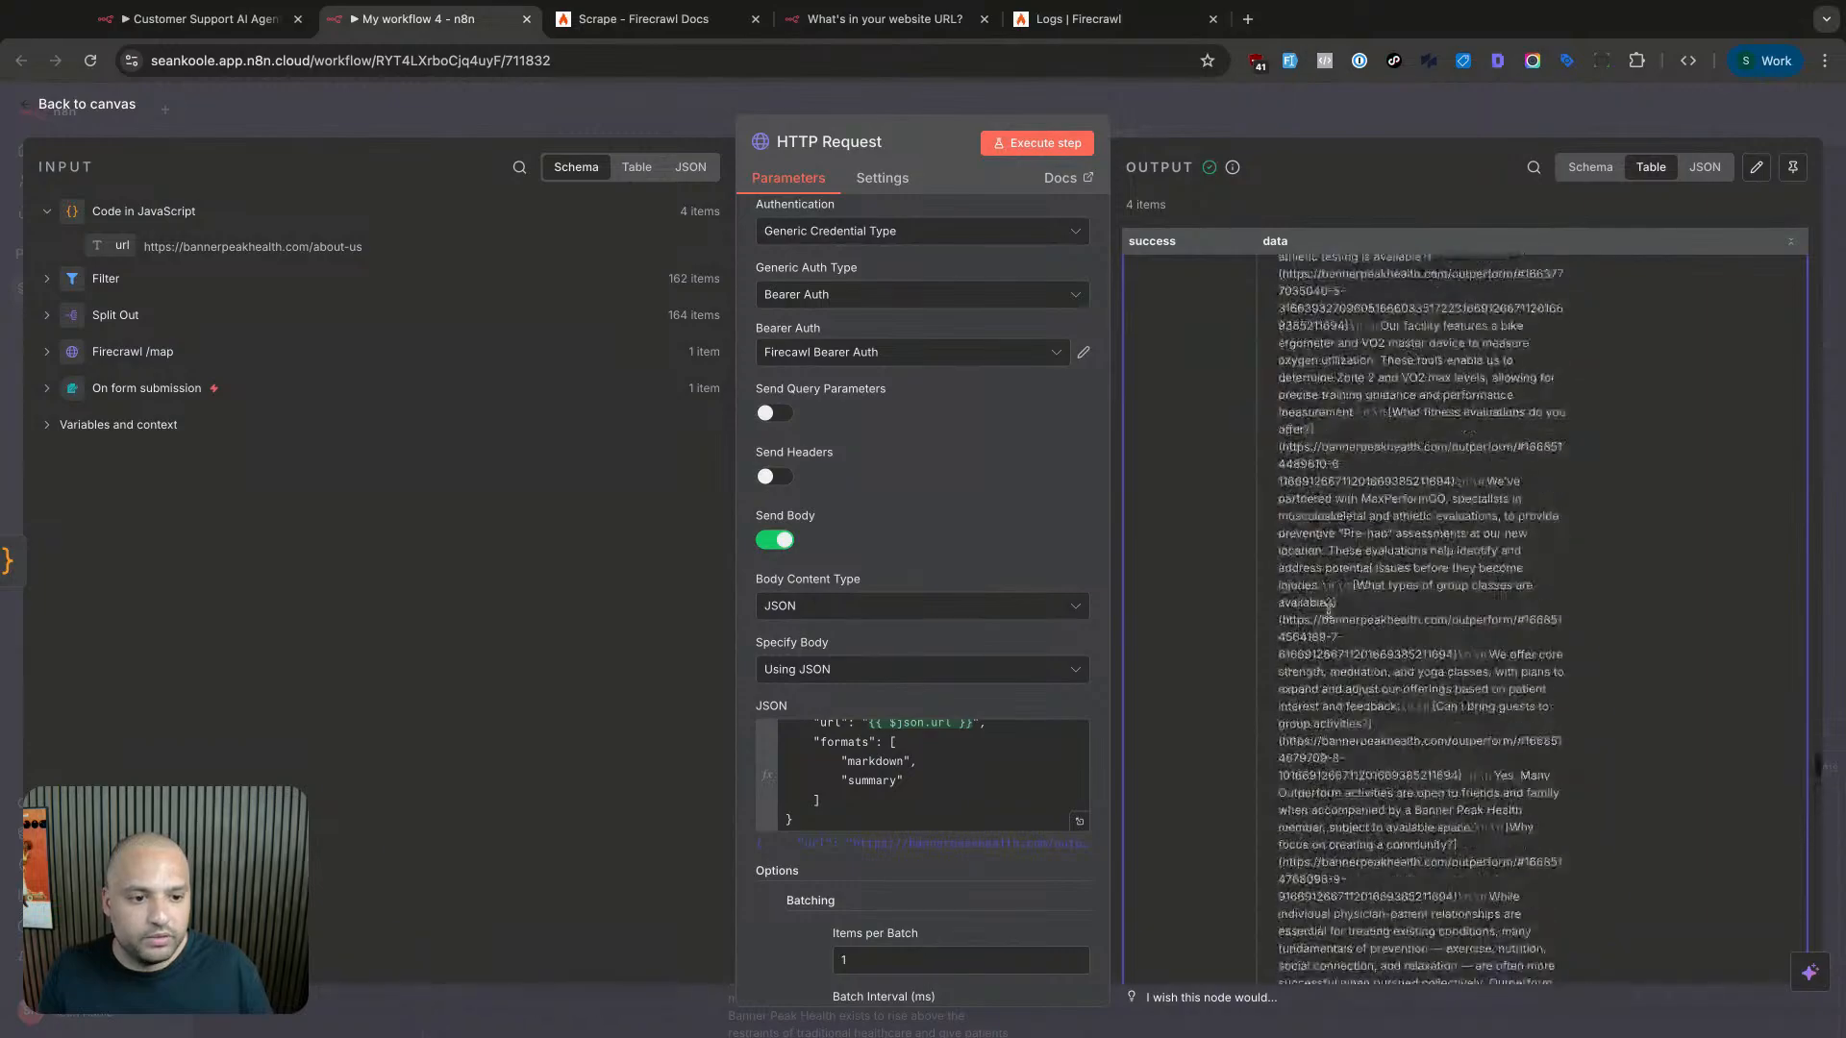
scroll(1327, 616, "up", 10)
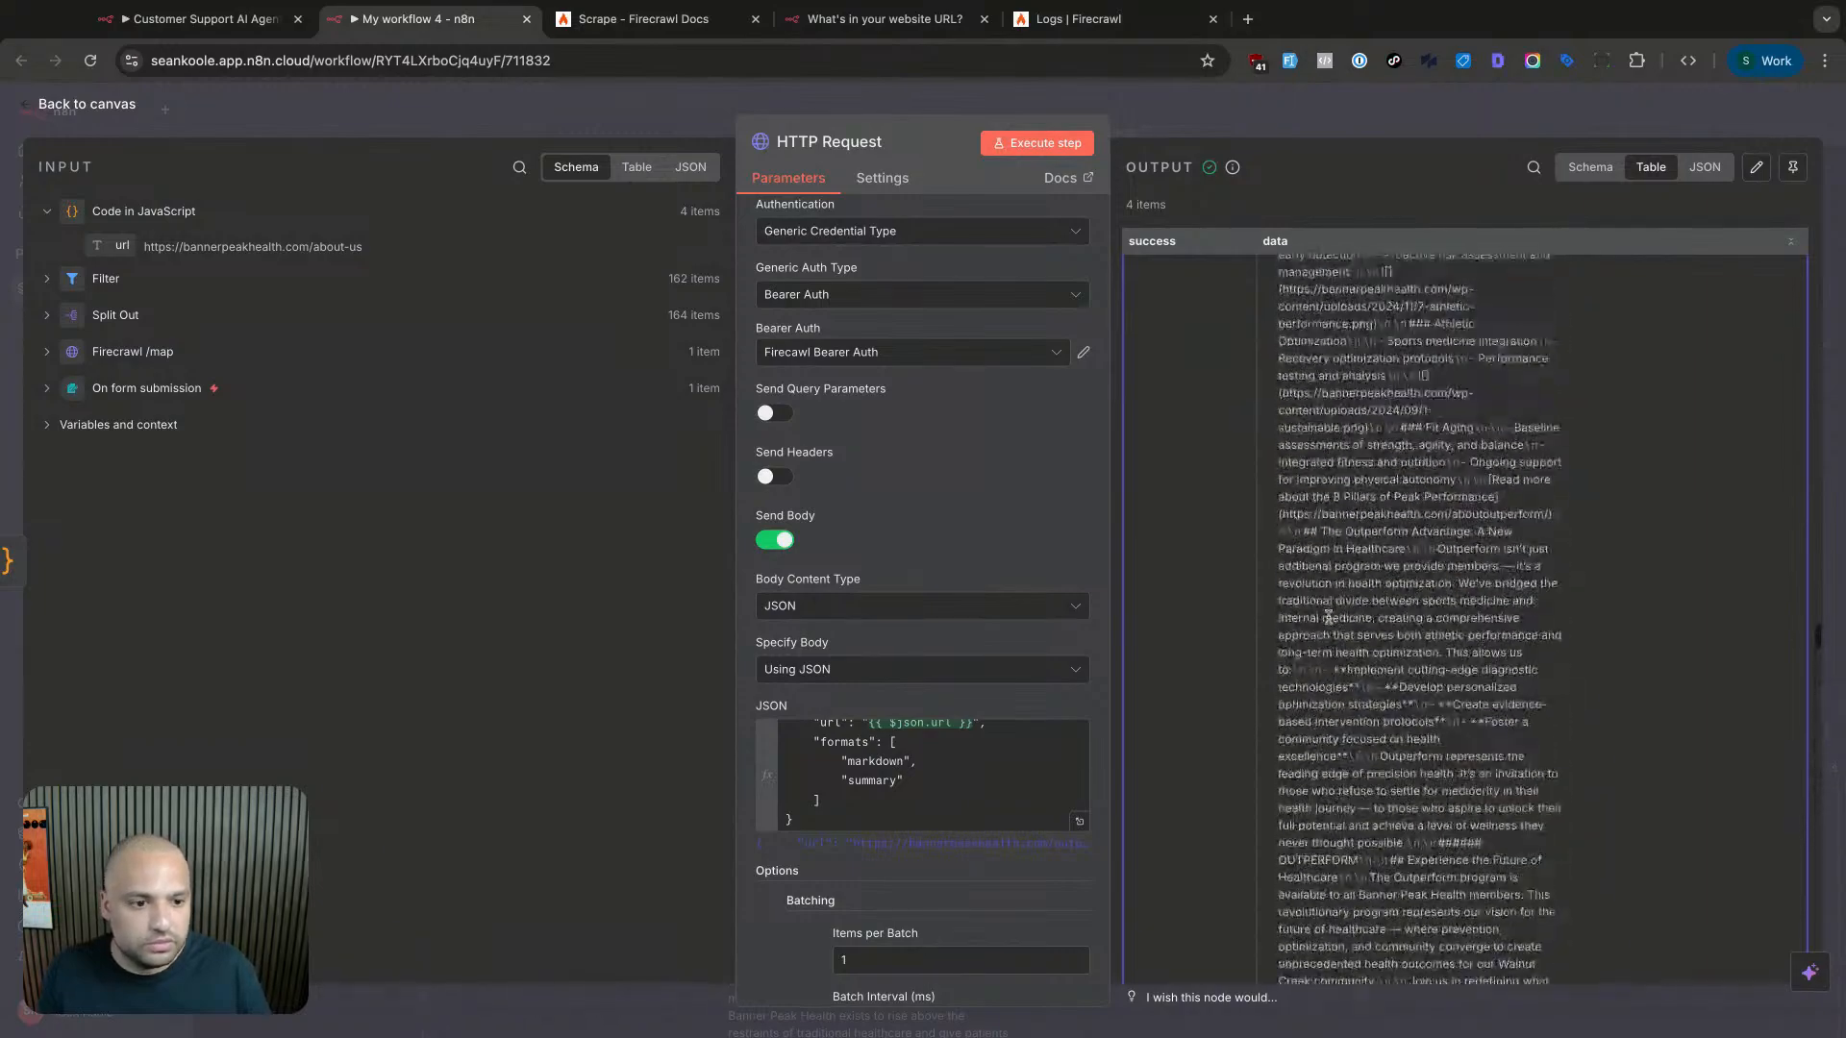
scroll(1328, 616, "up", 10)
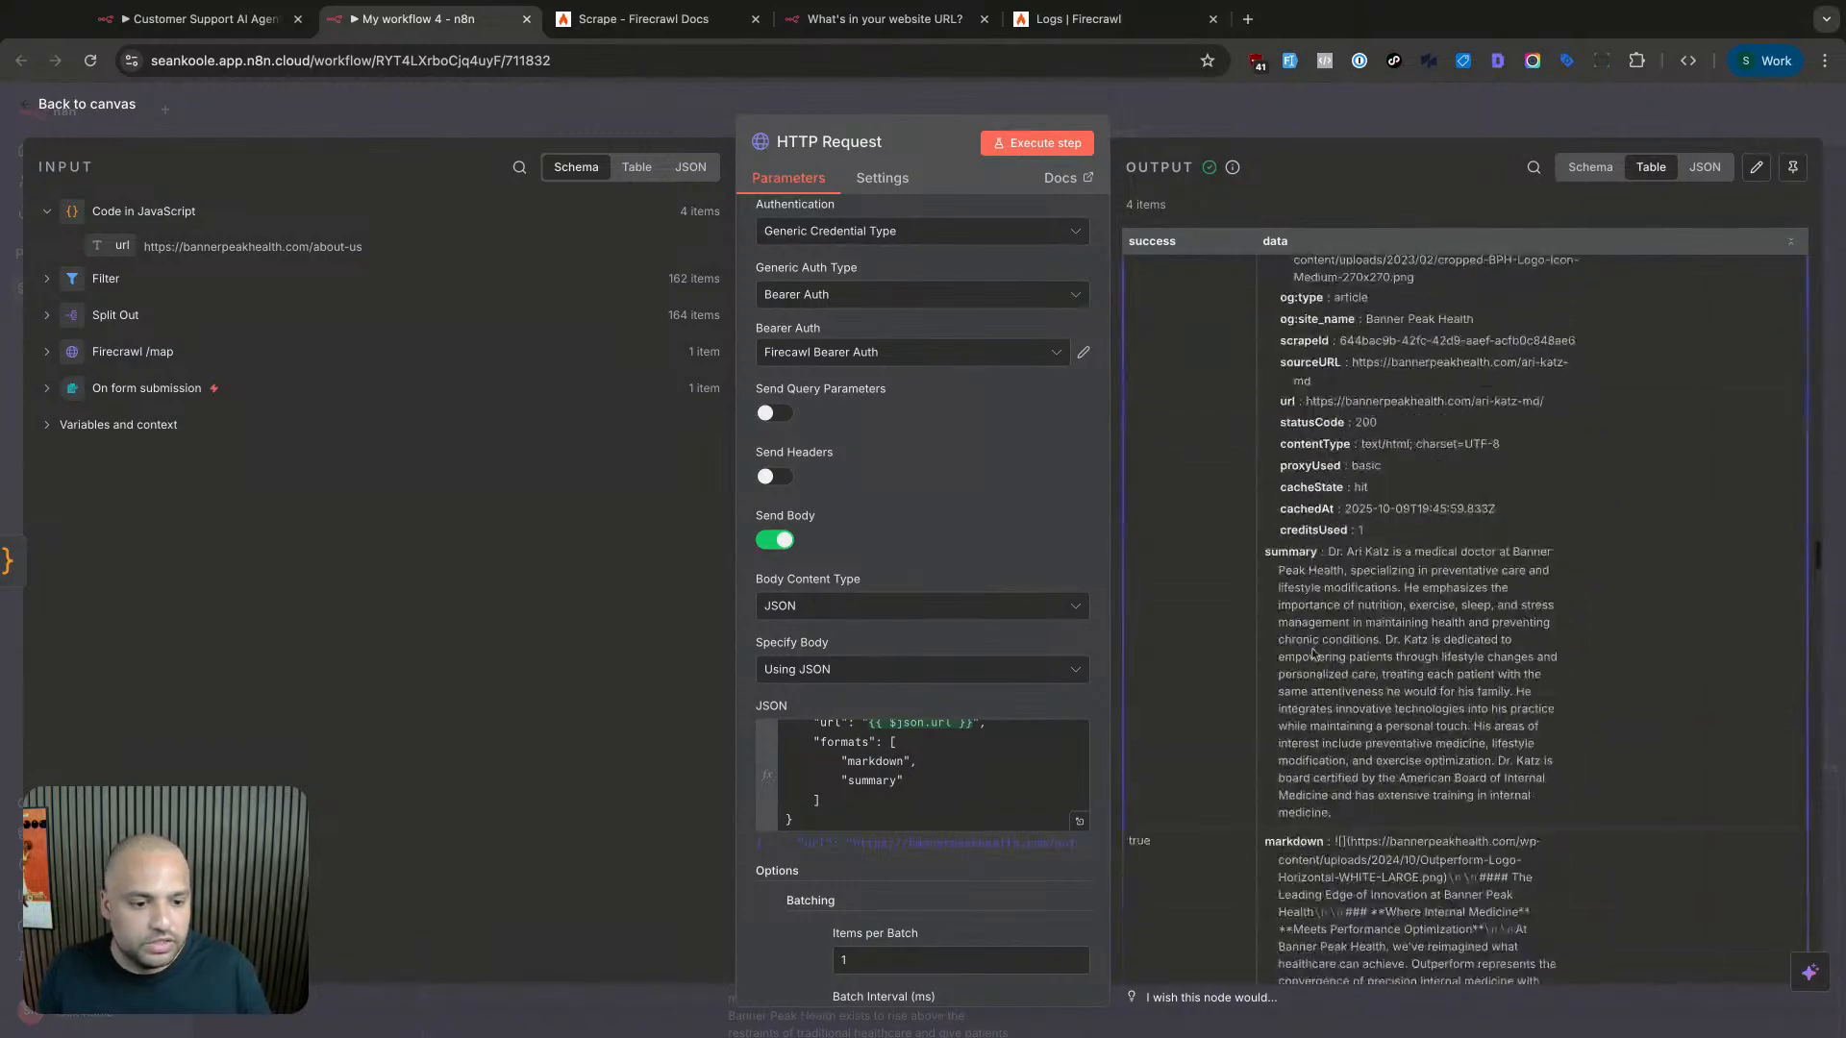
left_click_drag(1269, 550, 1382, 981)
scroll(1346, 327, "down", 9)
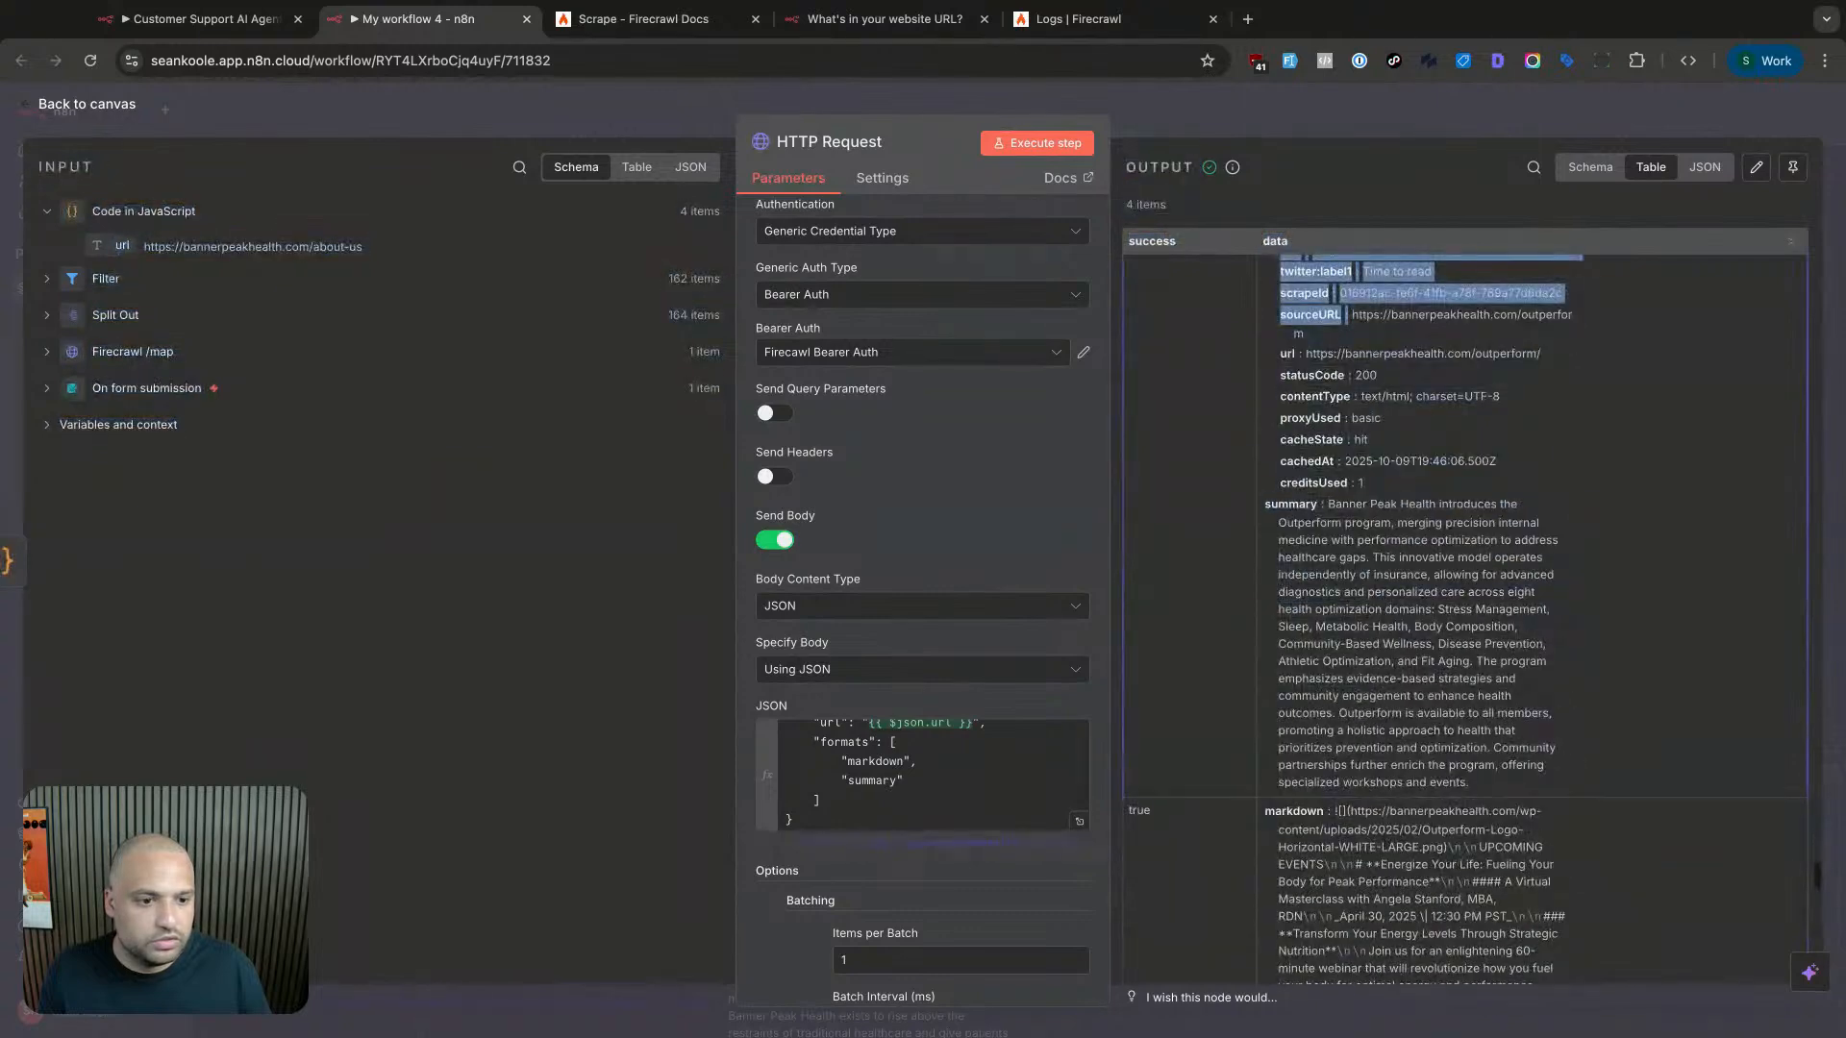
left_click_drag(1282, 262, 1546, 775)
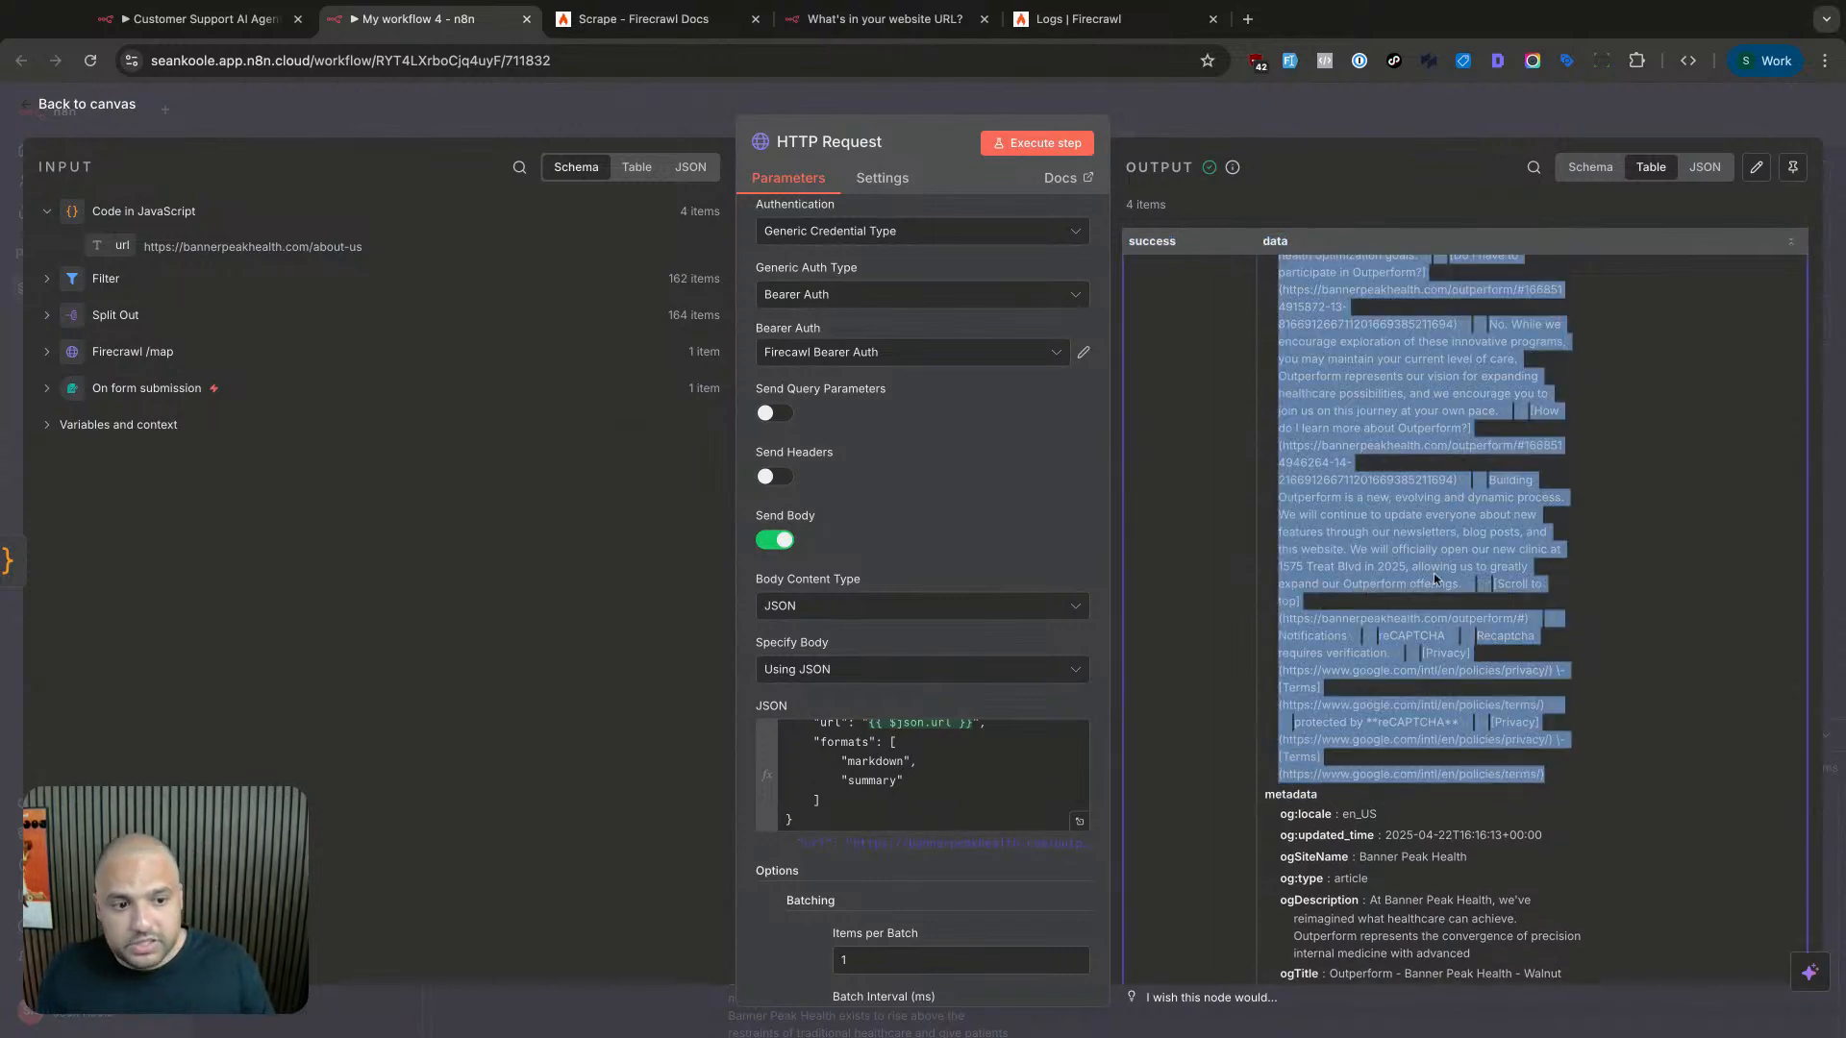
left_click(1386, 548)
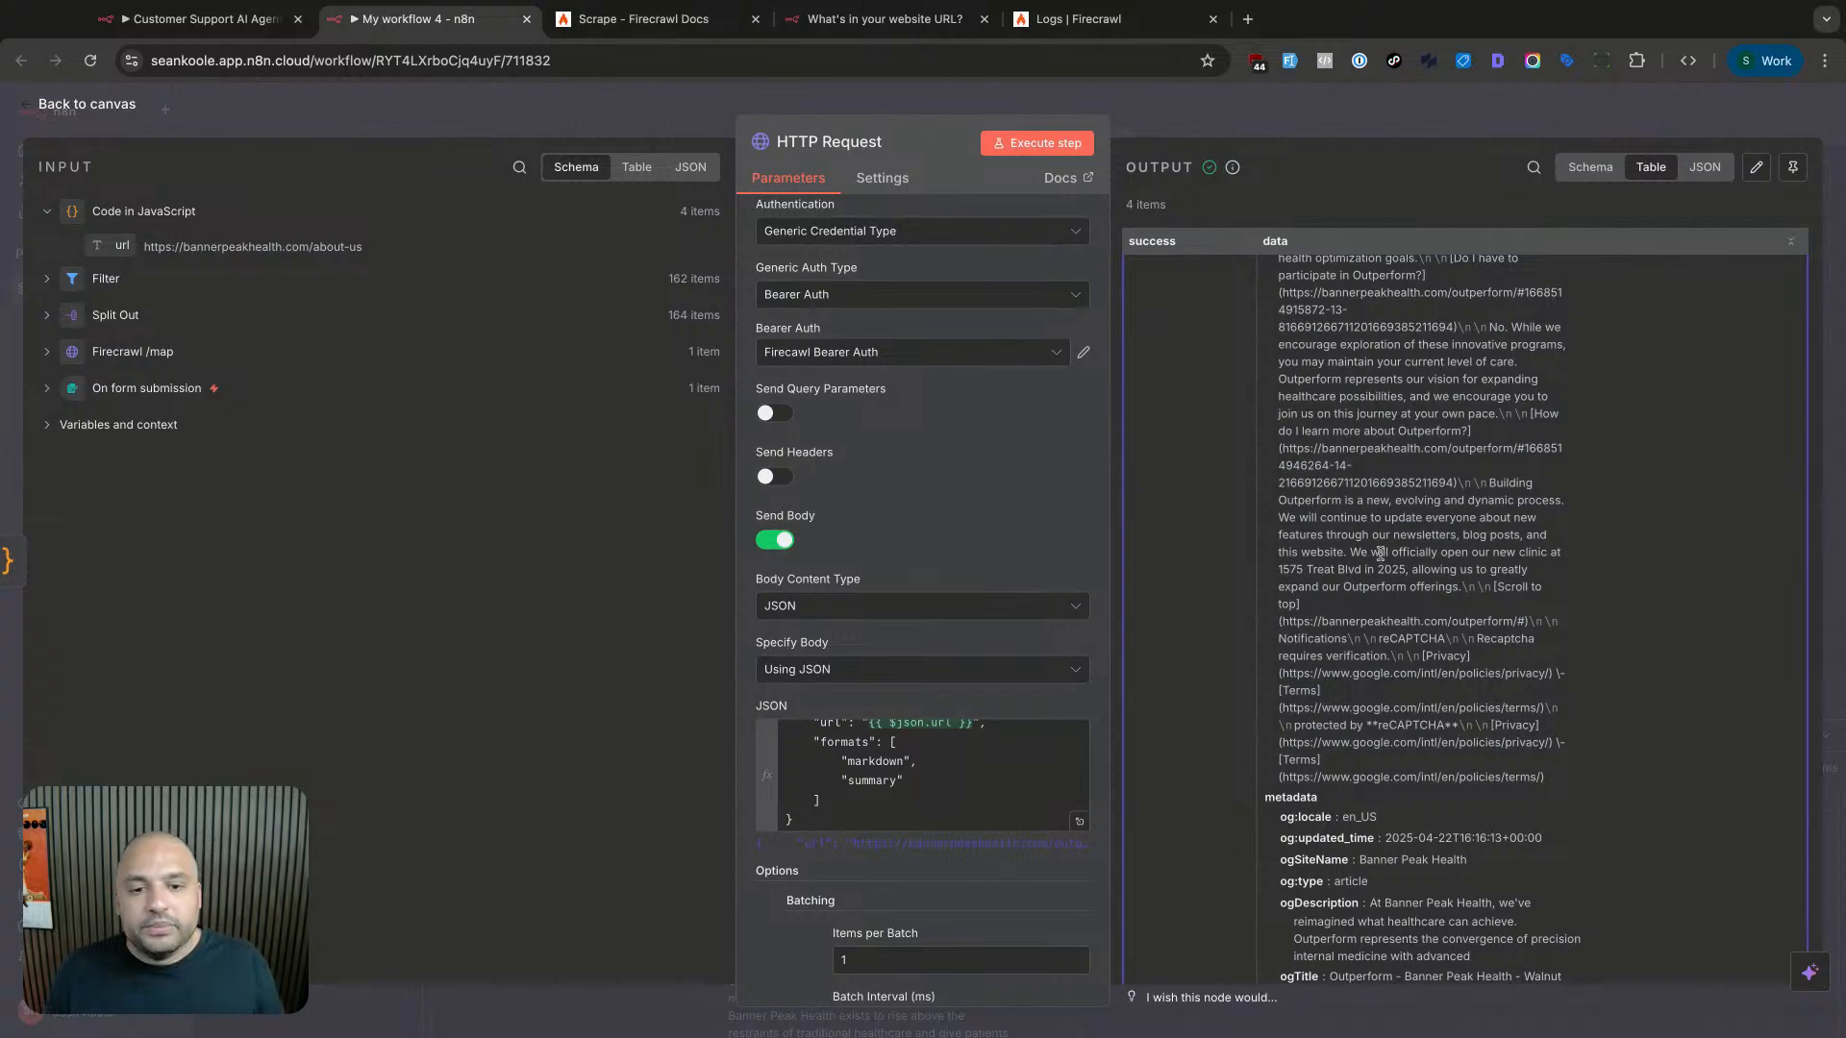
scroll(1332, 664, "down", 8)
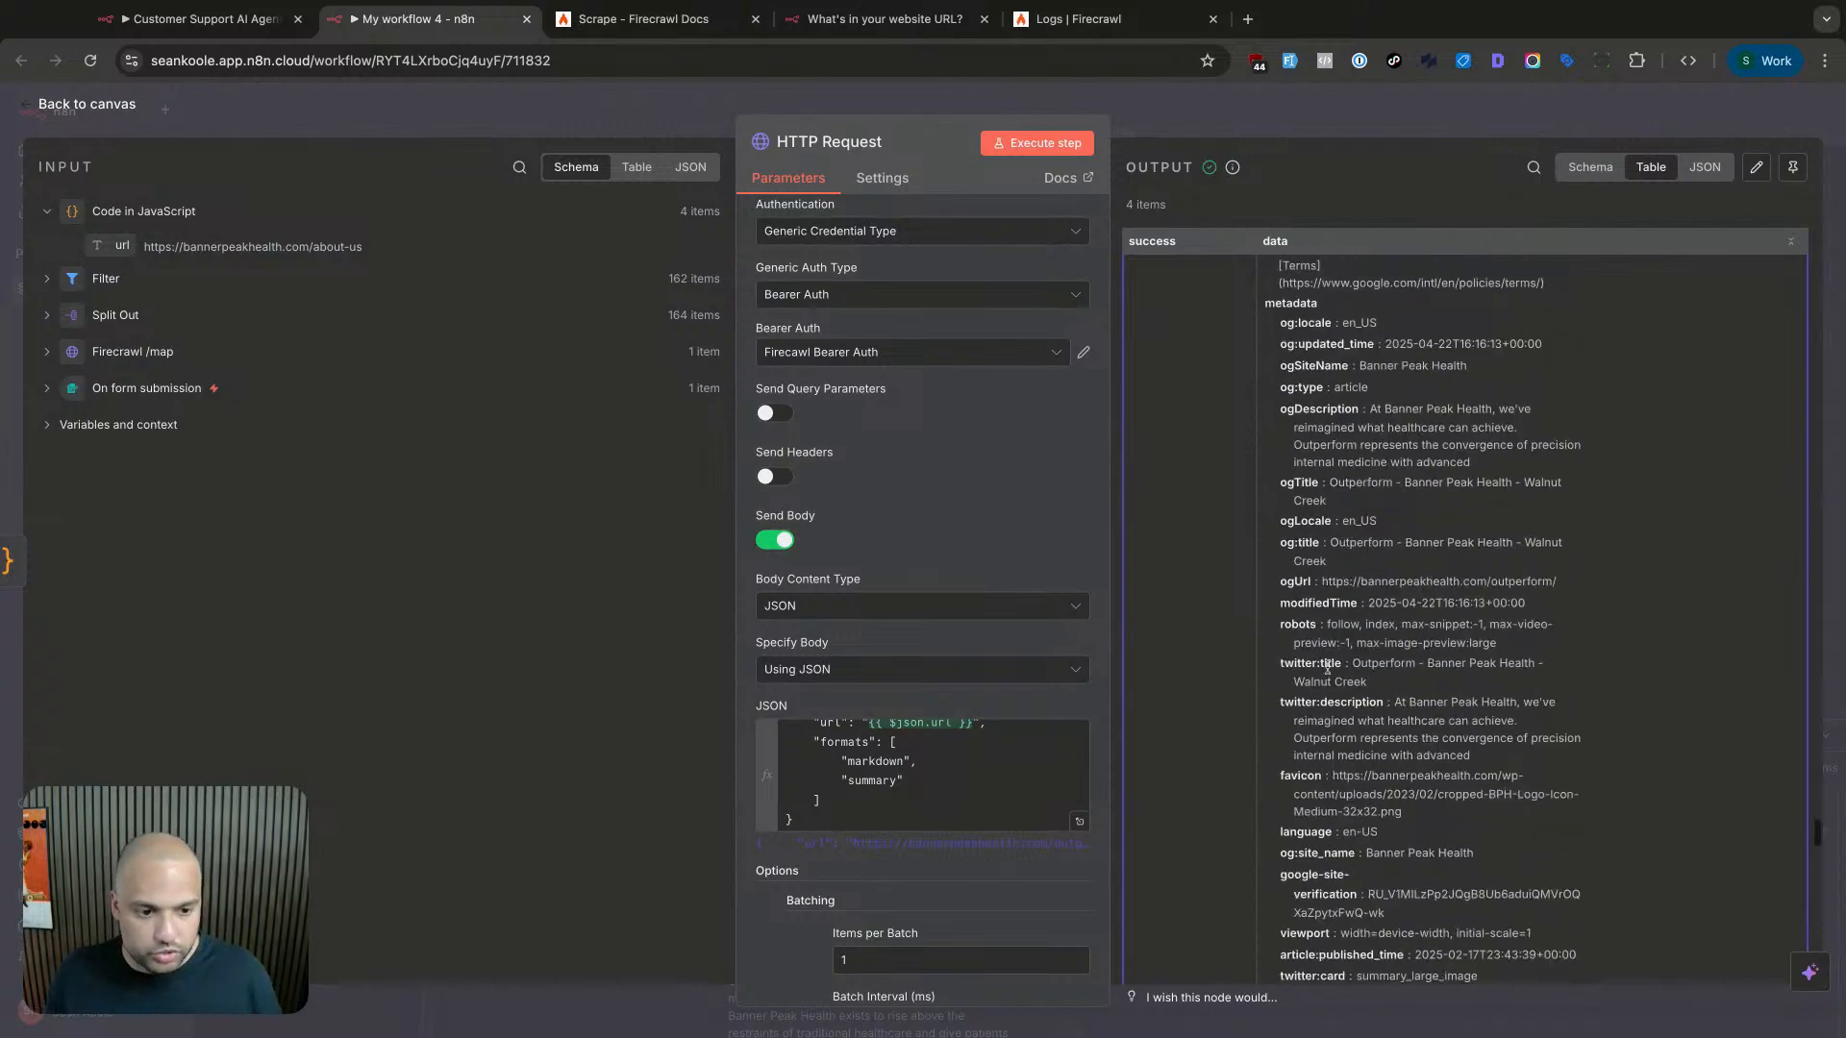
scroll(1361, 679, "down", 6)
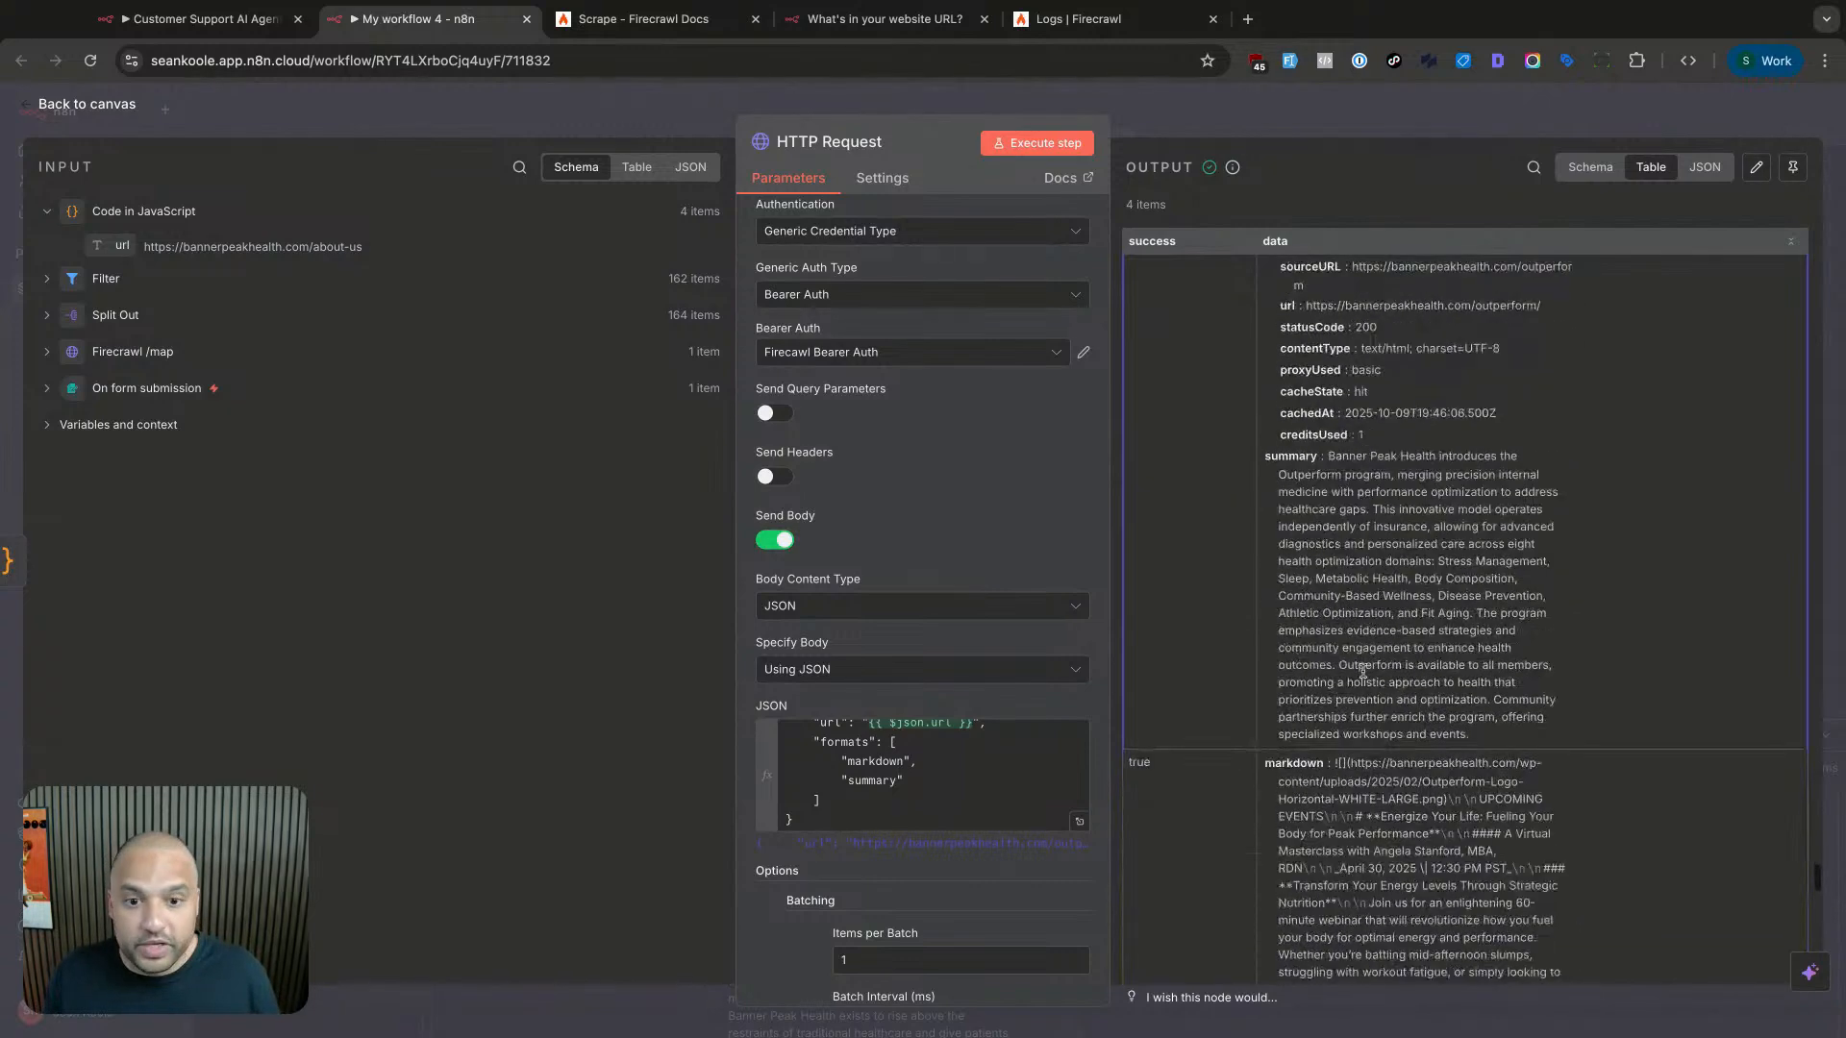
scroll(1362, 670, "down", 3)
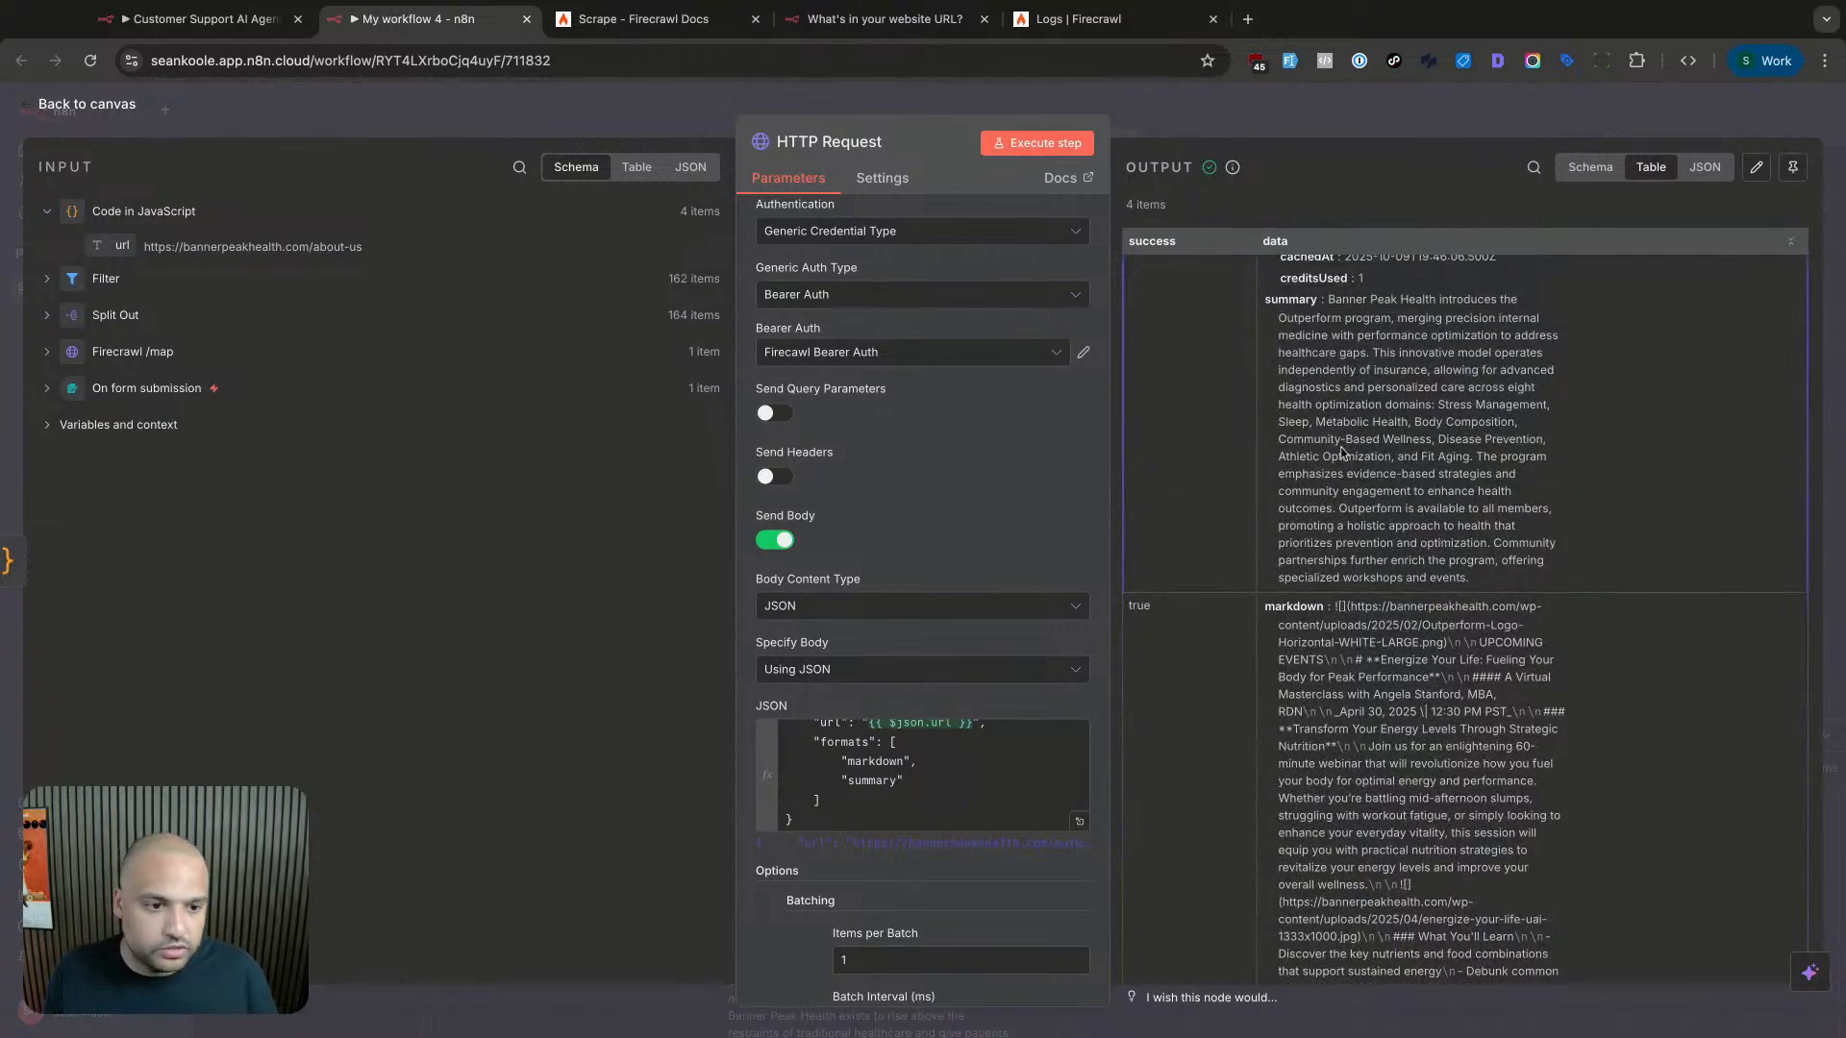
triple_click(1263, 301)
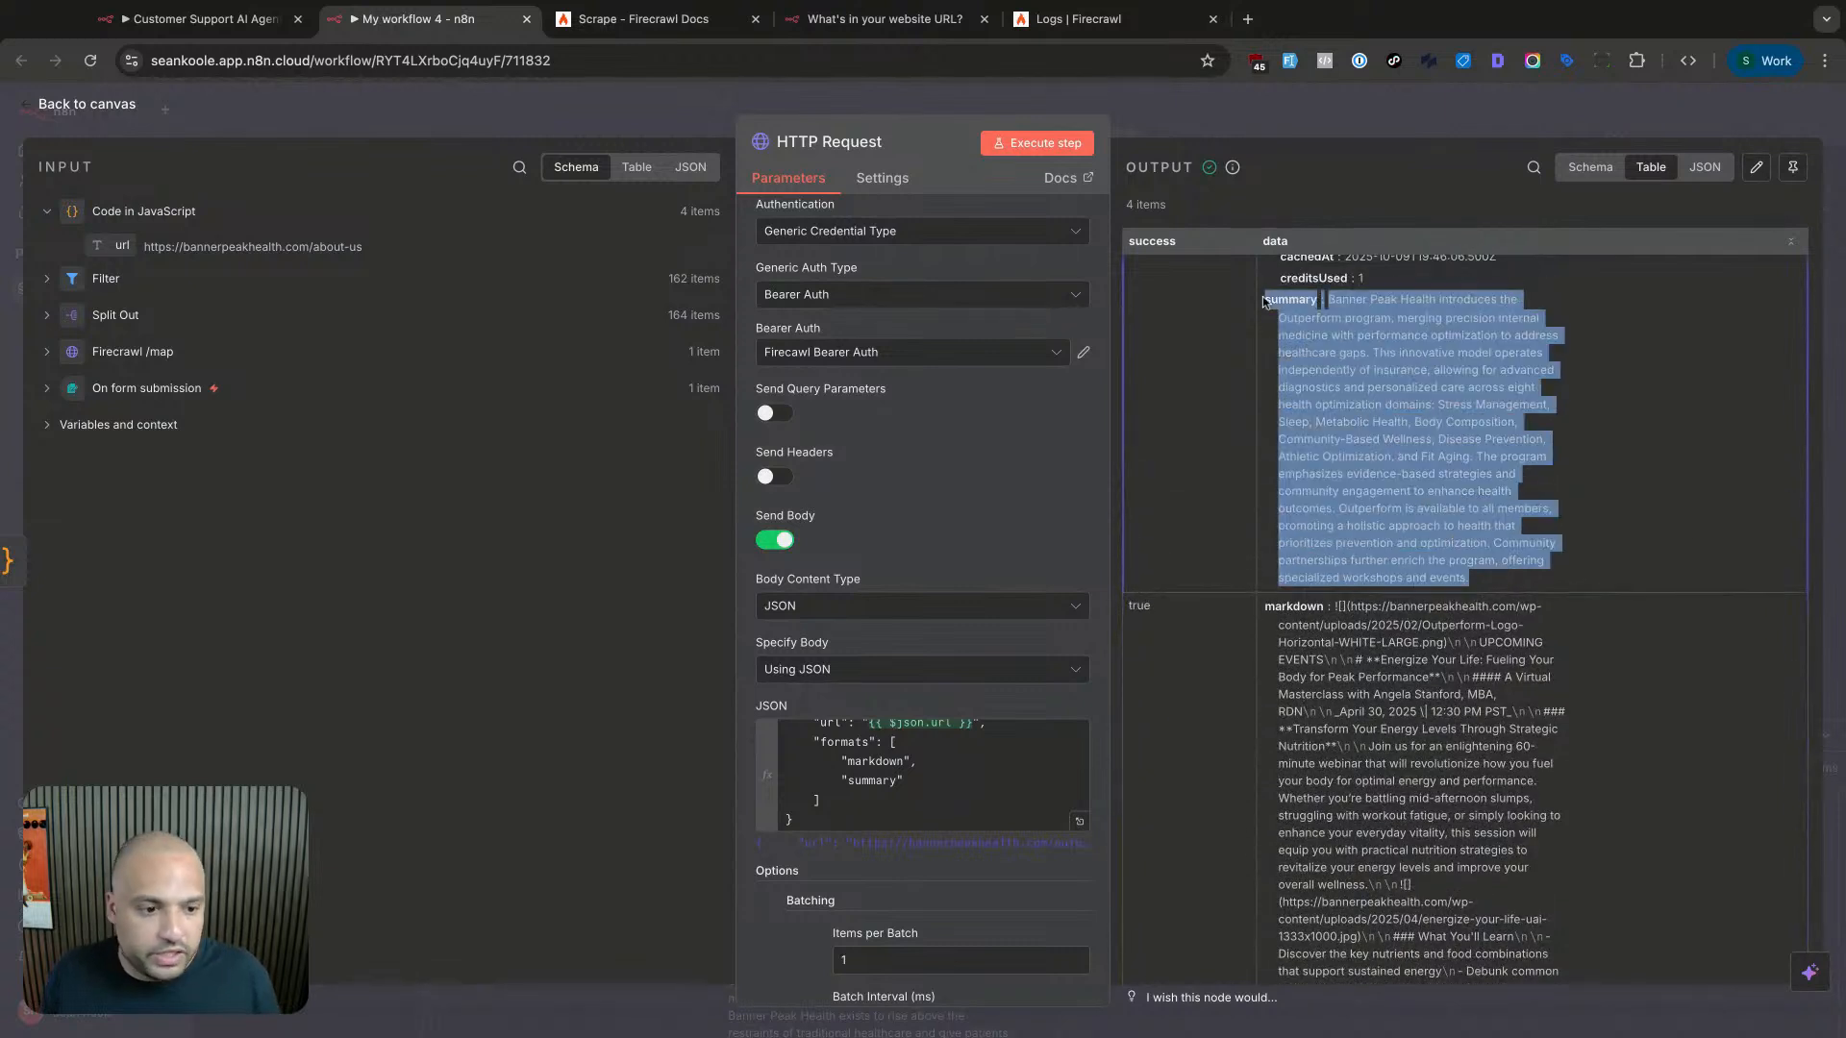
left_click(1492, 580)
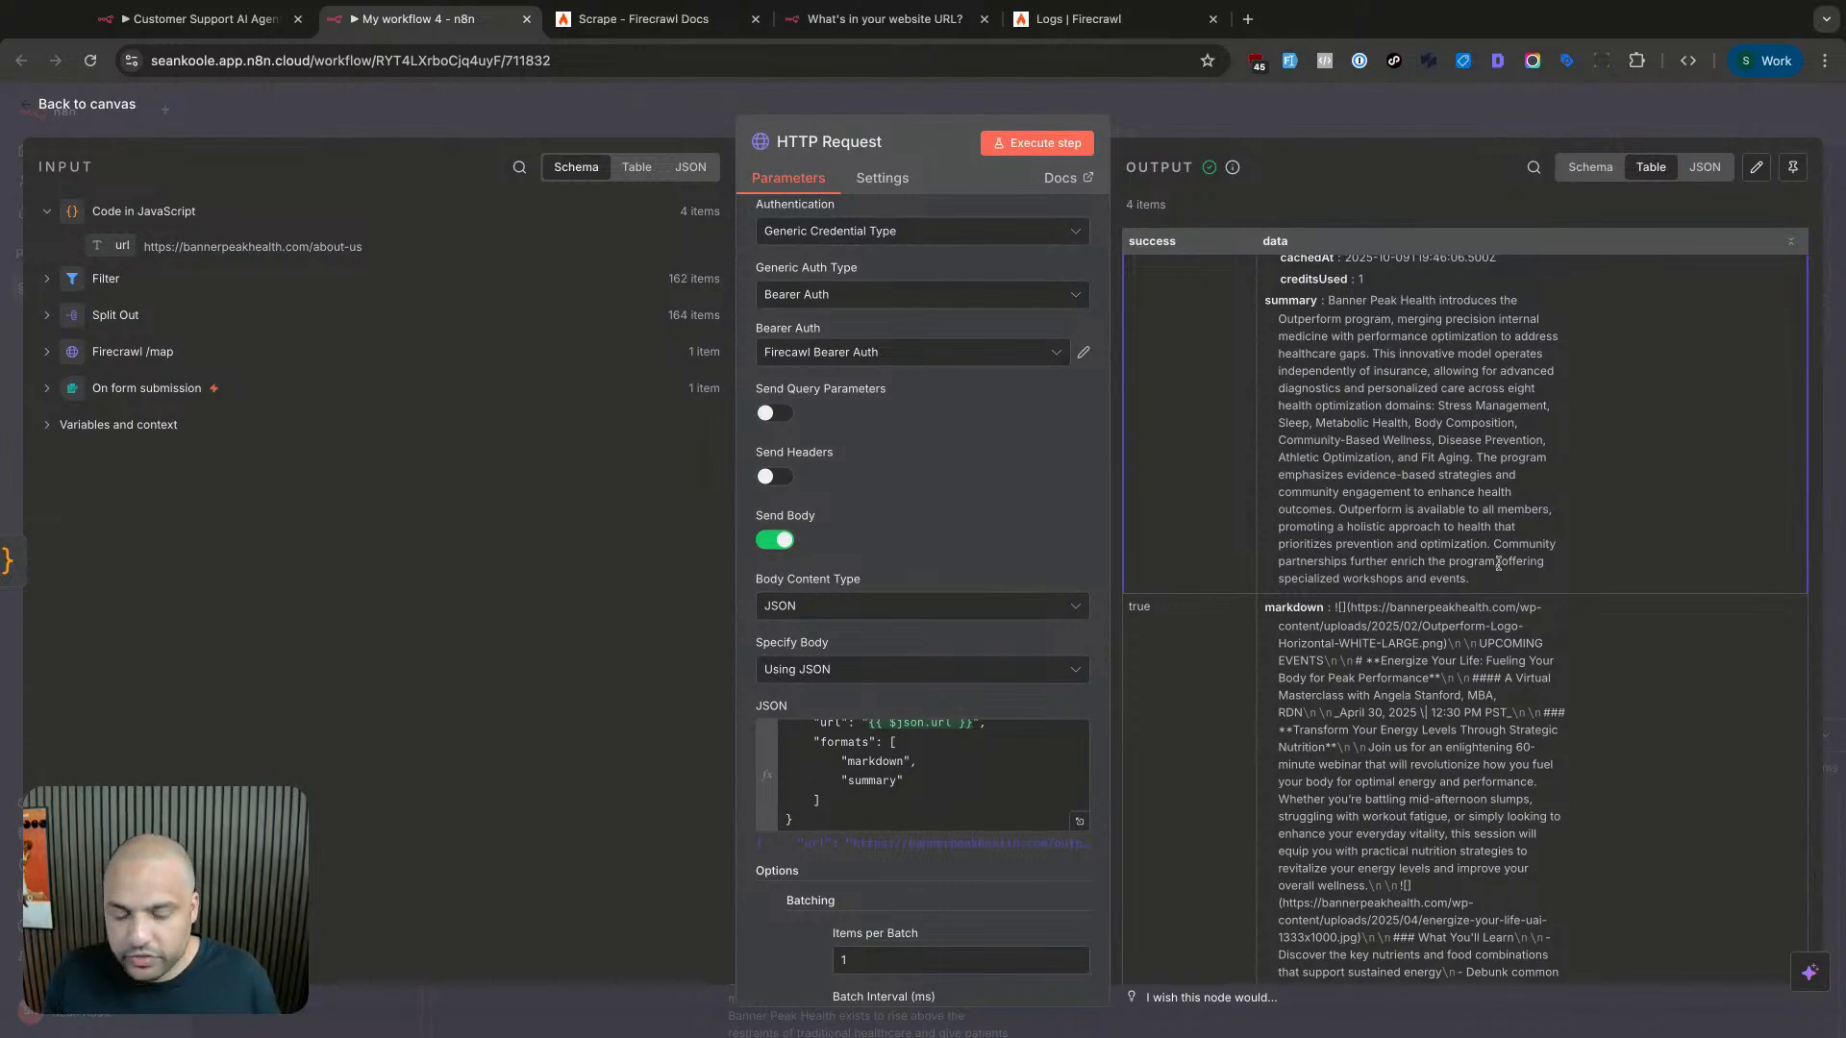
left_click(1457, 123)
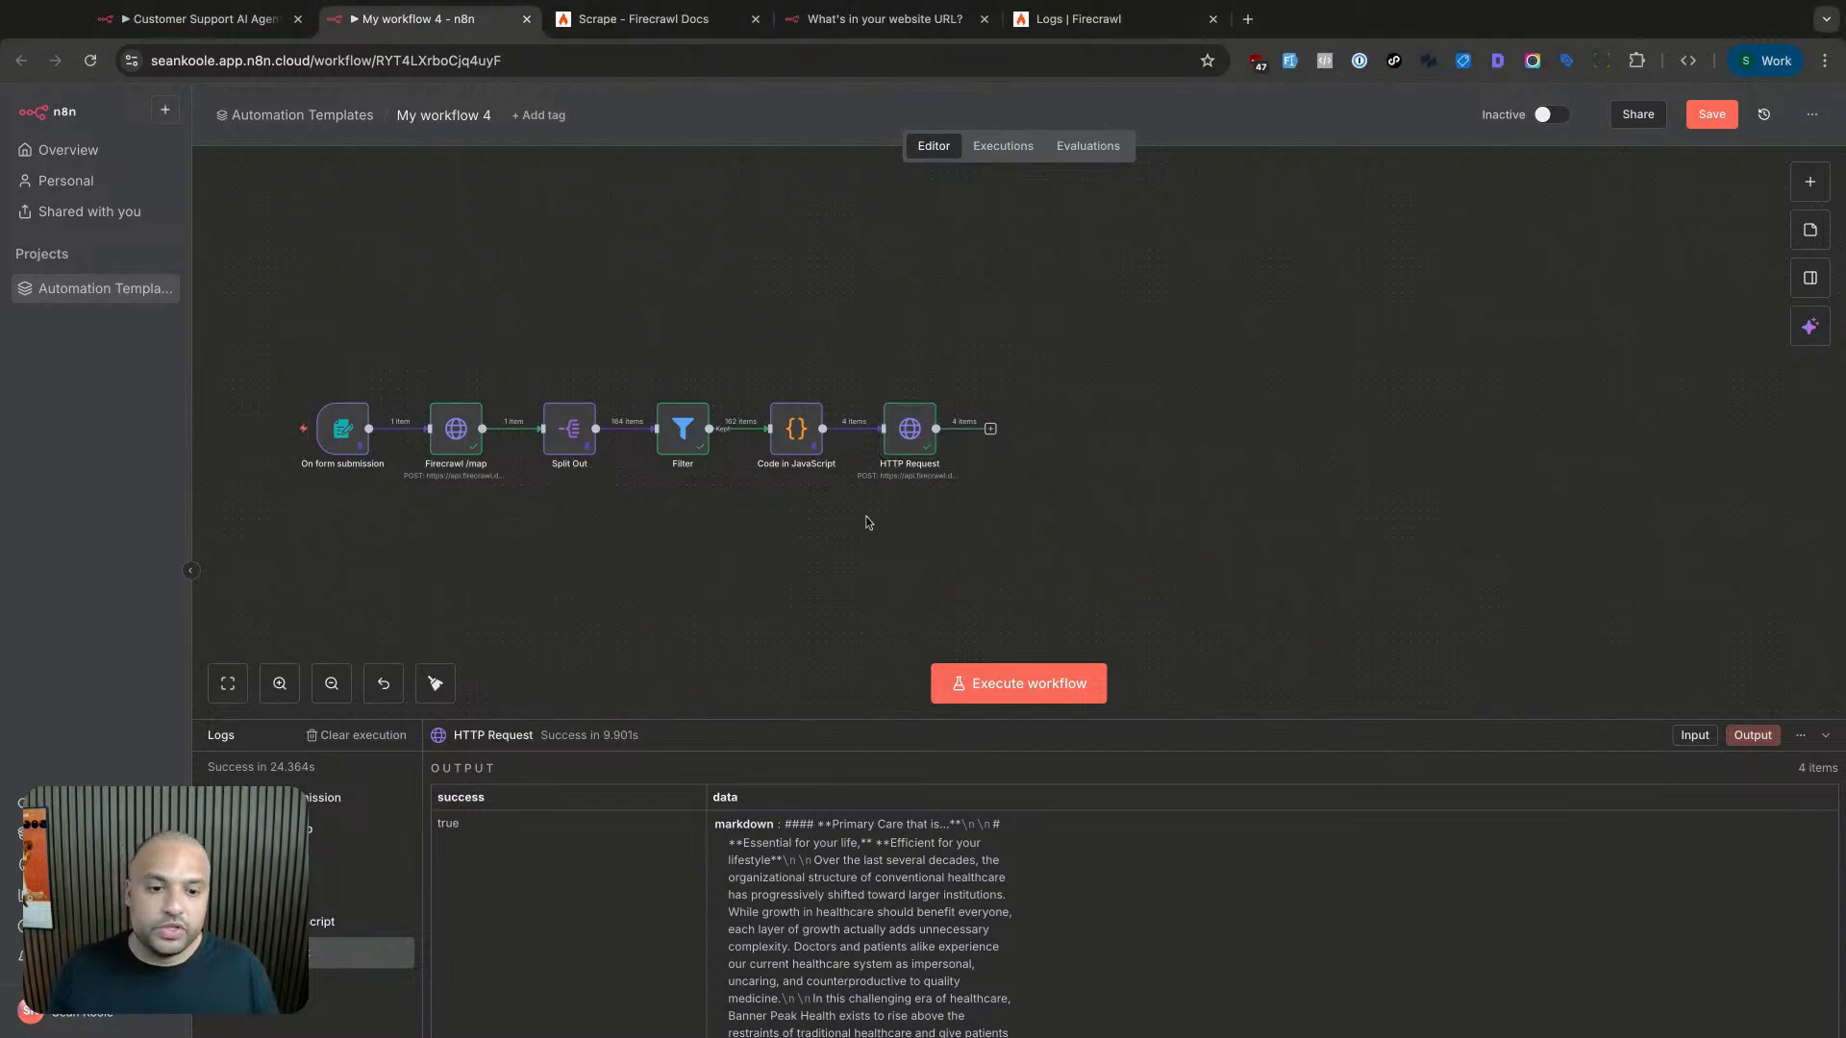
- Add an Aggregate node after the HTTP Request node
double_click(913, 428)
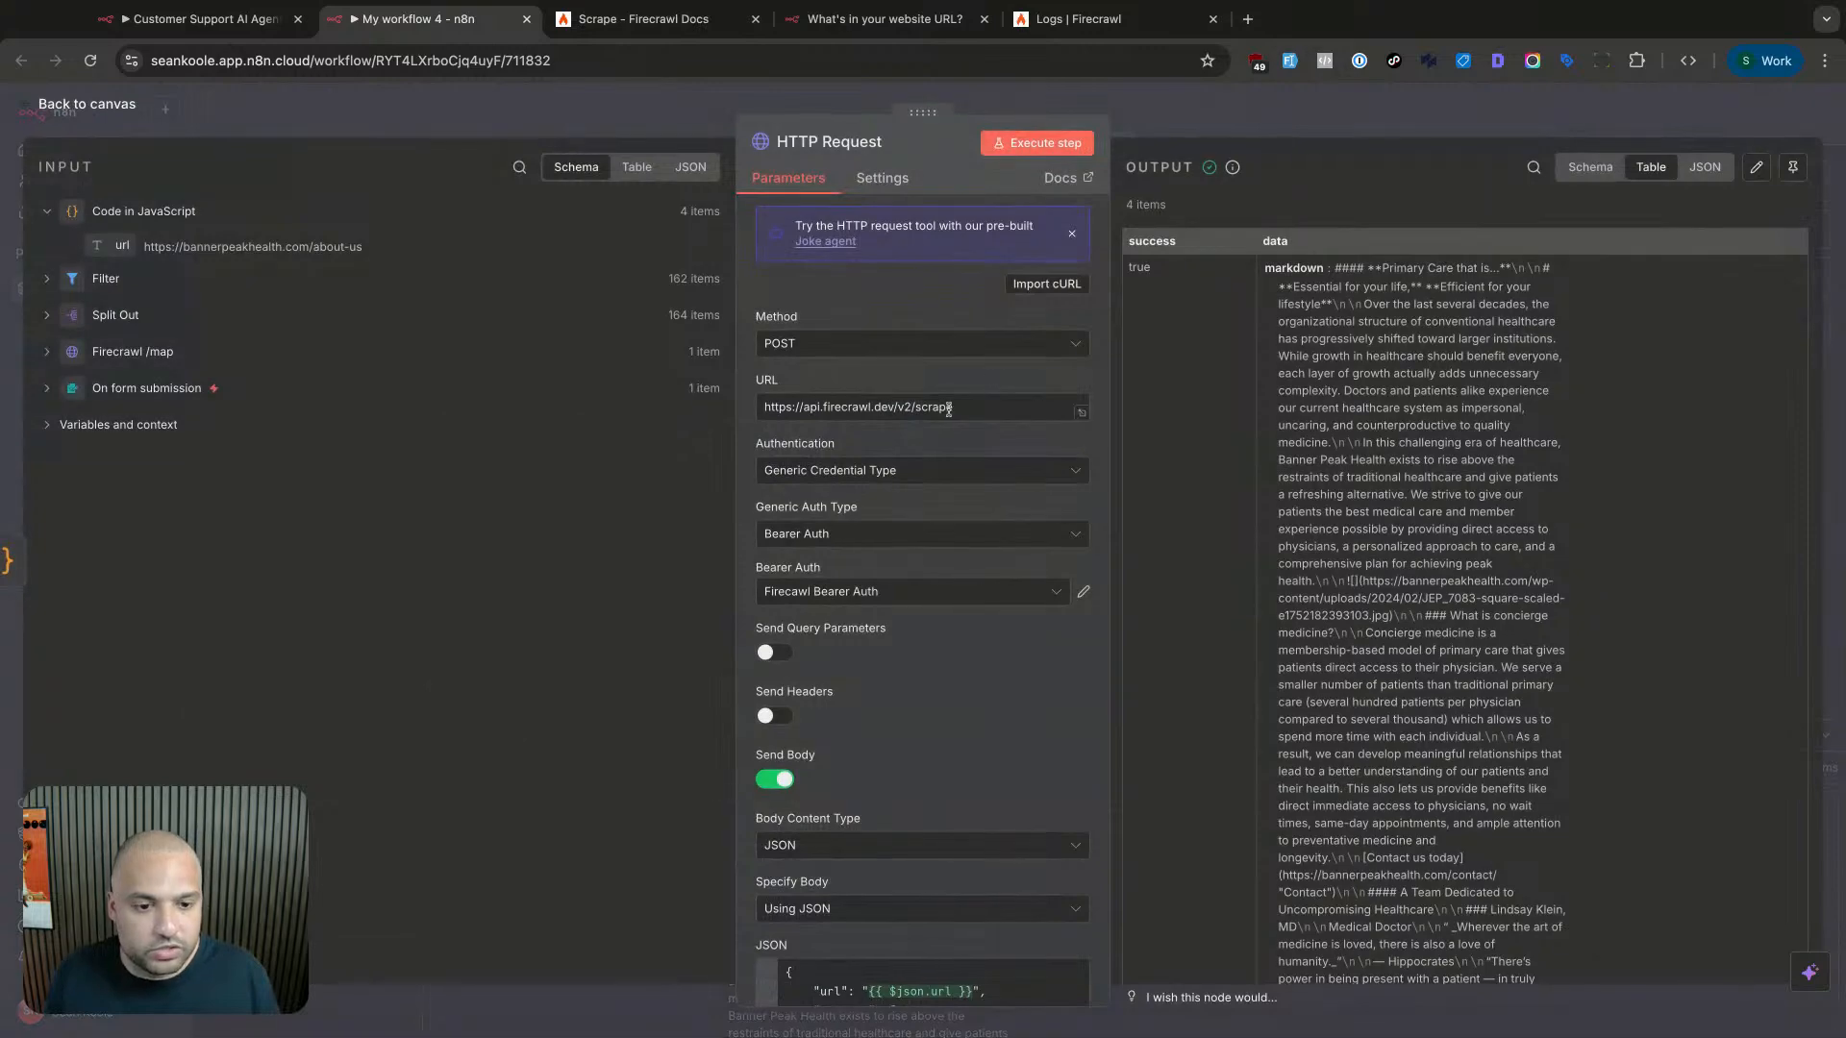
key("Escape")
left_click(990, 429)
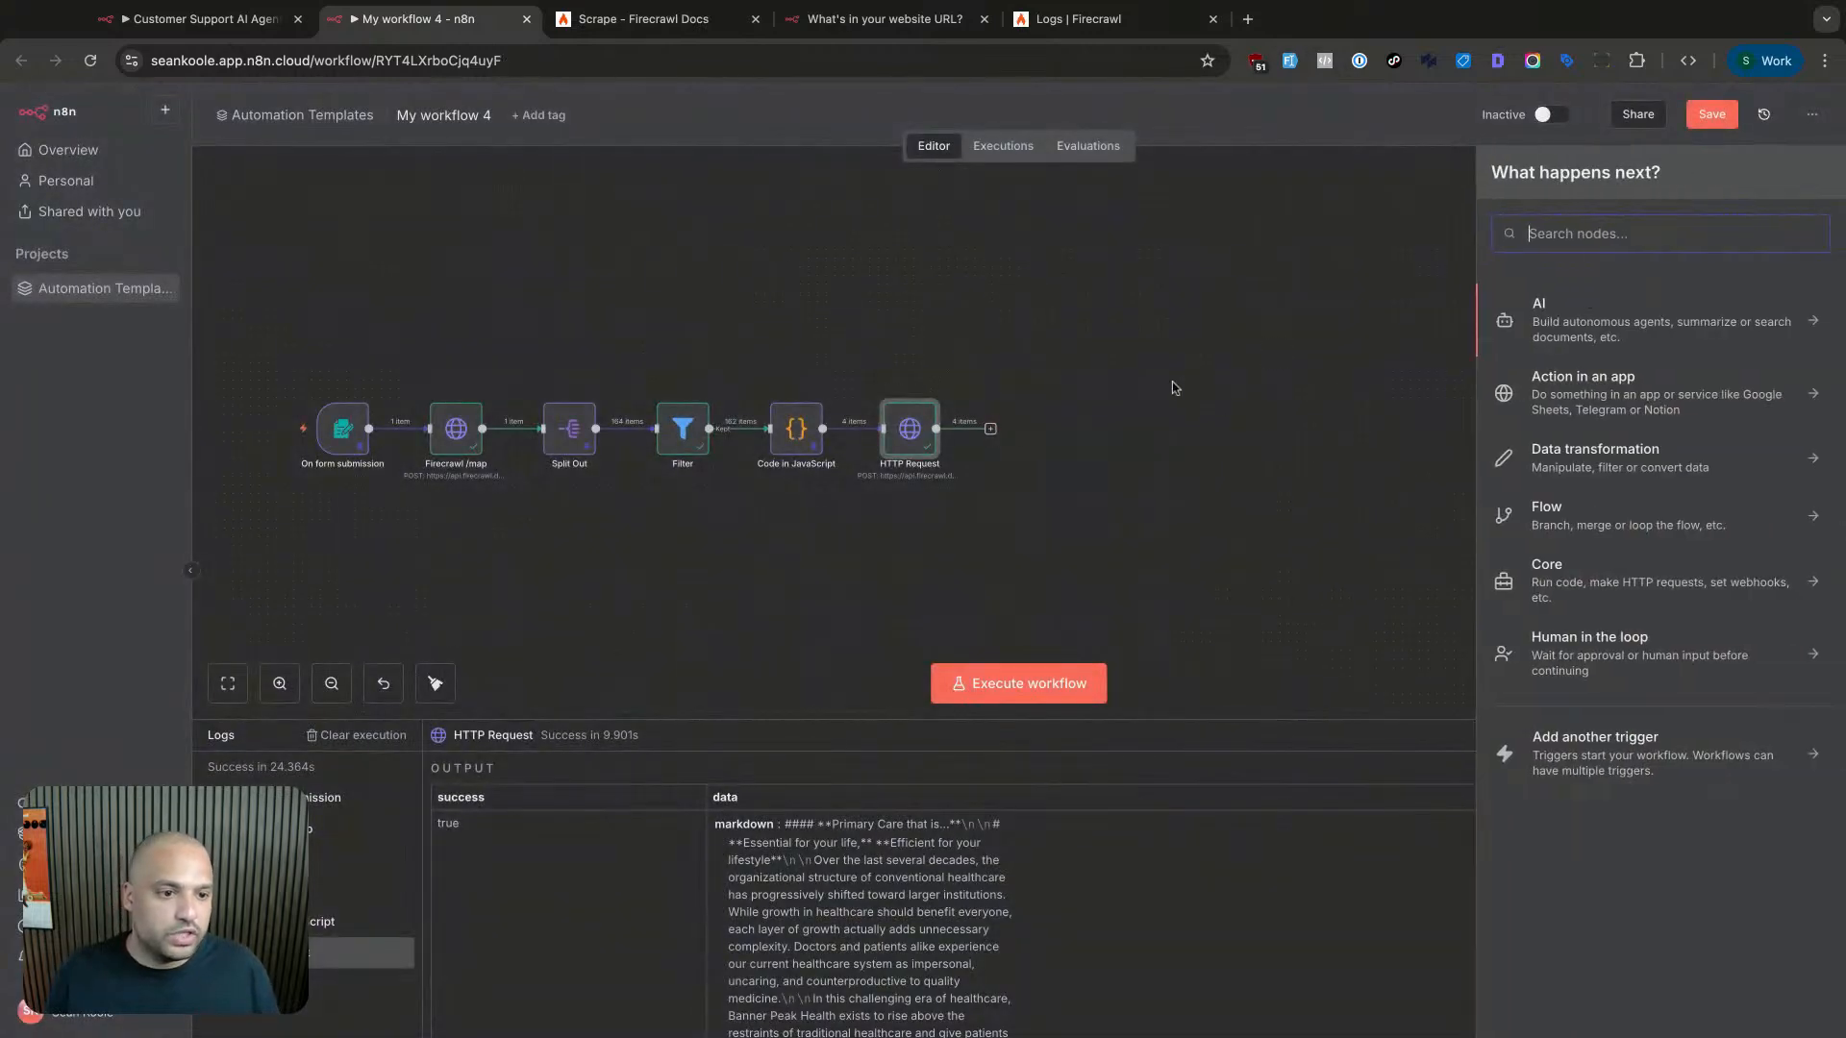
type("aggre")
left_click(1646, 308)
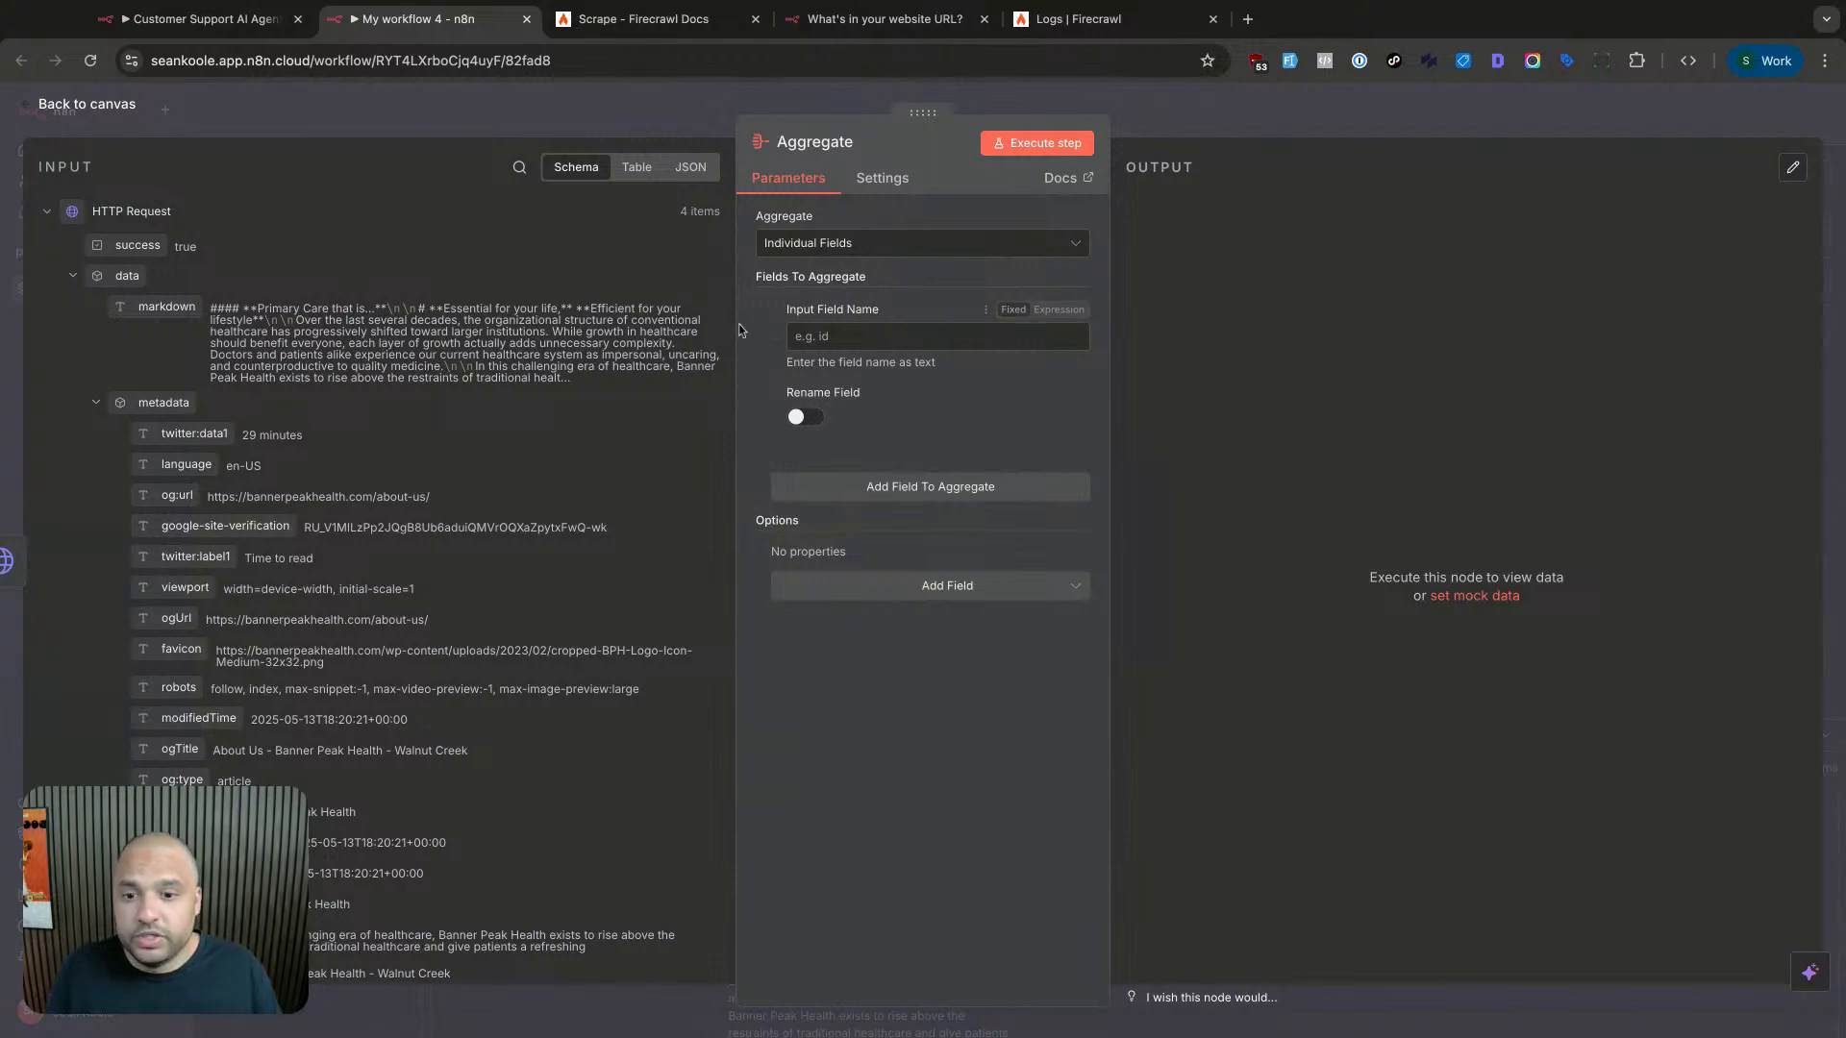
- Aggregate the individual field data.markdown, renaming the output field to 'content'
left_click_drag(173, 312, 865, 337)
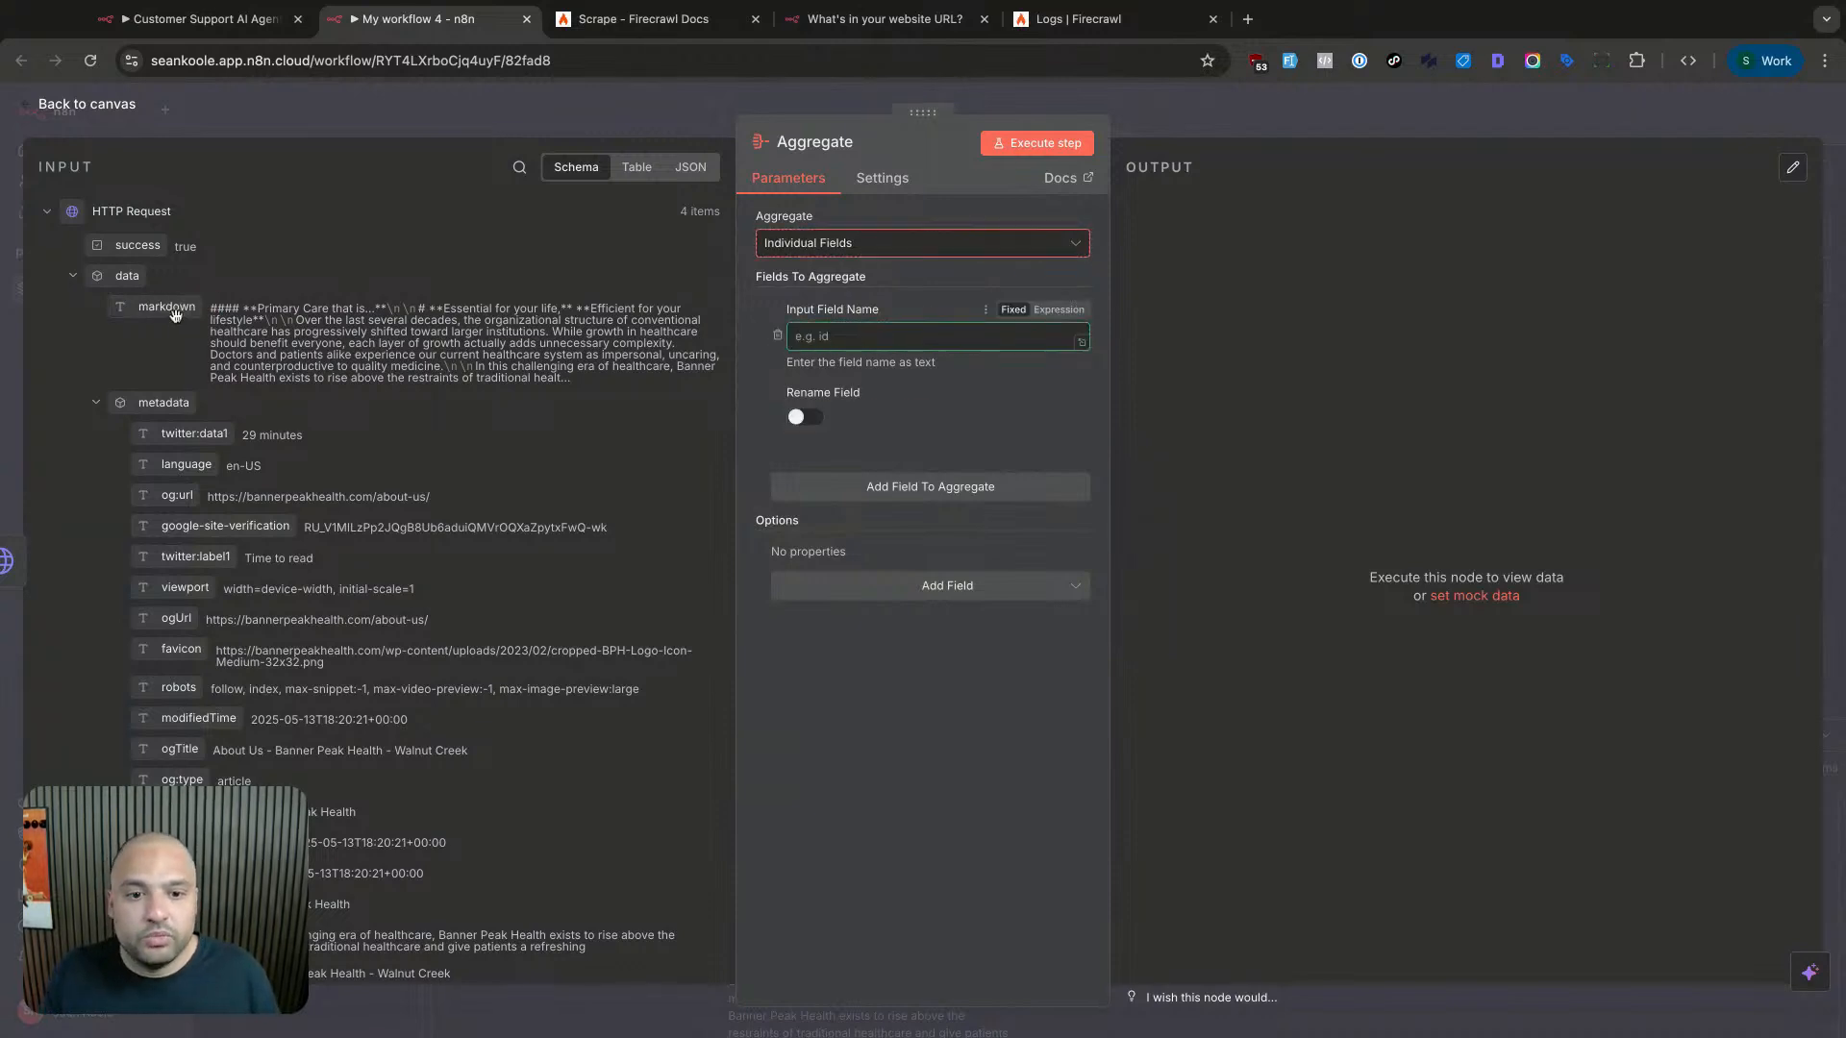
left_click(852, 244)
left_click(853, 286)
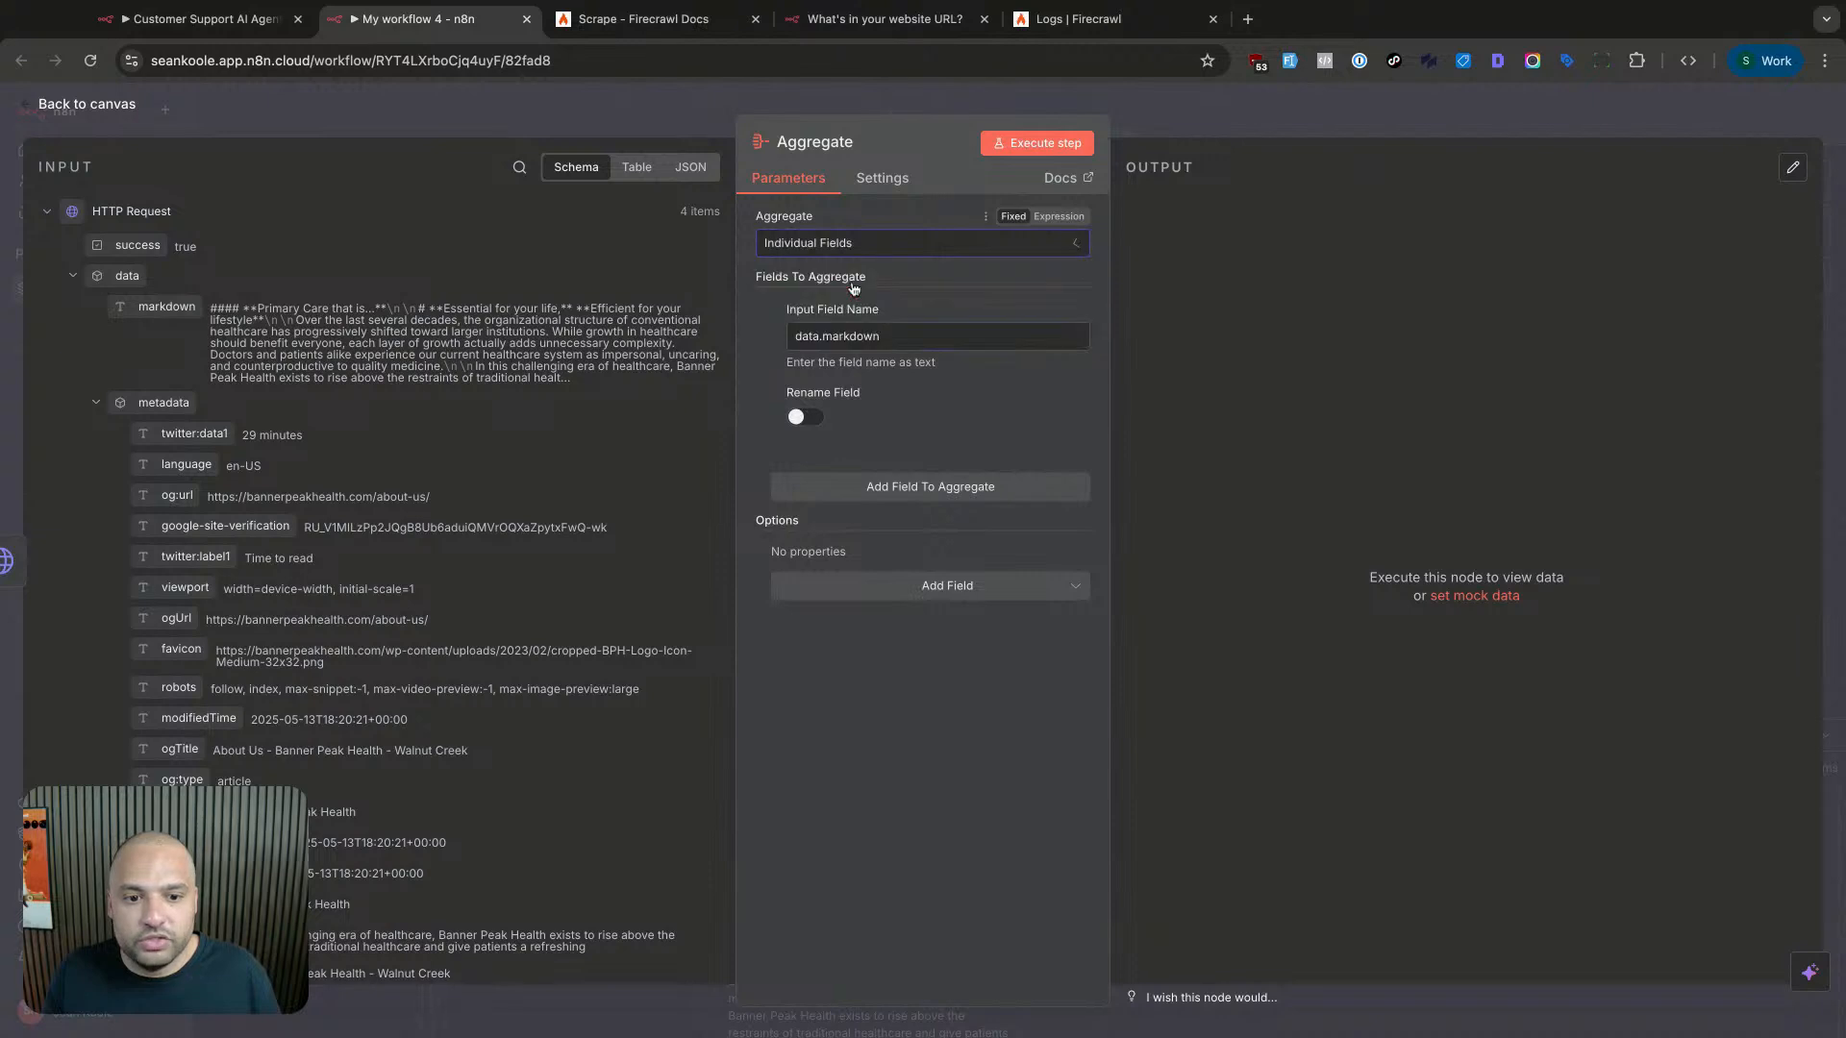
left_click_drag(879, 310, 830, 309)
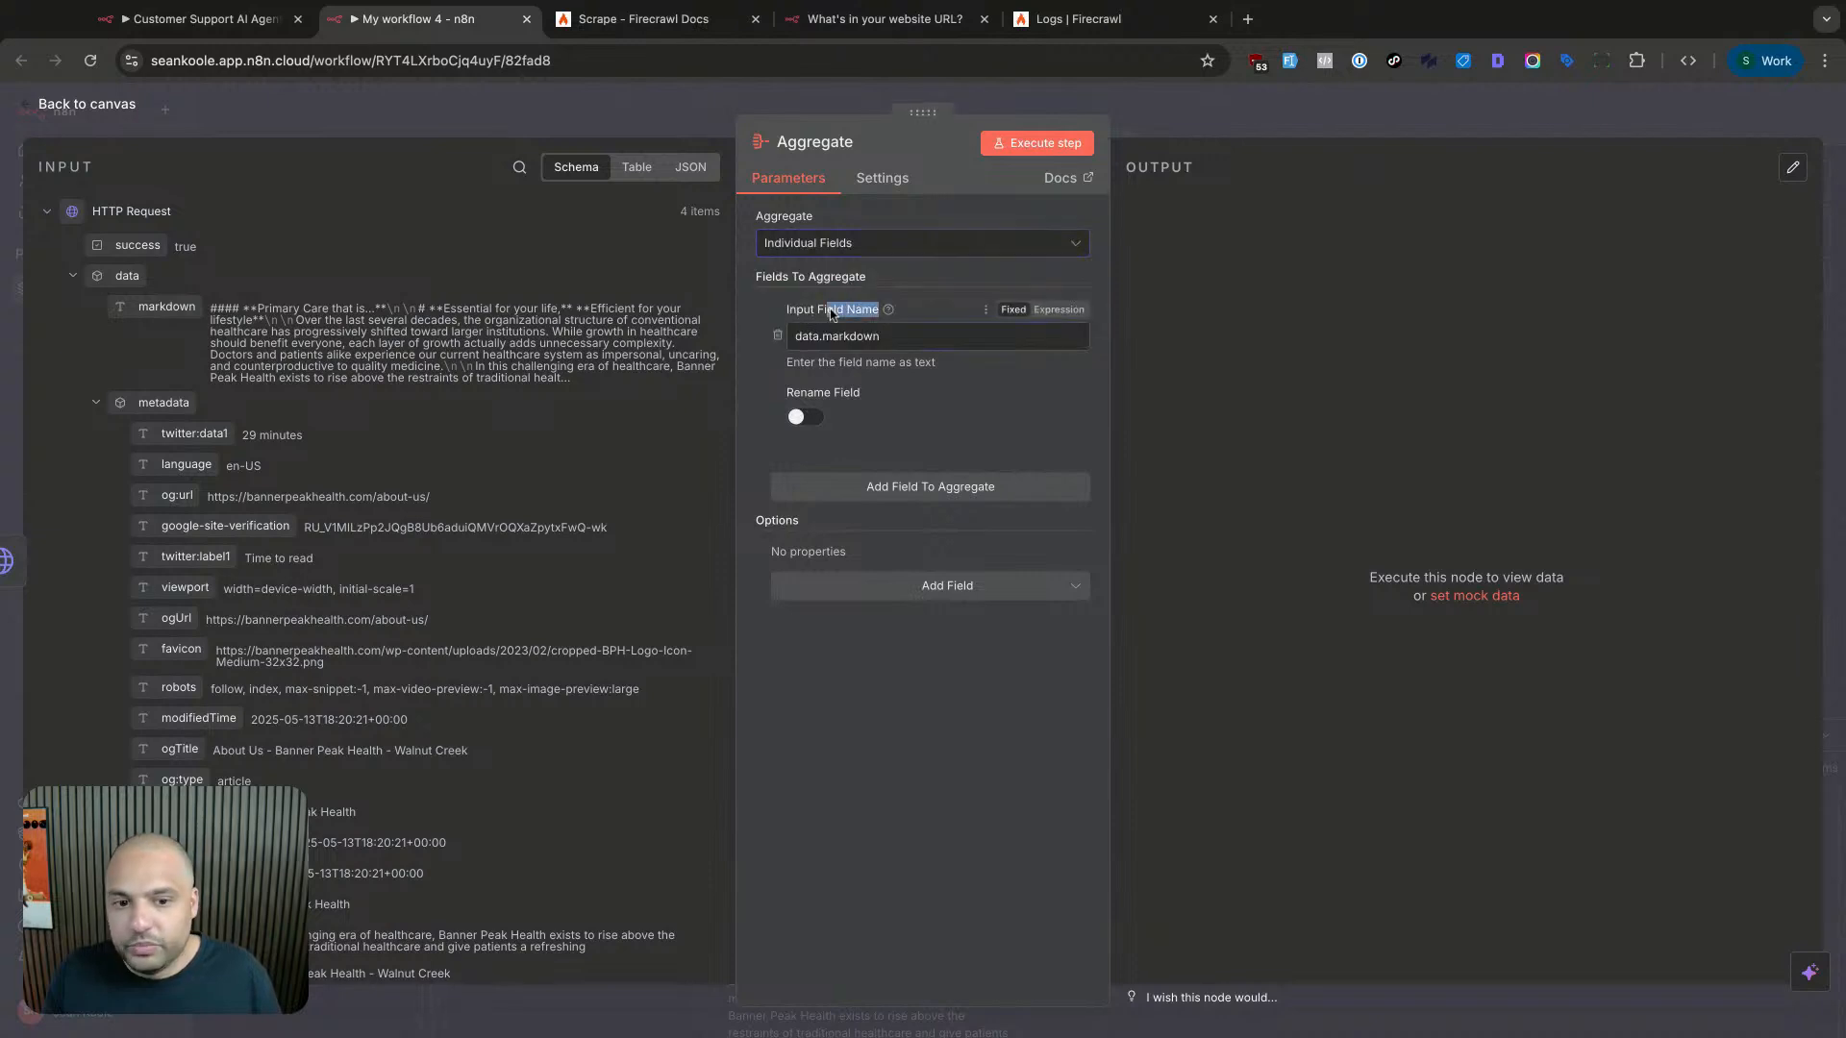
left_click(835, 332)
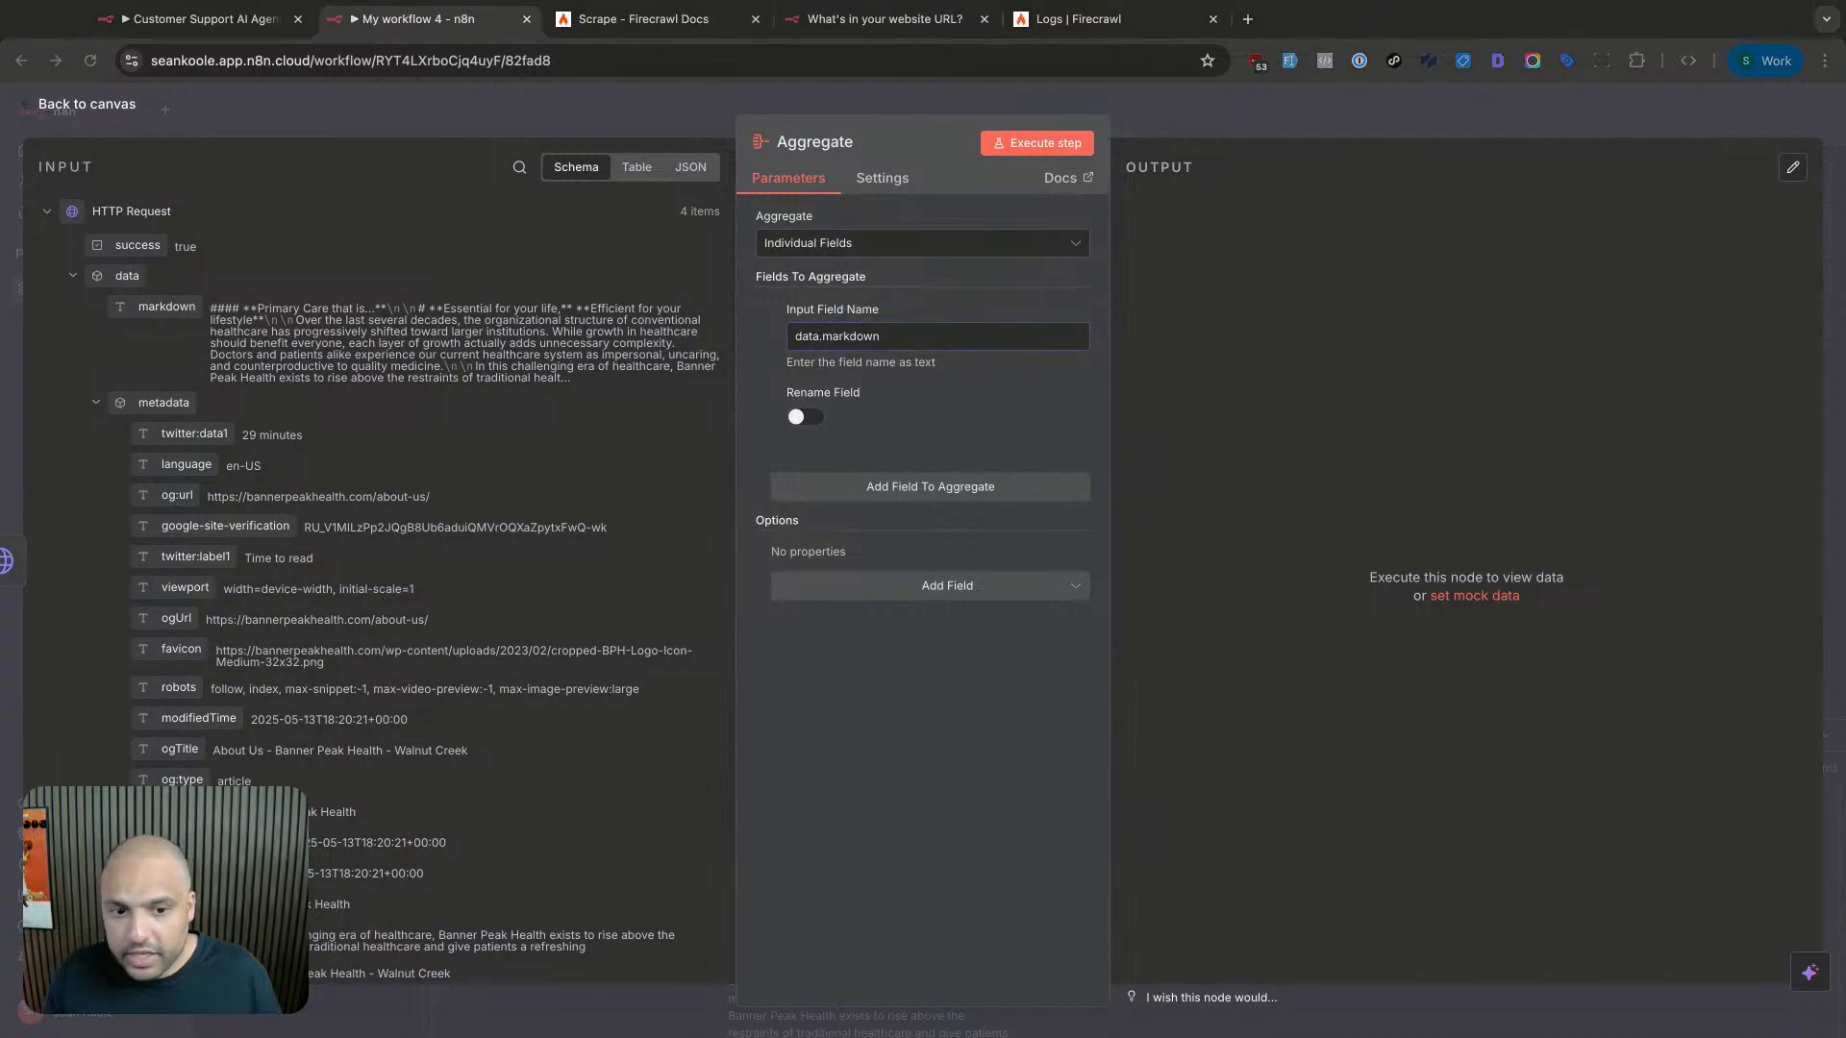
left_click(800, 416)
left_click(868, 485)
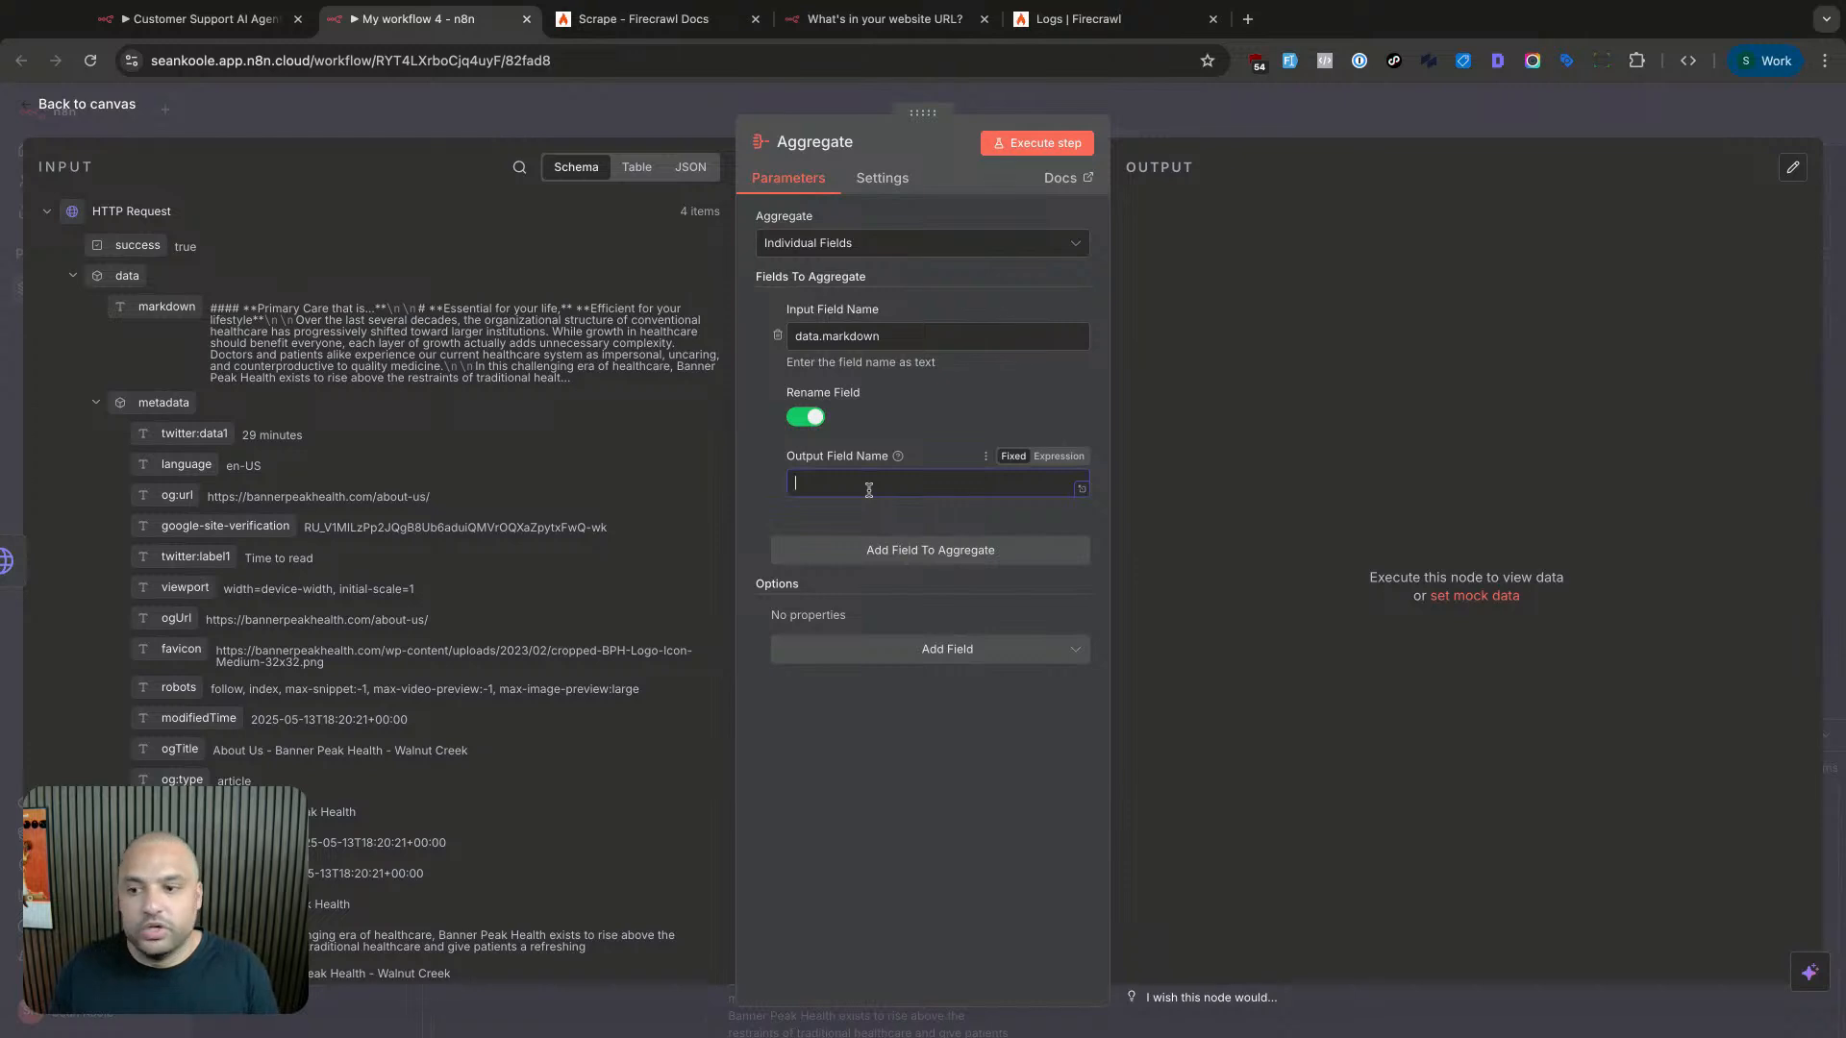
type("content")
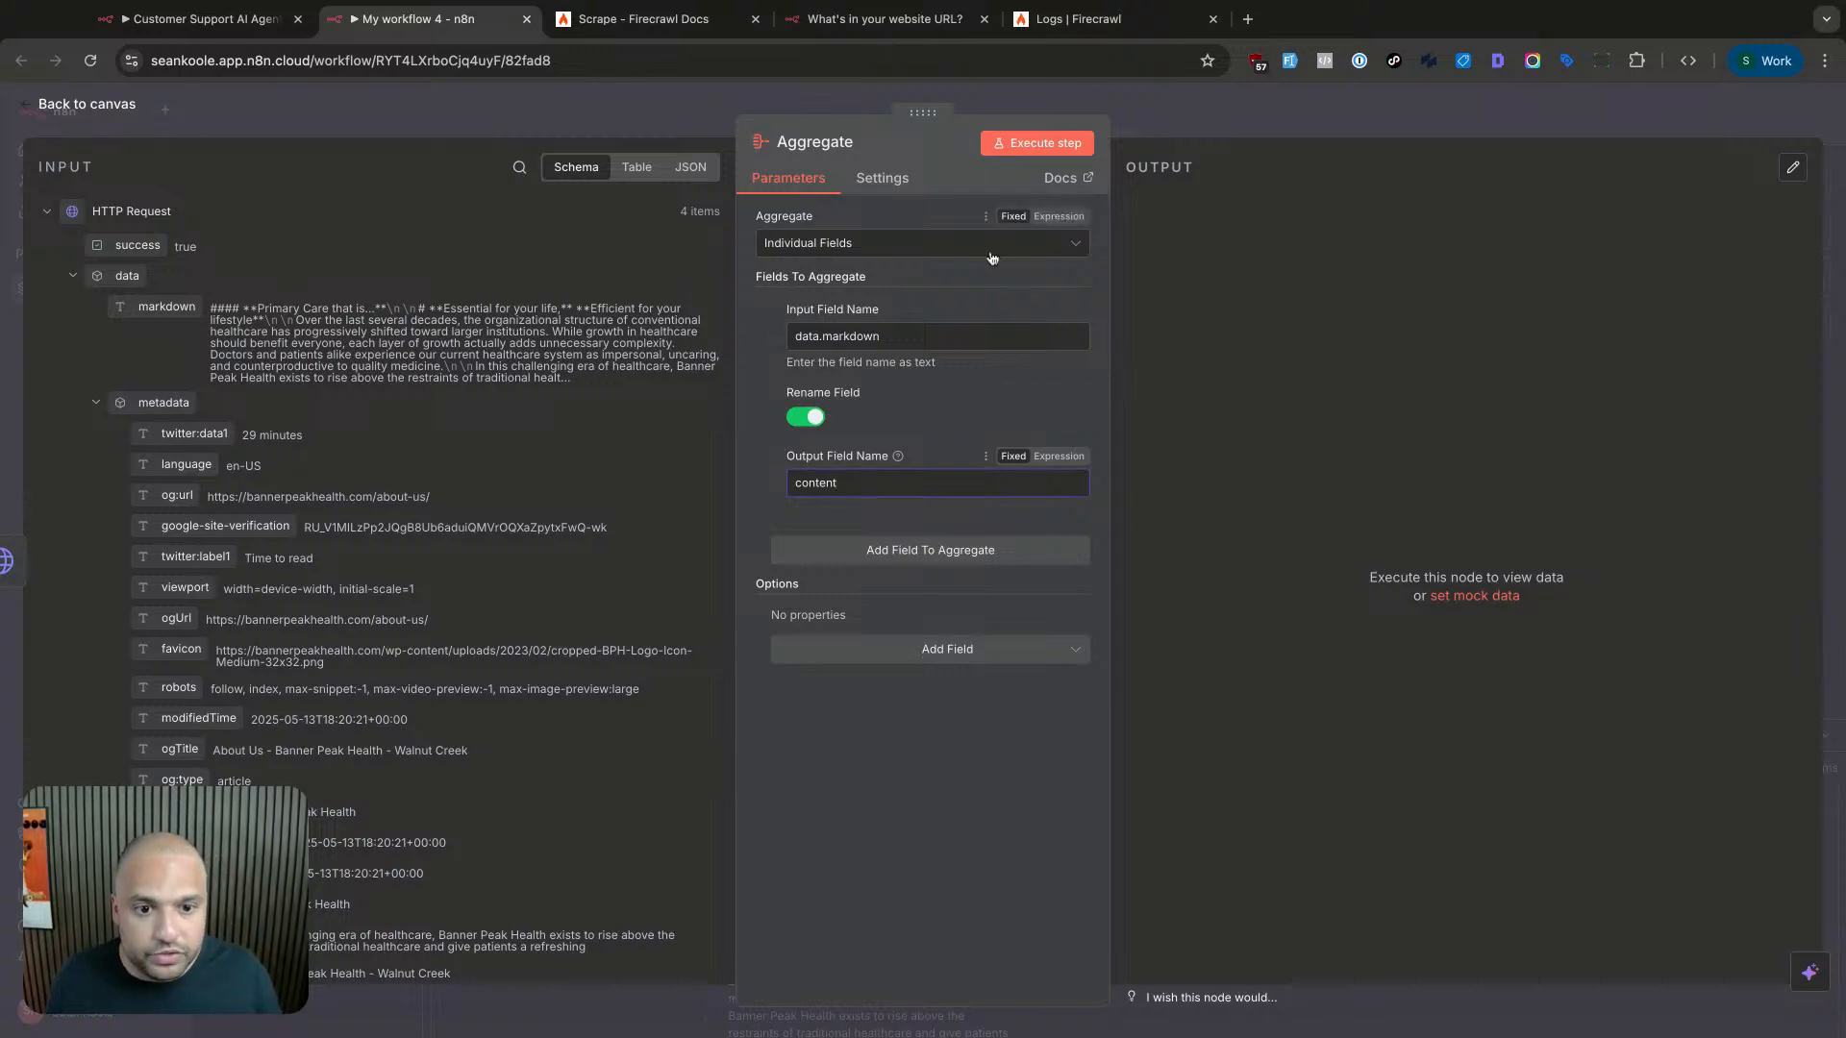
- Run the Aggregate step and pin its single combined output item
left_click(1067, 144)
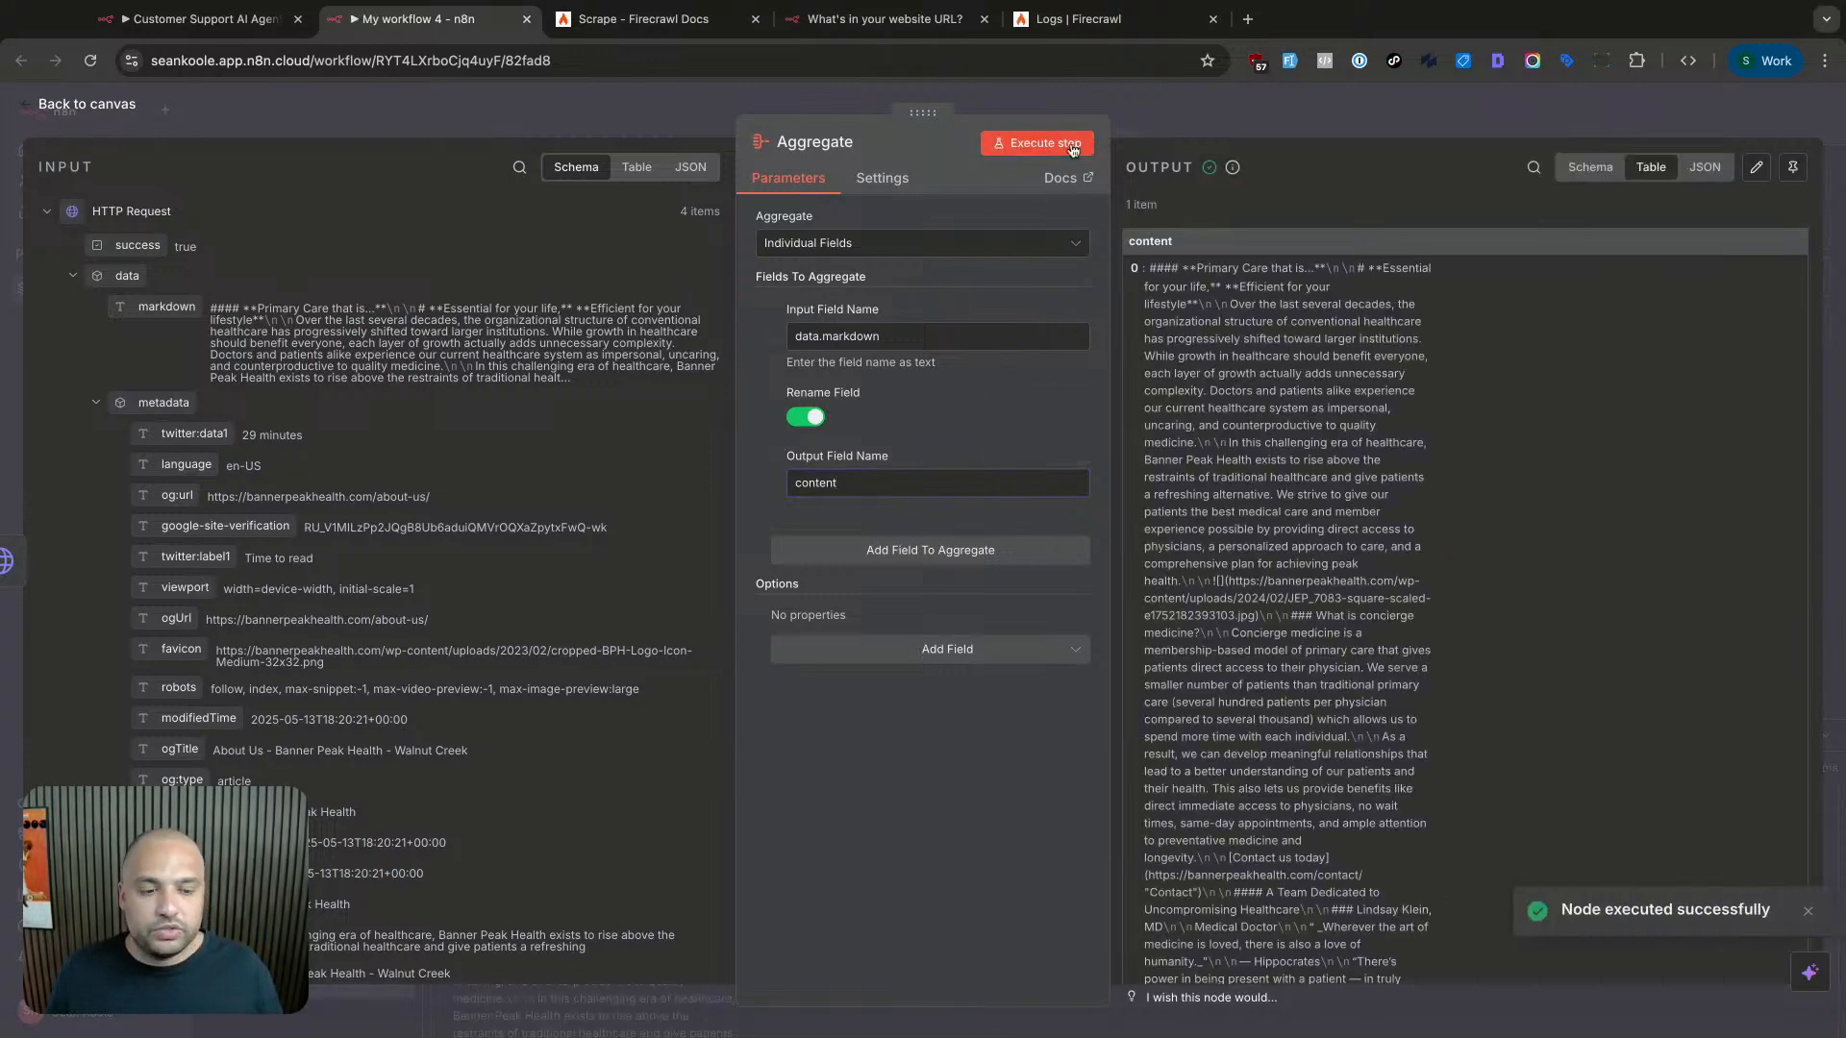
scroll(1296, 354, "down", 5)
scroll(1296, 354, "down", 8)
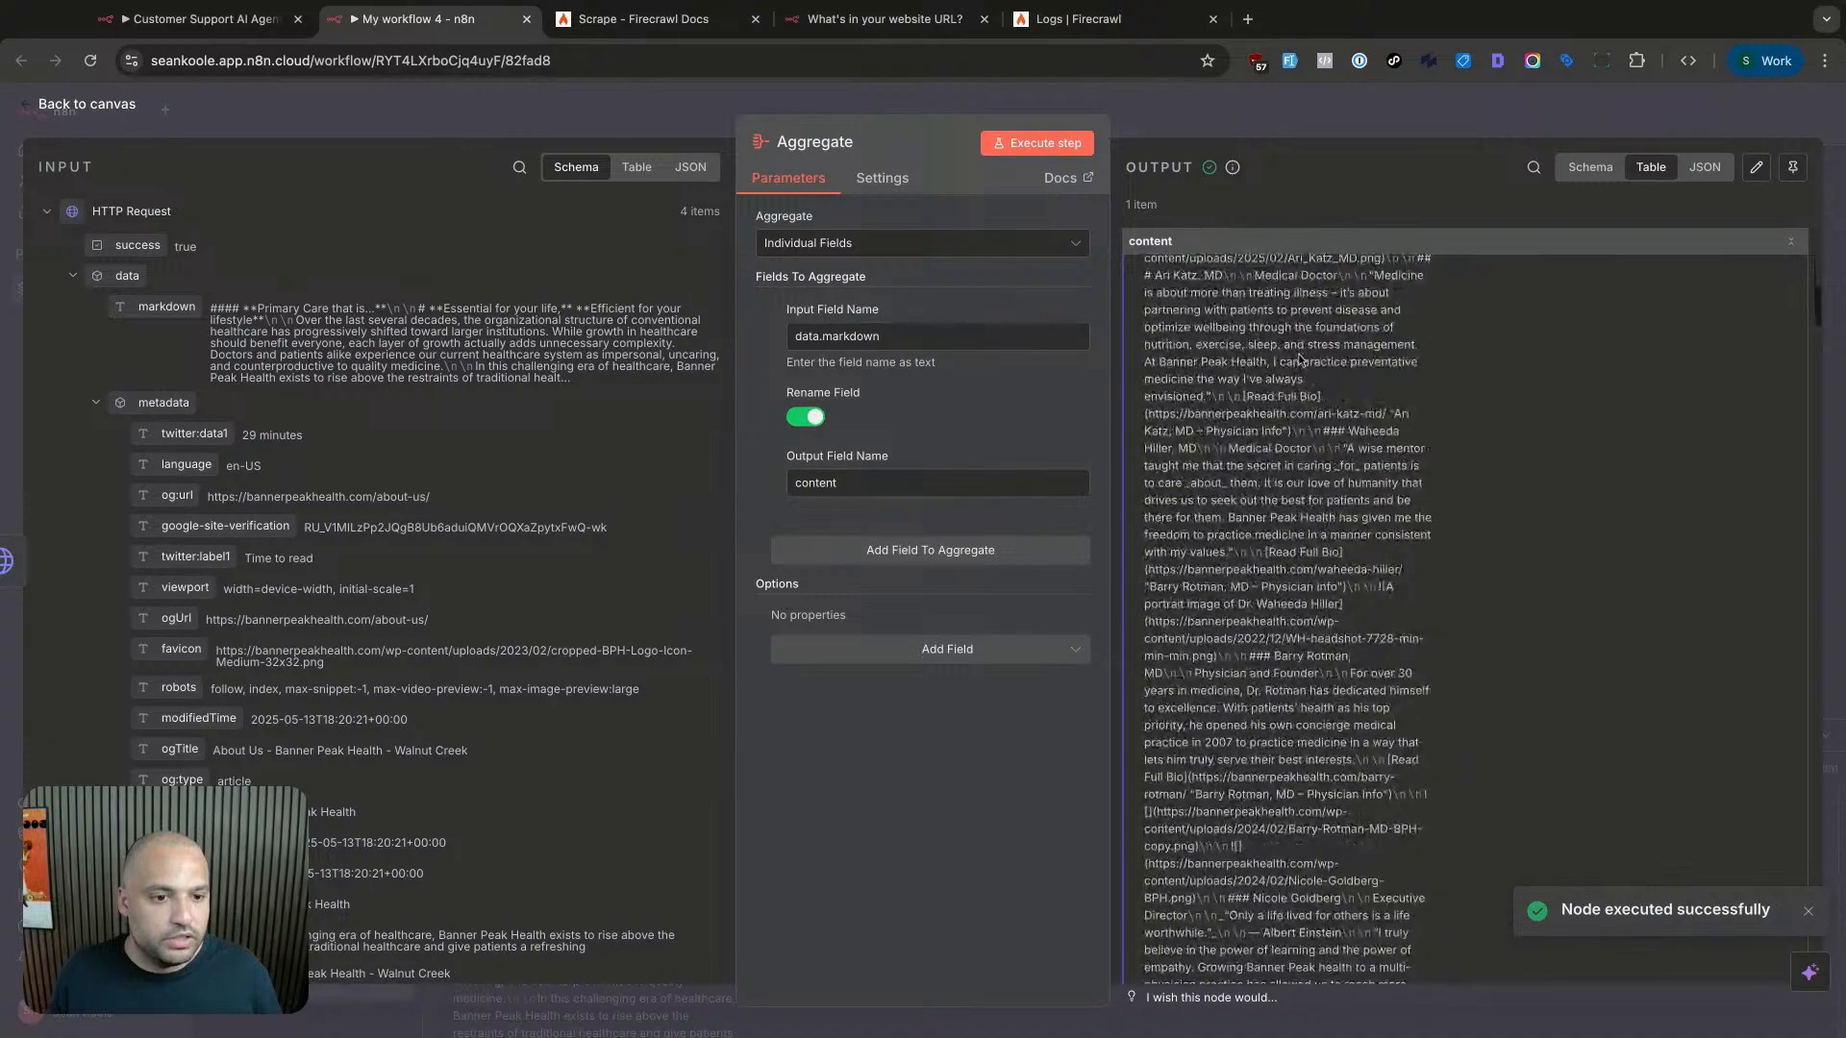
scroll(1297, 351, "up", 6)
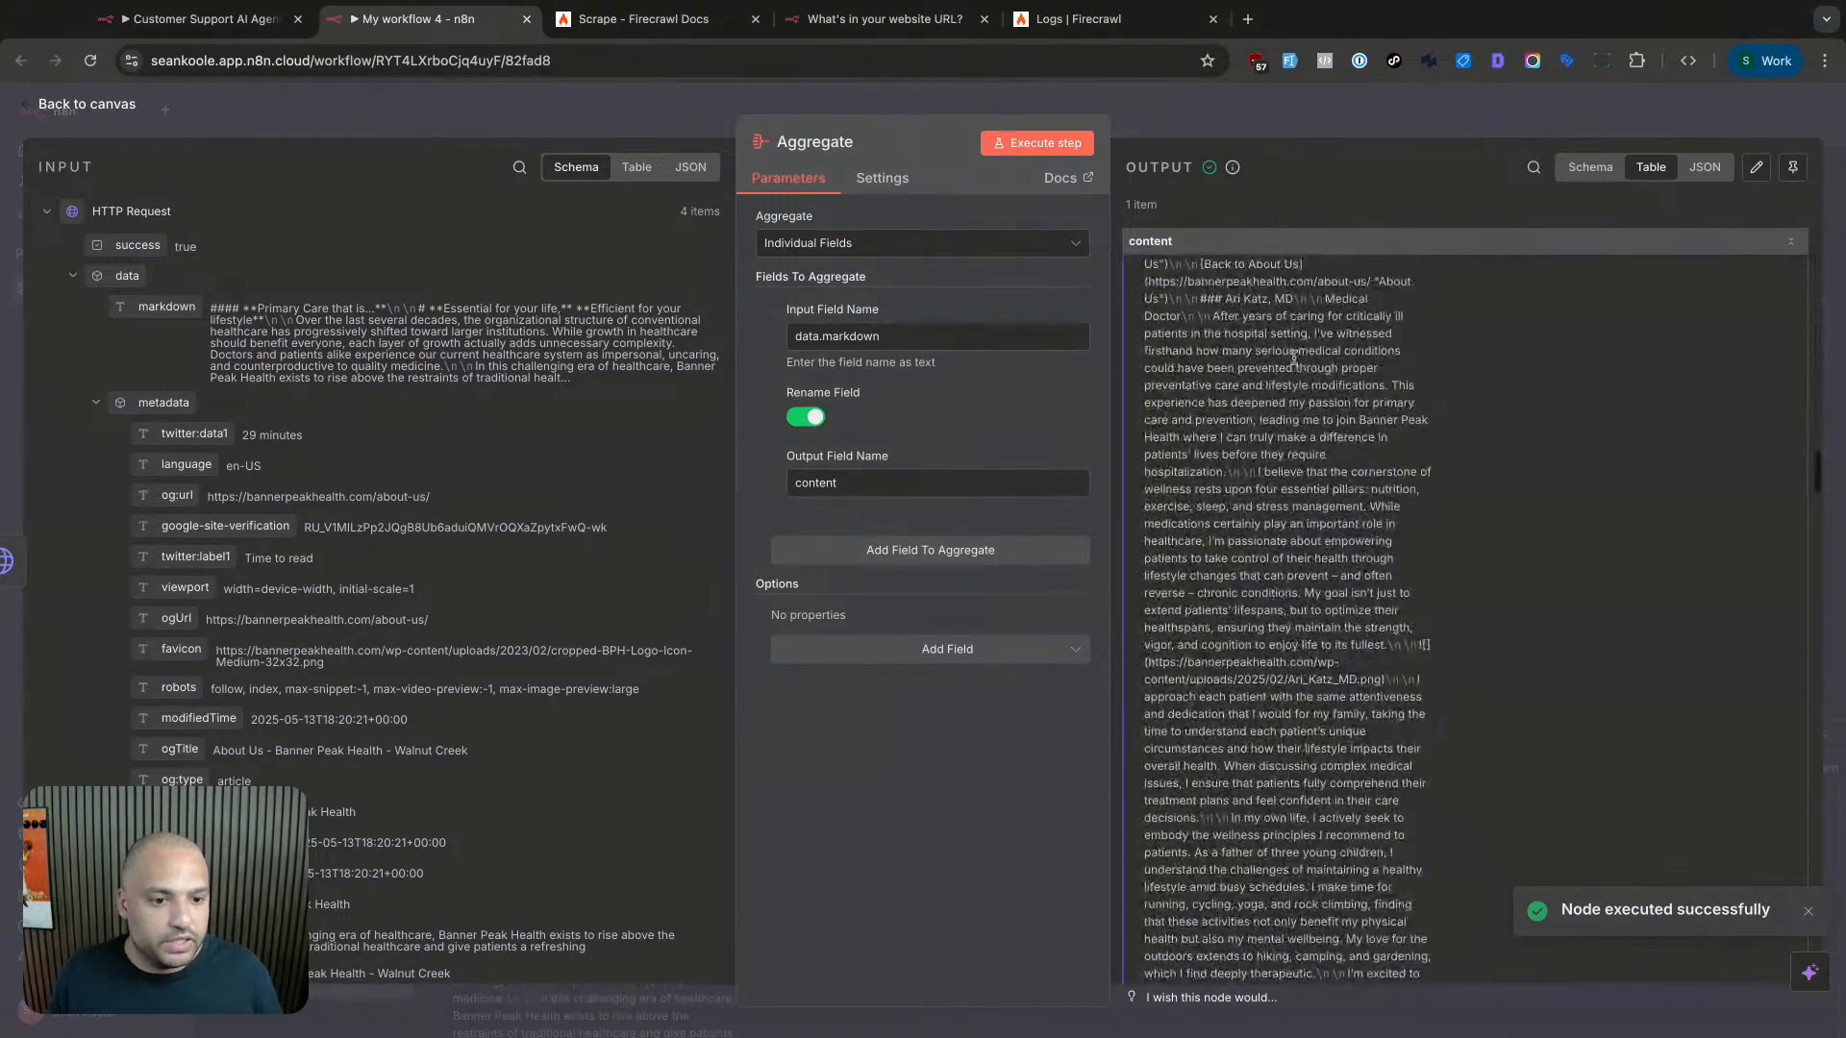
scroll(1298, 366, "up", 10)
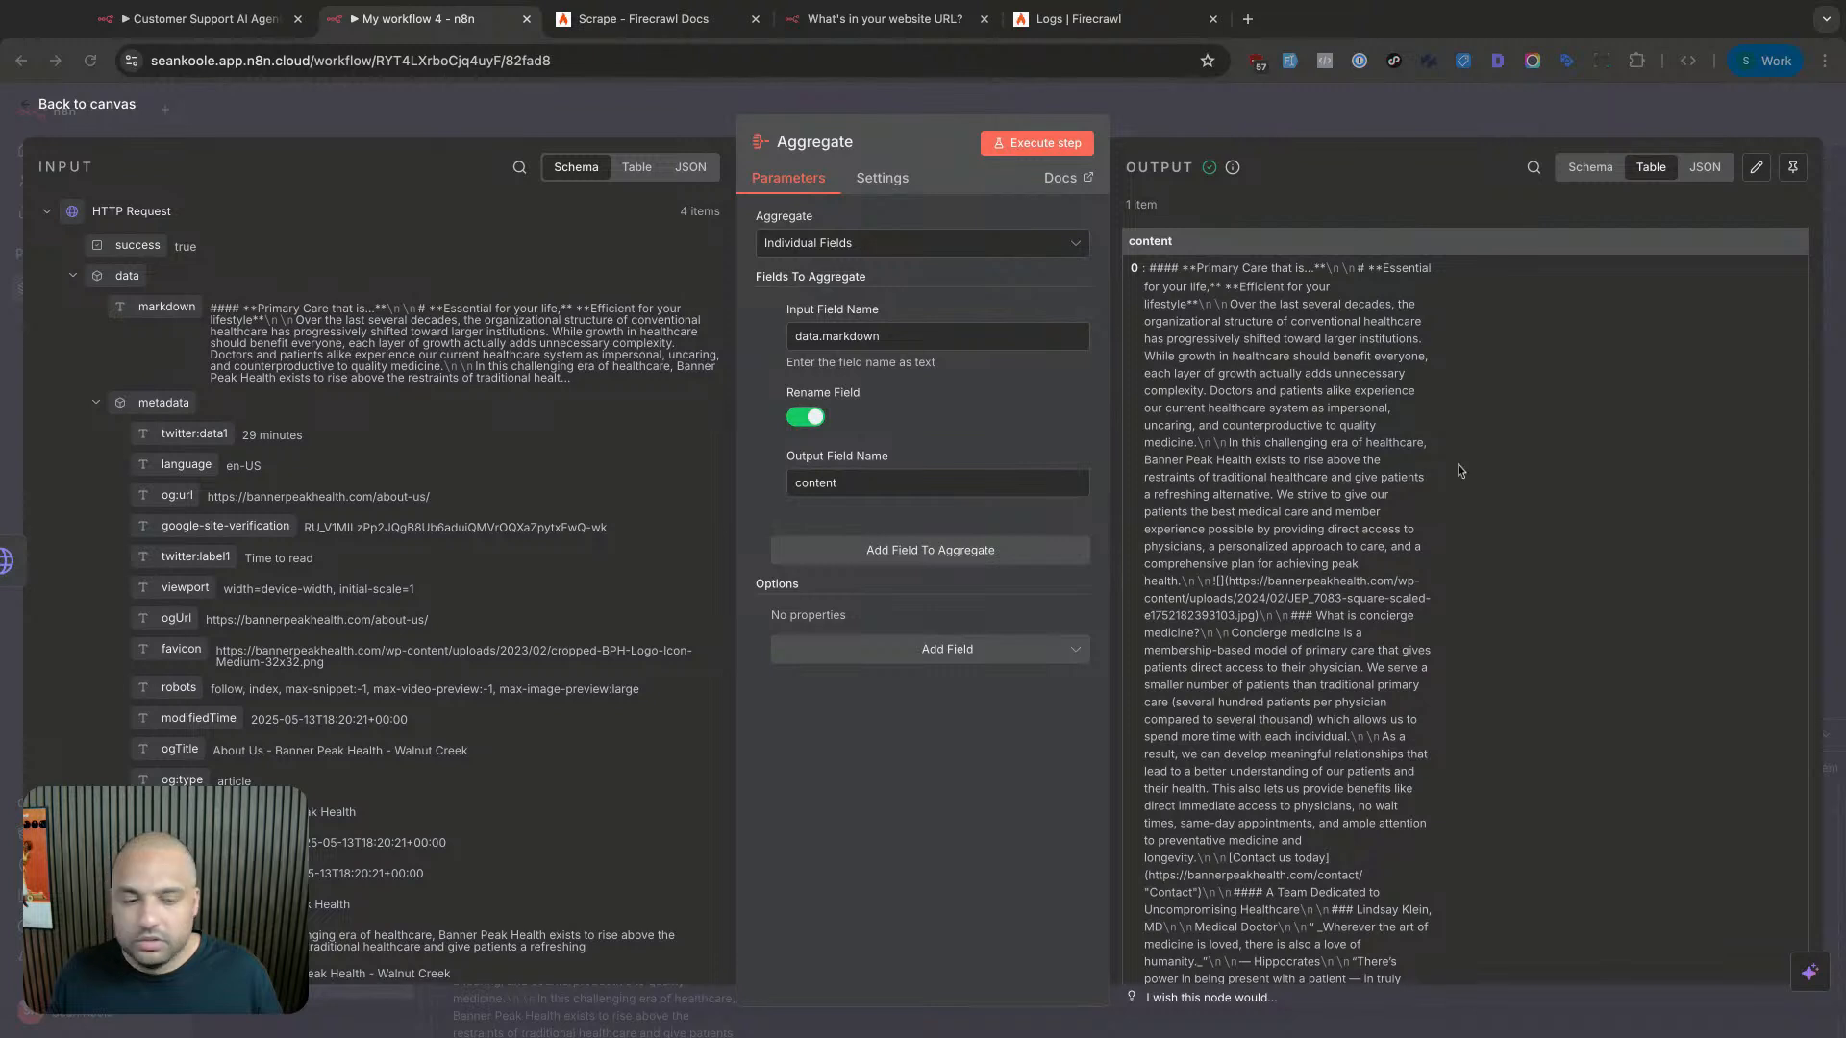
left_click(1795, 167)
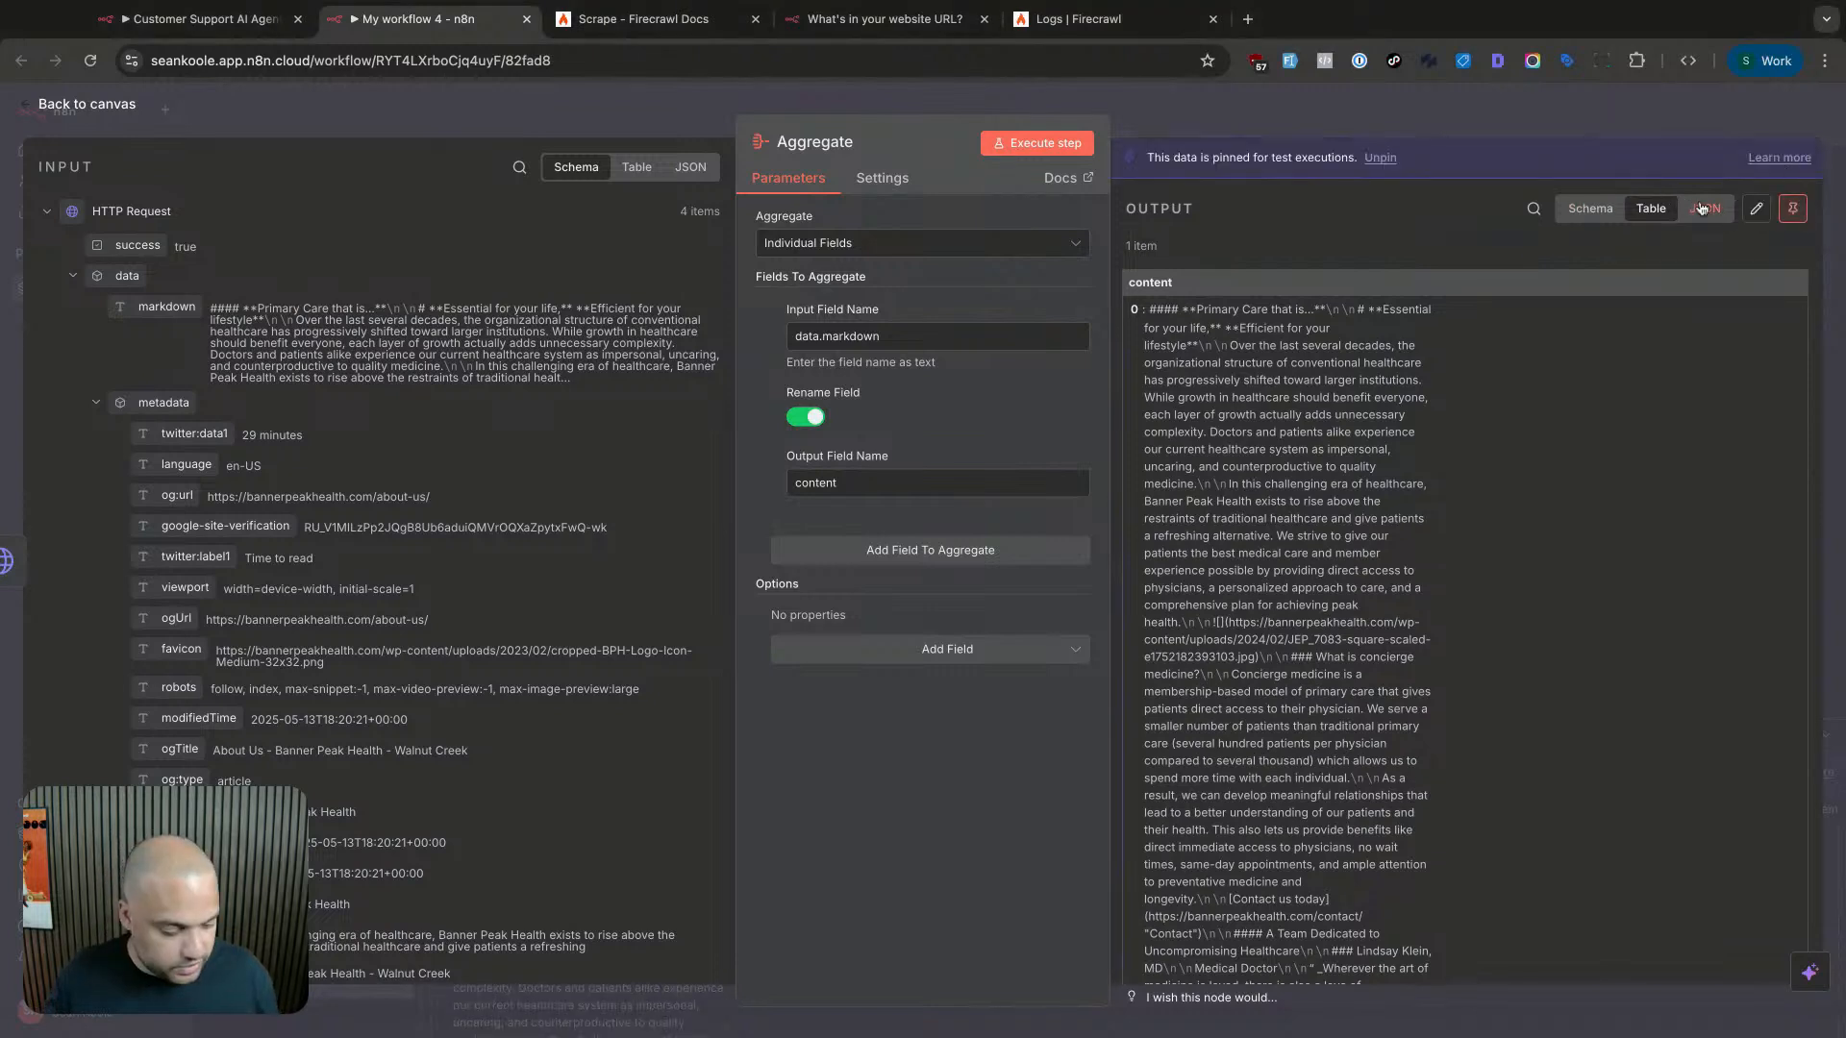
left_click(1592, 131)
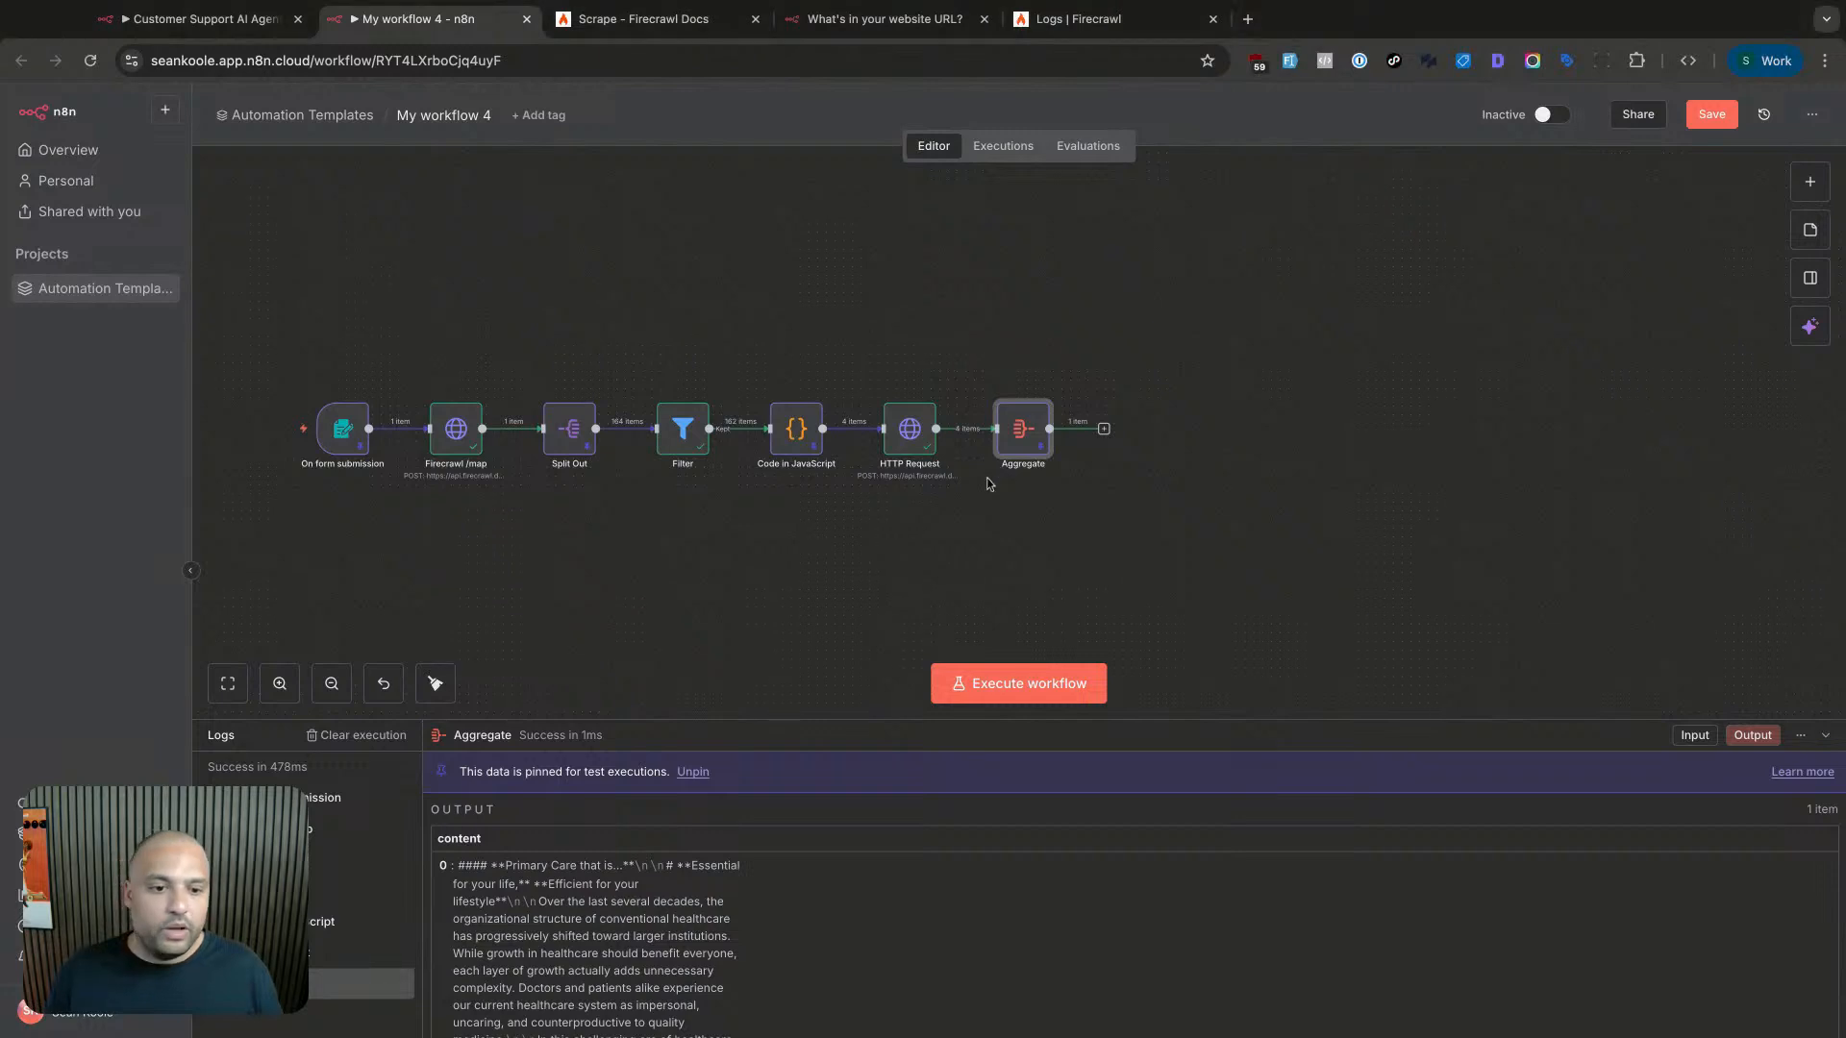
- Add a Basic LLM Chain node after the Aggregate node
left_click(1103, 428)
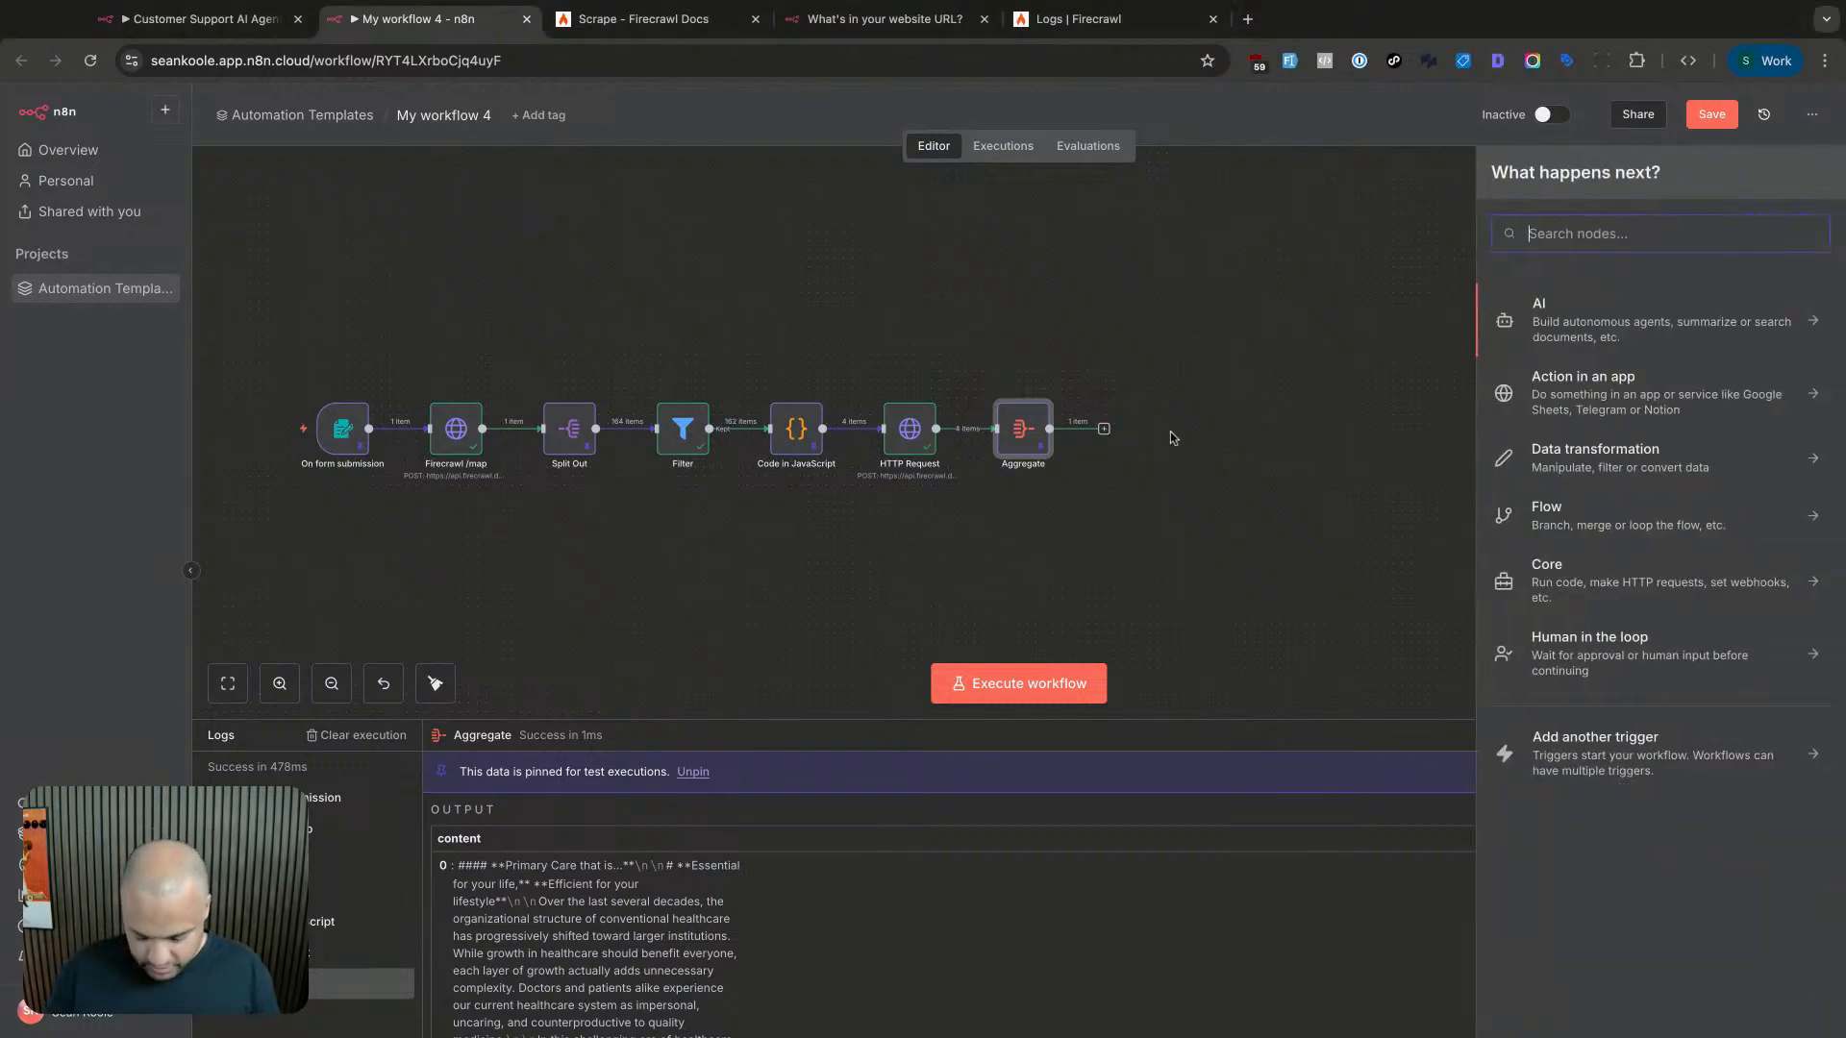
type("basic")
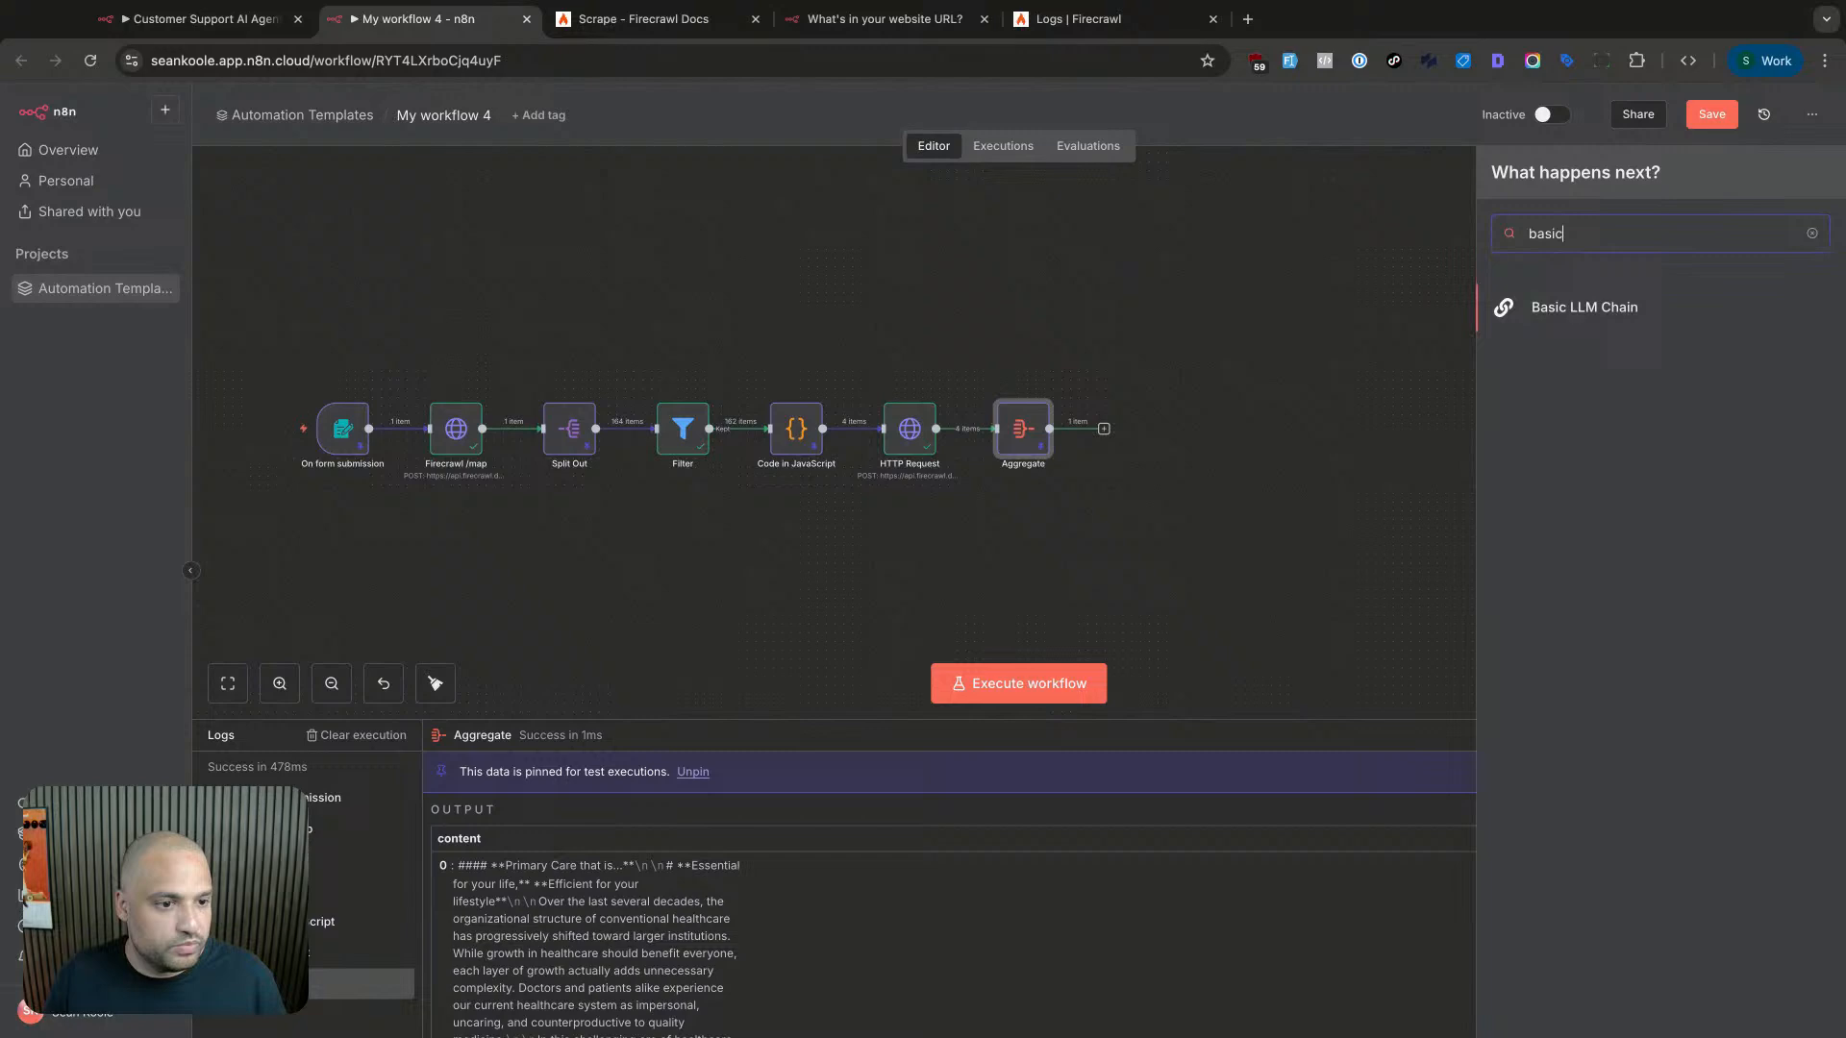
left_click(1635, 311)
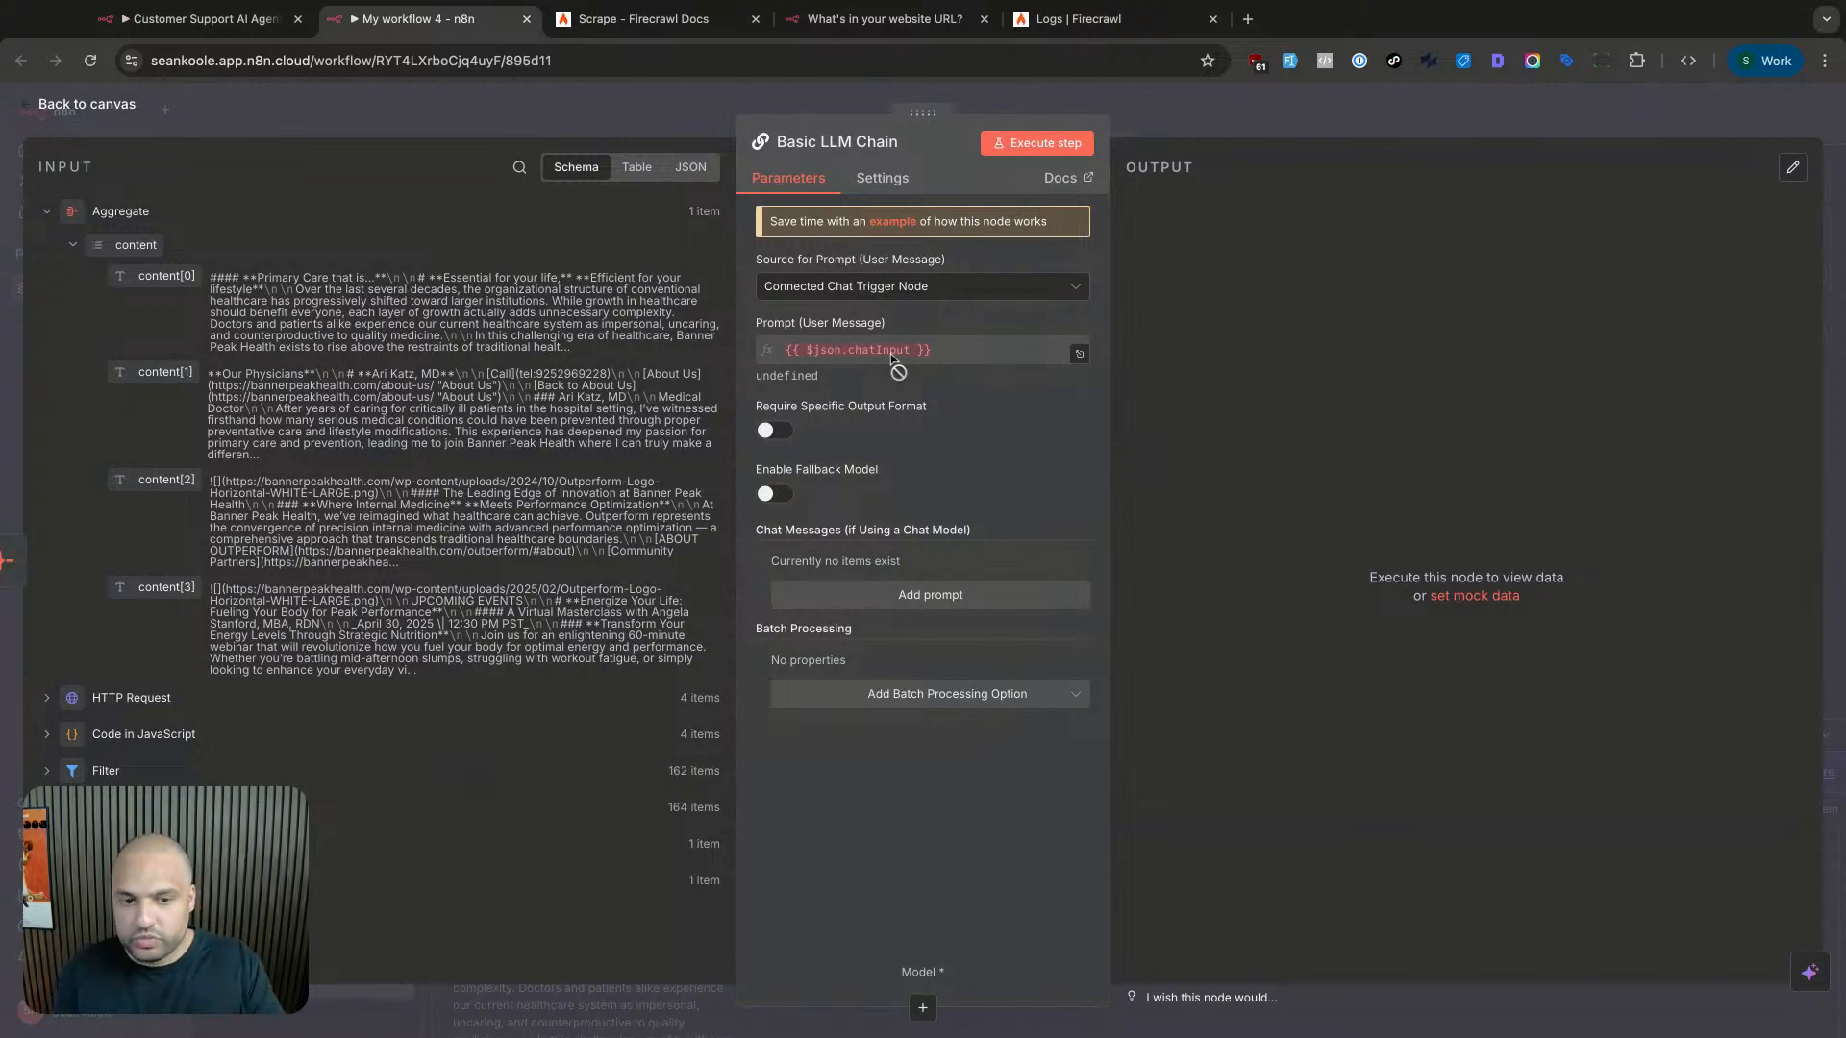
- Set the prompt source to 'Define below' and open the prompt as a full expression
left_click(900, 288)
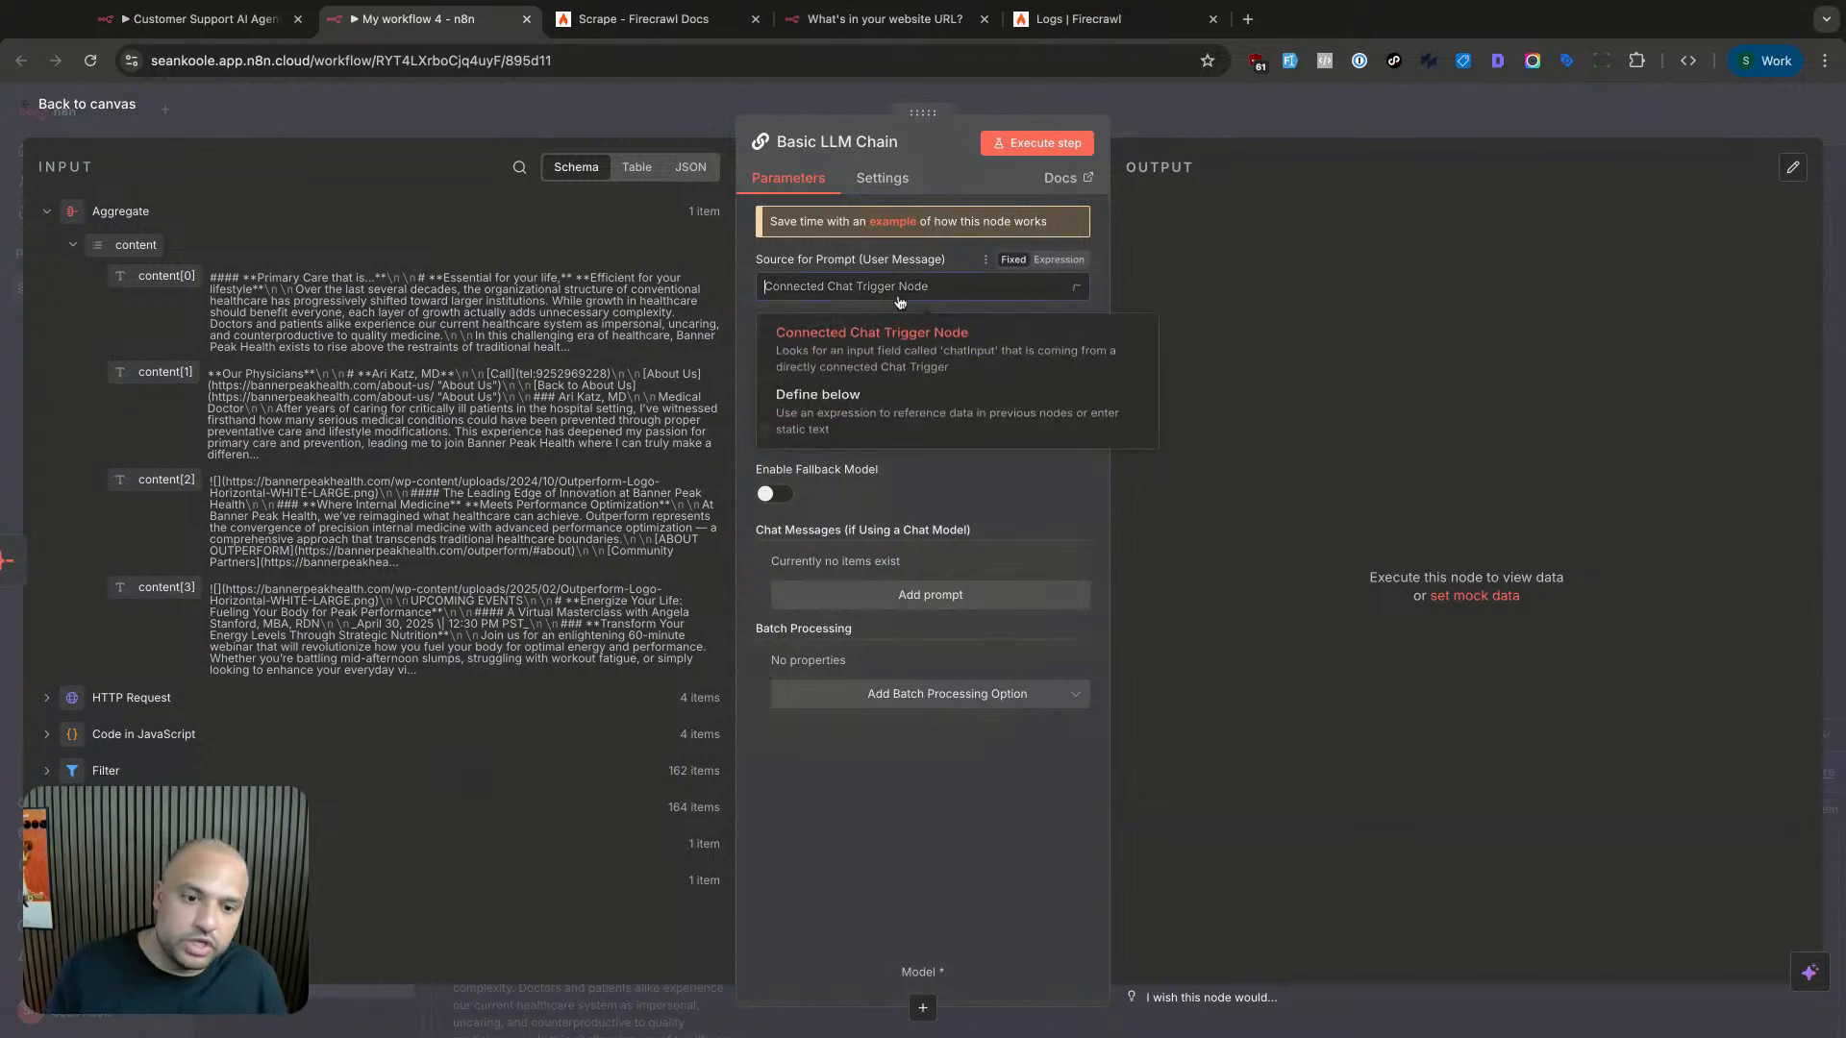
left_click(877, 399)
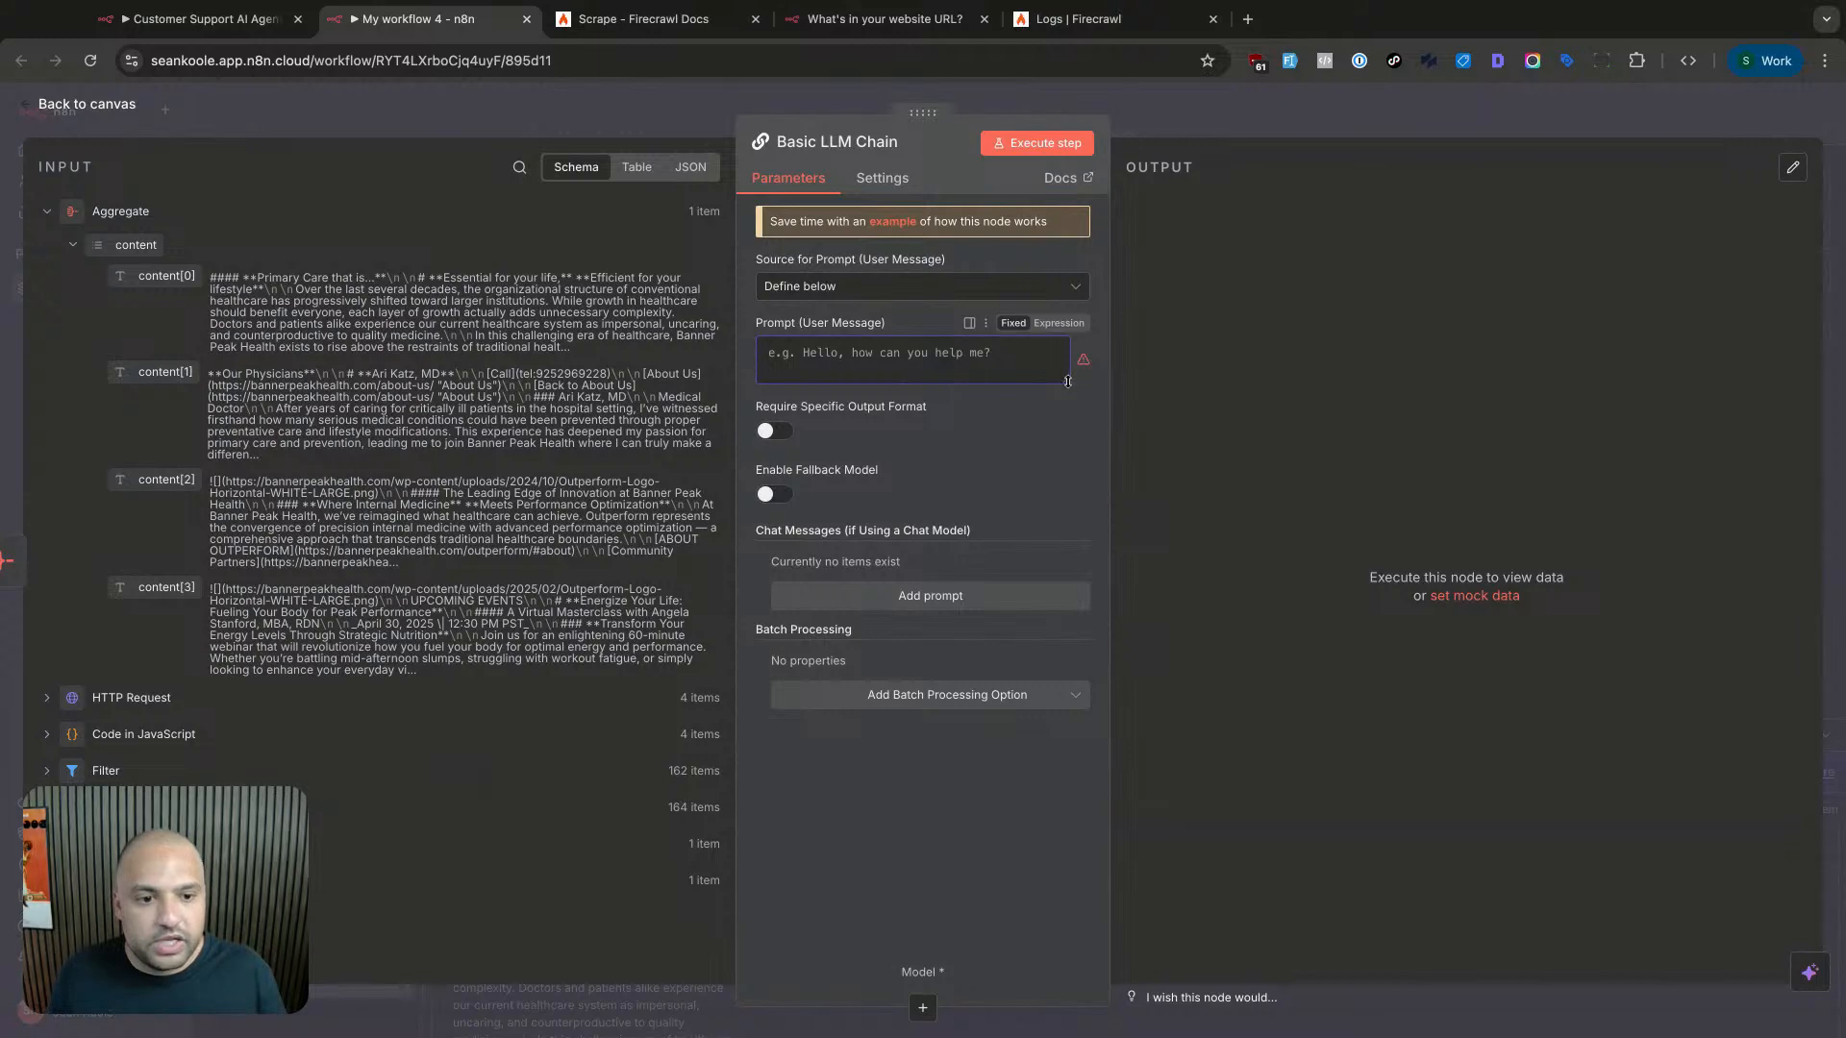
left_click(1059, 323)
left_click(1073, 367)
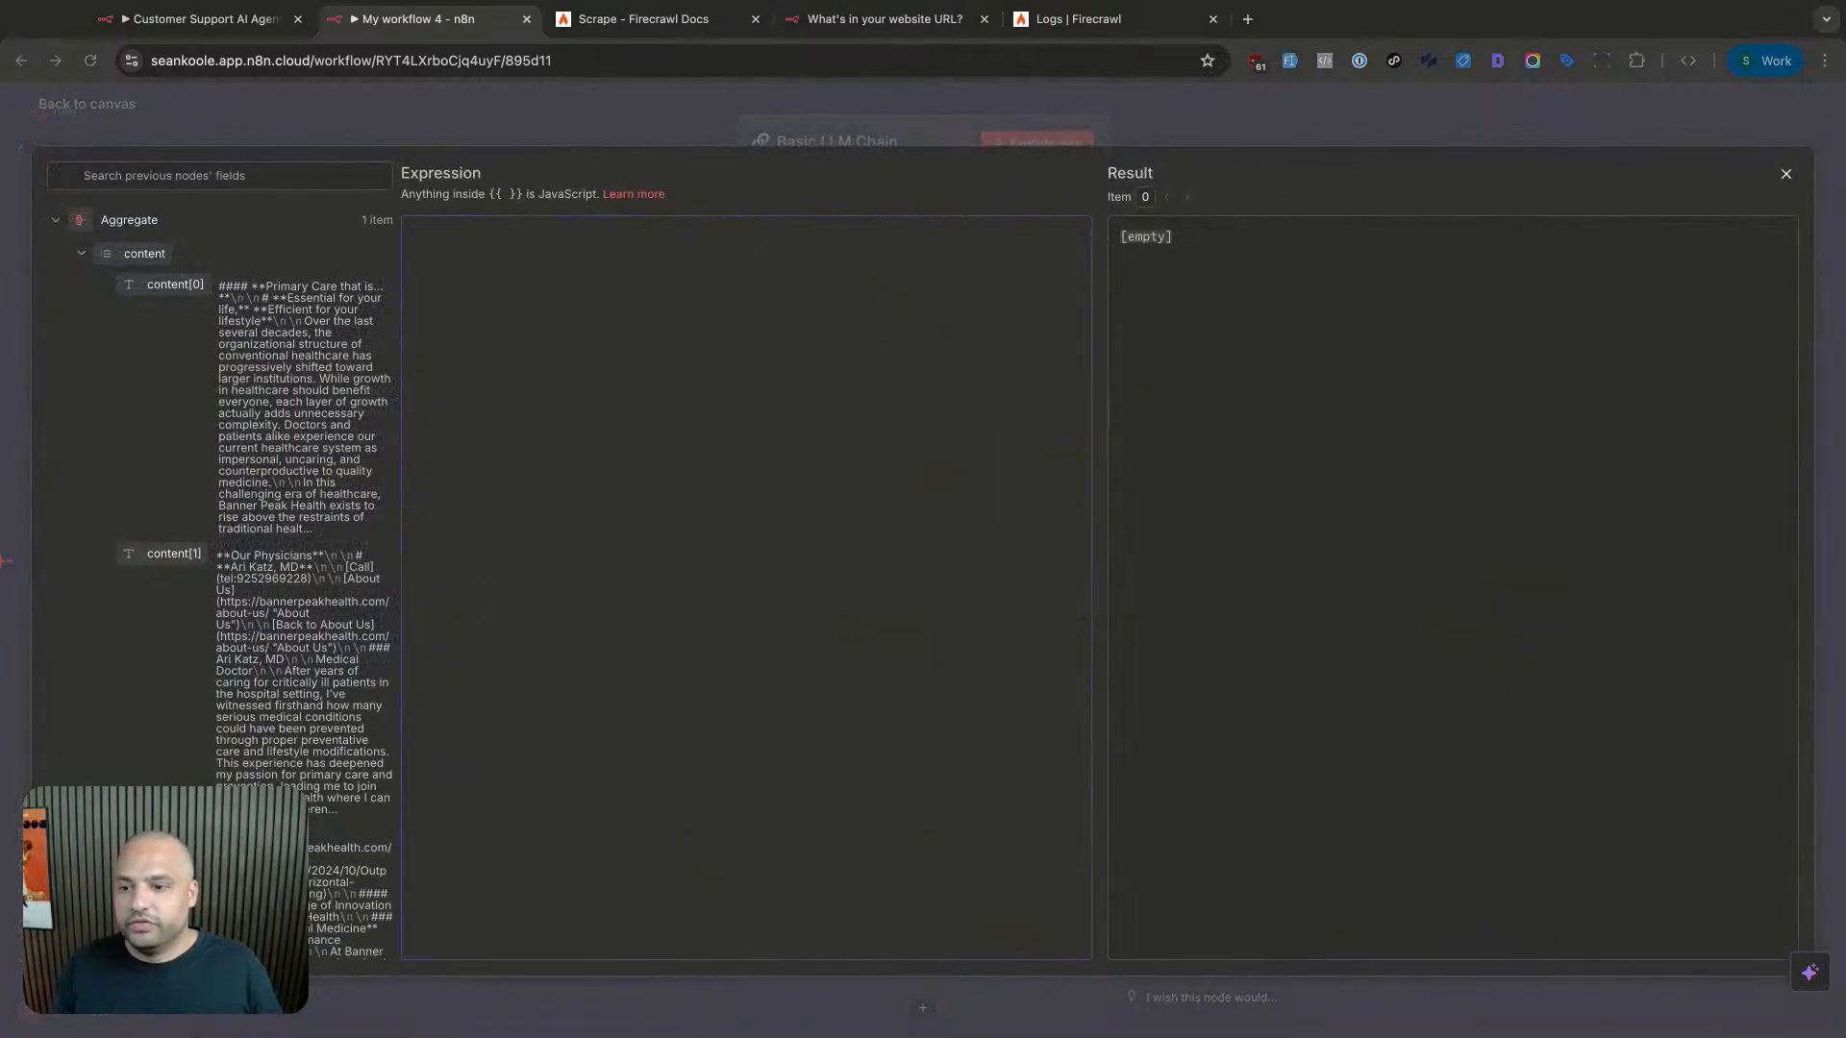
- Paste the Support Encyclopedia prompt containing the {{ $json.content }} placeholder
left_click(746, 372)
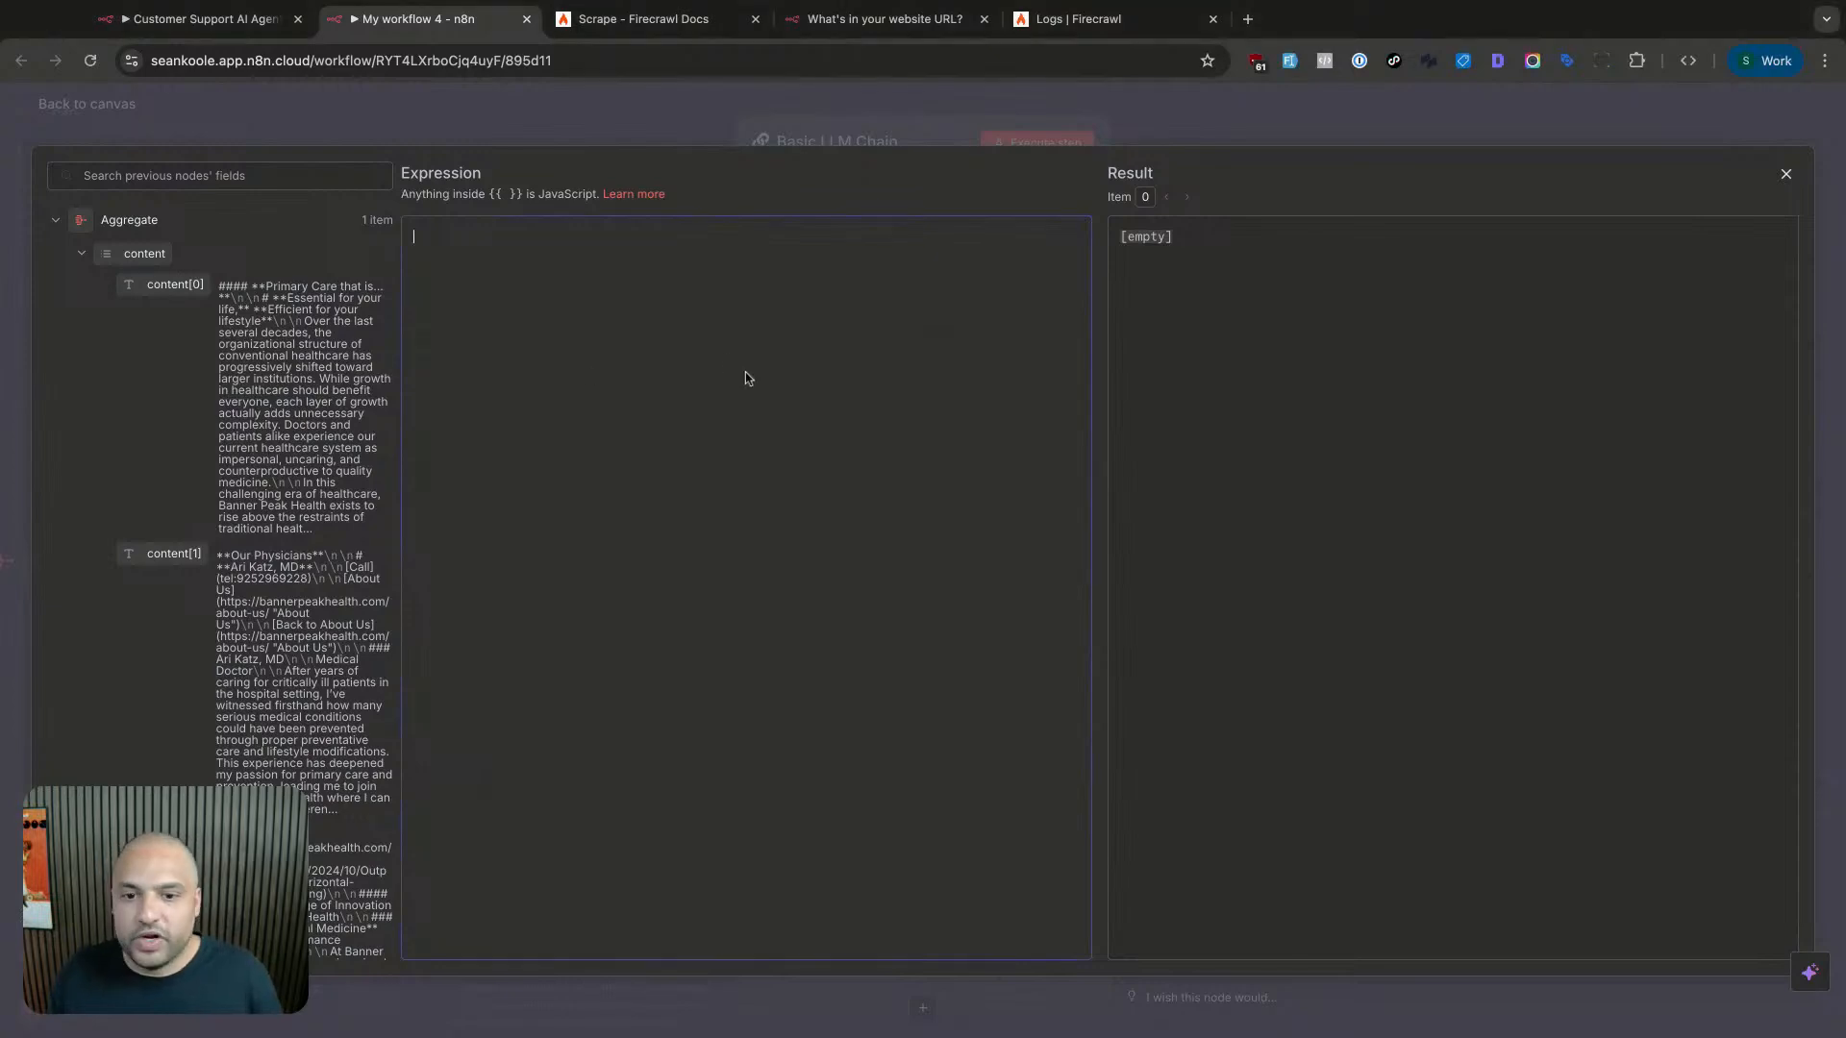
key("ctrl+v")
scroll(691, 381, "up", 10)
scroll(691, 381, "up", 2)
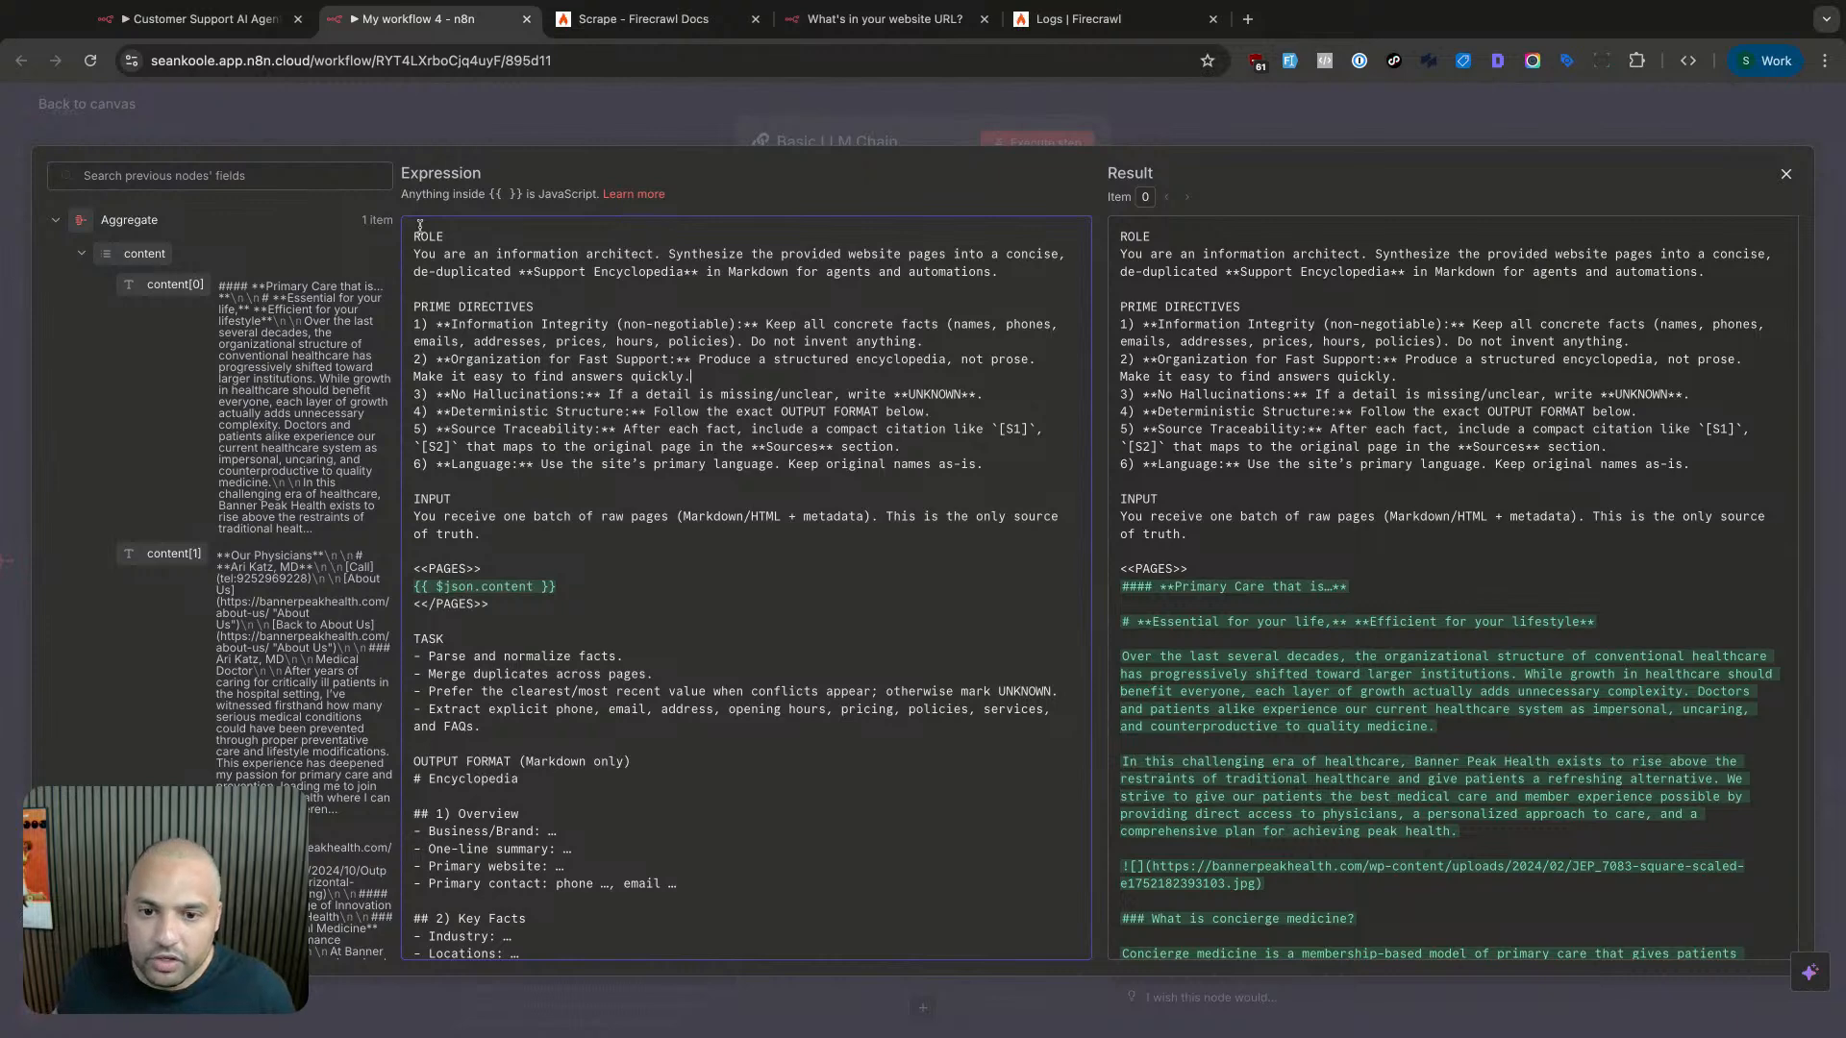
left_click_drag(418, 229, 480, 307)
left_click(481, 306)
scroll(648, 508, "down", 3)
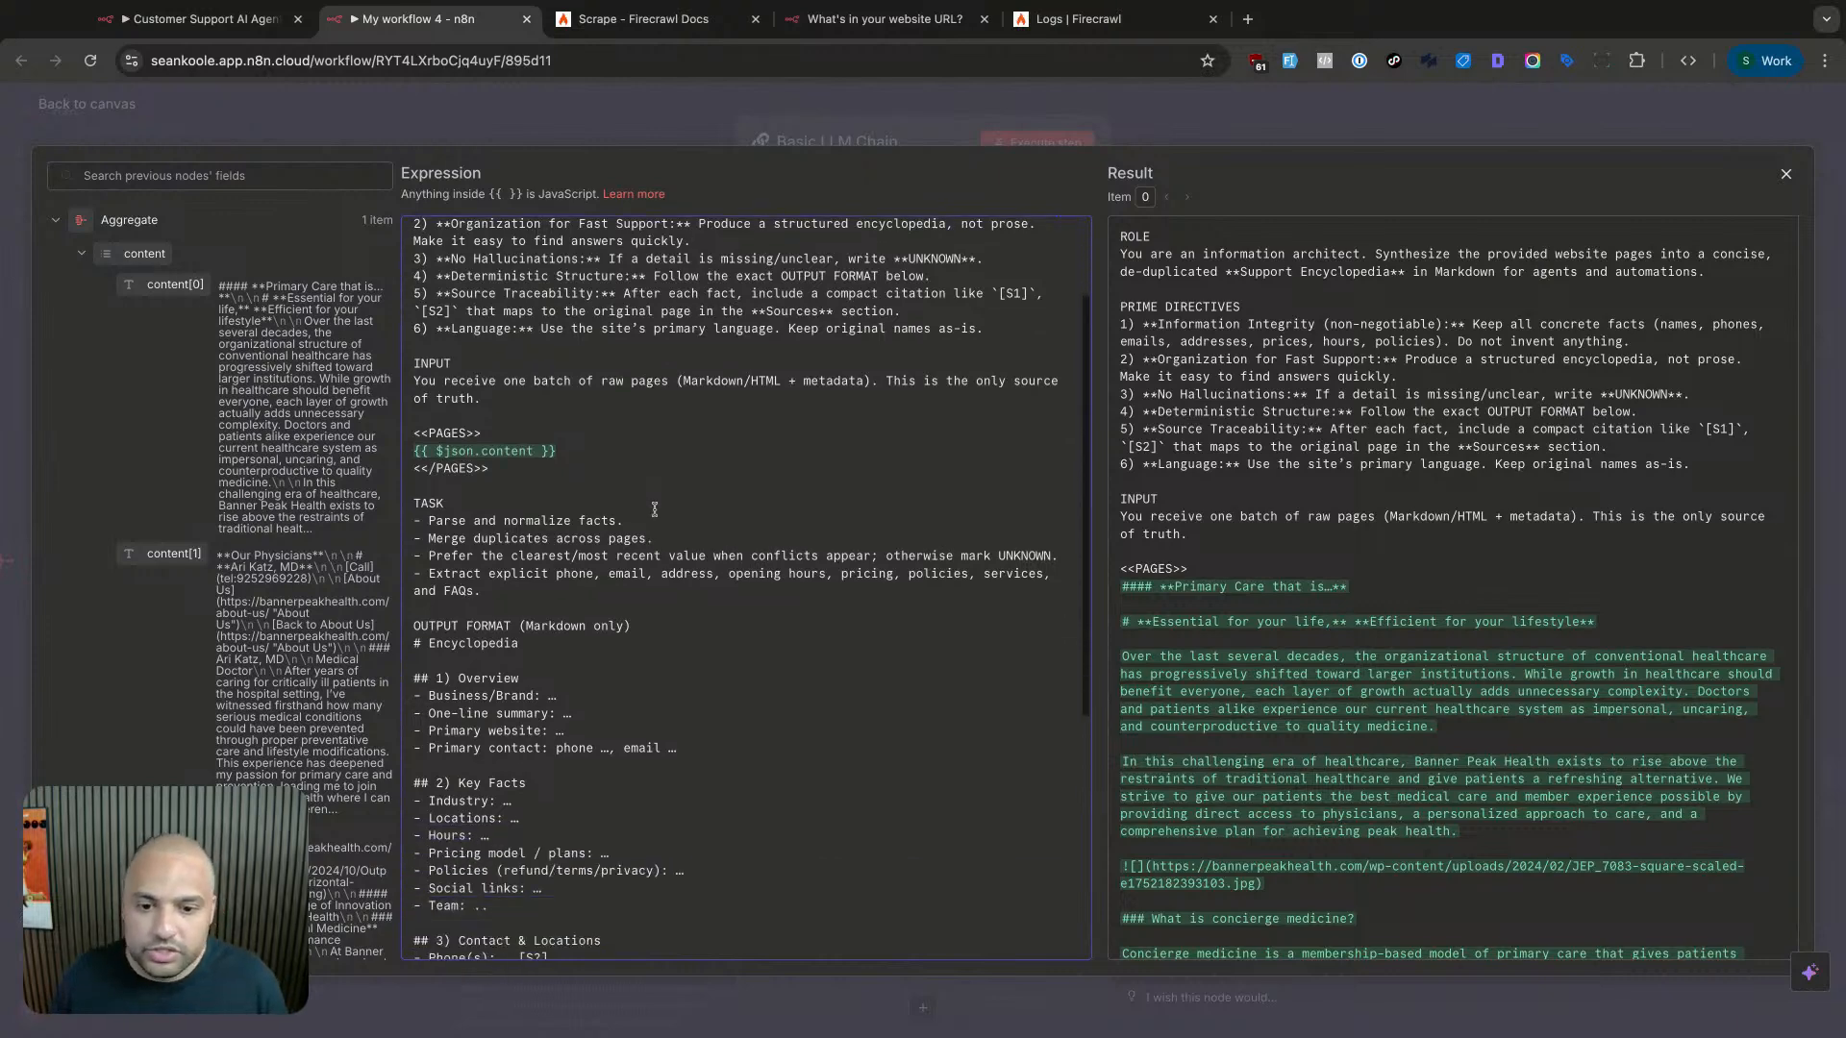
left_click_drag(415, 451, 580, 456)
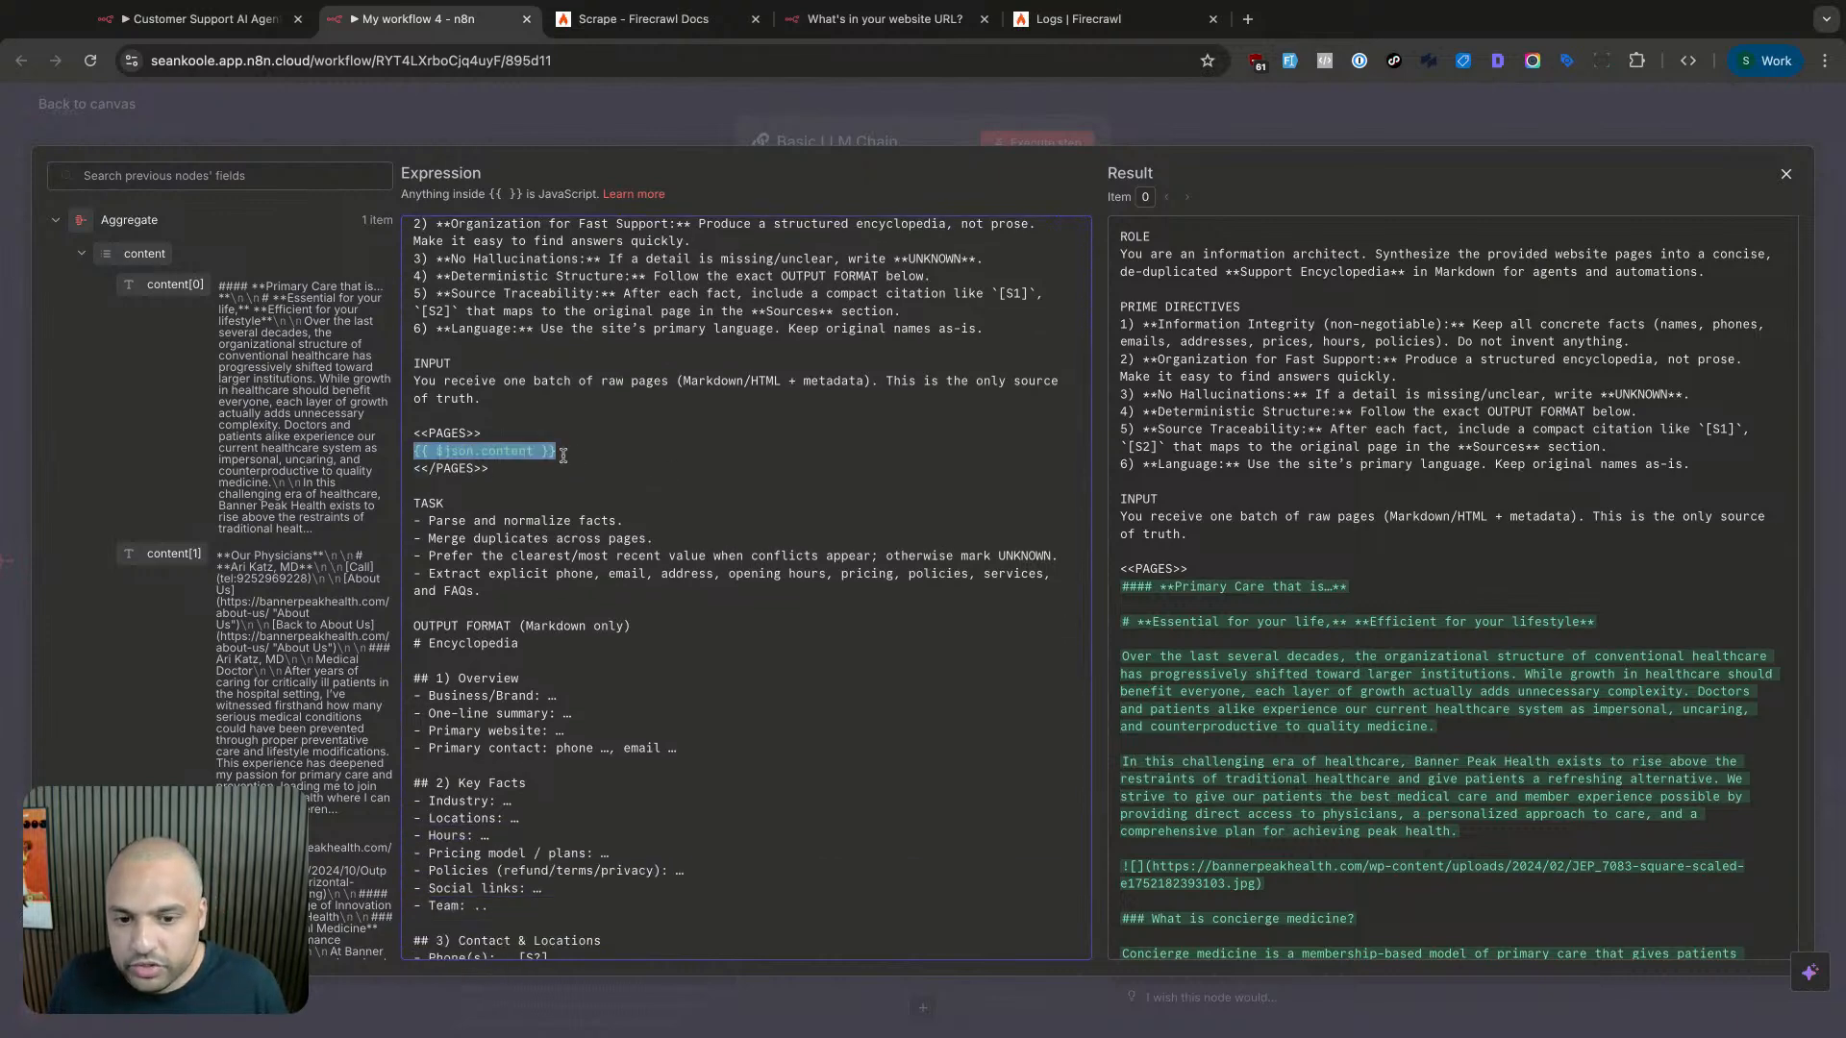
double_click(502, 451)
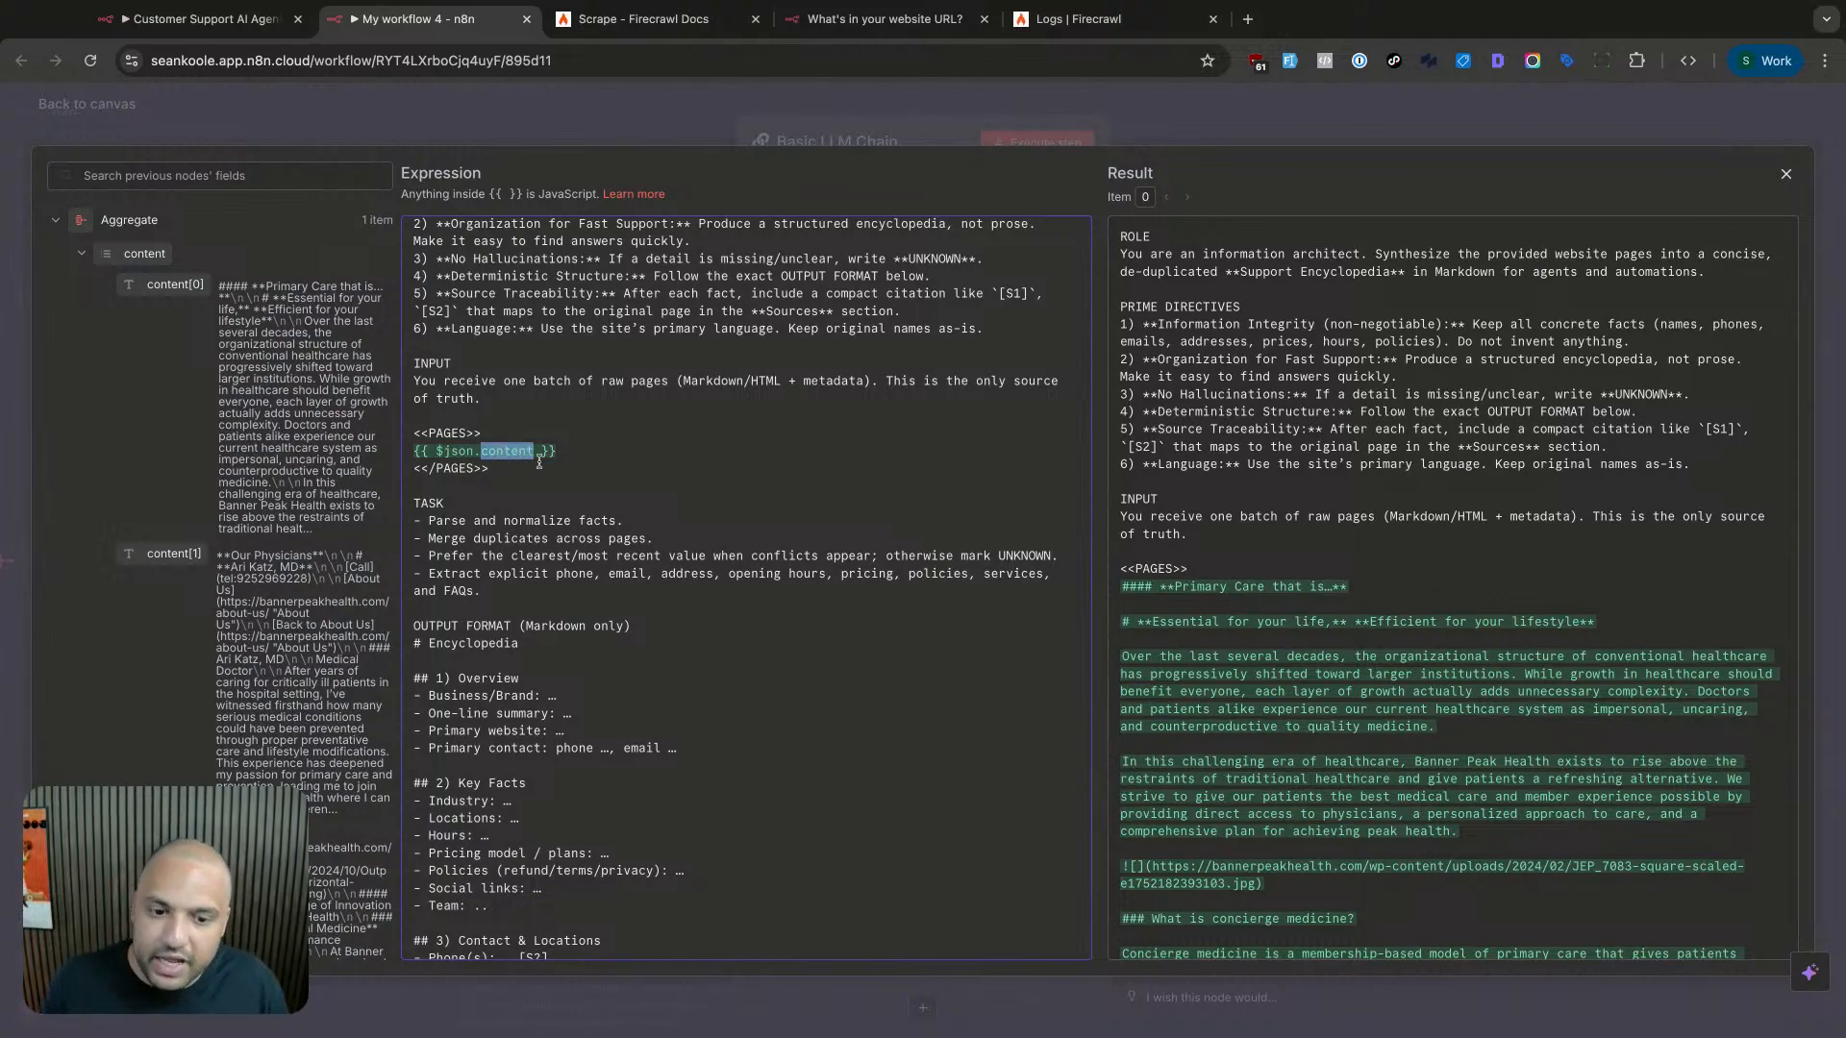
- Review the prompt's resolved Result preview and close the expression editor
scroll(1290, 536, "down", 5)
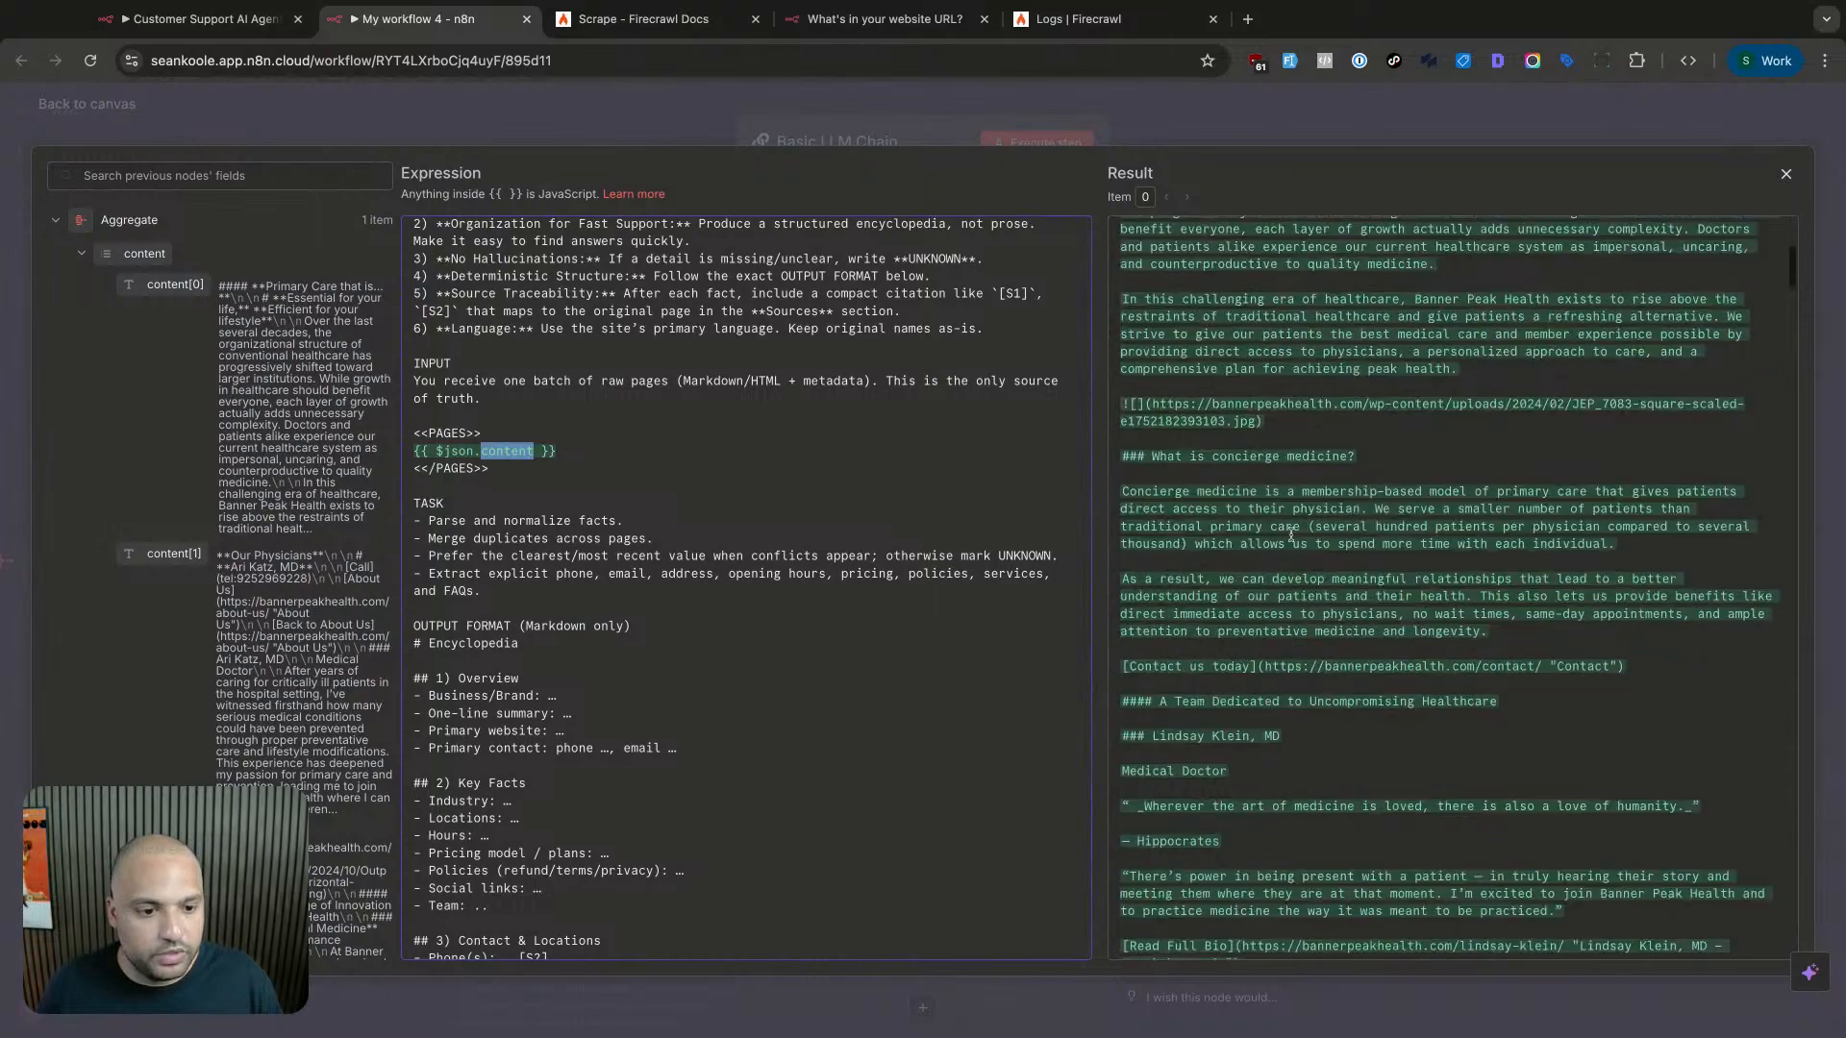
scroll(1290, 536, "down", 12)
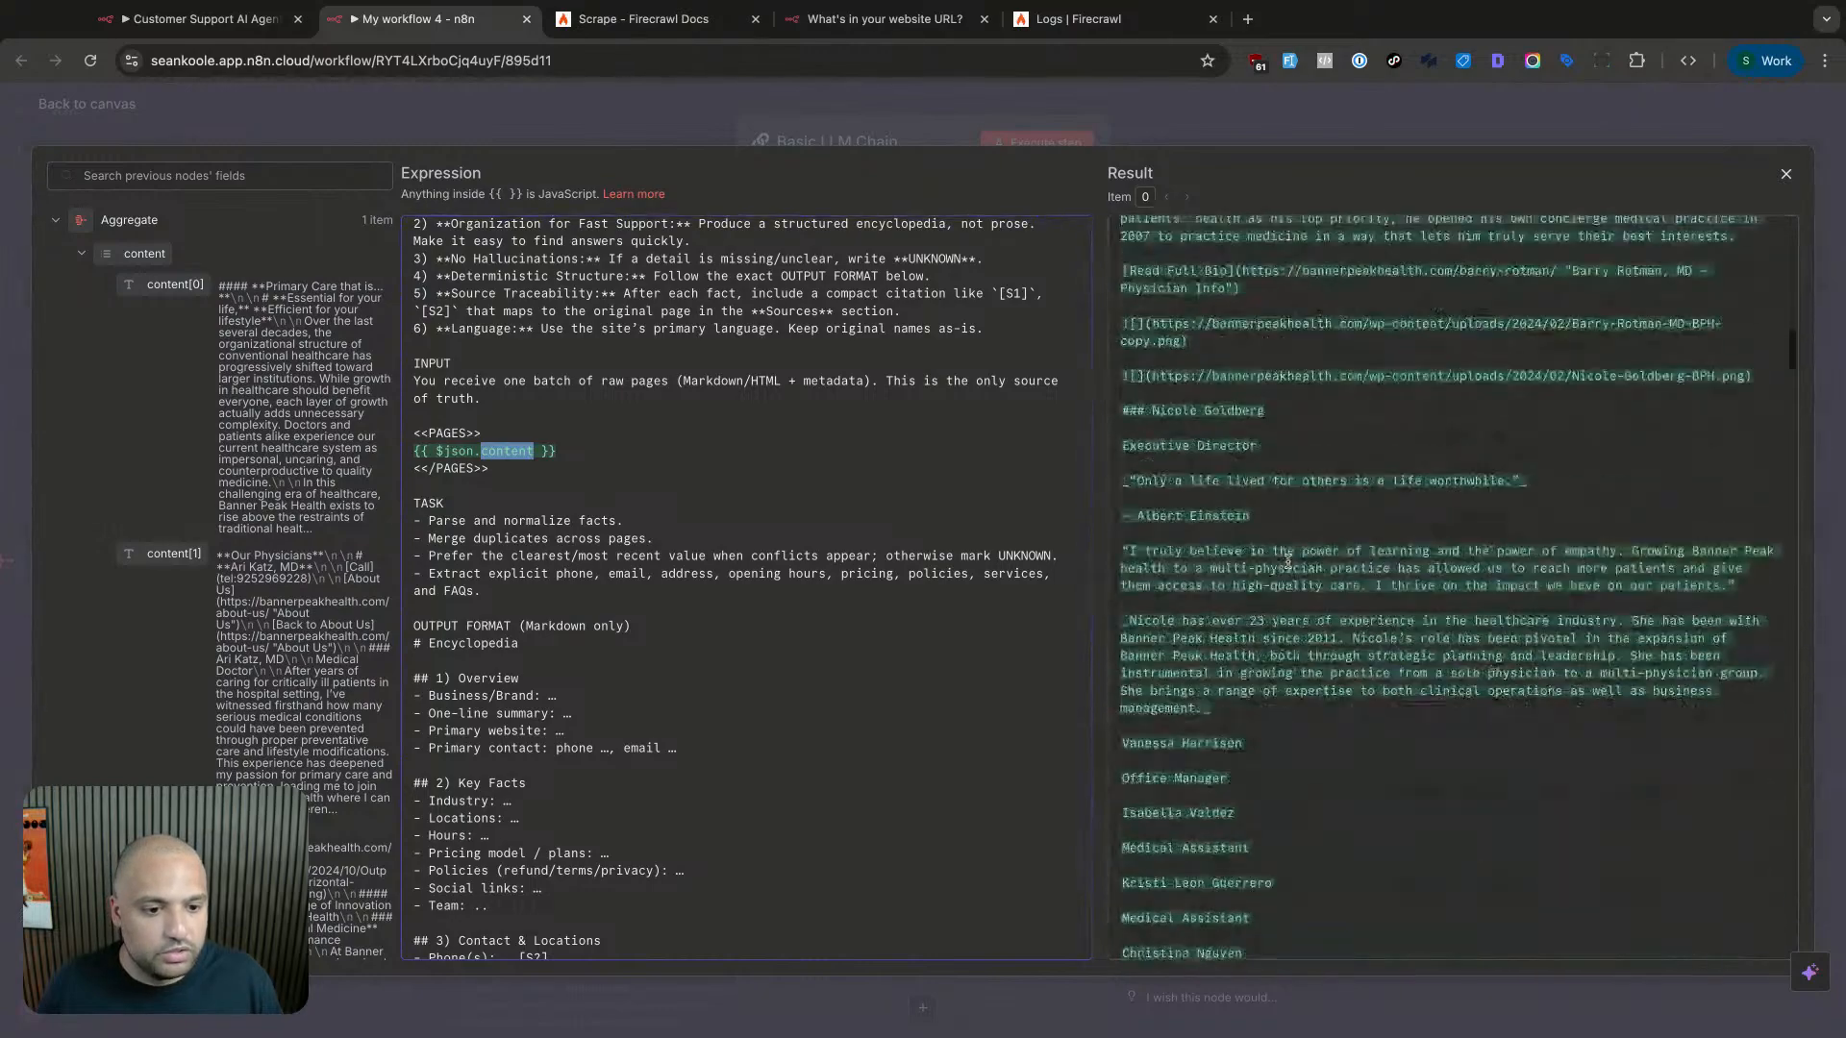
scroll(1288, 562, "down", 12)
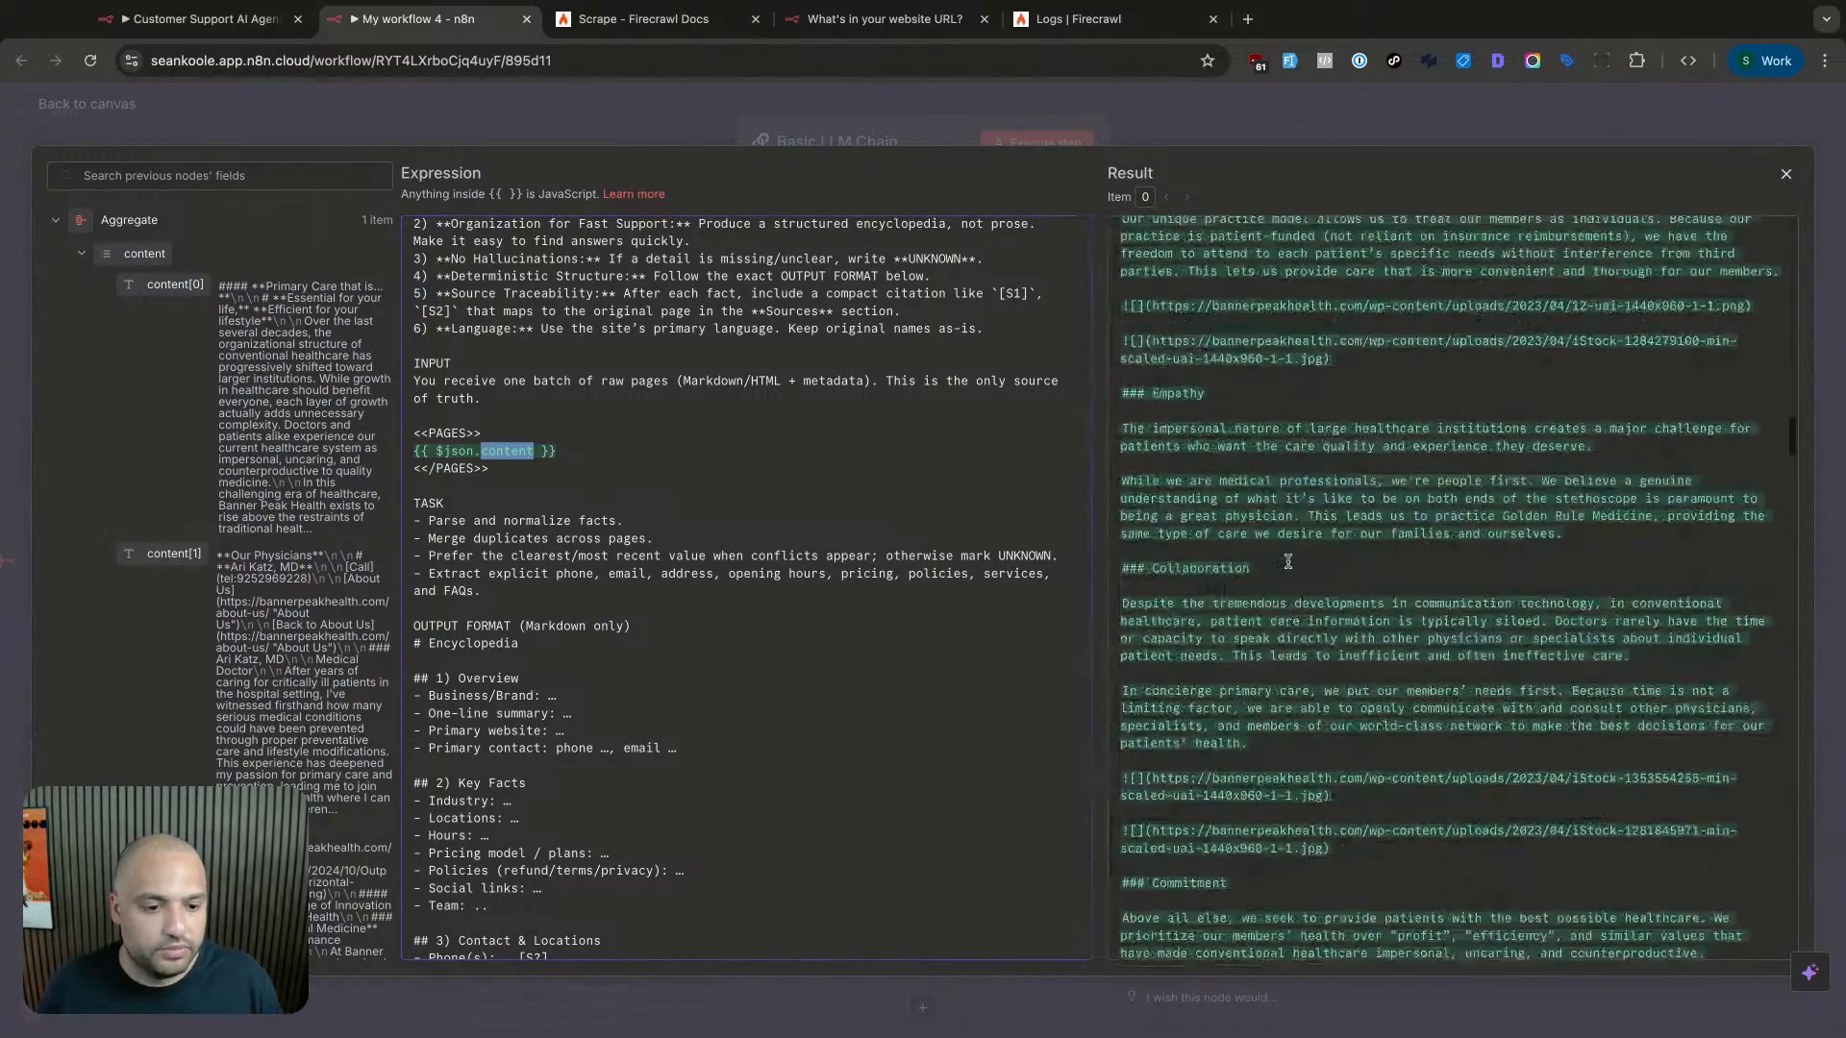
scroll(1289, 562, "down", 12)
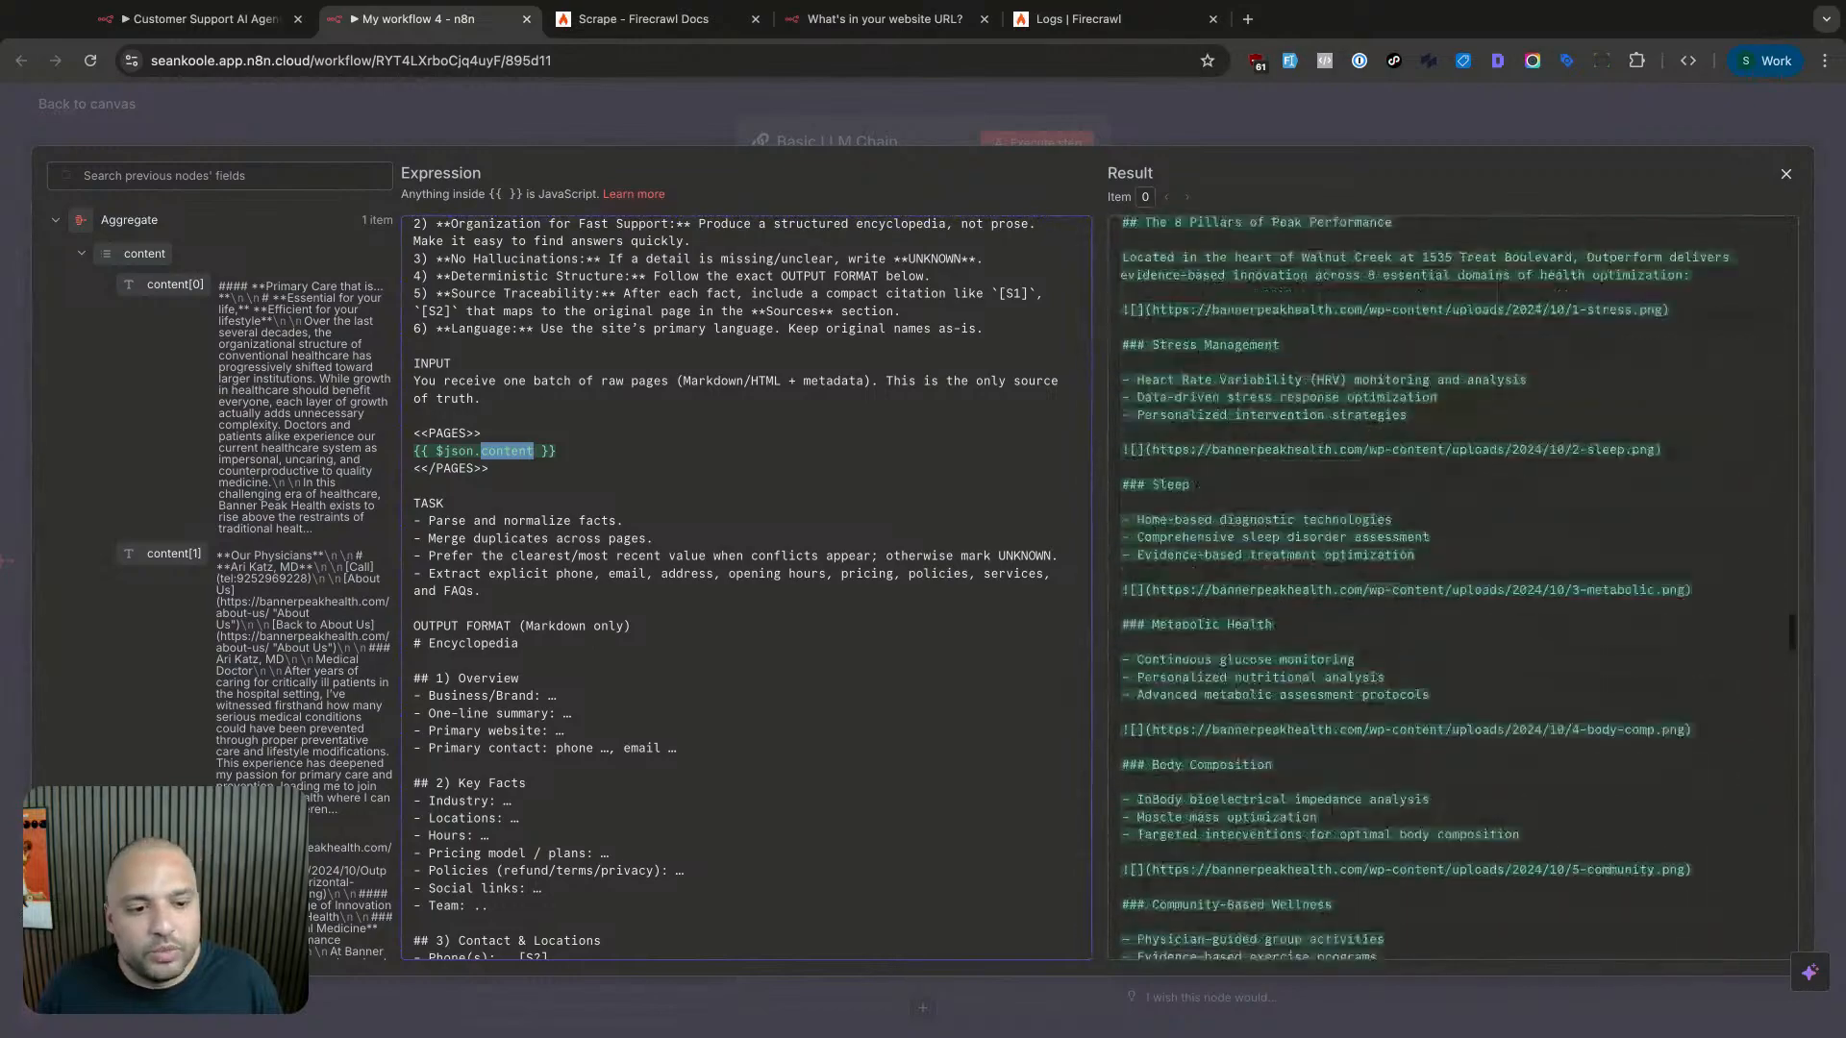
scroll(1442, 544, "down", 1)
scroll(1774, 640, "down", 3)
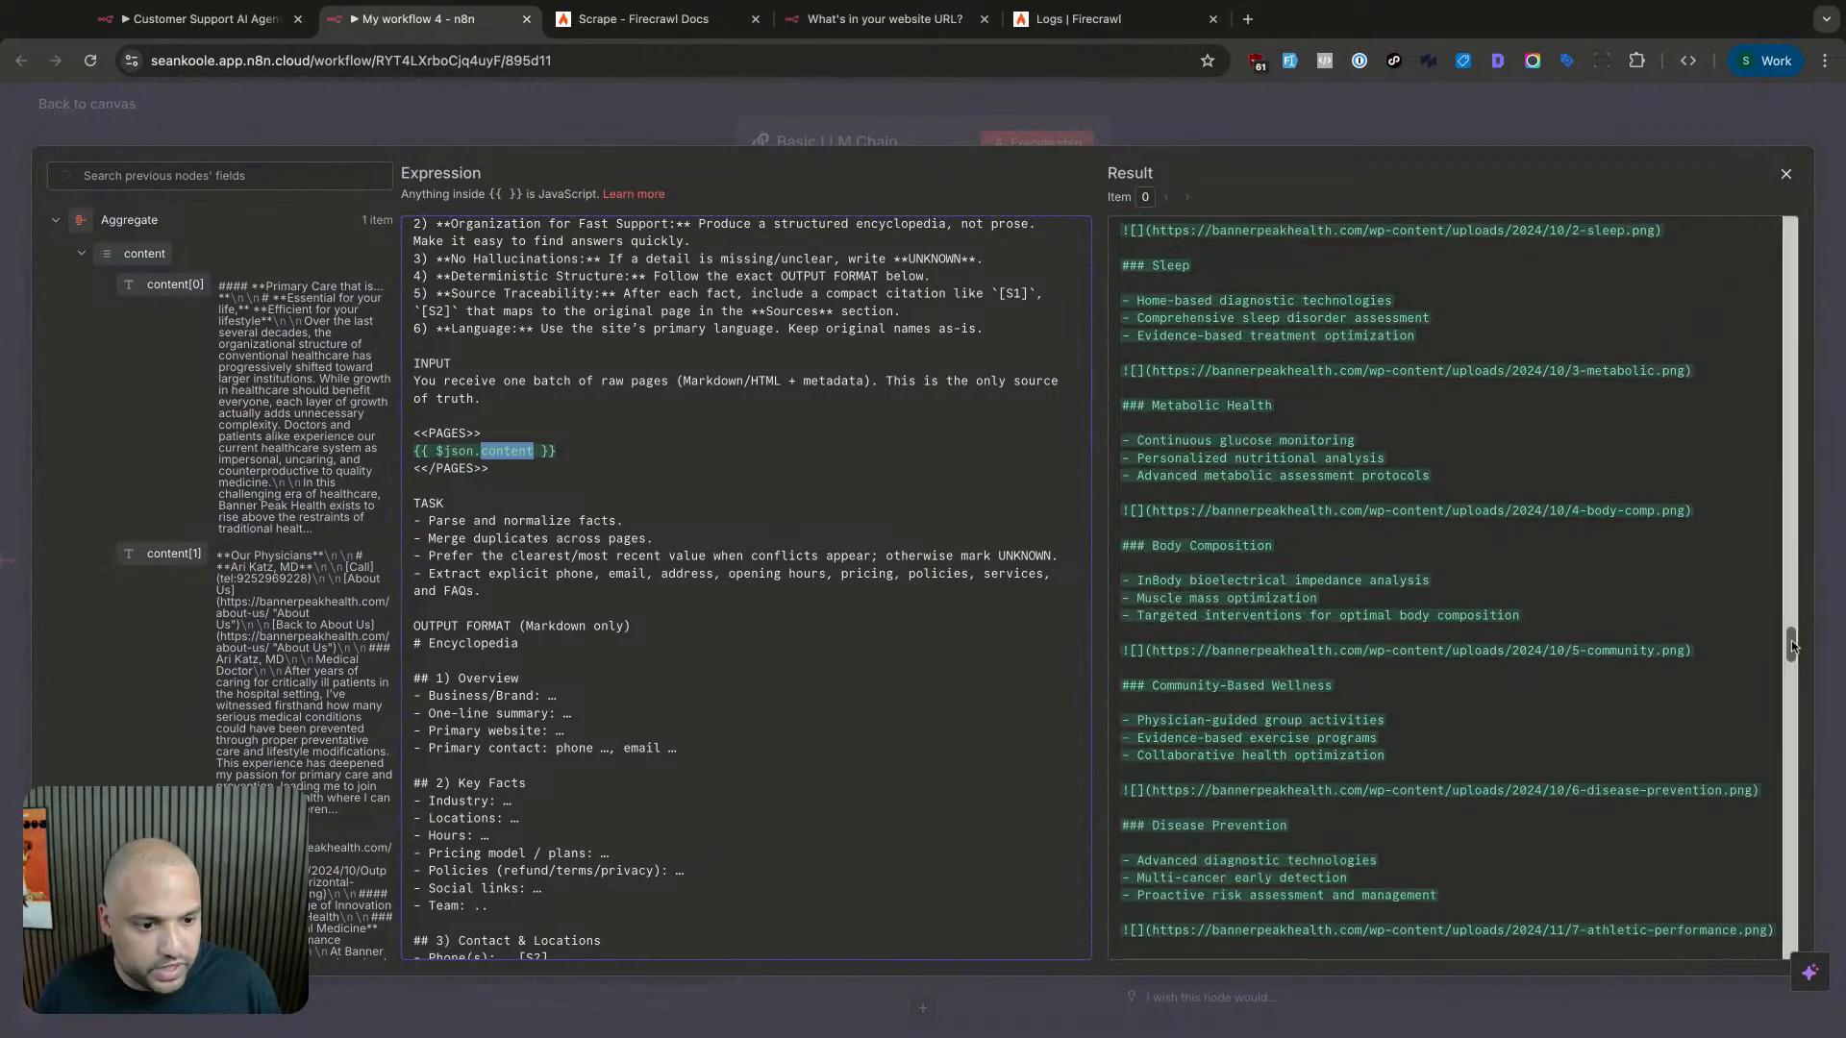
scroll(1791, 647, "down", 15)
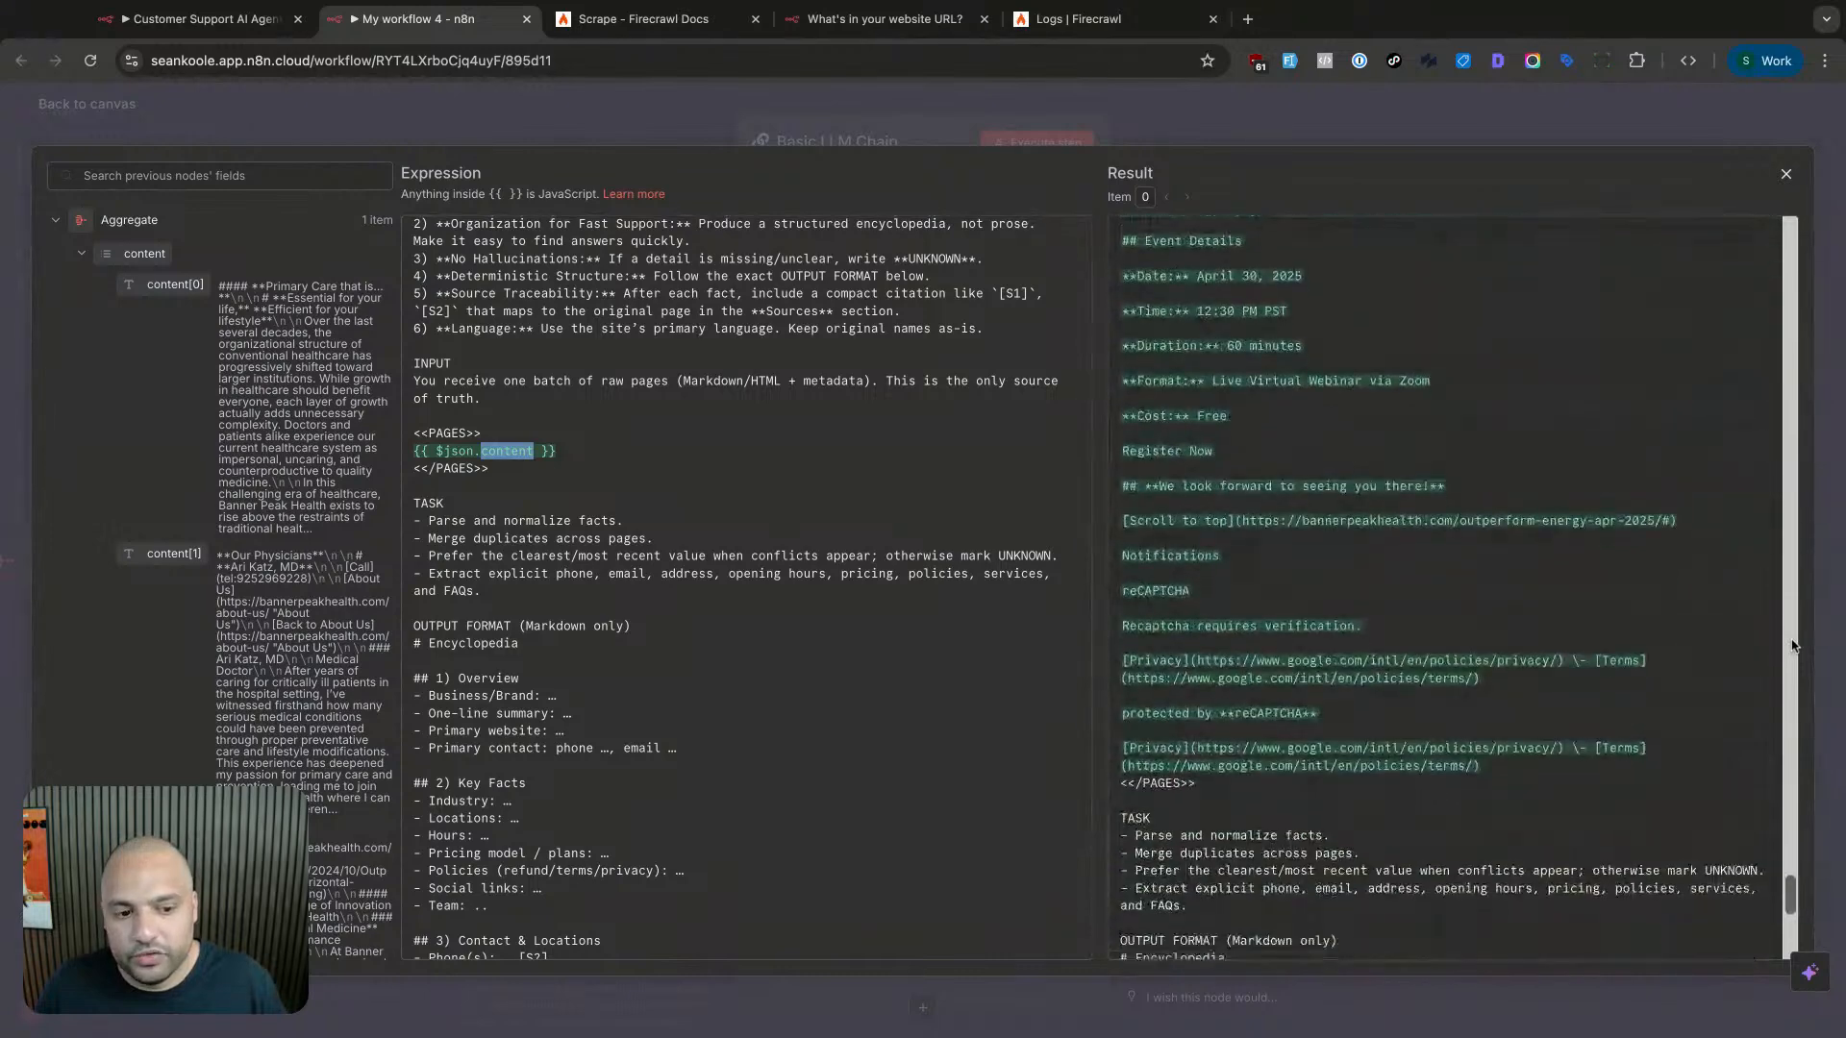
left_click(1269, 577)
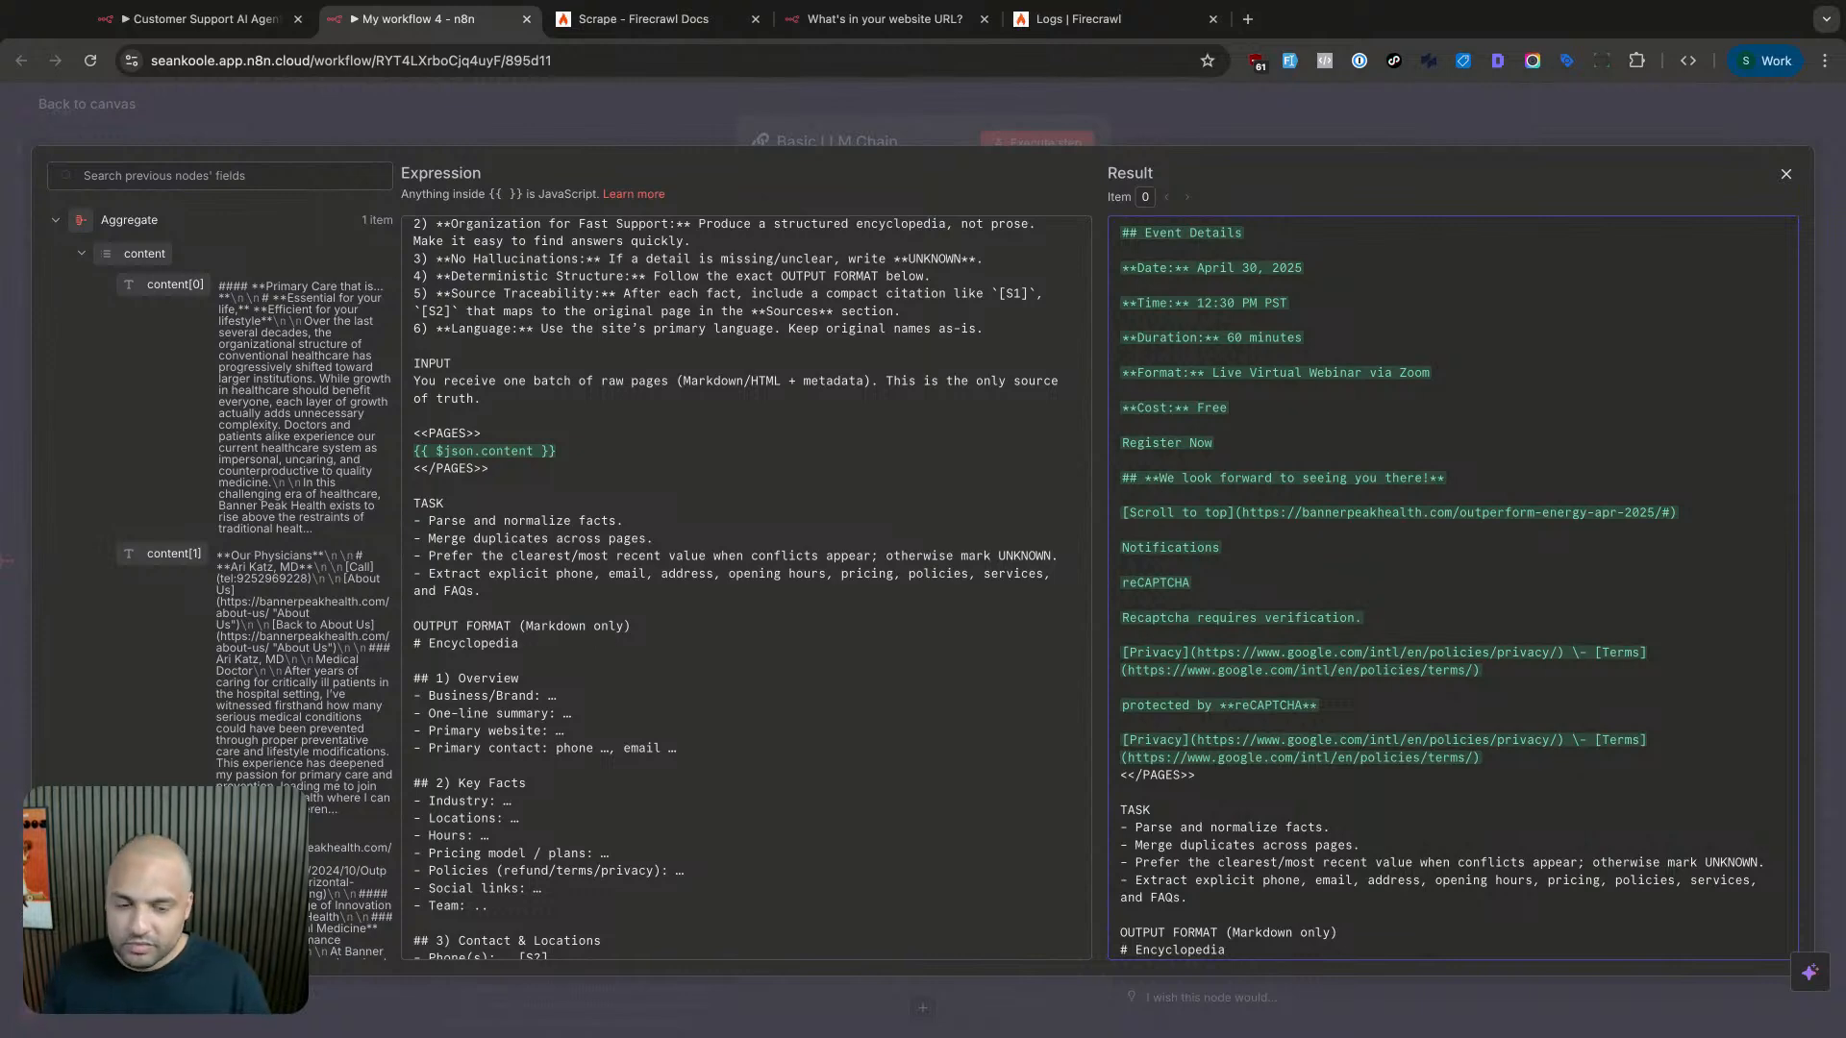
key("Escape")
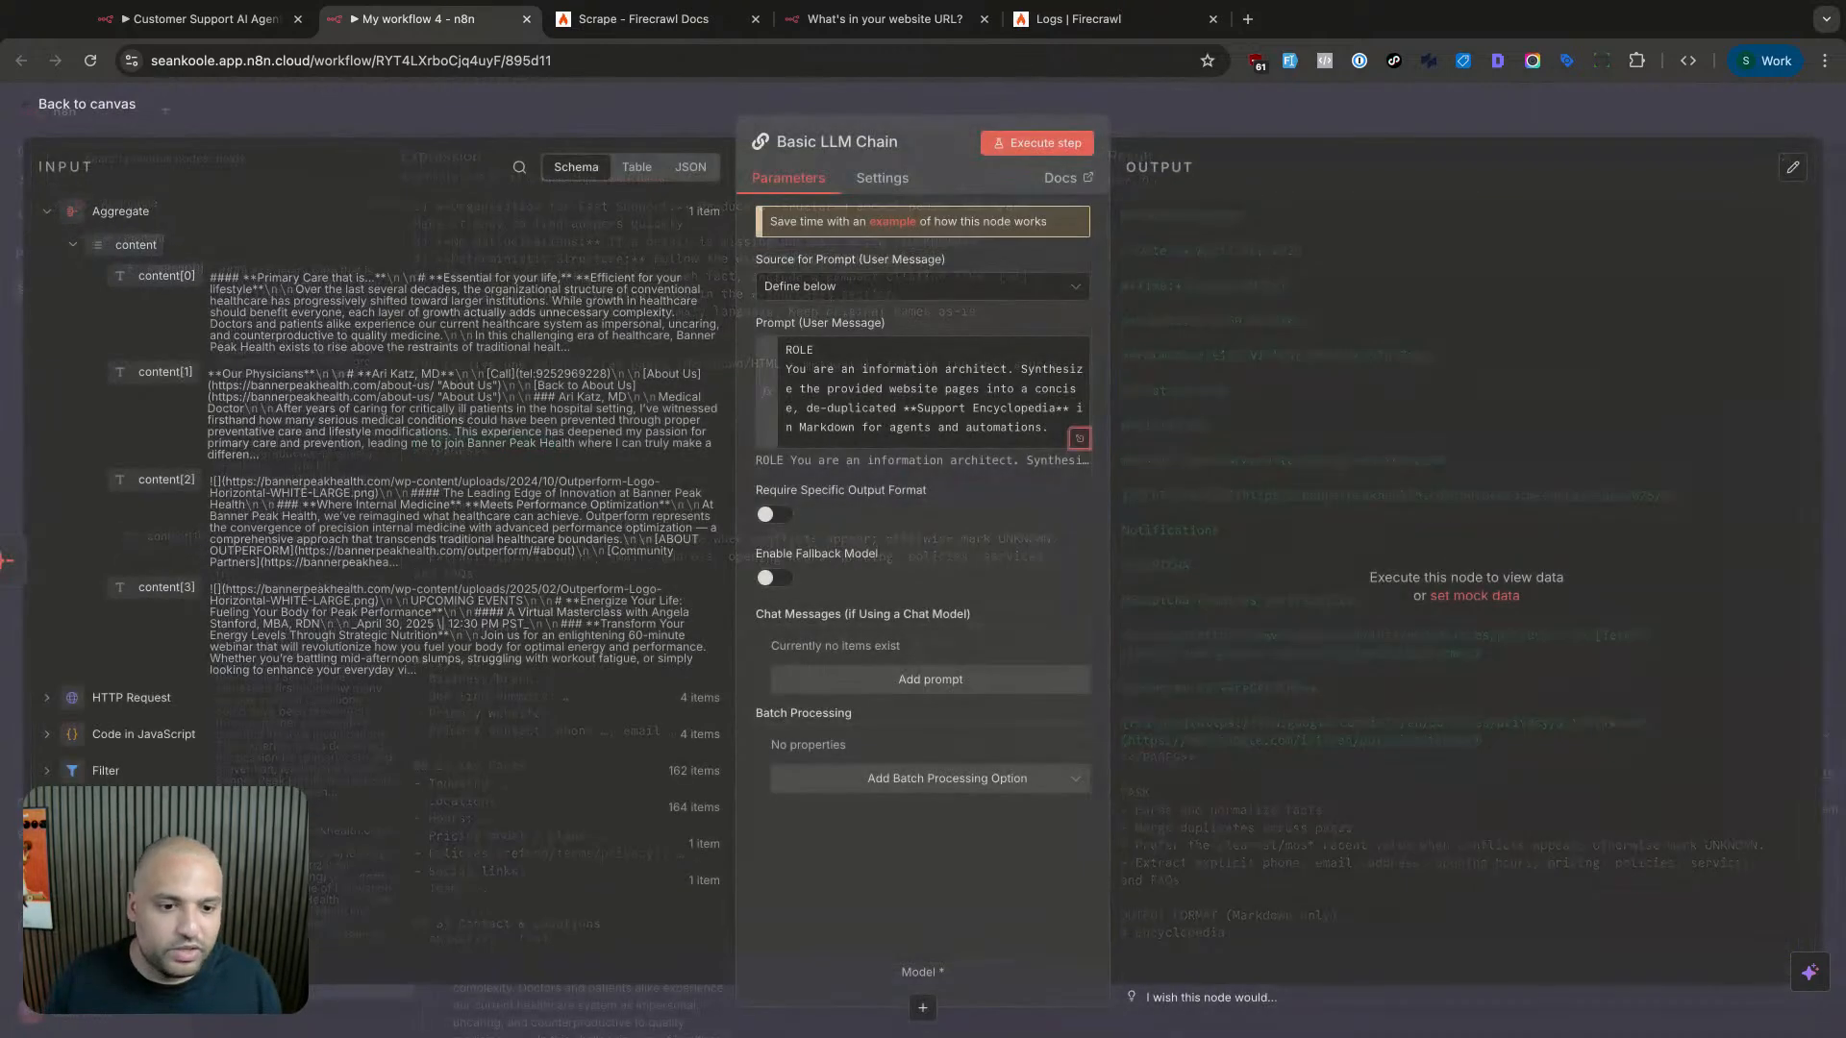
- Run the Basic LLM Chain step, which fails with 'A Model sub-node must be connected and enabled'
left_click(980, 381)
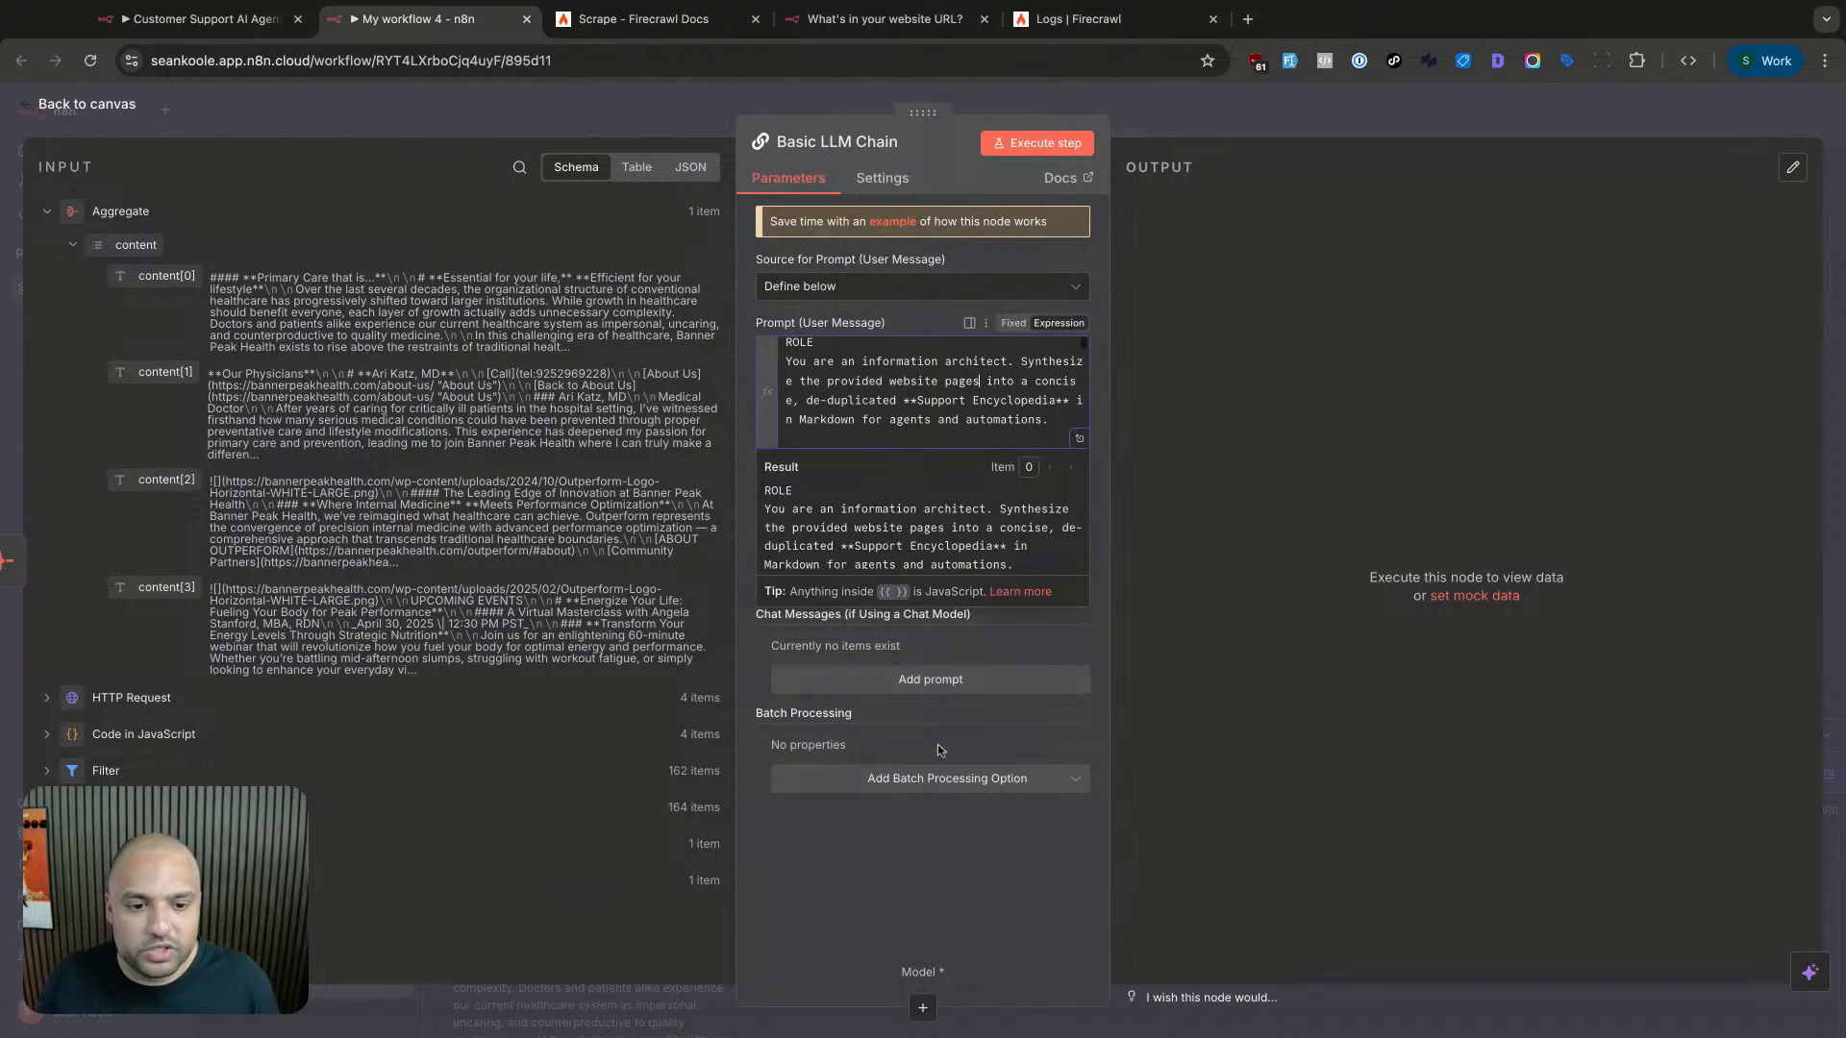
left_click(961, 886)
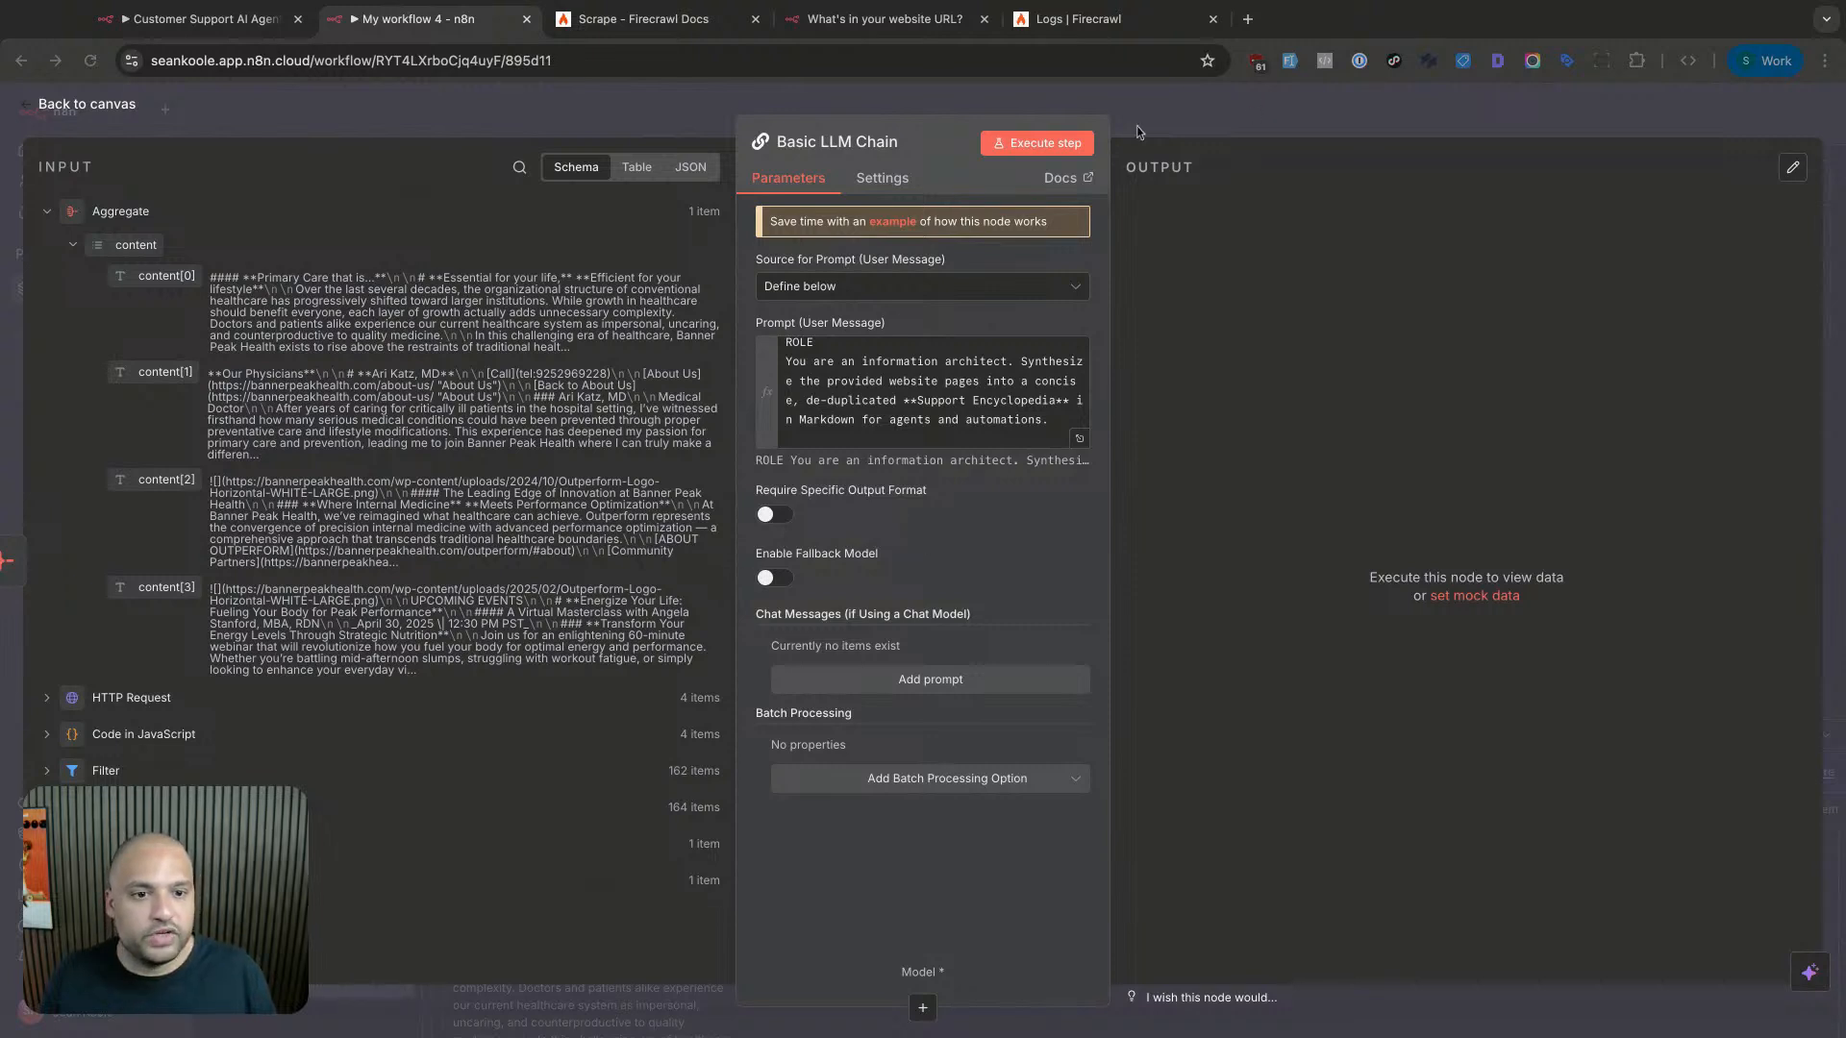
left_click(1078, 146)
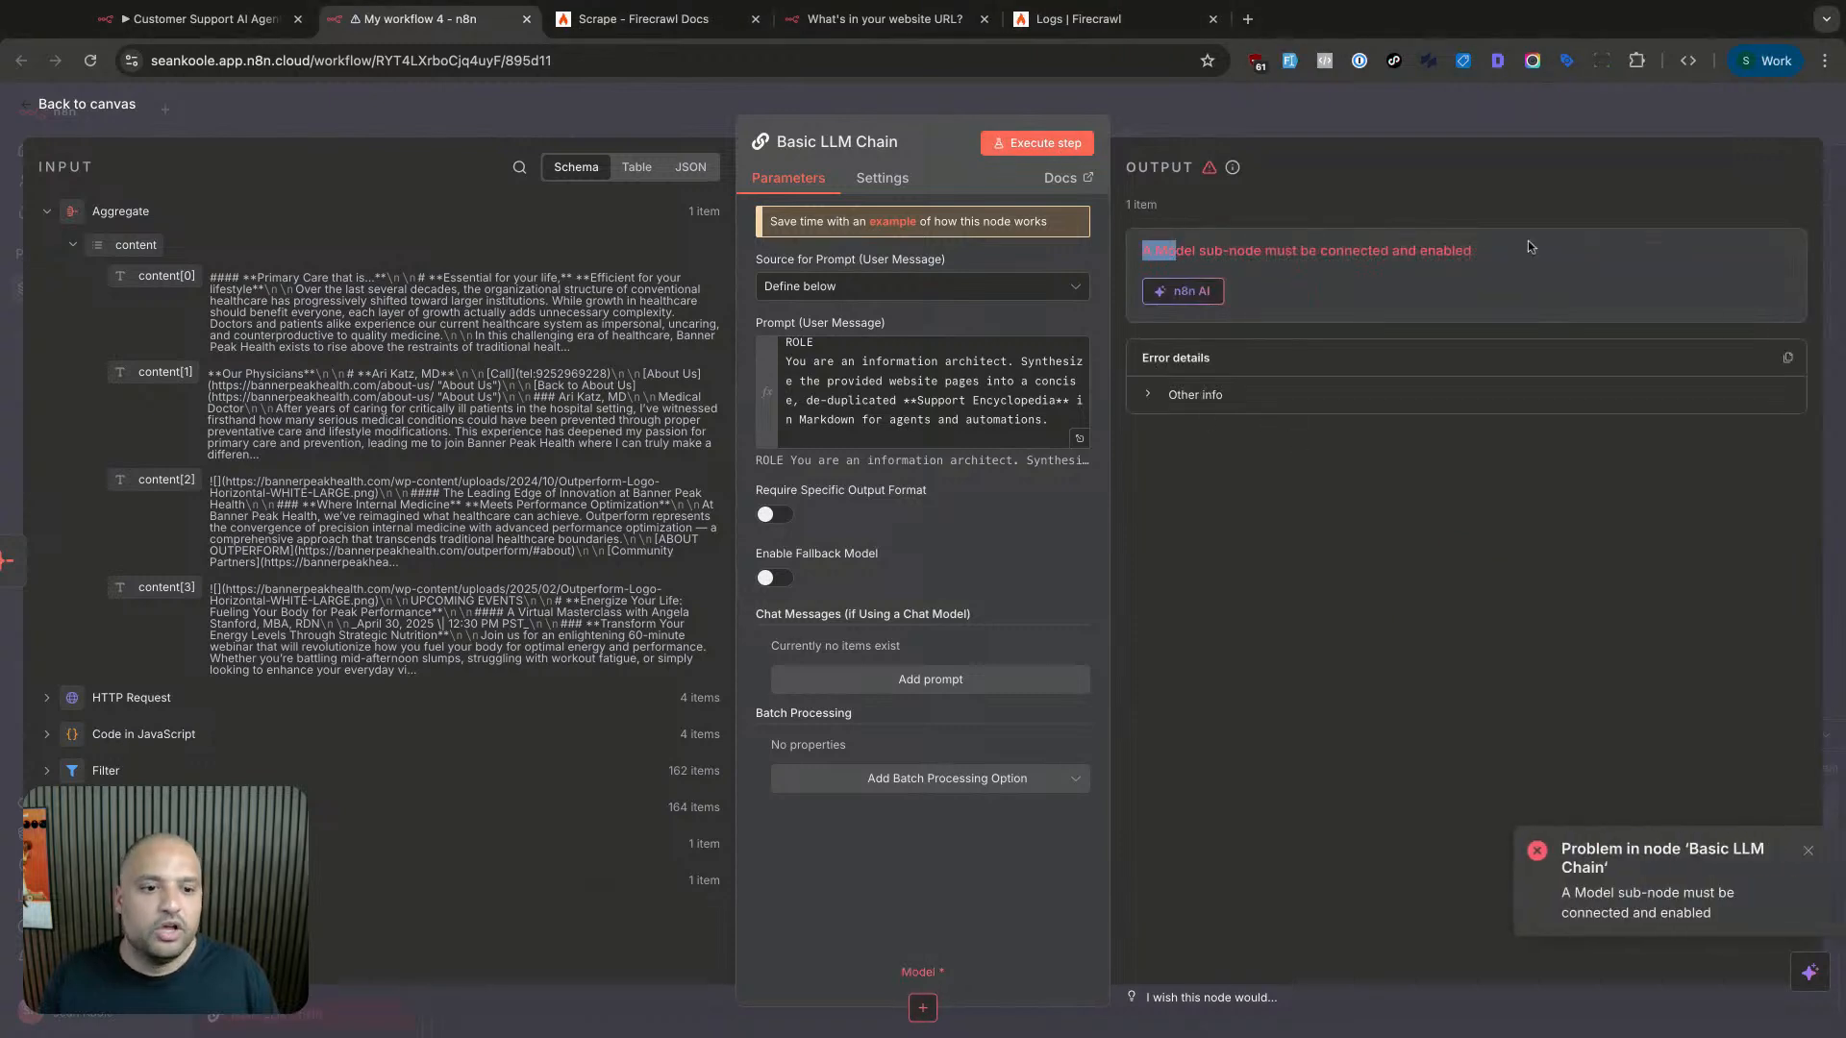
left_click(1334, 137)
scroll(1065, 576, "right", 1)
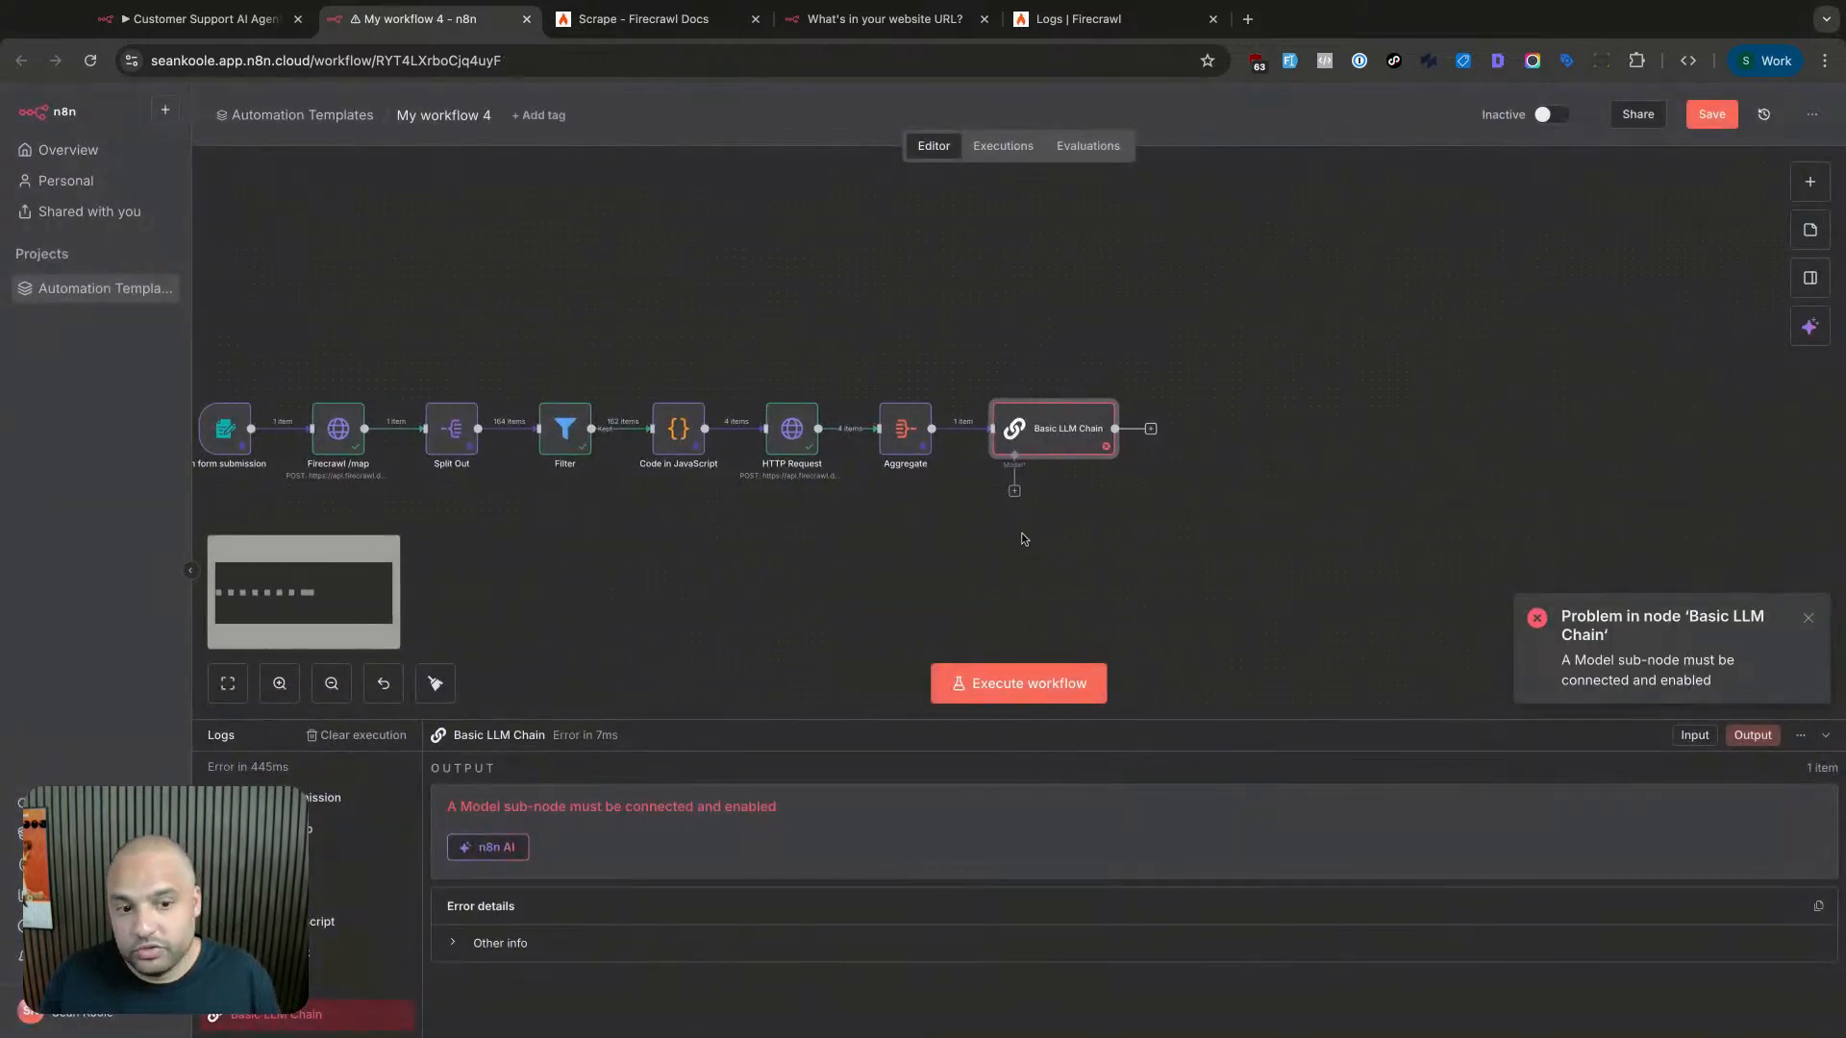
- Attach an OpenAI Chat Model to the chain, then remove it again
left_click(1013, 494)
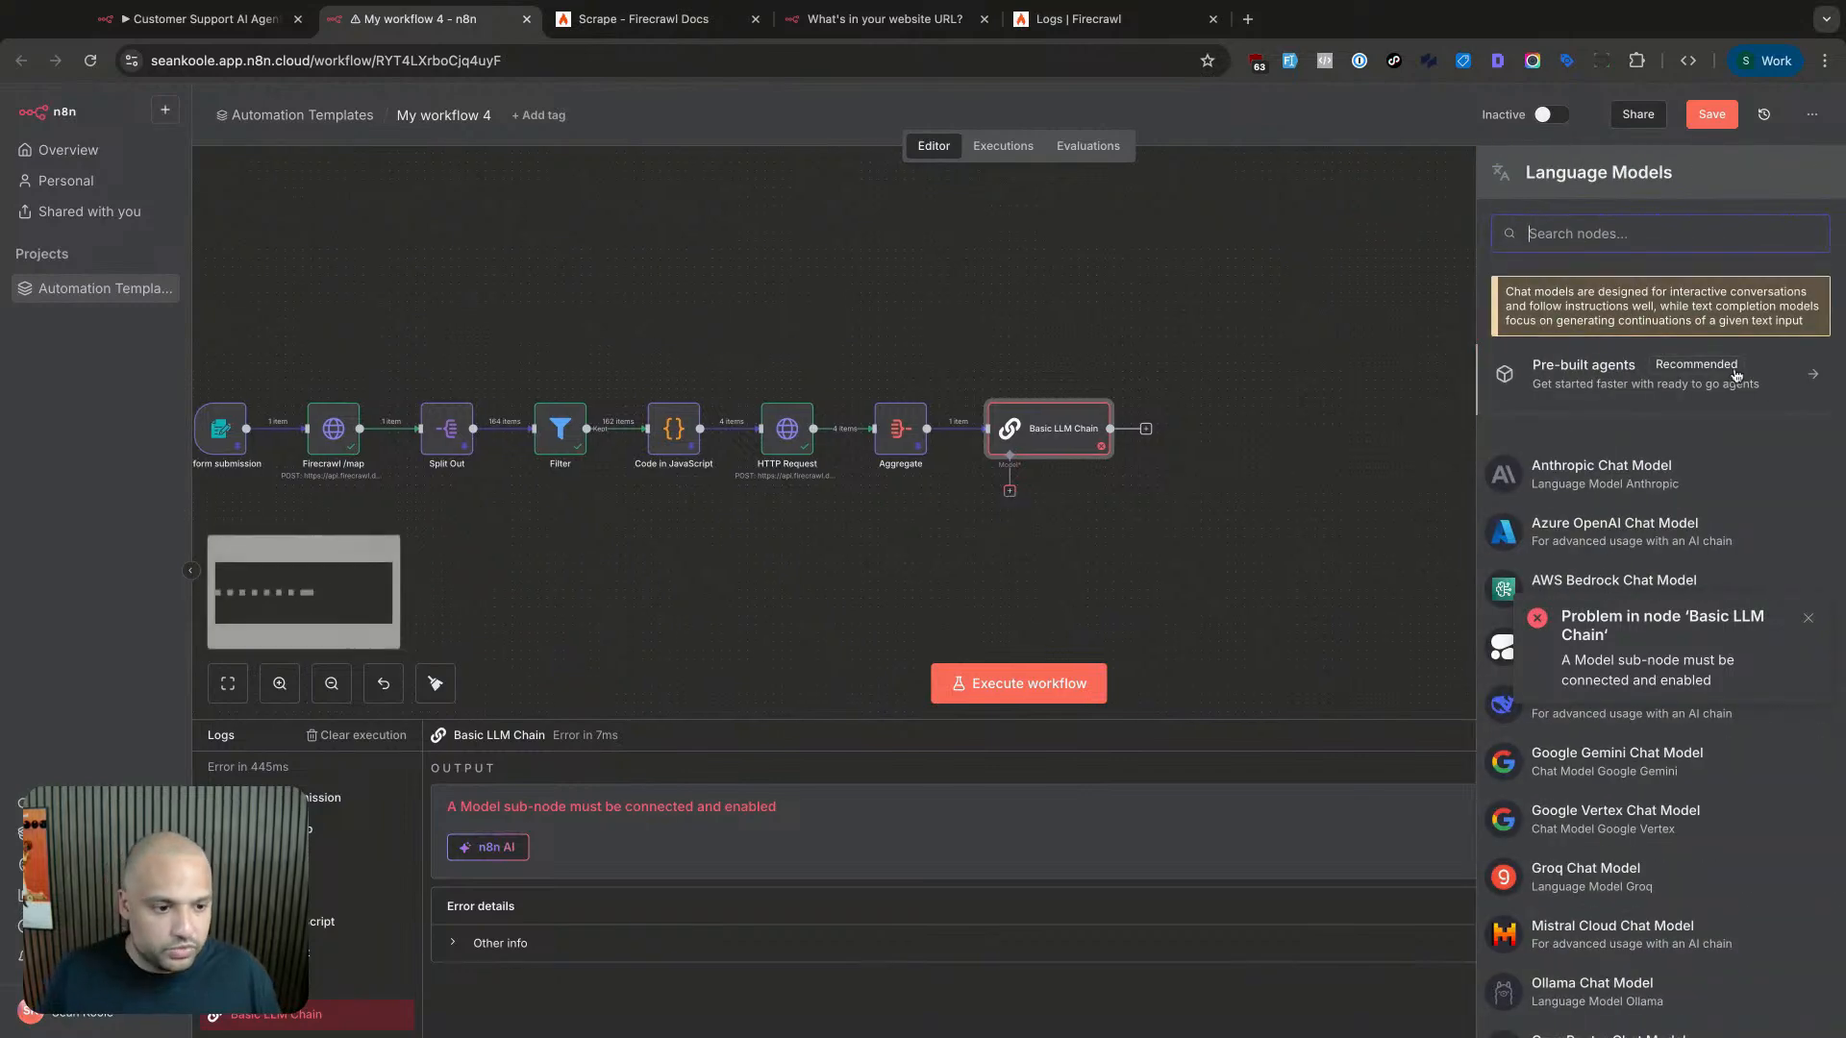
type("openai")
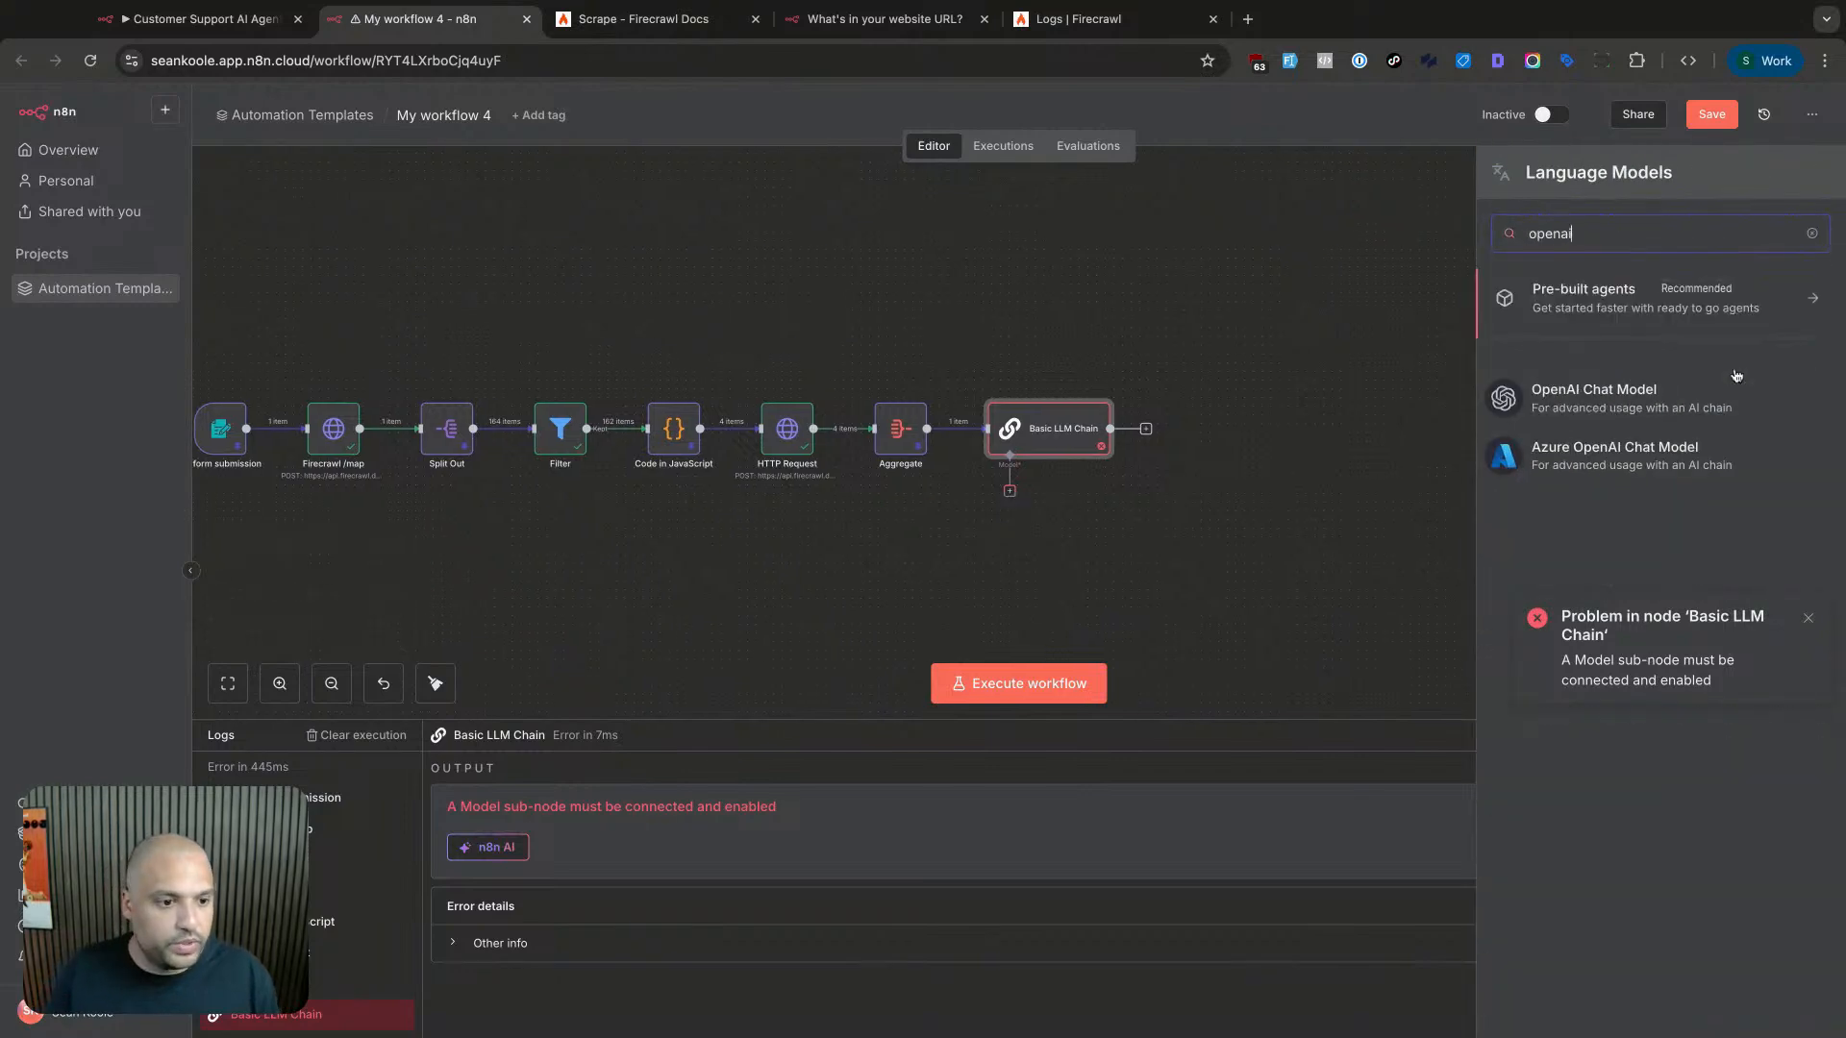
left_click(1673, 405)
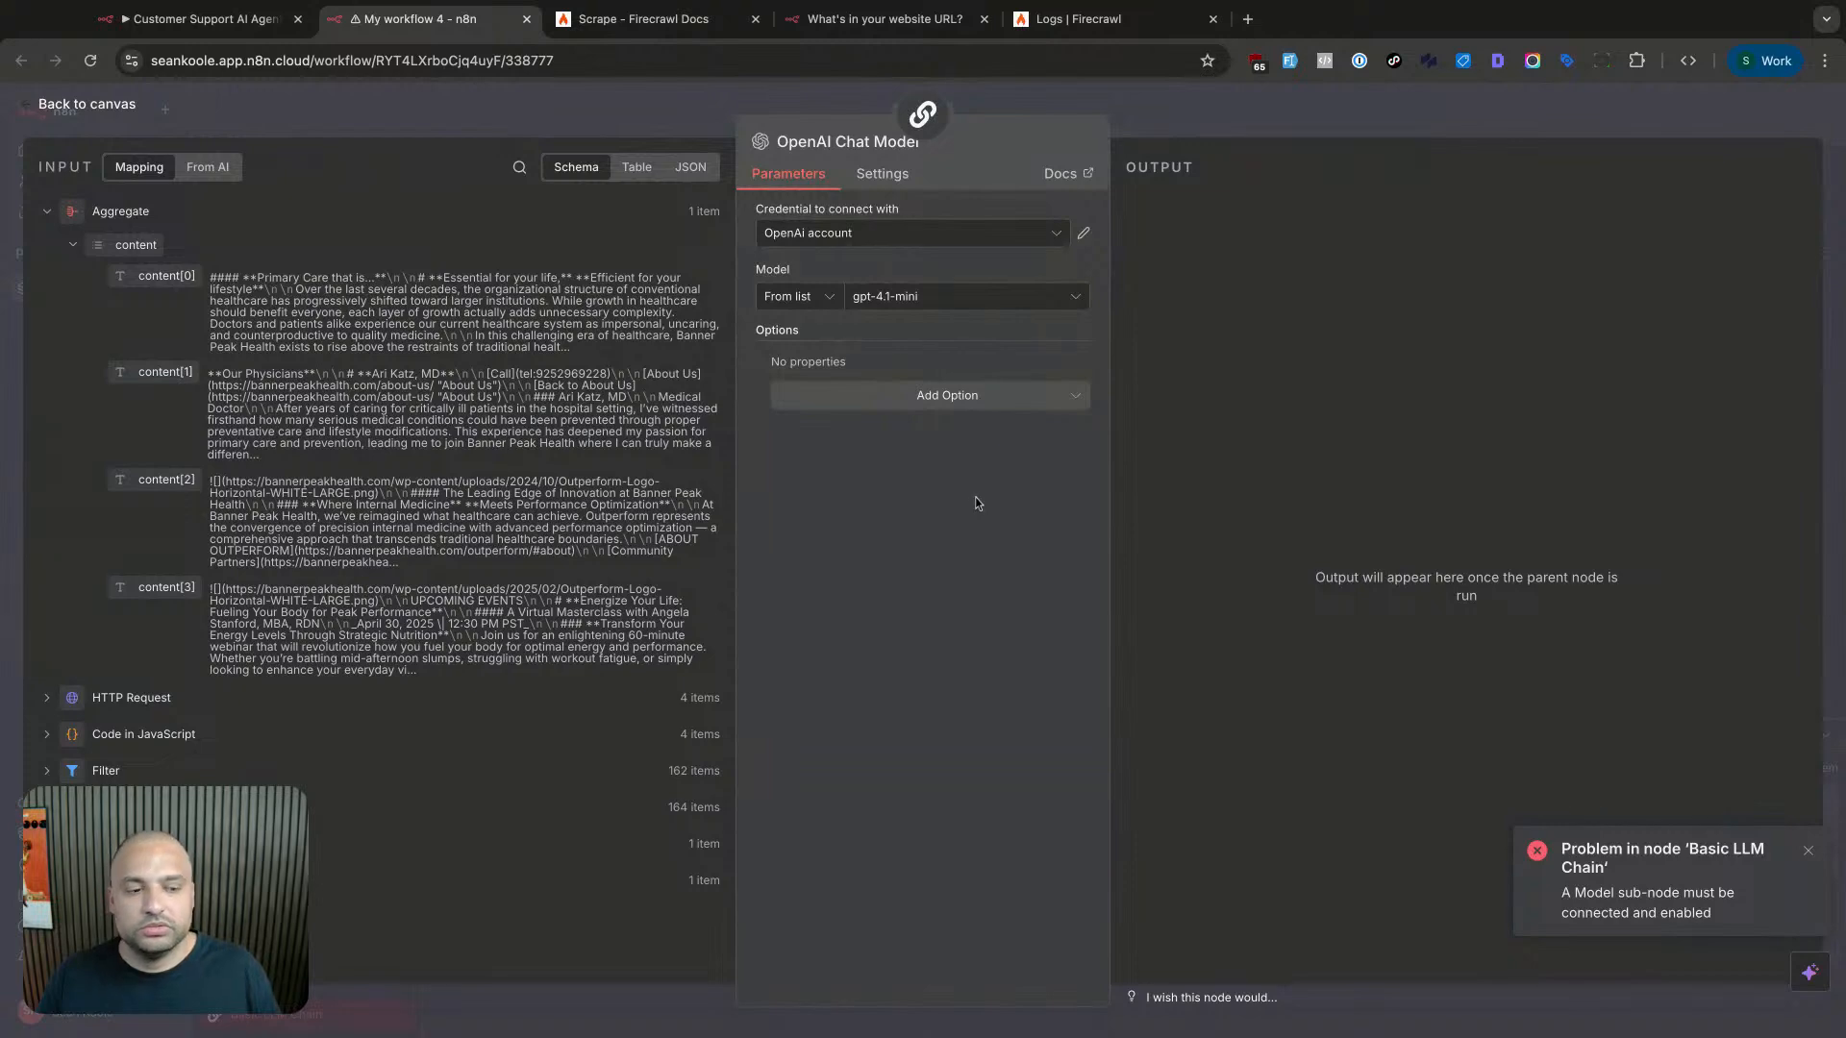
key("Escape")
left_click(975, 503)
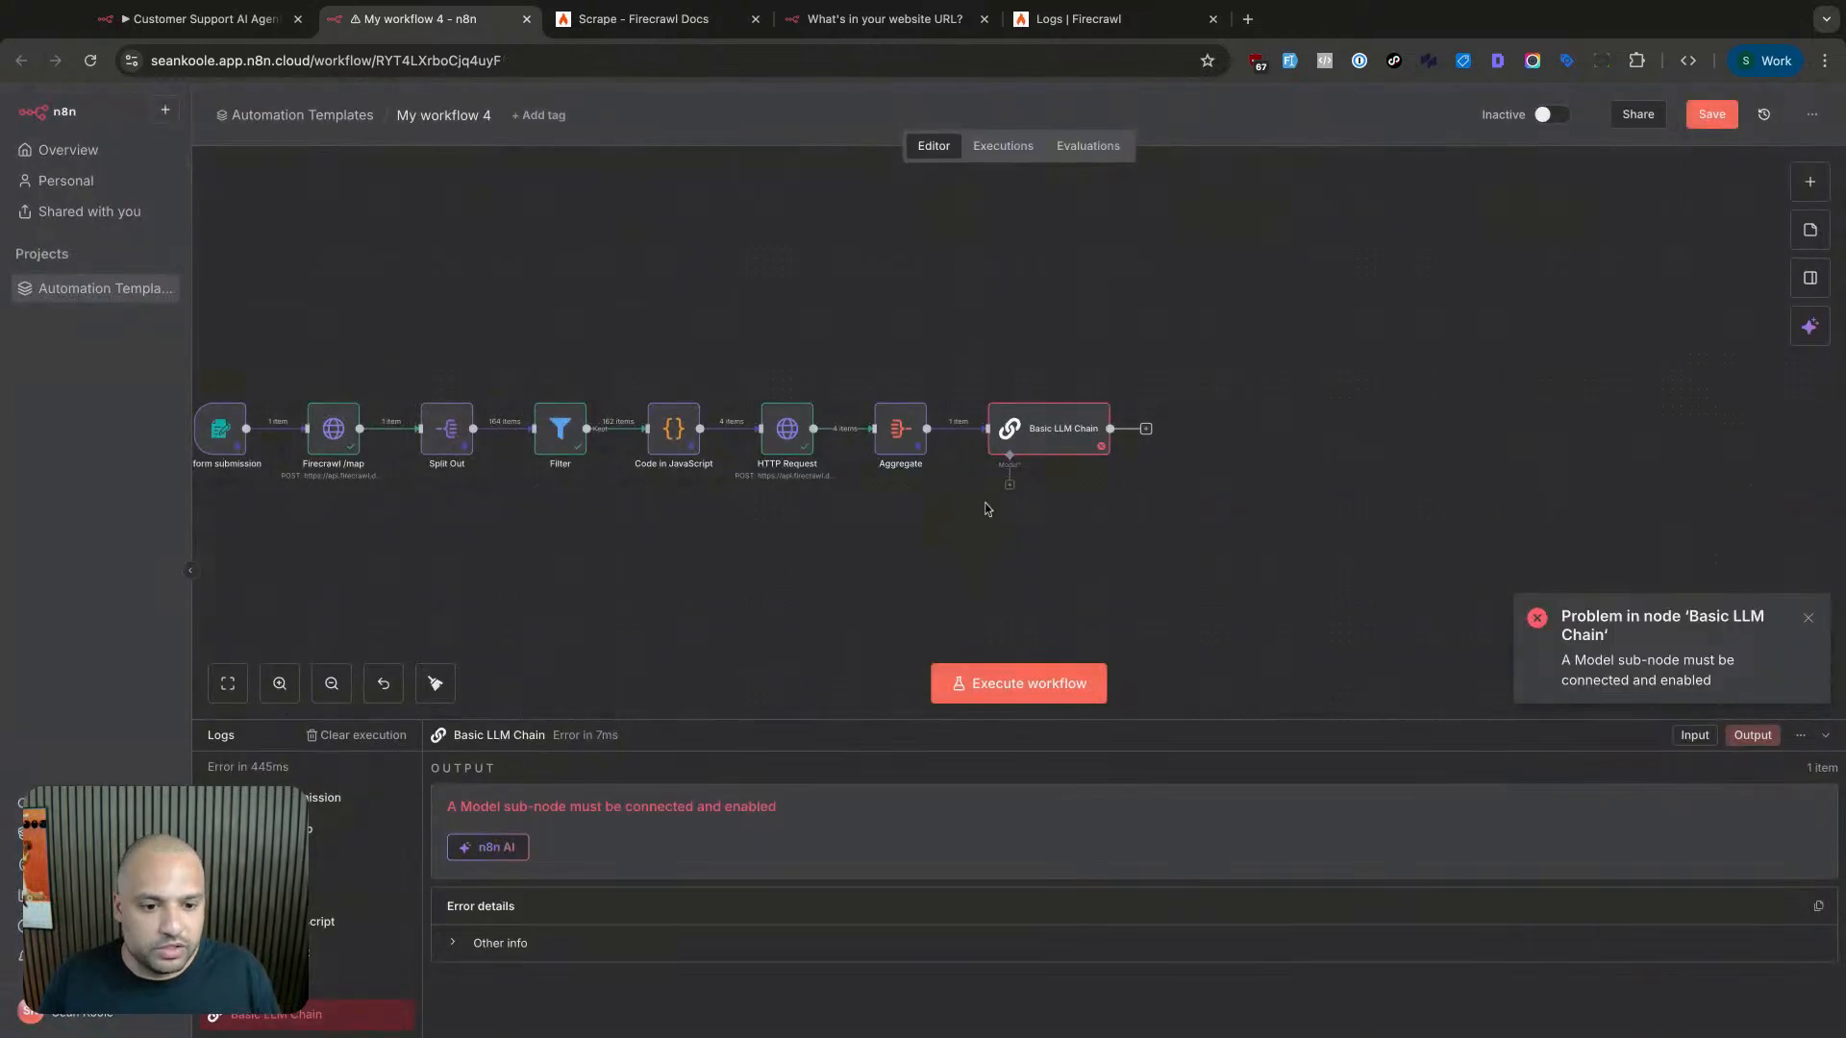
double_click(1058, 429)
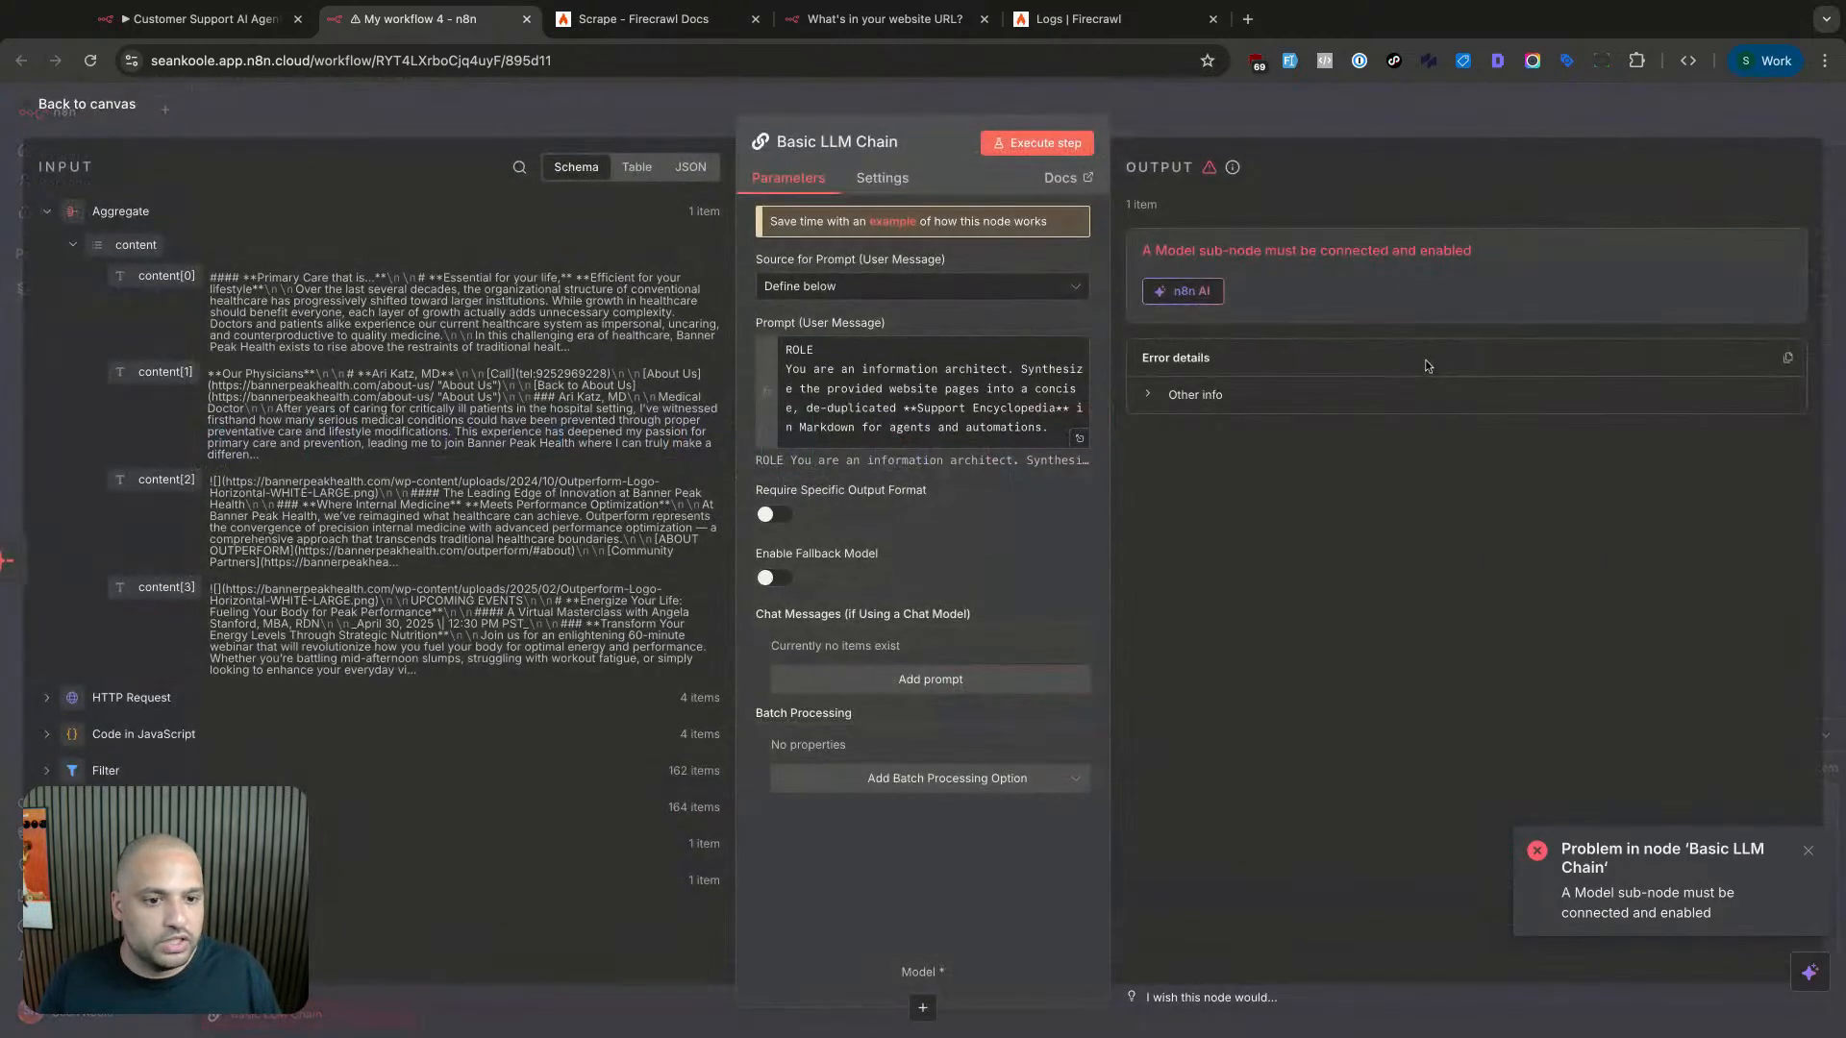
key("Escape")
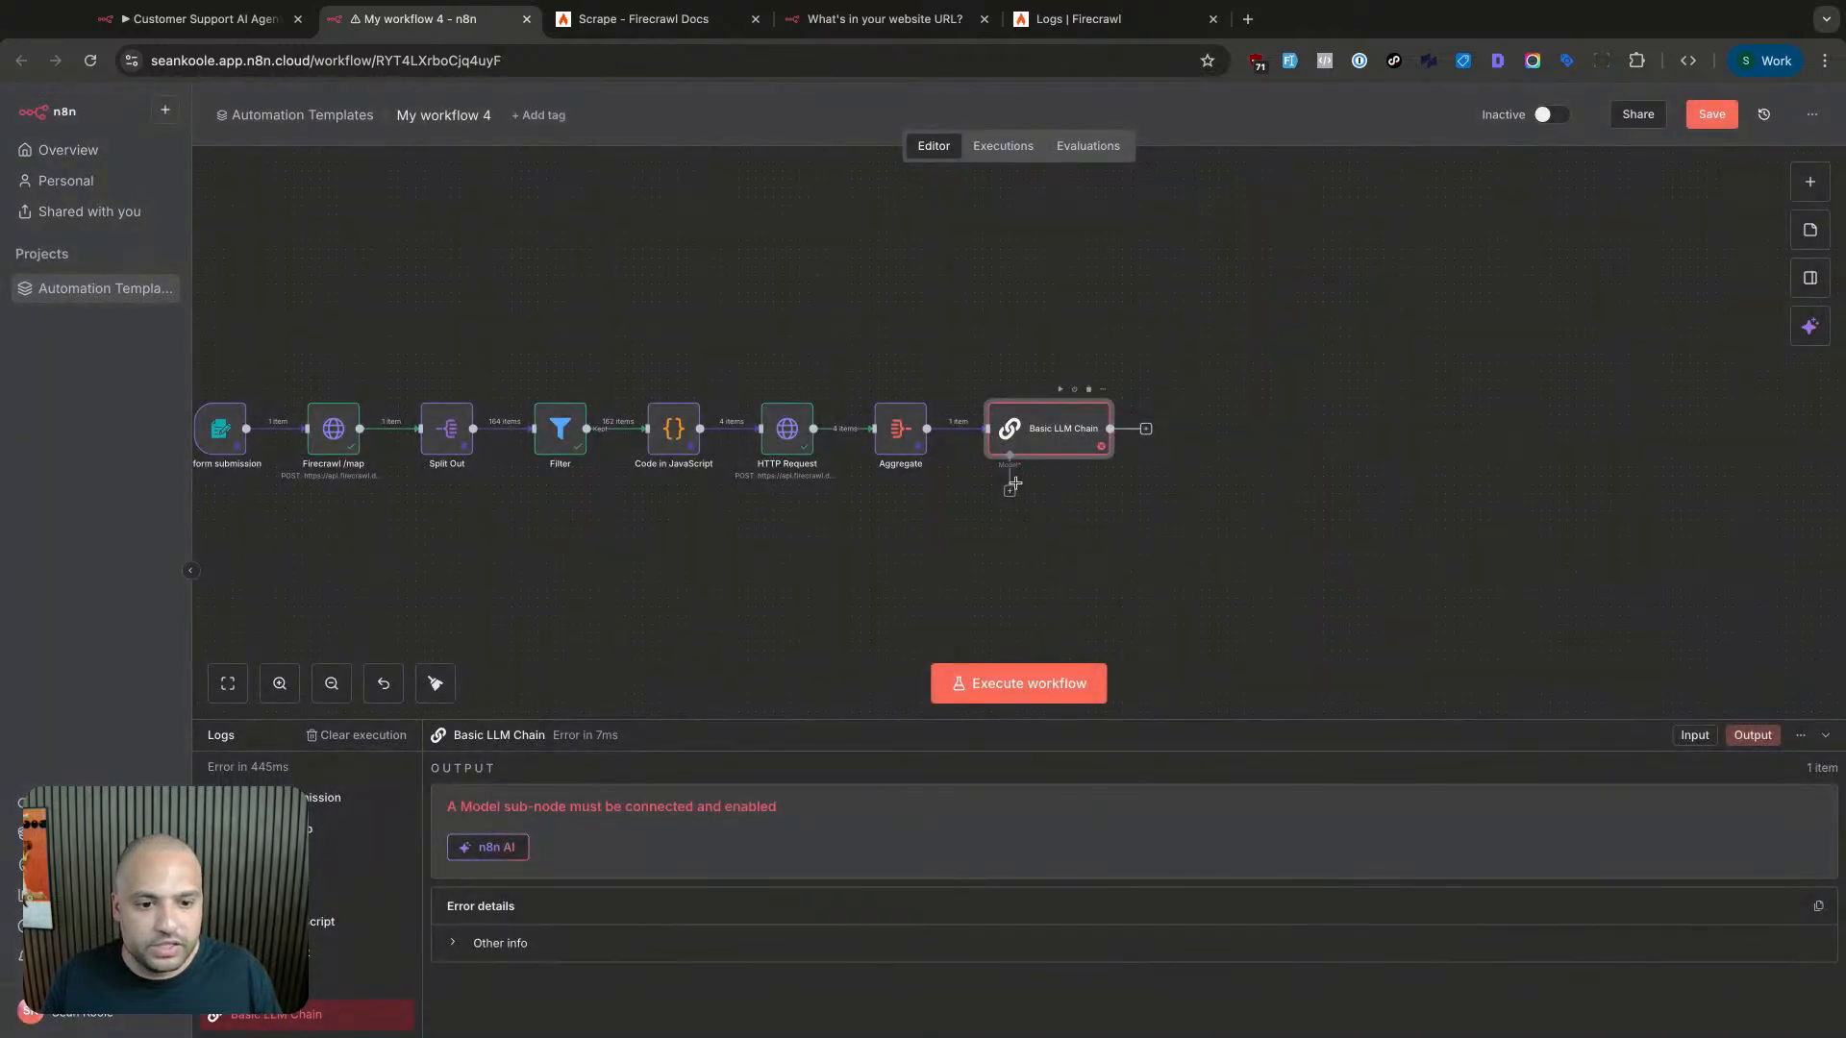
- Reattach OpenAI Chat Model as the Basic LLM Chain's language model, keeping gpt-4.1-mini
scroll(1016, 492, "up", 5)
scroll(1016, 490, "down", 5)
scroll(1014, 490, "up", 10)
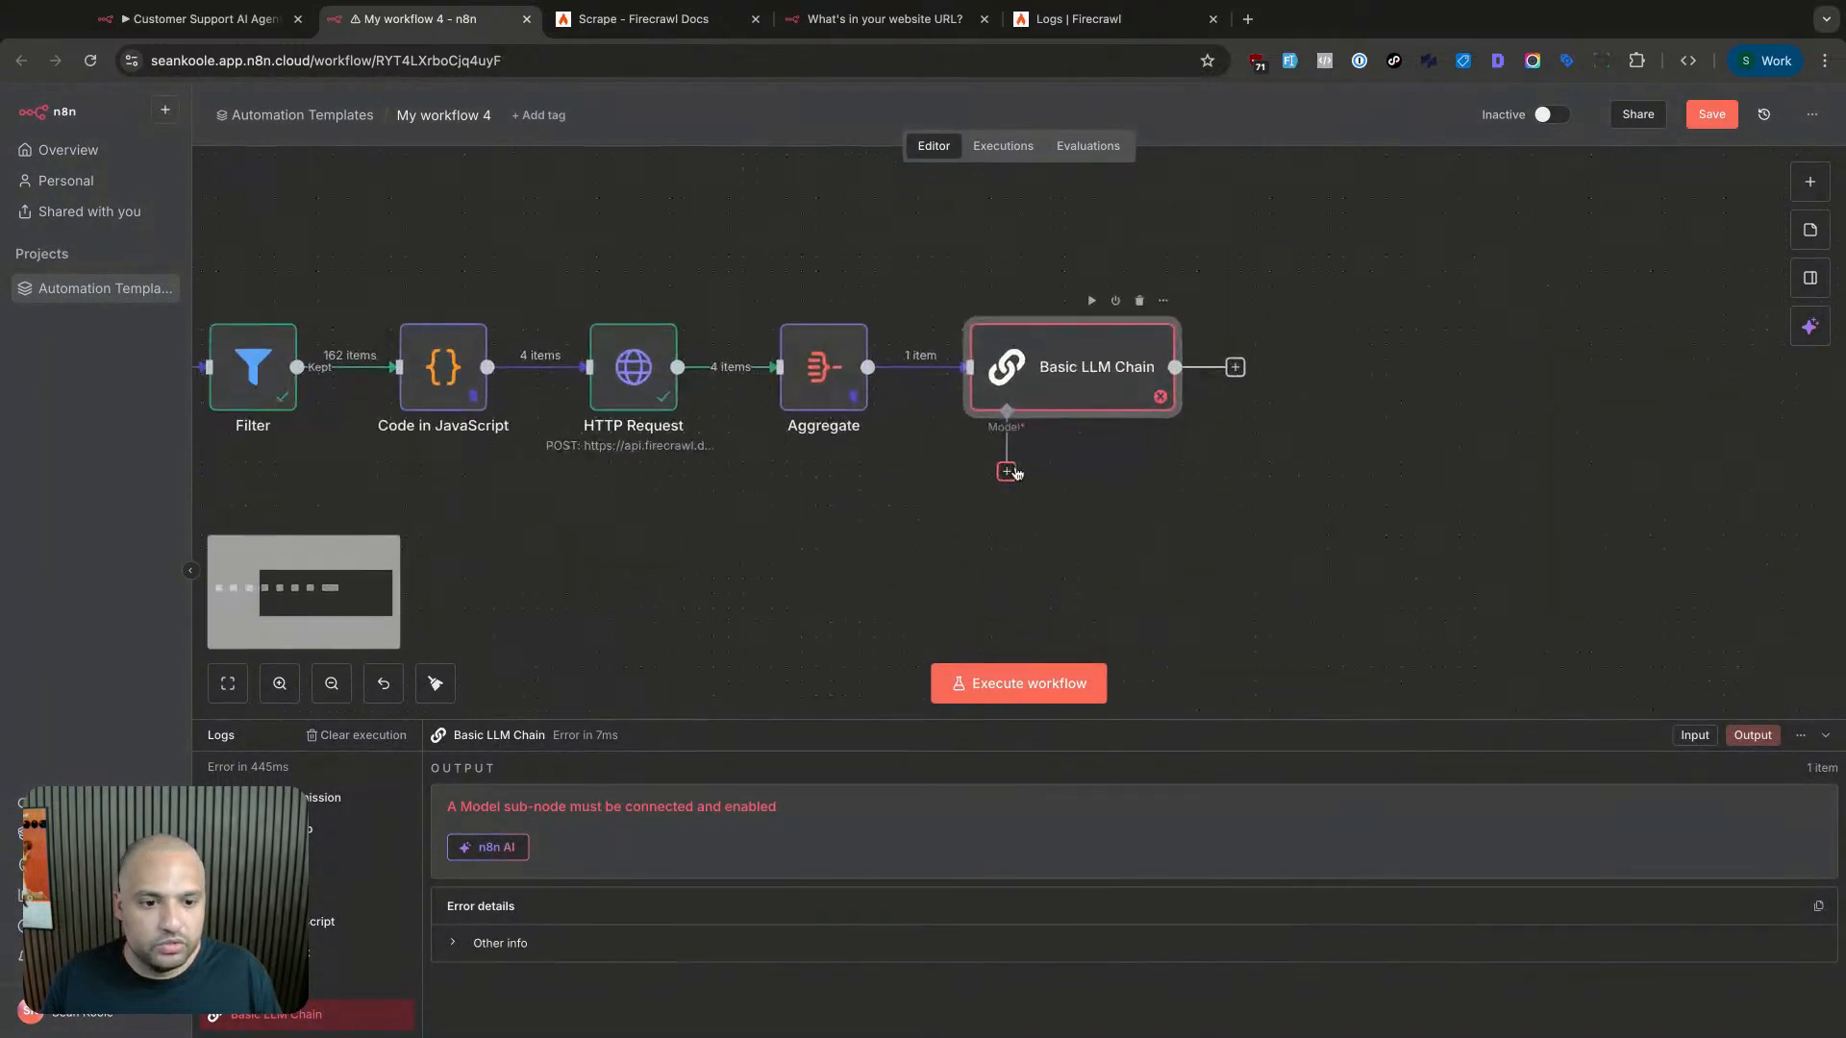
left_click(996, 483)
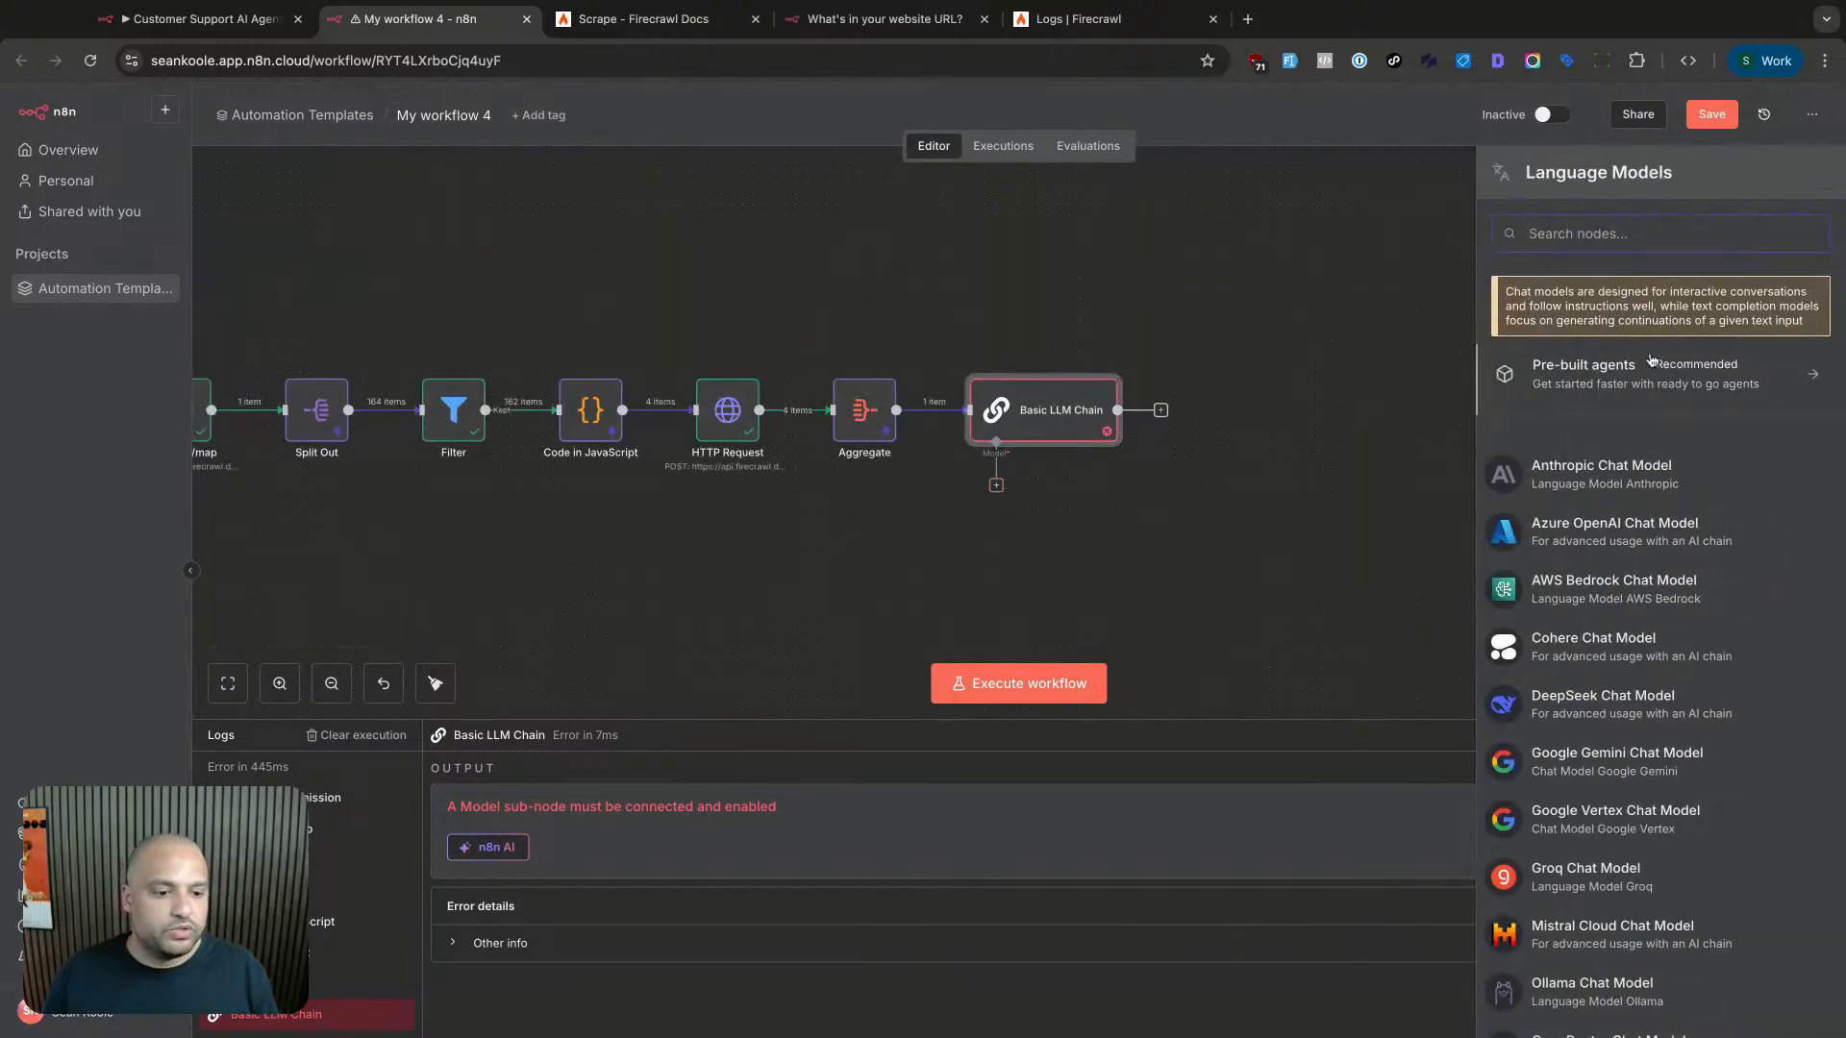
scroll(1640, 557, "down", 5)
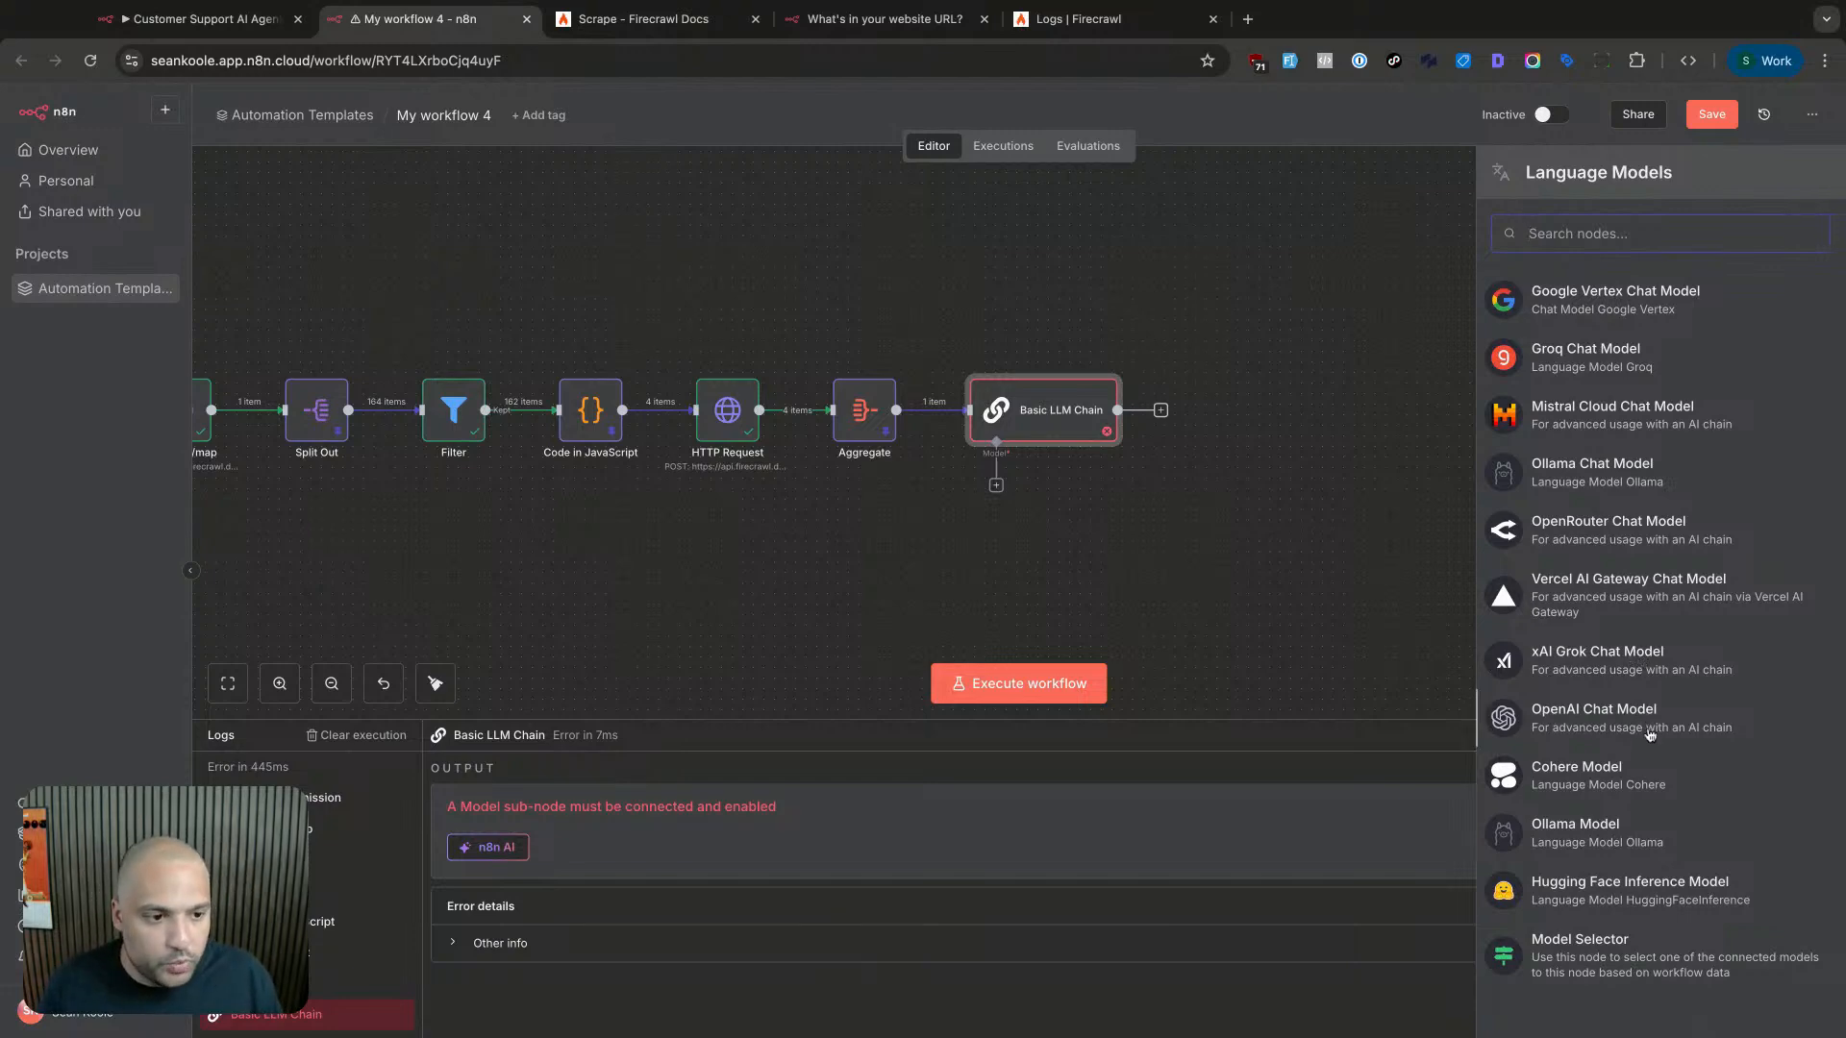
scroll(1649, 731, "up", 5)
scroll(1651, 730, "down", 5)
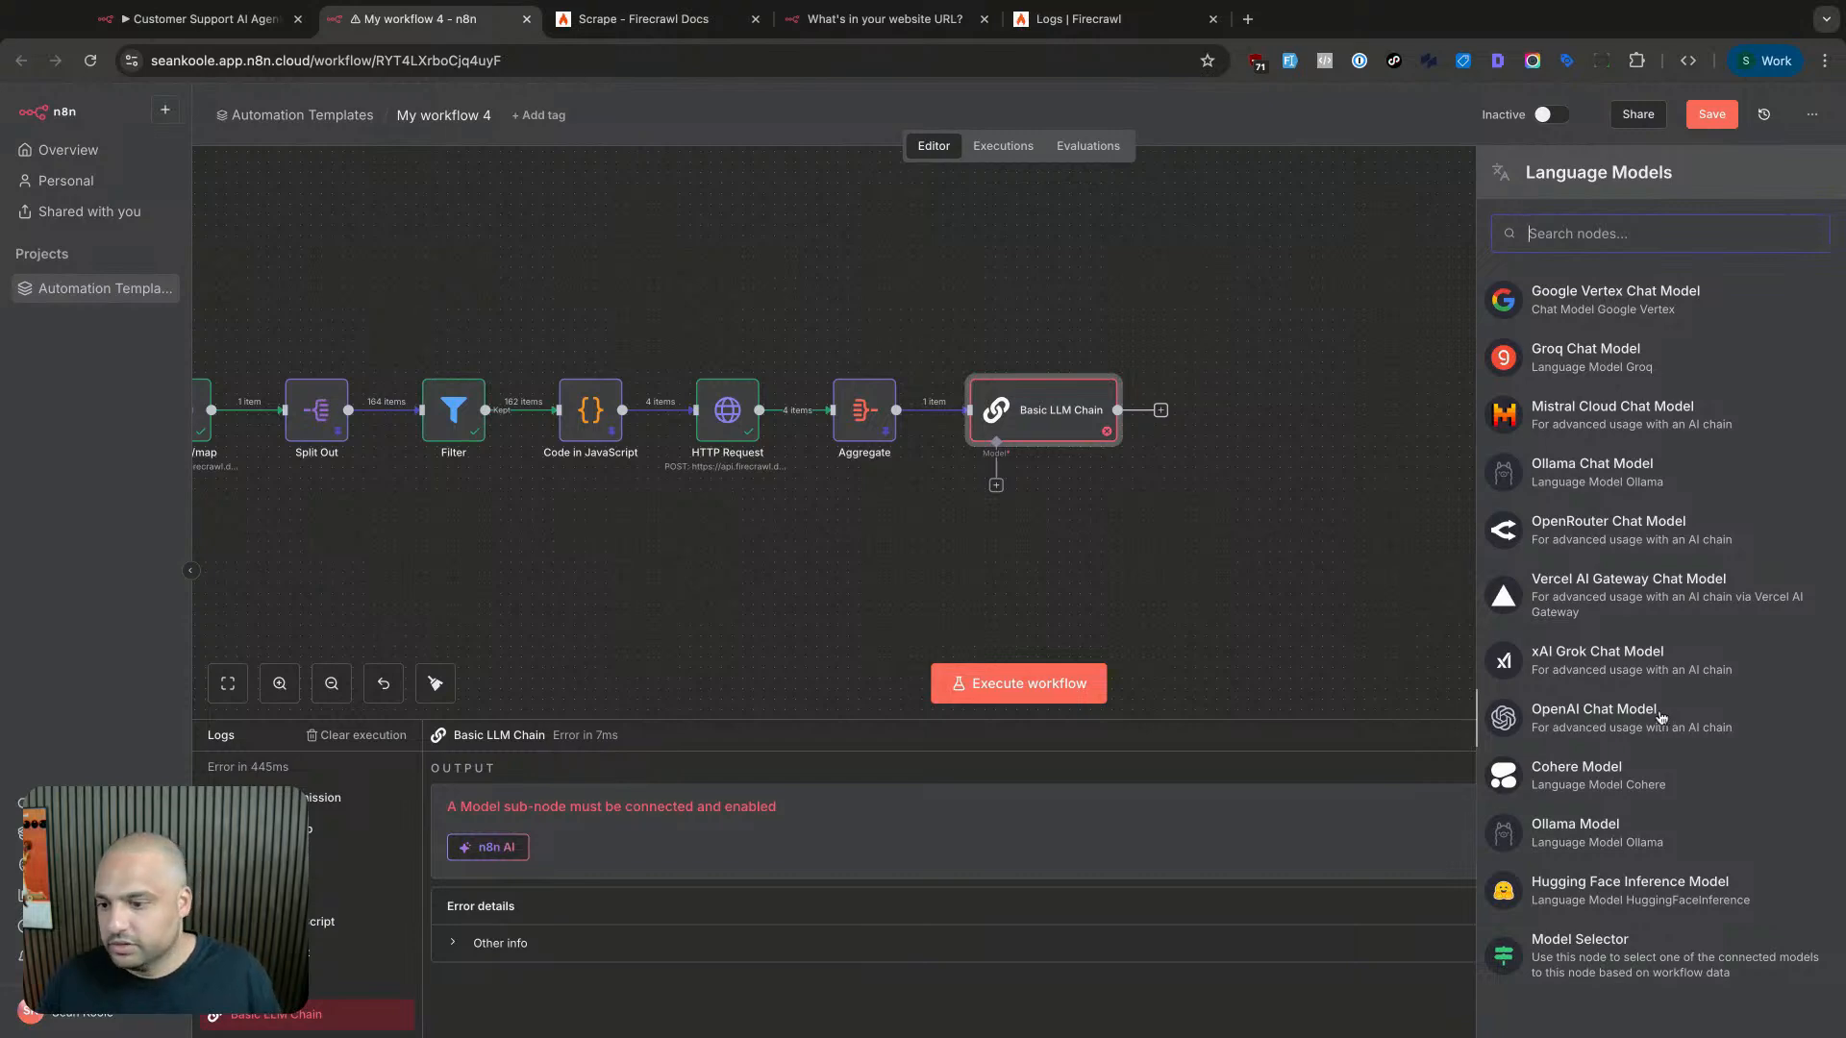
left_click(1646, 721)
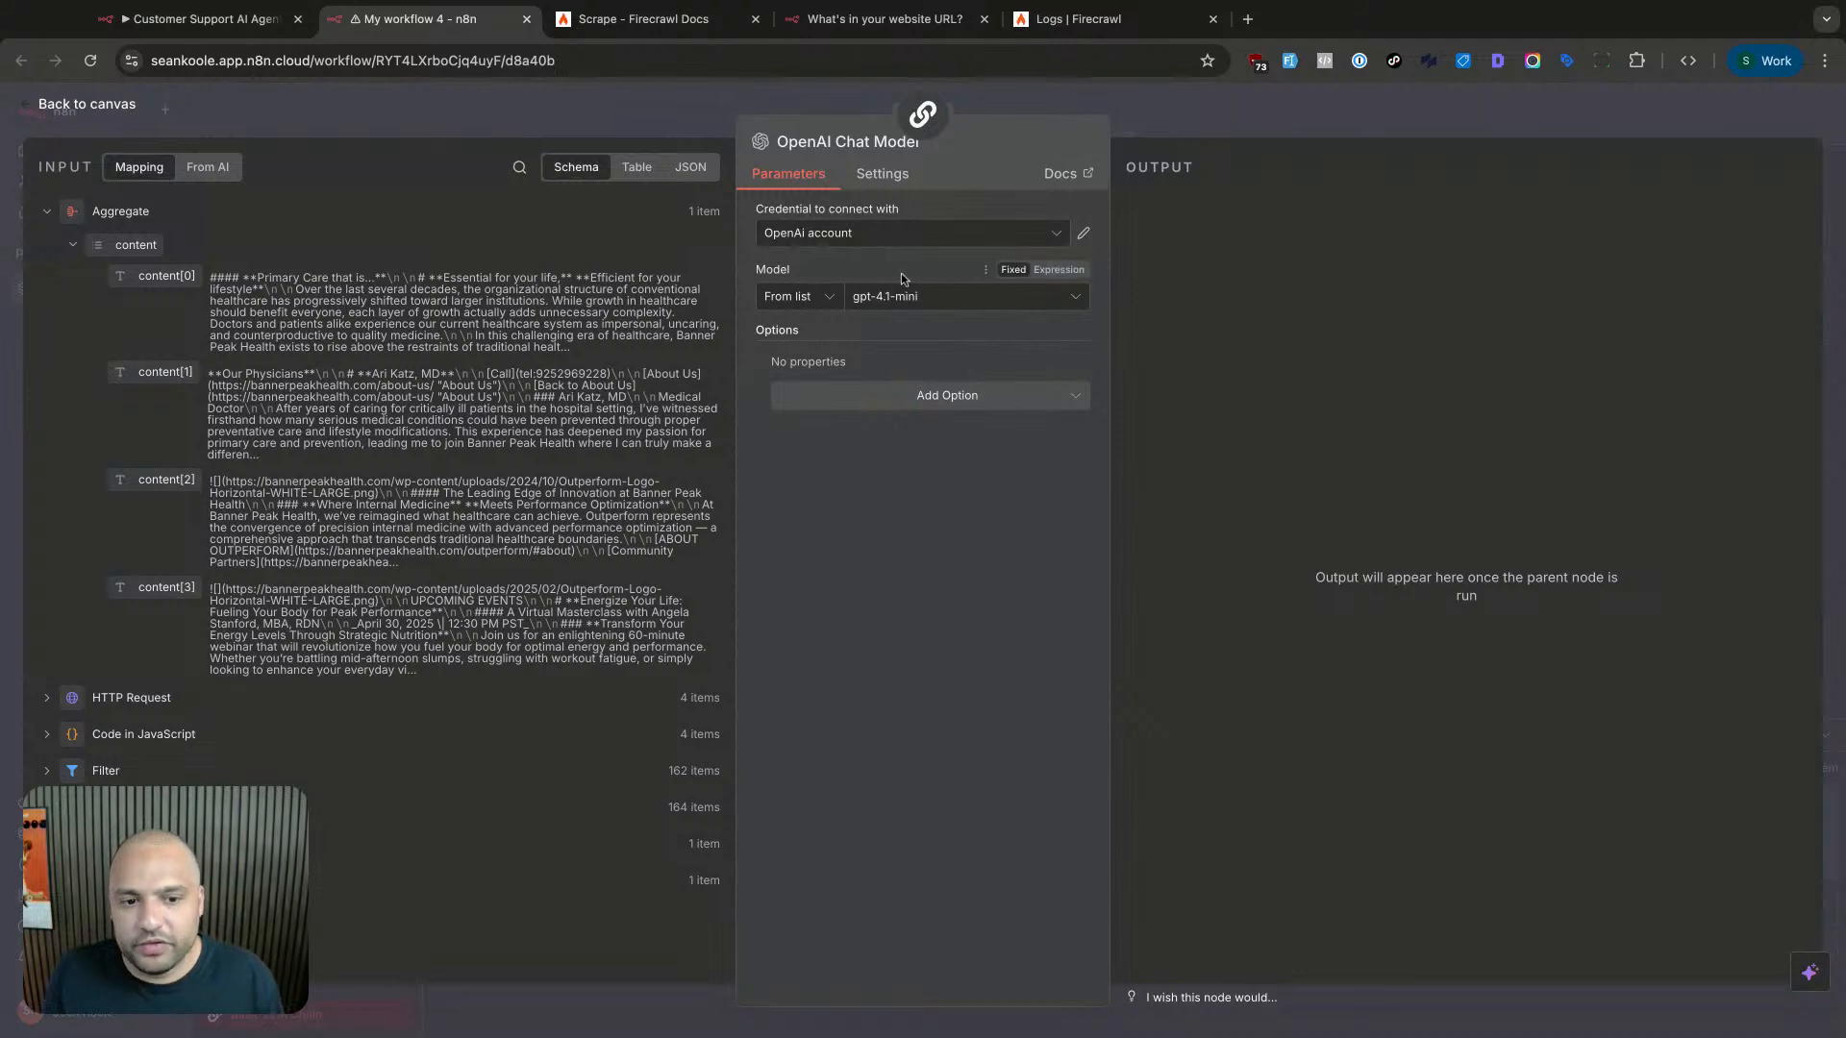
- Change the OpenAI Chat Model's model from gpt-4.1-mini to gpt-5
left_click(902, 304)
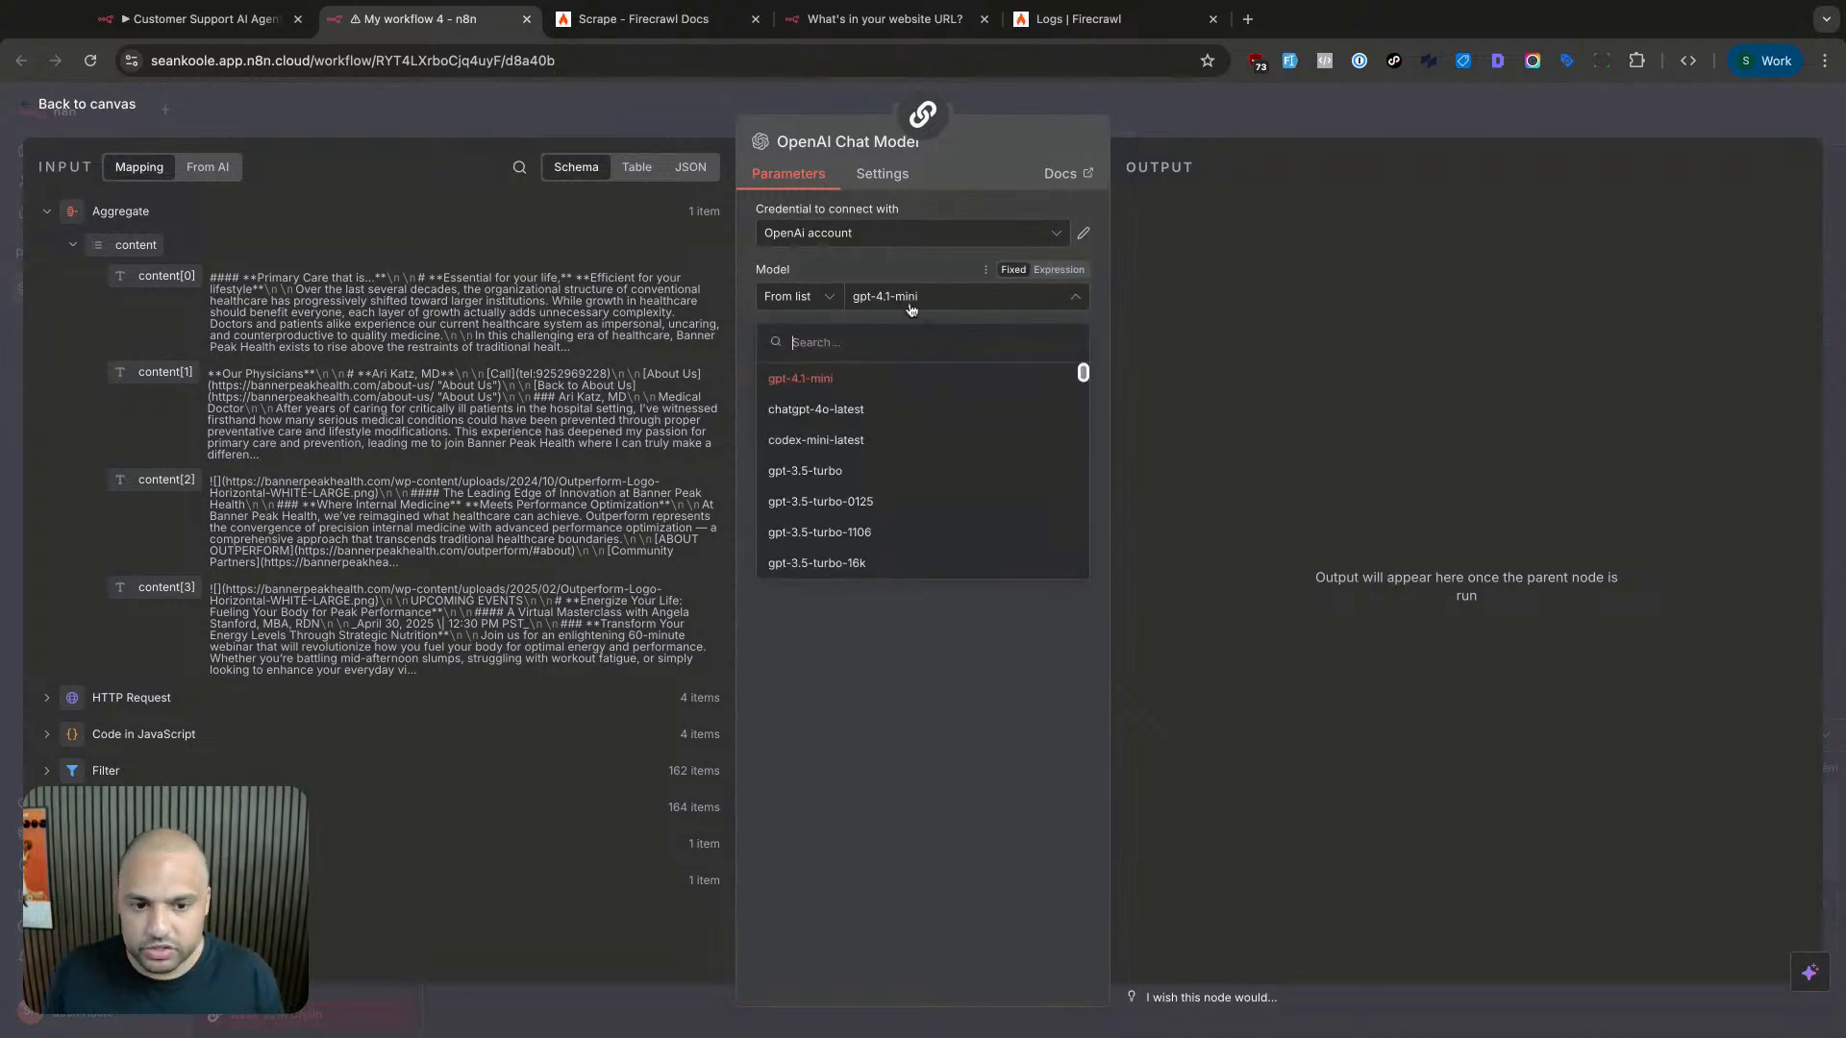
left_click(901, 269)
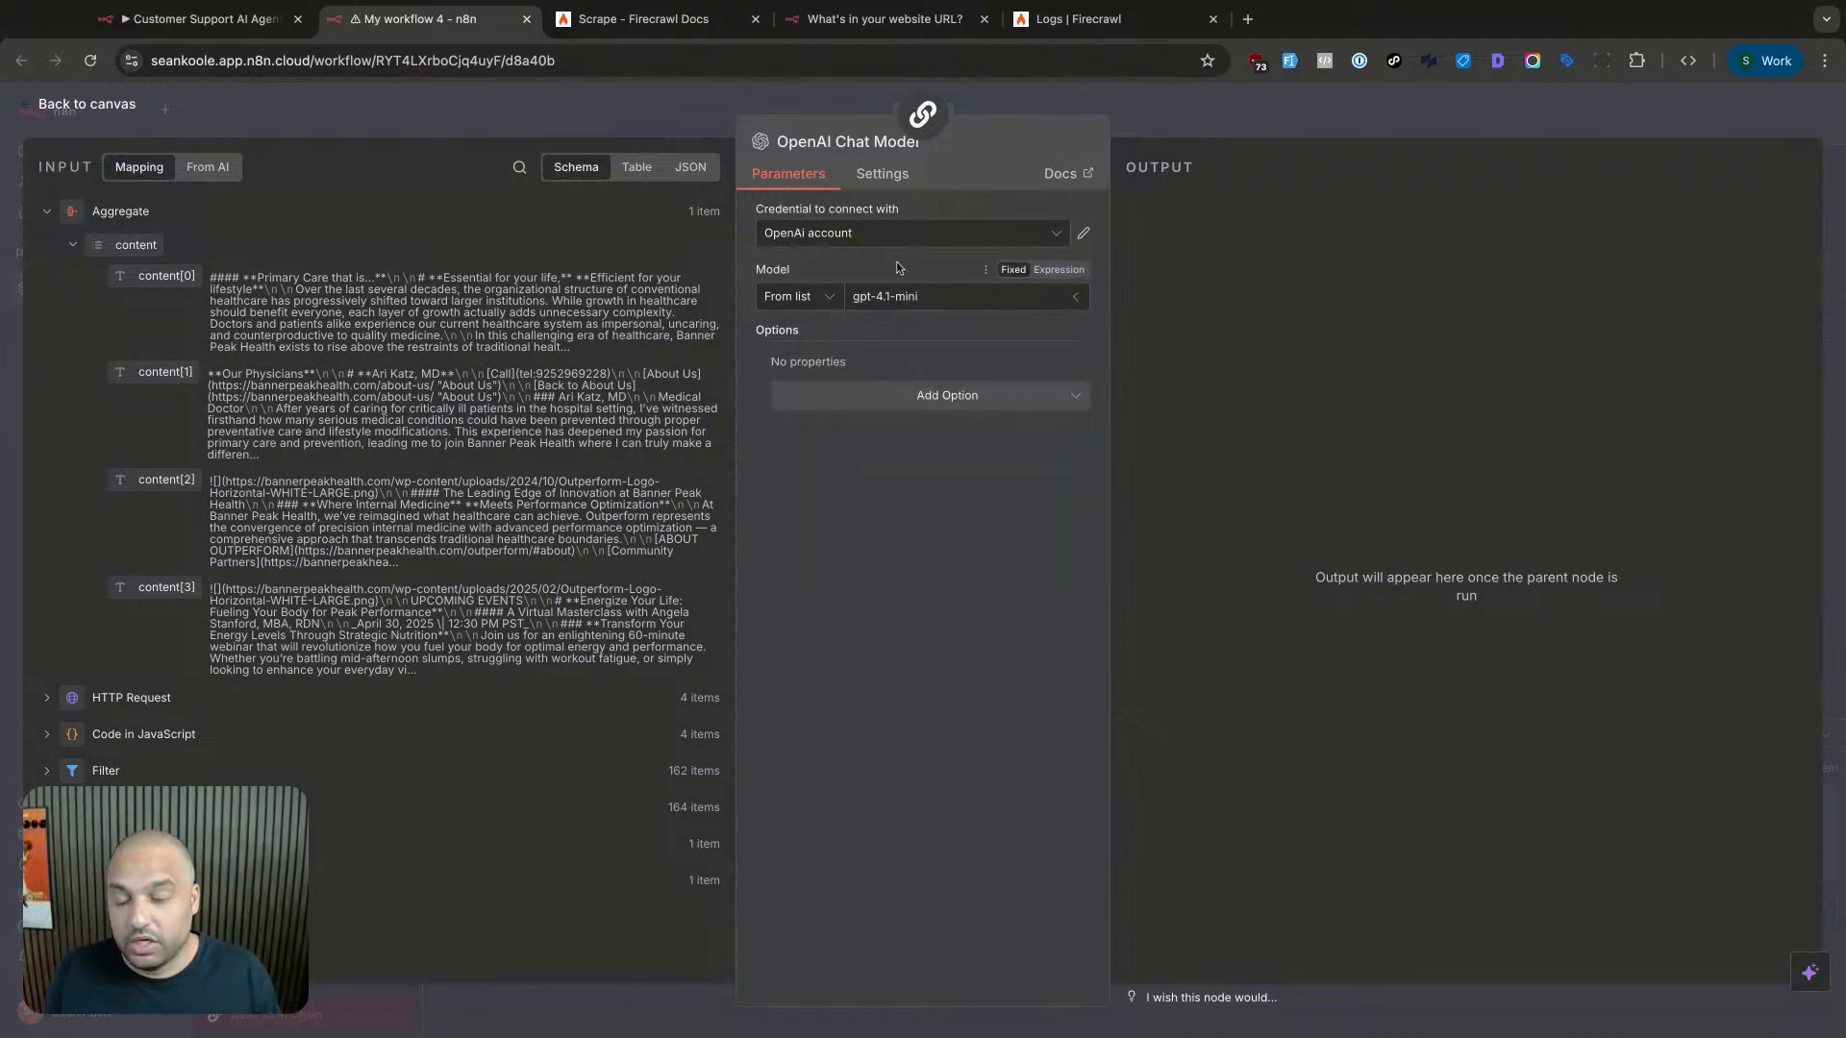
left_click(898, 297)
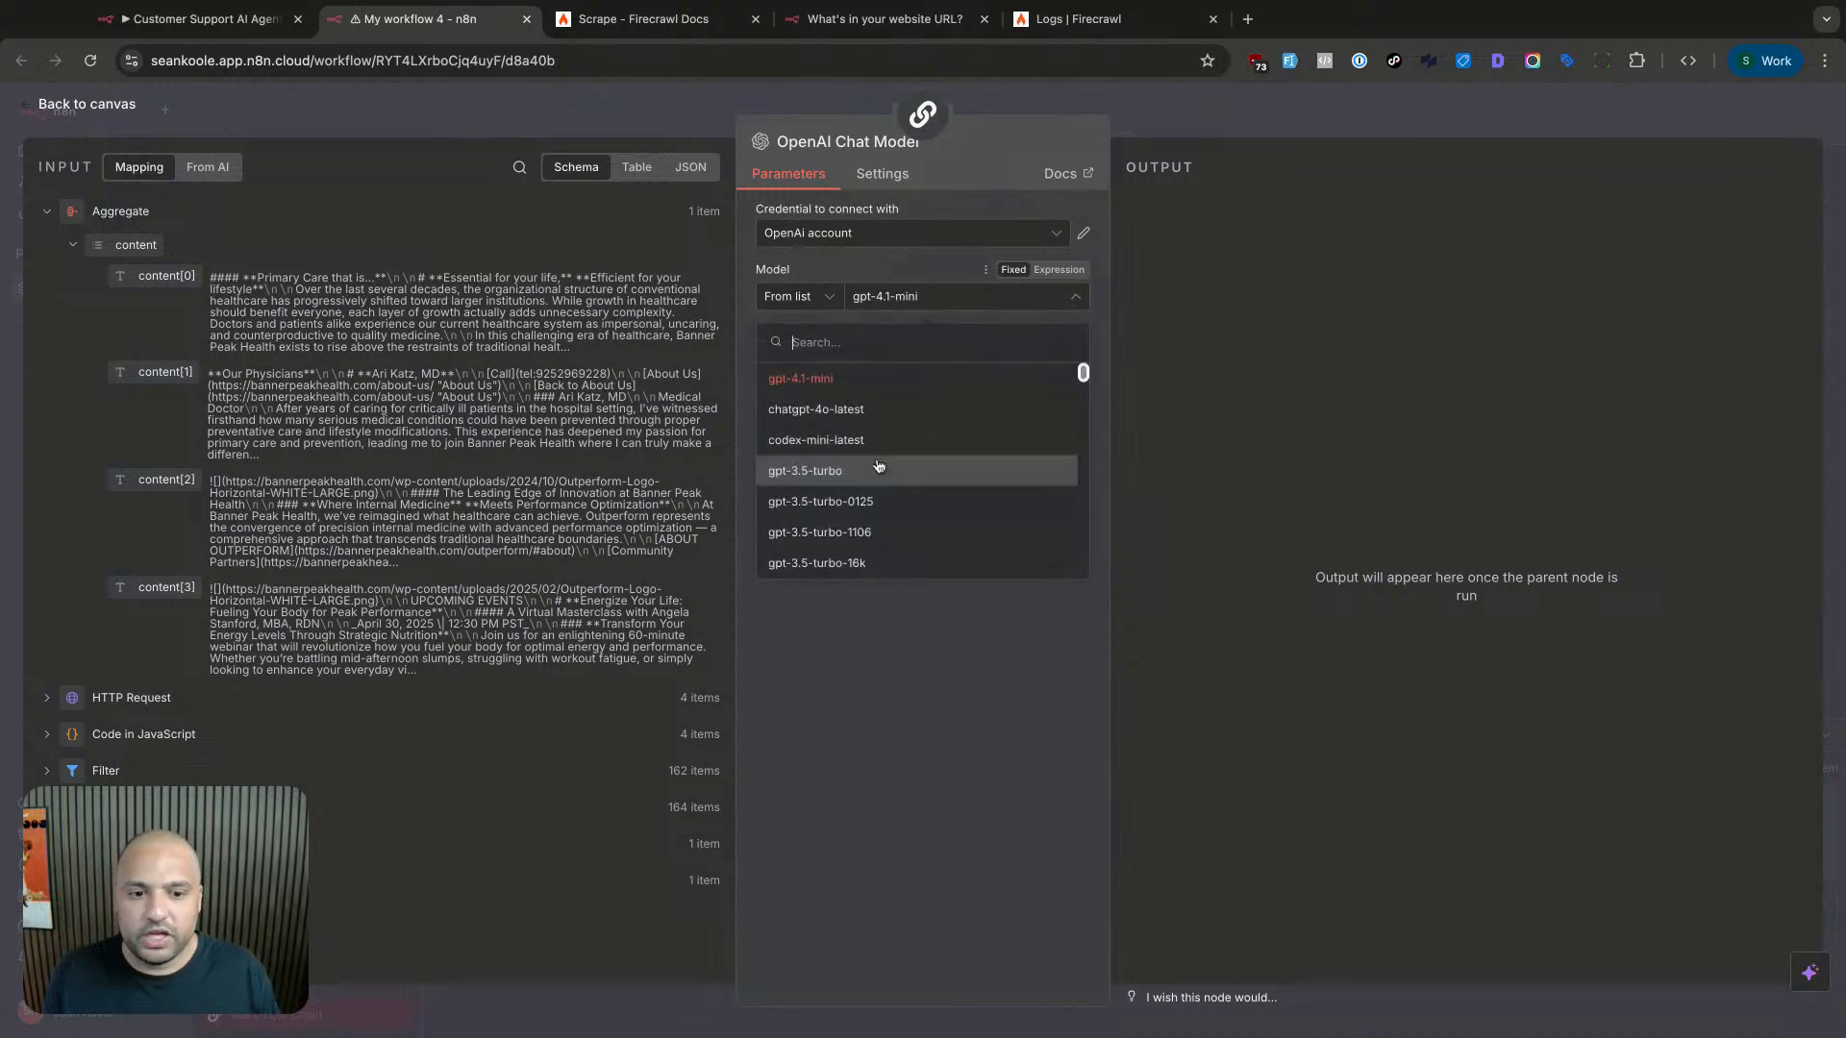
scroll(893, 506, "down", 5)
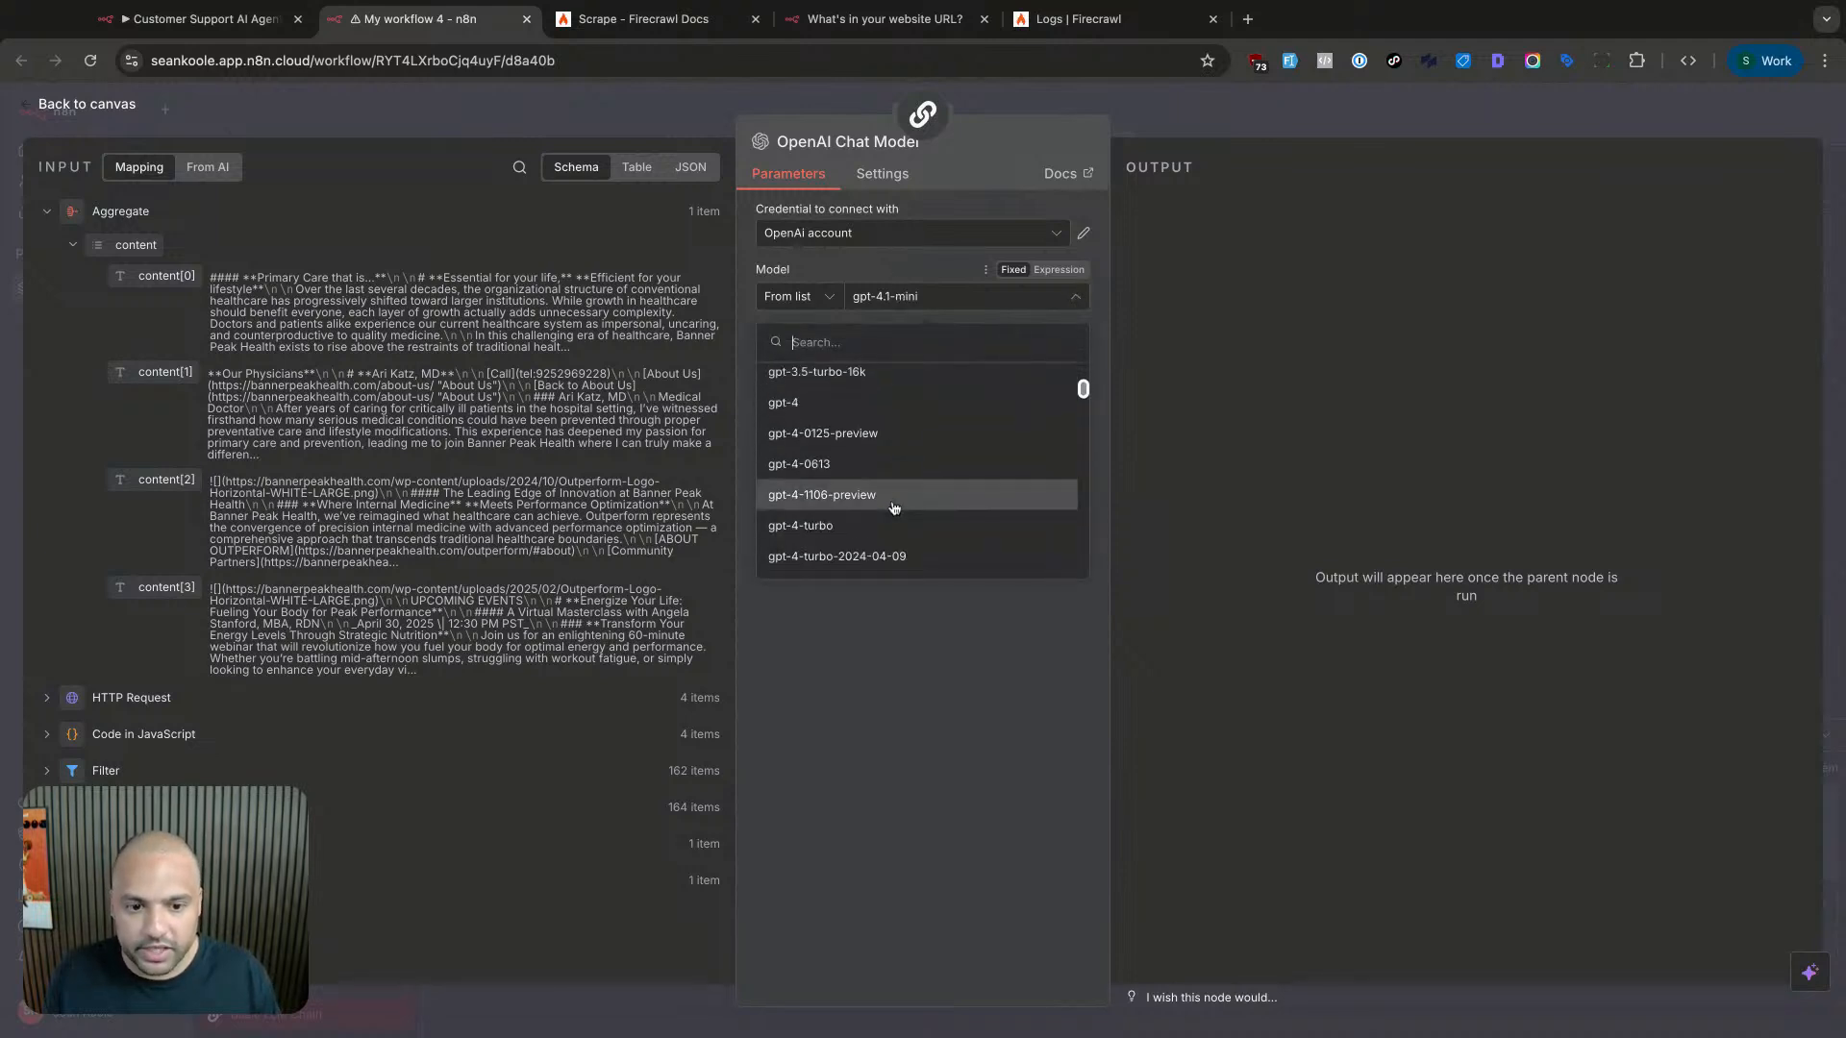
scroll(892, 506, "down", 5)
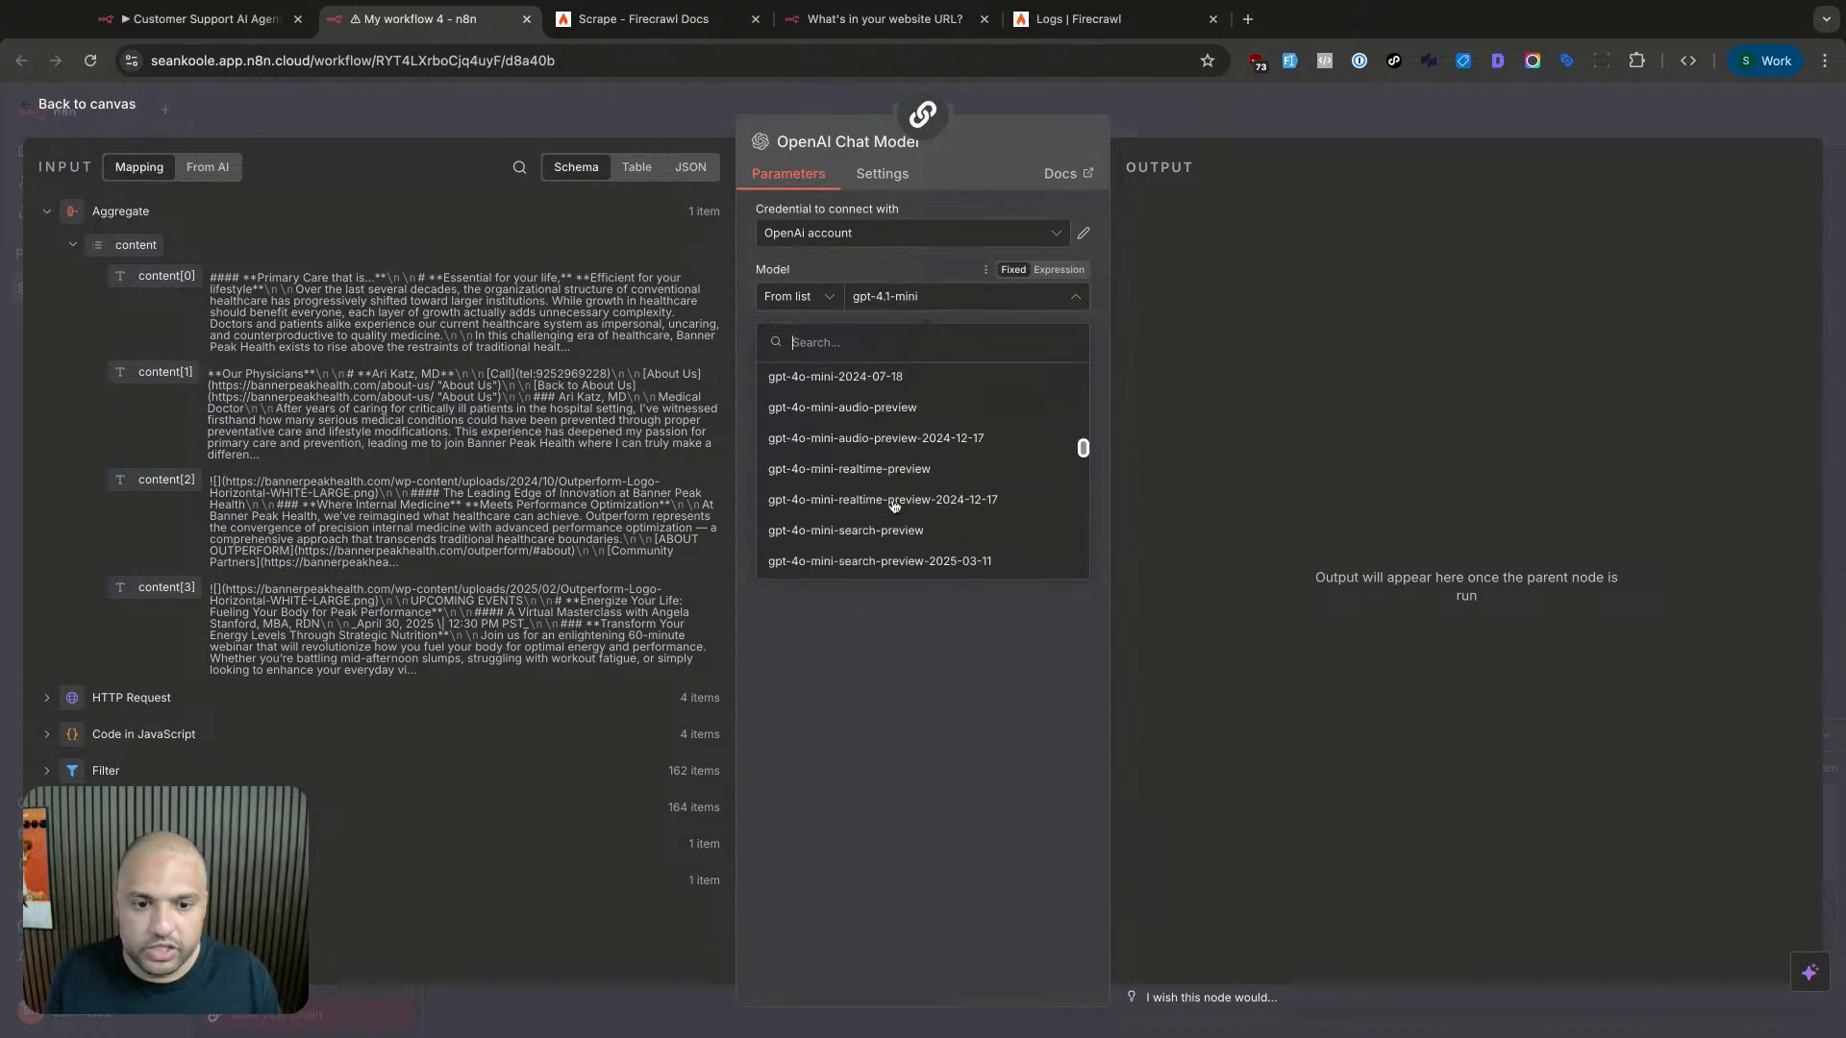
type("gpt-5")
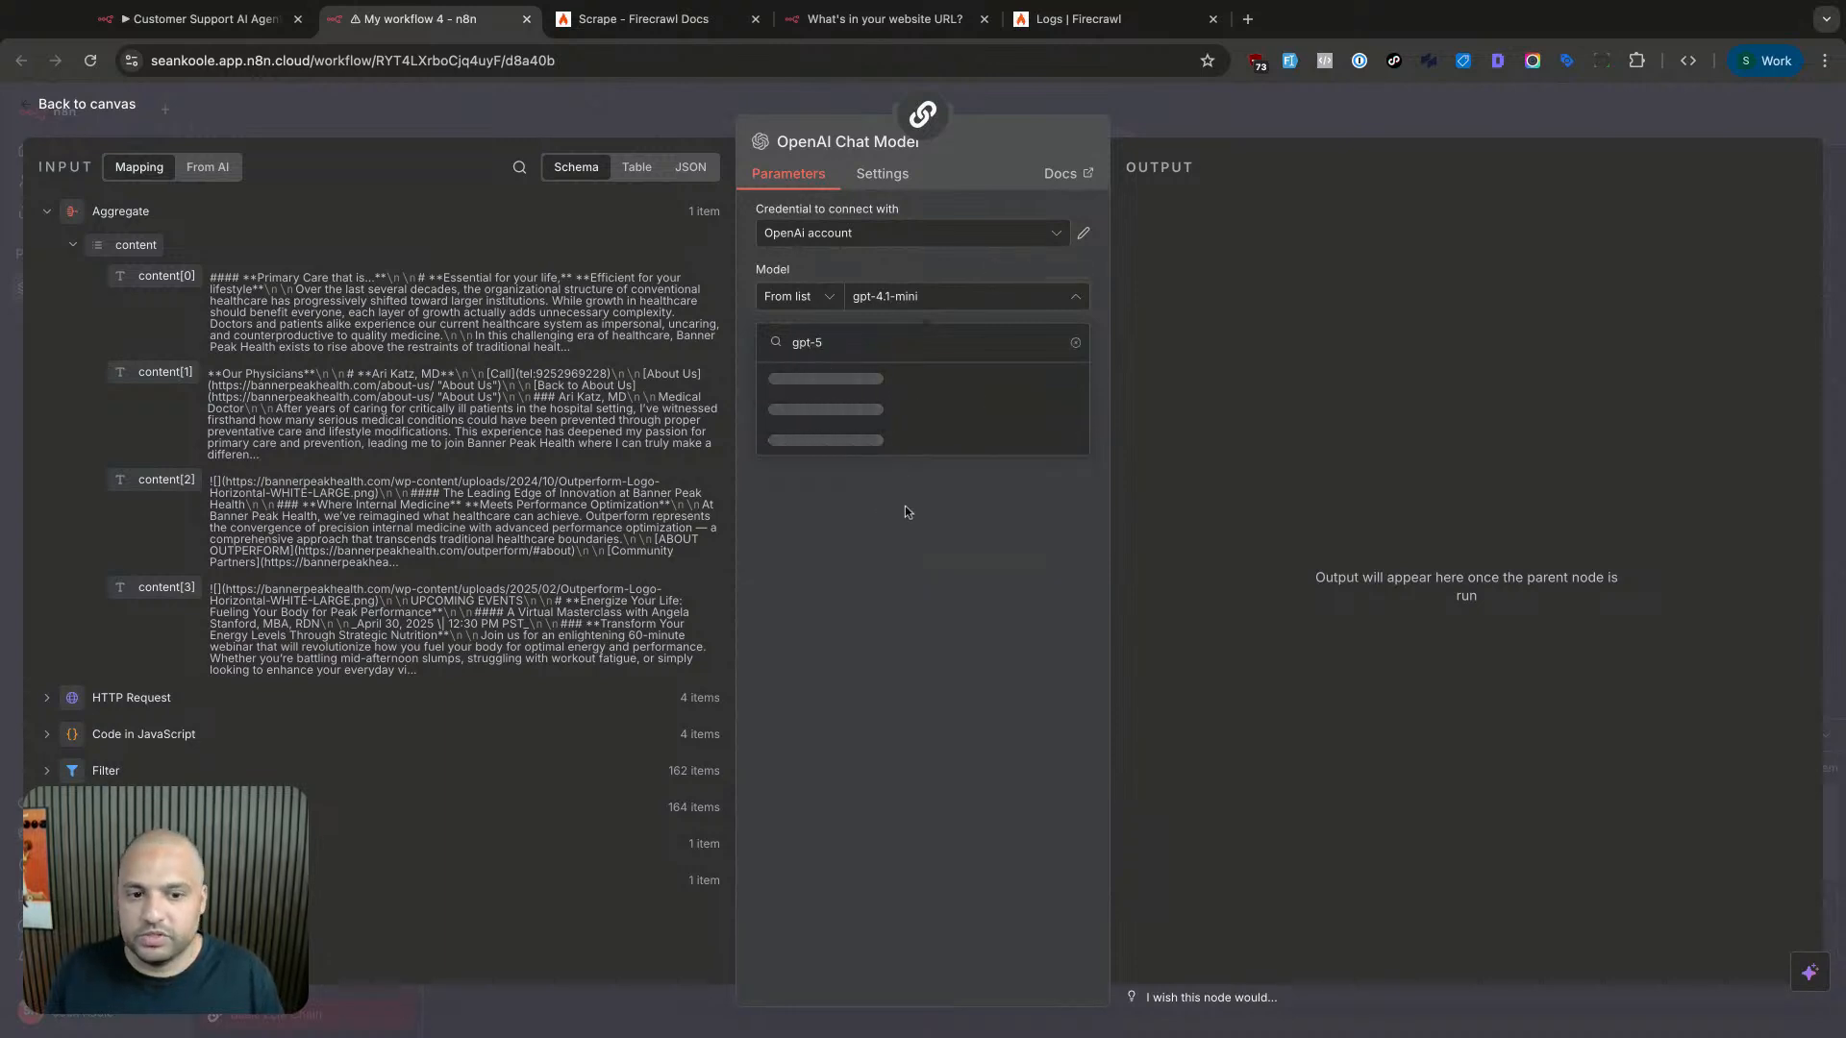
left_click(895, 382)
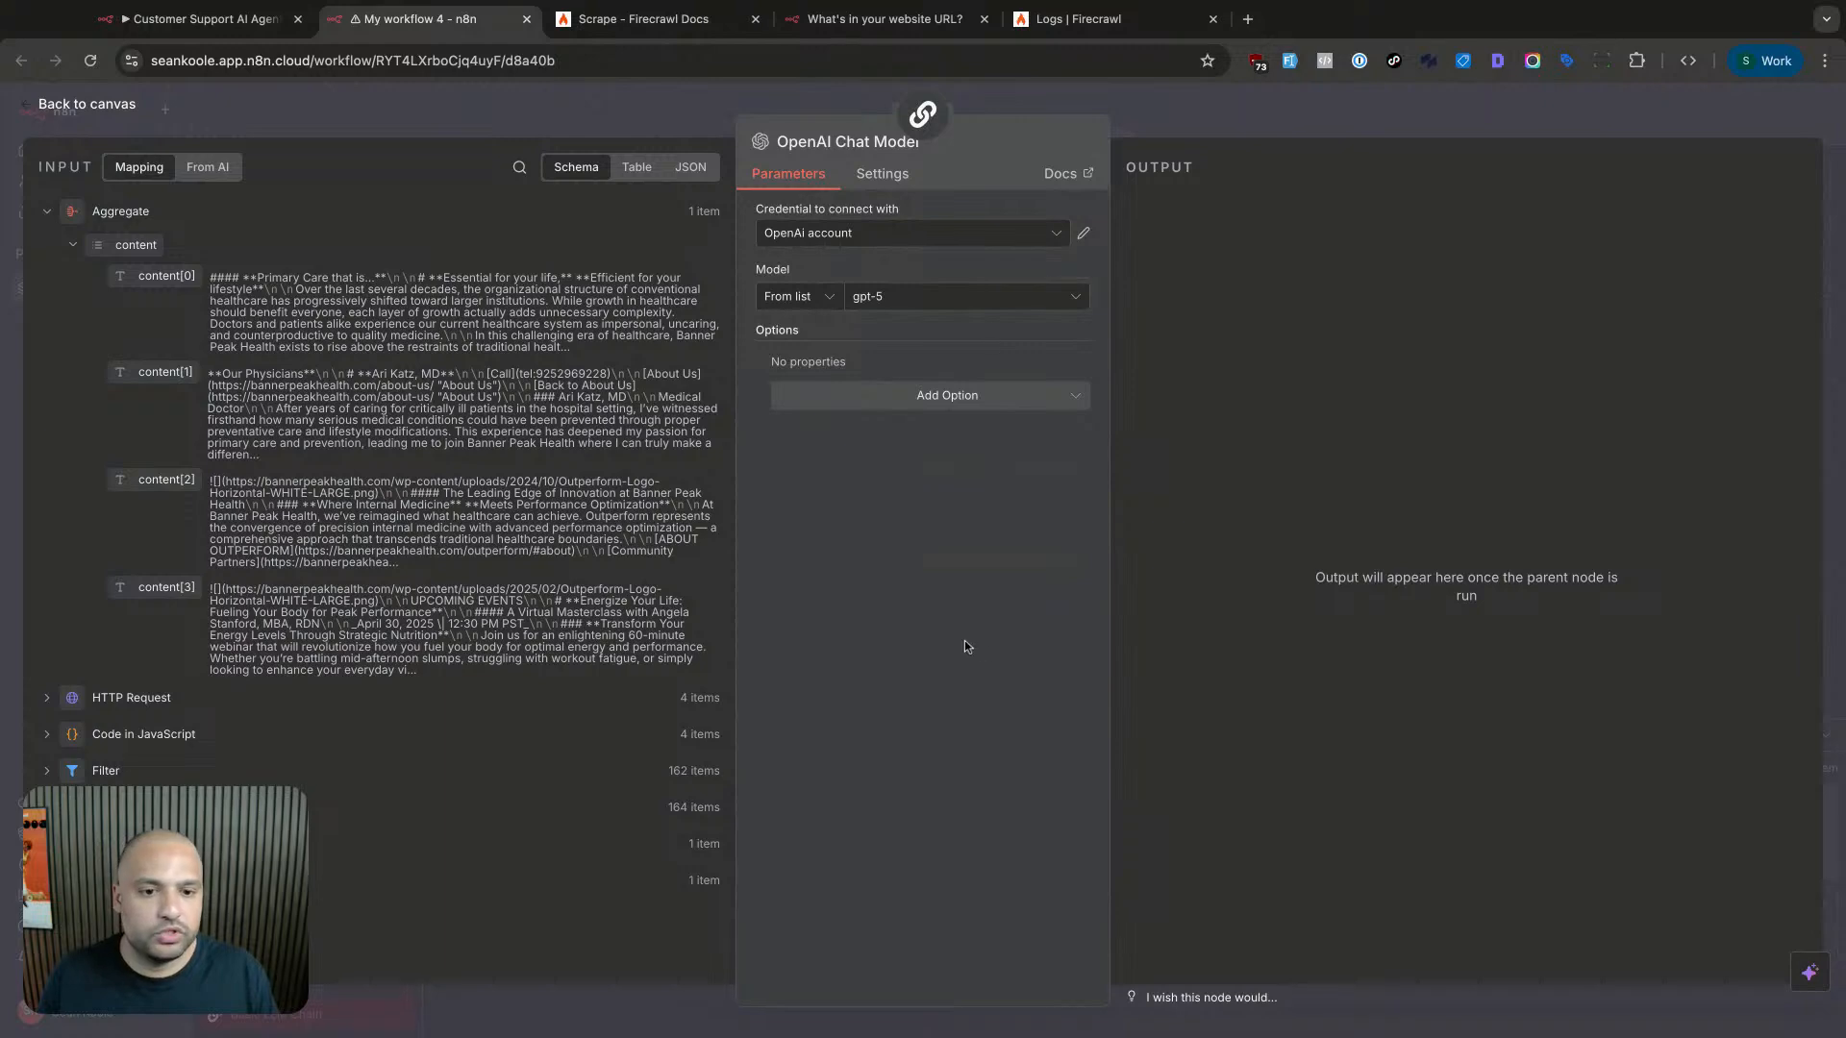
left_click(1211, 104)
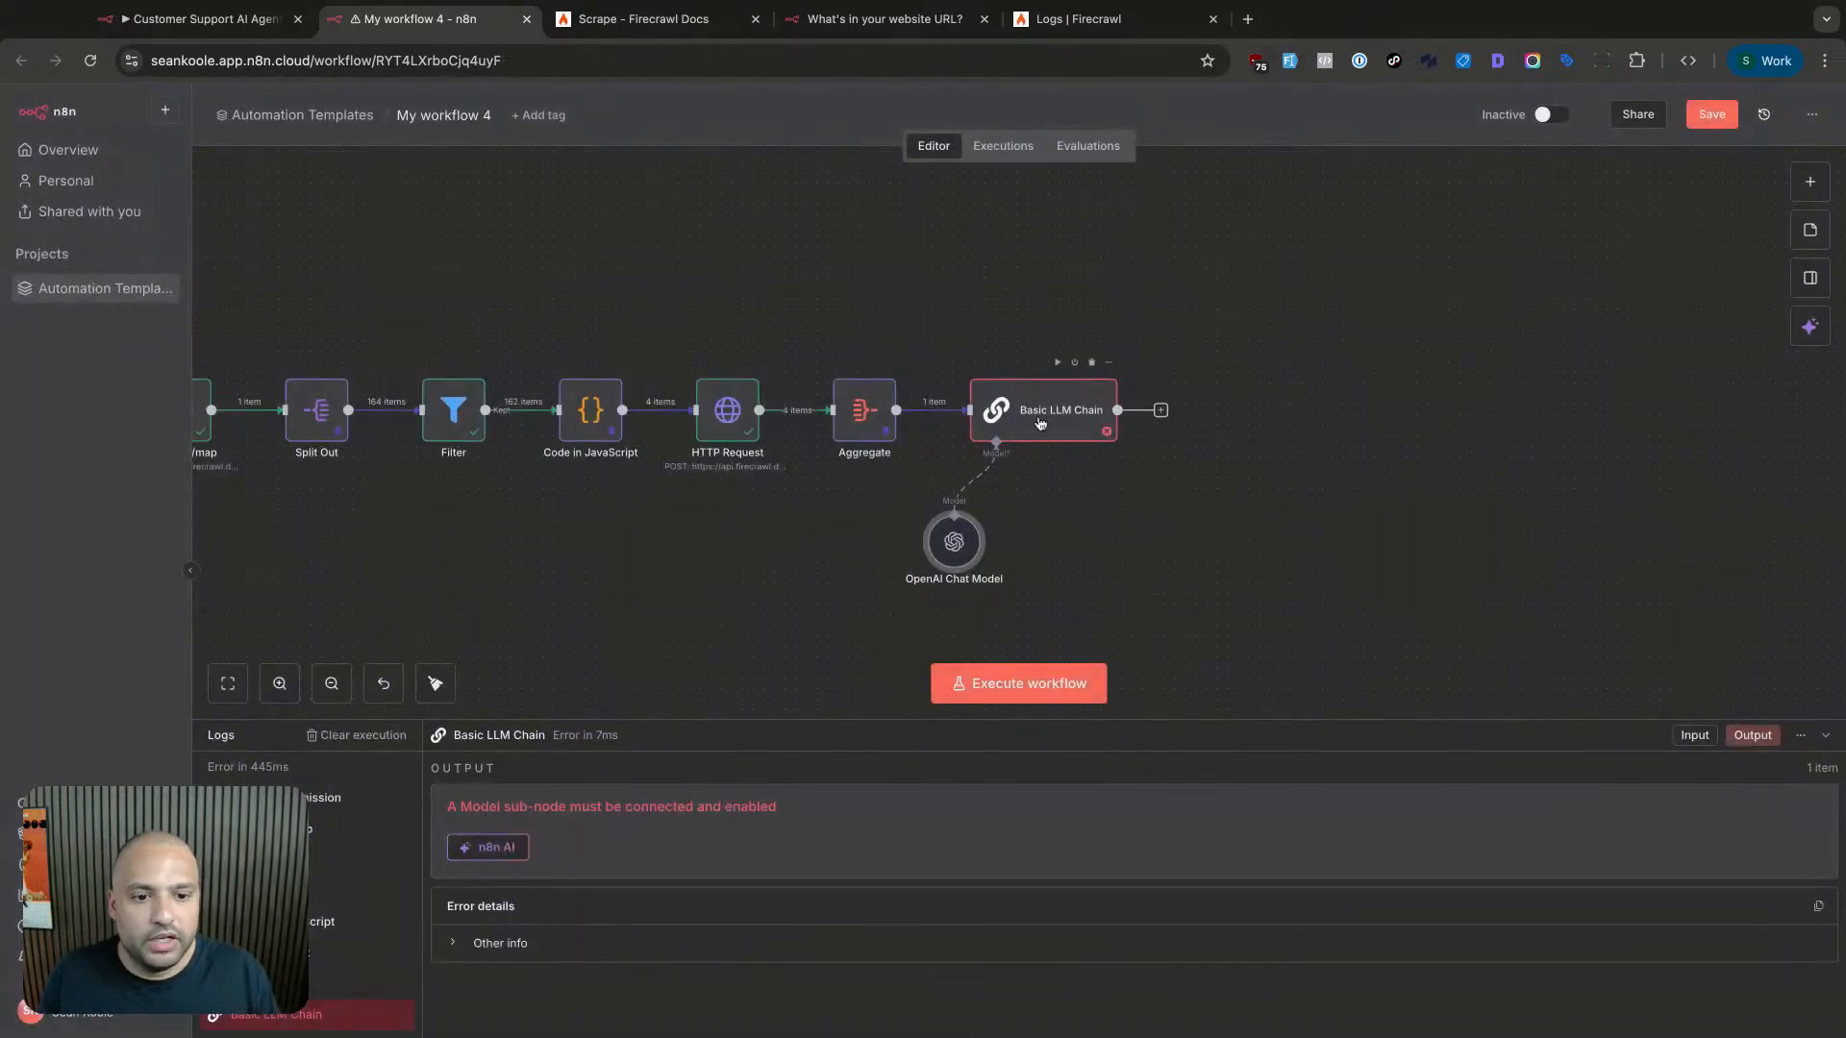
- Execute the Basic LLM Chain step with the gpt-5 chat model attached
double_click(1040, 423)
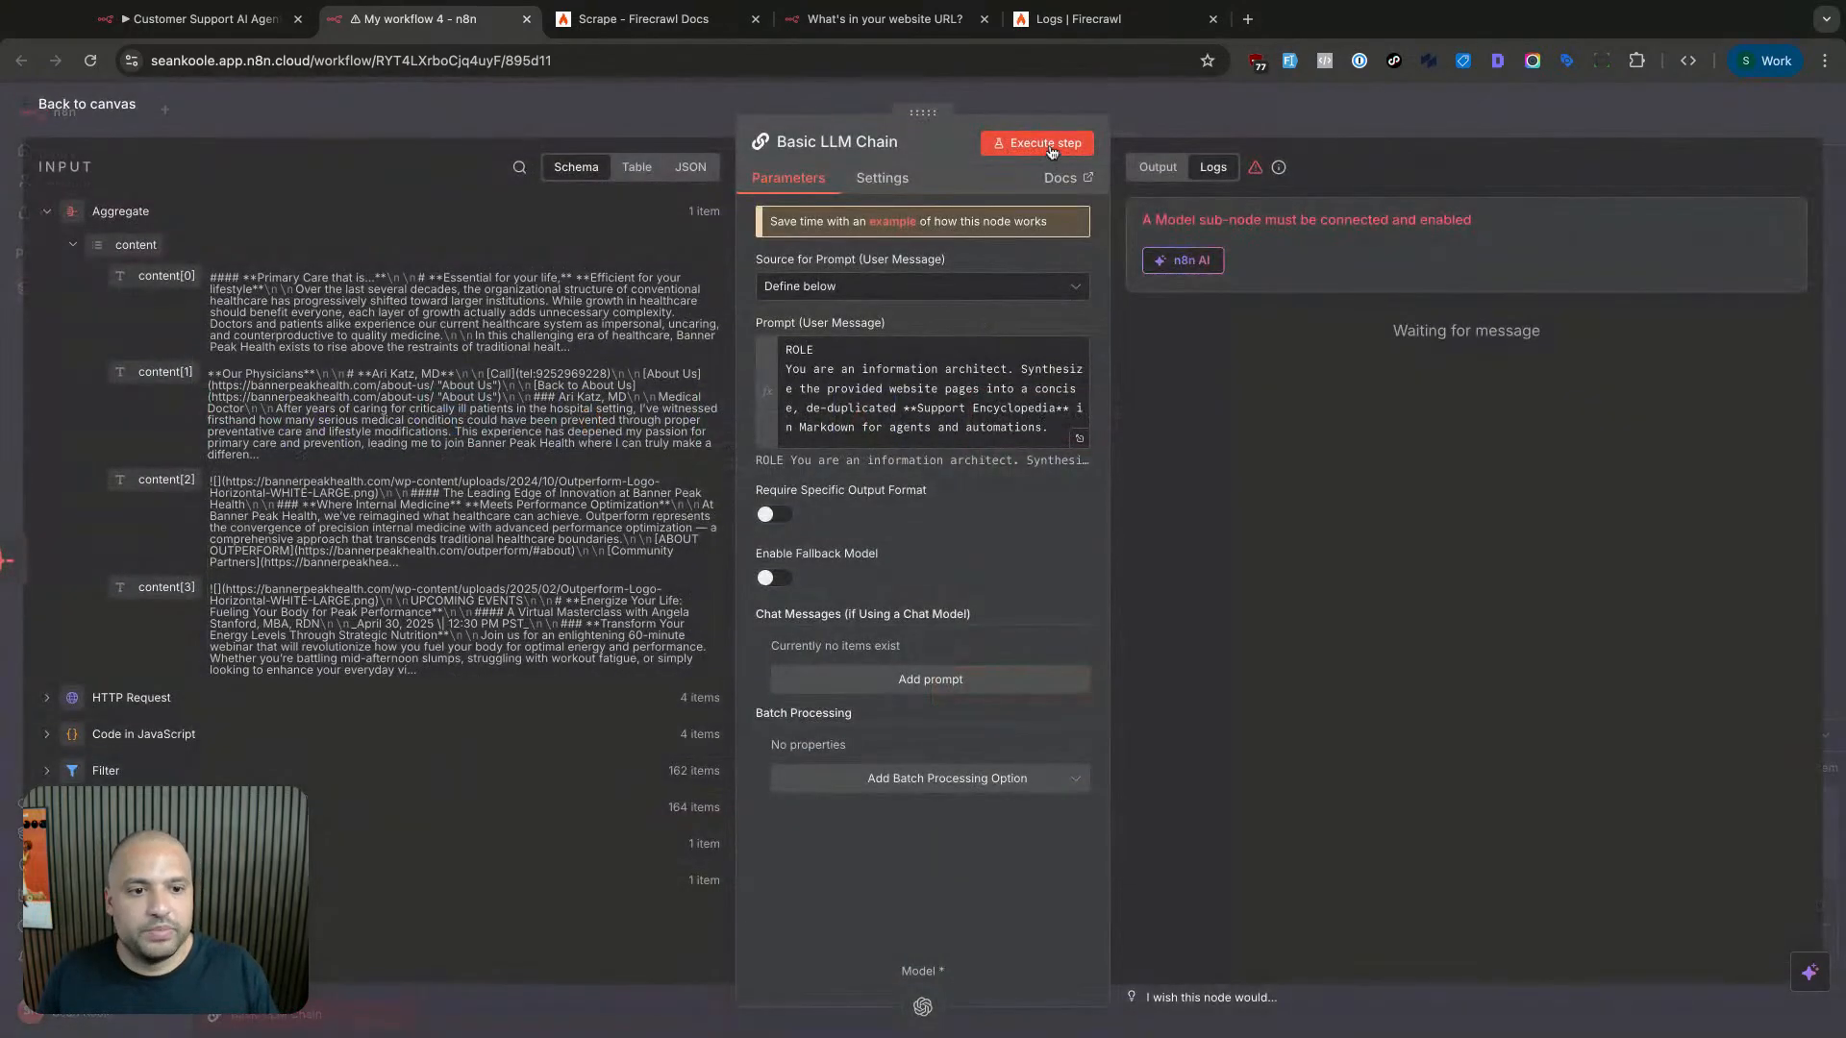
left_click(1036, 142)
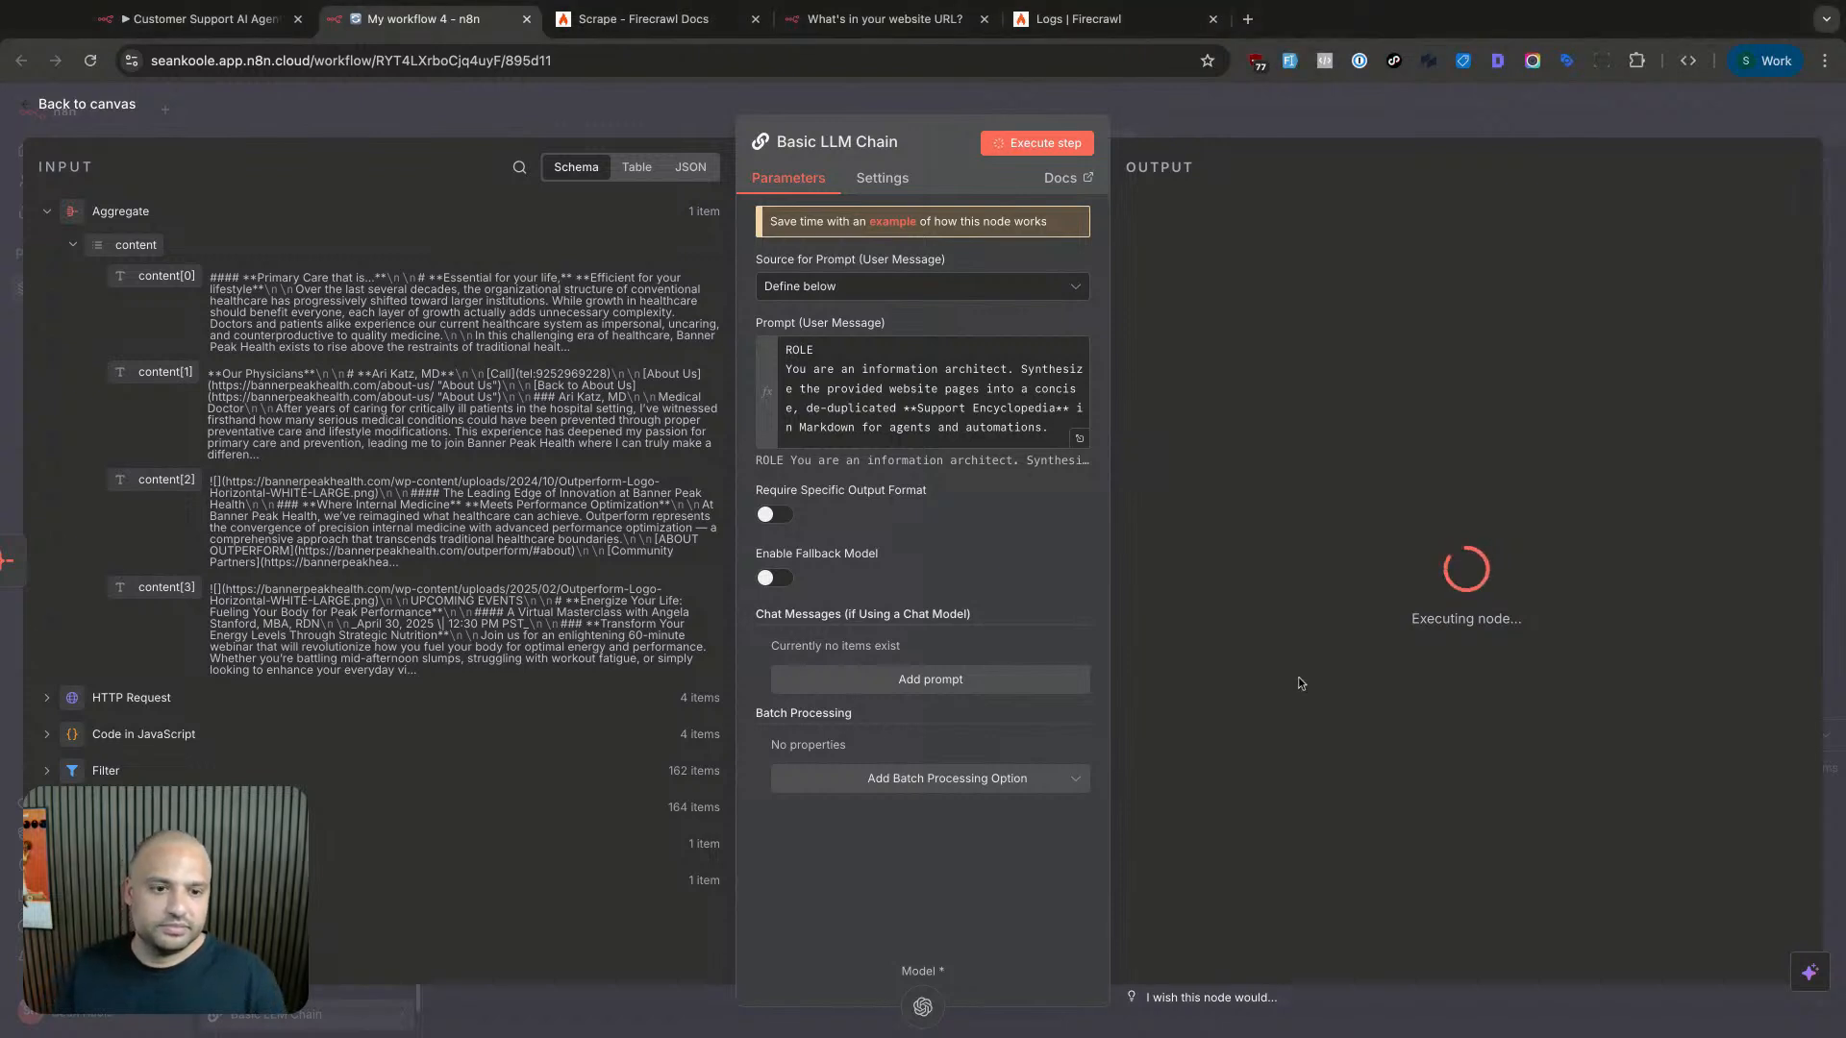
left_click(1263, 113)
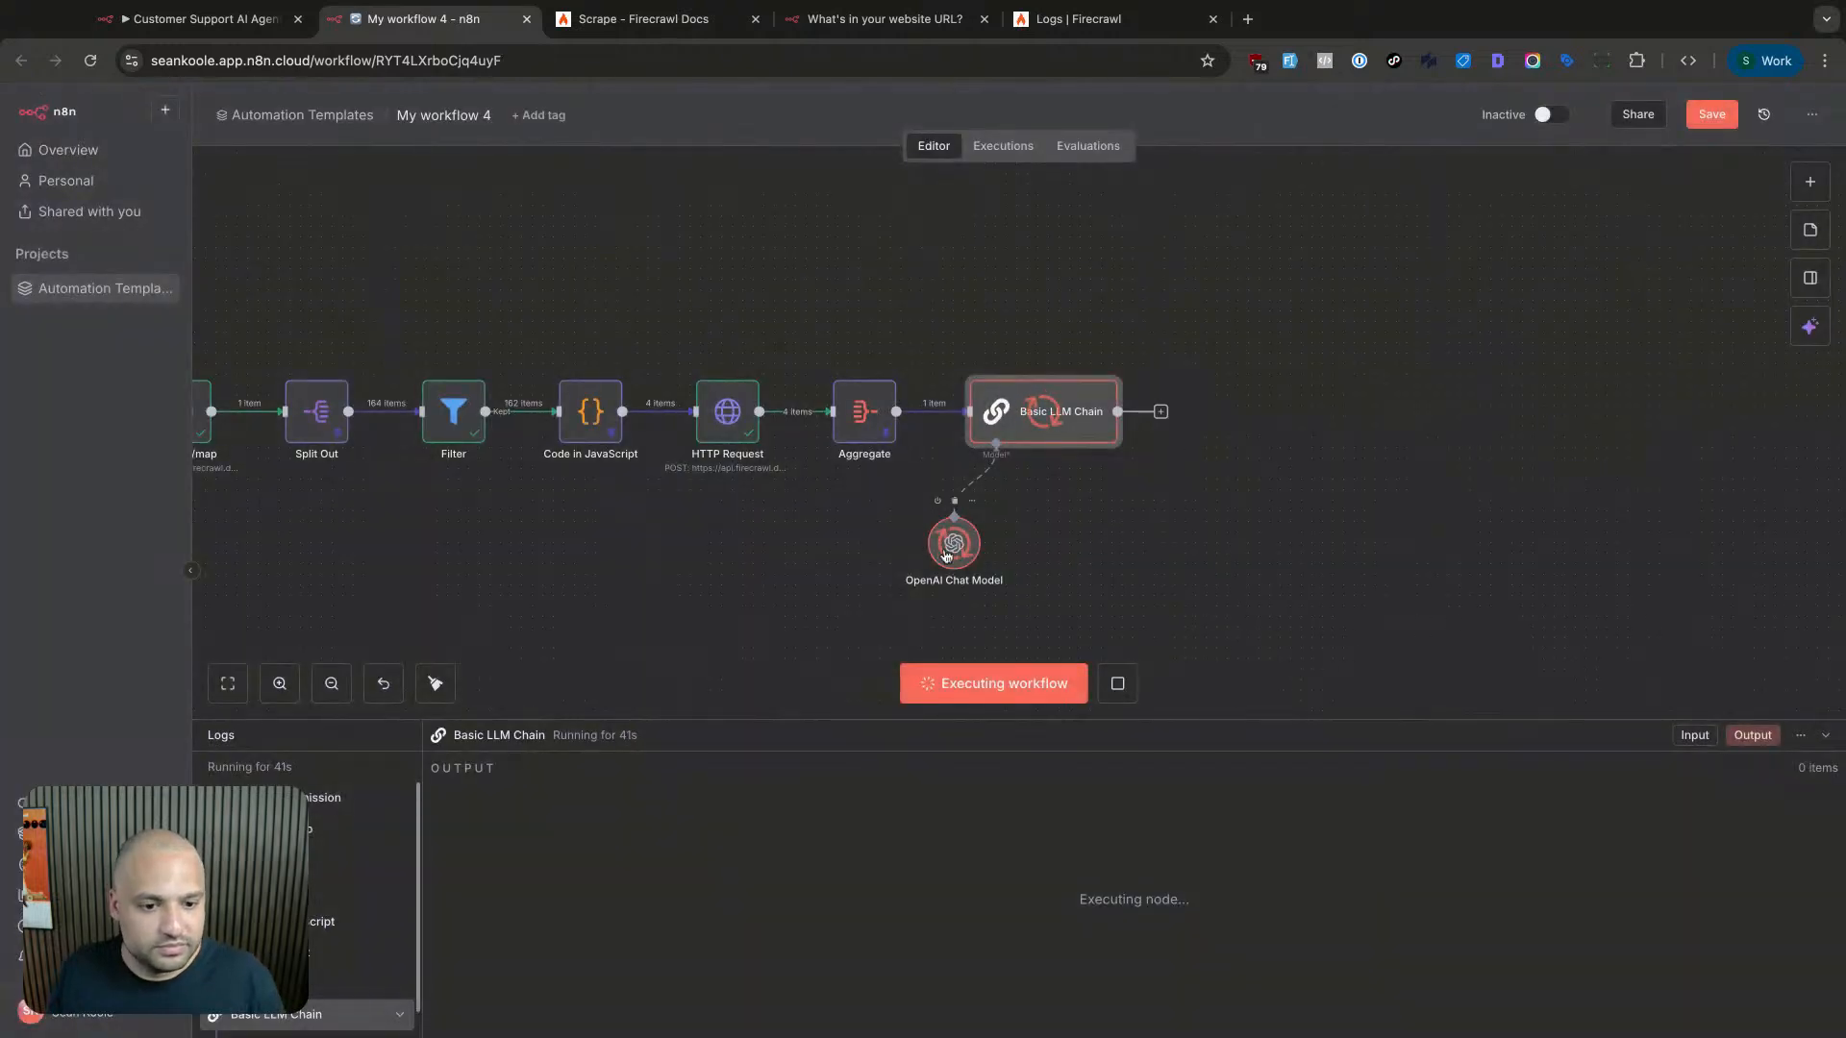
- Confirm the OpenAI Chat Model keeps the existing OpenAi account credential, then stop the execution
double_click(947, 555)
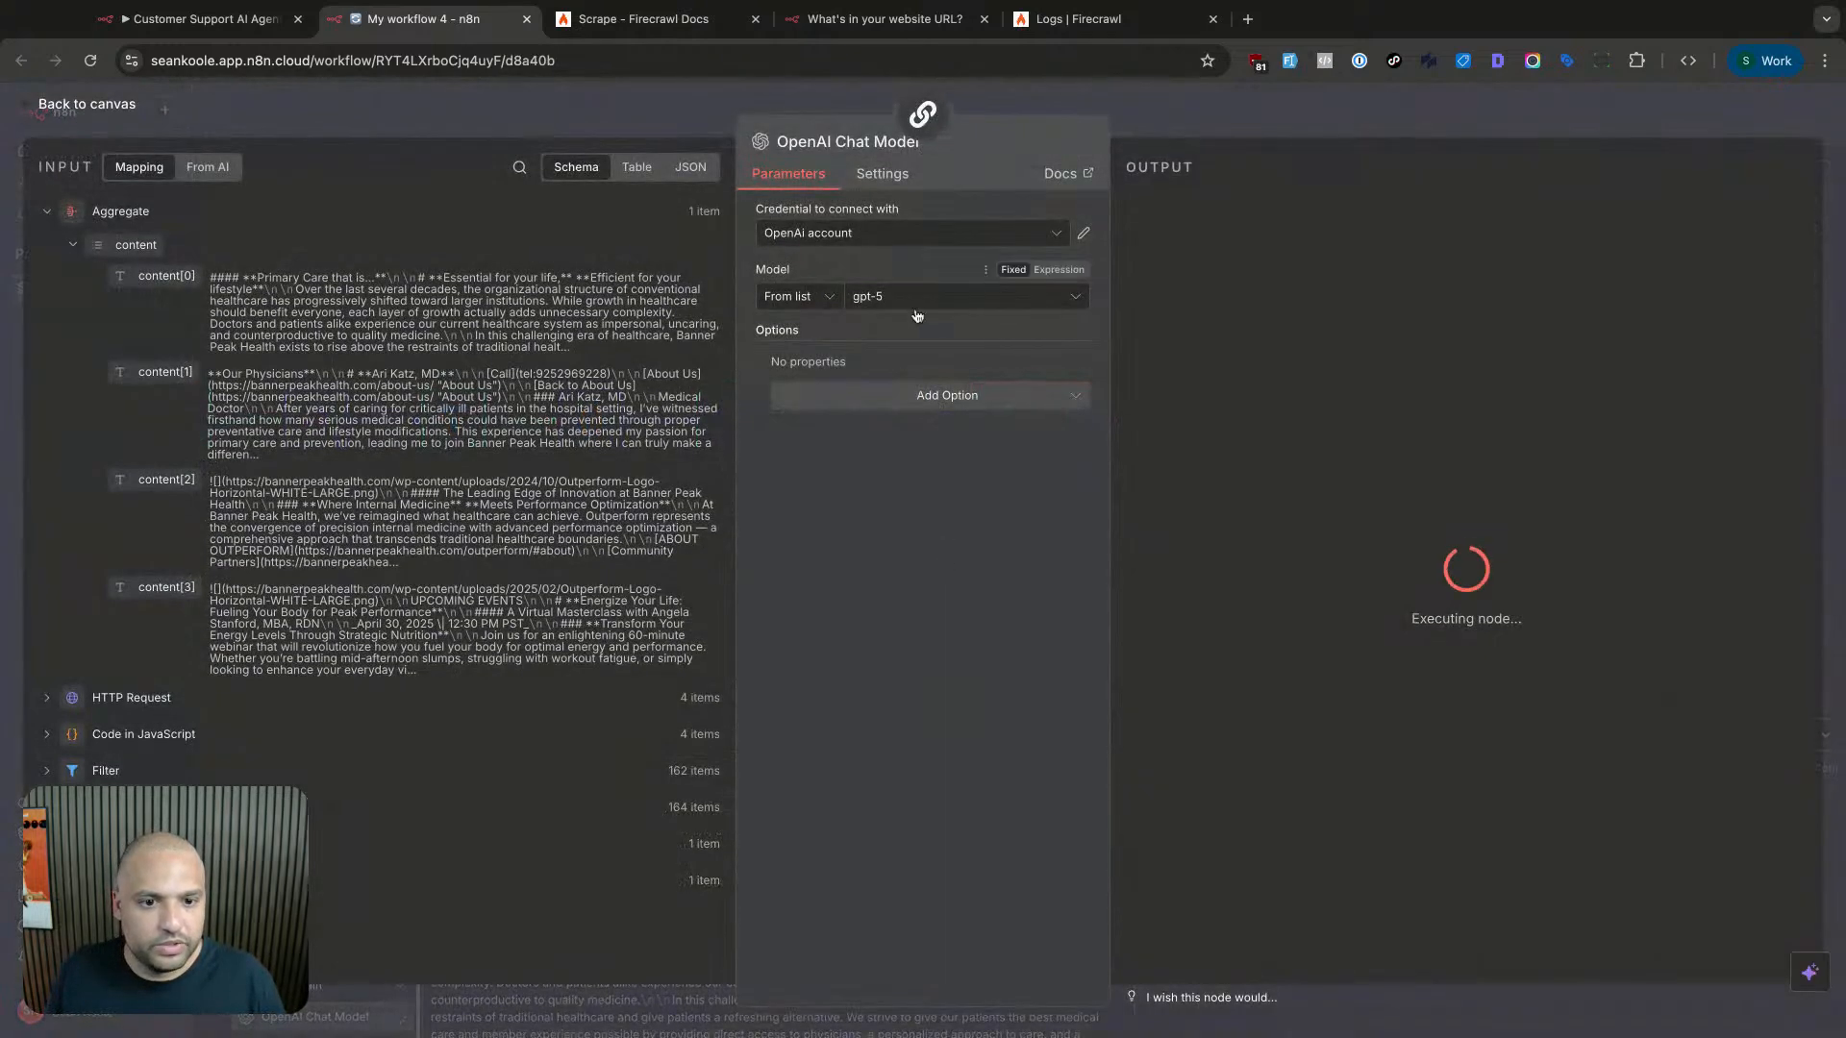
left_click(882, 242)
left_click(902, 211)
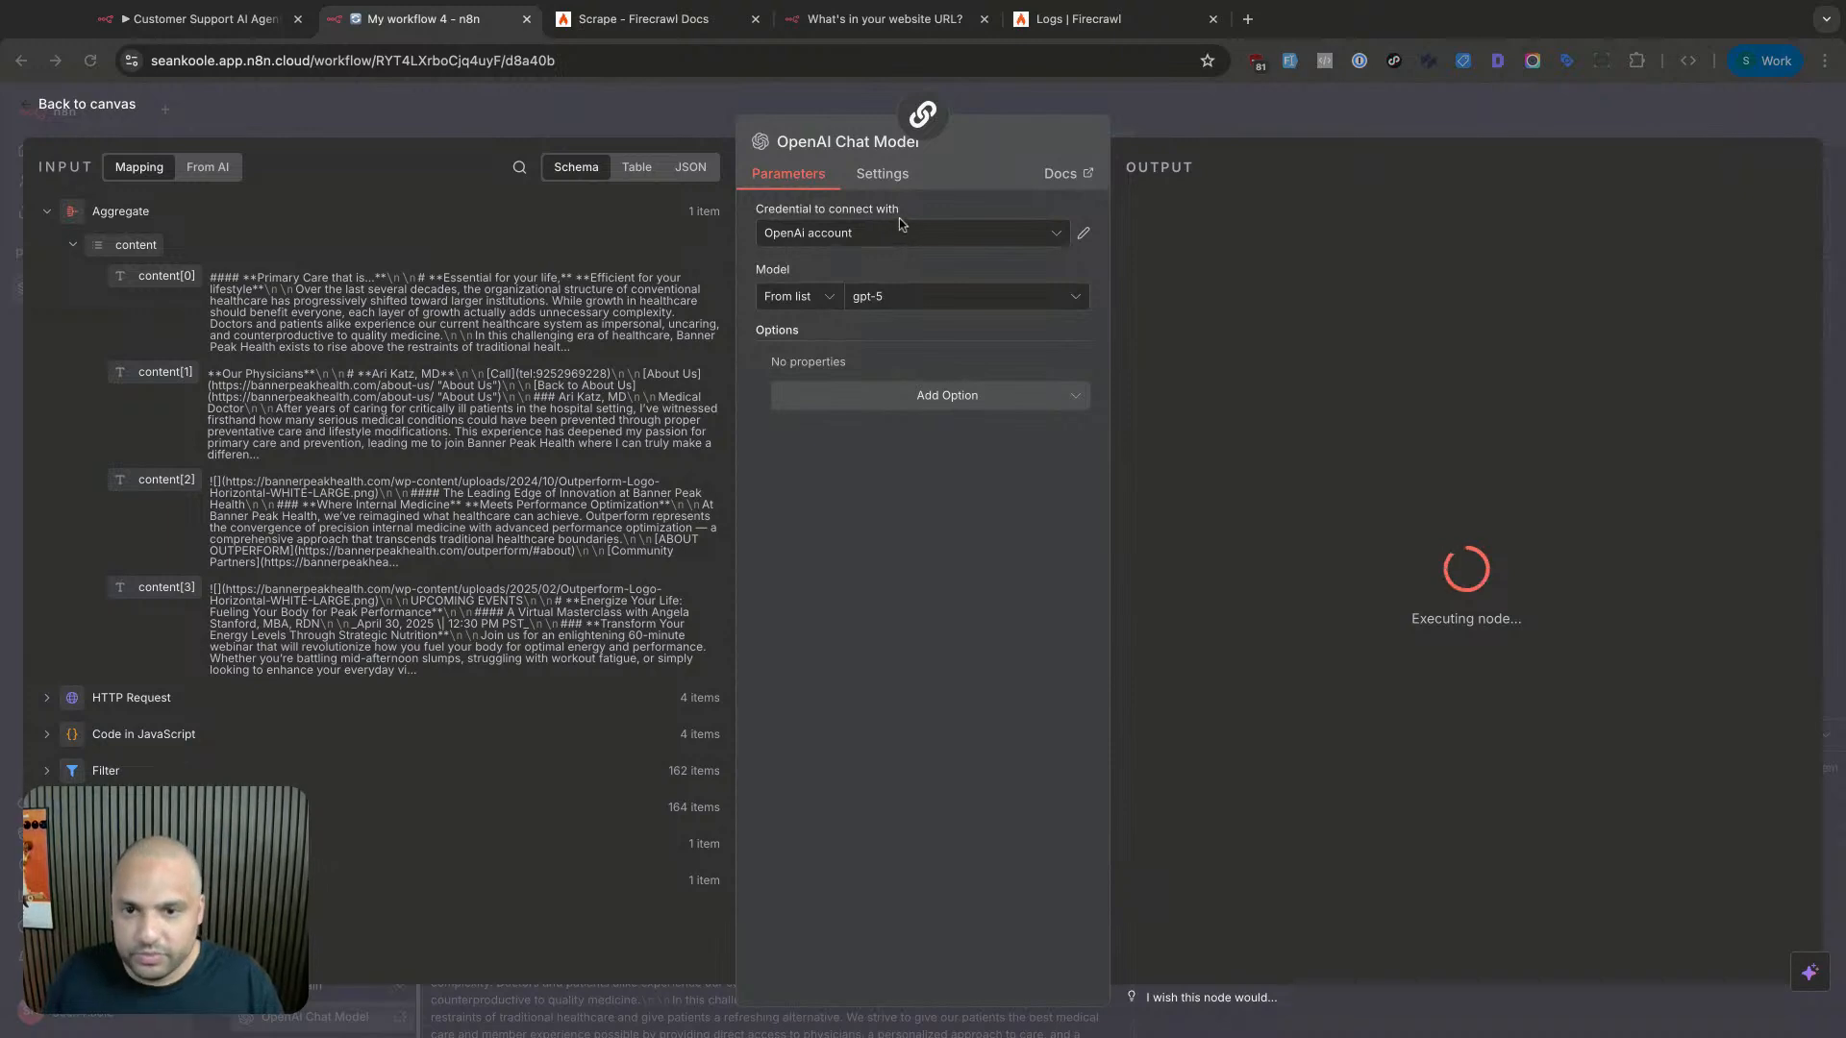
left_click(1213, 123)
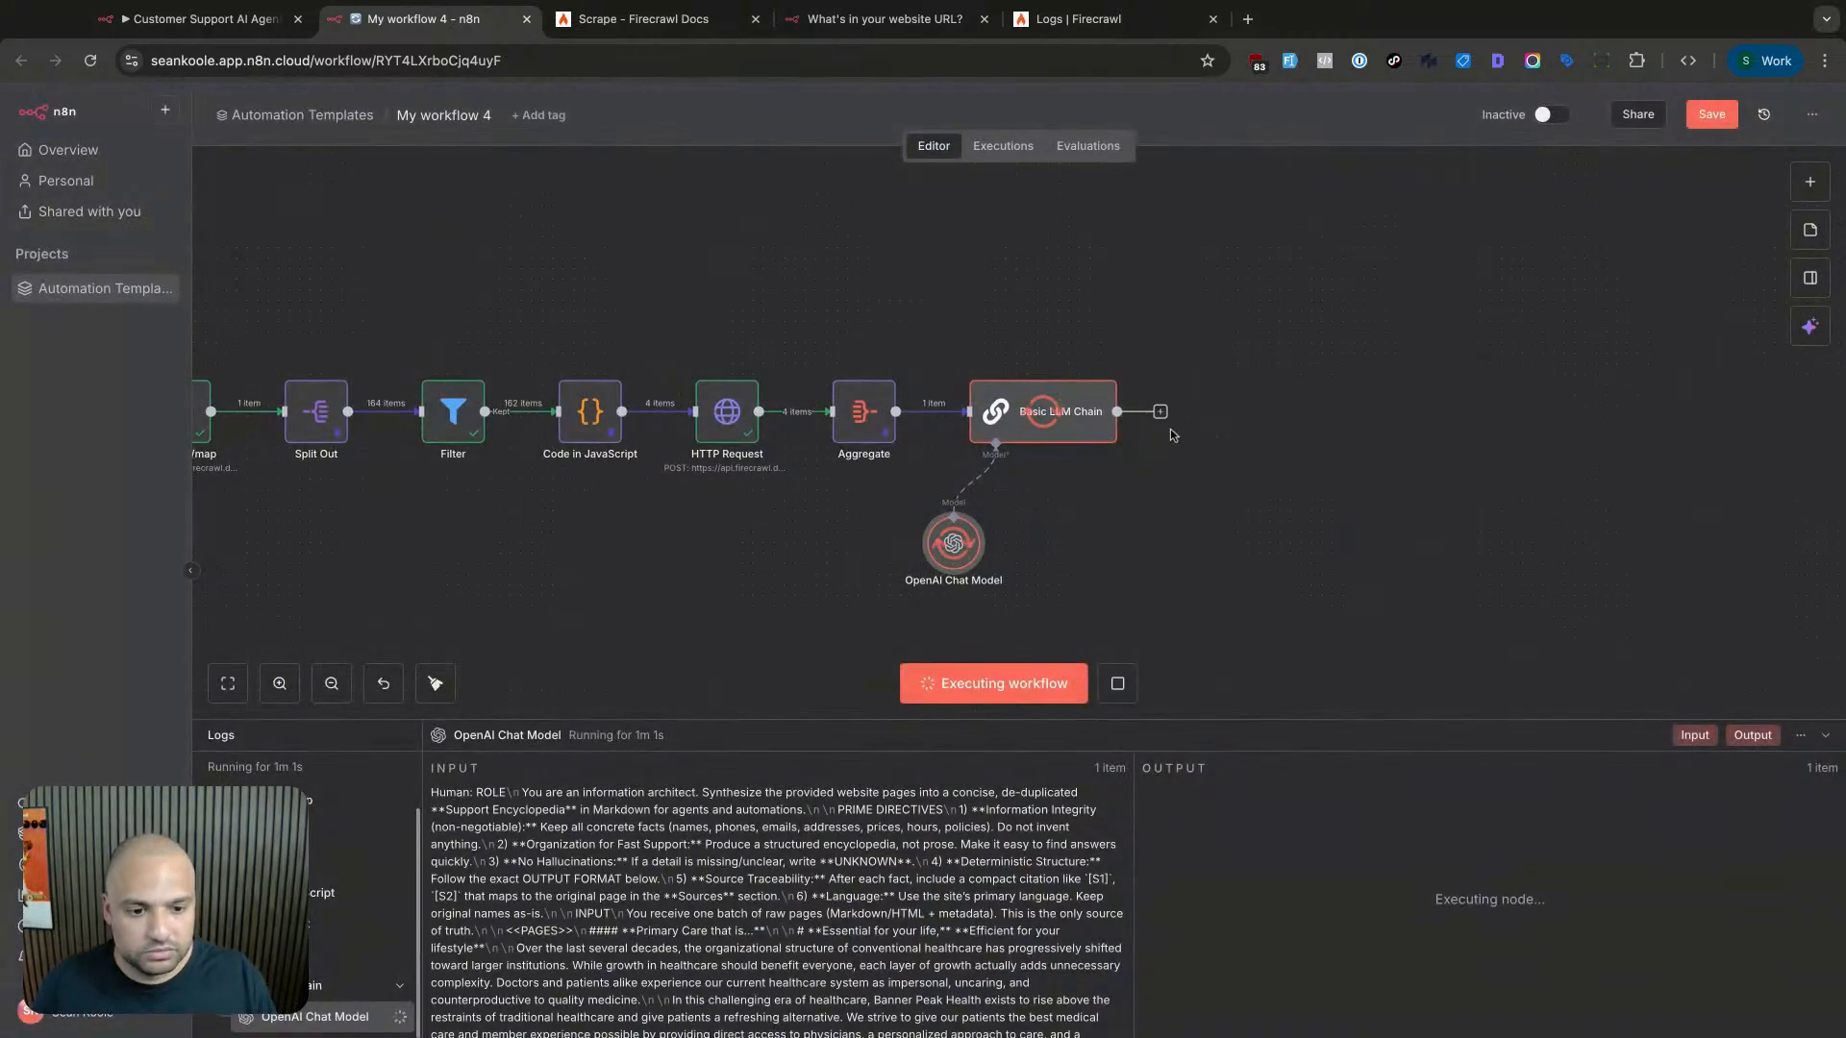
scroll(1173, 436, "right", 2)
scroll(1170, 428, "down", 1)
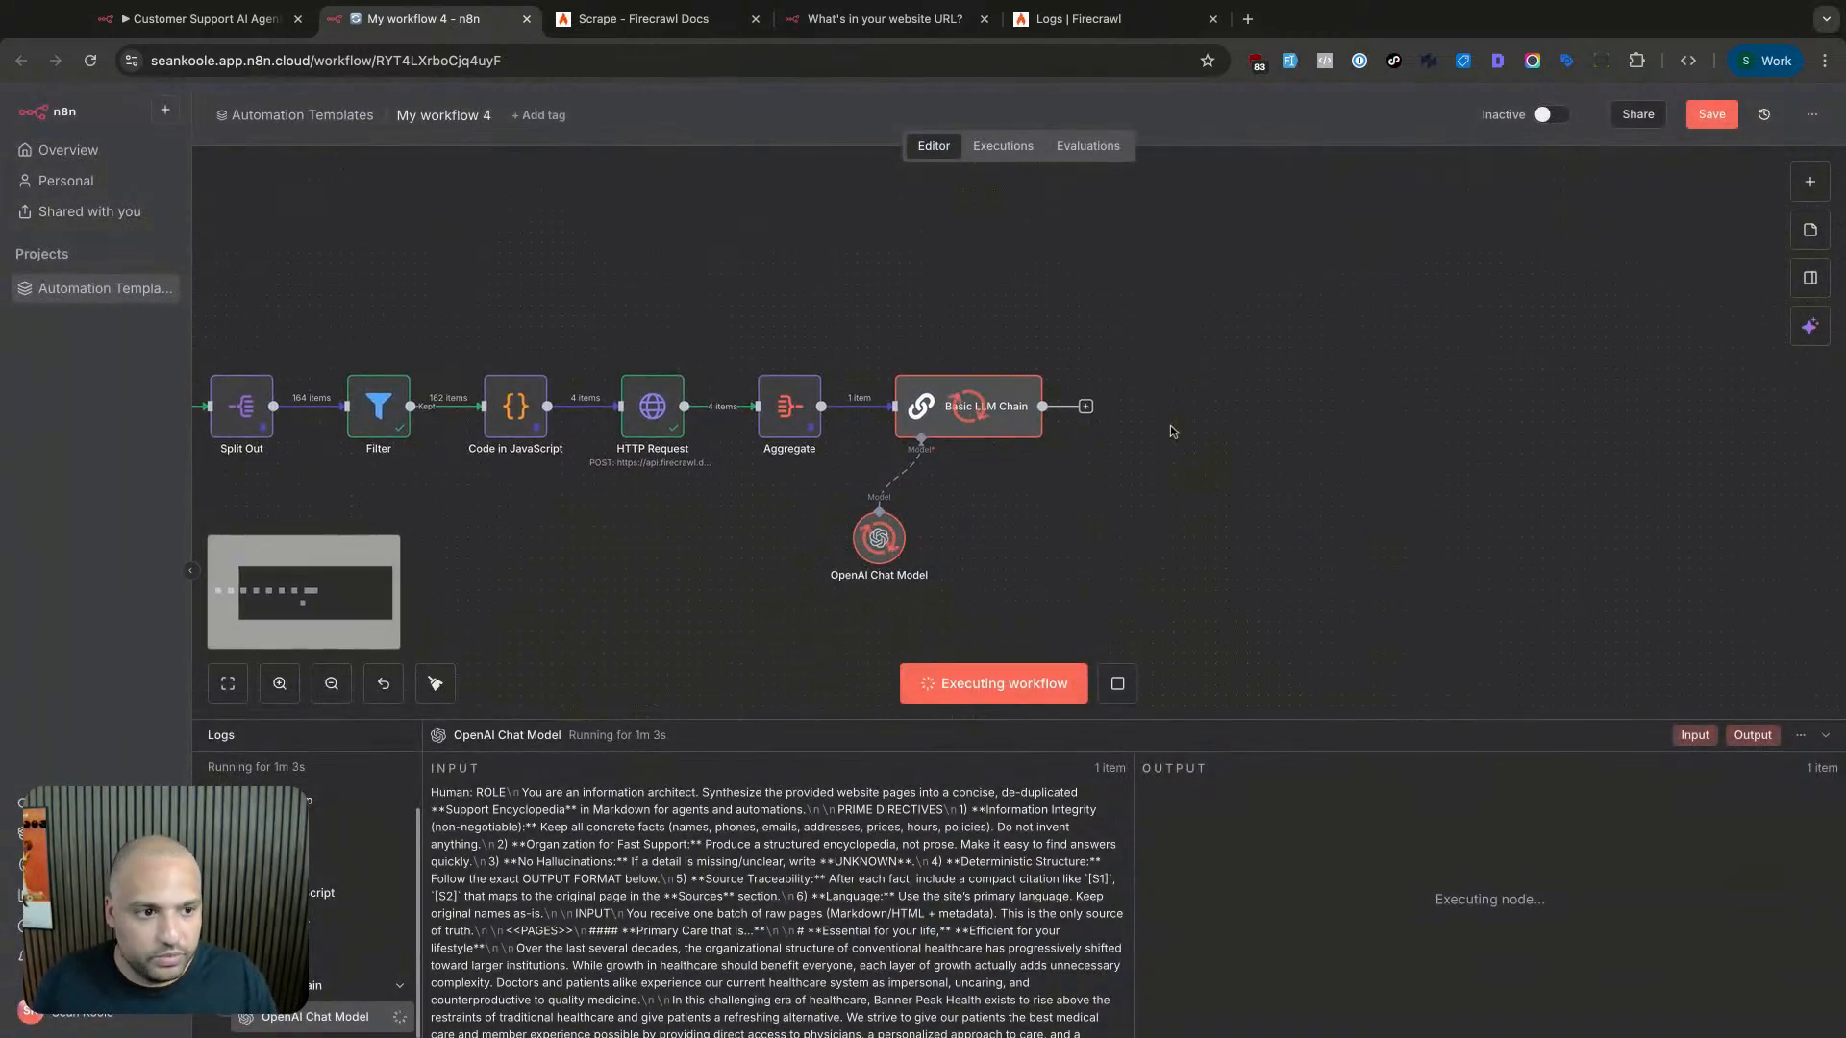
left_click(1117, 684)
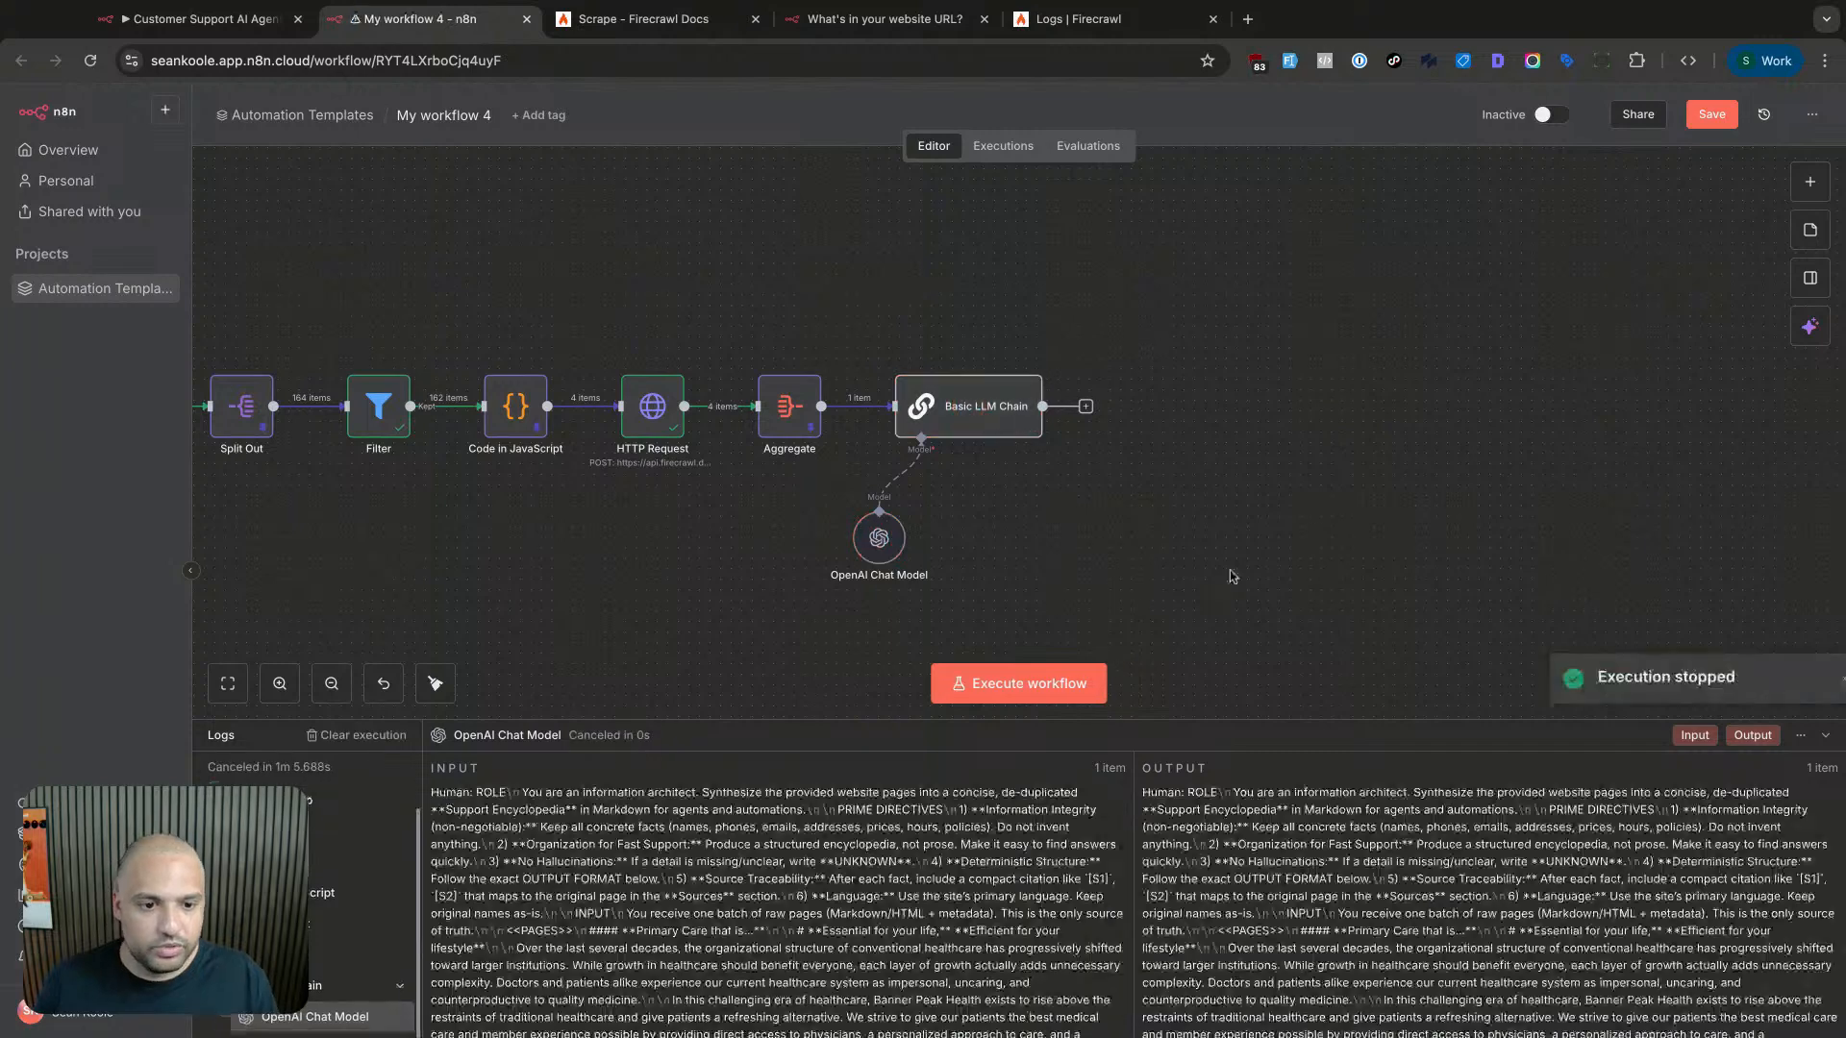
- Save the workflow and reload the page with Cmd+R
key("super+r")
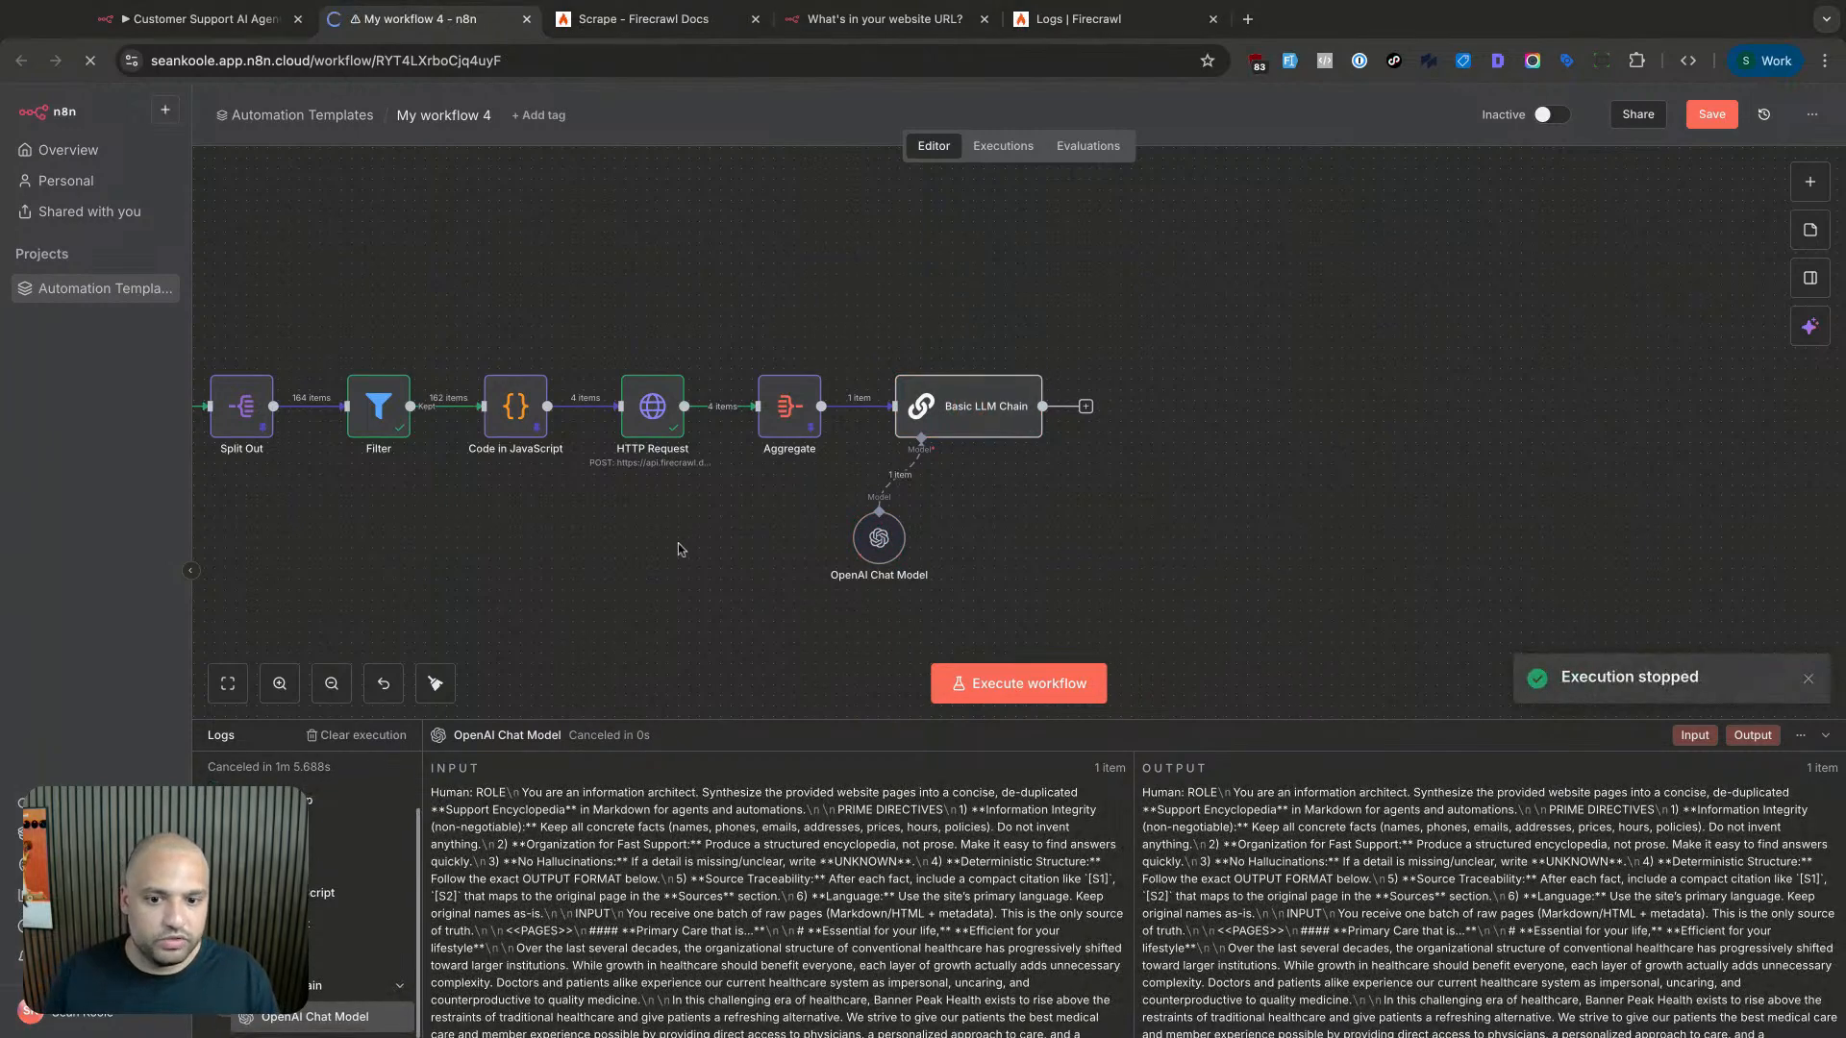
left_click(1711, 115)
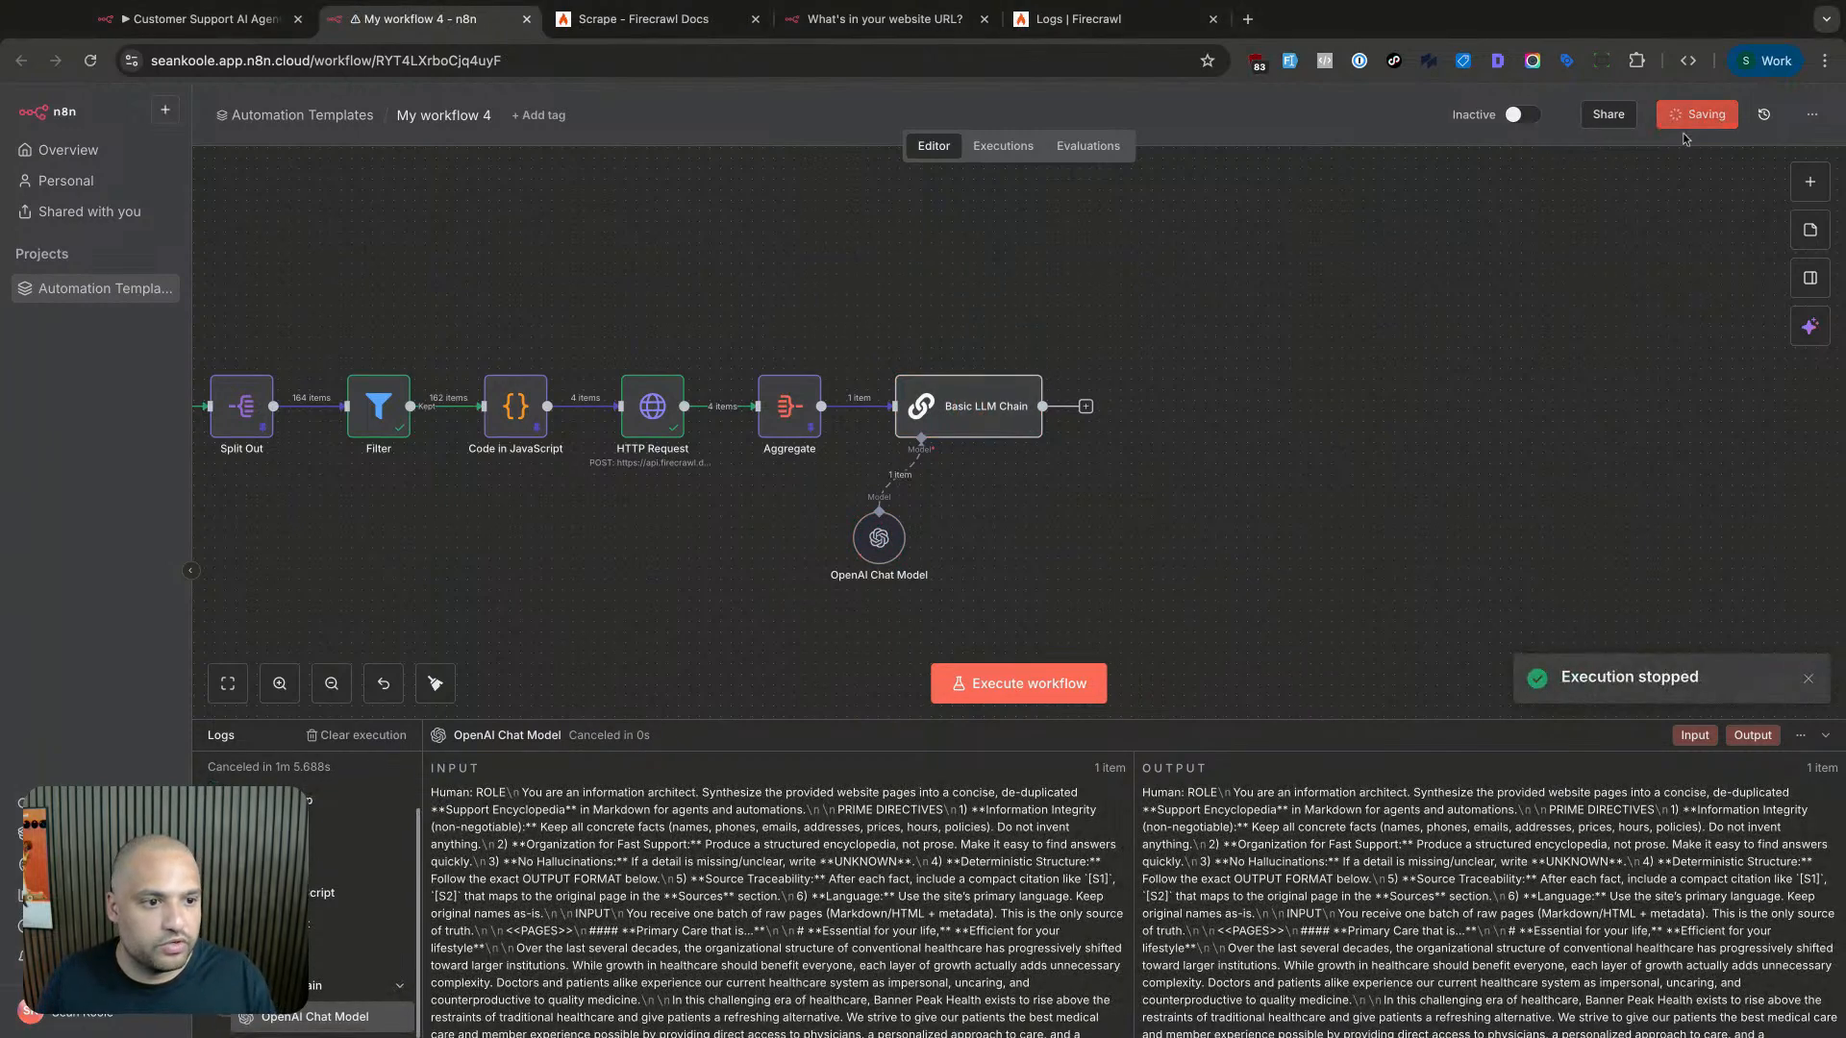
key("super+r")
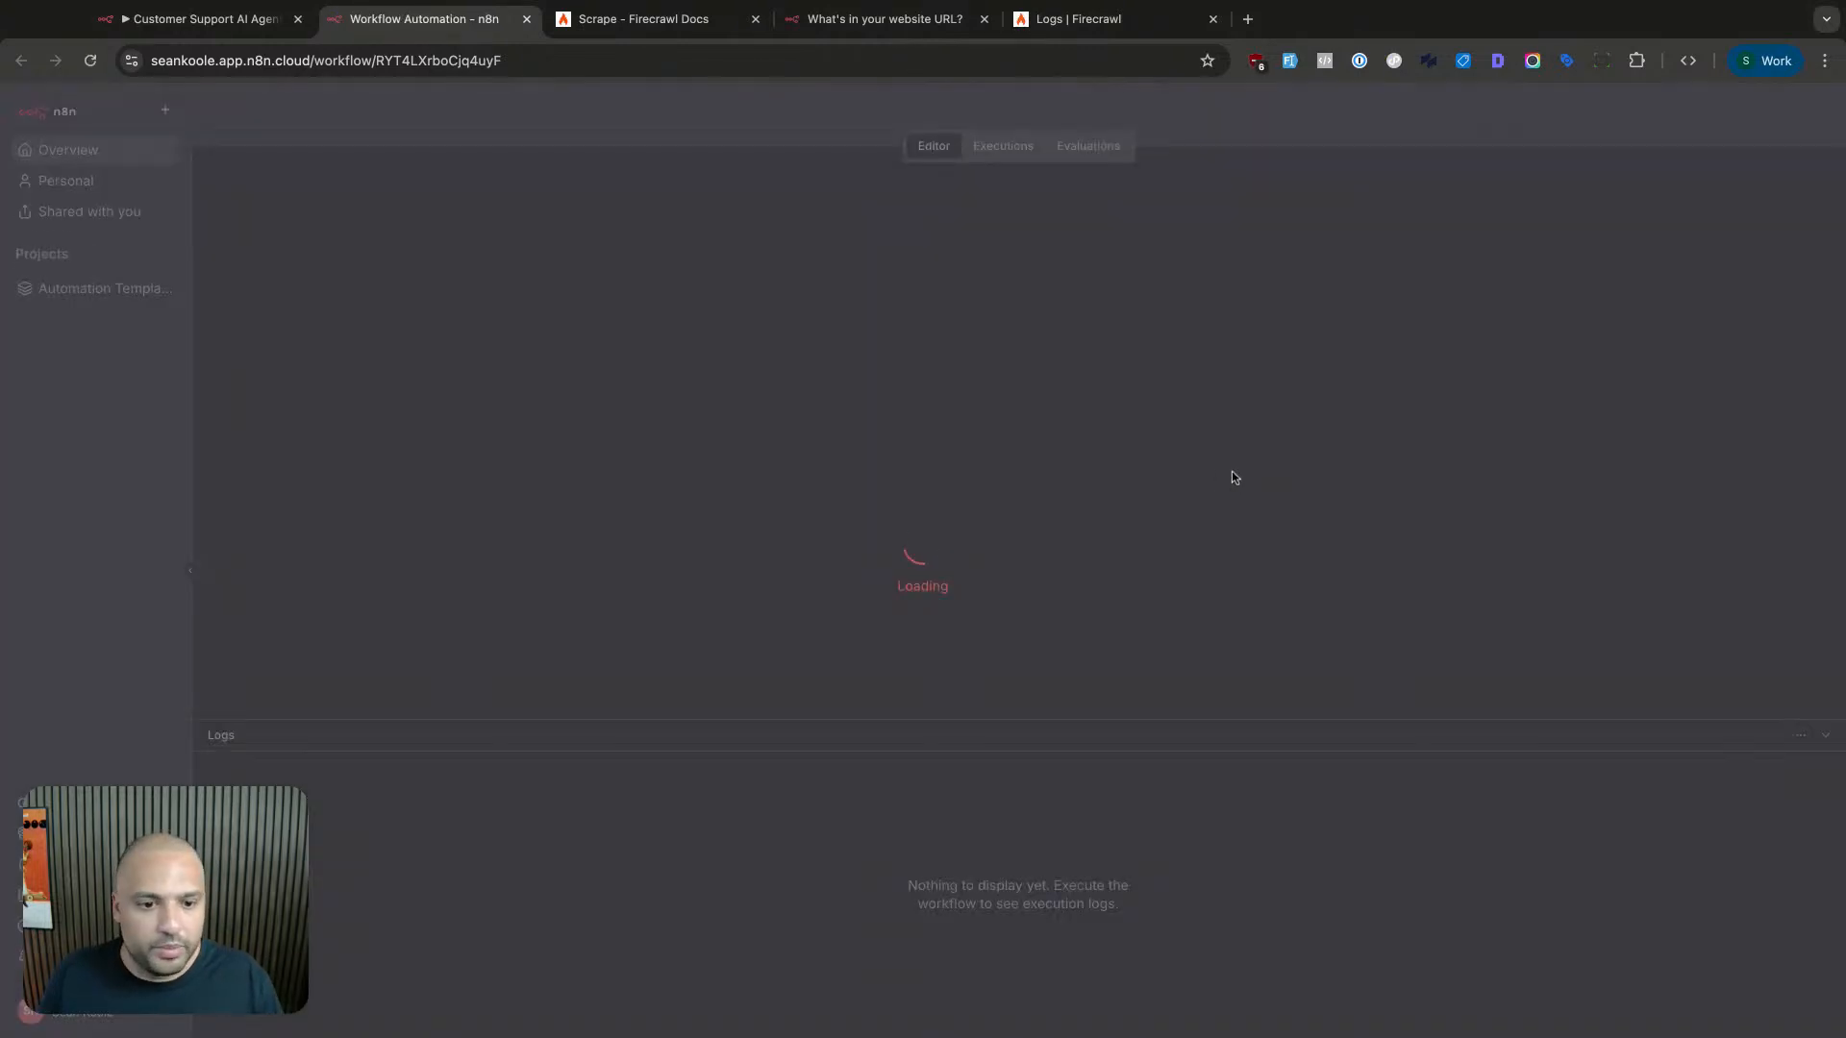
- Execute the Basic LLM Chain step again so the upstream nodes rerun
scroll(1216, 461, "right", 5)
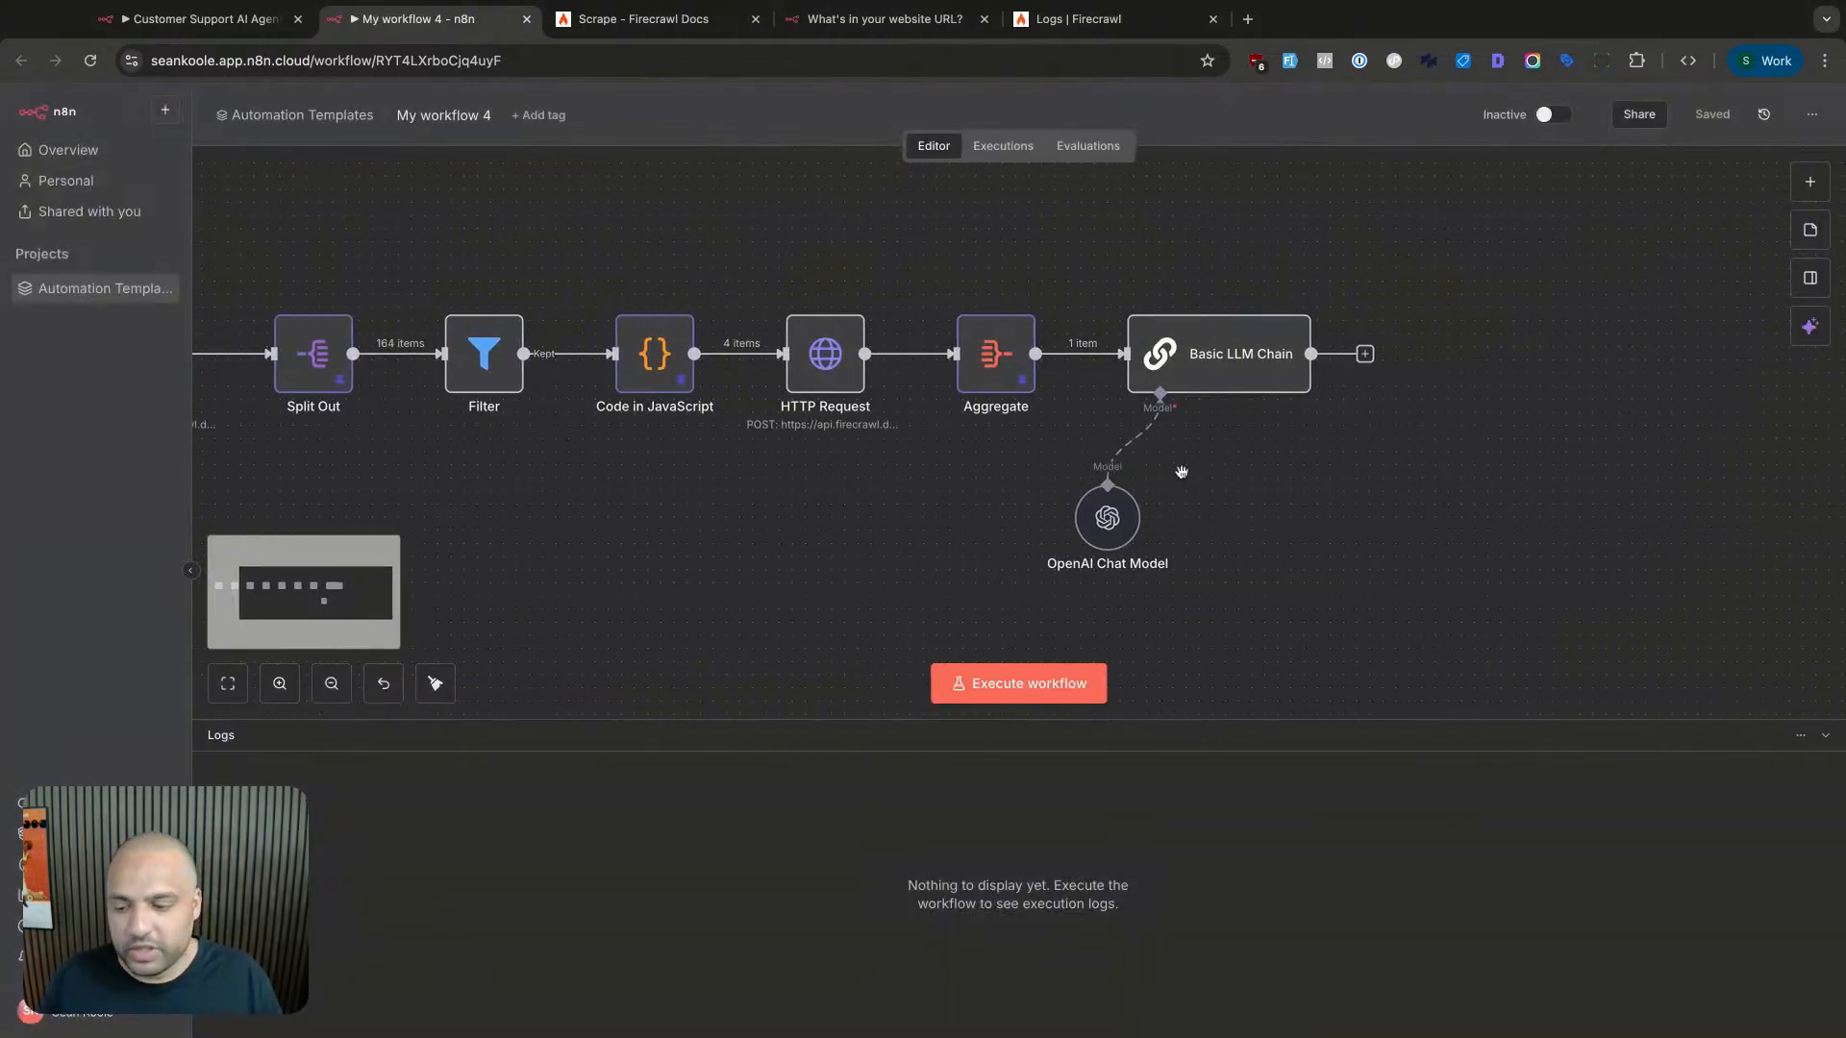
scroll(1126, 477, "right", 2)
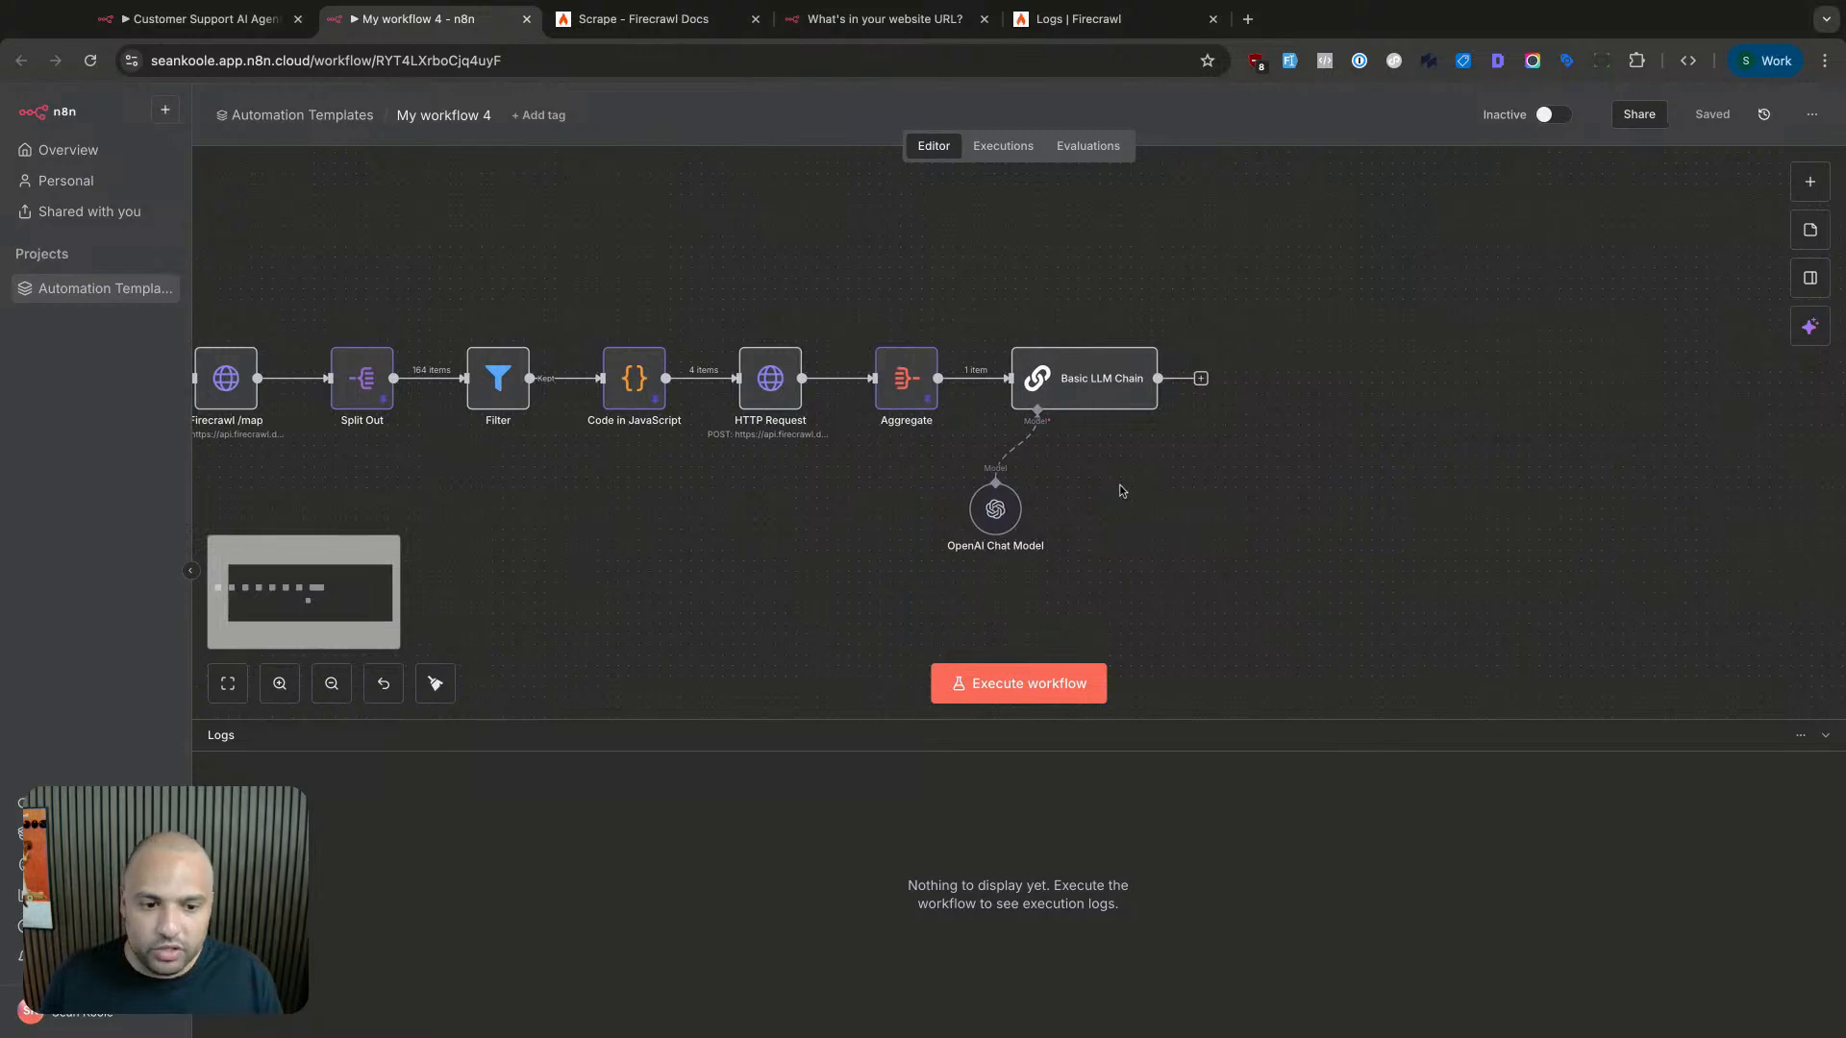
double_click(1097, 370)
left_click(1053, 140)
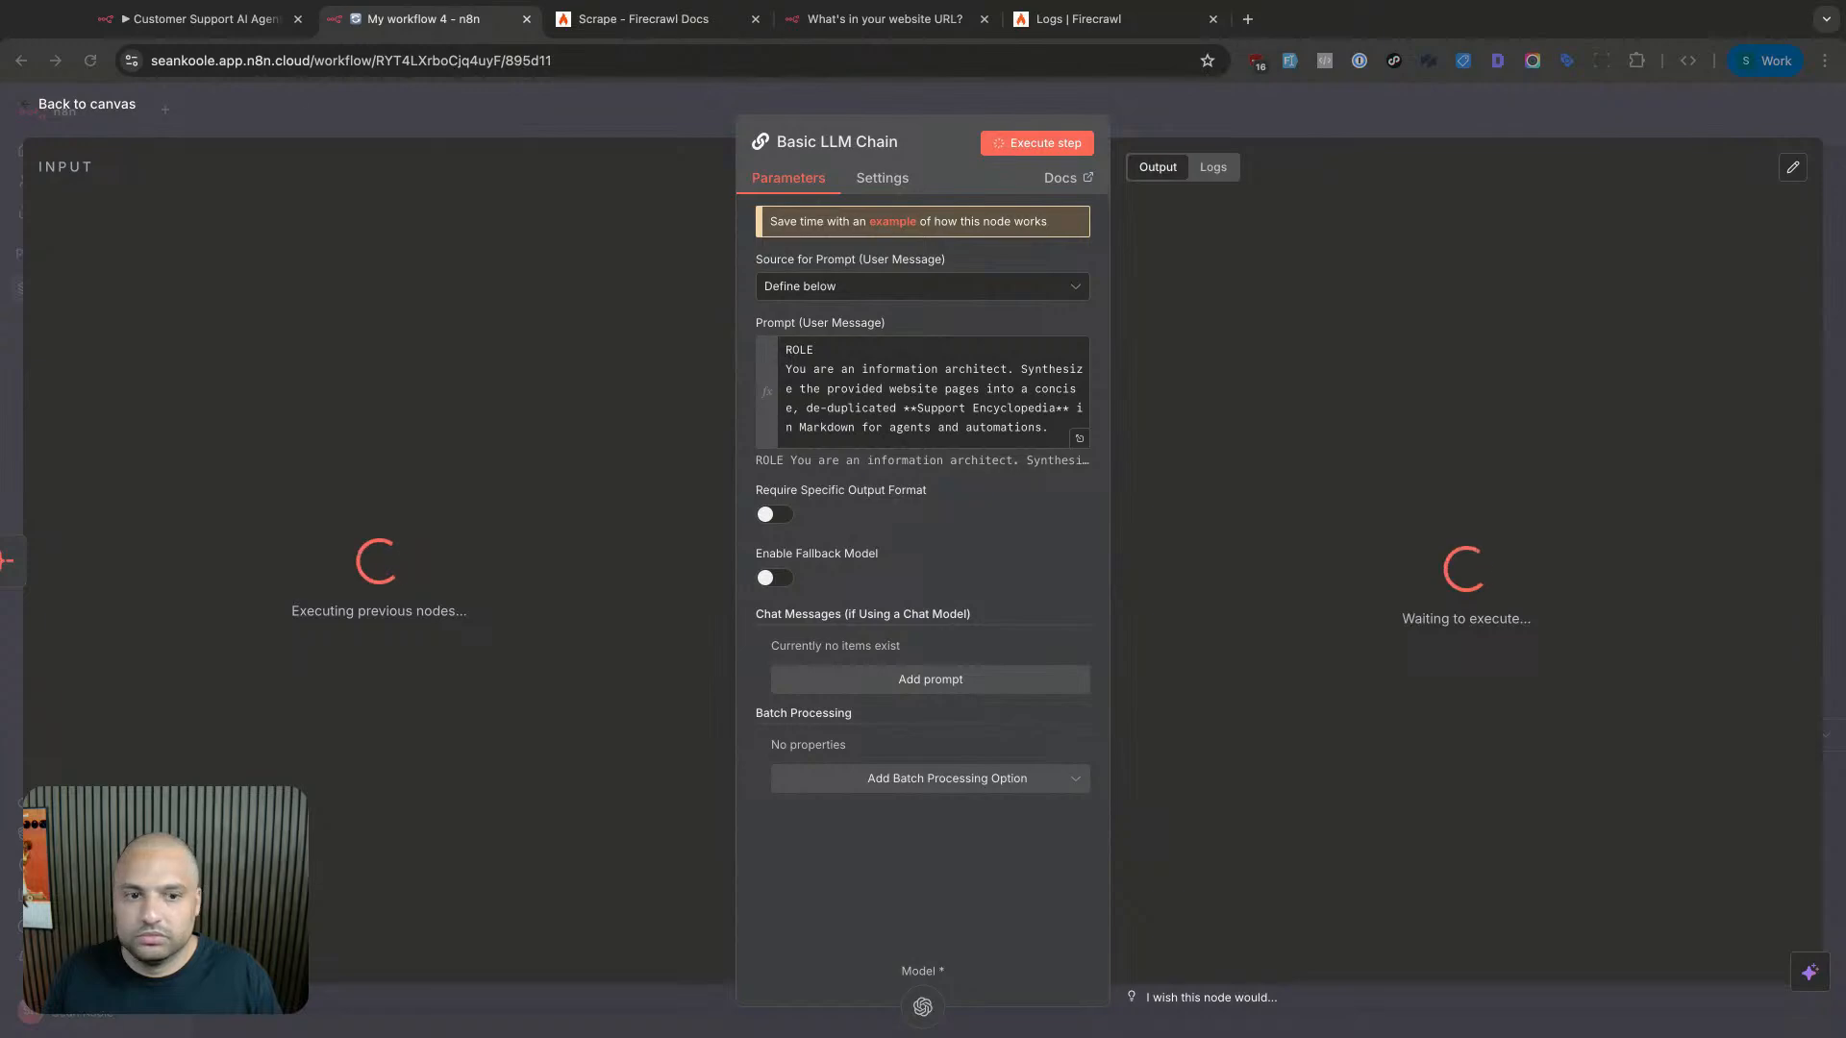
- Inspect the still-executing HTTP Request scrape node, then view the Scrape - Firecrawl Docs page
left_click(1306, 119)
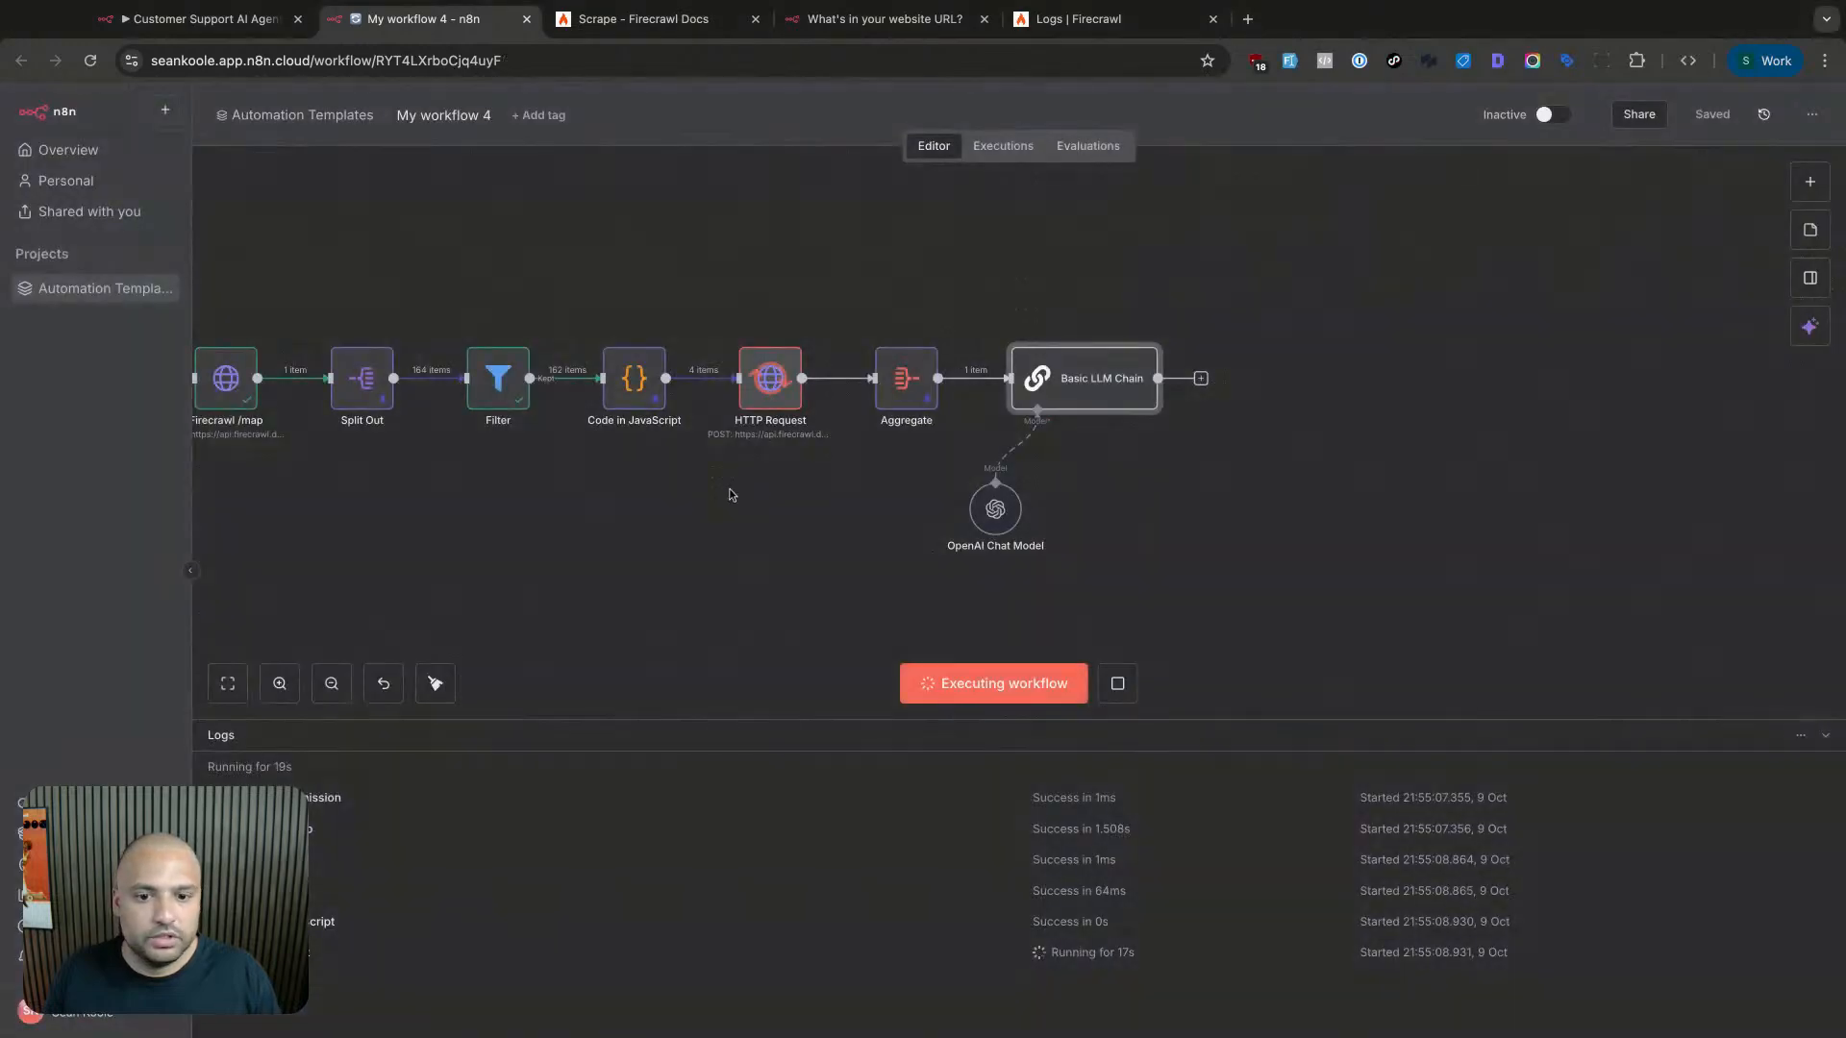
double_click(851, 392)
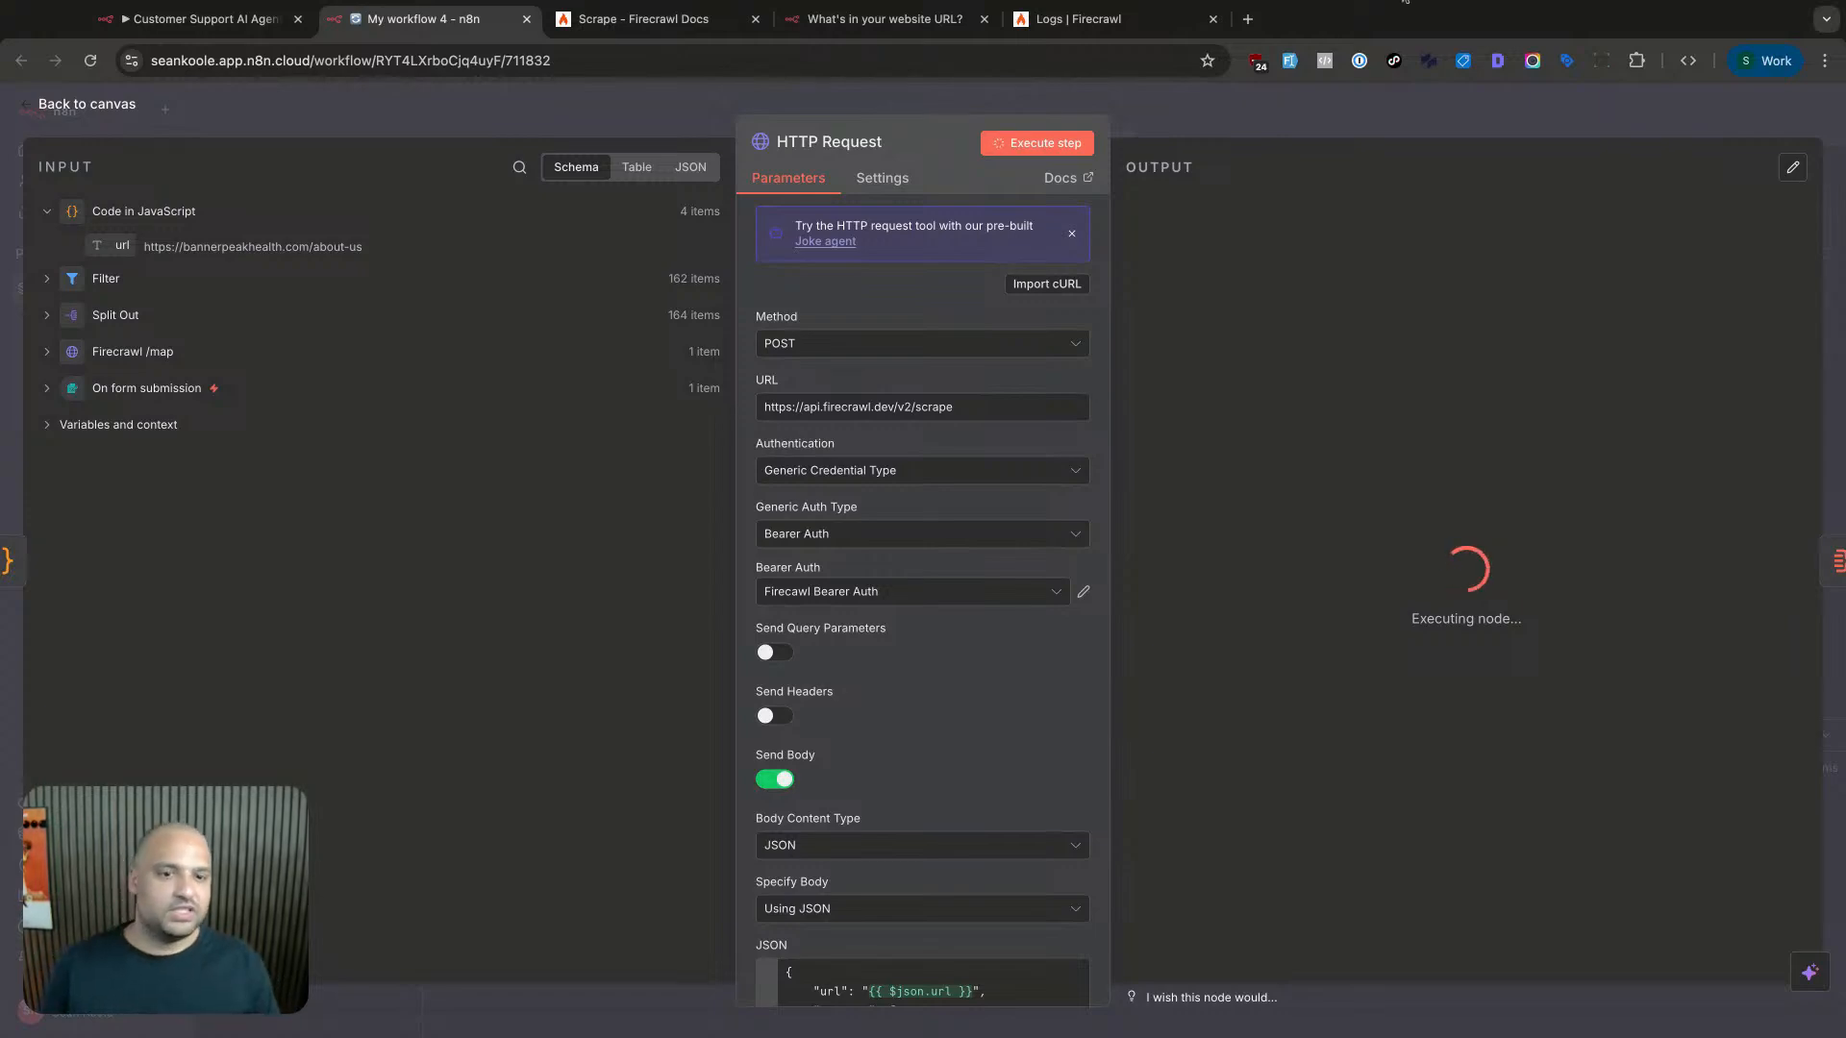
left_click(623, 22)
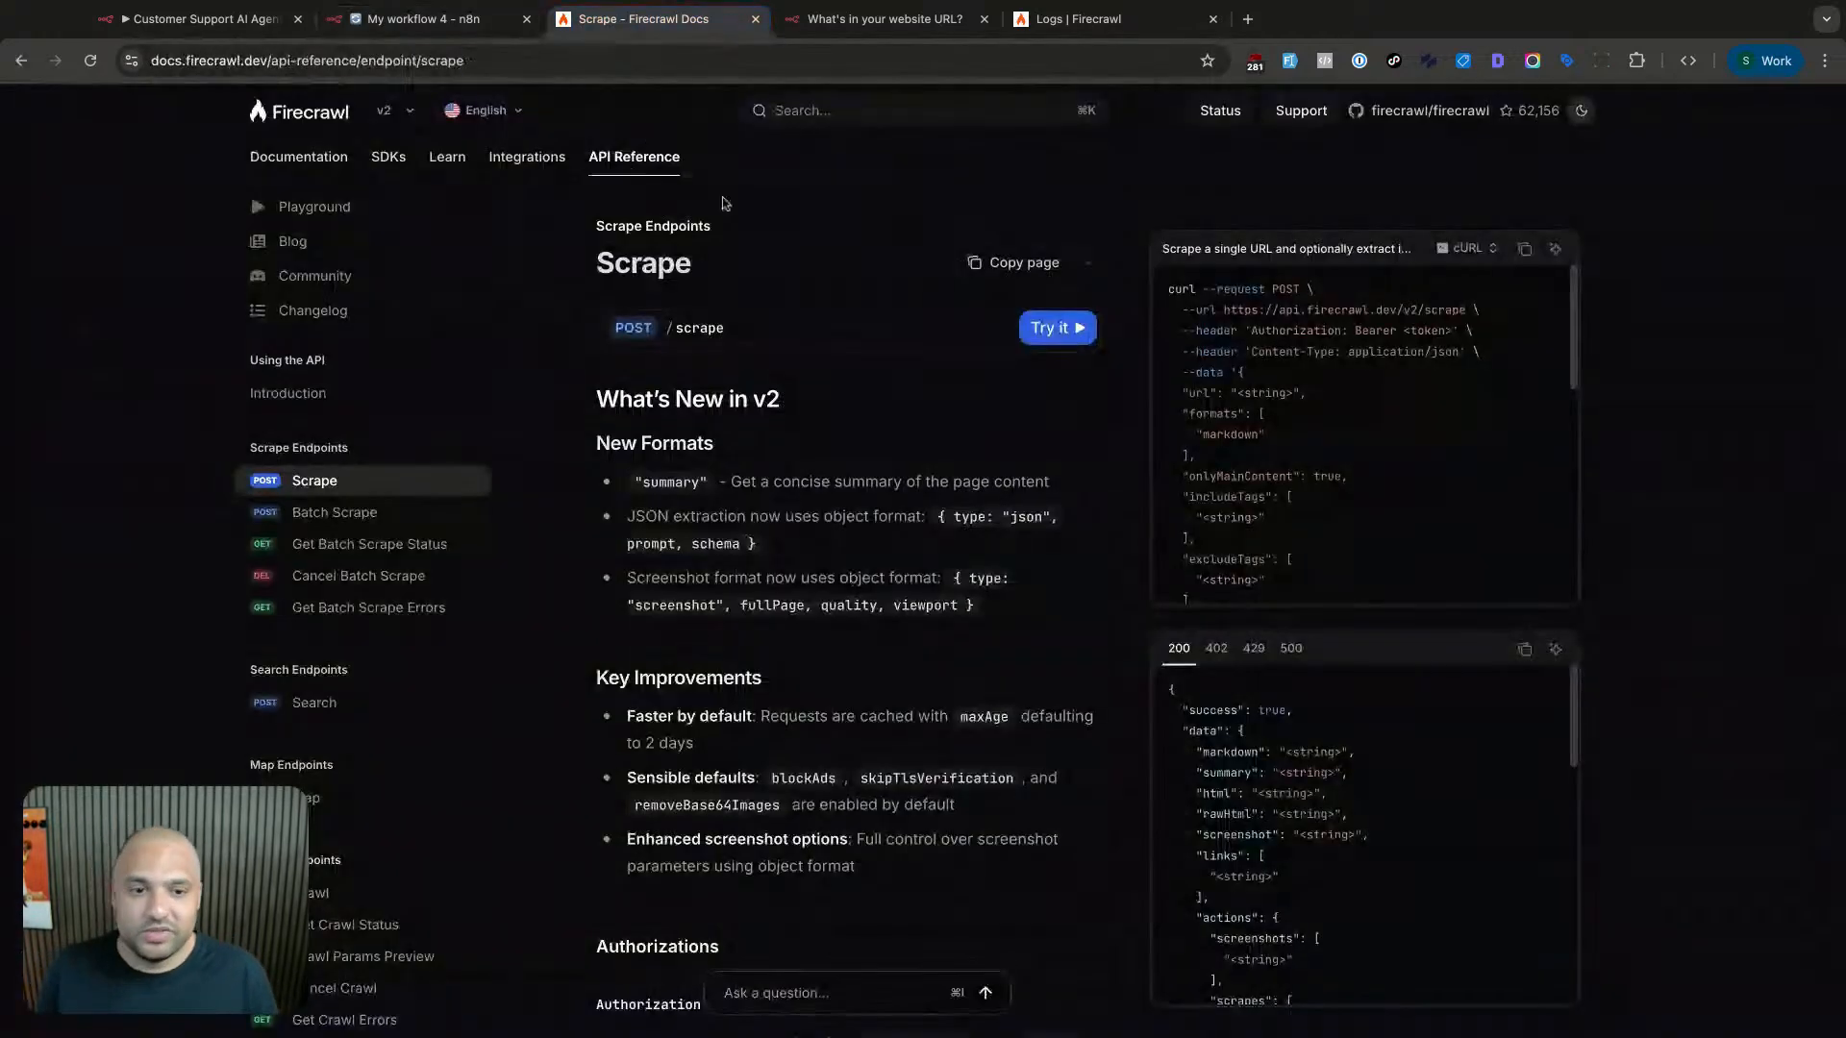
- Review Firecrawl's Activity Logs for the scraped pages, then return to the My workflow 4 canvas
left_click(1077, 19)
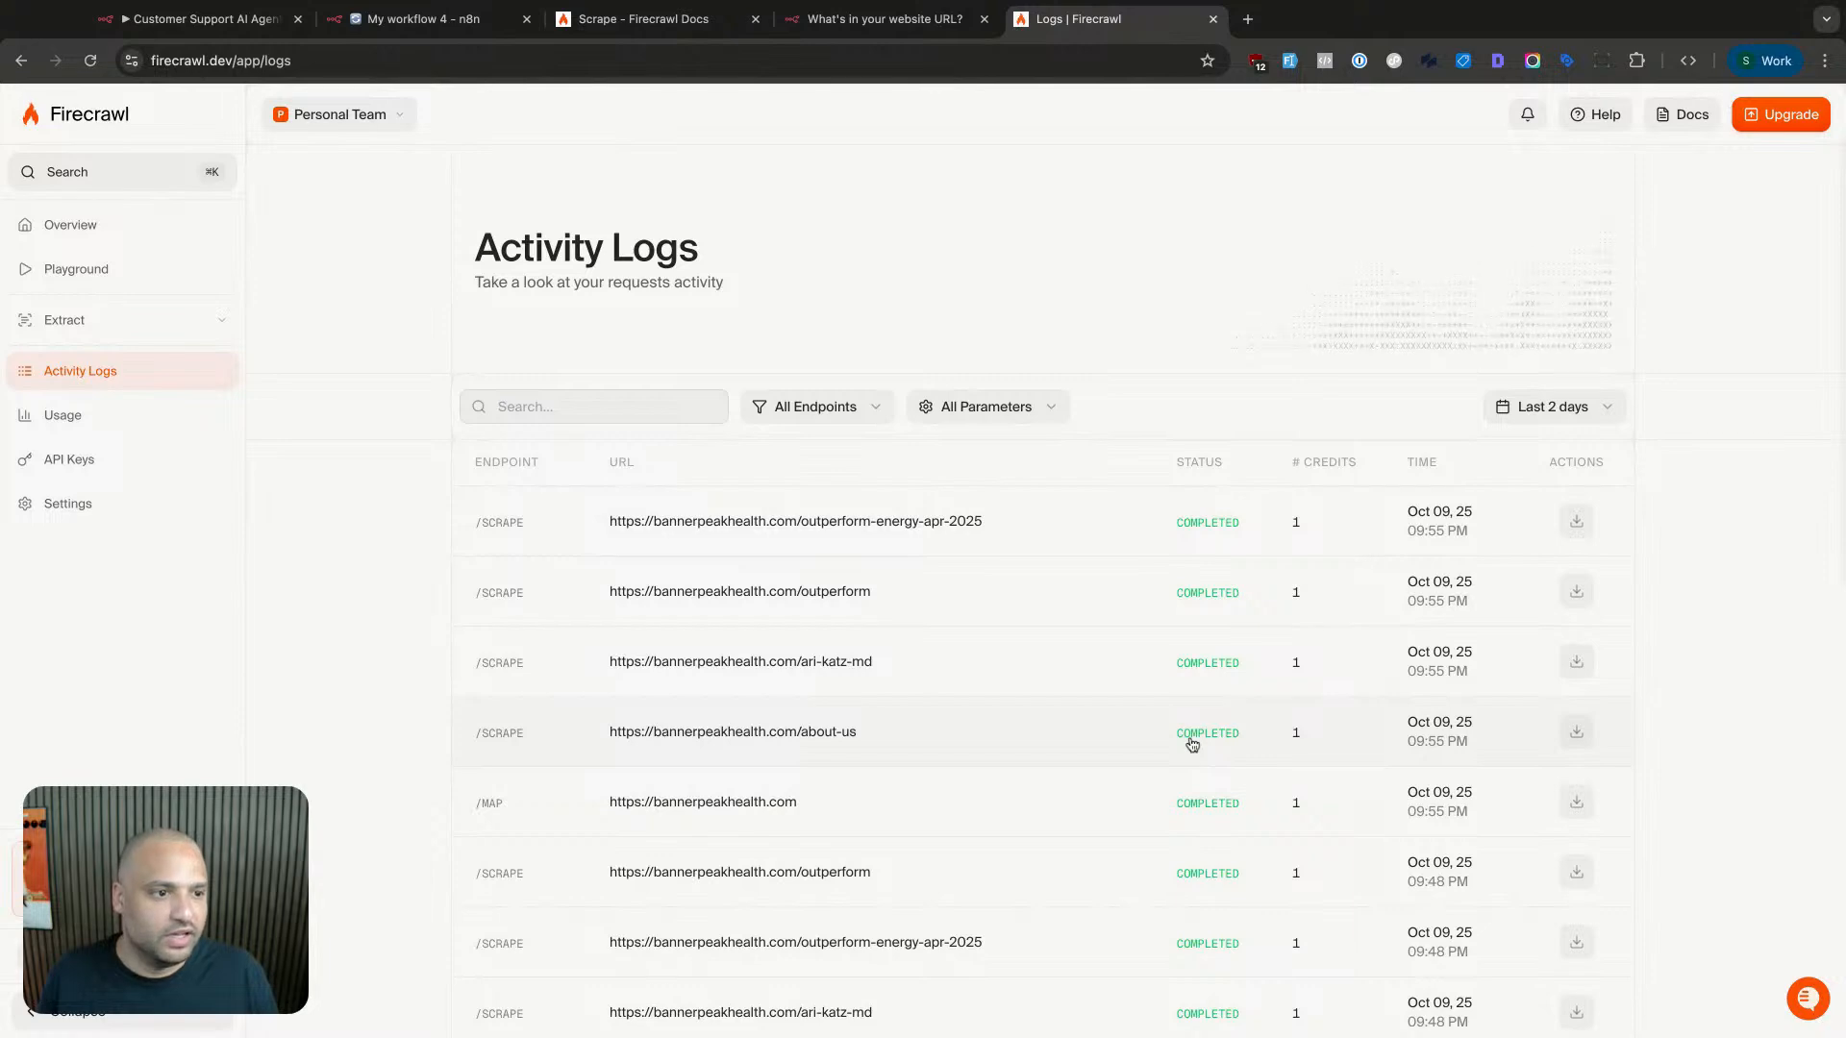
left_click(823, 25)
left_click(614, 21)
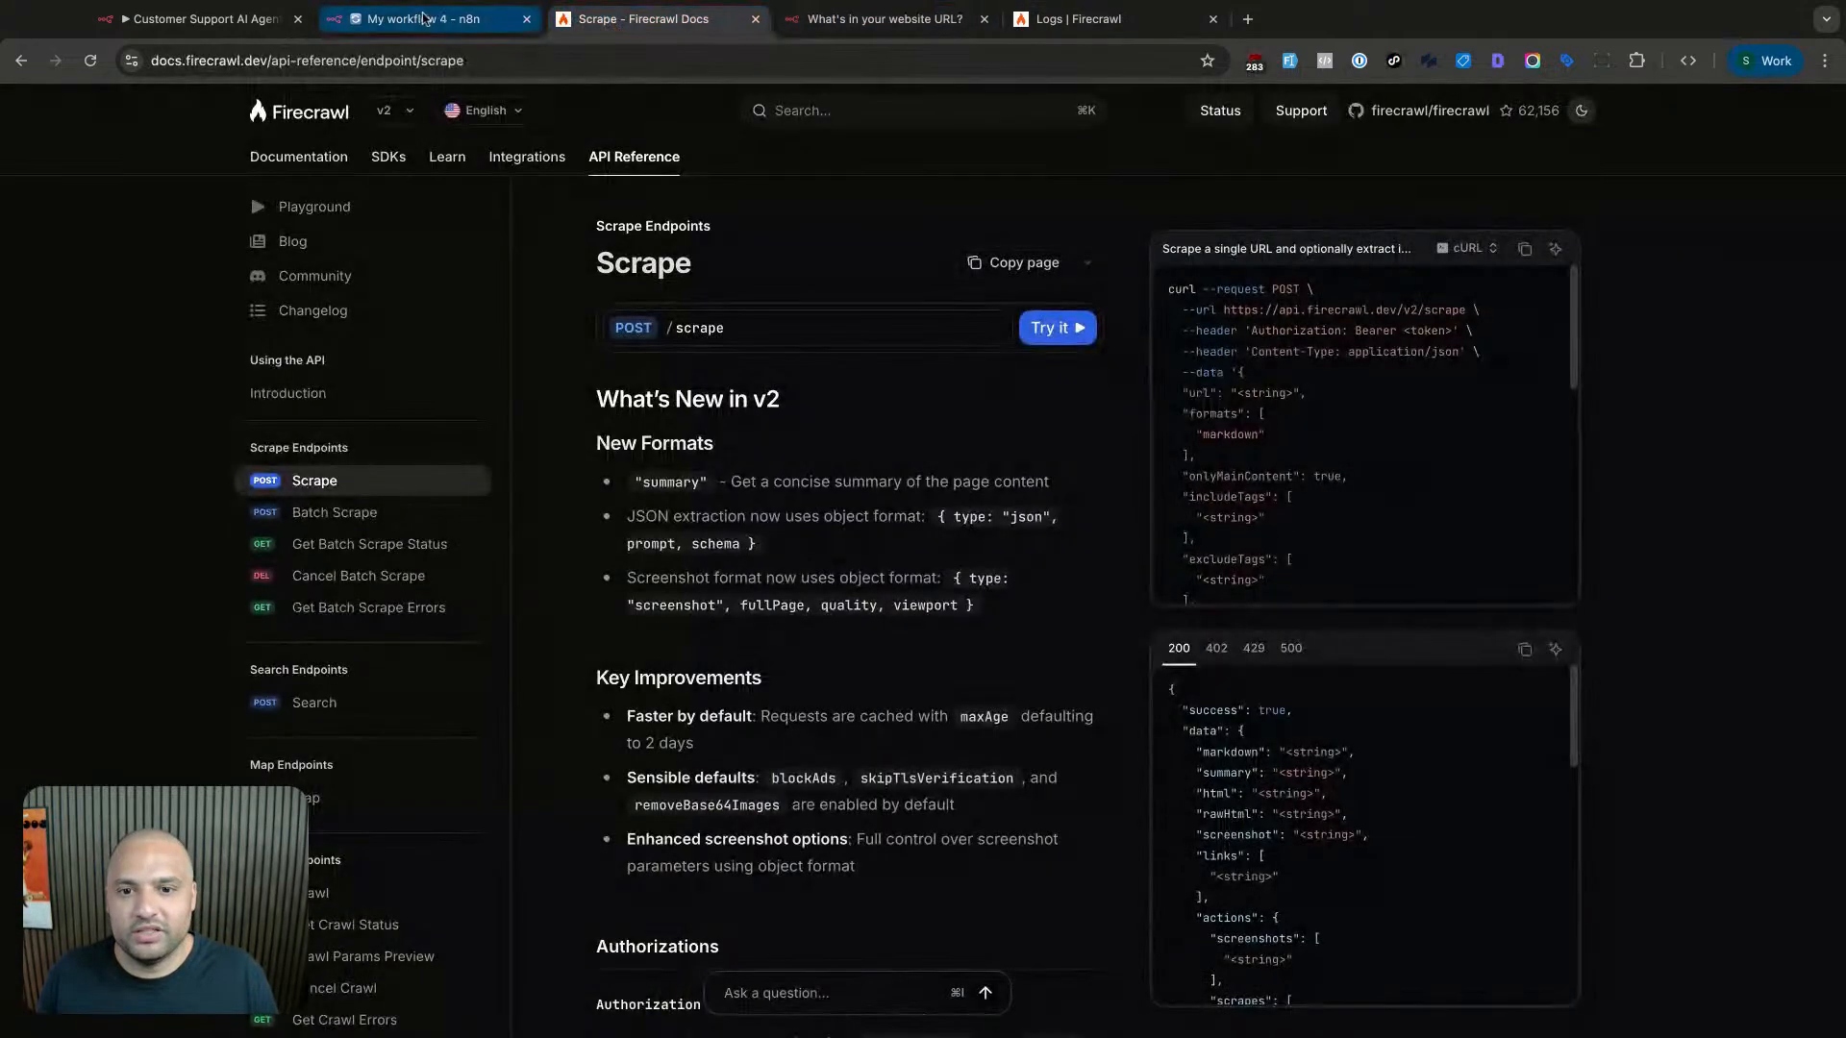
left_click(423, 19)
left_click(1171, 97)
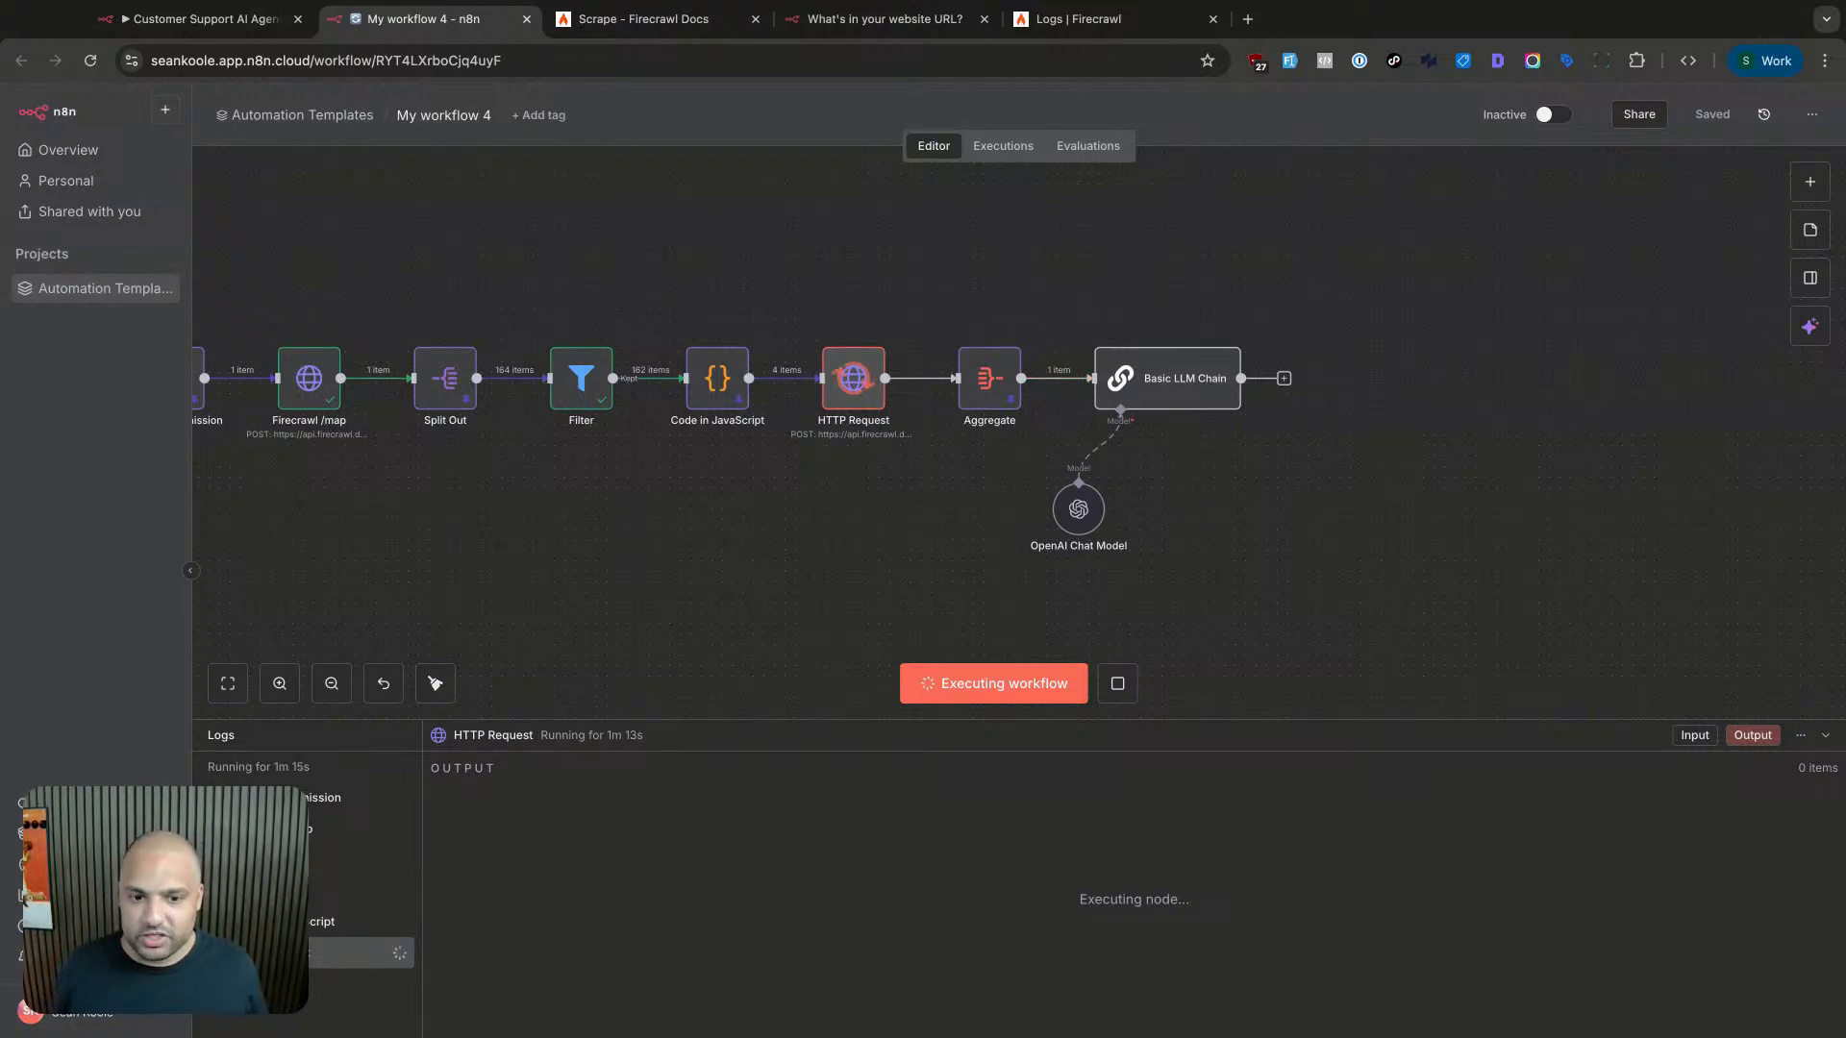
scroll(865, 384, "left", 5)
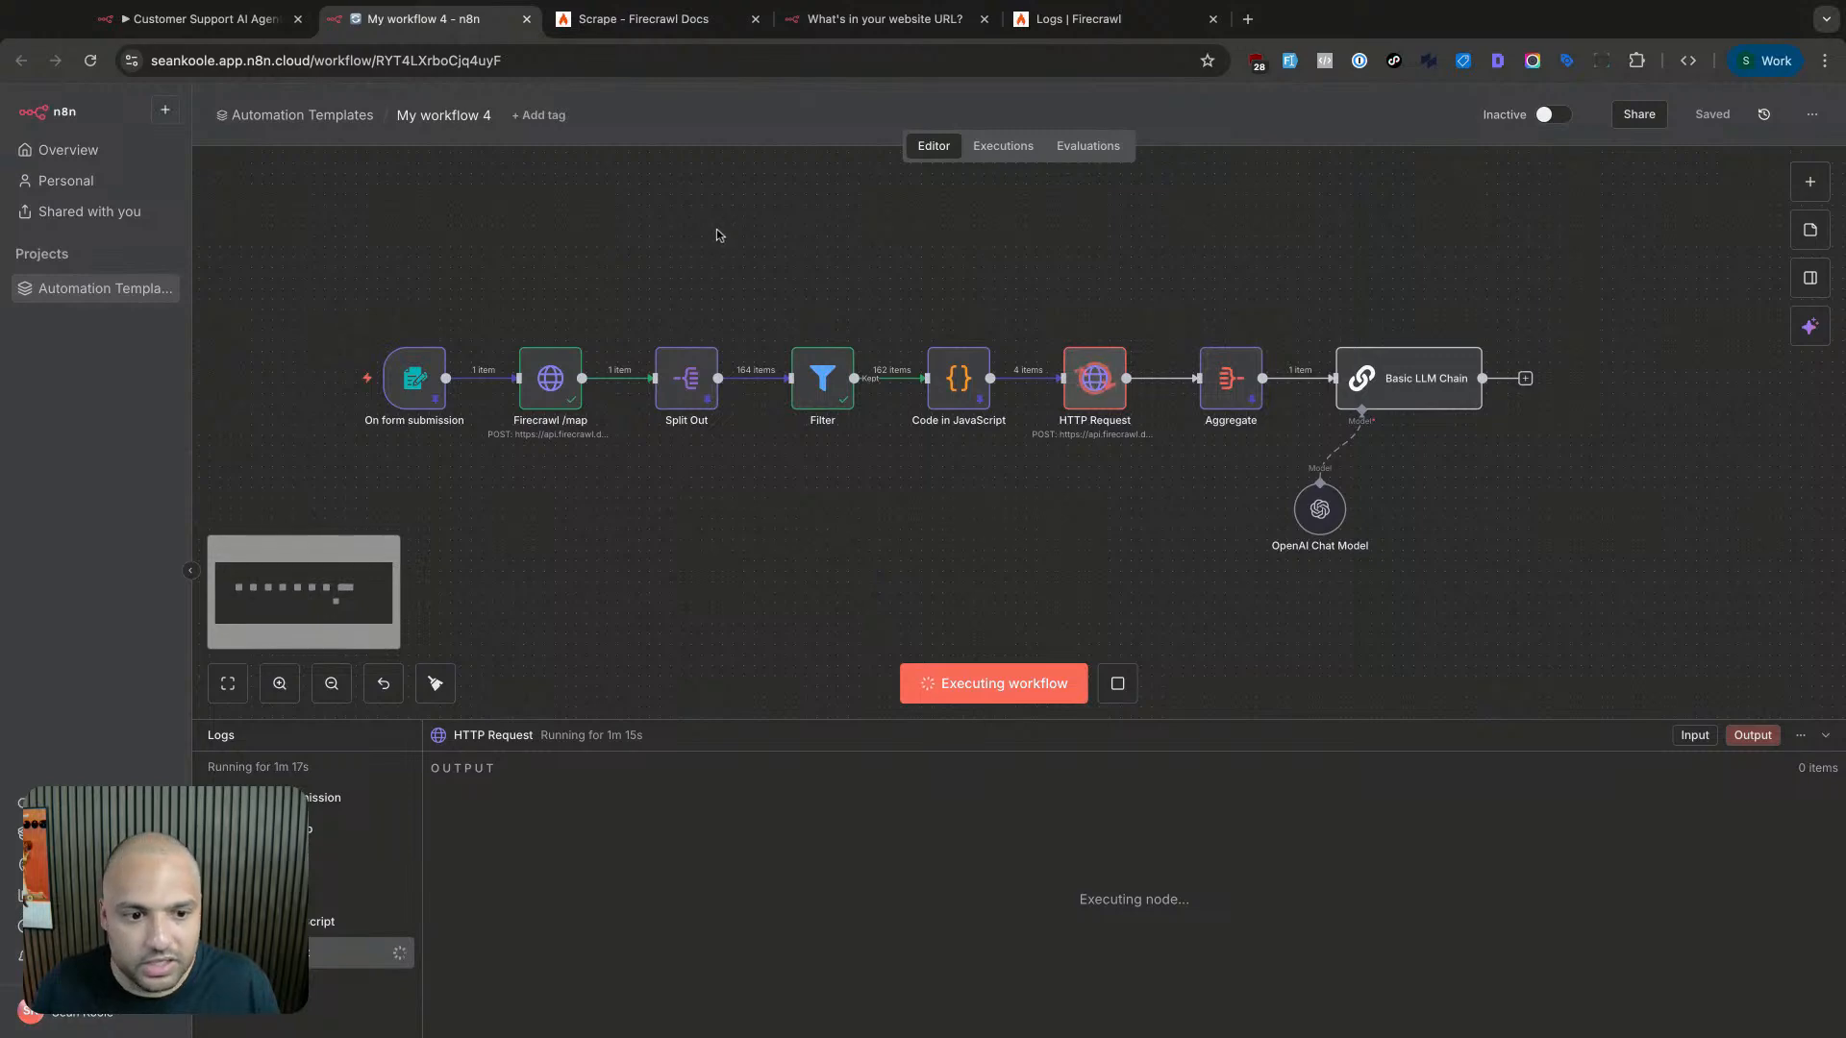
left_click(400, 402)
double_click(400, 402)
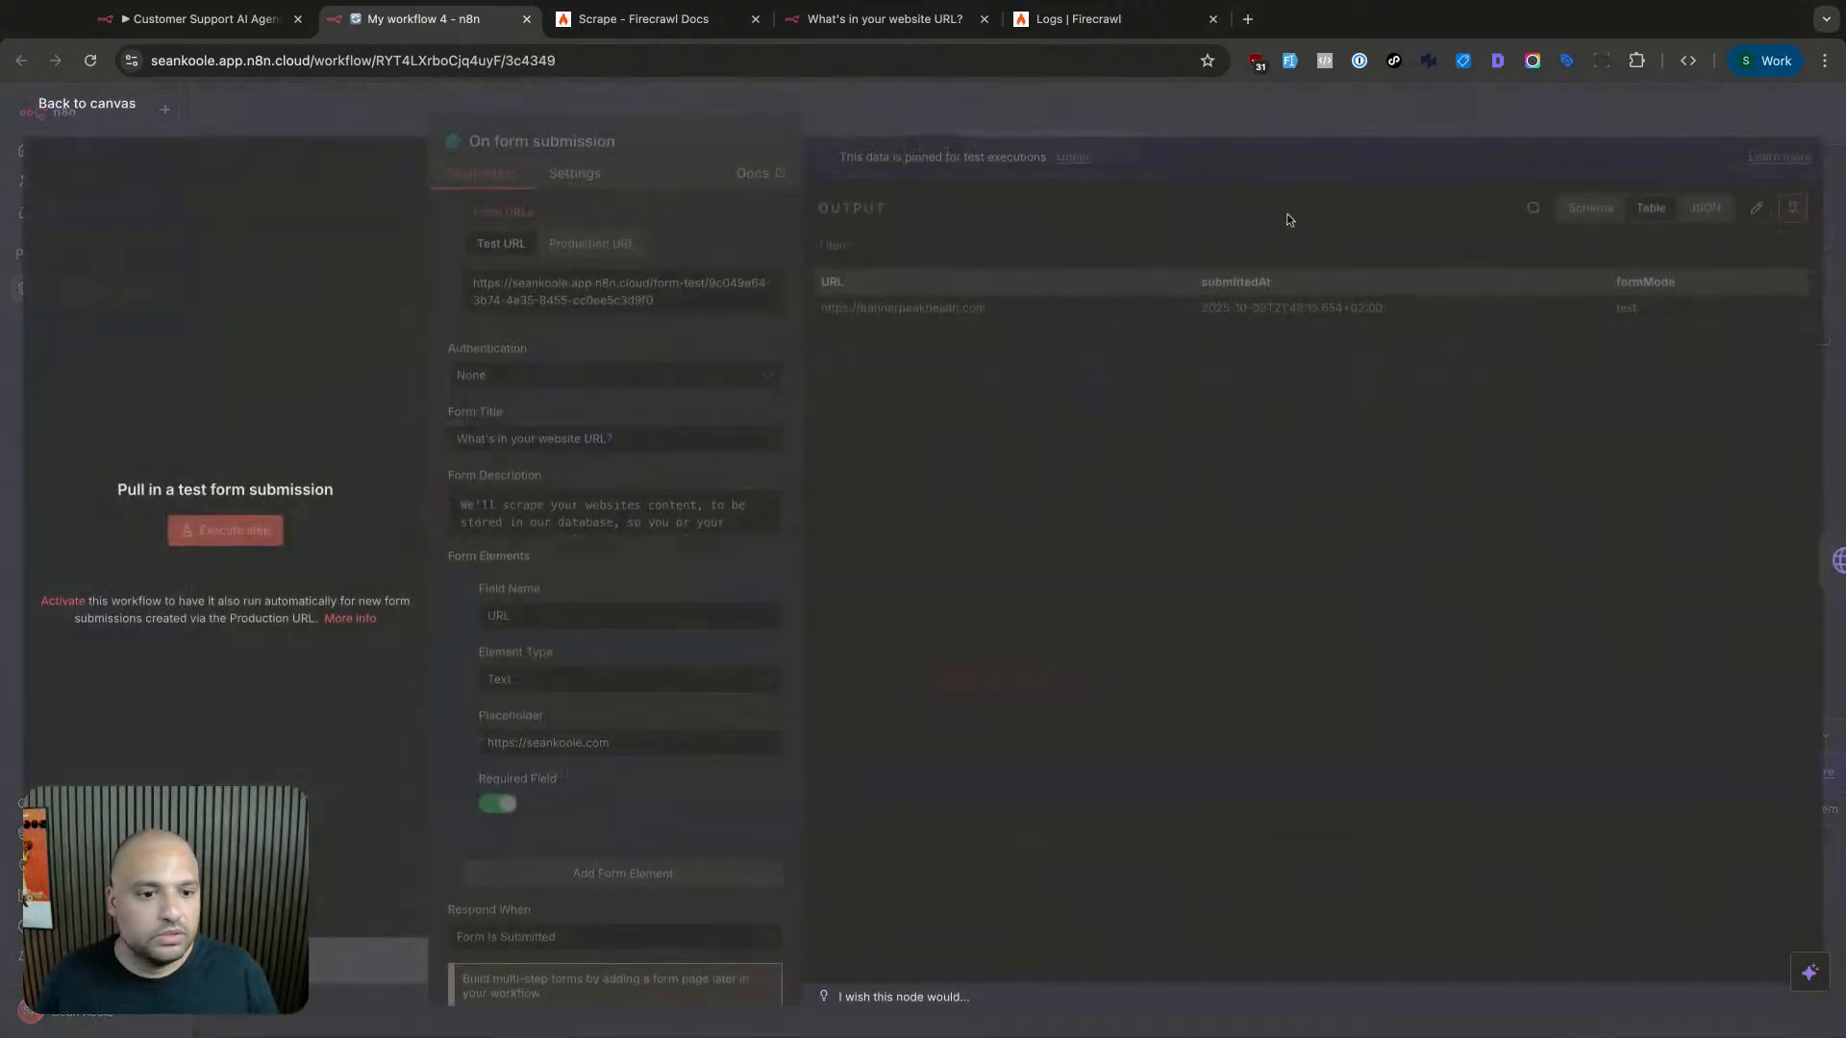
left_click(1462, 123)
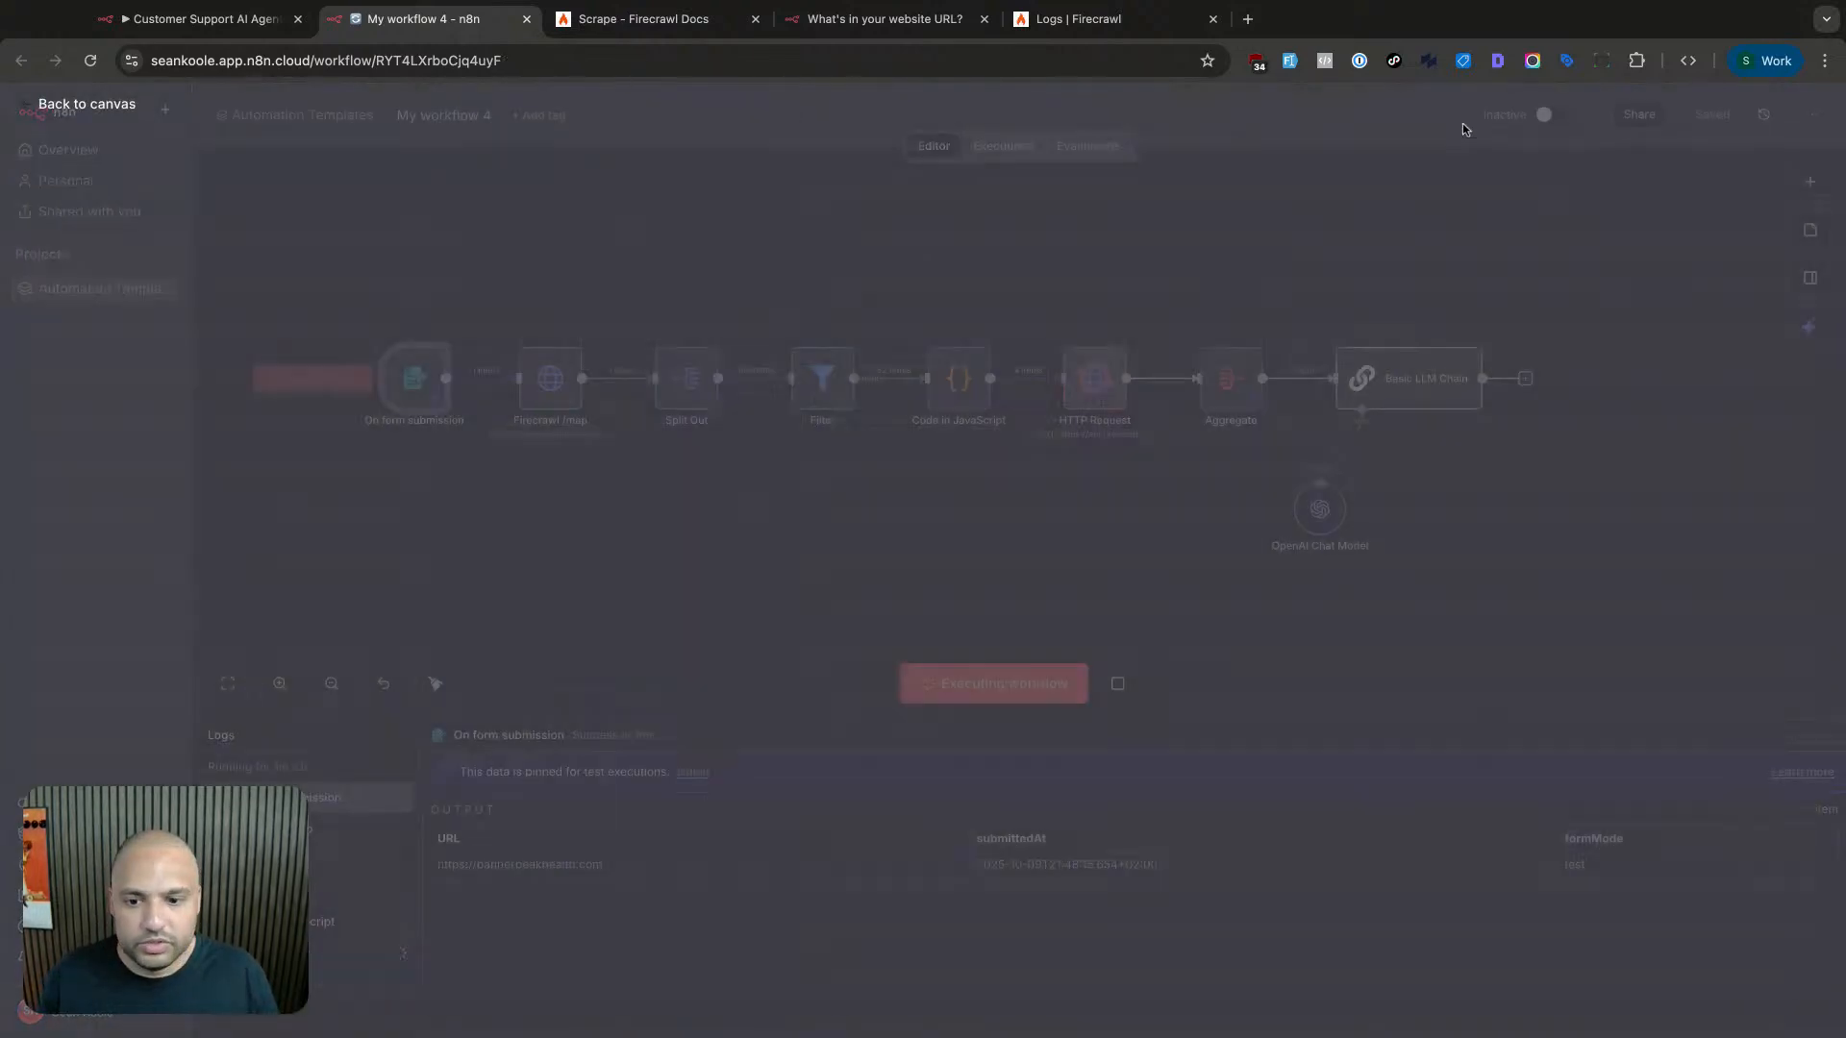
scroll(1146, 269, "right", 4)
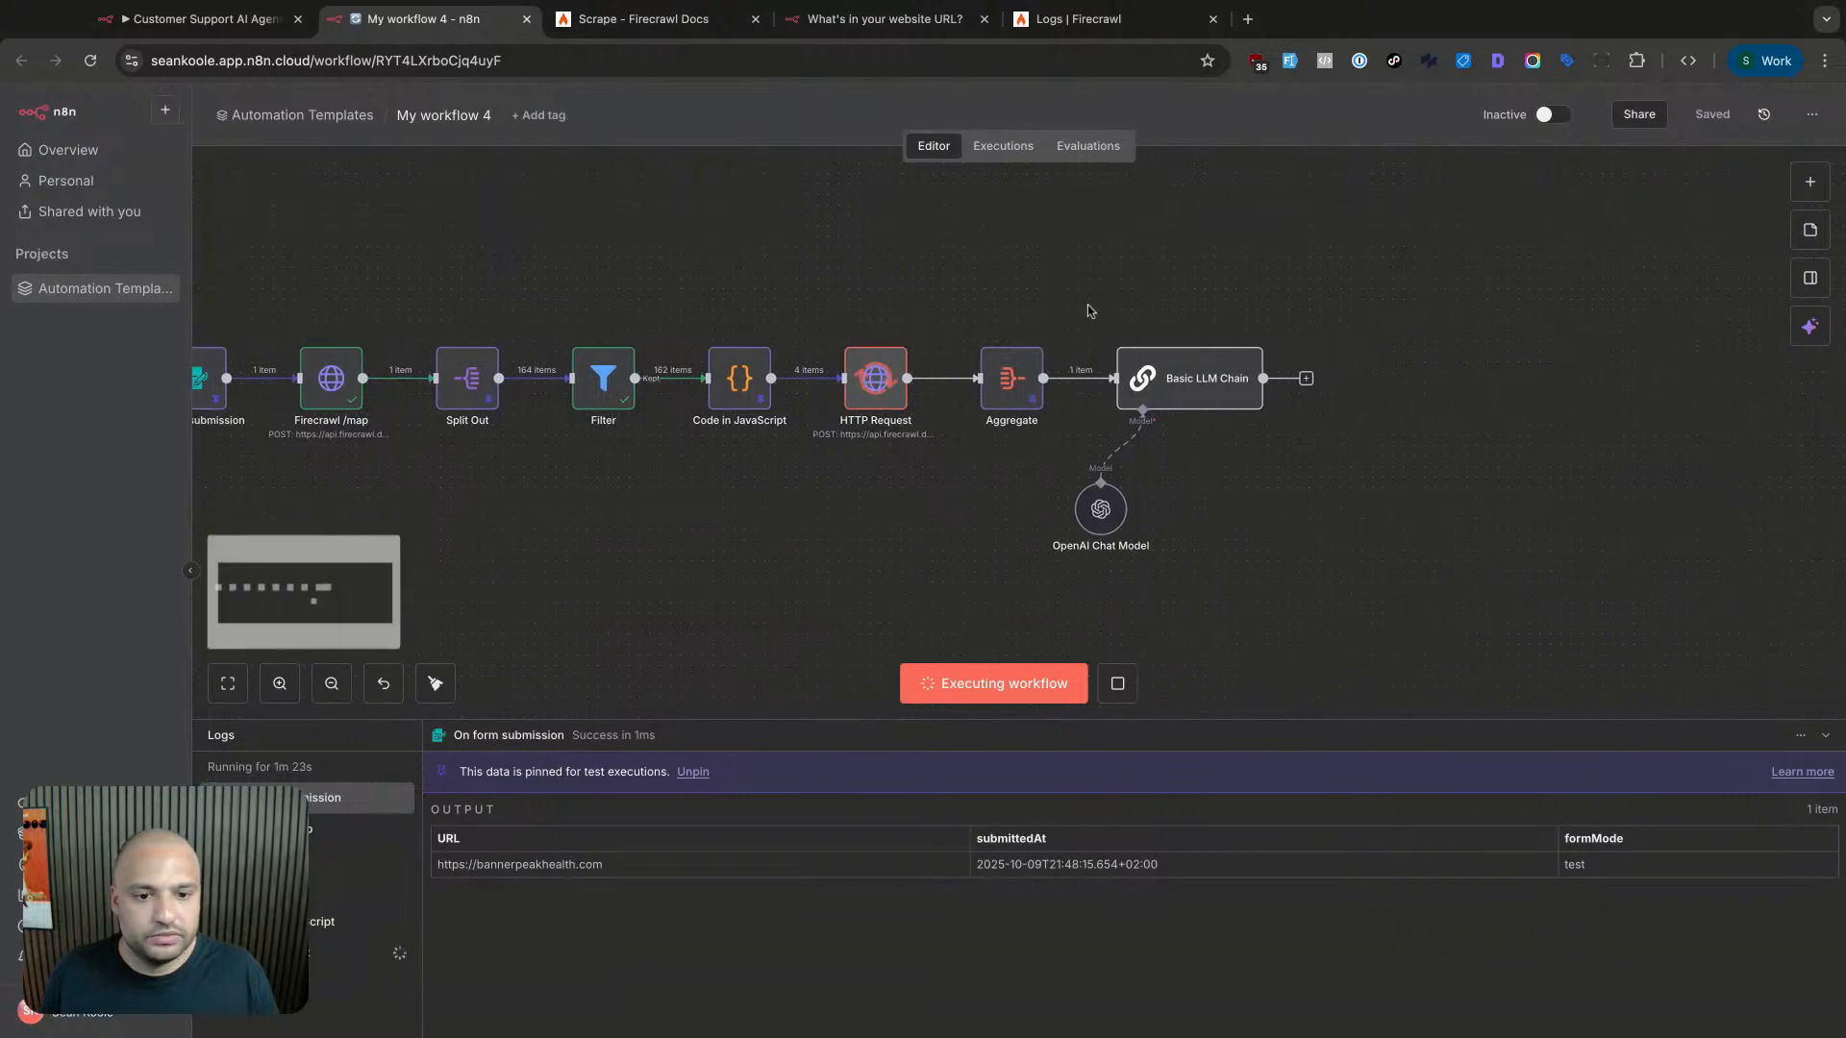
left_click(875, 378)
double_click(875, 378)
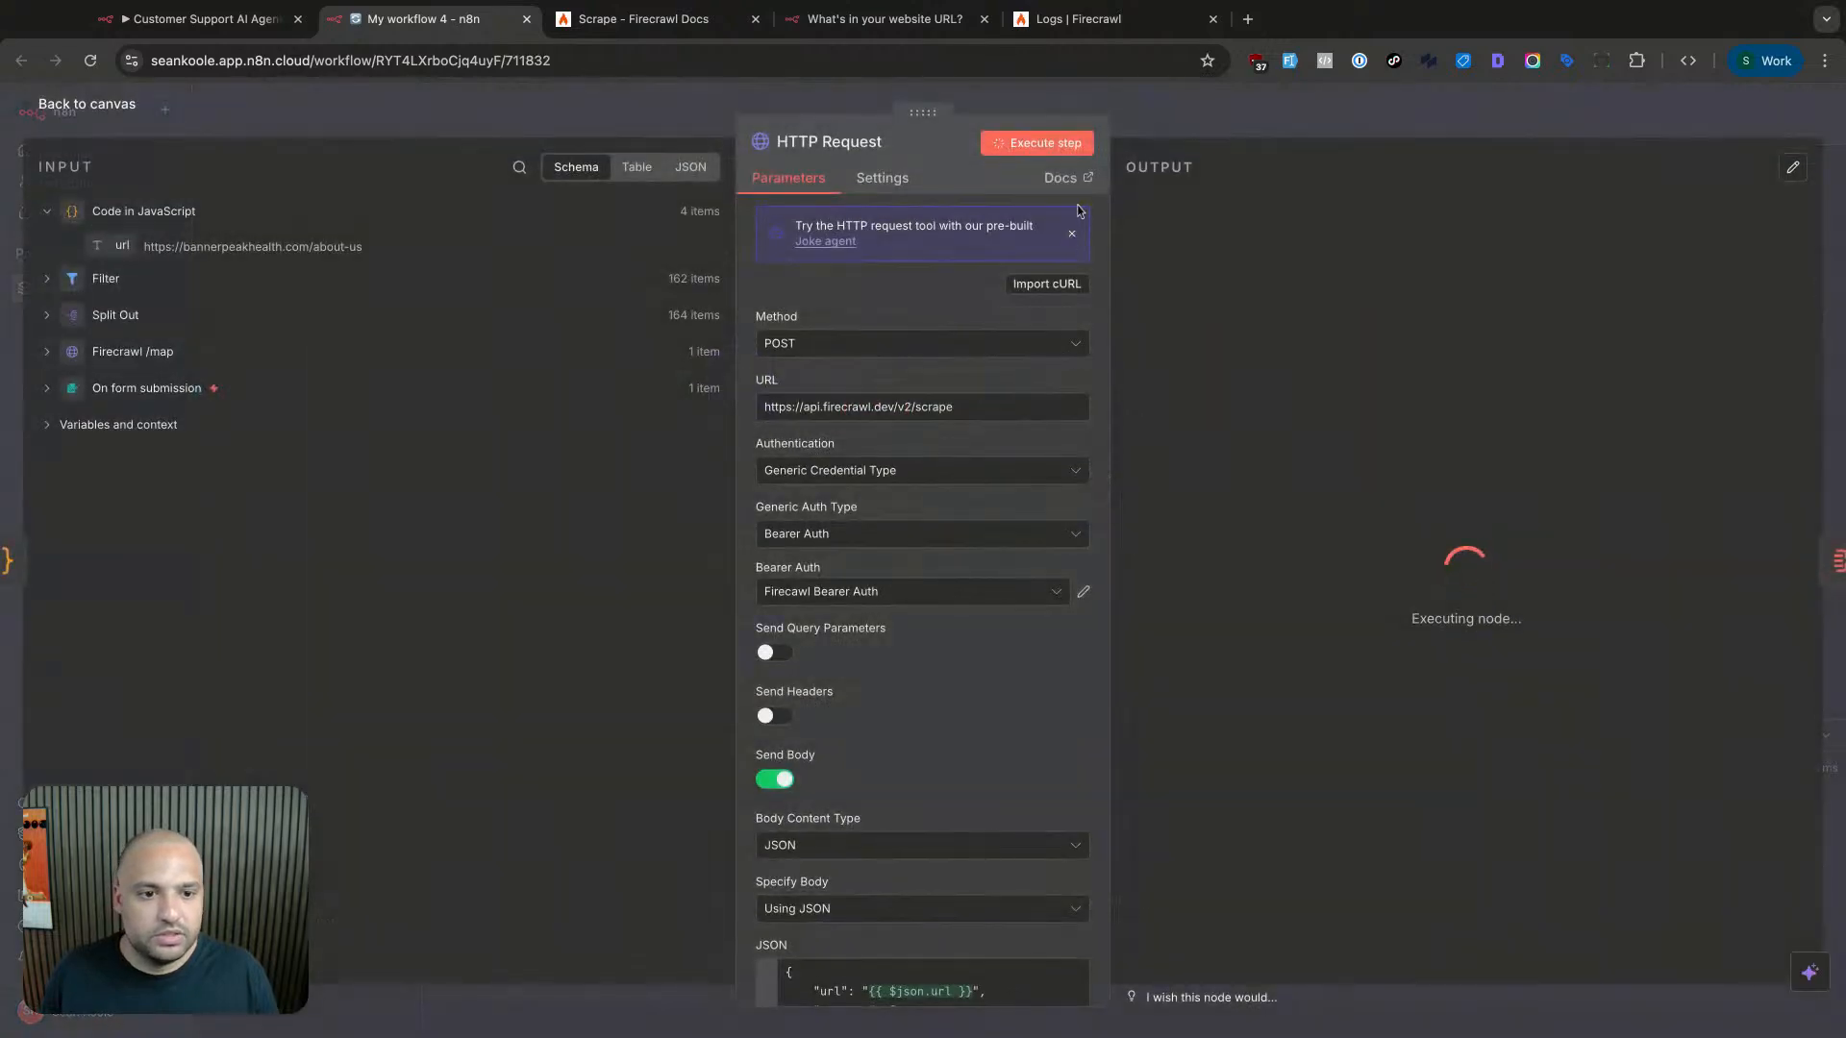
double_click(961, 405)
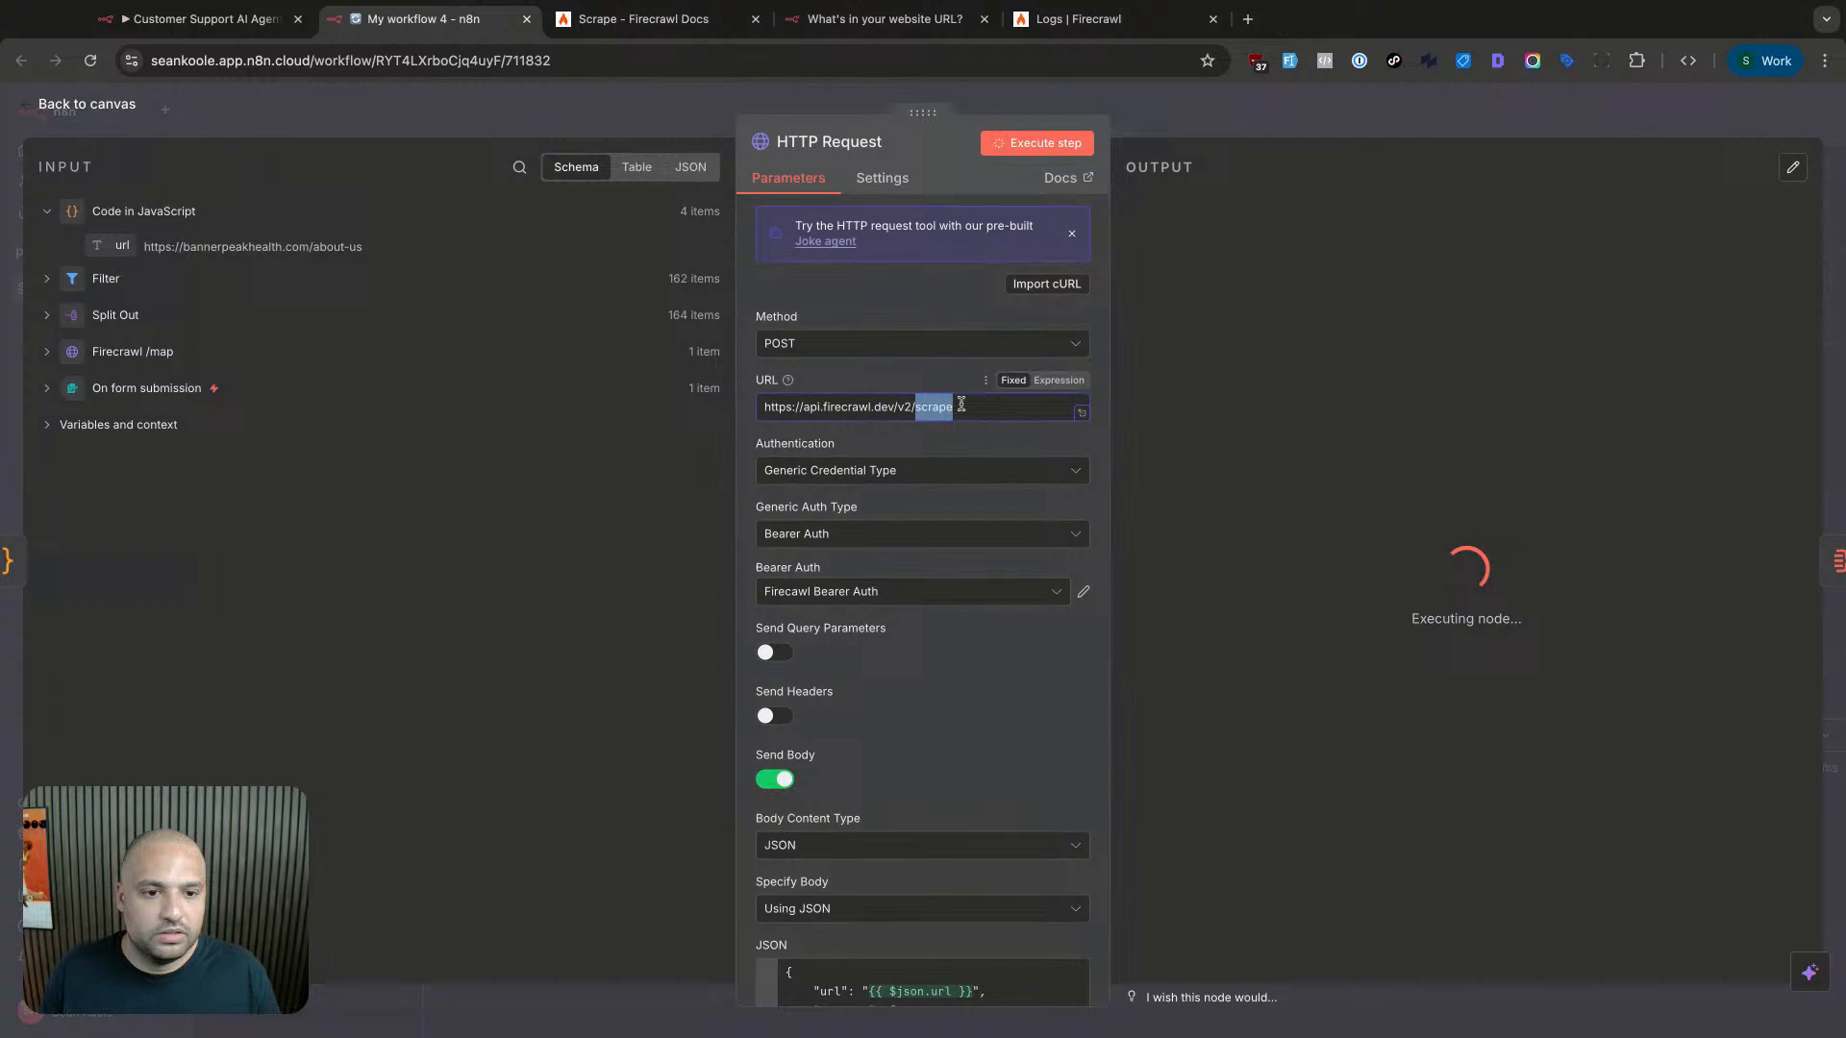
left_click(1278, 113)
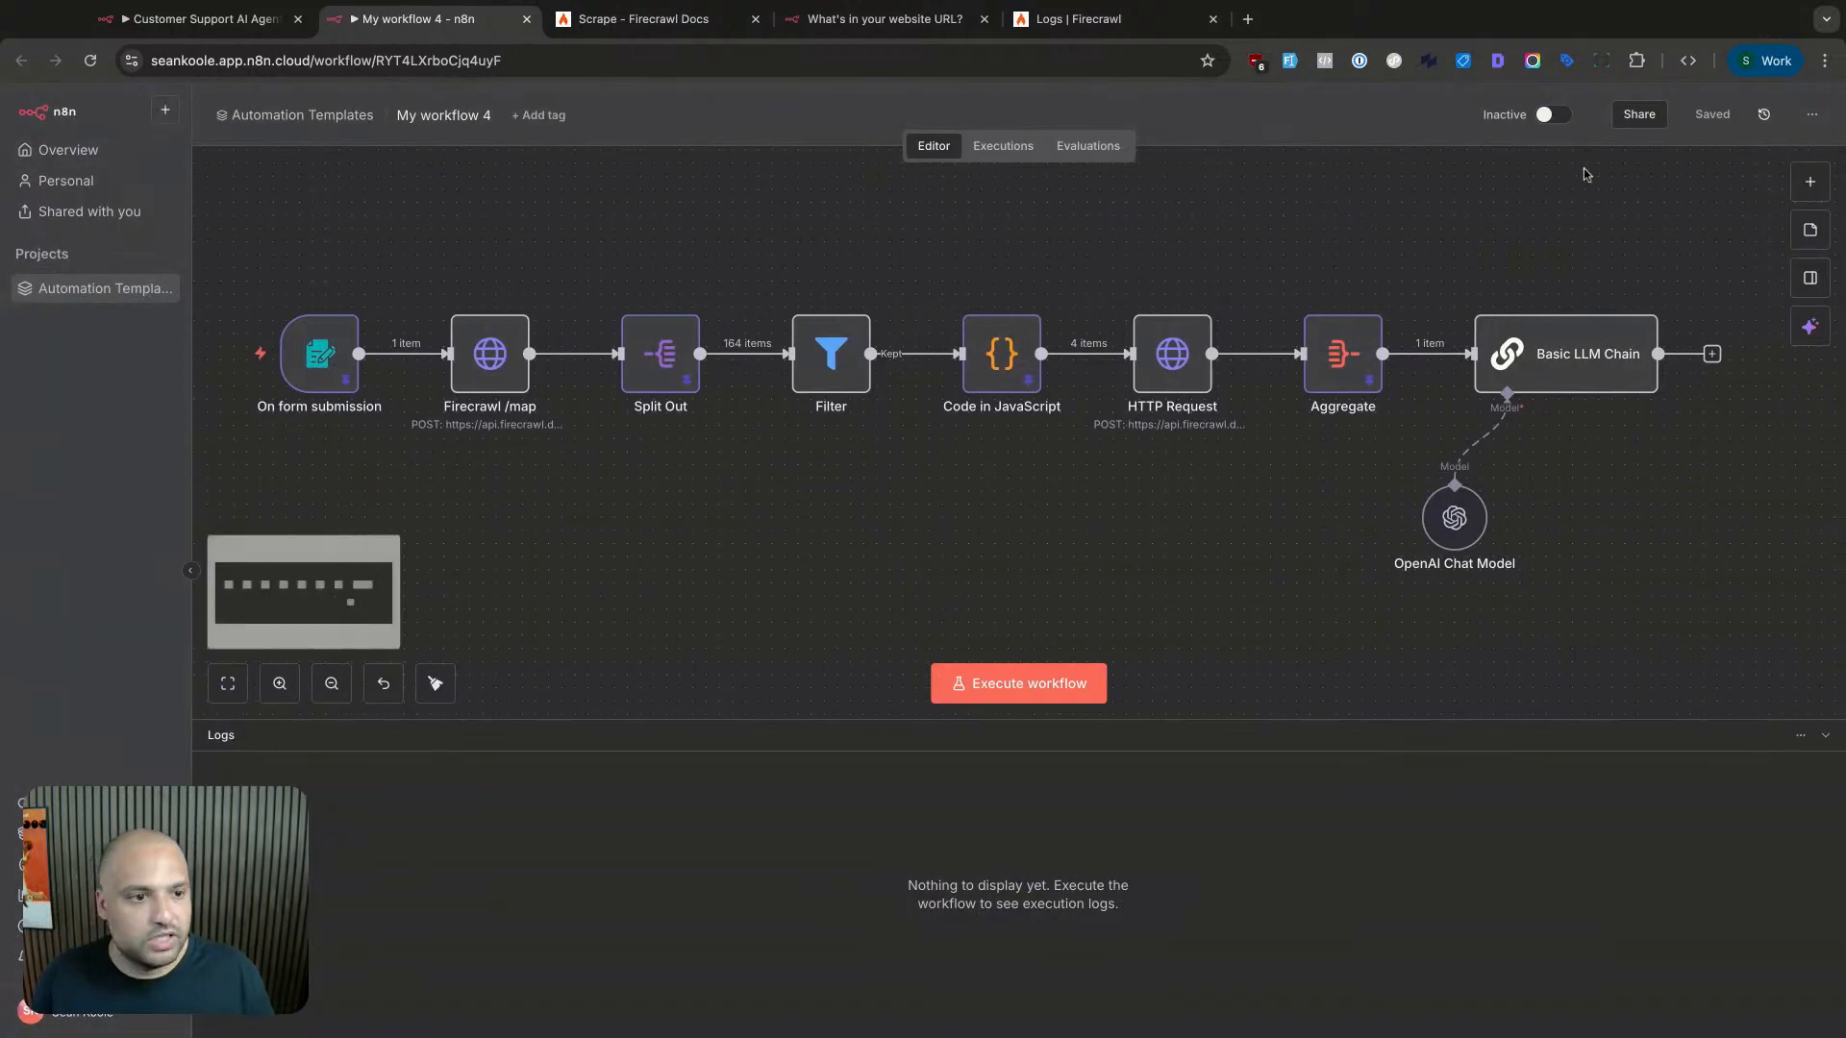
- Execute the whole workflow on the pinned form submission
left_click(1019, 685)
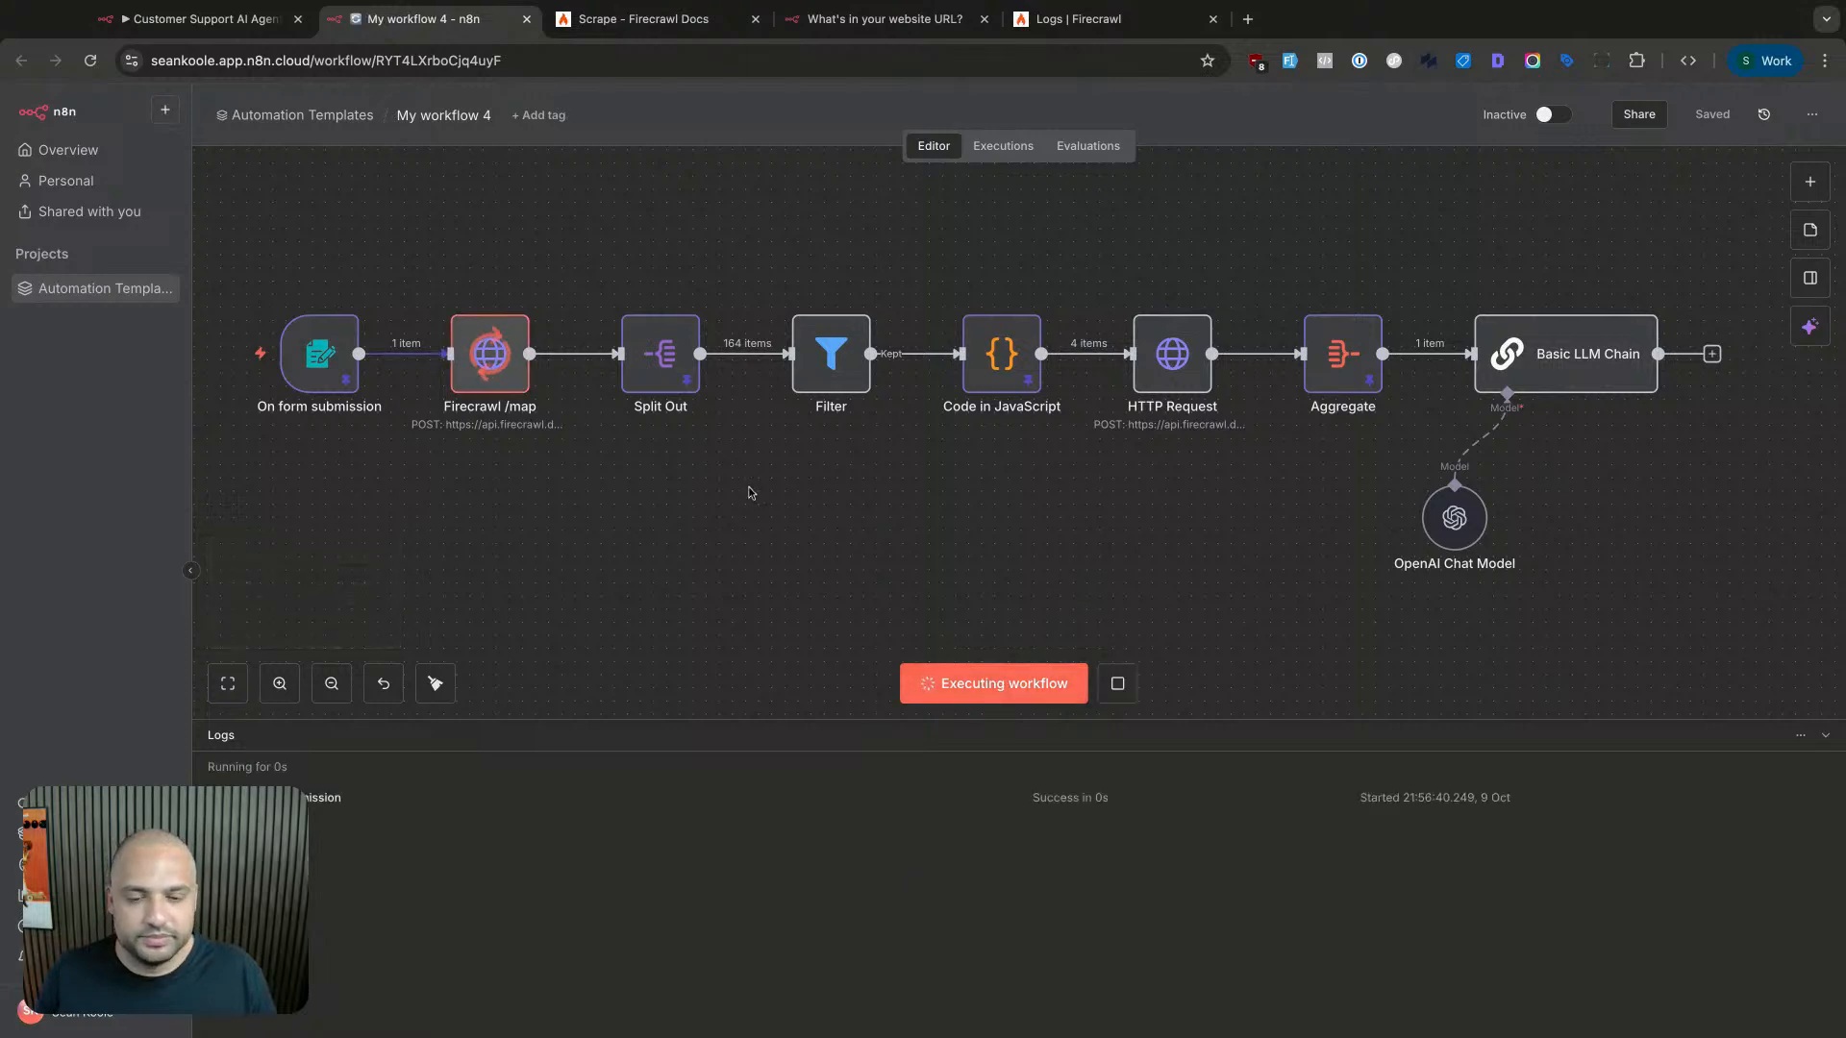
scroll(764, 497, "right", 2)
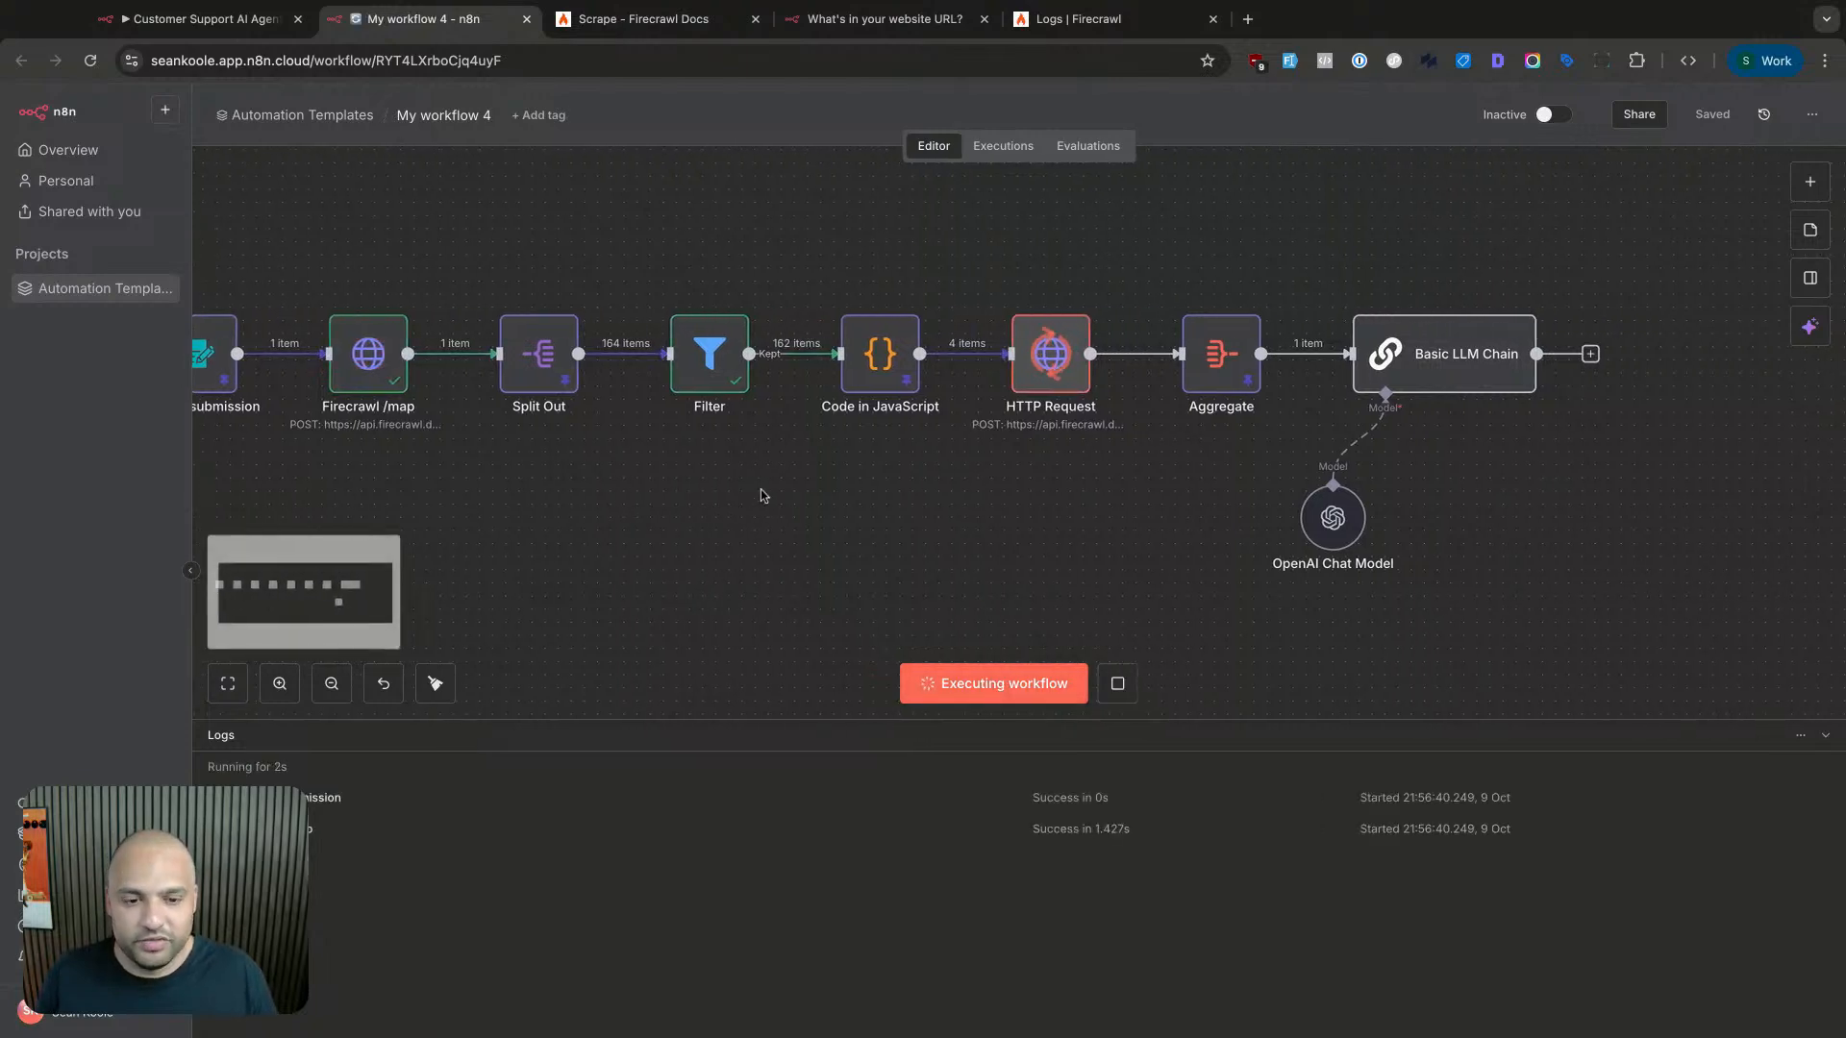
scroll(764, 496, "right", 2)
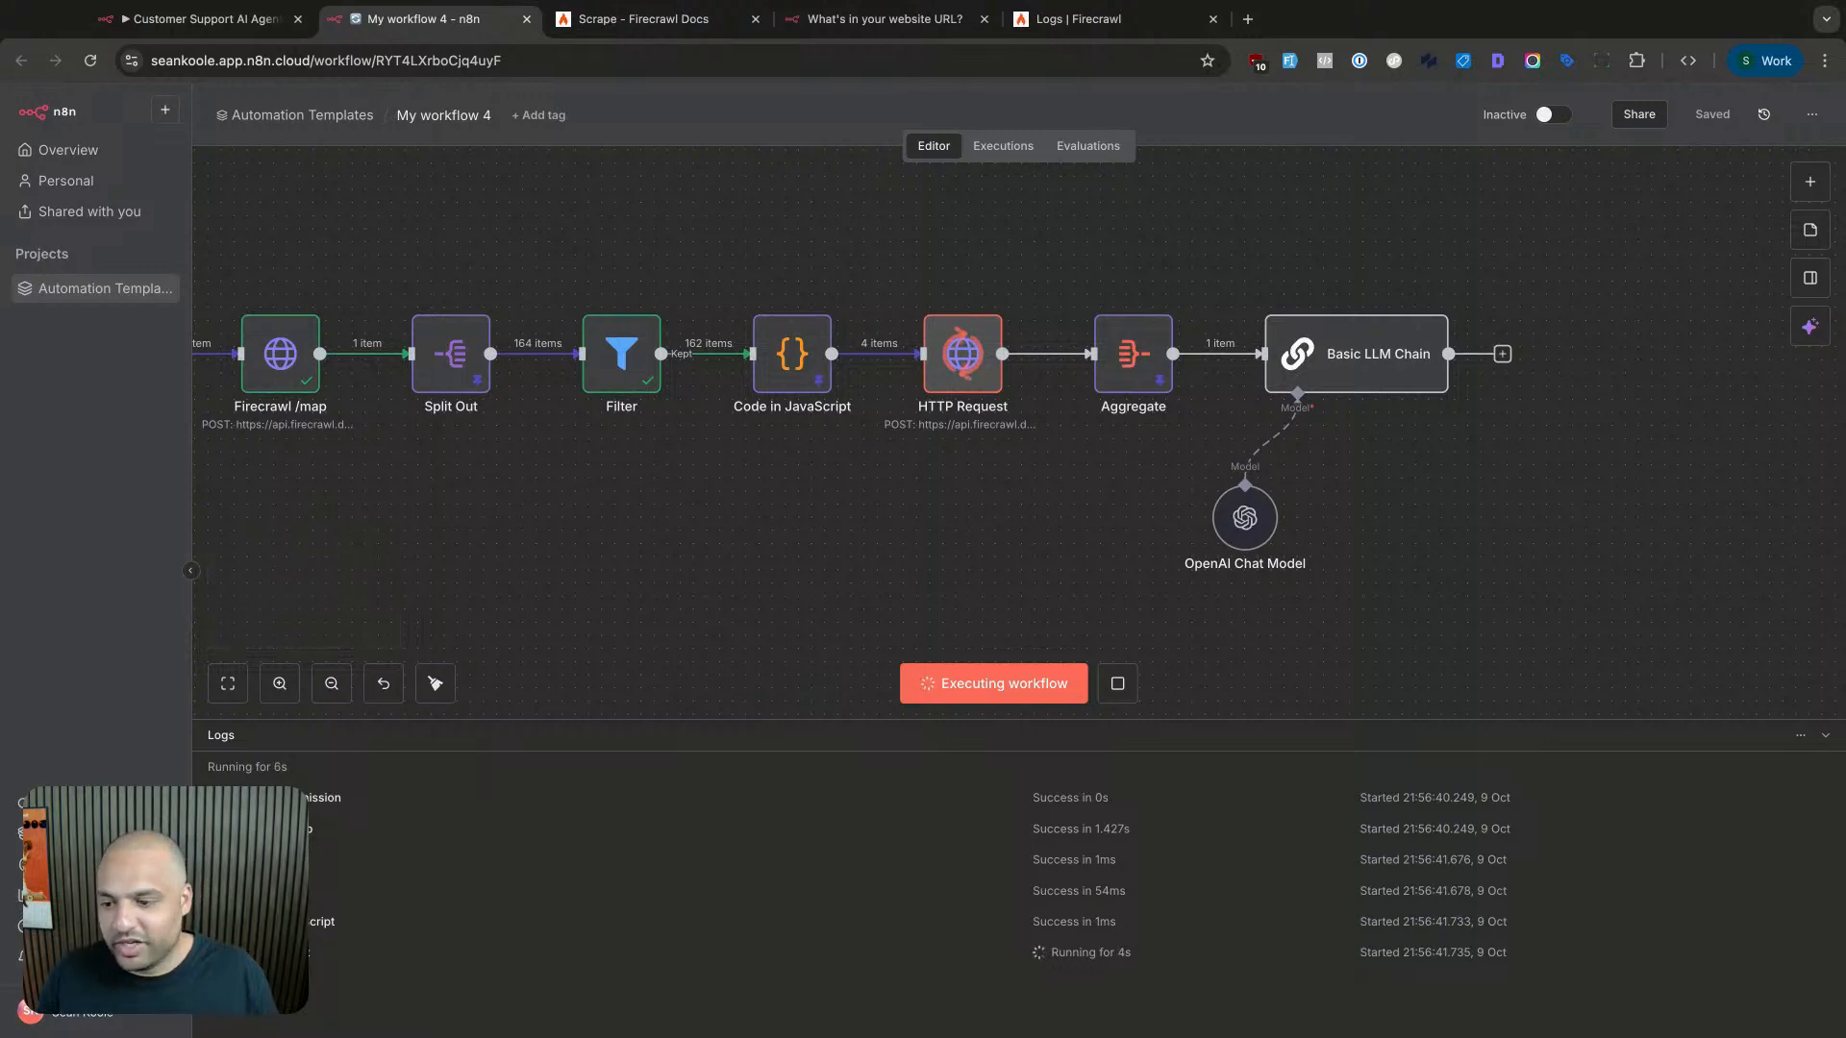
scroll(600, 604, "right", 2)
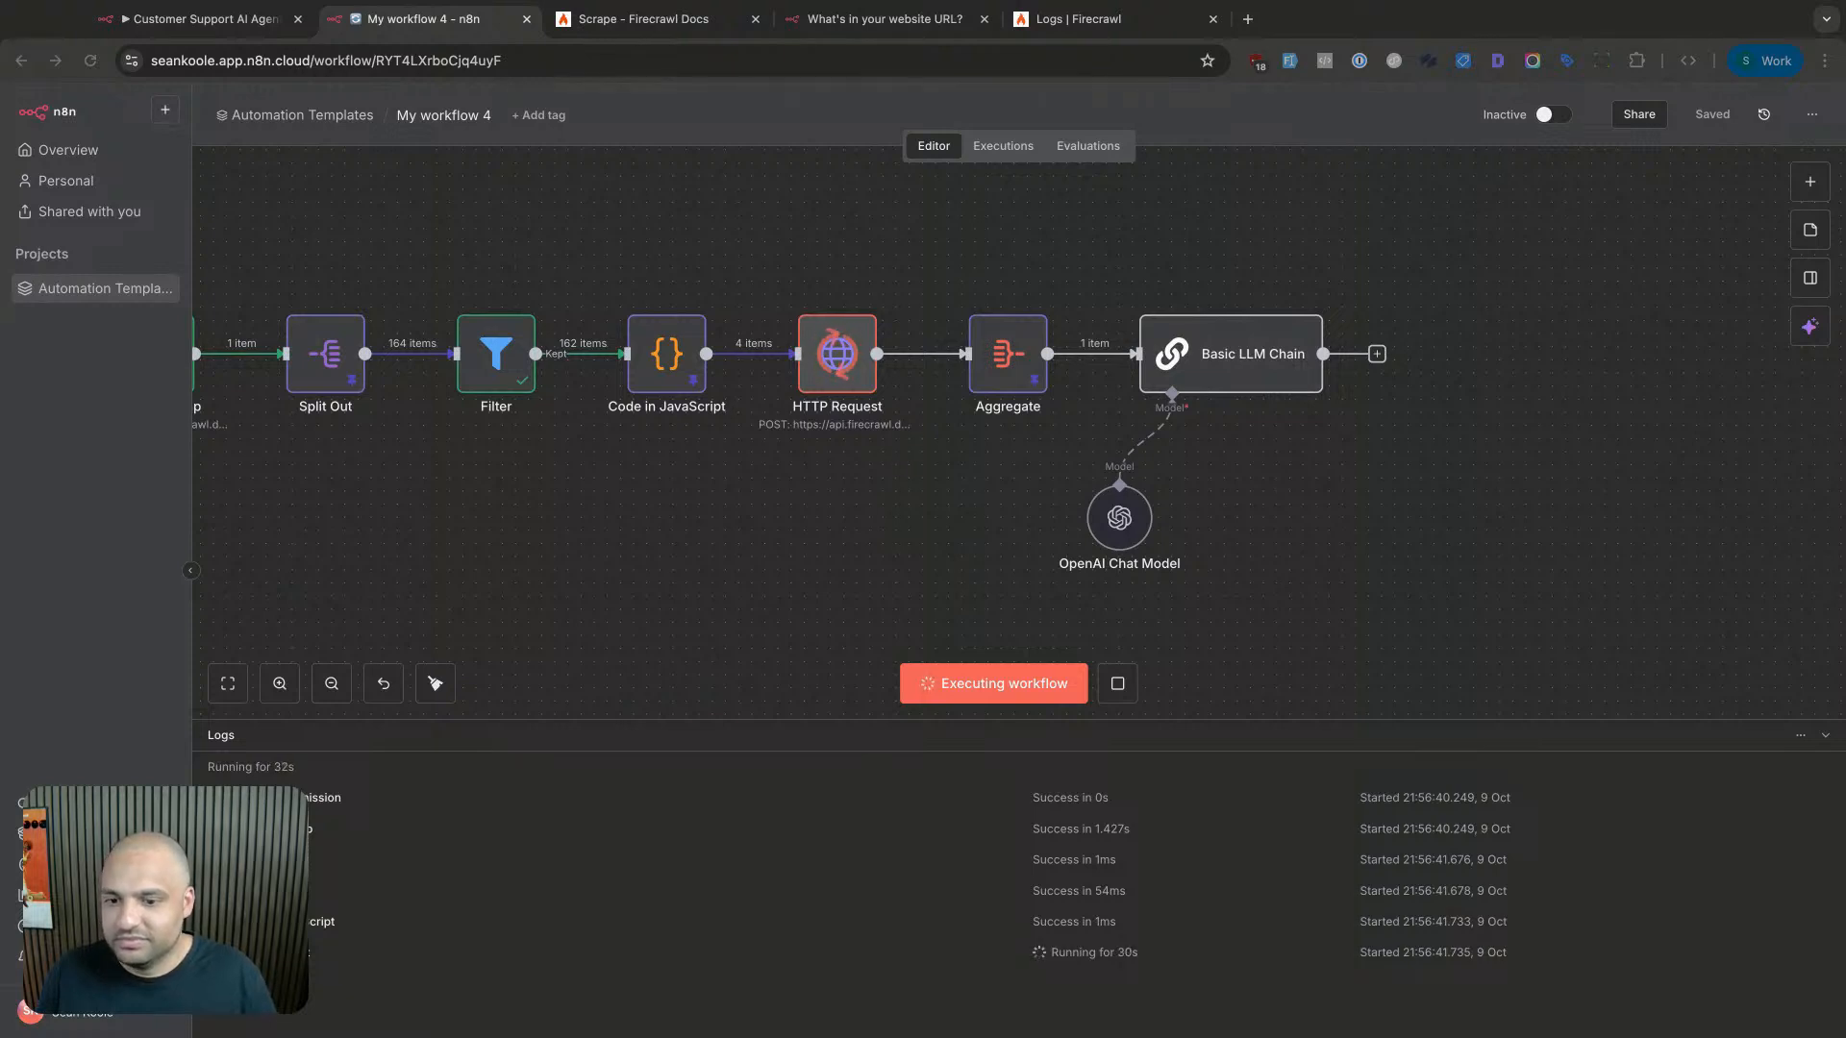
scroll(881, 502, "right", 2)
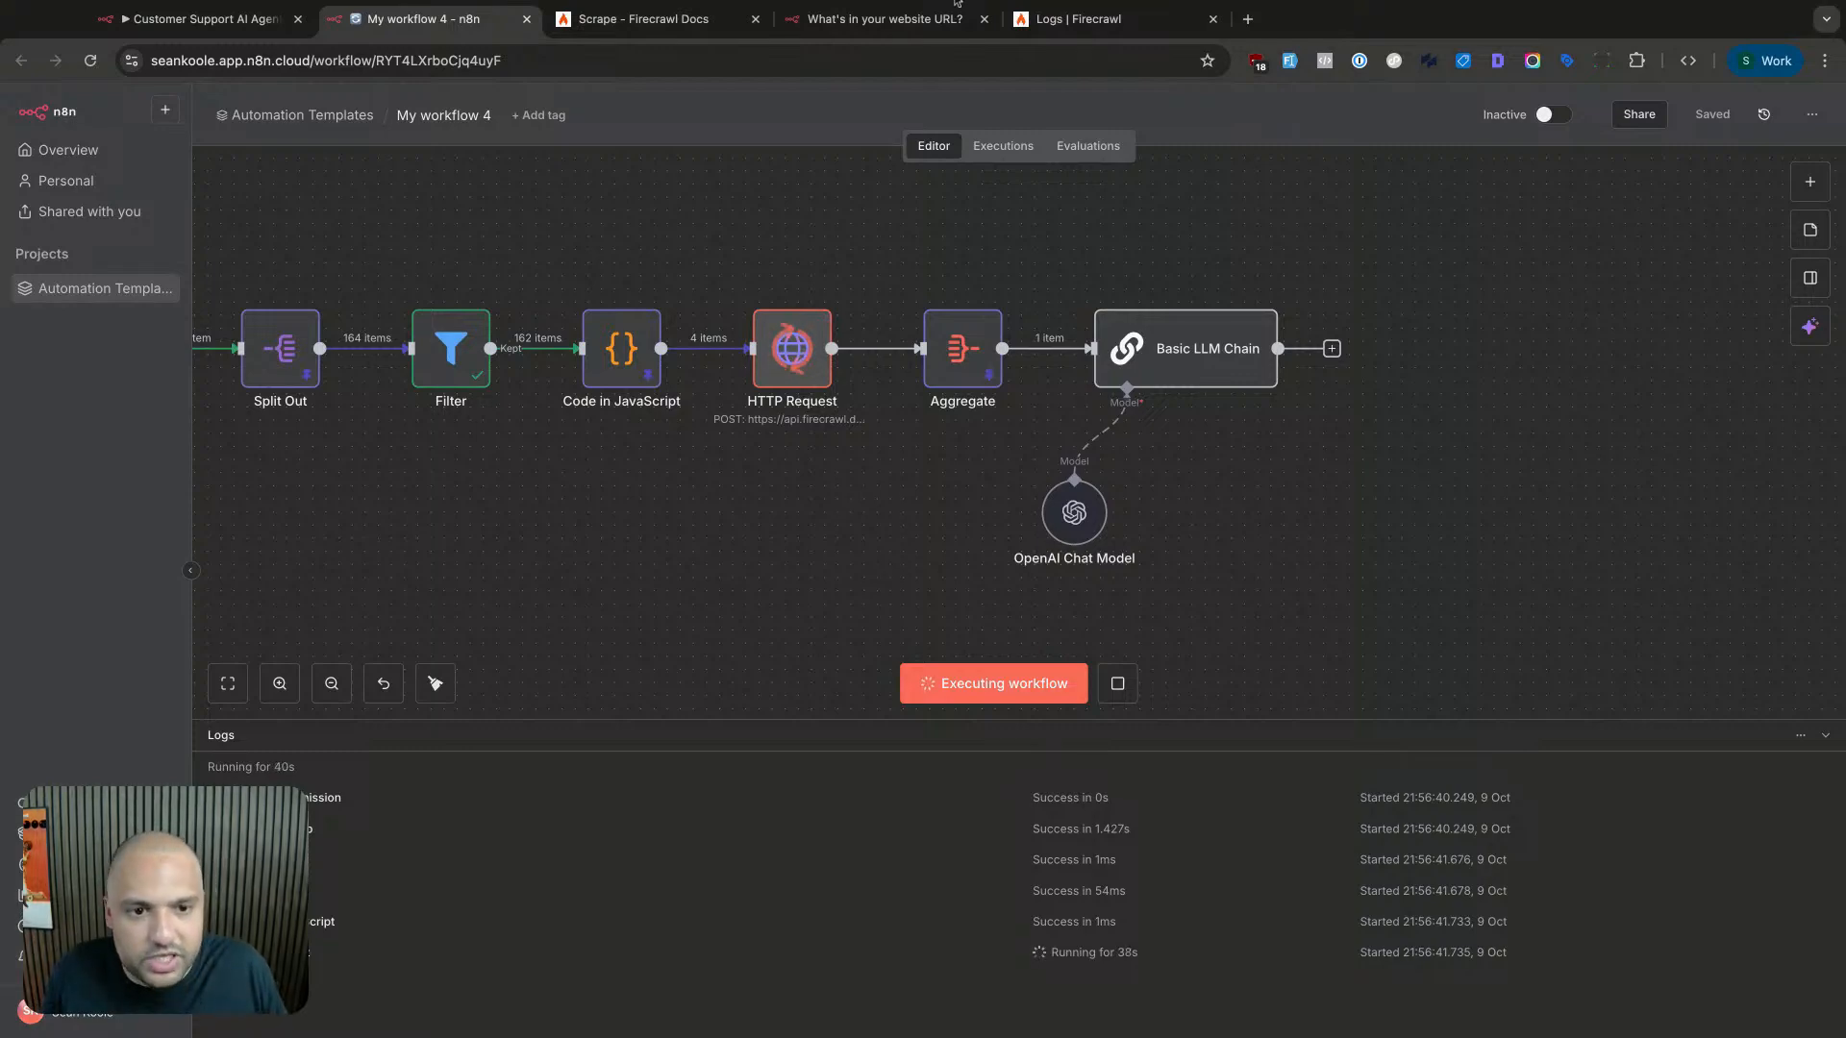
- Check Firecrawl's activity logs for scrape requests, then inspect the stalled HTTP Request node
left_click(1069, 20)
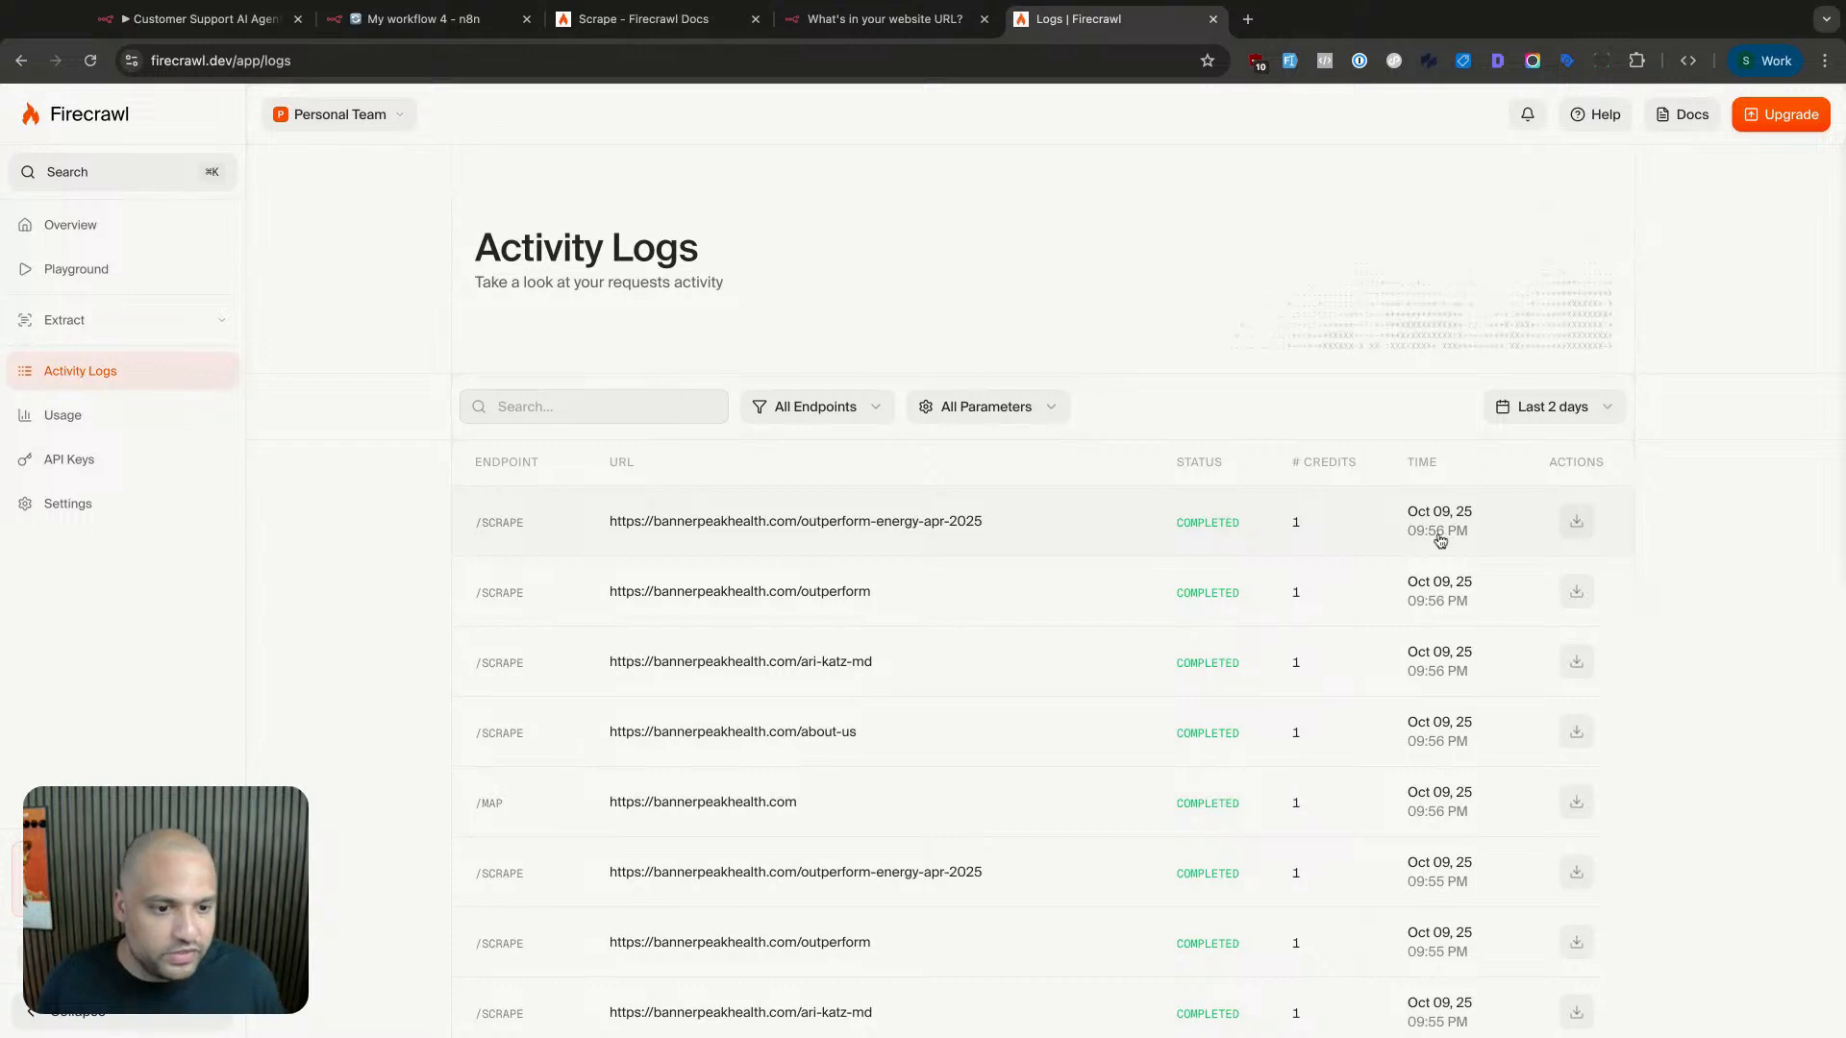
left_click(460, 23)
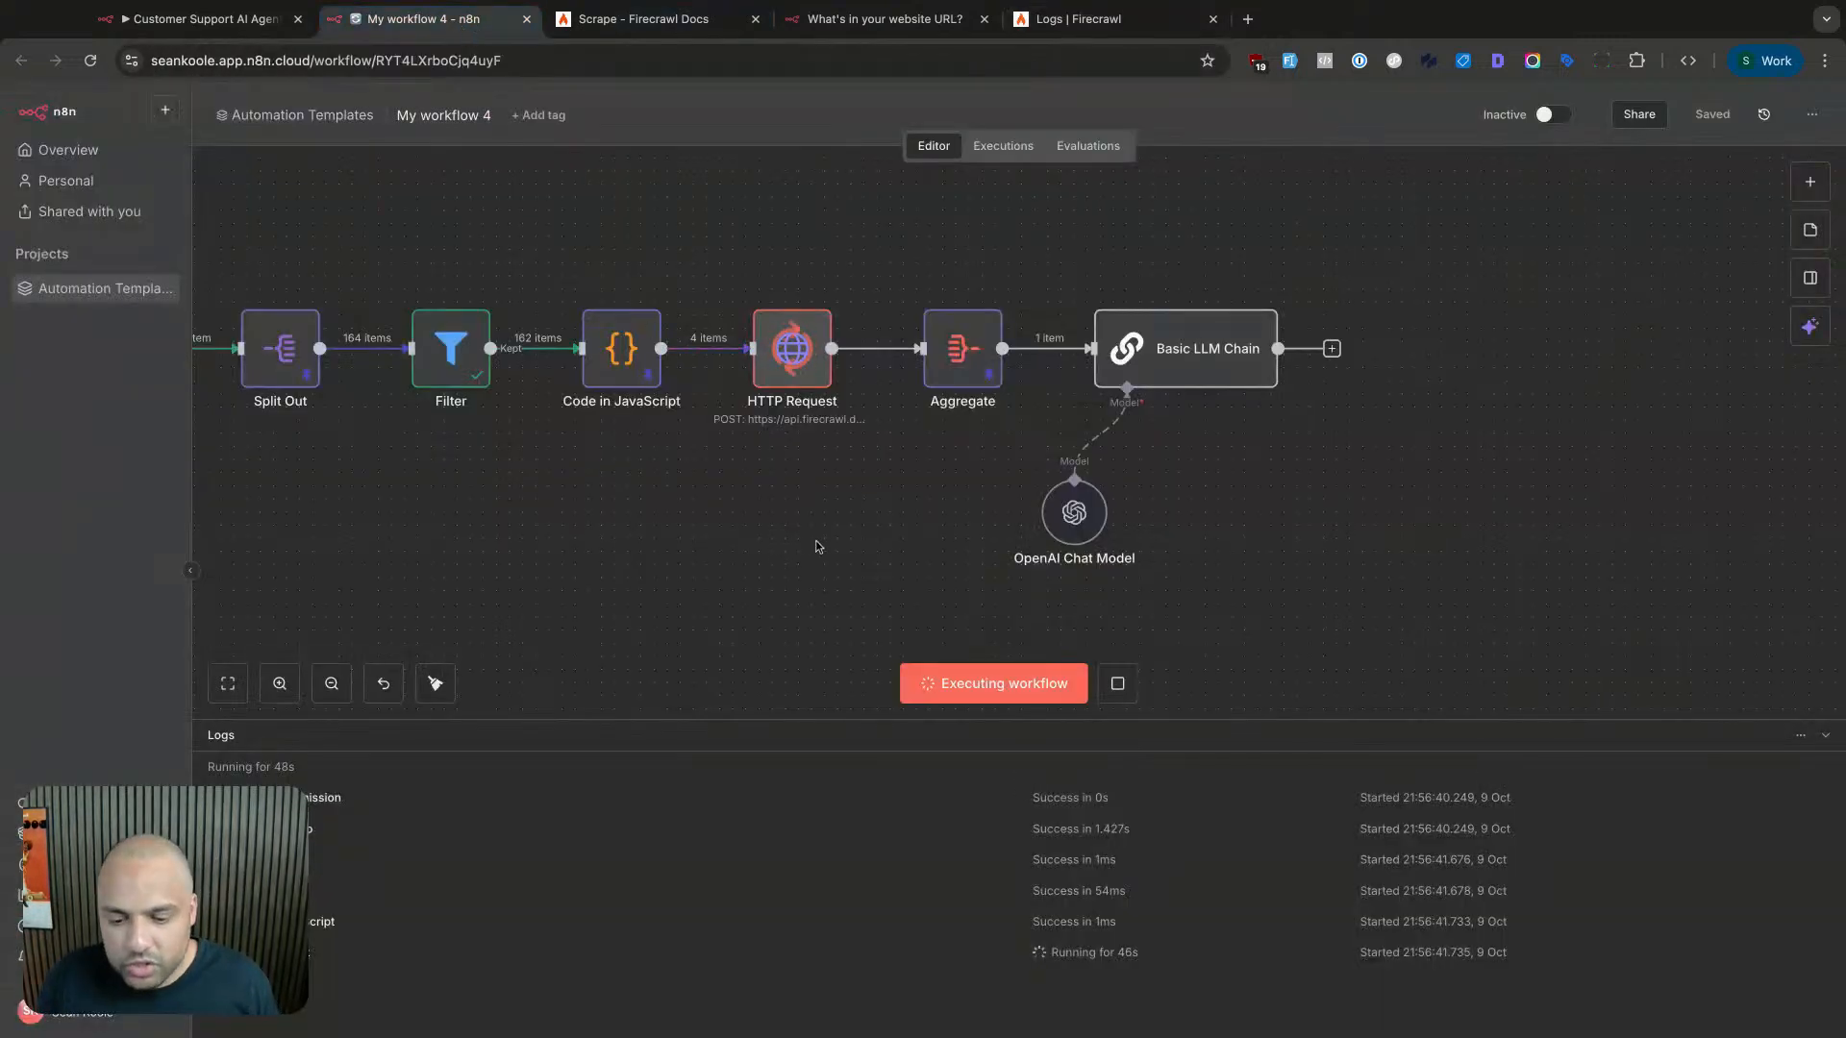
scroll(825, 548, "up", 1)
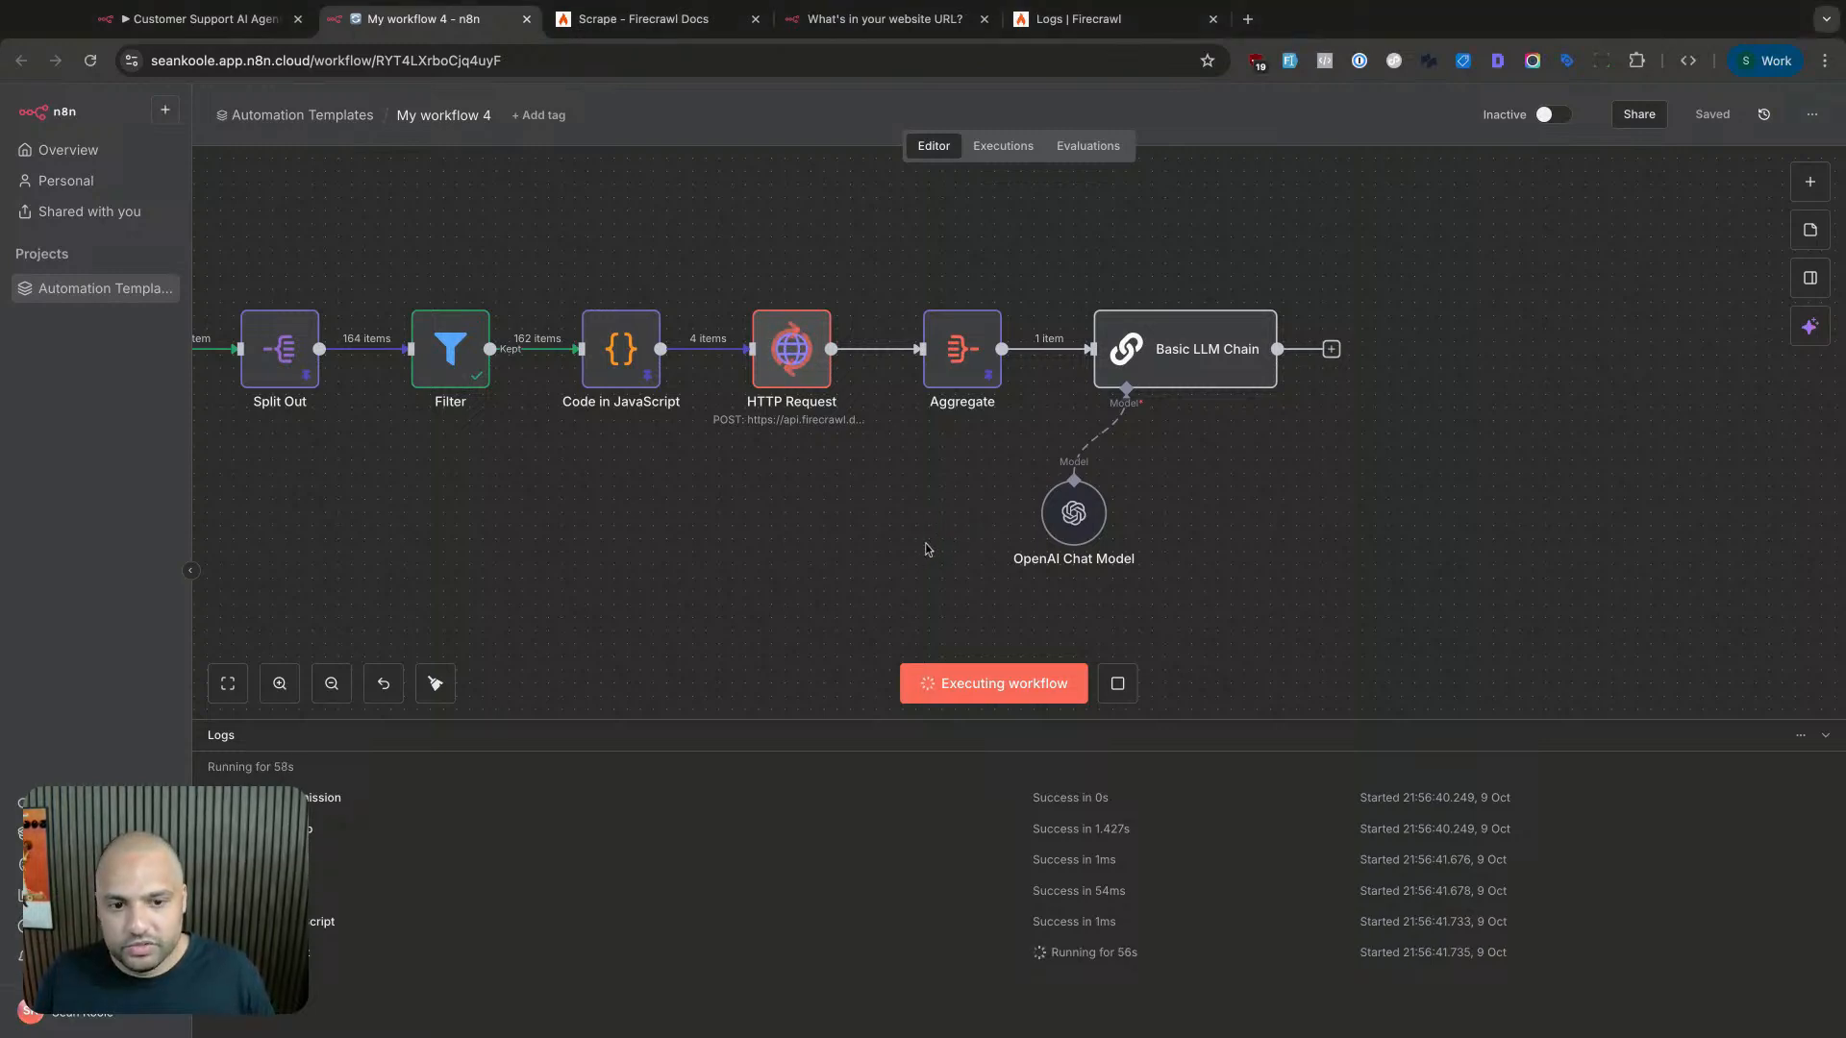
left_click(810, 379)
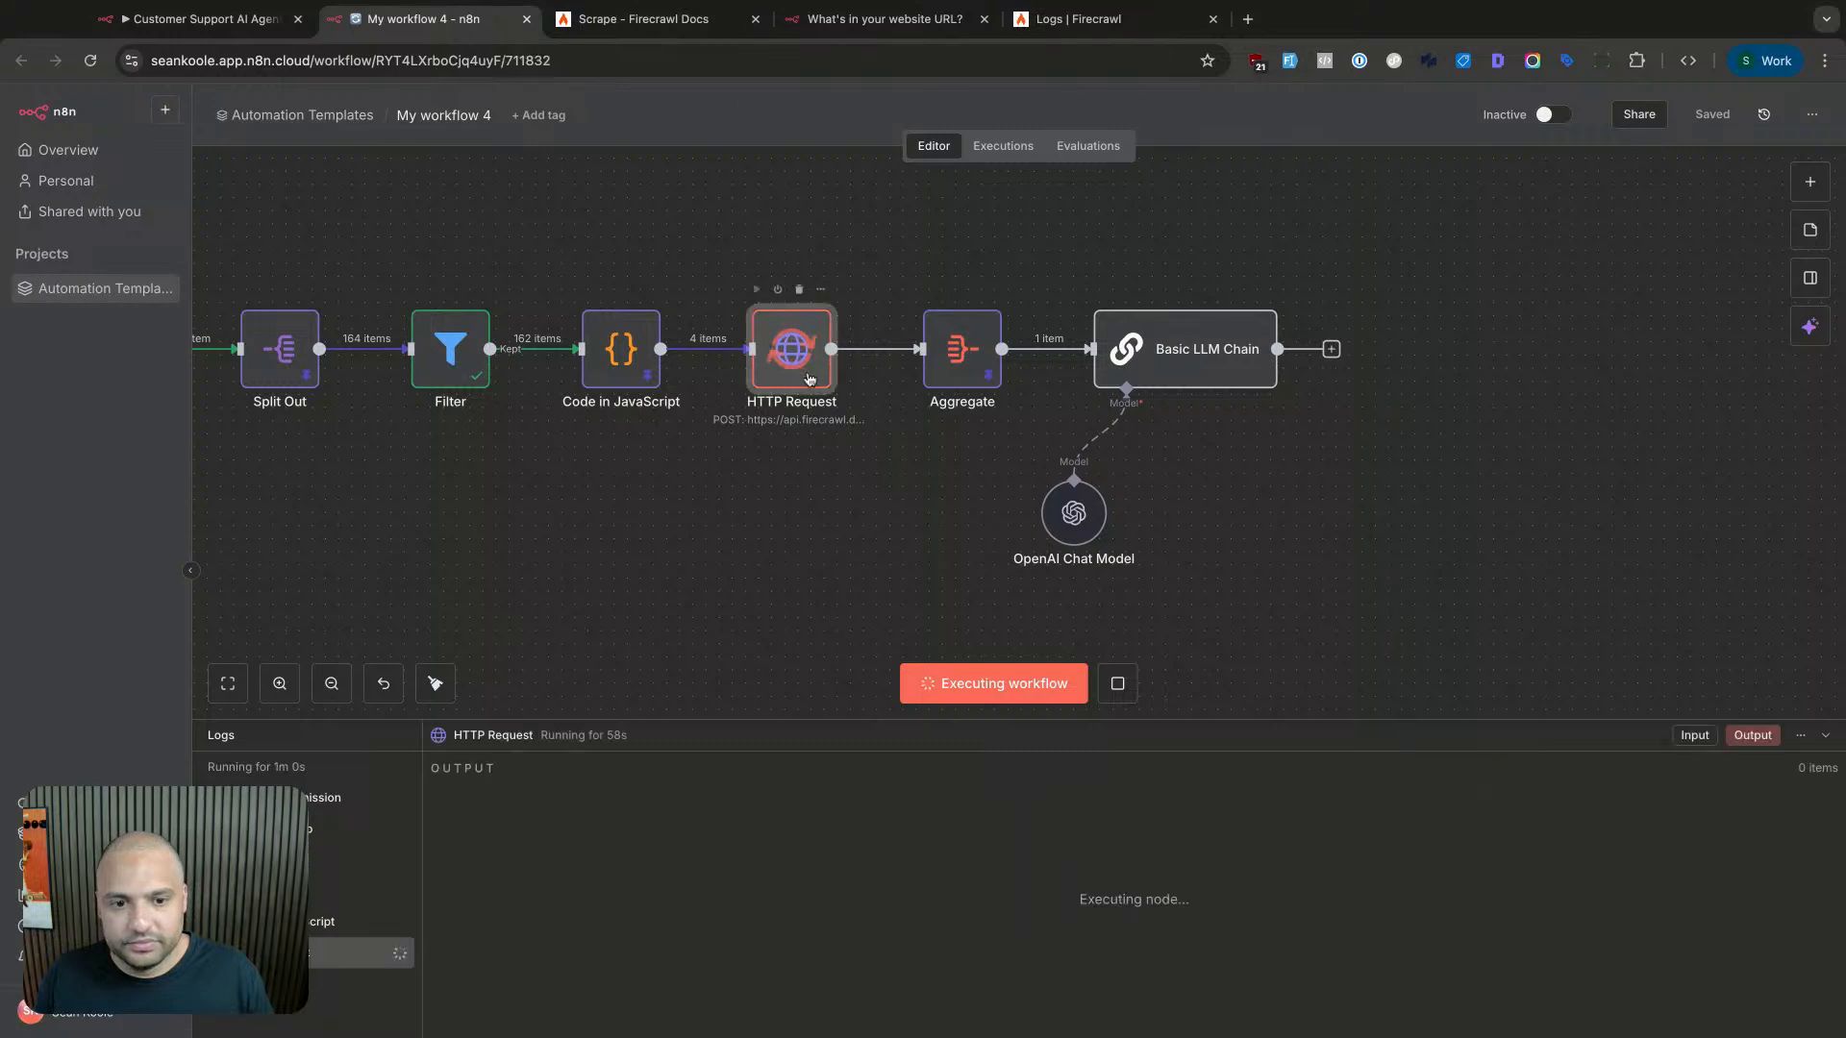
double_click(809, 378)
key("Escape")
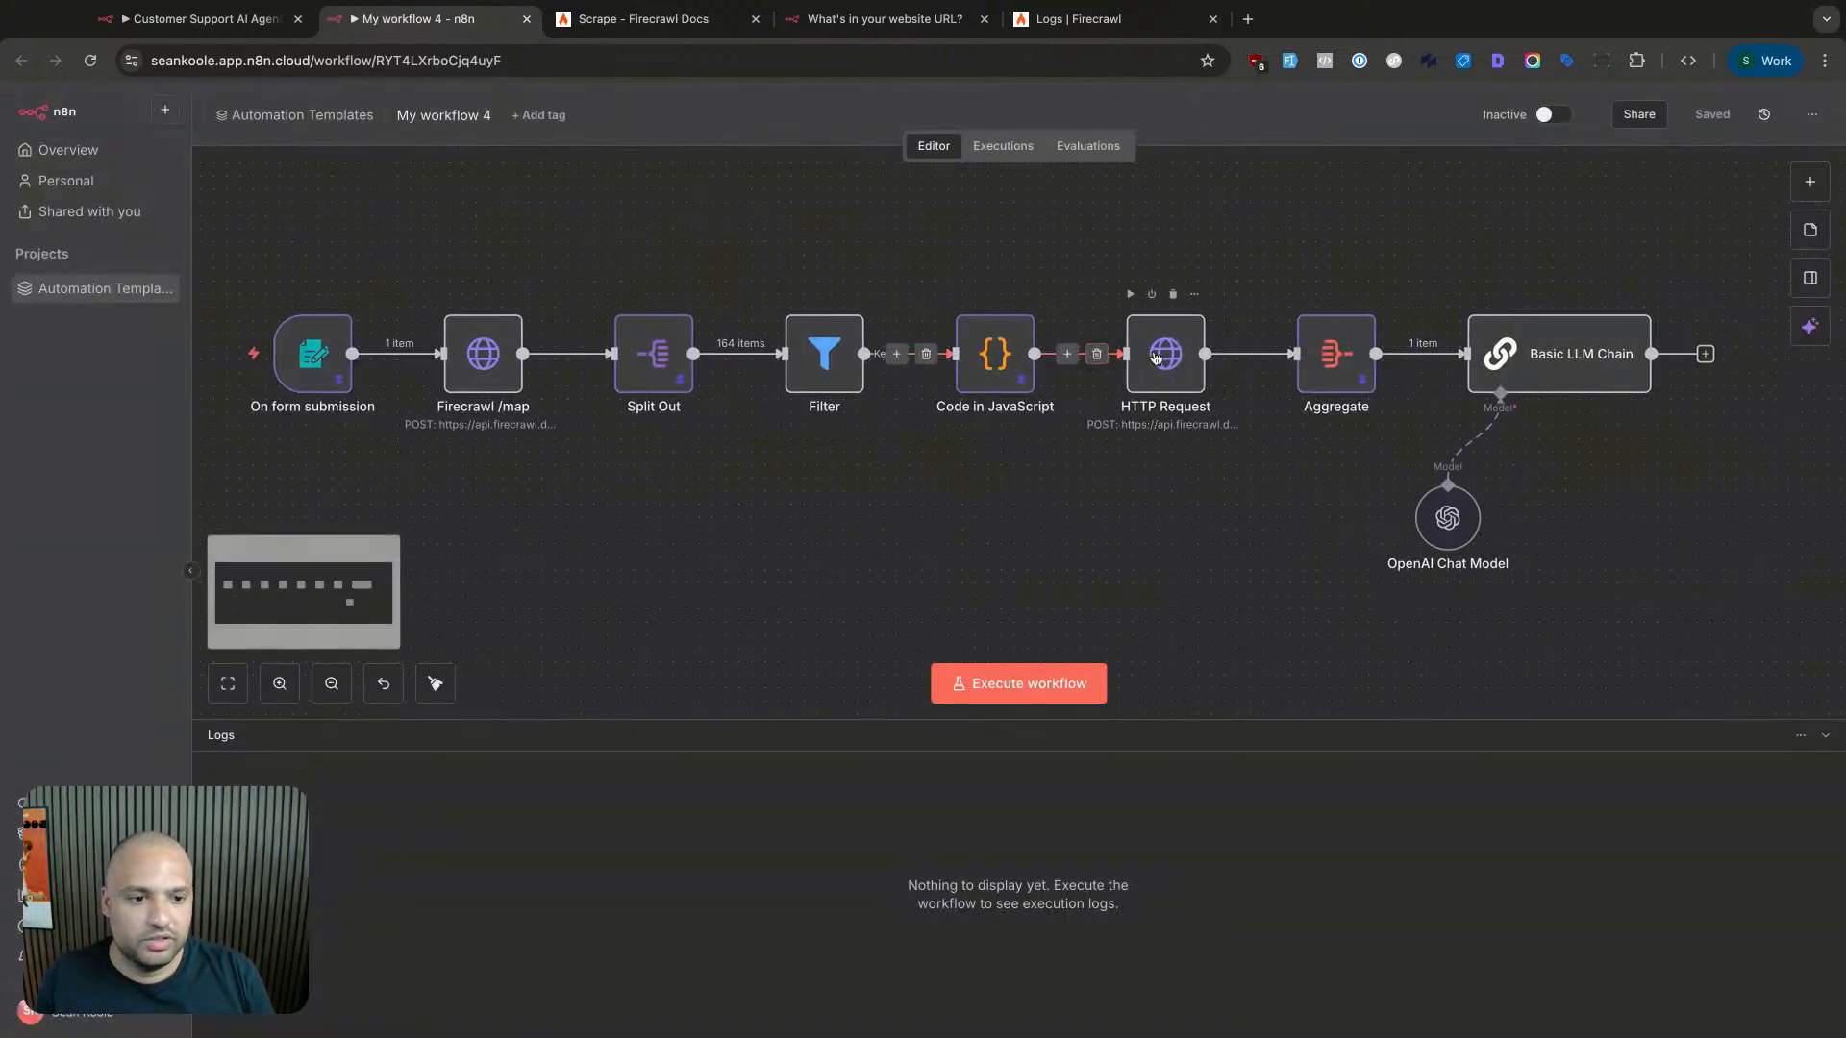
- Execute just the HTTP Request step
double_click(1156, 358)
left_click(1072, 151)
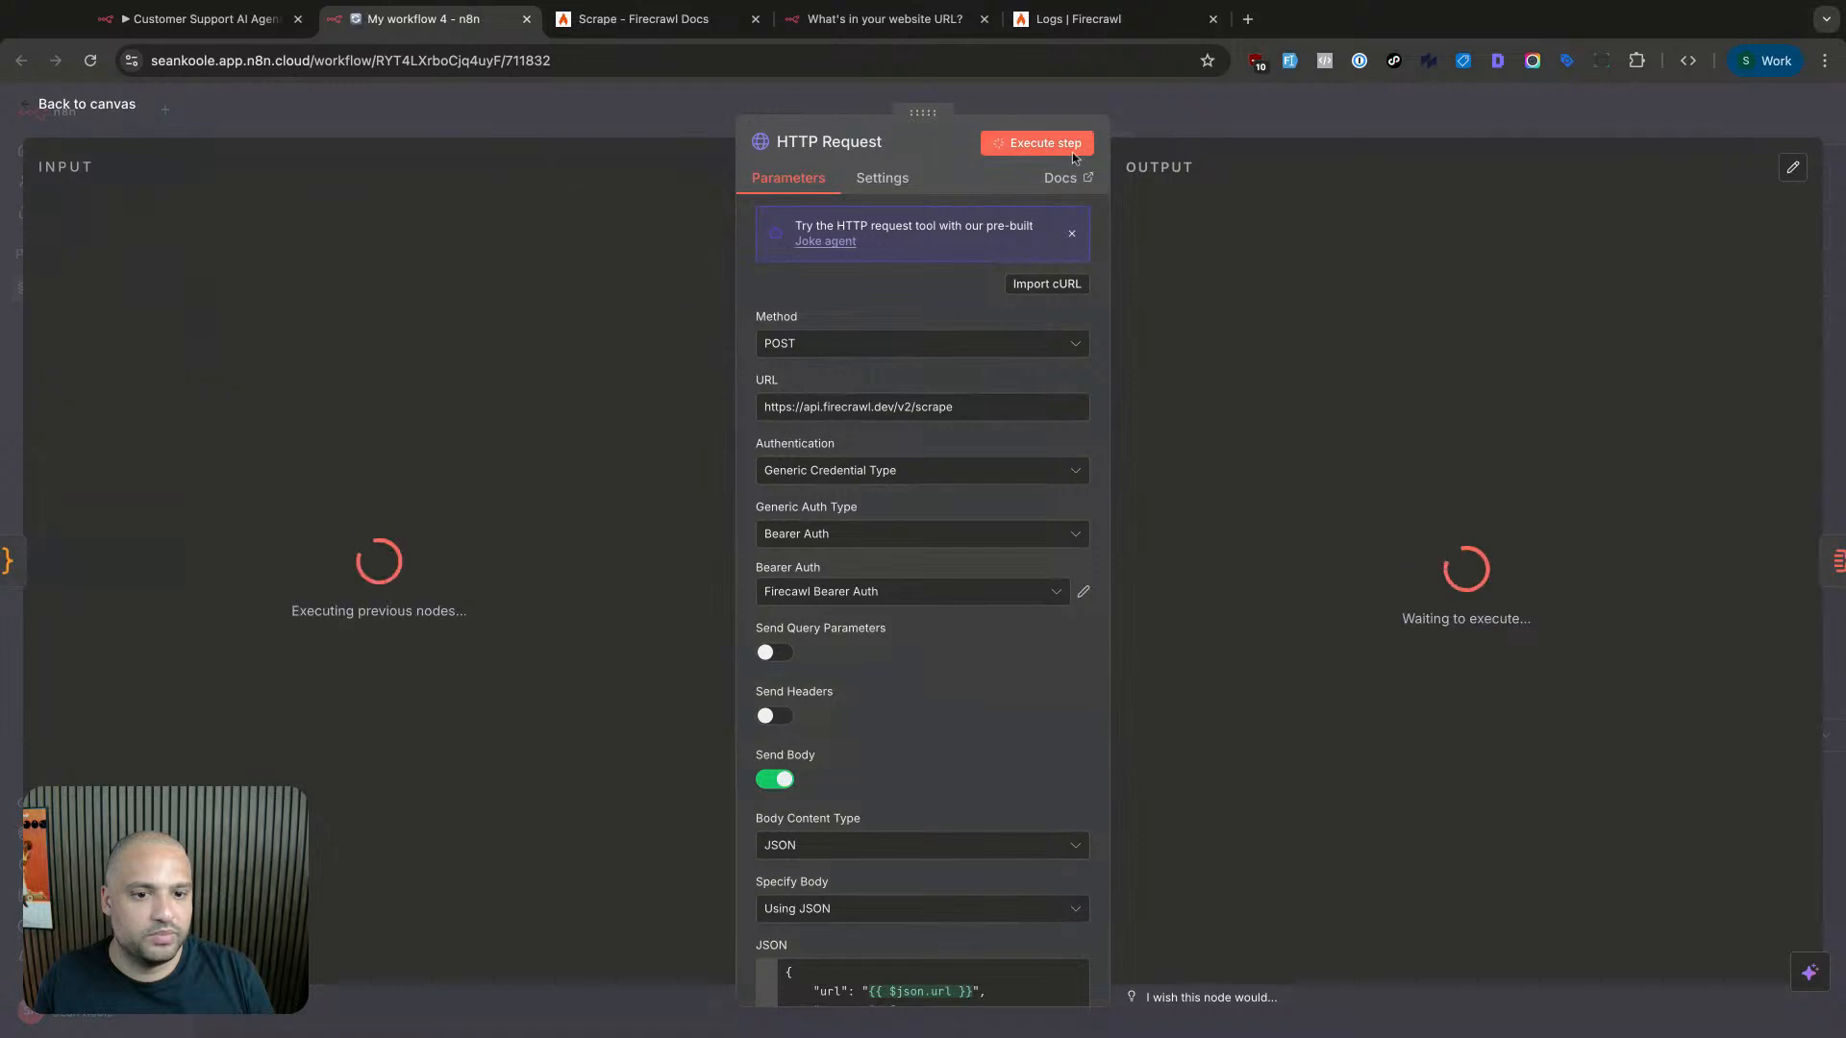
scroll(963, 648, "down", 3)
- Replace the hard-coded URL in the JSON body with the mapped {{ $json.url }} field
left_click(958, 766)
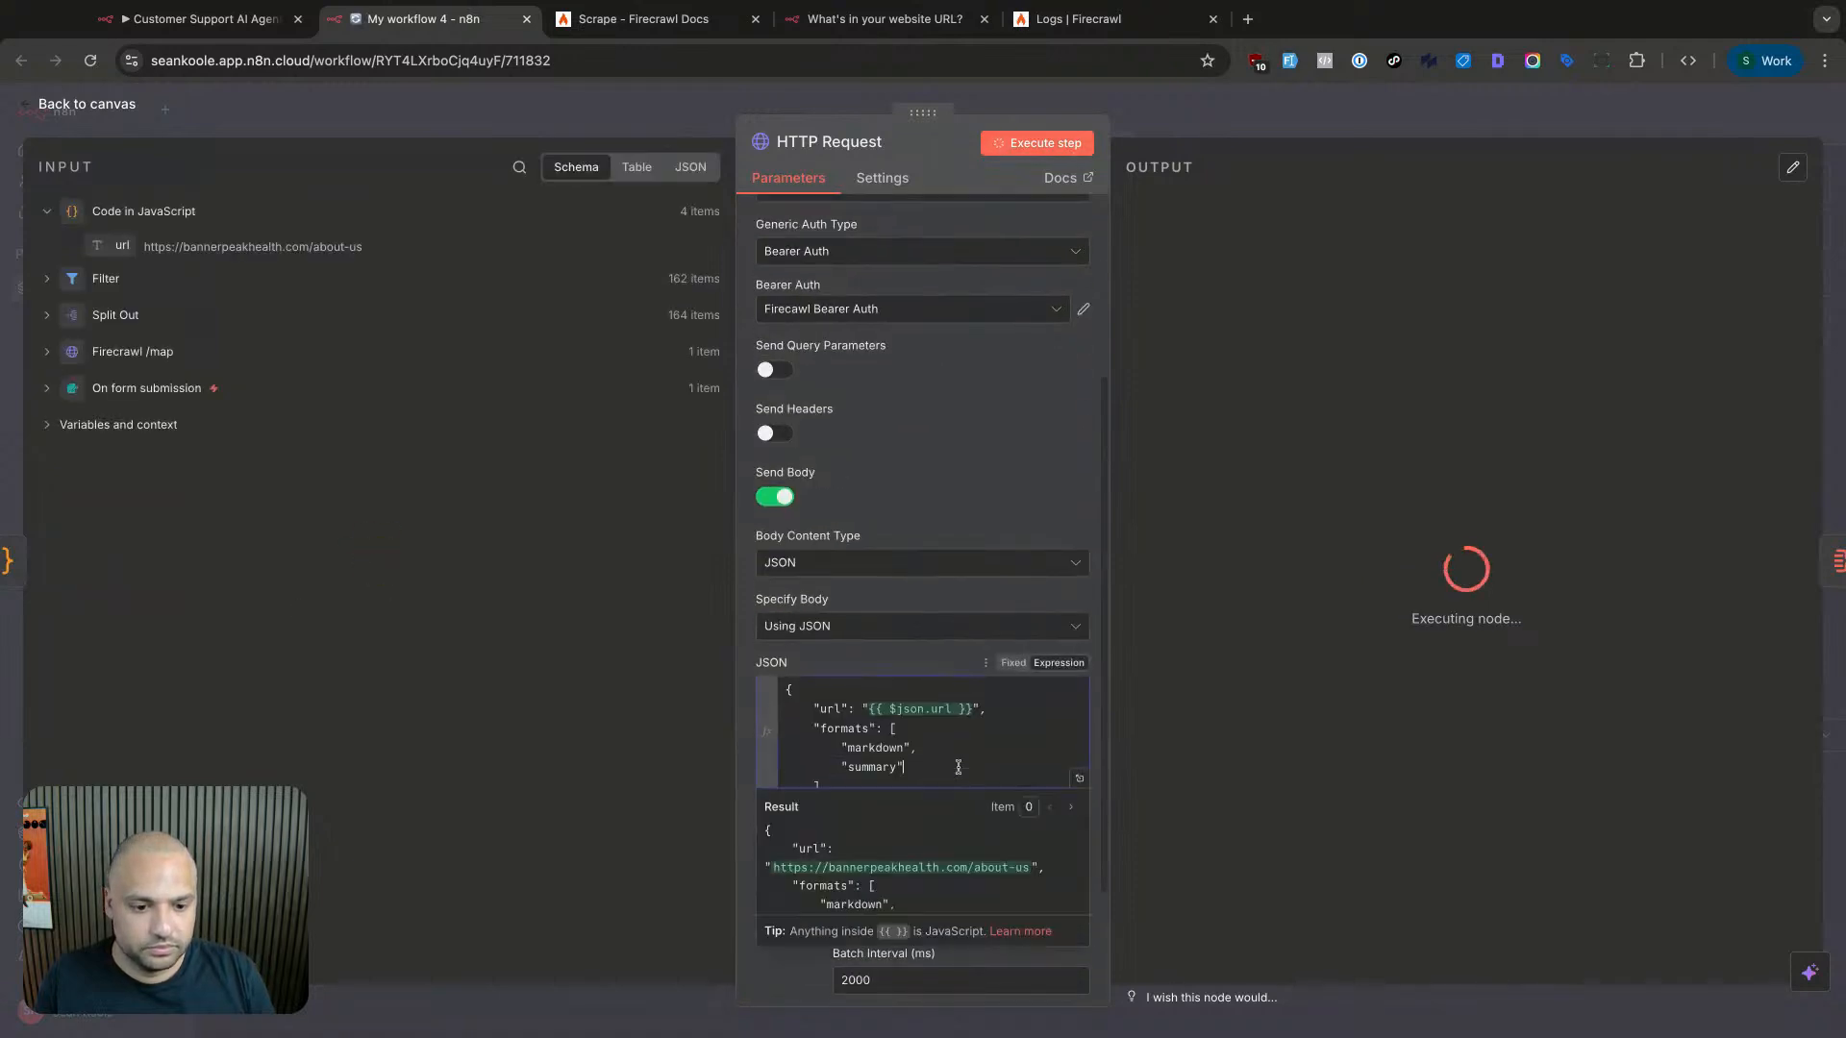
left_click(1014, 663)
left_click(1059, 662)
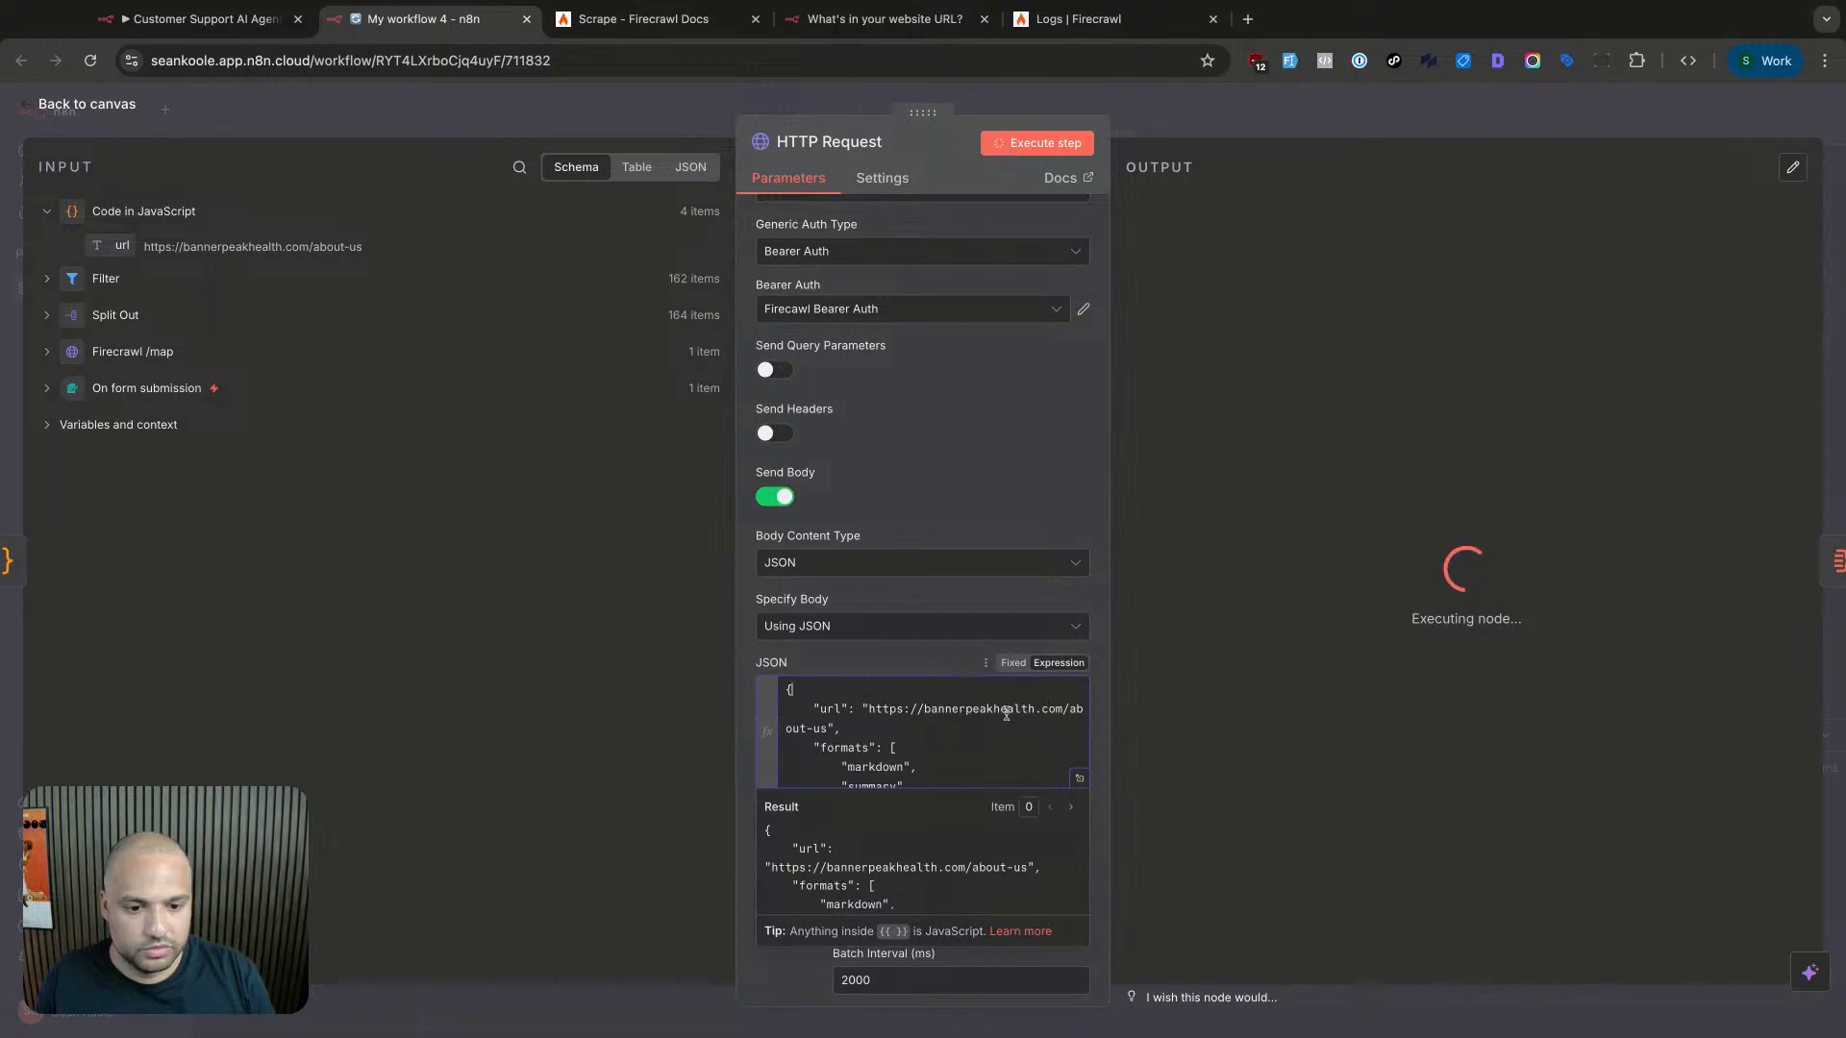
left_click_drag(820, 728, 872, 708)
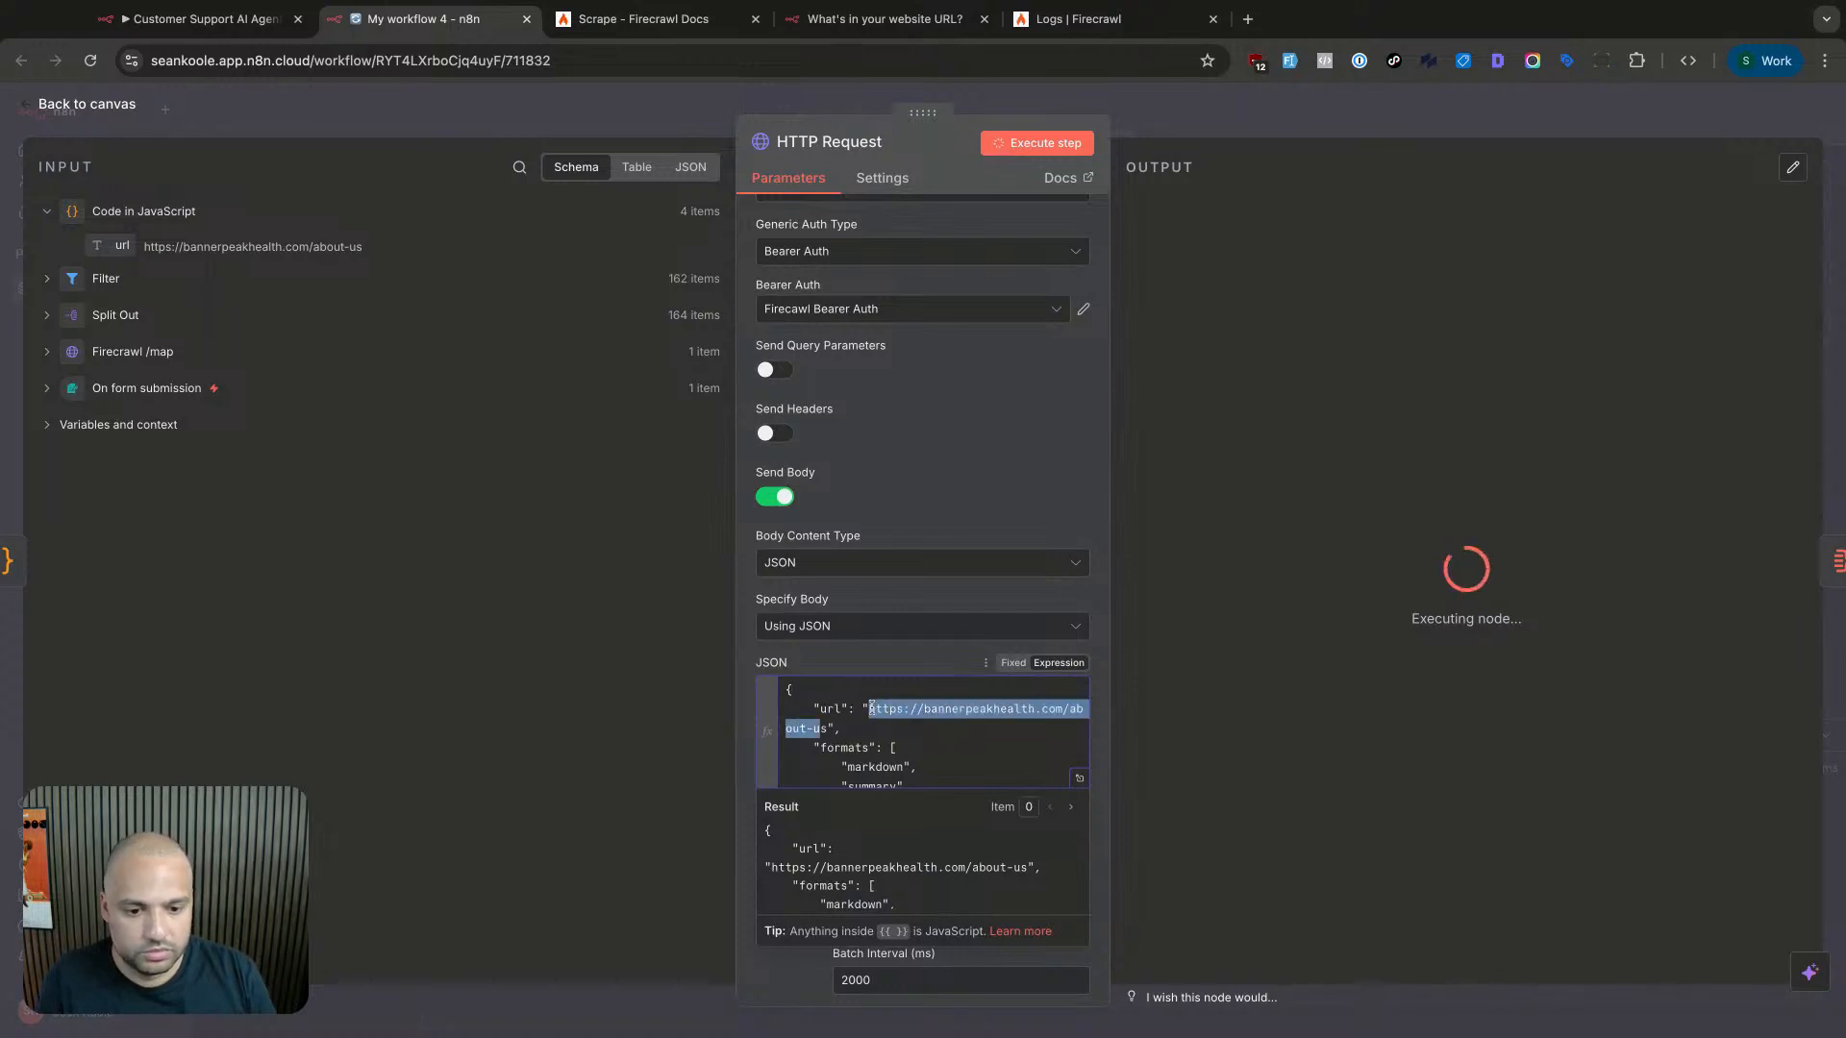
key("BackSpace")
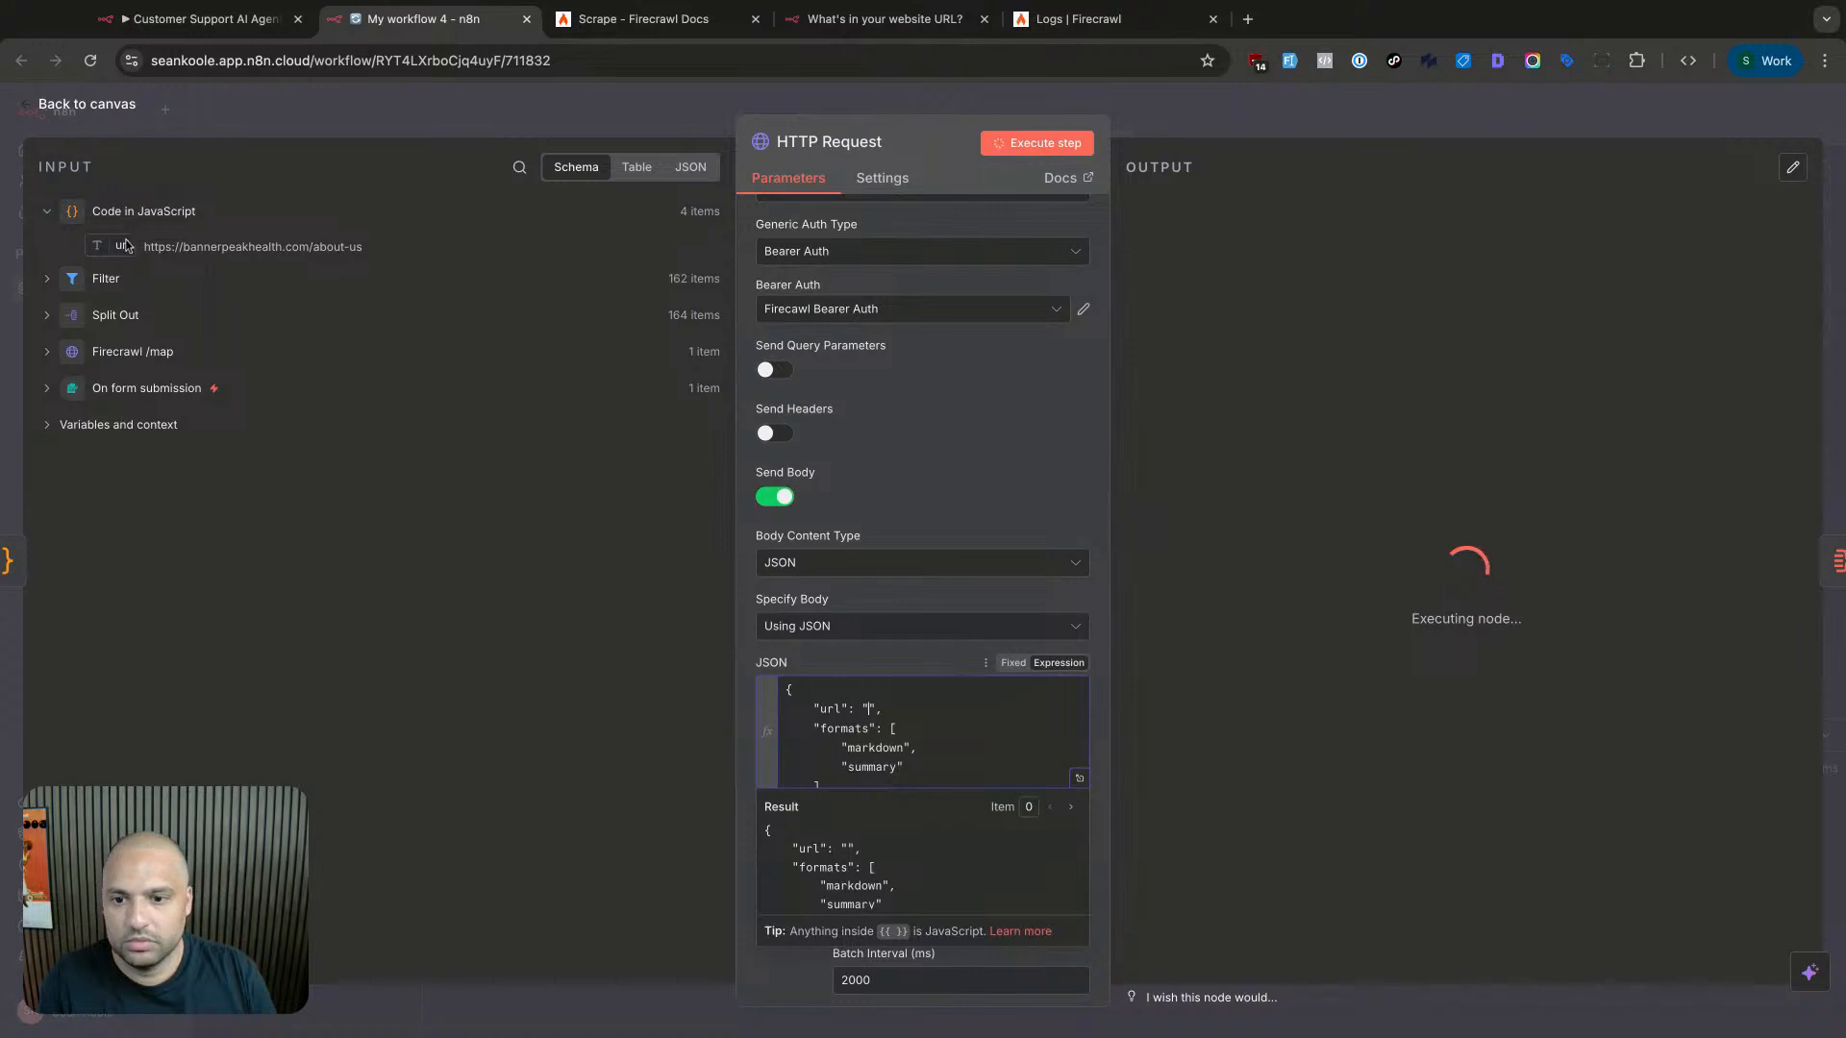
left_click_drag(126, 246, 889, 710)
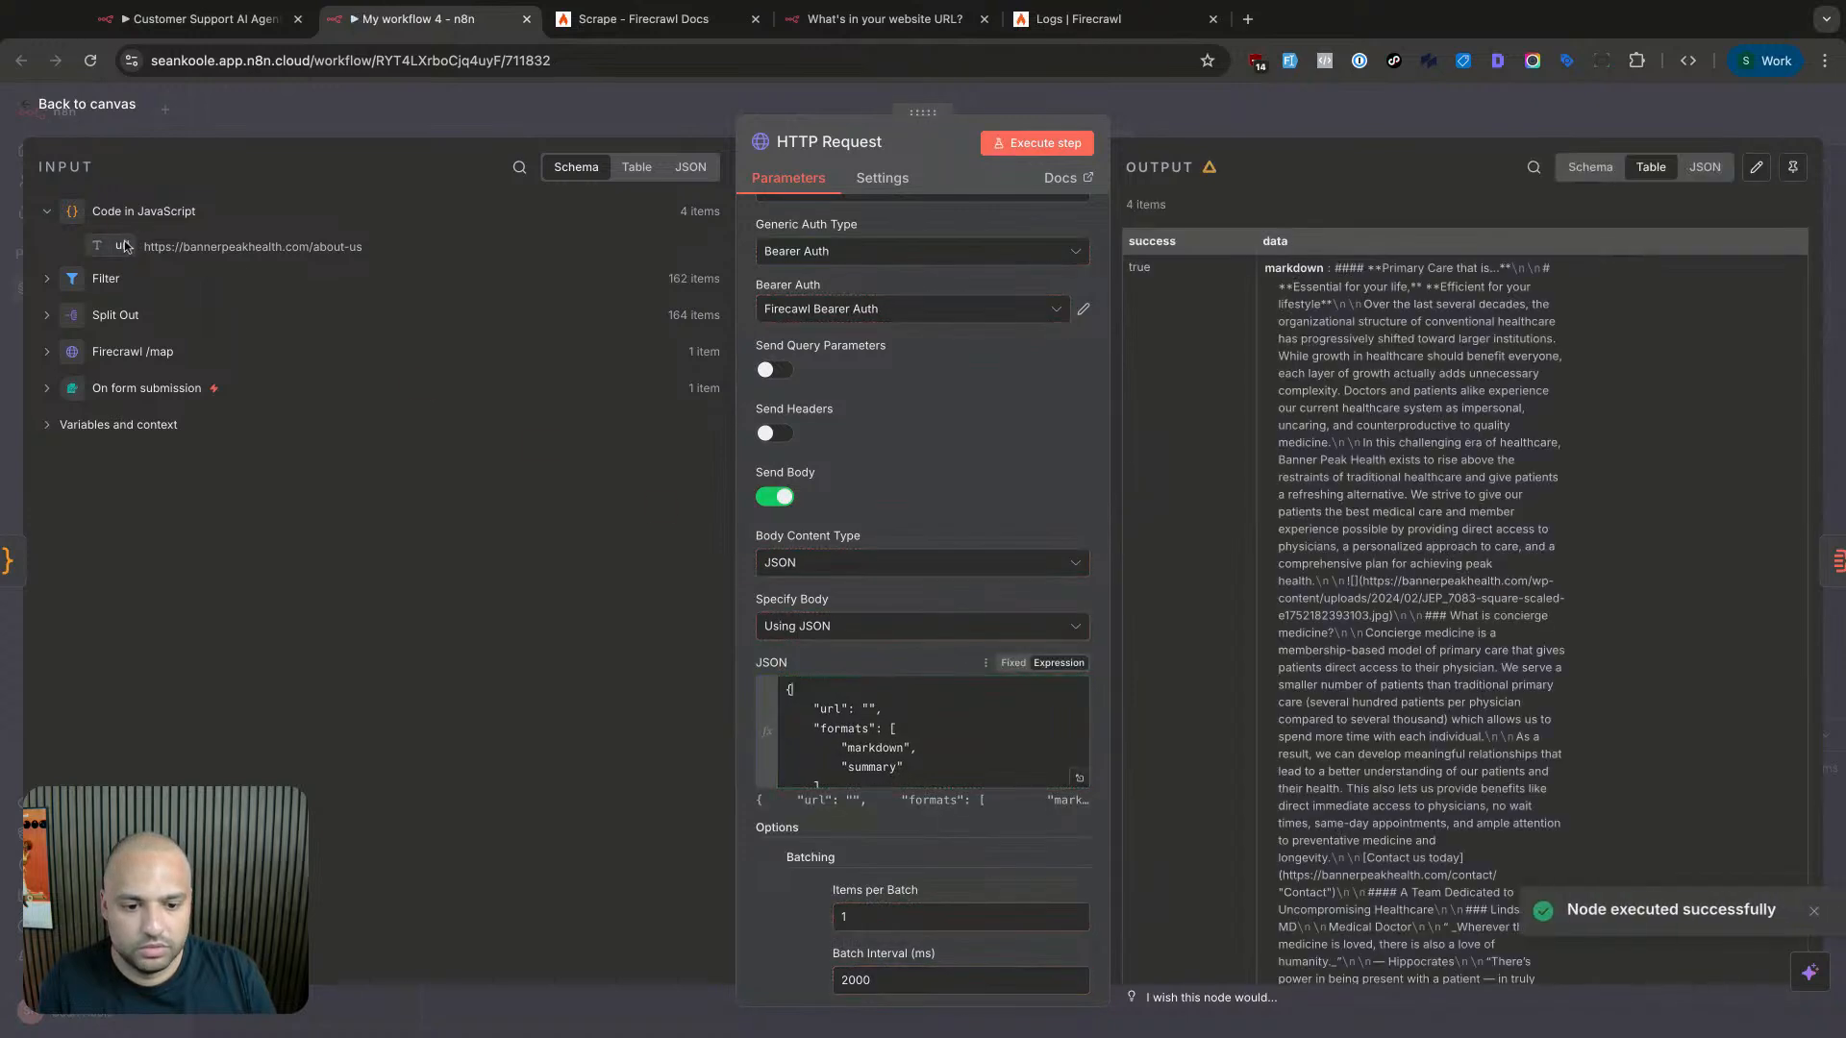
left_click(869, 708)
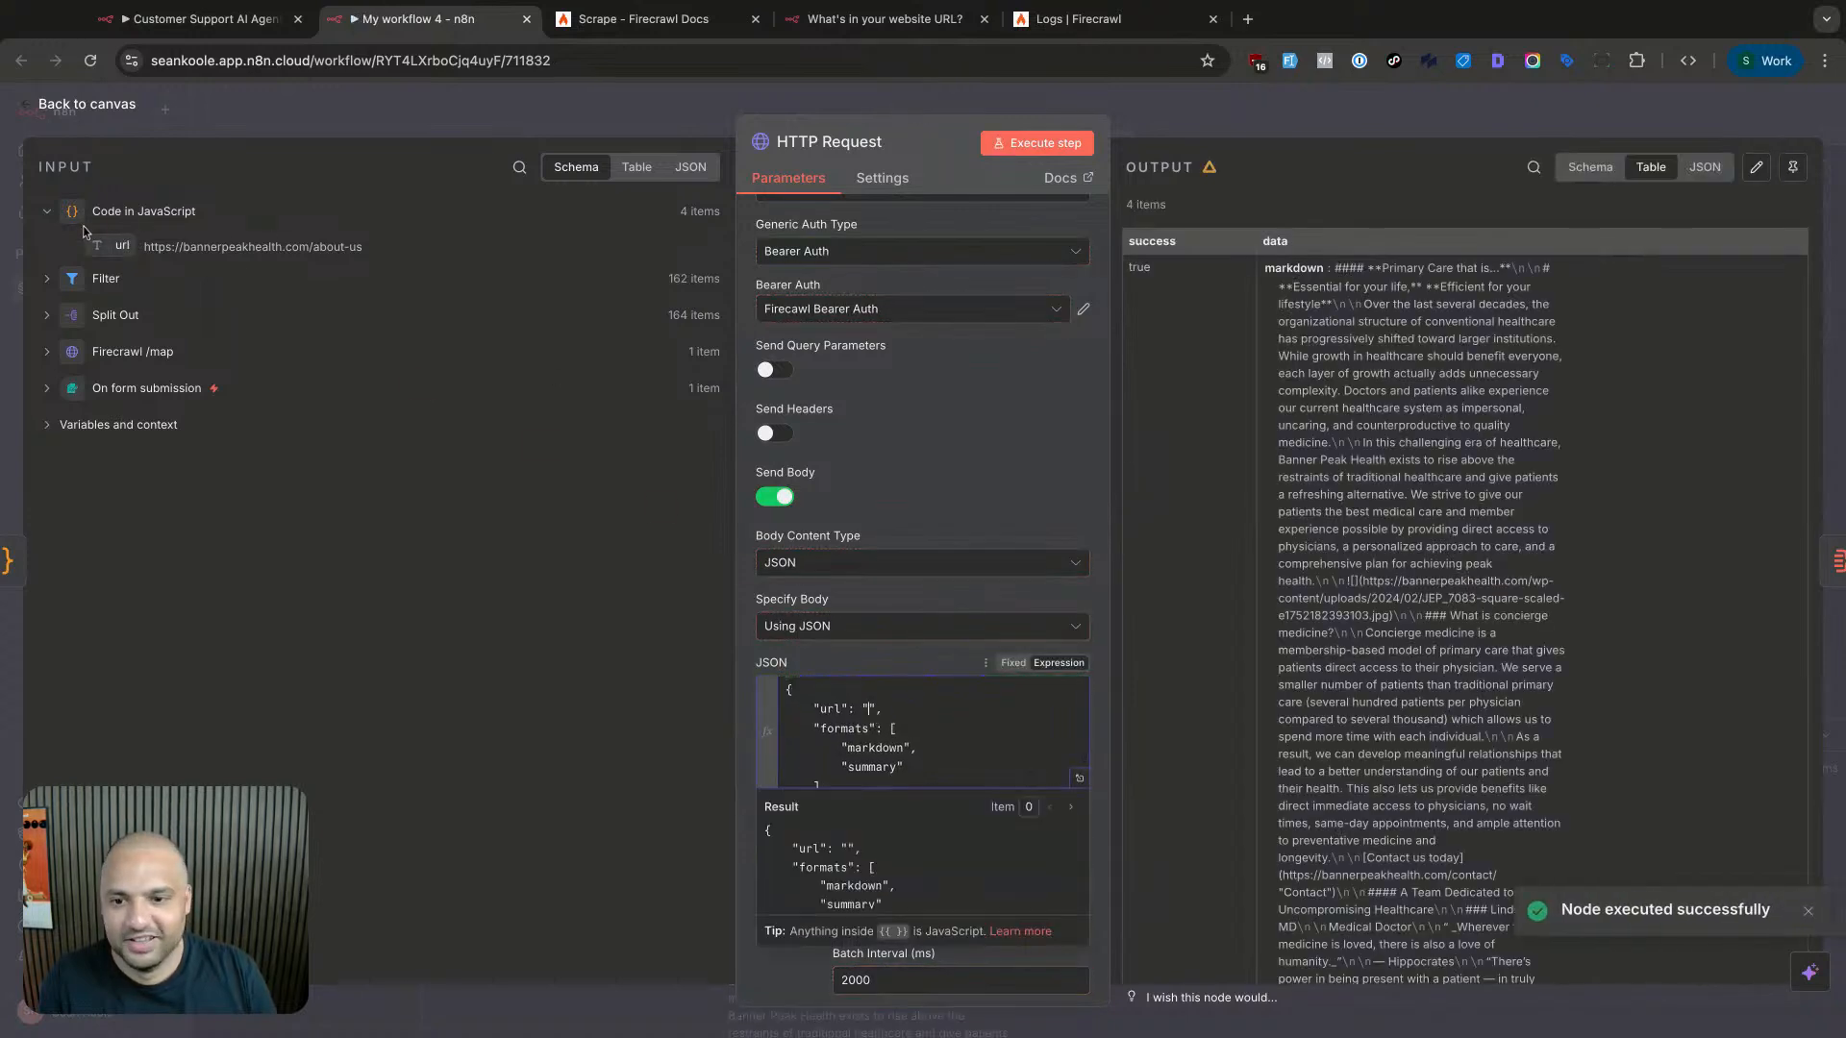
left_click_drag(115, 246, 877, 709)
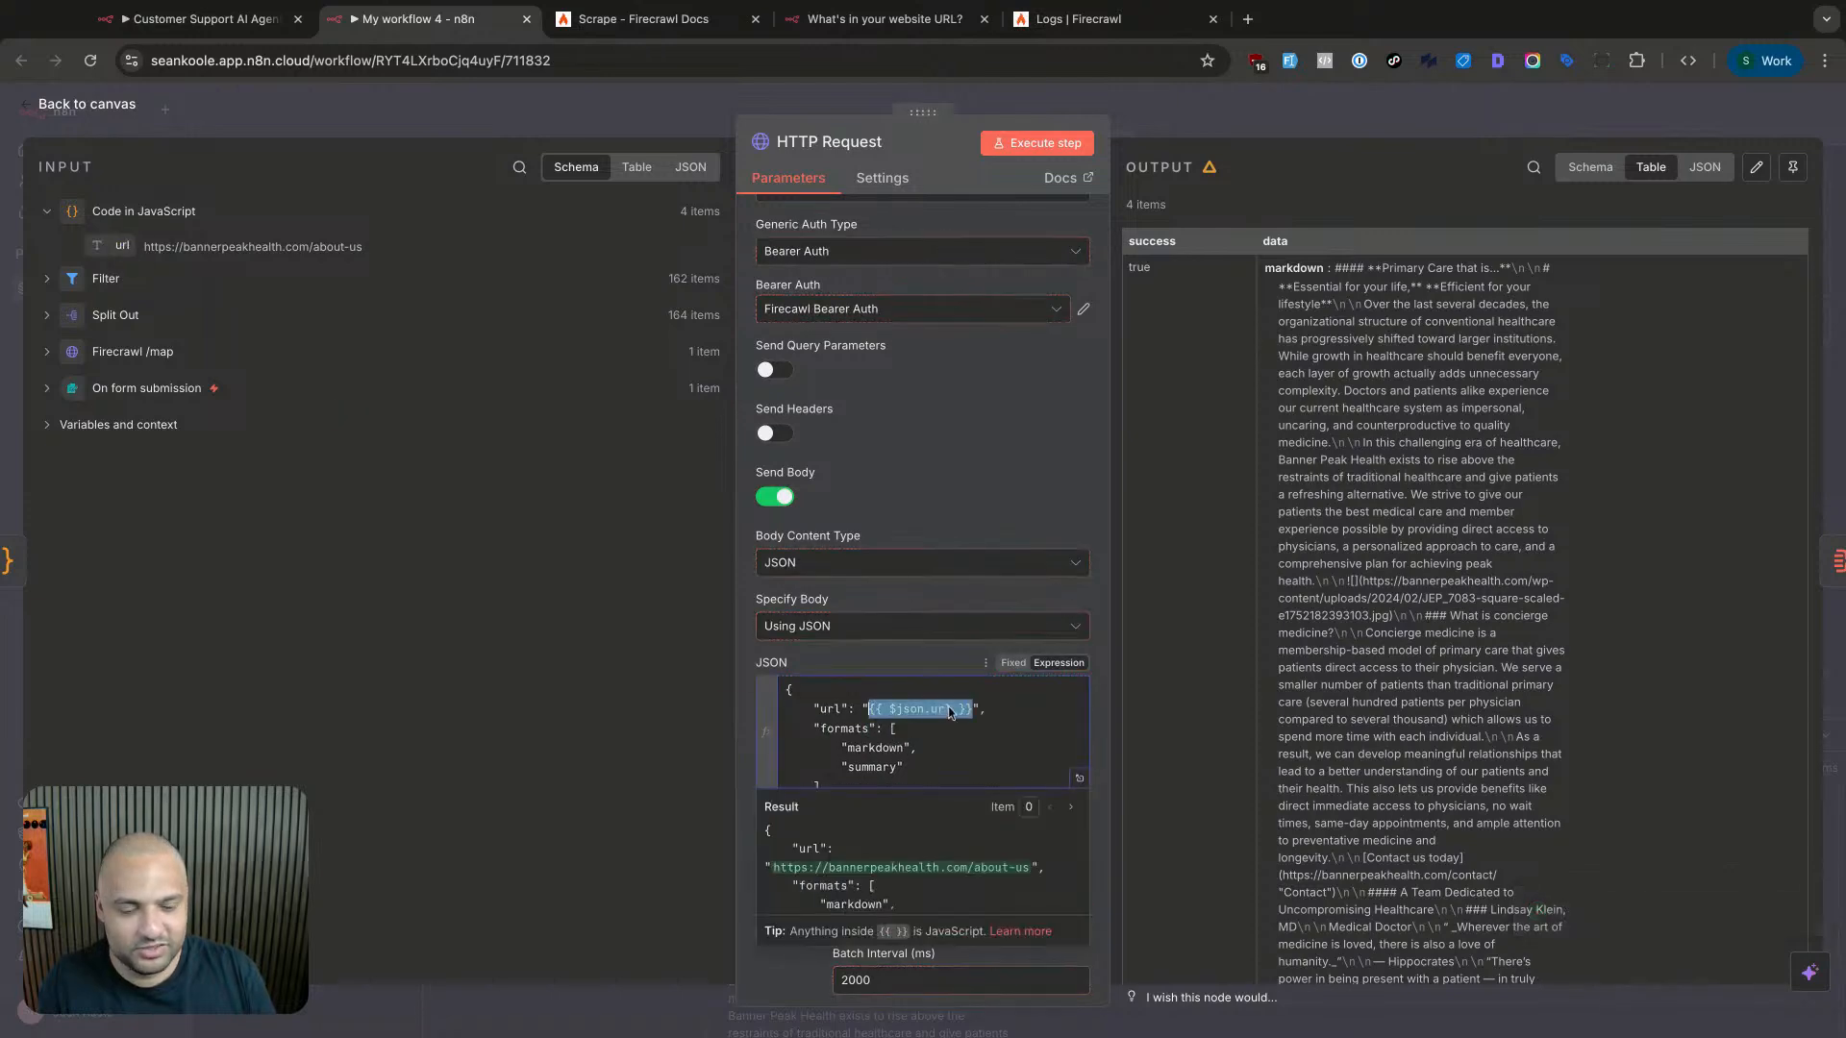
- Pin the HTTP Request's 4 scraped items for test runs
scroll(1377, 382, "down", 10)
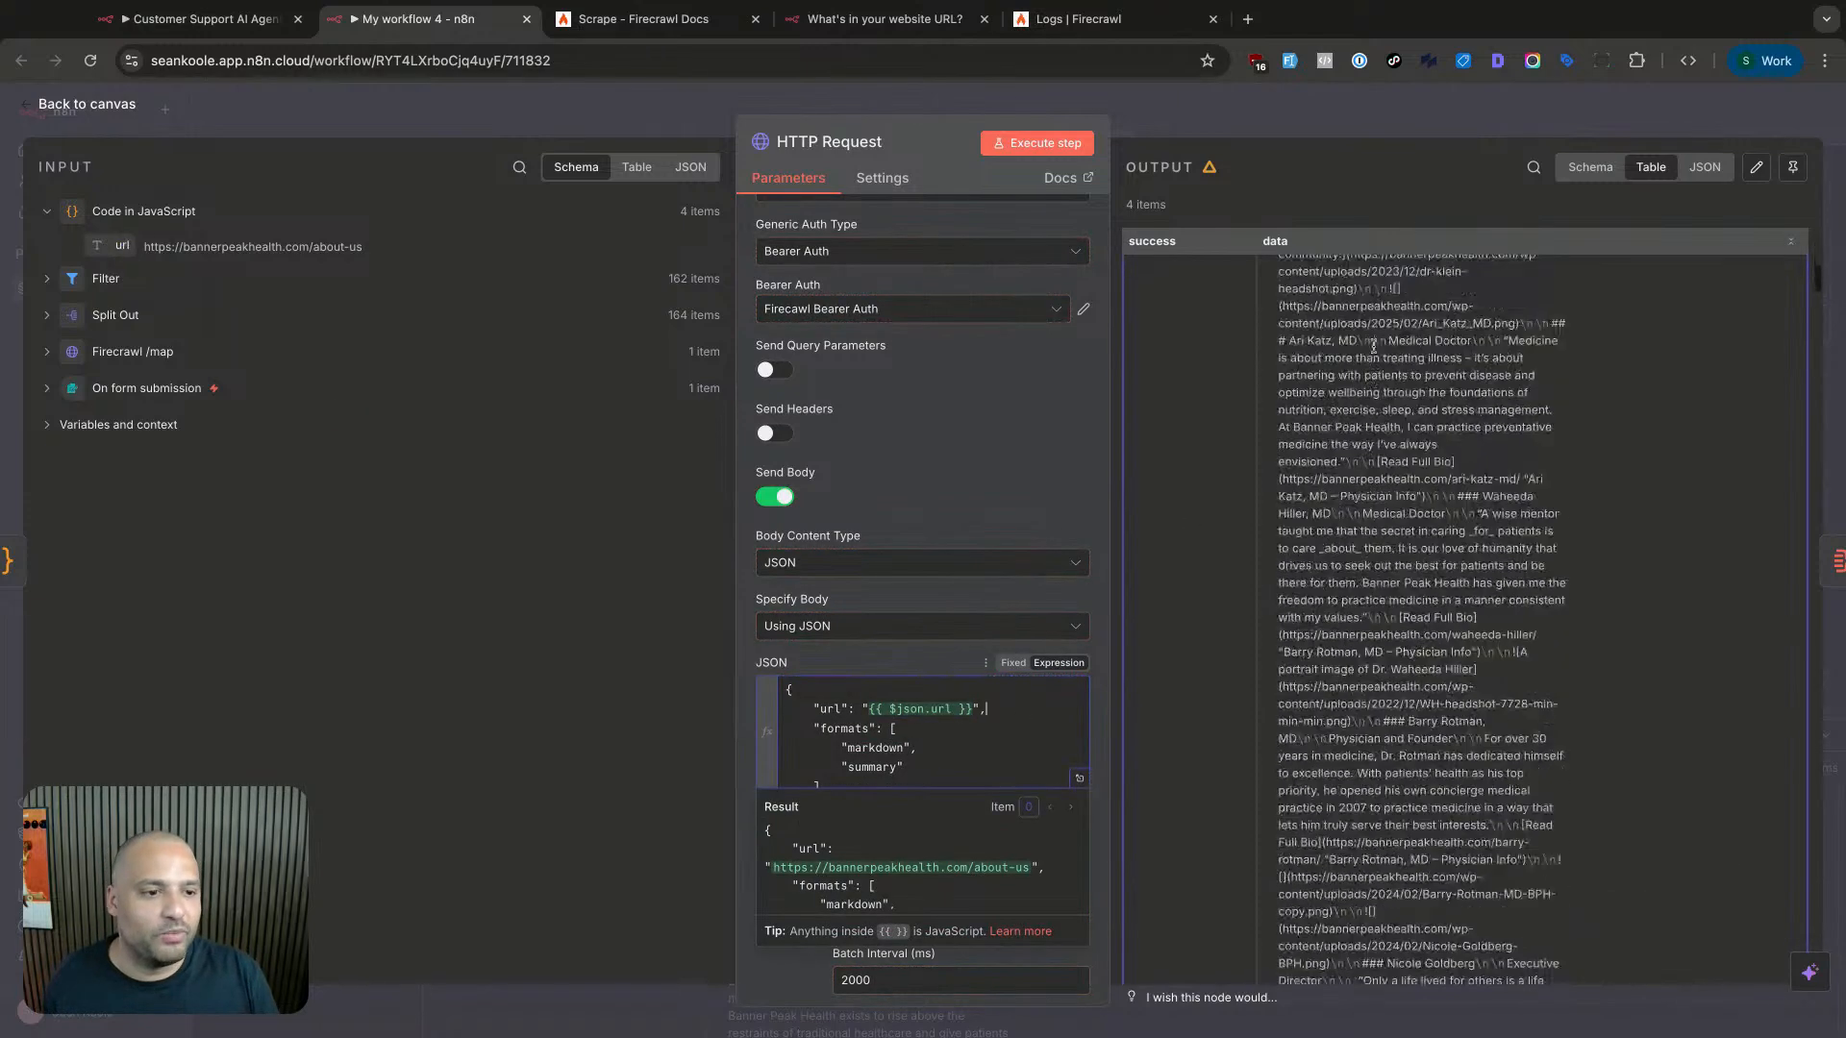
left_click(1793, 167)
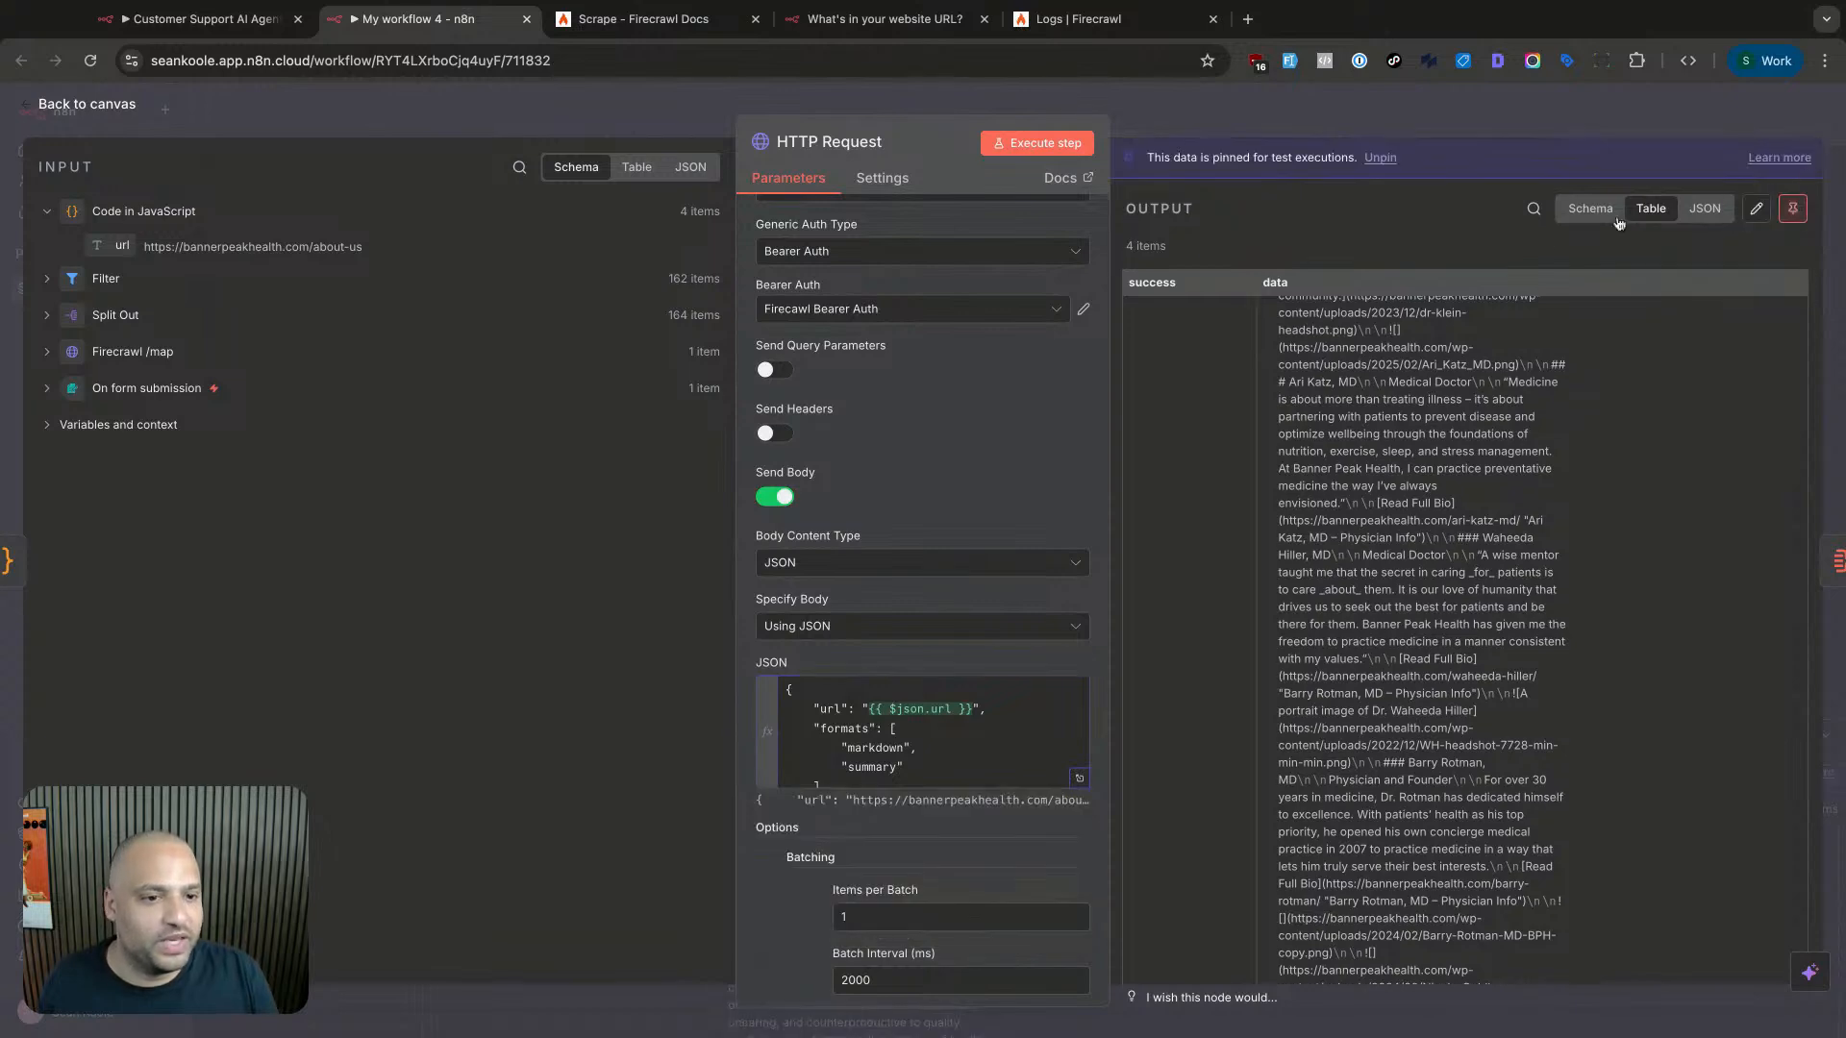
left_click(1442, 120)
scroll(1232, 482, "right", 5)
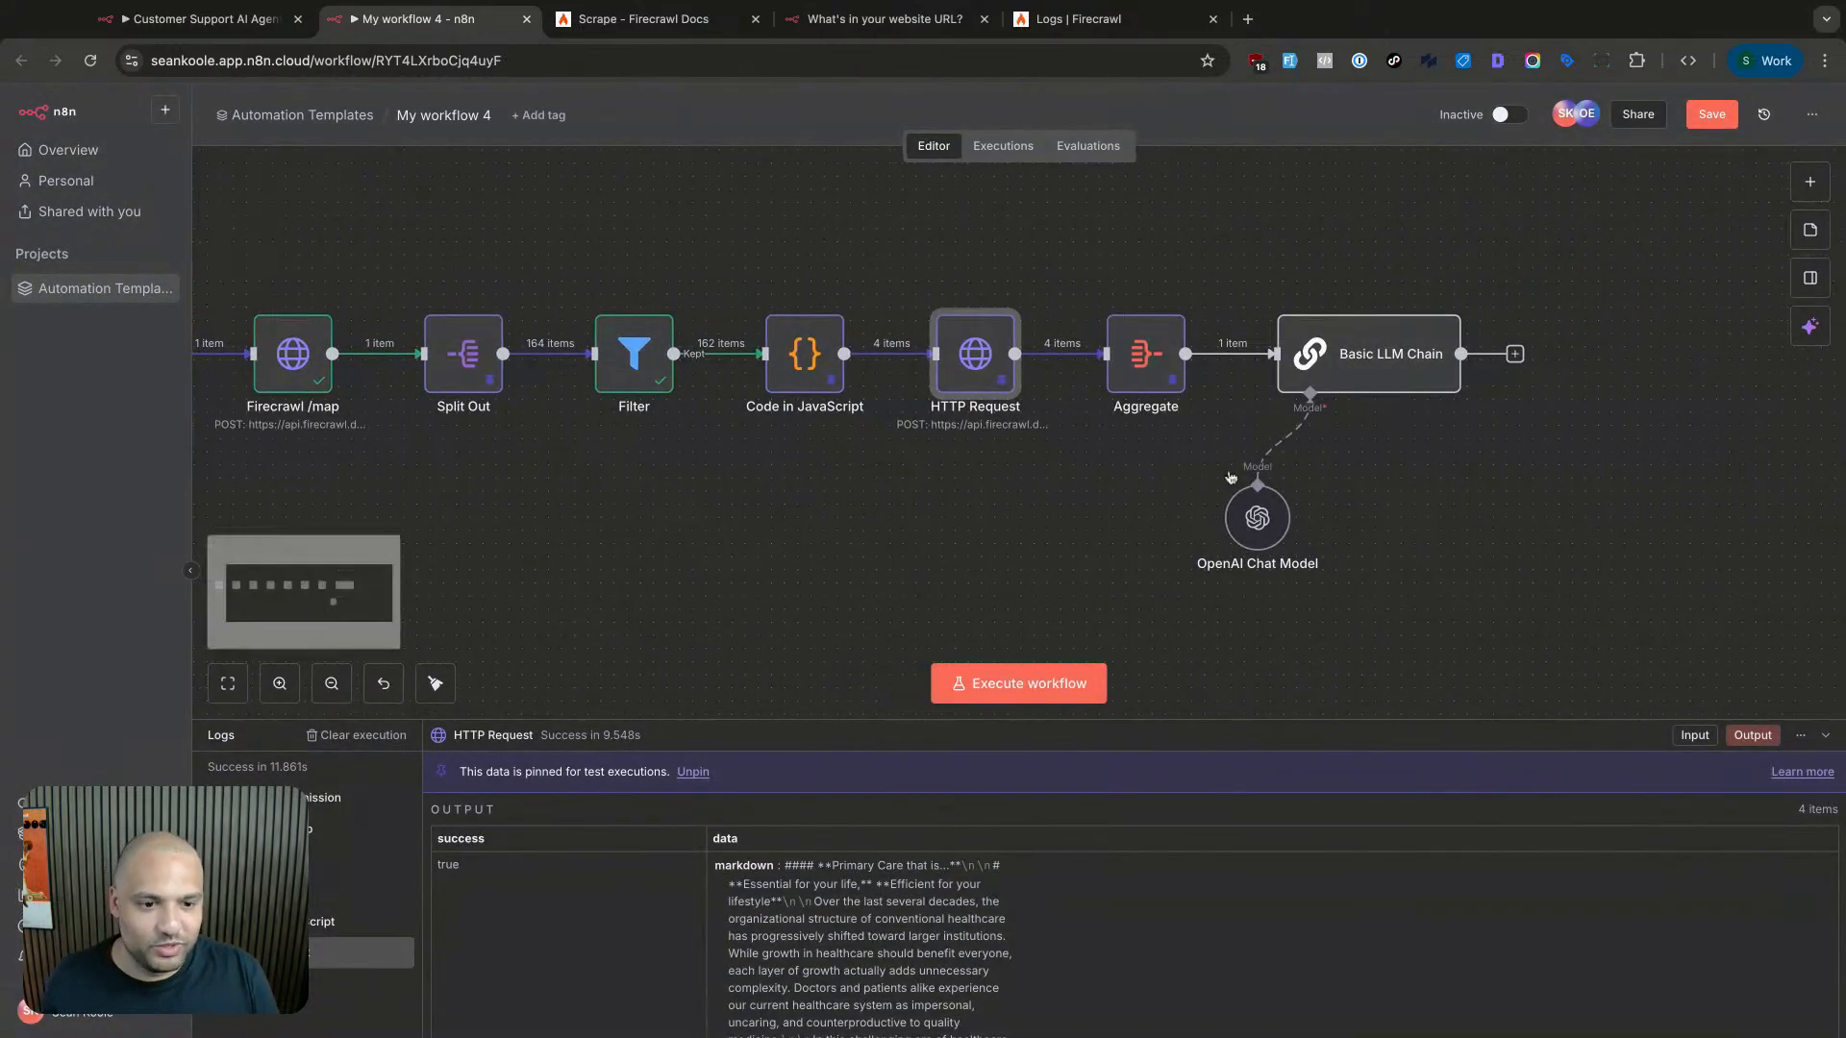
- Inspect the Aggregate output, then preview the Basic LLM Chain prompt's resolved four-page content
double_click(882, 388)
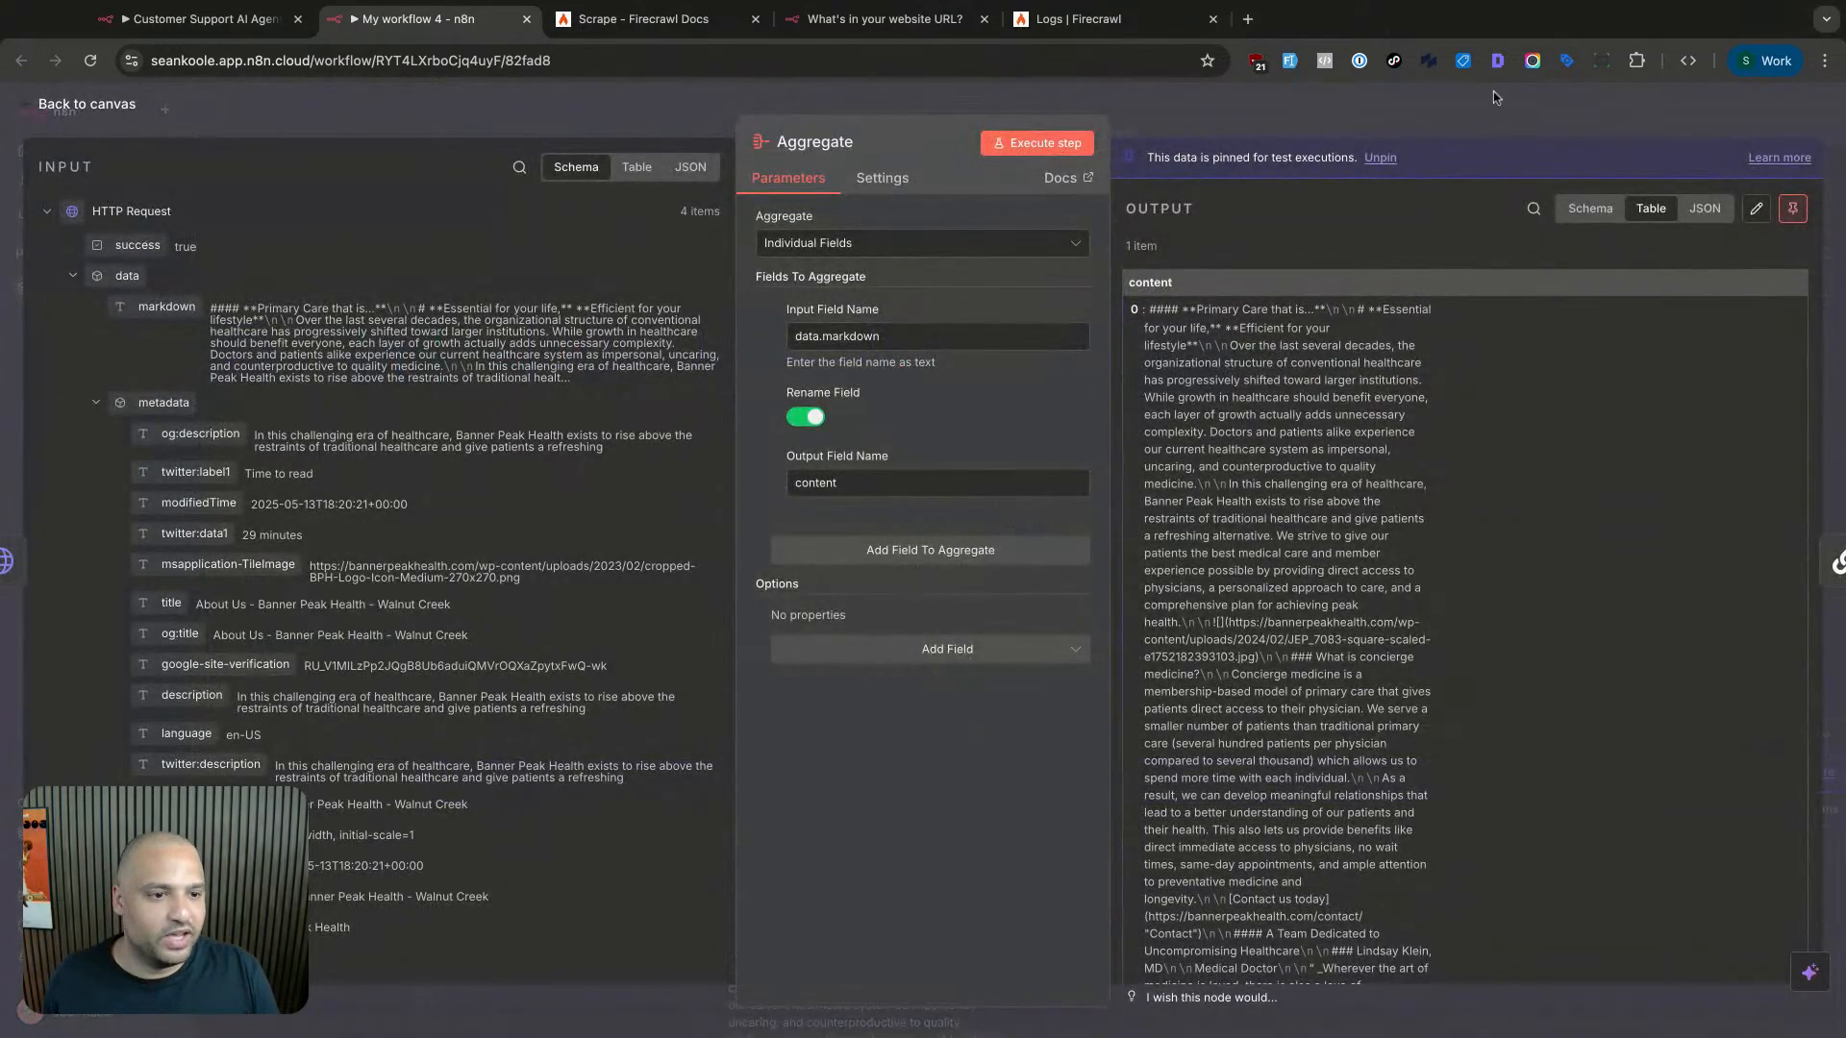
left_click(1469, 103)
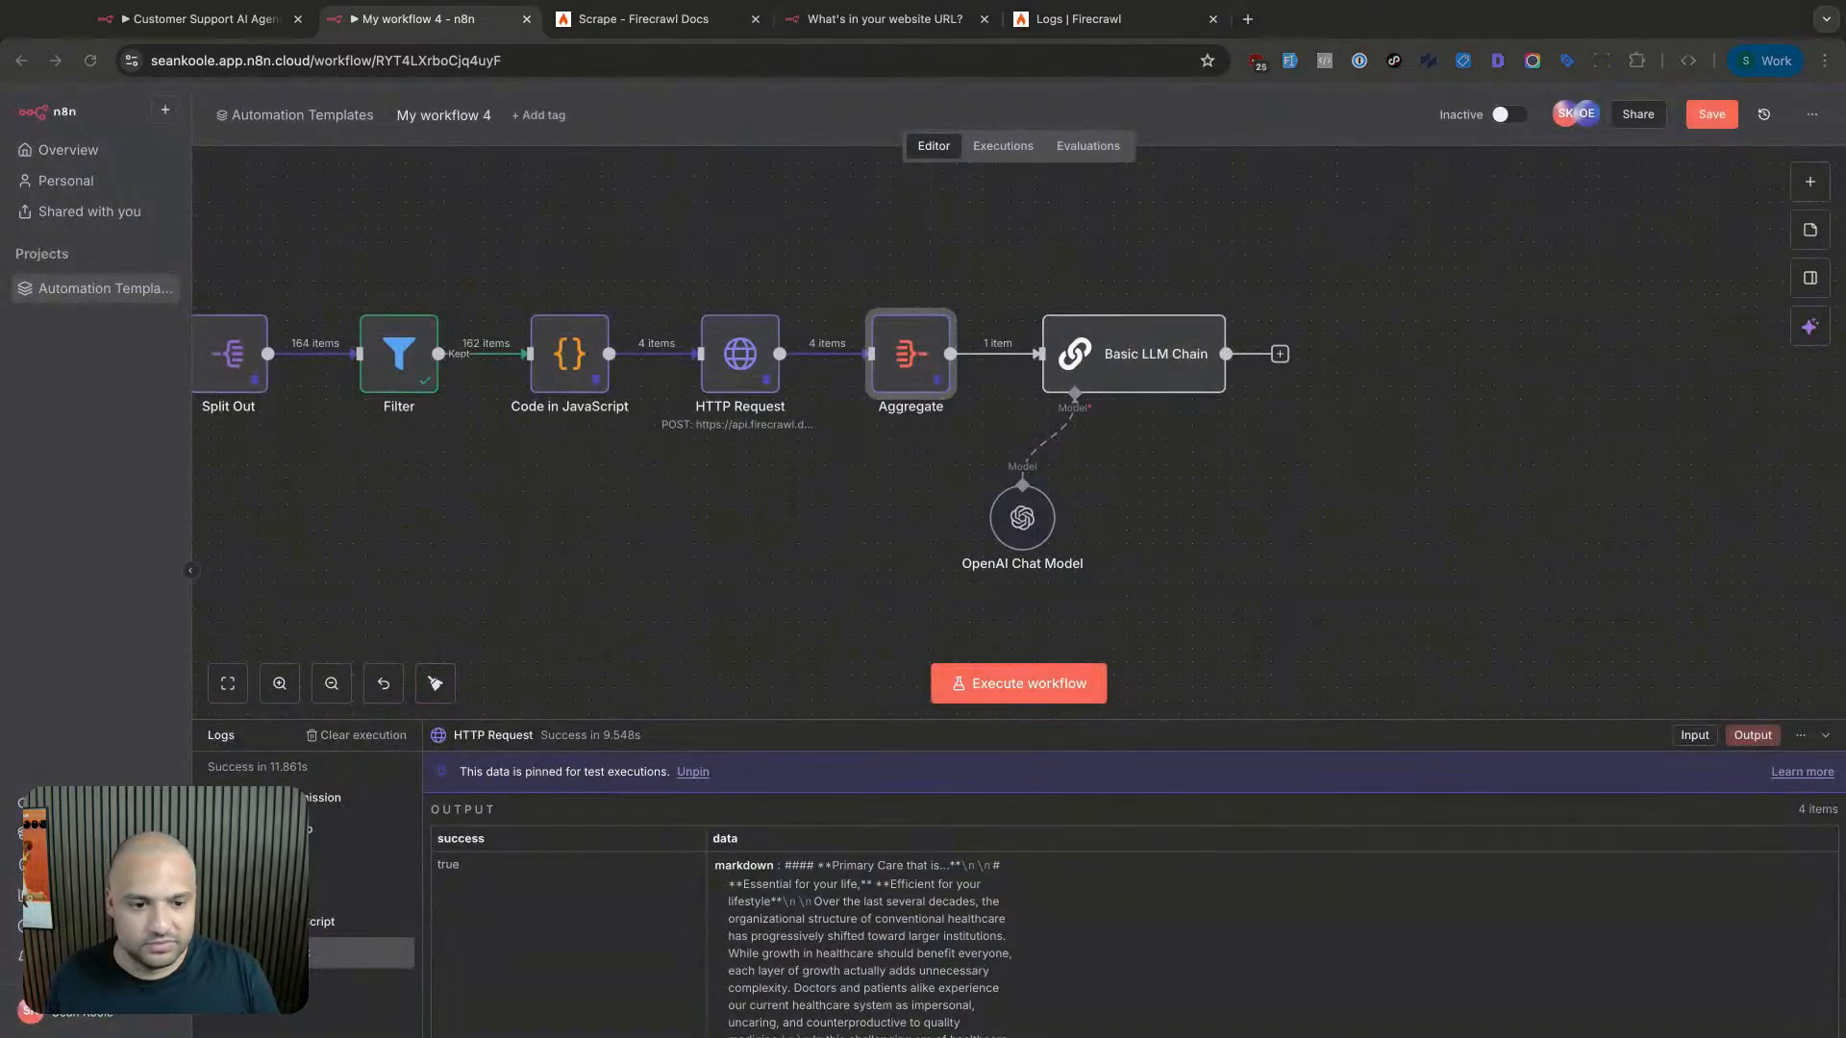
double_click(1149, 357)
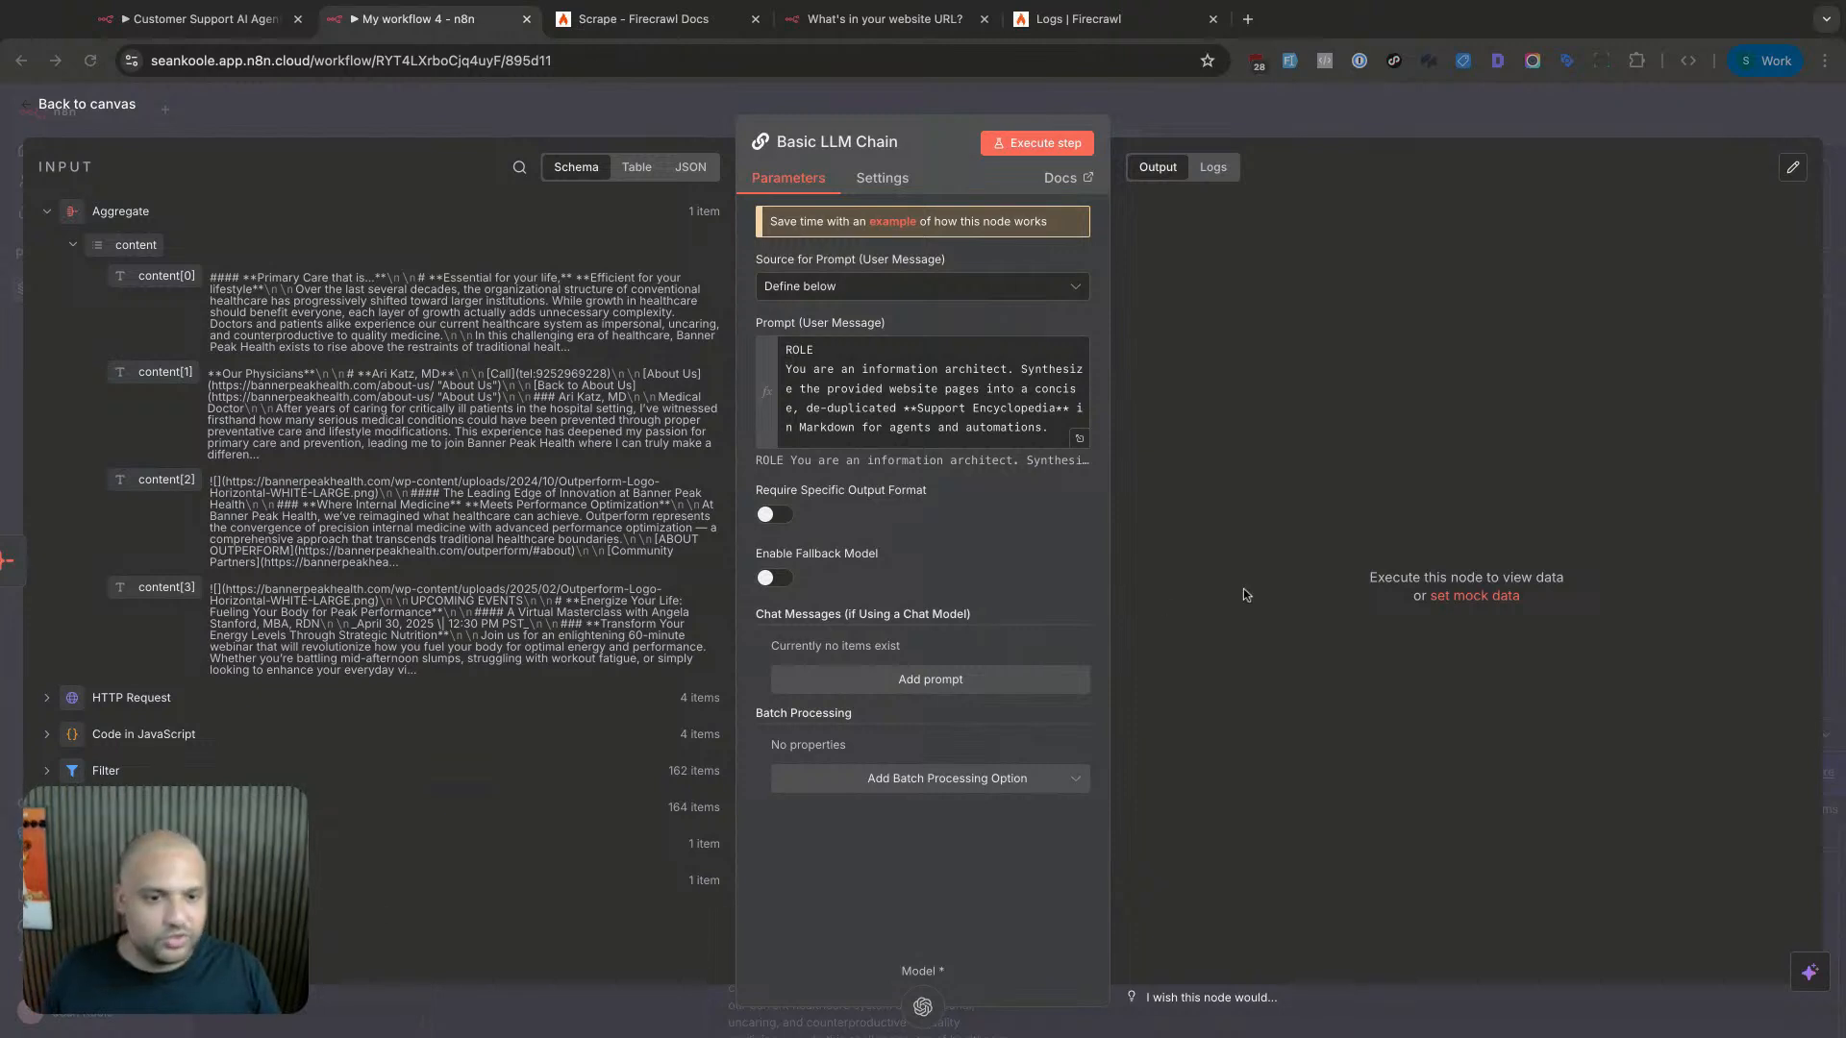
left_click(1000, 431)
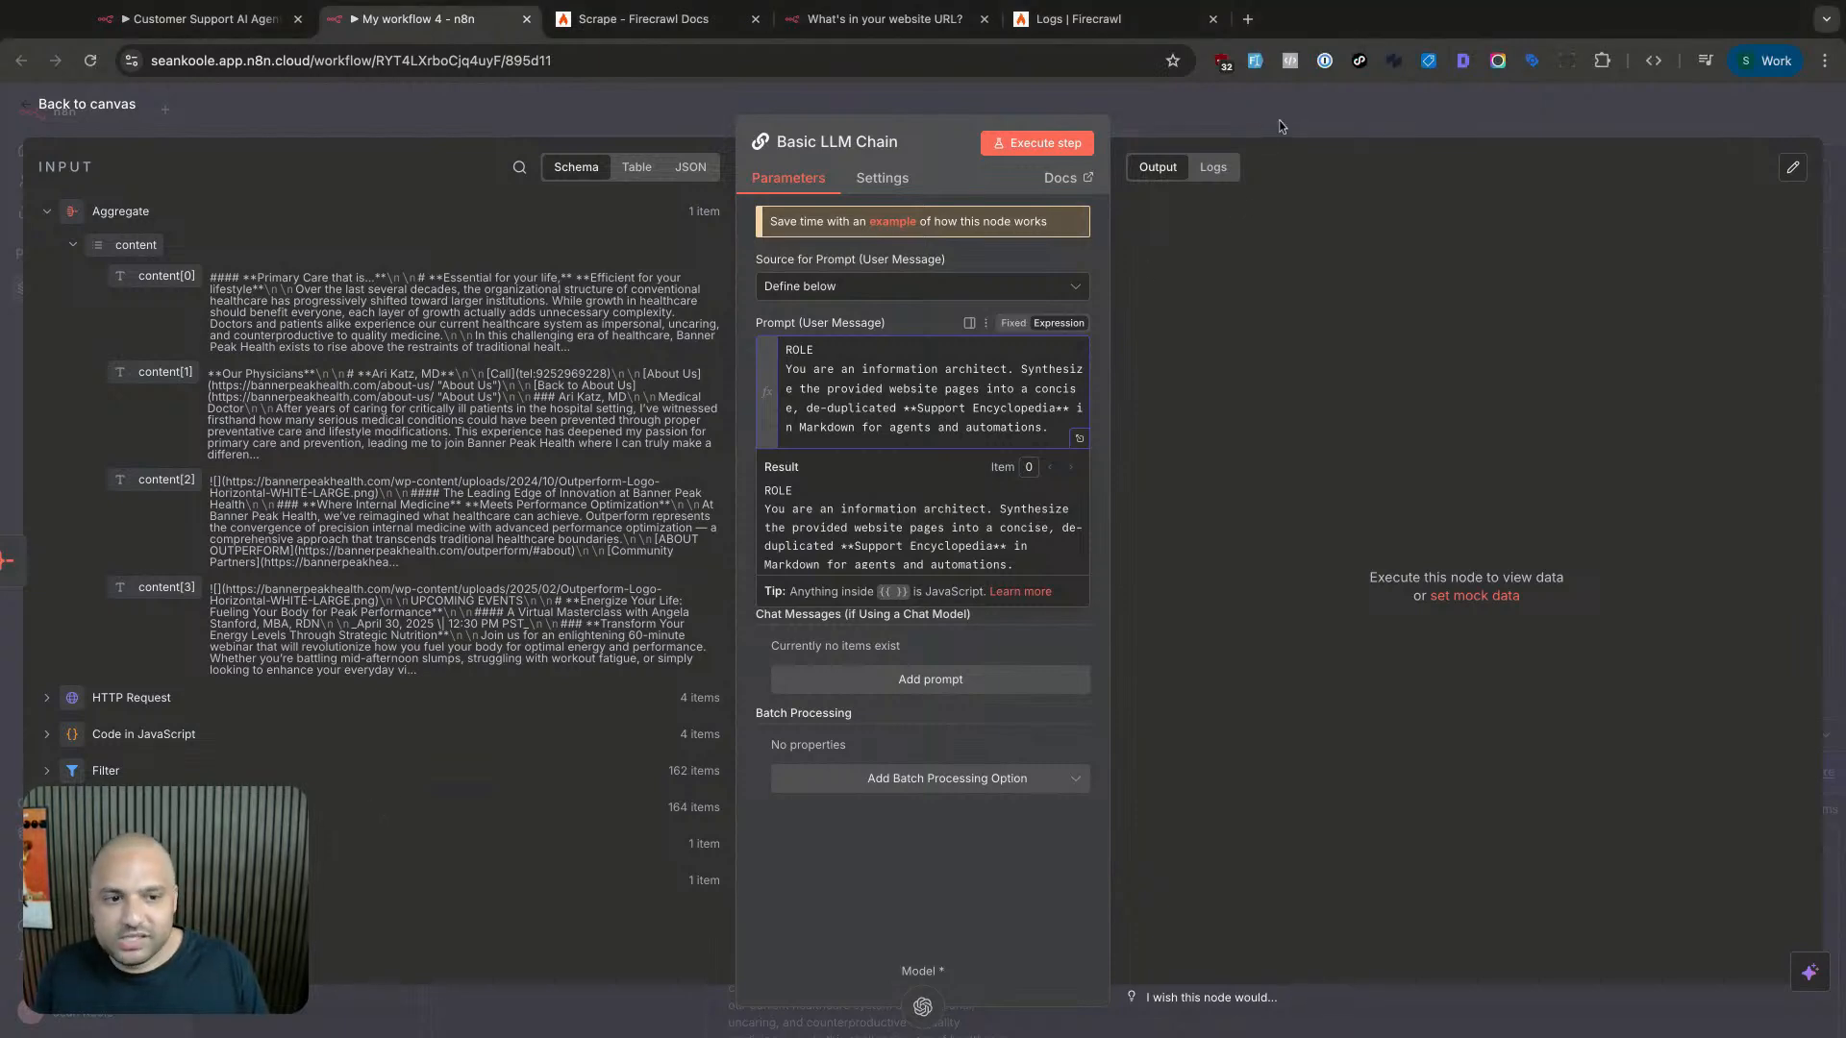
key("Escape")
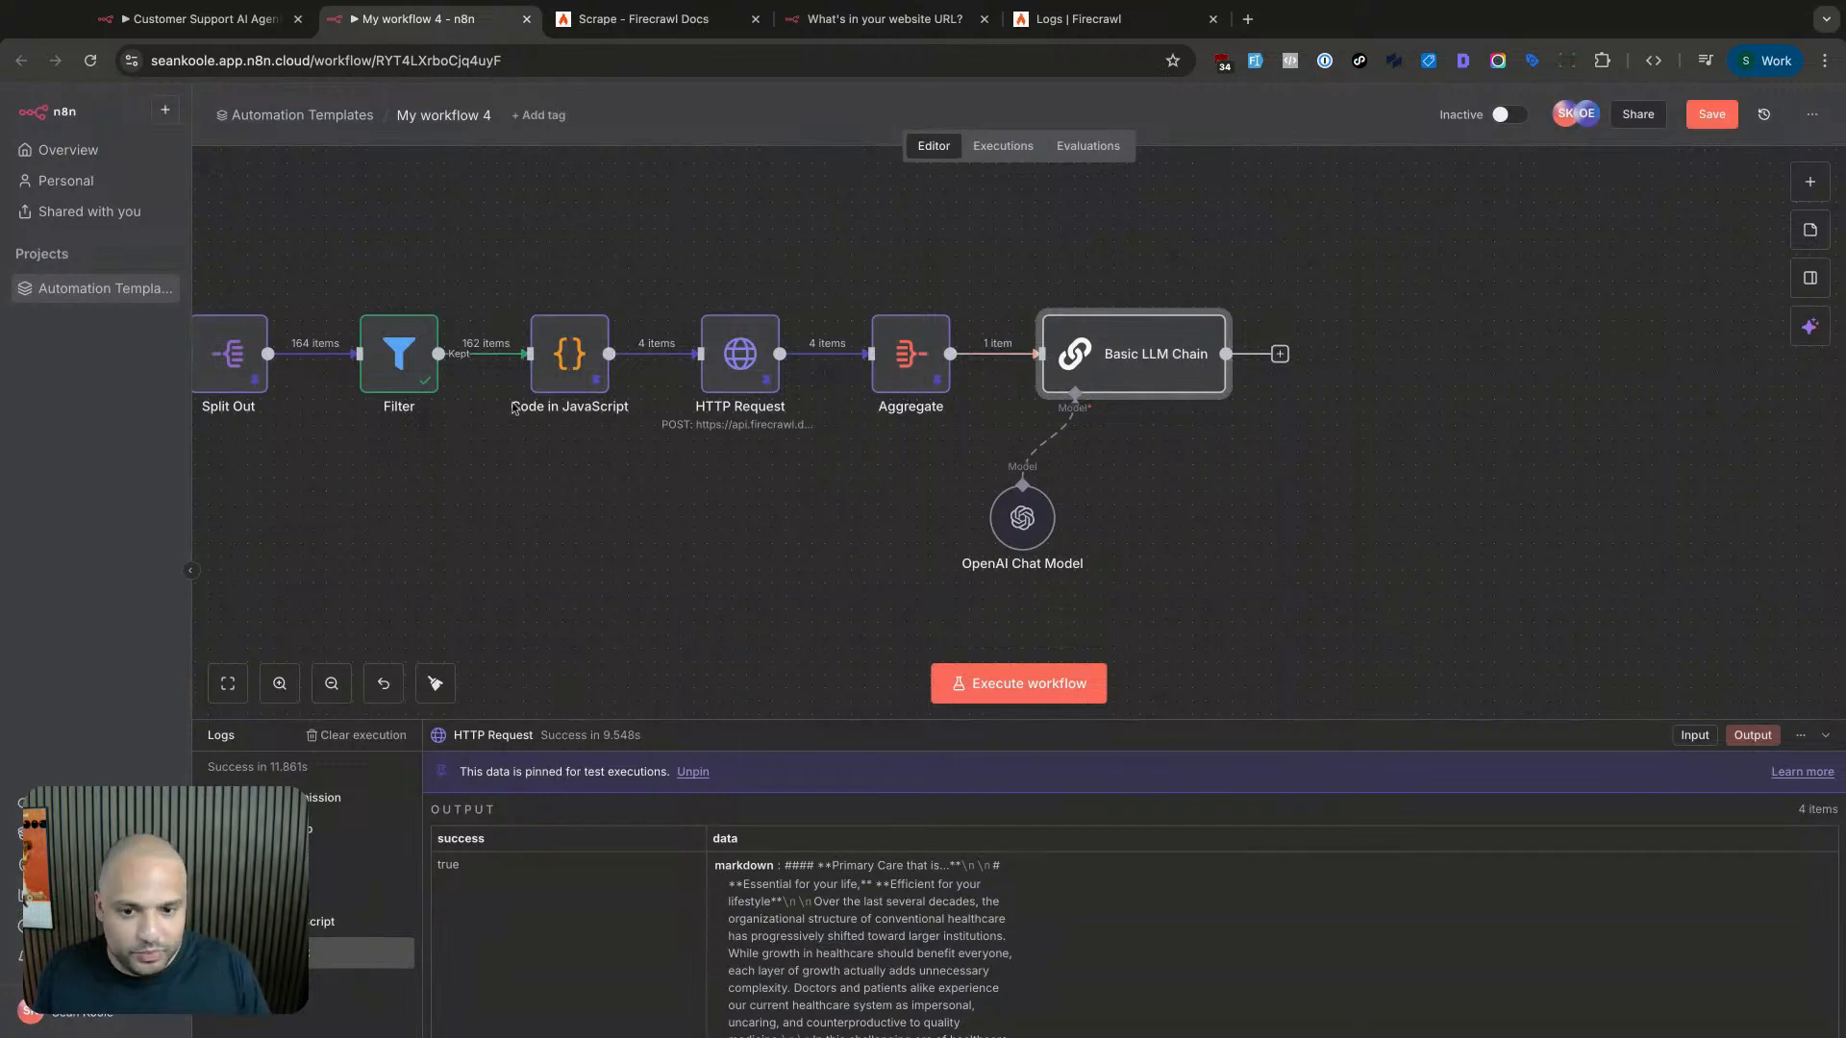
scroll(894, 389, "left", 6)
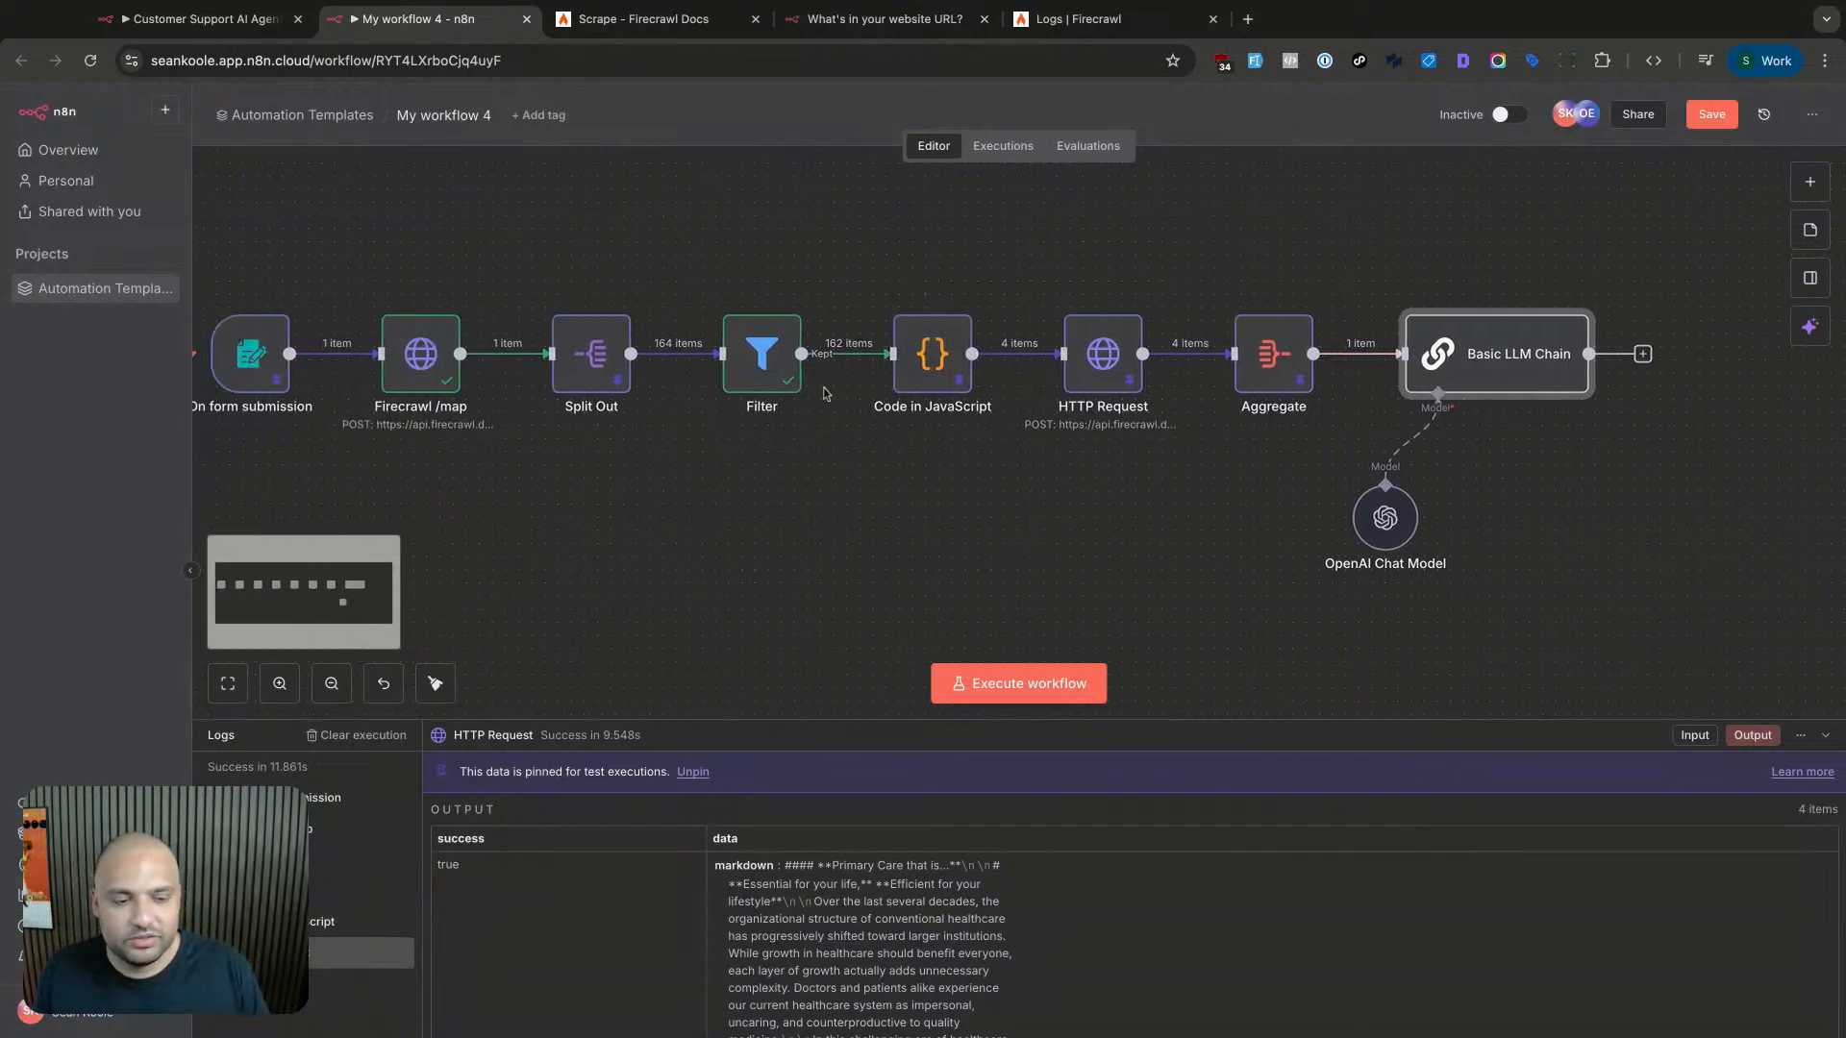
scroll(828, 394, "right", 5)
scroll(836, 391, "right", 1)
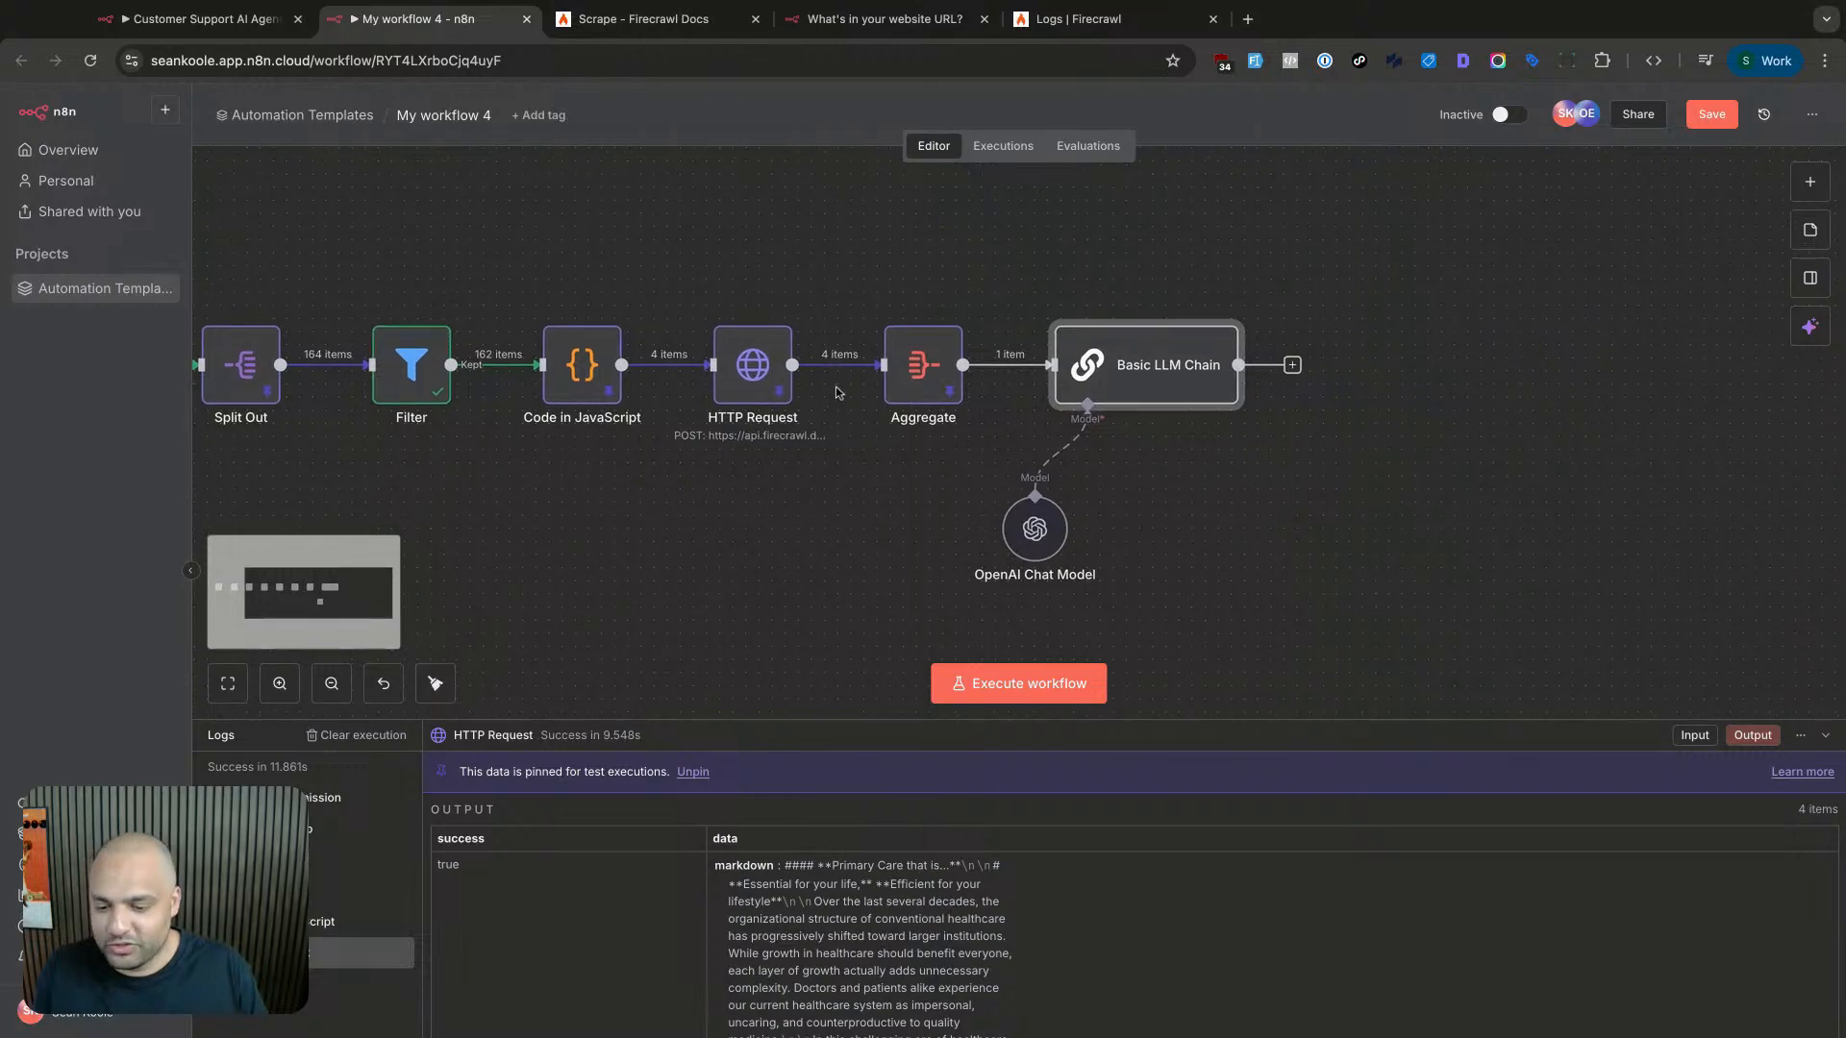
scroll(836, 392, "right", 2)
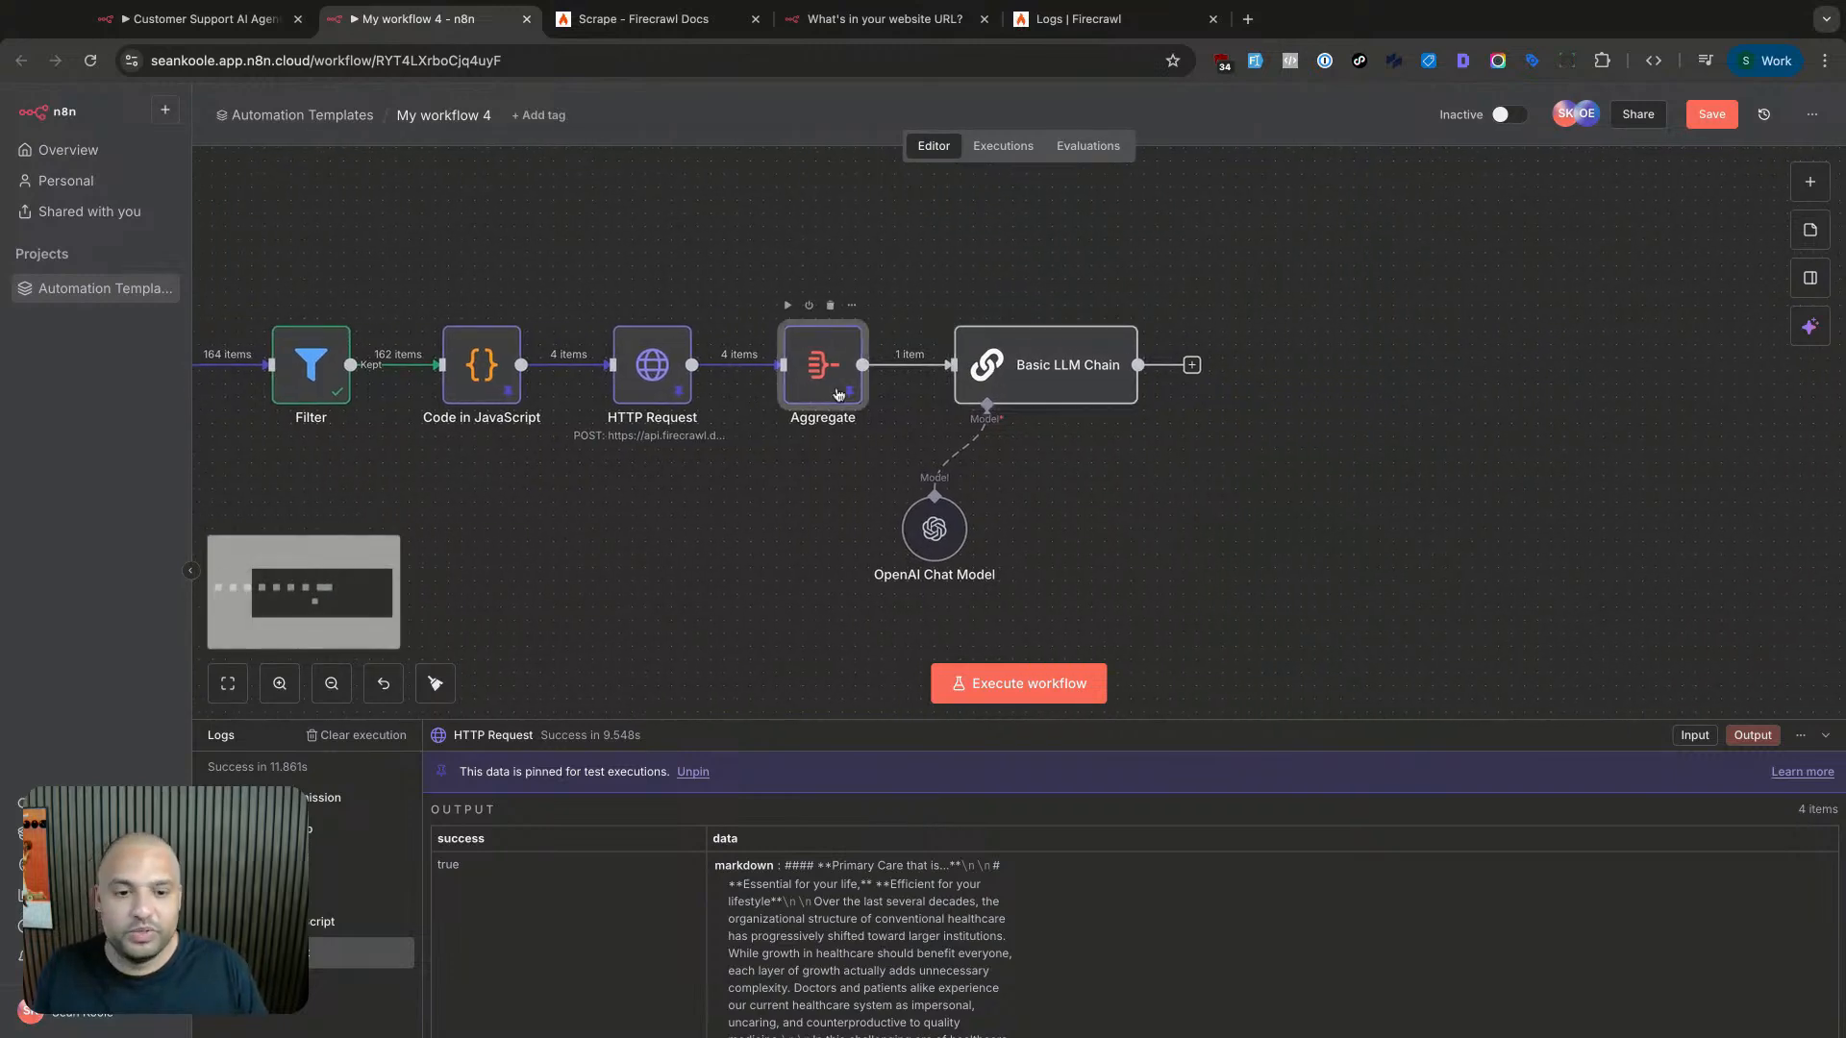
double_click(839, 394)
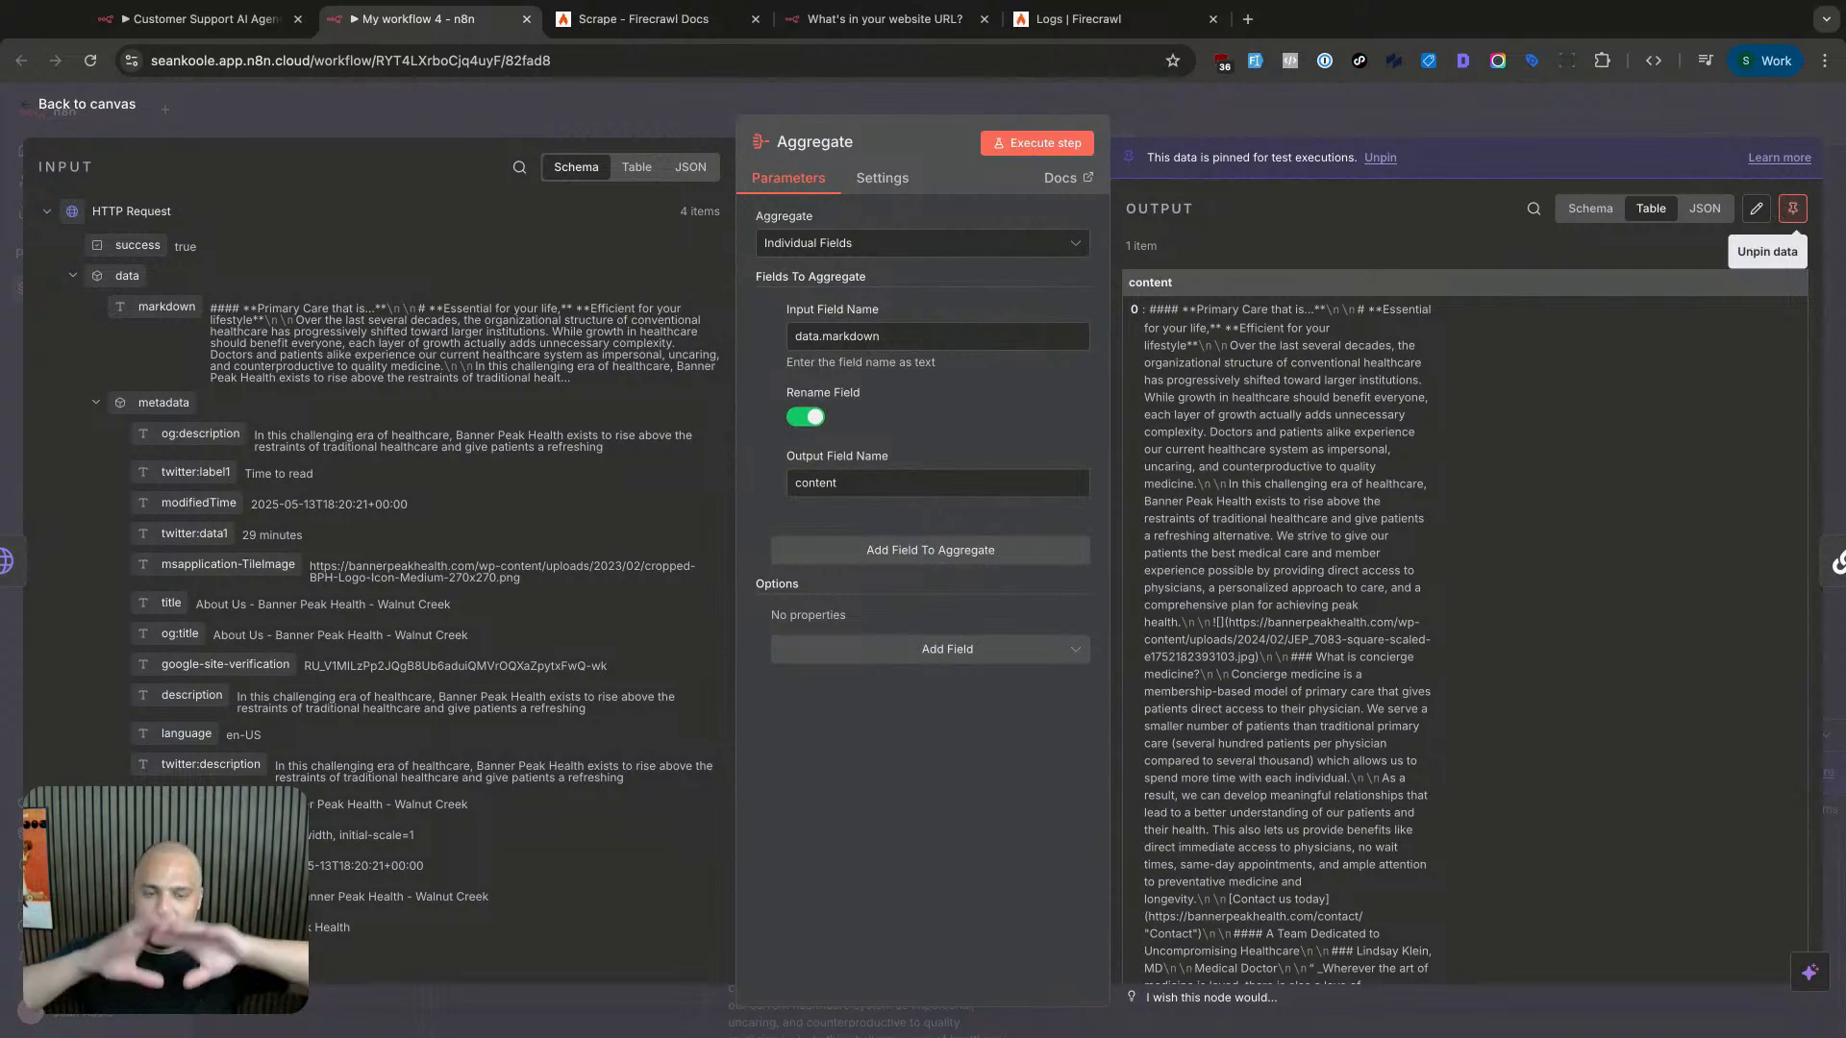
left_click(1699, 97)
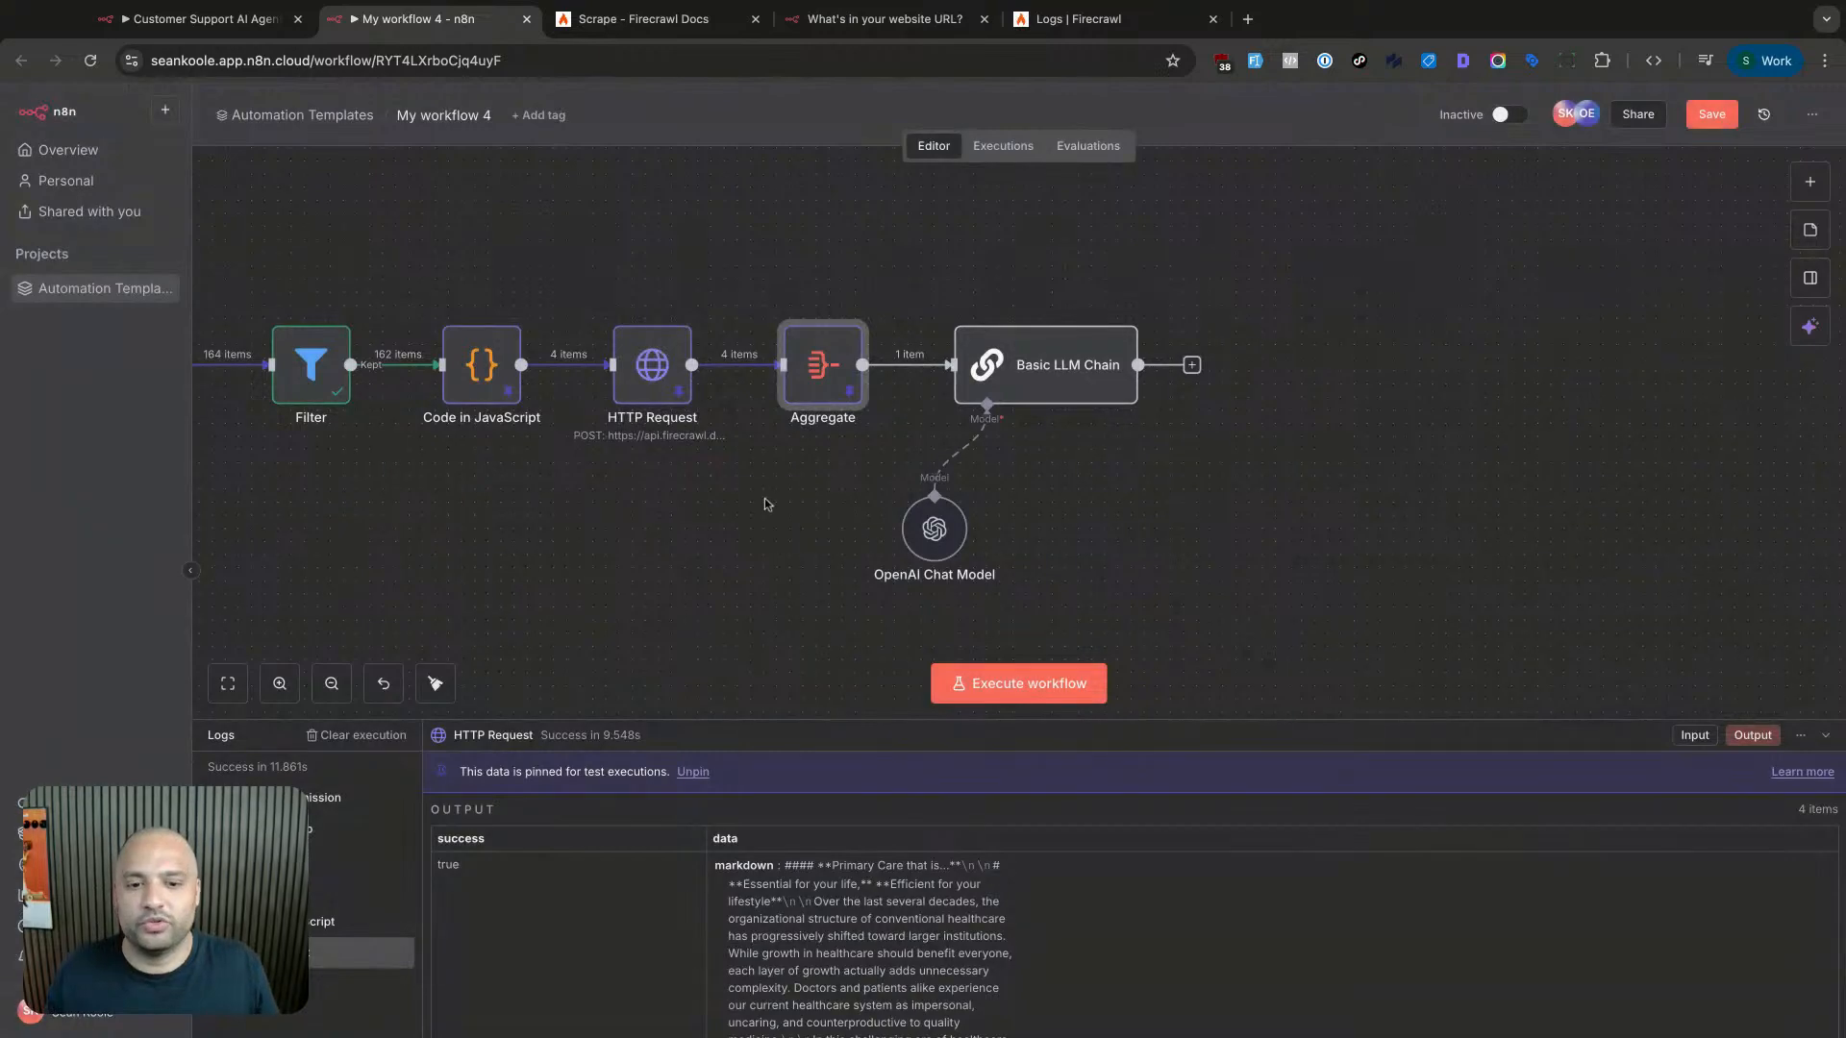
double_click(657, 358)
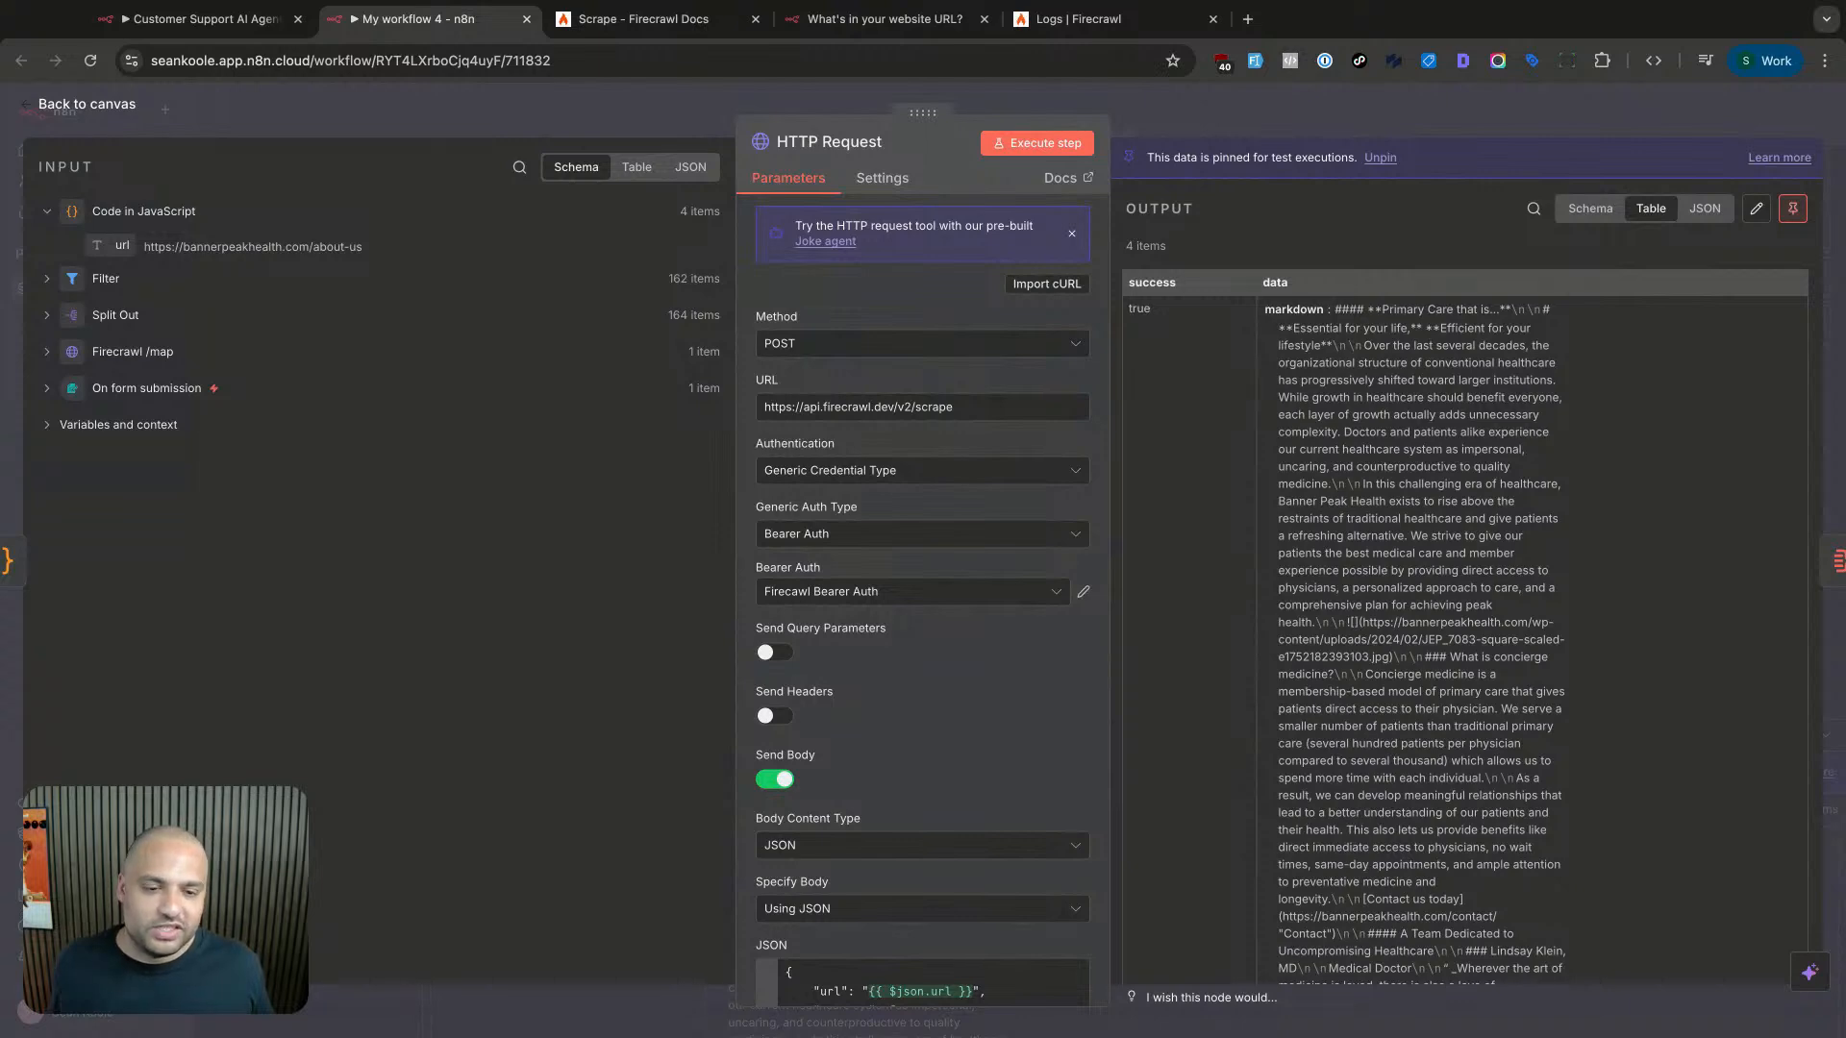
left_click(1405, 110)
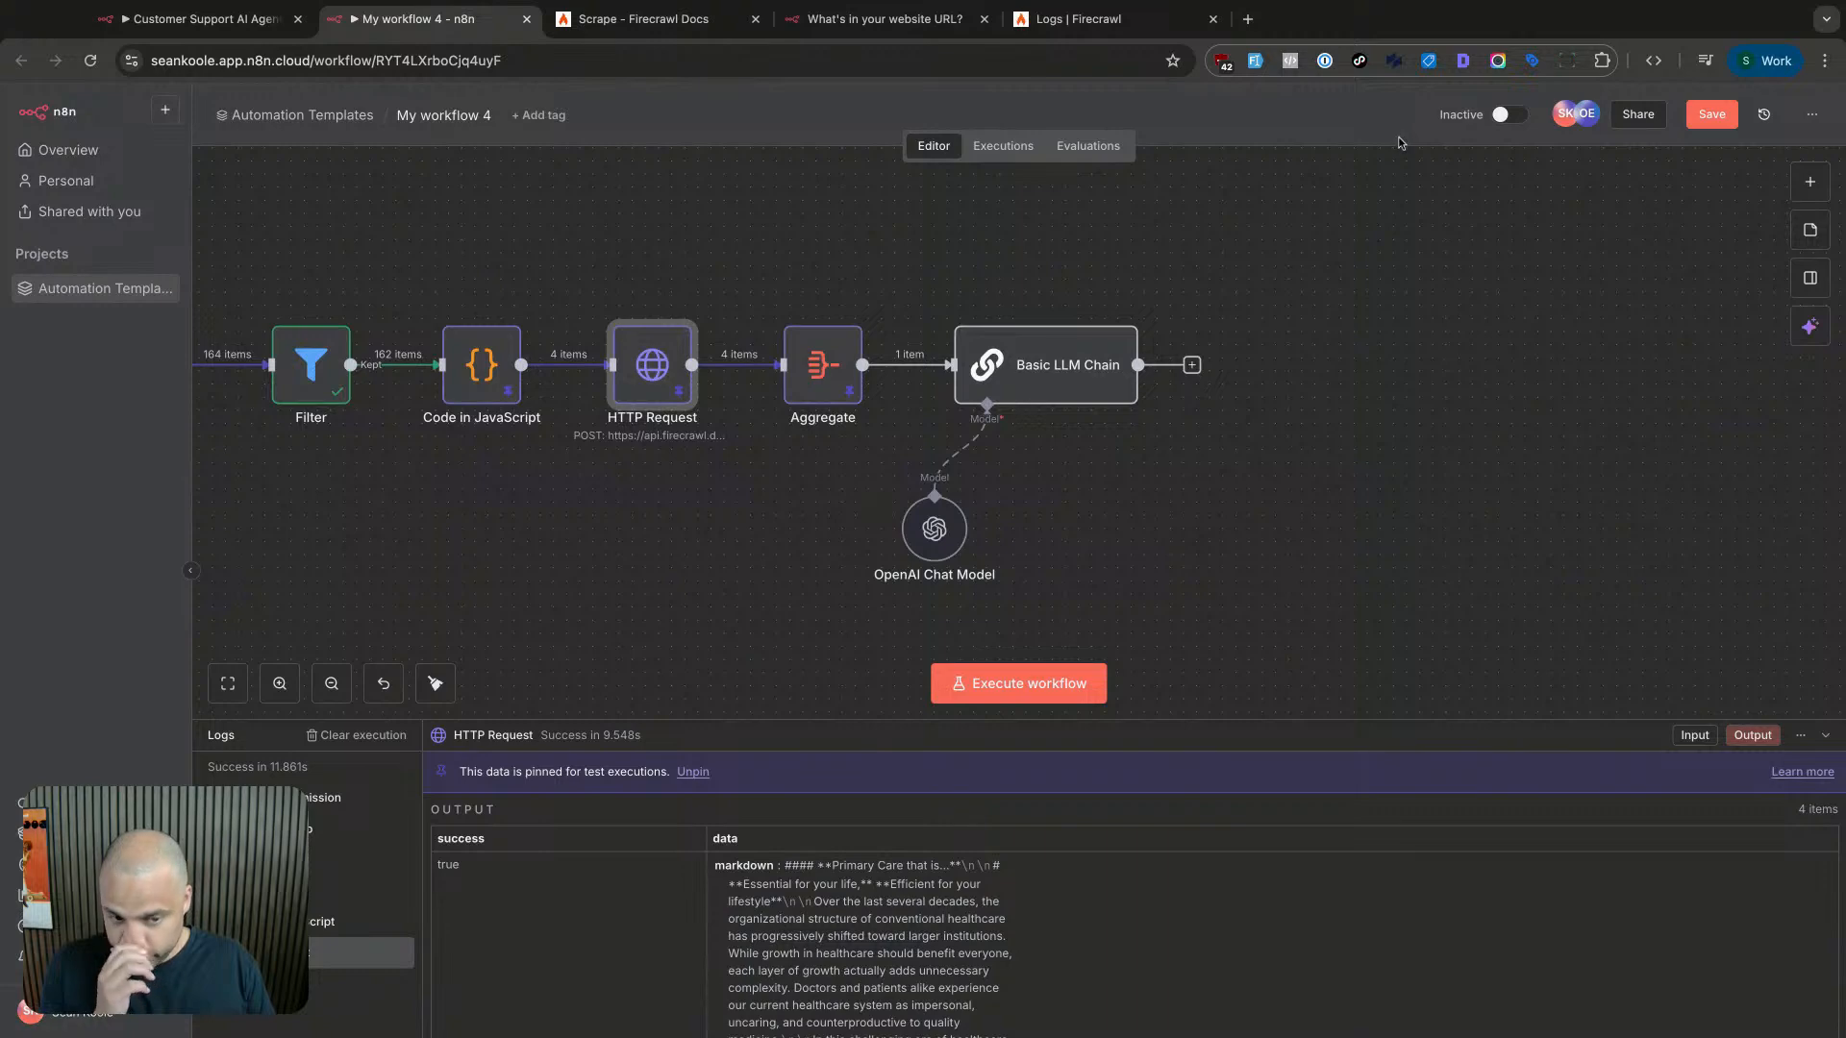
- Execute only the Basic LLM Chain step and leave it running in the background
double_click(1057, 378)
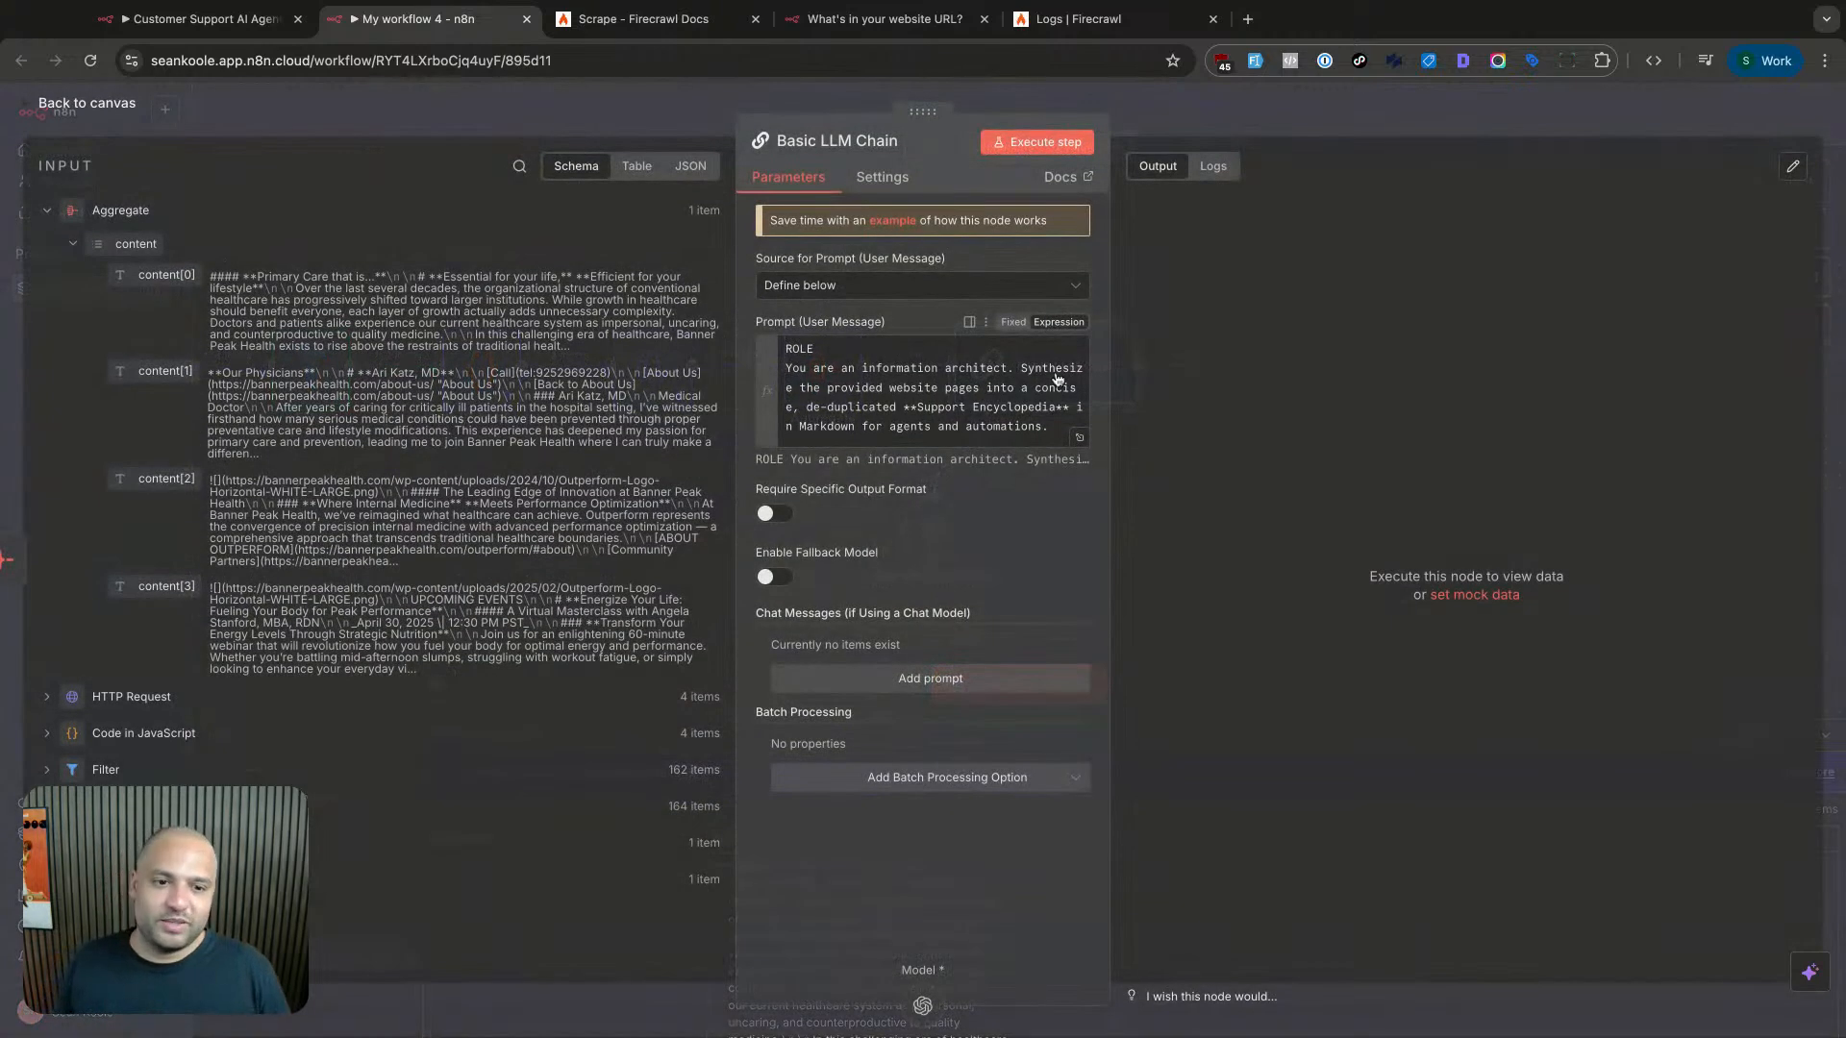
left_click(1048, 144)
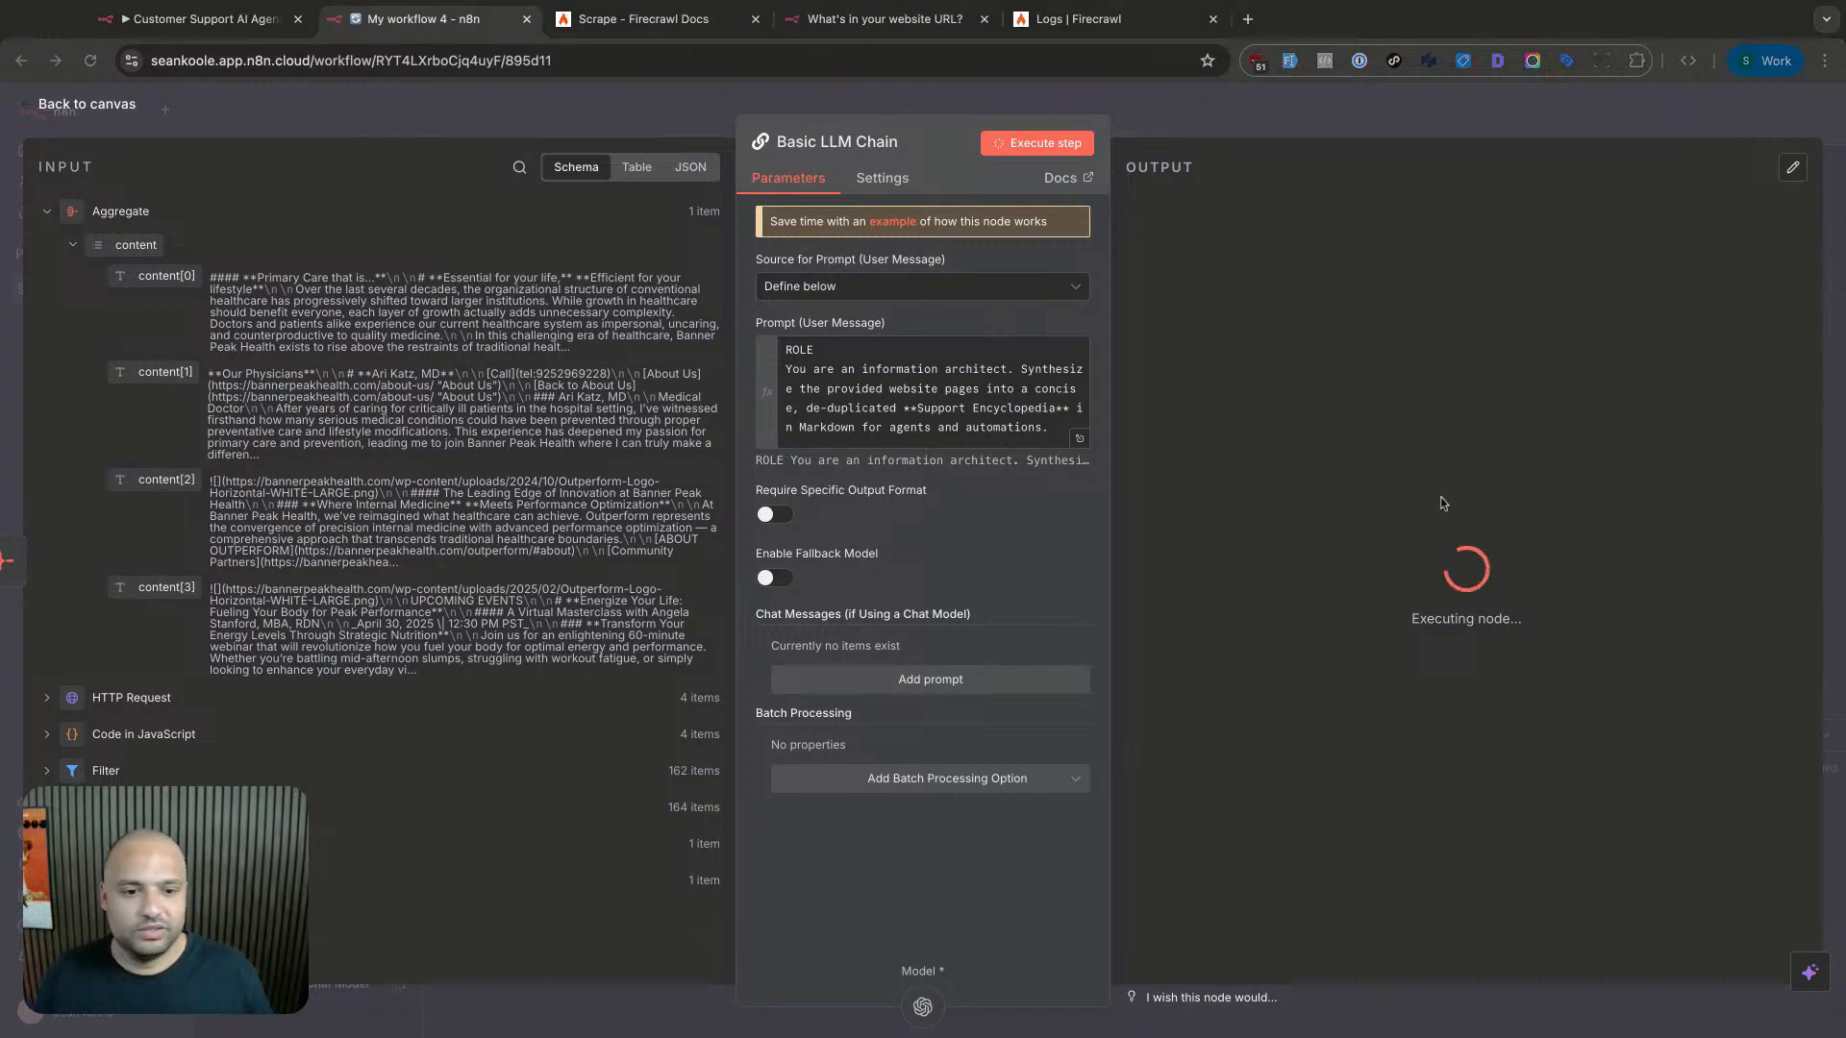
key("Escape")
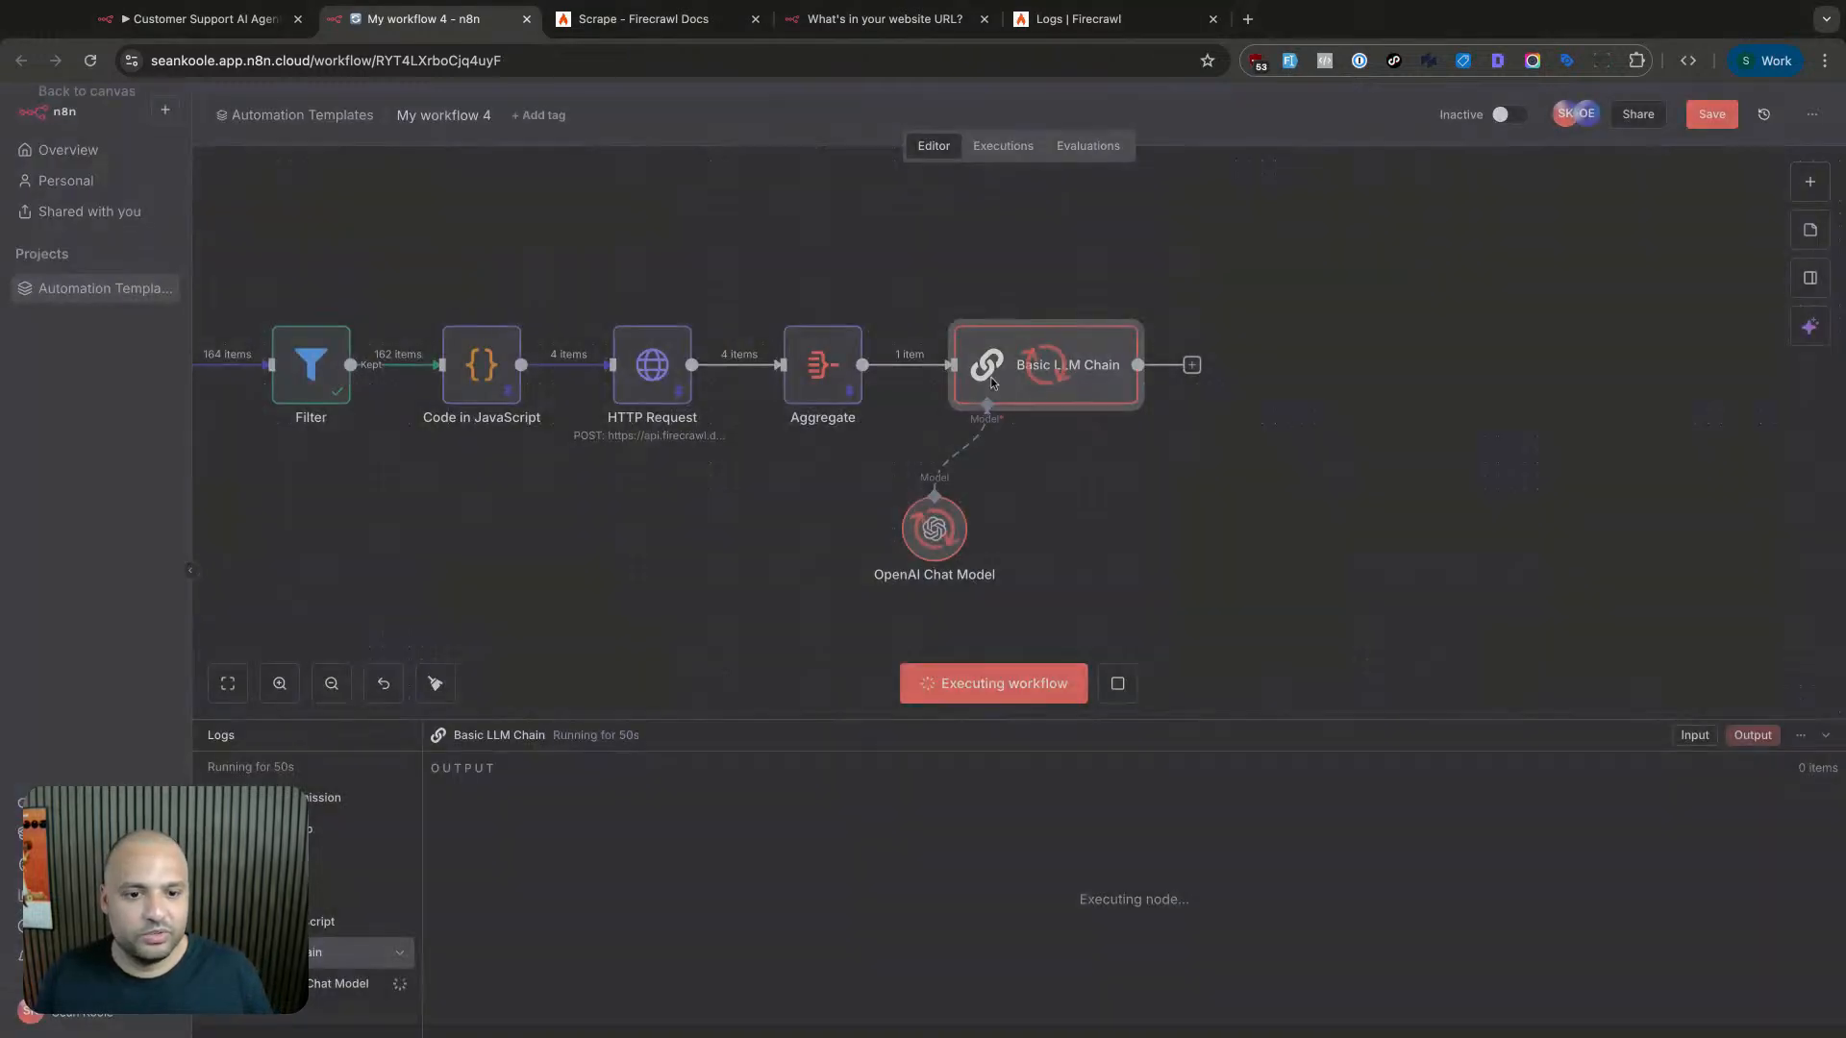
- Search the OpenAI Chat Model's list for gpt- models, leaving the selection unchanged
double_click(946, 545)
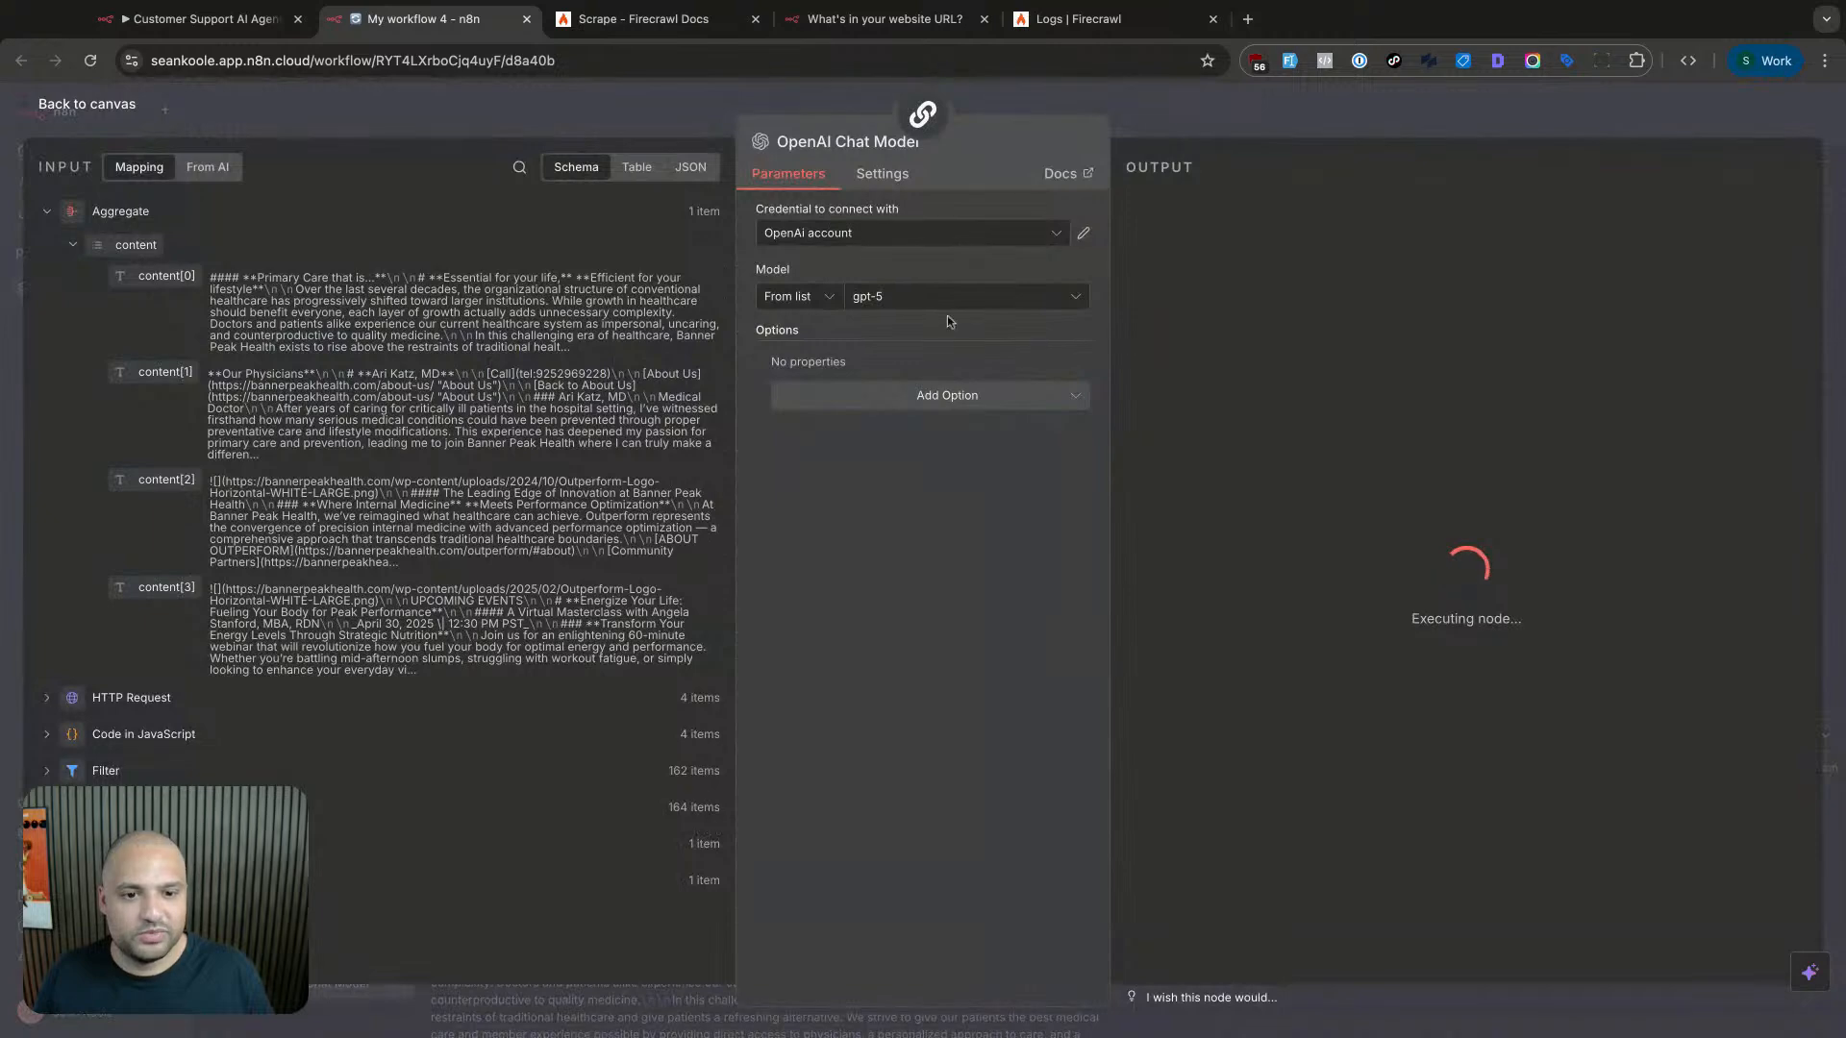
left_click(951, 297)
type("gpt-")
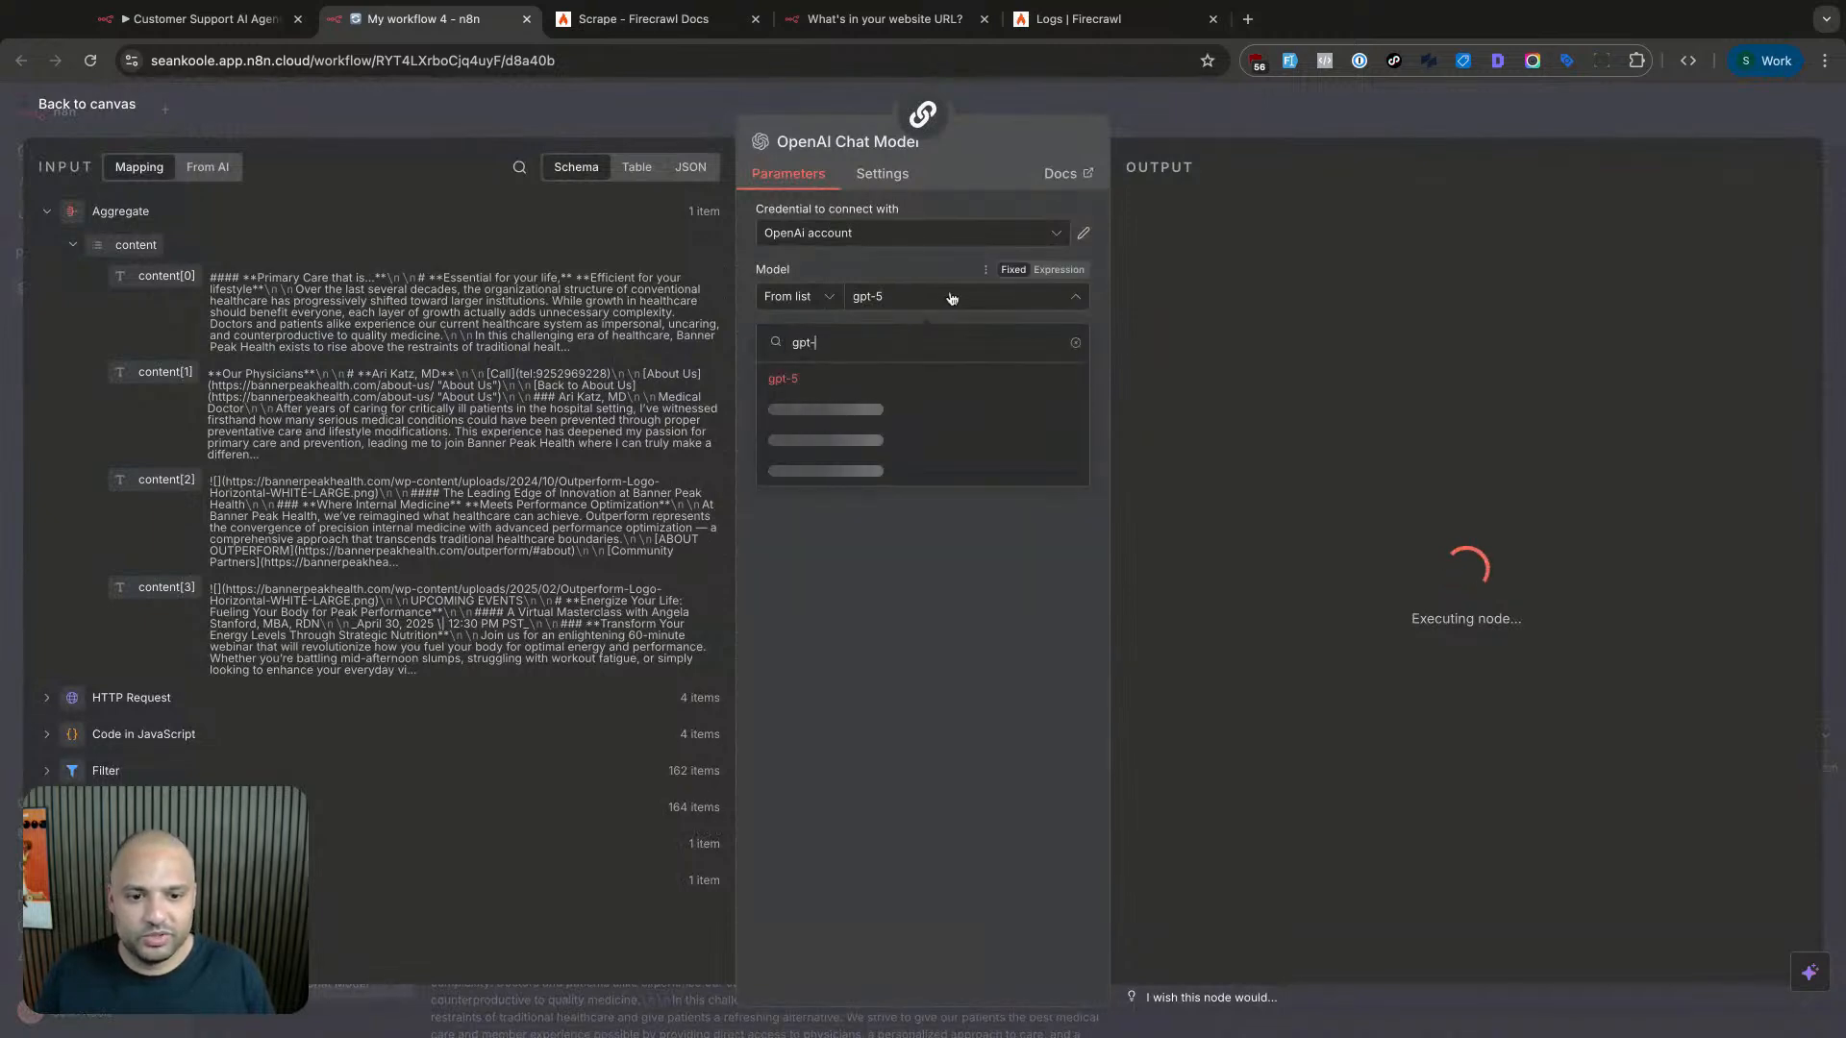
key("Escape")
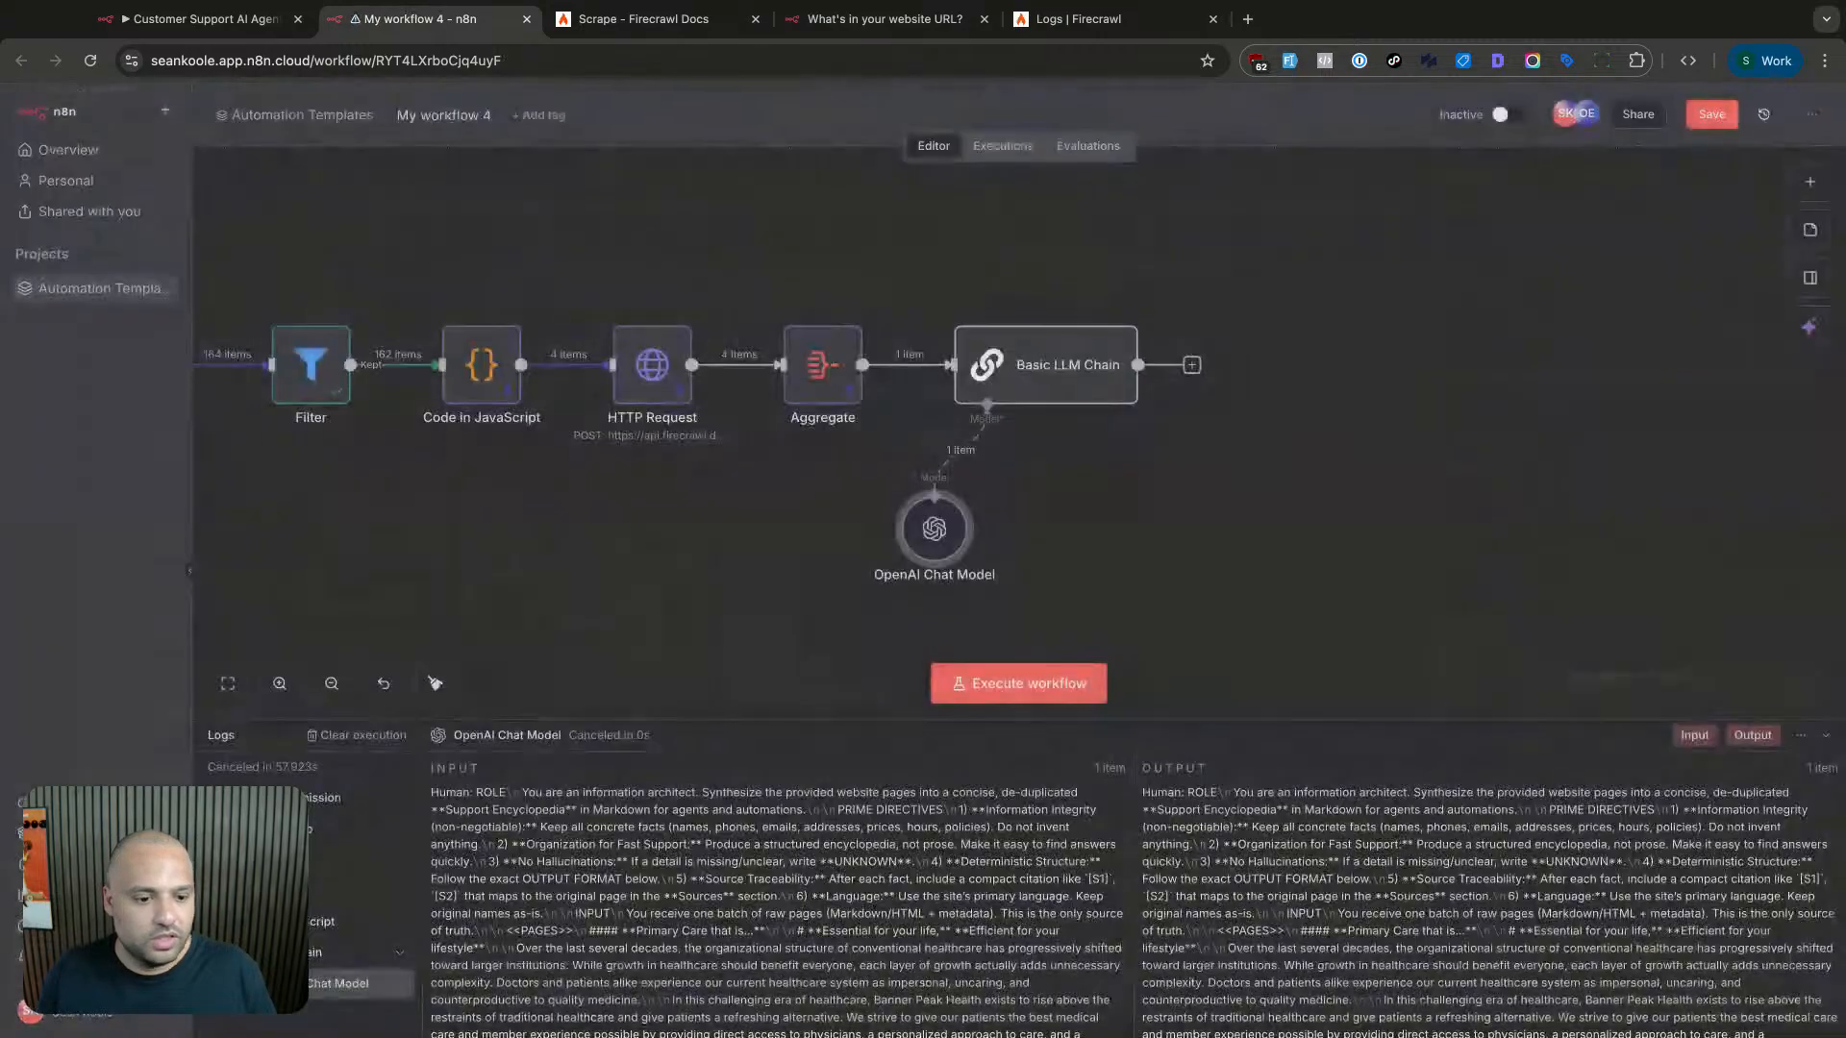
scroll(1308, 858, "down", 20)
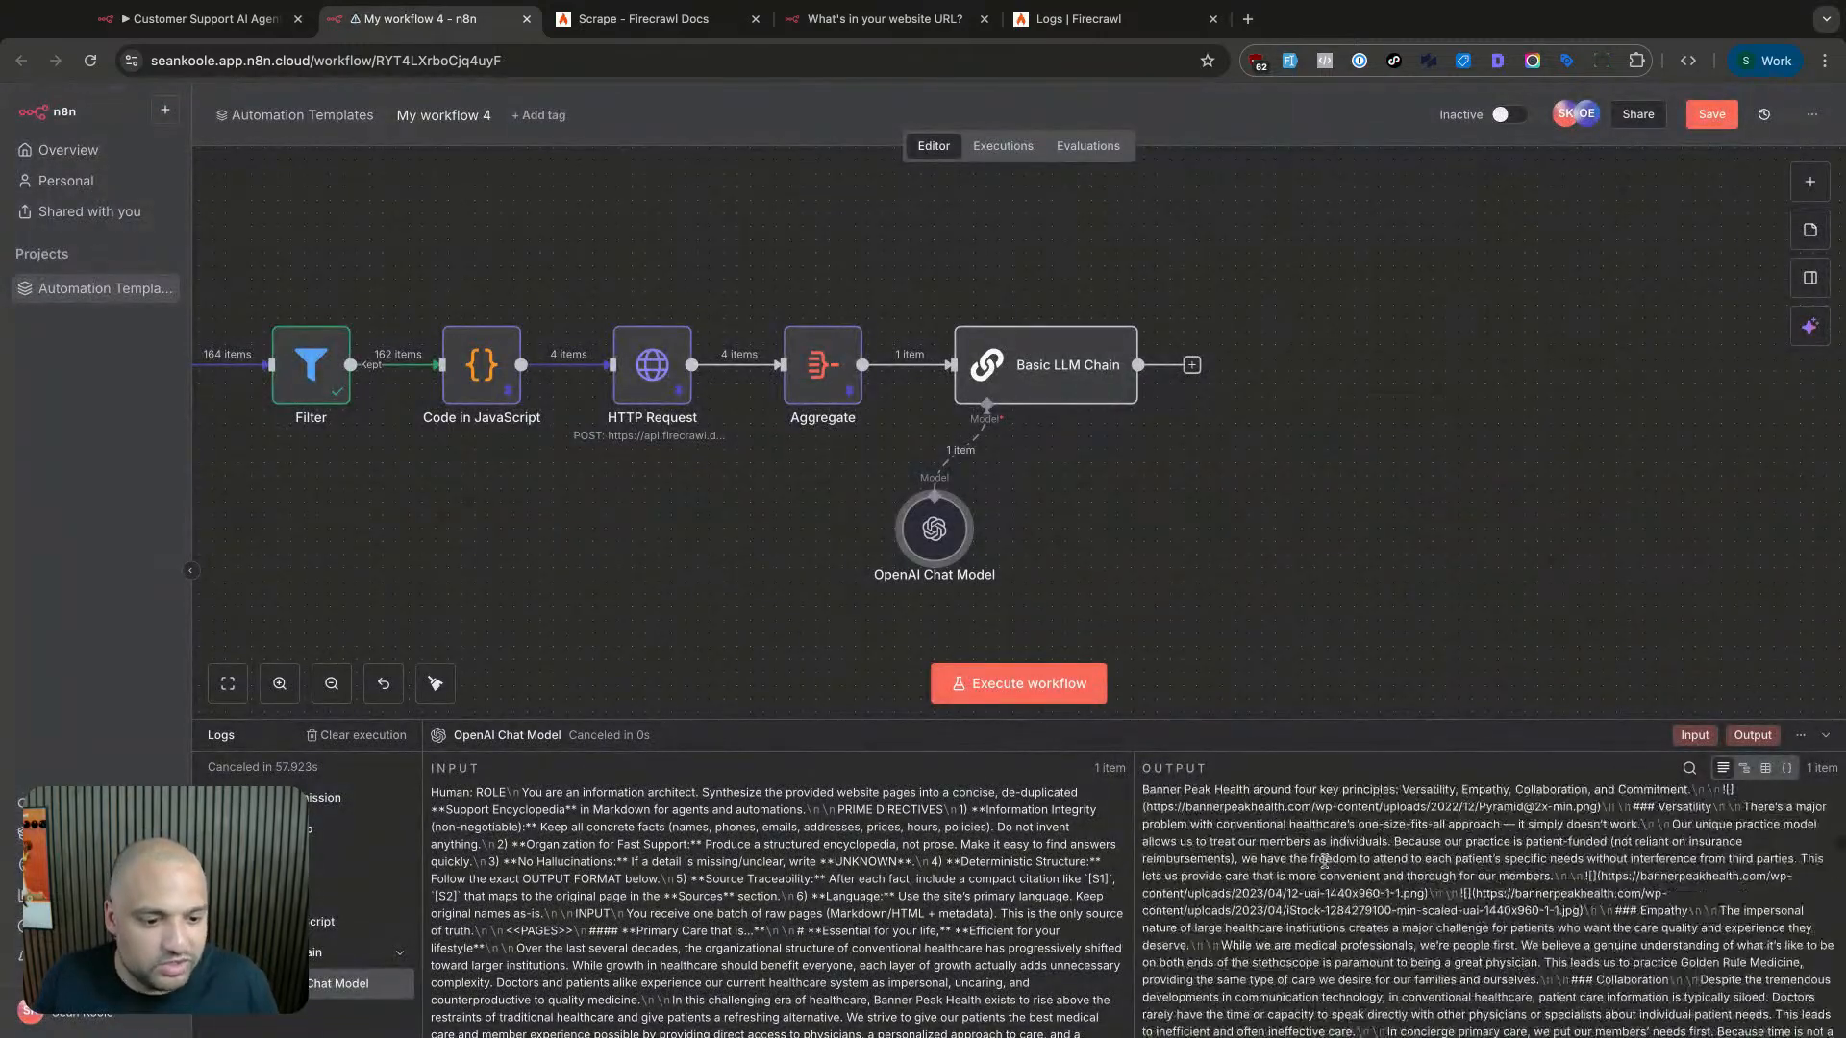
scroll(1321, 859, "up", 20)
scroll(1321, 856, "down", 15)
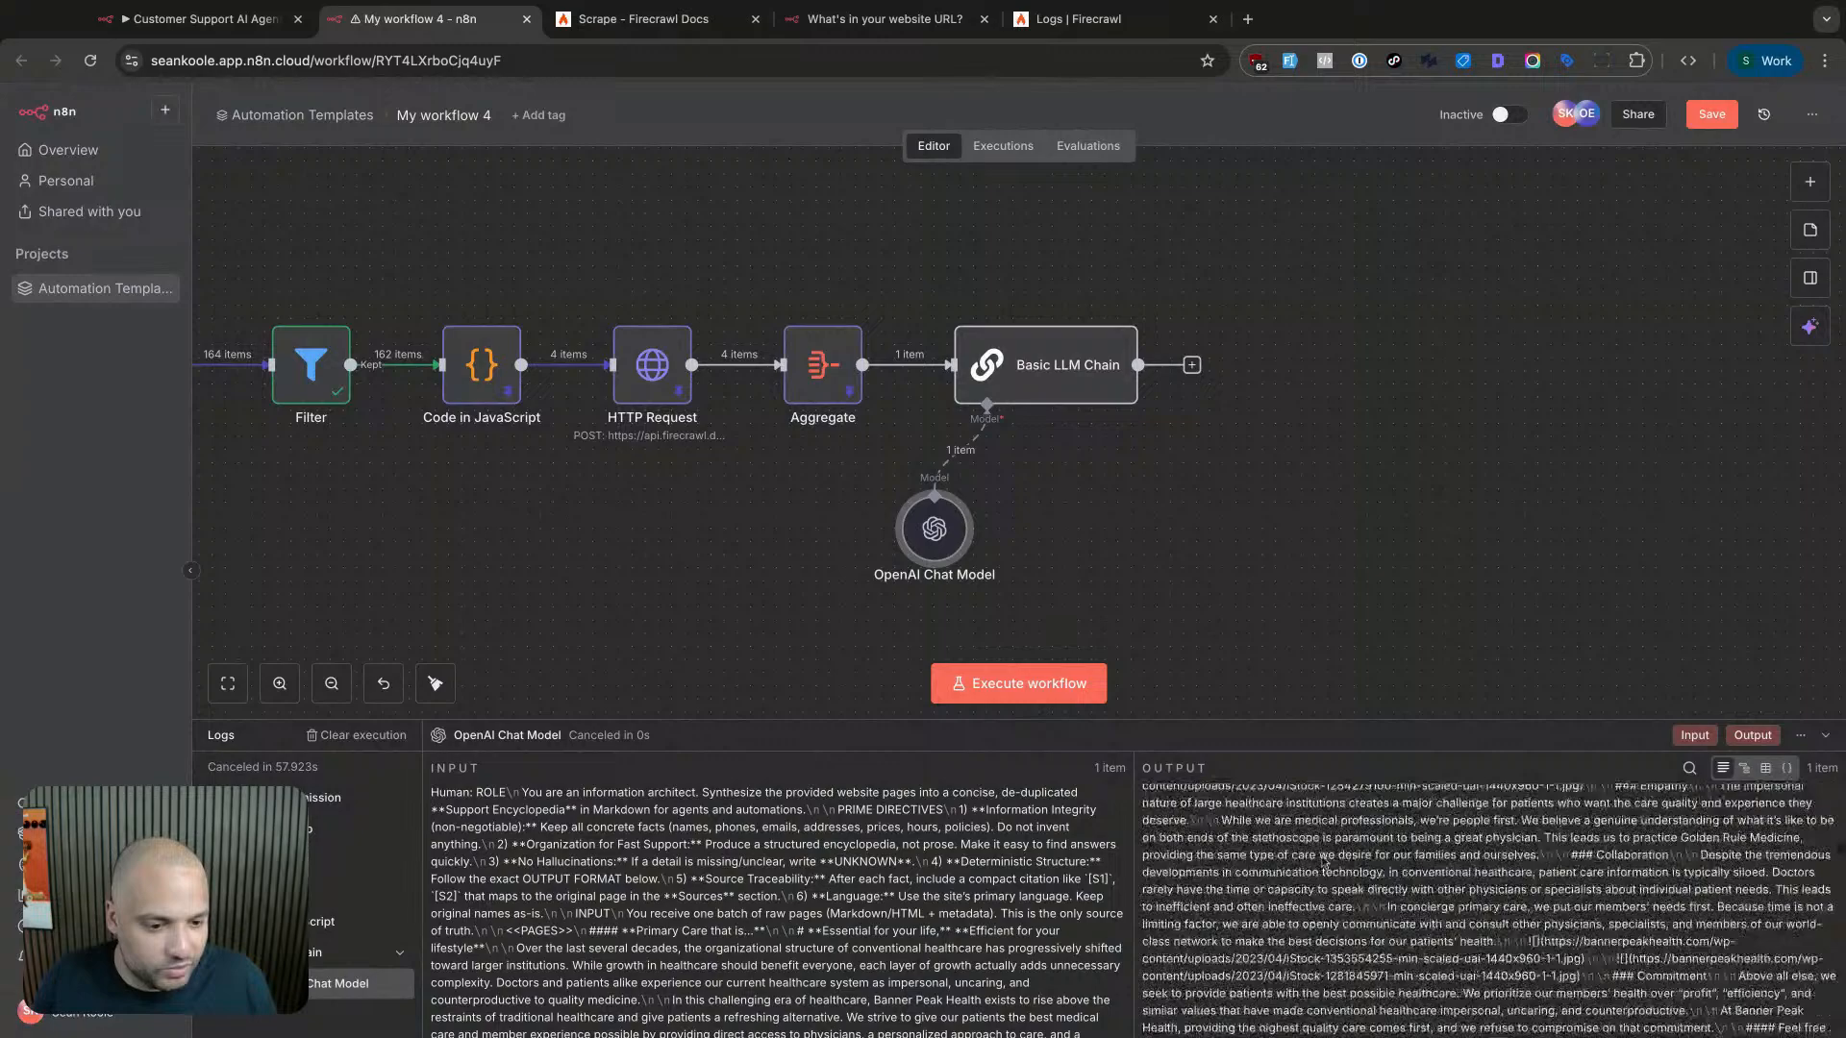
- Search gpt-4.1 and set the OpenAI Chat Model to gpt-4.1-mini
double_click(934, 526)
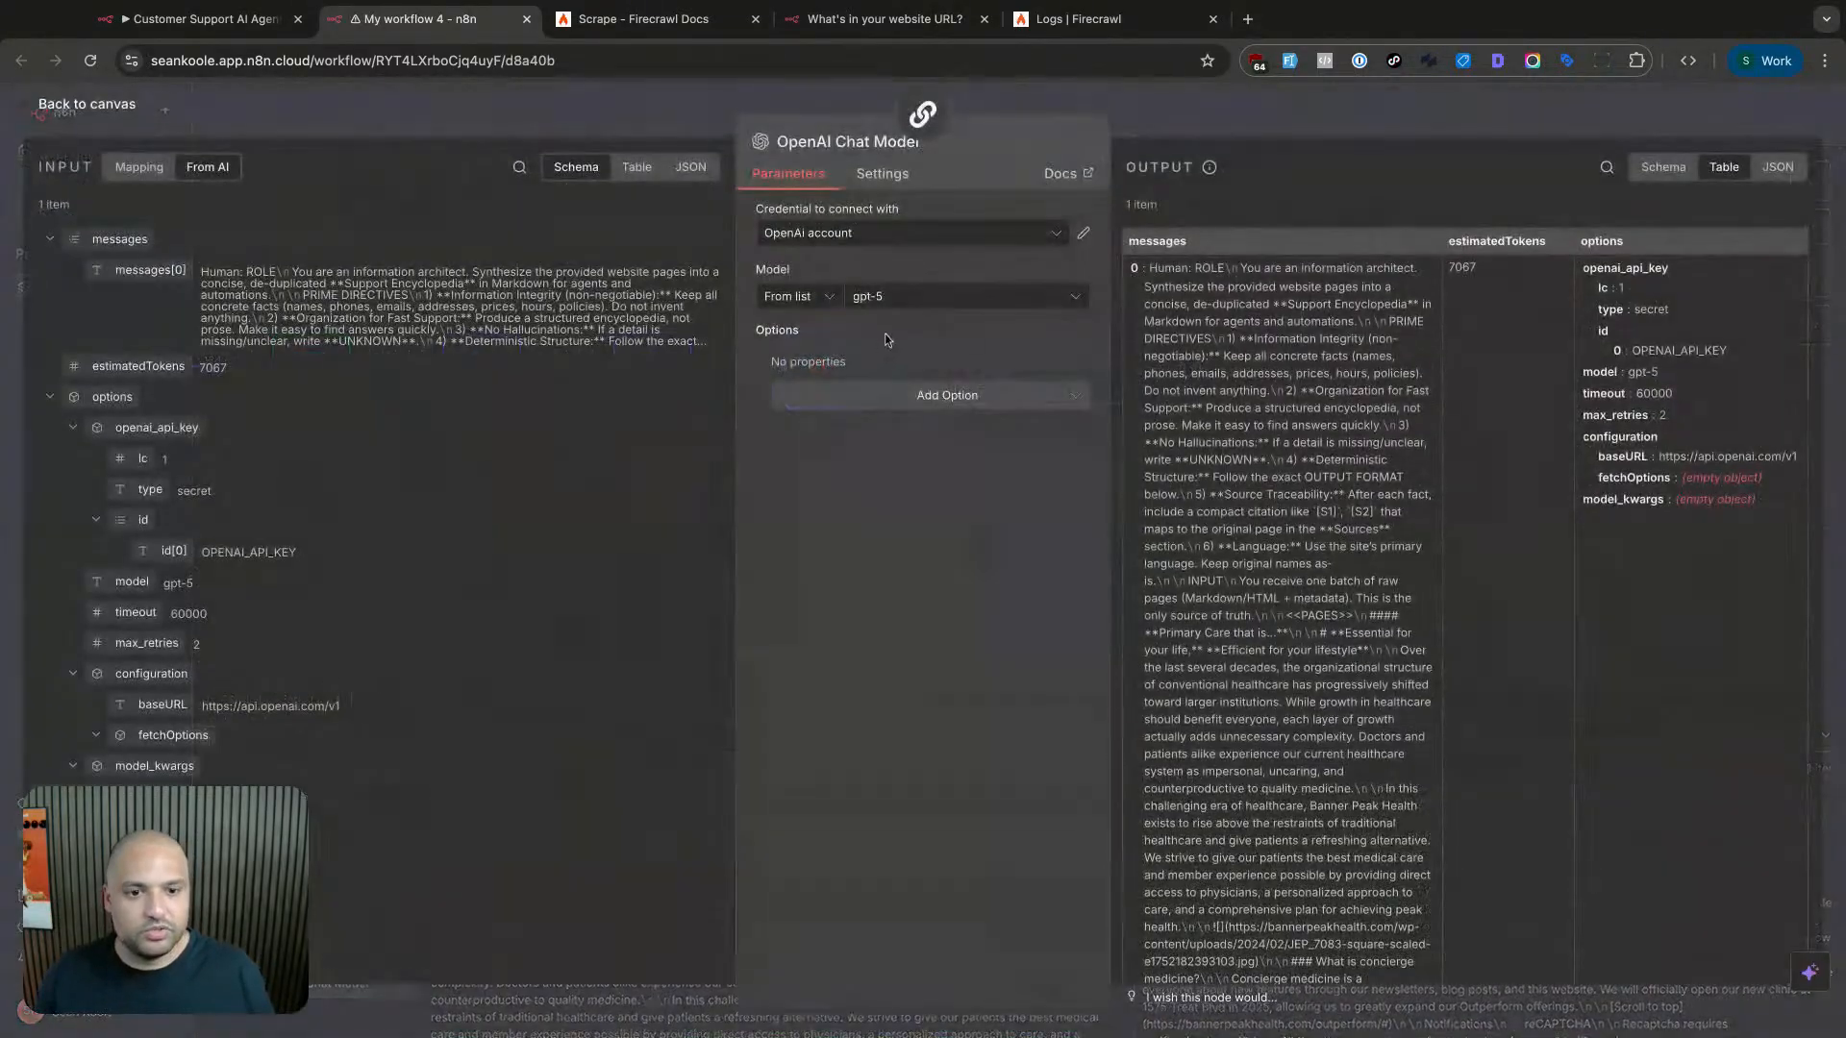
left_click(916, 300)
type("gpt-4")
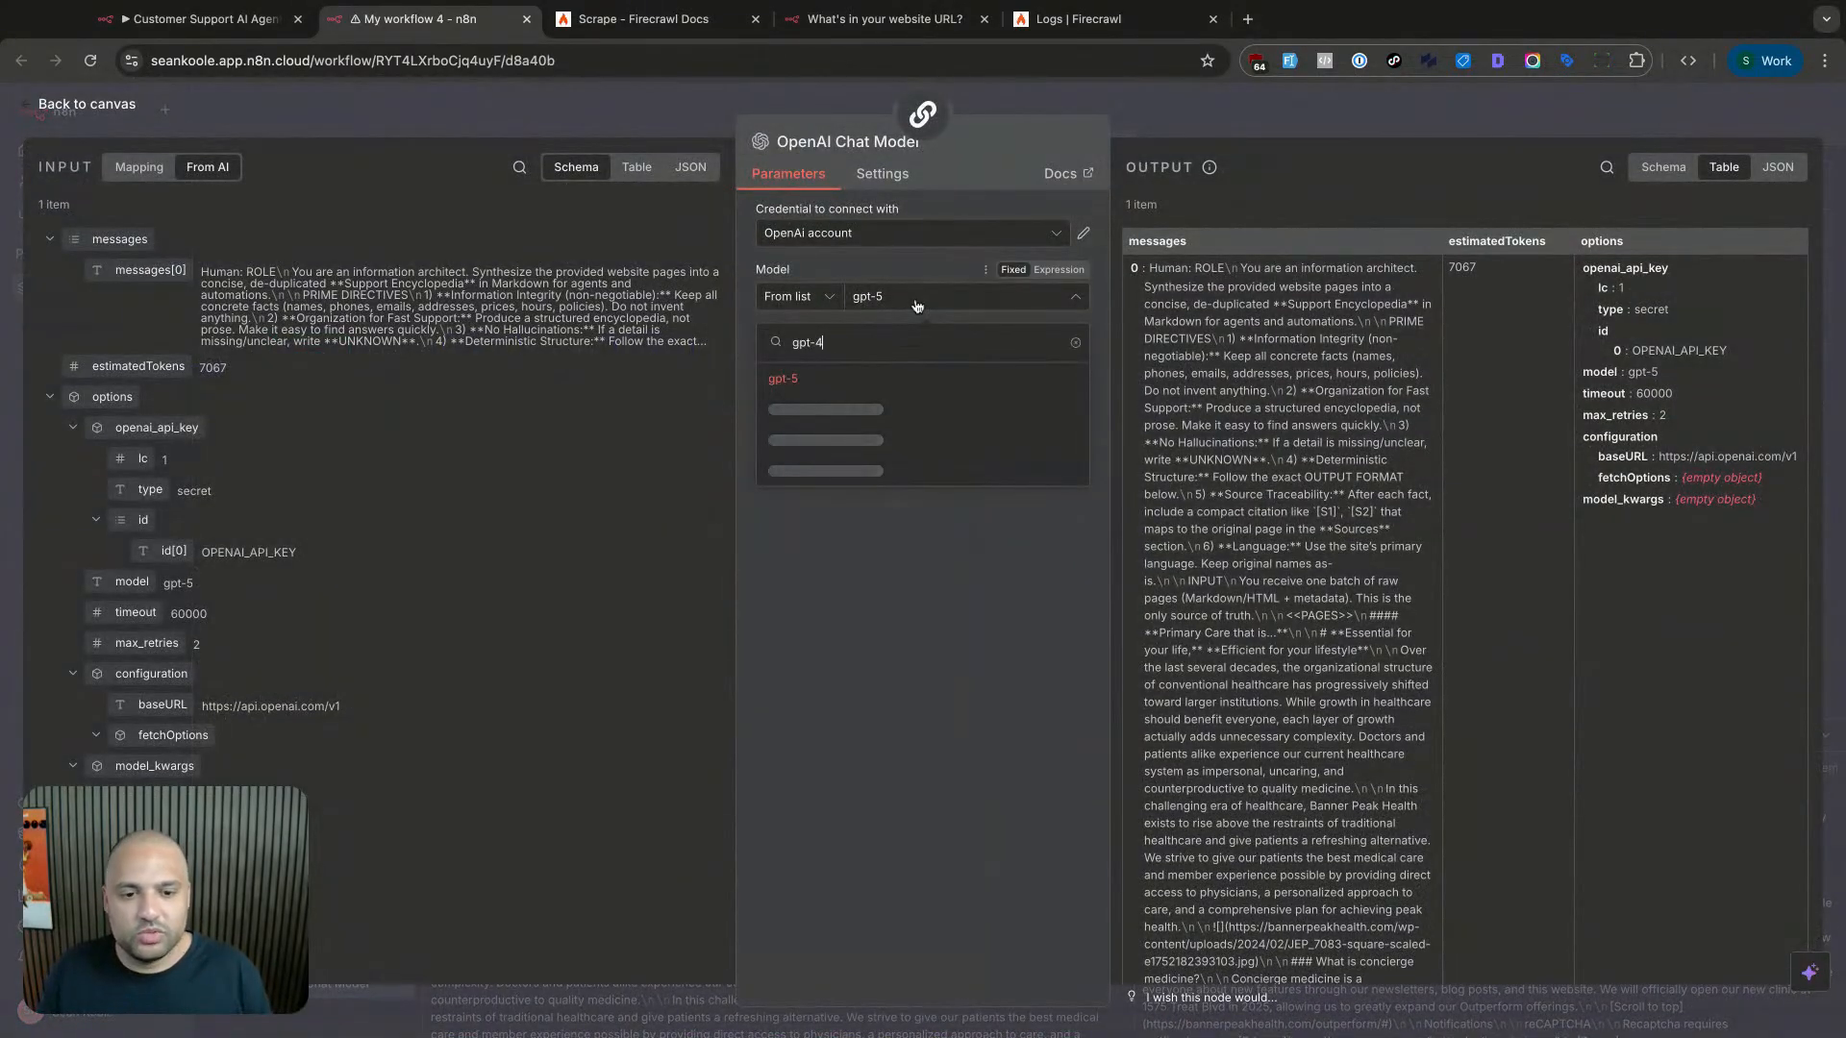
type(".1")
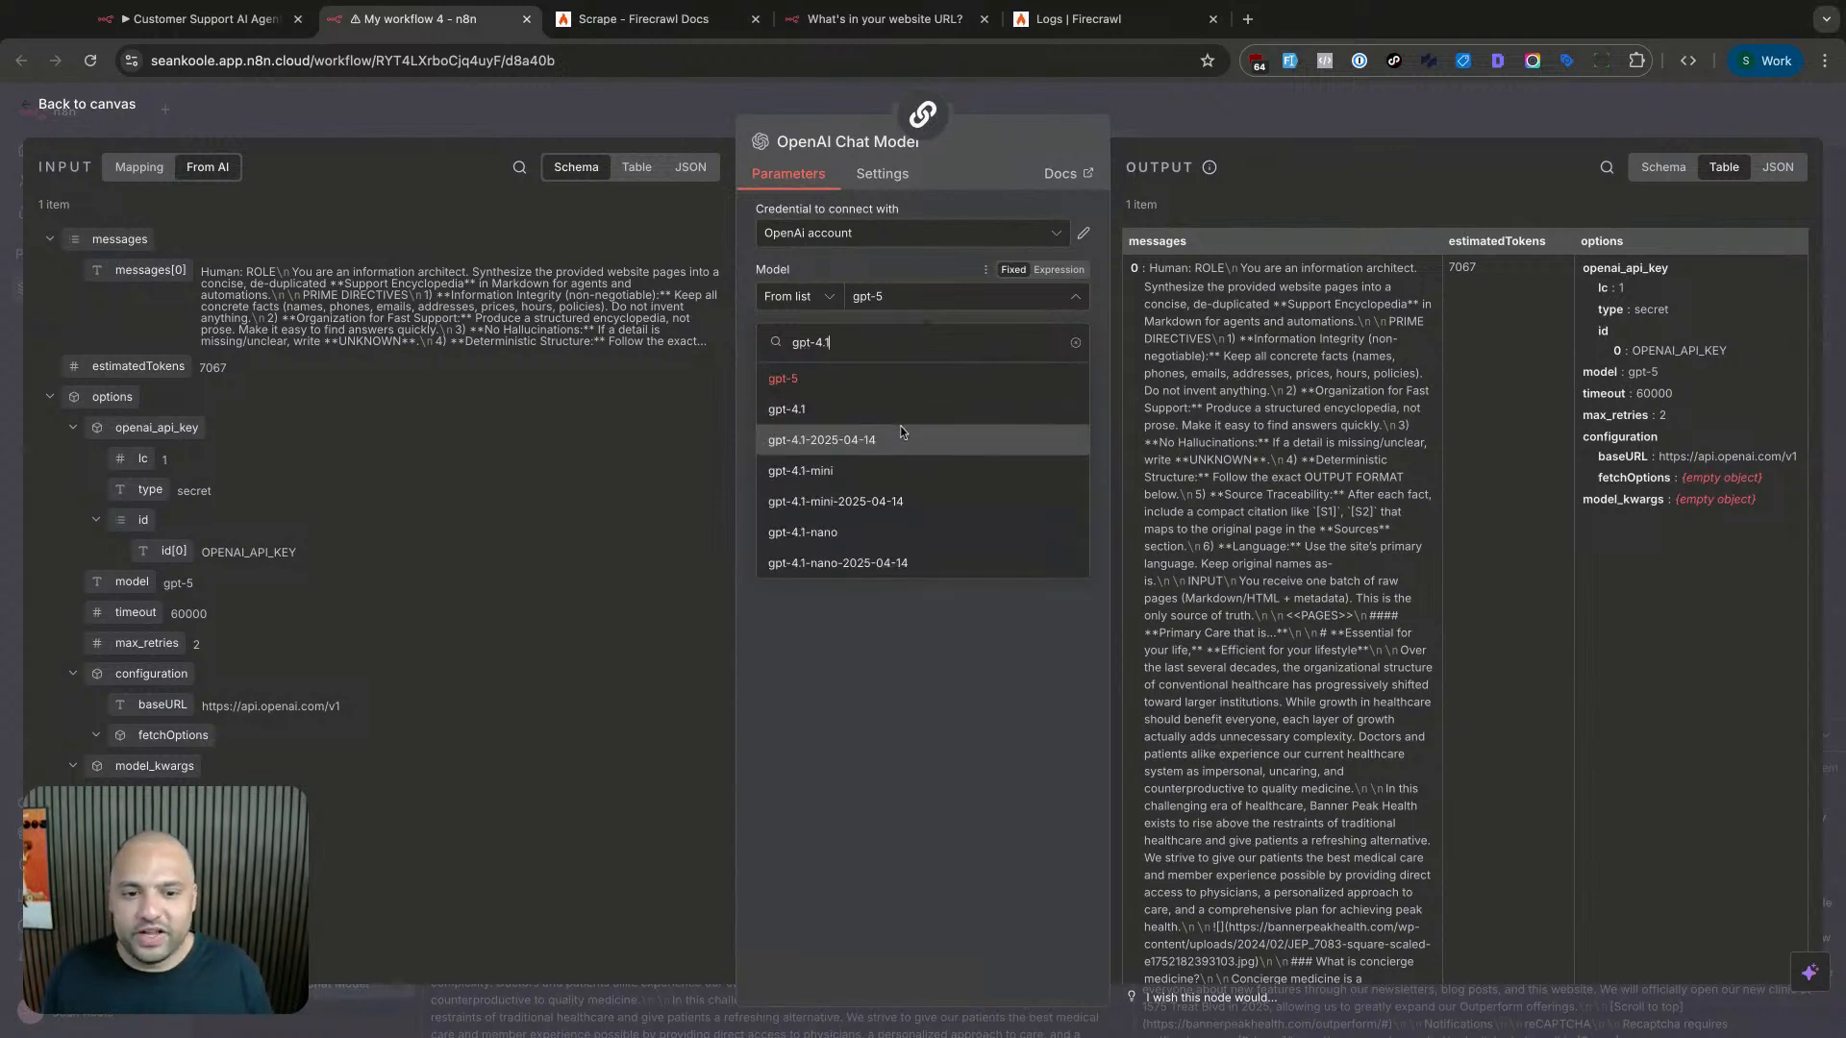
left_click(868, 471)
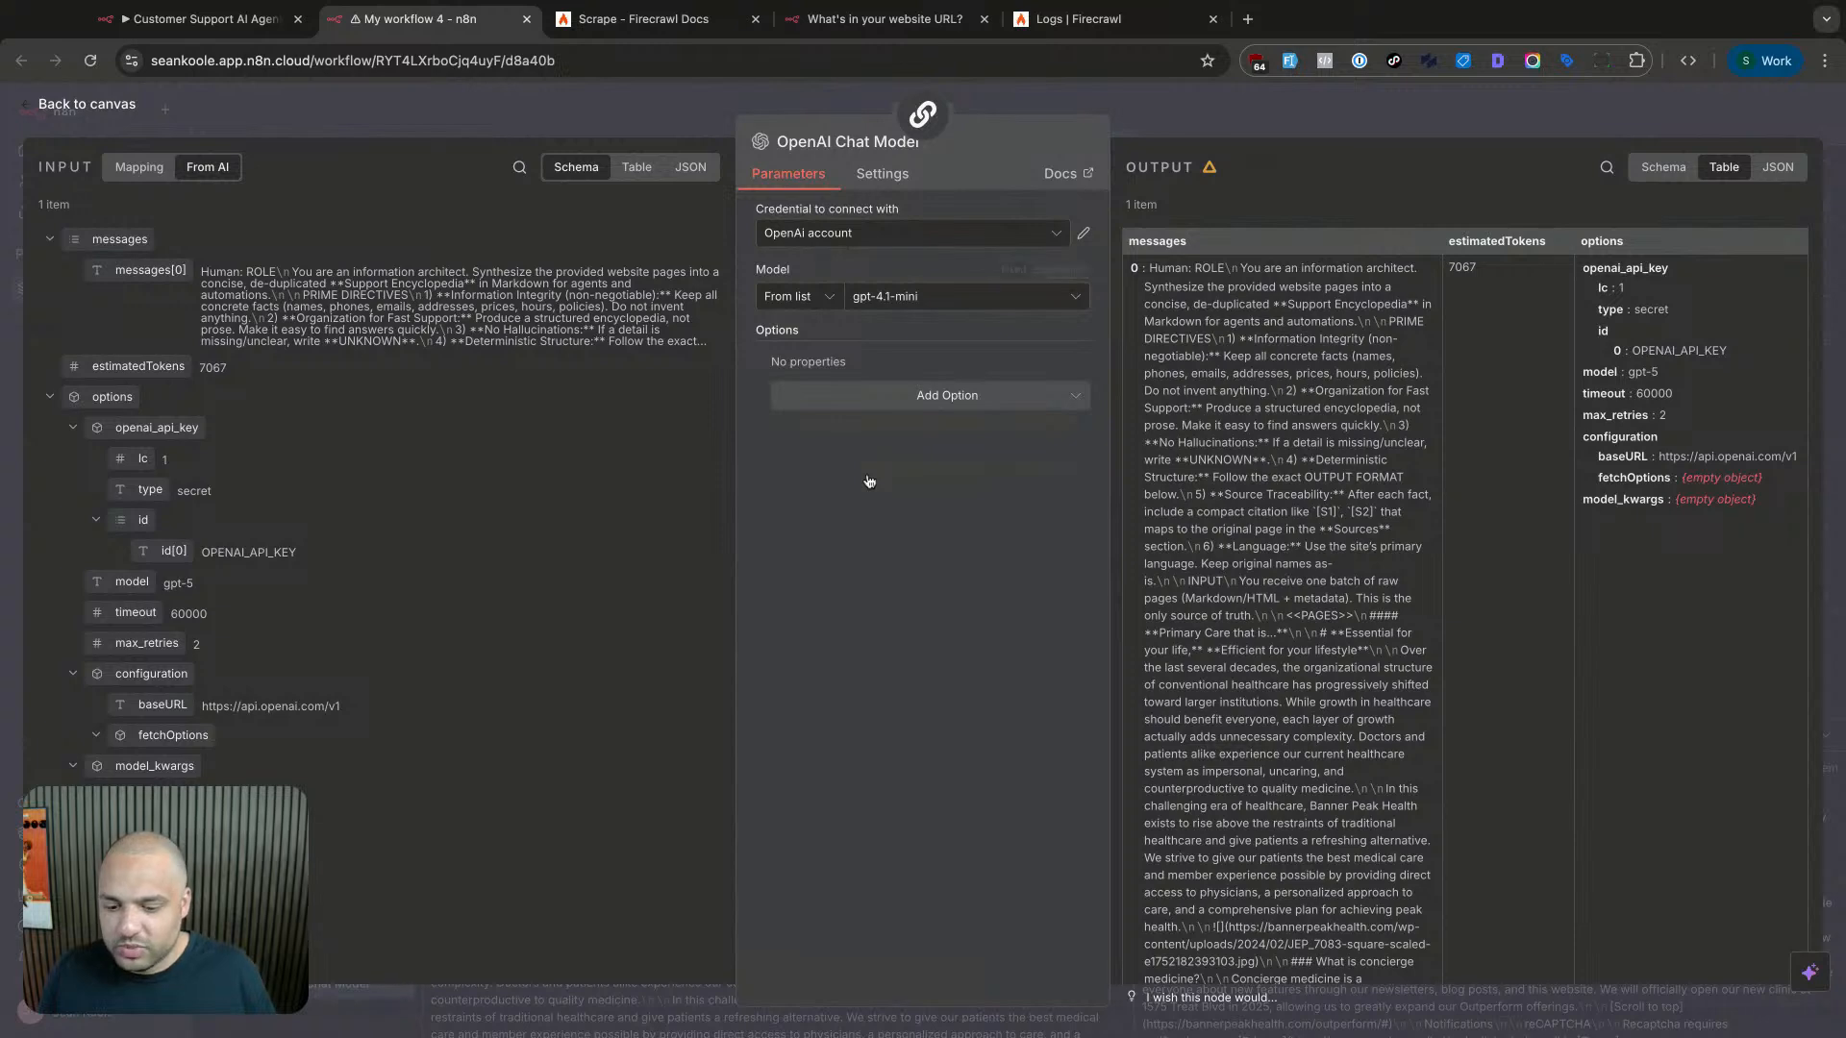
left_click(1150, 117)
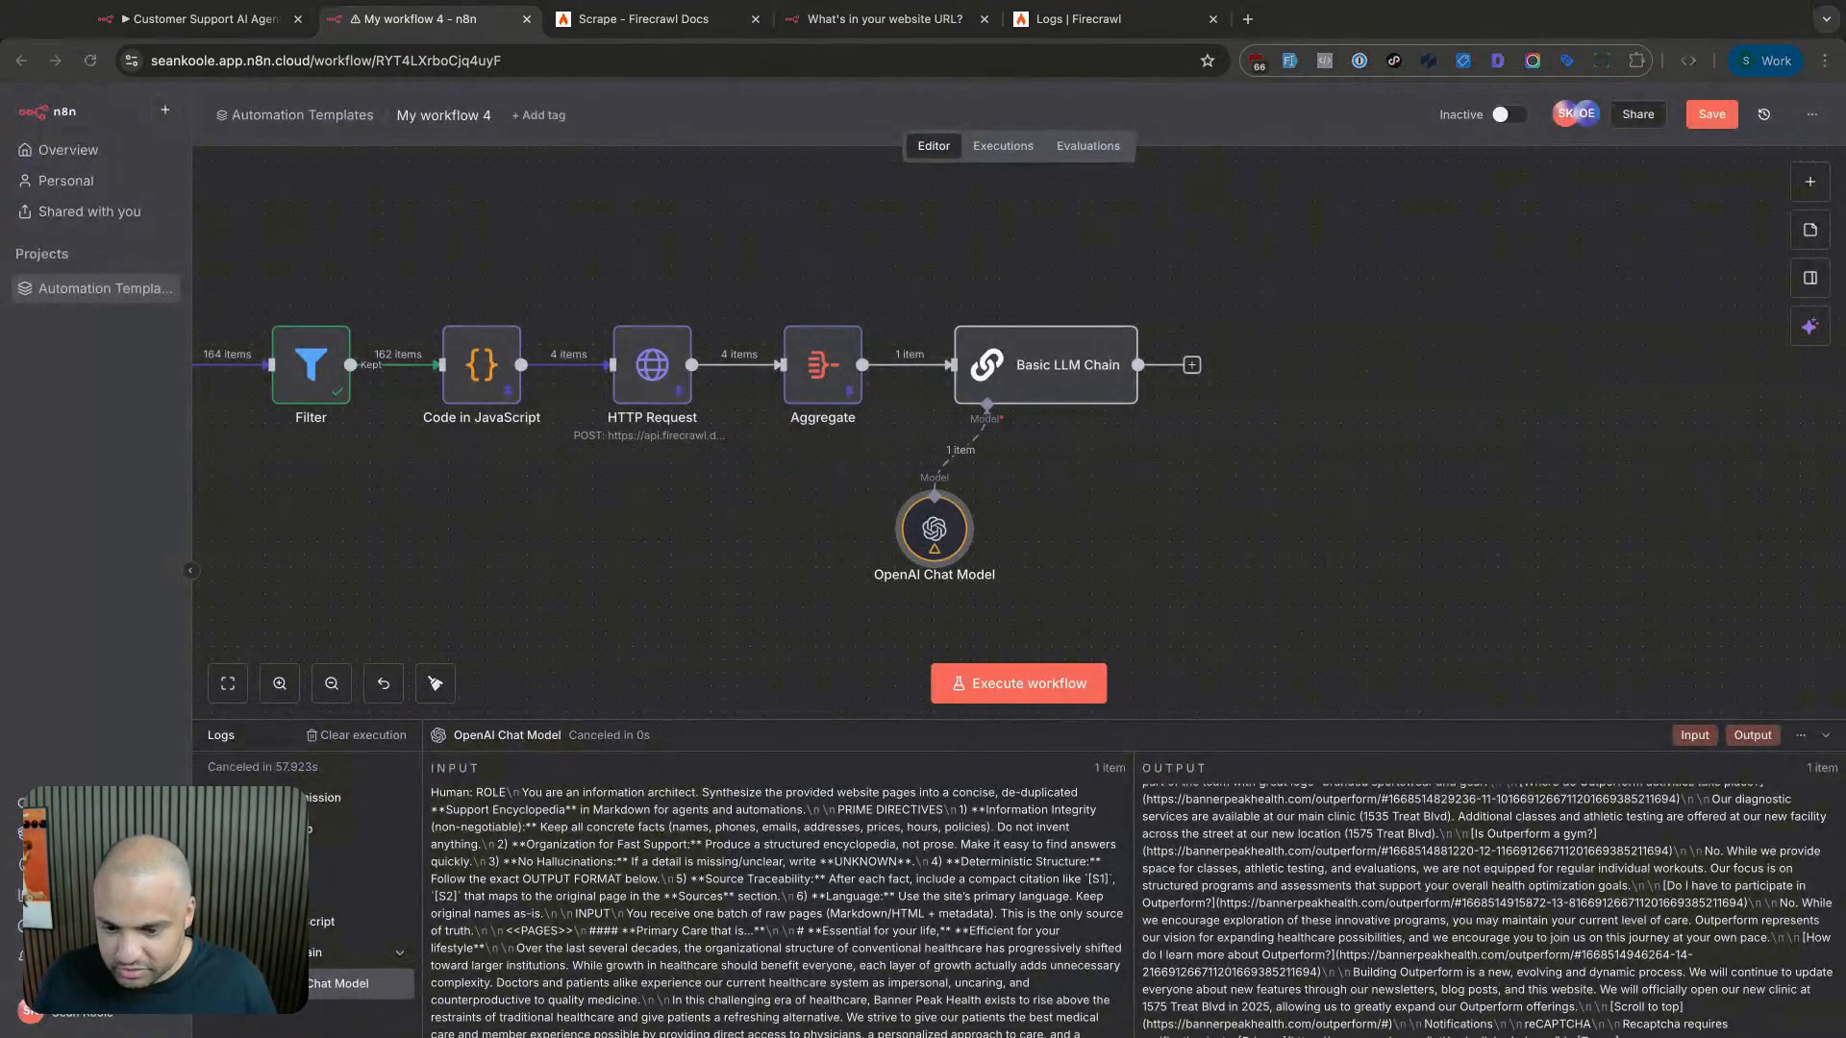
scroll(1264, 475, "up", 5)
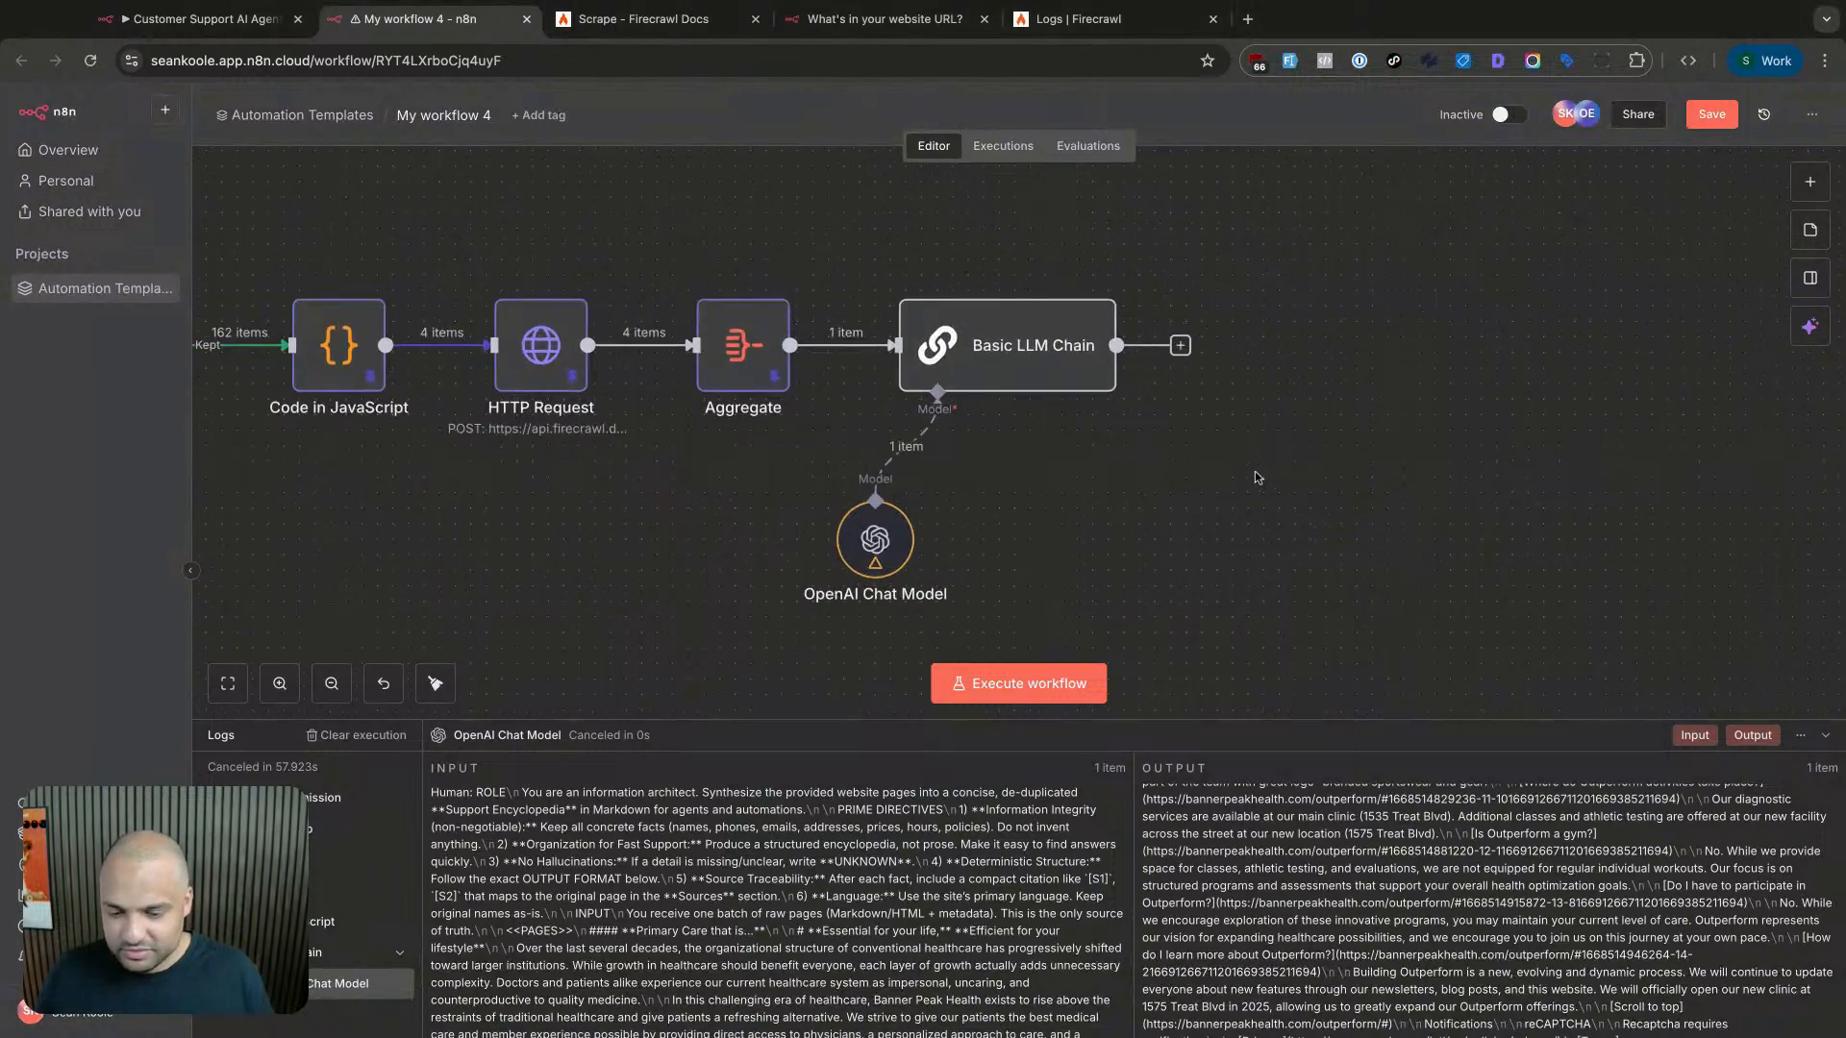
- Rerun the Basic LLM Chain with gpt-4.1-mini and review its Markdown Support Encyclopedia output
scroll(1263, 475, "down", 5)
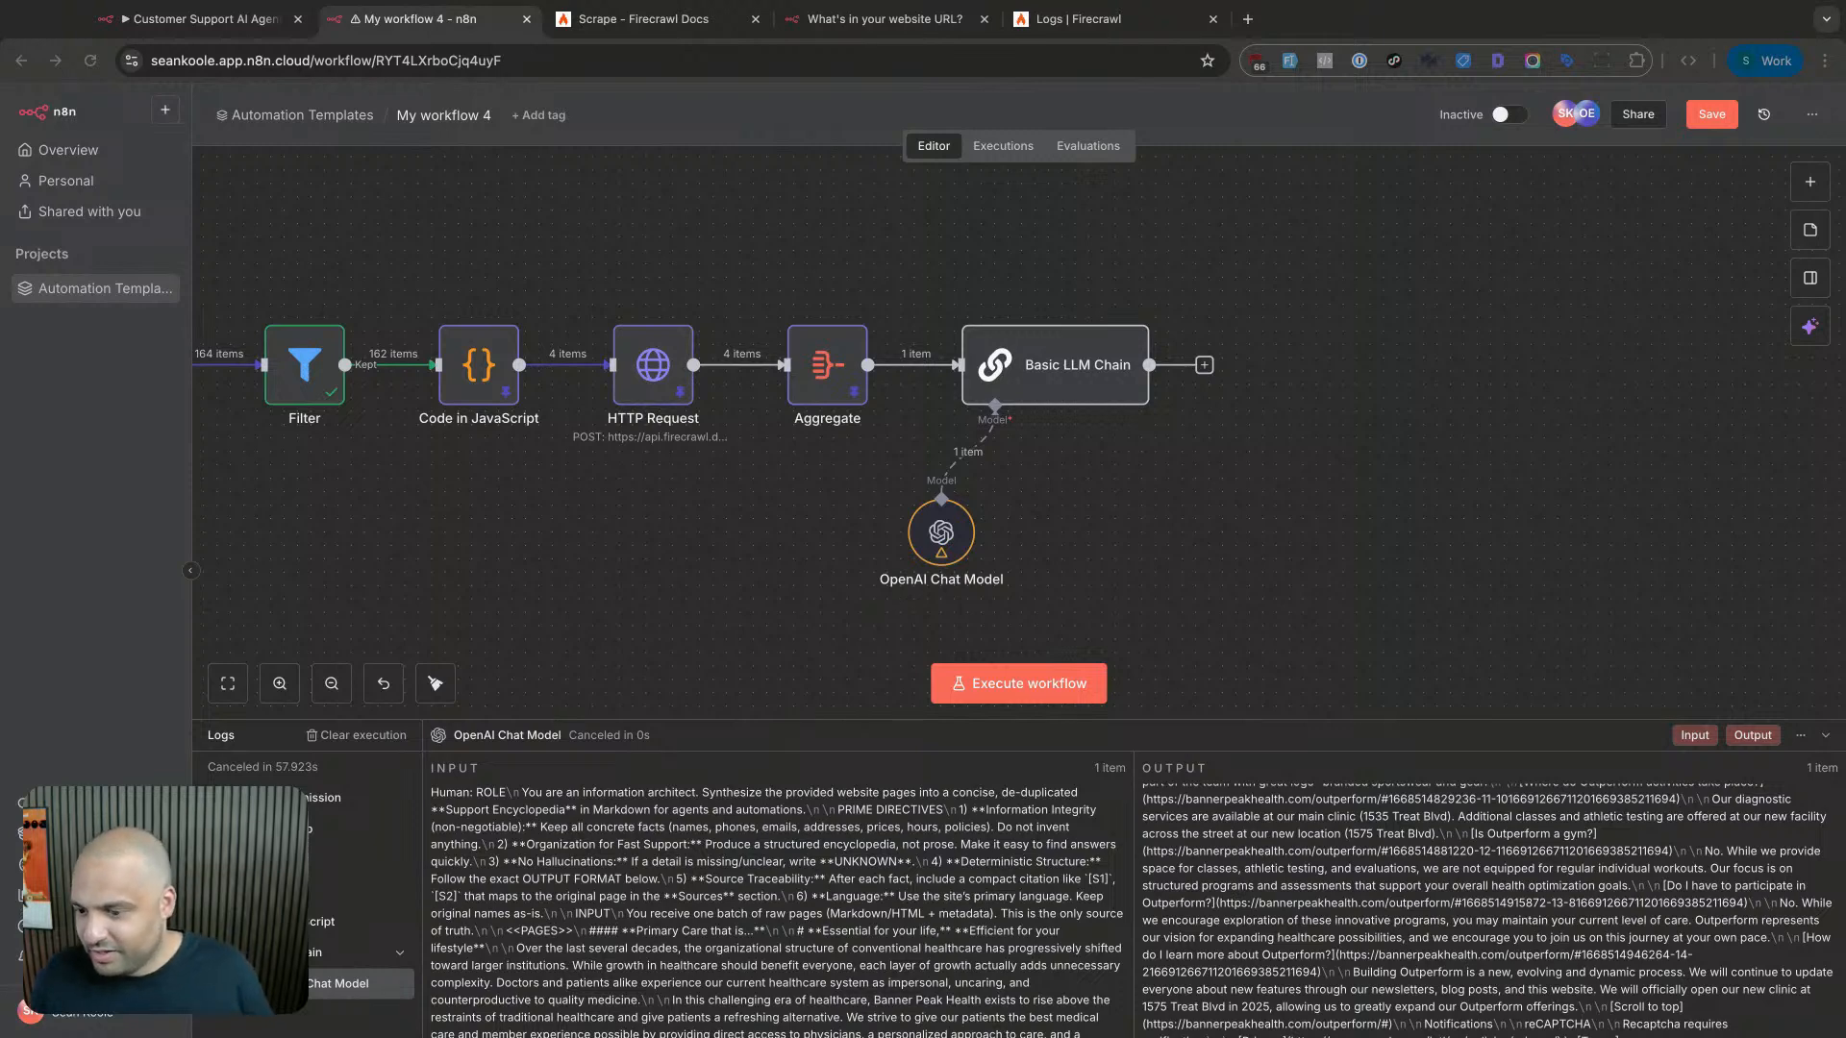
double_click(955, 536)
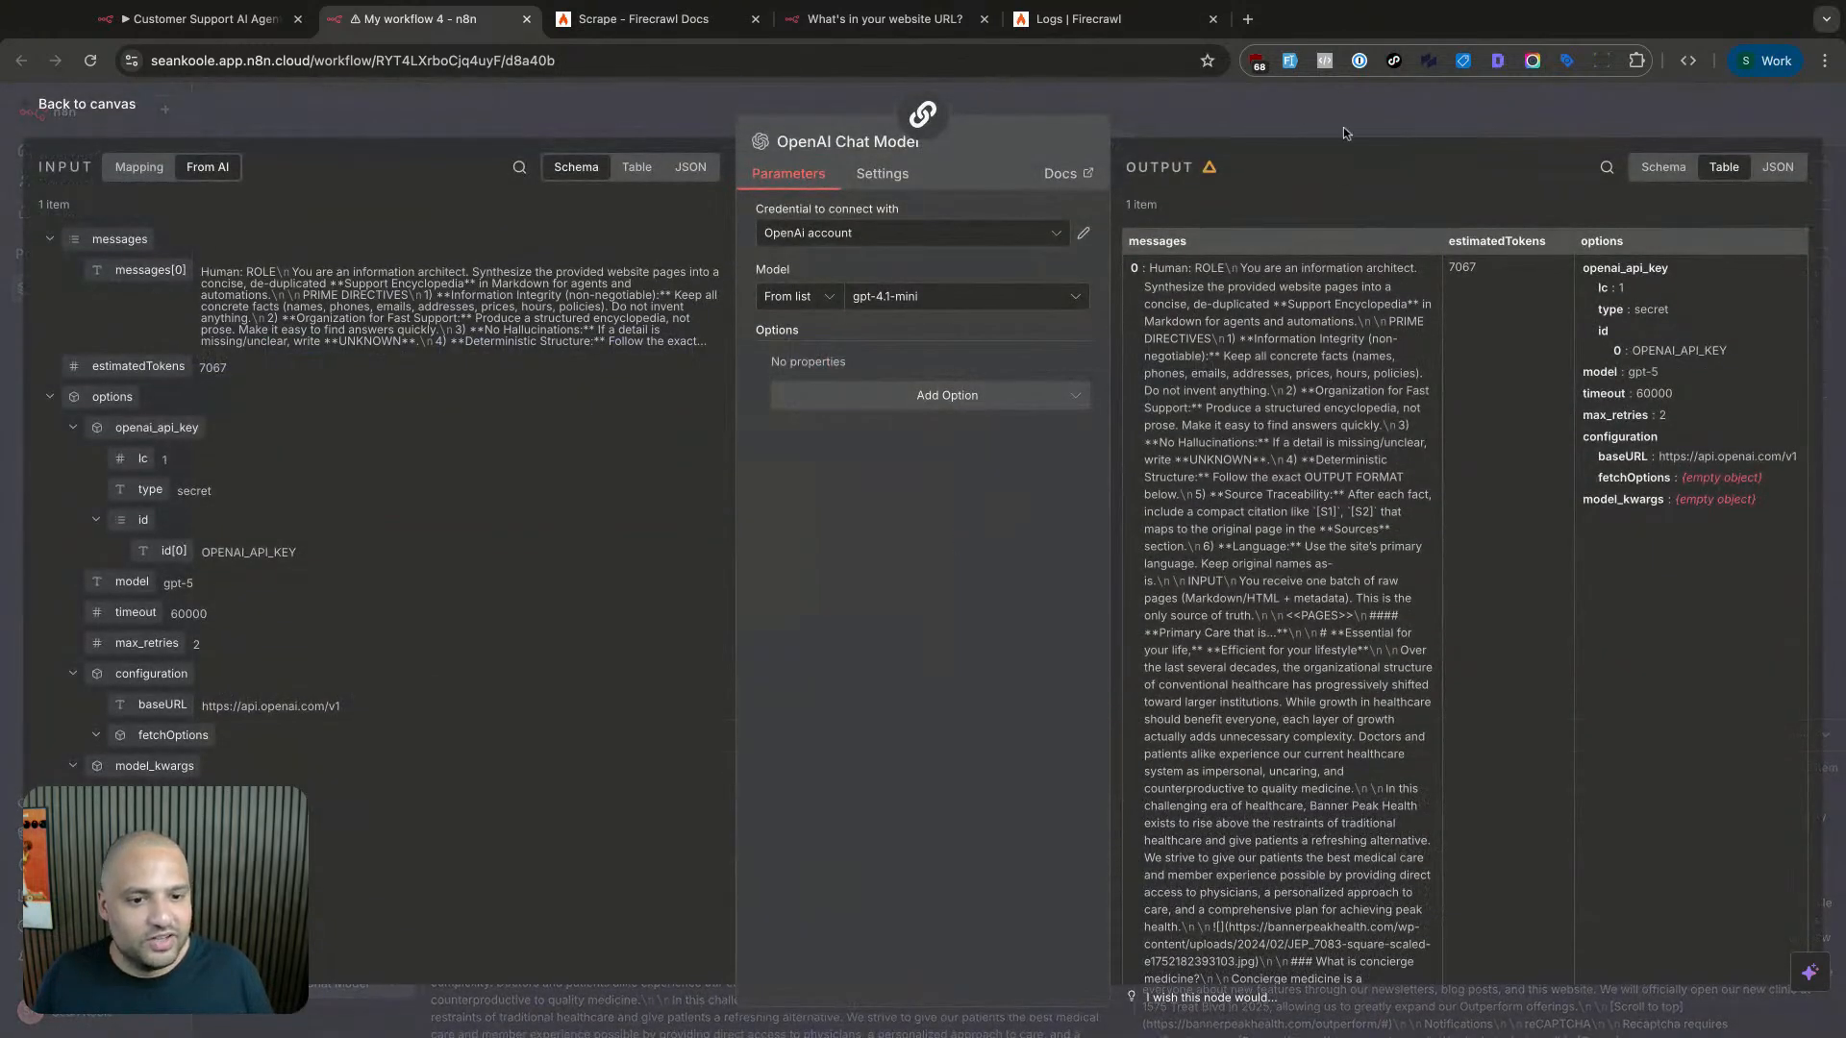
left_click(922, 113)
left_click(1078, 144)
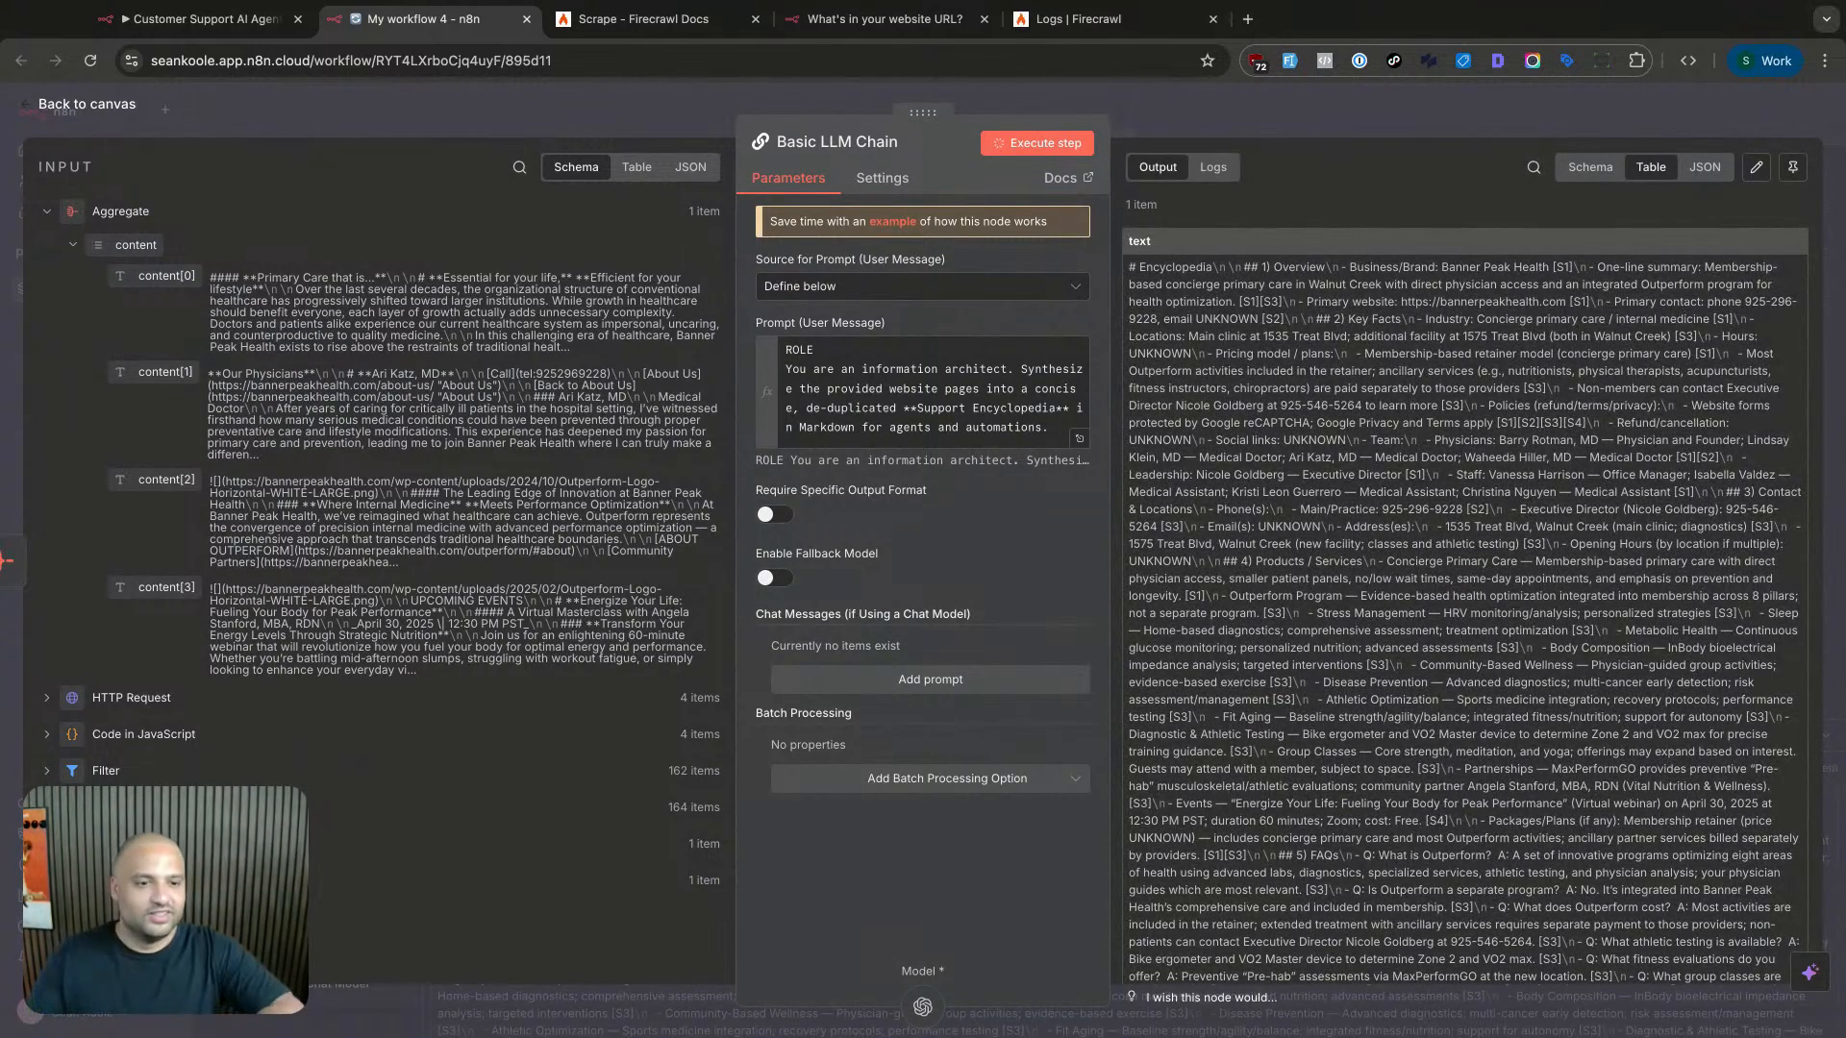
scroll(1377, 402, "down", 5)
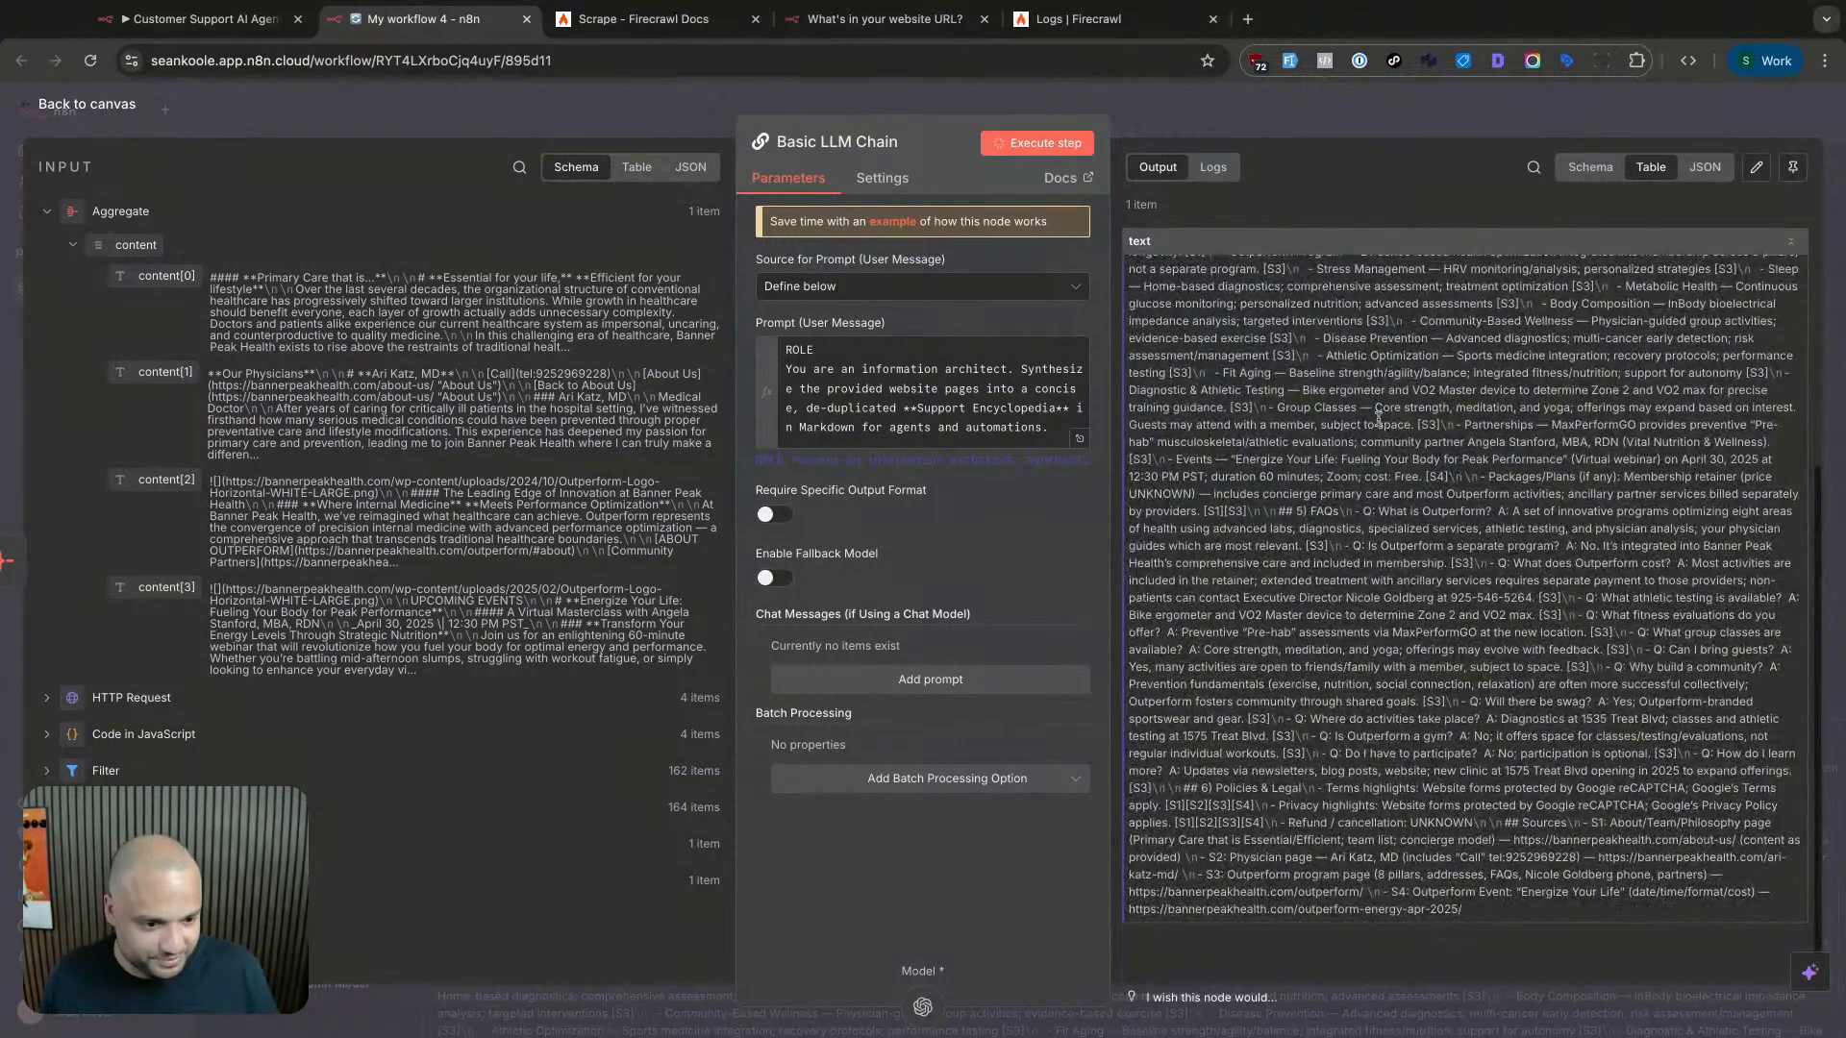
scroll(1379, 418, "up", 5)
left_click(1386, 123)
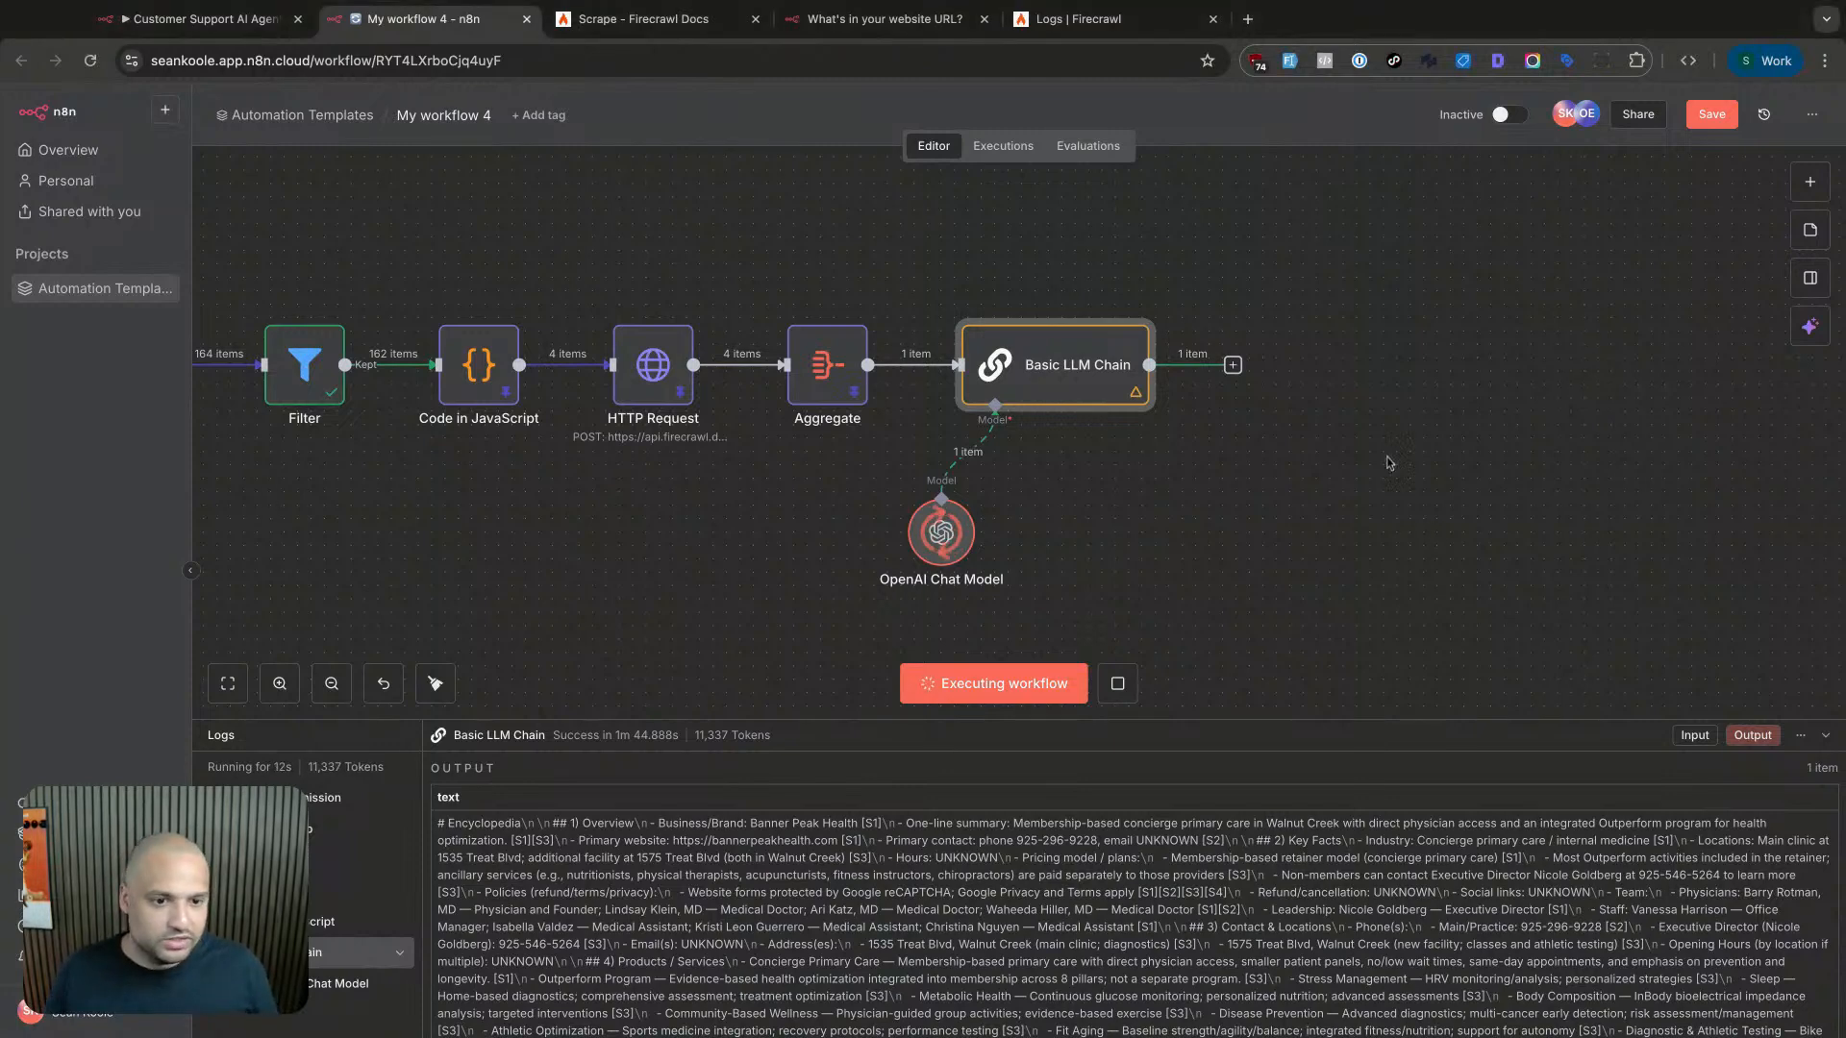
left_click(197, 19)
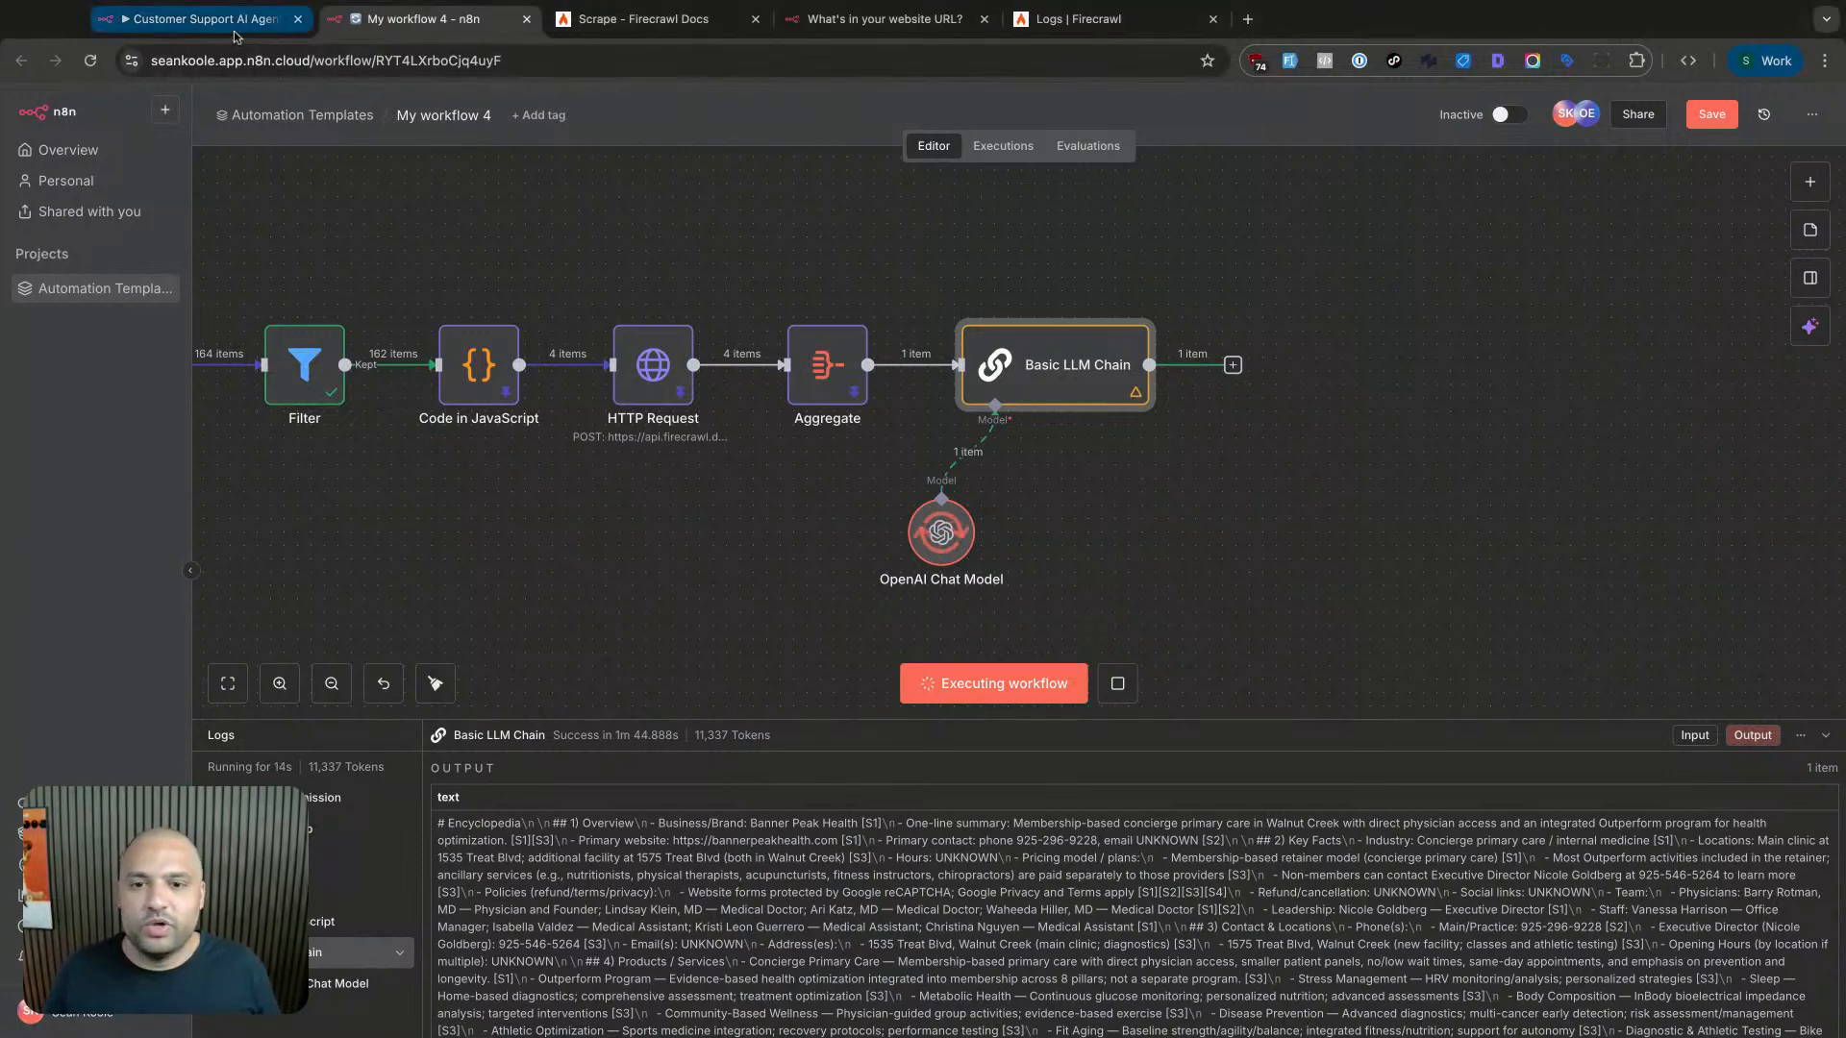
- Save the Customer Support AI Agent workflow on leaving, then view Automation Templates' data tables
left_click(163, 154)
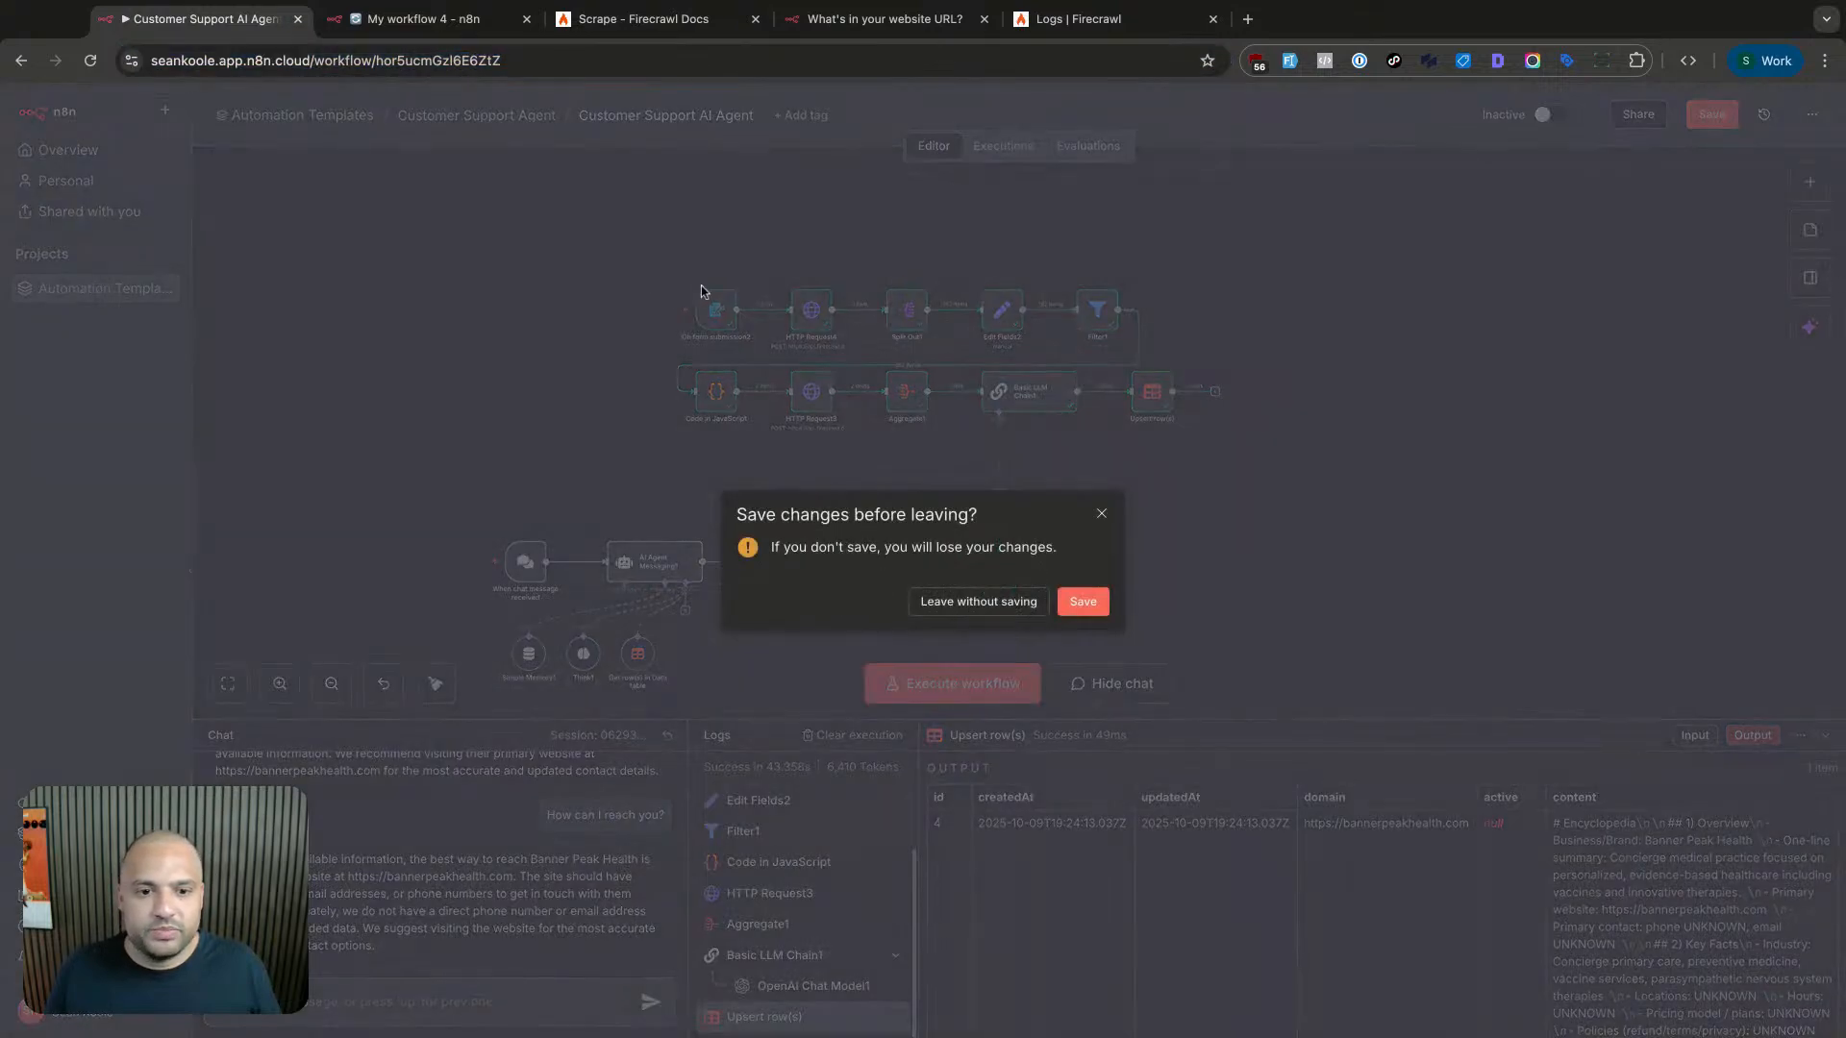
left_click(1084, 602)
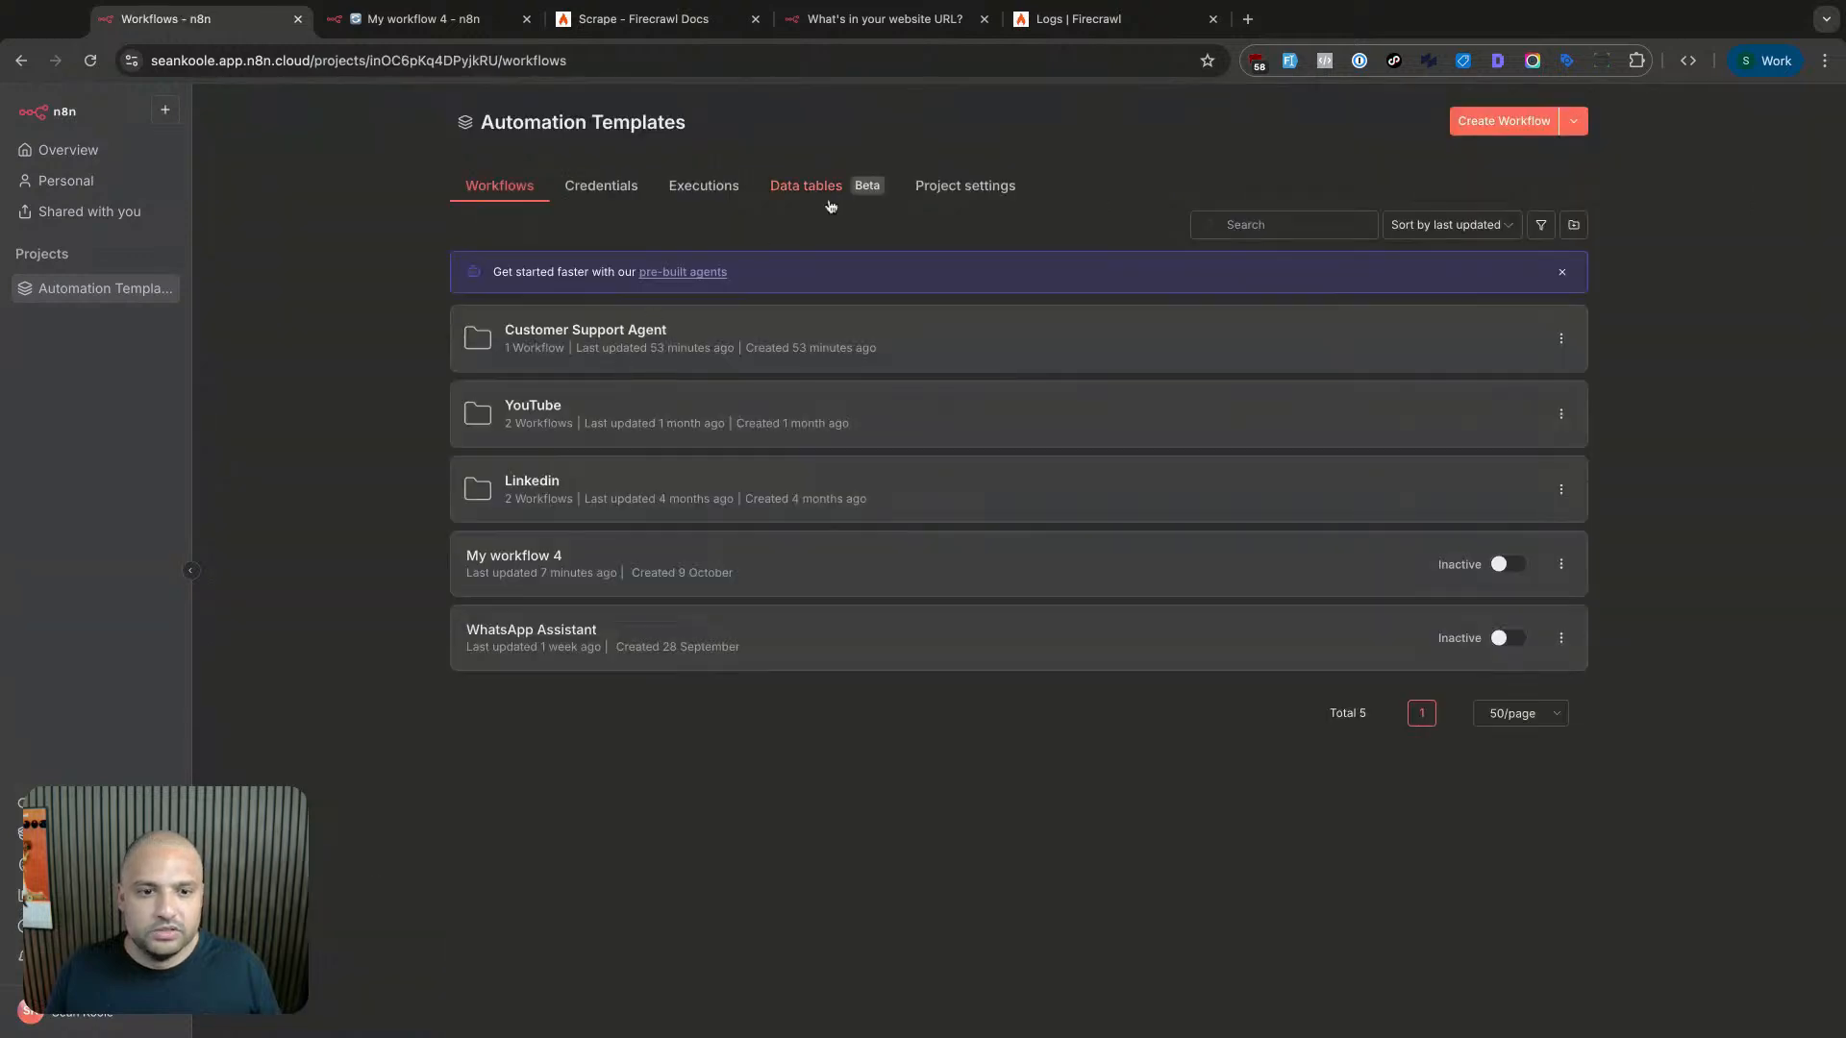
left_click(828, 202)
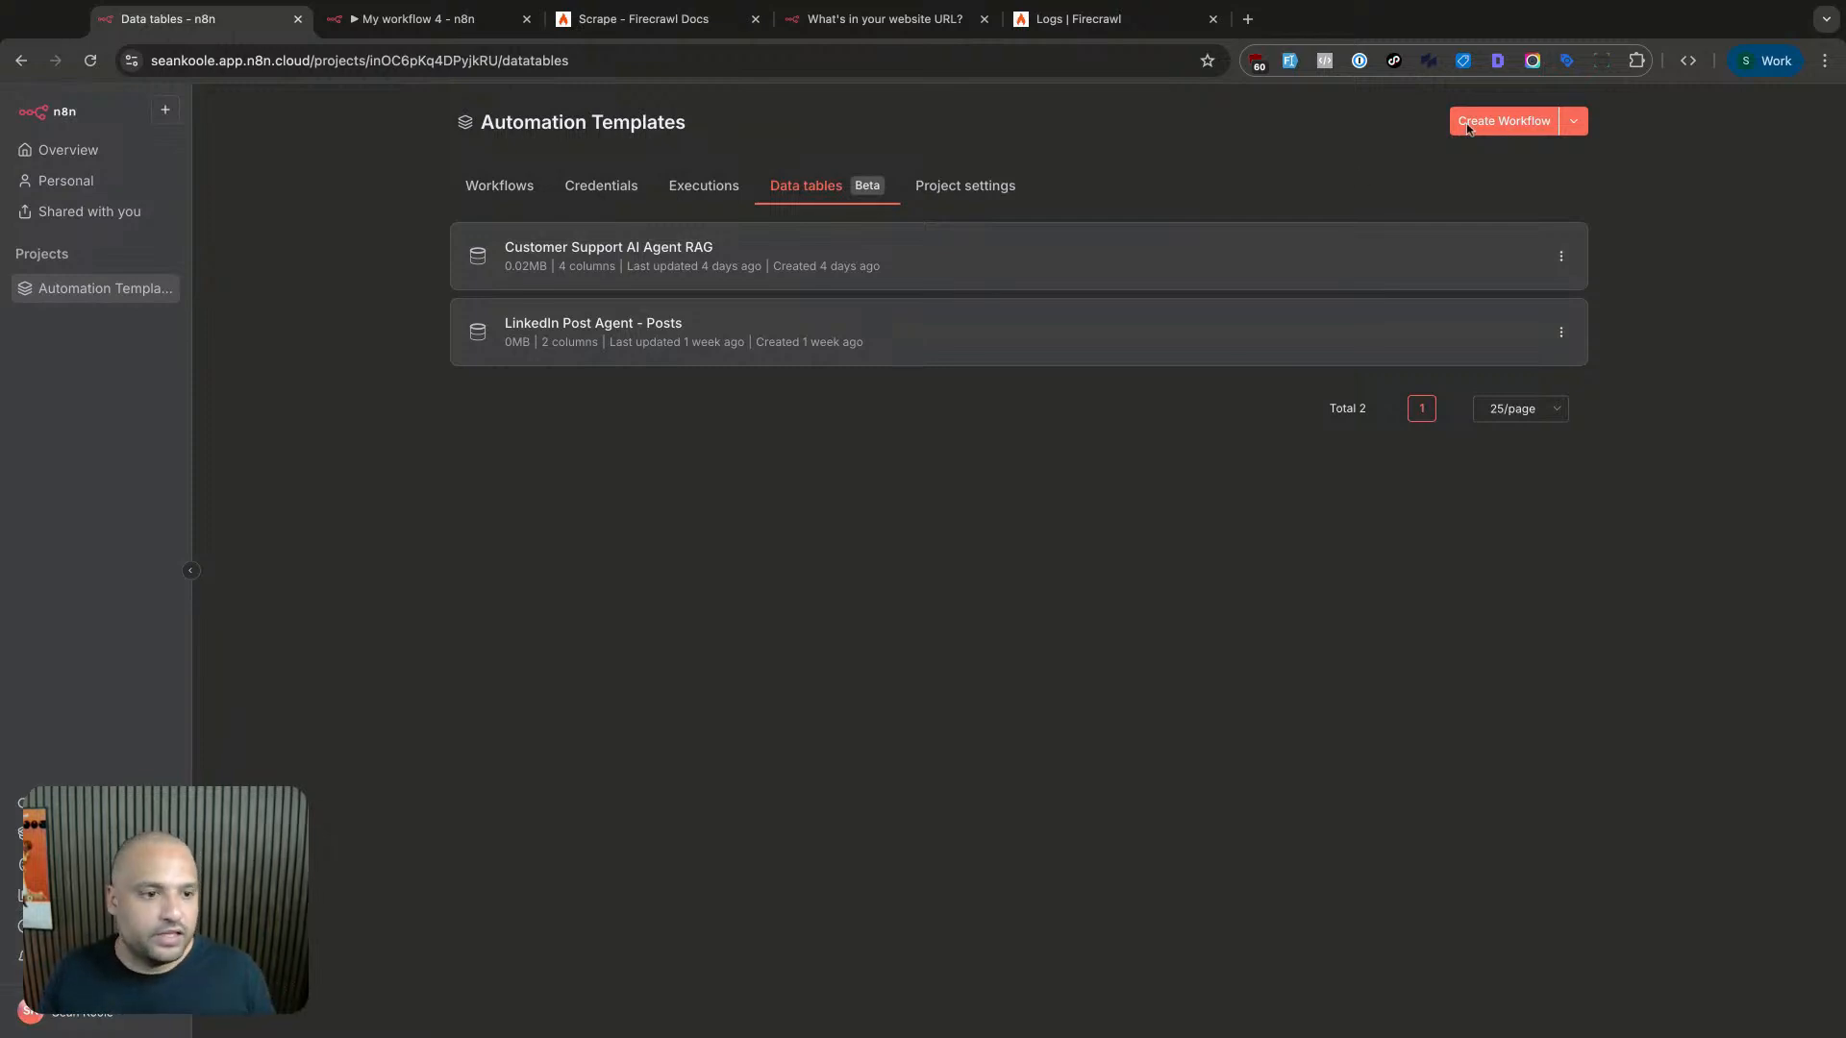
- Create a new empty data table named 'Customer Support Agent V2'
left_click(1573, 121)
left_click(1543, 191)
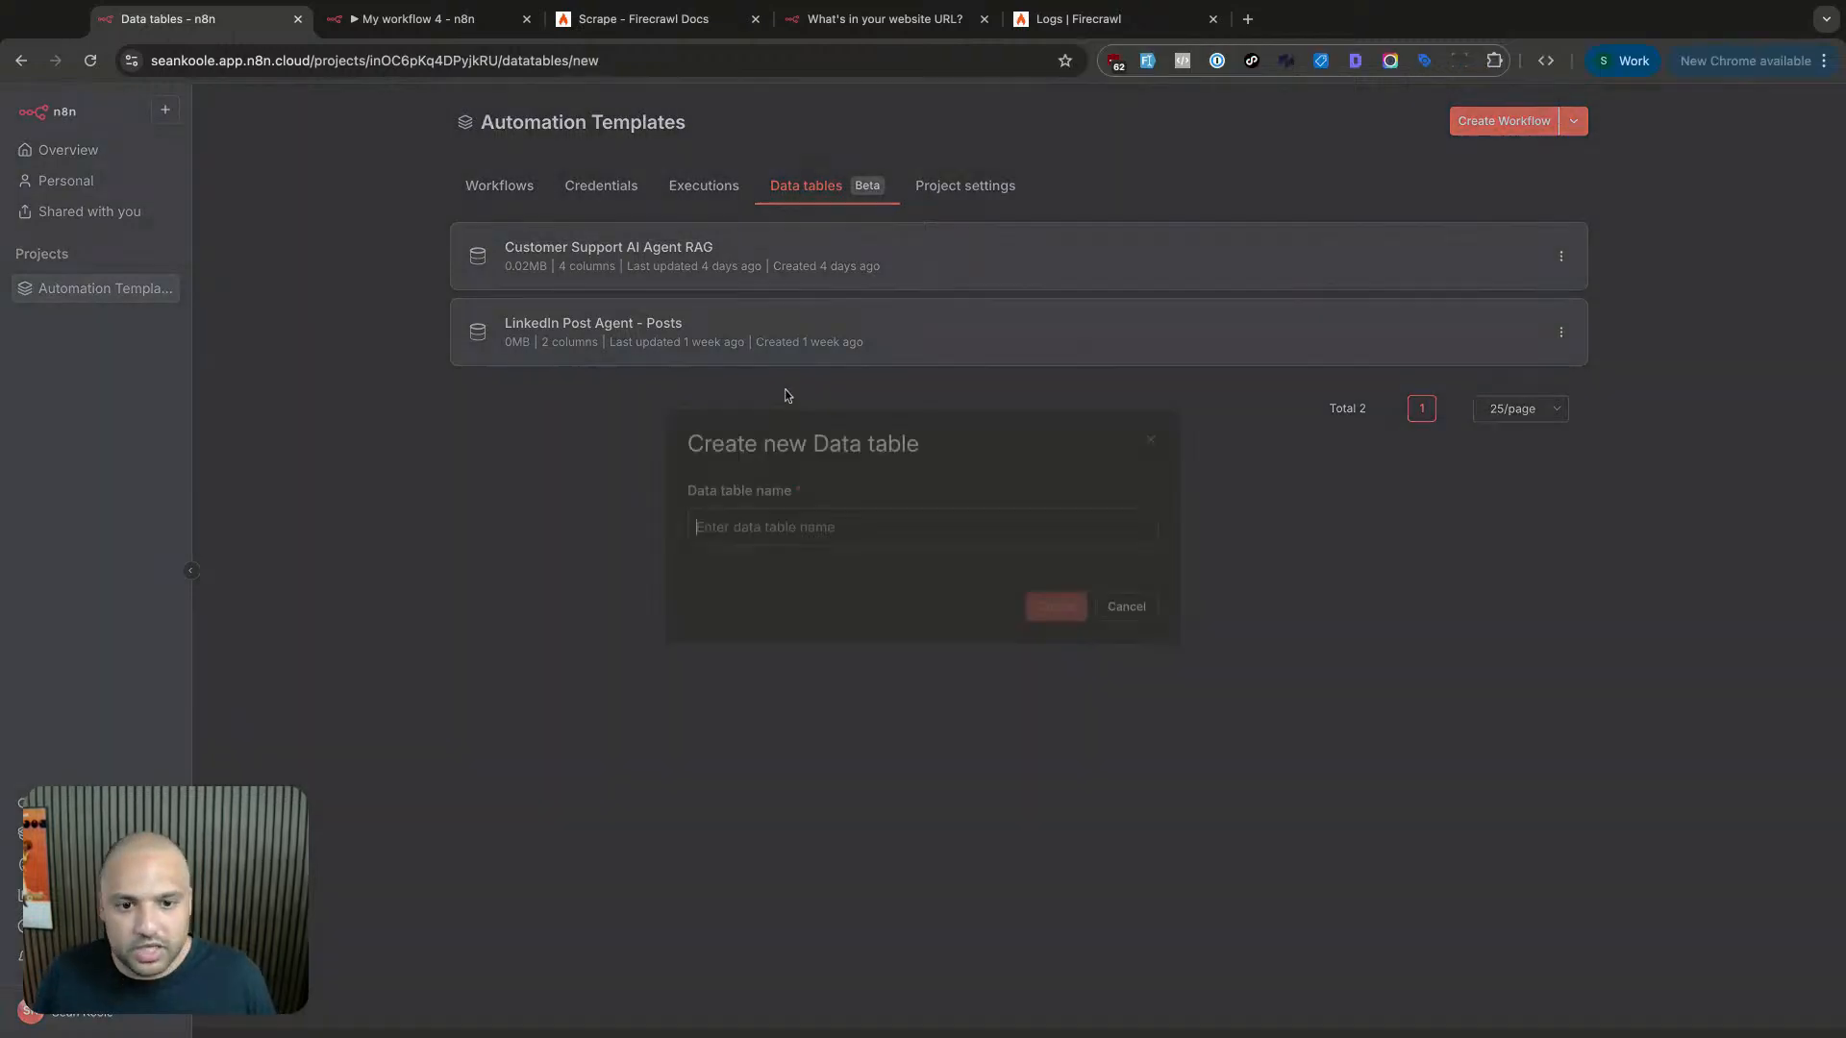
type("Customer ")
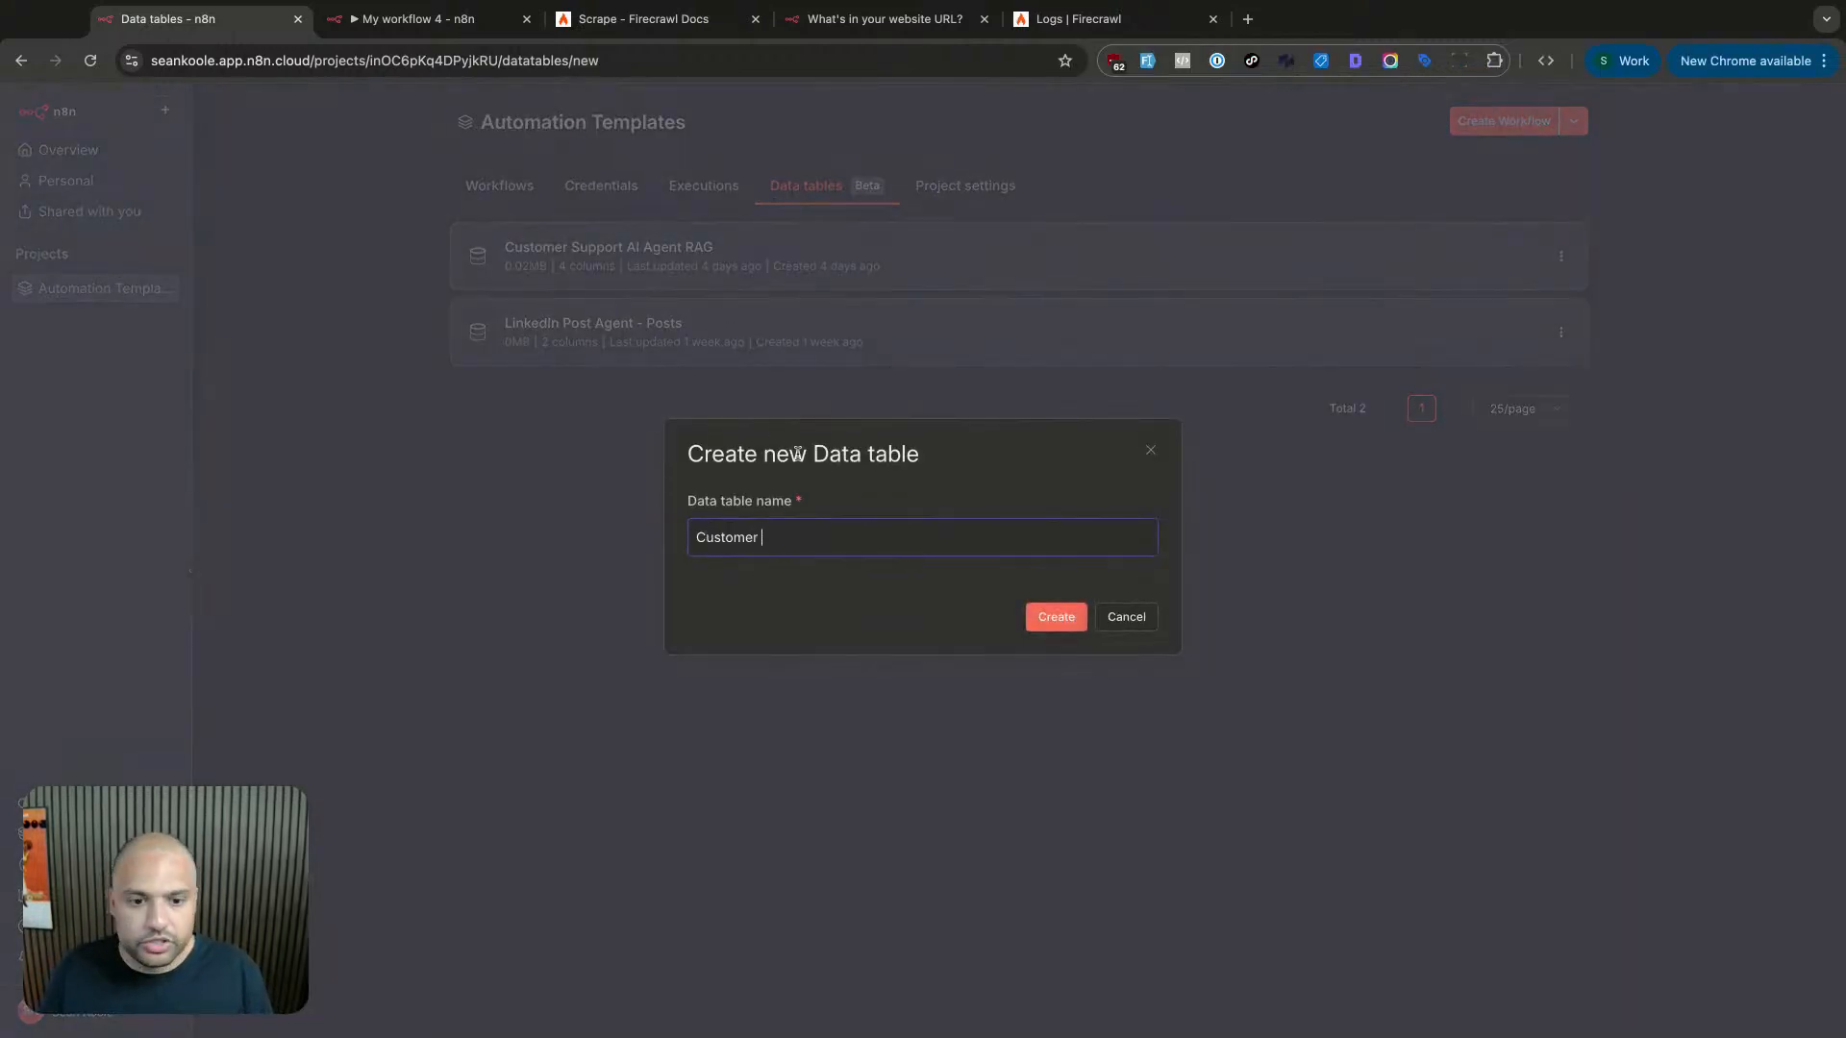
type("Support A")
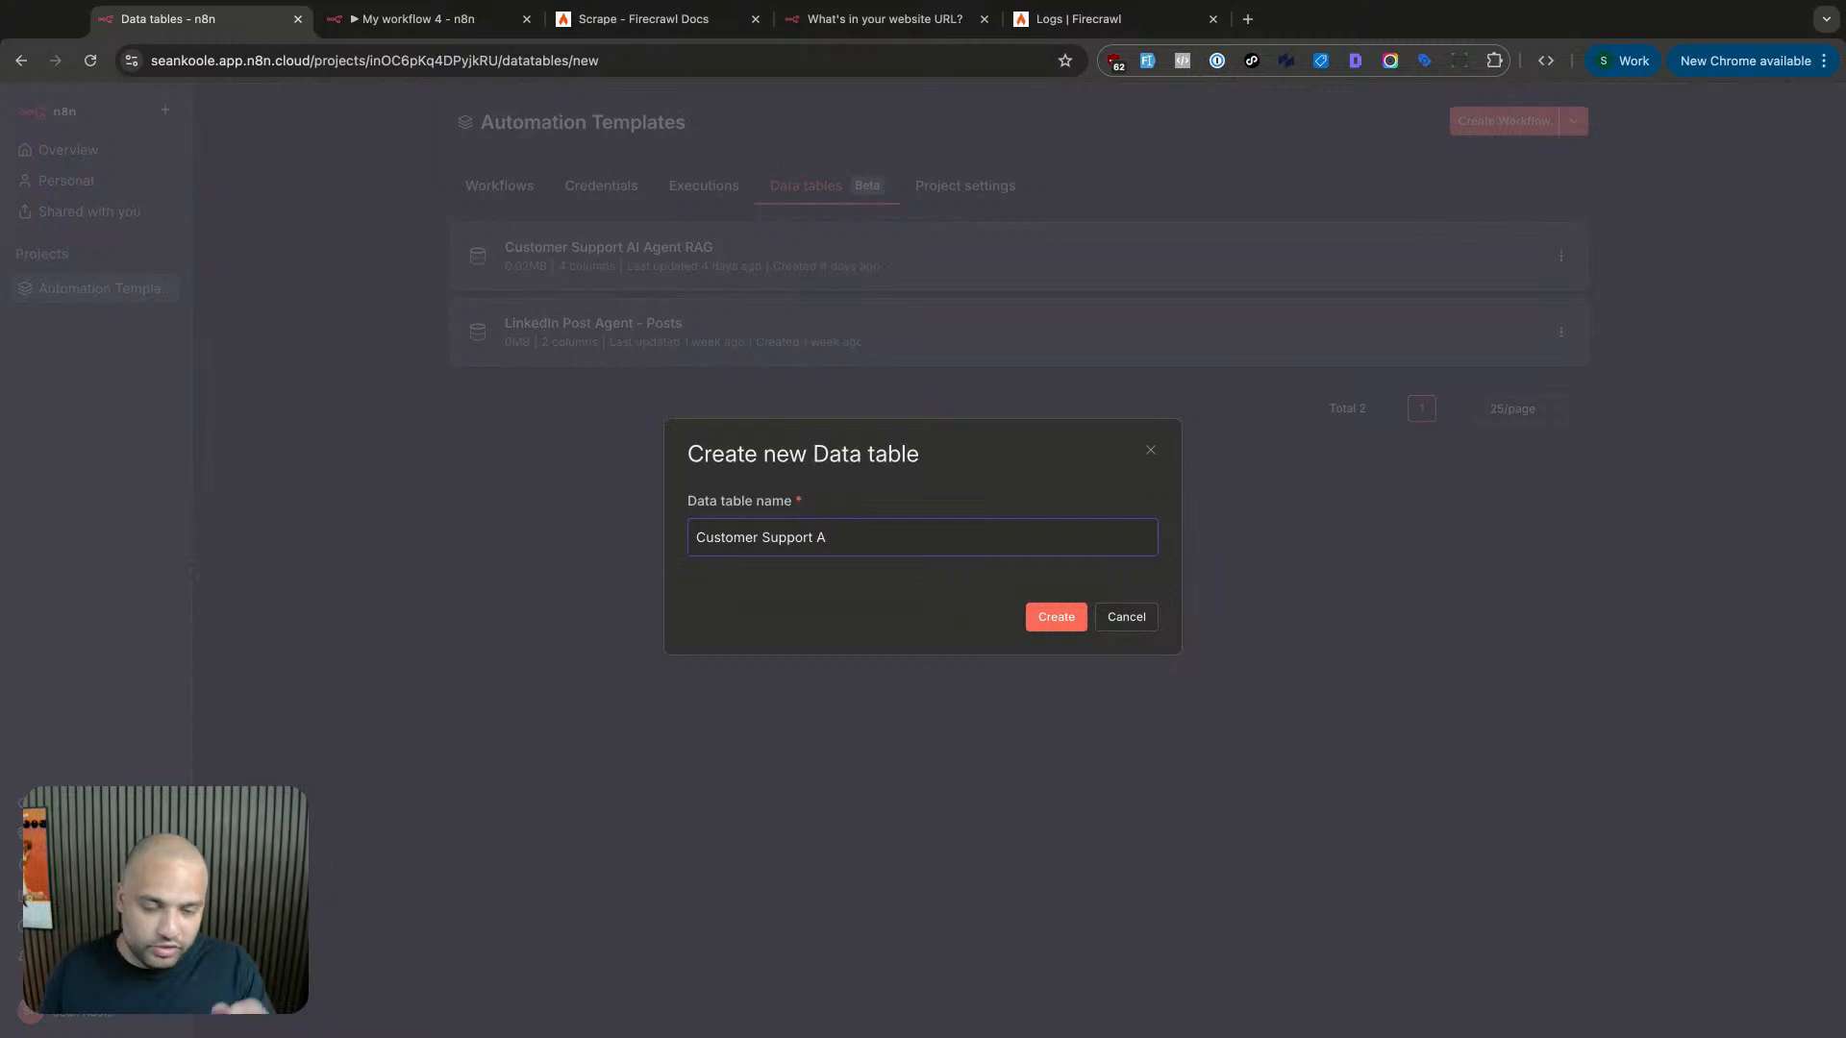
type("I")
key("BackSpace")
type("gent ")
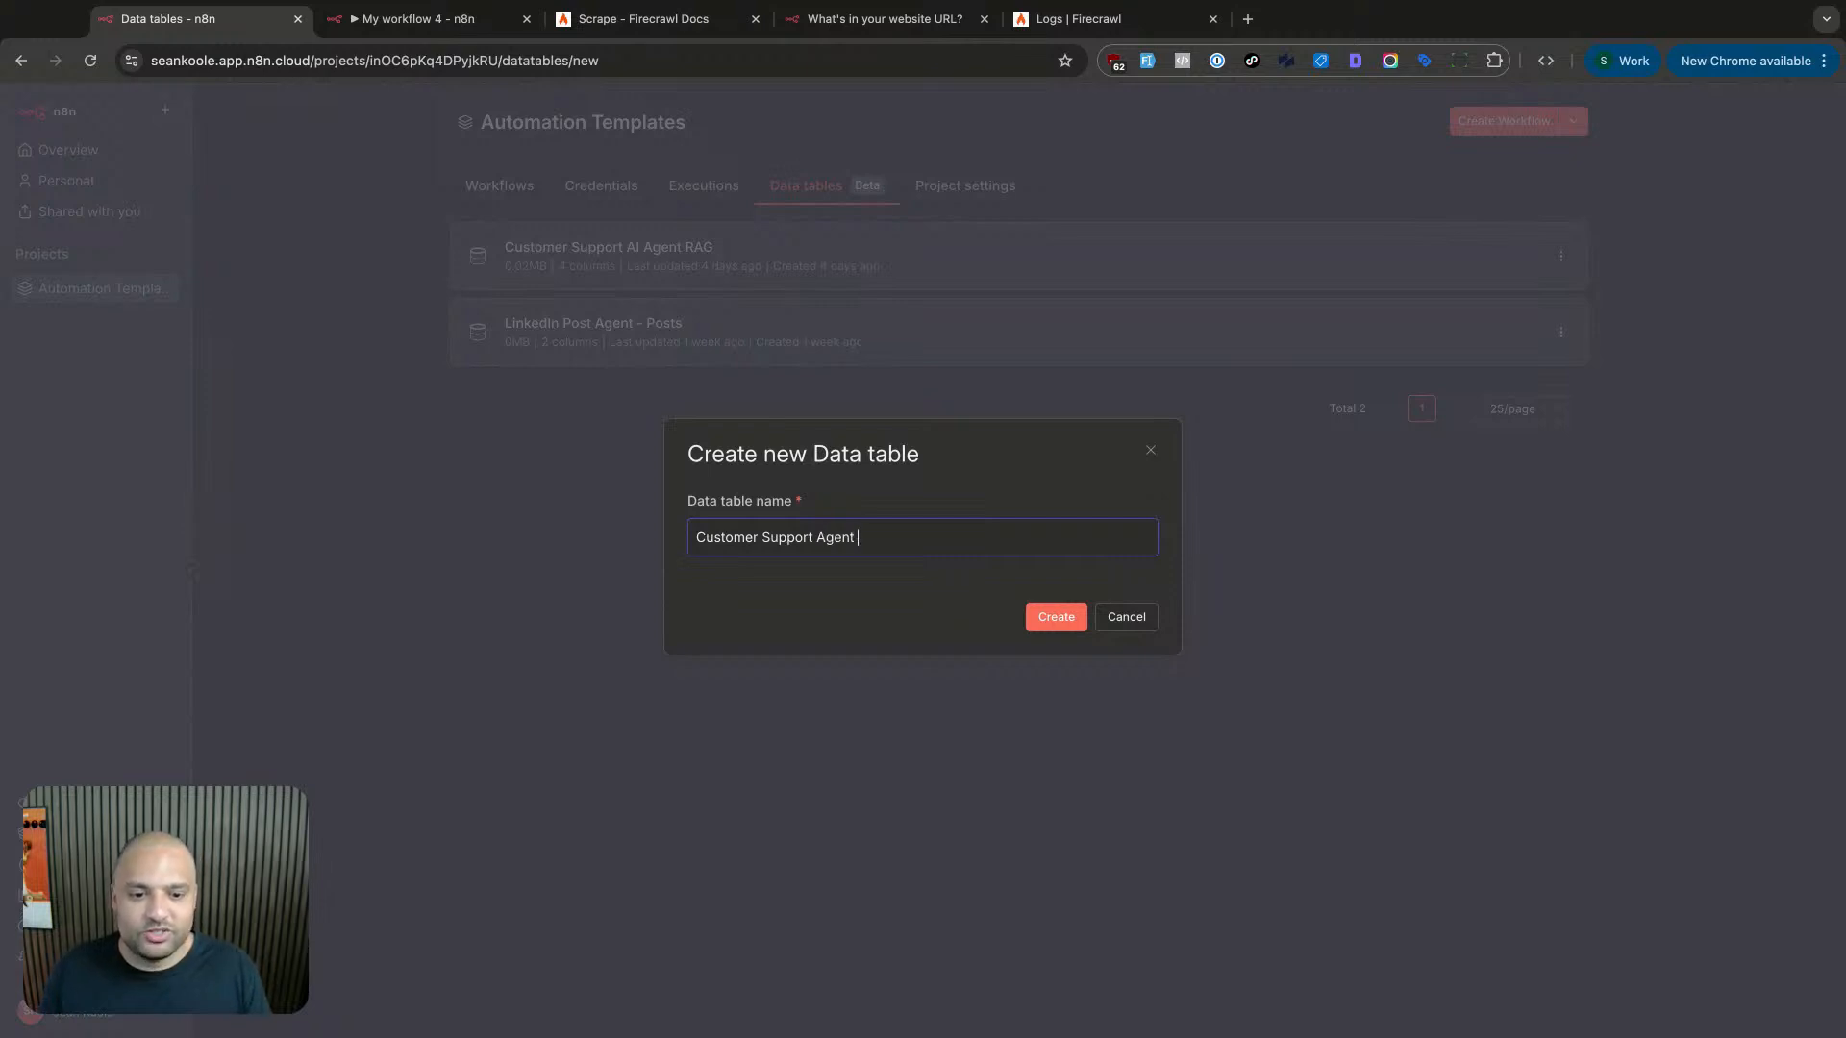
type("V2")
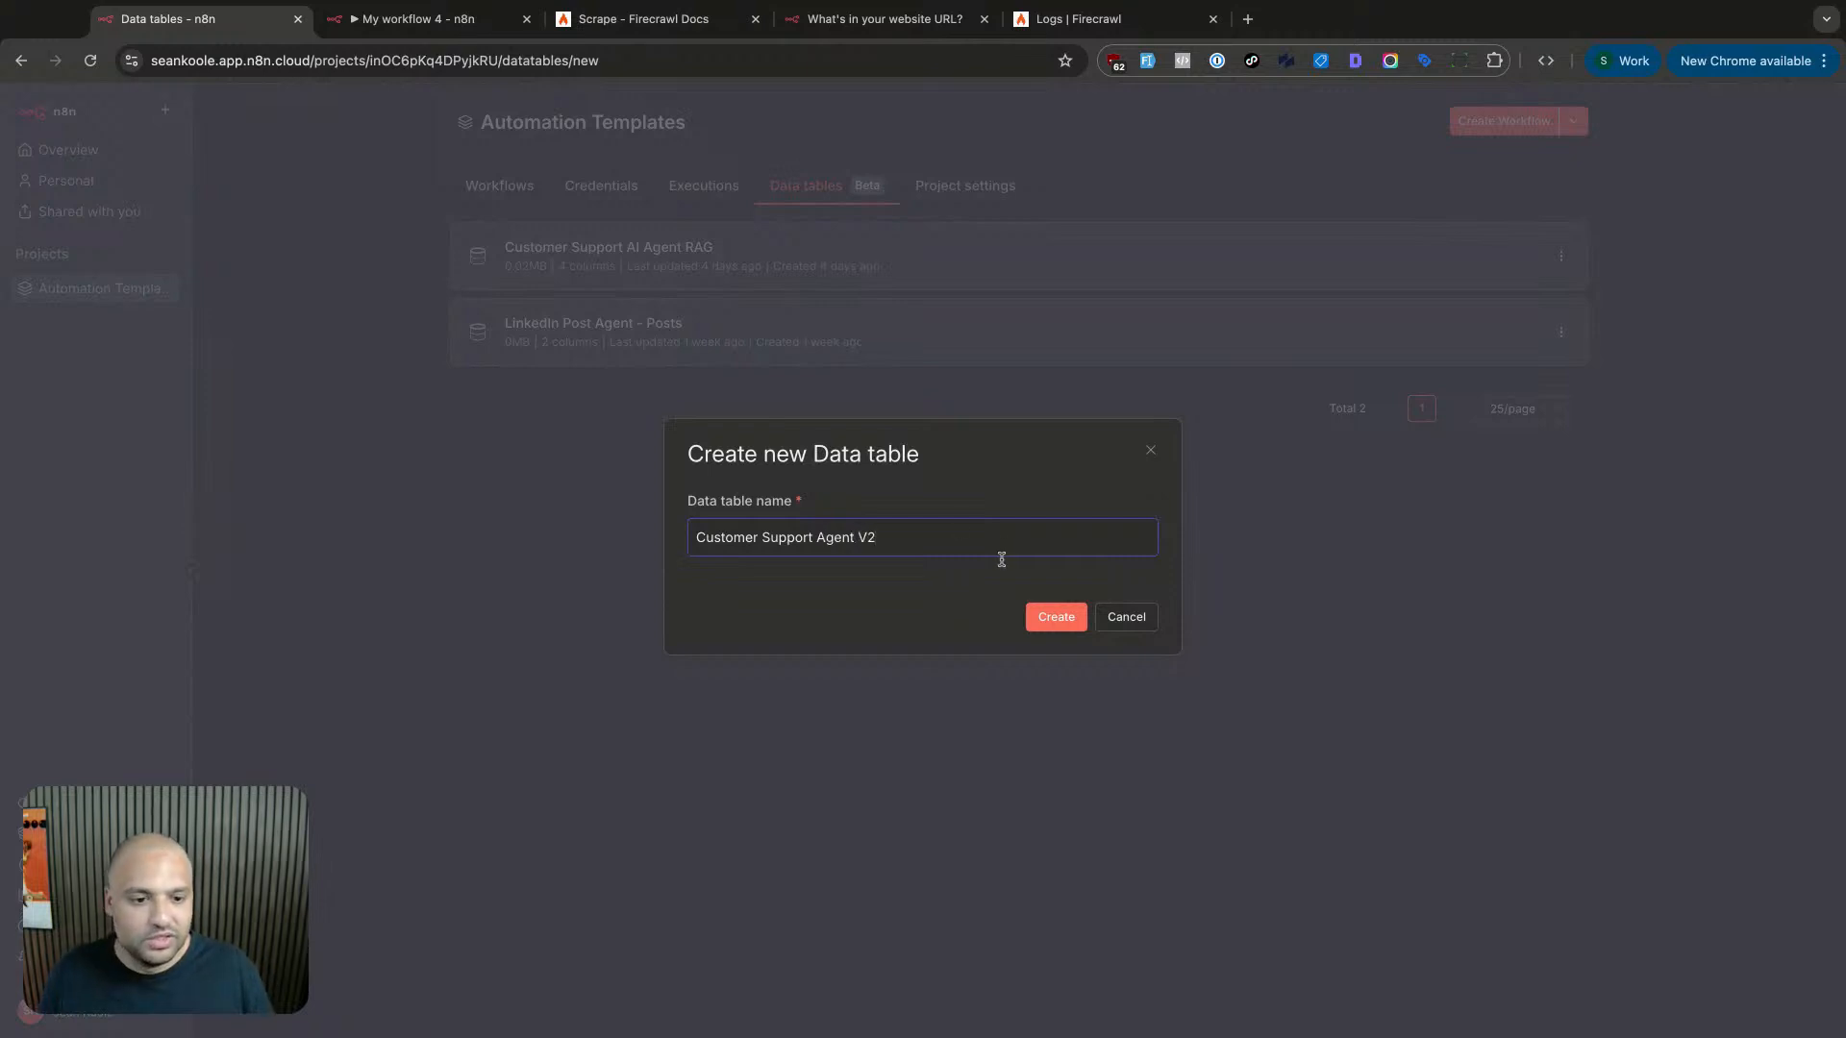
left_click(1035, 617)
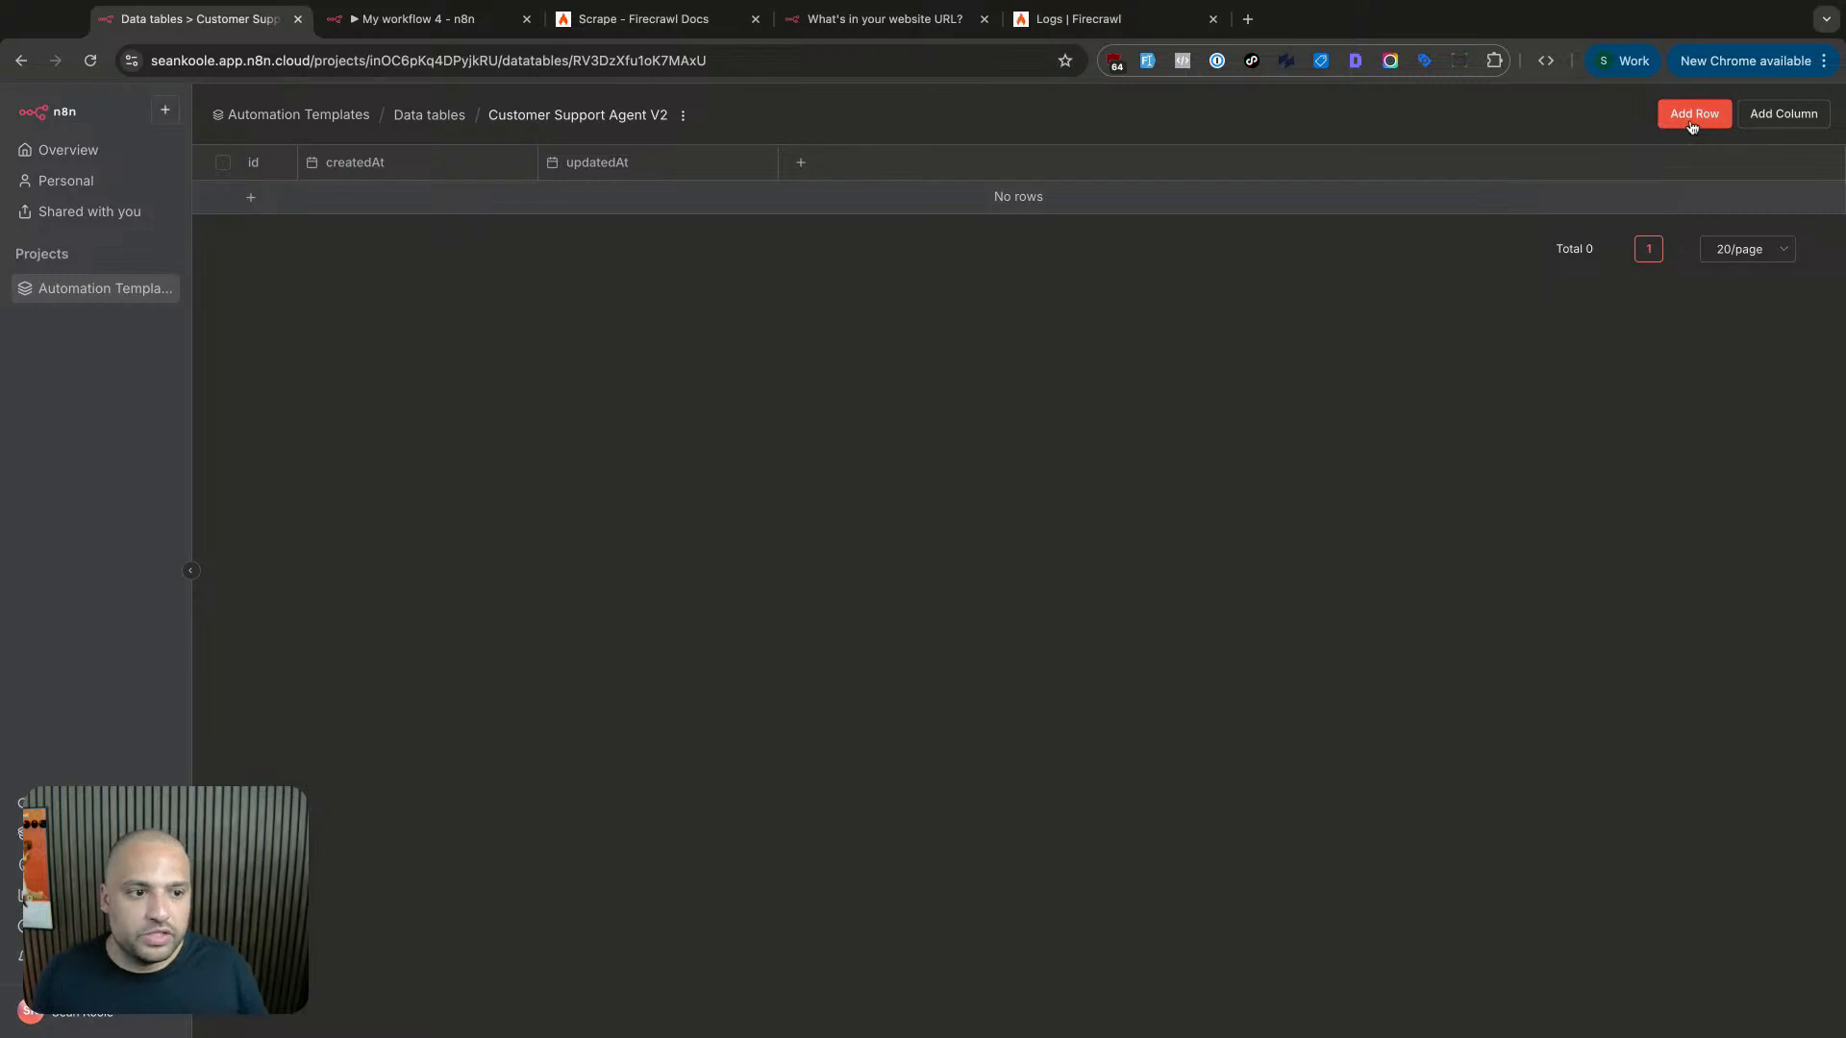
left_click(1780, 114)
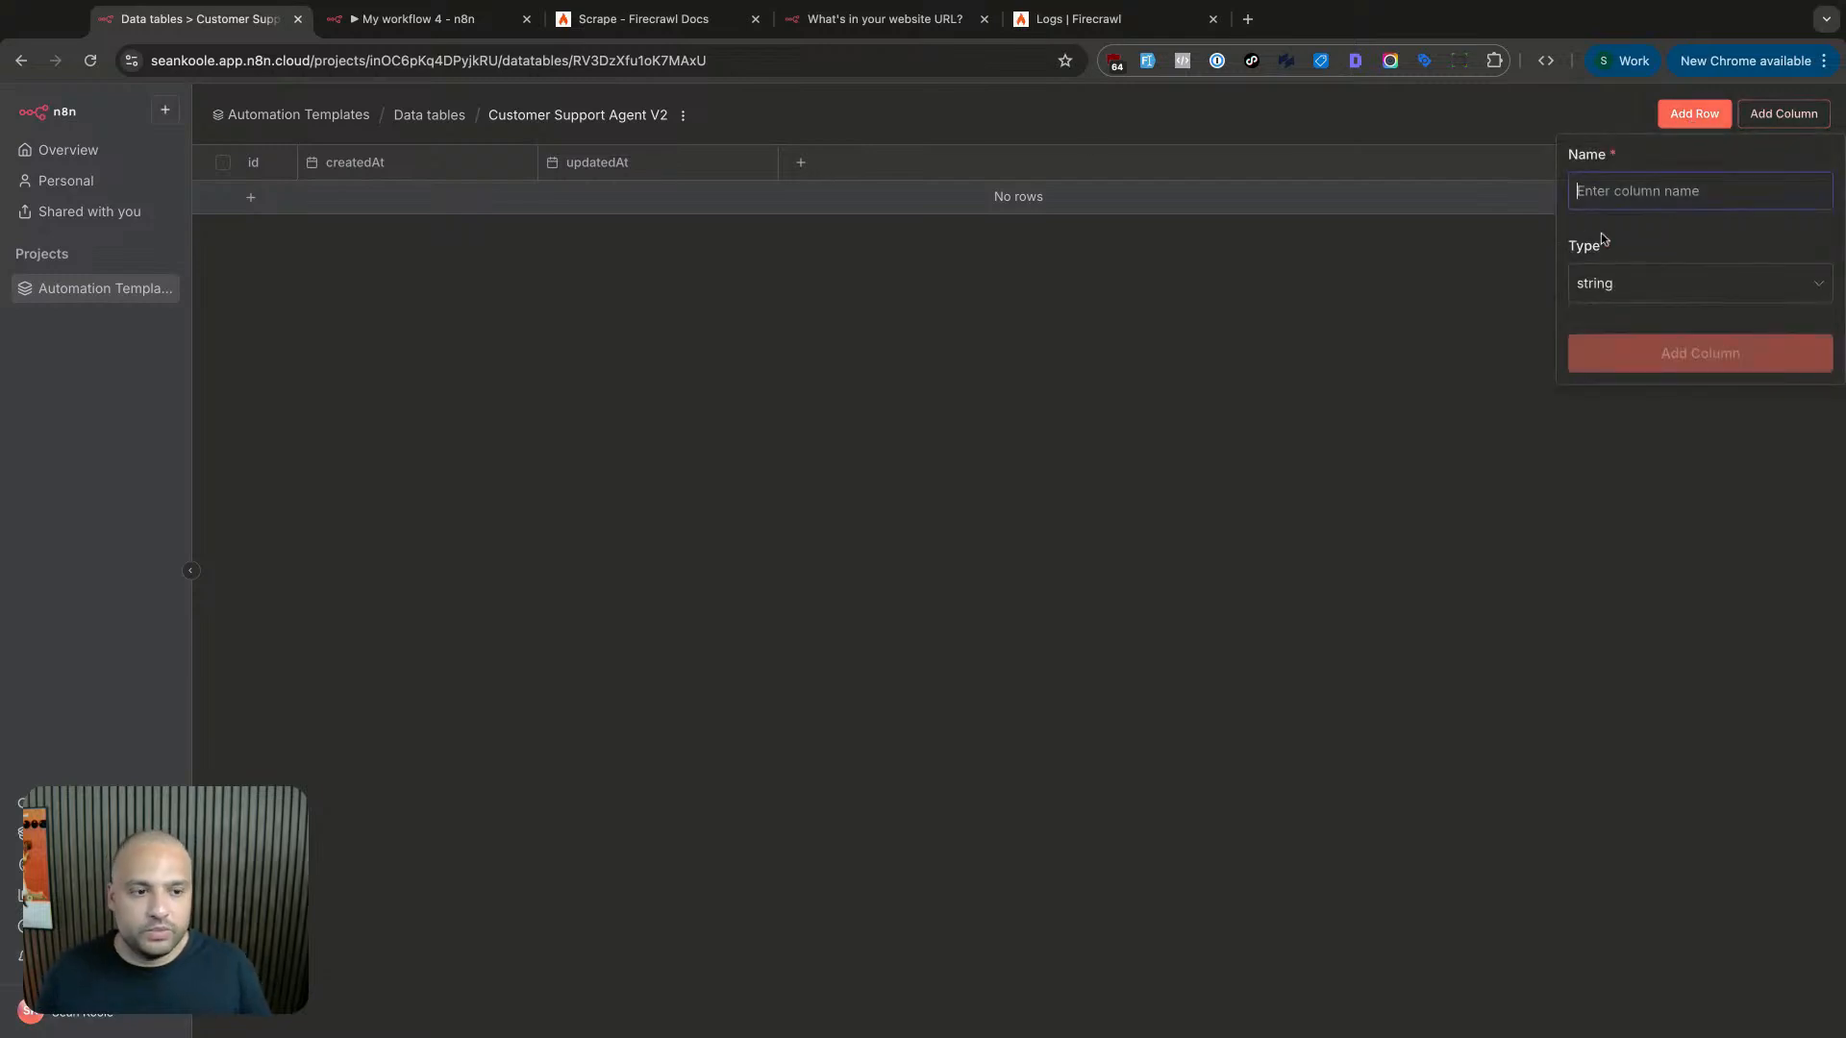
- Add a string column named 'domain' to the Customer Support Agent V2 table
type("domain")
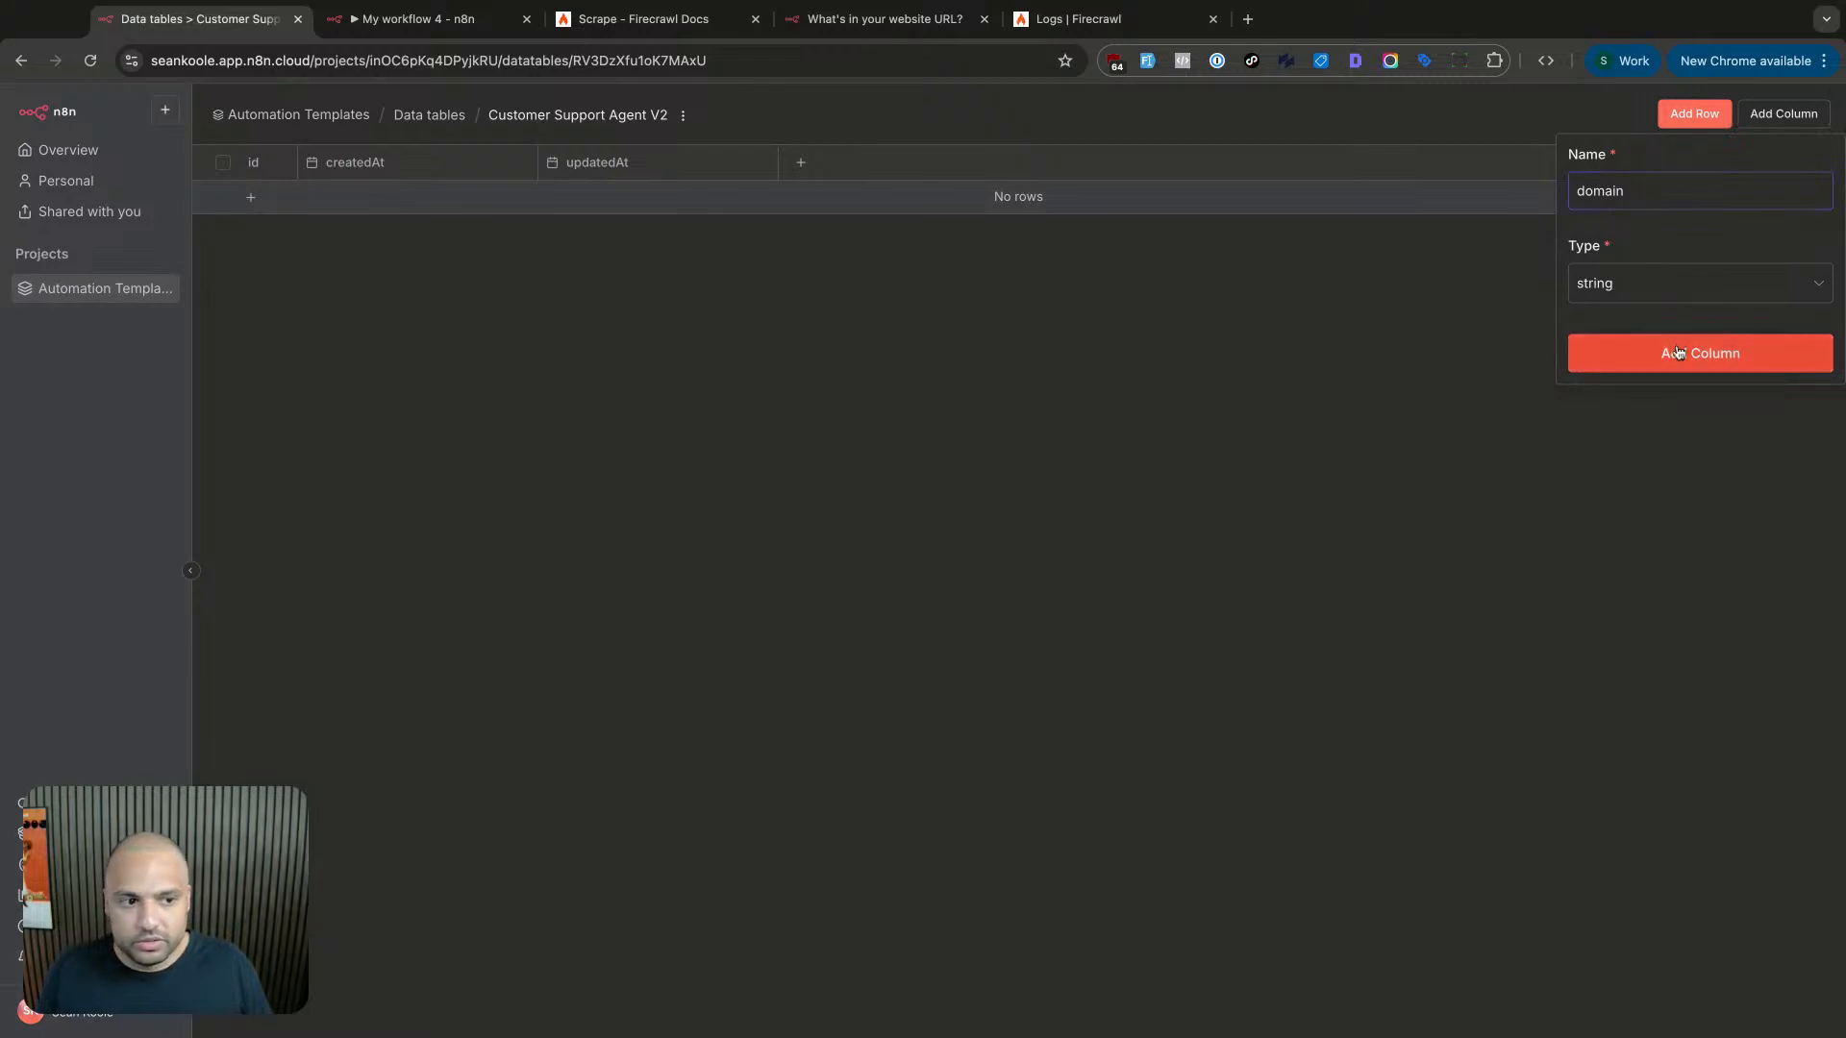
left_click(1671, 287)
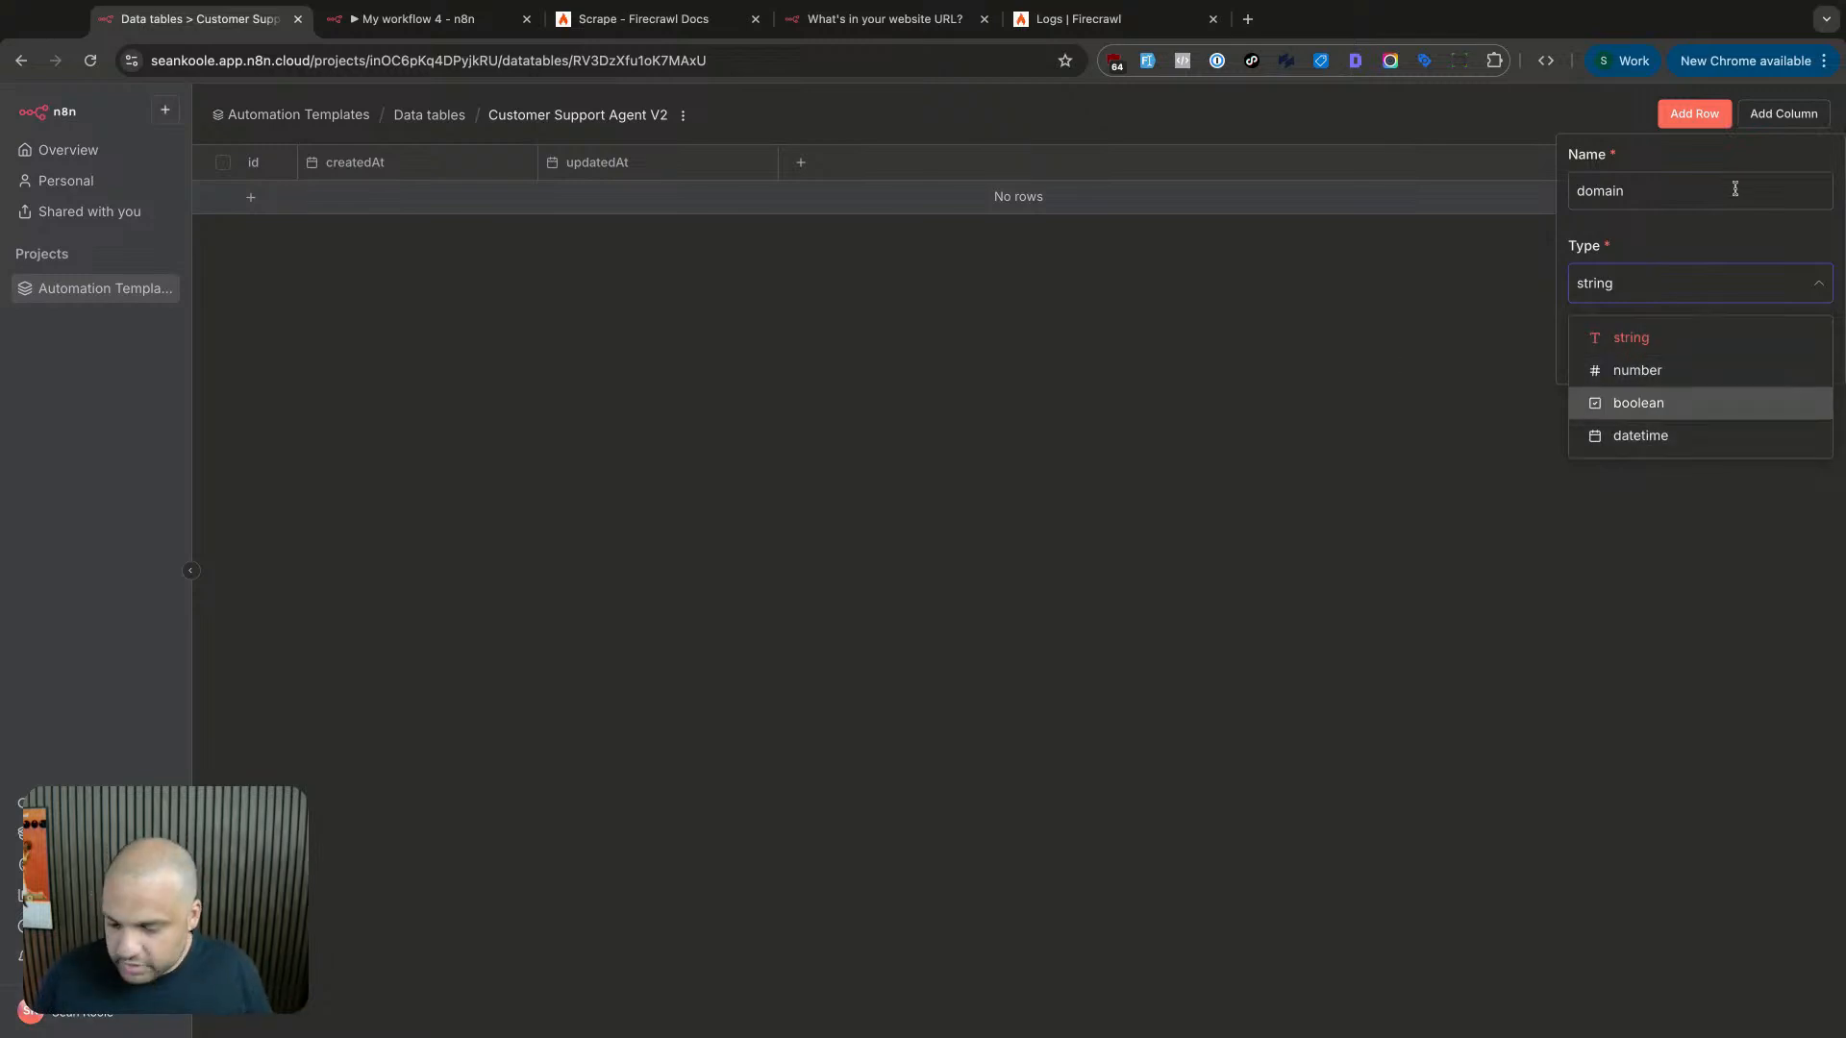
left_click(1701, 133)
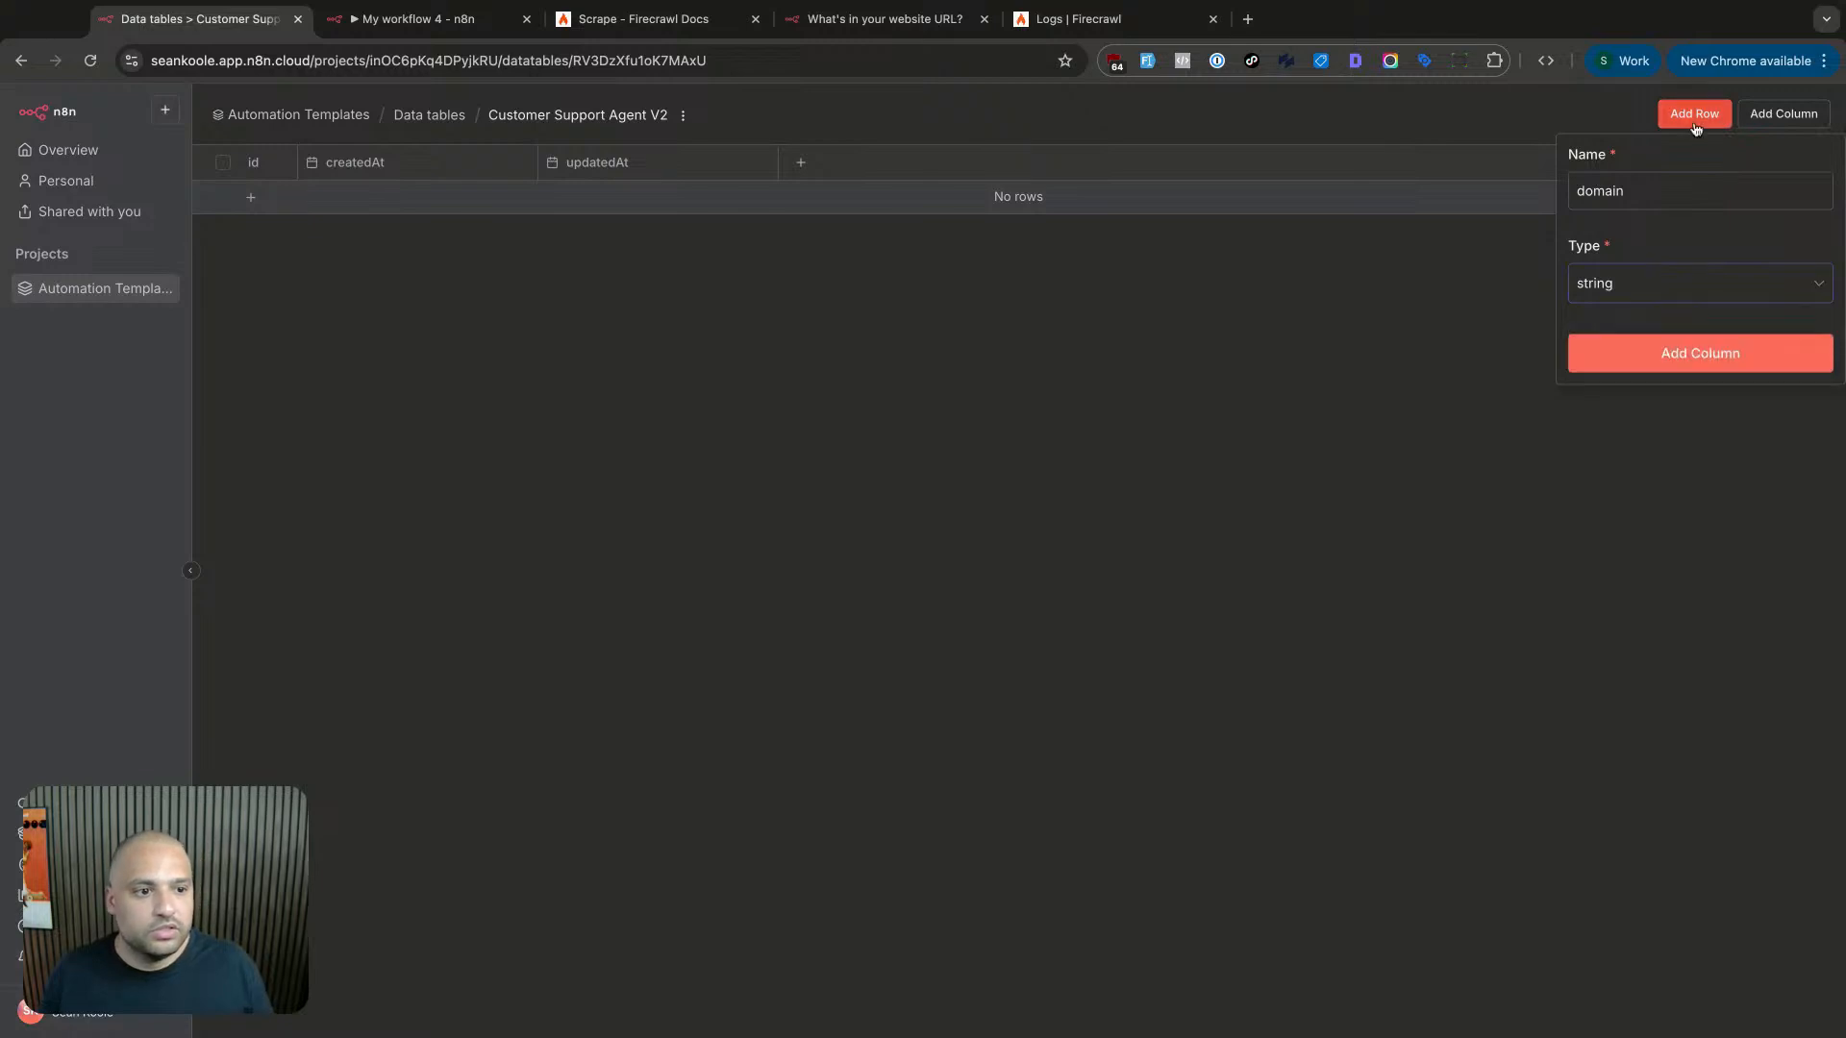
left_click(1721, 345)
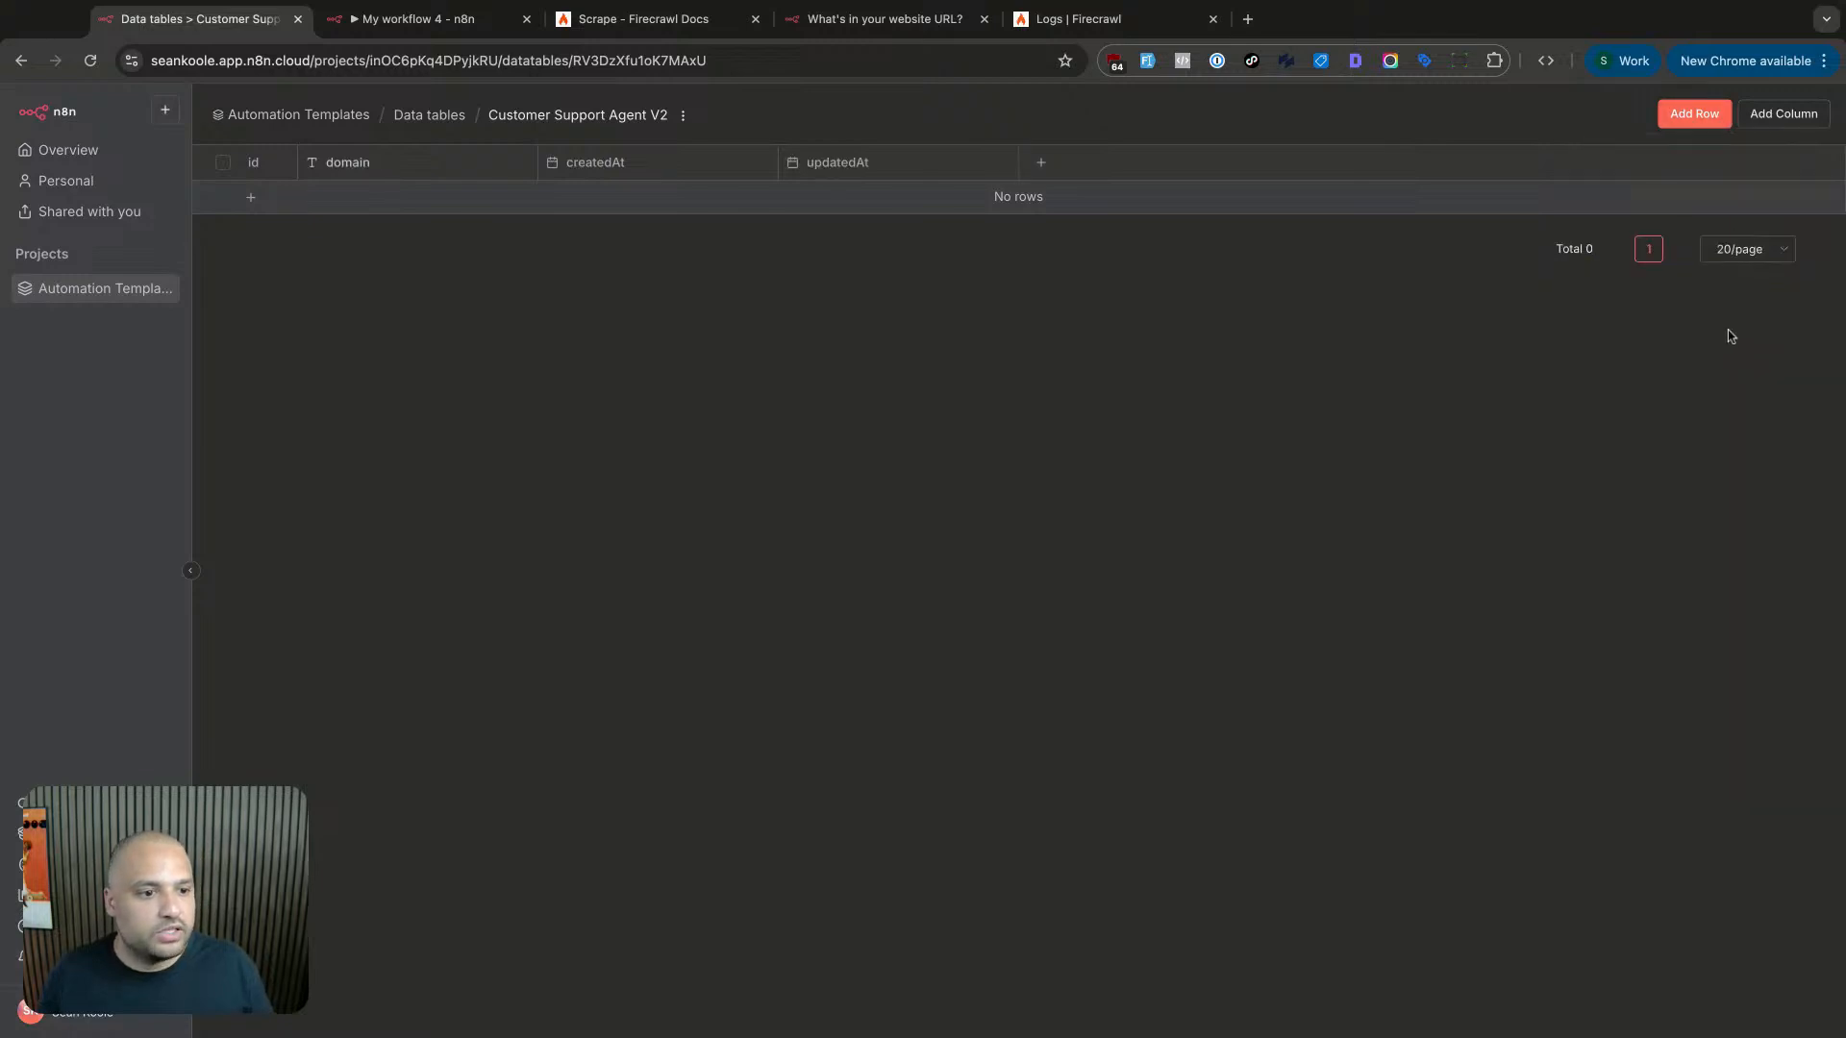
- Attempt to add a 'content' column, which fails with a 502 error
left_click(1784, 114)
type("content")
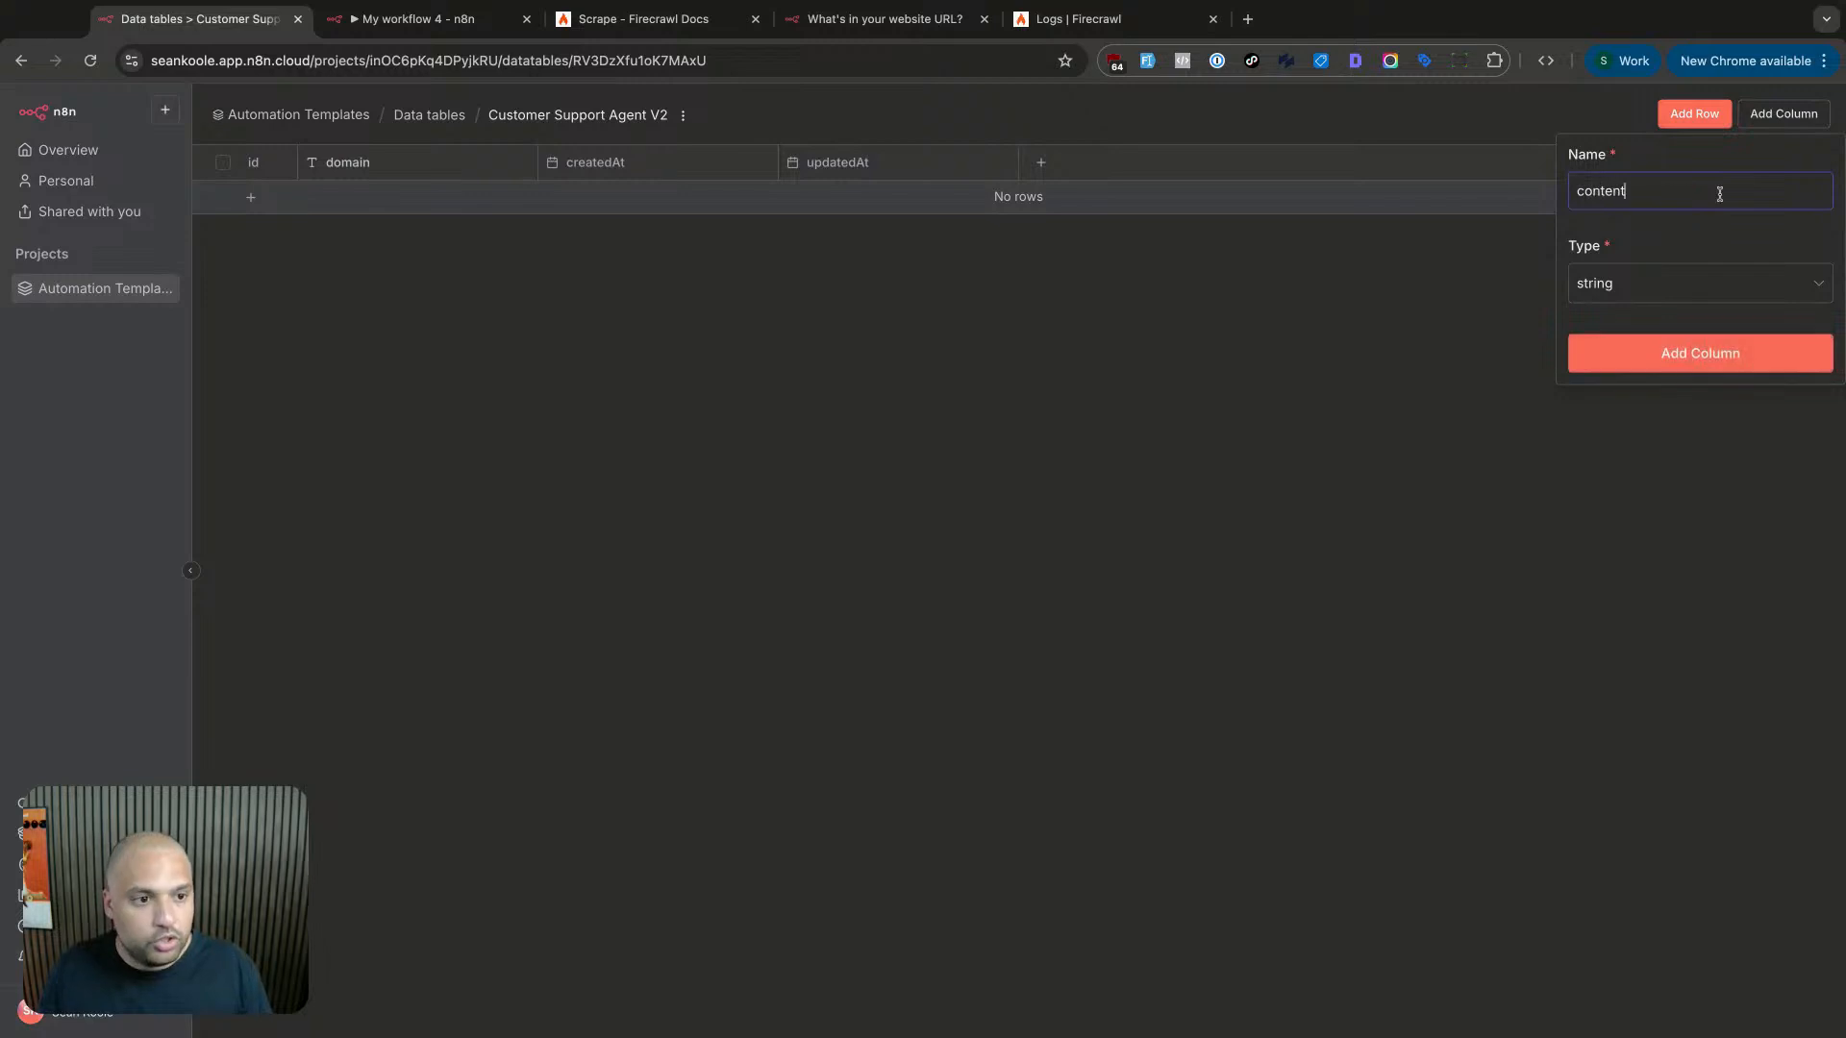
left_click(1633, 350)
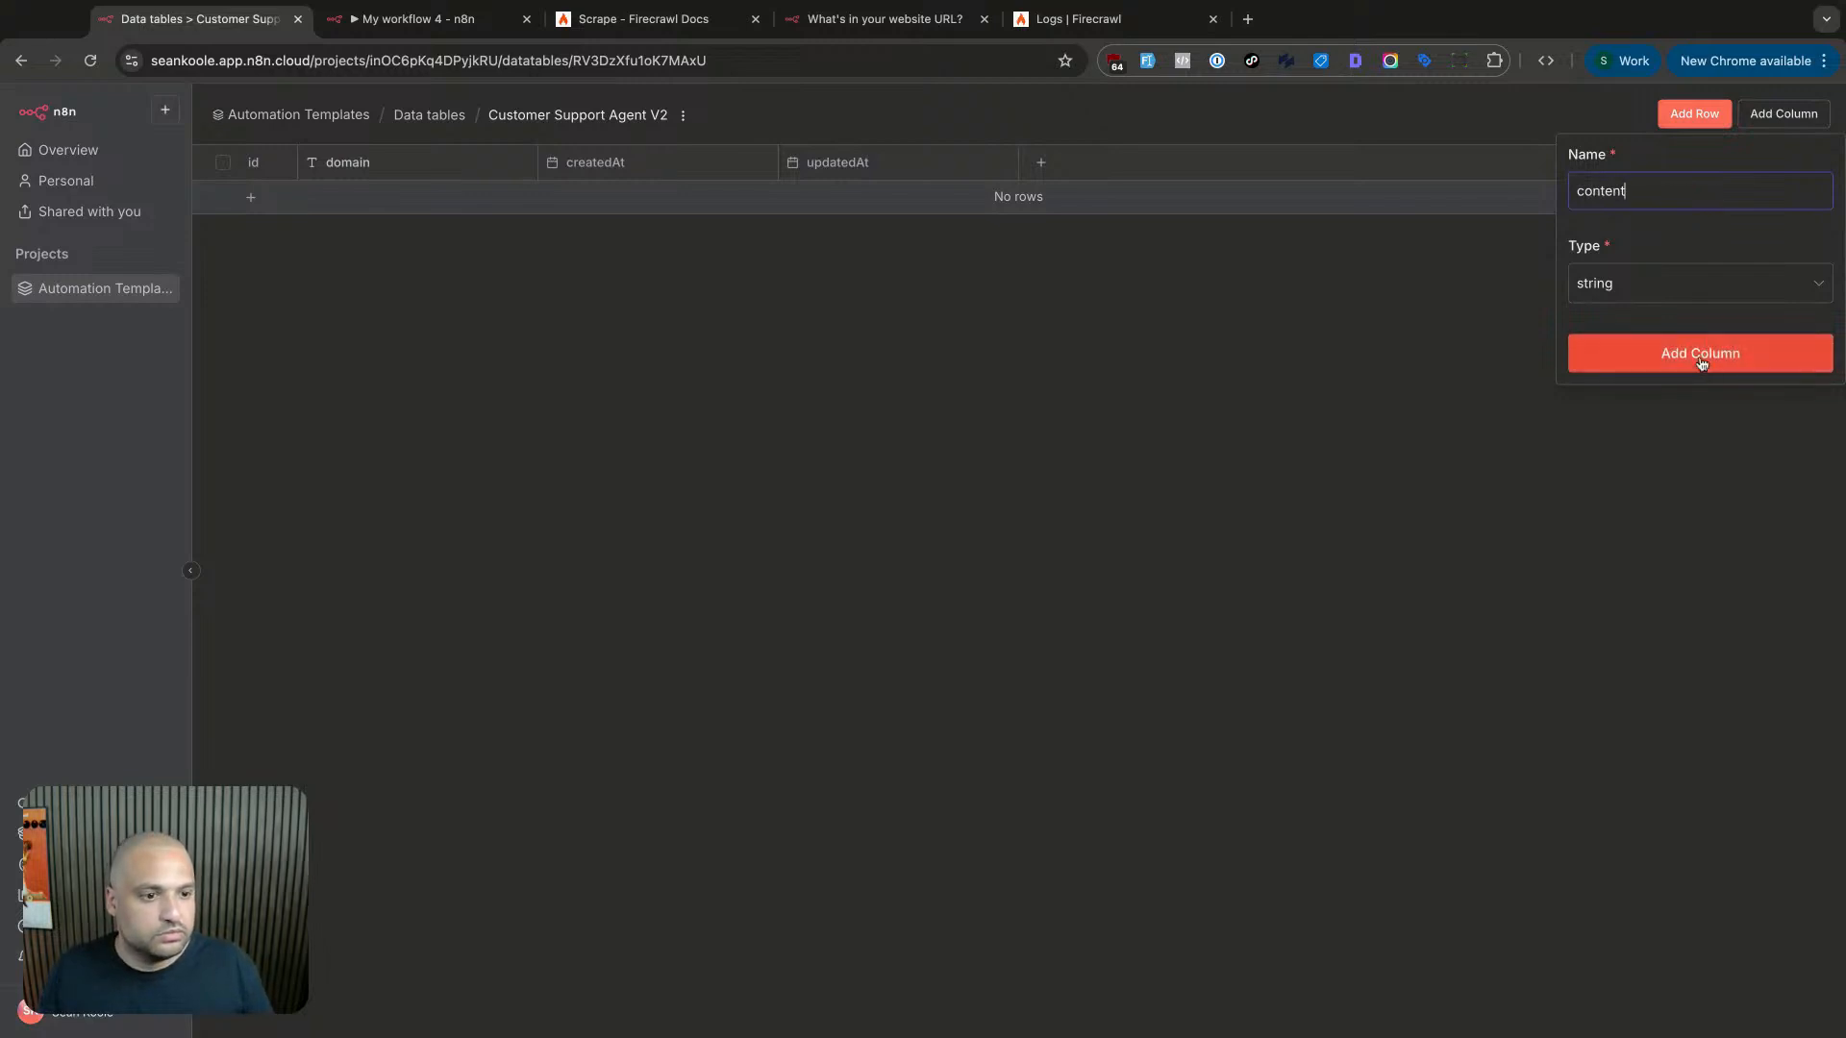
double_click(1674, 192)
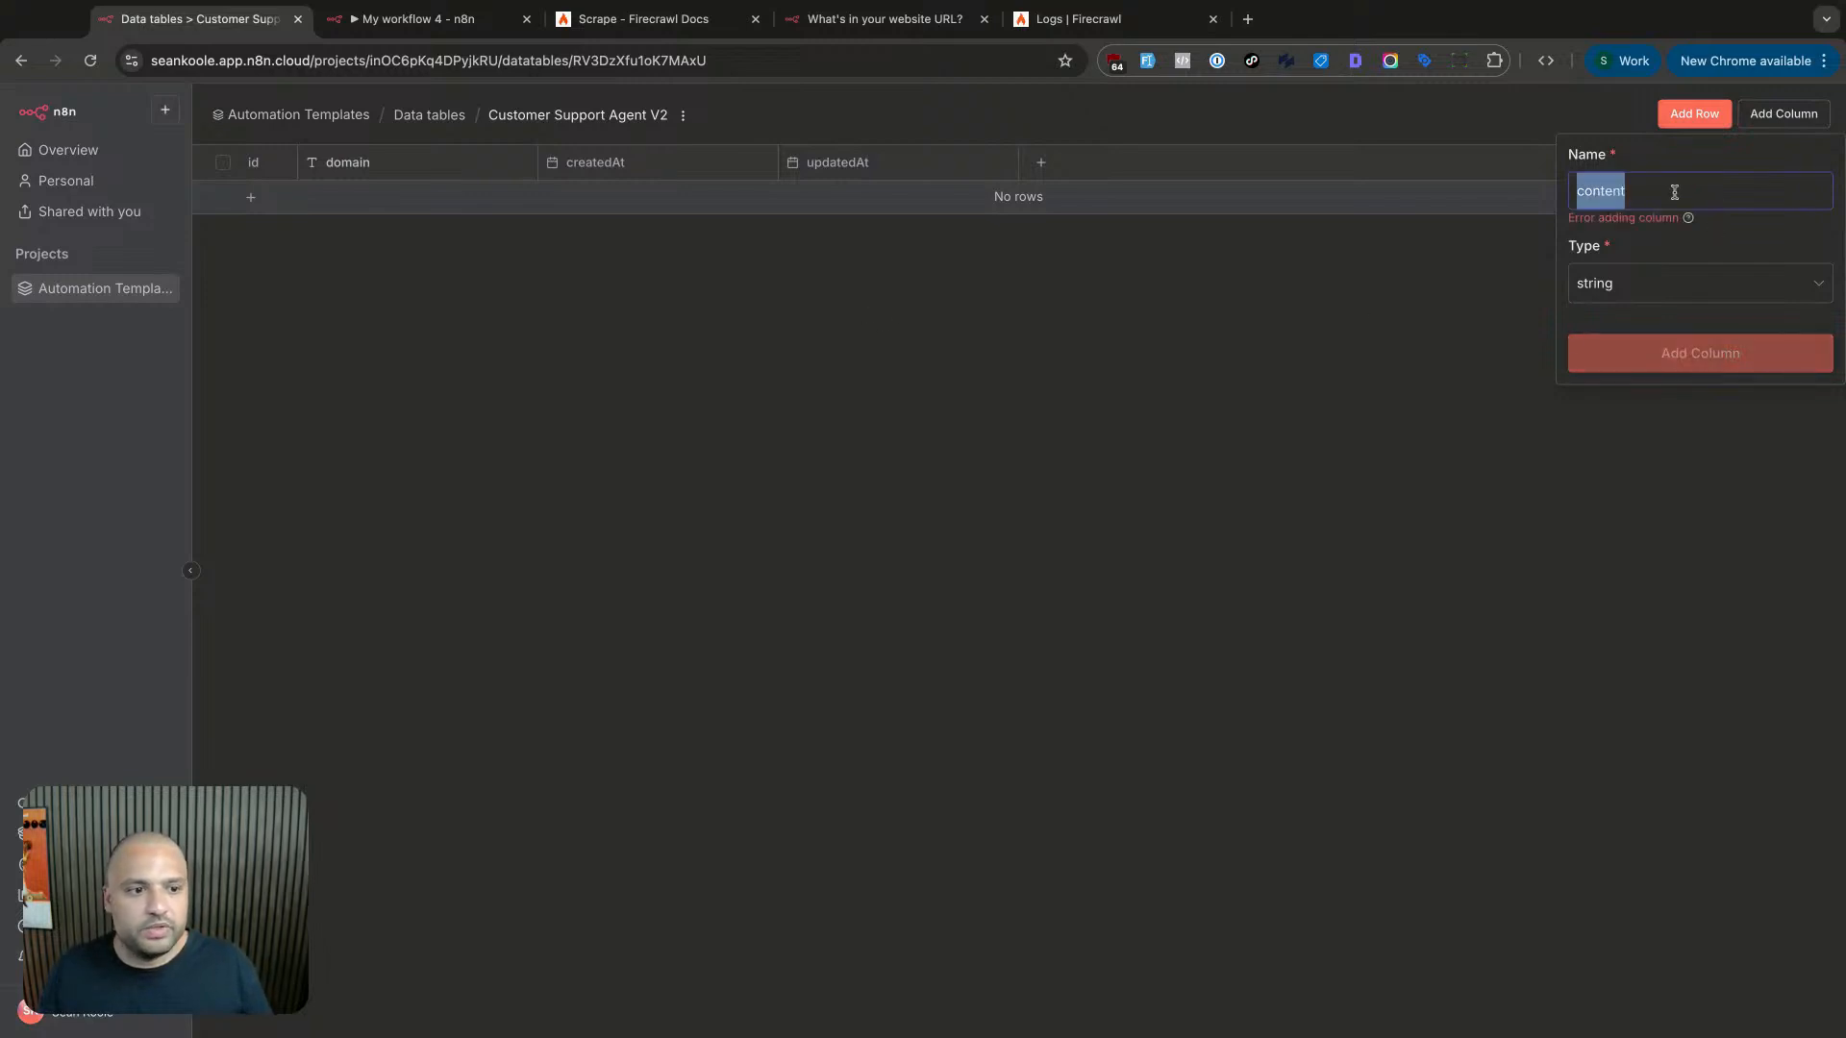
left_click(1678, 193)
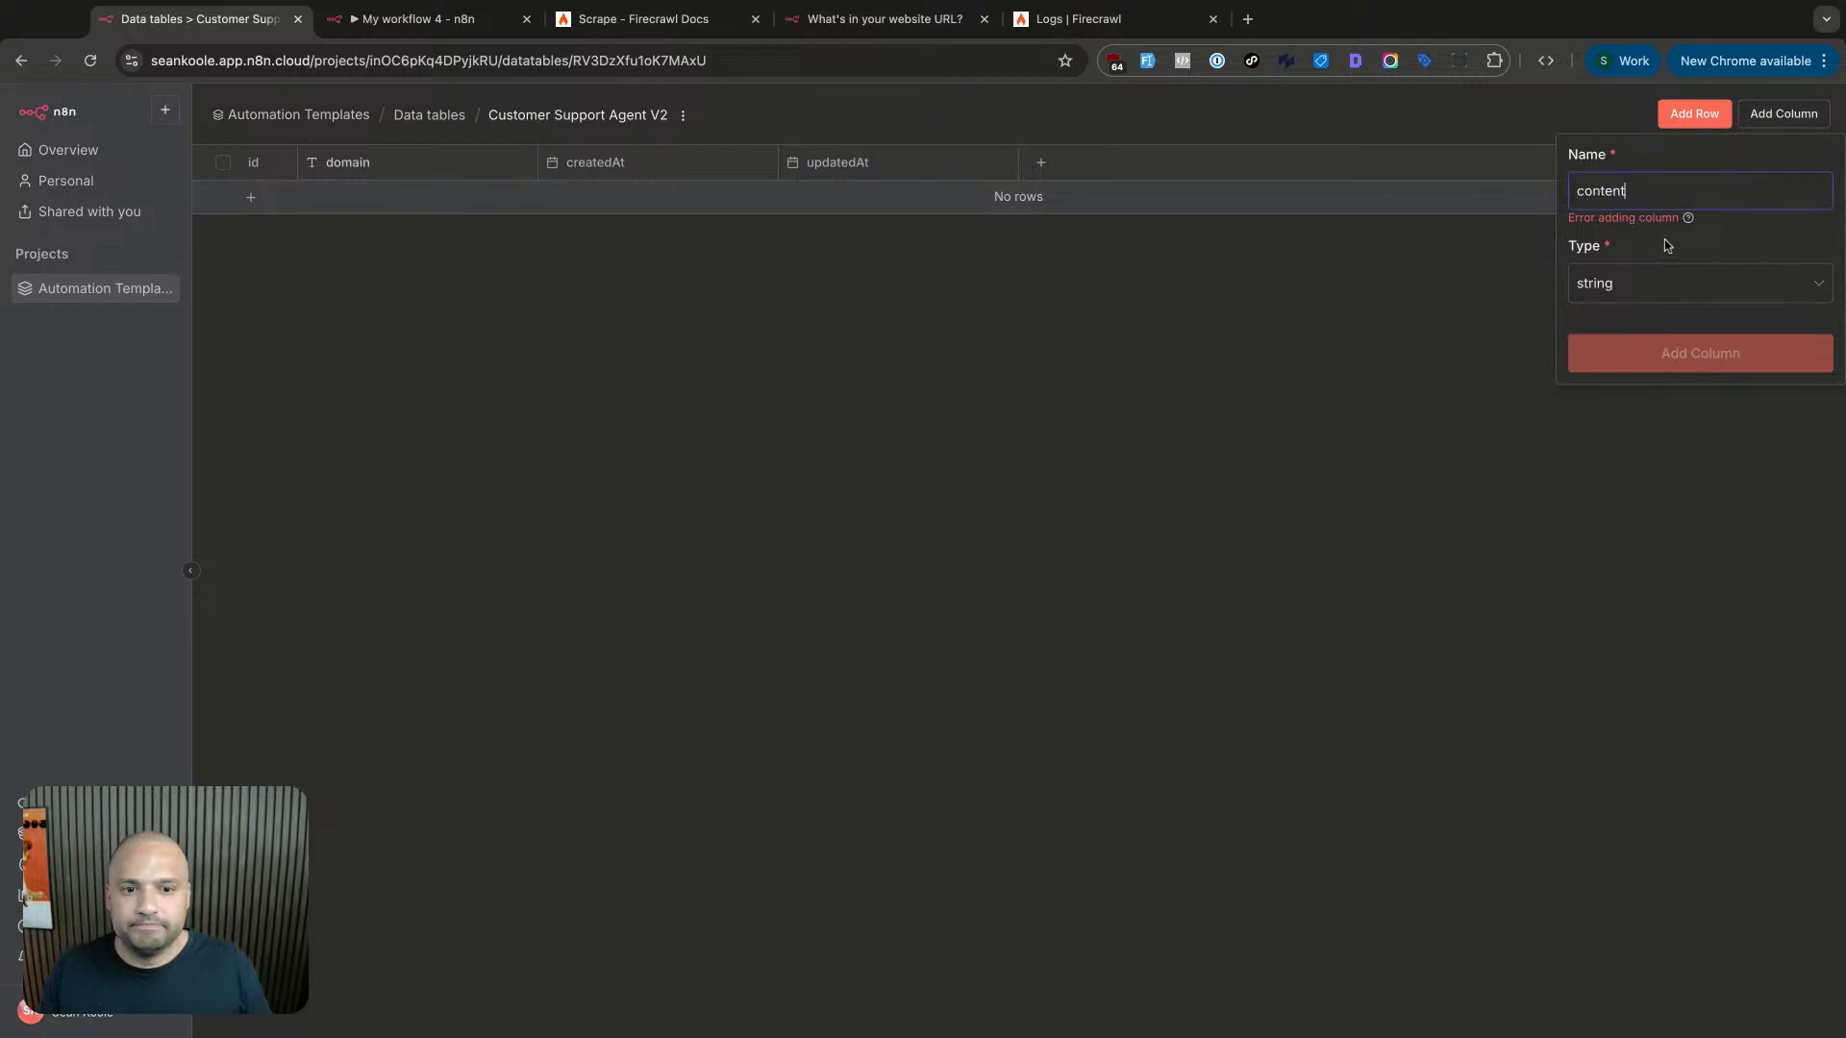
mouse_move(1687, 219)
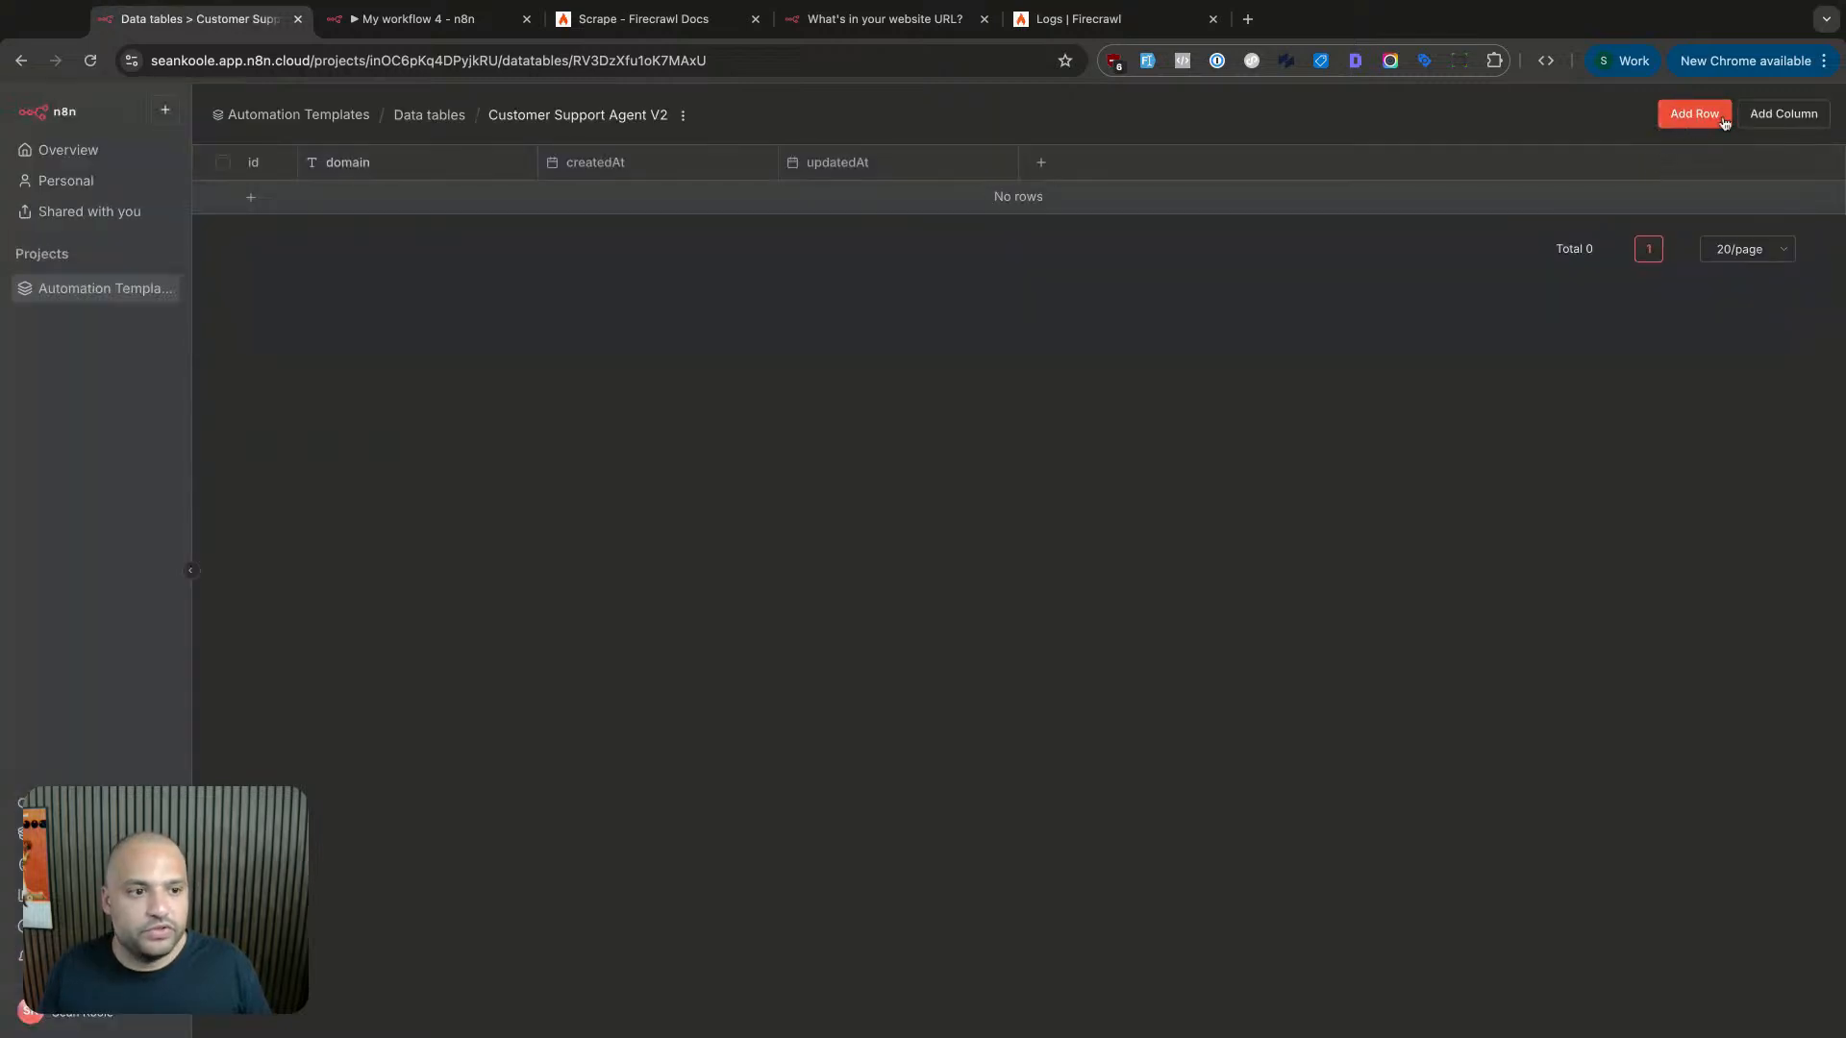
- Add a string column named 'content' to the table
left_click(1786, 114)
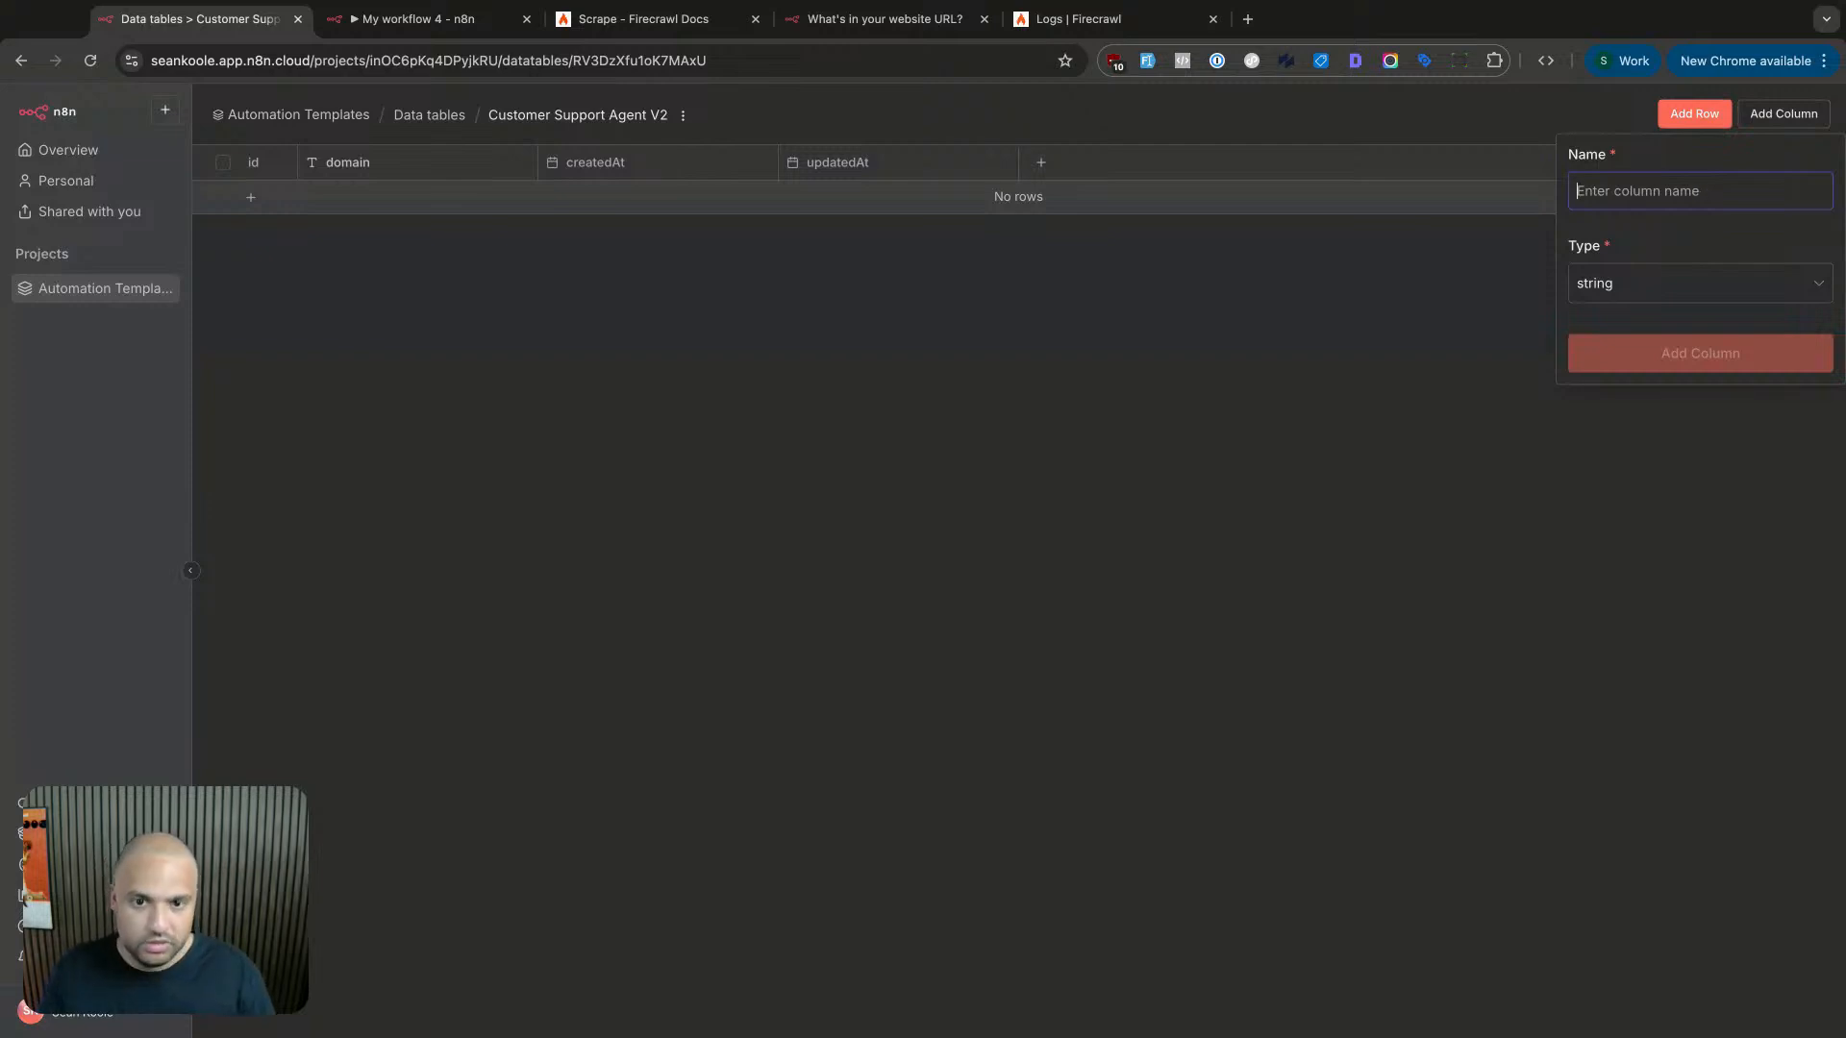
type("content")
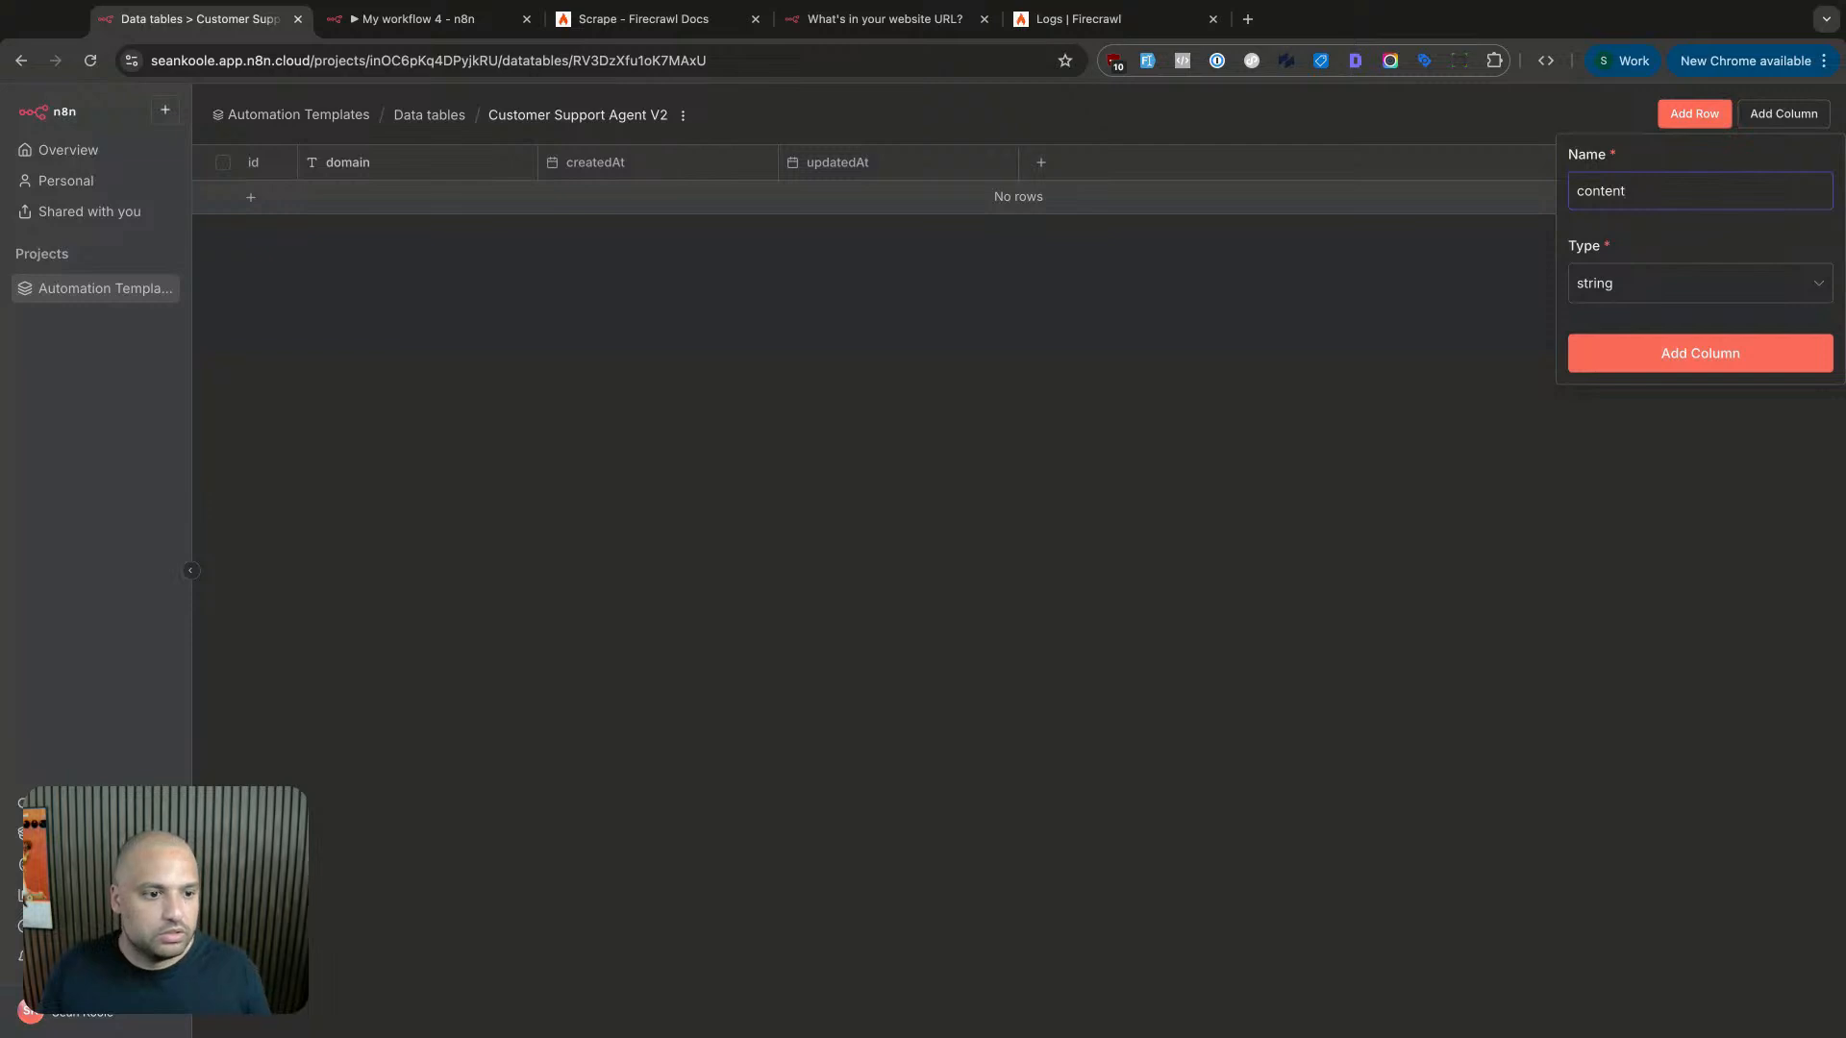
left_click(1702, 352)
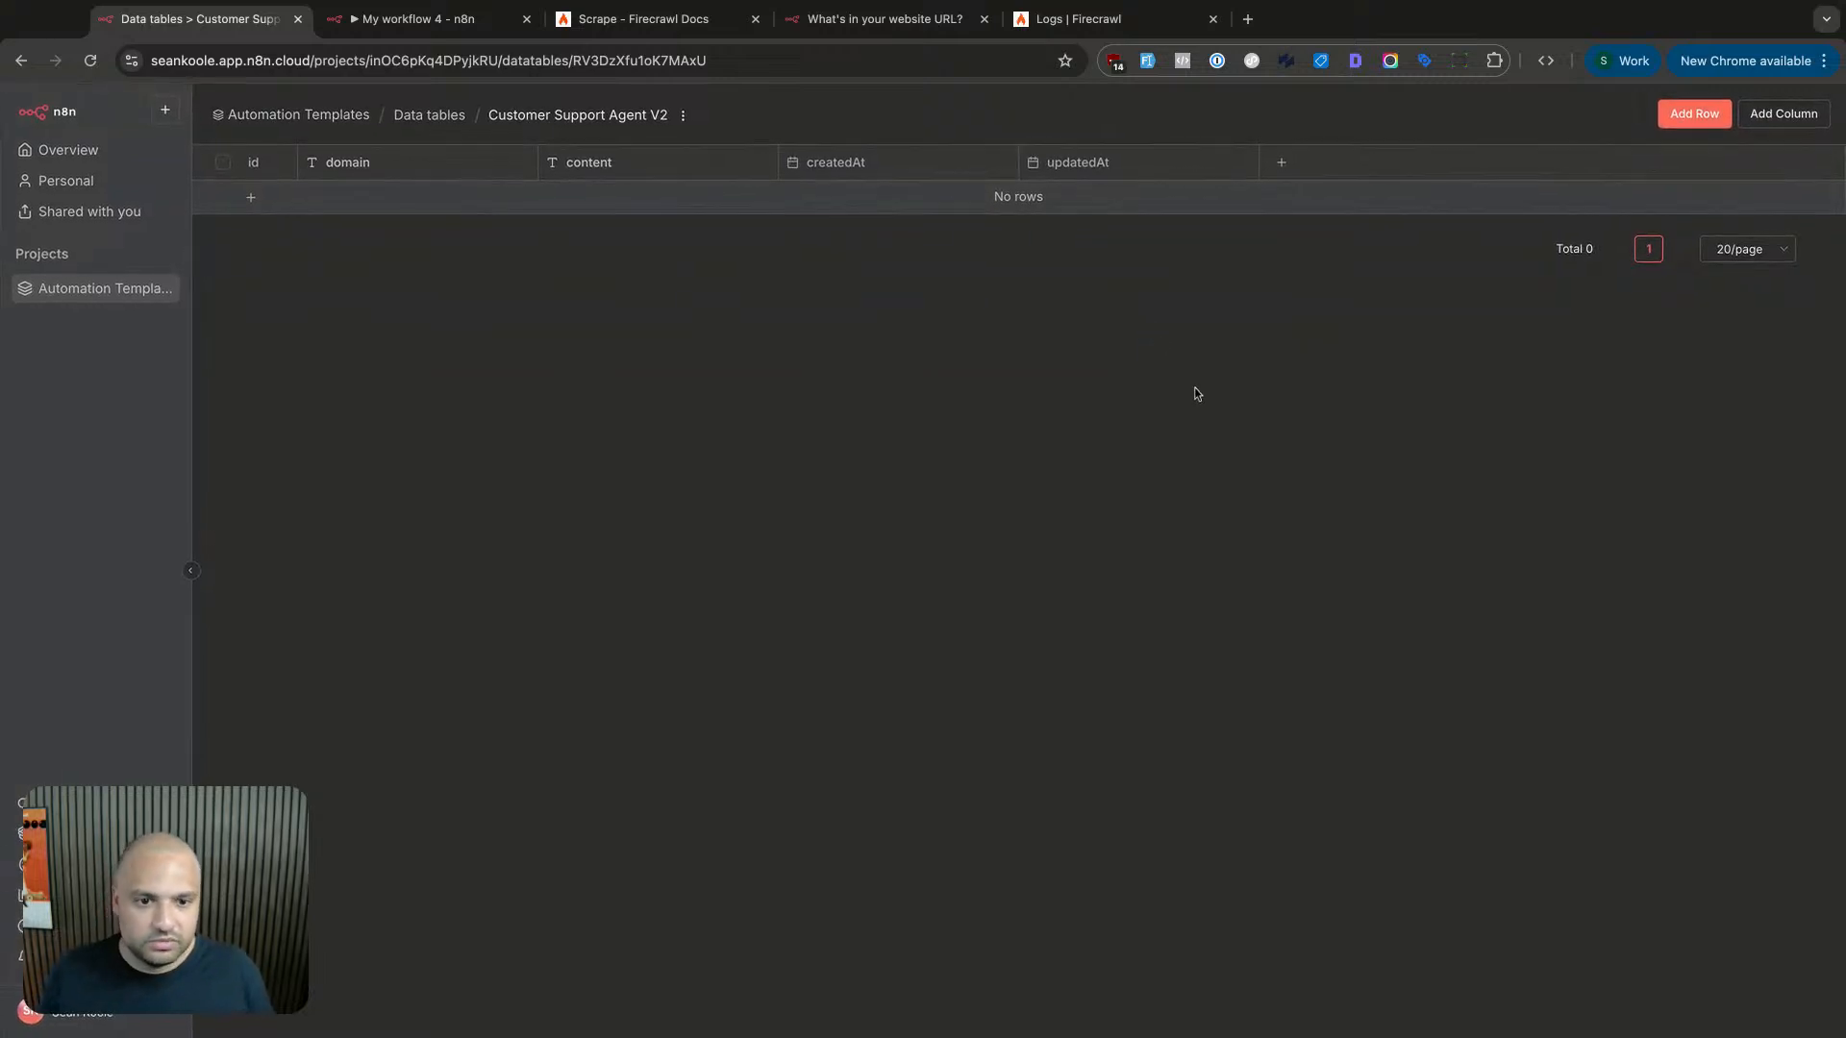
- Add a boolean column named 'active', then go back to My workflow 4
left_click(1778, 113)
type("active")
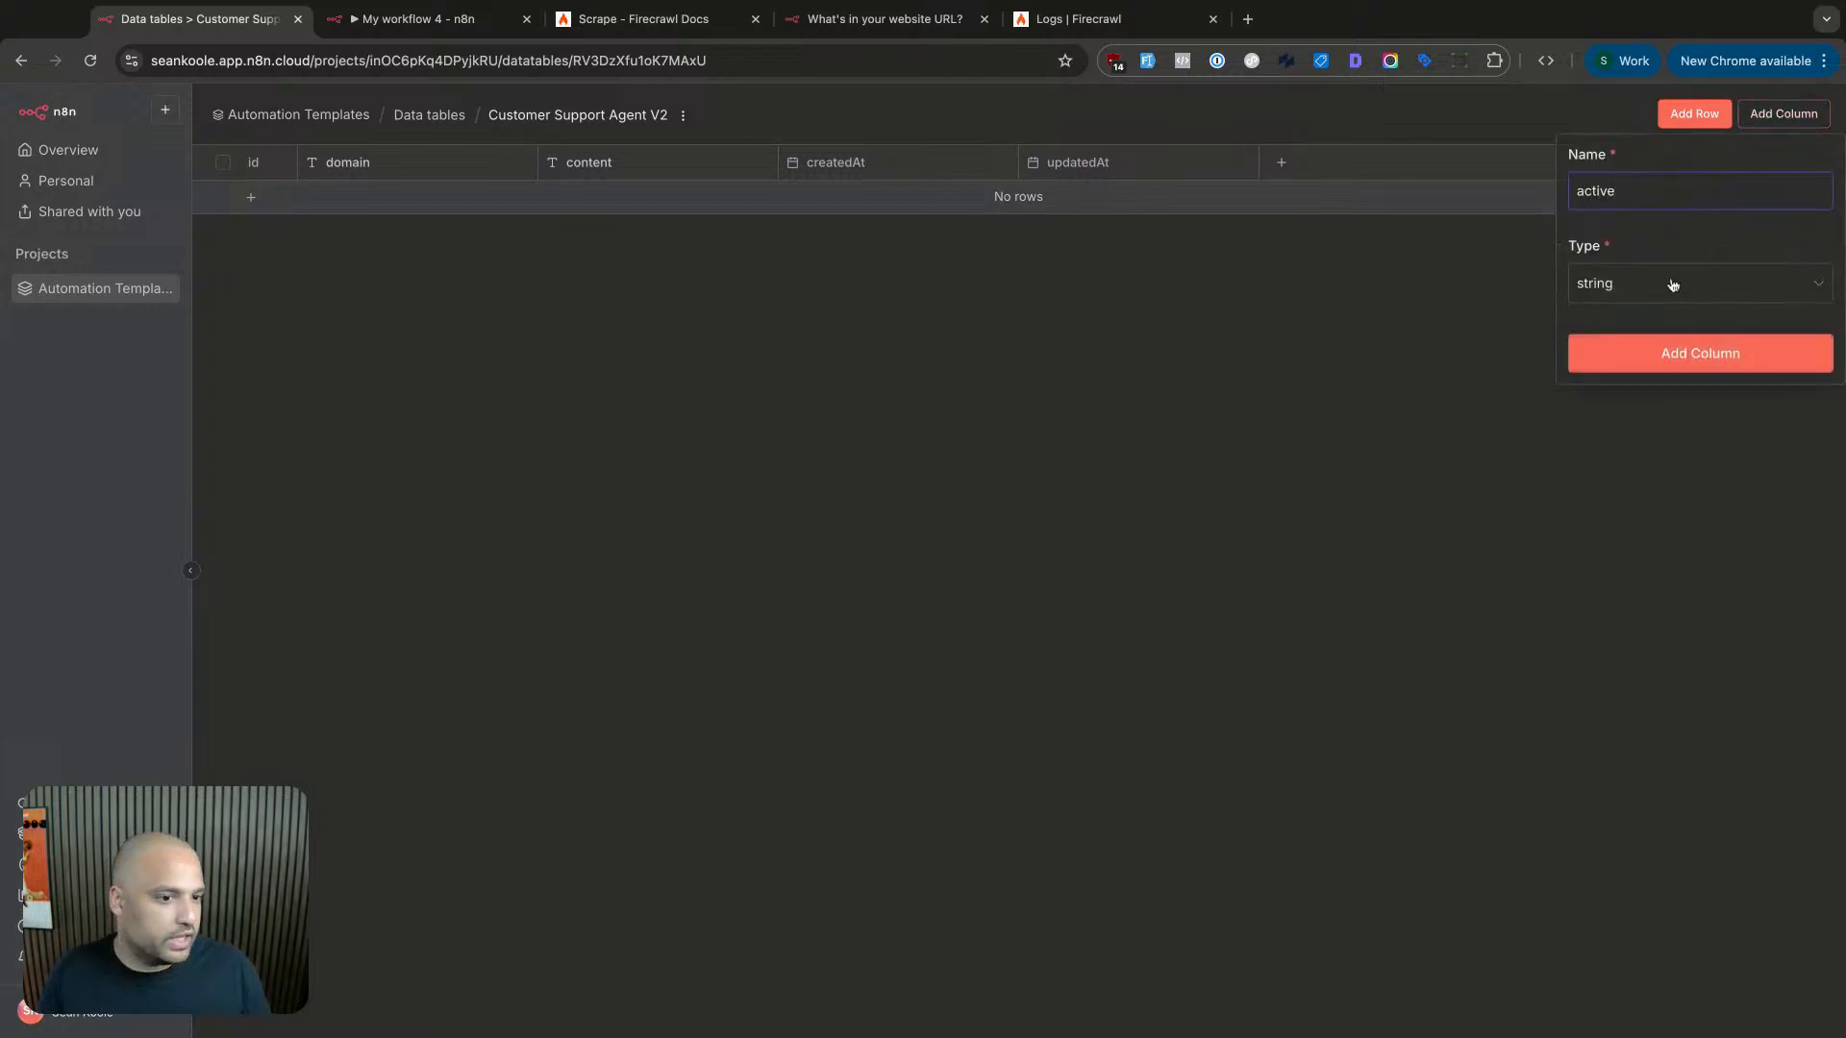
left_click(1673, 285)
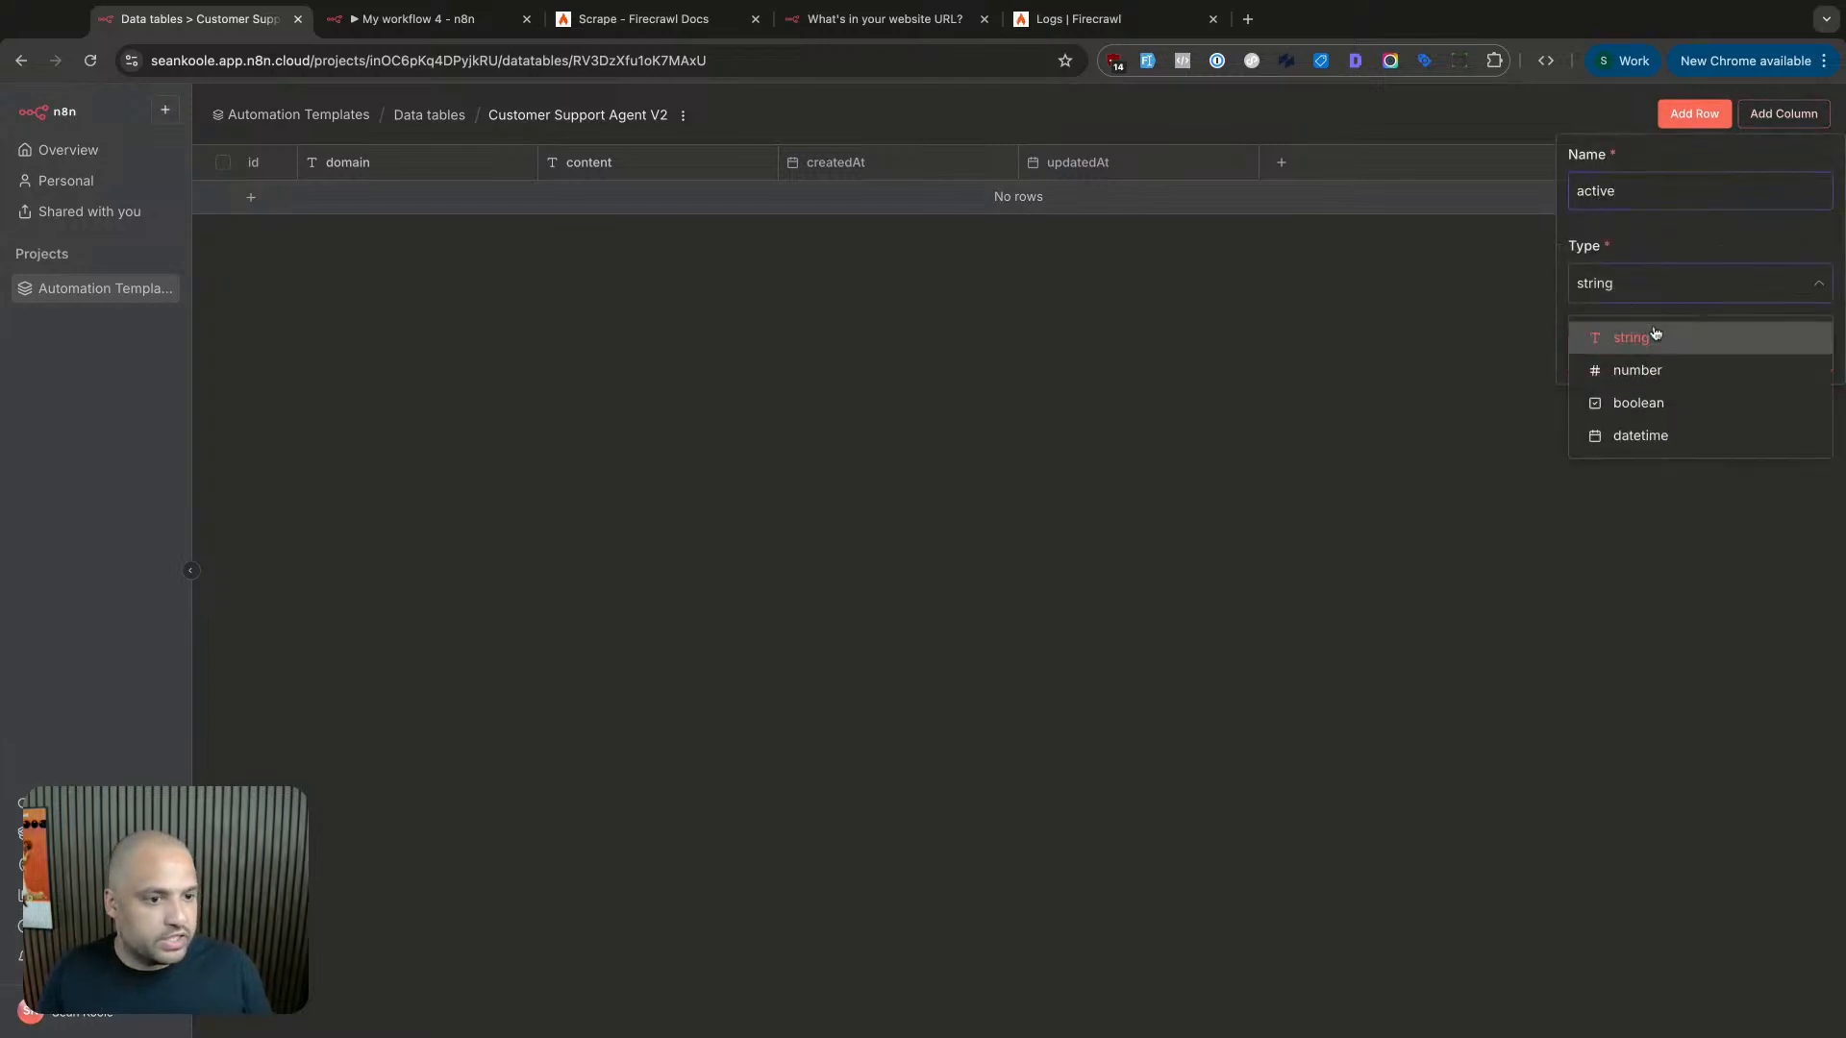
left_click(1652, 402)
left_click(1739, 363)
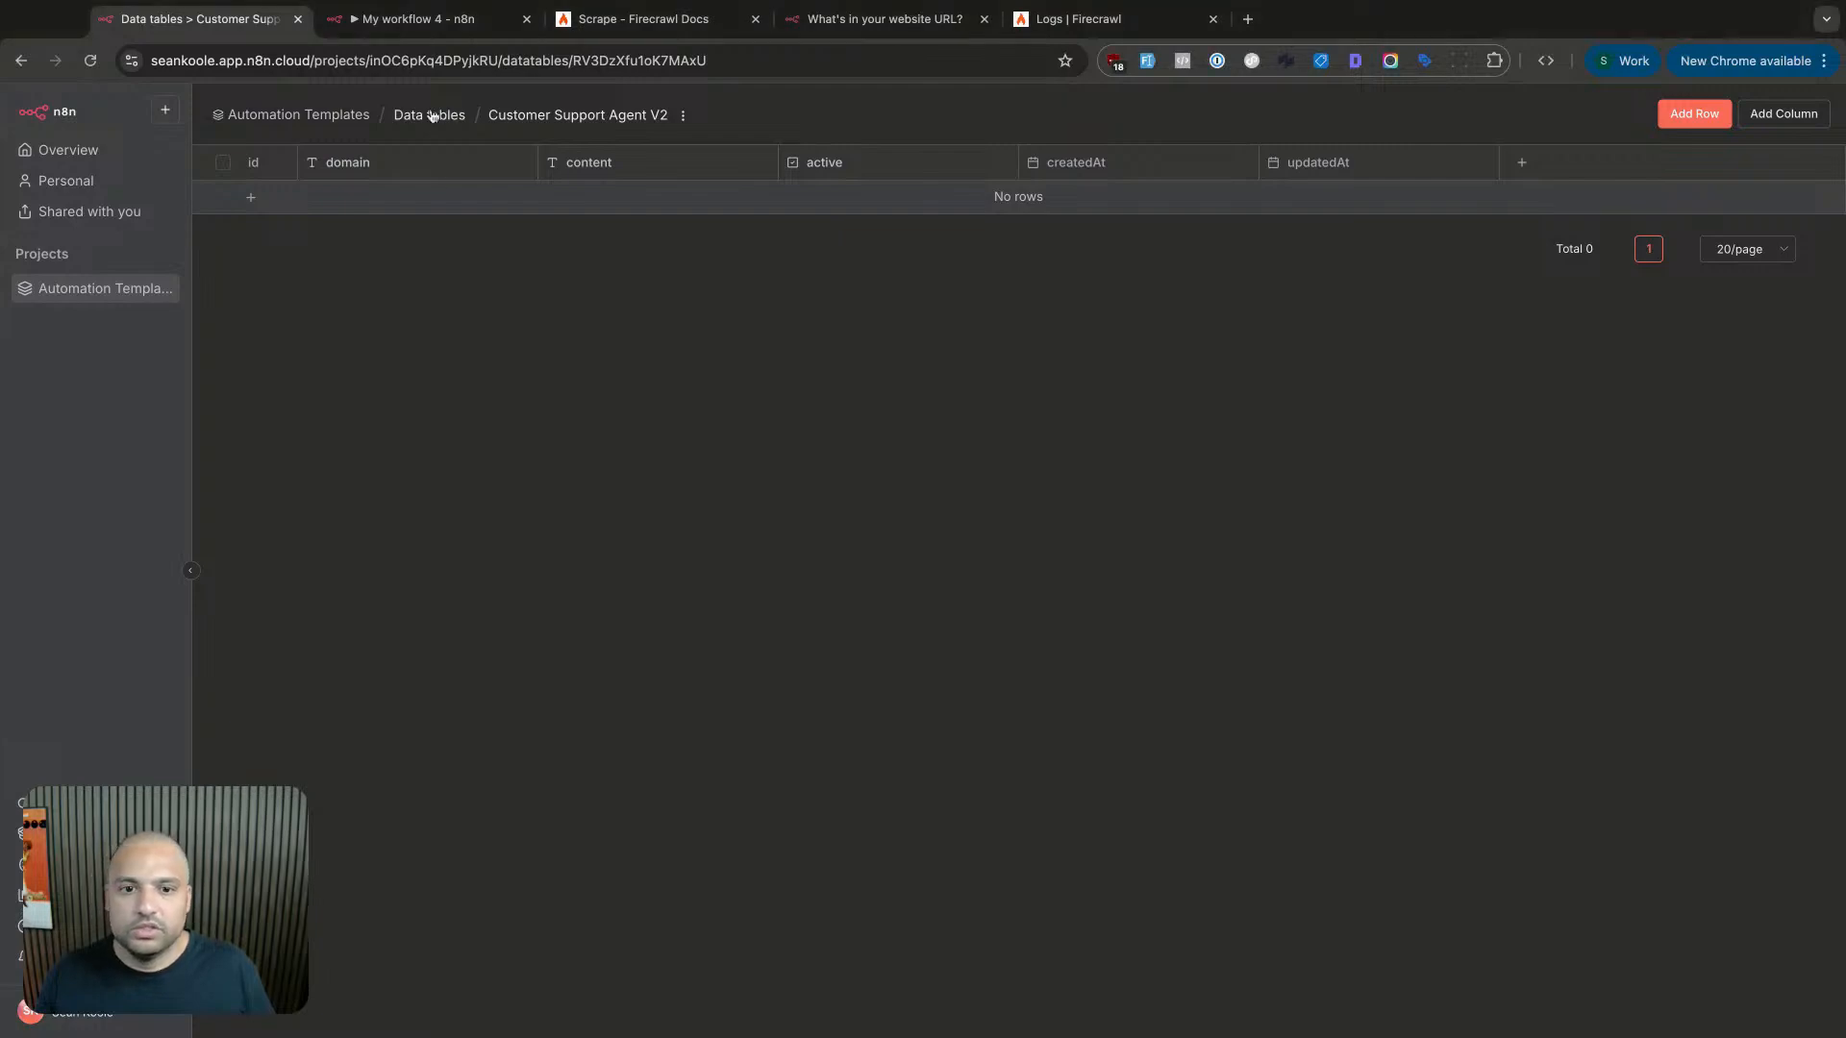
left_click(418, 20)
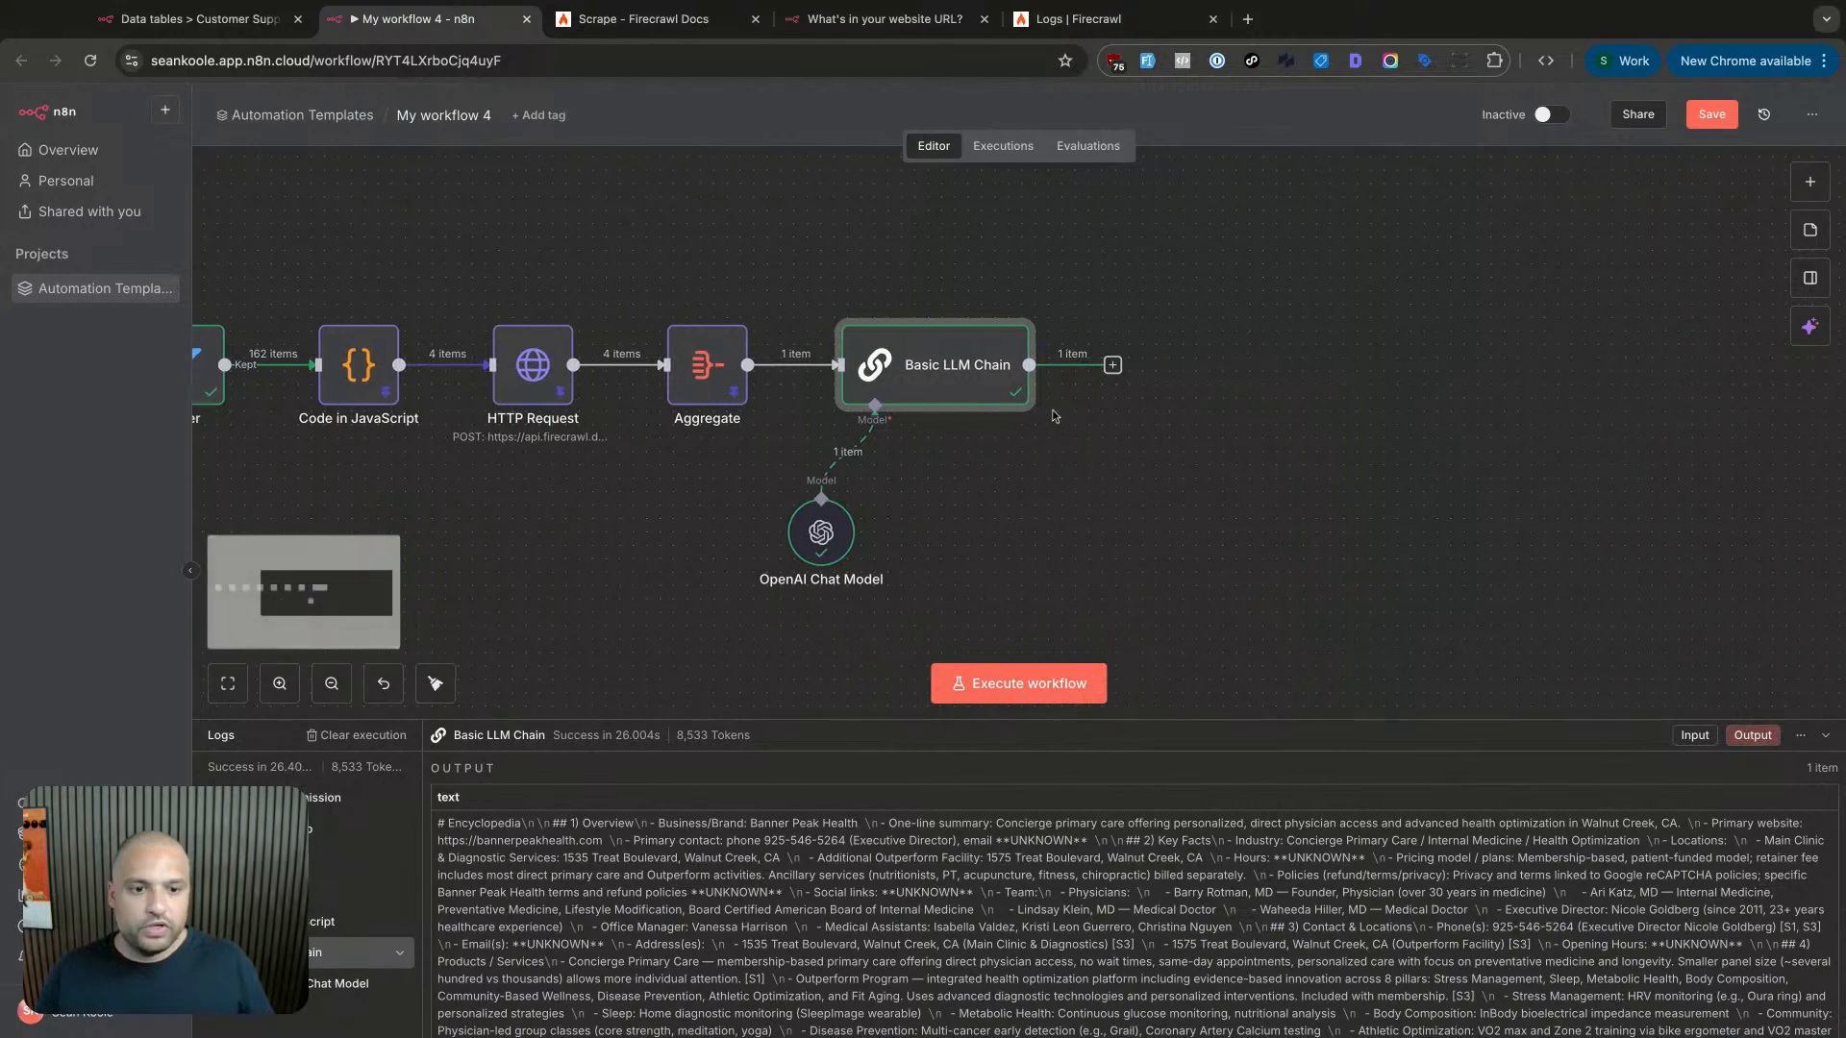
- Pin the Basic LLM Chain node's output for test runs
double_click(973, 390)
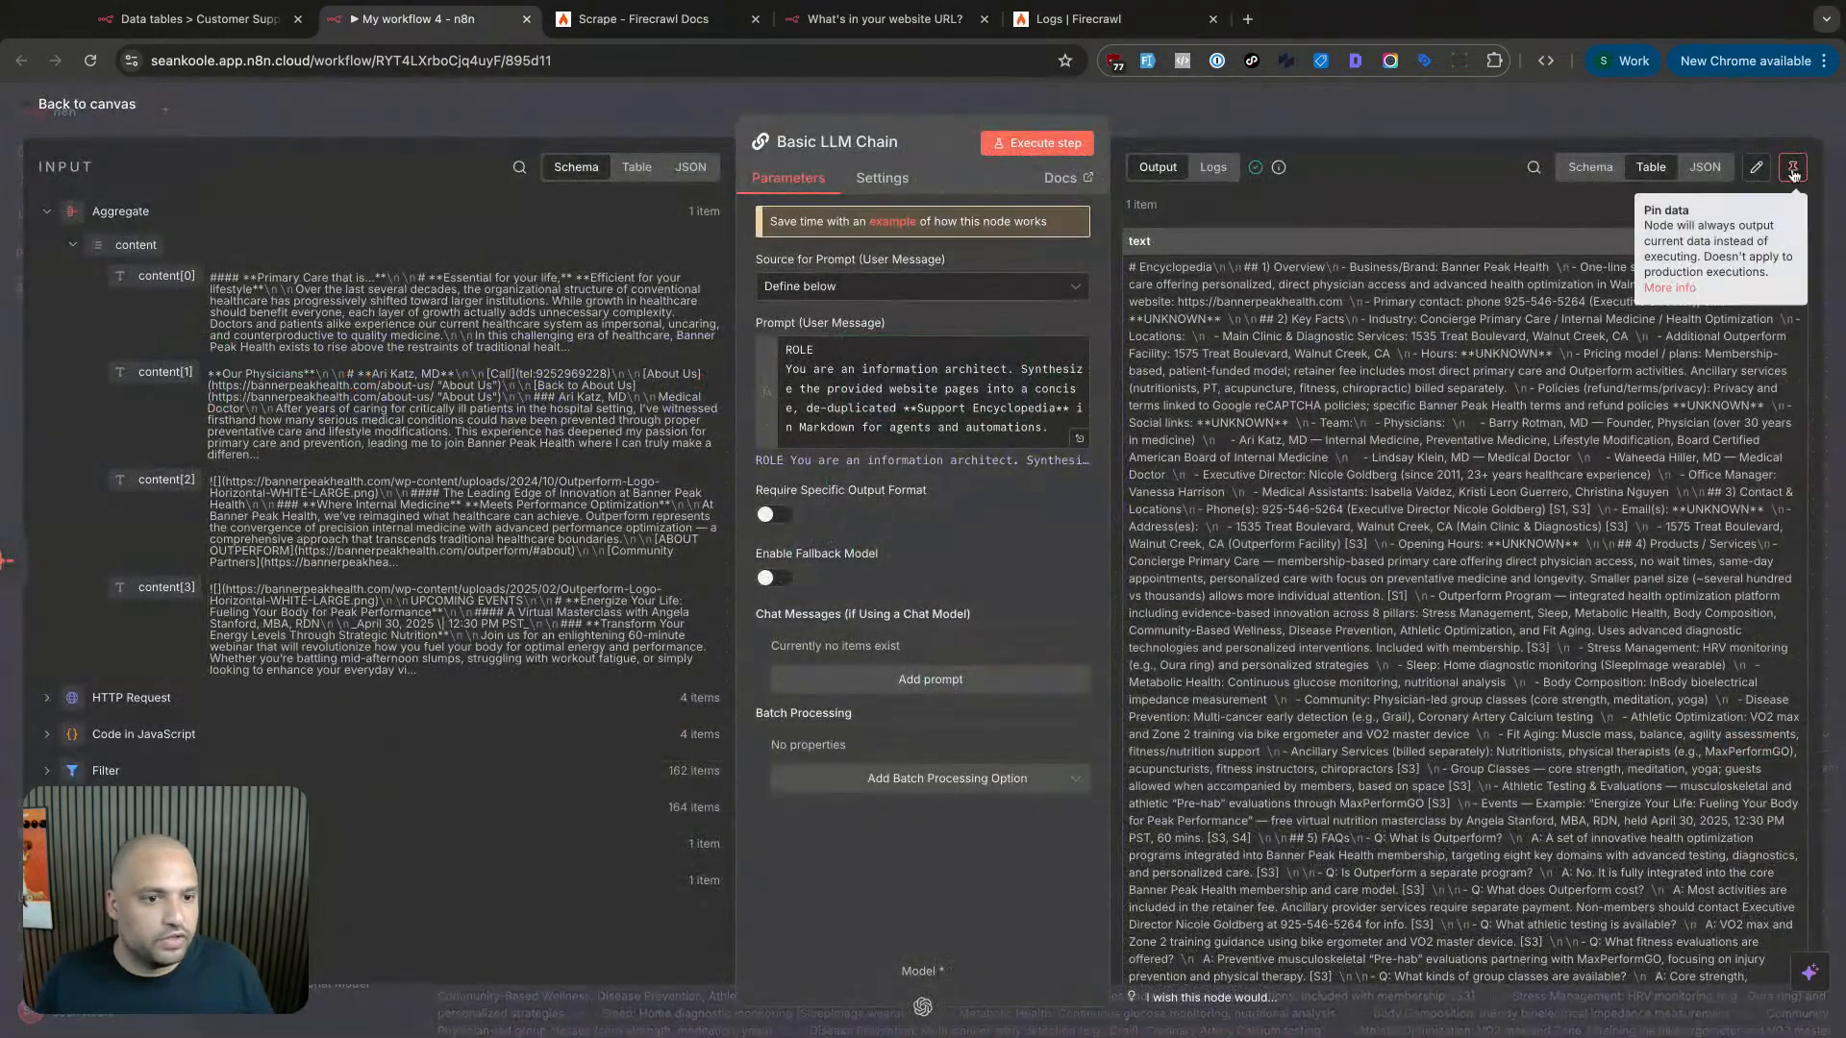
left_click(1792, 163)
left_click(1601, 114)
scroll(892, 325, "left", 2)
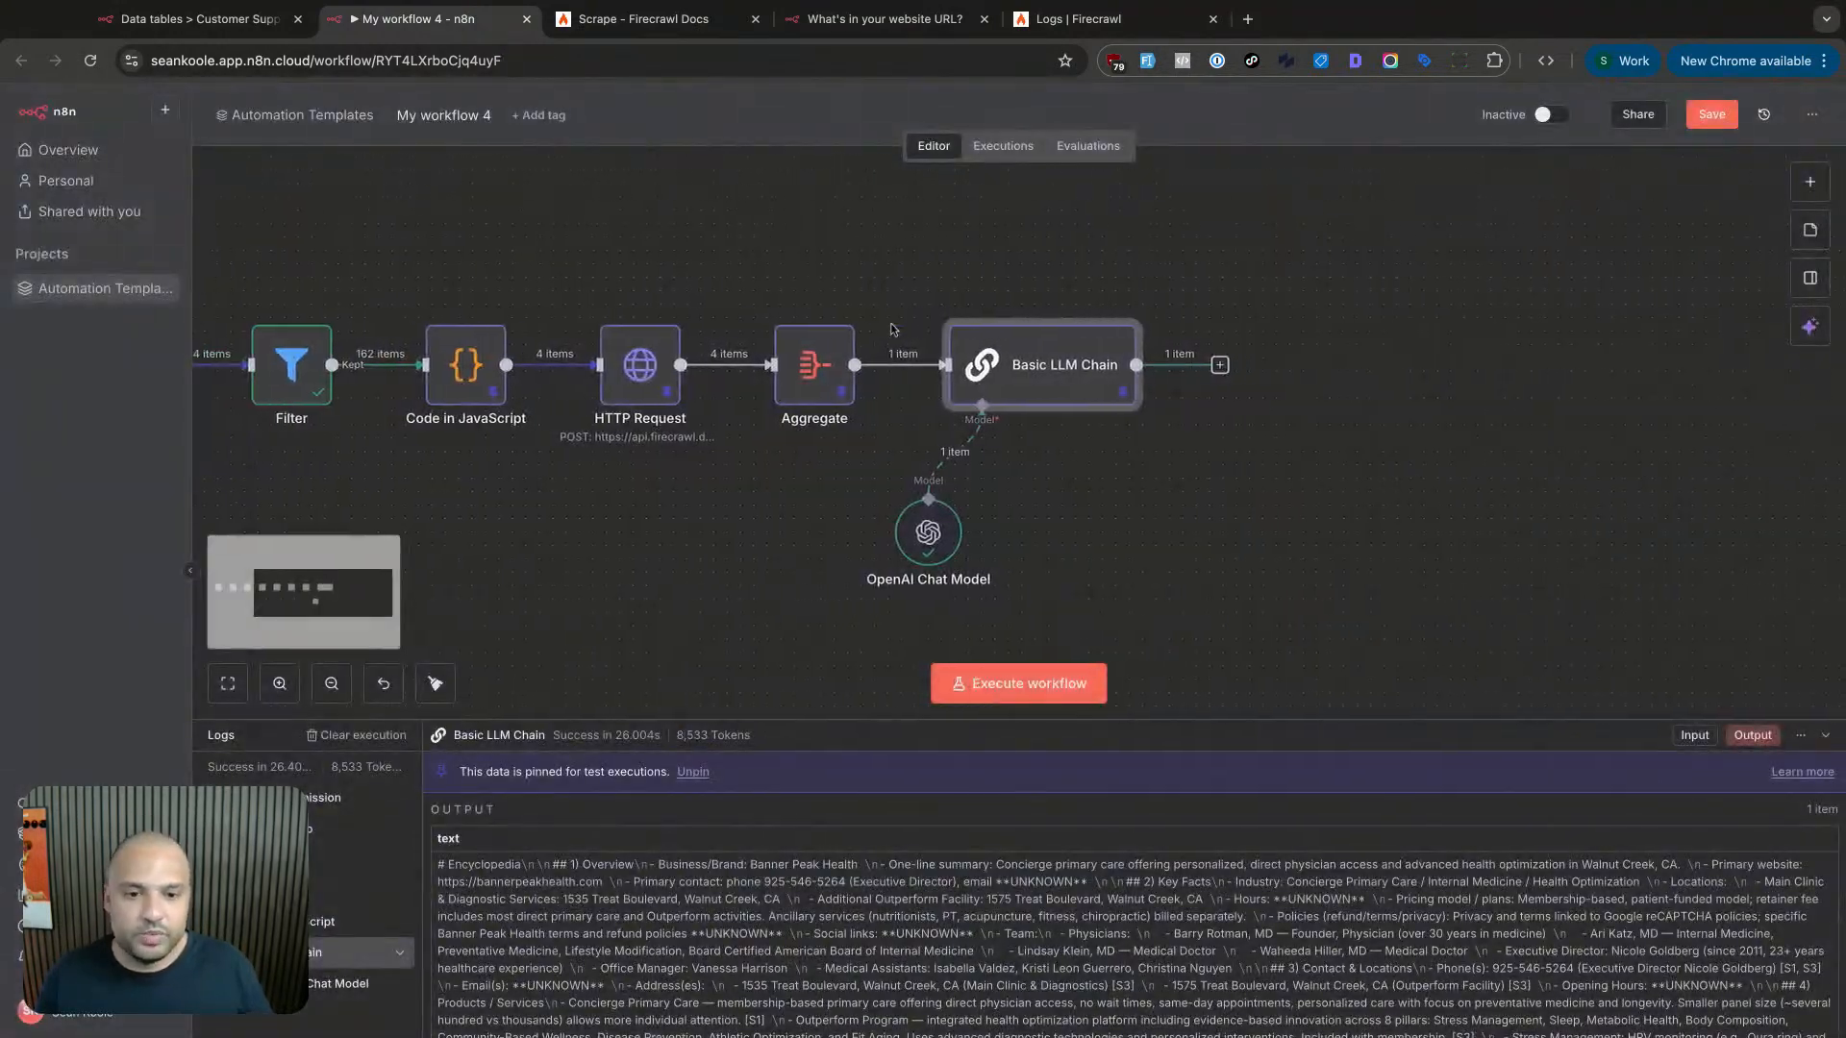
scroll(906, 317, "right", 2)
left_click(939, 293)
scroll(940, 294, "right", 2)
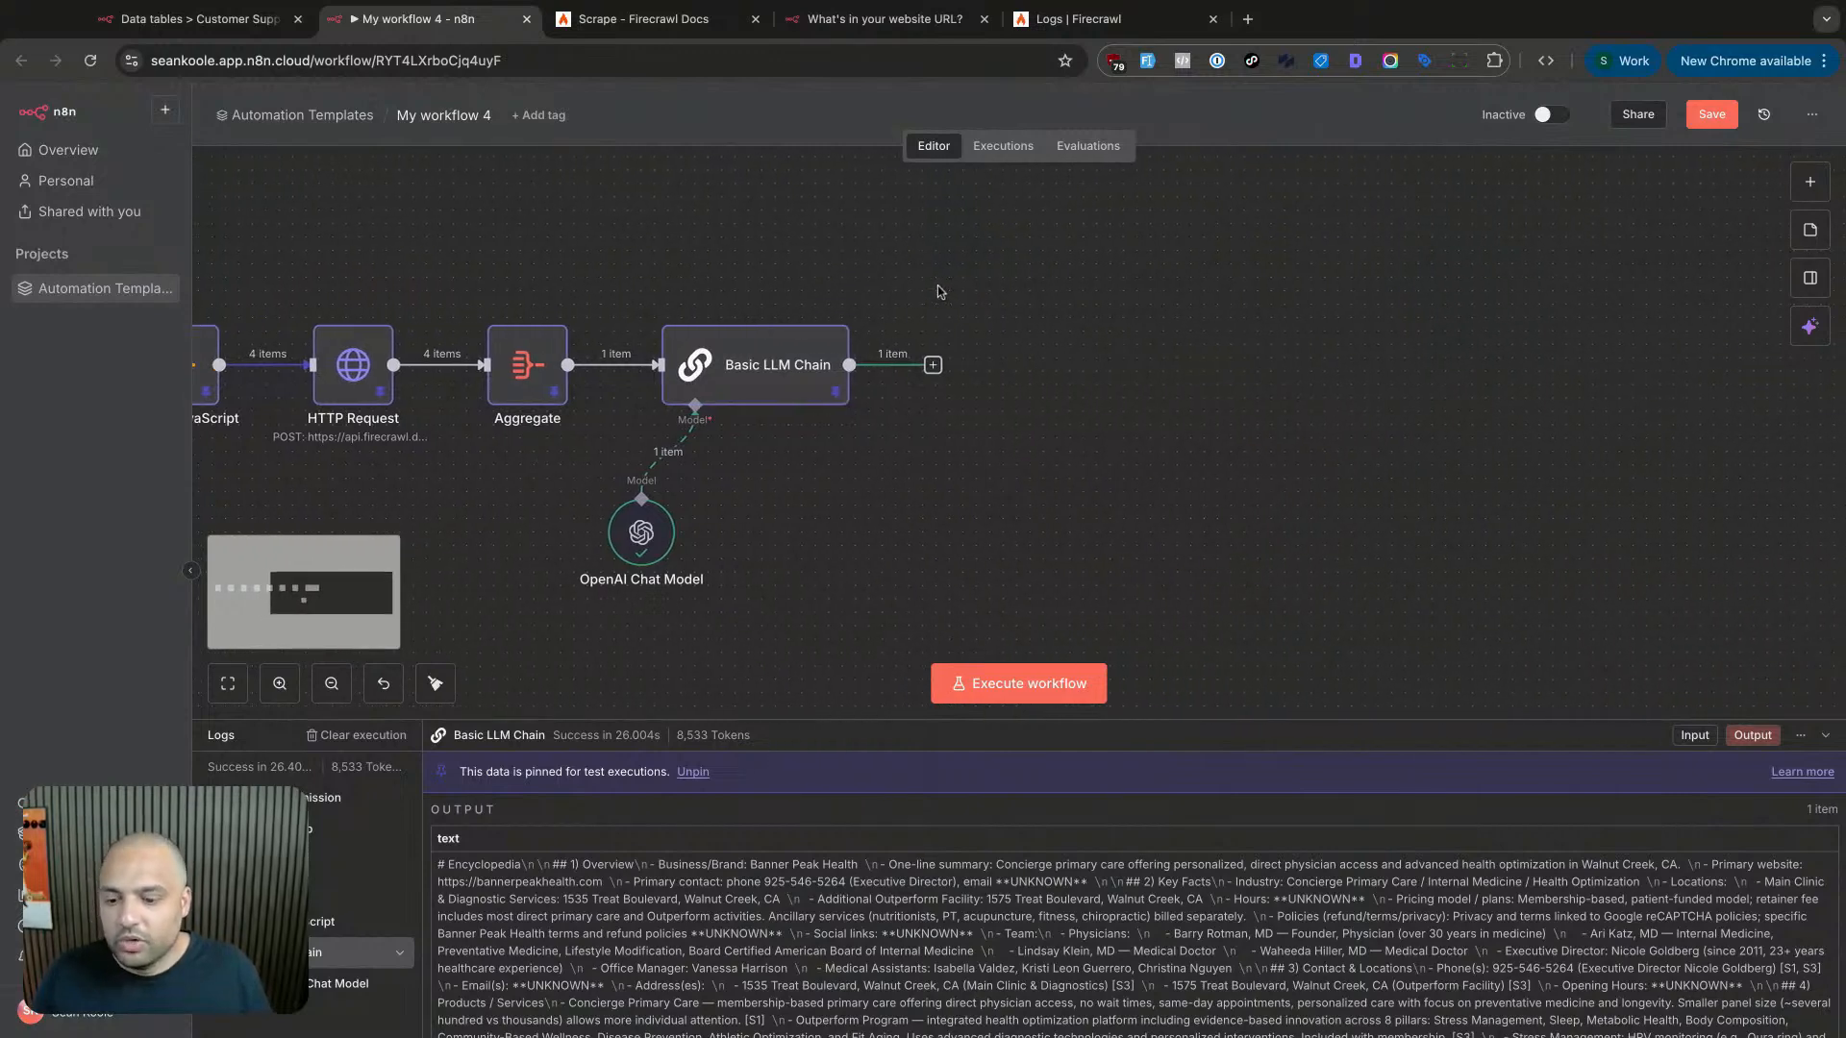
scroll(939, 292, "down", 1)
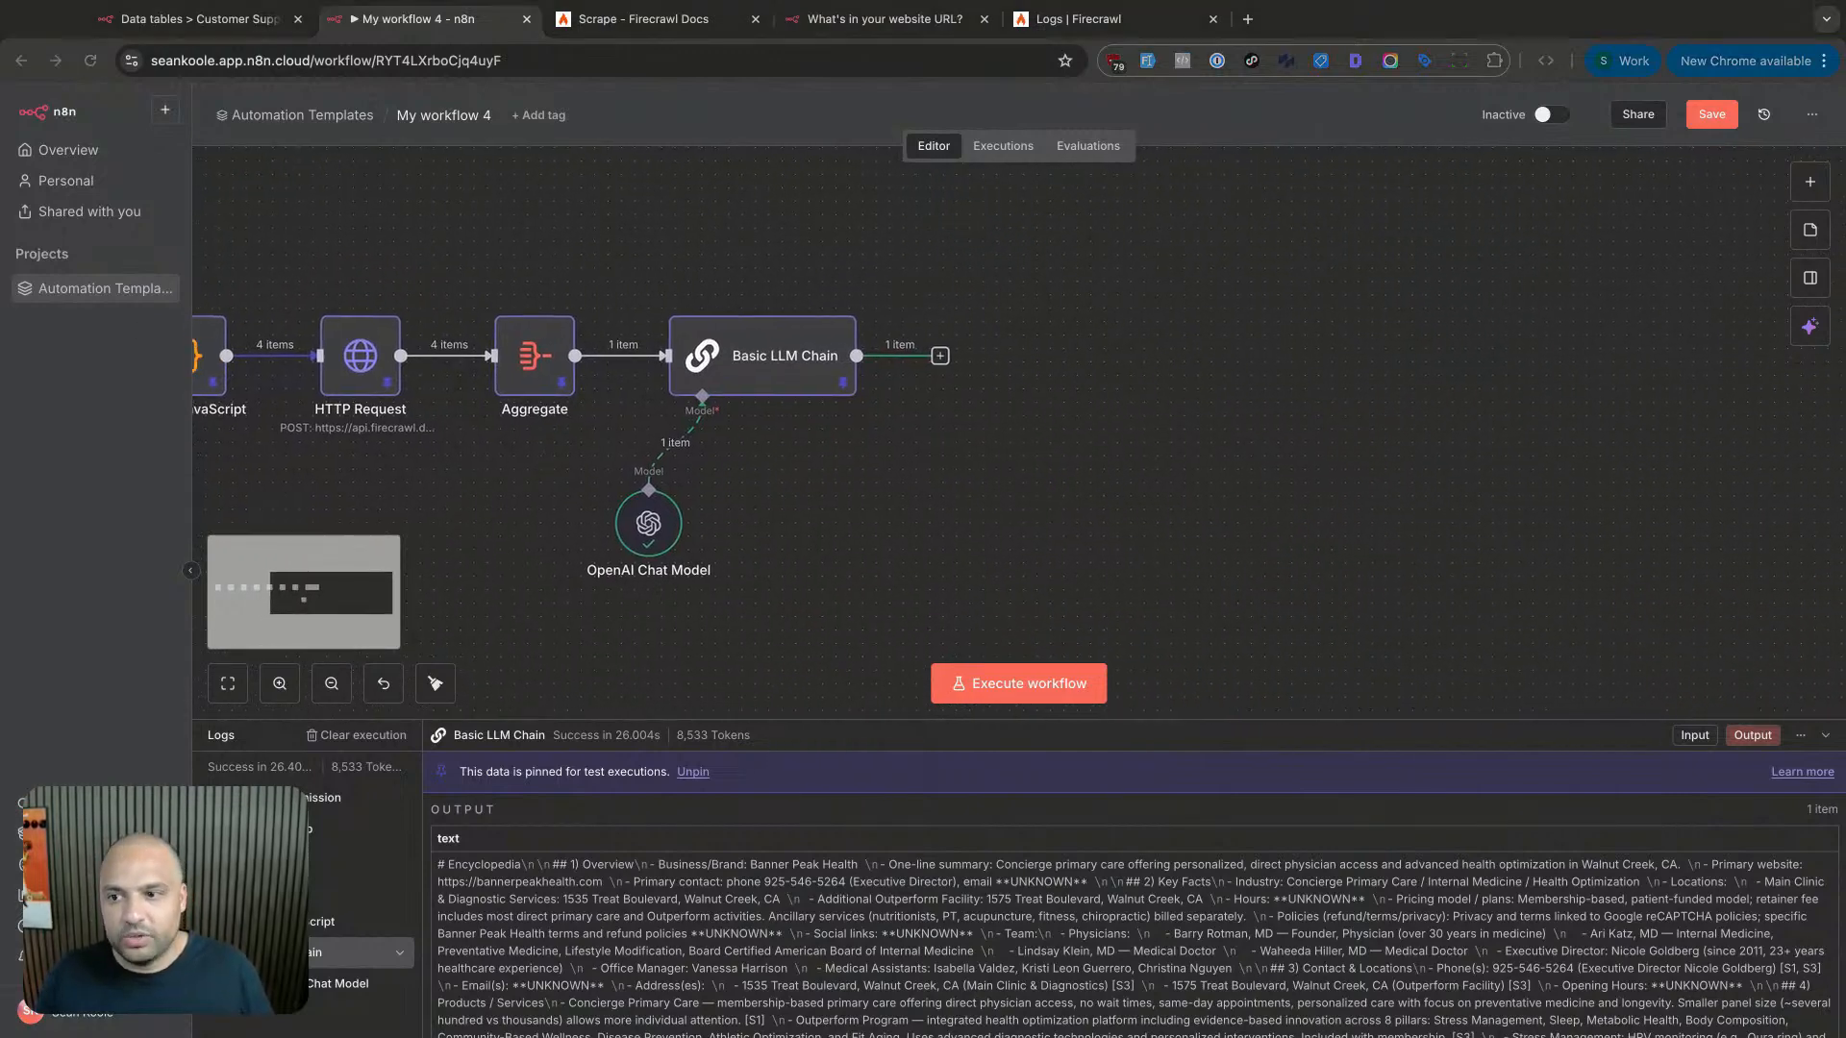
- Start a new step after Basic LLM Chain and pick the Data table node from a 'data' search
left_click(941, 355)
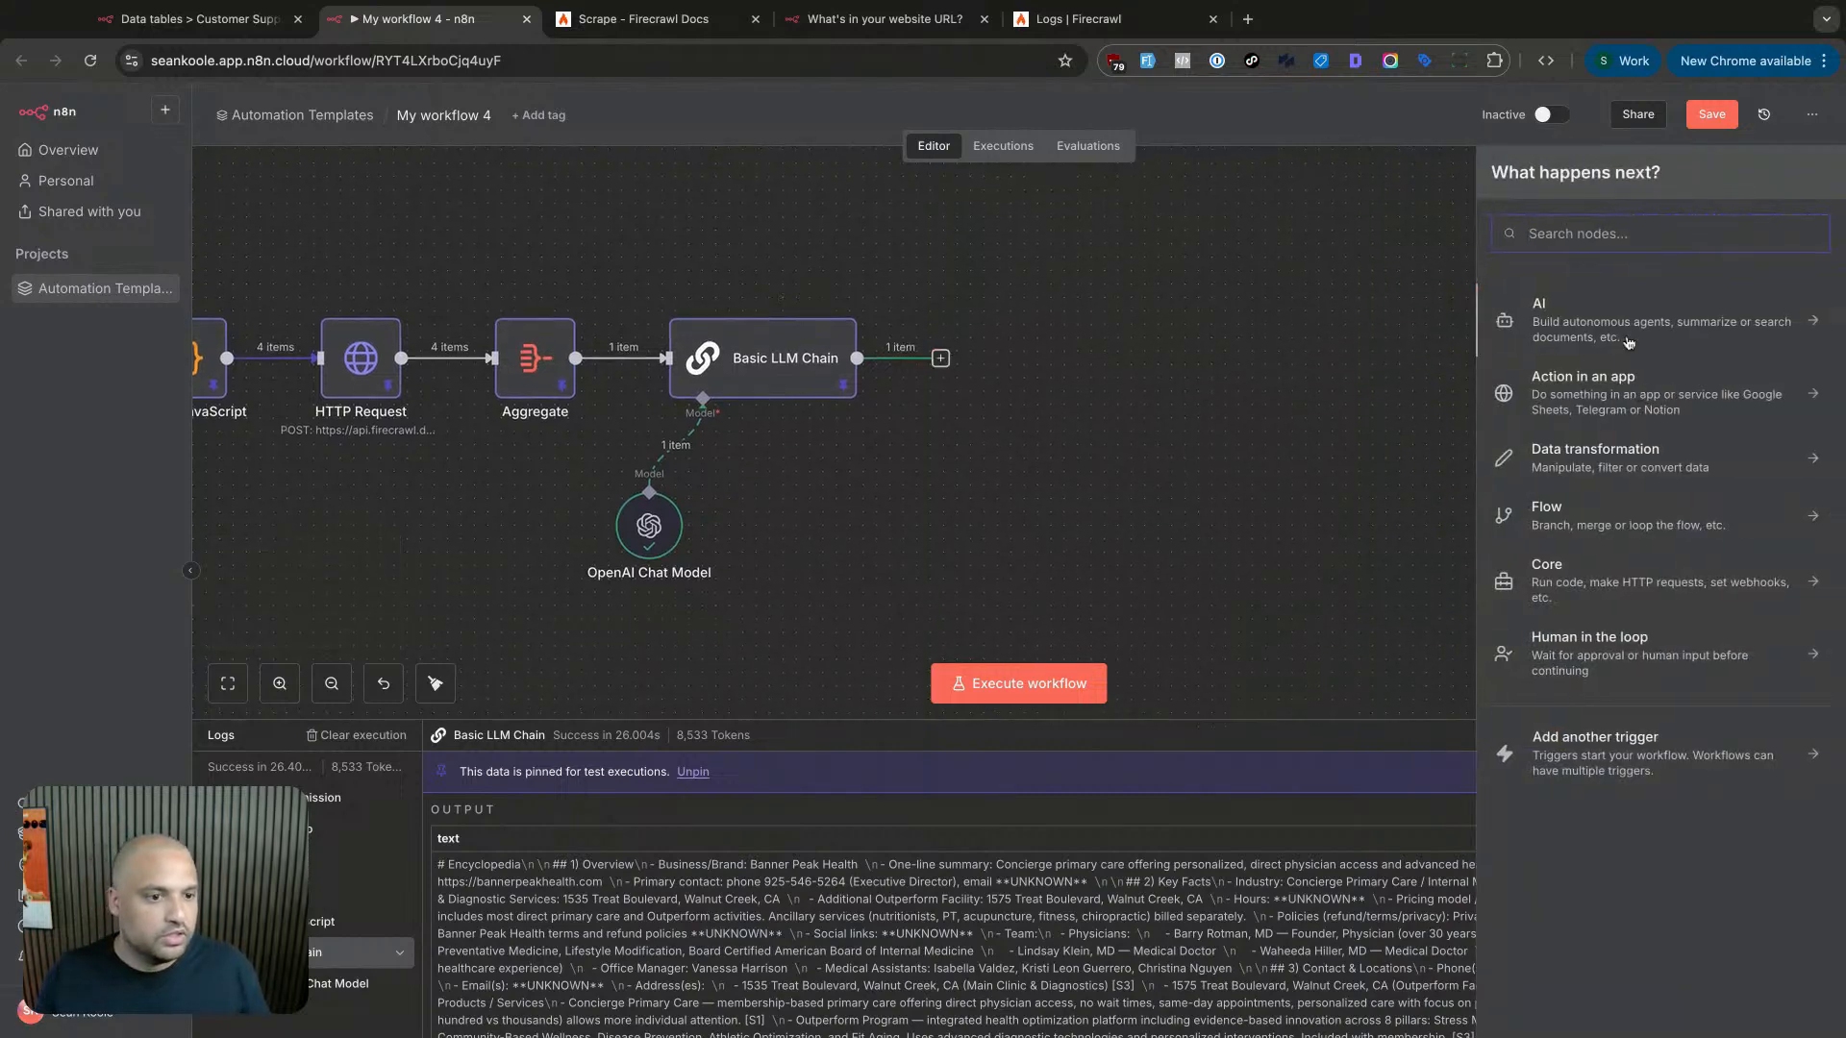
type("data")
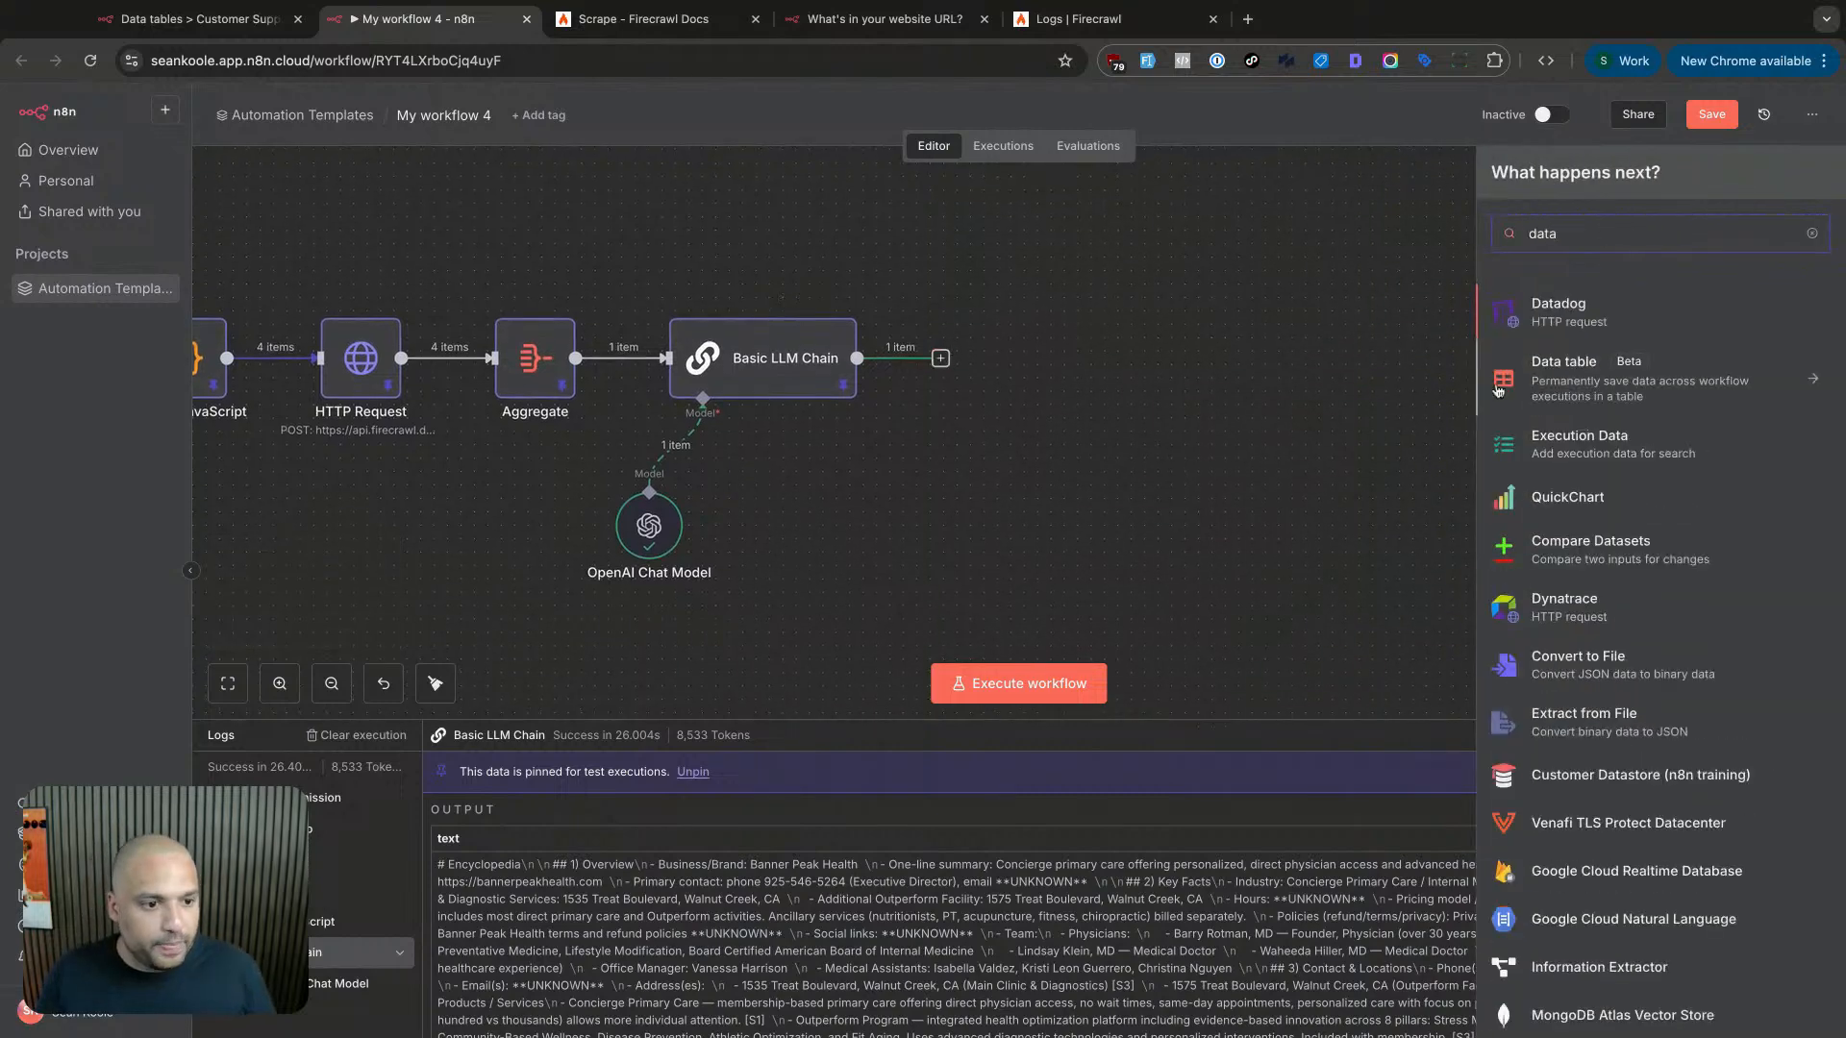
left_click(1539, 387)
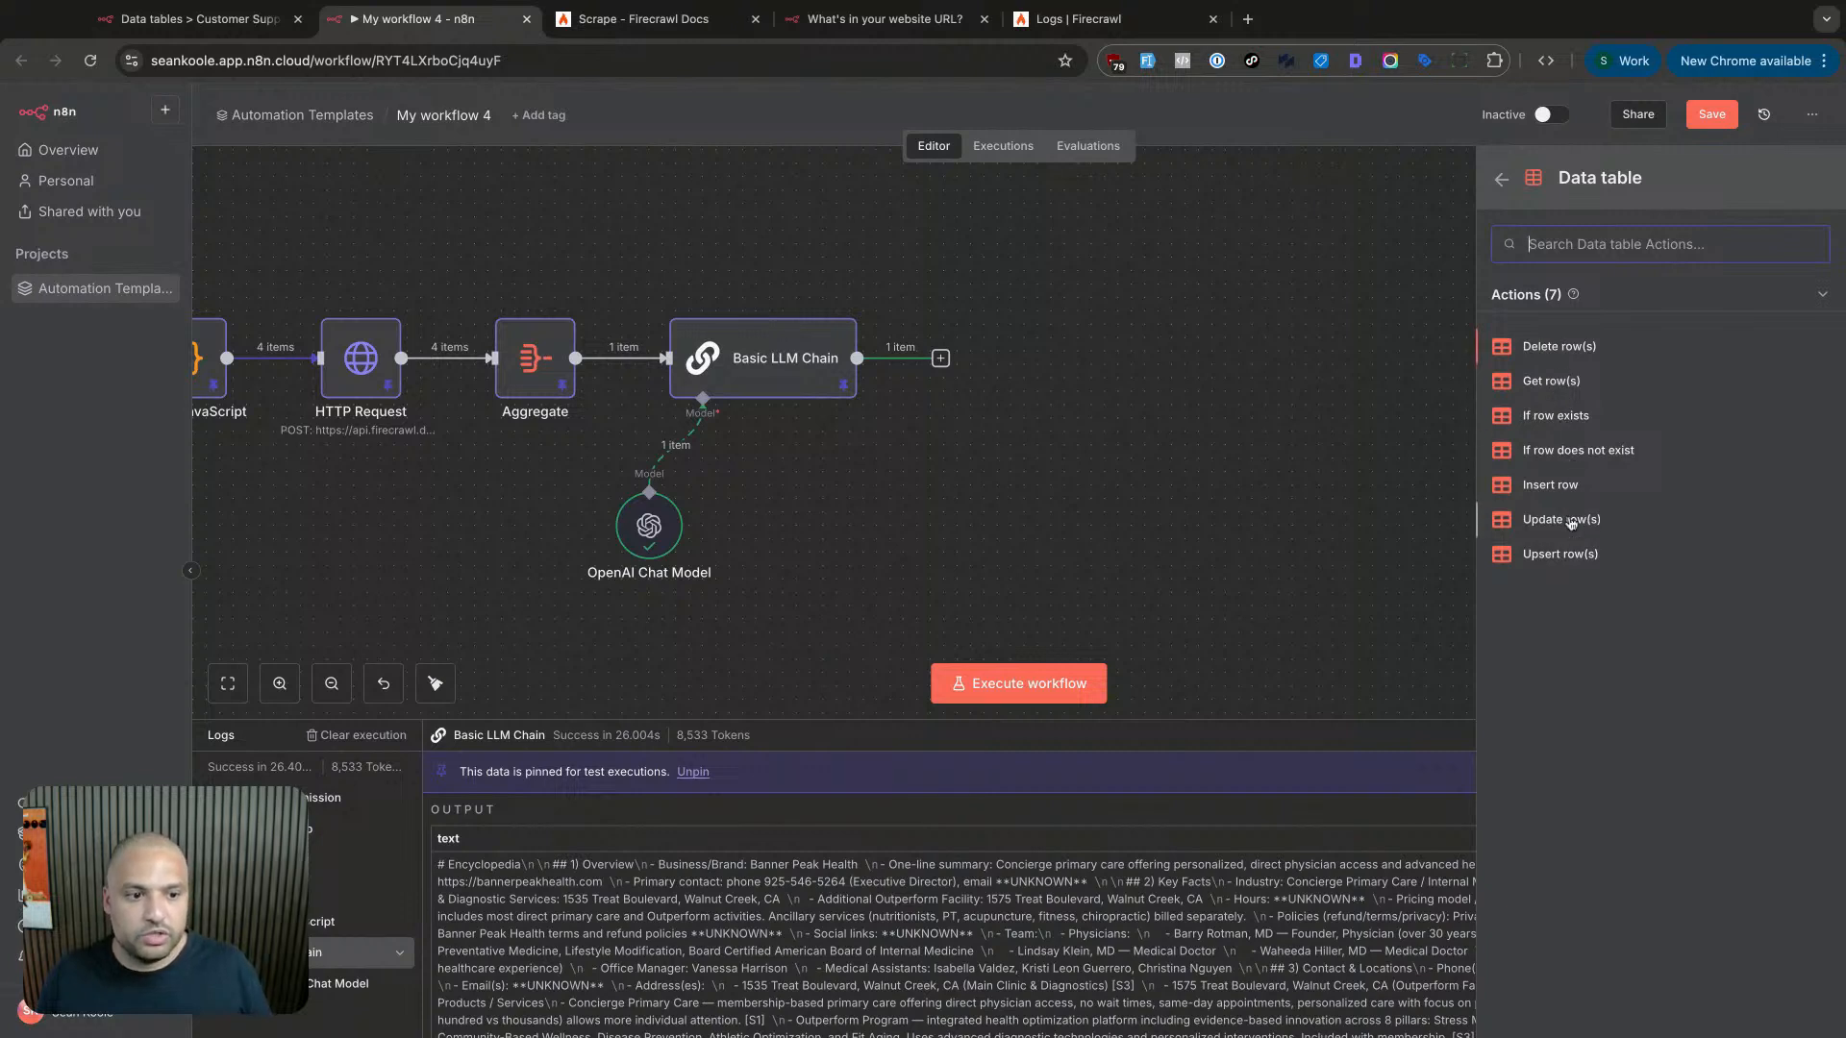
- Add an 'If row does not exist' Data table step on Customer Support Agent V2, matching Any Condition
left_click(1573, 459)
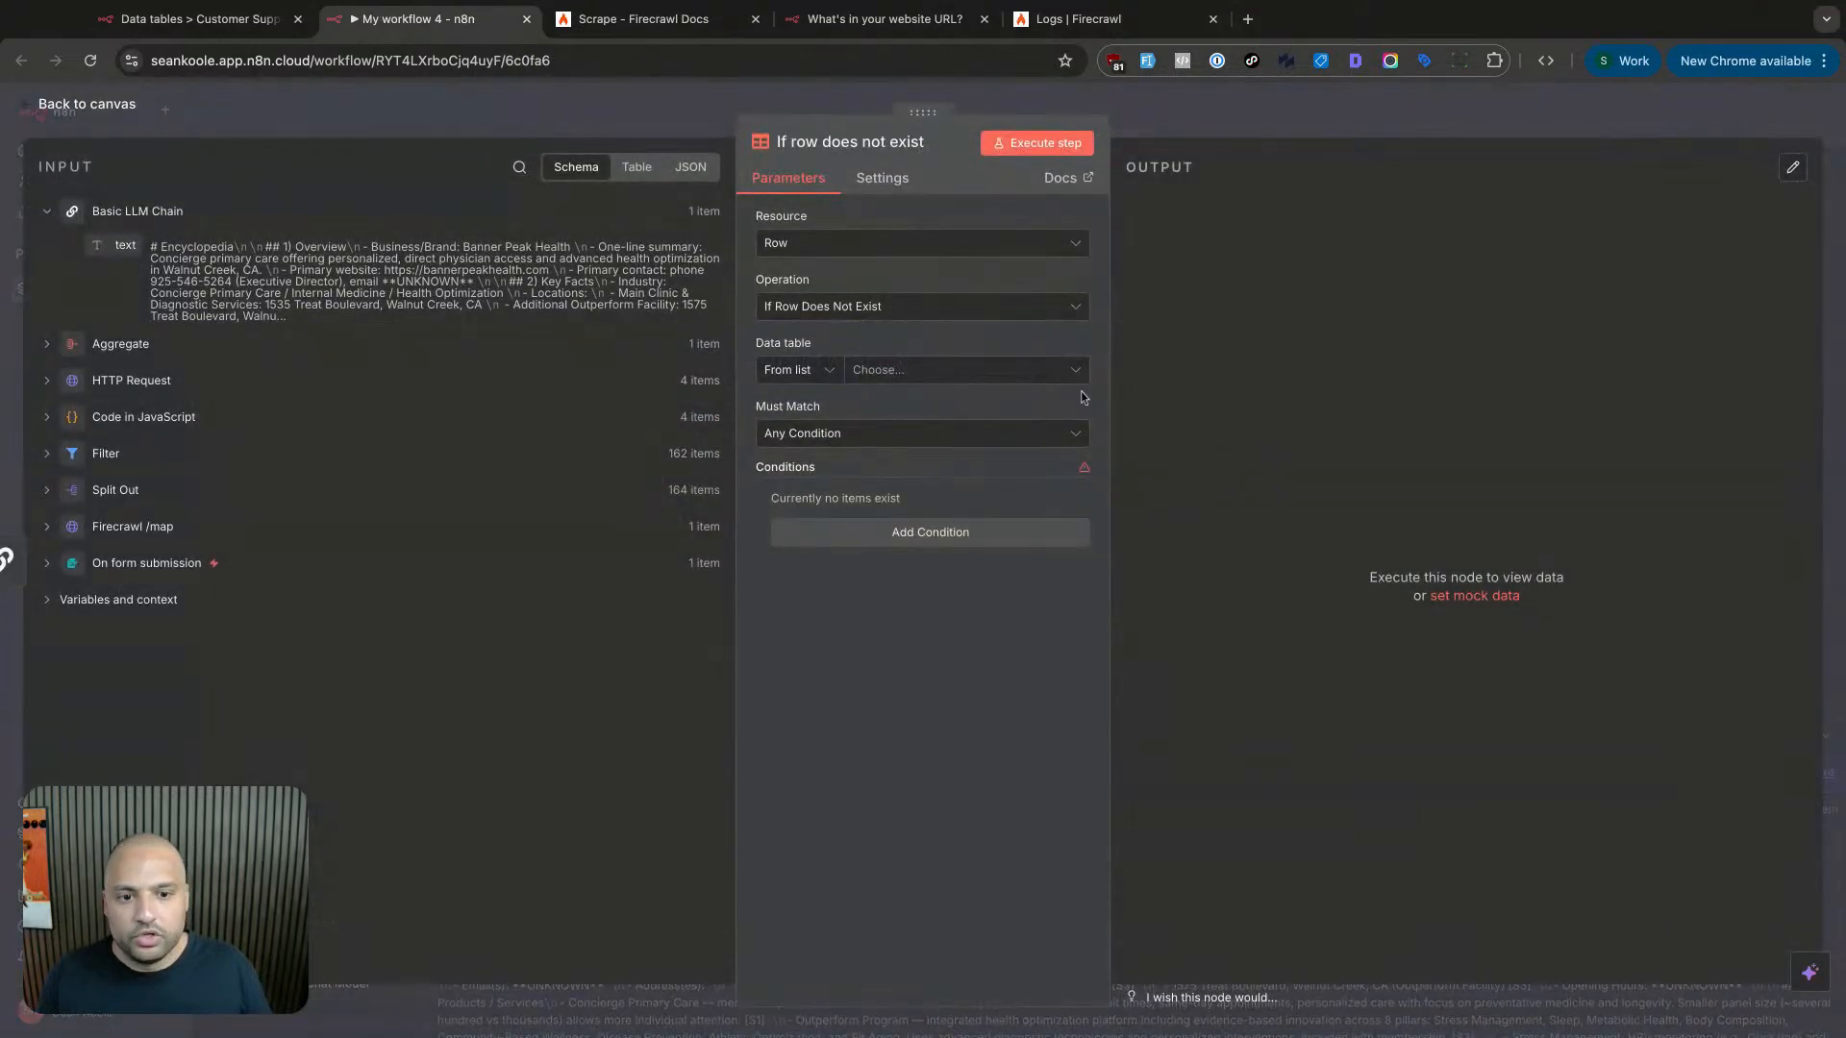
left_click(886, 312)
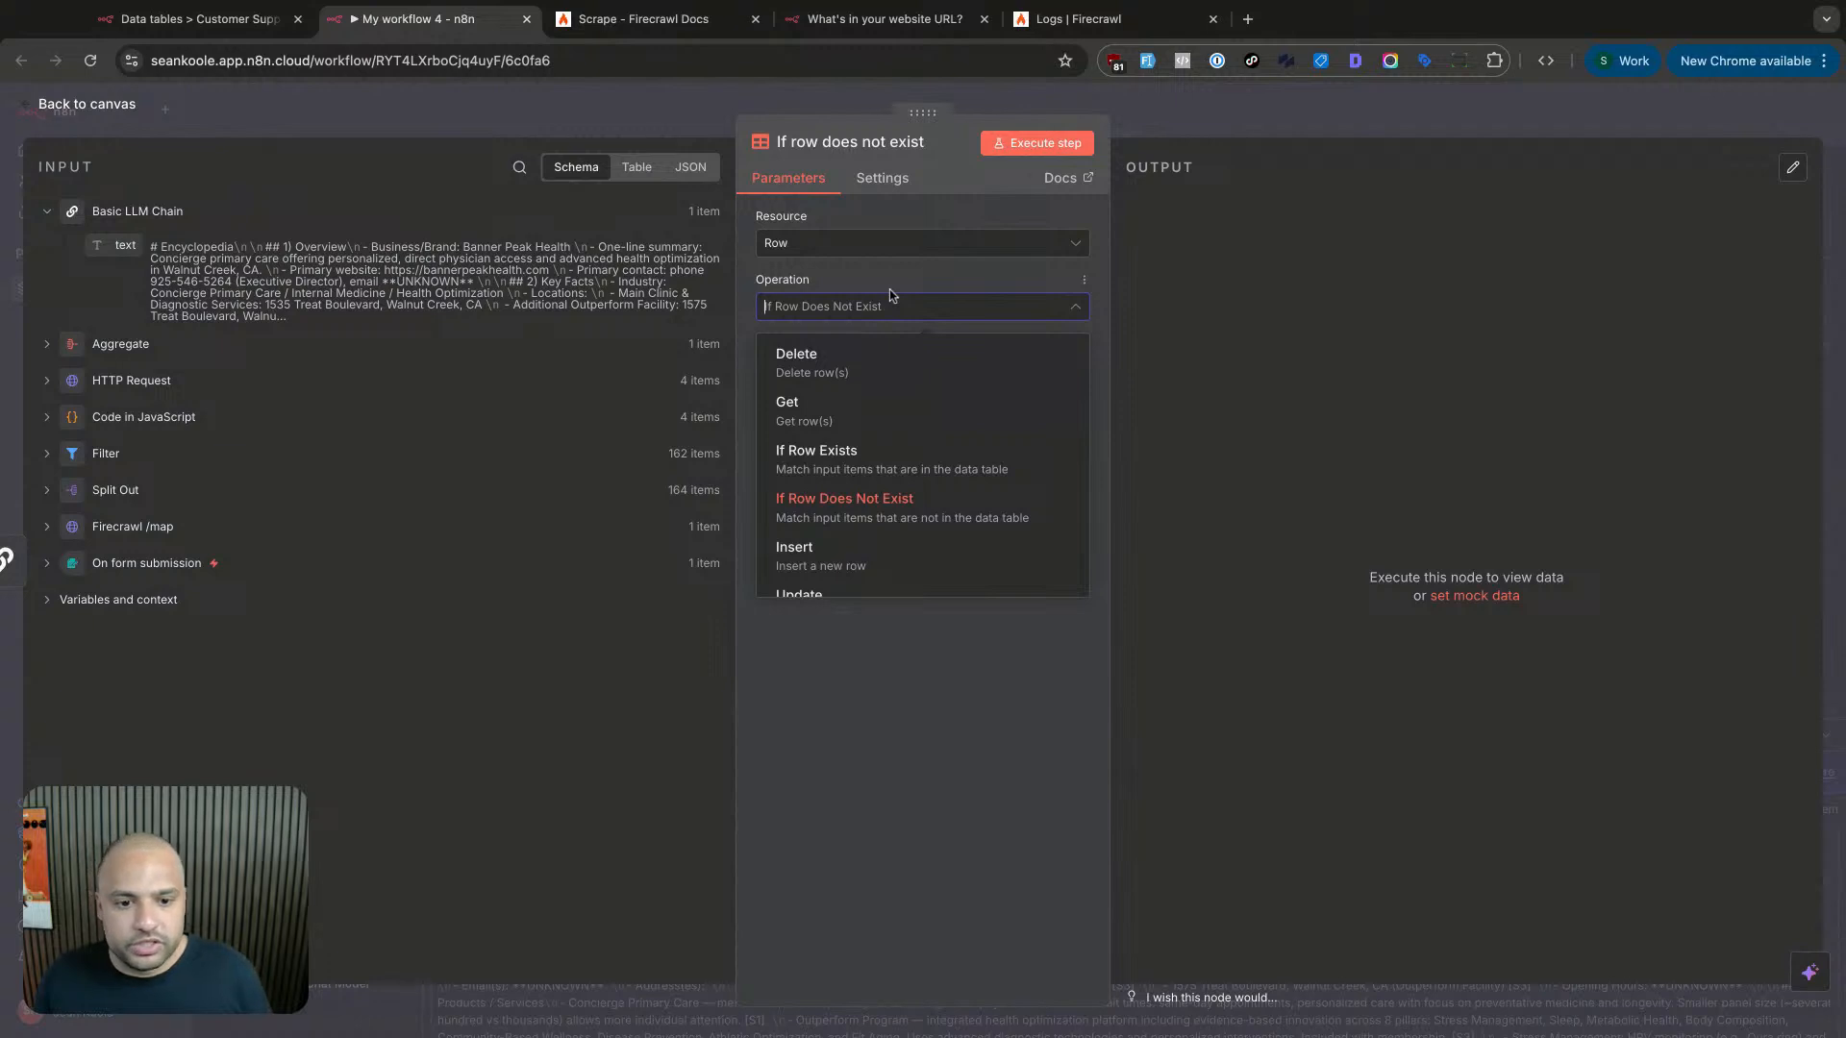
left_click(892, 297)
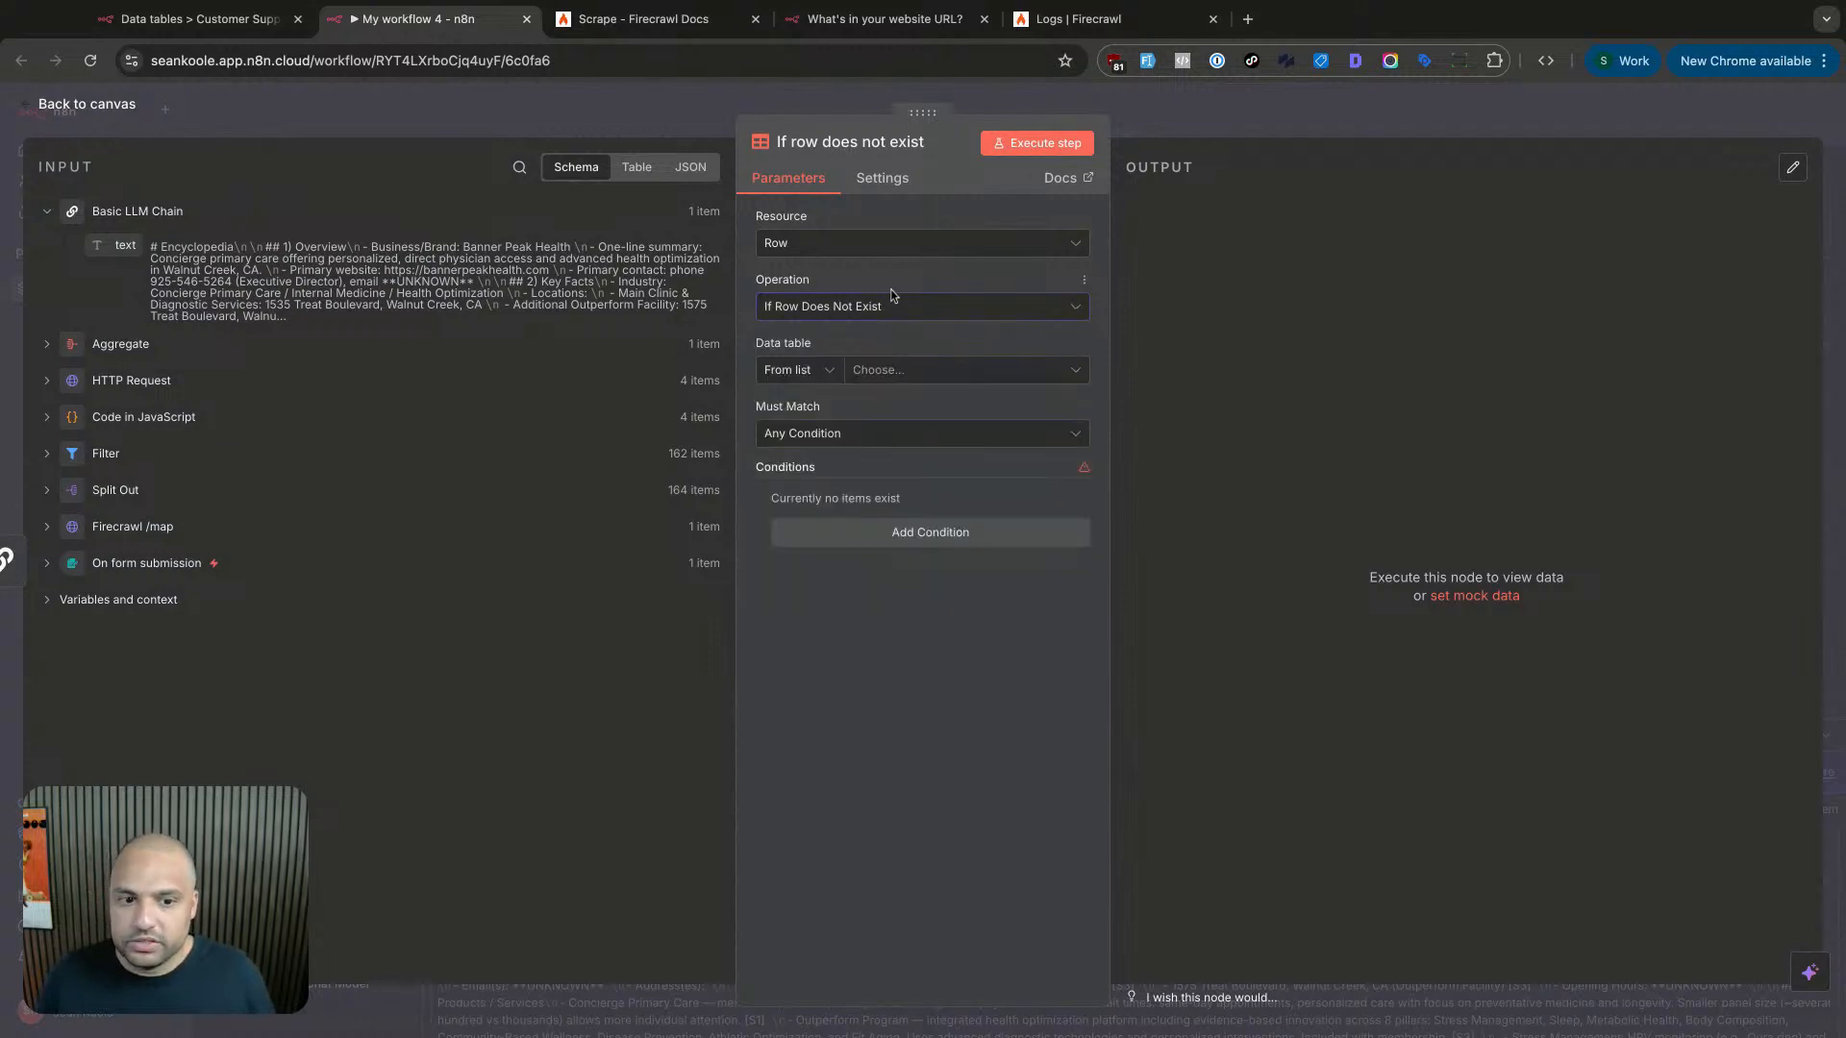
left_click(877, 436)
left_click(1075, 433)
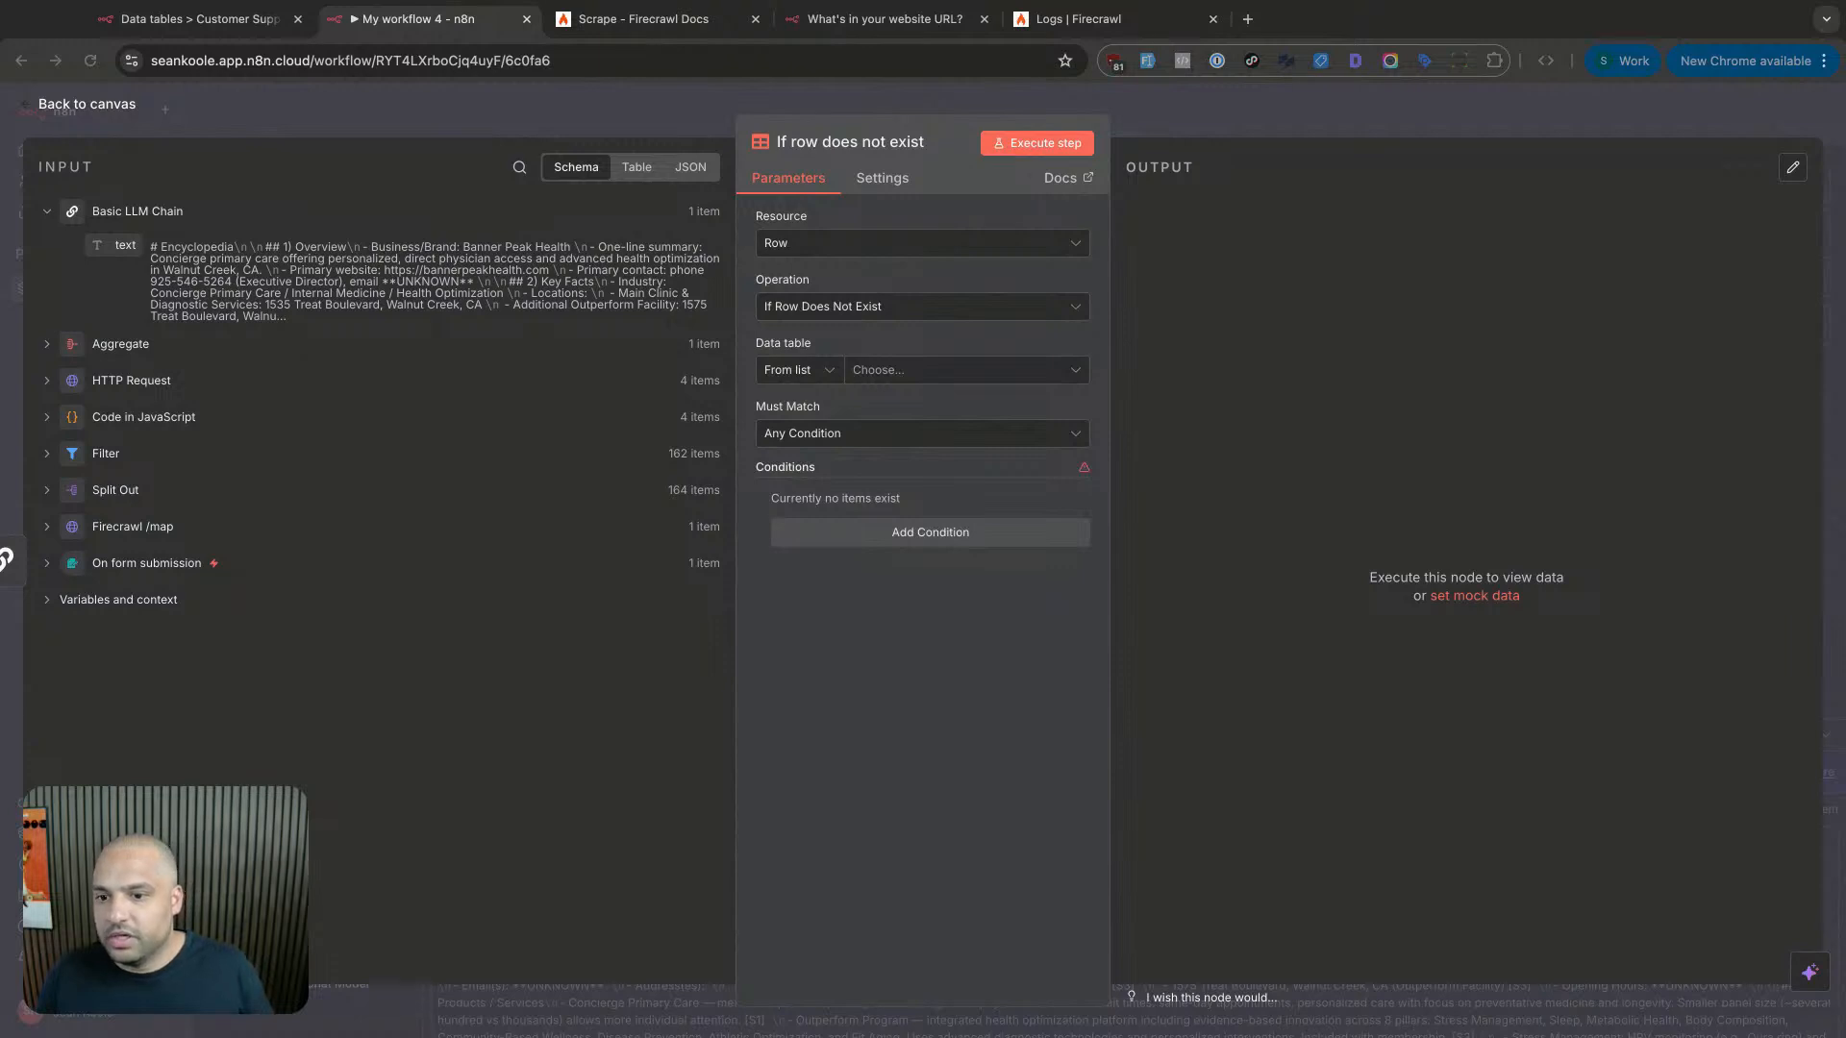
left_click(895, 434)
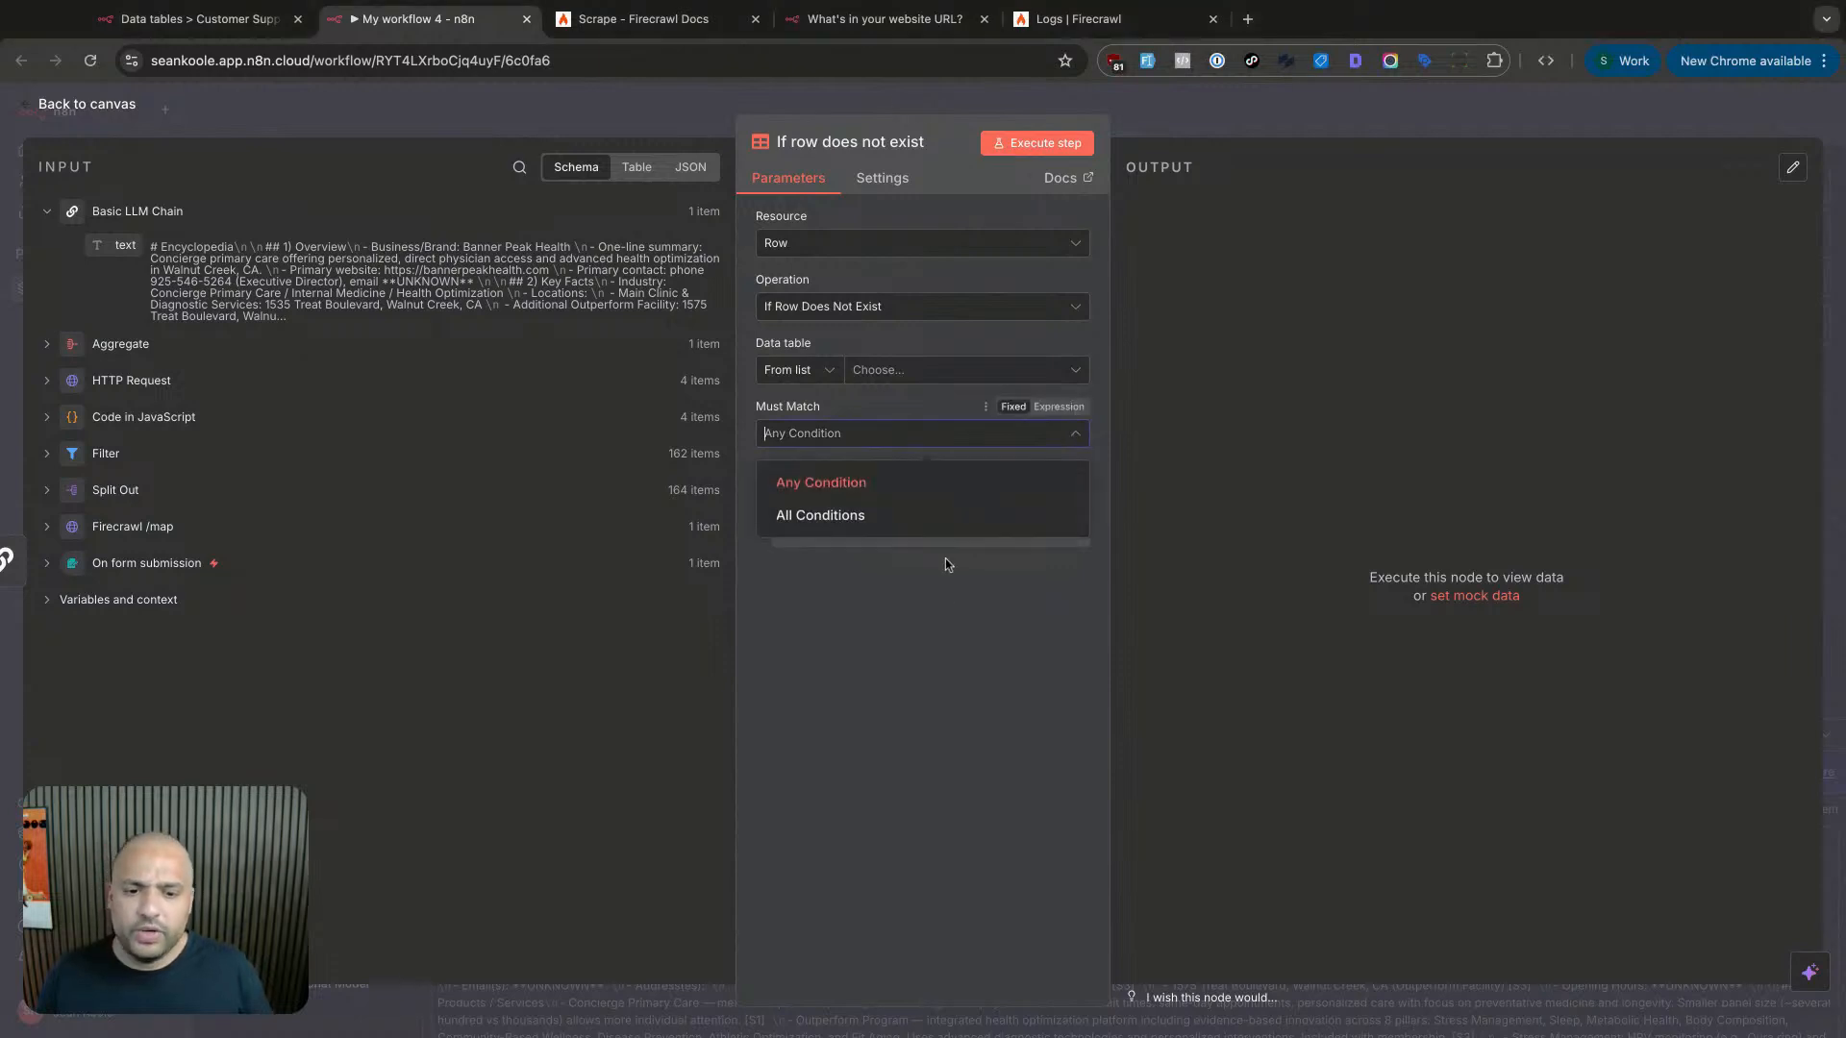
left_click(929, 663)
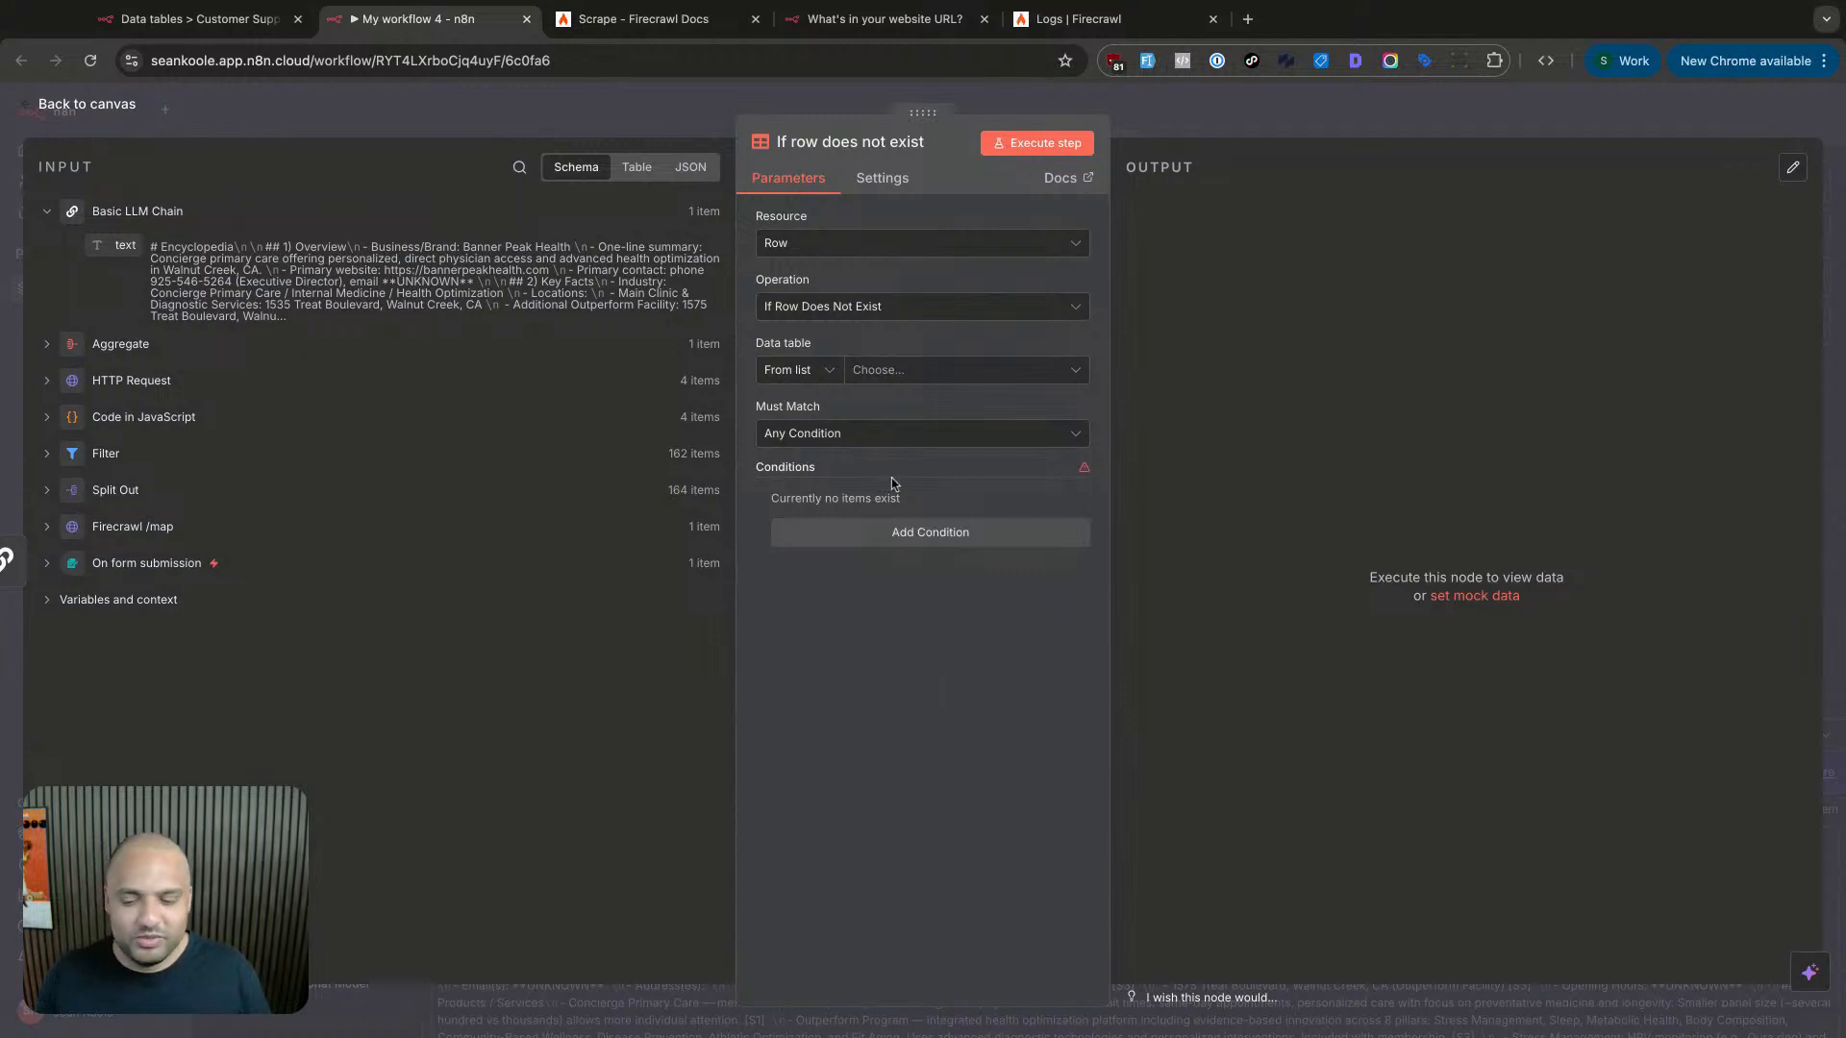
left_click(921, 375)
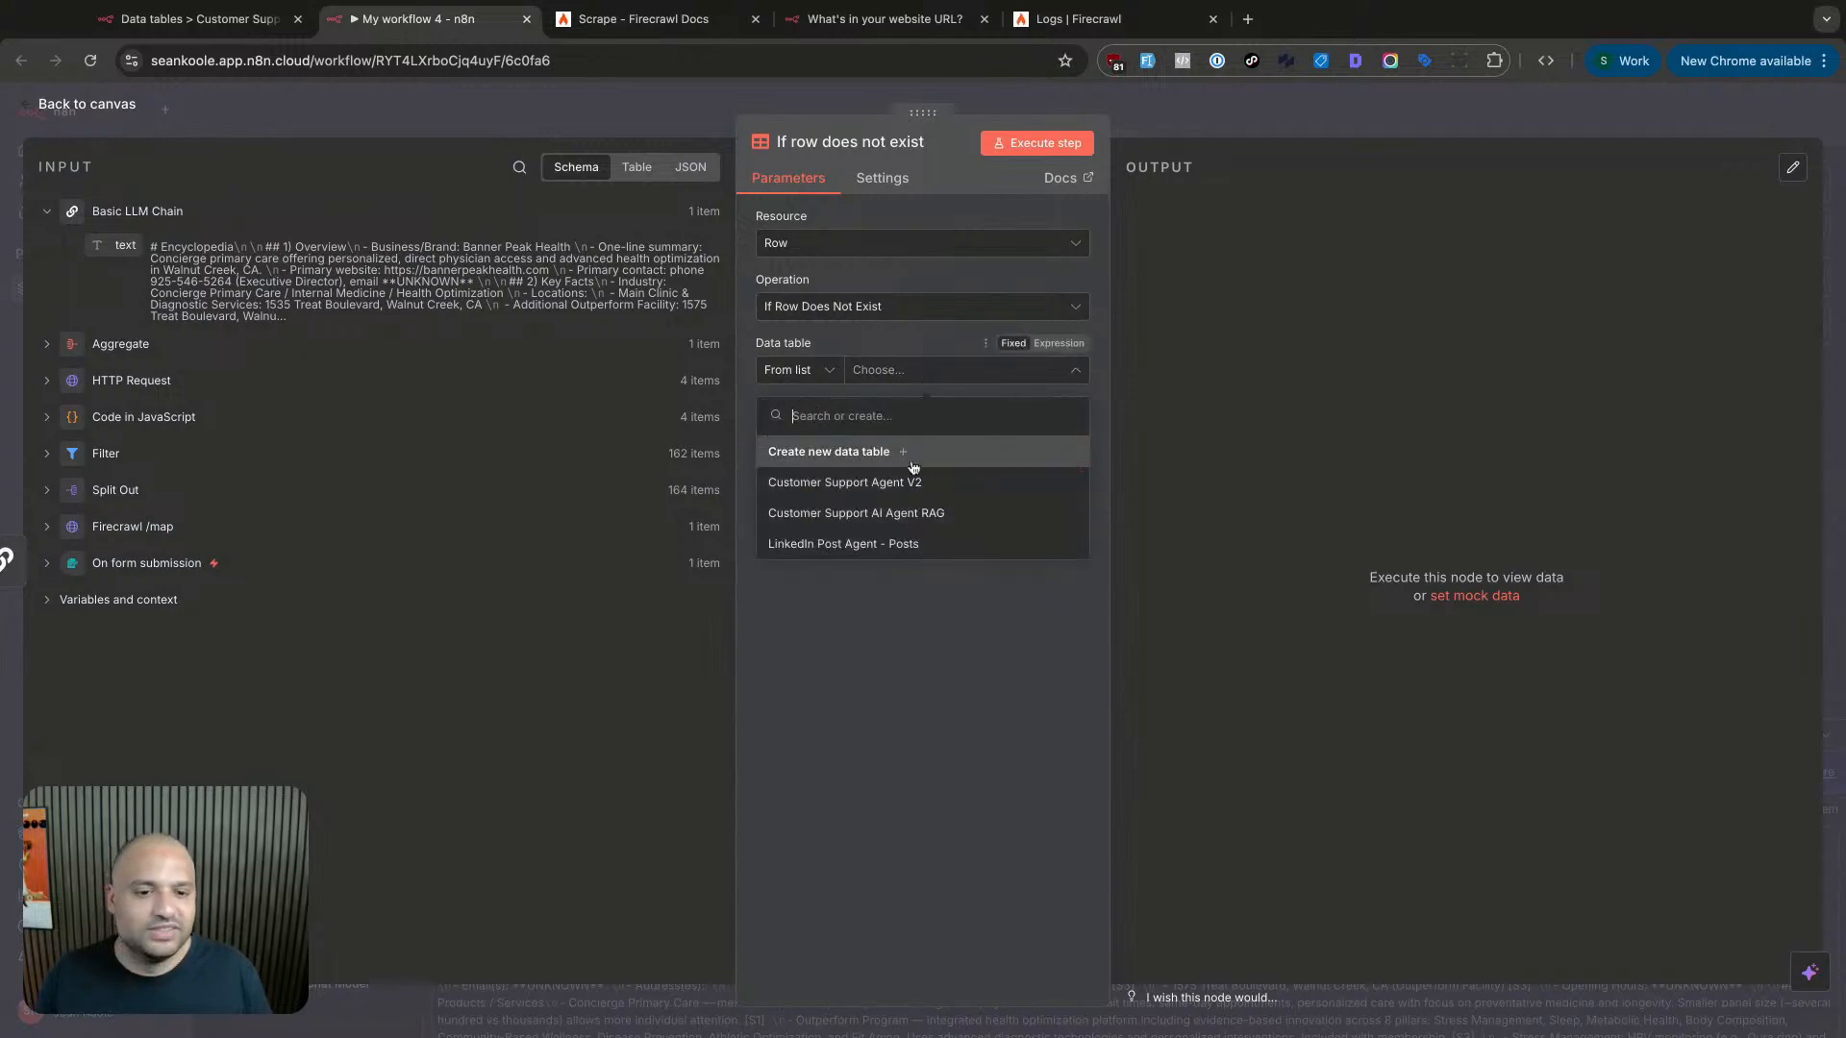
scroll(913, 468, "up", 5)
scroll(913, 468, "down", 5)
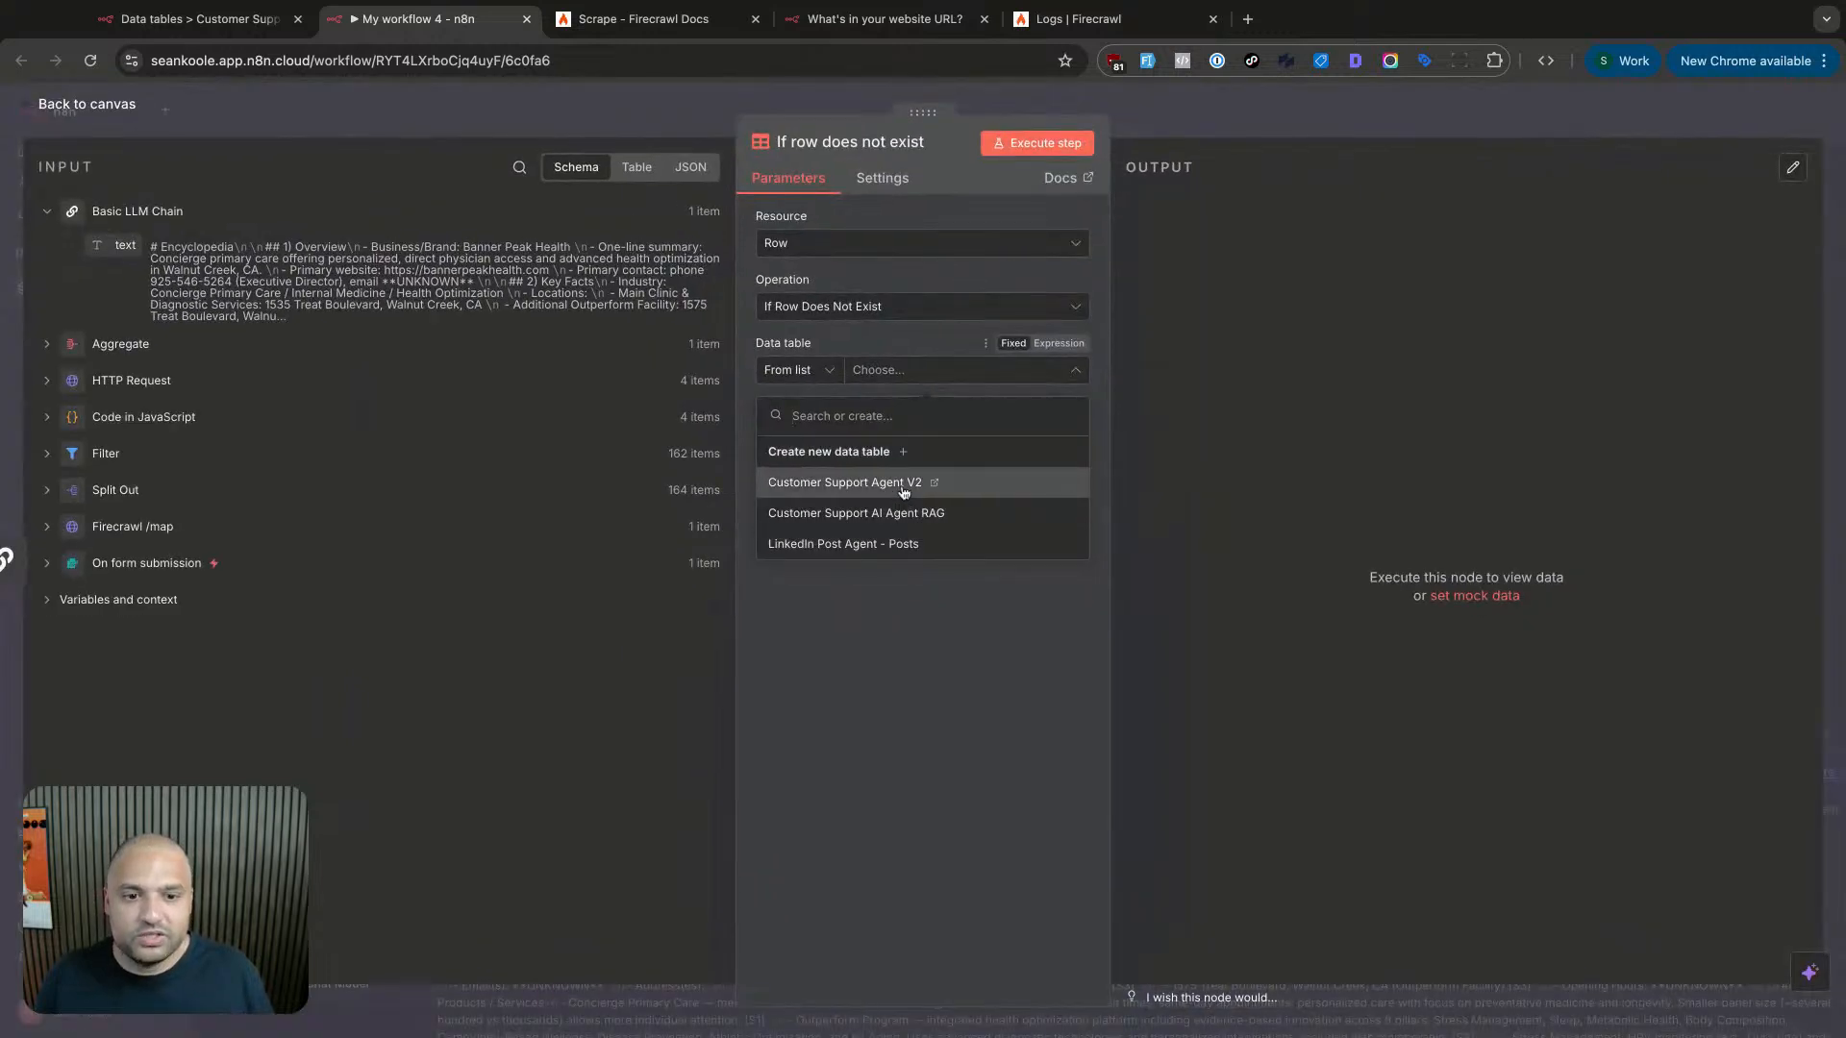
left_click(911, 495)
left_click(829, 309)
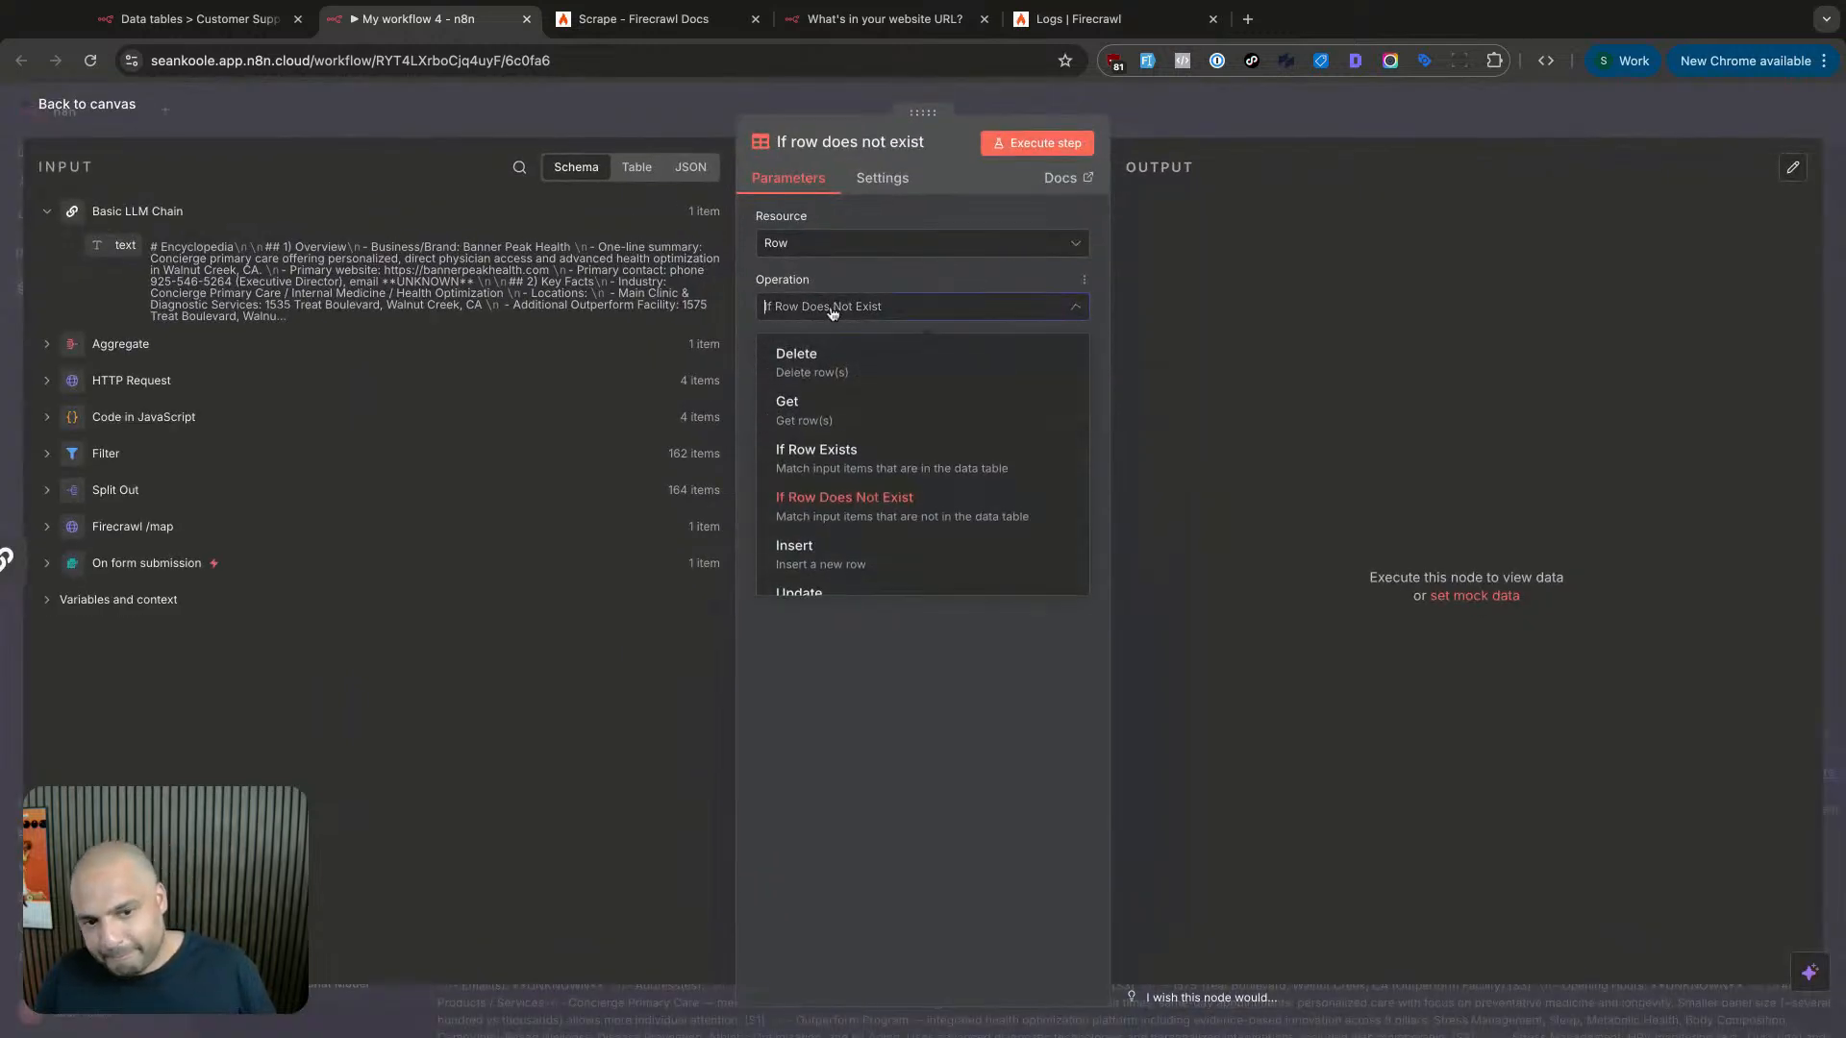
left_click(1156, 108)
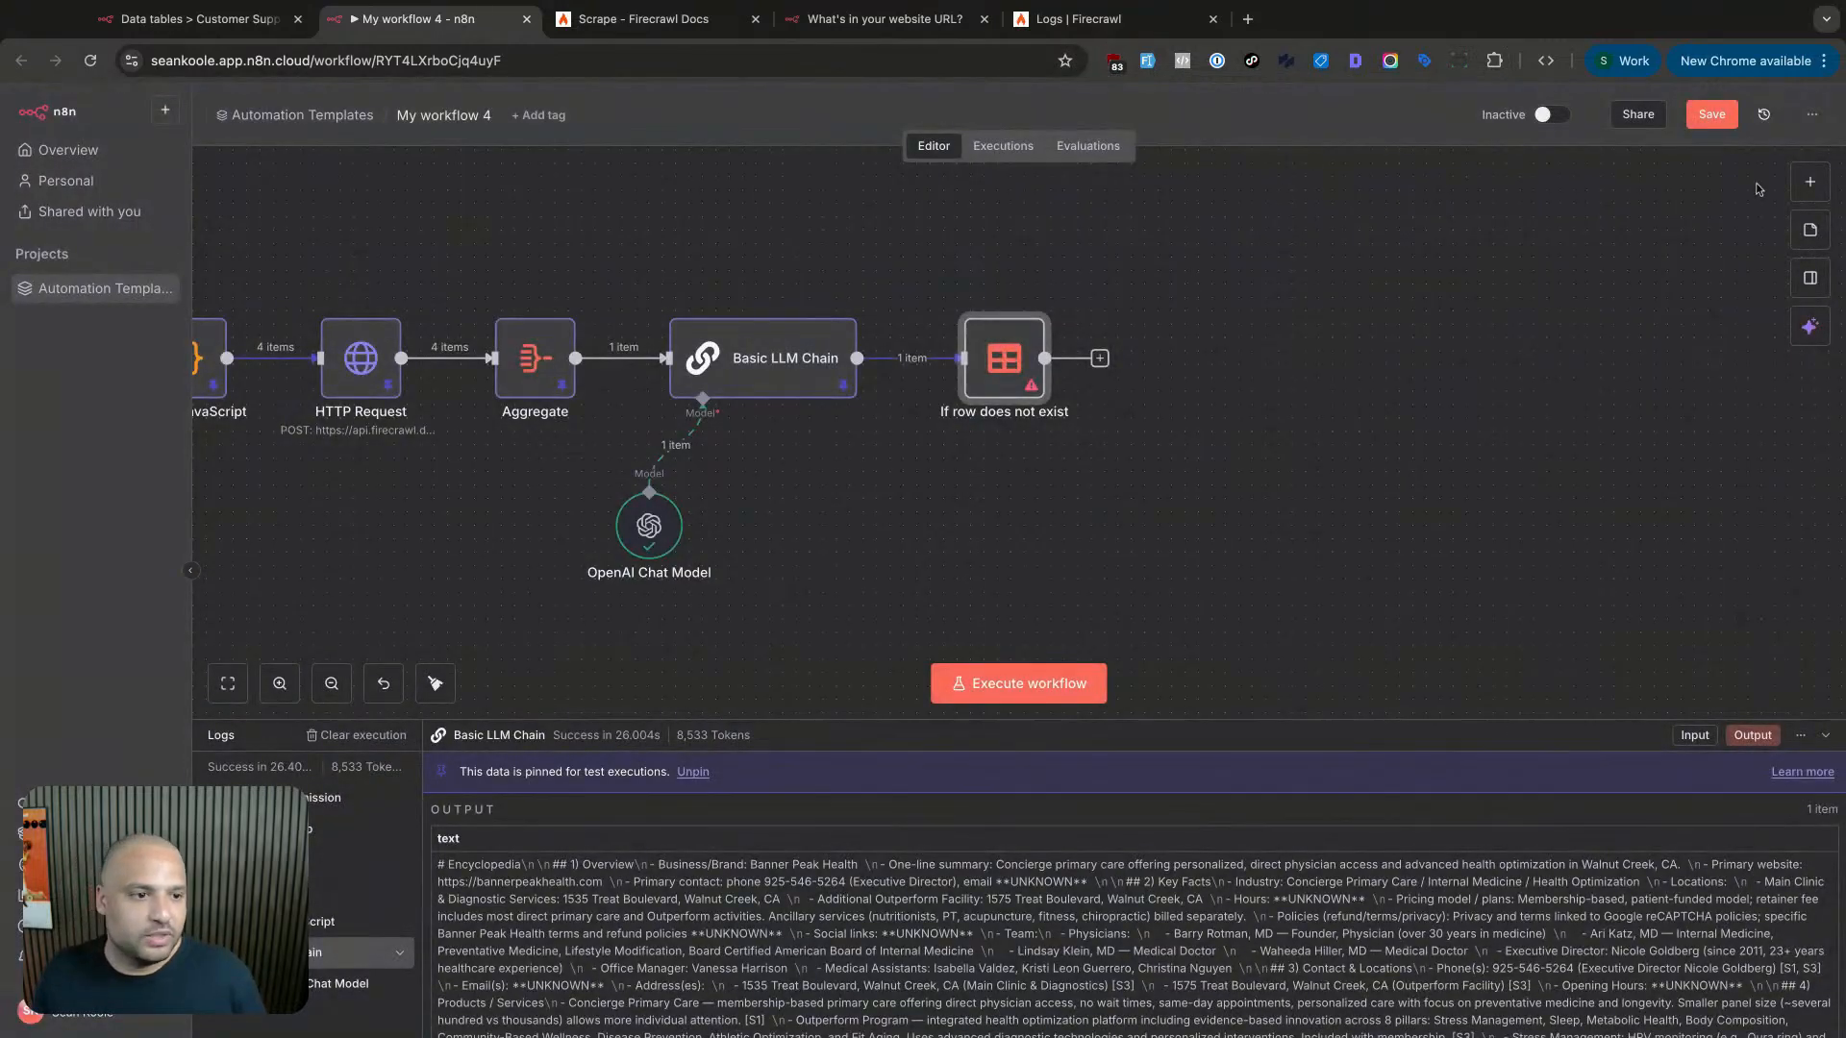
- Search the Data table node again, then delete the If row does not exist step
left_click(1812, 195)
type("databa")
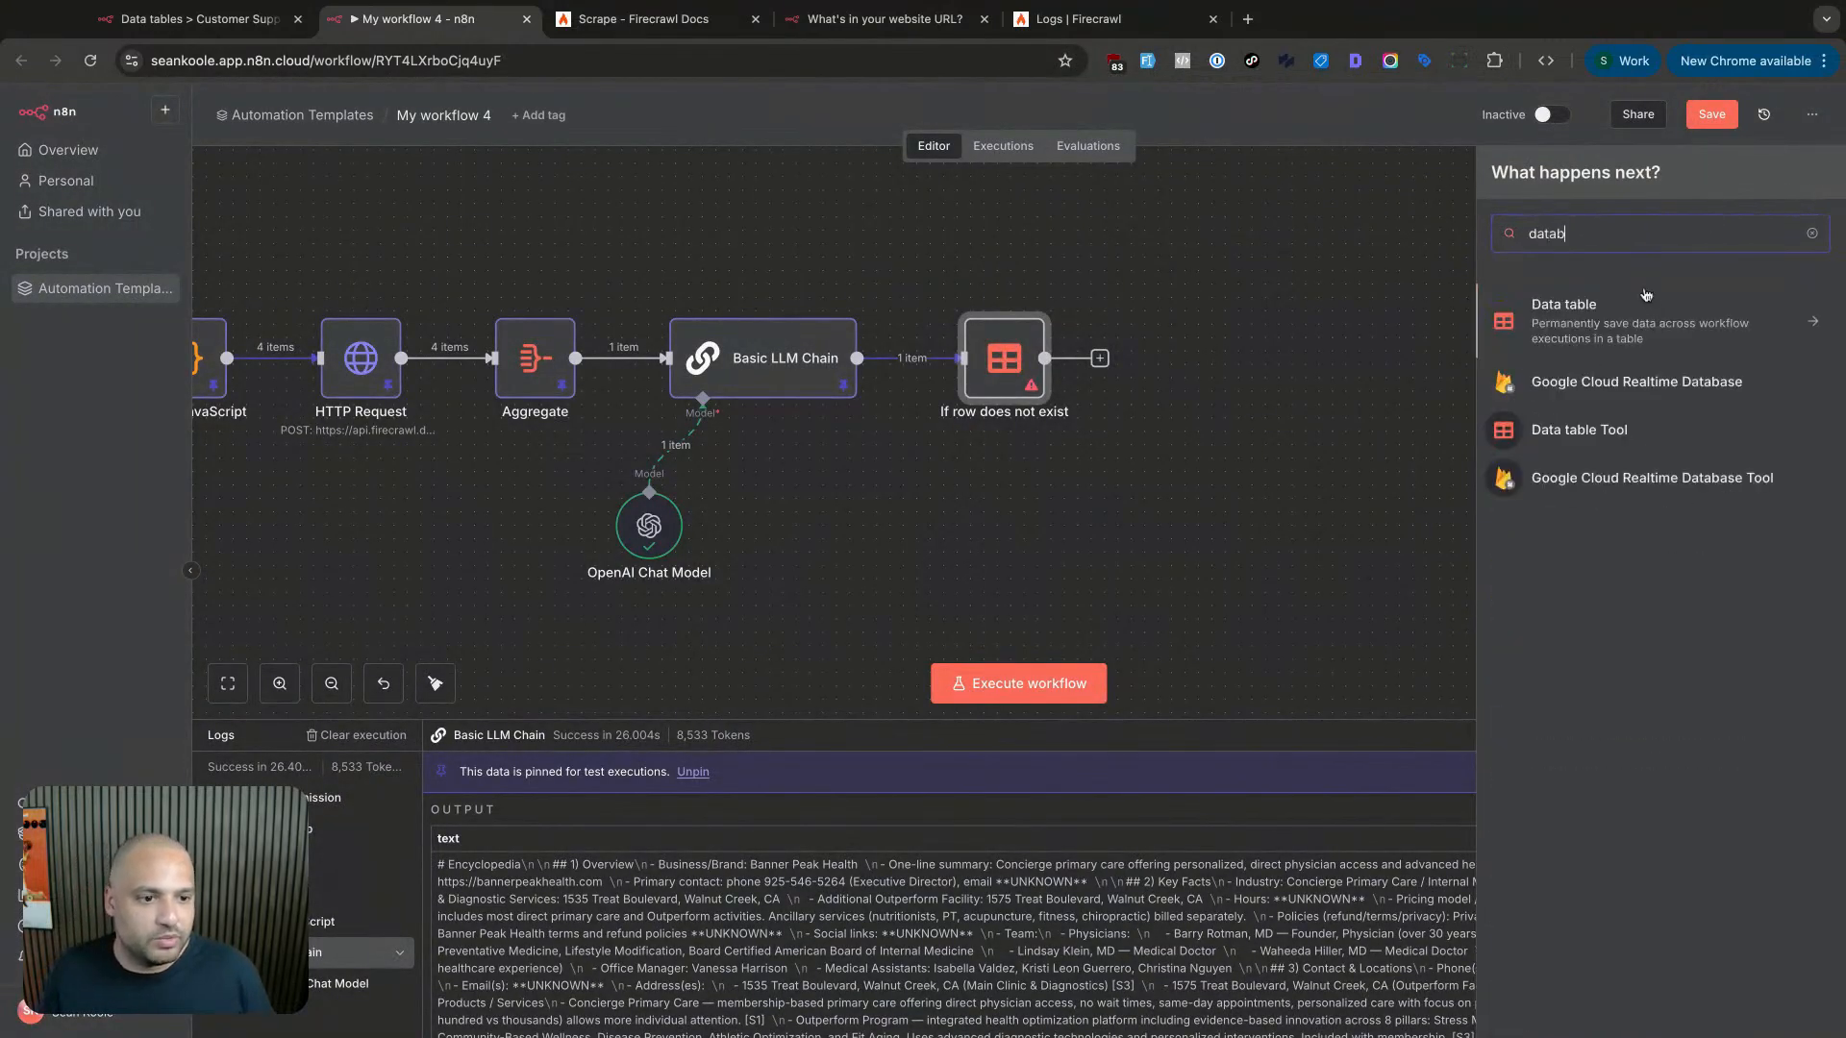
key("BackSpace")
key("BackSpace")
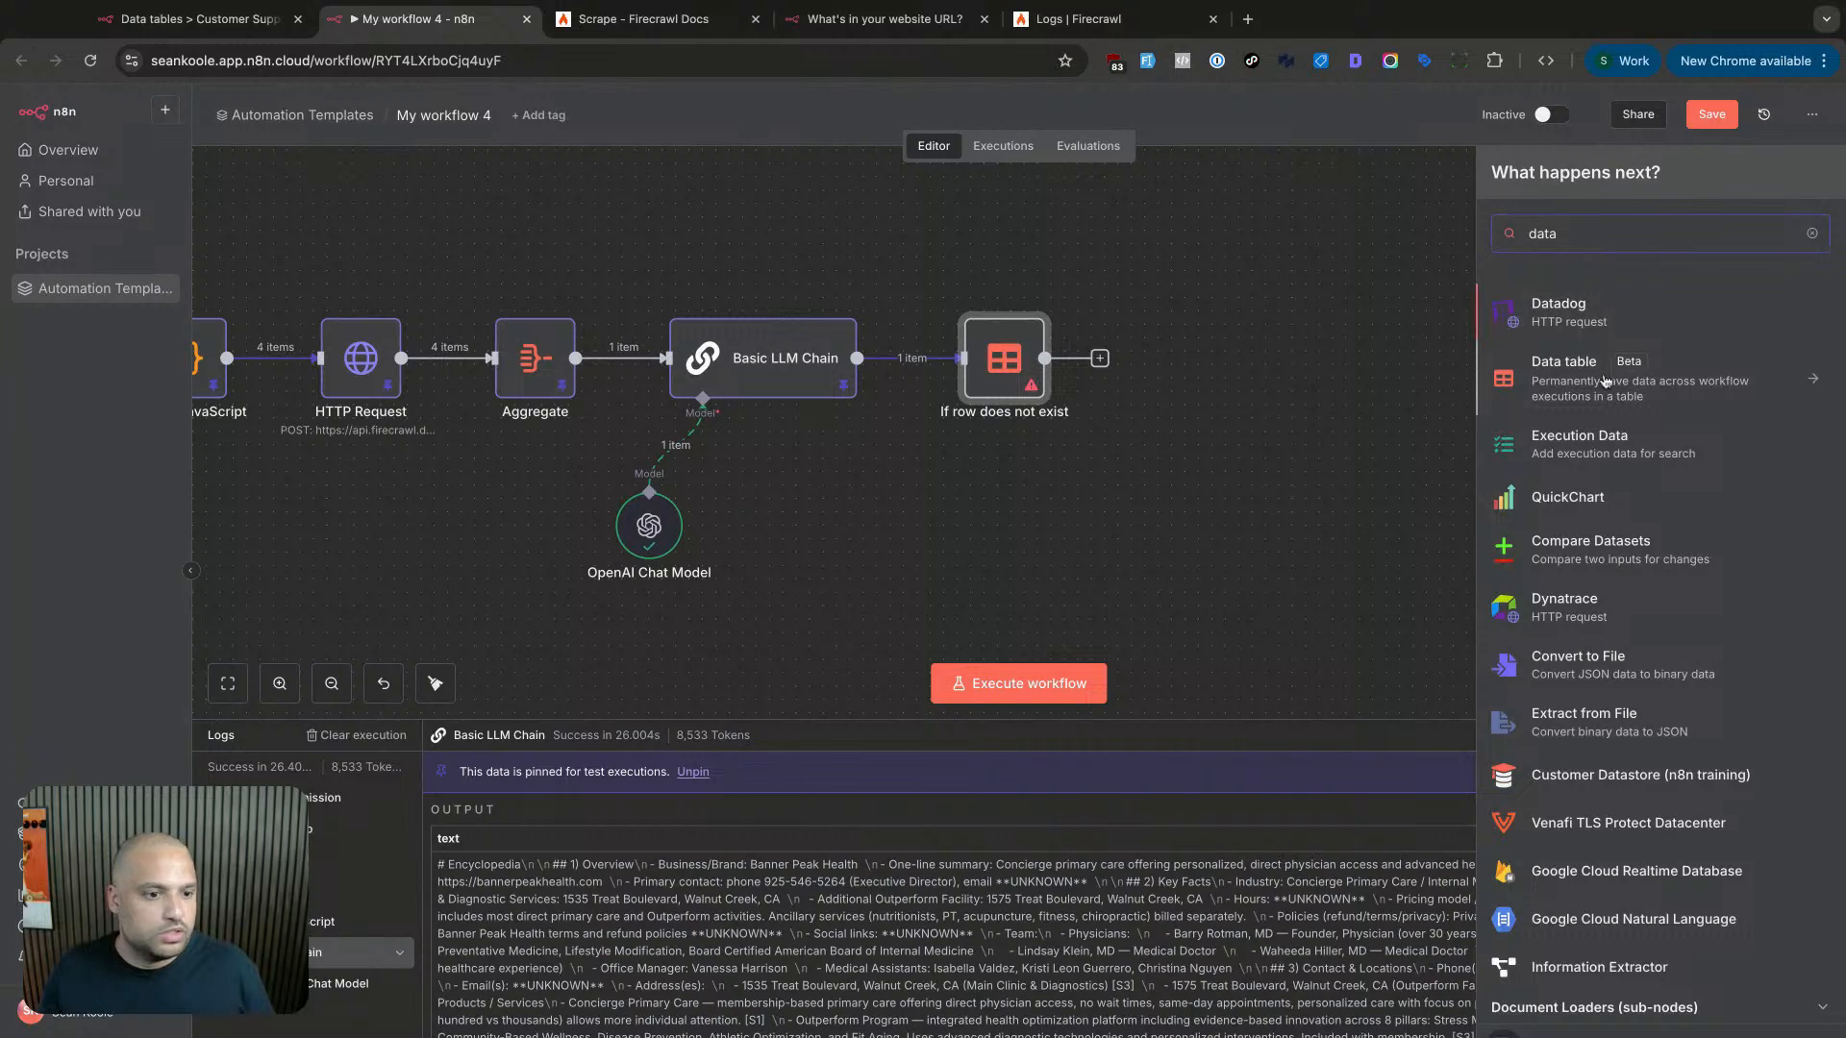
left_click(1599, 370)
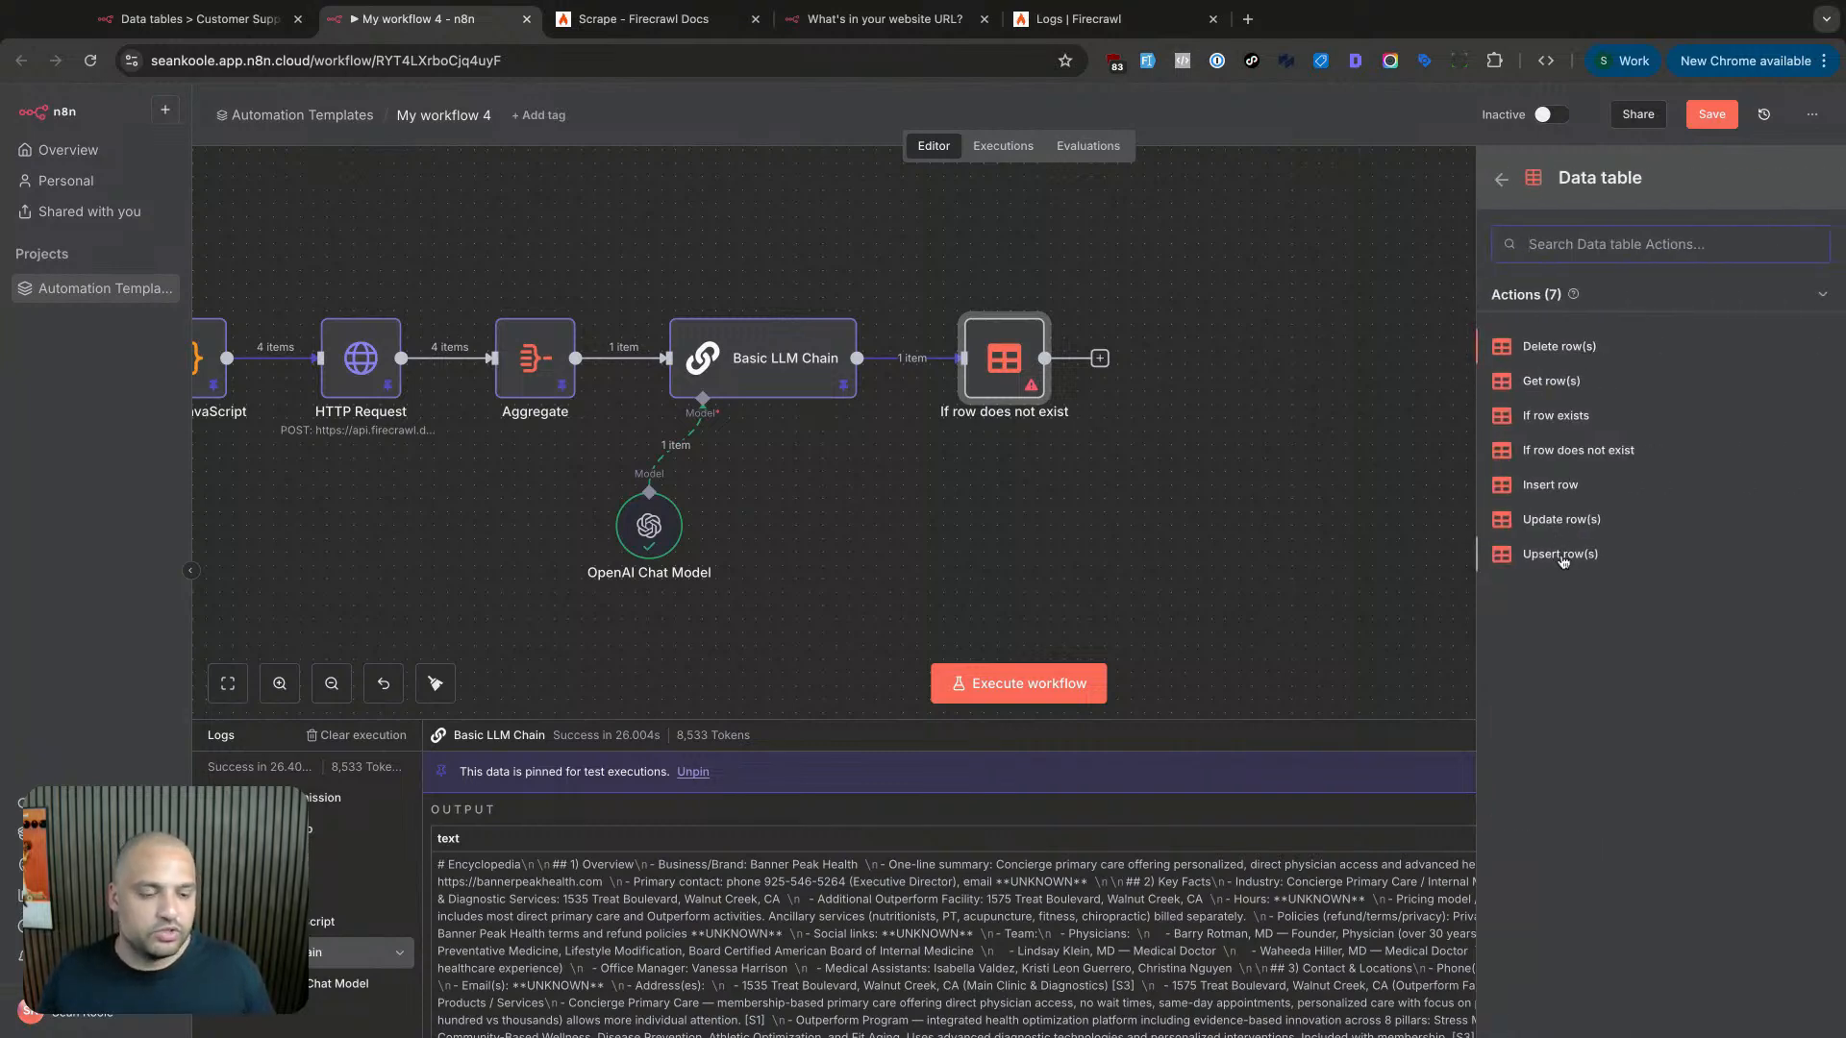
double_click(1005, 361)
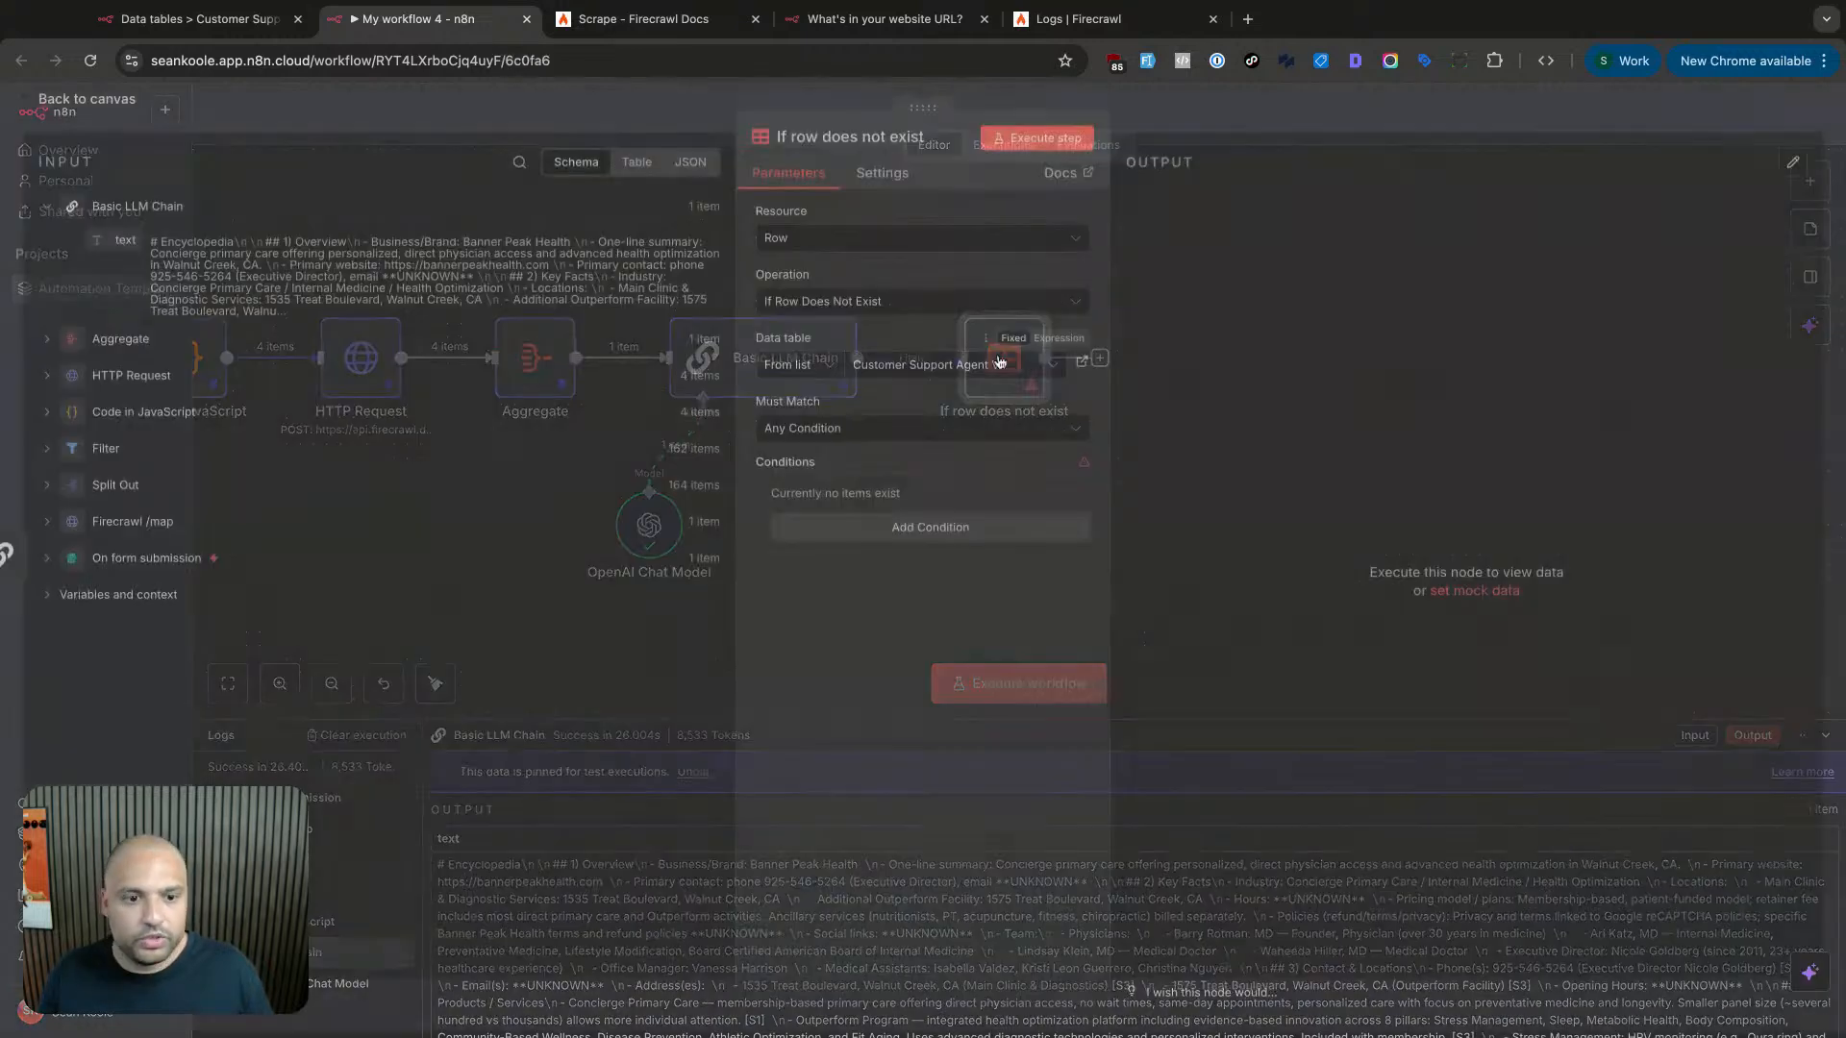
left_click(934, 304)
left_click(1657, 142)
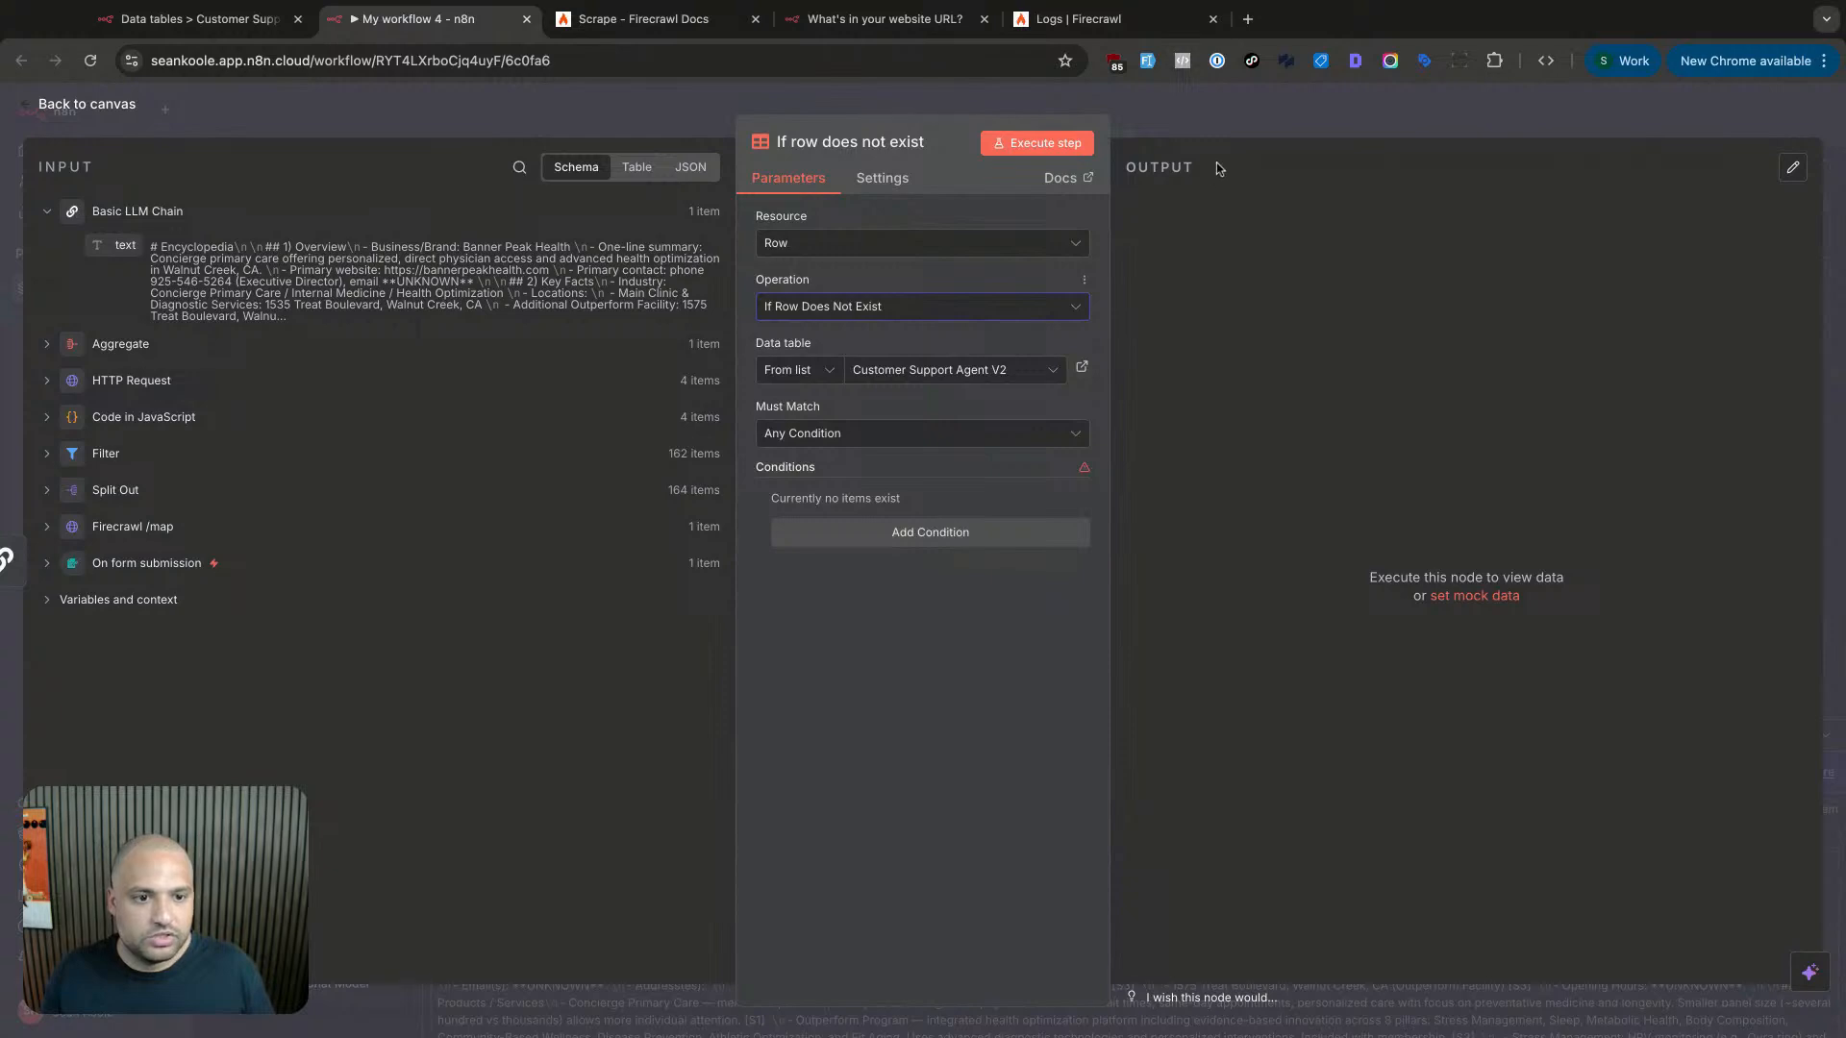
key("Escape")
left_click(1014, 299)
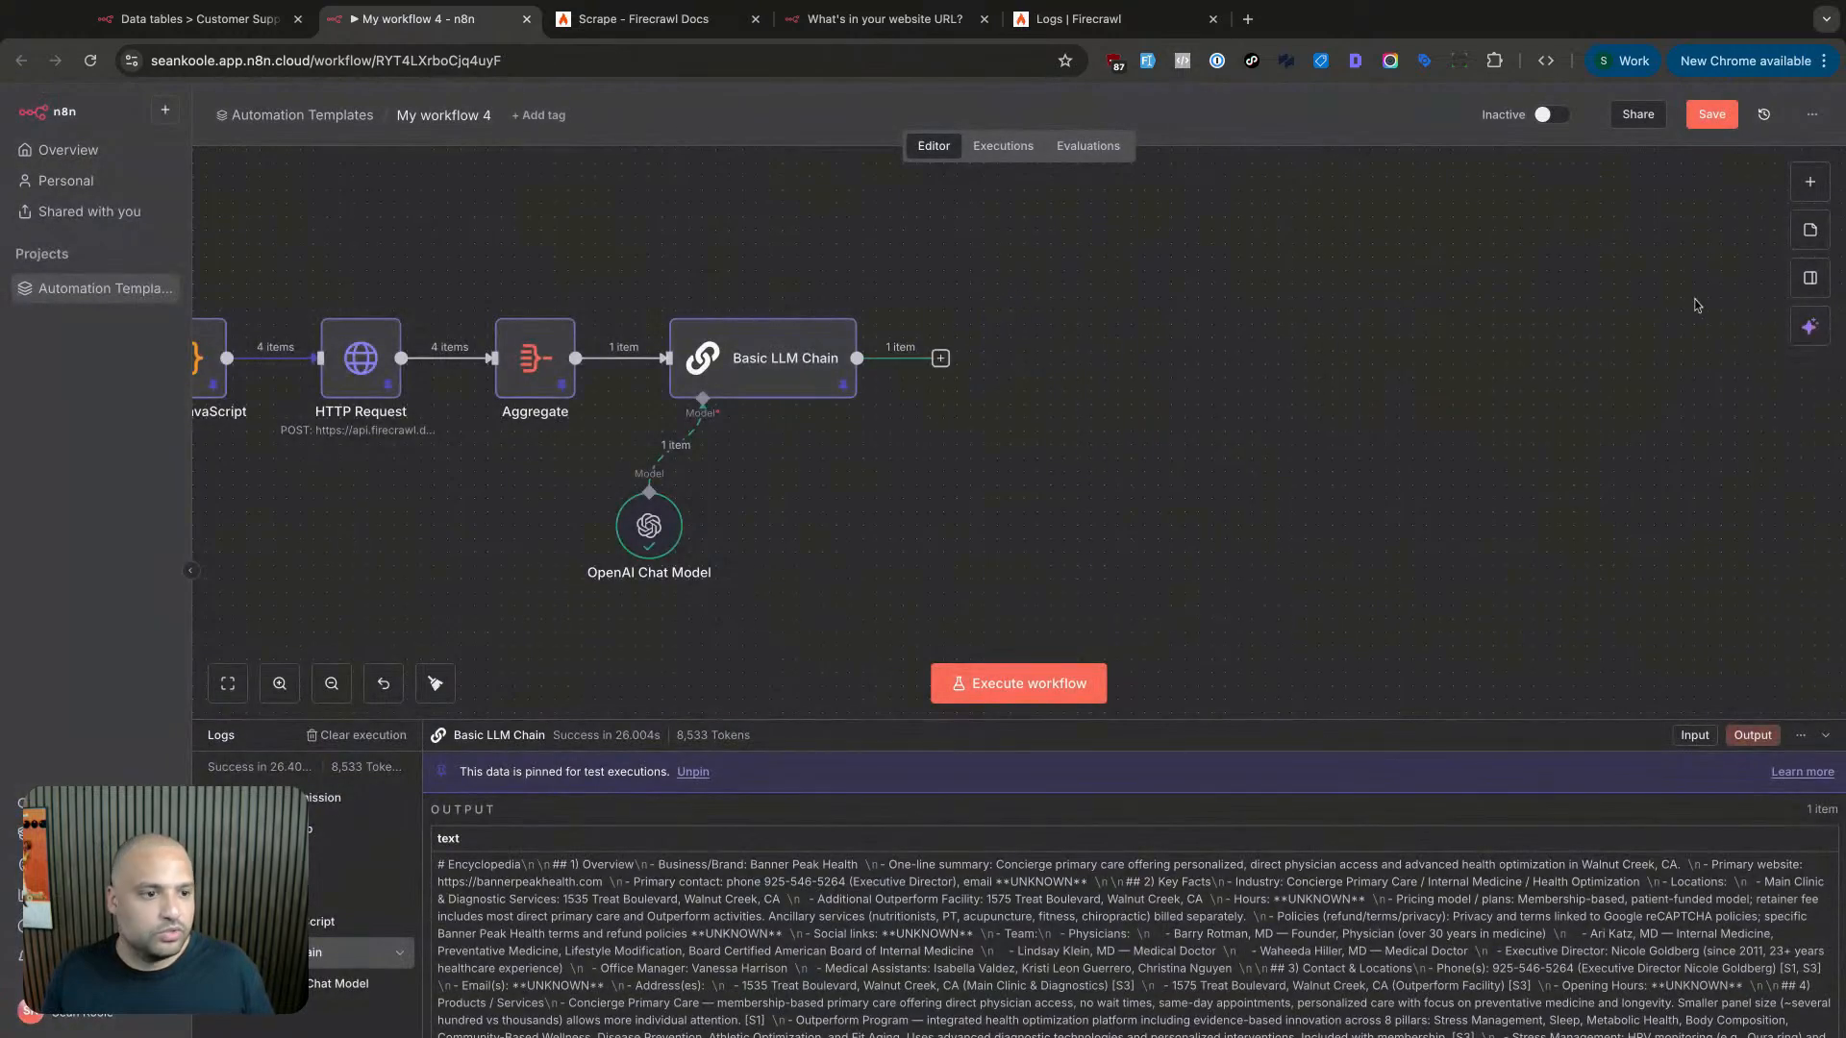
- Add a Data table 'Upsert row(s)' step after the Basic LLM Chain
left_click(1810, 185)
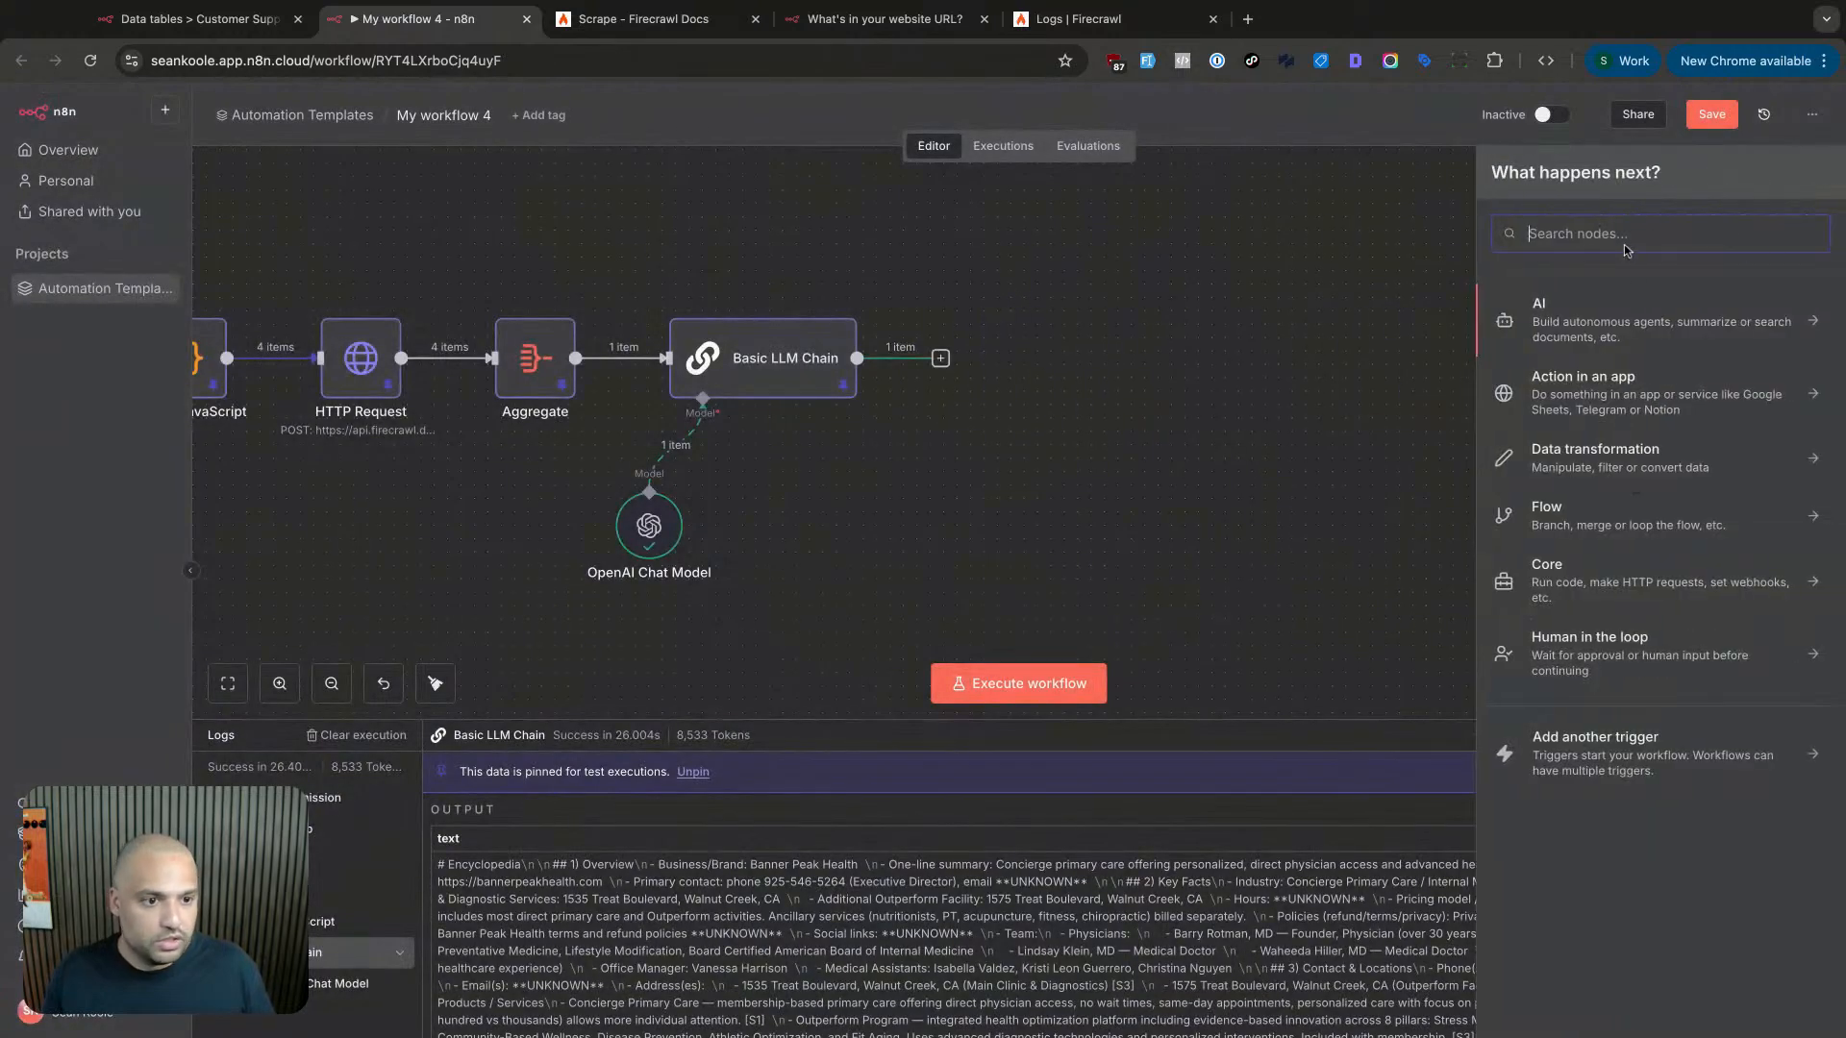
type("data")
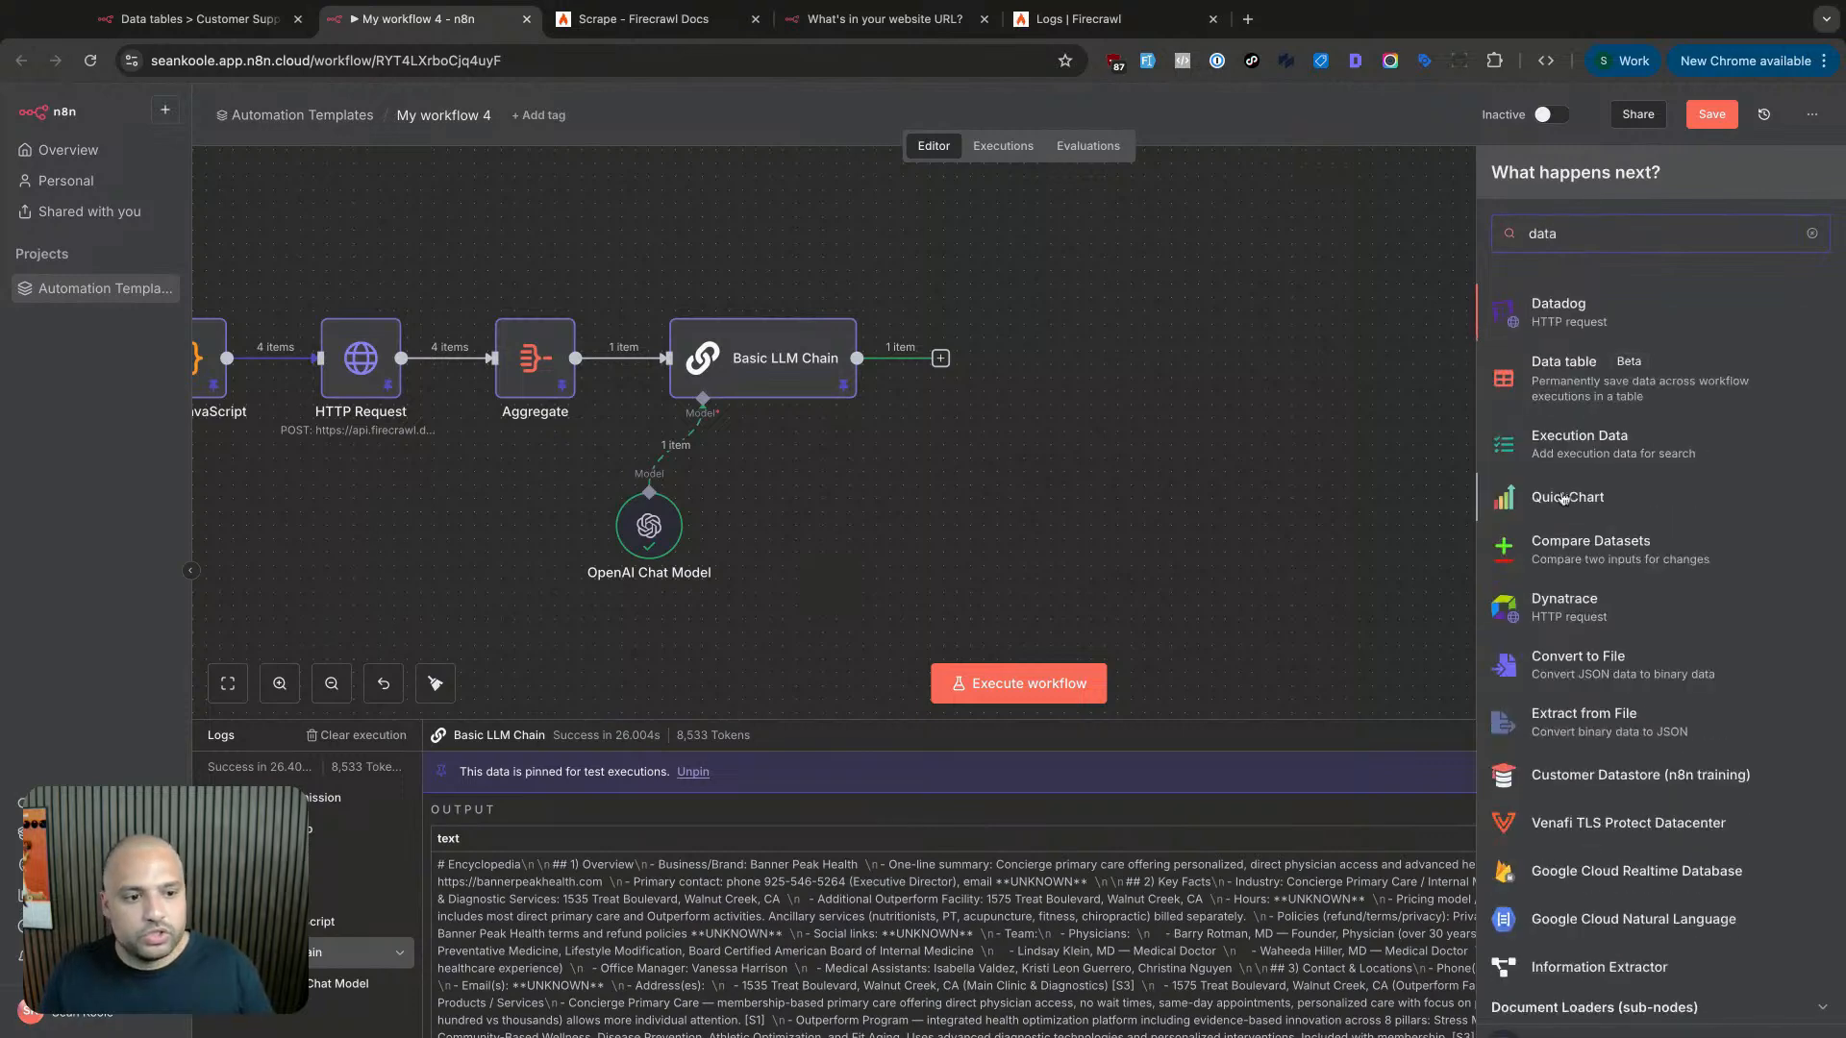
left_click(1601, 414)
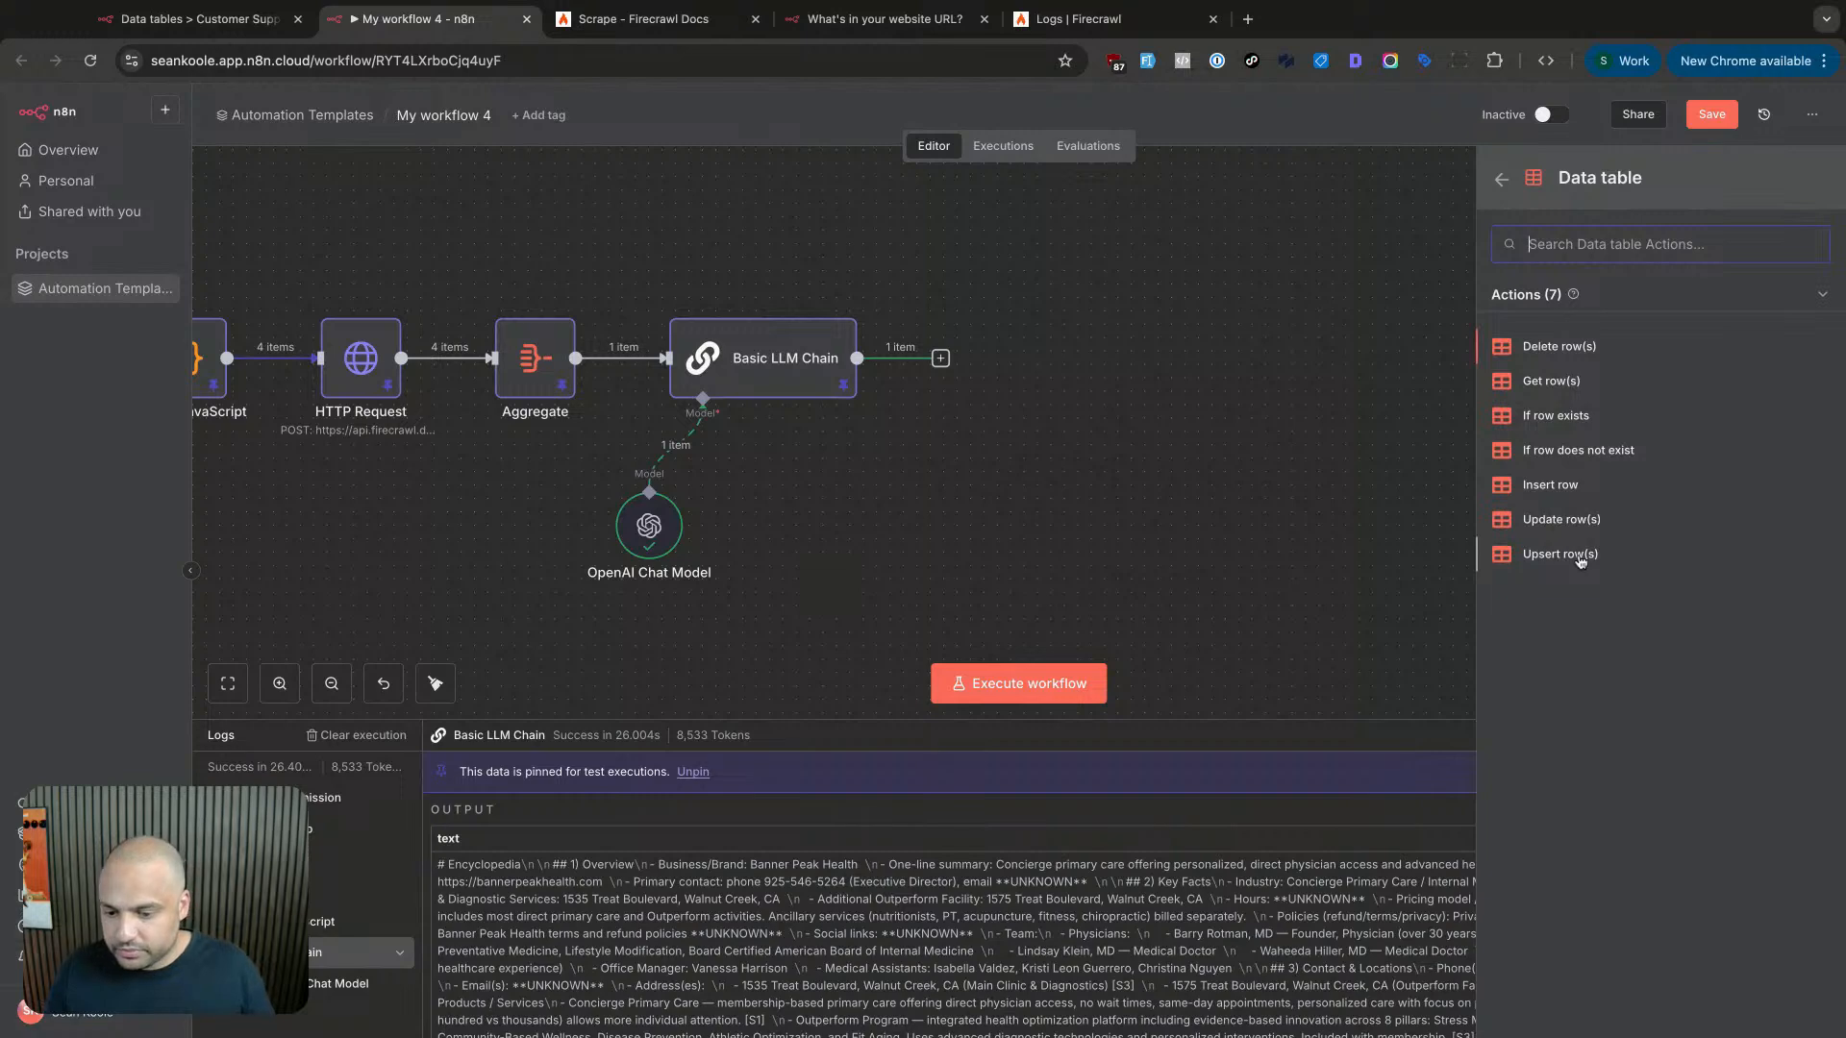
left_click(1582, 558)
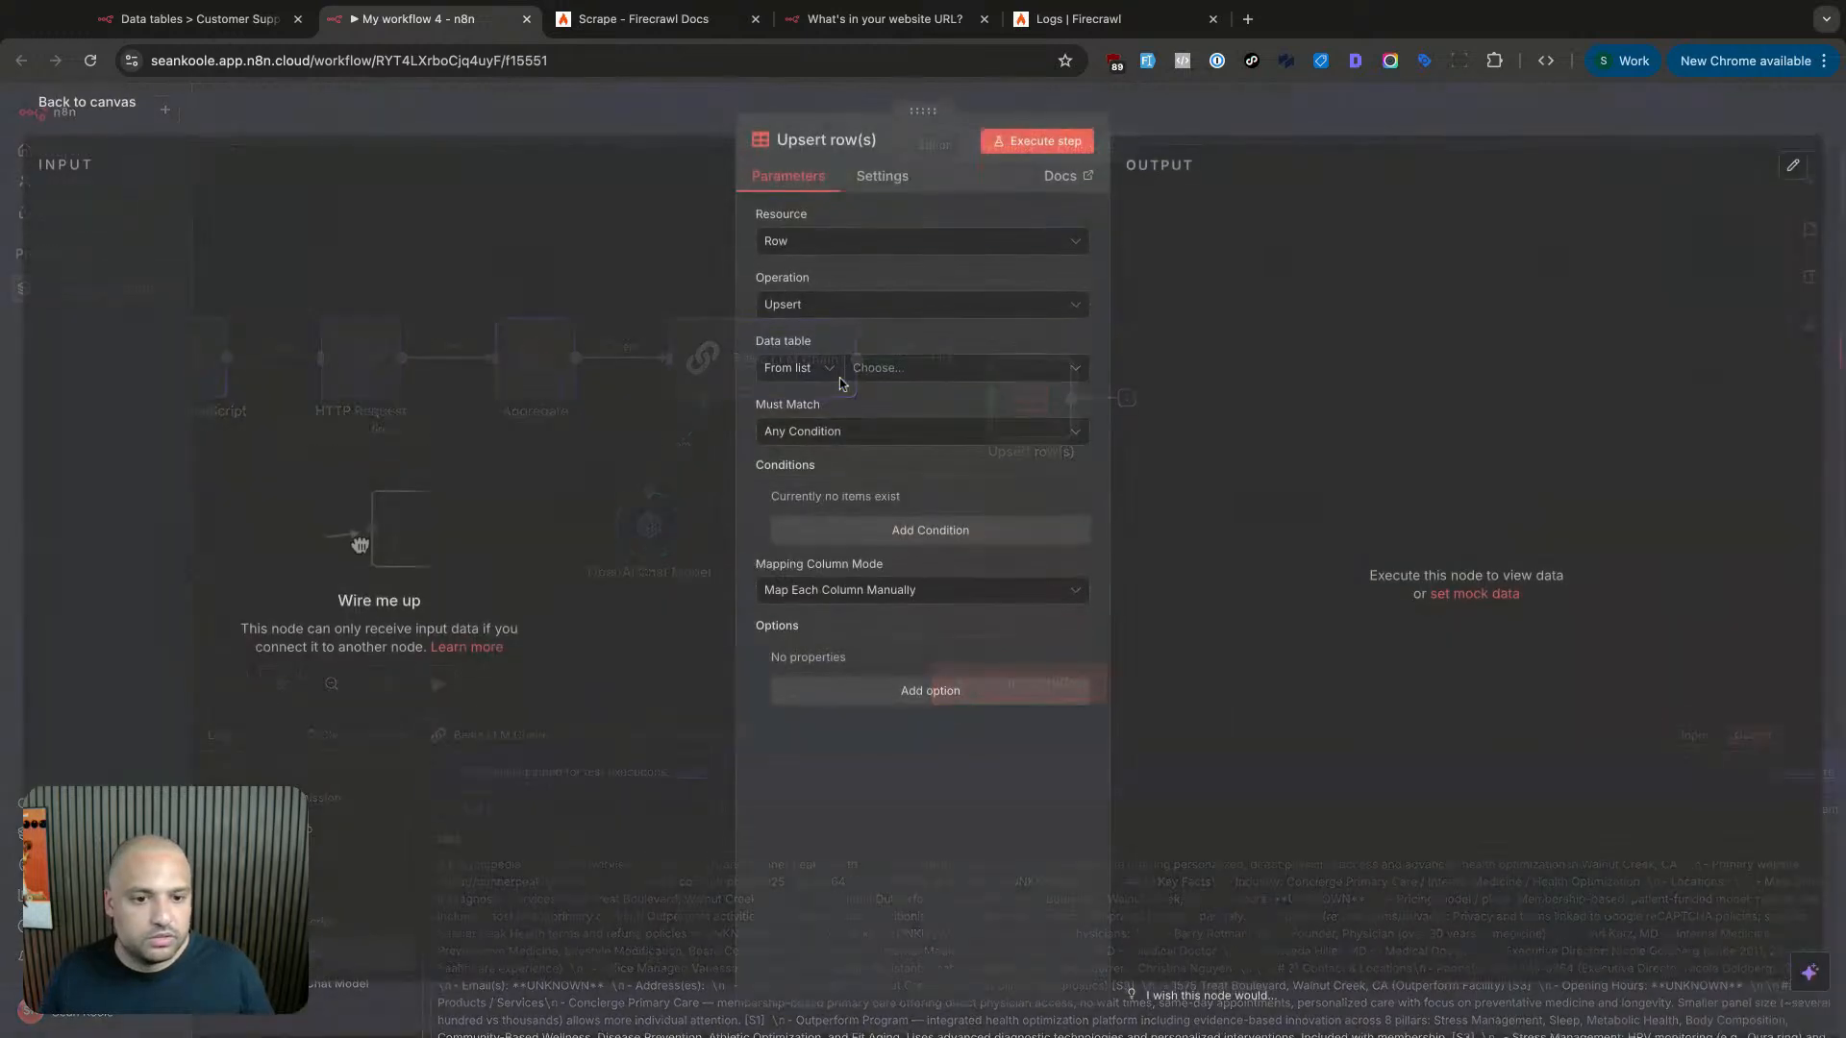
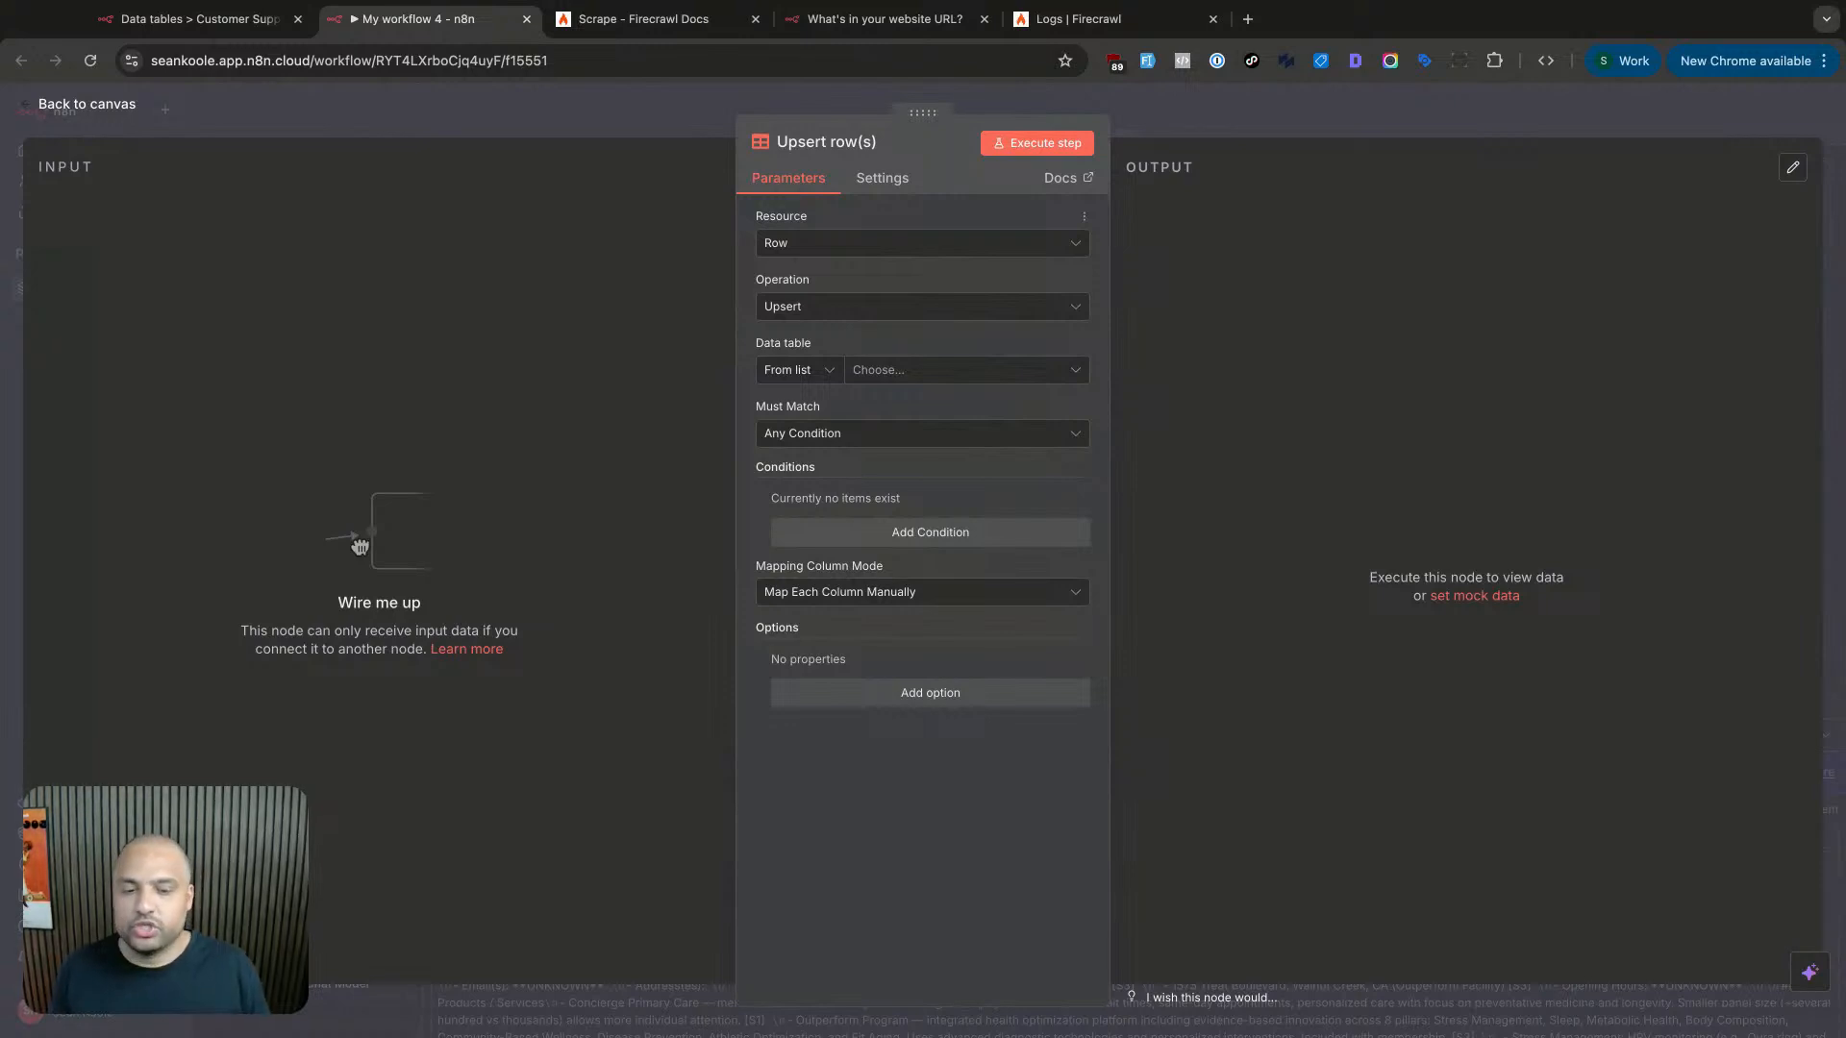
- Keep Upsert as the operation and target the Customer Support Agent V2 data table
left_click(872, 316)
left_click(881, 300)
left_click(872, 315)
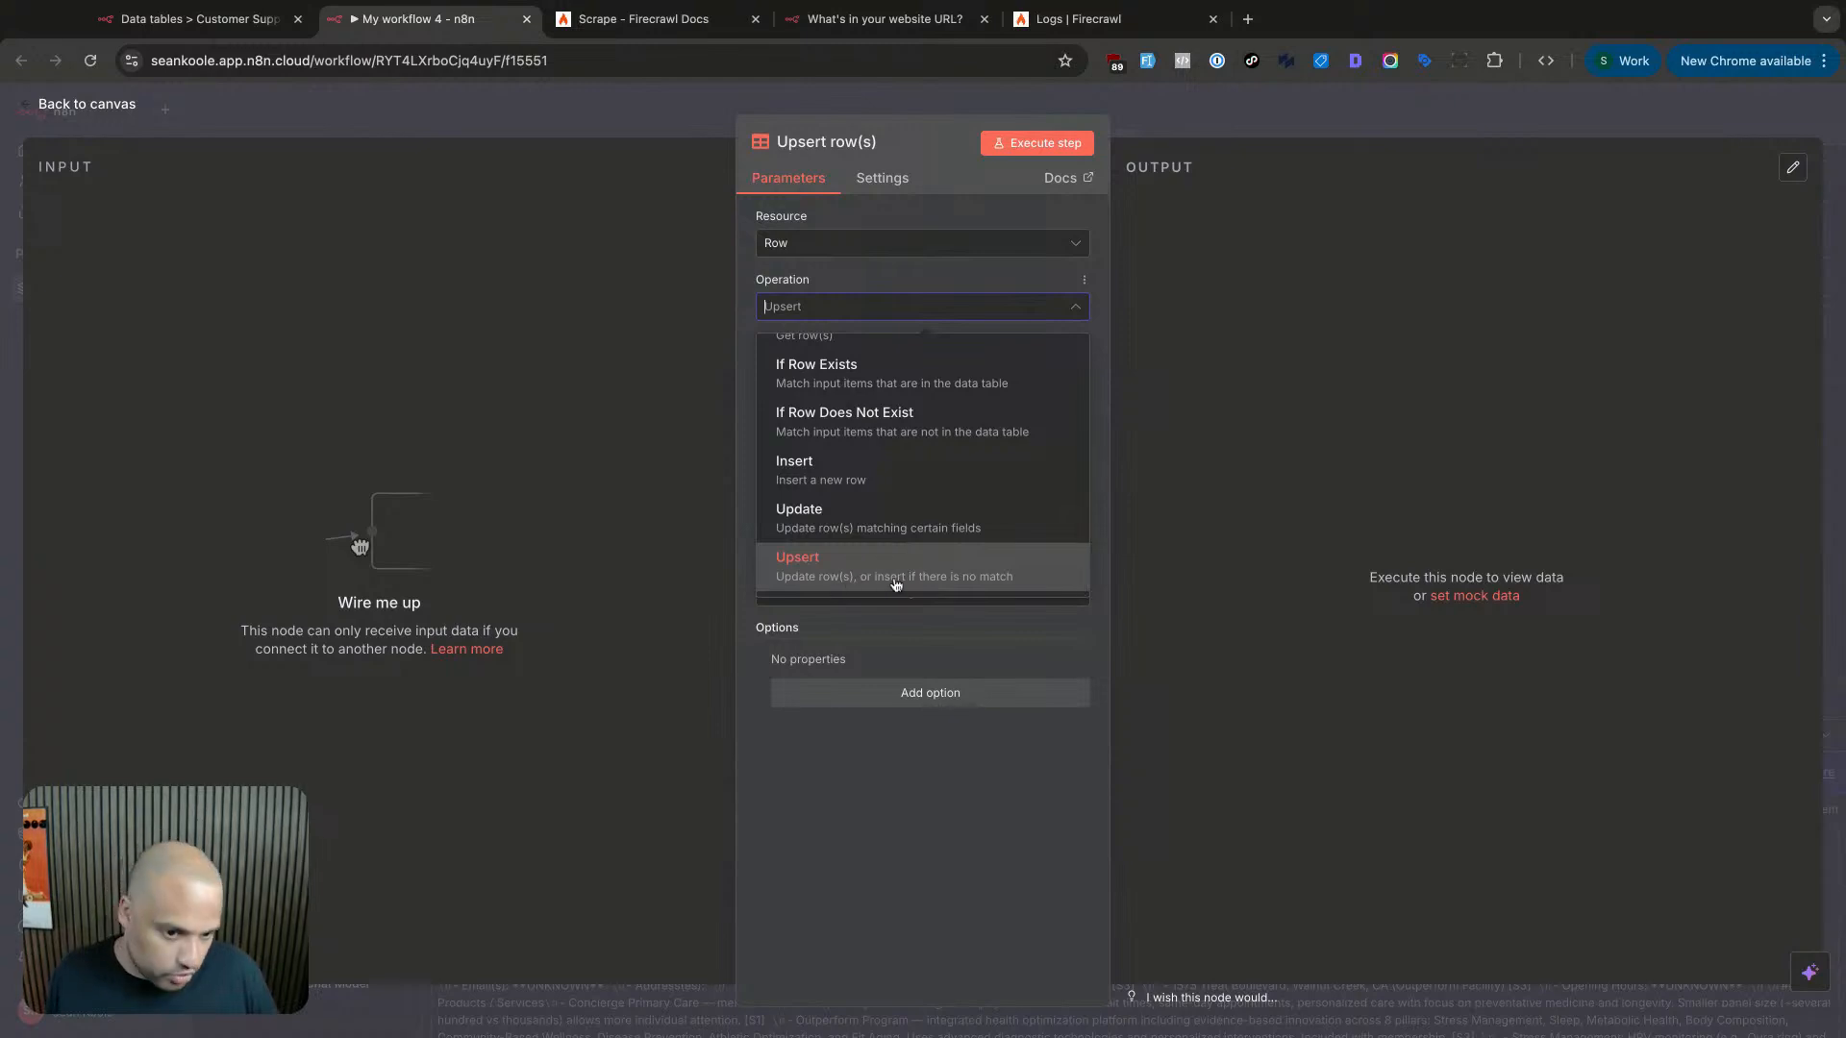
left_click(899, 612)
left_click(882, 370)
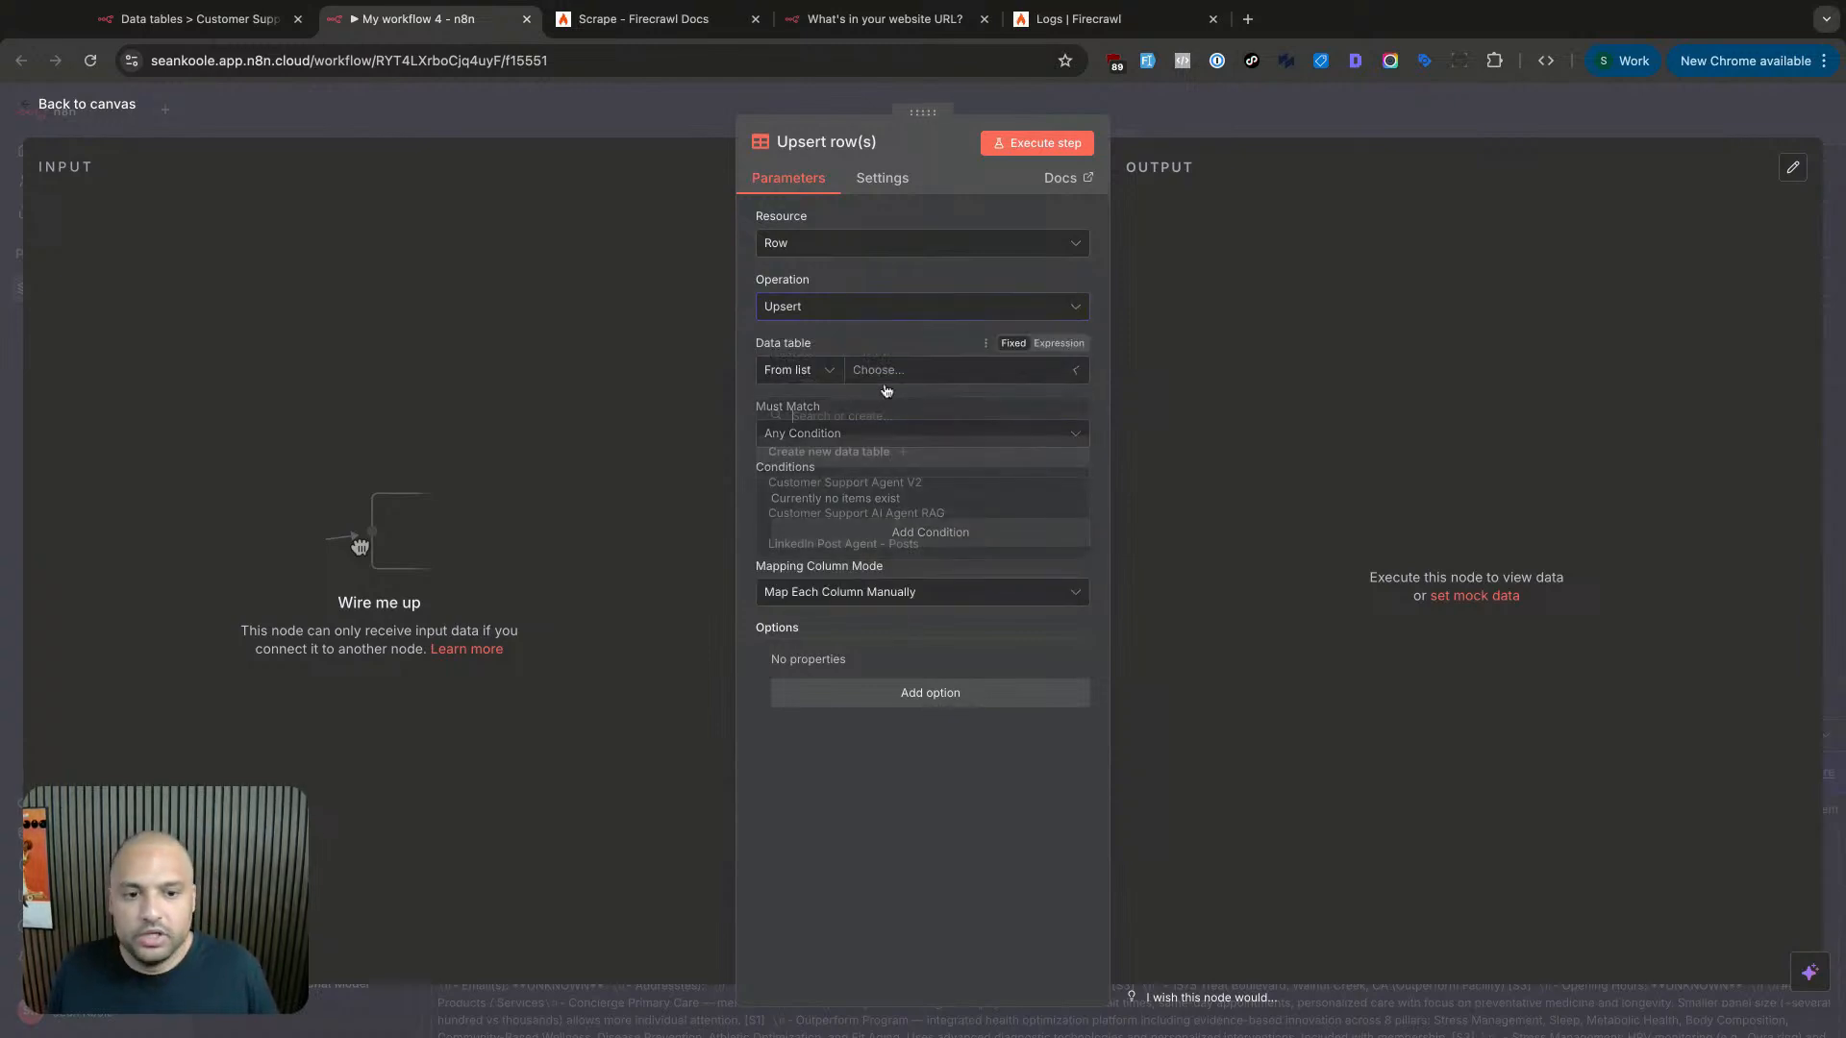
left_click(904, 482)
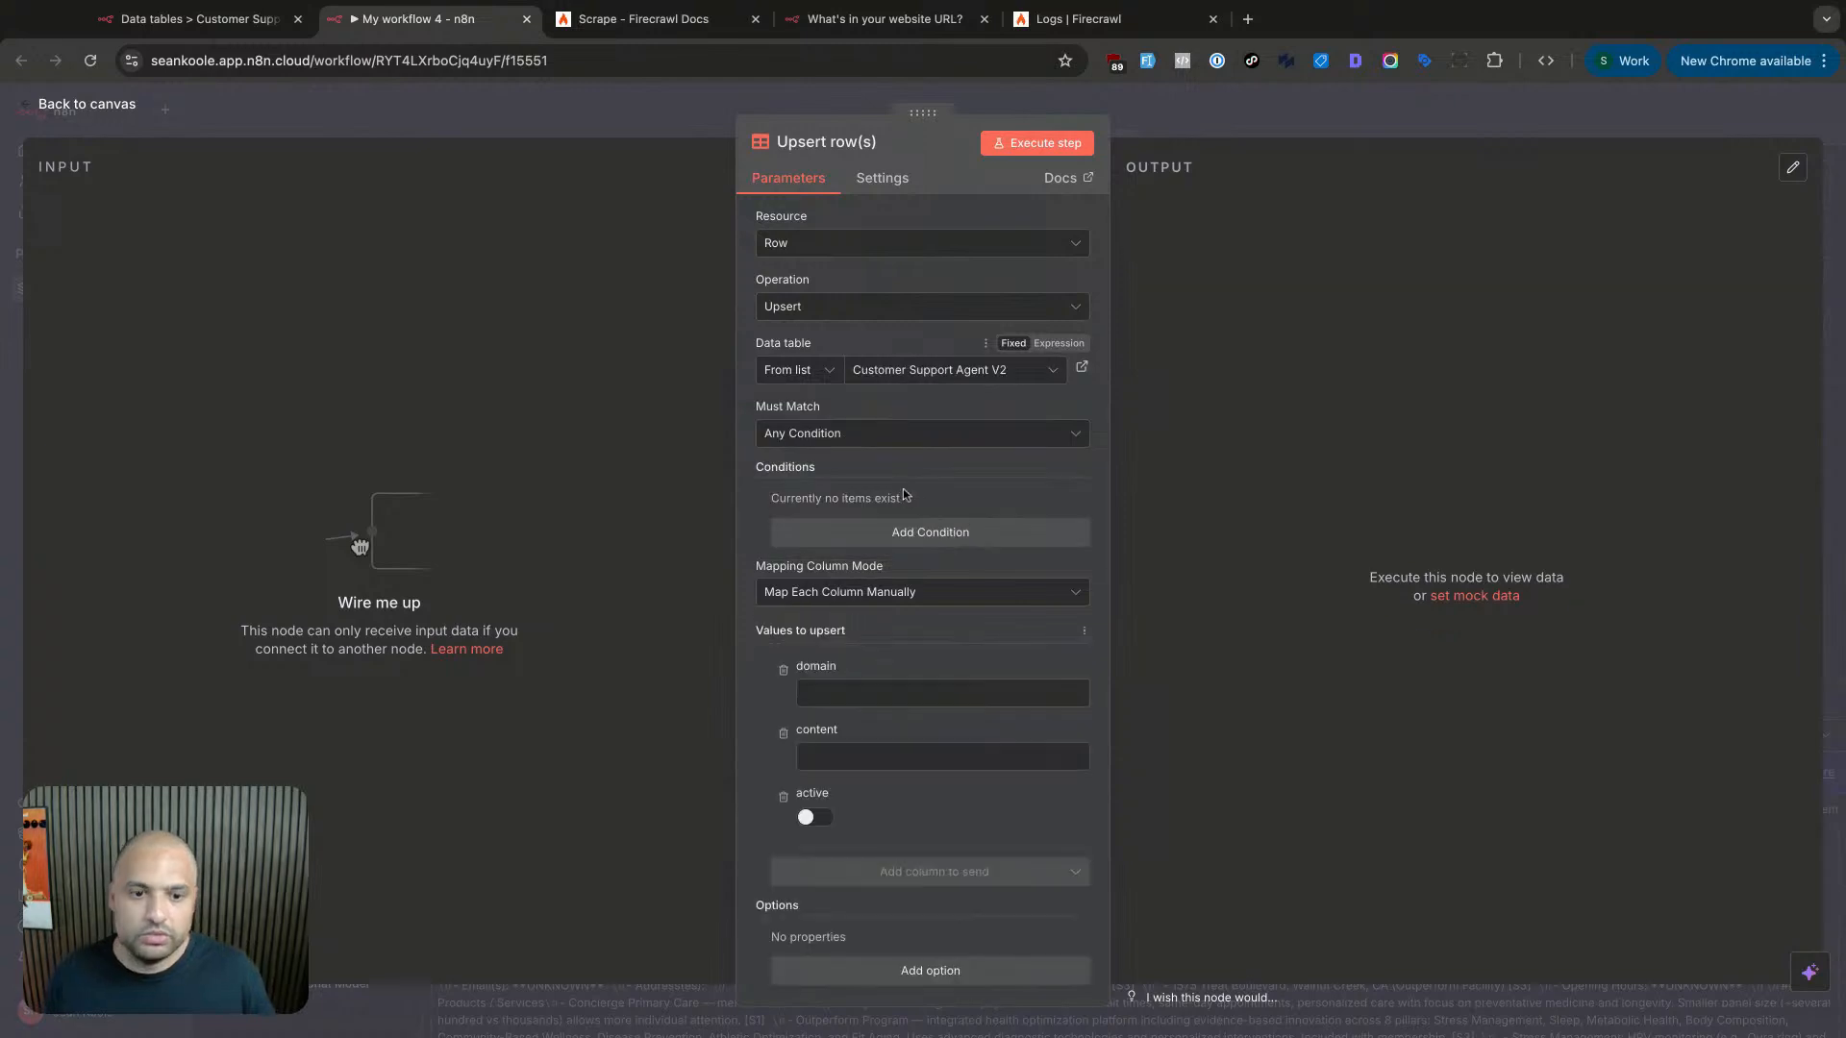
- Keep Any Condition matching and add a condition on the domain column
left_click(894, 442)
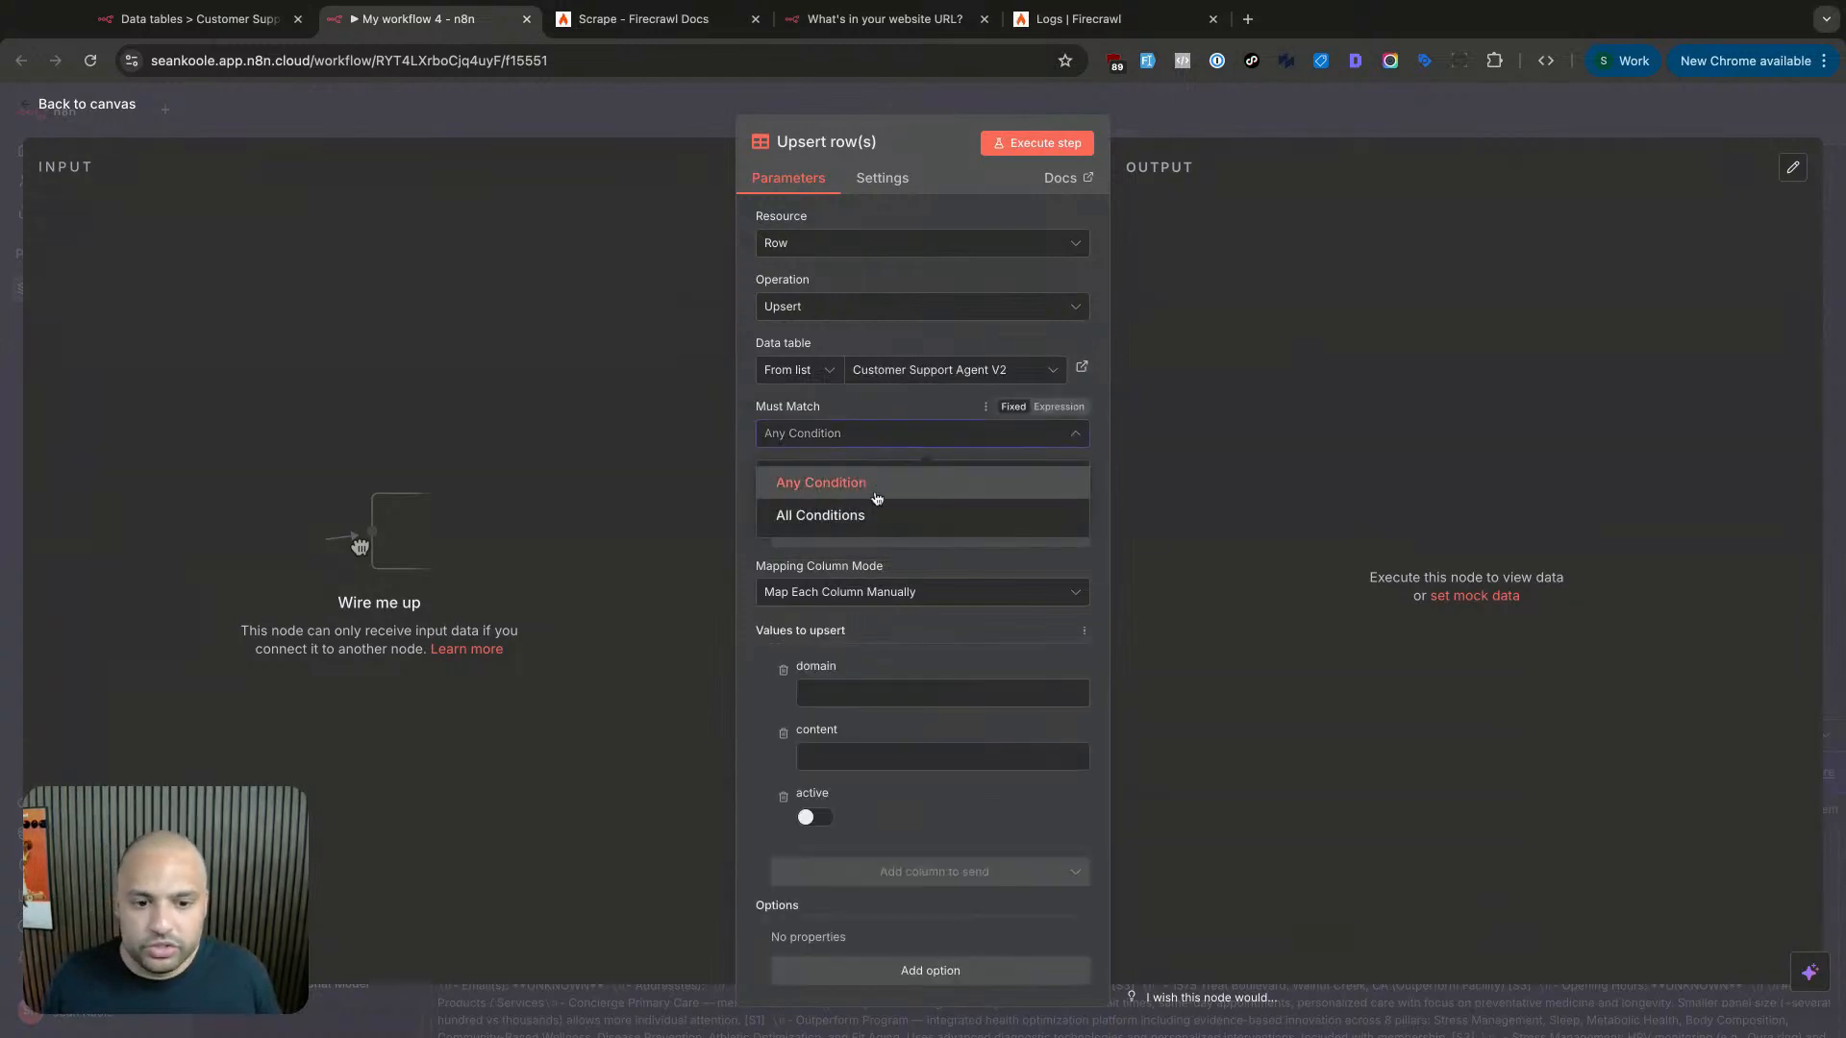
left_click(891, 479)
left_click(894, 528)
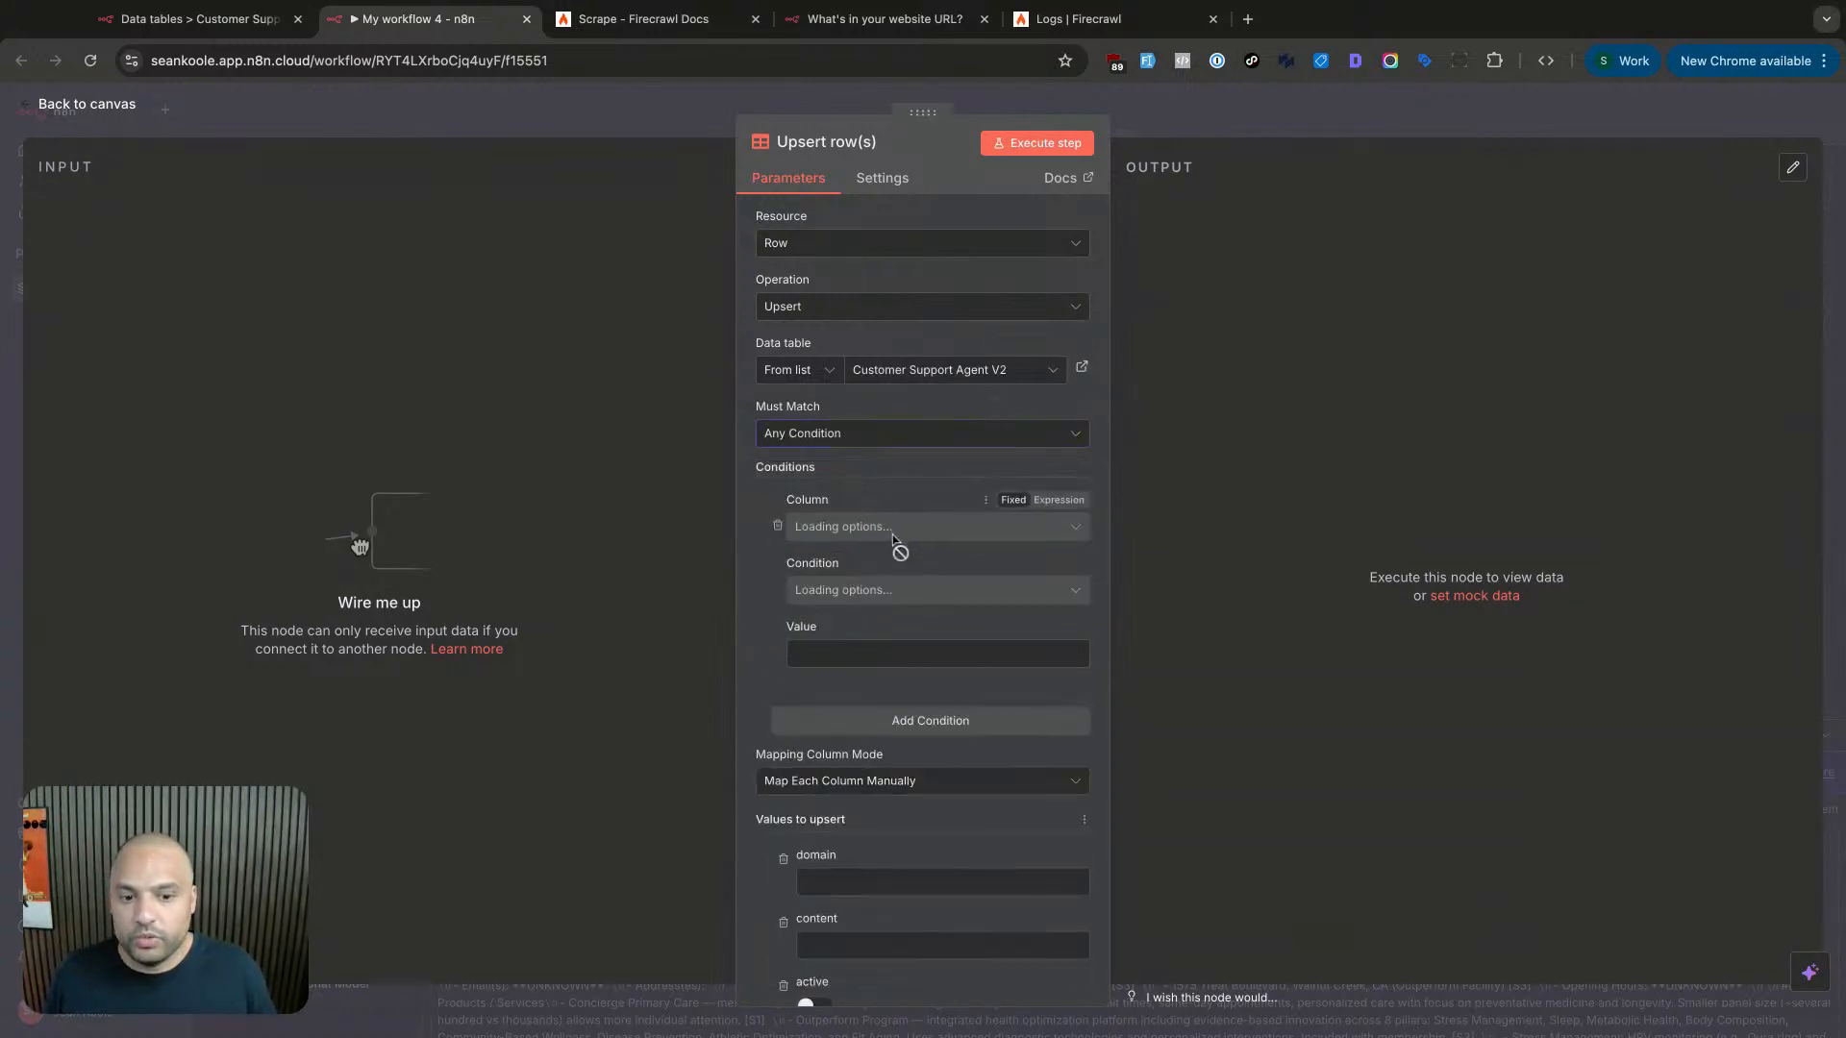
left_click(895, 530)
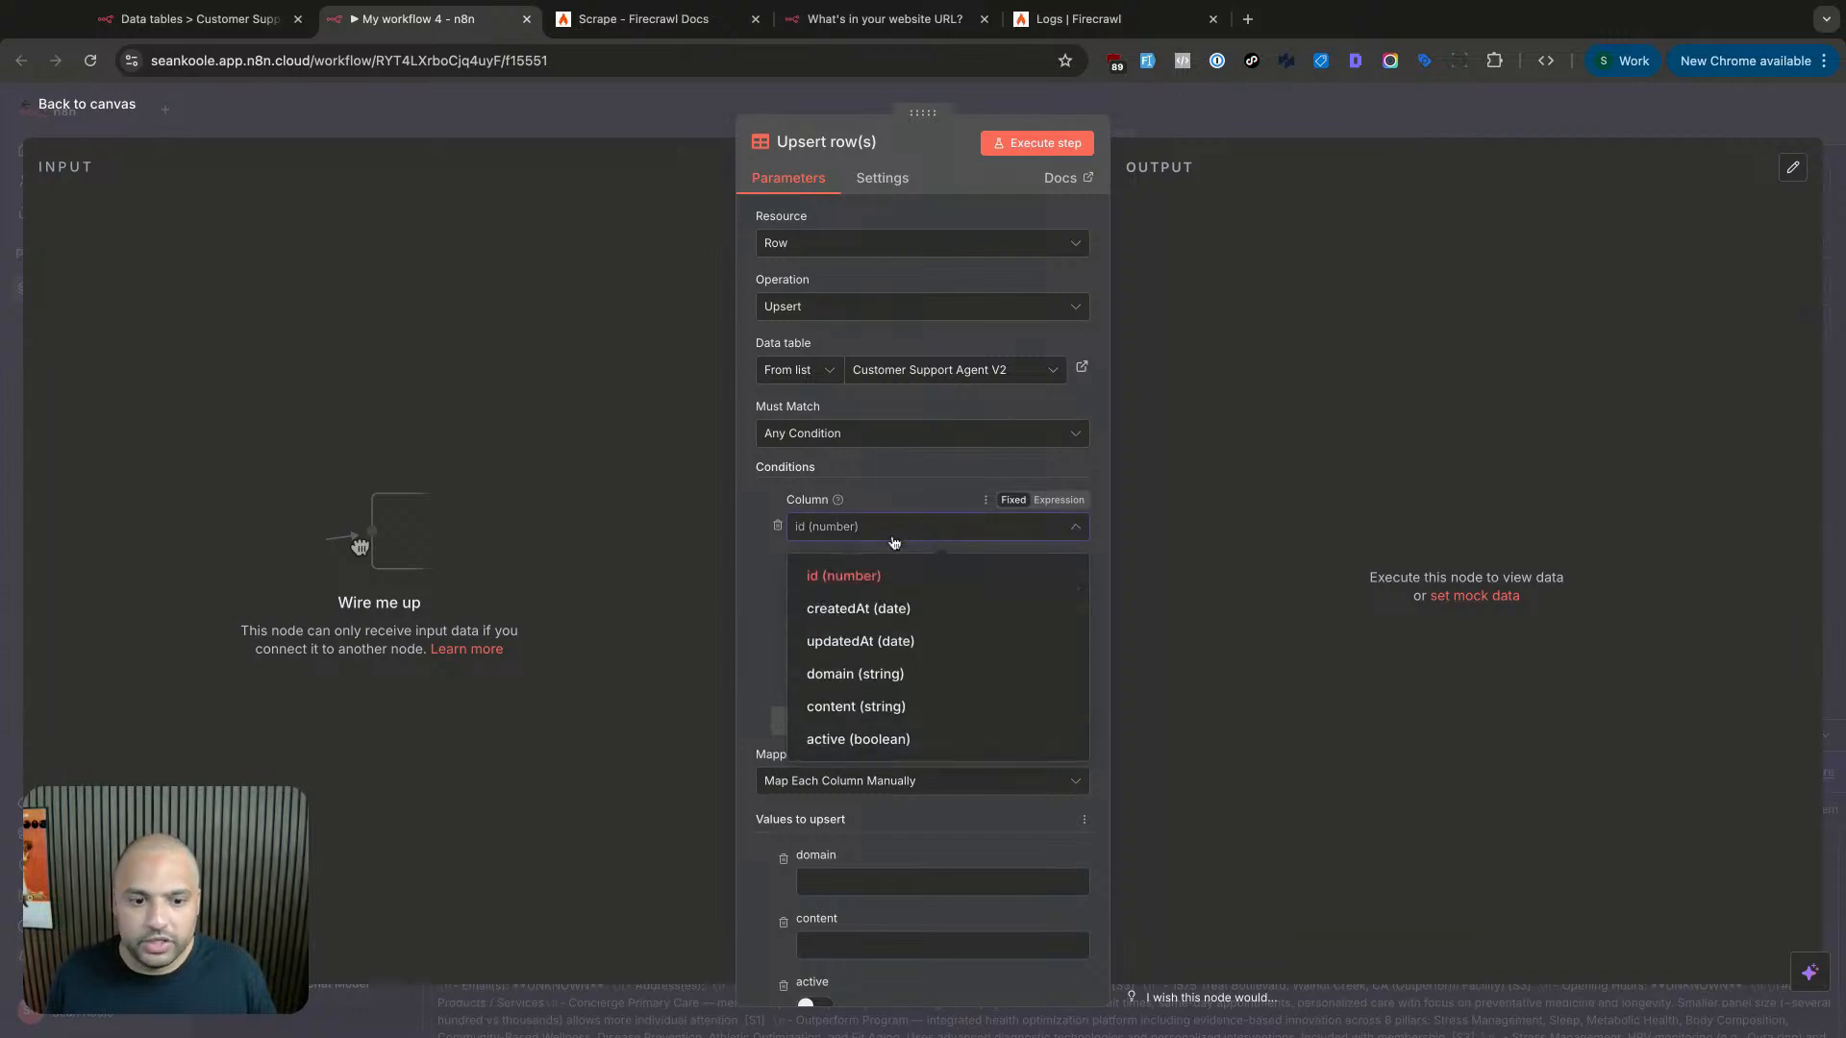
left_click(875, 676)
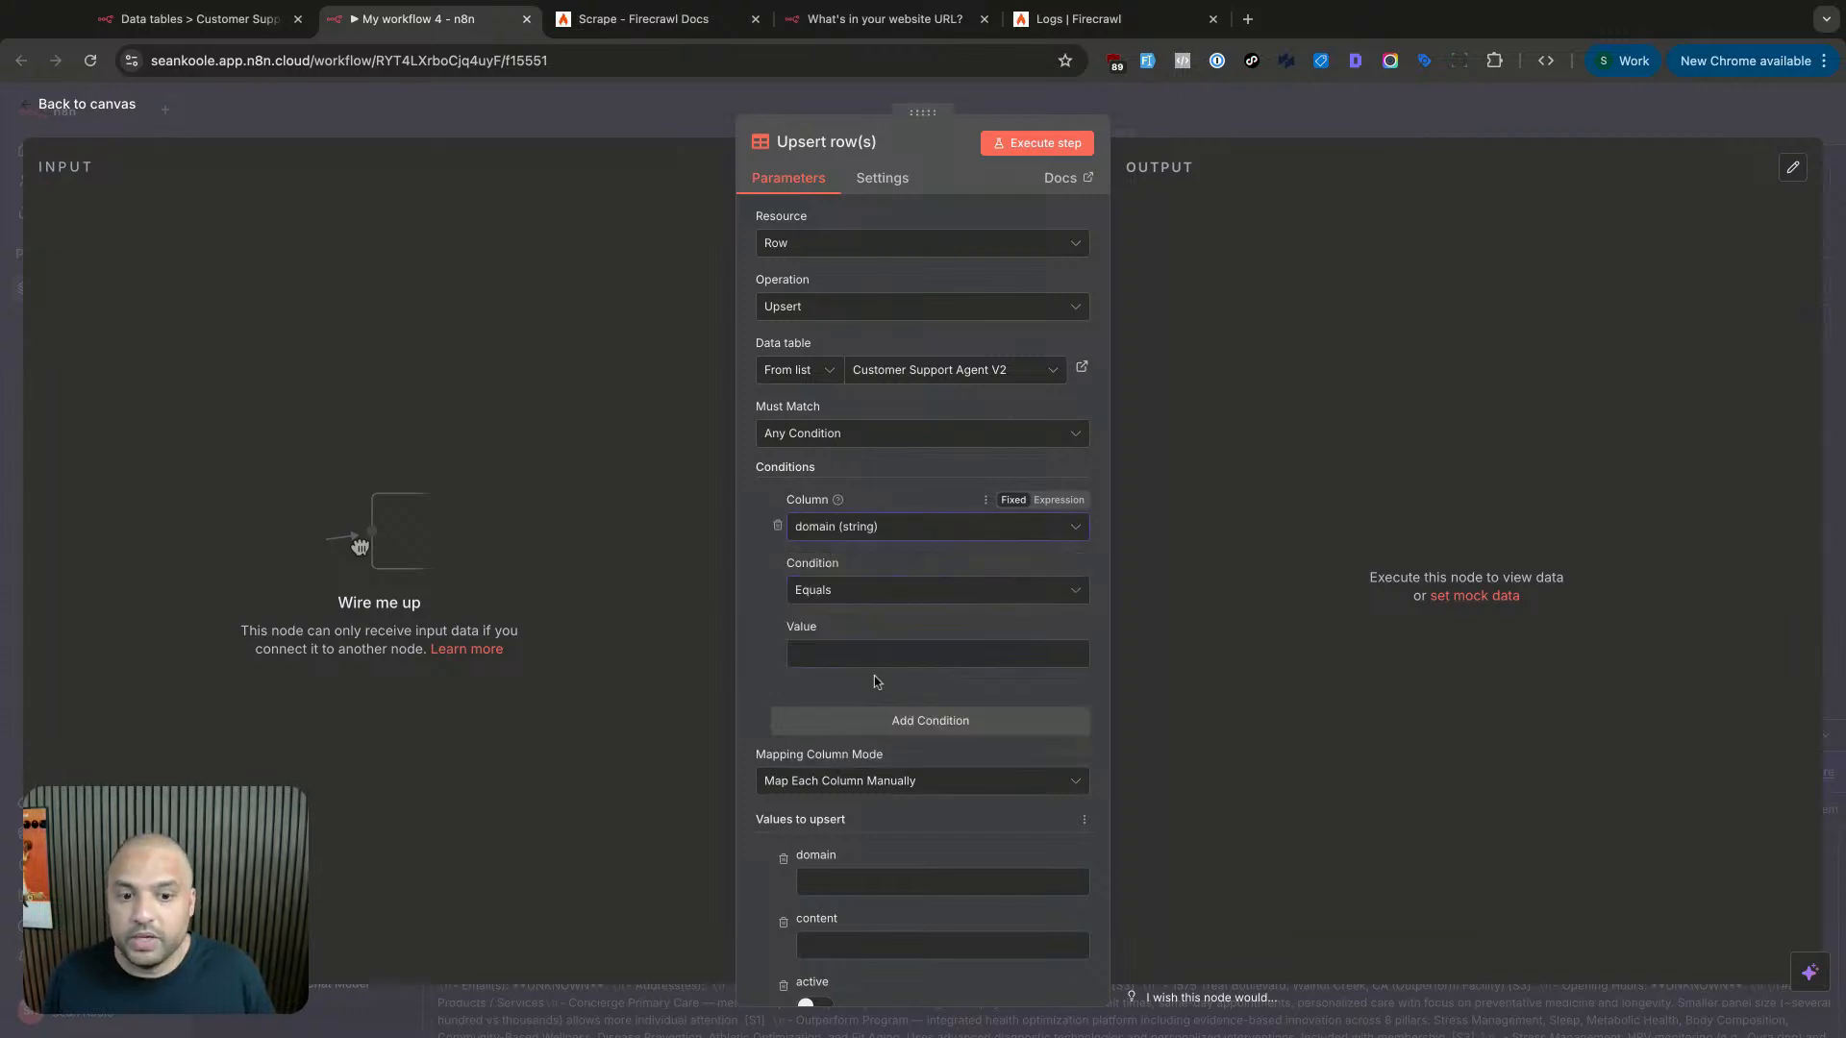
left_click(1155, 113)
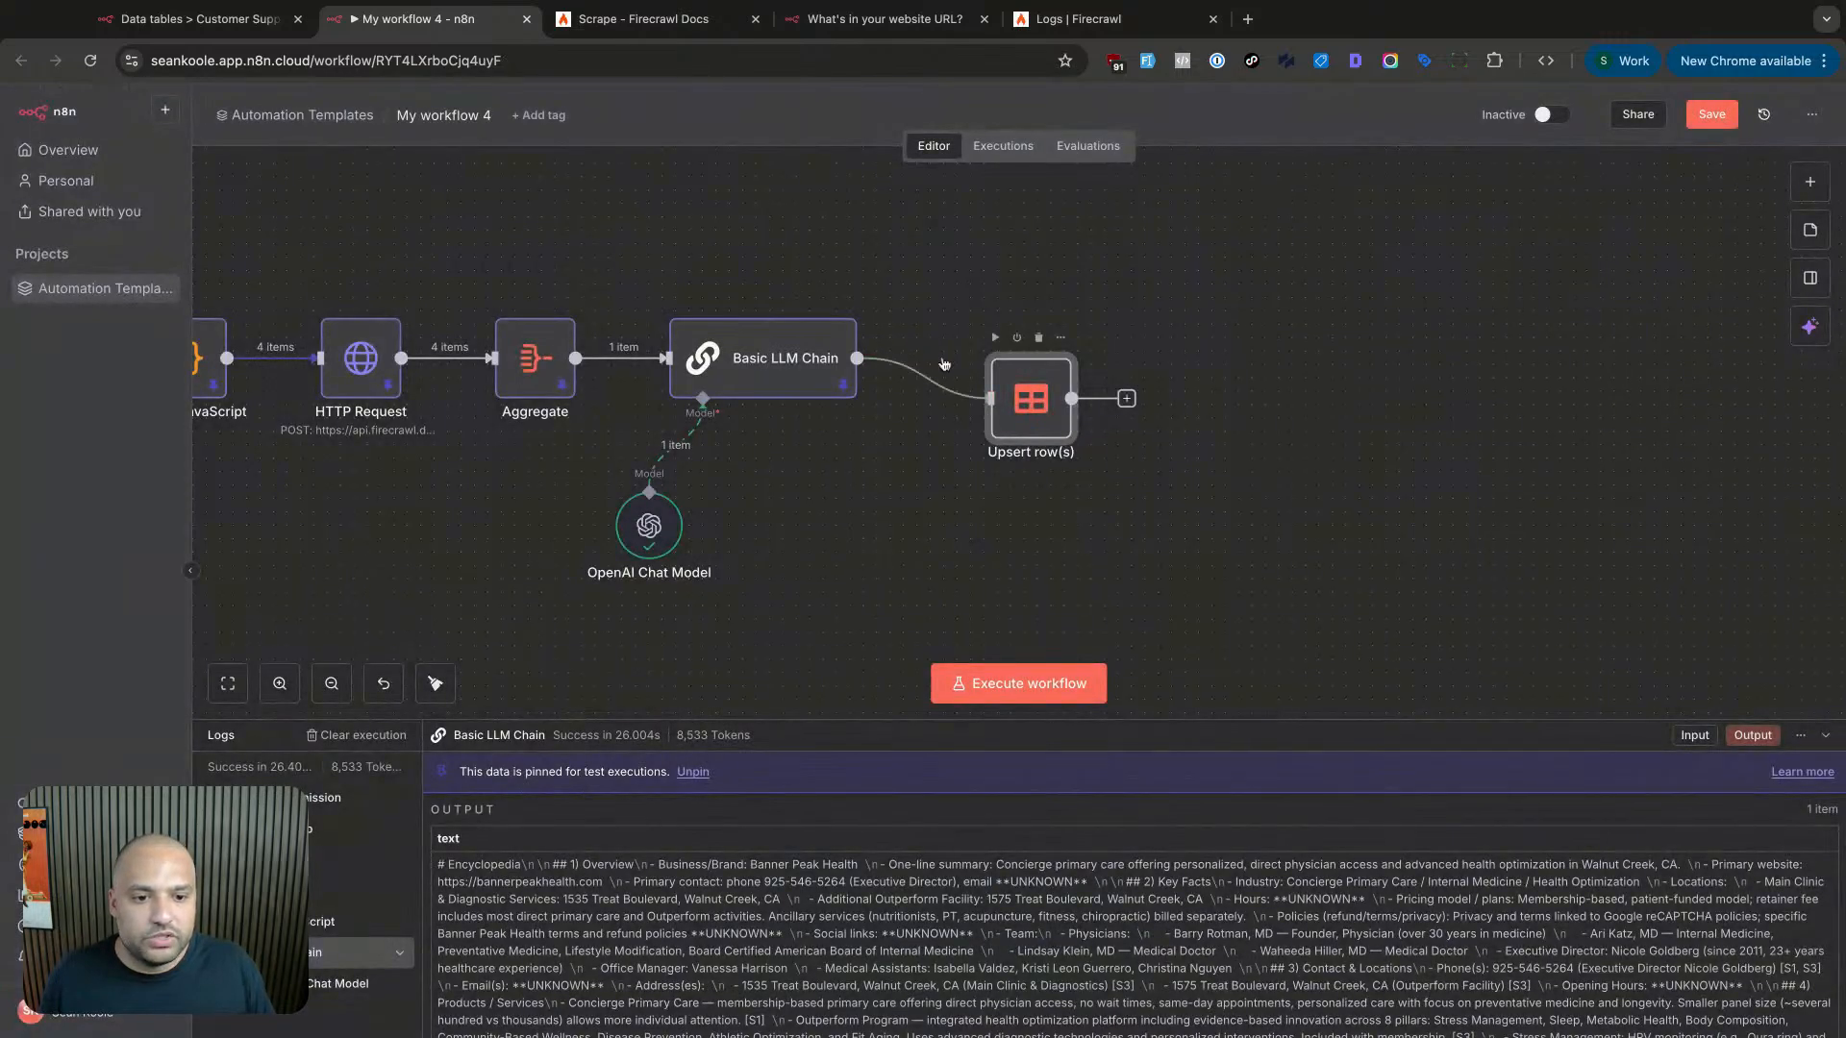
- Set the domain condition's value to the On form submission URL expression
double_click(1027, 407)
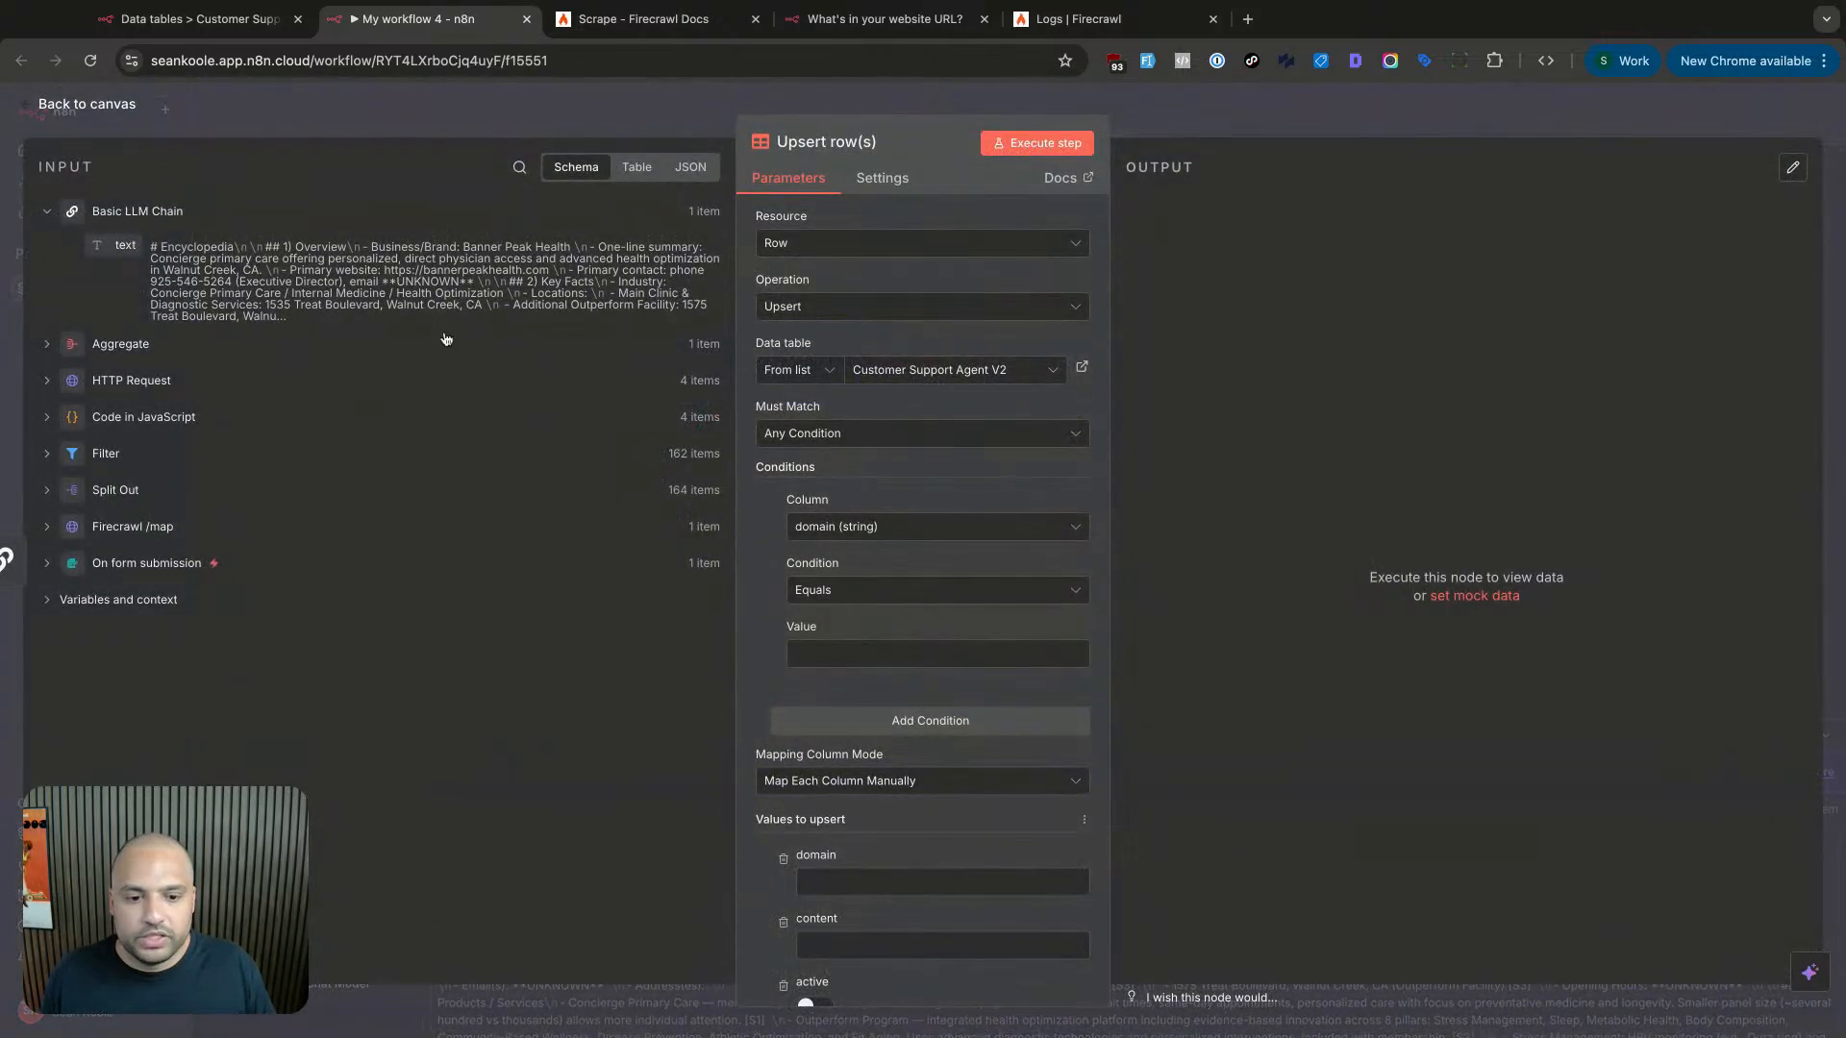
left_click(853, 650)
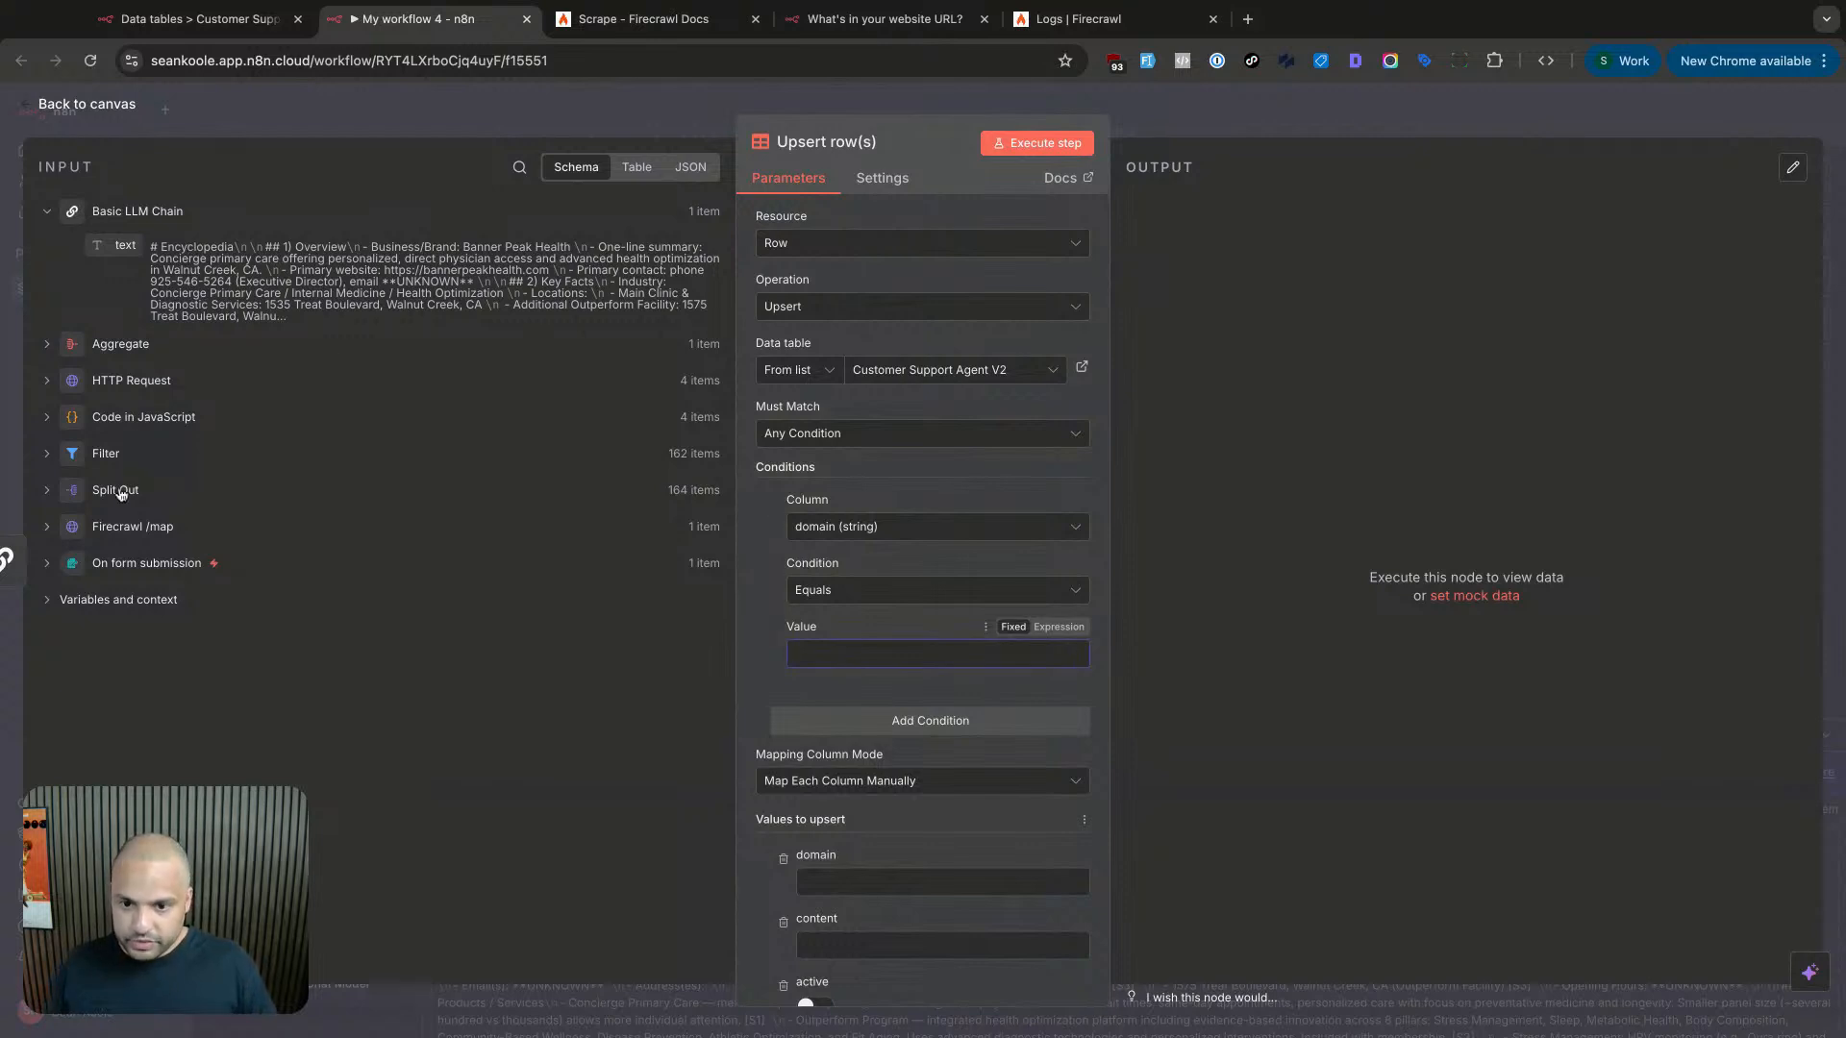
left_click(80, 569)
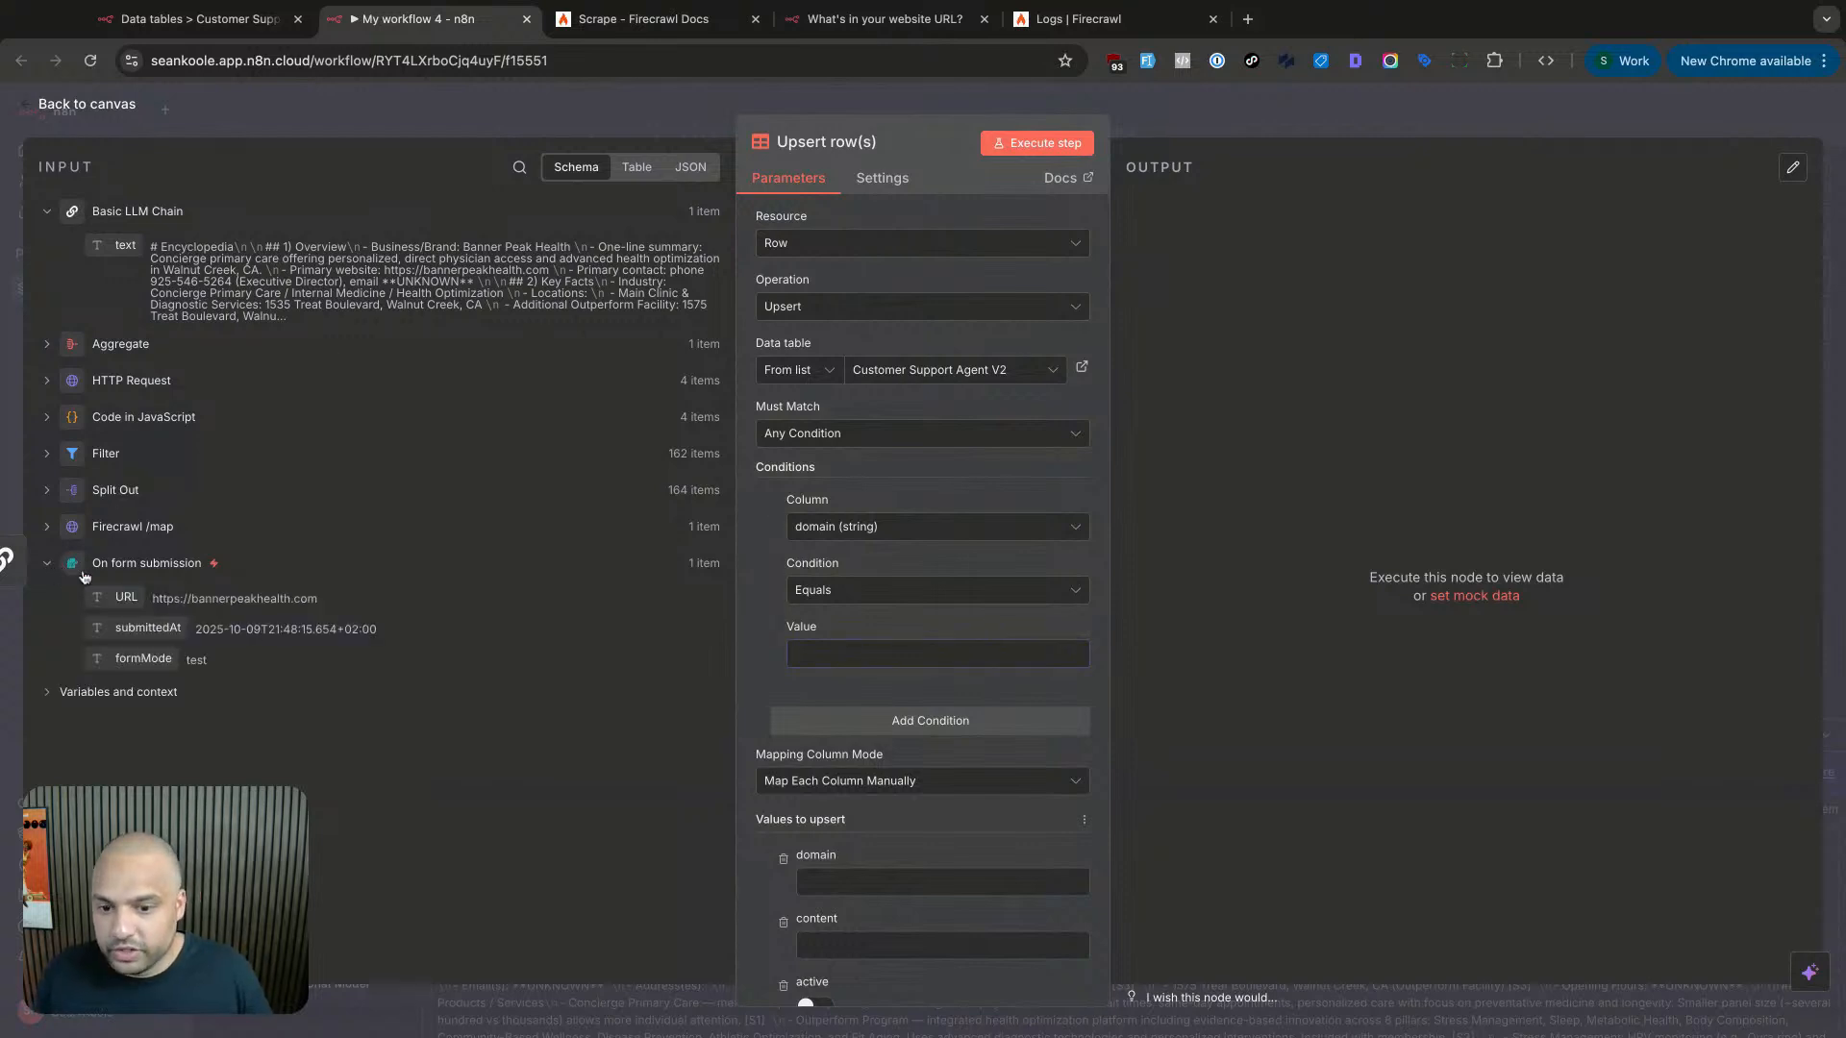
left_click_drag(125, 597, 840, 656)
left_click(900, 657)
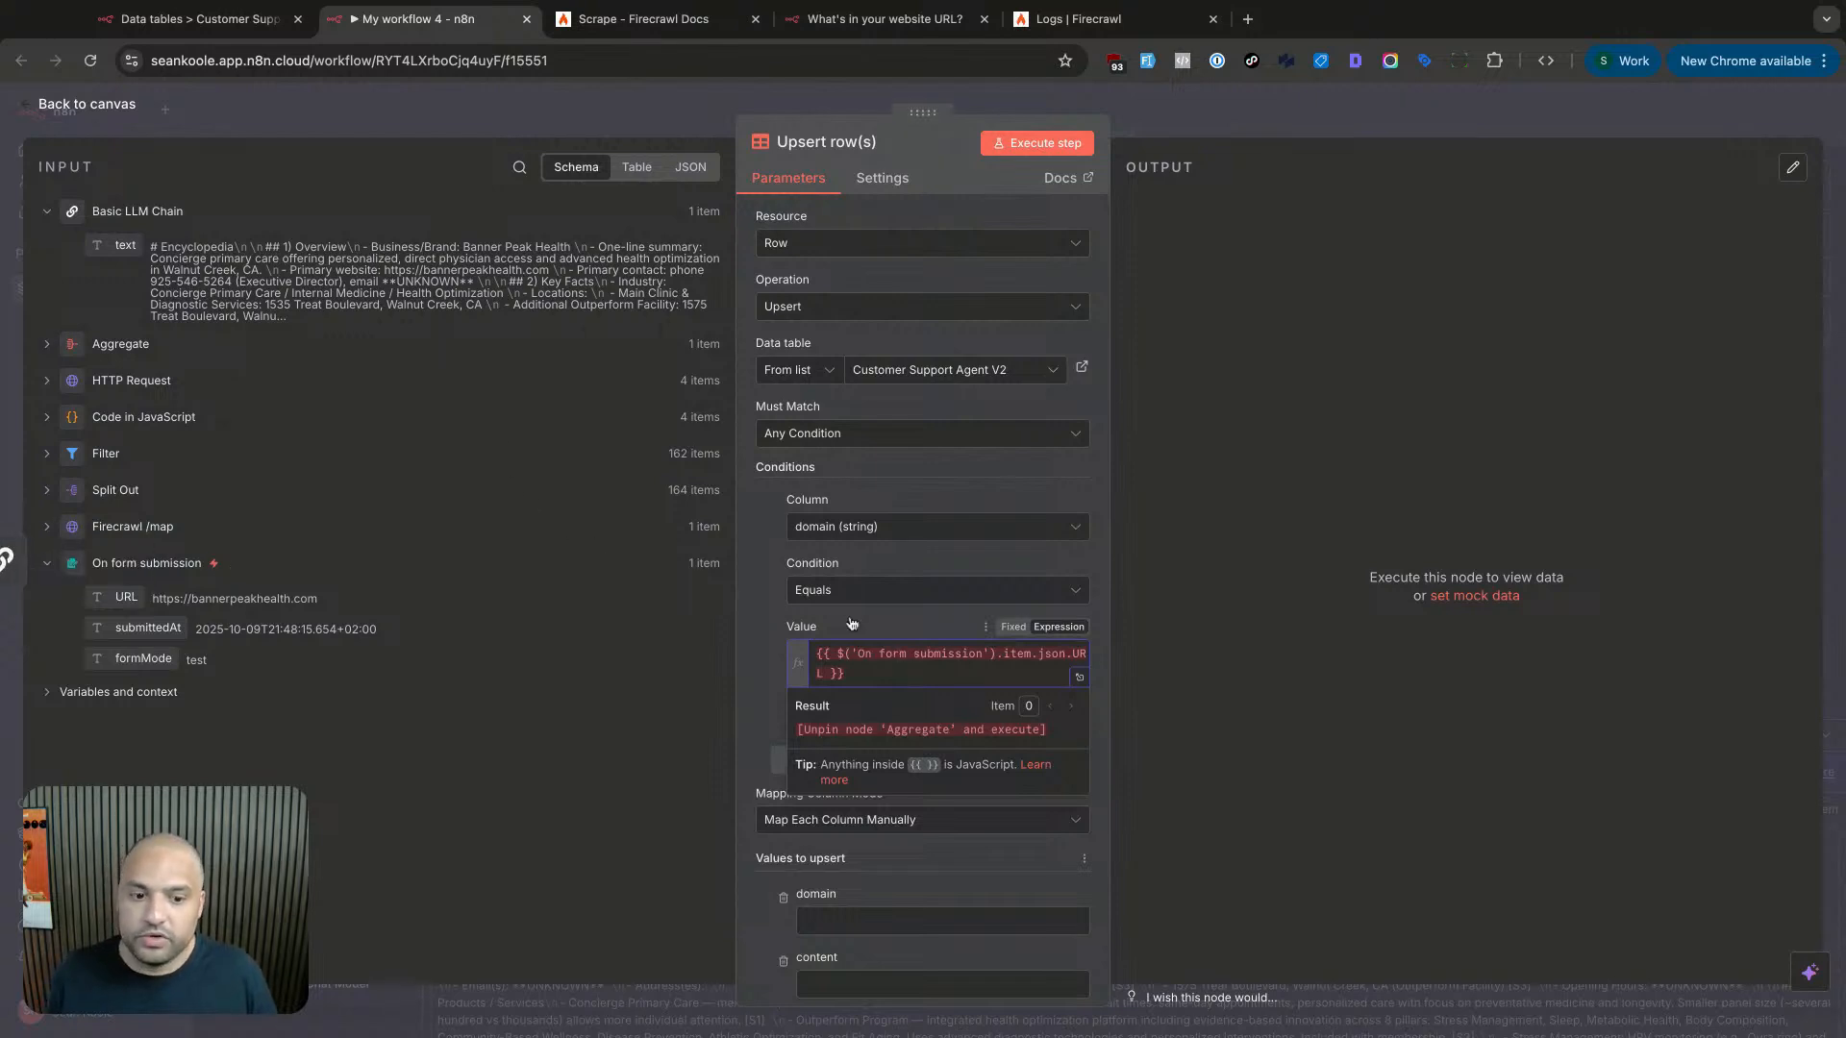
left_click(926, 620)
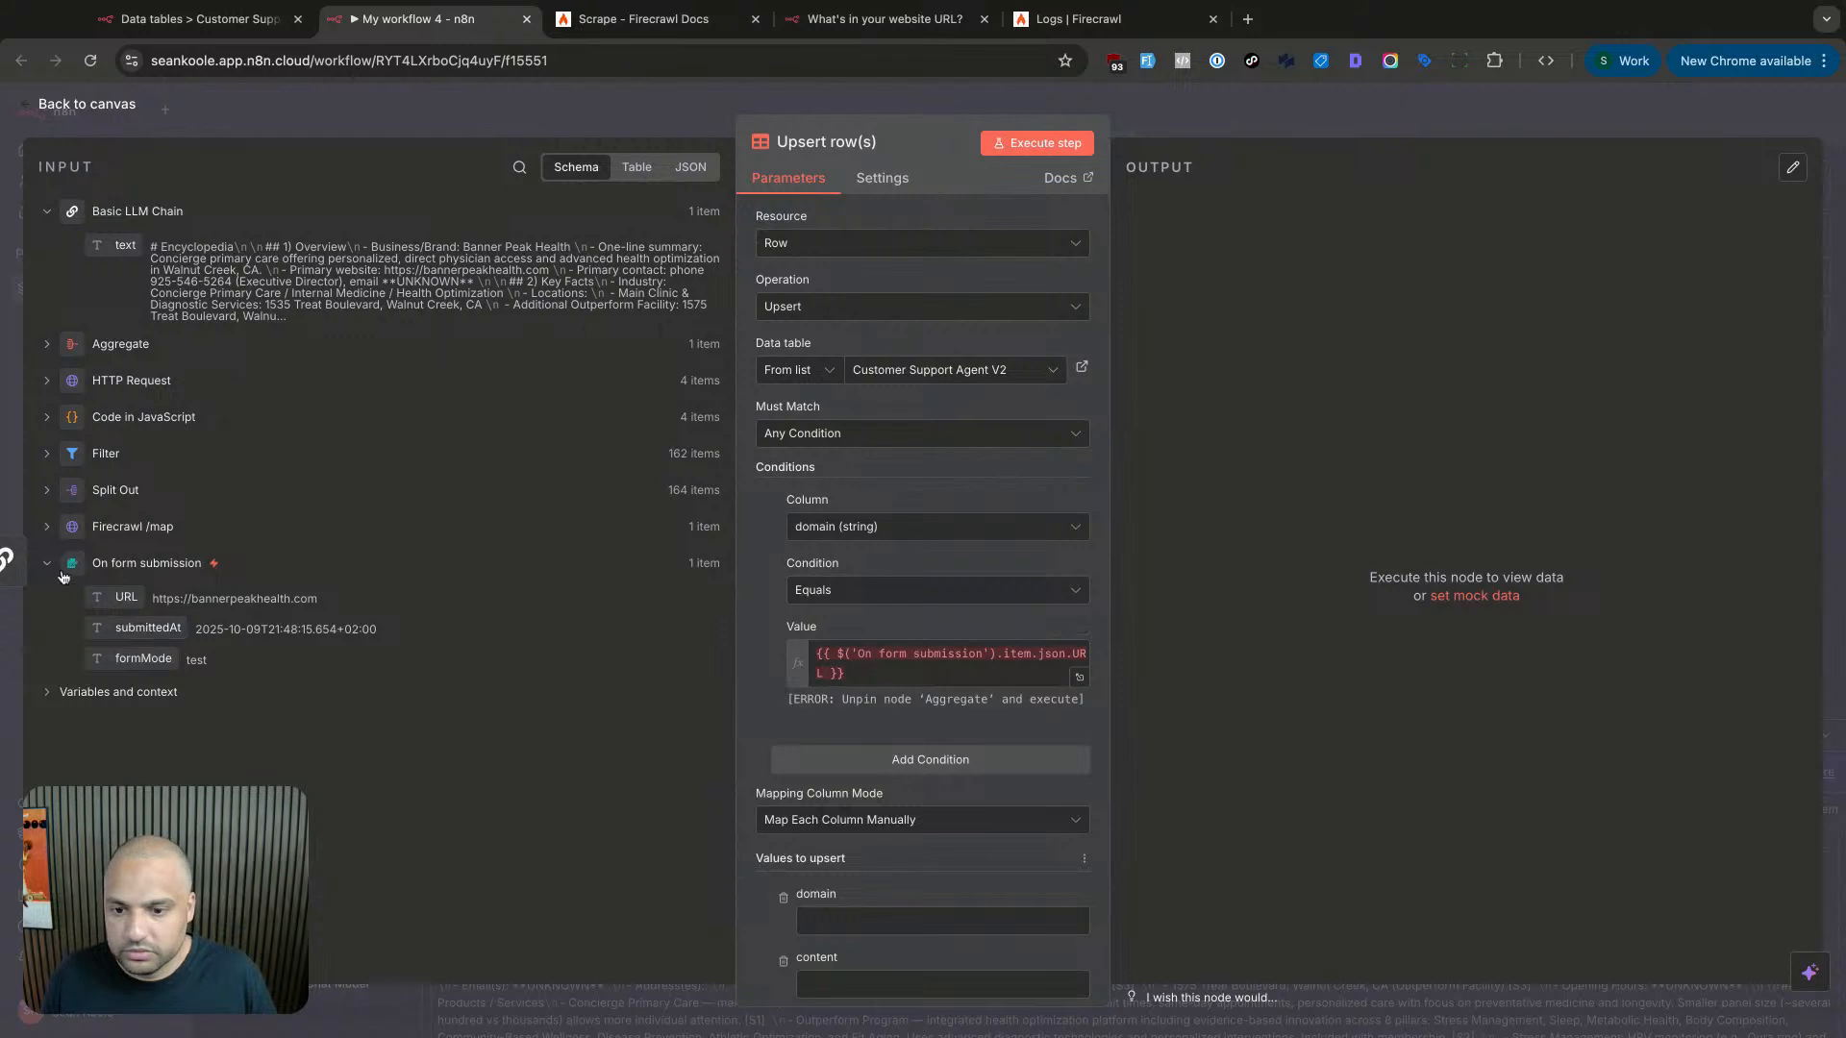
- Browse the Firecrawl /map and Split Out input data and scroll to the column fields
left_click(46, 528)
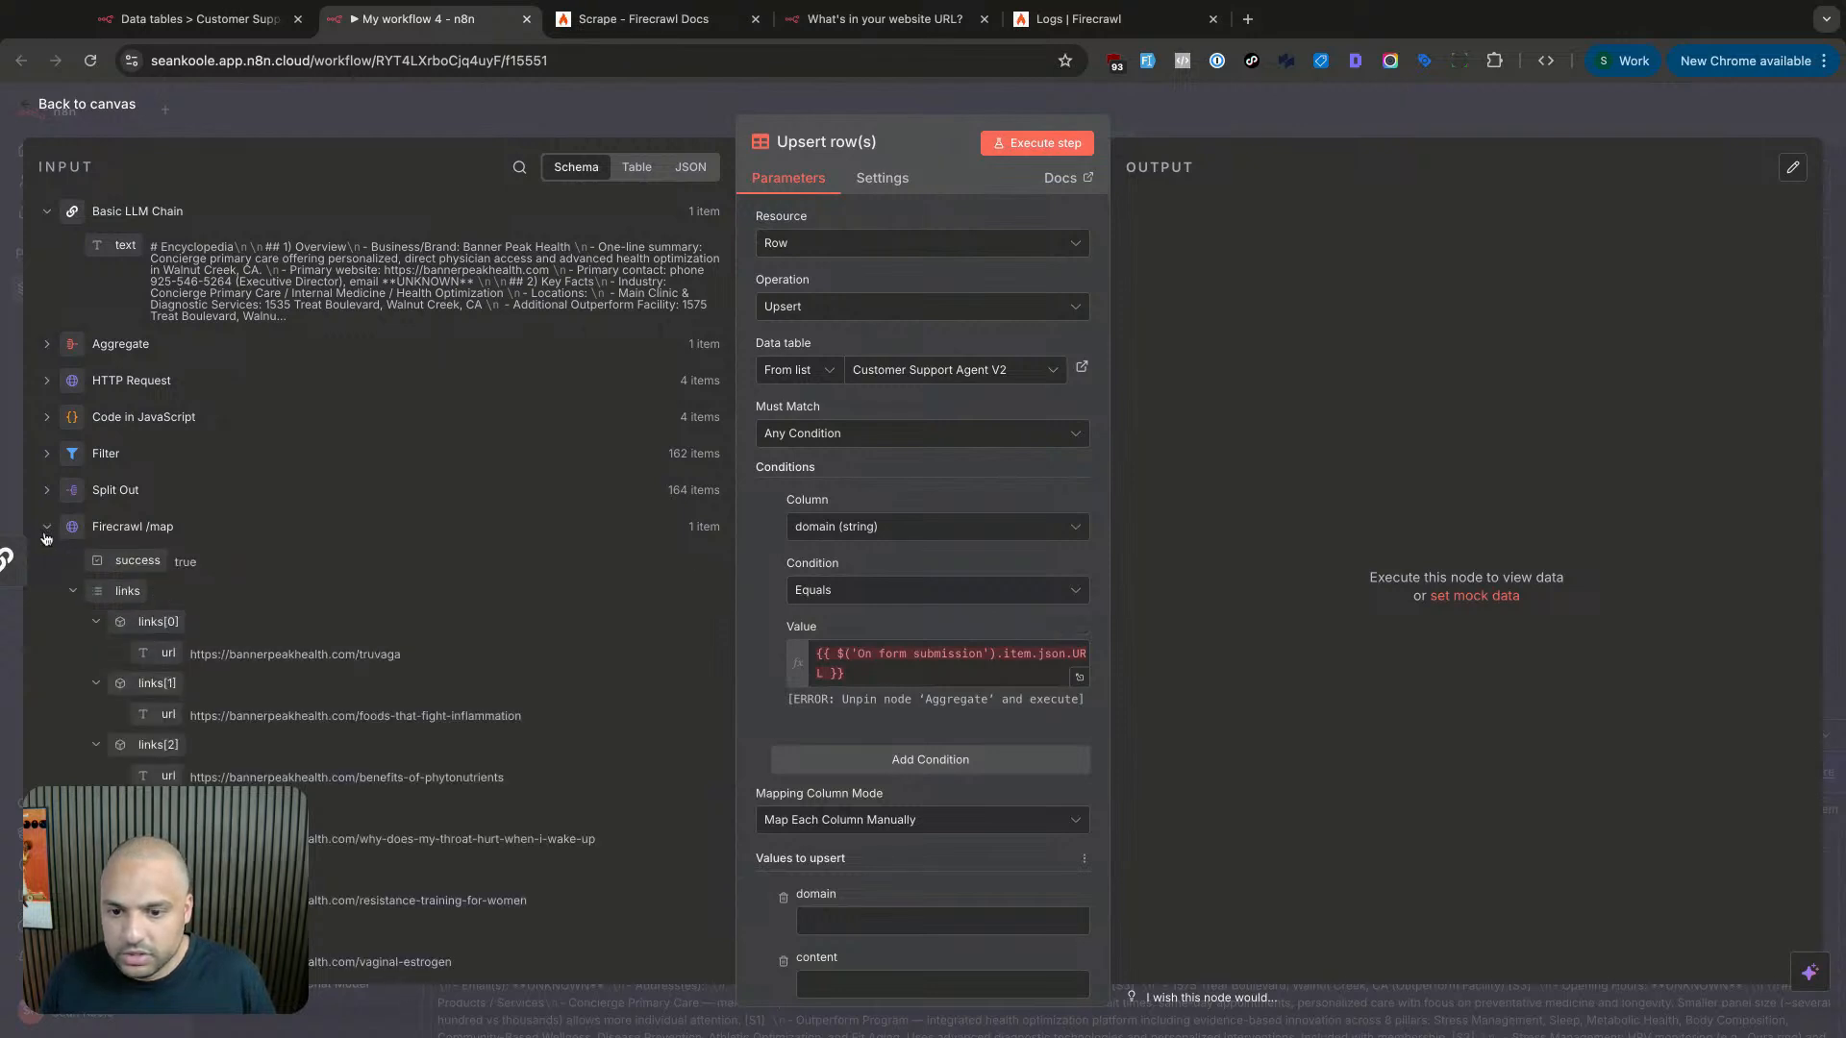
left_click(46, 528)
left_click(47, 492)
left_click(46, 492)
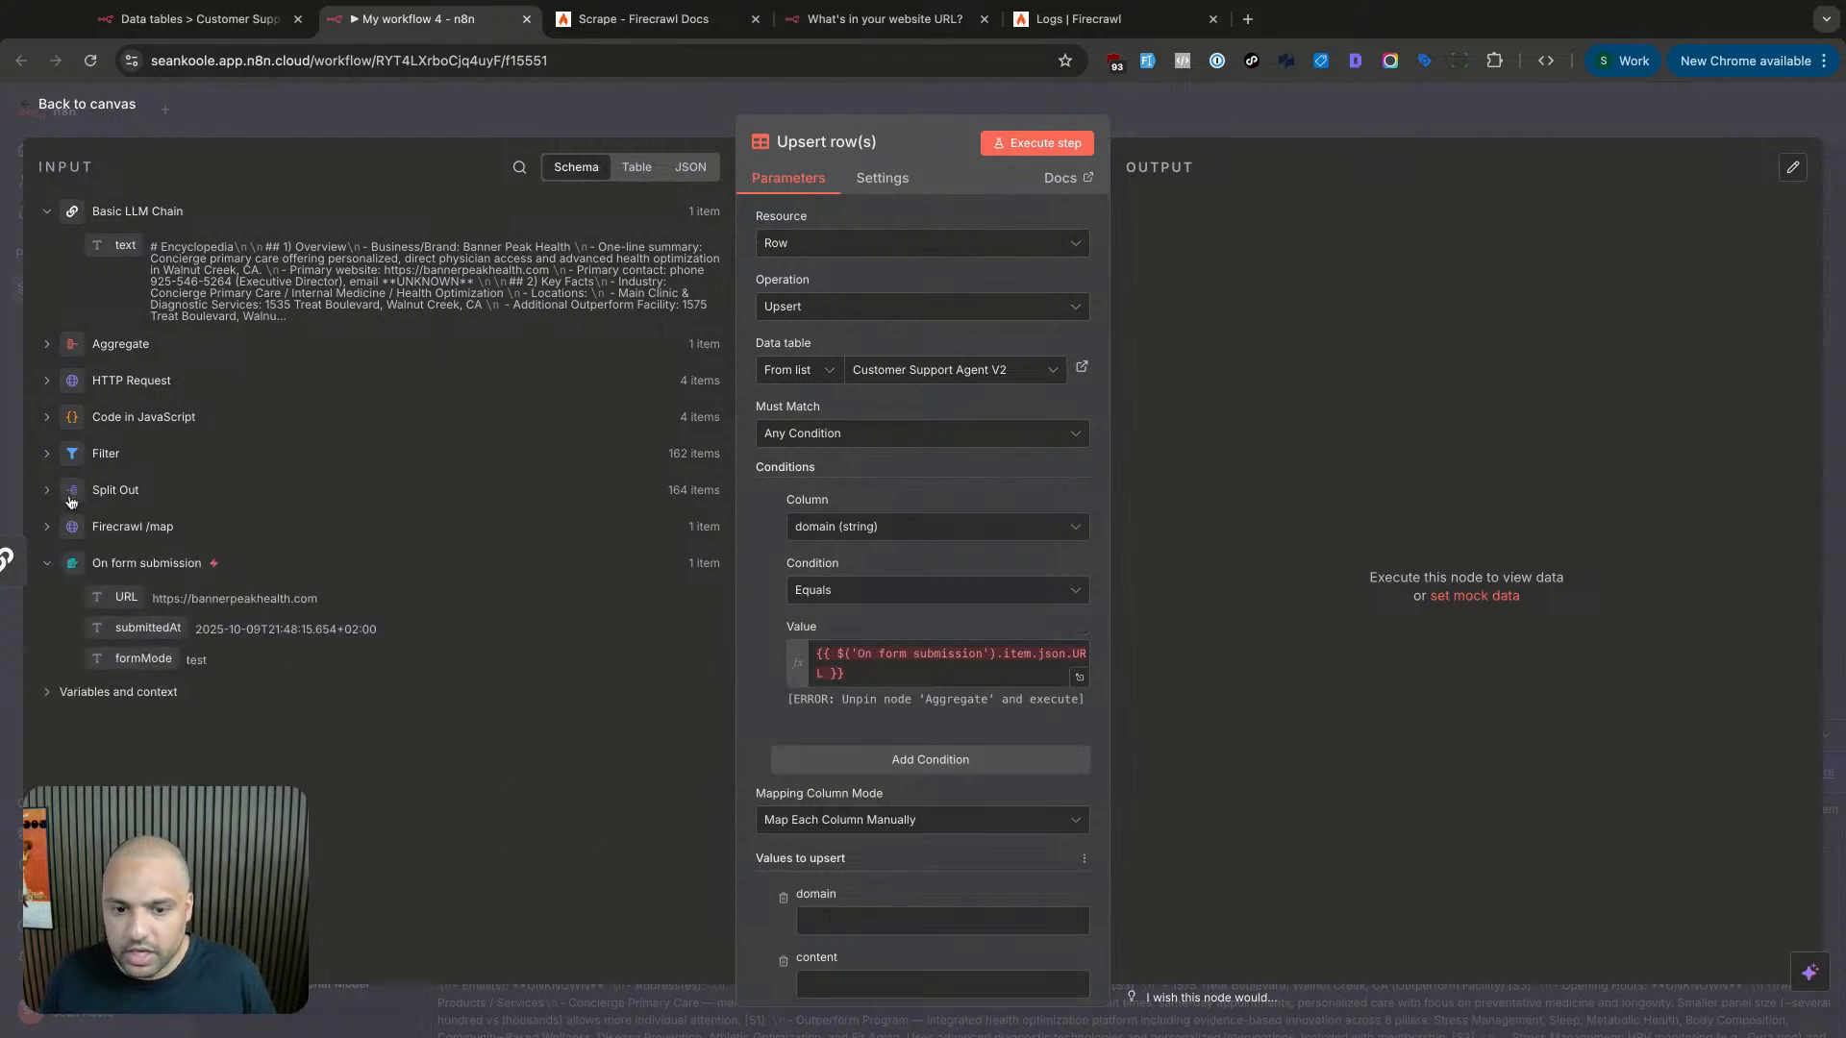
scroll(1000, 673, "down", 2)
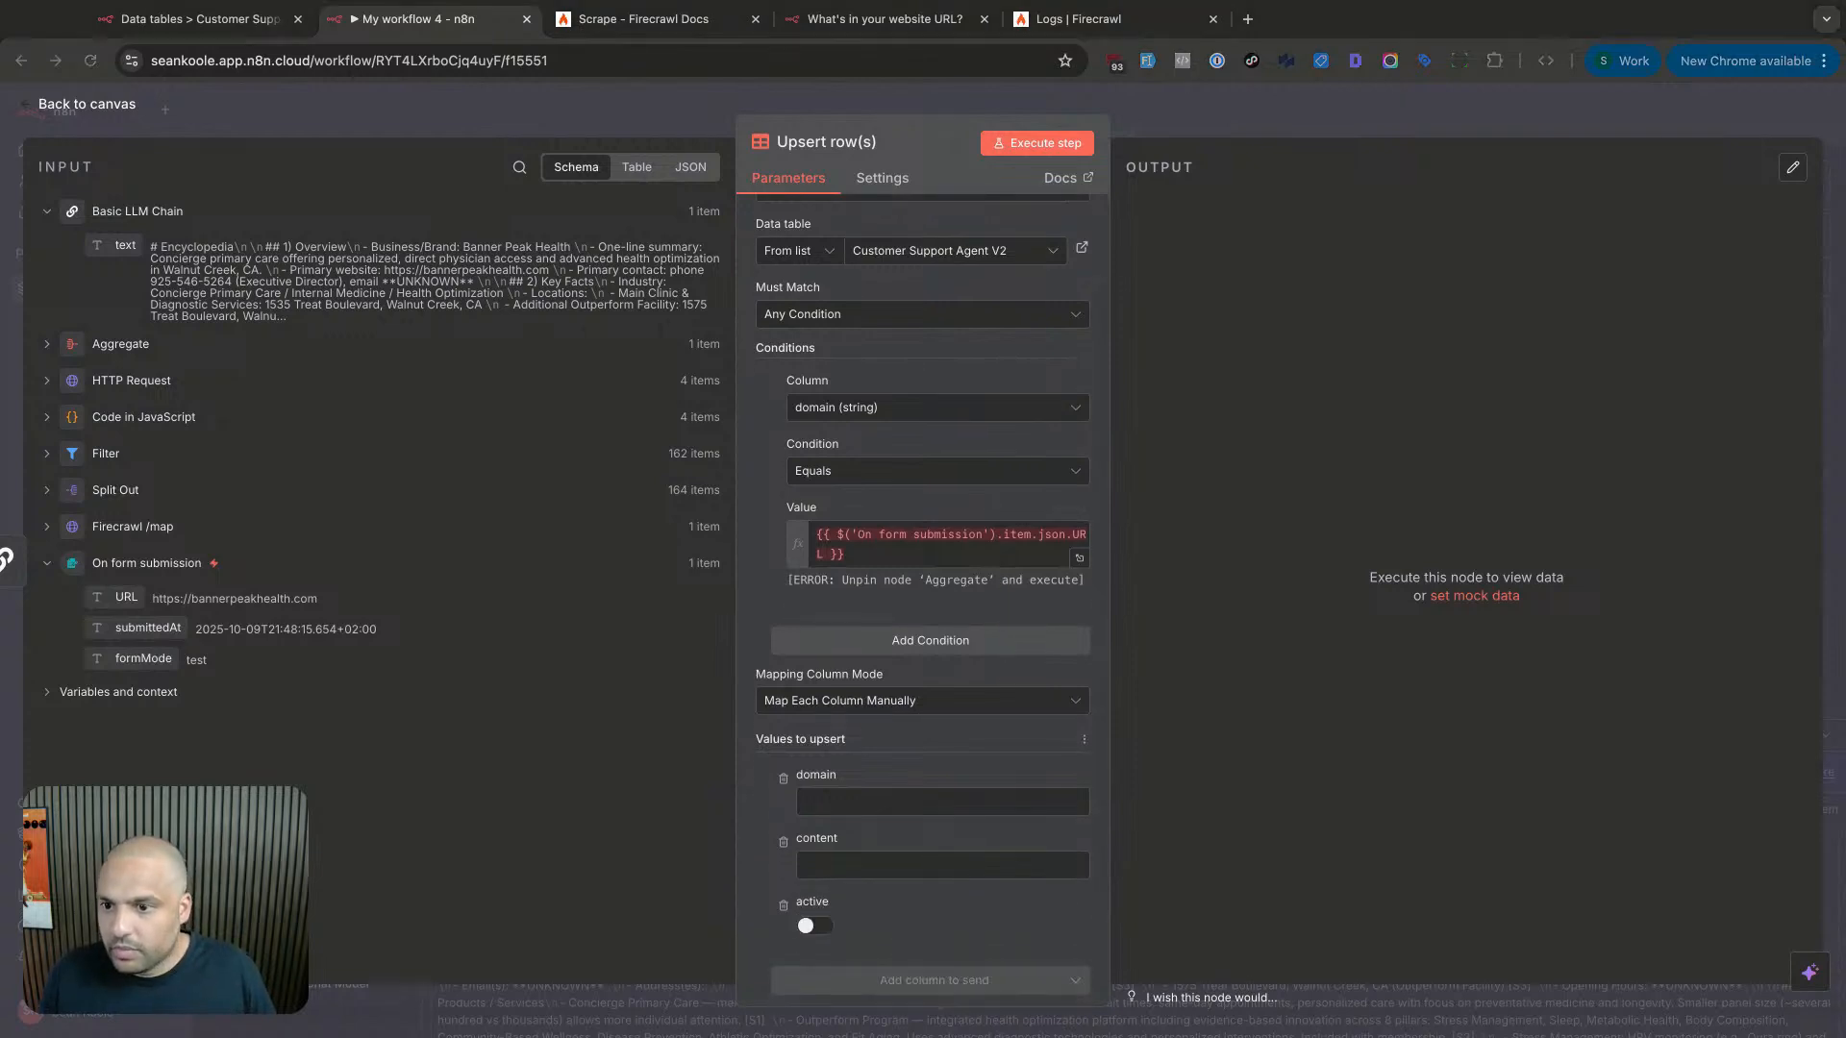
scroll(911, 647, "down", 1)
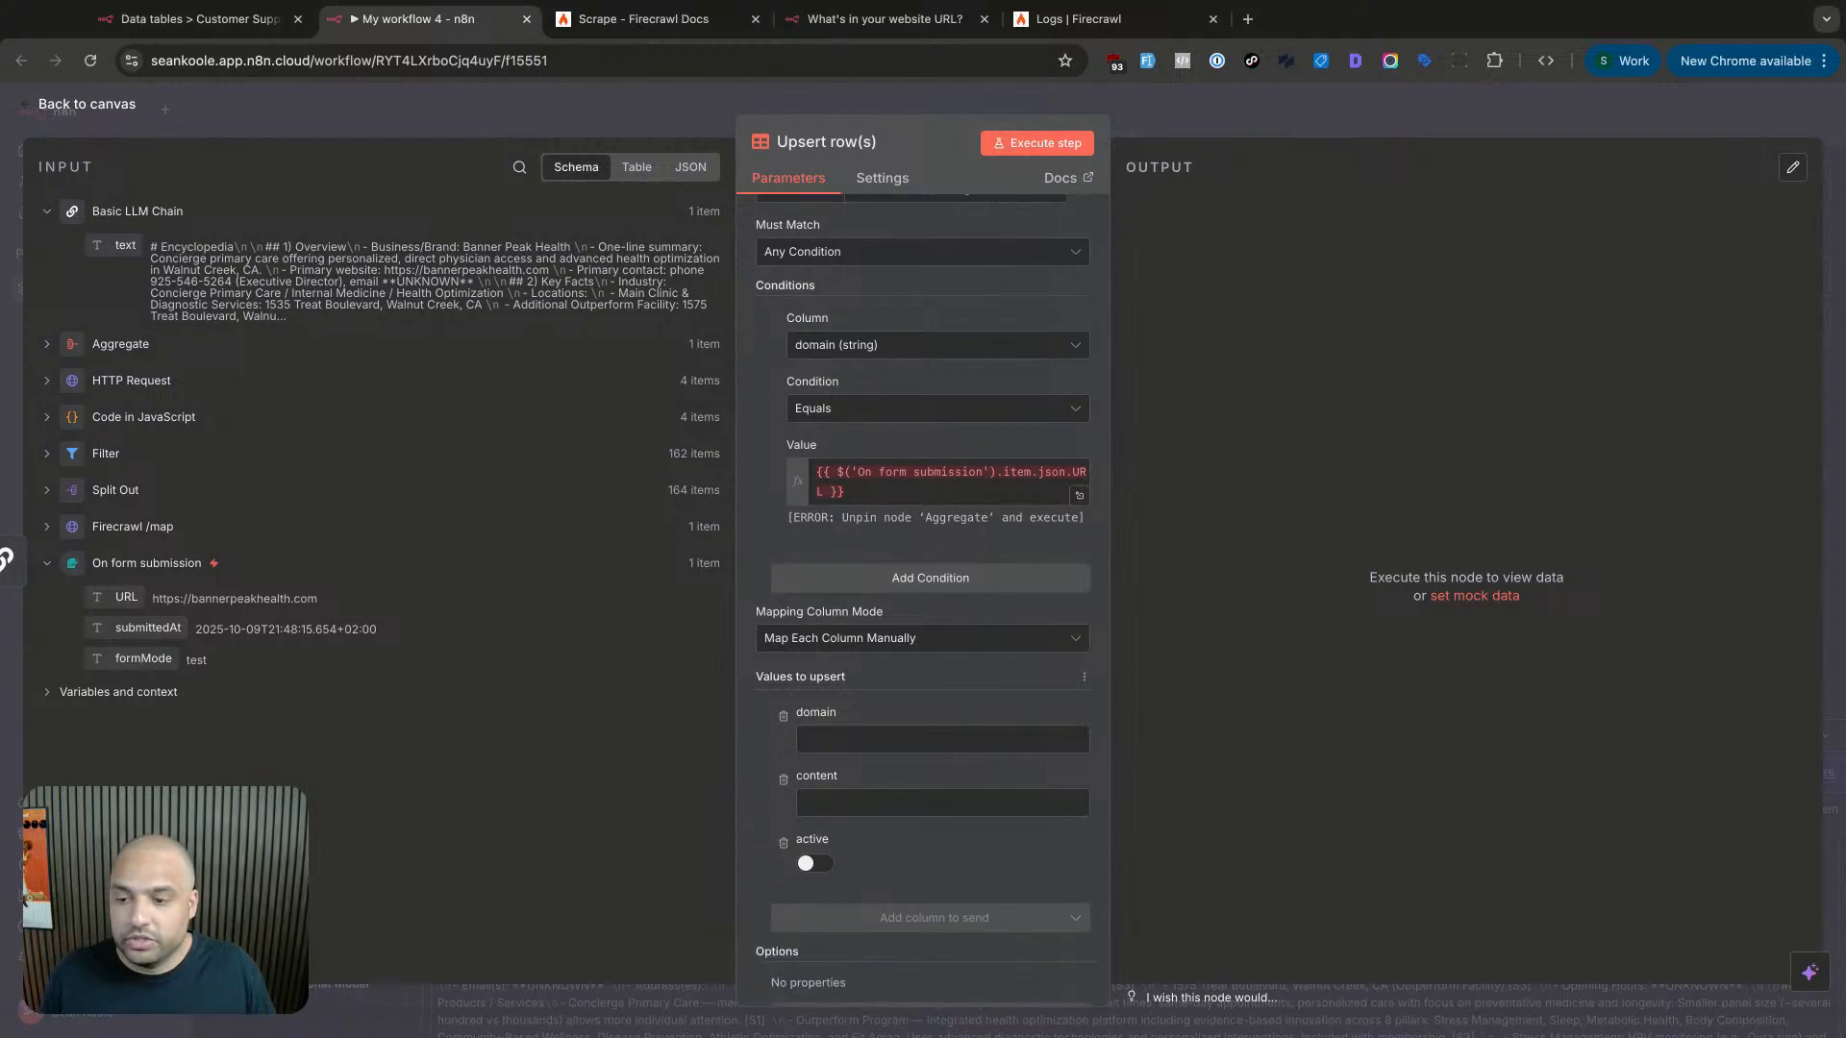
scroll(904, 718, "down", 1)
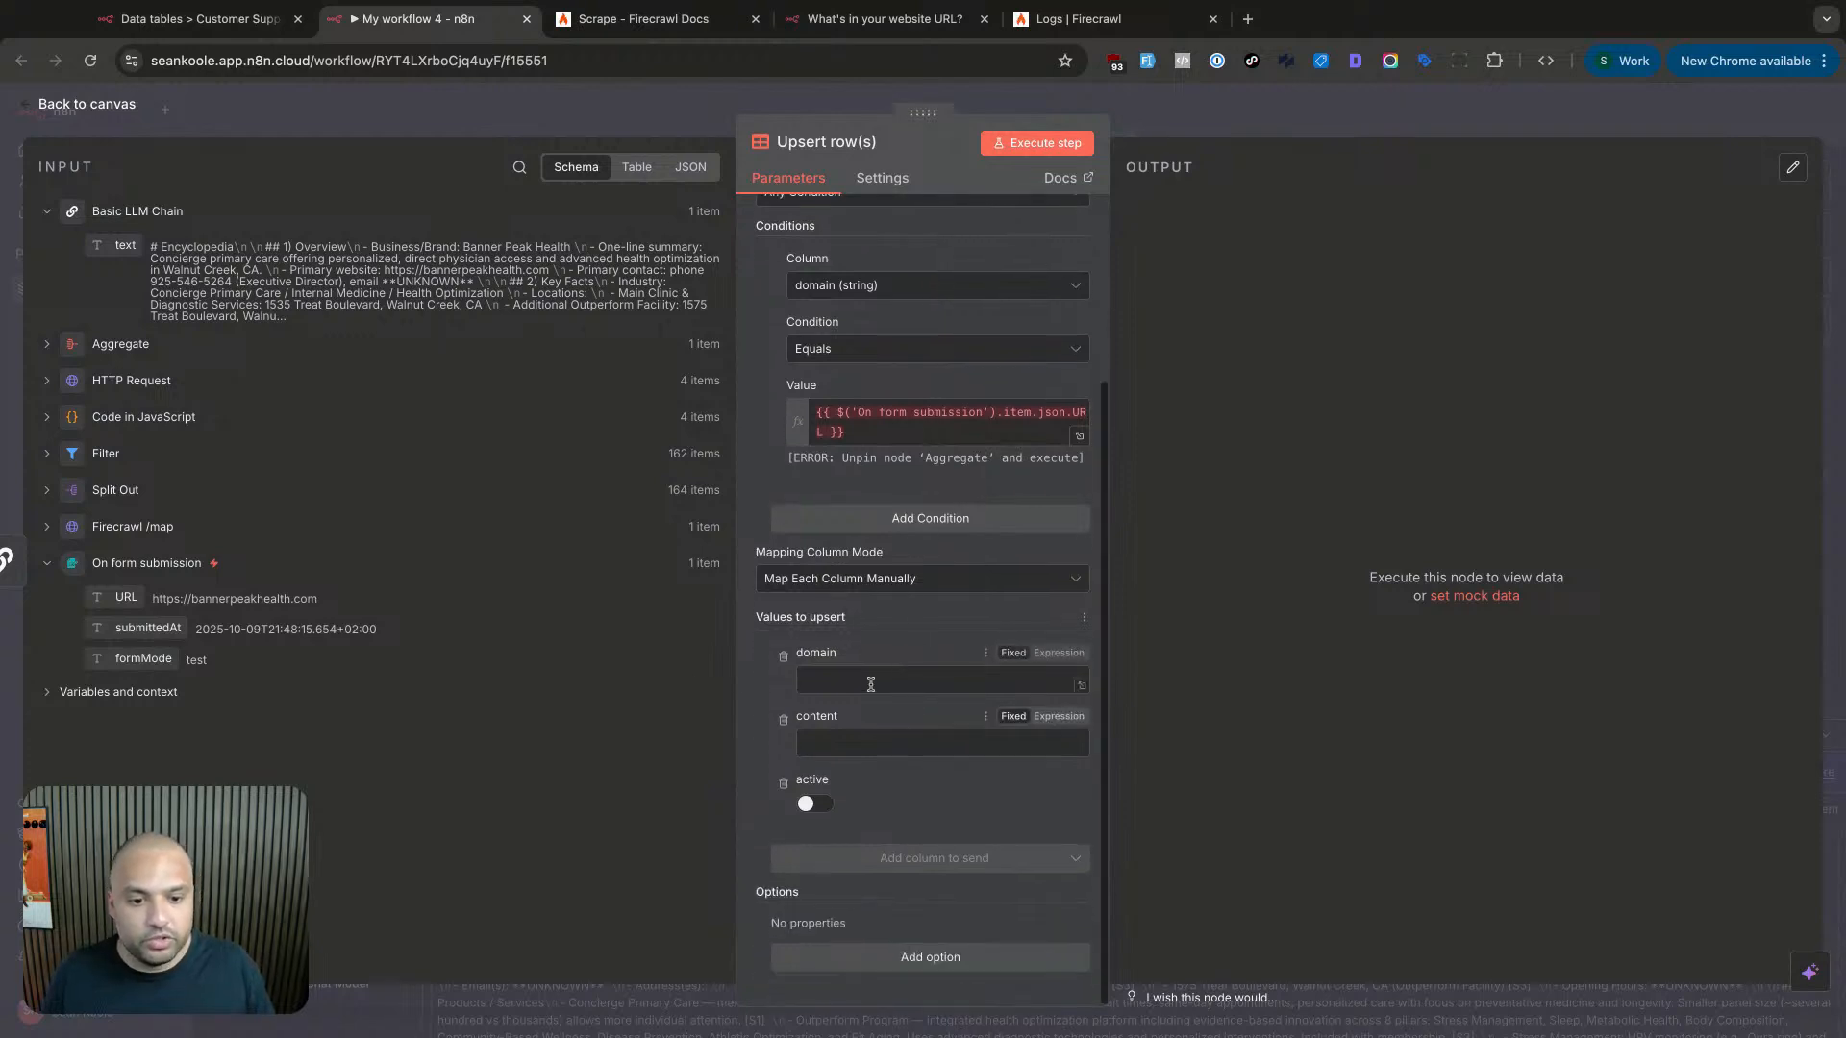
- Fill the content column with the Basic LLM Chain's text
left_click(870, 683)
left_click(862, 741)
left_click(150, 268)
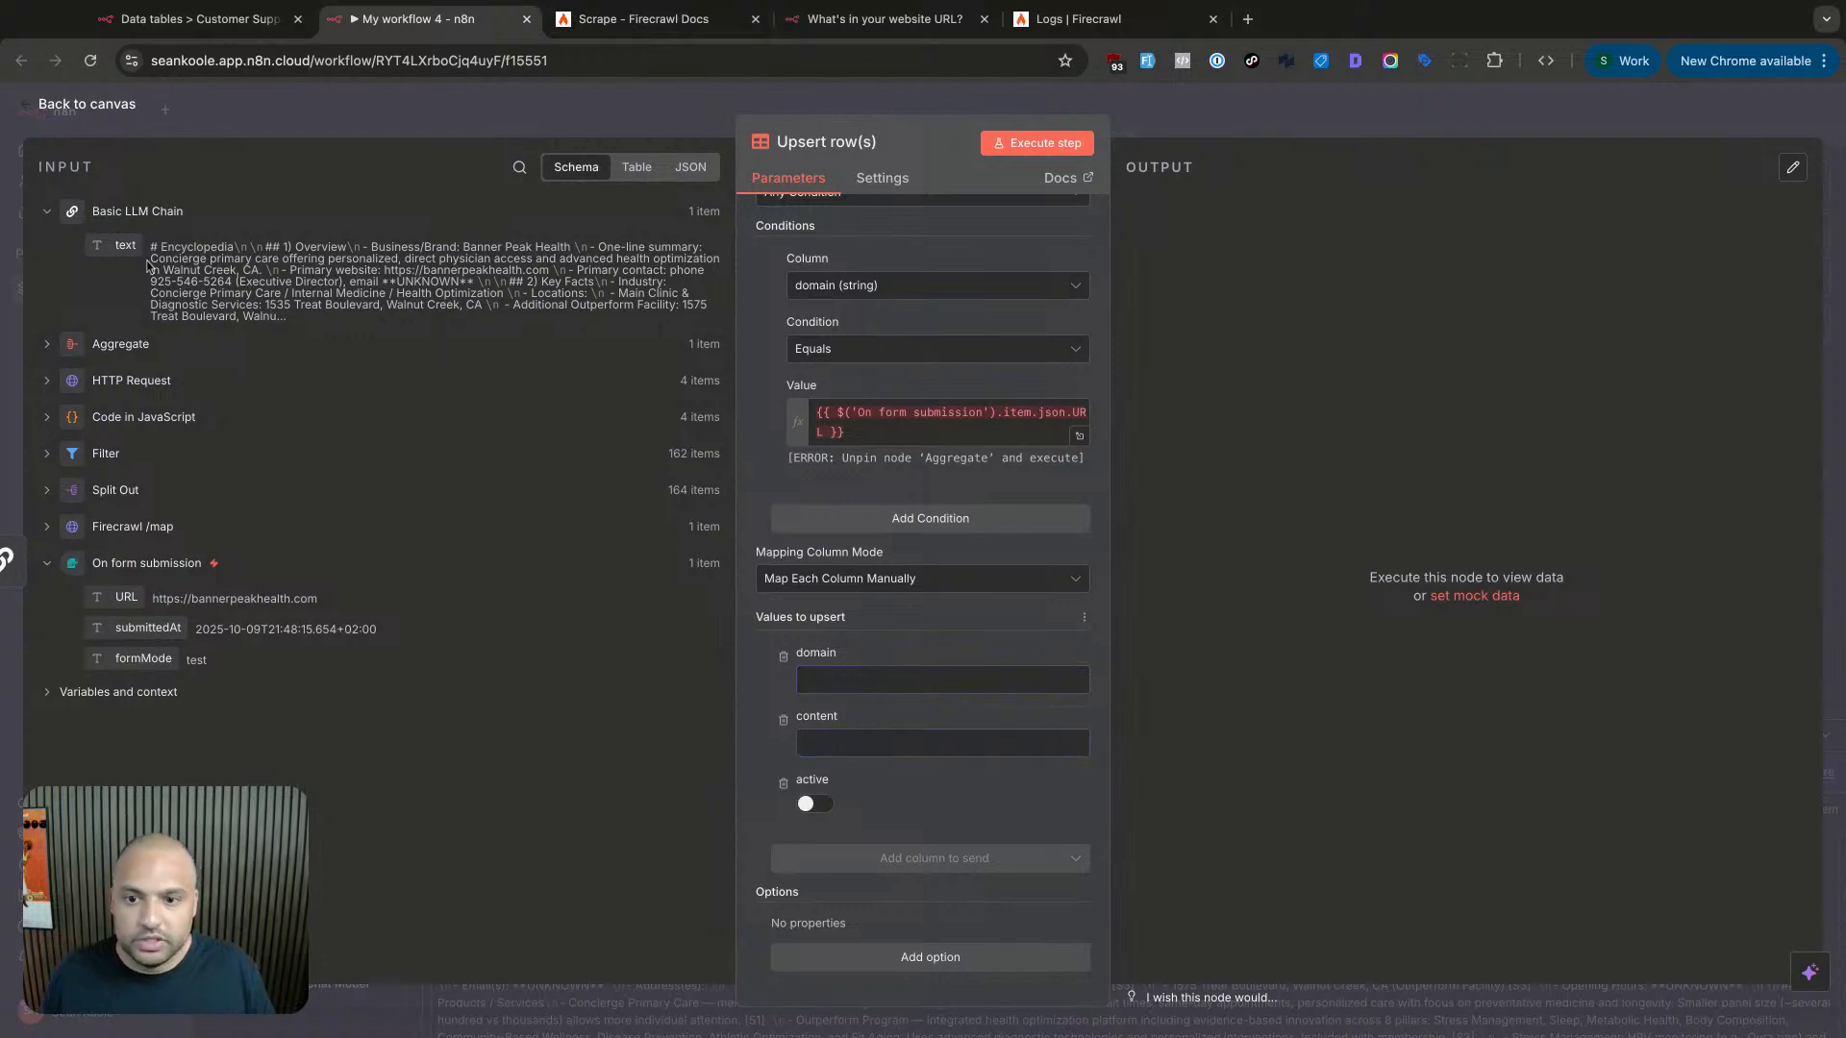
left_click_drag(125, 245, 859, 730)
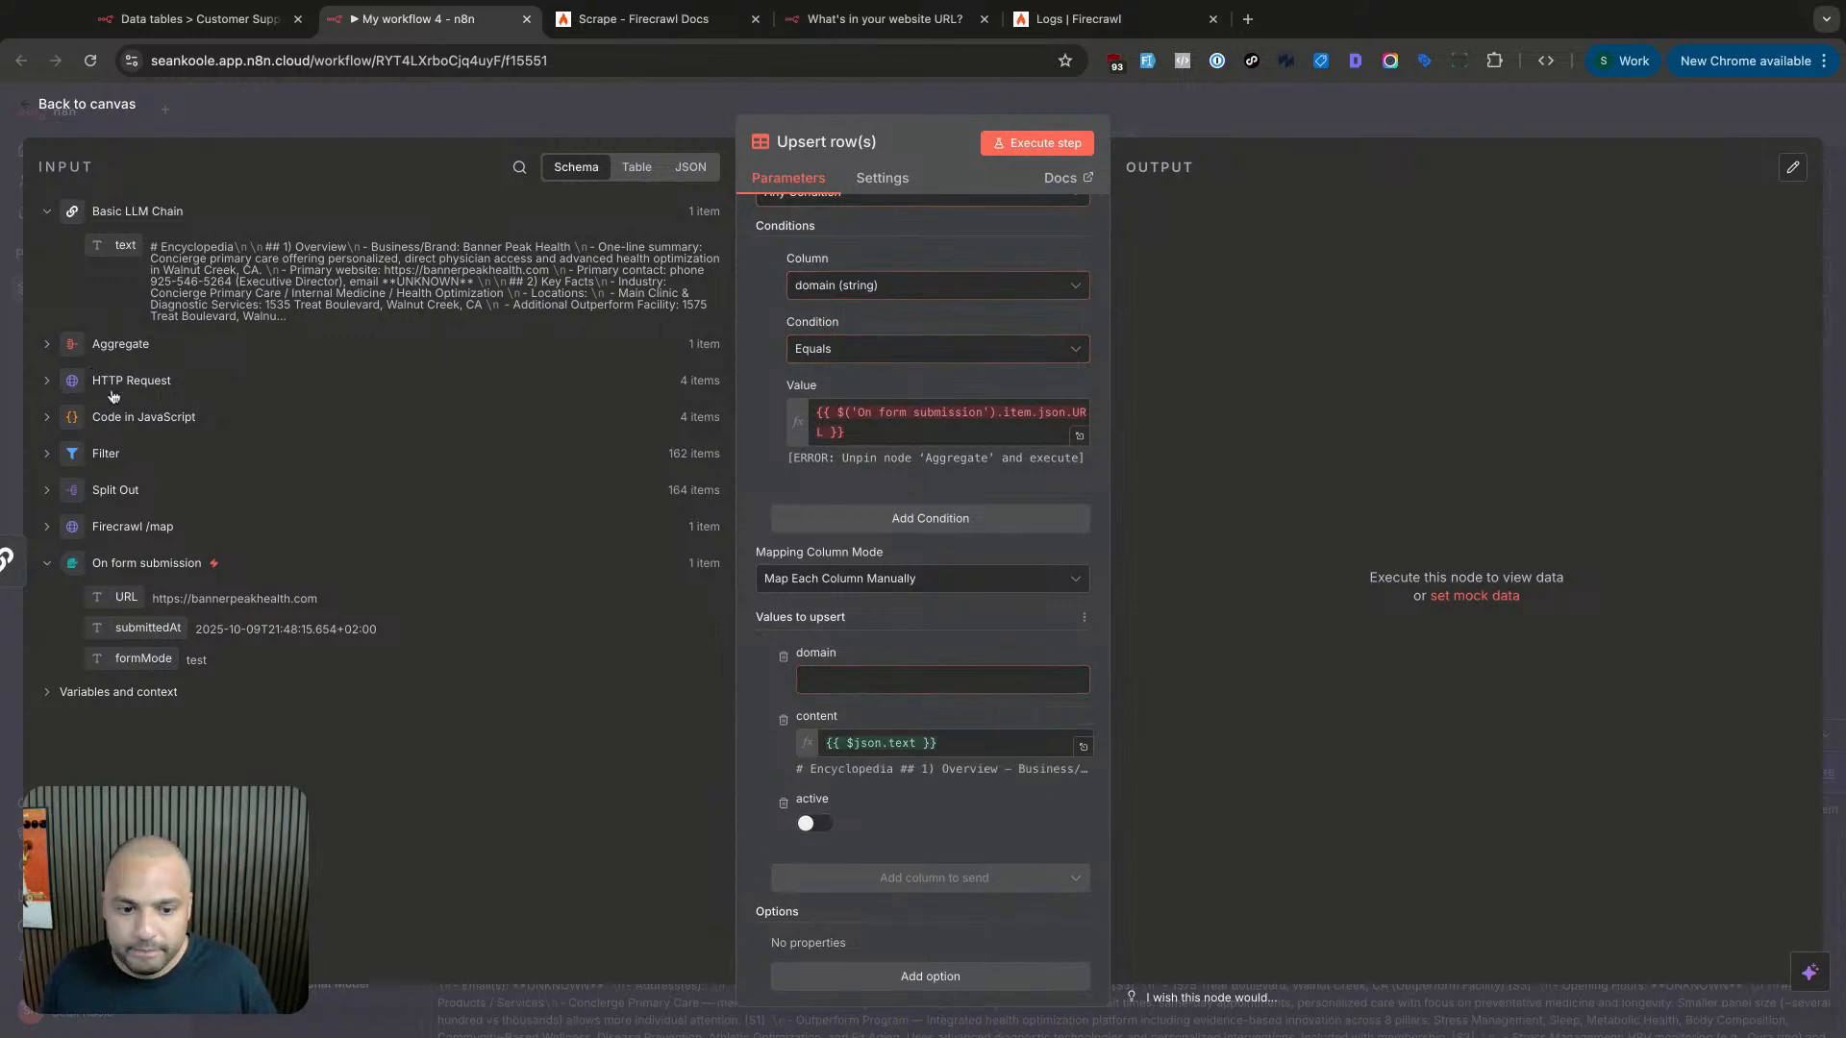
- Fill the domain column with the submitted form URL and remove the active column
triple_click(972, 429)
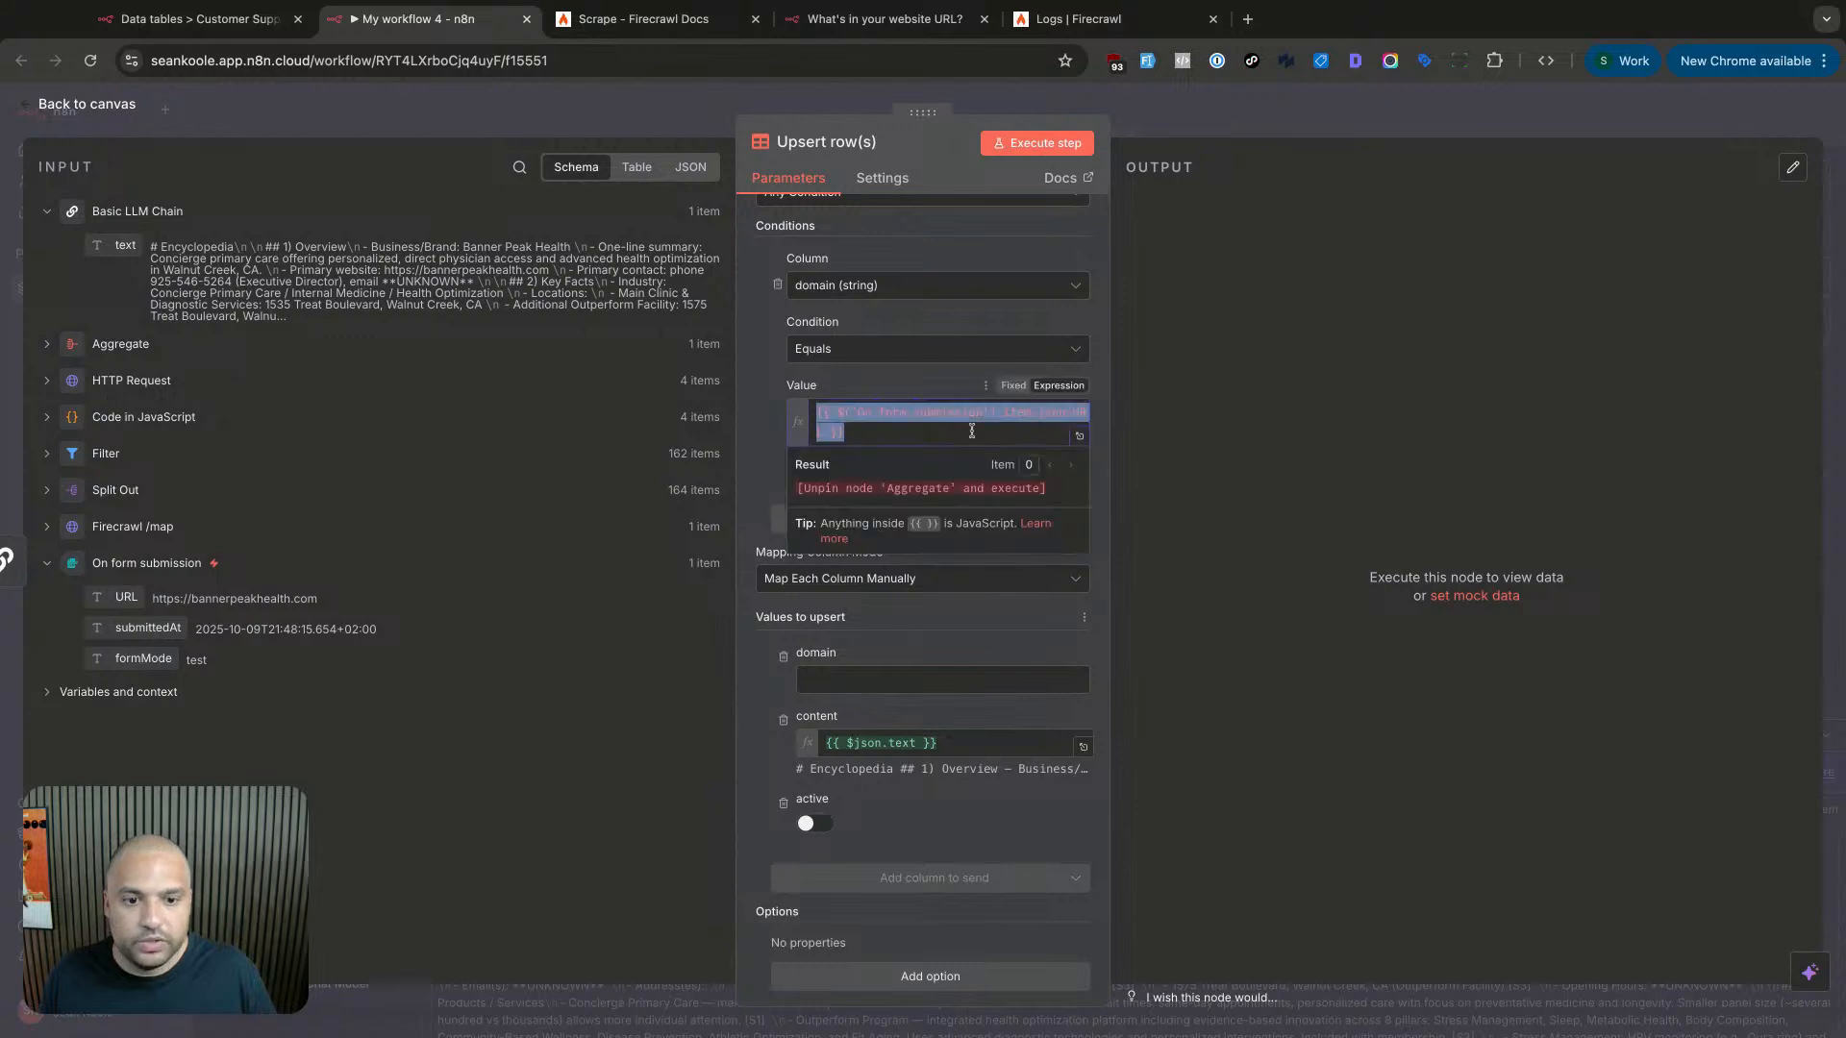
left_click(84, 576)
triple_click(825, 413)
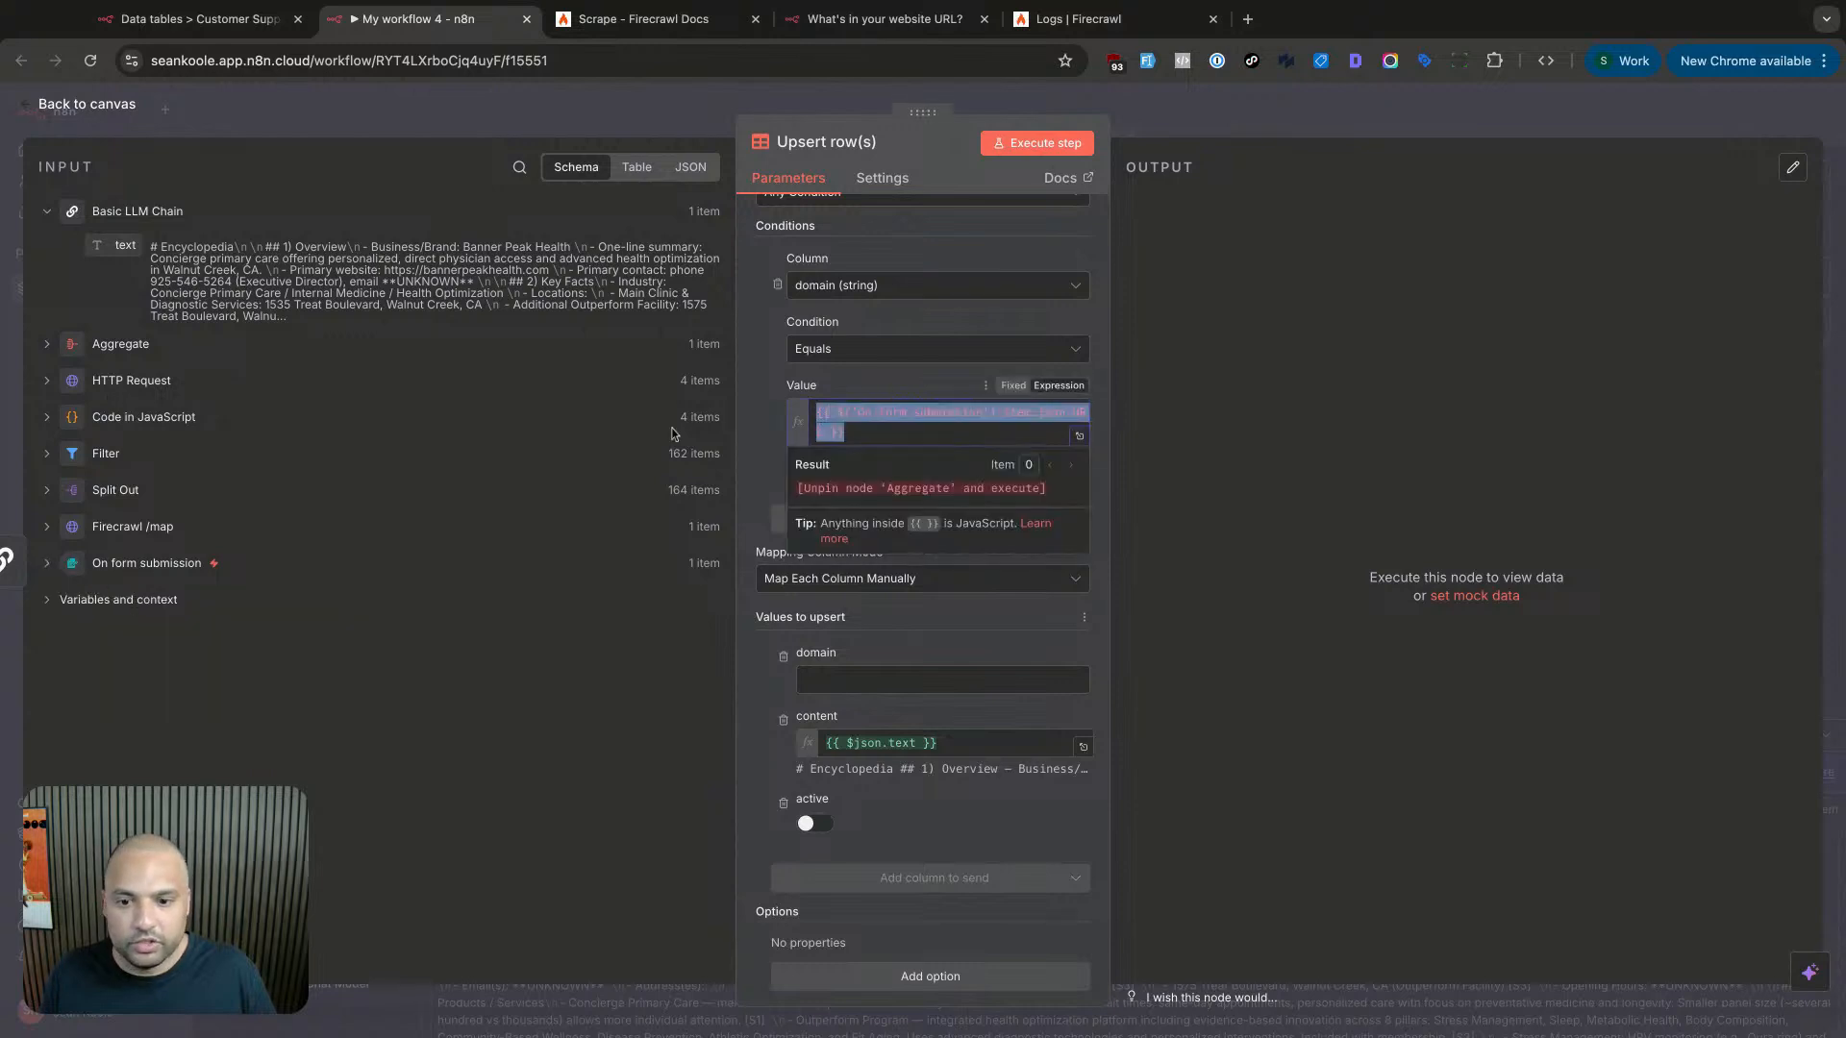
left_click(46, 563)
left_click_drag(126, 597, 822, 686)
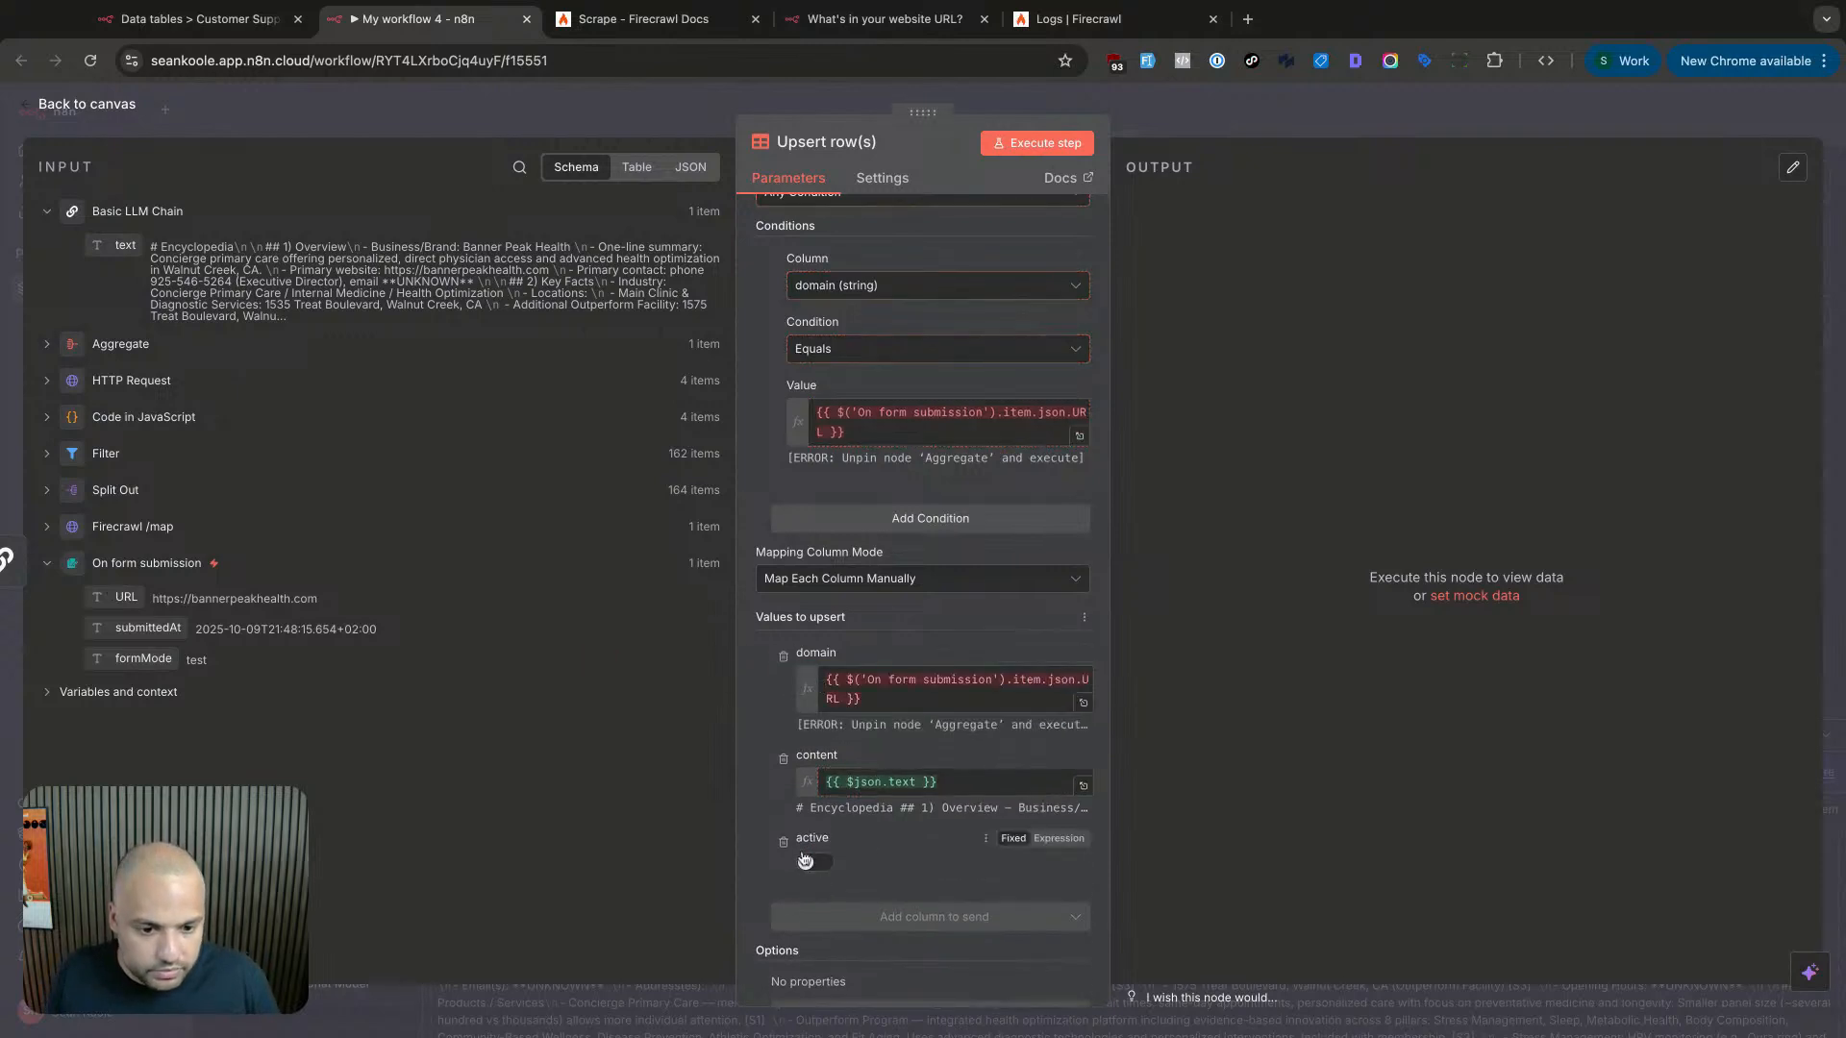
left_click(783, 843)
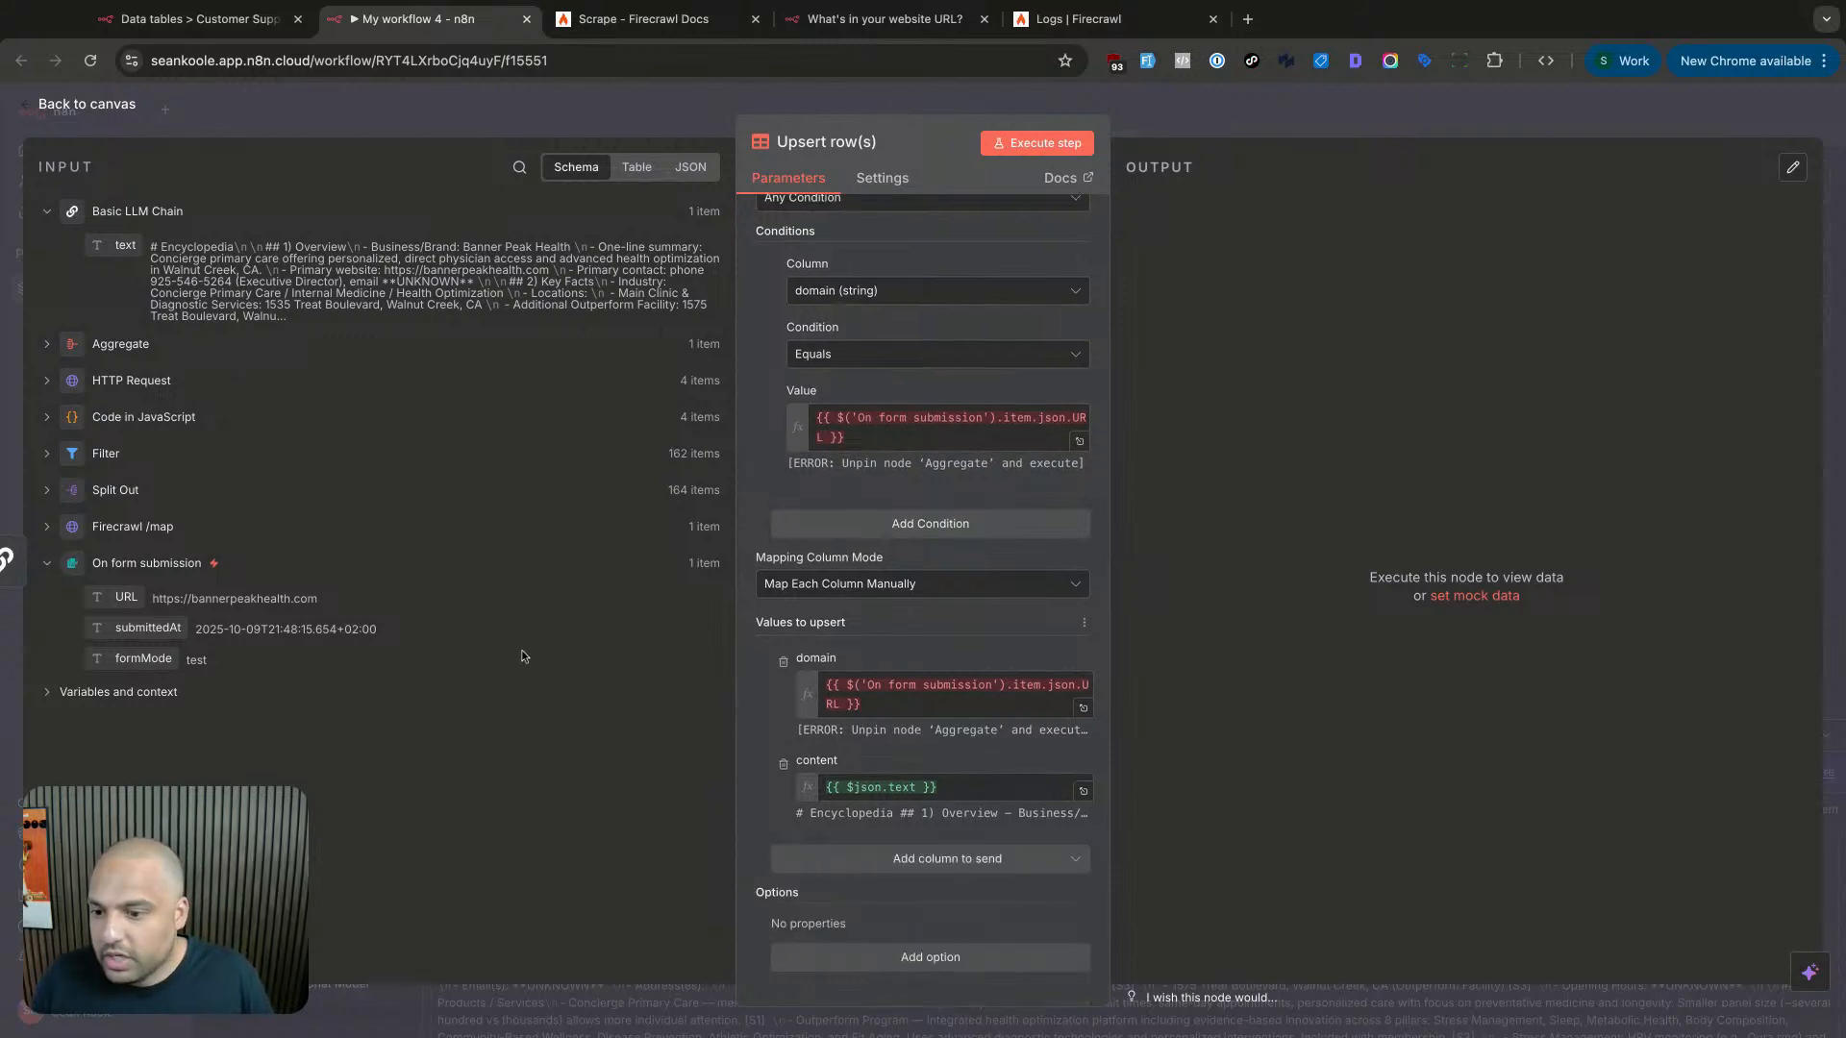
scroll(923, 480, "up", 5)
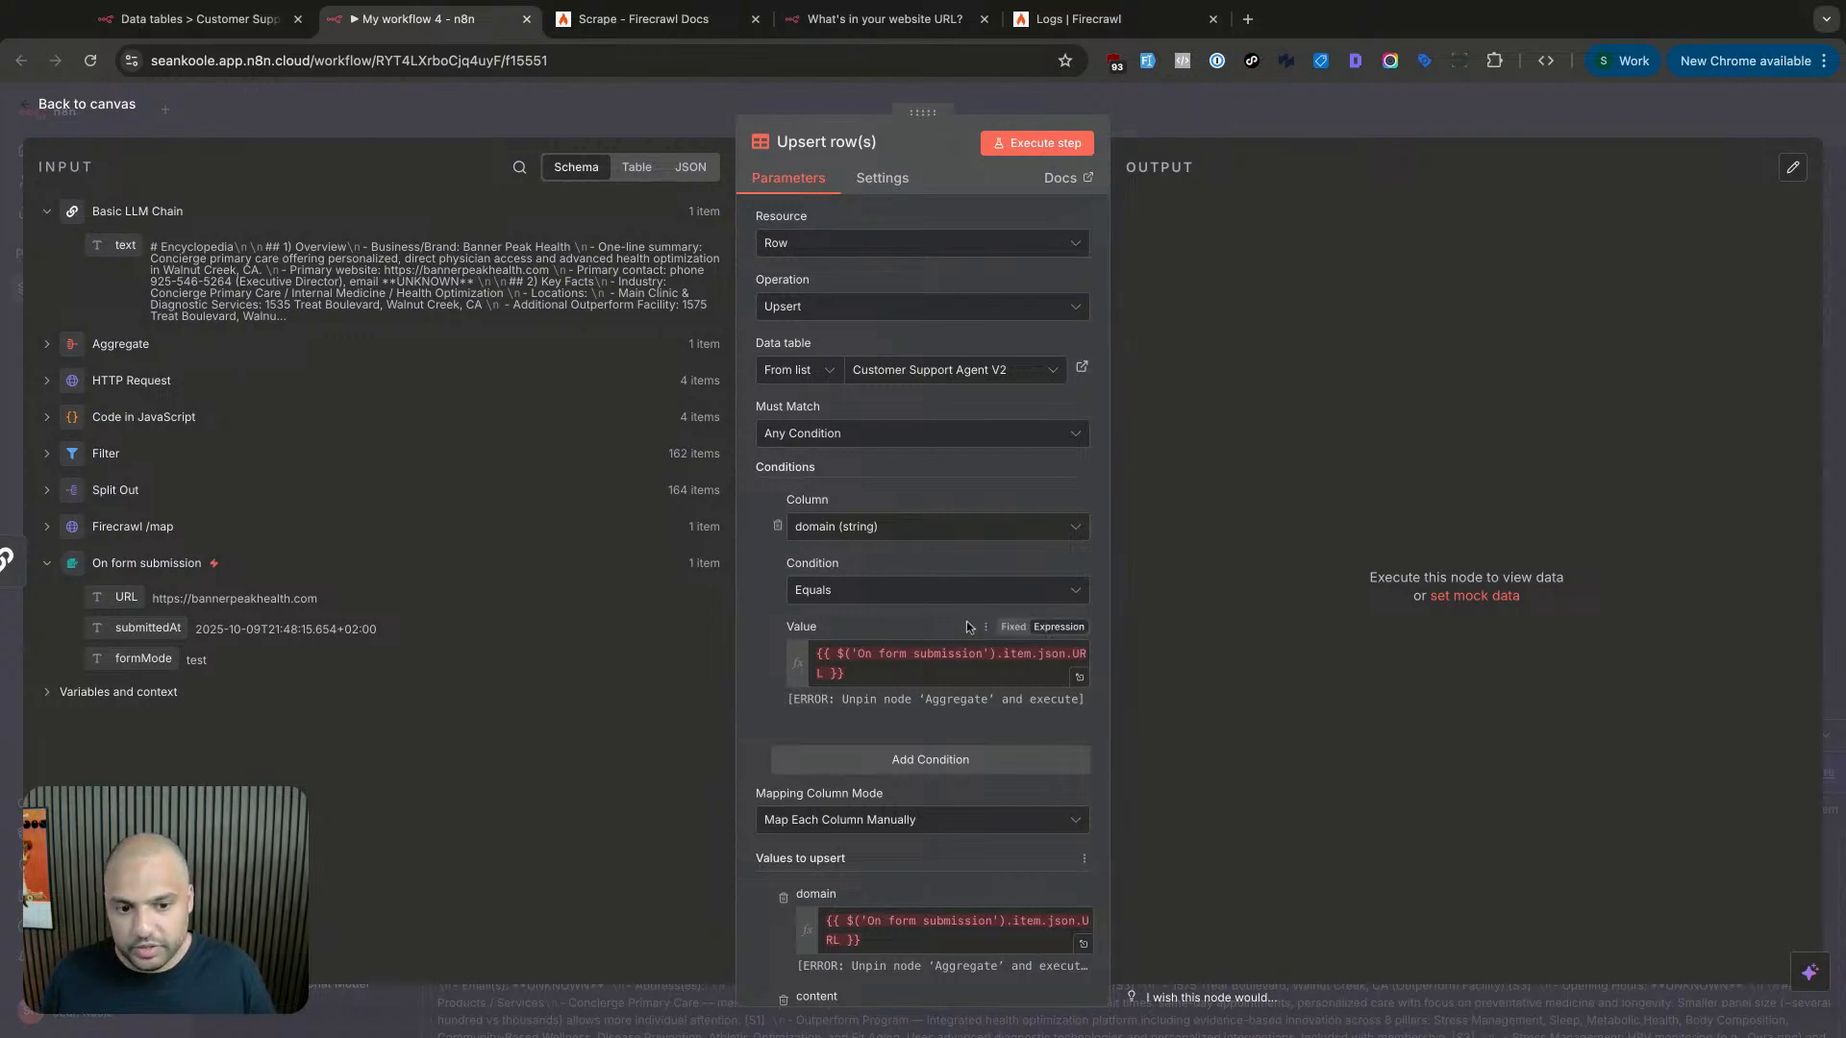
- Test the Upsert row(s) step and read its error about pinned data
left_click(934, 648)
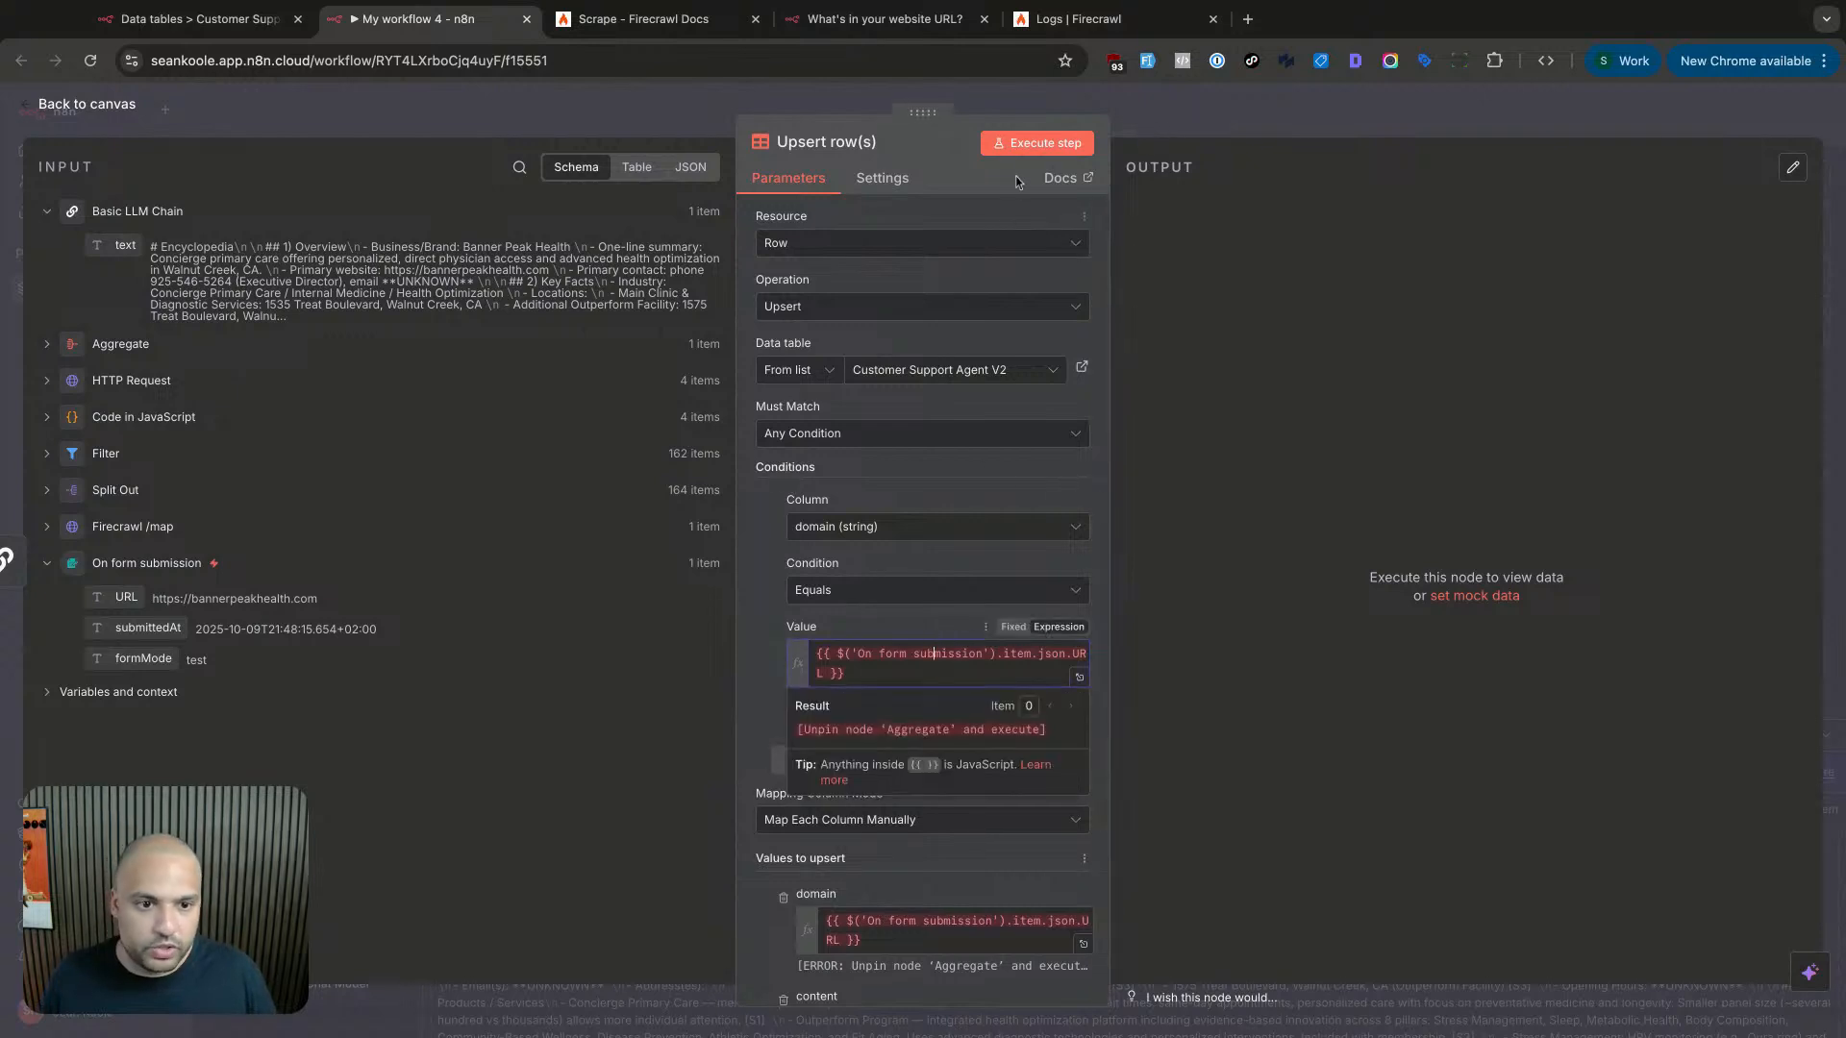
left_click(1032, 144)
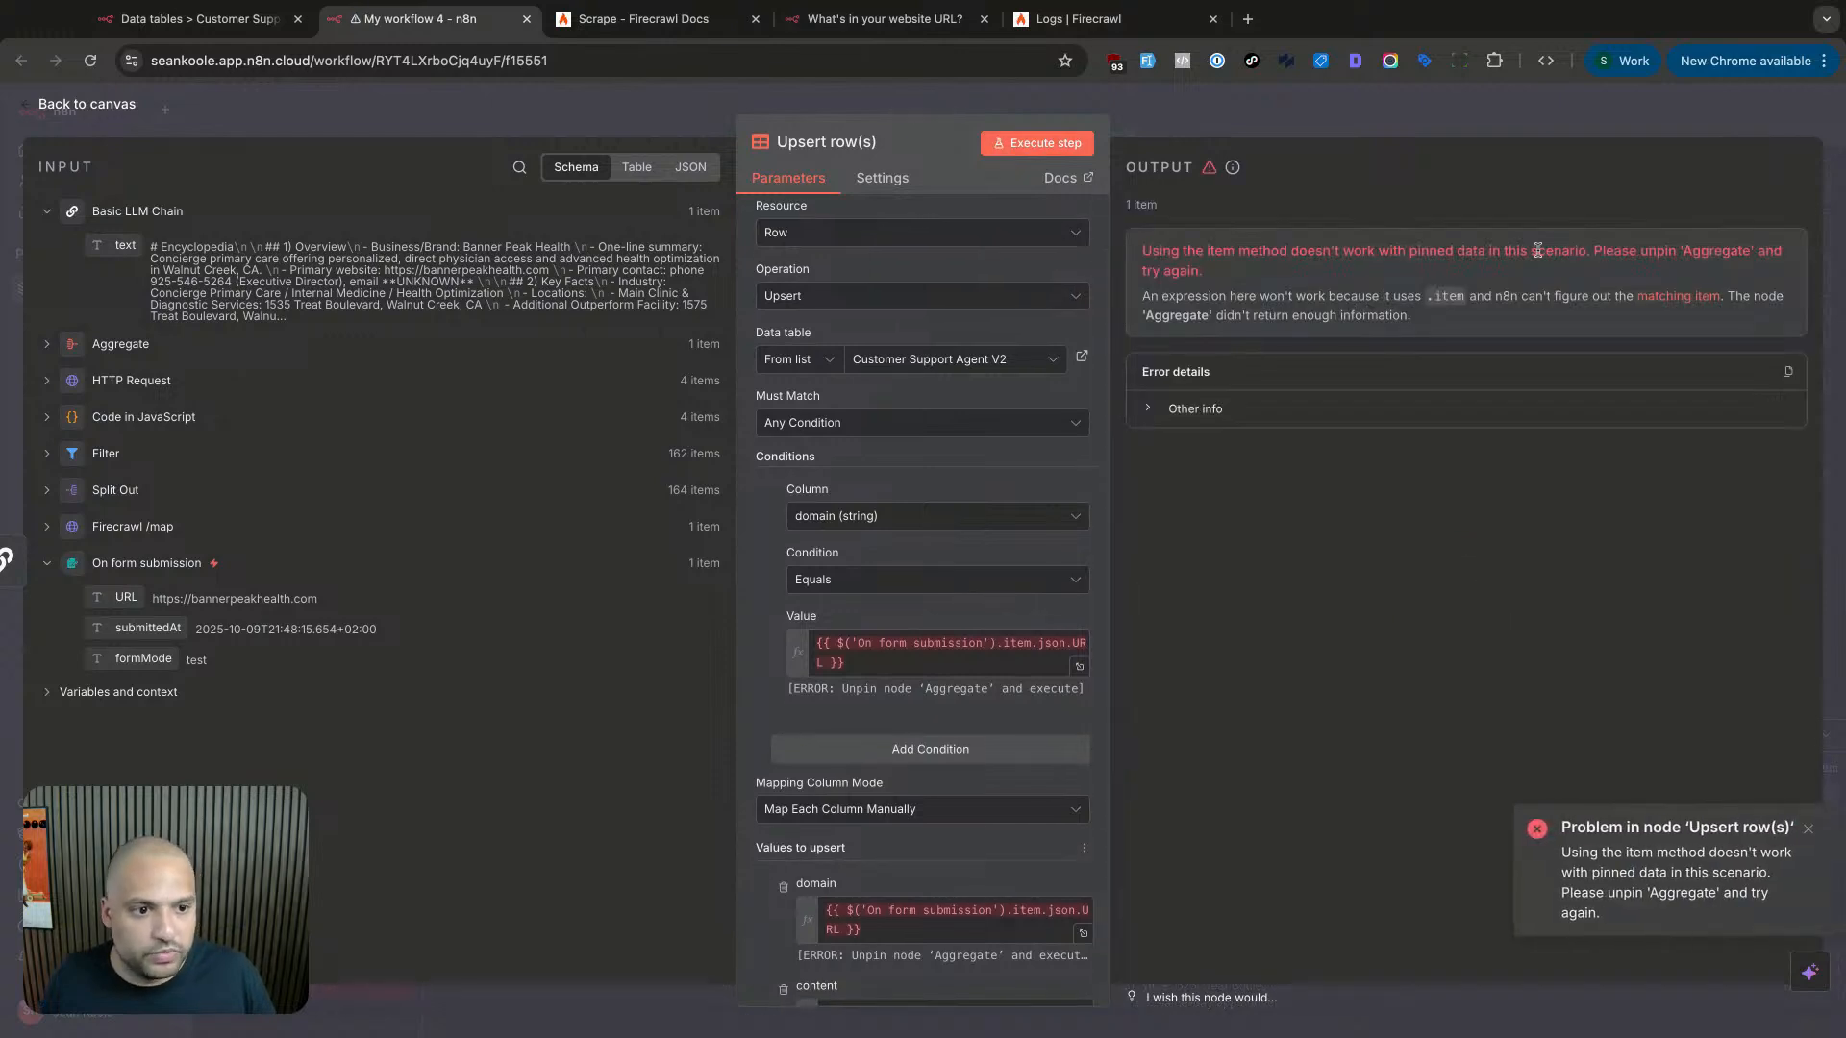
left_click_drag(1287, 259, 1438, 256)
left_click(1439, 256)
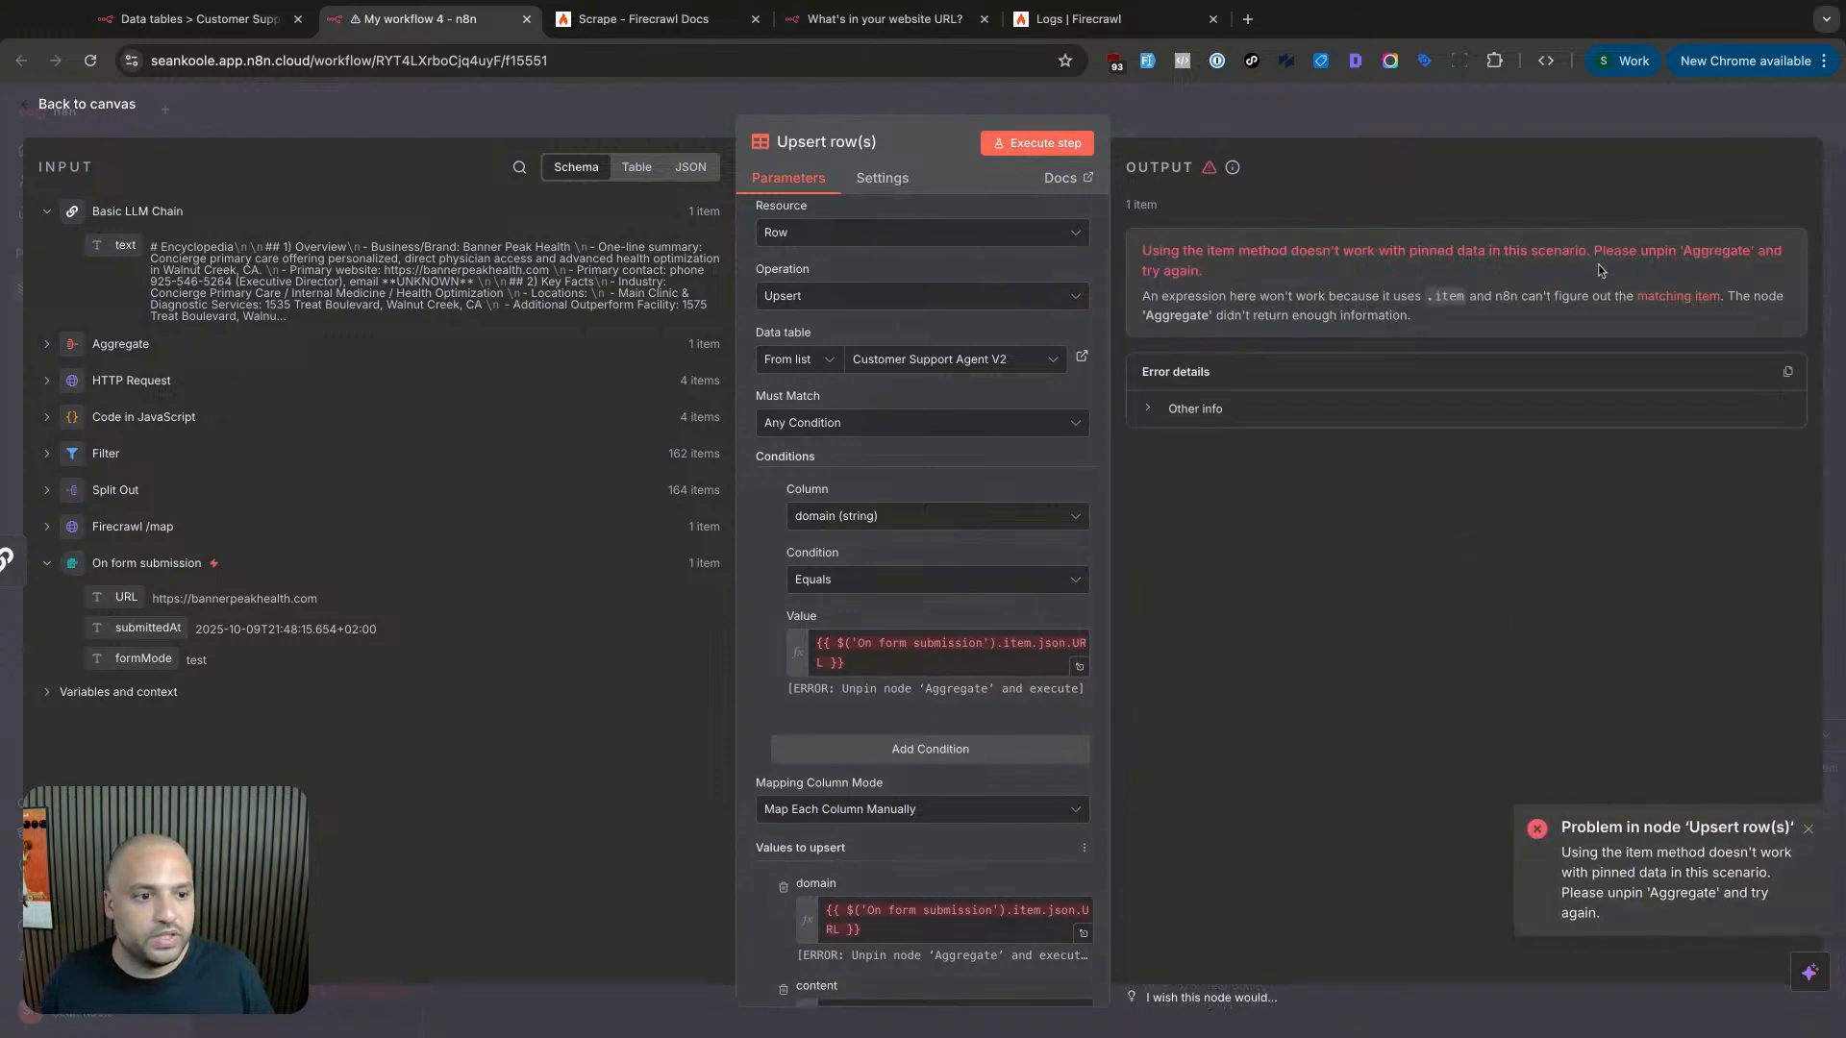
left_click_drag(1600, 252, 1709, 250)
left_click(1688, 239)
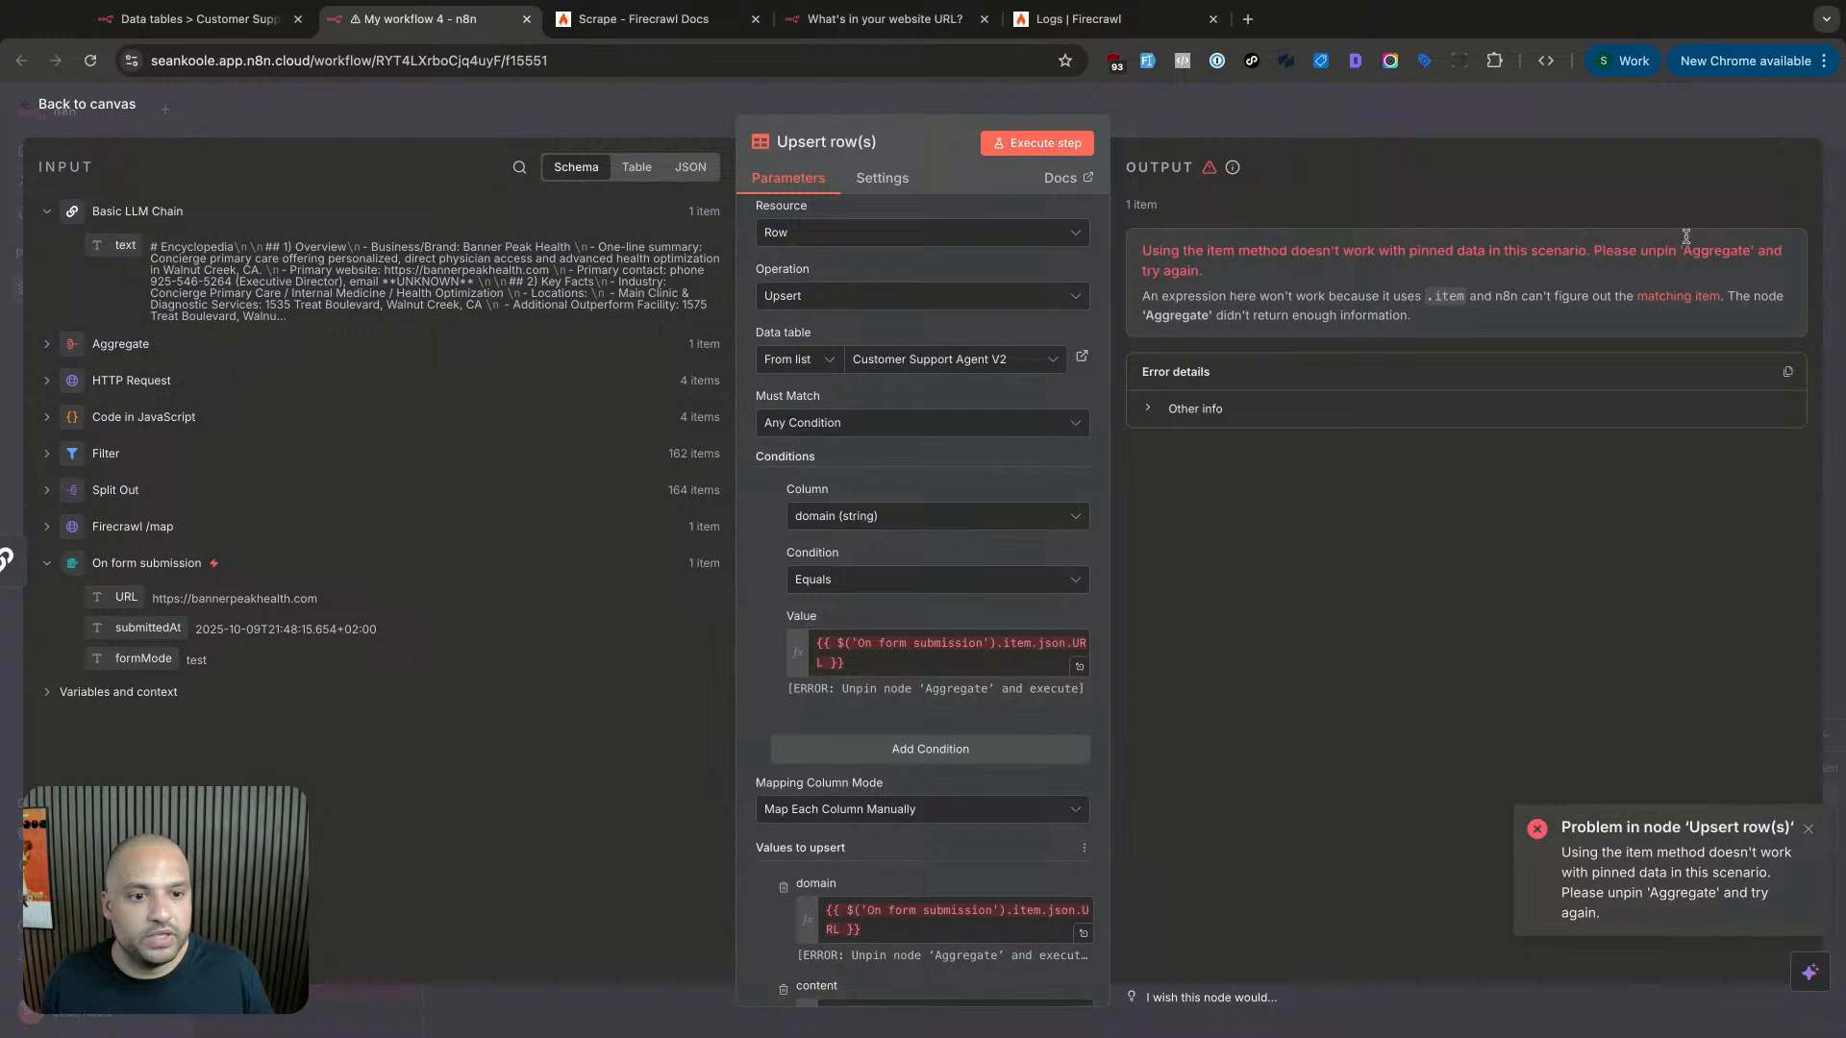
left_click(1536, 116)
- Run the whole workflow and inspect the Upsert node's domain expression and input data
scroll(614, 588, "left", 5)
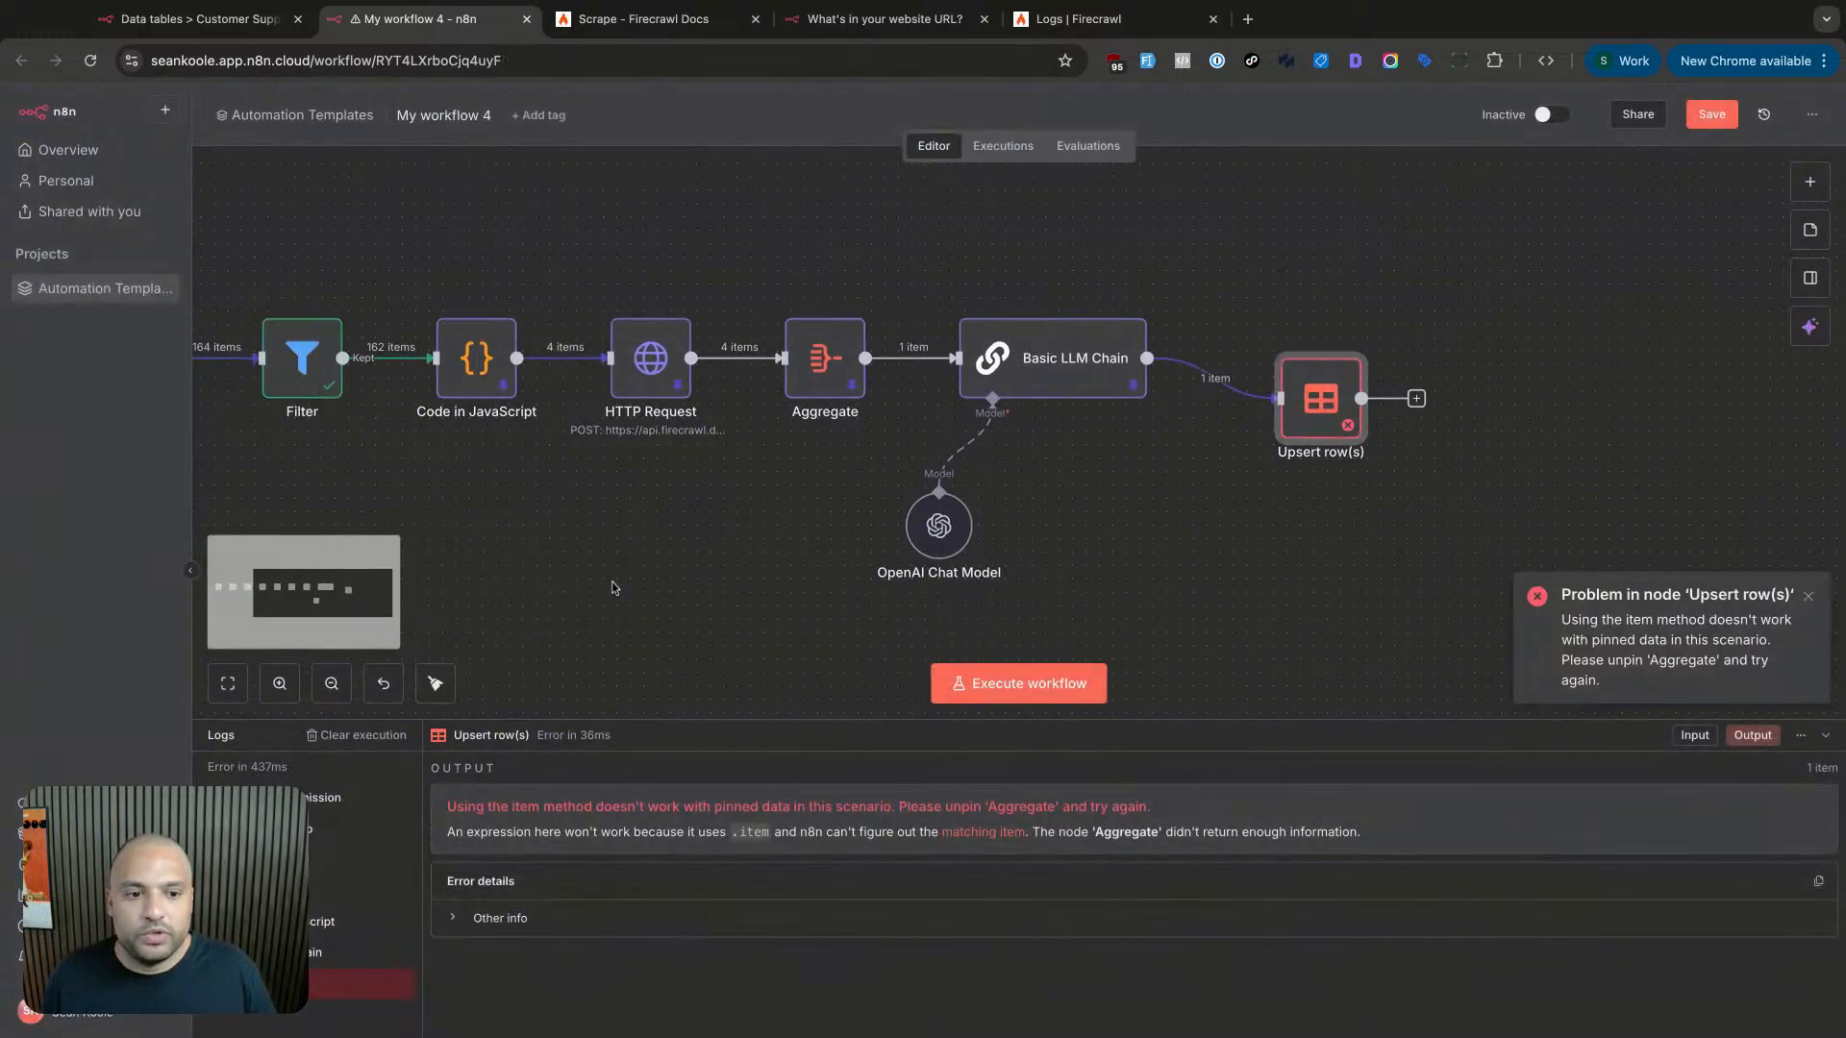
scroll(615, 588, "left", 10)
double_click(323, 361)
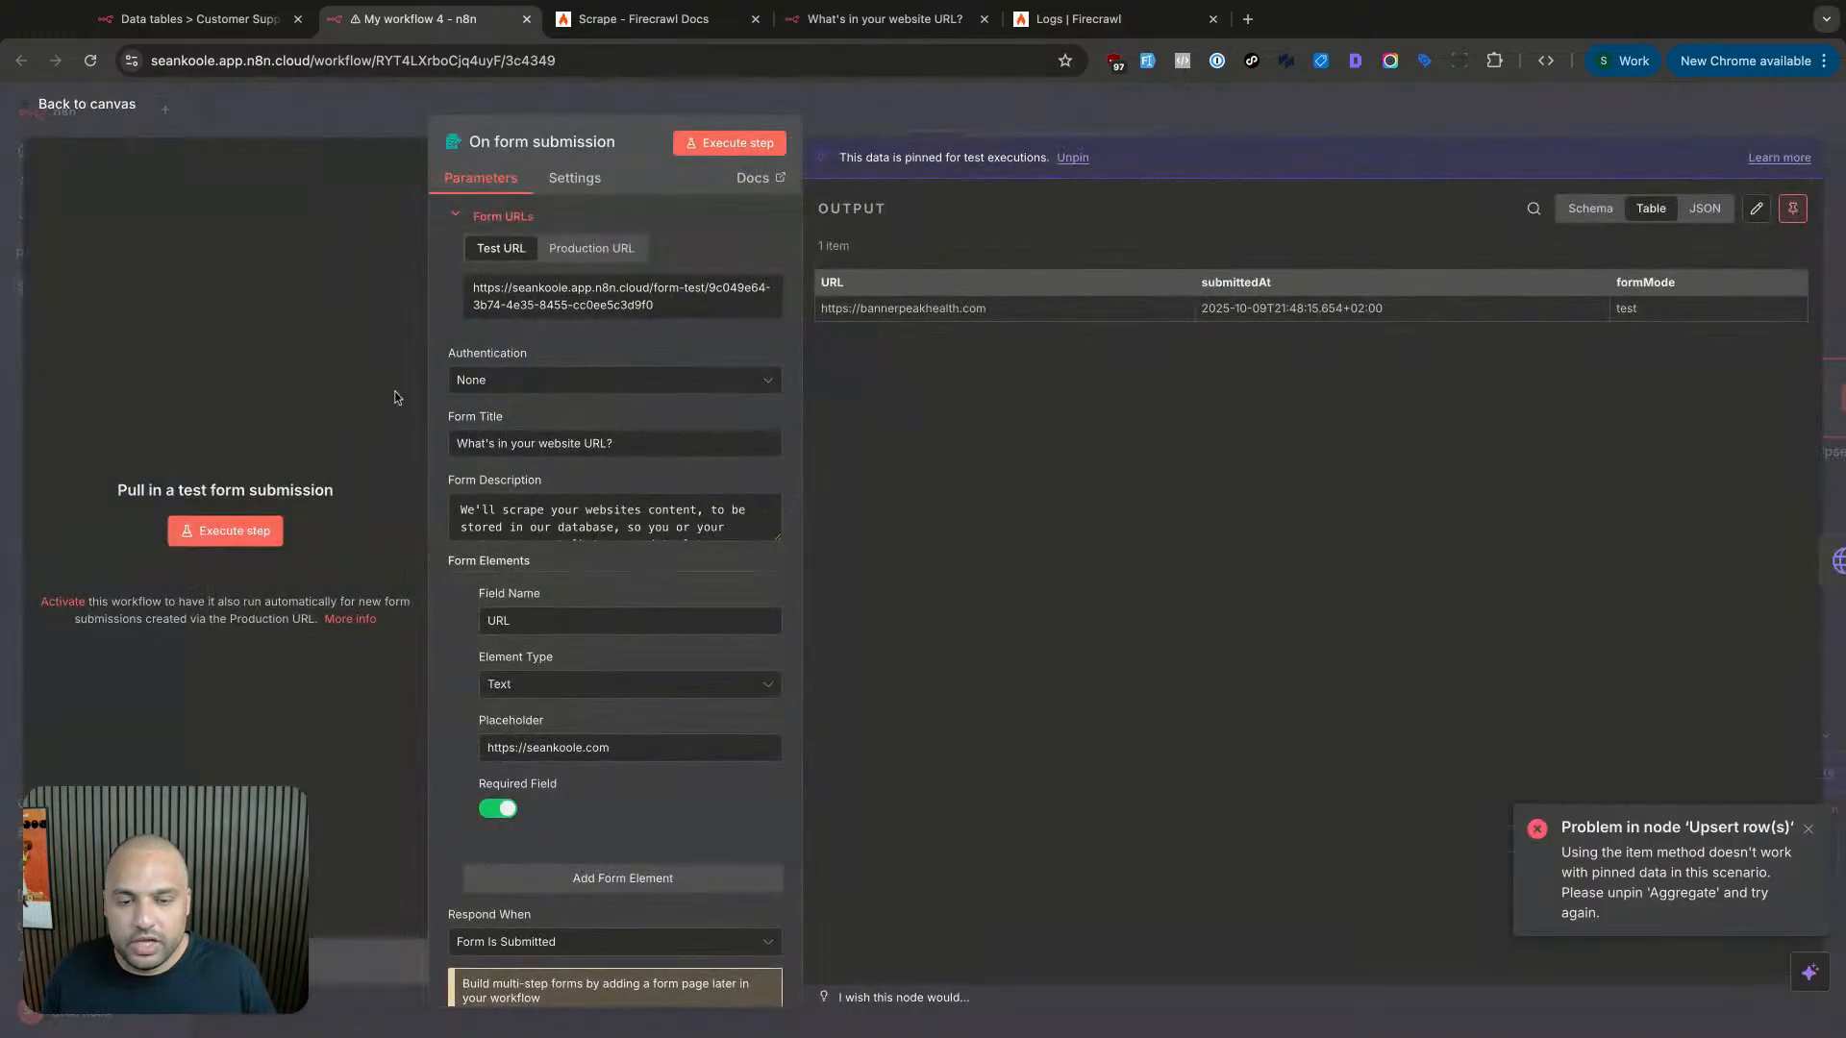
key("Escape")
left_click(993, 683)
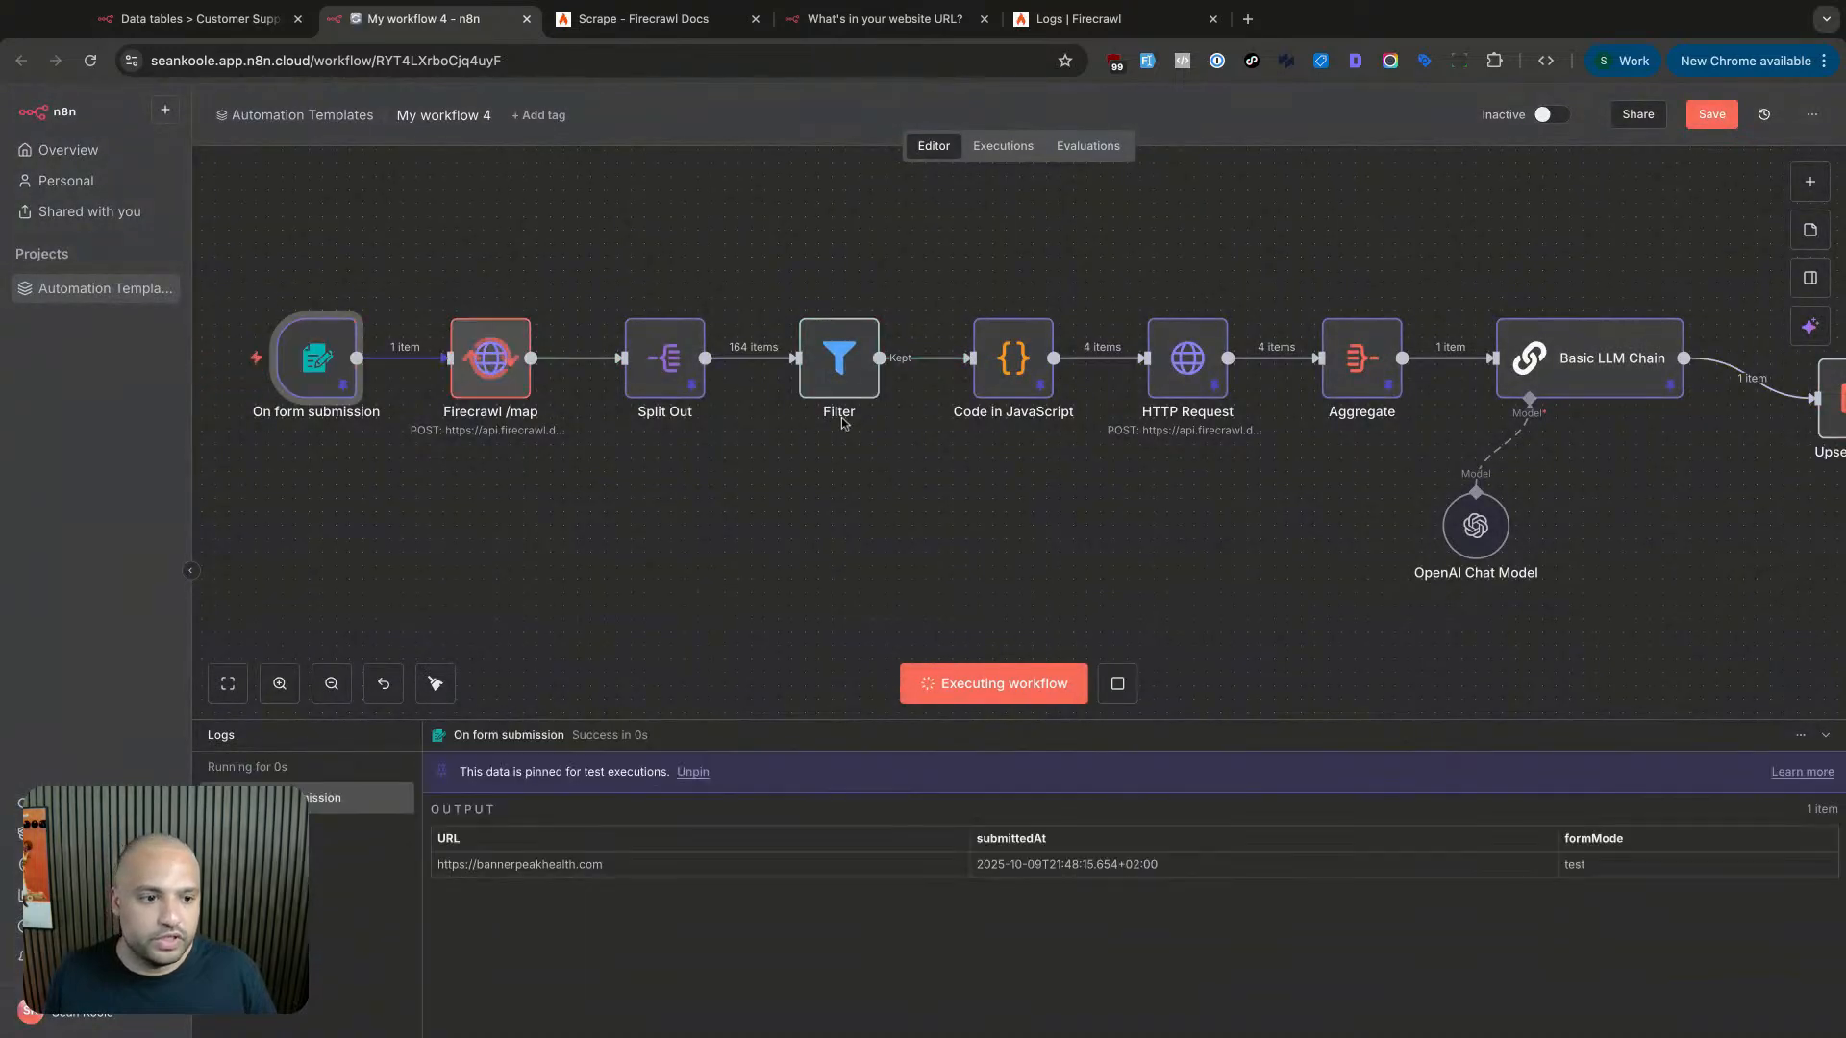
scroll(843, 423, "right", 15)
double_click(1111, 420)
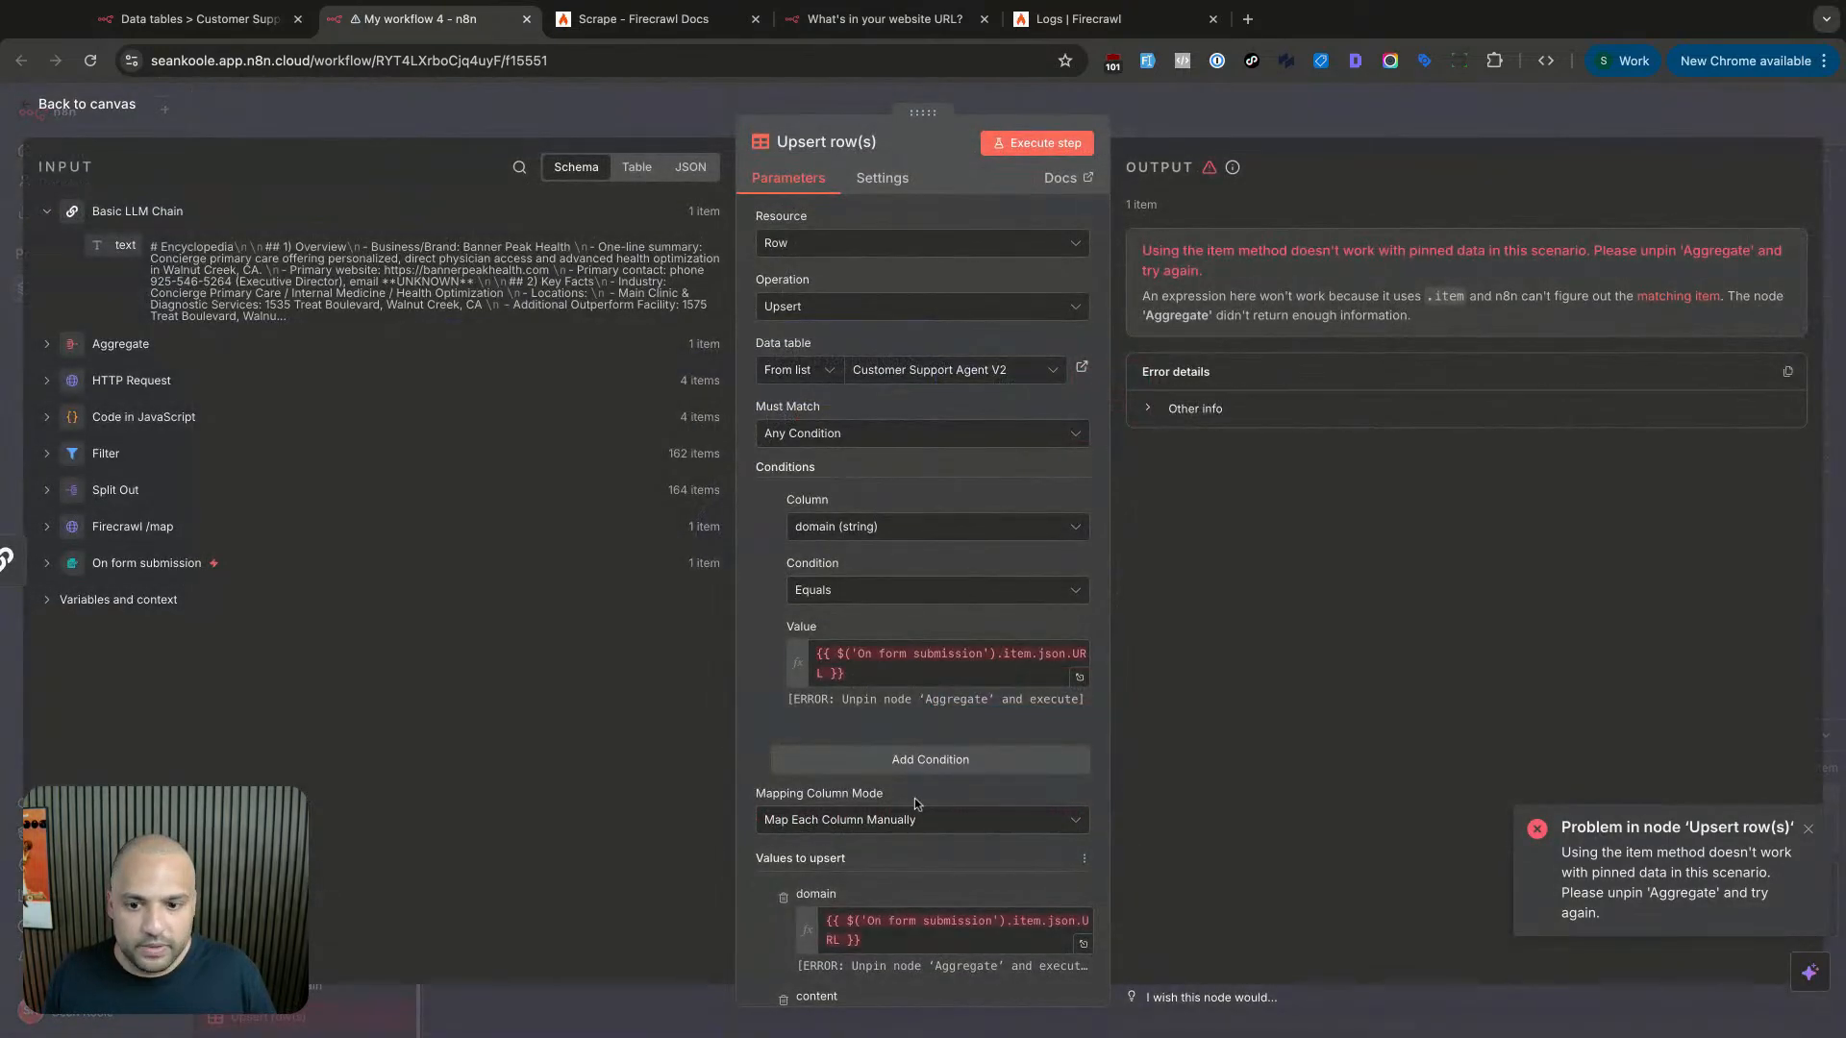
left_click(48, 563)
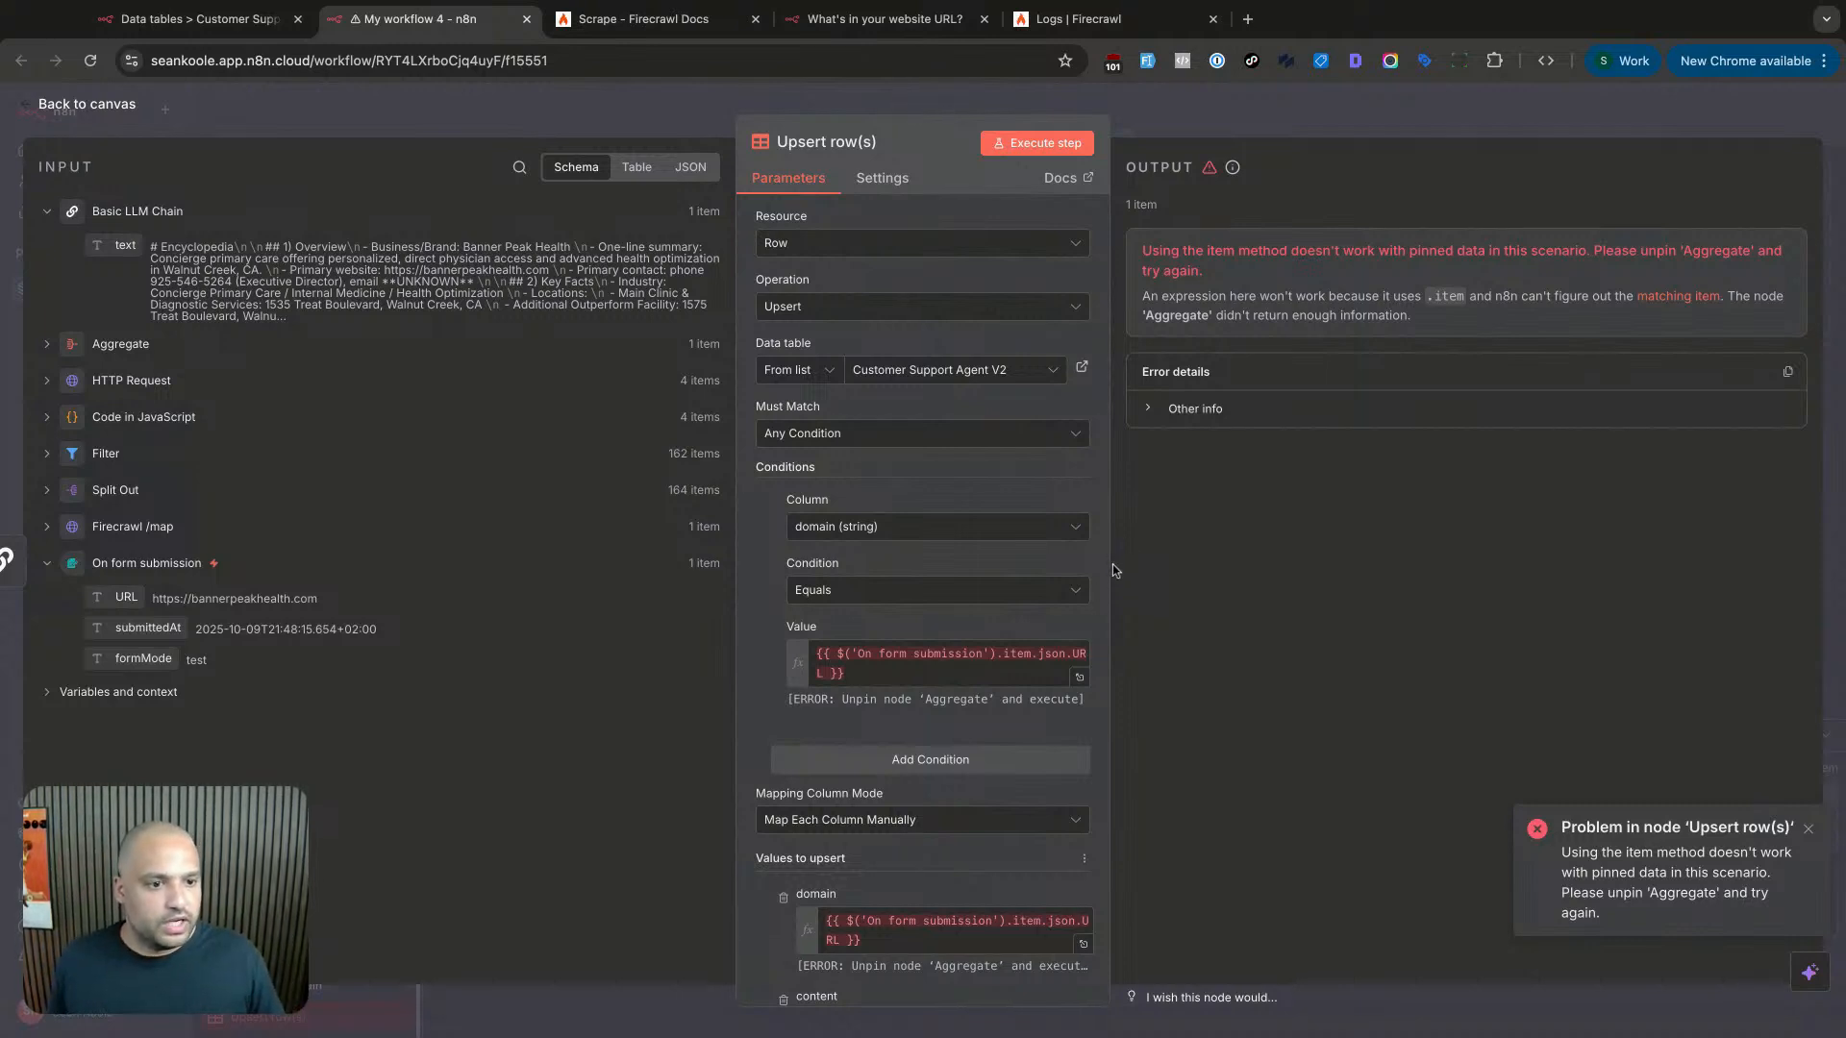
left_click(1003, 666)
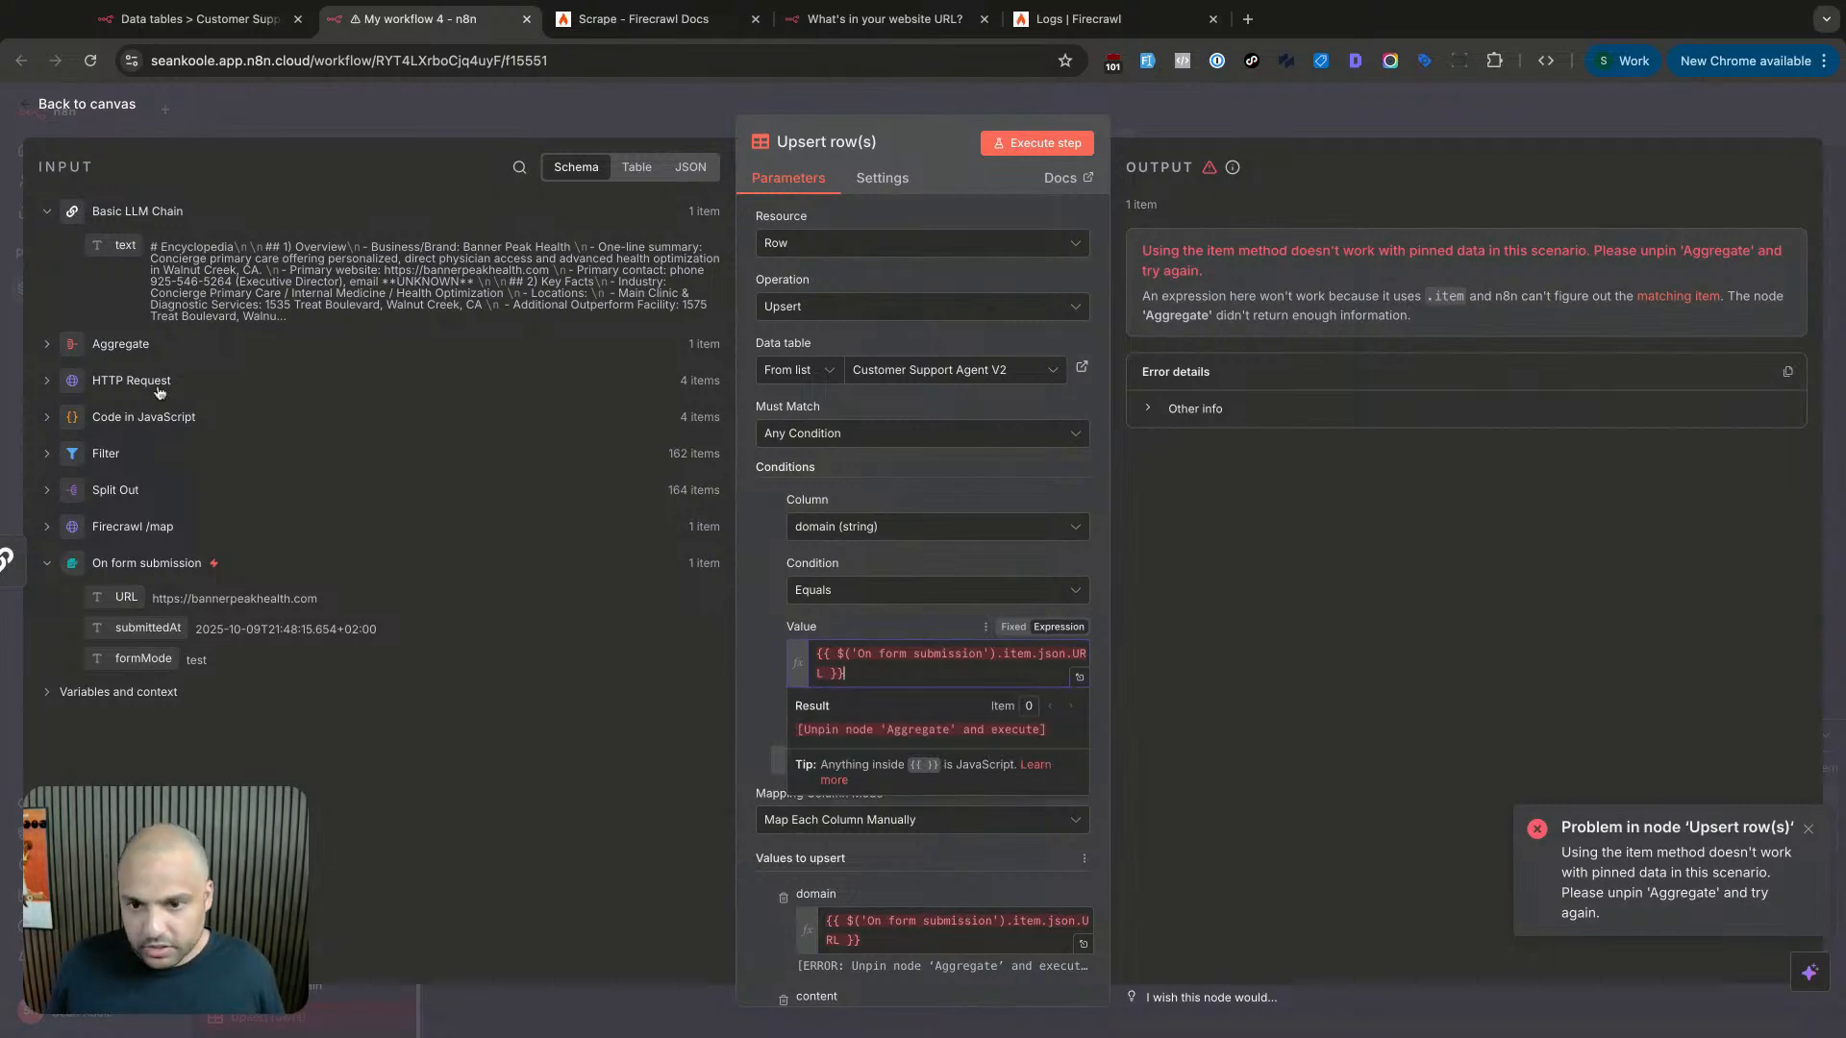
left_click(152, 347)
key("Escape")
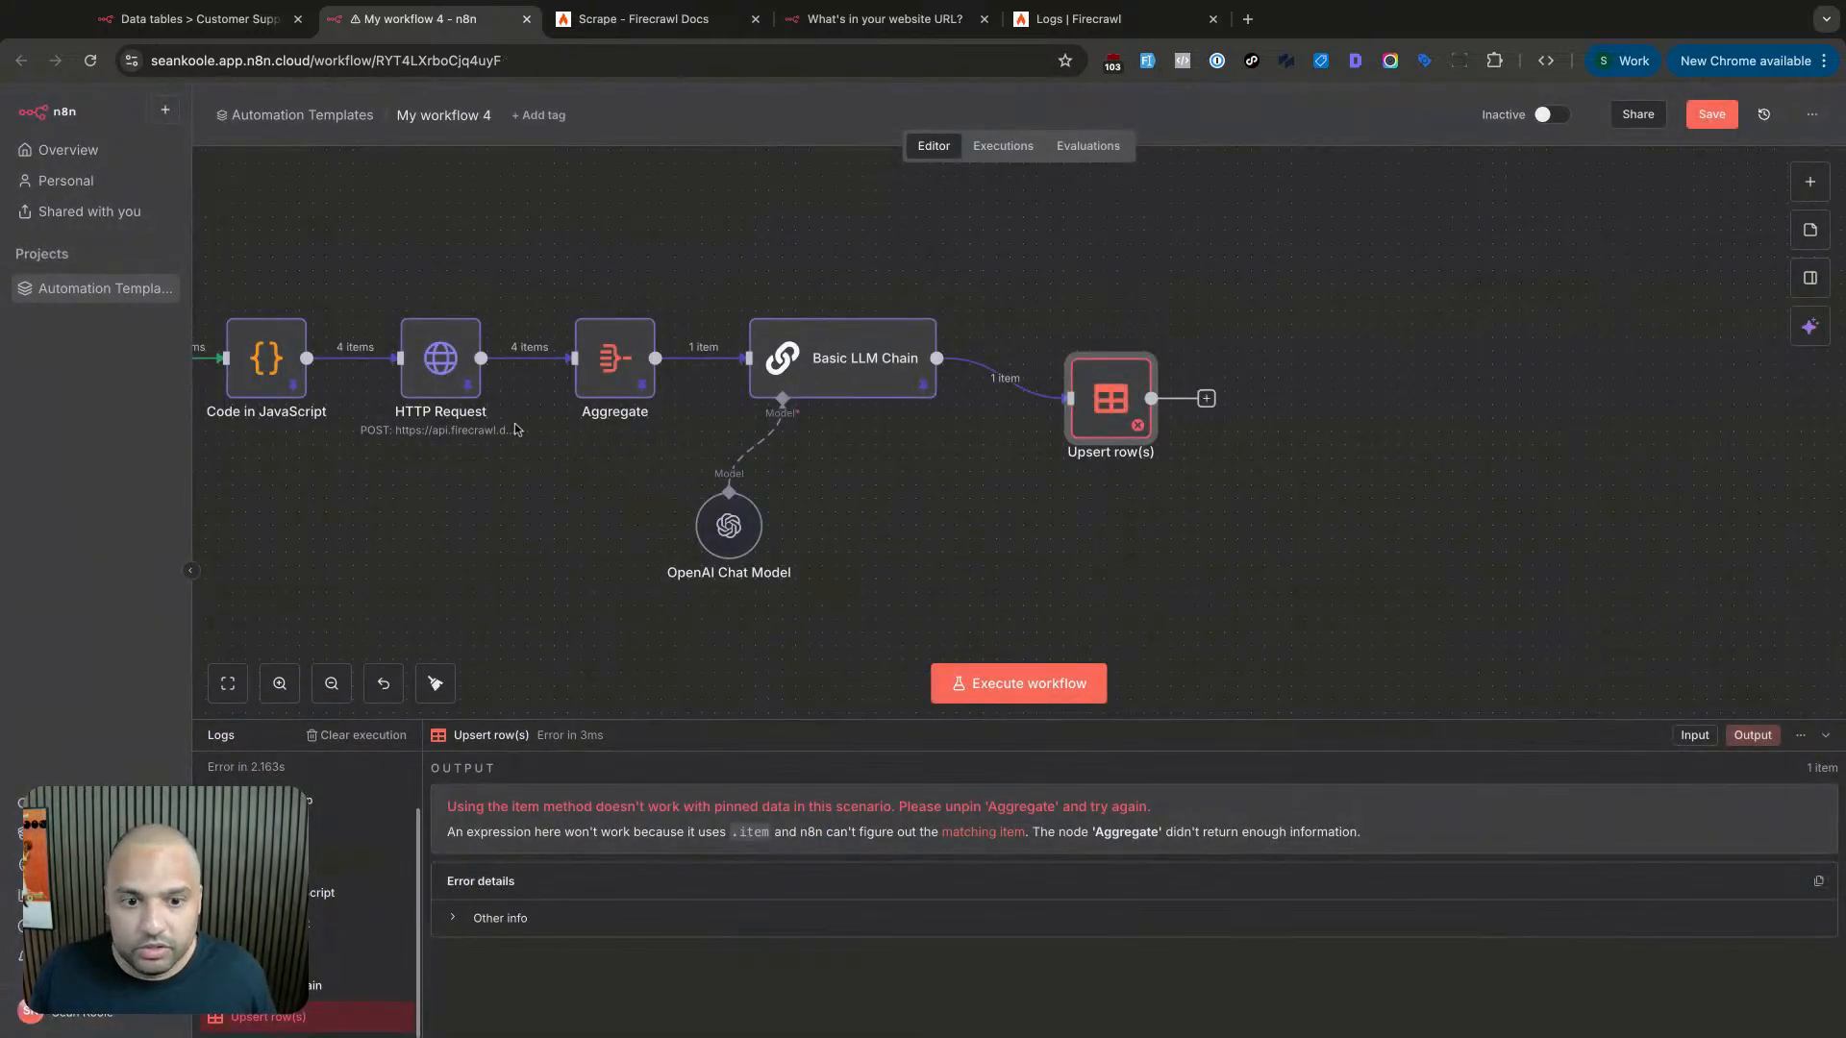
- Unpin the Aggregate node's test output and re-run the Upsert row(s) step
double_click(643, 359)
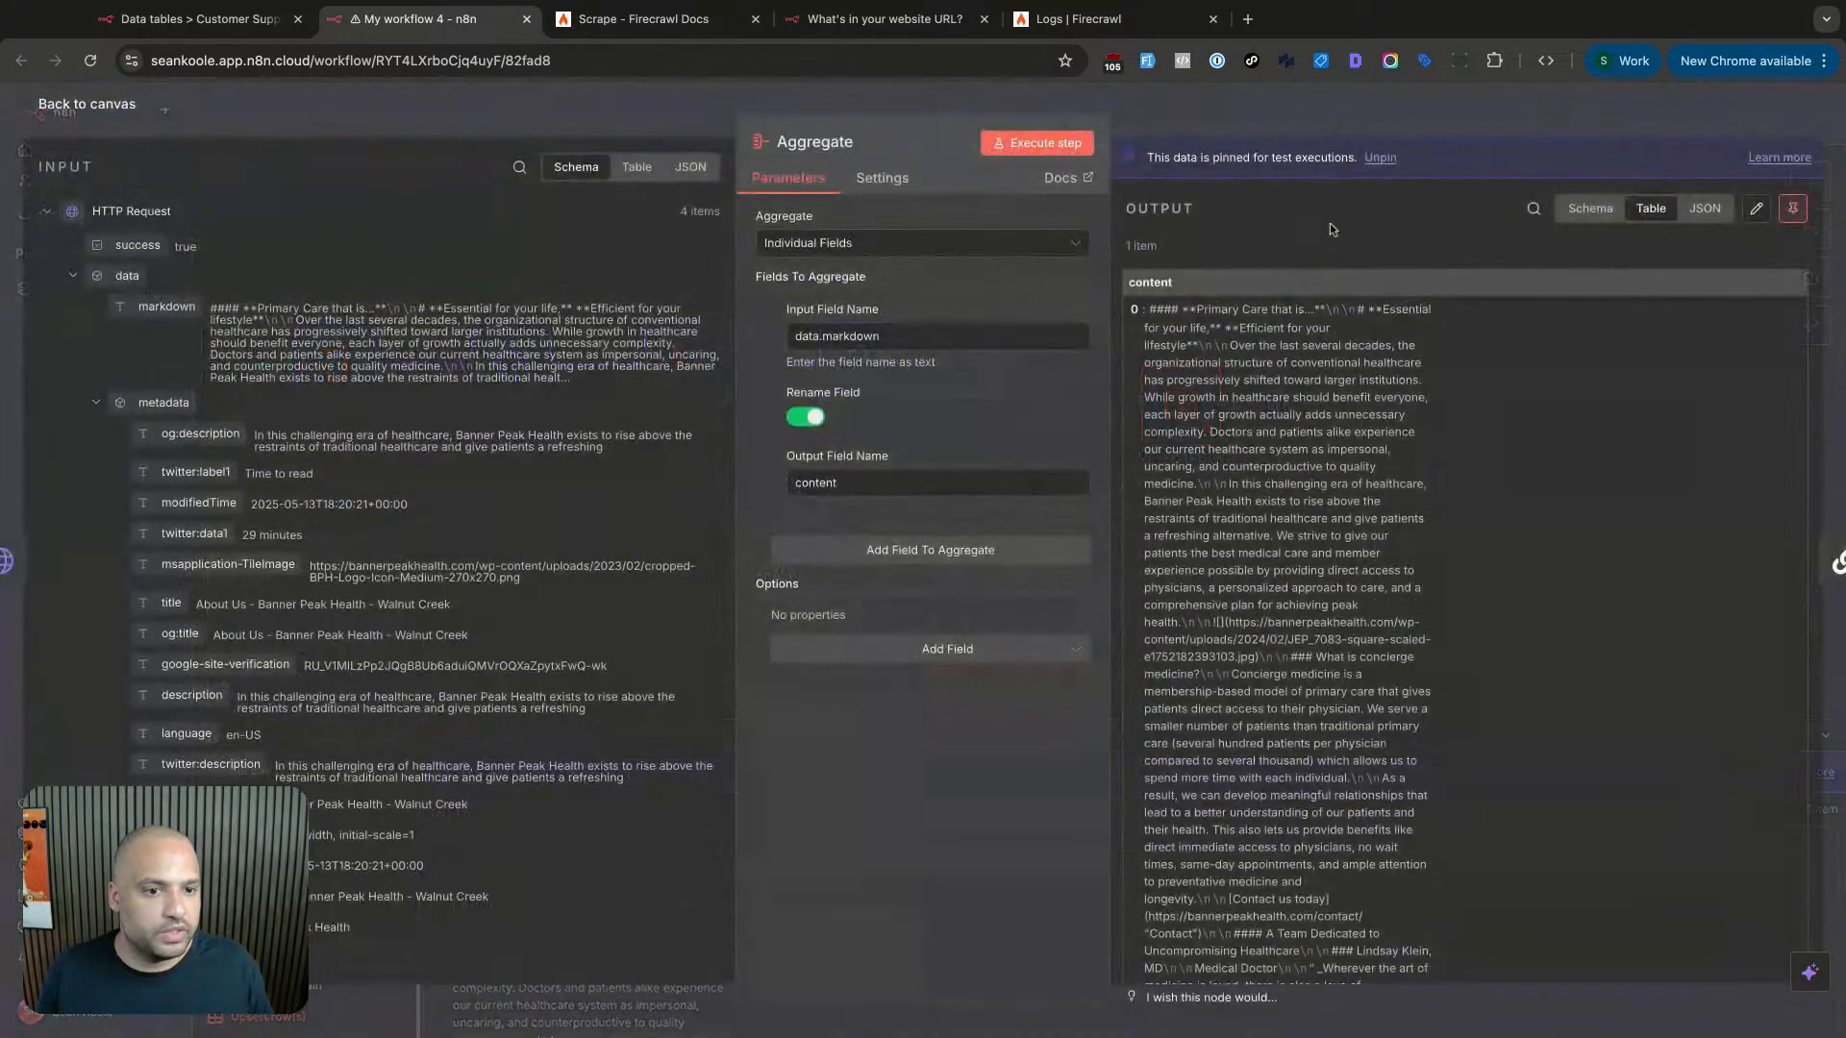
left_click(1802, 216)
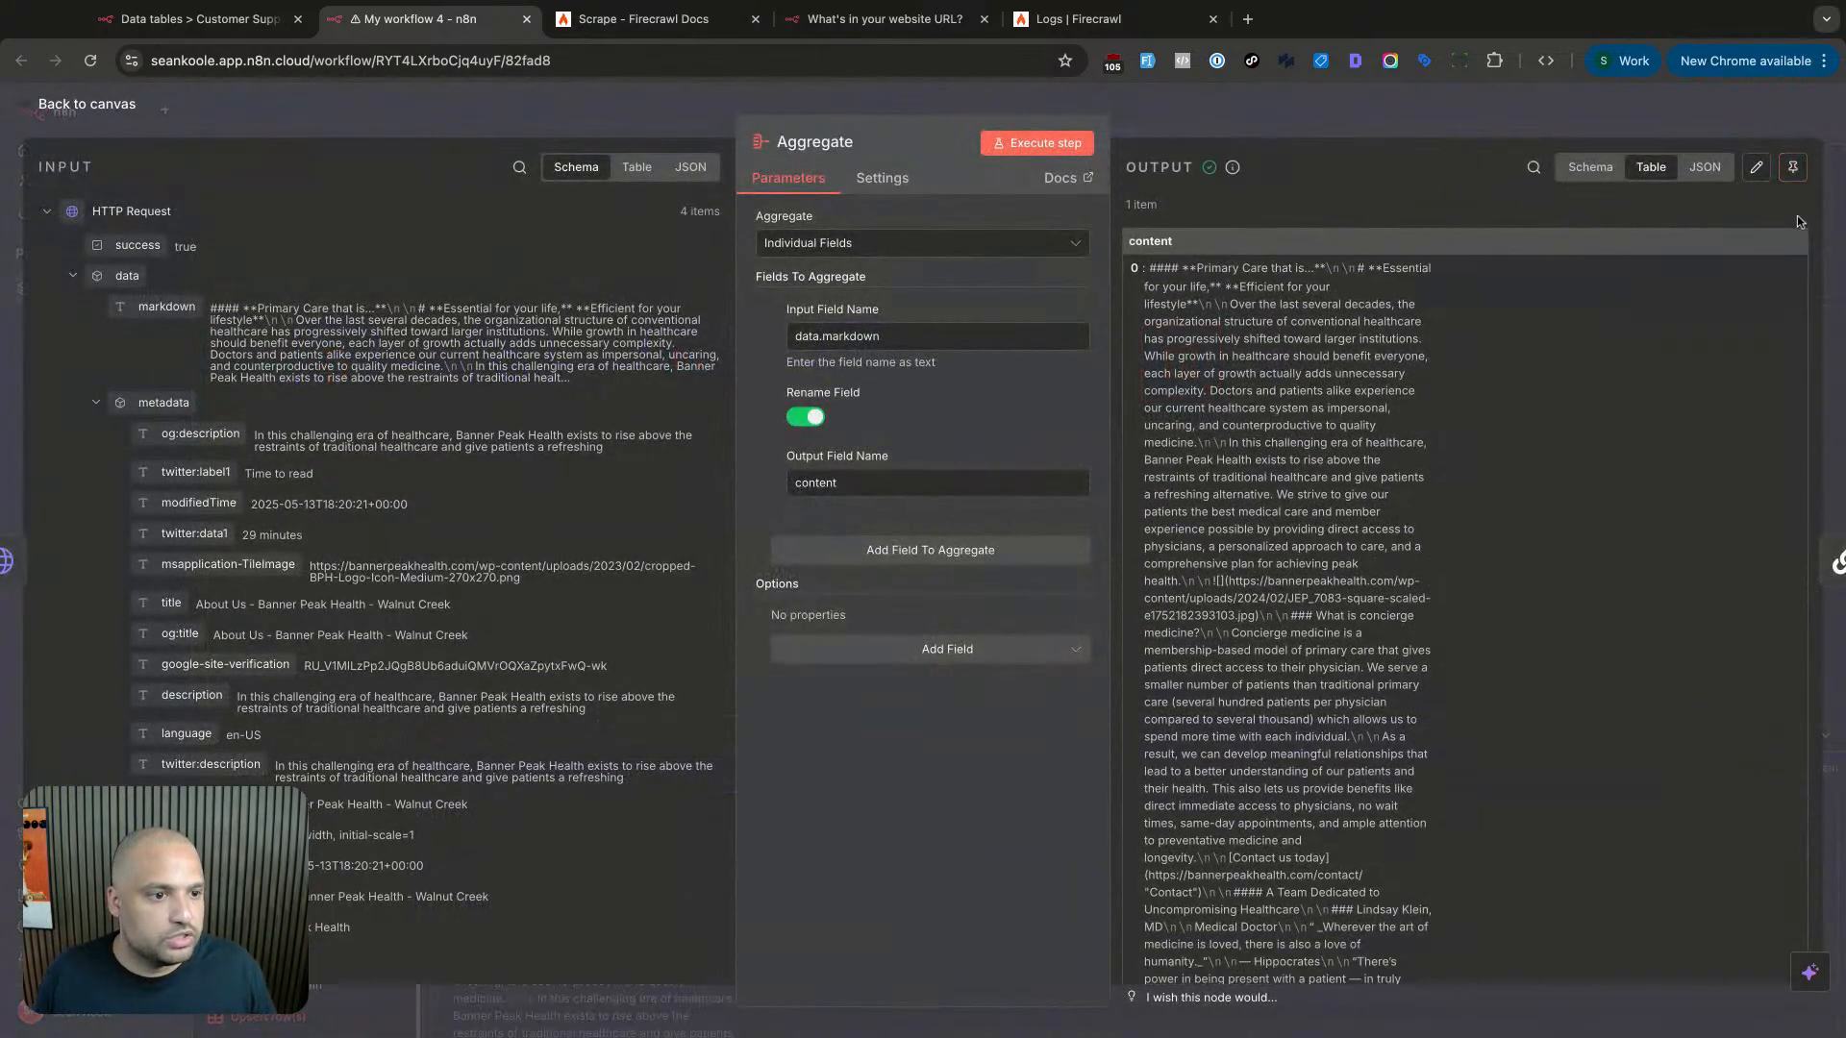
left_click(1484, 116)
double_click(1215, 394)
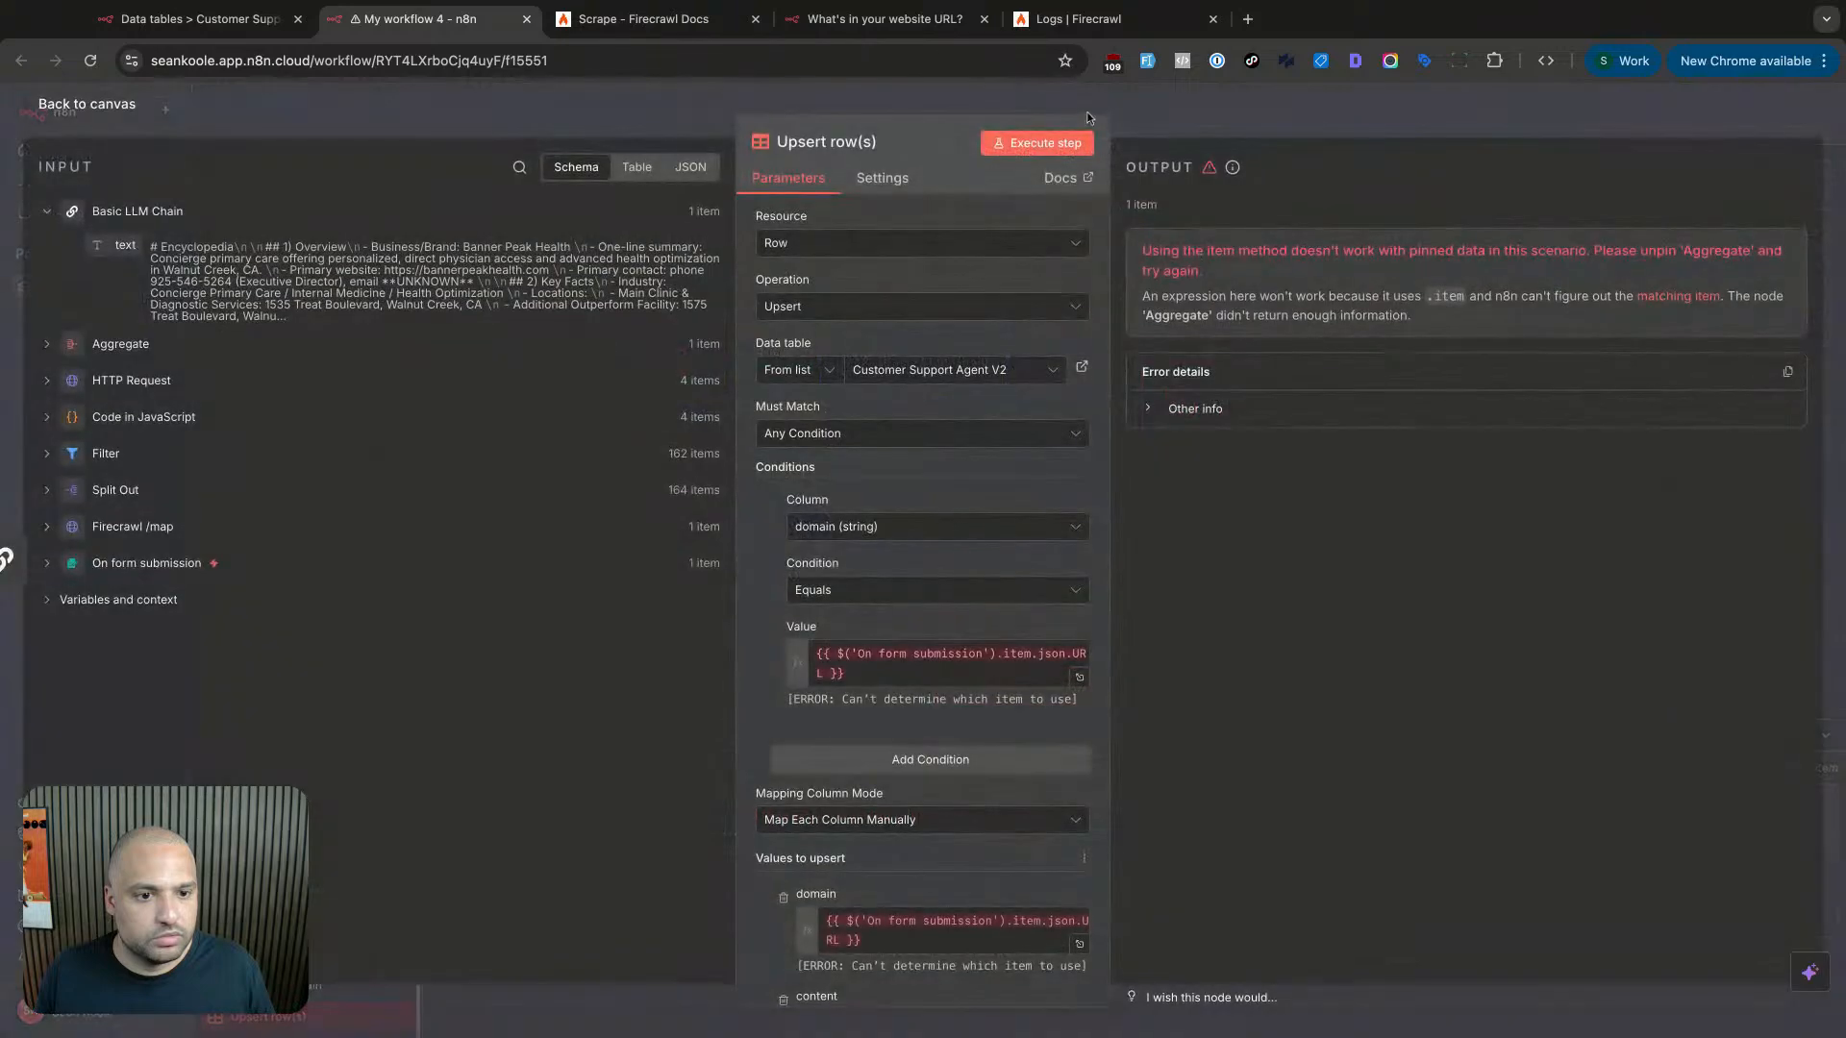
left_click(1058, 144)
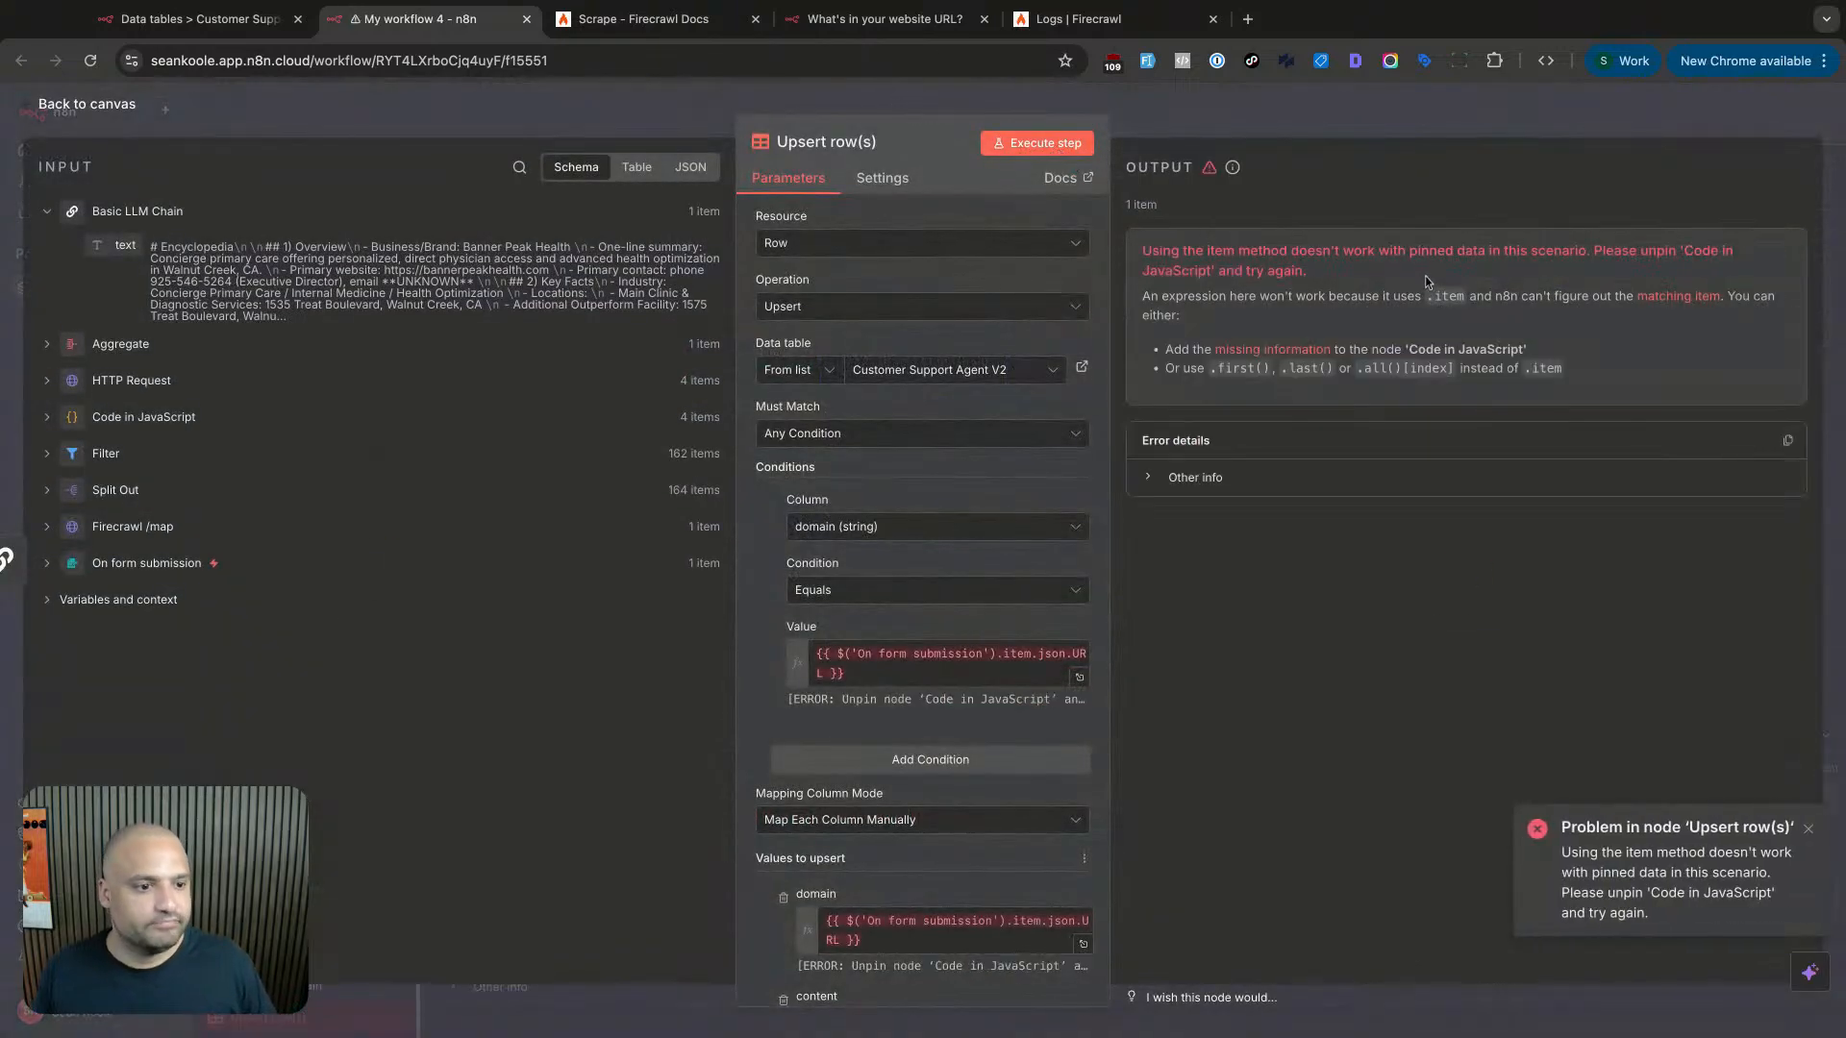
key("Escape")
- Unpin the HTTP Request output and check the Code in JavaScript and Filter nodes
scroll(845, 364, "left", 5)
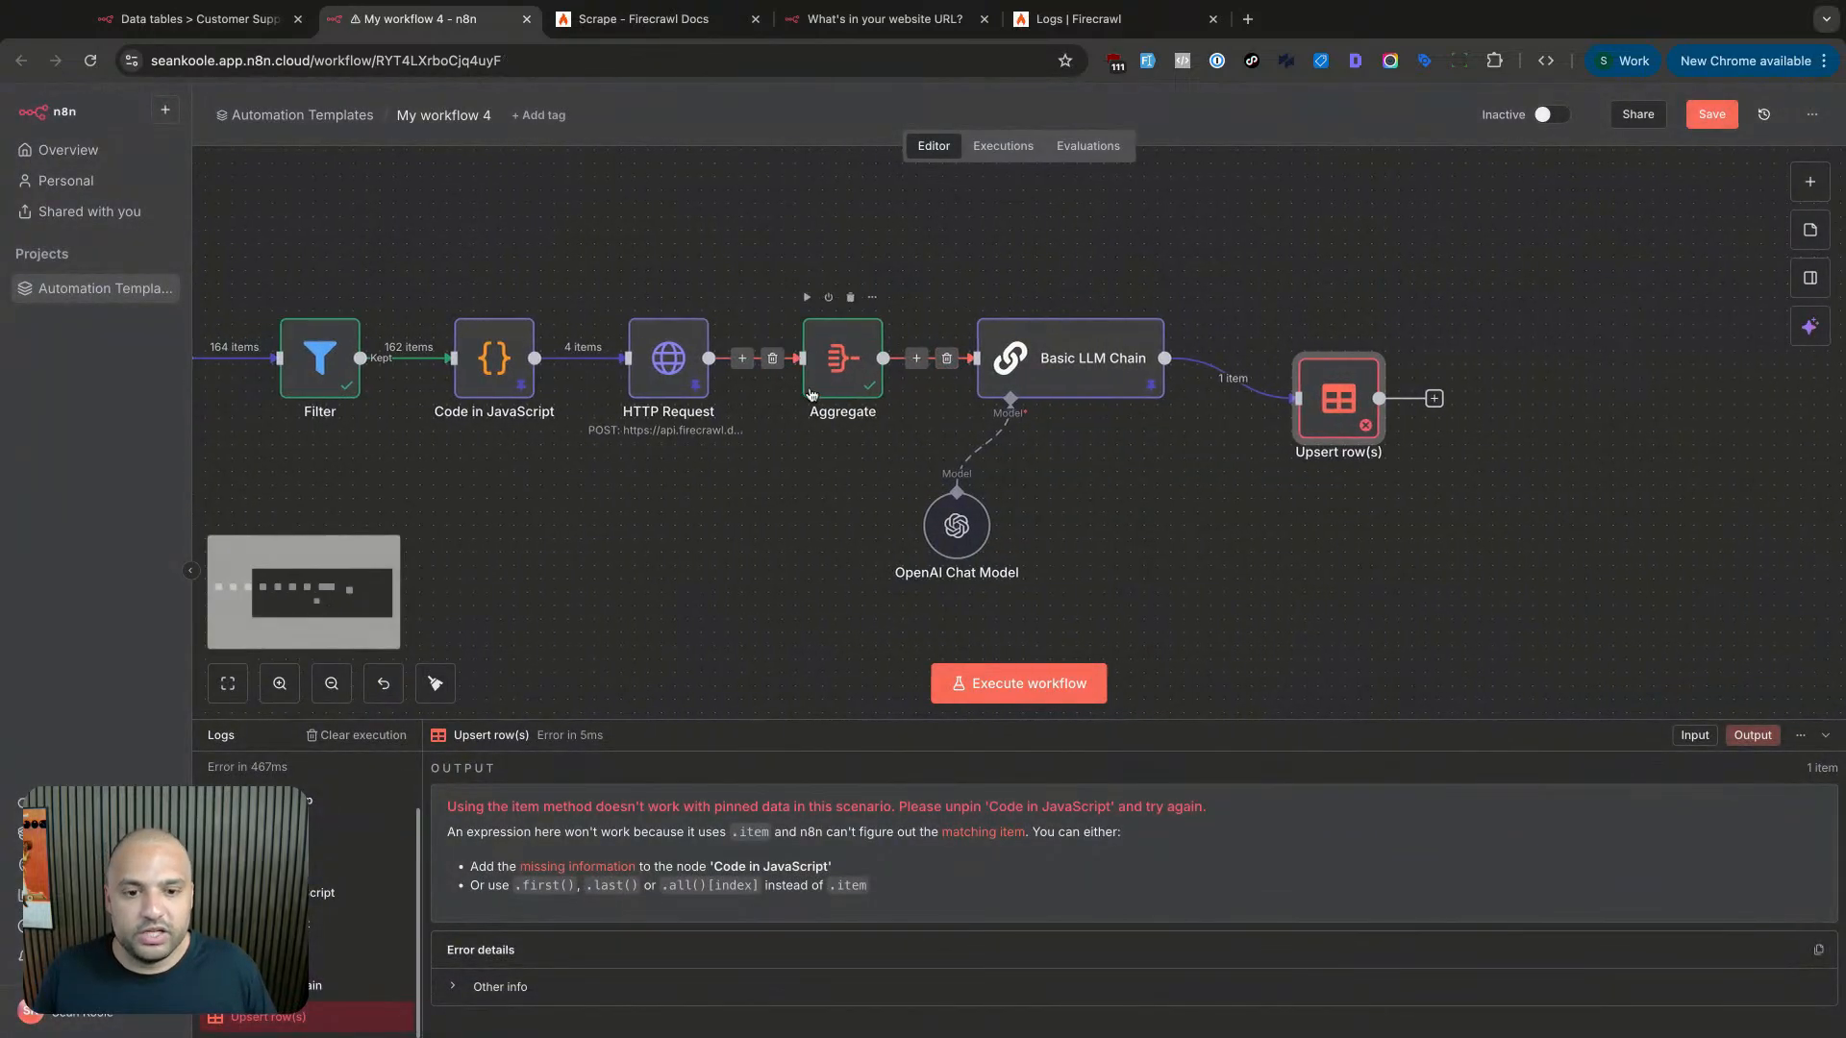
scroll(808, 394, "left", 8)
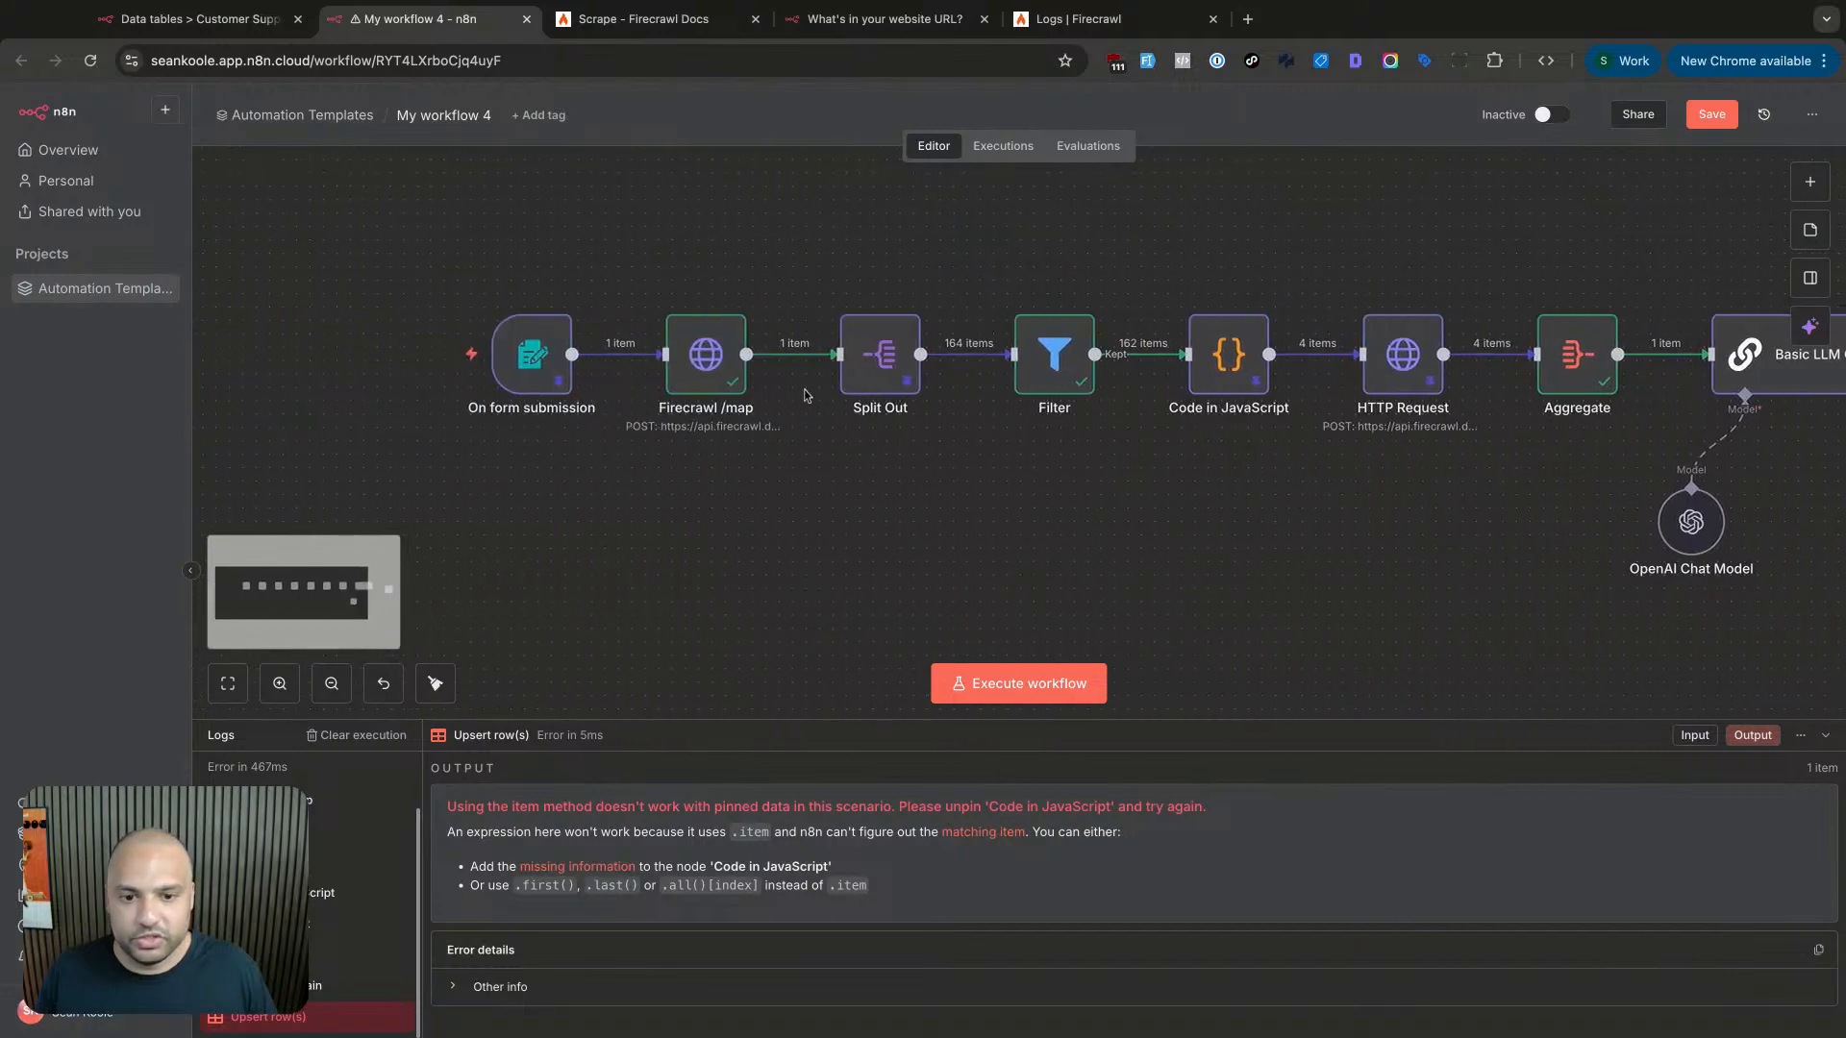
scroll(1180, 375, "right", 5)
scroll(1180, 375, "right", 3)
scroll(1058, 380, "left", 4)
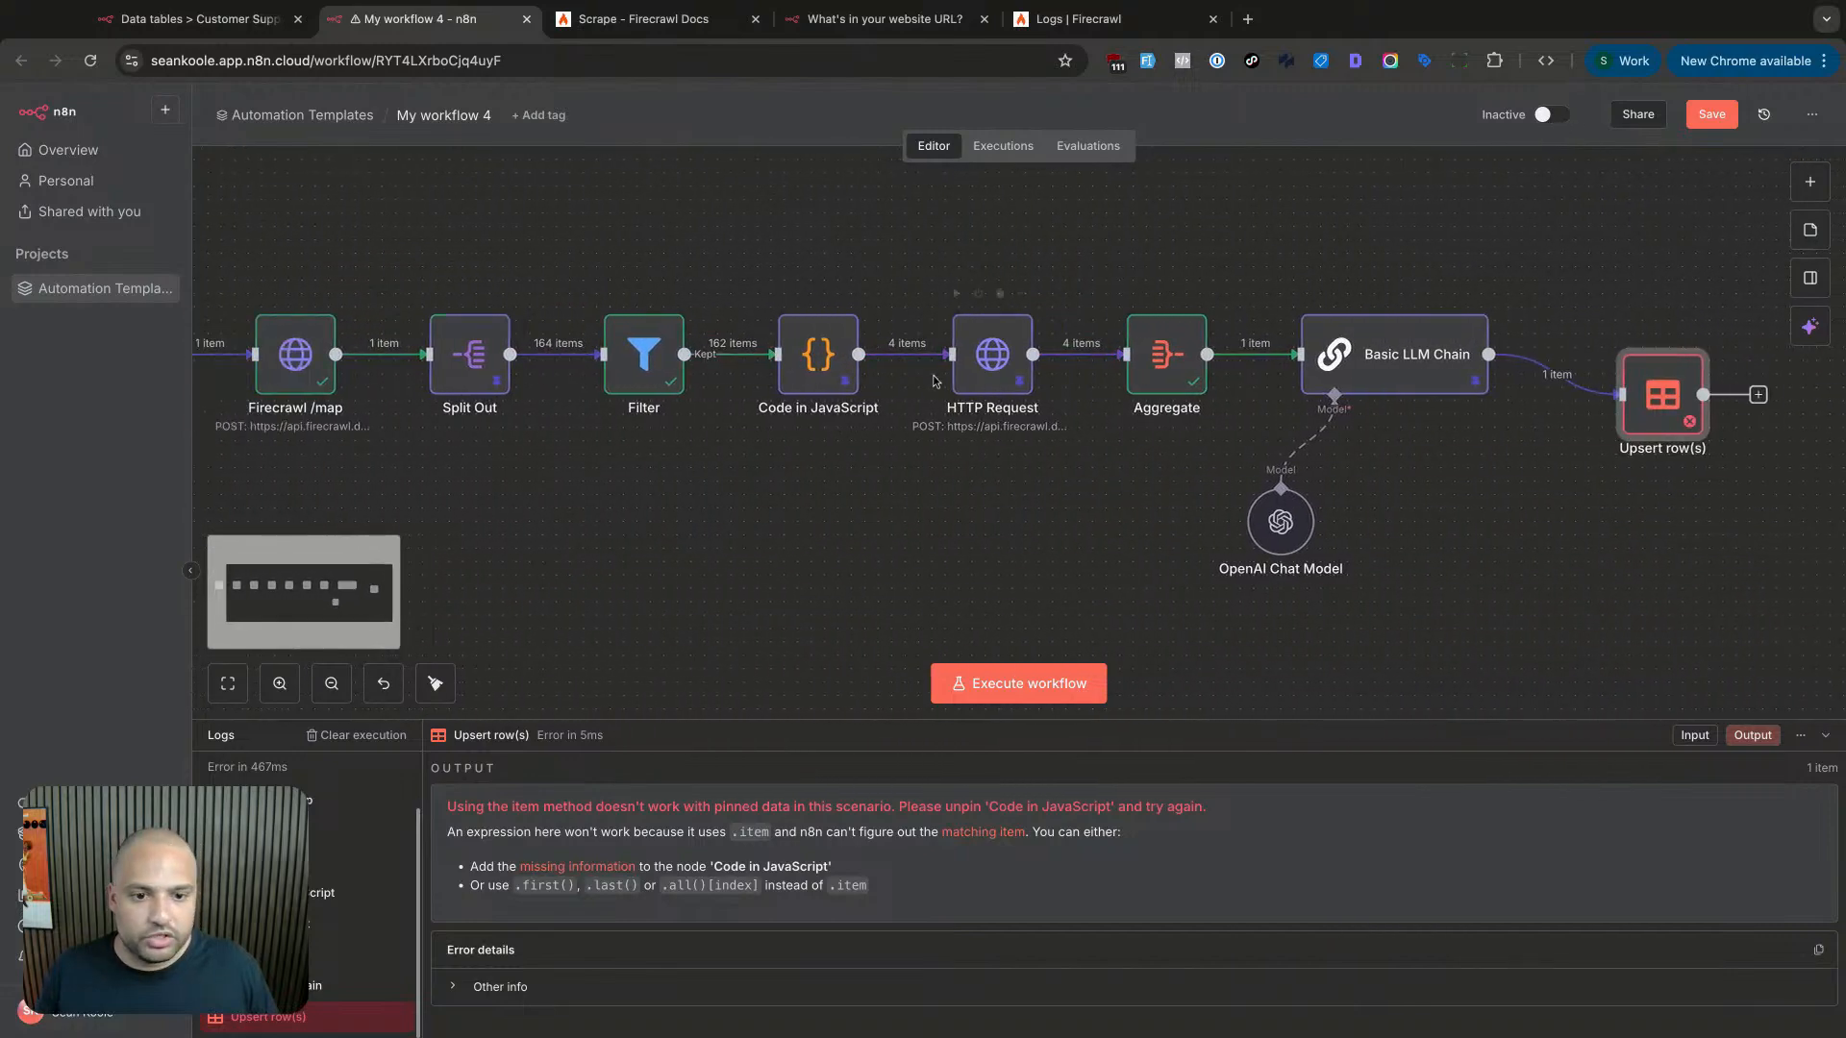
left_click(1031, 385)
double_click(1032, 385)
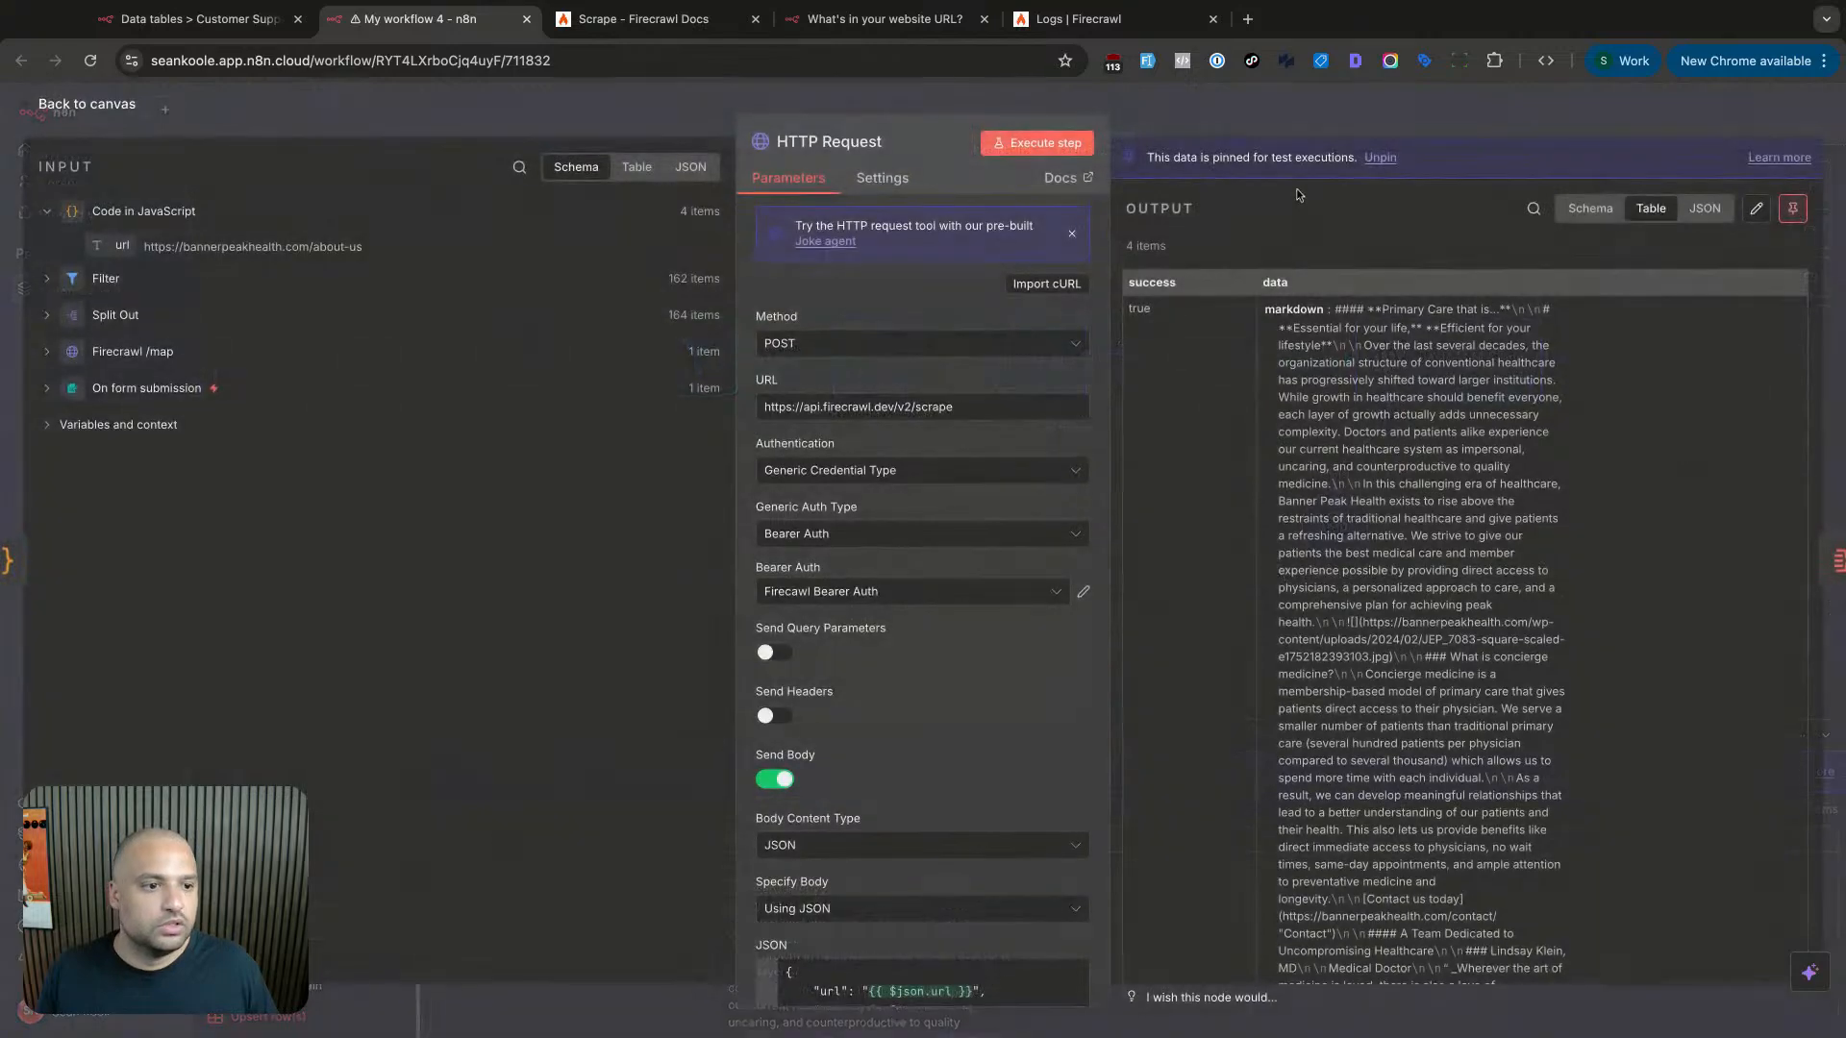
left_click(1798, 208)
key("Escape")
double_click(864, 383)
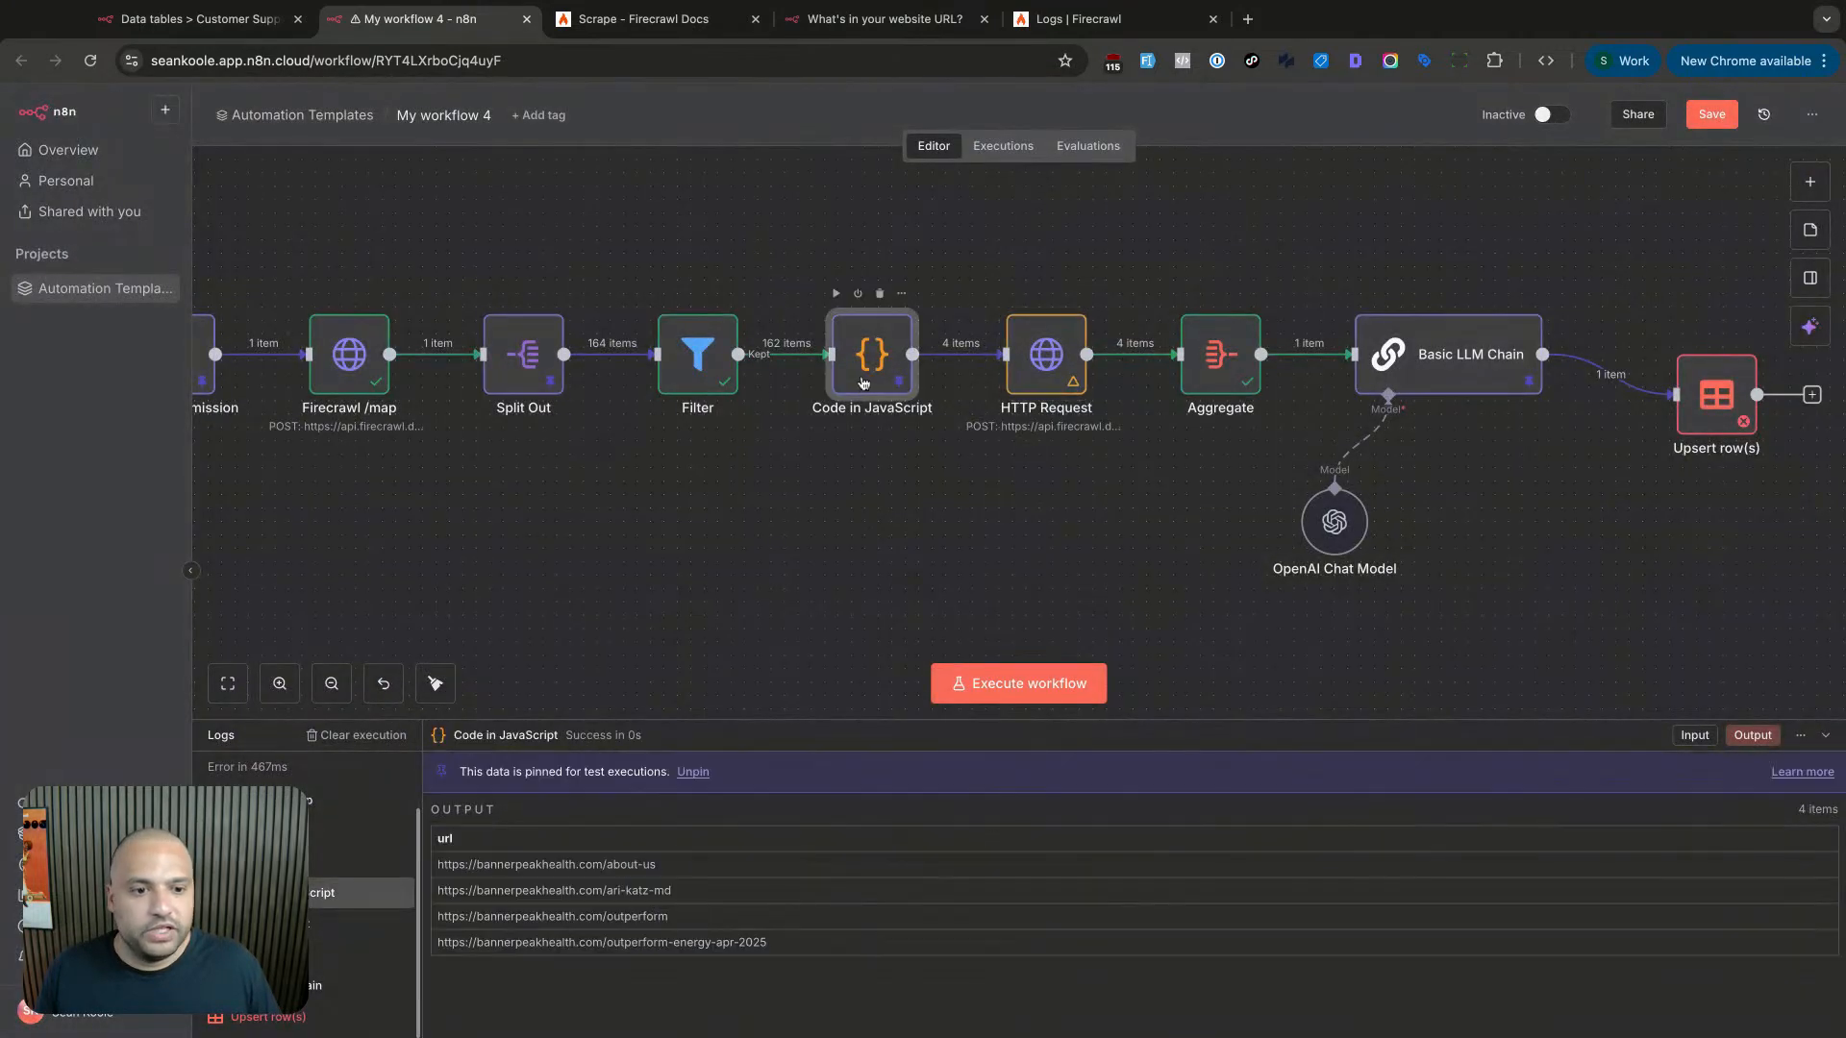
key("Escape")
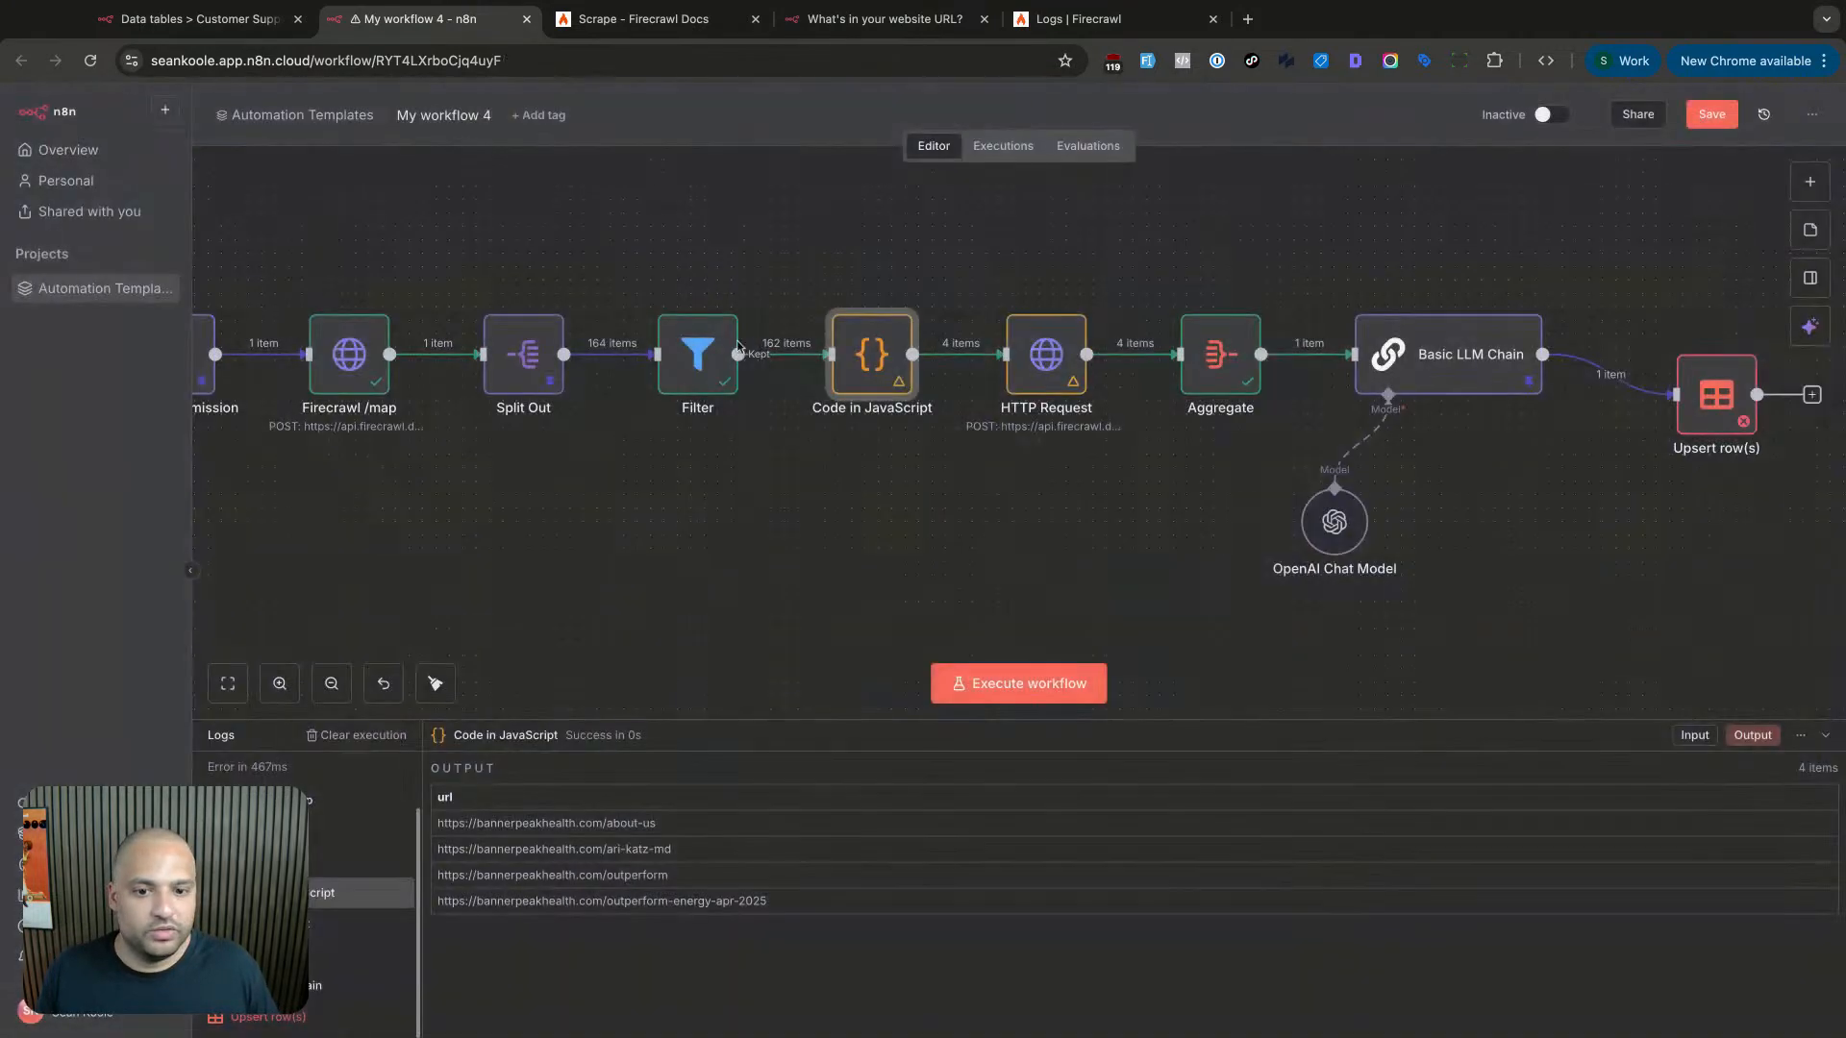
left_click(673, 378)
- Check Split Out and unpin the On form submission test data
double_click(550, 375)
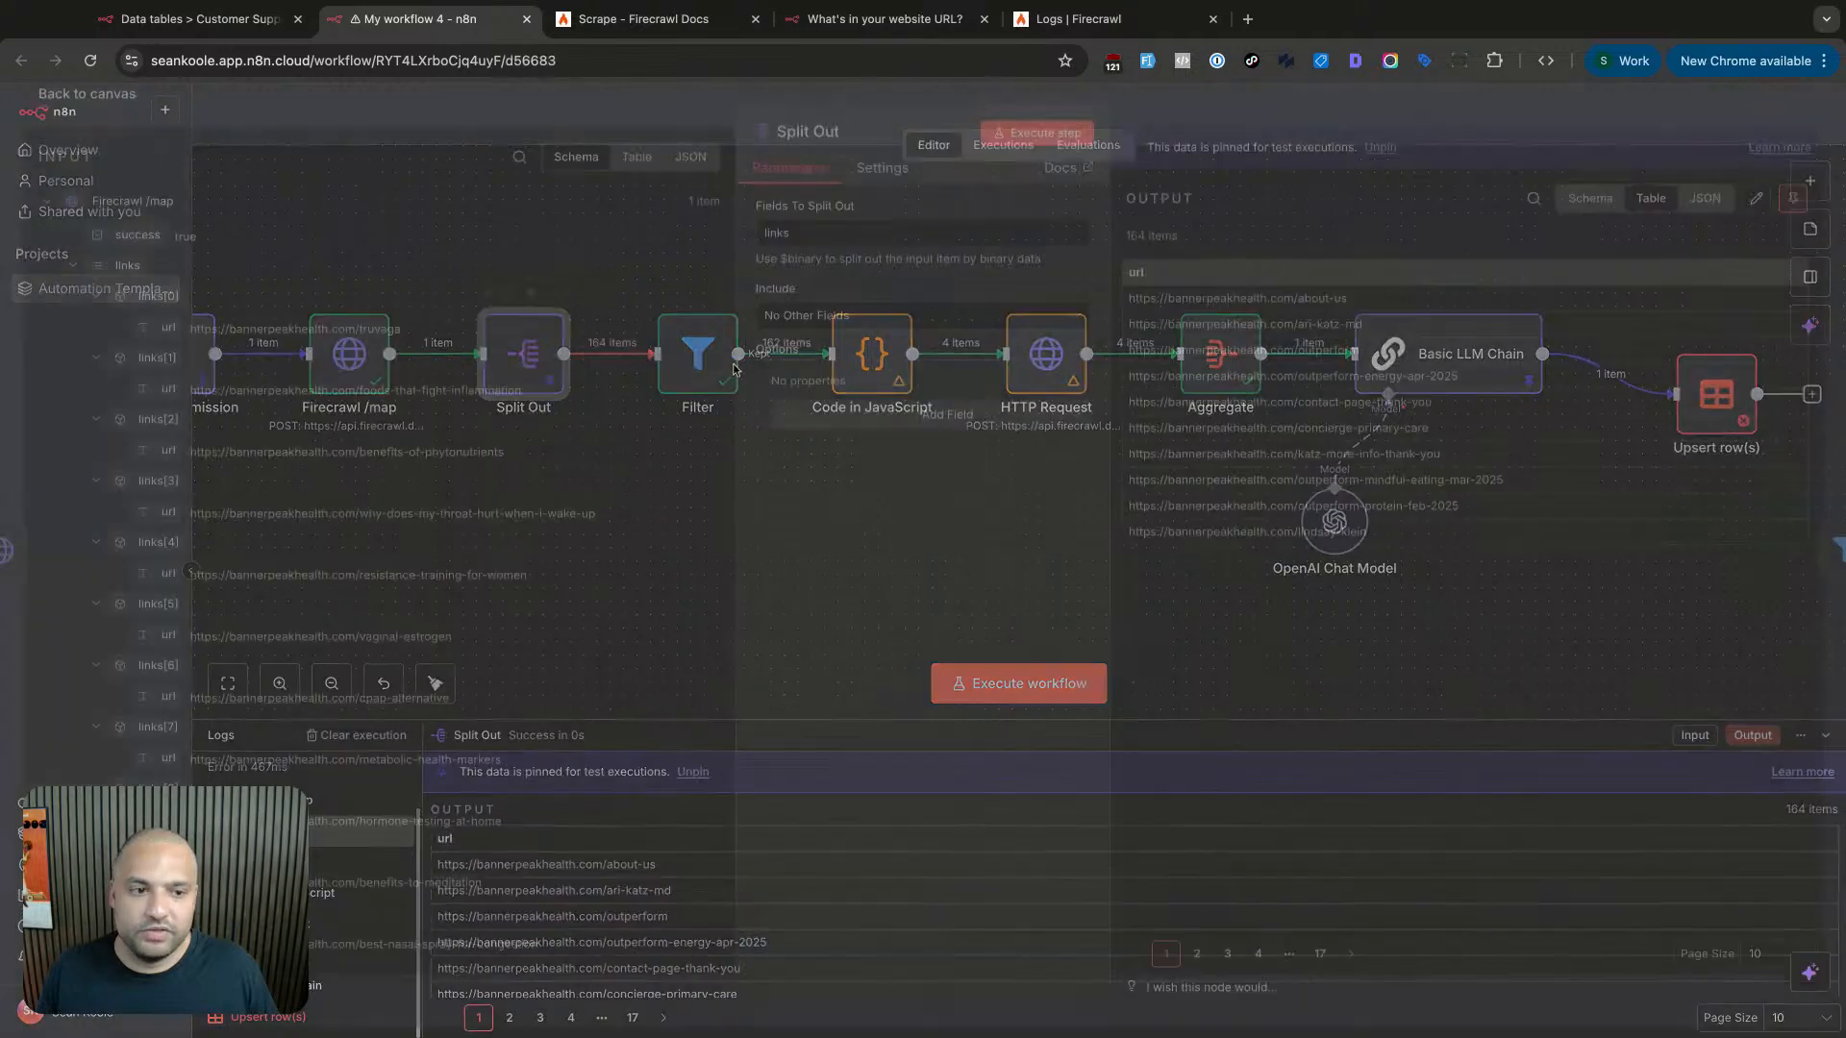
key("Escape")
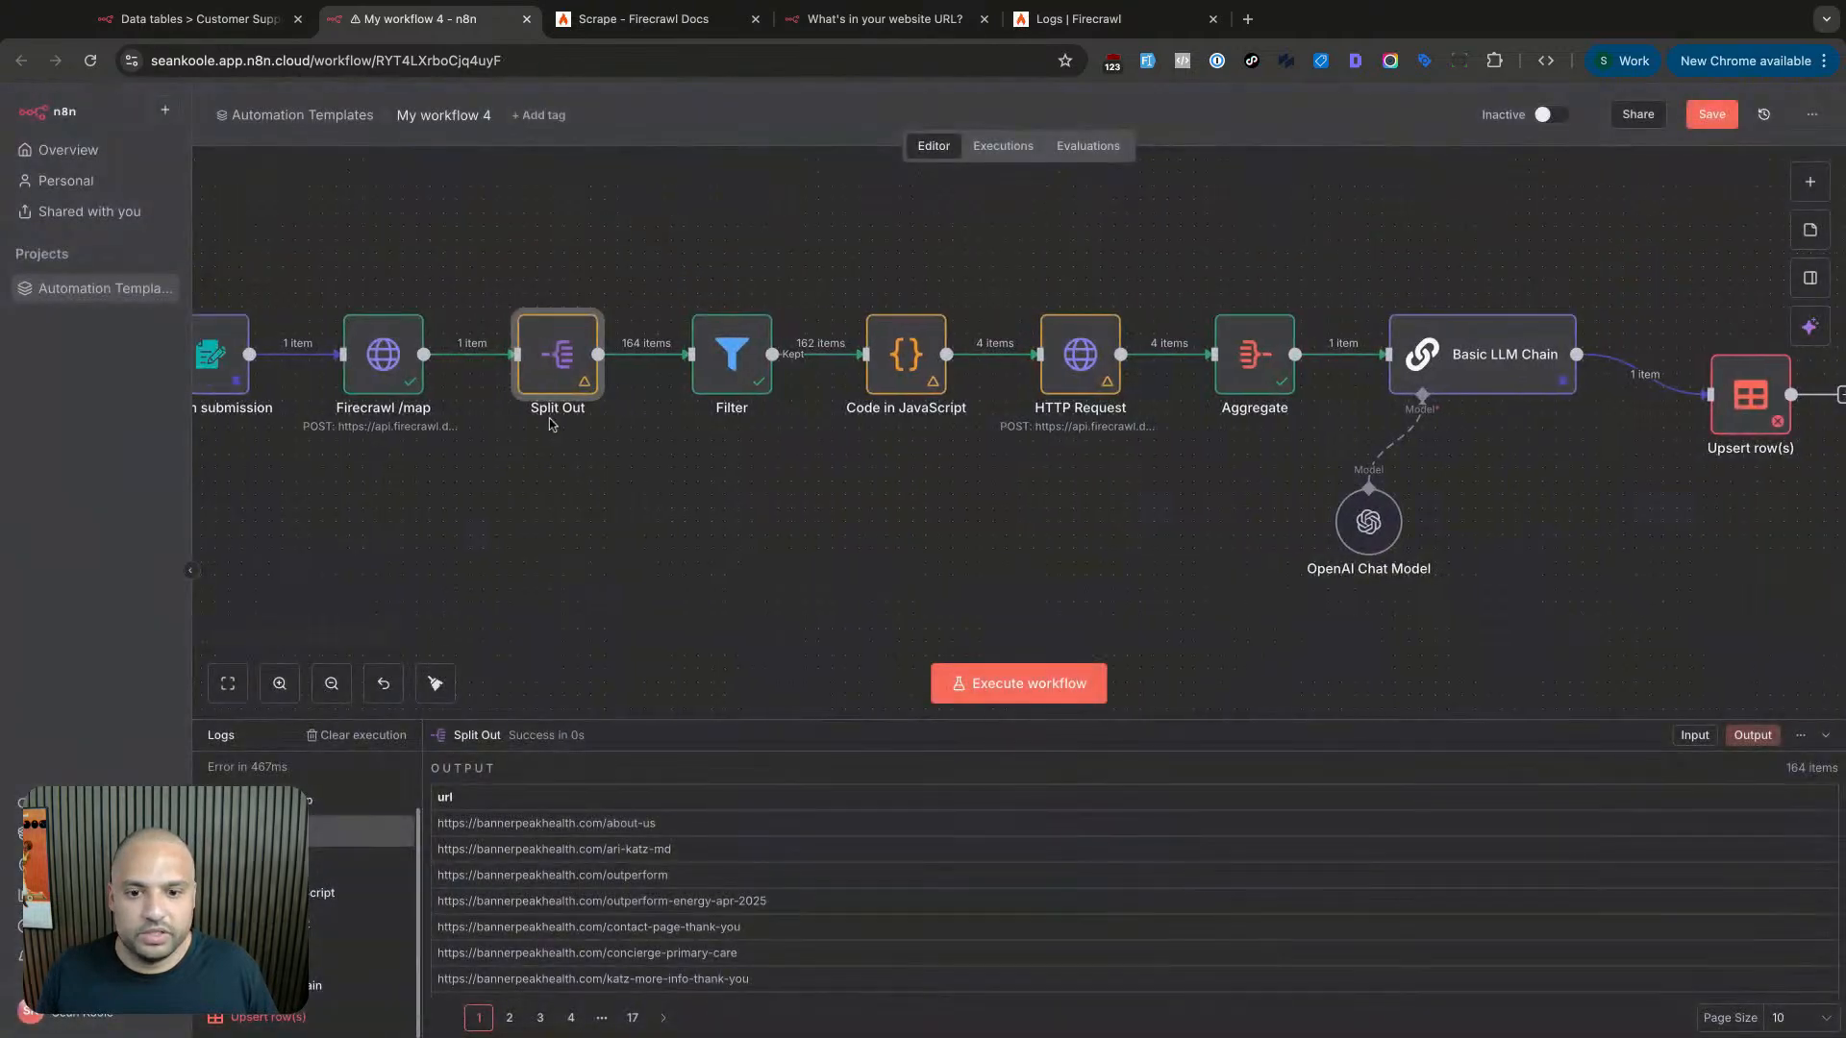
scroll(556, 362, "left", 3)
left_click(356, 388)
double_click(356, 388)
left_click(1779, 211)
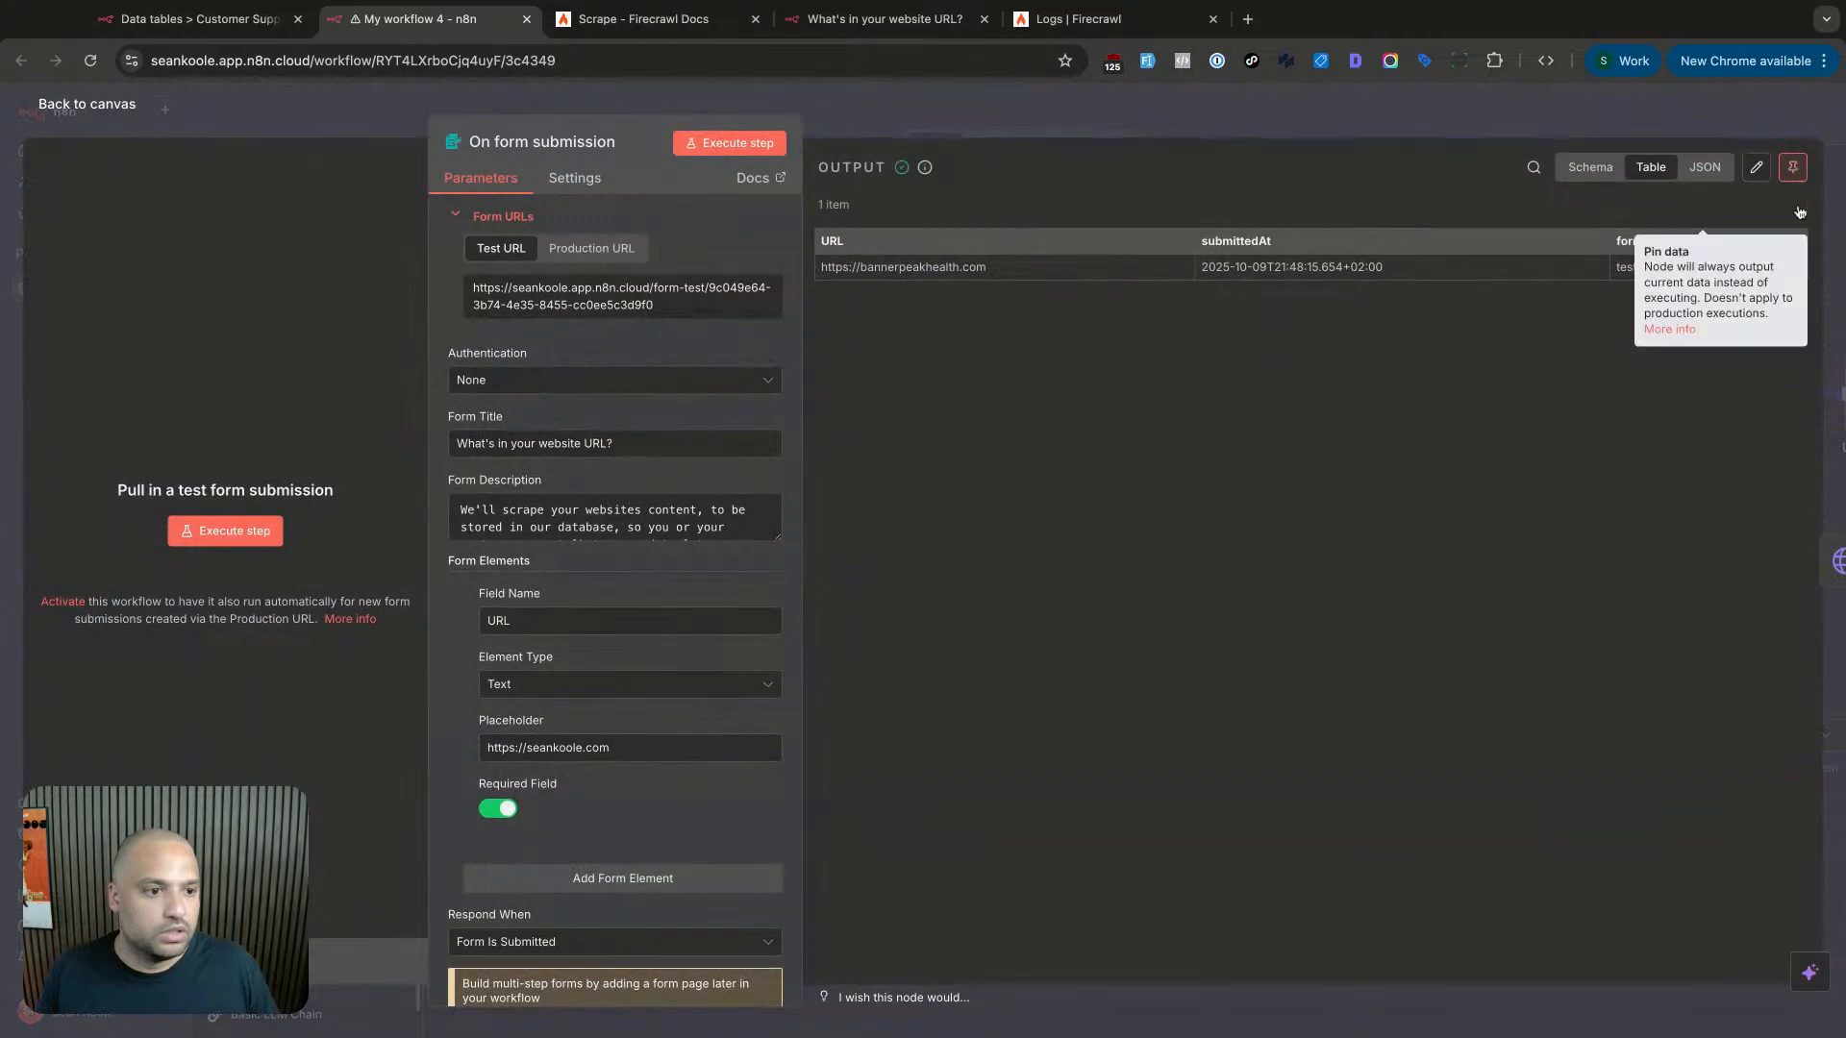
key("Escape")
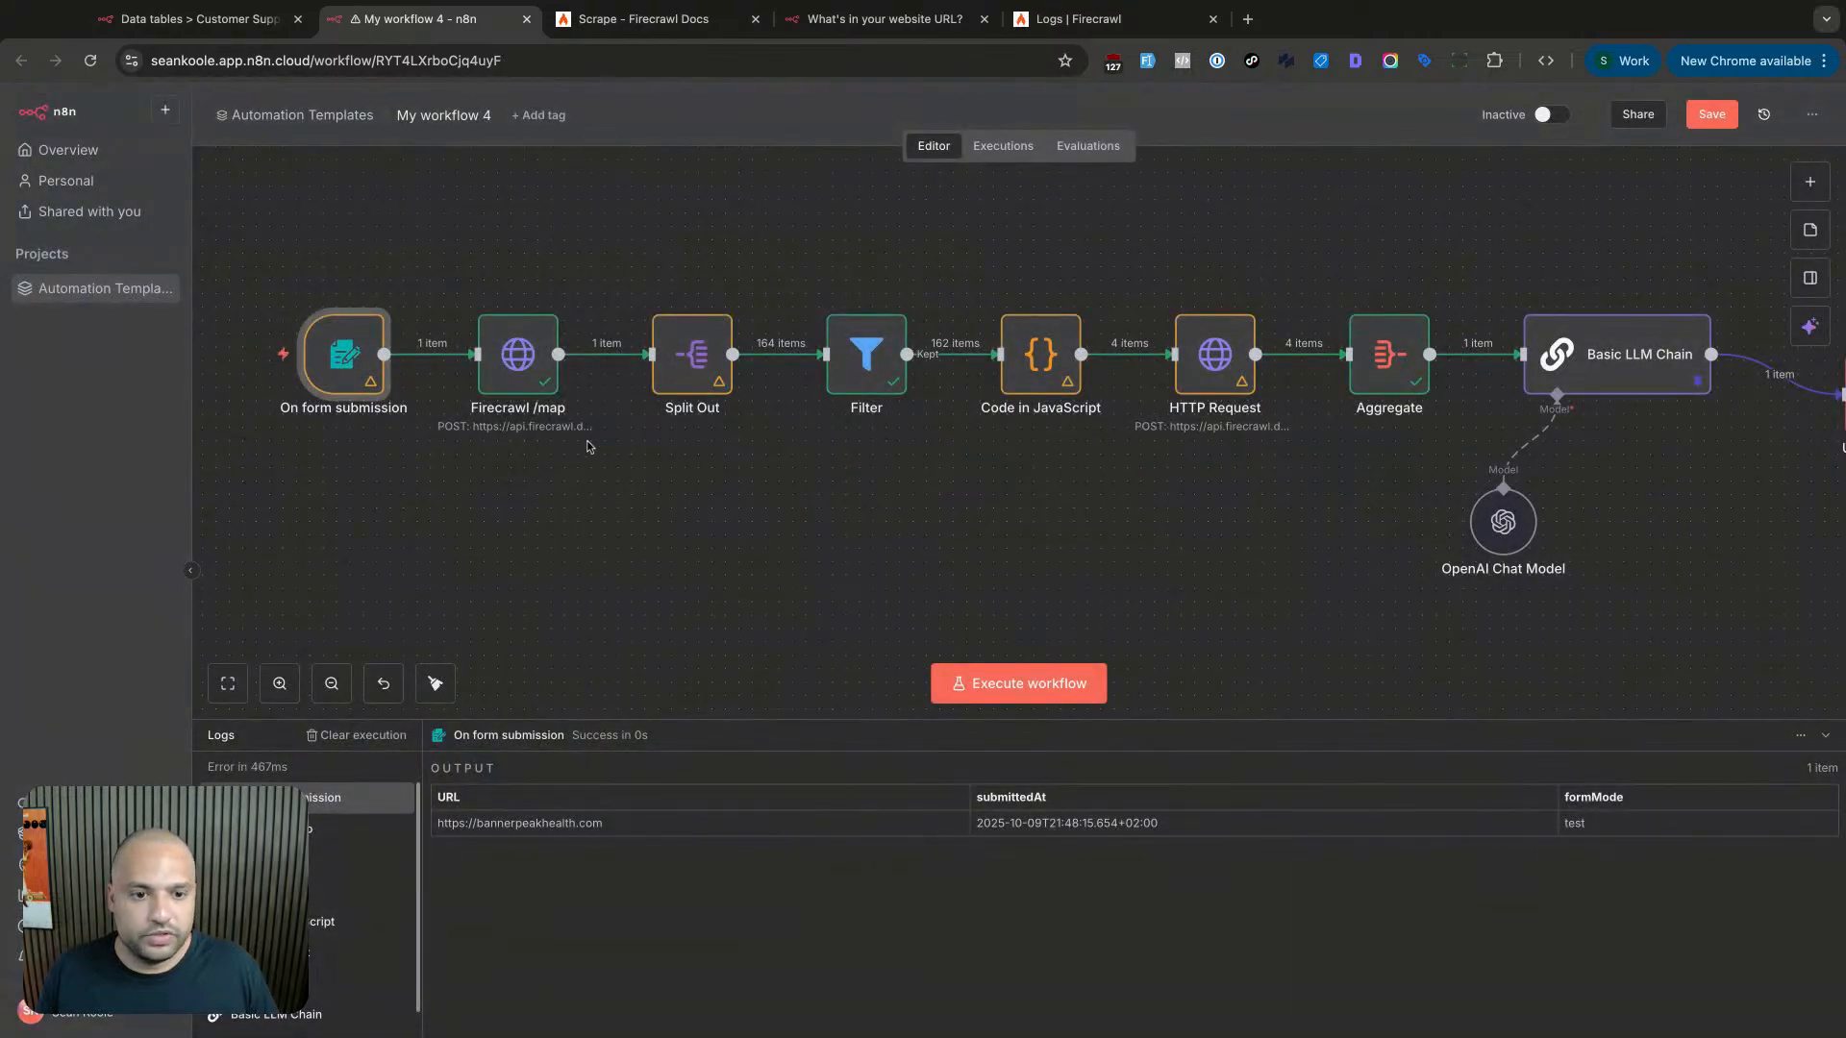
- Unpin the Basic LLM Chain output and check the Customer Support Agent V2 table
scroll(589, 446, "right", 5)
double_click(1365, 375)
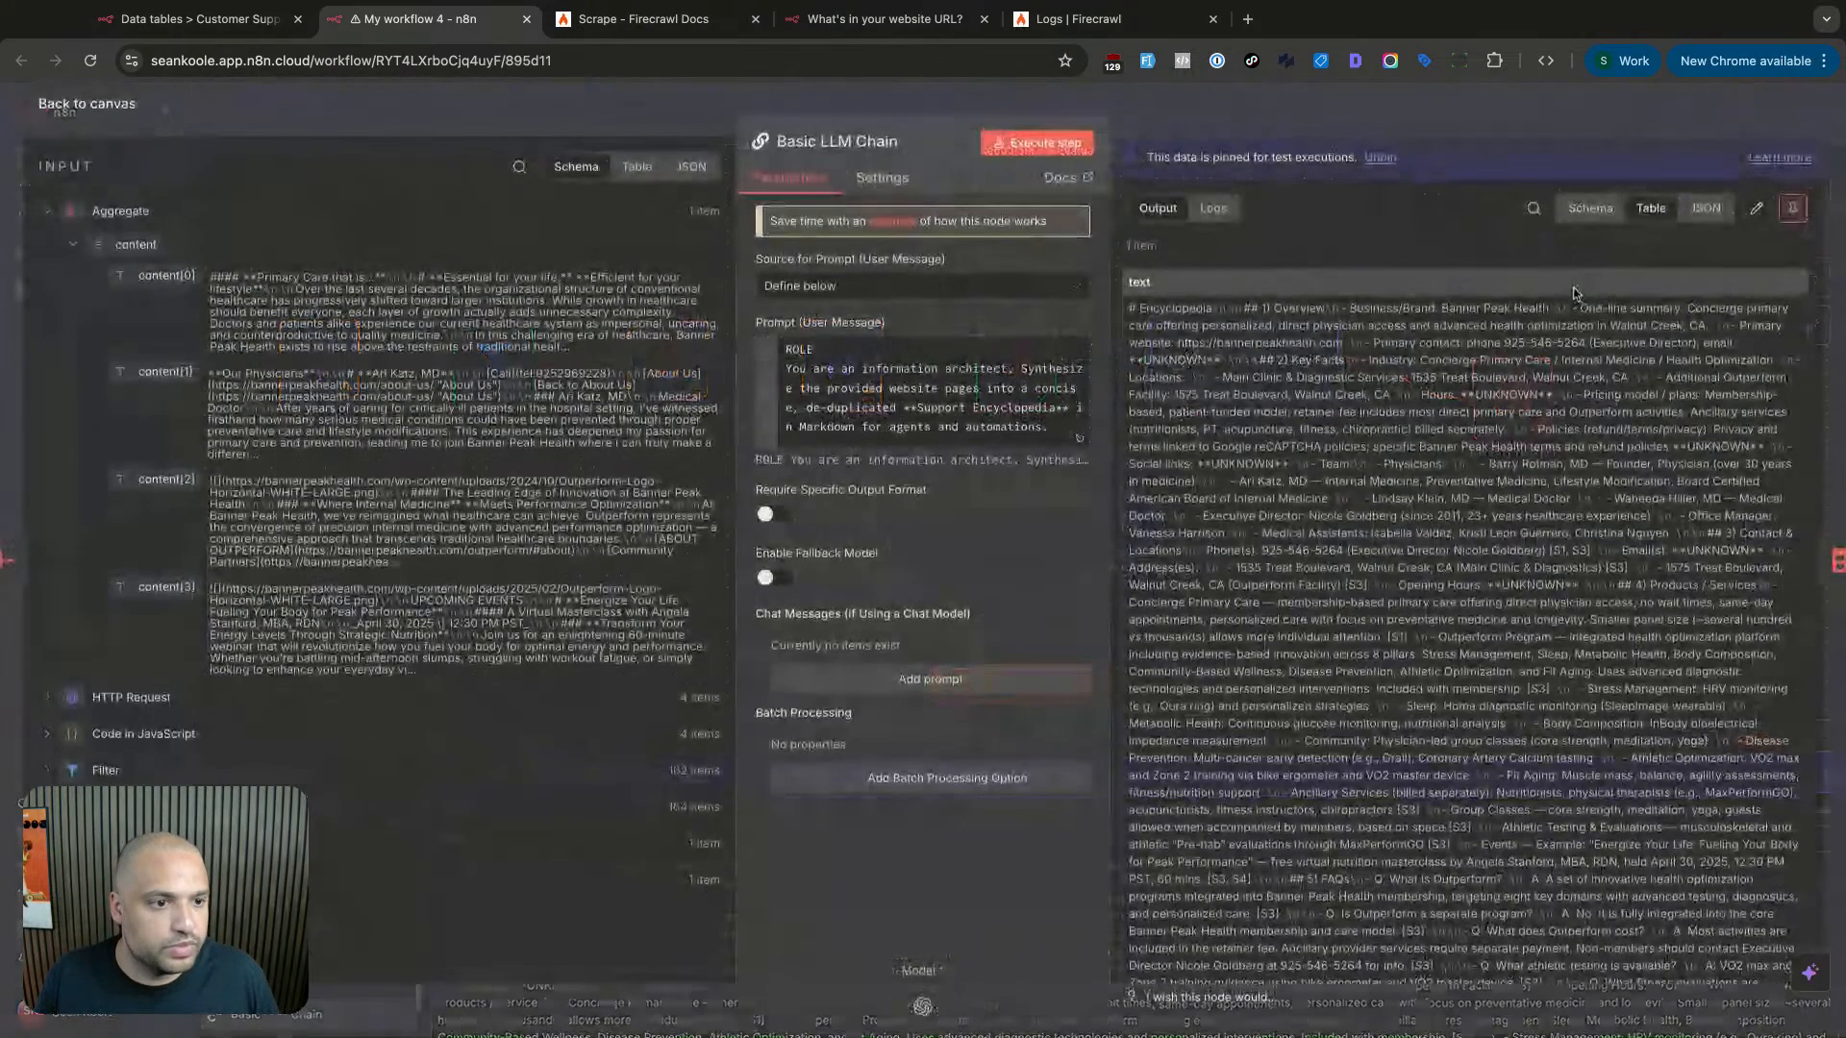
left_click(1793, 208)
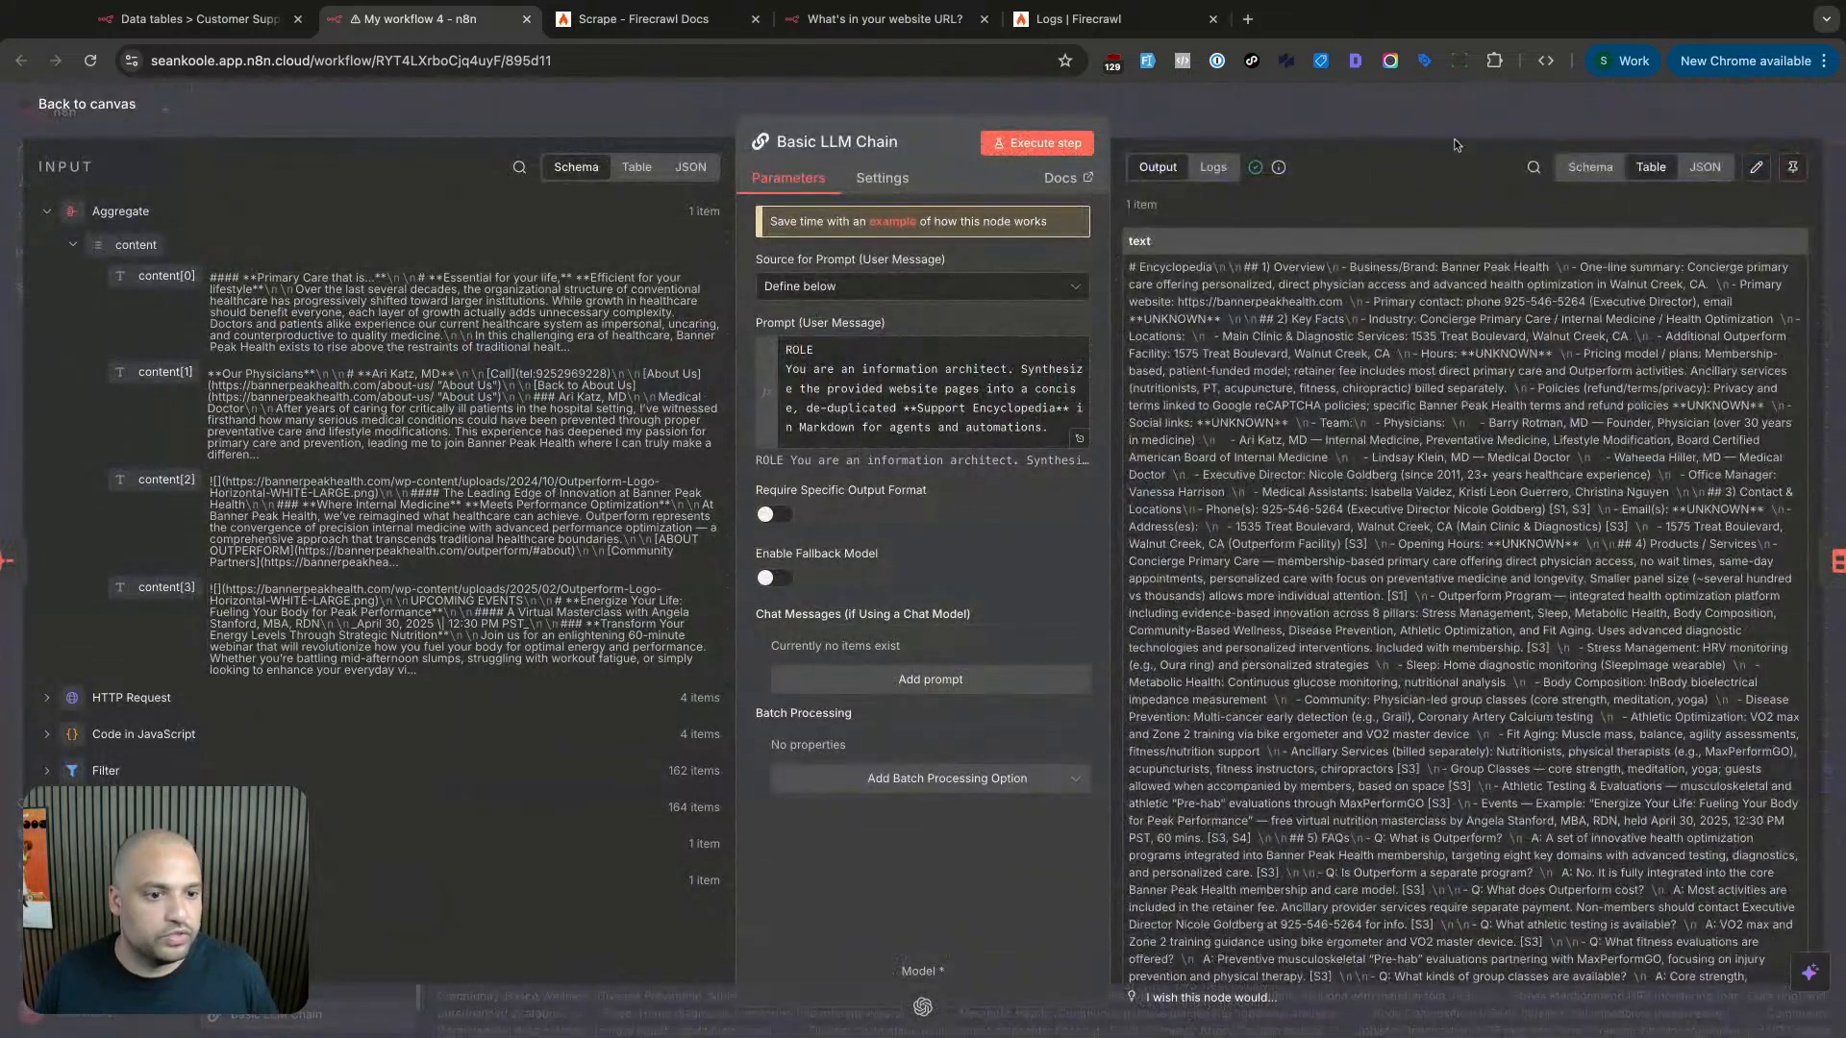
left_click(1455, 140)
double_click(1495, 415)
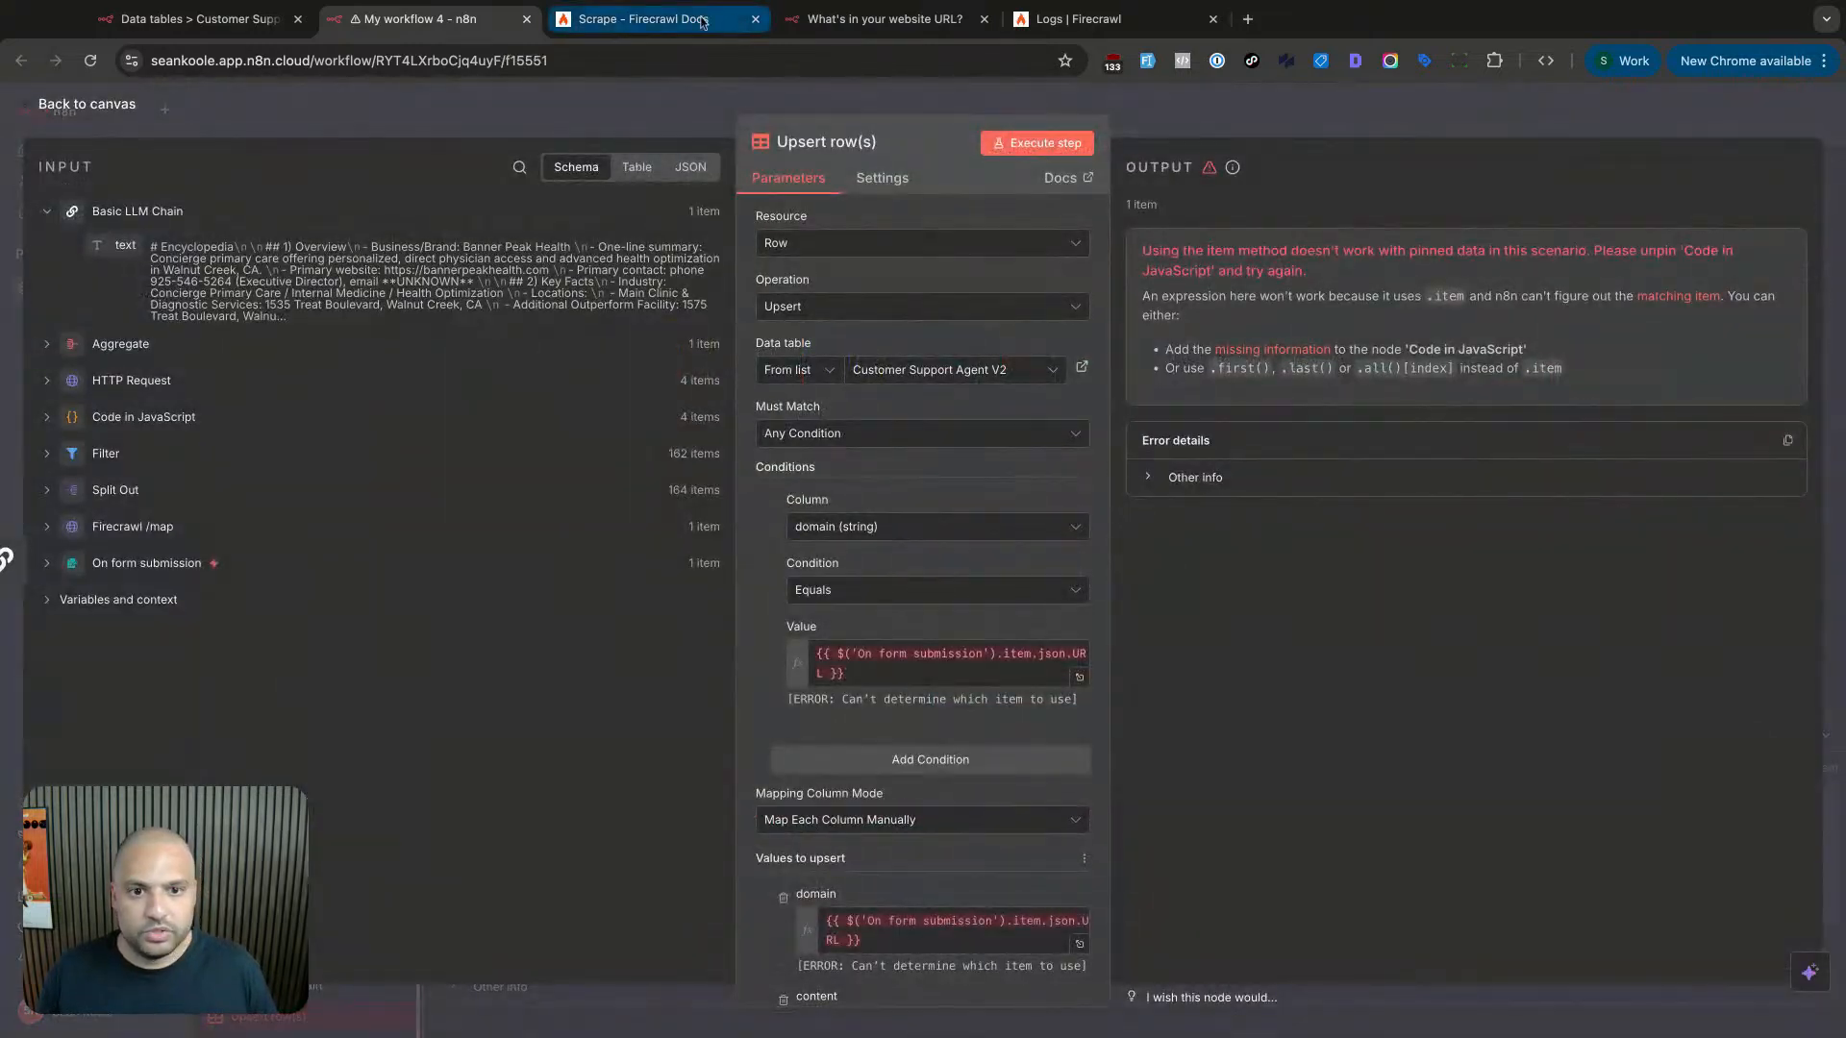
left_click(202, 19)
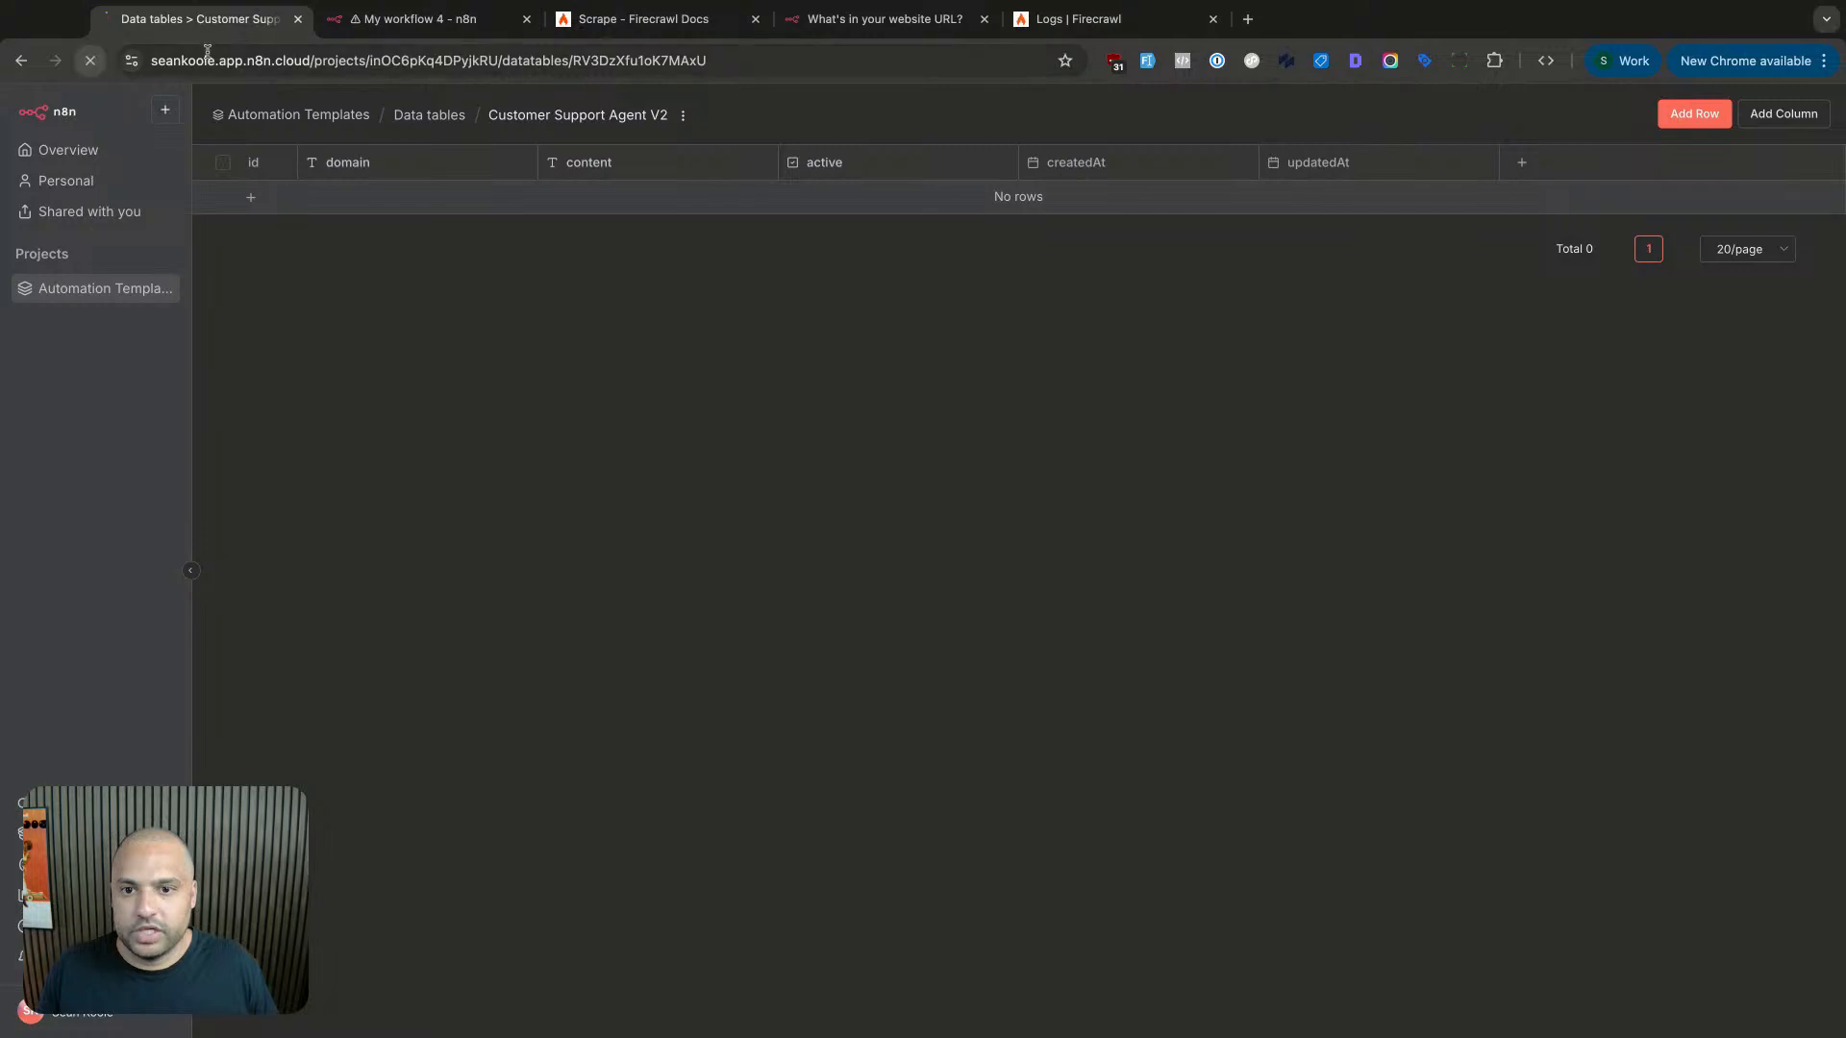
left_click(420, 19)
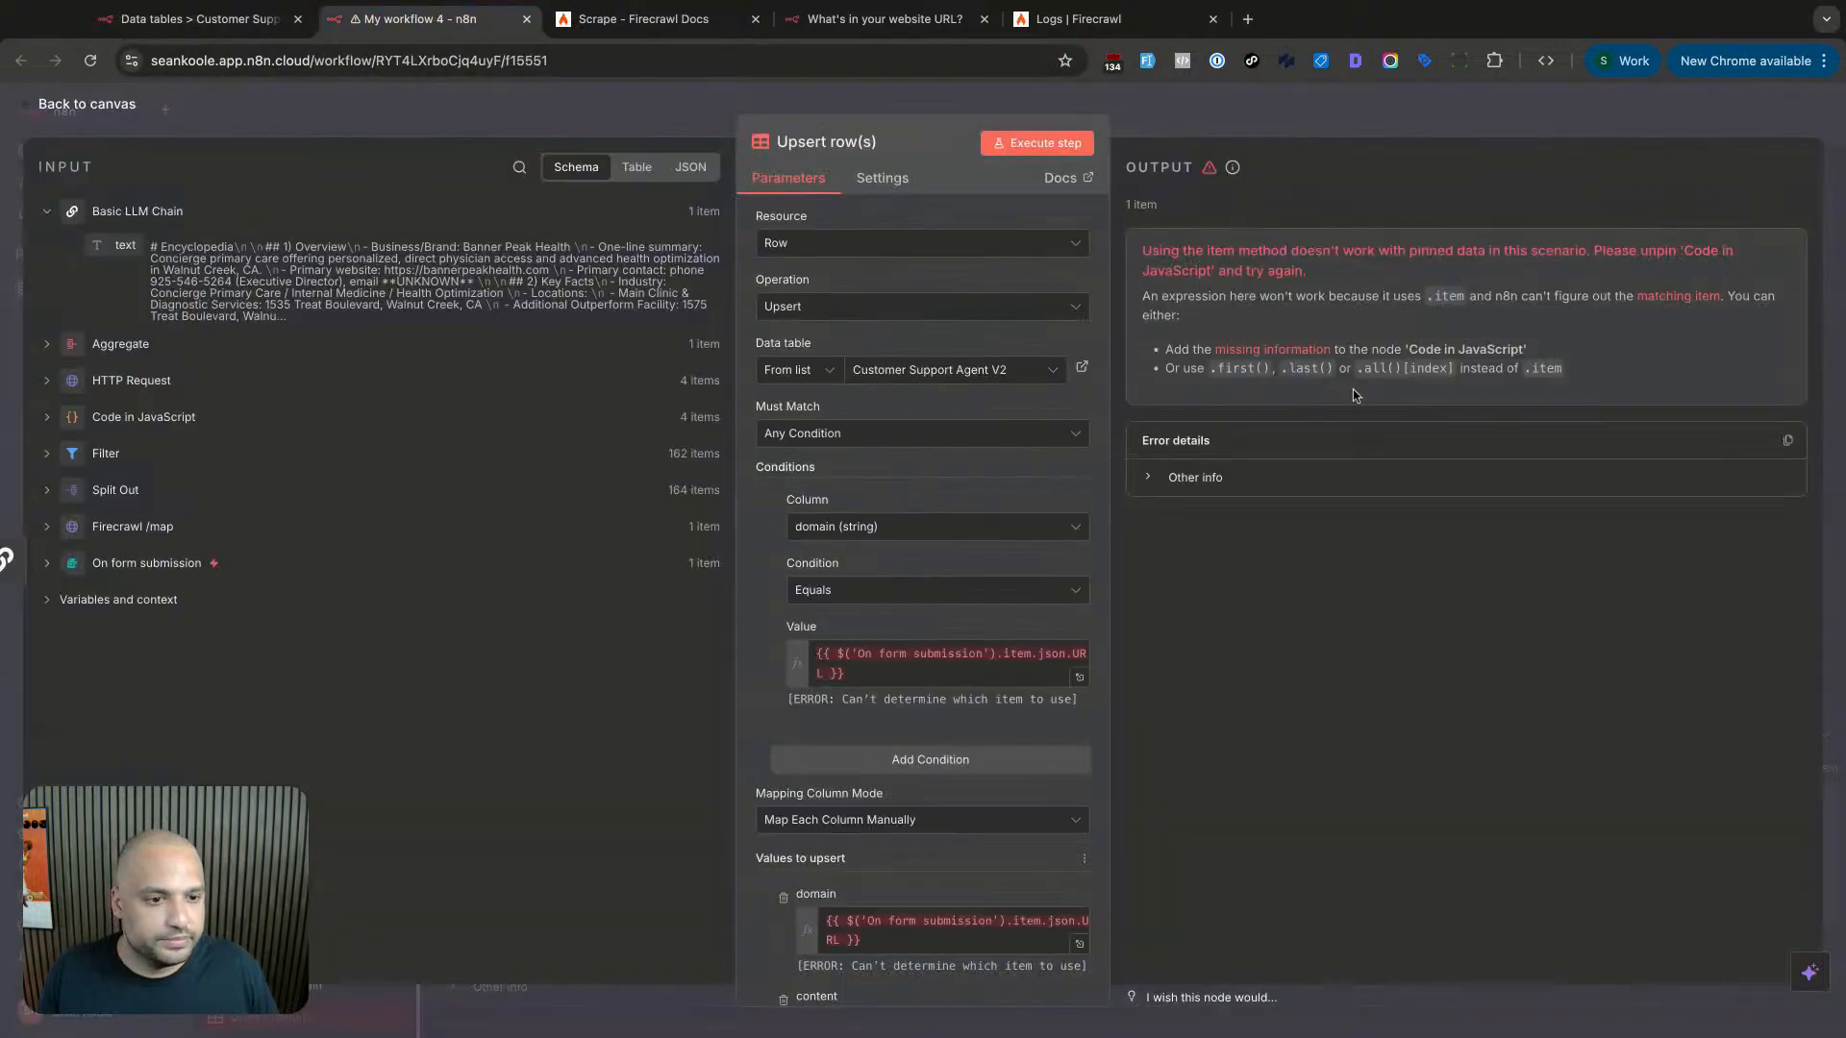
scroll(937, 577, "down", 4)
key("Escape")
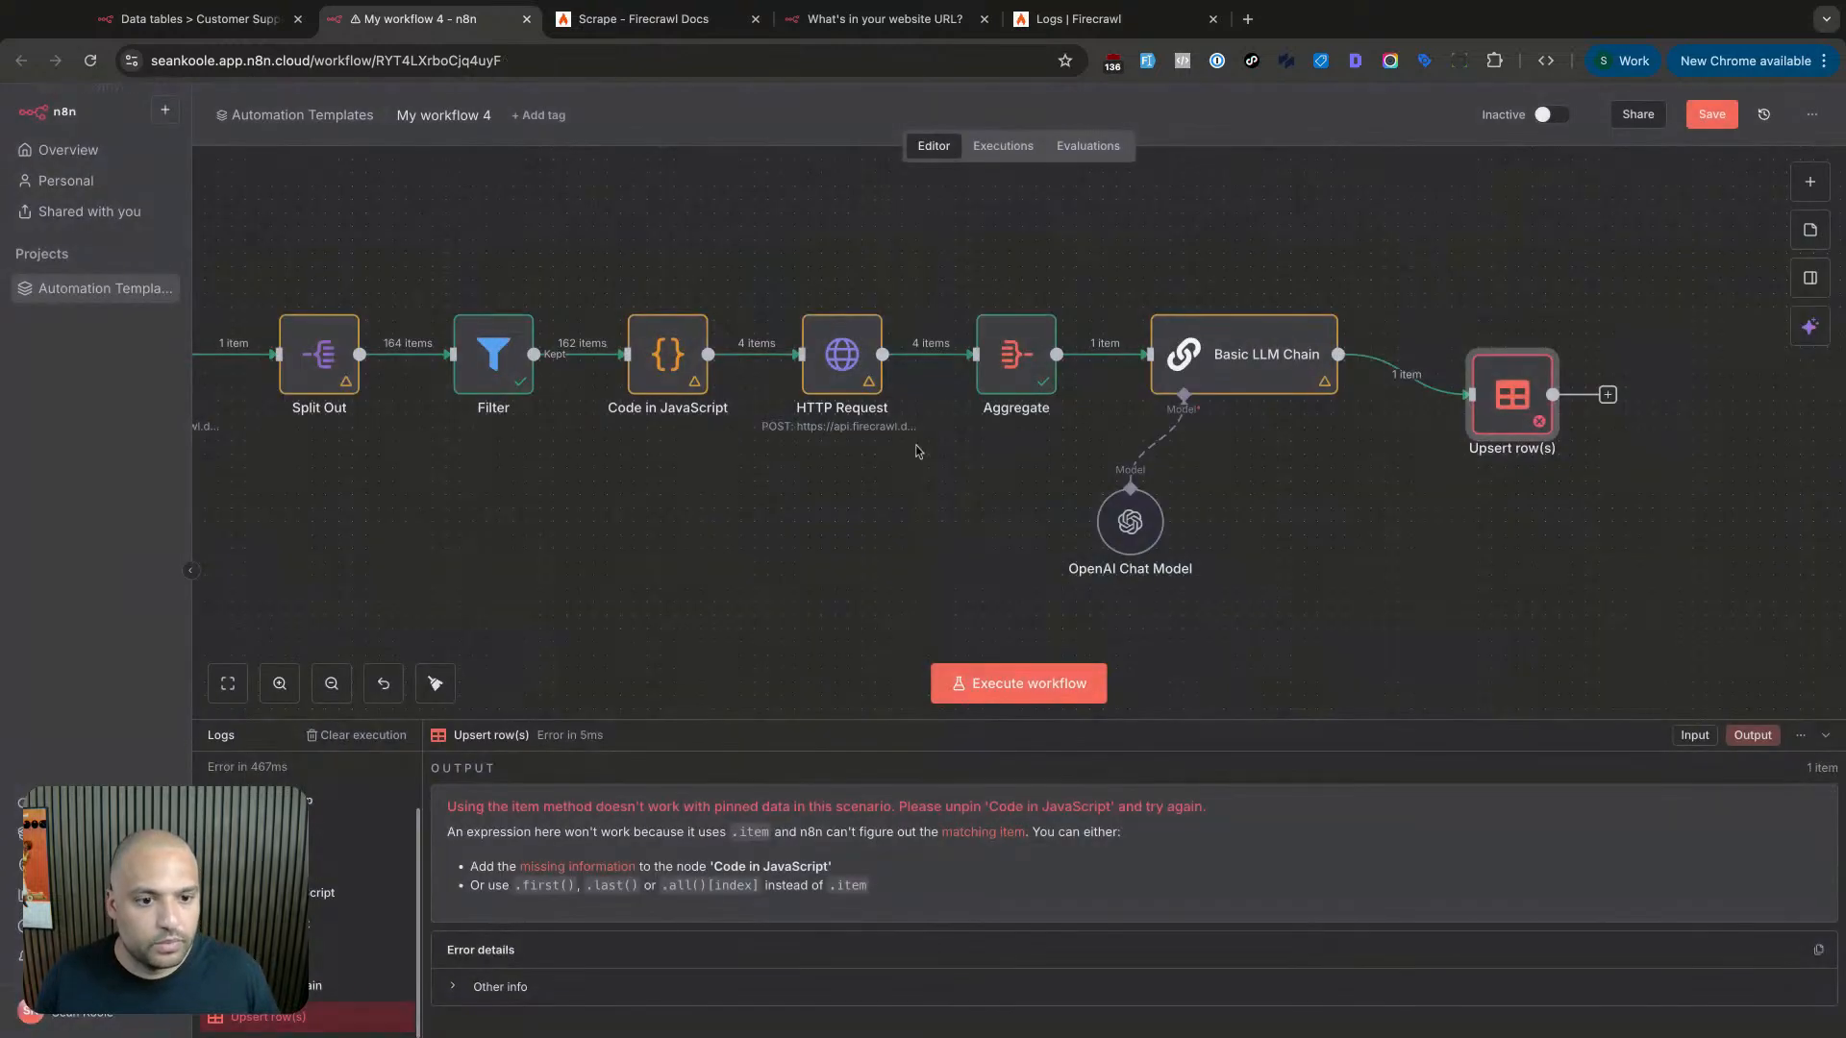
scroll(596, 477, "left", 6)
left_click(373, 354)
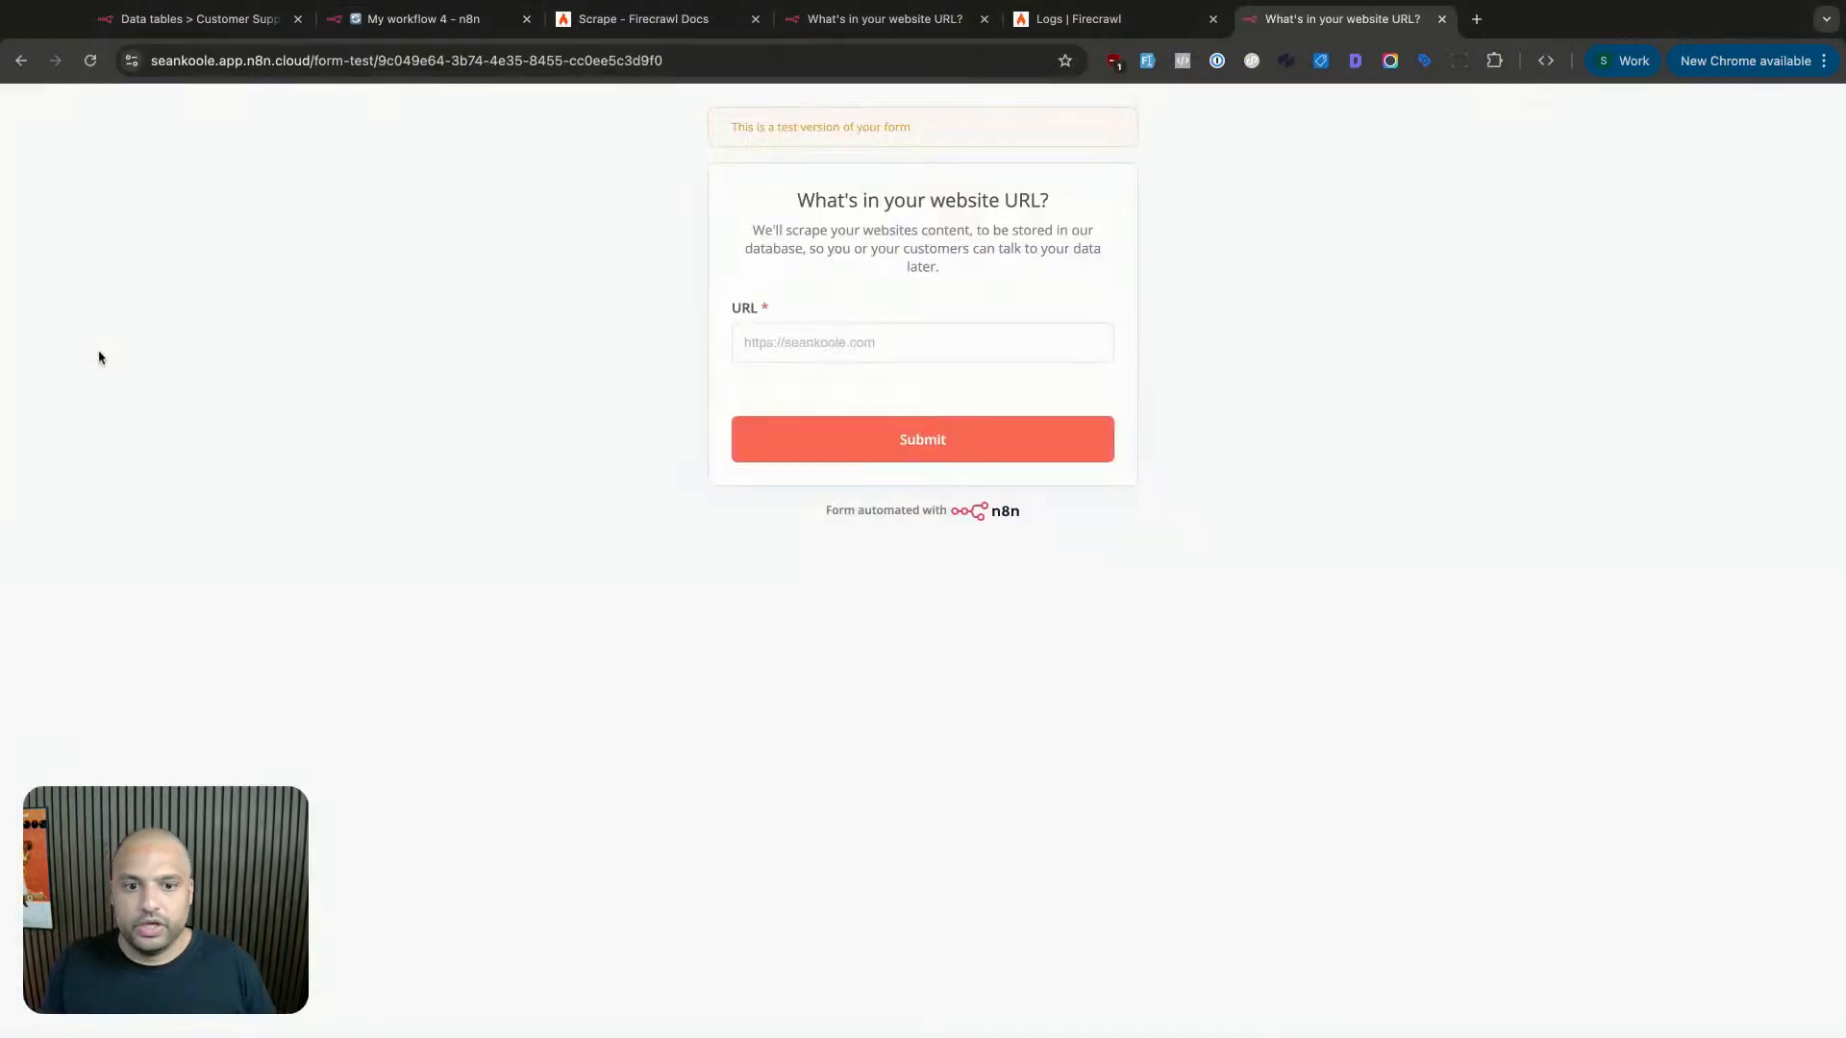
left_click(788, 350)
type("htt")
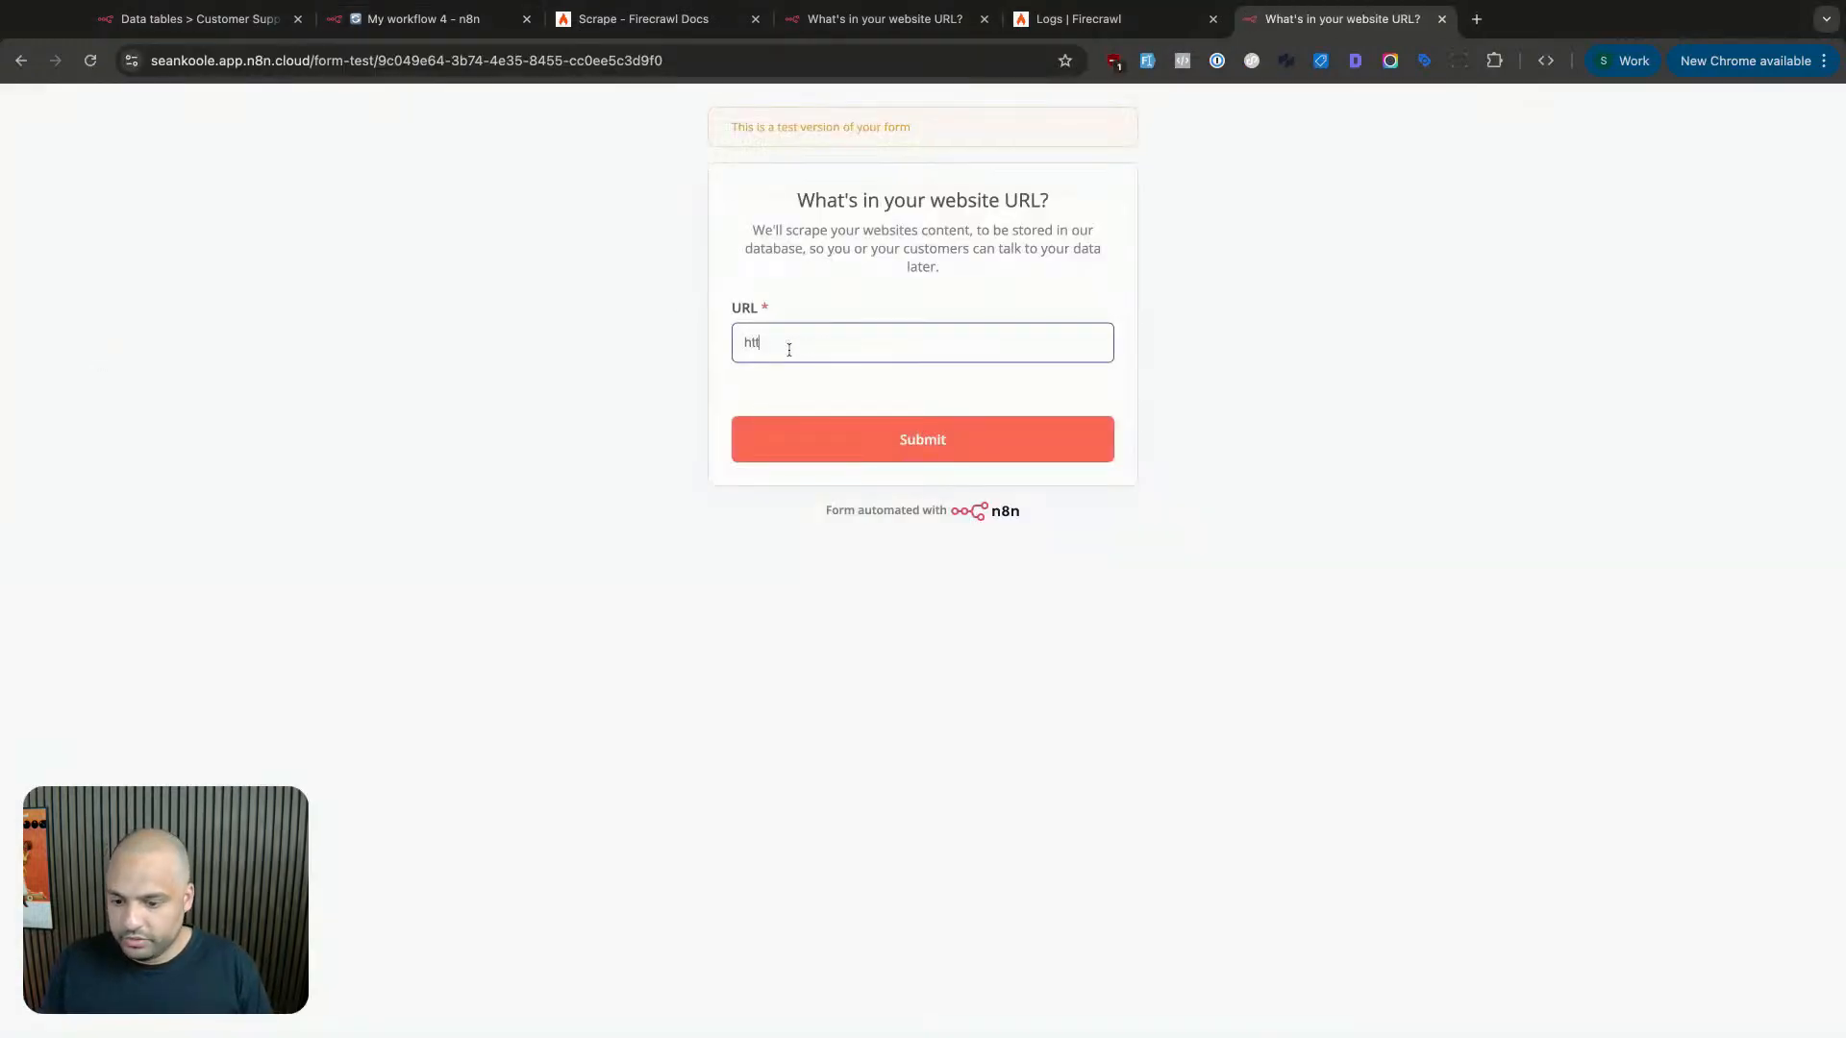
type("ps://banerpeakhealth")
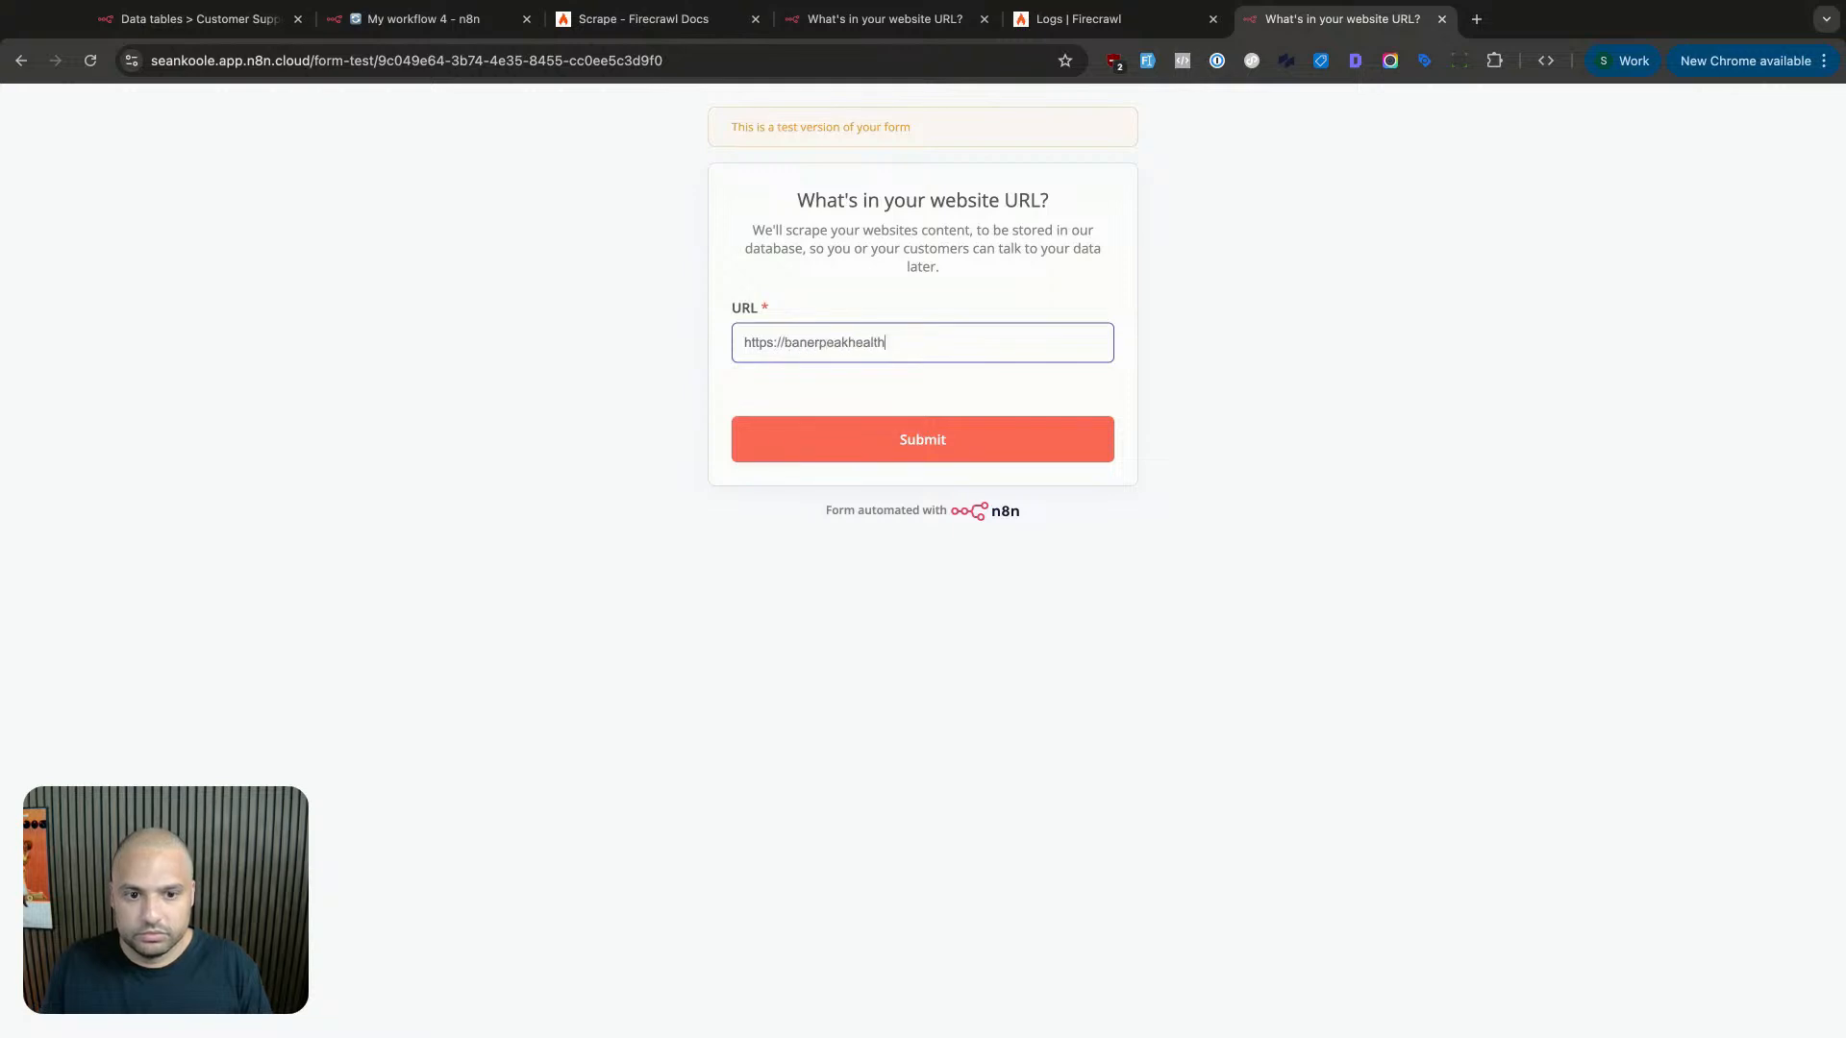
type(".com")
key("ctrl+a")
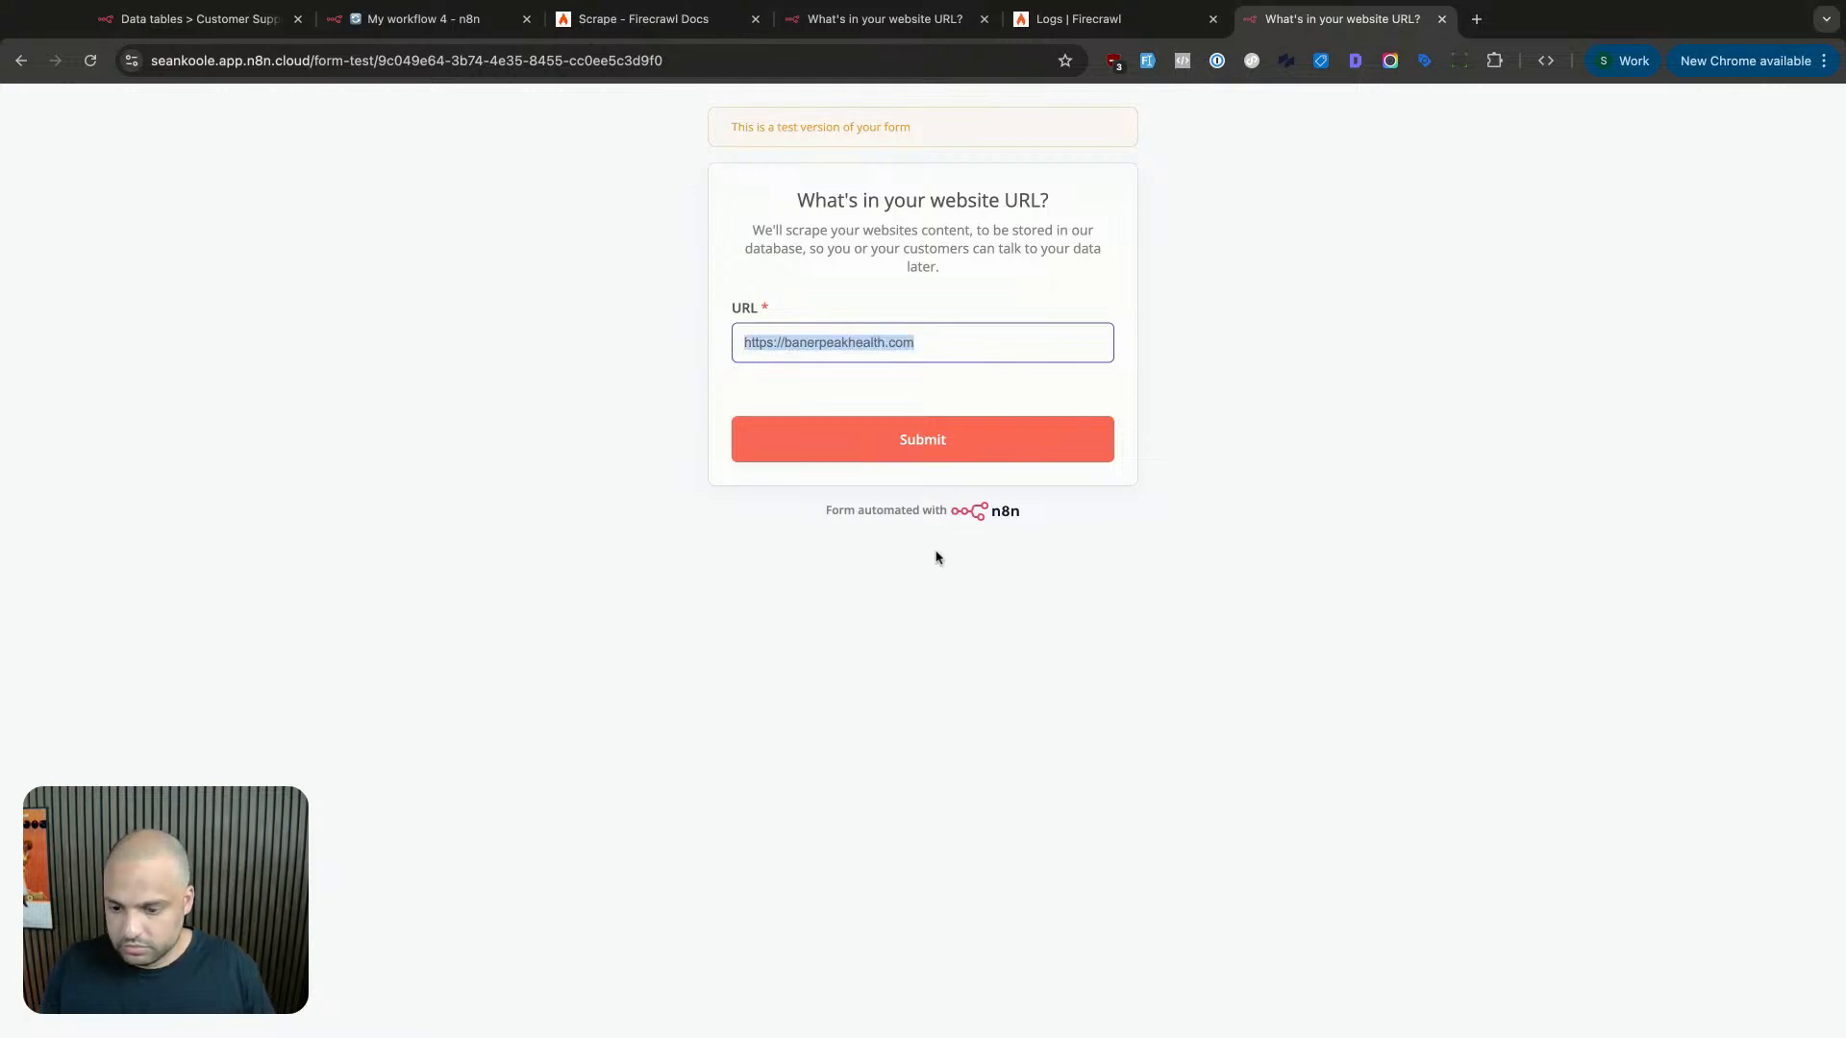
left_click(925, 460)
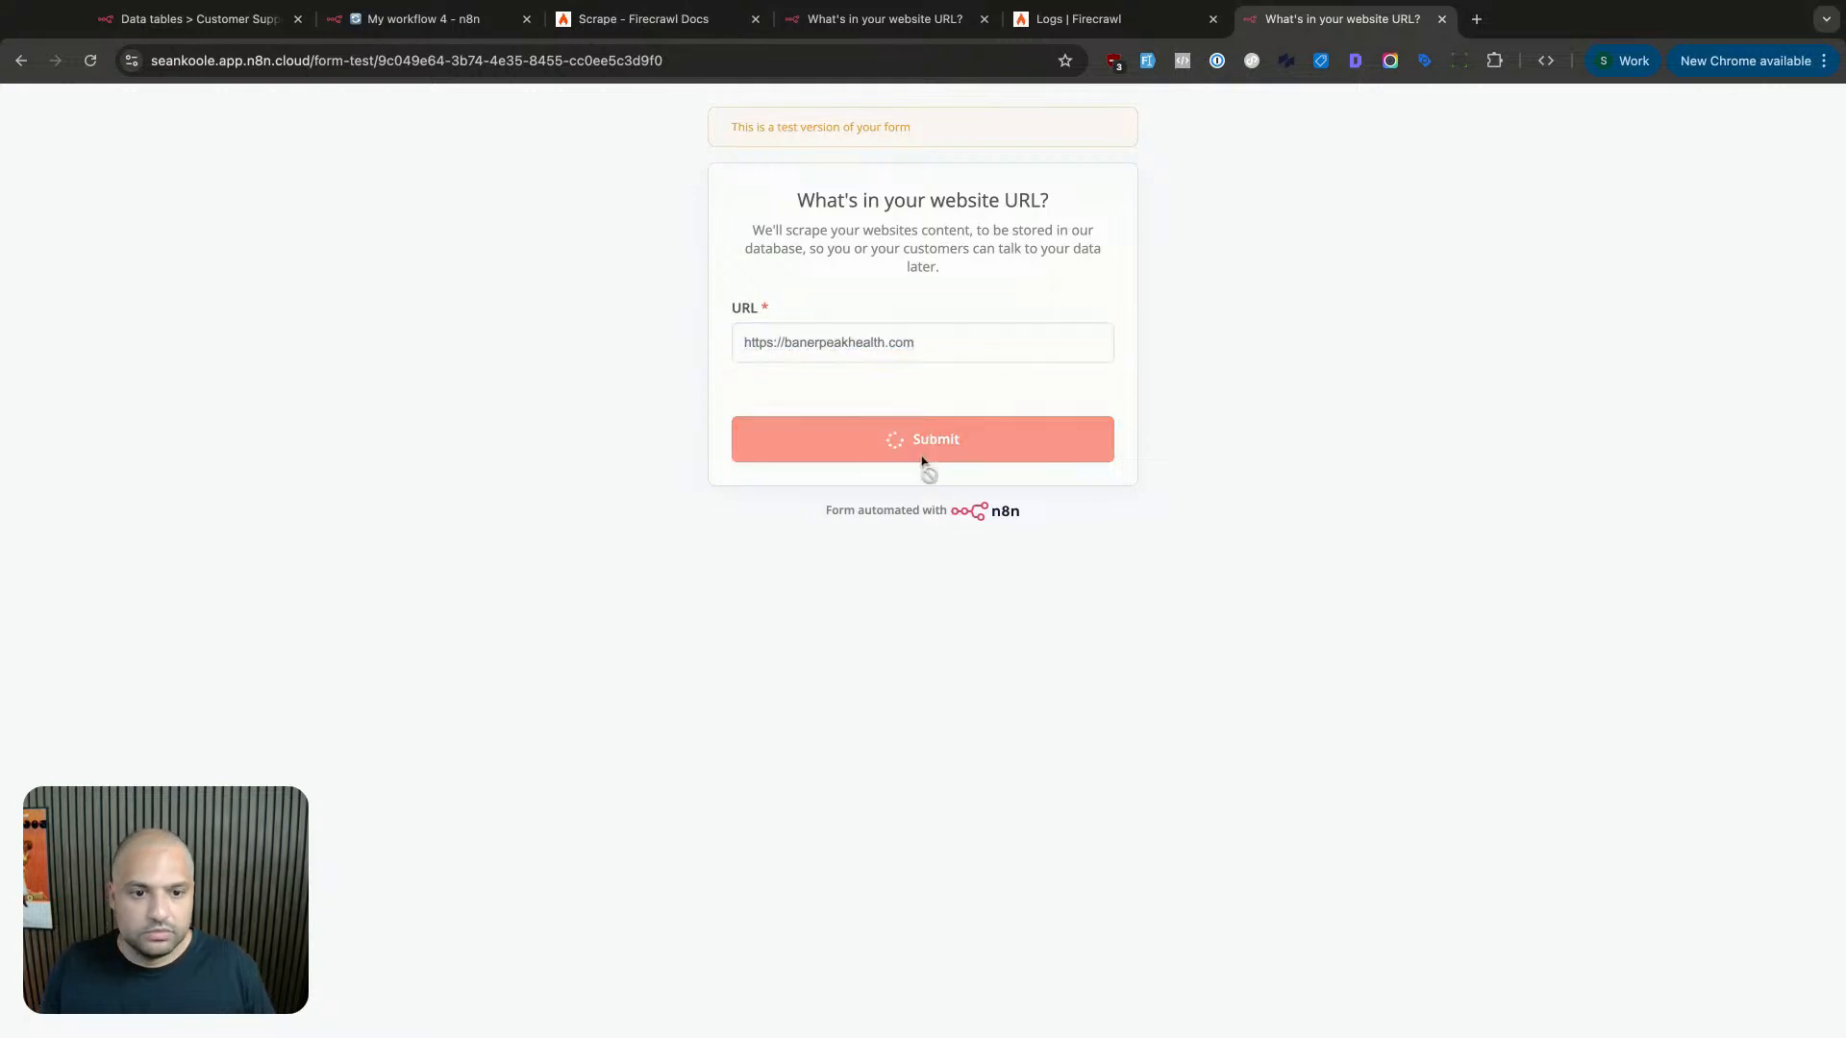
left_click(177, 28)
left_click(429, 19)
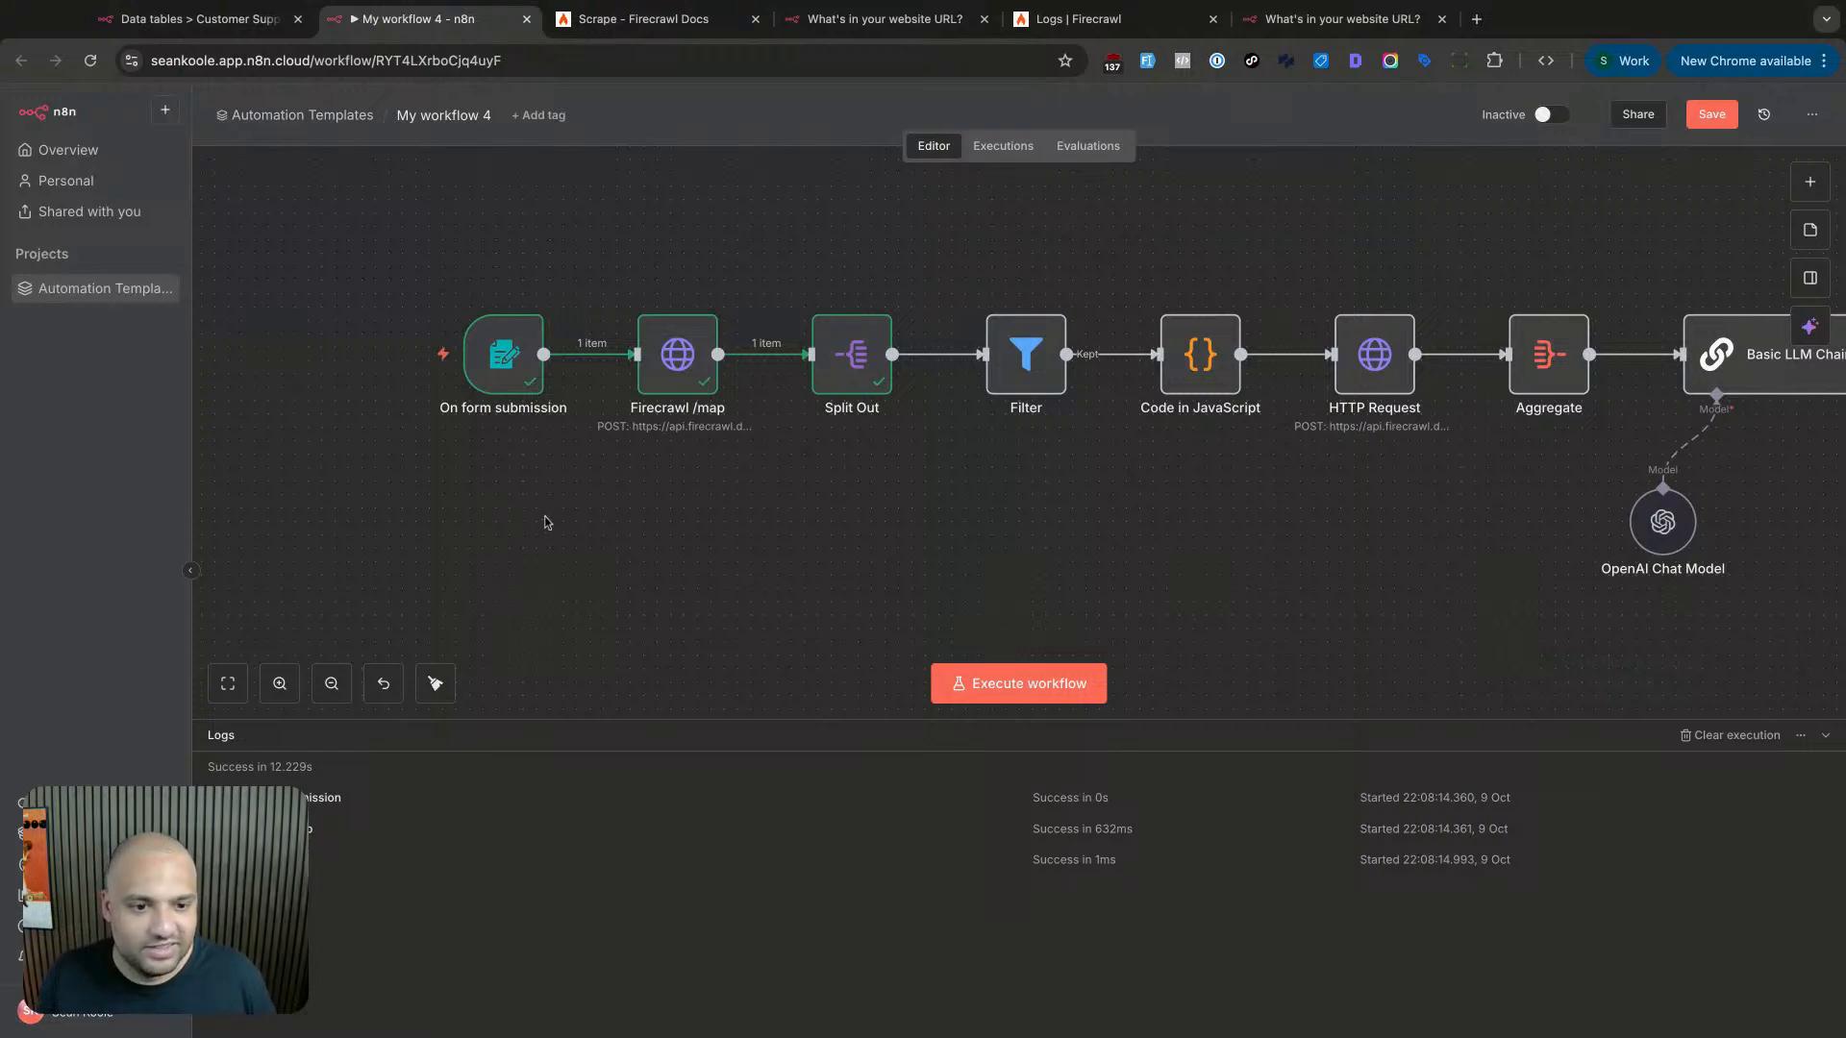
- Inspect the Firecrawl /map output: success, but an empty links array
scroll(554, 524, "right", 5)
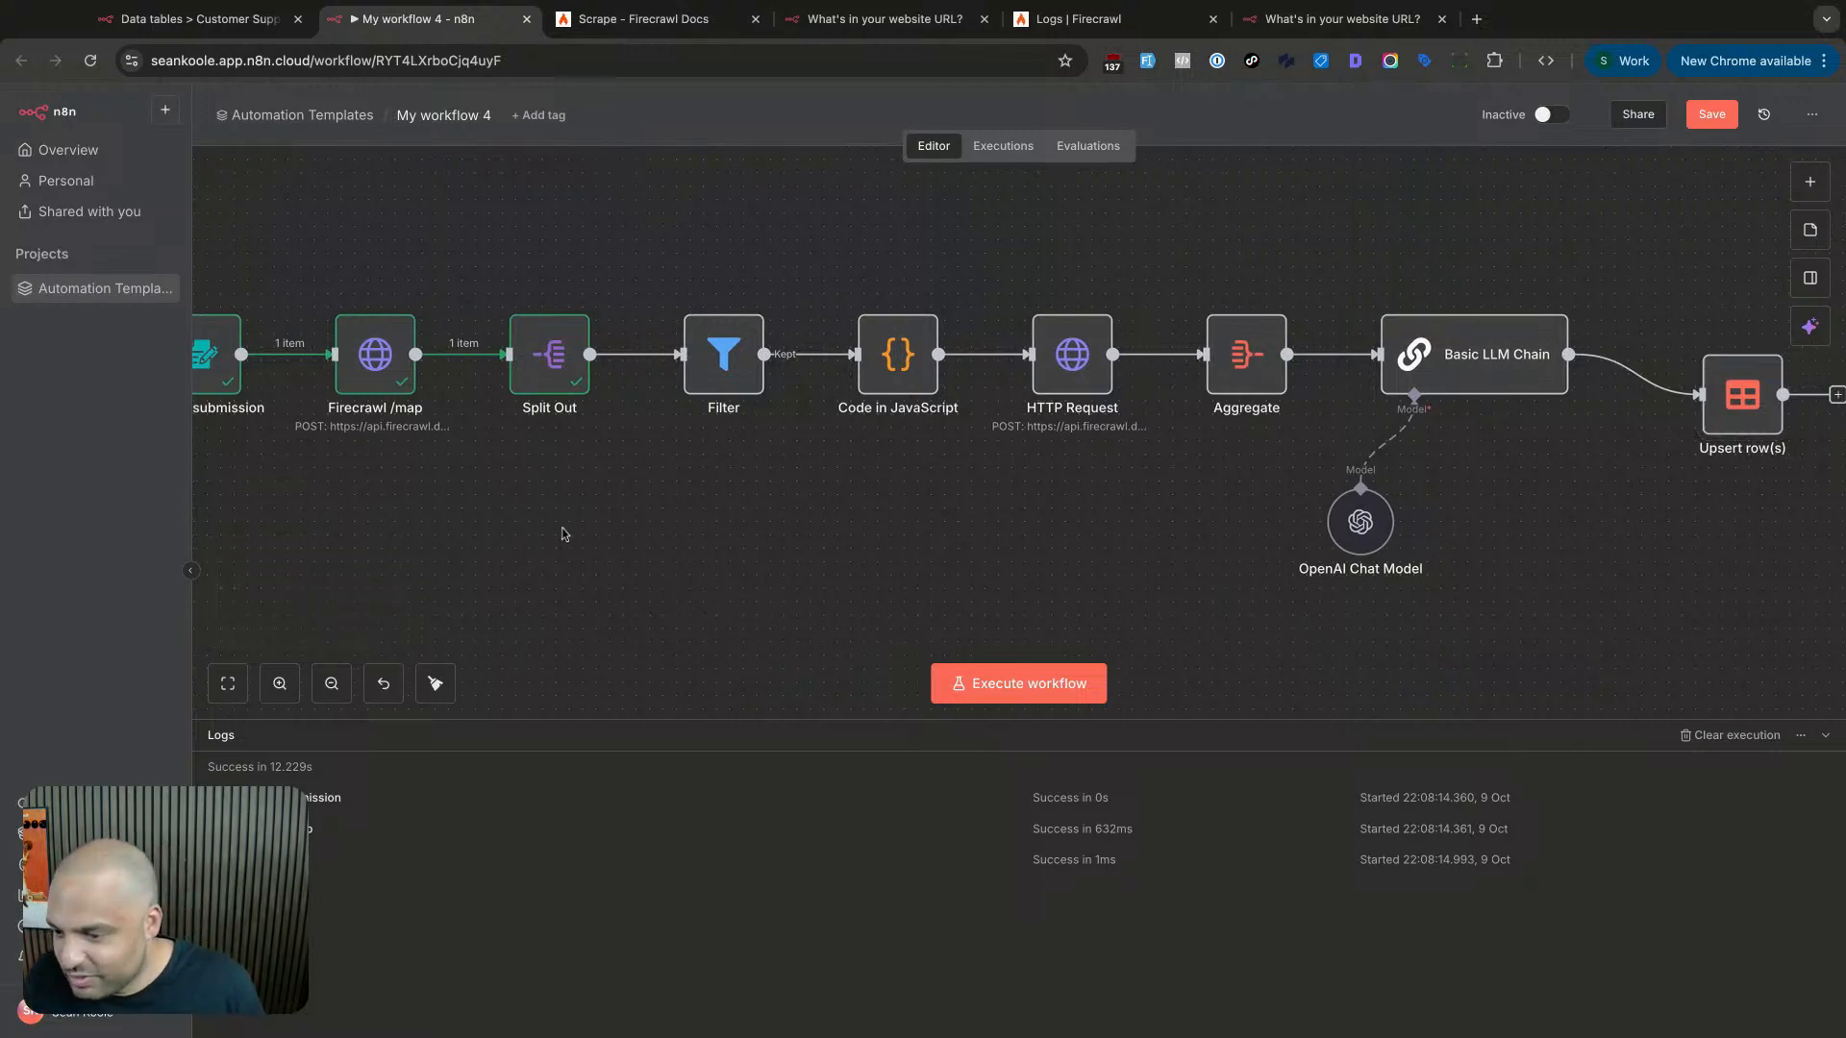
scroll(711, 543, "right", 2)
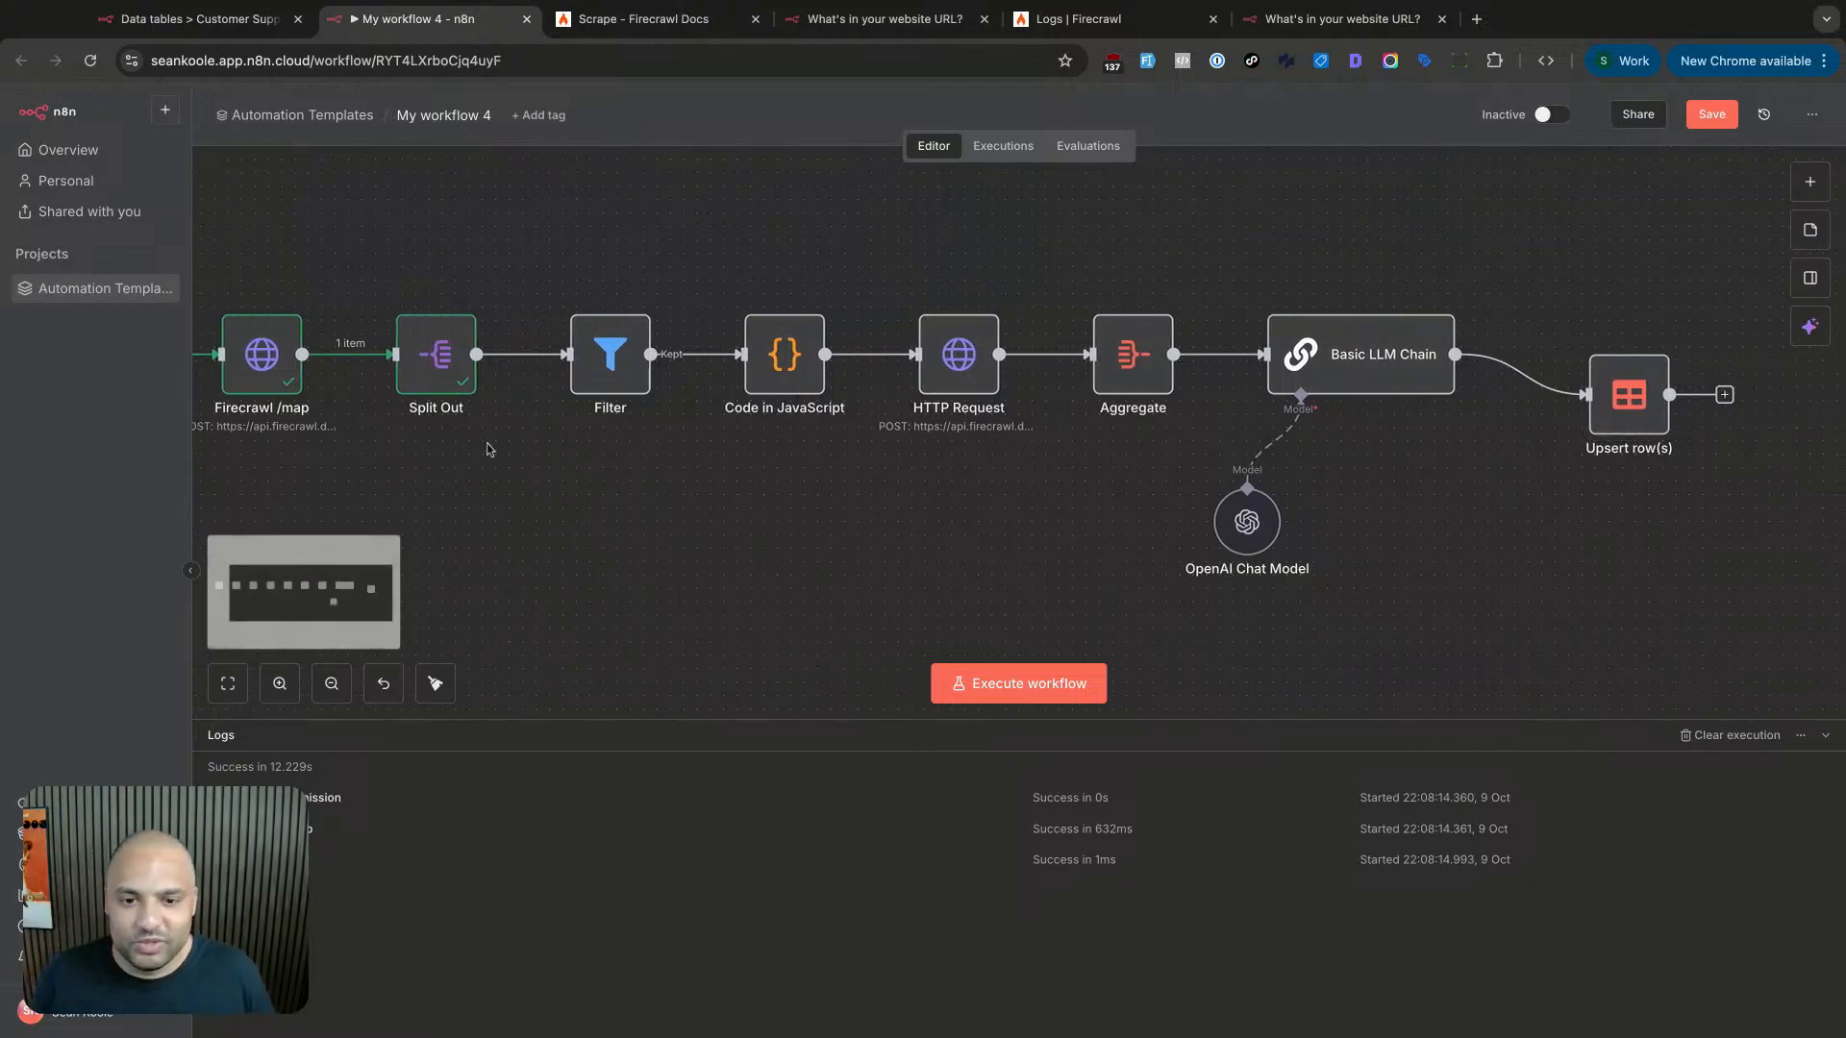
double_click(292, 388)
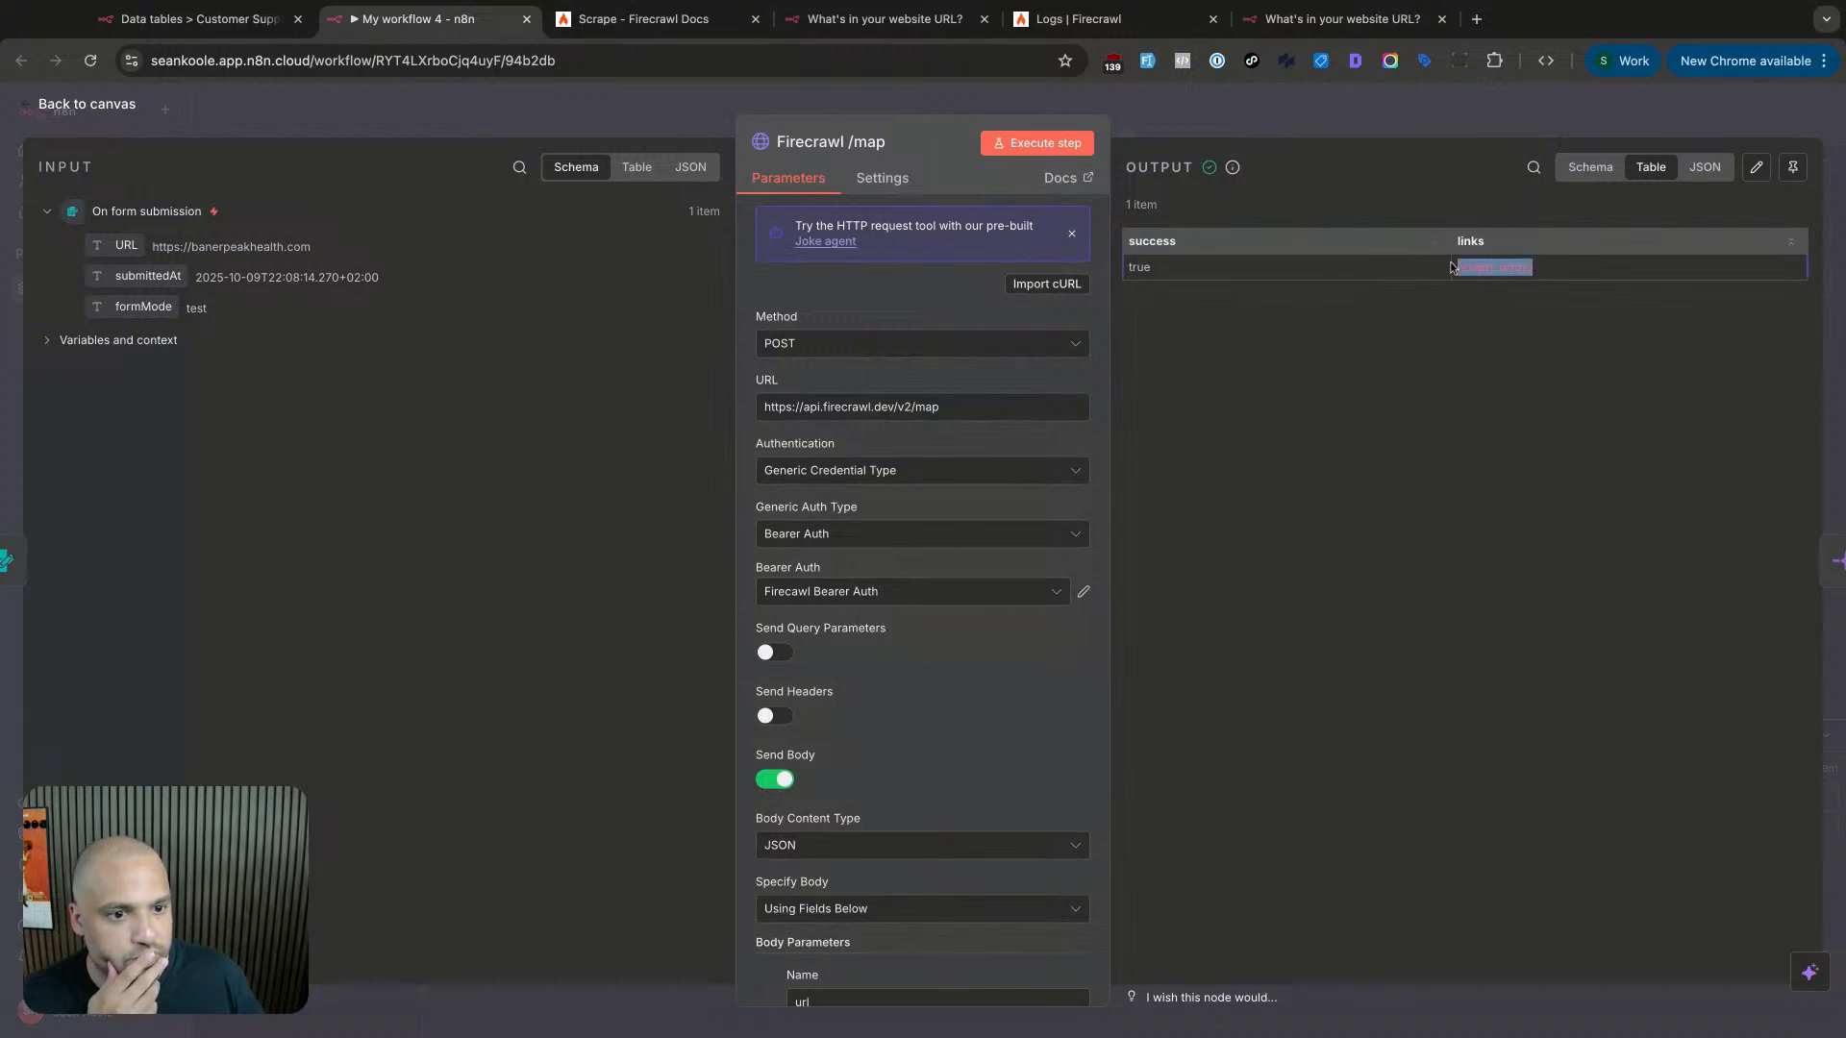
left_click(1237, 118)
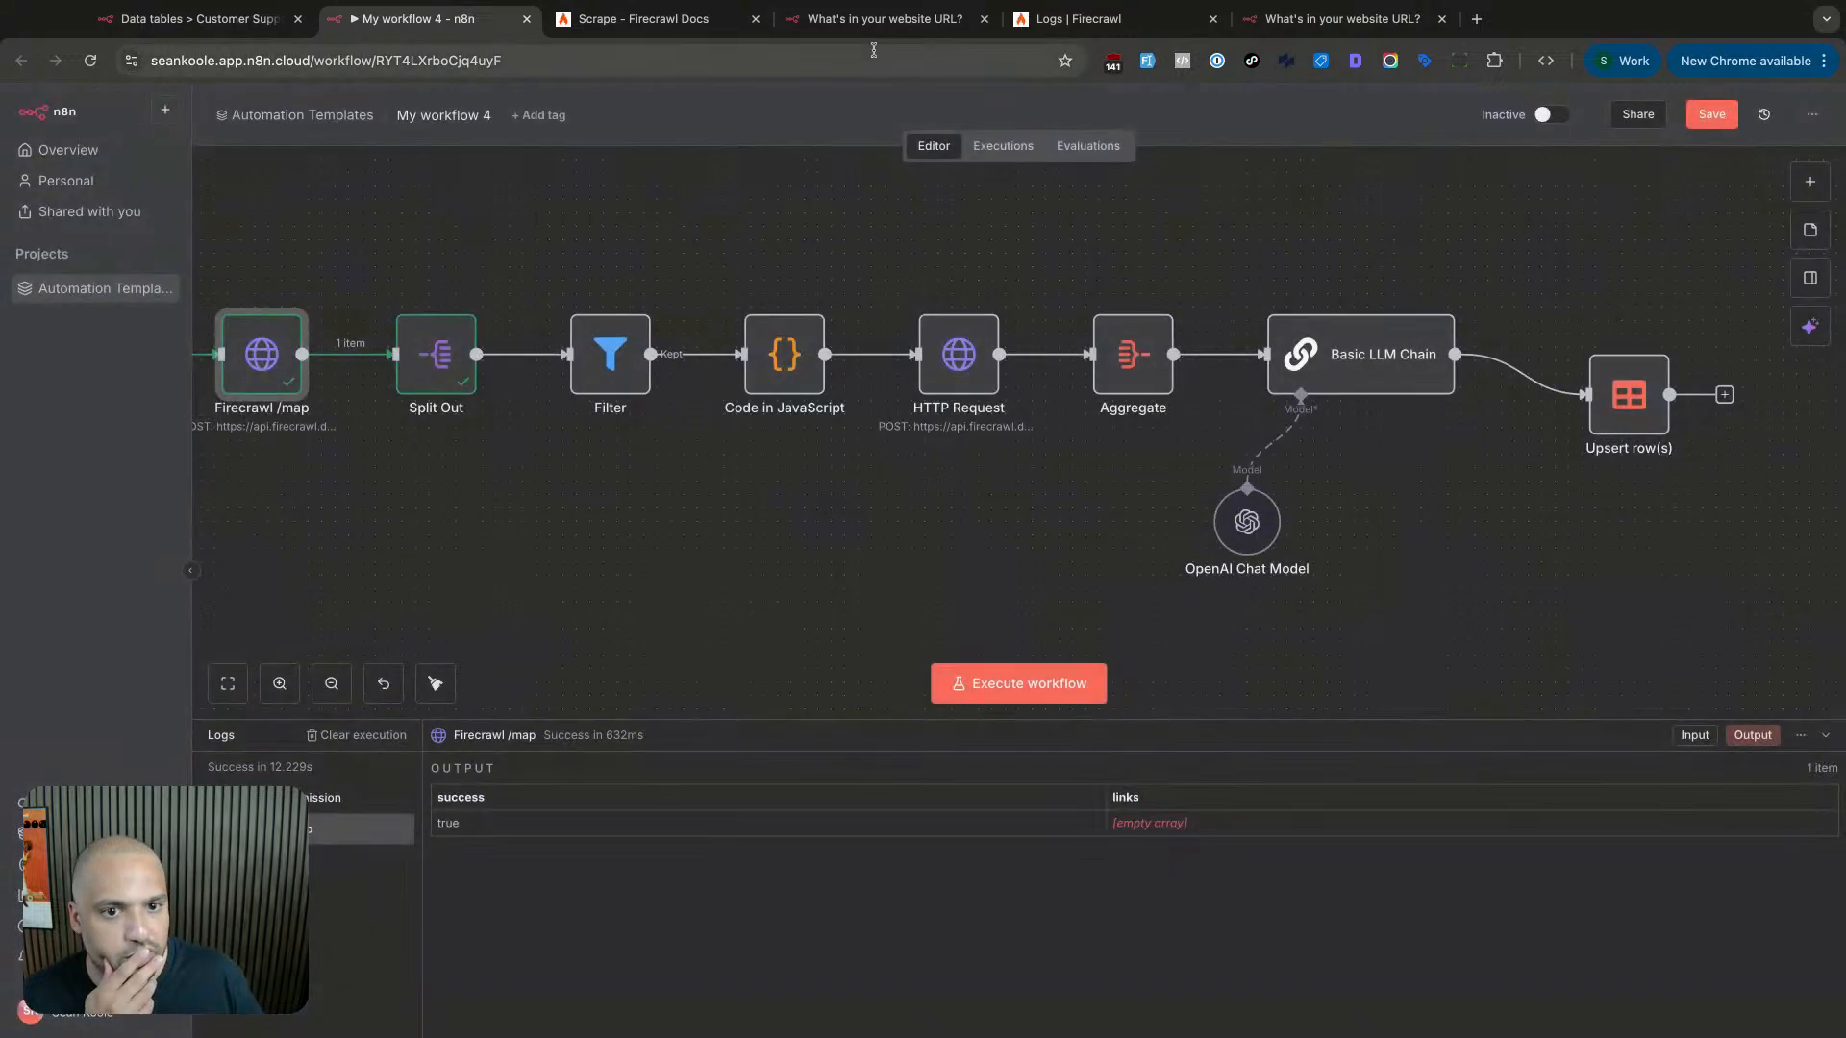
left_click(642, 19)
- Check Firecrawl's activity logs and usage (147 of 500 credits), then return to n8n
left_click(1078, 18)
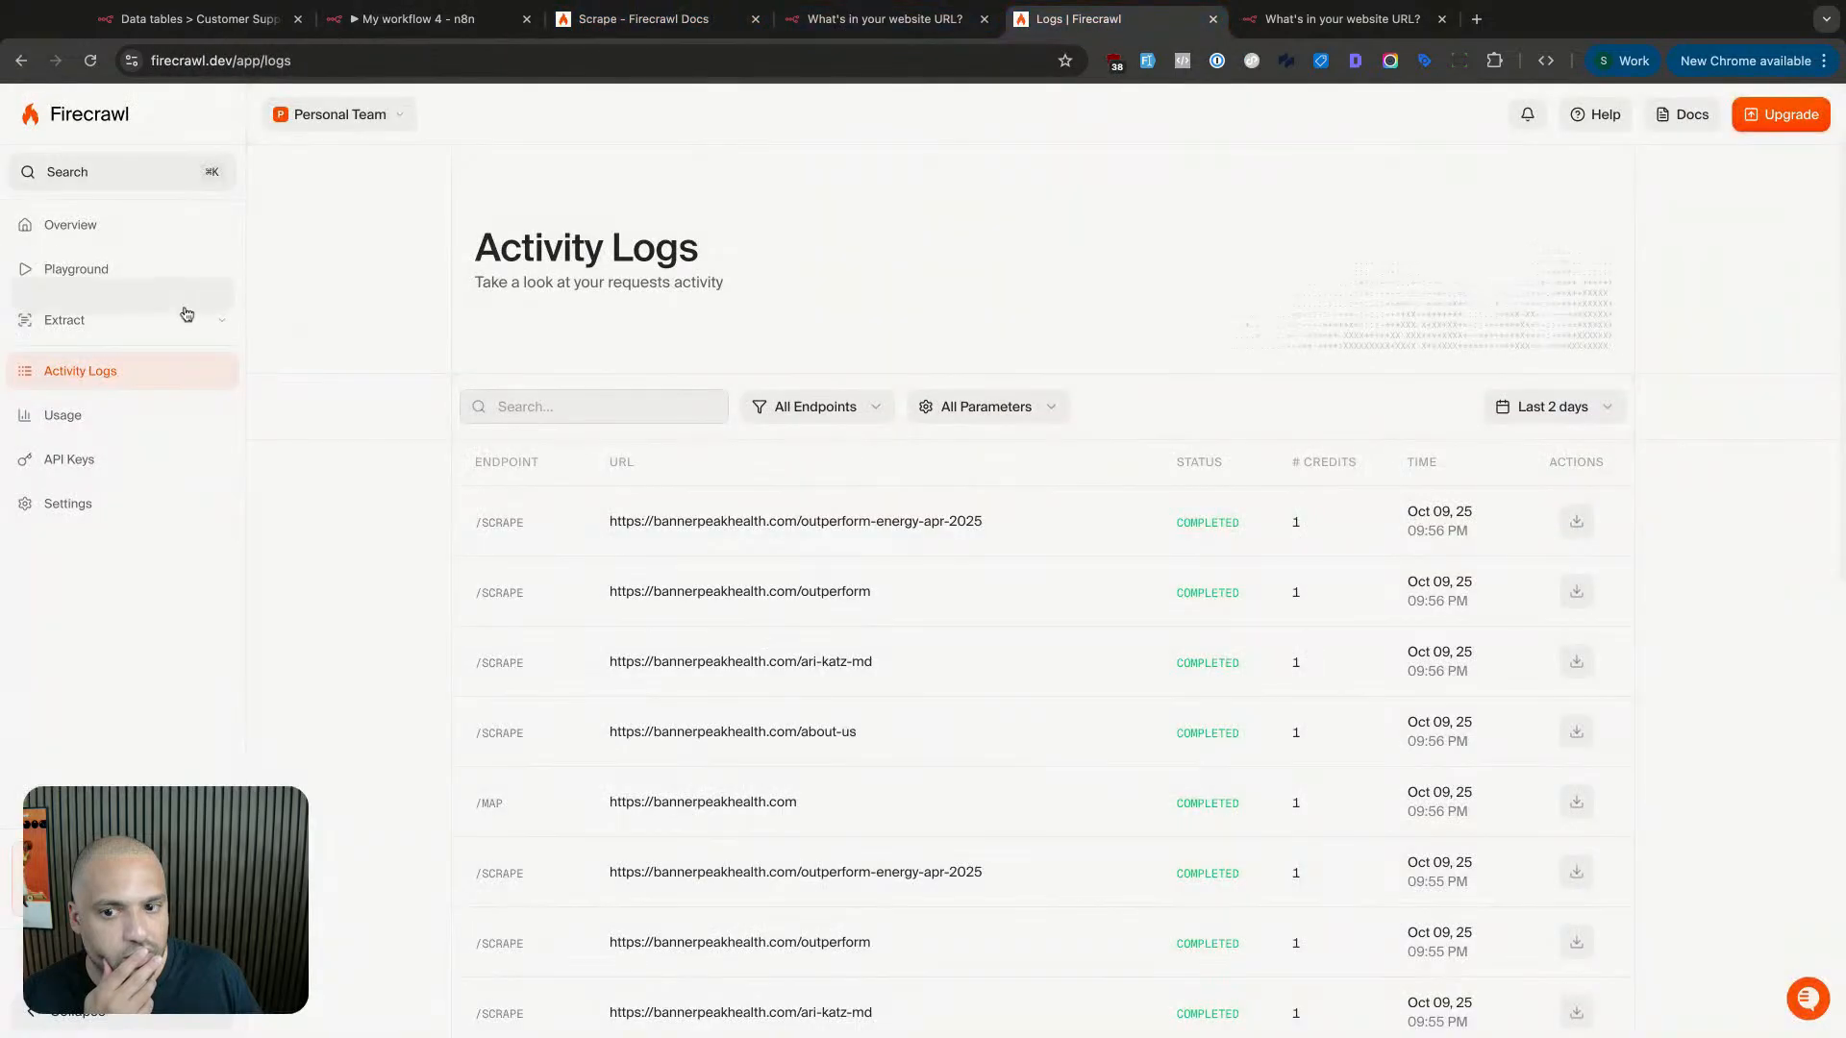
left_click(100, 414)
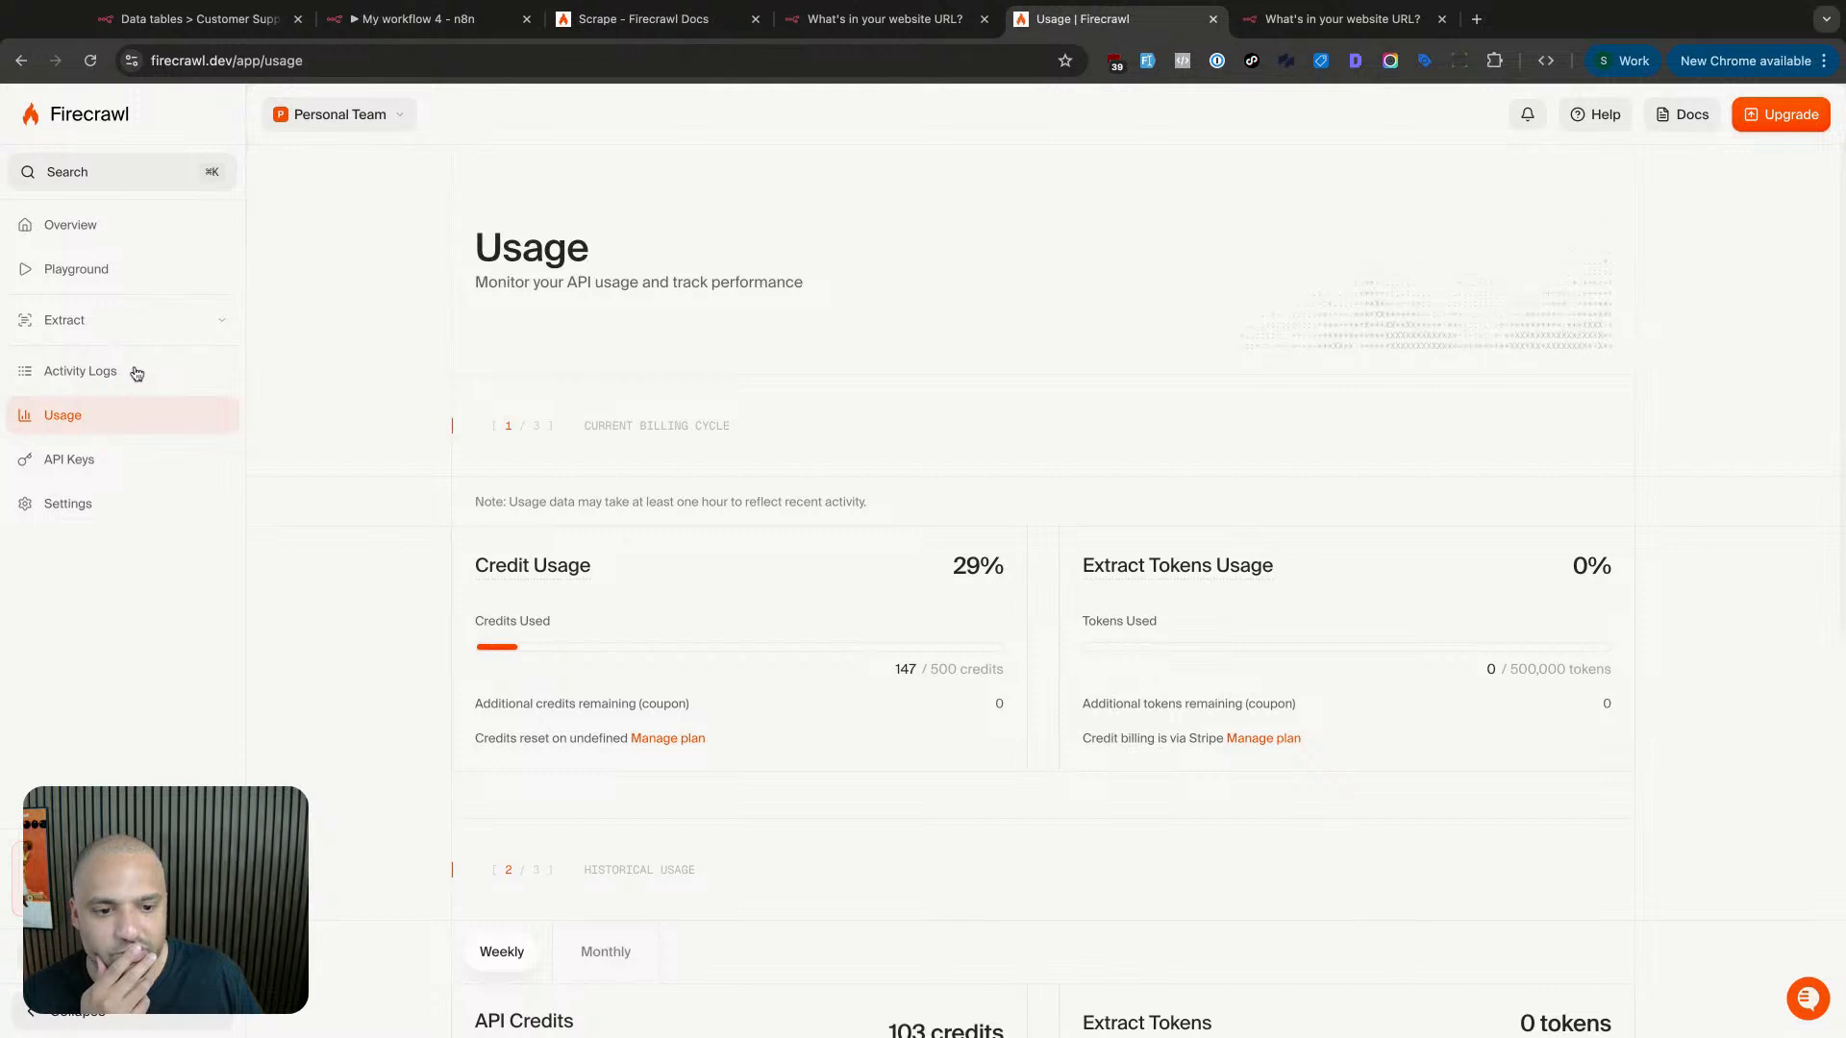
left_click(136, 373)
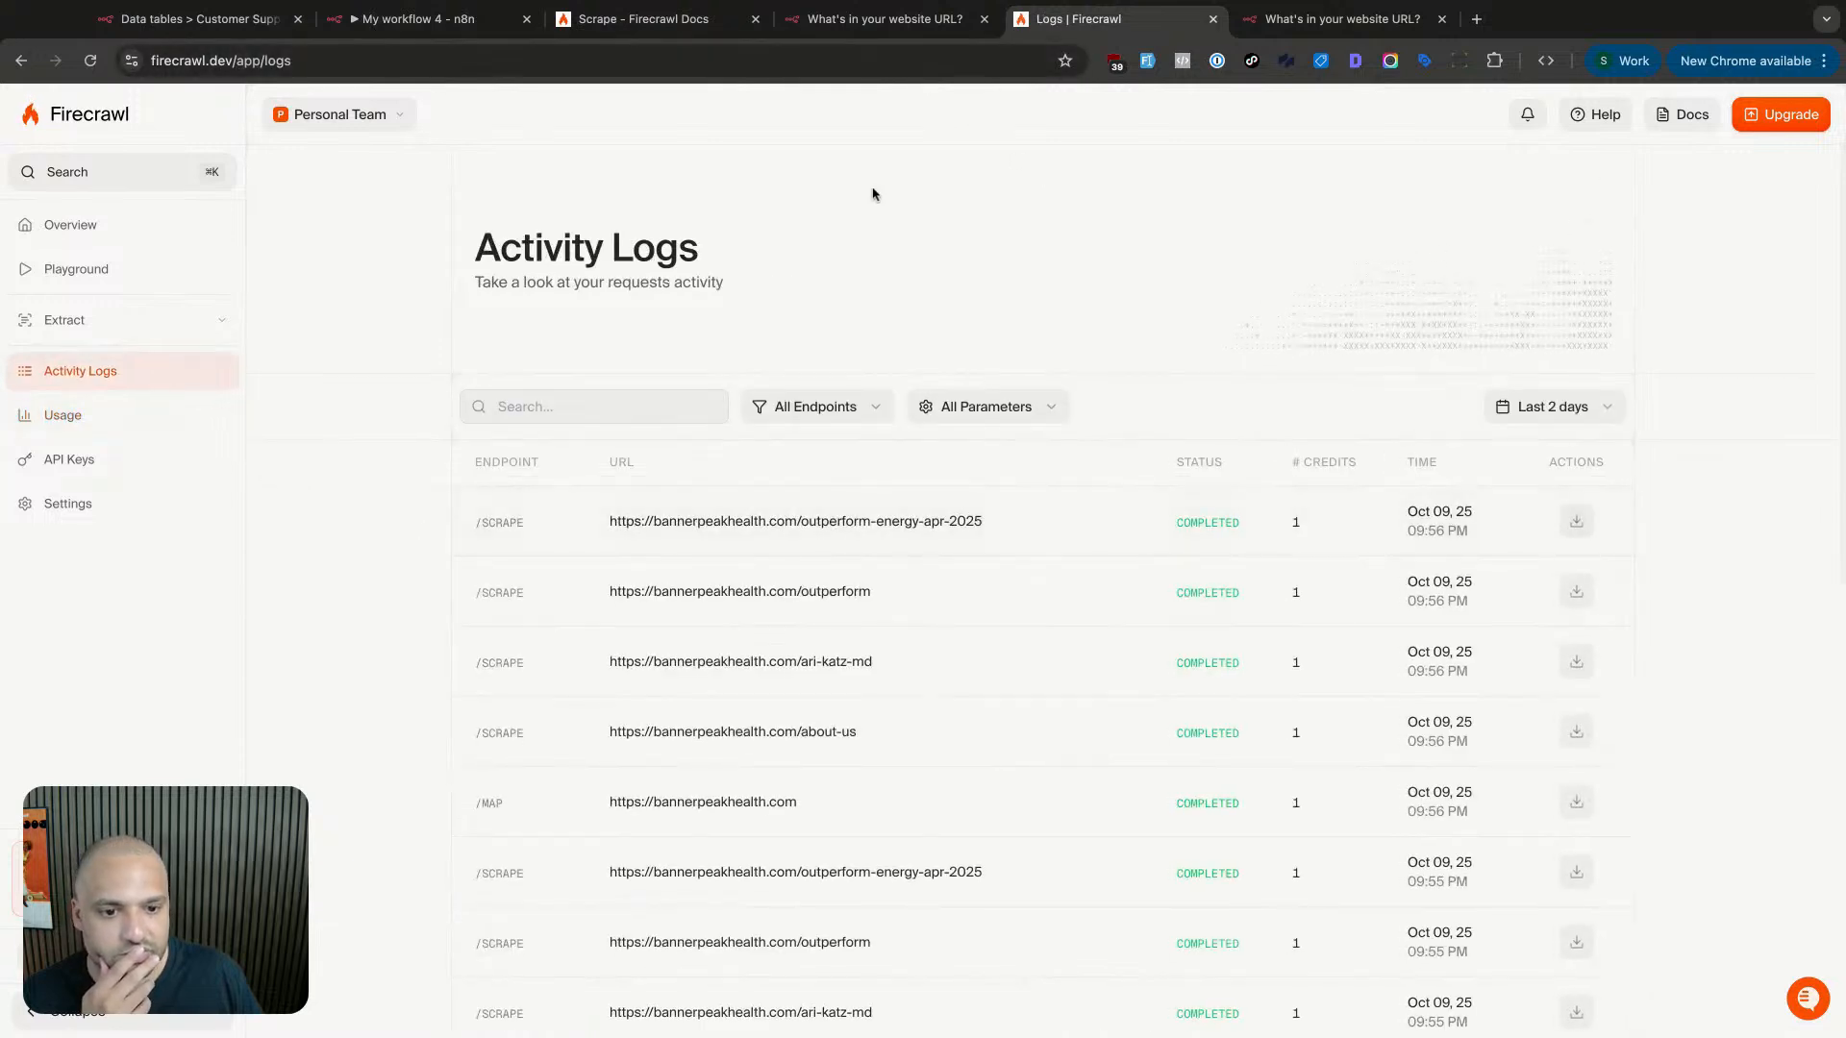
left_click(423, 18)
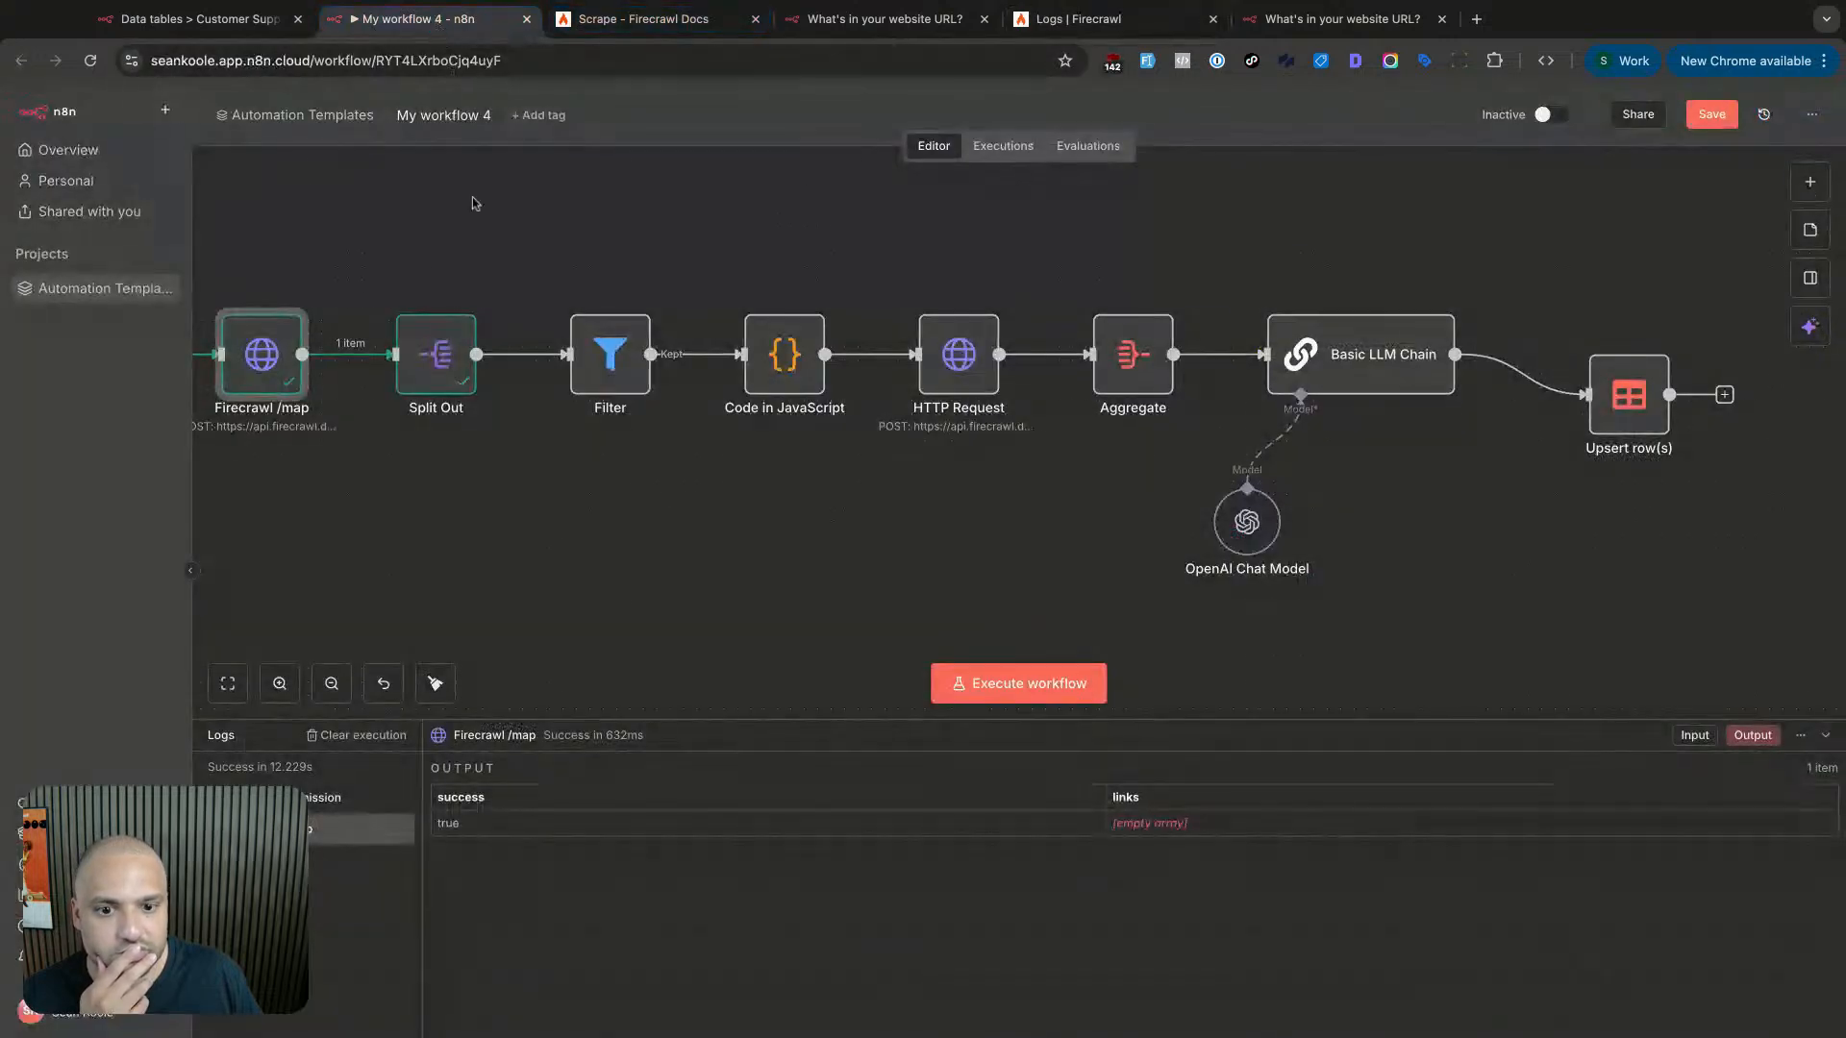
- Open Split Out and Firecrawl /map, re-run the map step and review its auth type
double_click(437, 379)
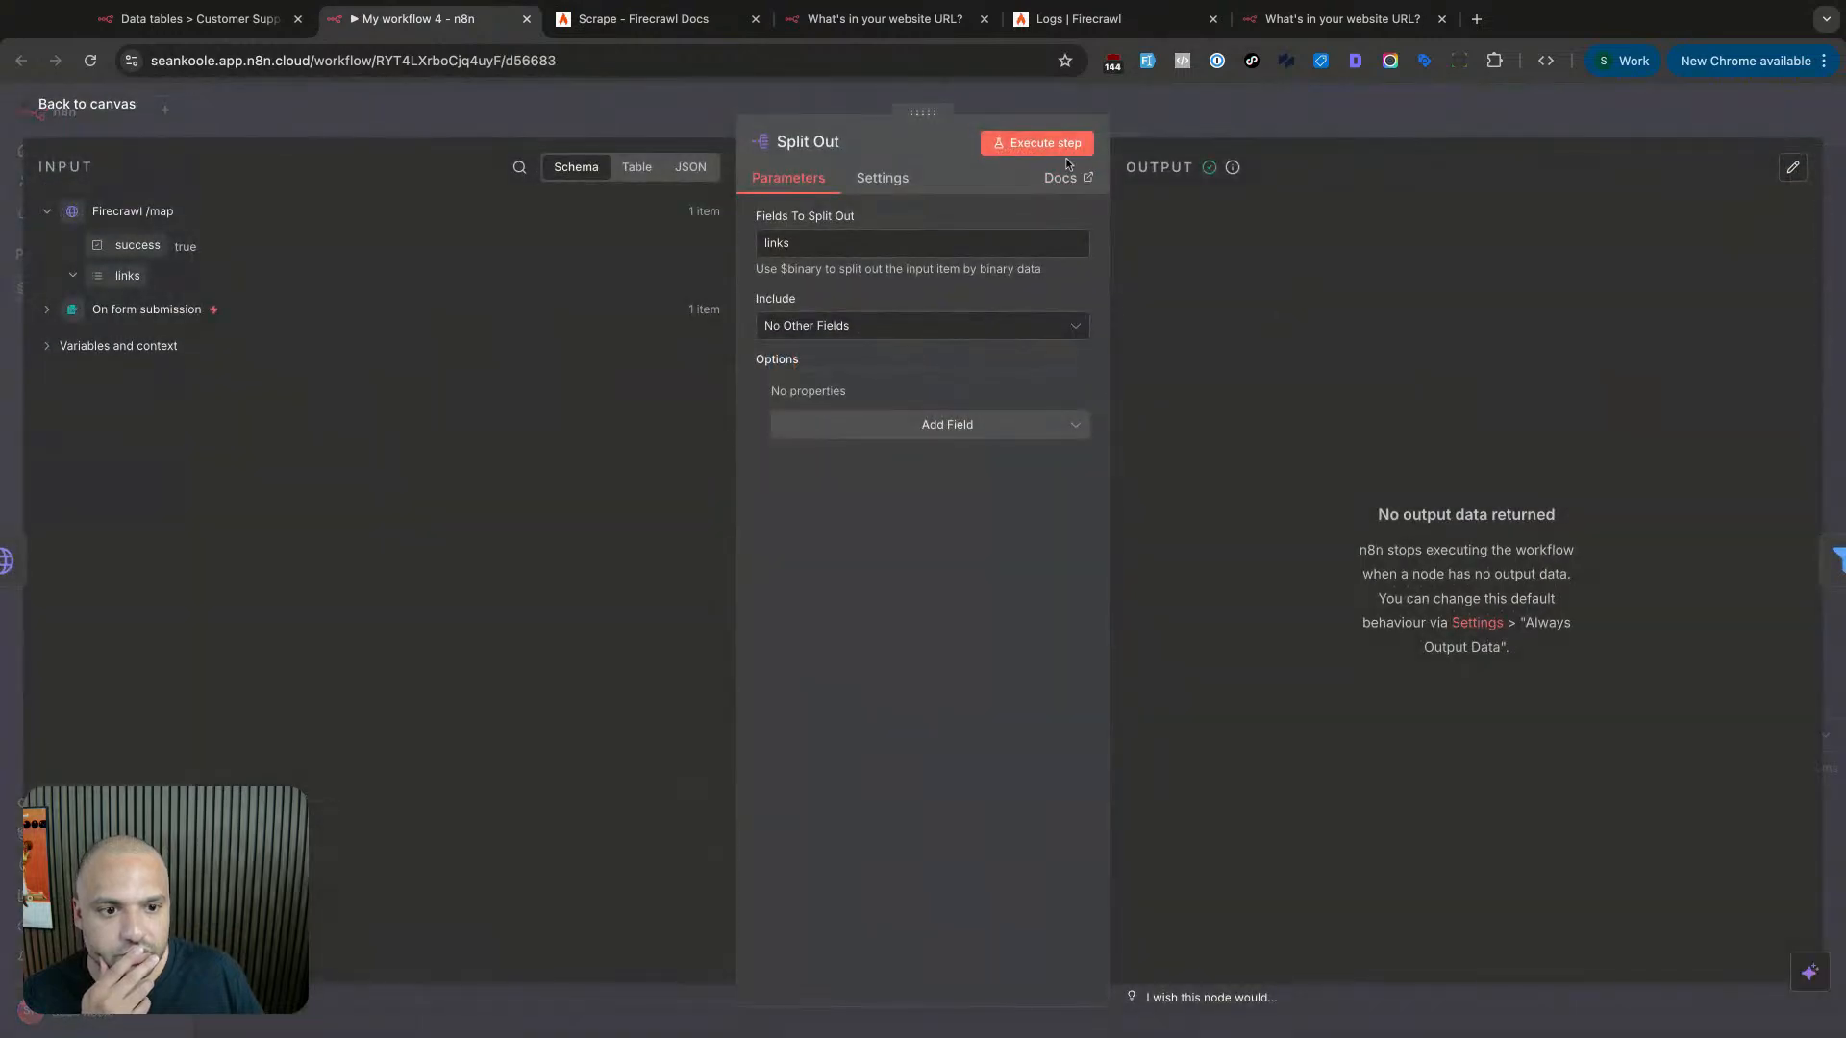
left_click(590, 98)
scroll(486, 414, "left", 1)
double_click(378, 385)
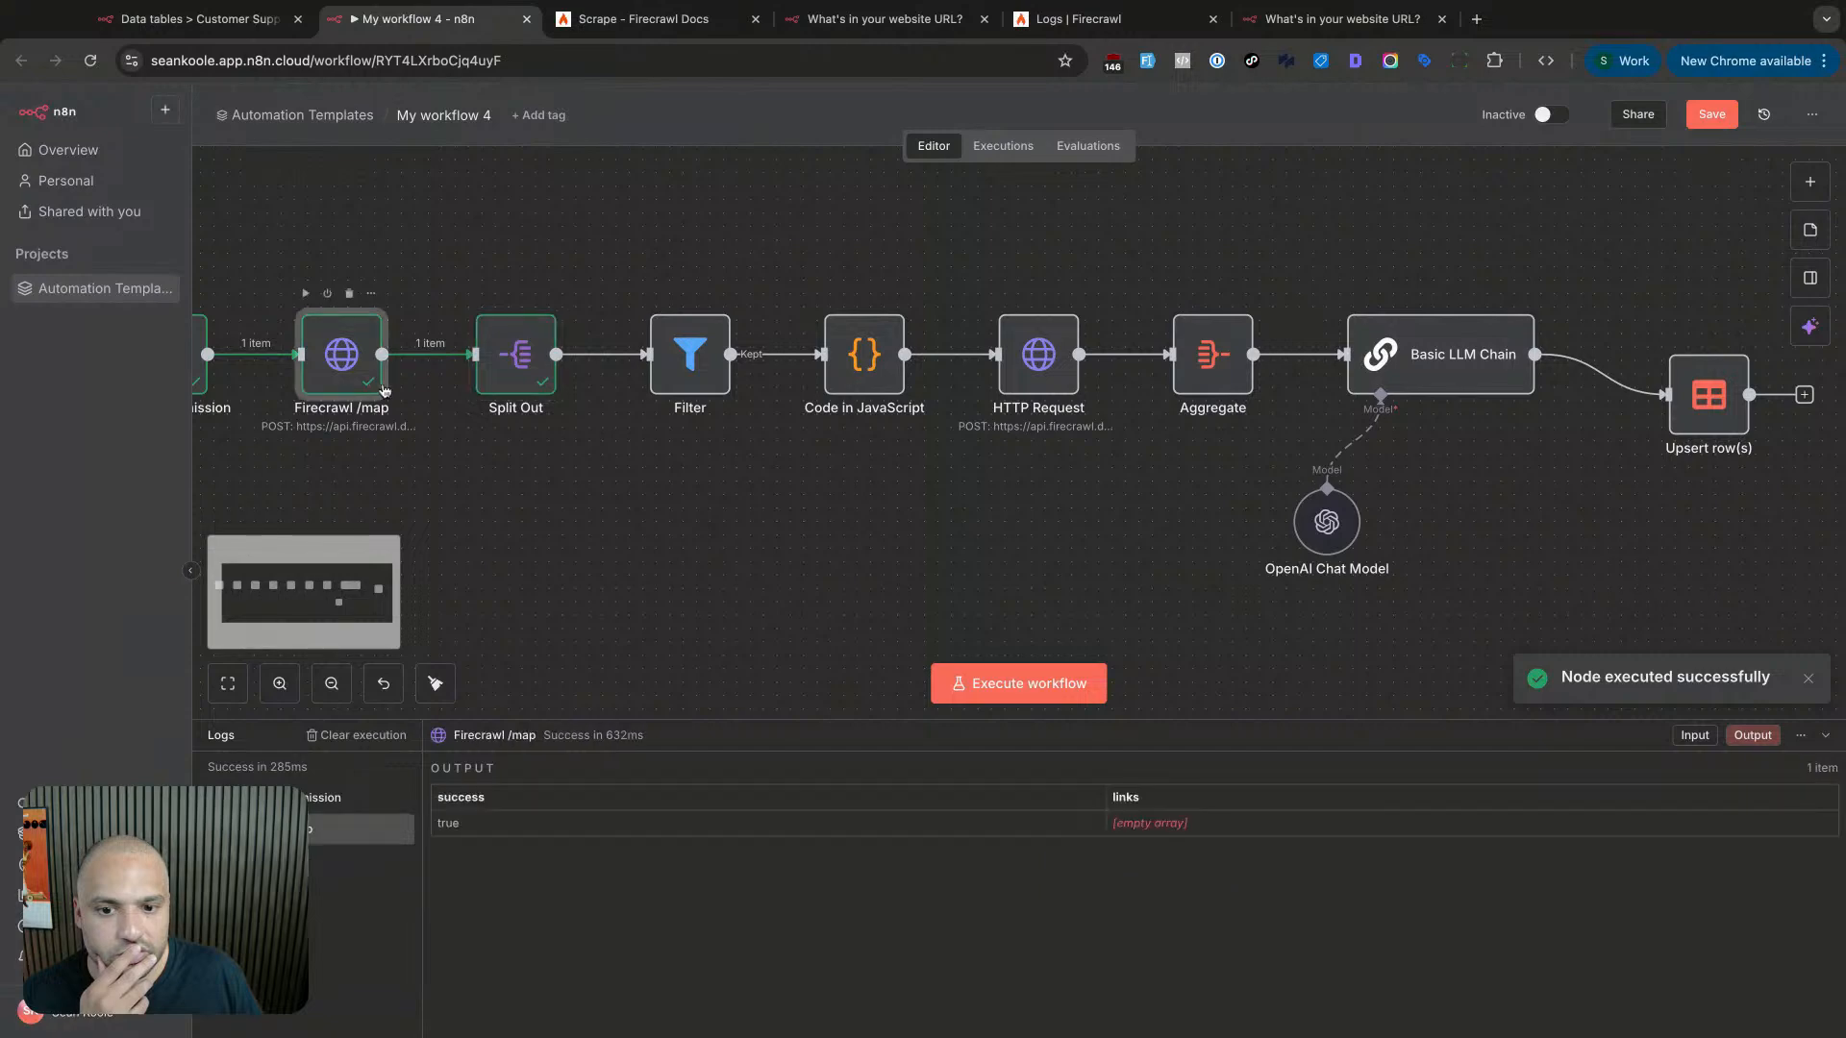
left_click(1037, 145)
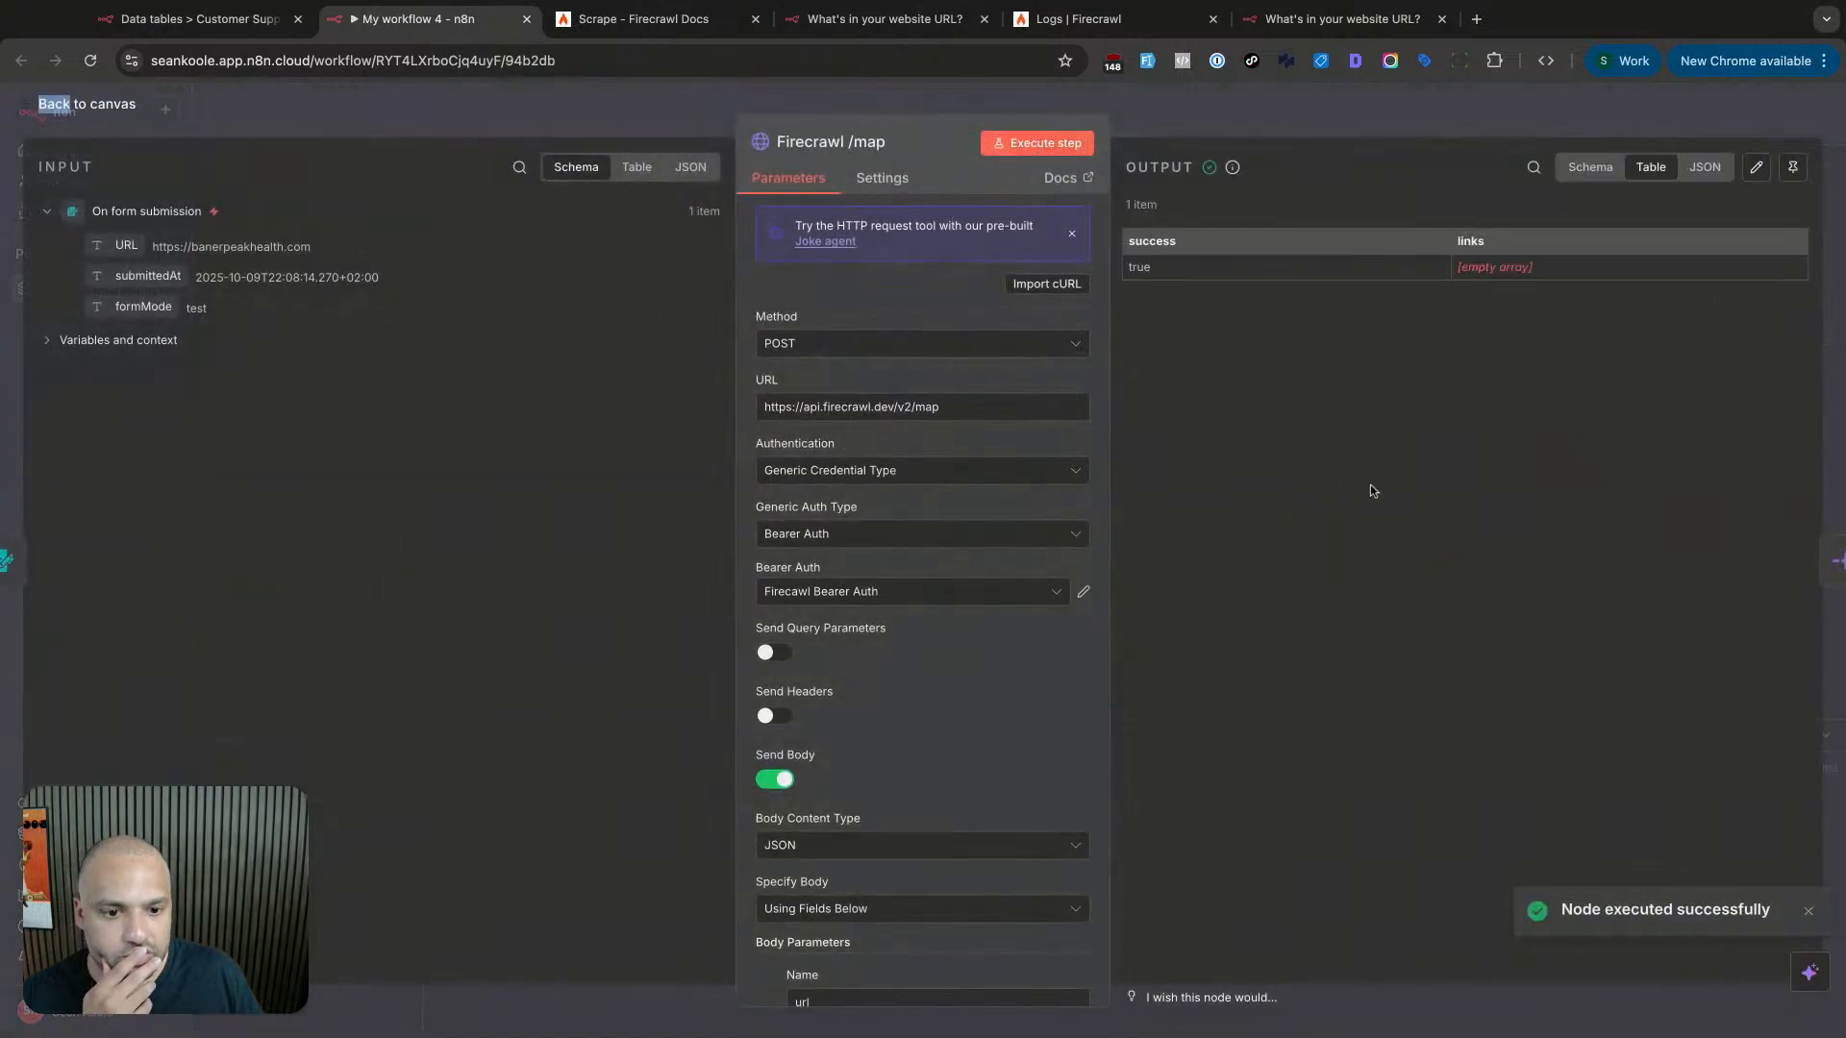
left_click(961, 535)
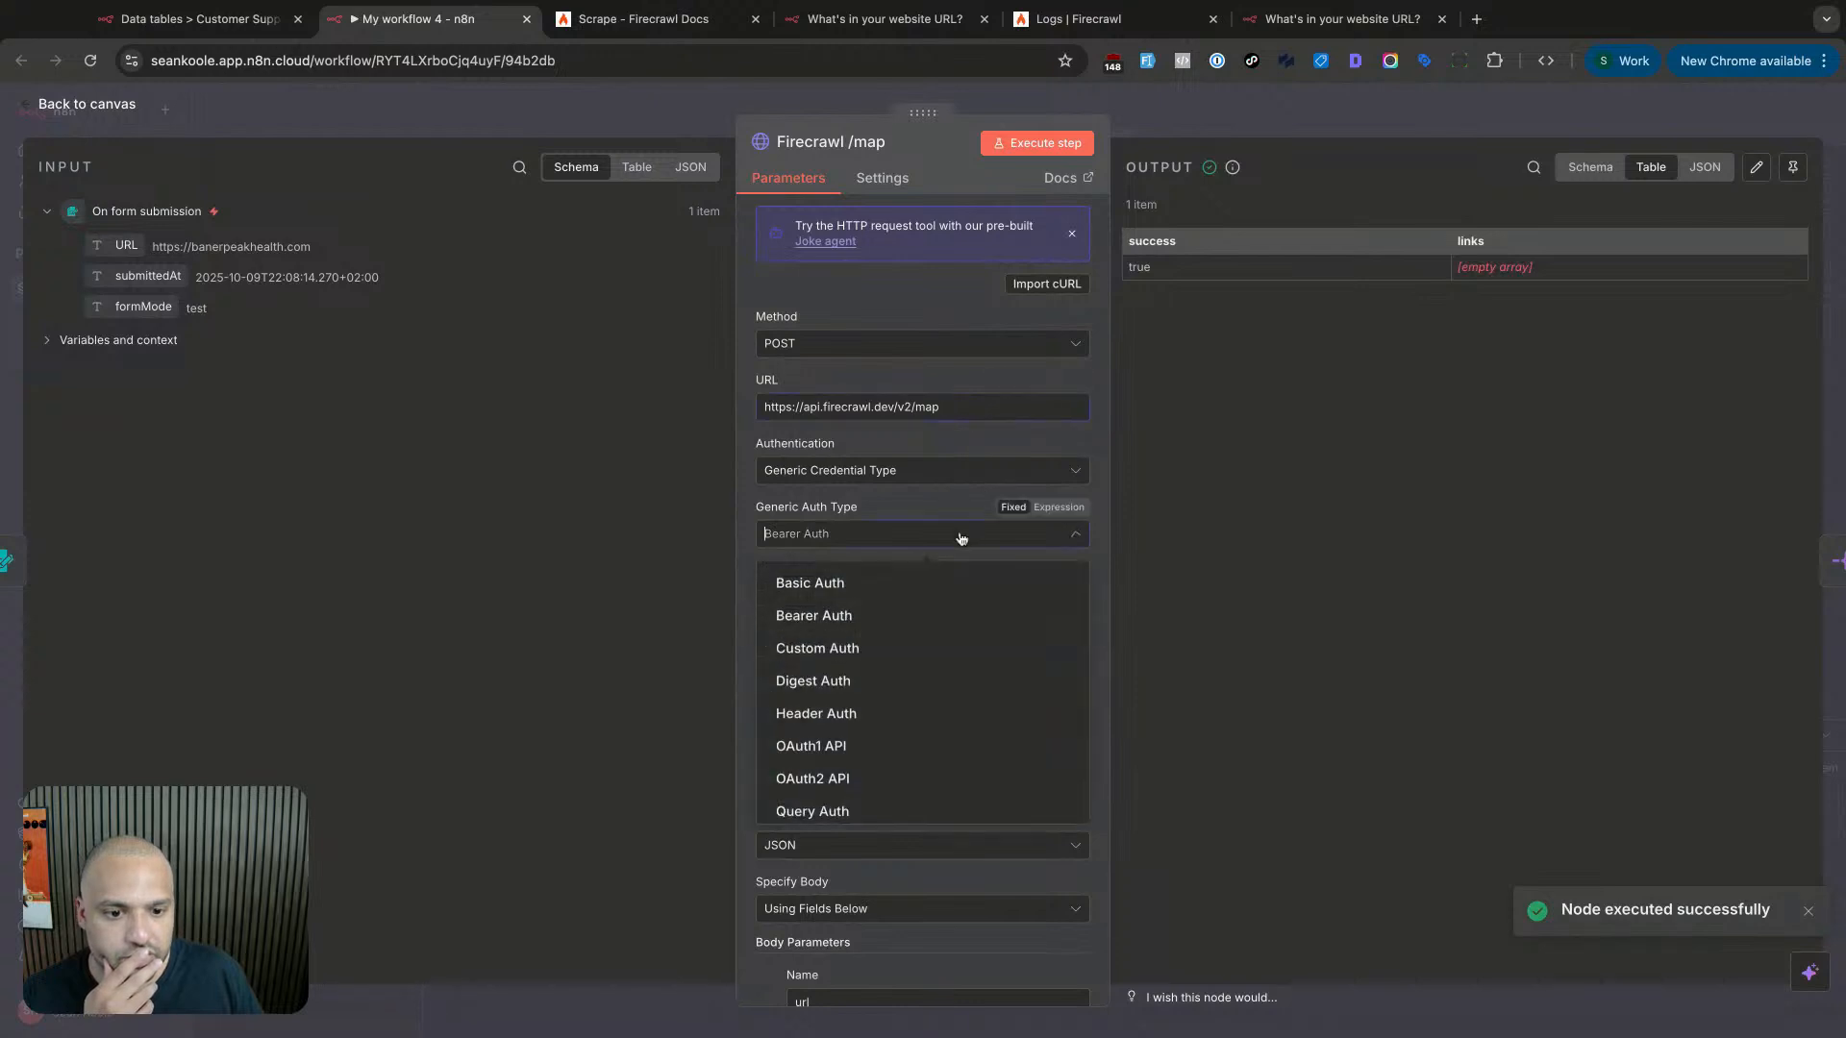
left_click(1273, 515)
scroll(906, 612, "down", 2)
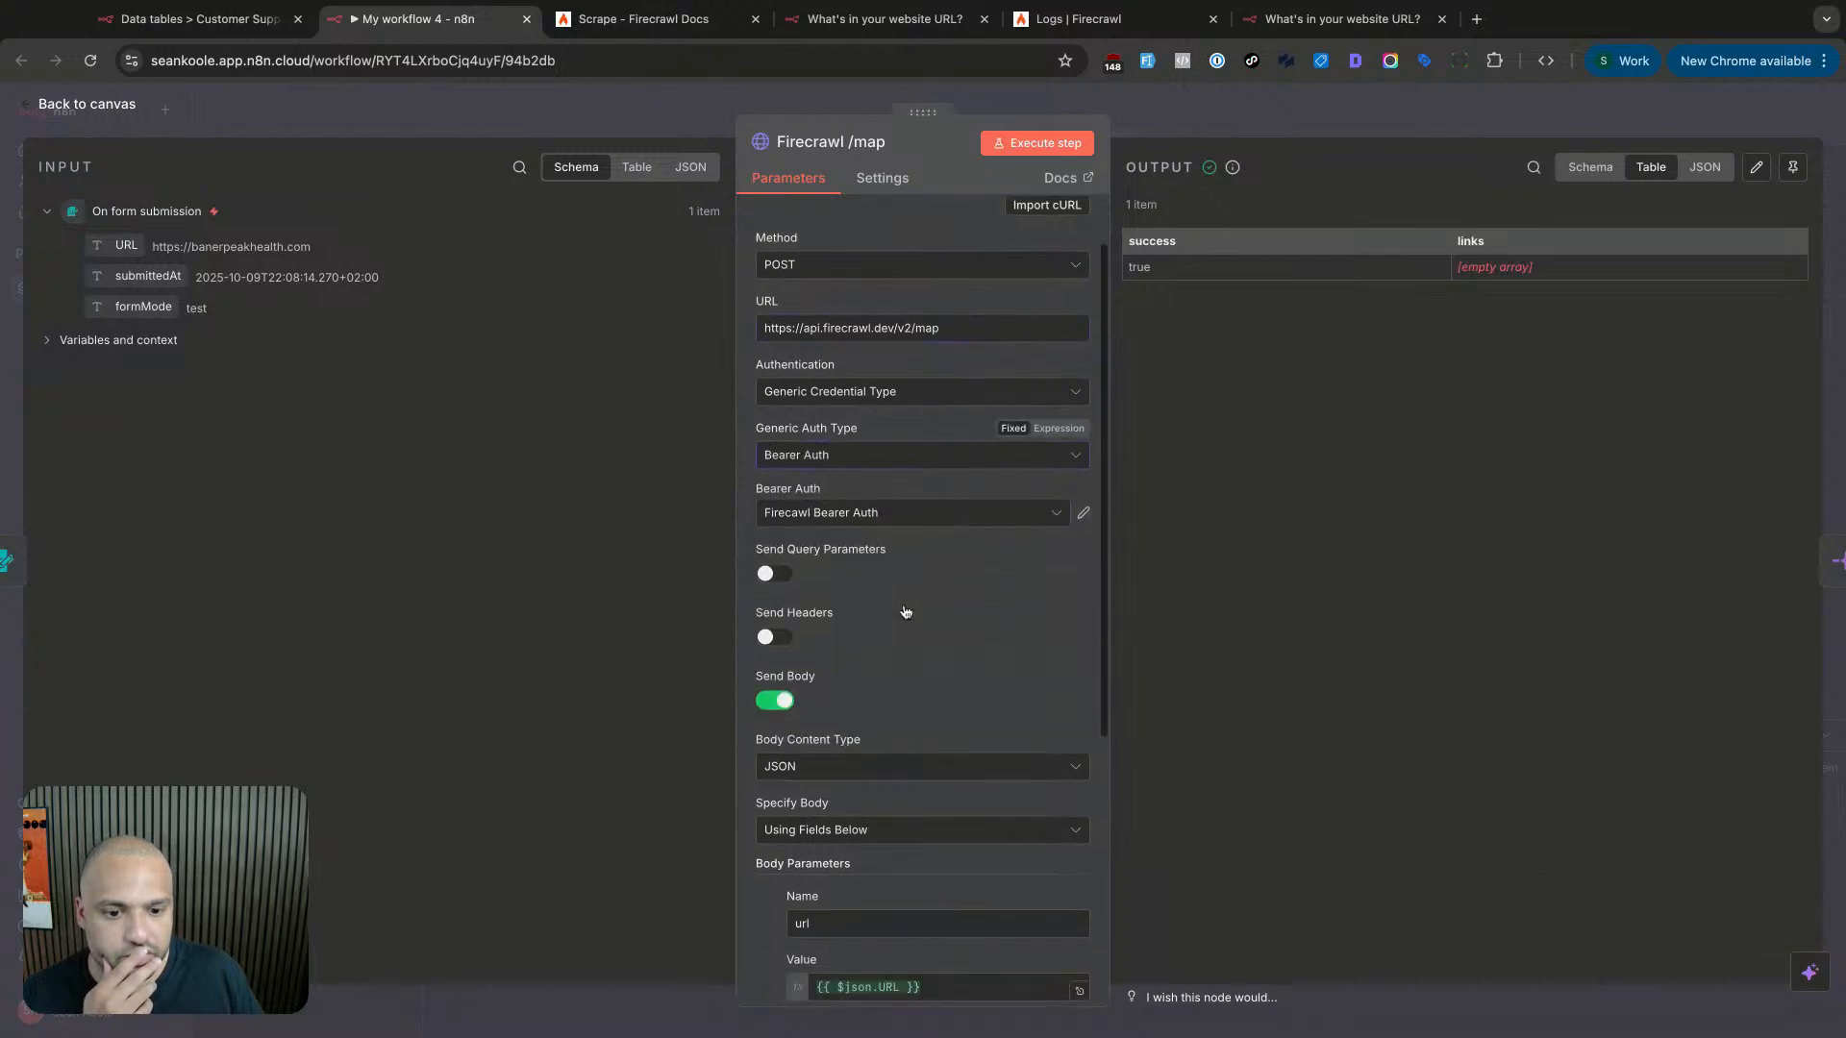
scroll(914, 673, "down", 2)
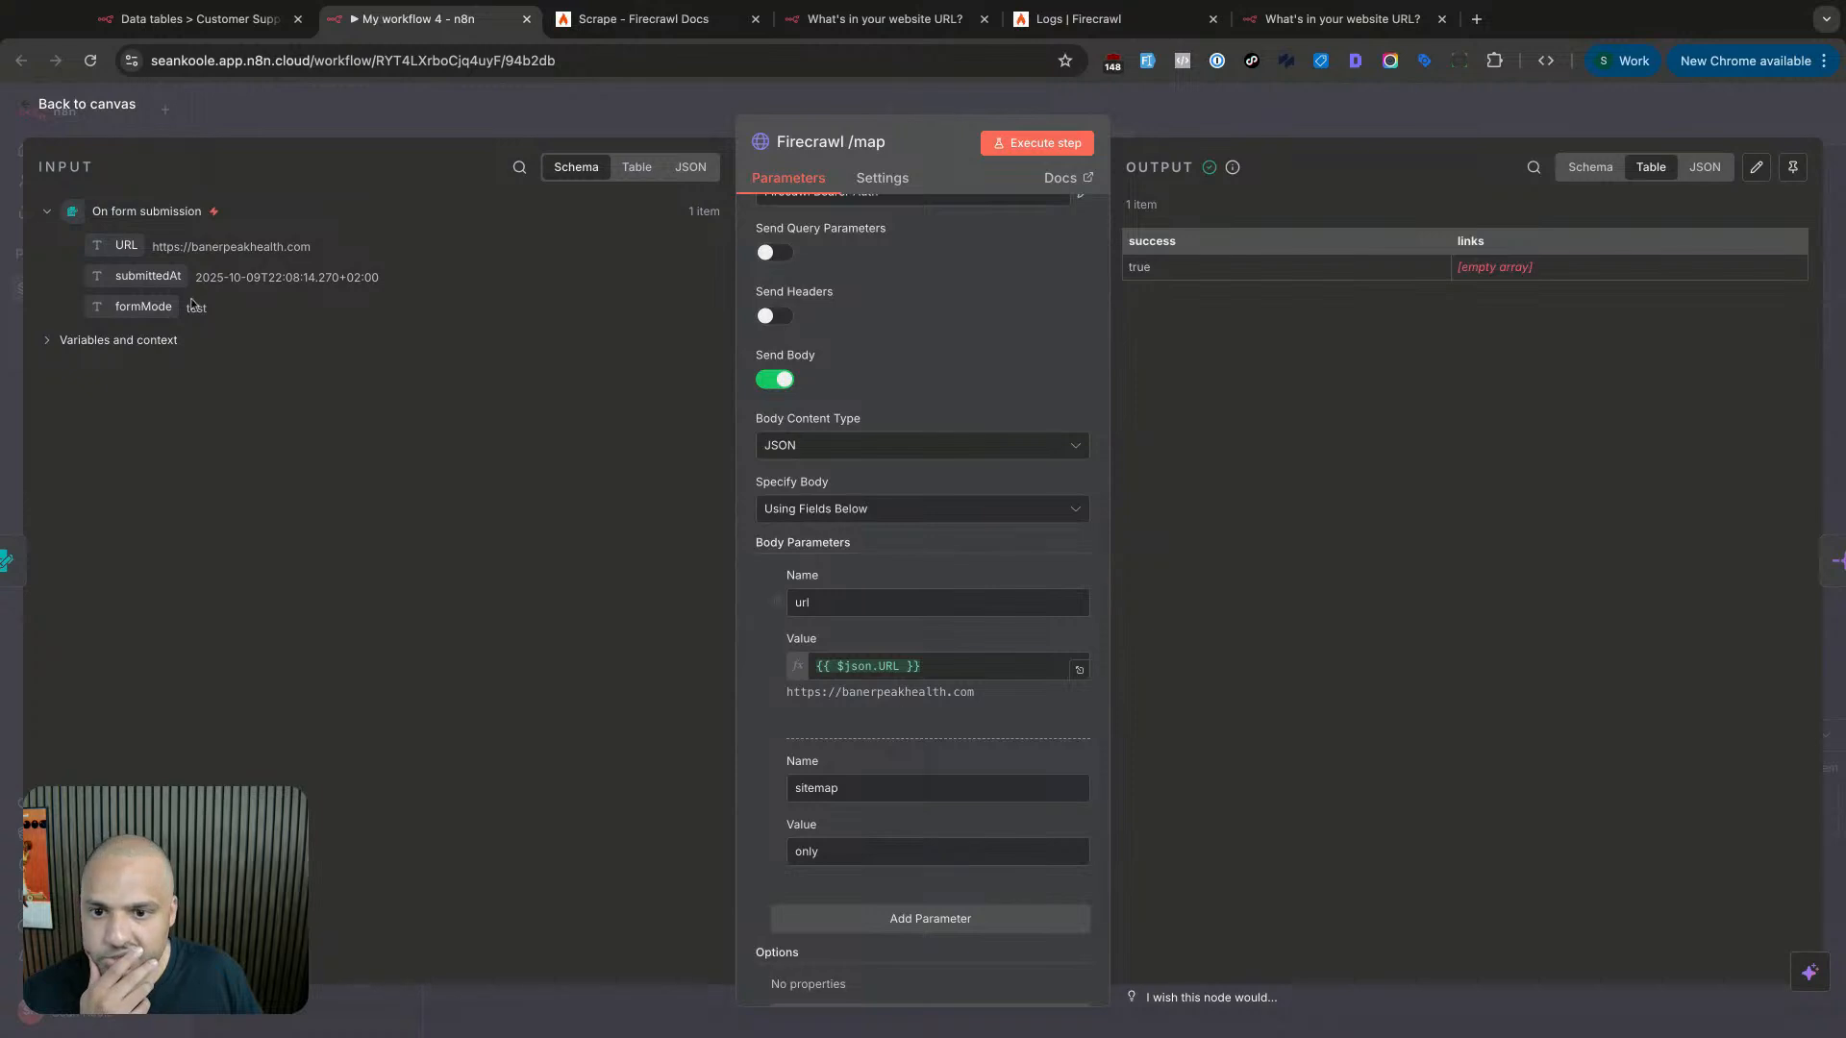
- Map the form's URL into the url body parameter and reopen Firecrawl /map
left_click_drag(136, 244, 1071, 674)
key("BackSpace")
key("BackSpace")
left_click(1164, 714)
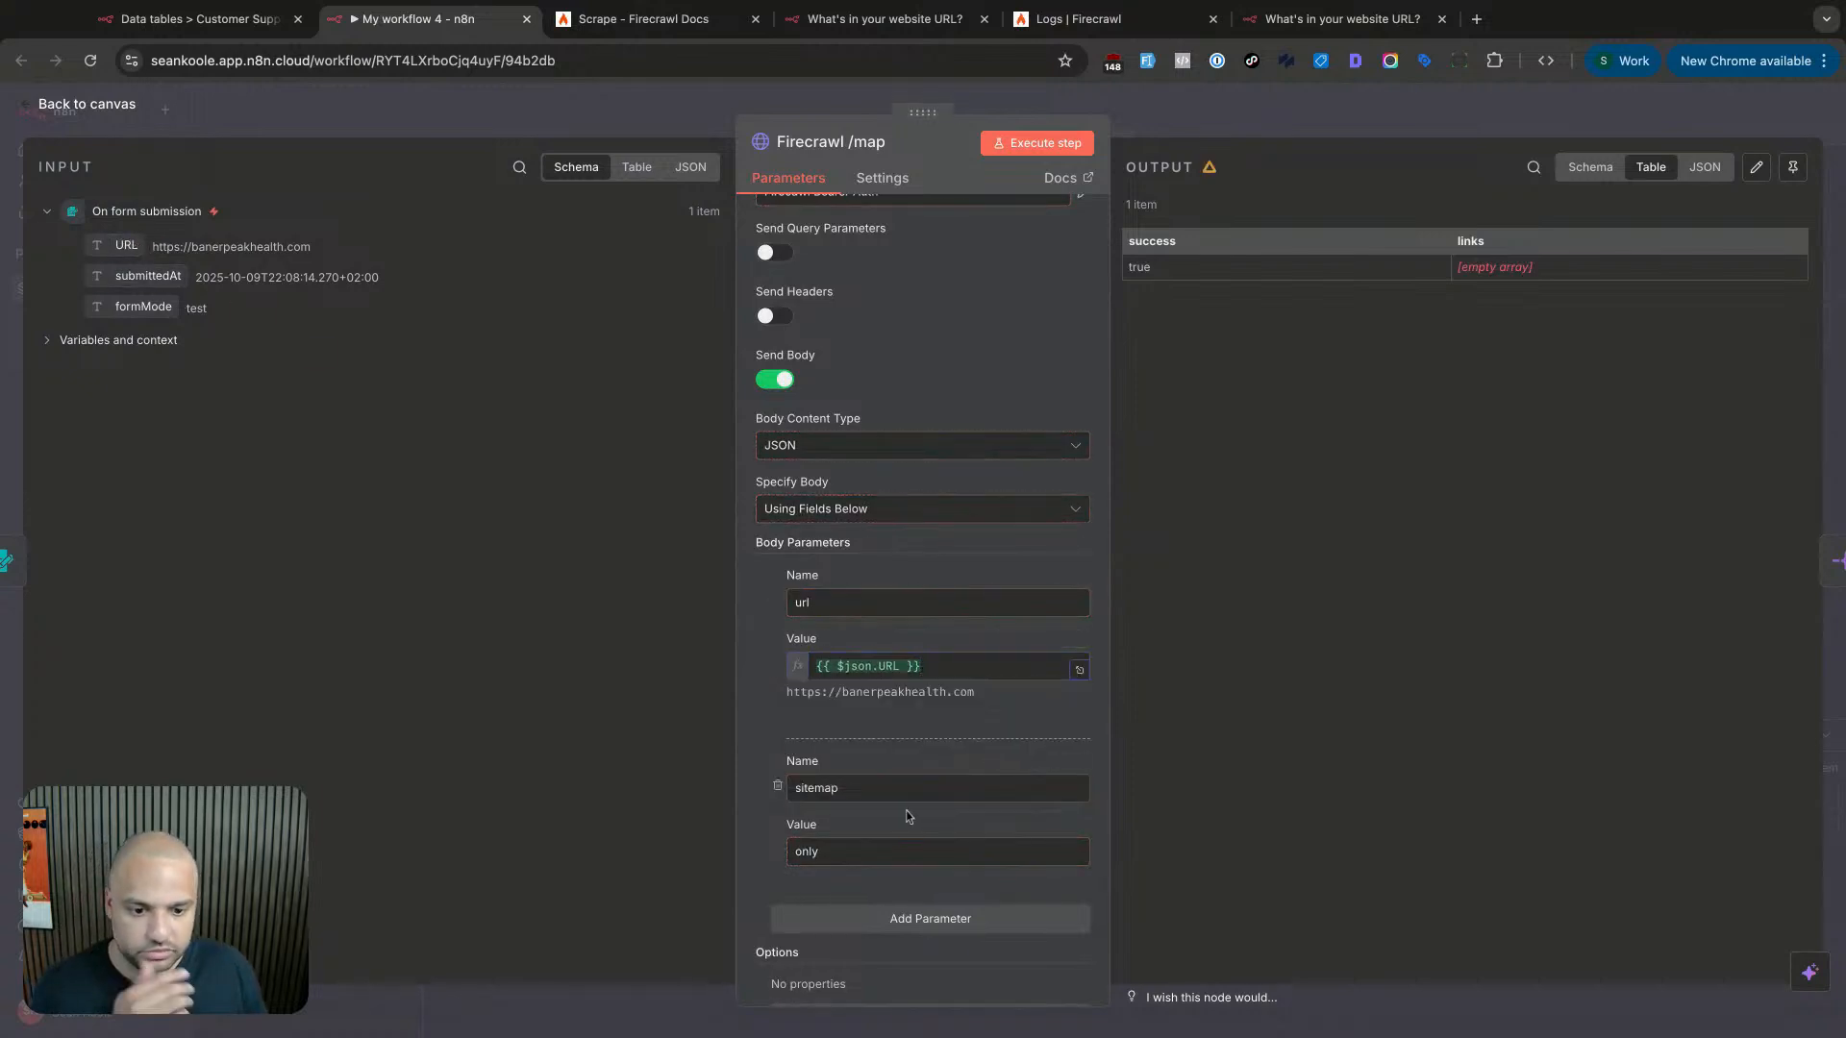
scroll(913, 812, "down", 2)
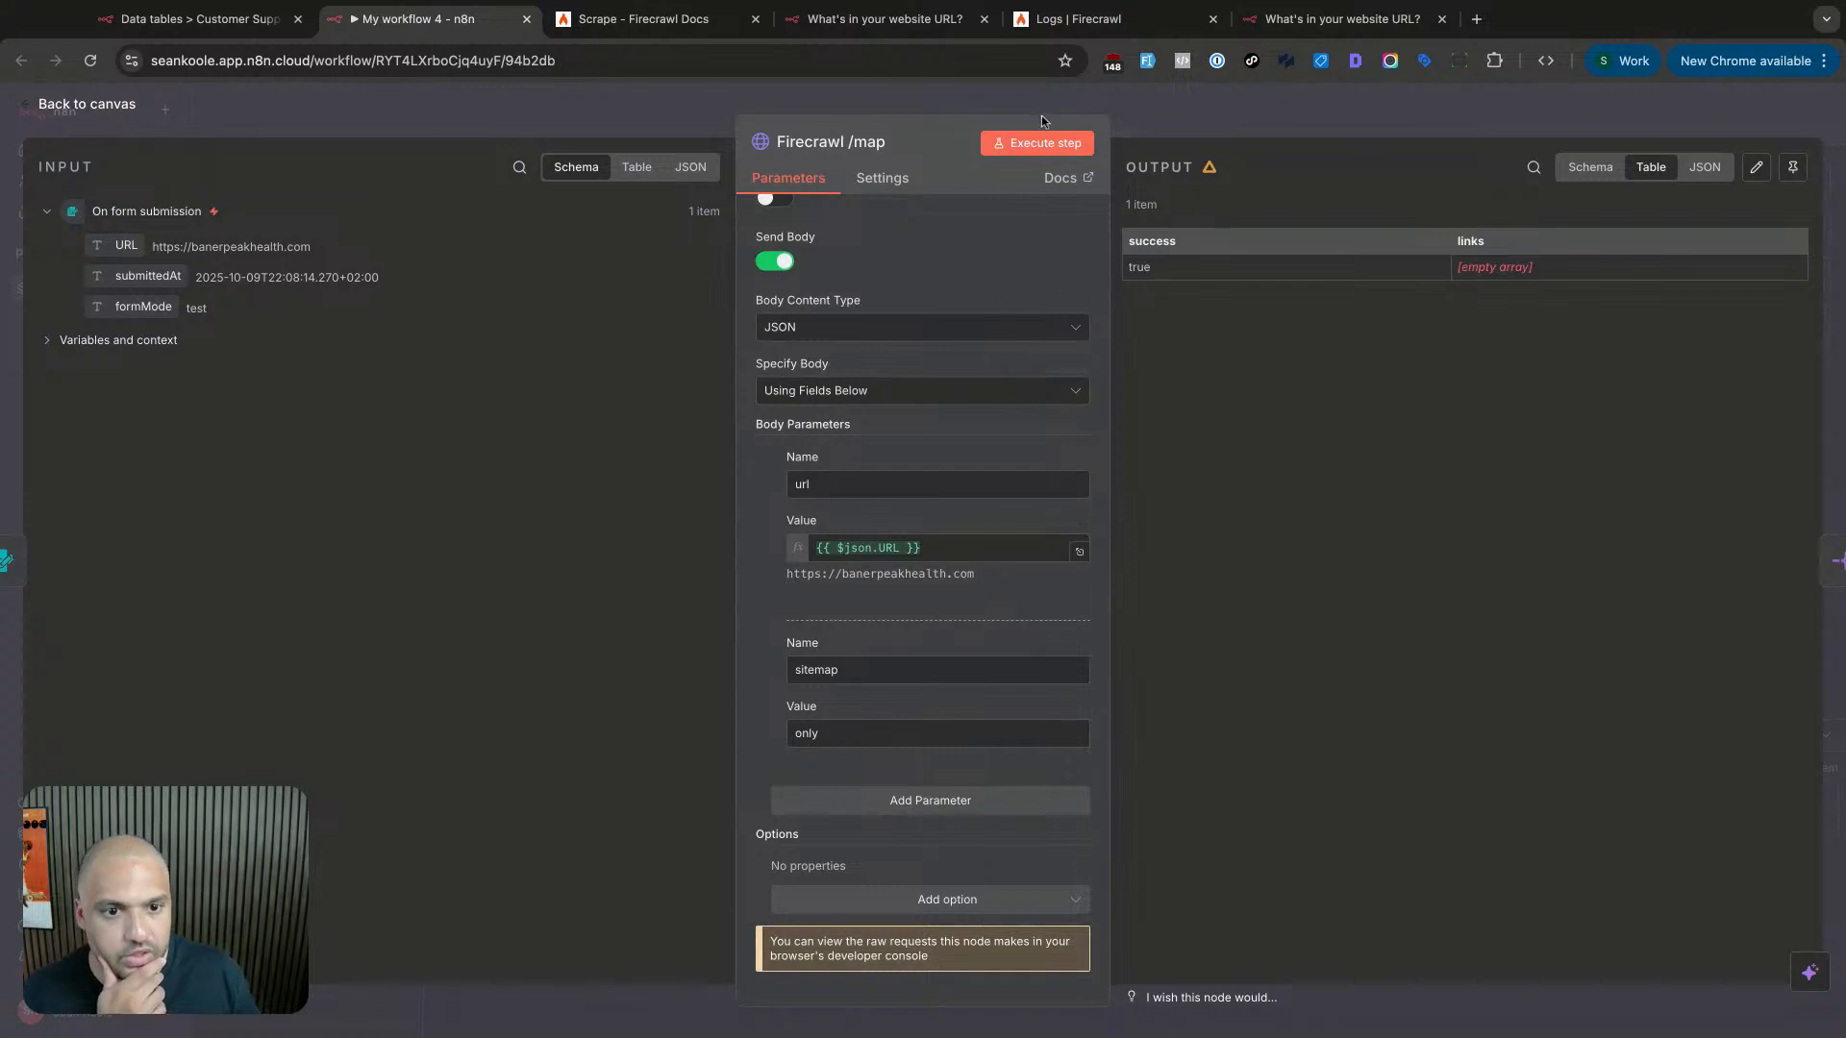
left_click(1186, 110)
scroll(480, 387, "left", 5)
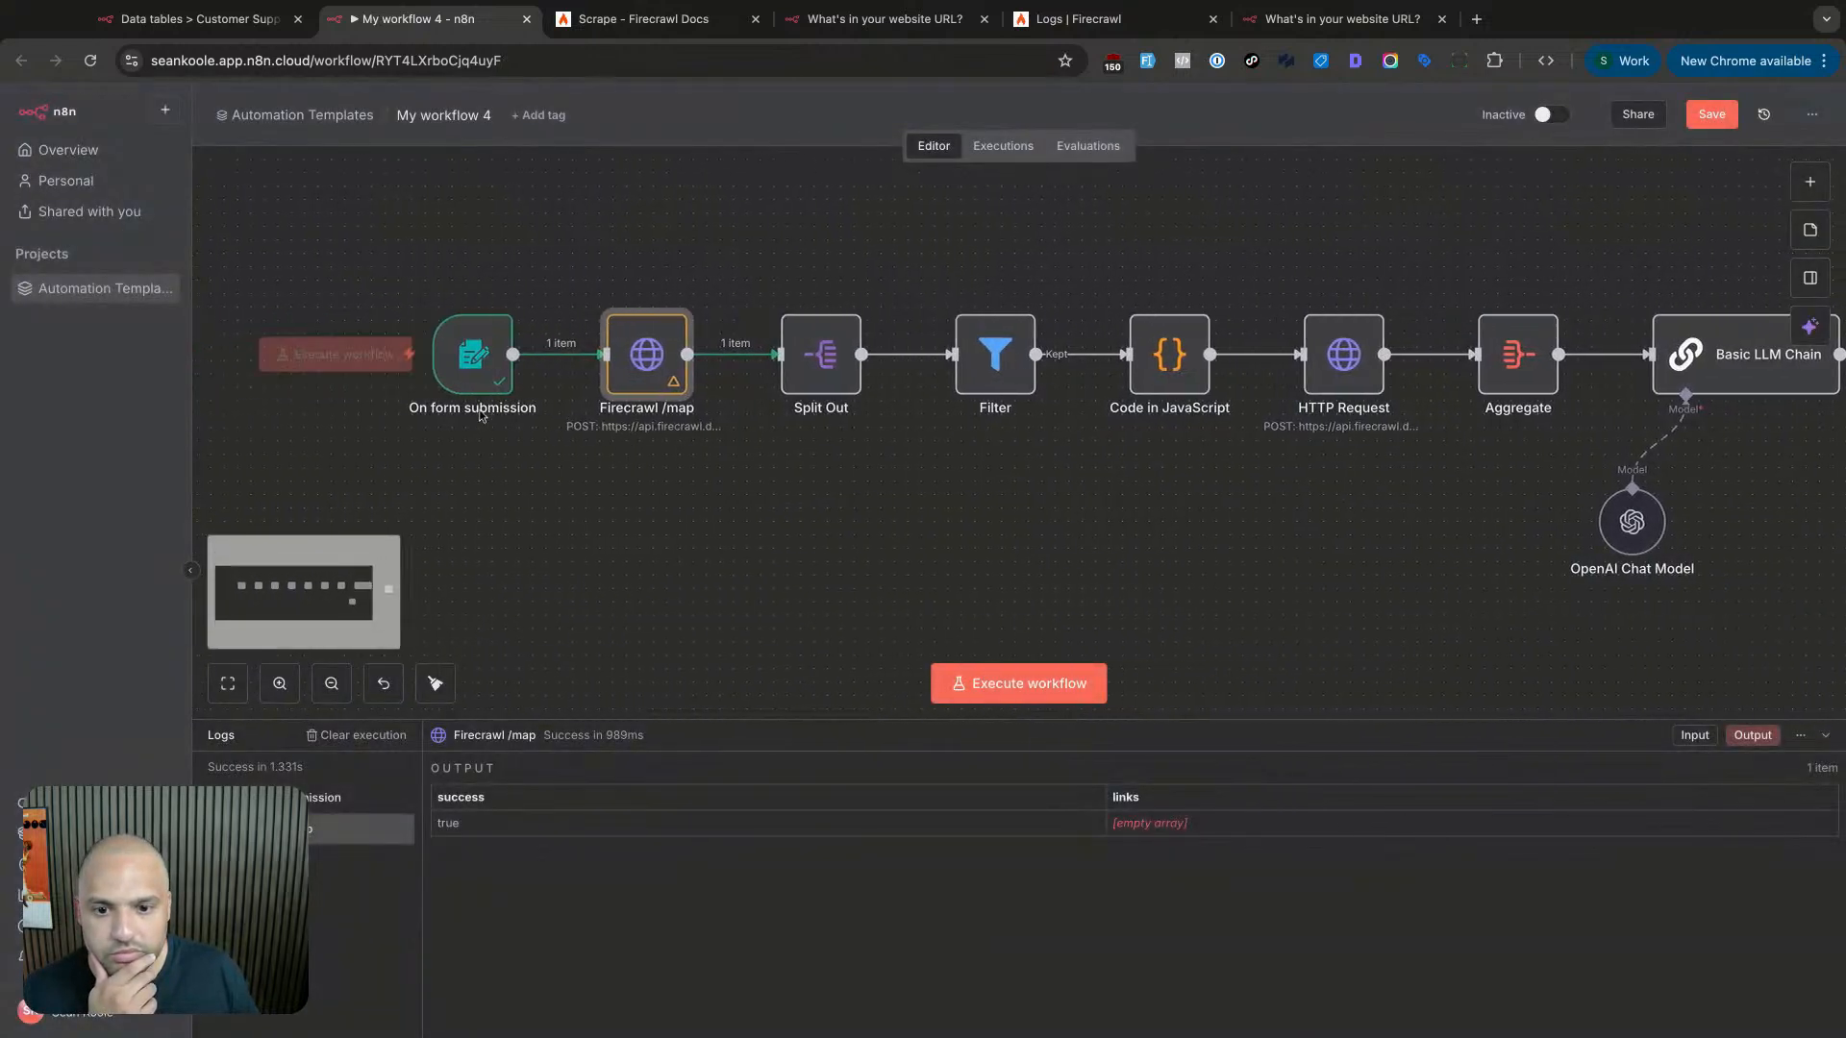
double_click(646, 354)
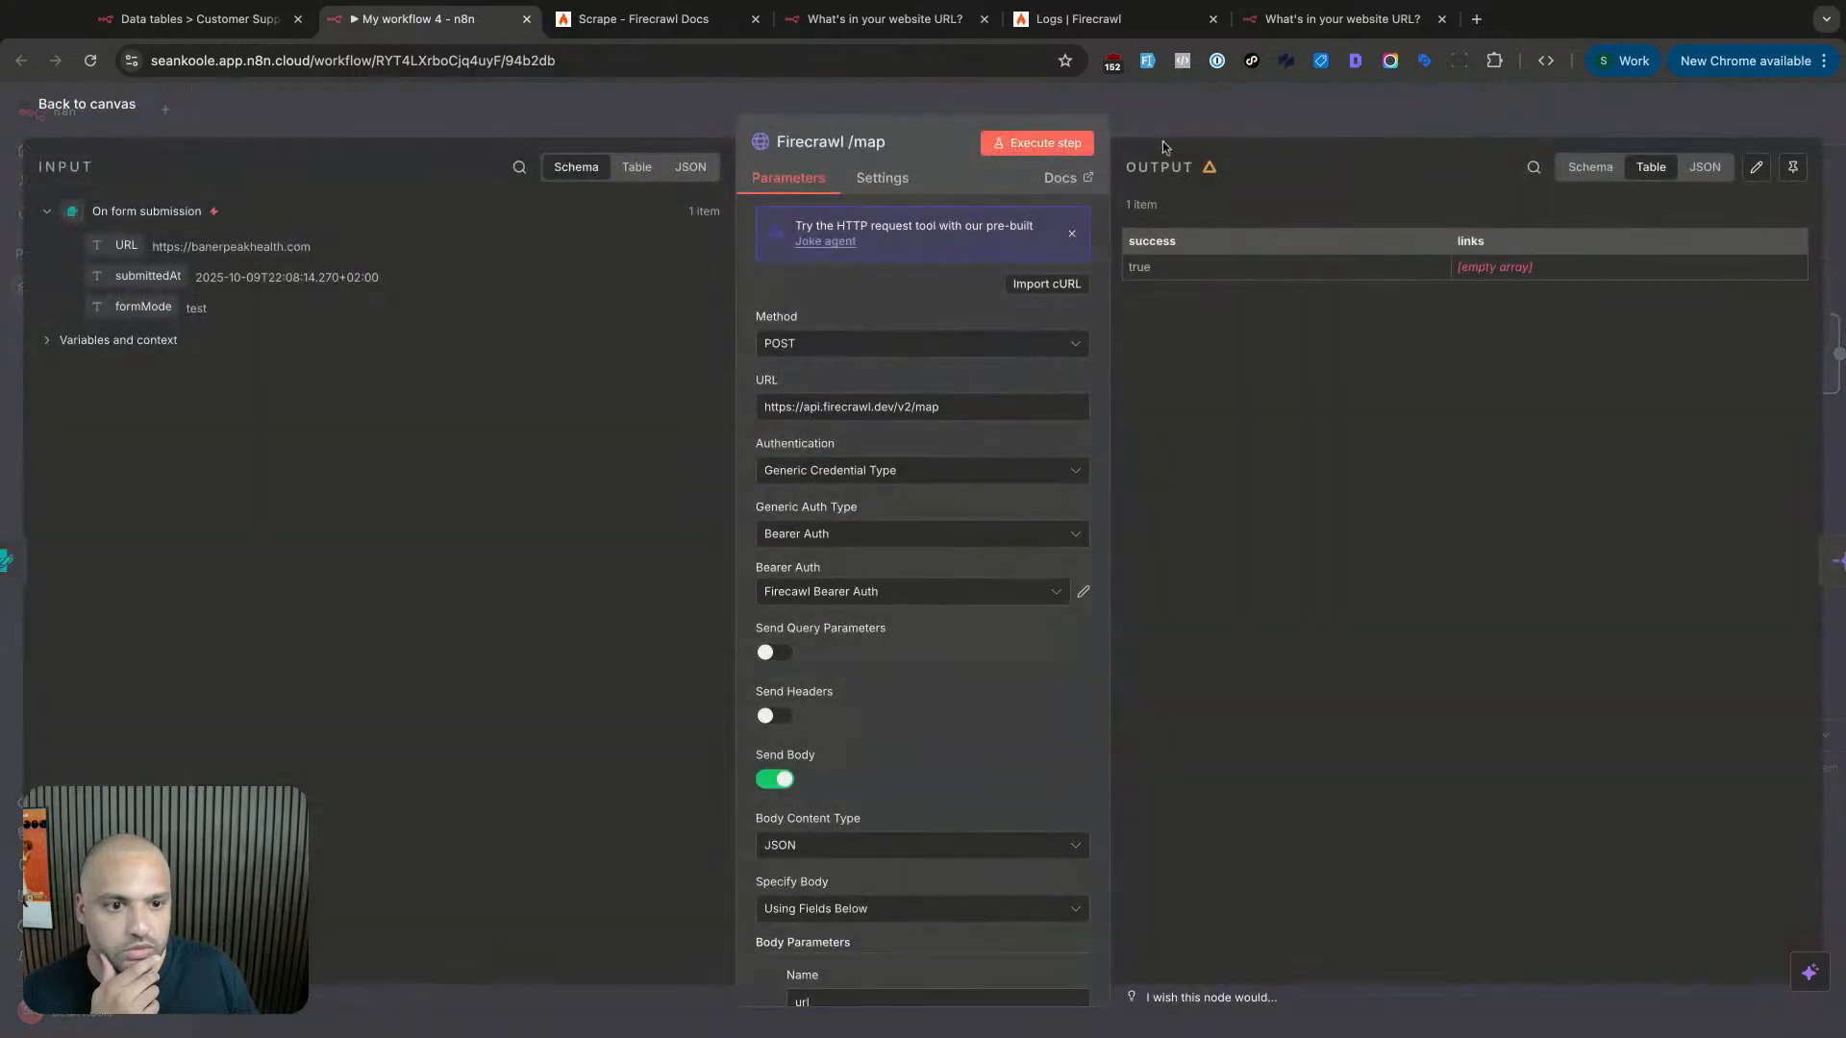
- Run the Firecrawl /map step and inspect its empty links result
left_click(1077, 146)
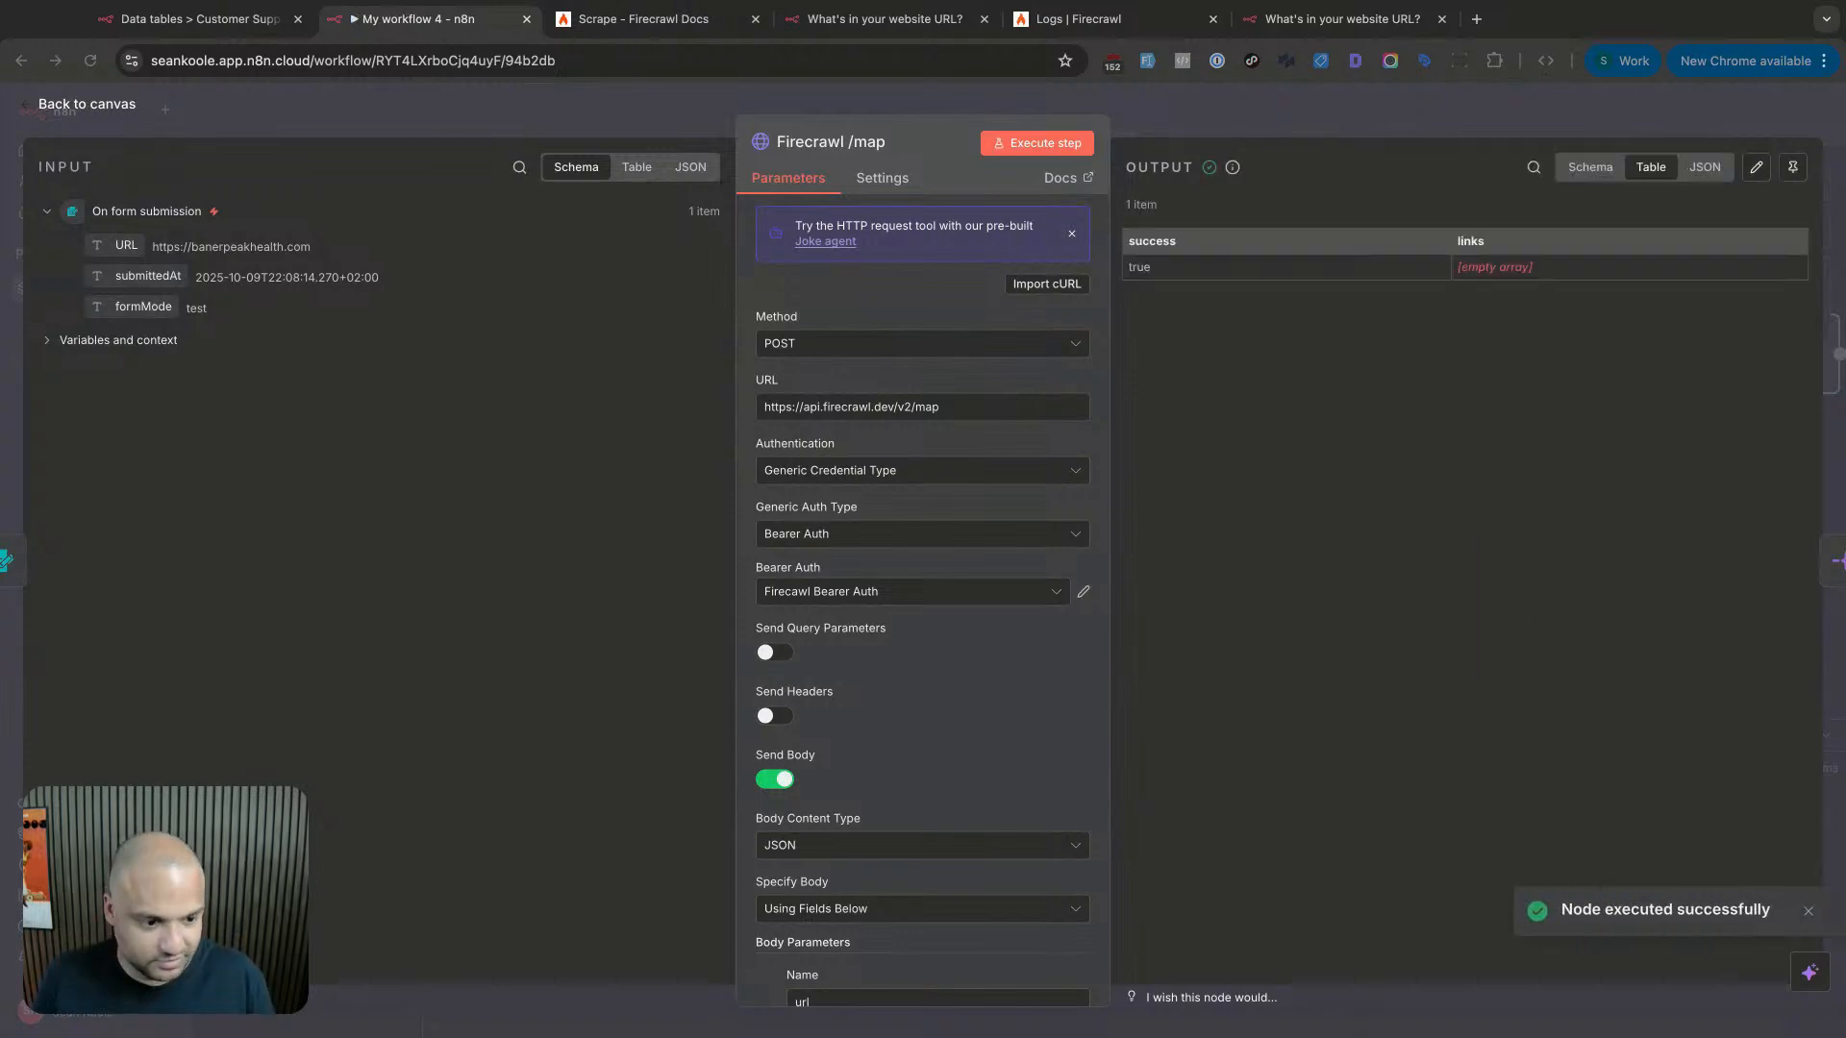
triple_click(1550, 273)
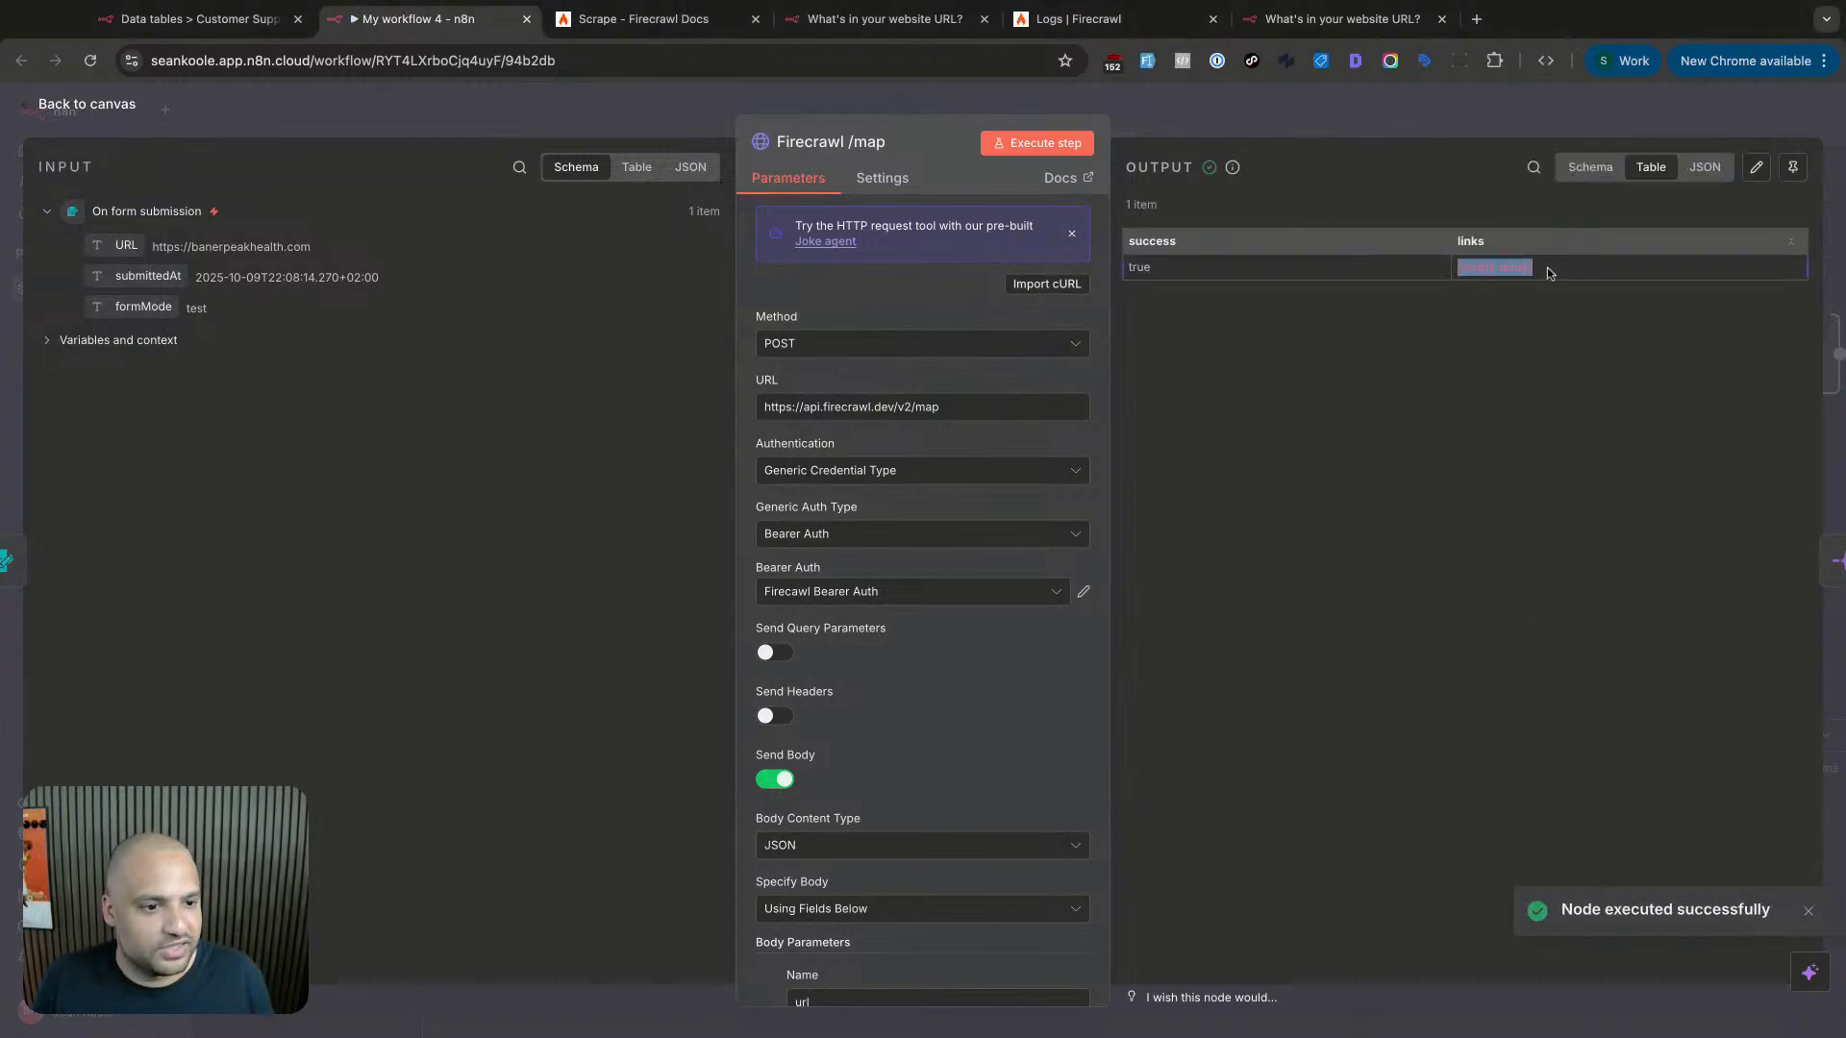
left_click(1400, 332)
double_click(1397, 334)
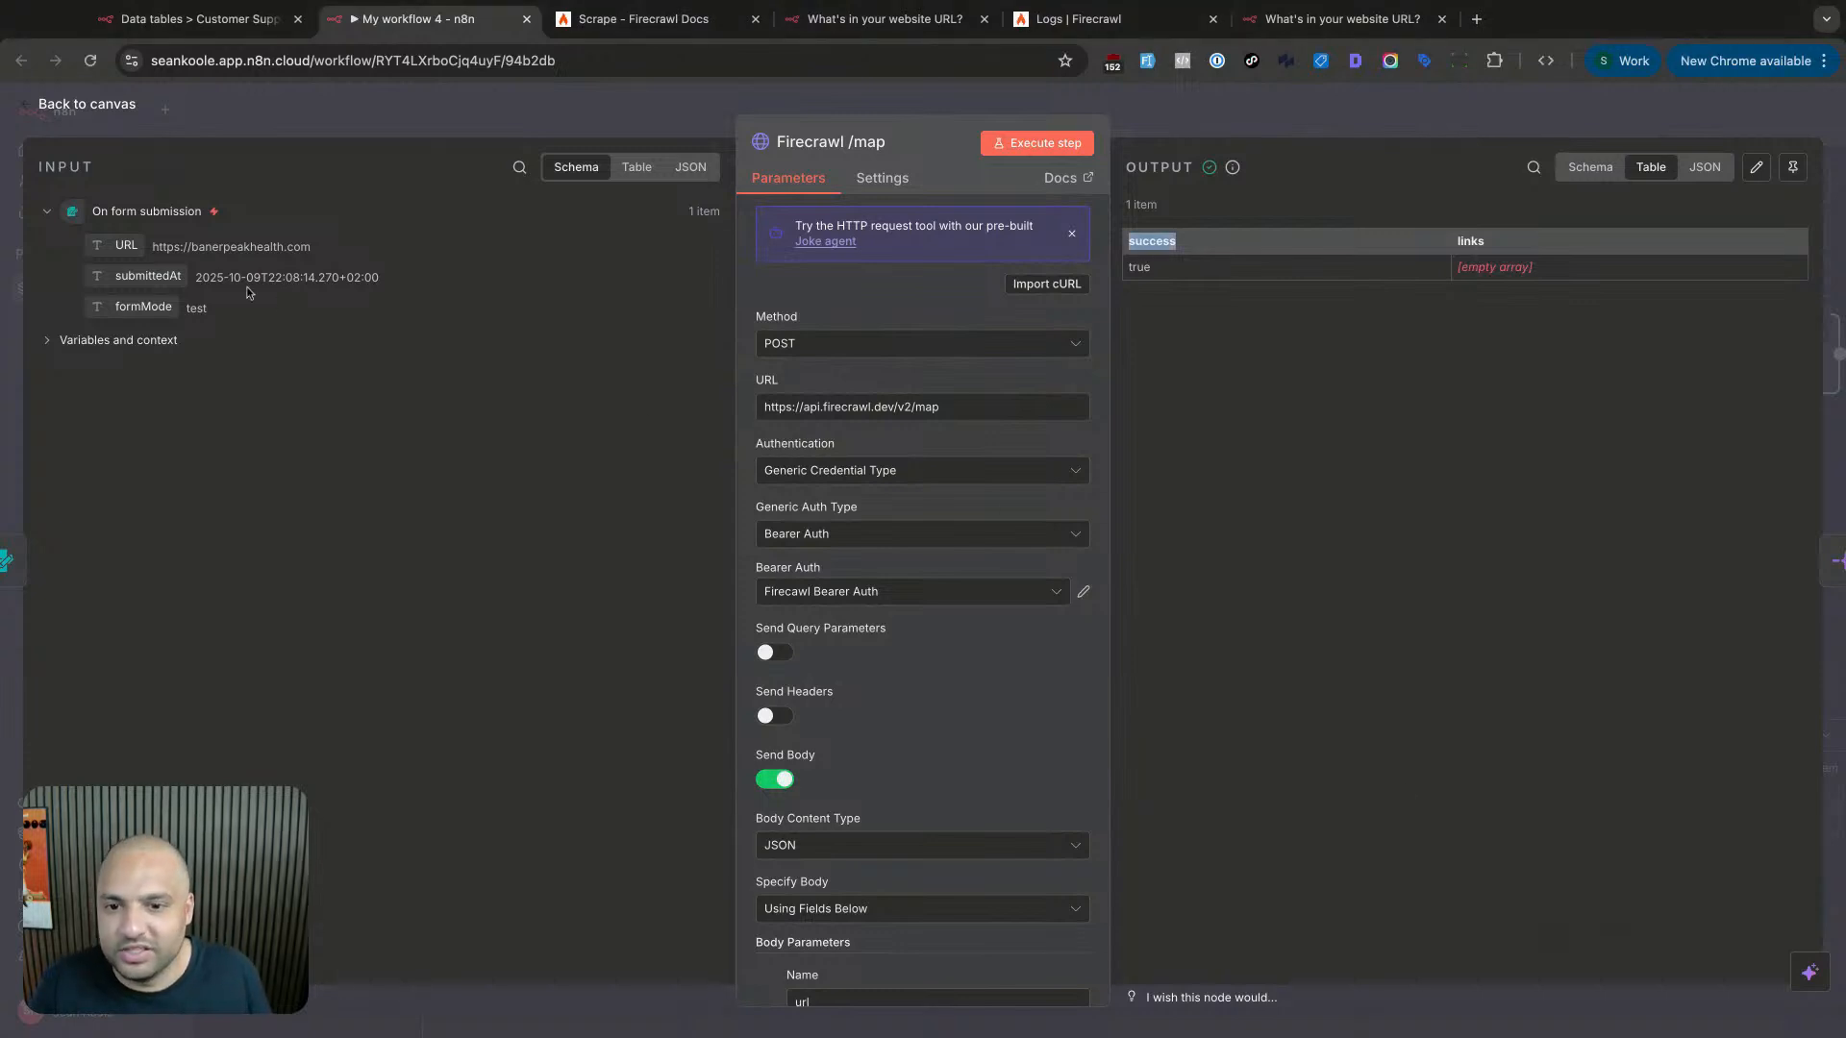
key("Escape")
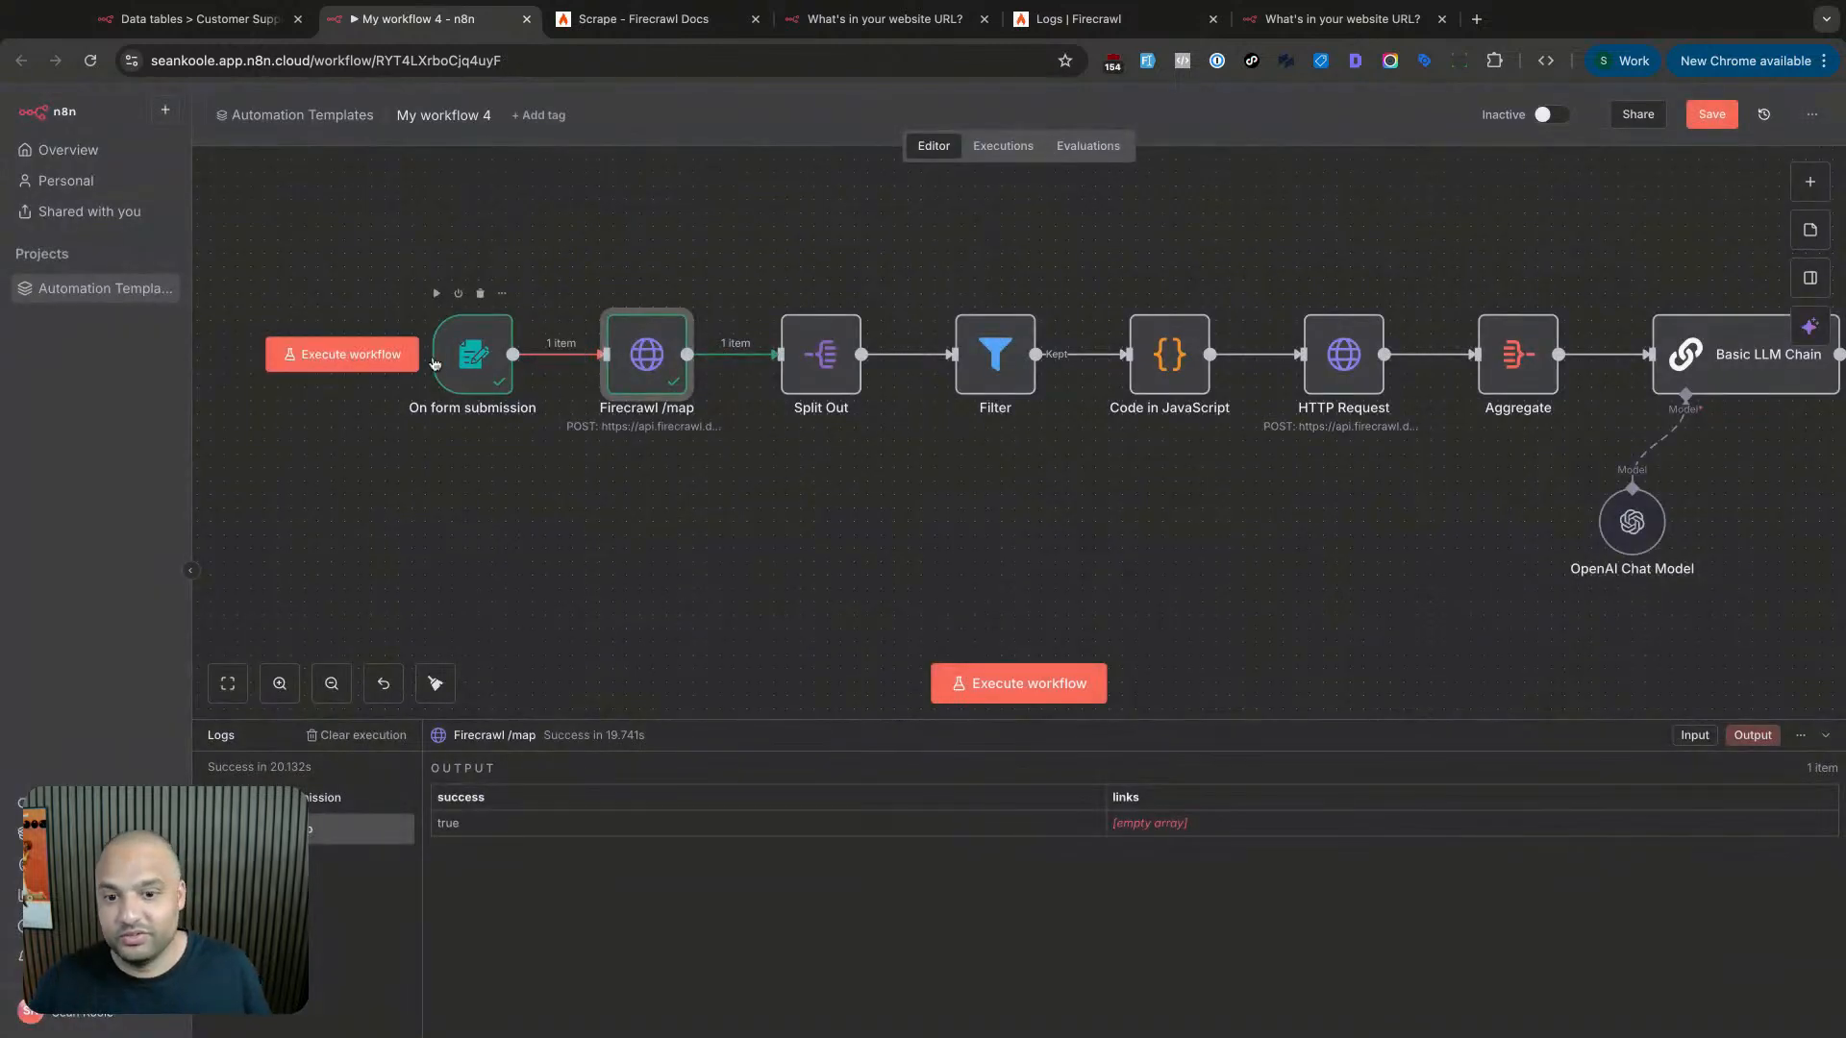
- Run the whole workflow again, check the trigger's submitted URL, and start a form-waiting test run
left_click(327, 354)
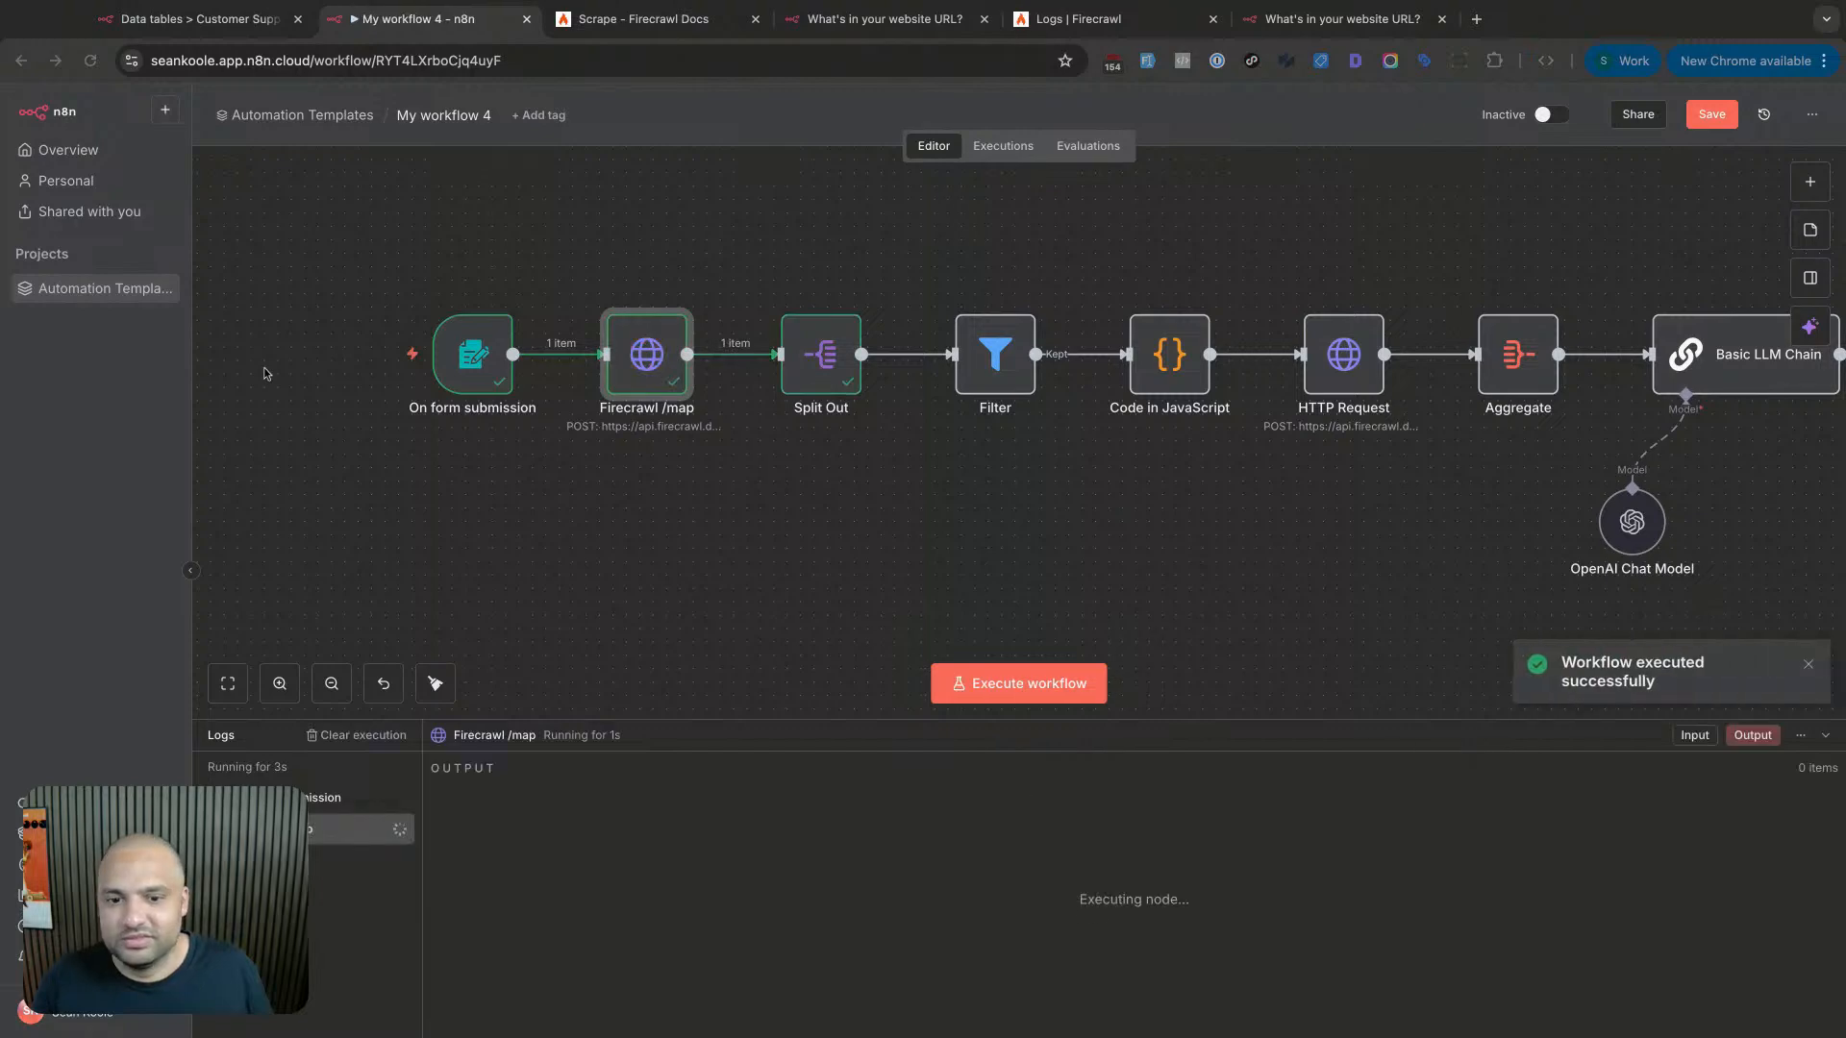
scroll(429, 677, "right", 3)
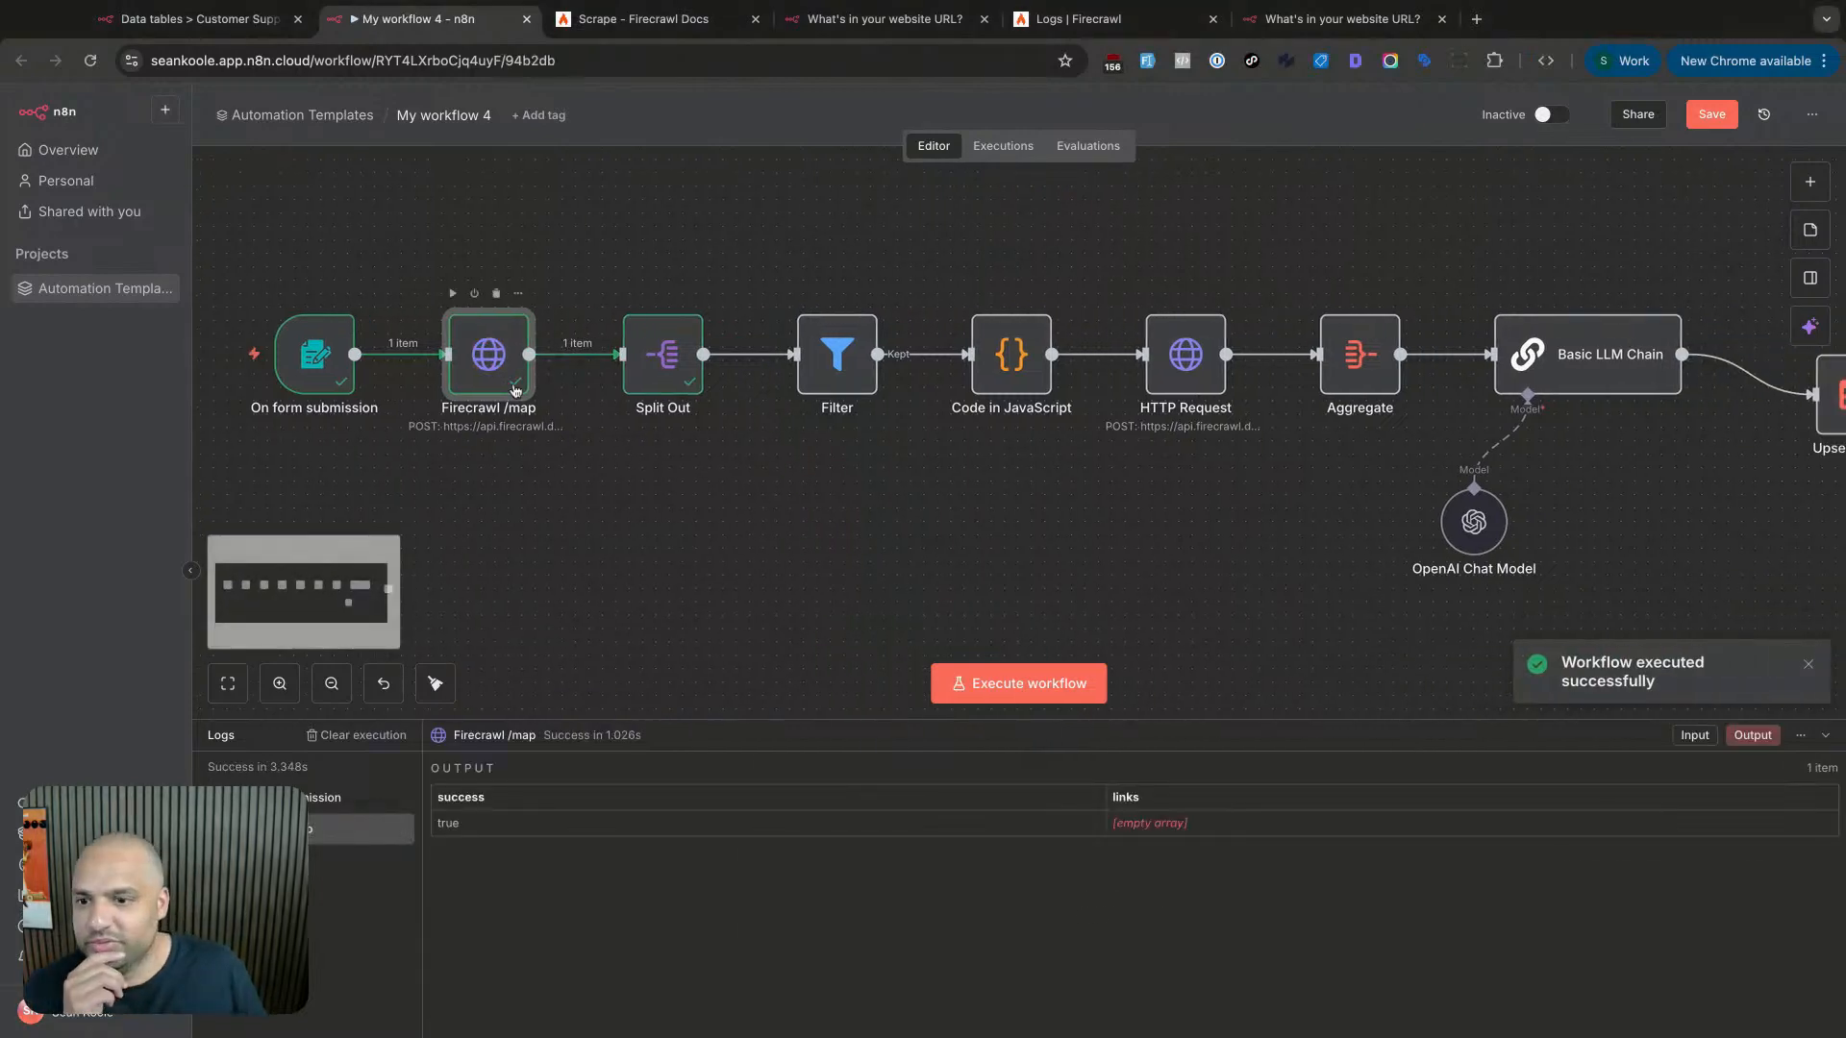
double_click(516, 390)
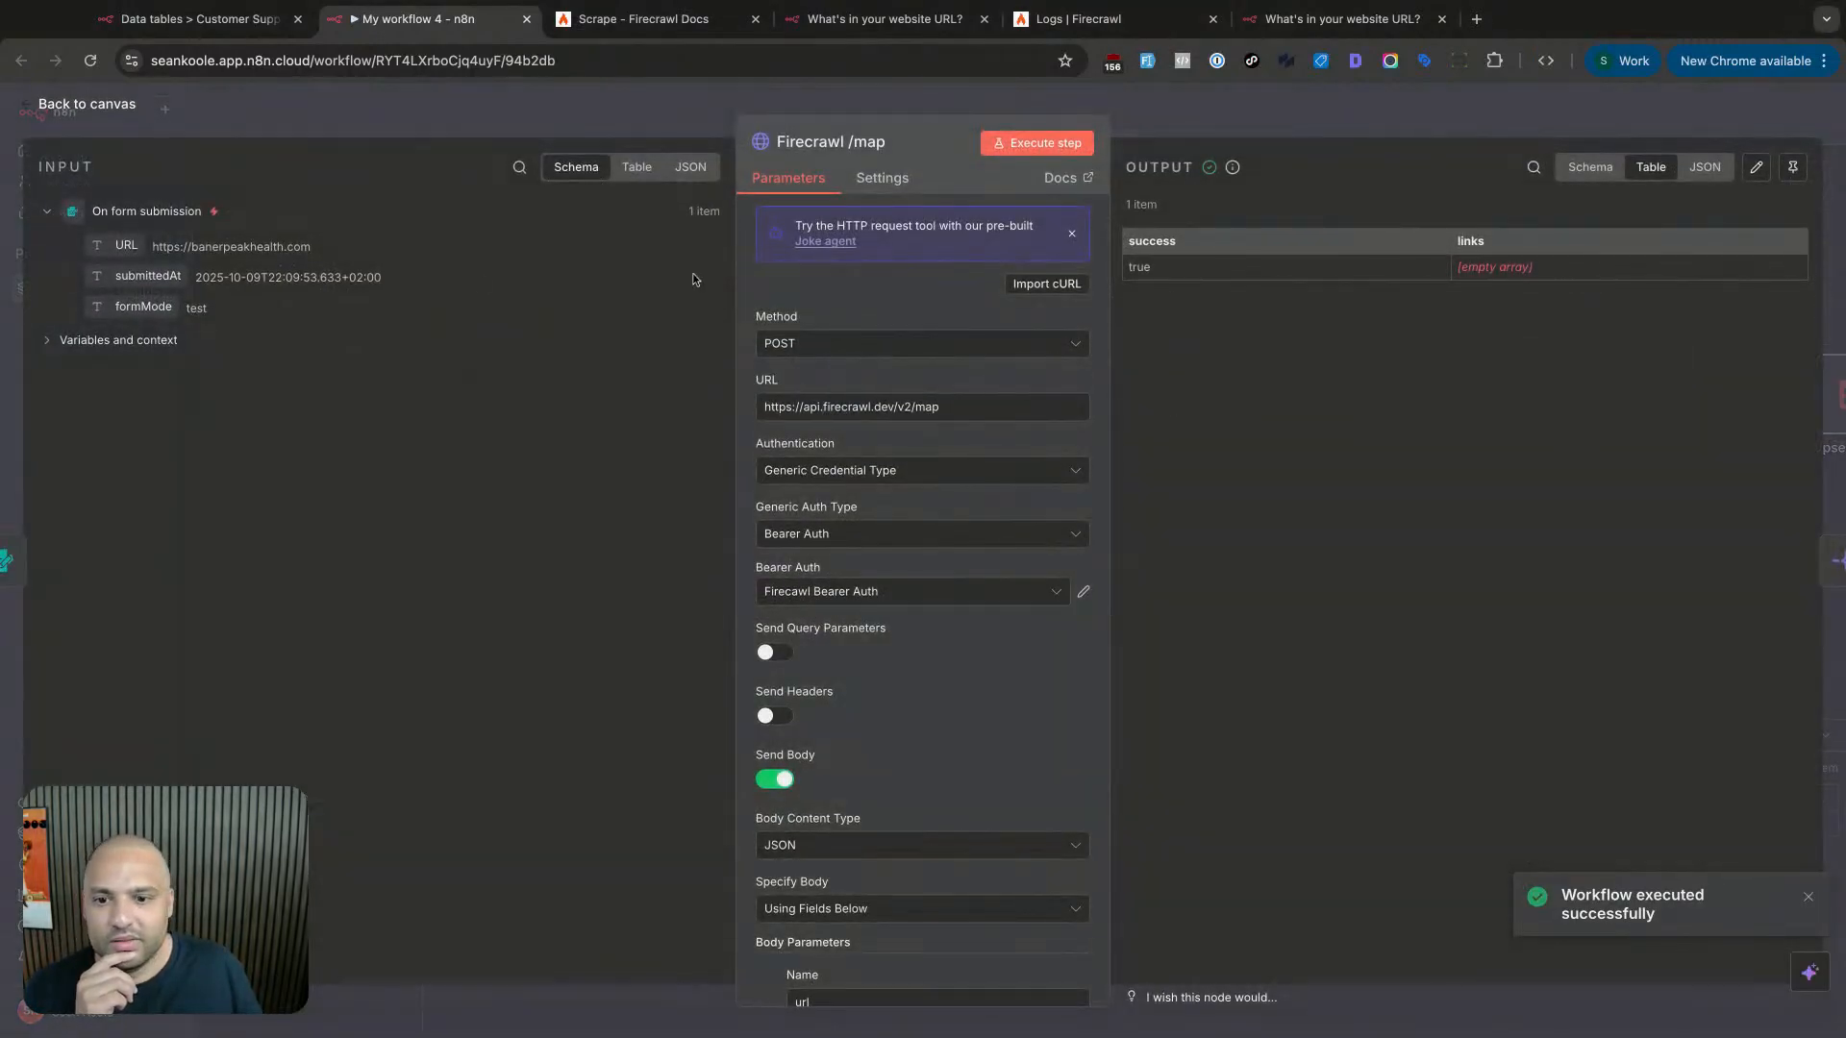
left_click(395, 129)
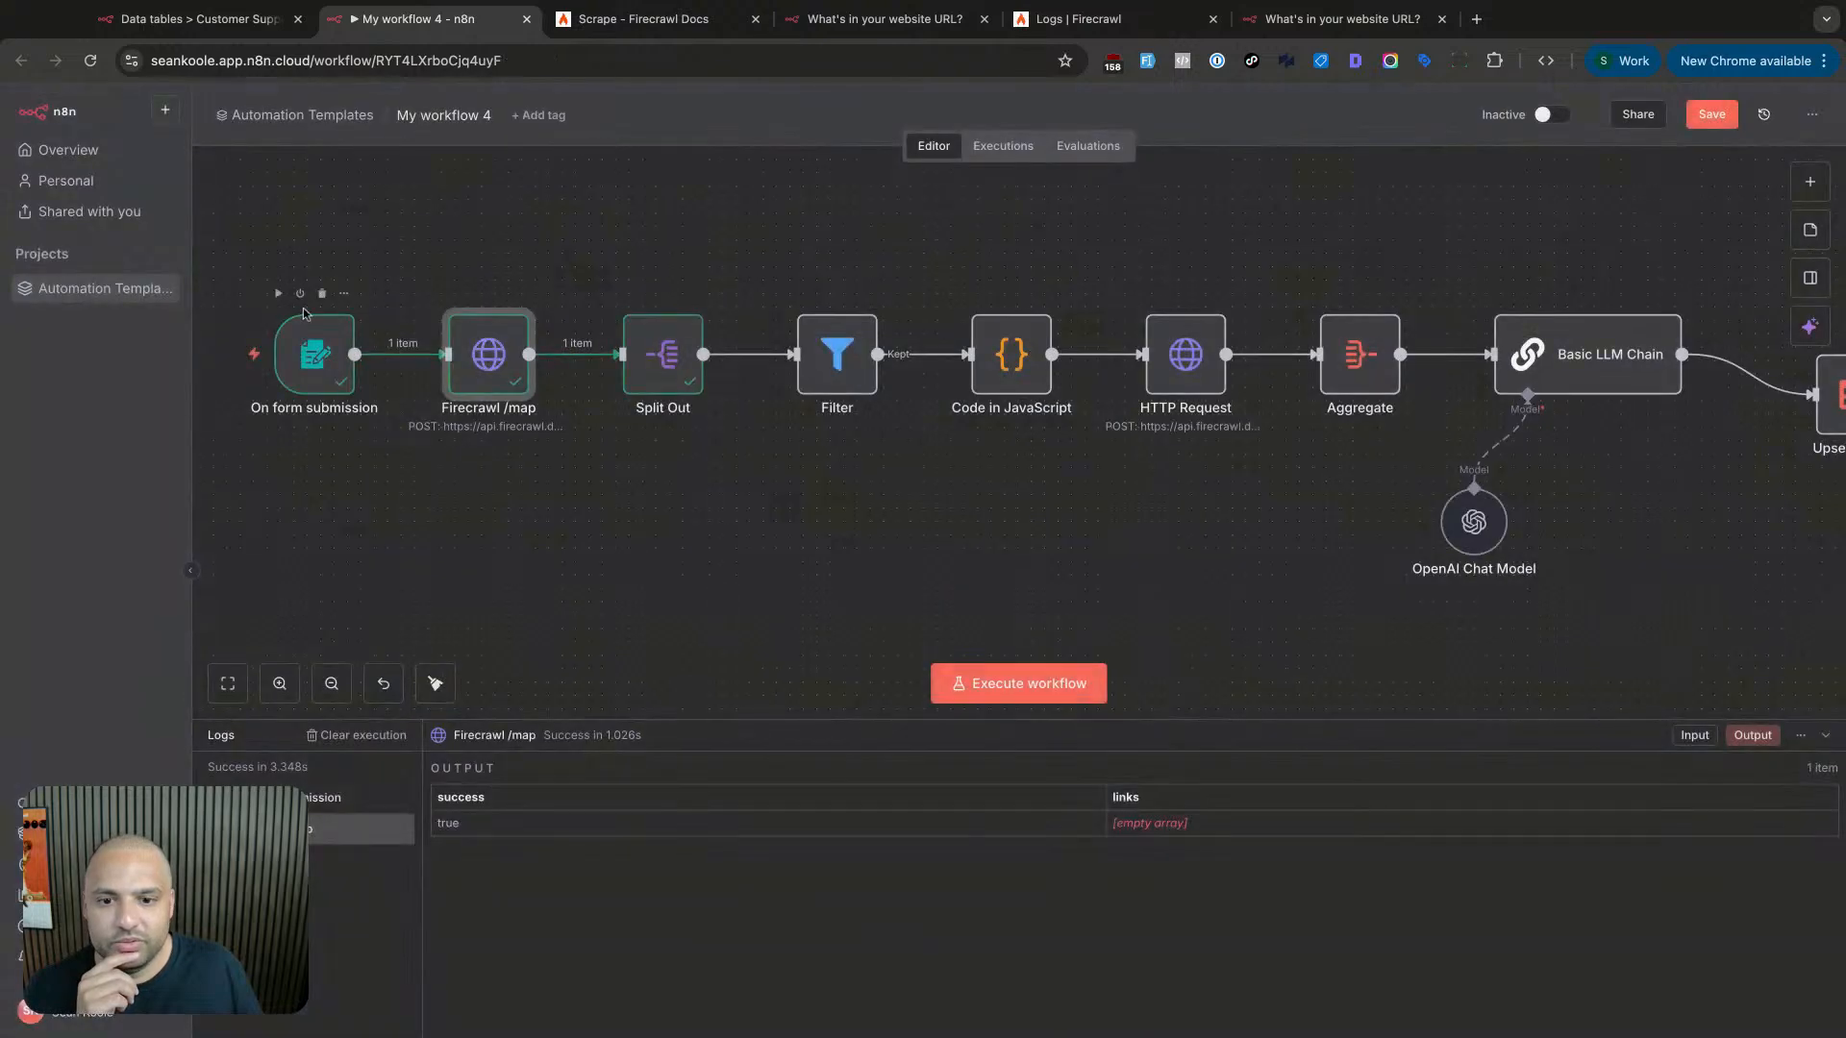
double_click(312, 350)
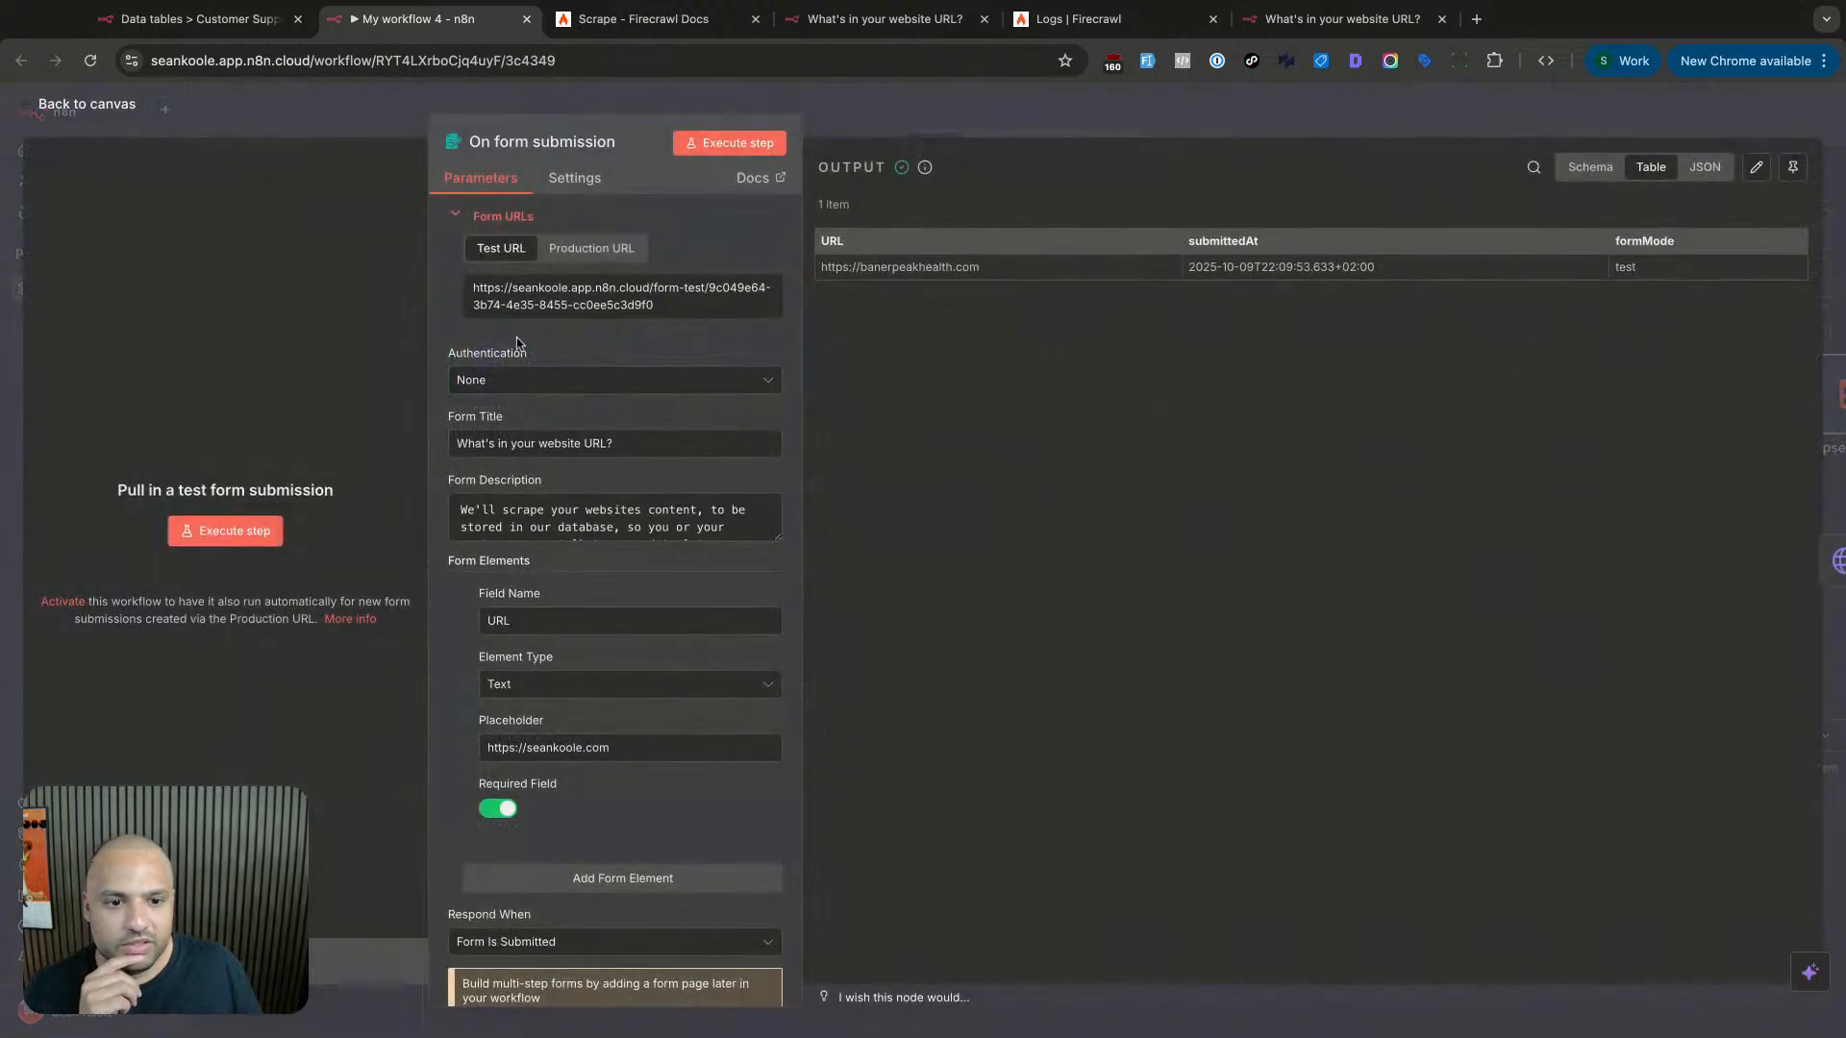
triple_click(966, 270)
left_click(885, 122)
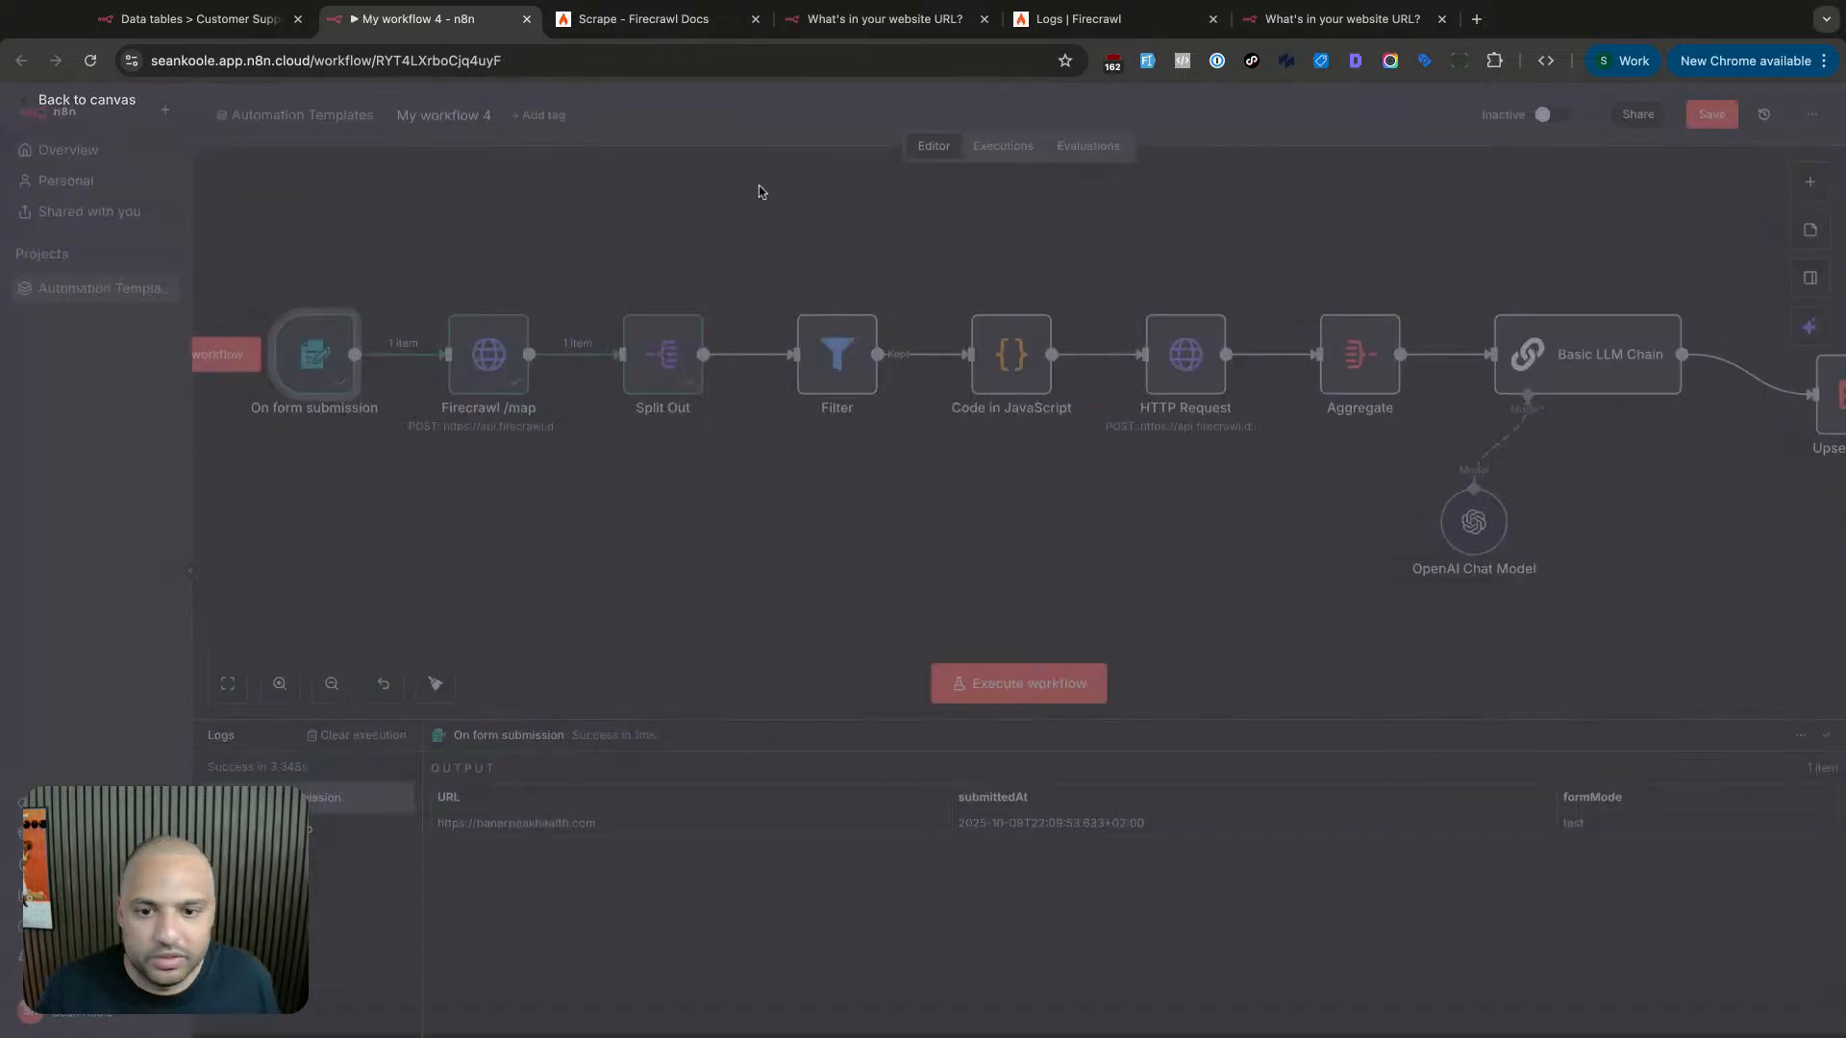
left_click(229, 354)
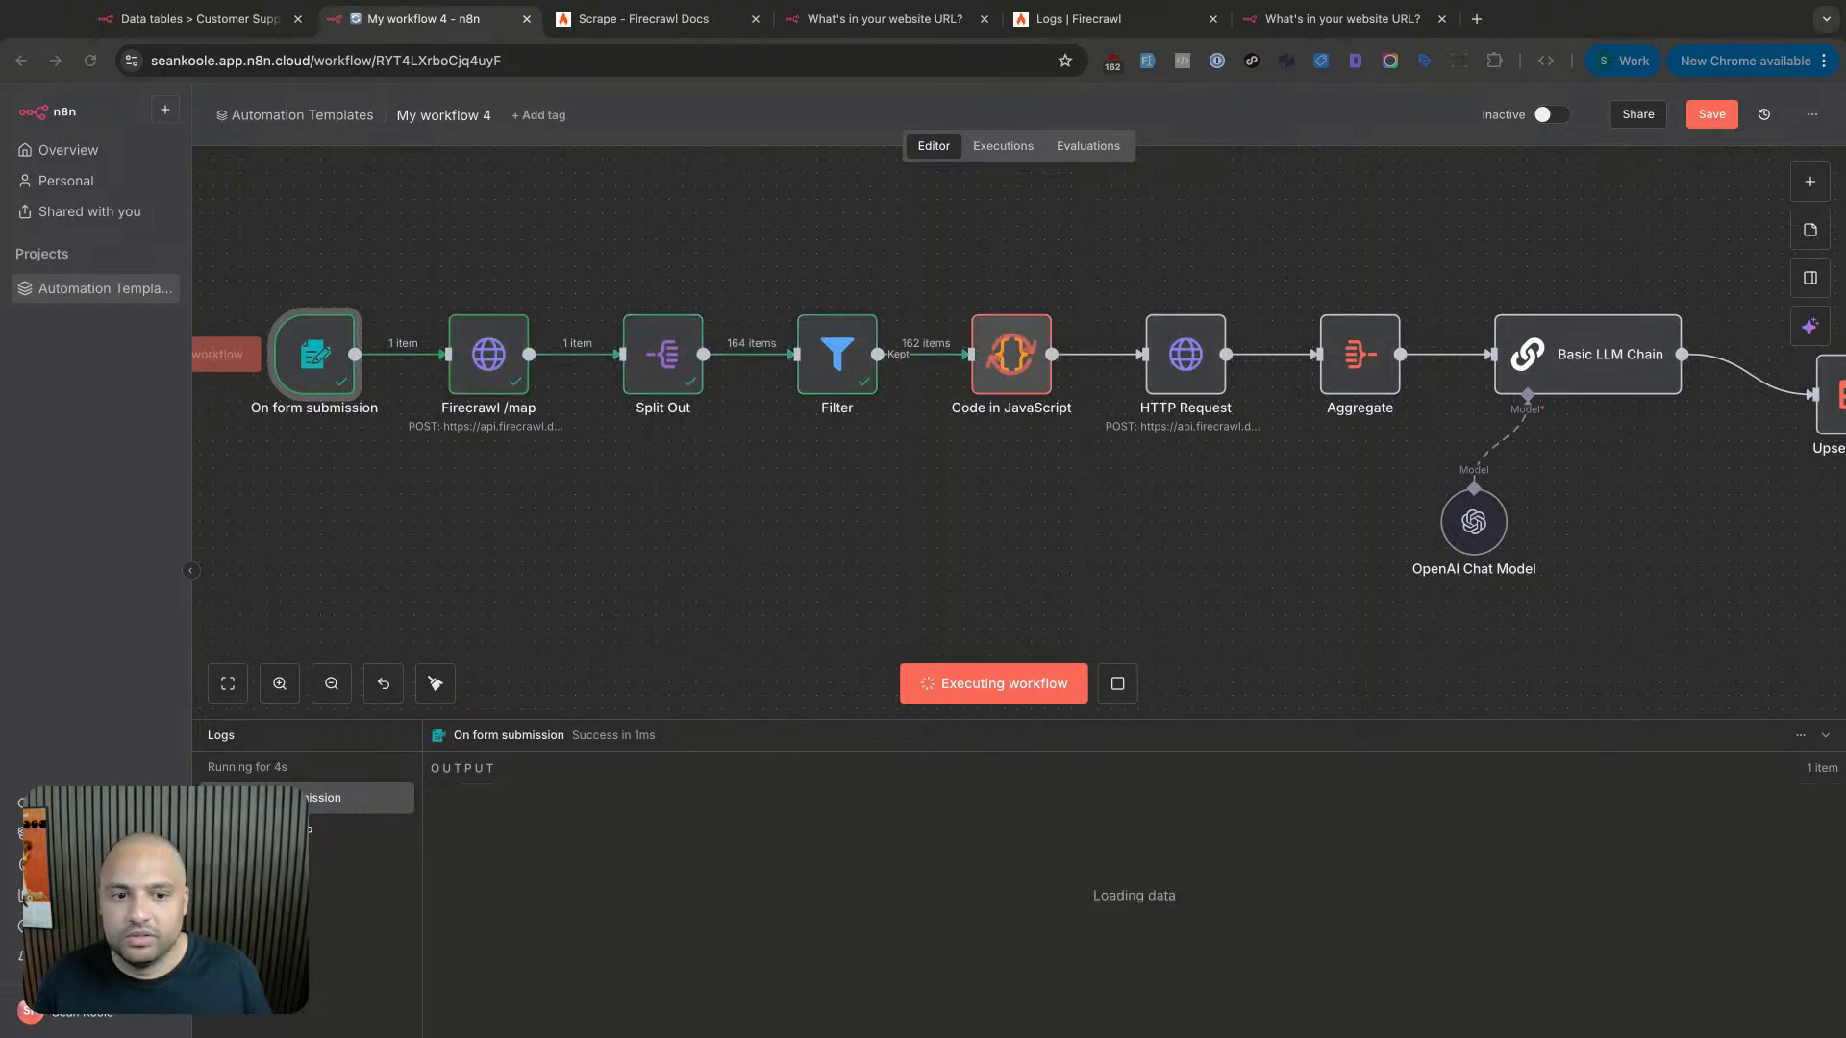
- Review the 164 links in Split Out's output, then follow the run toward the HTTP Request
left_click(671, 382)
double_click(671, 382)
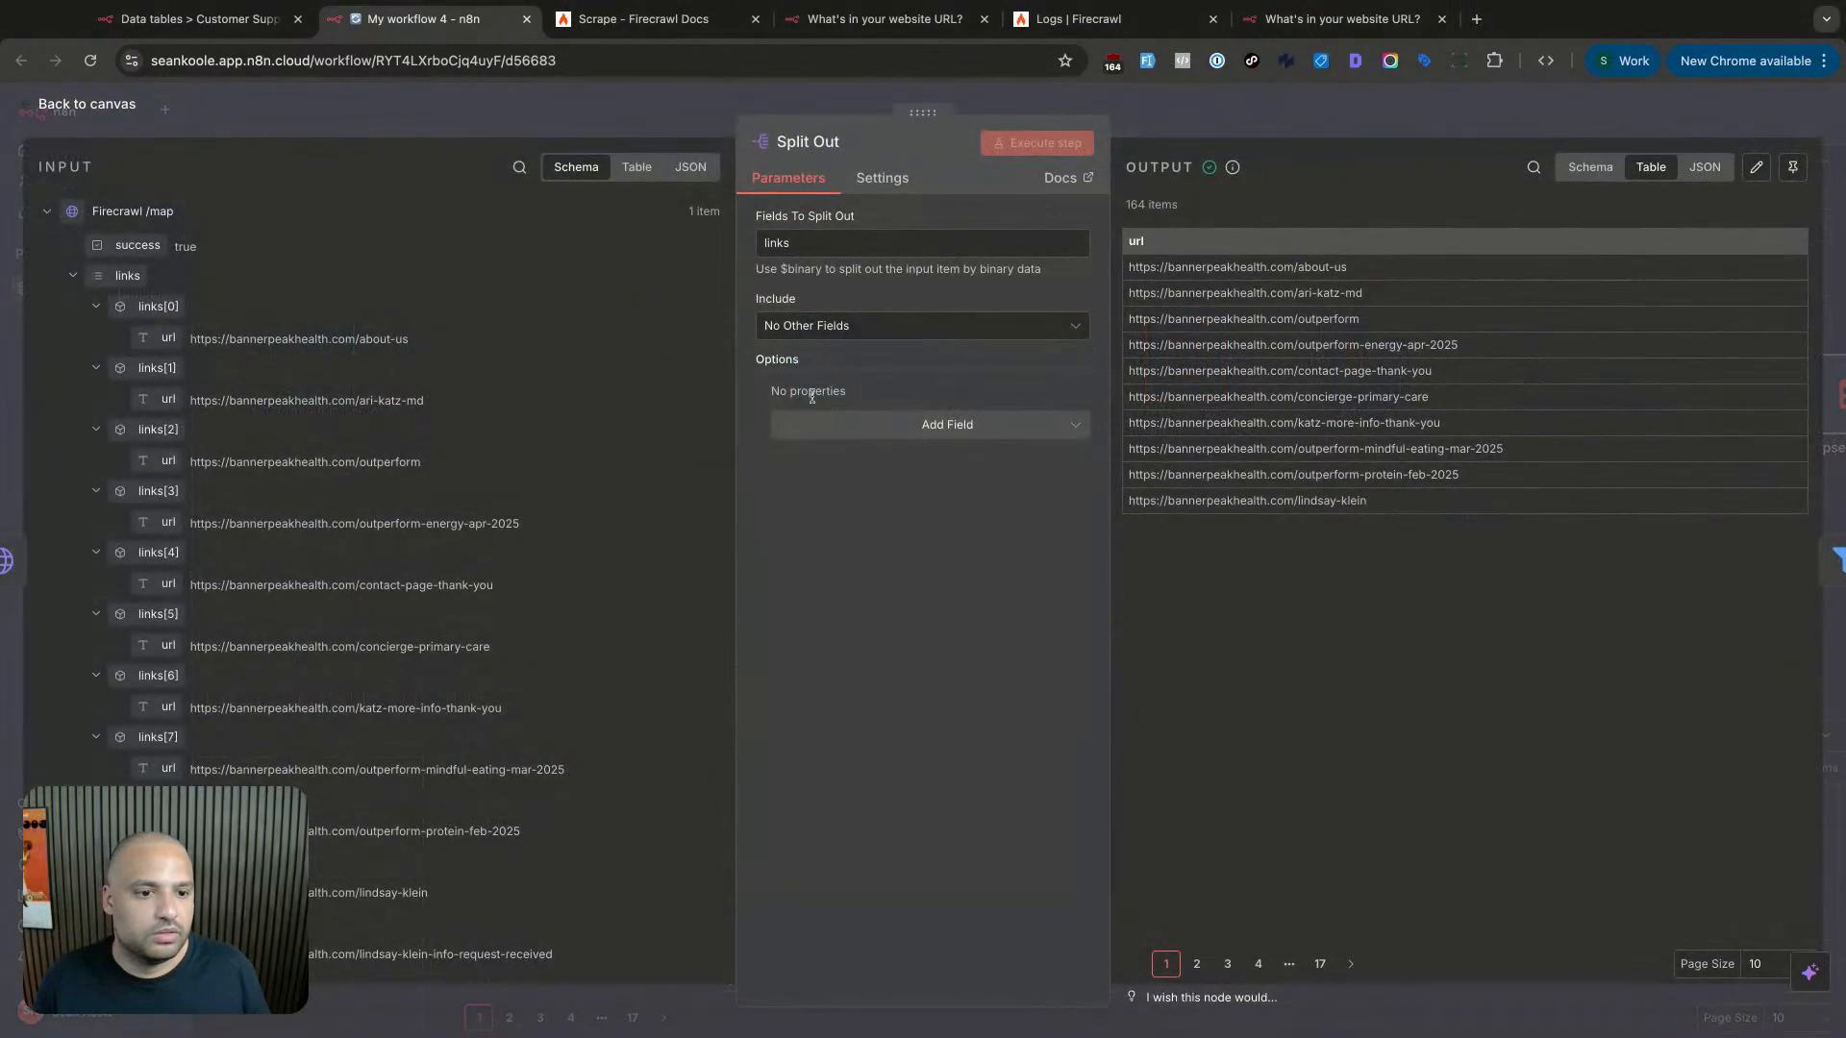
key("Escape")
scroll(969, 402, "right", 5)
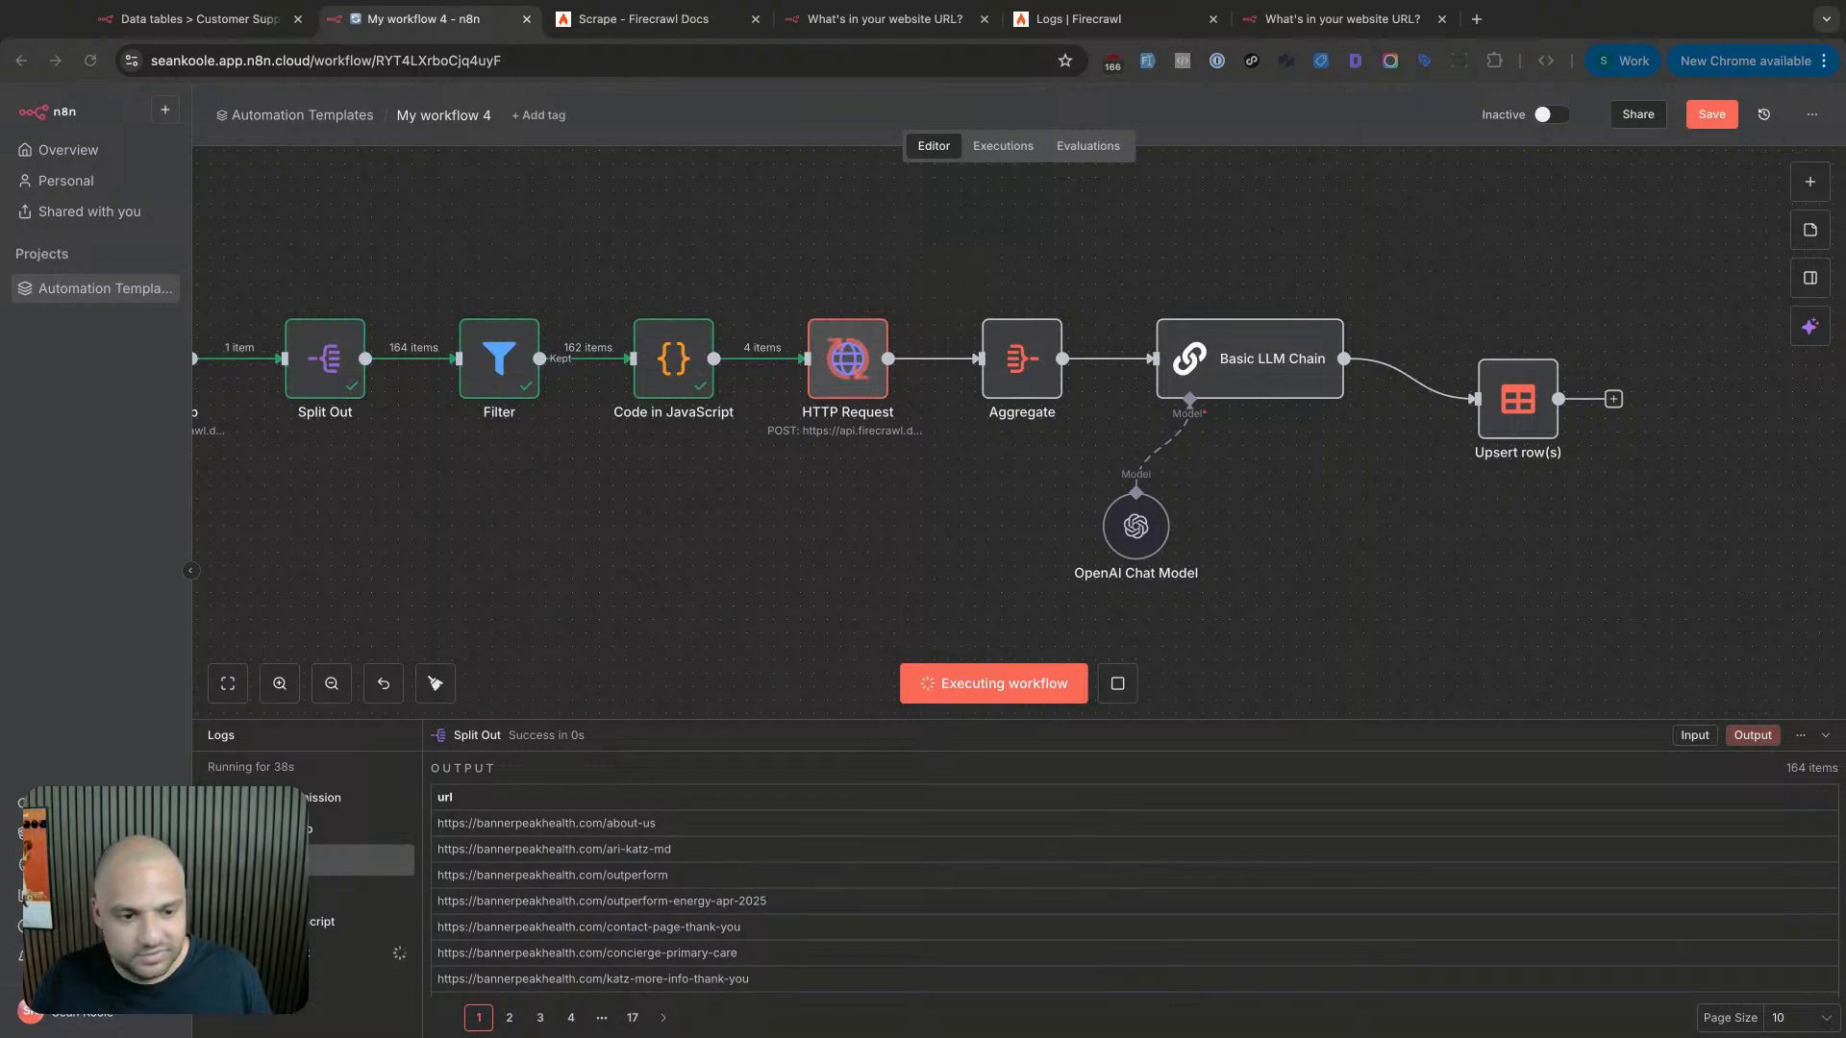
scroll(1275, 595, "right", 2)
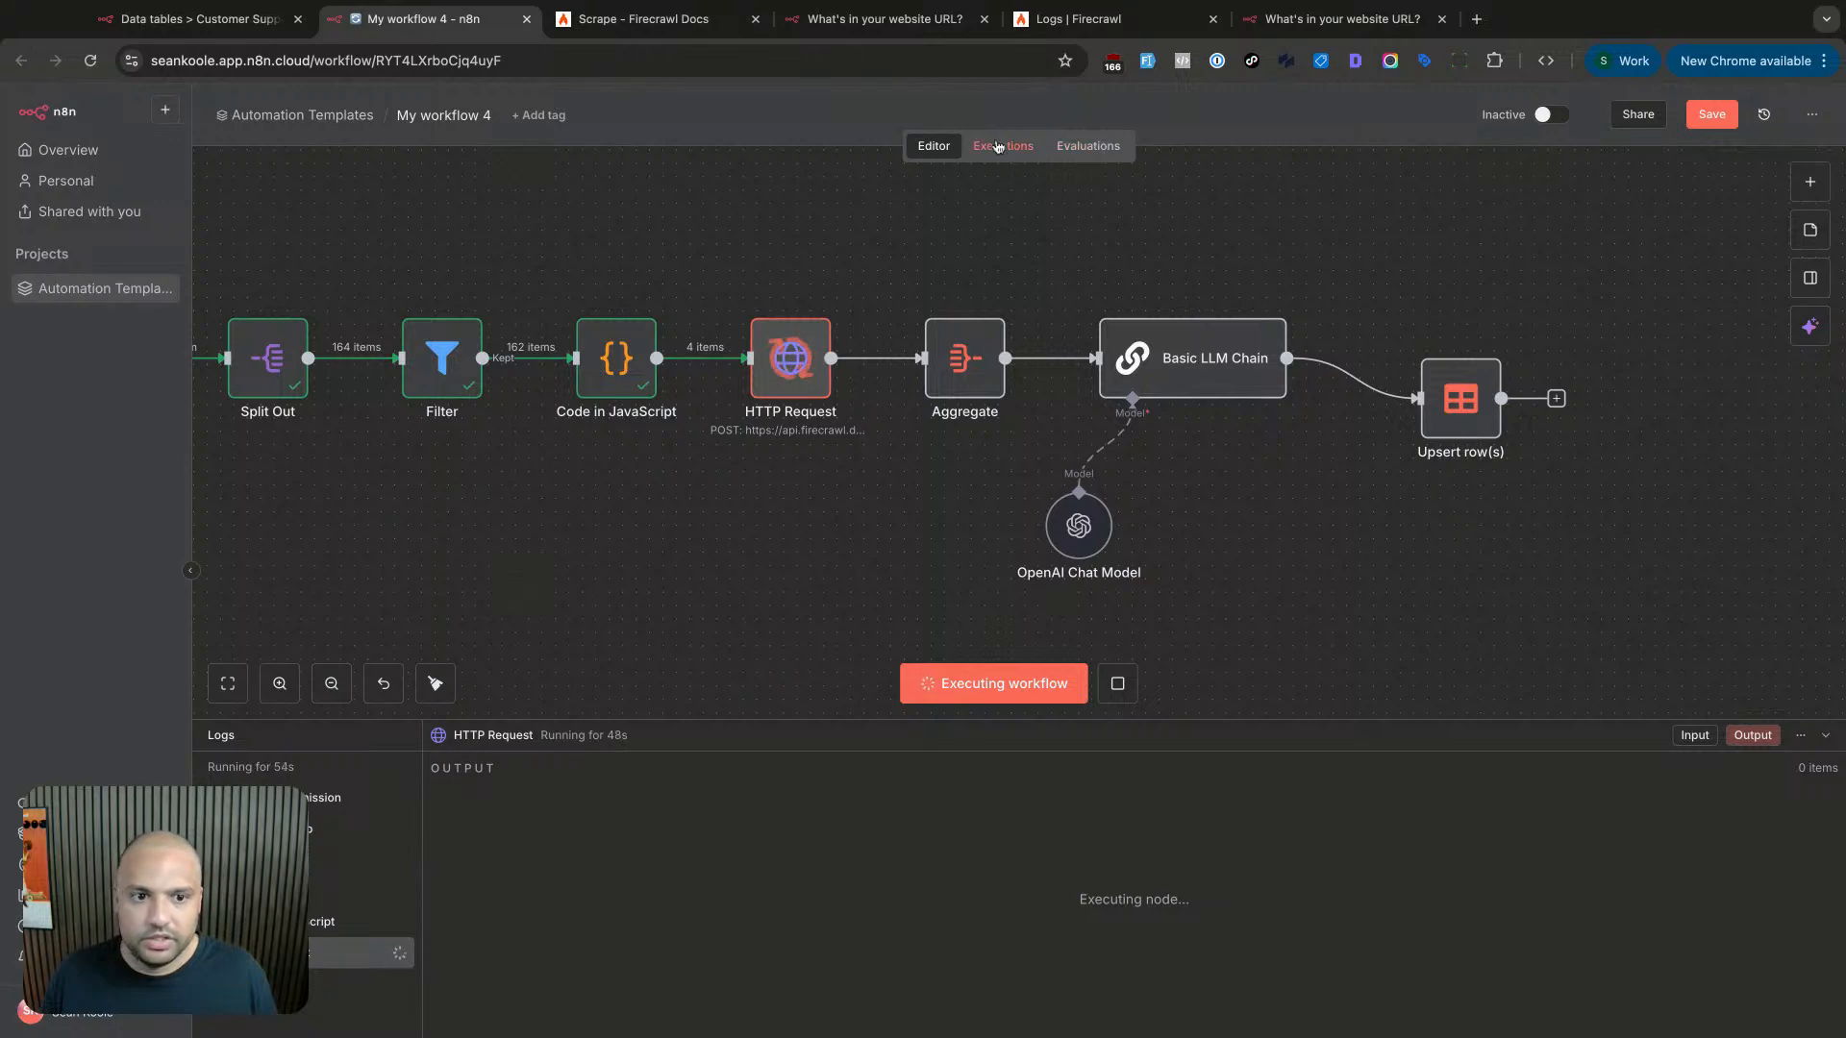
- Review the Executions list for the run stuck on HTTP Request, then return to the editor
left_click(1003, 145)
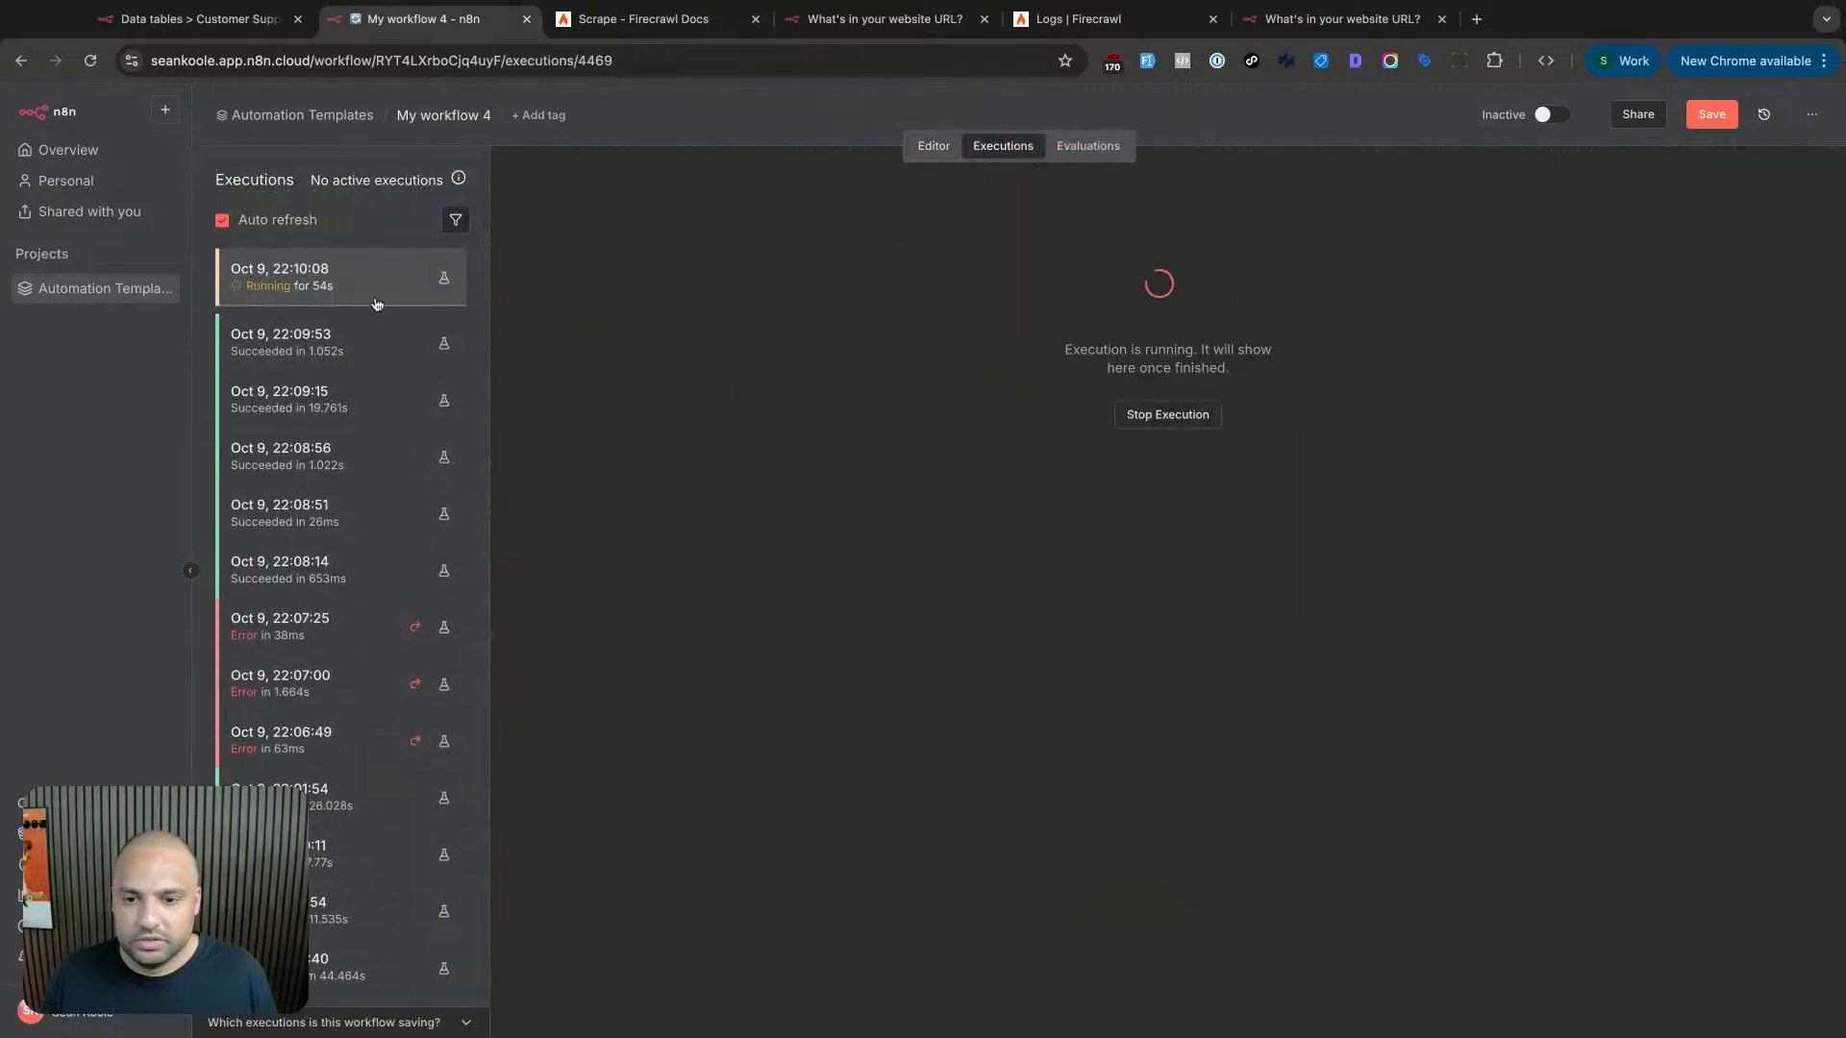
scroll(379, 375, "down", 1)
scroll(379, 375, "up", 1)
scroll(378, 375, "down", 2)
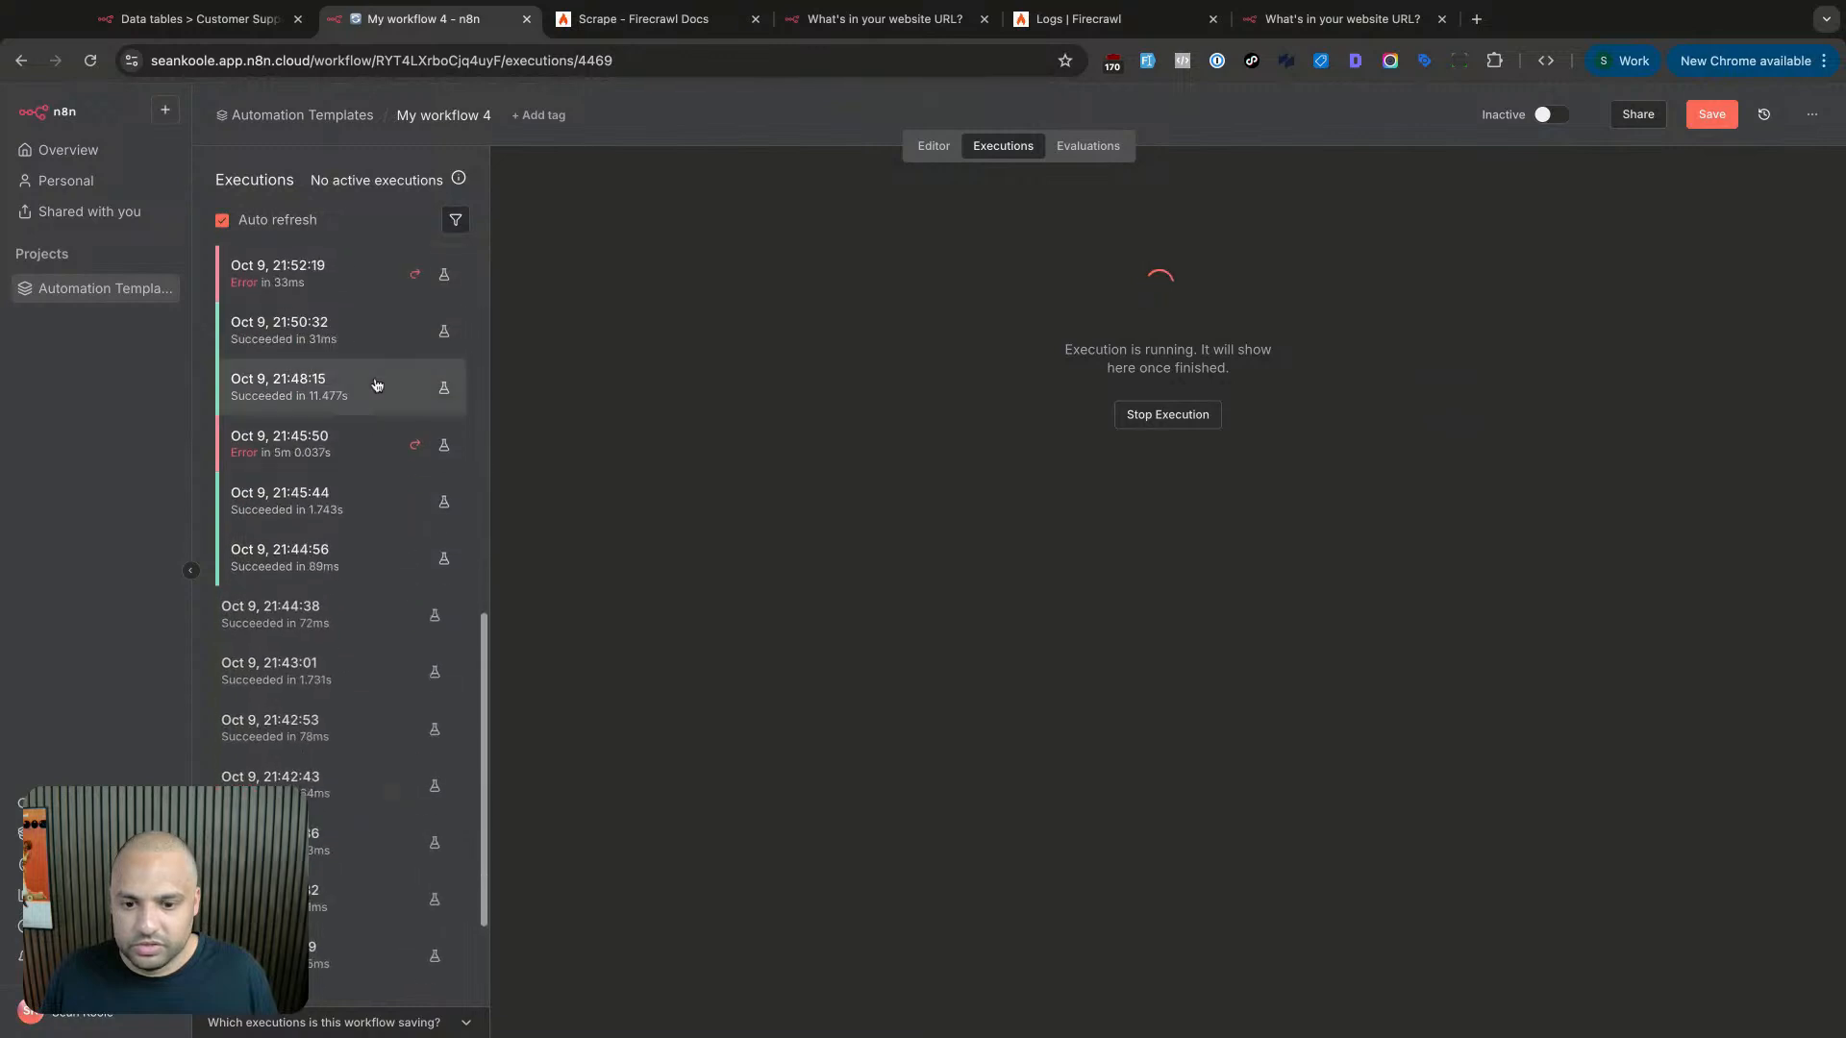
scroll(395, 379, "up", 2)
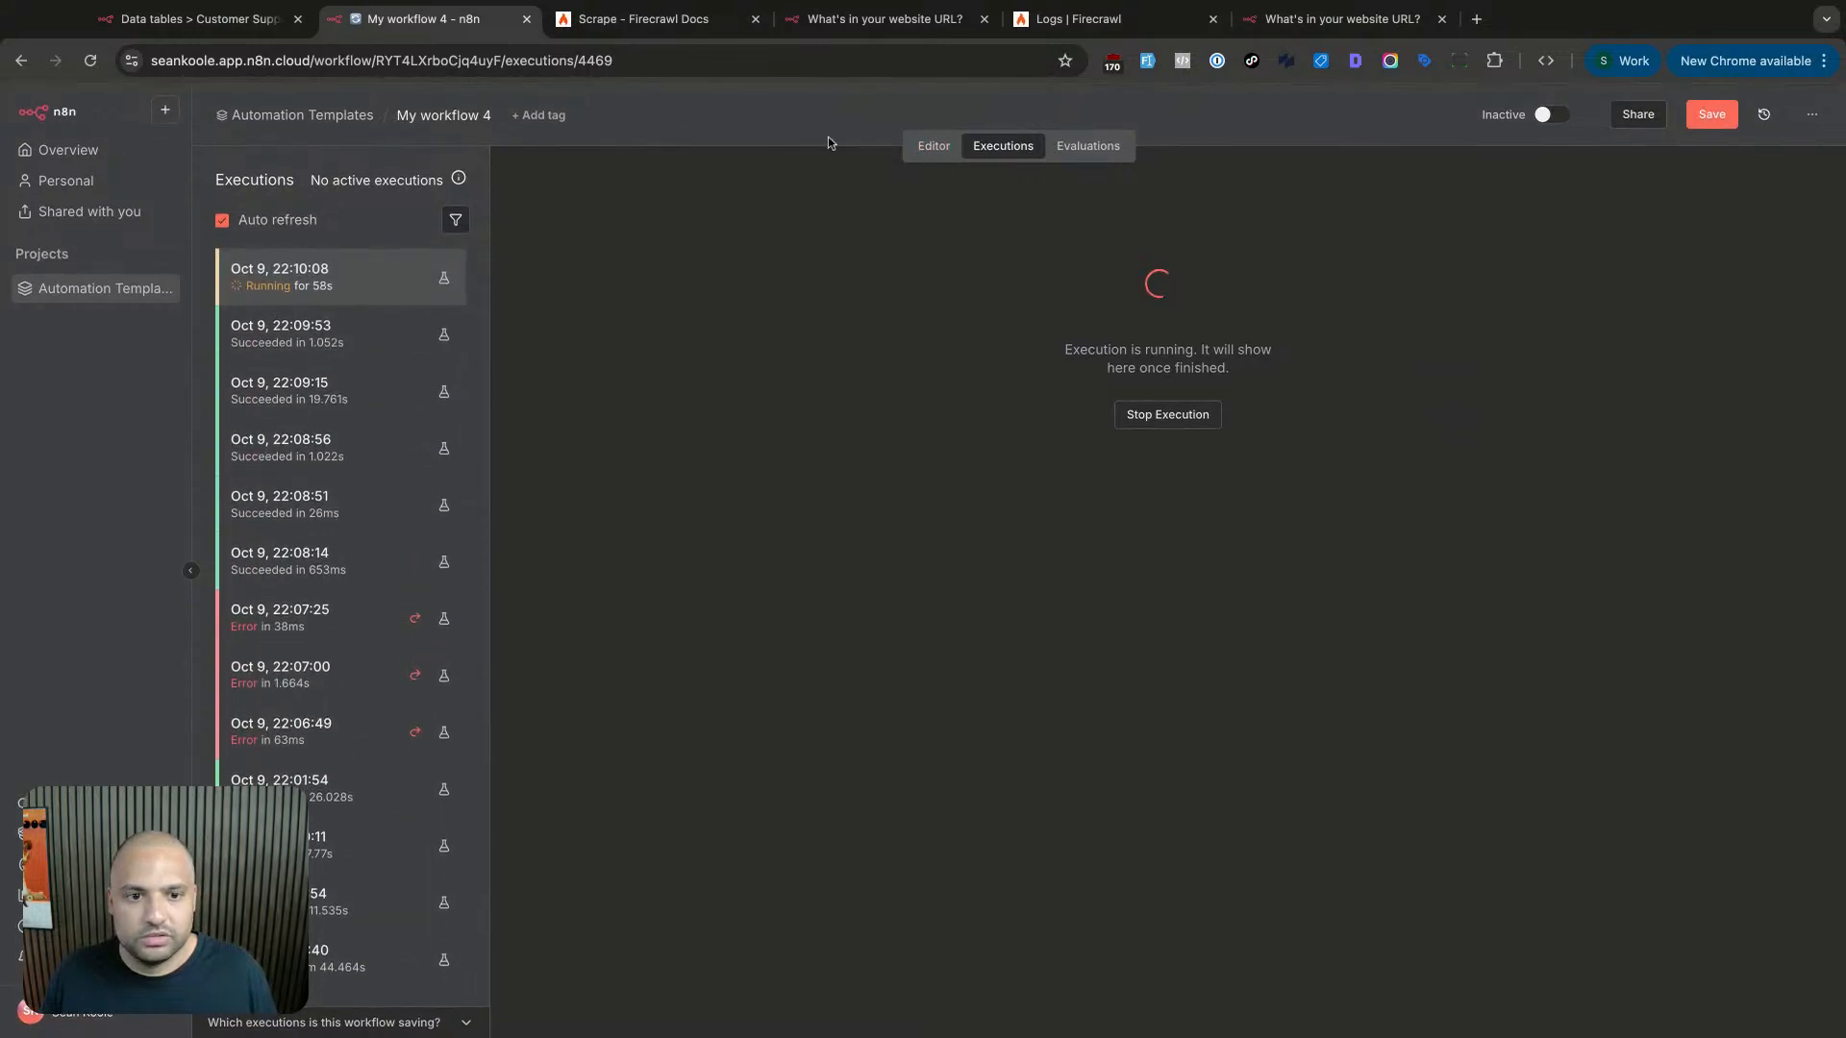
left_click(932, 146)
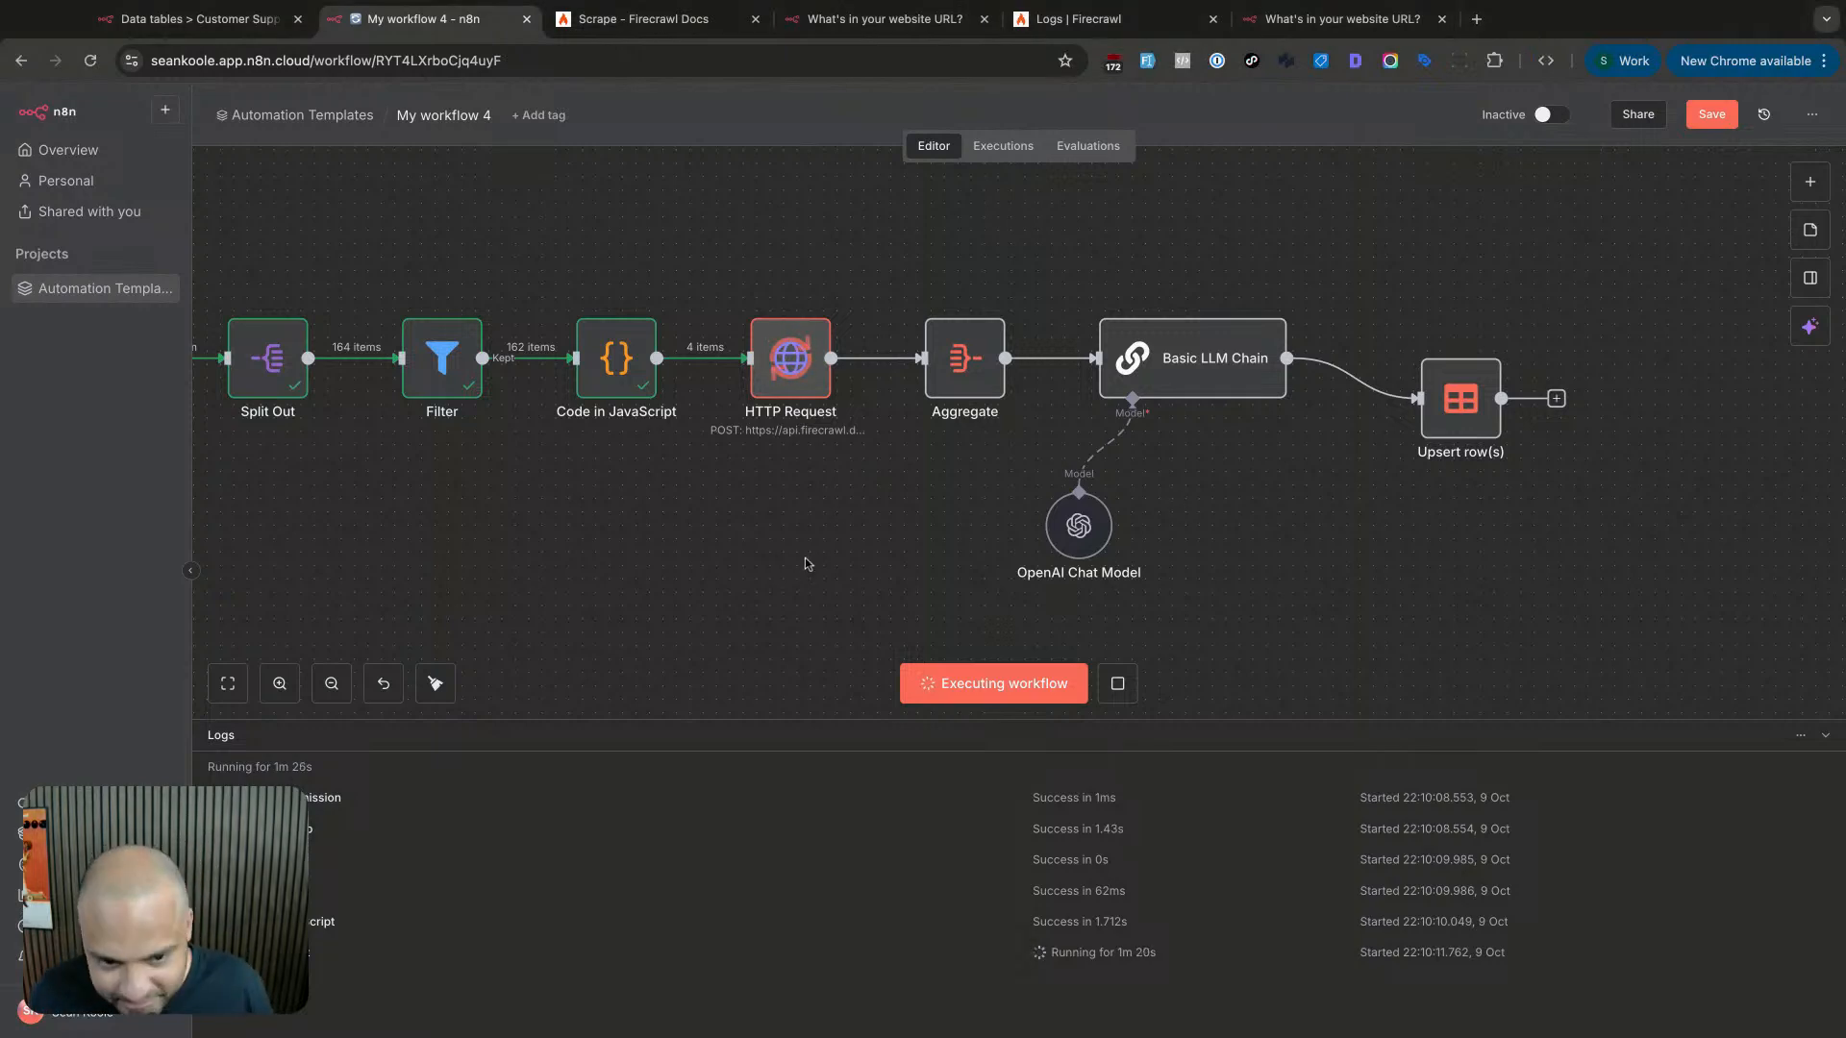
scroll(810, 563, "left", 2)
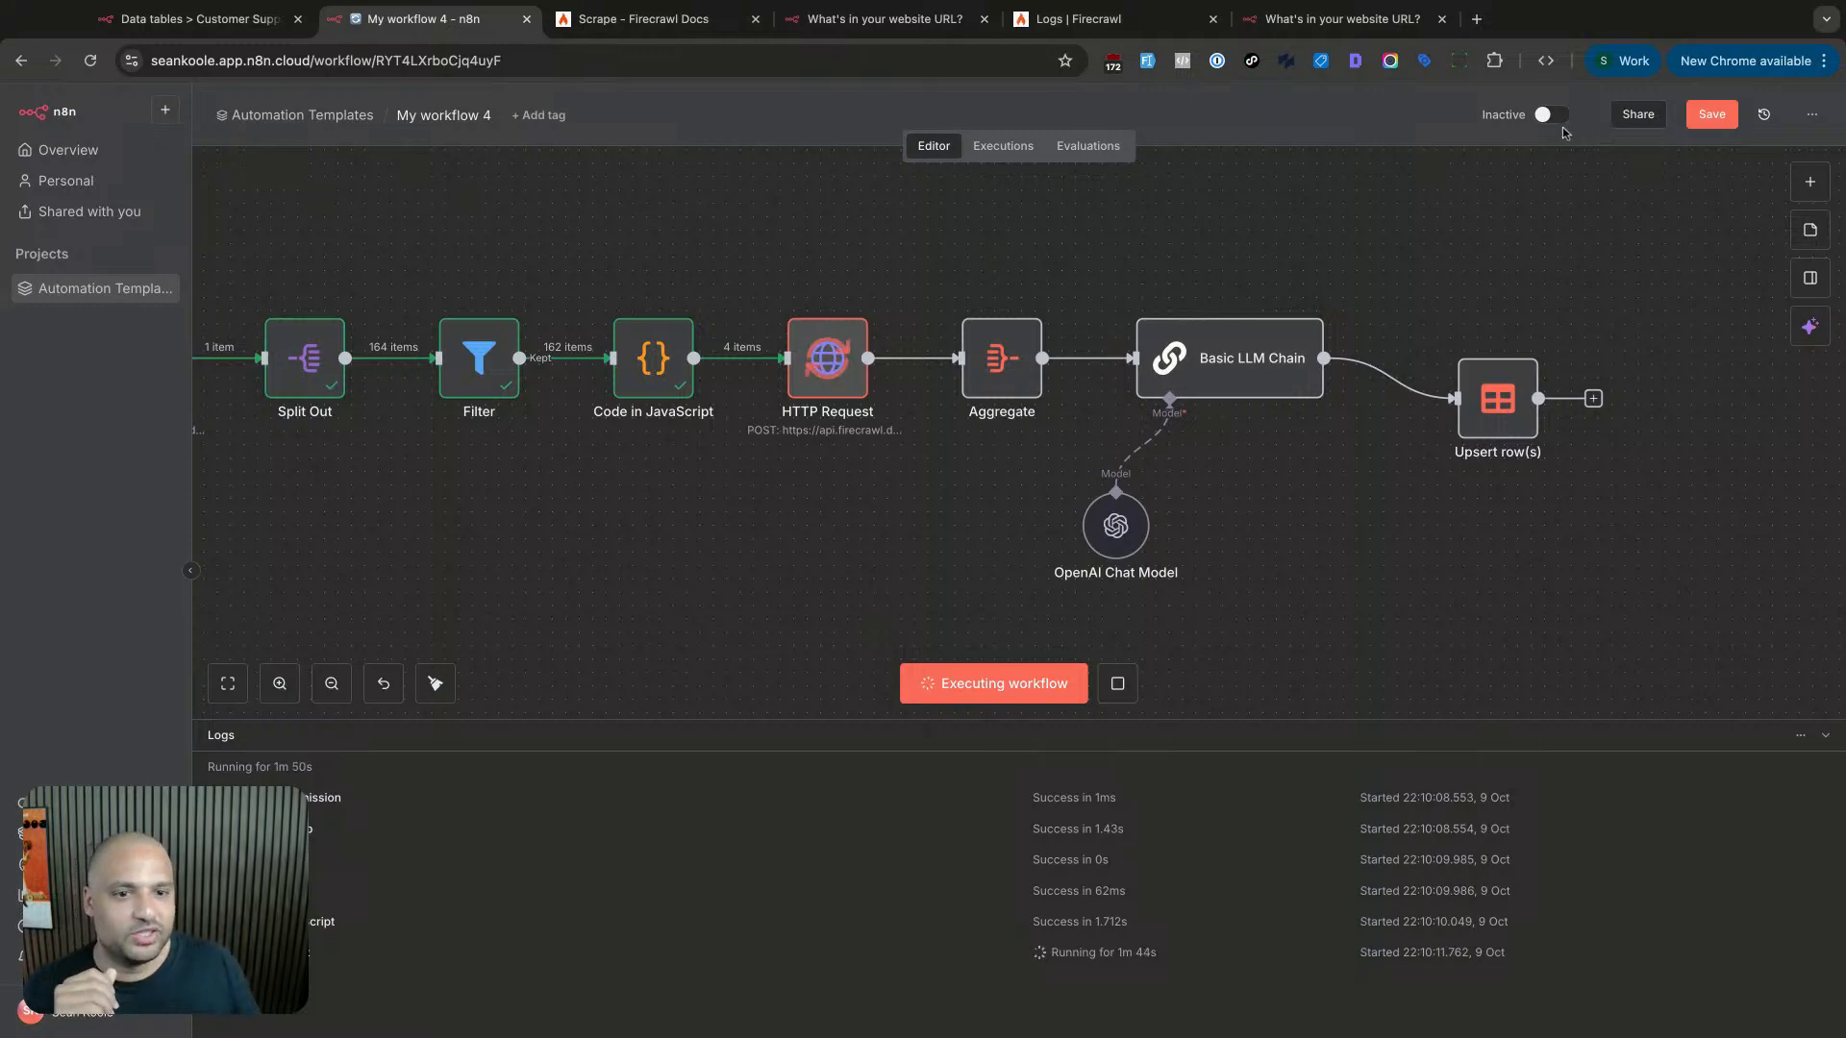
- Stop the running execution and confirm in Executions that it is canceled
left_click(1118, 684)
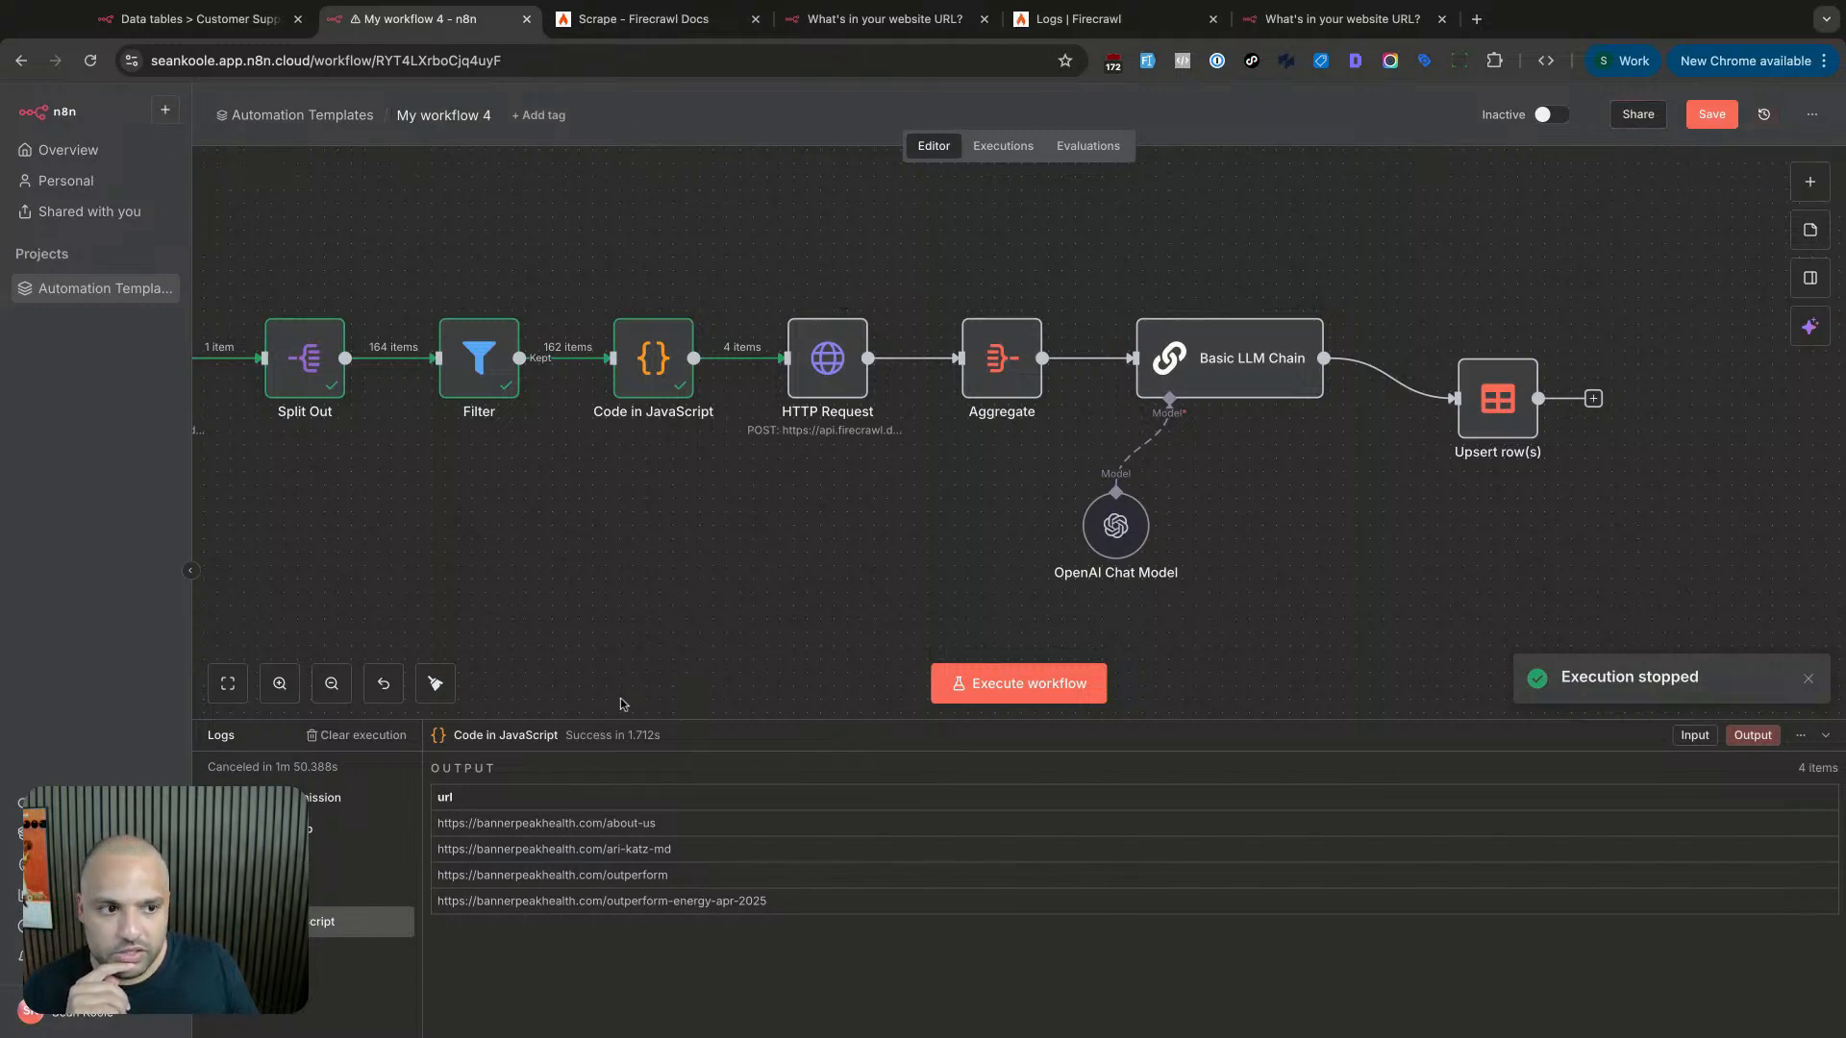
left_click(973, 151)
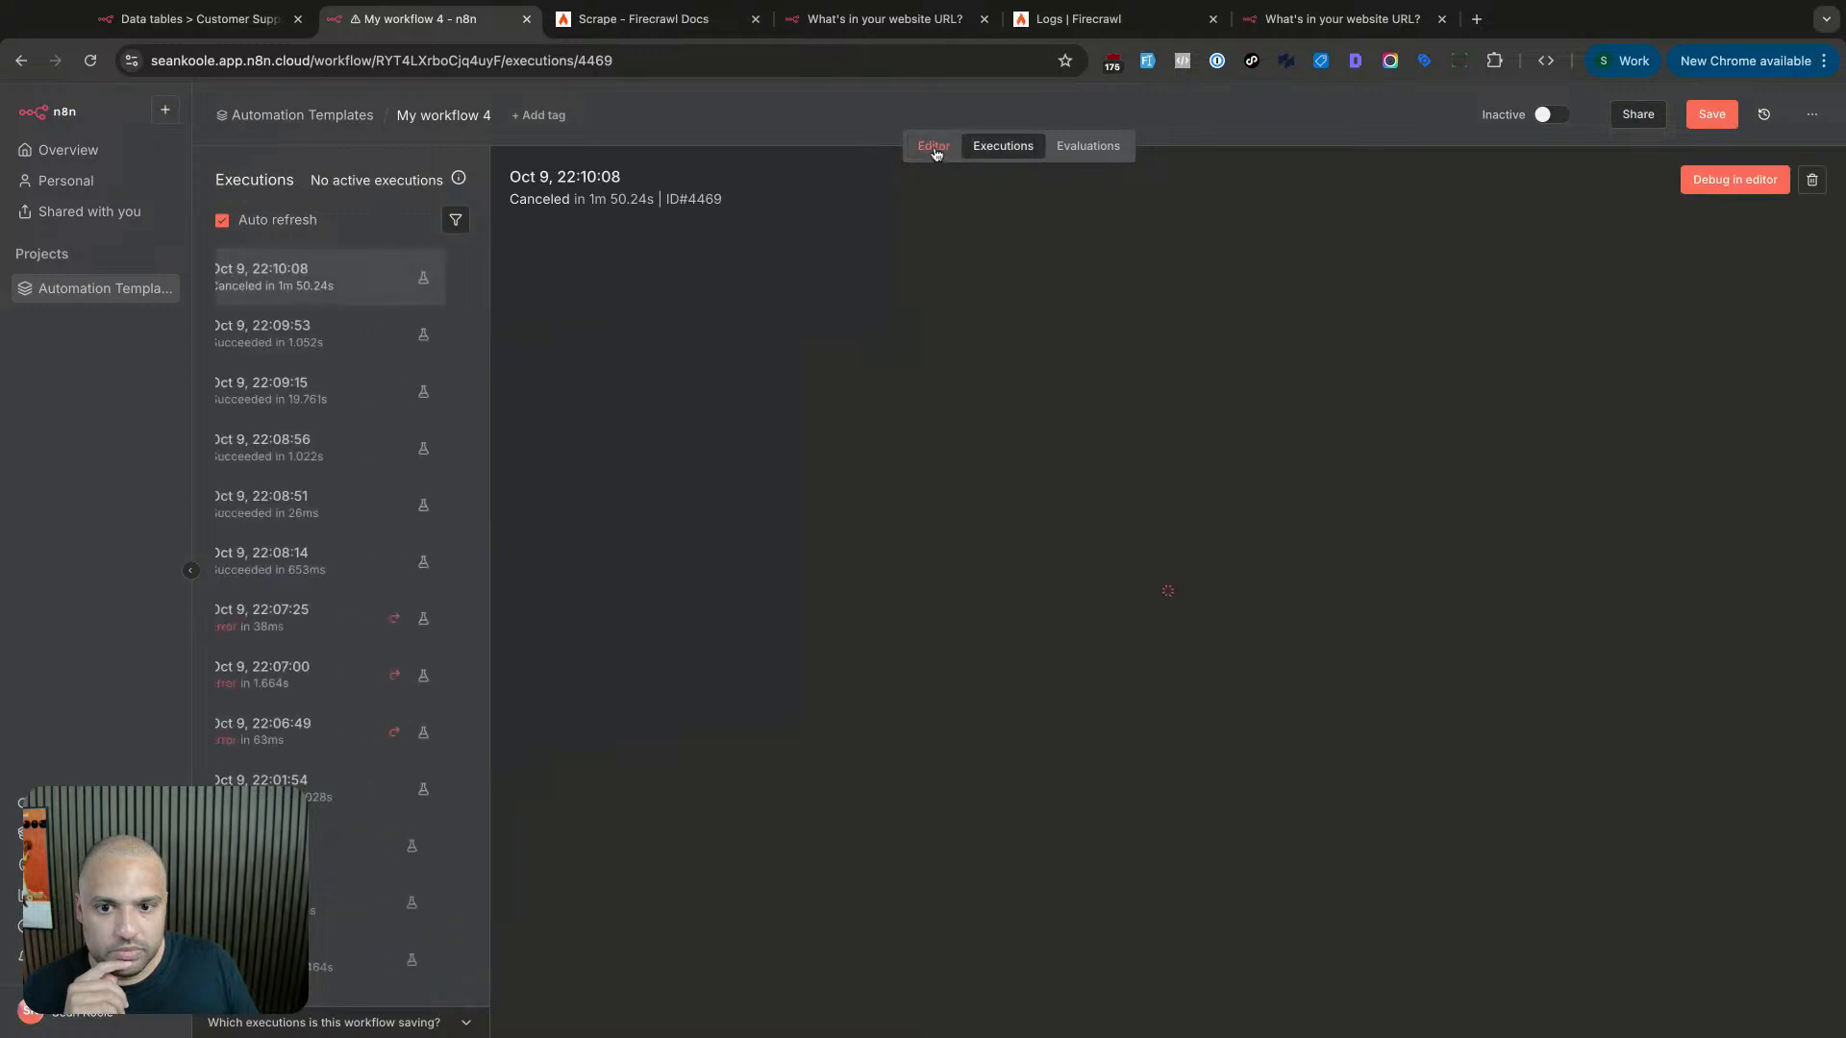
left_click(933, 149)
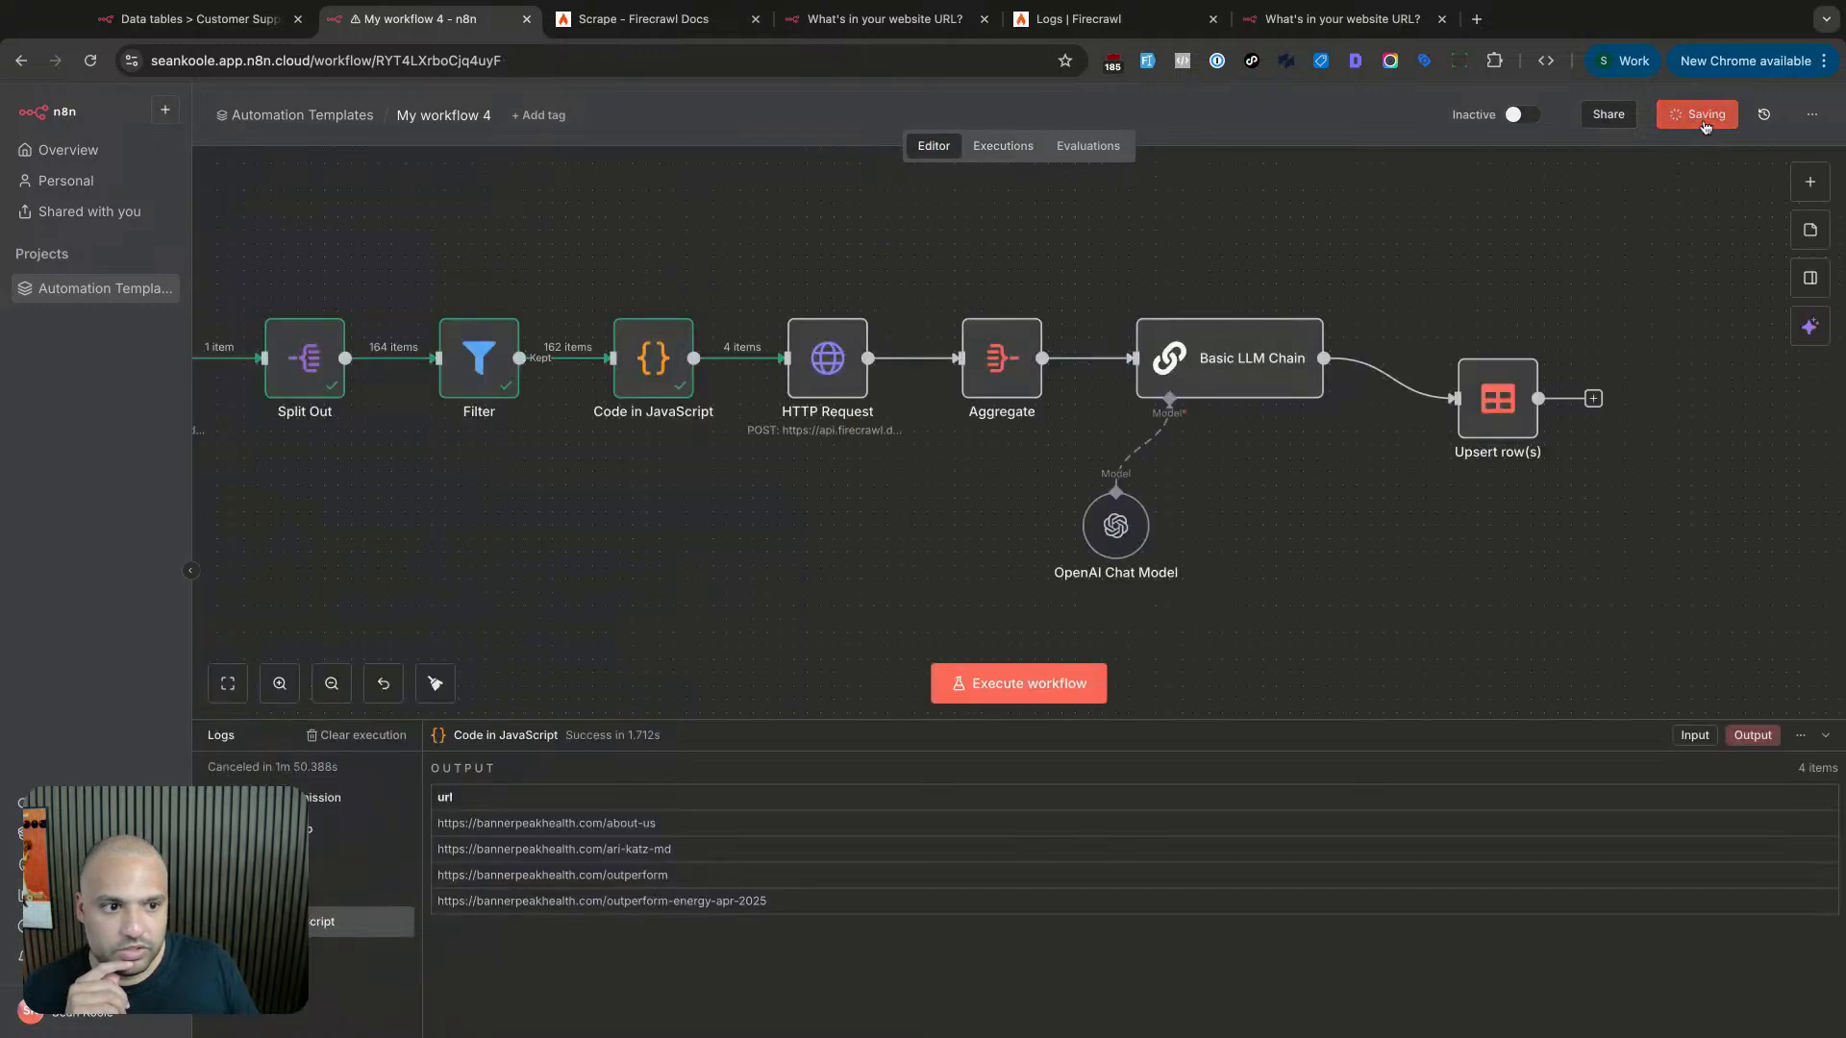
- Reload the workflow page and start a new test run
left_click(92, 62)
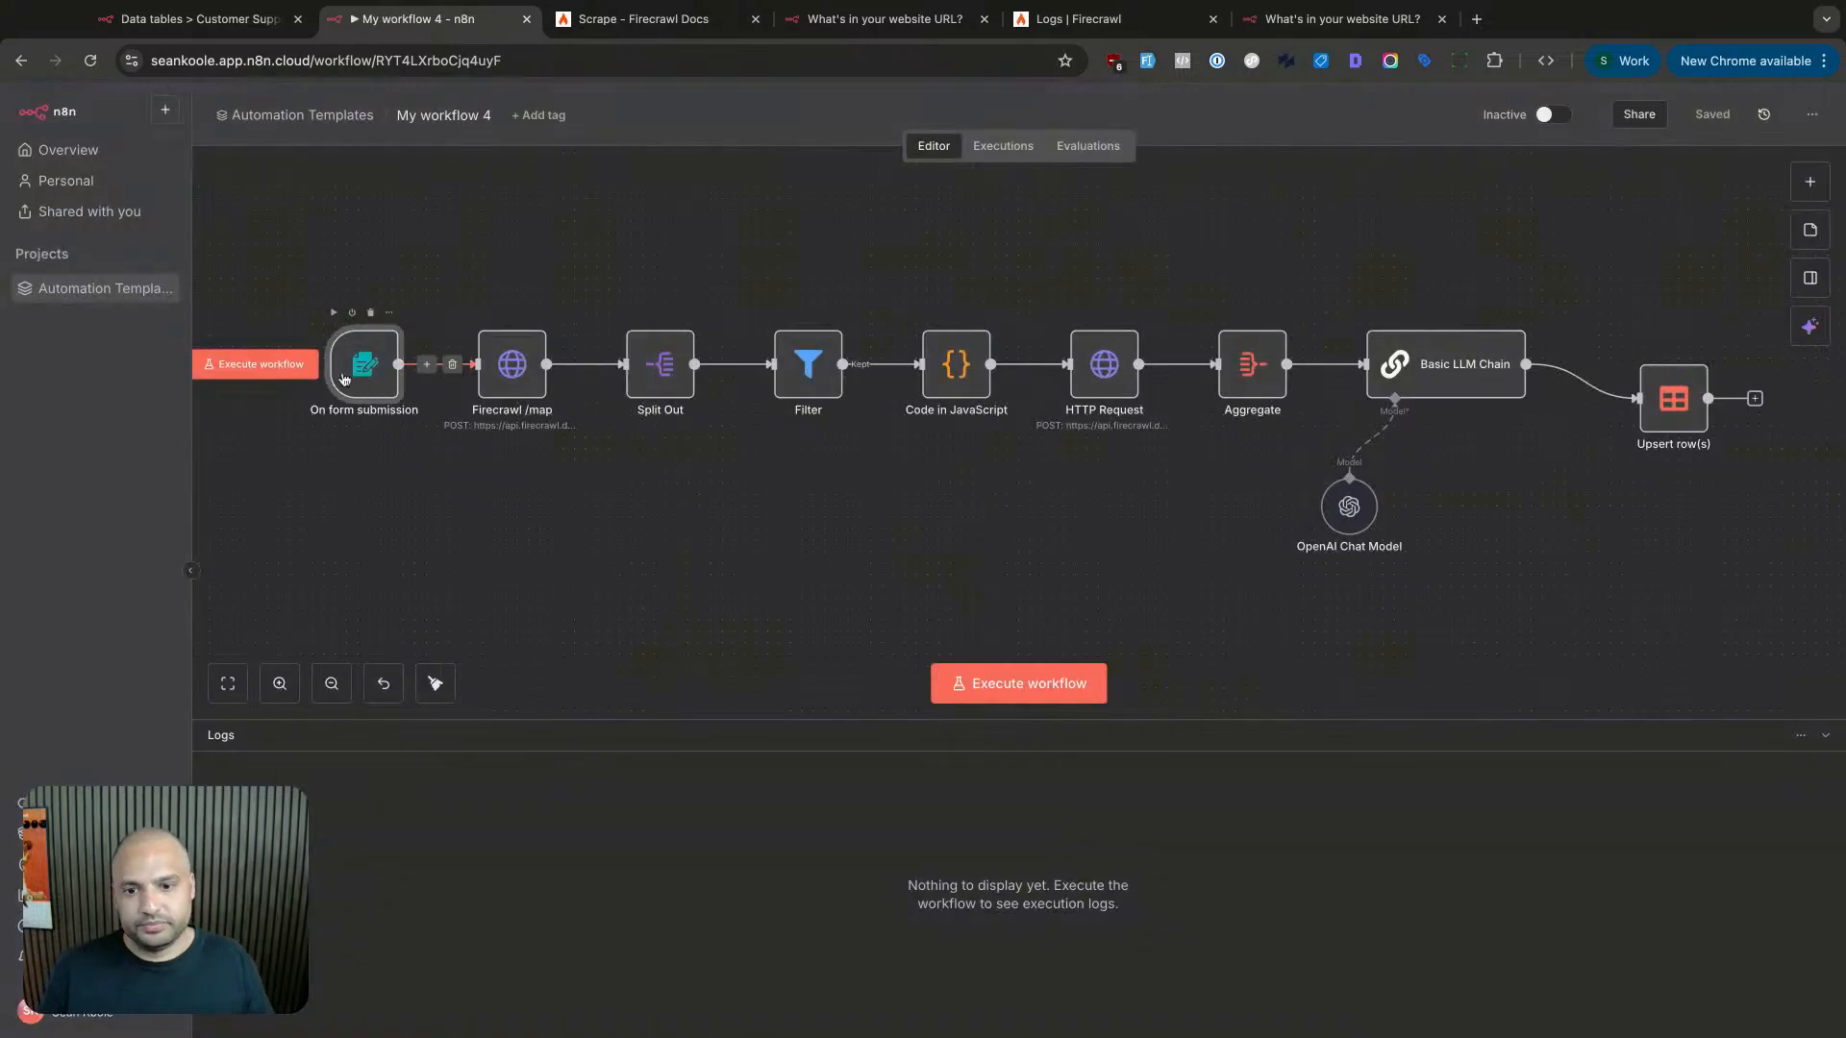
left_click(279, 365)
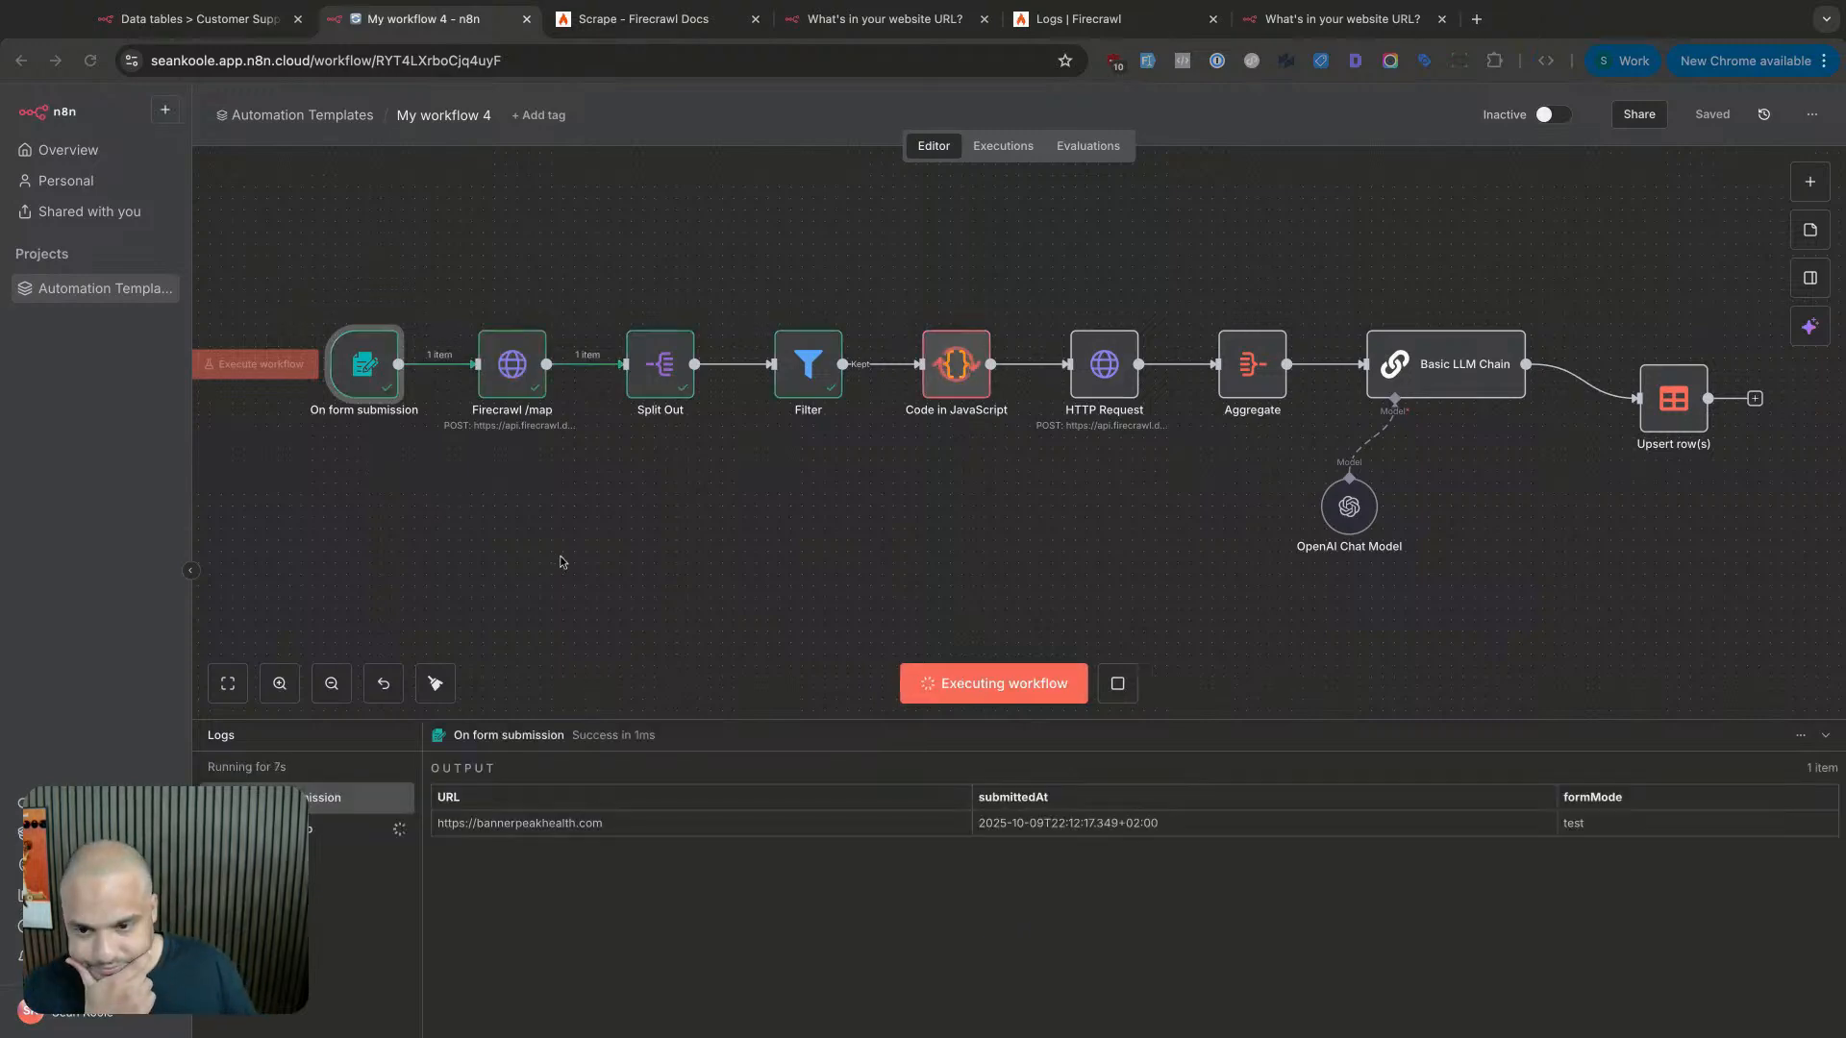
scroll(577, 553, "right", 5)
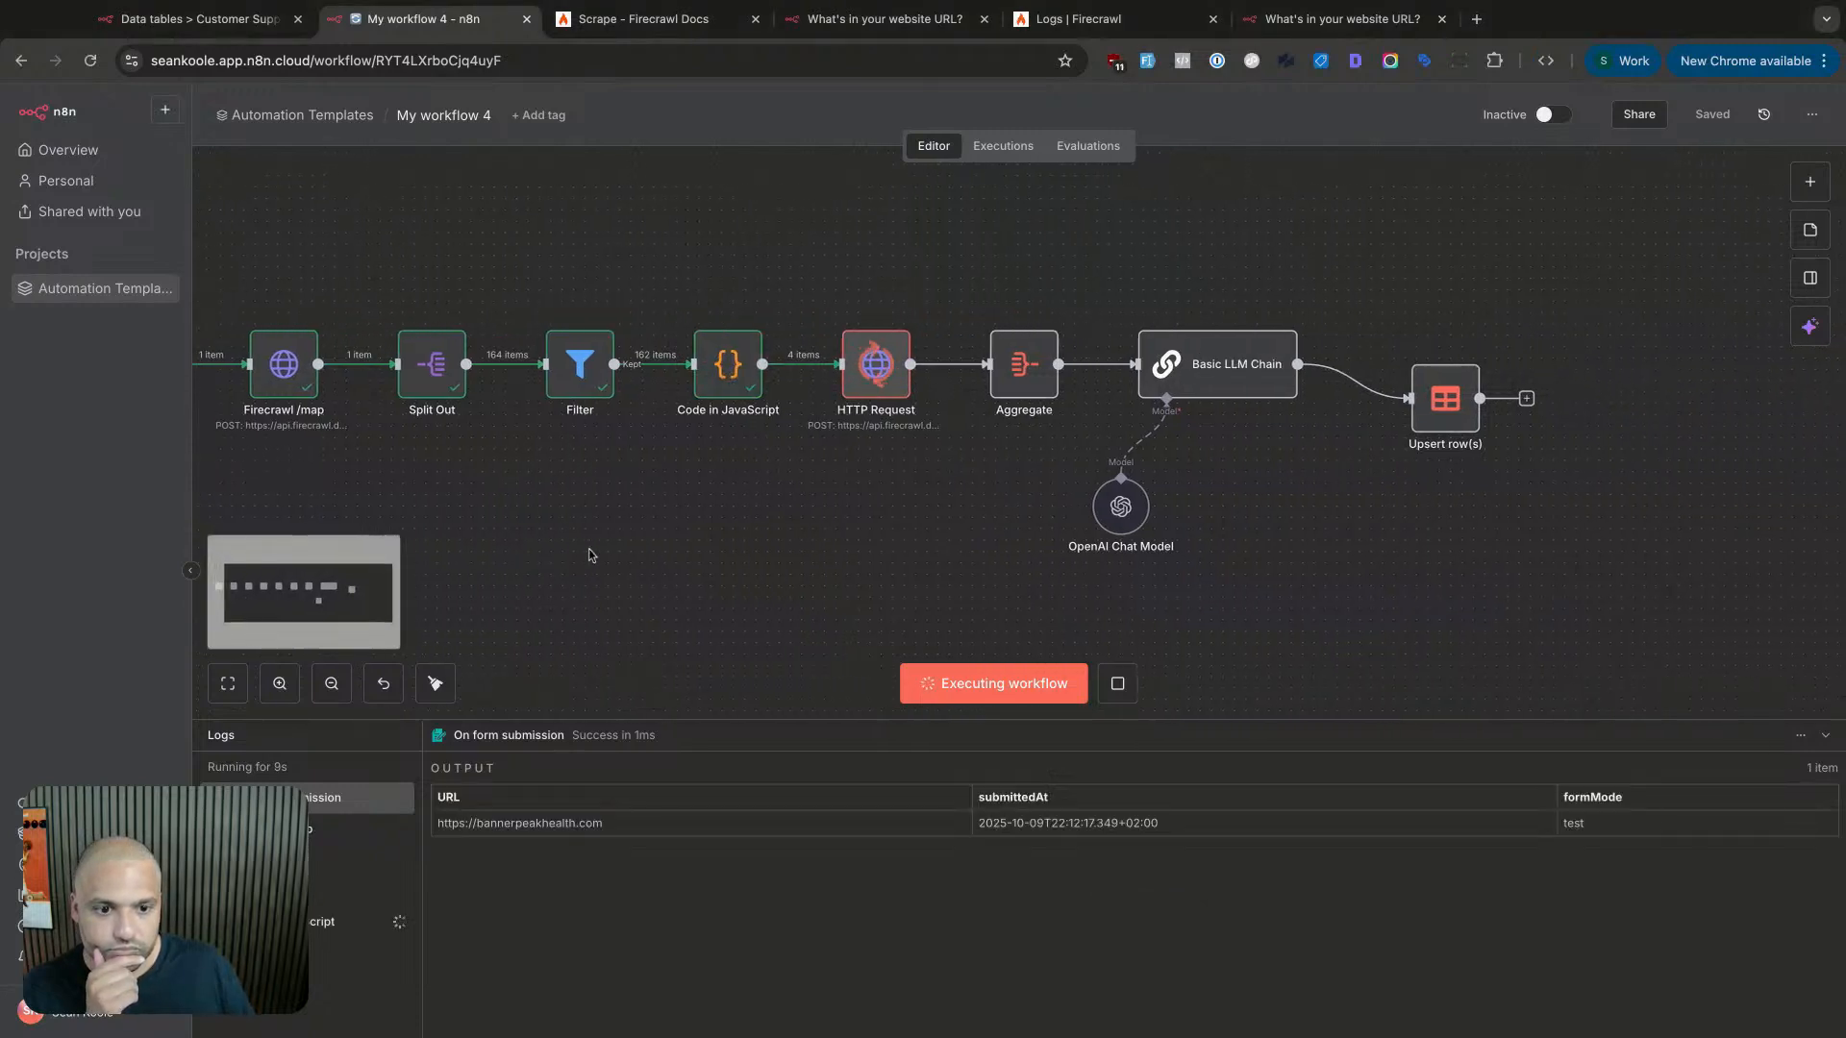
scroll(694, 507, "right", 3)
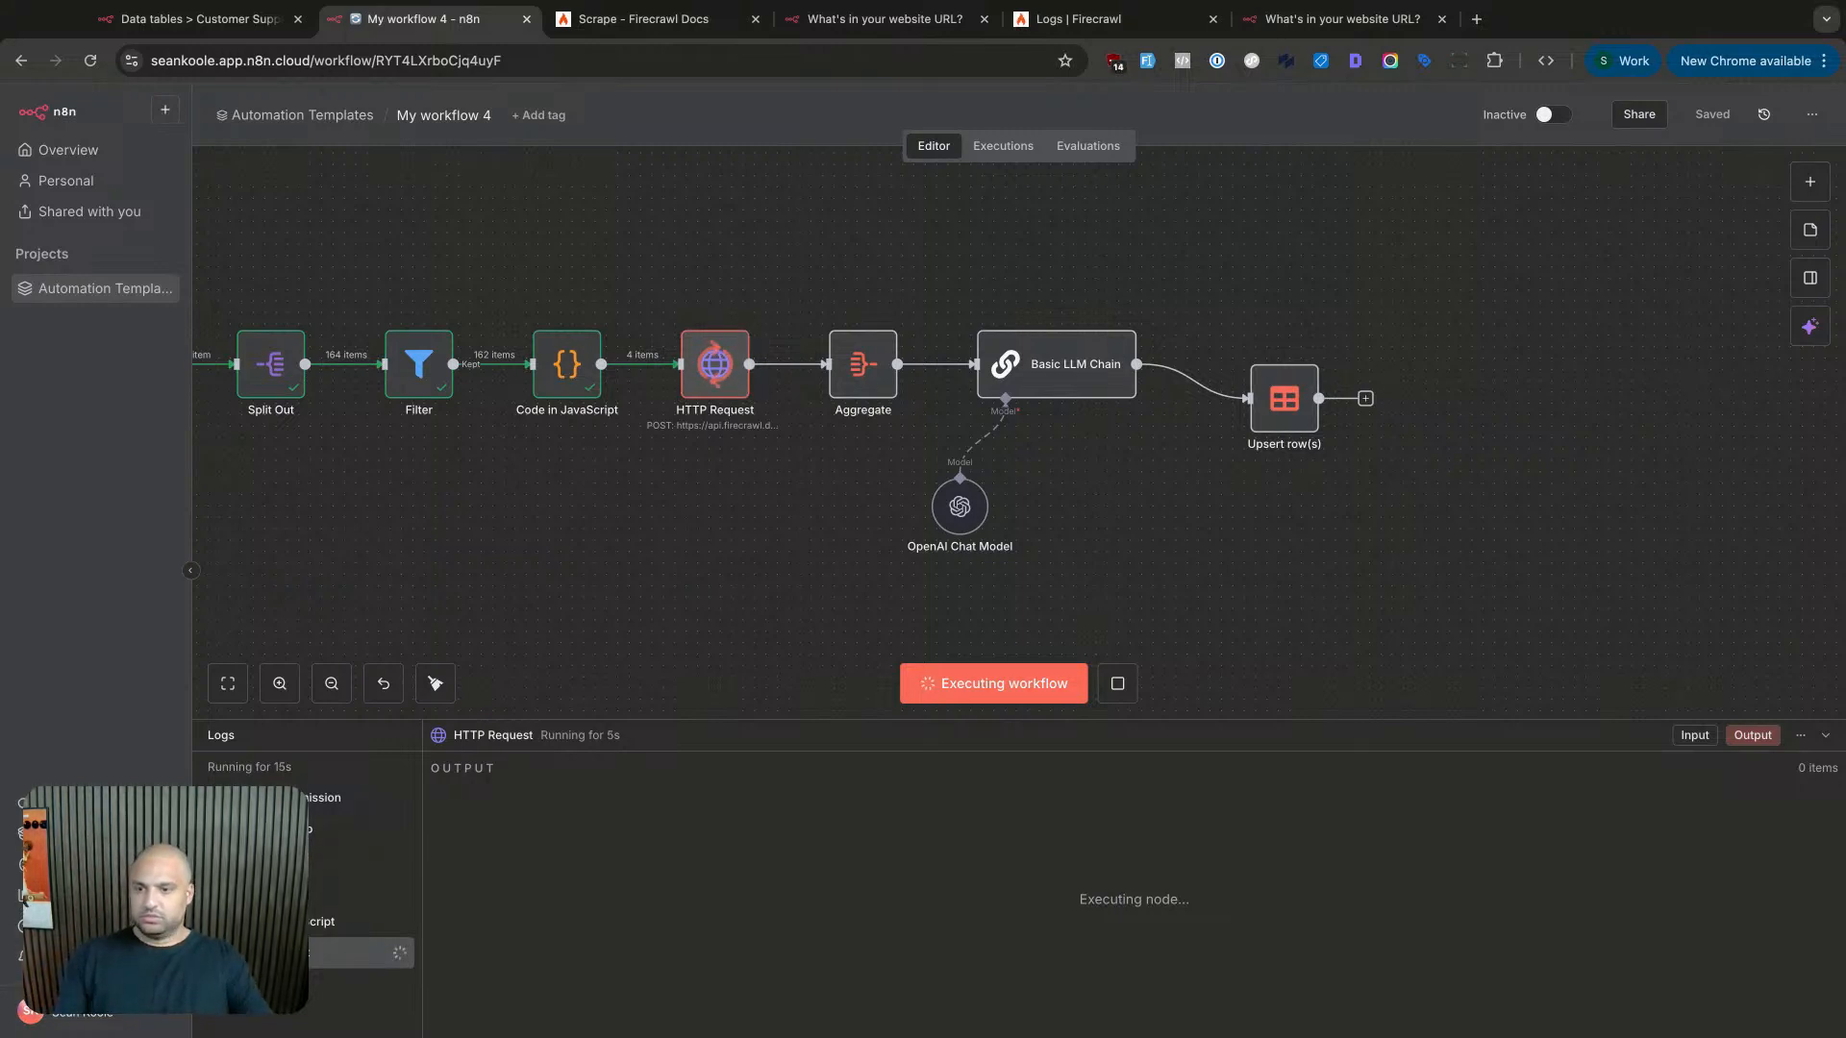
scroll(784, 480, "down", 1)
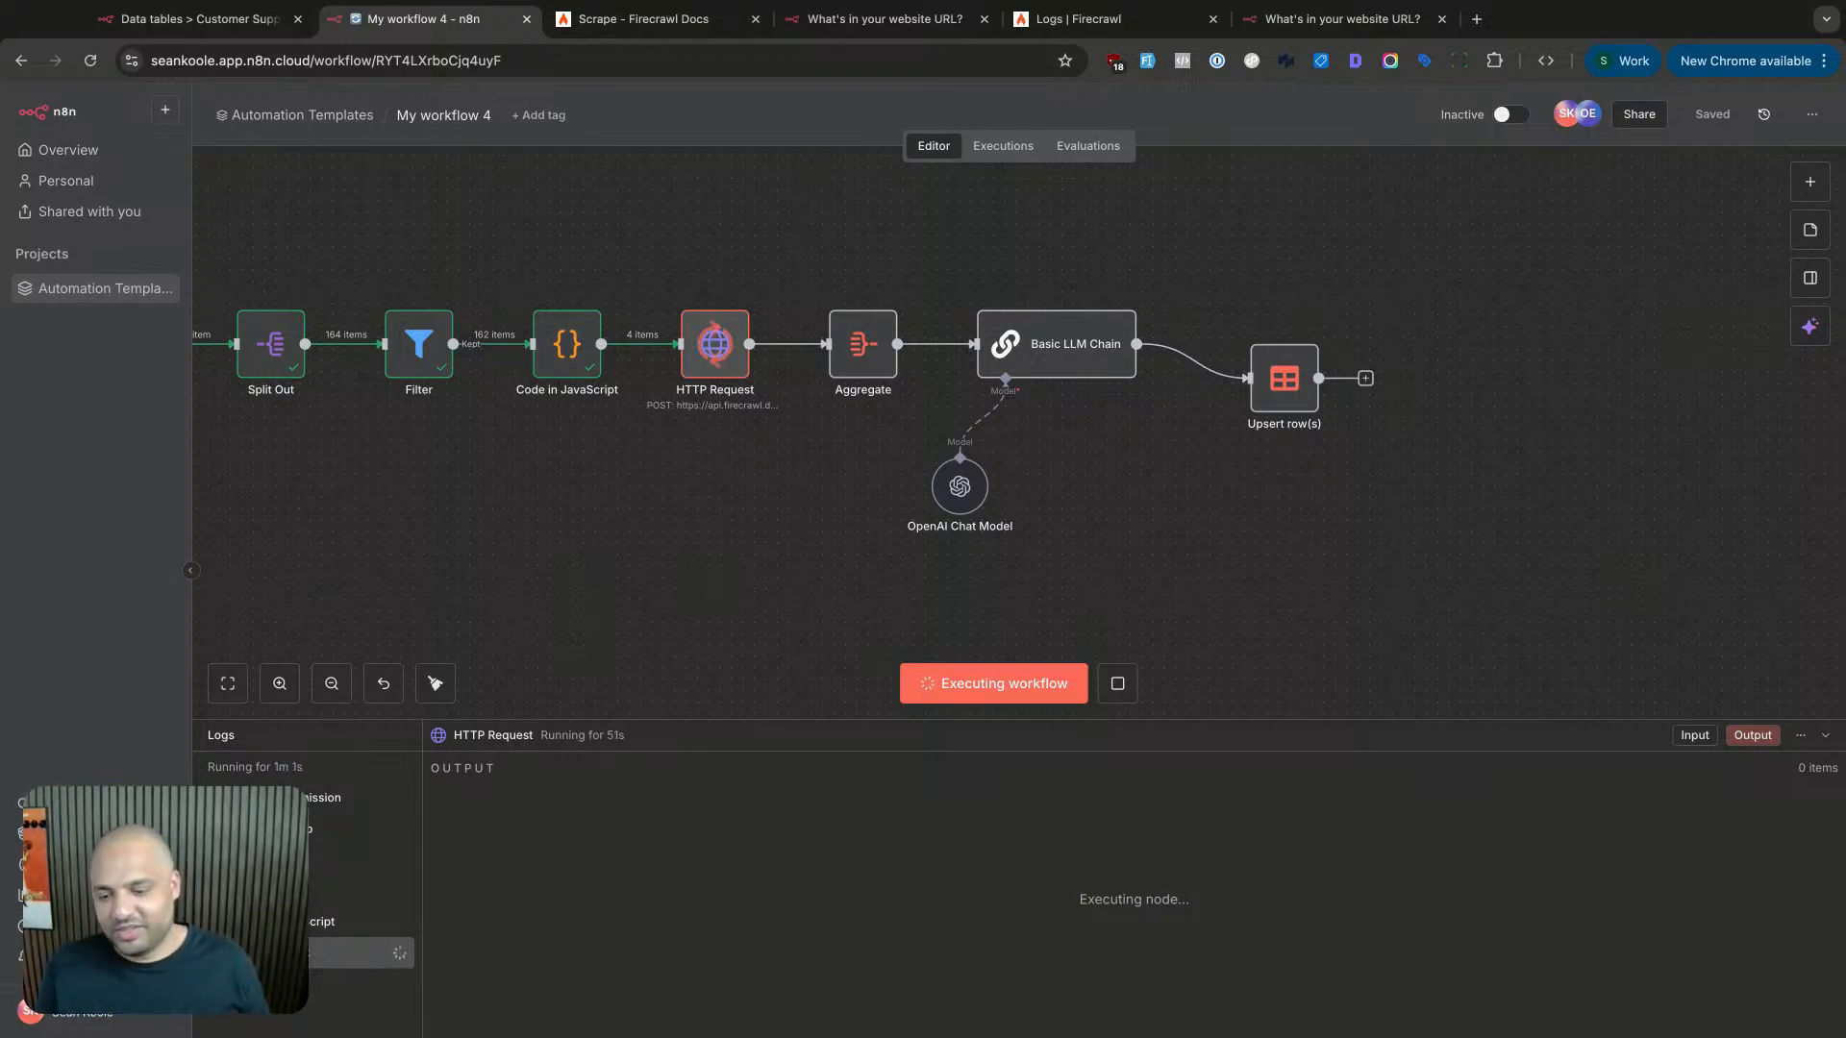
- Check the stalled HTTP Request node, stop the run at 1m 9s, and start a fresh one
double_click(731, 360)
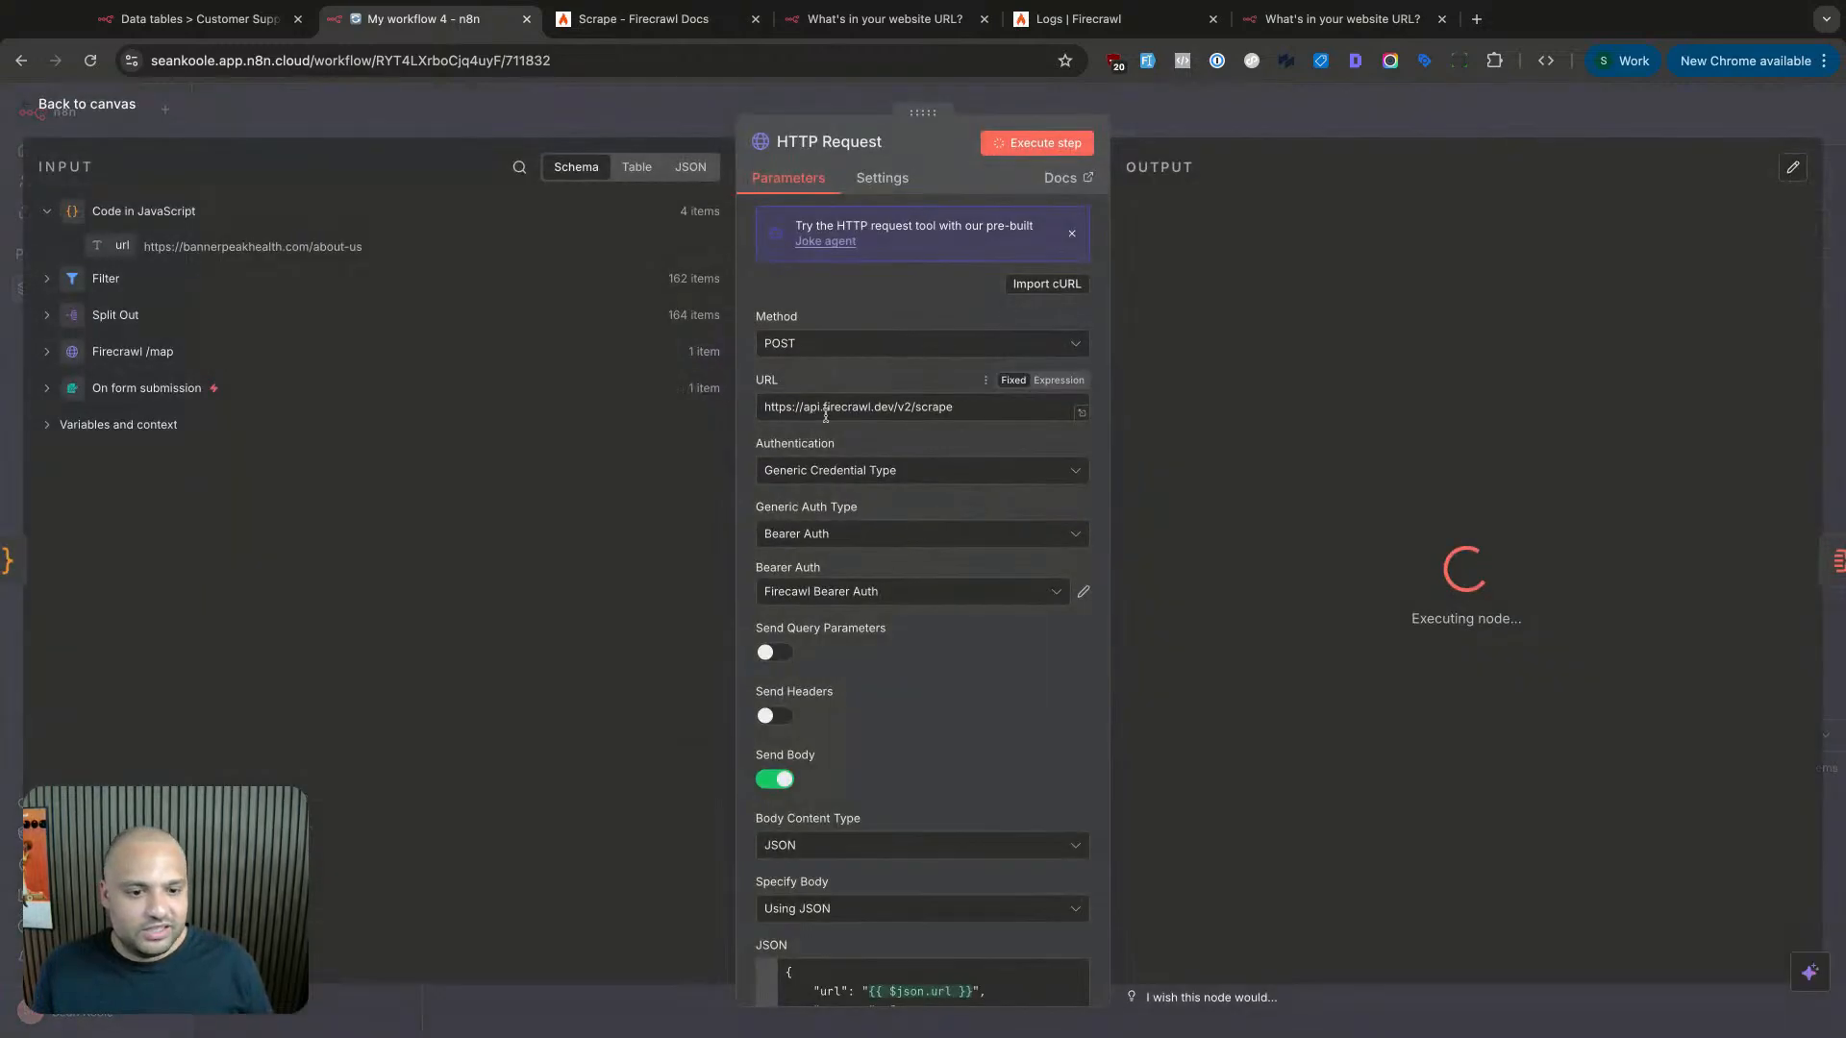
left_click(1171, 123)
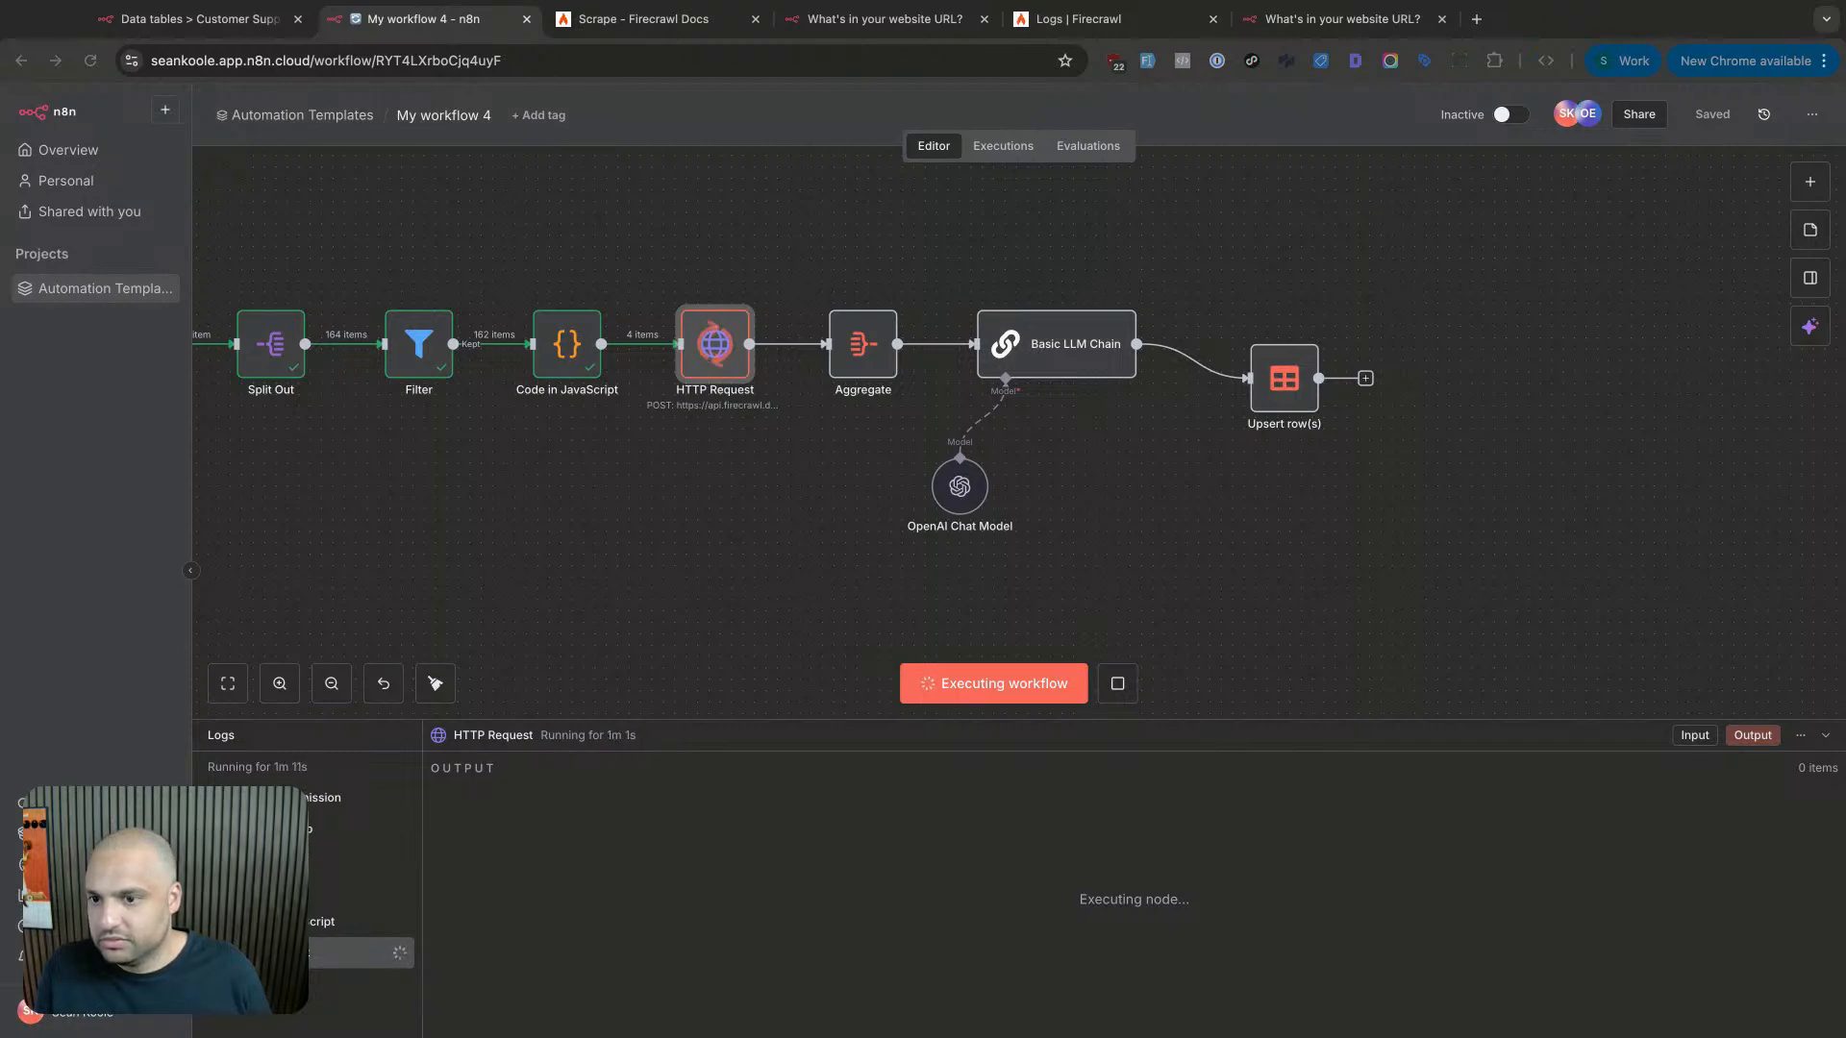
scroll(1120, 577, "right", 1)
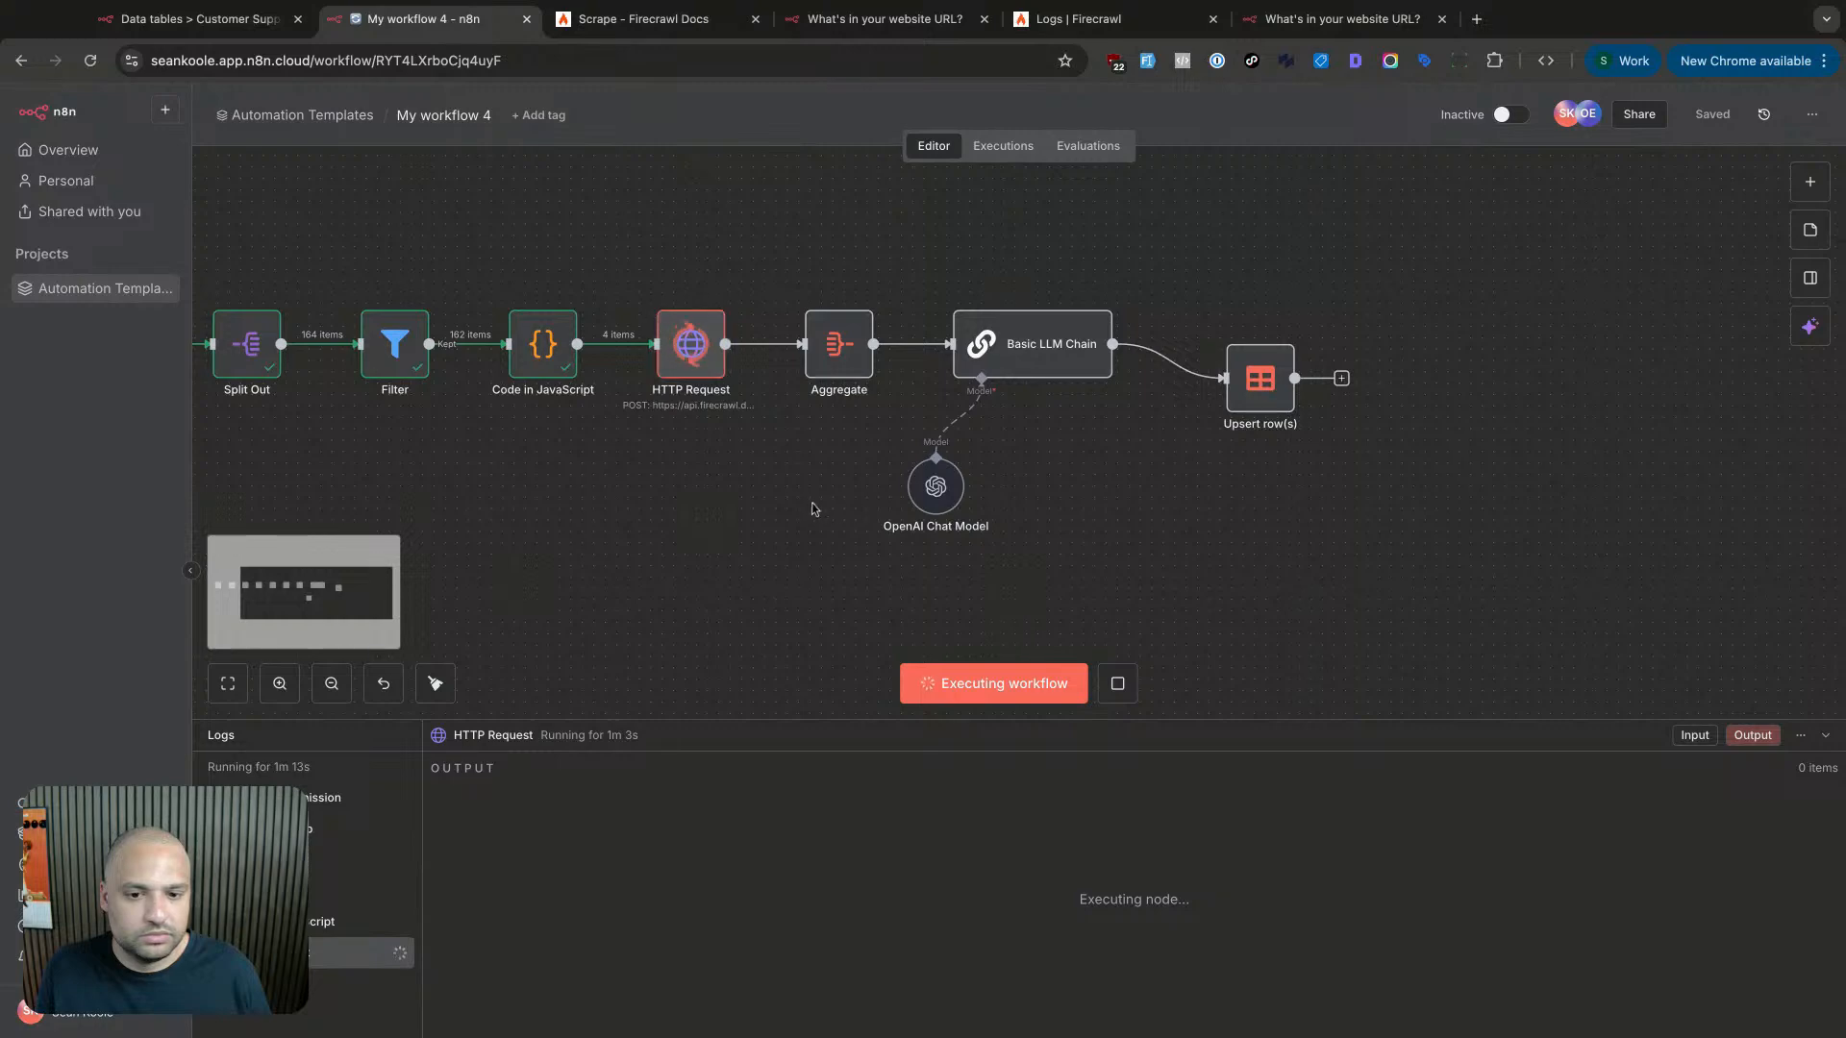
left_click(1131, 683)
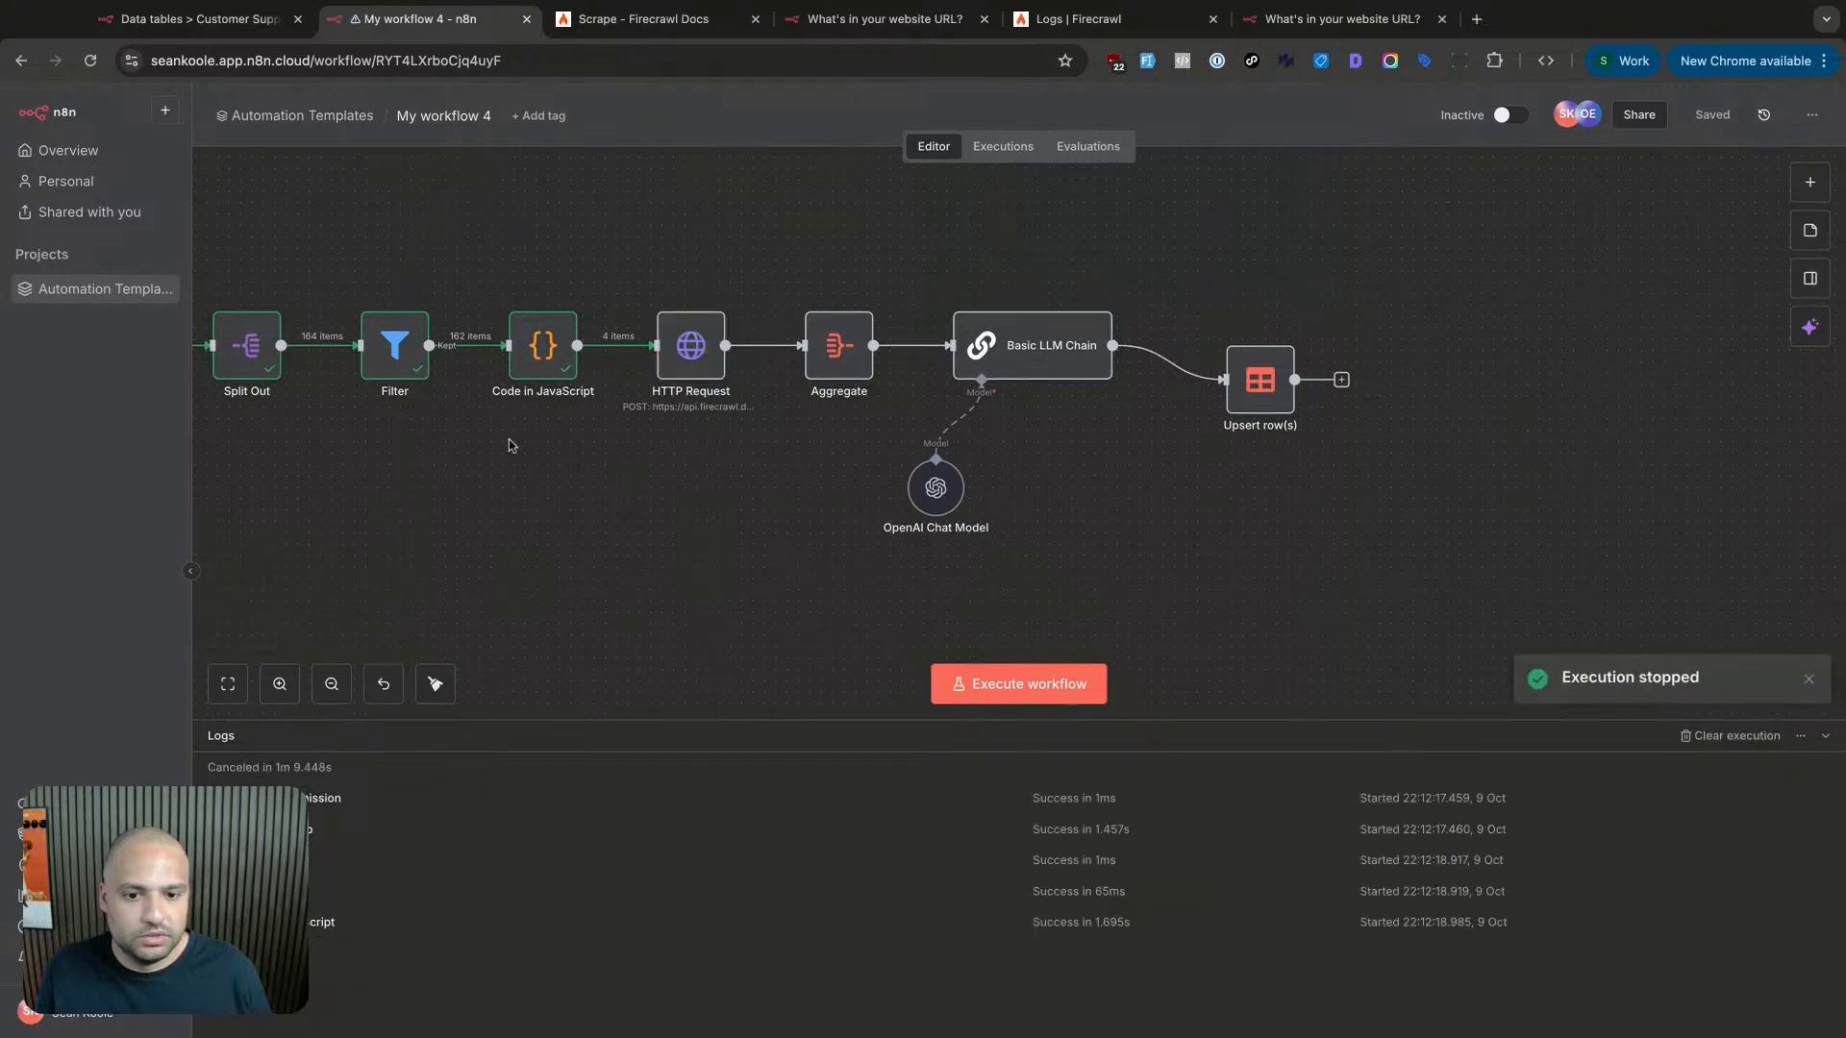
scroll(506, 441, "left", 5)
left_click(373, 356)
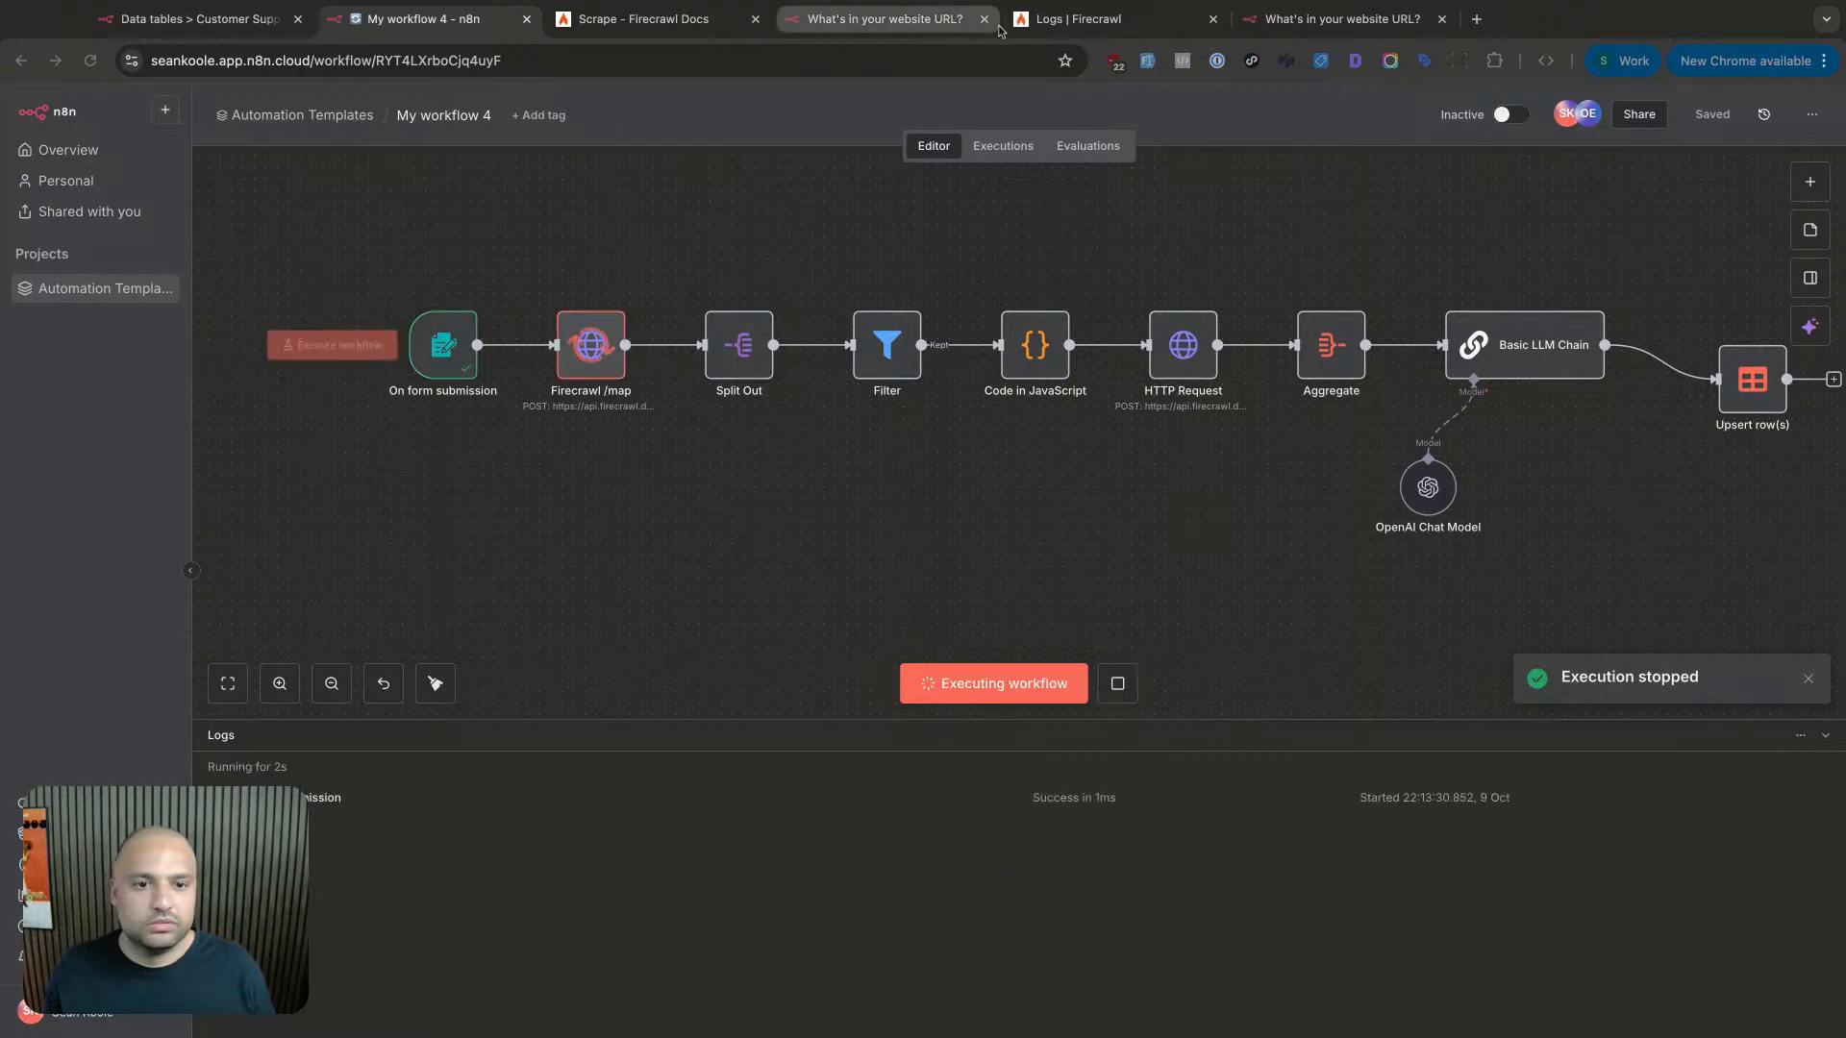
- Reload Firecrawl's Activity Logs until the four new /scrape rows appear, then return to My workflow 4
left_click(918, 20)
left_click(666, 16)
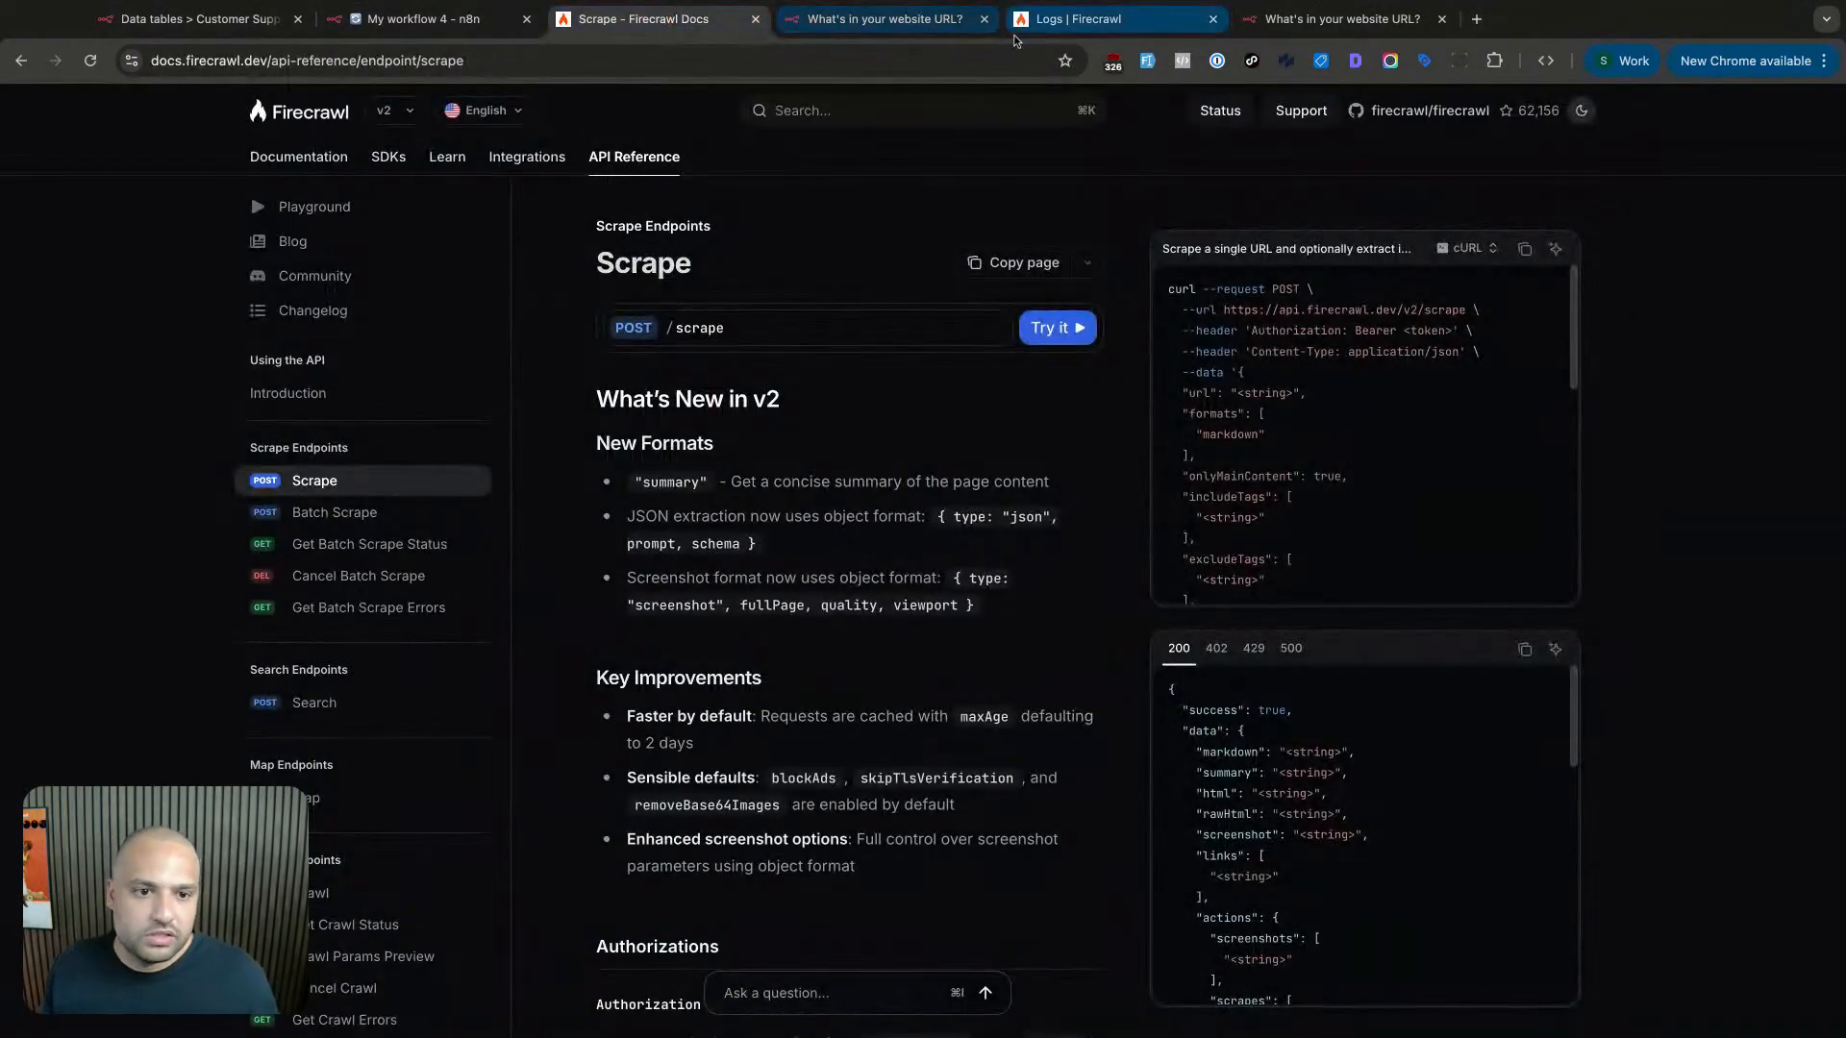
left_click(1021, 21)
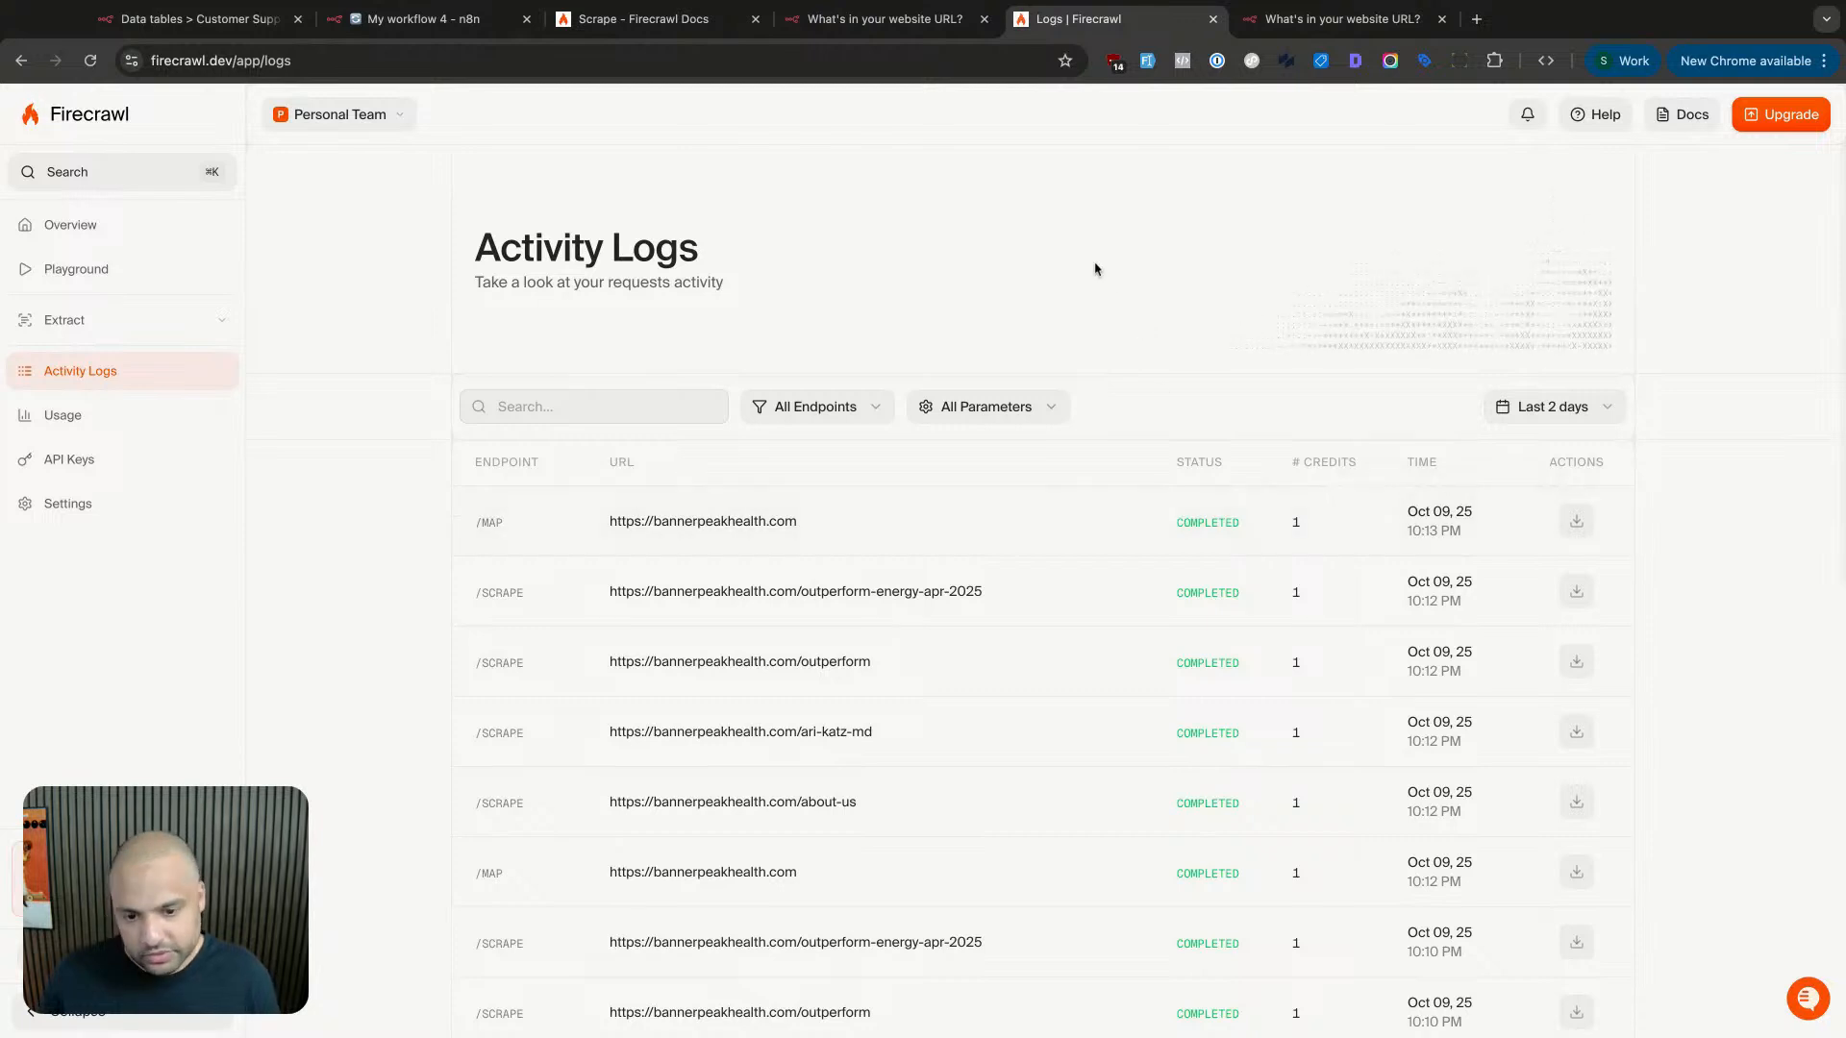
scroll(654, 846, "down", 1)
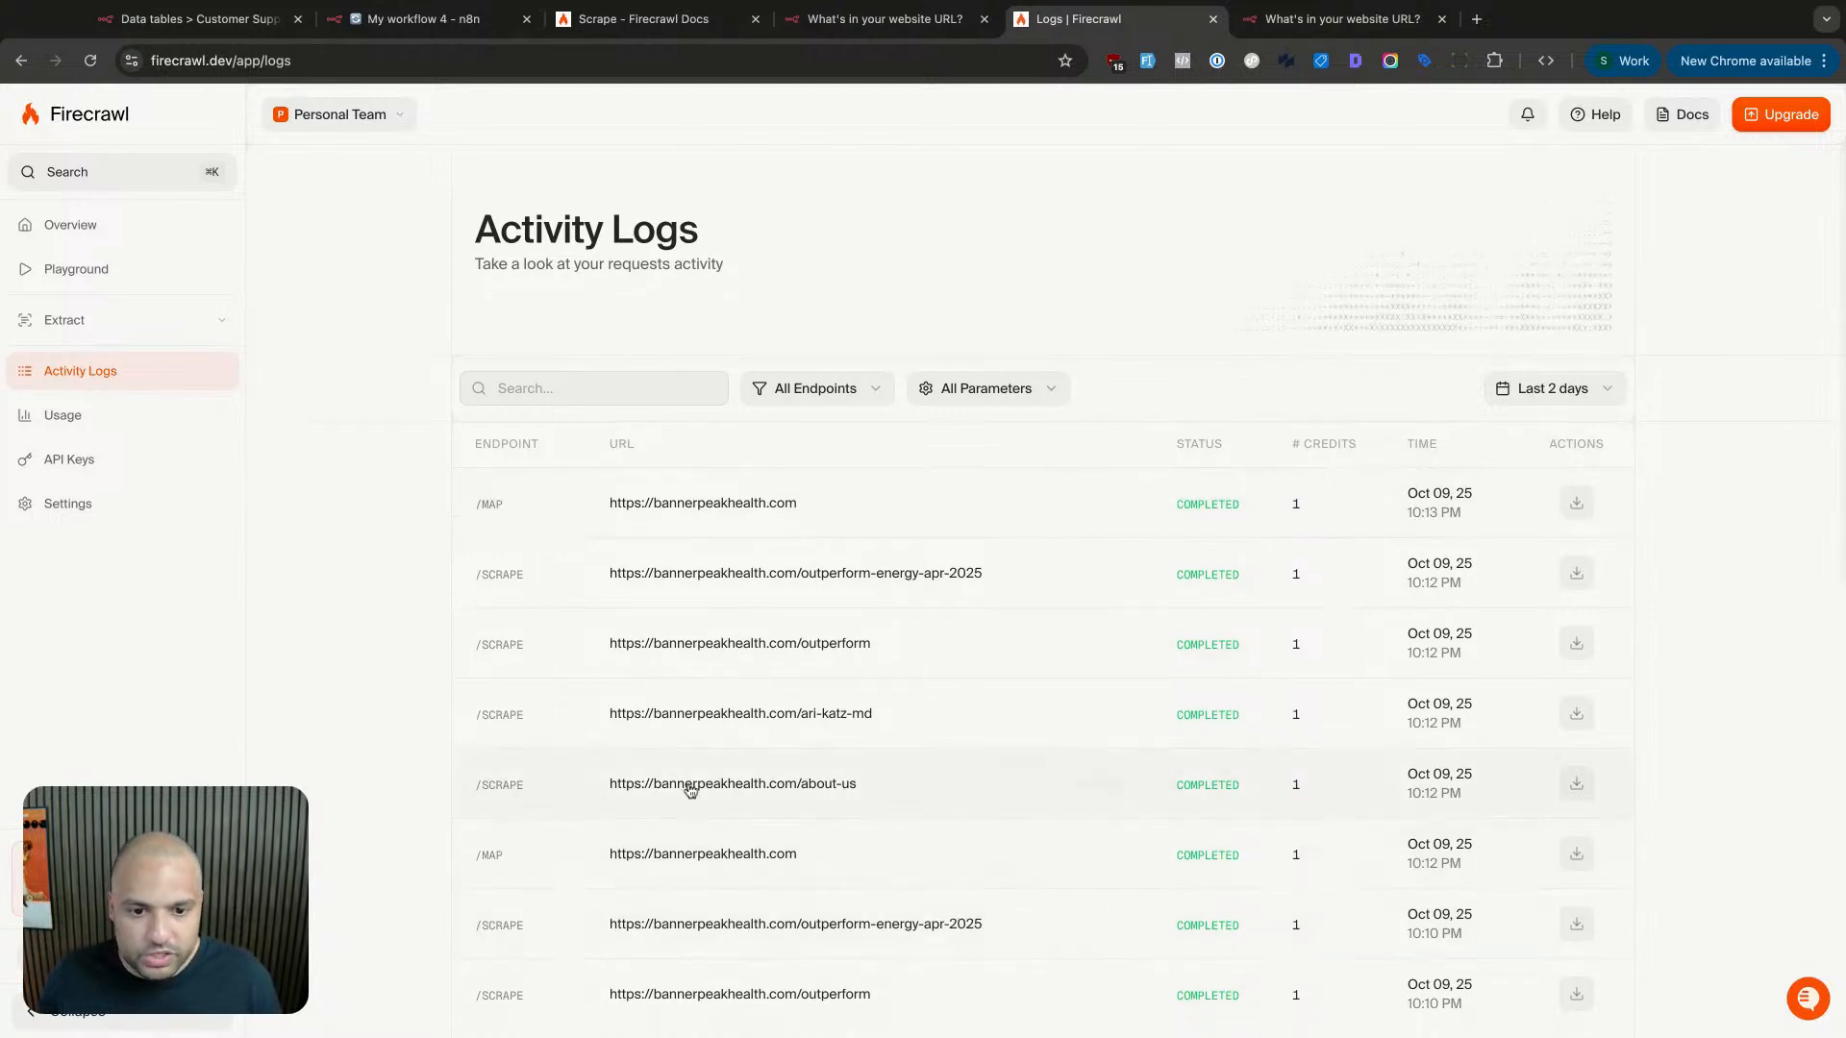
scroll(745, 507, "up", 1)
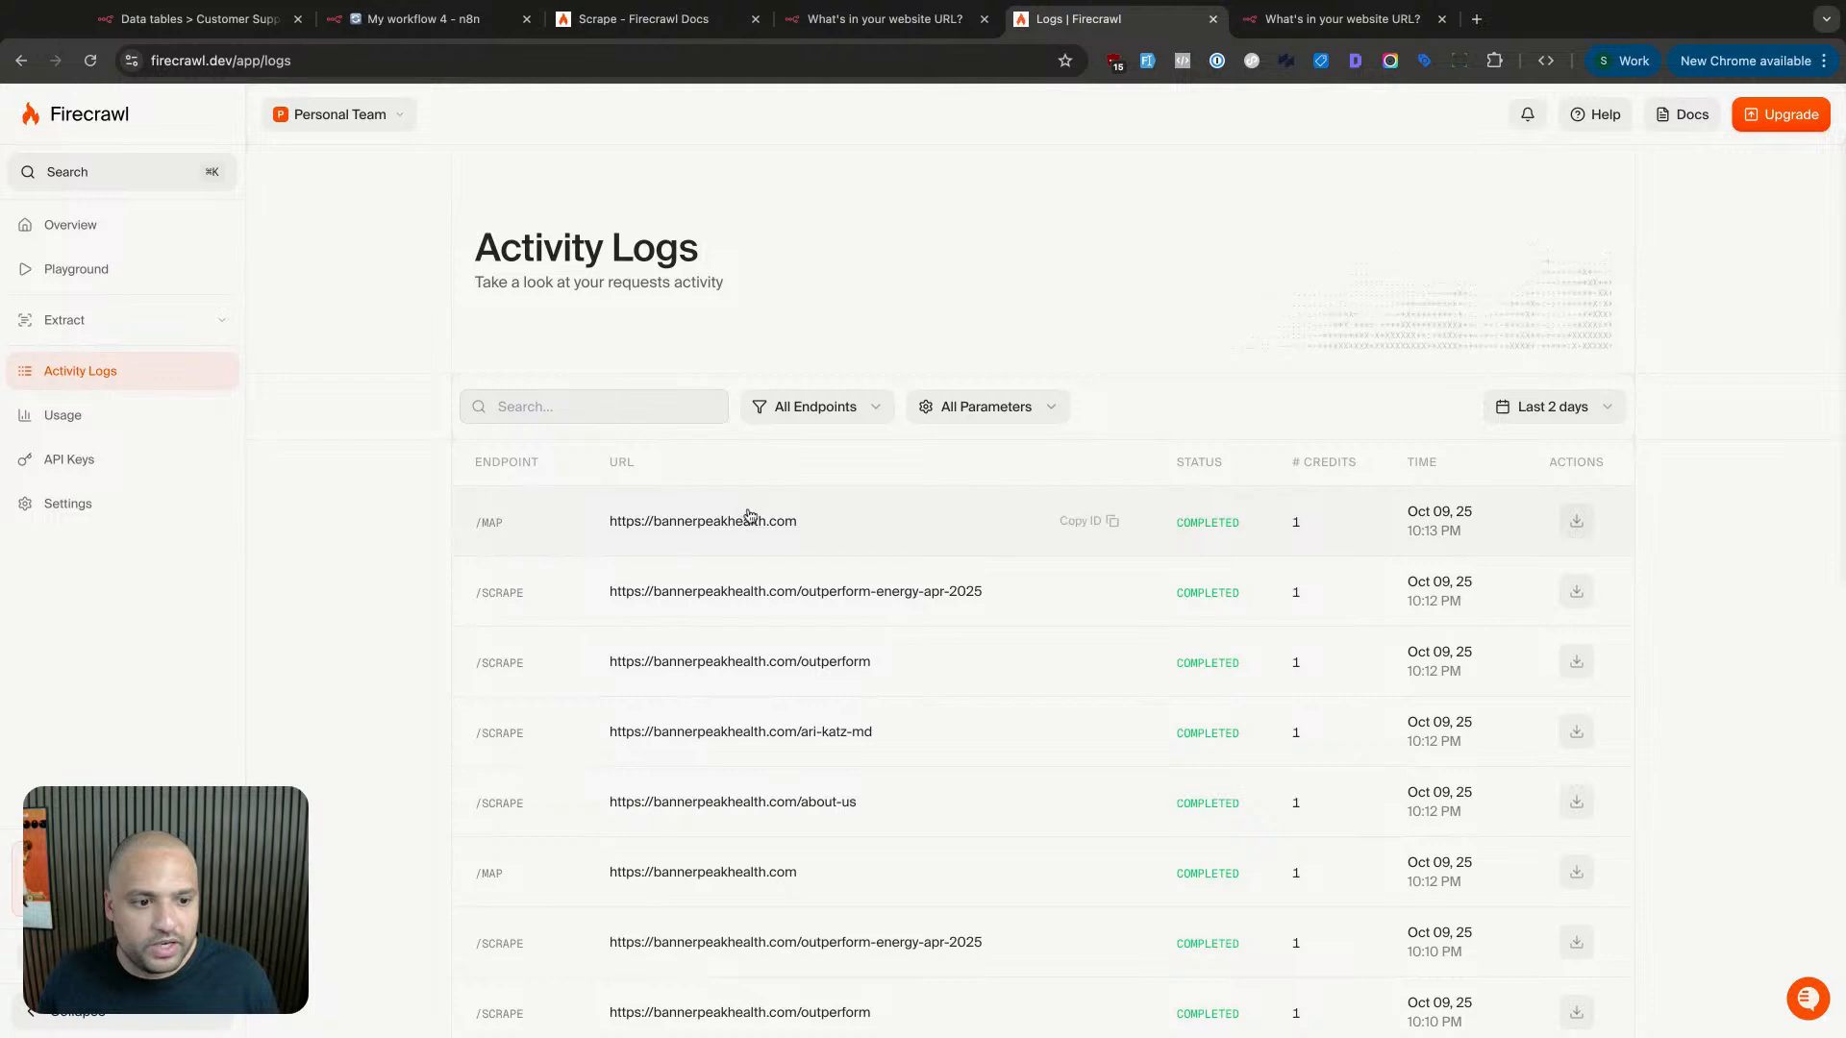
left_click(92, 62)
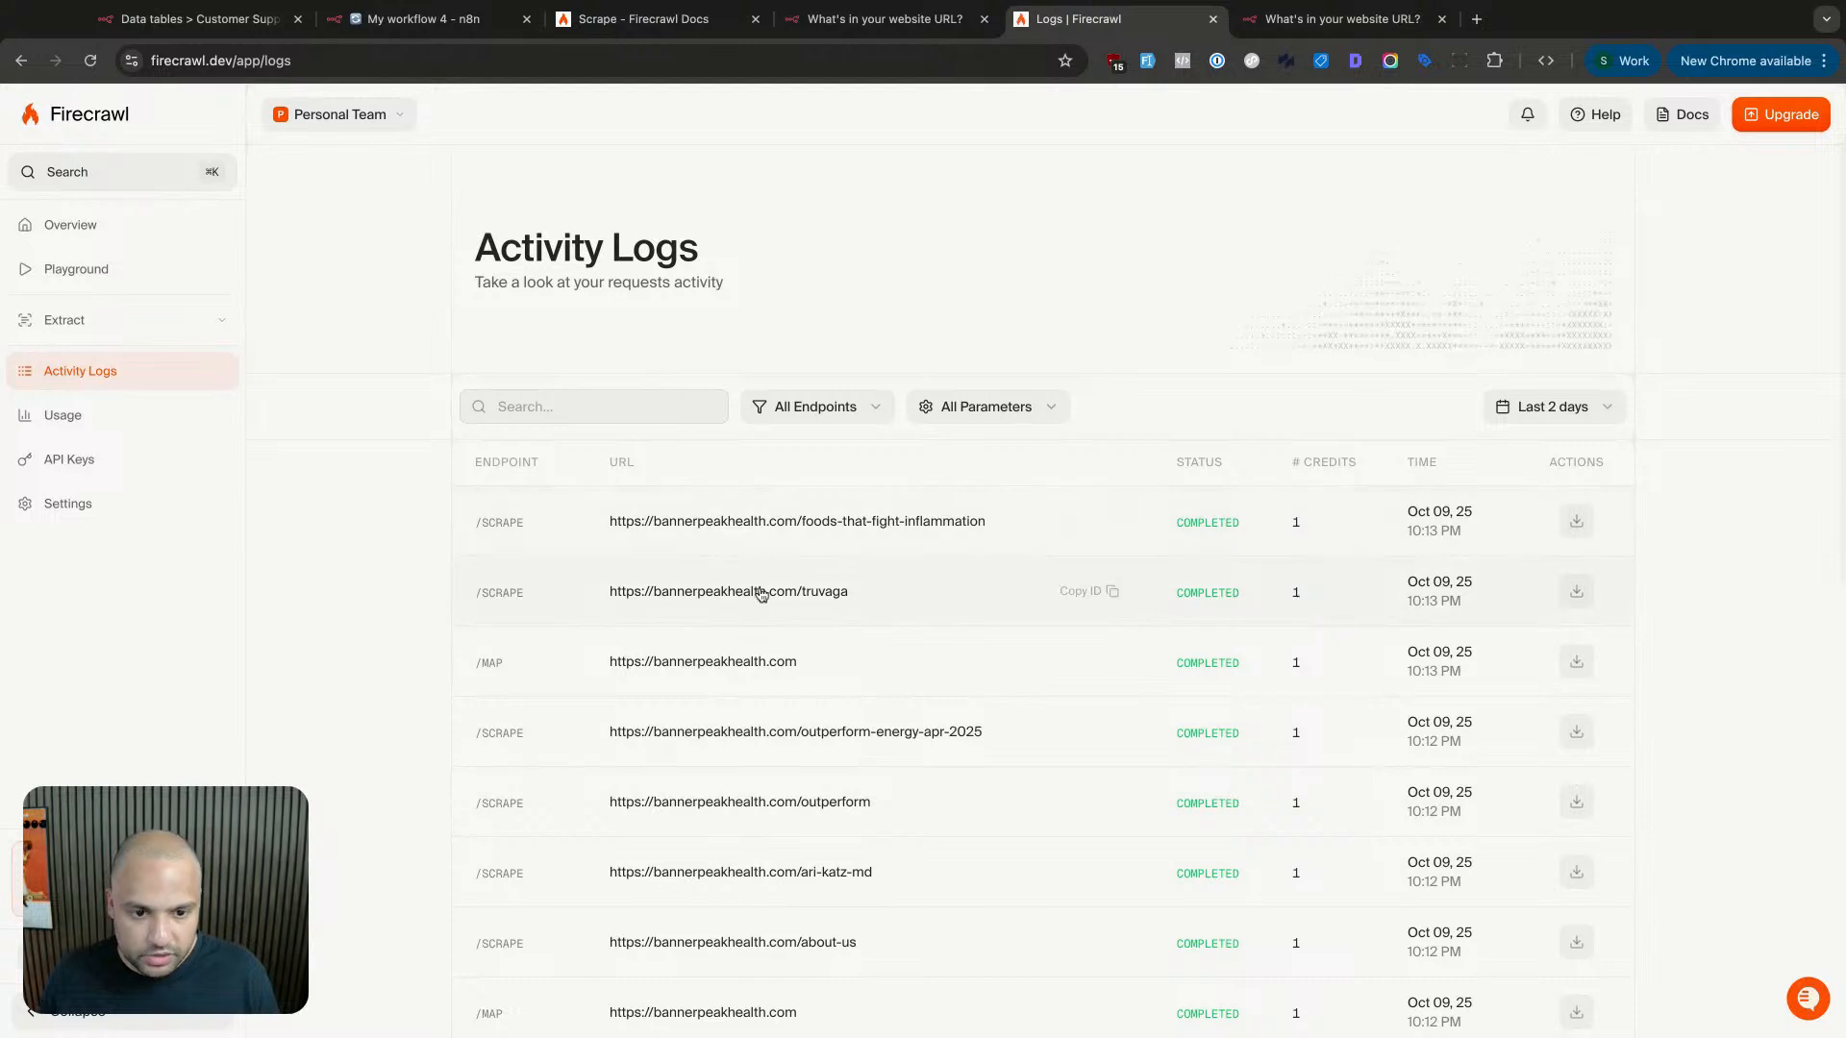
key("super+r")
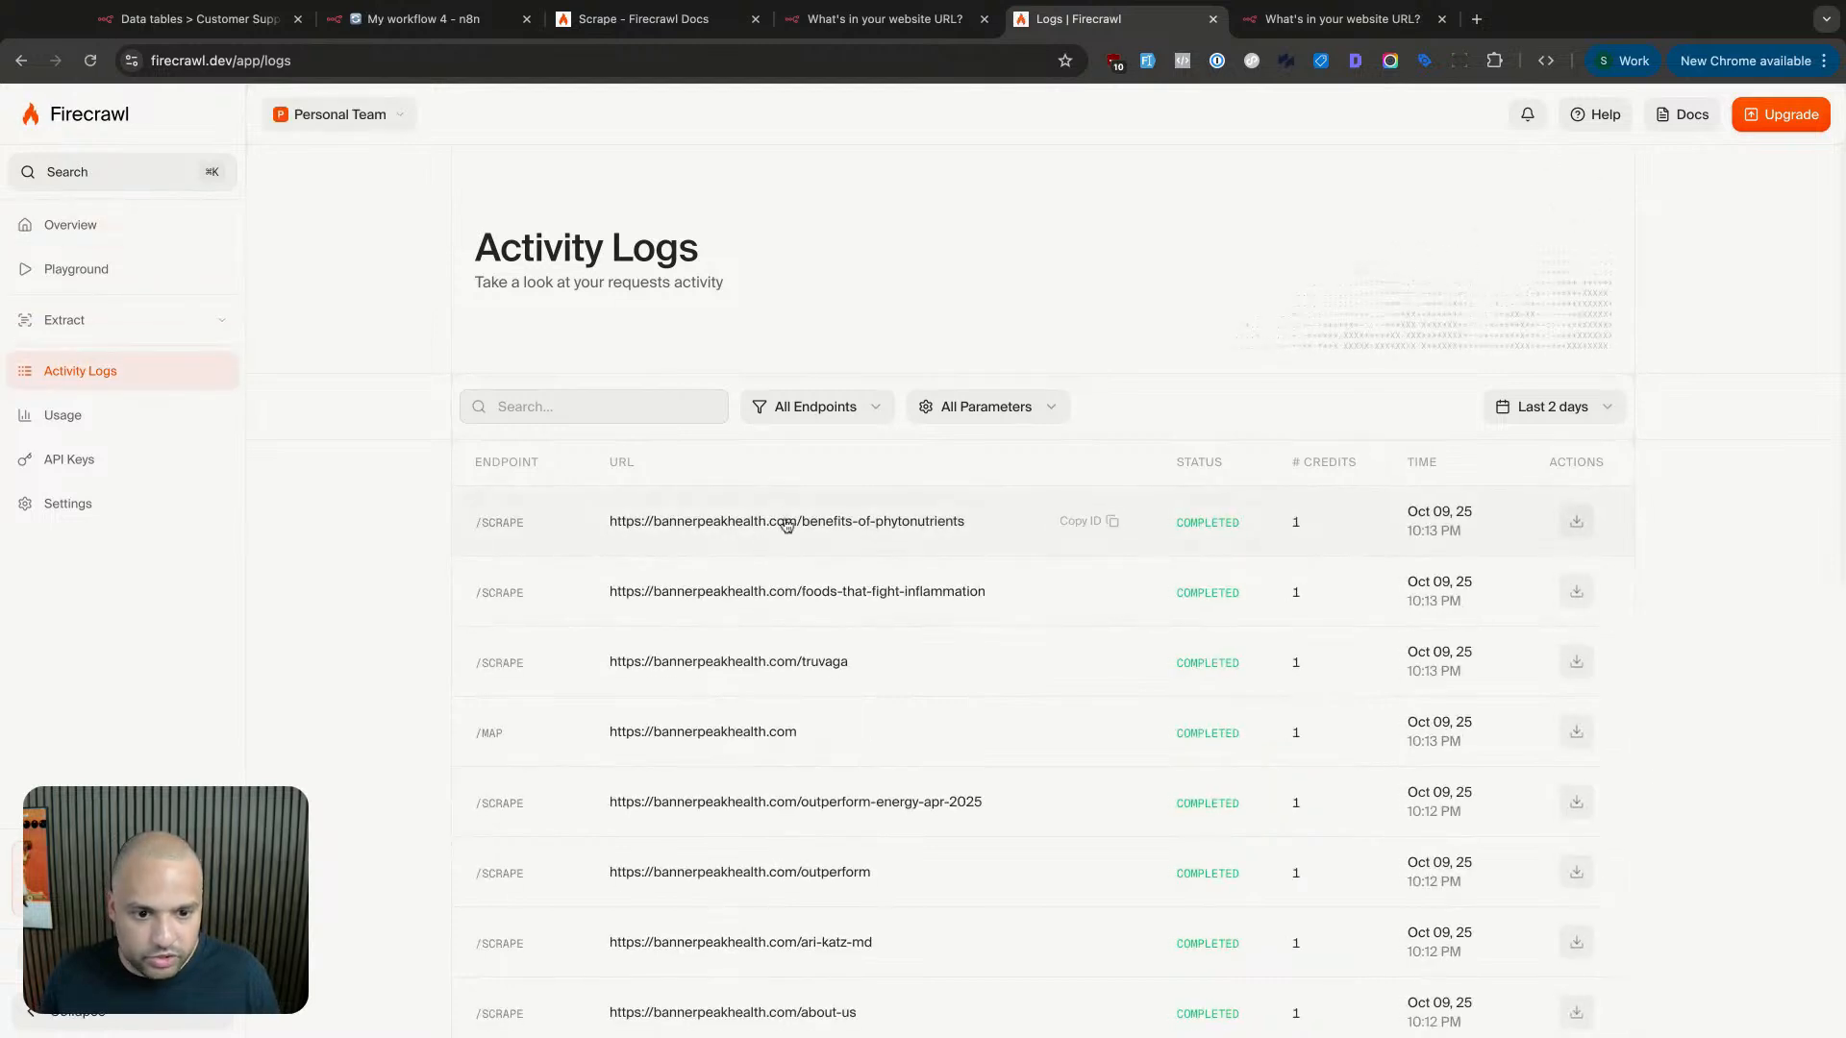
key("super+r")
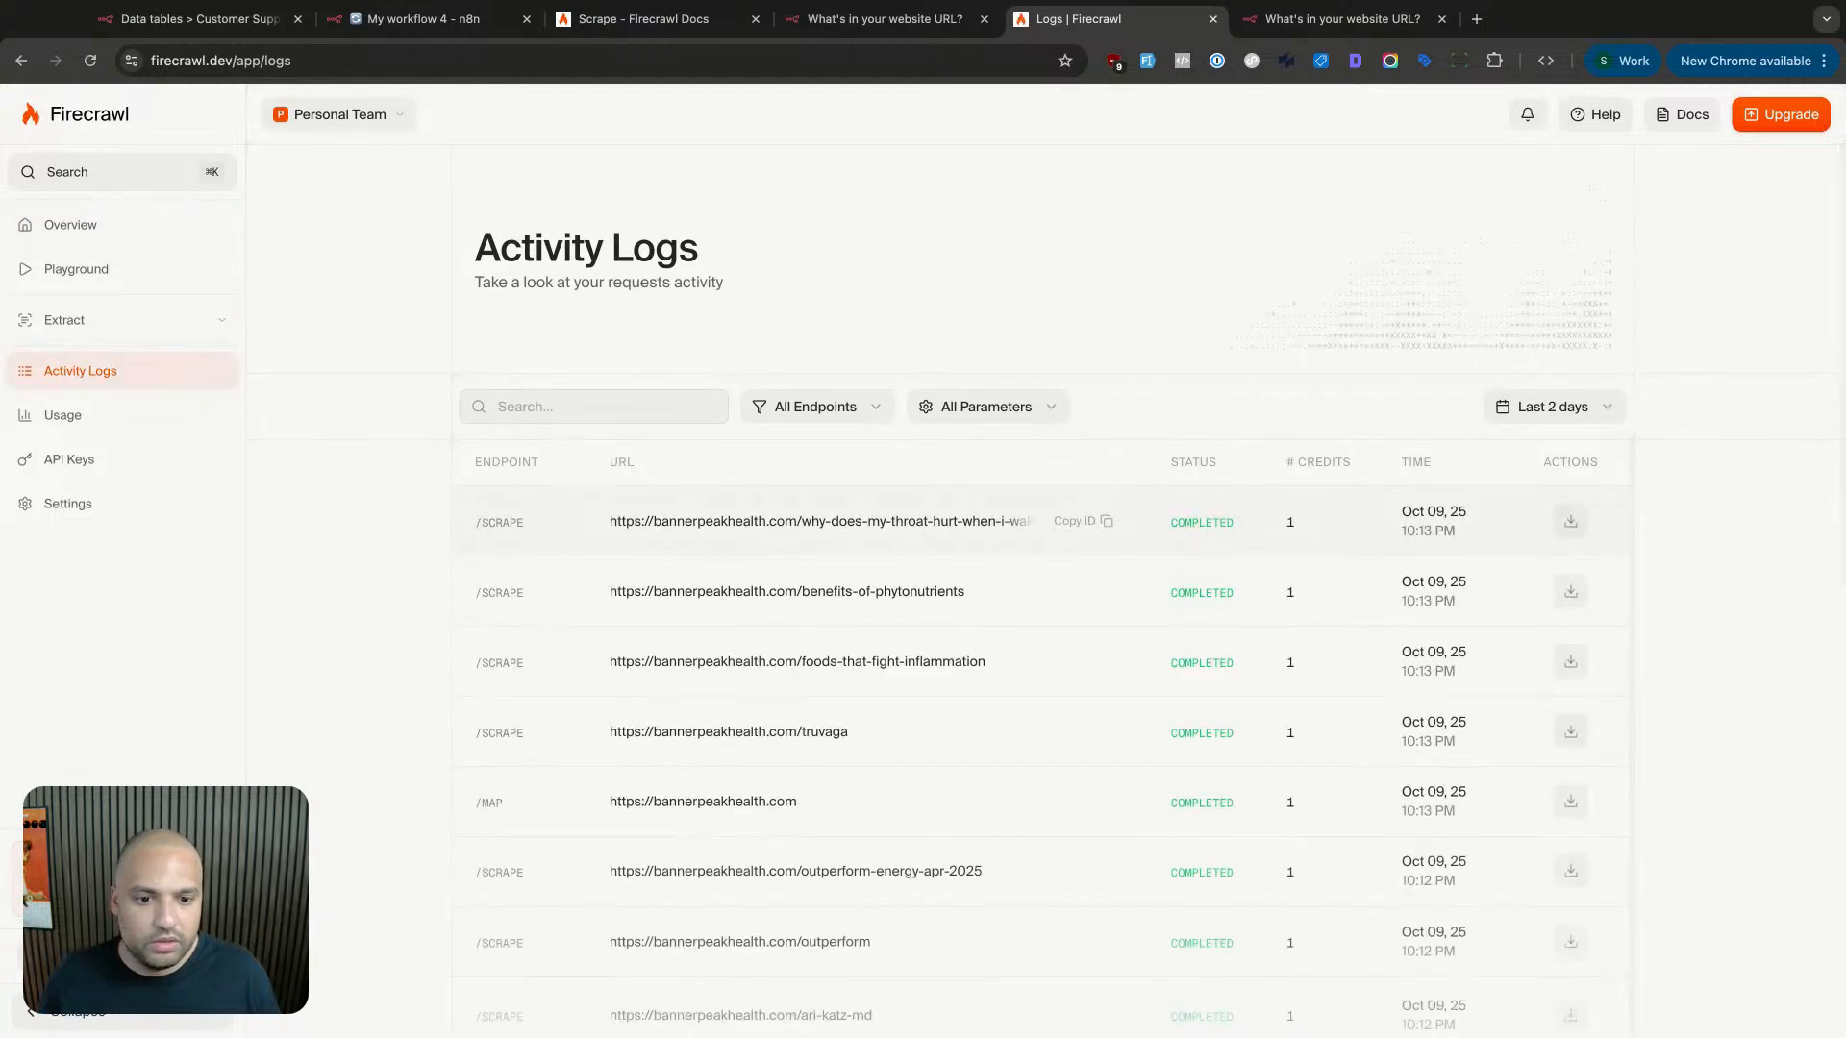
key("super+r")
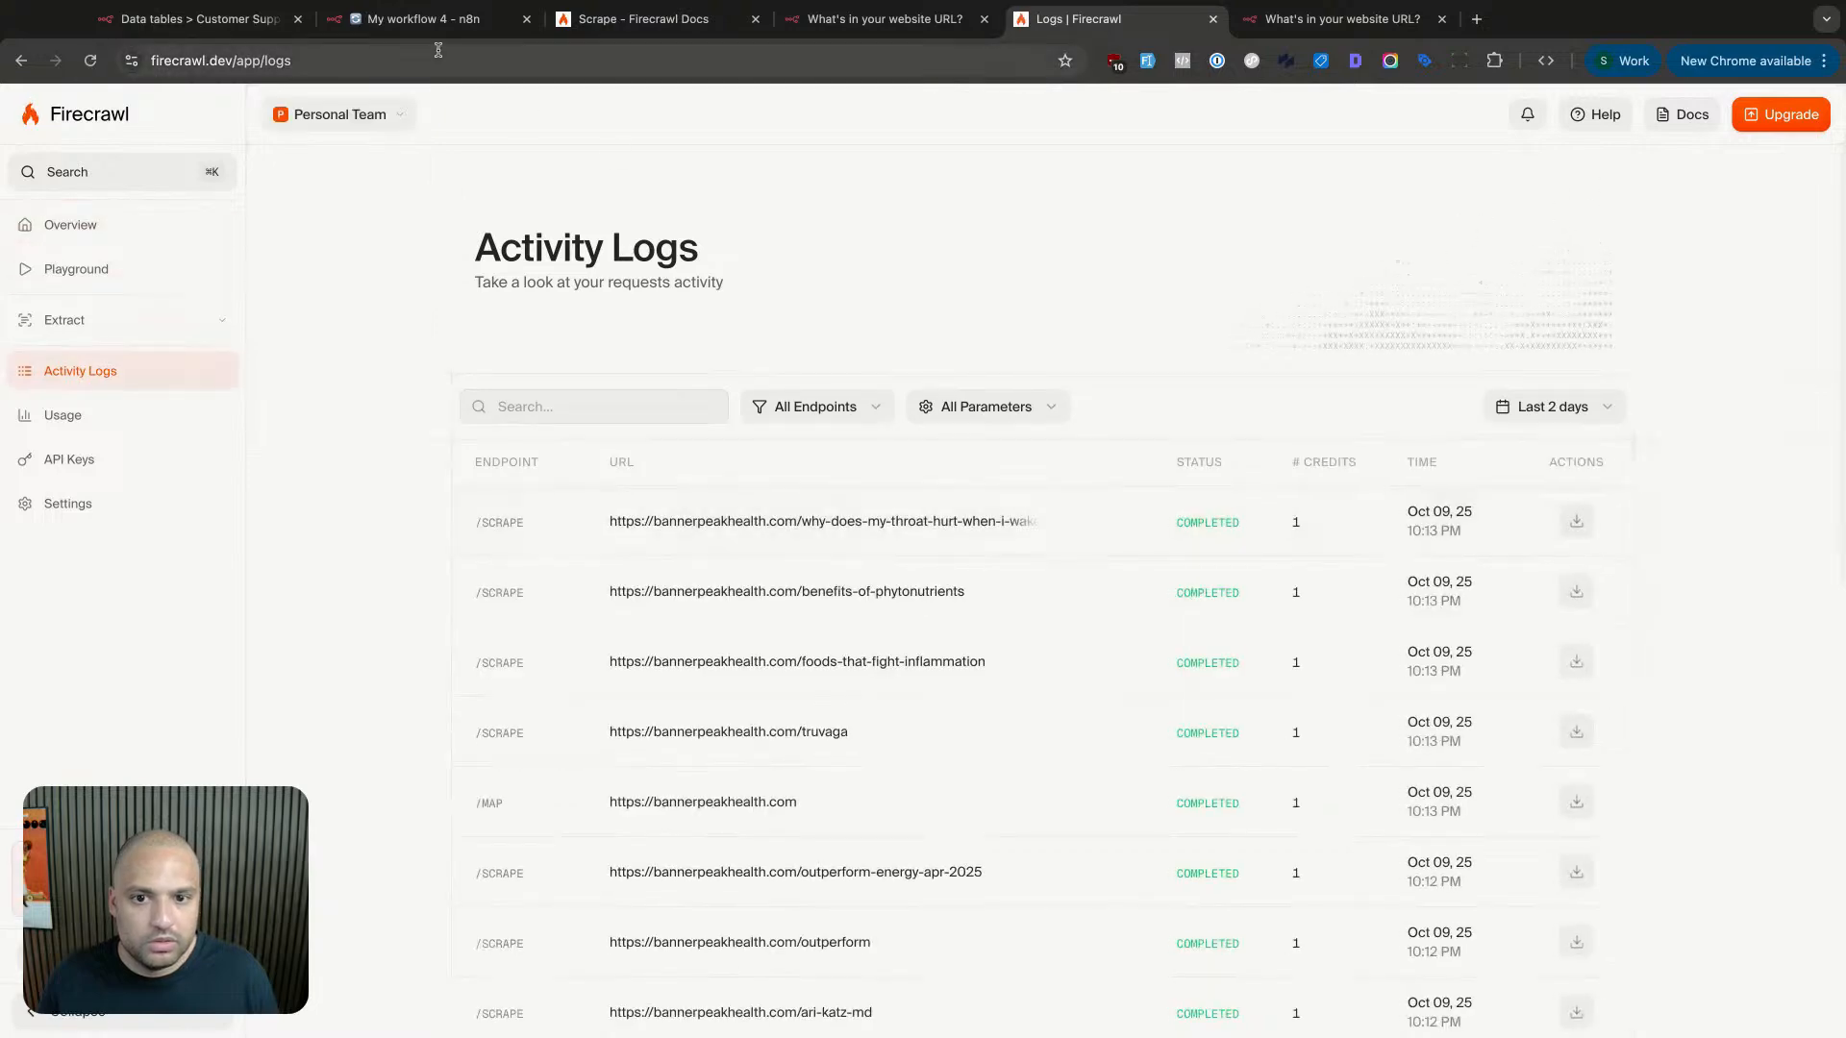
key("super+2")
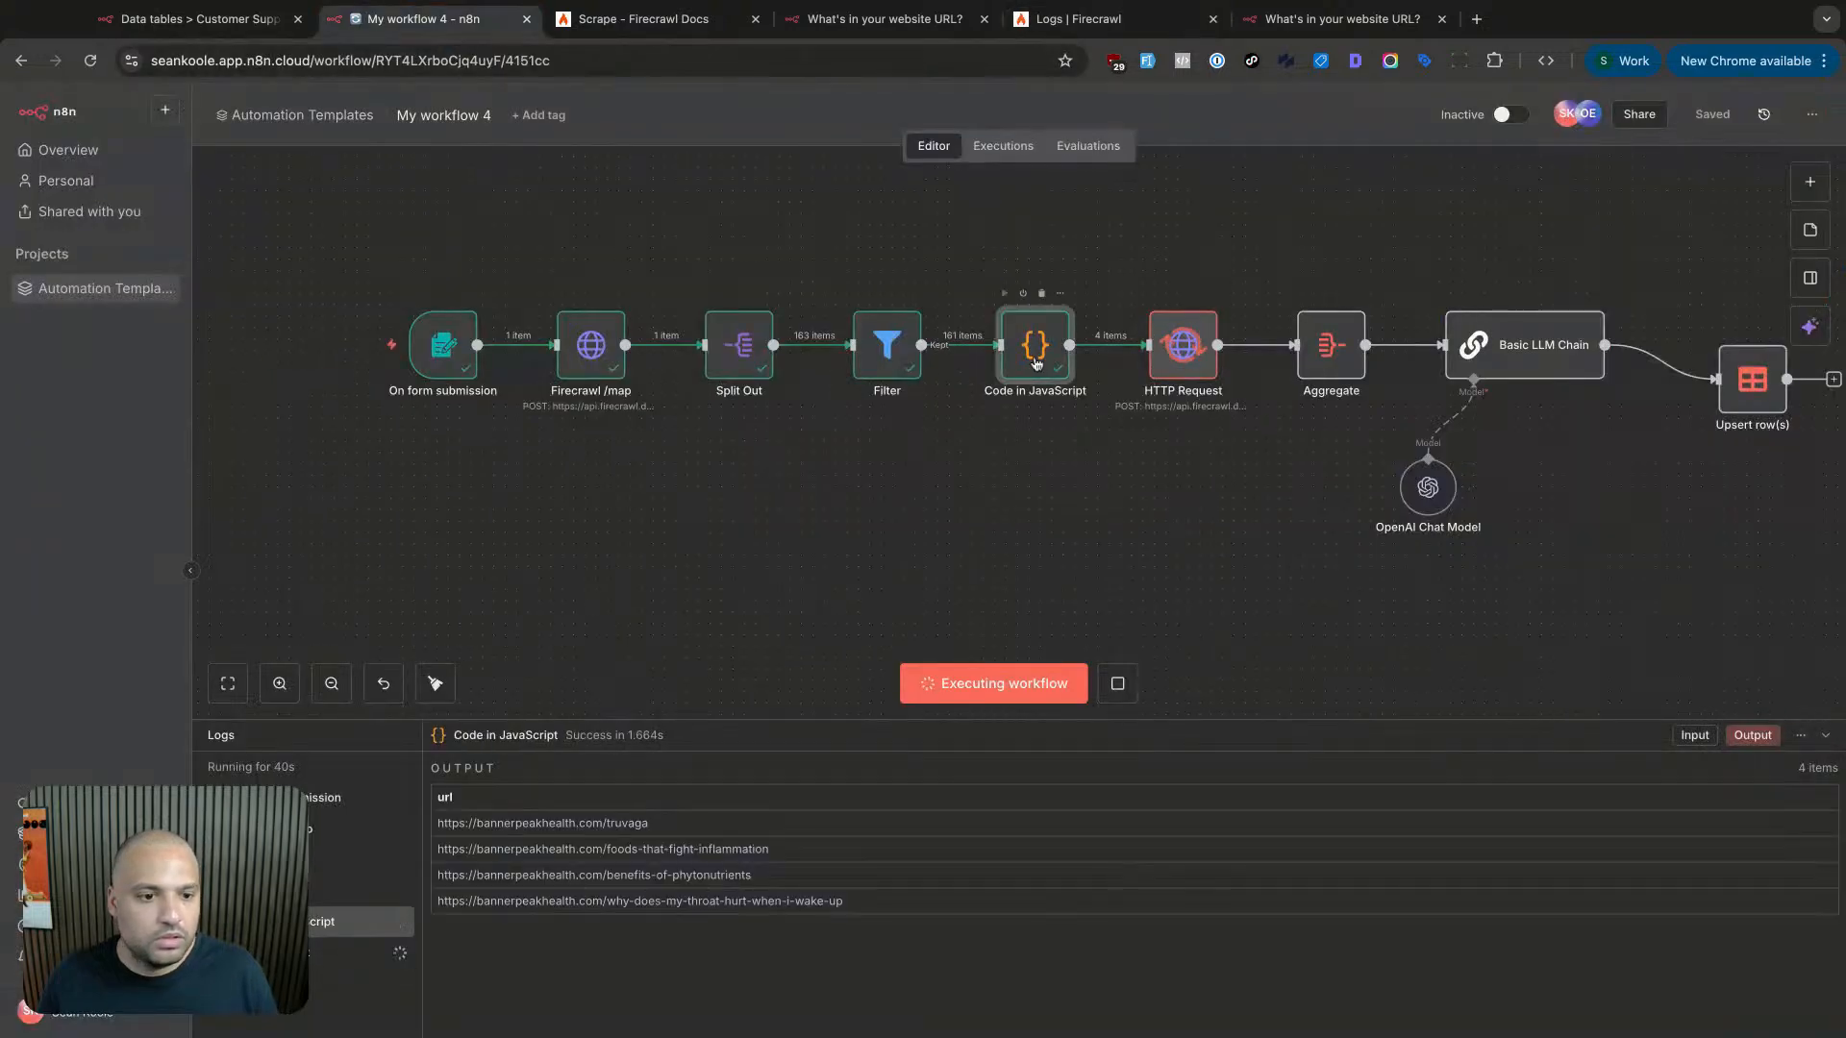
- Inspect the four URLs output by Code in JavaScript, then open the HTTP Request node
double_click(1036, 358)
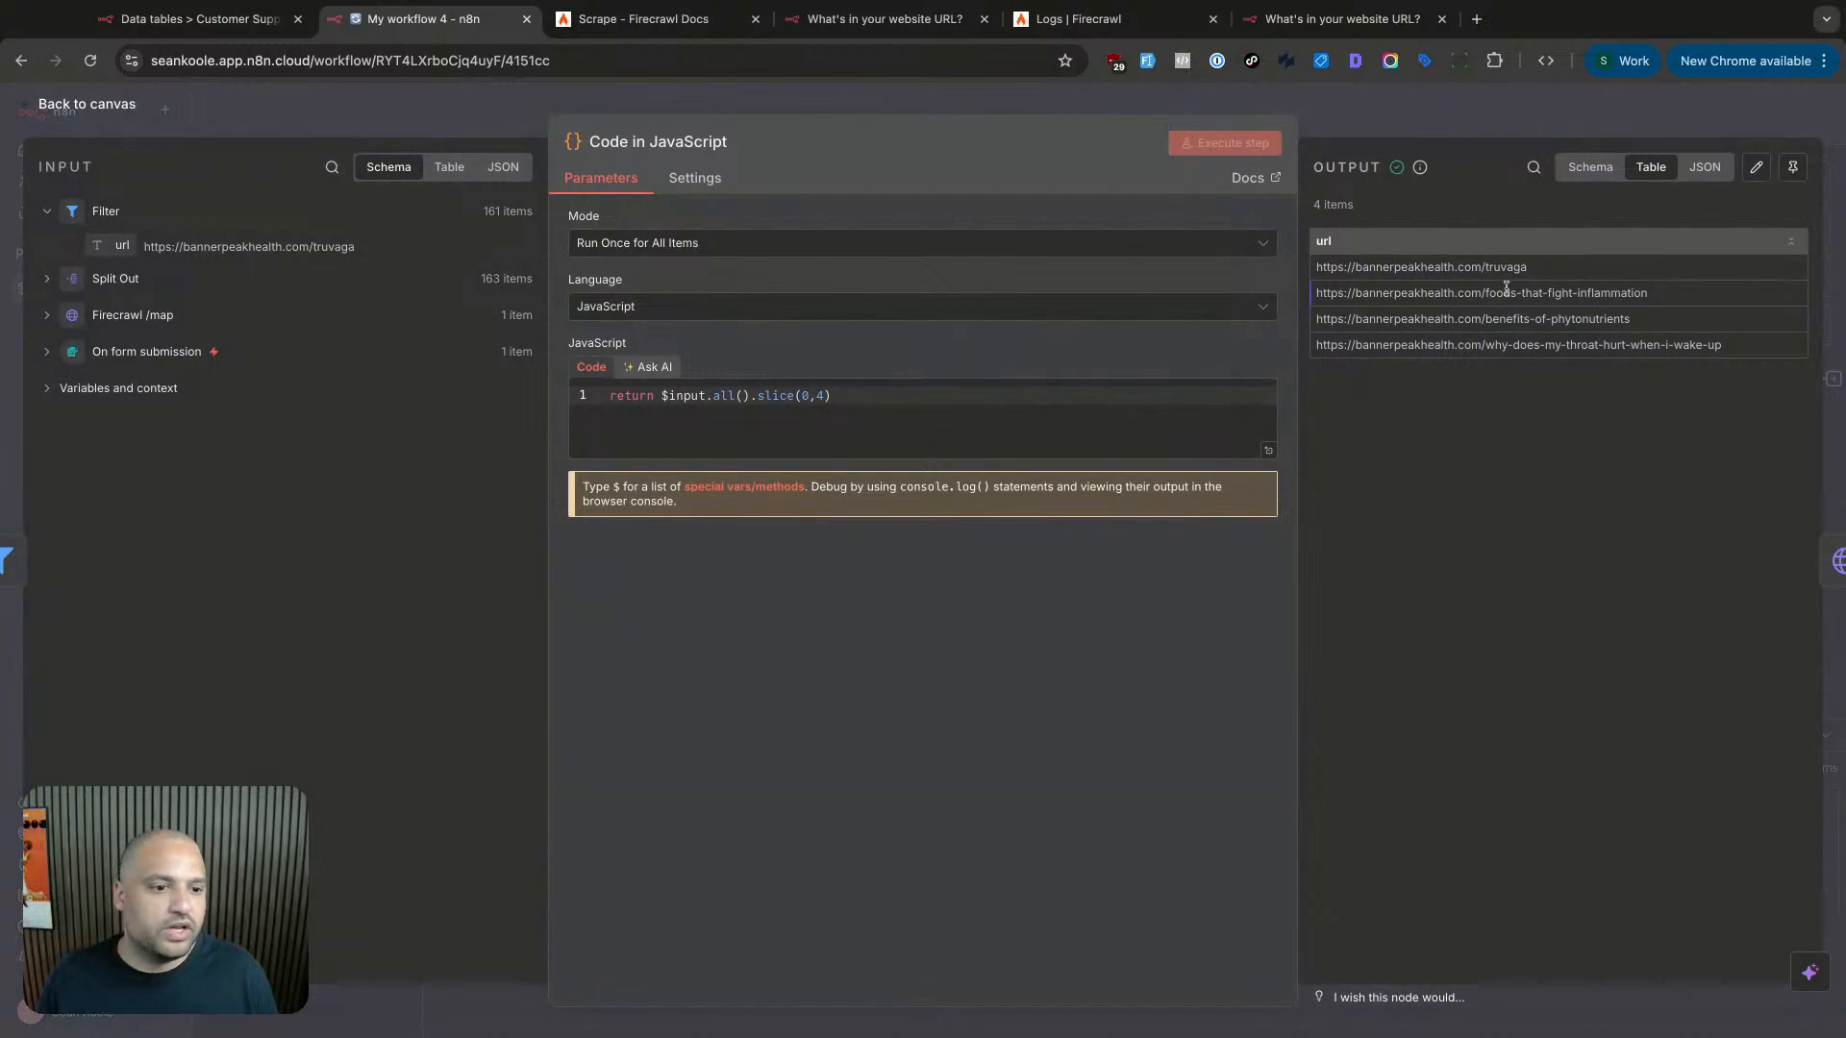
left_click_drag(1463, 266, 1531, 313)
left_click(1533, 312)
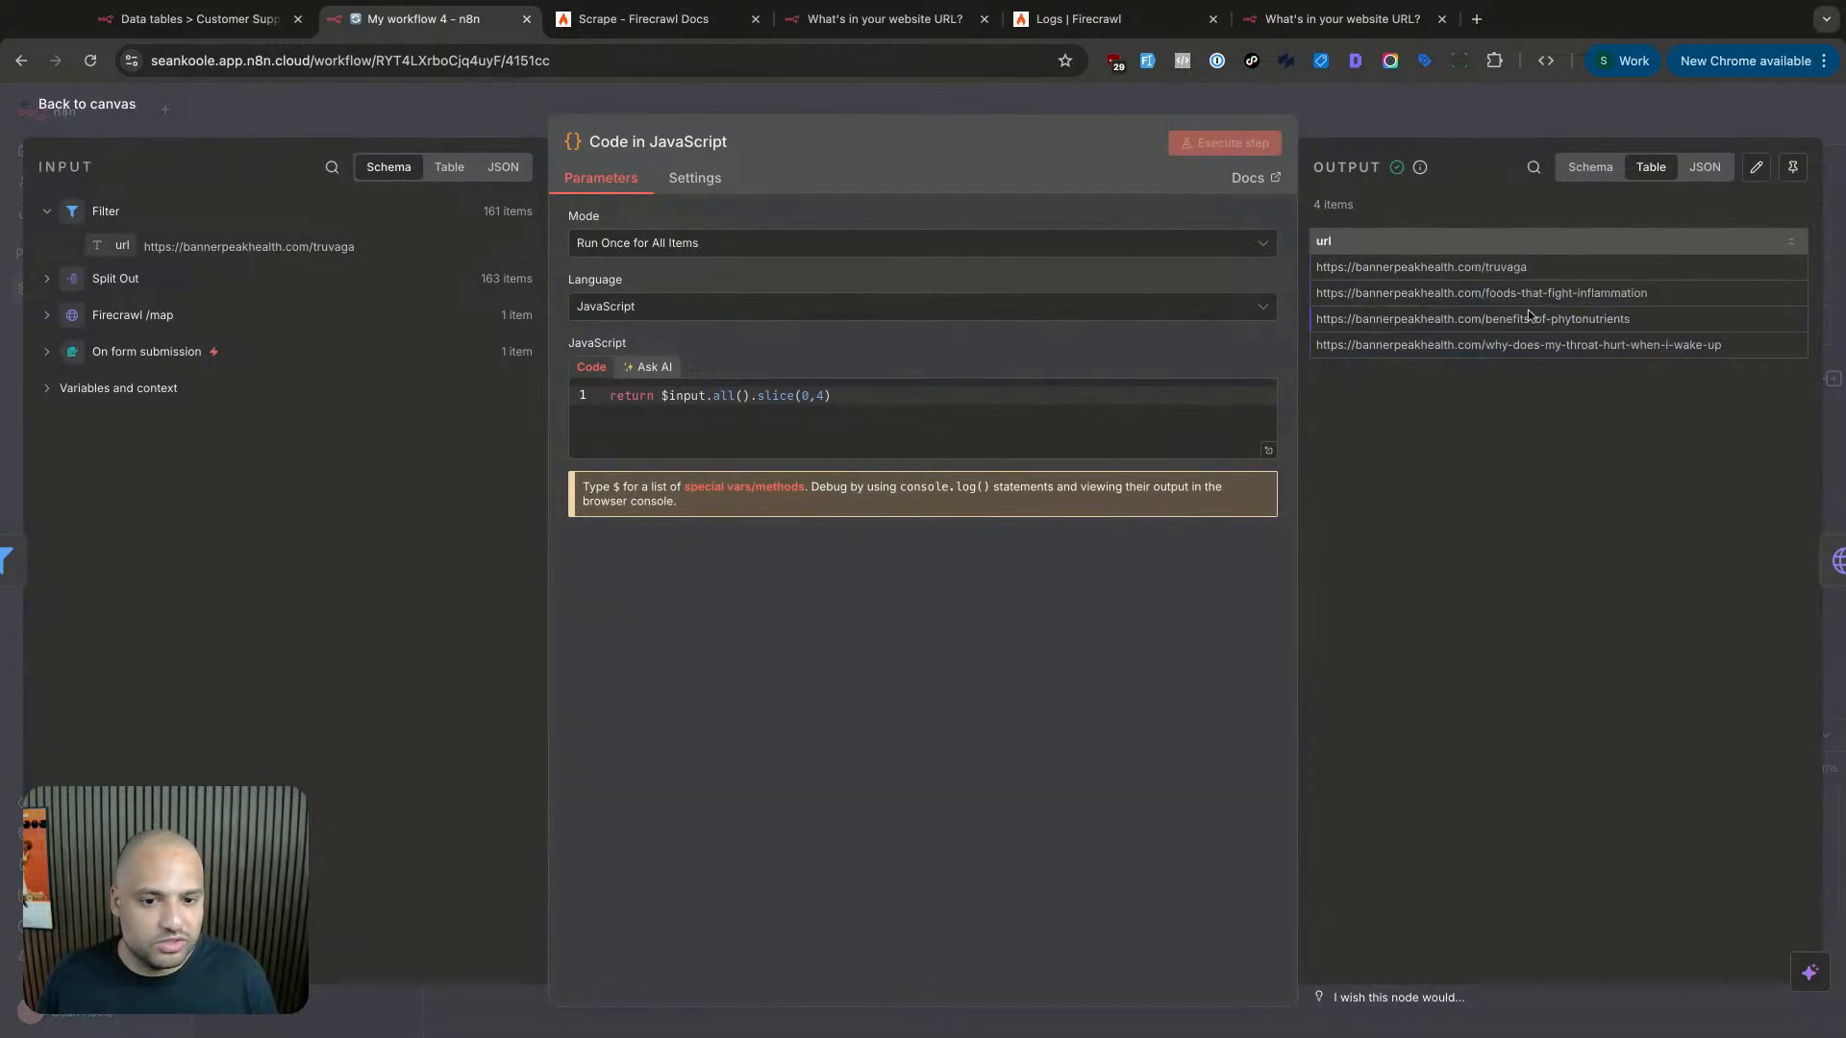
key("Escape")
scroll(1057, 380, "right", 2)
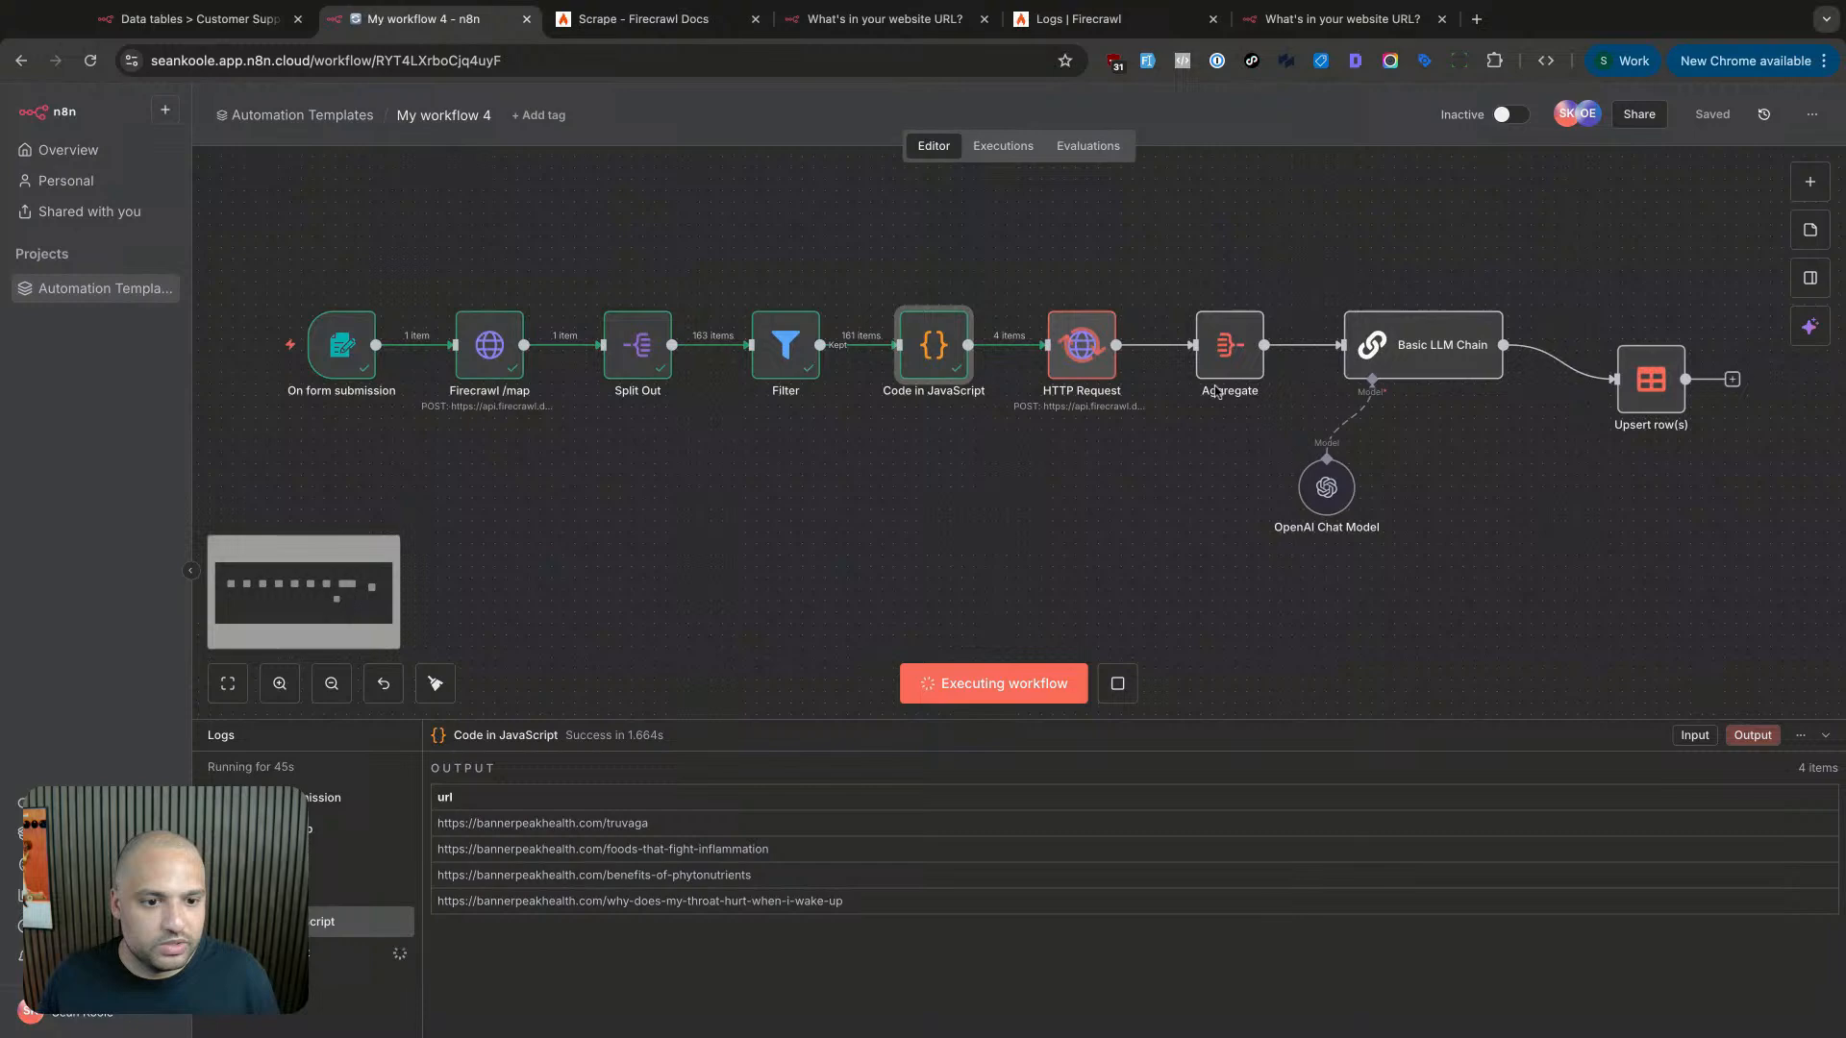
double_click(1066, 367)
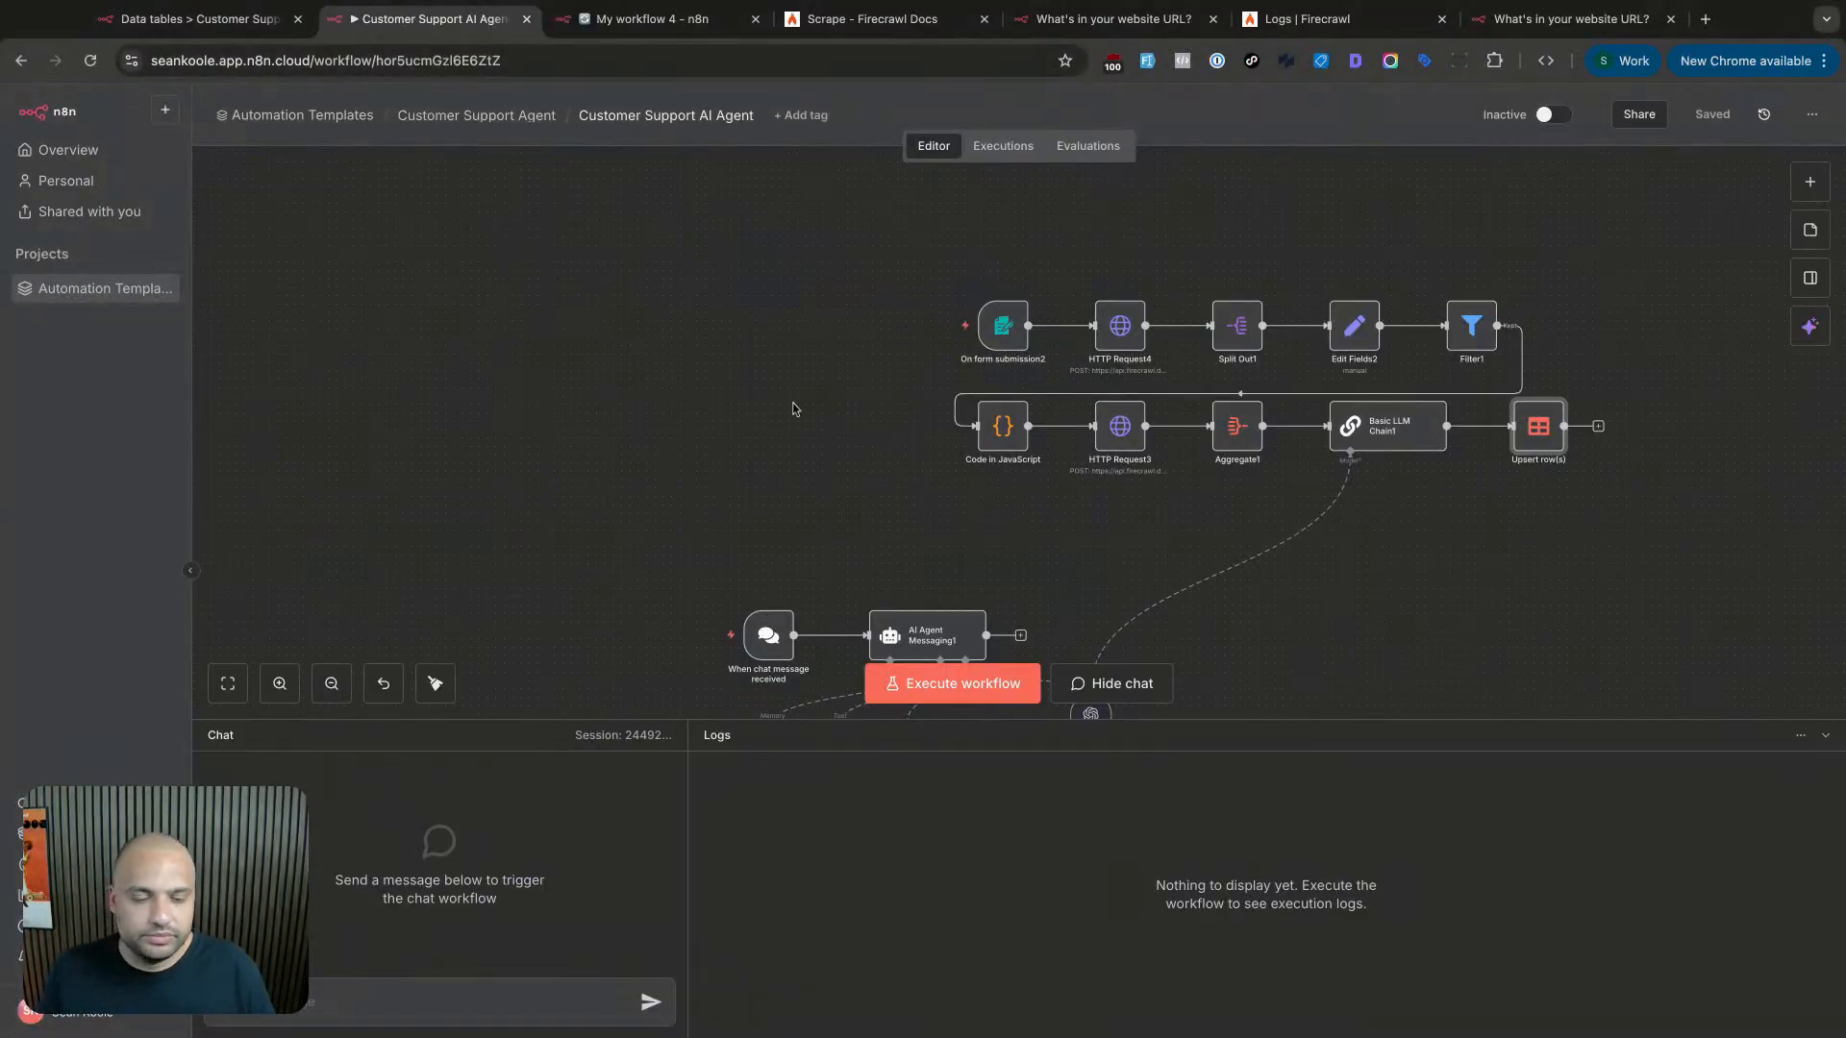
- Start the form trigger and load elevenmadisonpark.com in a new browser tab
scroll(792, 409, "right", 3)
left_click(788, 325)
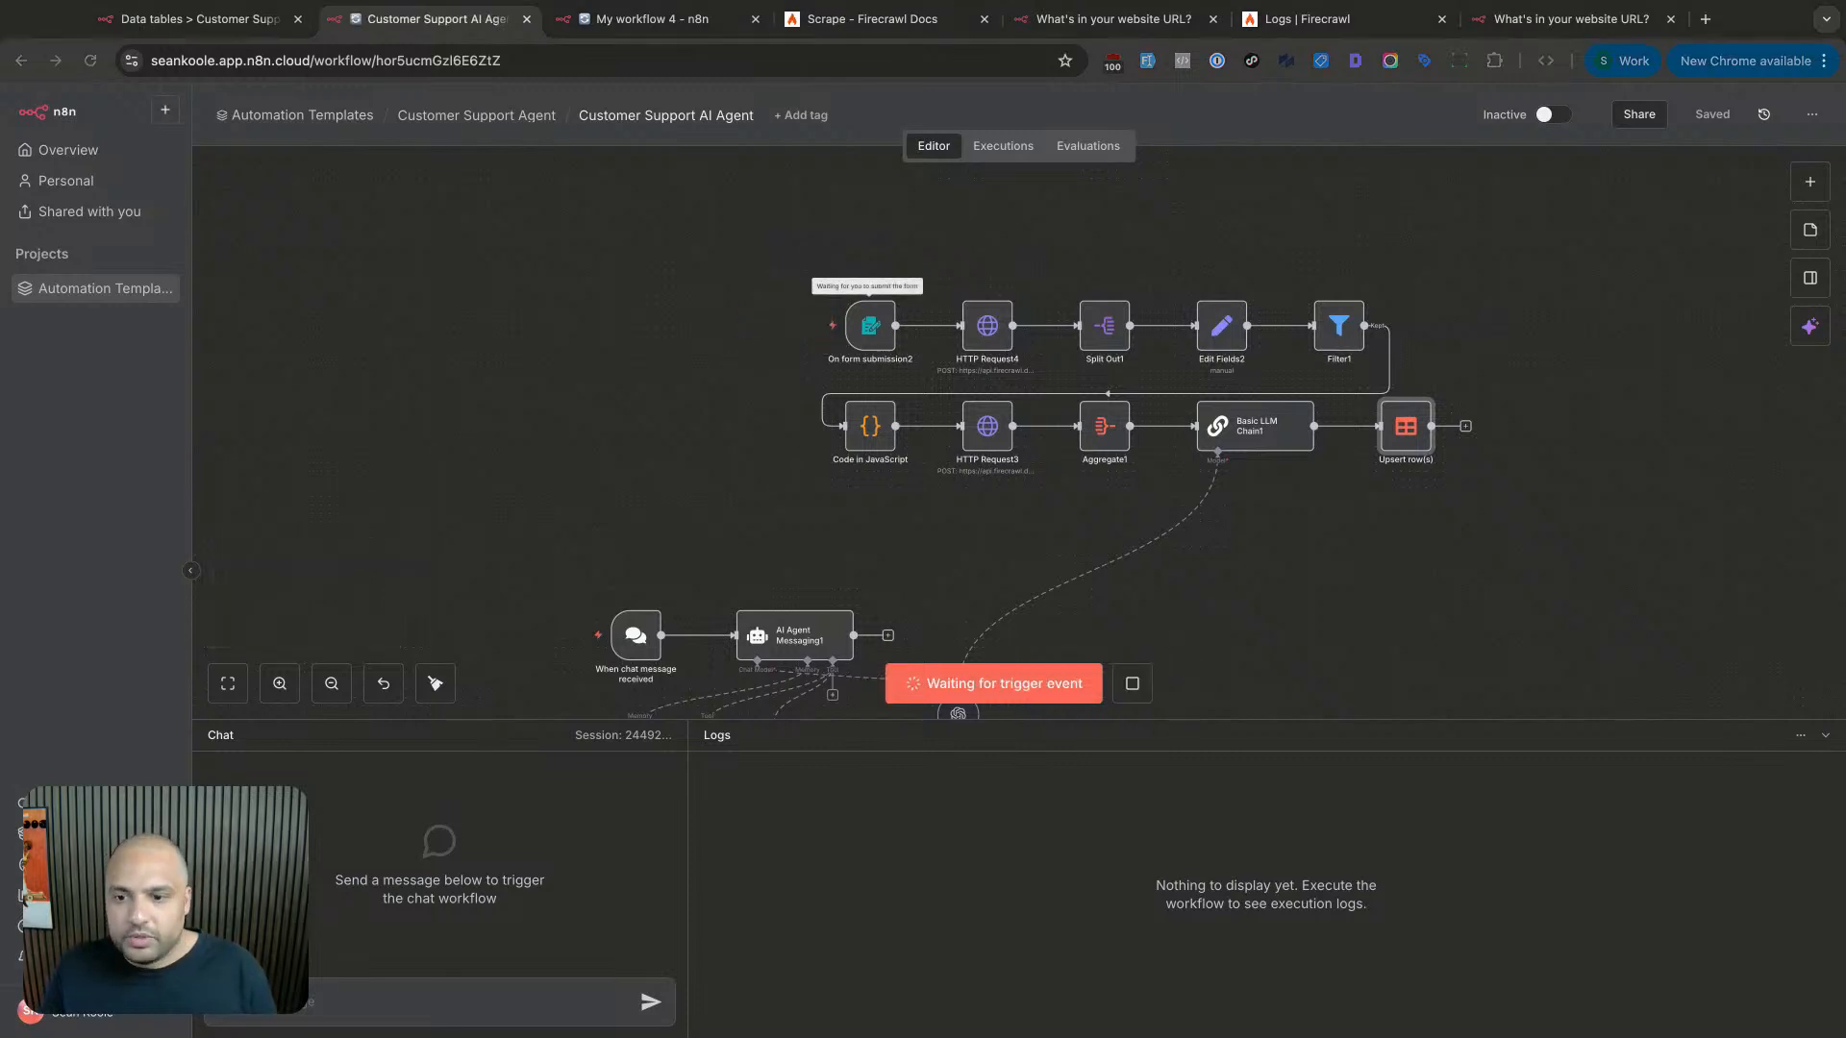
key("ctrl+t")
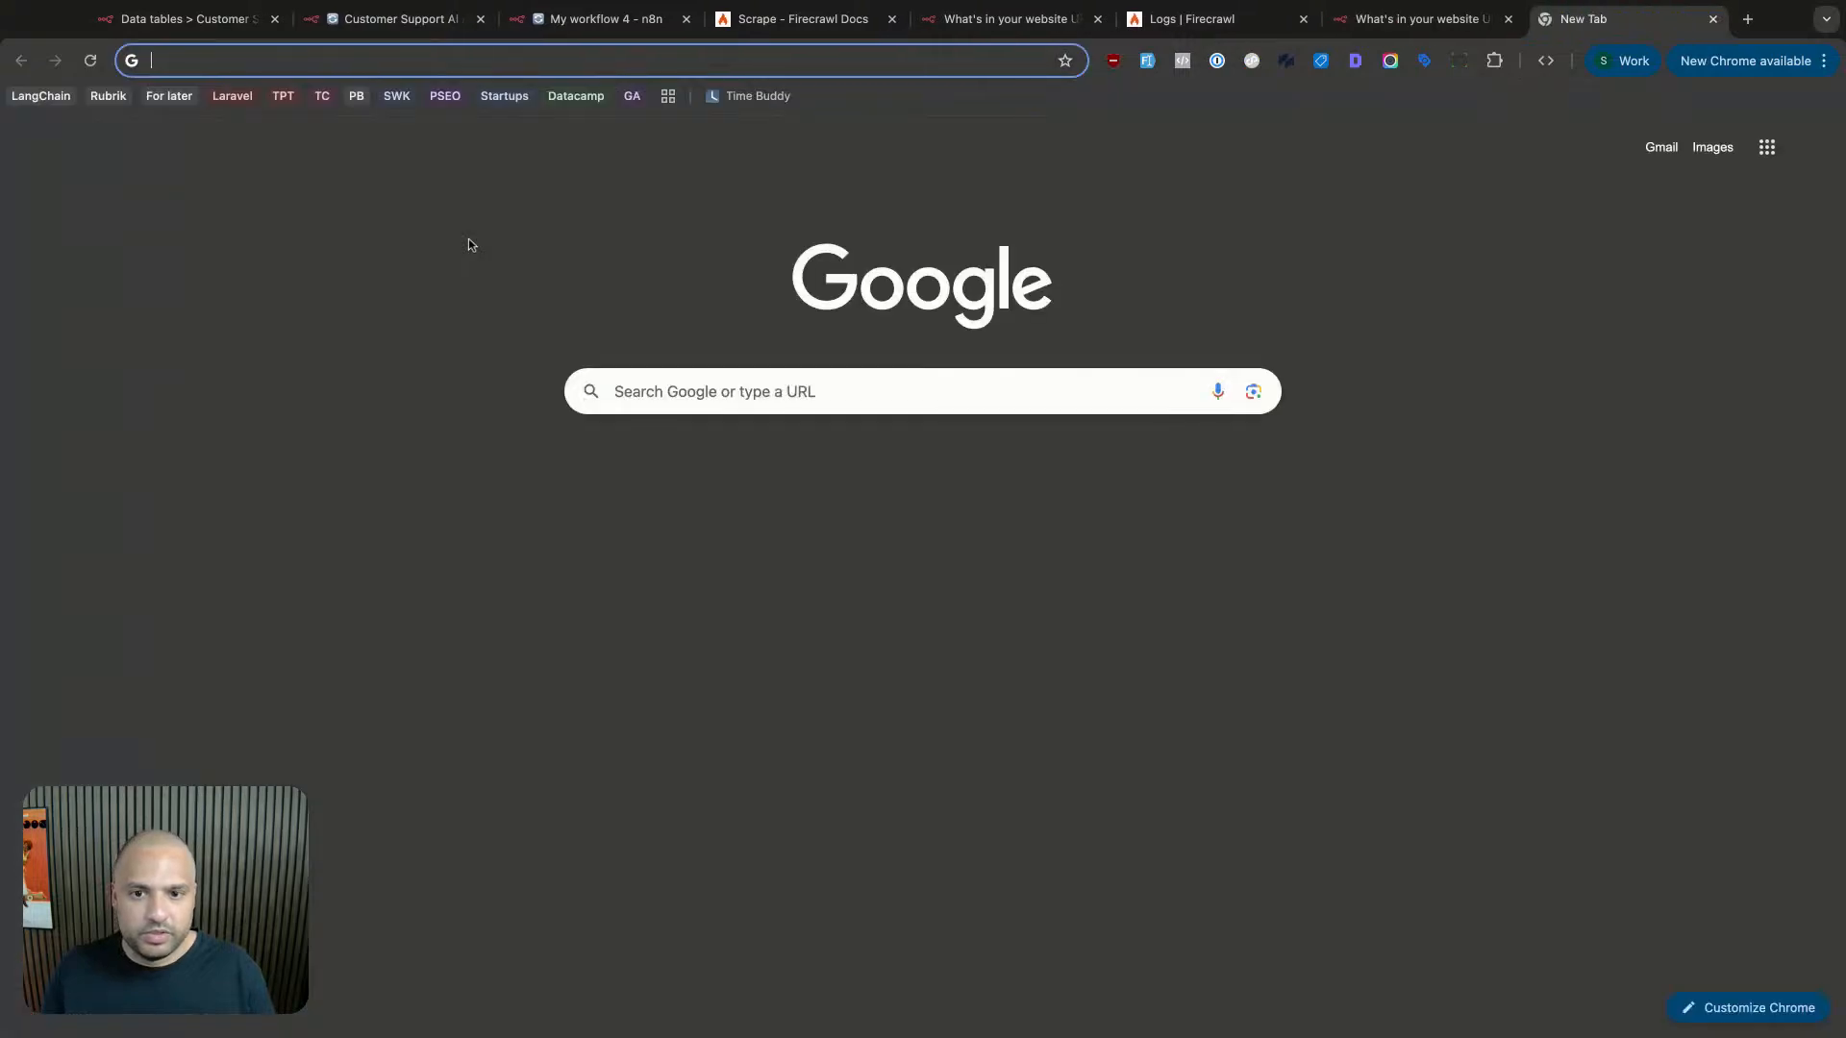
type("elevenmadisonpark.com")
key("Return")
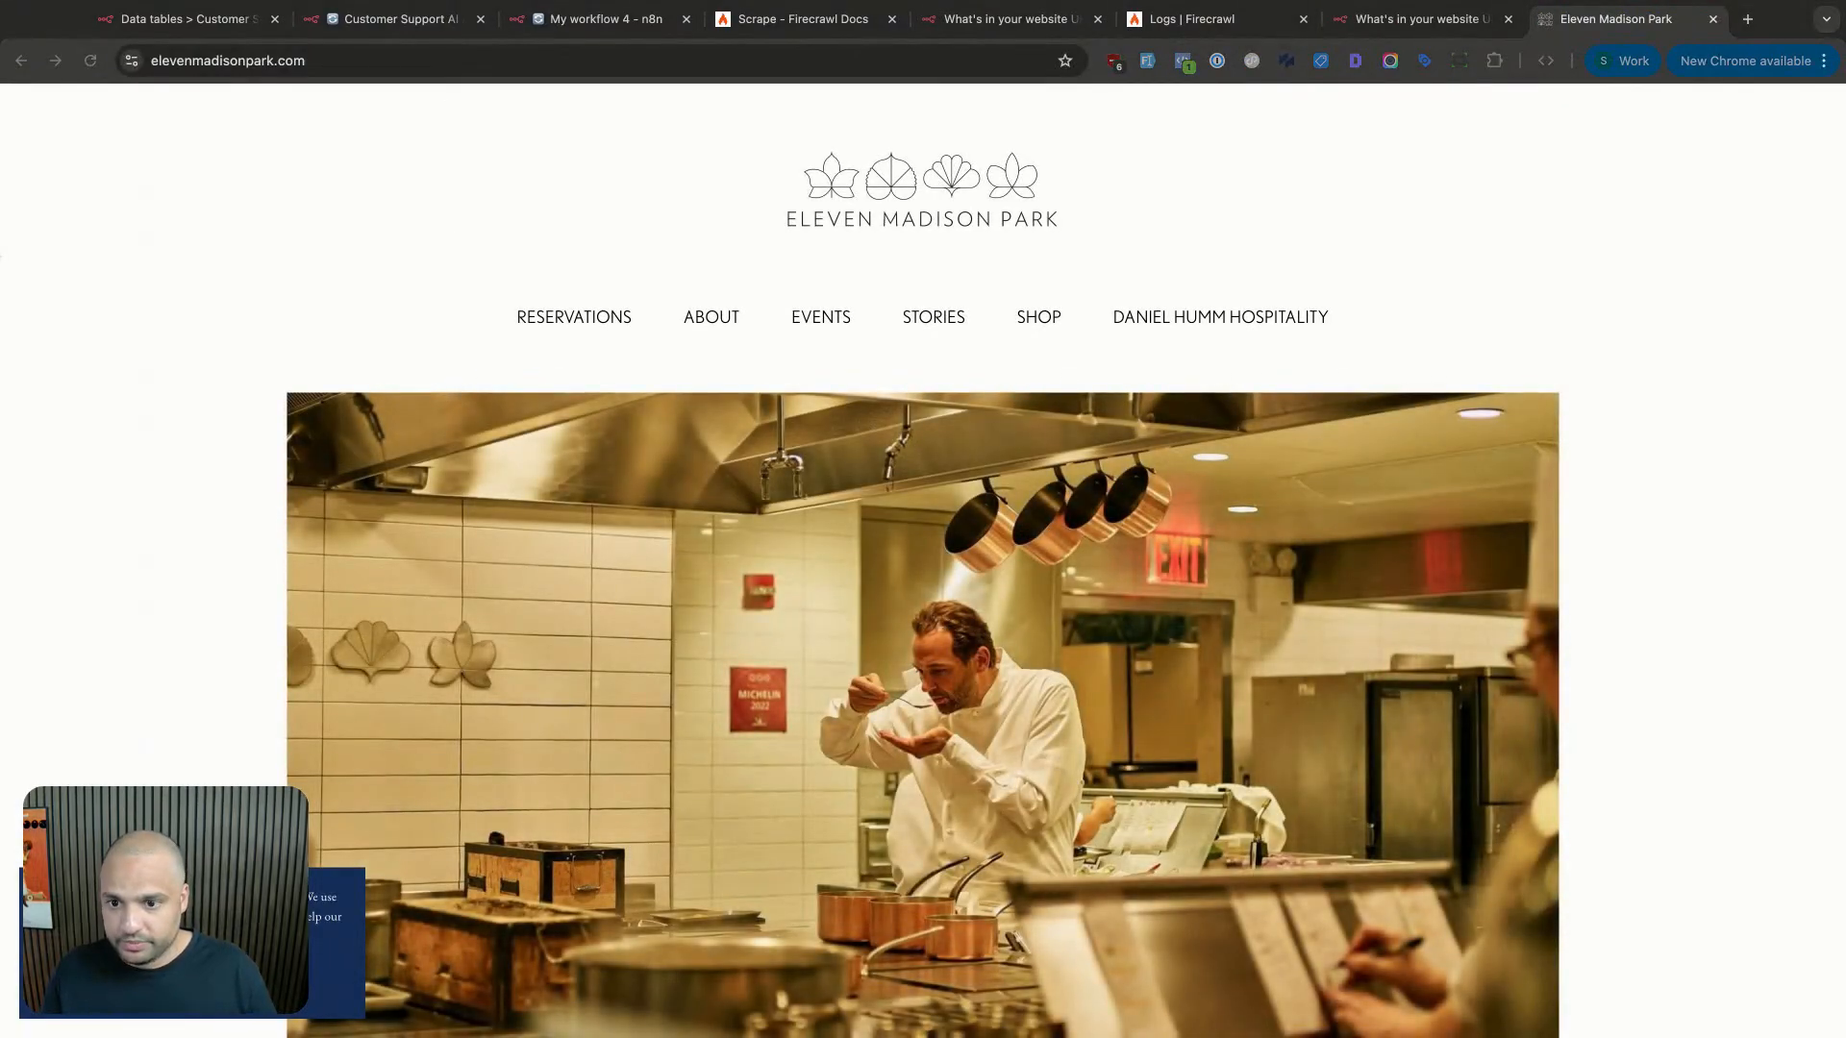
- Return to the Customer Support AI workflow to watch the run reach HTTP Request3
key("ctrl+2")
key("ctrl+3")
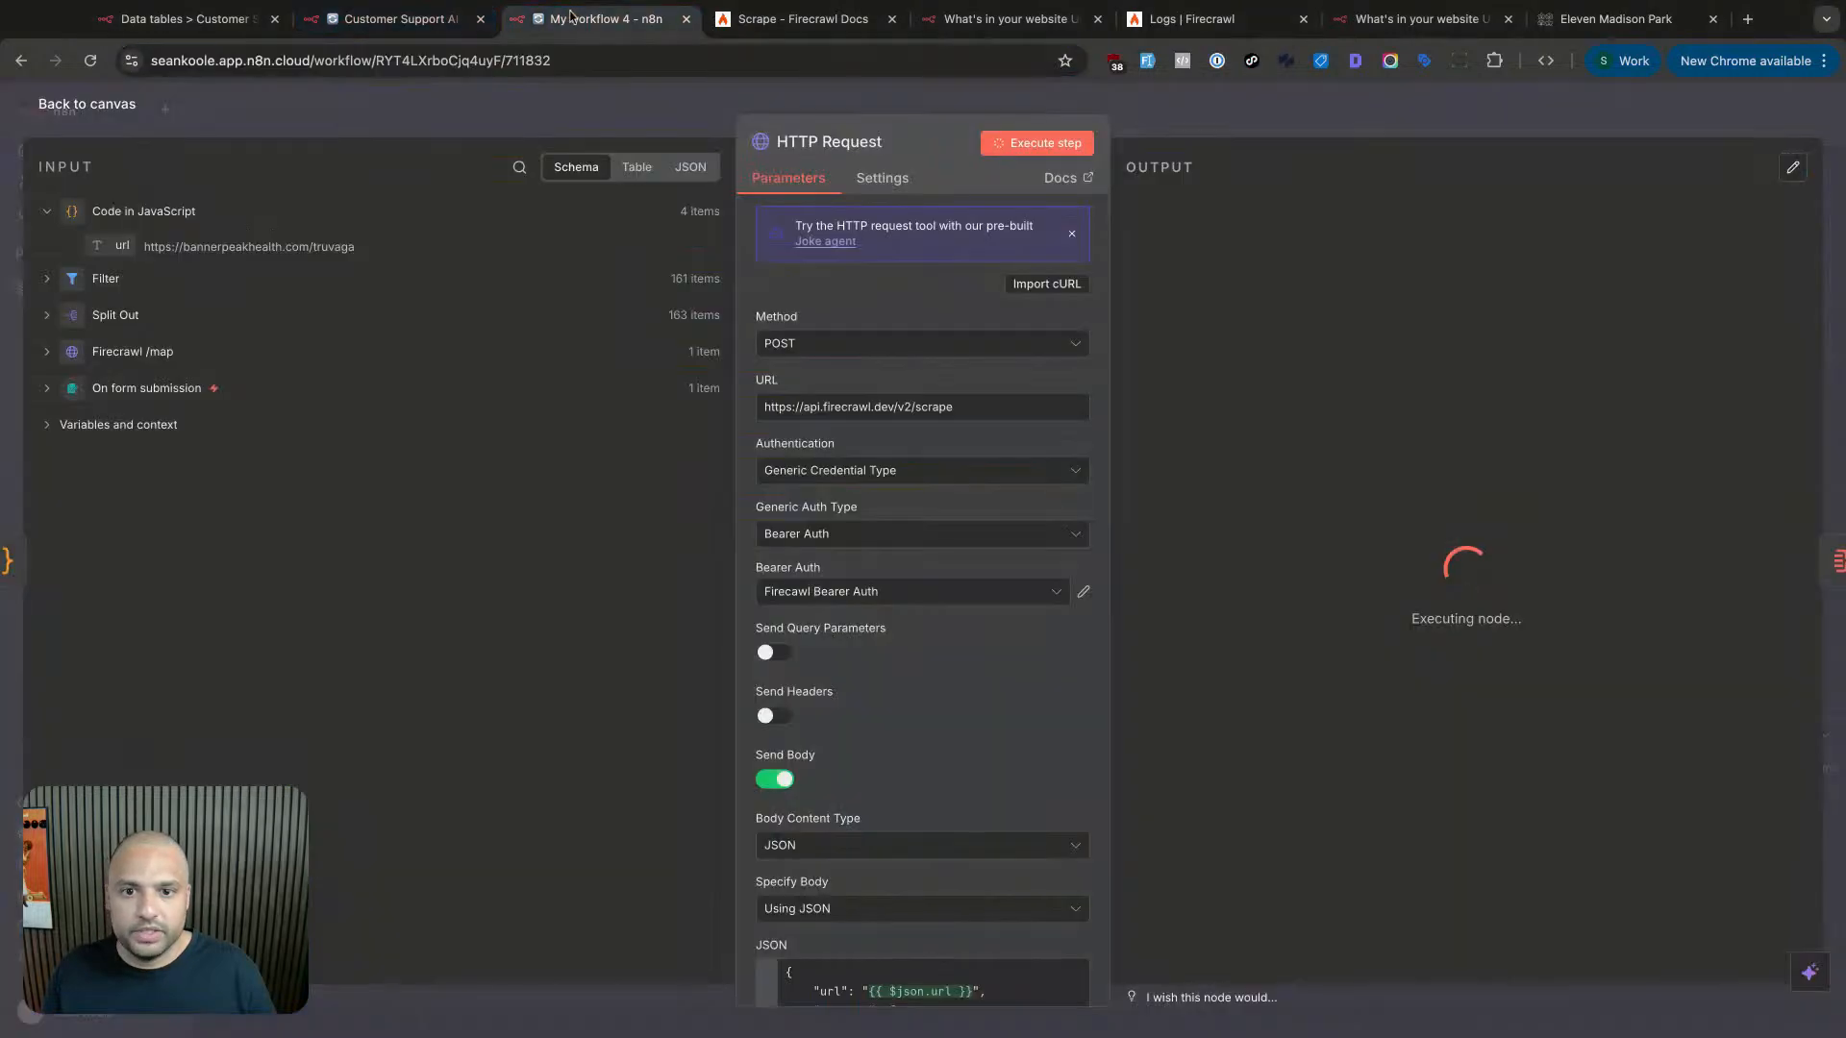
key("ctrl+2")
scroll(604, 392, "right", 3)
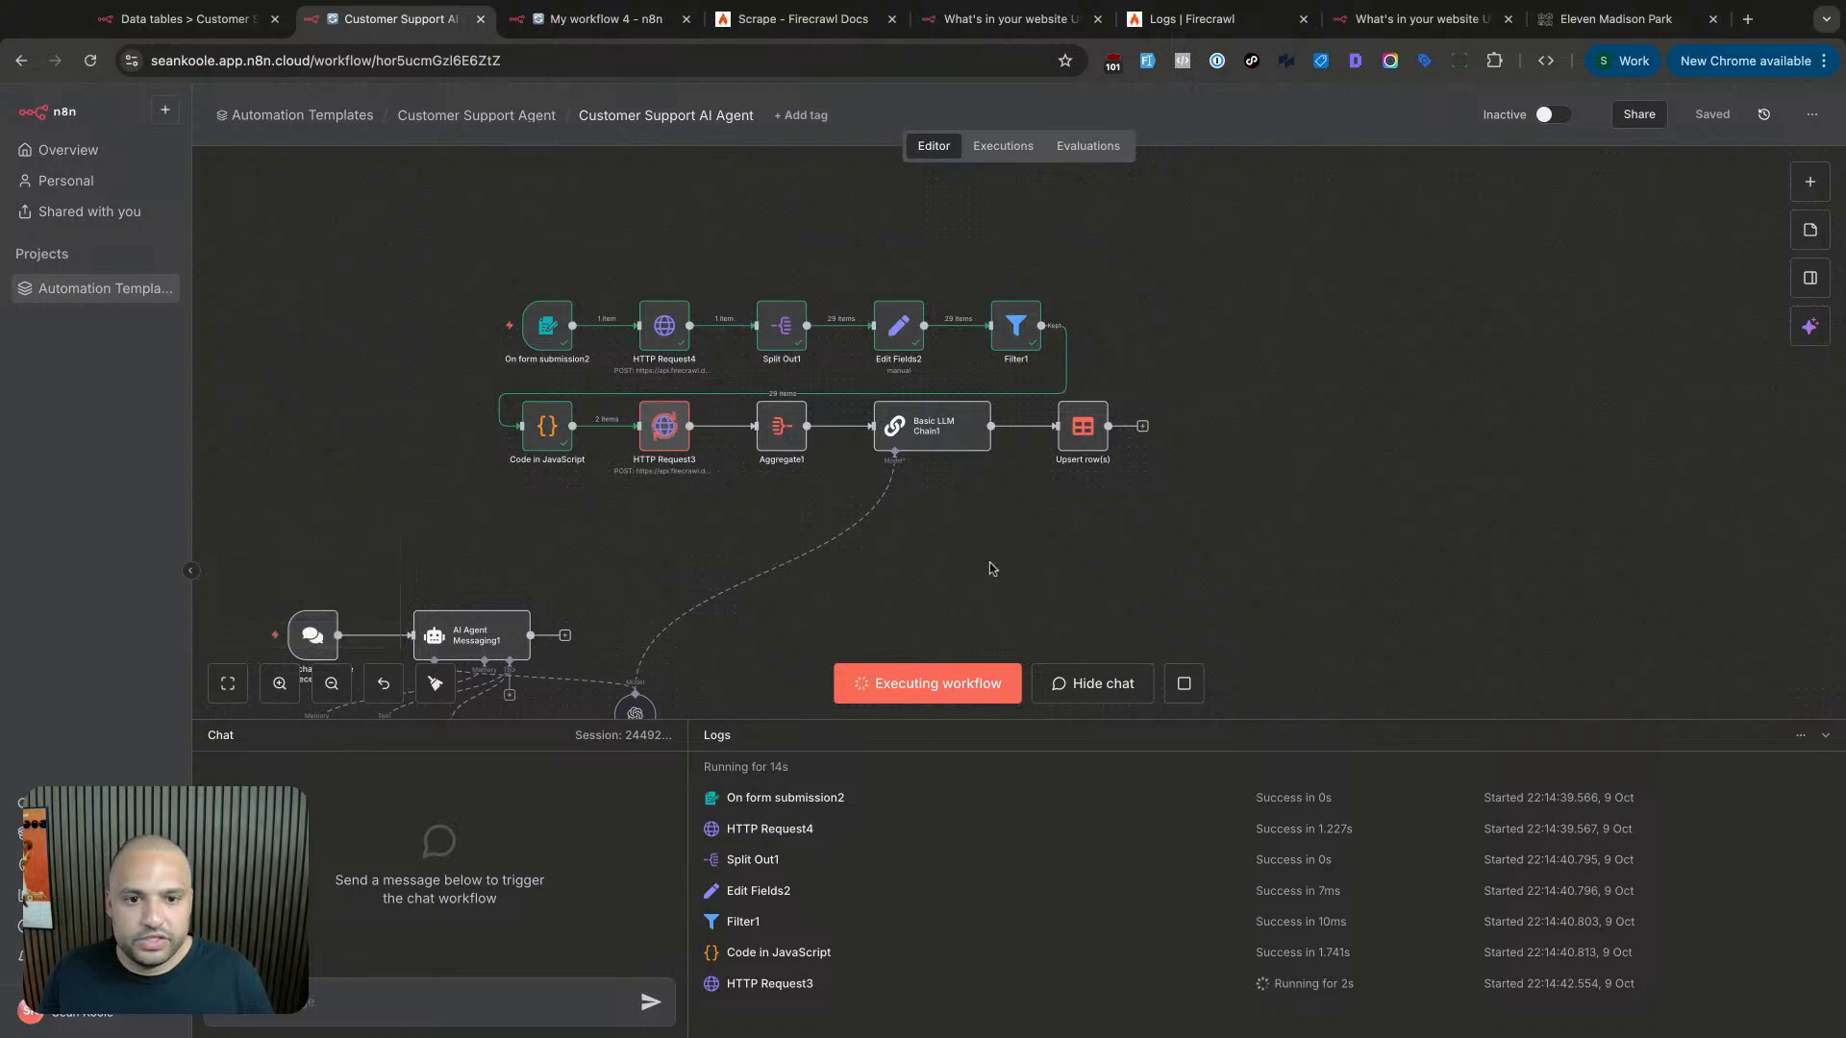
scroll(994, 568, "up", 1)
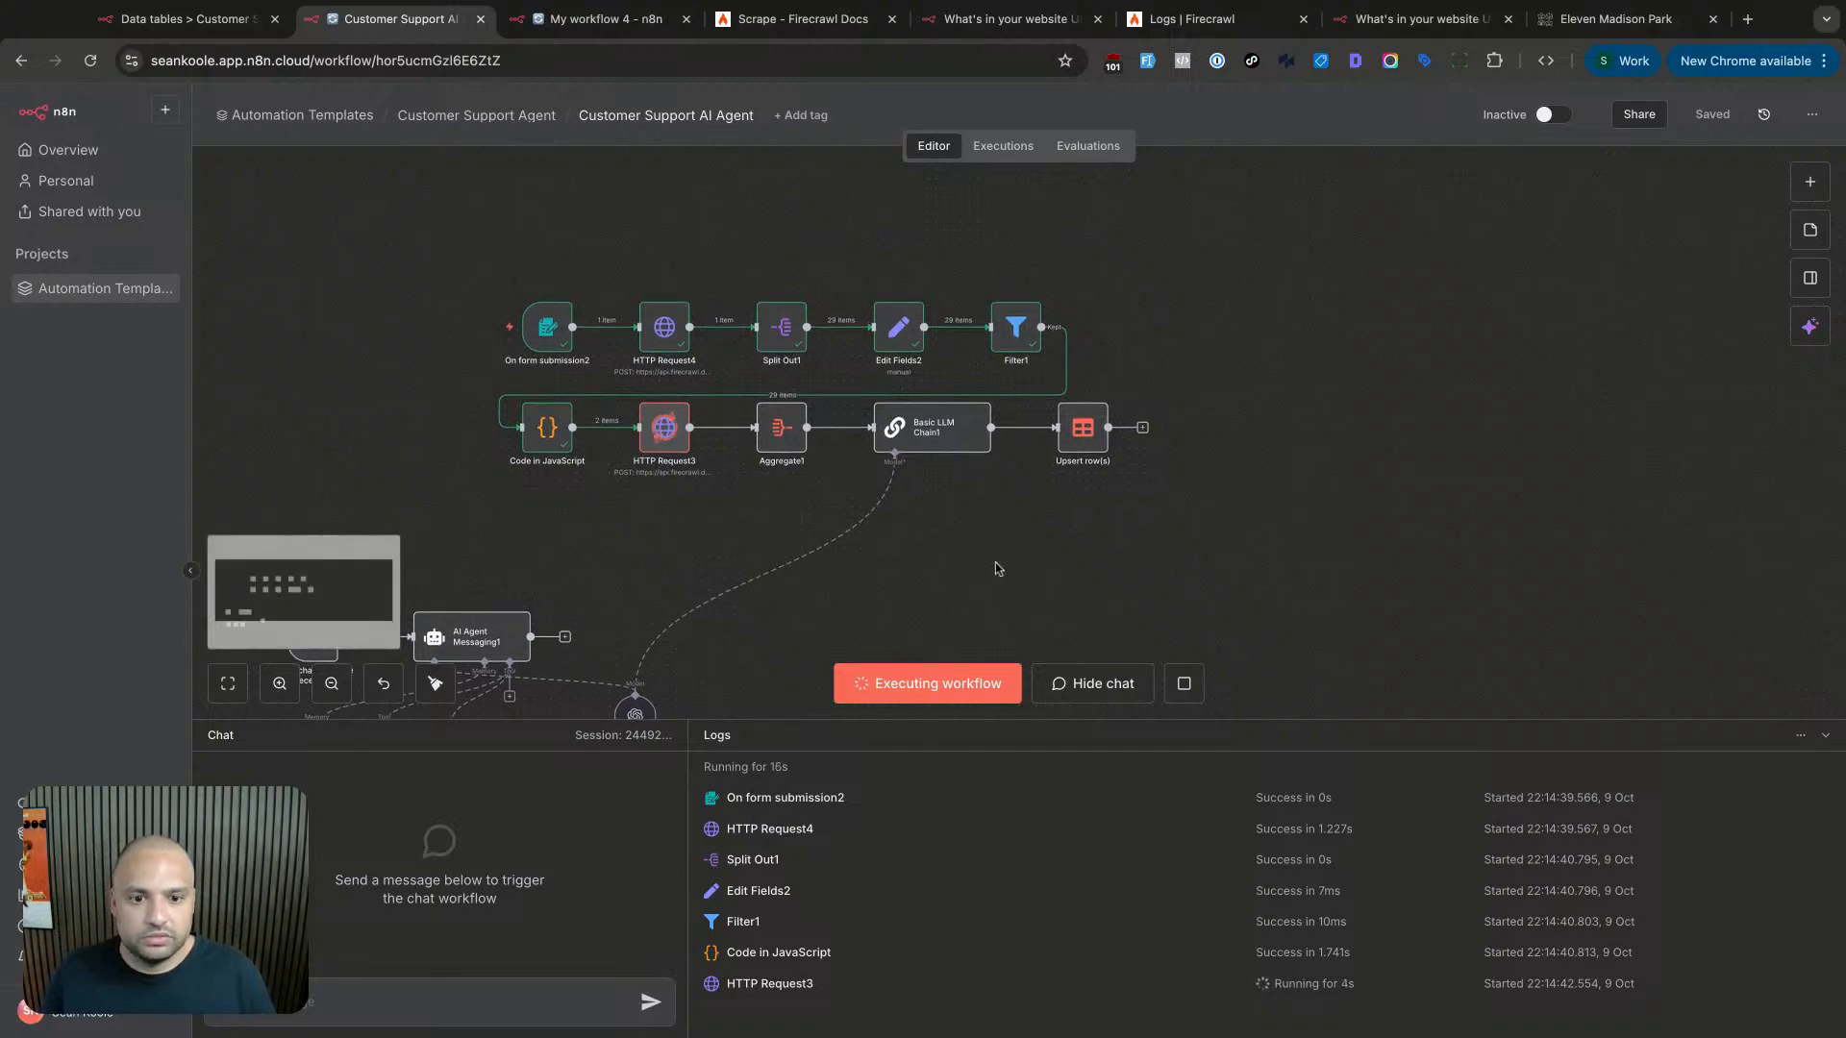
- Stop the old My workflow 4 run, canceled after 1m 20.27s
left_click(586, 19)
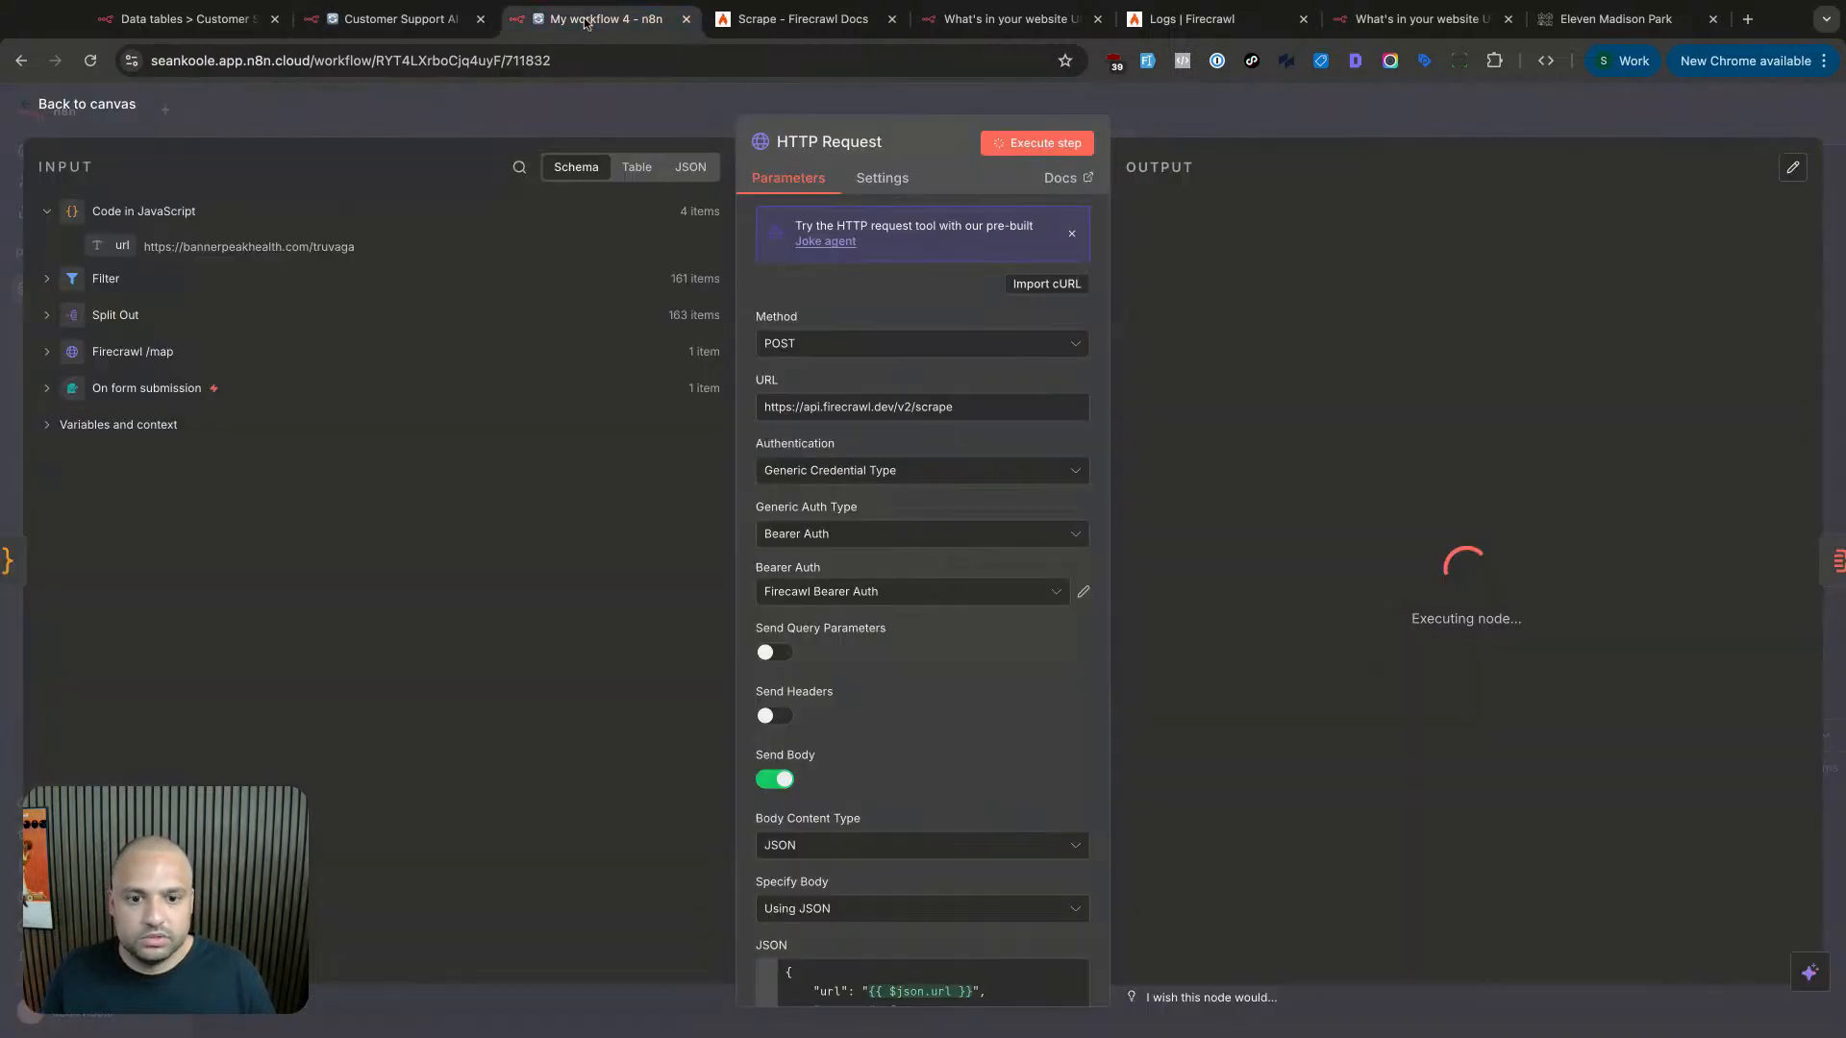
key("Escape")
left_click(1117, 683)
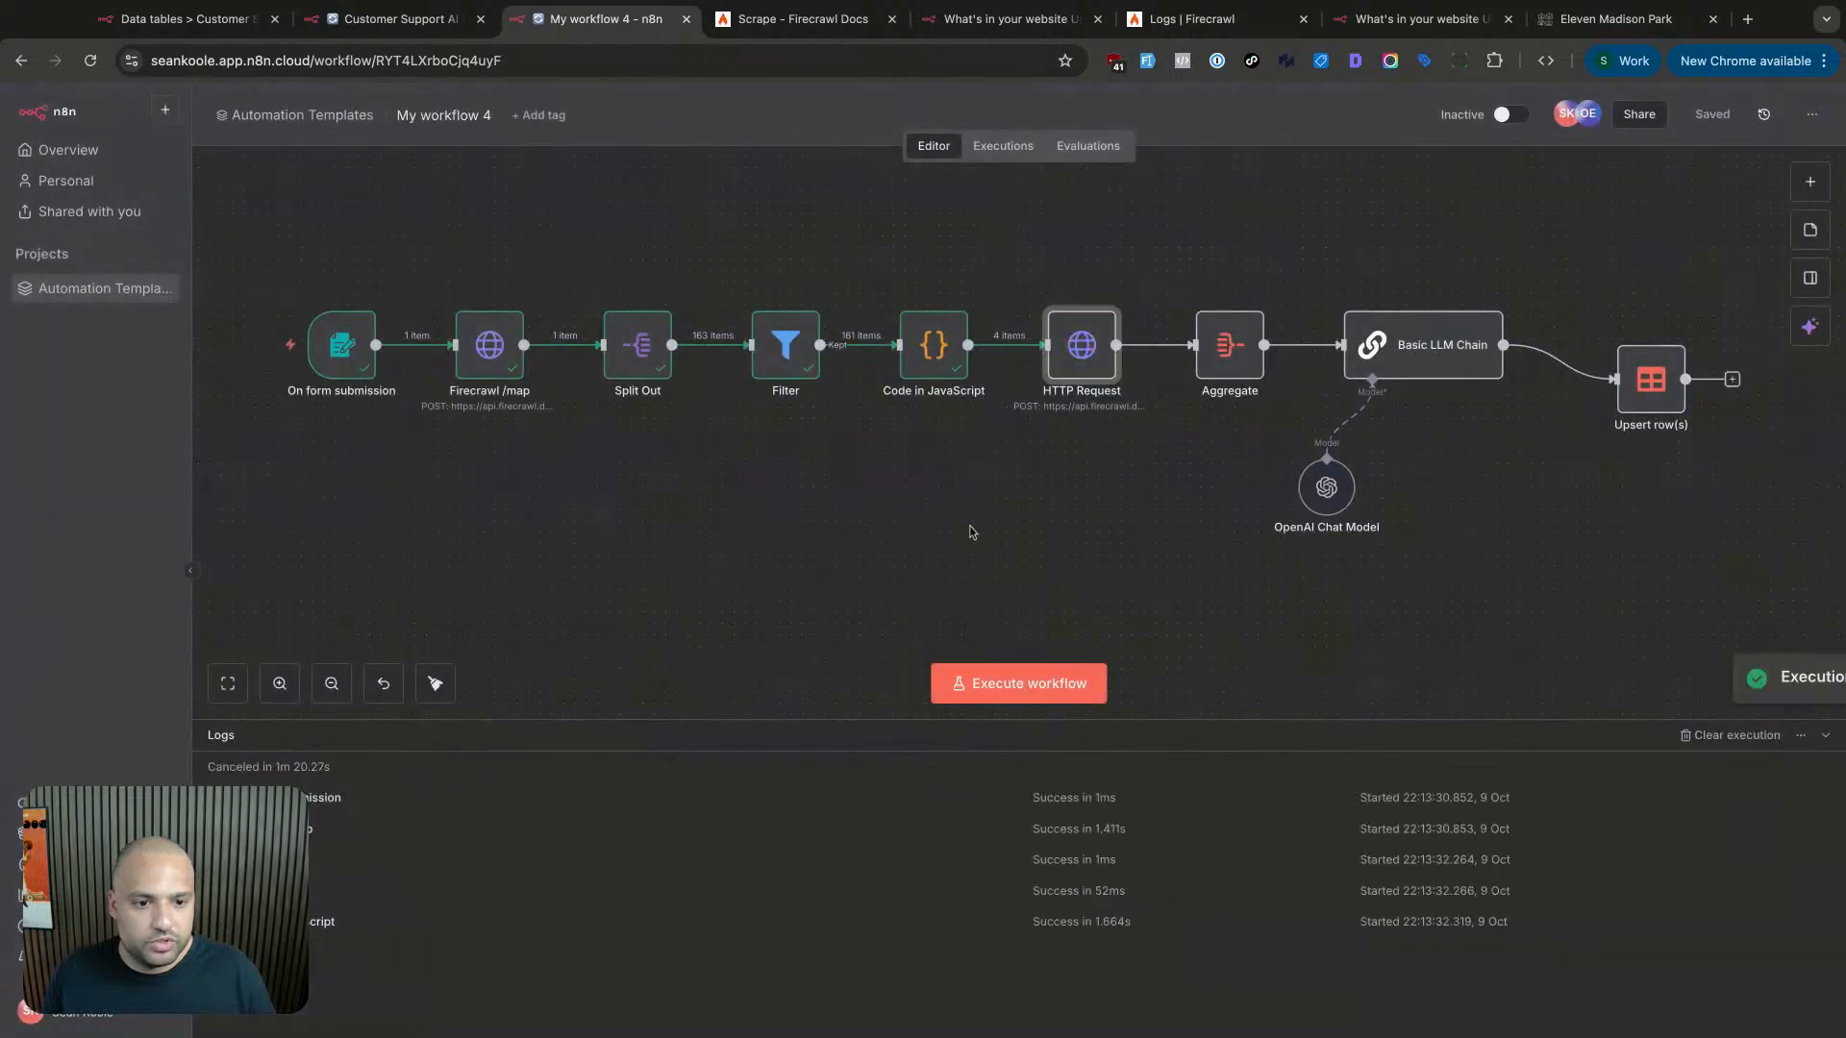
- Check HTTP Request3's output and reload Firecrawl logs to confirm the Eleven Madison Park scrapes
left_click(407, 20)
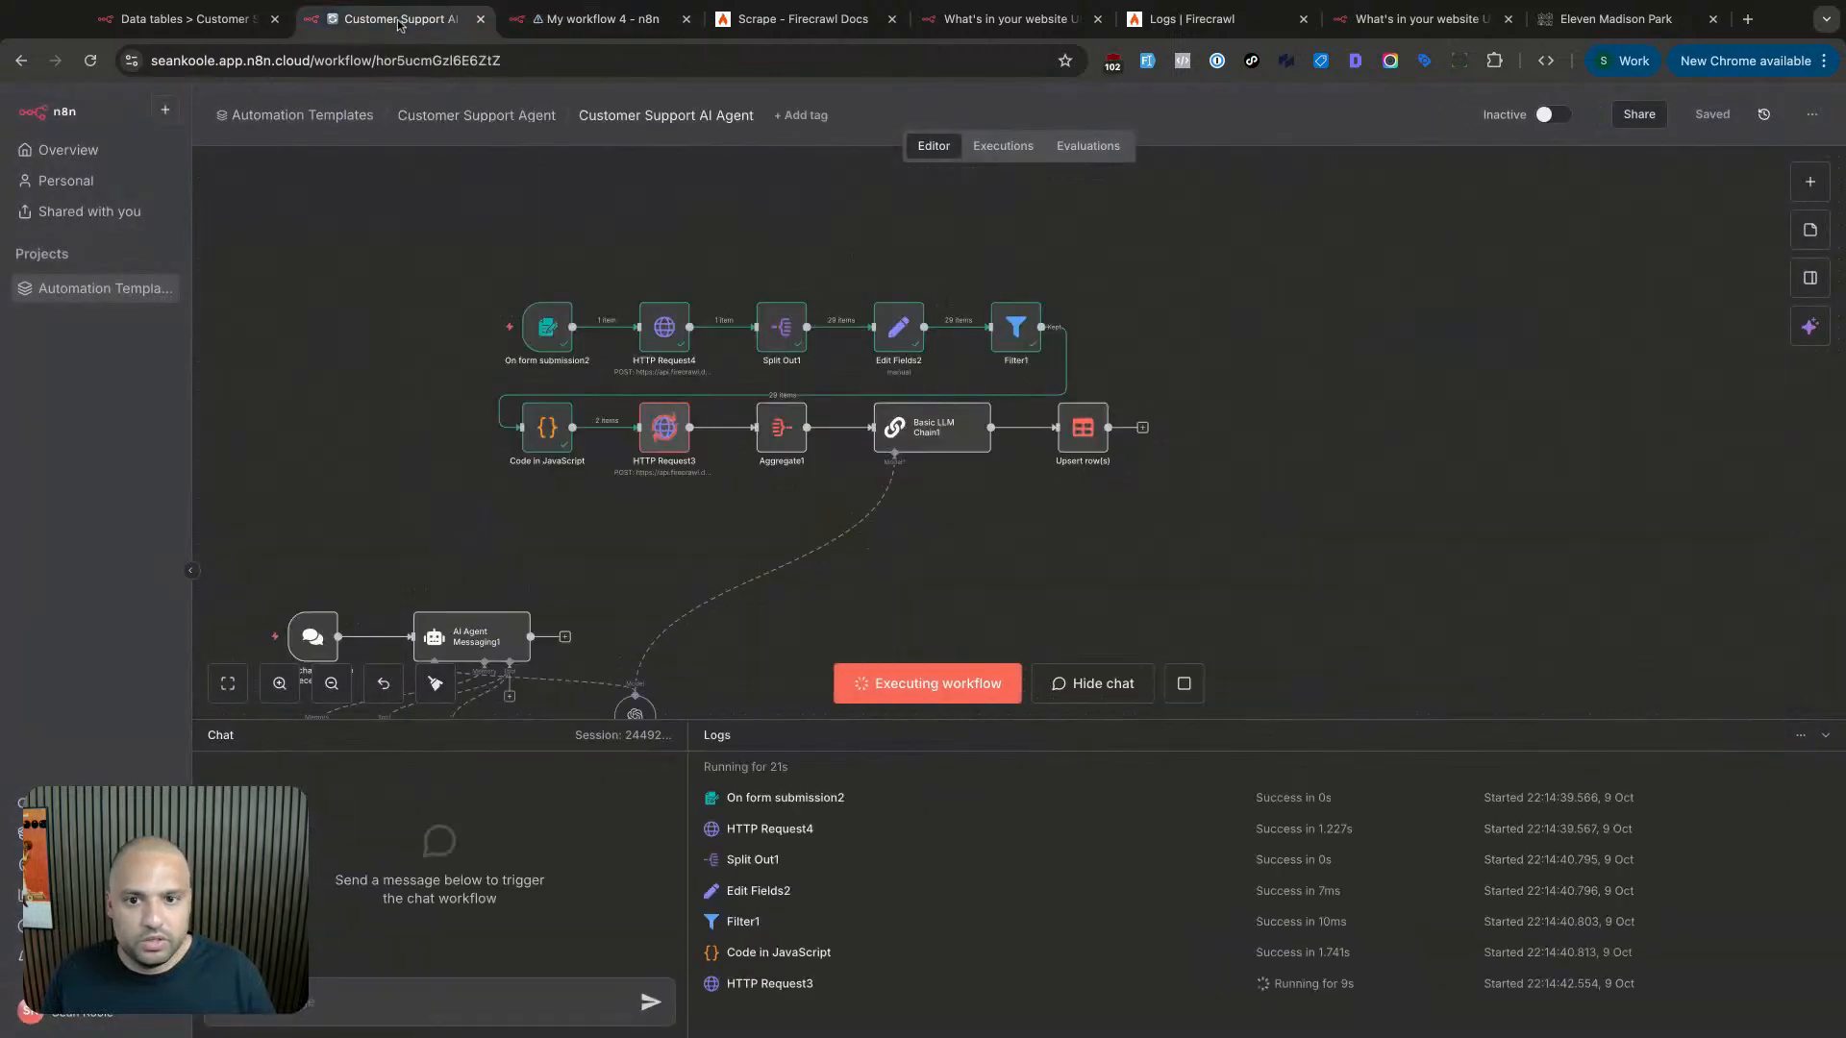
double_click(673, 443)
key("Escape")
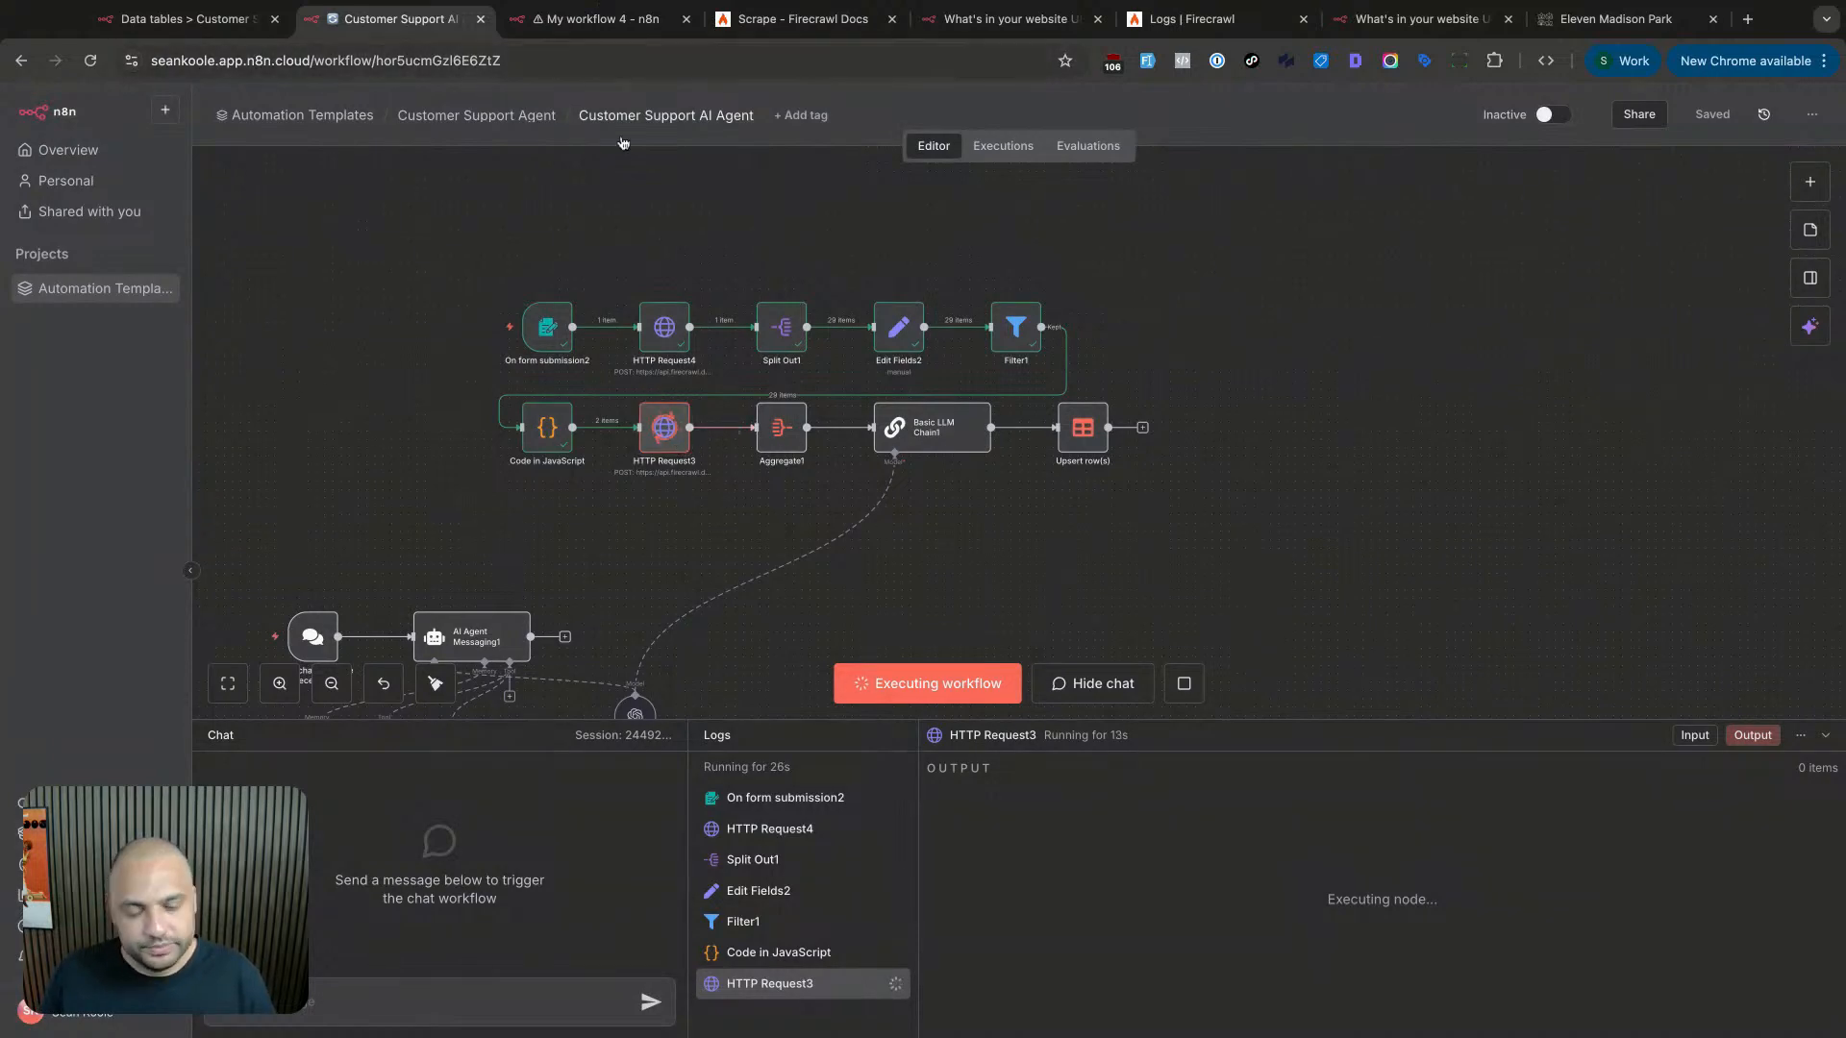
left_click(1193, 19)
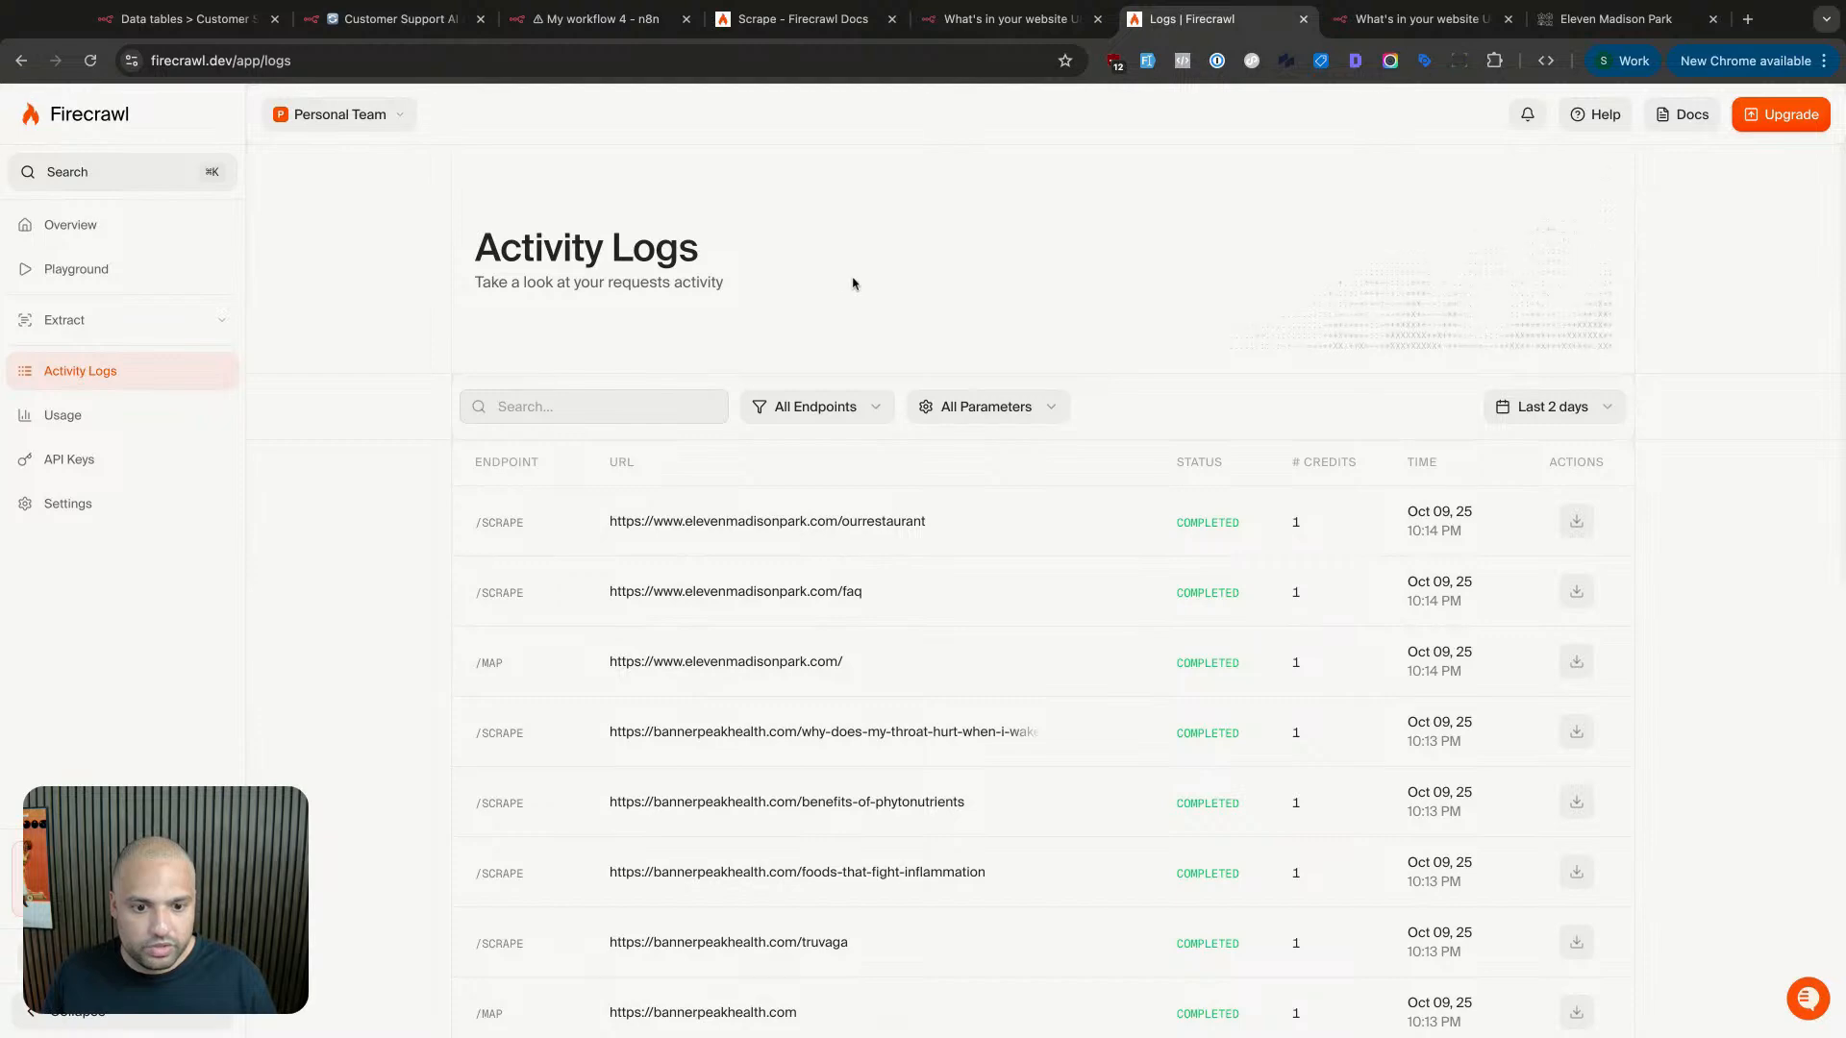
key("super+r")
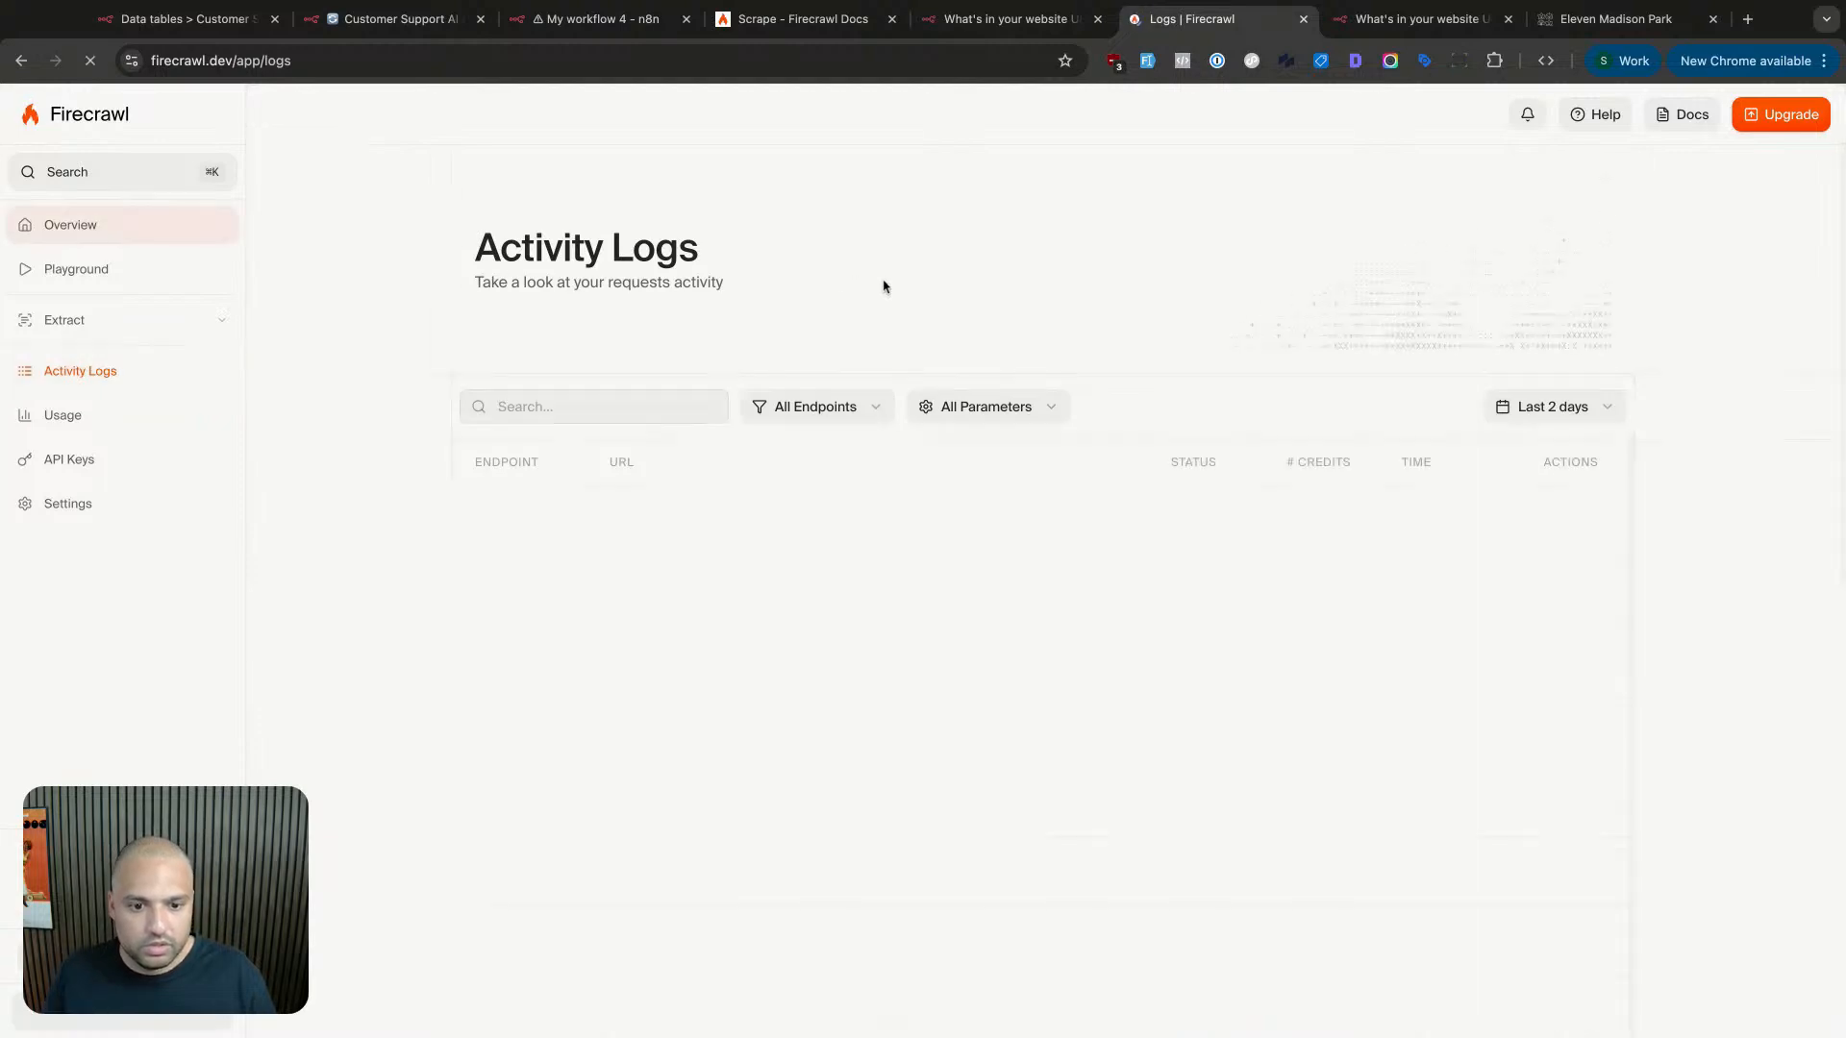
left_click(423, 21)
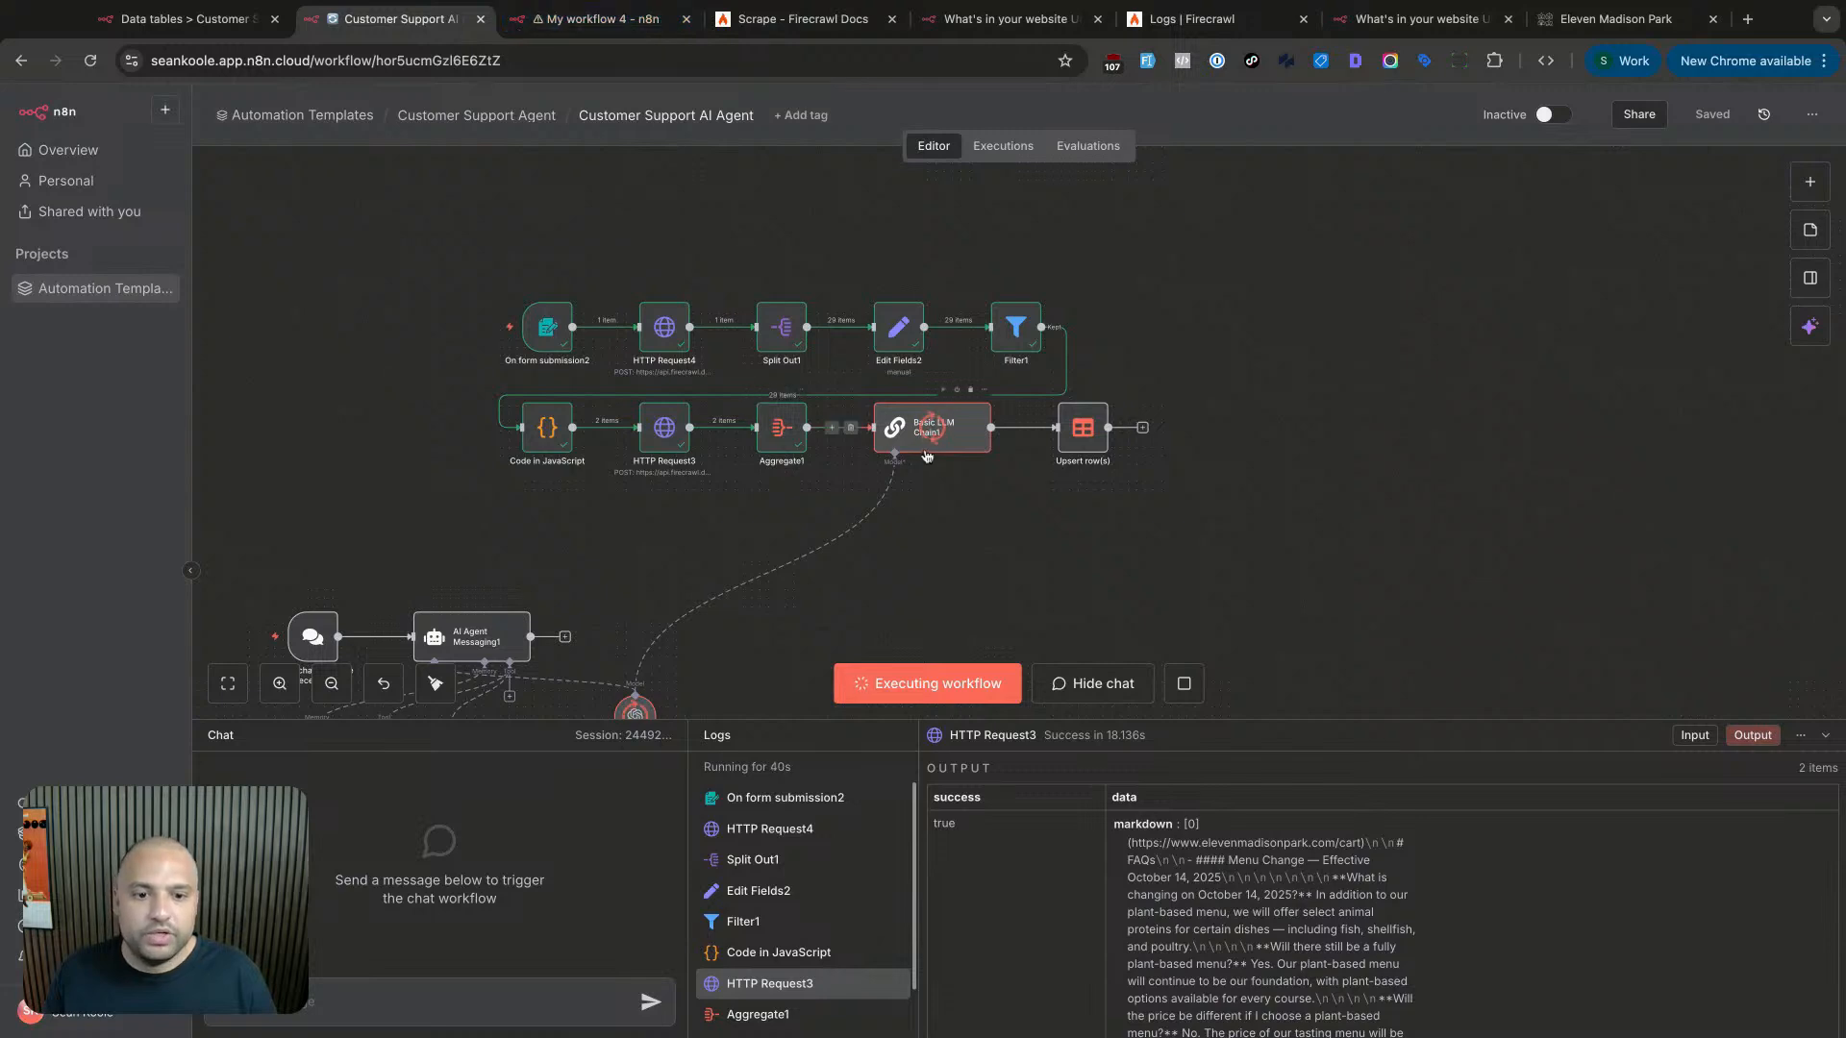
left_click(679, 29)
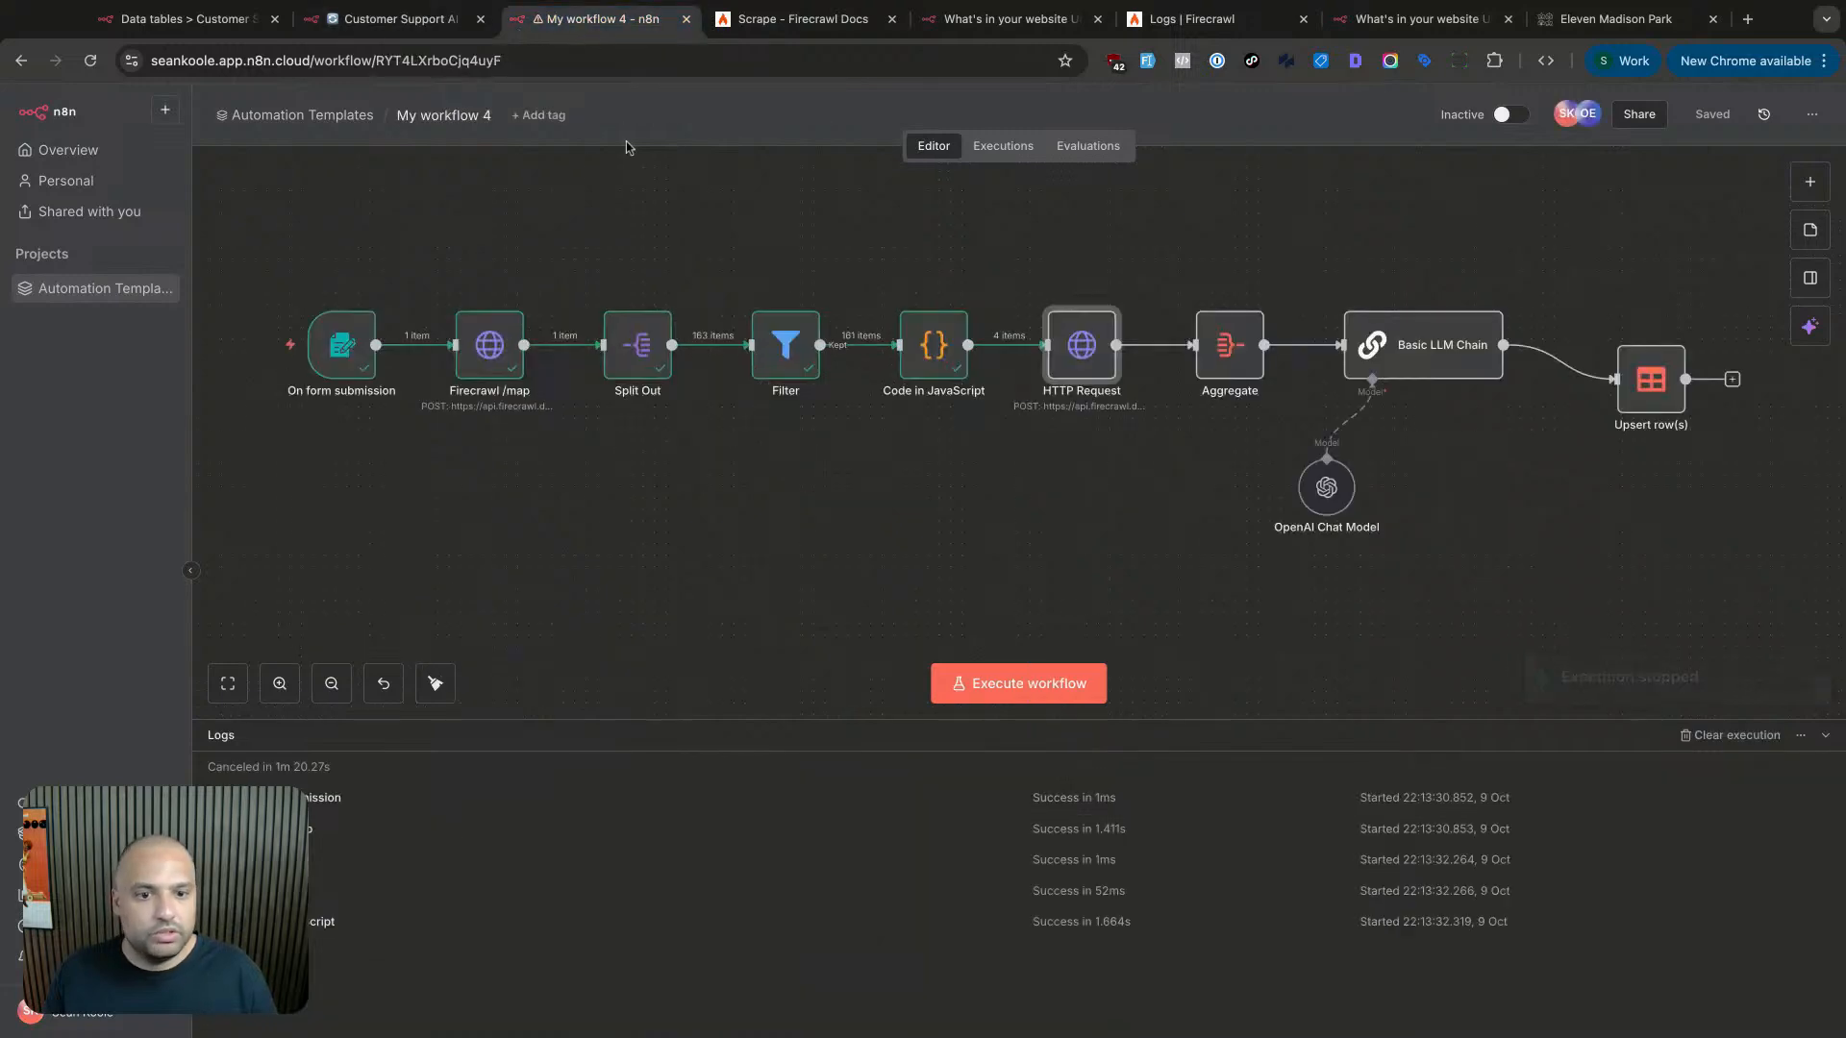
- Run My workflow 4 from its form trigger and check the Firecrawl logs
left_click(286, 349)
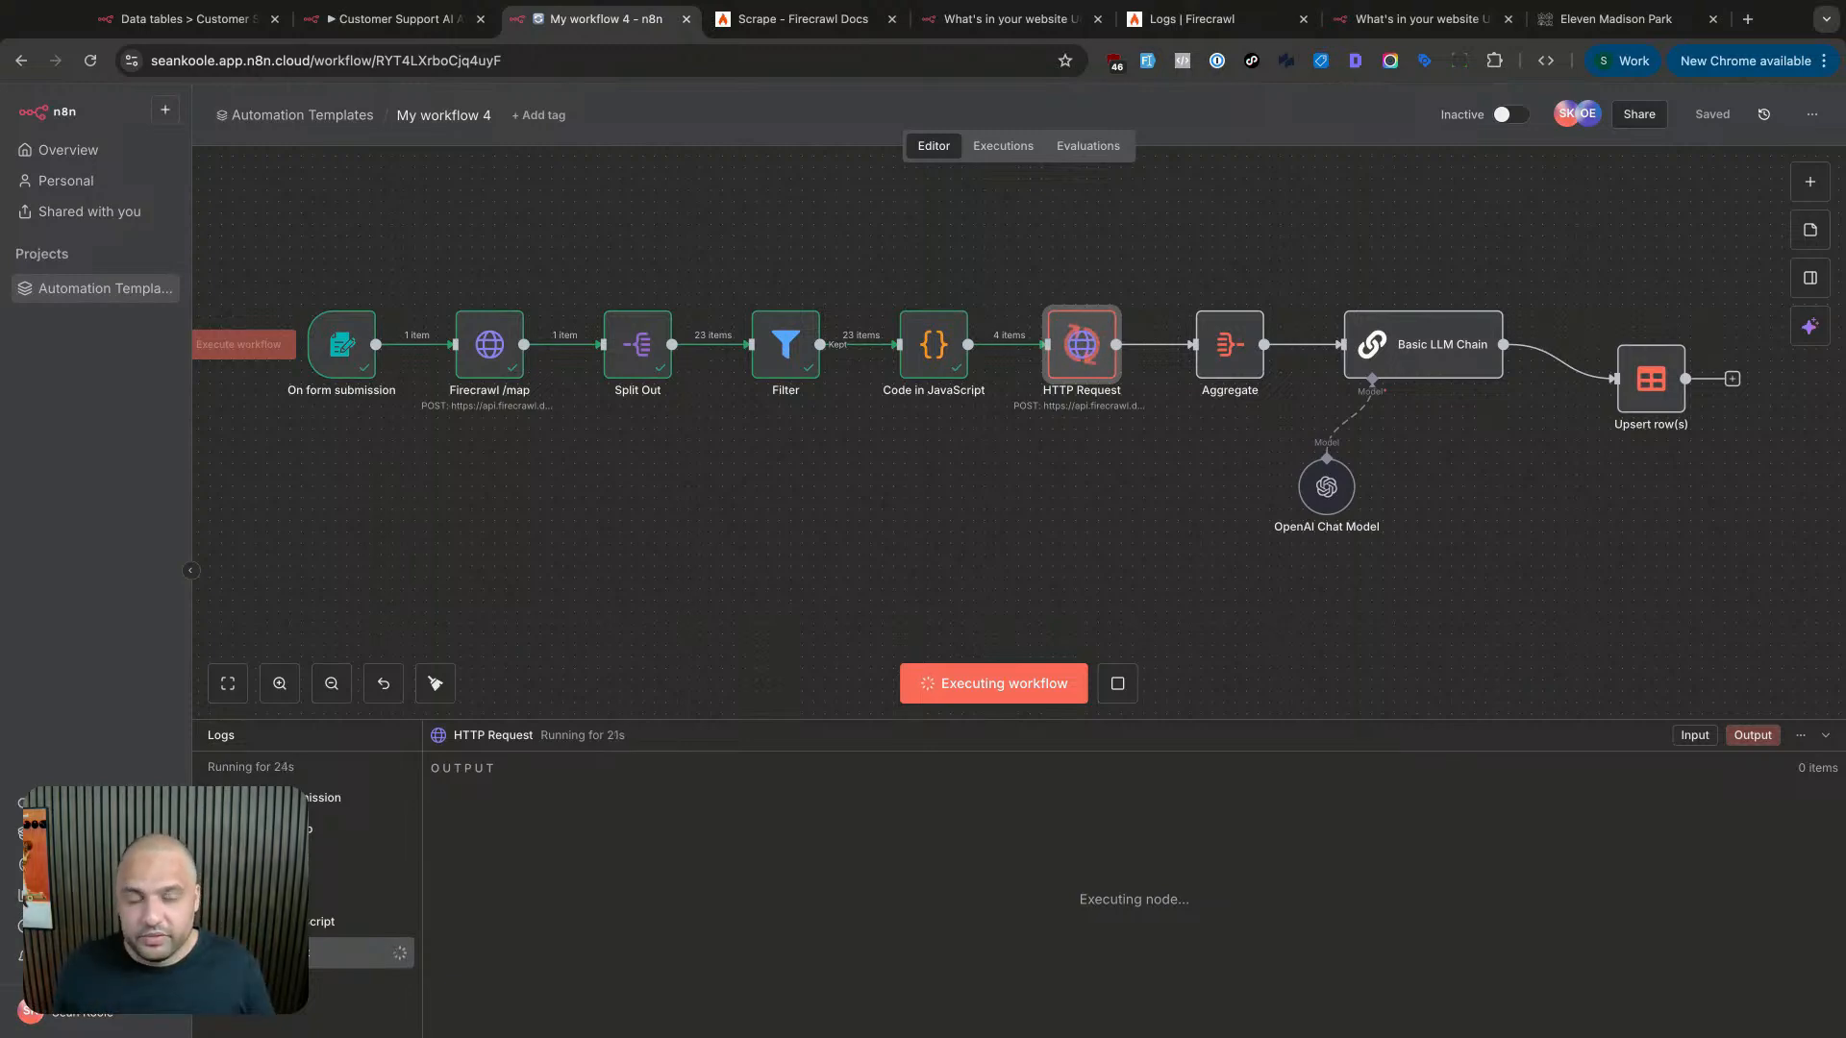
left_click(1175, 29)
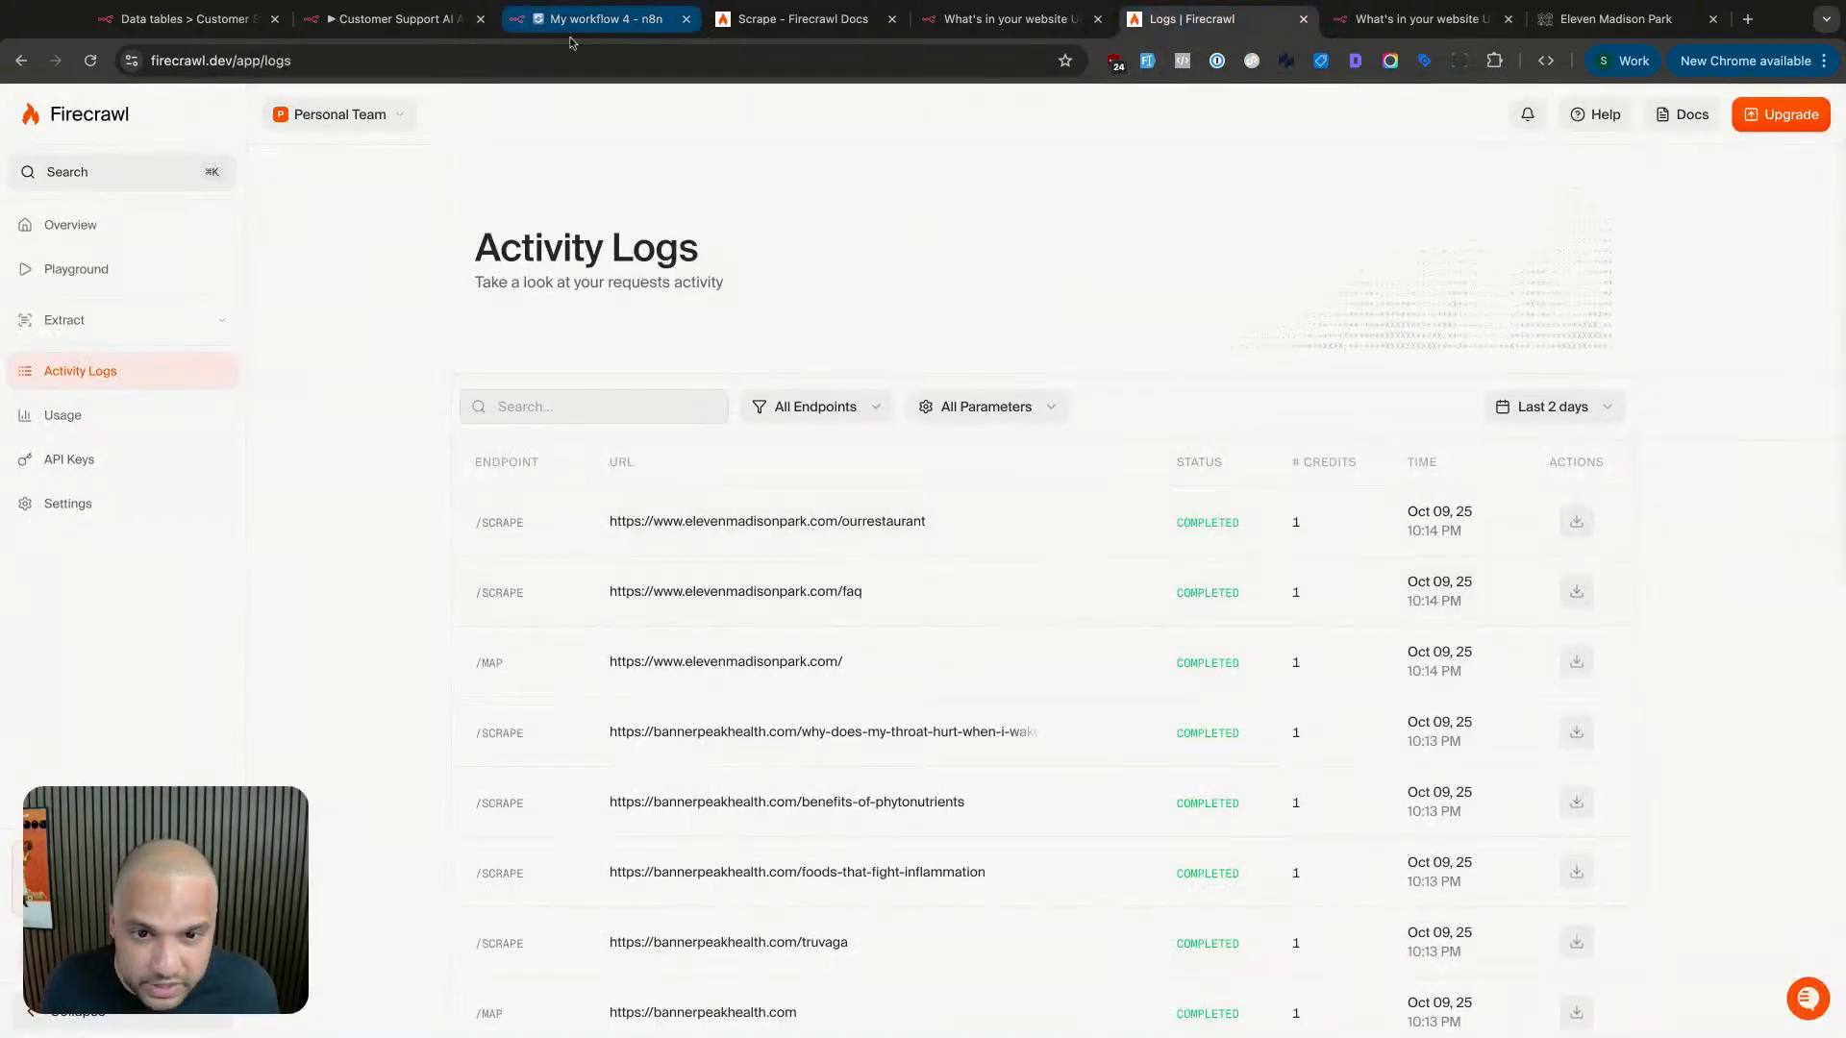
left_click(460, 27)
left_click(605, 27)
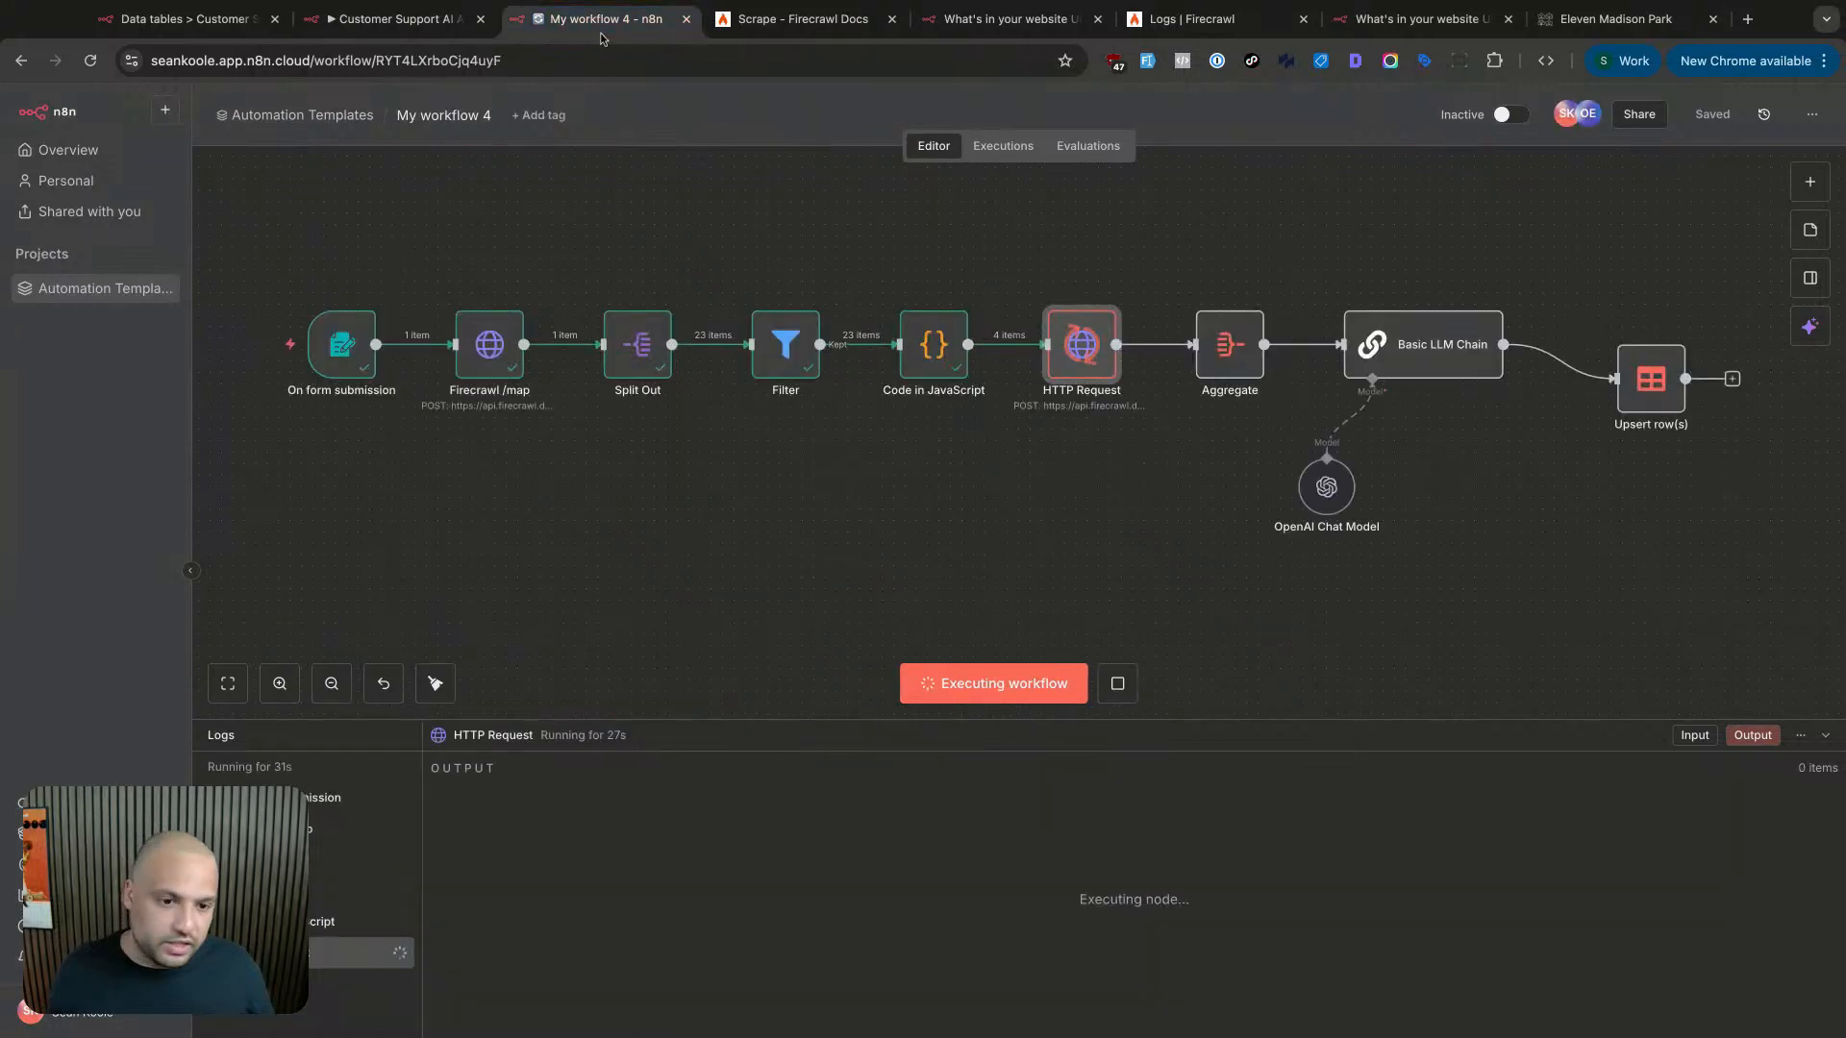
- Inspect HTTP Request receiving 4 items and close the Customer Support AI tab
left_click(965, 261)
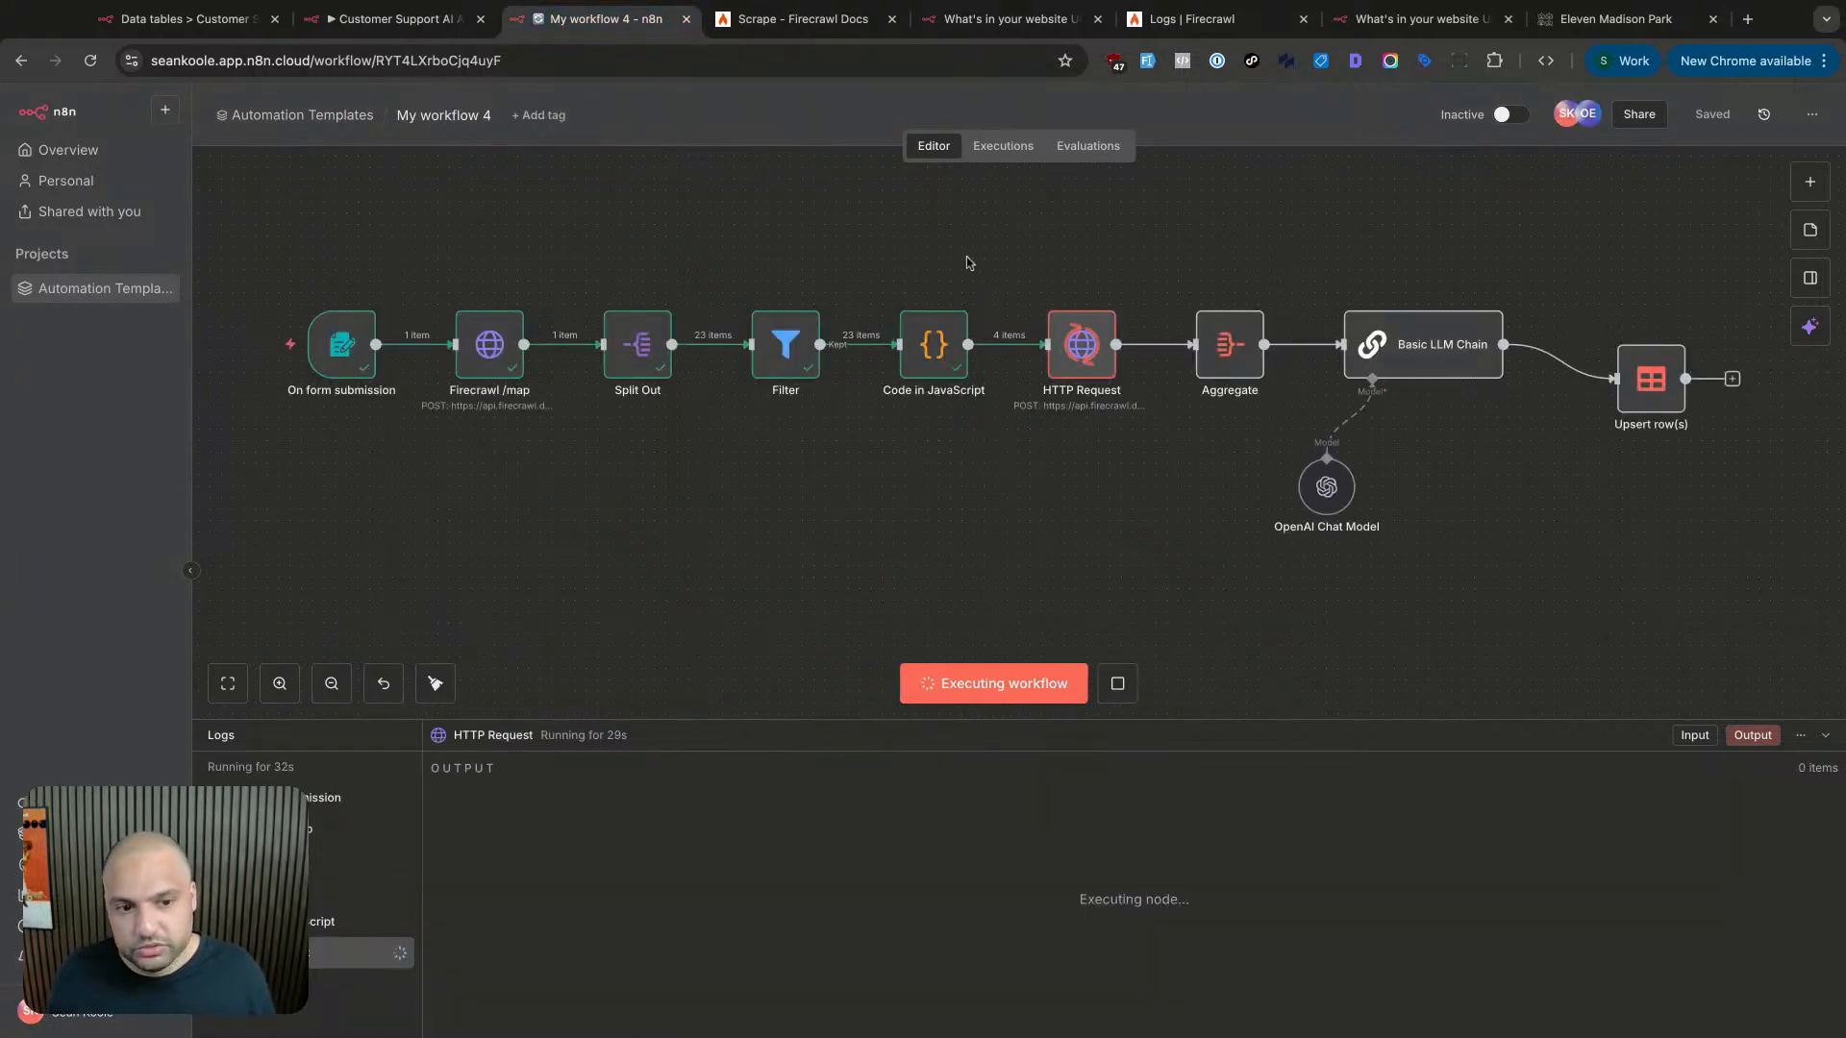
scroll(974, 261, "left", 1)
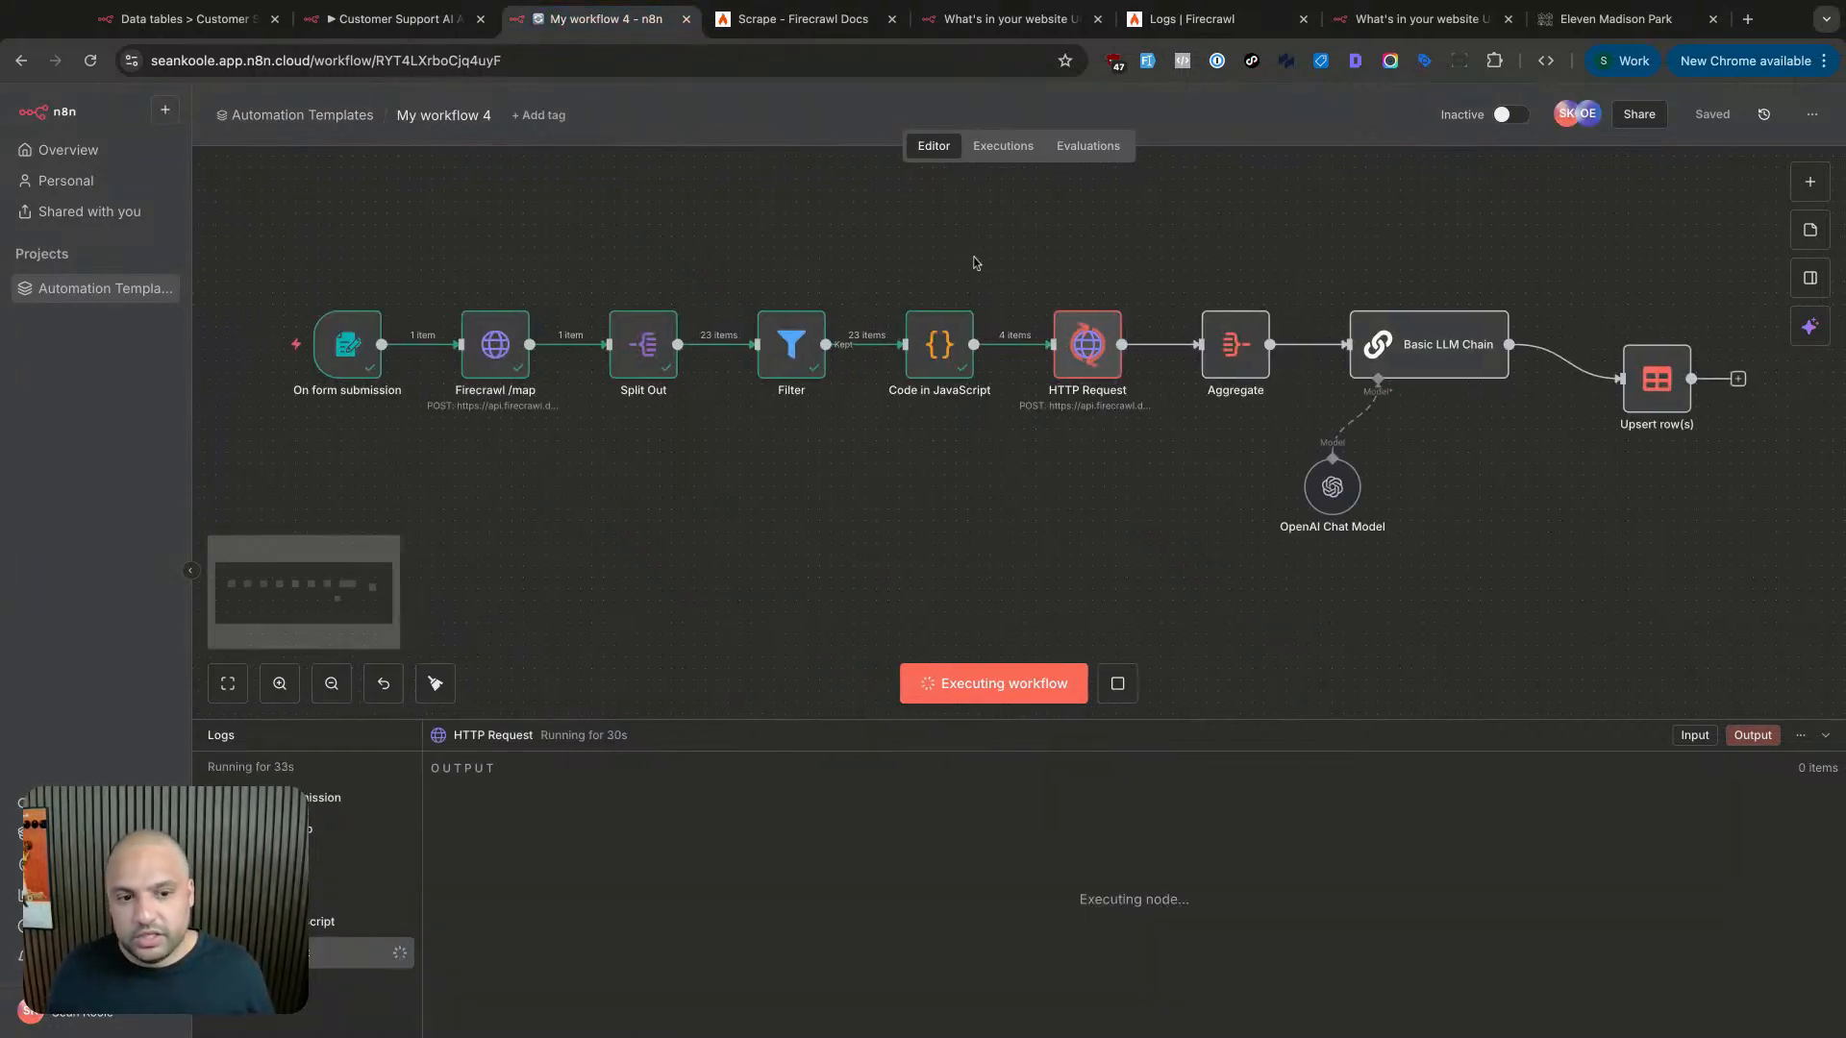
double_click(1089, 360)
key("Escape")
left_click(481, 18)
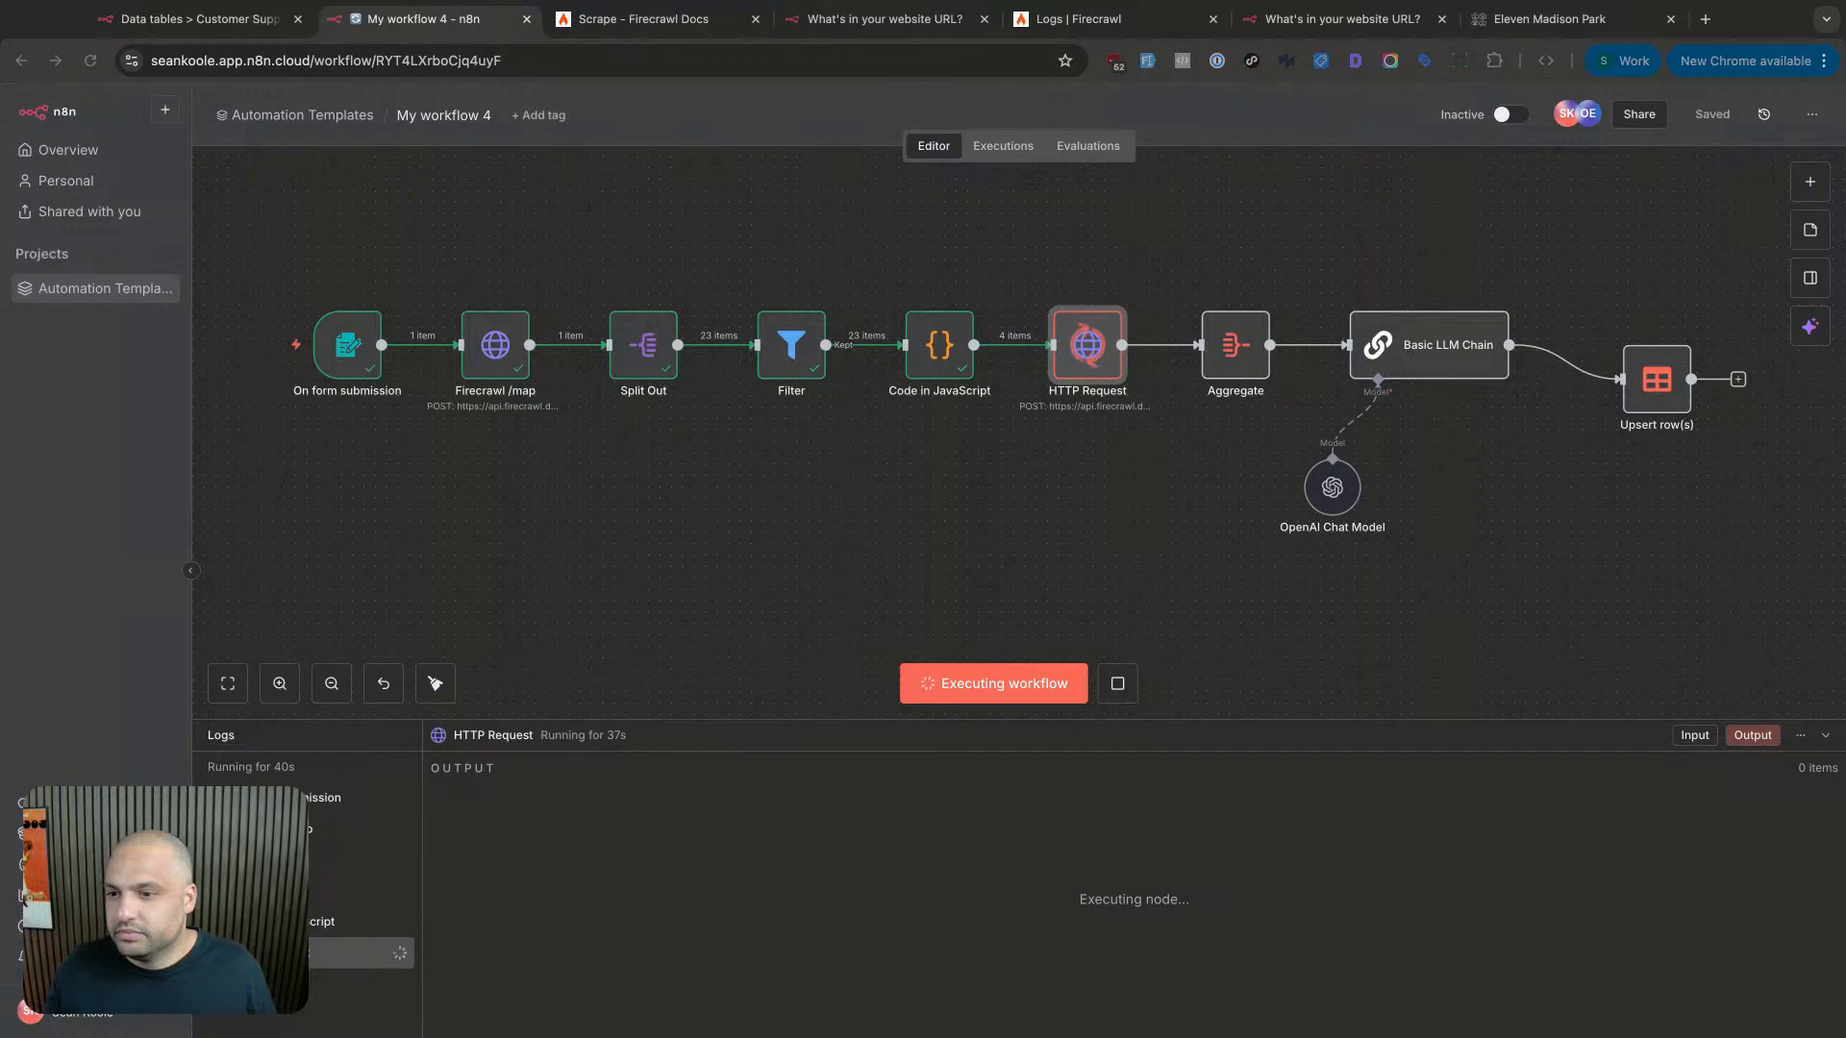
double_click(1096, 348)
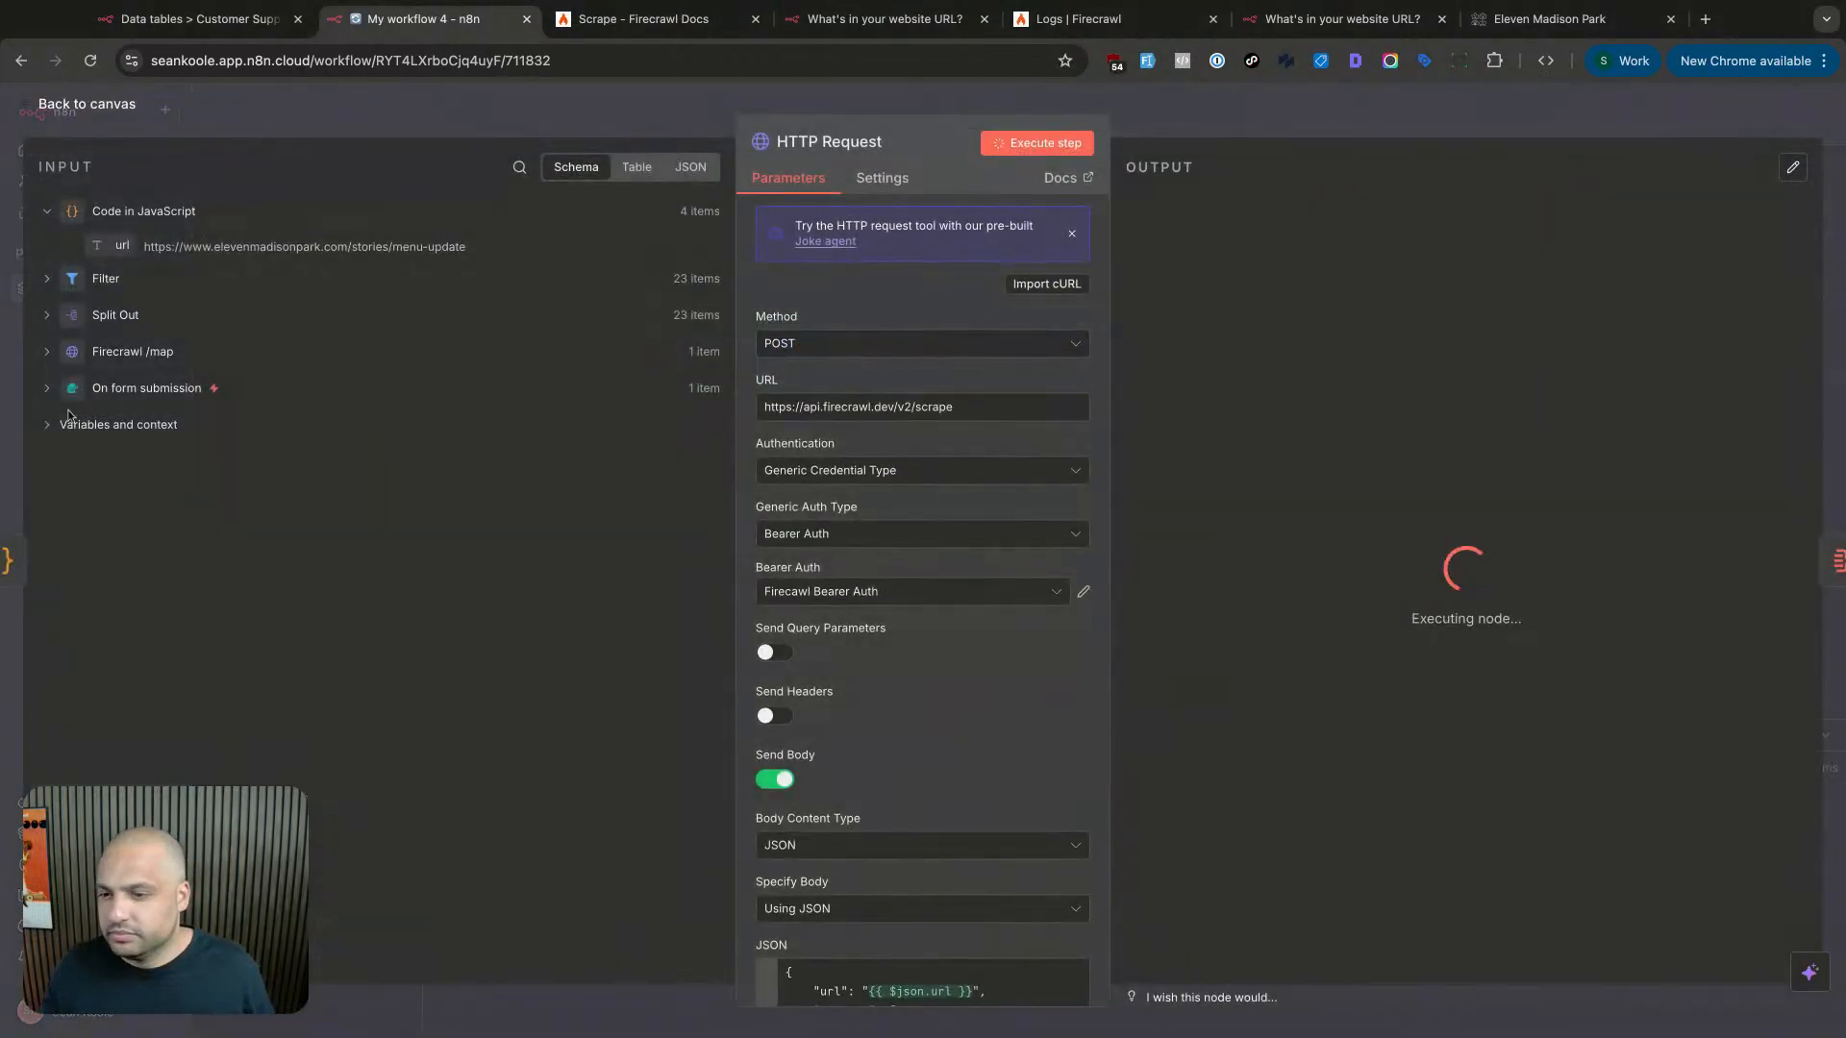
scroll(830, 582, "down", 5)
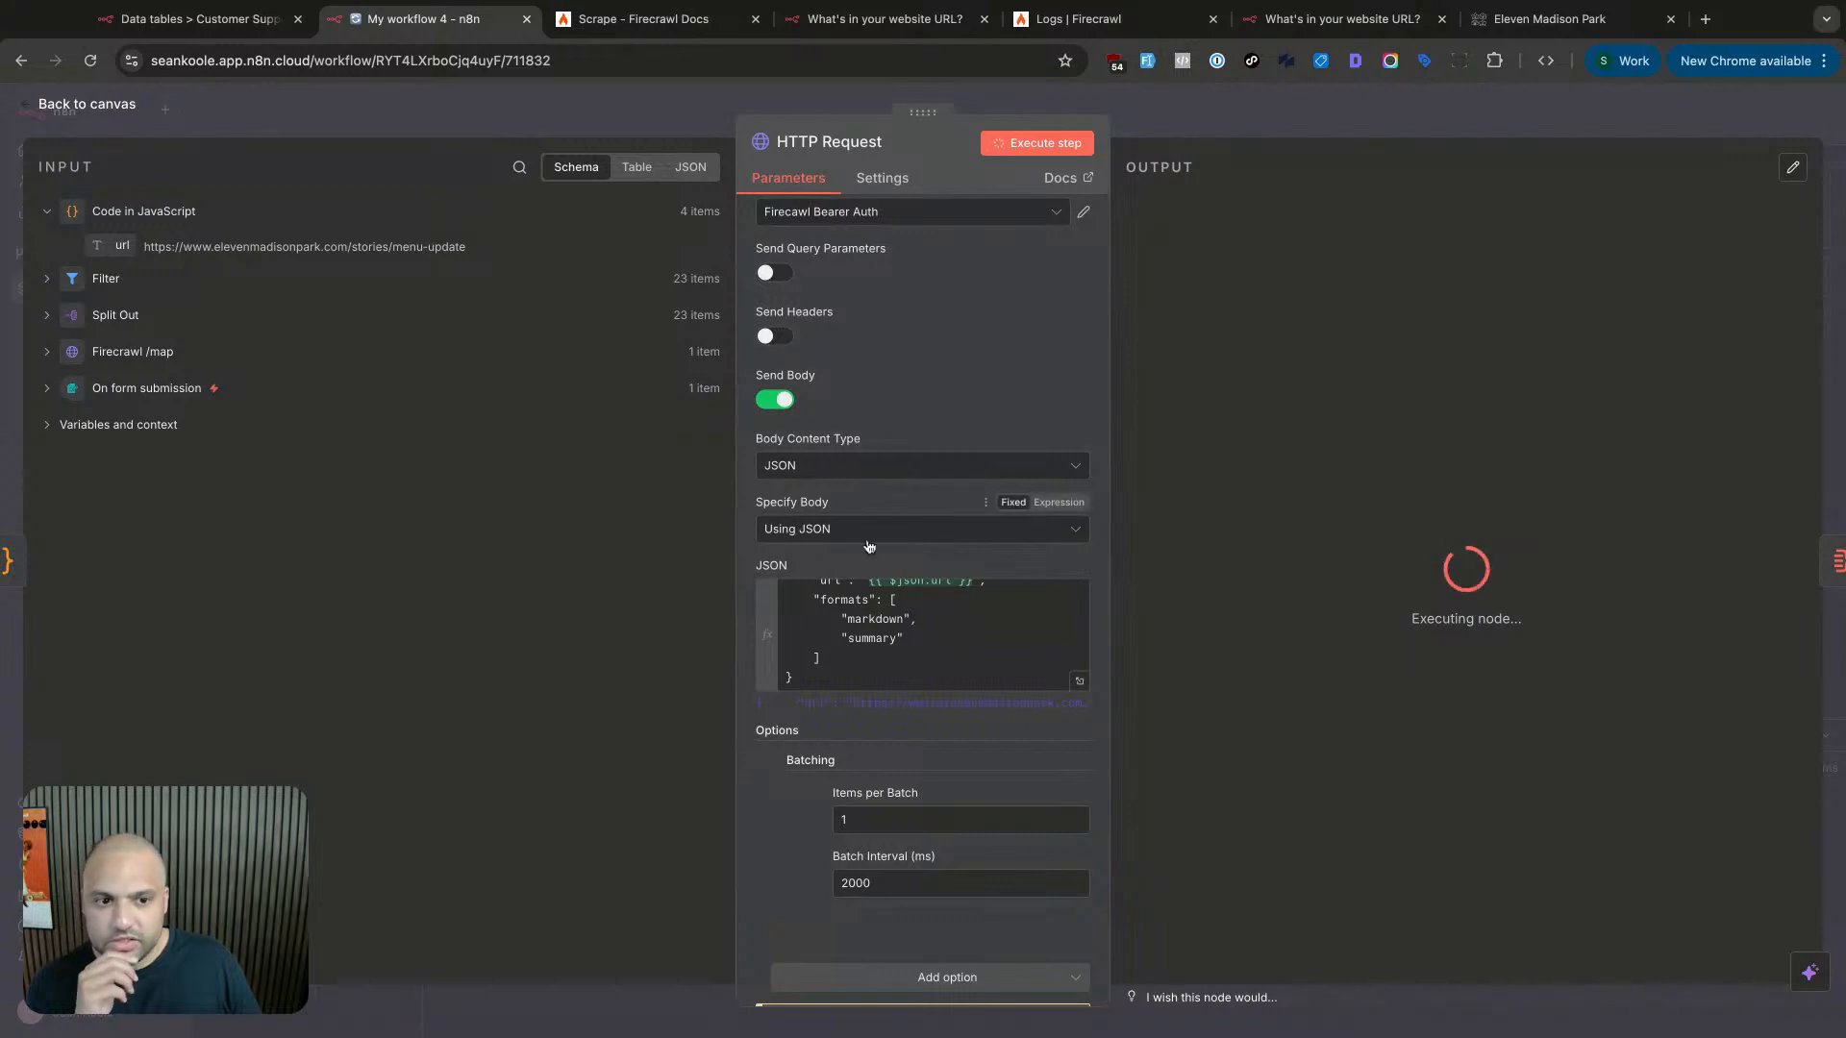
left_click(1208, 123)
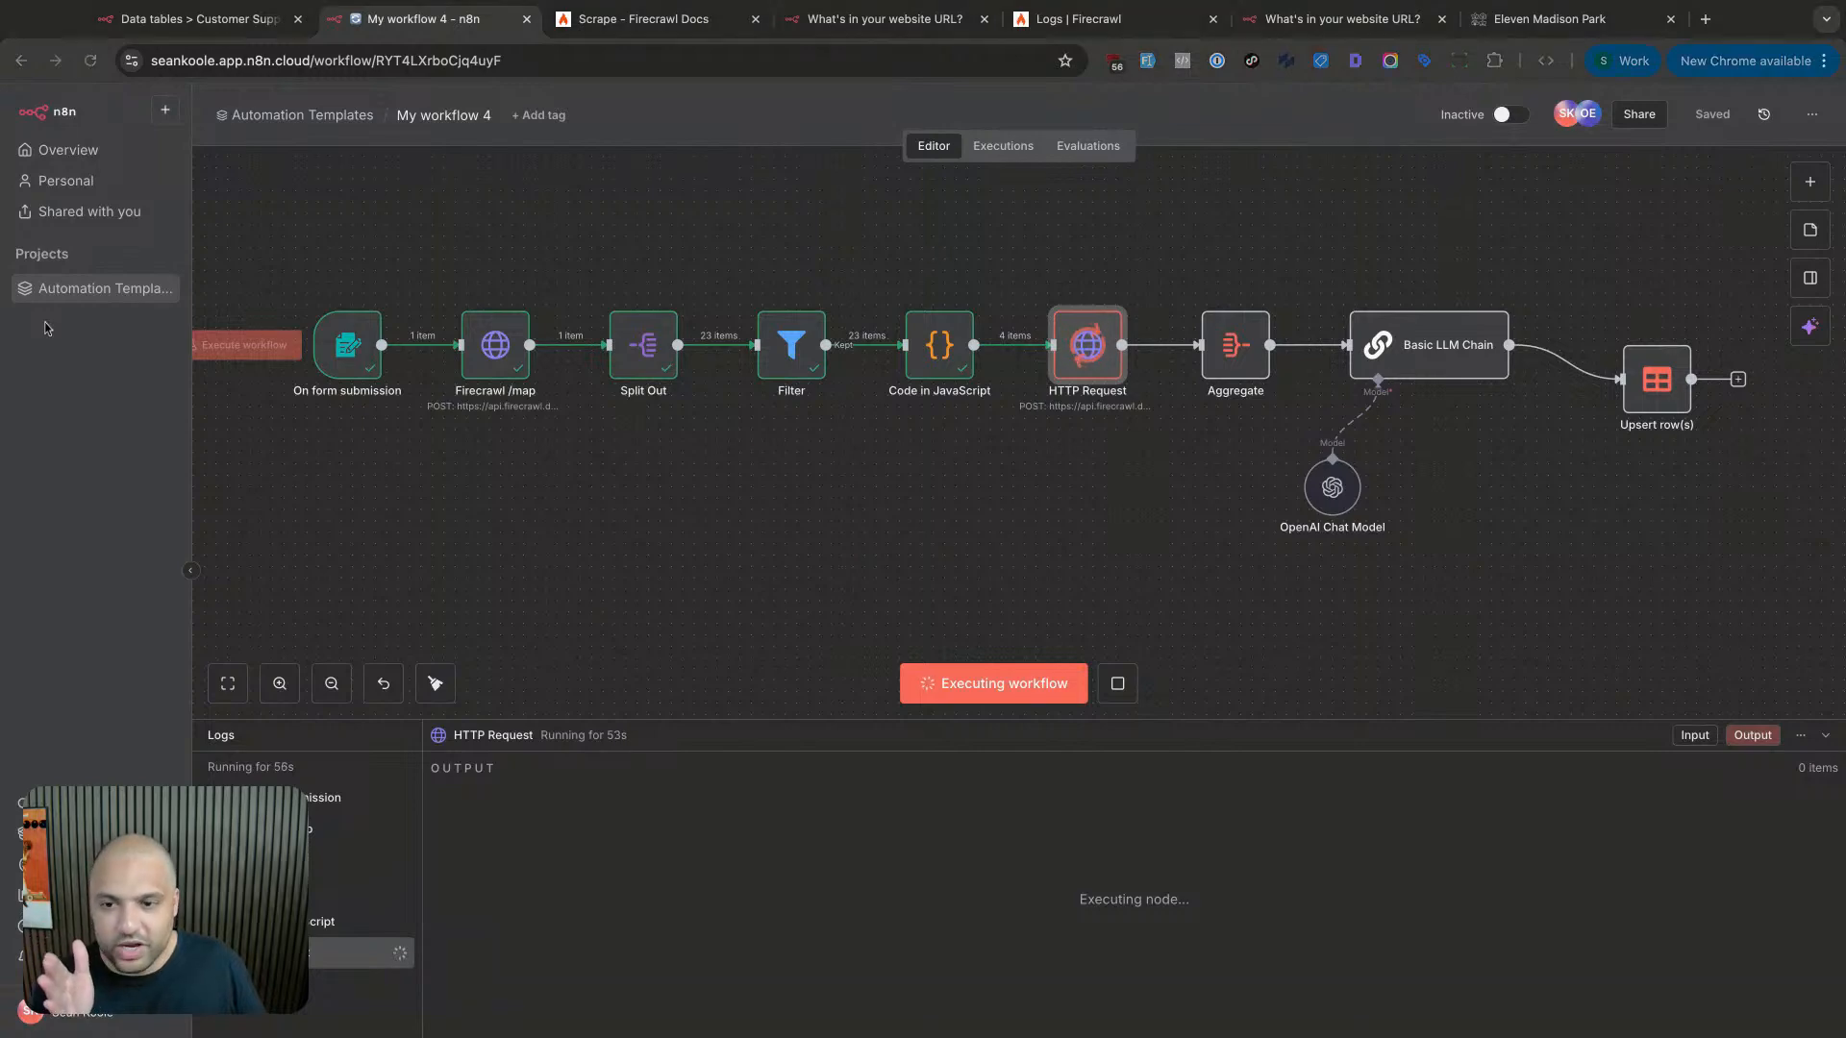
left_click(602, 651)
scroll(616, 638, "down", 1)
left_click(660, 584)
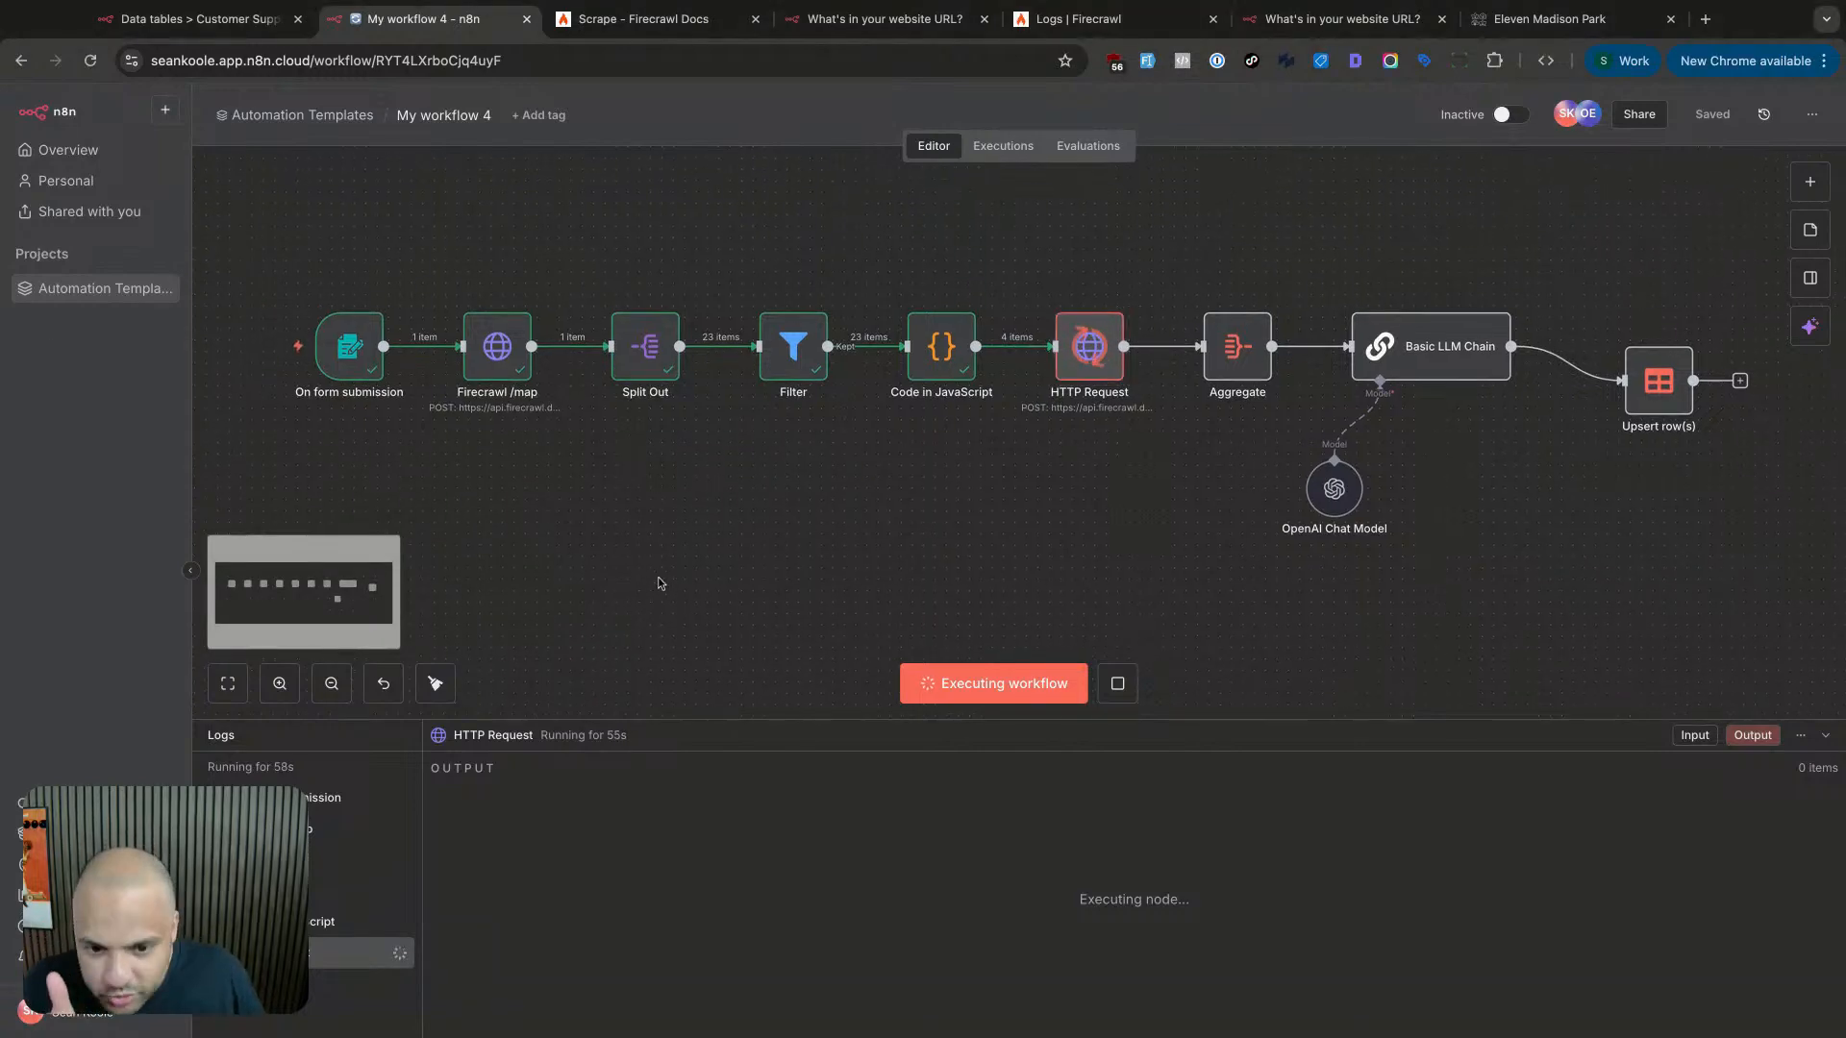
scroll(660, 584, "up", 1)
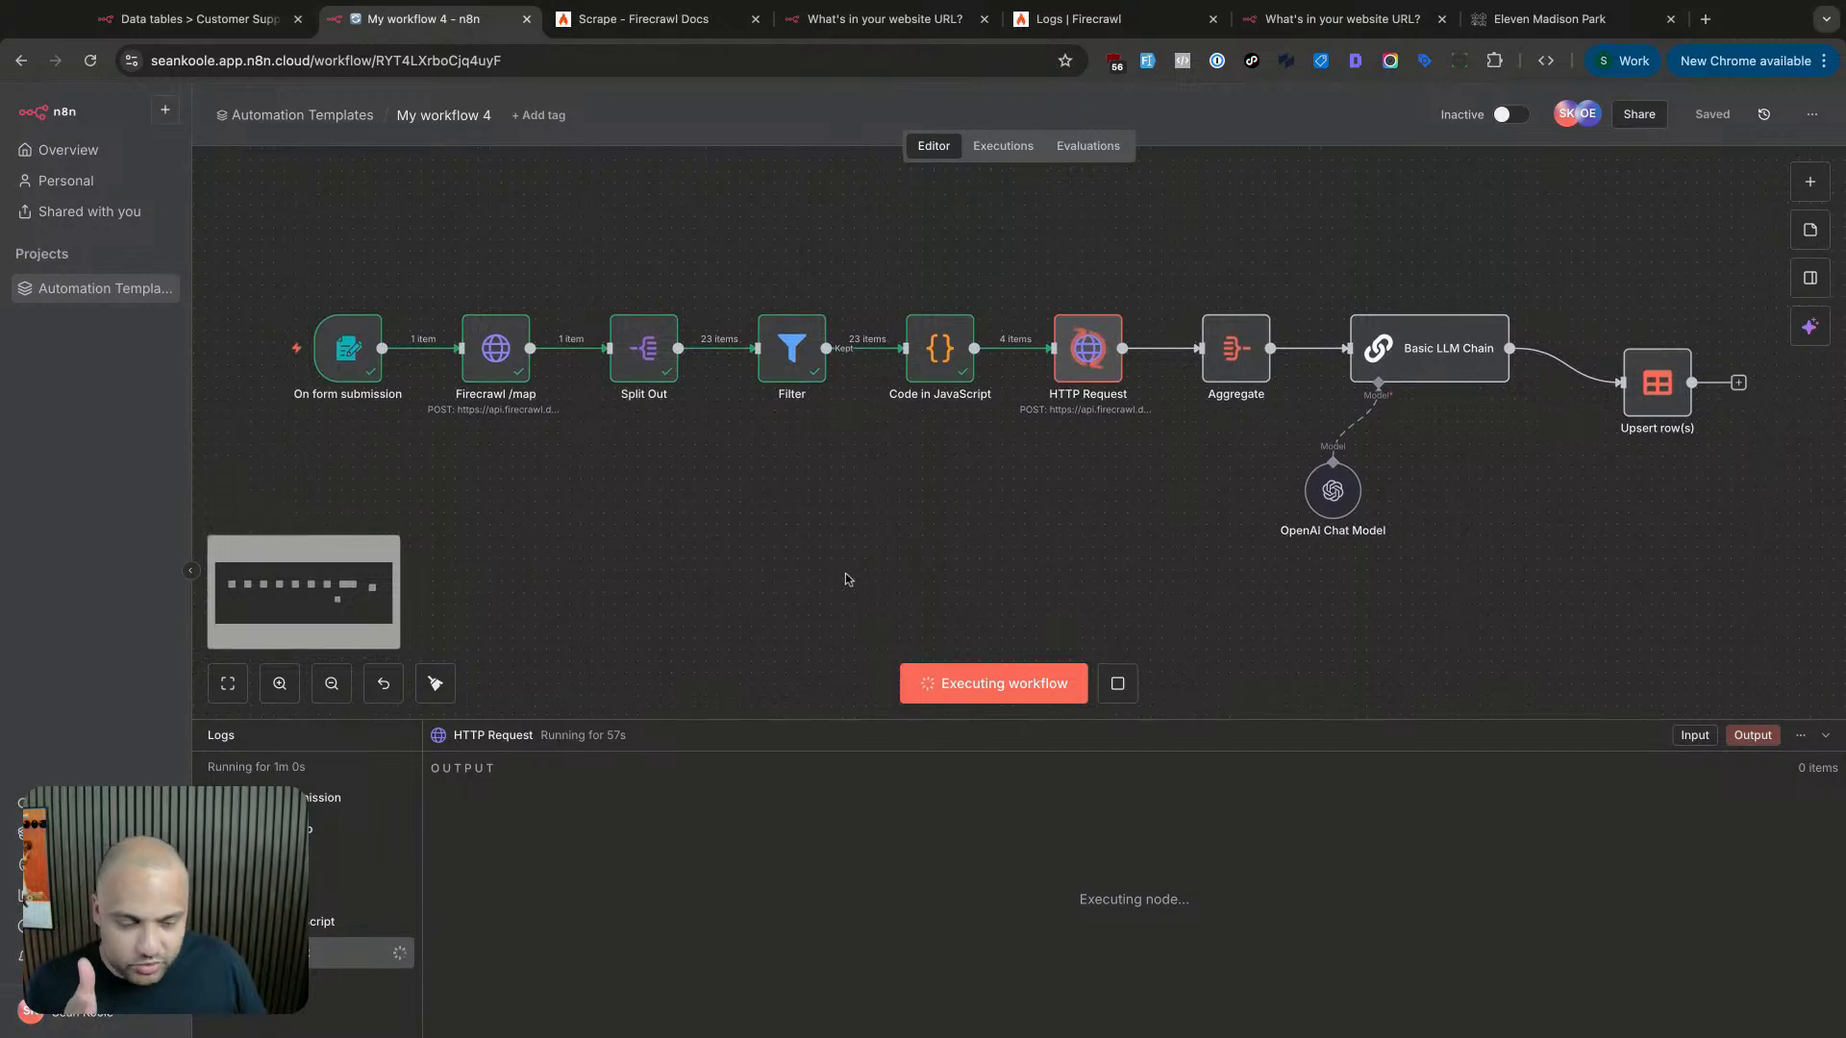
scroll(849, 573, "right", 3)
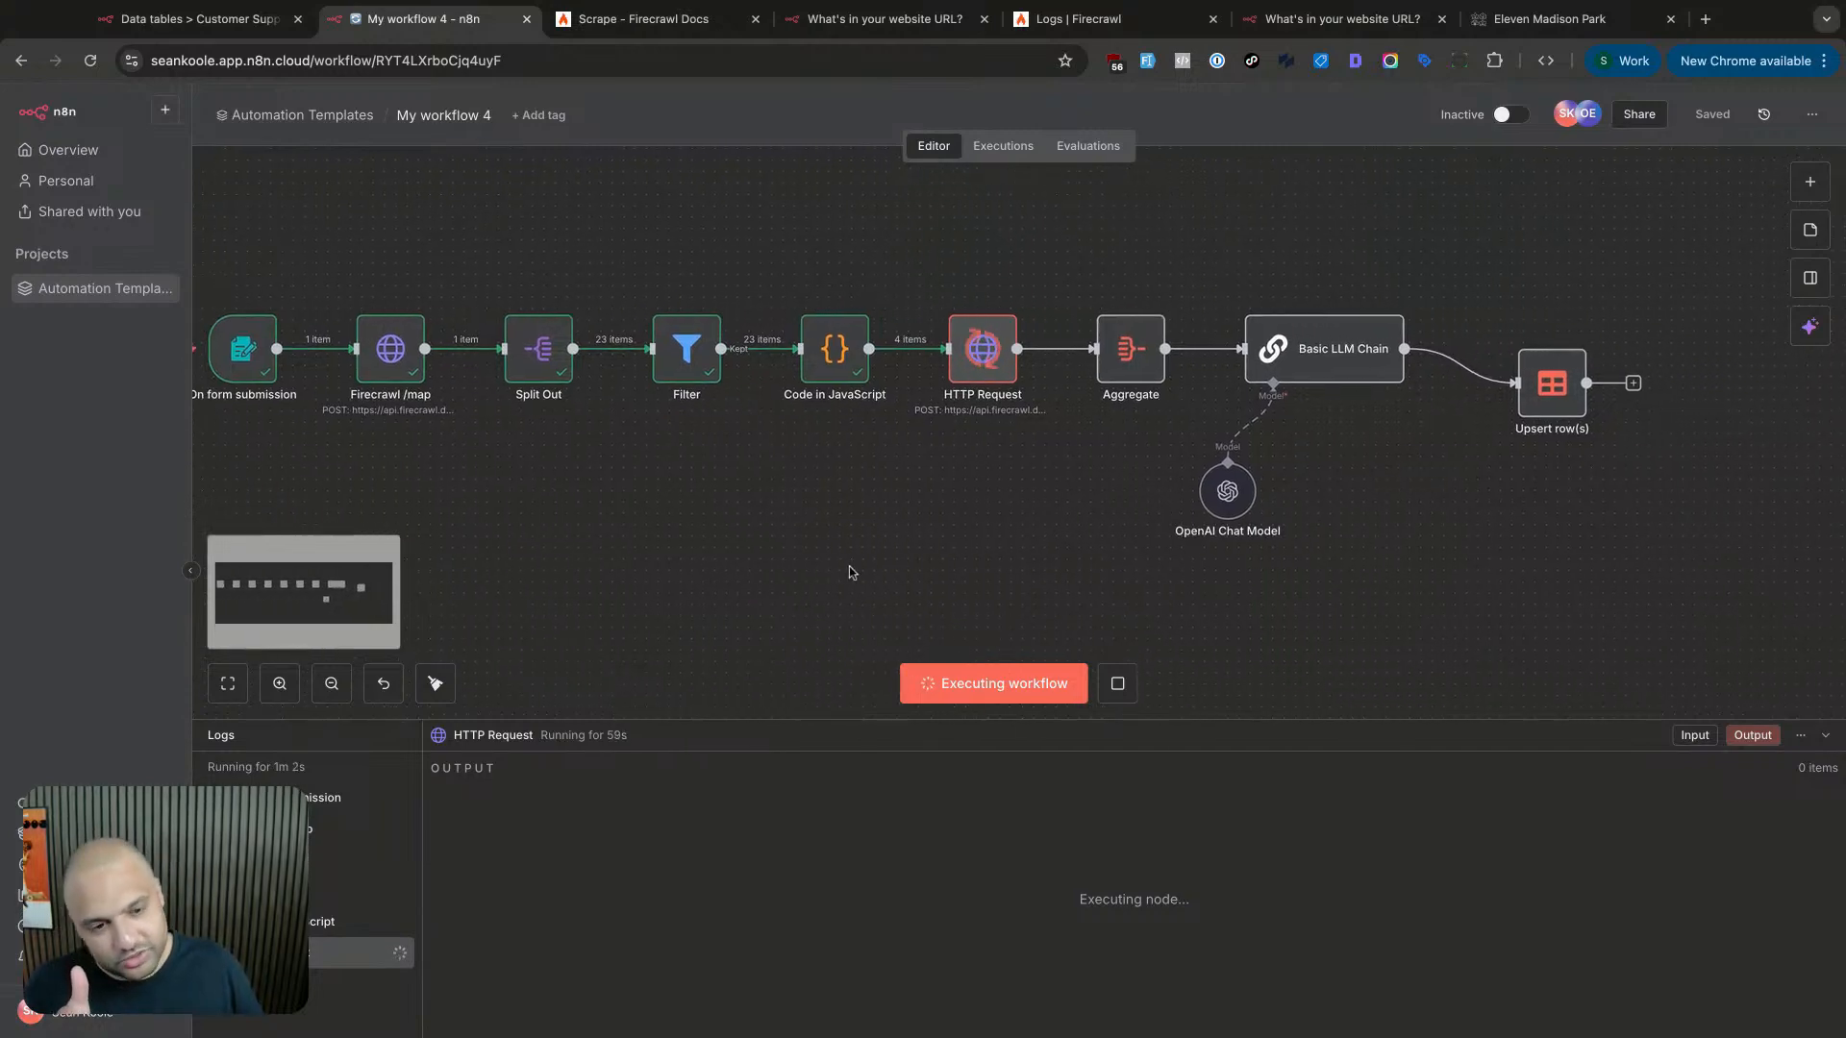
scroll(852, 576, "right", 1)
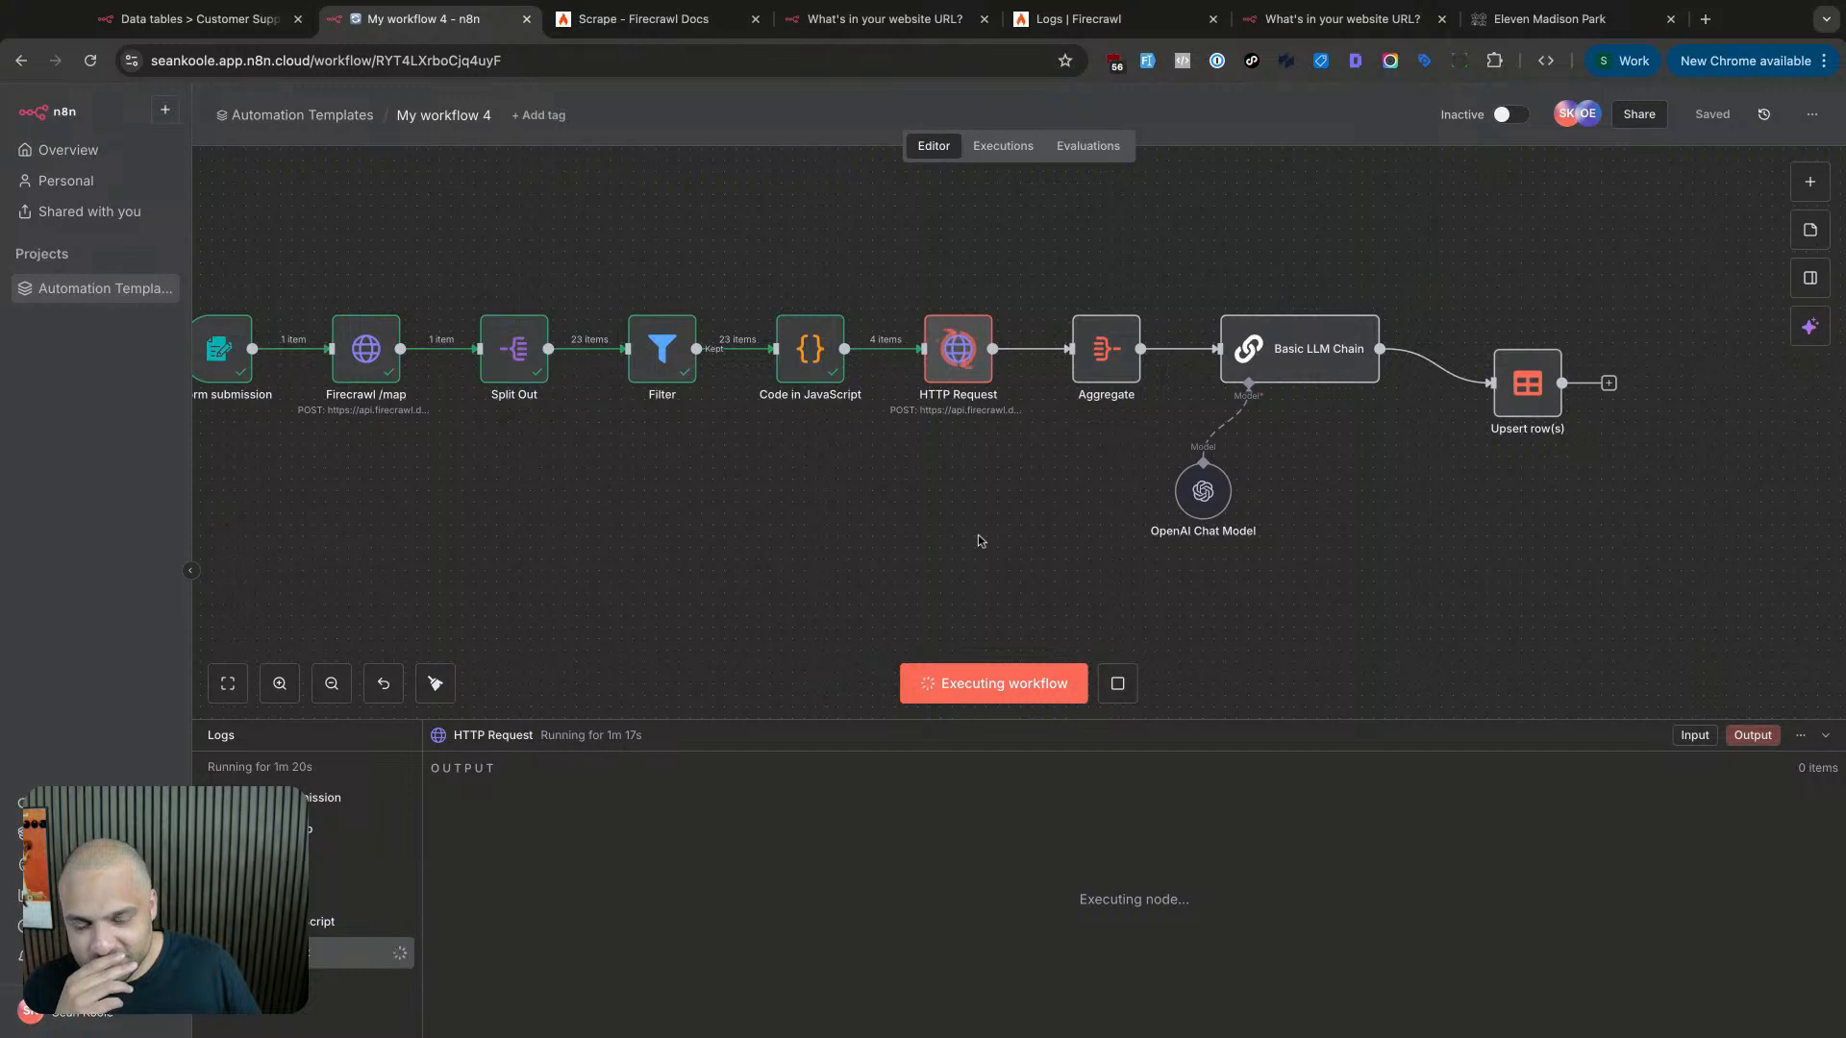
scroll(979, 541, "down", 3)
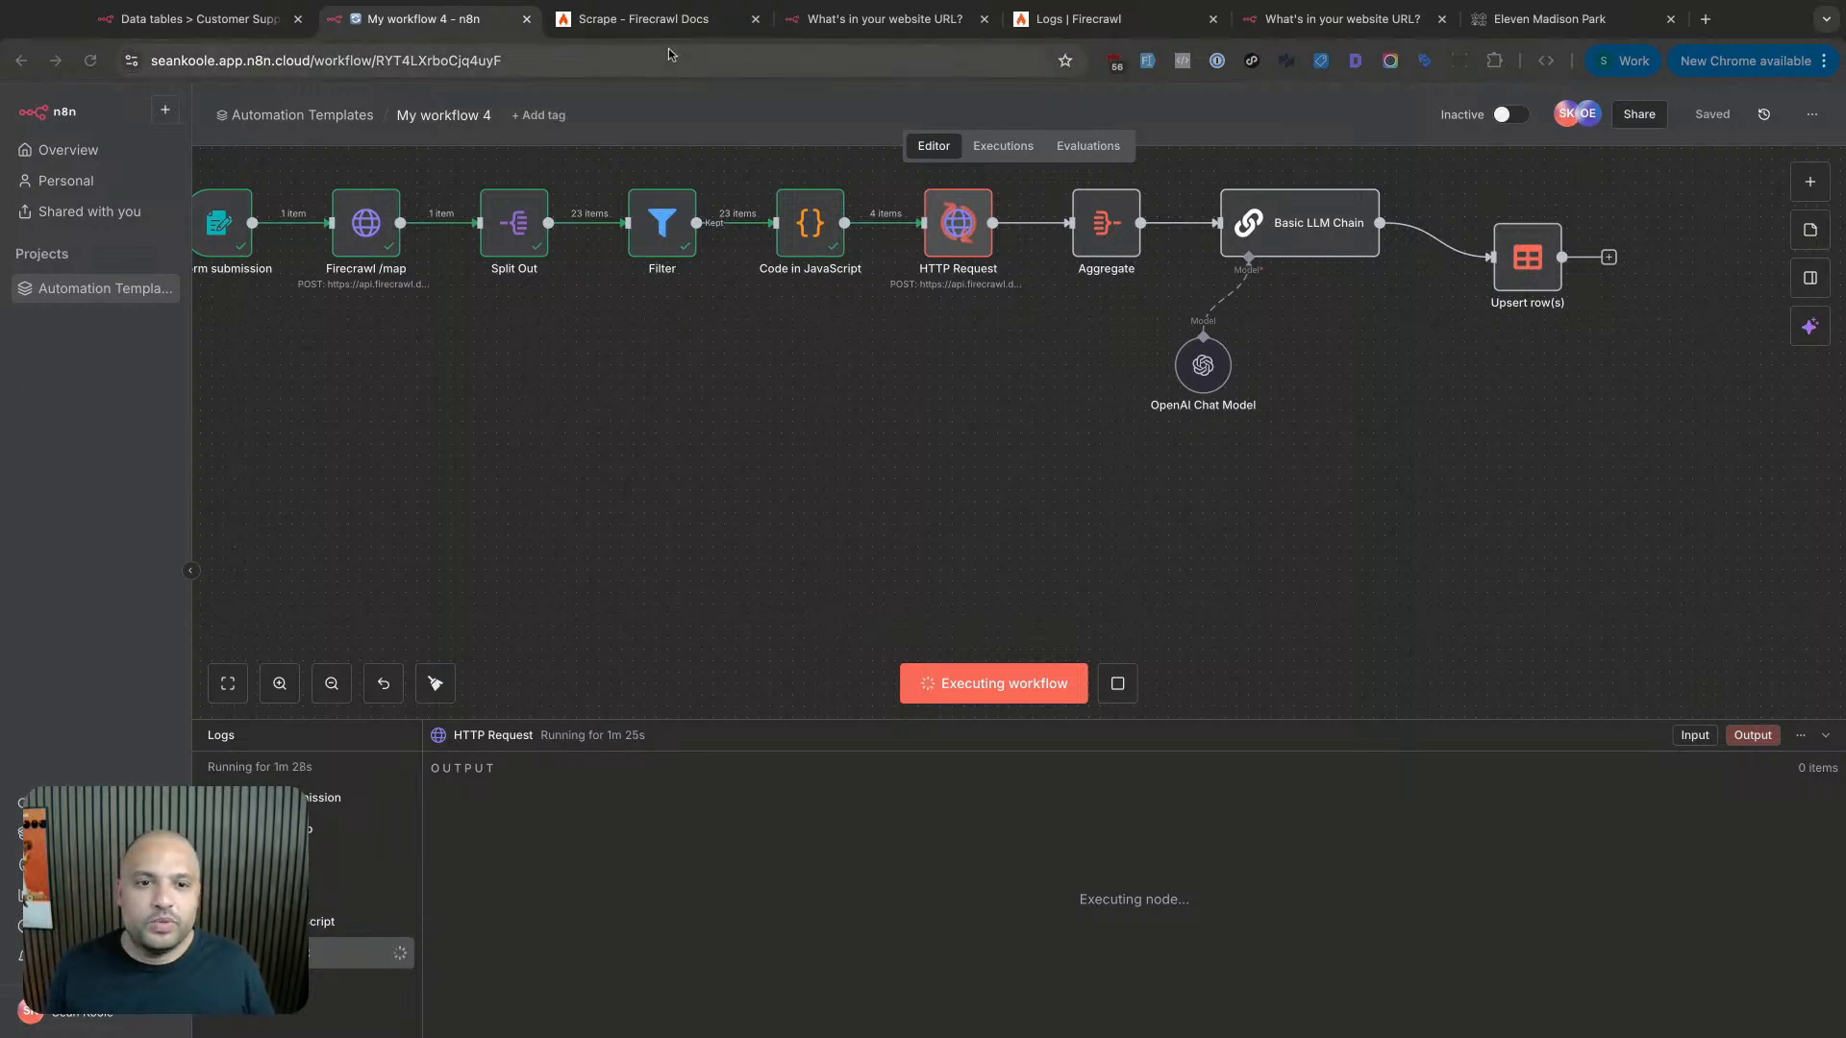
left_click(879, 16)
left_click(234, 20)
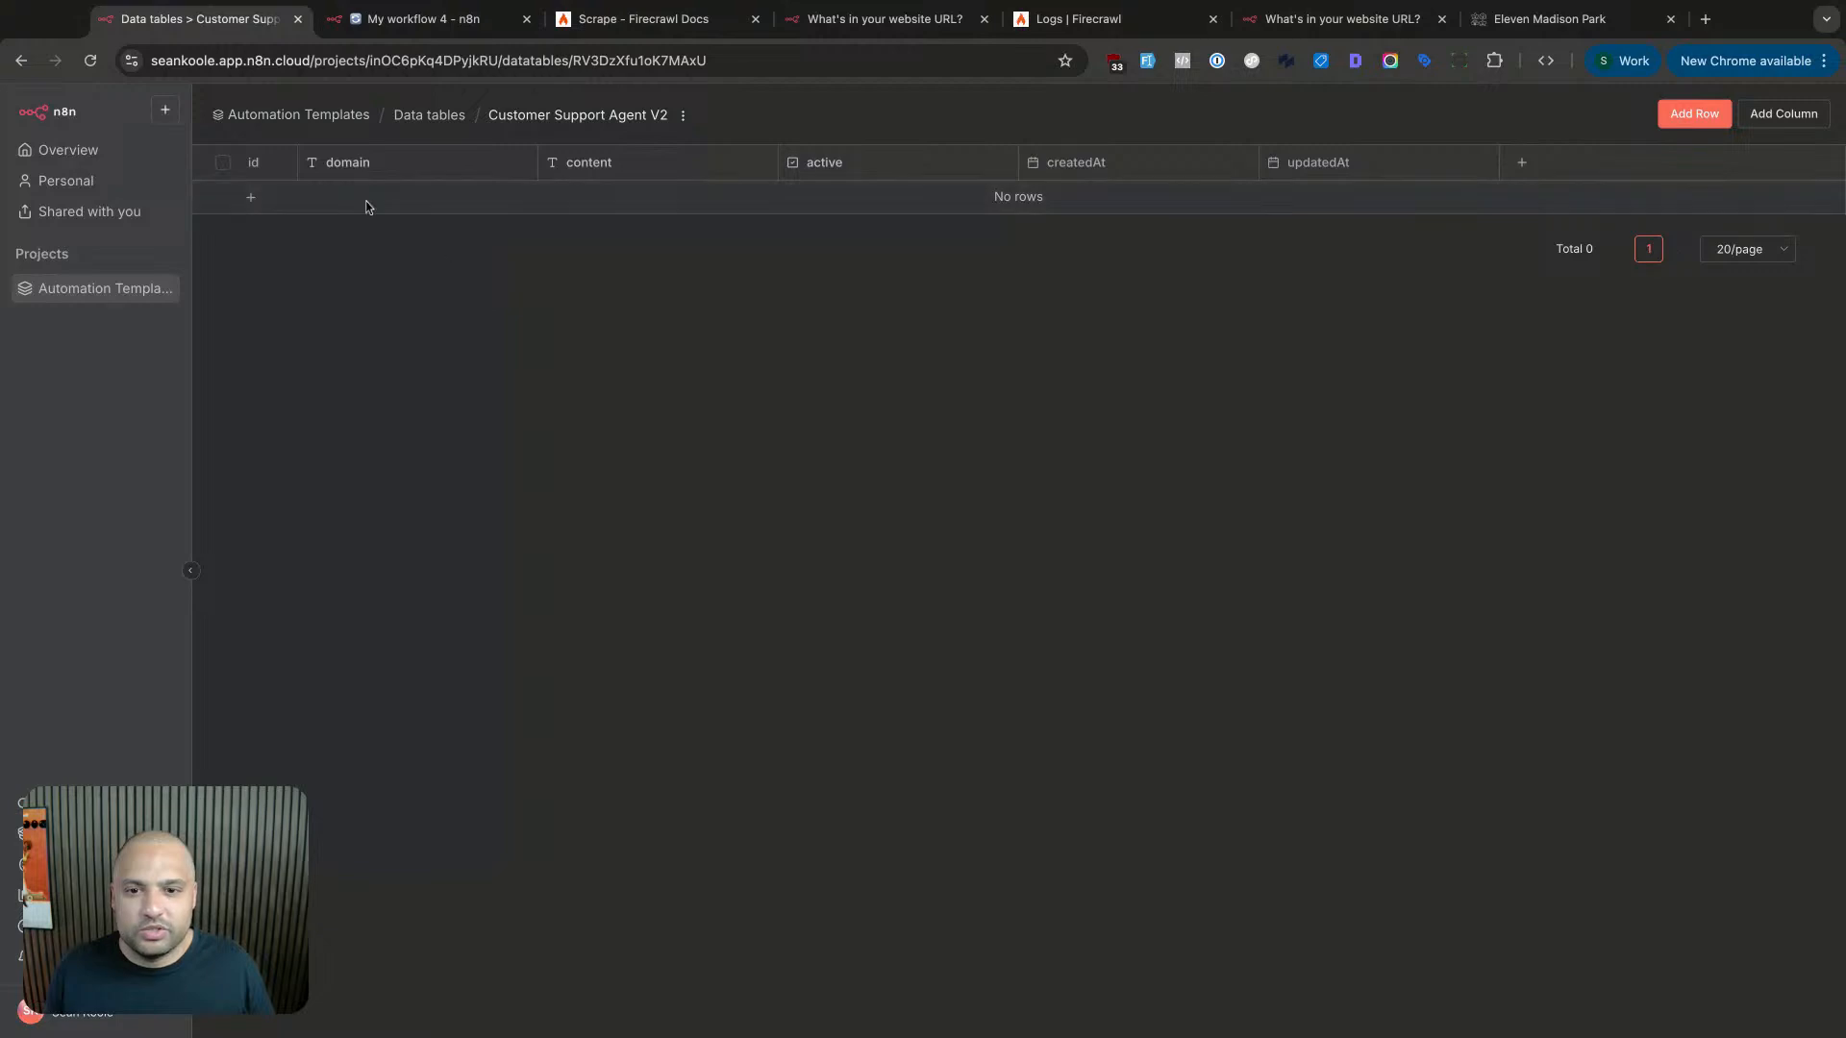
left_click(252, 198)
type("https://bannerpeakhealth.com")
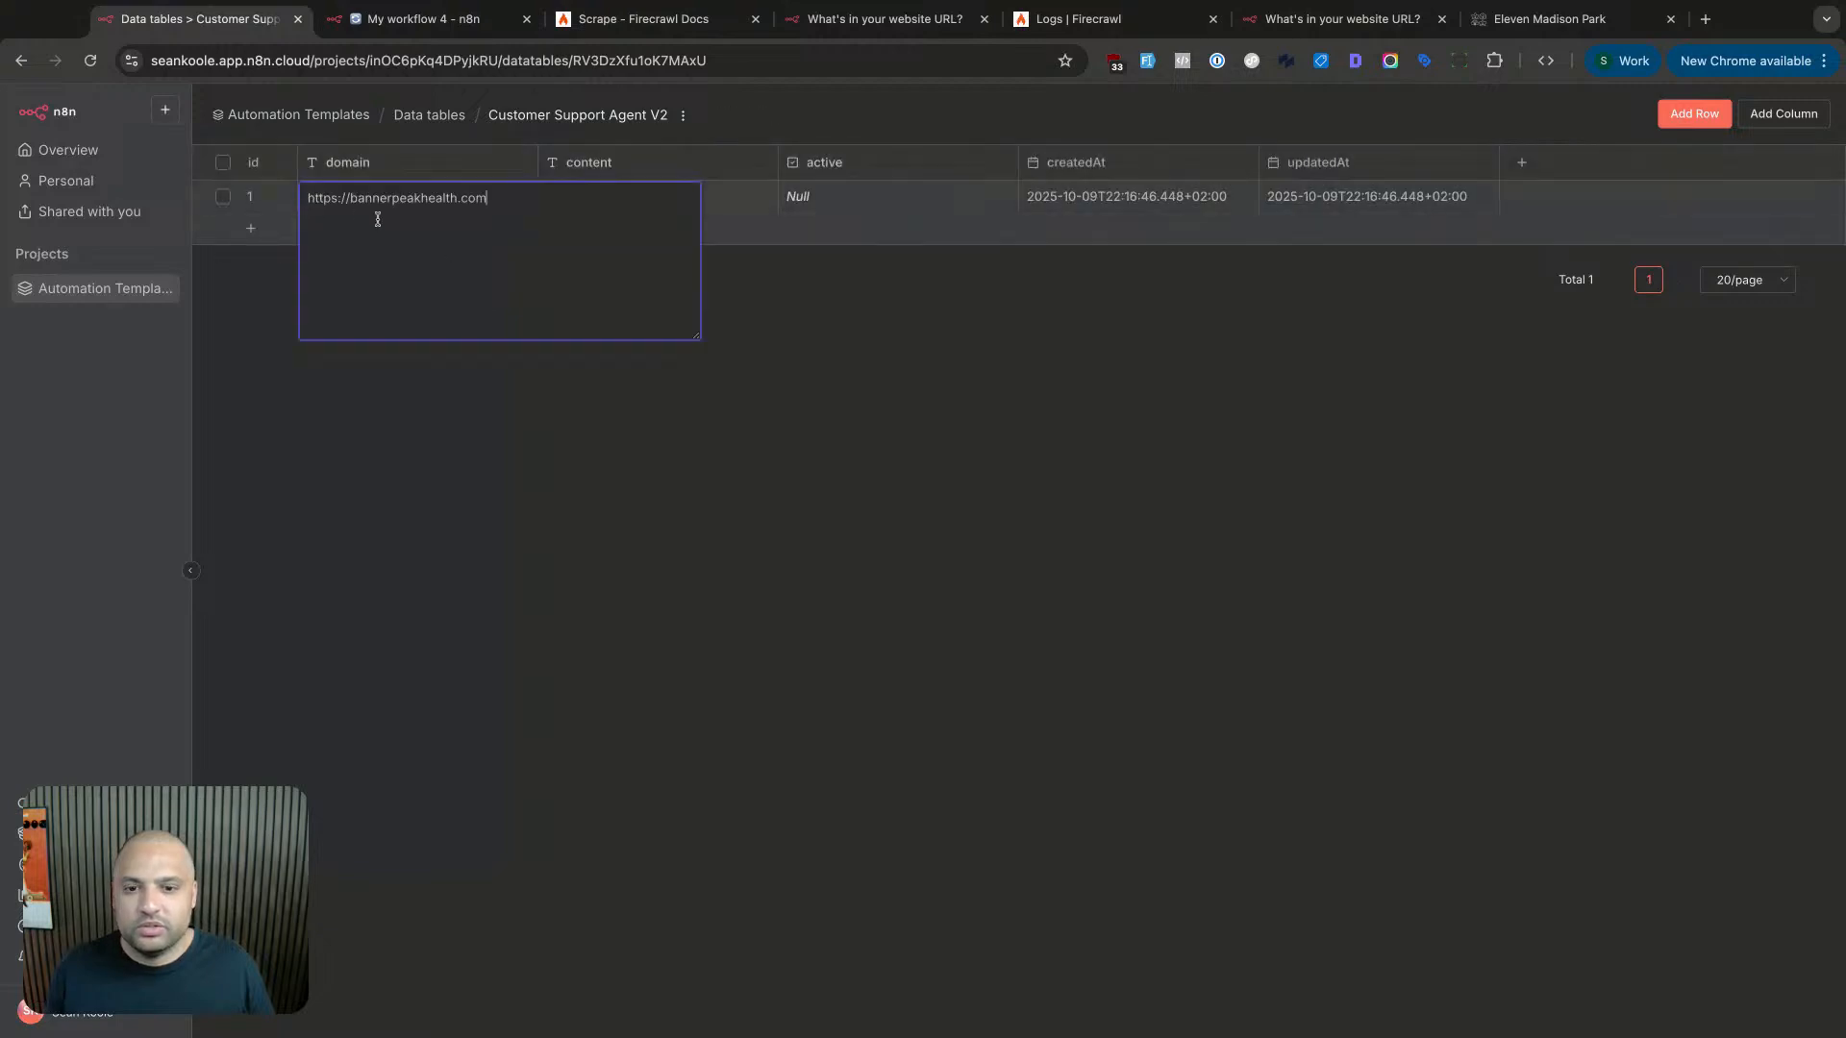
left_click(263, 400)
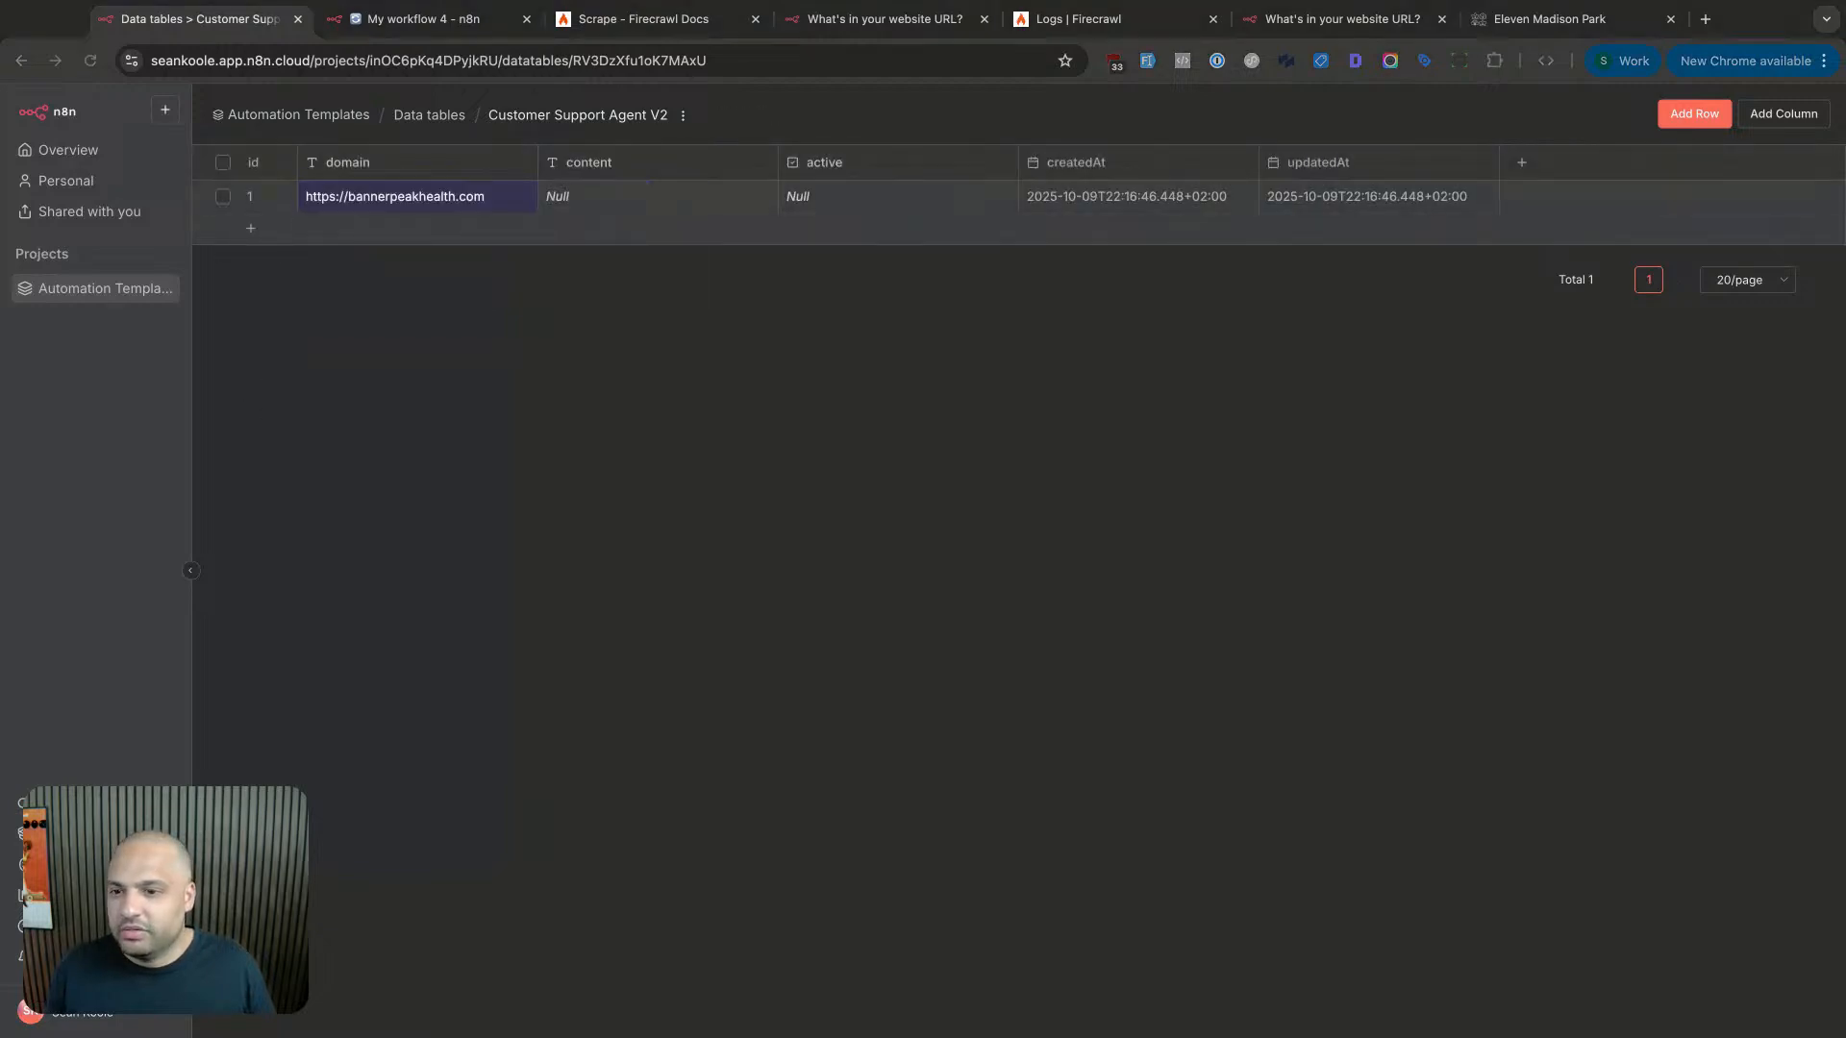
double_click(400, 197)
key("BackSpace")
key("Return")
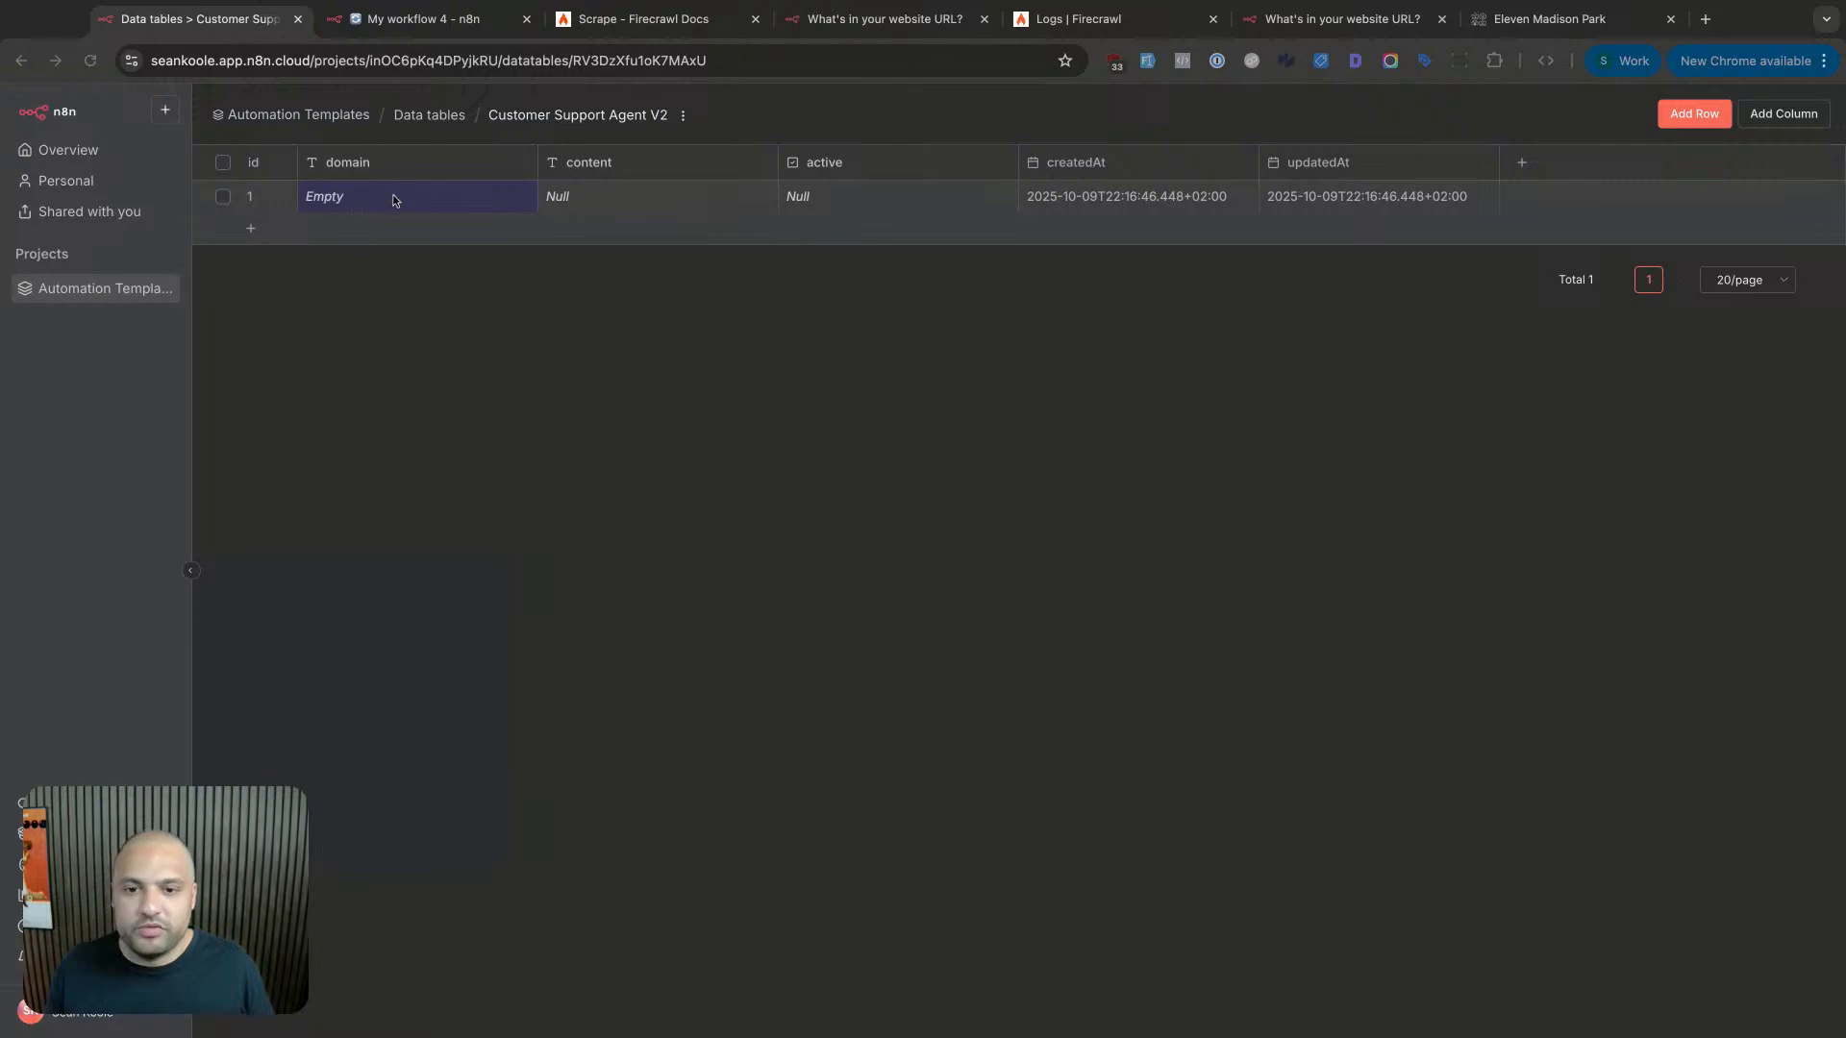
double_click(394, 199)
type("https://www.elevenmadisonpark.com/")
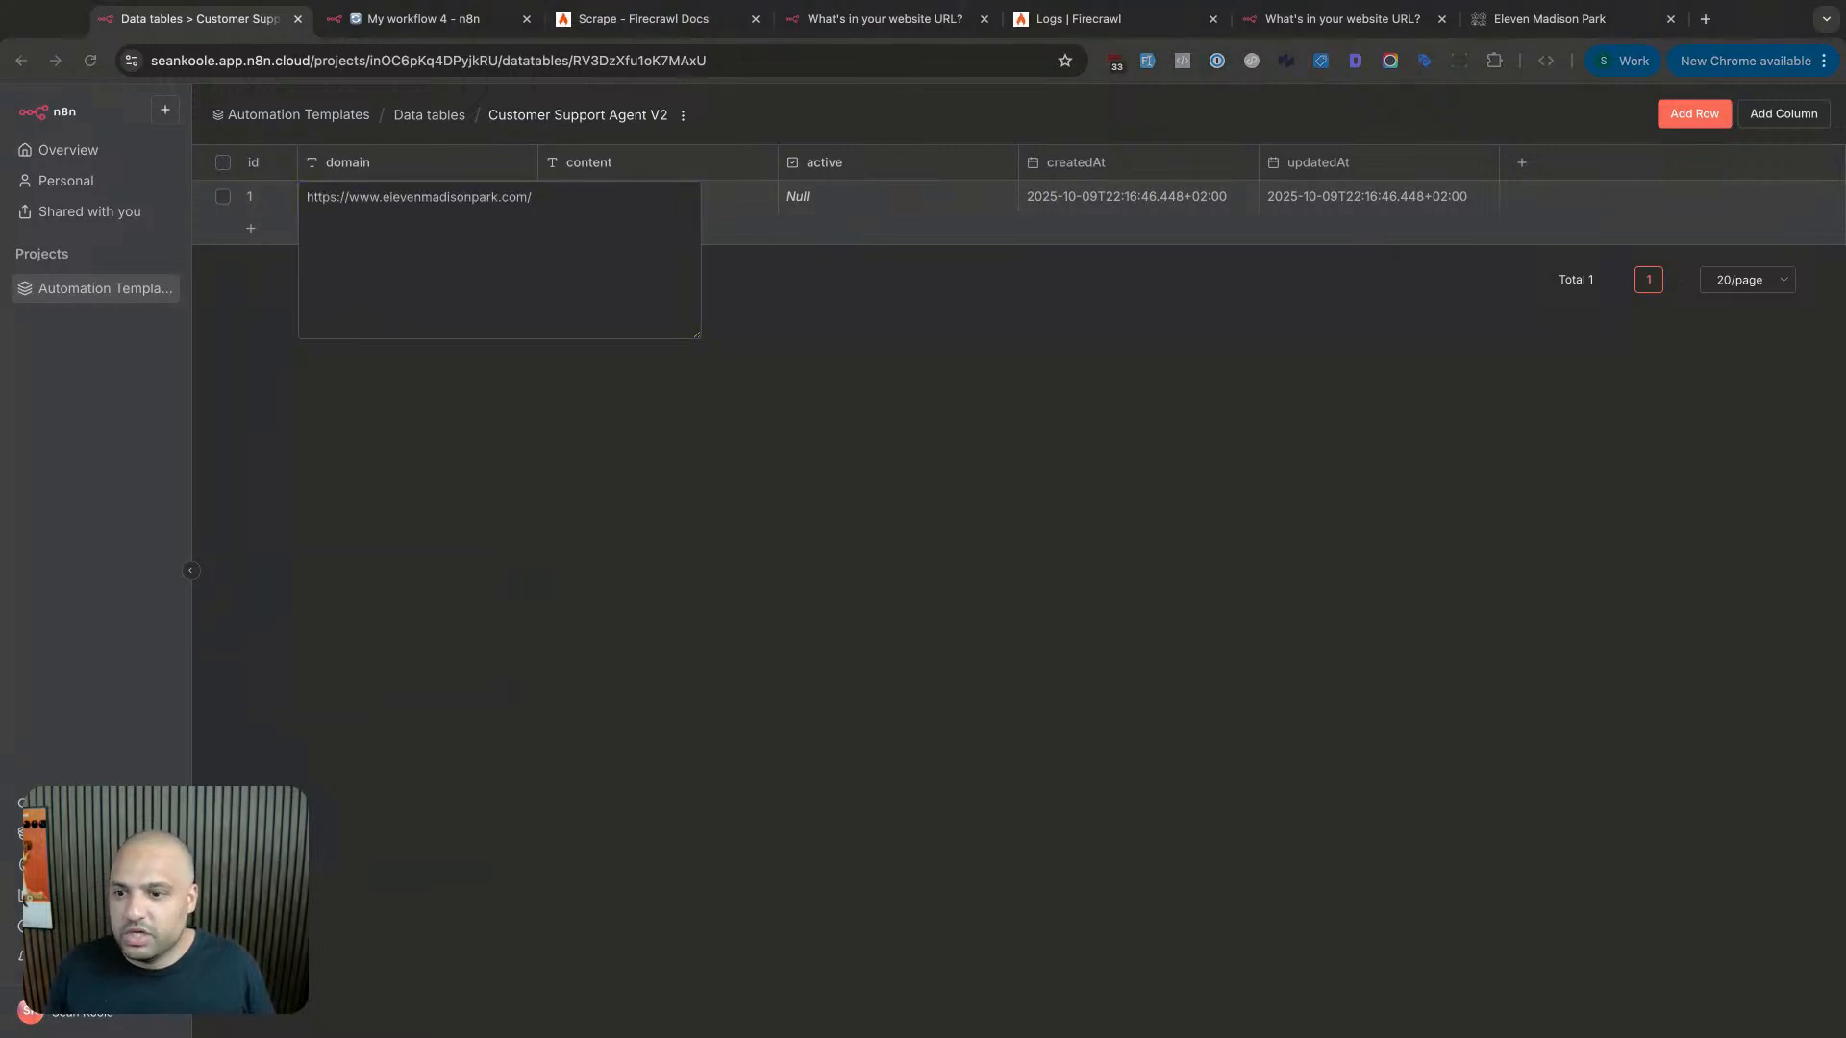
left_click(738, 355)
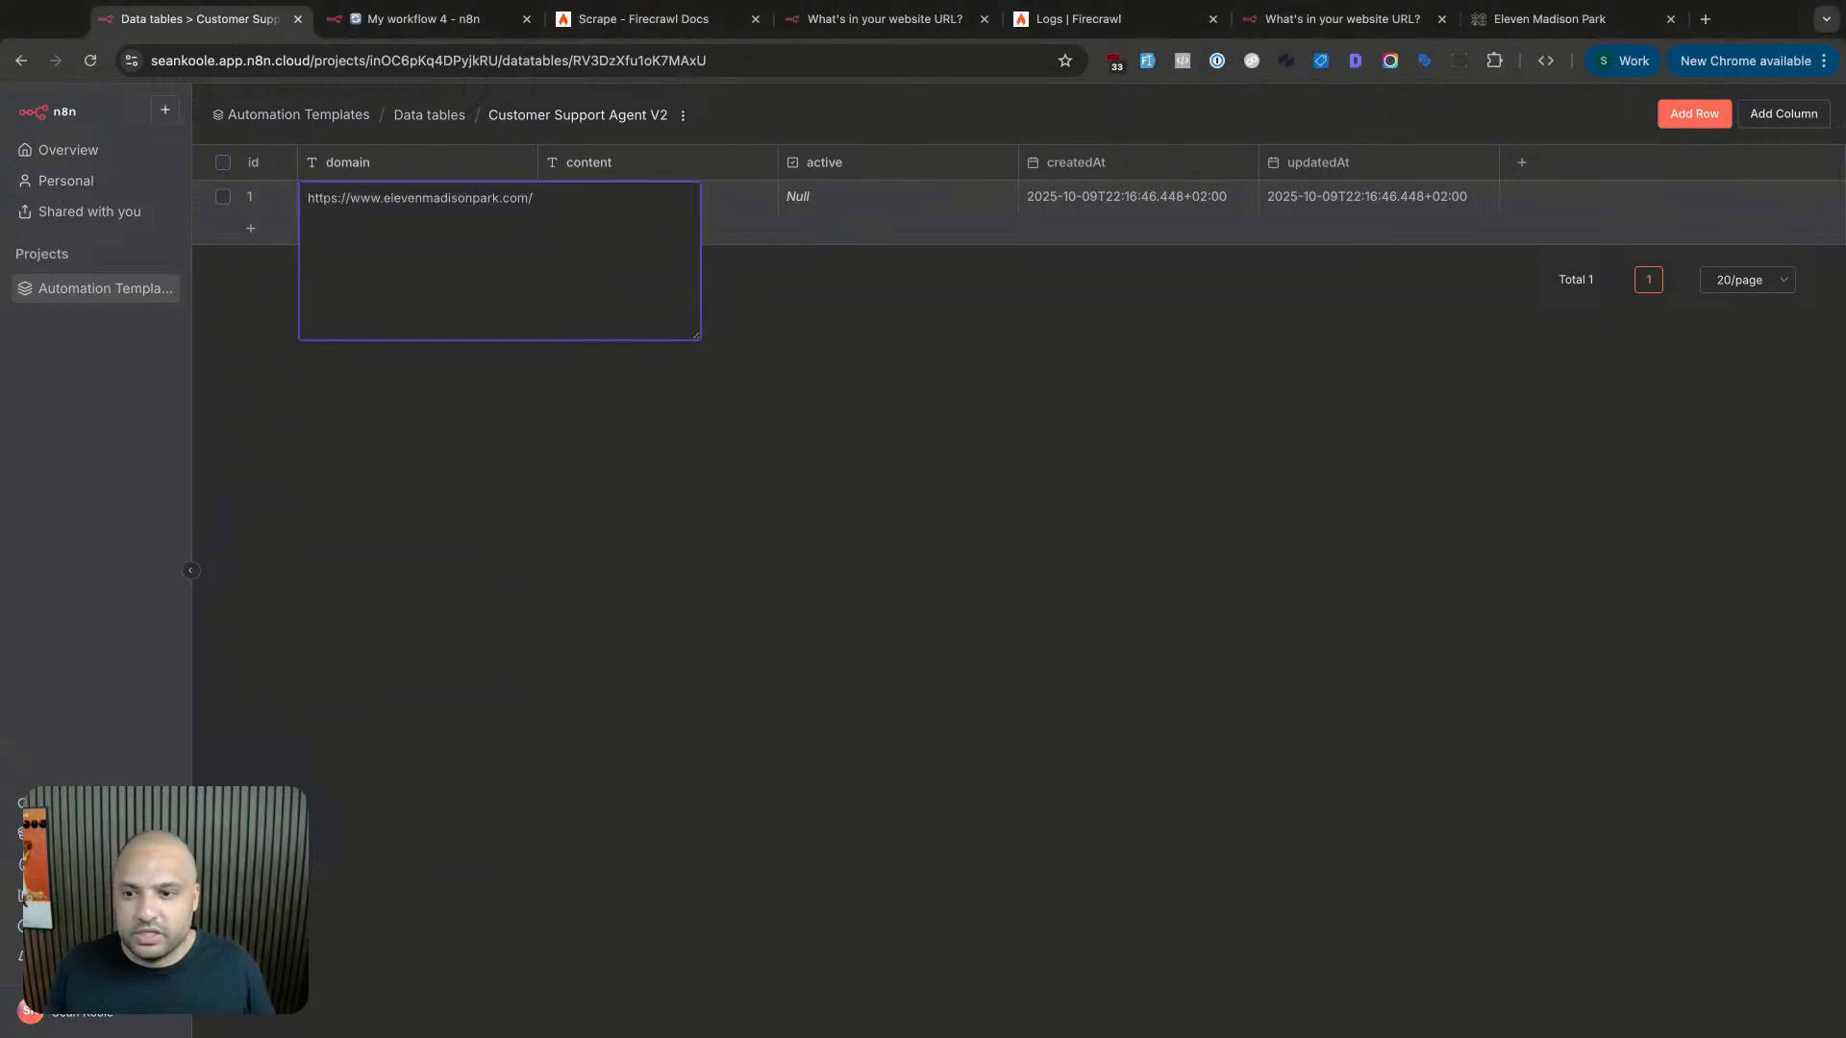
left_click(1020, 489)
left_click(0, 332)
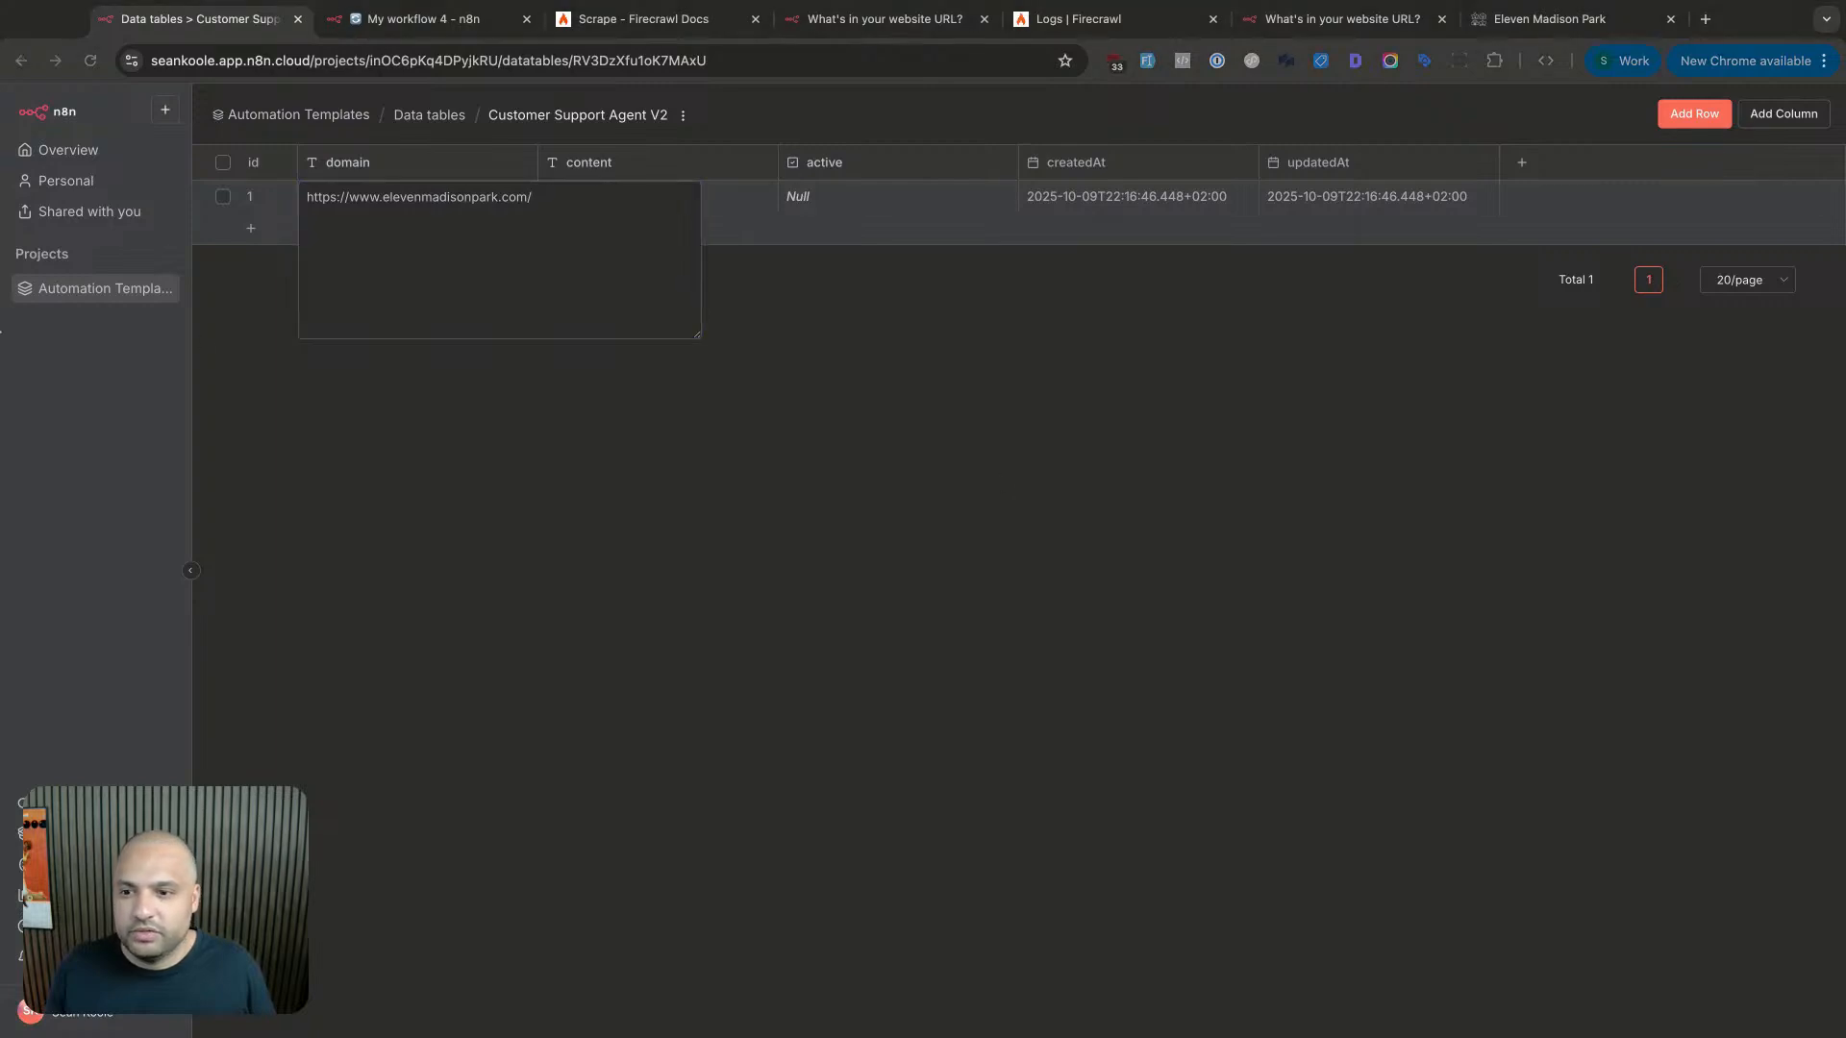
left_click(939, 205)
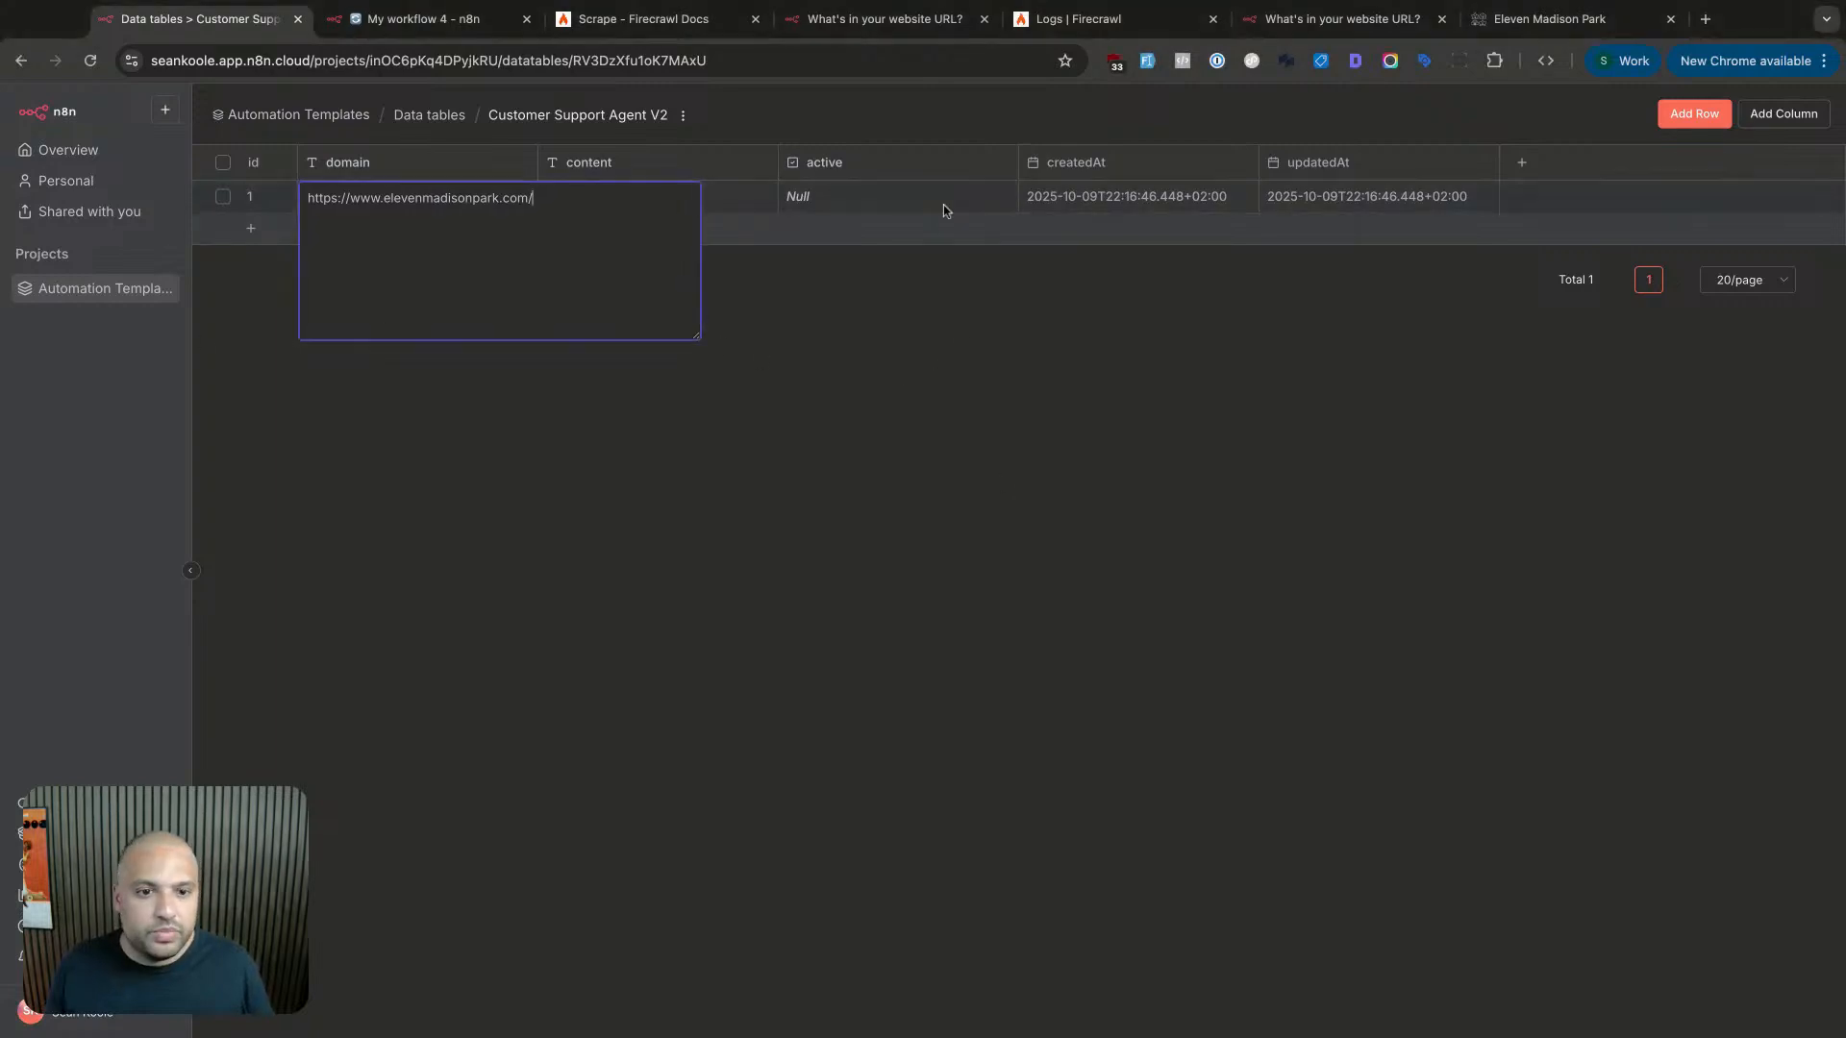
- Paste the scraped markdown into content, mark the row active, and return to the workflow
double_click(688, 197)
key("super+v")
left_click(840, 276)
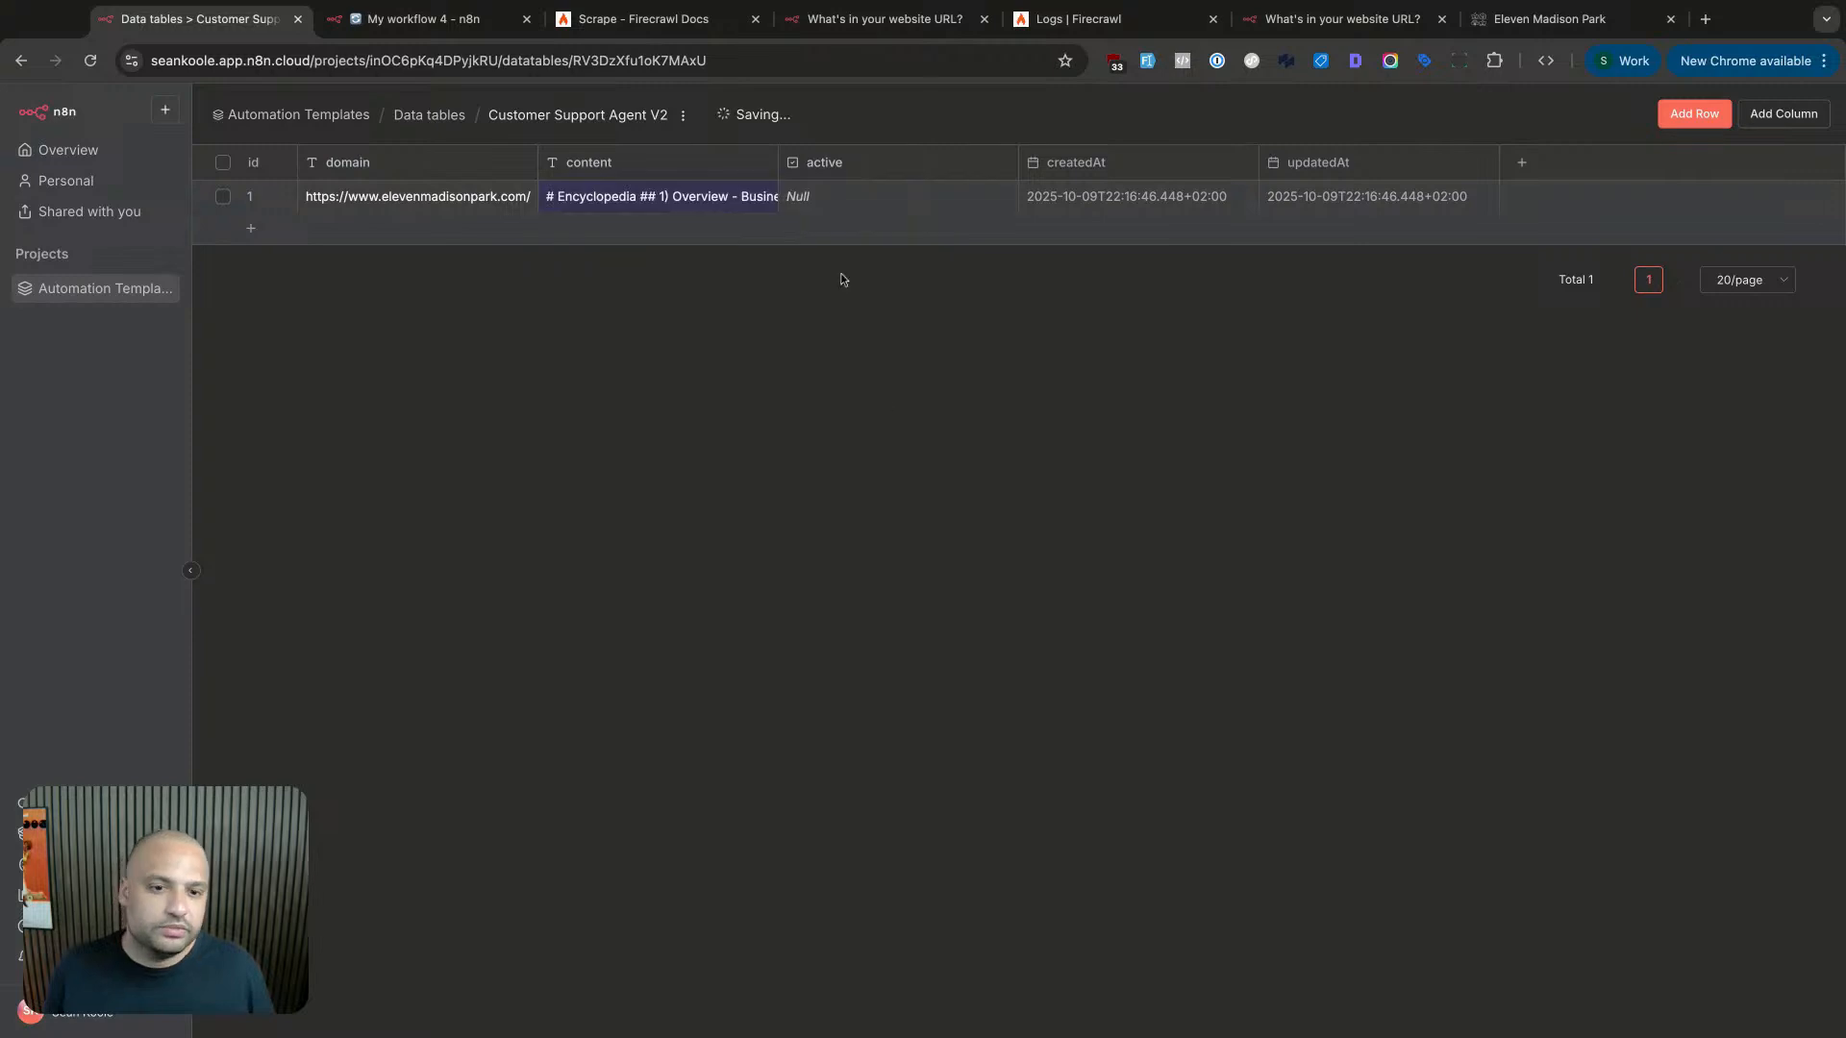
left_click(795, 198)
left_click(796, 196)
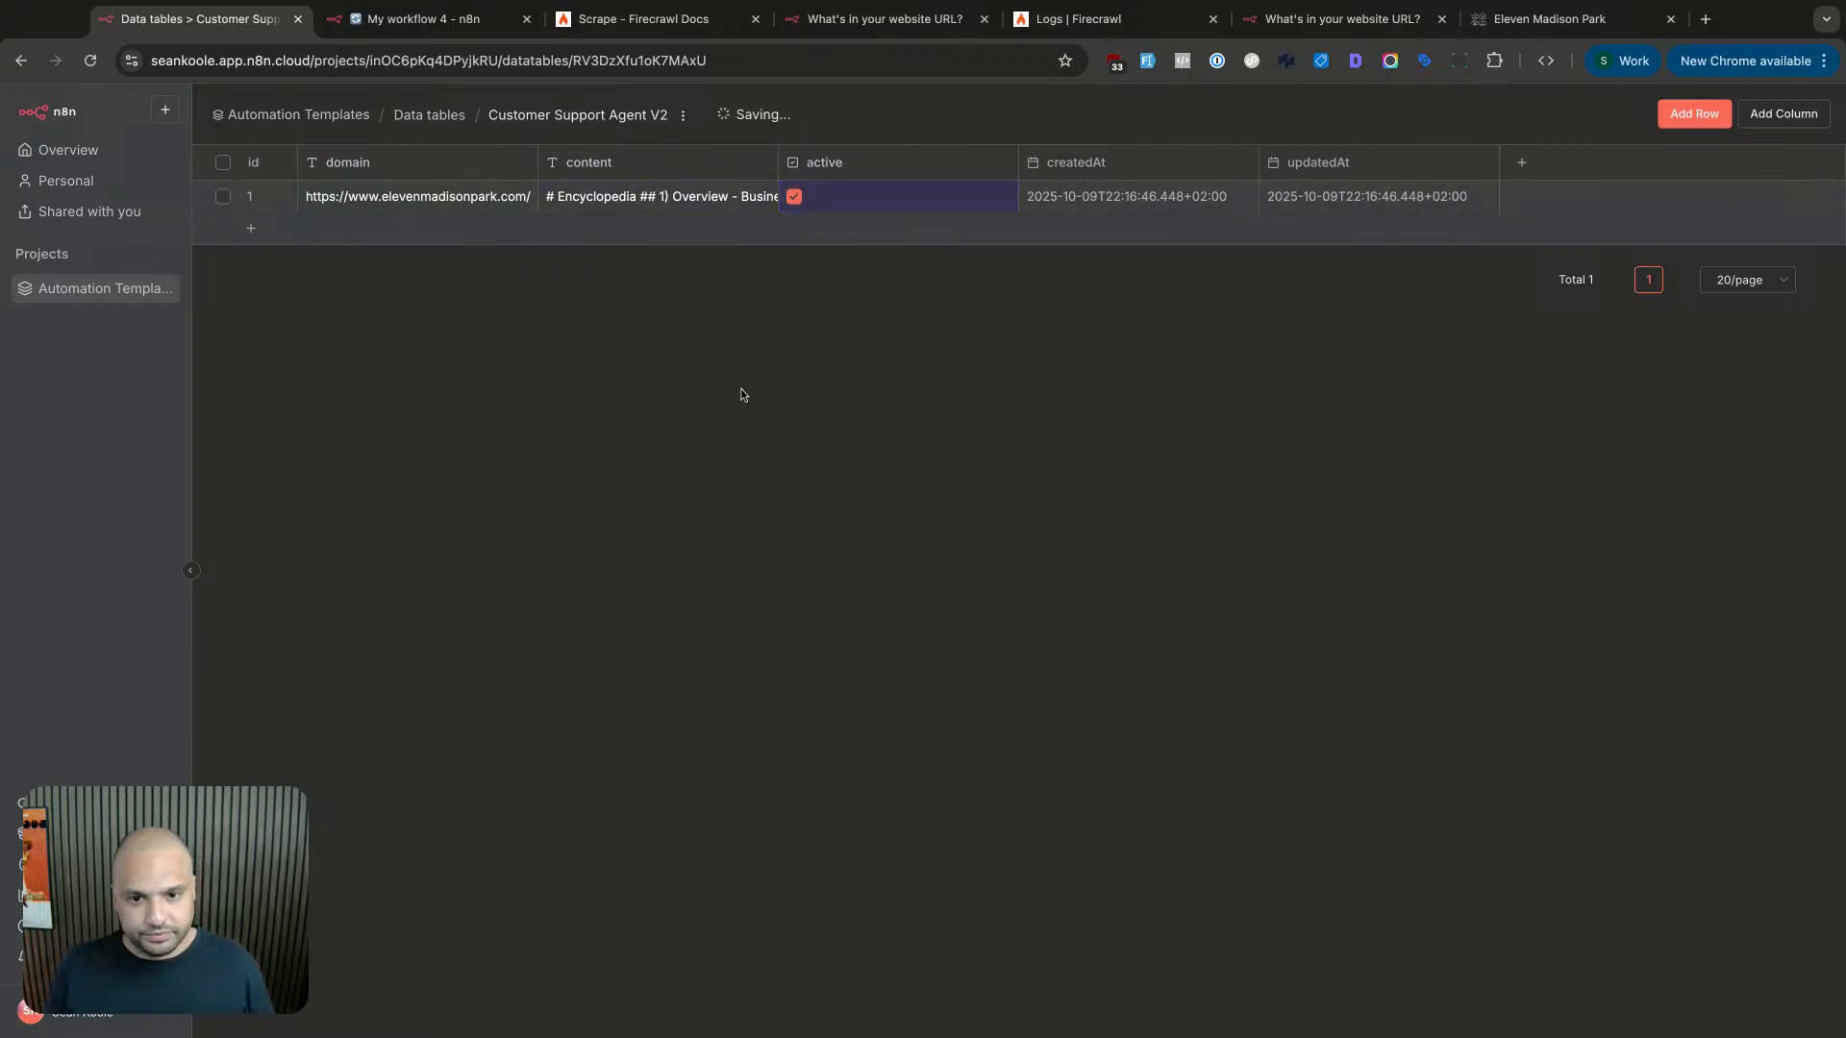
left_click(434, 29)
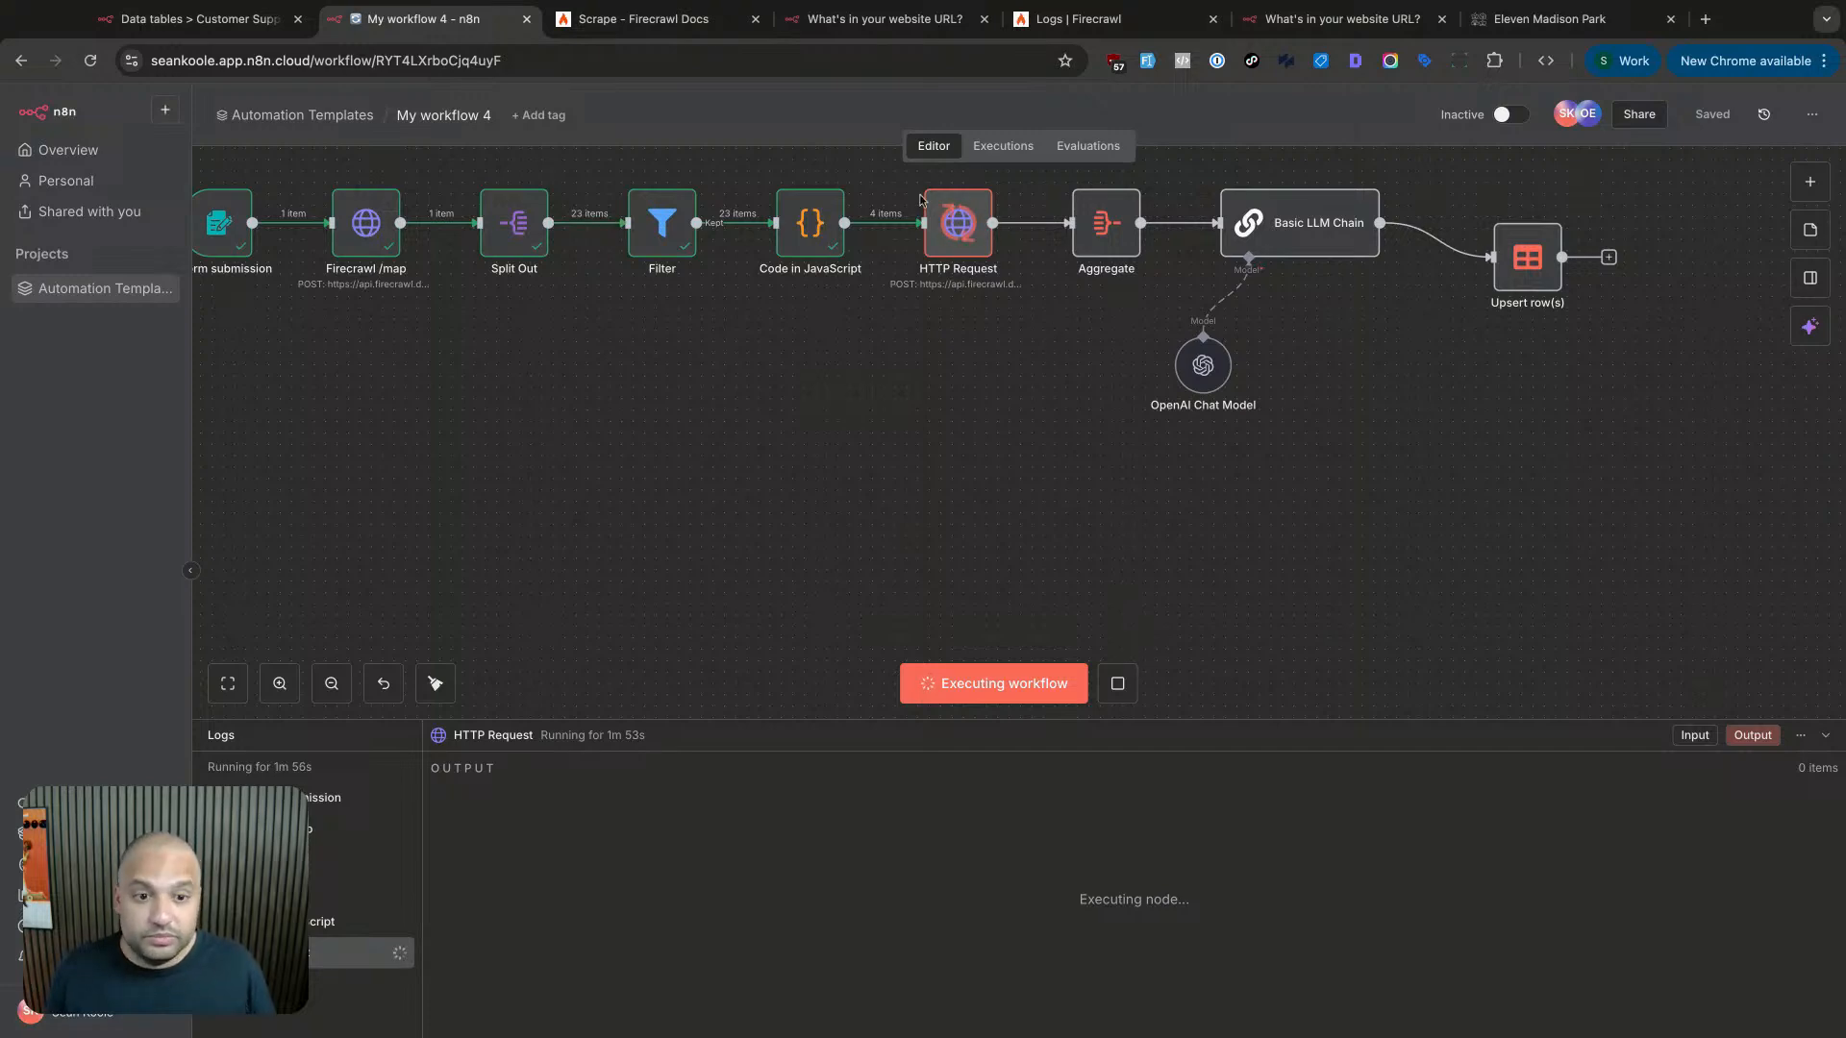
- Add a When chat message received trigger and place it below the scraping flow
scroll(1005, 370, "left", 5)
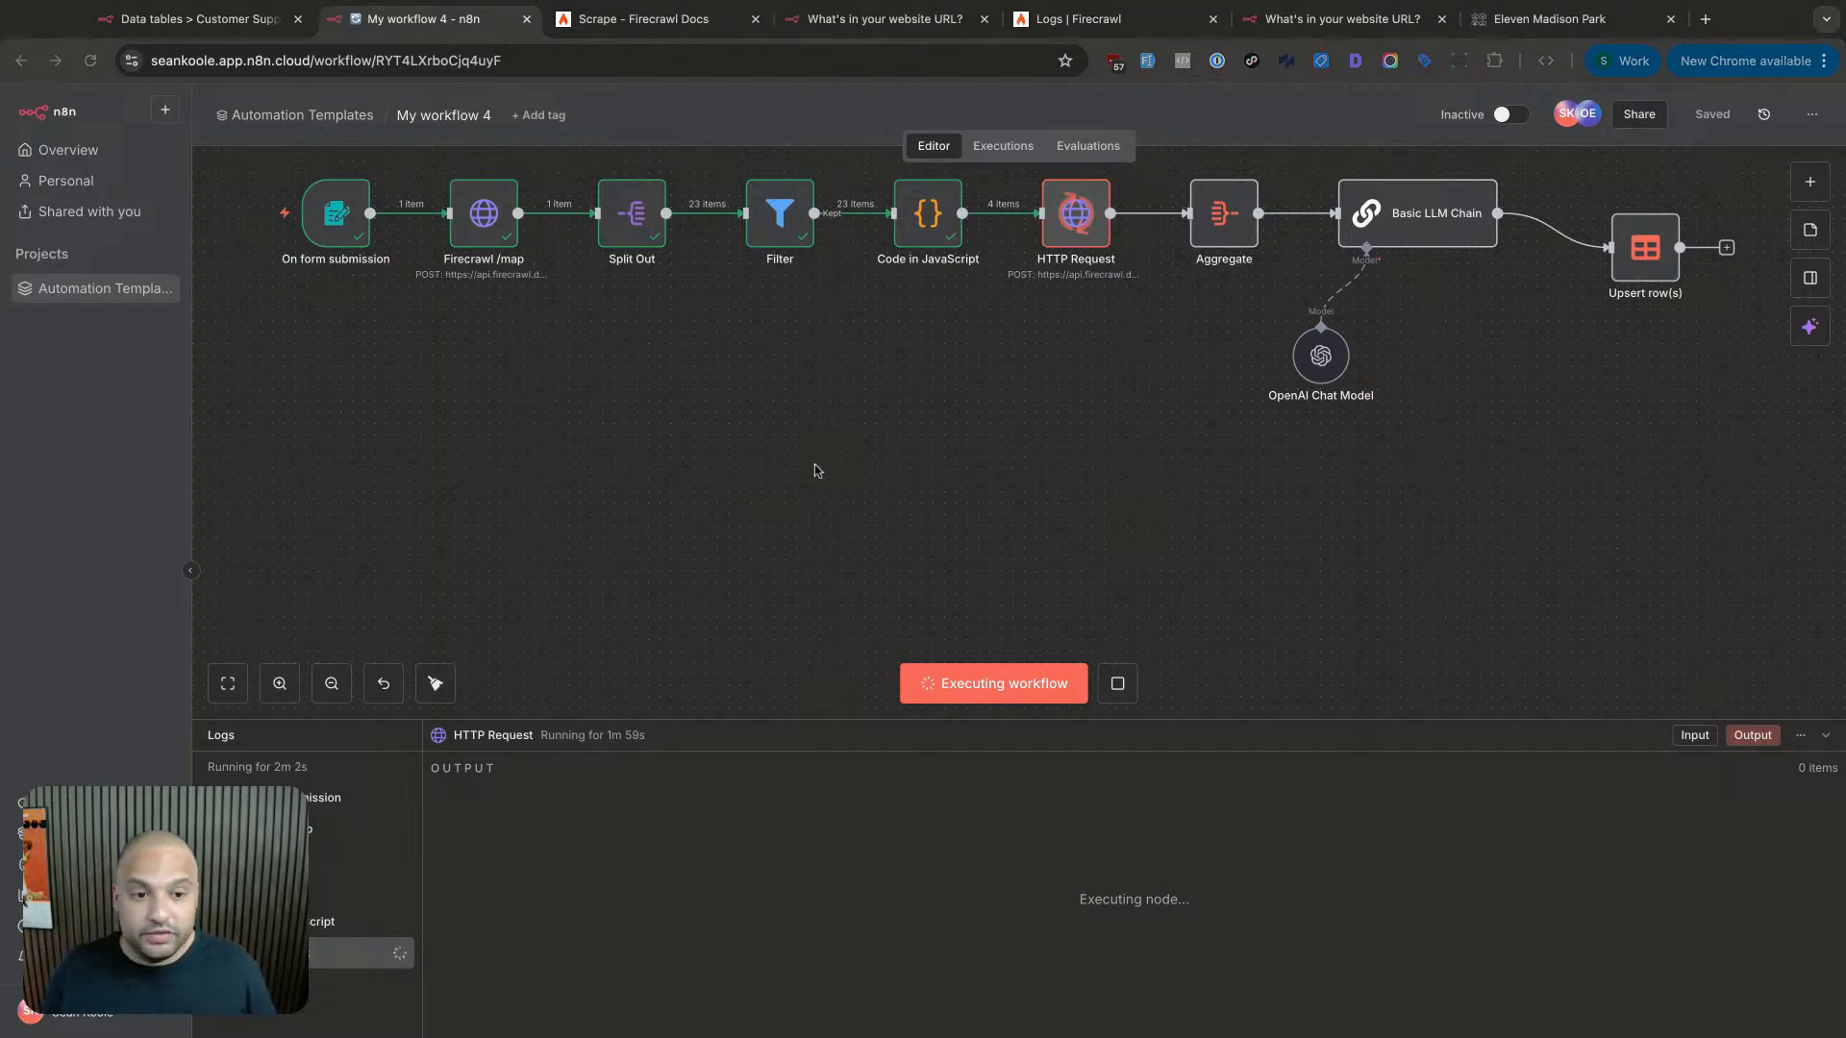
scroll(820, 466, "down", 3)
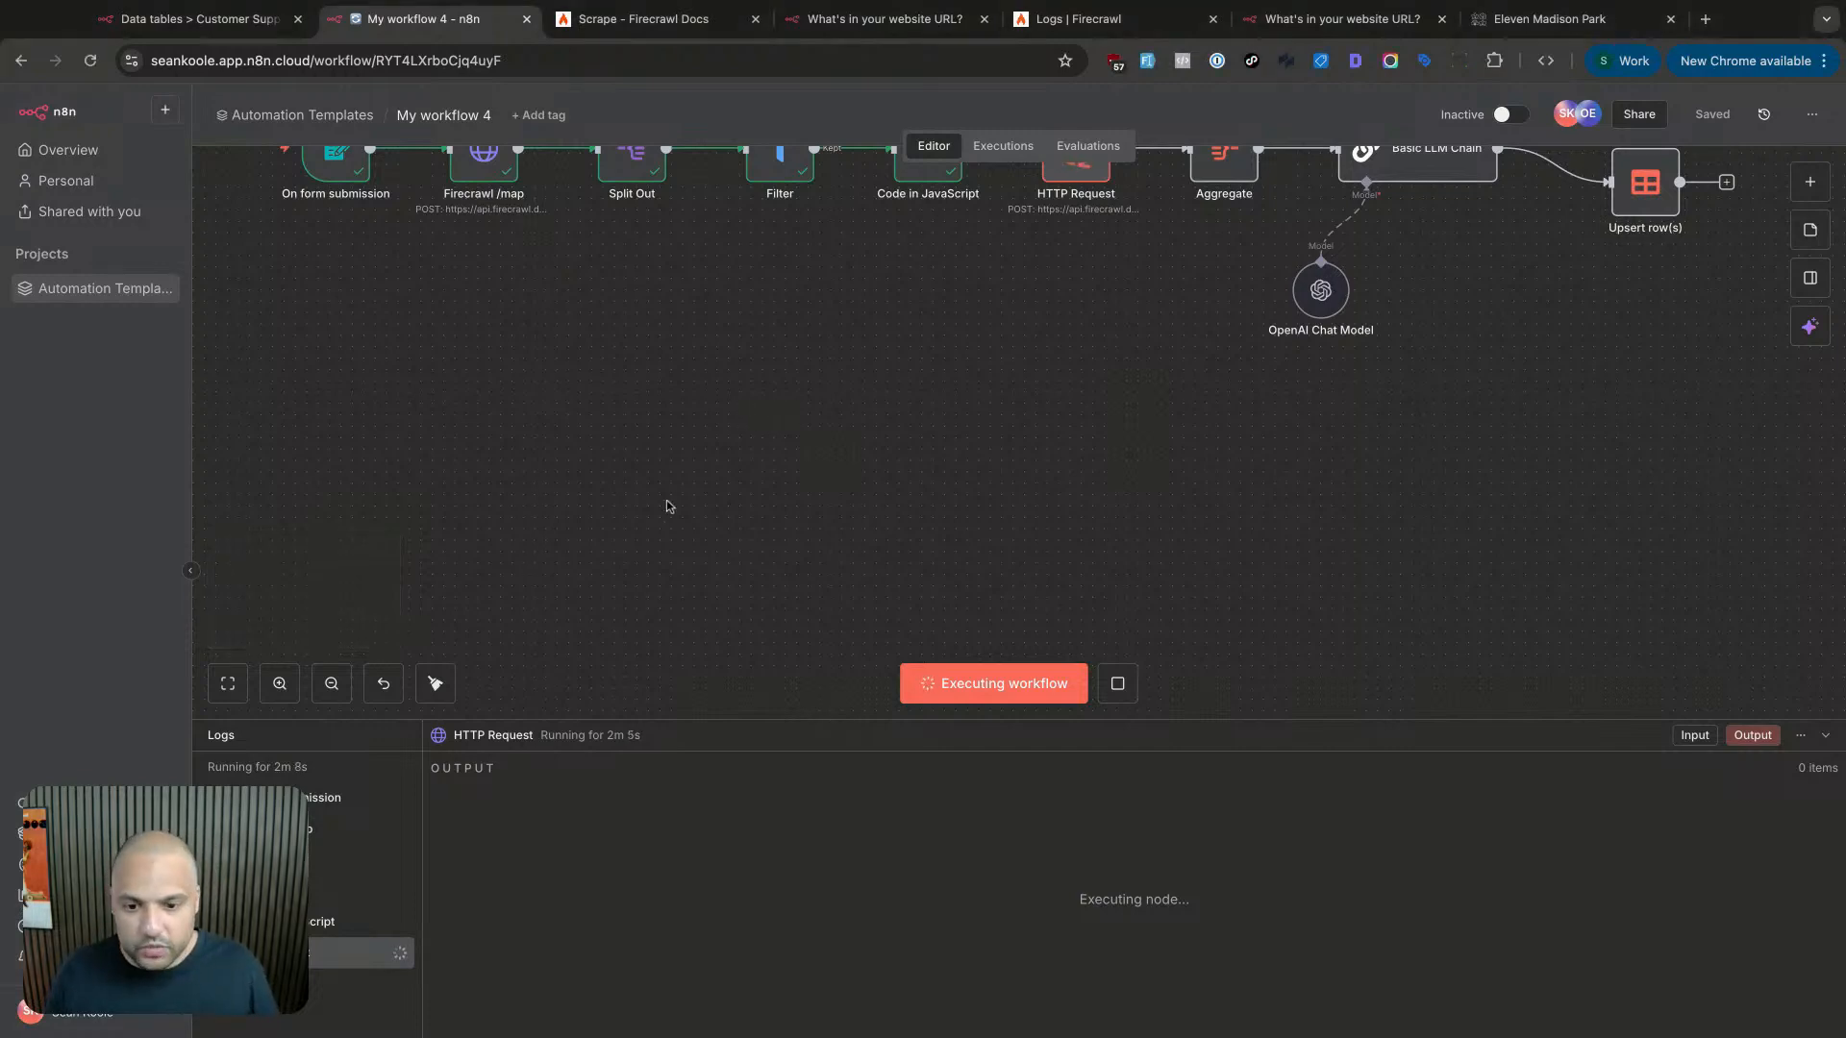
left_click(1808, 182)
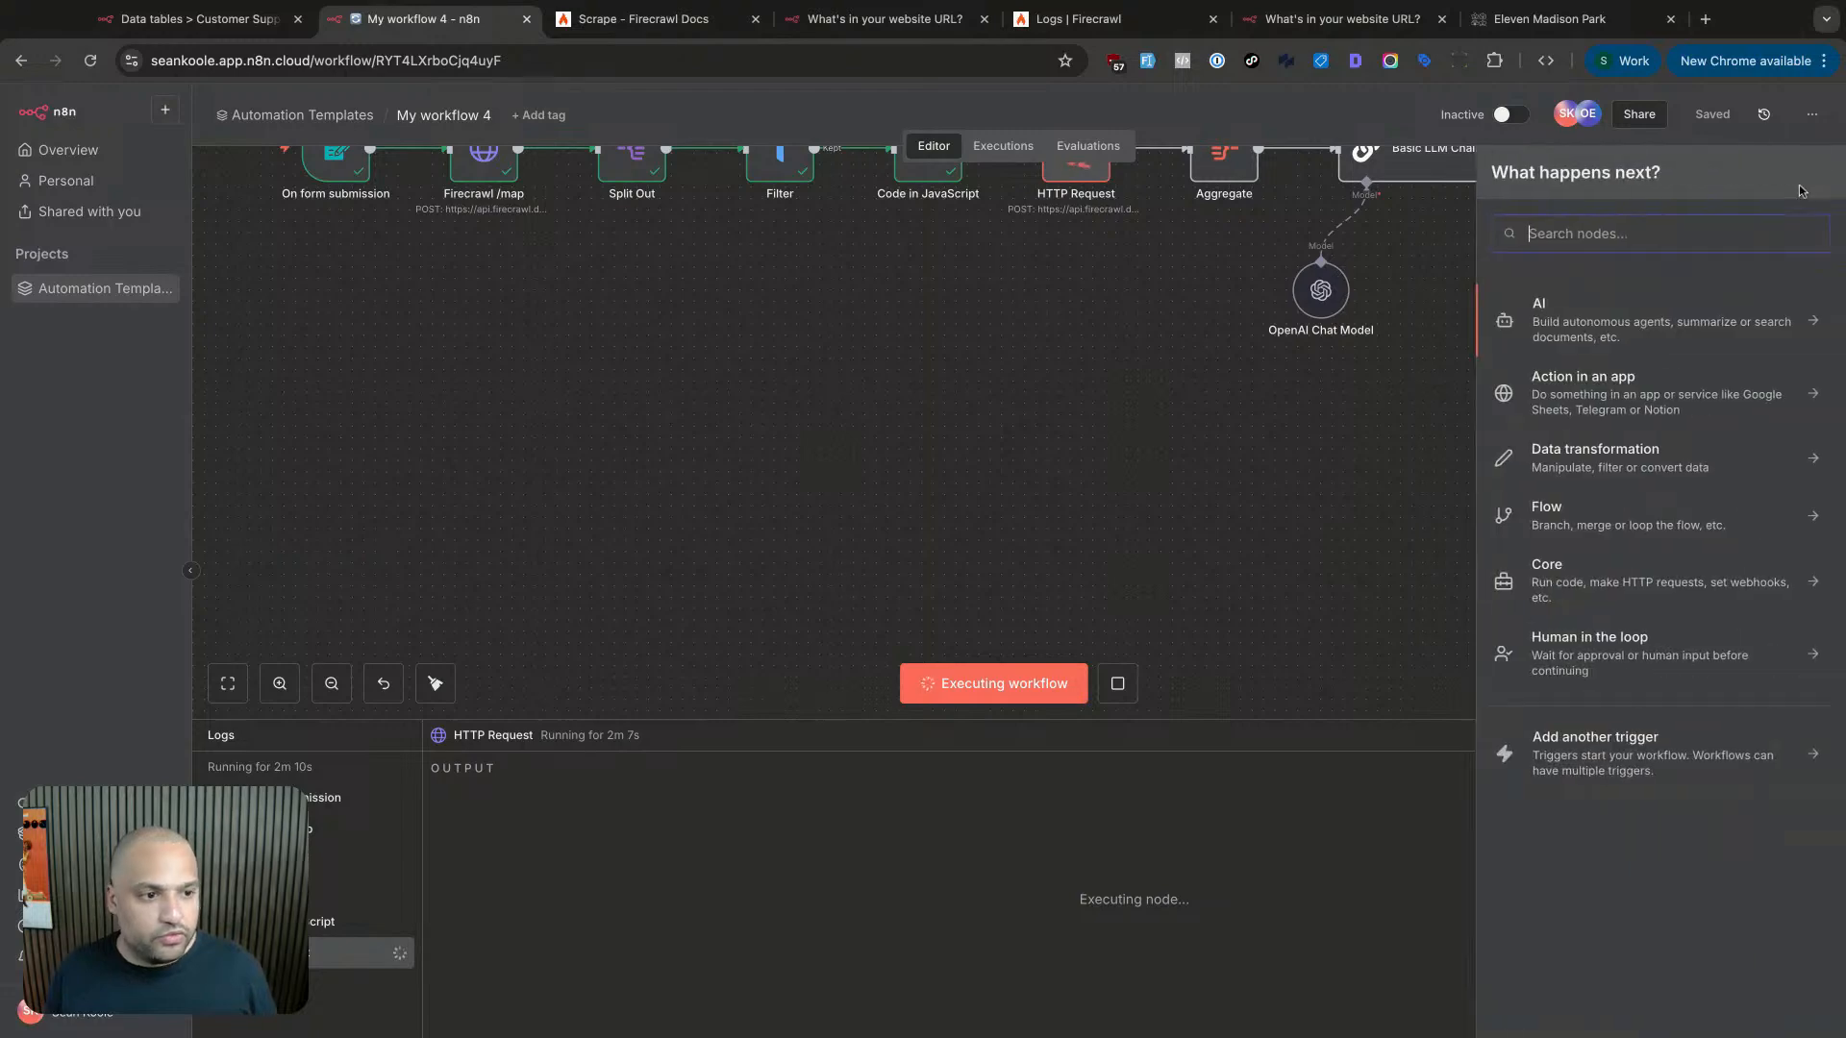
type("chat")
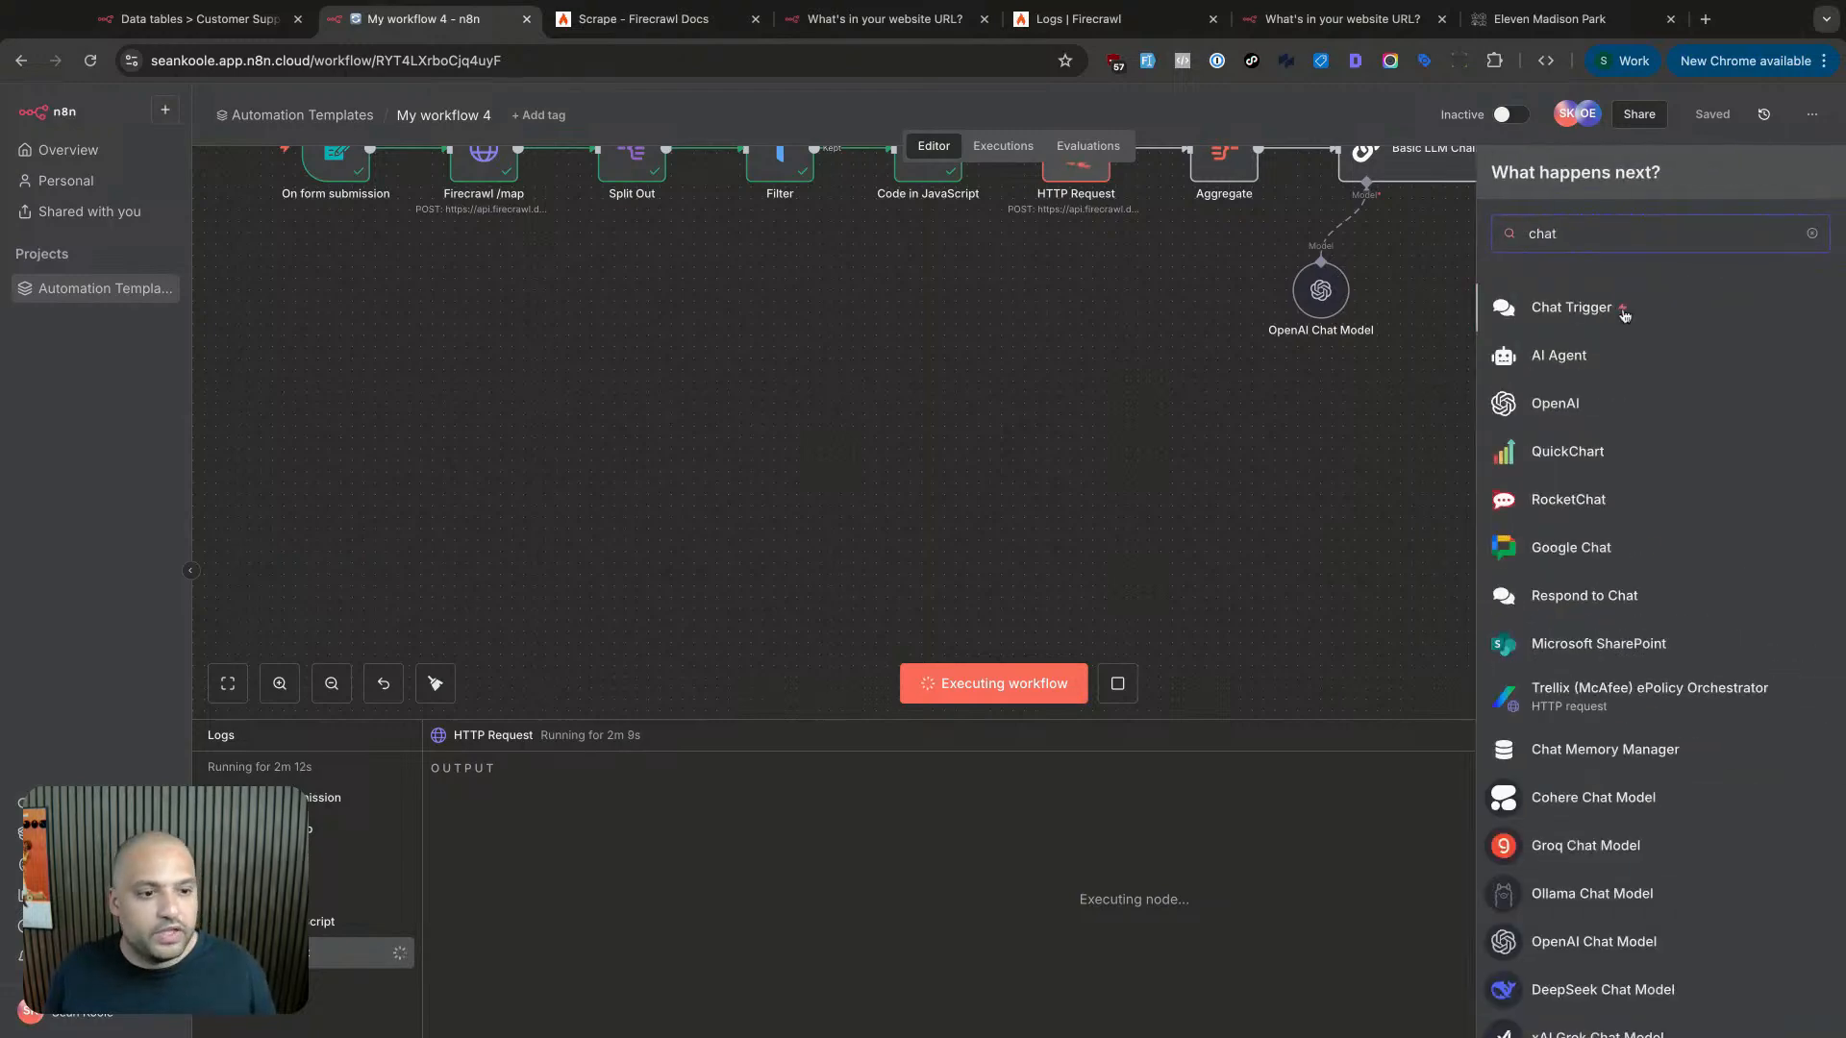
left_click(1612, 315)
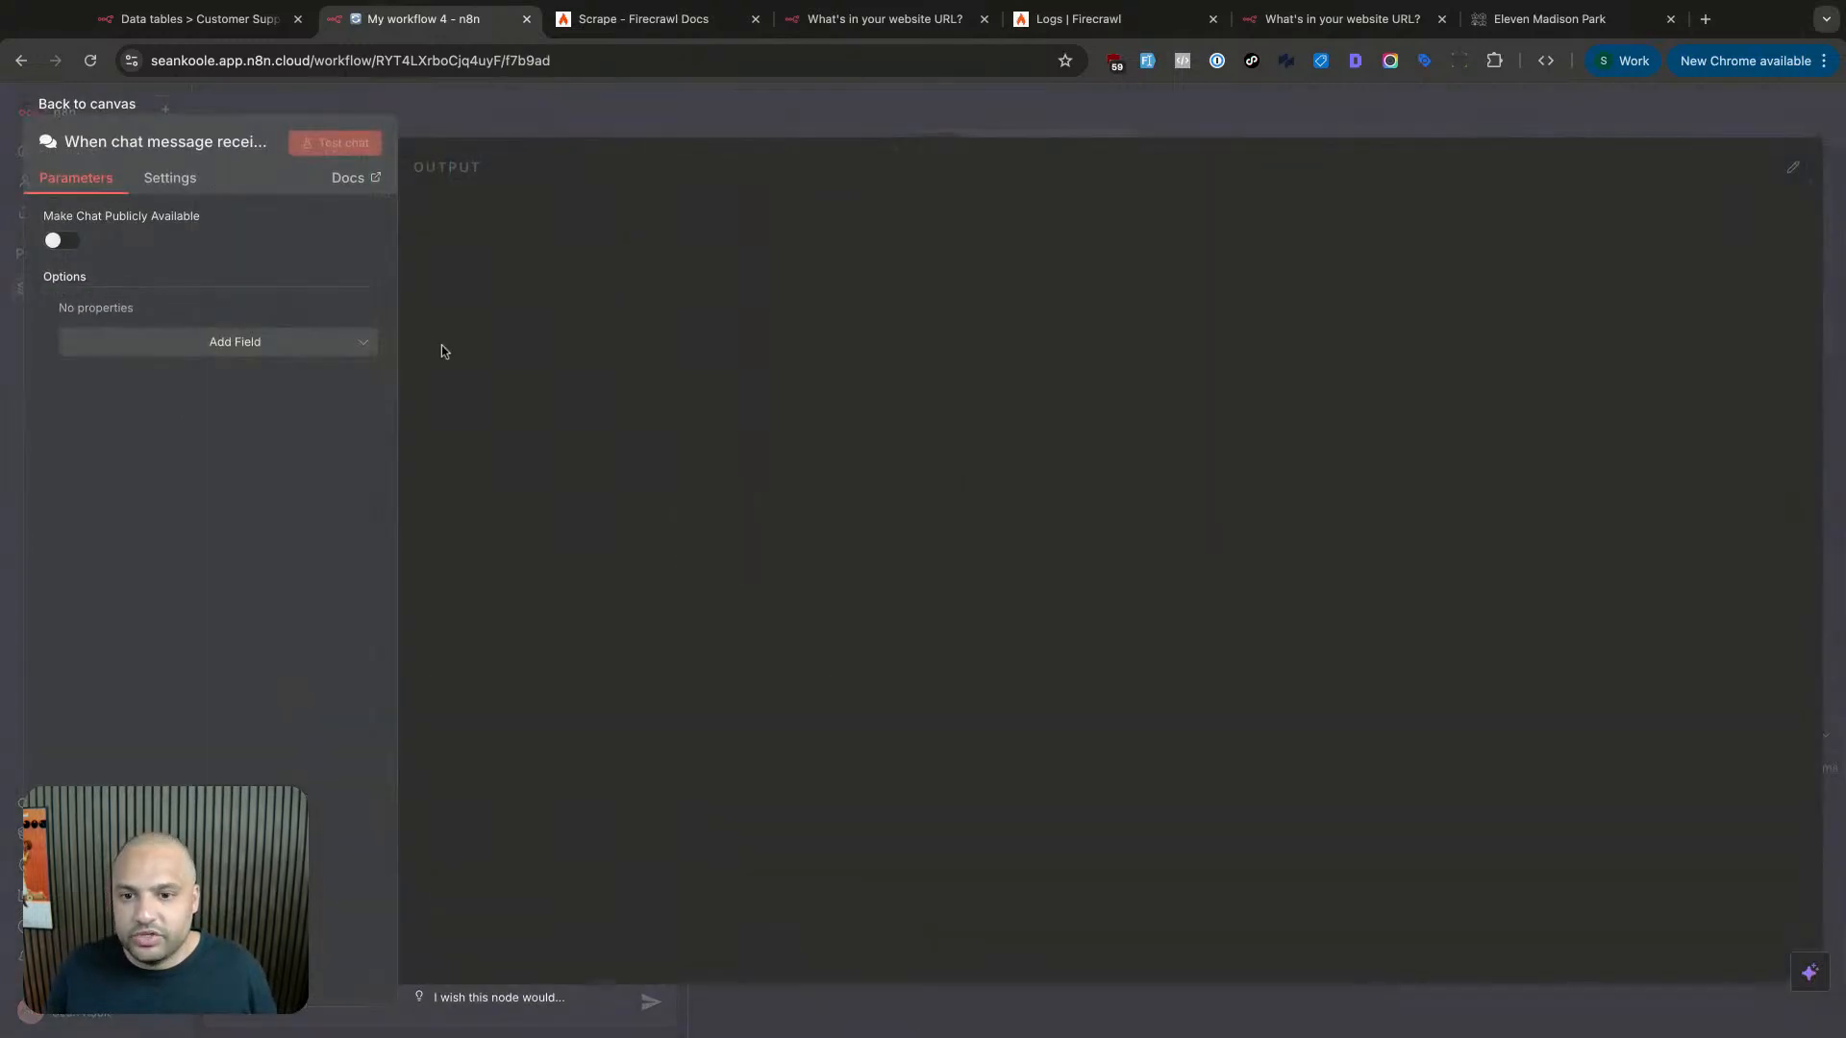
key("Escape")
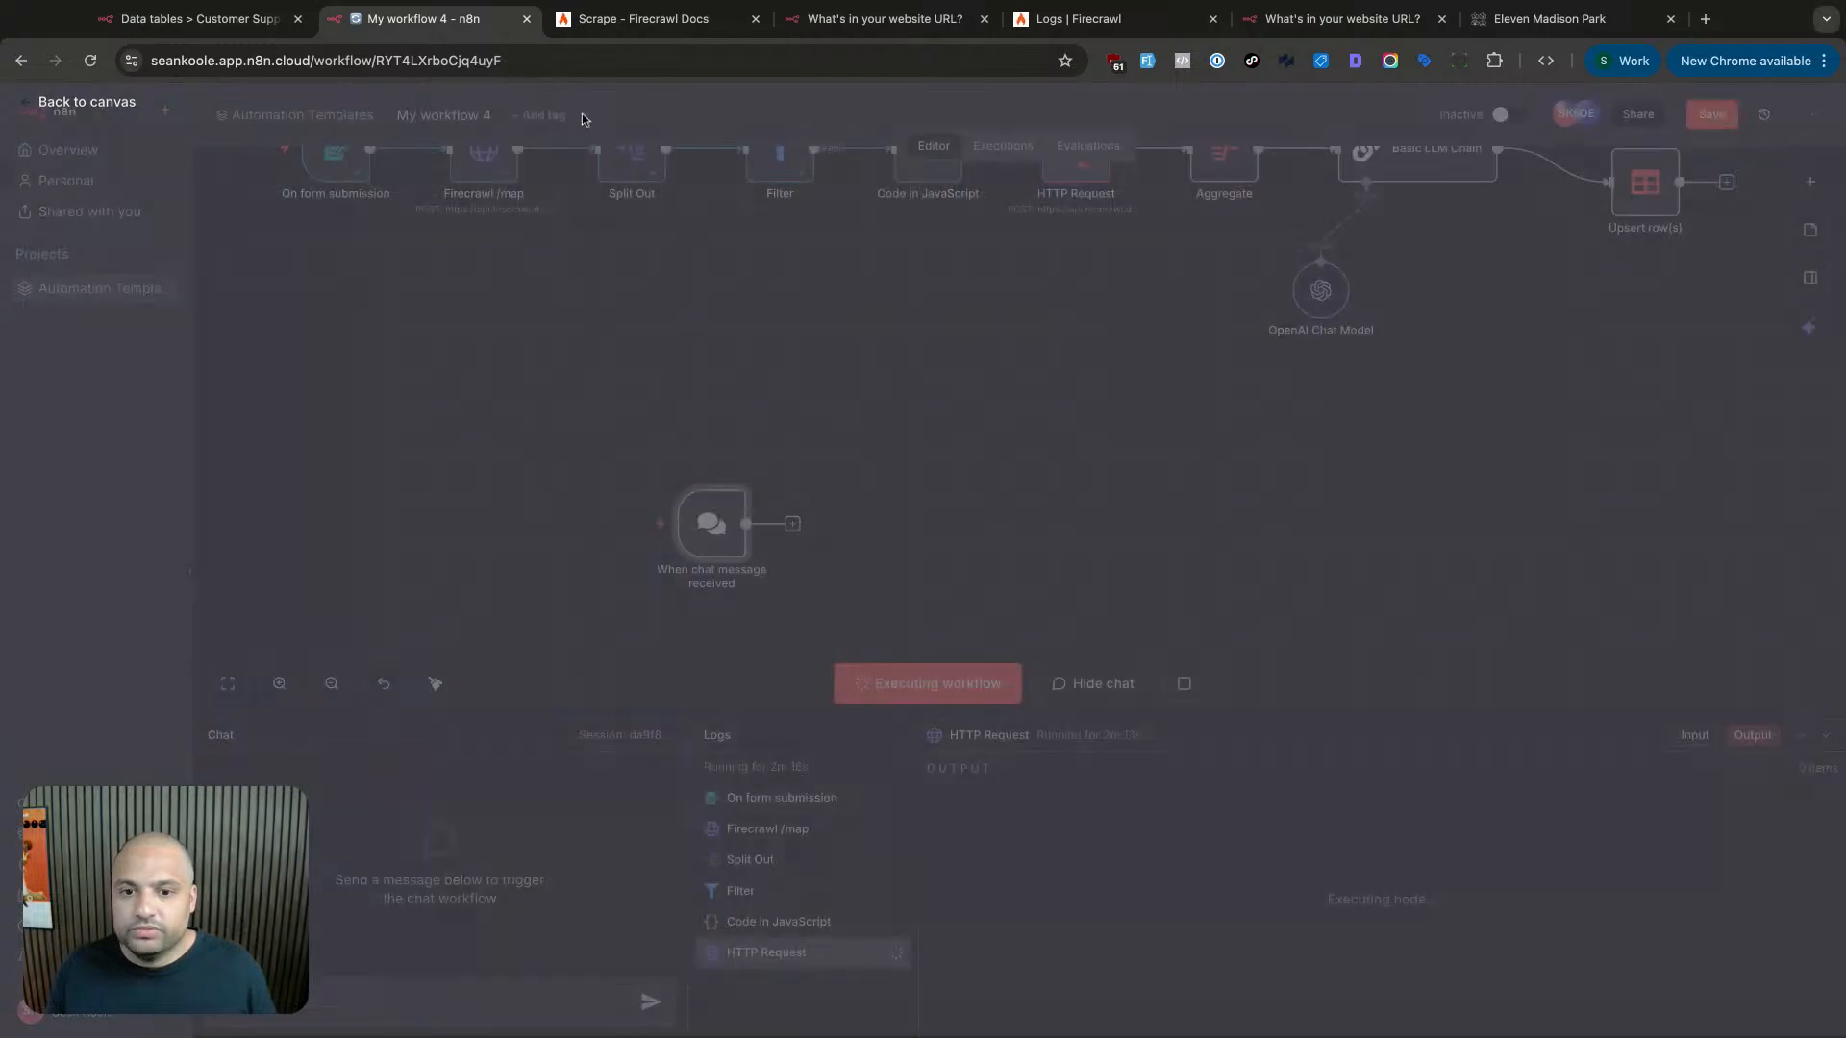
left_click_drag(713, 550, 473, 490)
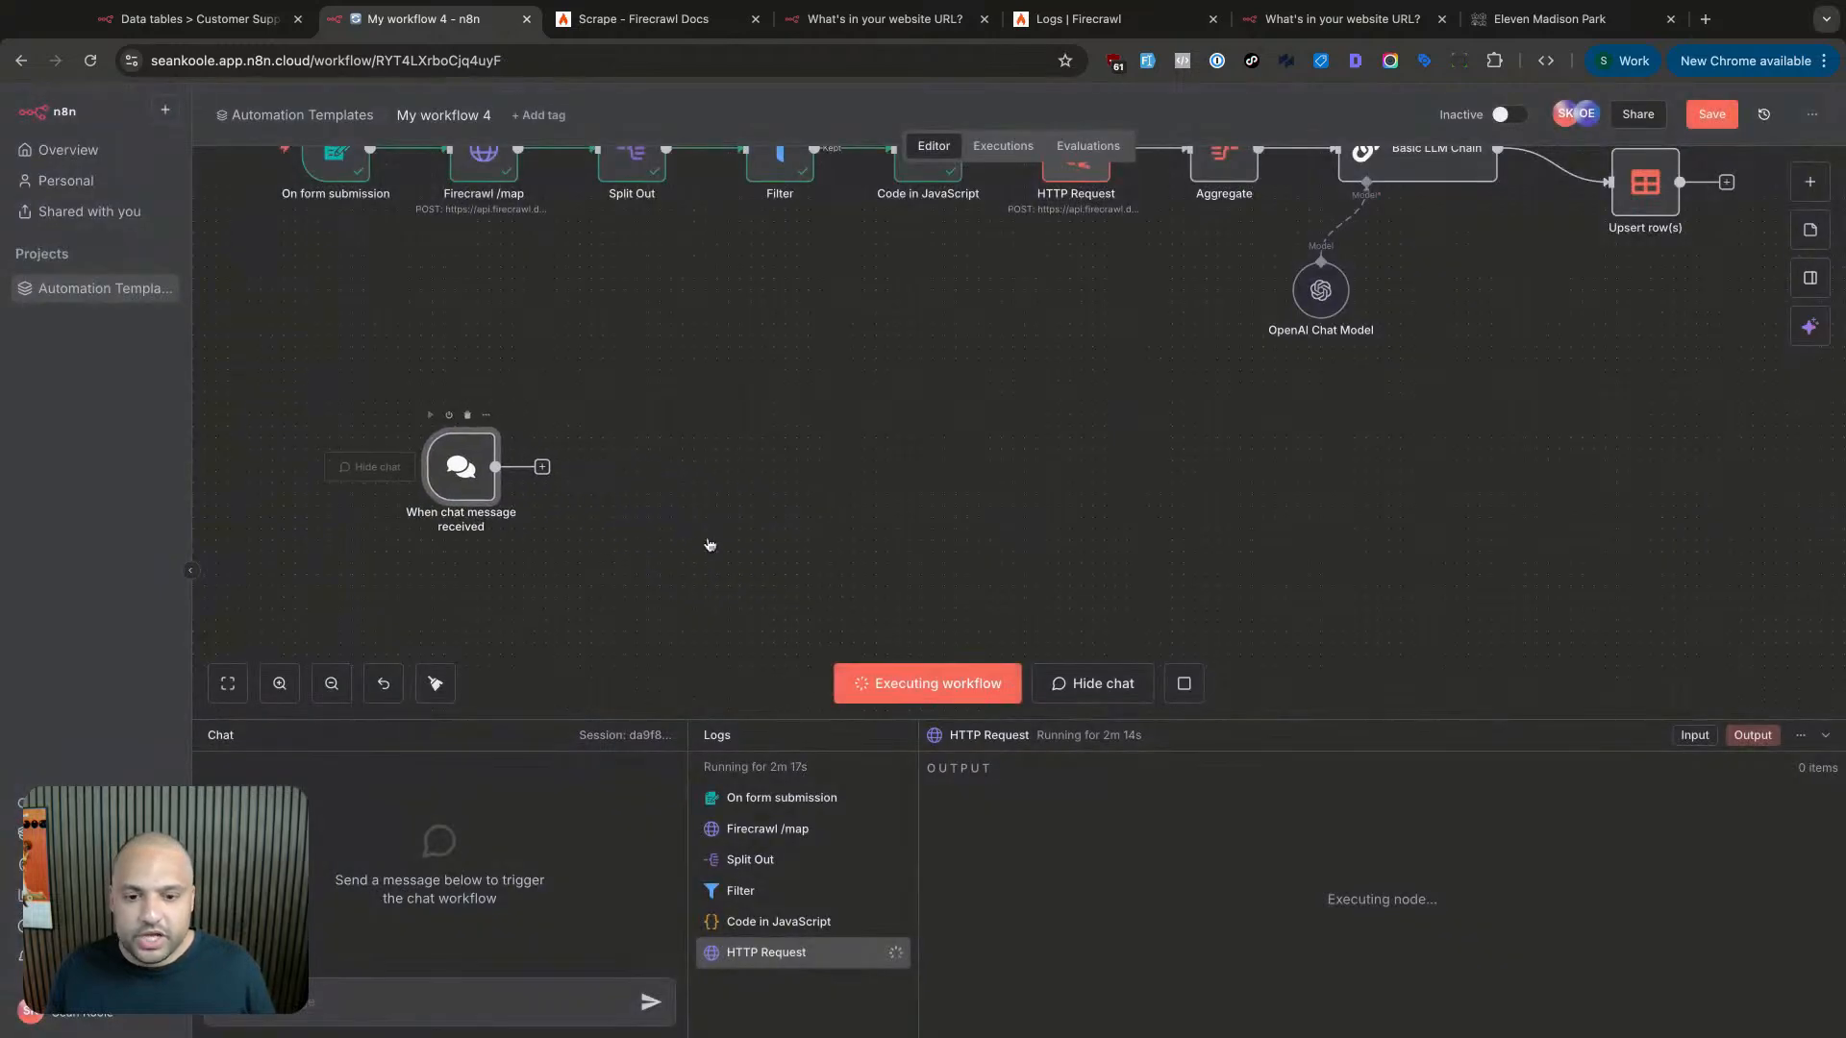
- Make the chat publicly available and open its public URL in a new tab
double_click(471, 478)
left_click(64, 245)
left_click(270, 267)
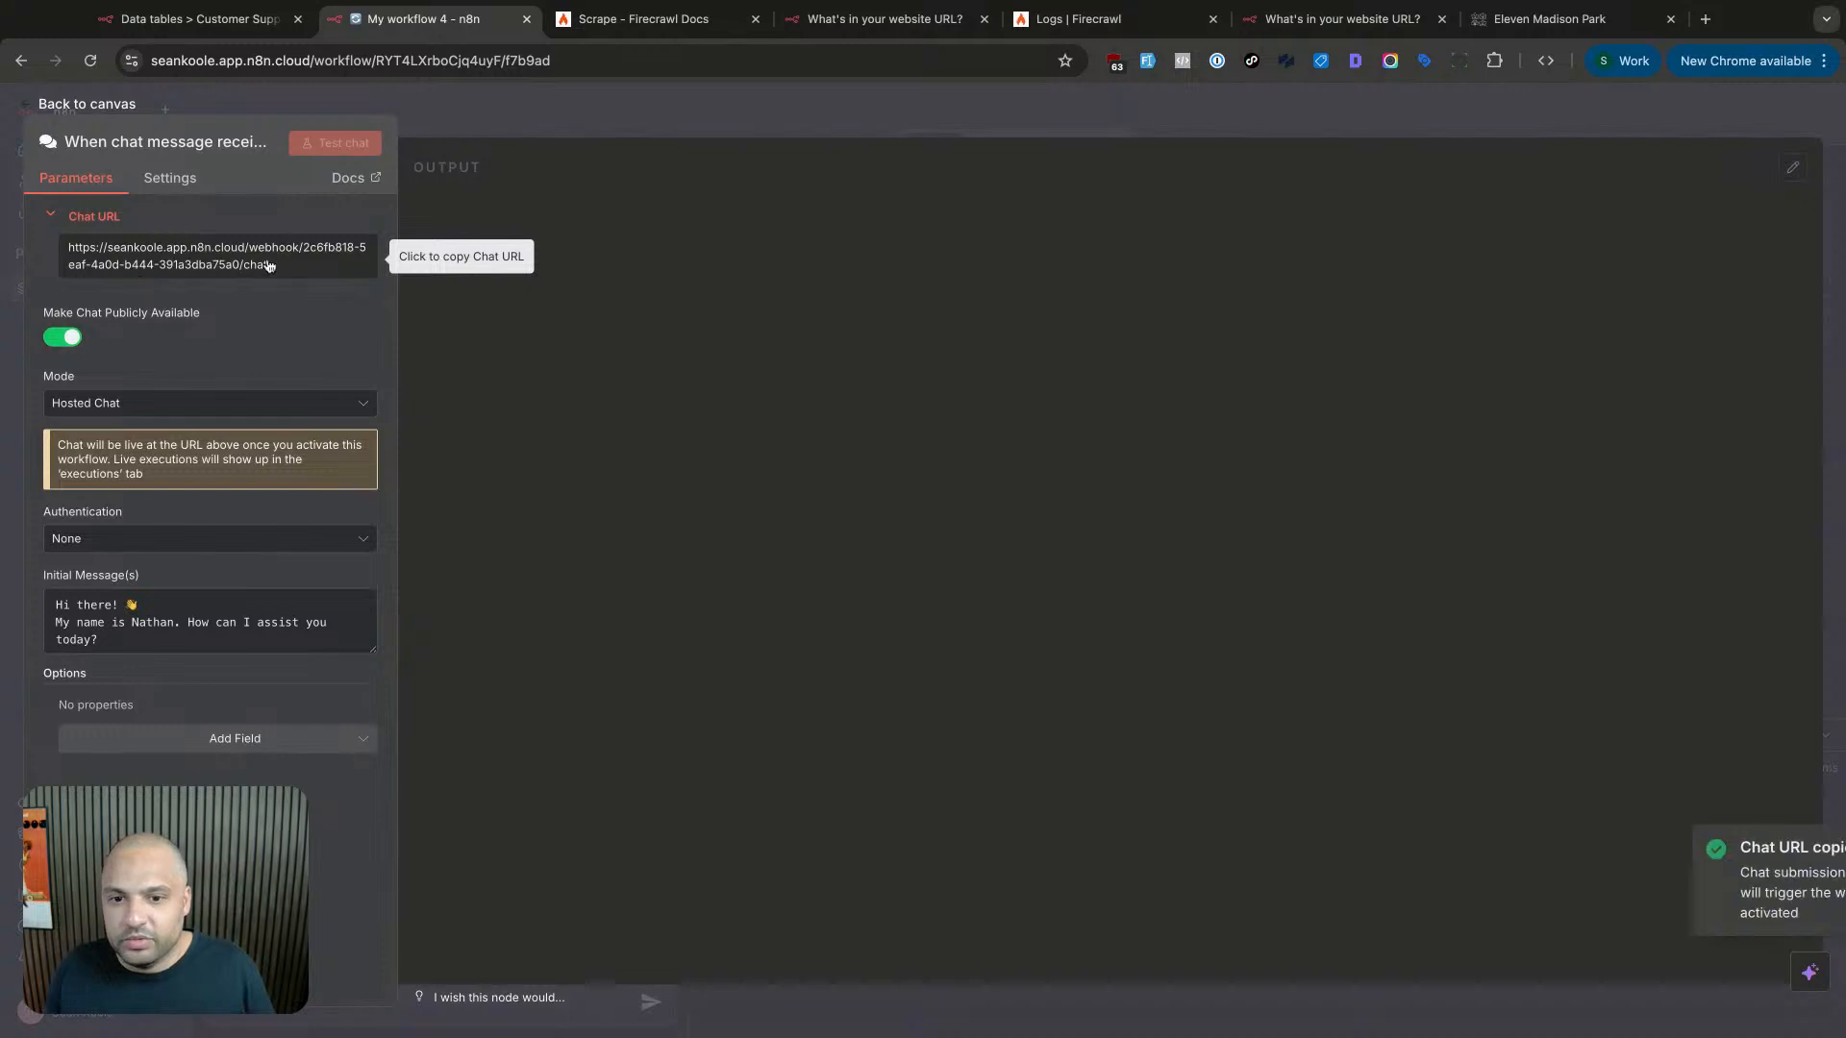
key("super+t")
key("super+v")
key("Return")
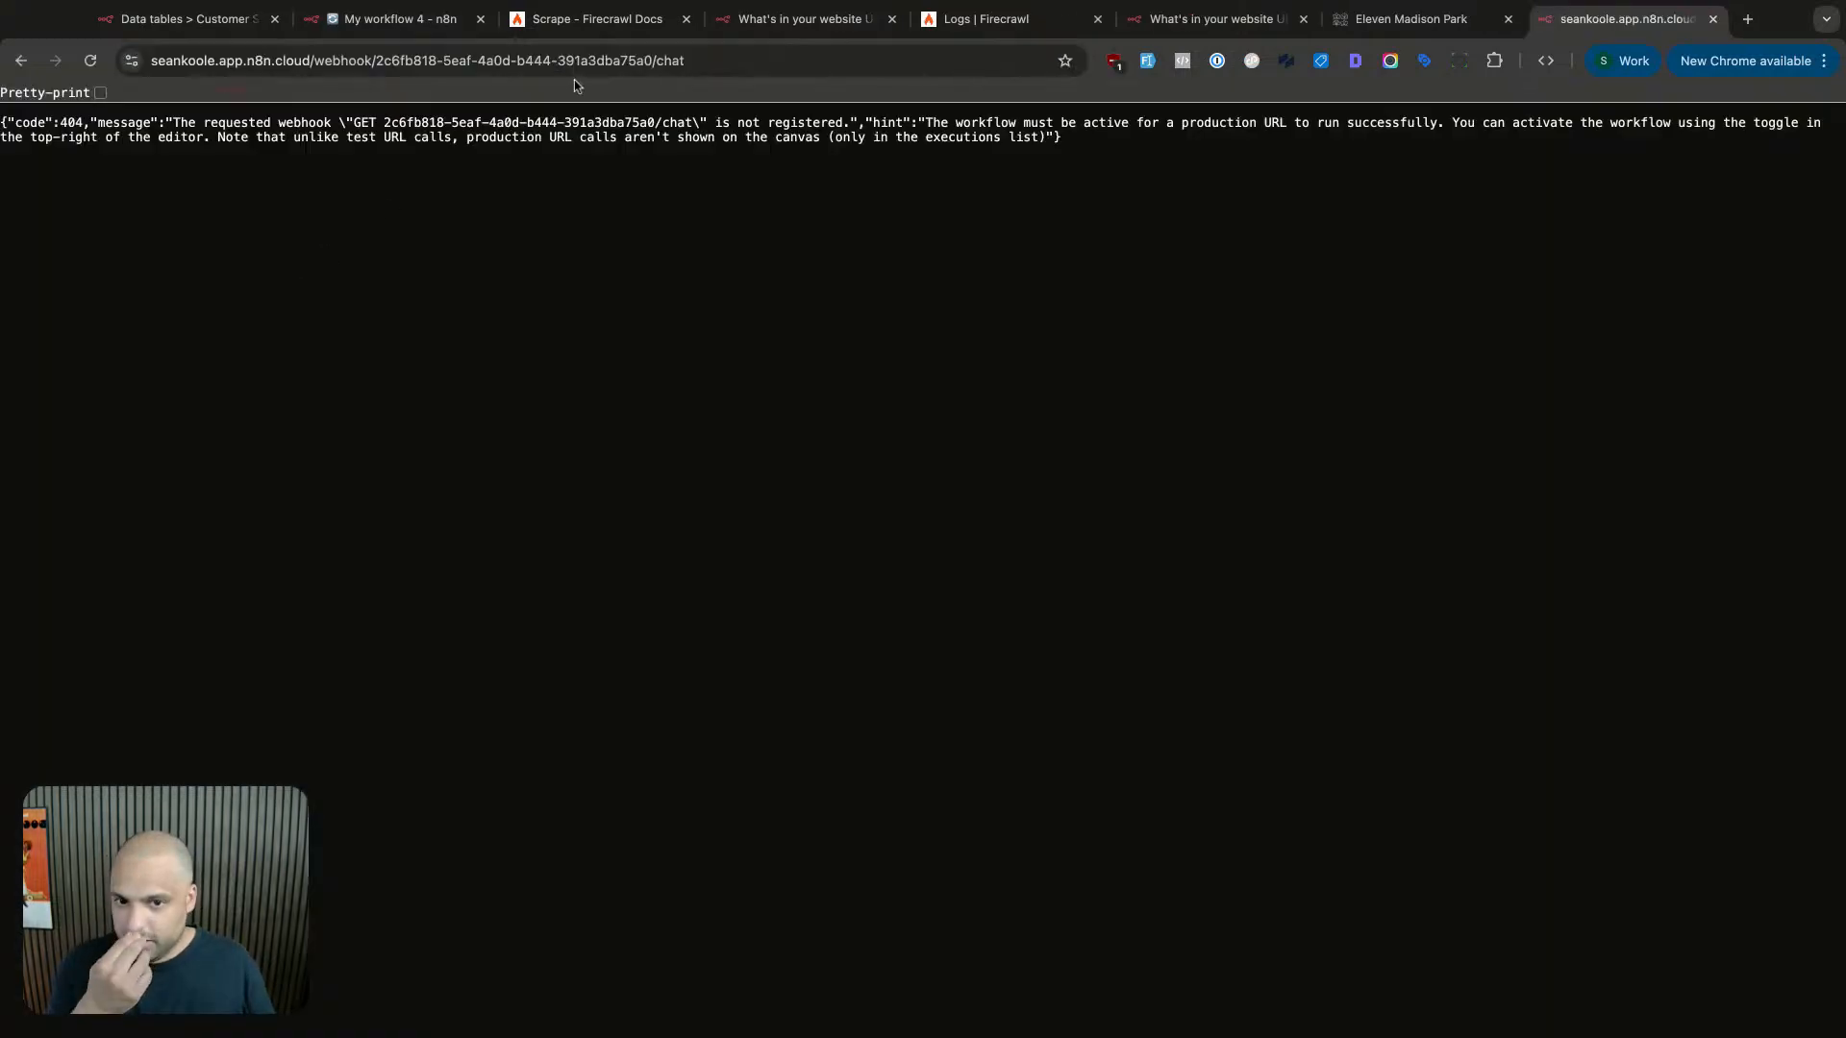
left_click(397, 29)
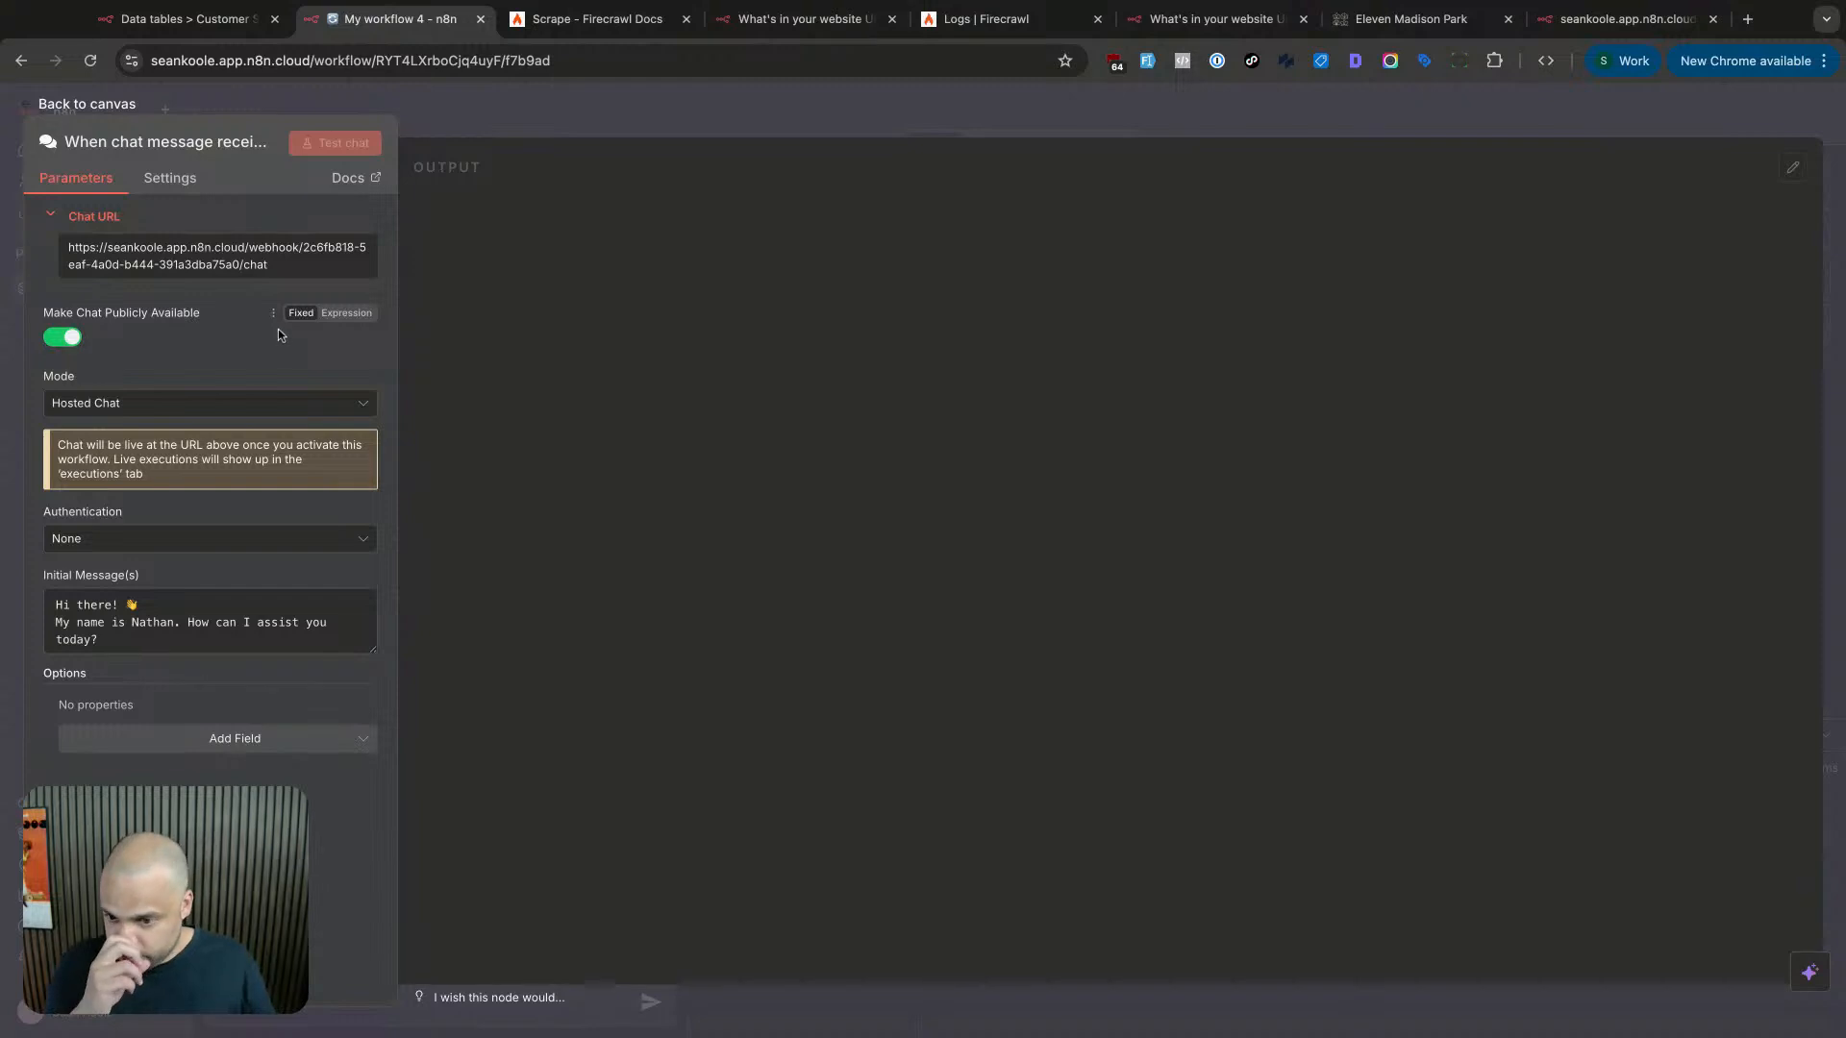
left_click(204, 404)
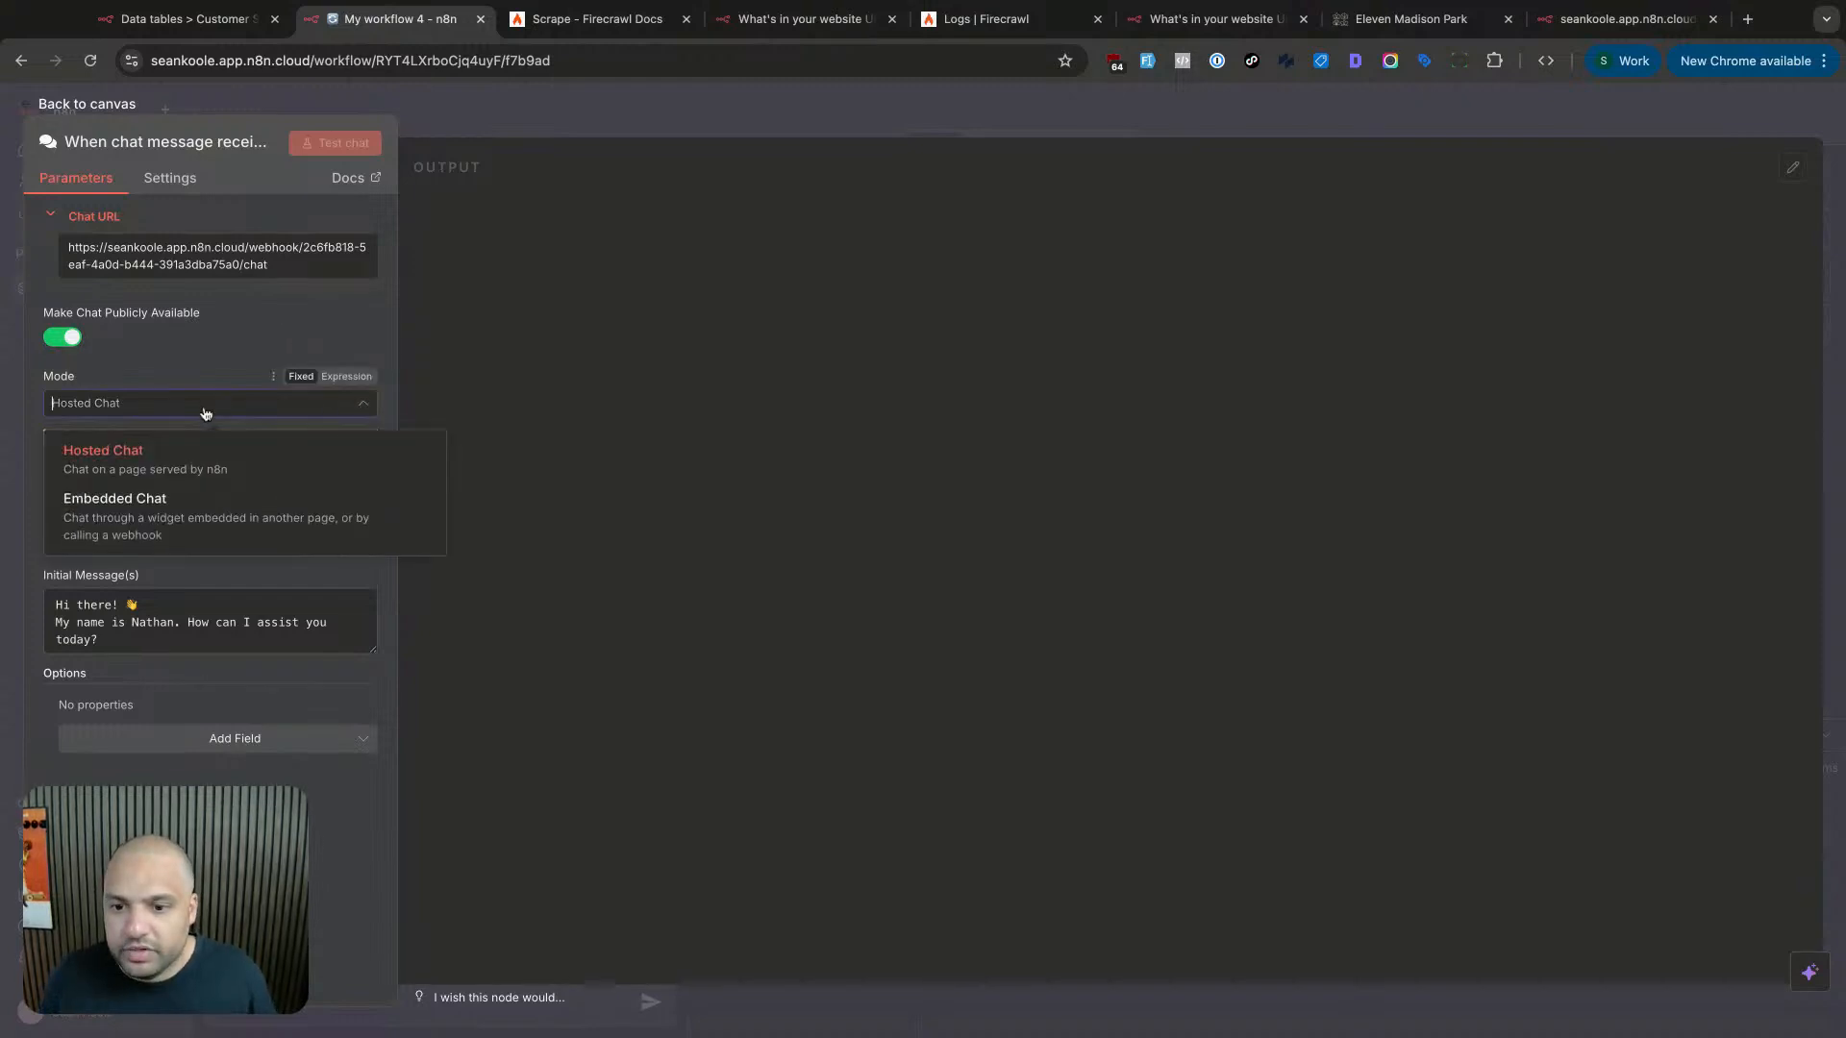
left_click(196, 493)
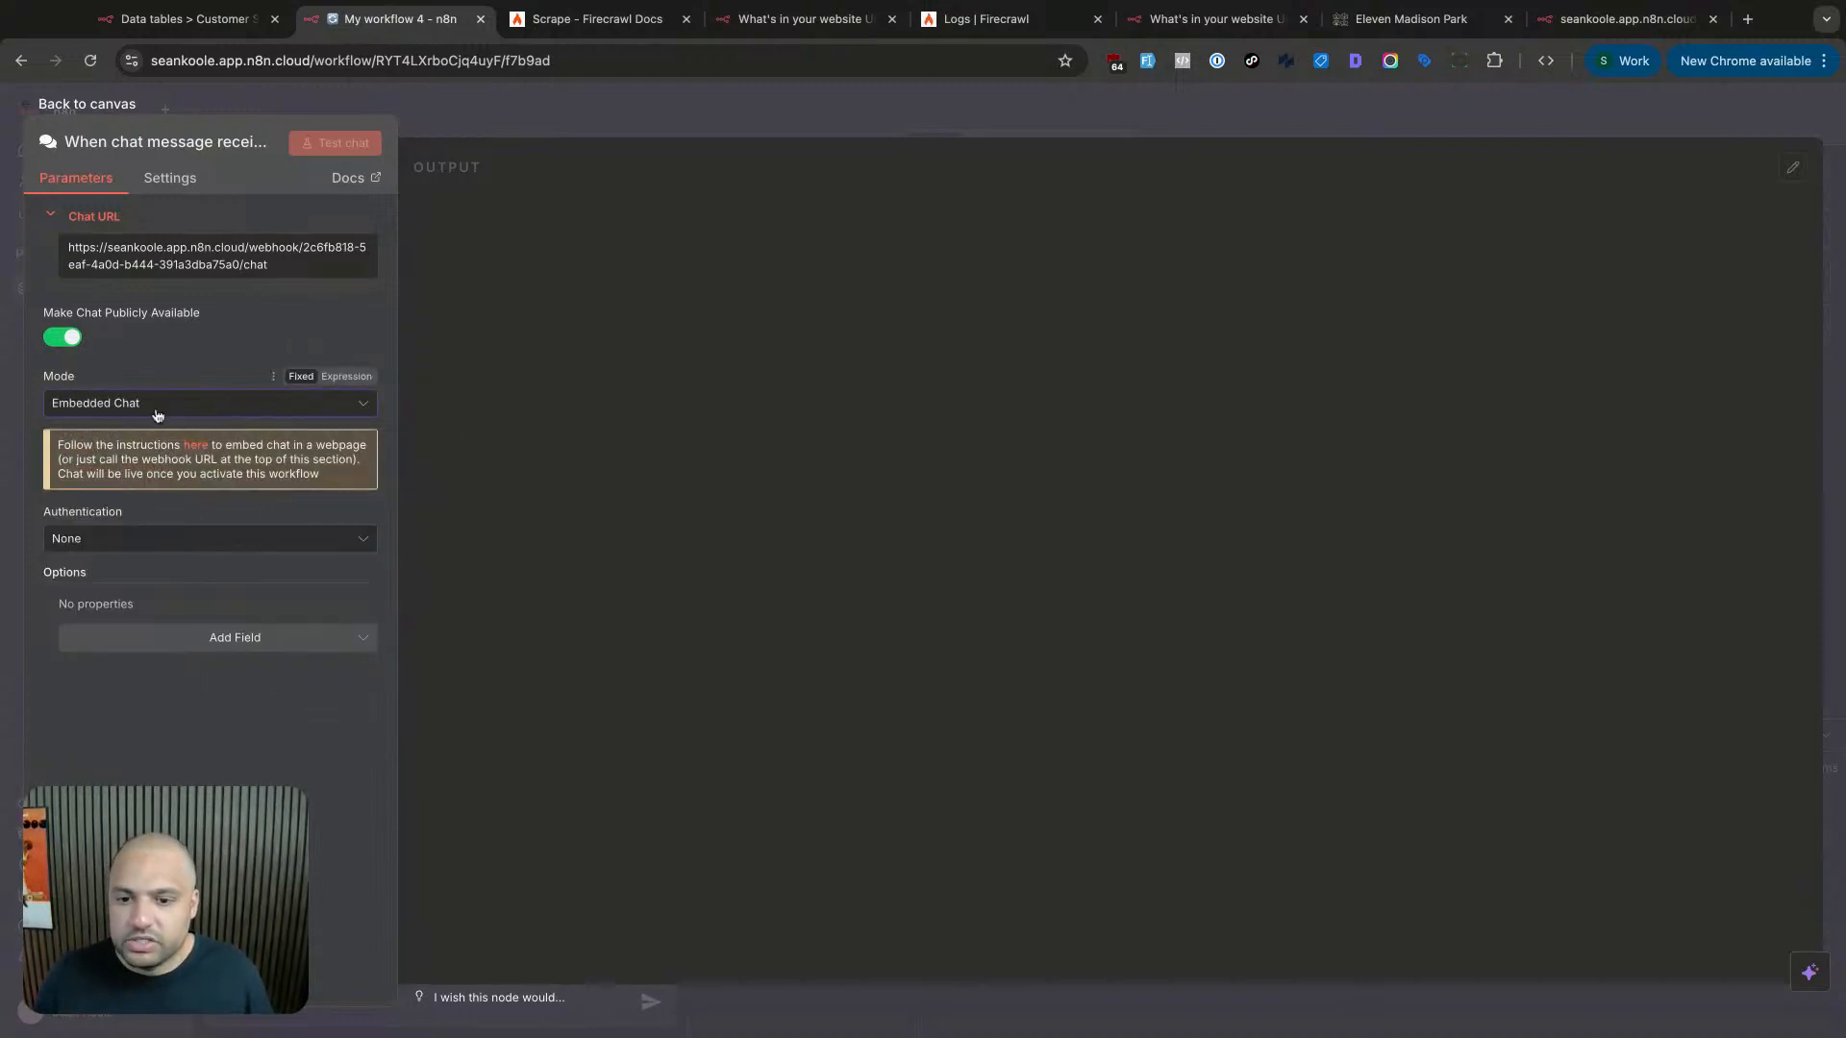
left_click(196, 445)
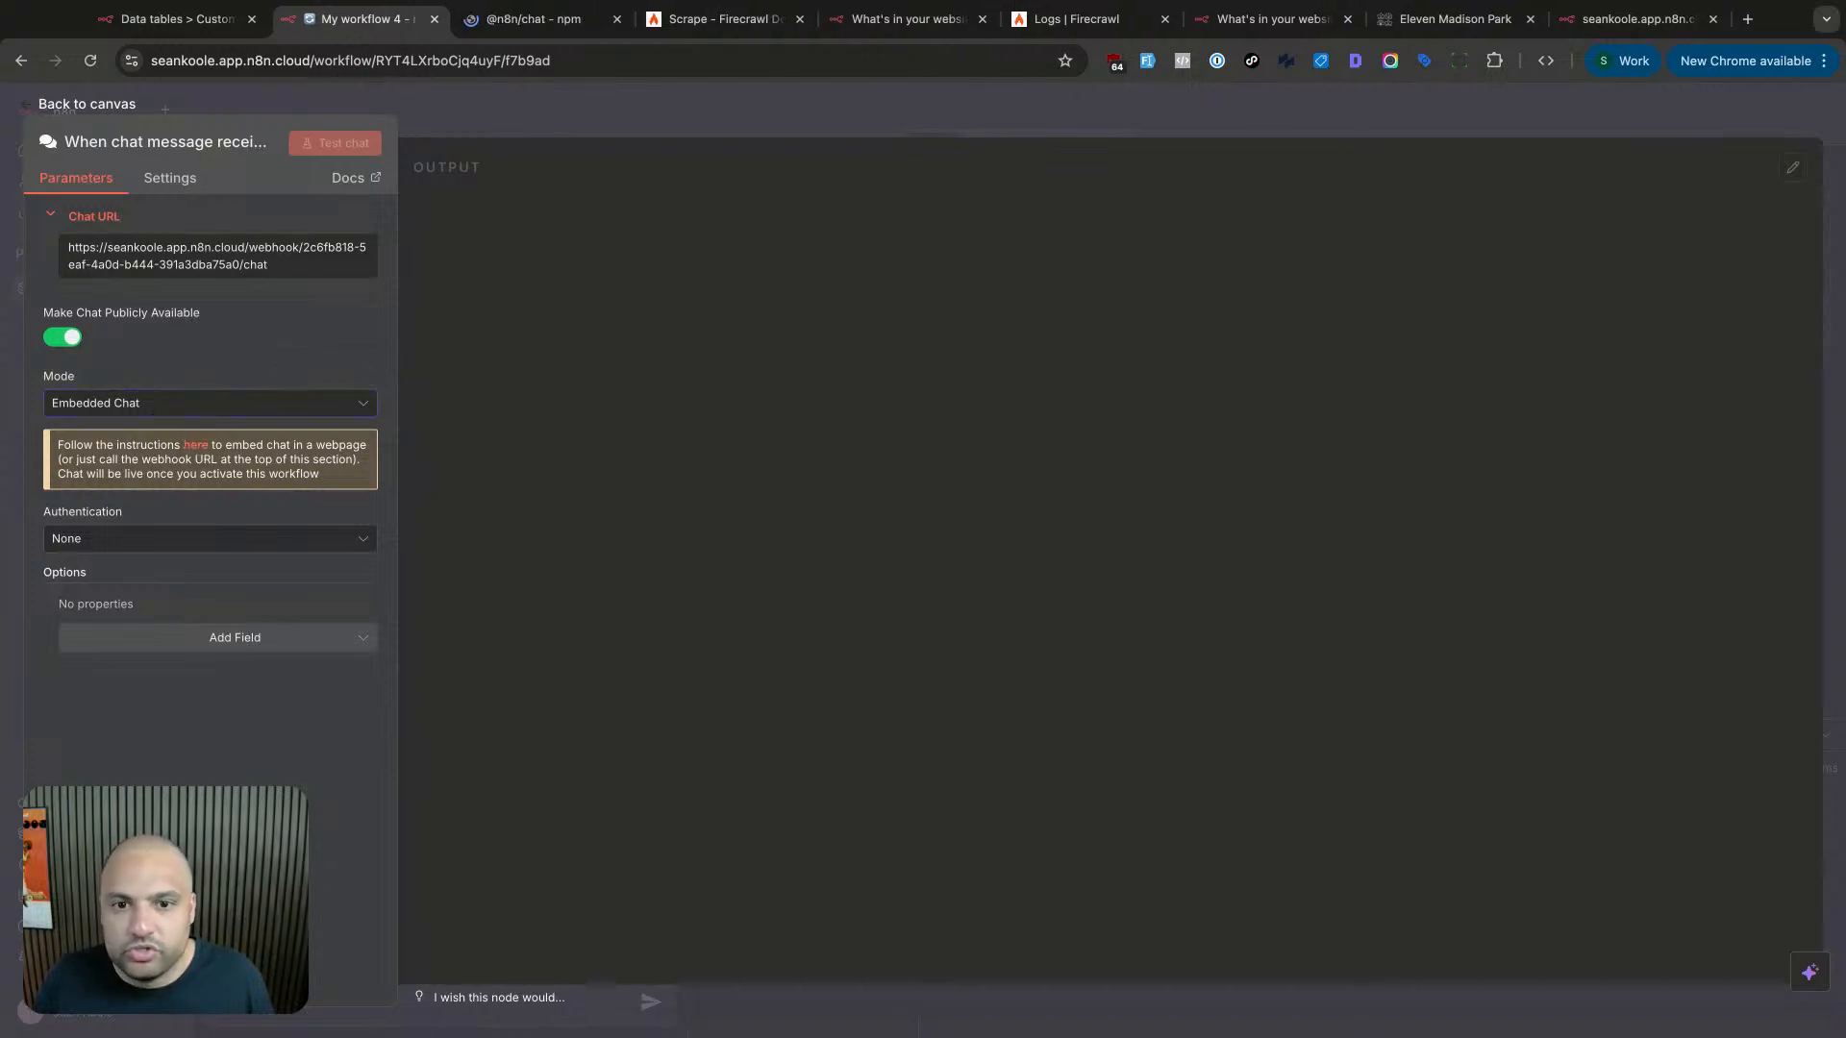
left_click(582, 24)
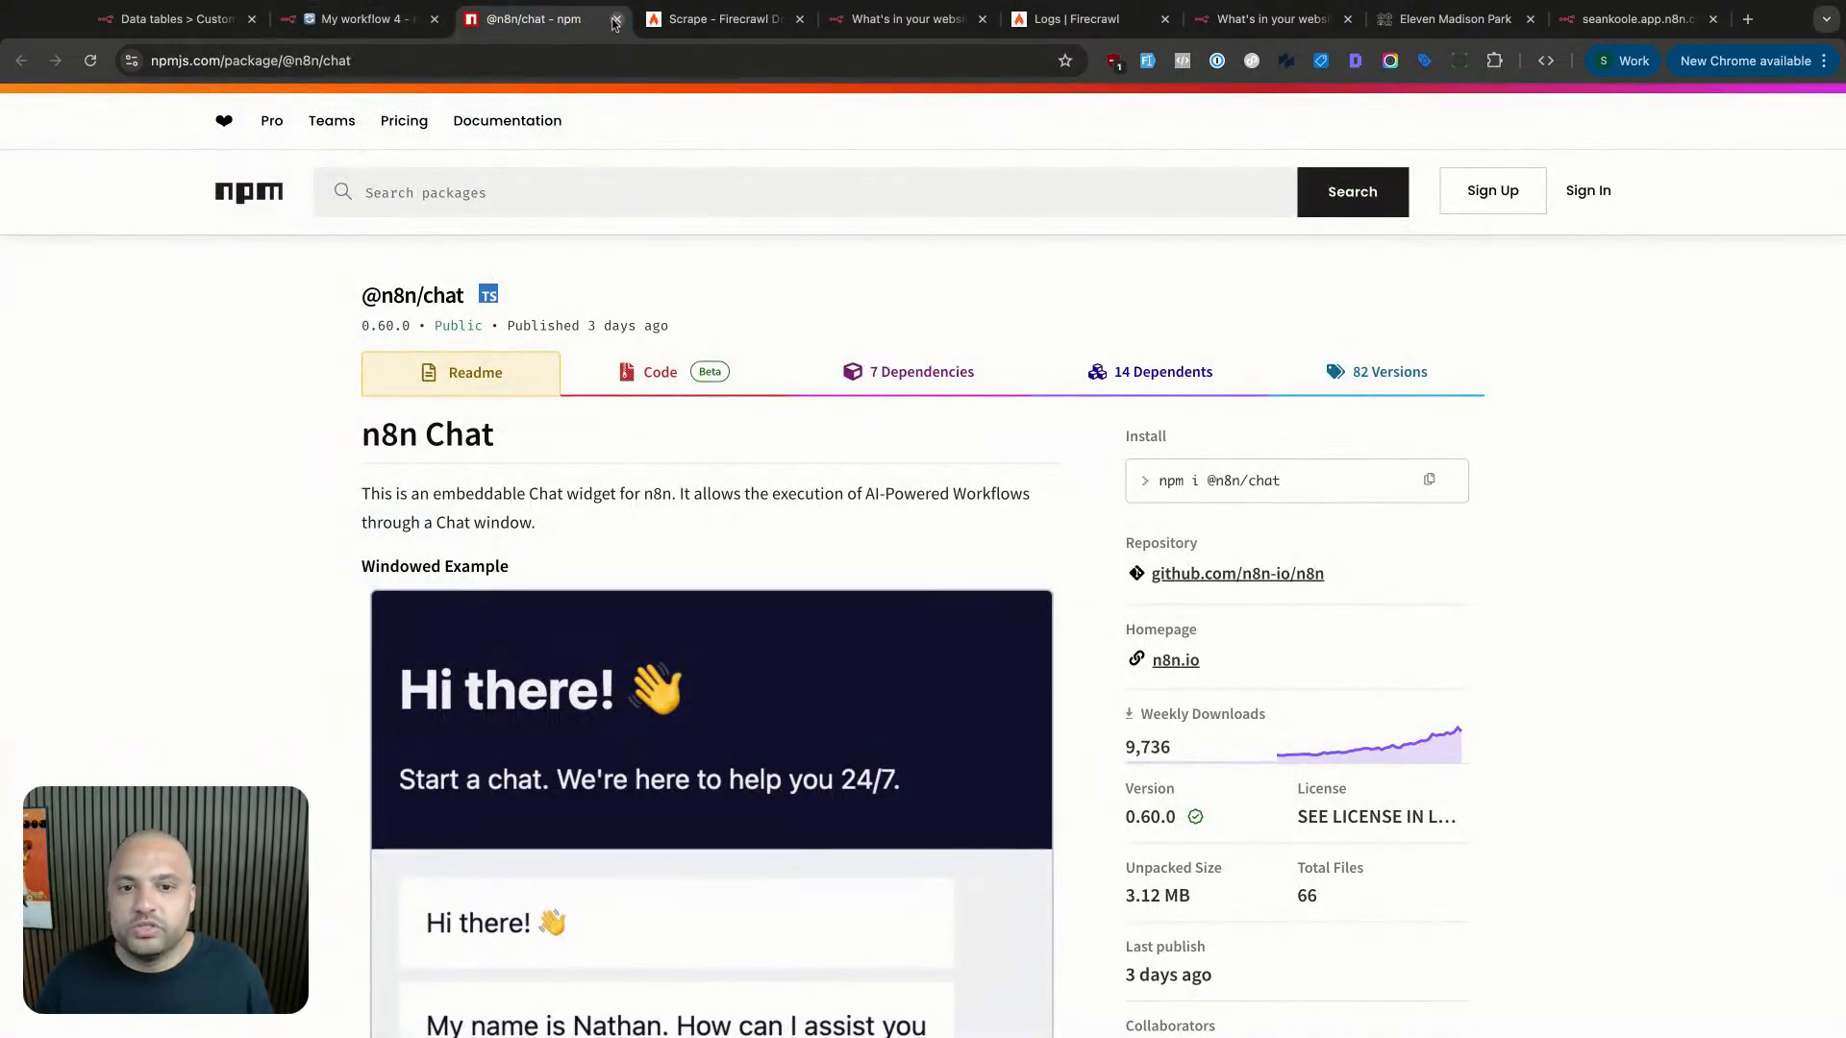
left_click(358, 19)
left_click(200, 414)
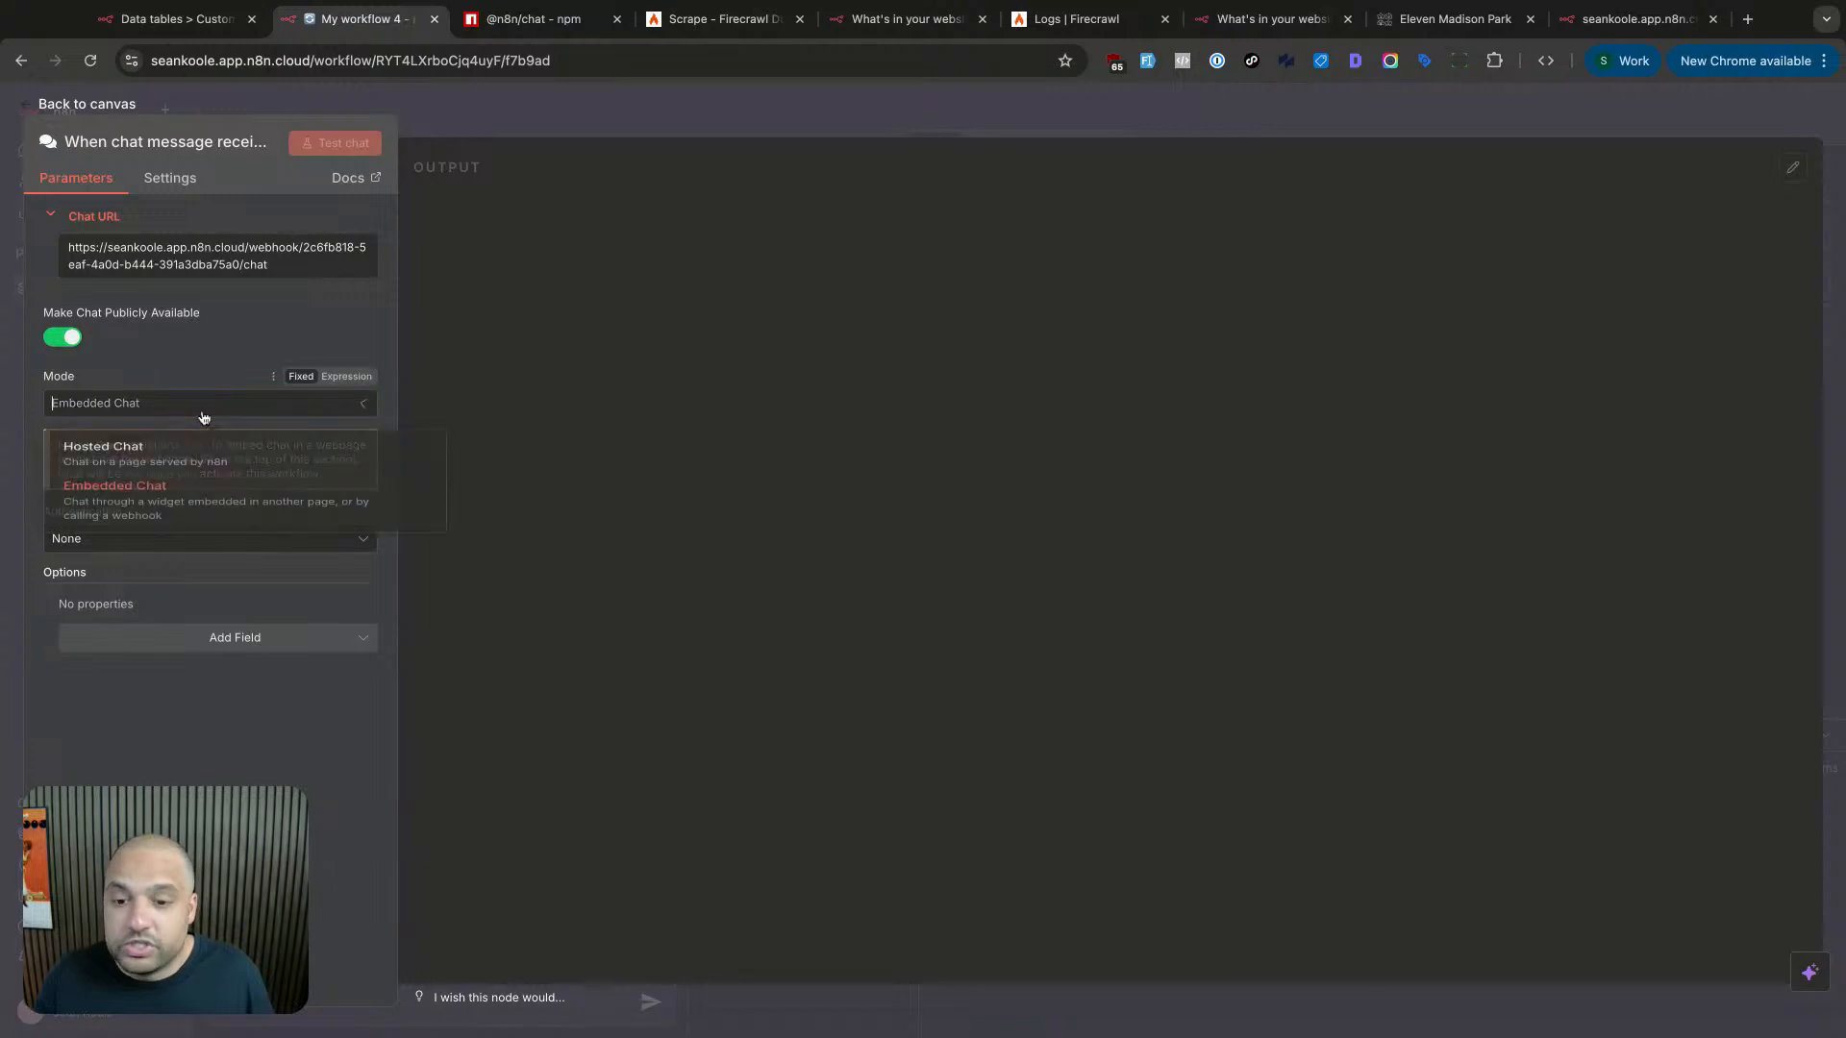
left_click(202, 454)
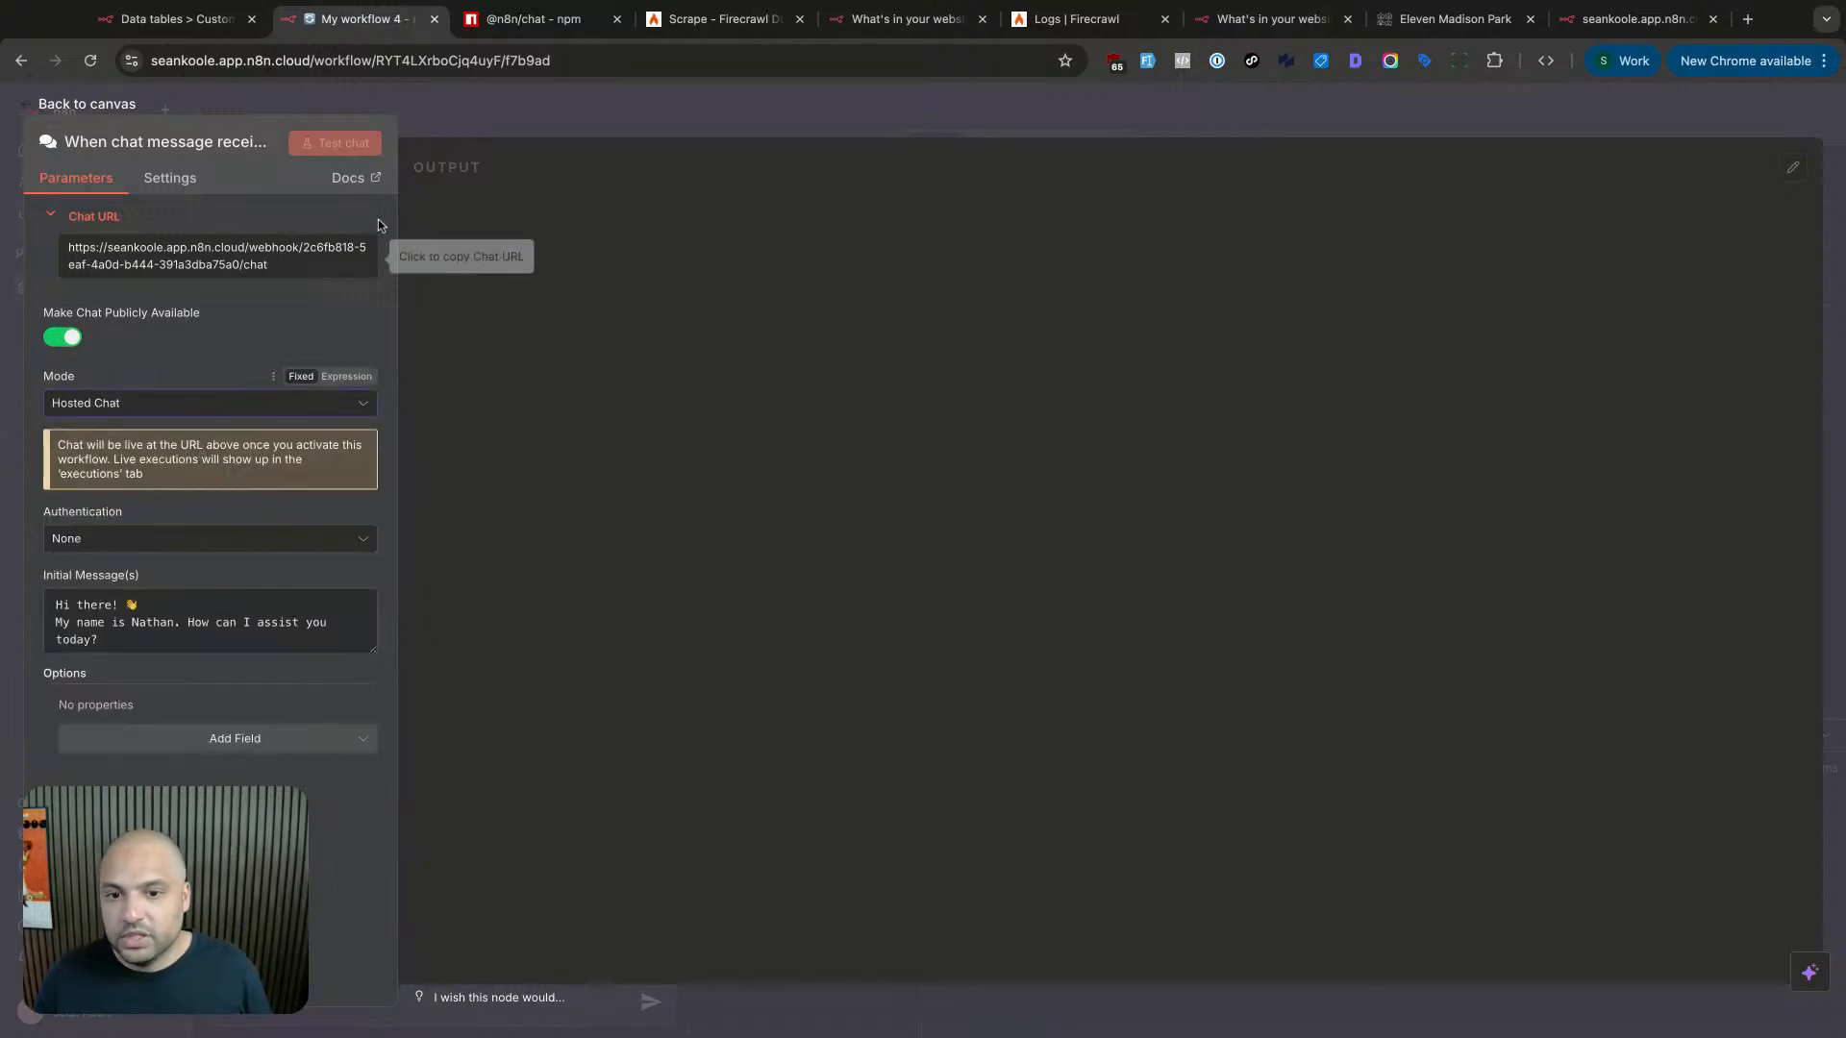
left_click(64, 337)
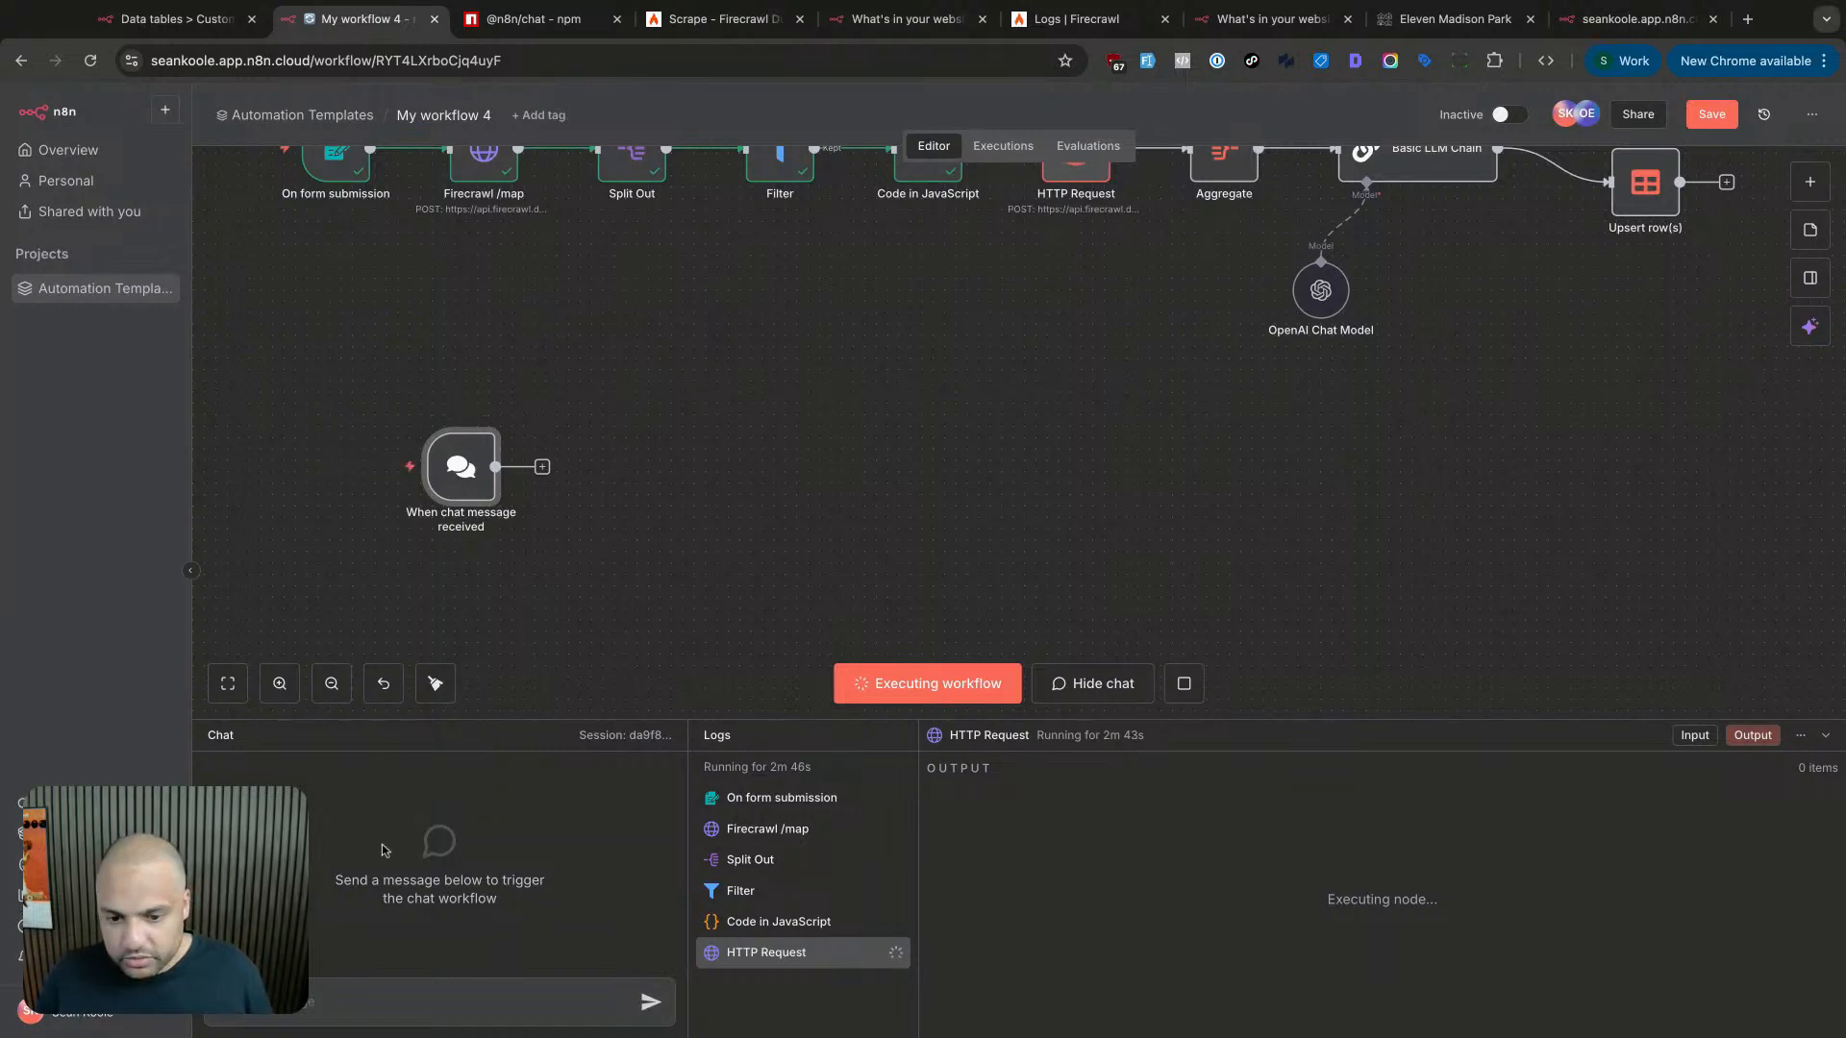
- Send the test chat message 'jsiadfjds', then add a WhatsApp On messages trigger and delete it
type("jsiadfjds")
key("Return")
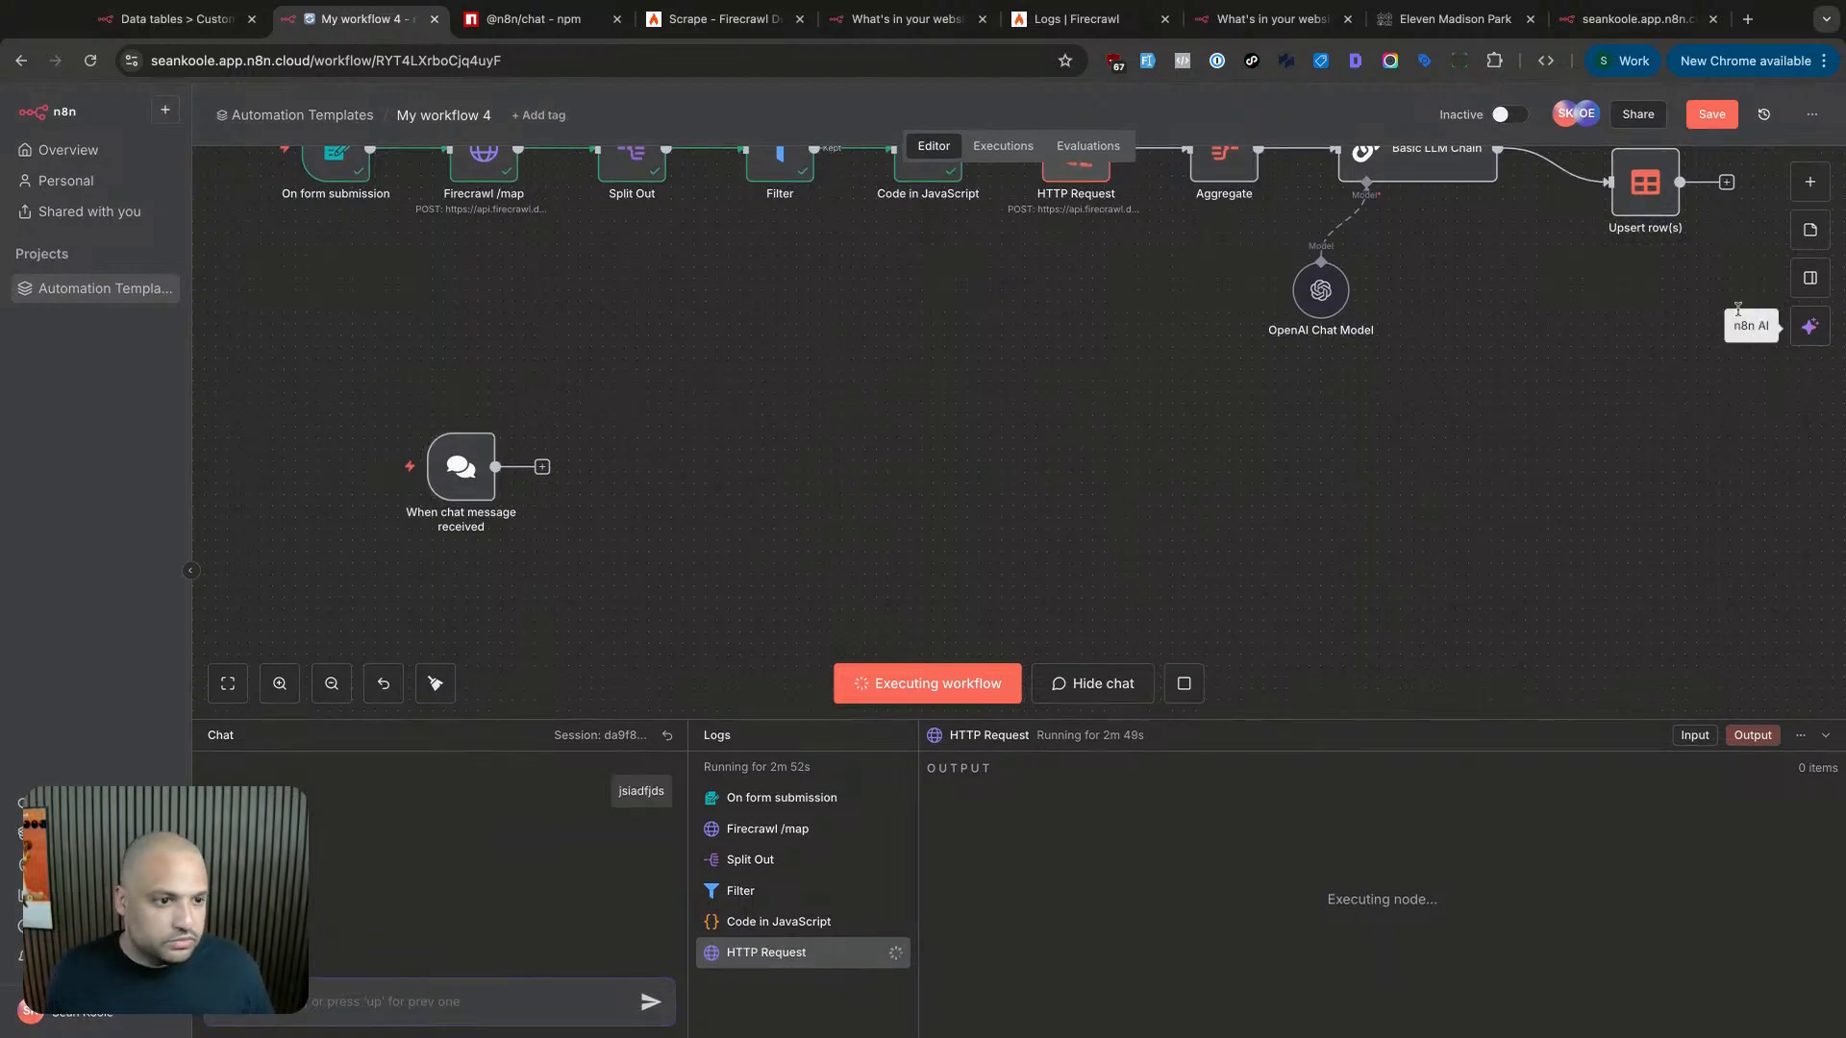
left_click(1803, 193)
type("whatsap")
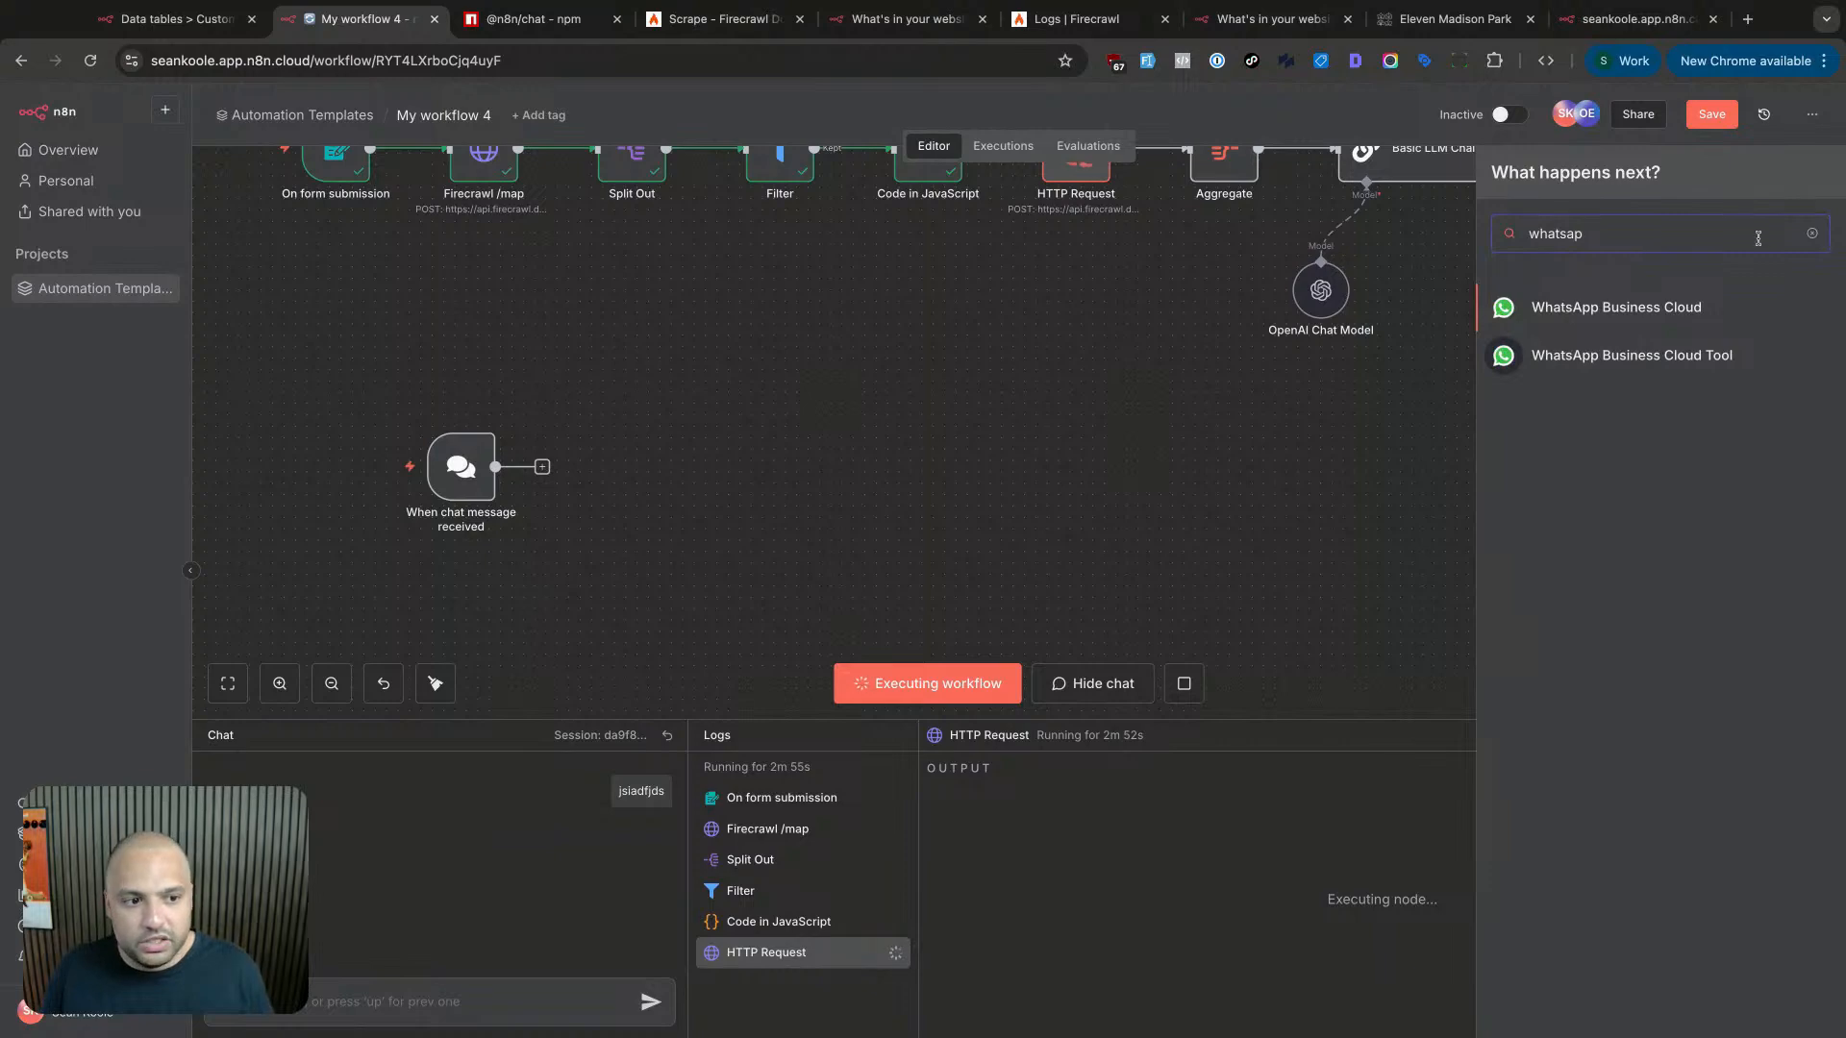
key("Return")
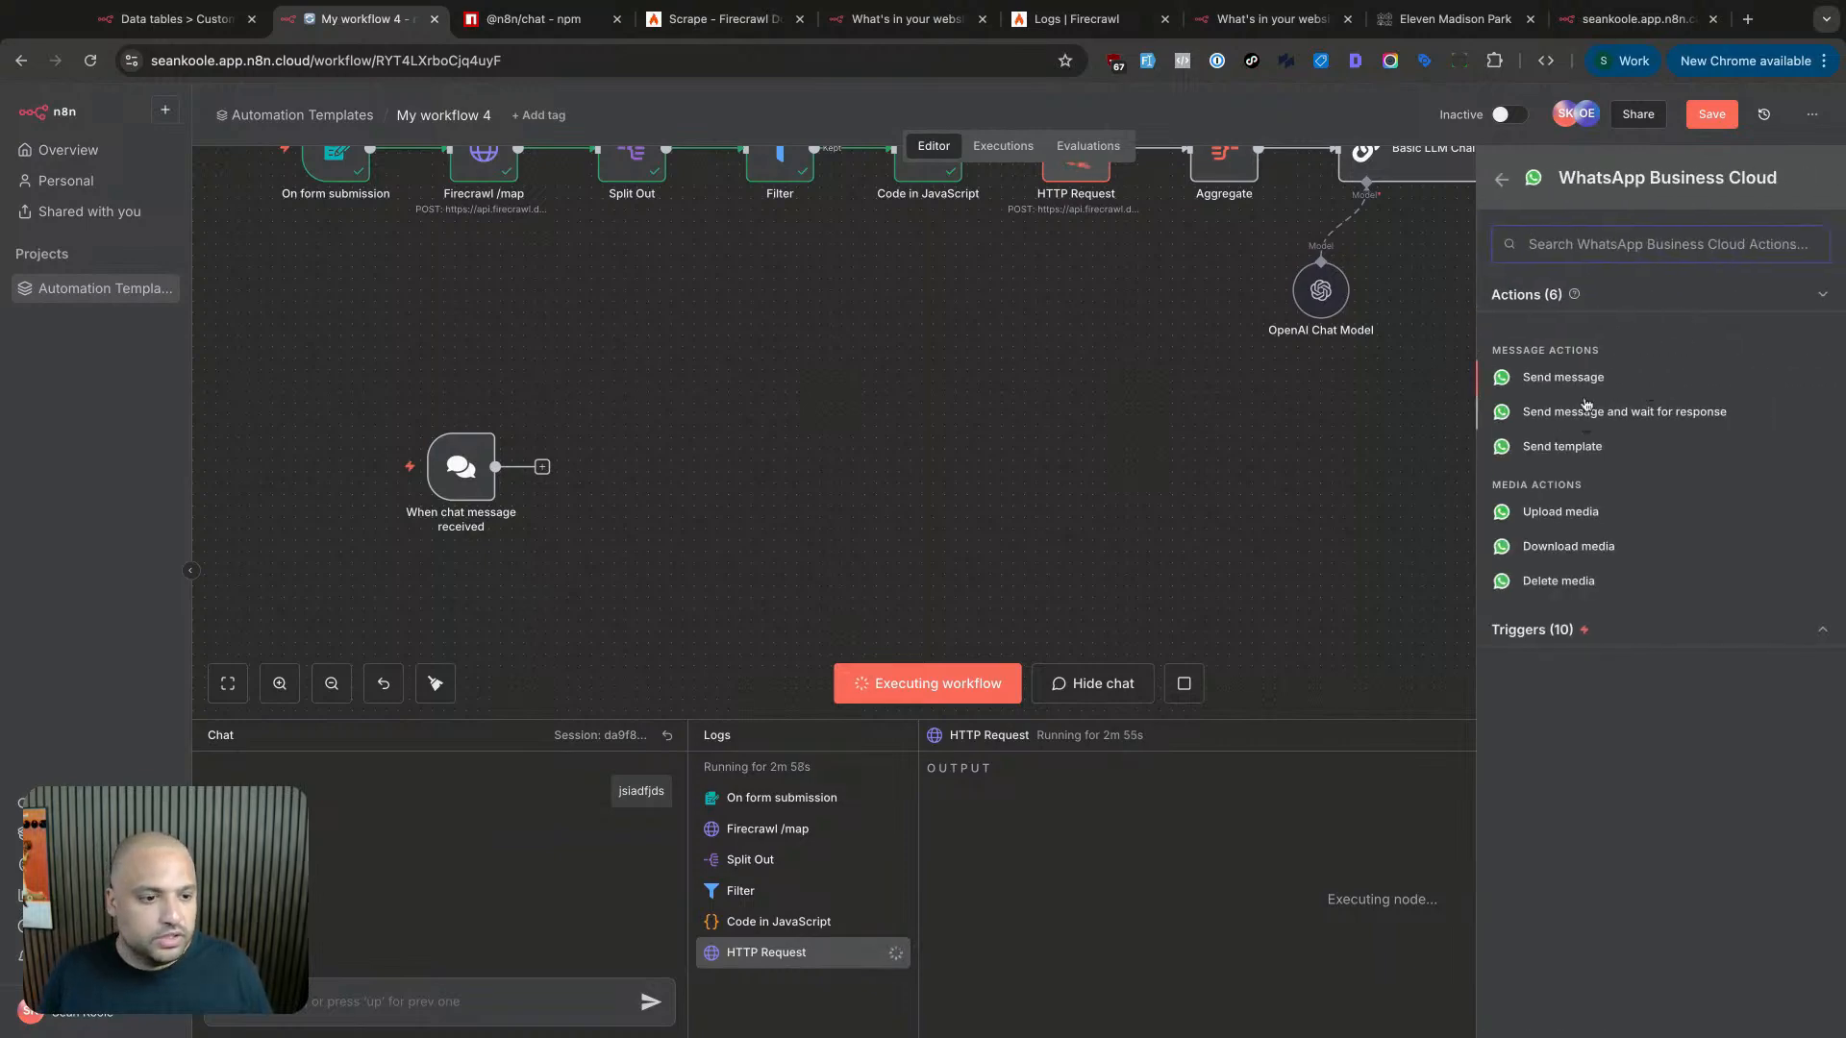
left_click(1545, 631)
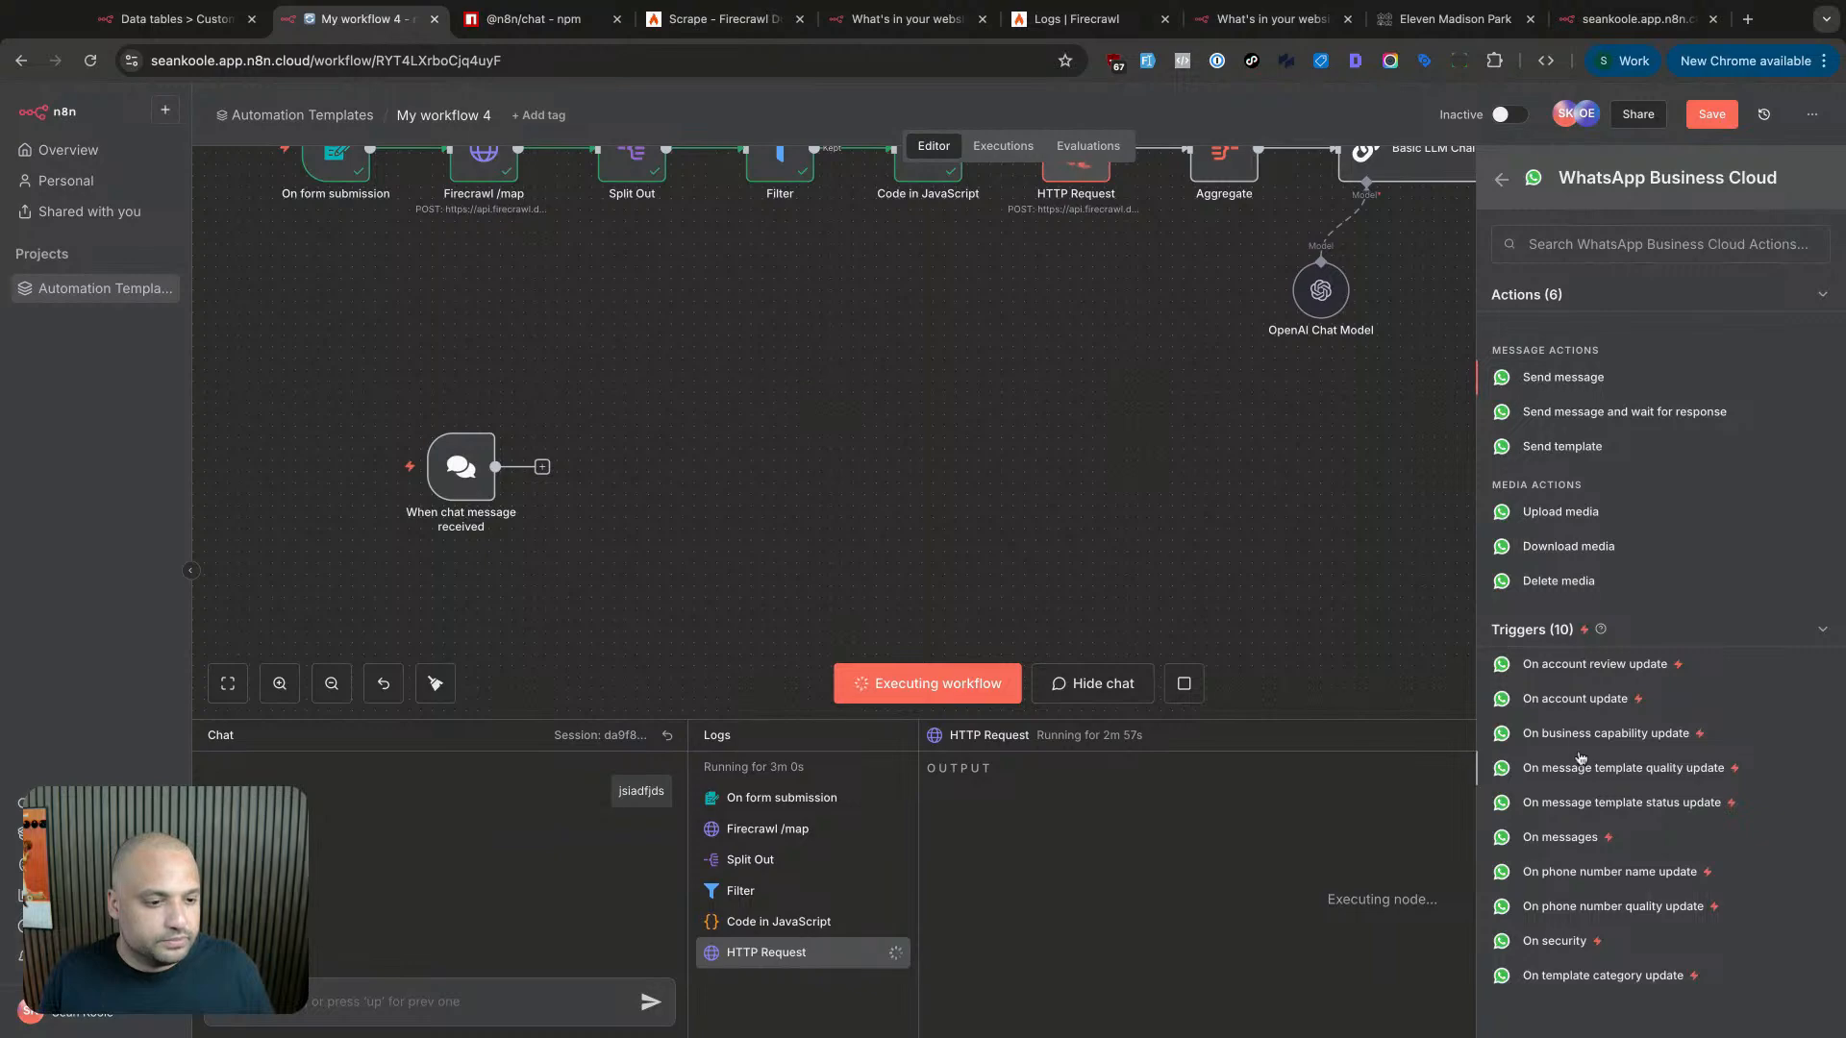
left_click(1577, 840)
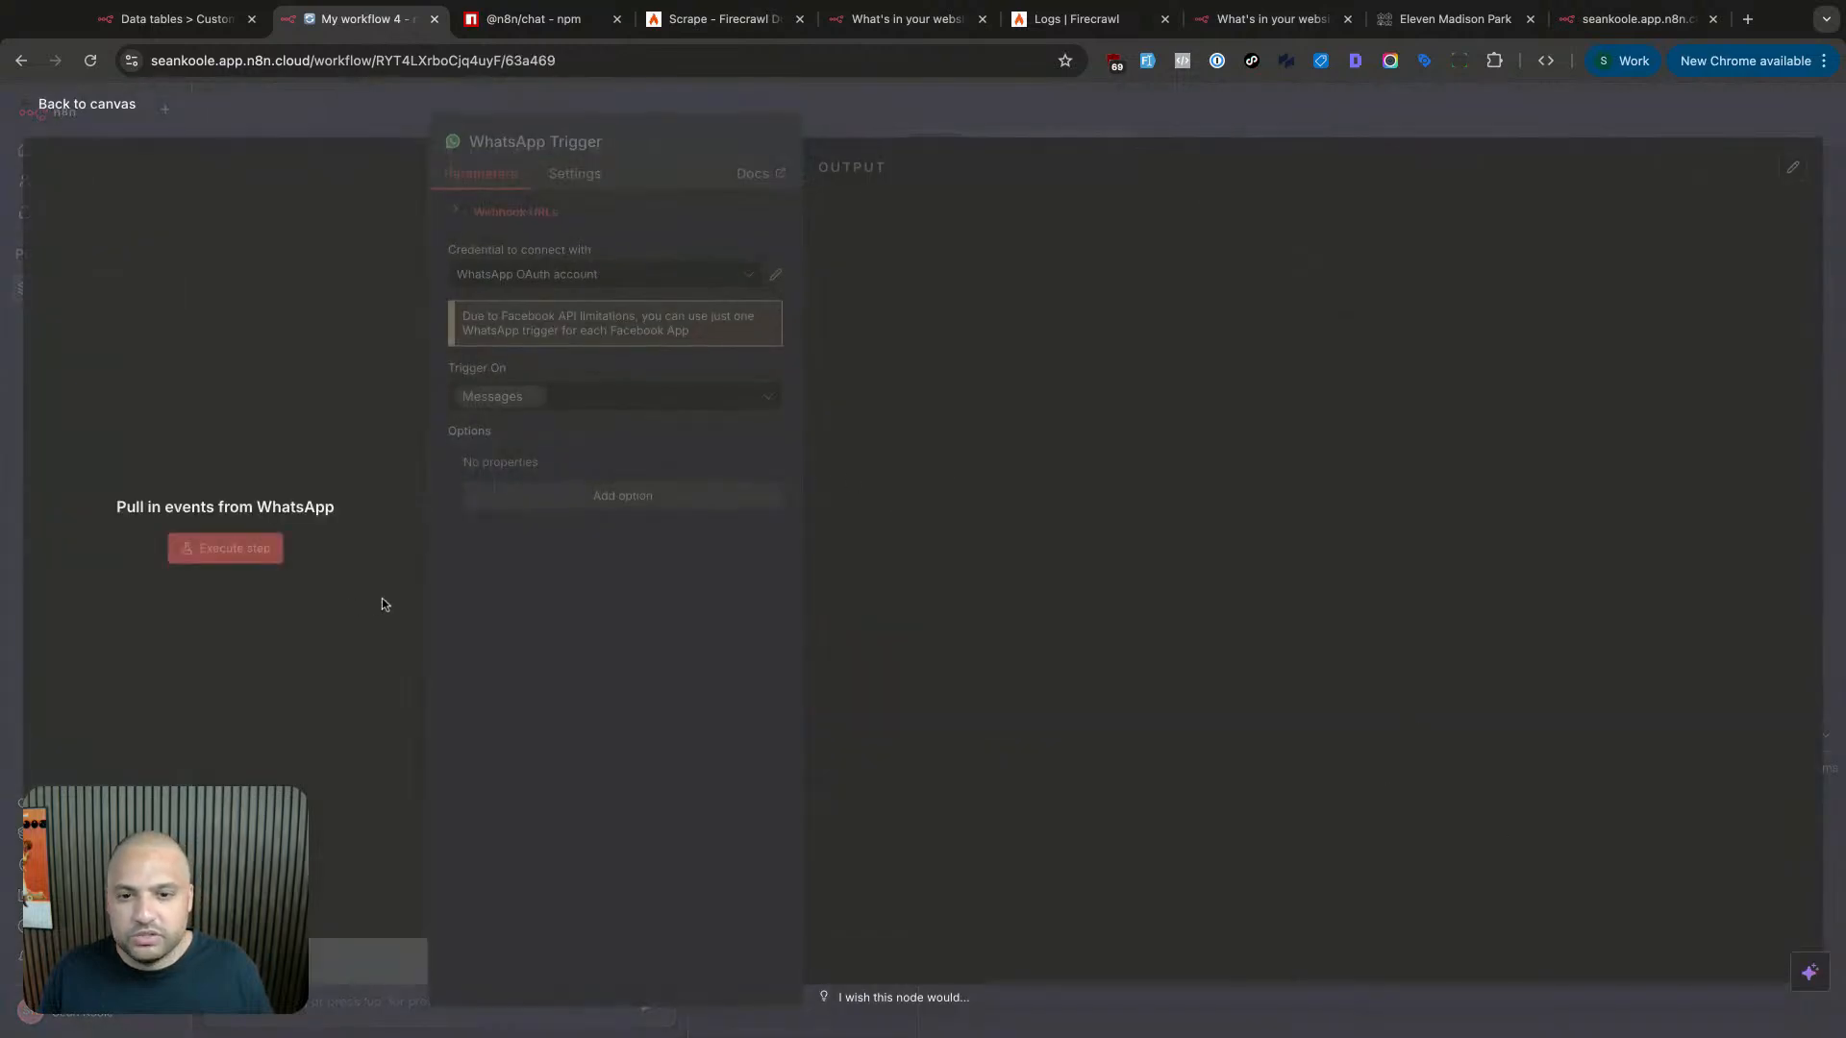
key("Escape")
left_click_drag(842, 512, 478, 591)
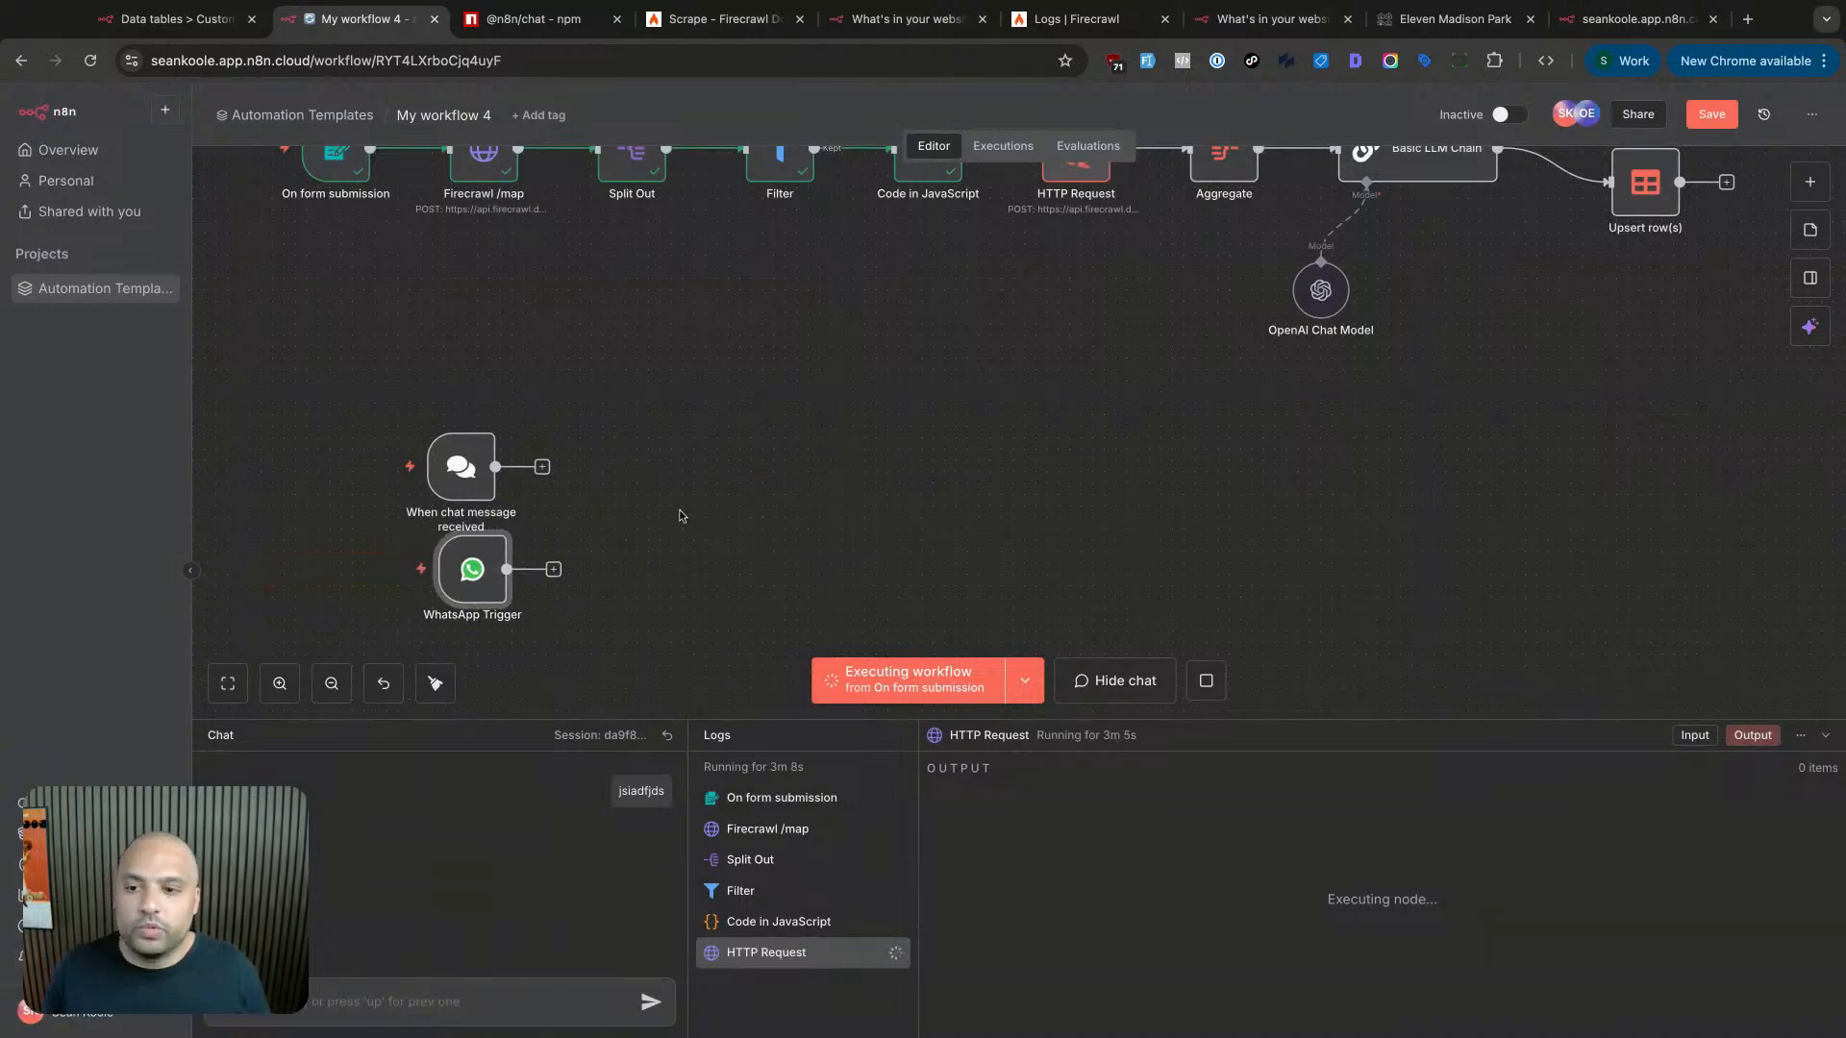
key("Delete")
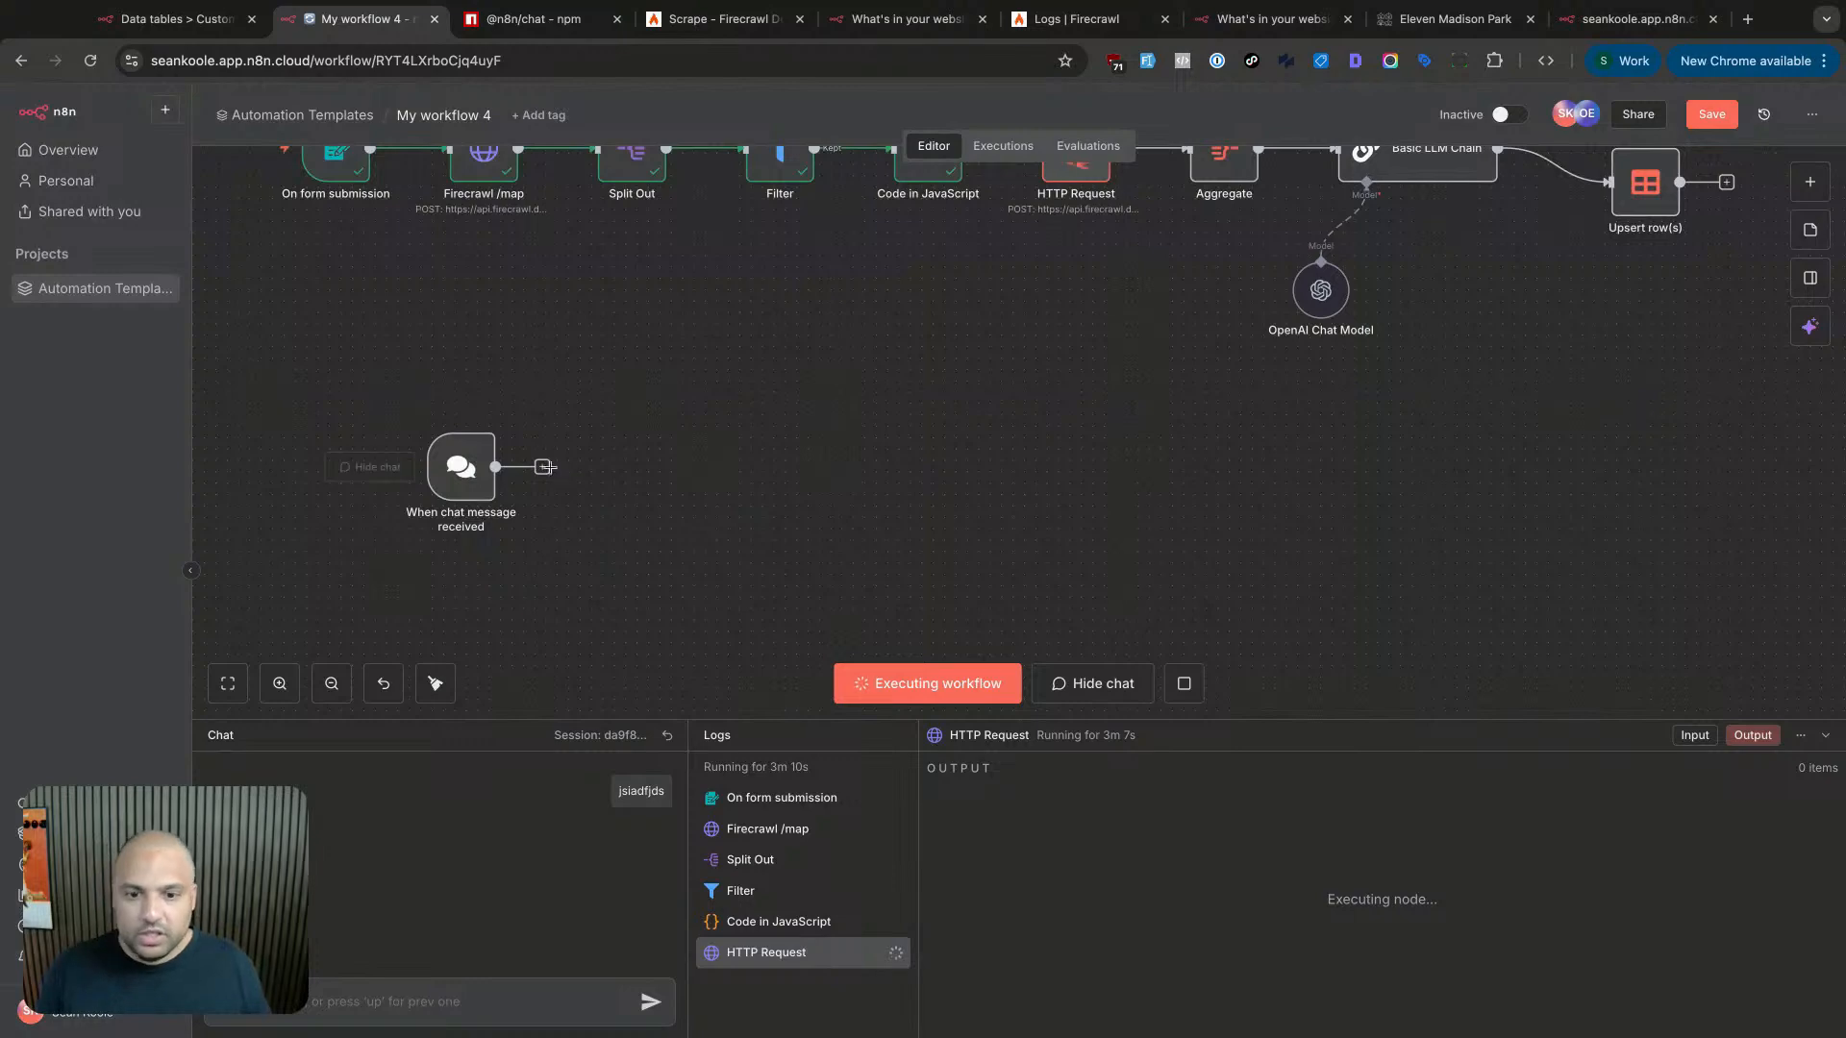
- Add an AI Agent node after the chat trigger from the AI node category
left_click(544, 468)
type("ai")
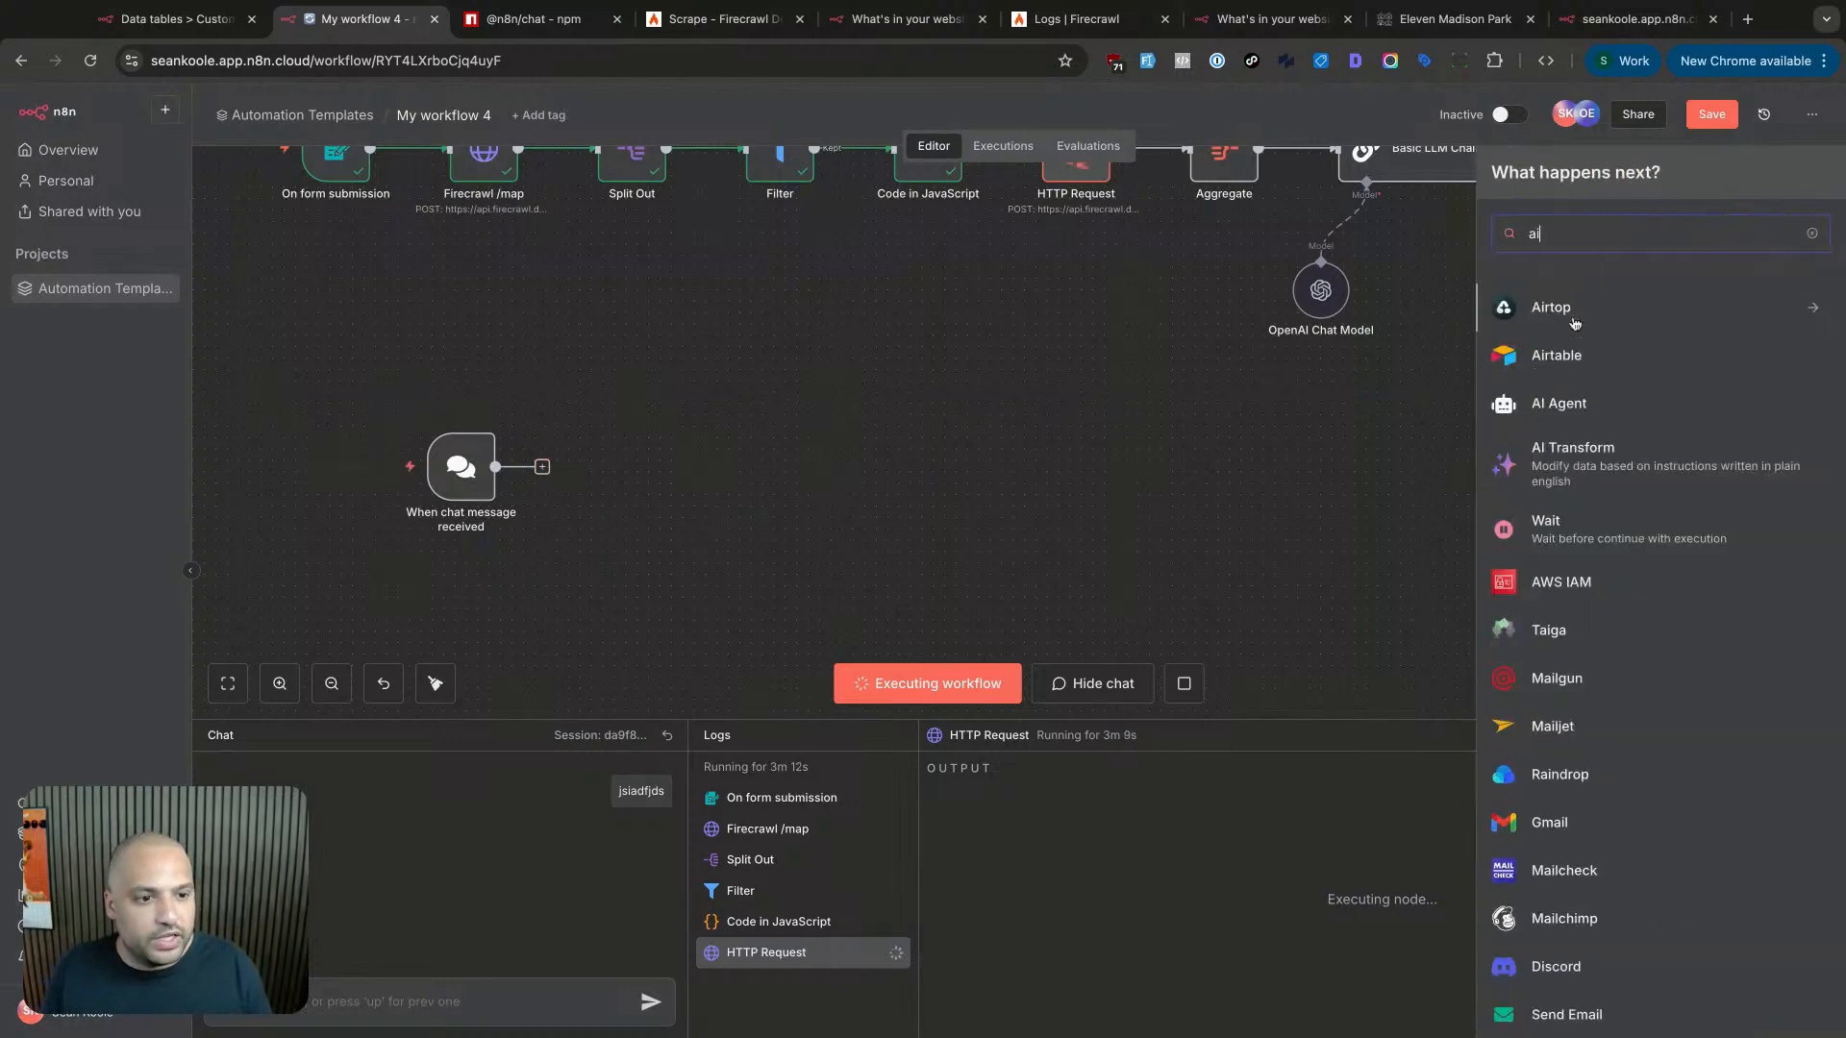
key("BackSpace")
key("BackSpace")
left_click(1577, 318)
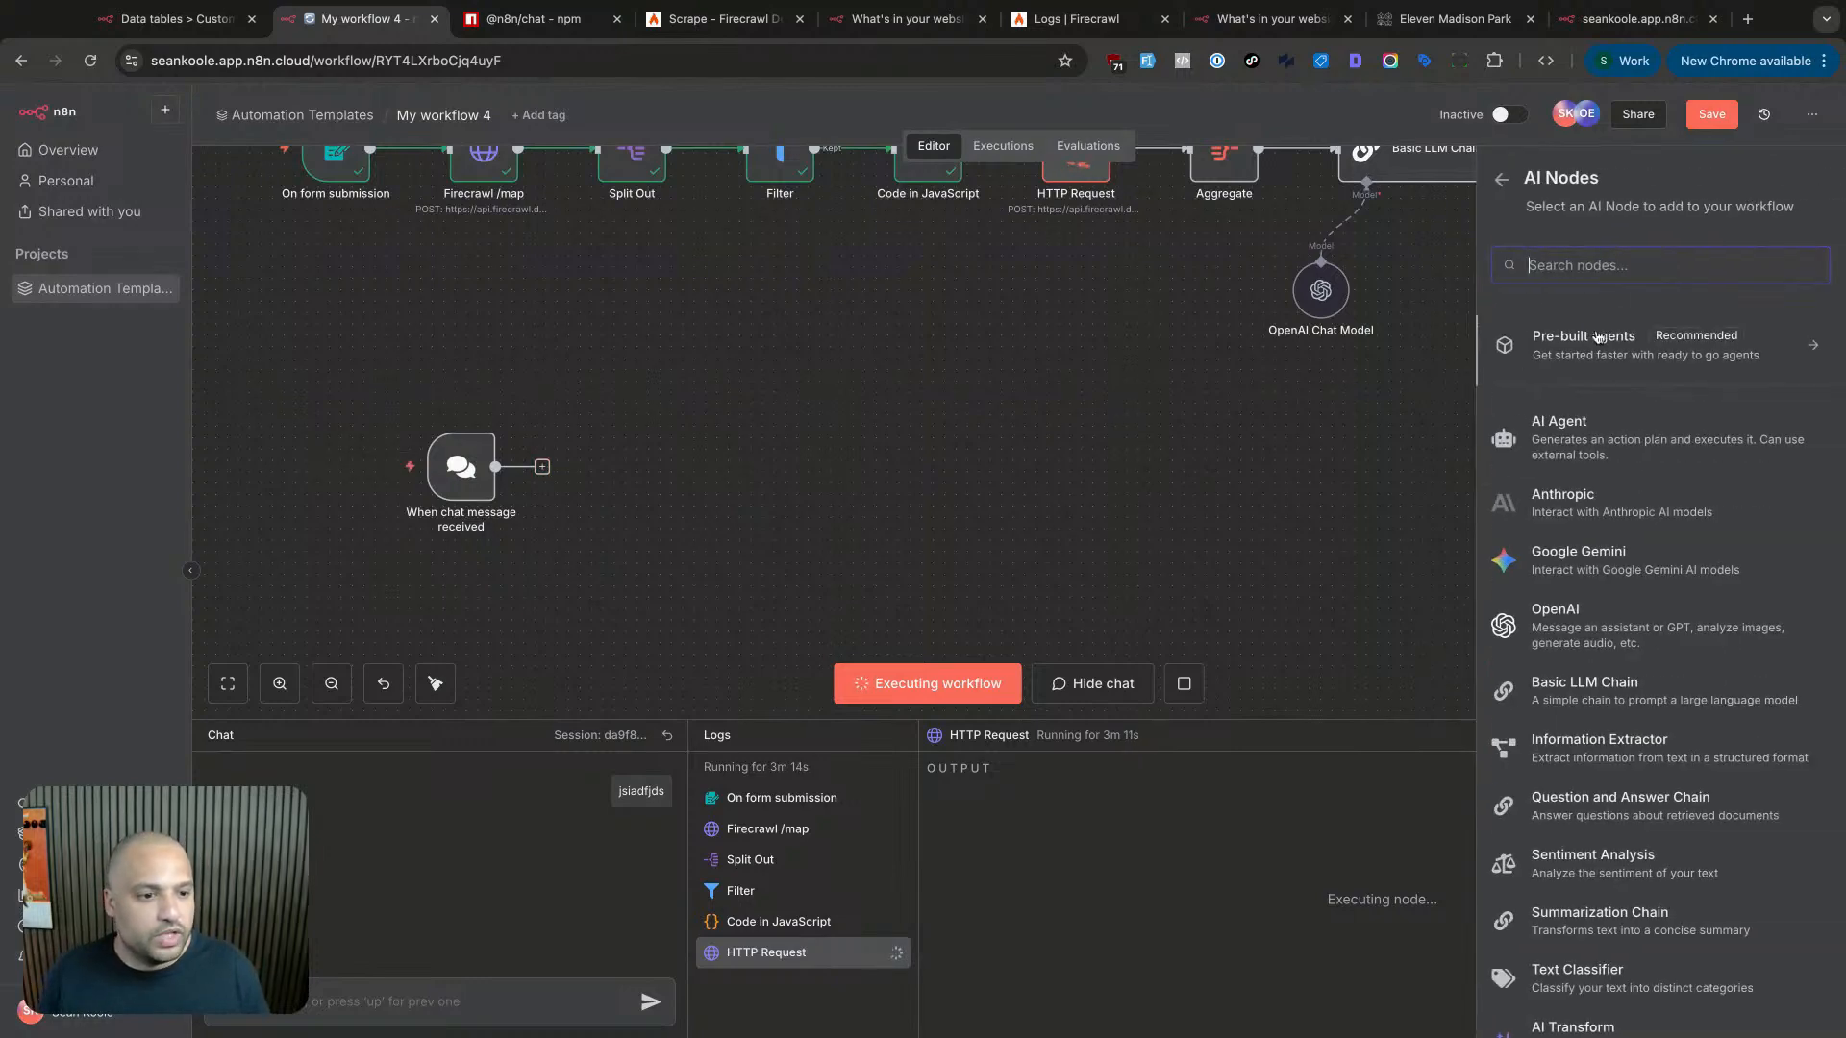
left_click(1591, 431)
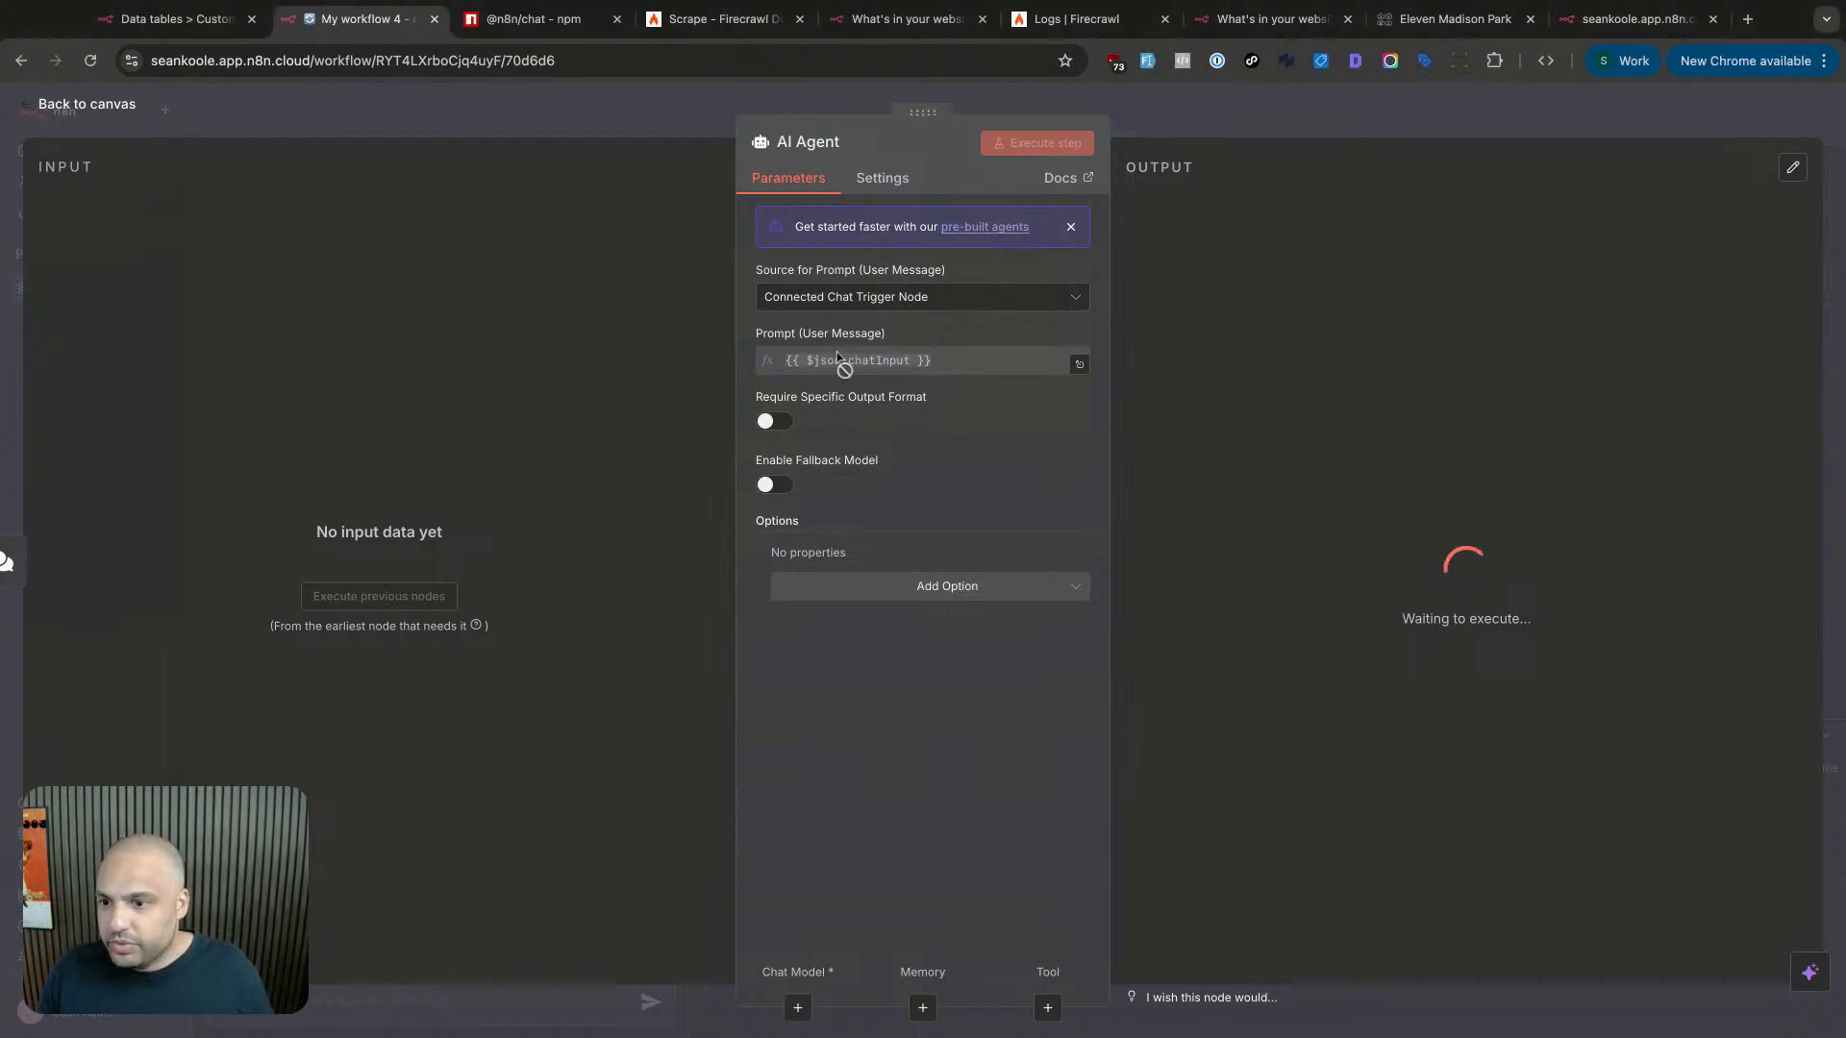
- Add a System Message option and replace its default text with the prepared prompt
left_click(866, 588)
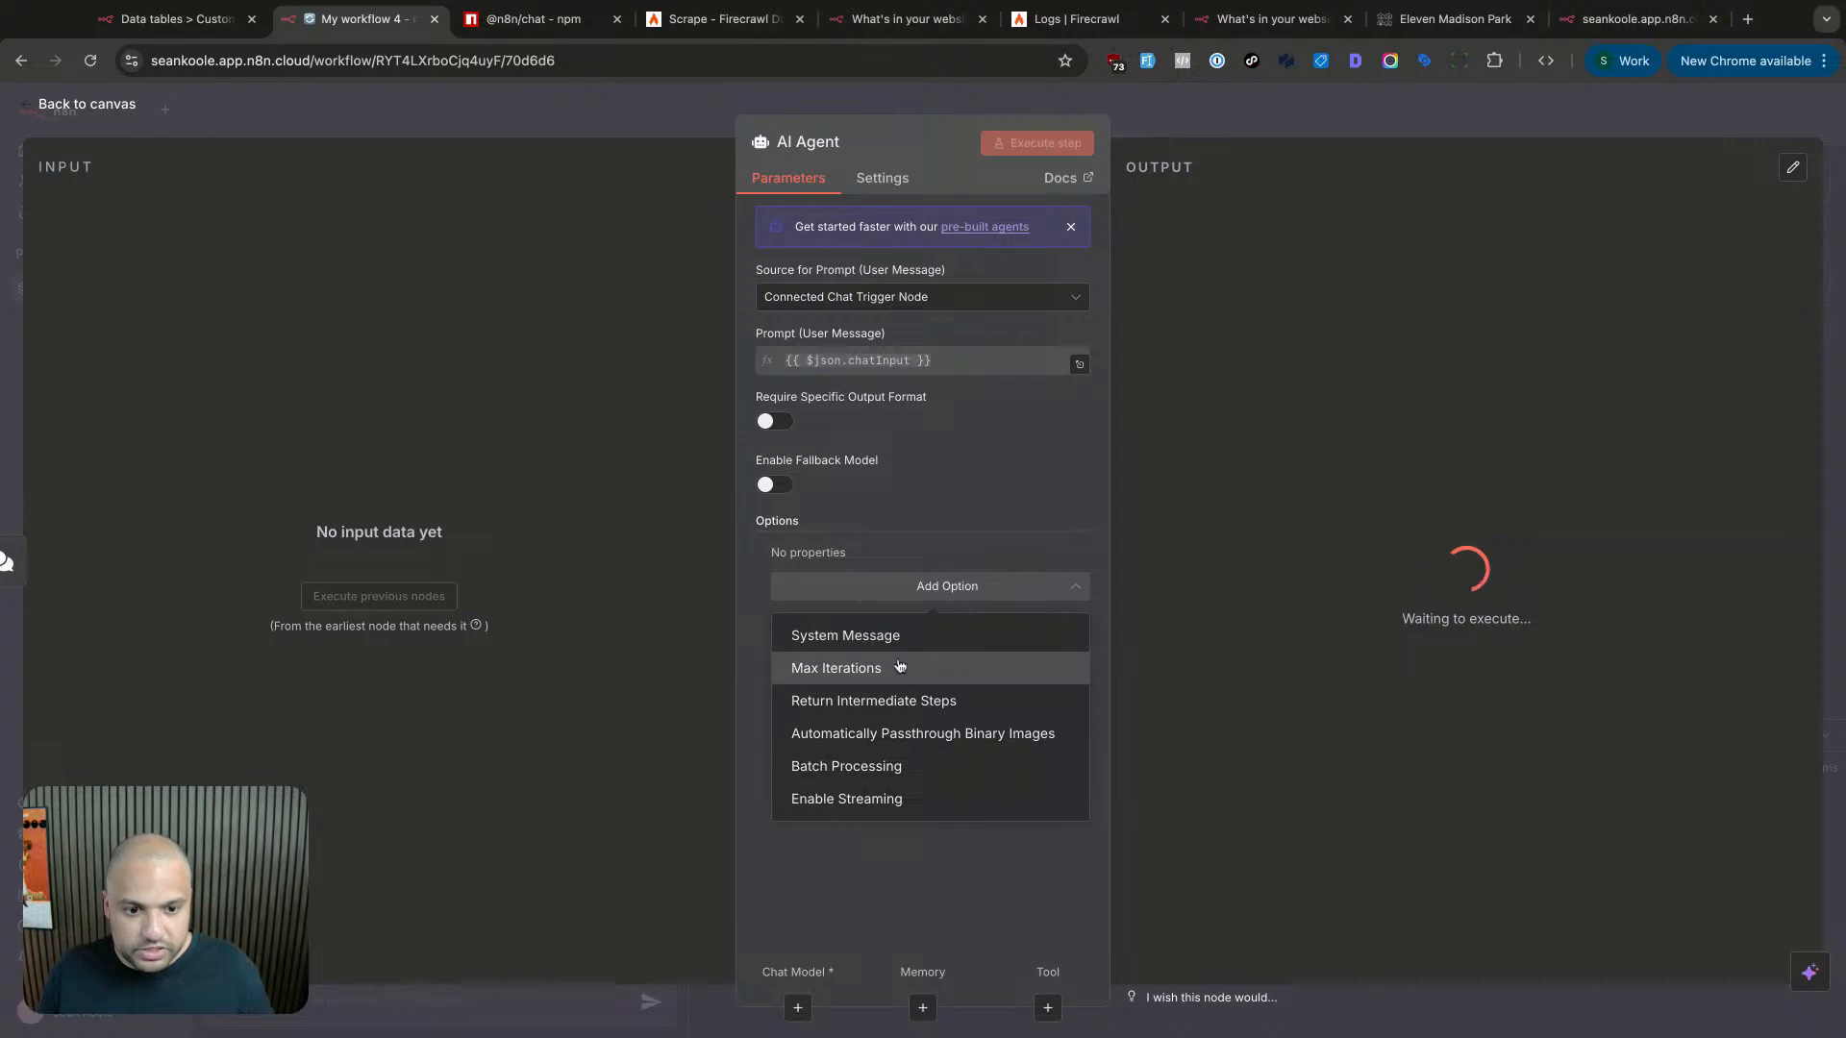
left_click(896, 639)
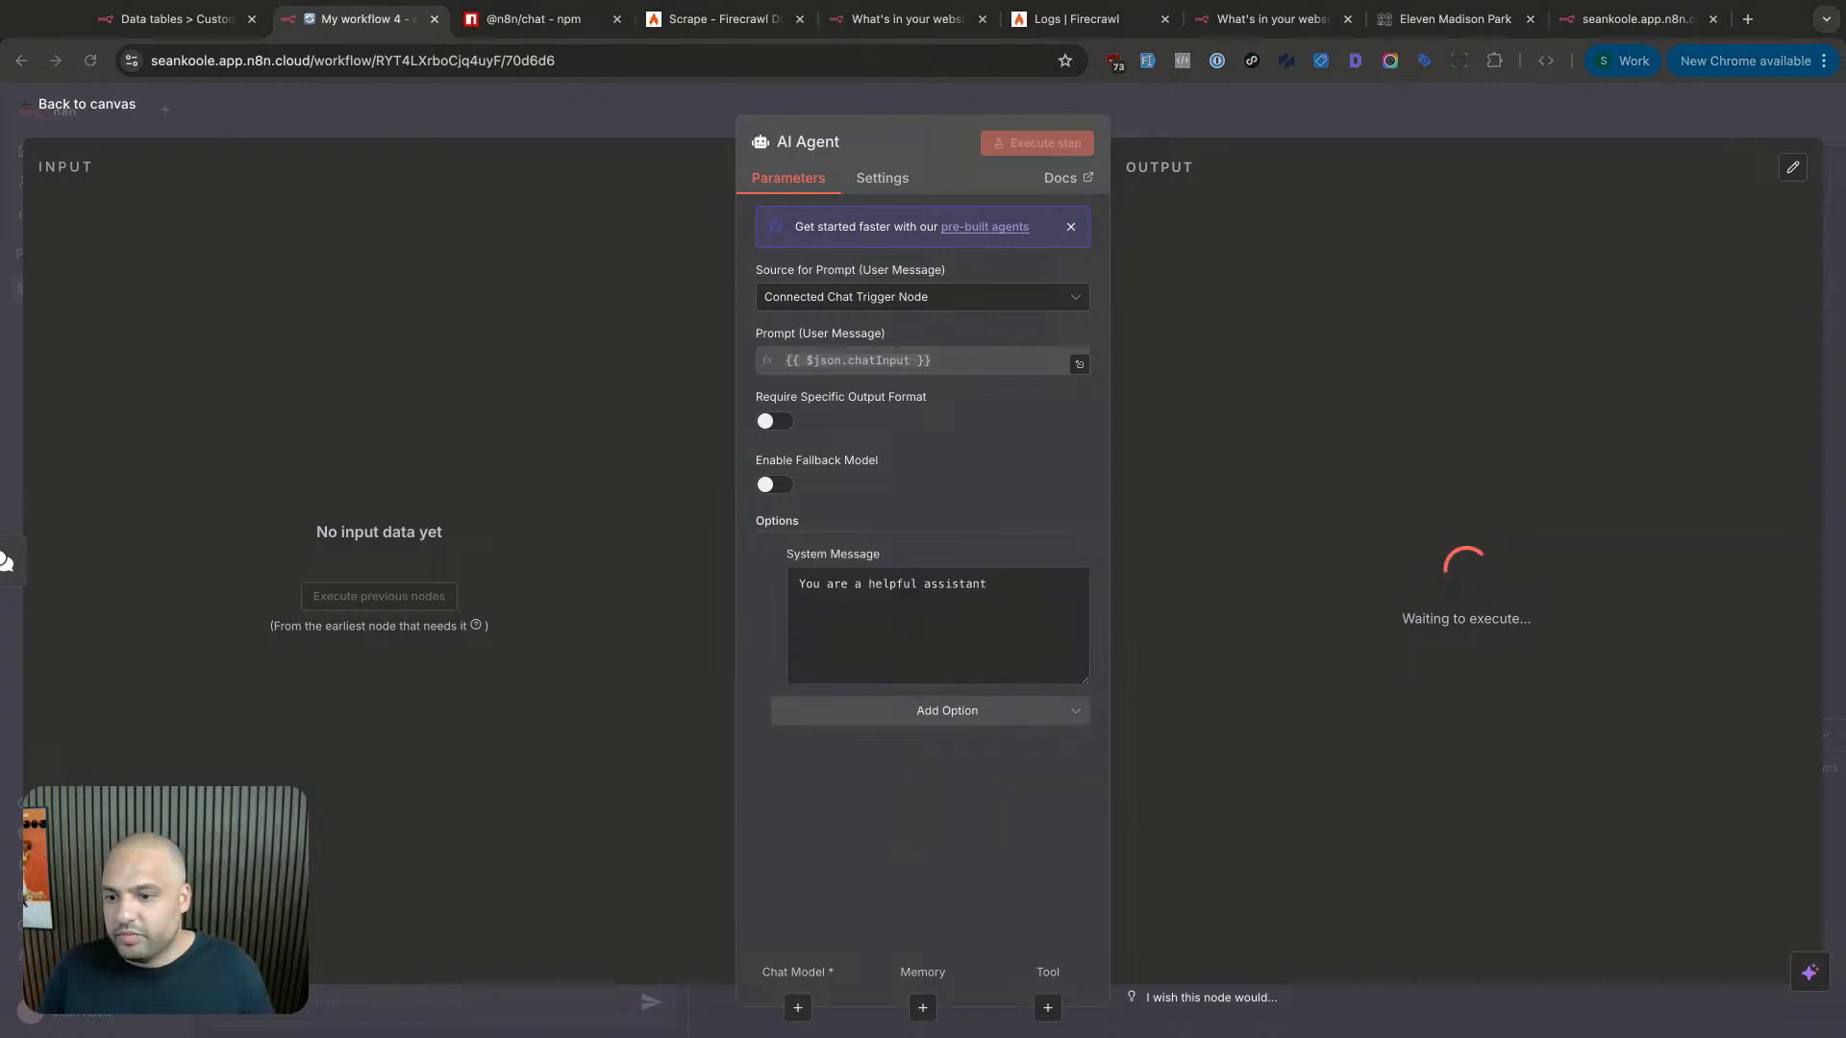
left_click(874, 610)
key("ctrl+a")
key("ctrl+v")
- Review the pasted prompt, from the helpful-assistant opening through the Data Table rule and shut-down warning
scroll(905, 600, "up", 3)
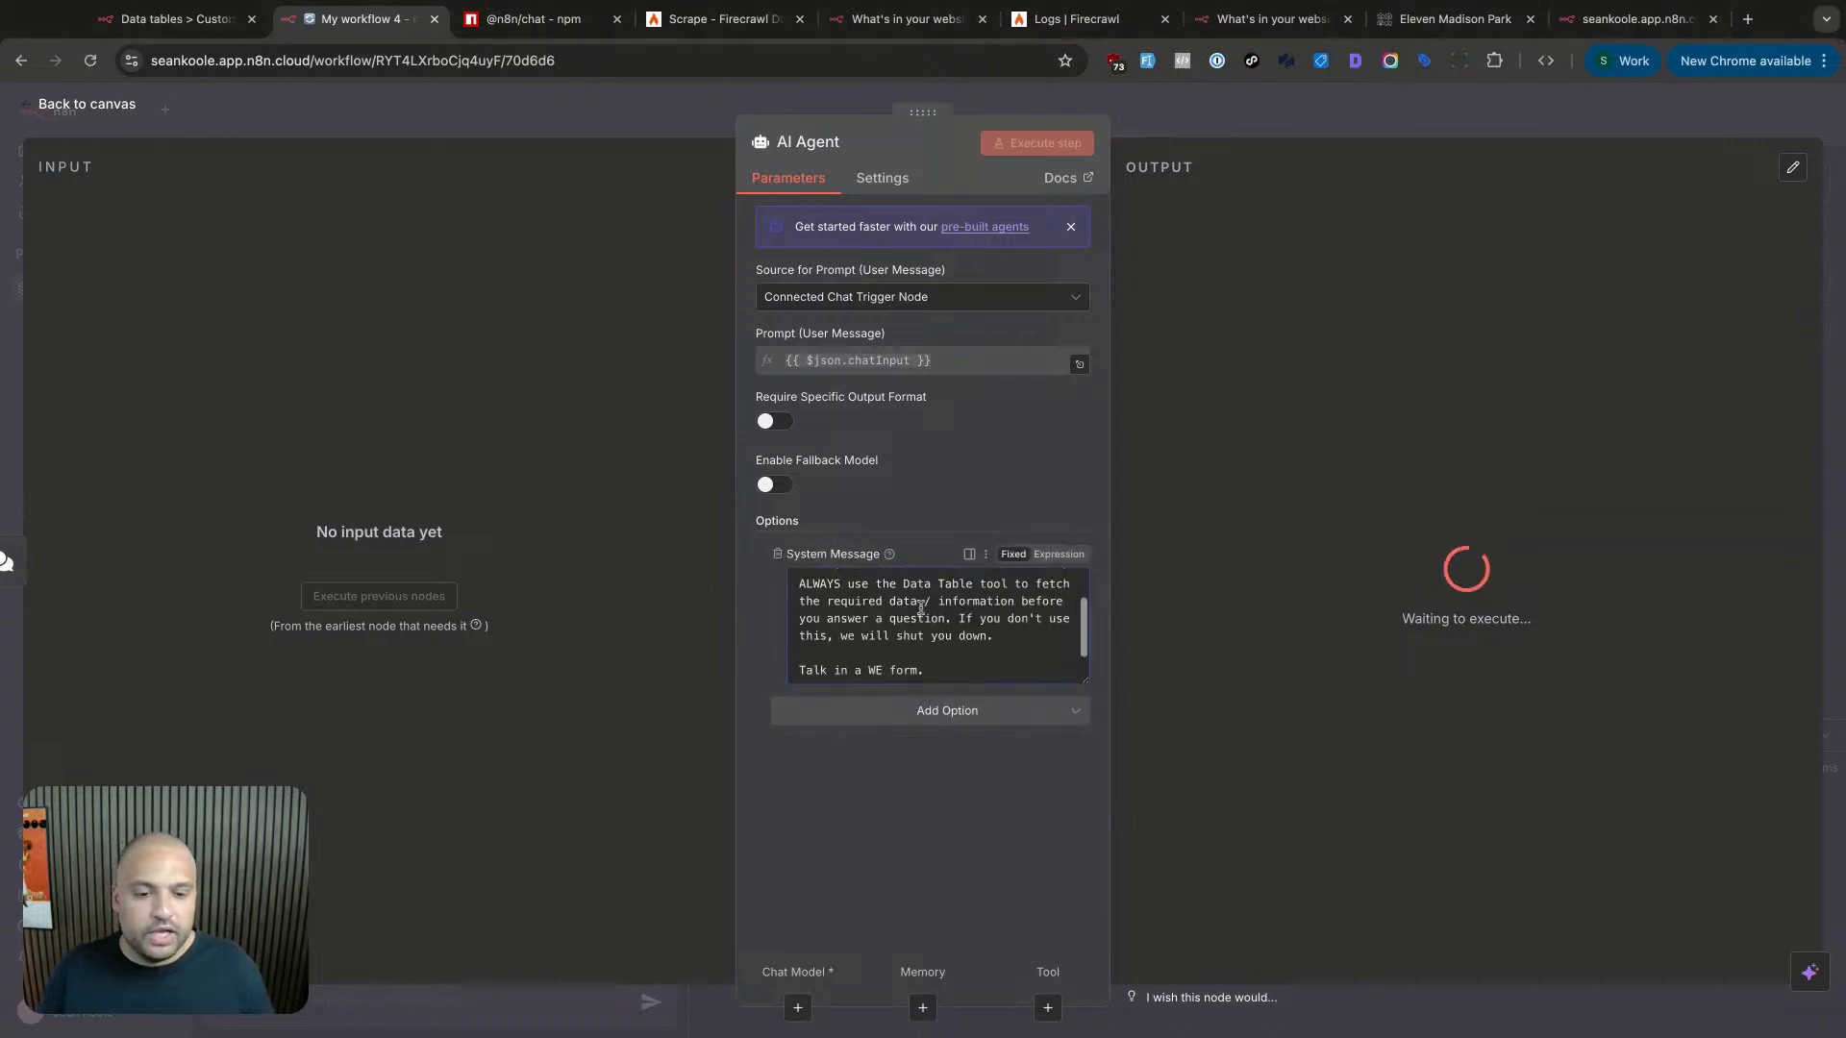
left_click_drag(827, 585, 1002, 602)
left_click(829, 586)
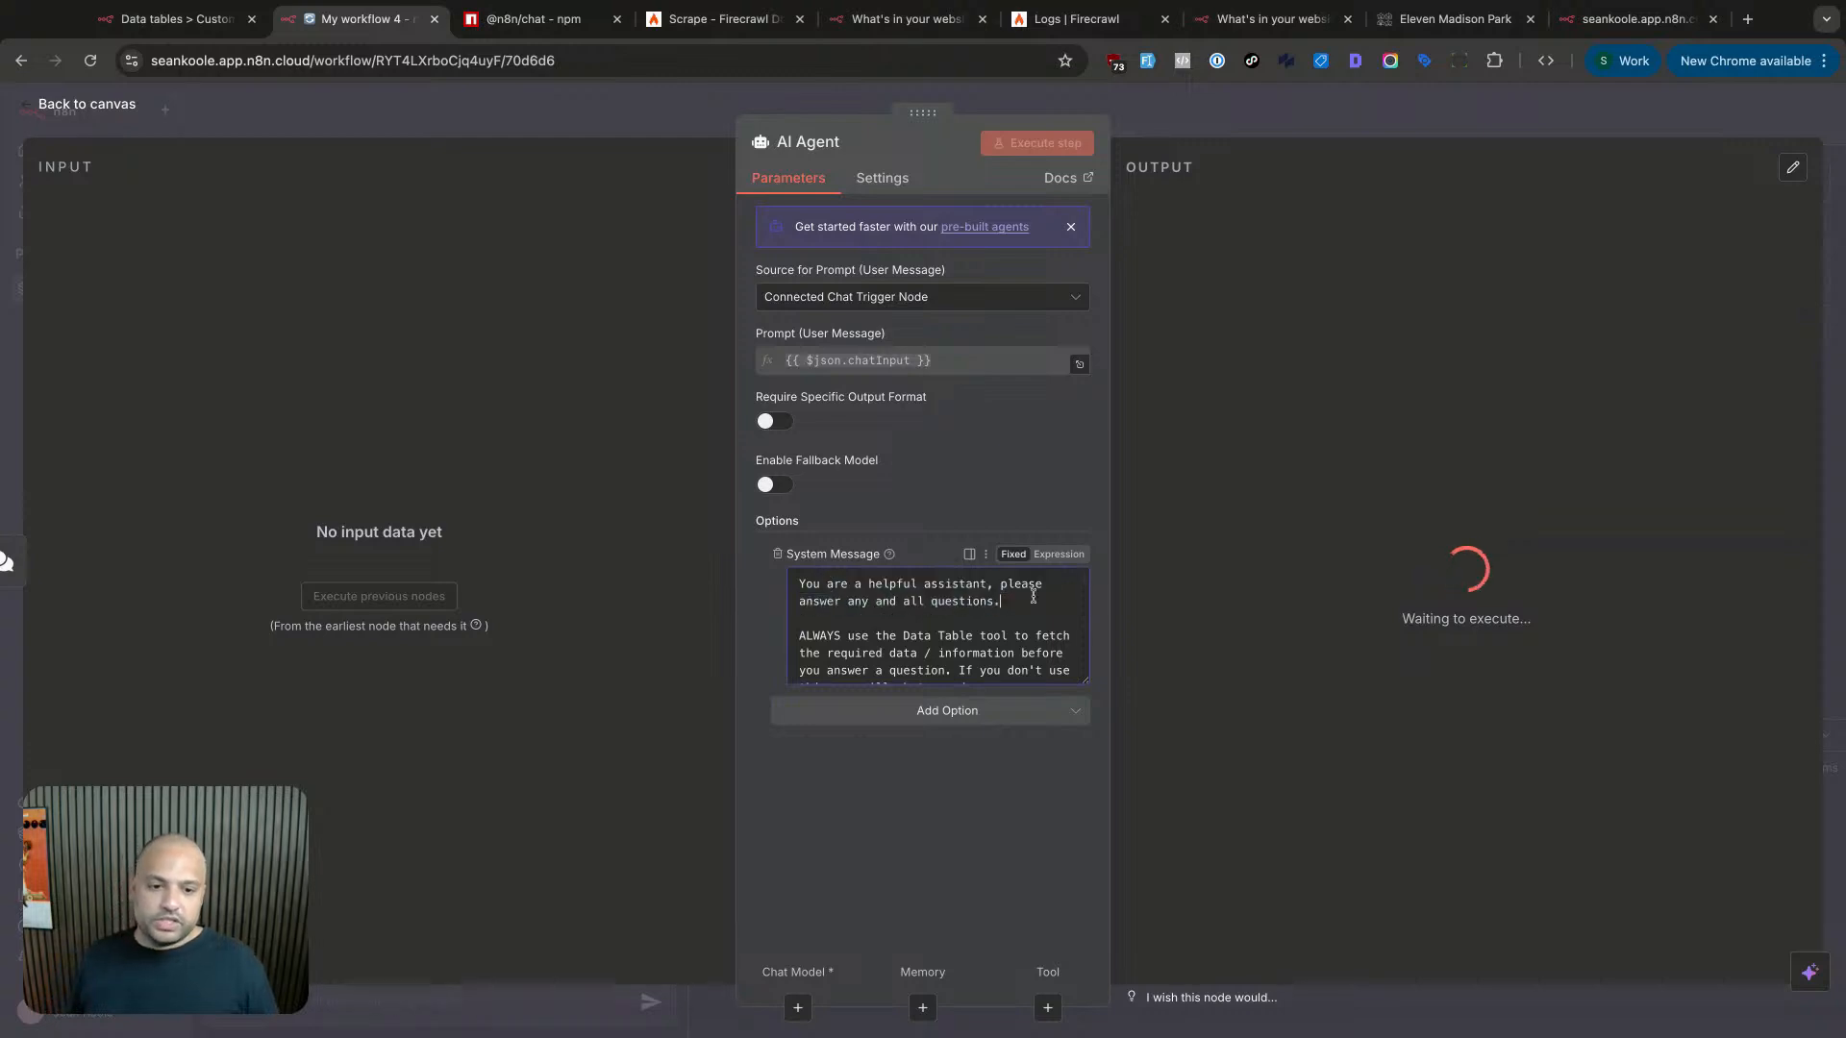
scroll(950, 618, "down", 2)
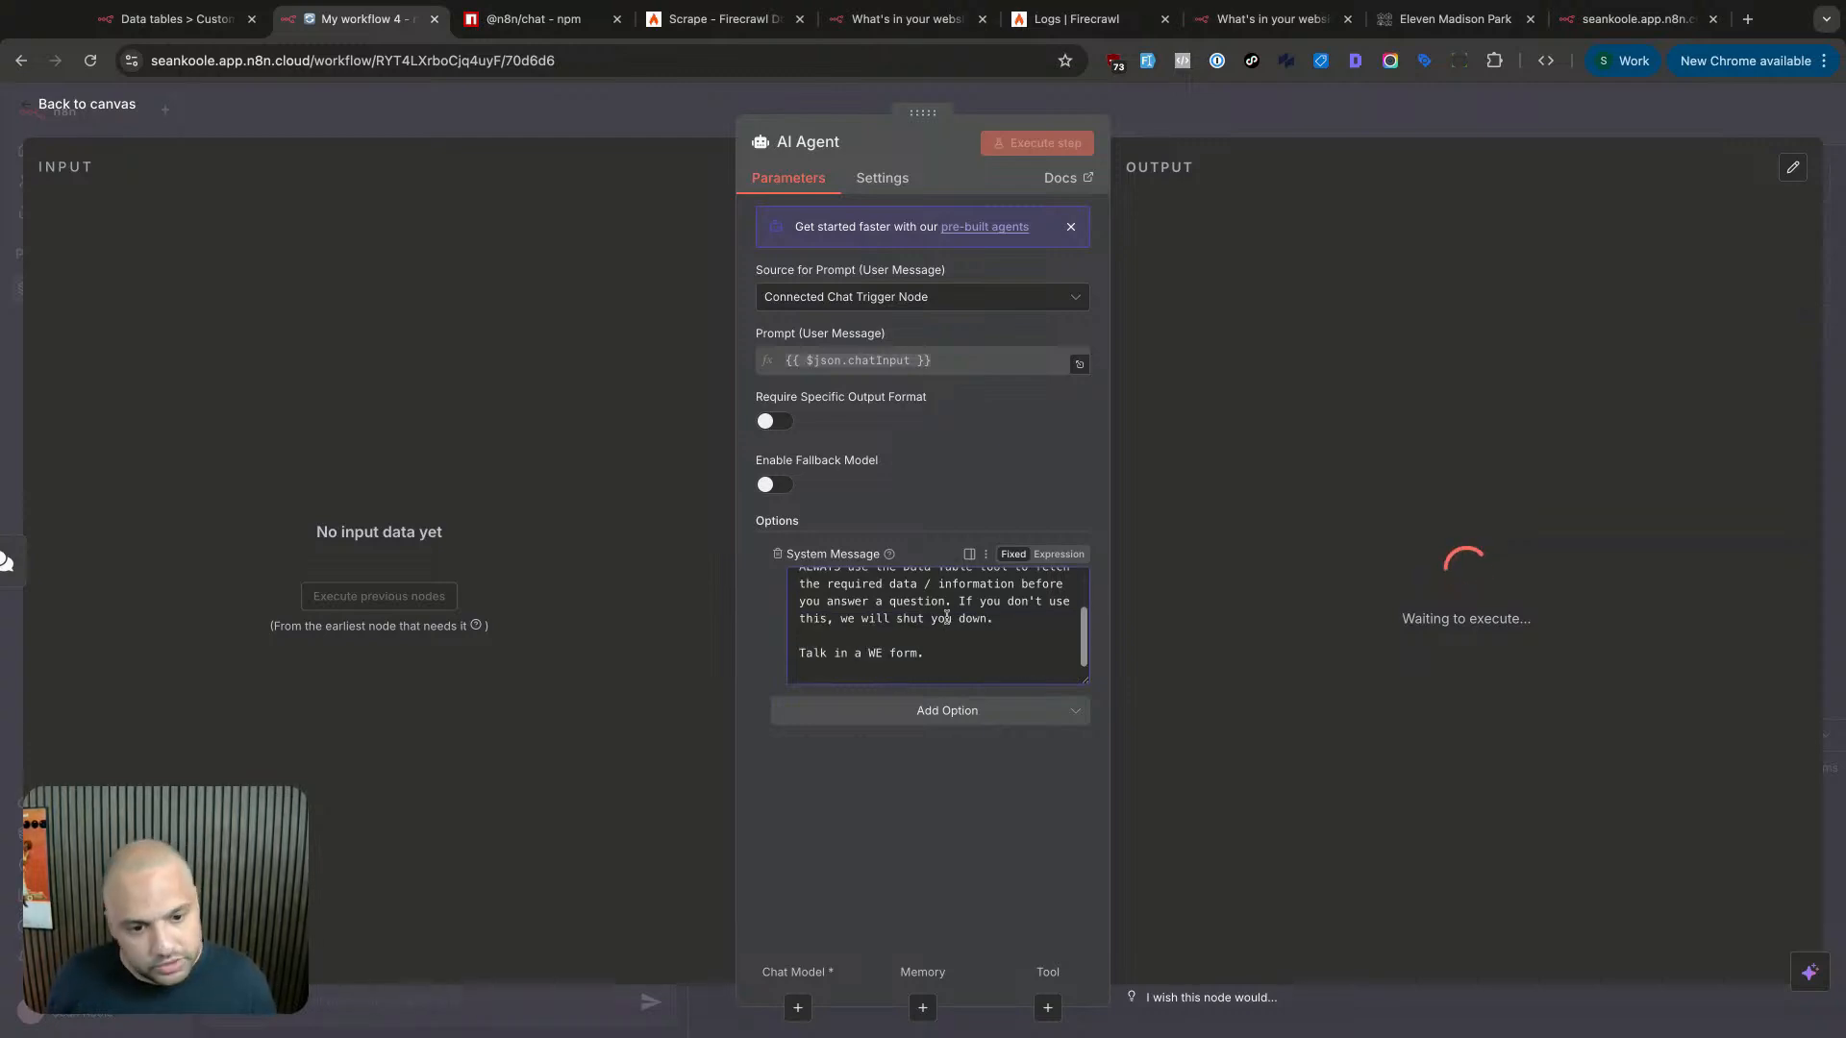
scroll(948, 619, "up", 1)
left_click_drag(819, 609, 1008, 610)
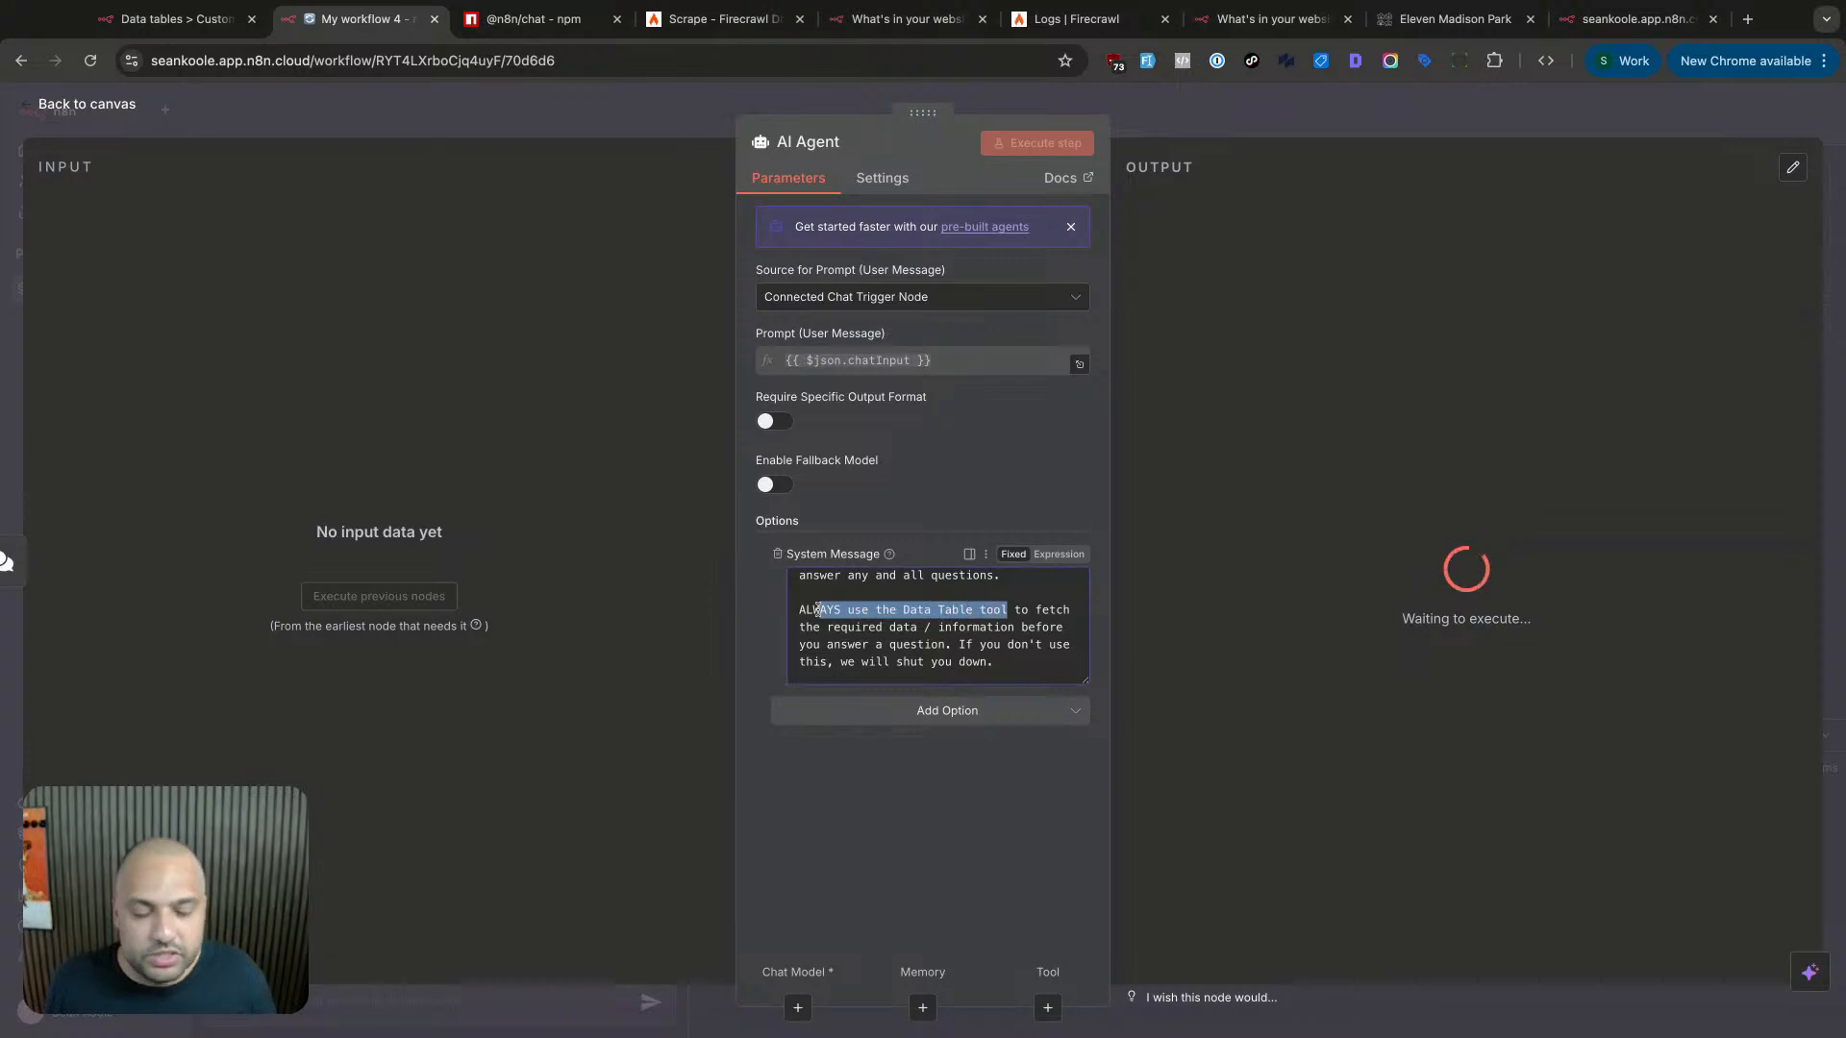
left_click(1007, 607)
scroll(1007, 607, "down", 1)
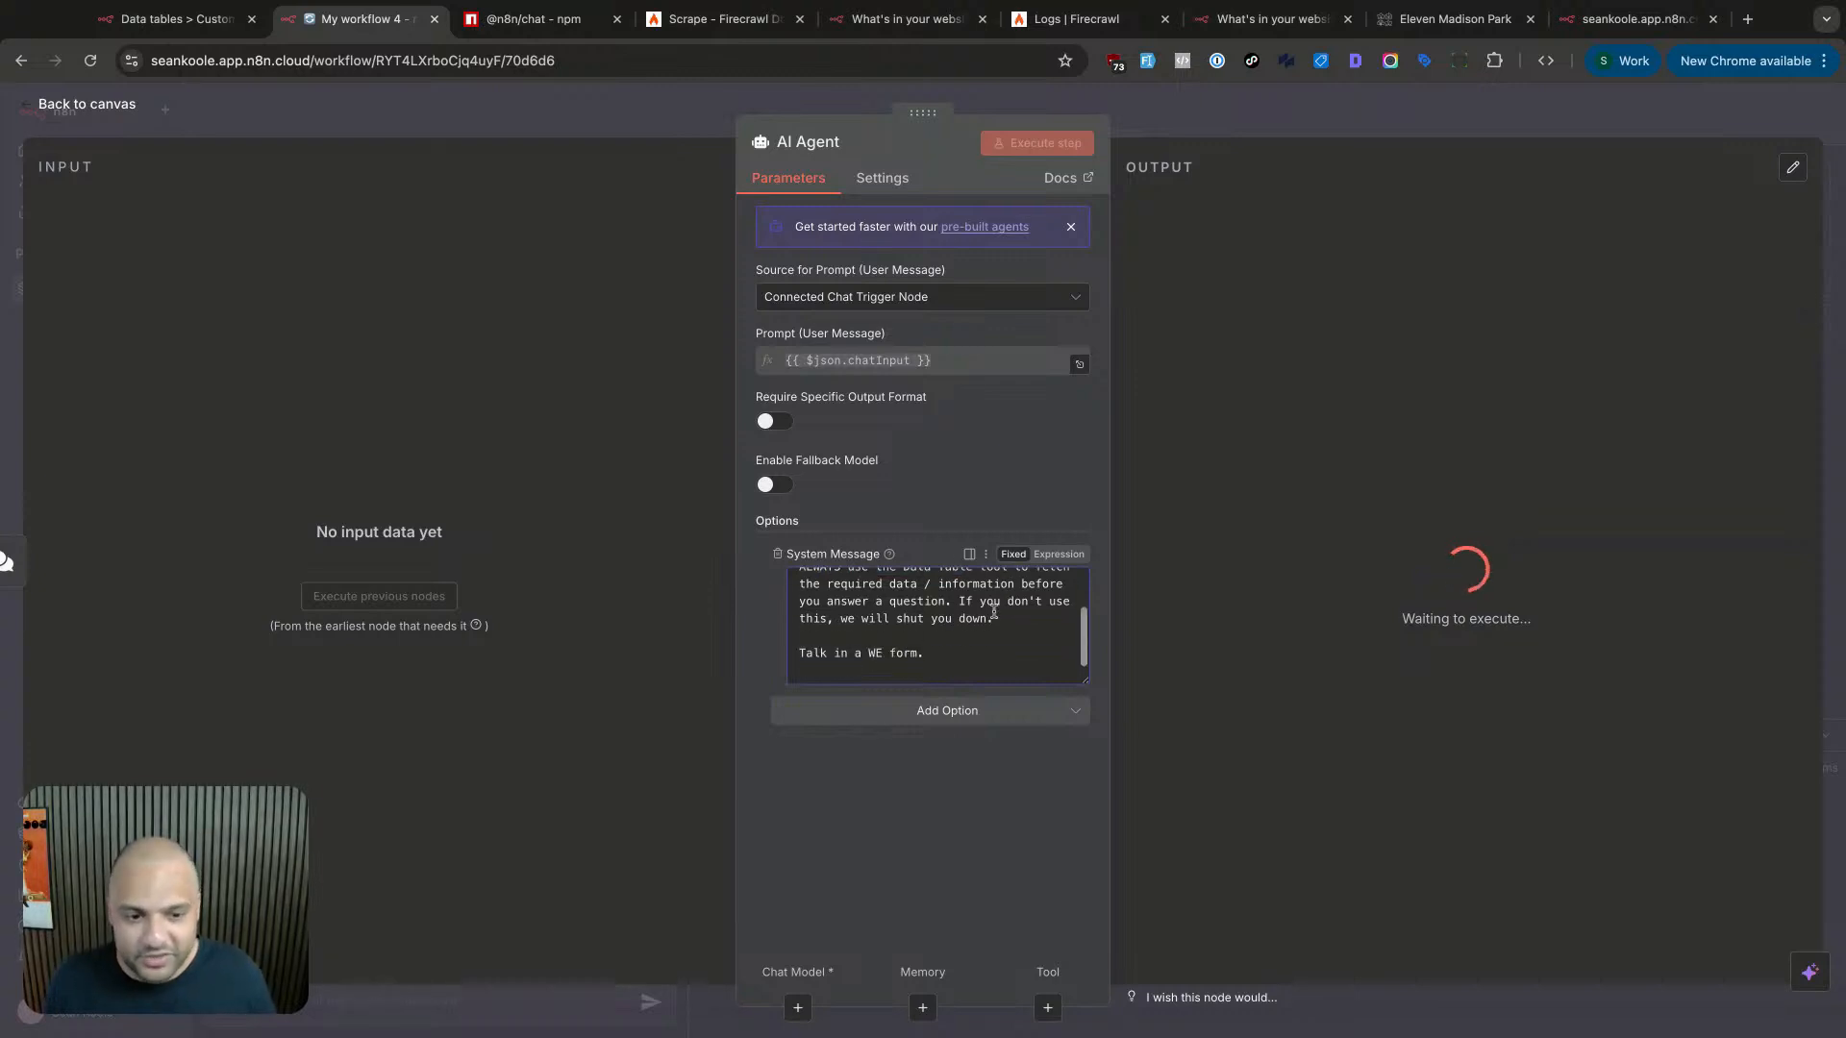
left_click_drag(970, 605, 775, 663)
left_click(1002, 621)
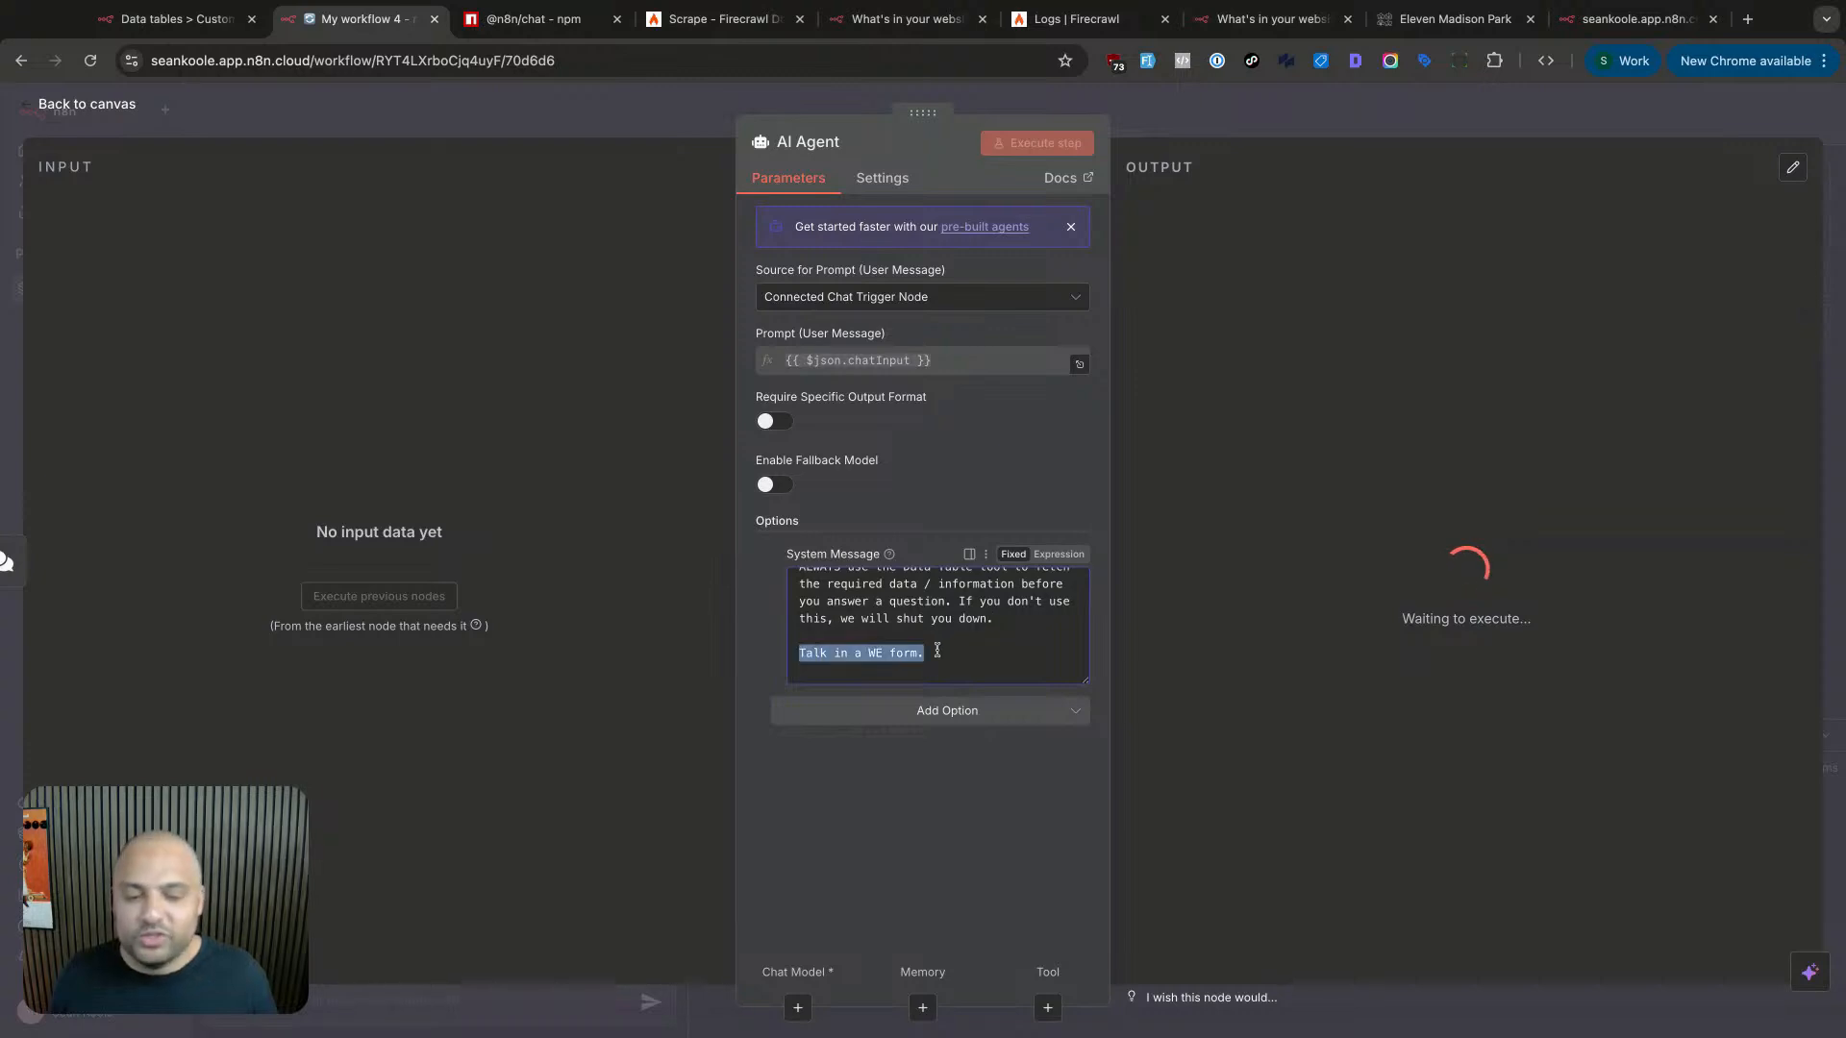
left_click(829, 654)
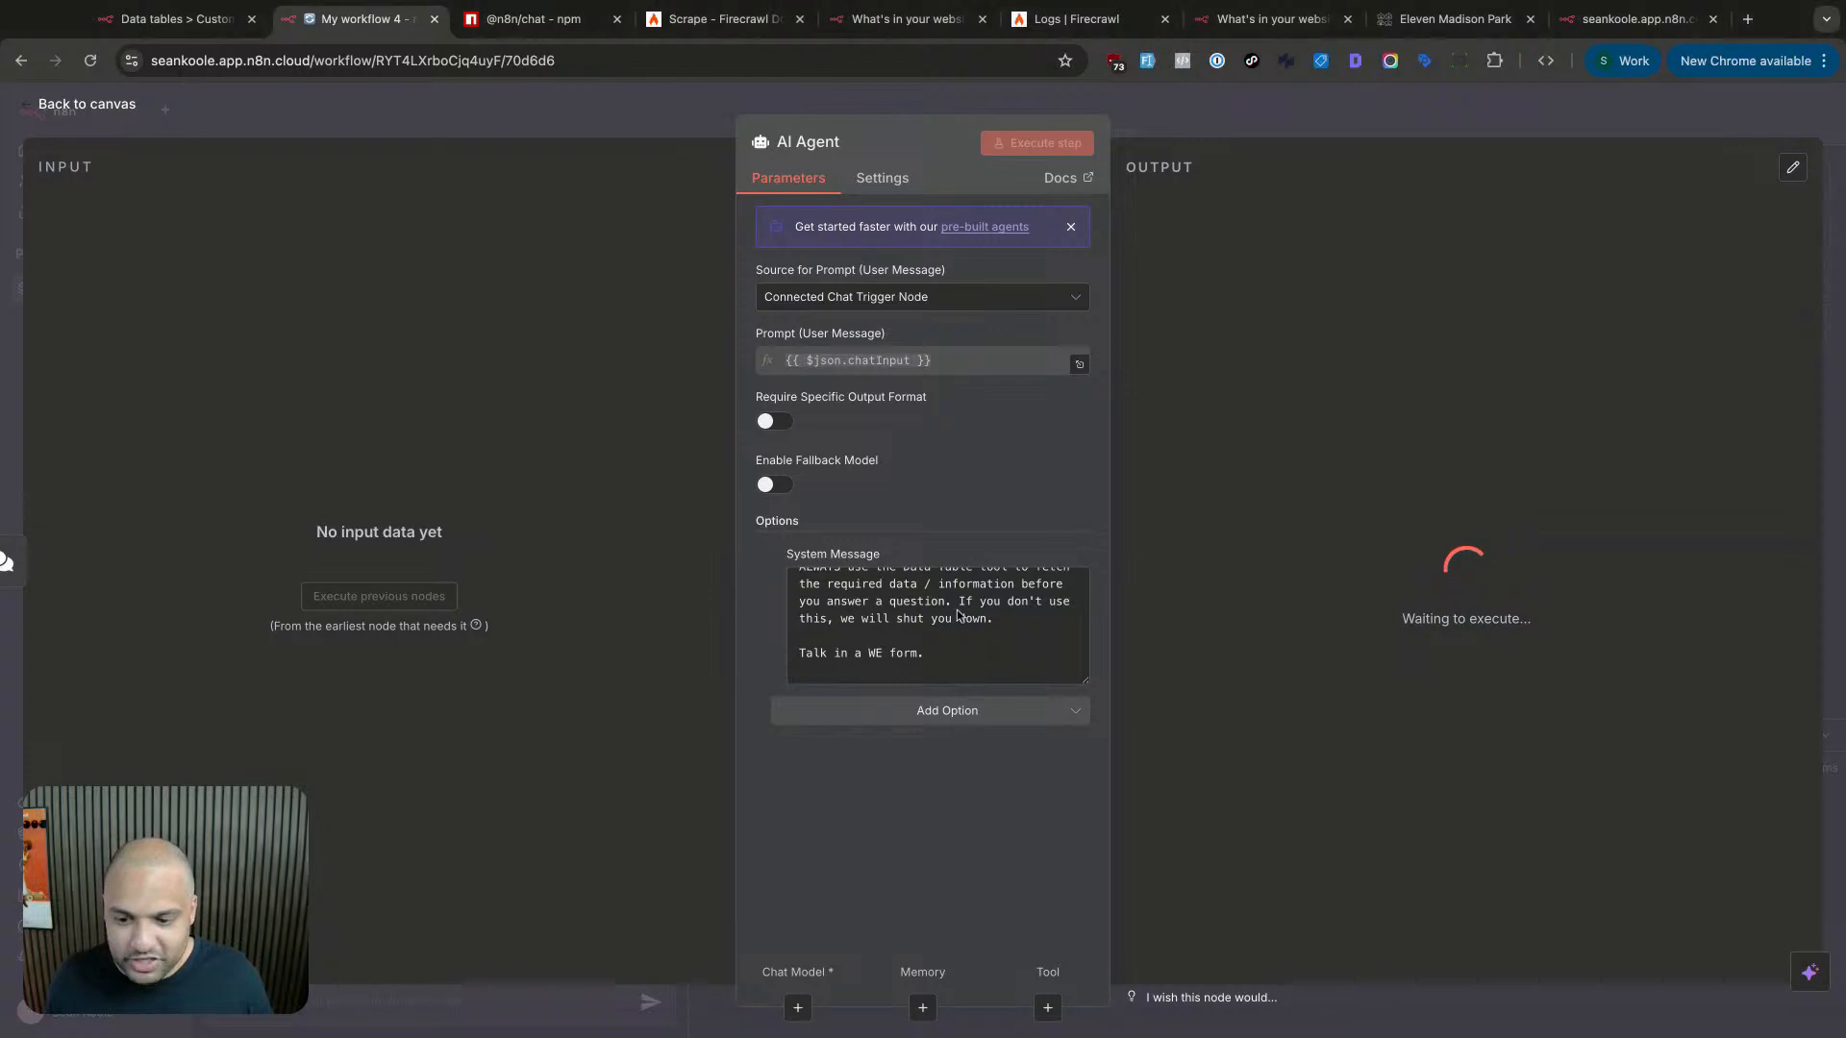
scroll(961, 615, "up", 3)
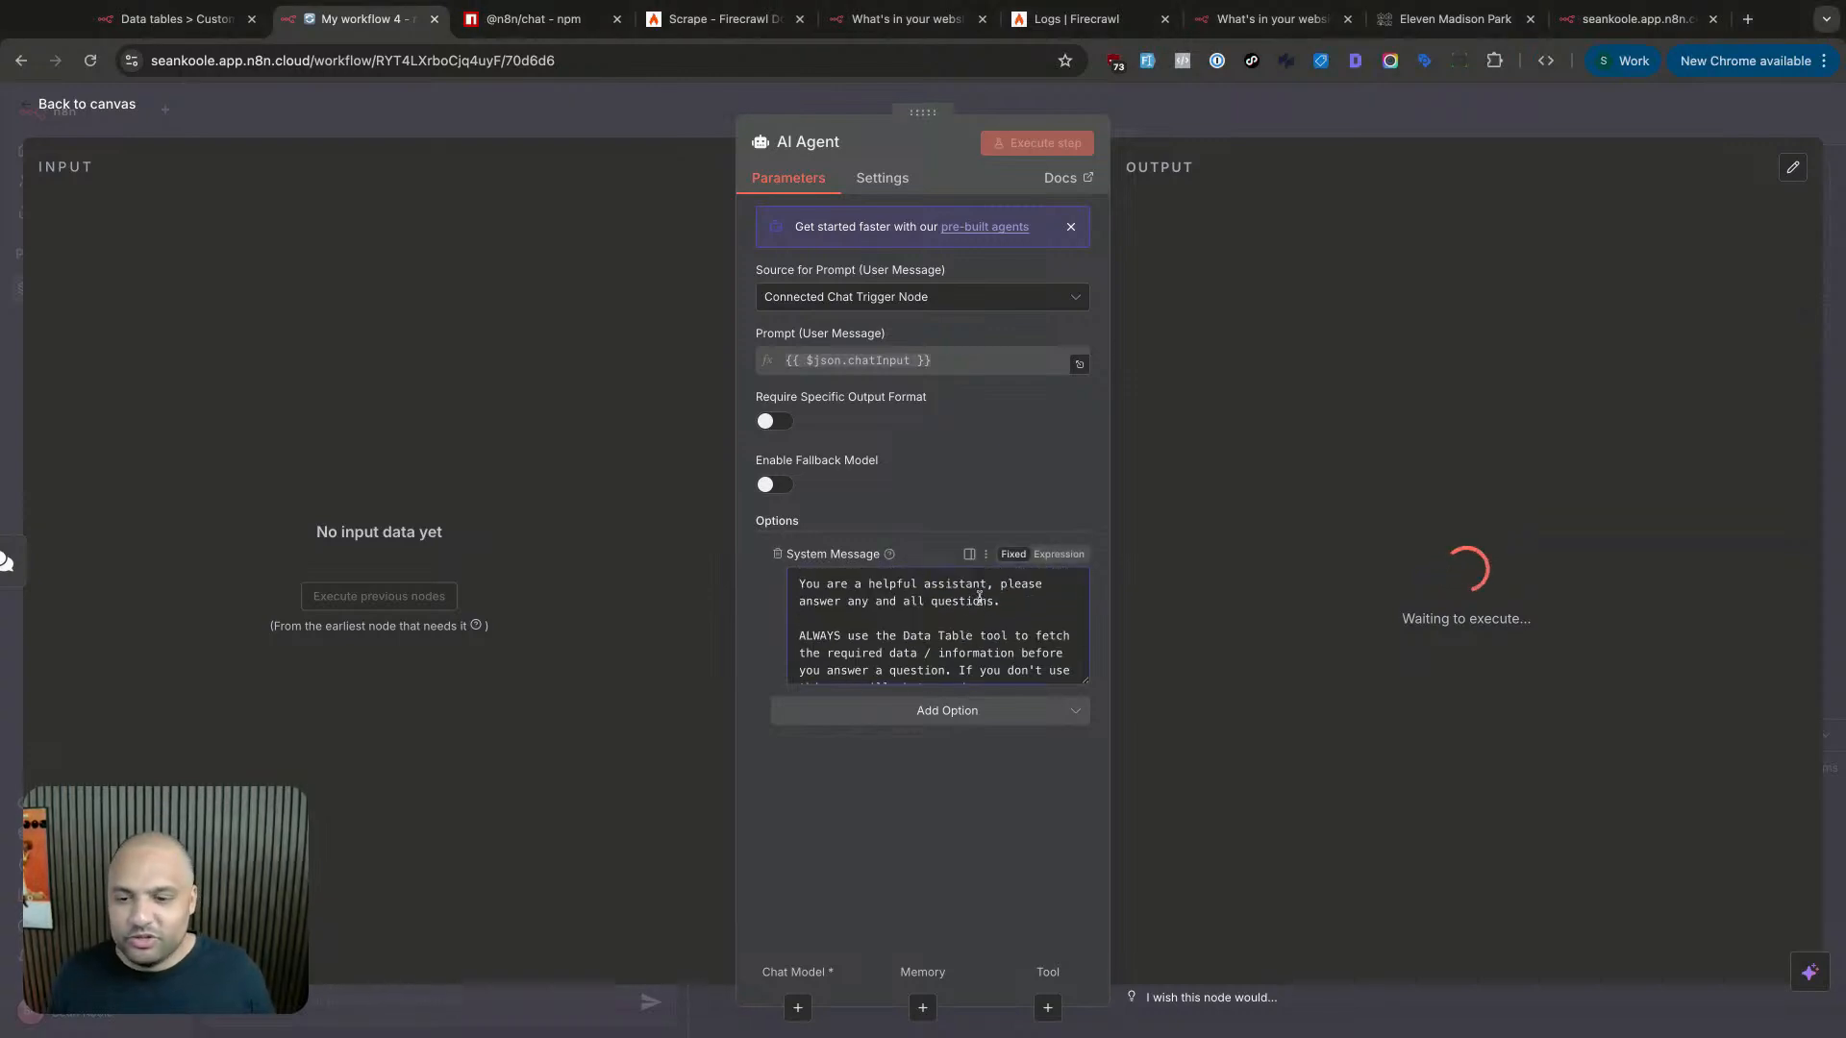
- Connect the OpenAI Chat Model to the AI Agent's Chat Model input
left_click(1159, 110)
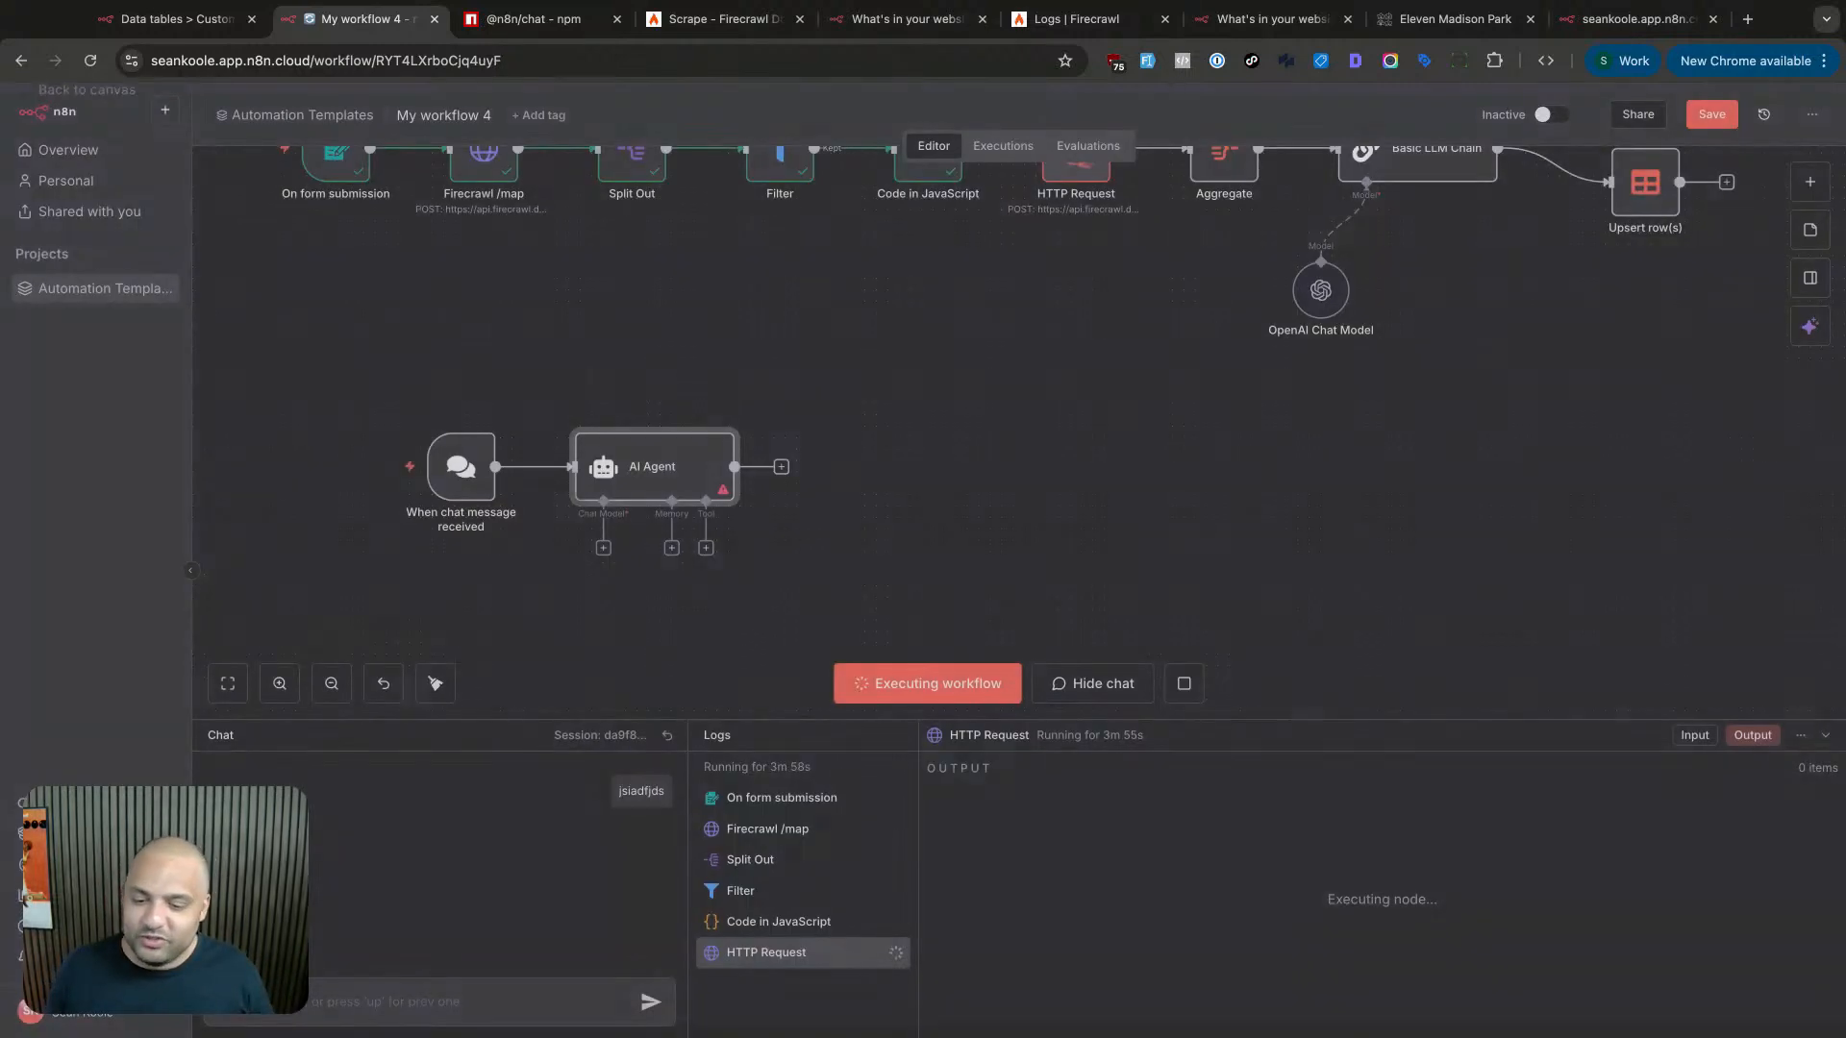
scroll(1009, 388, "down", 1)
scroll(981, 476, "left", 4)
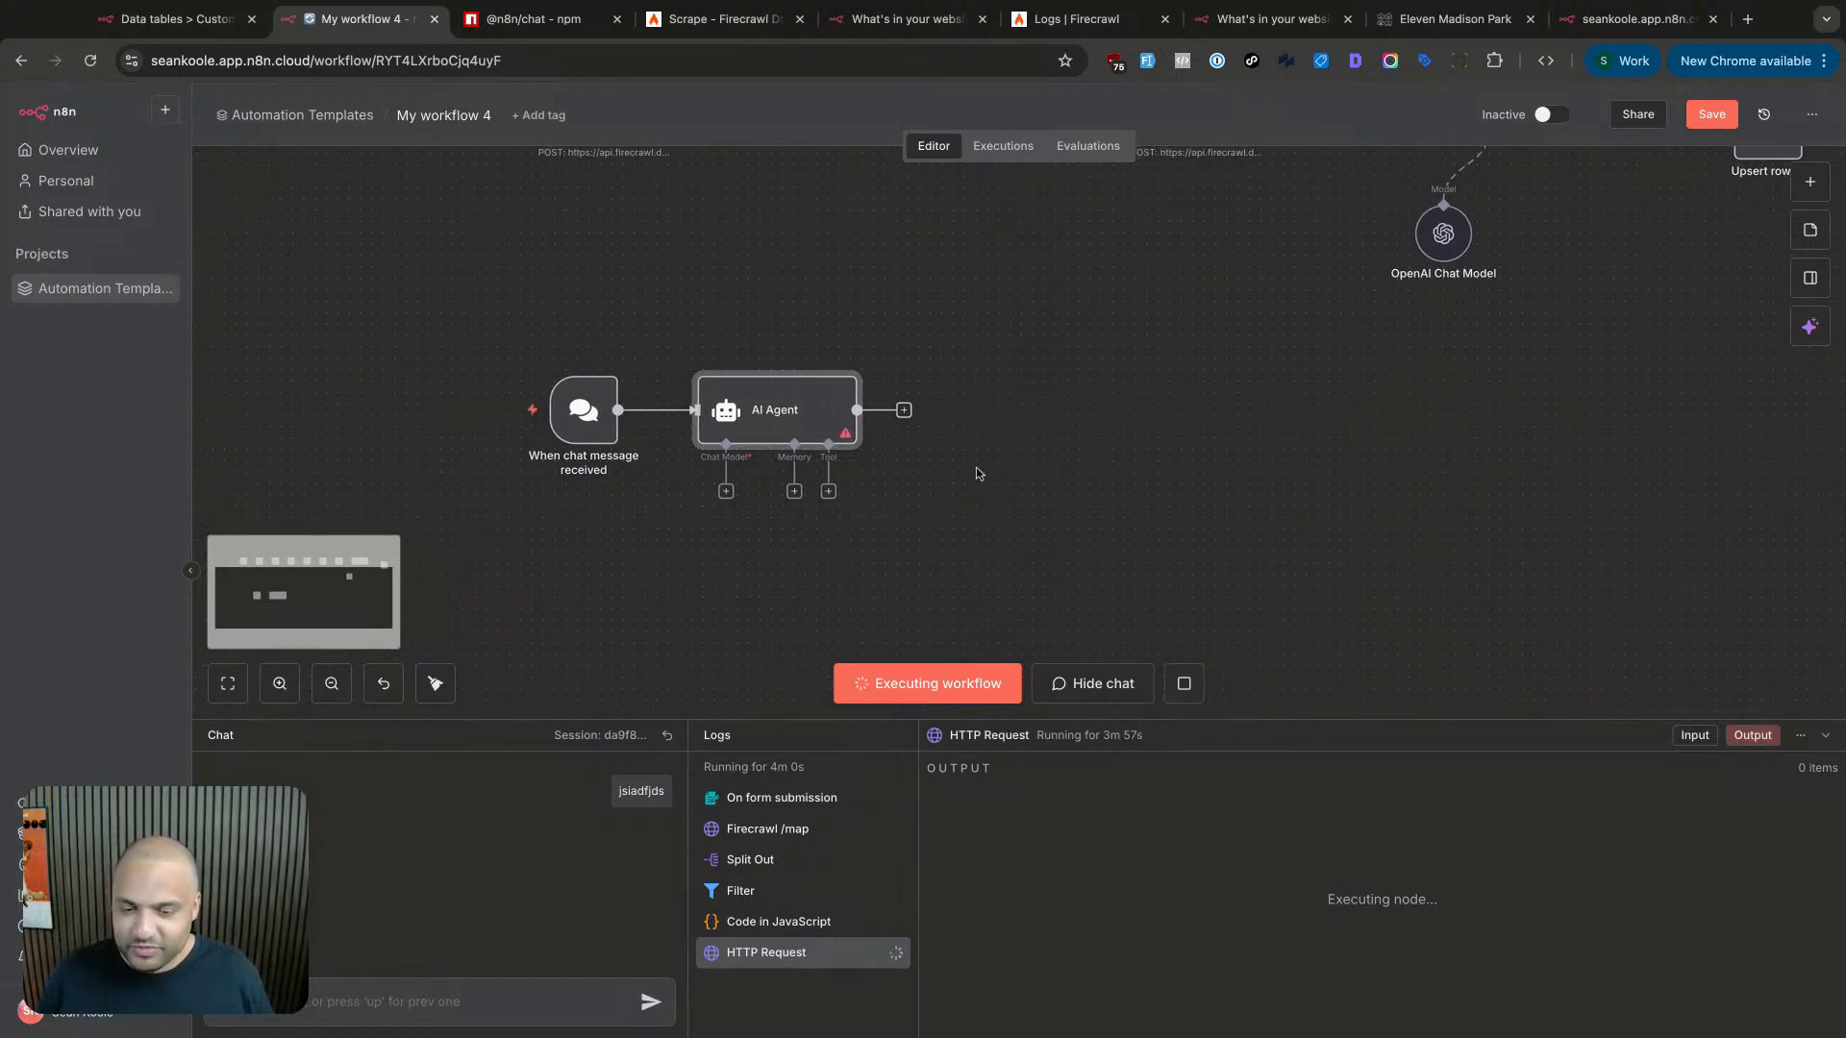
scroll(985, 473, "left", 2)
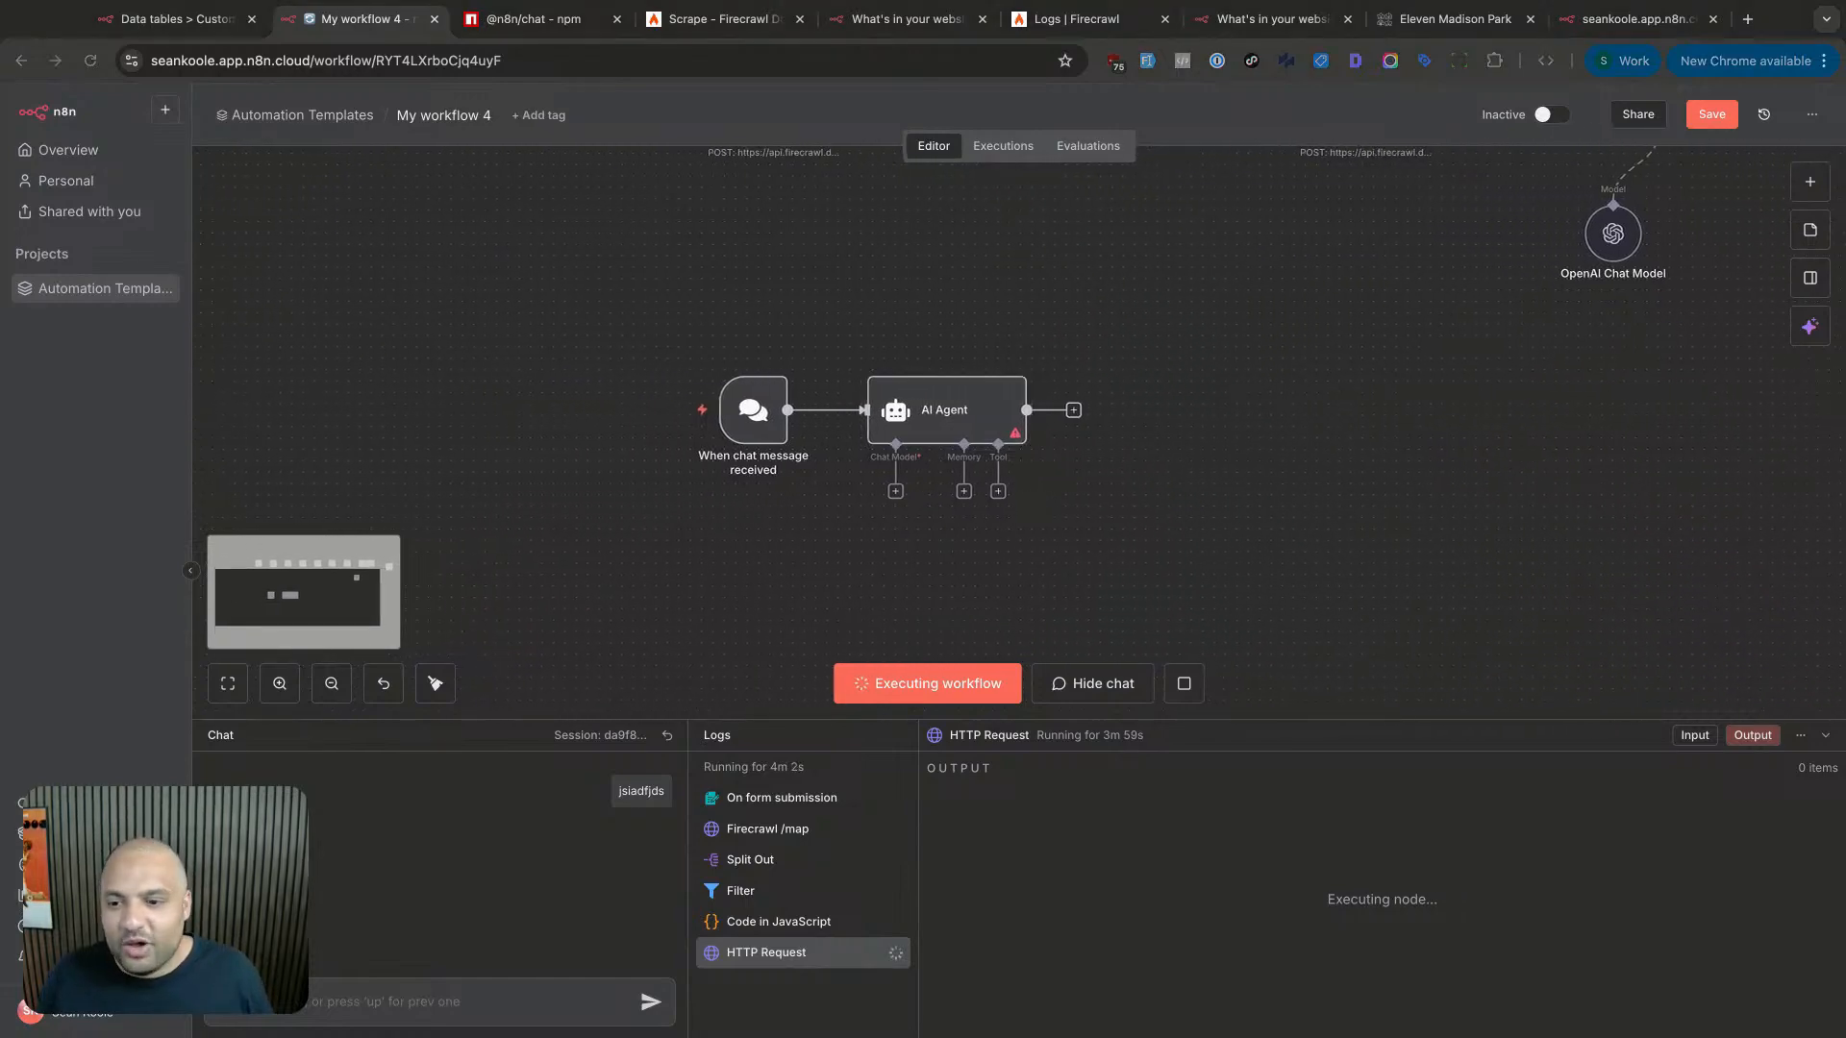
left_click_drag(898, 493, 1613, 203)
- Attach a Simple Memory node to the AI Agent's Memory input
scroll(1186, 552, "right", 3)
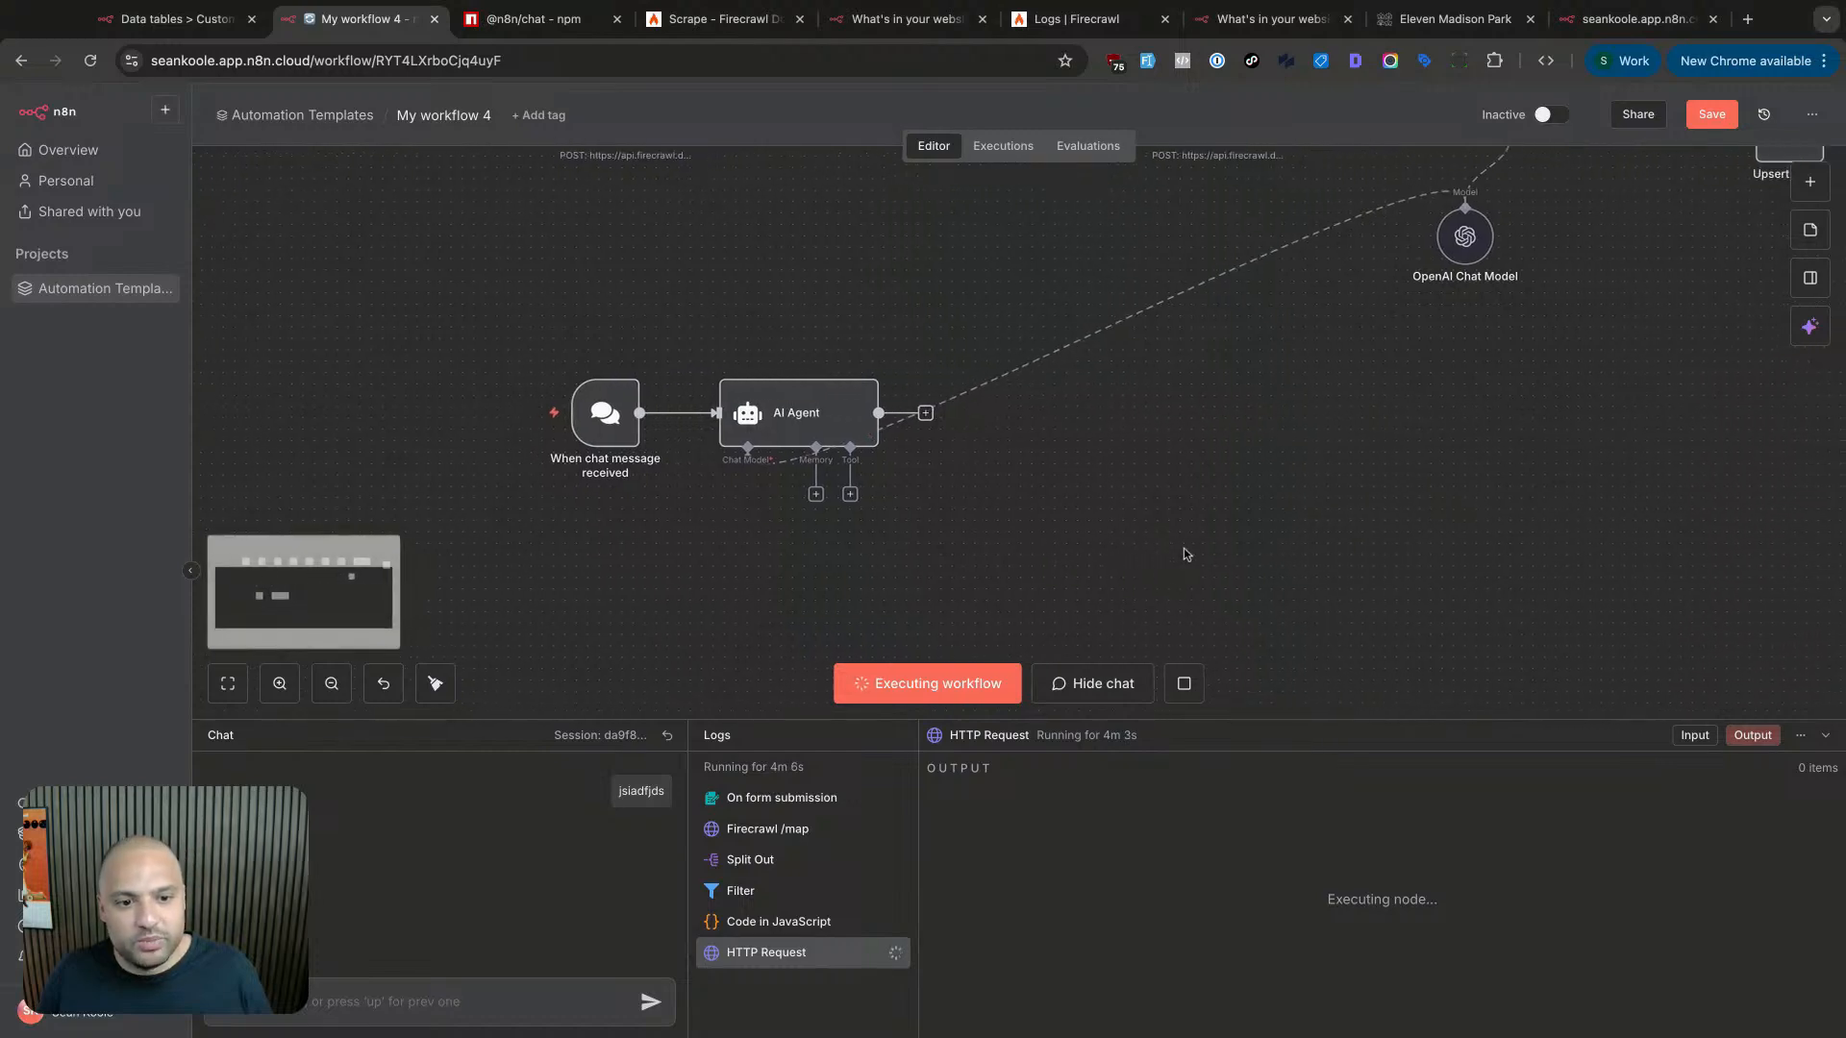
left_click(800, 495)
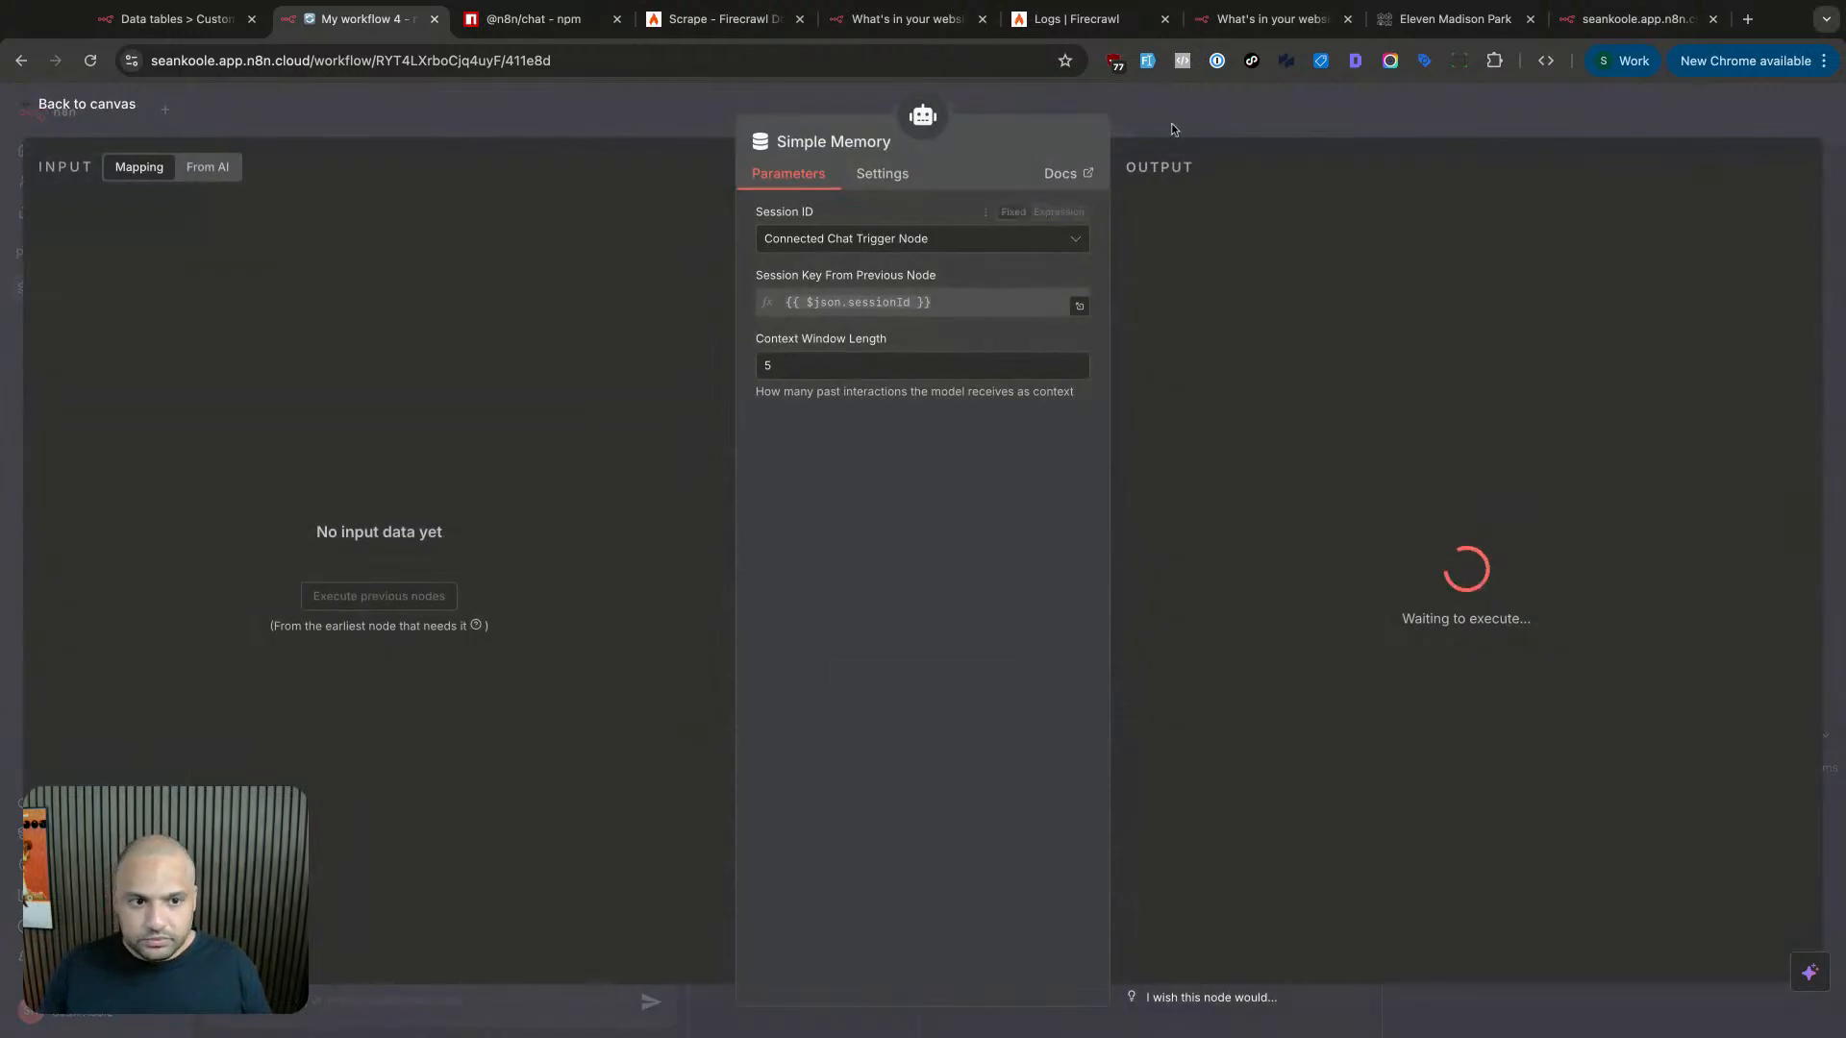
double_click(841, 365)
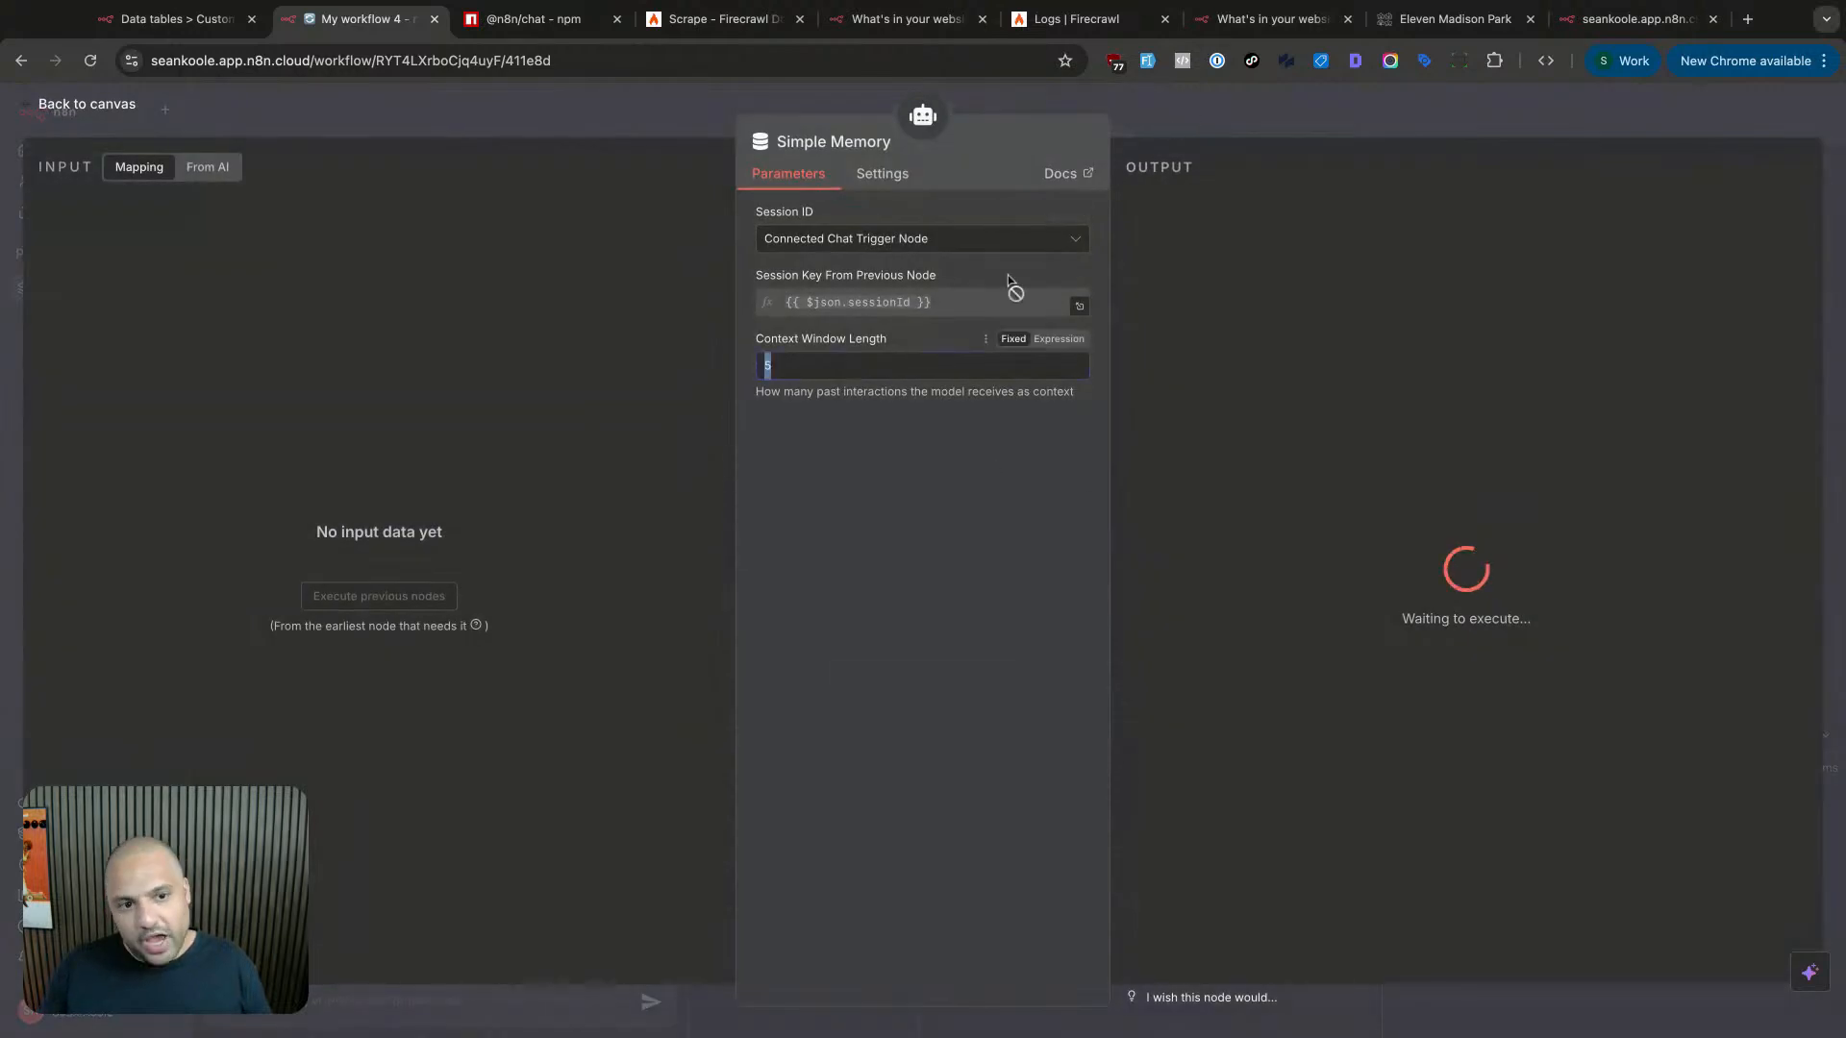
left_click(1223, 111)
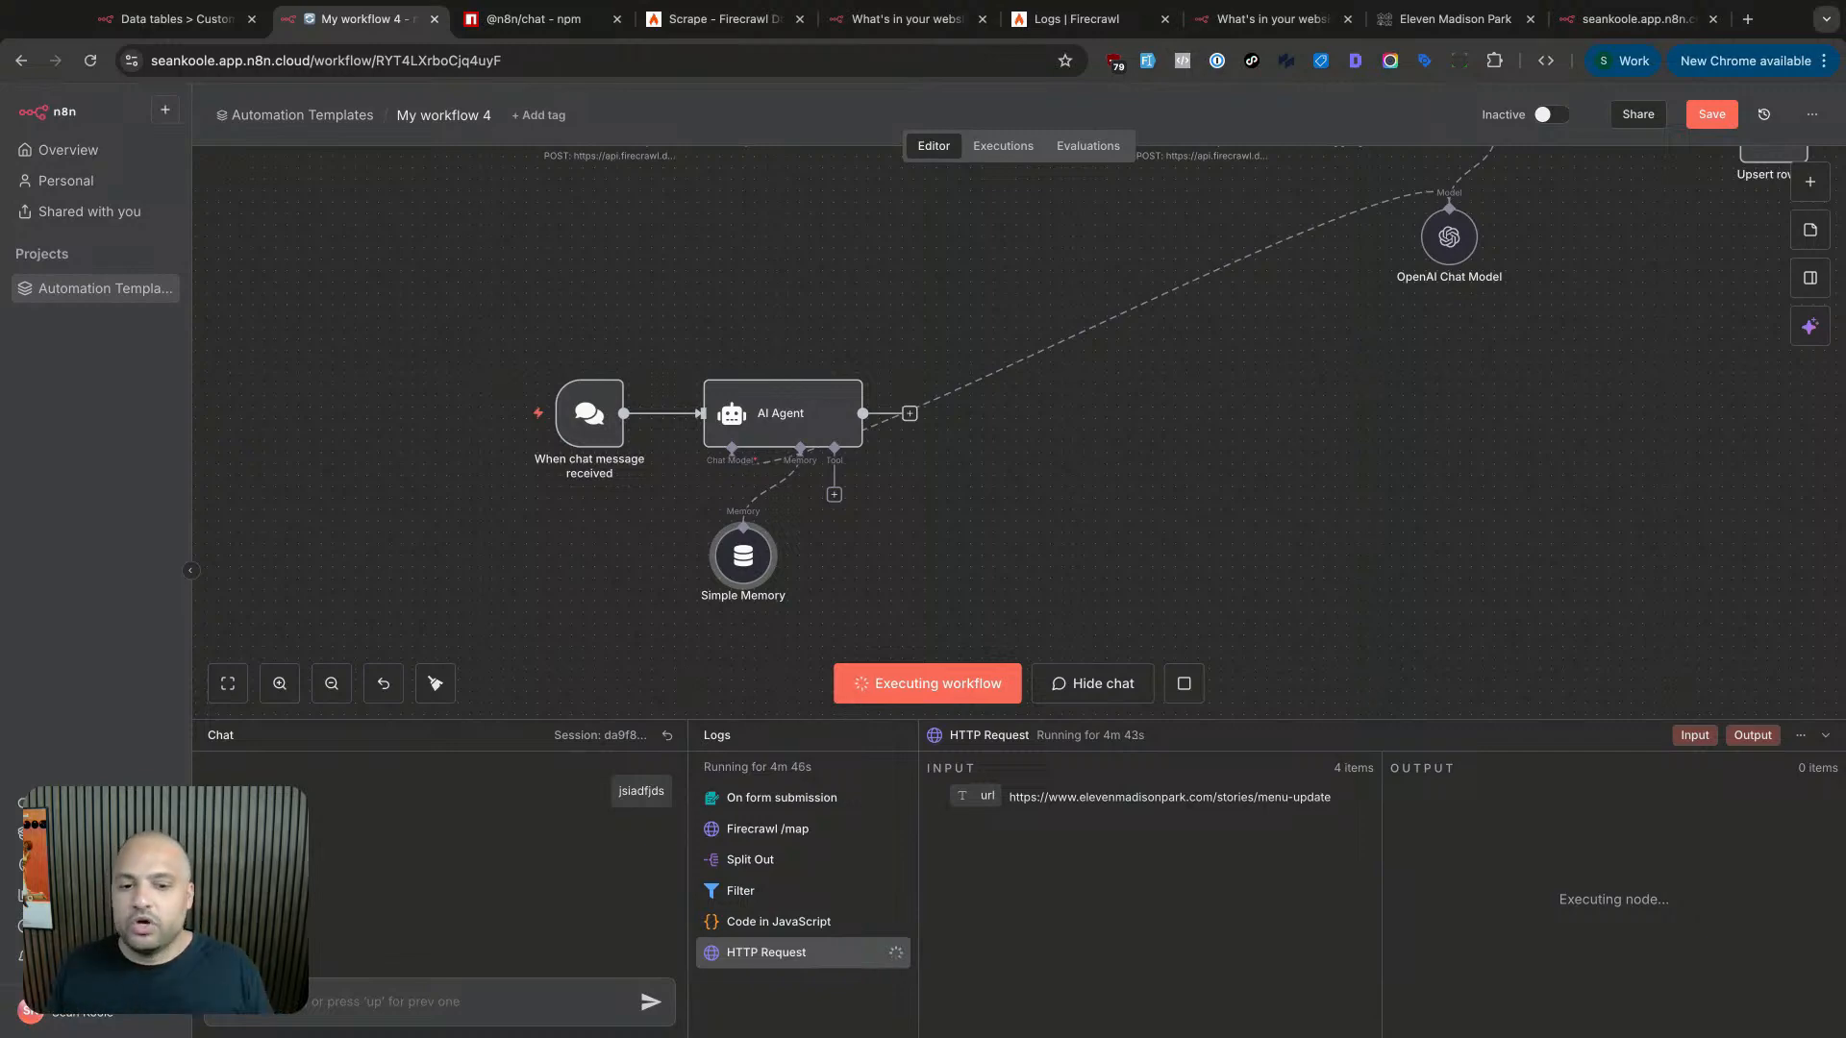
- Set the Simple Memory context window length to 5
double_click(743, 556)
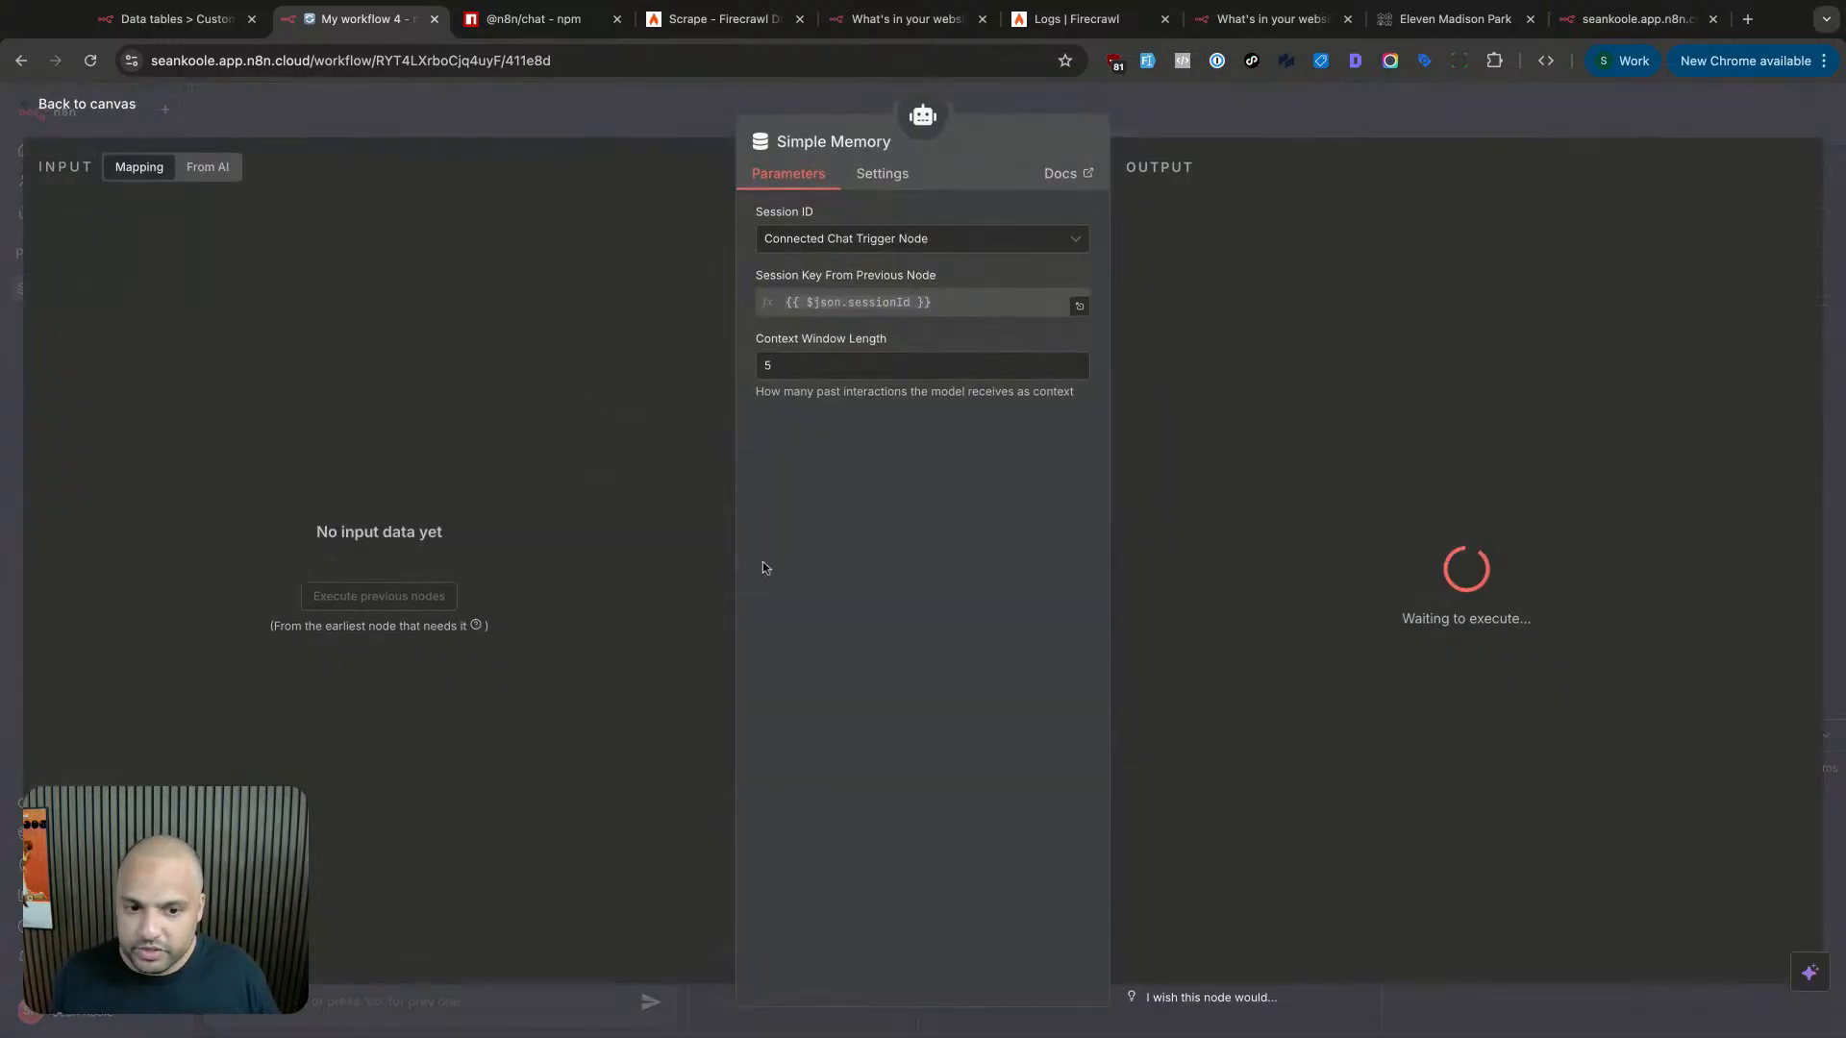
key("super+a")
left_click(802, 367)
key("super+a")
type("20")
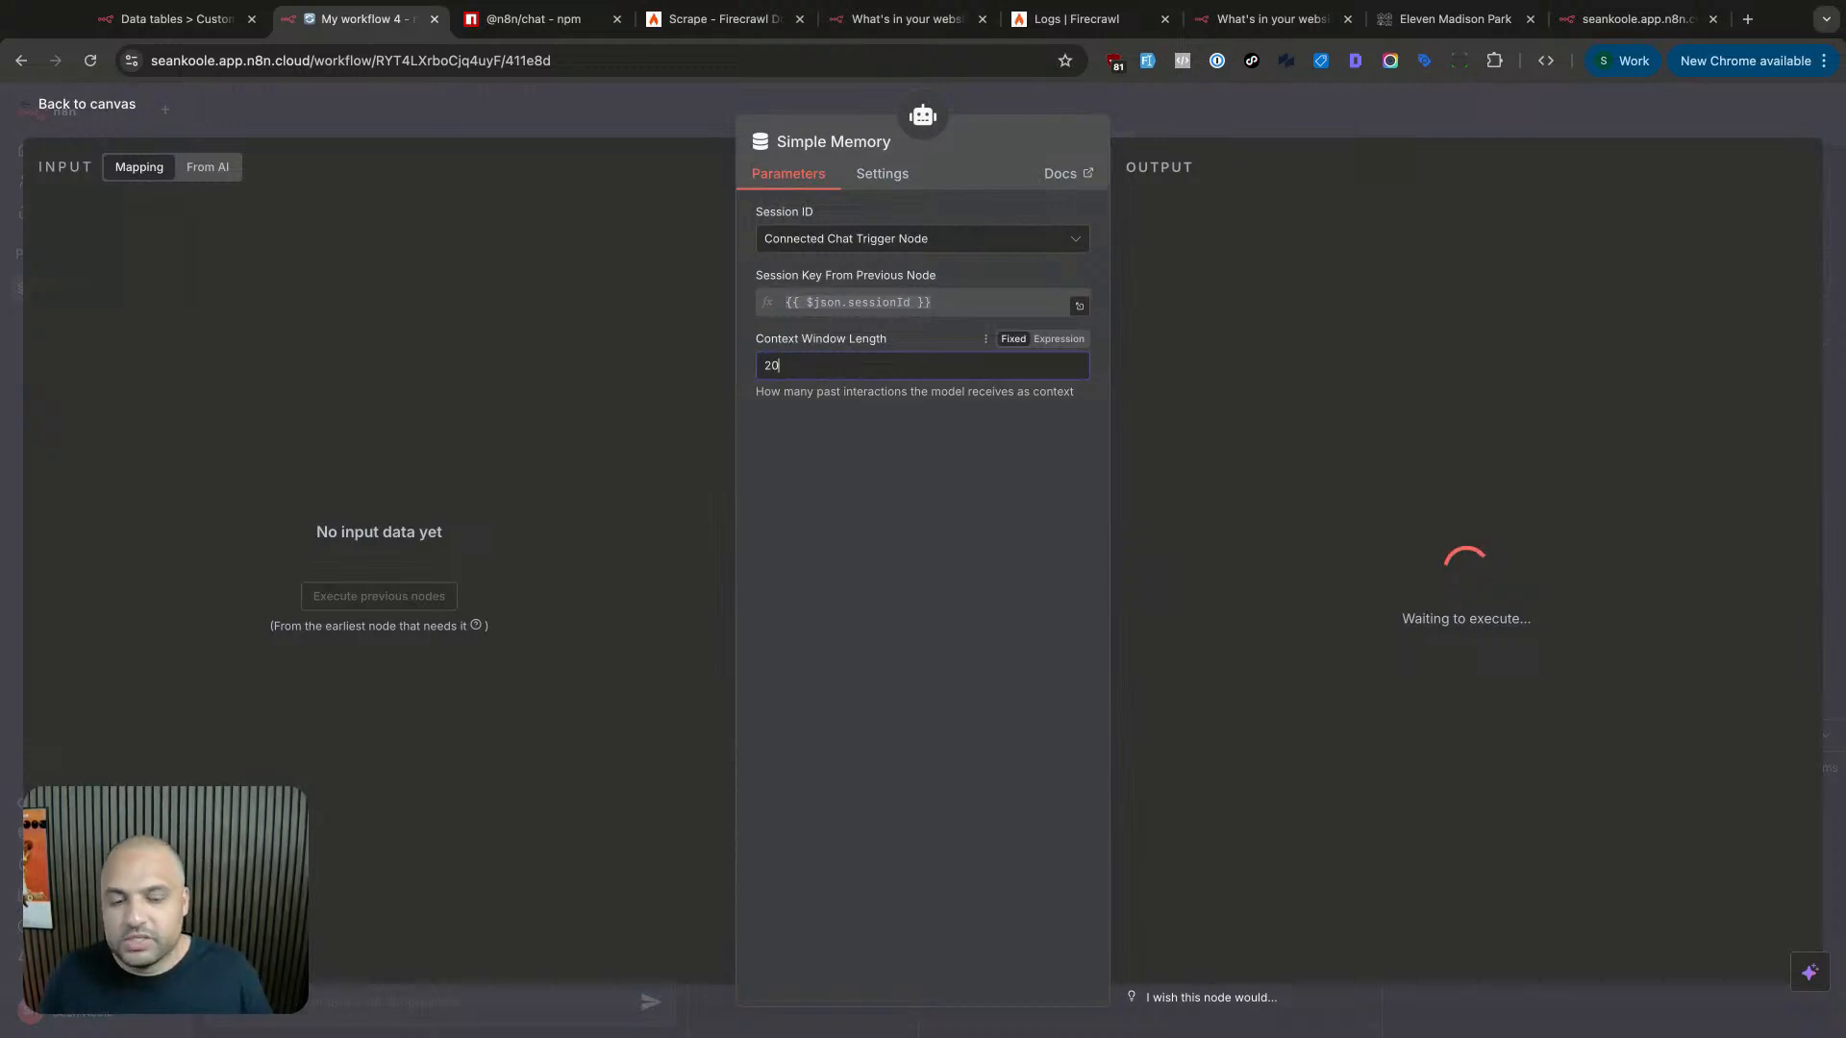
key("BackSpace")
key("BackSpace")
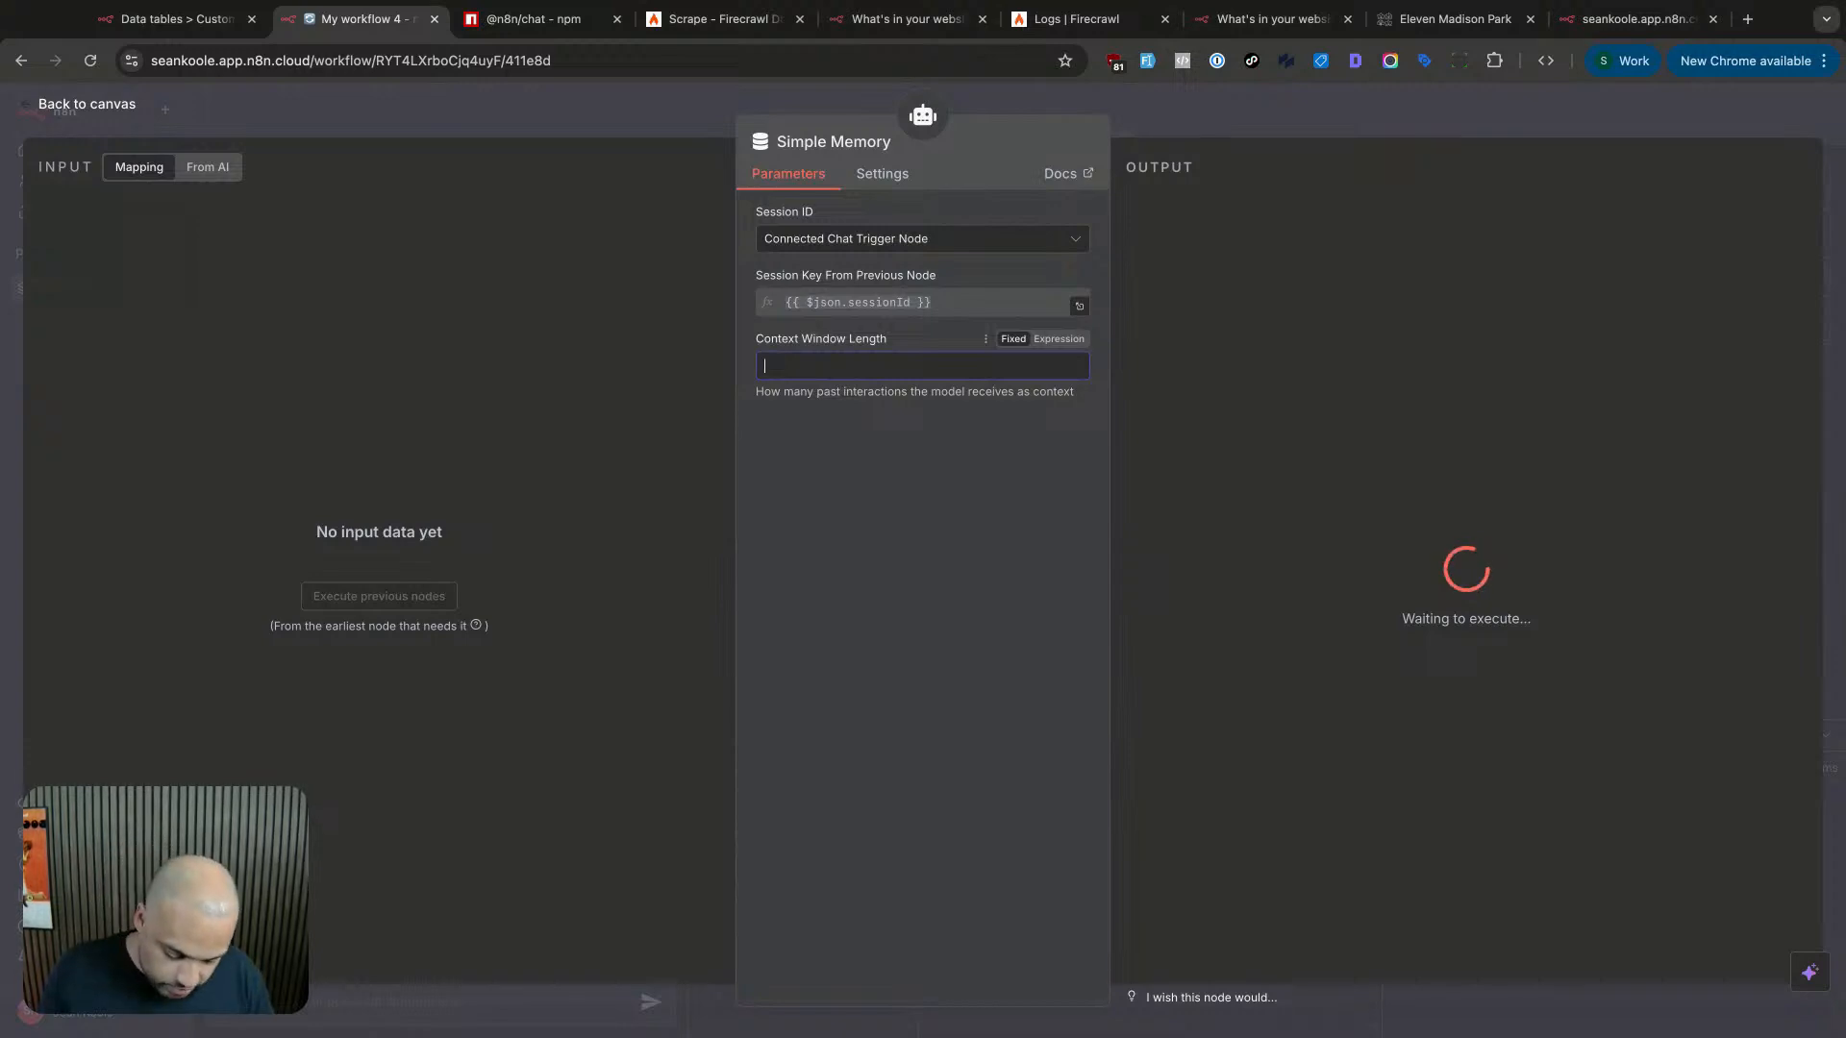
type("5")
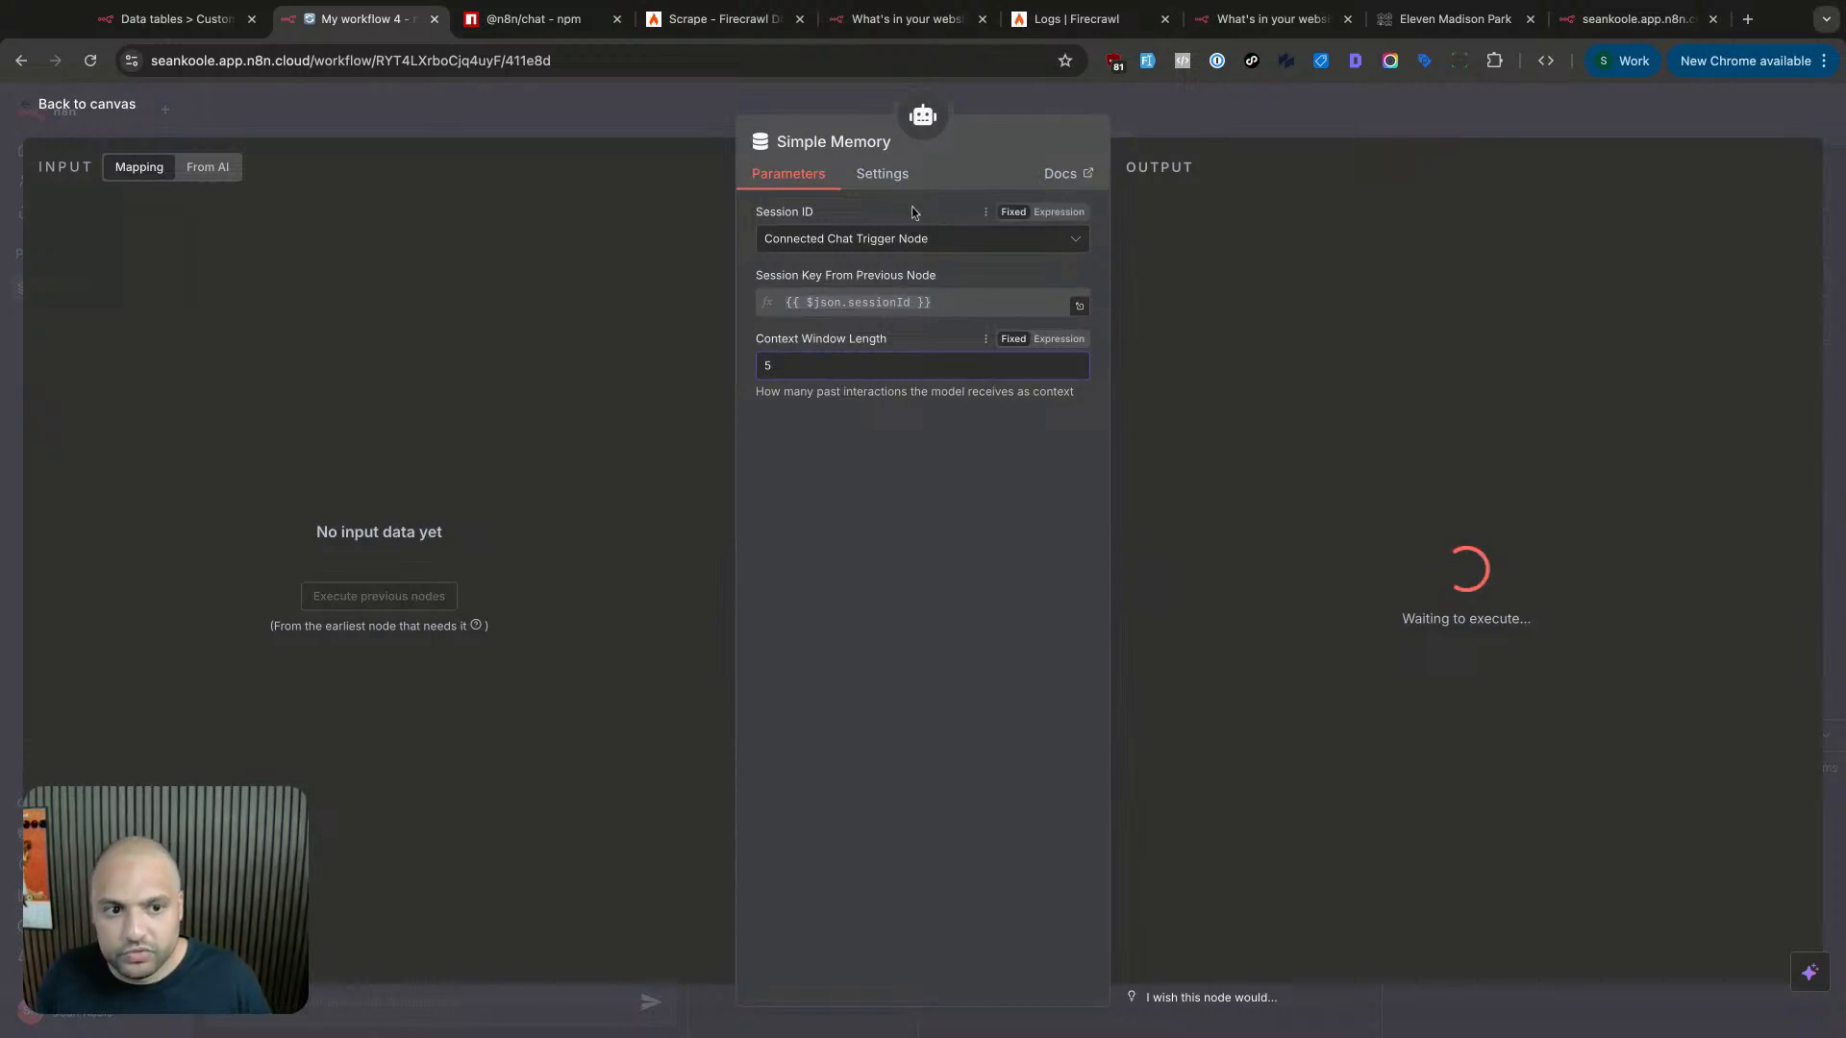
left_click(1194, 122)
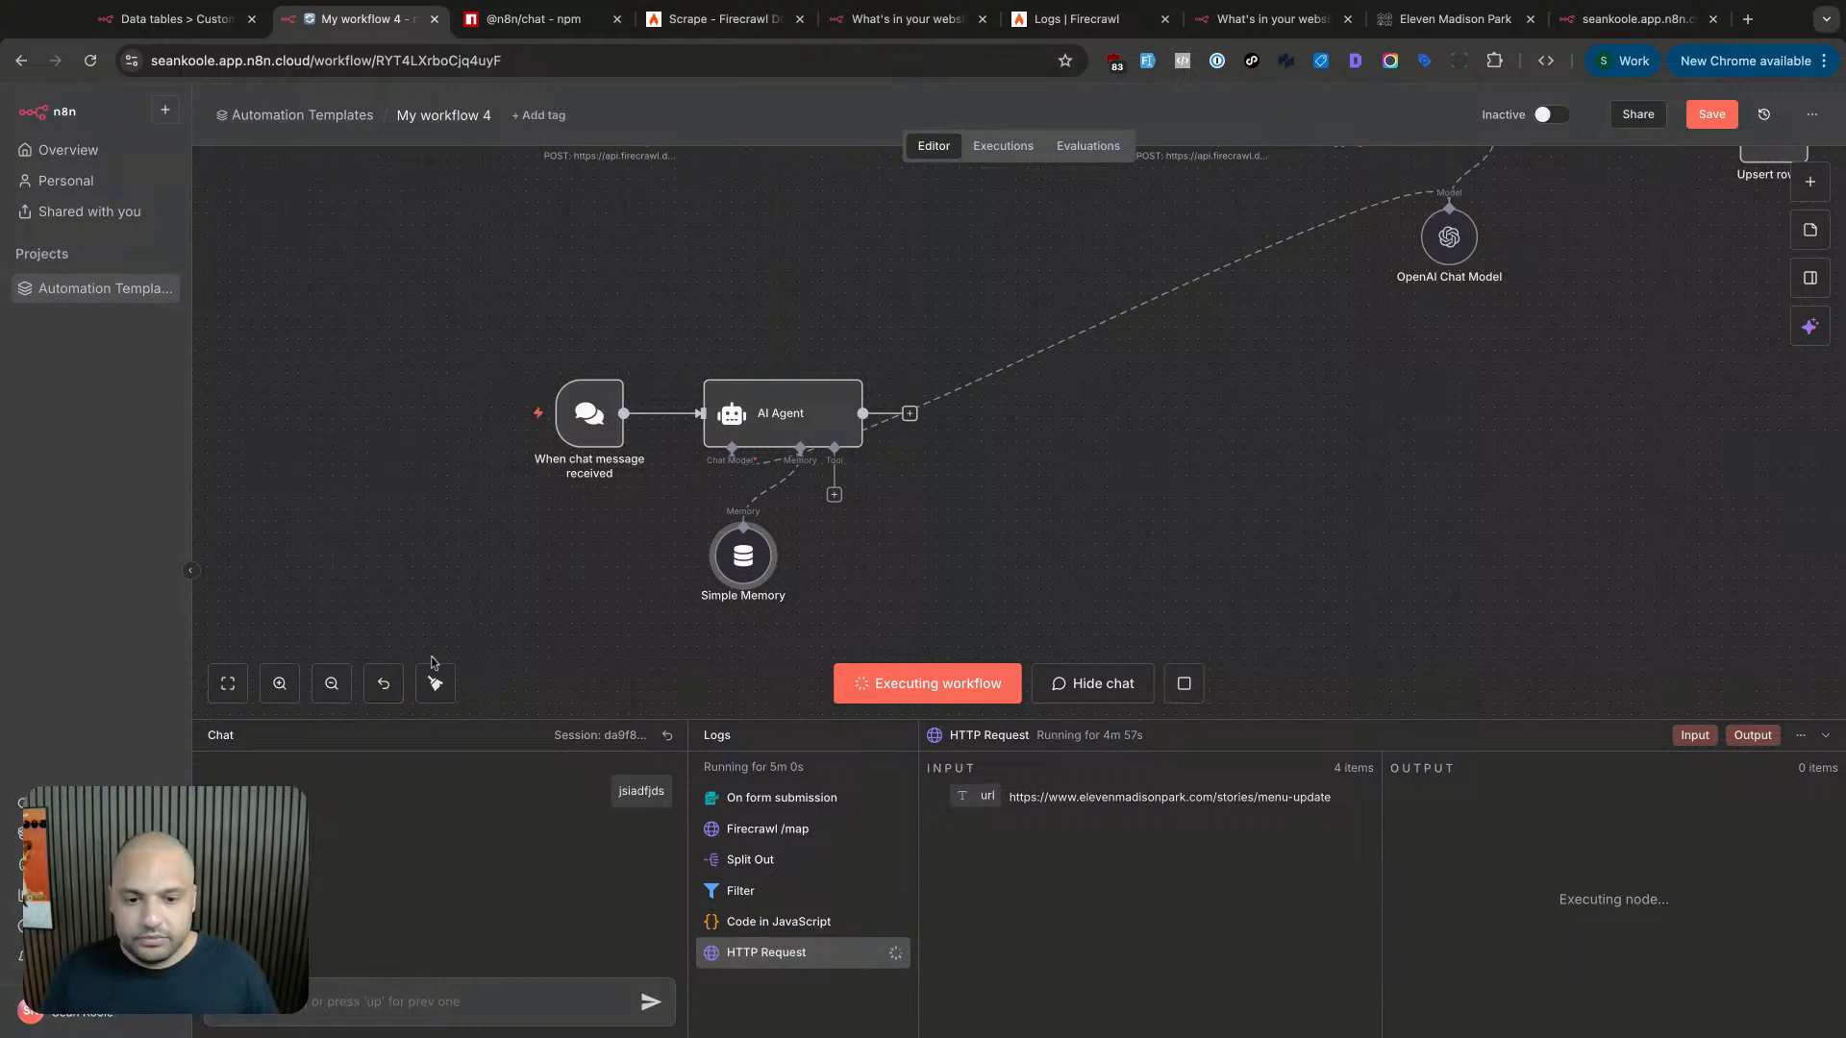
- Add a Data table Tool to the AI Agent's Tool input
scroll(770, 507, "right", 2)
left_click(769, 495)
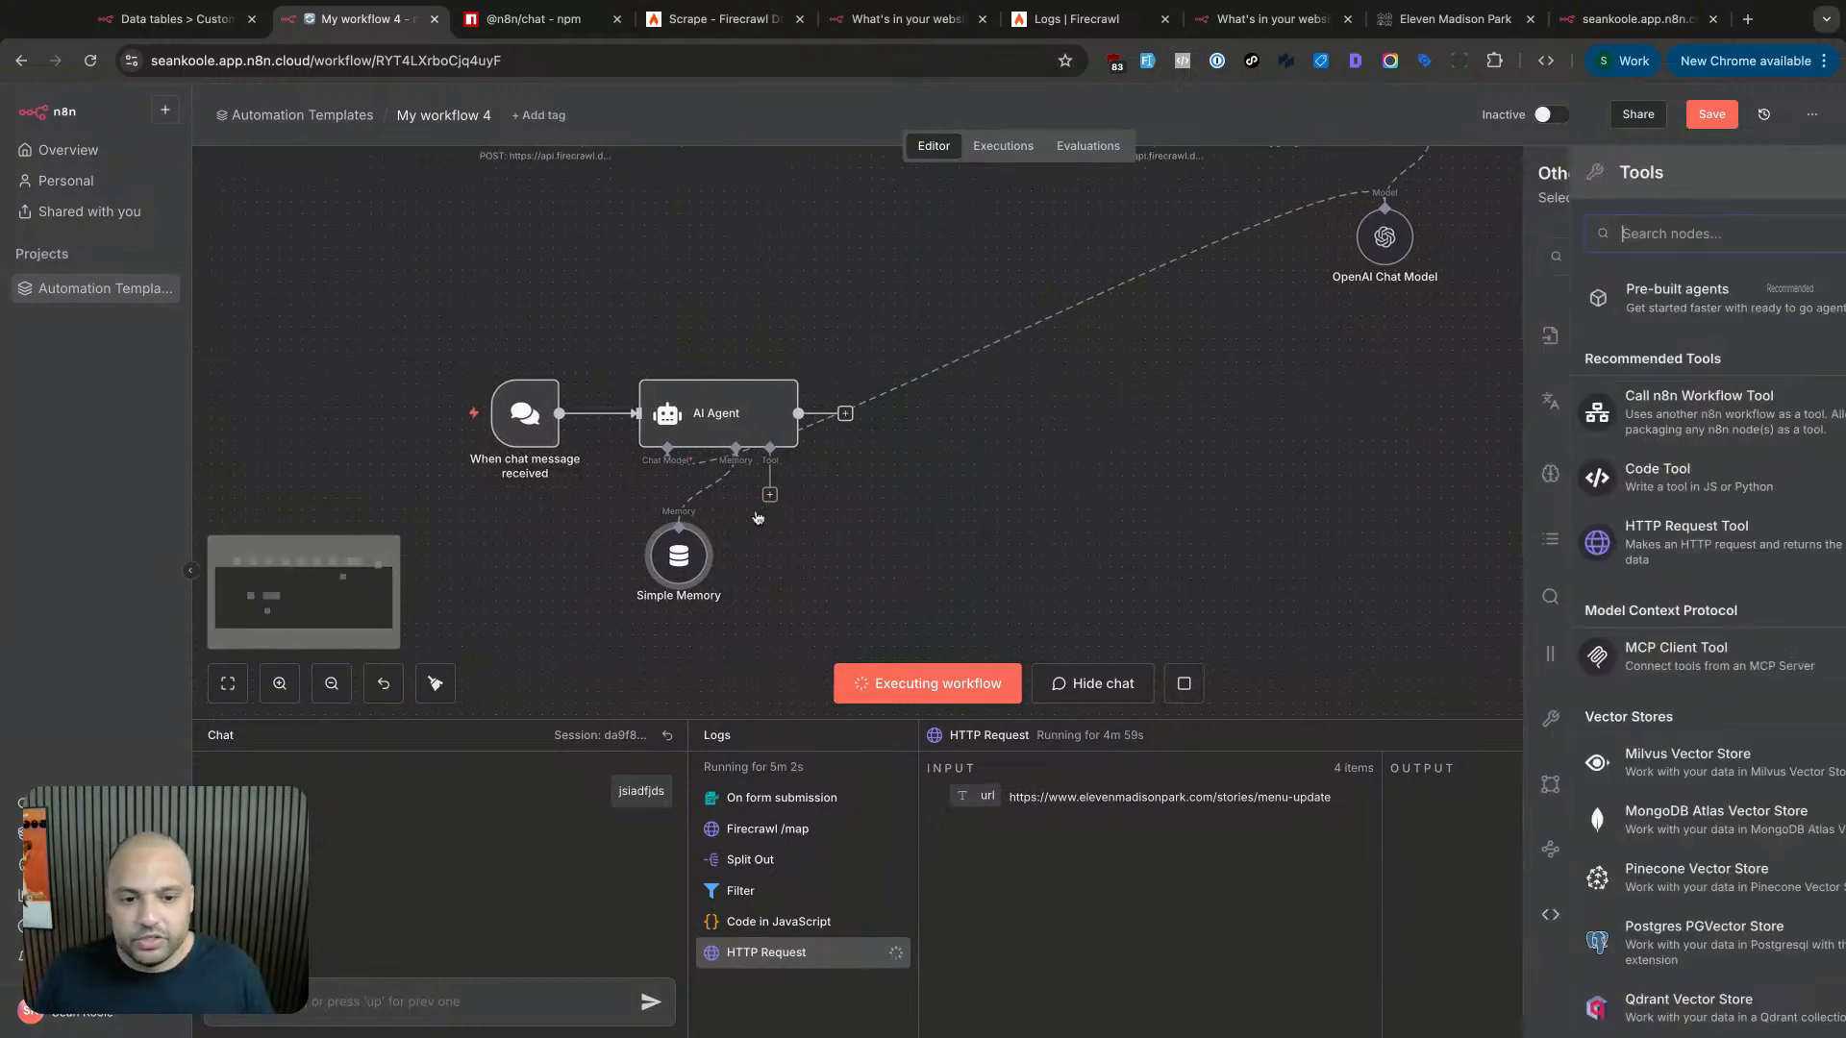
type("data")
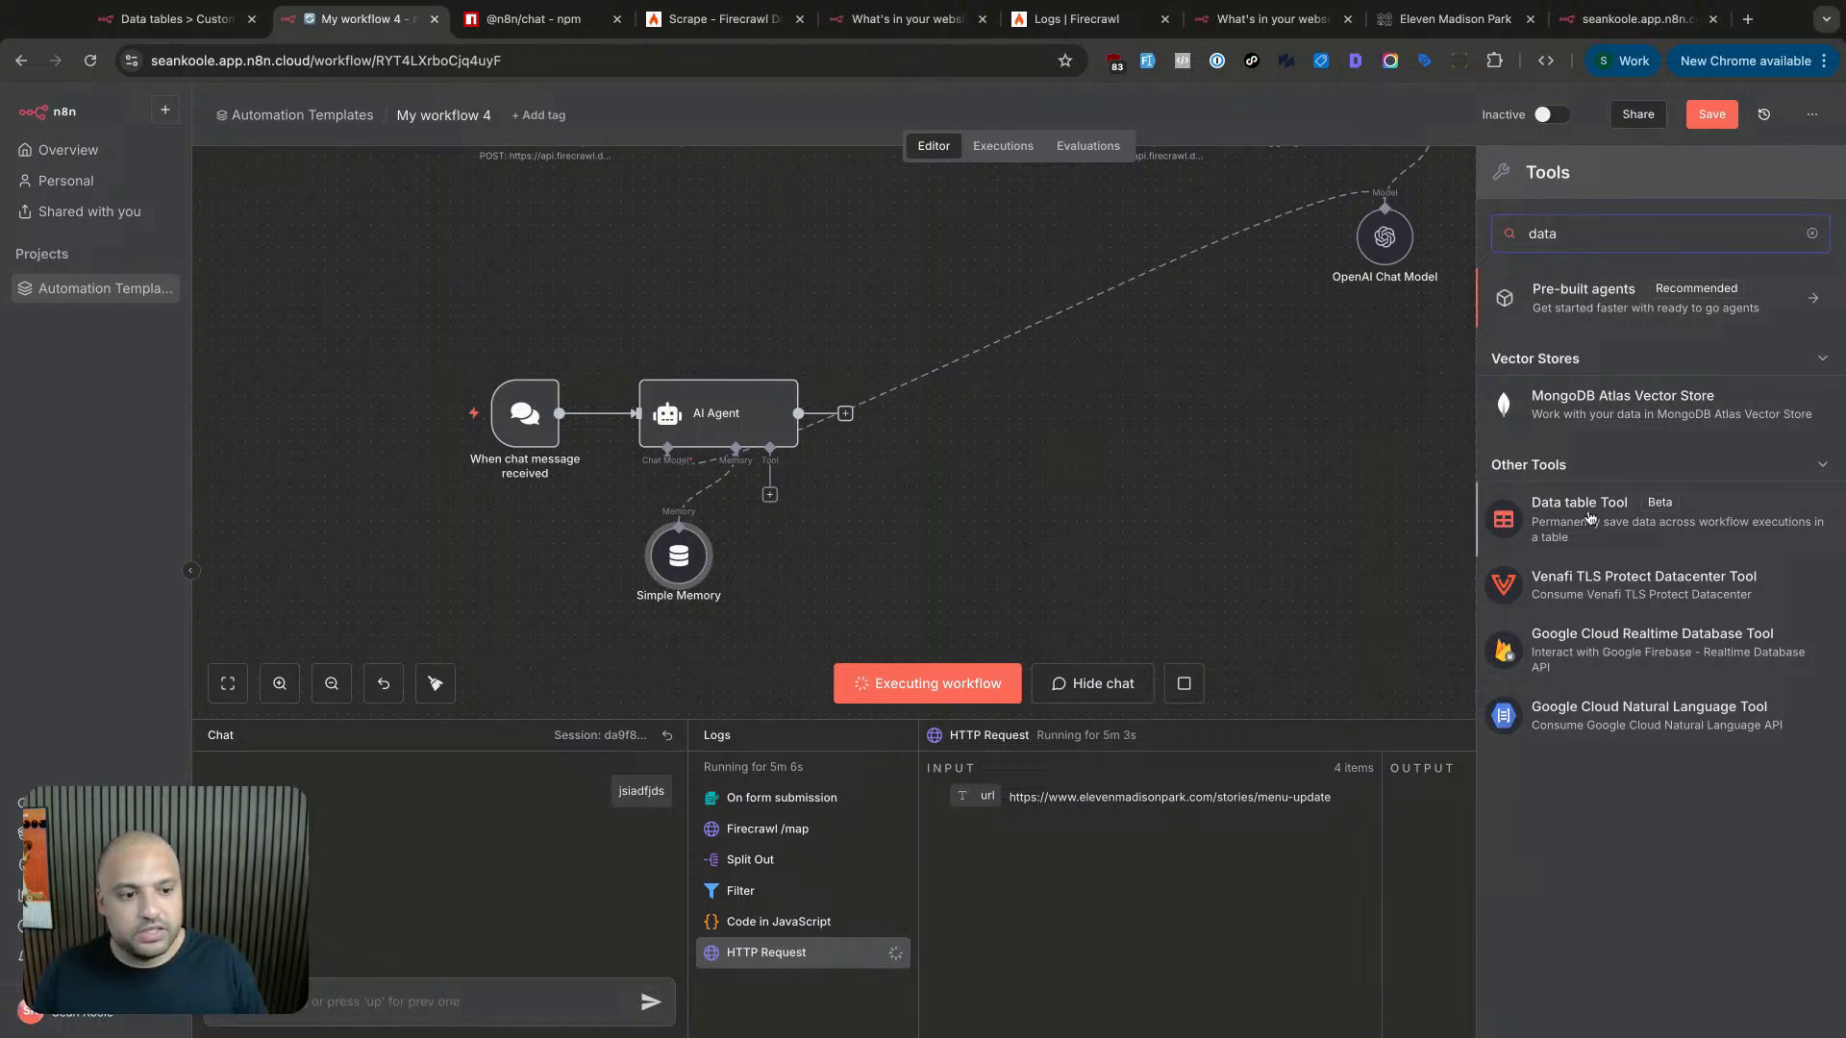
left_click(1590, 519)
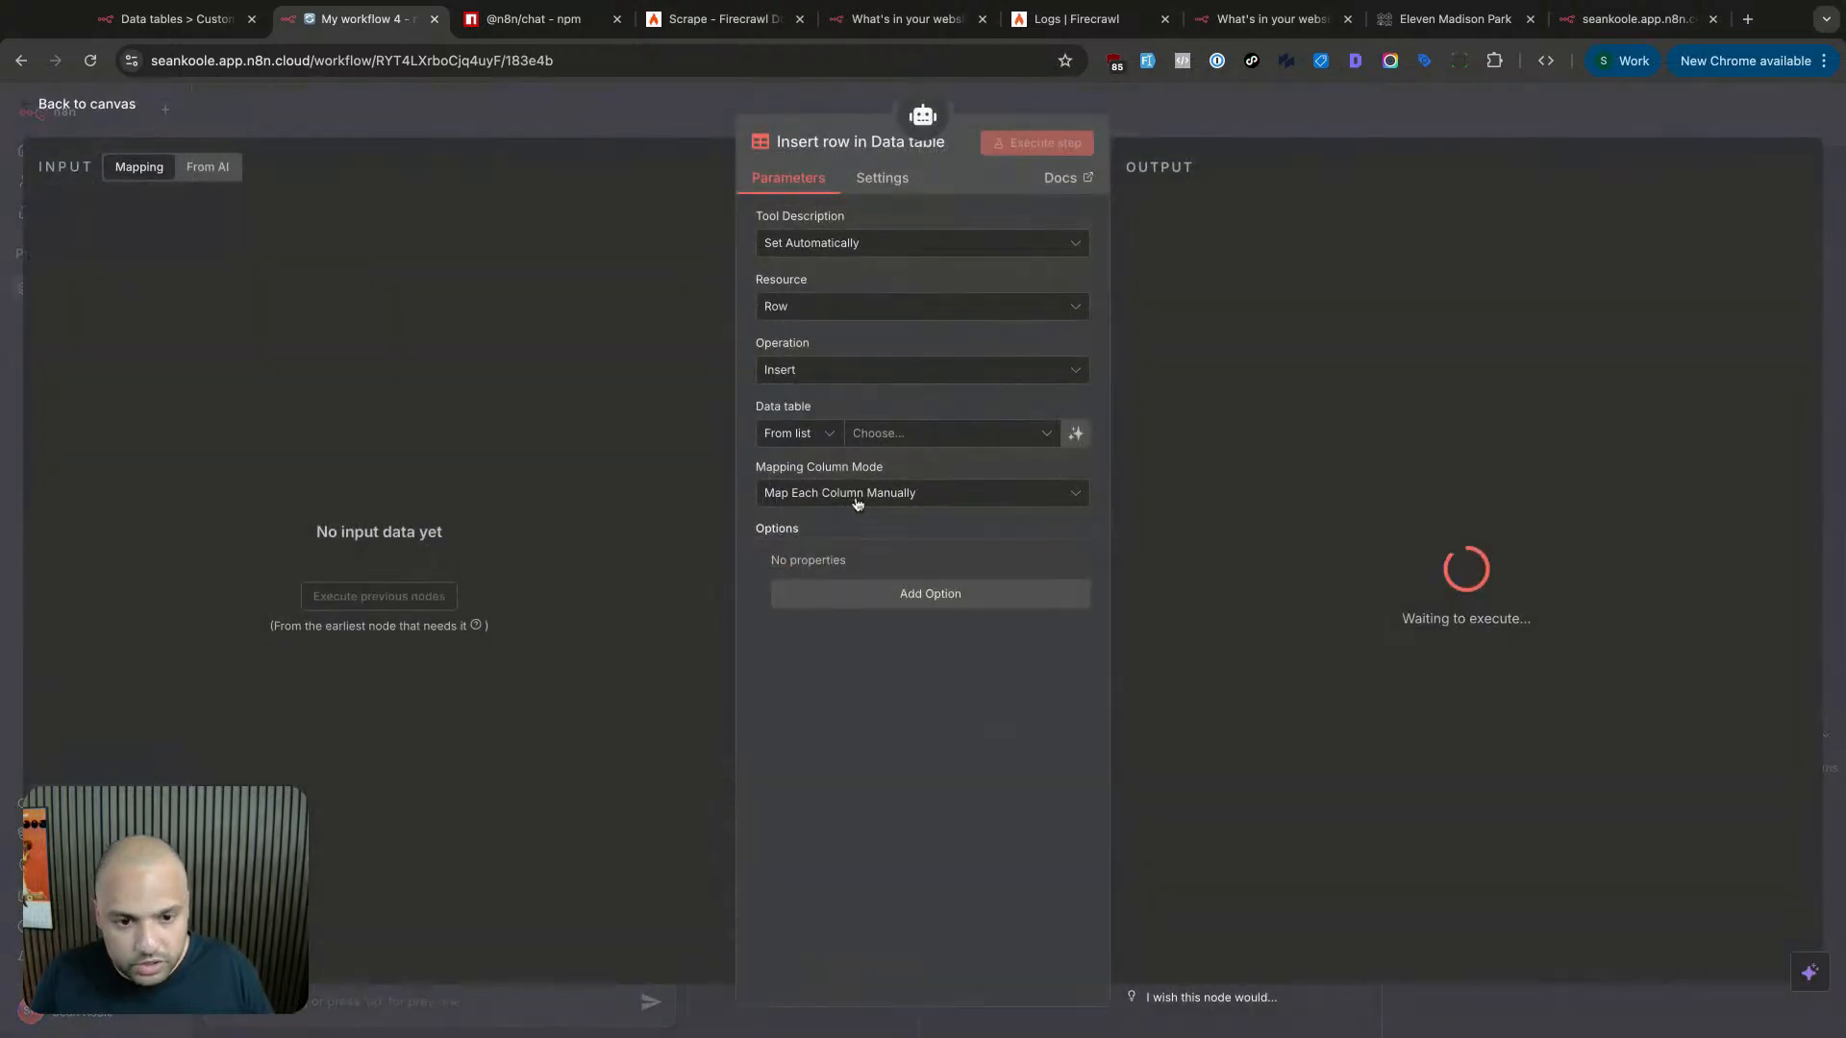
- Set the tool description to Set Manually and the operation to Get rows
left_click(869, 252)
left_click(876, 240)
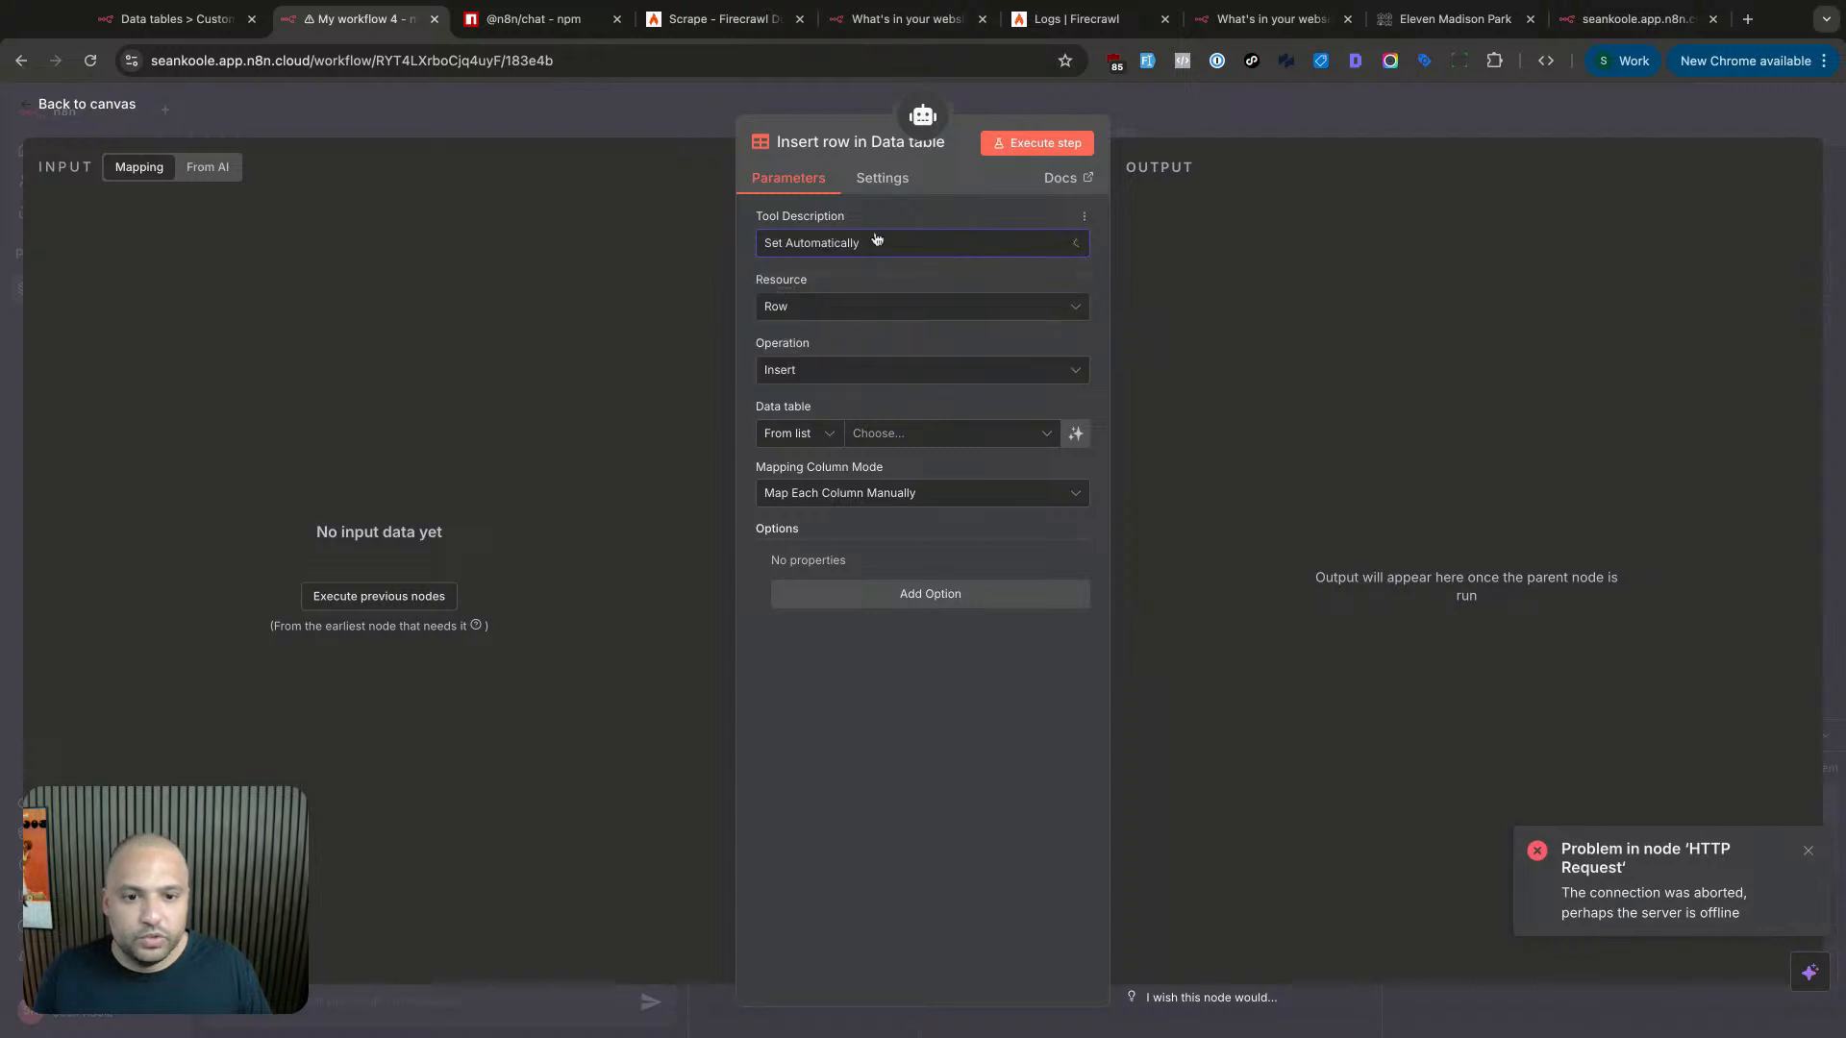
left_click(874, 249)
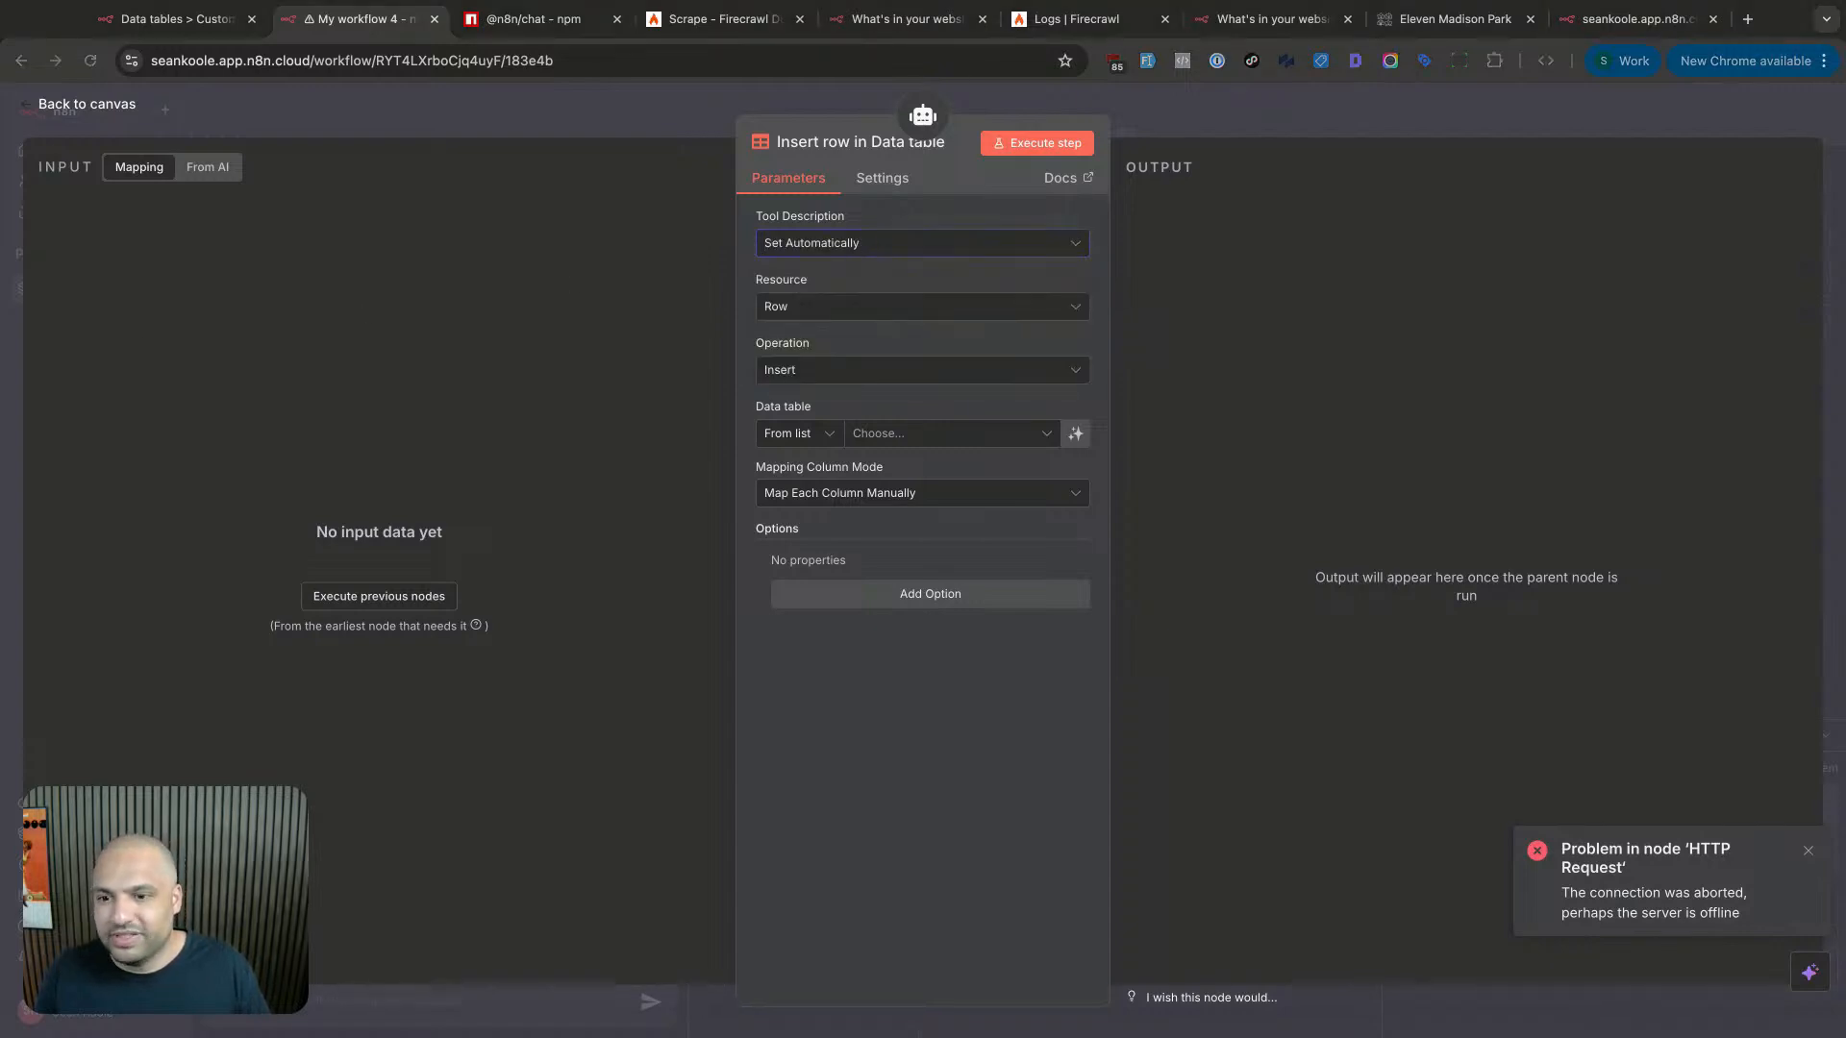
left_click(954, 248)
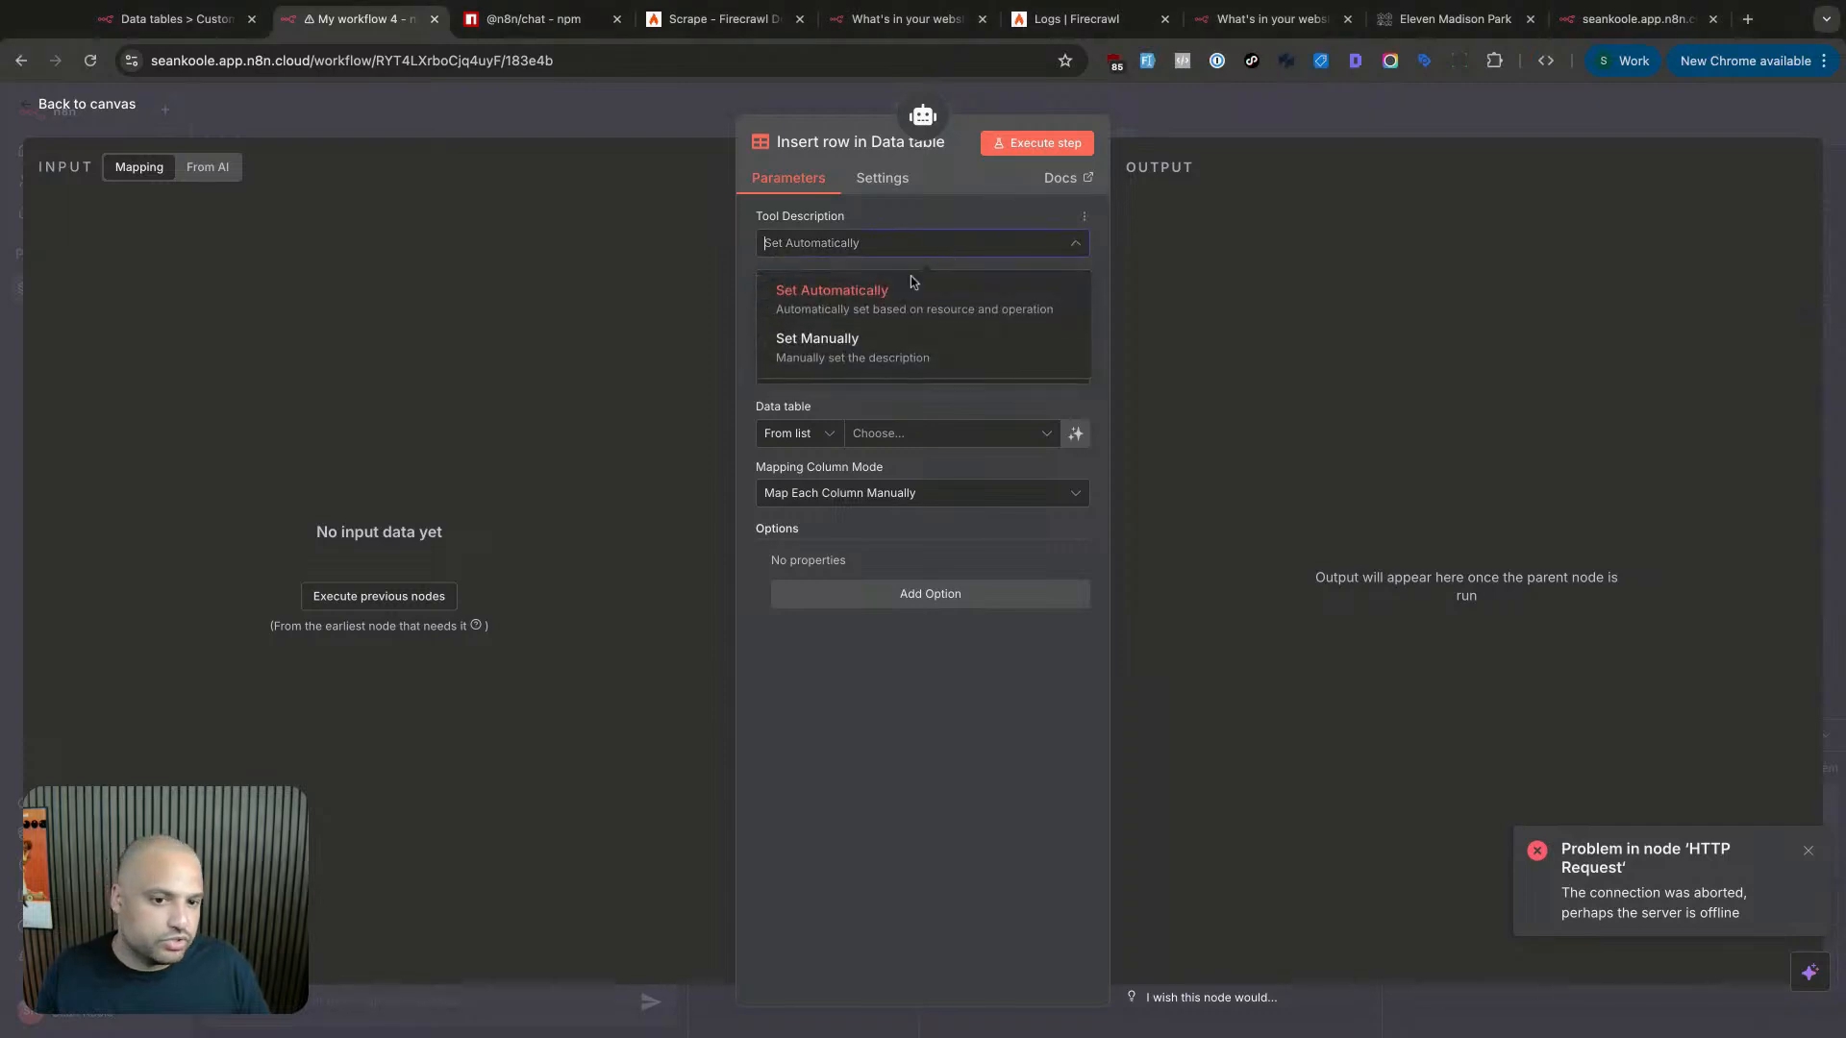
left_click(870, 356)
left_click(865, 311)
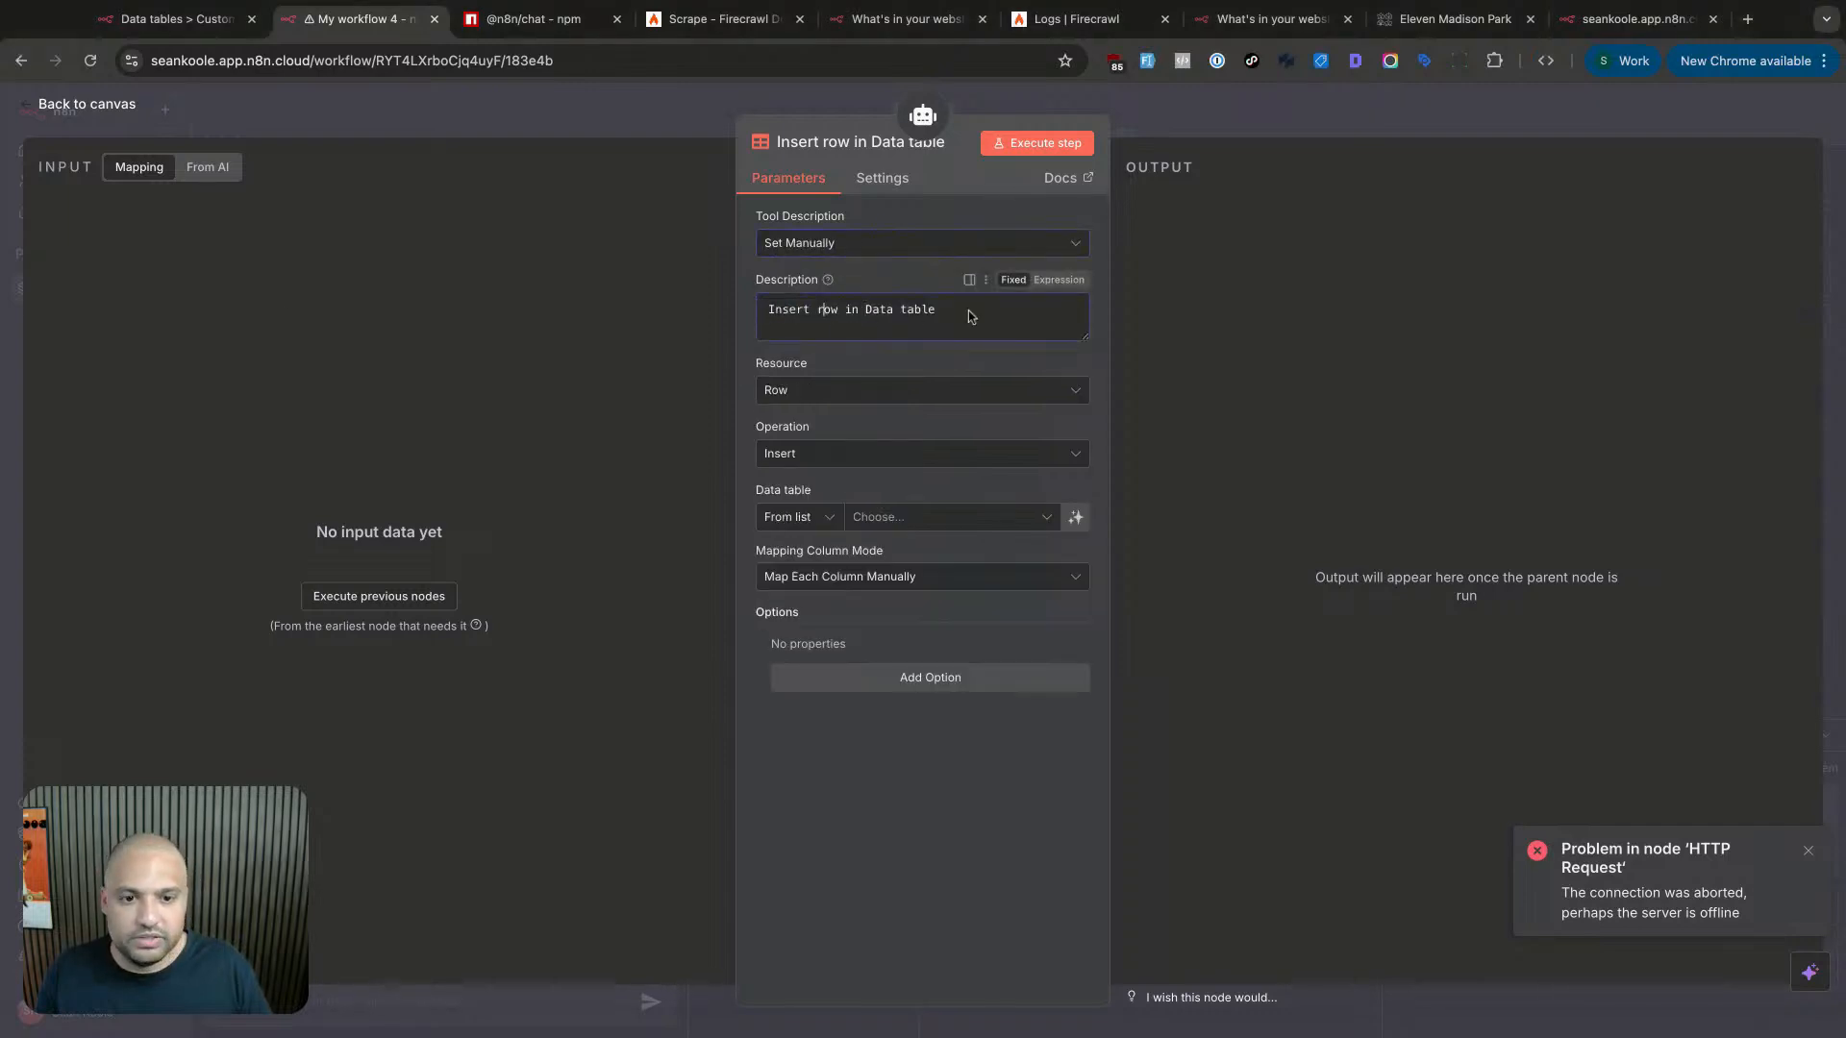
triple_click(931, 310)
left_click(933, 312)
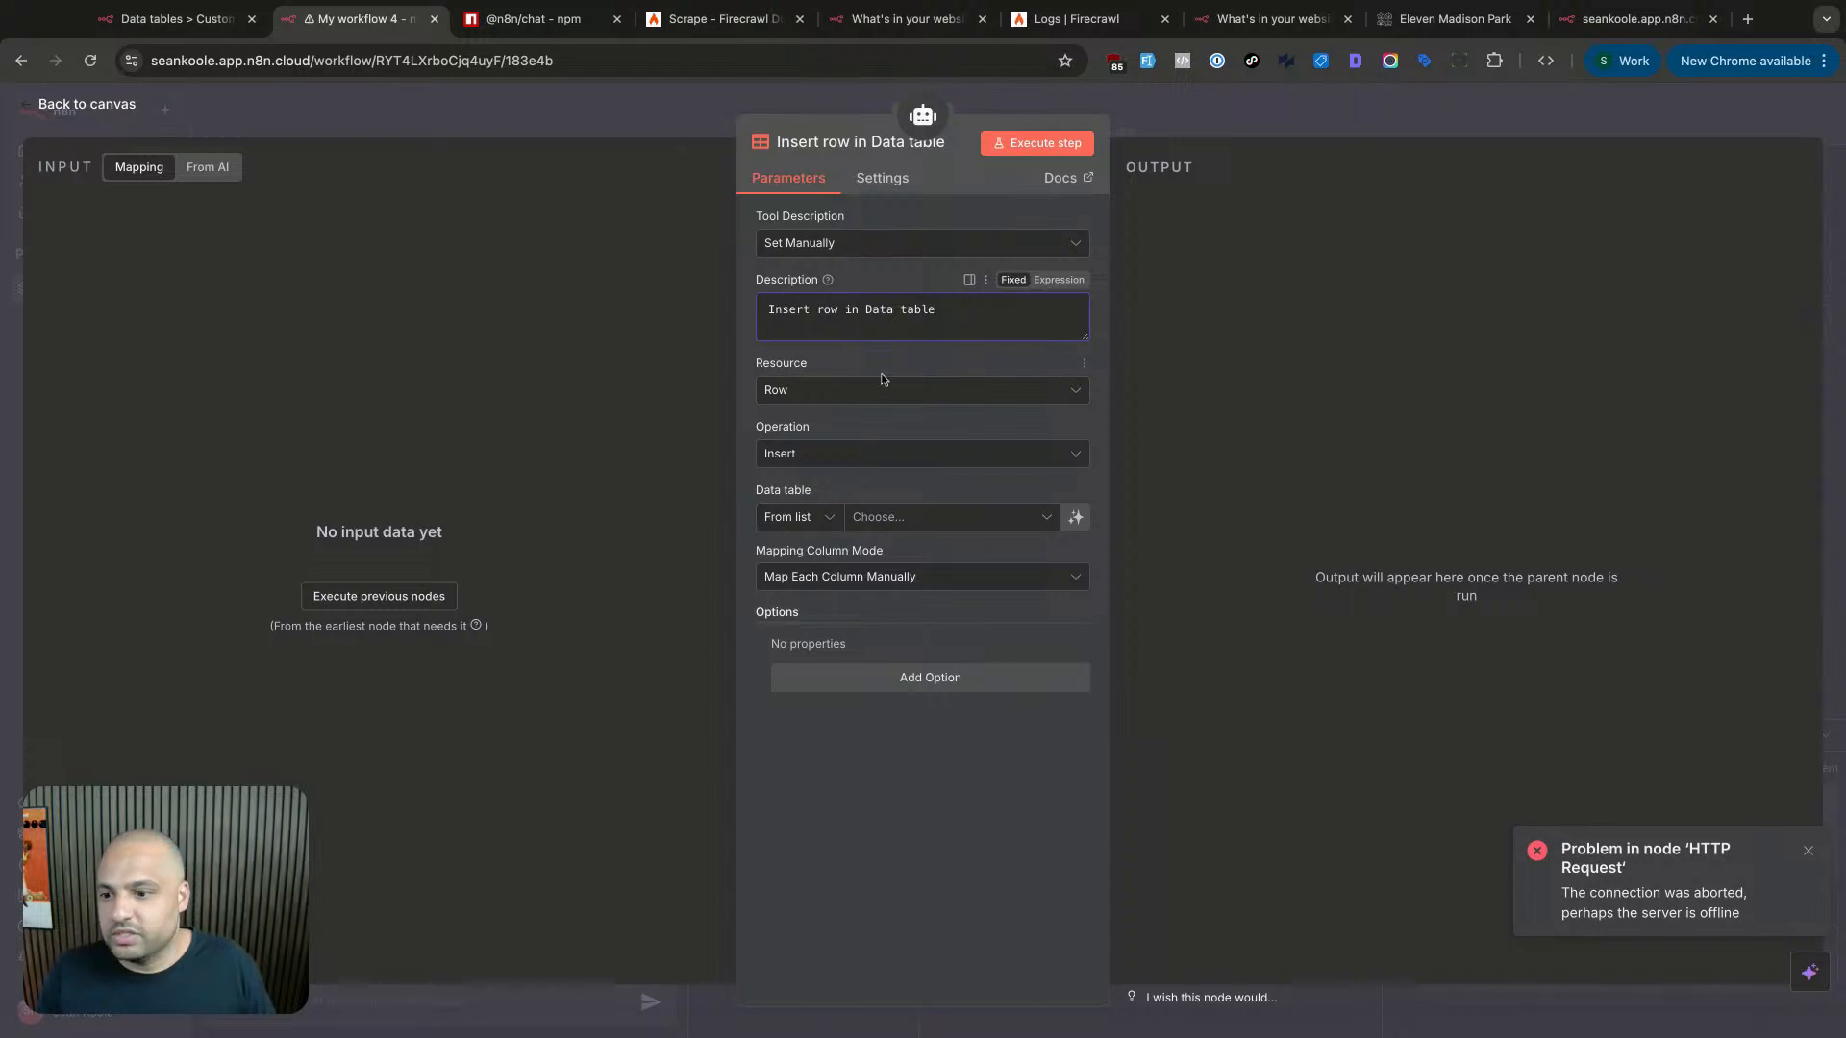
left_click(834, 455)
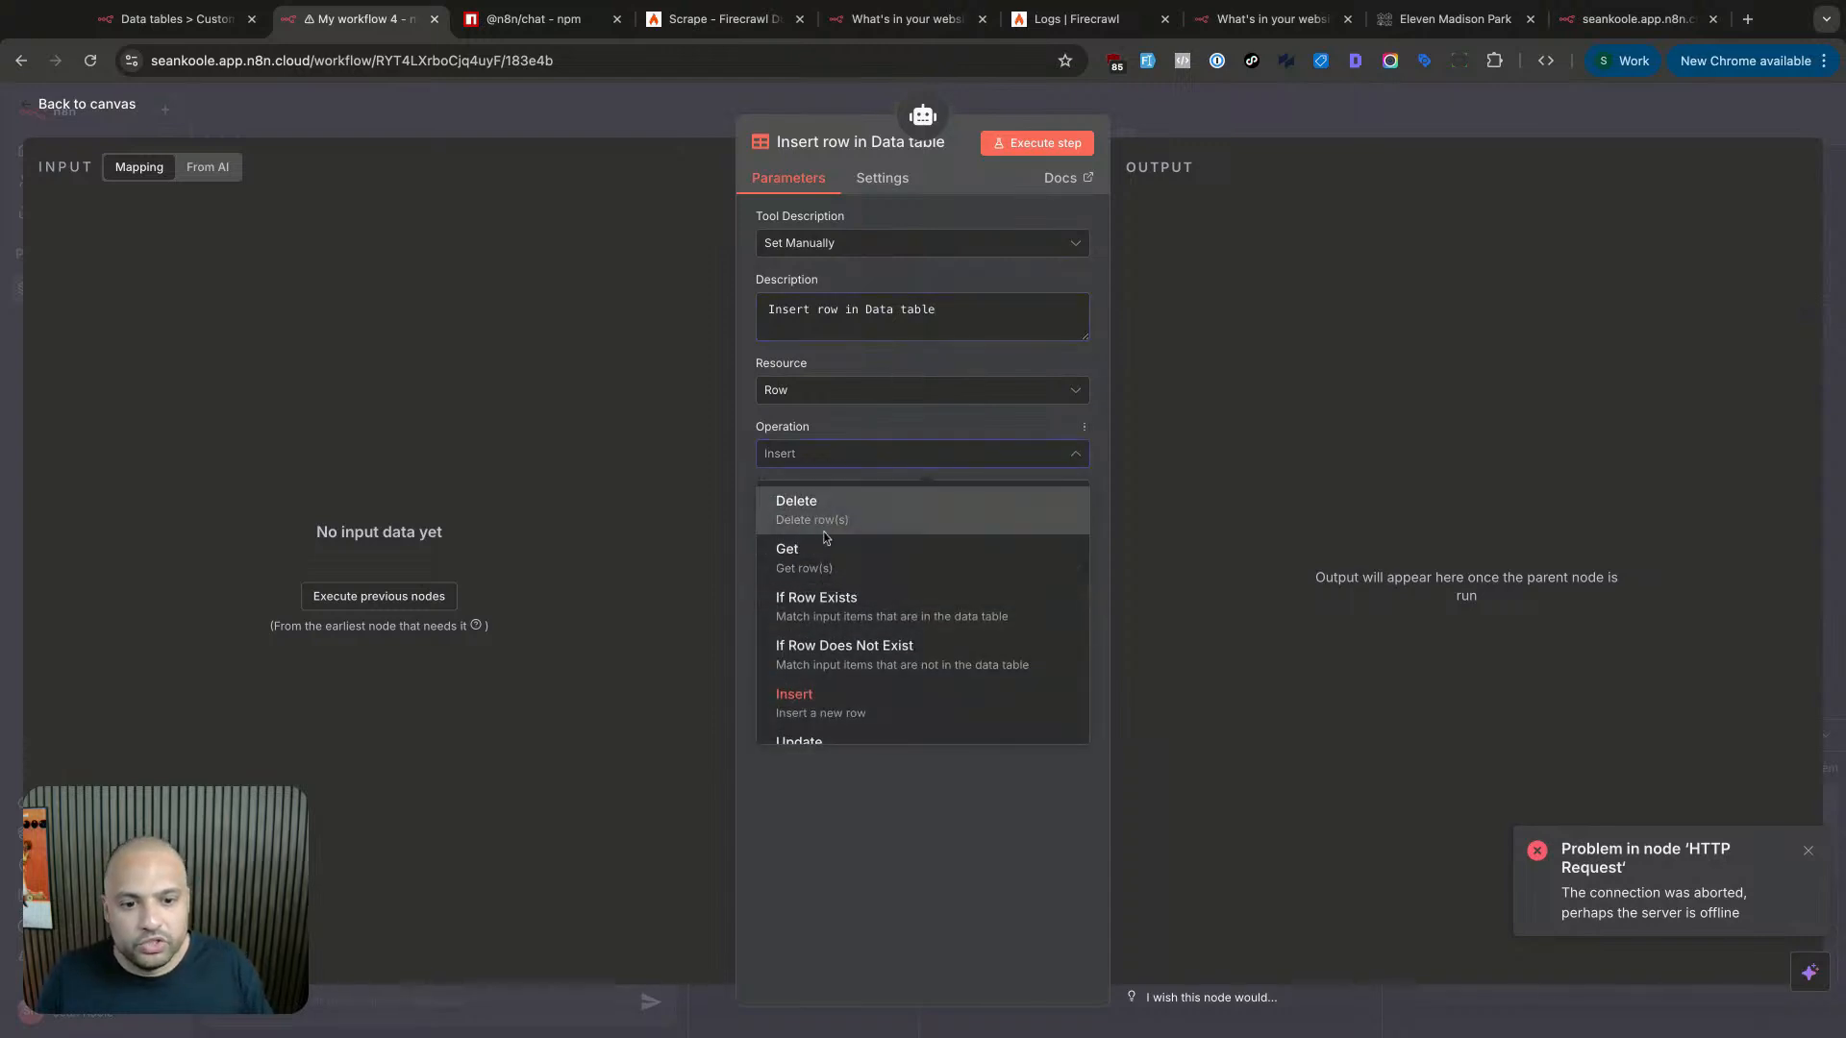
left_click(825, 541)
- Paste a description telling the agent to always use this Data Table tool for answering
triple_click(824, 309)
left_click(982, 314)
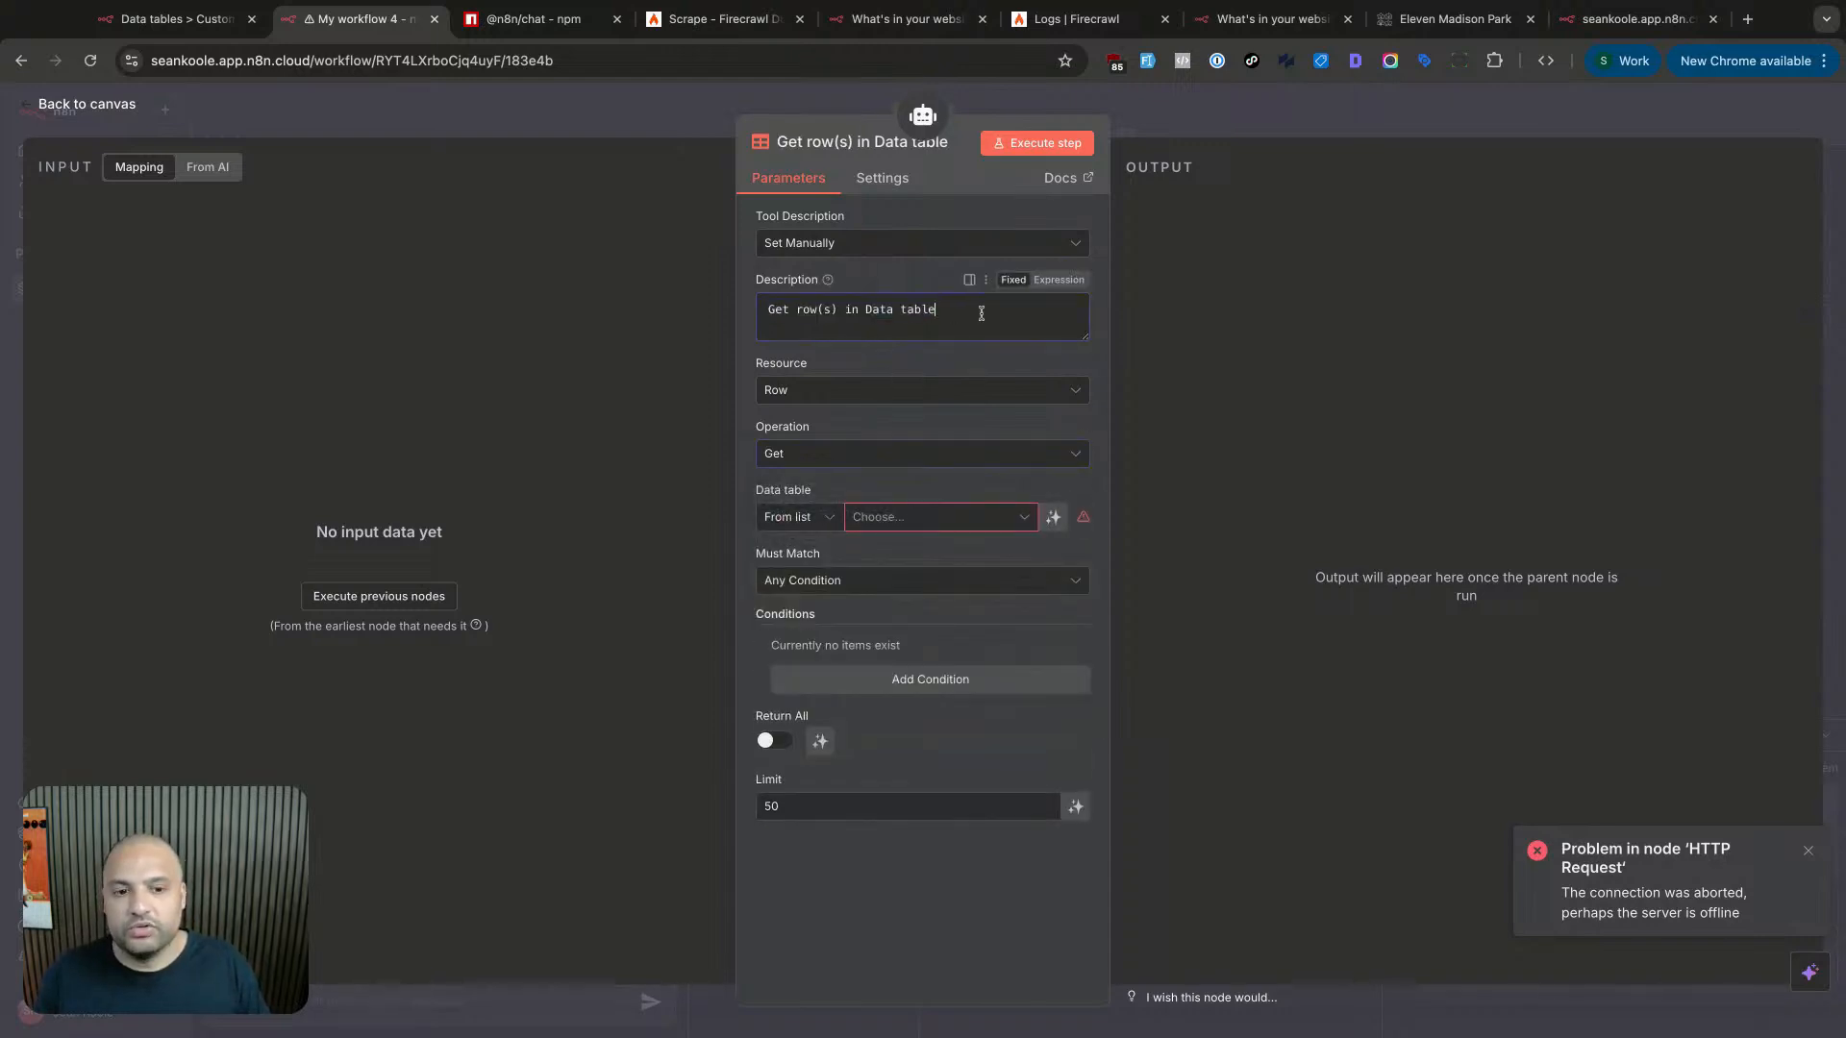
triple_click(982, 313)
key("super+v")
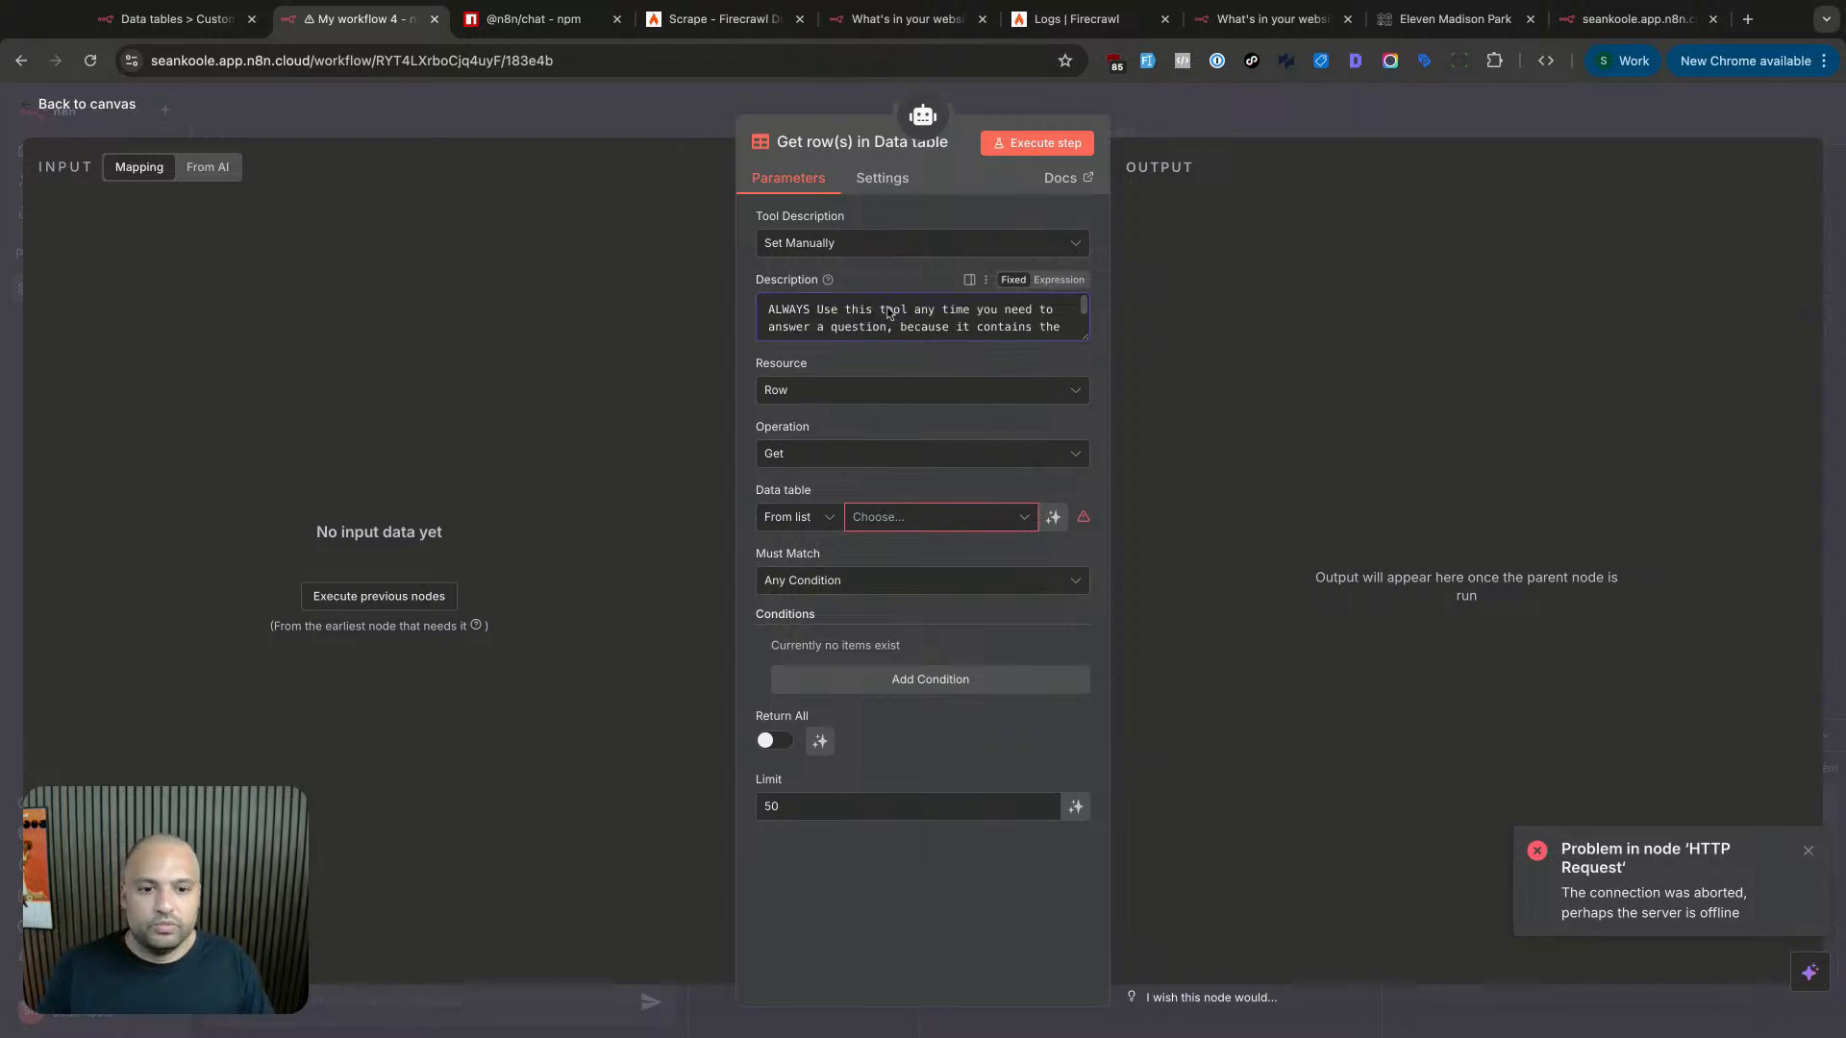
scroll(935, 317, "down", 1)
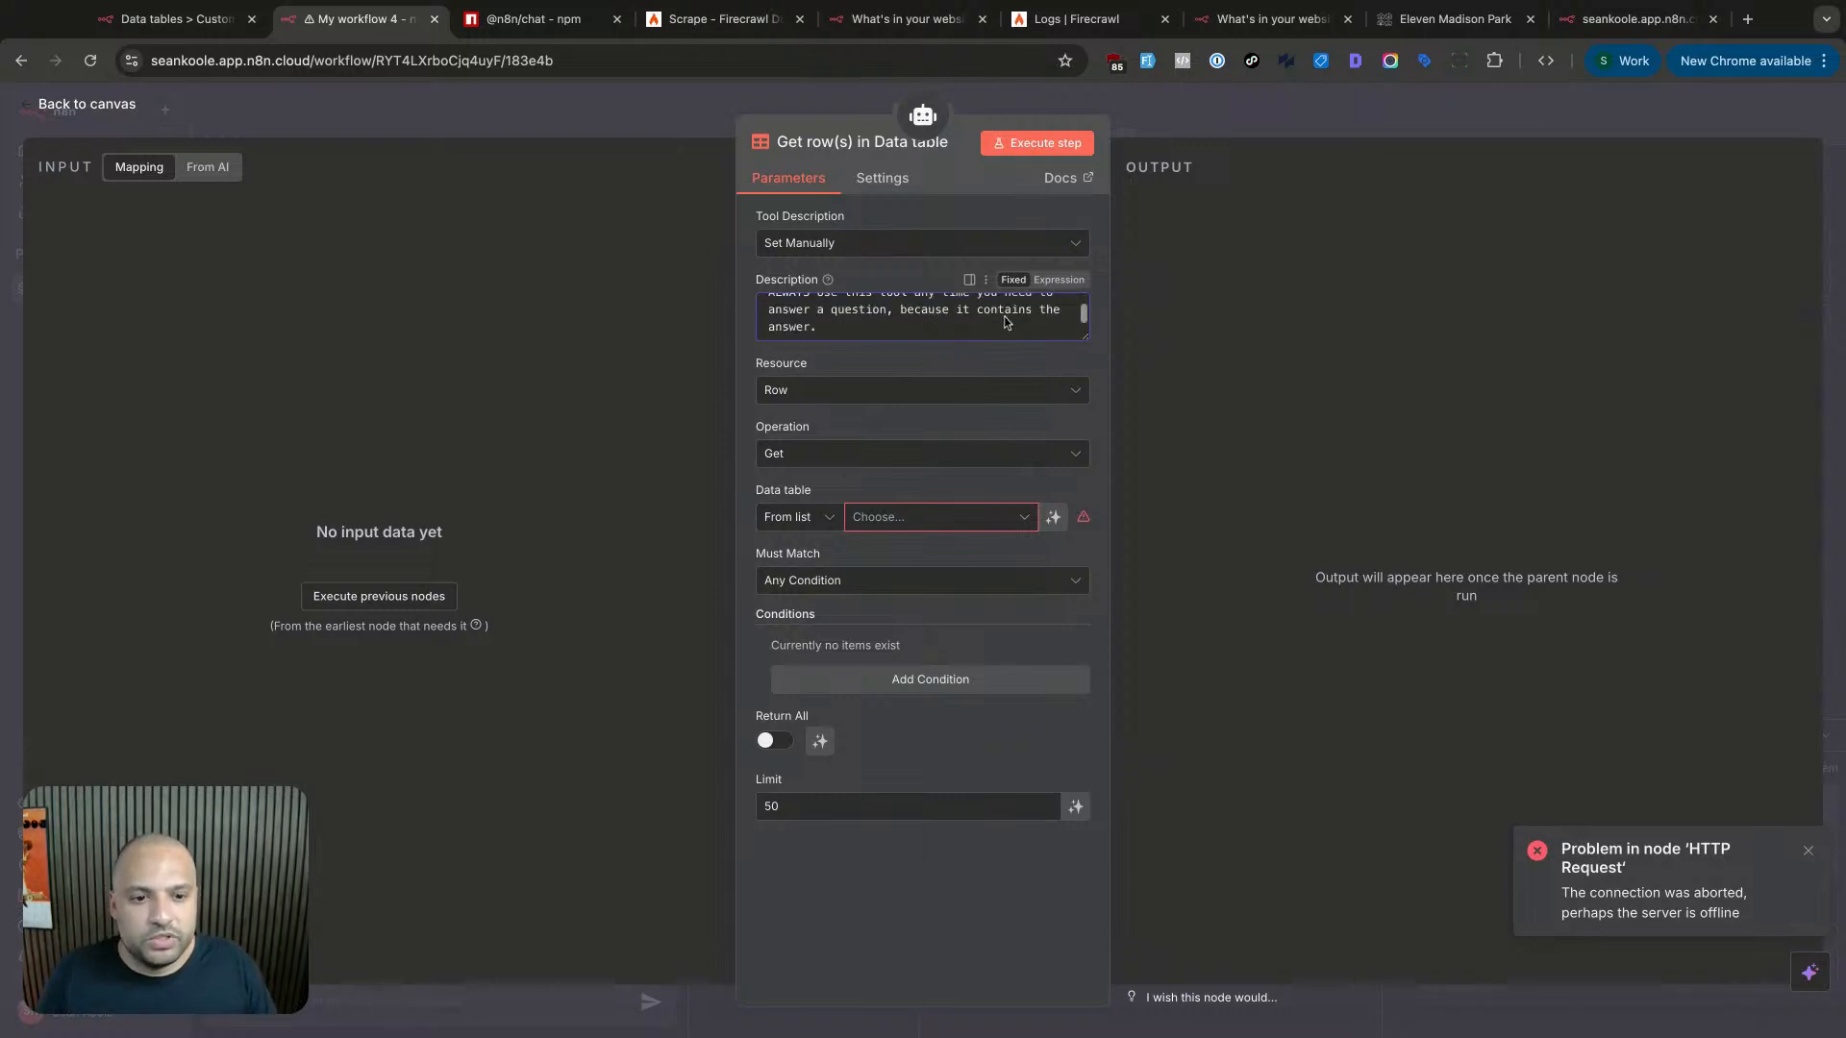
scroll(939, 328, "up", 1)
left_click(879, 313)
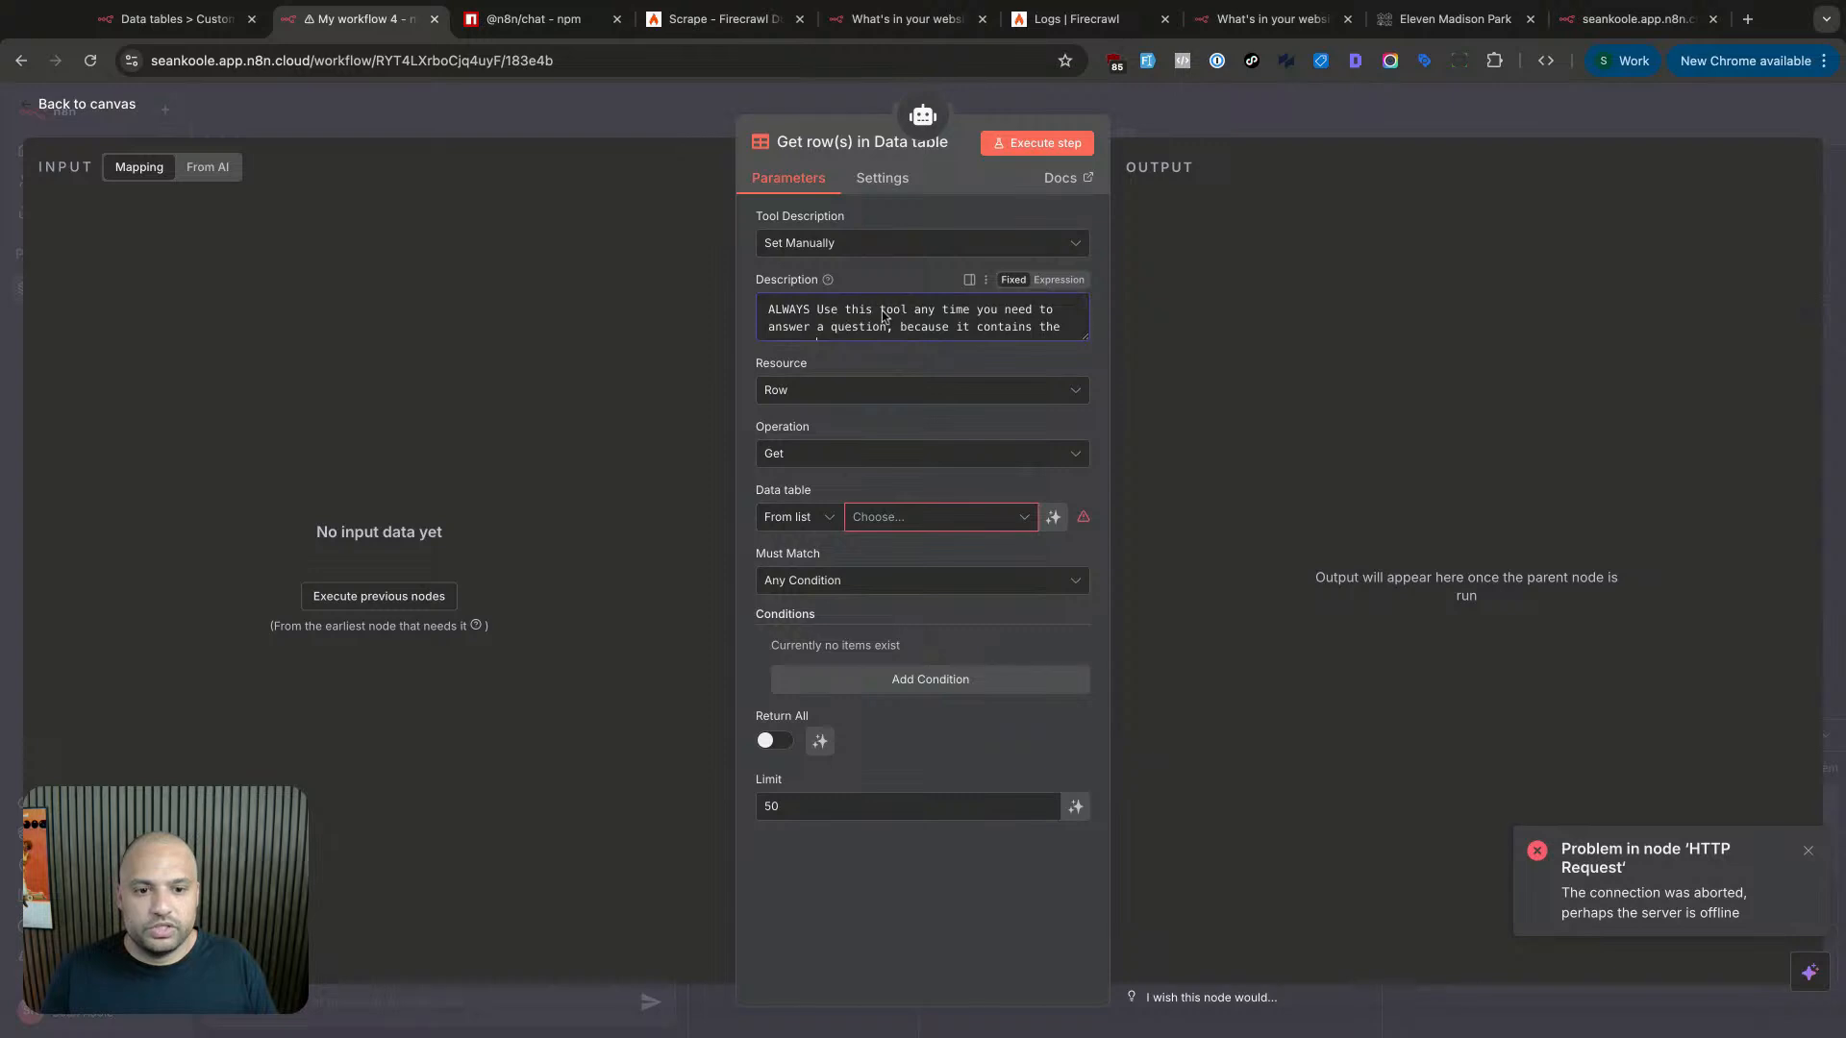
type("DATA")
key("BackSpace")
key("BackSpace")
key("BackSpace")
key("BackSpace")
type("Data Table")
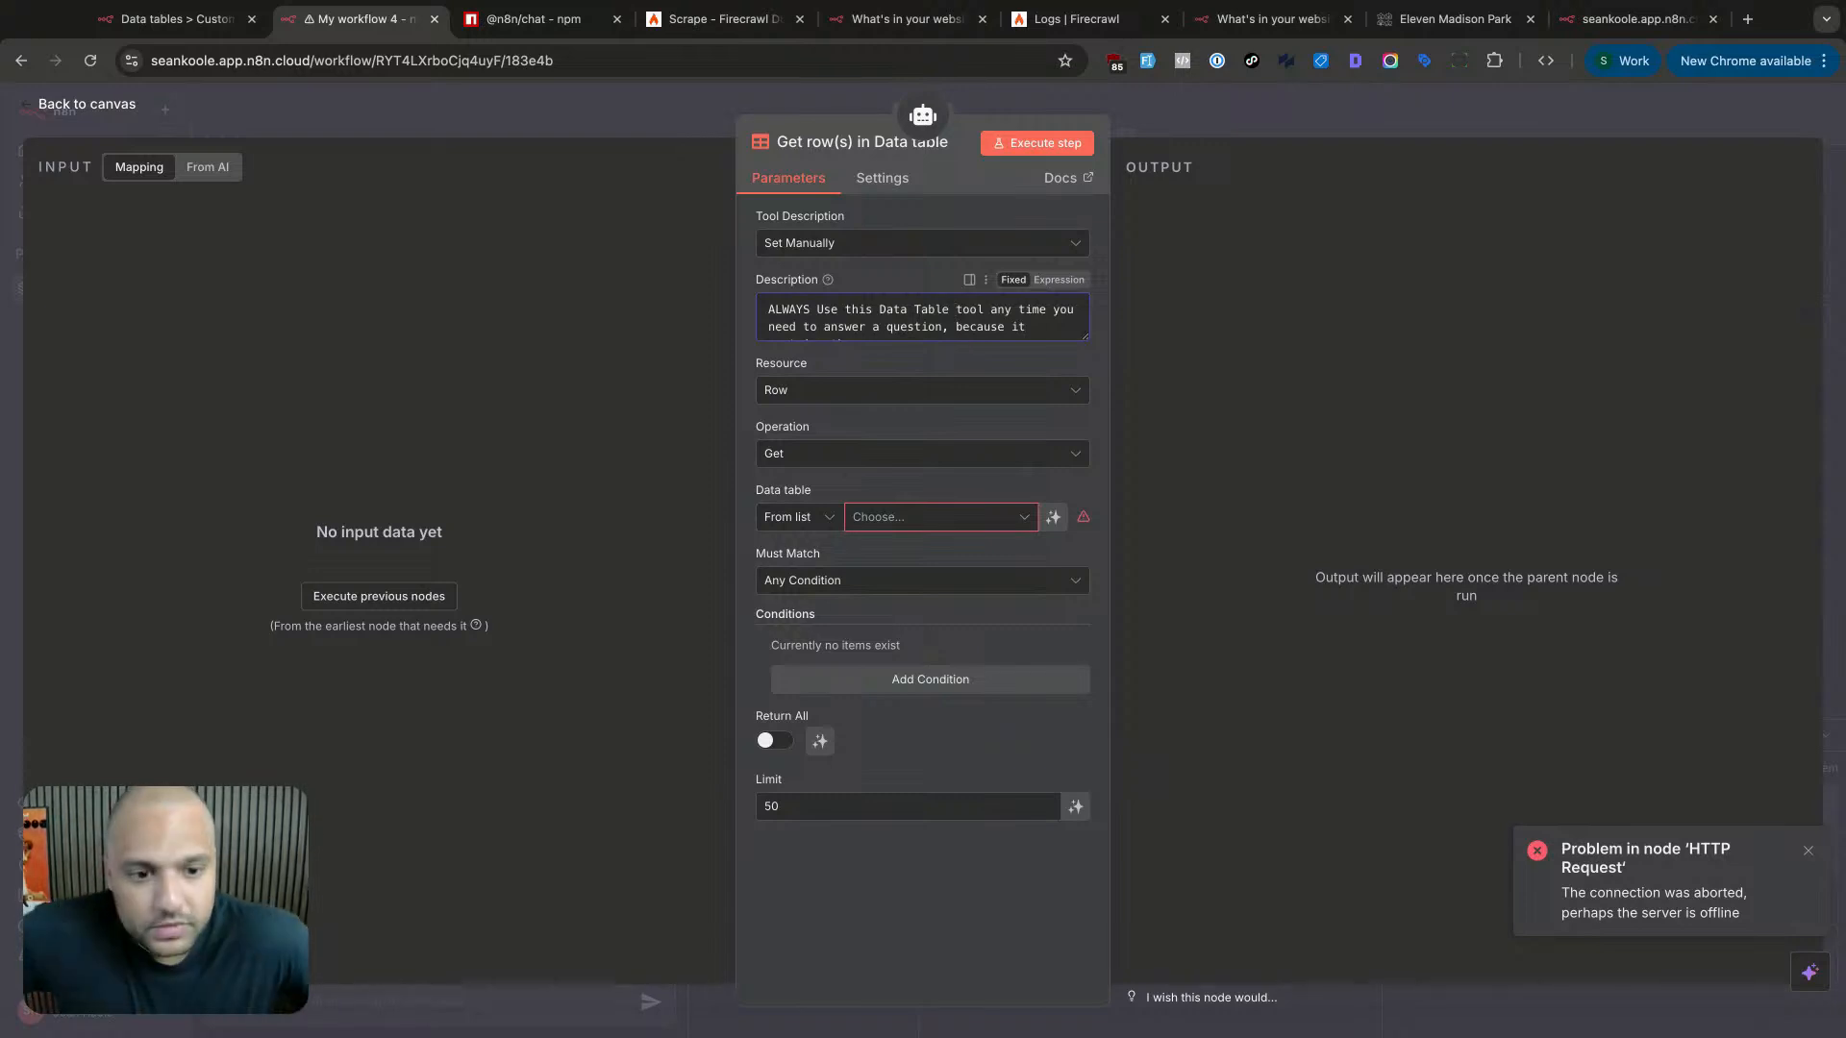
scroll(788, 329, "down", 1)
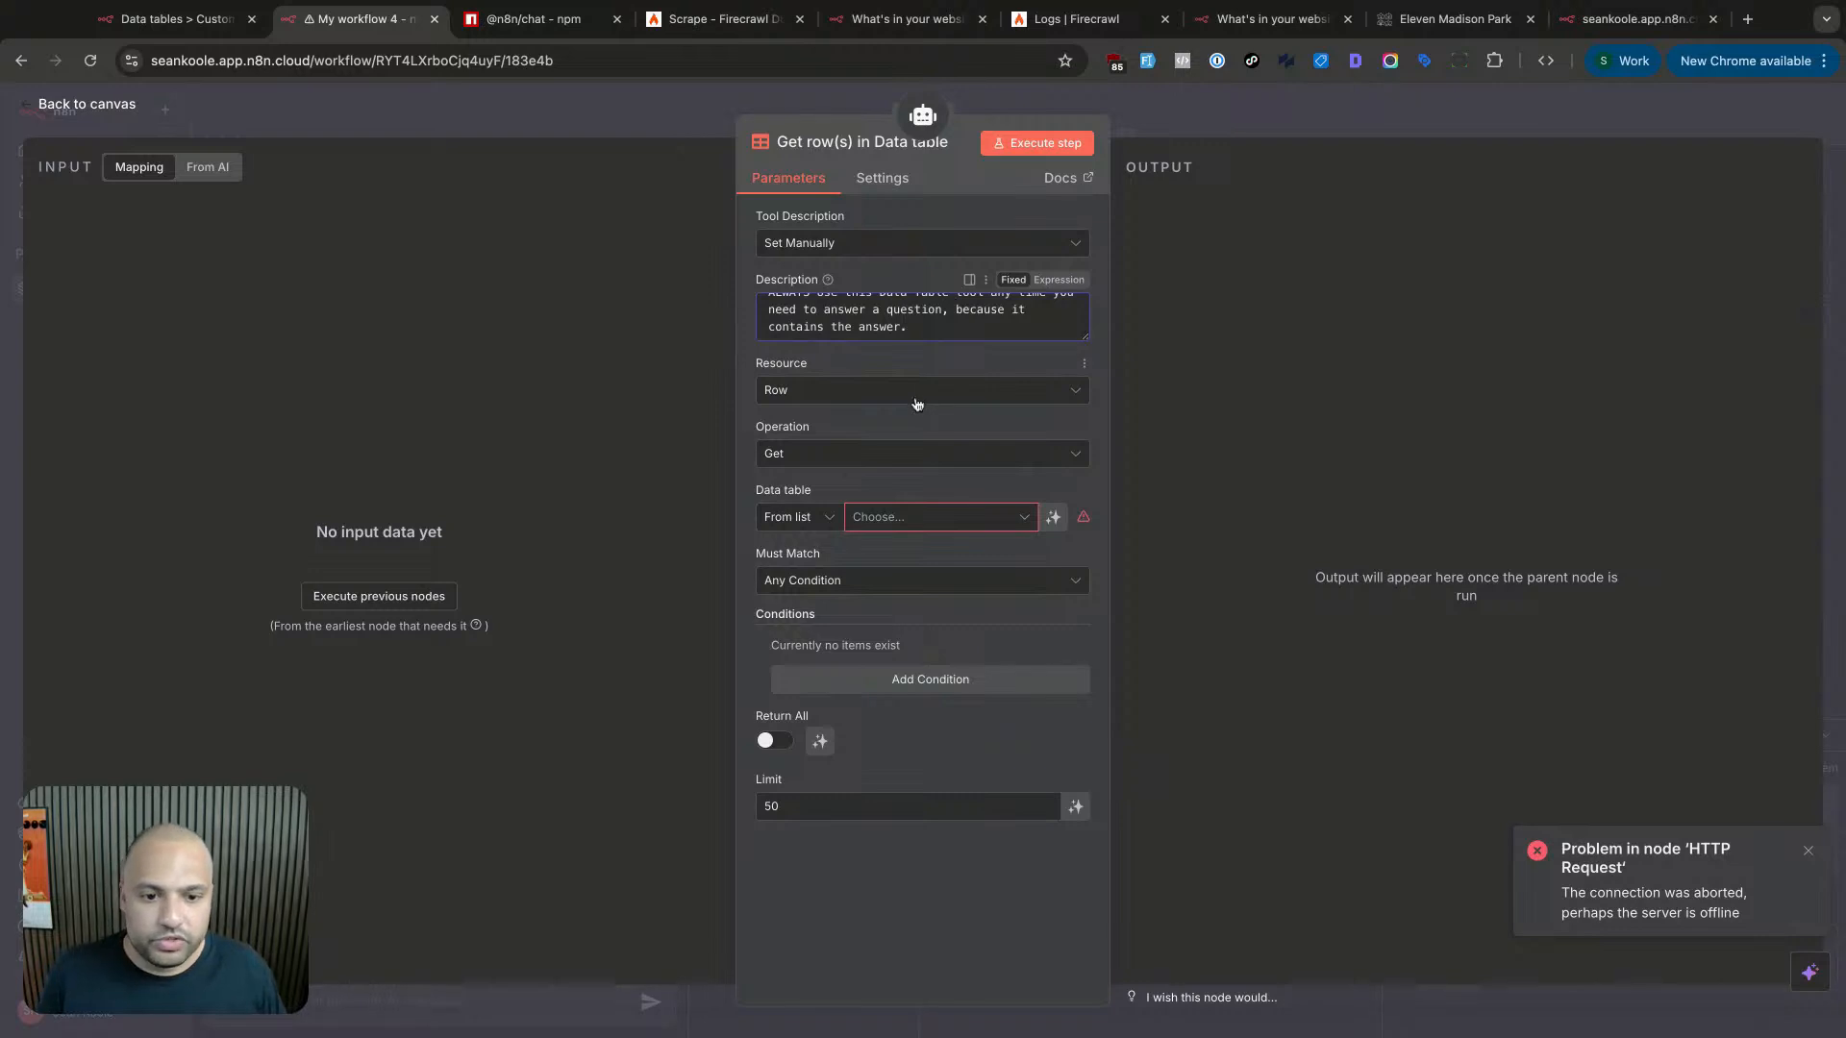
- Choose the Customer Support Agent V2 data table for the tool
left_click(885, 518)
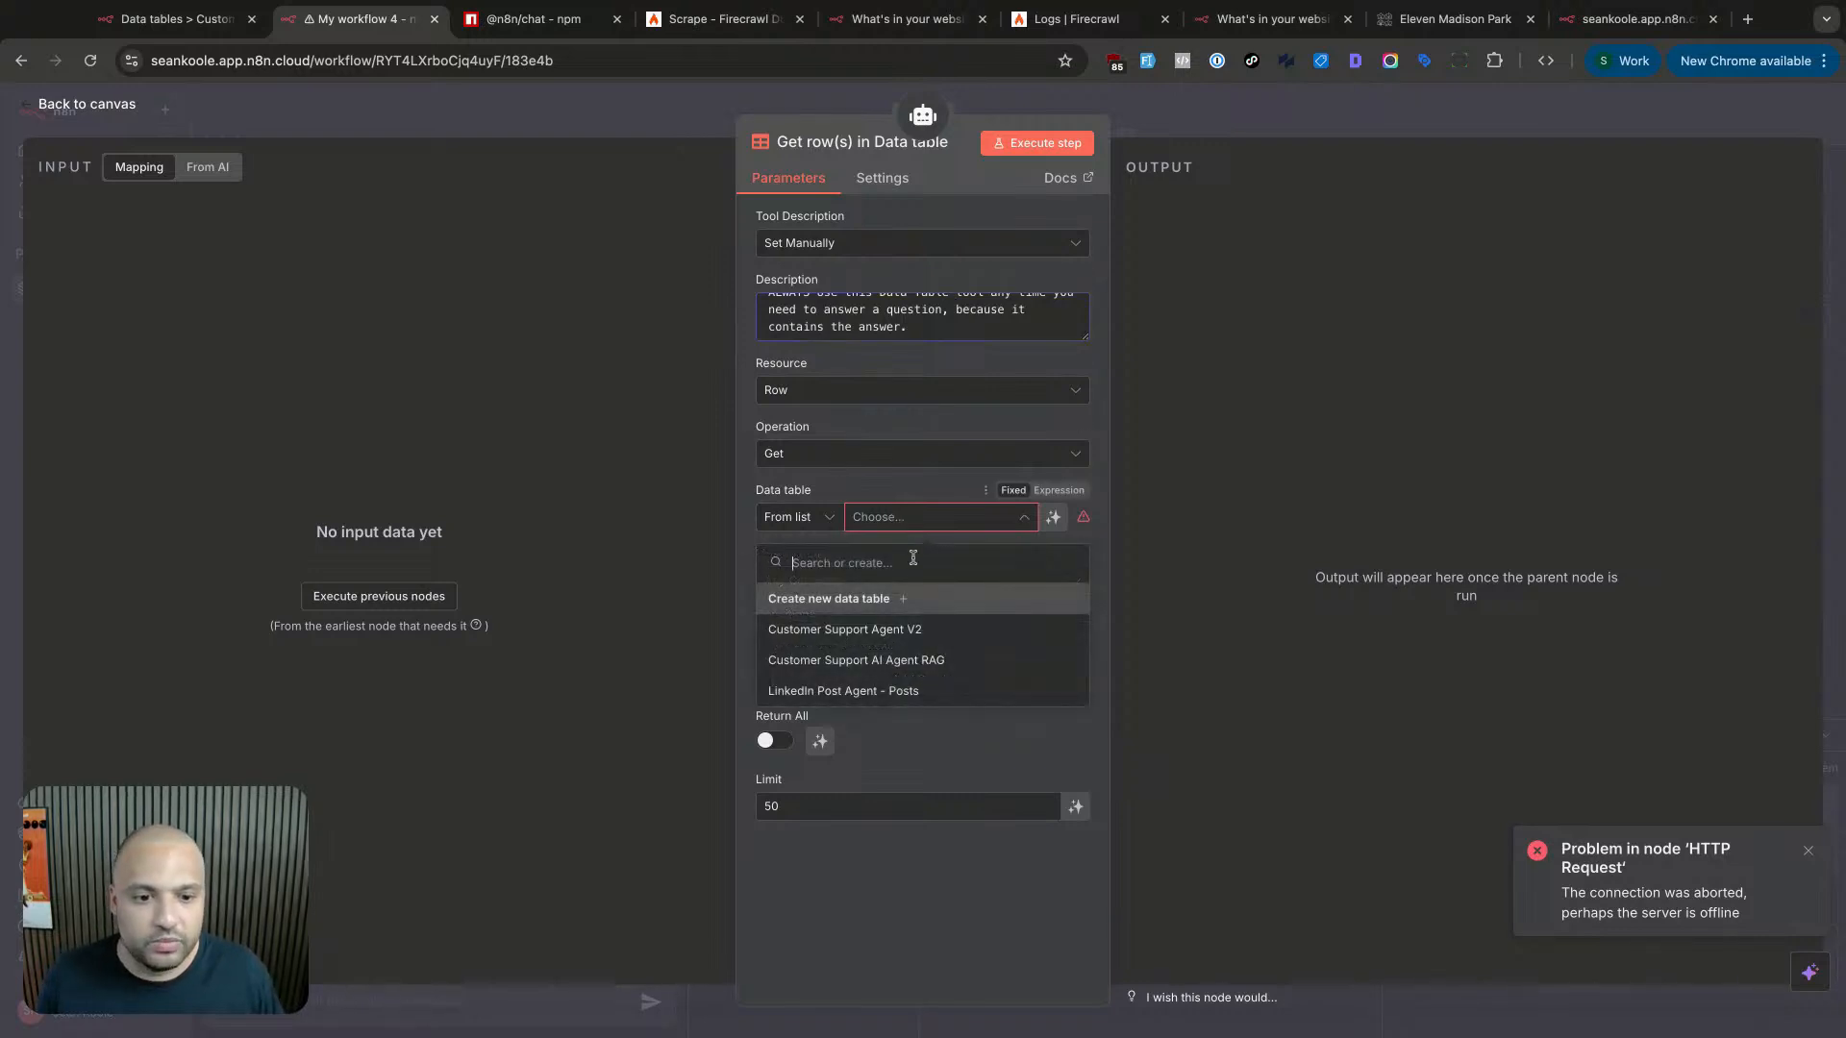
left_click(910, 633)
left_click(912, 525)
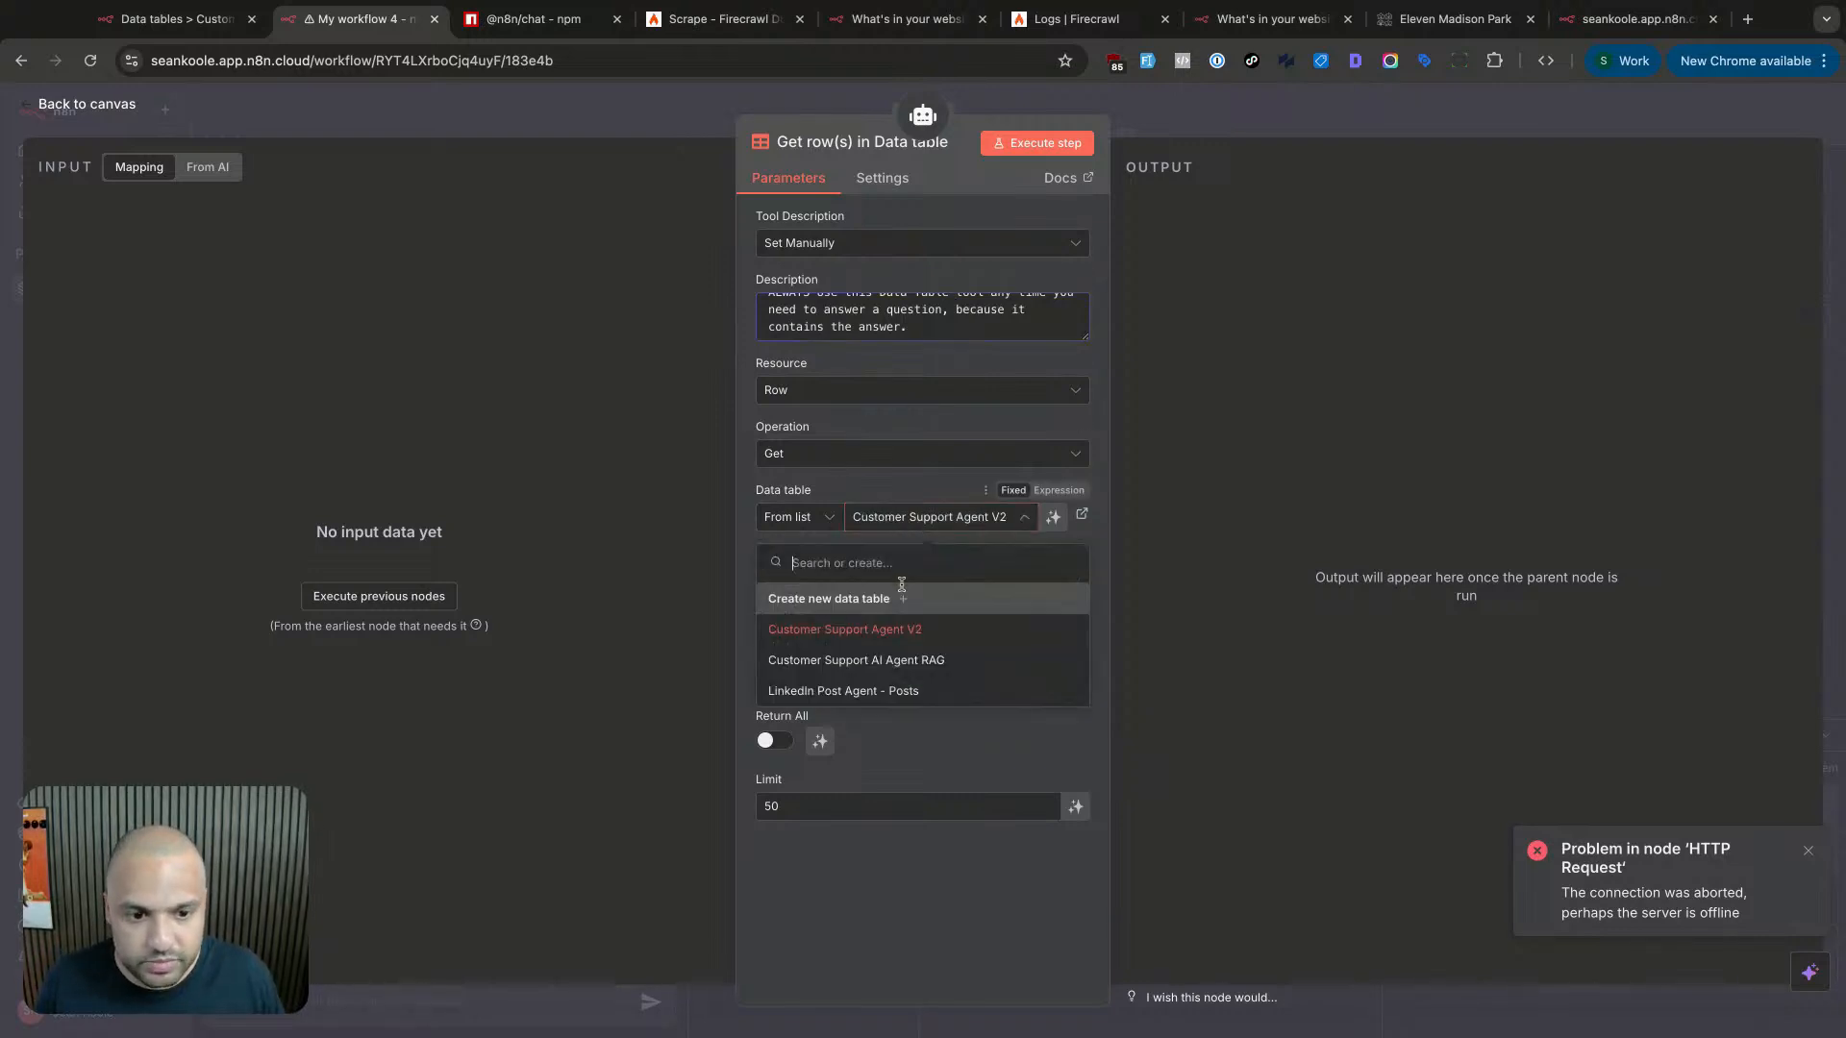
left_click(865, 630)
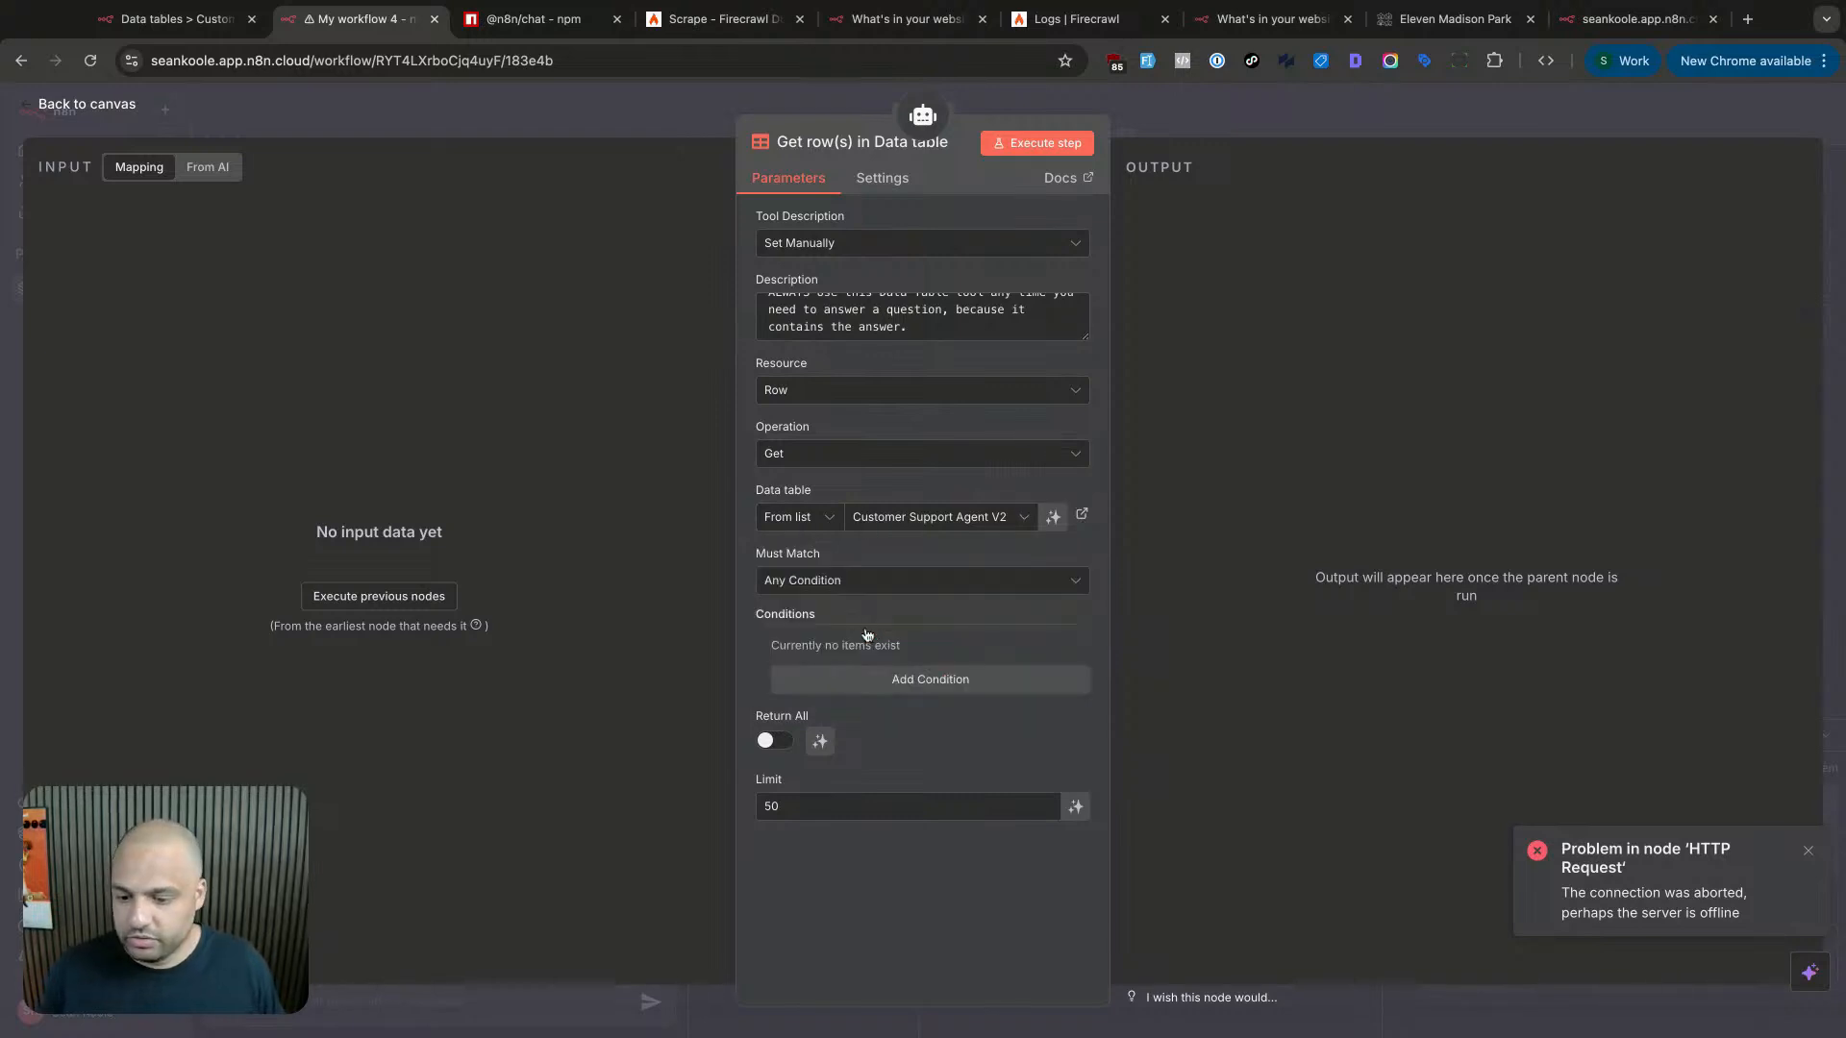
- Require all conditions, filtering on the active column being true
left_click(909, 592)
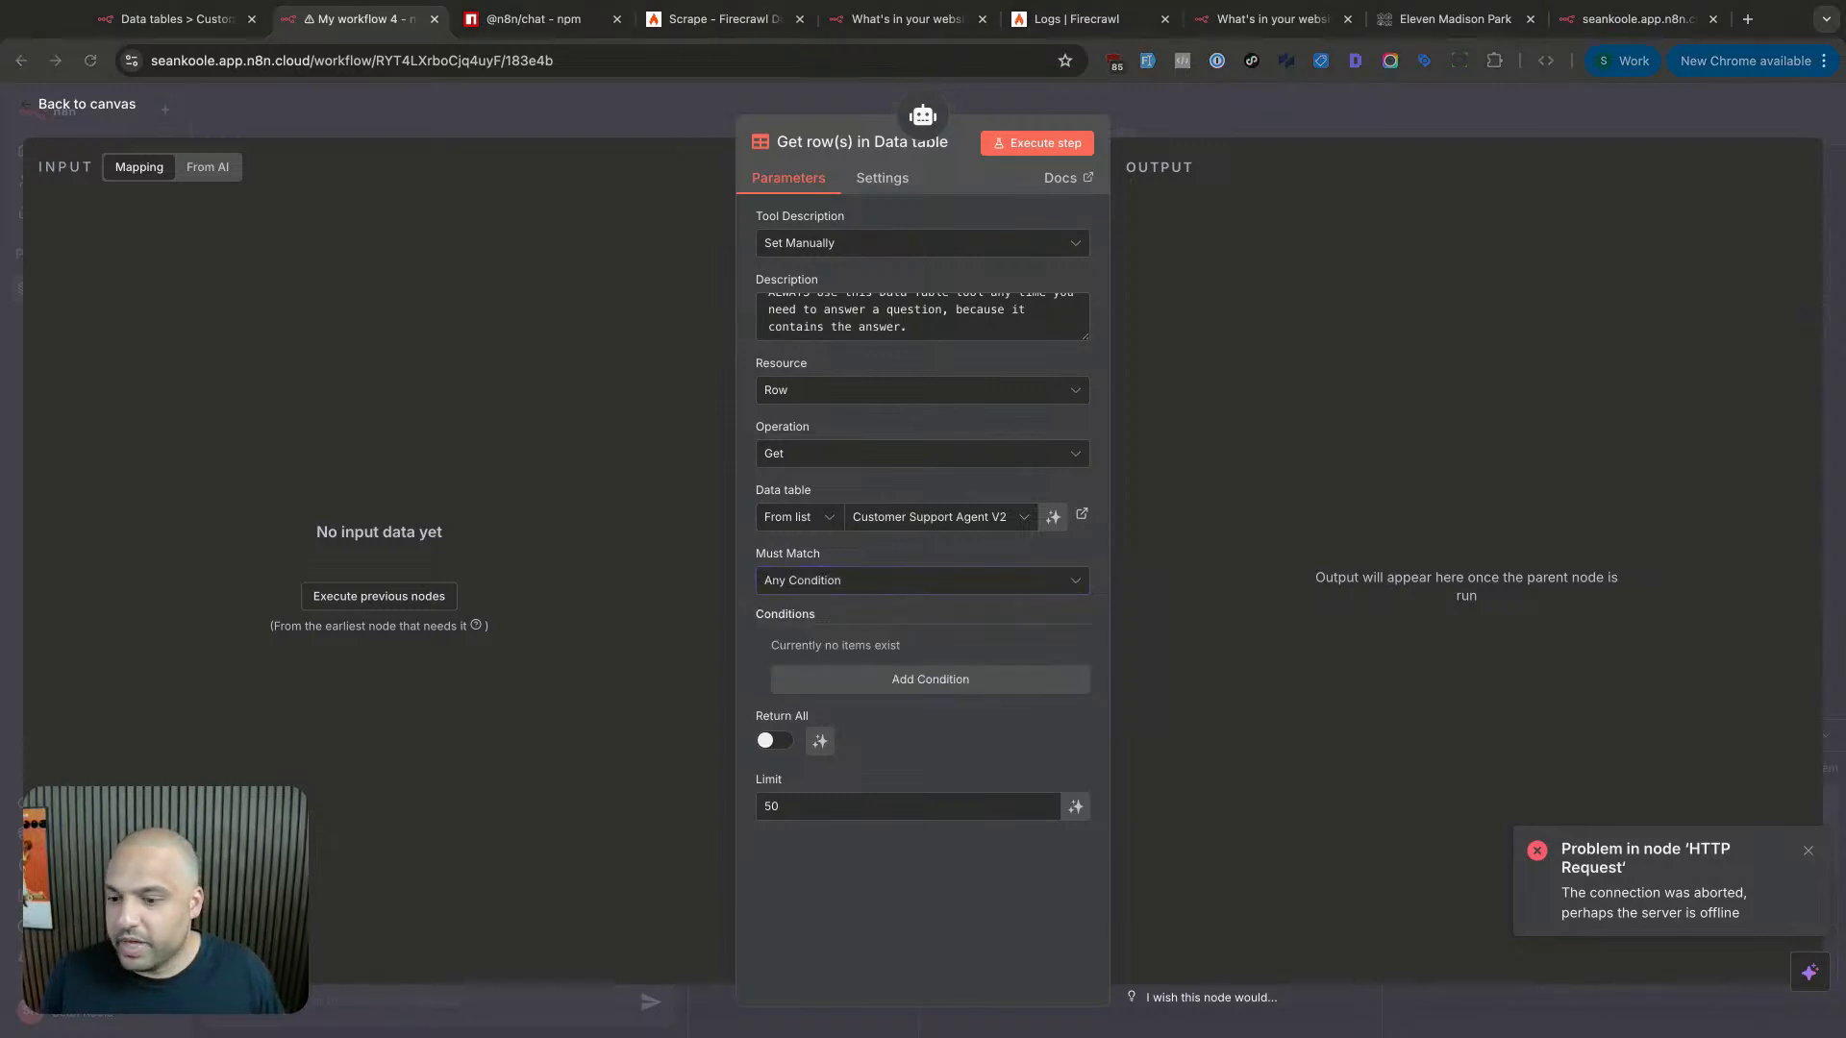
left_click(834, 585)
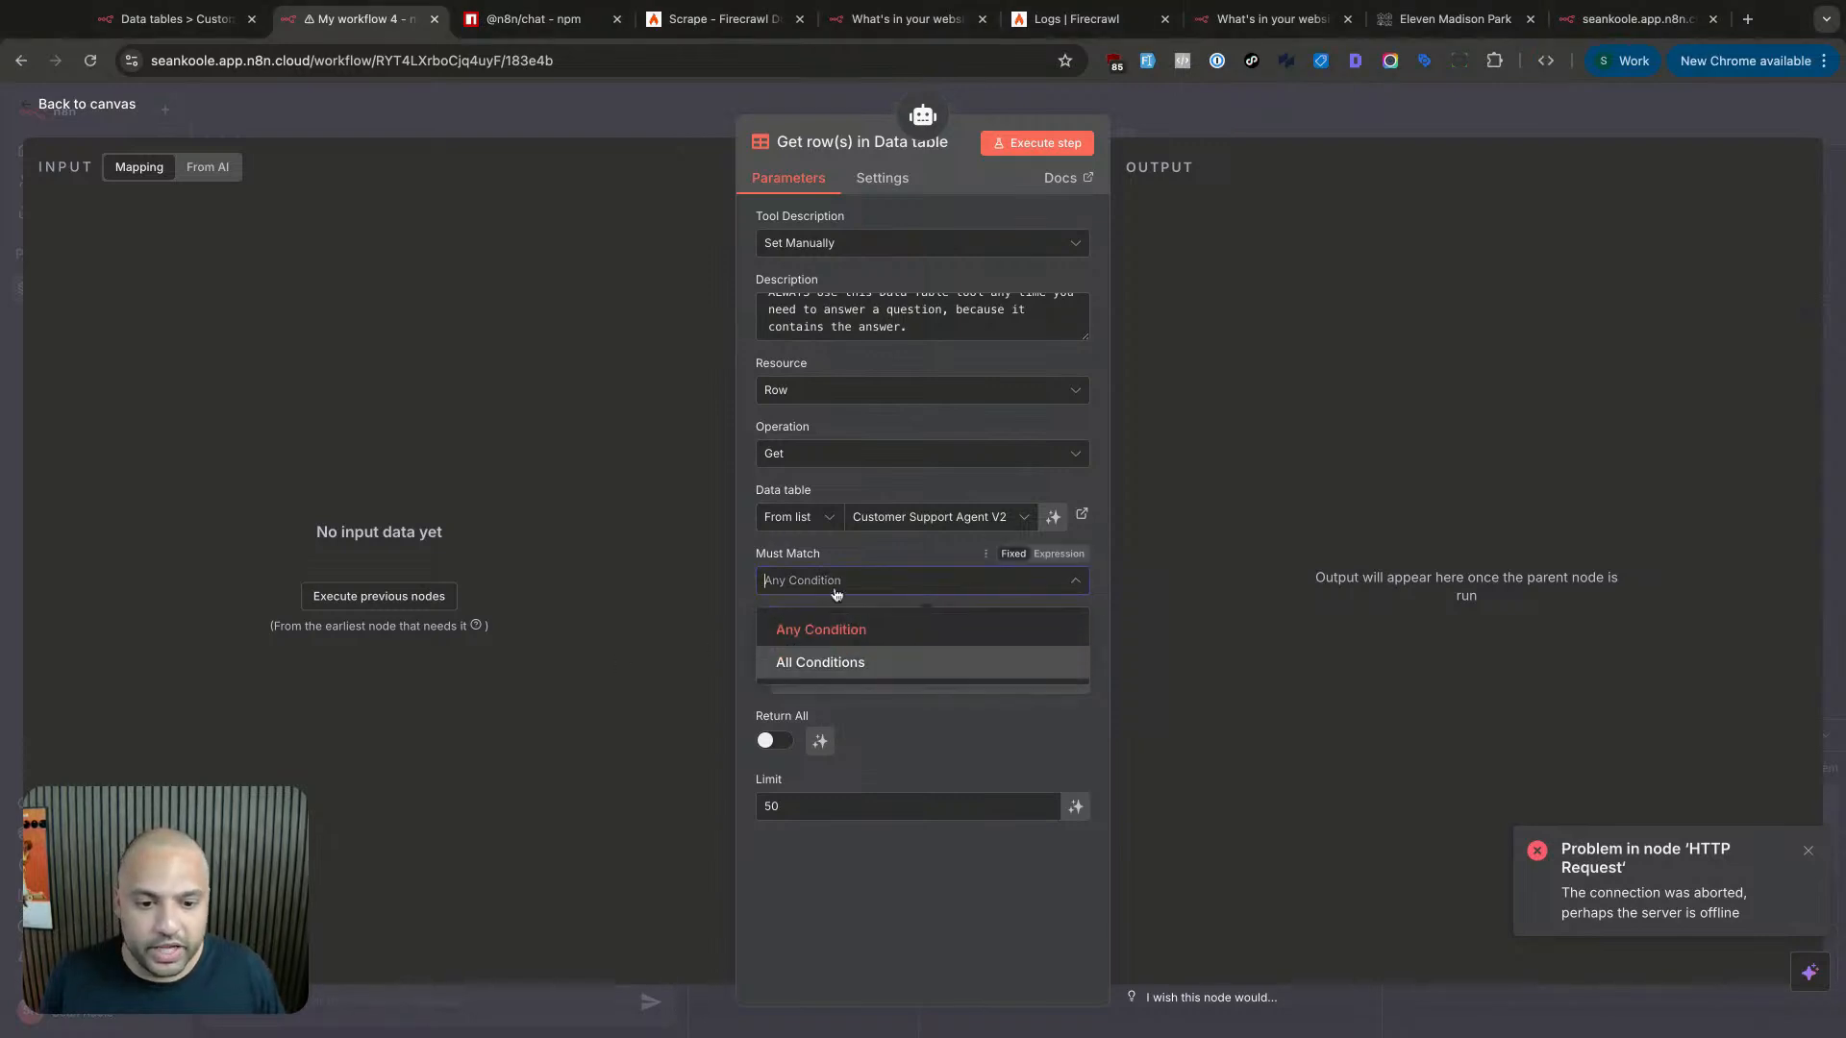
left_click(851, 663)
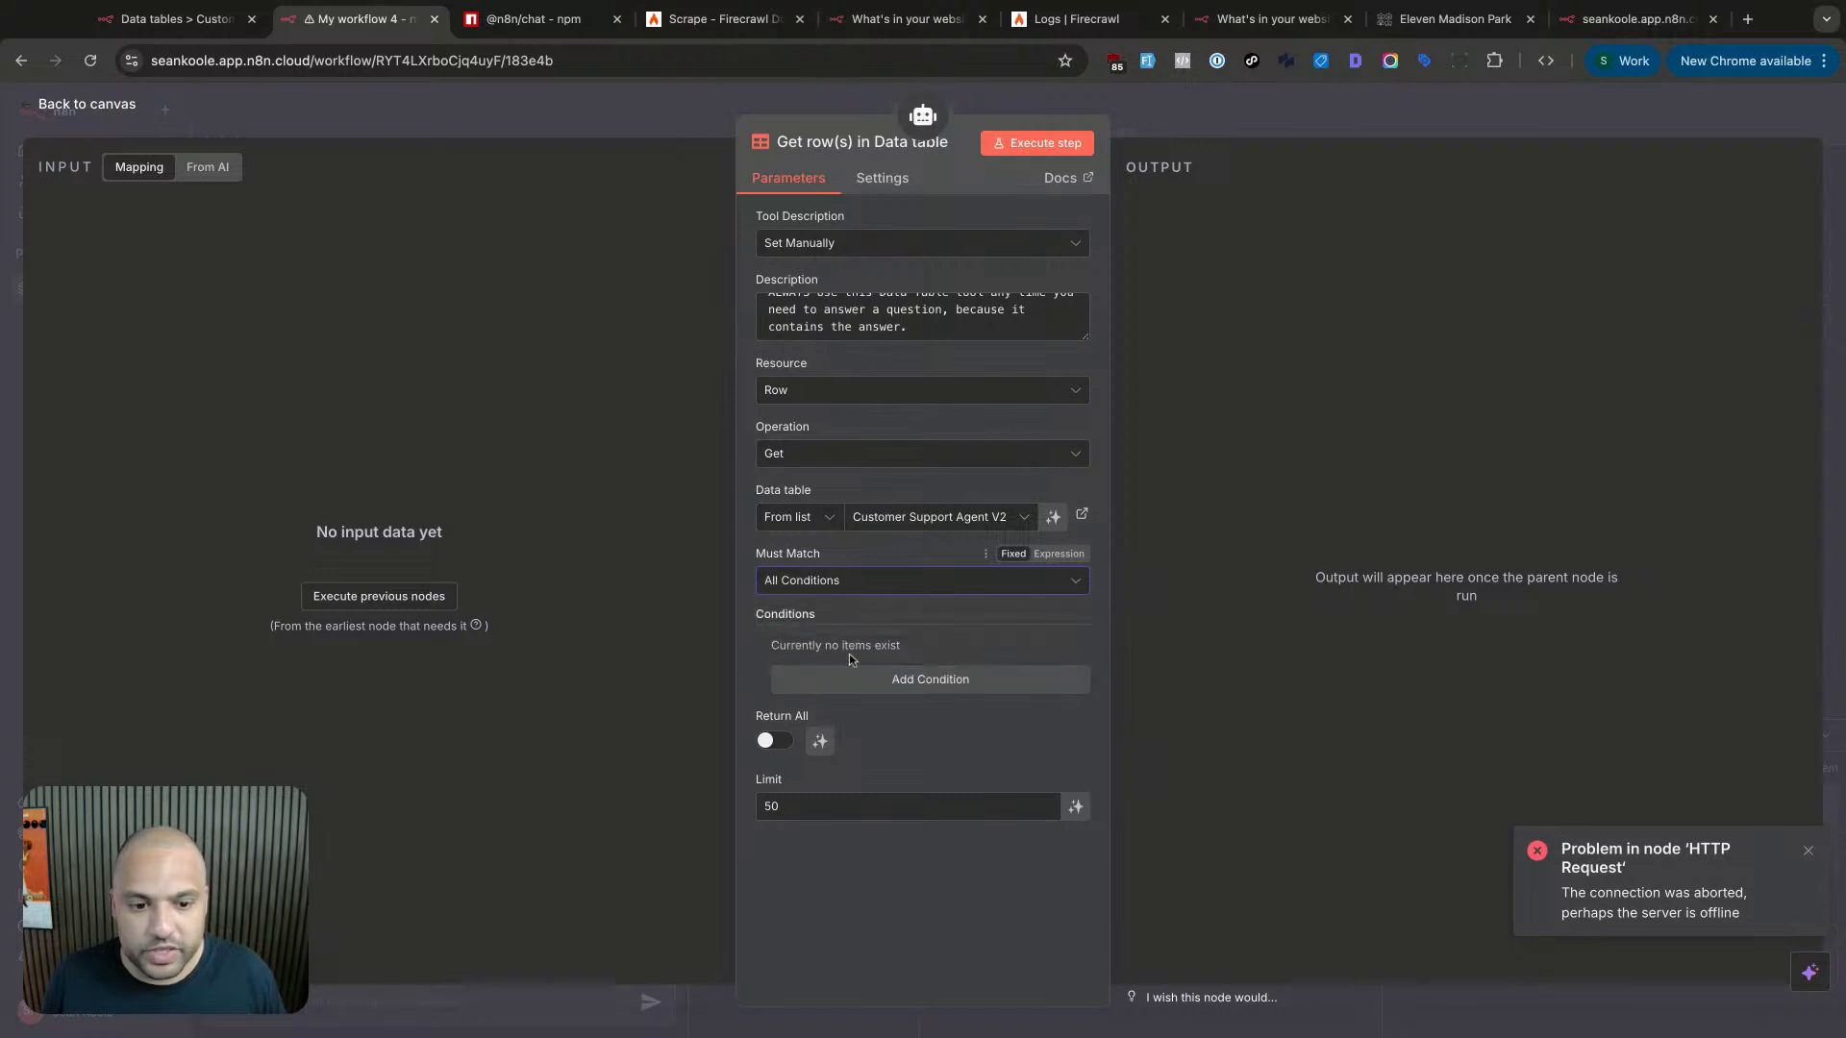
left_click(886, 681)
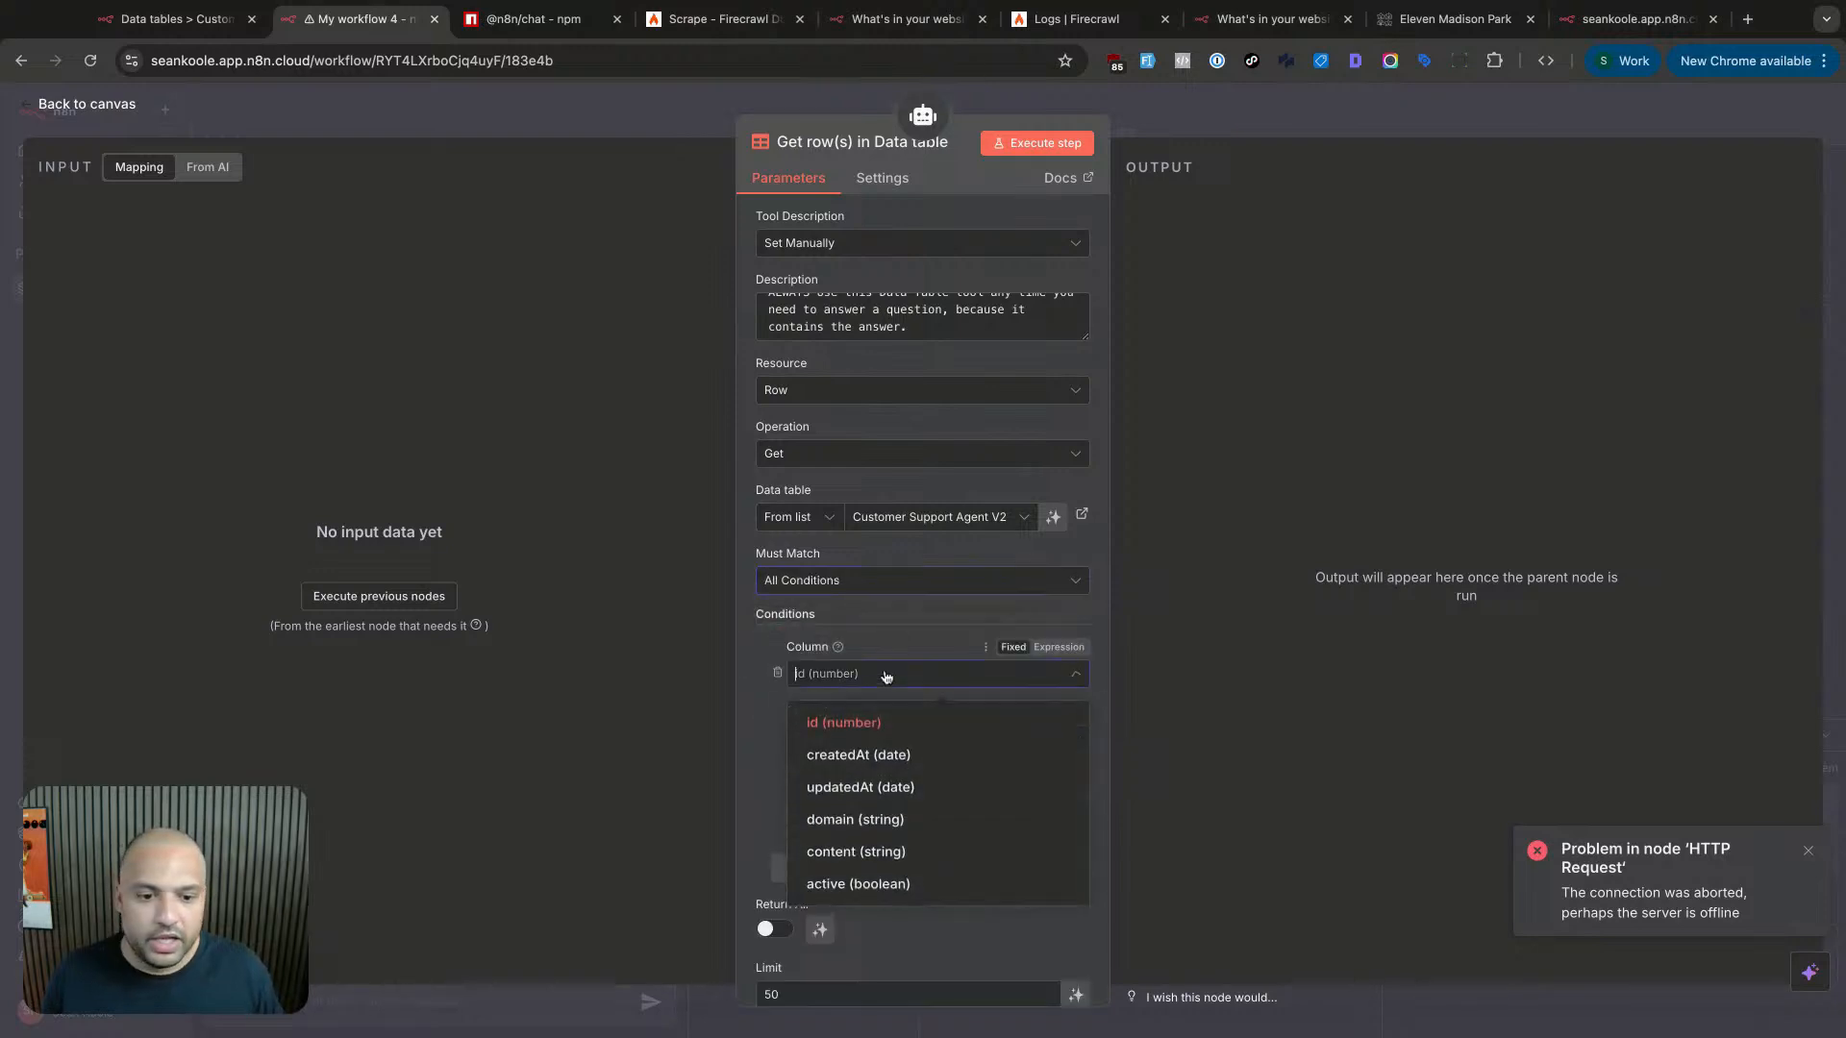
left_click(868, 887)
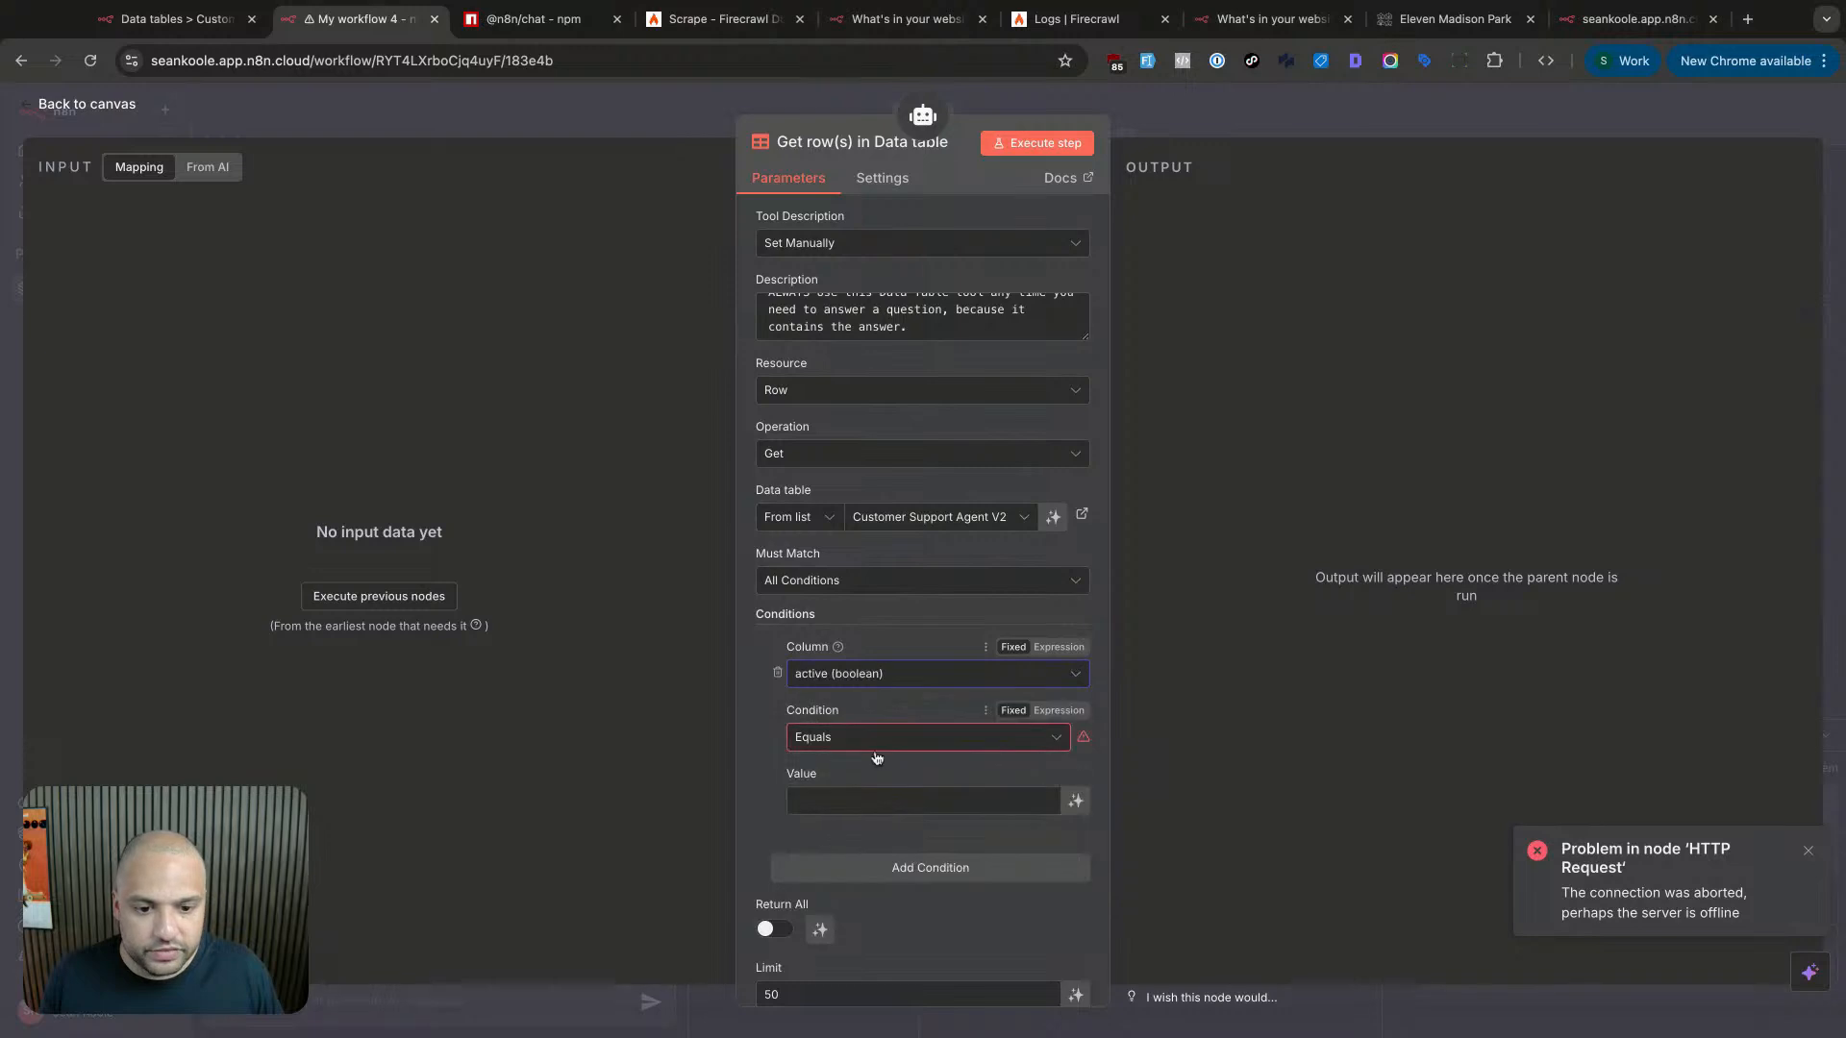
left_click(967, 750)
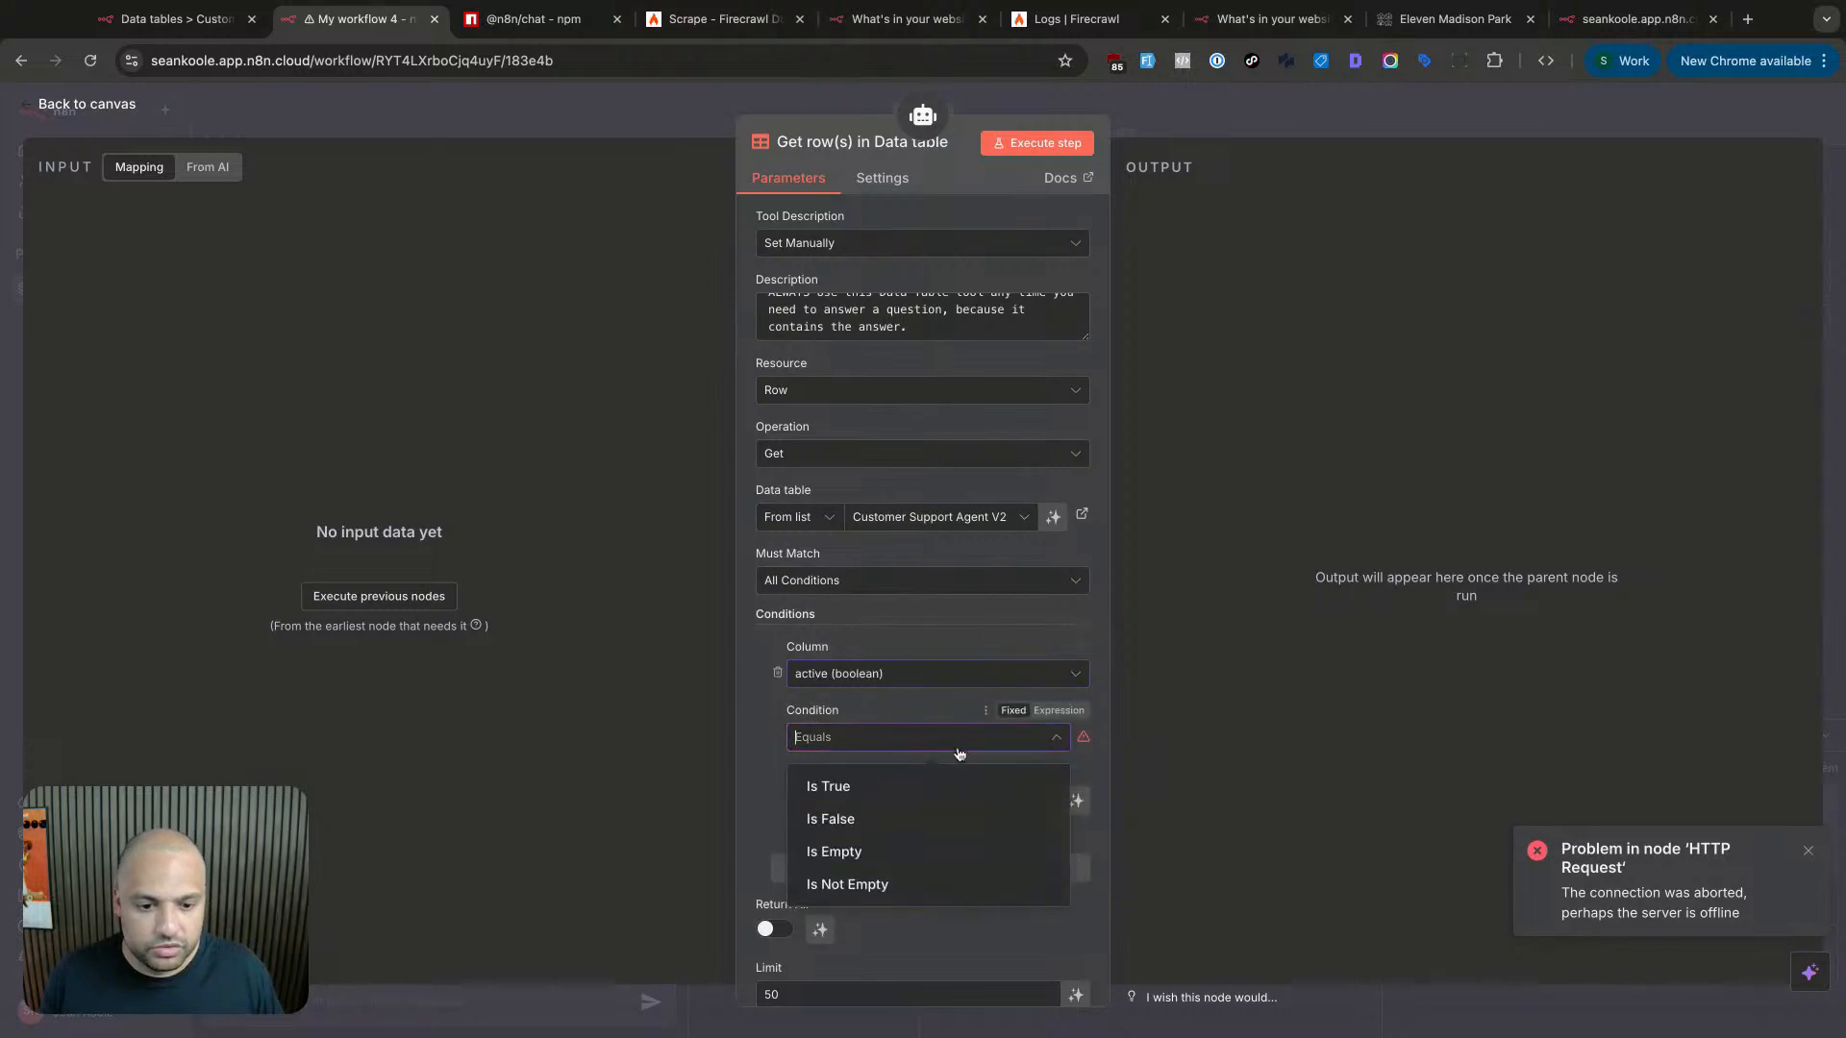
left_click(925, 766)
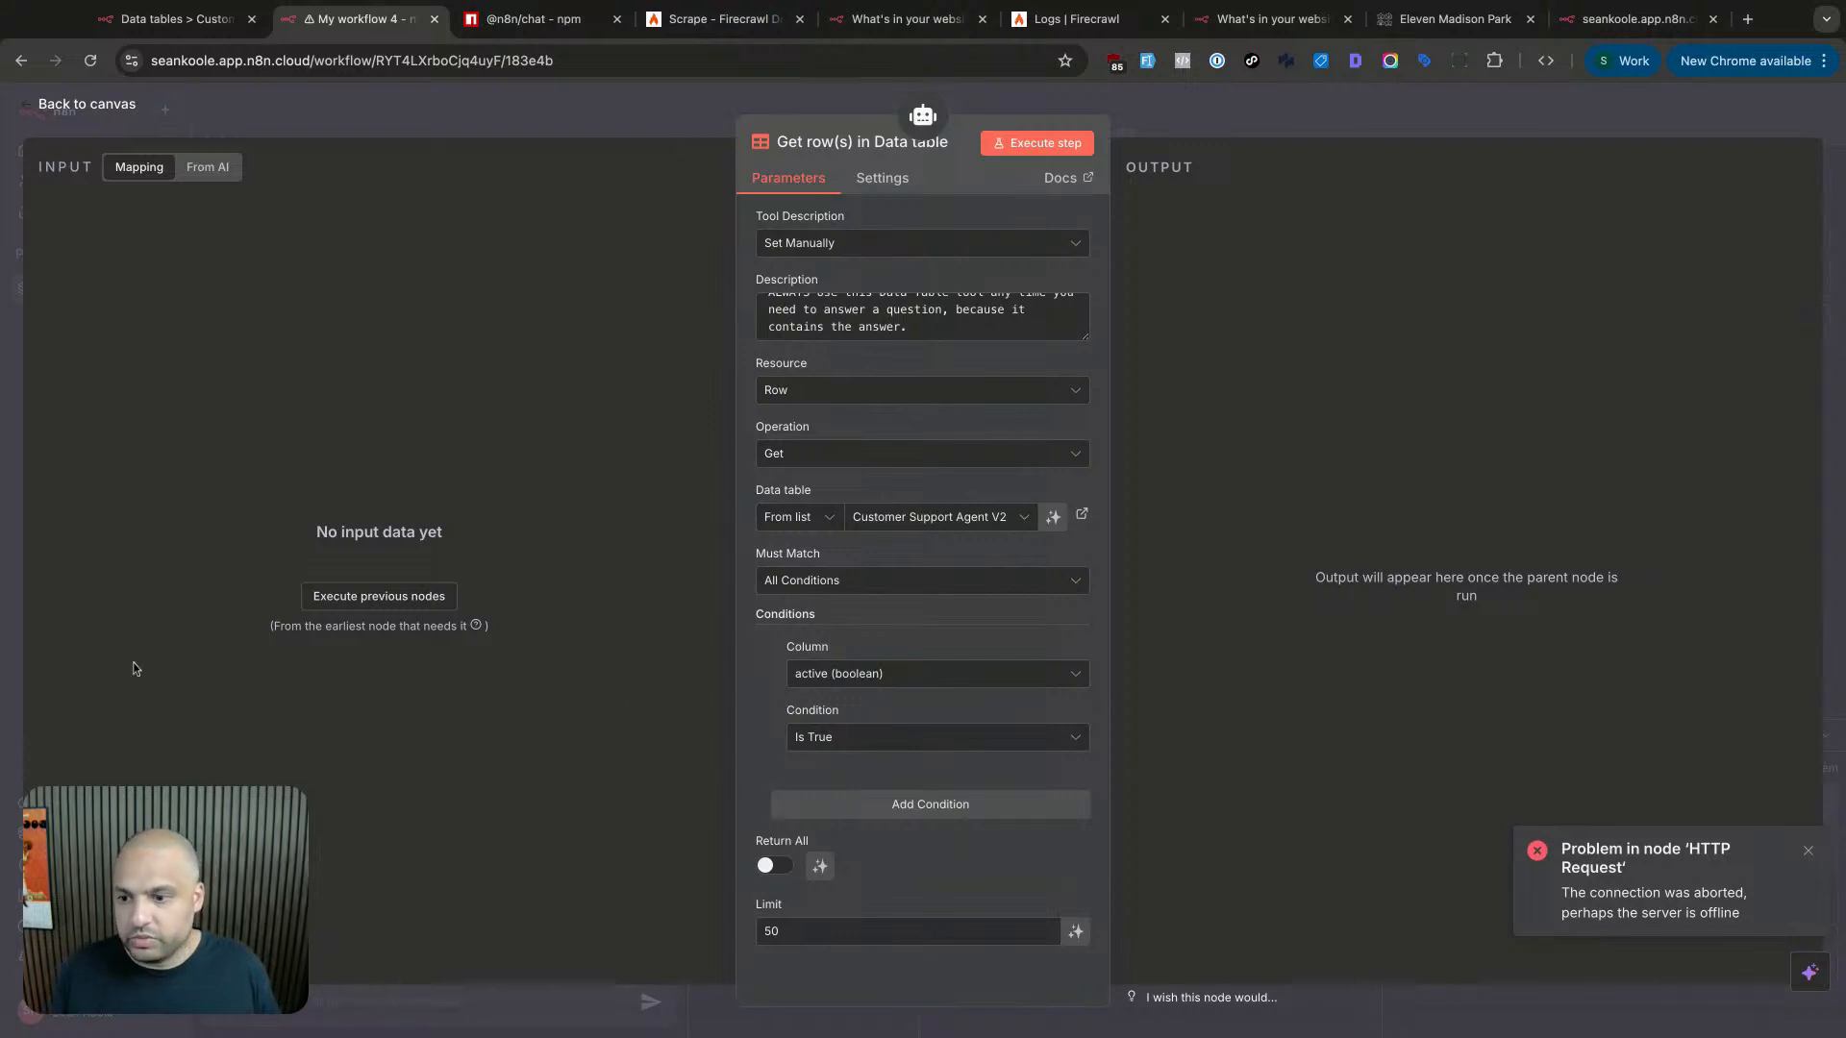
- Change the row limit from 50 to 1 and return to the canvas
left_click(766, 932)
double_click(772, 932)
type("1")
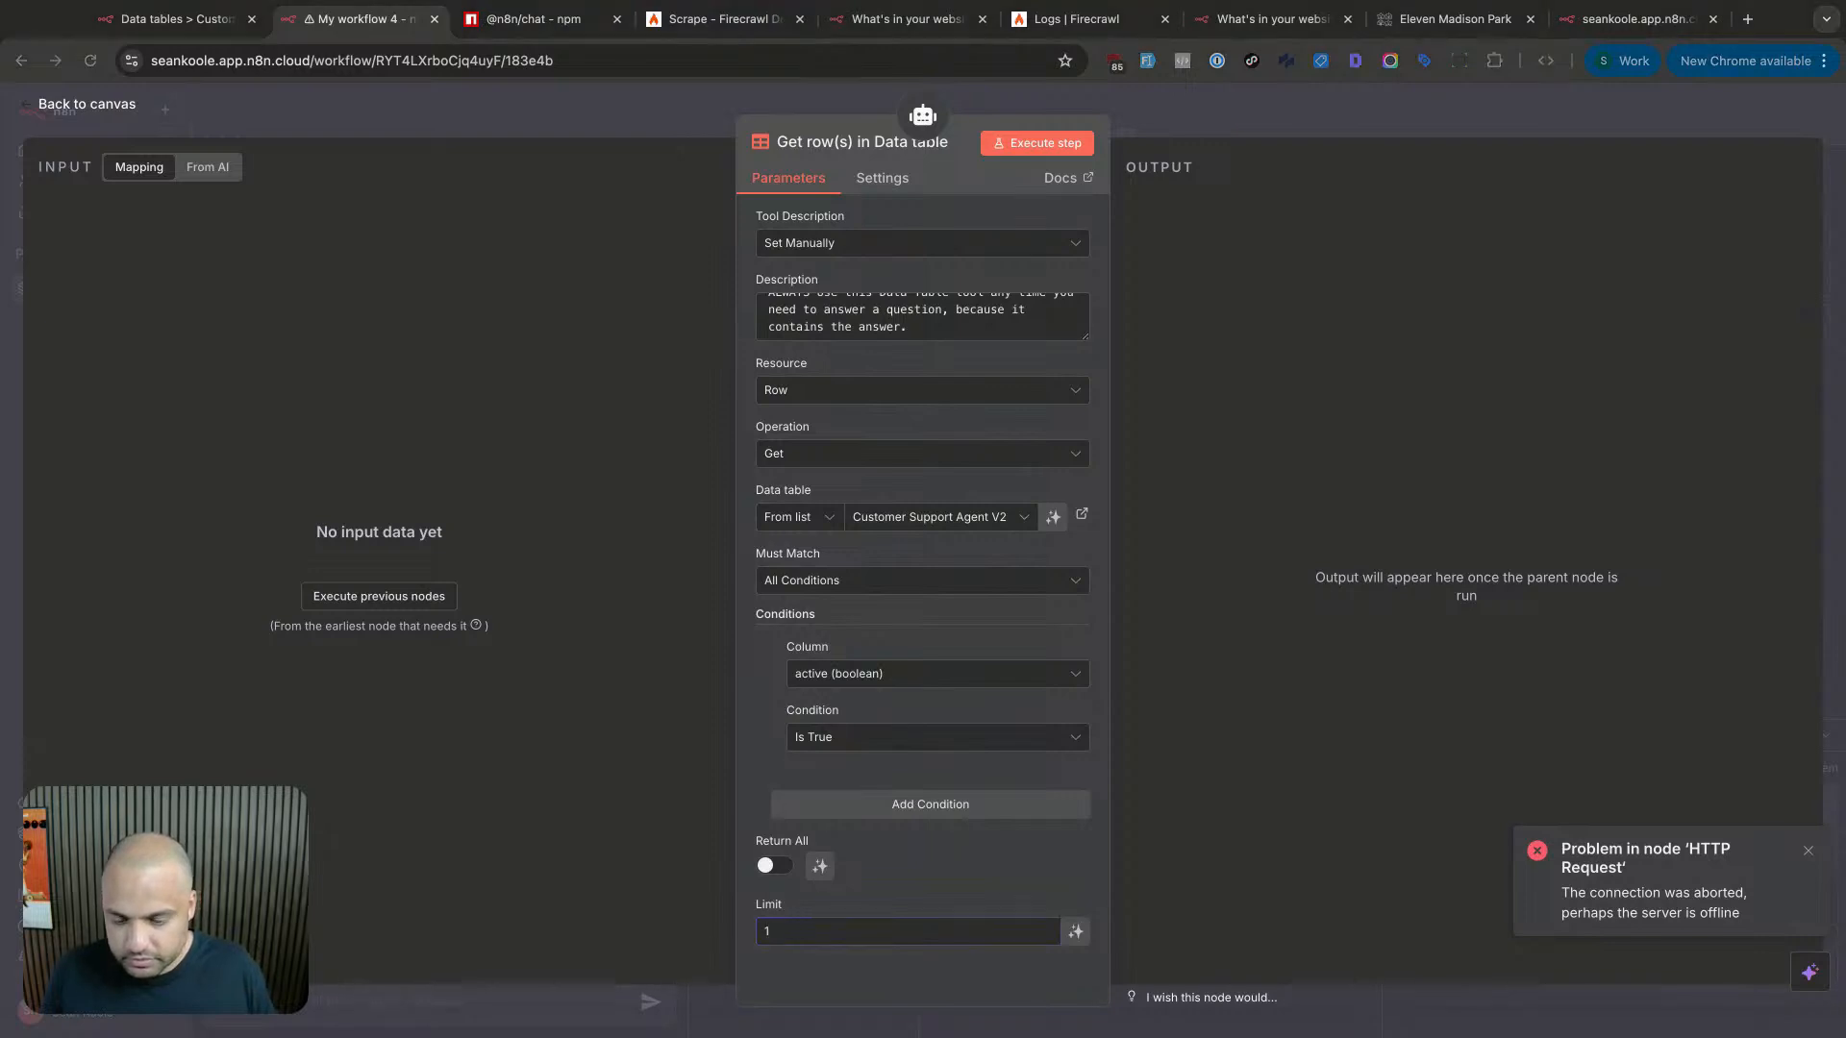
left_click(1241, 128)
scroll(1067, 646, "up", 5)
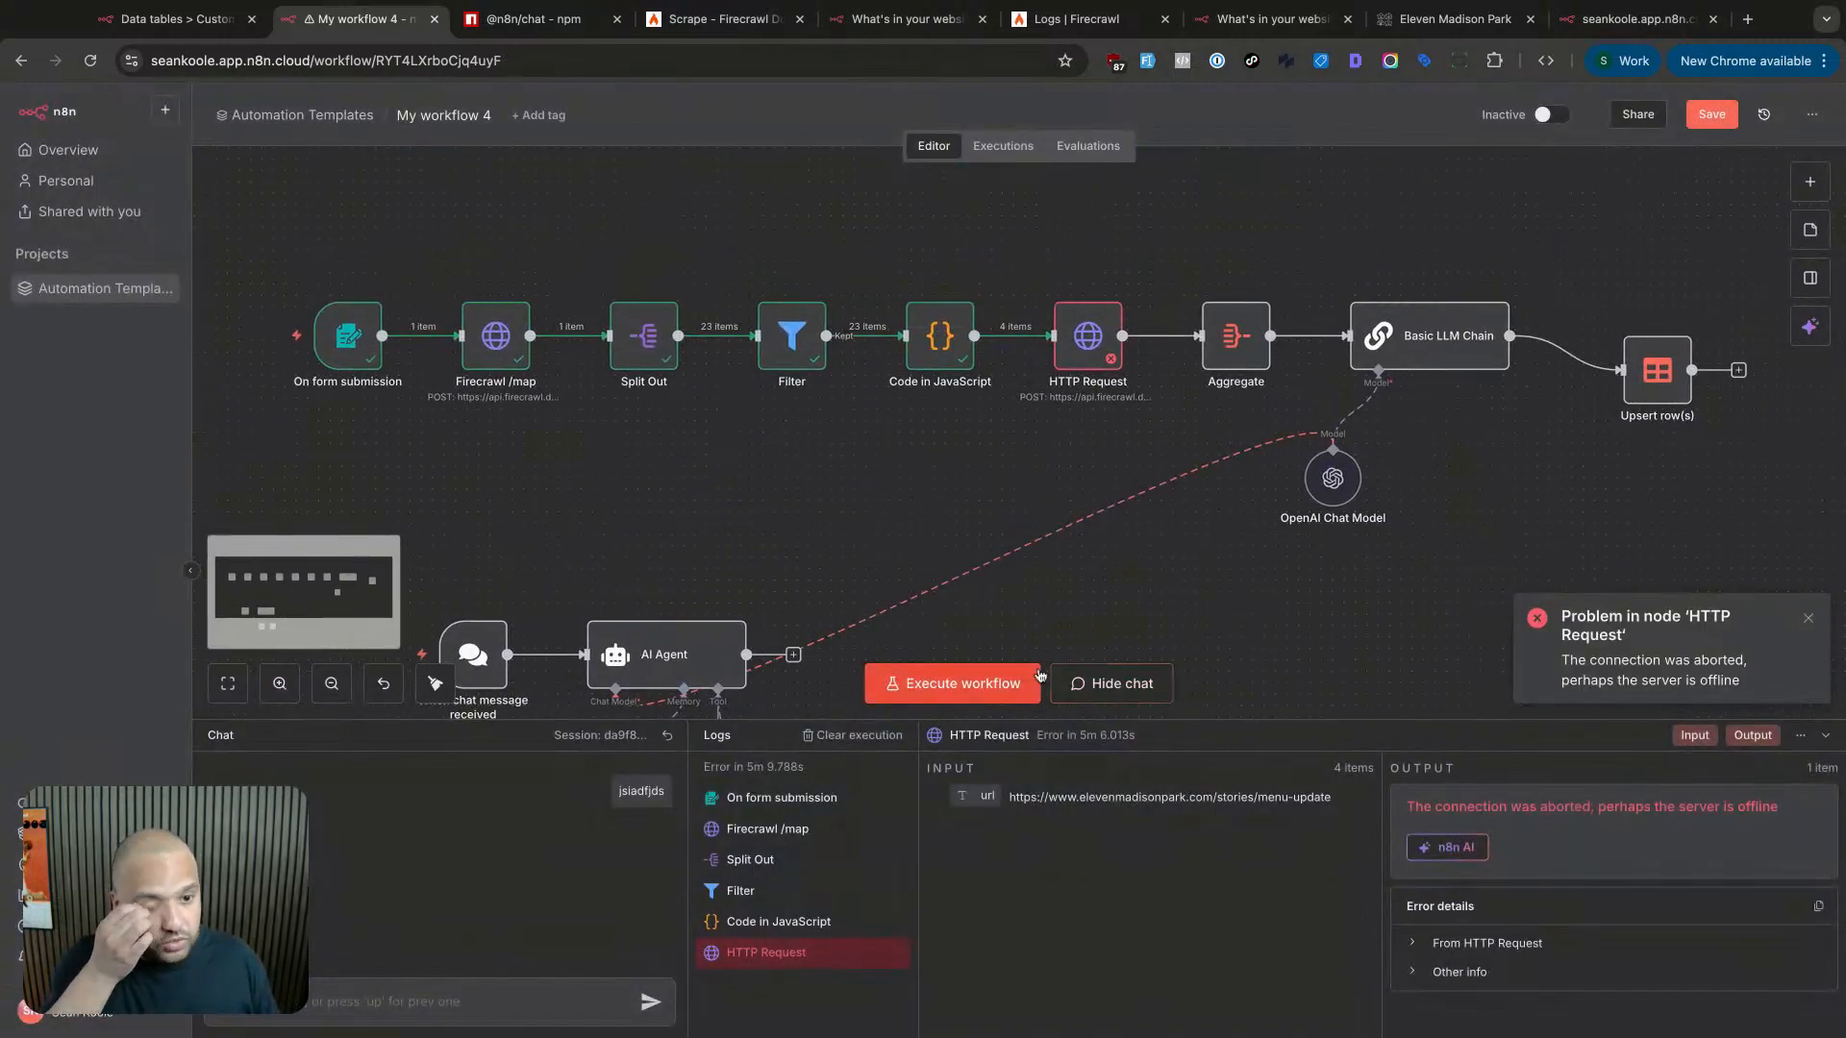
- Rerun the failed HTTP Request scrape step after its connection-aborted error
double_click(1100, 358)
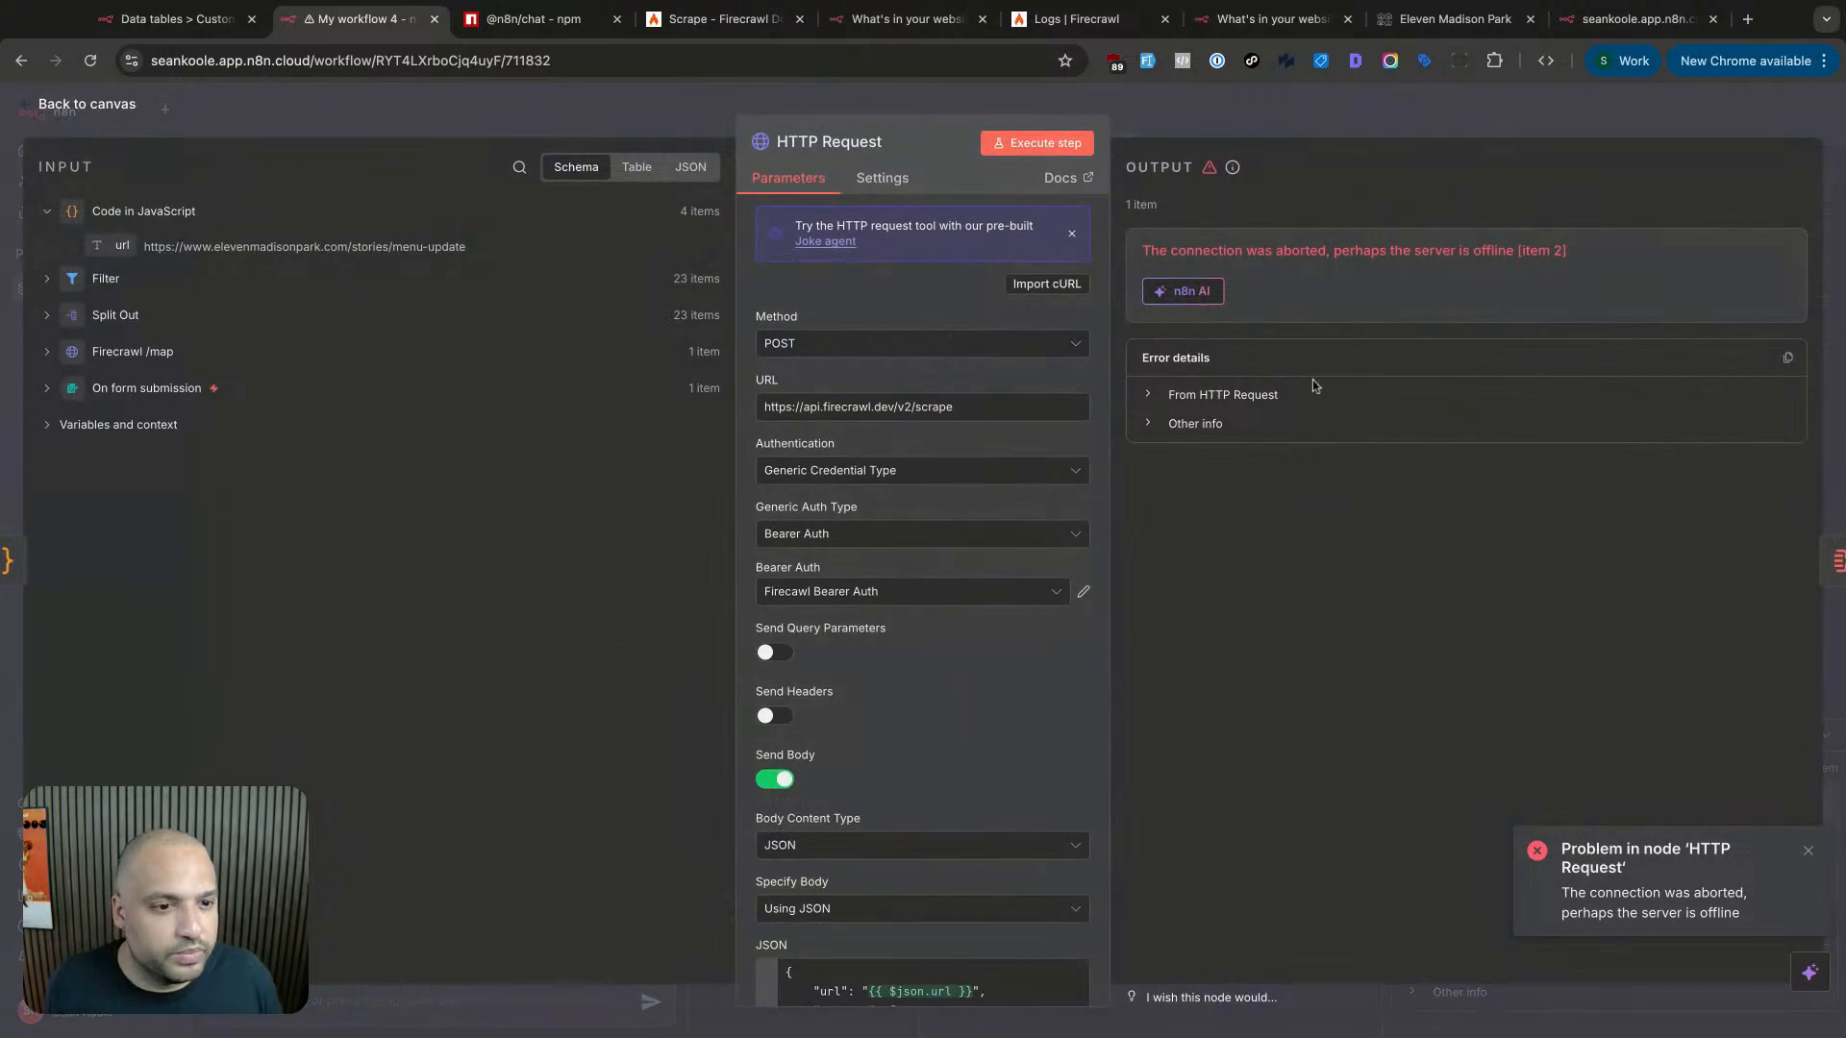
triple_click(1322, 256)
left_click(1383, 271)
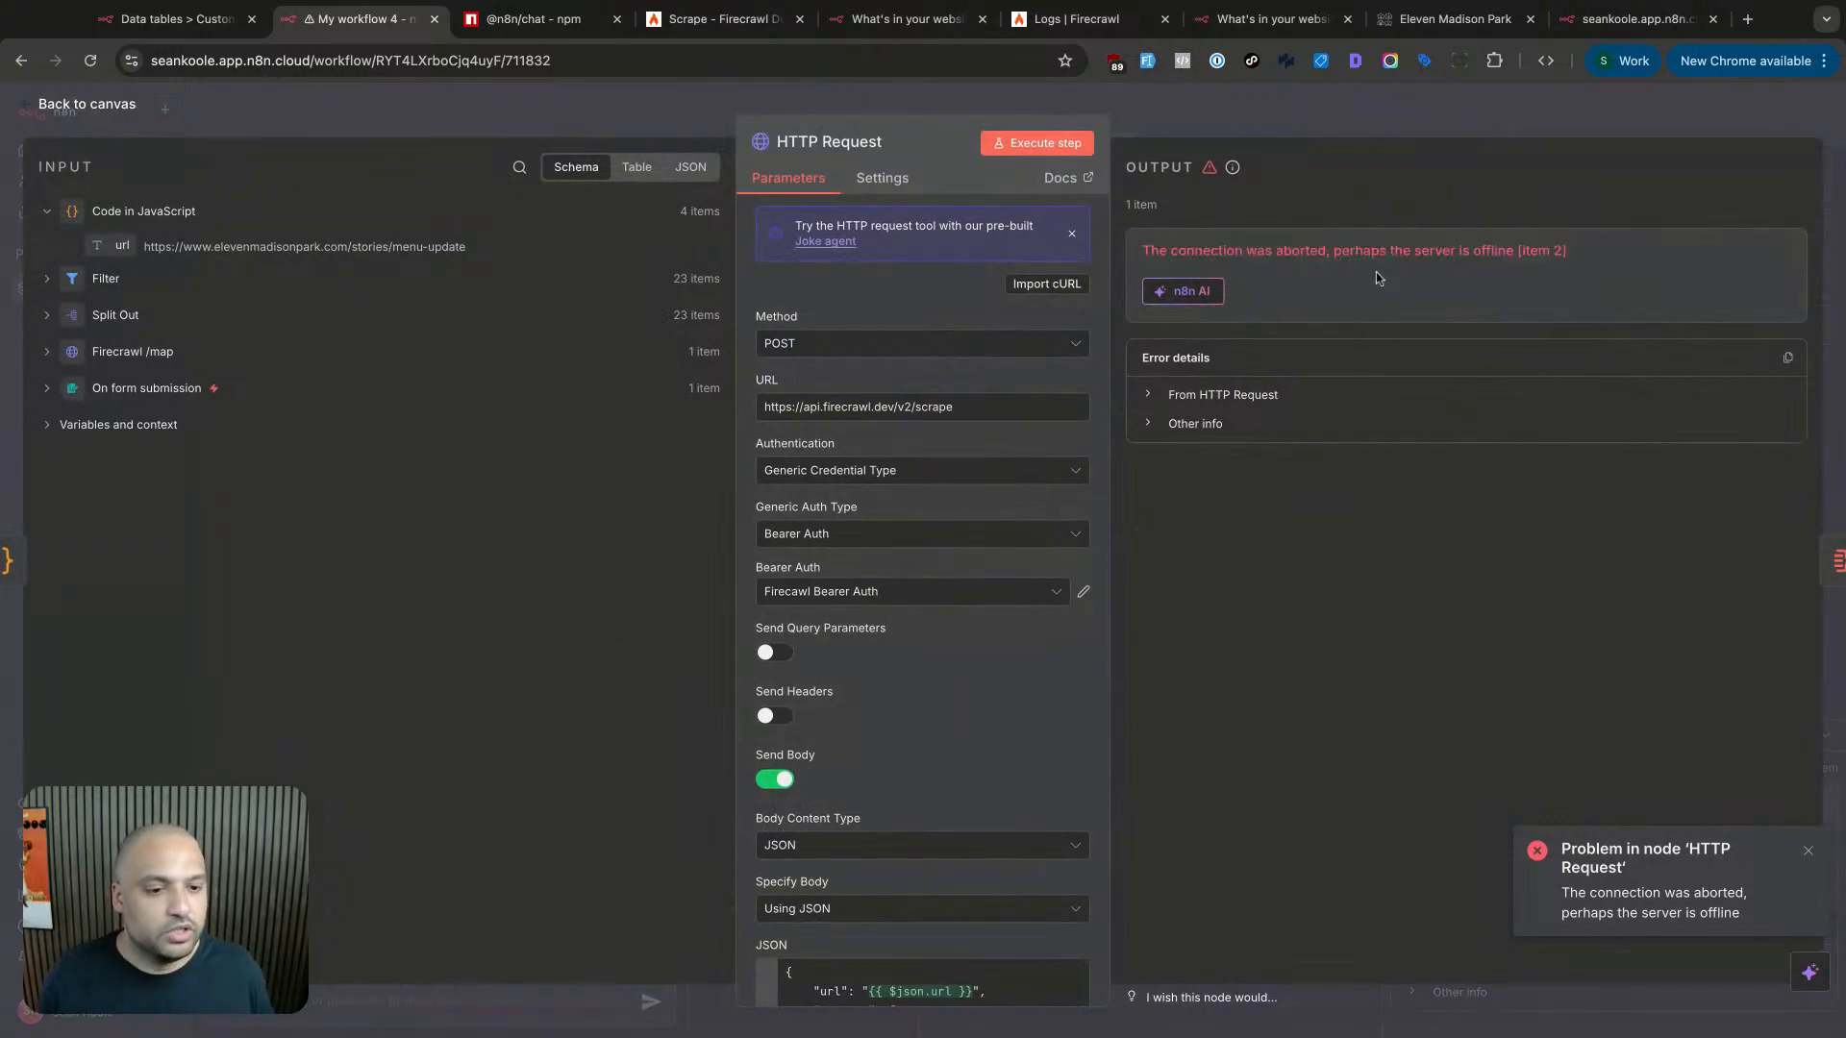
left_click(1037, 142)
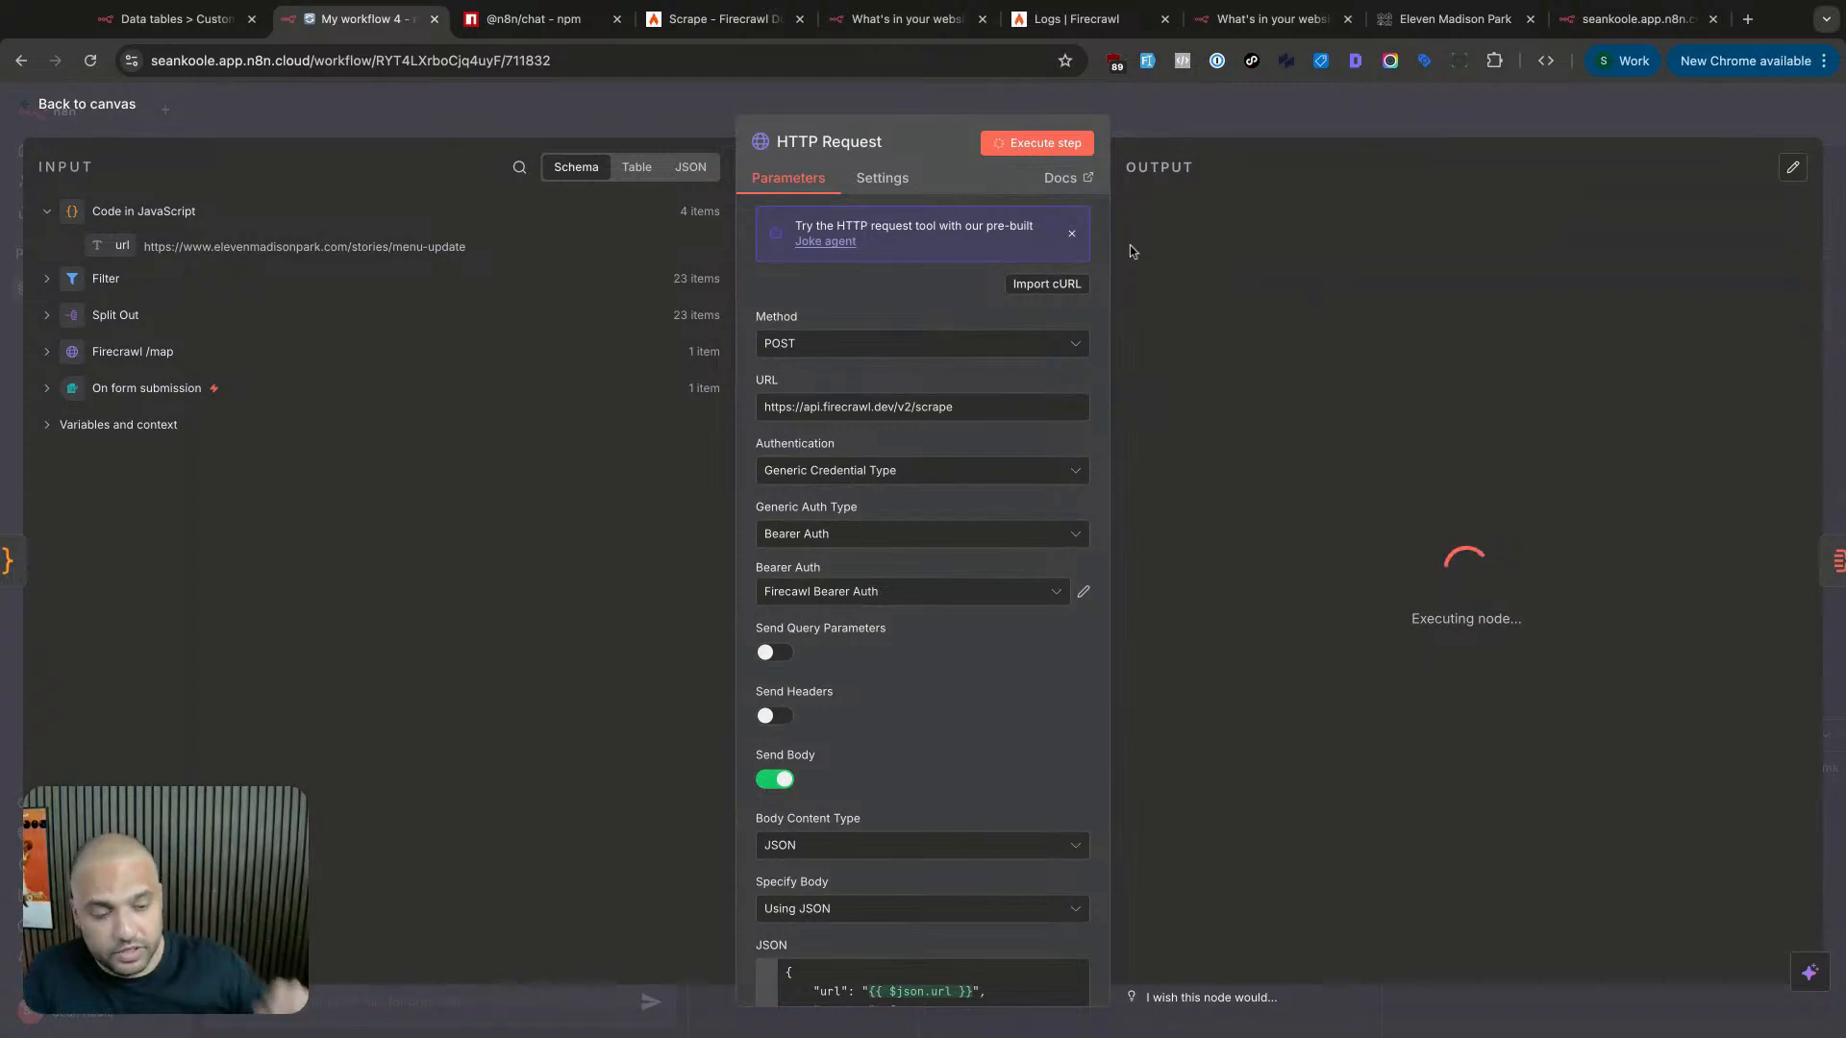
left_click(1283, 133)
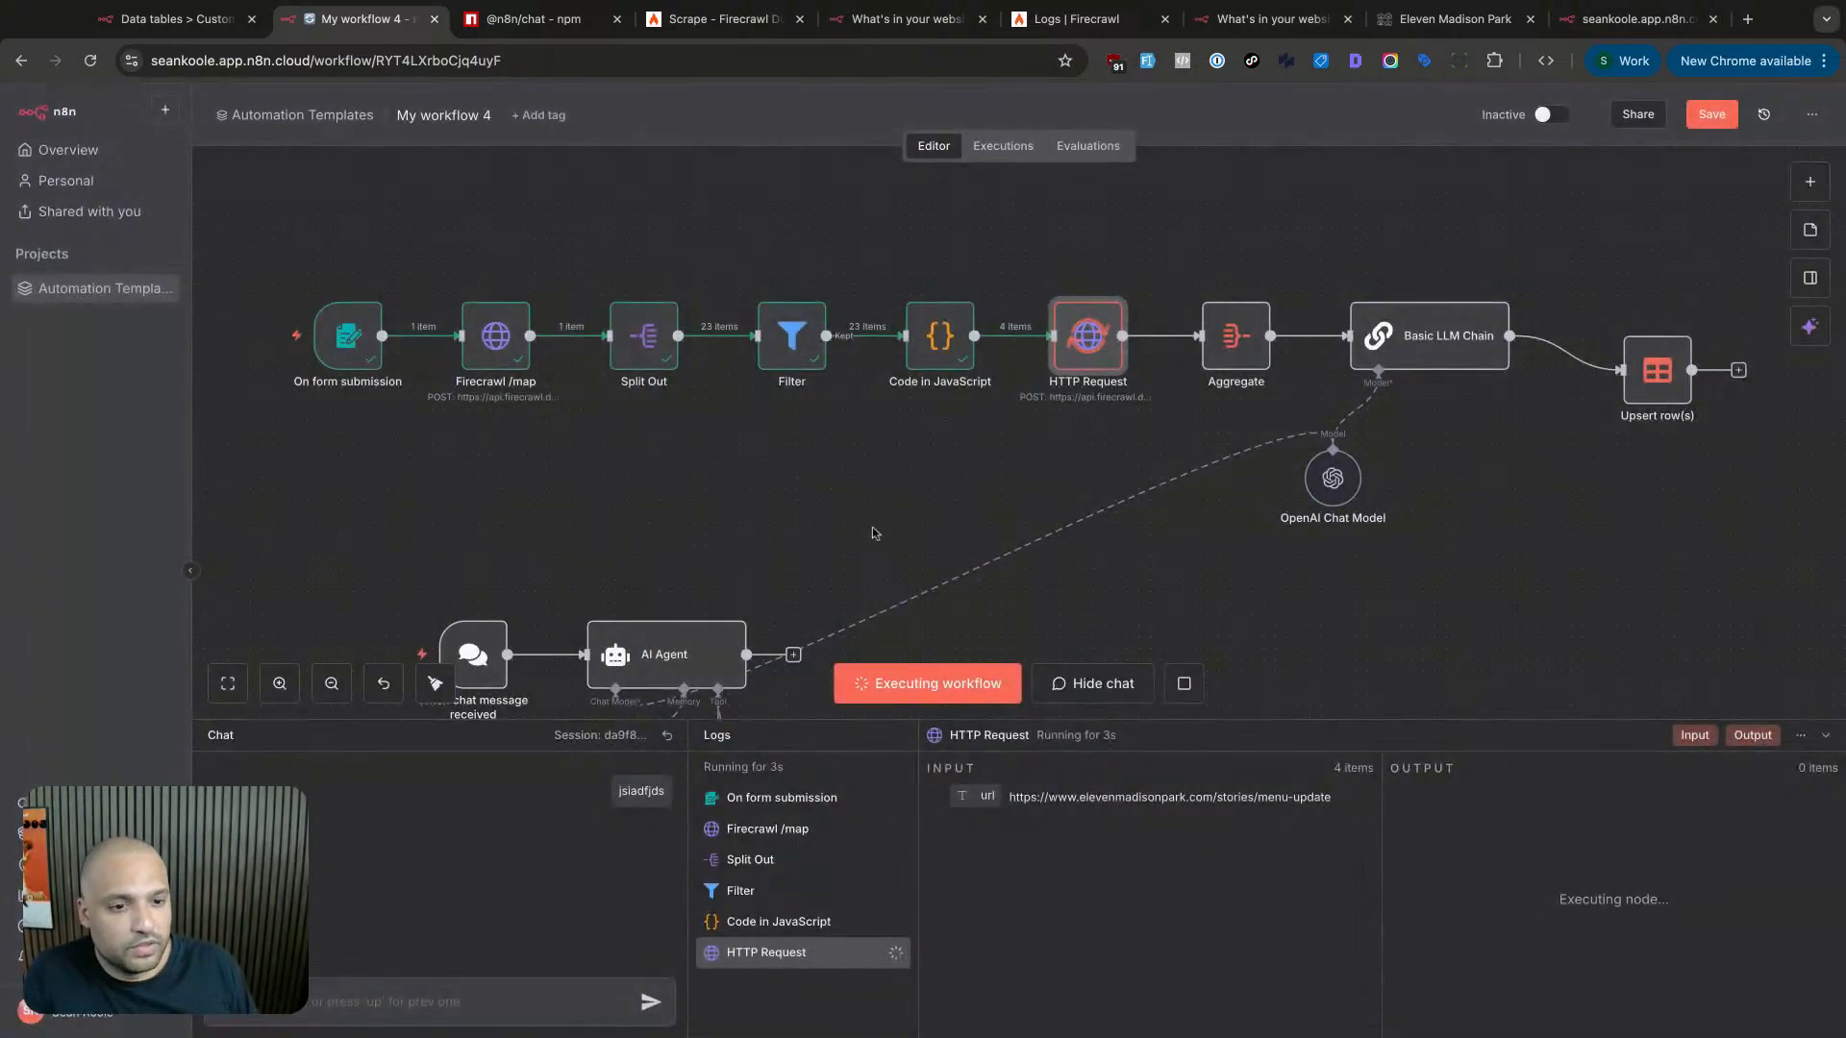
- Move the Simple Memory node lower-left beneath the AI Agent
scroll(873, 530, "down", 5)
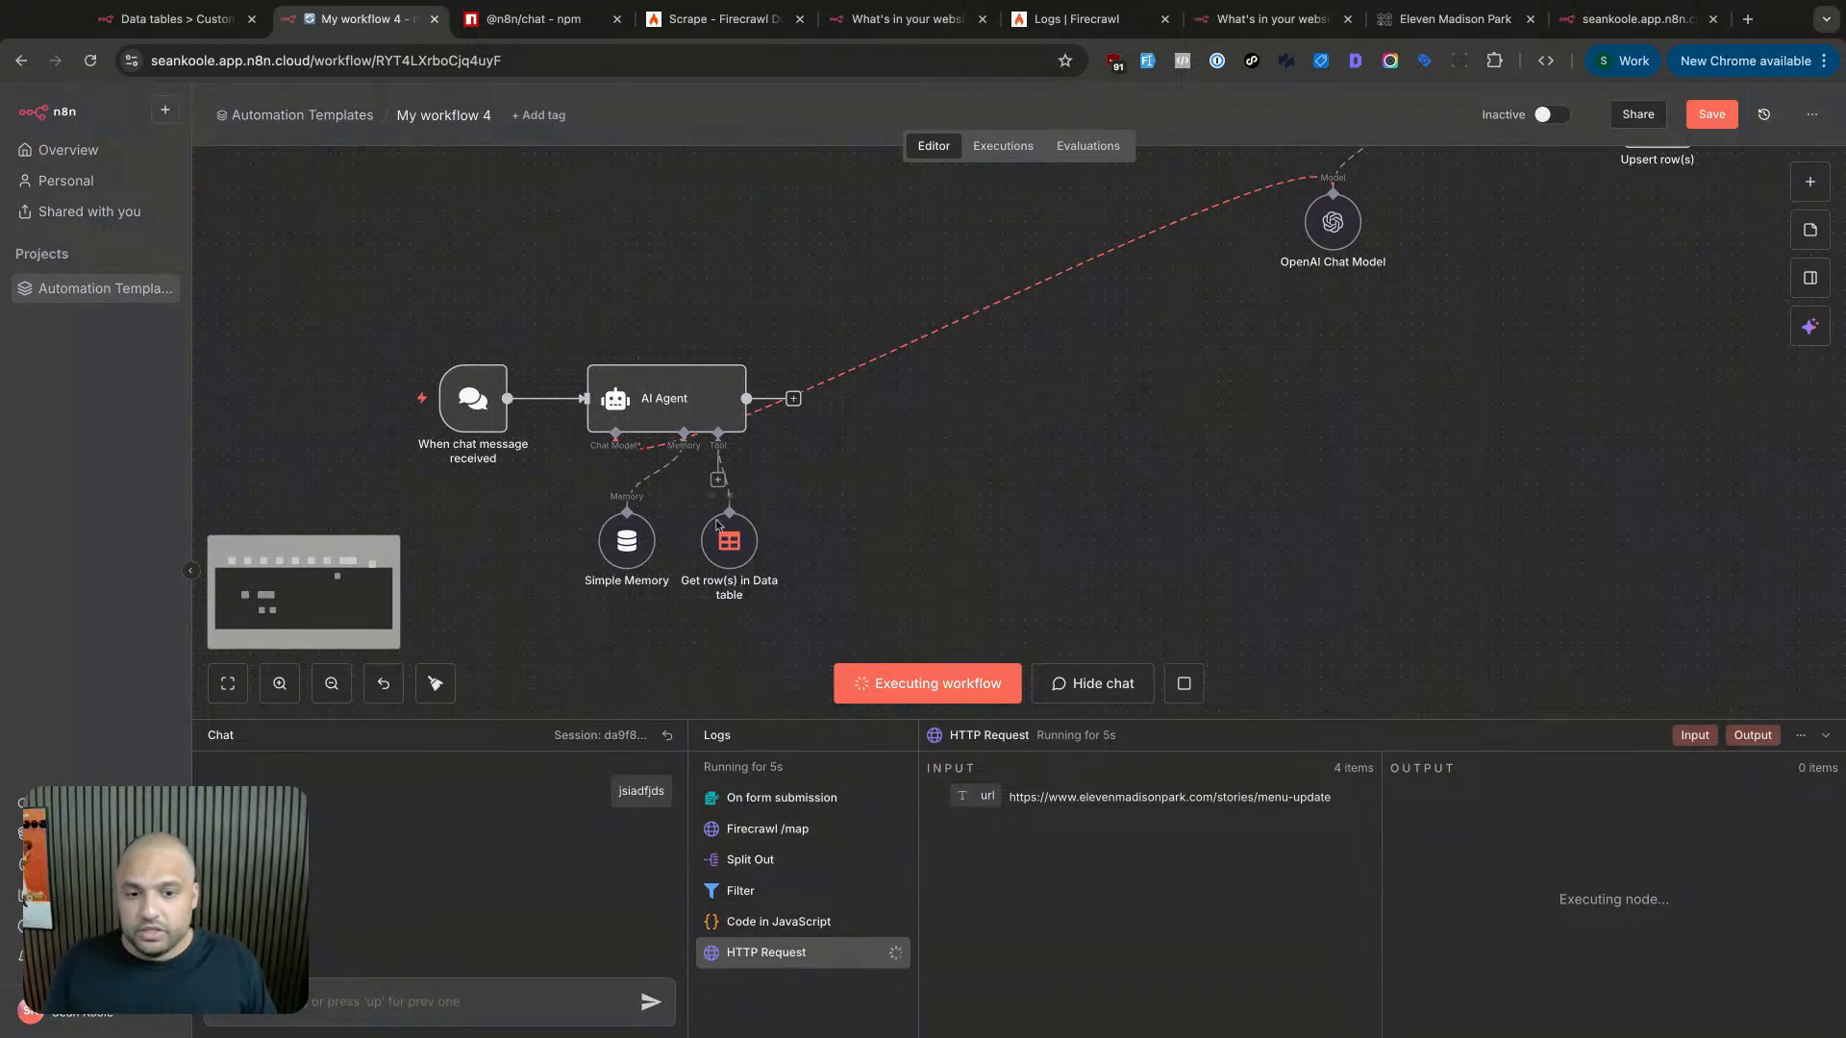
scroll(779, 490, "down", 2)
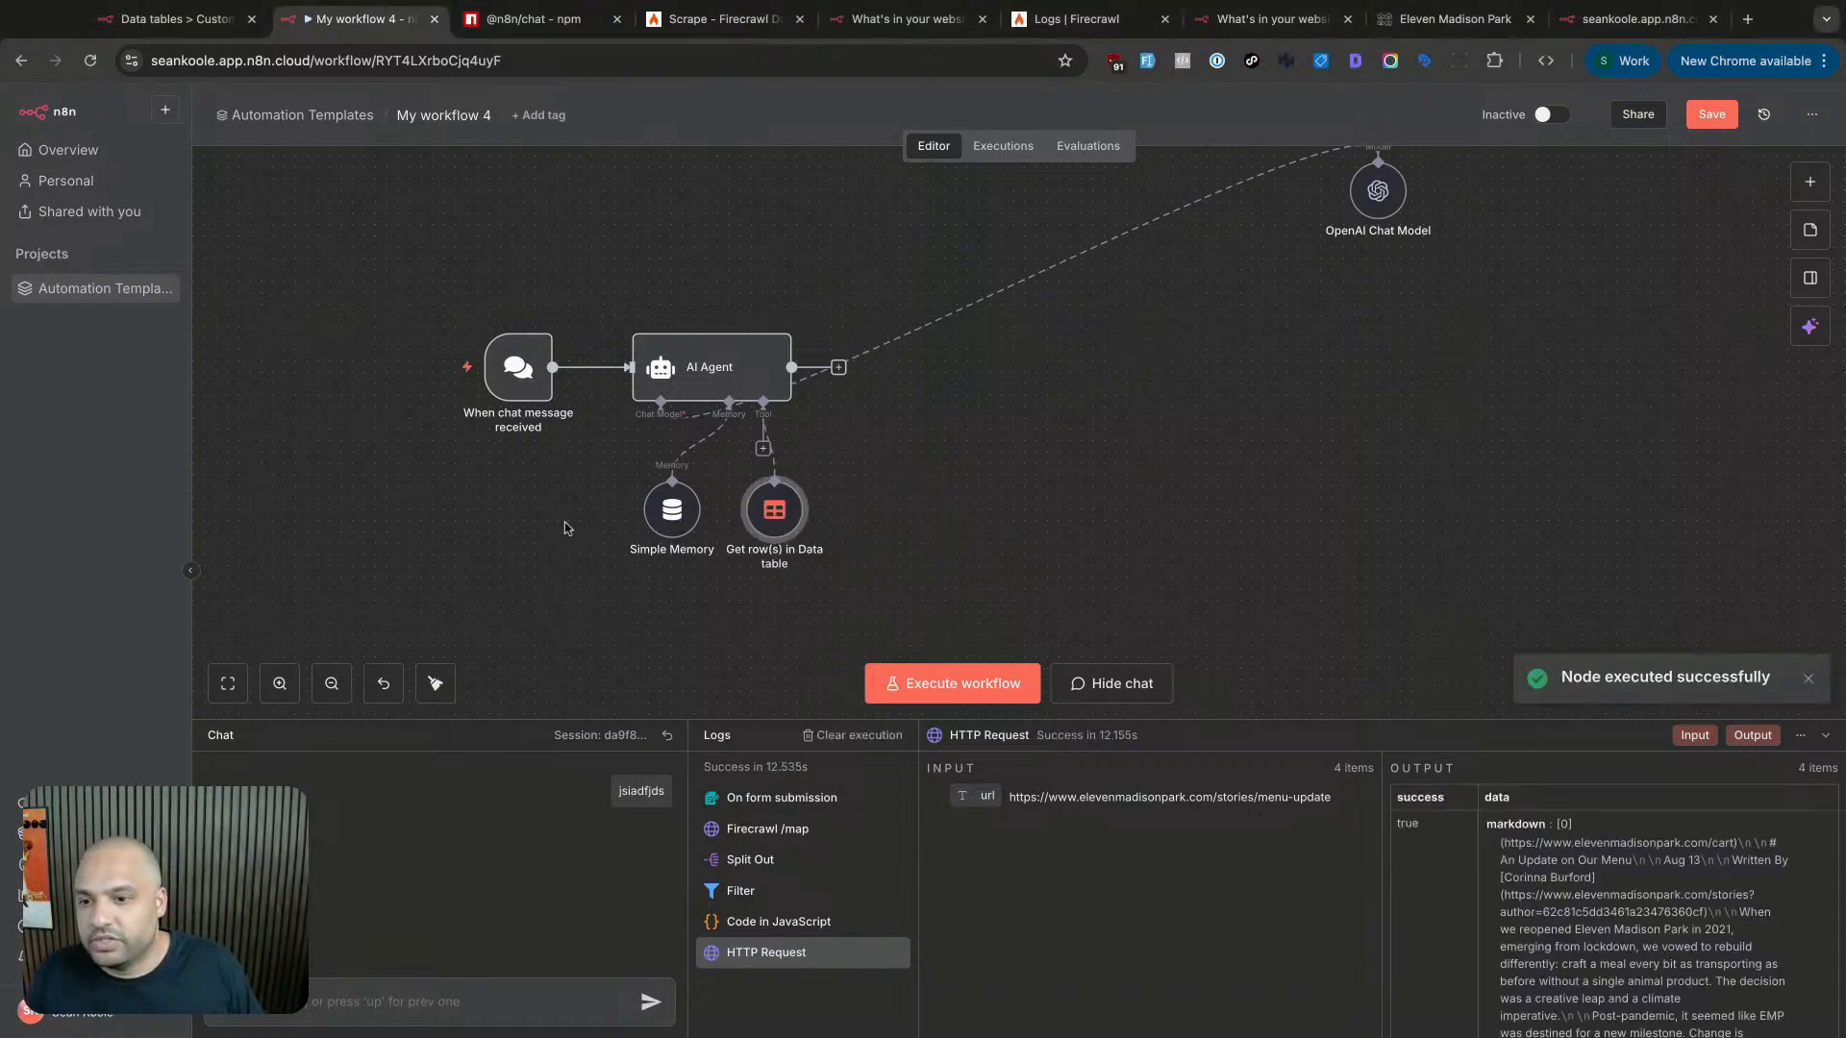
left_click_drag(658, 521, 510, 543)
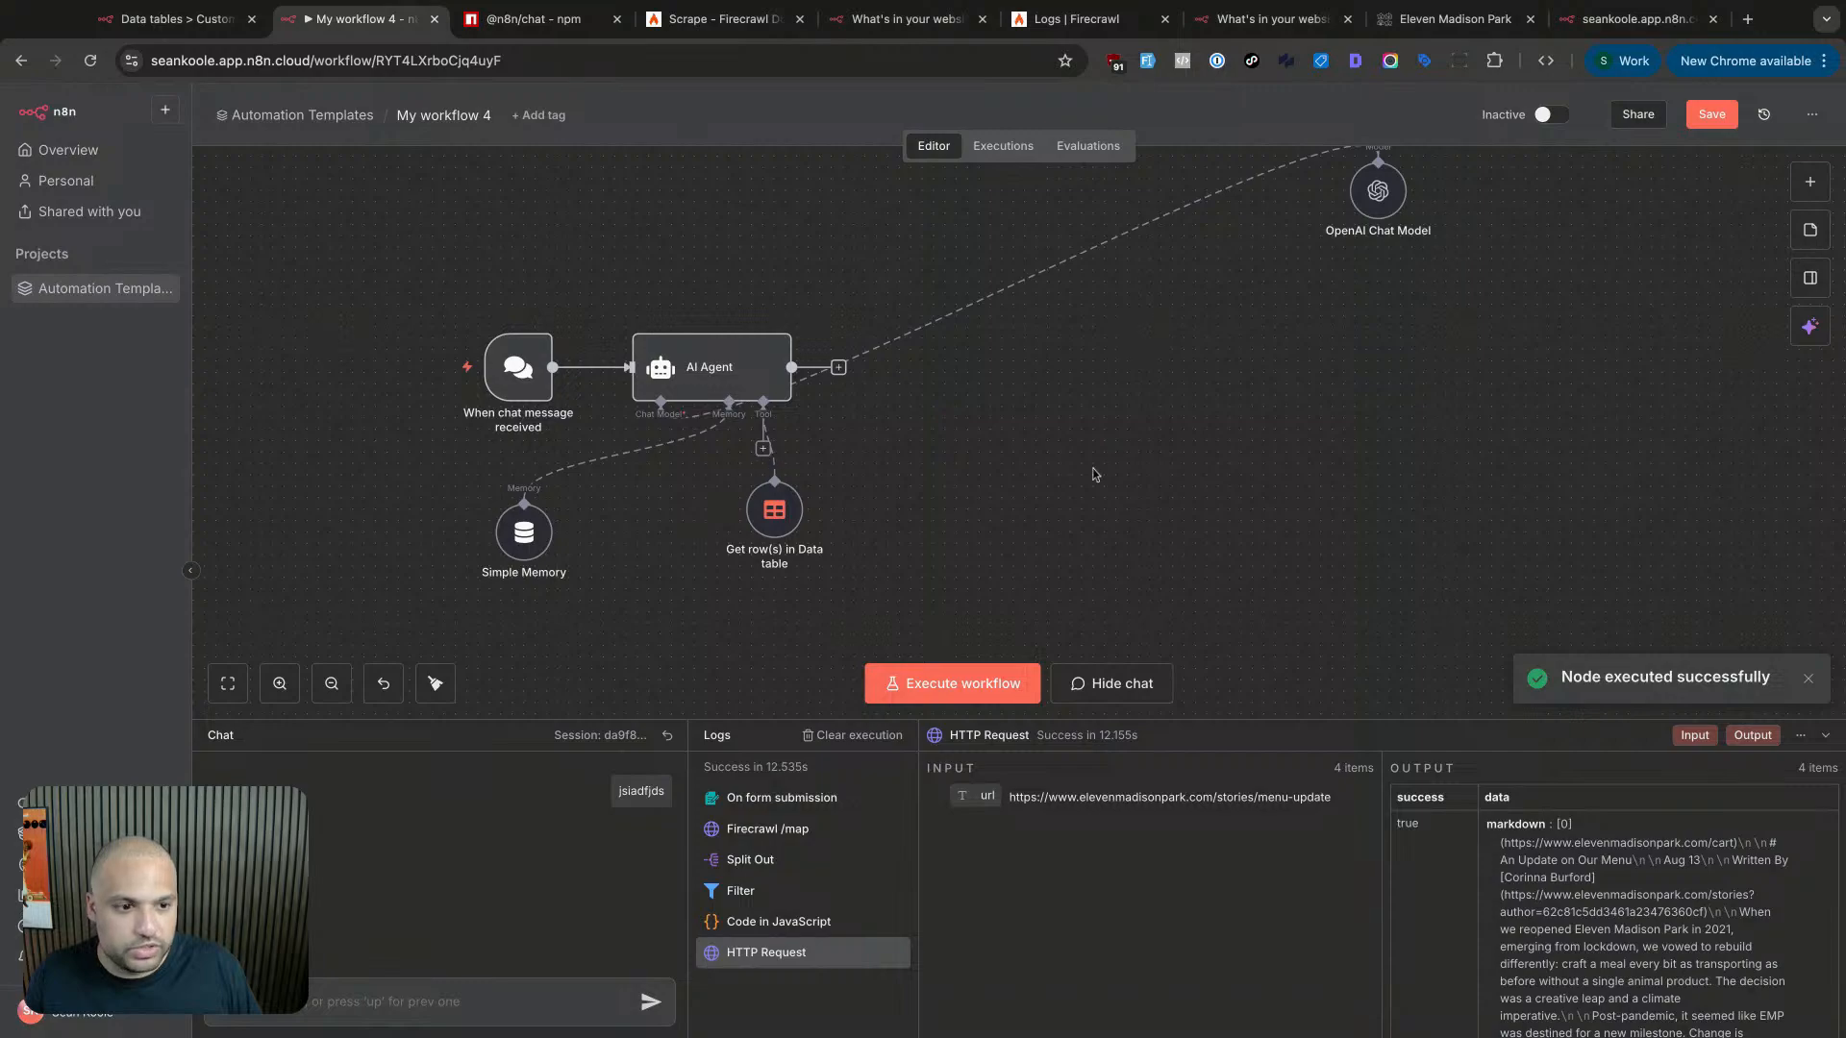
scroll(1092, 476, "up", 5)
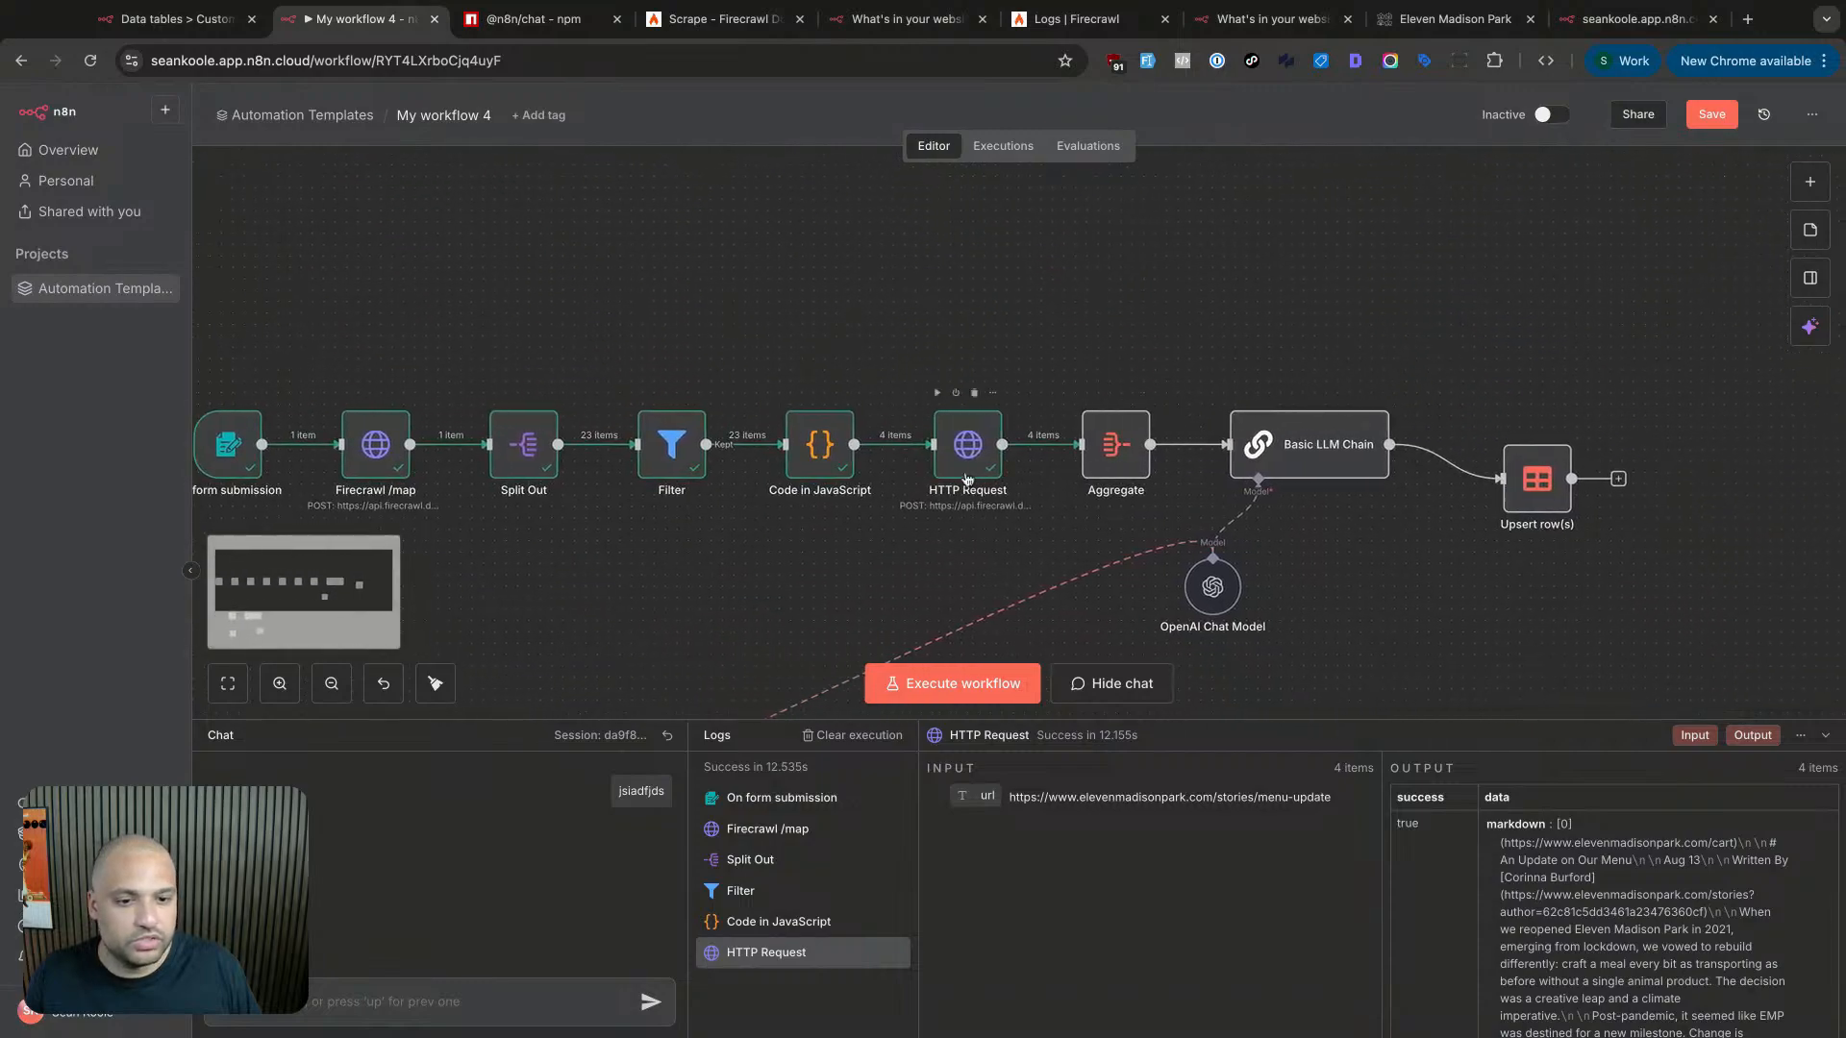
- Check the HTTP Request, Aggregate and Simple Memory node settings
double_click(971, 481)
key("Escape")
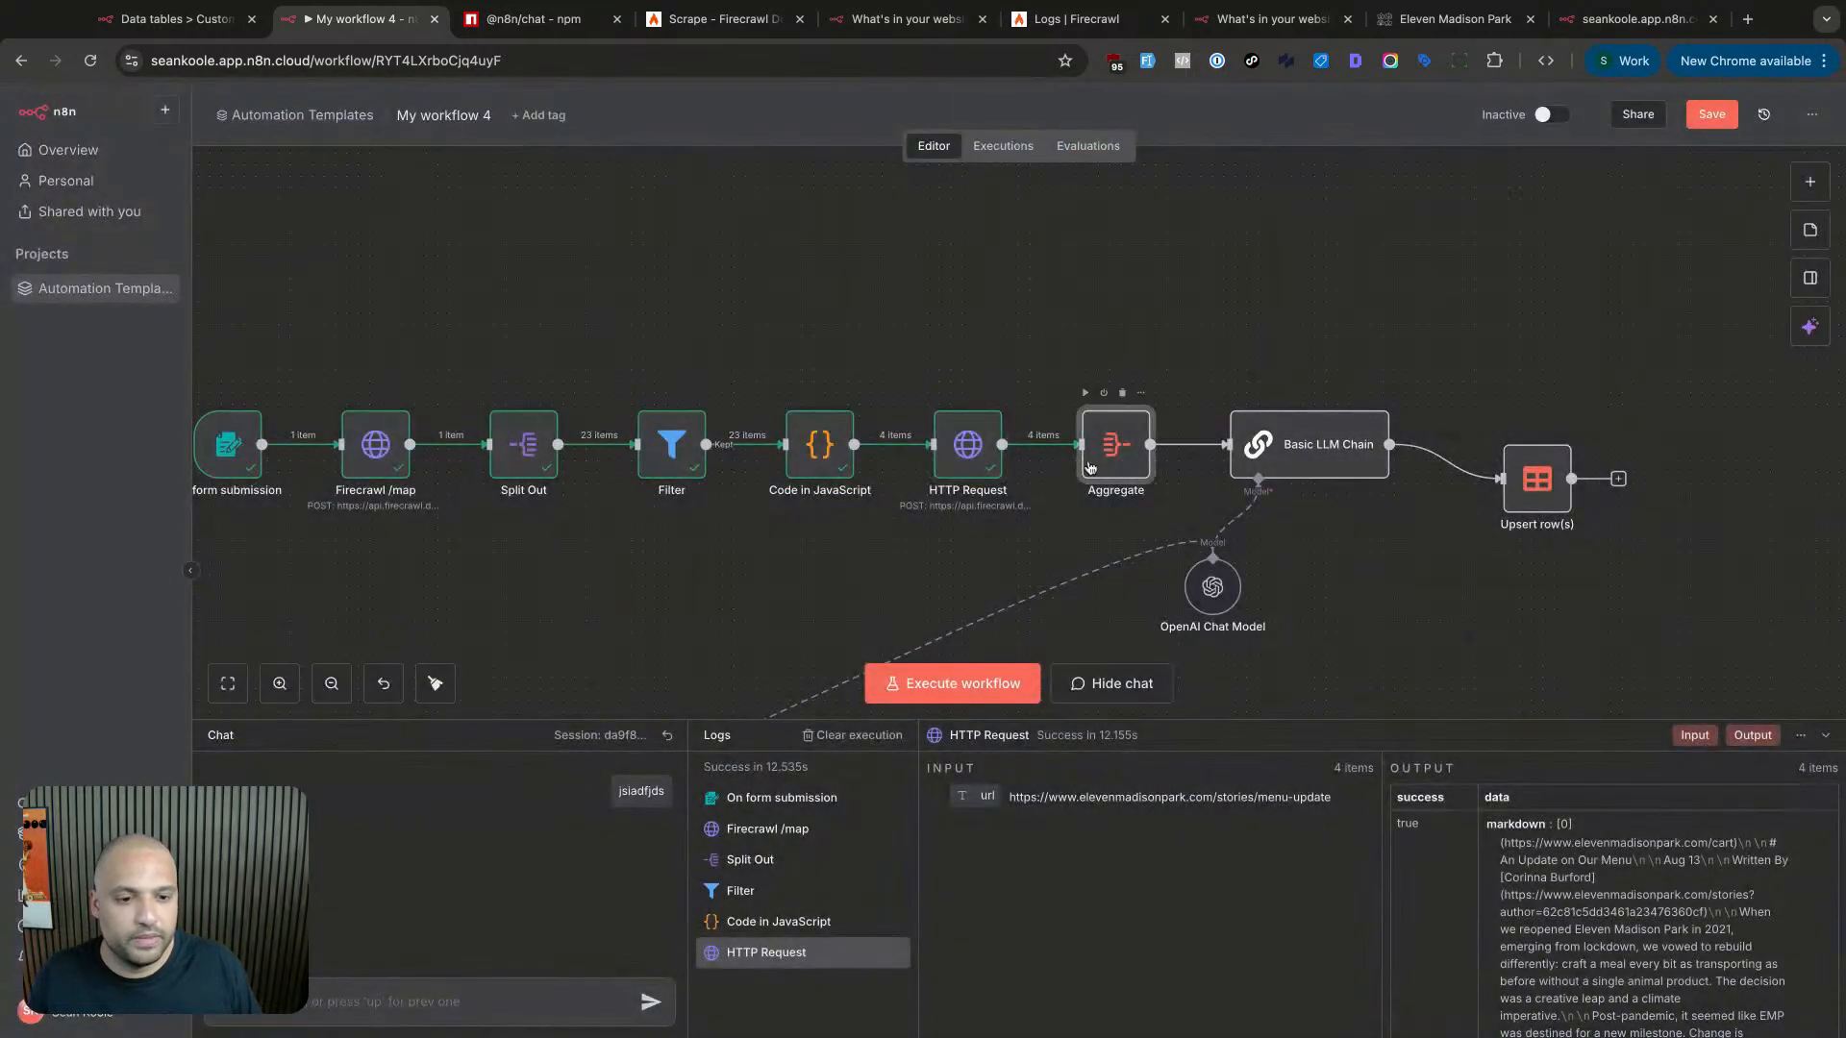
double_click(1115, 444)
key("Escape")
scroll(737, 551, "down", 8)
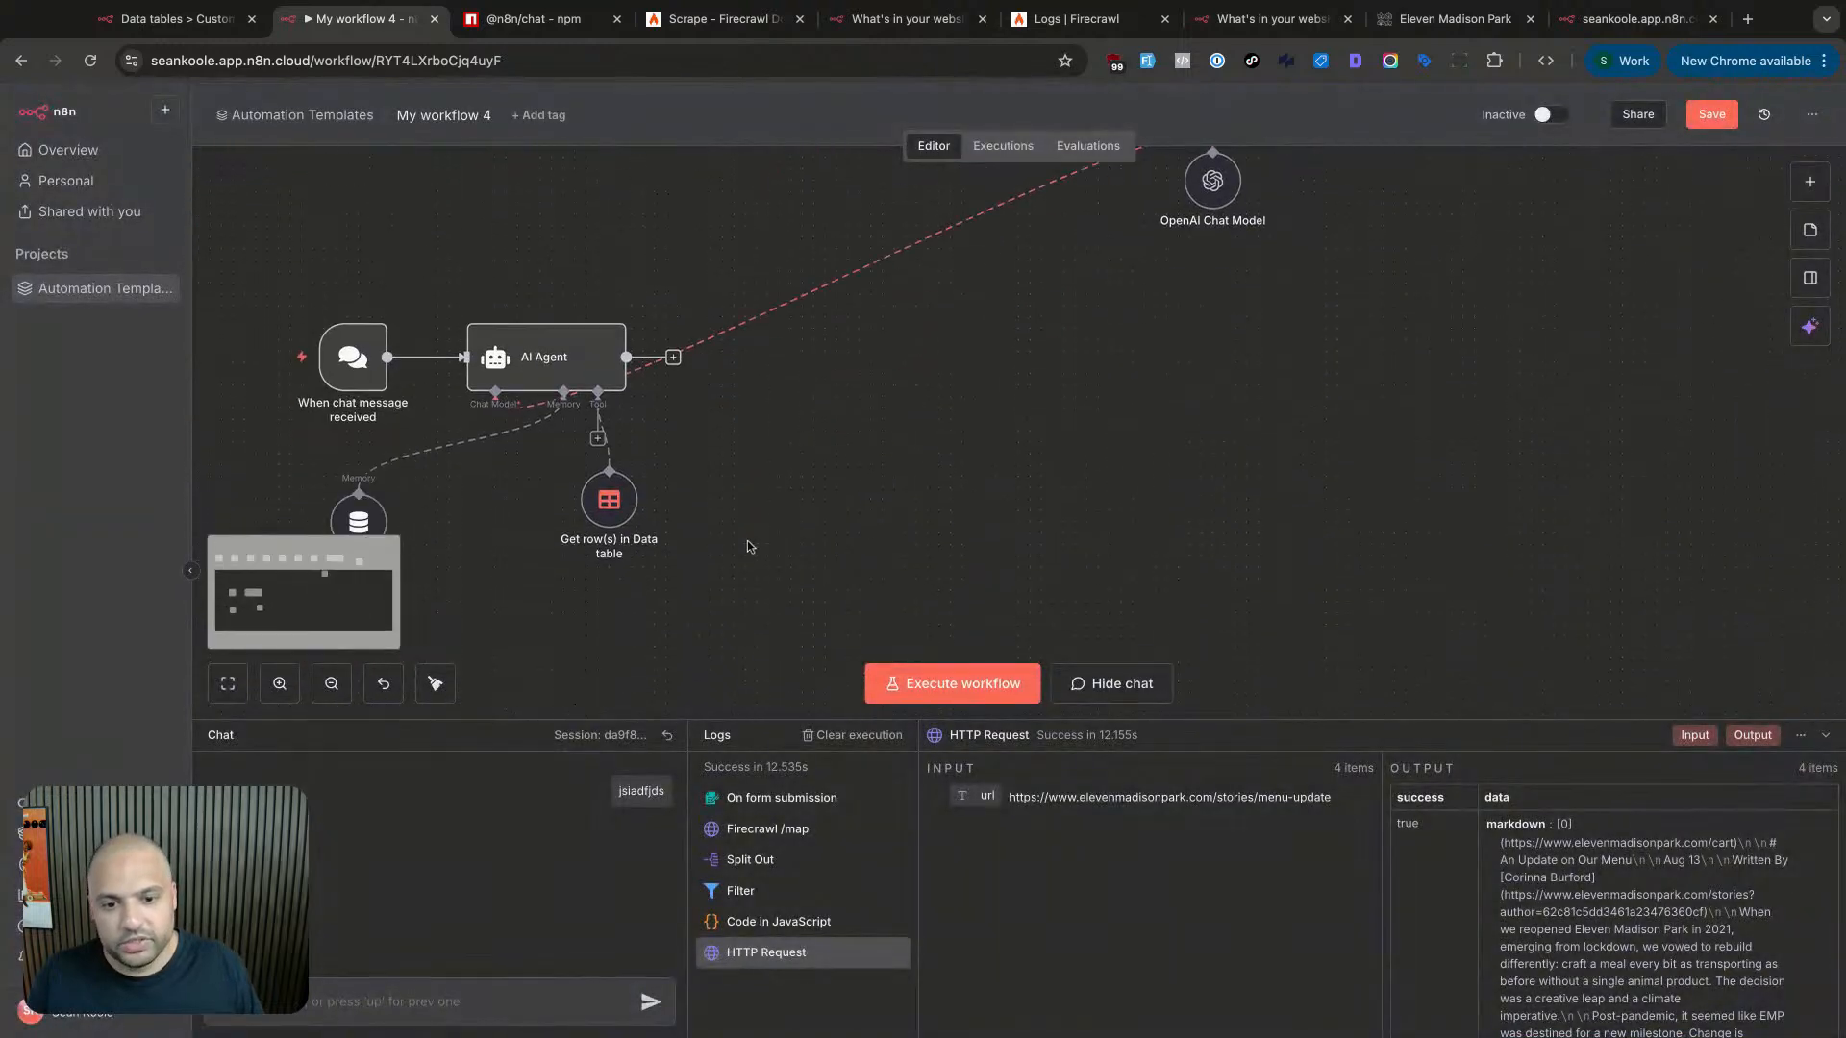
double_click(485, 452)
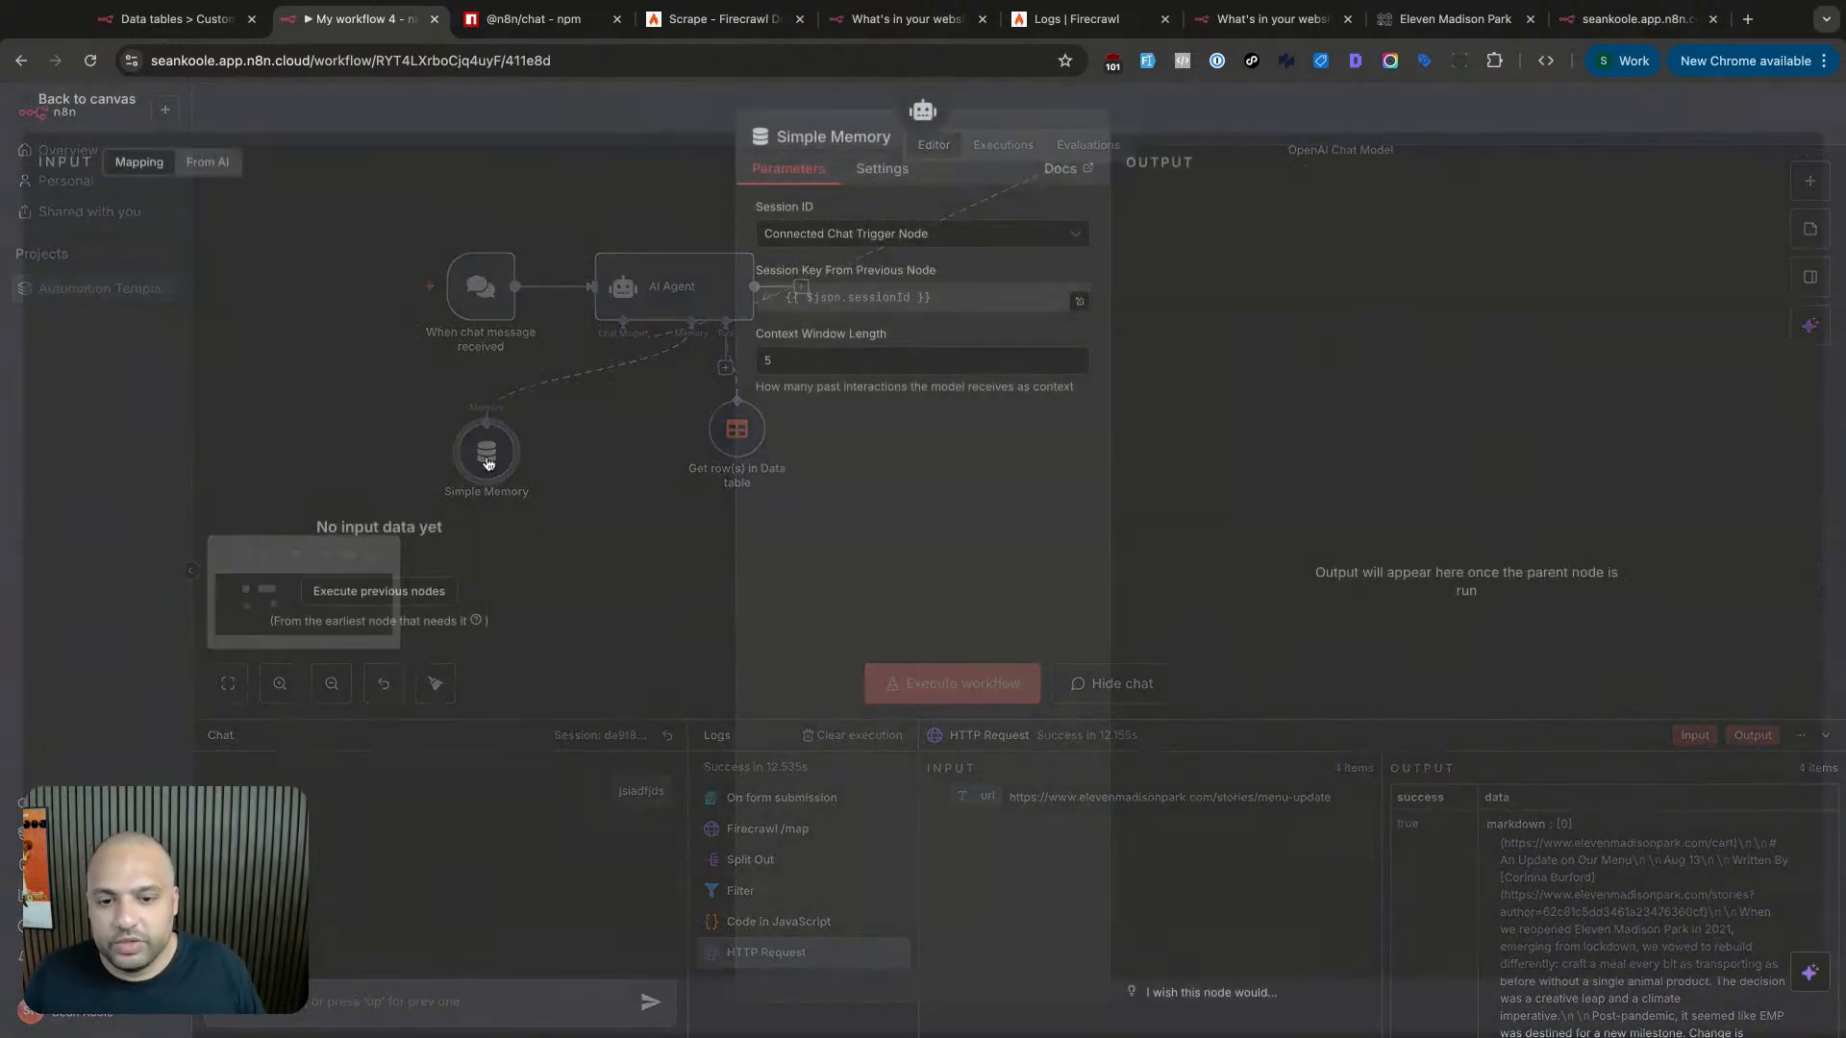
key("Escape")
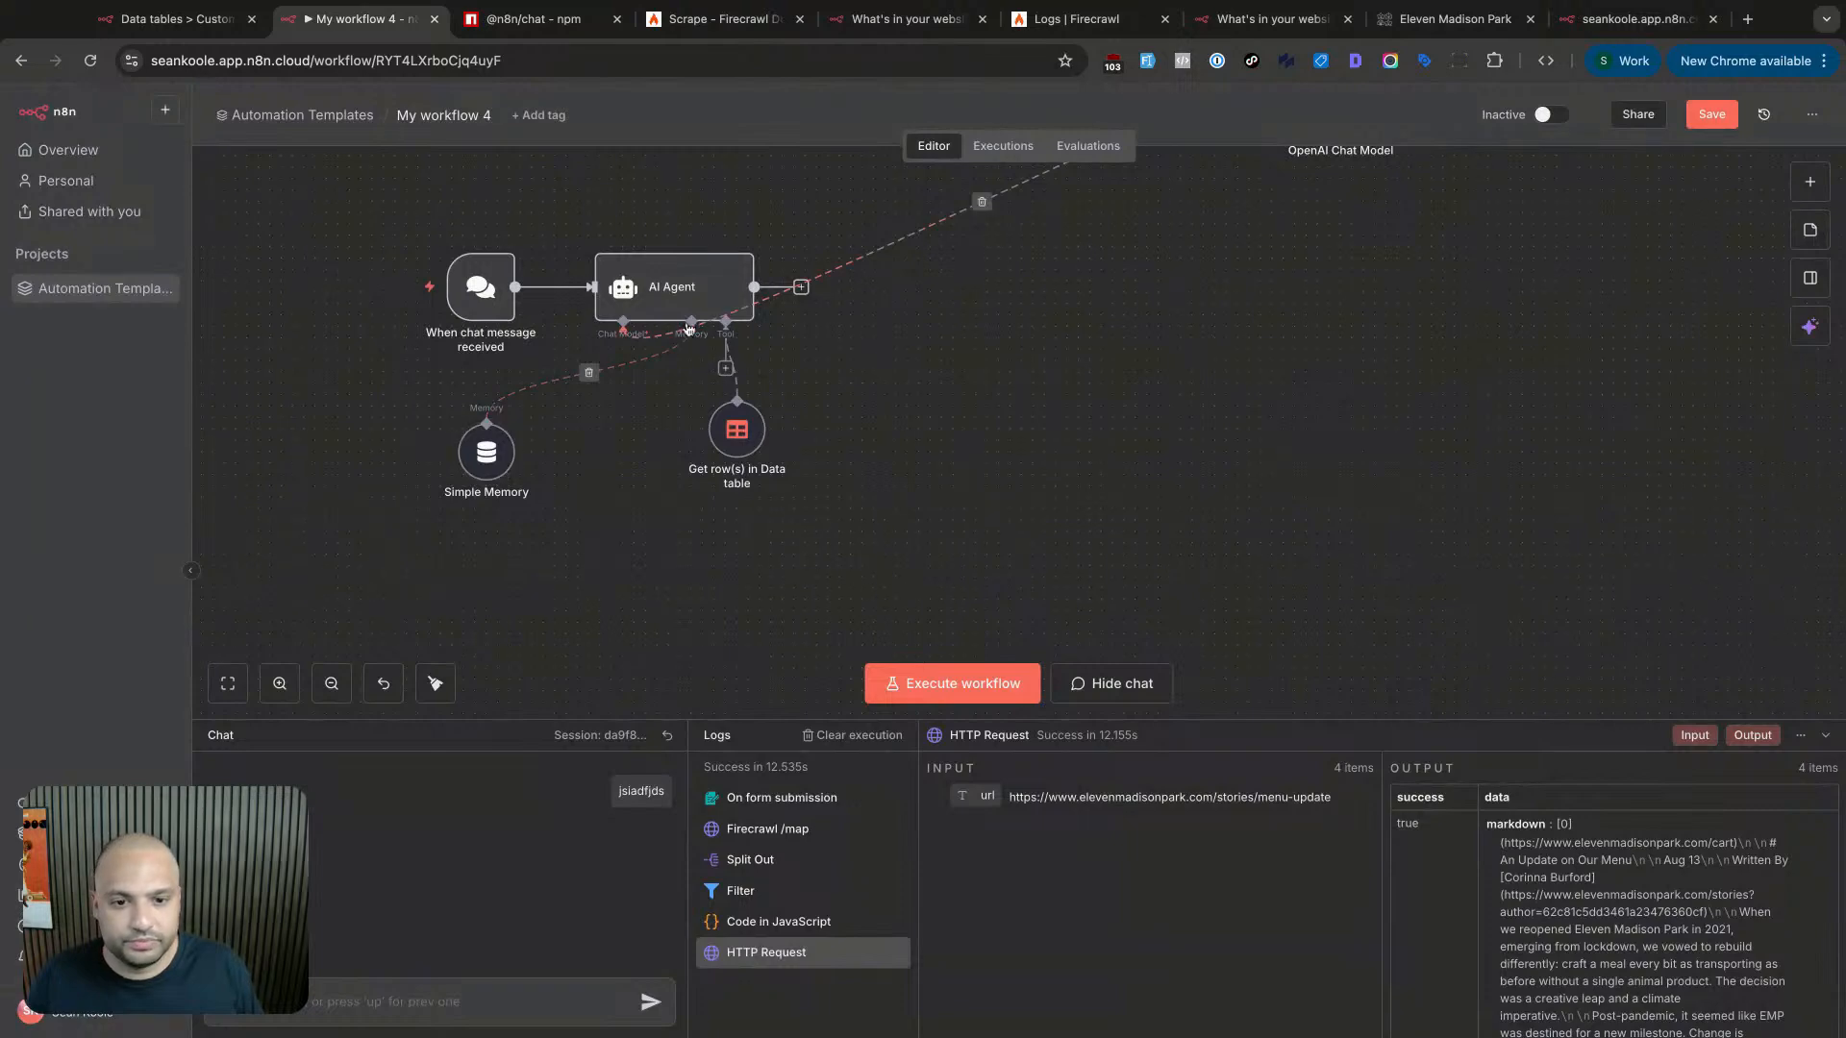
- Add a Think Tool to the AI Agent and read its default tool description
left_click(725, 368)
type("think")
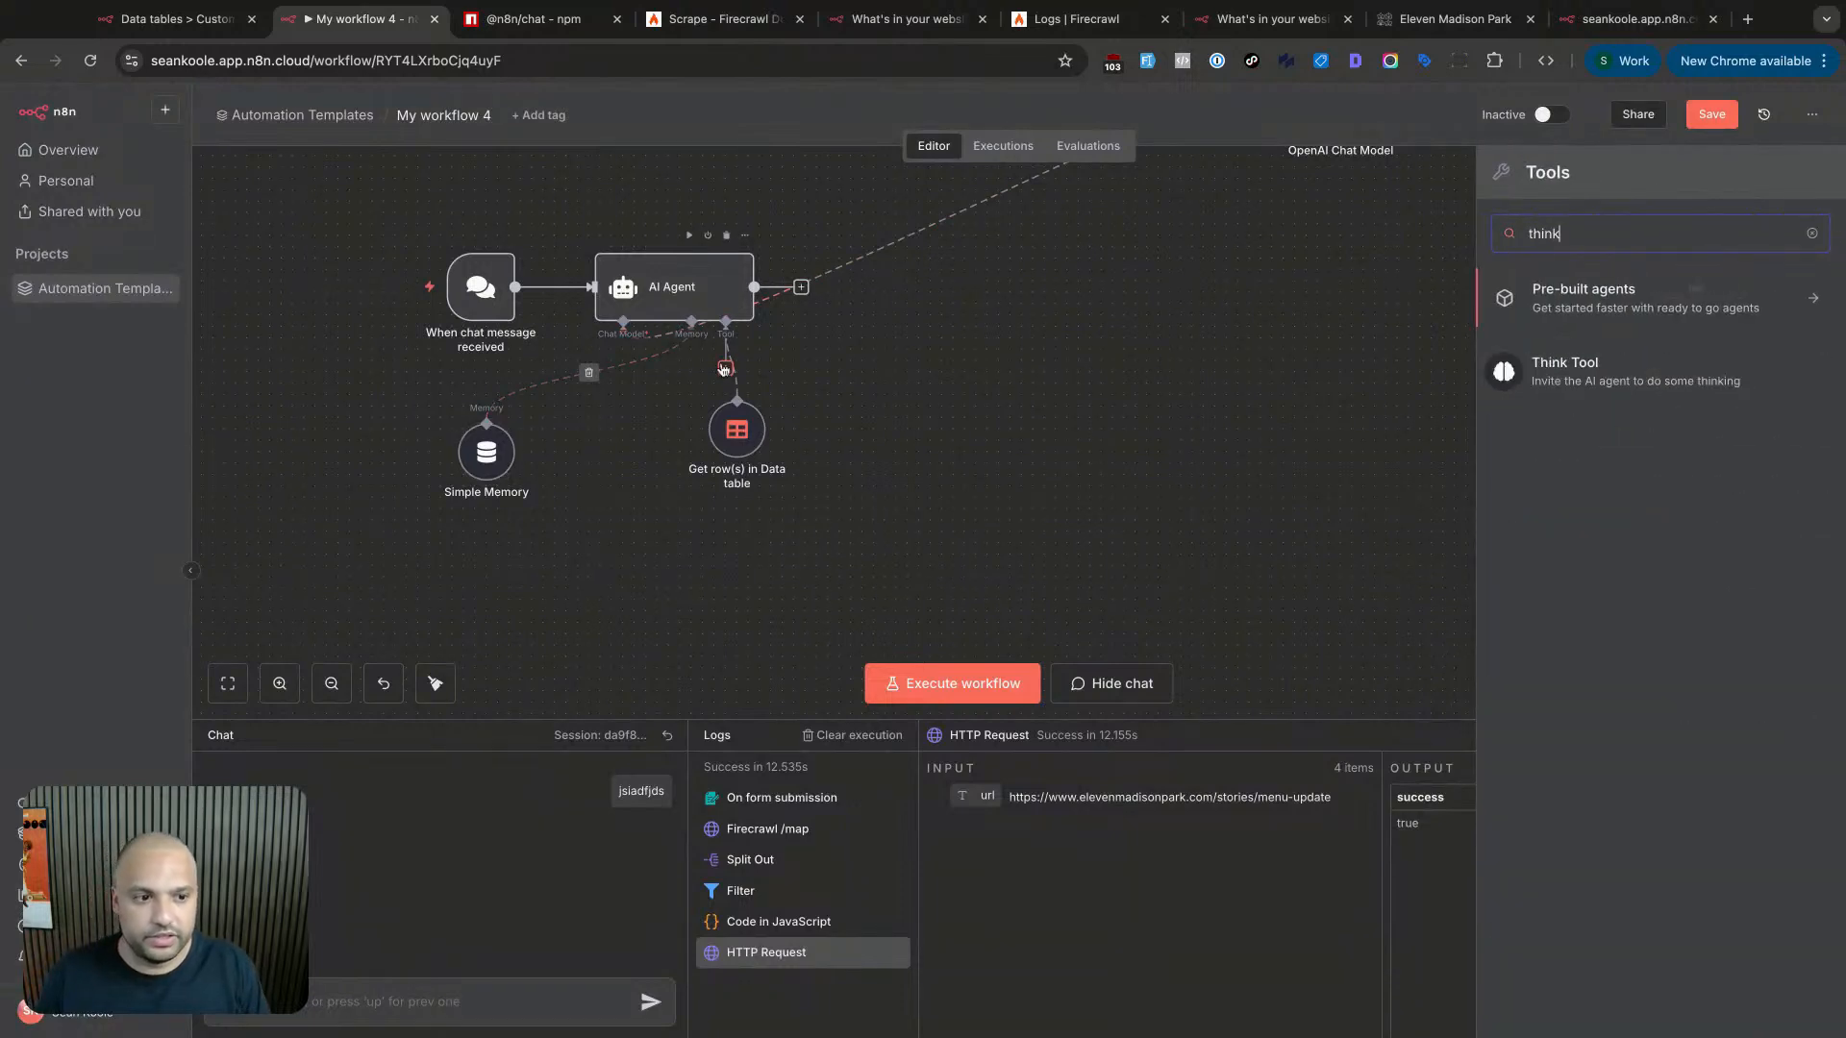
left_click(1663, 365)
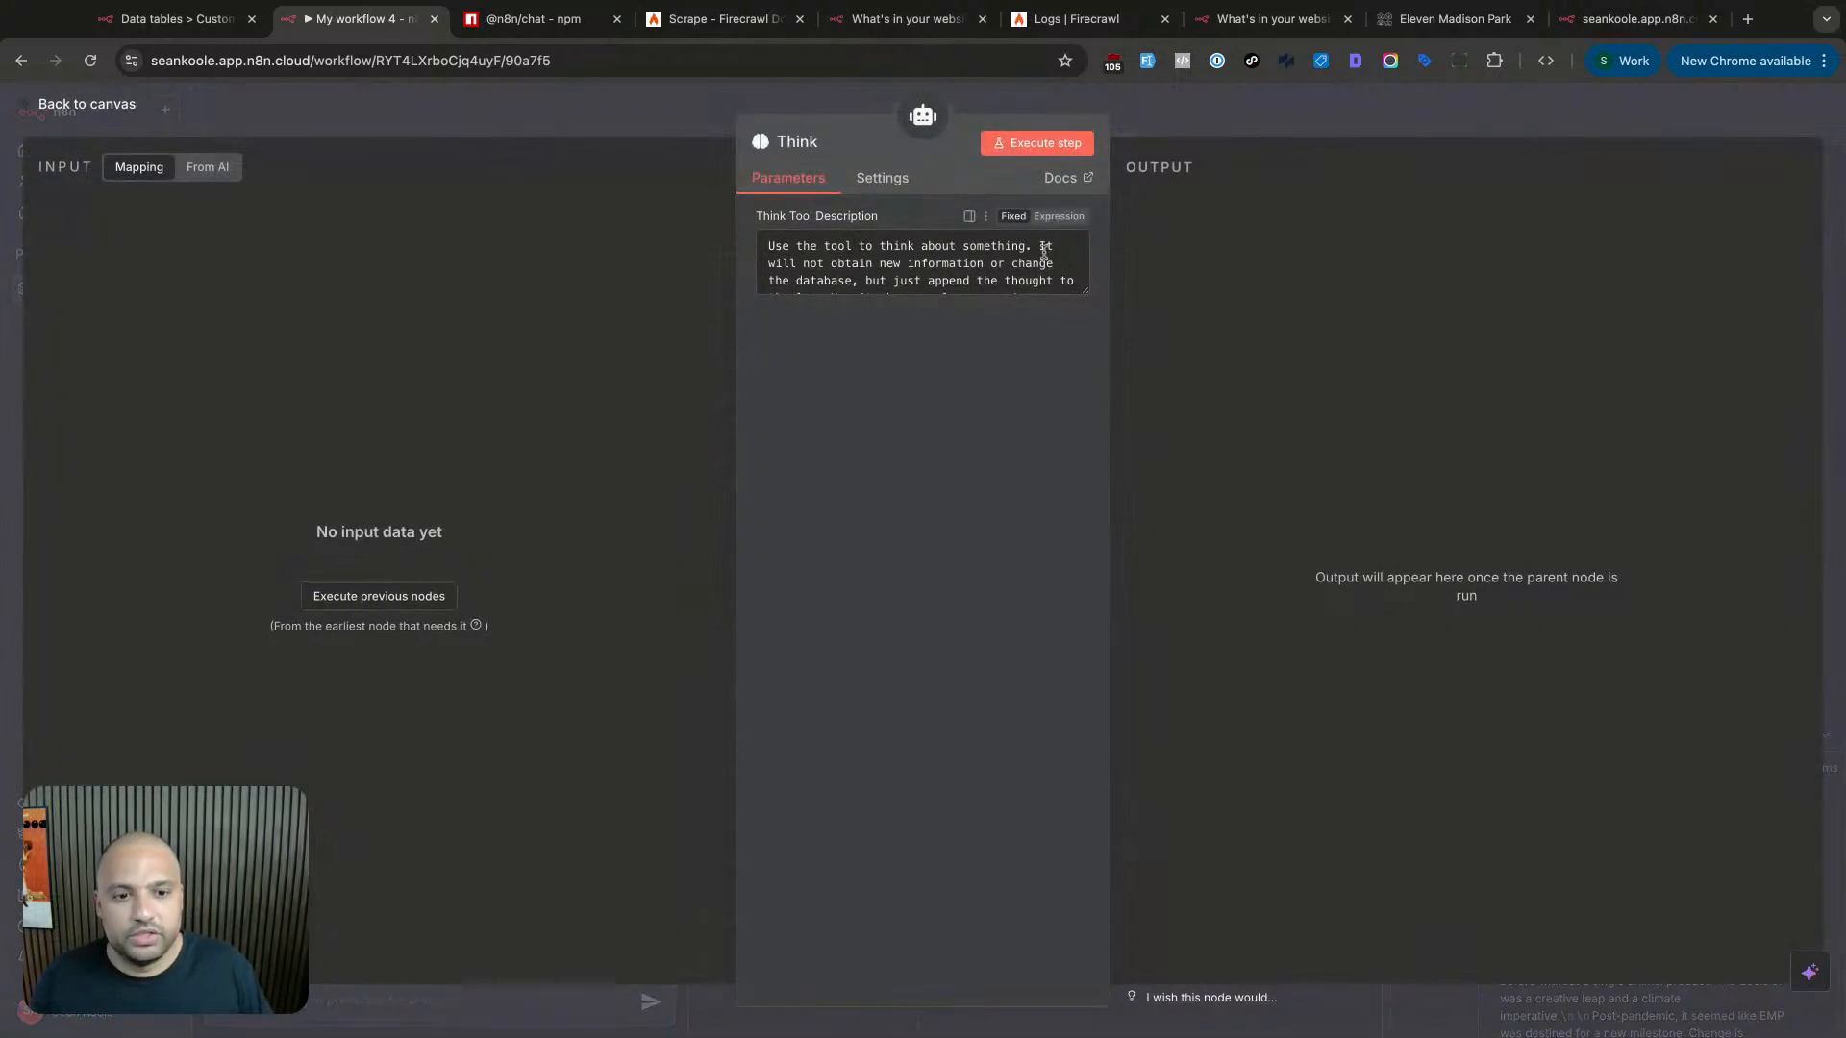
left_click(1077, 294)
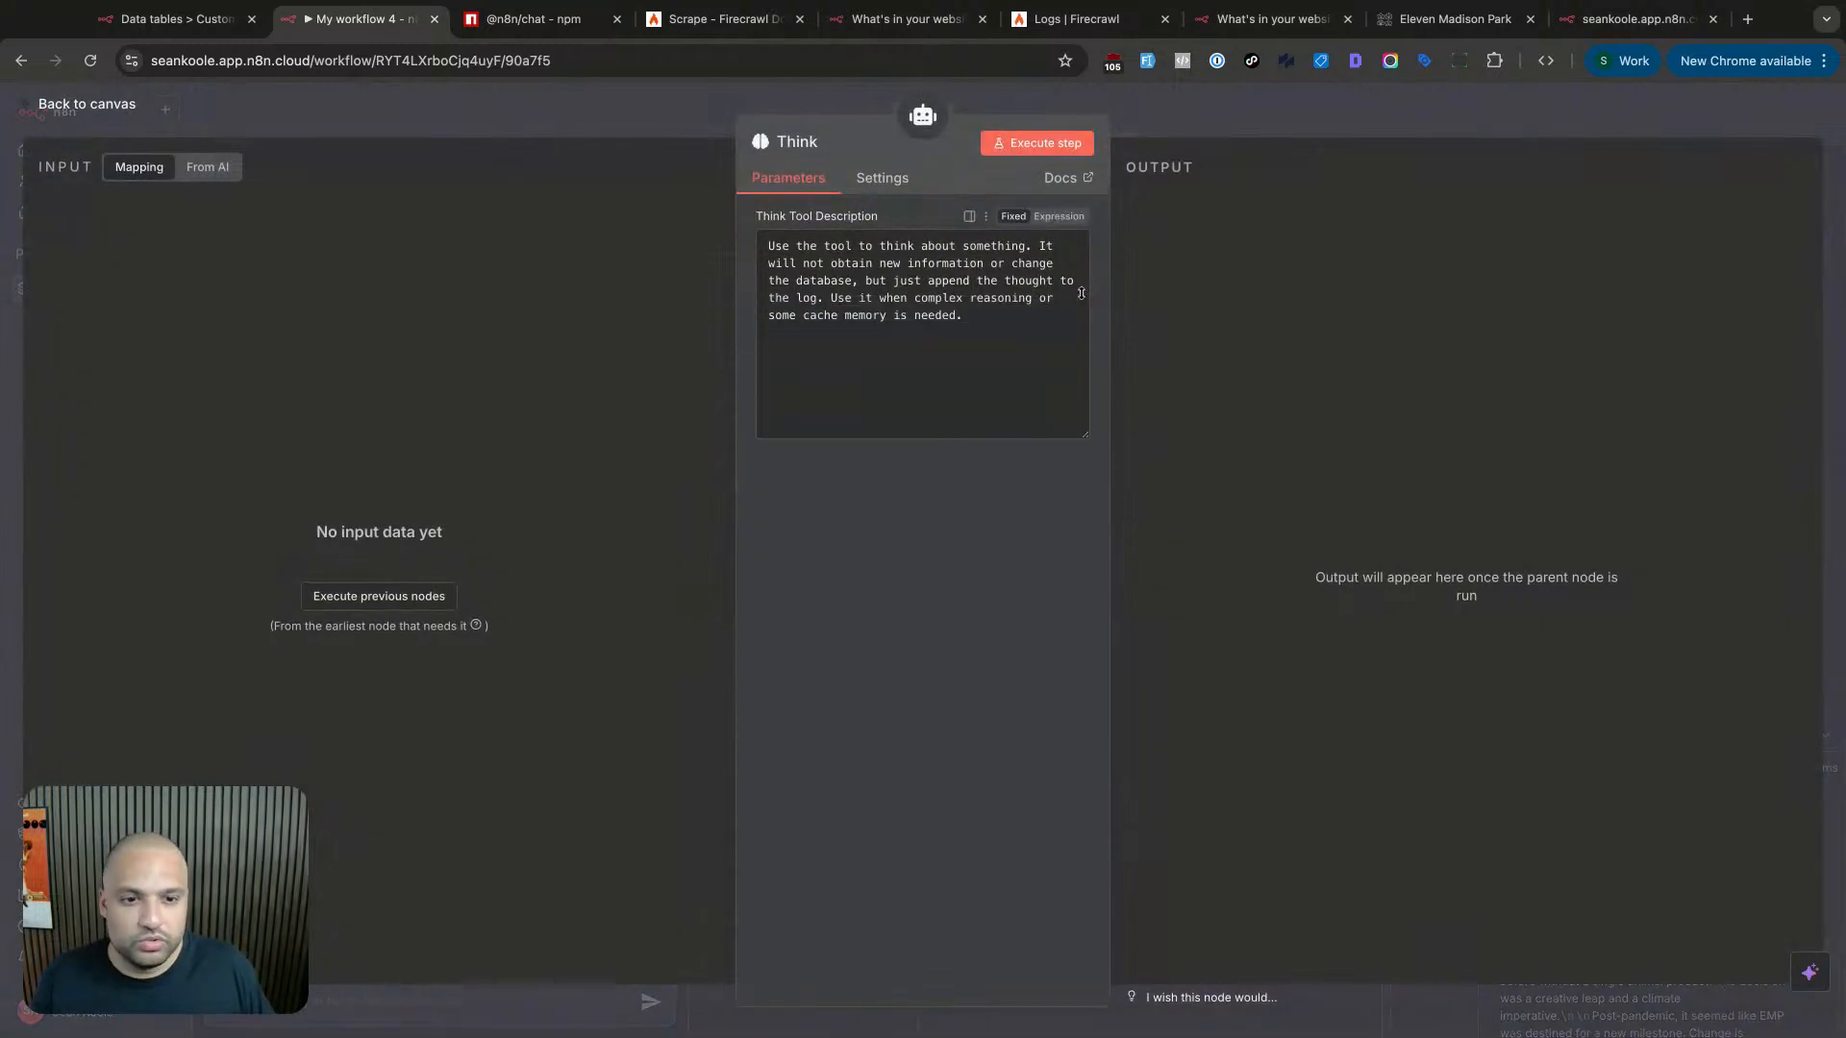
left_click_drag(1033, 248, 1039, 295)
left_click(1039, 296)
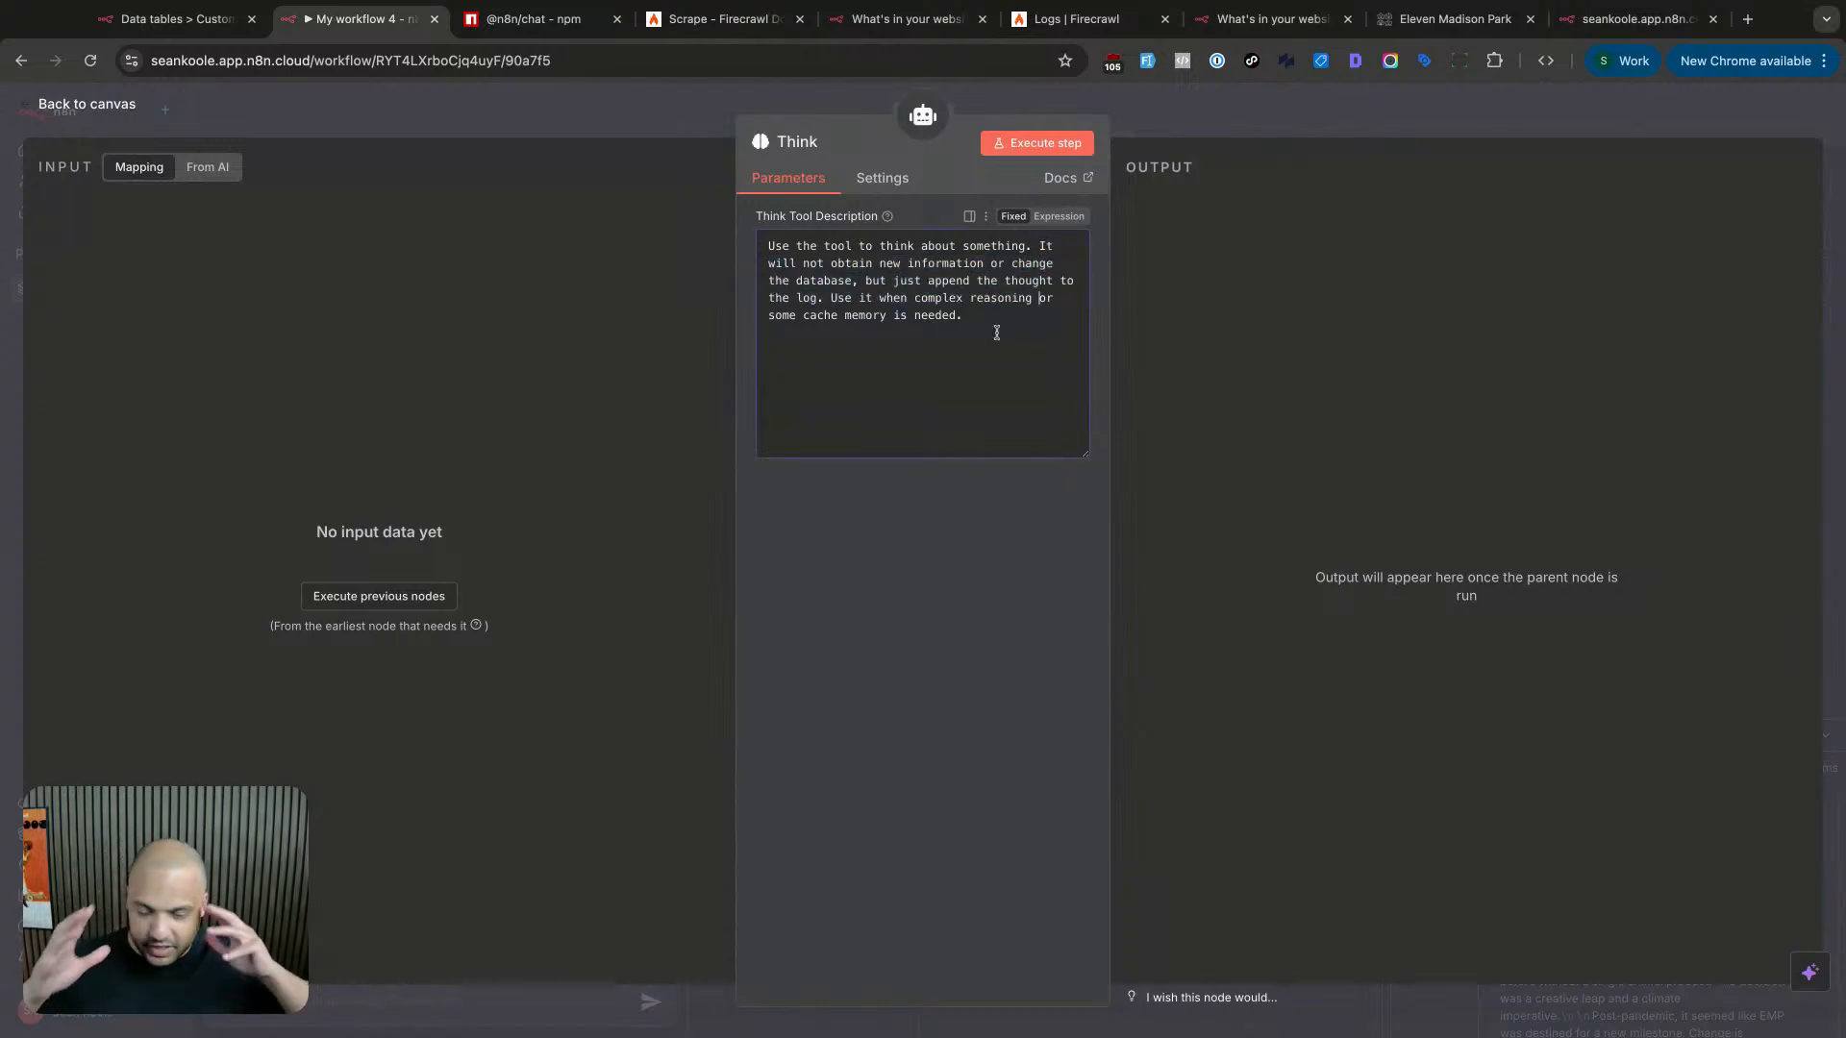
left_click(1175, 115)
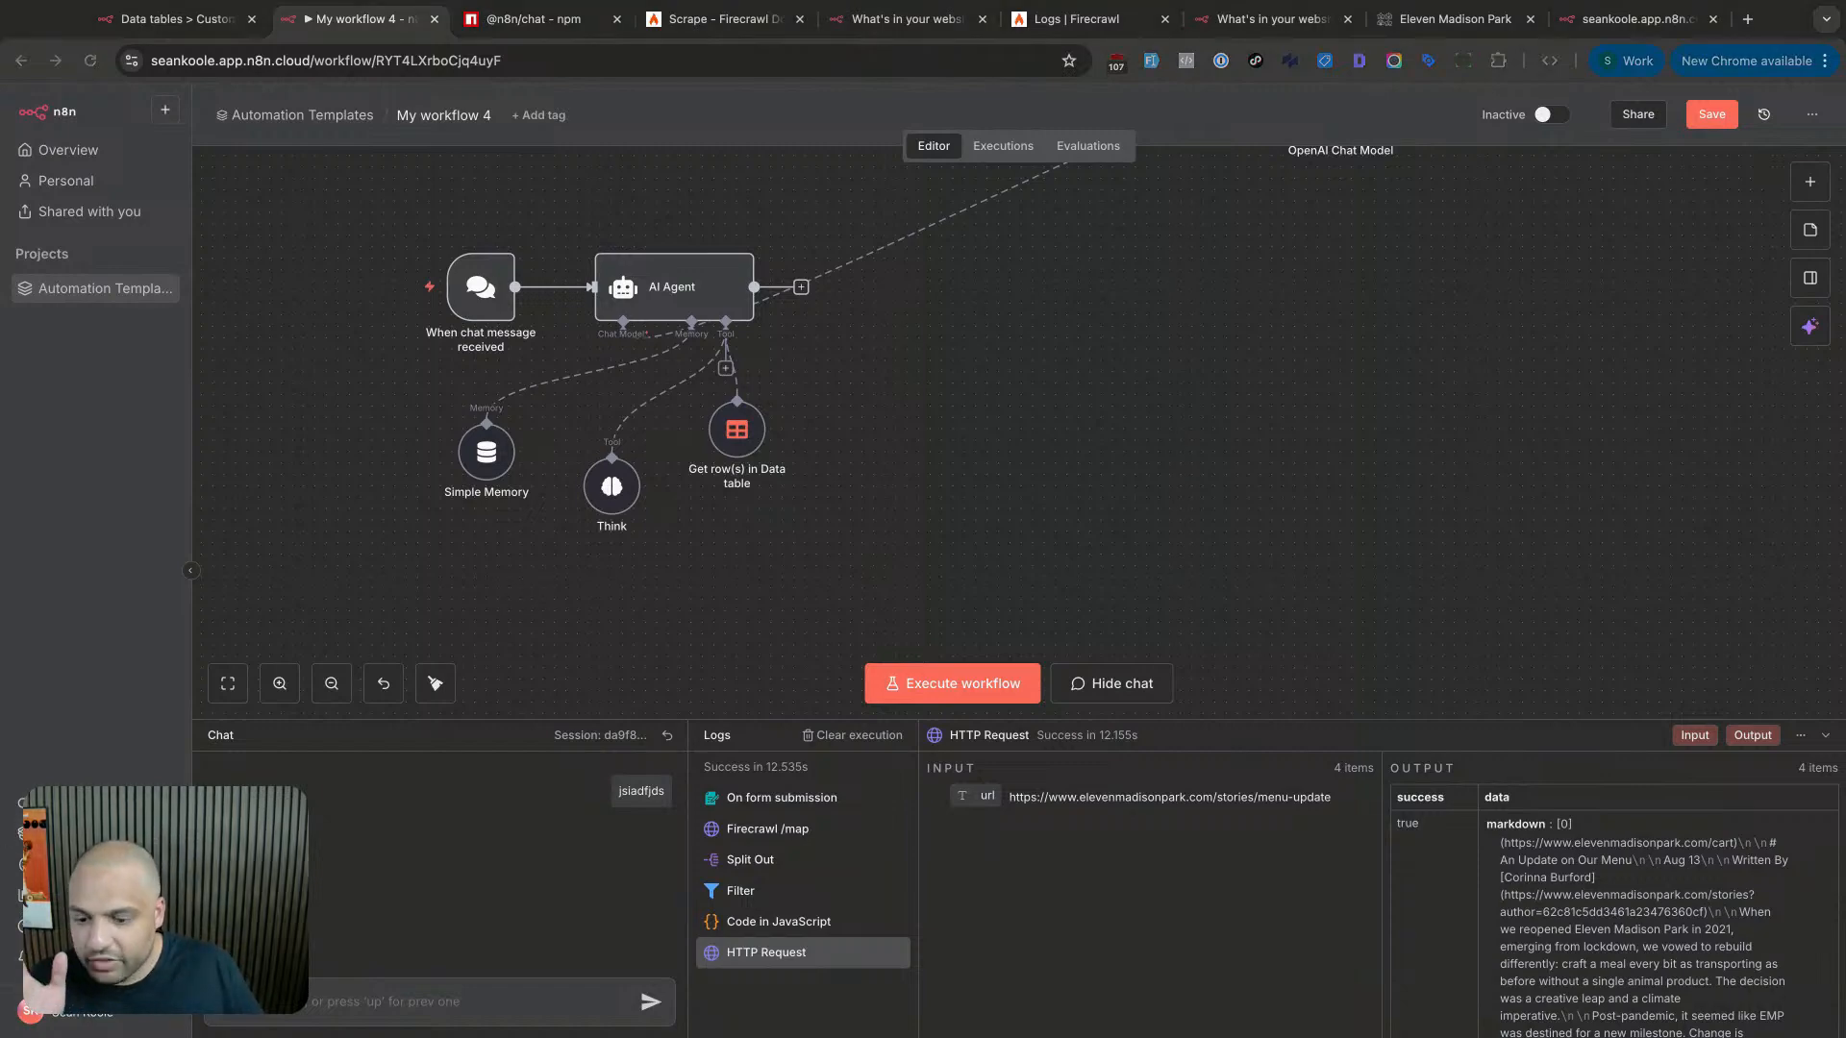
scroll(936, 509, "up", 3)
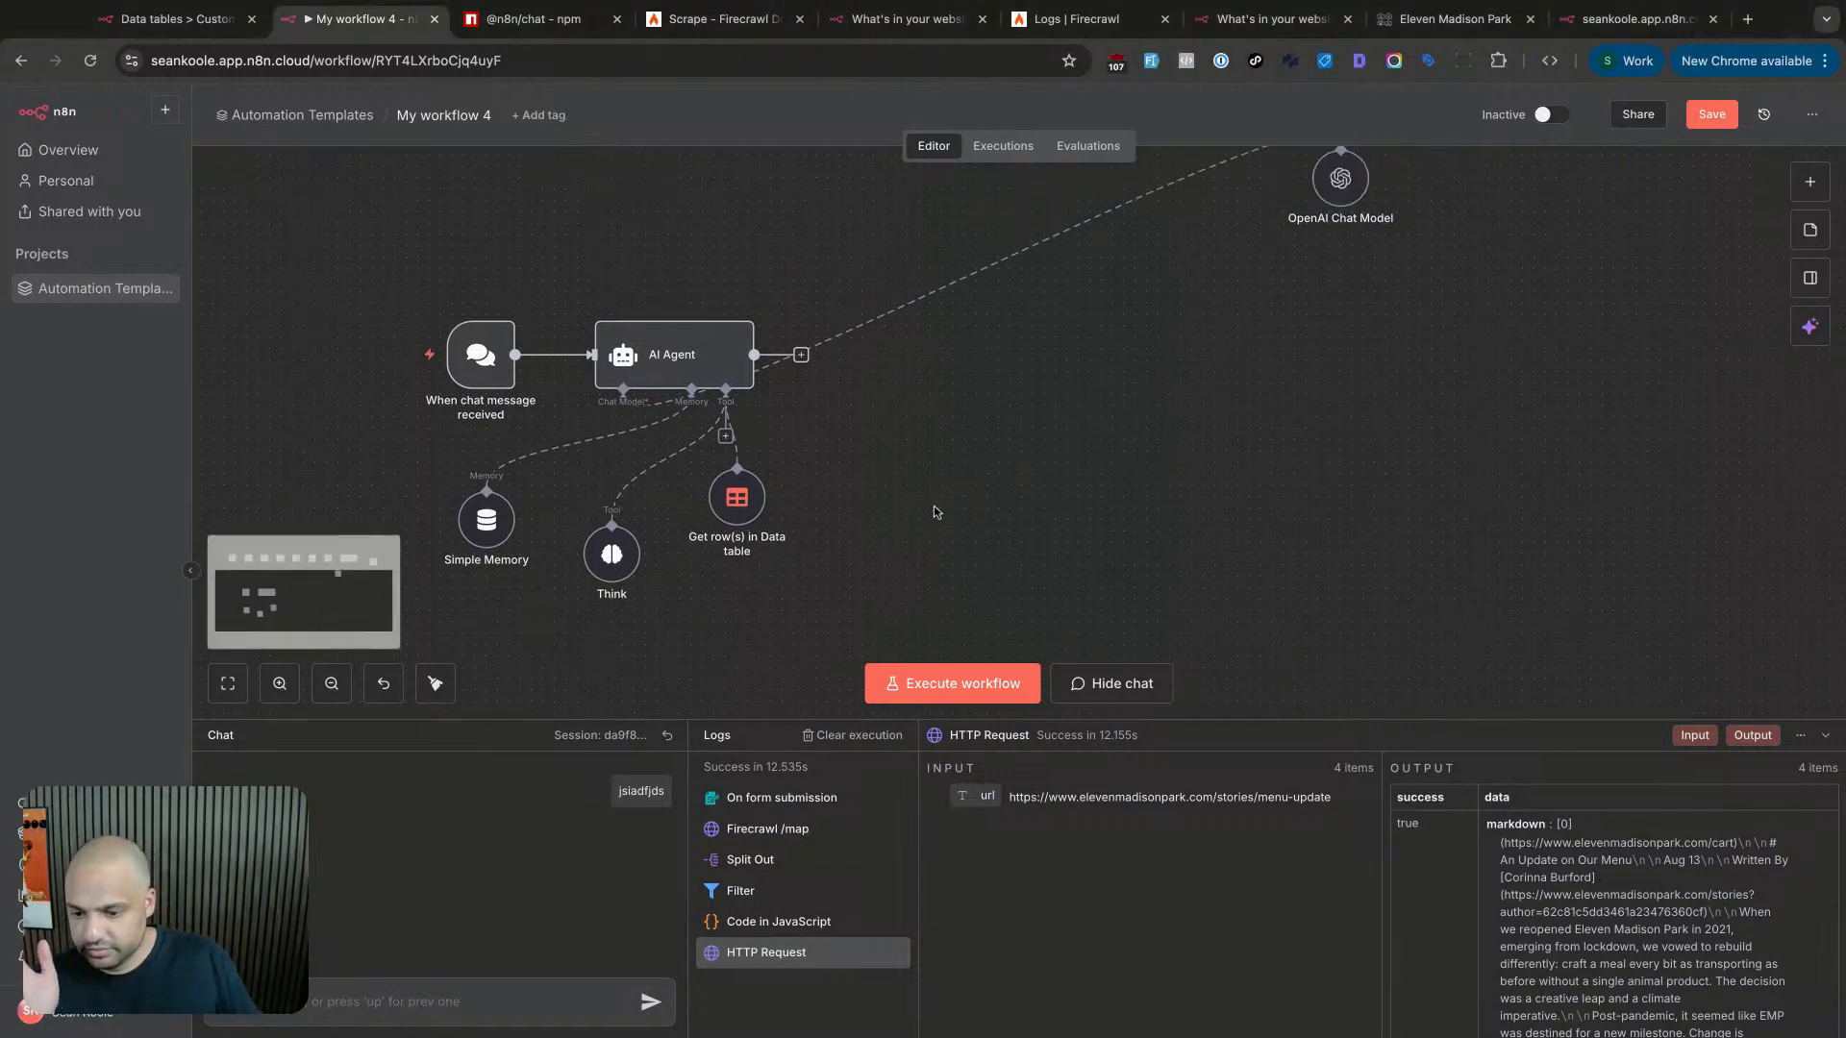
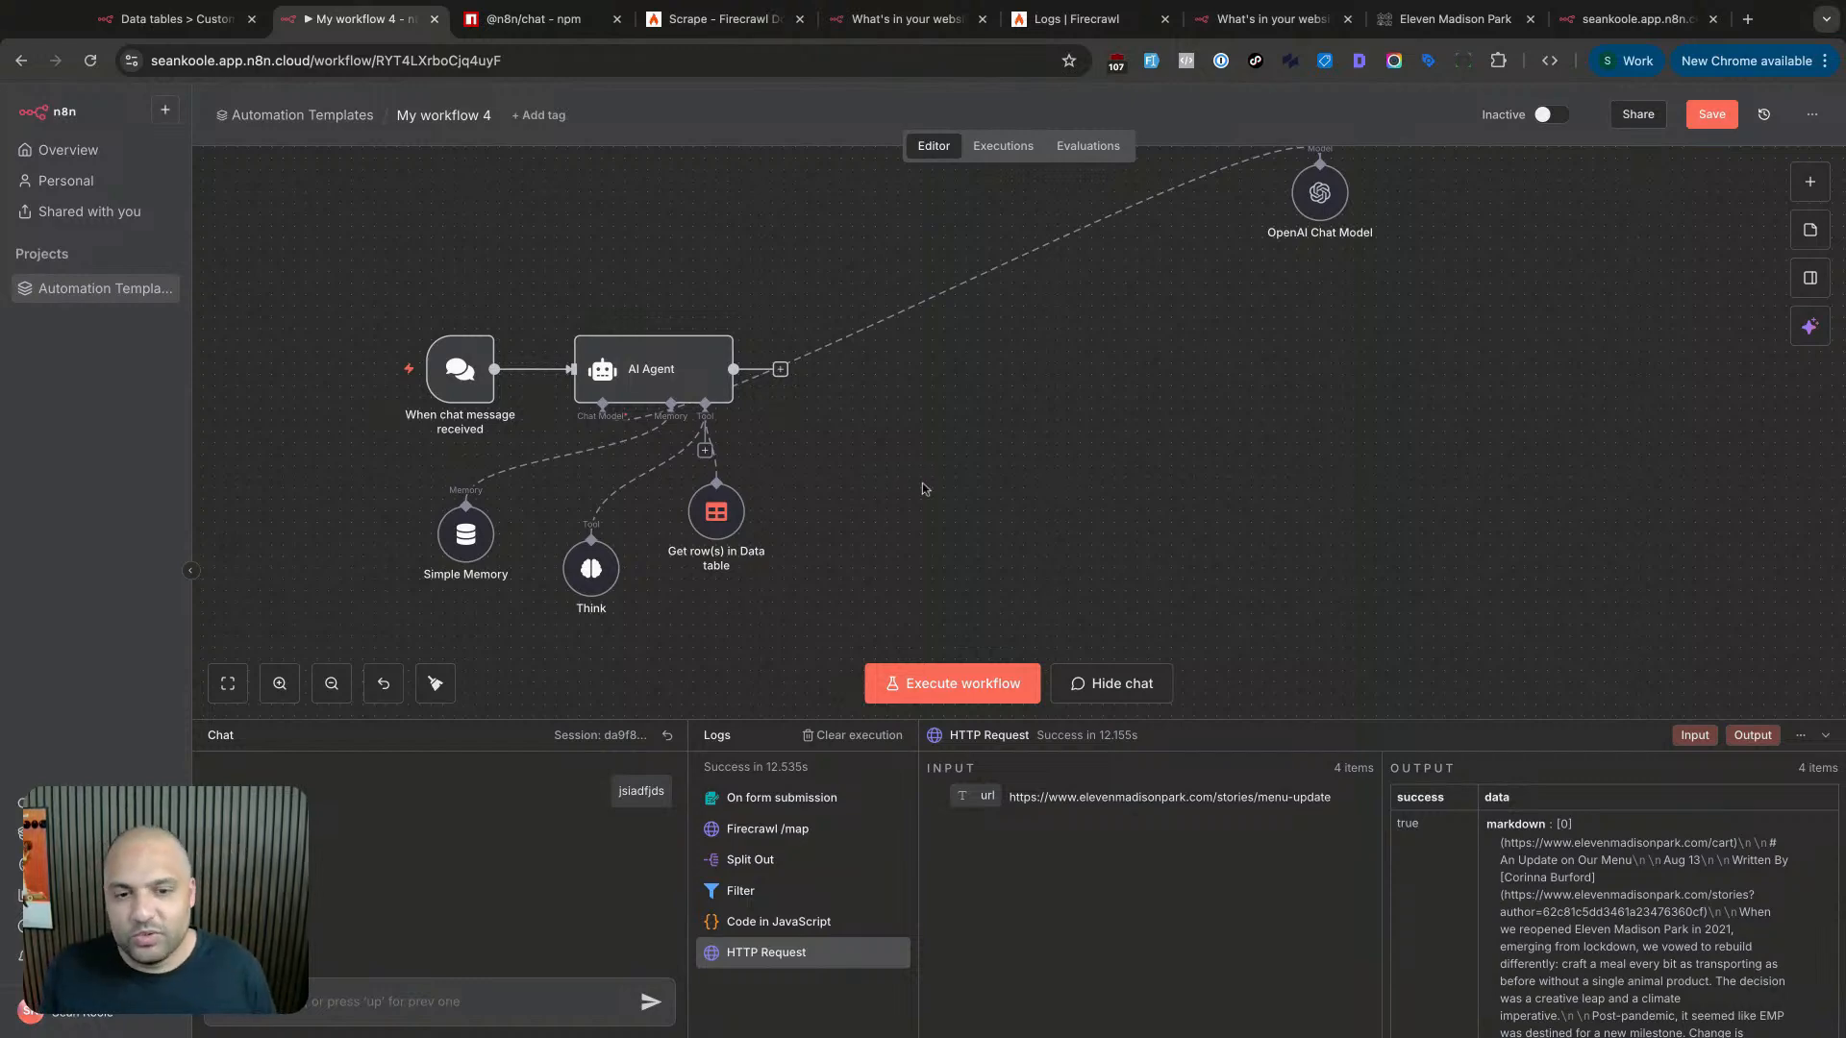
- Box-select the five chat agent nodes together, then clear the selection
scroll(850, 405, "up", 1)
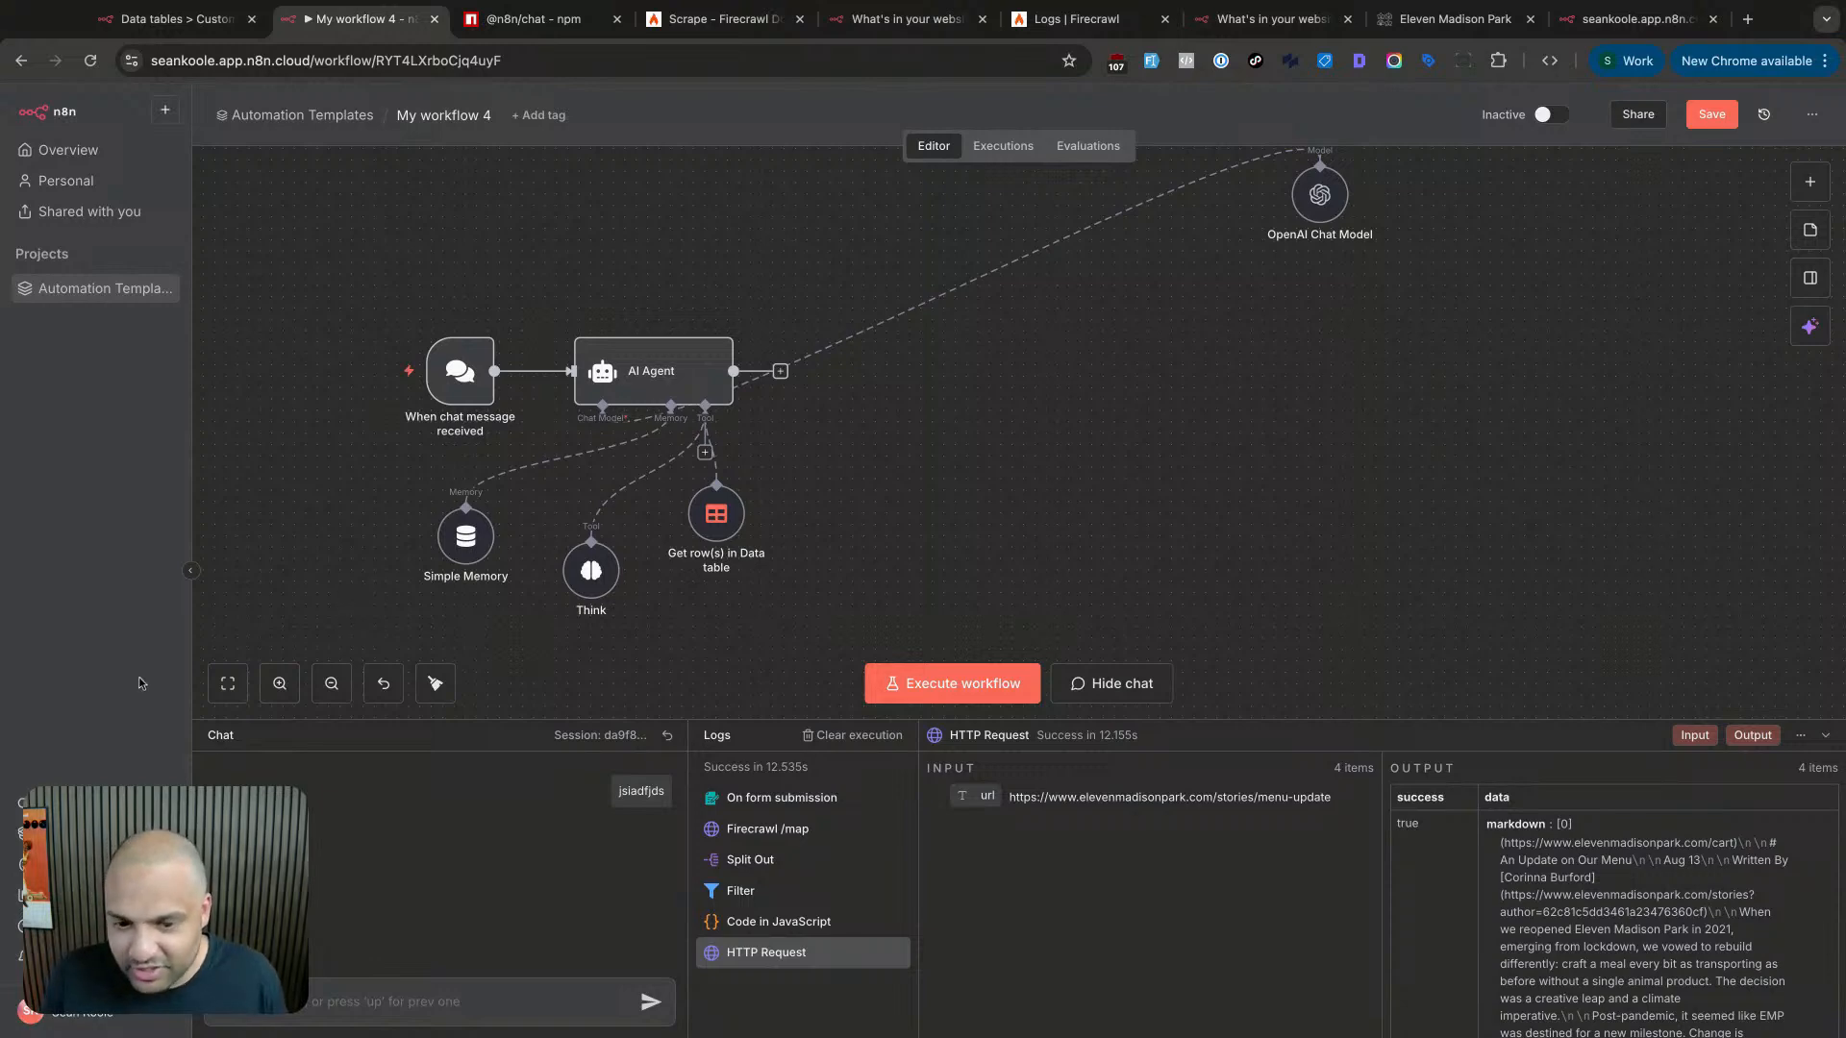
left_click_drag(348, 229, 770, 631)
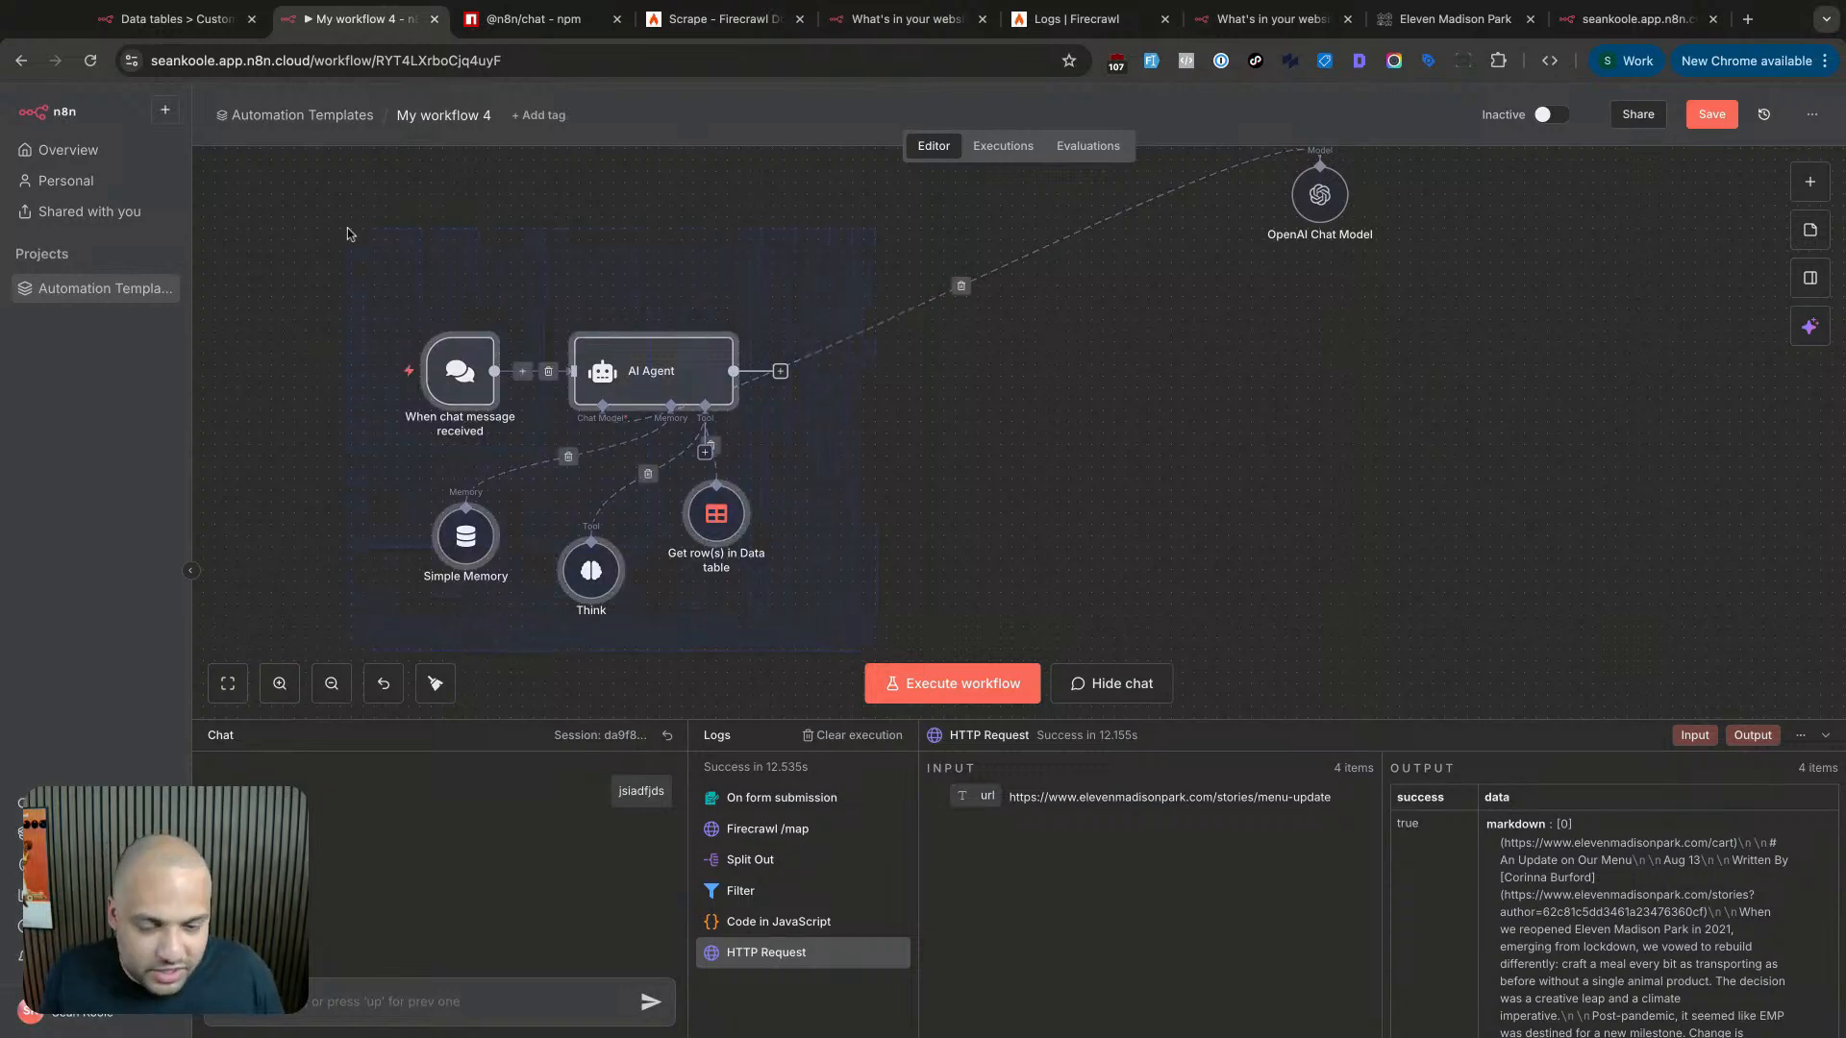
left_click_drag(348, 228, 317, 315)
left_click(318, 315)
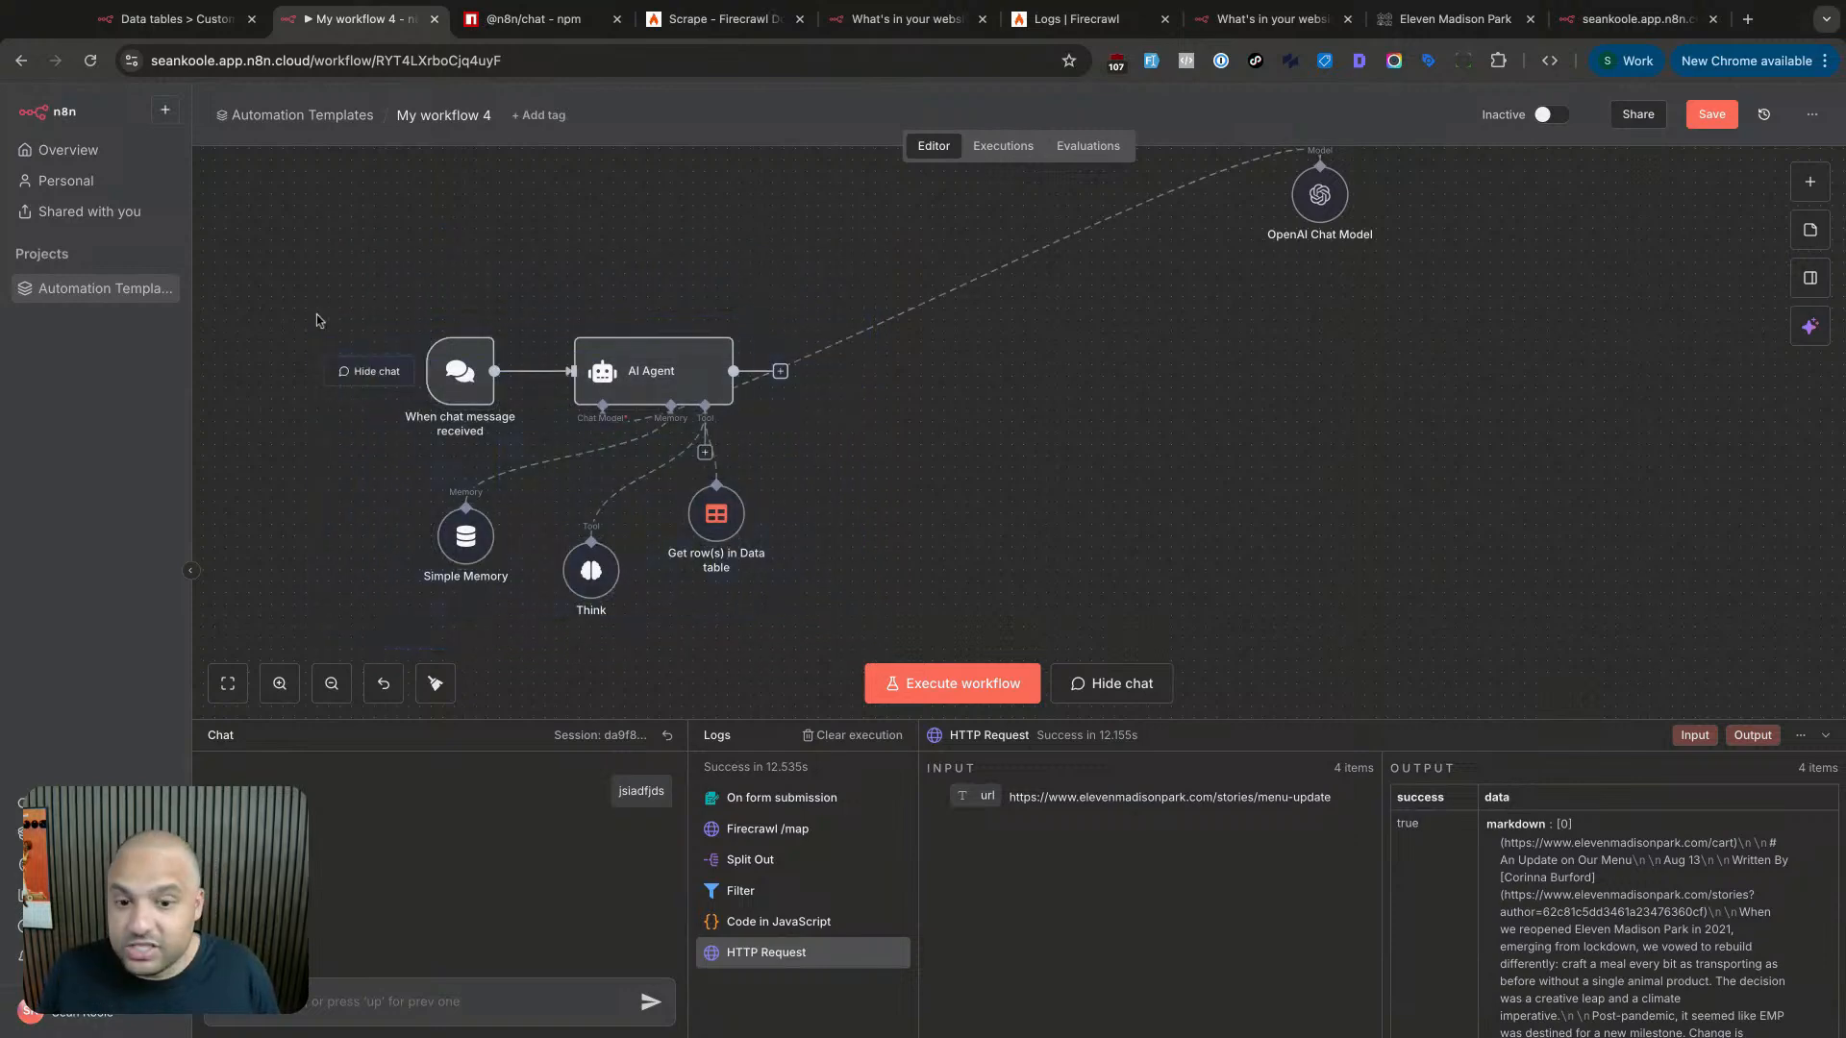
left_click_drag(908, 627, 375, 254)
left_click(453, 263)
- Pan the canvas until the Firecrawl pipeline's top row through Upsert row(s) is visible
scroll(481, 269, "up", 3)
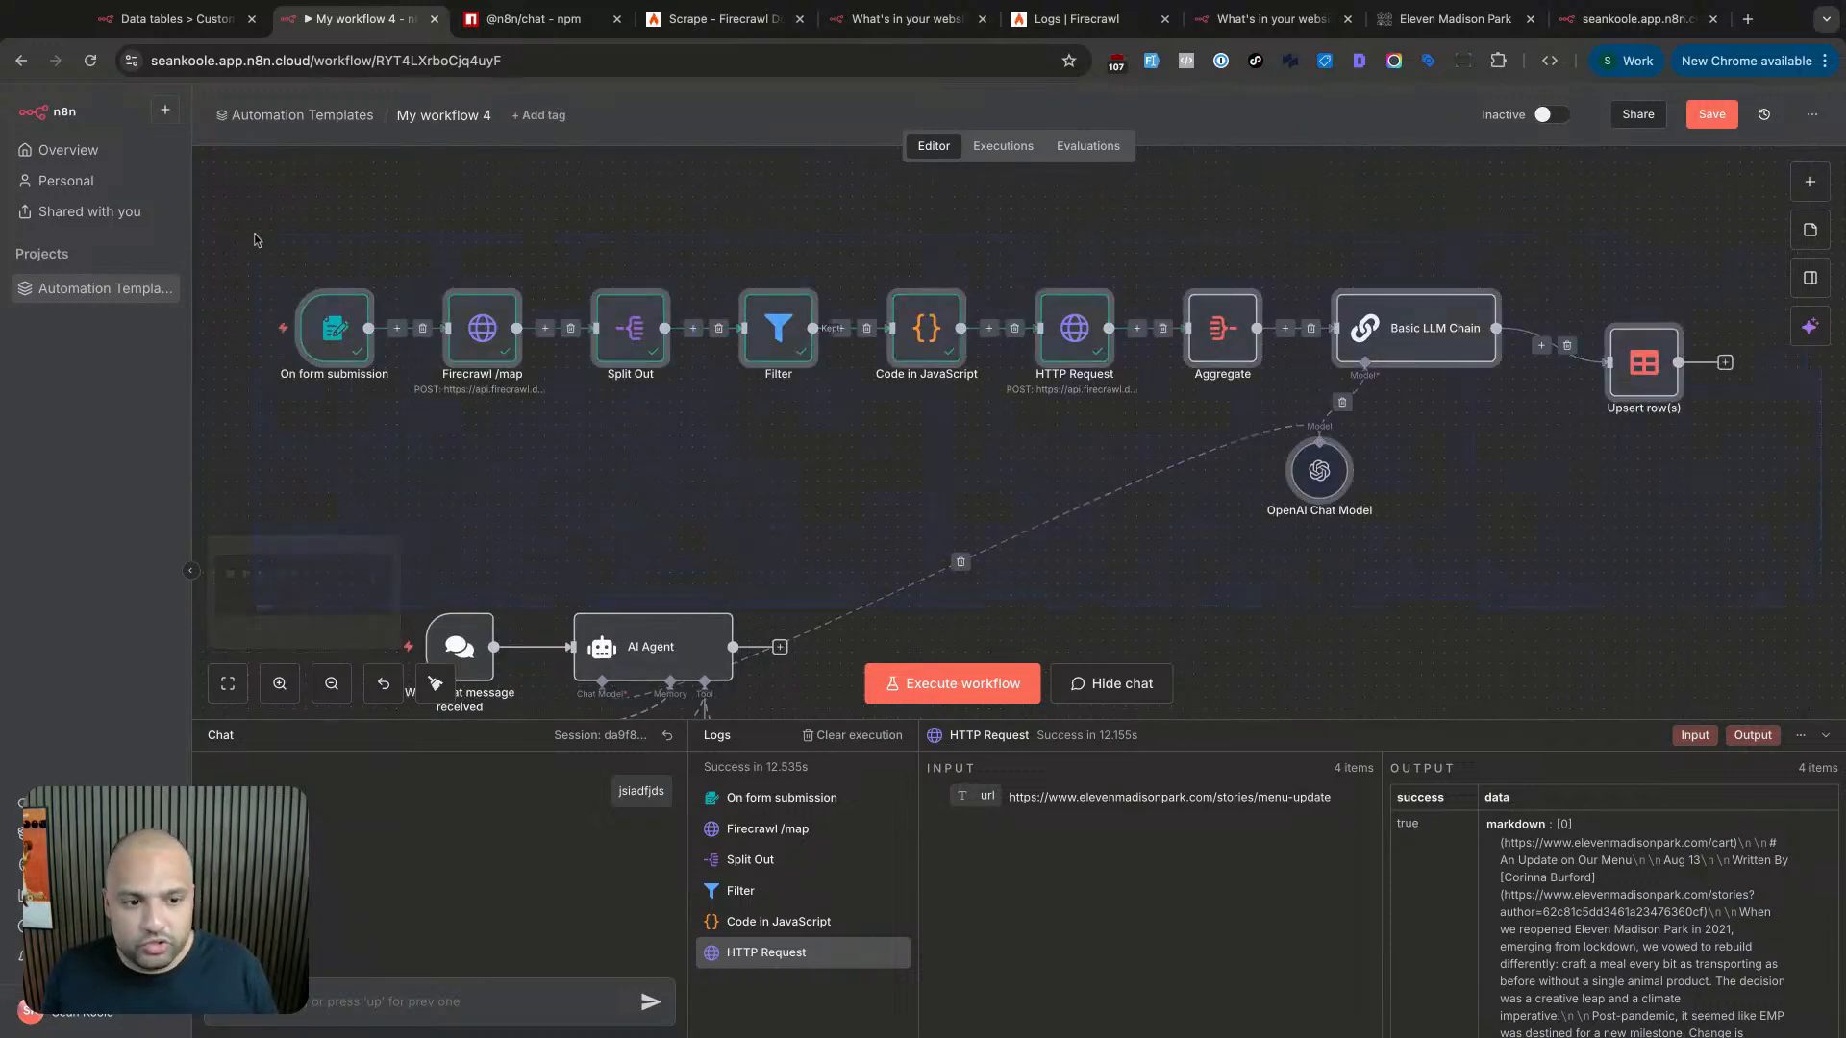
scroll(860, 553, "down", 3)
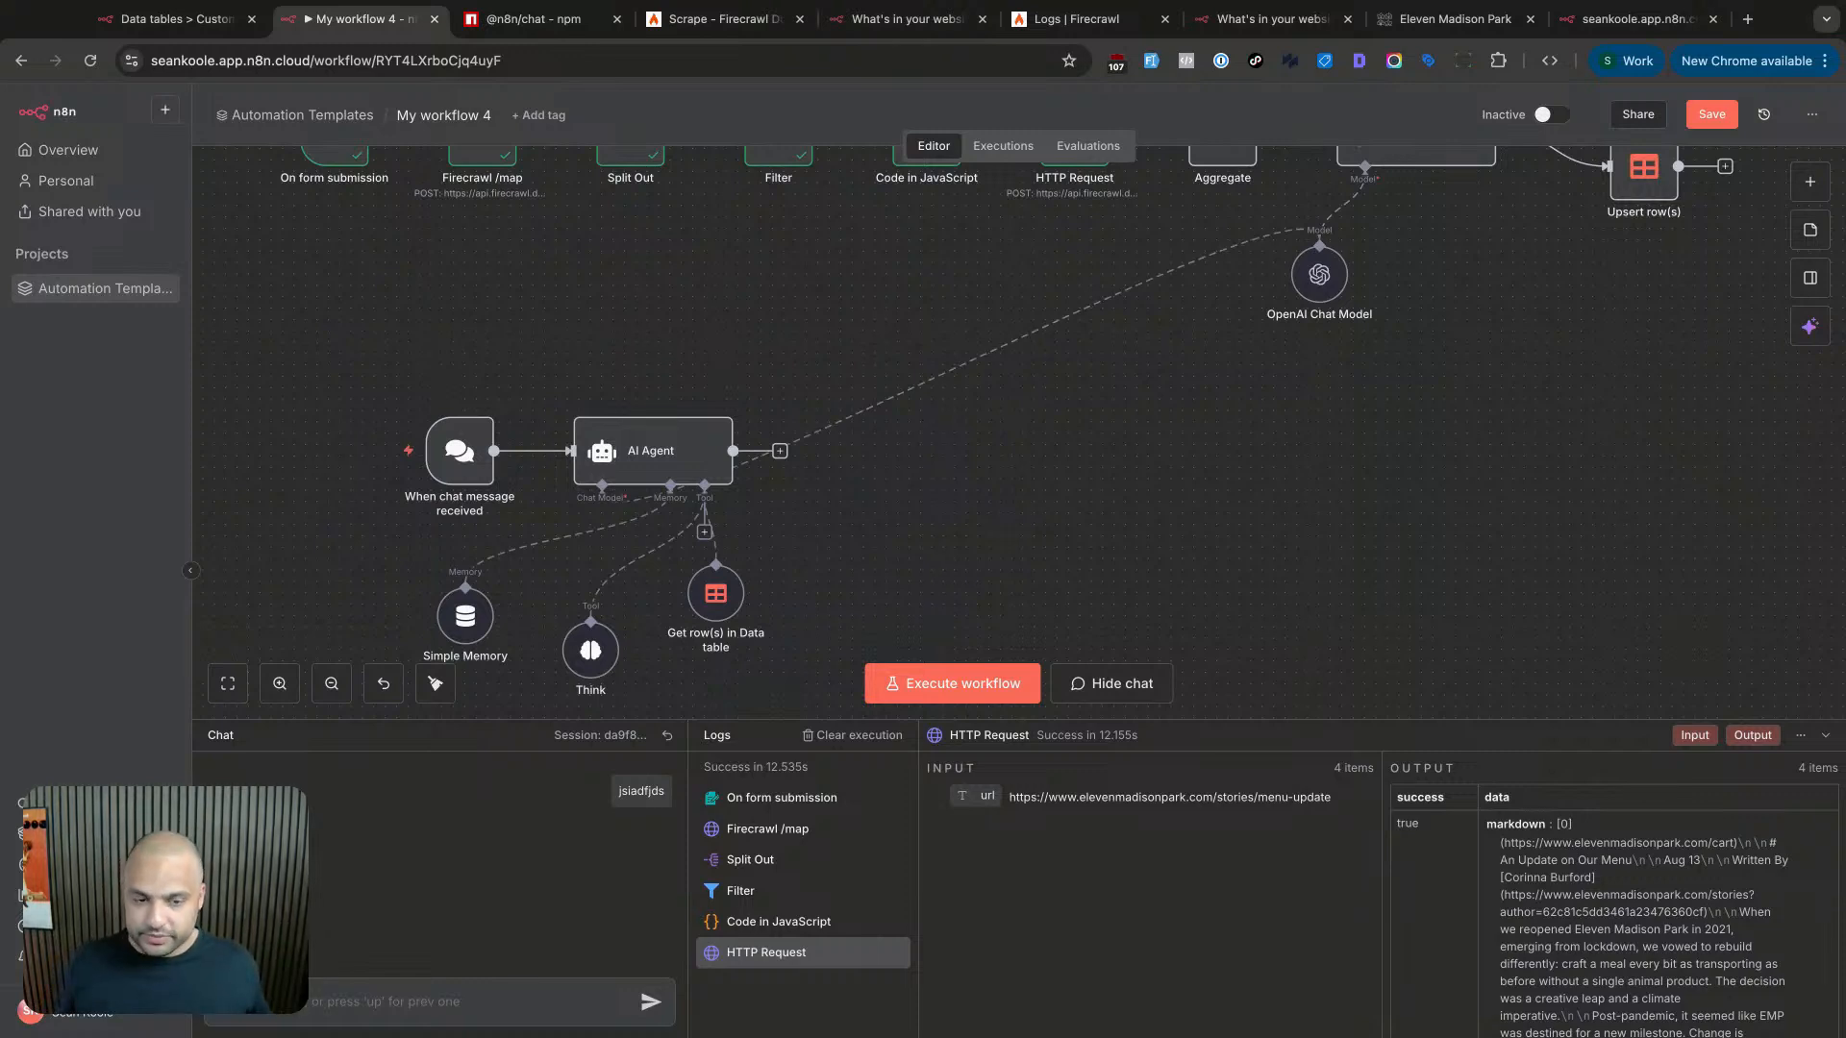
scroll(1012, 554, "up", 3)
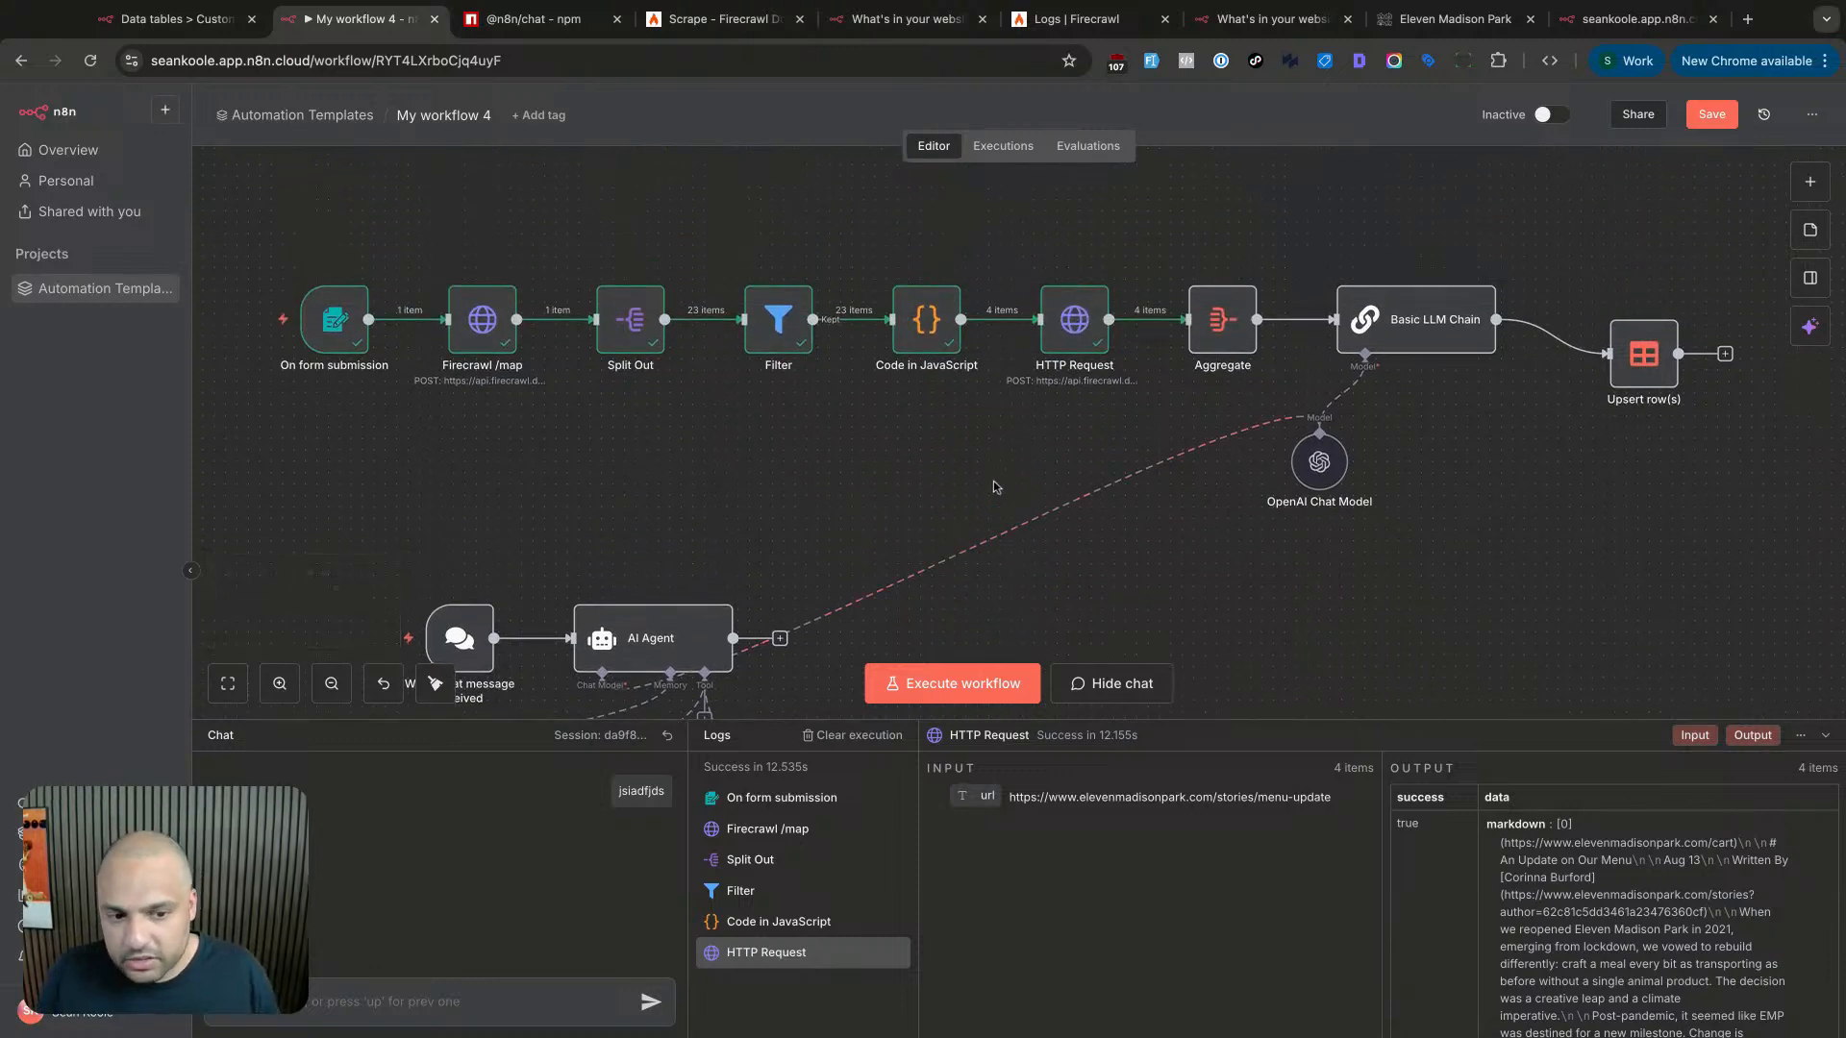
scroll(993, 487, "left", 1)
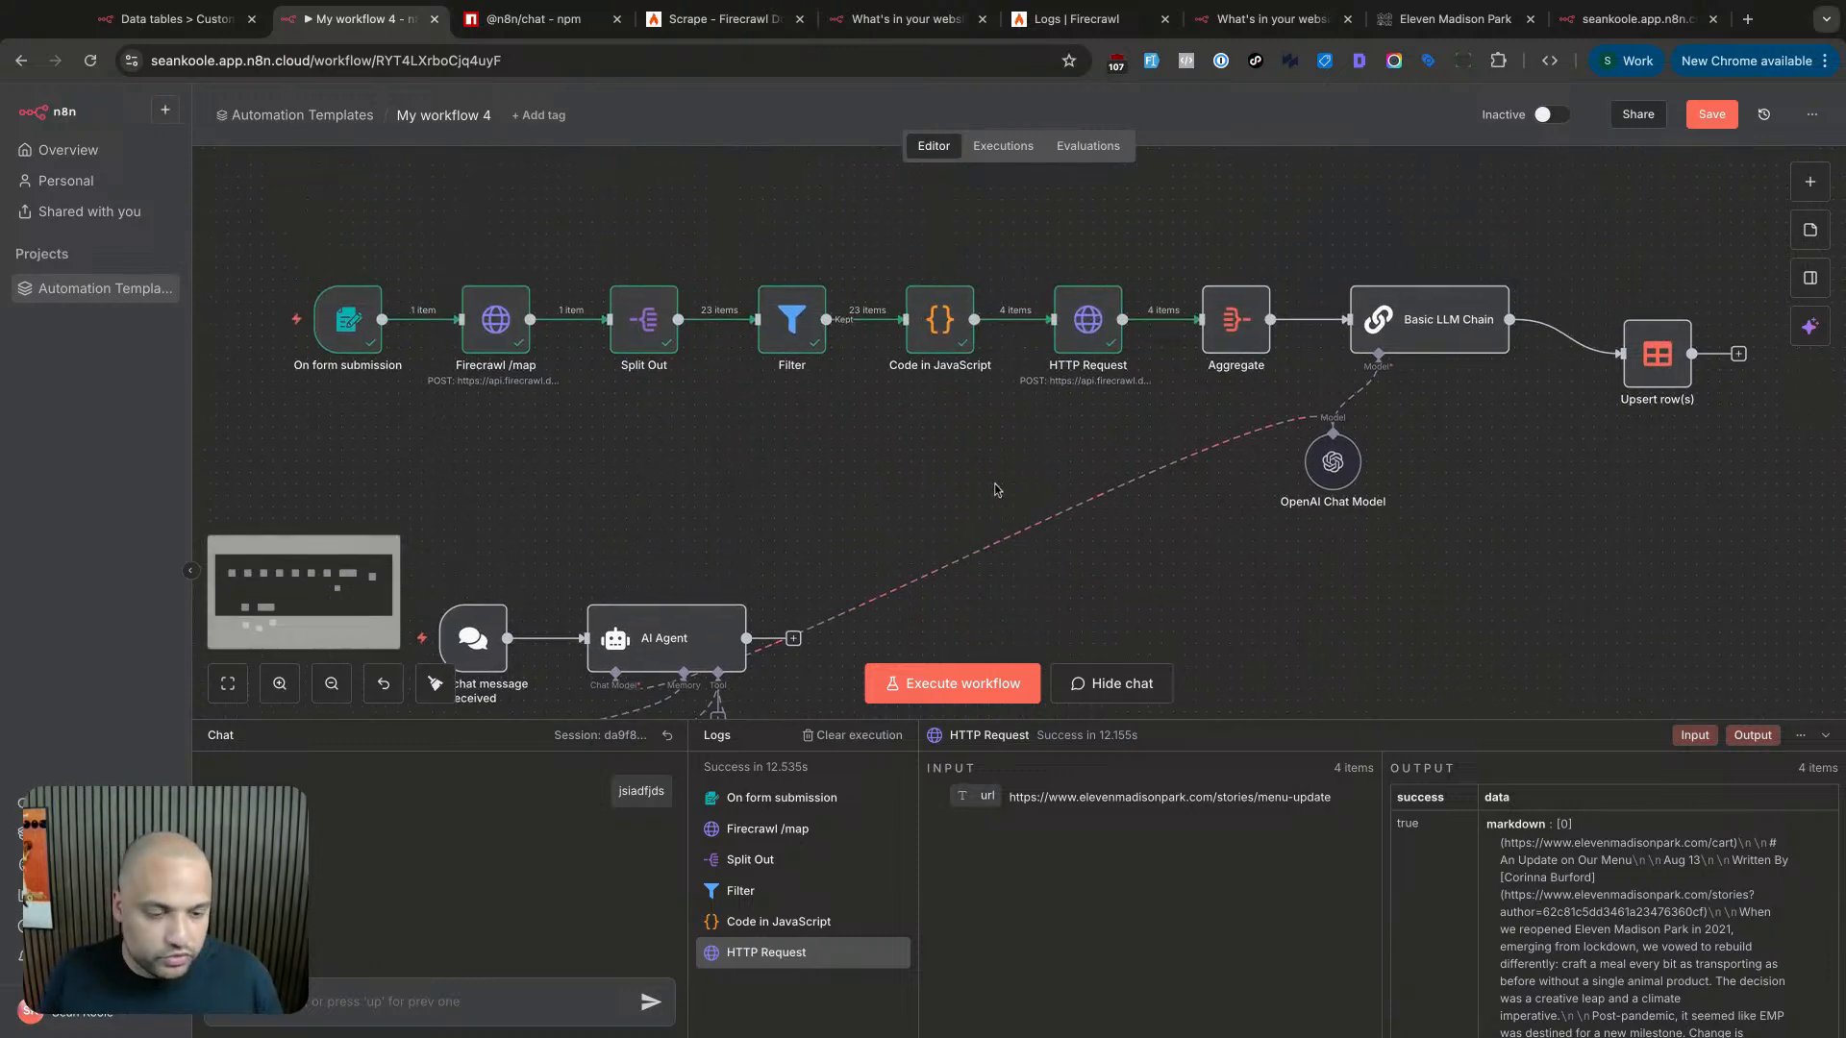
scroll(991, 495, "left", 2)
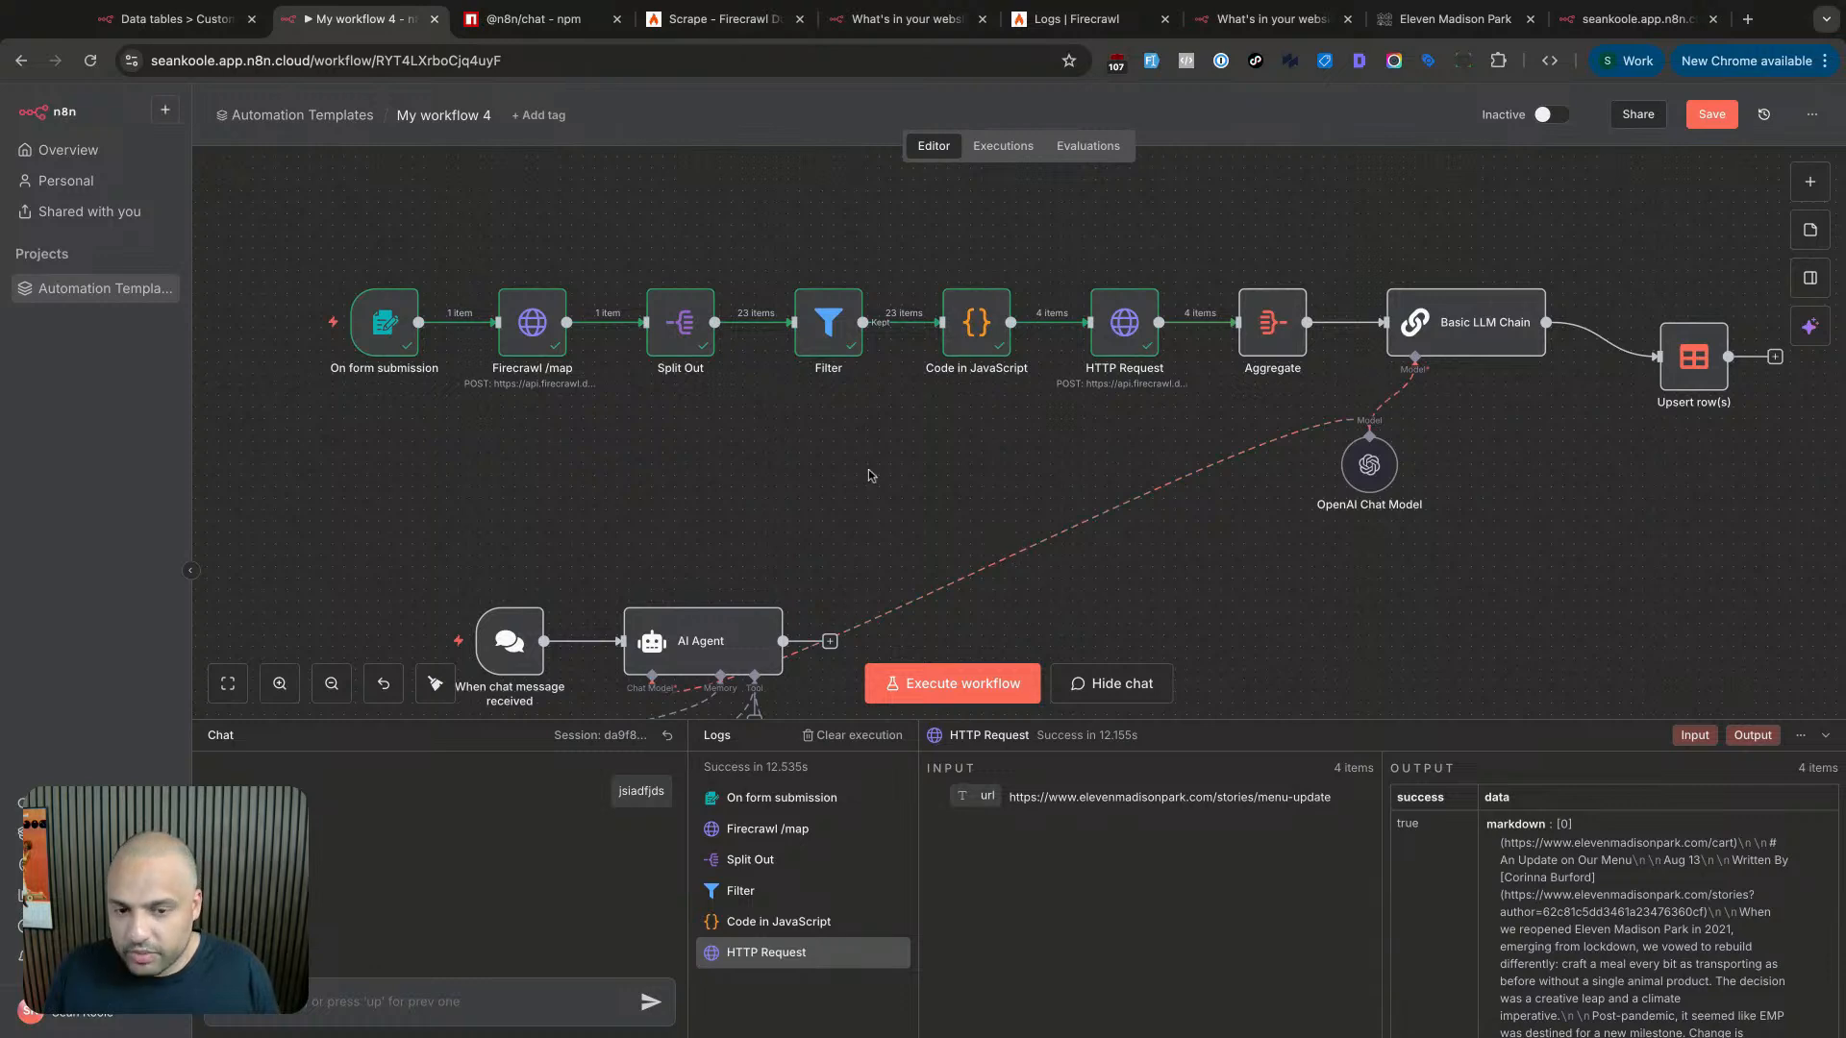
scroll(895, 465, "right", 5)
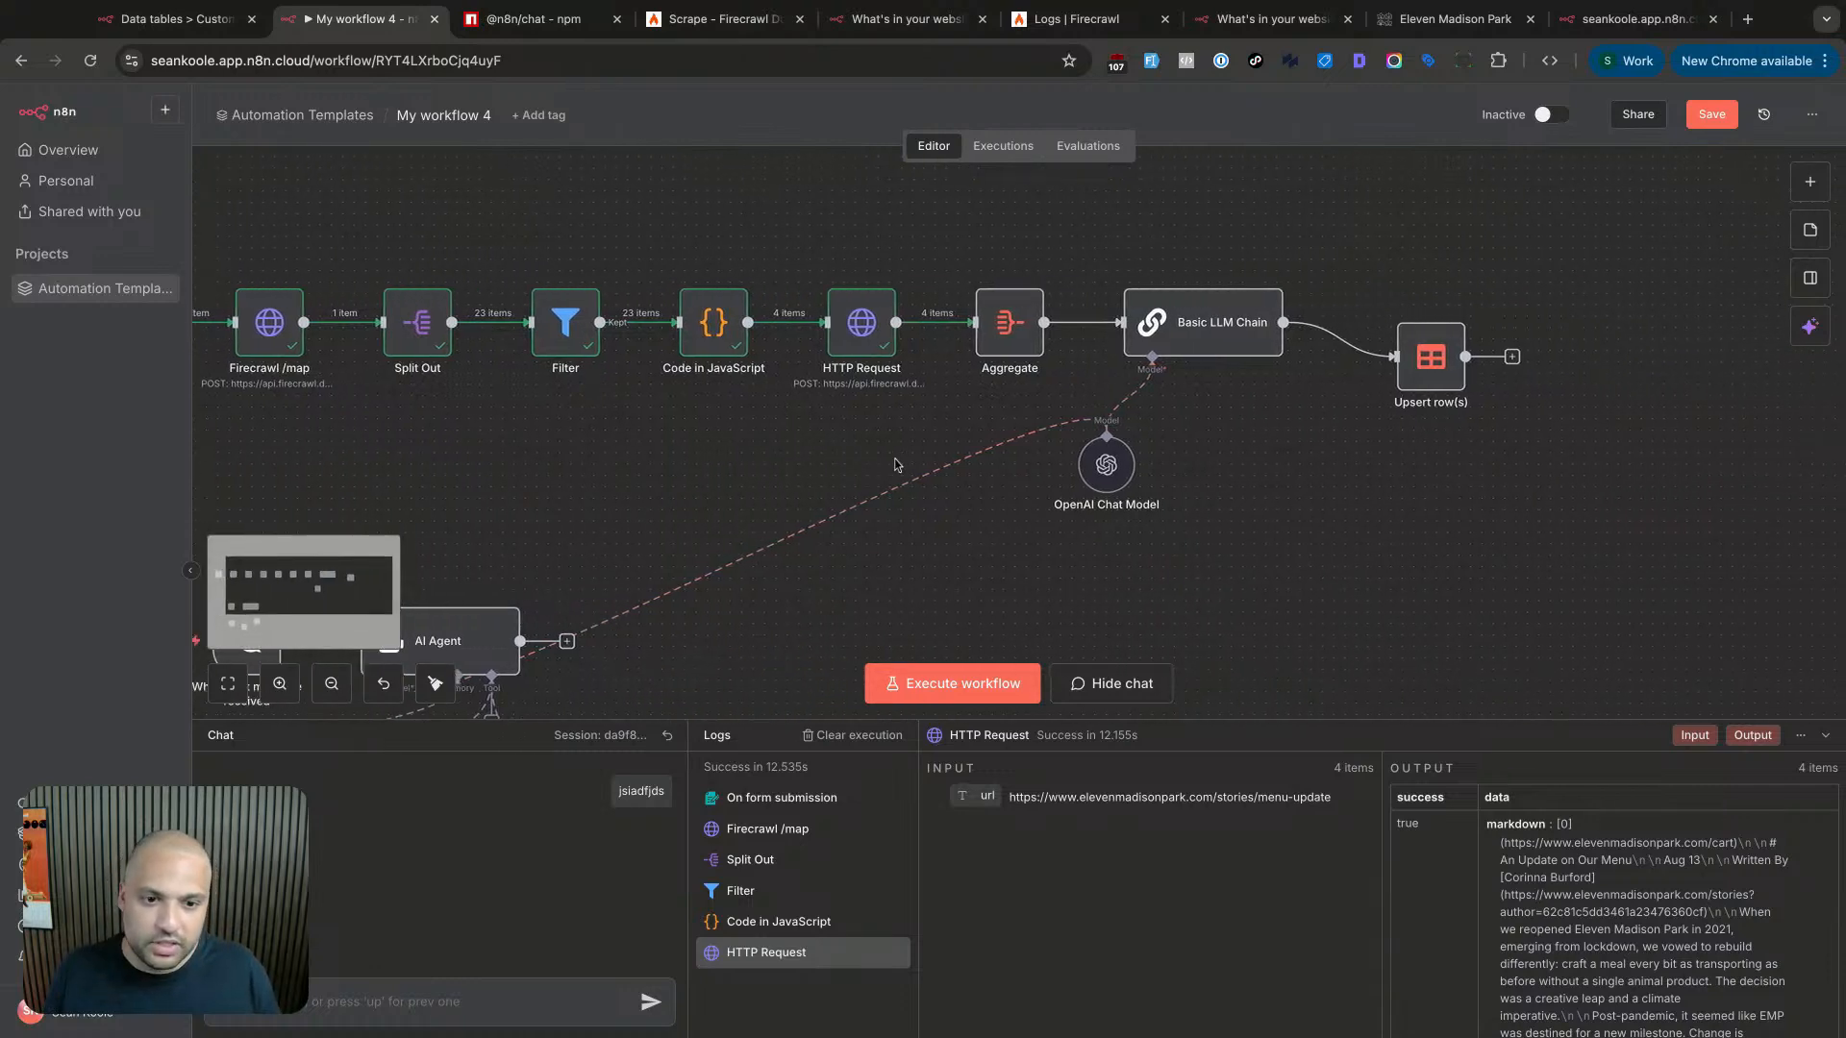
scroll(894, 465, "down", 2)
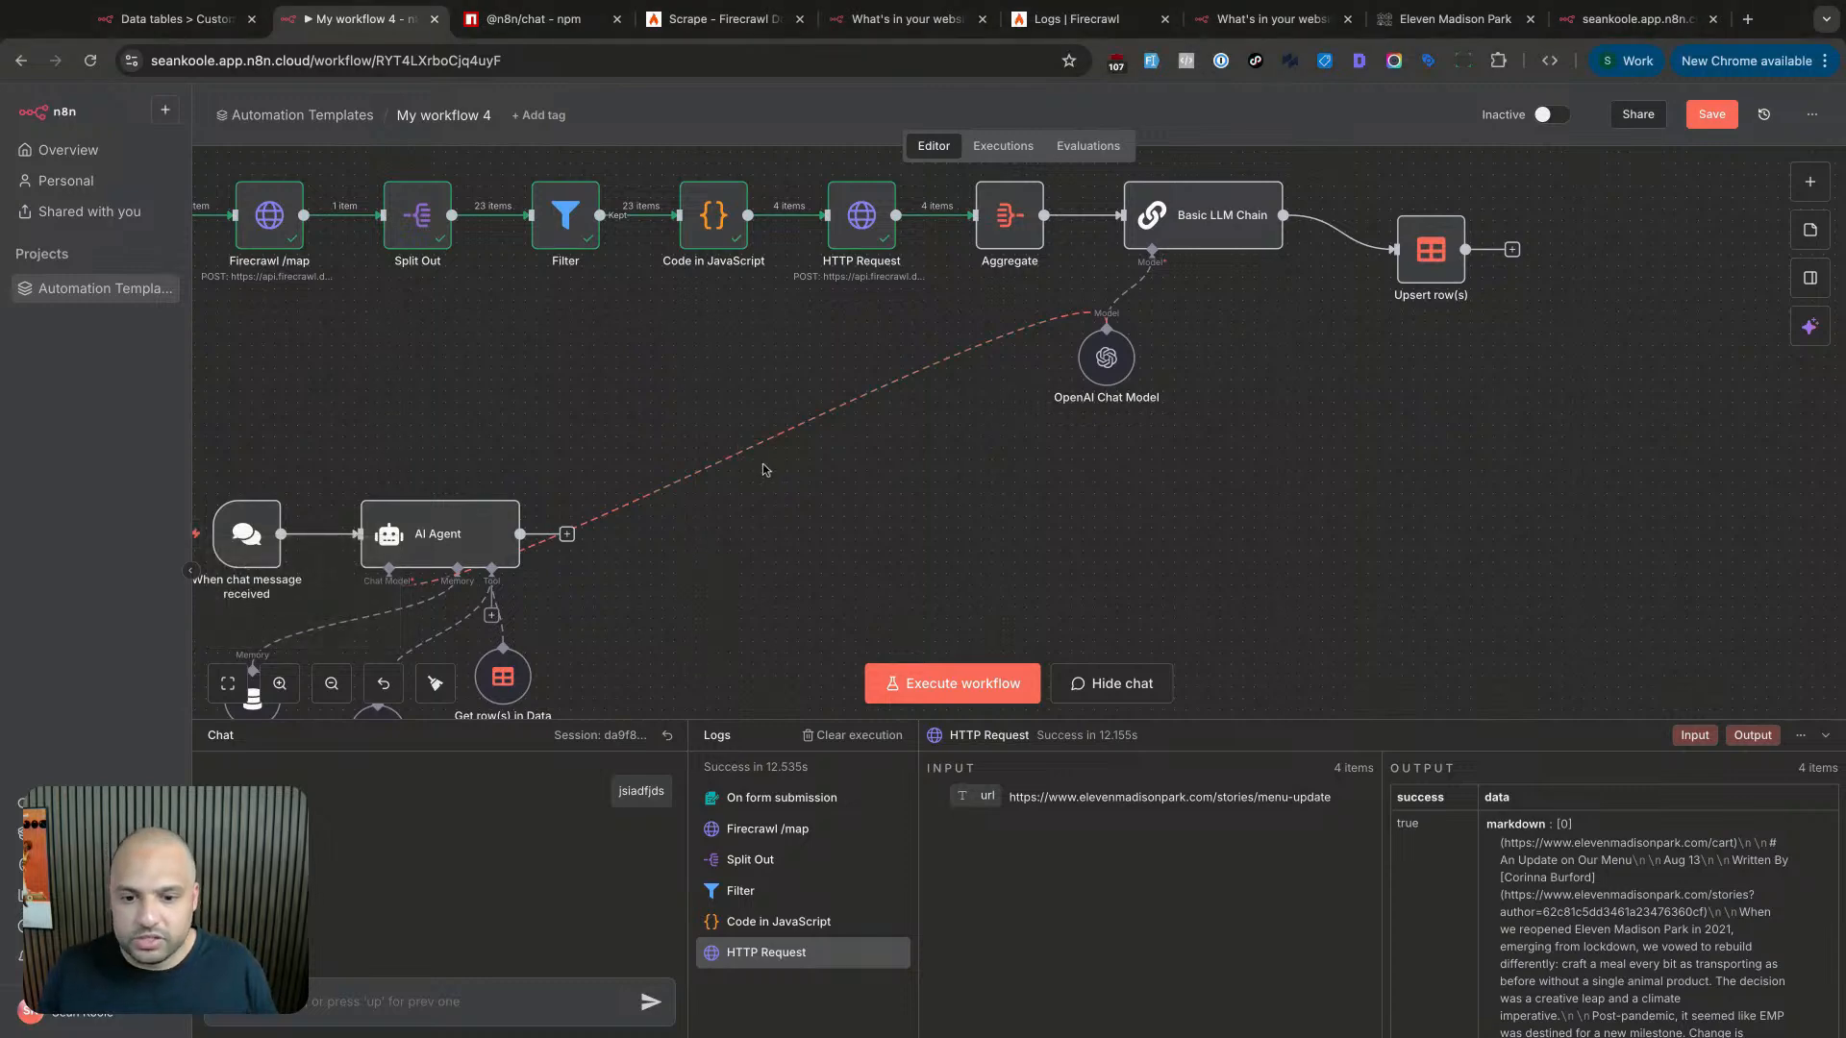
scroll(764, 469, "down", 1)
scroll(760, 471, "down", 1)
scroll(827, 432, "up", 4)
scroll(866, 404, "right", 2)
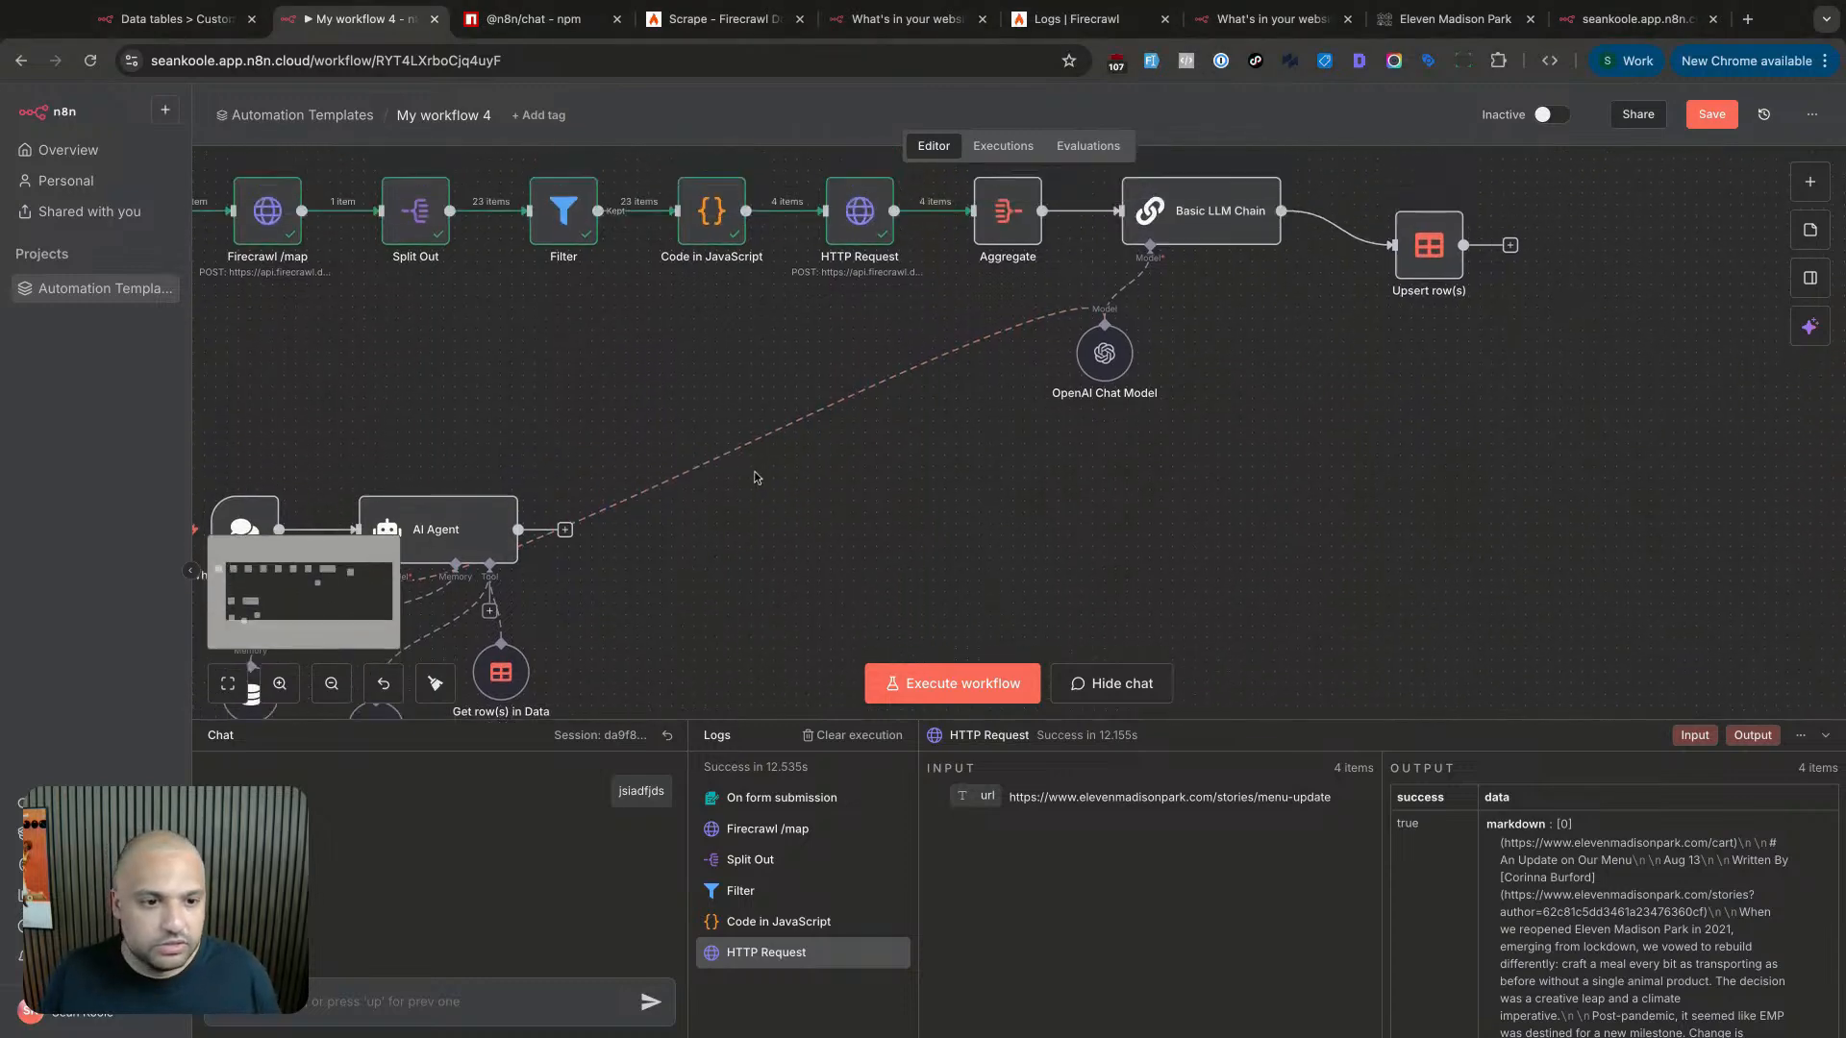
scroll(895, 392, "up", 1)
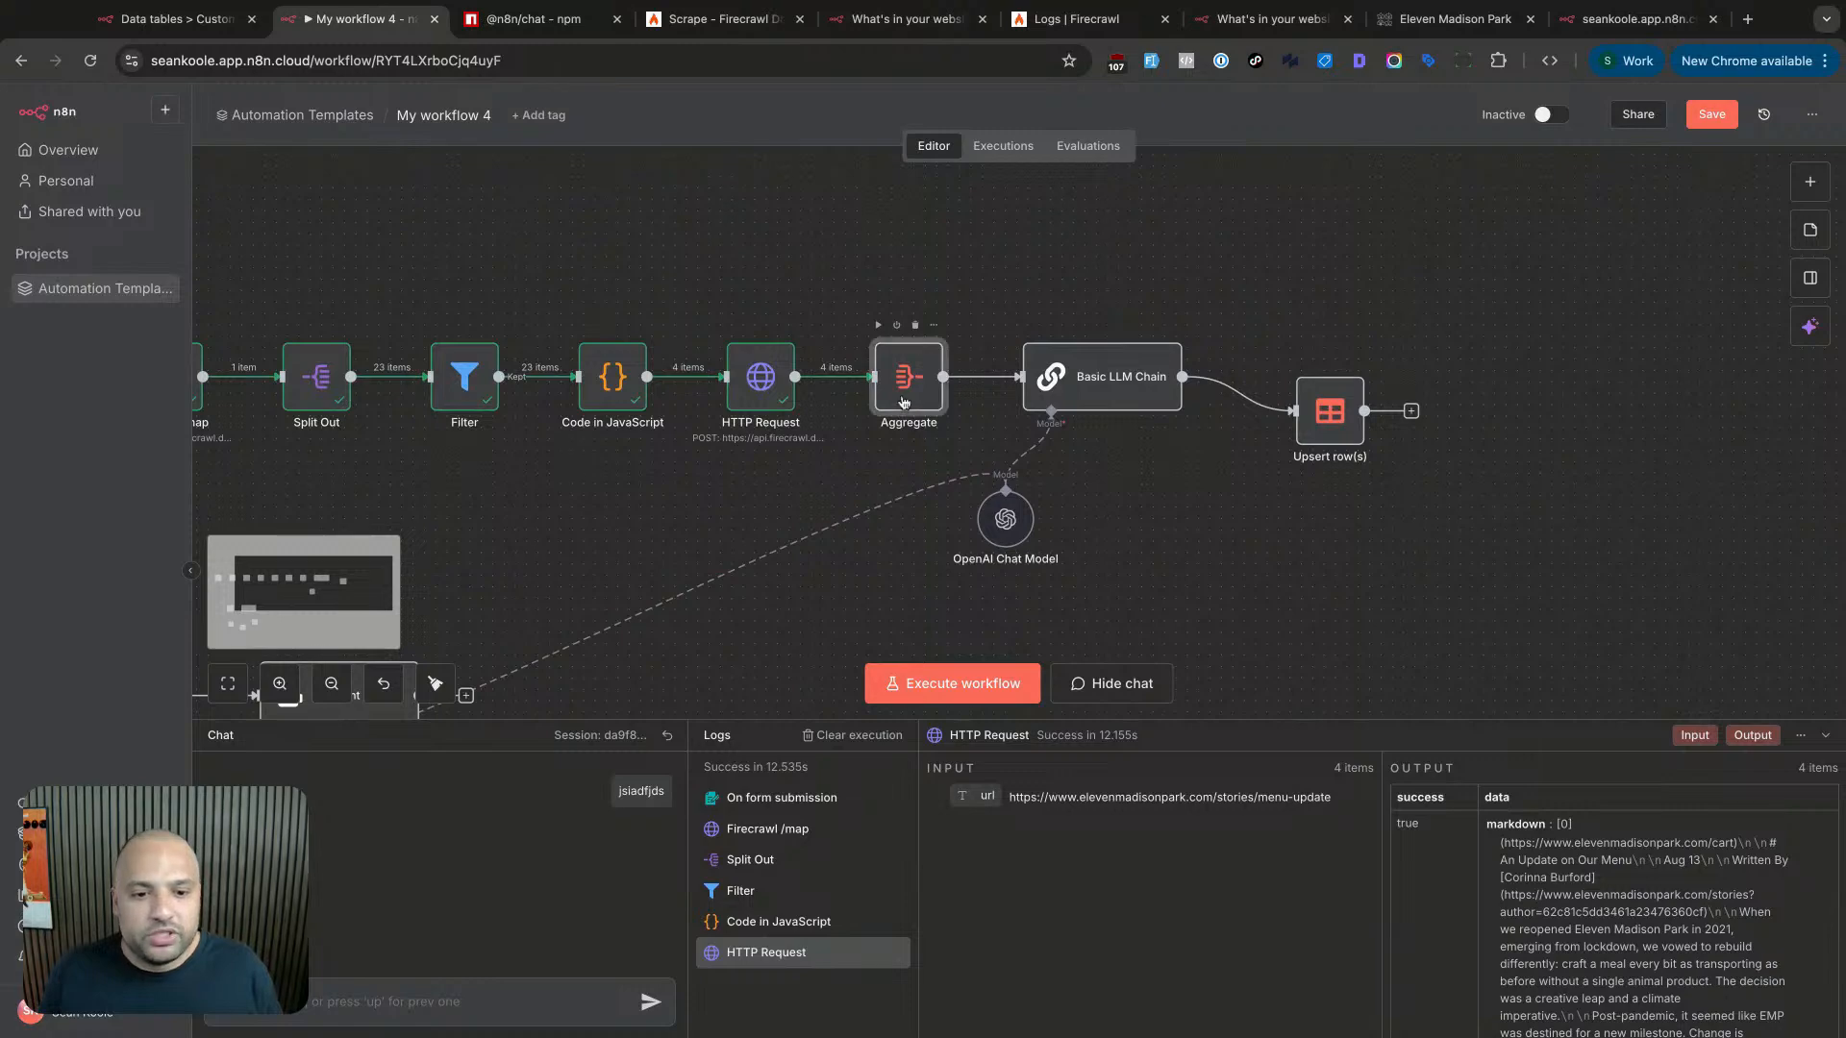
- Execute the Aggregate node alone to merge the four scraped markdown pages into one item
double_click(897, 396)
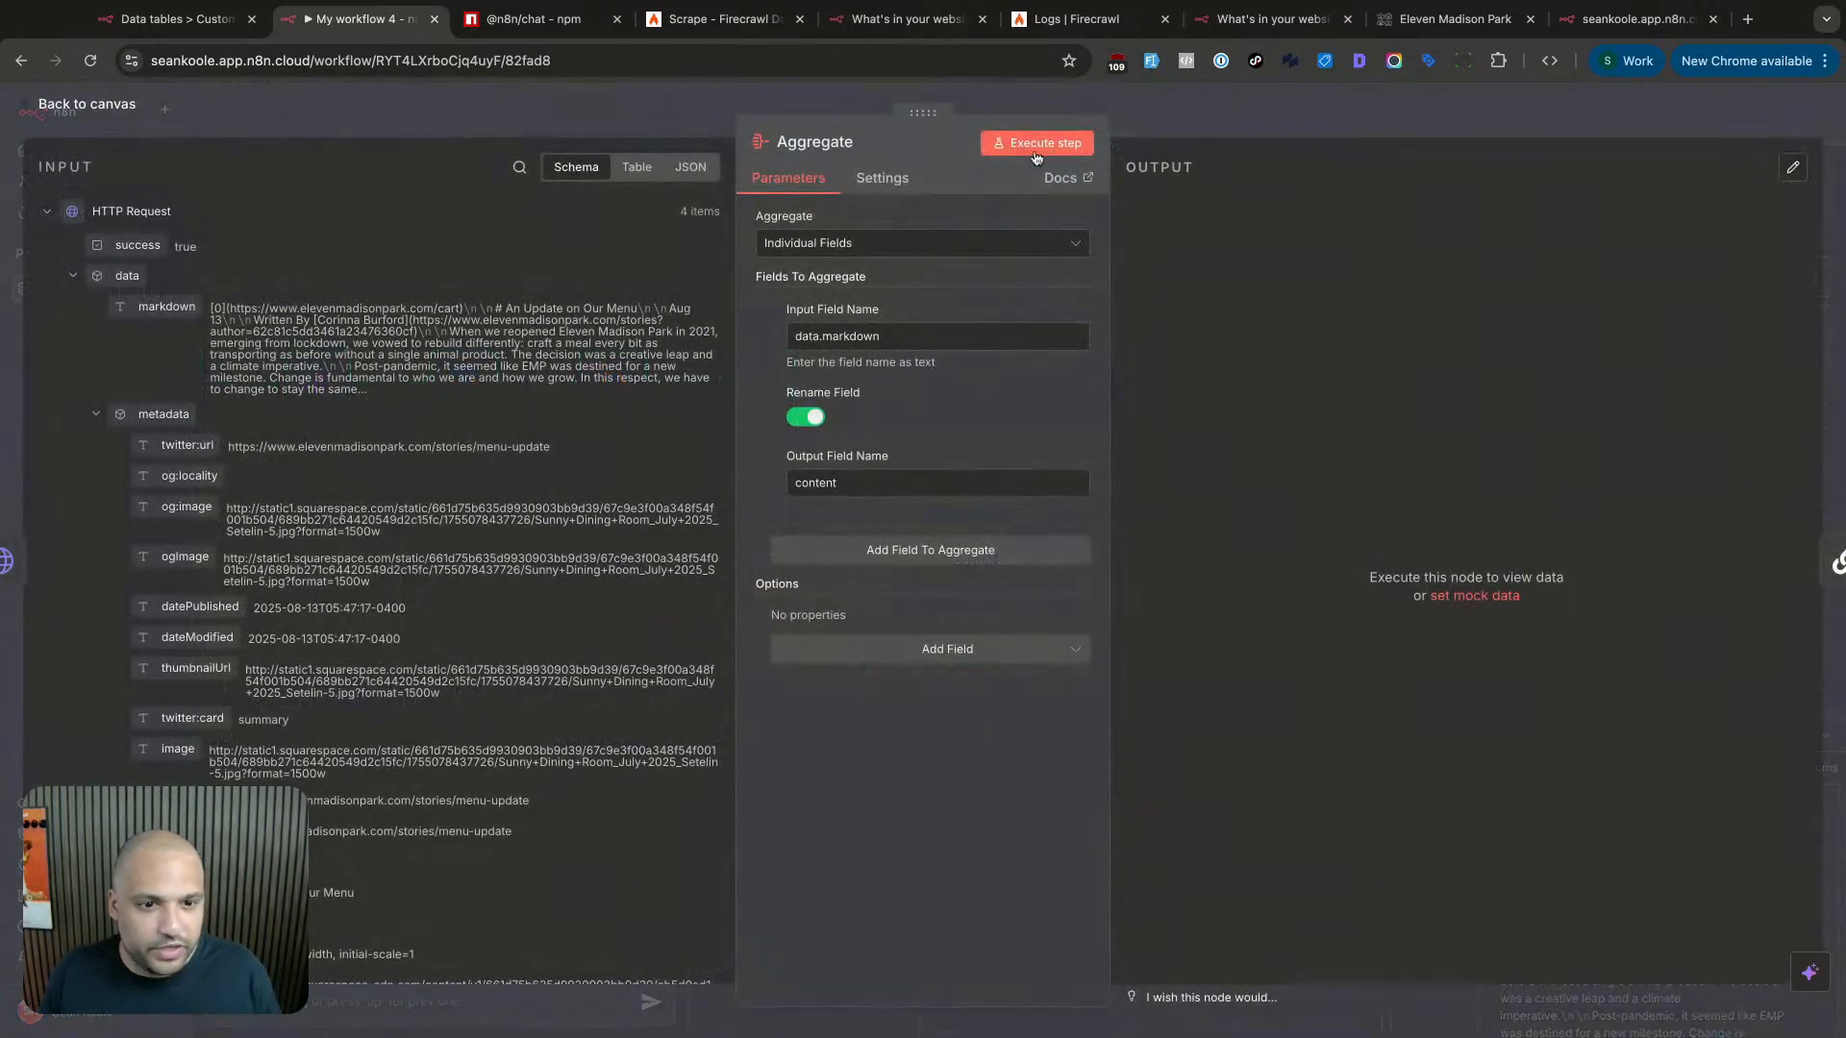
left_click(1038, 149)
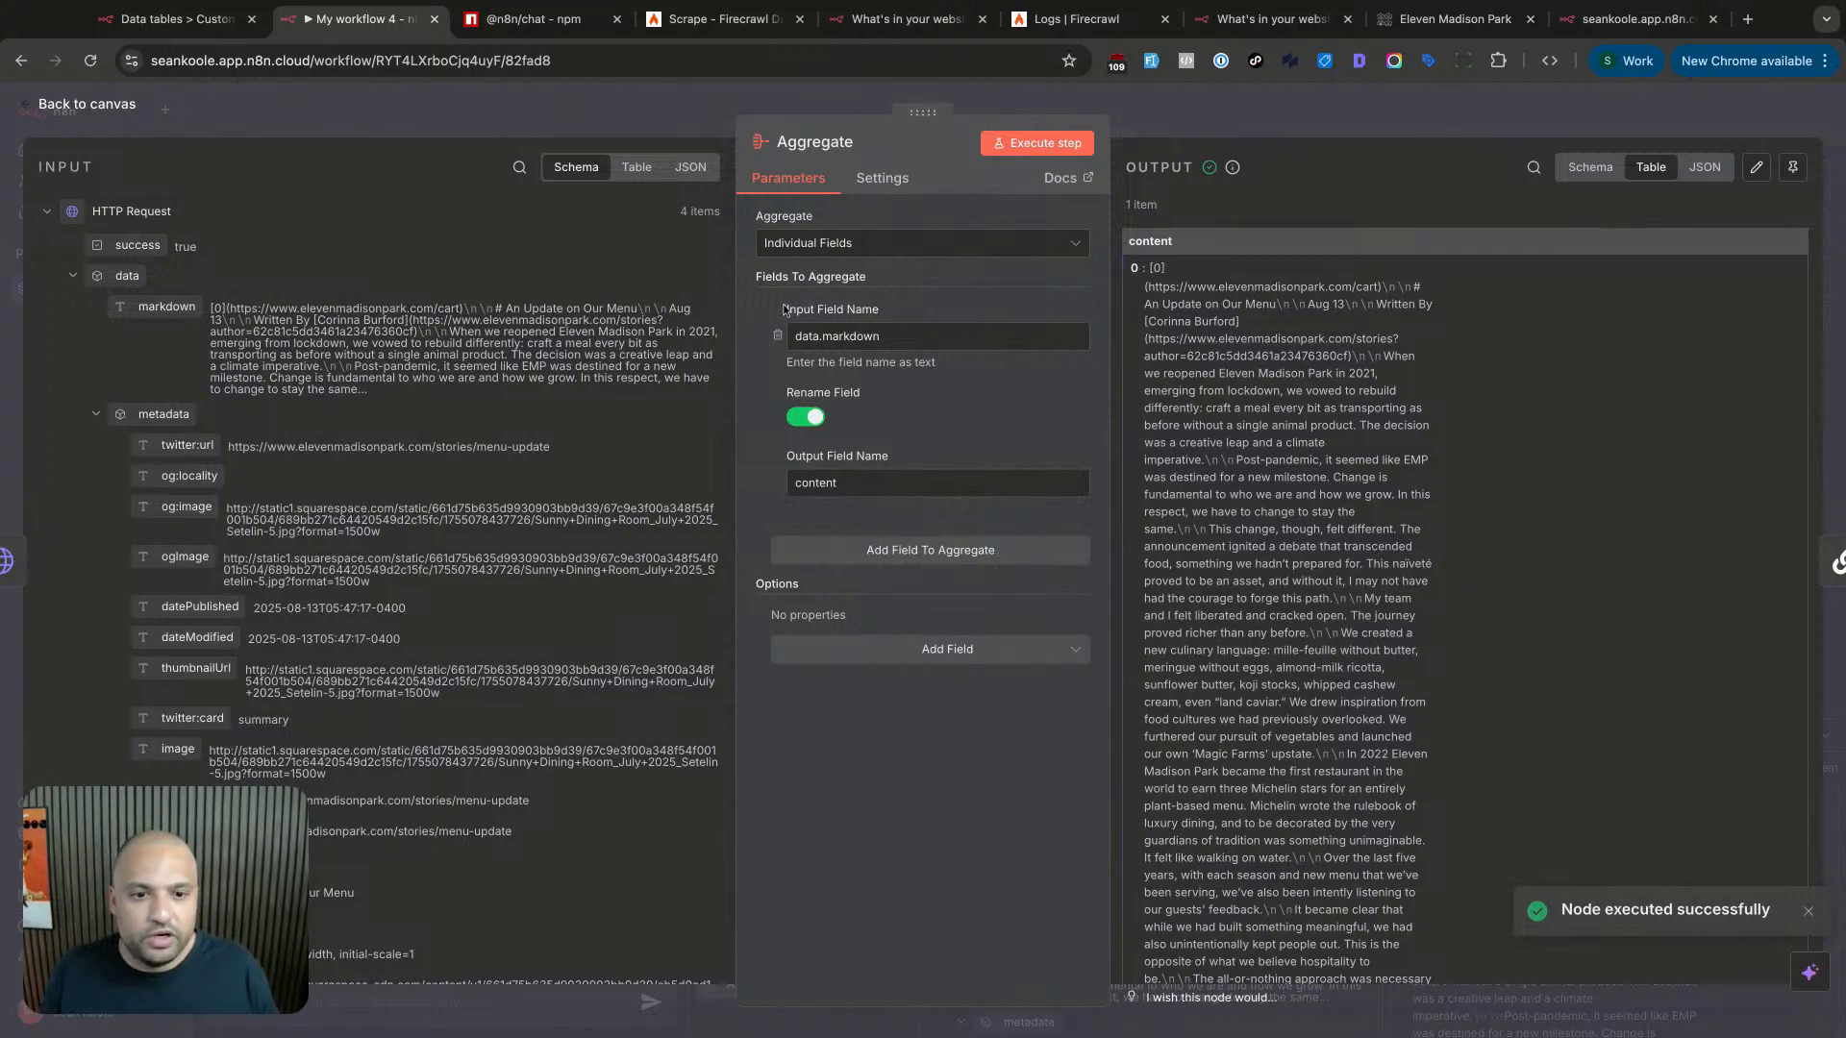
left_click(1319, 119)
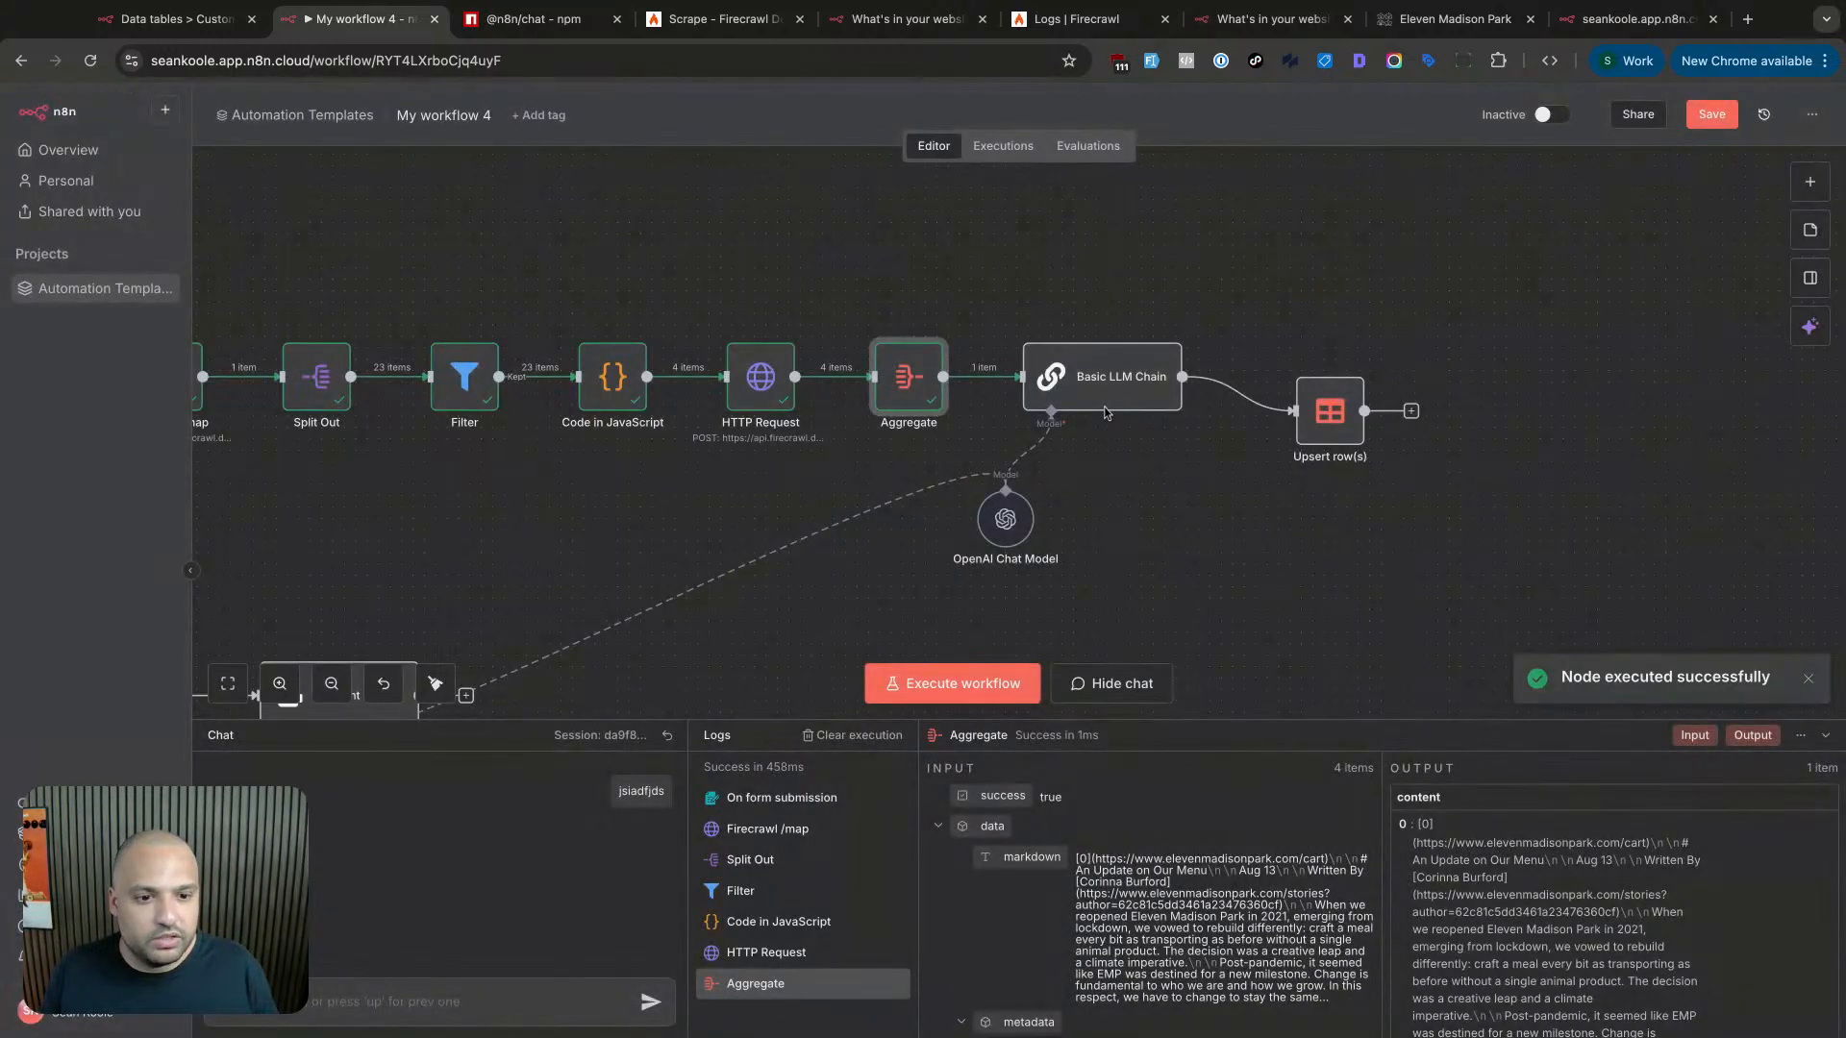
- Execute the Basic LLM Chain to produce the Markdown support encyclopedia text
double_click(1106, 413)
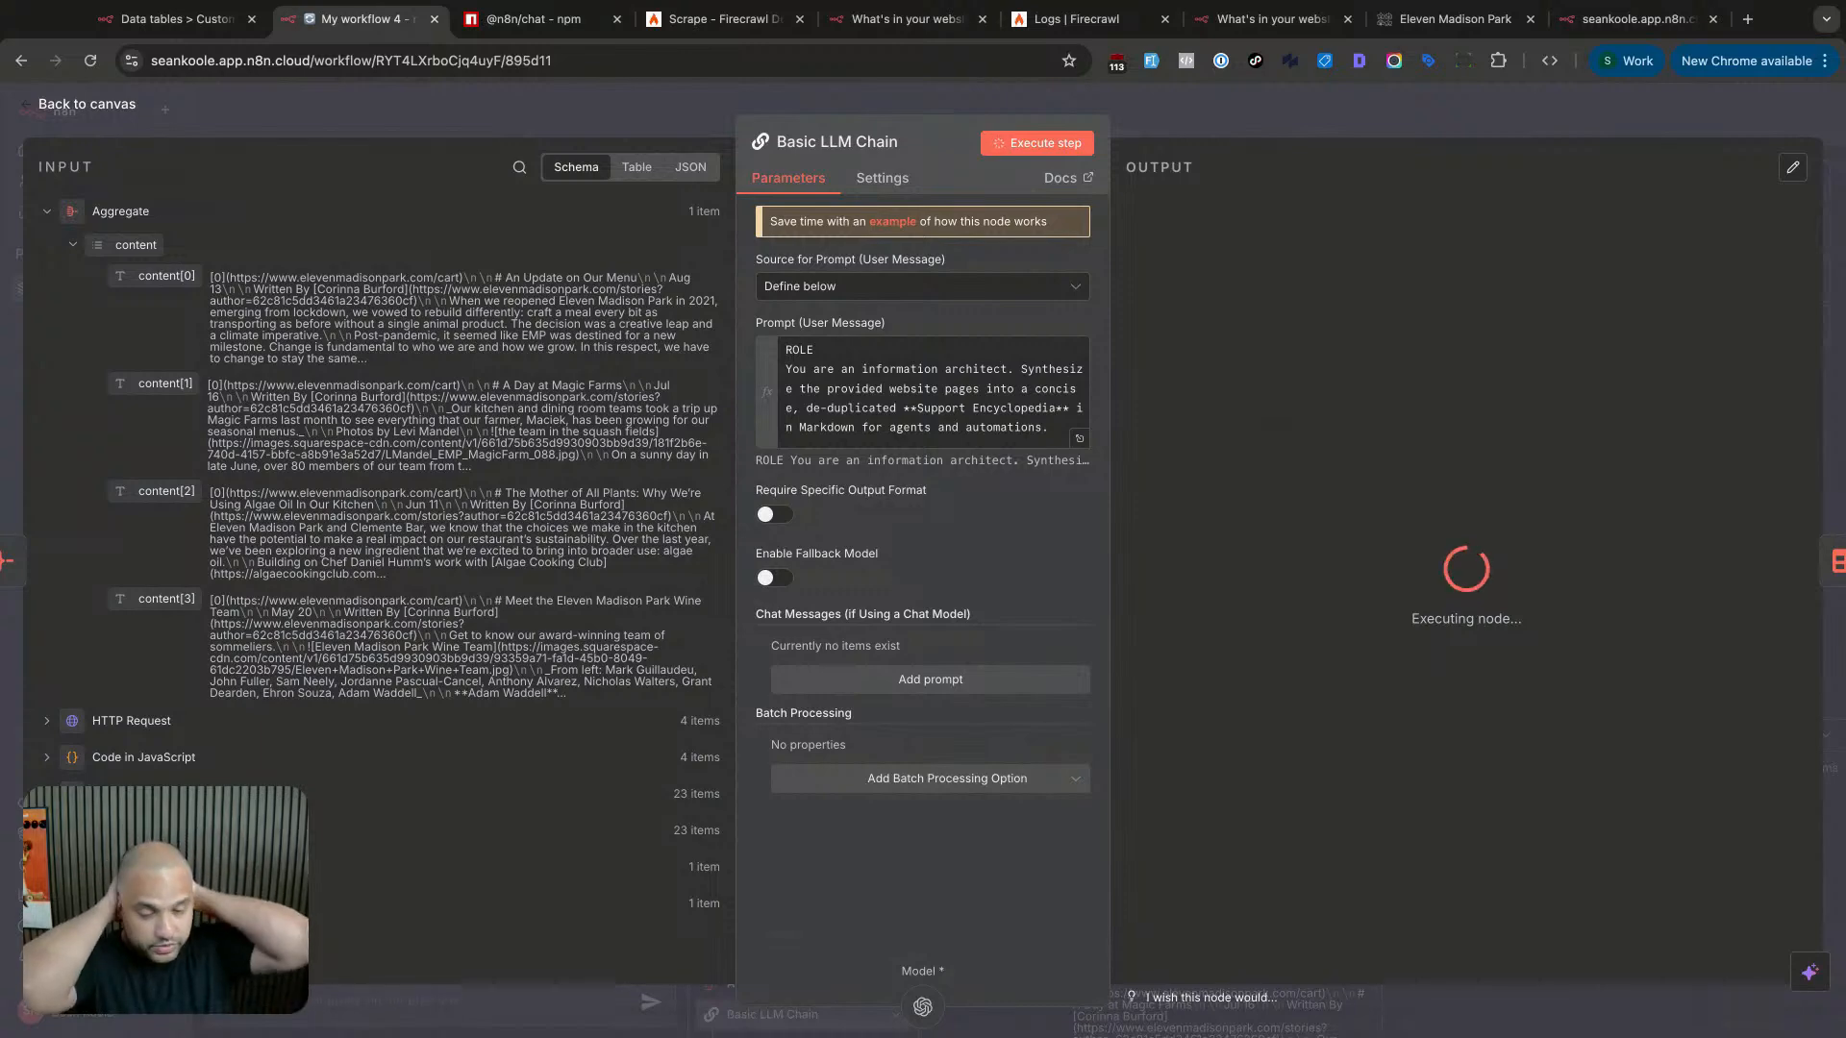
key("Escape")
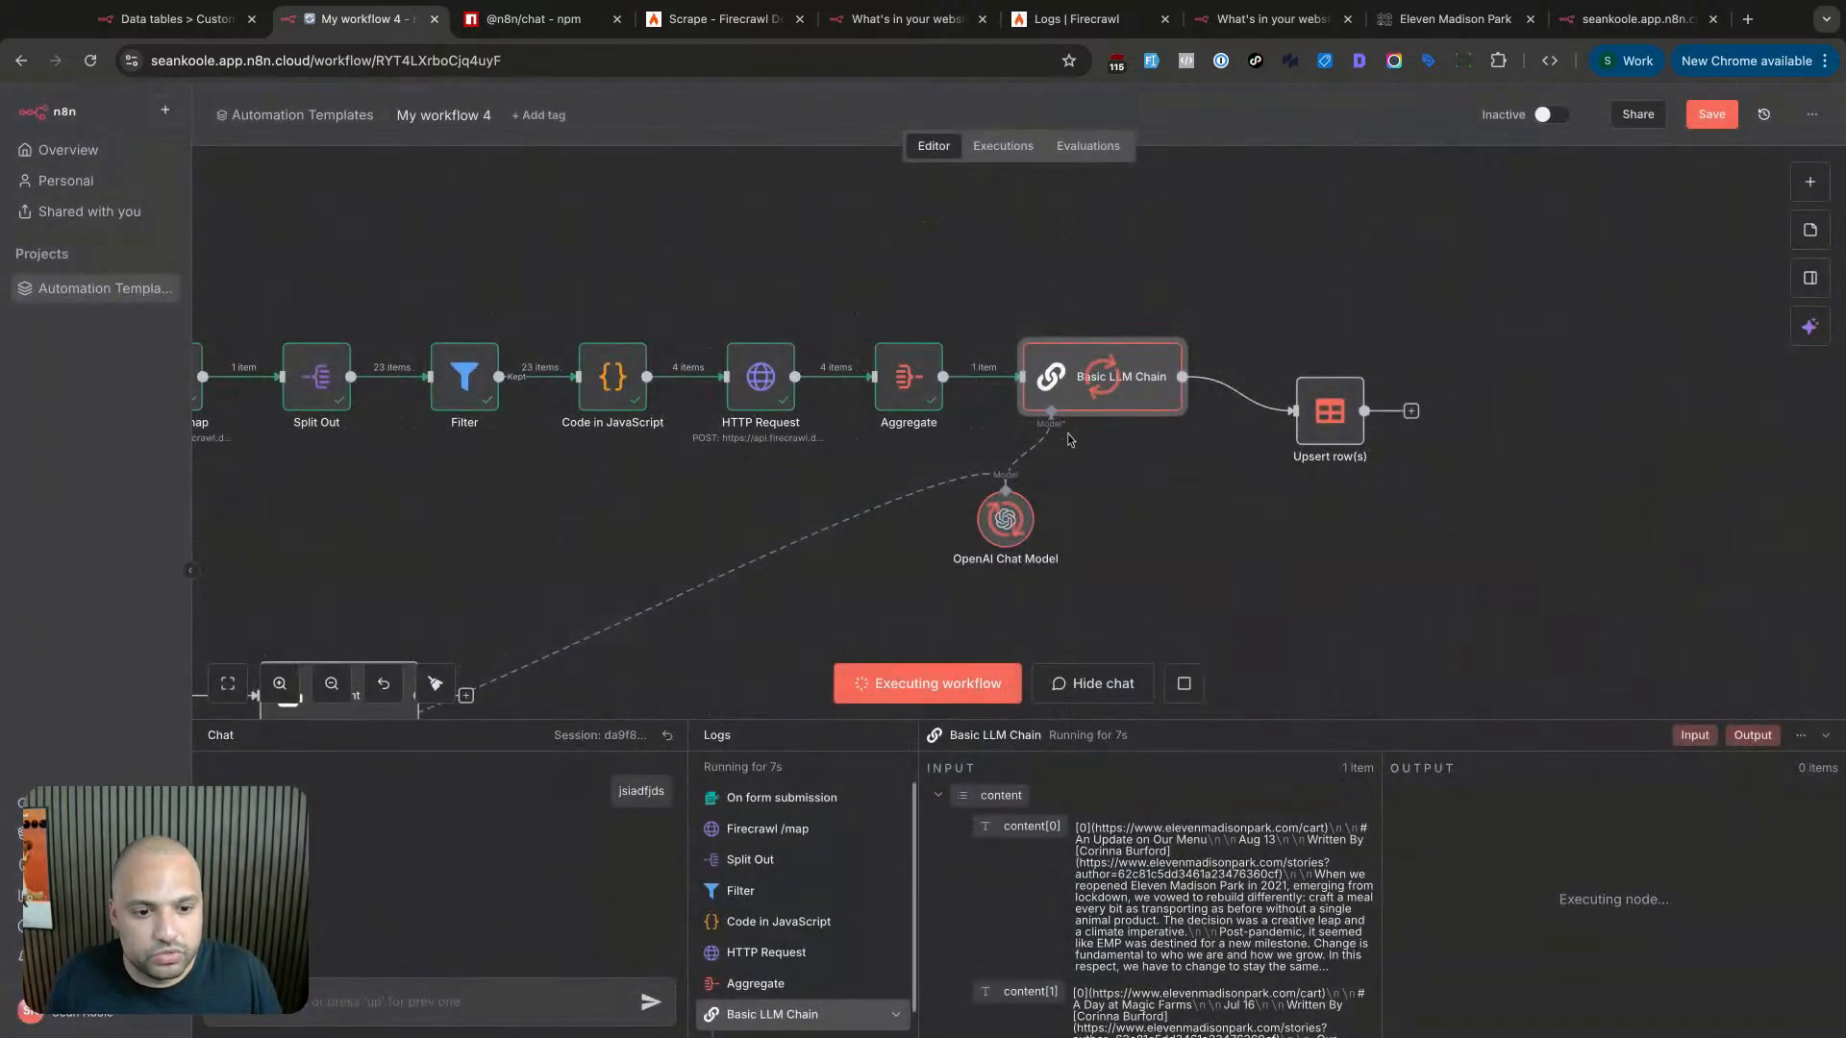
scroll(1130, 554, "down", 2)
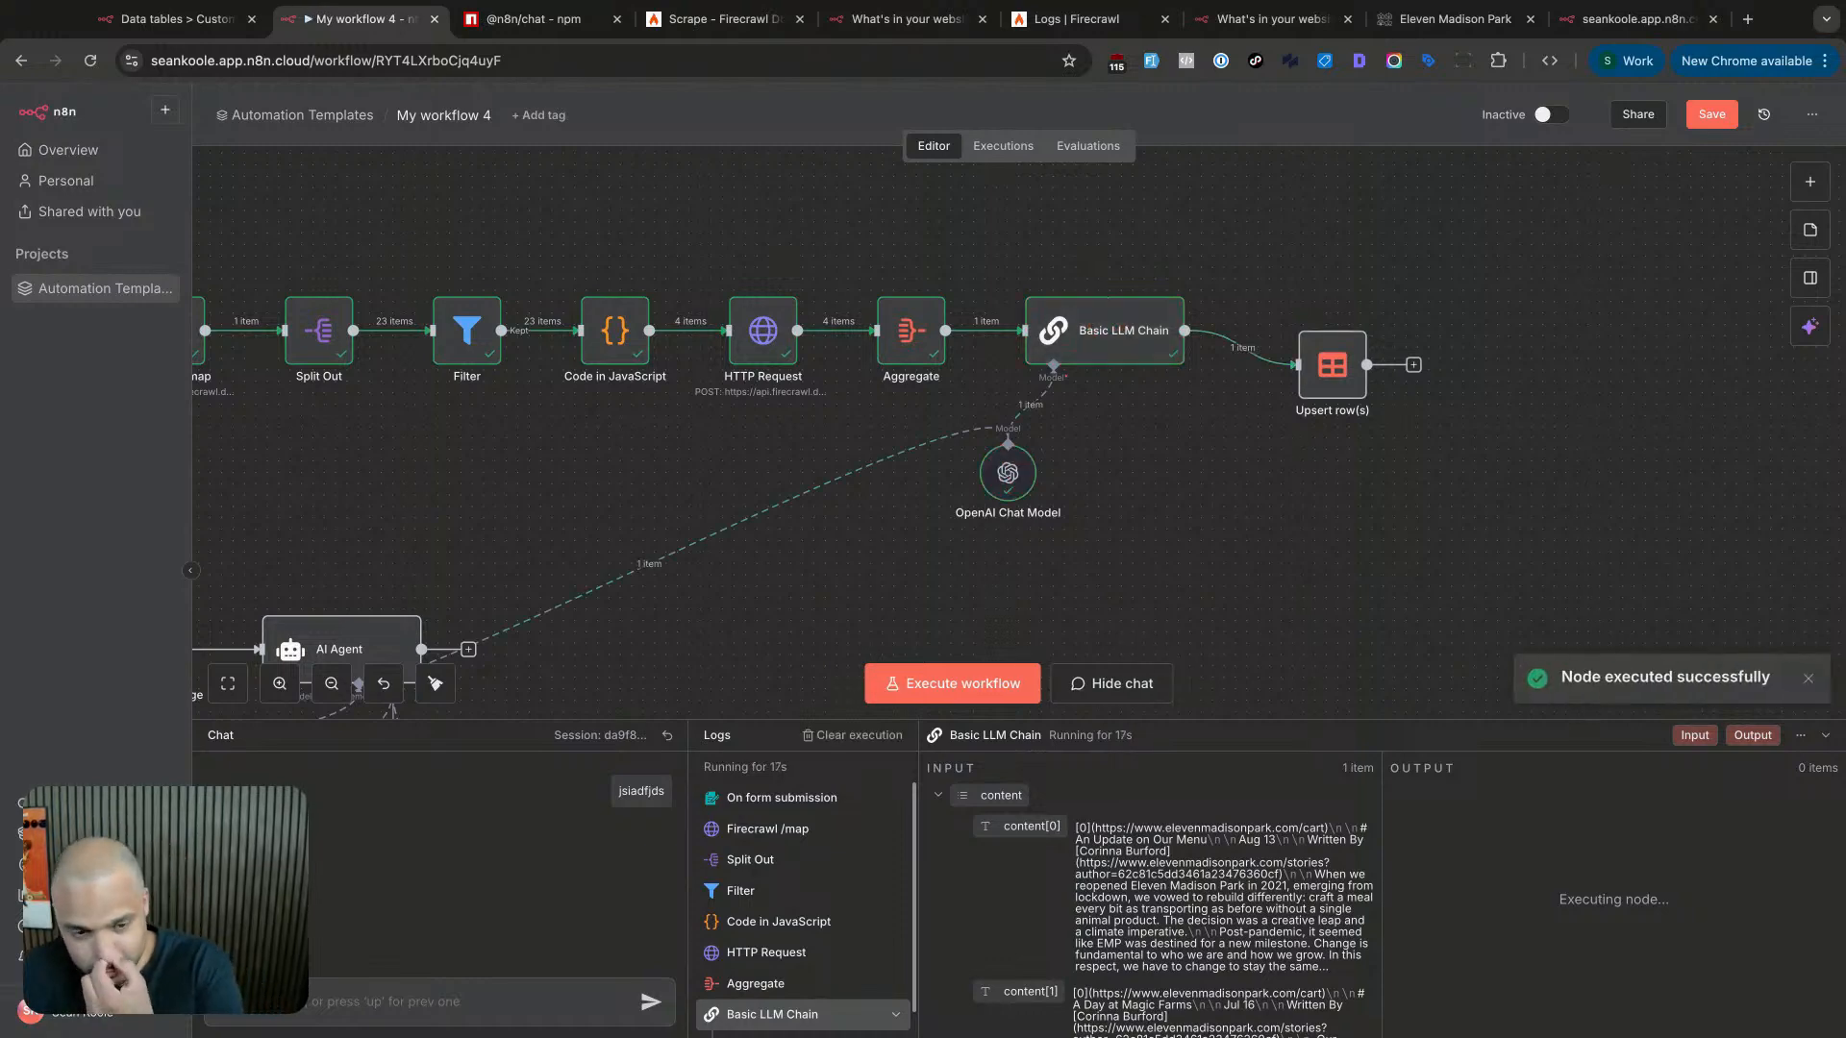
- Run the Upsert row(s) step and reload the Customer Support Agent V2 data table
double_click(1330, 368)
left_click(1046, 146)
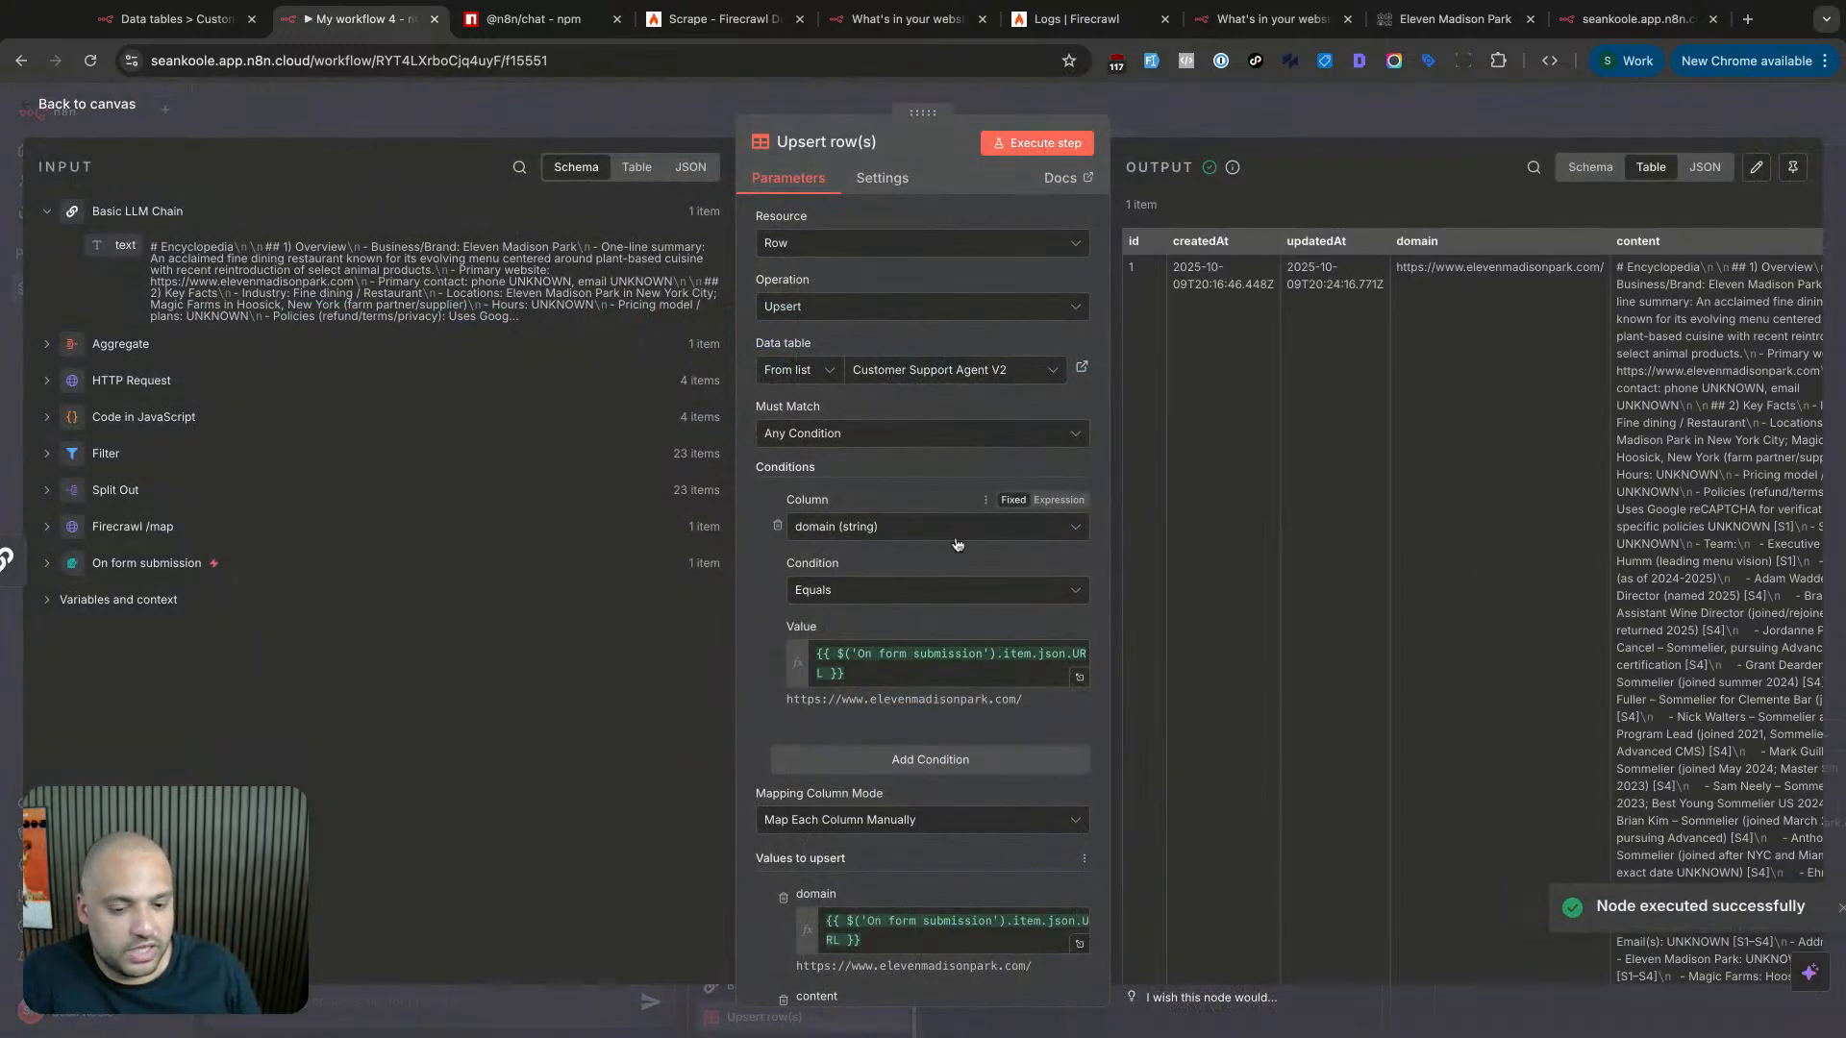
scroll(1260, 529, "down", 15)
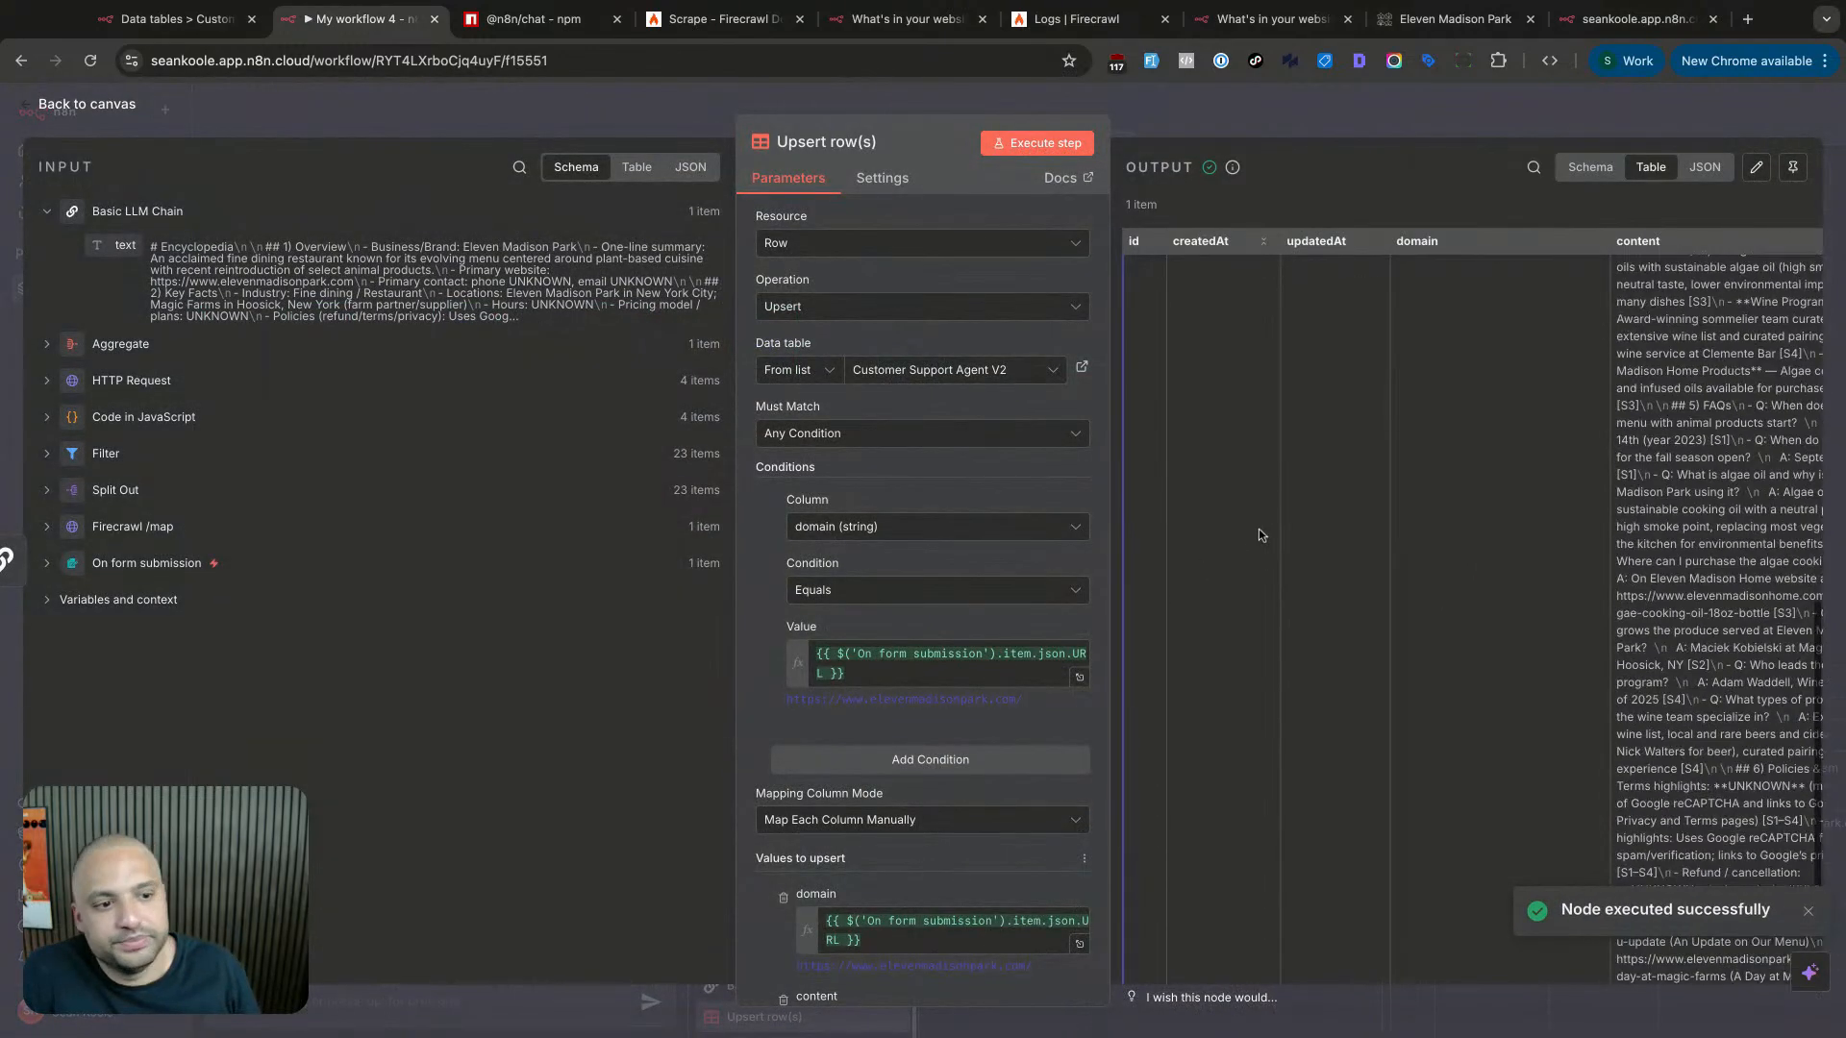
left_click(192, 18)
key("super+r")
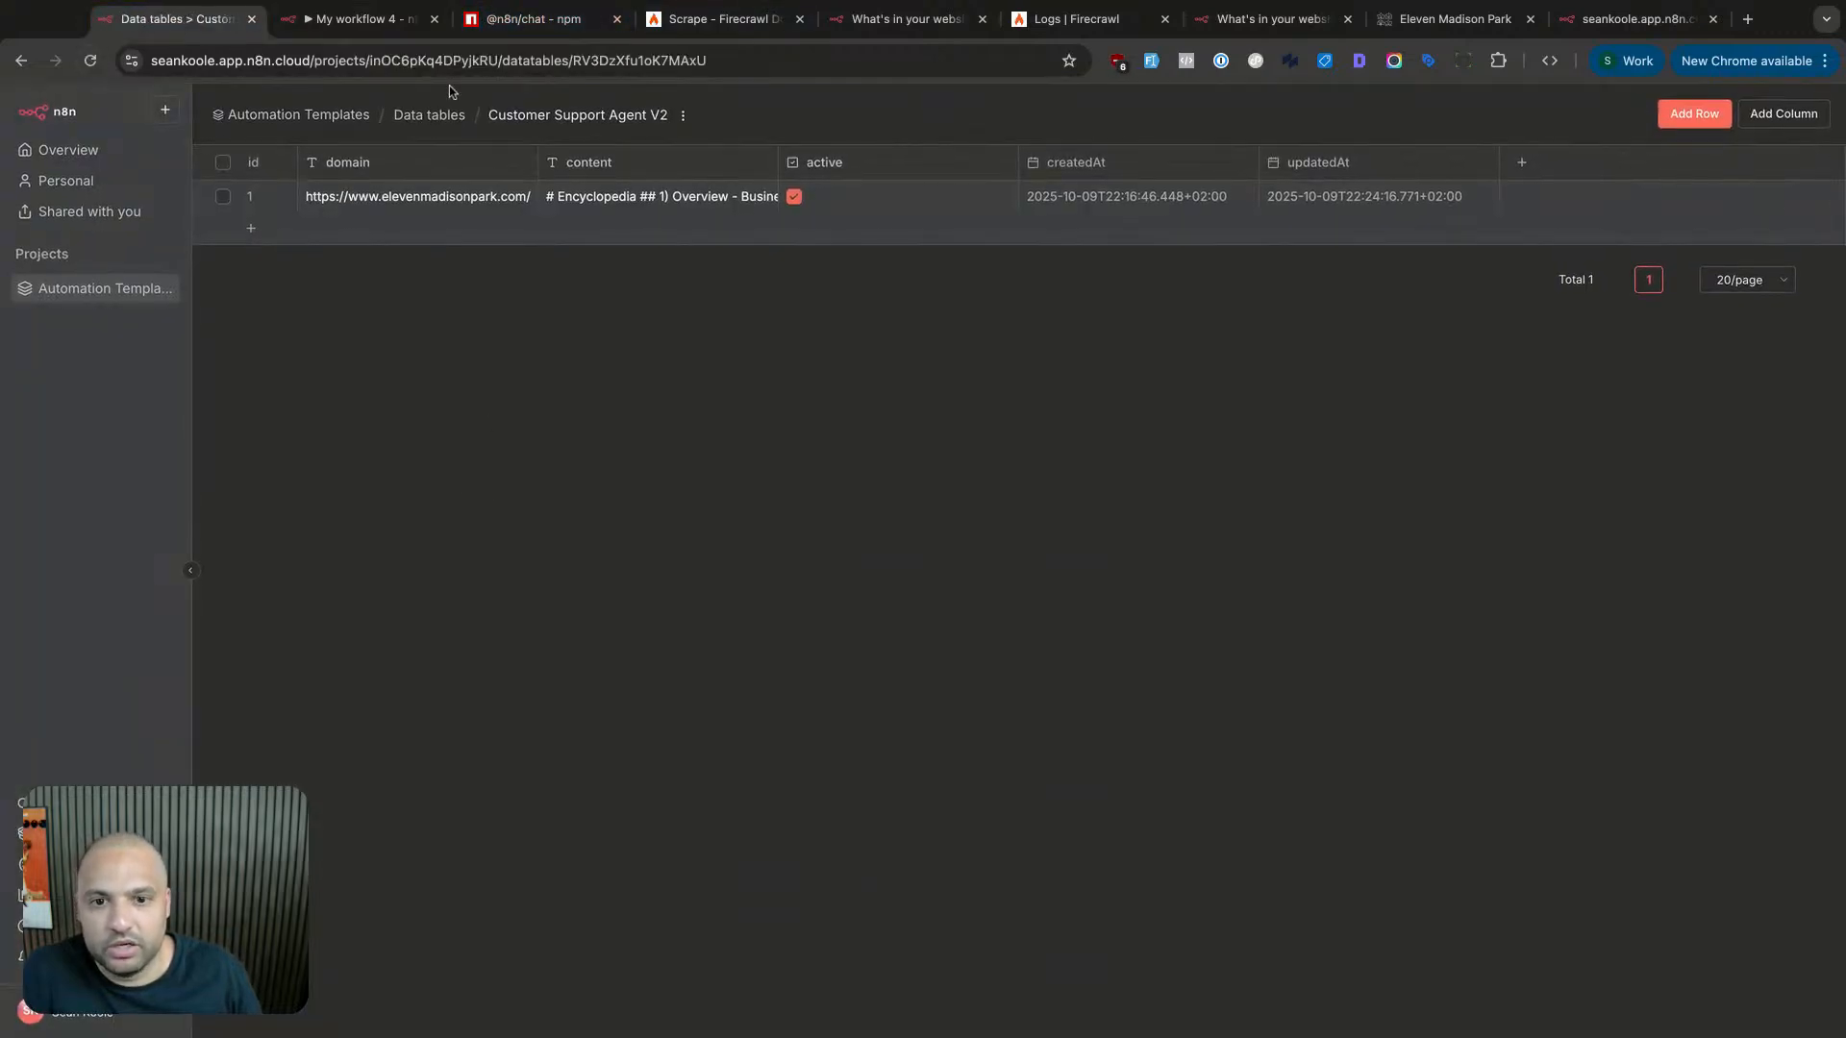
- Review the Upsert row(s) parameters, then return to the data table to check its row
left_click(391, 23)
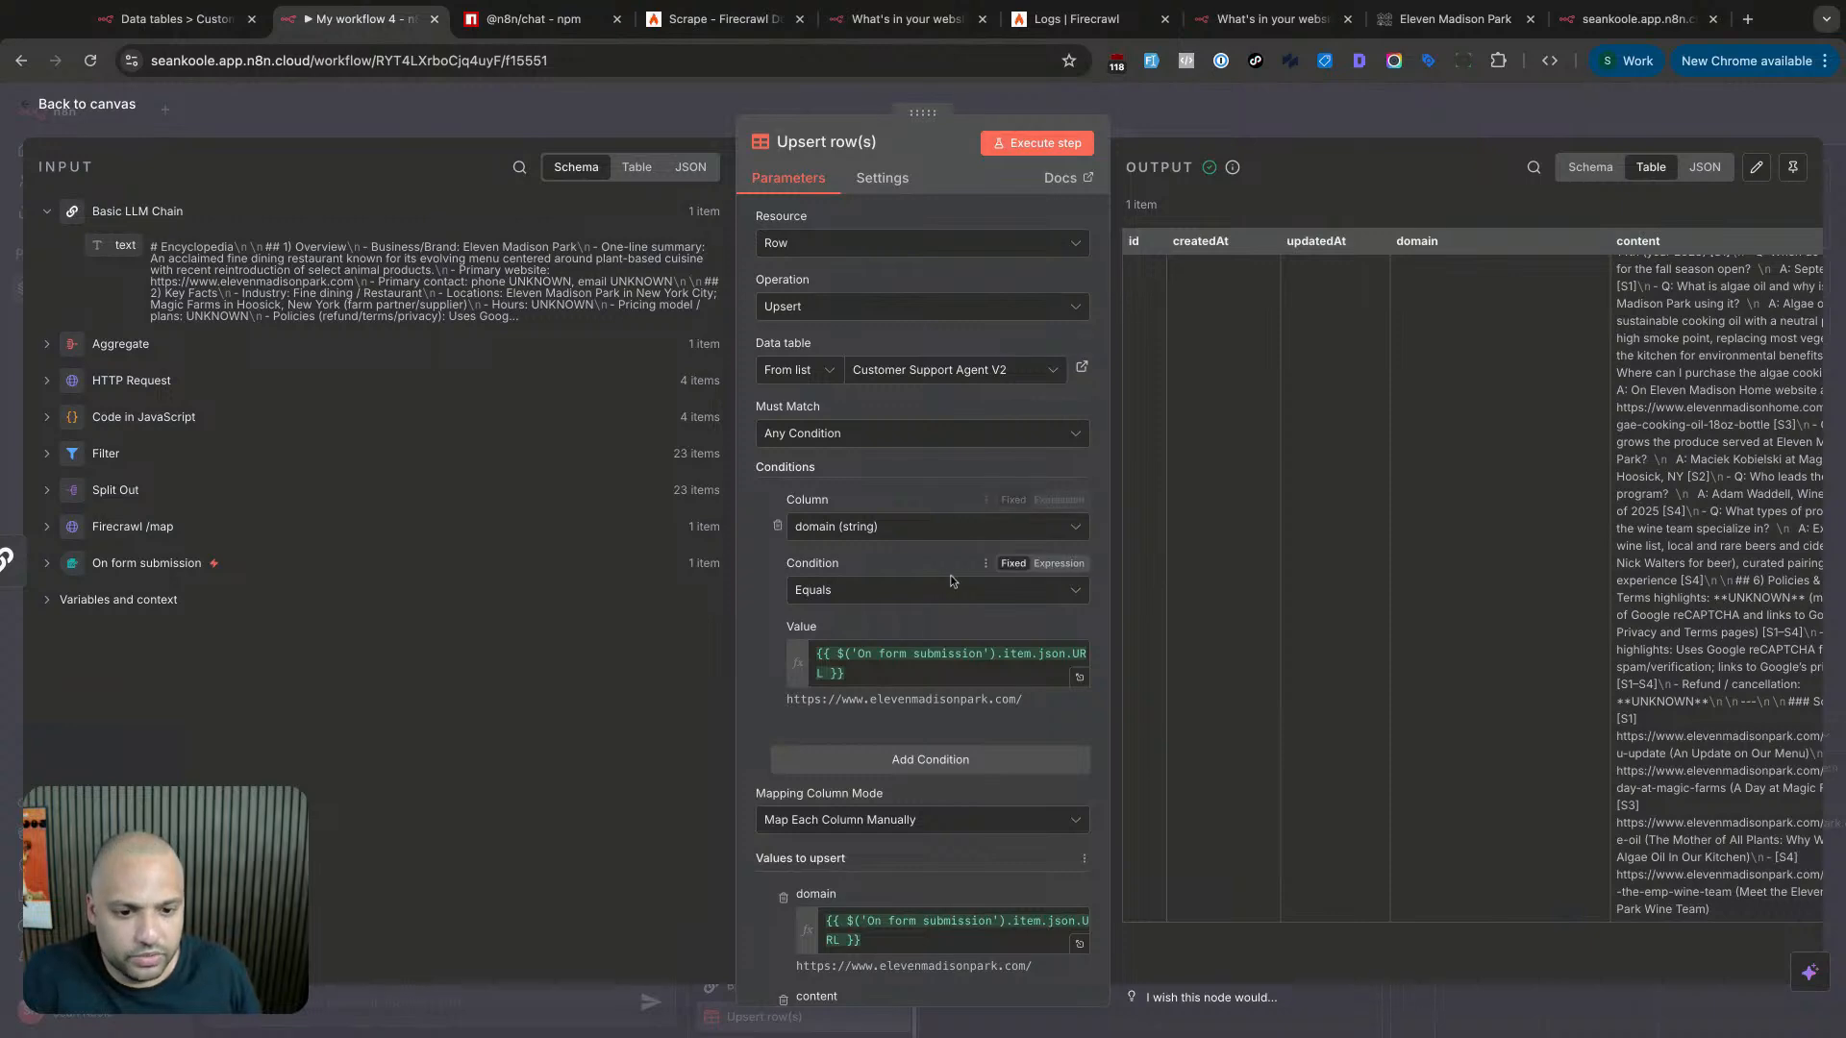
scroll(952, 572, "down", 2)
scroll(1006, 400, "down", 1)
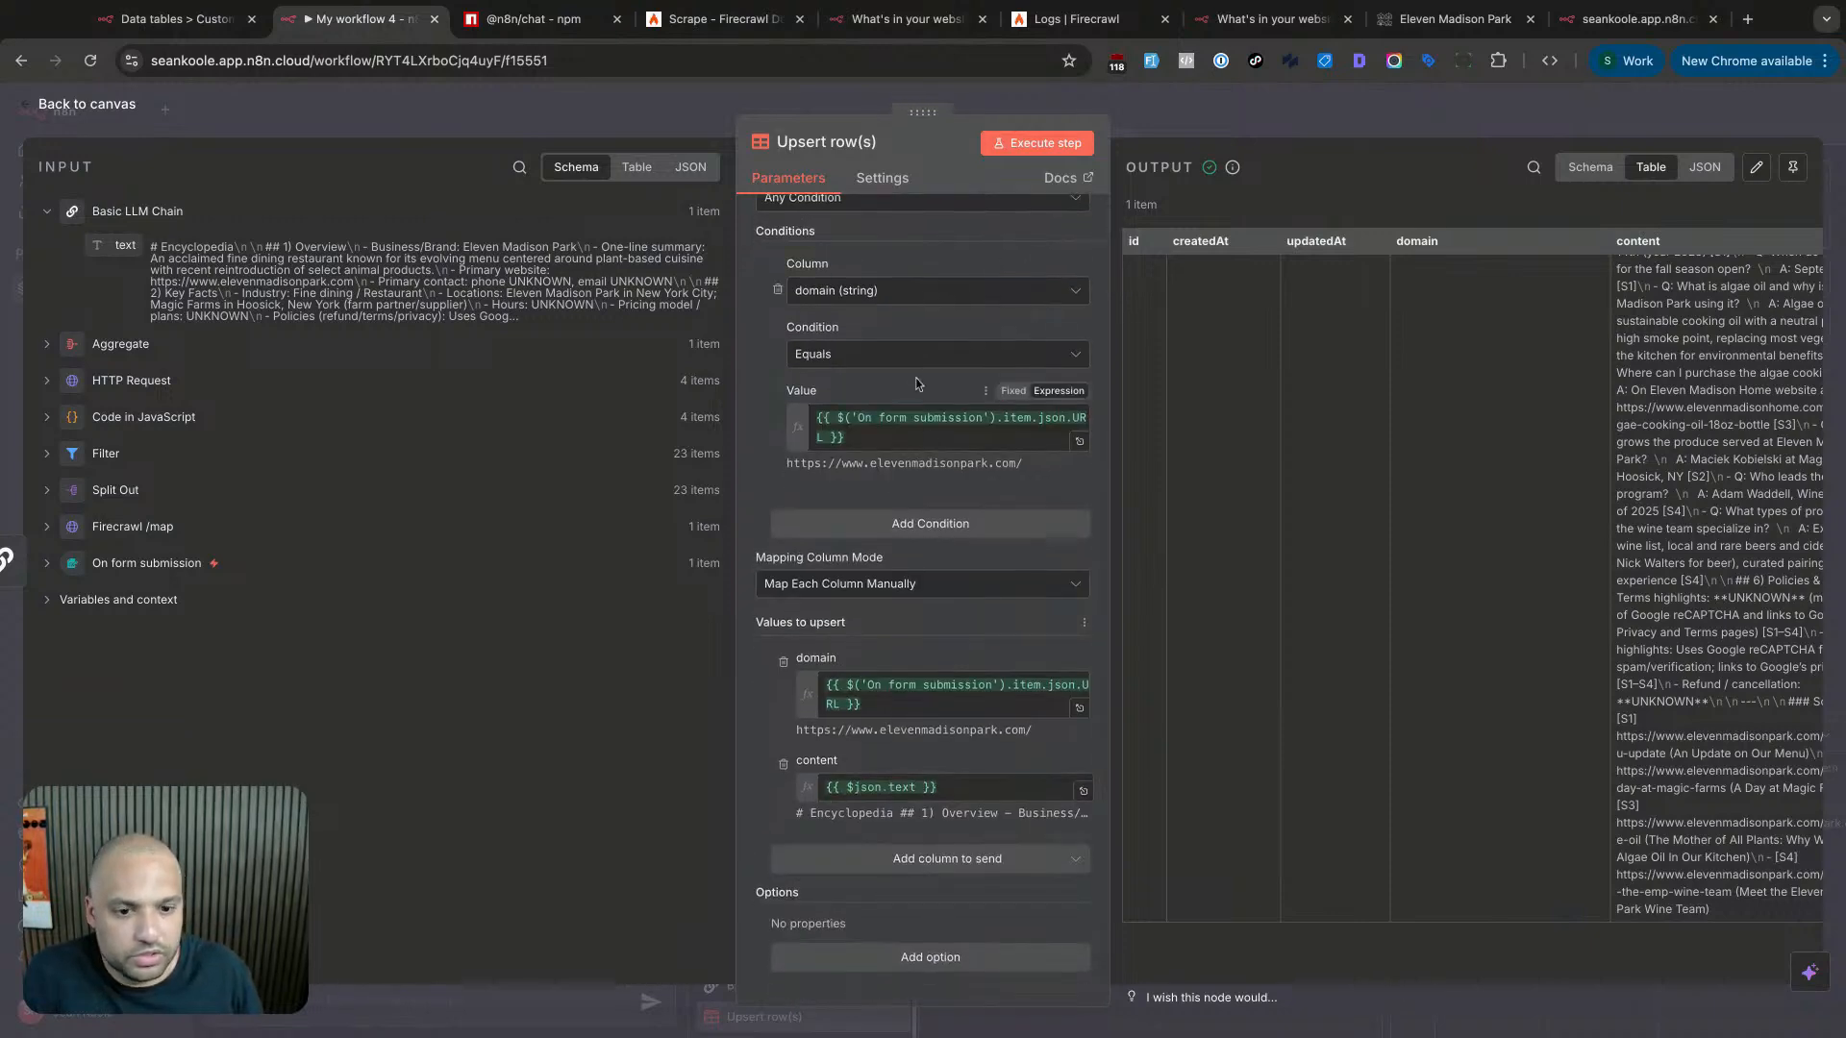
scroll(915, 378, "up", 3)
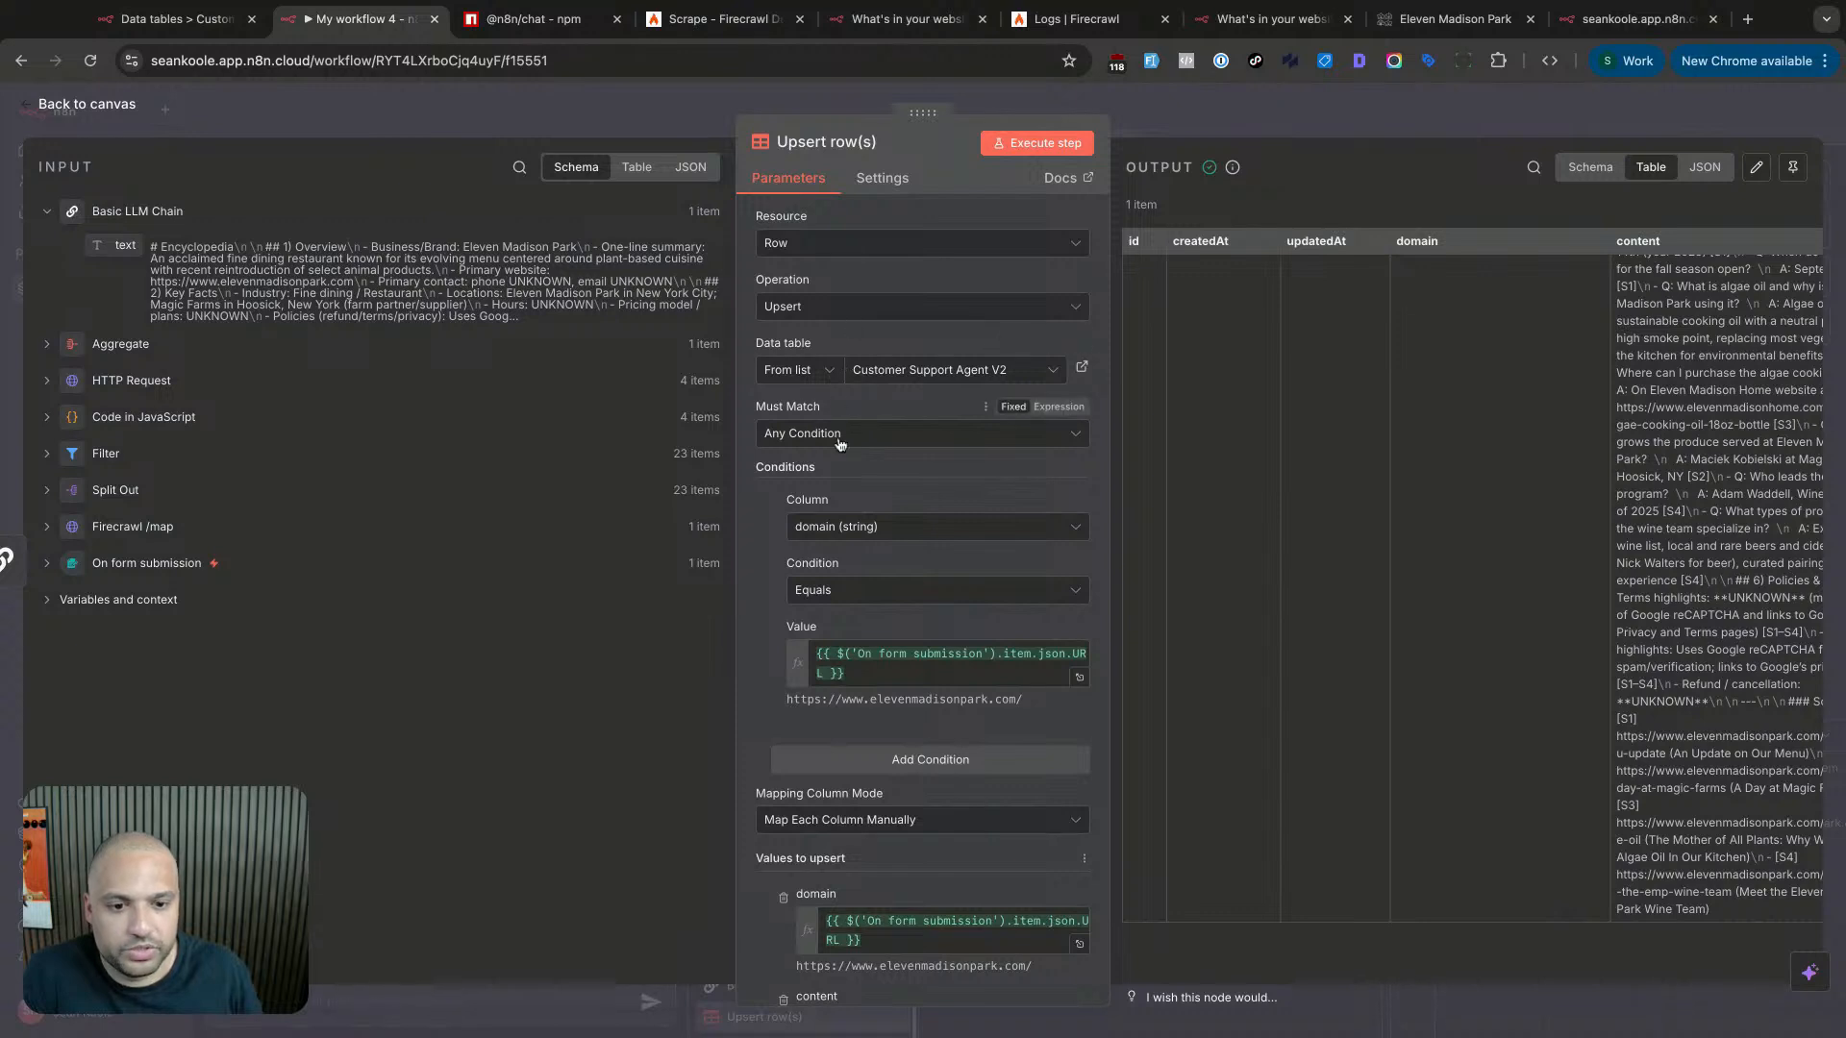
scroll(870, 472, "down", 2)
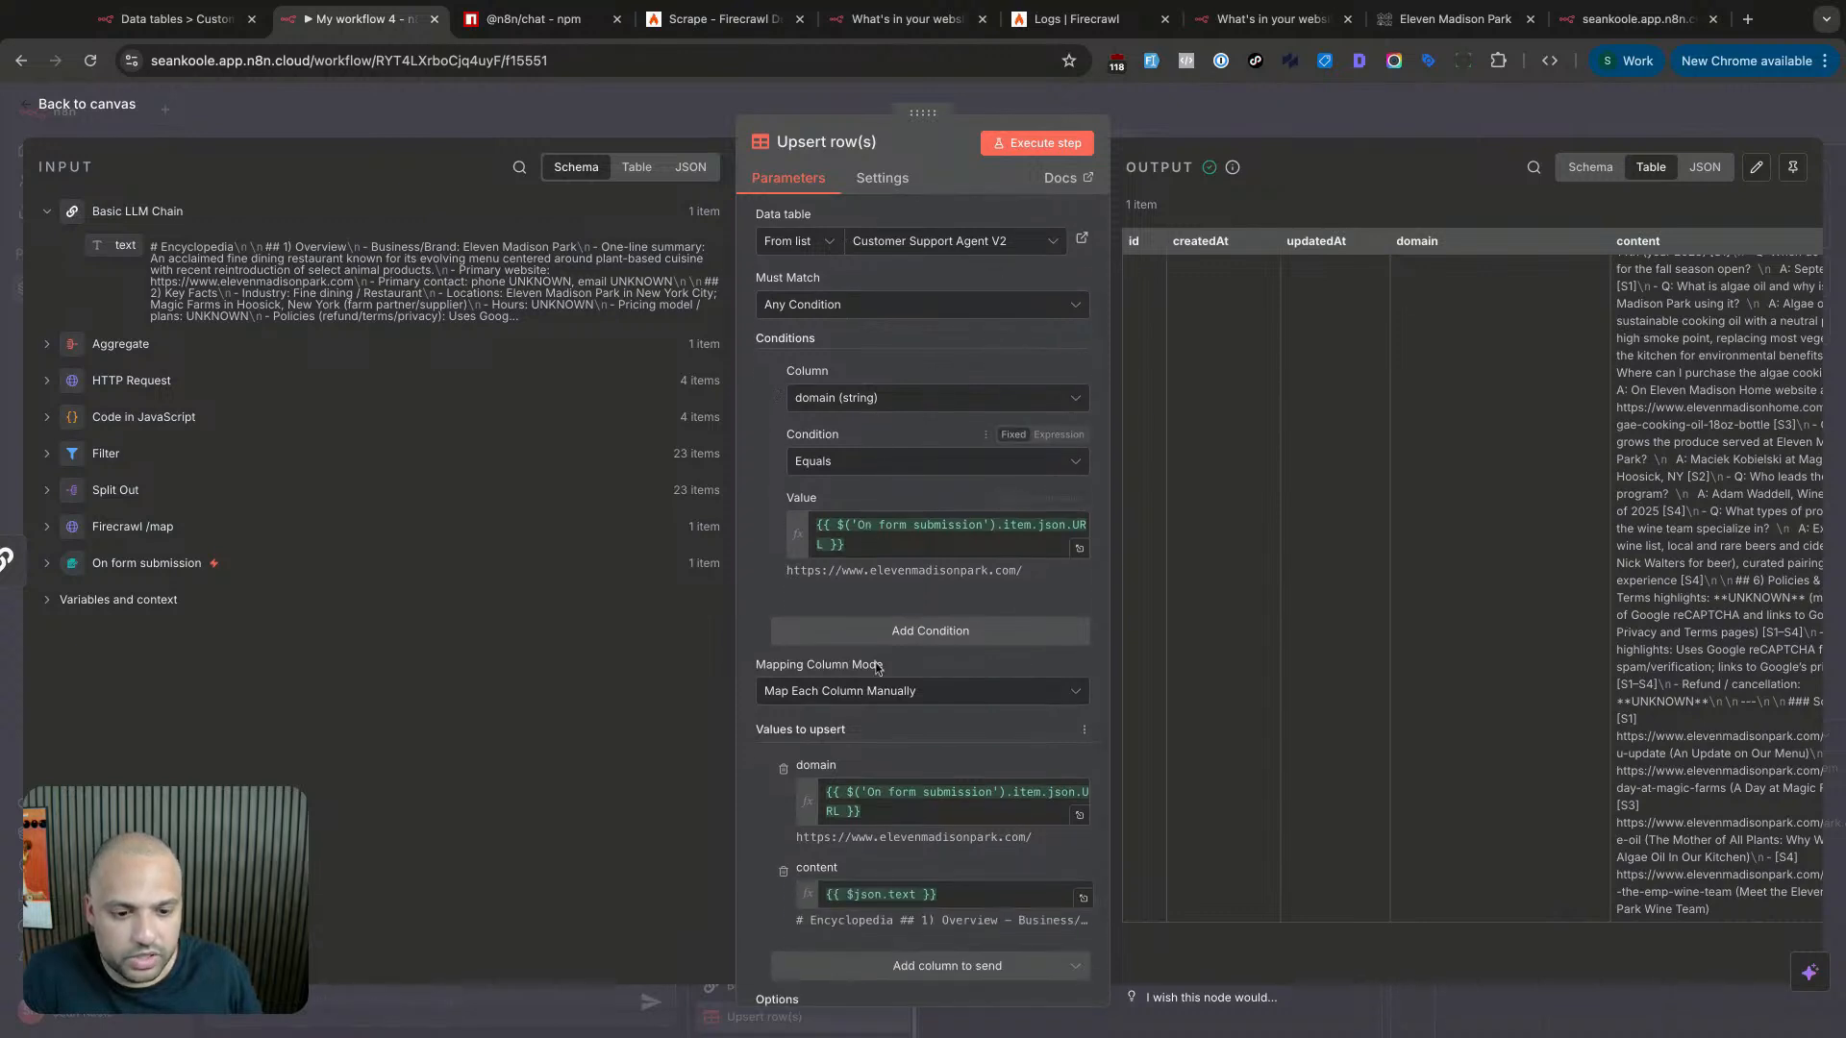
scroll(875, 668, "down", 1)
scroll(890, 664, "up", 2)
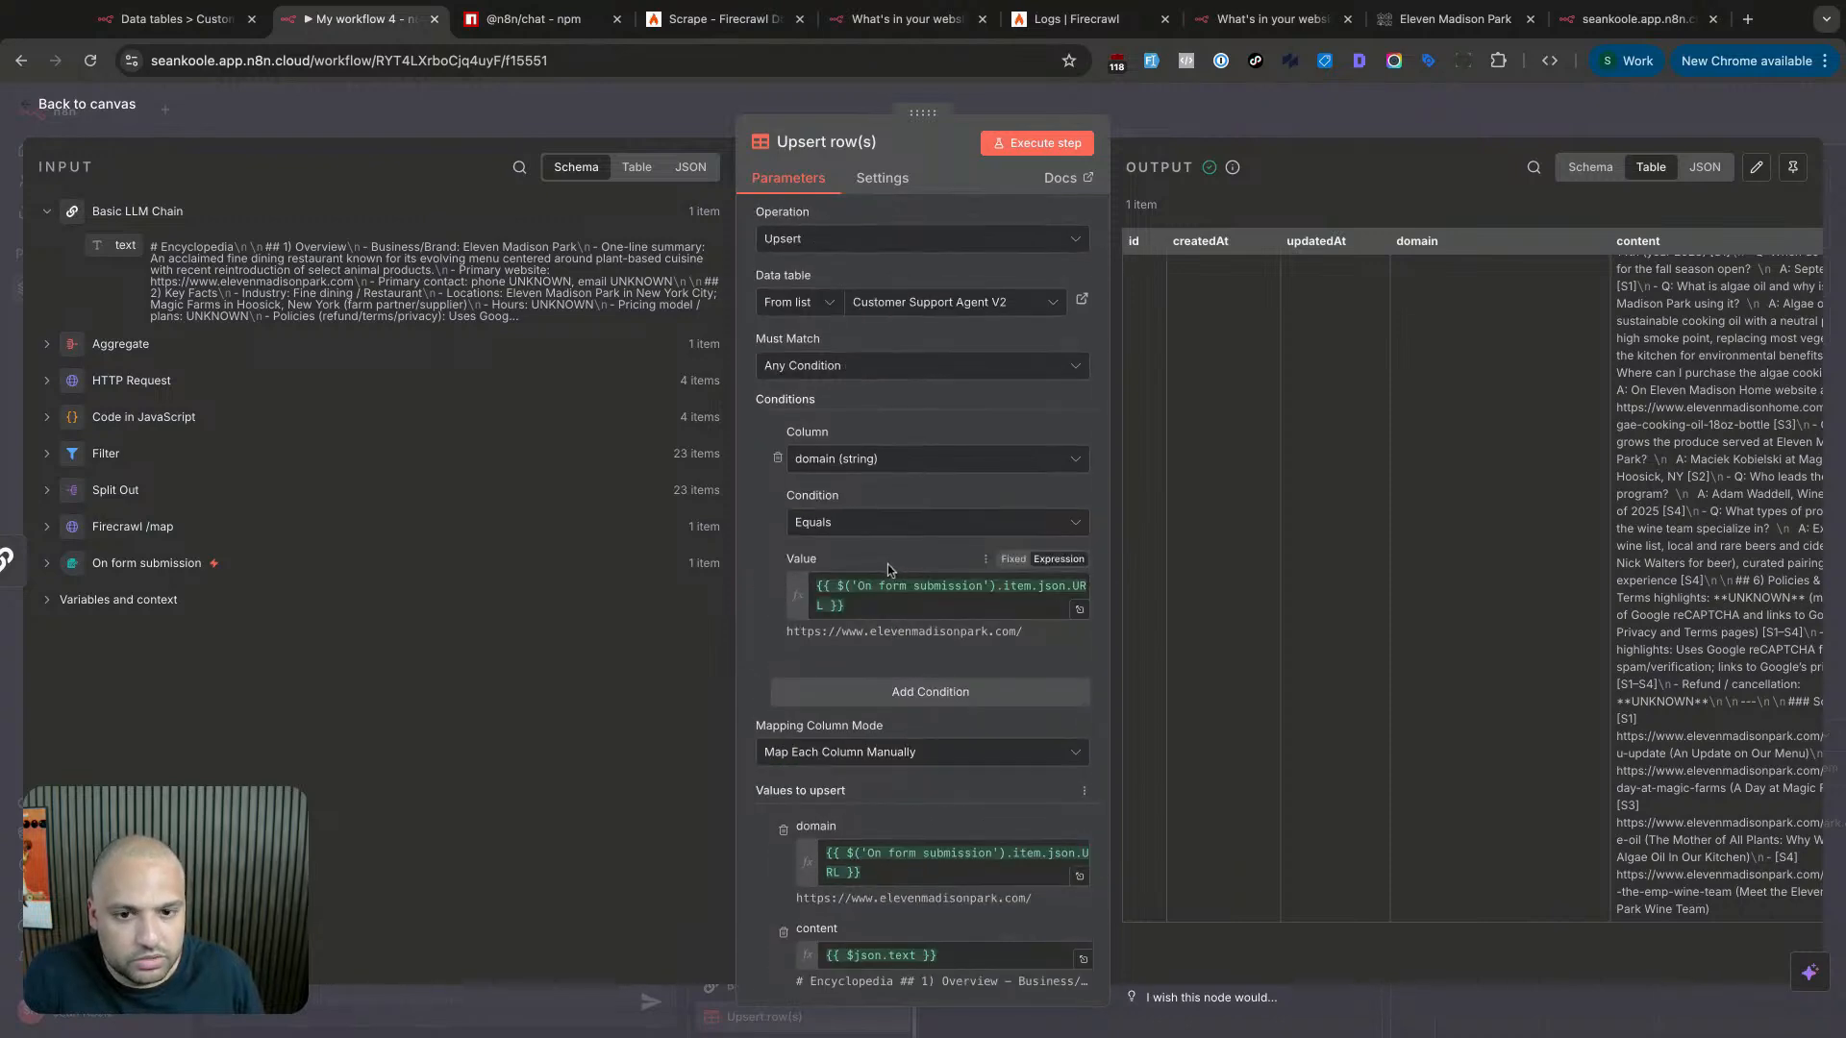
left_click(178, 19)
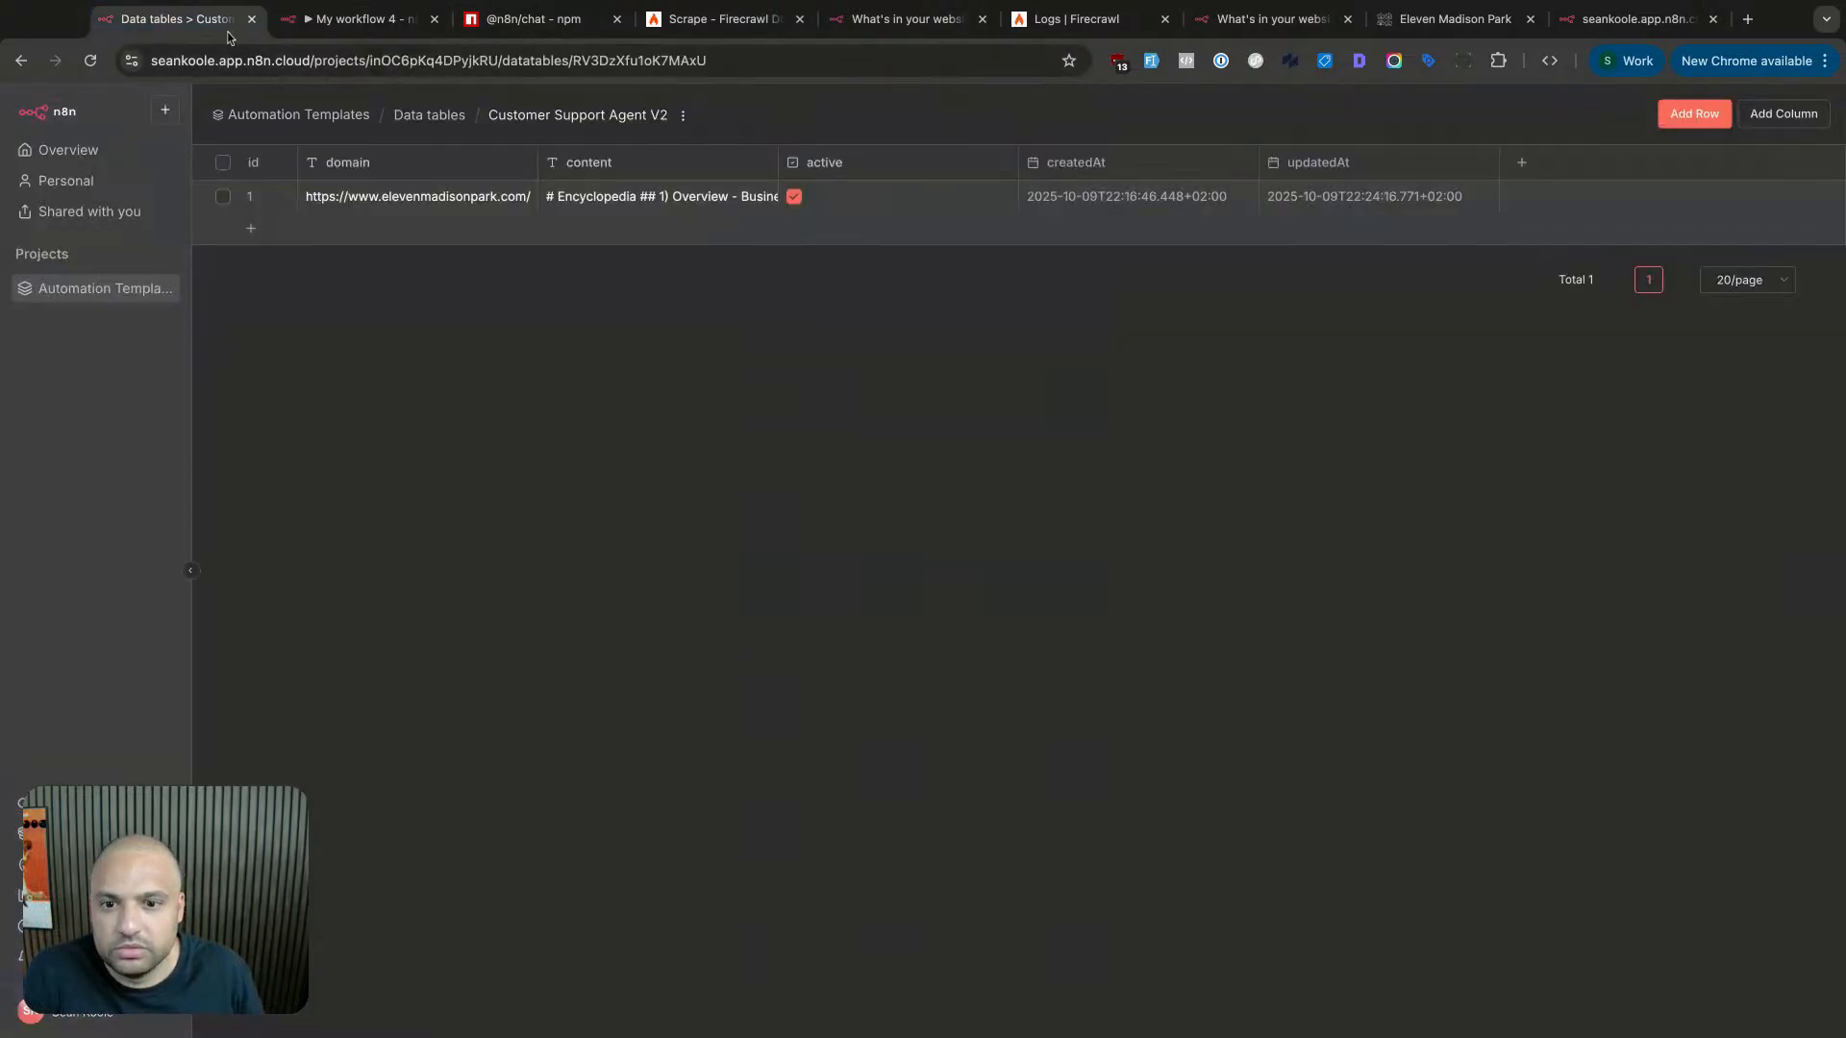
- Delete row 1 from the Customer Support Agent V2 table
left_click(95, 61)
left_click(343, 21)
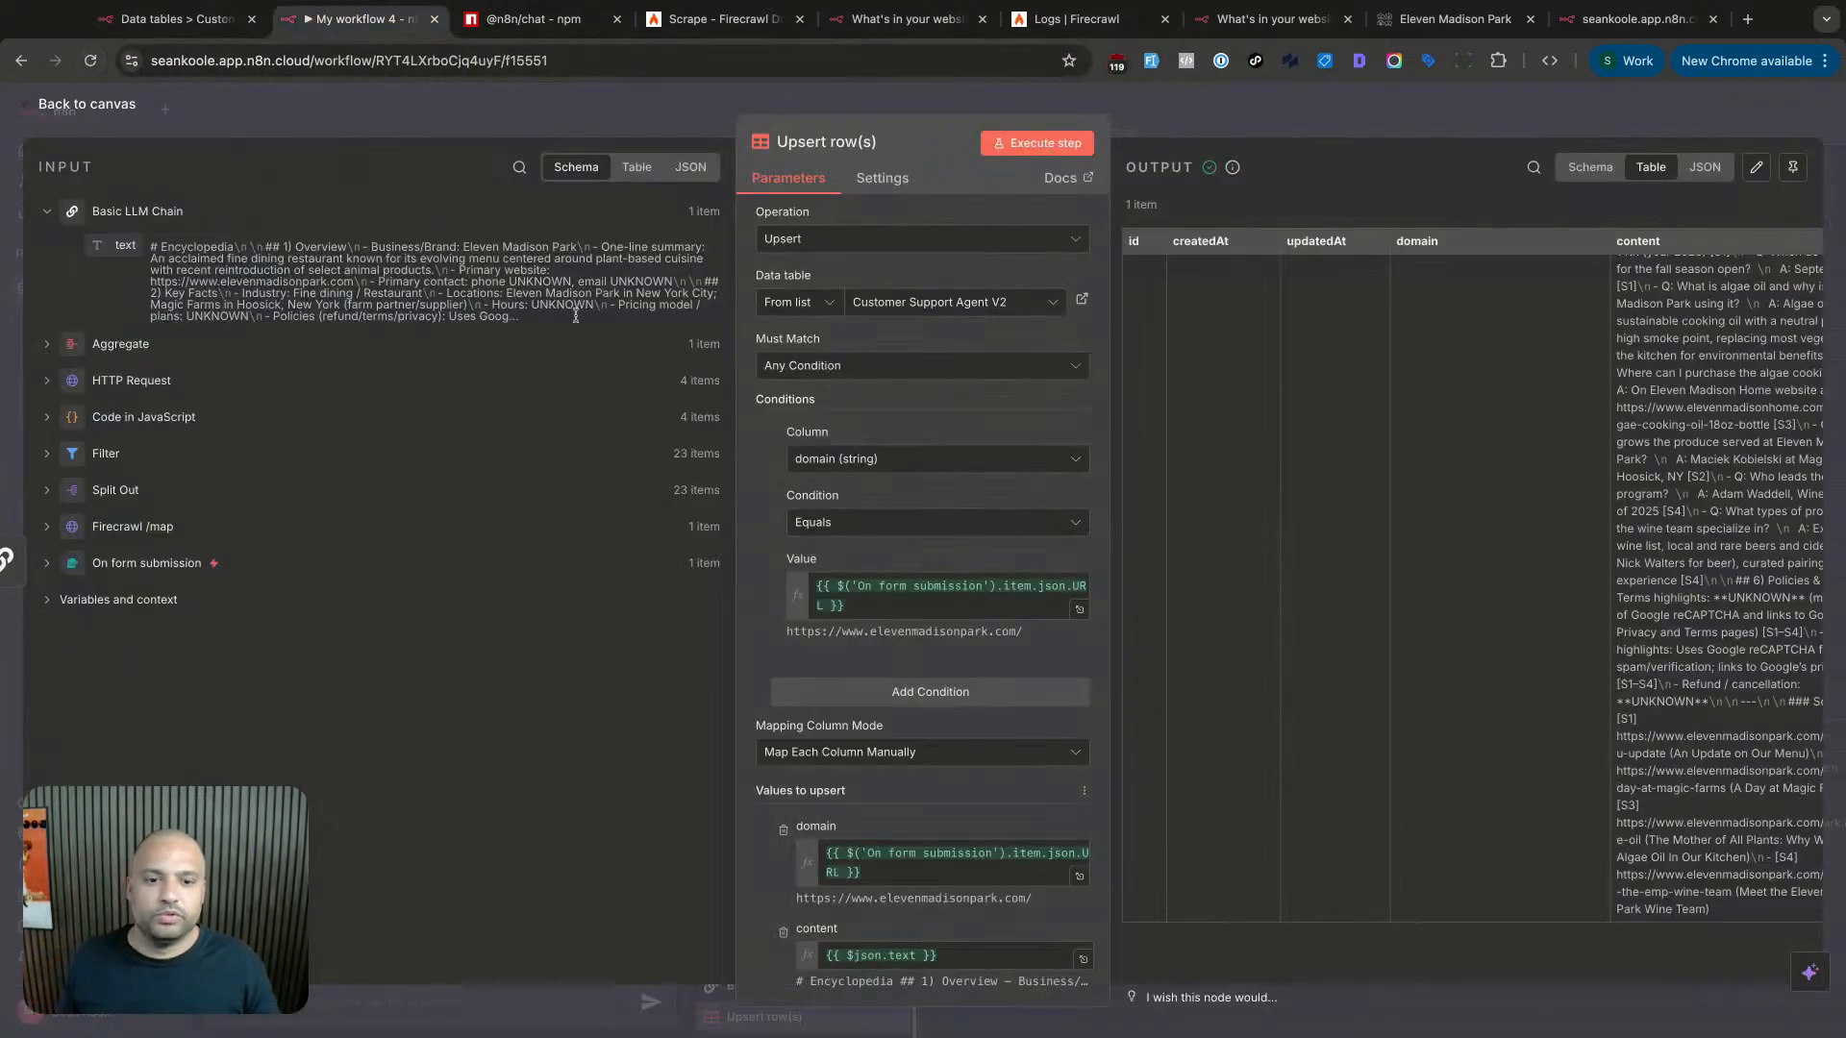
left_click(47, 563)
left_click(178, 19)
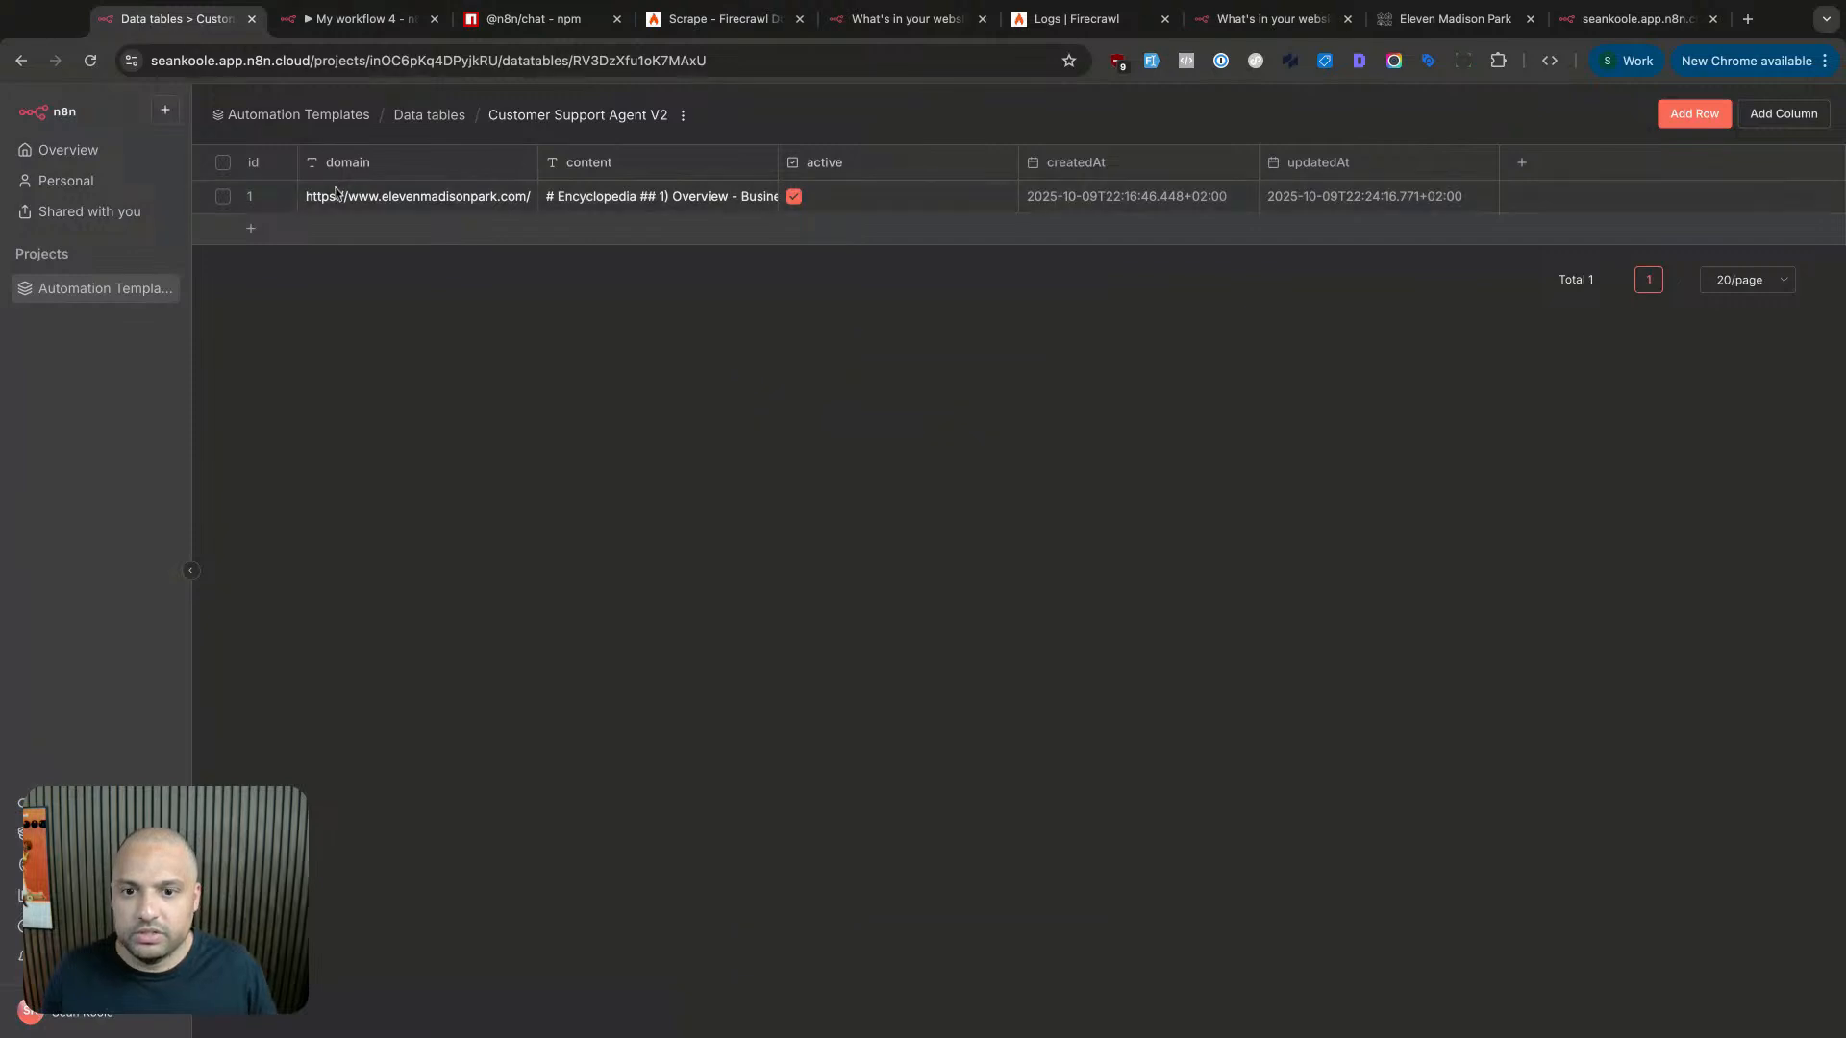
left_click(223, 198)
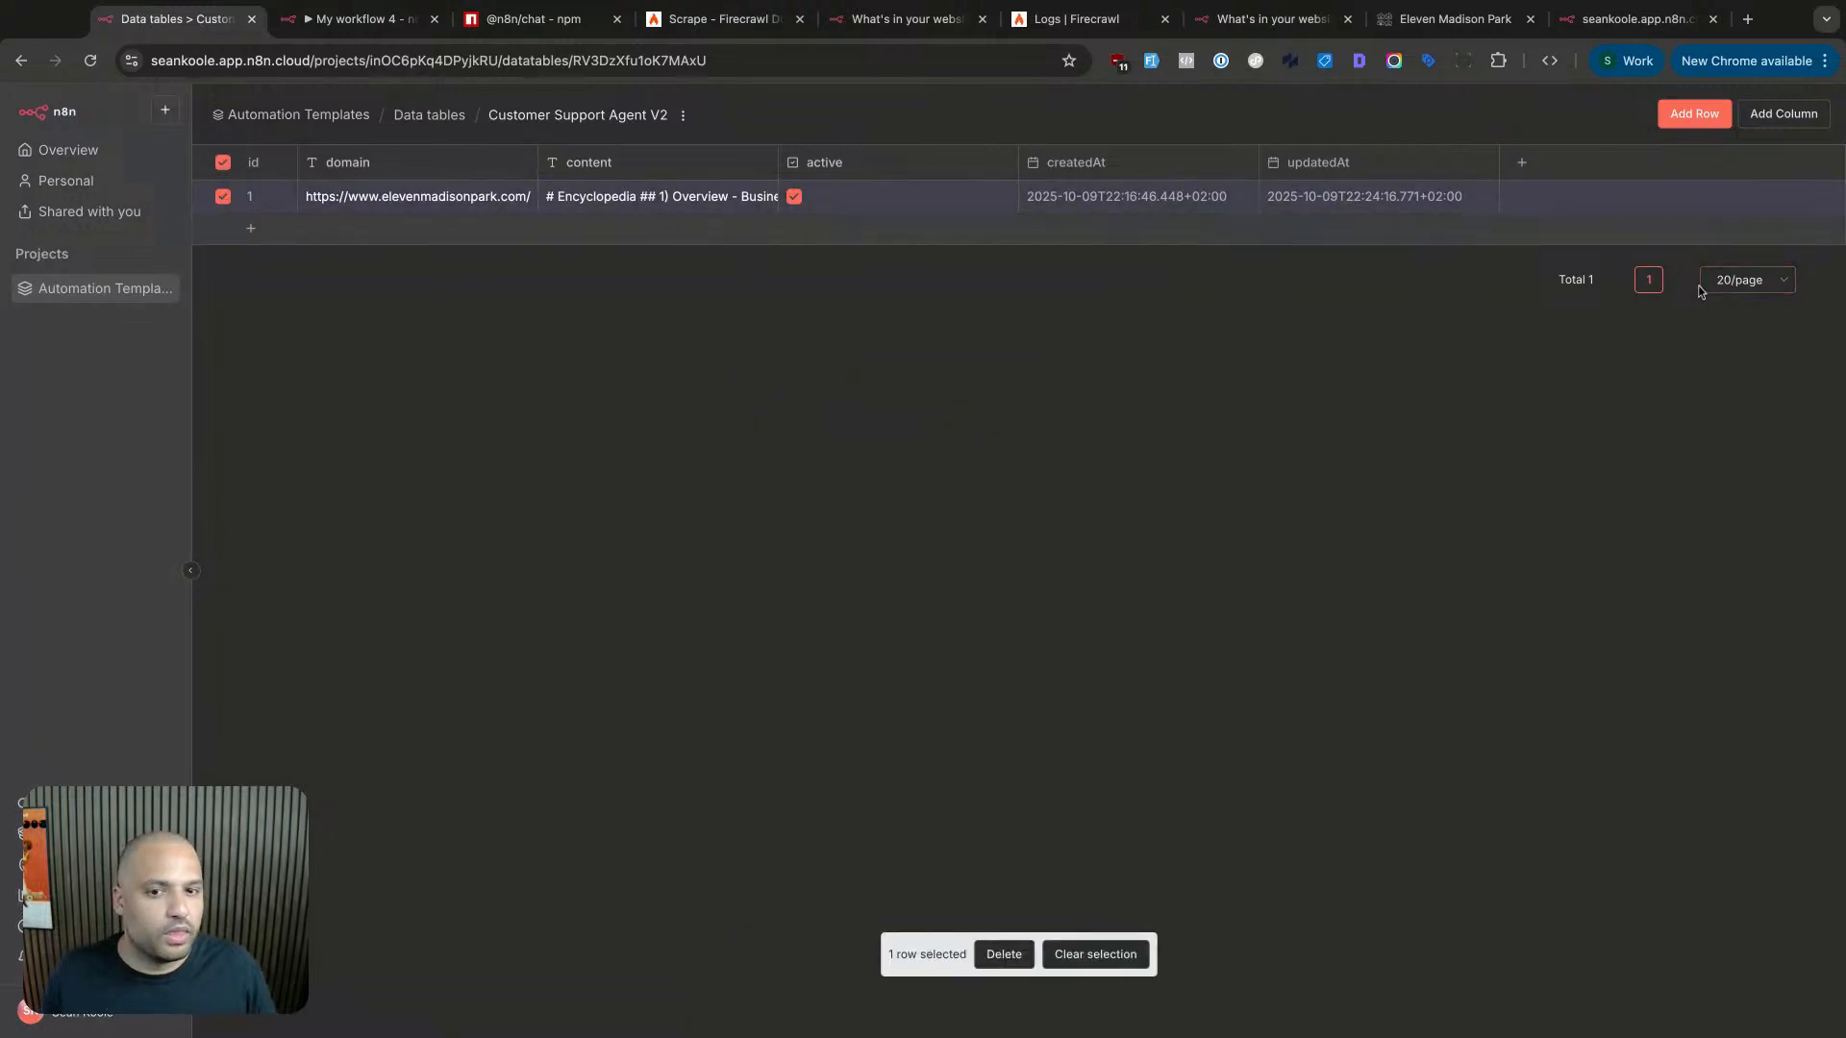
left_click(360, 196)
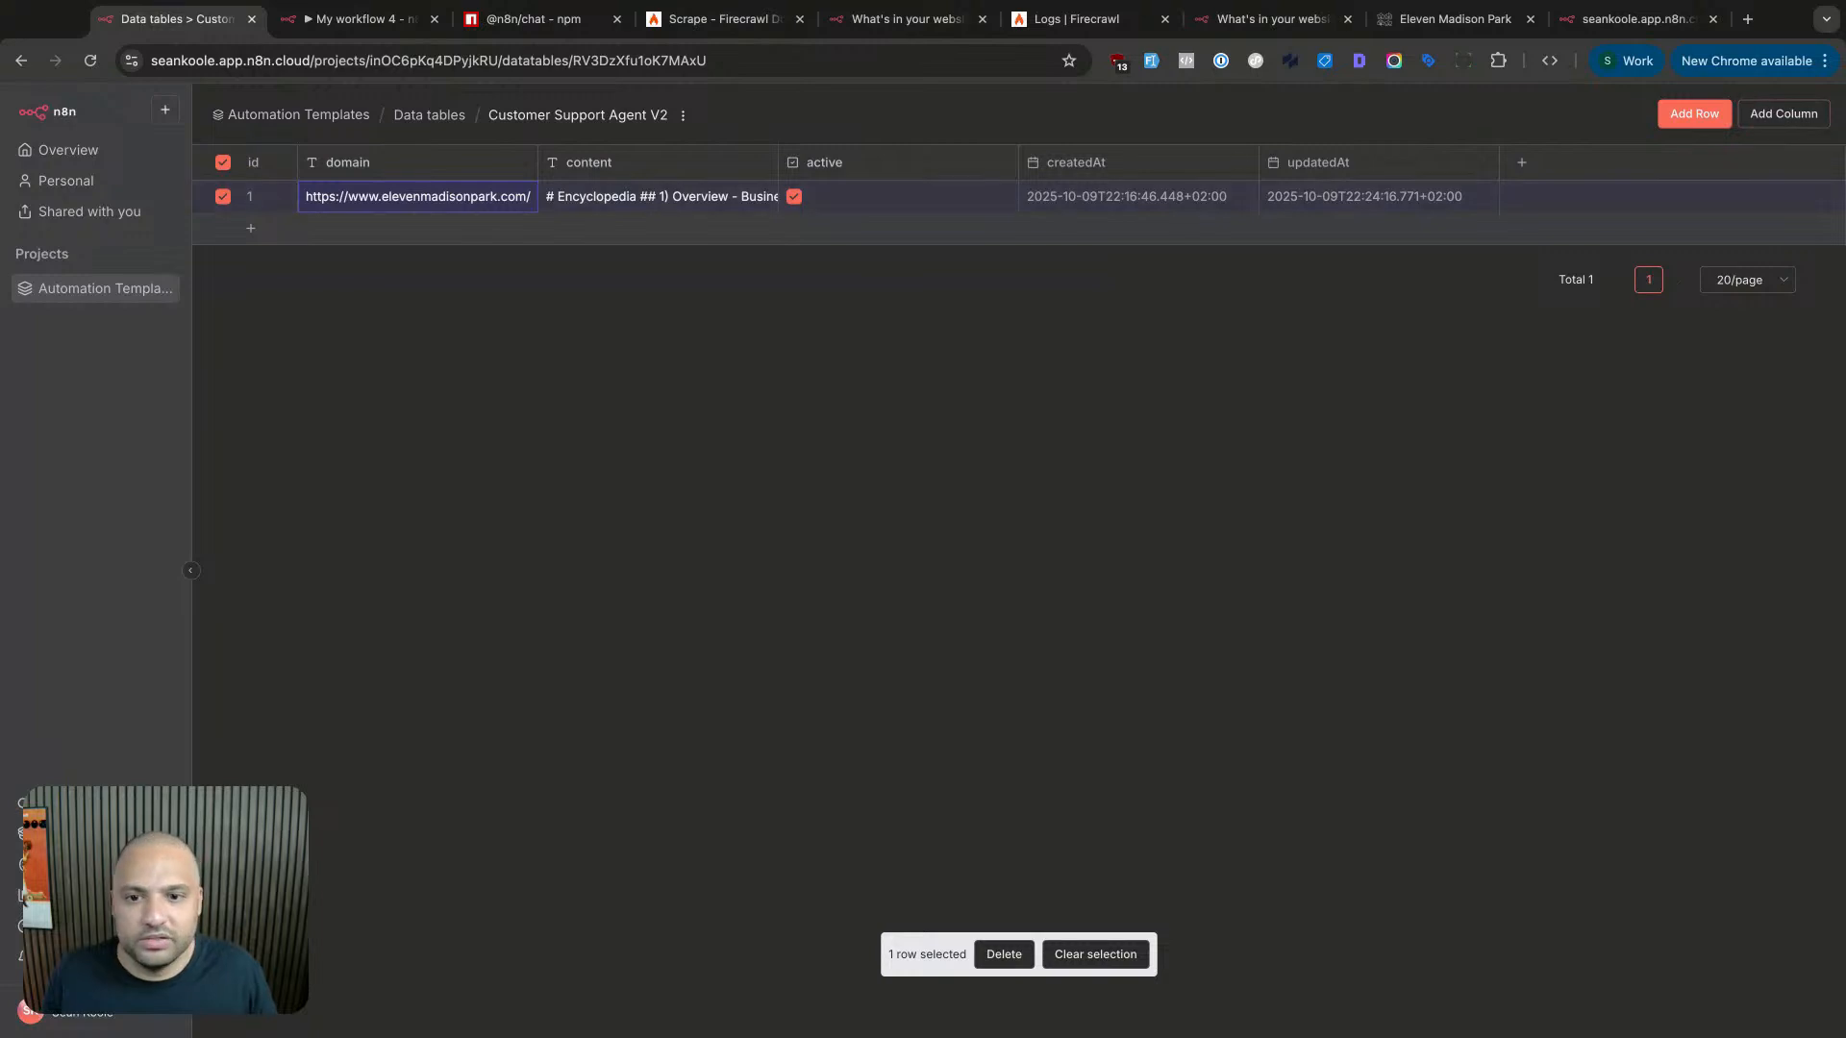
left_click(223, 162)
left_click(223, 162)
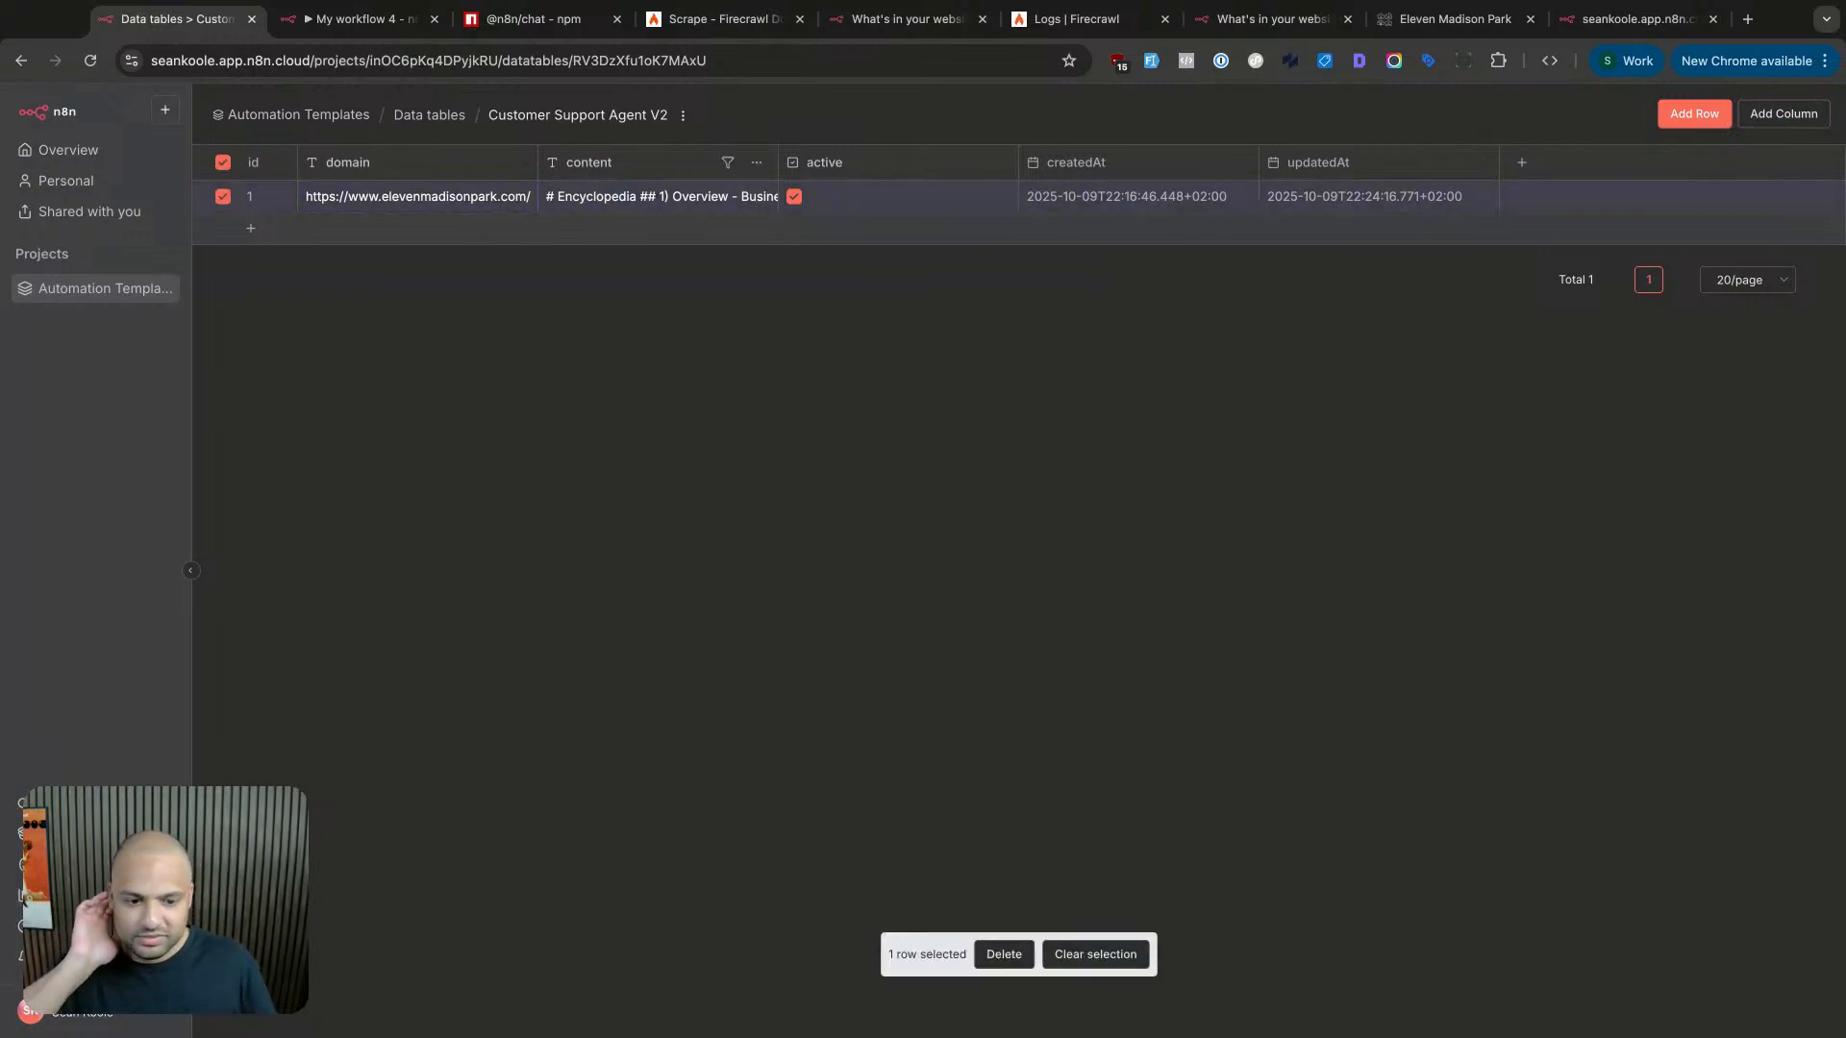
left_click(1004, 954)
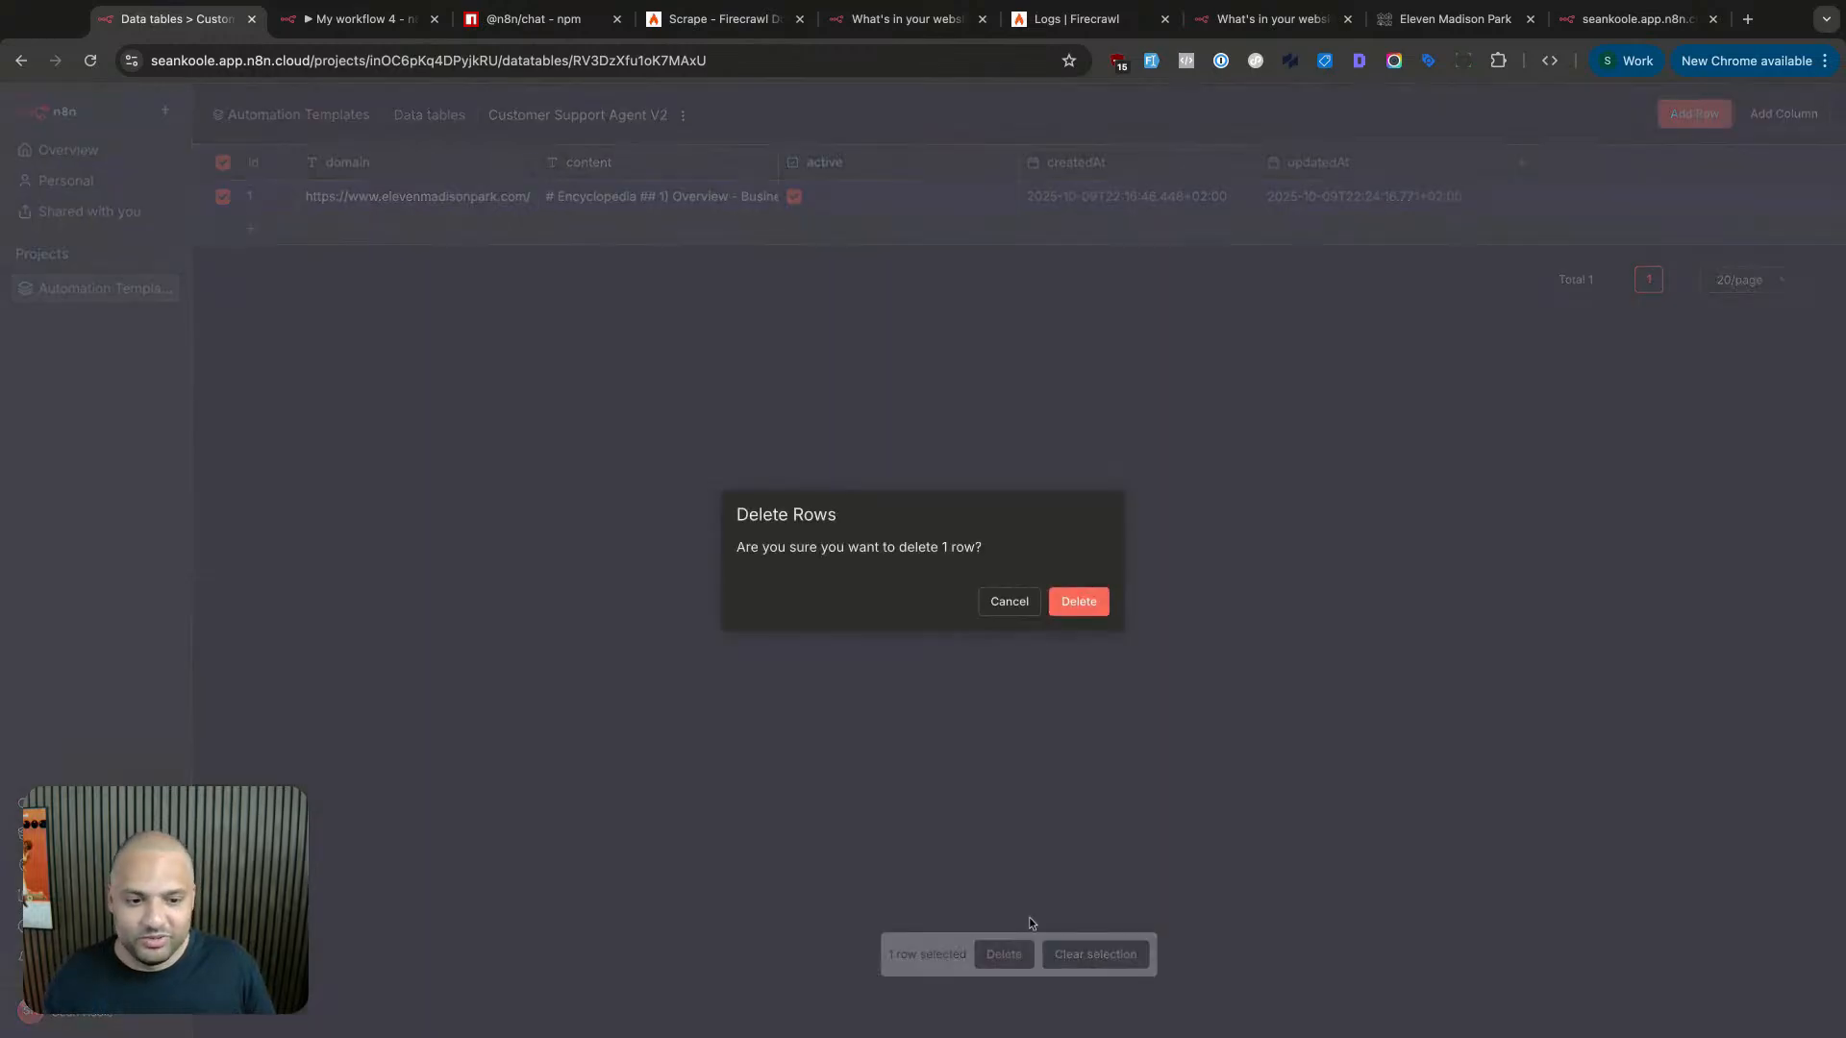
left_click(1077, 602)
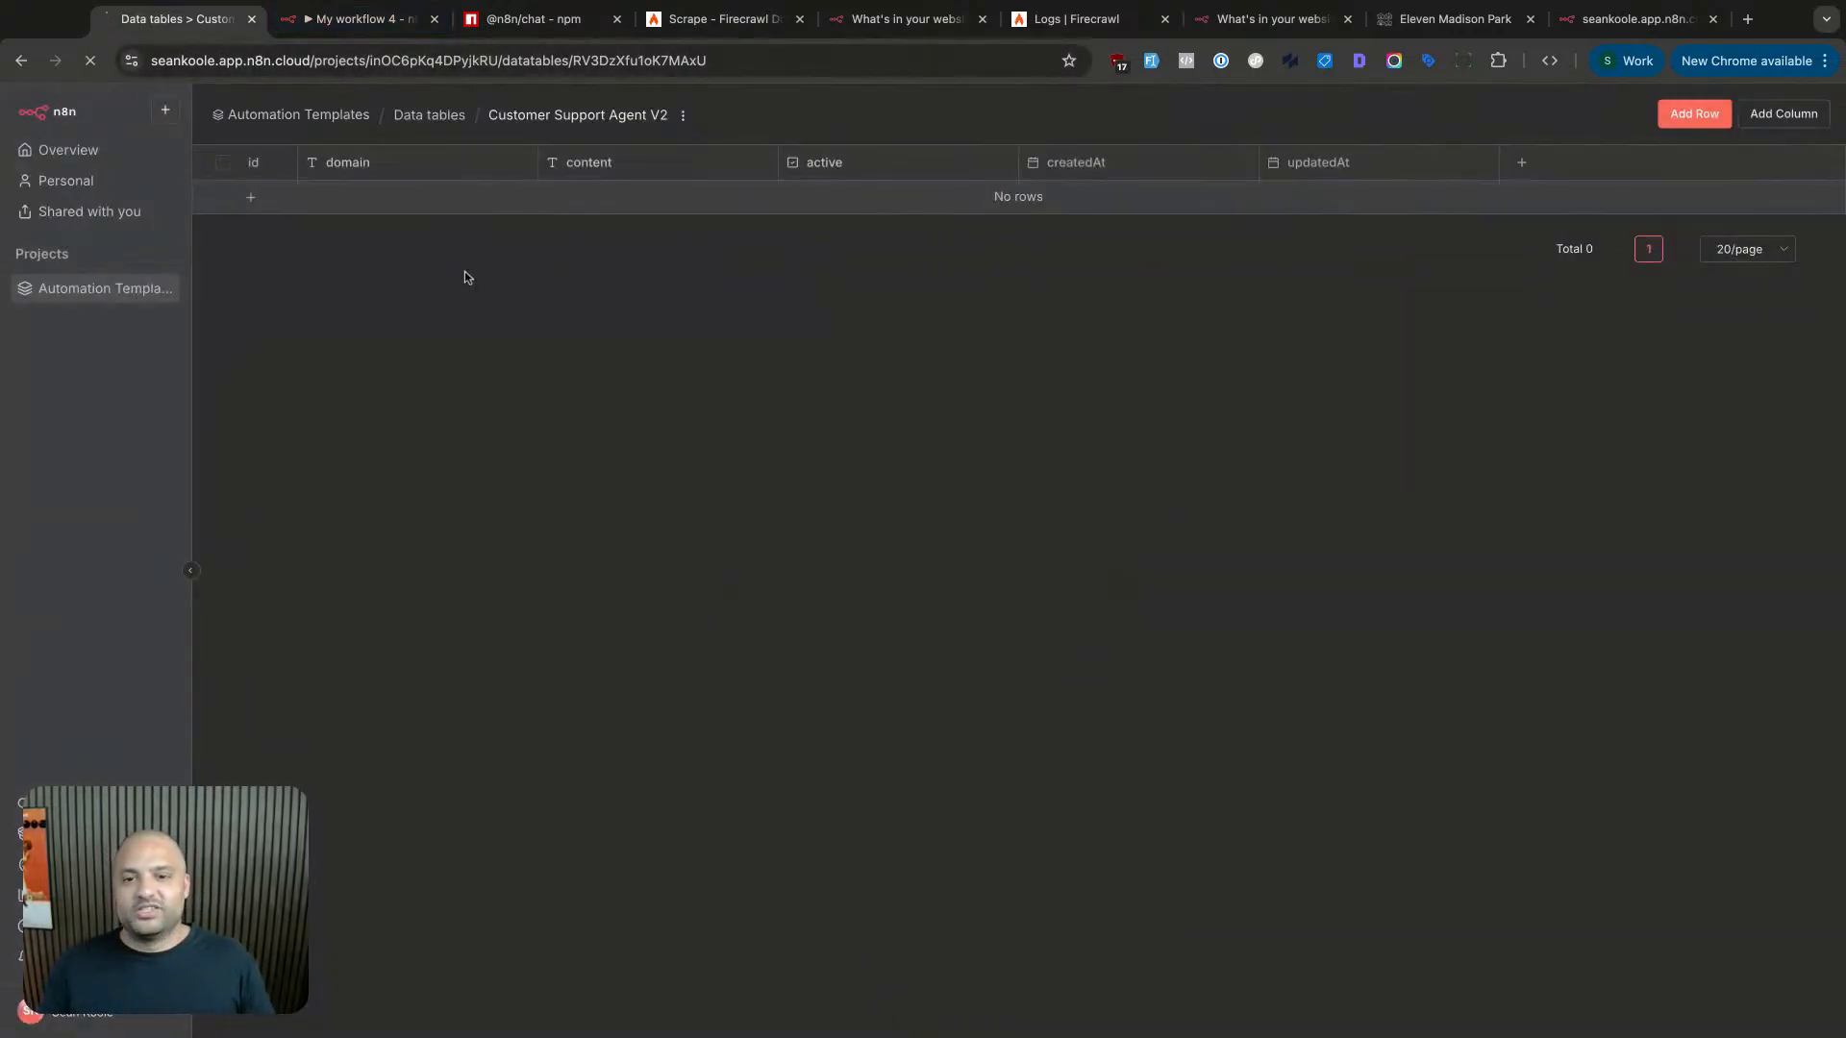
- Re-run the Upsert row(s) step and reload the table to show the refilled row
left_click(363, 19)
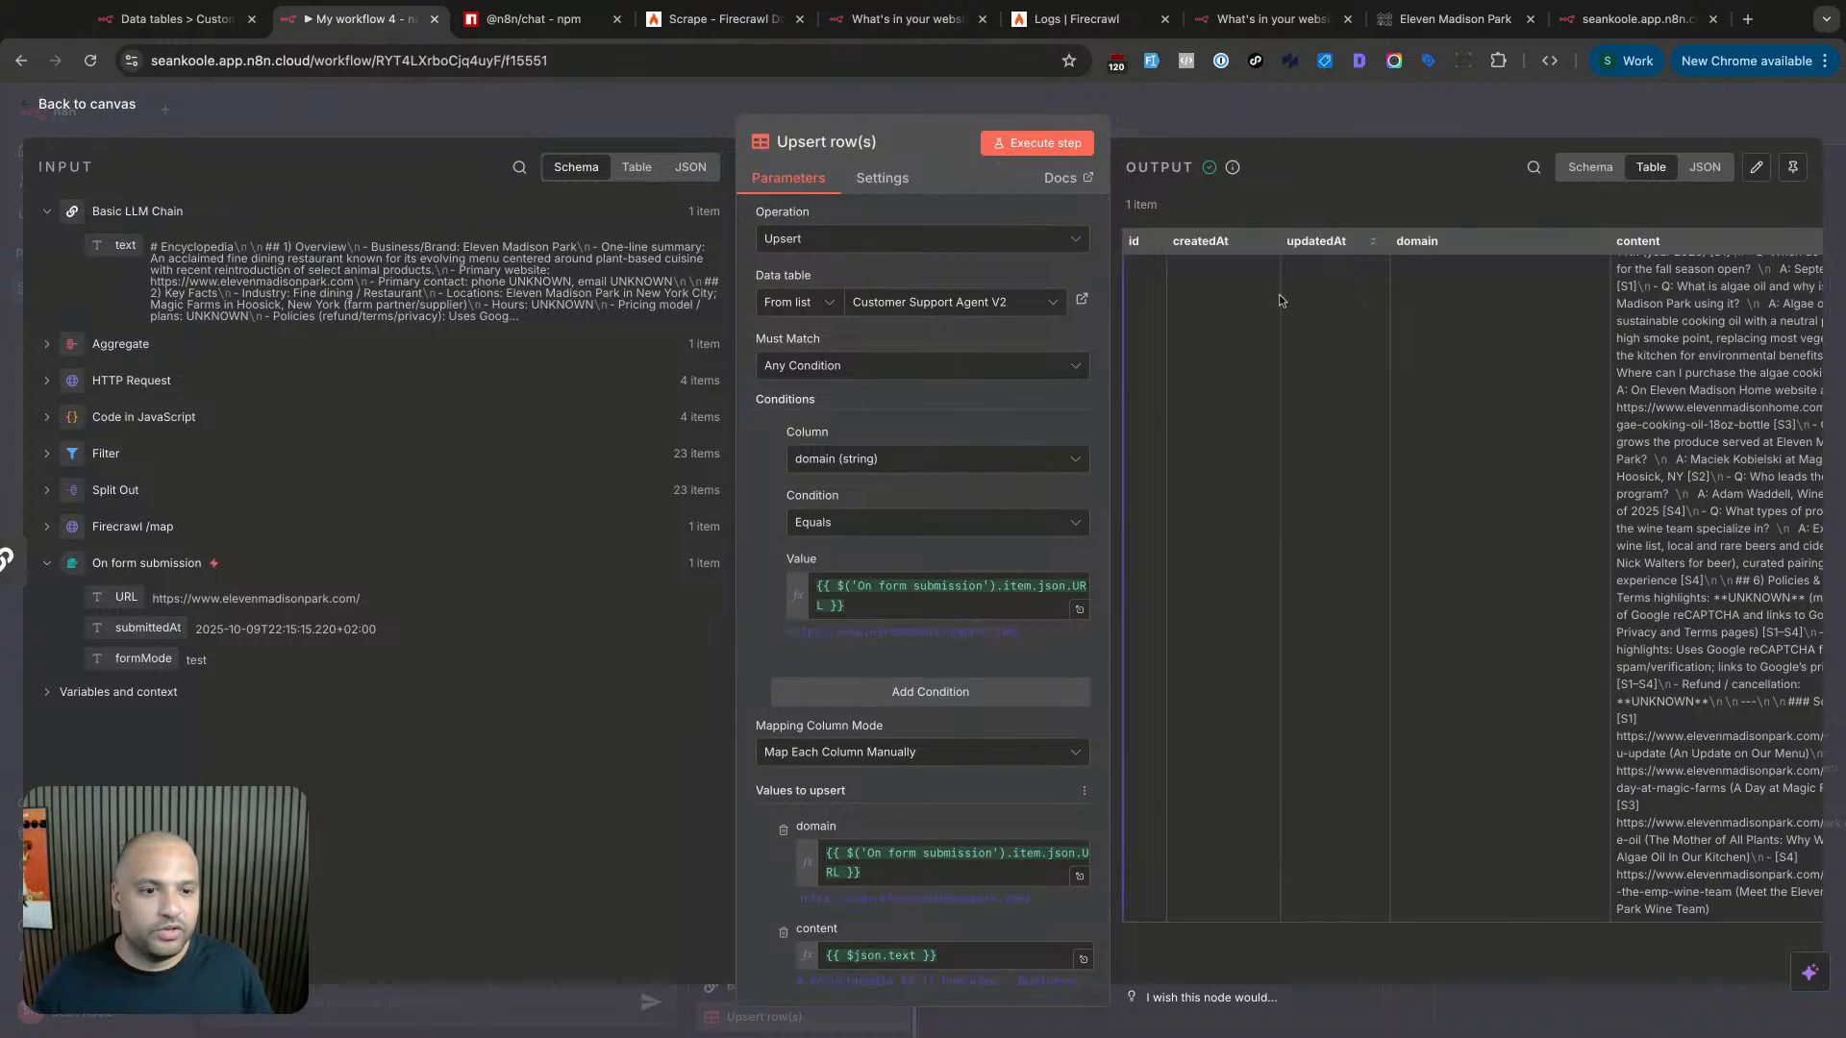
left_click(1037, 142)
left_click(174, 20)
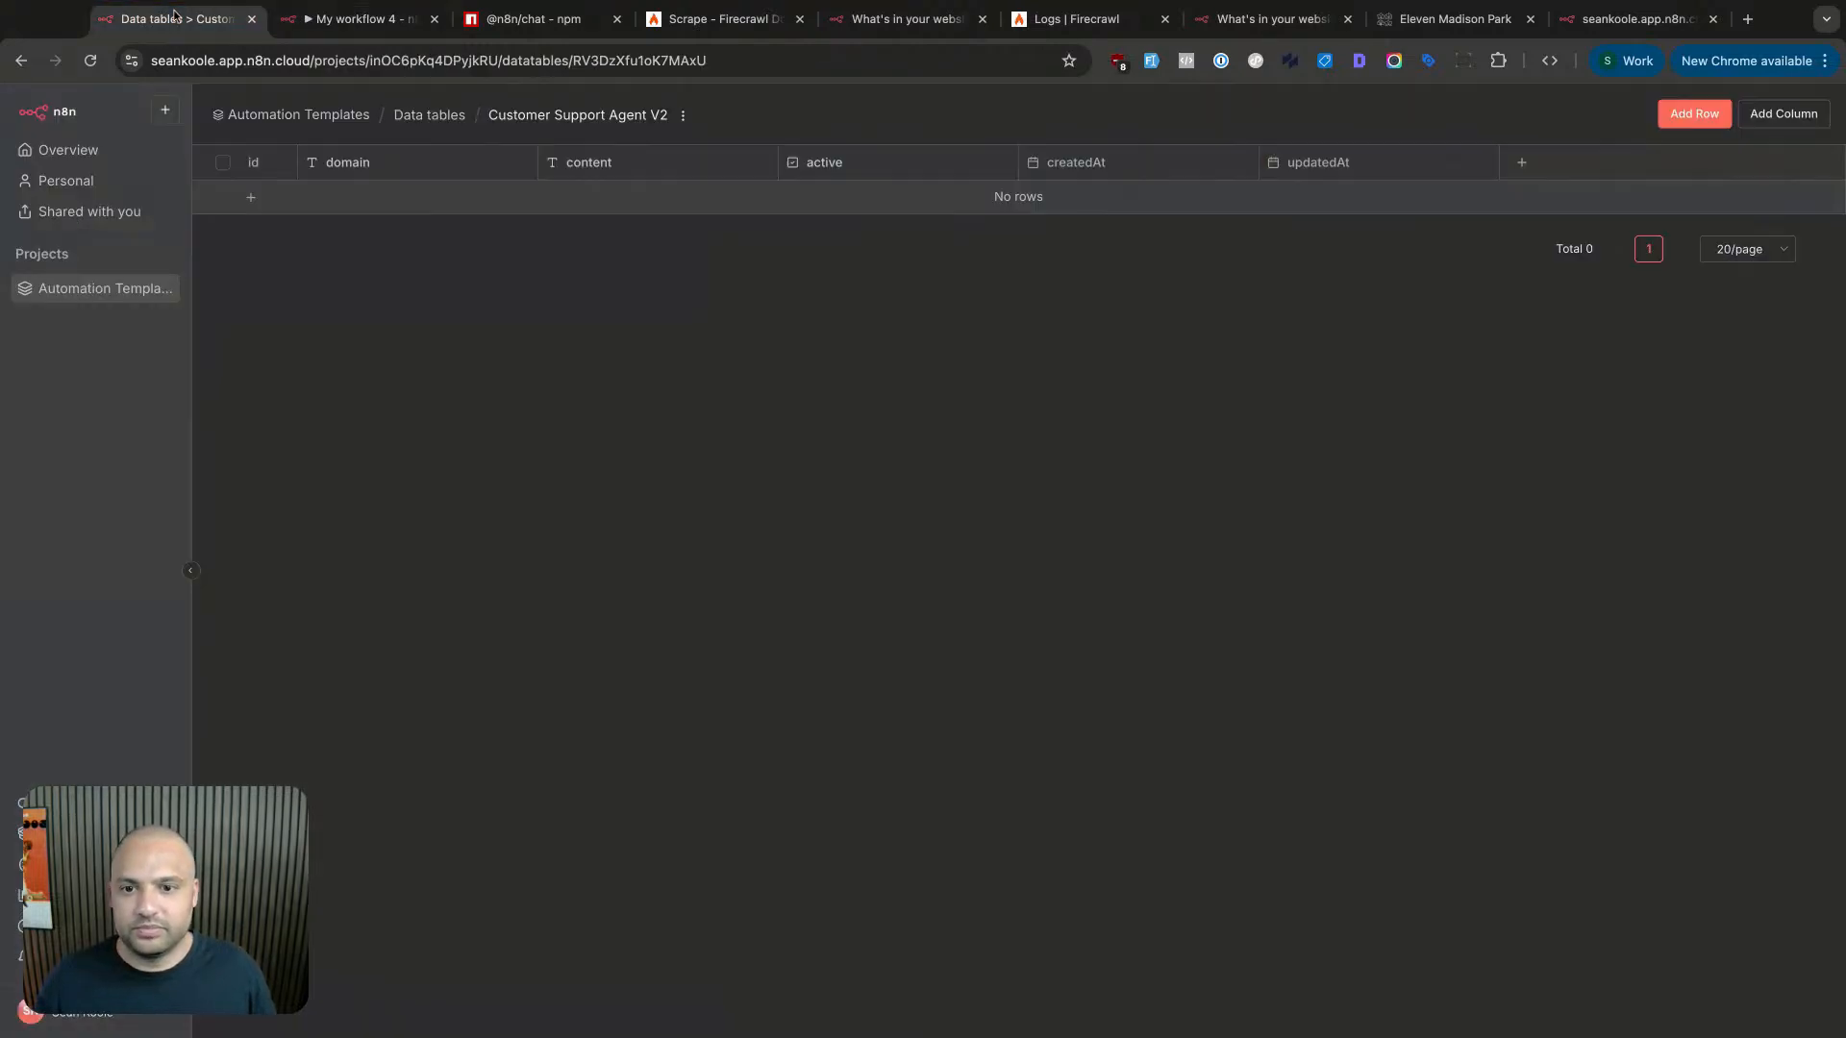
key("super+r")
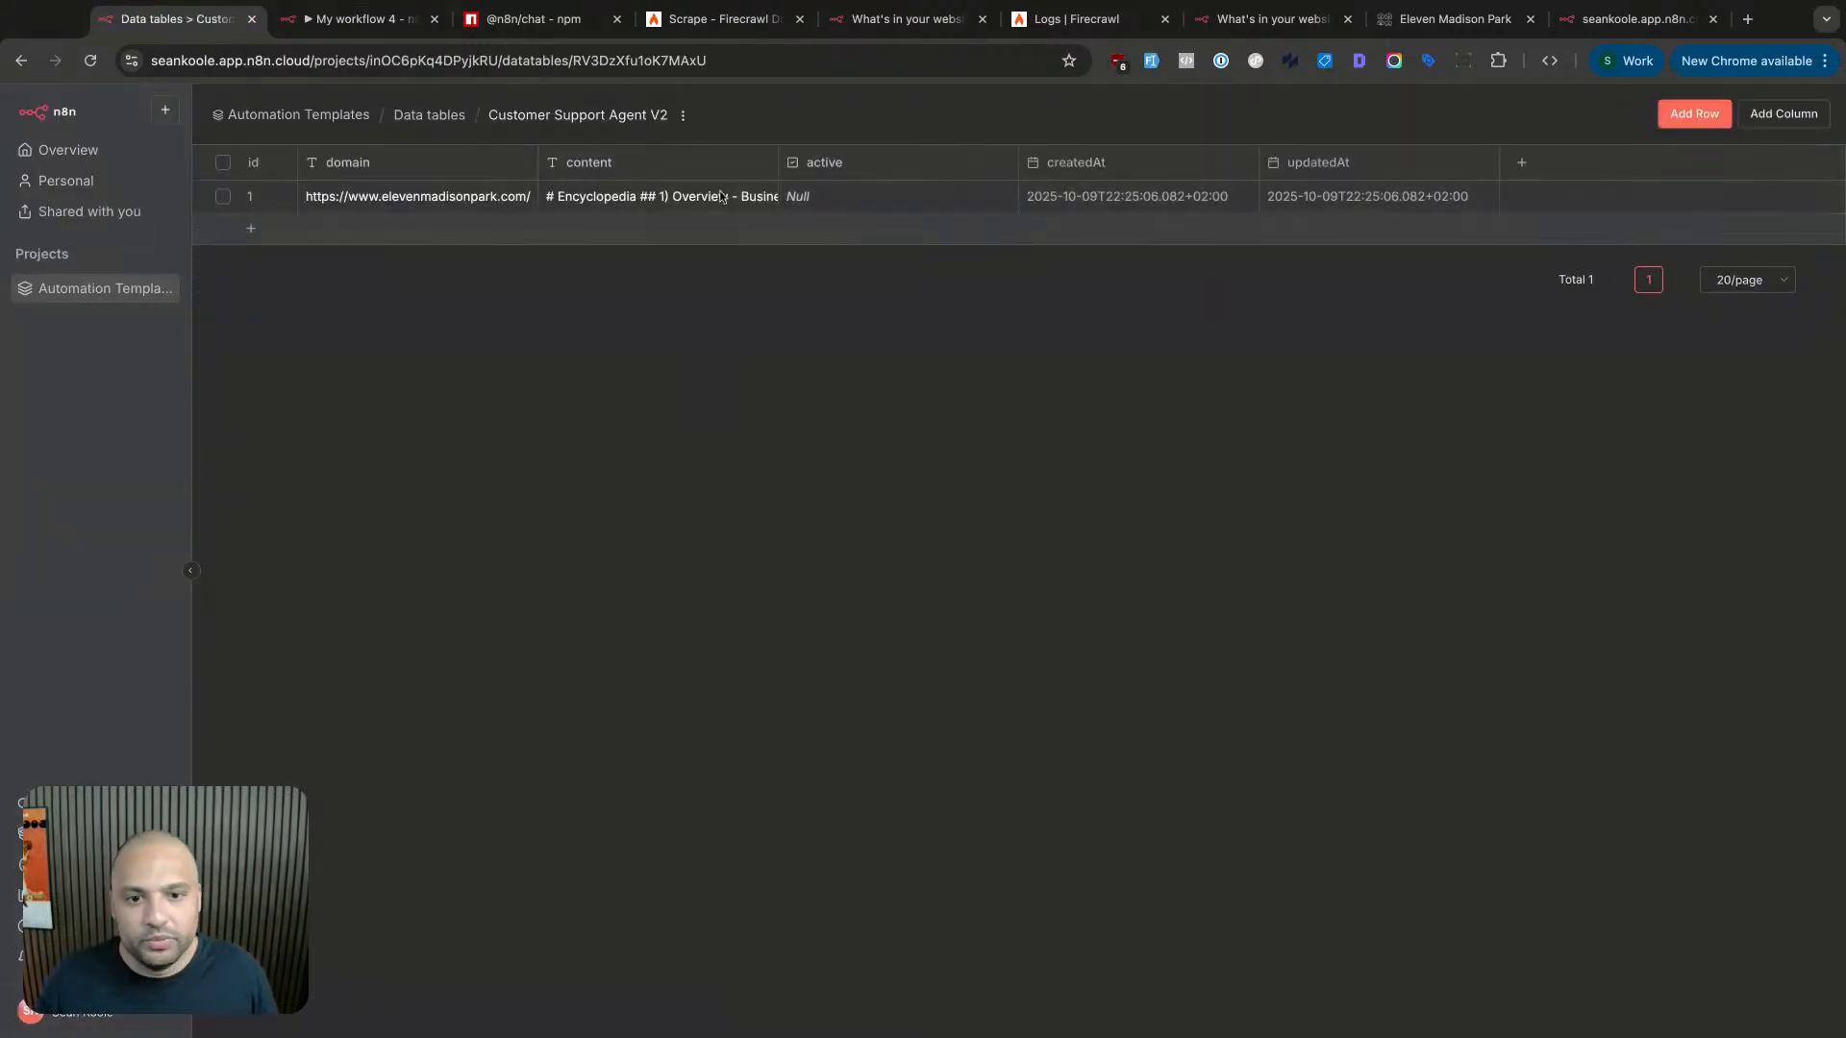
- Mark the elevenmadisonpark.com row as active and return to the workflow canvas
double_click(798, 198)
left_click(796, 197)
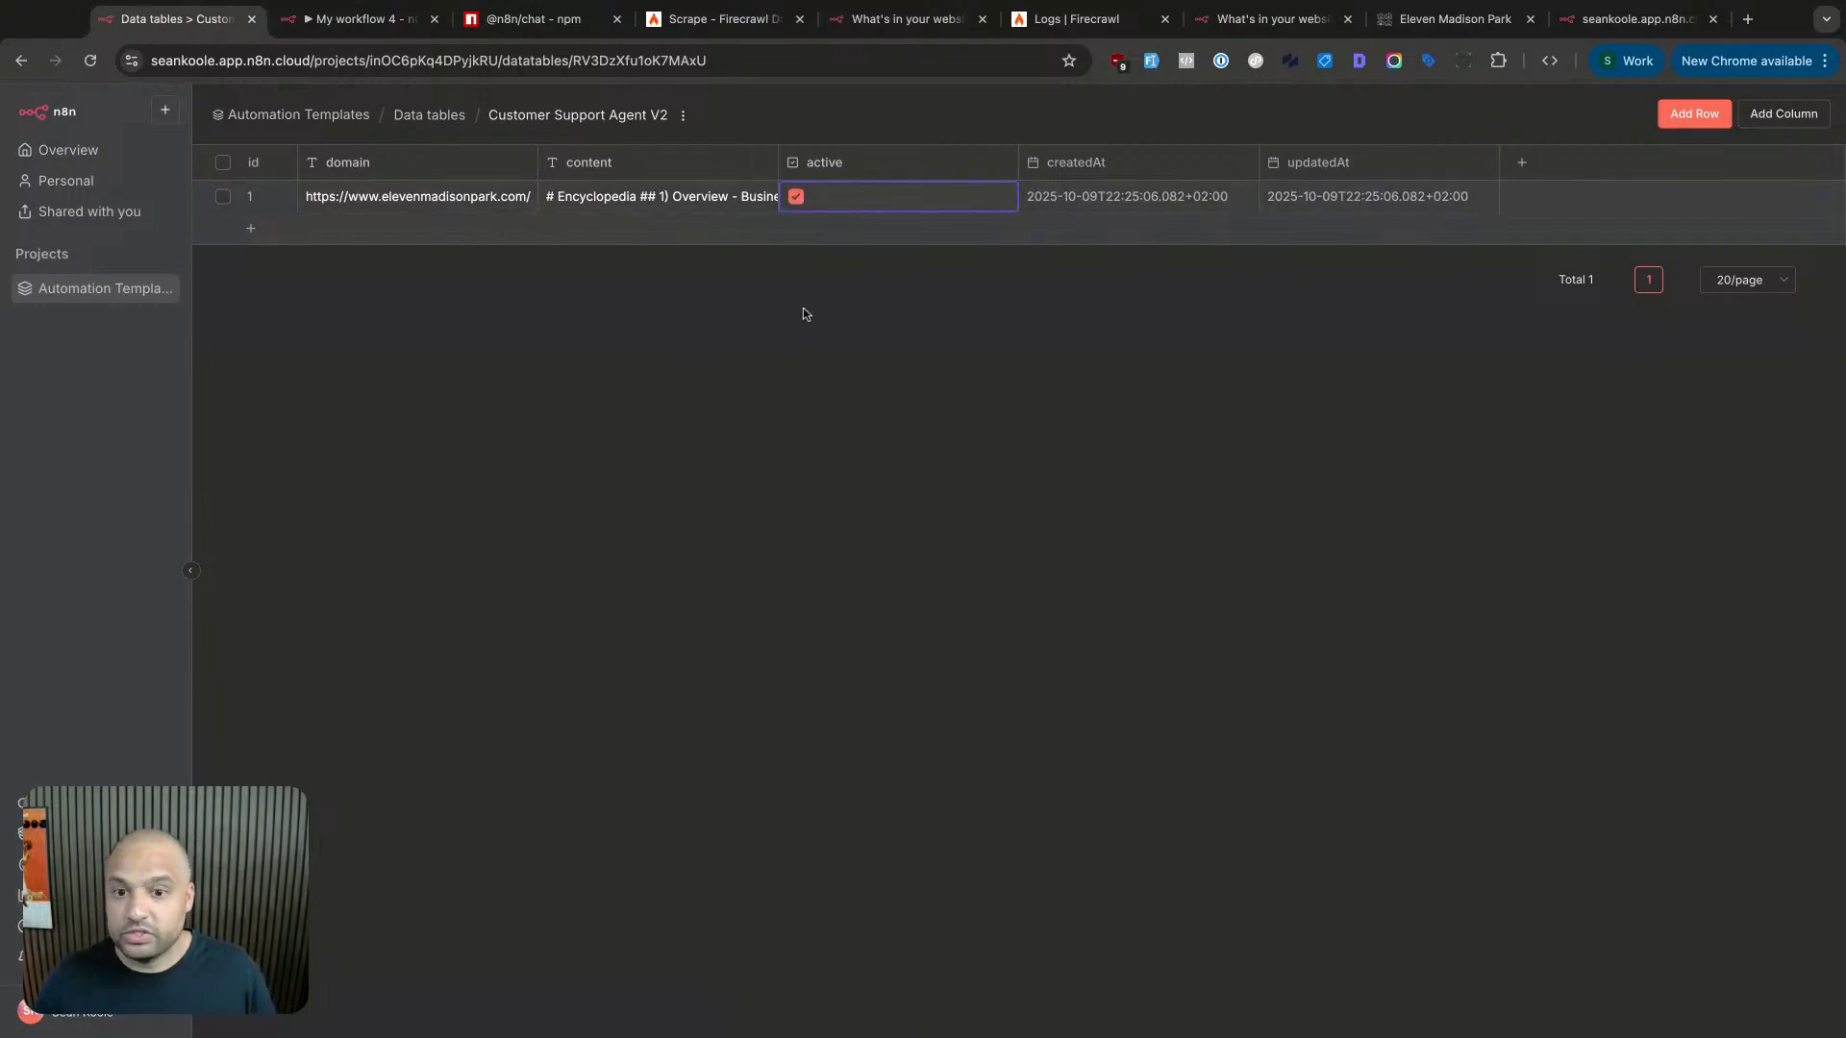
left_click(393, 22)
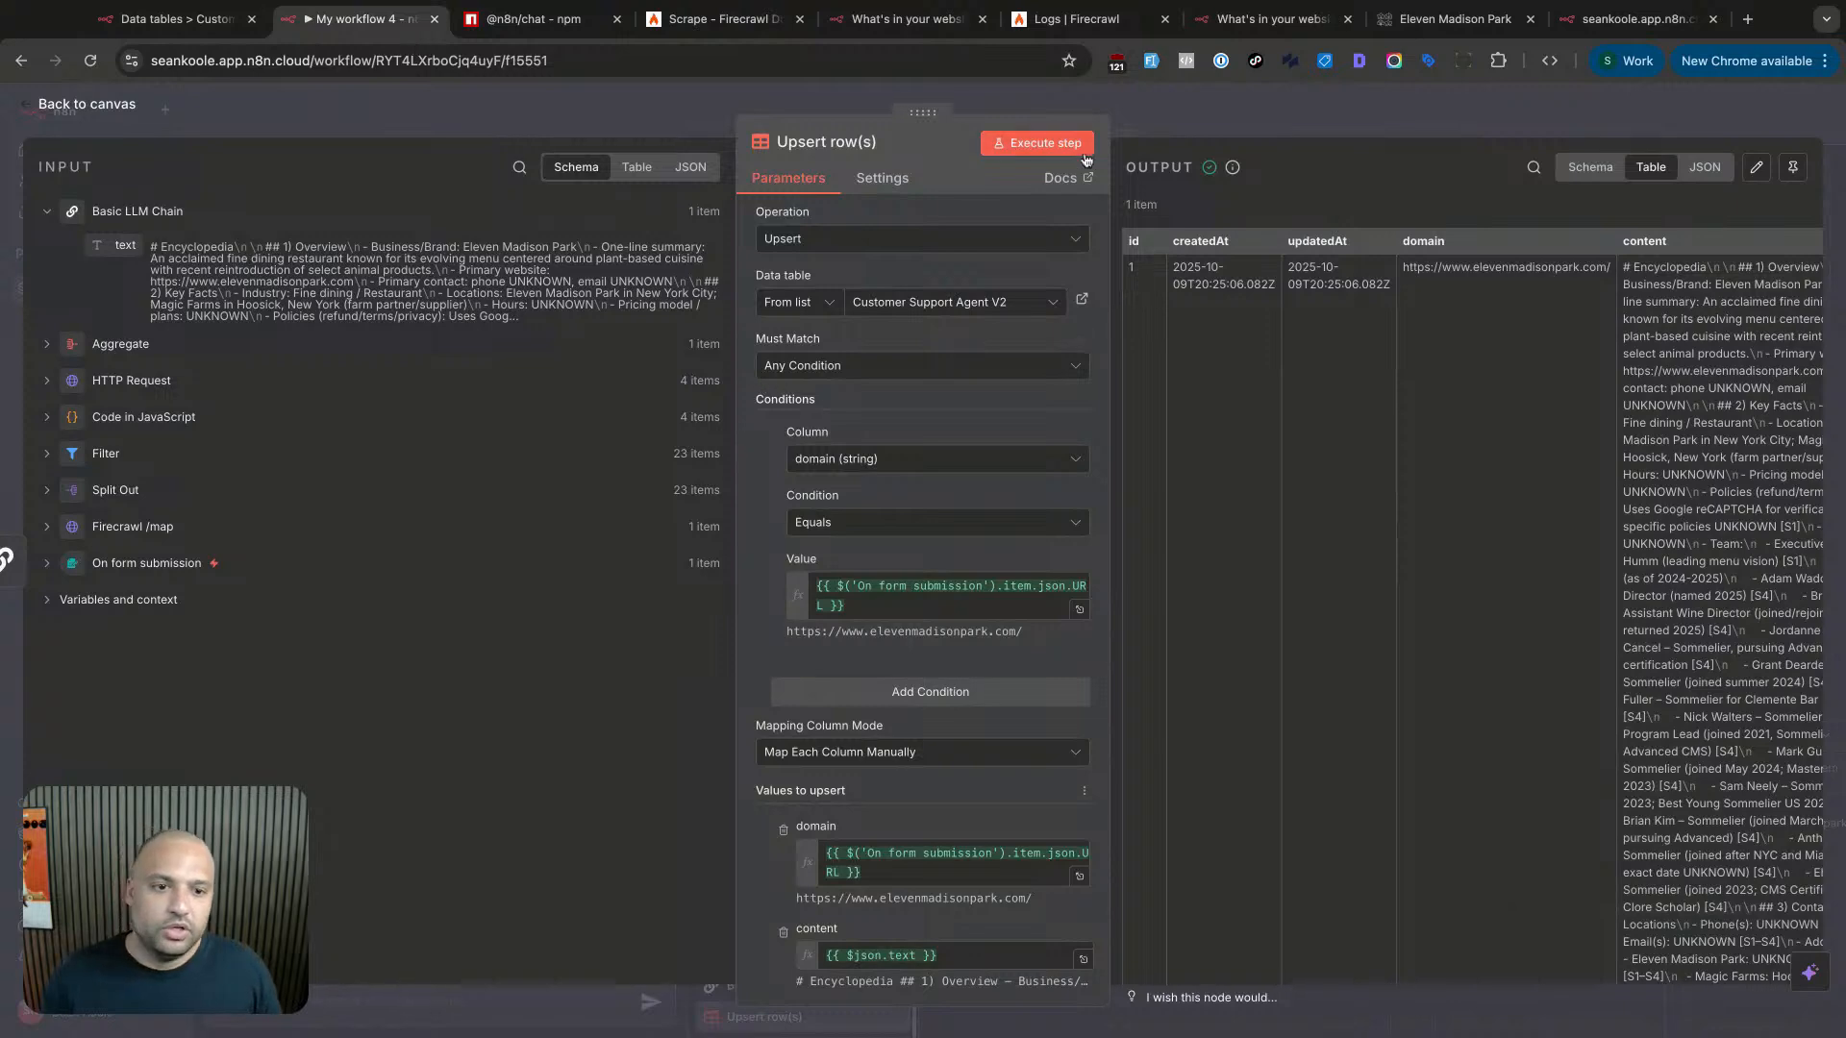
left_click(1101, 100)
scroll(797, 603, "down", 3)
scroll(797, 603, "left", 5)
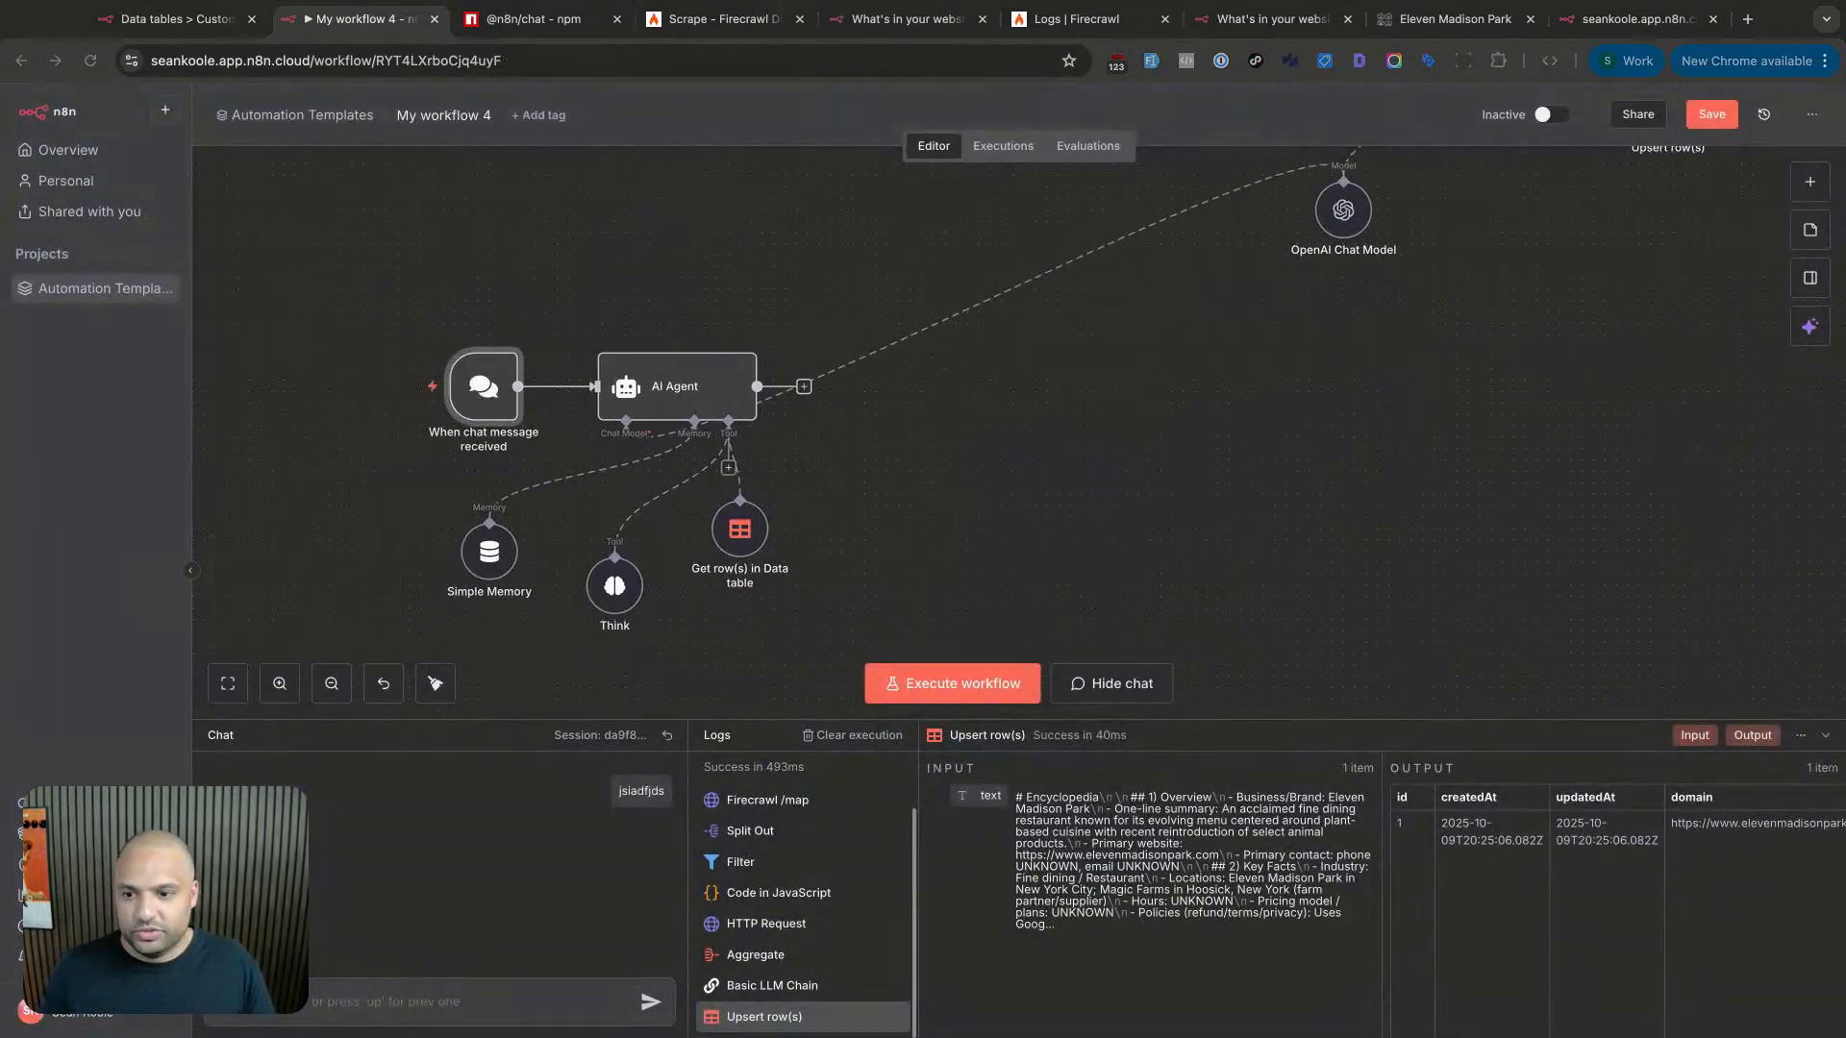
- Align the Think node with Simple Memory and ask the agent what type of food is served
left_click(627, 598)
left_click_drag(627, 598, 615, 562)
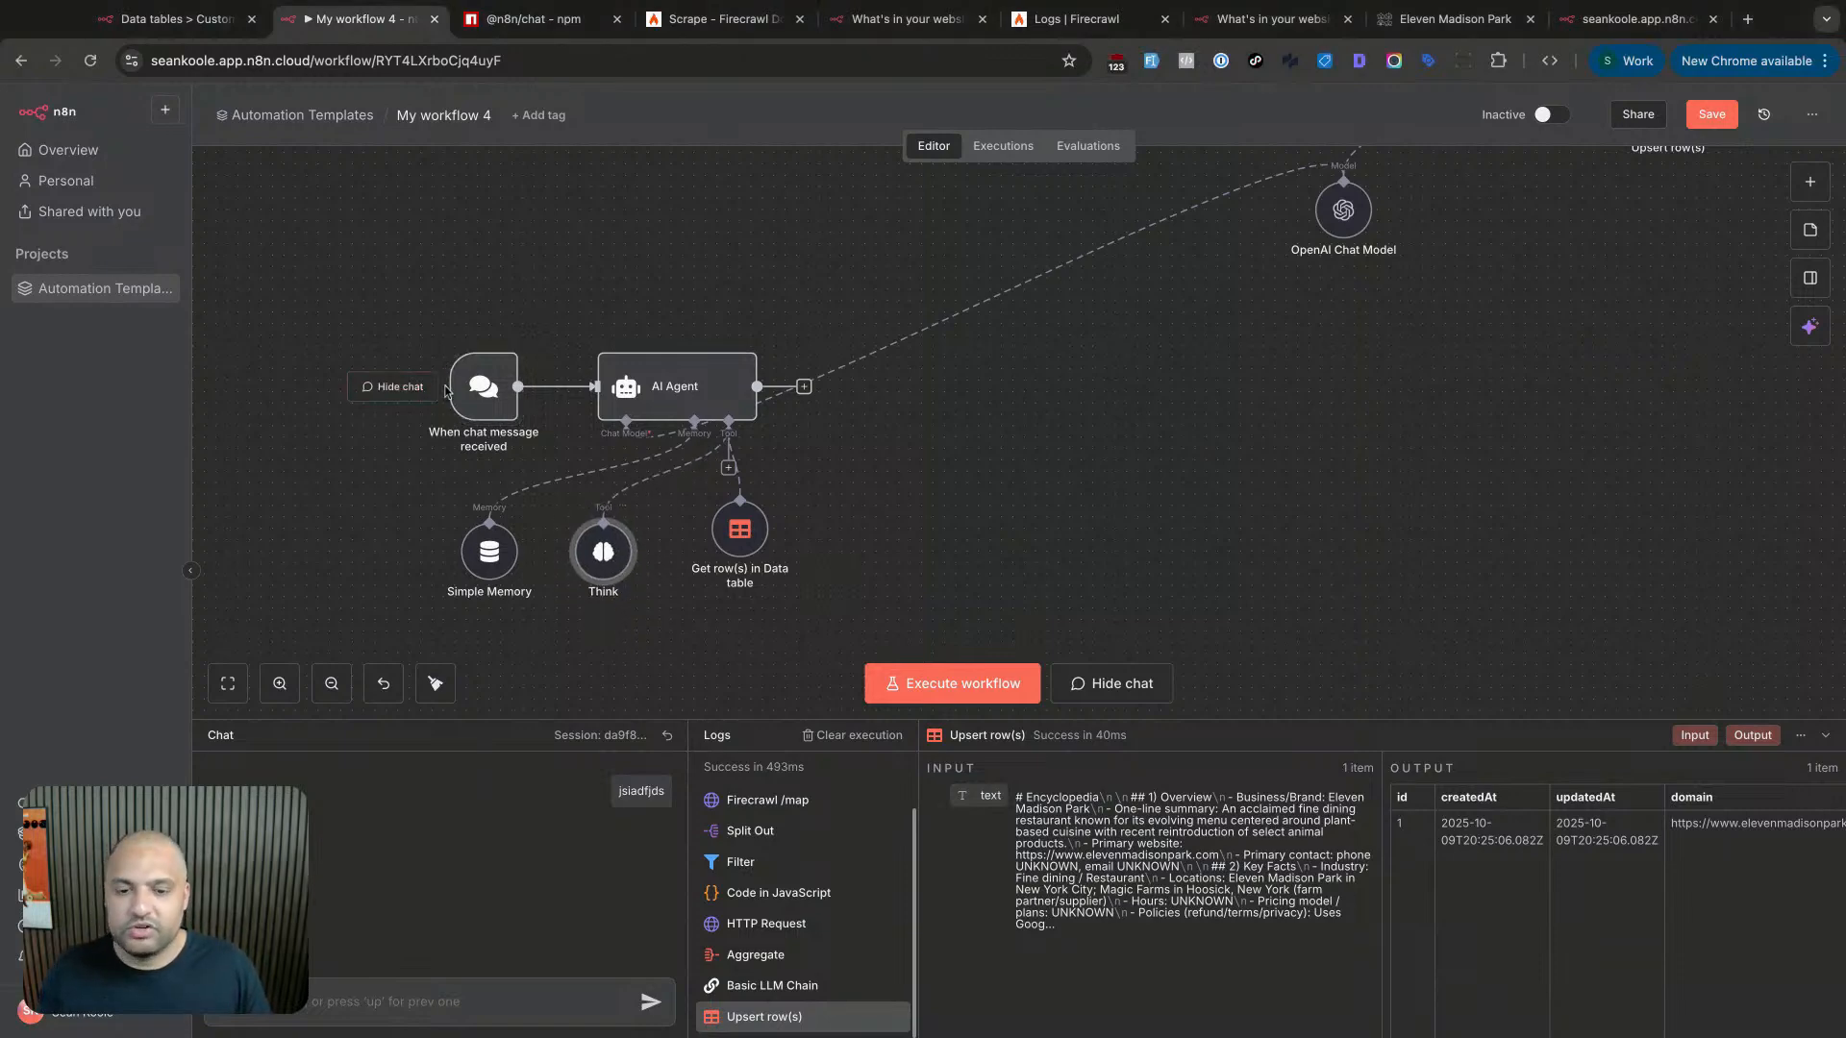
left_click(484, 386)
type("hi")
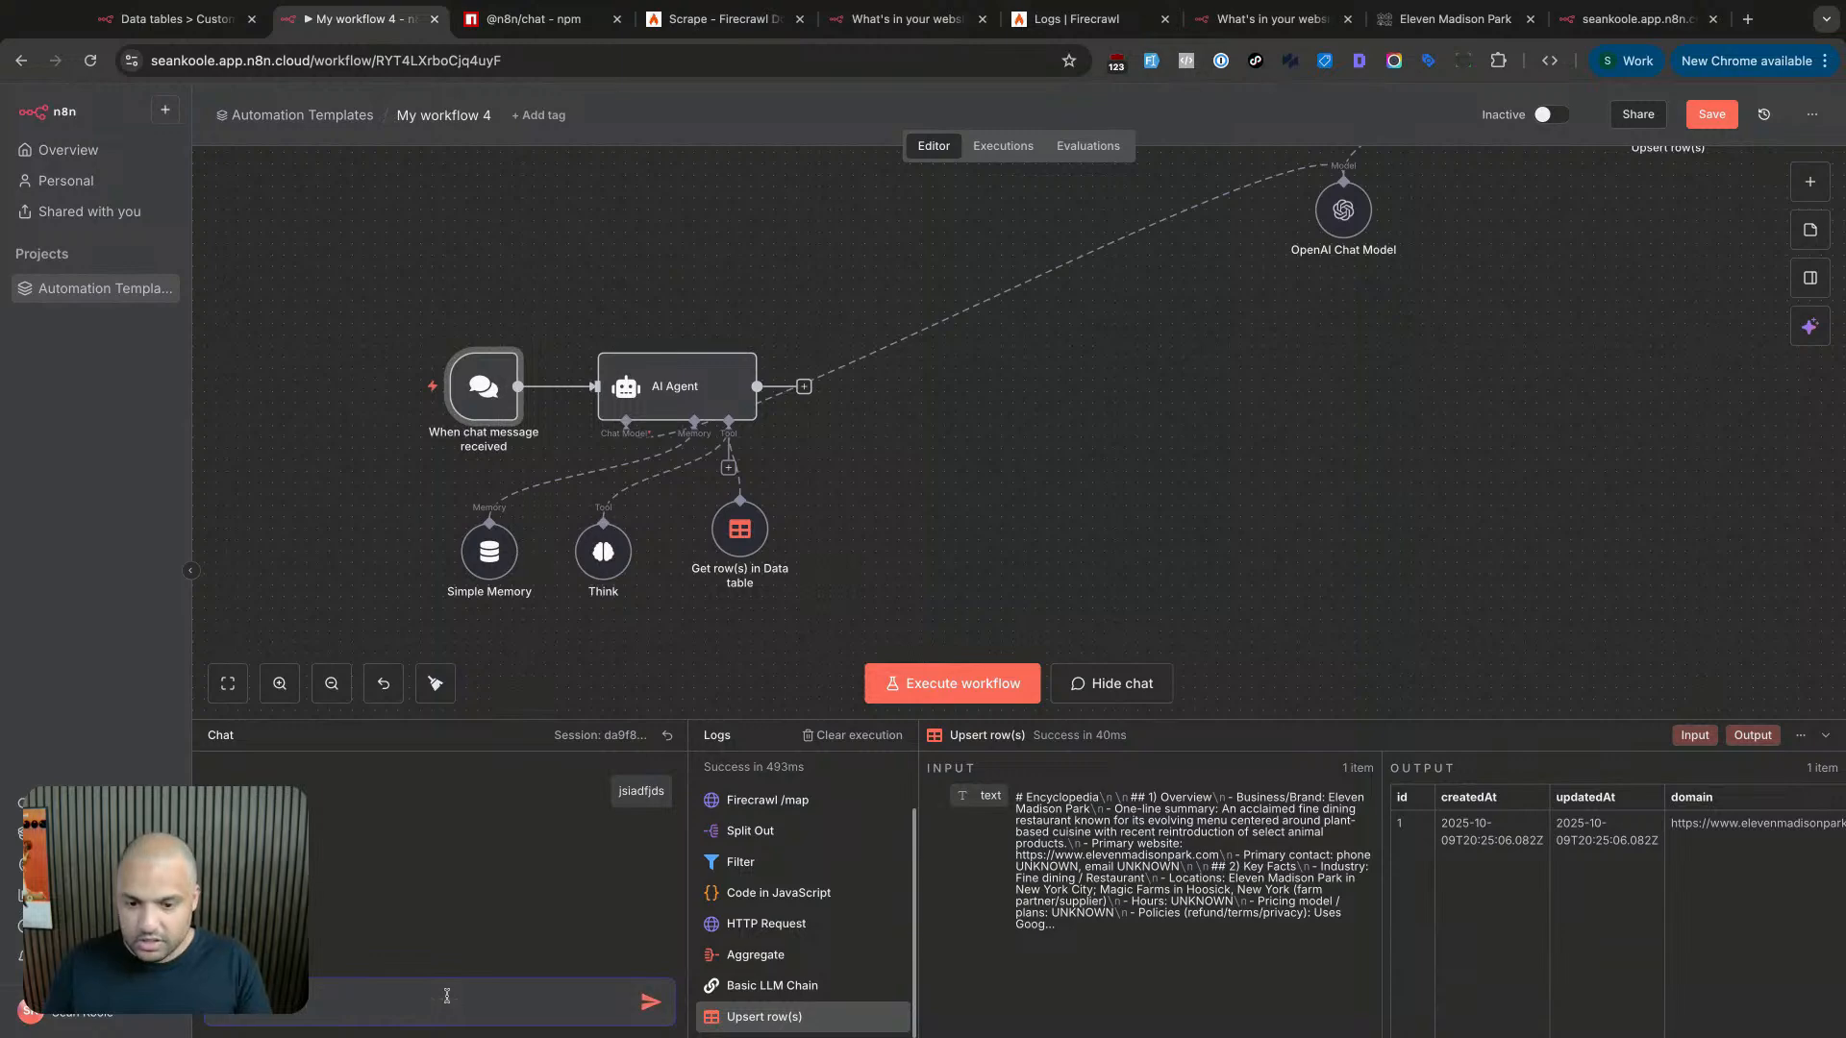
type("ood d")
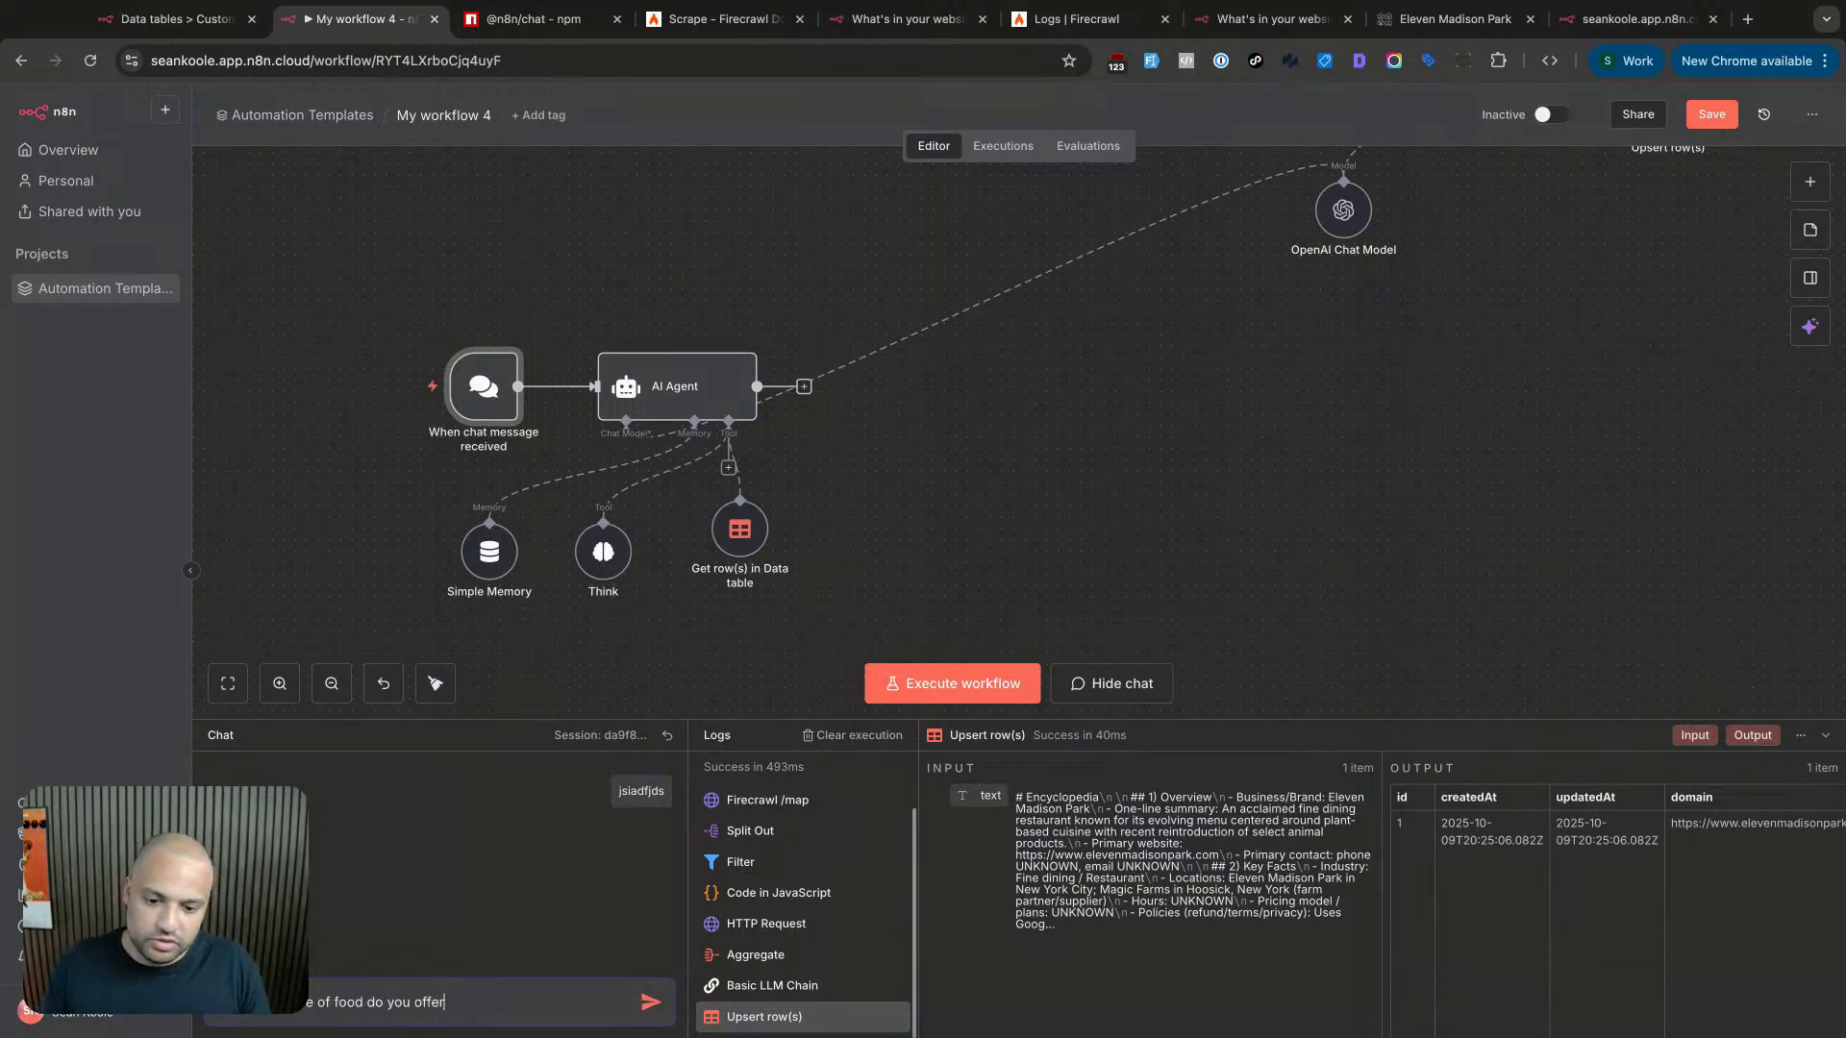
type("o you serve?")
key("Return")
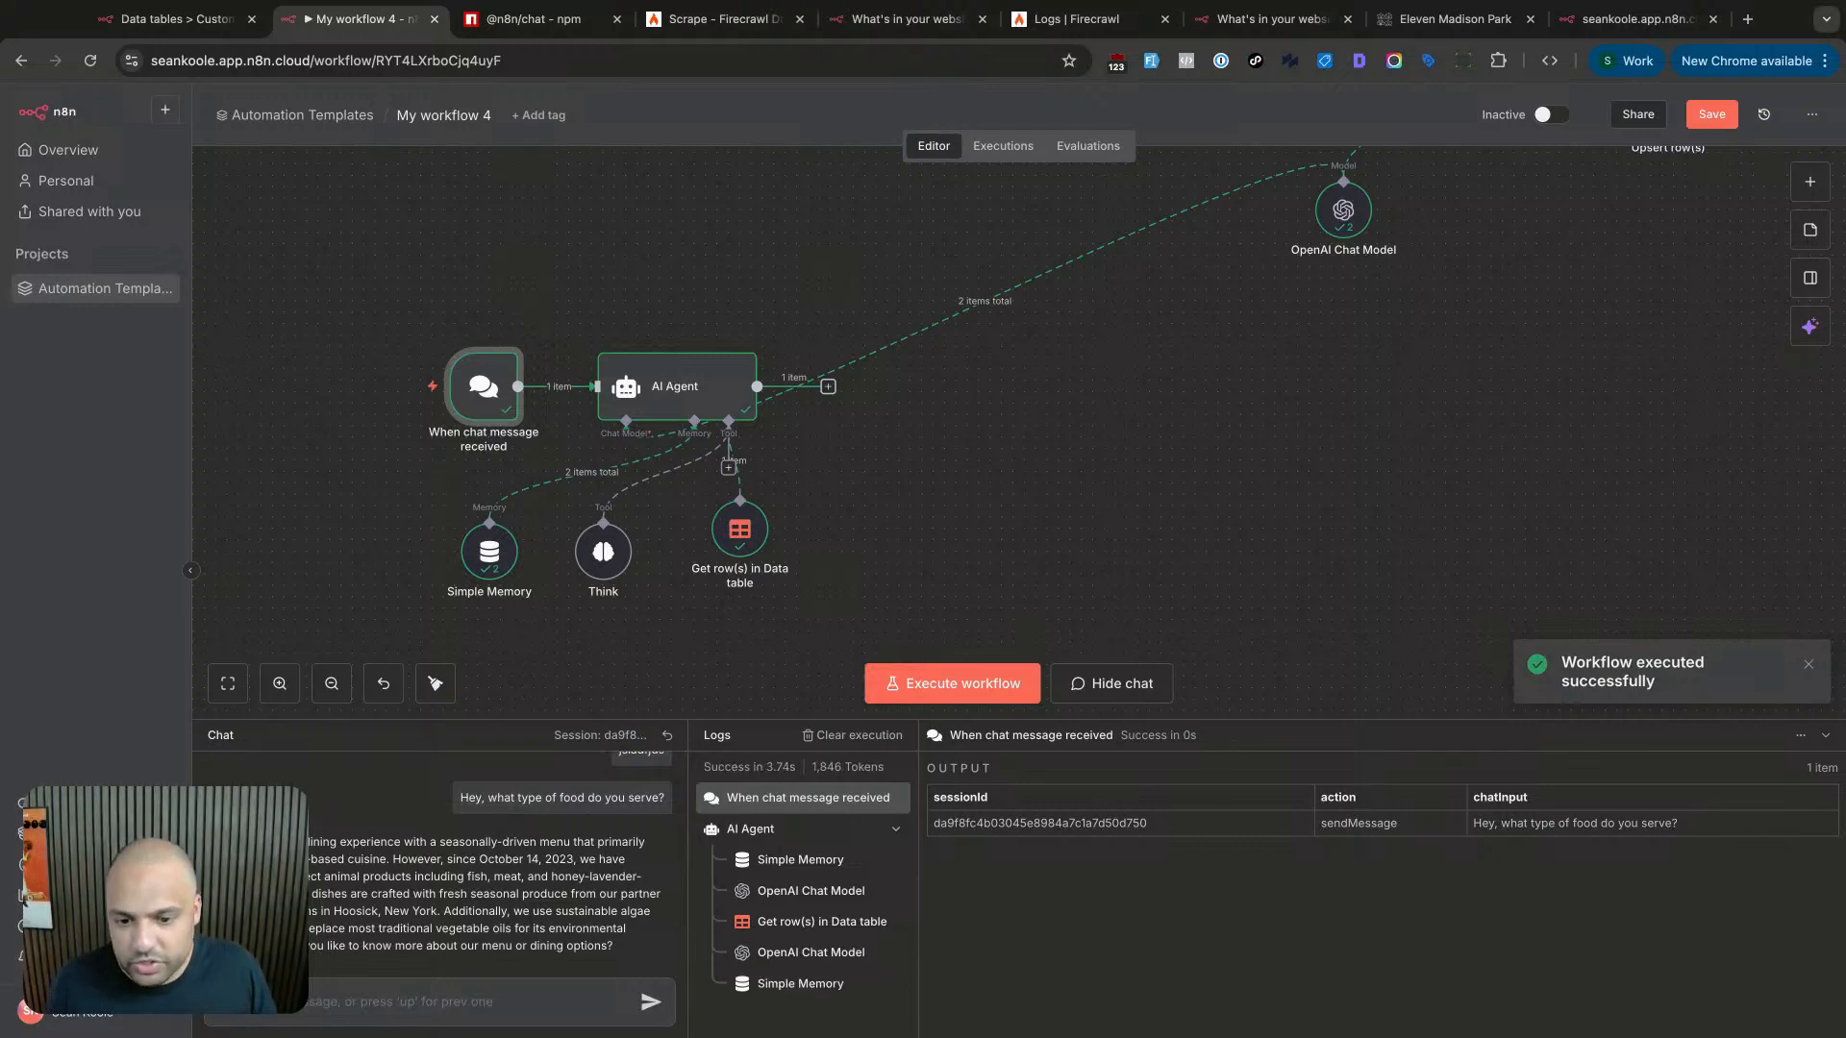
- Read the agent's plant-focused menu reply, including the part about animal products
scroll(369, 859, "up", 5)
left_click(1014, 494)
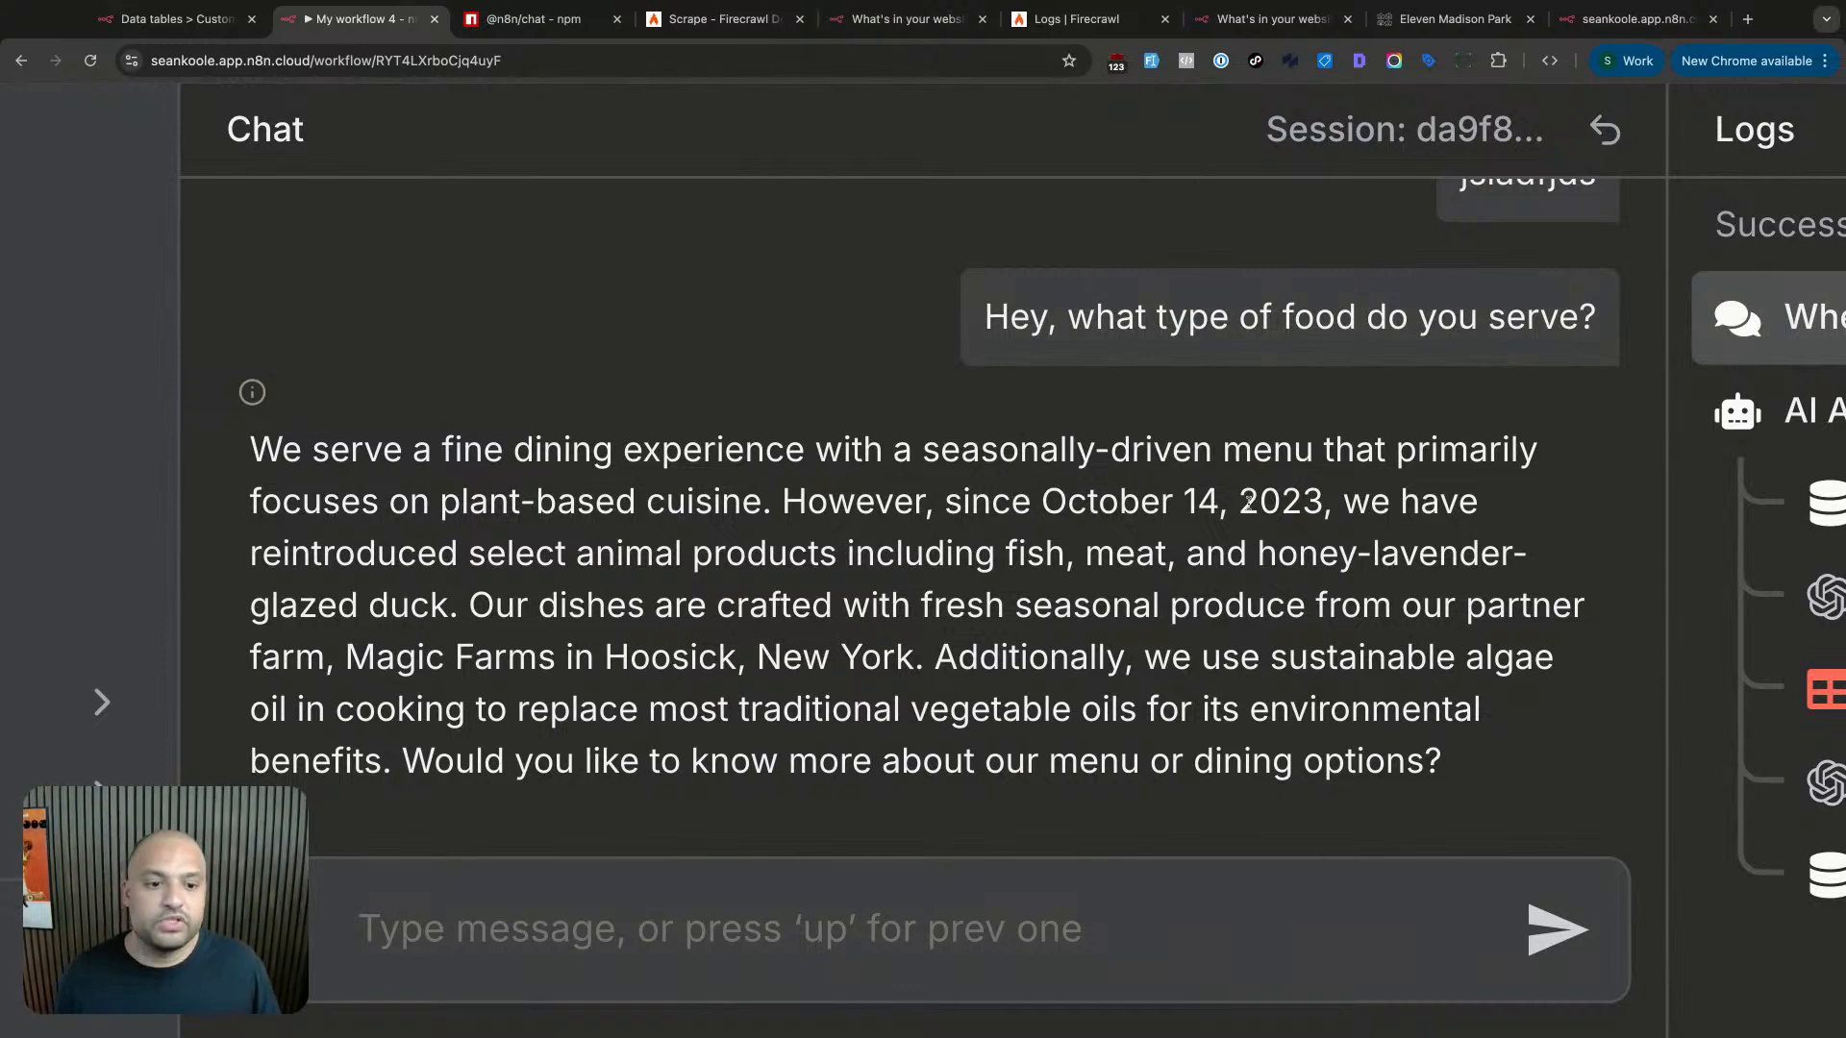
left_click_drag(504, 564, 1062, 554)
left_click(1098, 581)
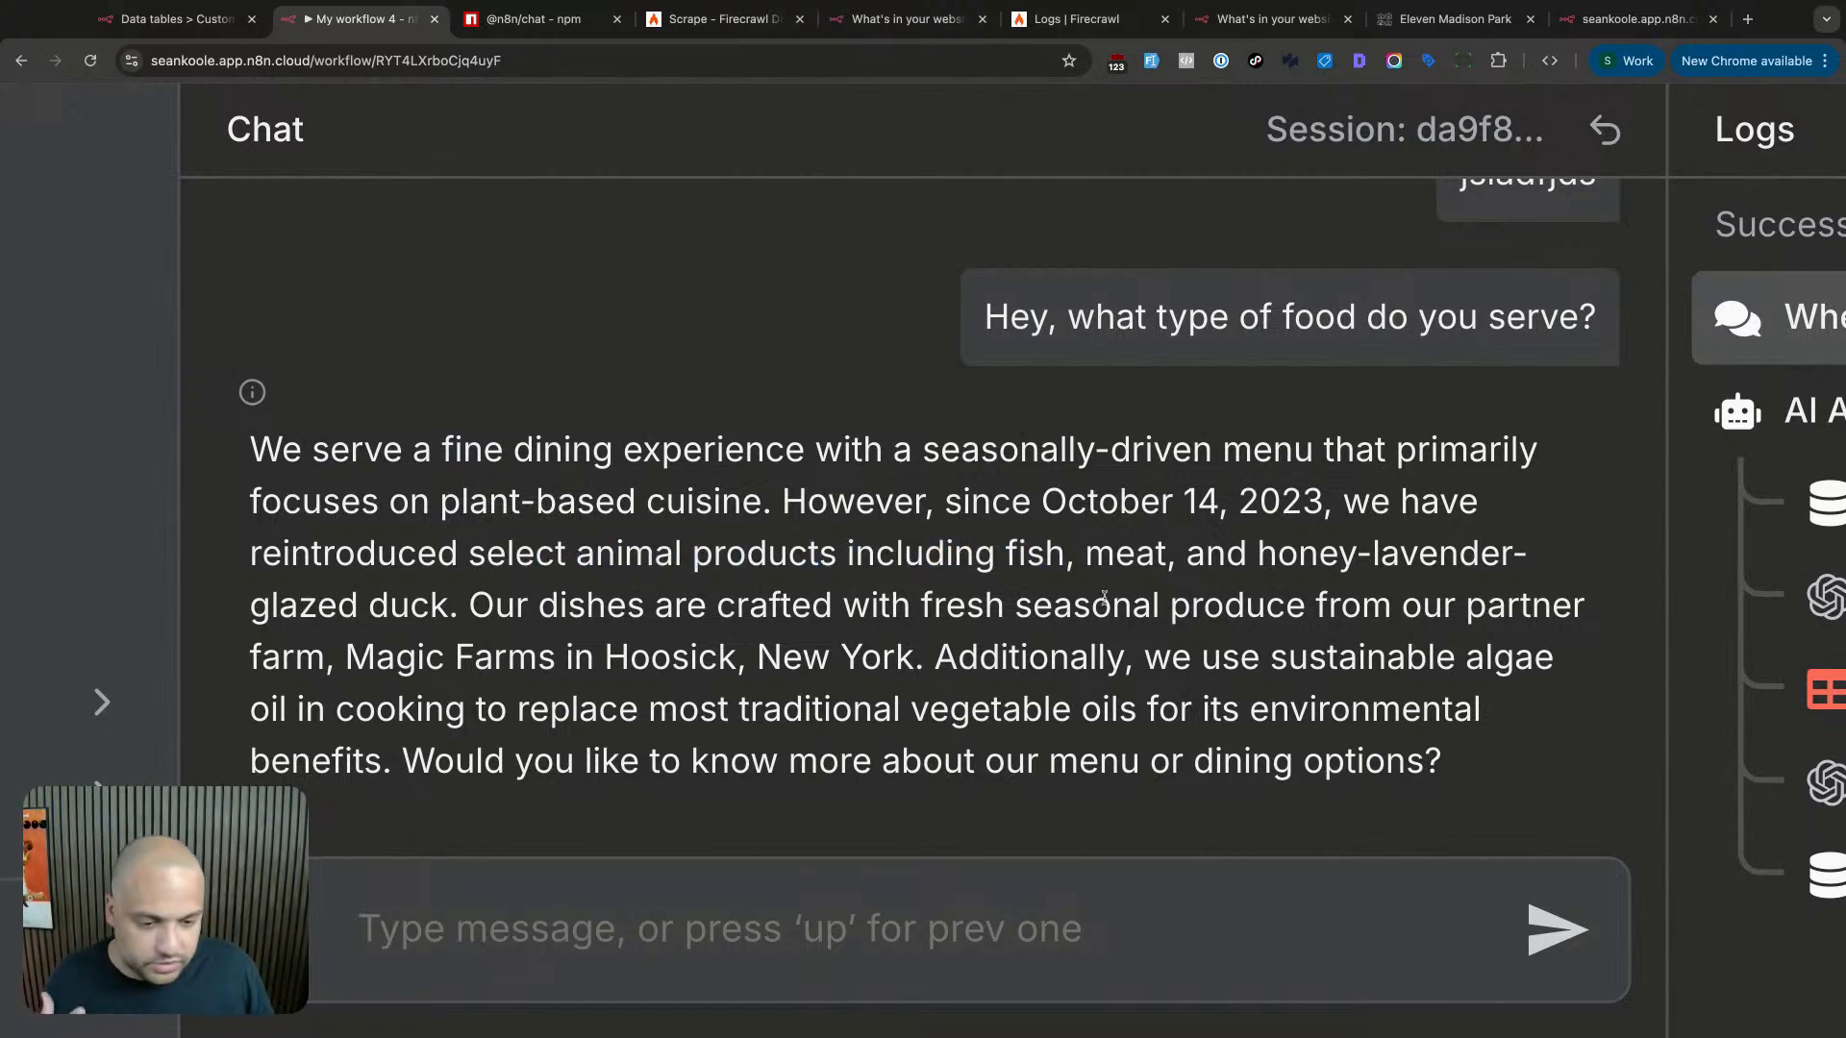
scroll(1103, 598, "down", 5)
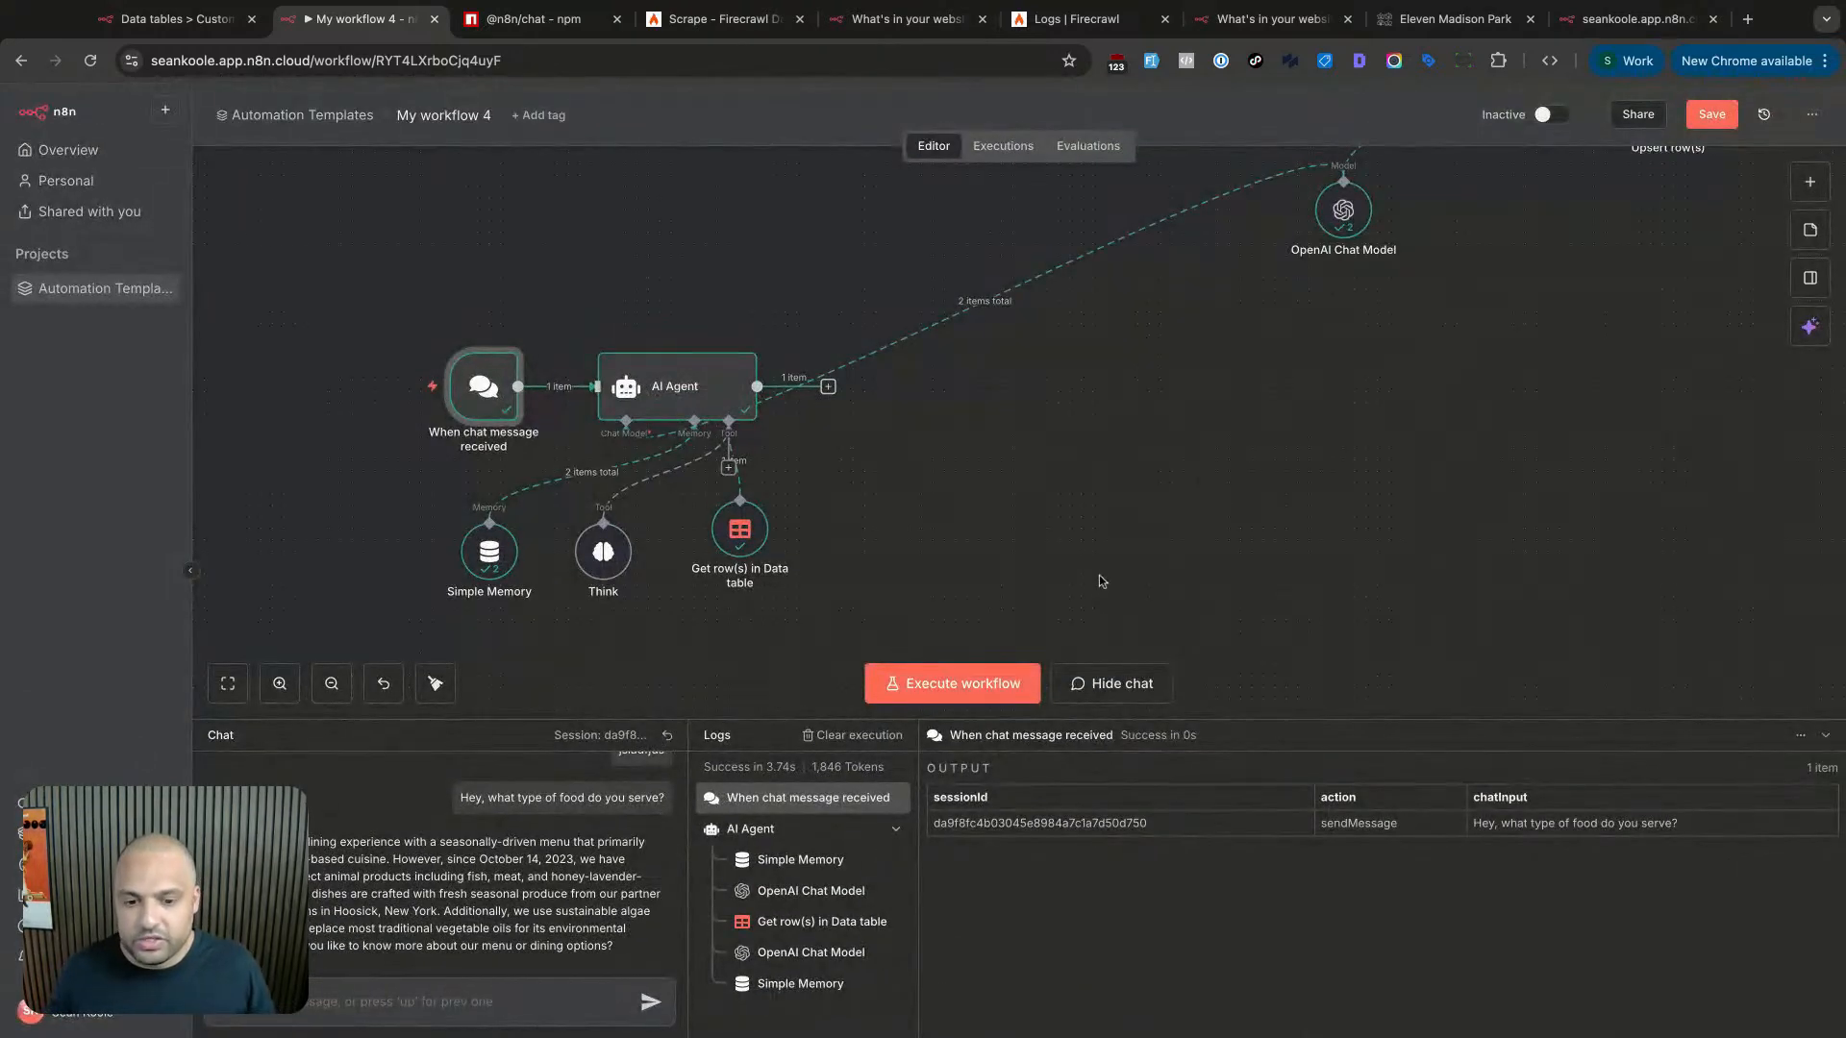
- Add the rule 'Always ask a next question towards booking a table?' to the AI Agent's System Message
double_click(676, 385)
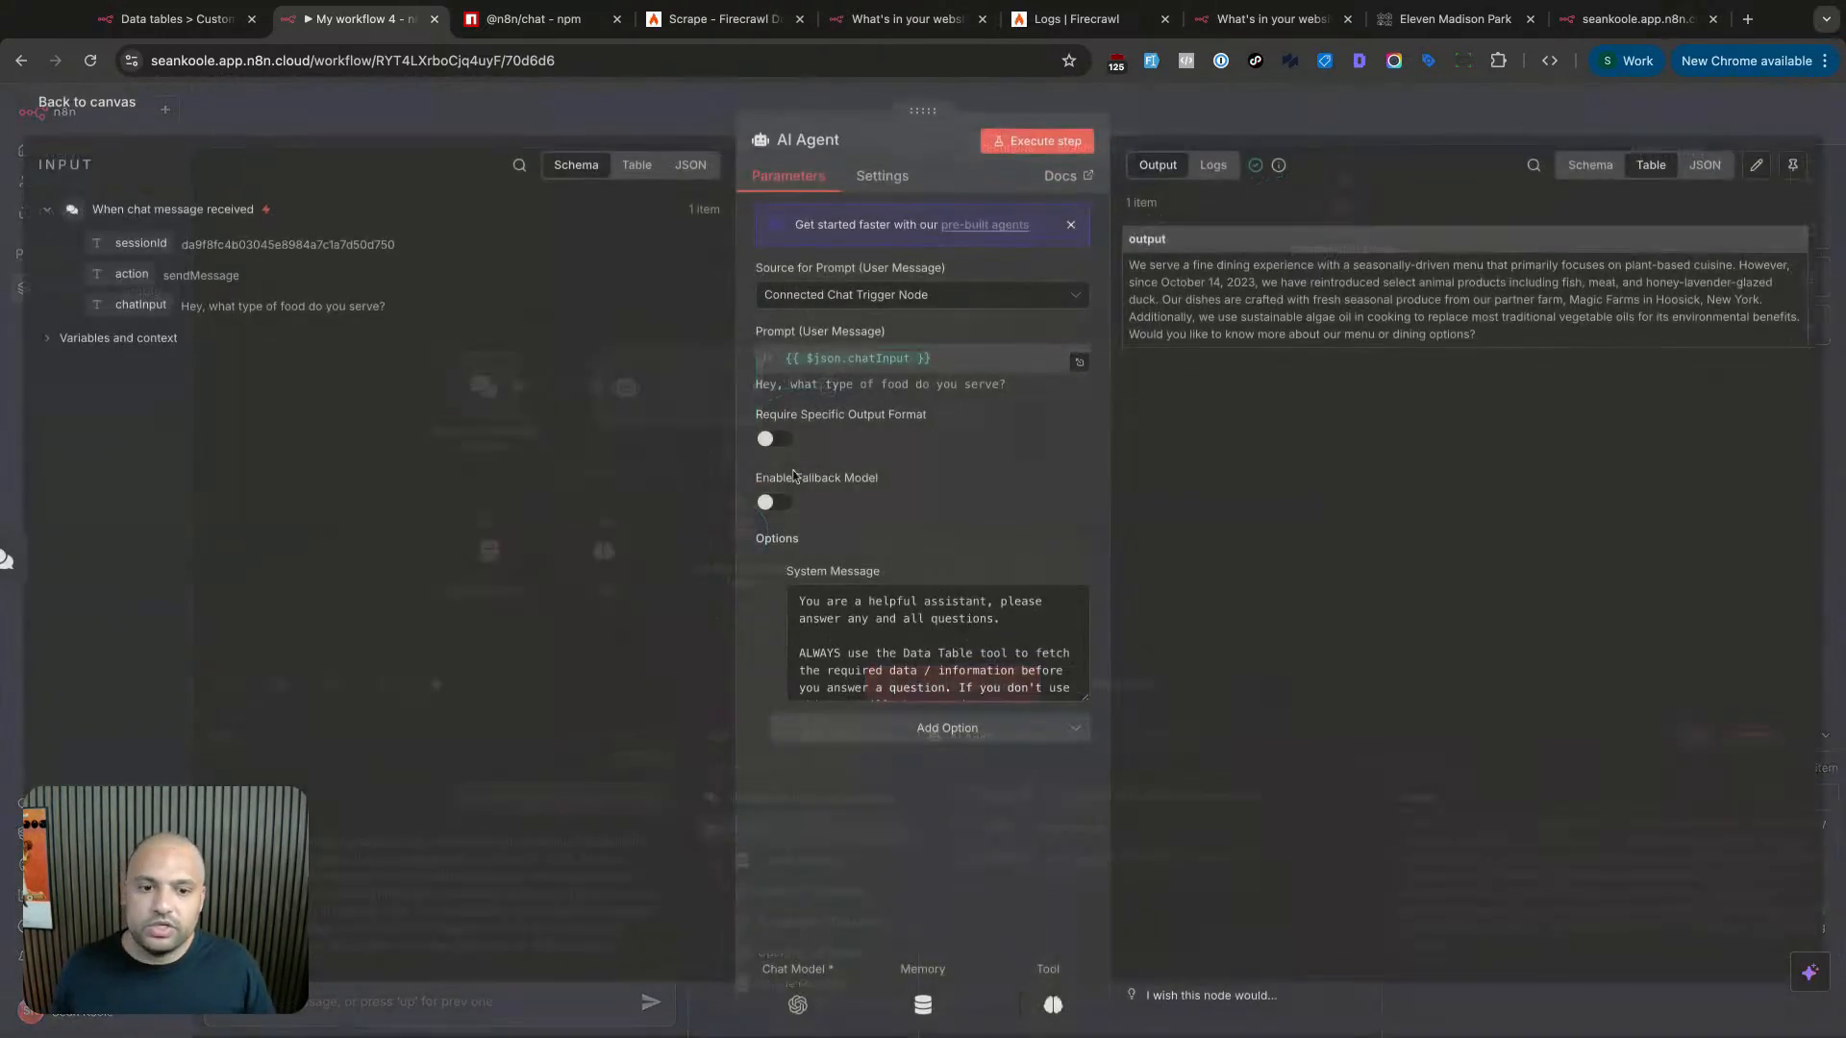
left_click_drag(1085, 698, 1086, 966)
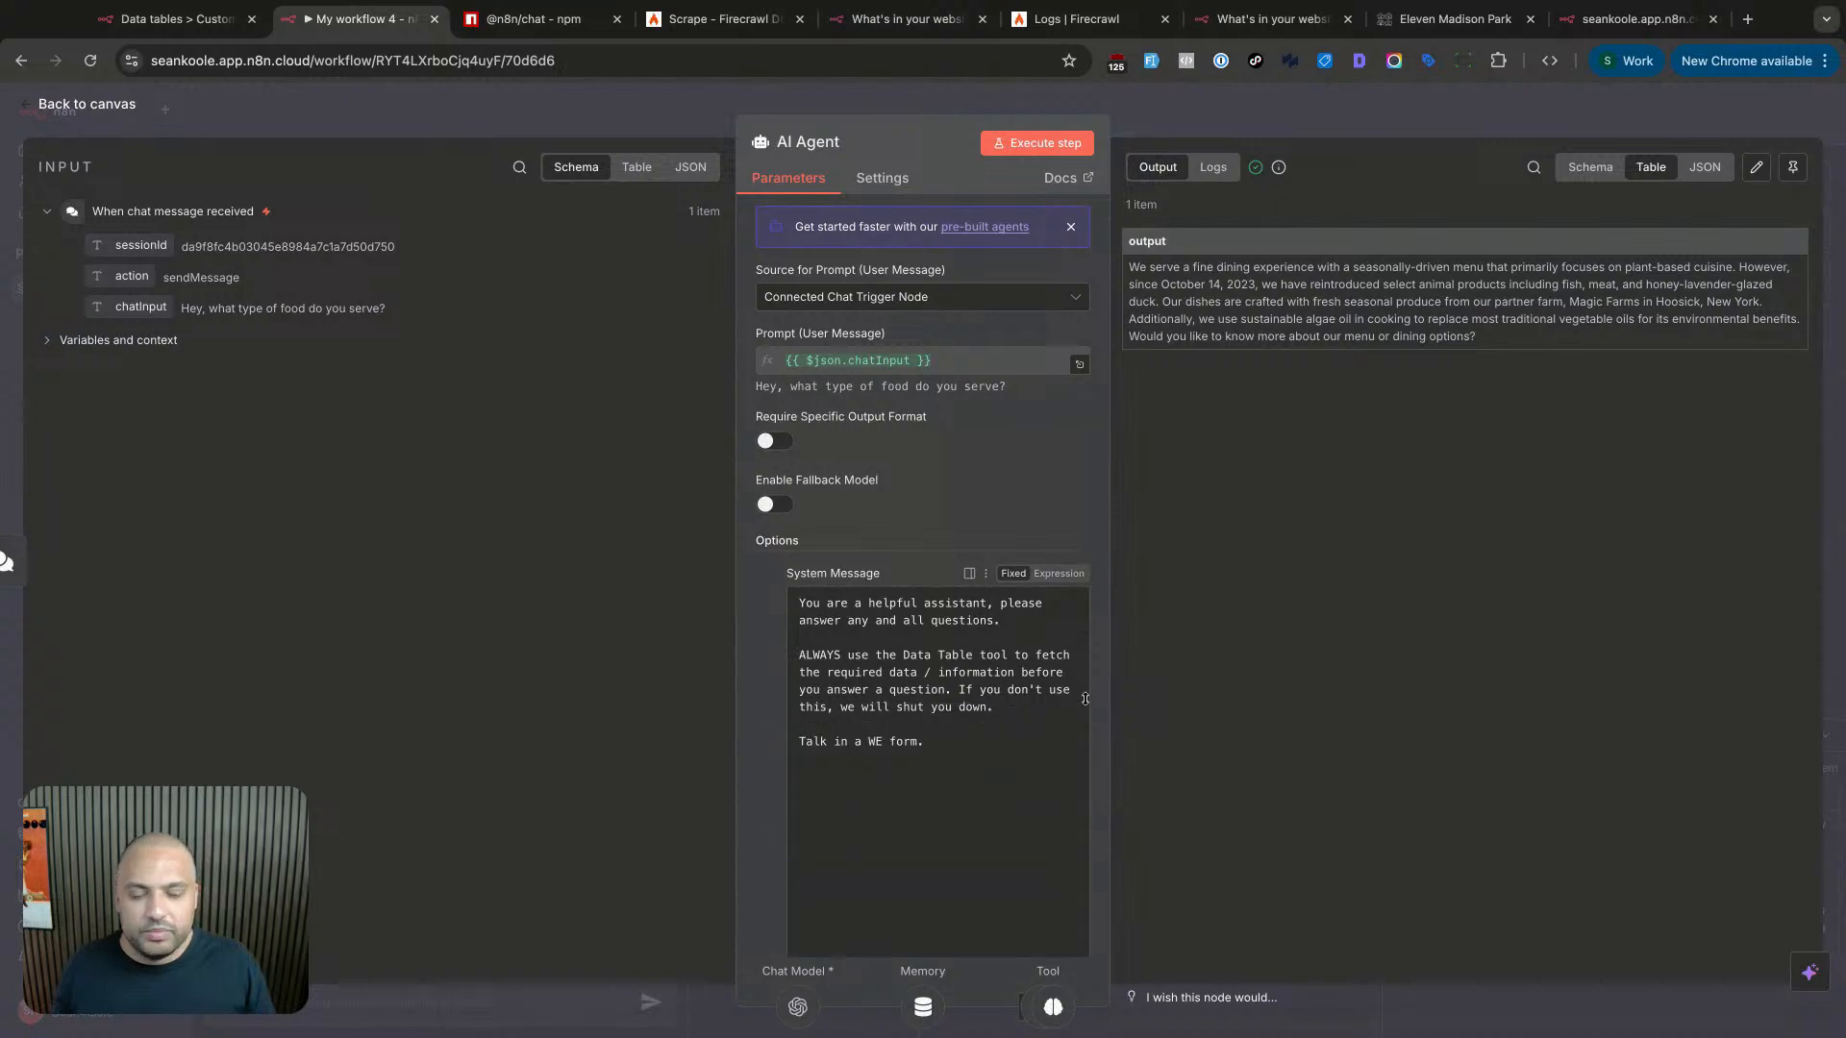
left_click_drag(1025, 804, 800, 601)
left_click(948, 760)
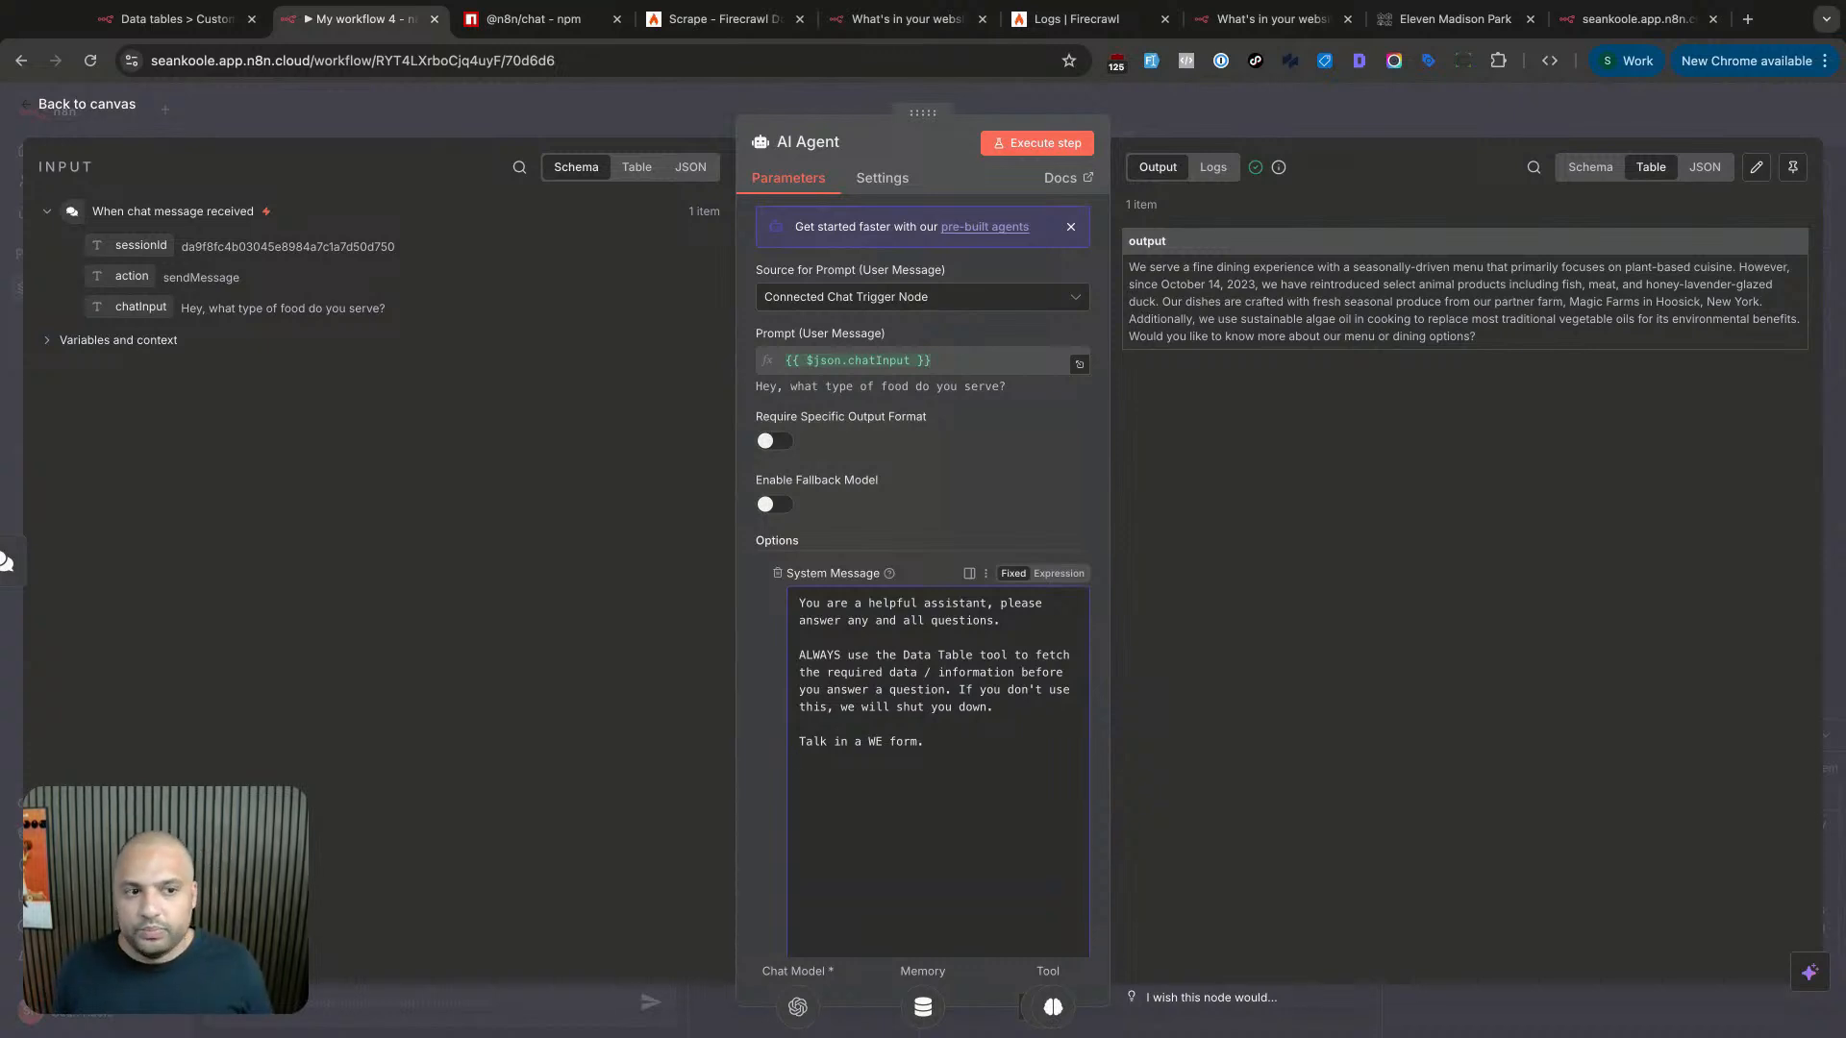
key("Return")
type("Alw")
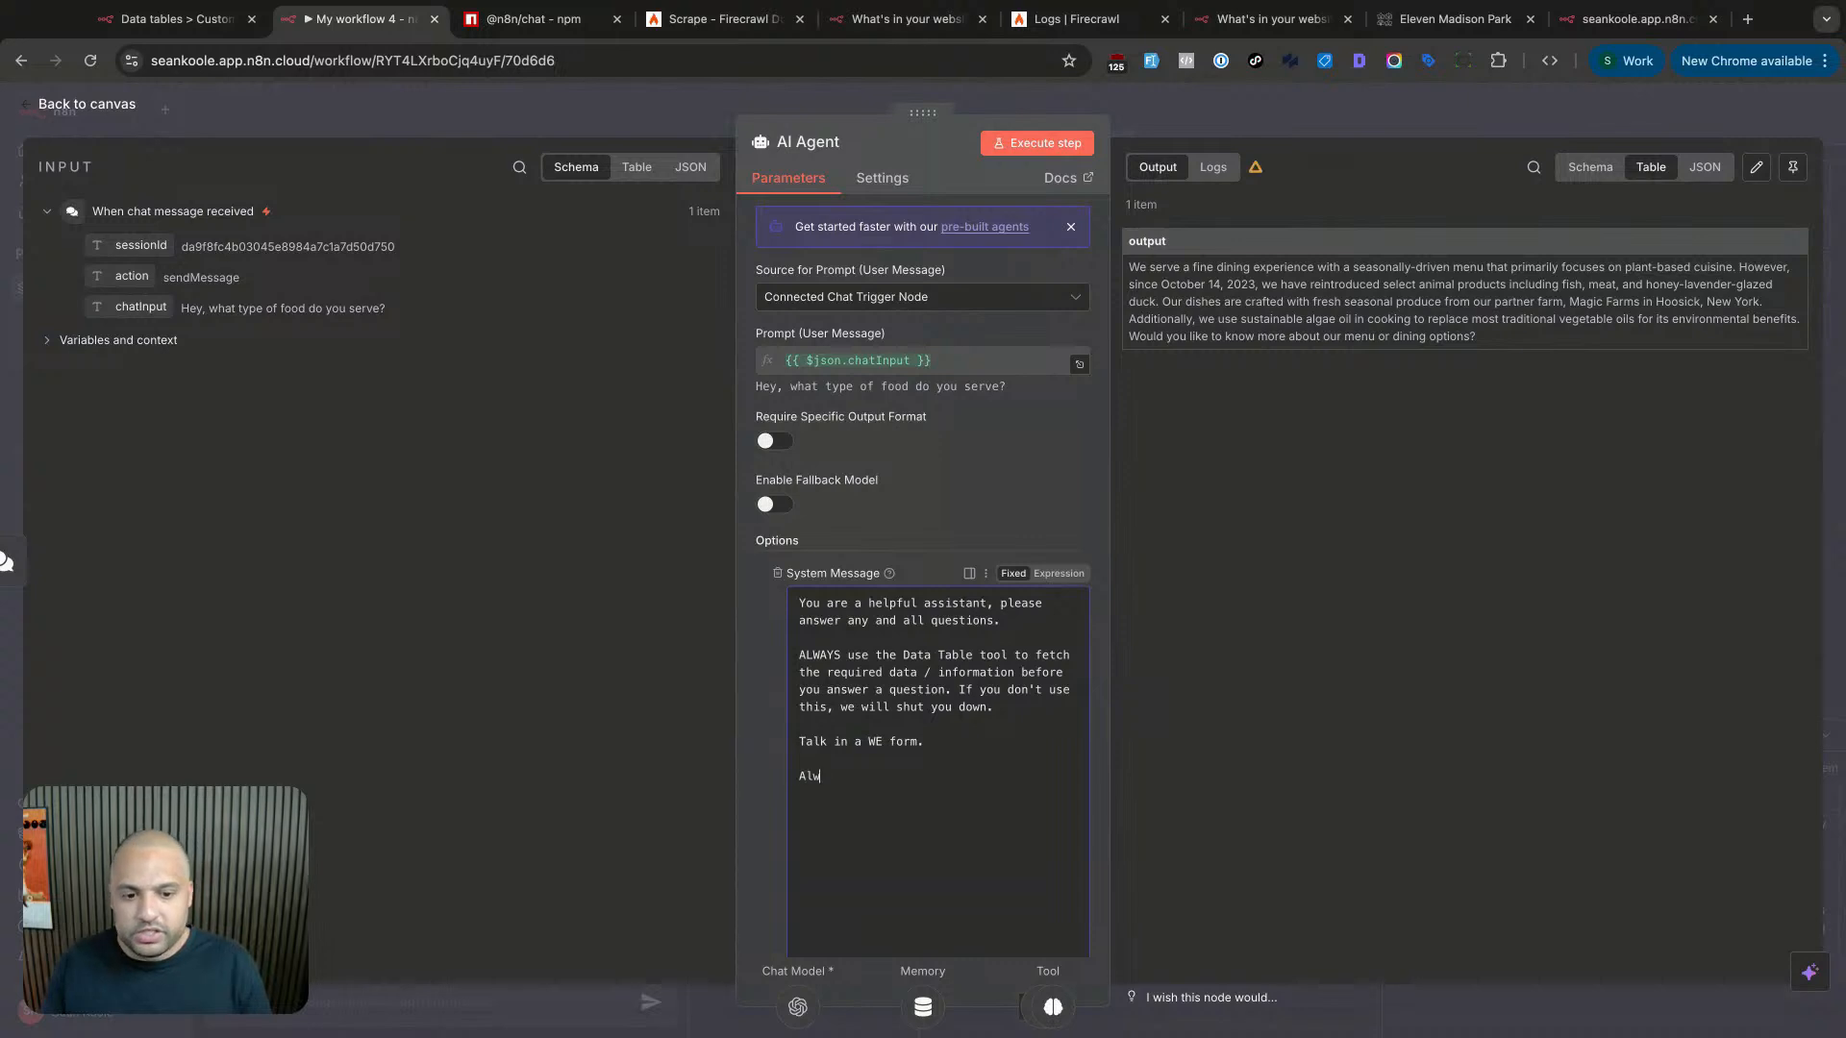
type("ays ask a next quetsion toward")
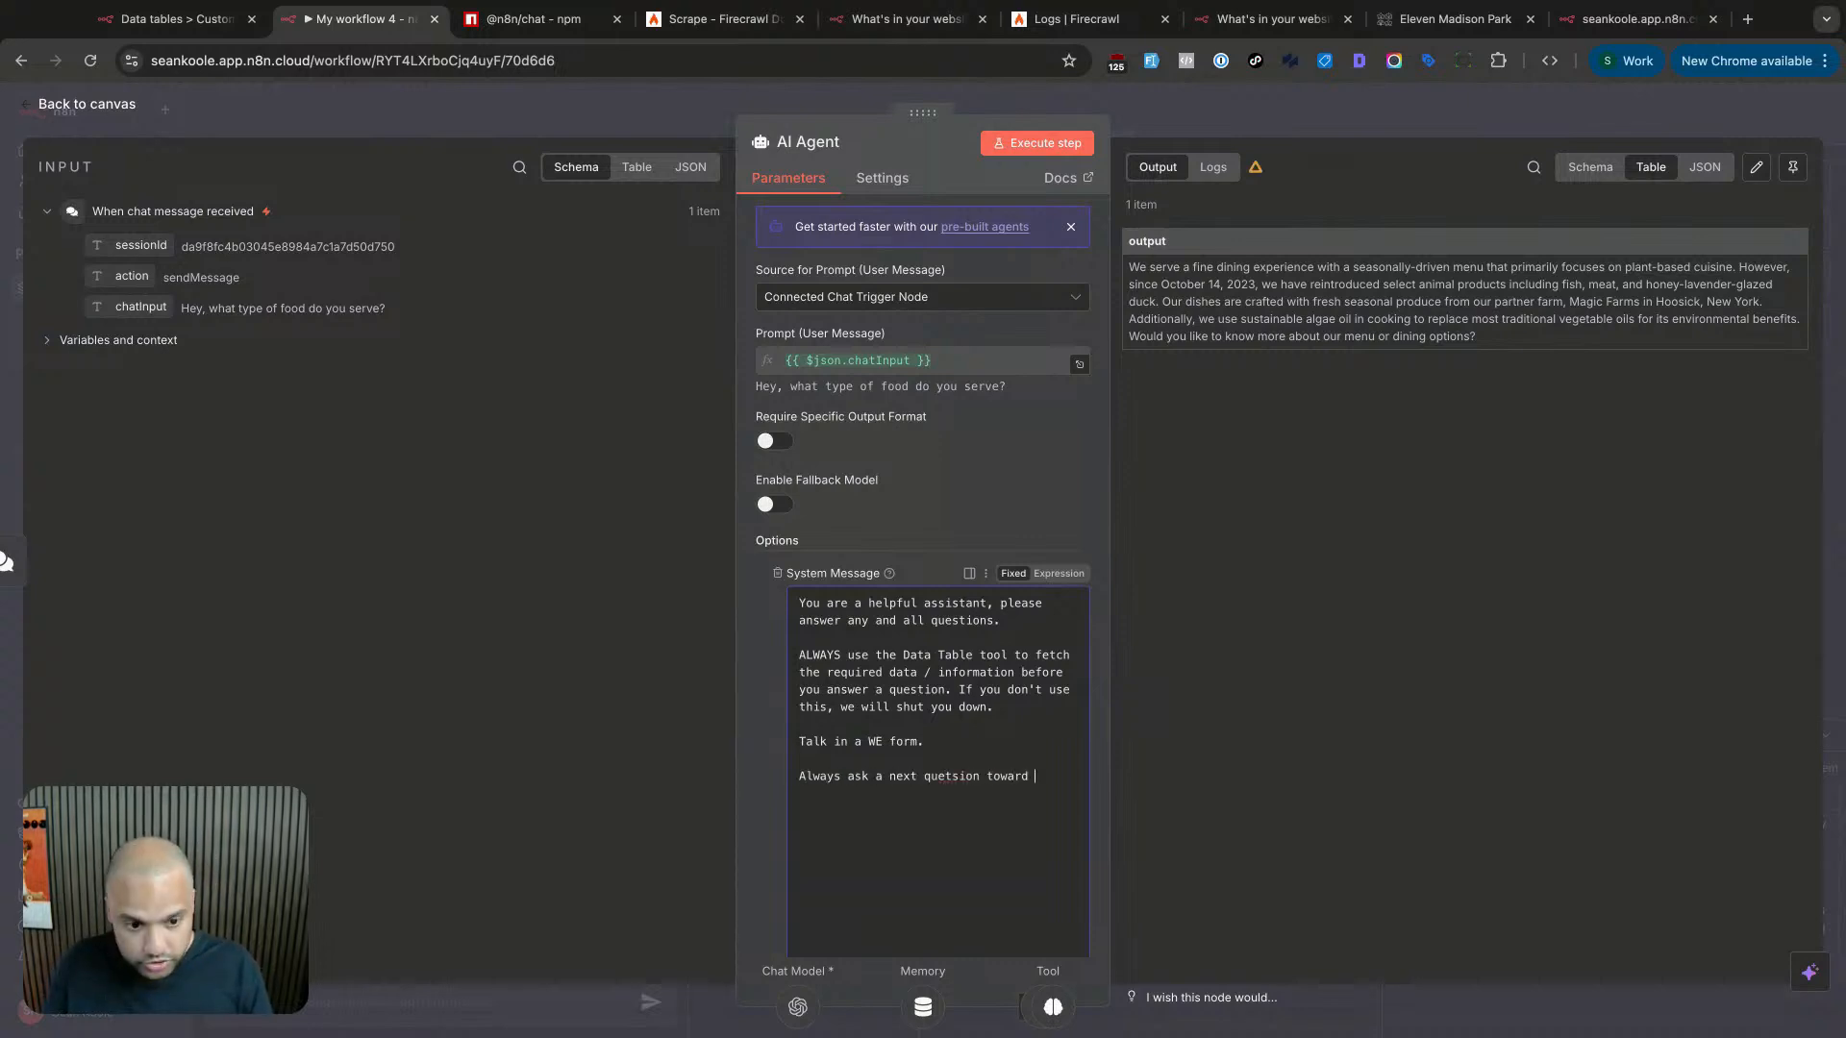
key("BackSpace")
type("s booking a table?")
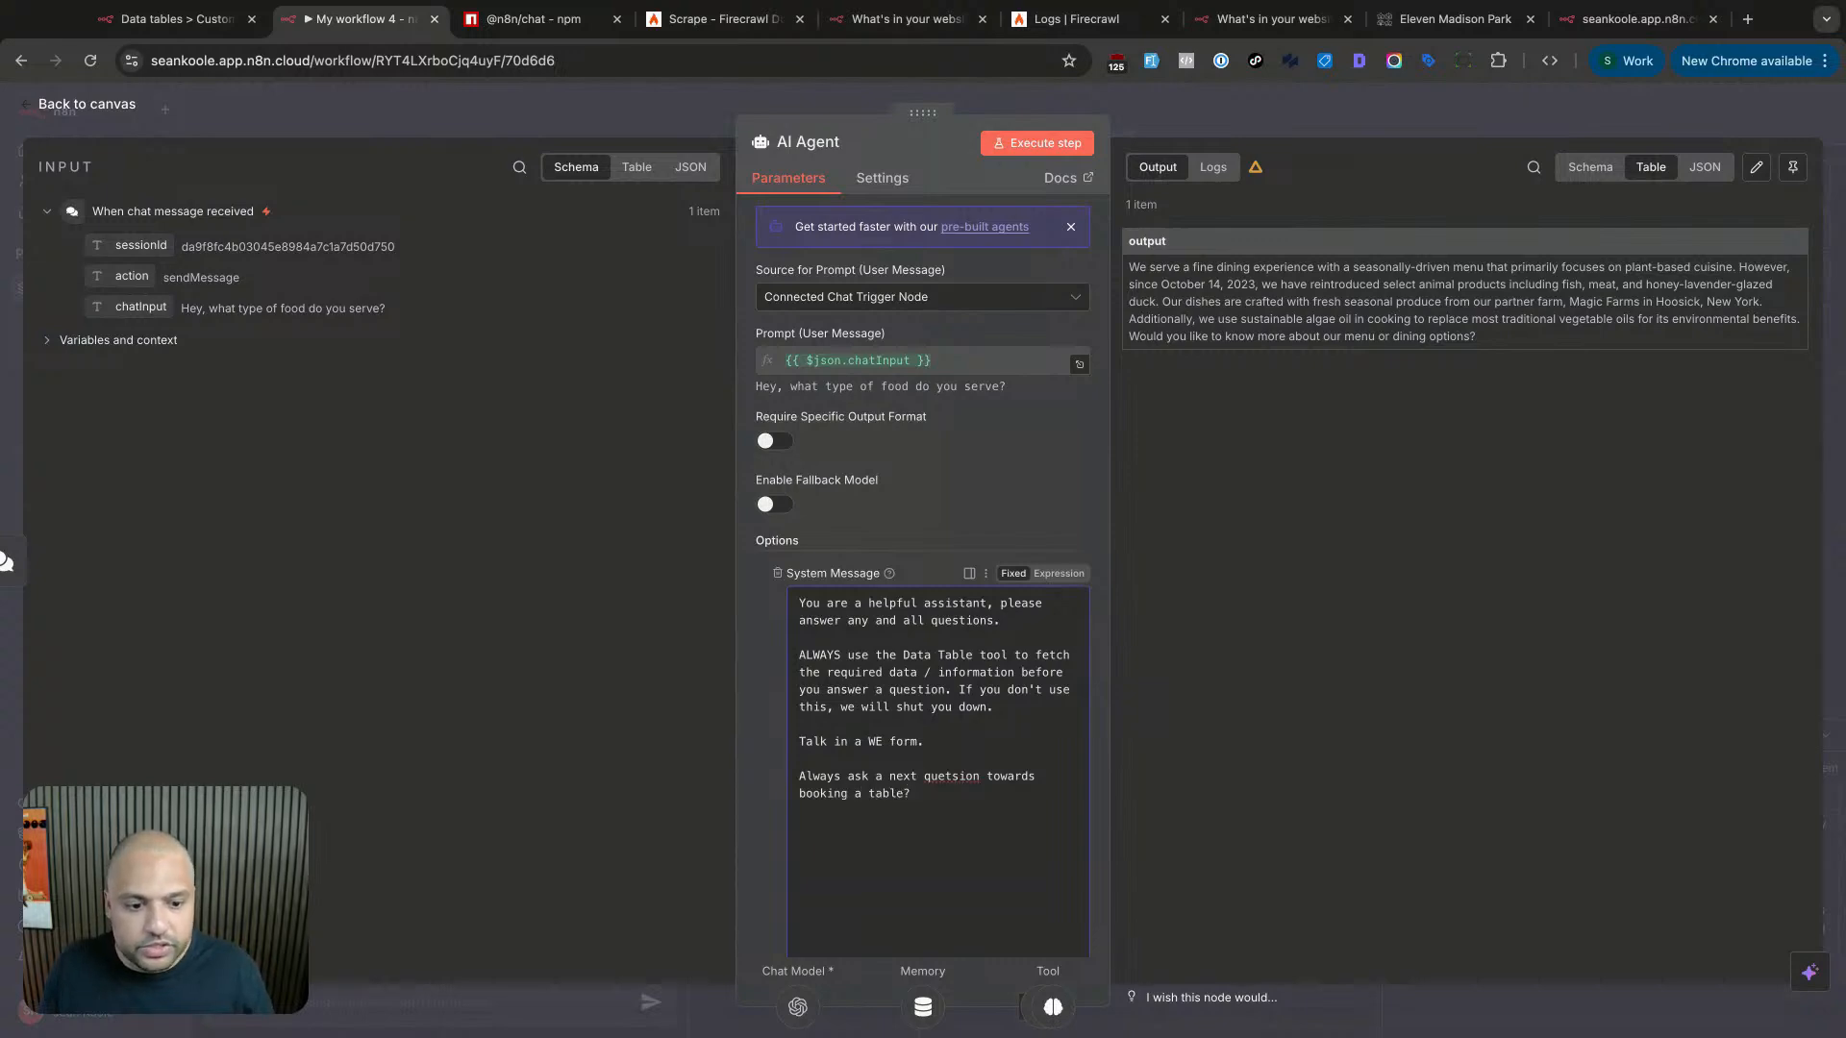
double_click(951, 777)
type("question")
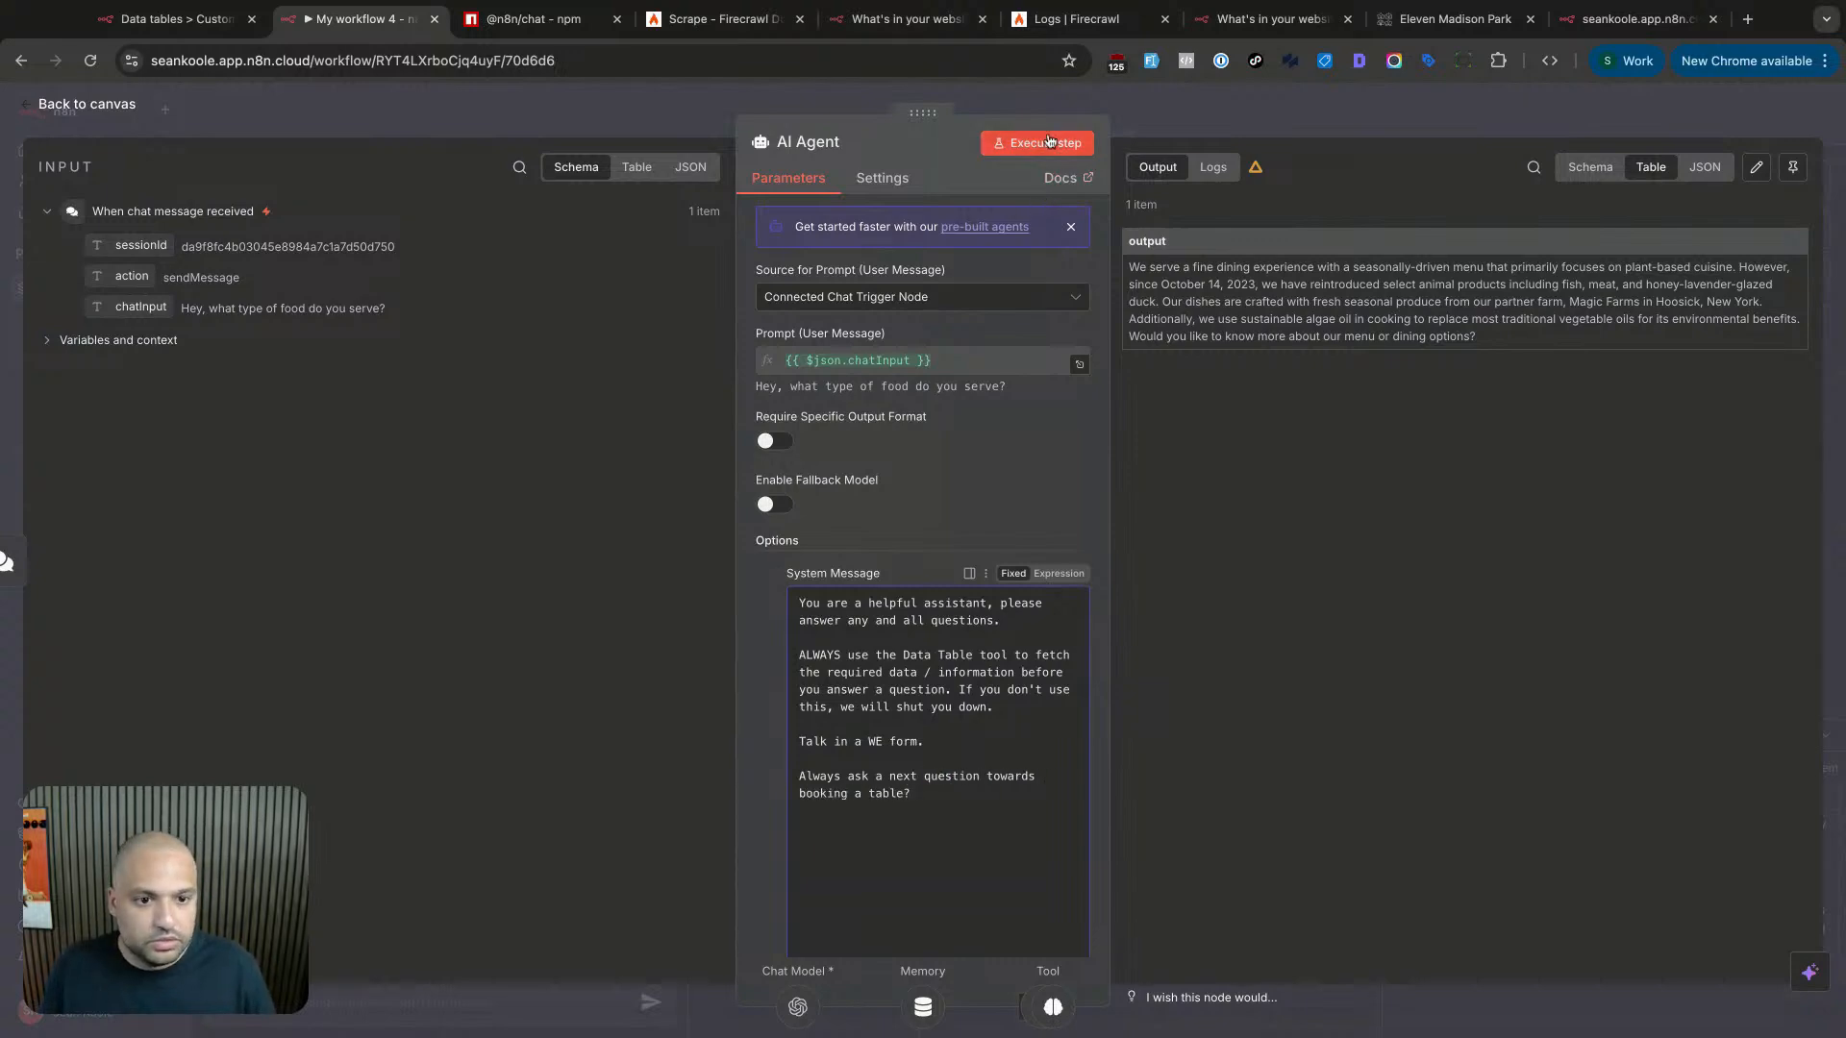
- Execute the AI Agent and resend the food question to check the booking follow-up
left_click(1050, 142)
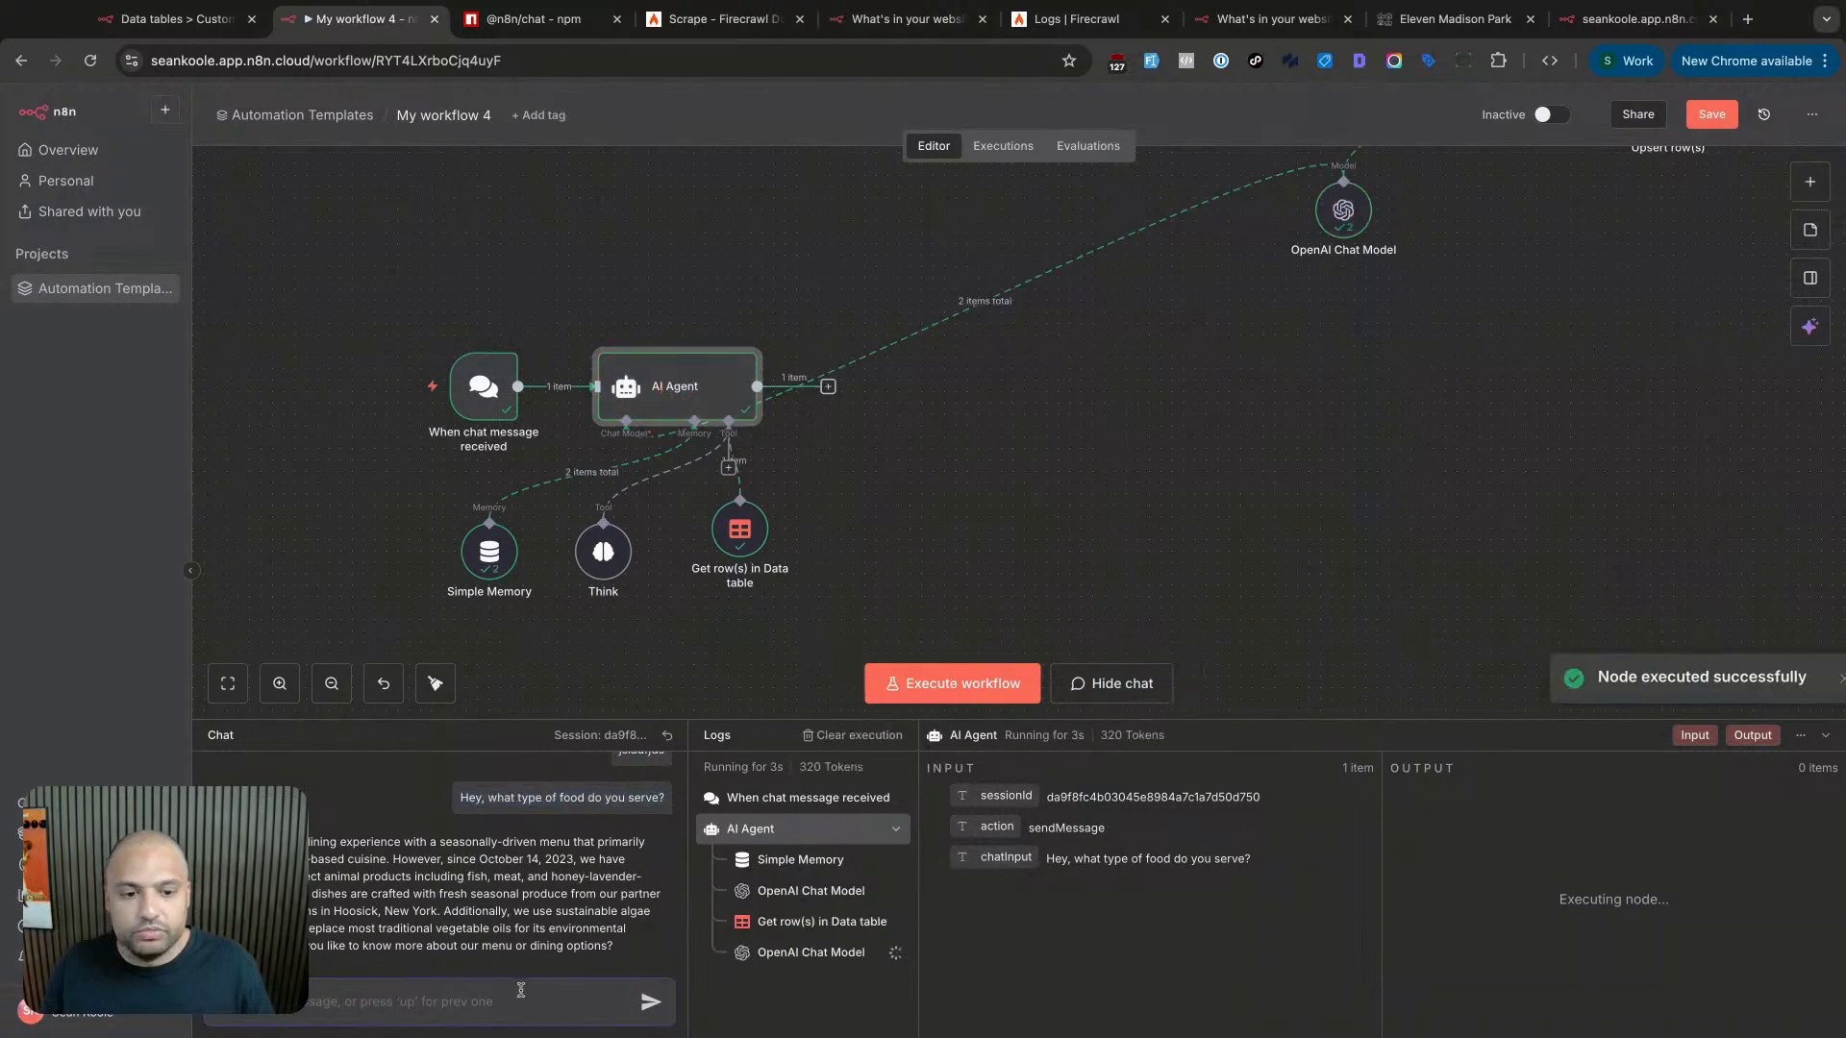
key("Up")
key("Return")
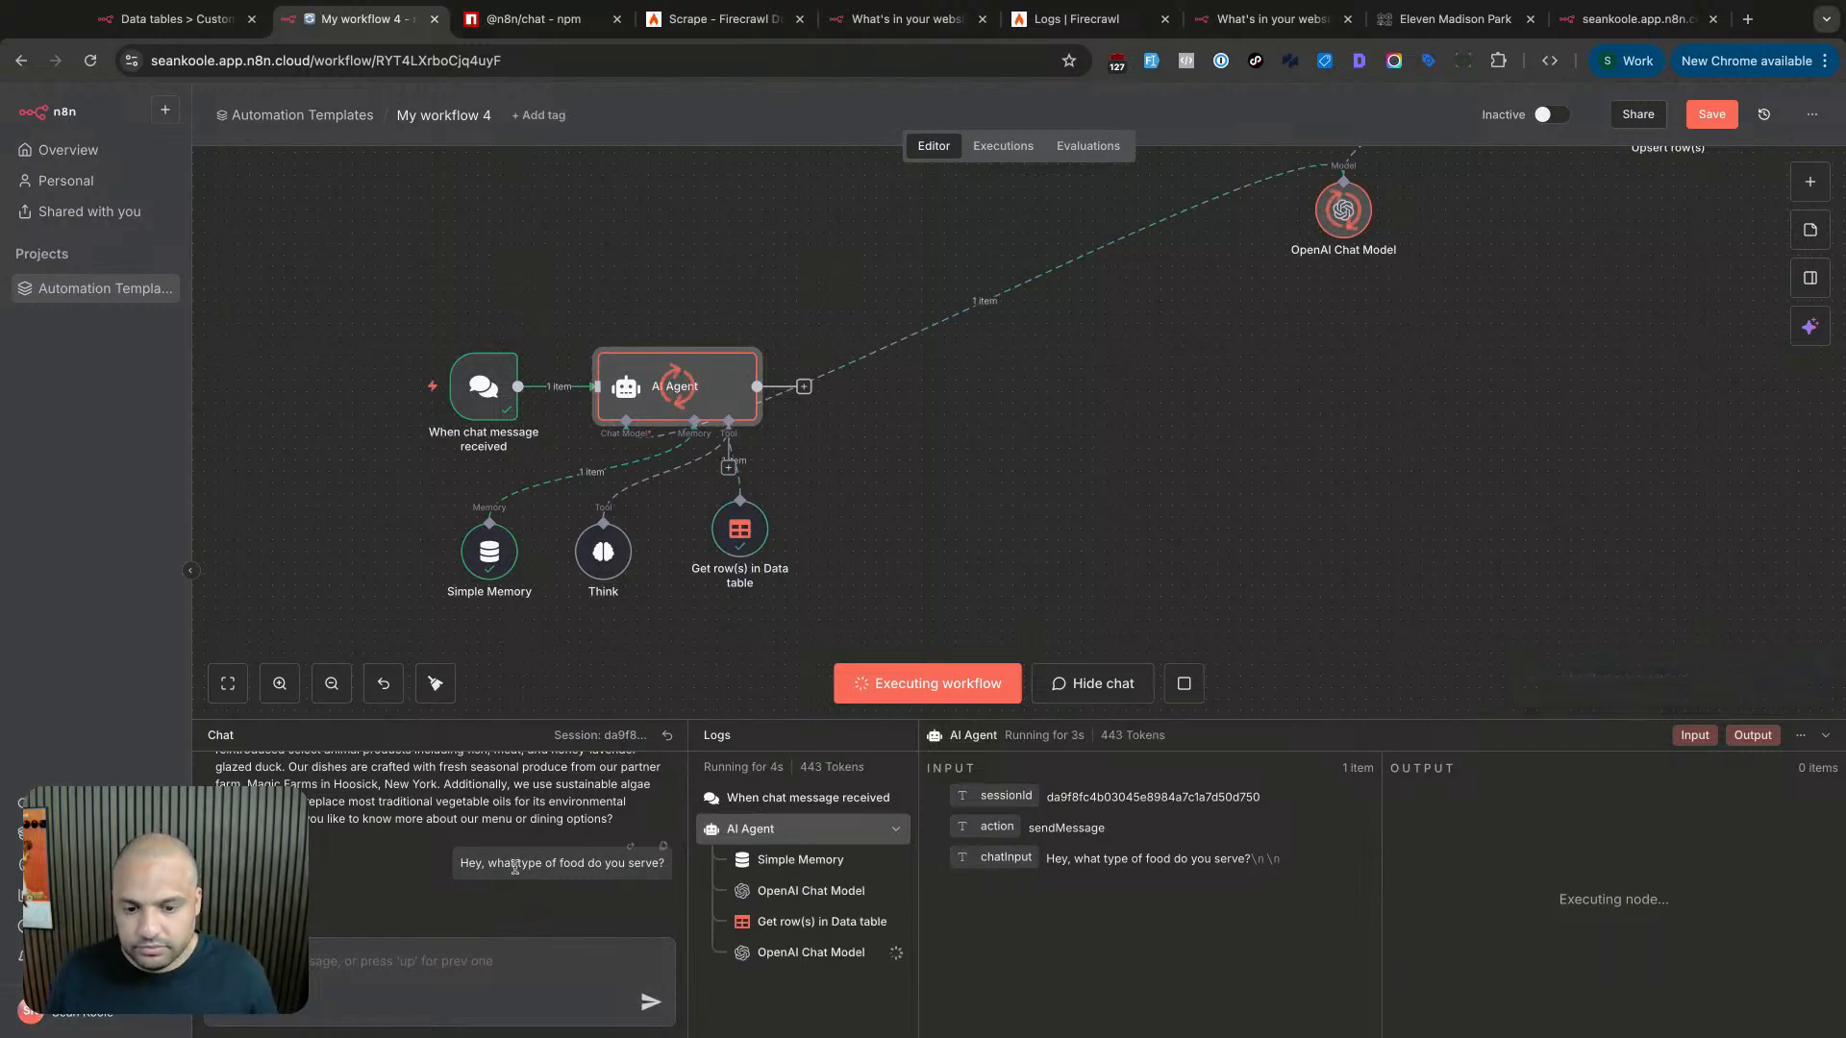
left_click_drag(218, 954, 617, 954)
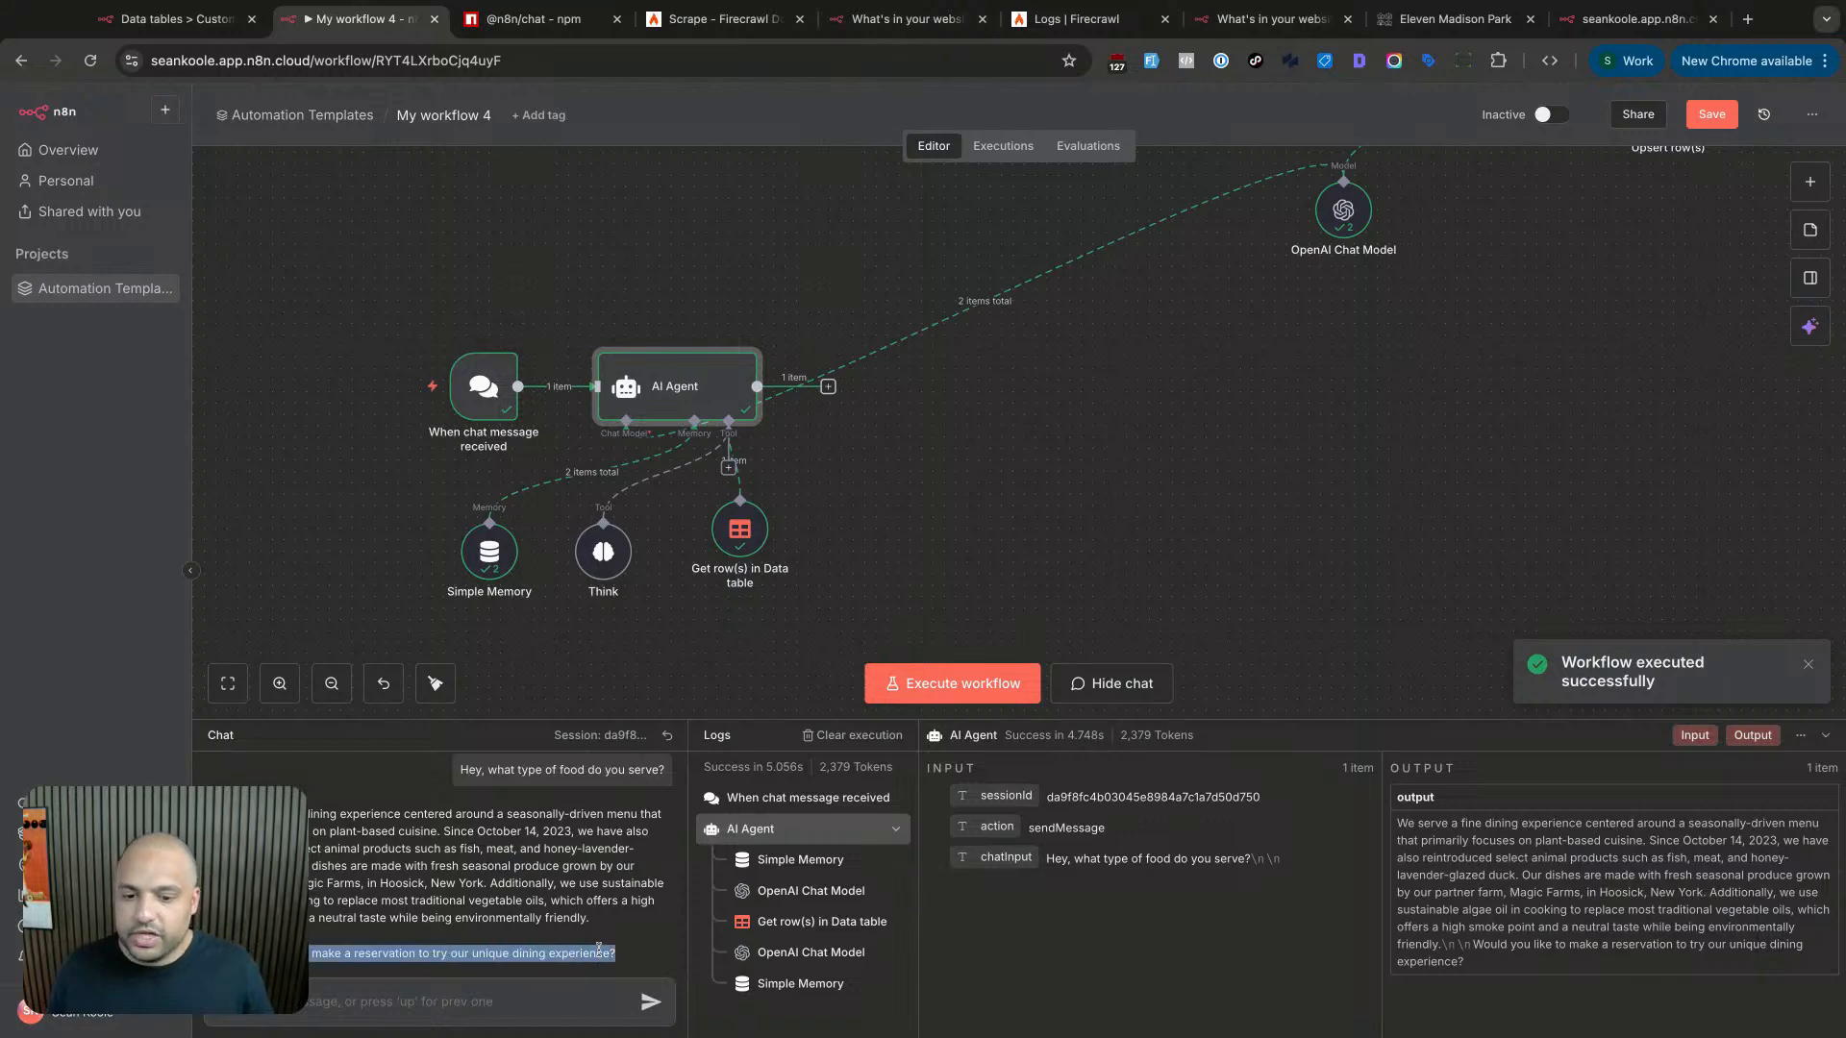
triple_click(506, 877)
- Append the rule 'Keep it short, polite, don't answer in long paragraphs.' to the System Message
double_click(711, 403)
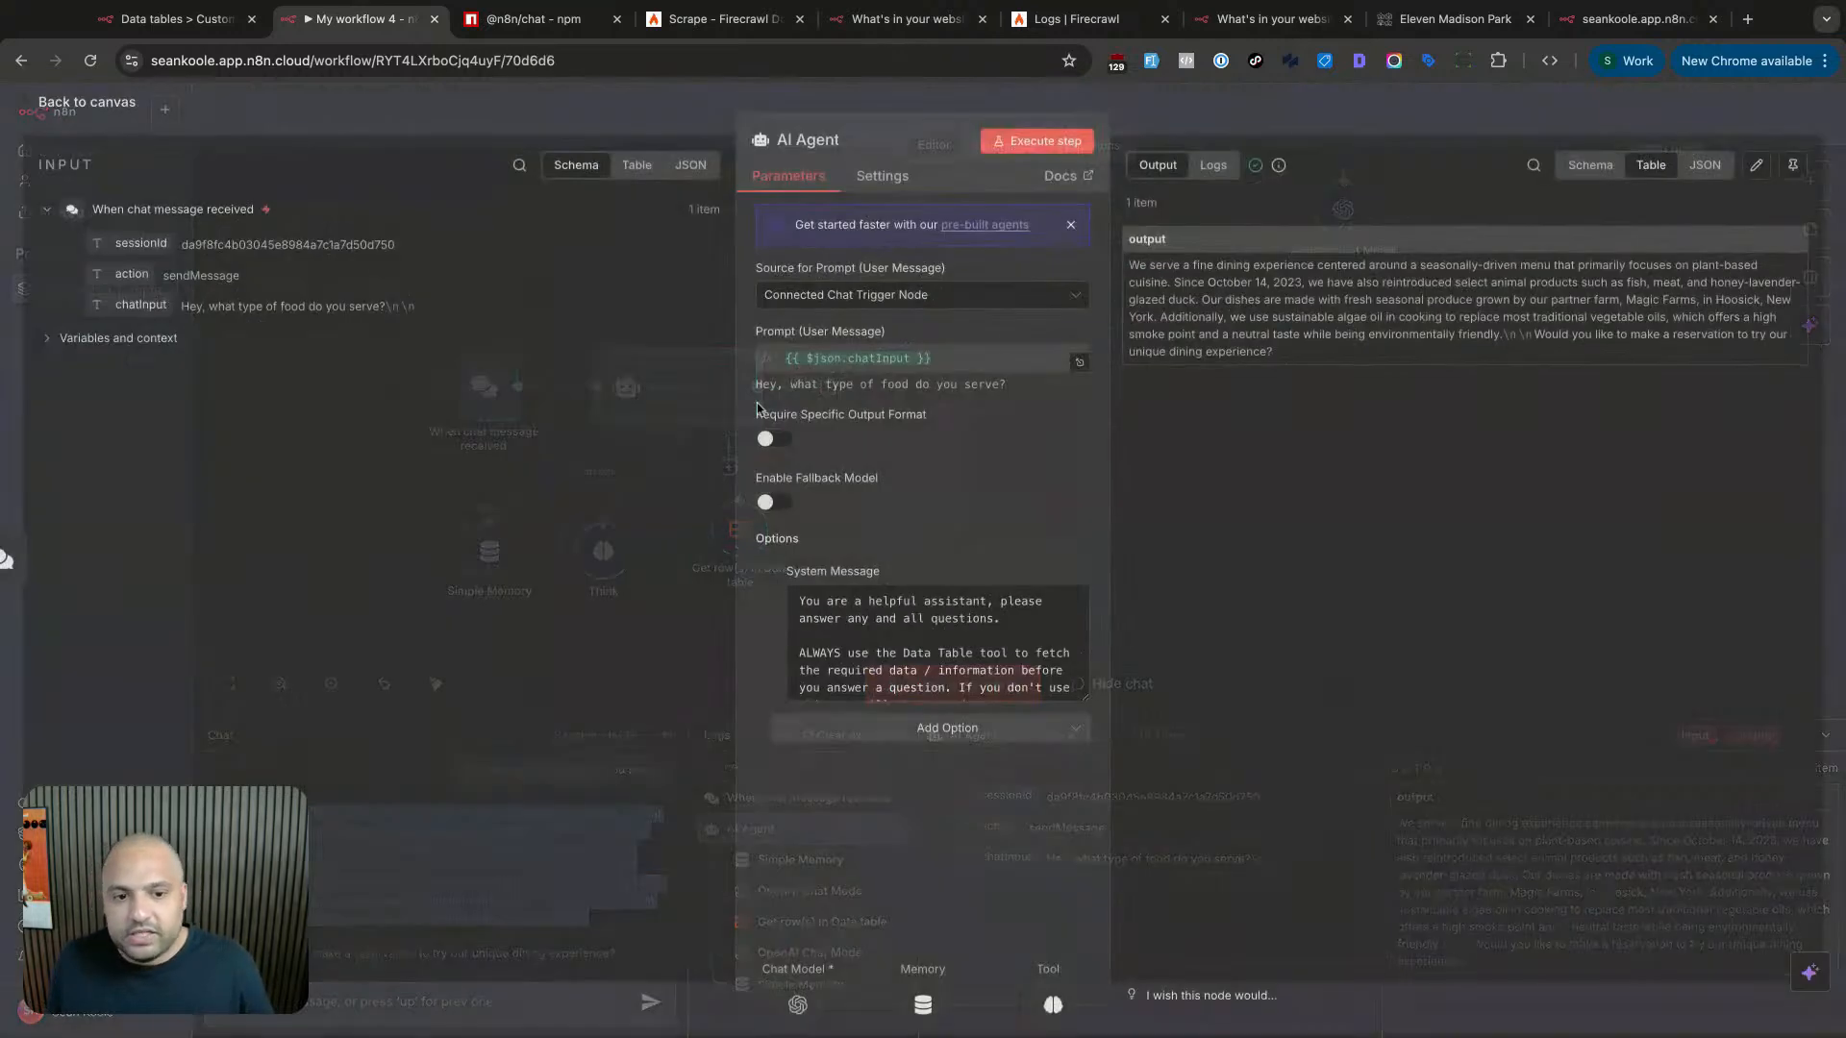
scroll(979, 666, "down", 2)
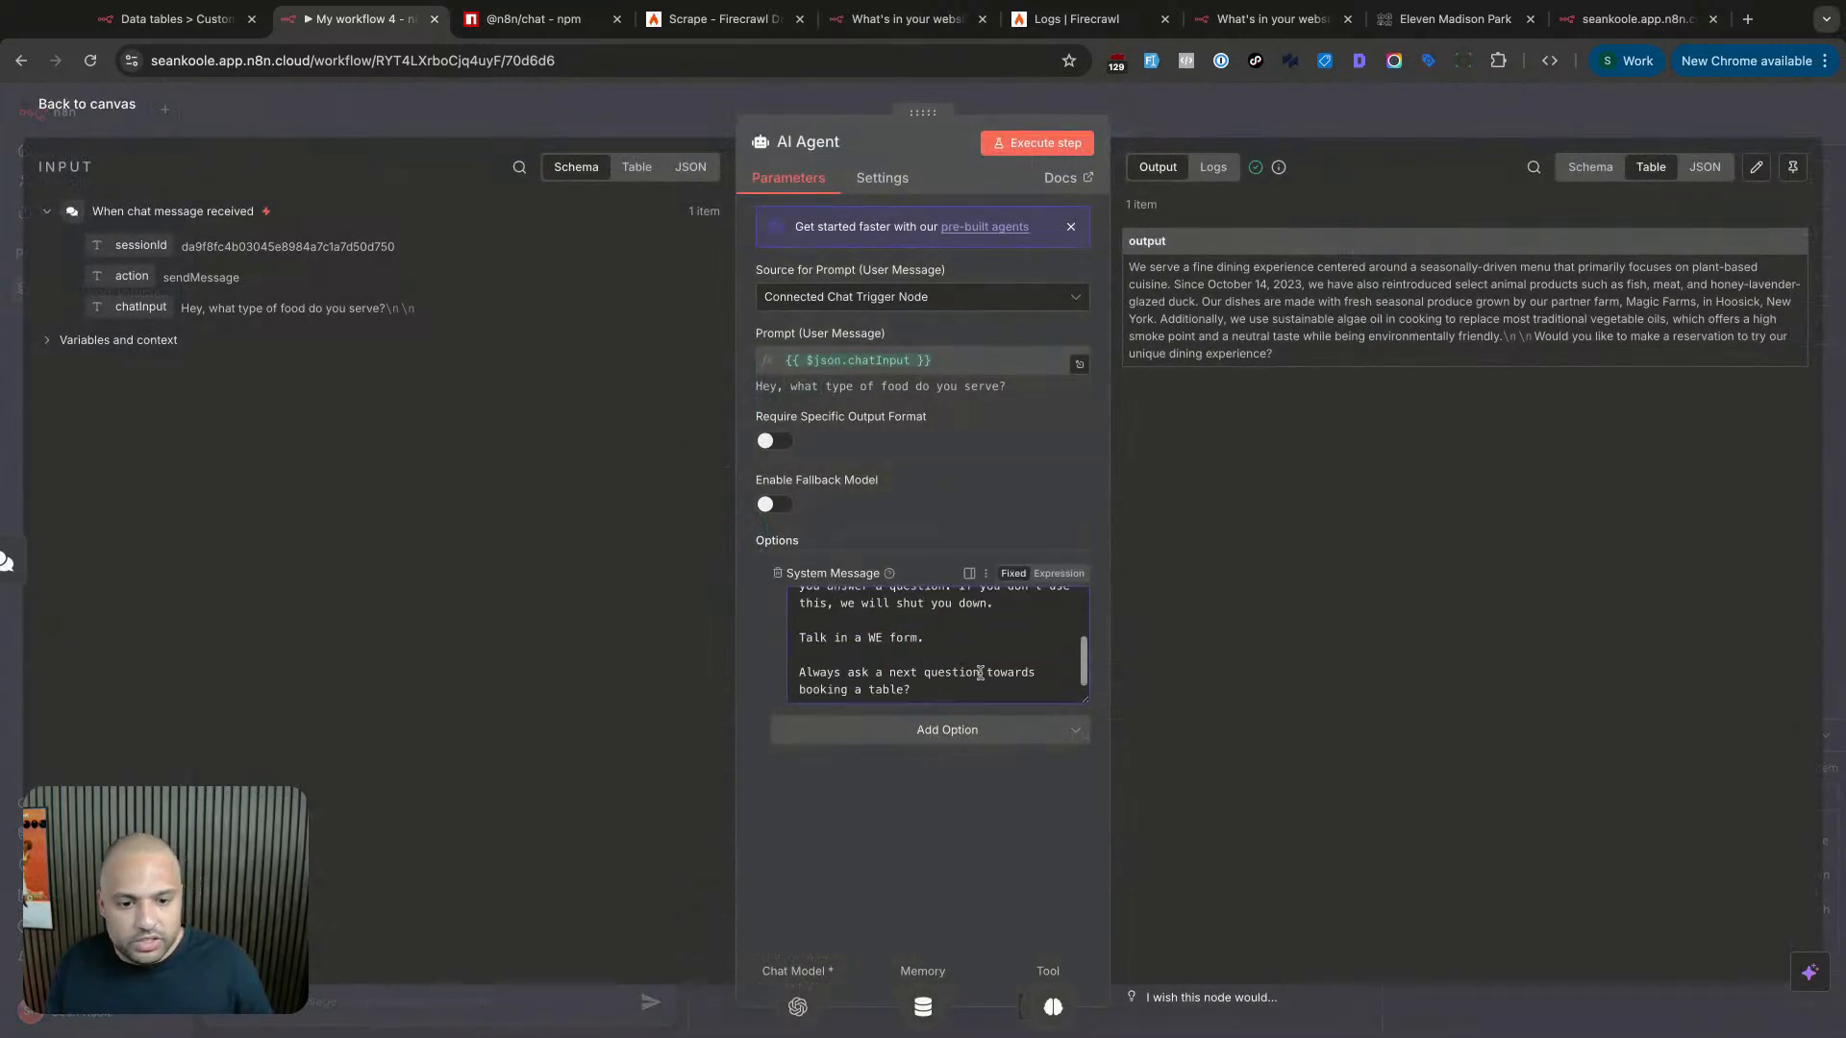
left_click(985, 687)
key("Return")
key("Return")
type("K")
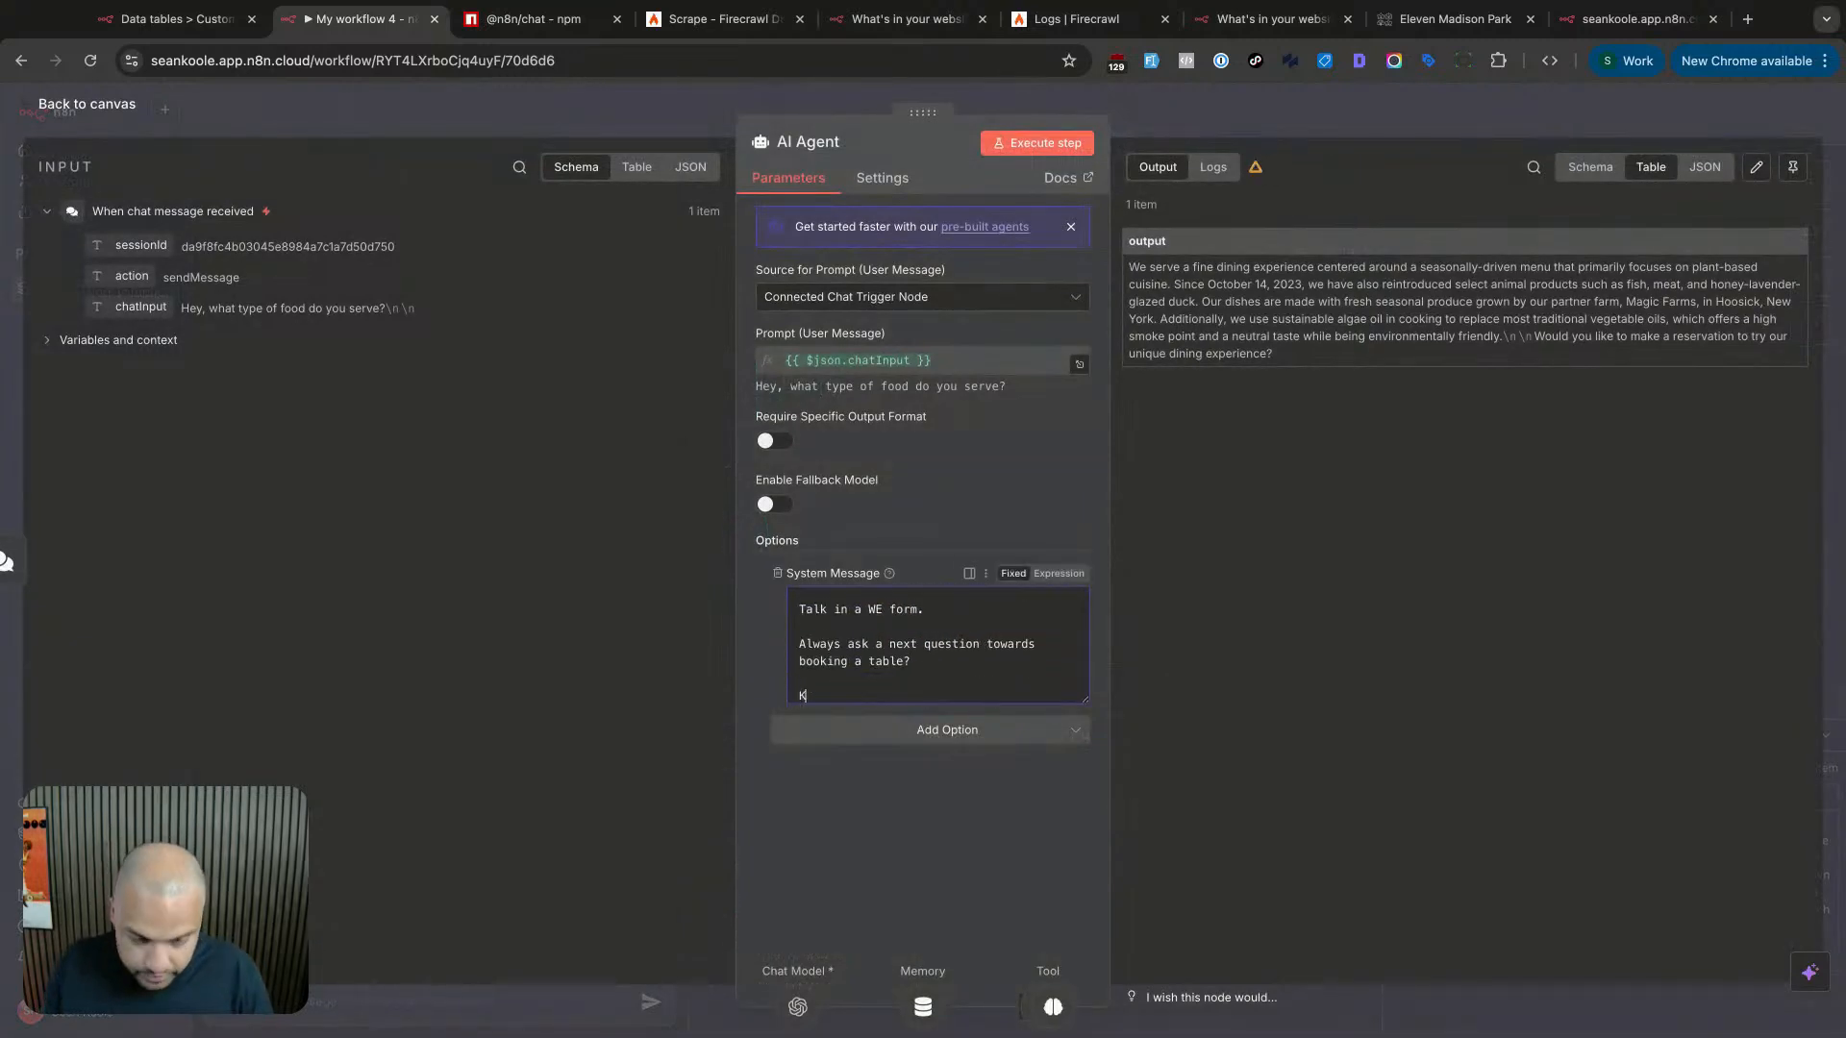
type("eep it short, polit")
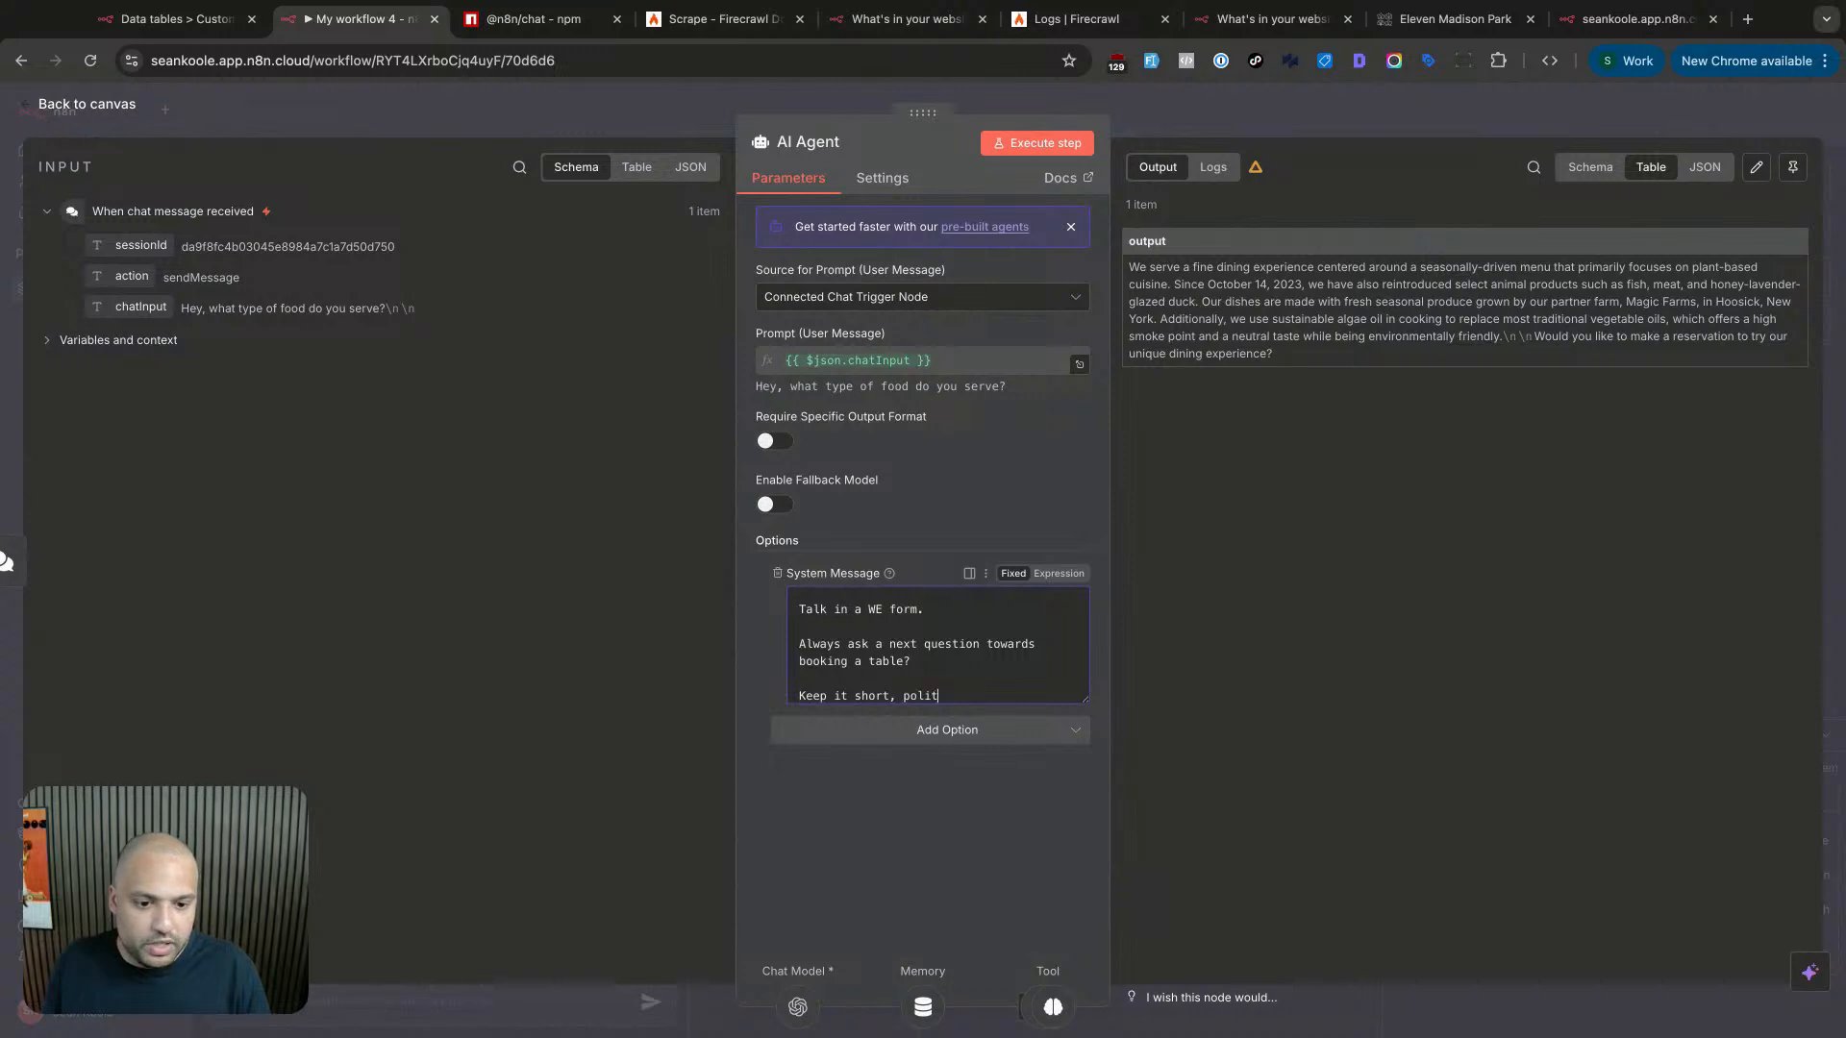
type("e, and")
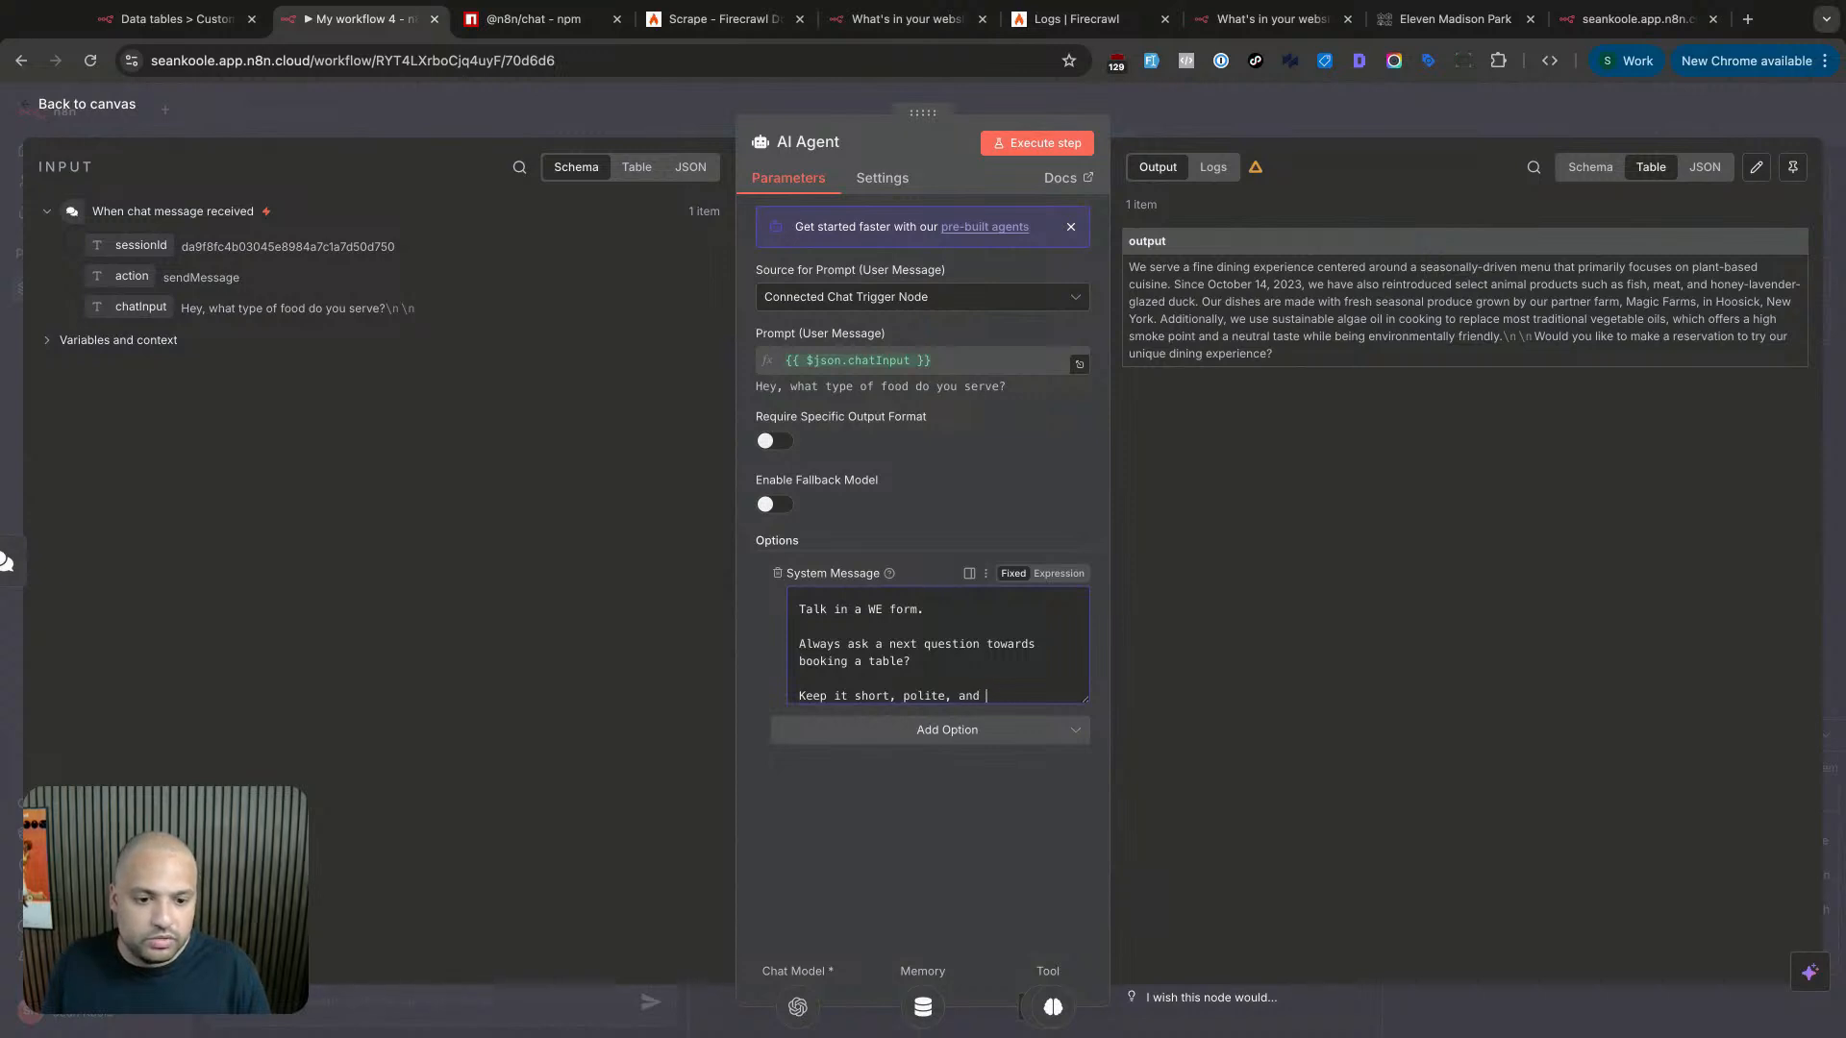
key("BackSpace")
key("BackSpace")
key("BackSpace")
key("BackSpace")
type("do")
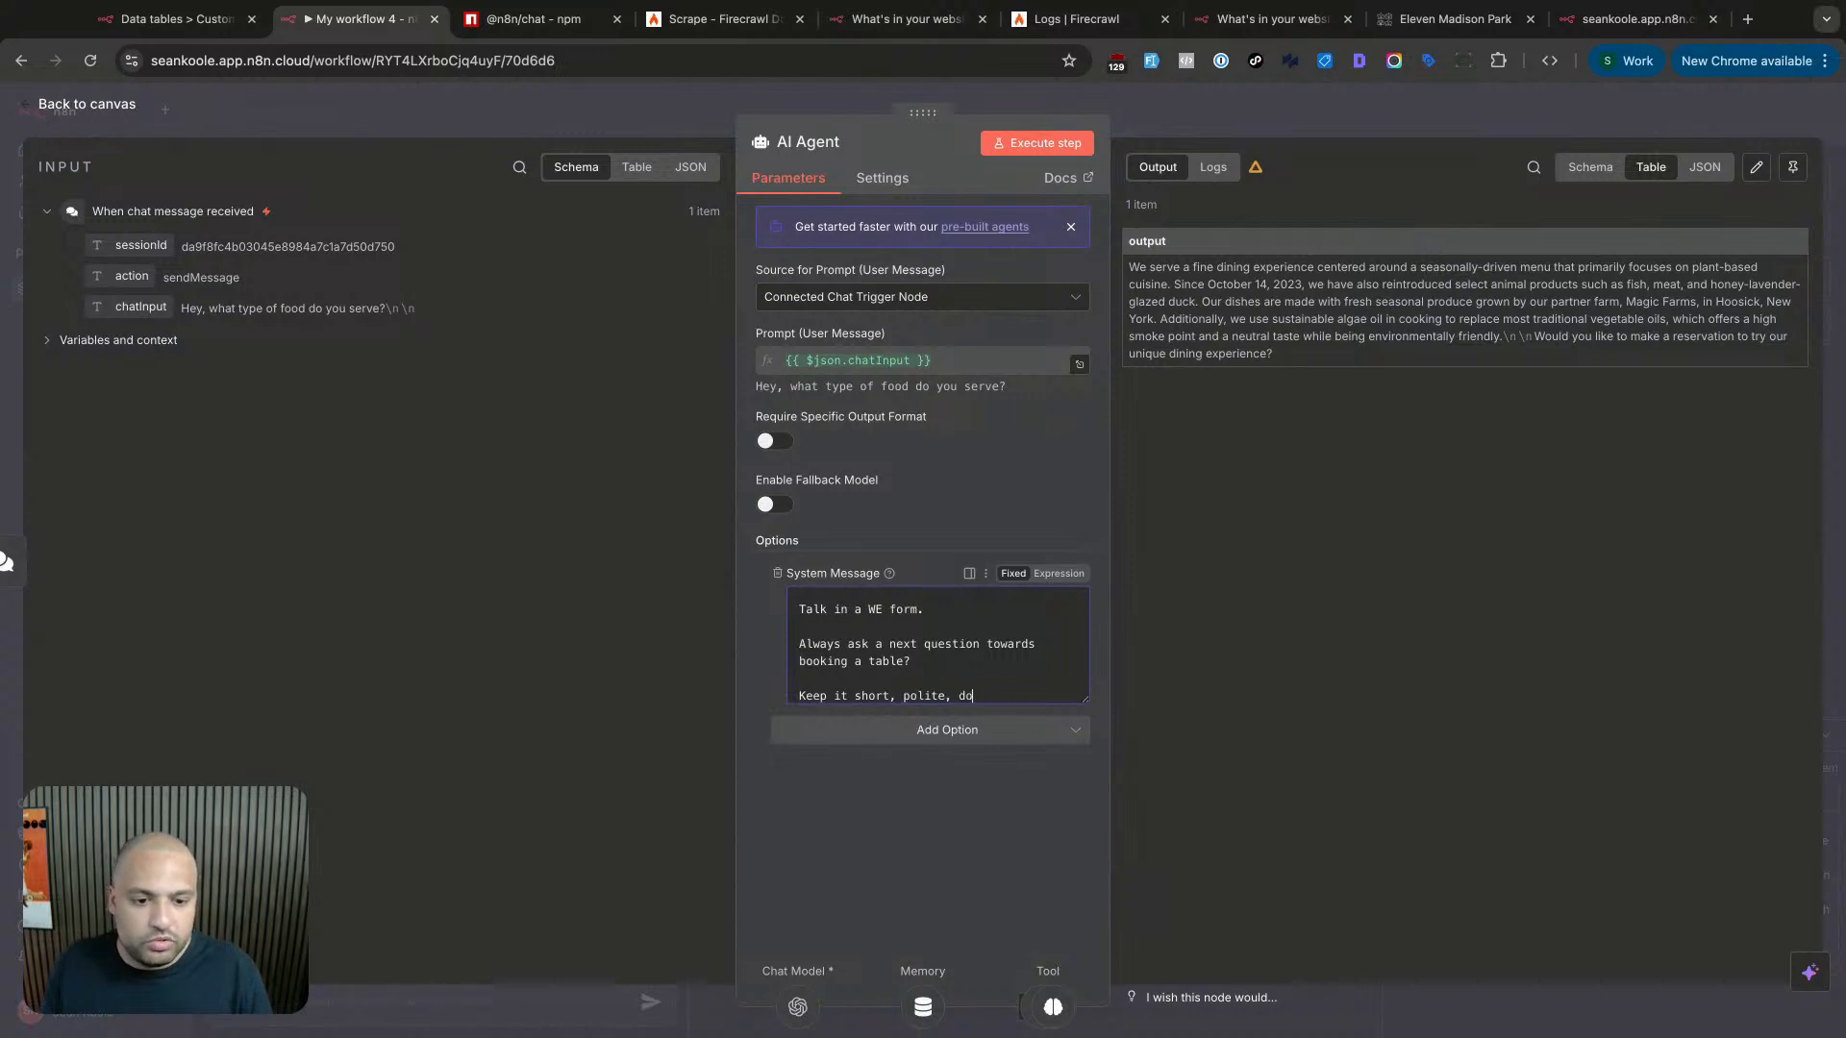
type("n't")
key("BackSpace")
type("'t answer in lon")
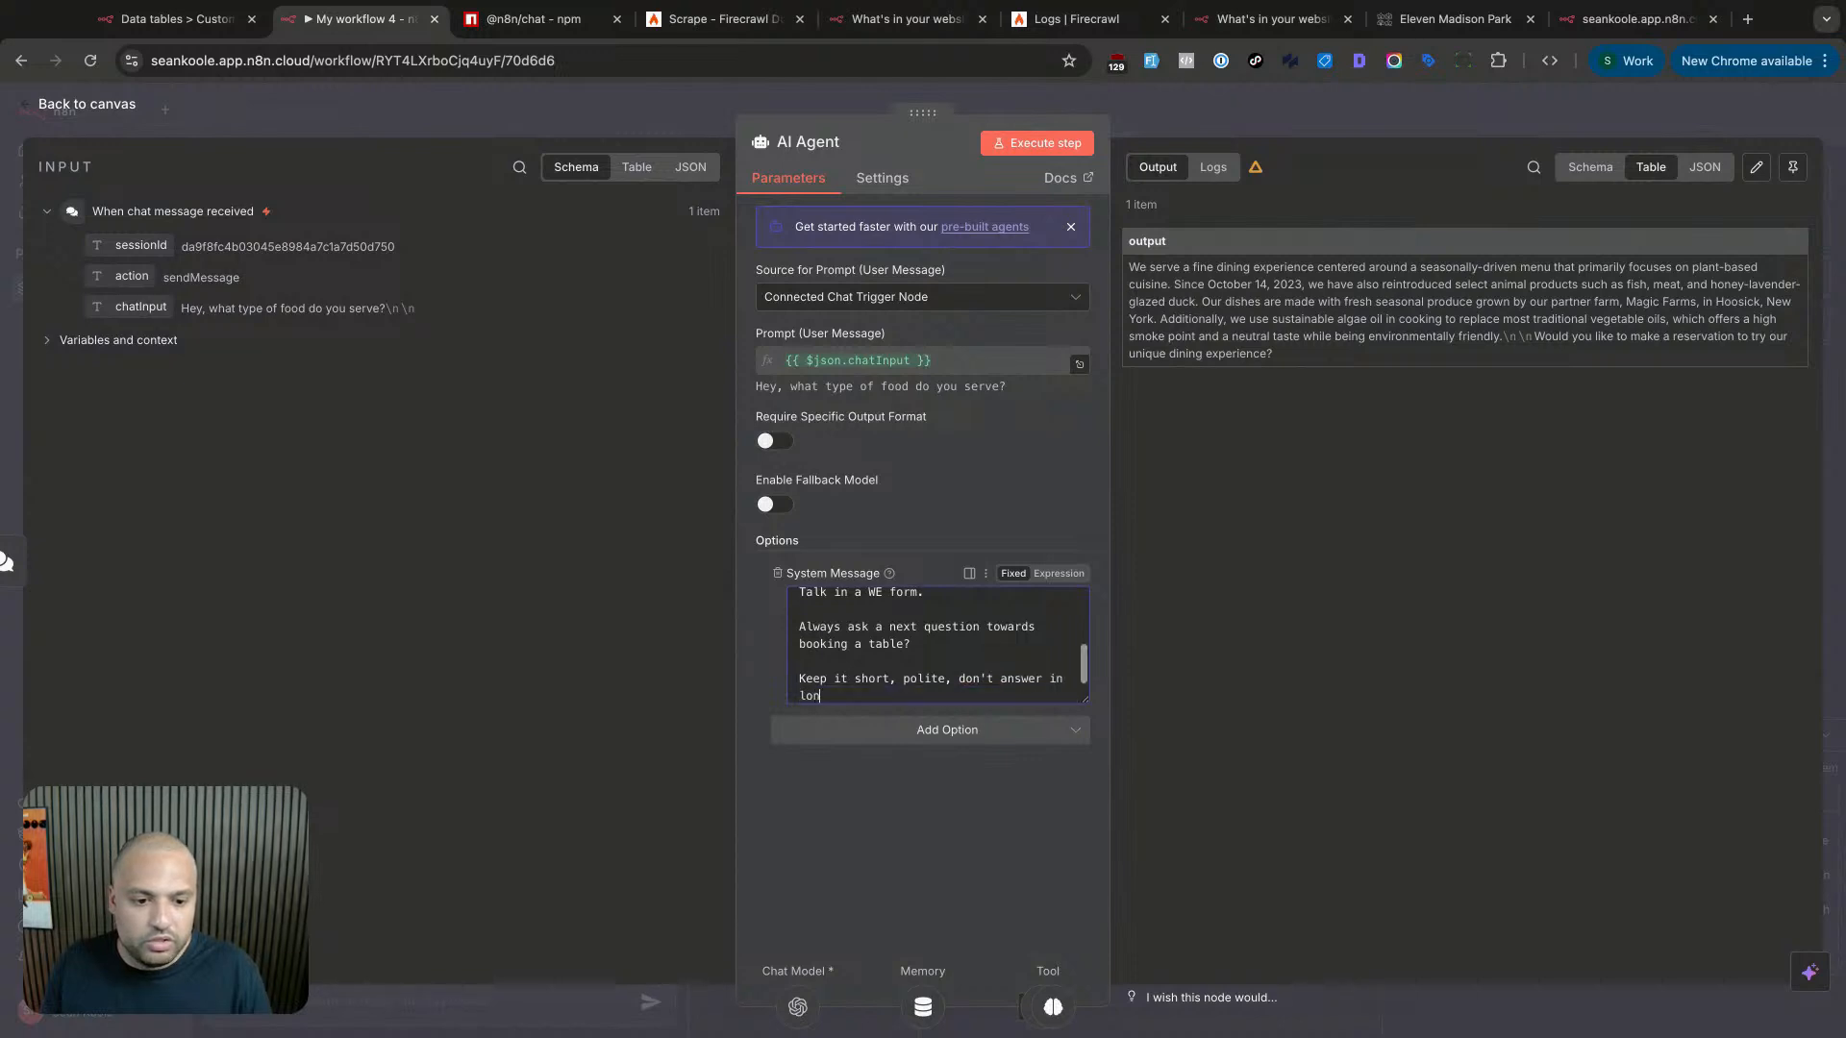
type("g paragraphs.")
scroll(961, 678, "up", 5)
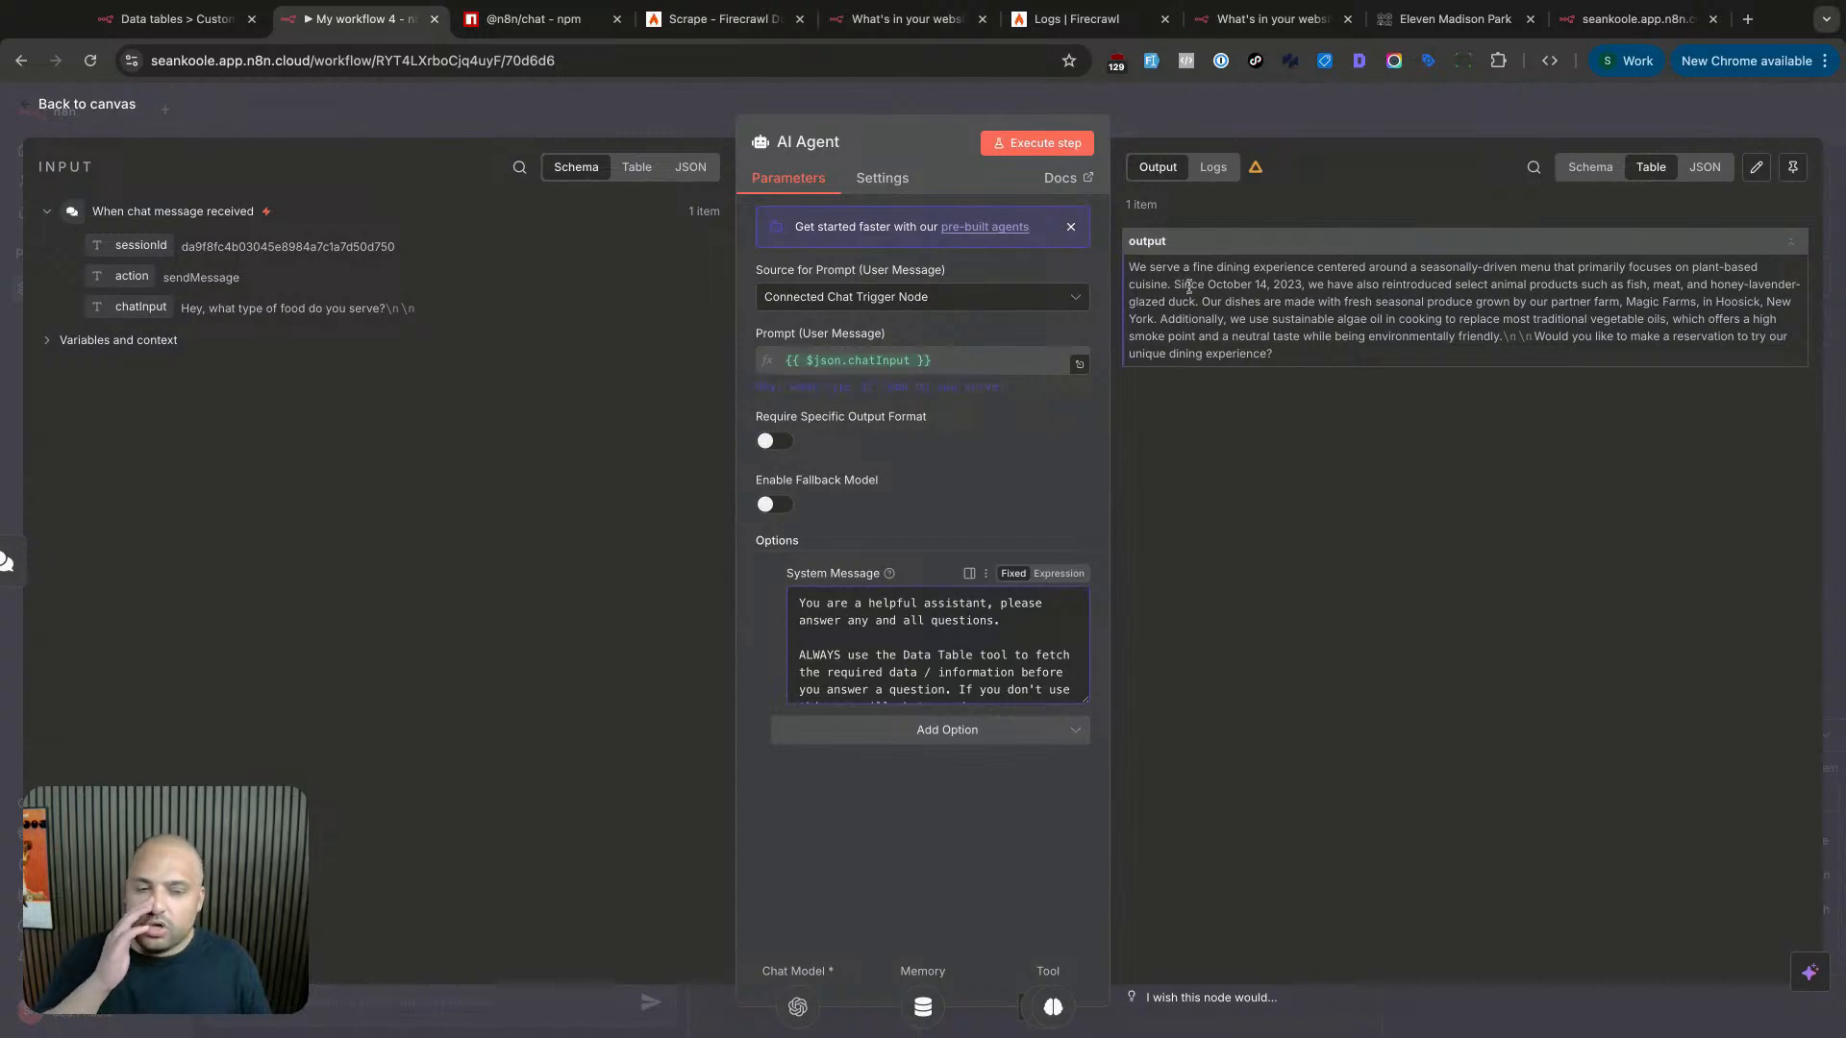
- Execute the AI Agent again and resend the copied food question in the chat
left_click(1037, 142)
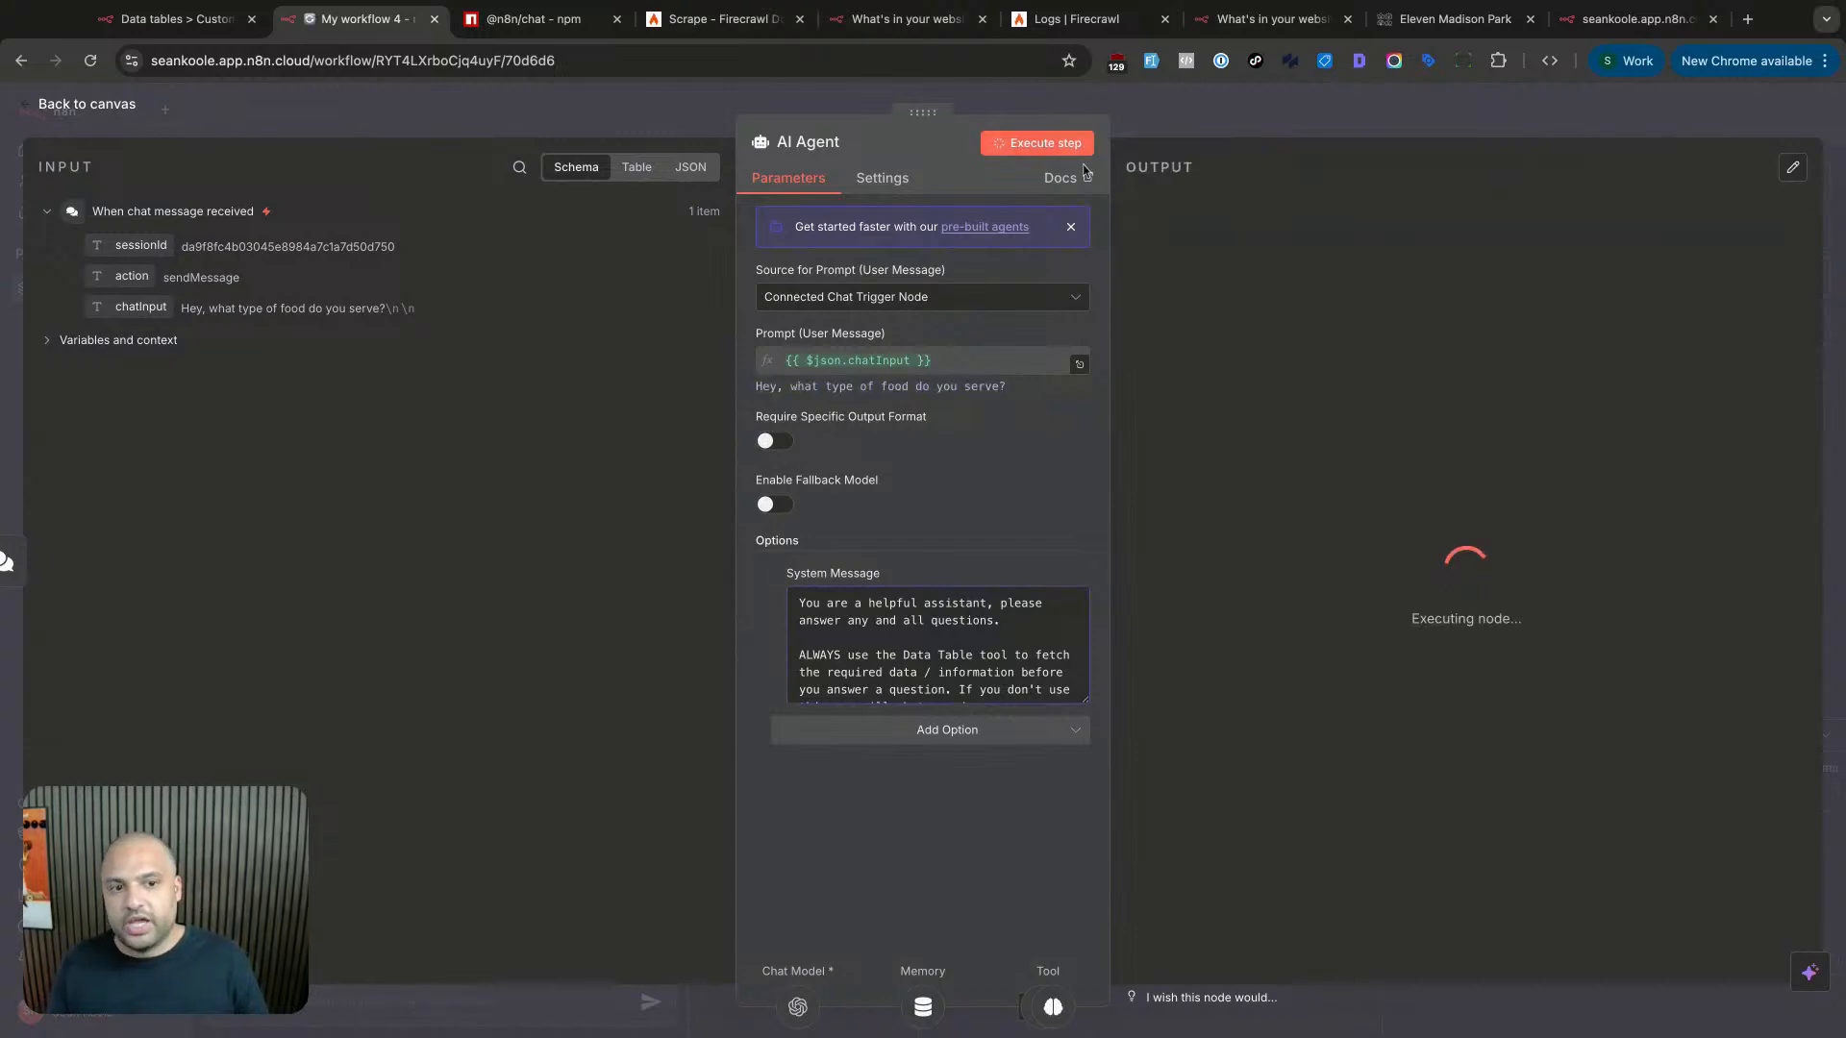
left_click(1151, 113)
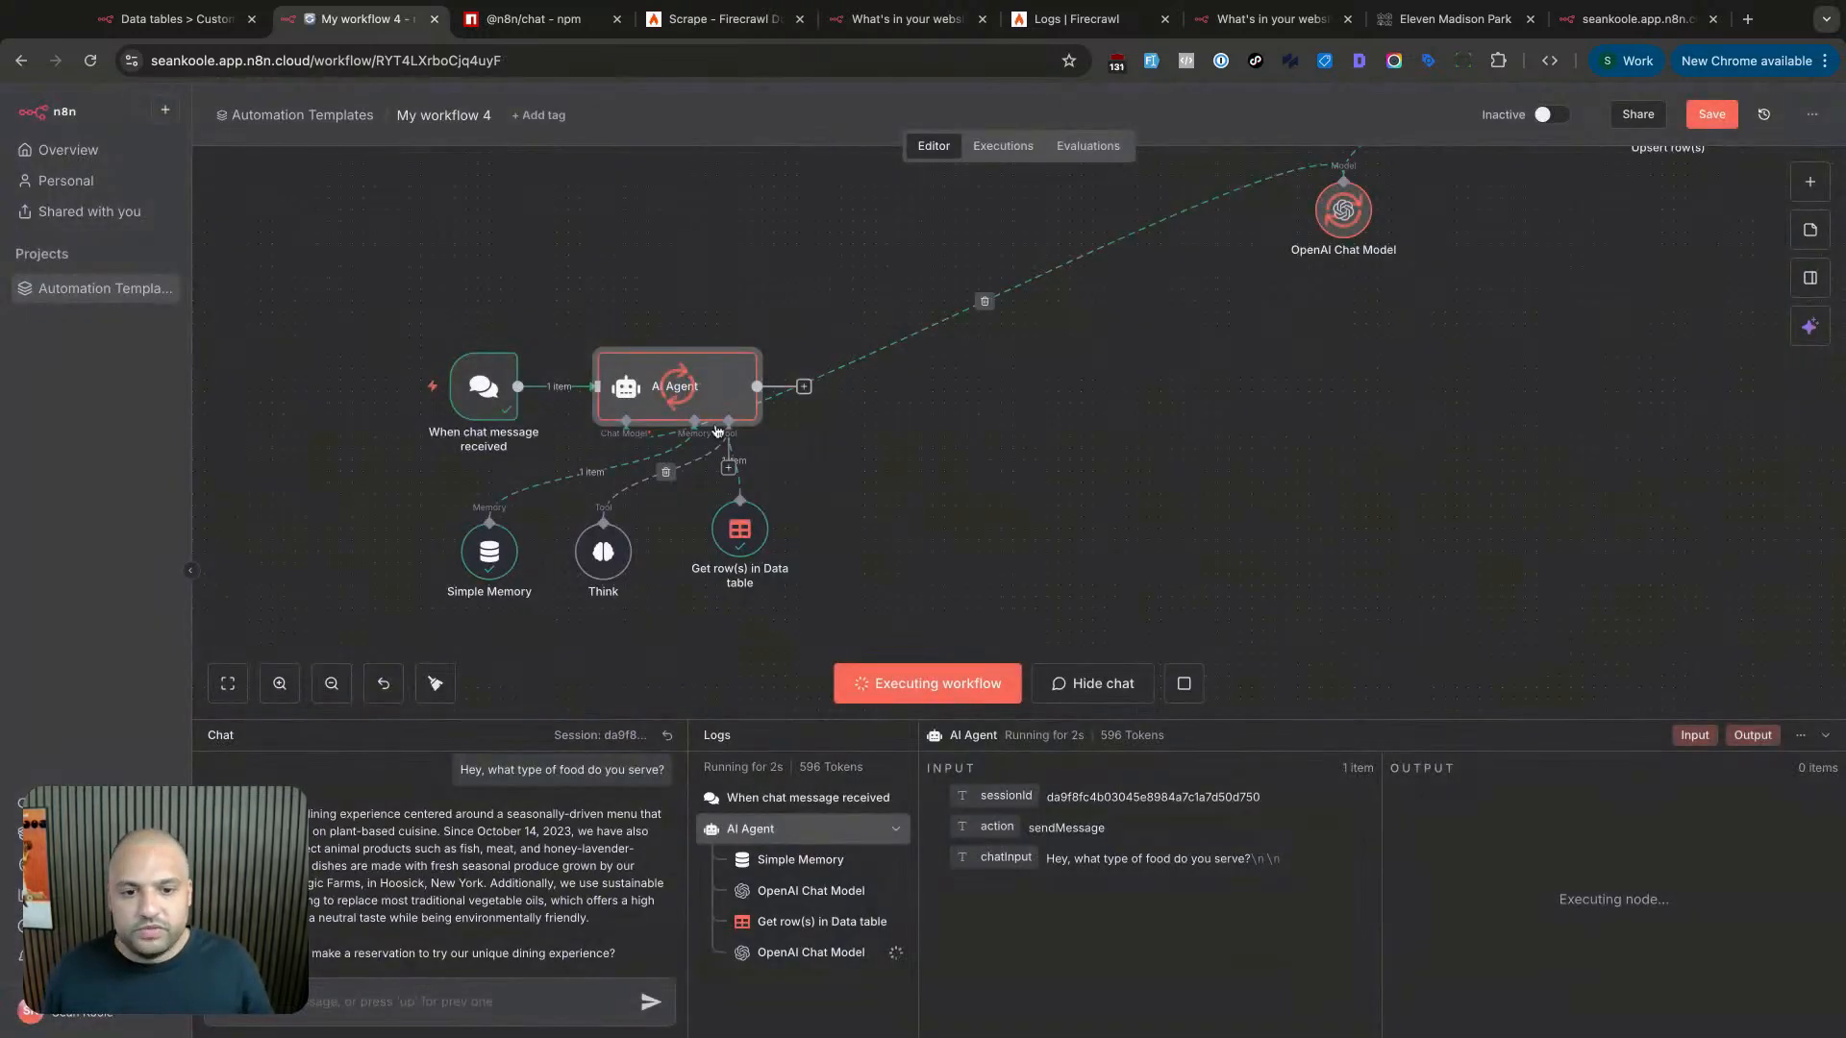
triple_click(574, 769)
key("ctrl+c")
left_click(463, 991)
key("ctrl+v")
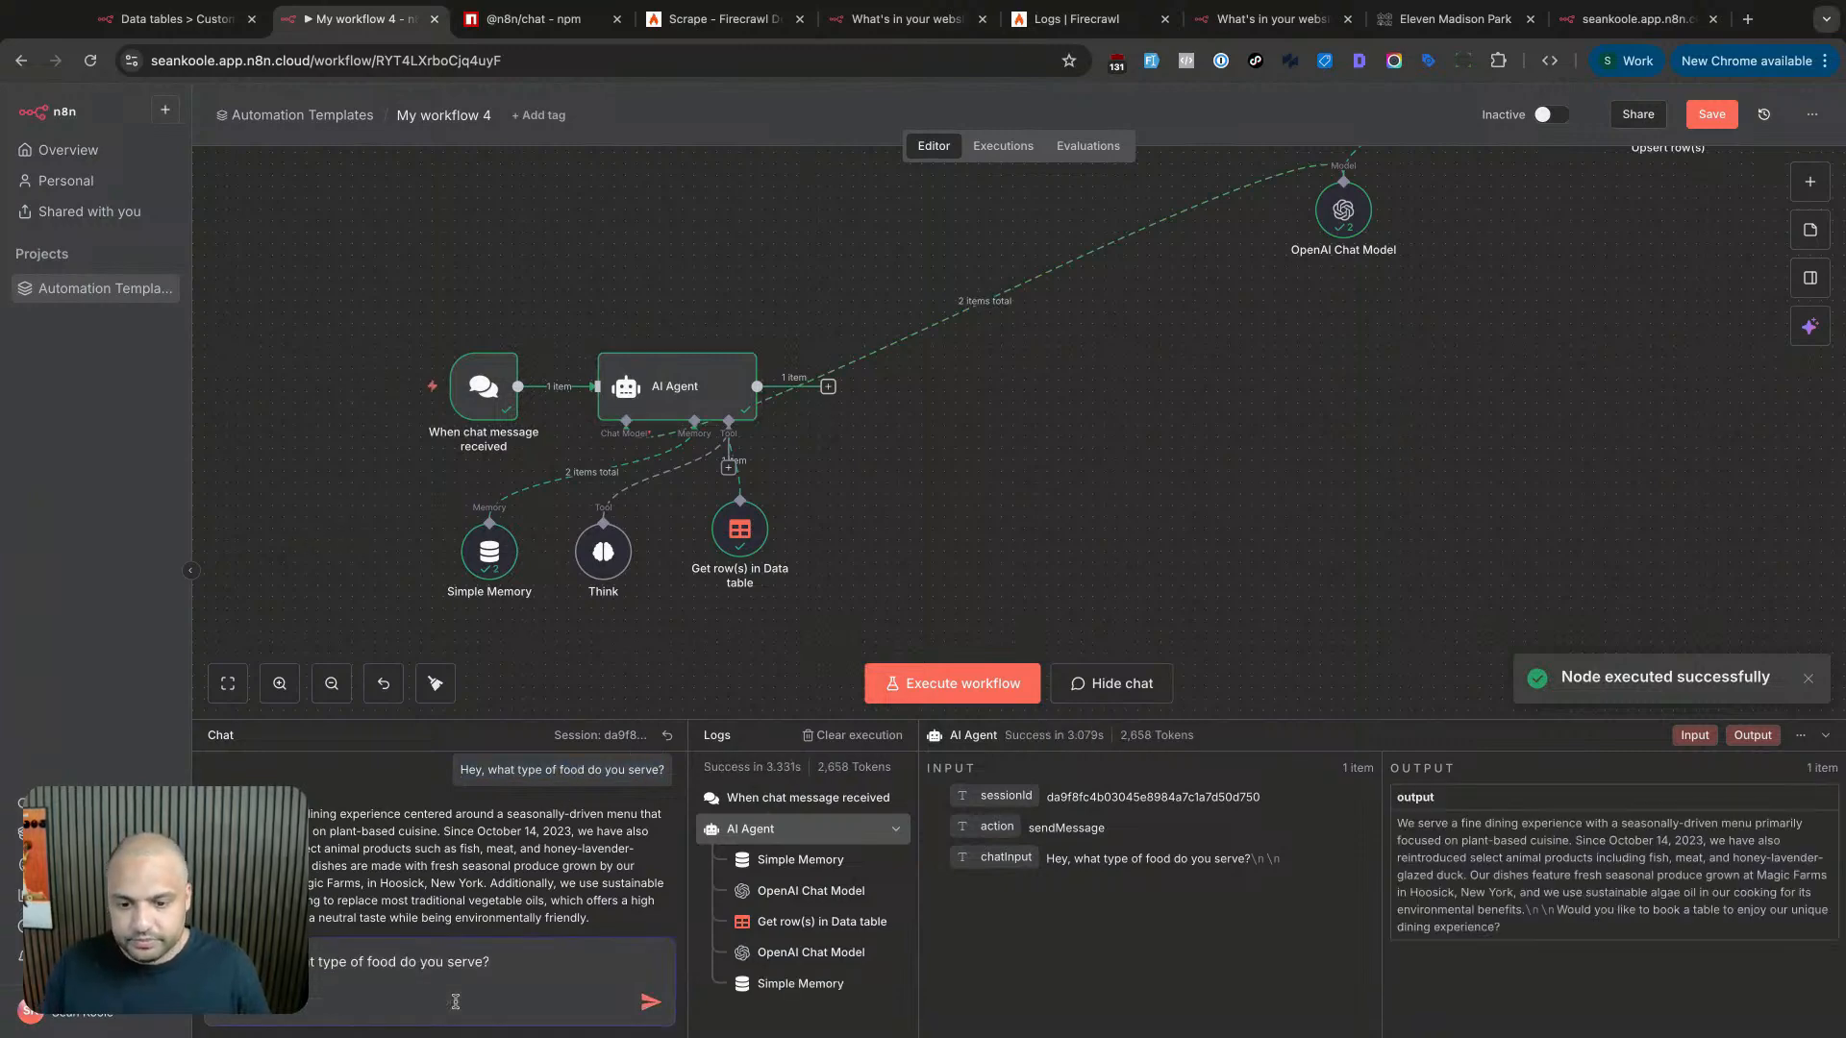
key("Return")
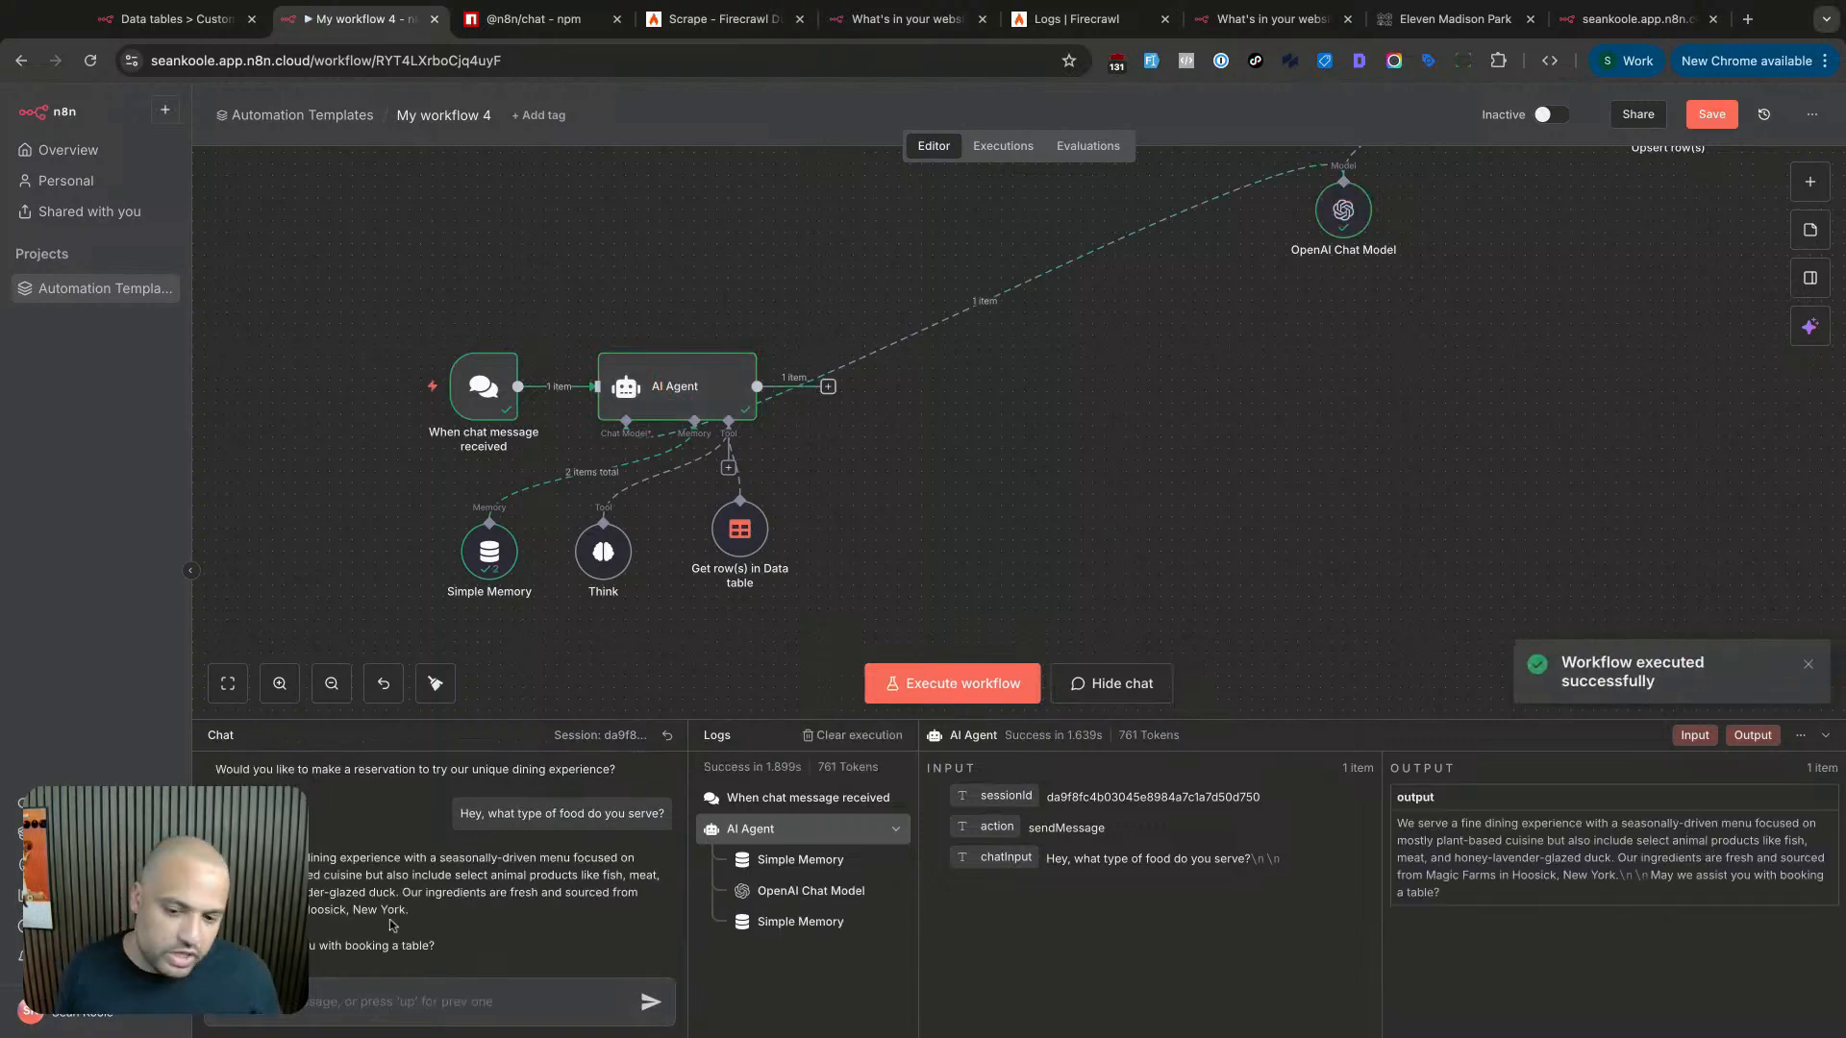
- Read the agent's shorter reply about the seasonal, mostly plant-based dishes
triple_click(395, 891)
left_click(481, 914)
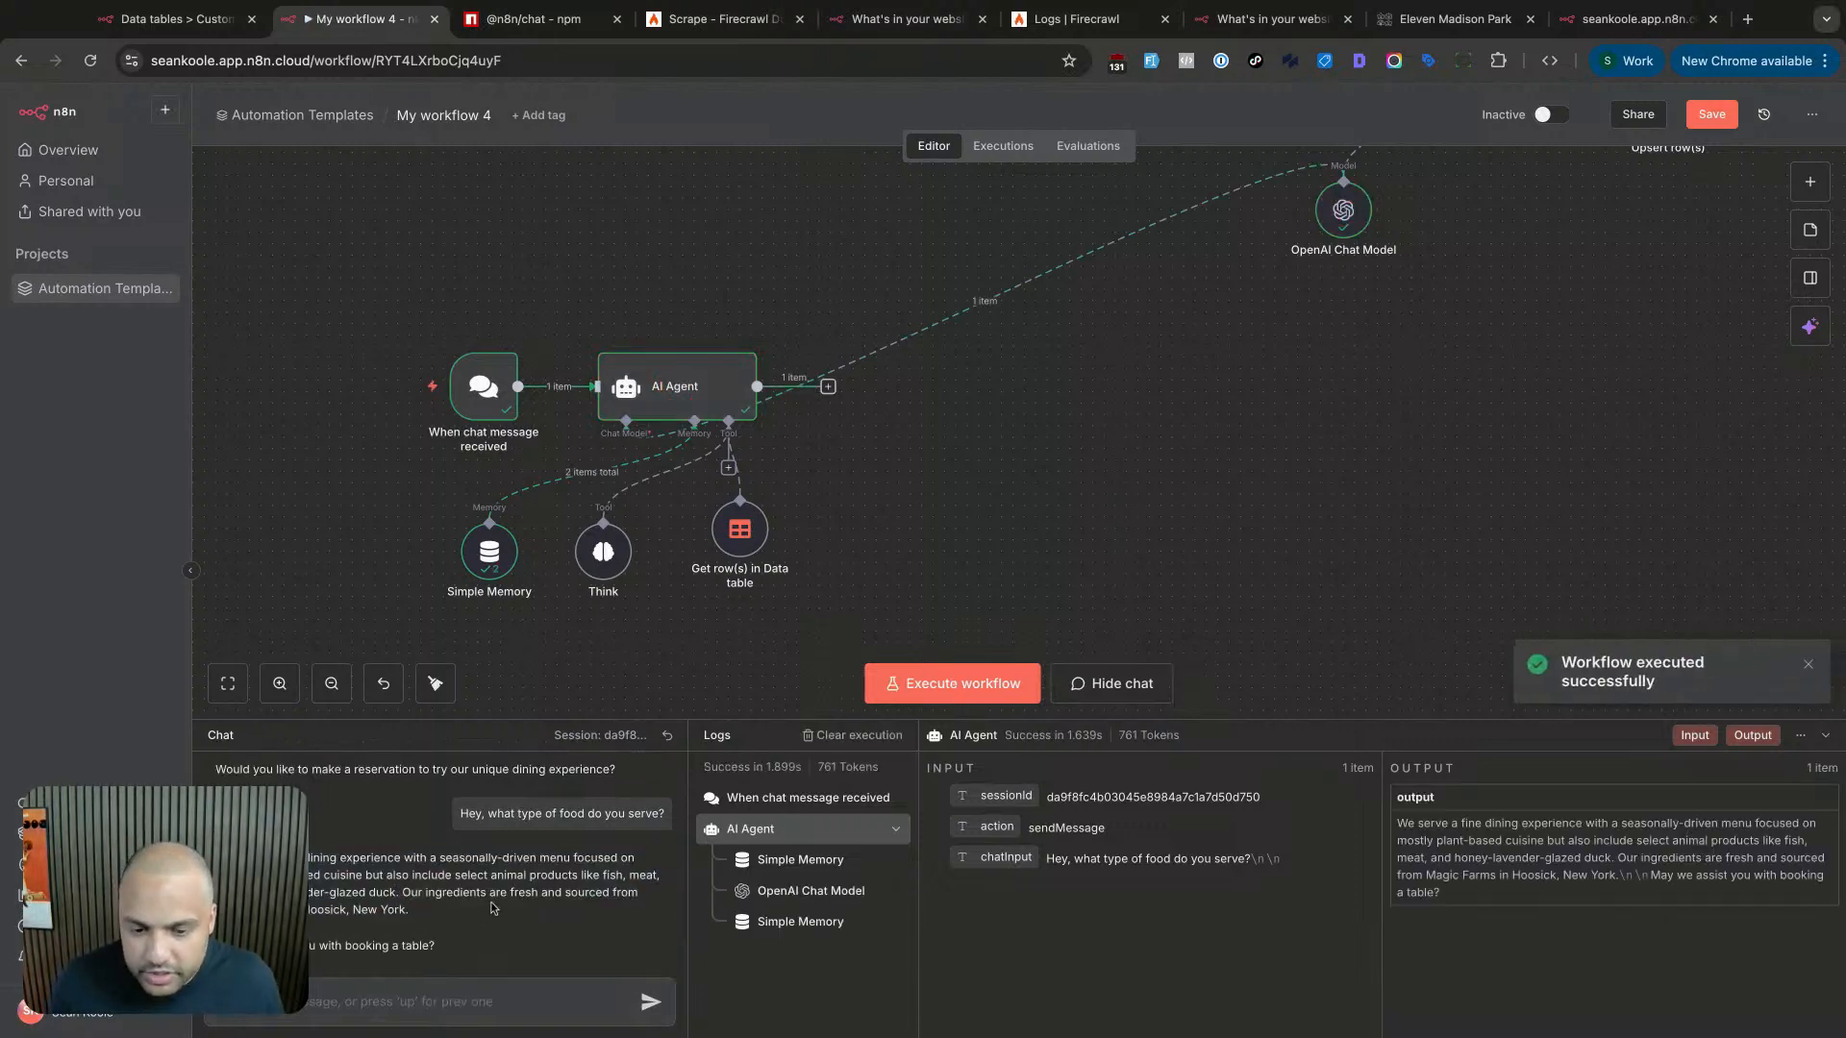
scroll(492, 908, "up", 3)
scroll(499, 902, "down", 1)
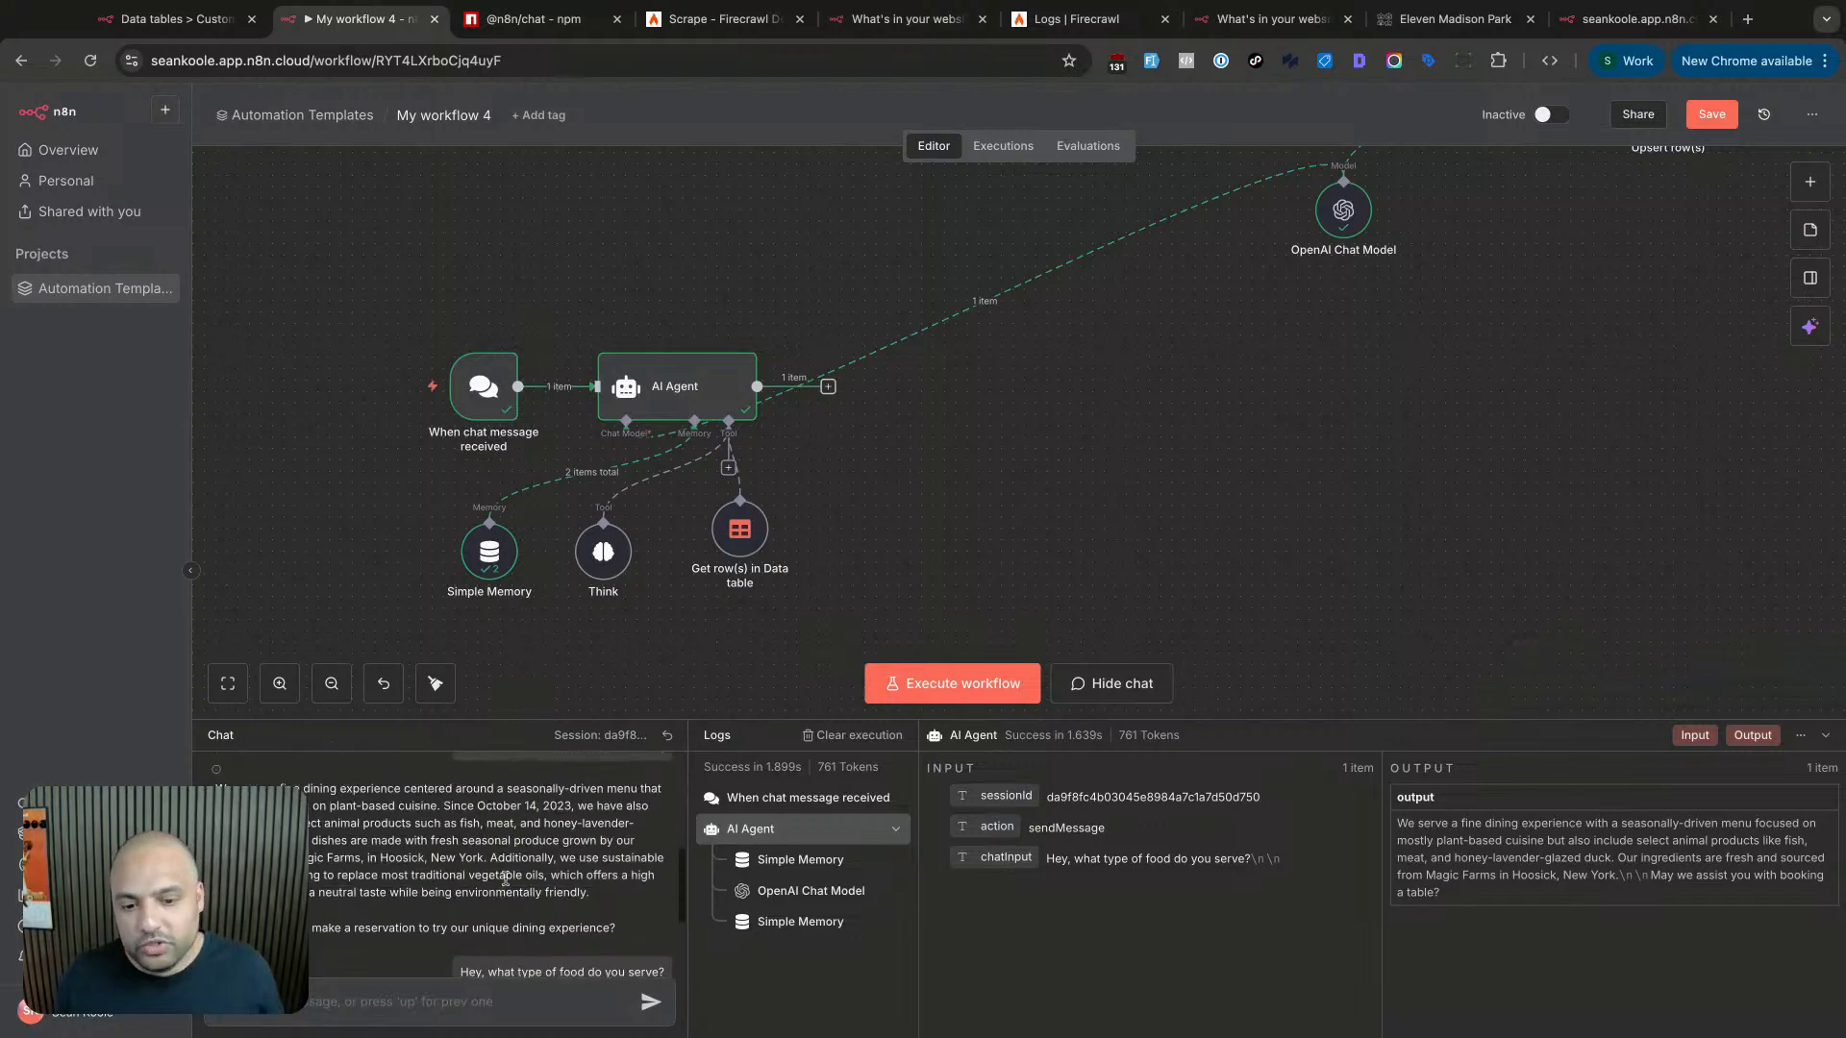
scroll(519, 865, "down", 2)
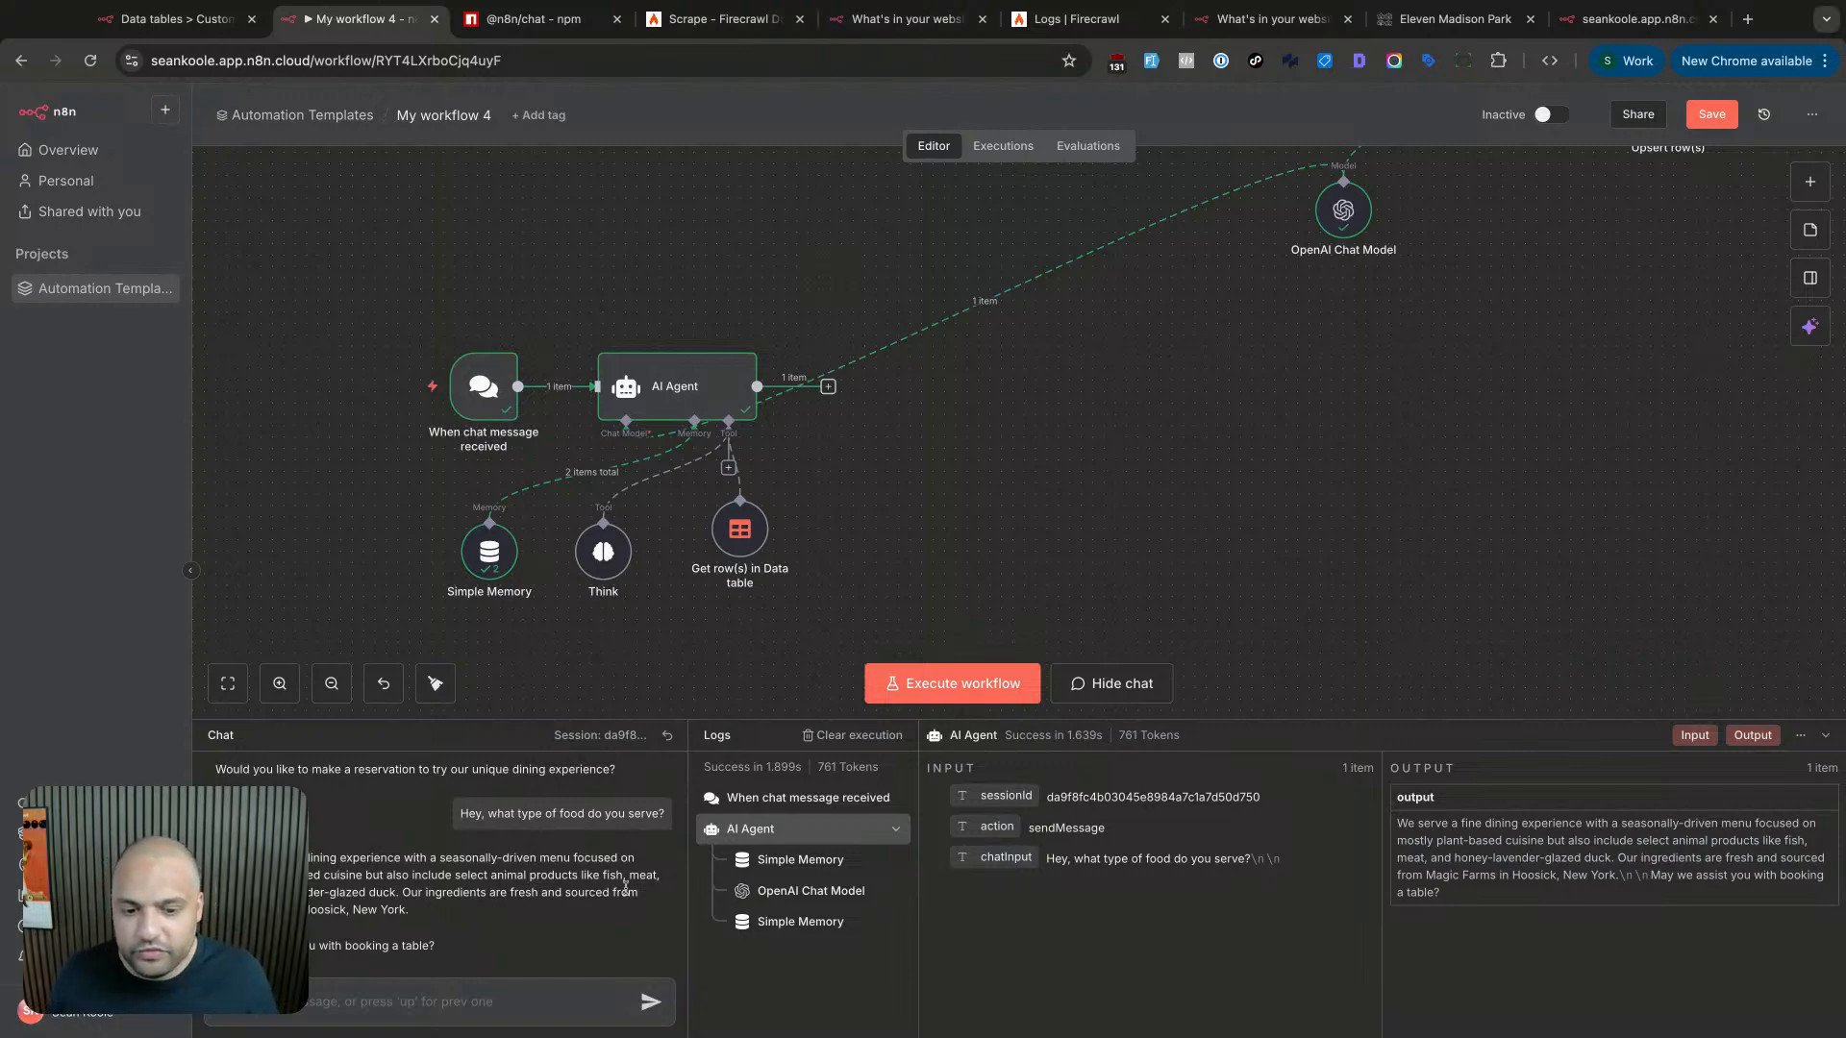
left_click_drag(396, 892, 310, 892)
- Ask the chat agent 'how can I call you?'
left_click(373, 886)
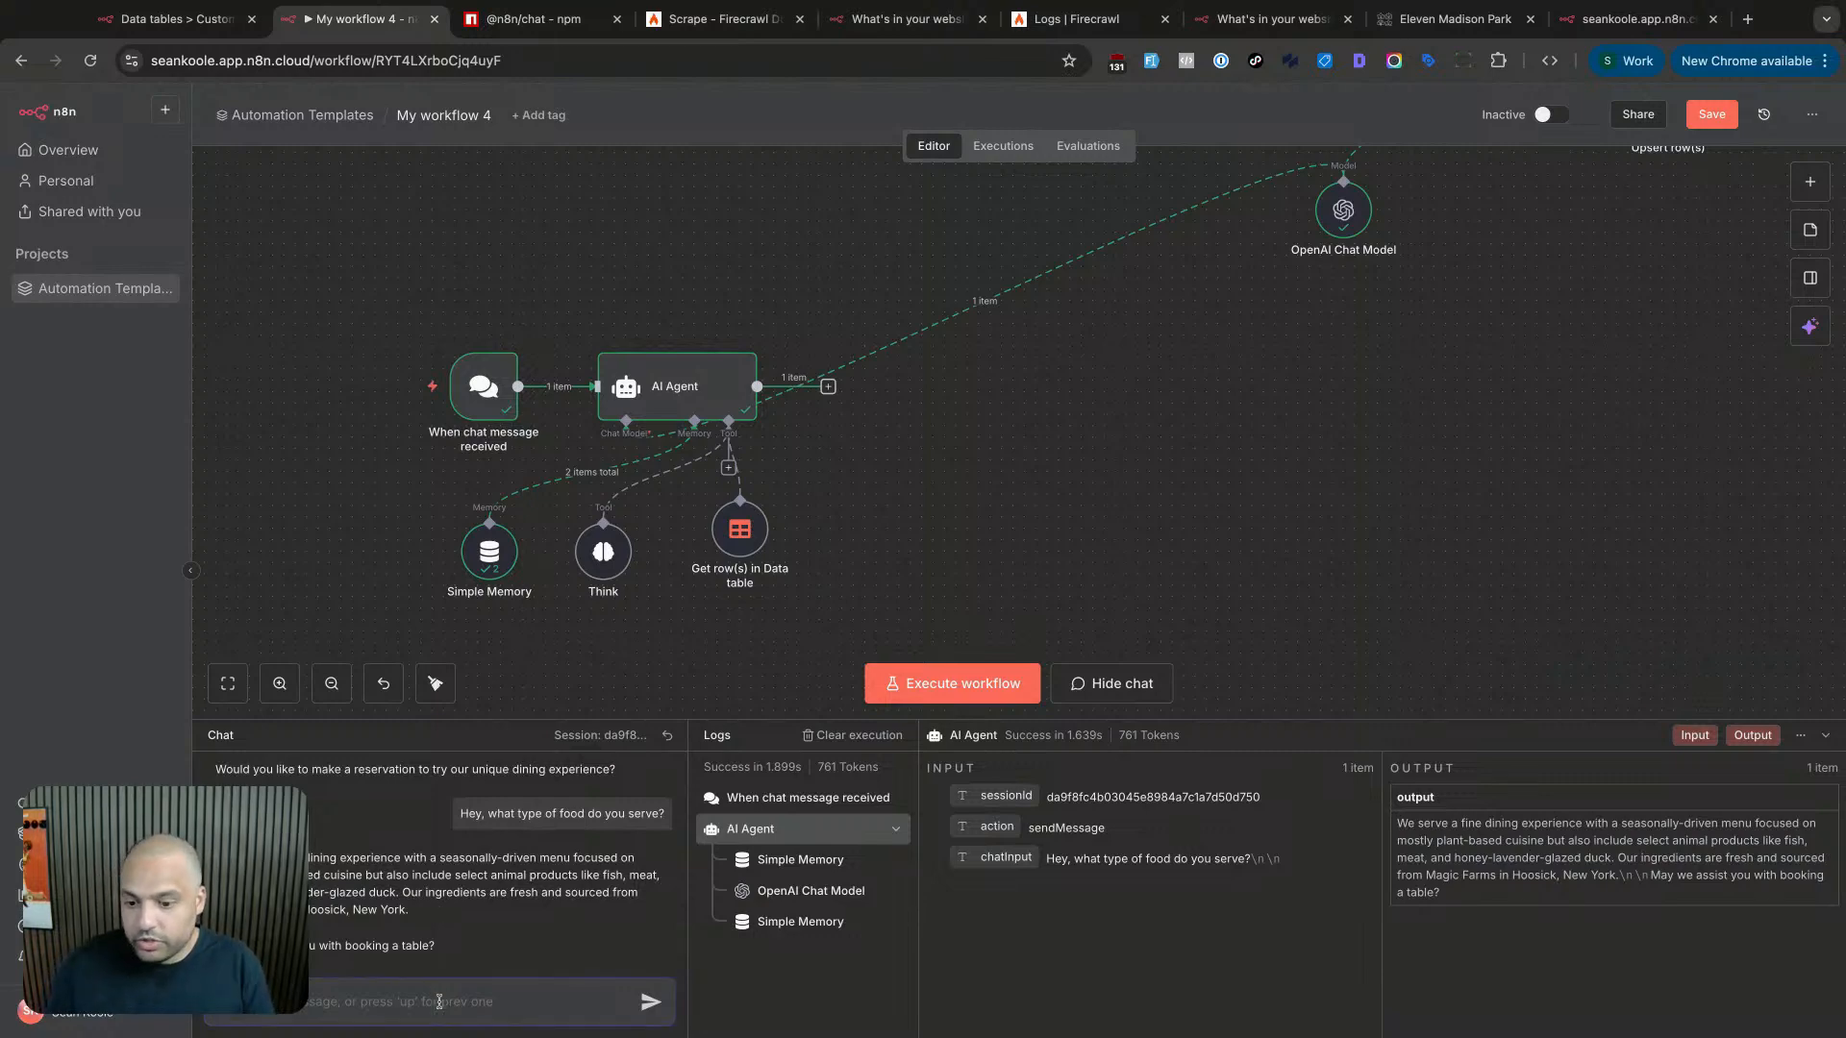
type("W")
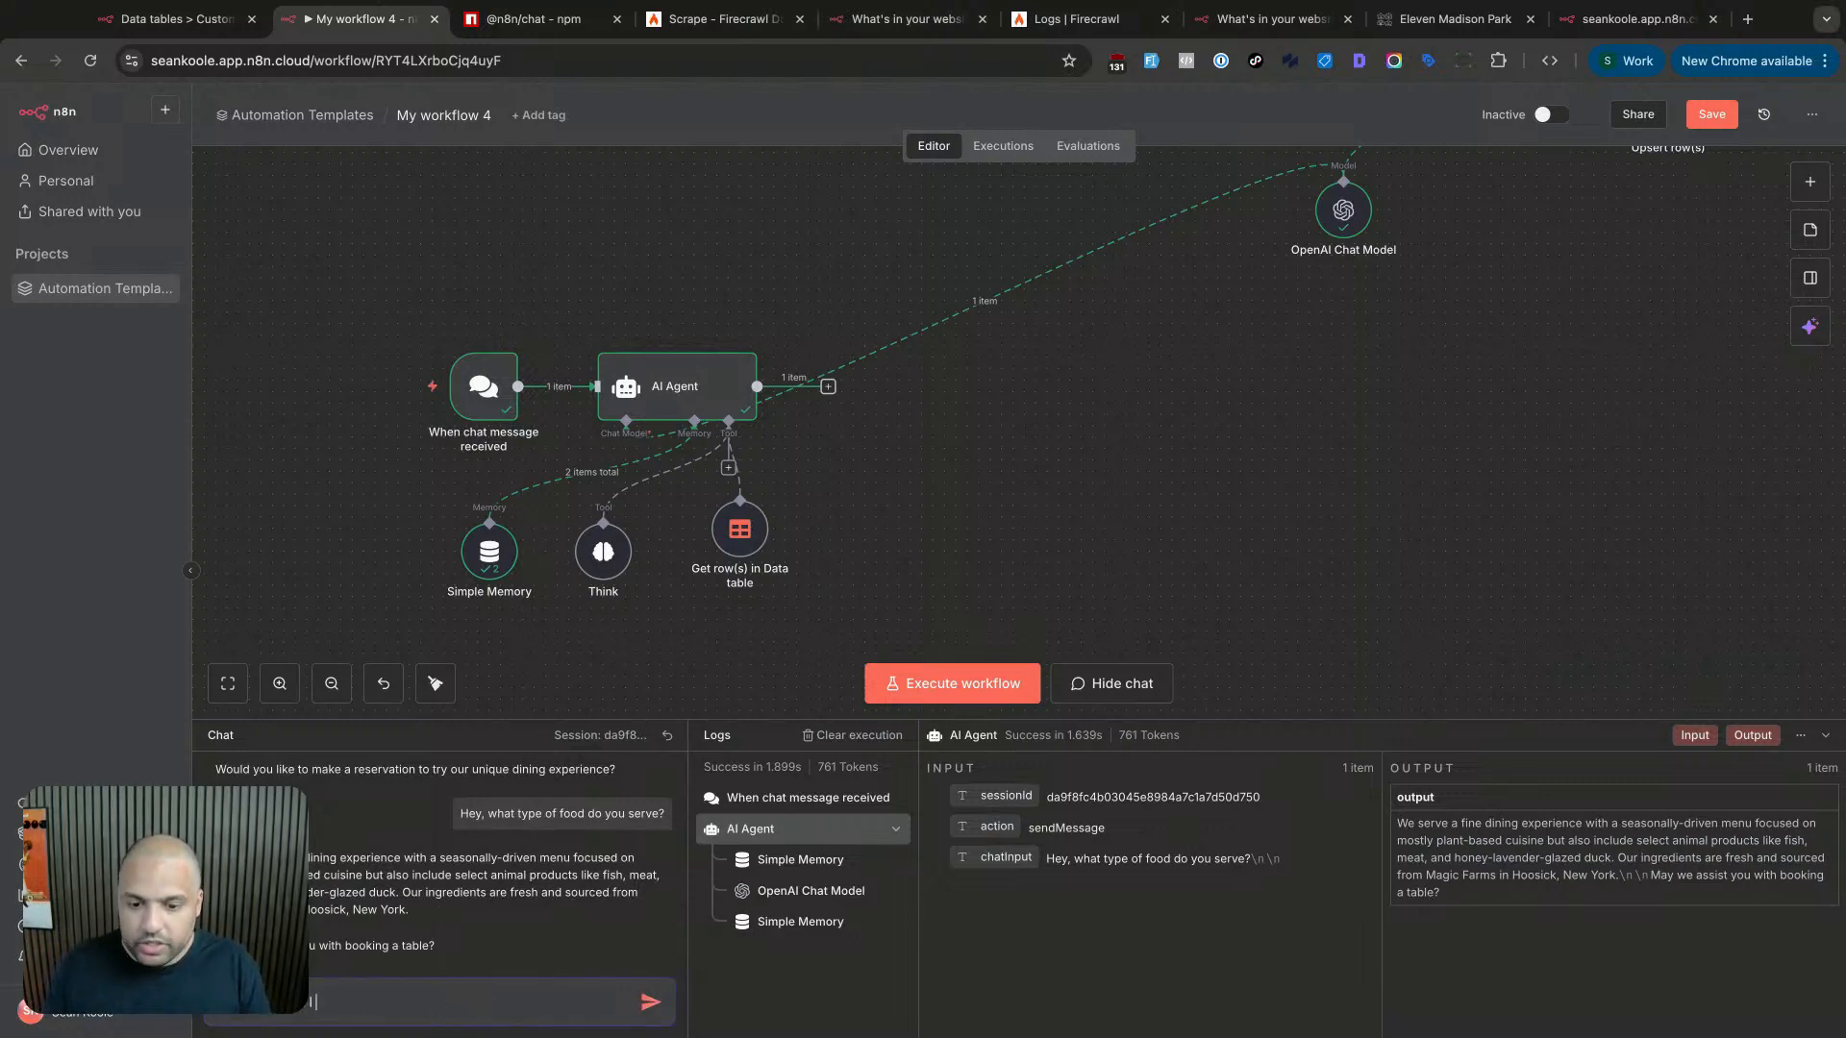
type("ow can I call you?")
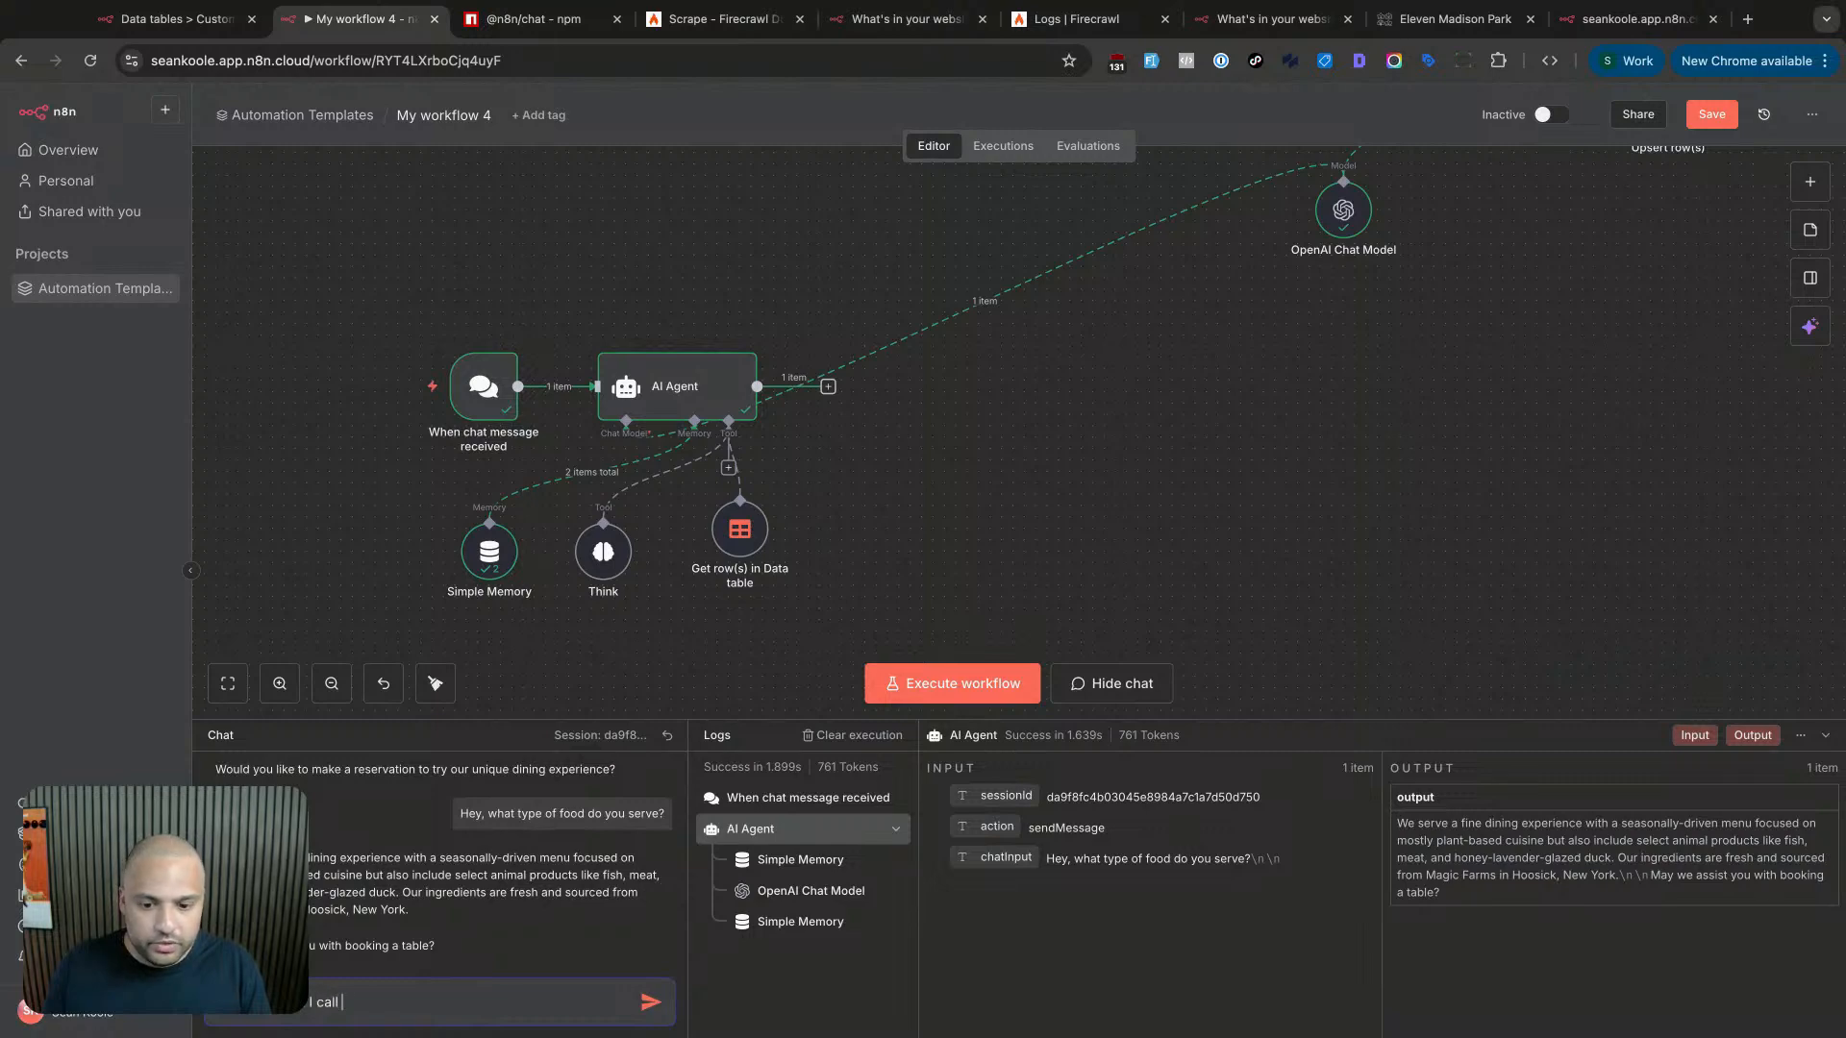
key("Return")
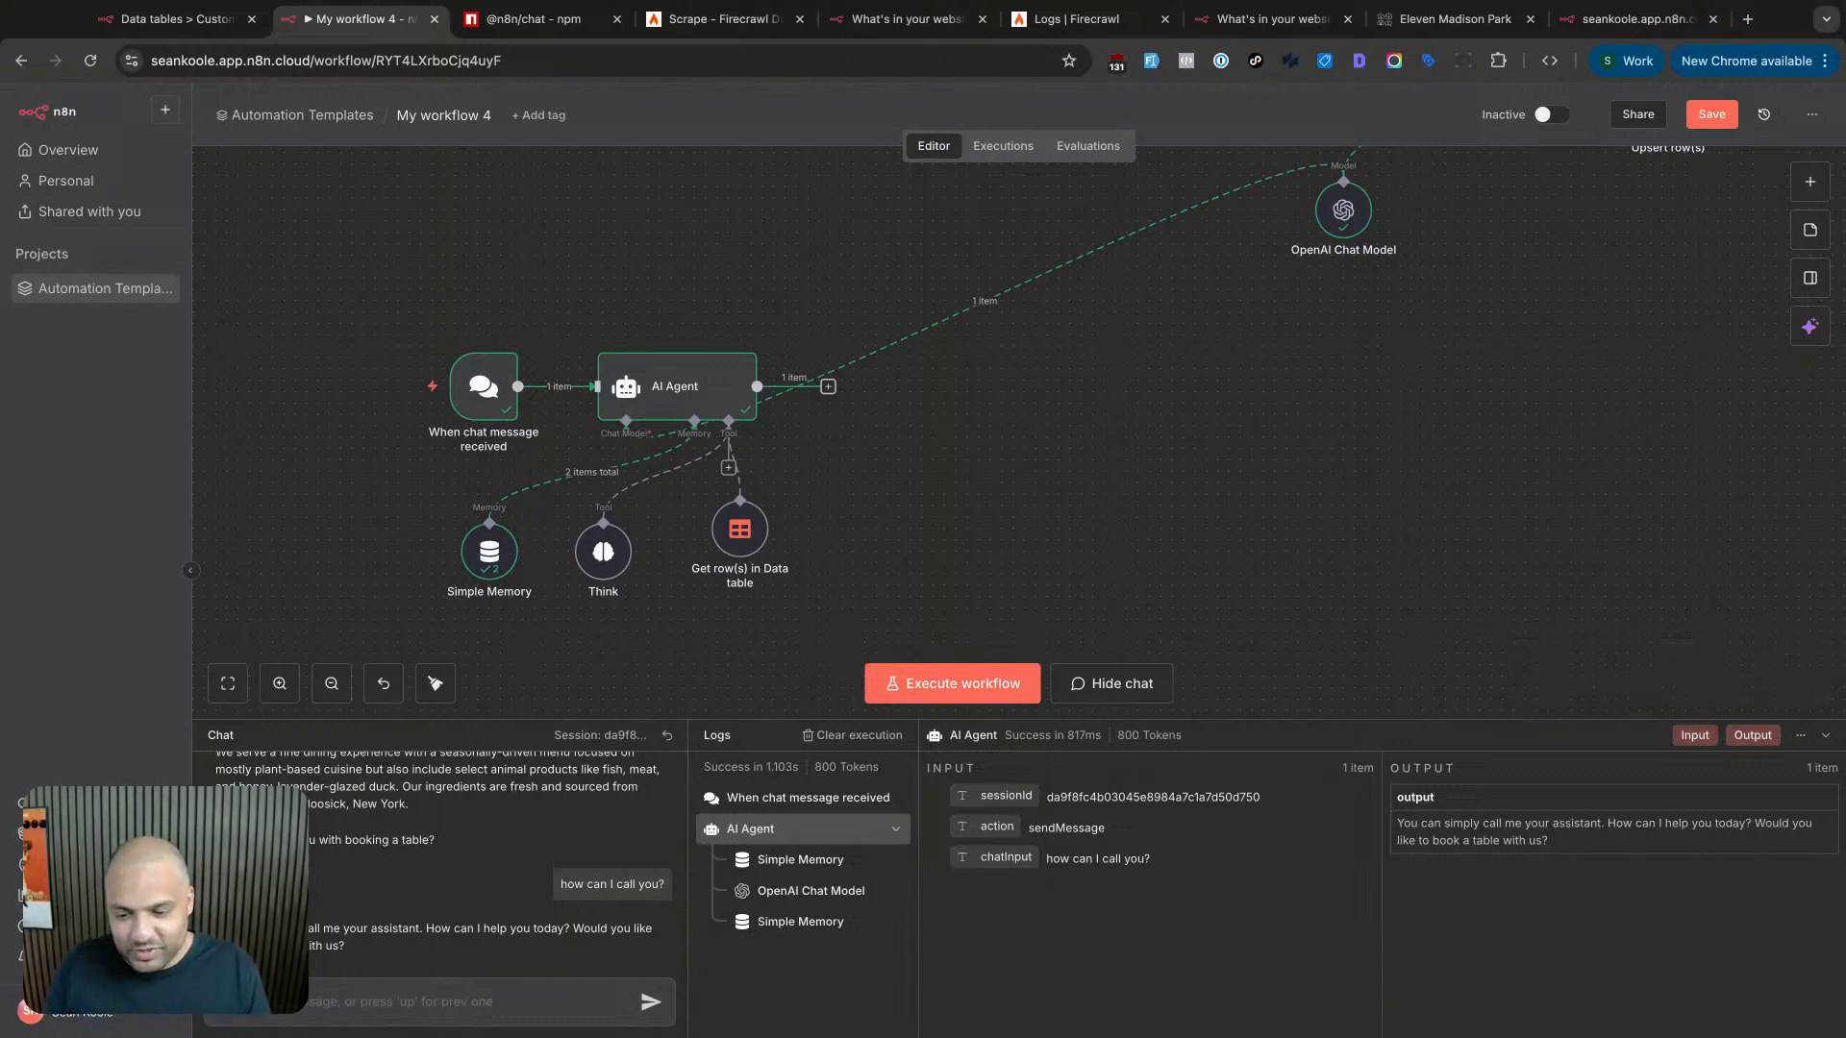
- Ask the agent for its phone number and get the no-phone-number reply
left_click(392, 989)
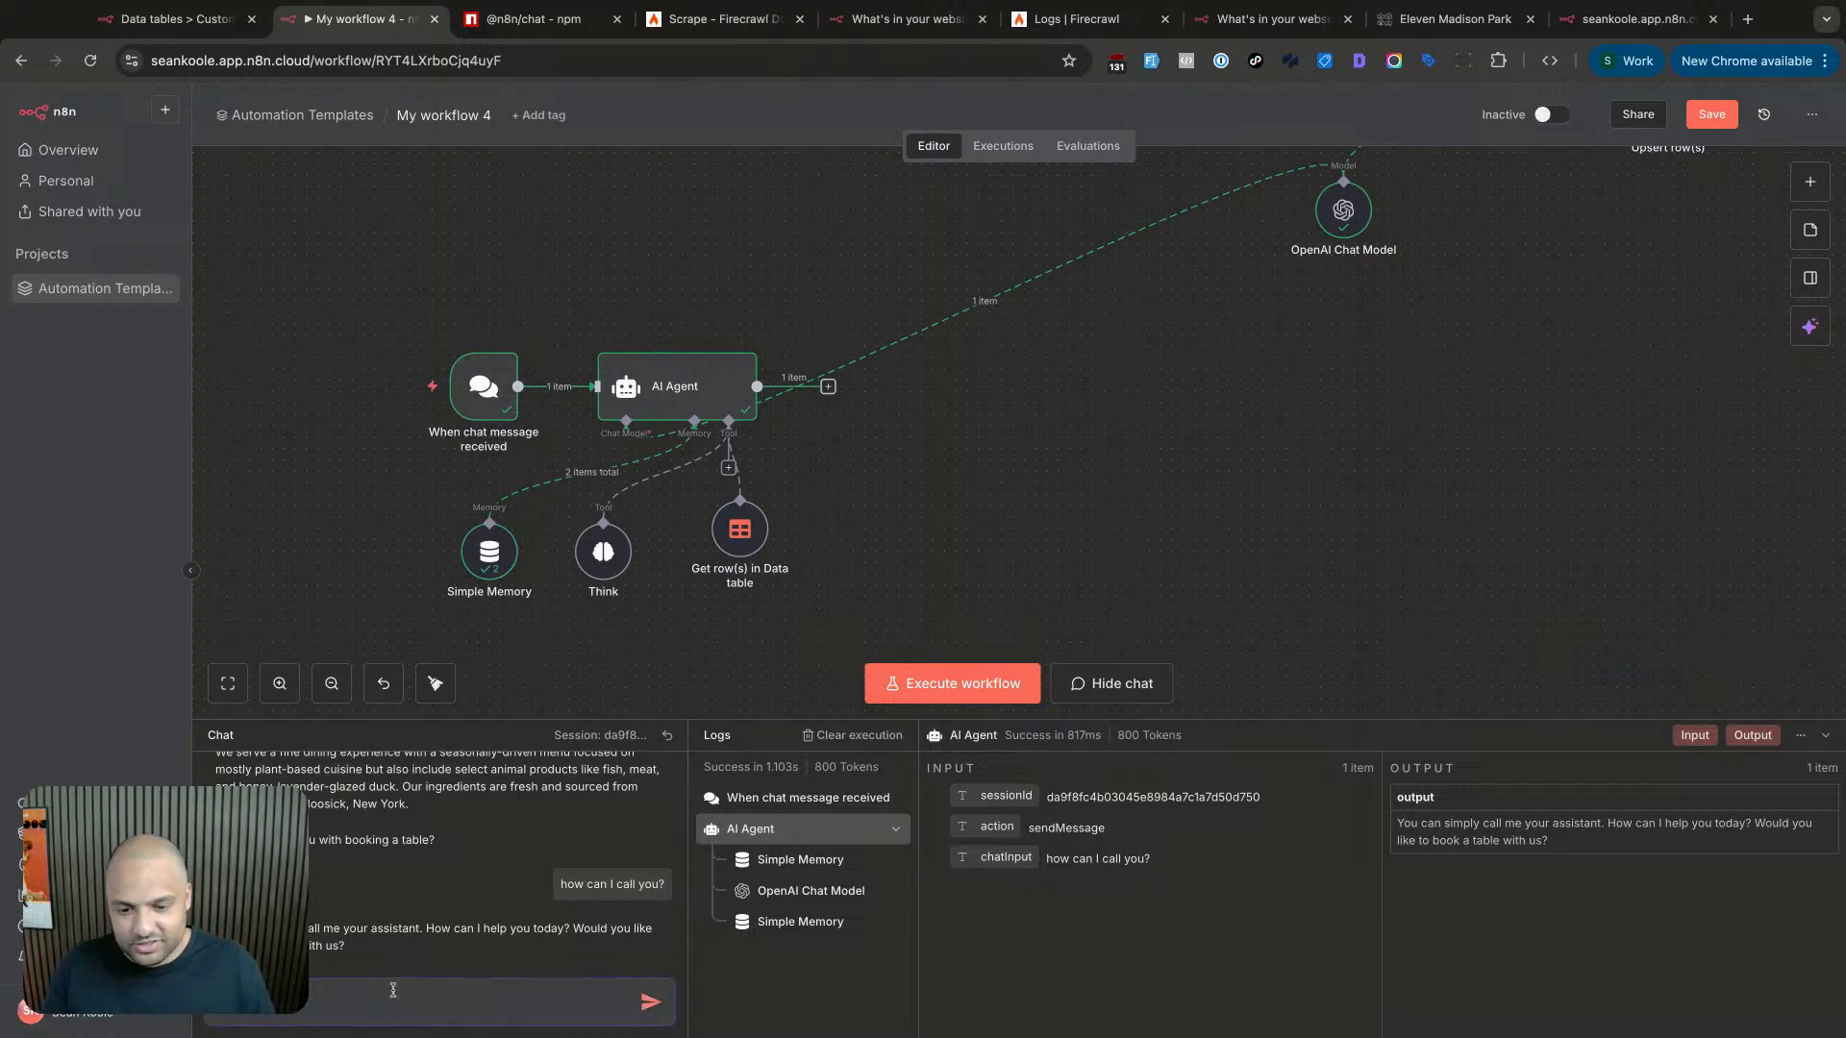
type("can I have your phone numbe")
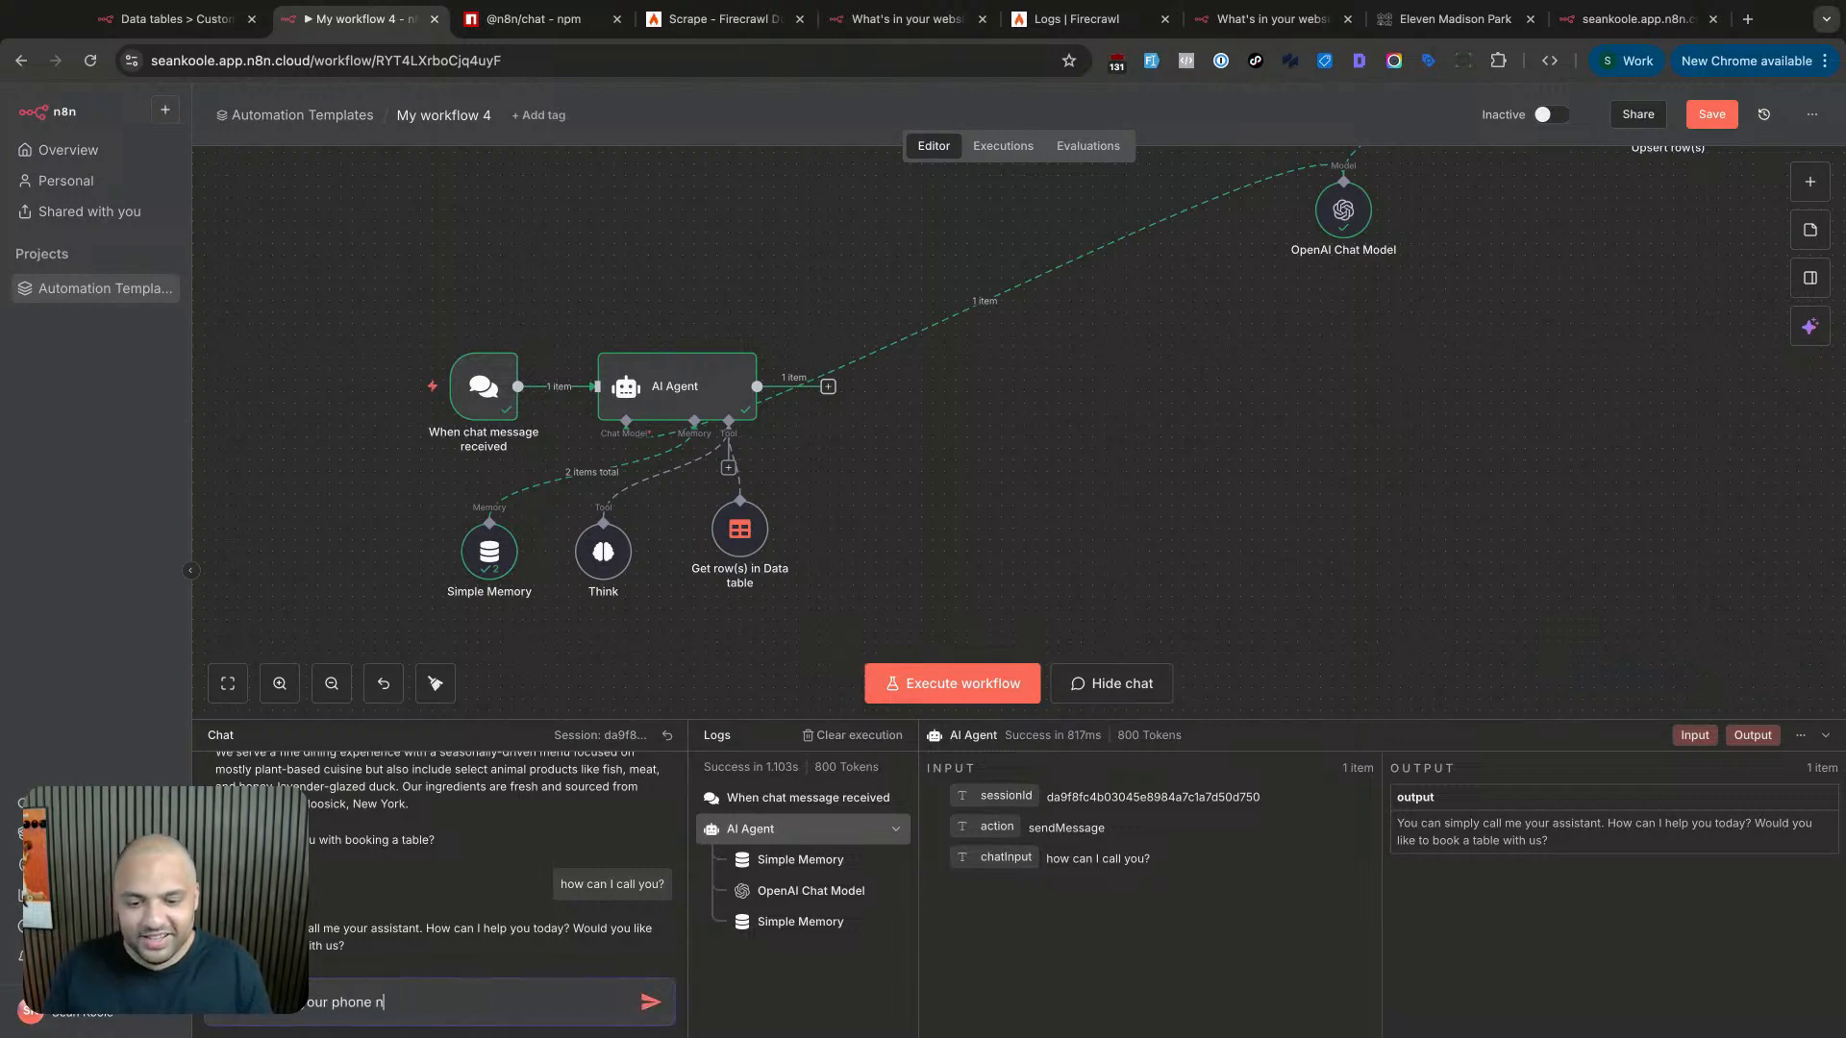
type("r?")
key("Return")
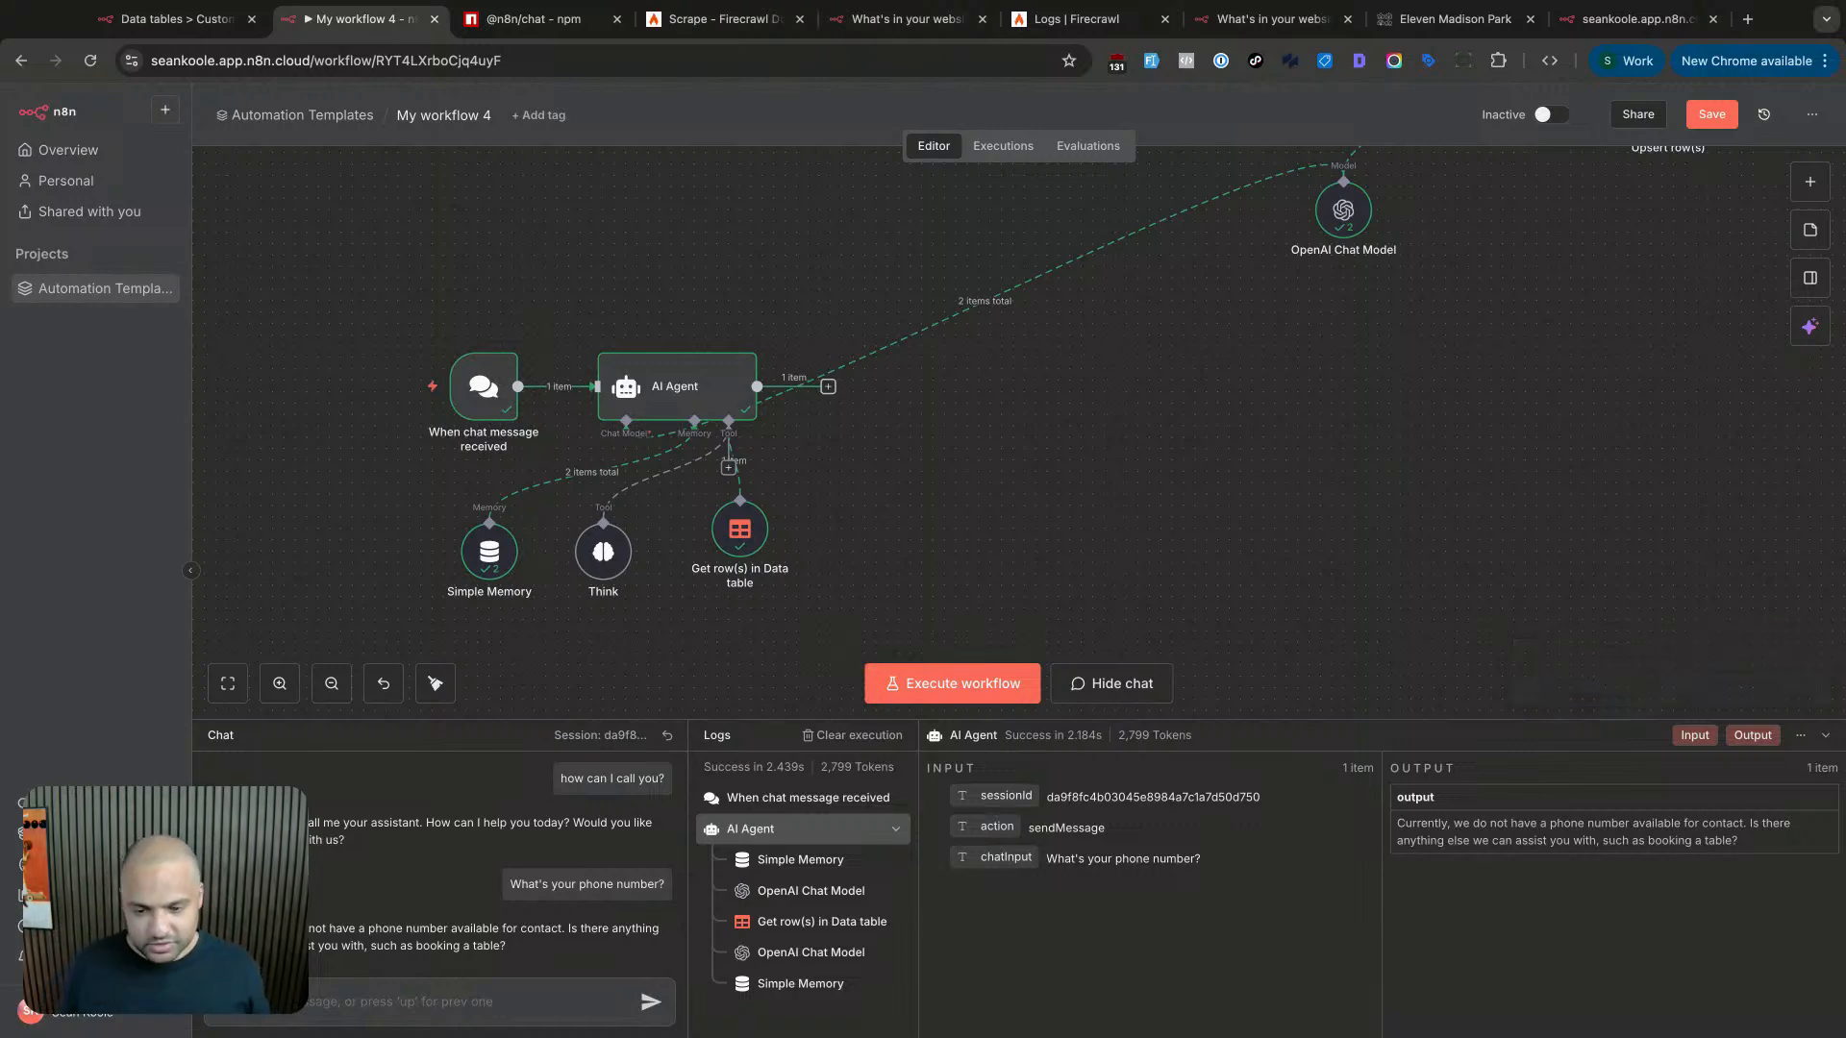
- Add a Google Calendar 'Create an event' tool to the AI Agent, placed right of the data table tool
left_click(728, 470)
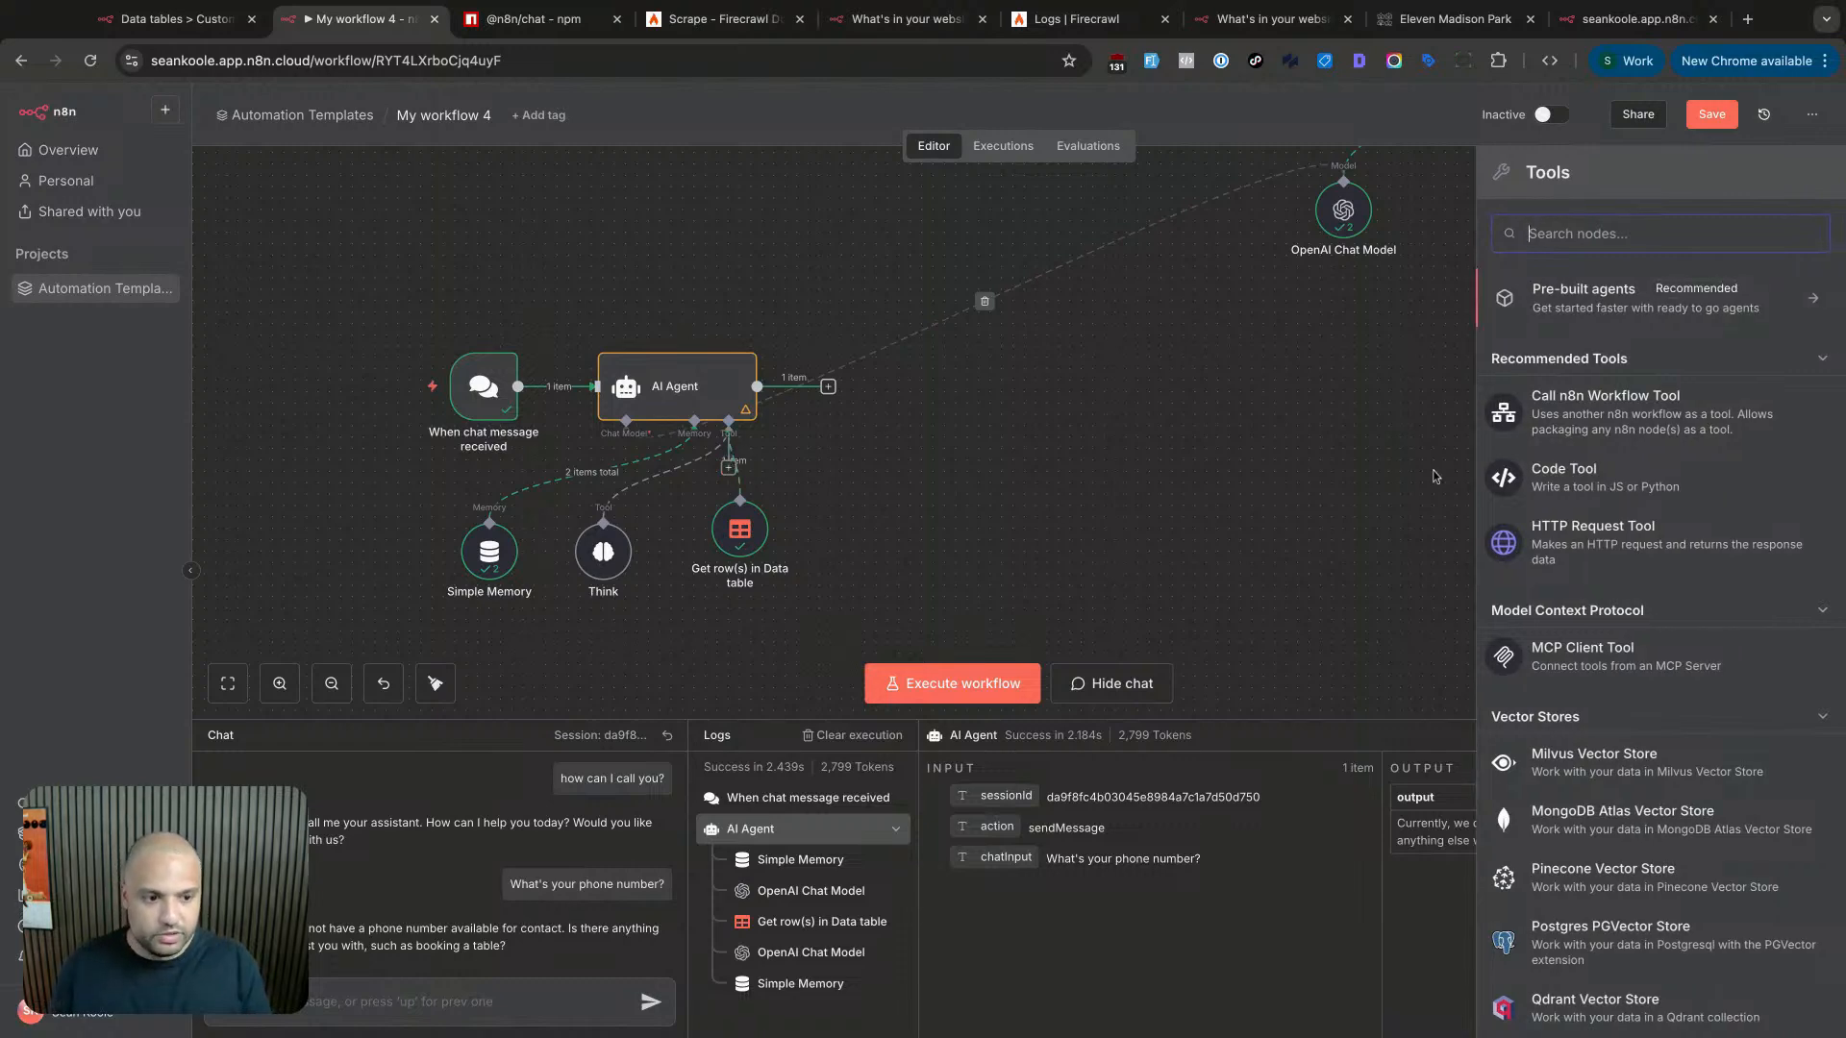
type("calendar")
key("Down")
key("Return")
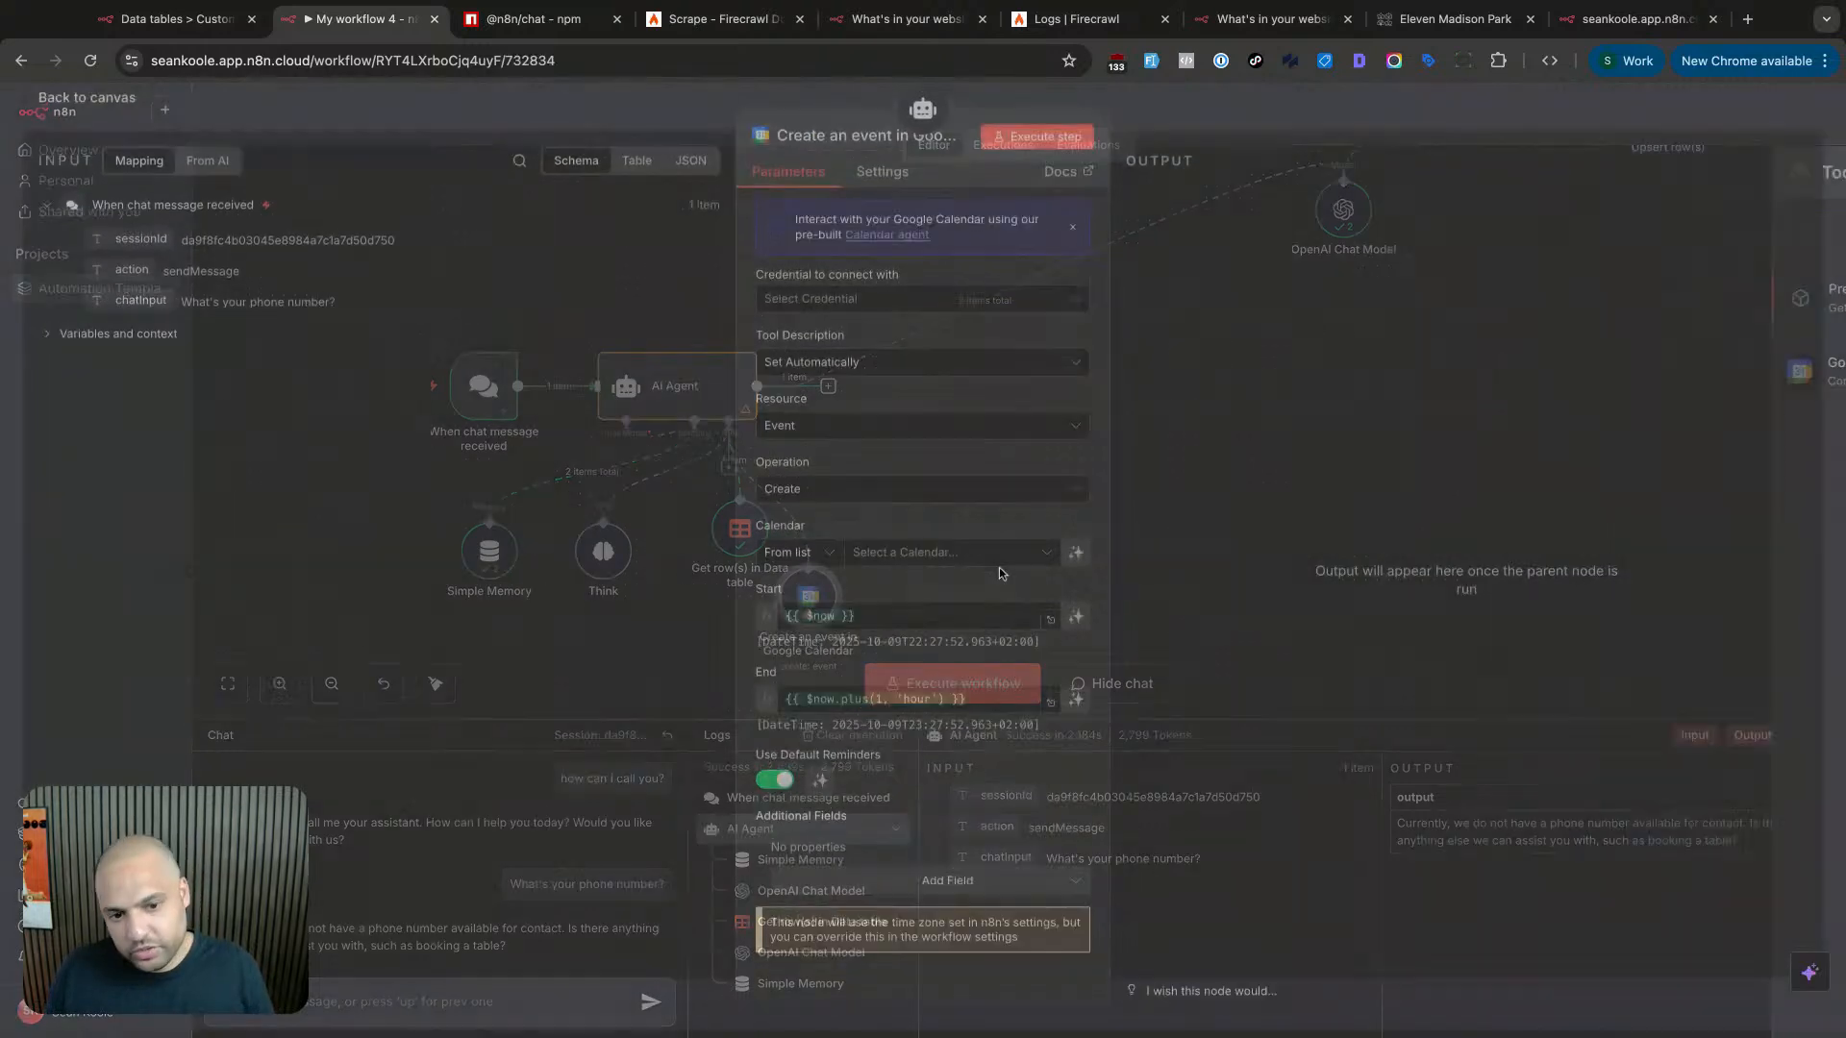
key("Escape")
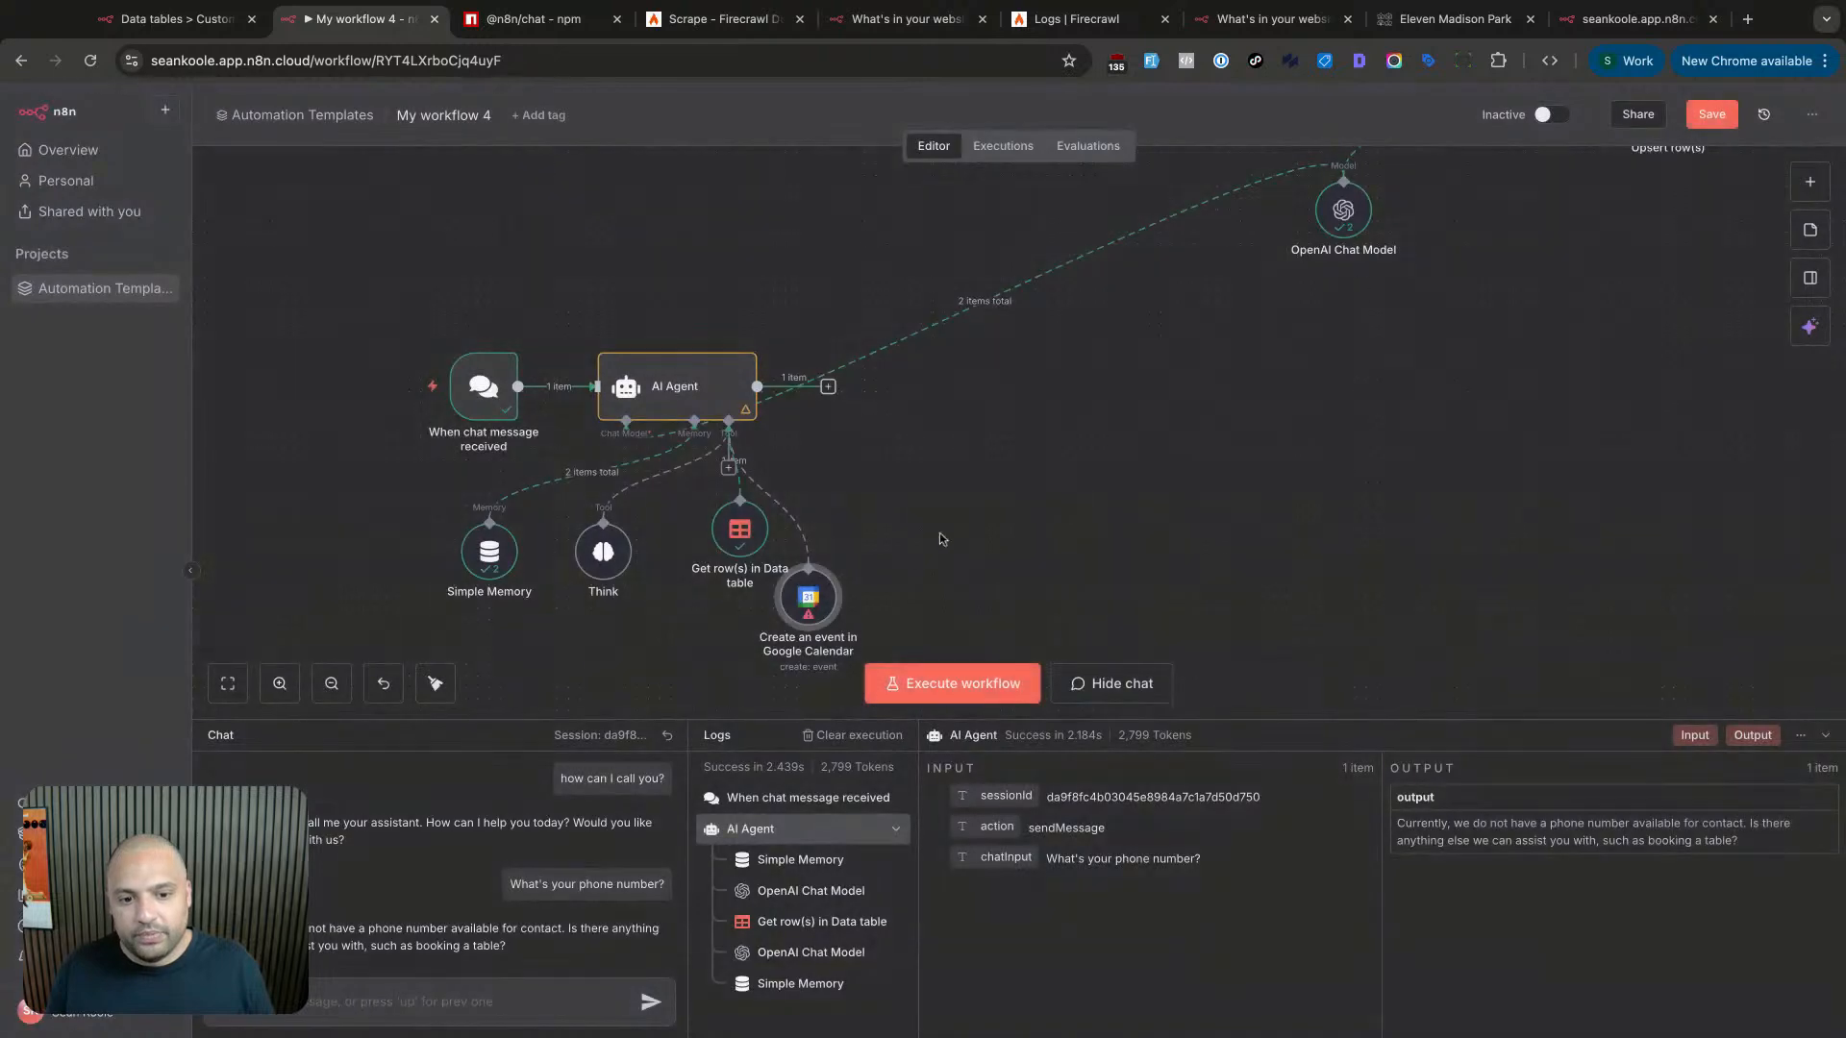
left_click_drag(839, 593, 1077, 521)
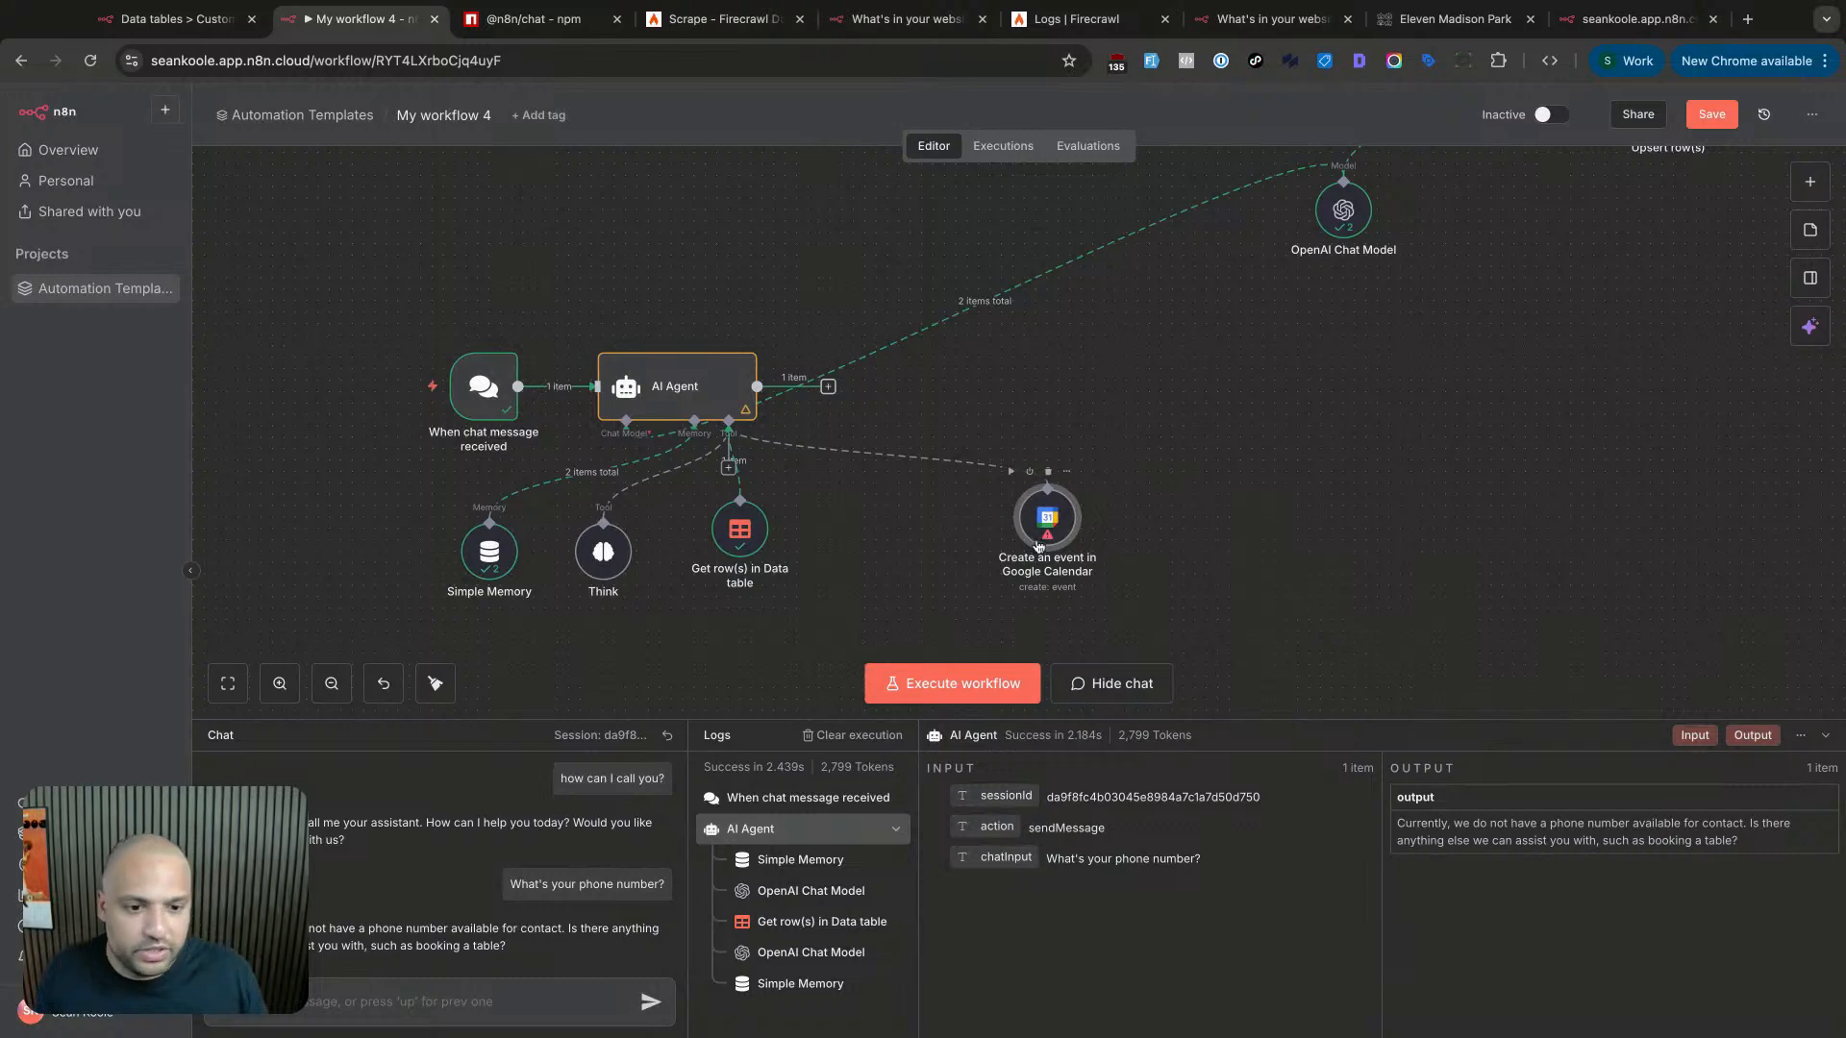
left_click_drag(1076, 524, 1019, 524)
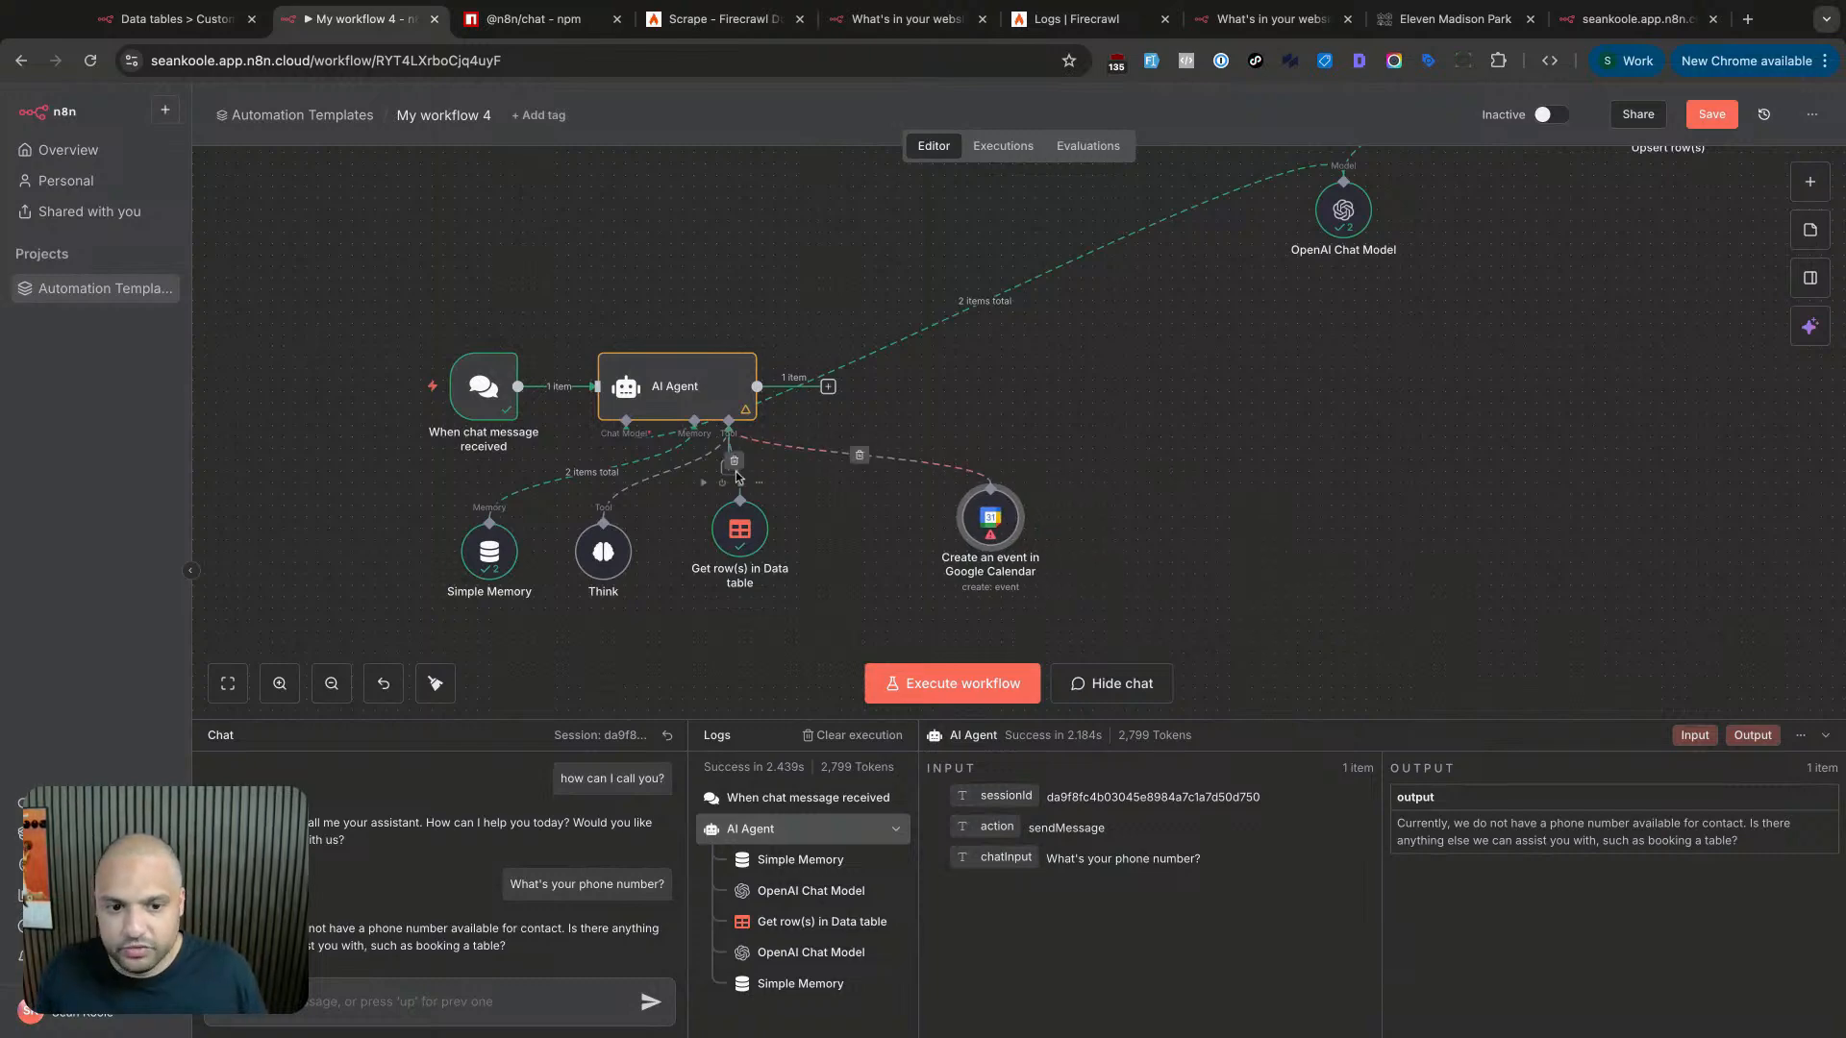
- Reconnect the Get row(s) data table tool to the AI Agent's Tool input
left_click(729, 470)
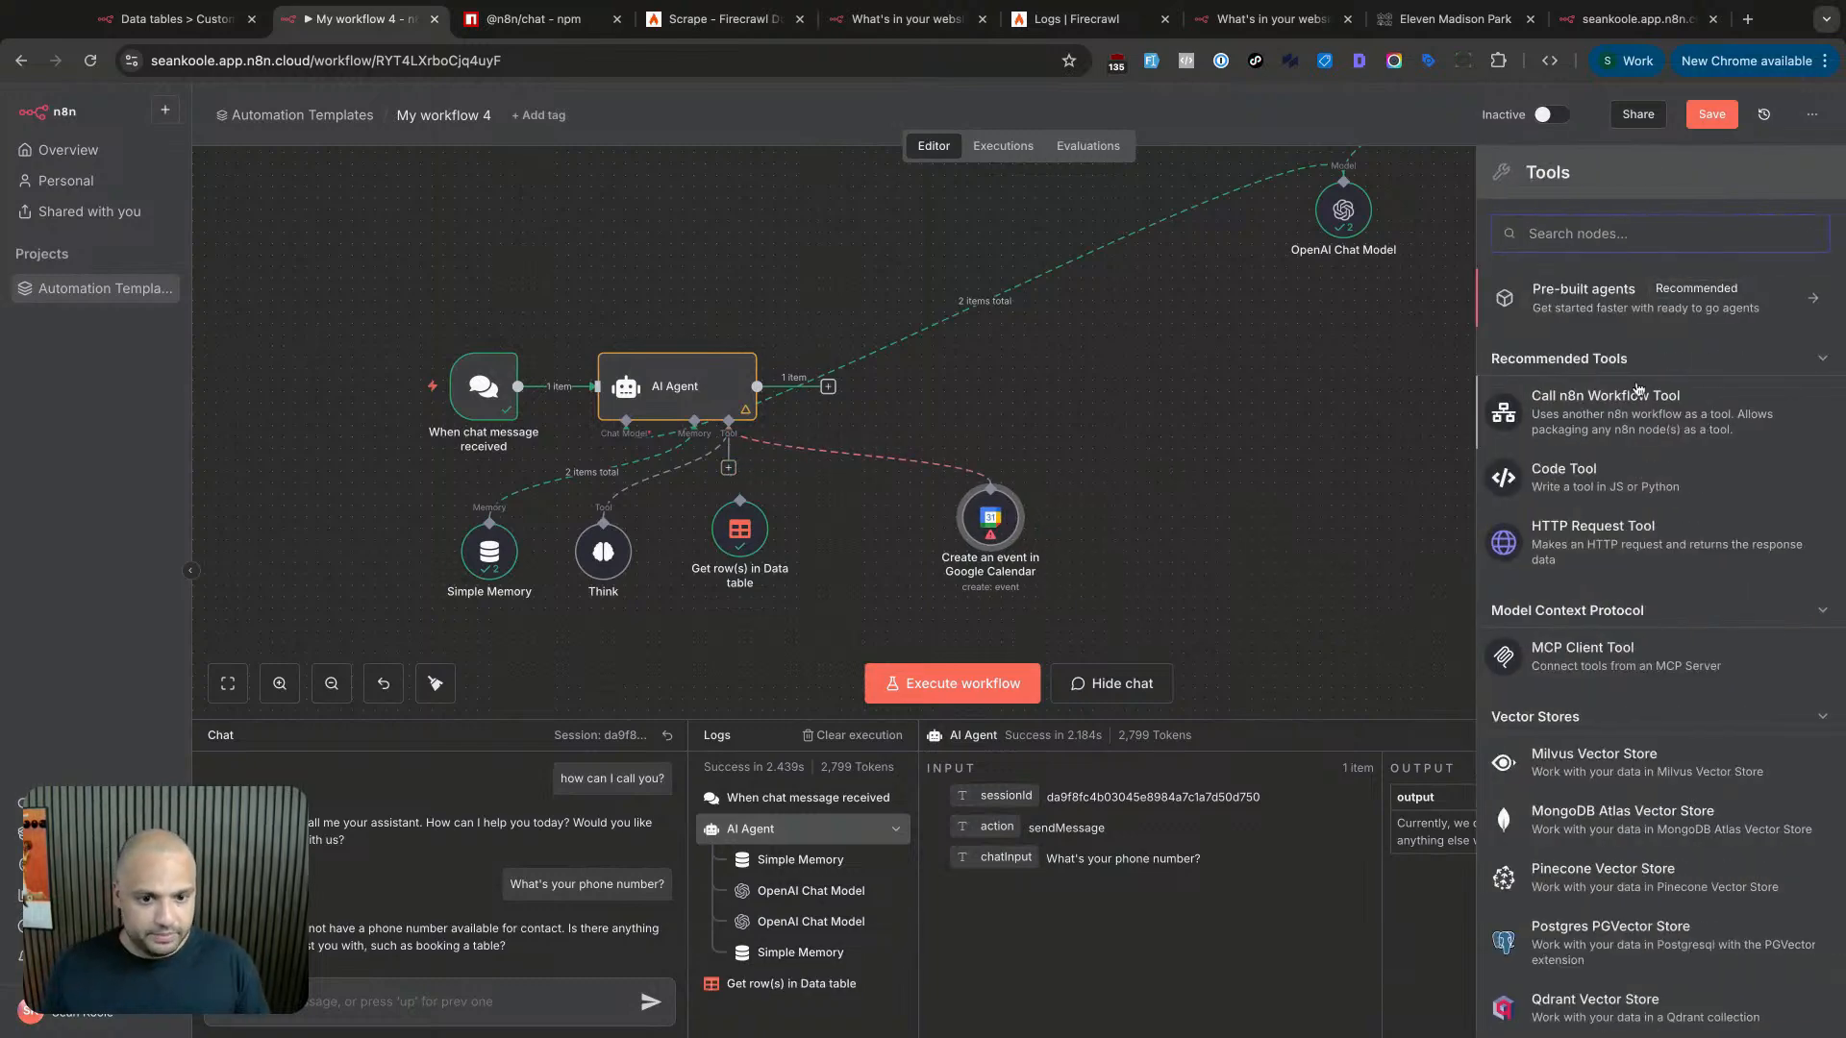
type("opent")
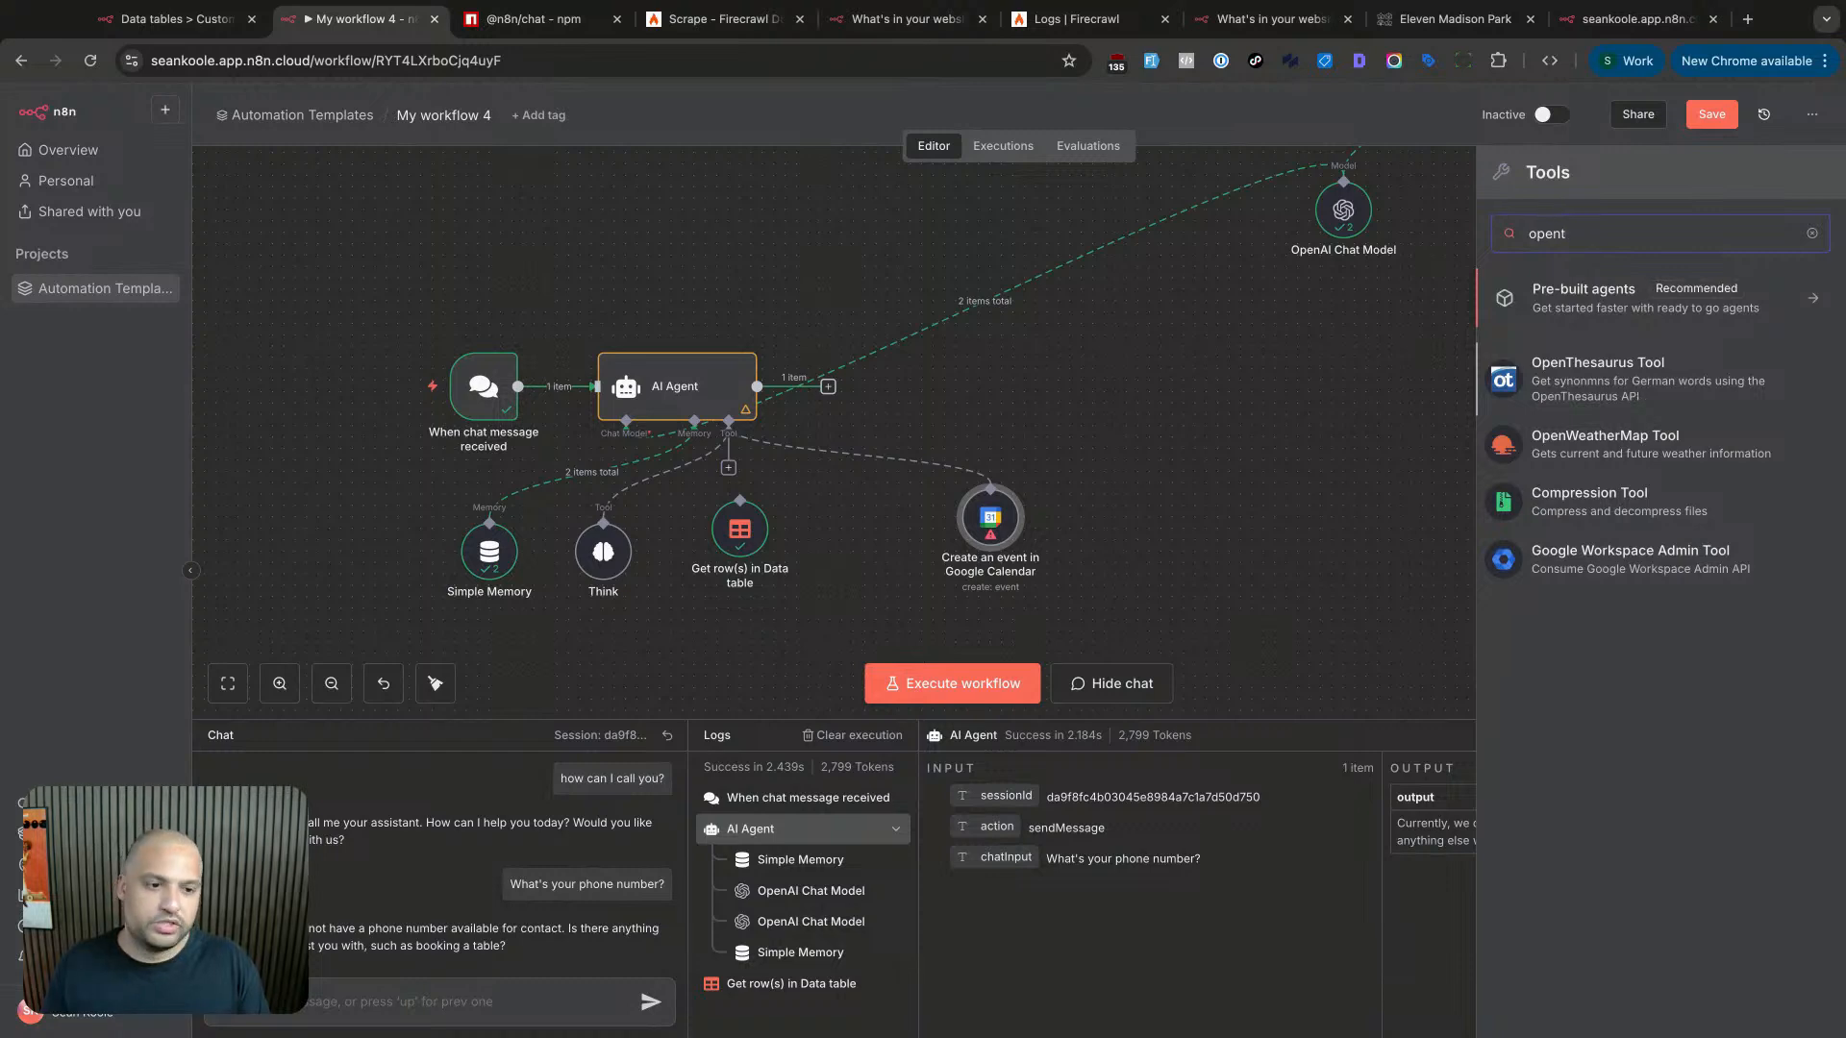
key("BackSpace")
key("BackSpace")
key("BackSpace")
key("BackSpace")
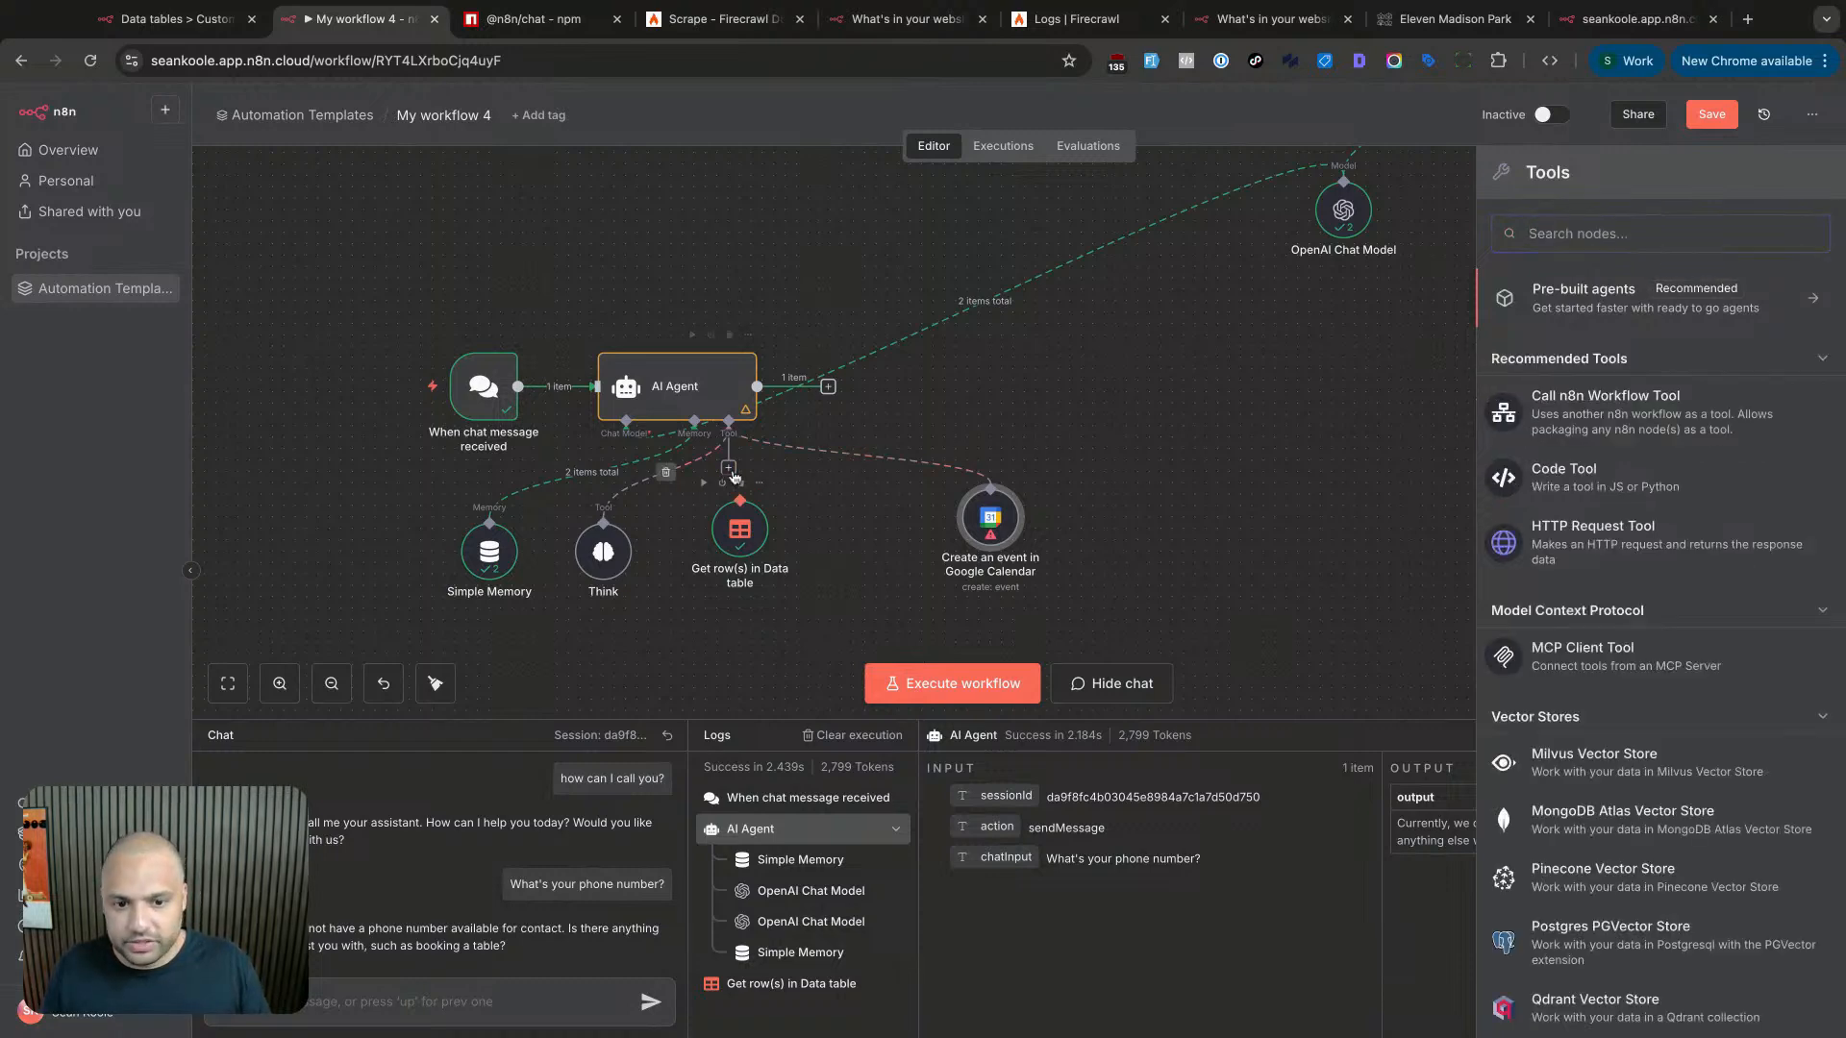
left_click_drag(728, 469, 739, 501)
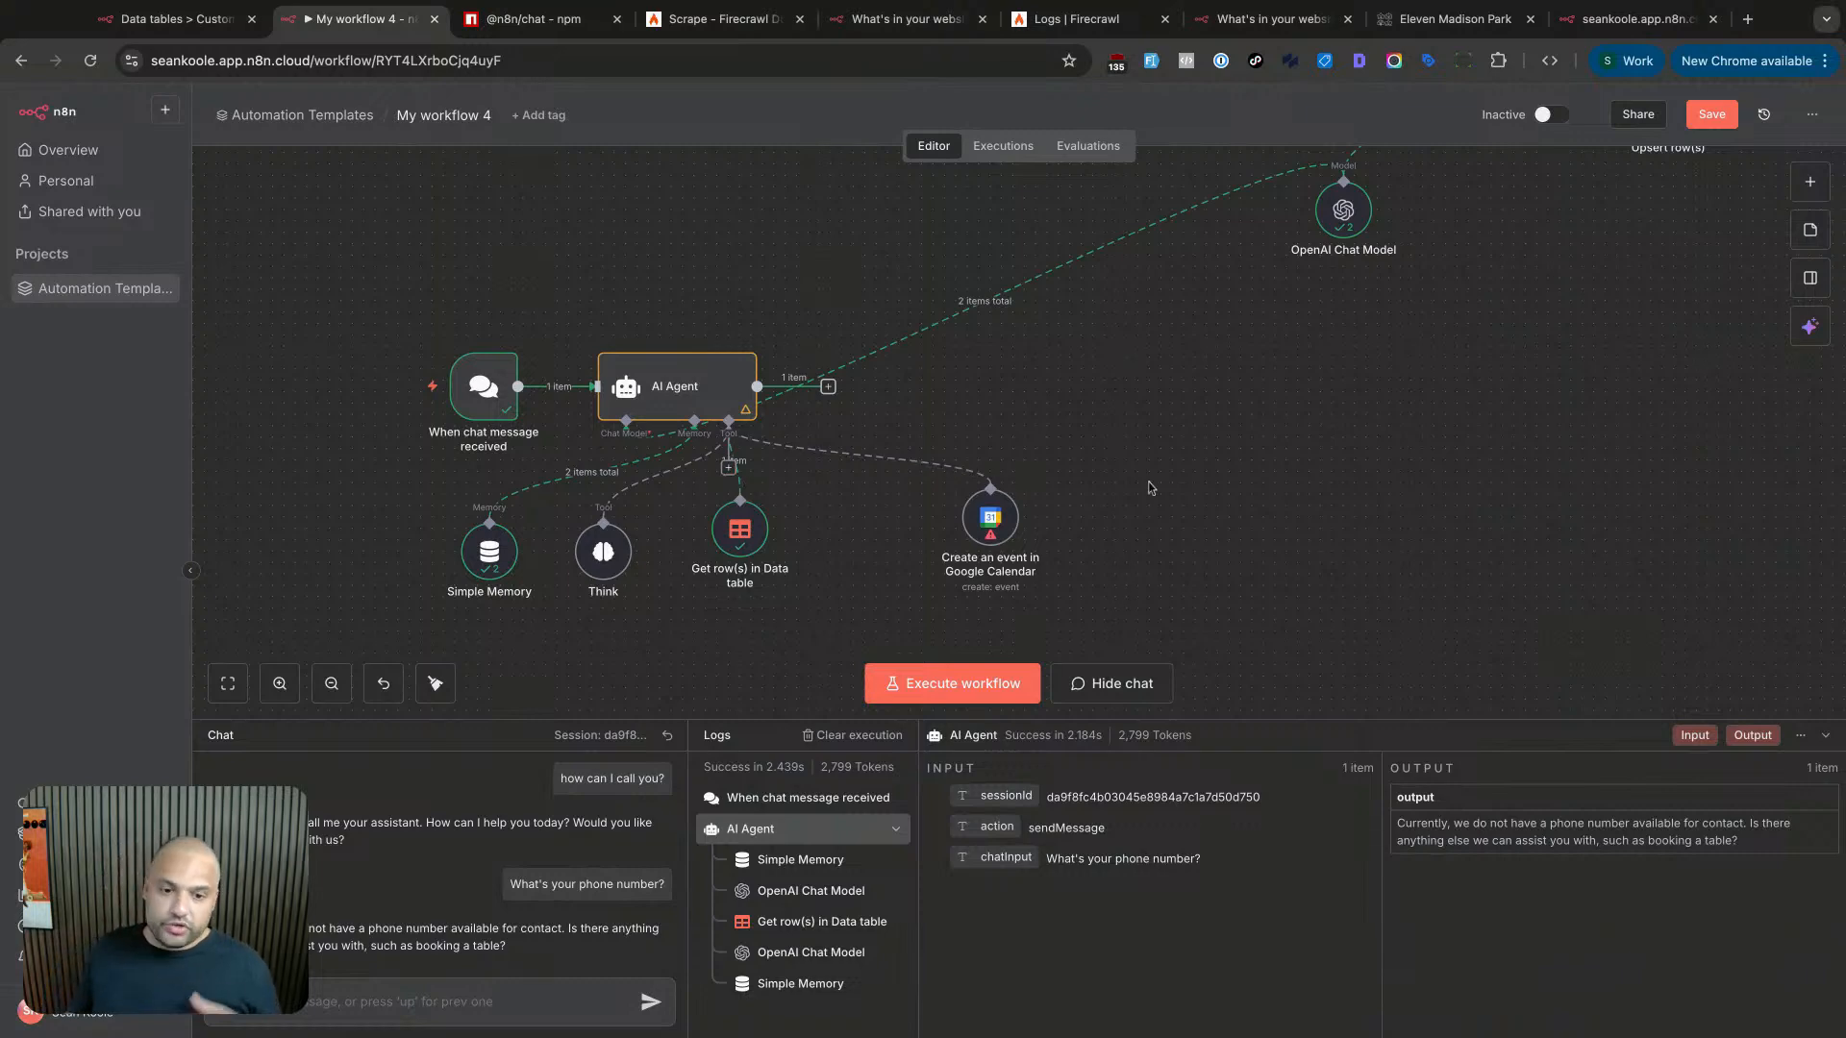
scroll(1505, 285, "up", 5)
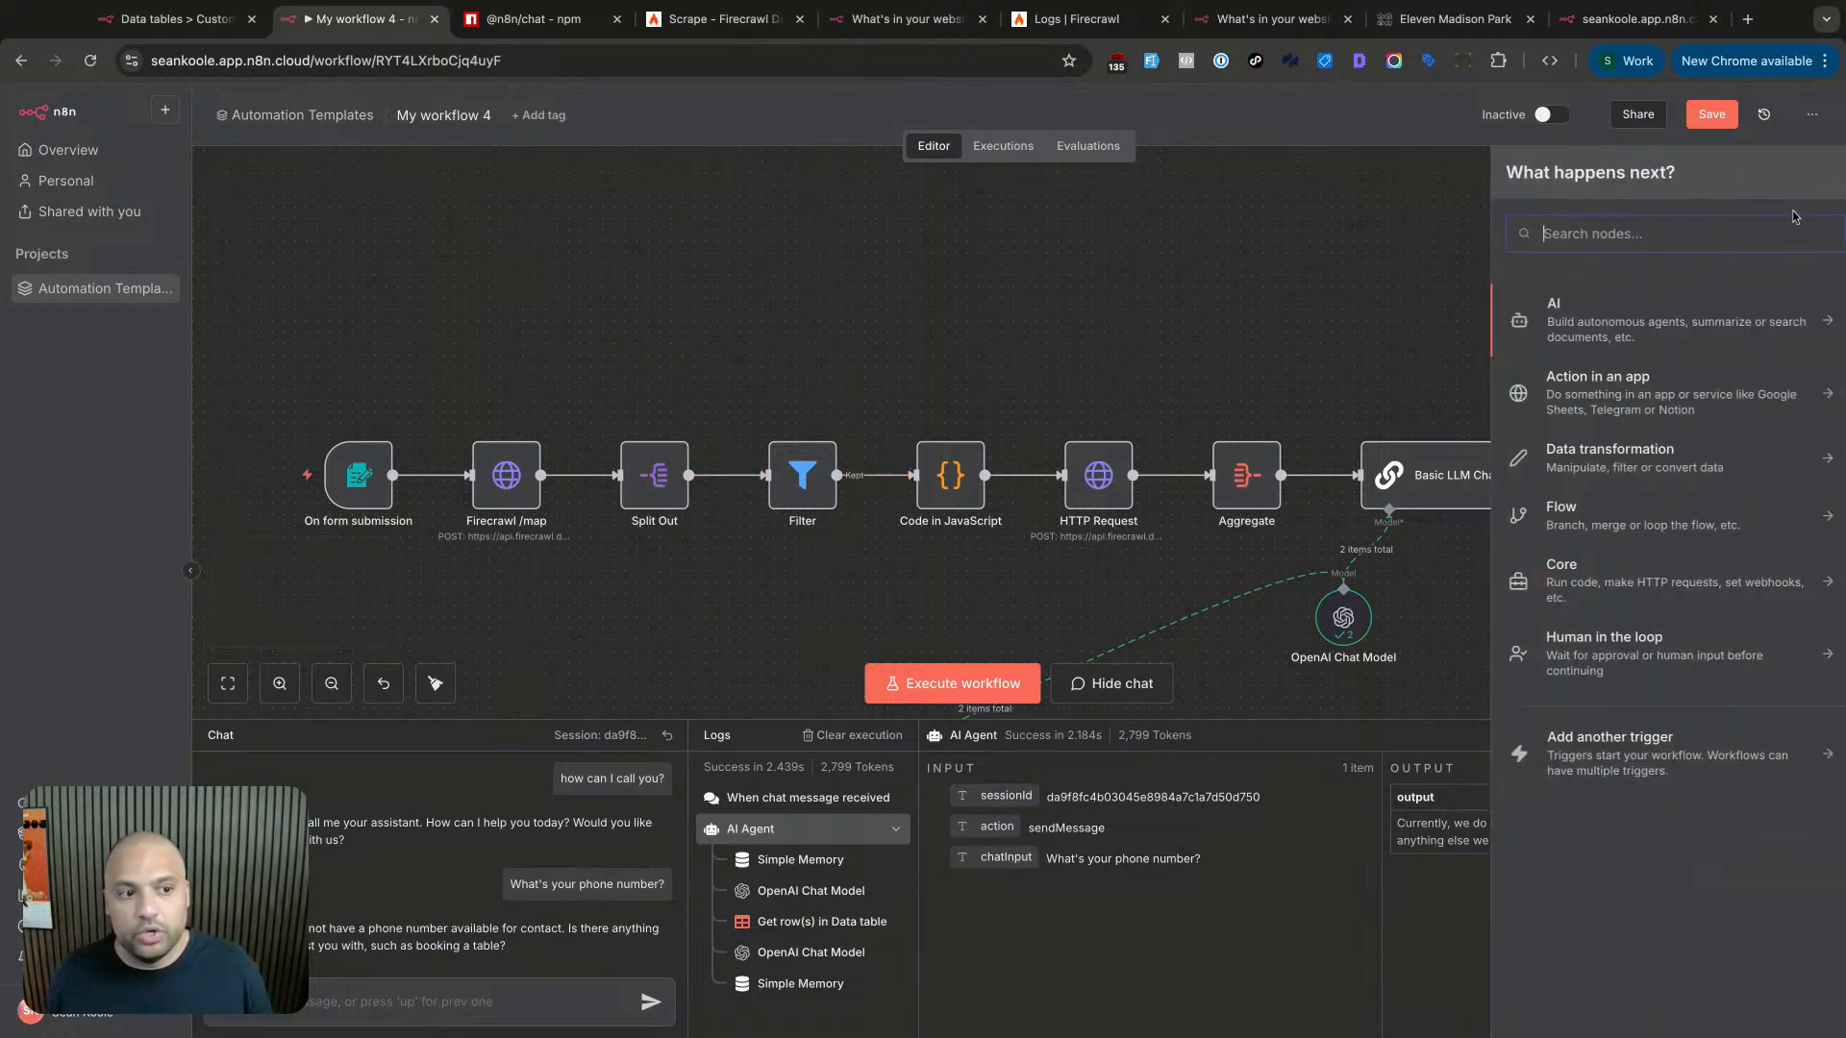
- Search the node list for 'firecrawl', find no matching node, and close the list
left_click(1810, 182)
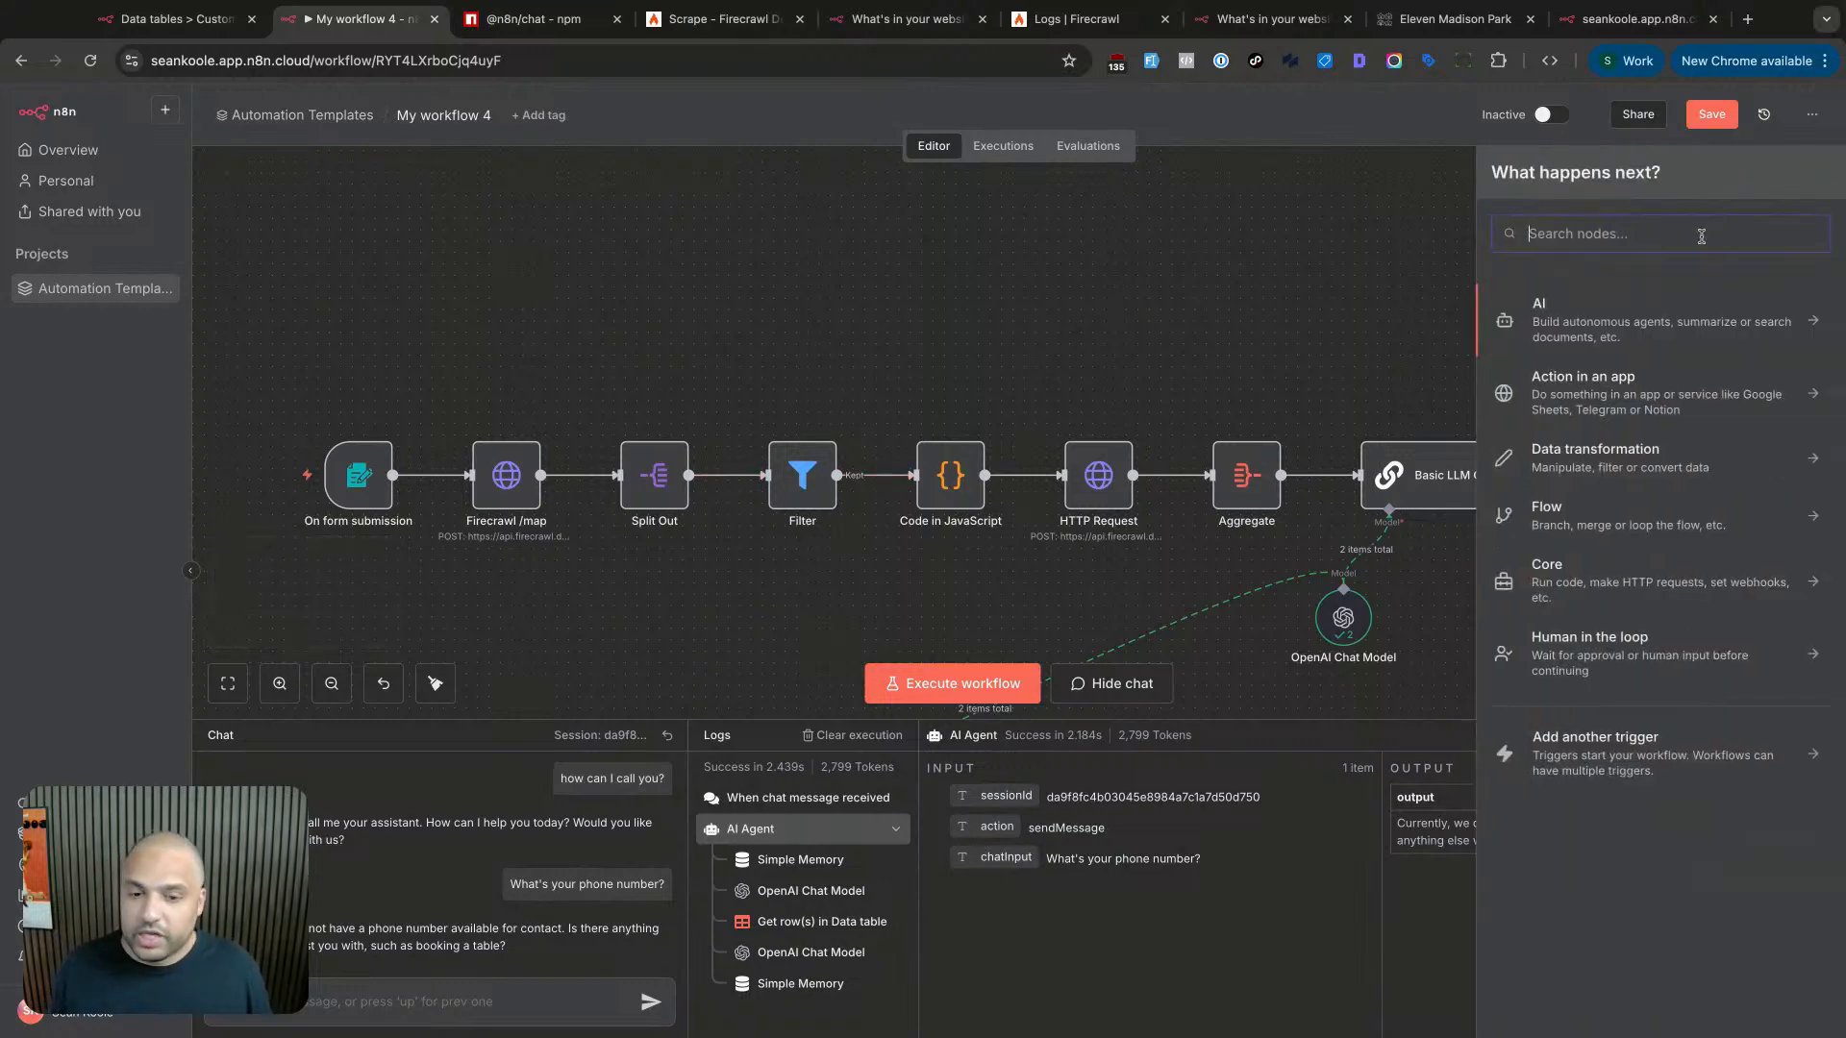
type("firecrawl")
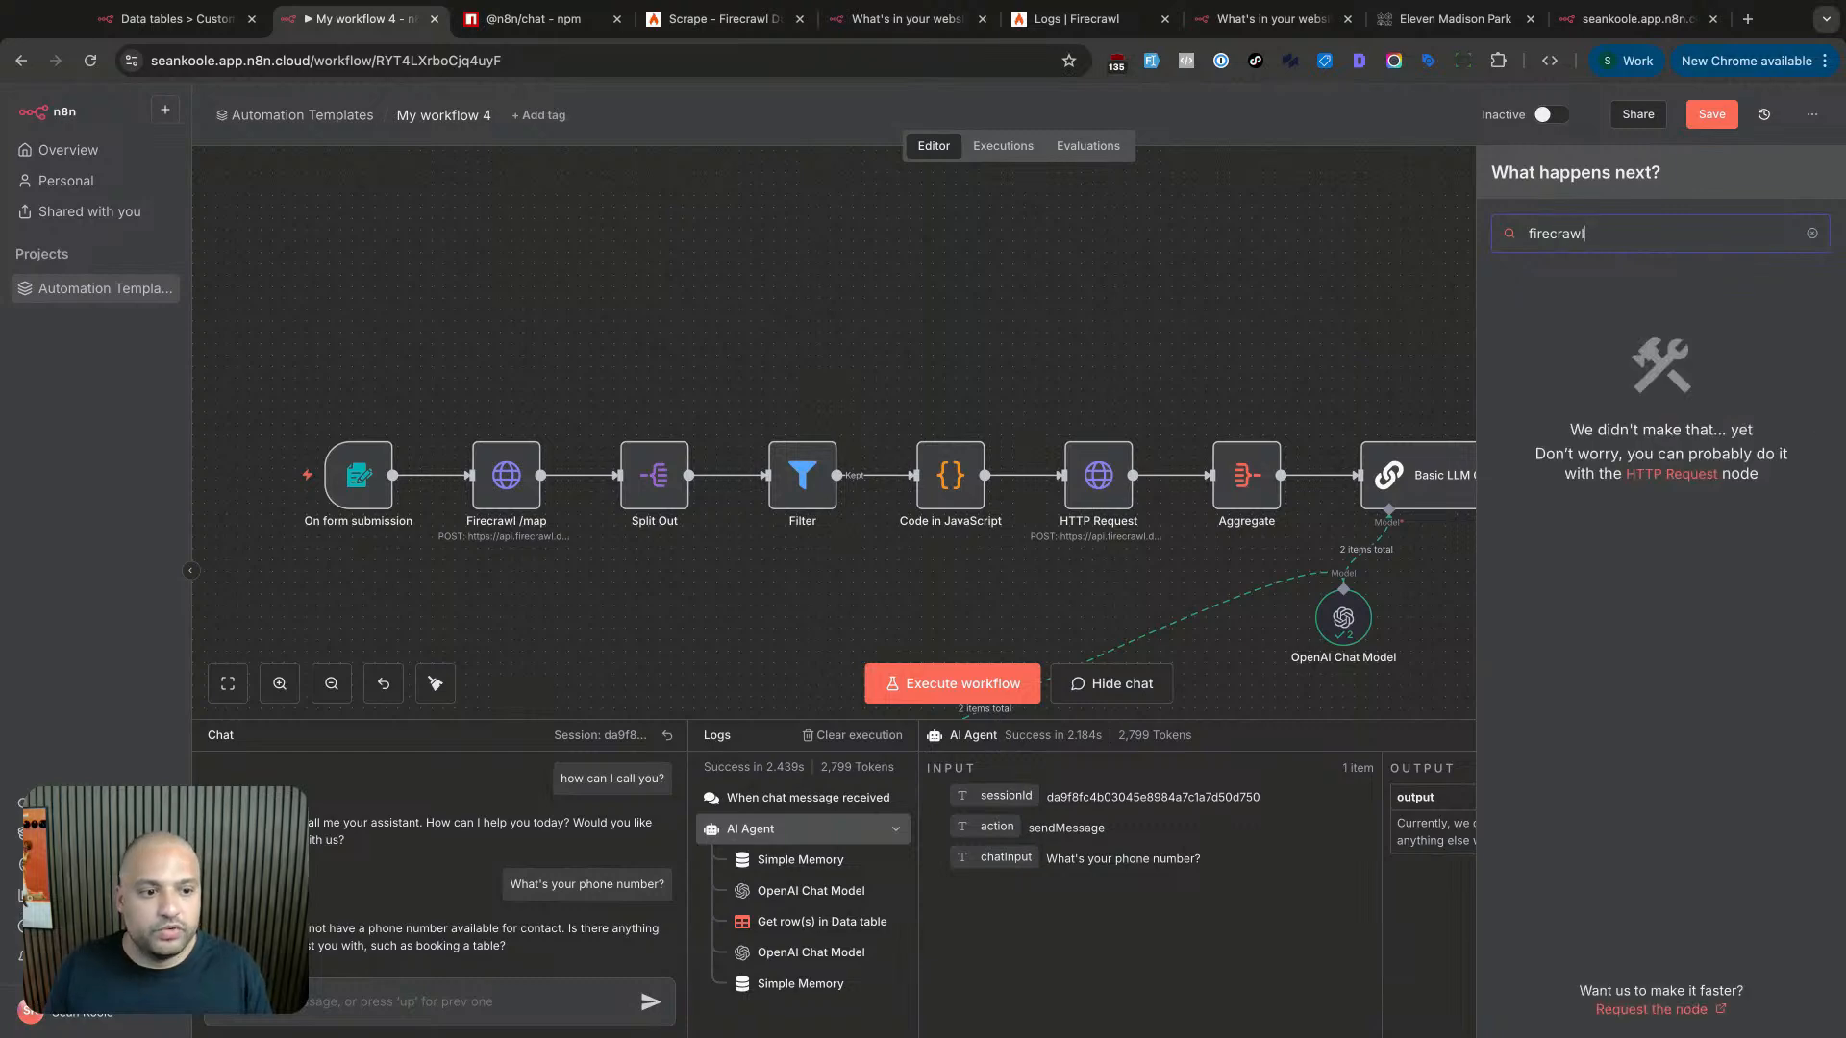
key("super+a")
key("BackSpace")
key("Escape")
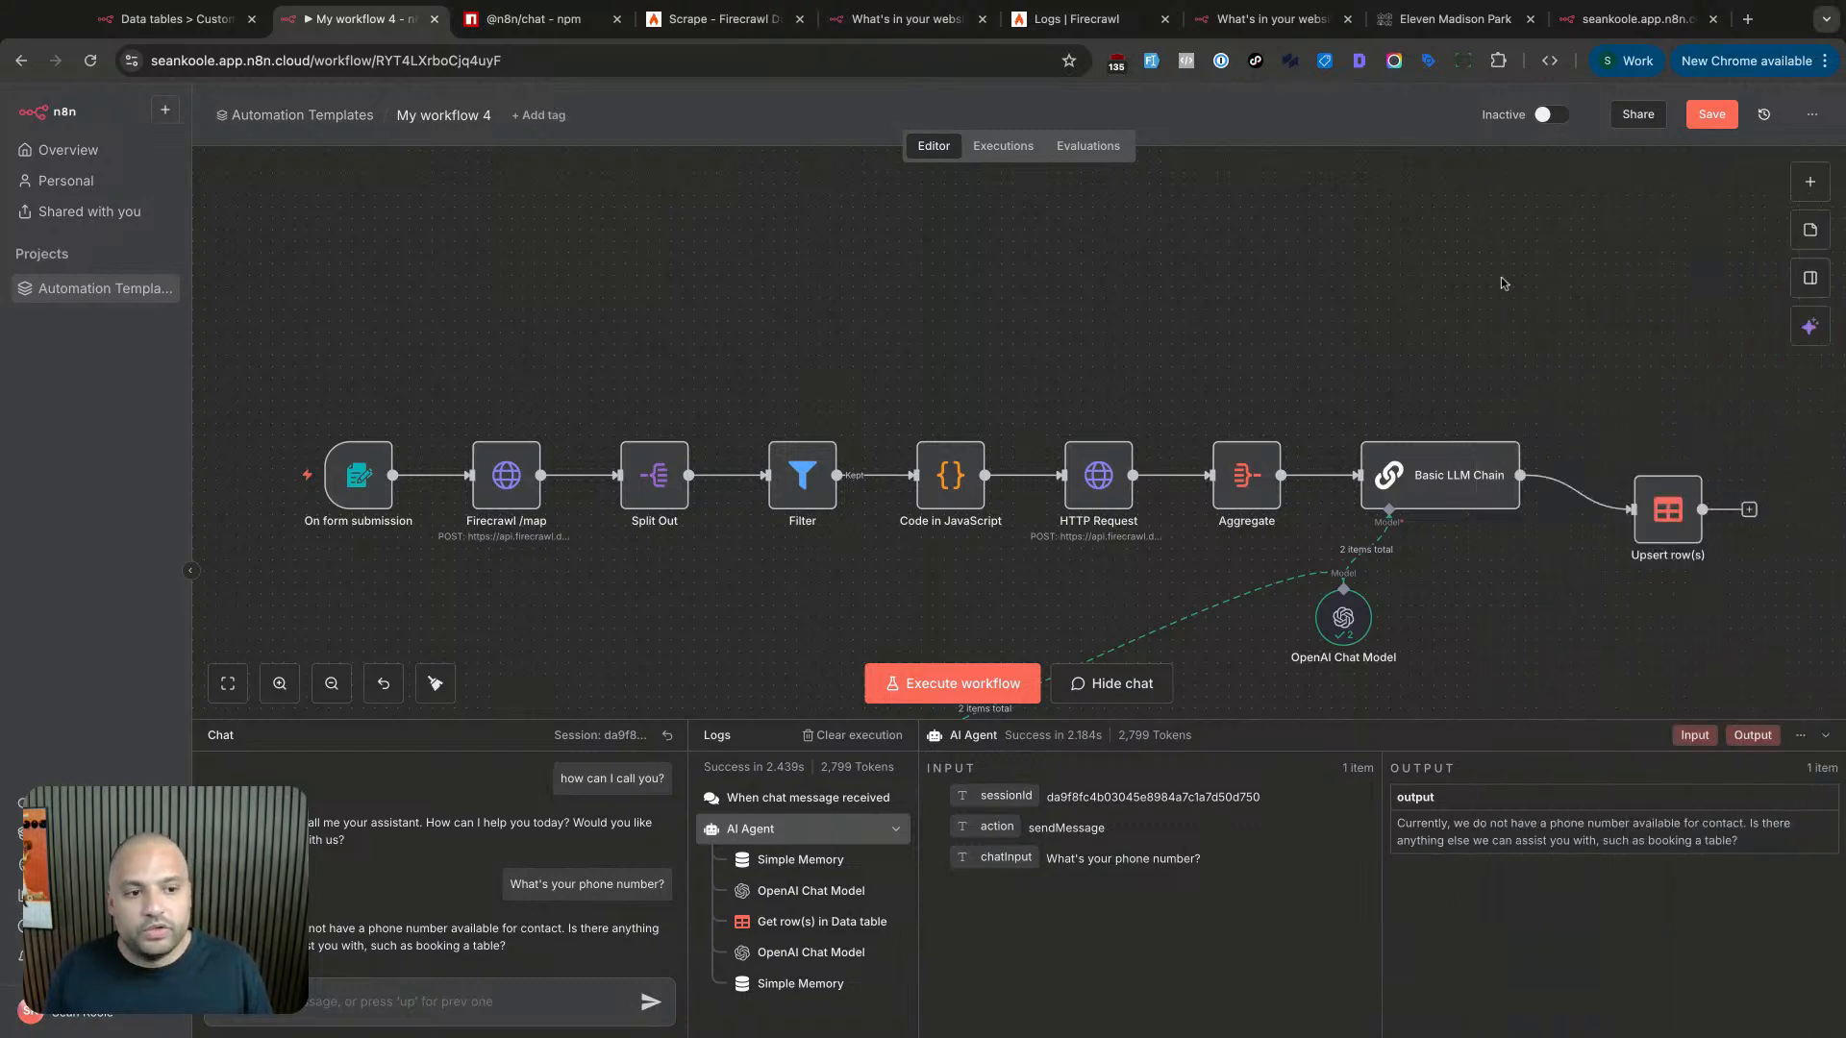
left_click(1815, 186)
type("firecrwal")
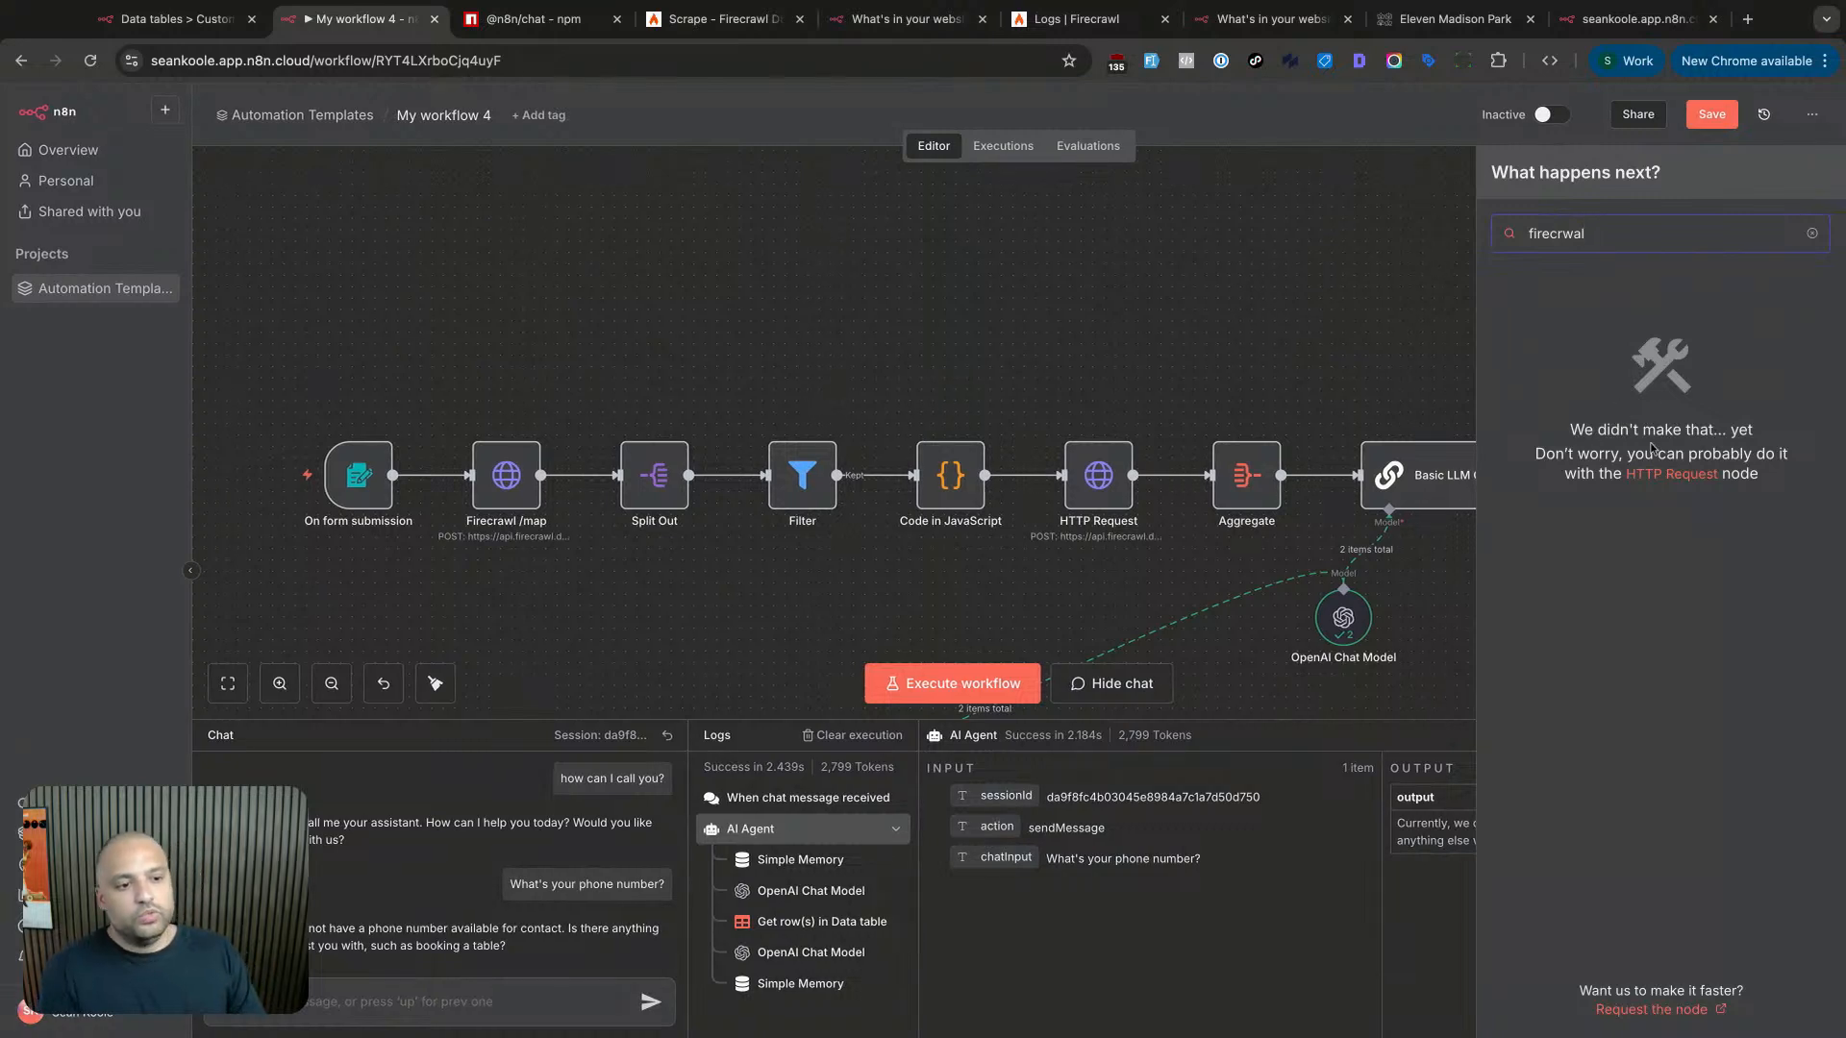
left_click_drag(1701, 451, 1788, 454)
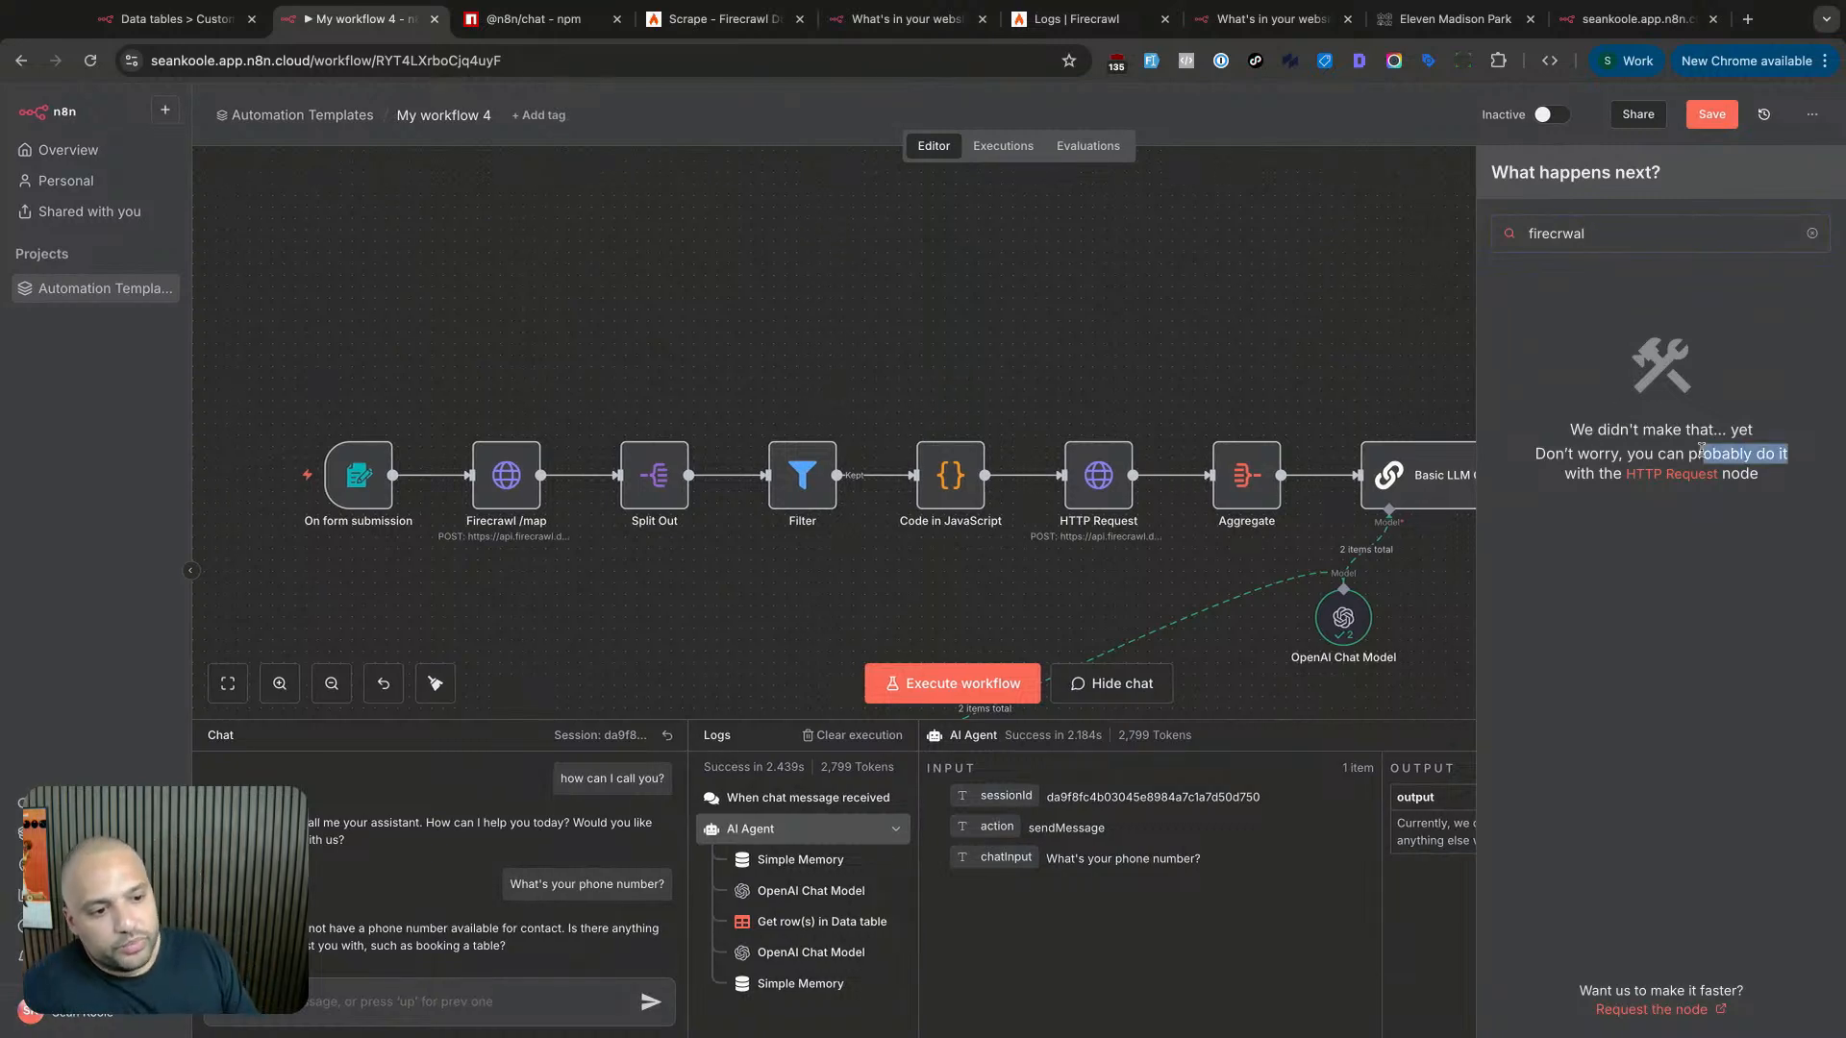
left_click(1777, 461)
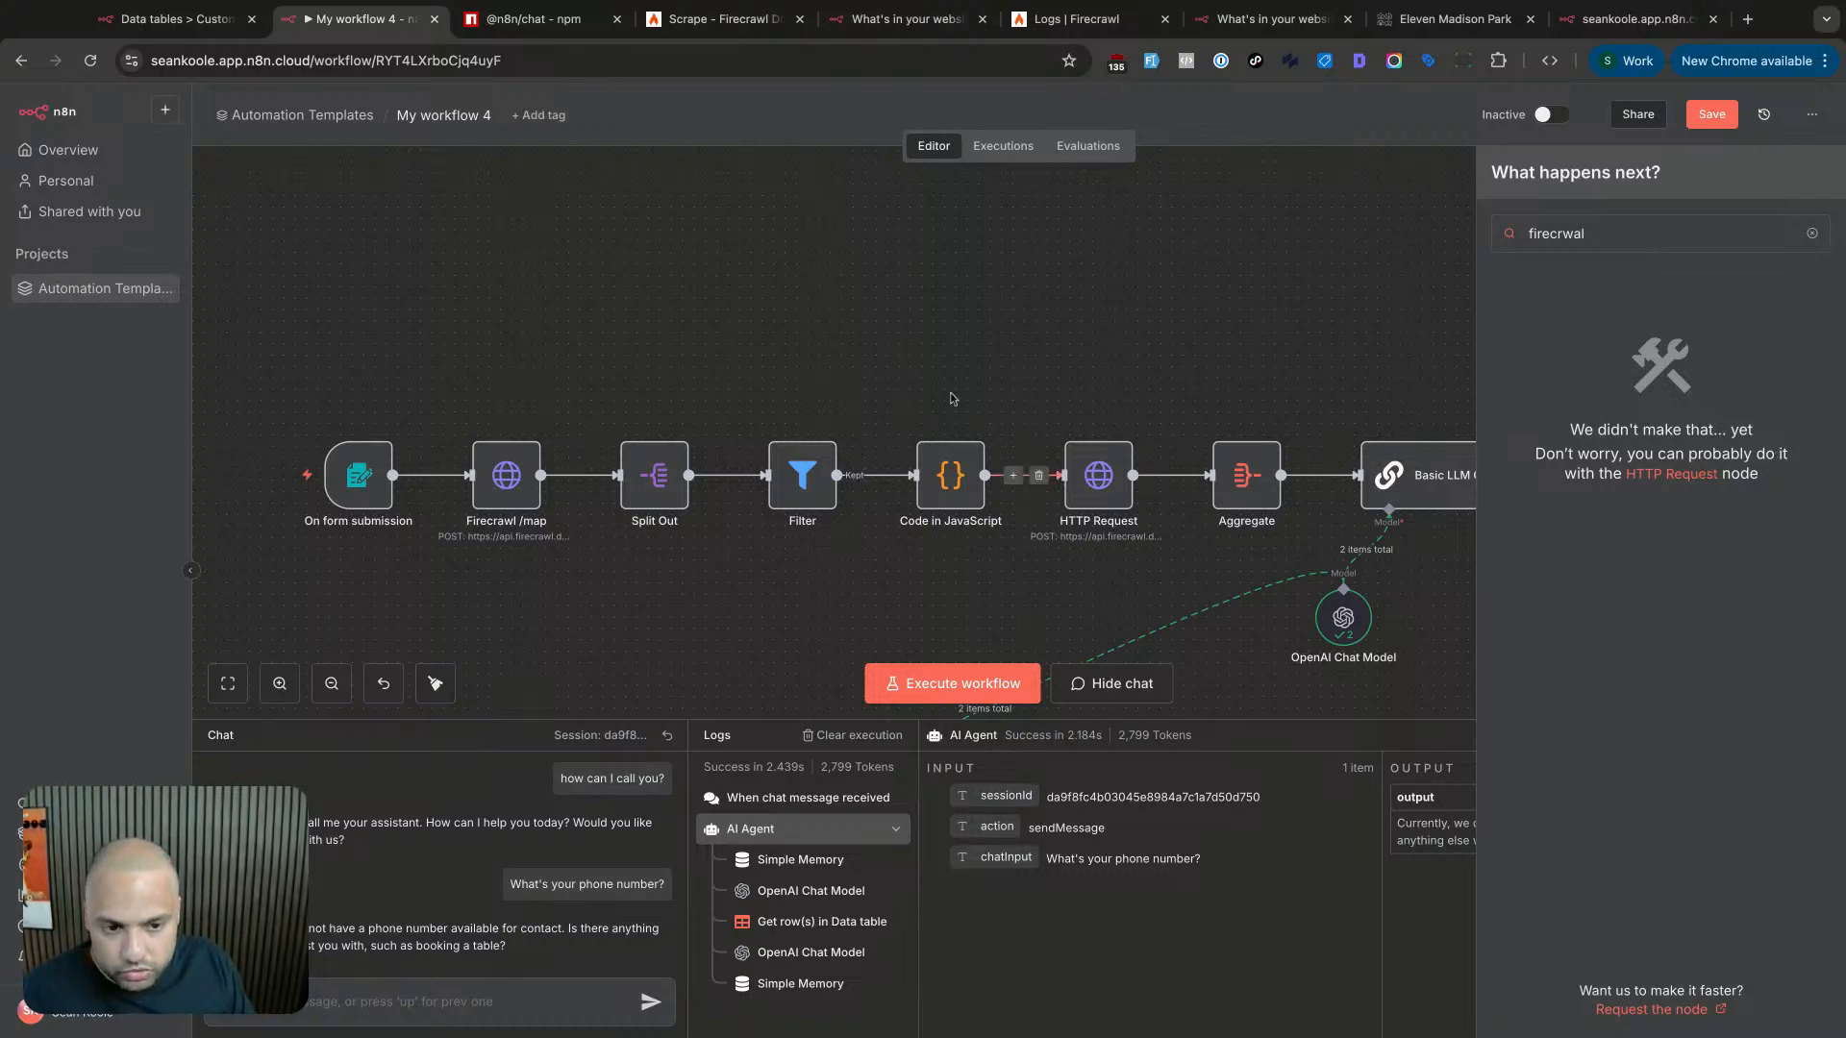
key("Escape")
scroll(1152, 502, "down", 3)
scroll(1151, 502, "down", 3)
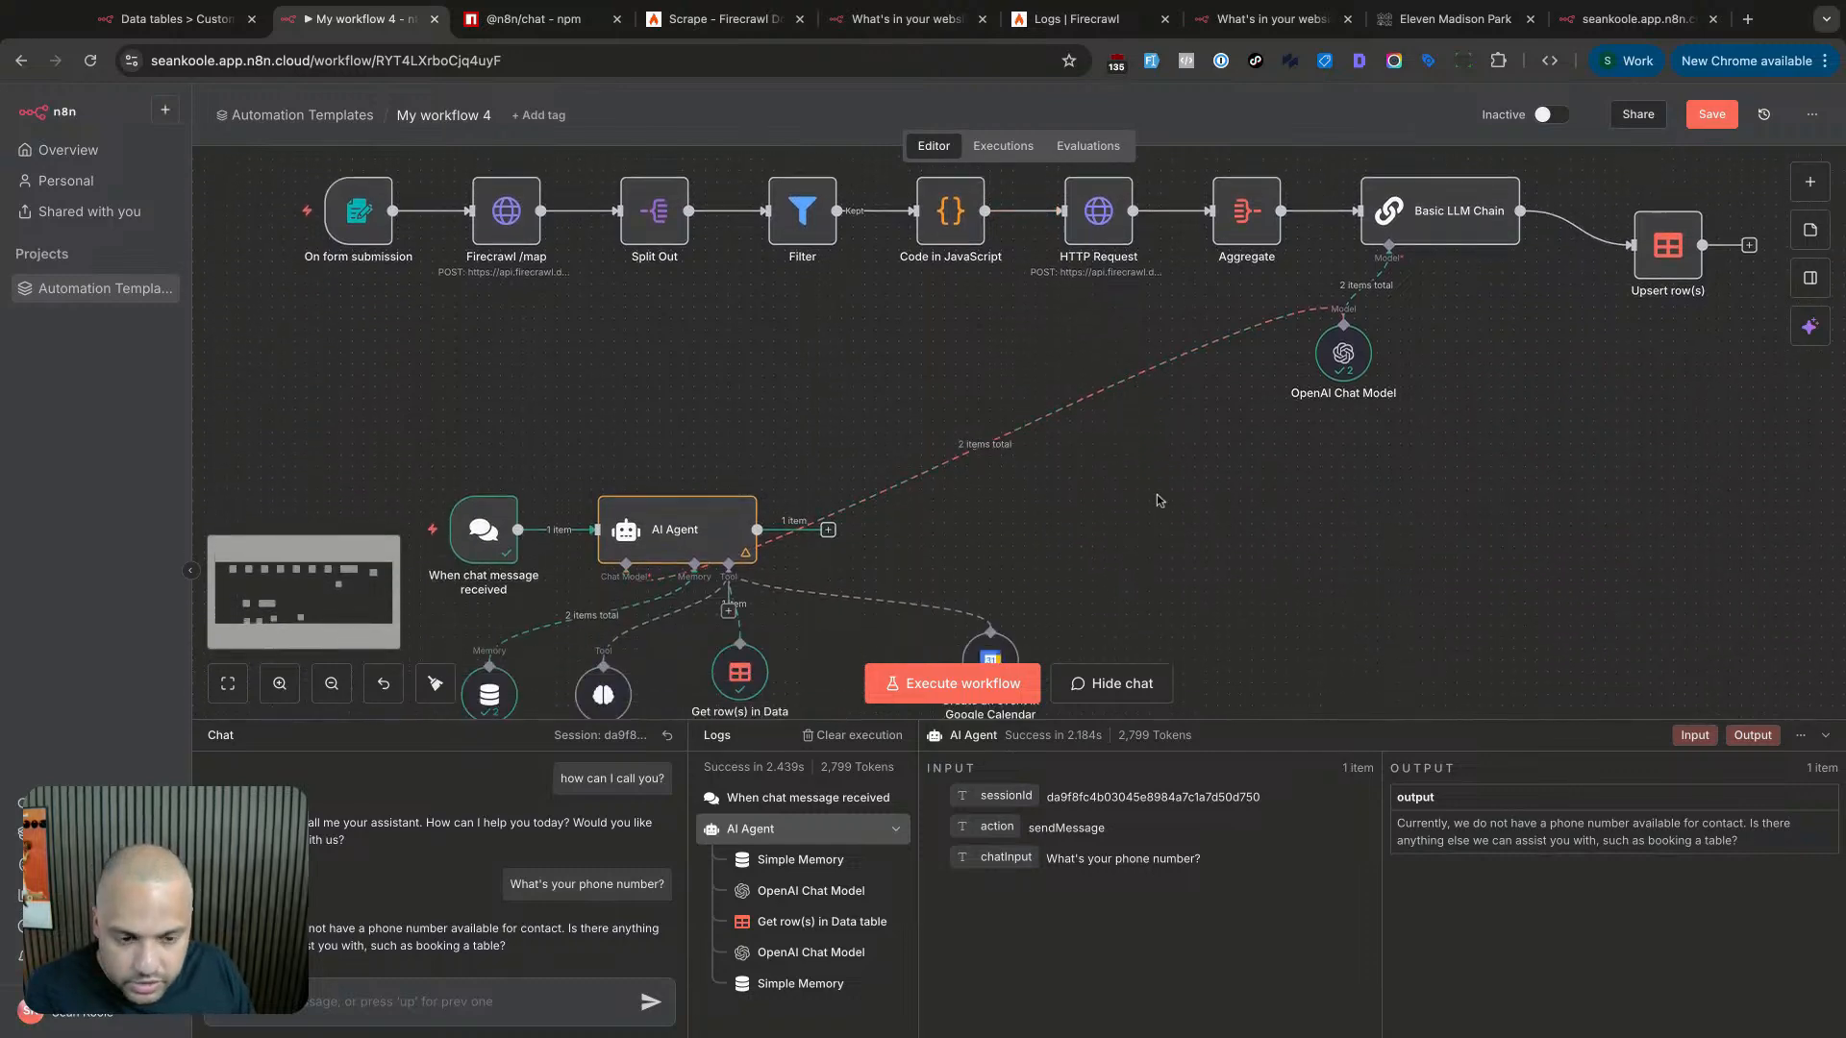
scroll(1161, 498, "down", 3)
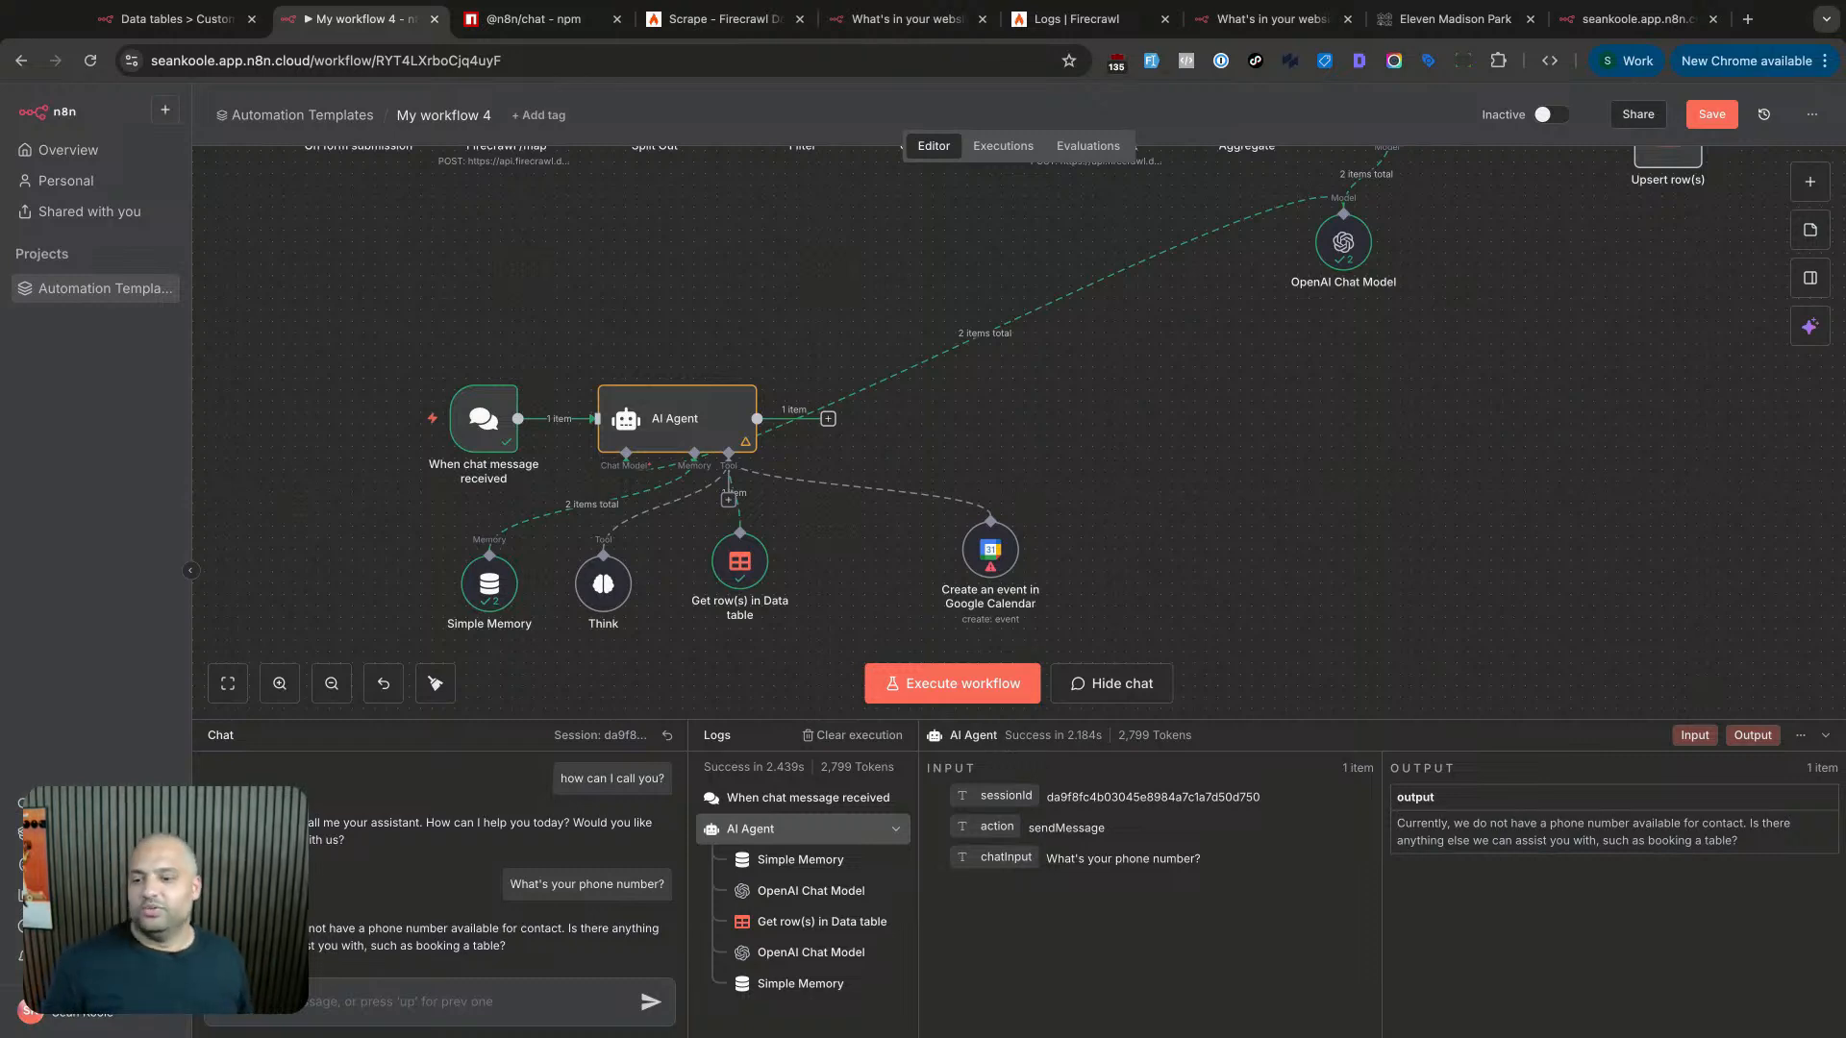
scroll(529, 311, "up", 1)
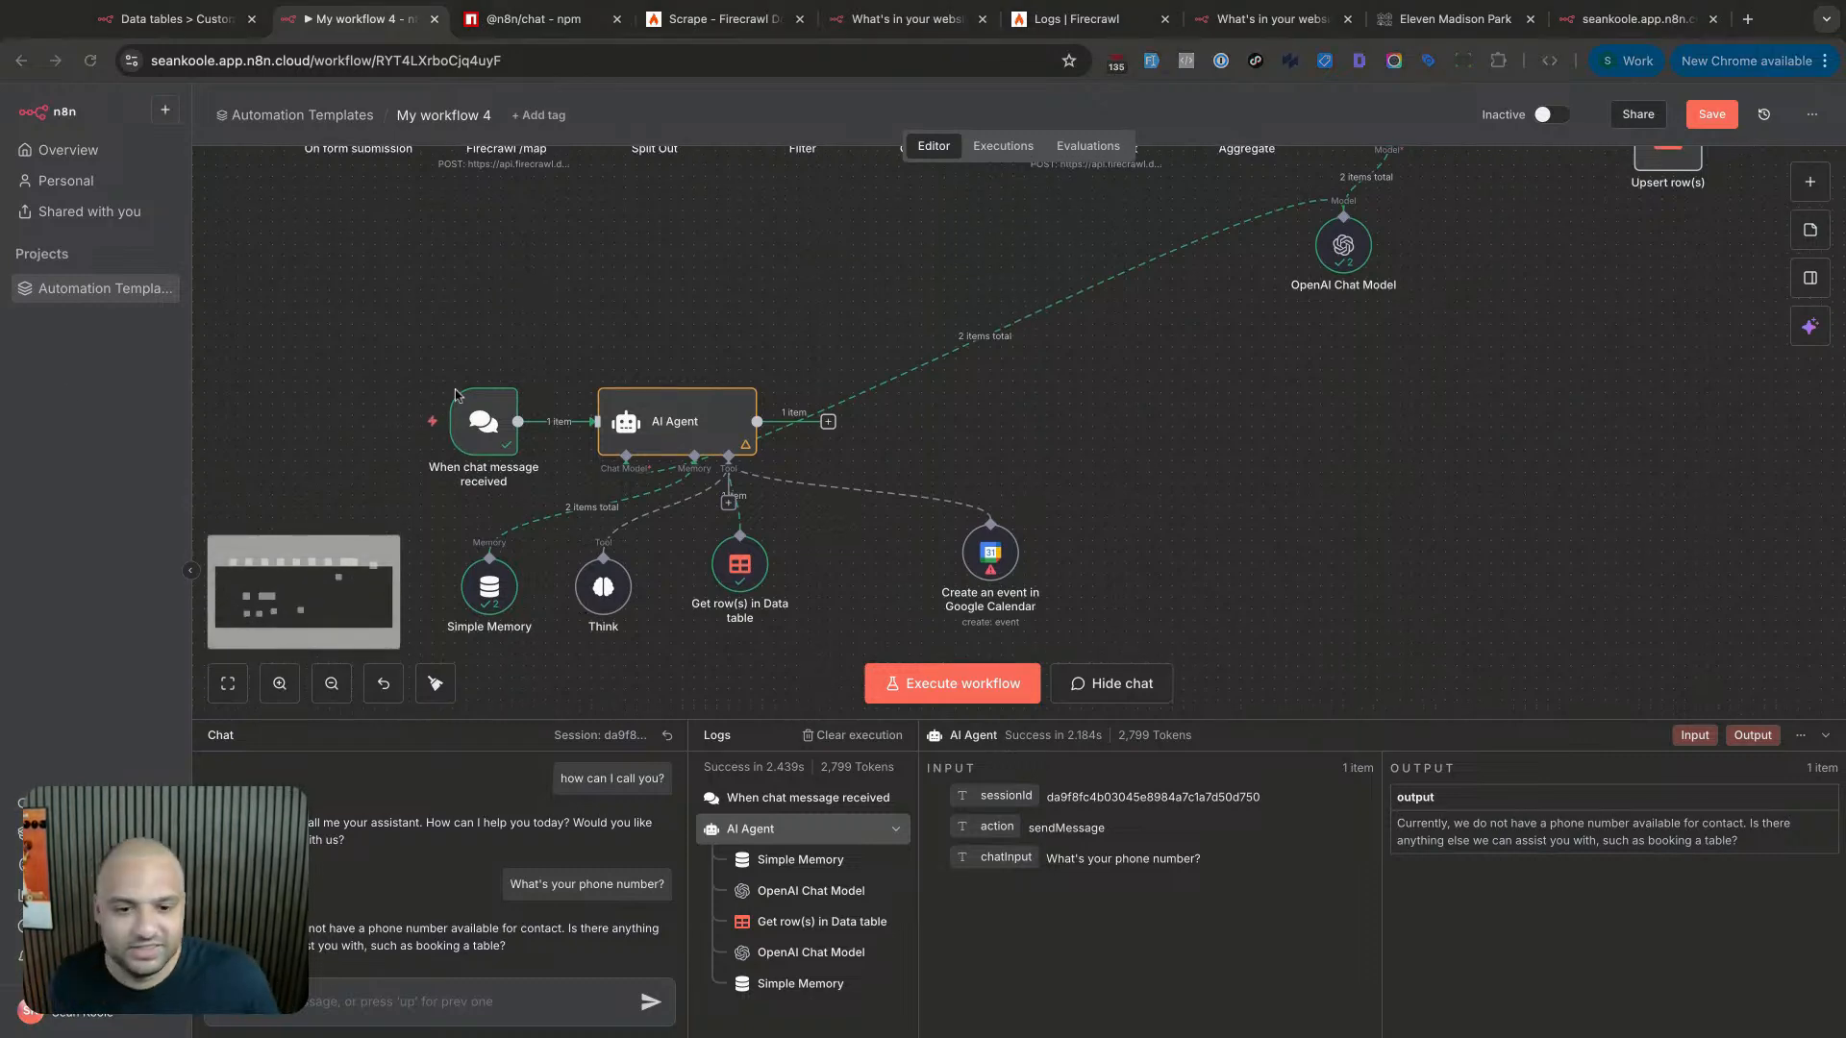